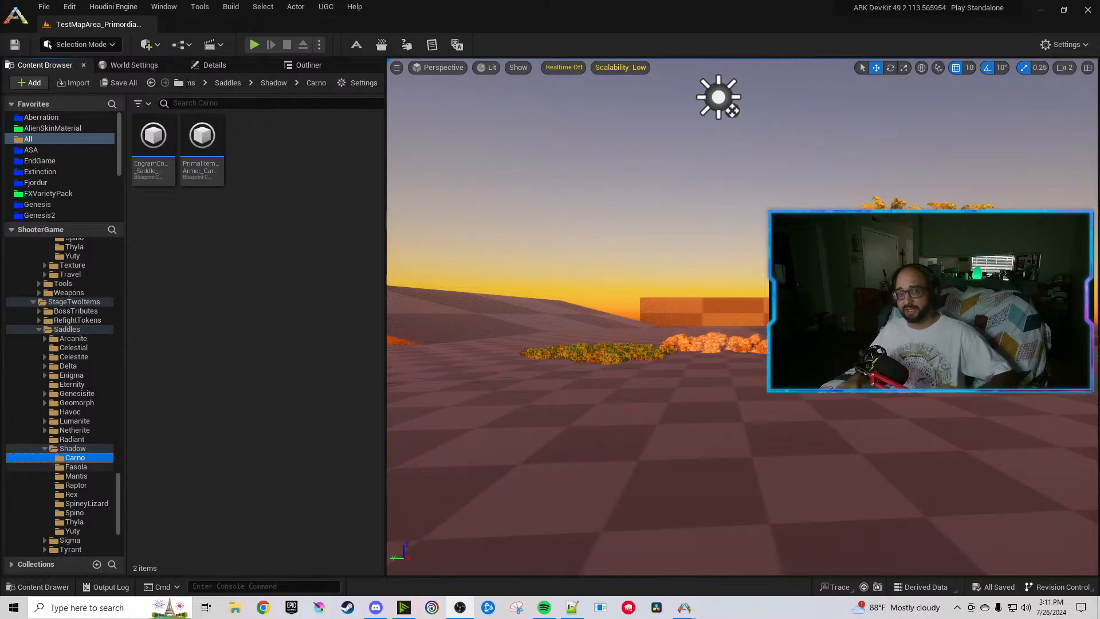
{"action": "left_click", "coordinate": [328, 391]}
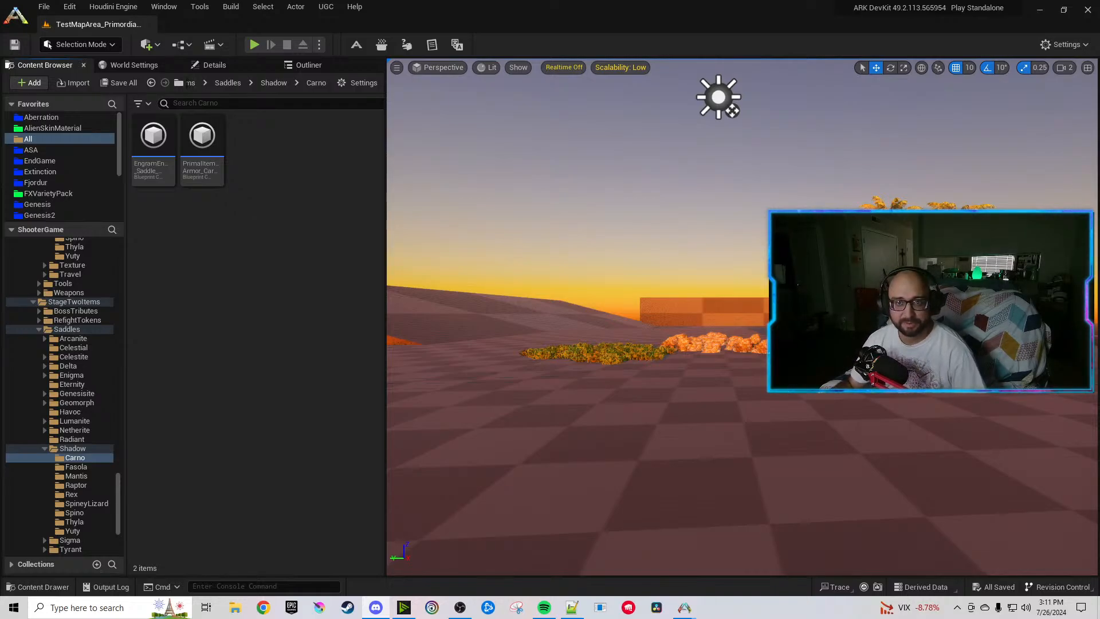
{"action": "left_click", "coordinate": [208, 319]}
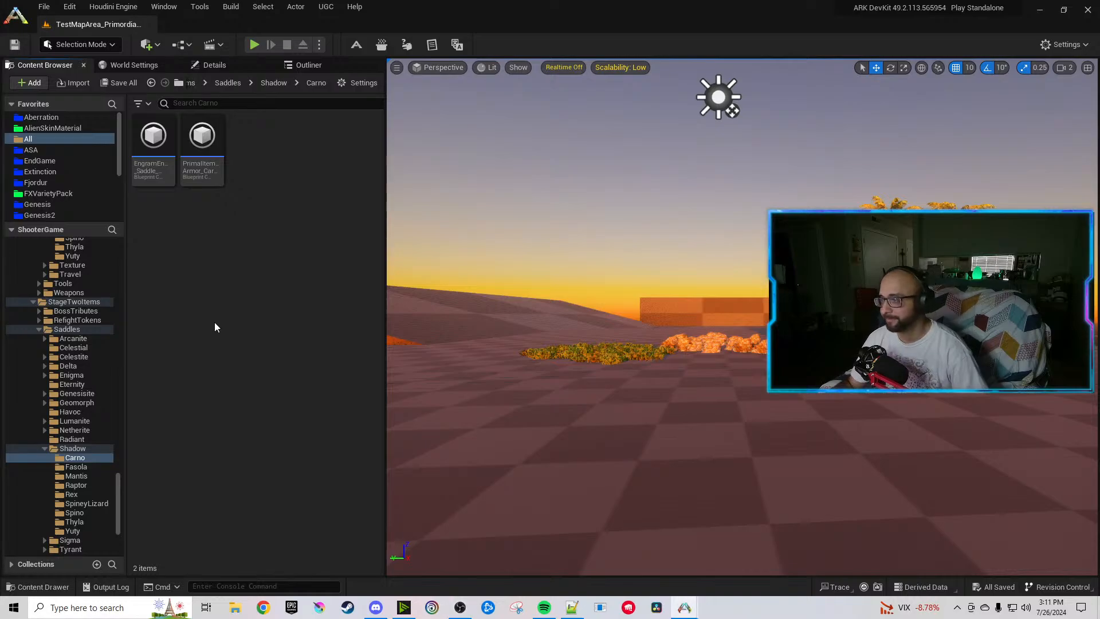
Set the Shadow Carno saddle engram's Blue Print Entry to PrimalItemArmor_CarnoSaddleShadow and save the engram blueprint.
{"action": "double_click", "coordinate": [149, 166]}
{"action": "left_click", "coordinate": [207, 166]}
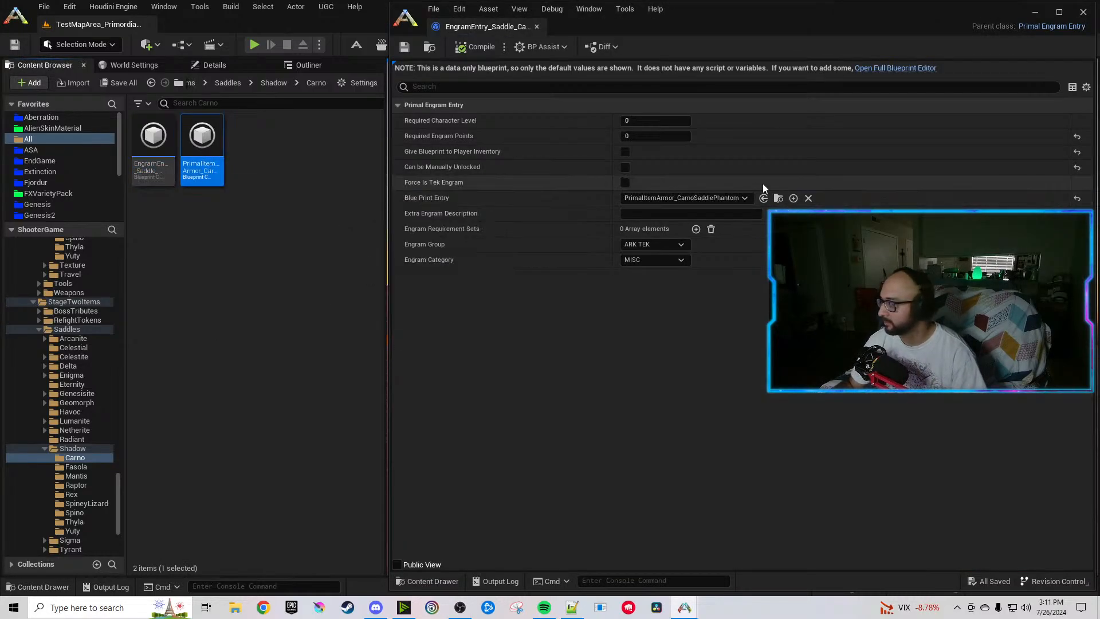
{"action": "left_click", "coordinate": [763, 198]}
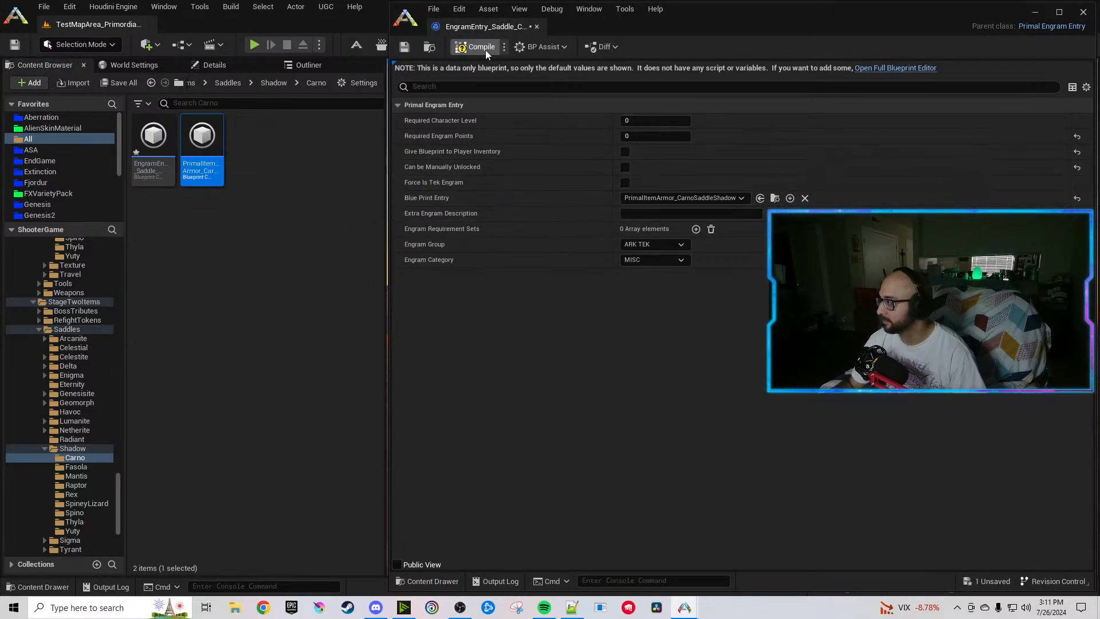
{"action": "key", "text": "ctrl+s"}
Open the Carno saddle's PrimalItemArmor blueprint, filter its properties for "phantom" and set the explicit owner tag to Shadow Carno.
{"action": "double_click", "coordinate": [201, 150]}
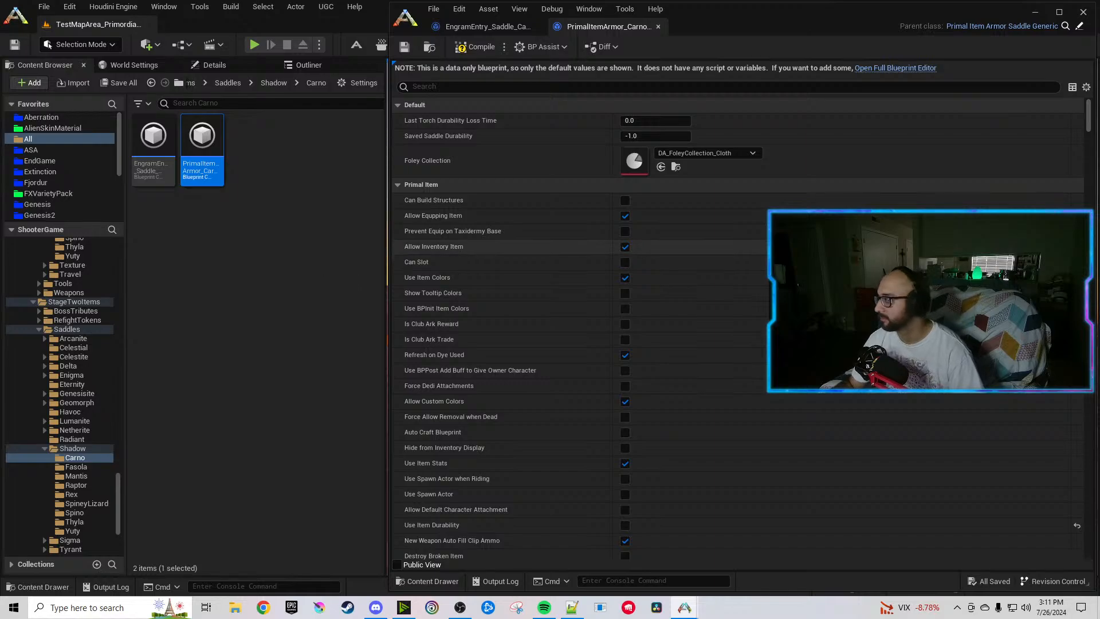
{"action": "left_click", "coordinate": [789, 86]}
{"action": "type", "text": "phantom"}
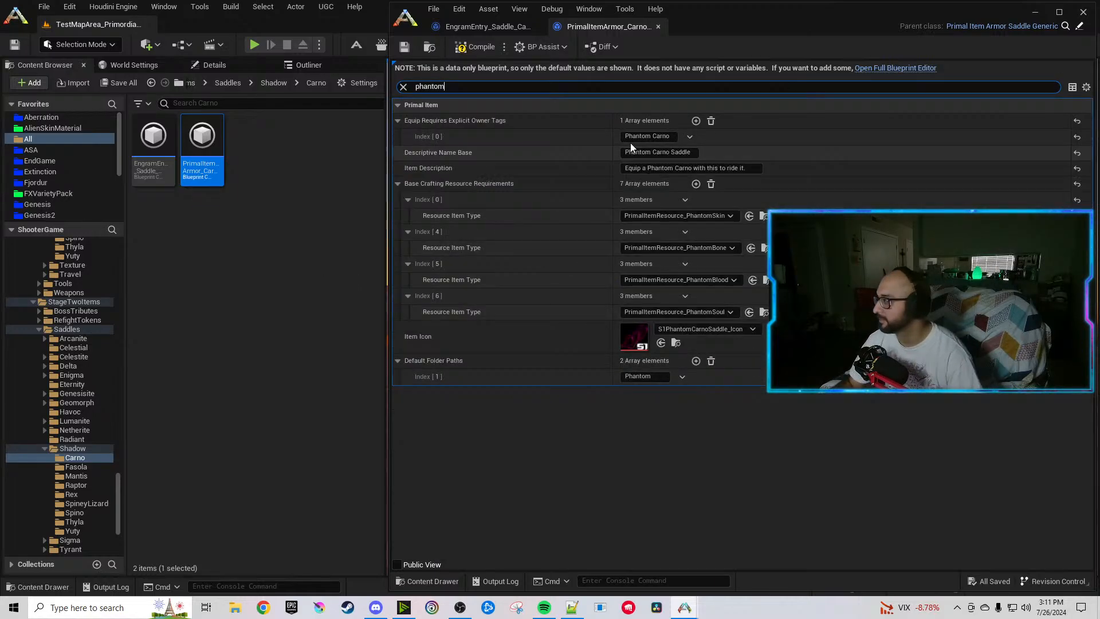
{"action": "double_click", "coordinate": [634, 136]}
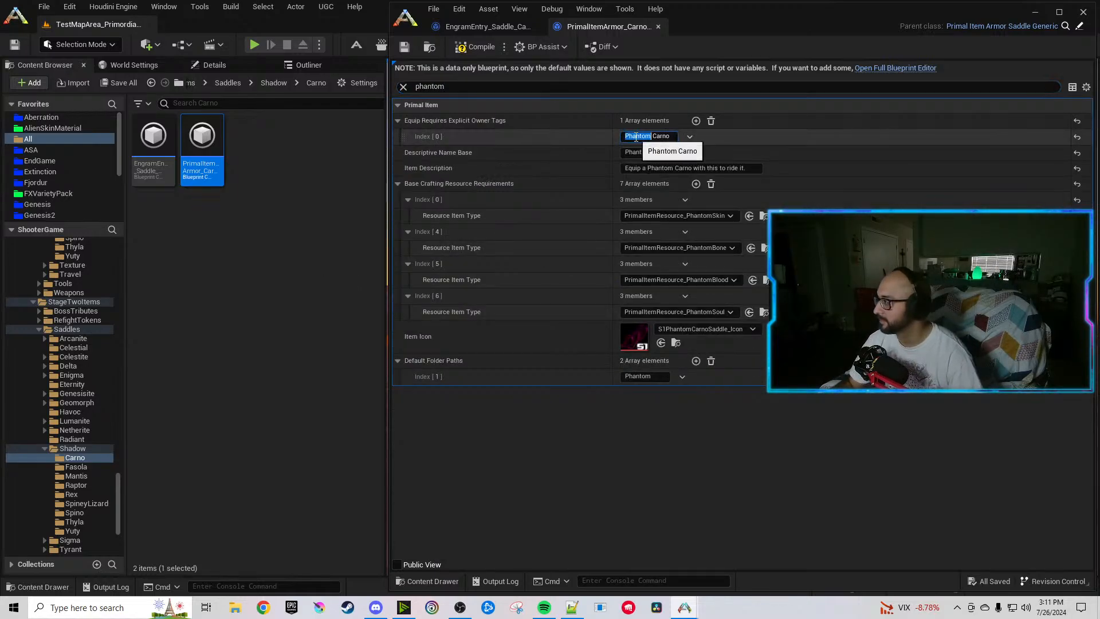
{"action": "type", "text": "Shadow"}
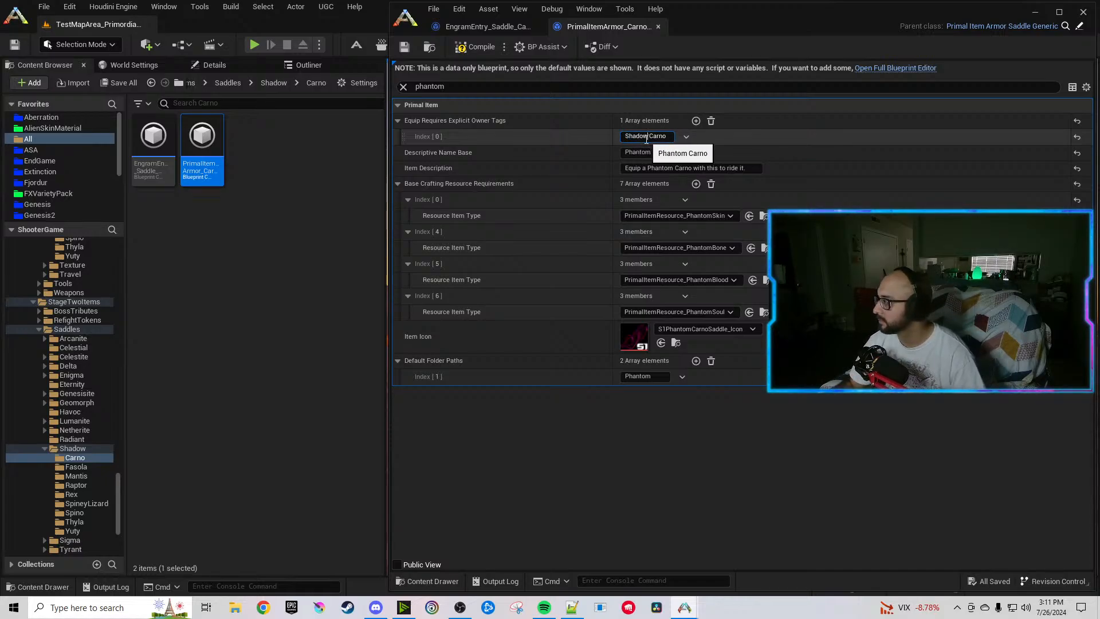
{"action": "key", "text": "Return"}
Set the item's name to "Shadow Carno Saddle", its description to "Equip a Shadow Carno with this to ride it." and its icon to Saddle_TempIcon.
{"action": "double_click", "coordinate": [636, 155]}
{"action": "type", "text": "Shadow"}
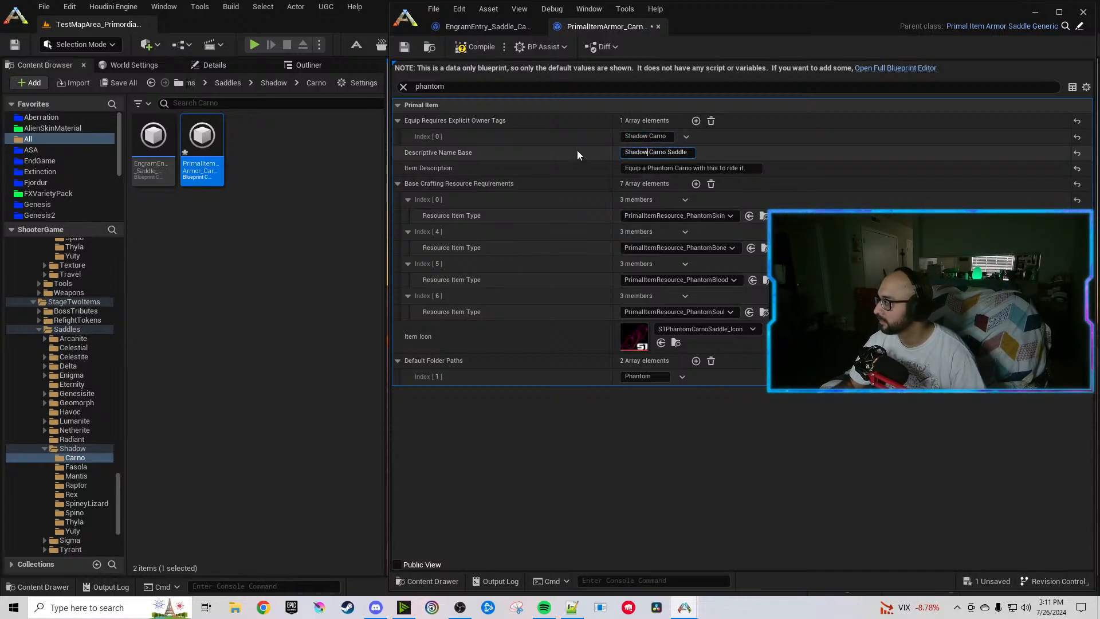
{"action": "left_click", "coordinate": [576, 151]}
{"action": "double_click", "coordinate": [655, 169]}
{"action": "type", "text": "Shadow"}
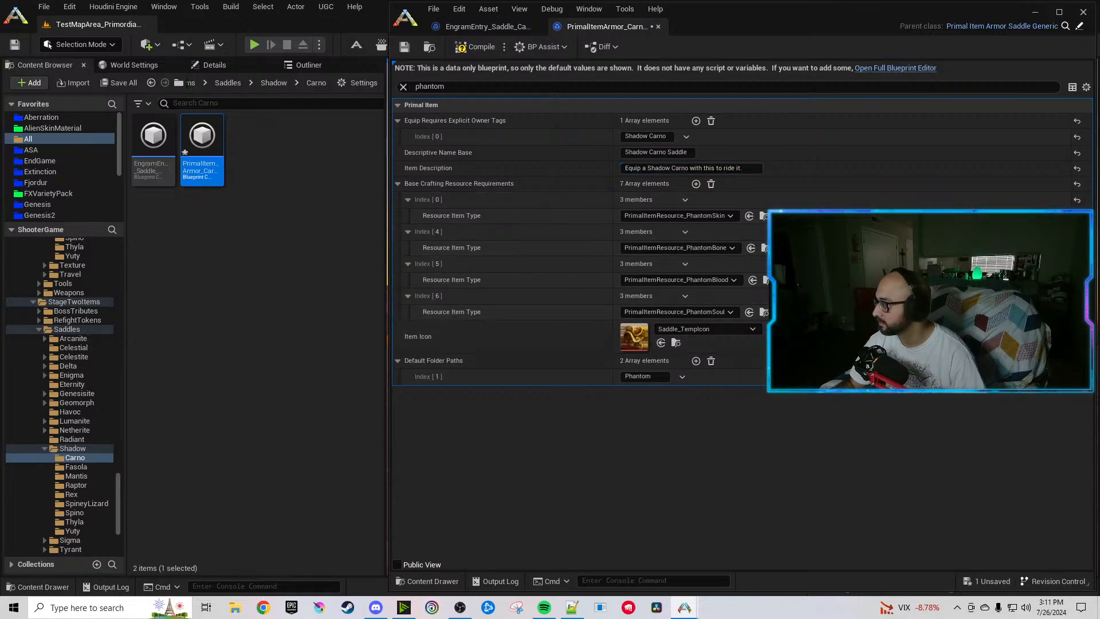
Set the default folder path at index 1 to Shadow, then compile and save the Carno saddle blueprint.
{"action": "double_click", "coordinate": [637, 376]}
{"action": "type", "text": "Shadow"}
{"action": "left_click", "coordinate": [651, 408]}
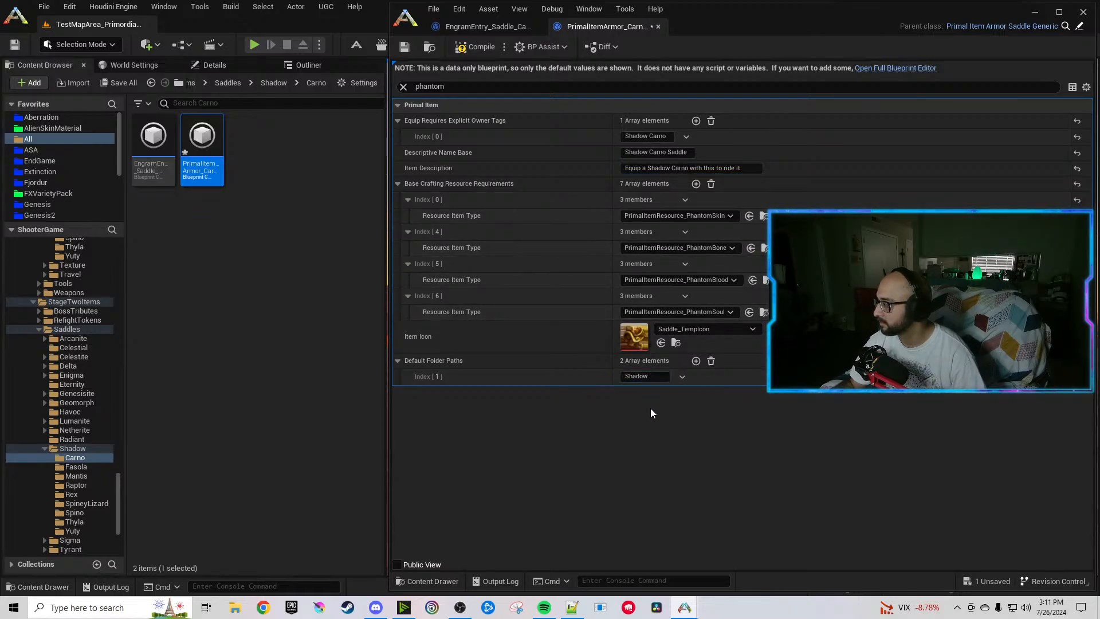
{"action": "left_click", "coordinate": [467, 46]}
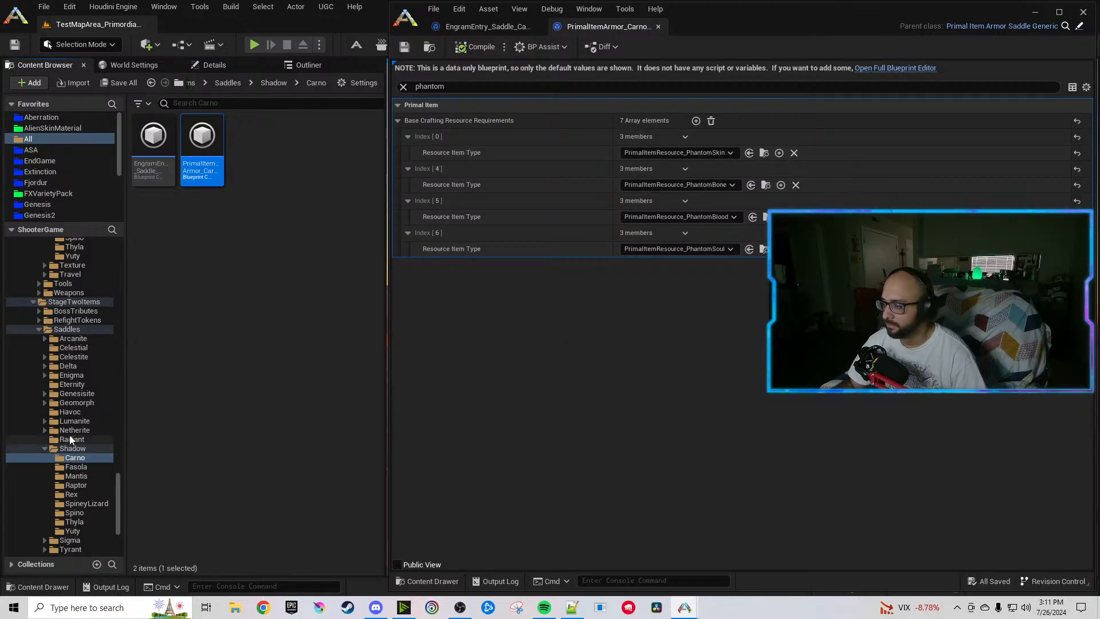
Clear the property filter and open the Enigma Allo saddle's PrimalItemArmor blueprint in a separate window for reference.
{"action": "left_click", "coordinate": [403, 87]}
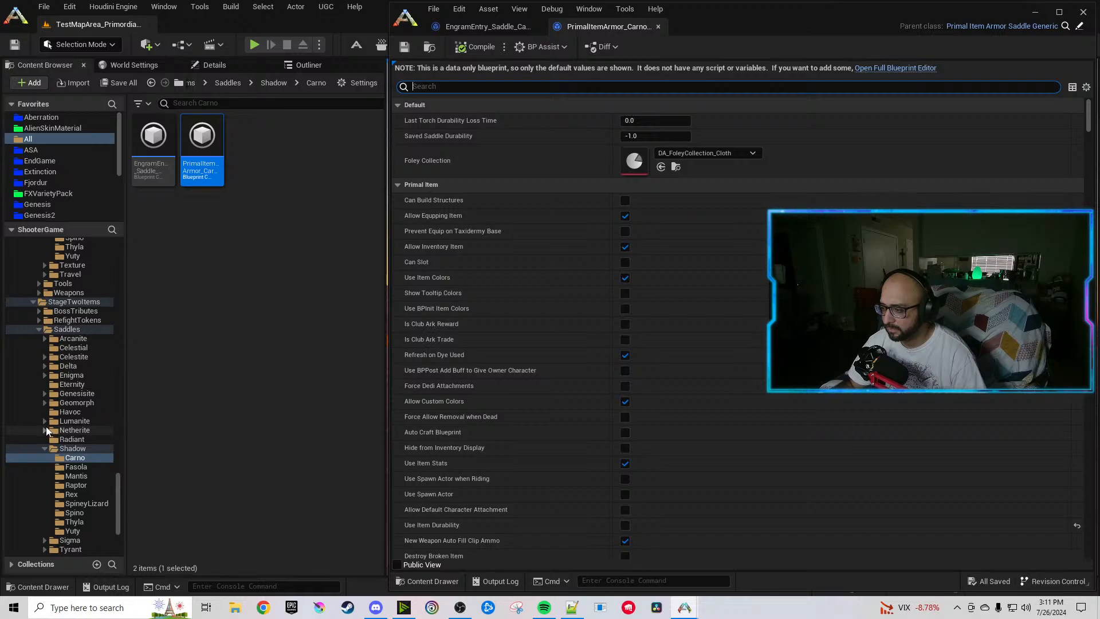
{"action": "left_click", "coordinate": [44, 375]}
{"action": "left_click", "coordinate": [69, 385]}
{"action": "left_click", "coordinate": [53, 375]}
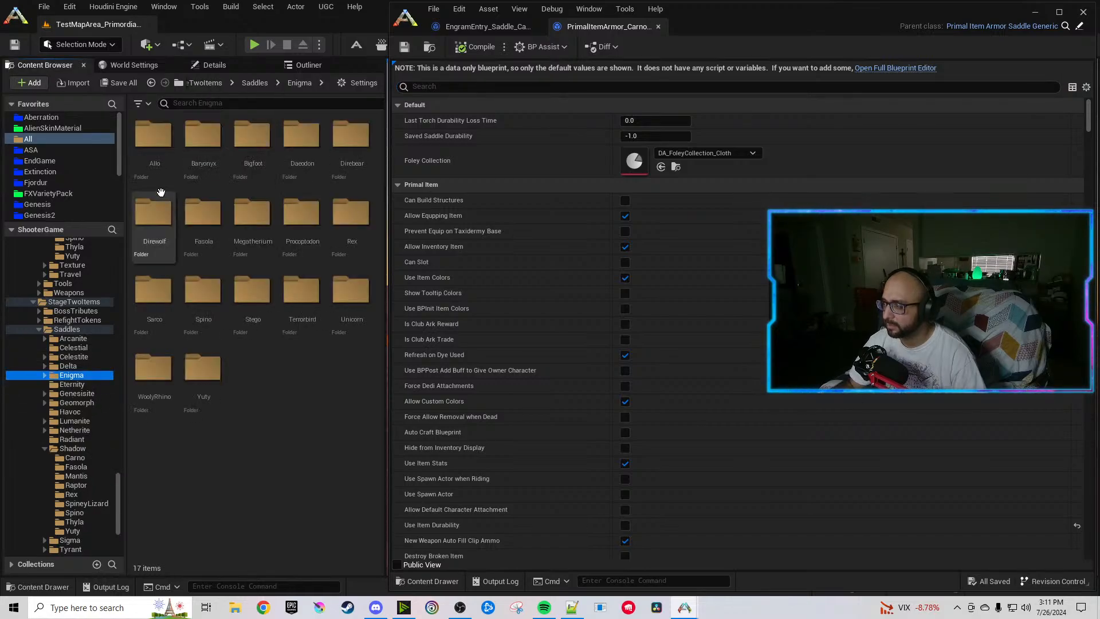
{"action": "left_click", "coordinate": [71, 386]}
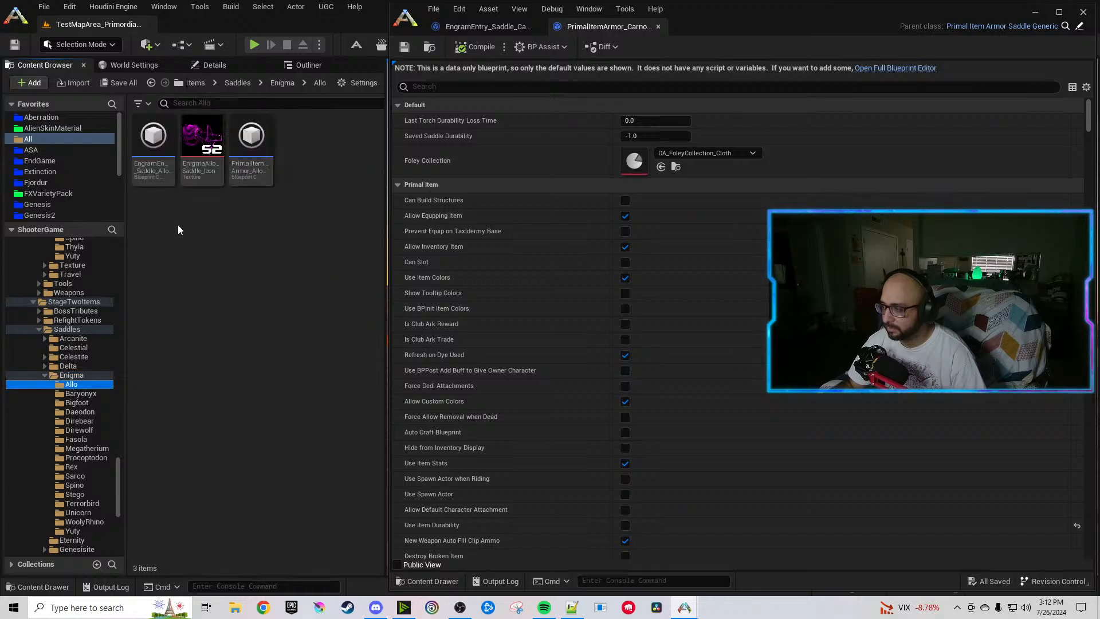
{"action": "double_click", "coordinate": [249, 151]}
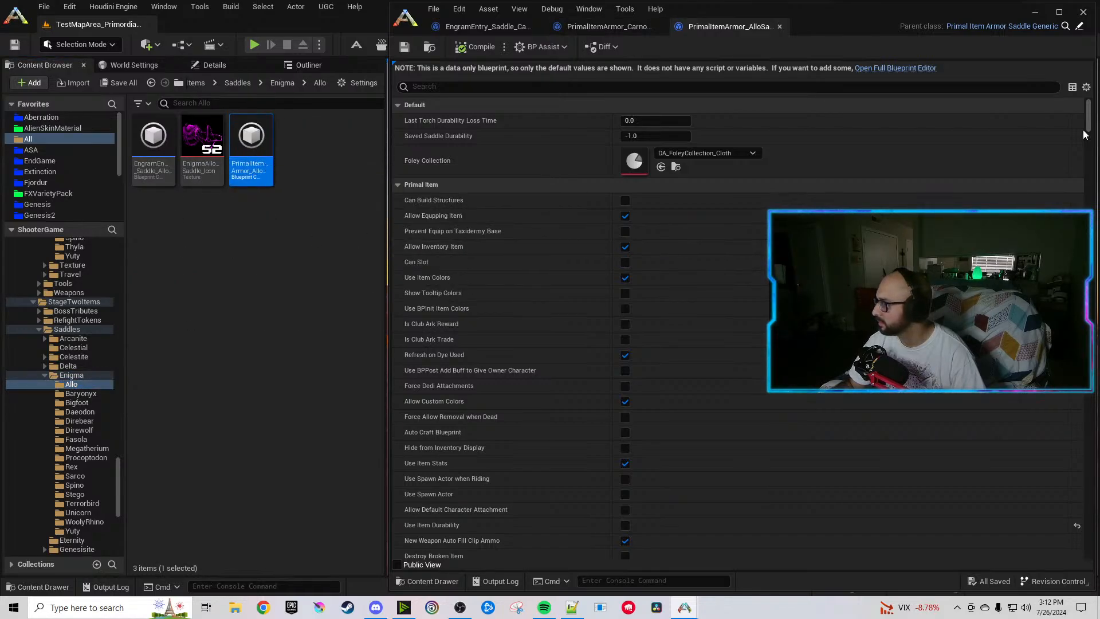
{"action": "left_click_drag", "start_coordinate": [738, 27], "coordinate": [0, 189]}
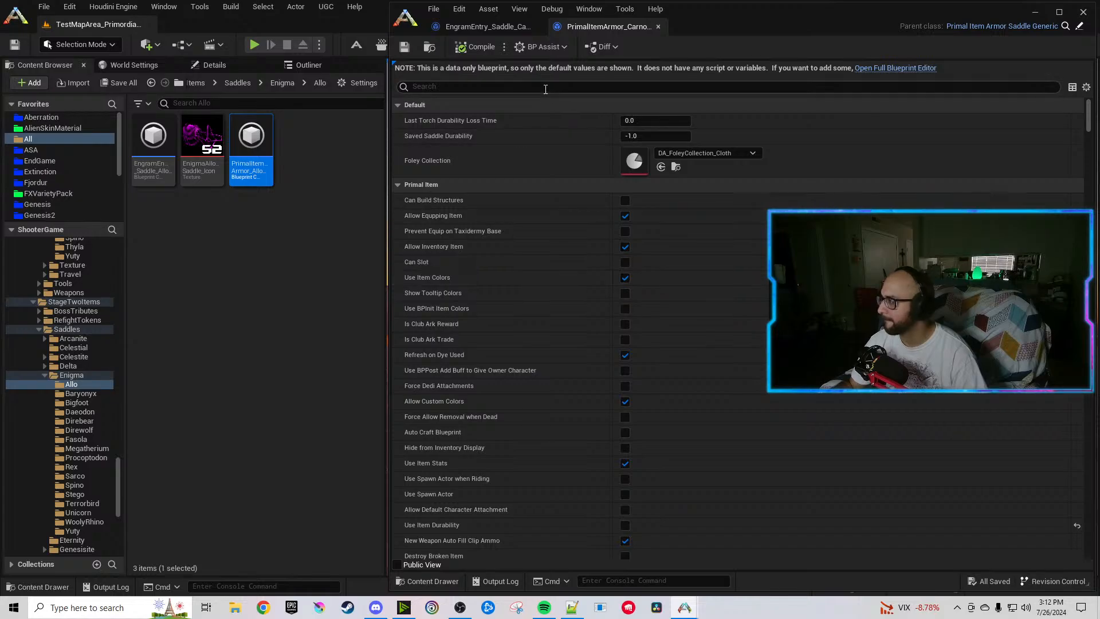
Bring up the Carno saddle's Base Crafting Resource Requirements and collapse the Enigma folder.
{"action": "left_click_drag", "start_coordinate": [1088, 121], "coordinate": [1088, 385]}
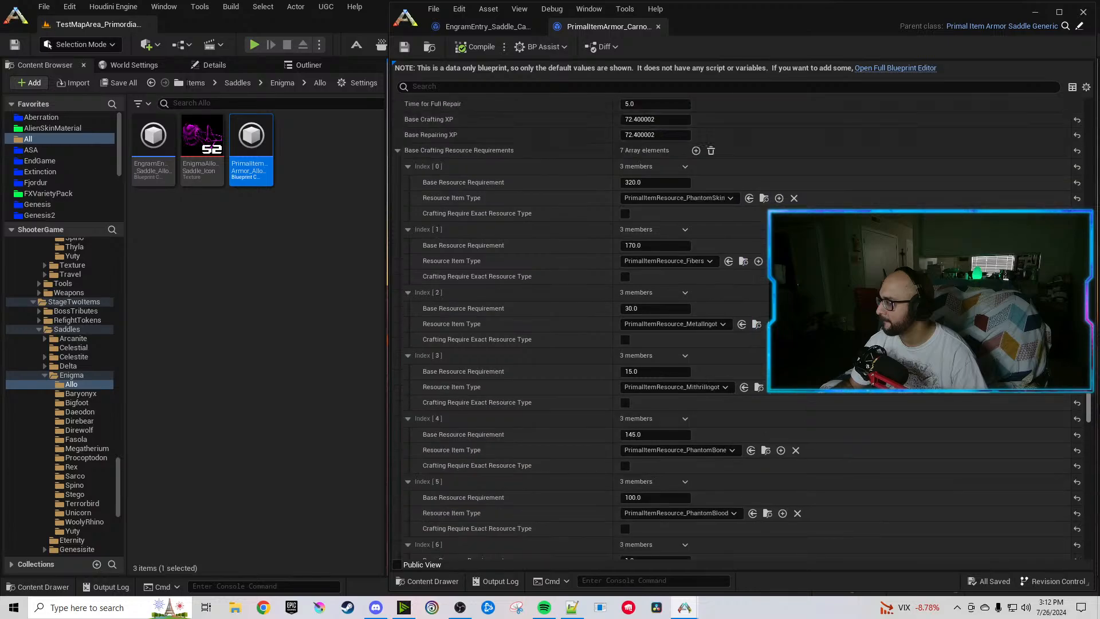
{"action": "scroll", "coordinate": [802, 320], "scroll_direction": "down", "scroll_amount": 1}
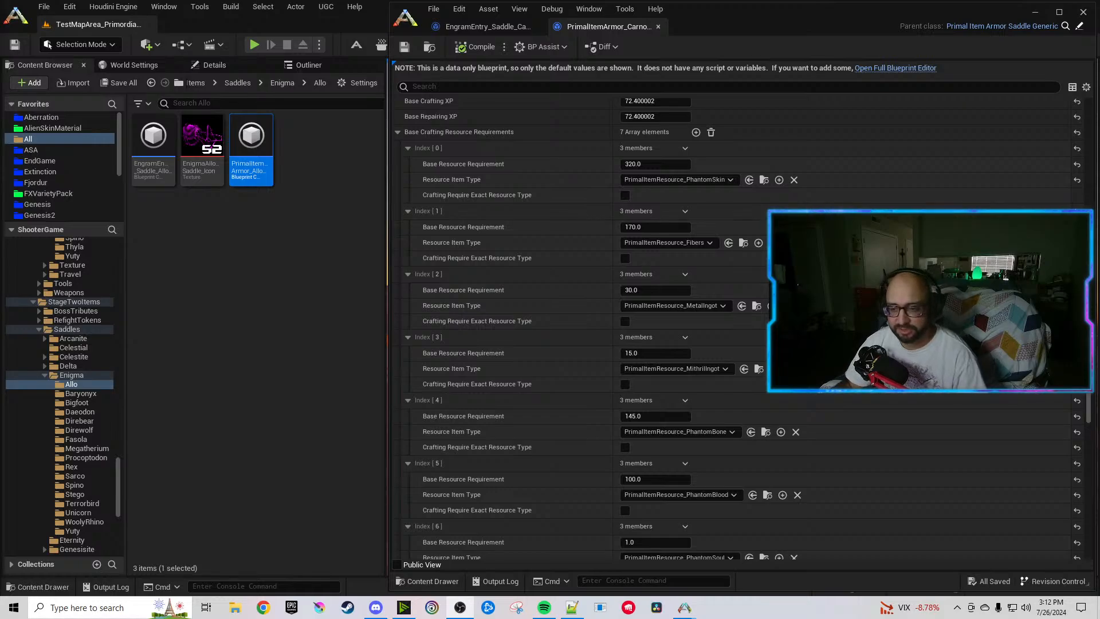
{"action": "left_click", "coordinate": [356, 360]}
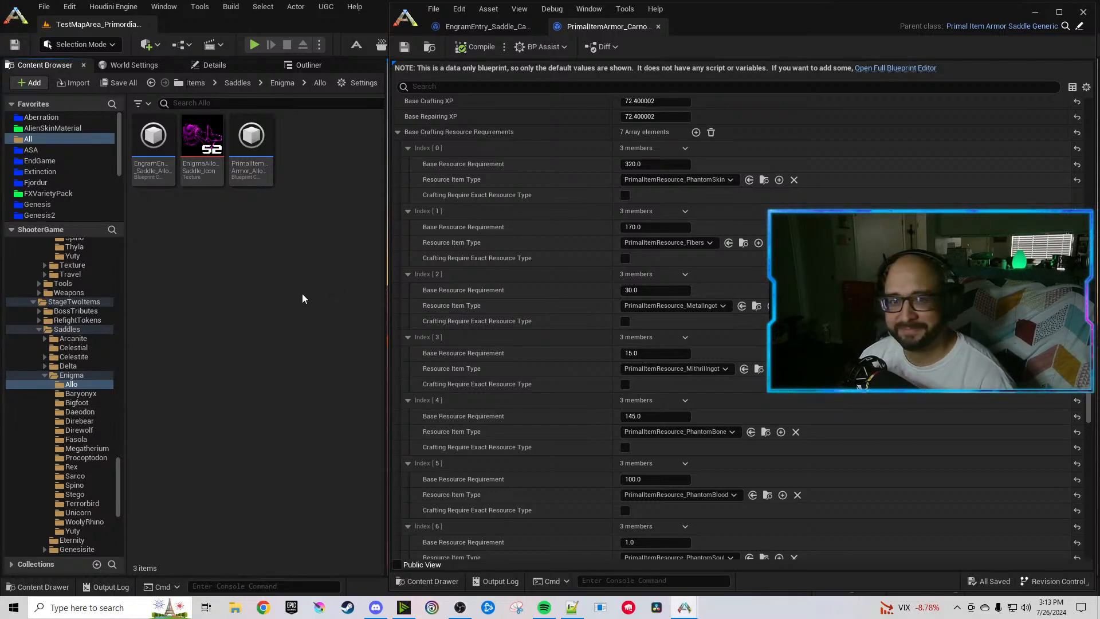
{"action": "left_click", "coordinate": [46, 376]}
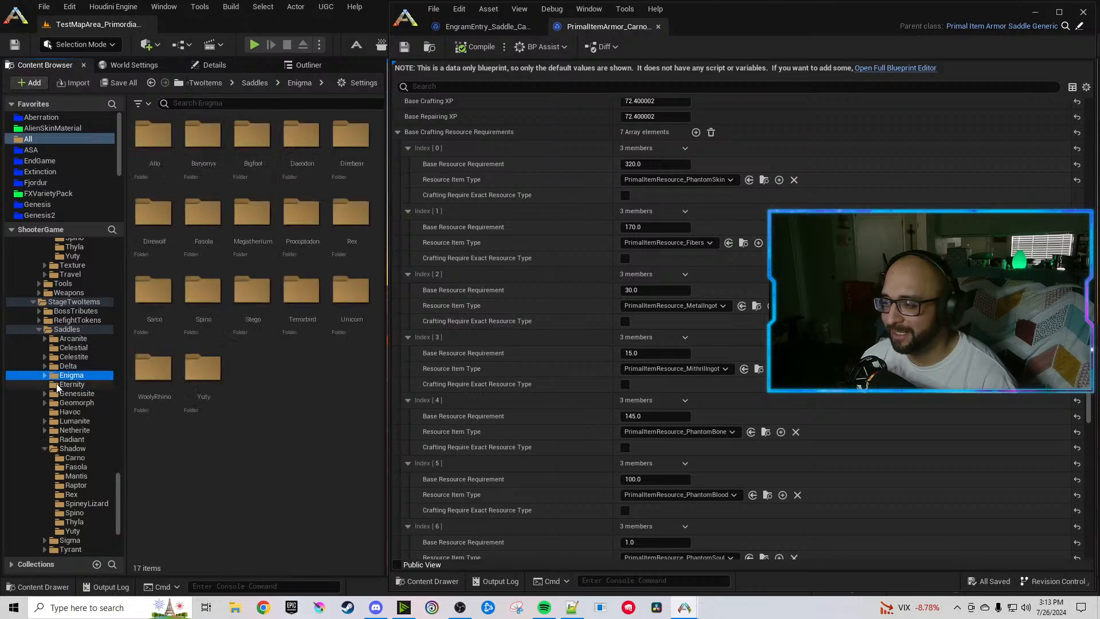
{"action": "scroll", "coordinate": [52, 398], "scroll_direction": "down", "scroll_amount": 2}
{"action": "scroll", "coordinate": [52, 401], "scroll_direction": "down", "scroll_amount": 1}
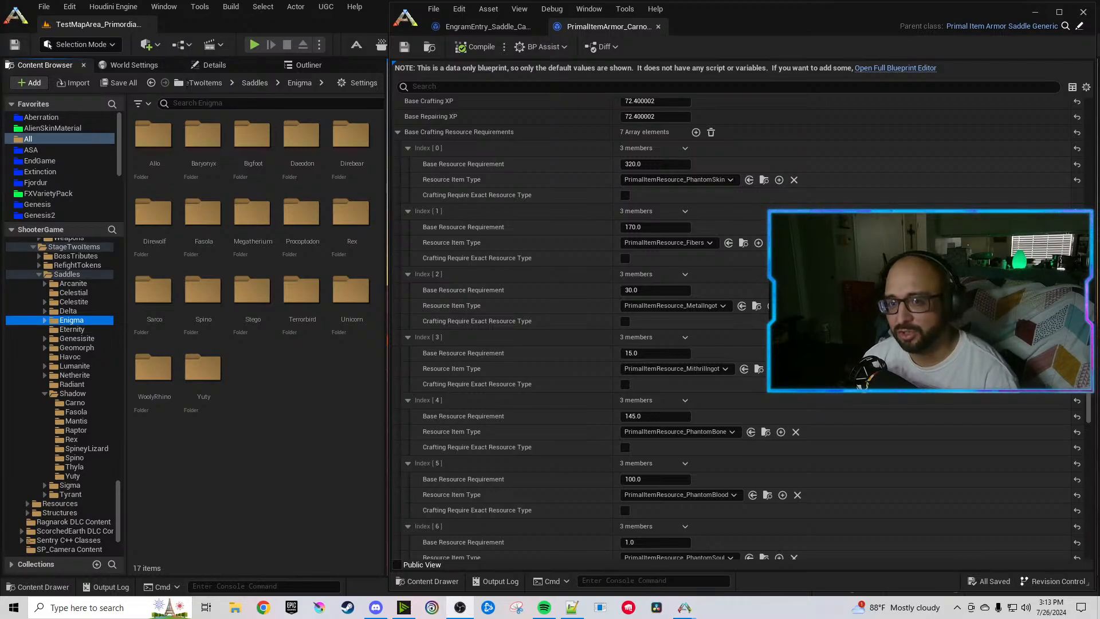
{"action": "left_click", "coordinate": [240, 456]}
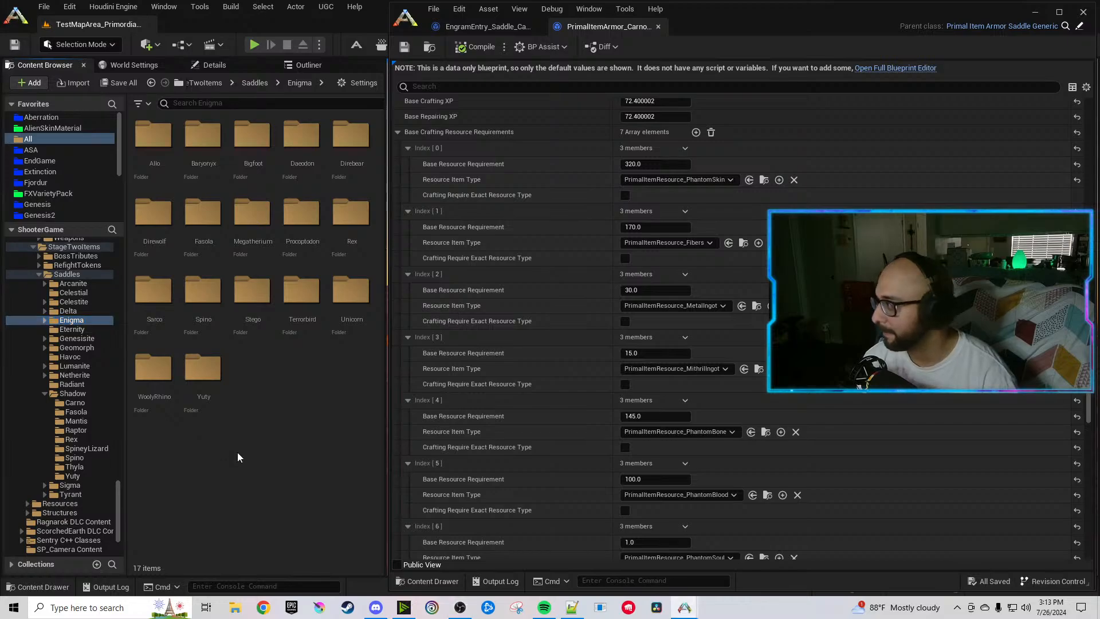
Set the resource item type of crafting requirement index 0 to PrimalItemResource_ShadowMuscle.
{"action": "left_click", "coordinate": [643, 180]}
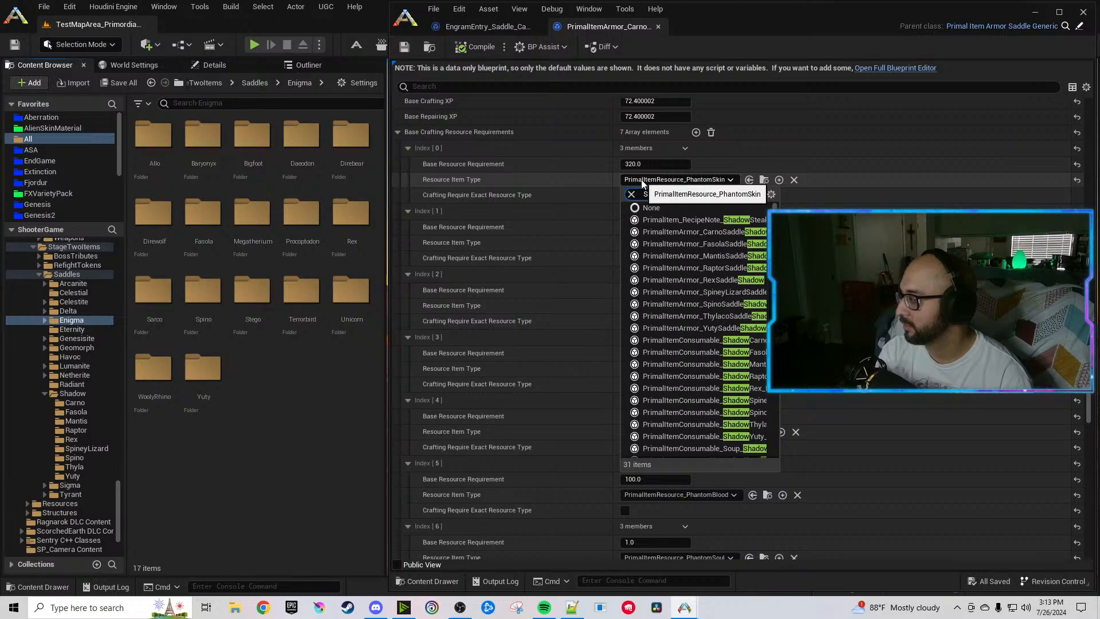
{"action": "type", "text": "s"}
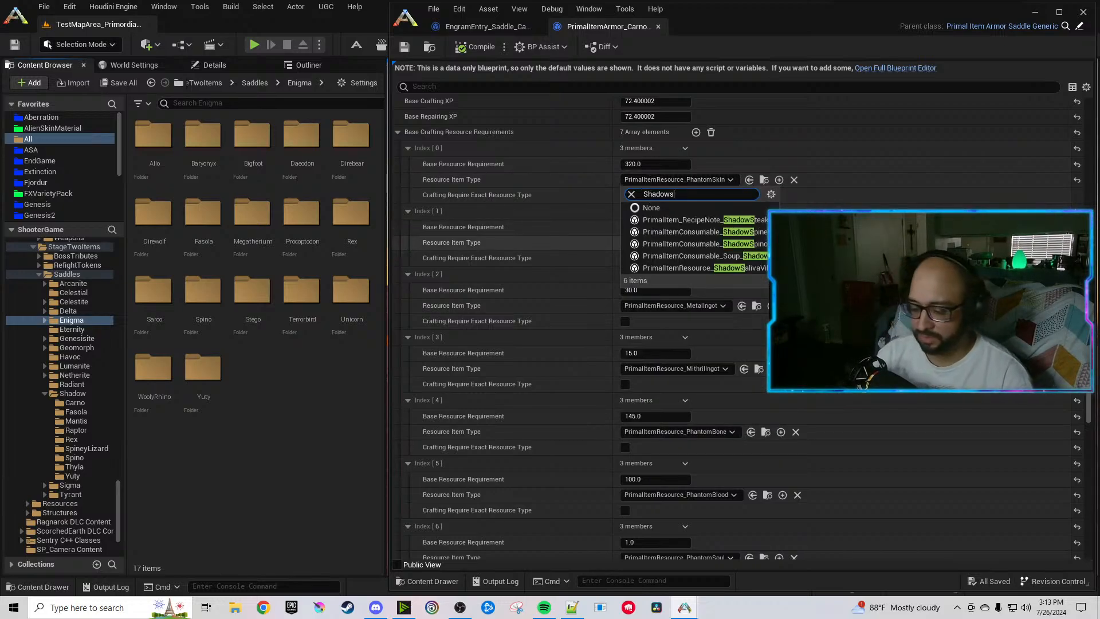
{"action": "key", "text": "BackSpace"}
{"action": "type", "text": "mu"}
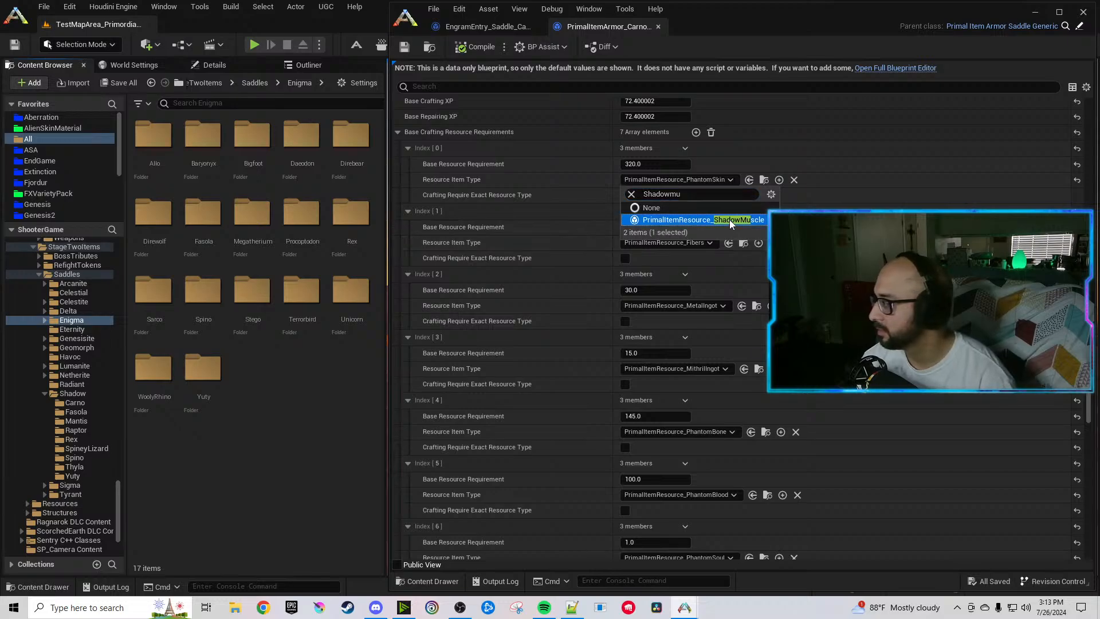
{"action": "left_click", "coordinate": [730, 219]}
Replace the resource item type of crafting requirement index 3 with PrimalItemResource_LumaniteIngot.
{"action": "scroll", "coordinate": [619, 297], "scroll_direction": "down", "scroll_amount": 1}
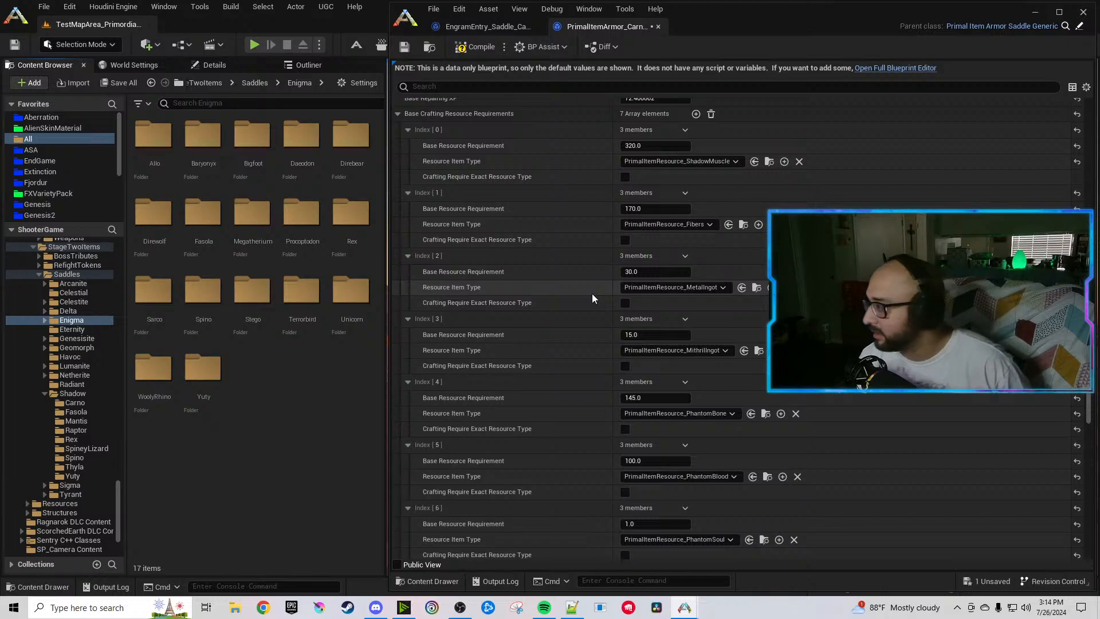
{"action": "type", "text": "luma"}
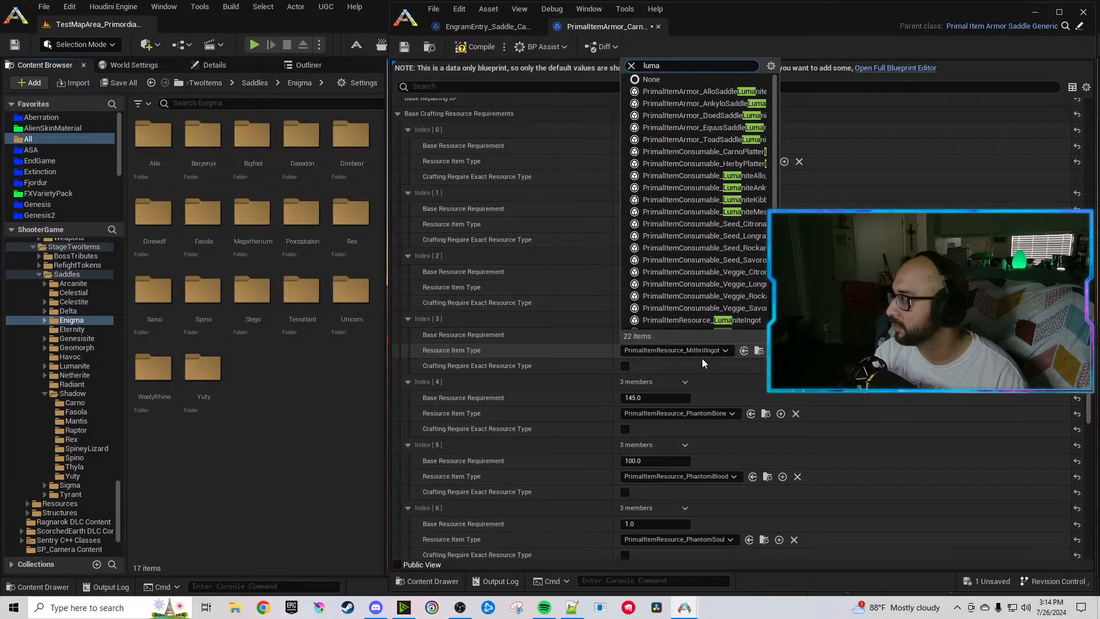
{"action": "key", "text": "BackSpace"}
{"action": "key", "text": "BackSpace"}
{"action": "key", "text": "BackSpace"}
{"action": "key", "text": "BackSpace"}
{"action": "type", "text": "ingot"}
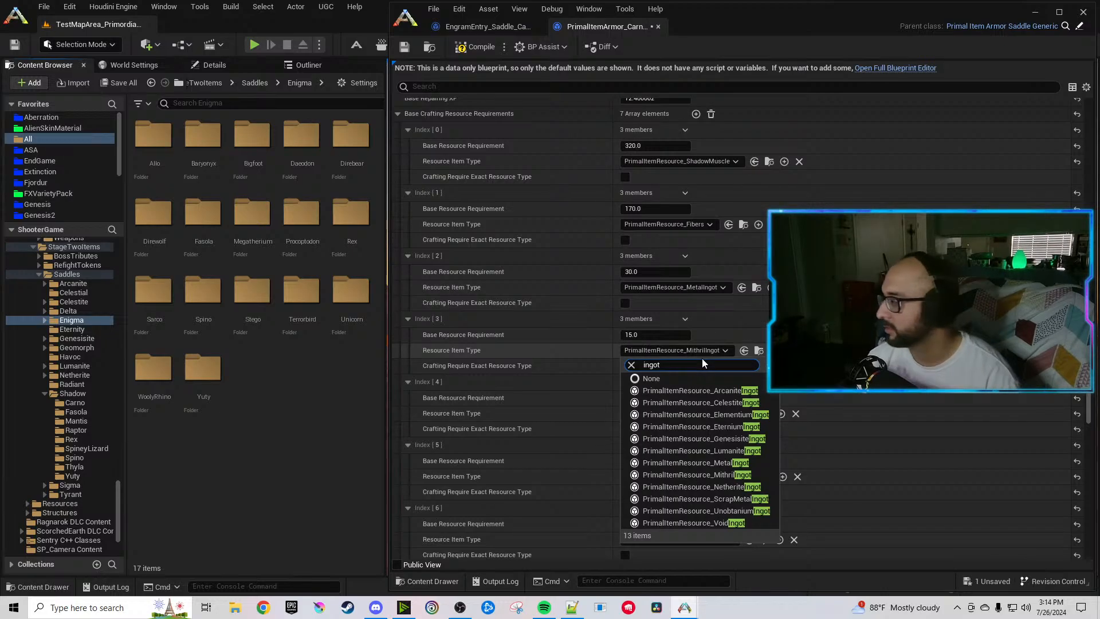
{"action": "left_click", "coordinate": [750, 452]}
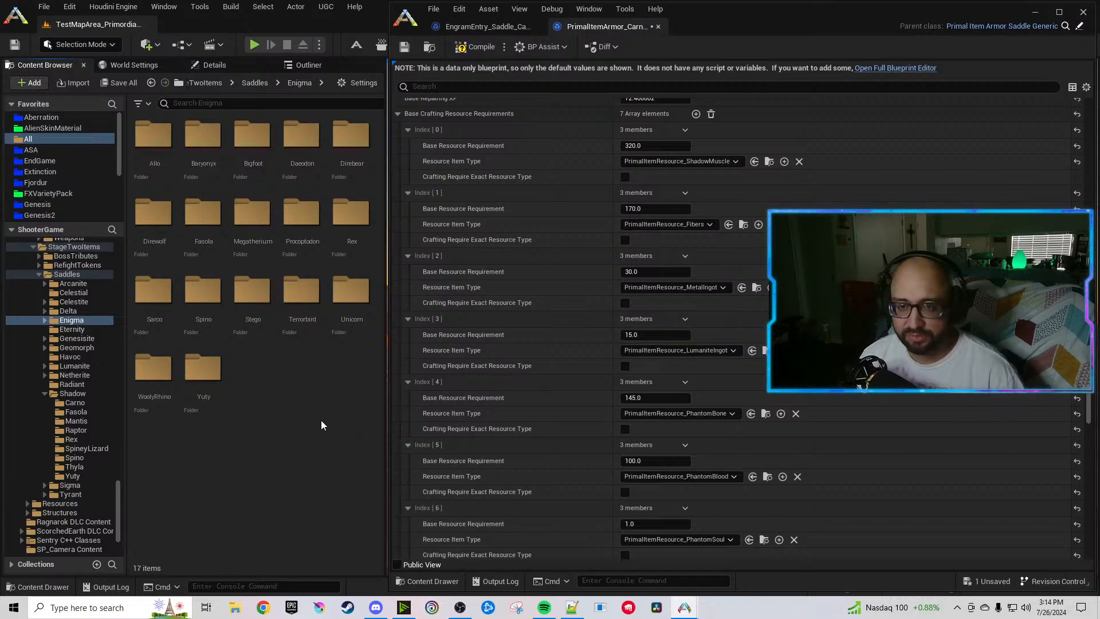
Change the resource item type of crafting requirement index 4 to PrimalItemResource_ShadowBone.
{"action": "scroll", "coordinate": [630, 353], "scroll_direction": "down", "scroll_amount": 4}
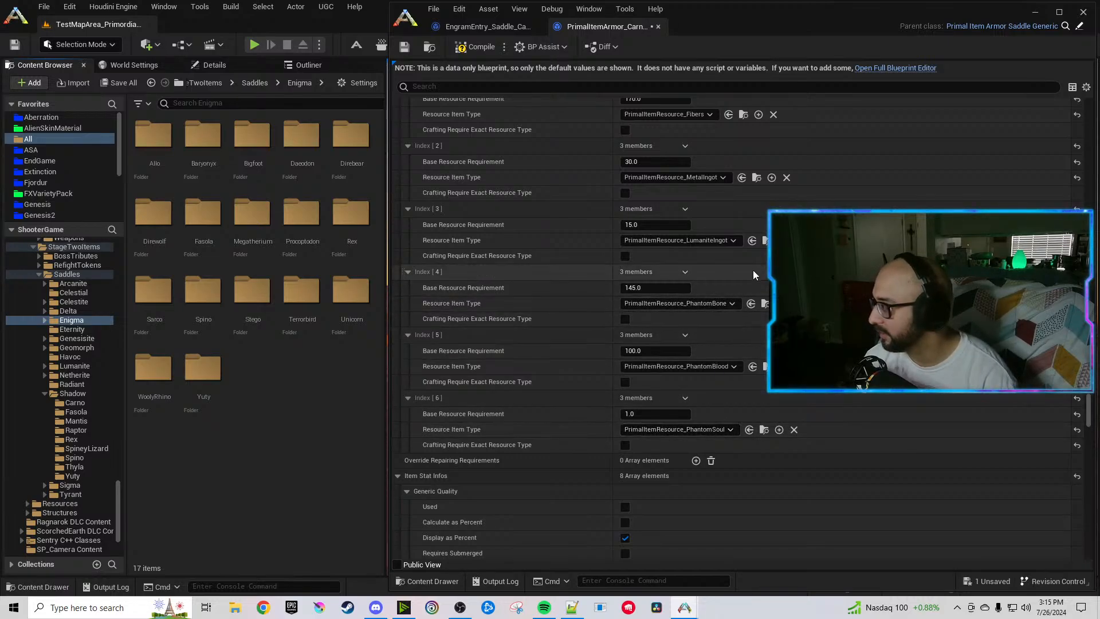
{"action": "left_click", "coordinate": [685, 272]}
{"action": "left_click", "coordinate": [590, 310]}
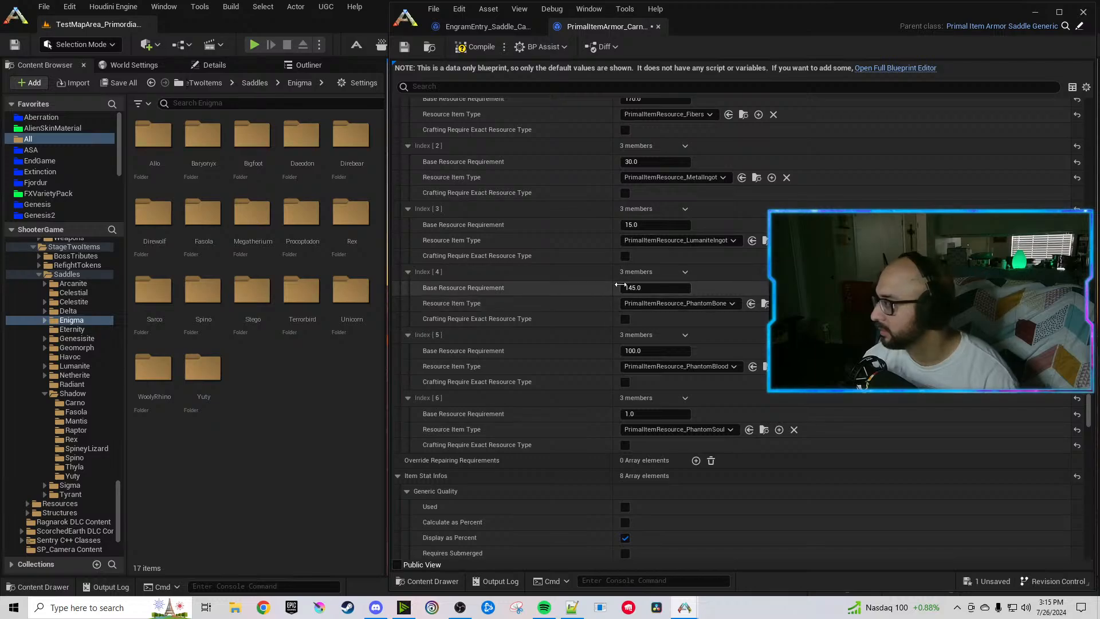
{"action": "left_click", "coordinate": [697, 304]}
{"action": "type", "text": "Shadow"}
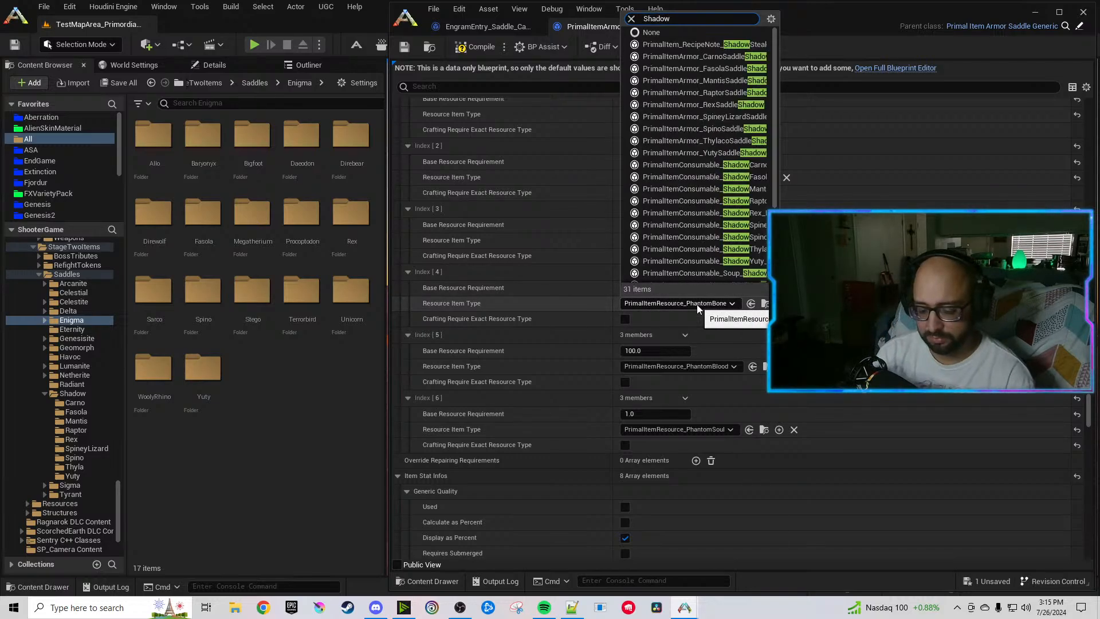
{"action": "type", "text": "Bone"}
{"action": "left_click", "coordinate": [706, 346]}
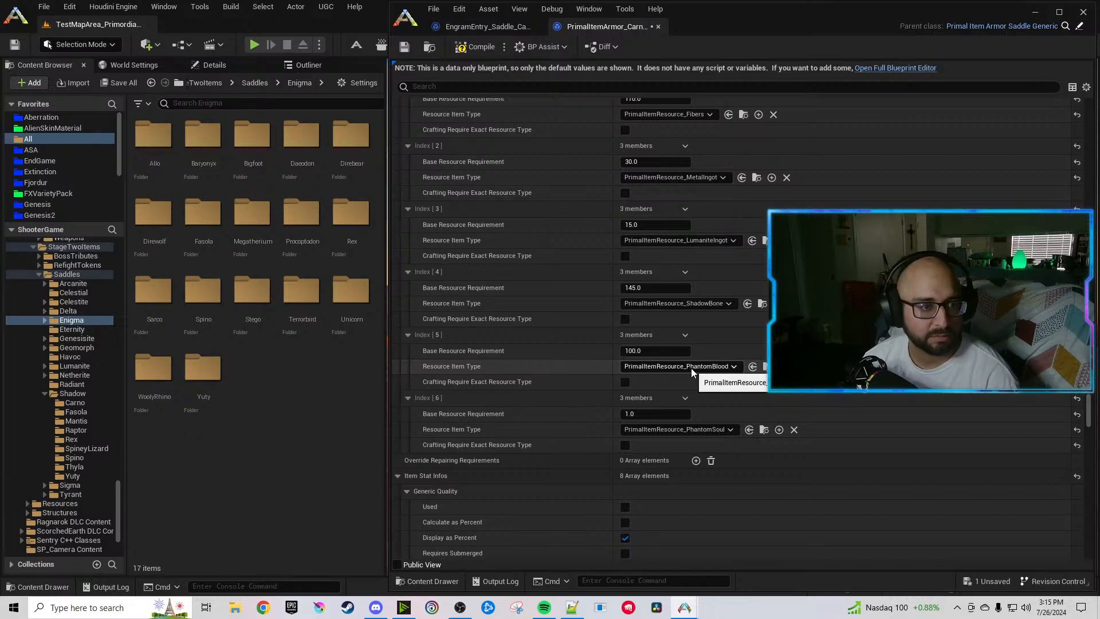
Duplicate the ShadowBone crafting requirement at index 4.
{"action": "left_click", "coordinate": [685, 272]}
{"action": "left_click", "coordinate": [707, 316]}
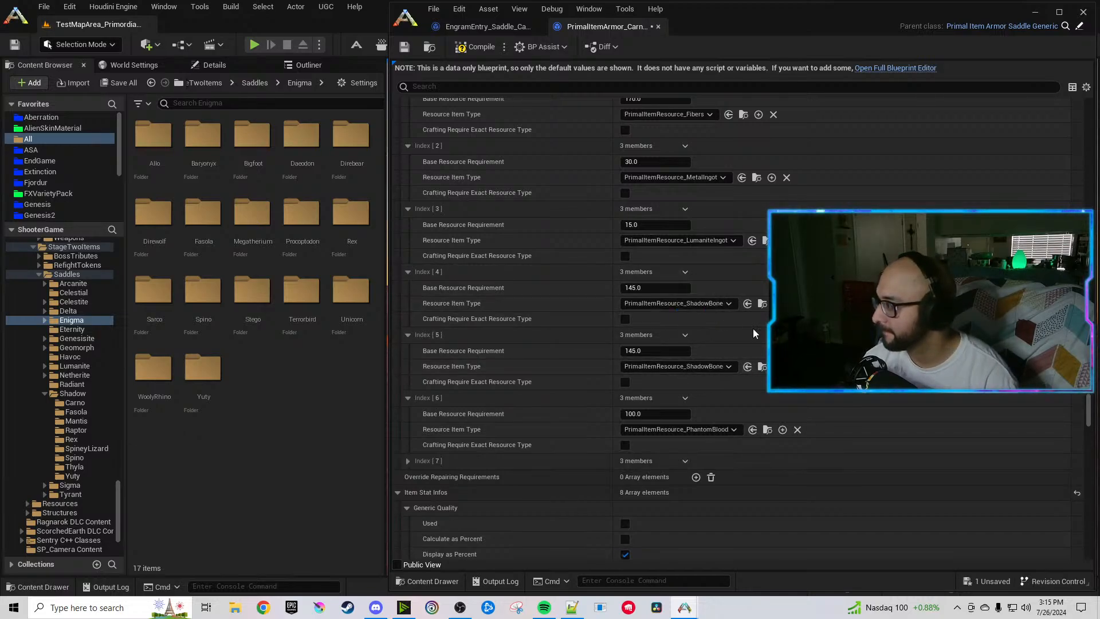
Set the resource item type of crafting requirement index 5 to PrimalItemResource_ShadowSalivaVile.
{"action": "left_click", "coordinate": [677, 367]}
{"action": "type", "text": "Shadow"}
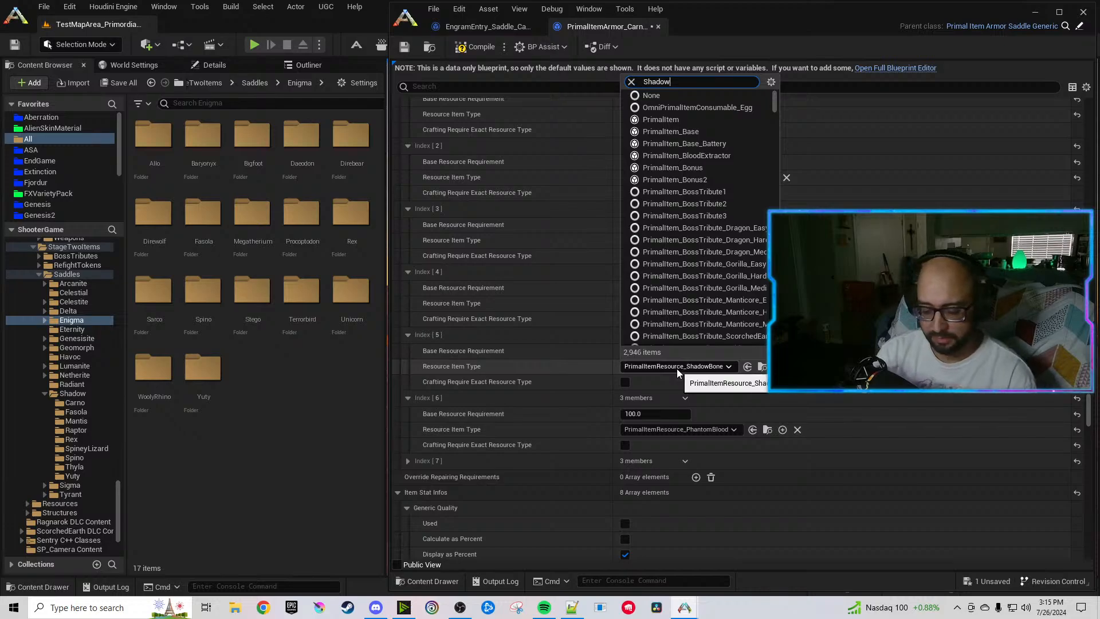
{"action": "type", "text": "Sa"}
{"action": "left_click", "coordinate": [722, 405]}
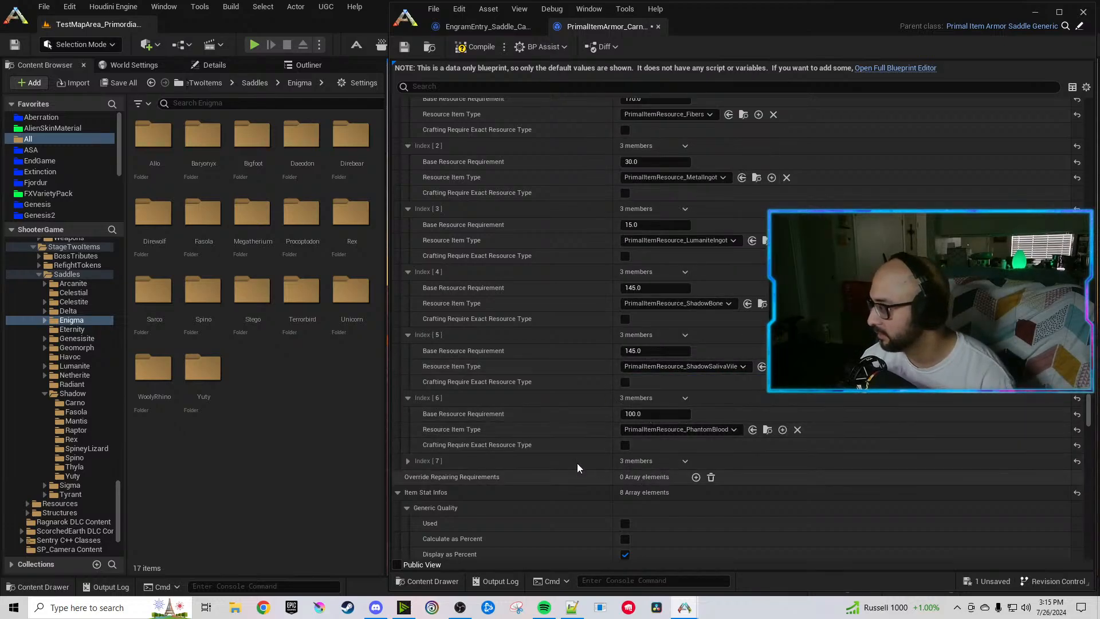
Set crafting requirement index 7 to a base resource requirement of 2 and the resource item type PrimalItemResource_ShadowEyes.
{"action": "left_click", "coordinate": [407, 461]}
{"action": "scroll", "coordinate": [516, 419], "scroll_direction": "down", "scroll_amount": 3}
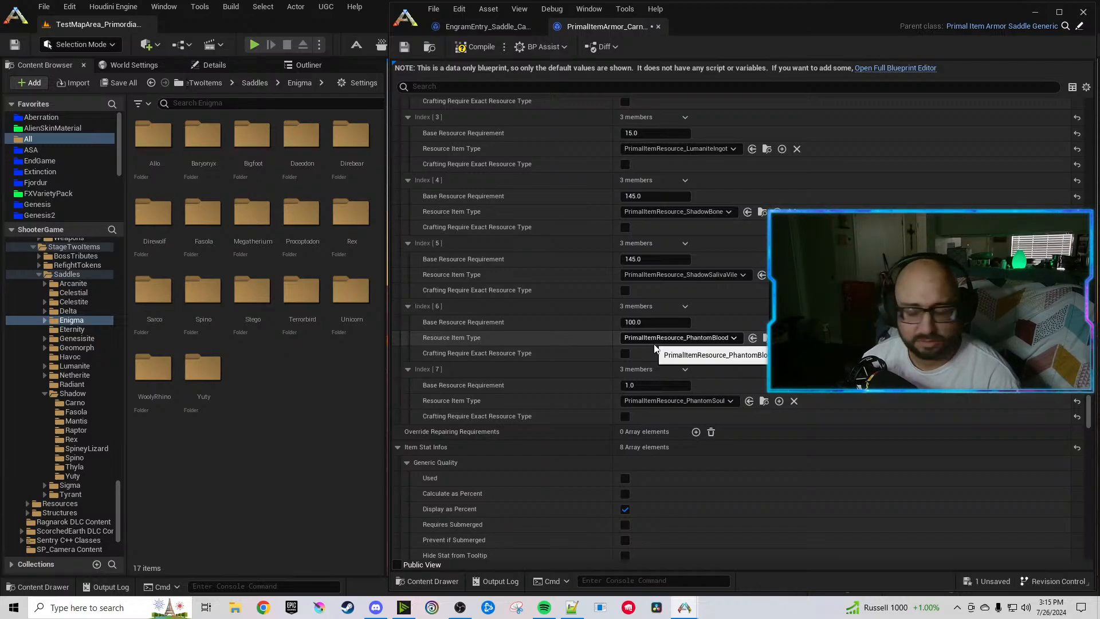
{"action": "left_click", "coordinate": [657, 403]}
{"action": "type", "text": "Shadoweyes"}
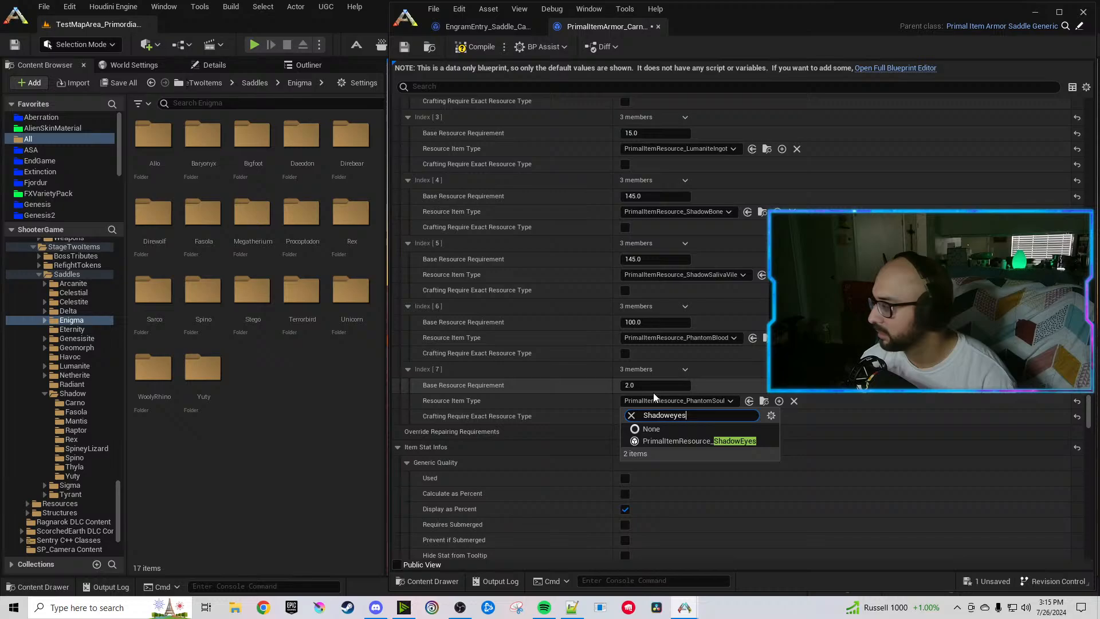
{"action": "left_click", "coordinate": [742, 440]}
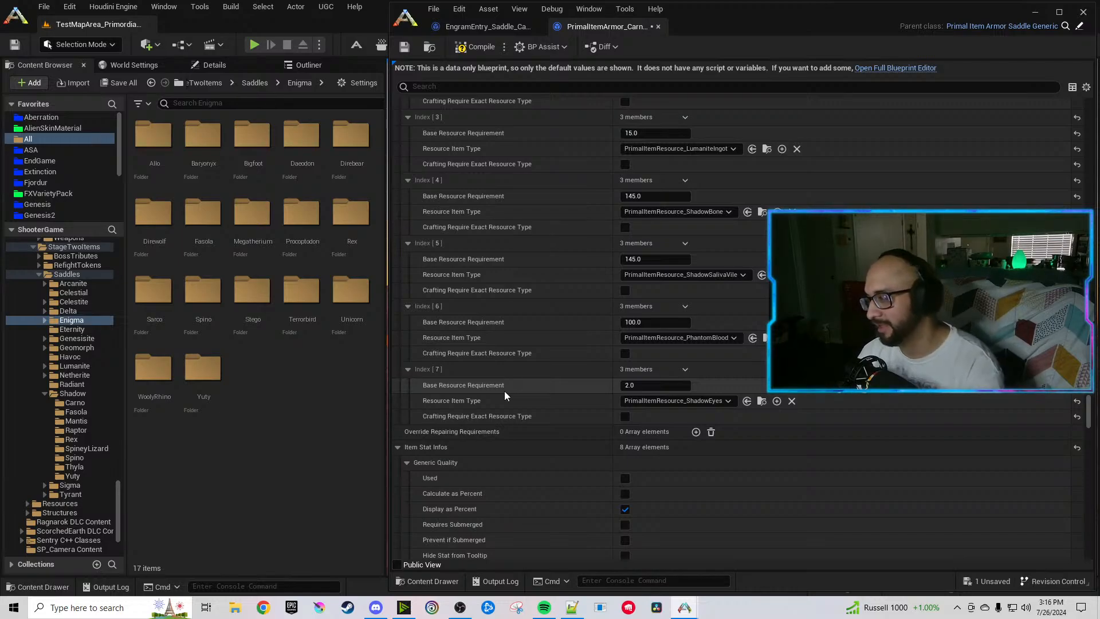
Collapse the Item Stat Infos section and duplicate the ShadowEyes crafting requirement at index 7 twice.
{"action": "left_click", "coordinate": [397, 447]}
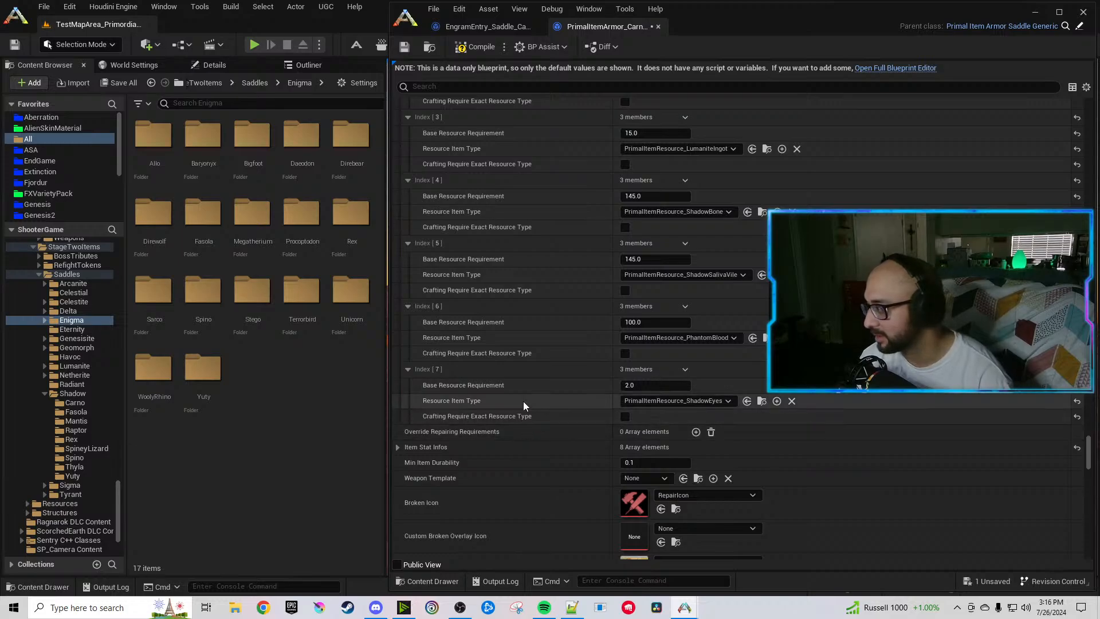
{"action": "left_click", "coordinate": [686, 369]}
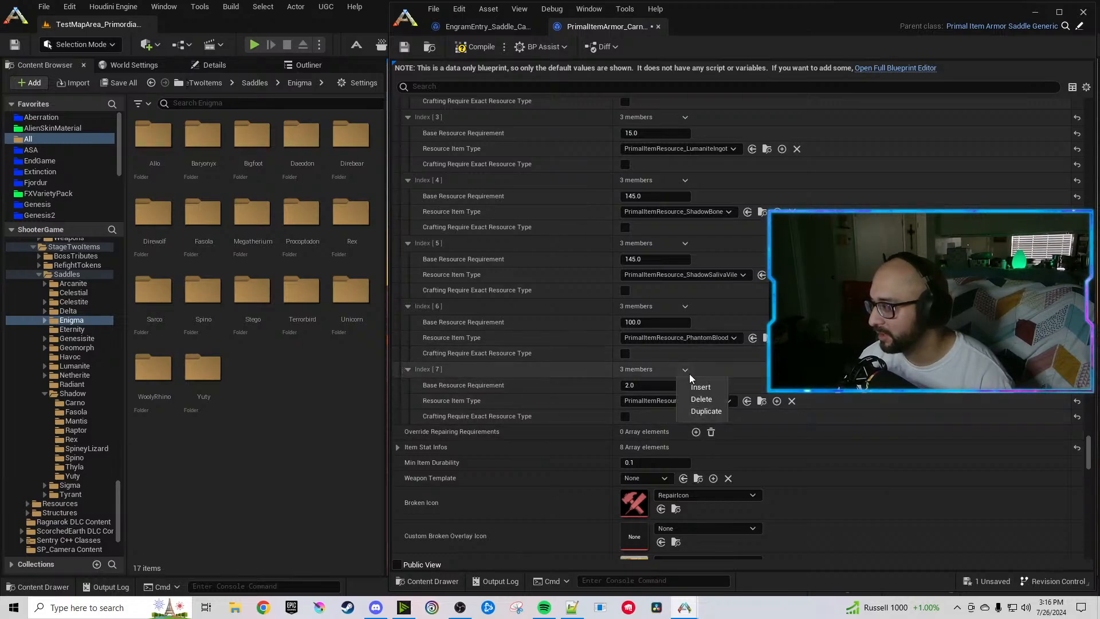
{"action": "left_click", "coordinate": [697, 410]}
{"action": "left_click", "coordinate": [686, 367]}
{"action": "left_click", "coordinate": [696, 412]}
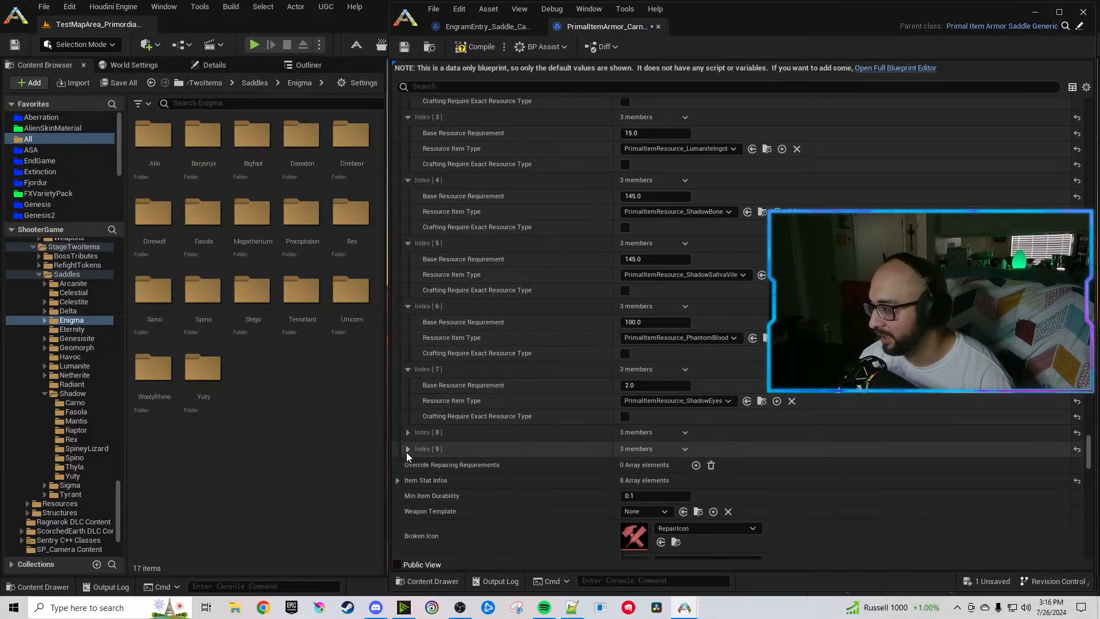
Expand crafting requirements index 8 and 9 and set the base resource requirement of both to 55.
{"action": "left_click", "coordinate": [407, 449]}
{"action": "left_click", "coordinate": [408, 432]}
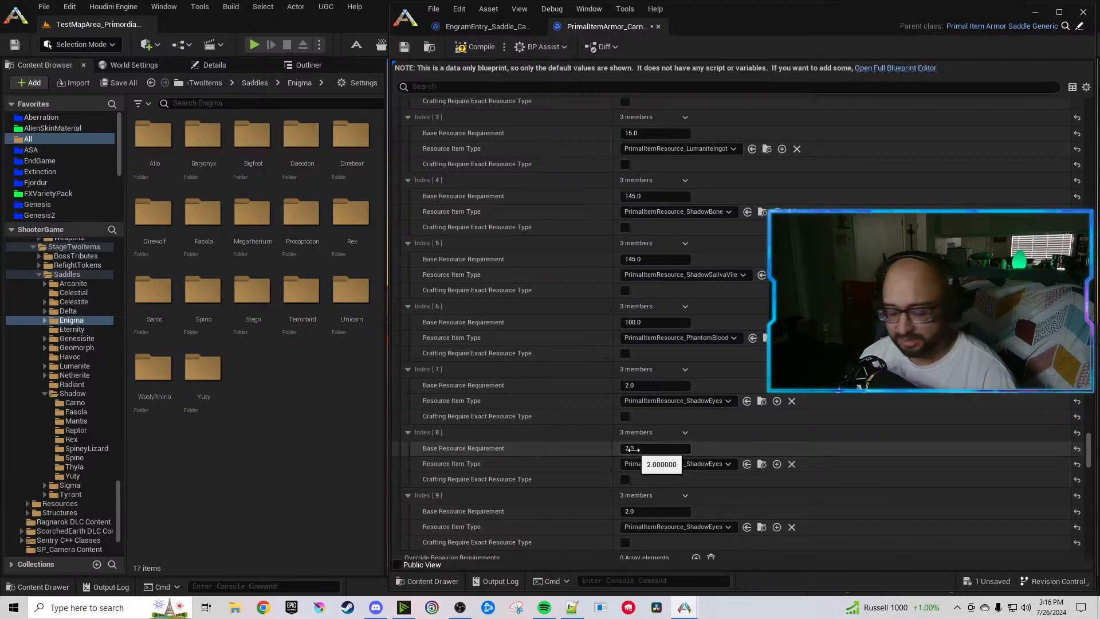
{"action": "left_click", "coordinate": [631, 449]}
{"action": "type", "text": "55"}
{"action": "left_click", "coordinate": [653, 511]}
{"action": "type", "text": "55"}
{"action": "key", "text": "Return"}
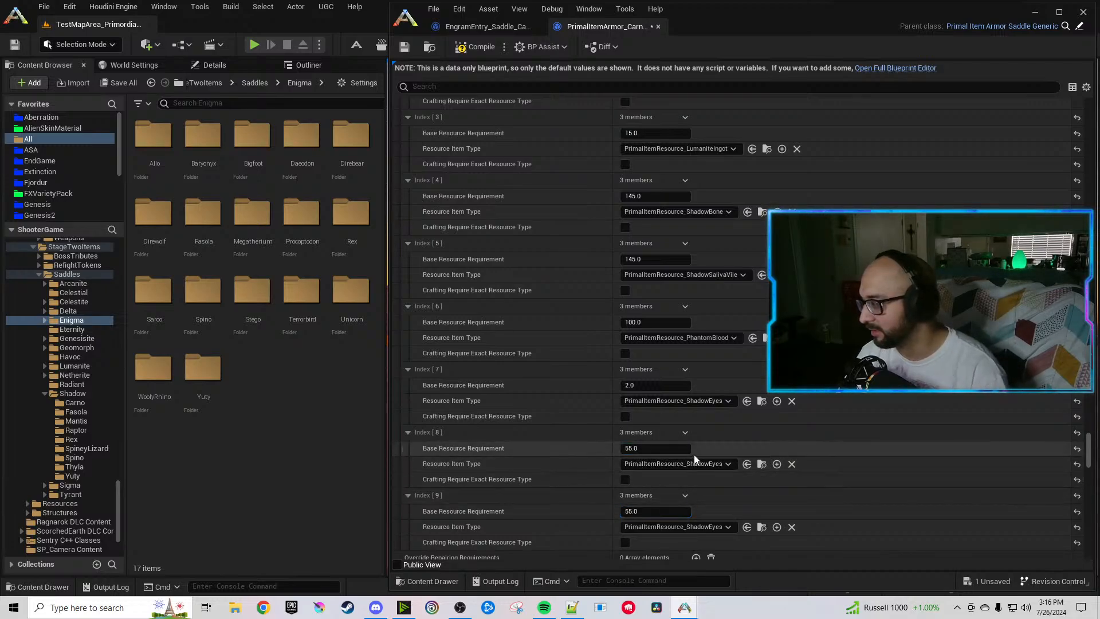
Change the resource item type of crafting requirement index 8 to PrimalItemResource_ShadowEyeJuice.
{"action": "left_click", "coordinate": [694, 464]}
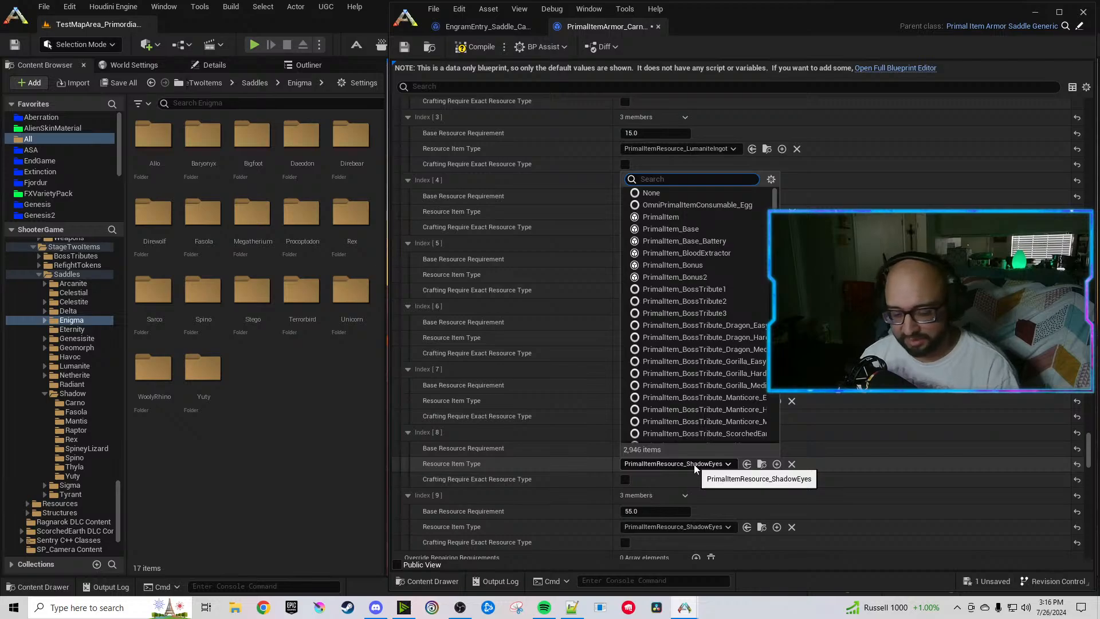
{"action": "type", "text": "Shadoweye"}
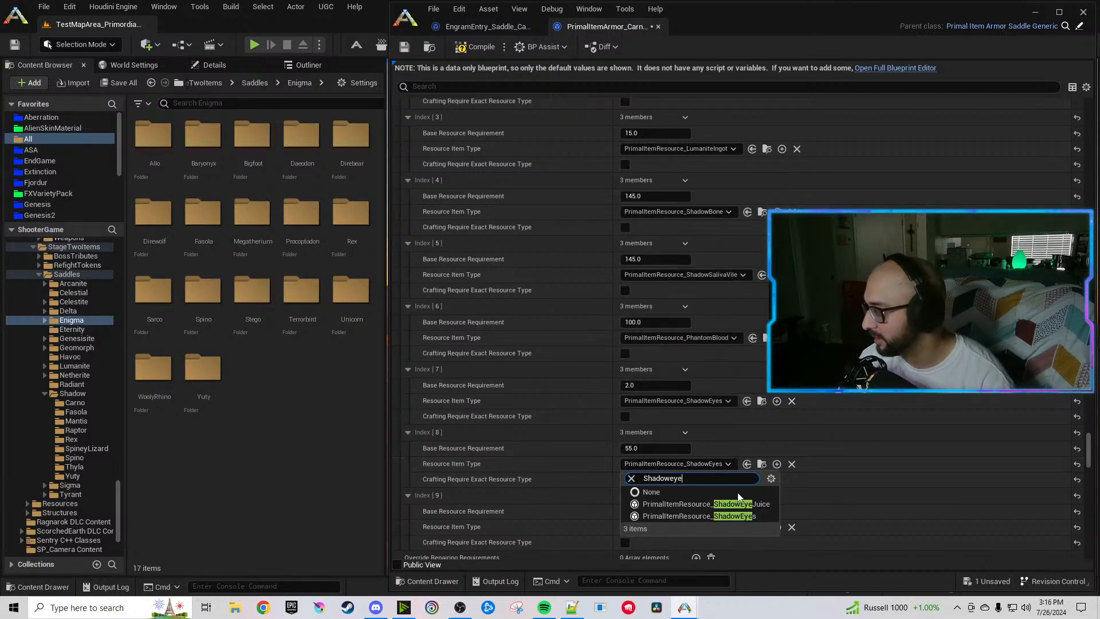
{"action": "left_click", "coordinate": [739, 504]}
{"action": "left_click", "coordinate": [696, 402]}
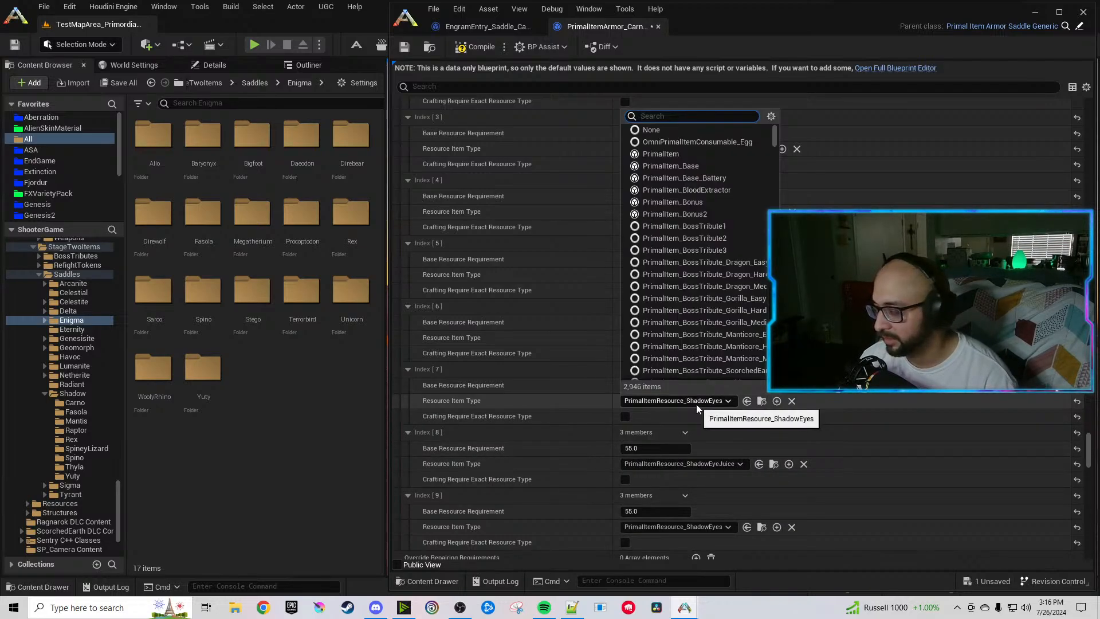
{"action": "left_click", "coordinate": [707, 441]}
Change the resource item type of crafting requirement index 9 to PrimalItemResource_ShadowIrisPowder.
{"action": "scroll", "coordinate": [677, 435], "scroll_direction": "down", "scroll_amount": 1}
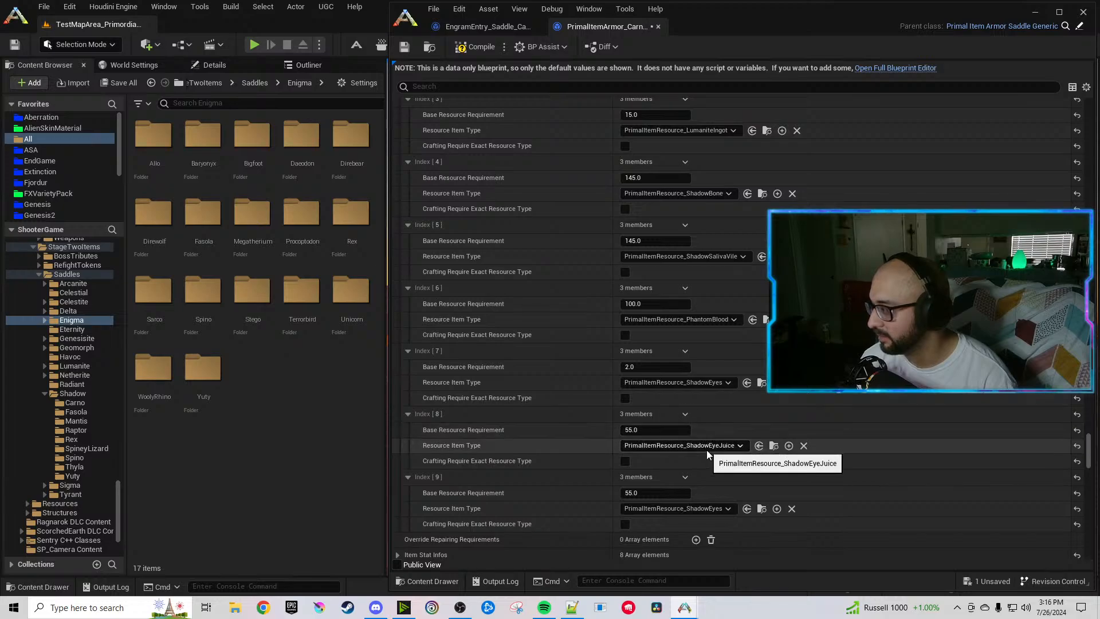
{"action": "left_click", "coordinate": [695, 509]}
{"action": "type", "text": "Shadow"}
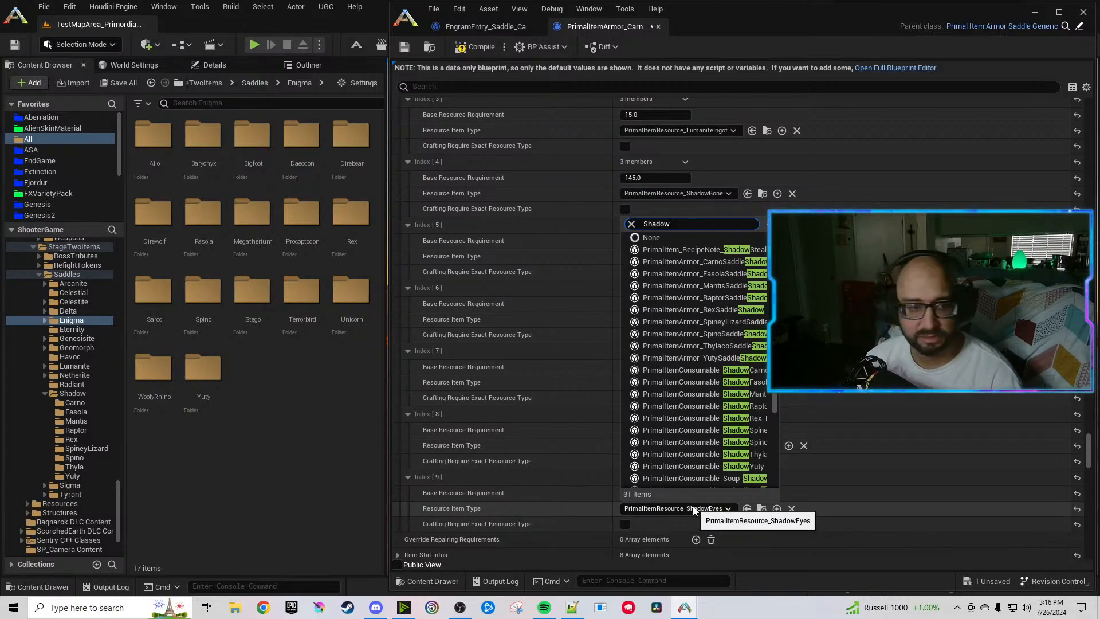
{"action": "type", "text": "iris"}
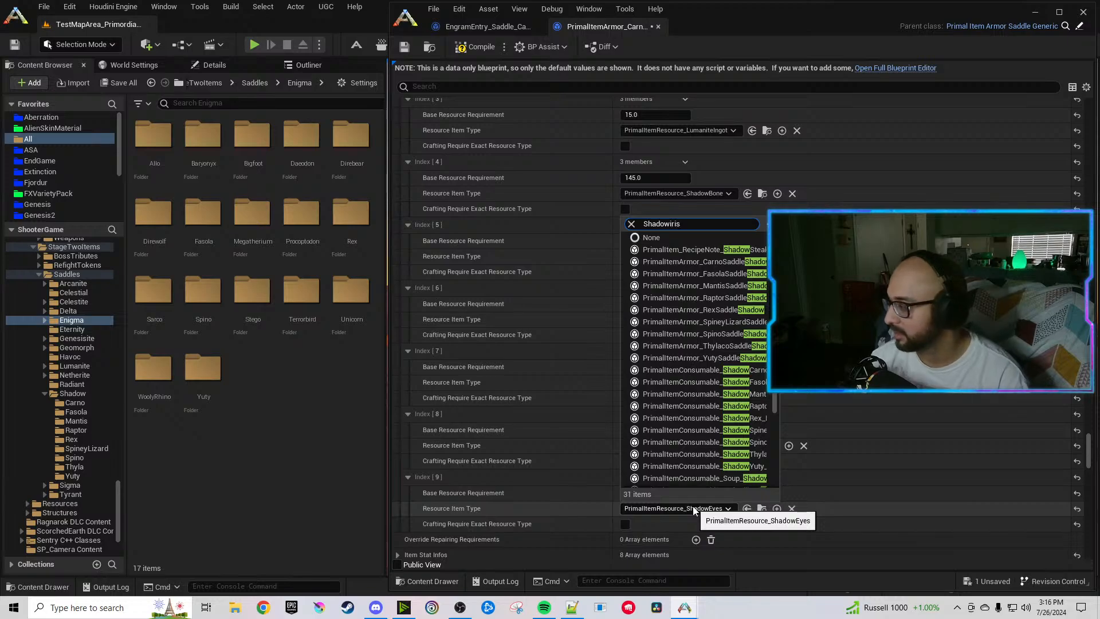
{"action": "left_click", "coordinate": [732, 551]}
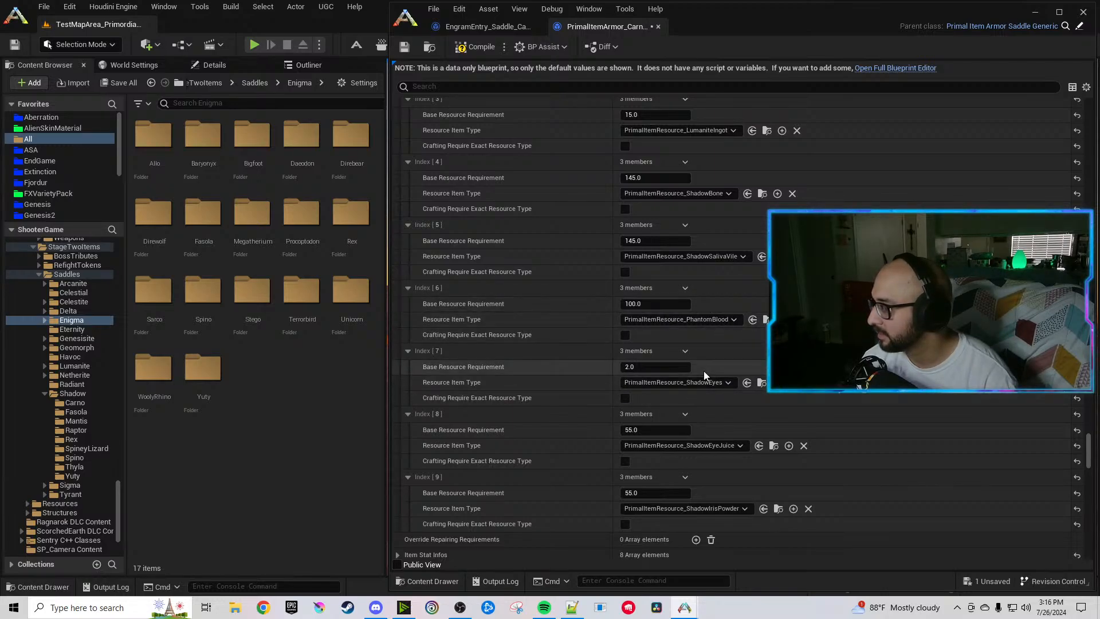
Delete crafting requirement index 5 and change the PhantomBlood requirement's resource item type to PrimalItemResource_ShadowSalivaVile.
{"action": "left_click", "coordinate": [686, 225]}
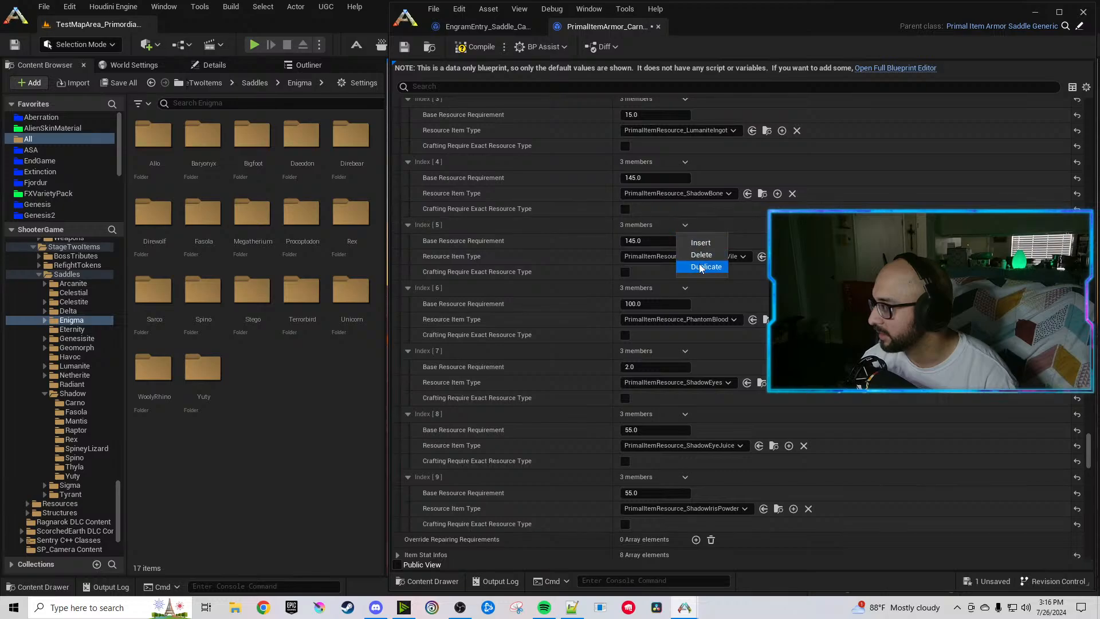
{"action": "left_click", "coordinate": [700, 254]}
{"action": "left_click", "coordinate": [695, 256]}
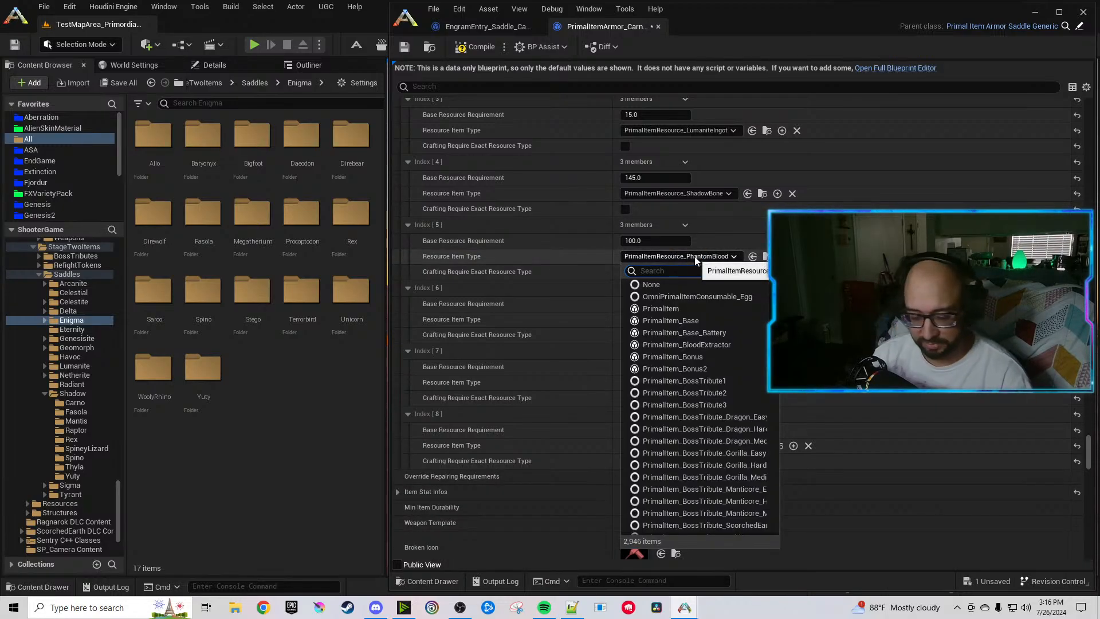
{"action": "type", "text": "Shadowsa"}
{"action": "left_click", "coordinate": [729, 295]}
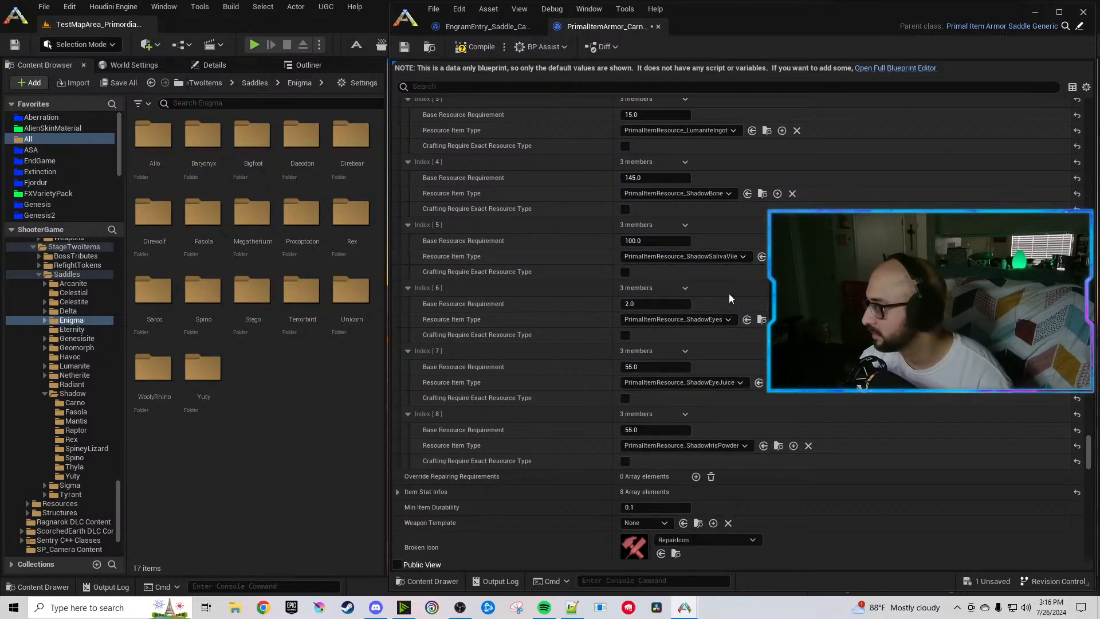
Compile and save the Shadow Carno saddle item blueprint, and locate its asset in the content browser.
{"action": "left_click", "coordinate": [473, 48]}
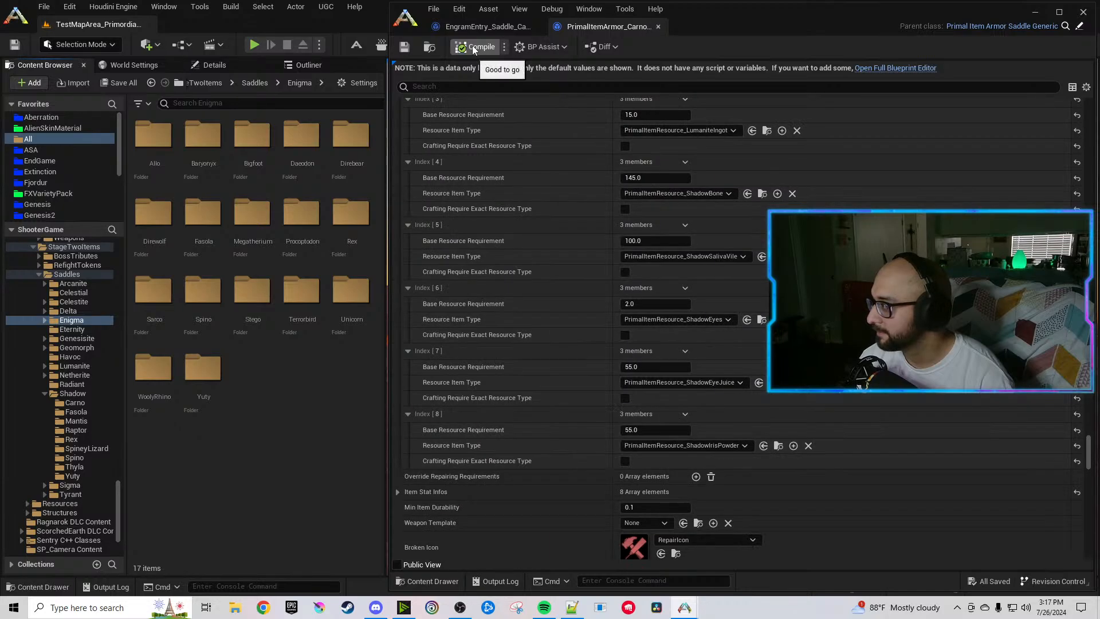
{"action": "scroll", "coordinate": [559, 360], "scroll_direction": "down", "scroll_amount": 4}
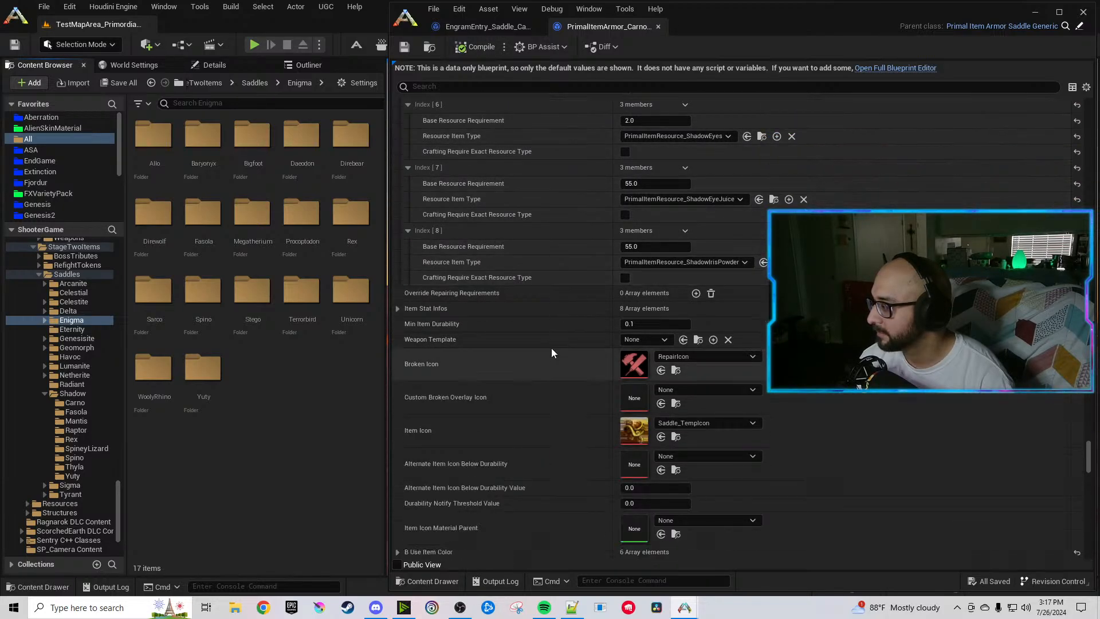
{"action": "scroll", "coordinate": [551, 347], "scroll_direction": "down", "scroll_amount": 2}
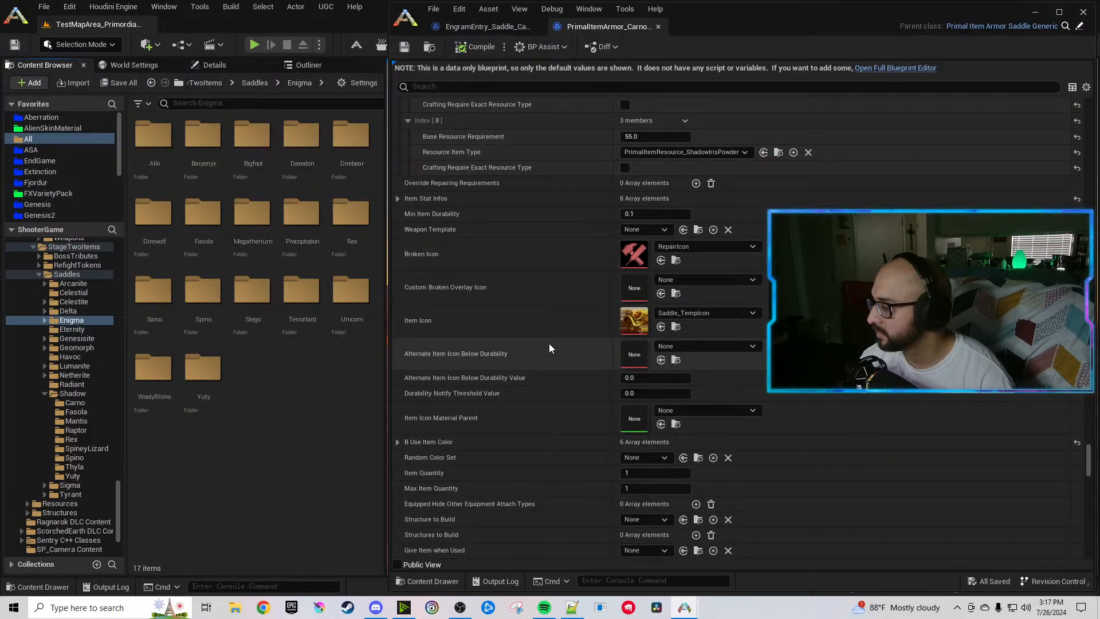
{"action": "scroll", "coordinate": [549, 348], "scroll_direction": "down", "scroll_amount": 6}
{"action": "scroll", "coordinate": [549, 348], "scroll_direction": "up", "scroll_amount": 5}
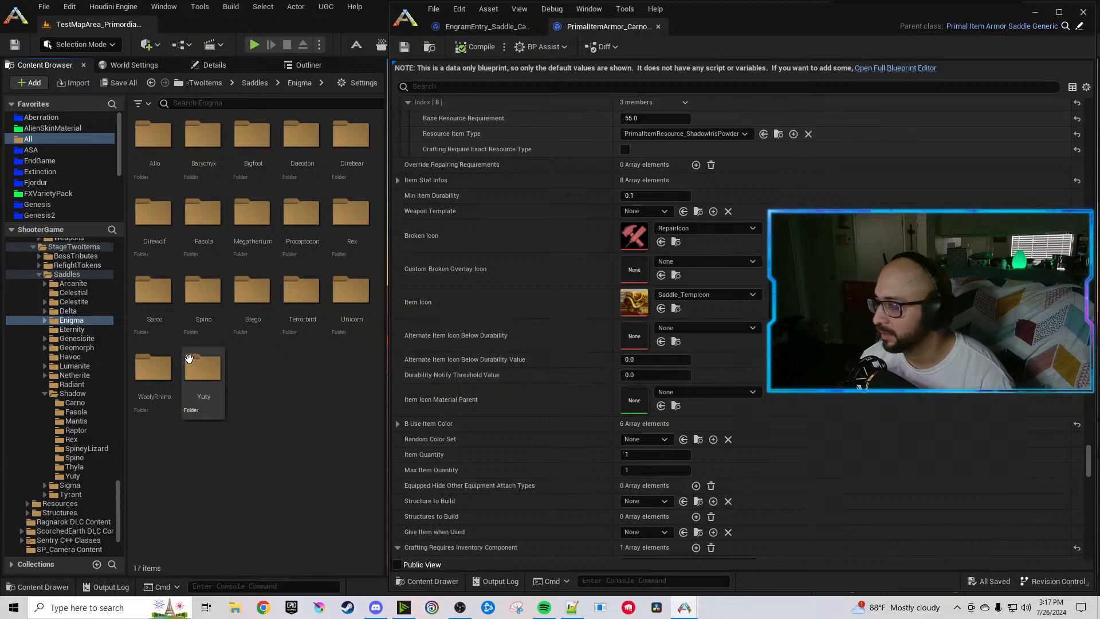
{"action": "left_click", "coordinate": [429, 46]}
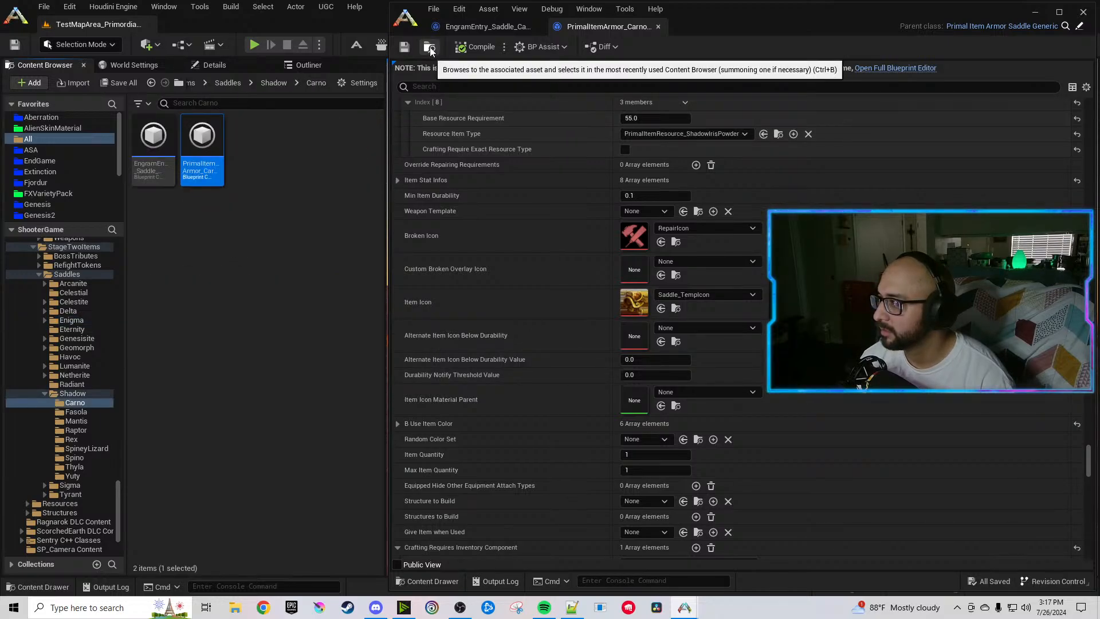
{"action": "left_click", "coordinate": [252, 230]}
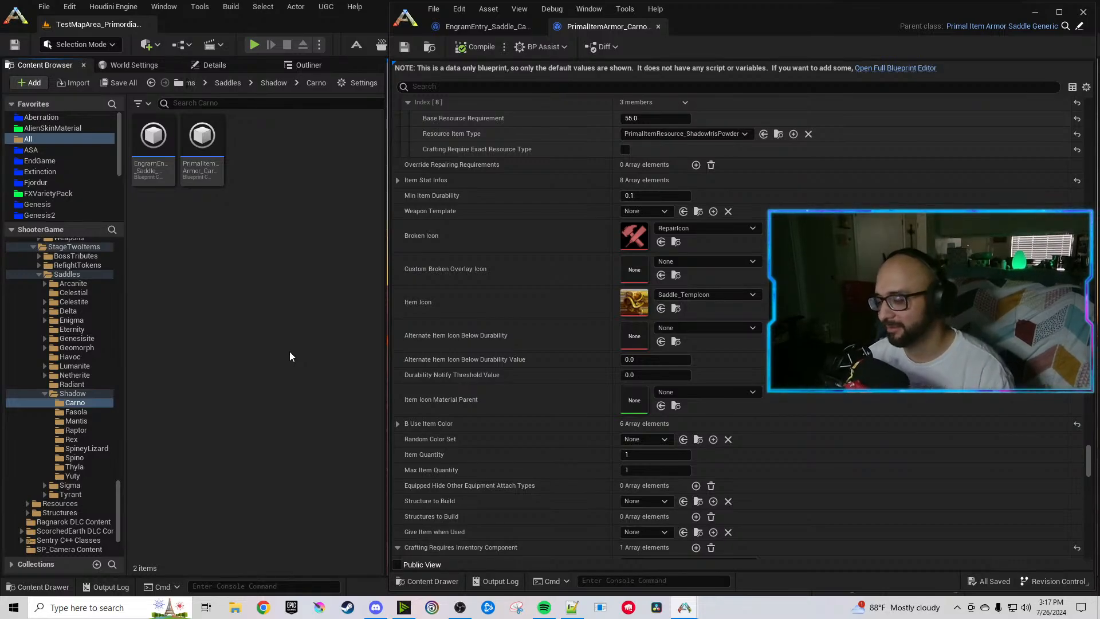
Set the Blue Print Entry of the Shadow Fasola saddle's engram entry to PrimalItemArmor_FasolaSaddleShadow and compile it.
{"action": "left_click", "coordinate": [106, 412]}
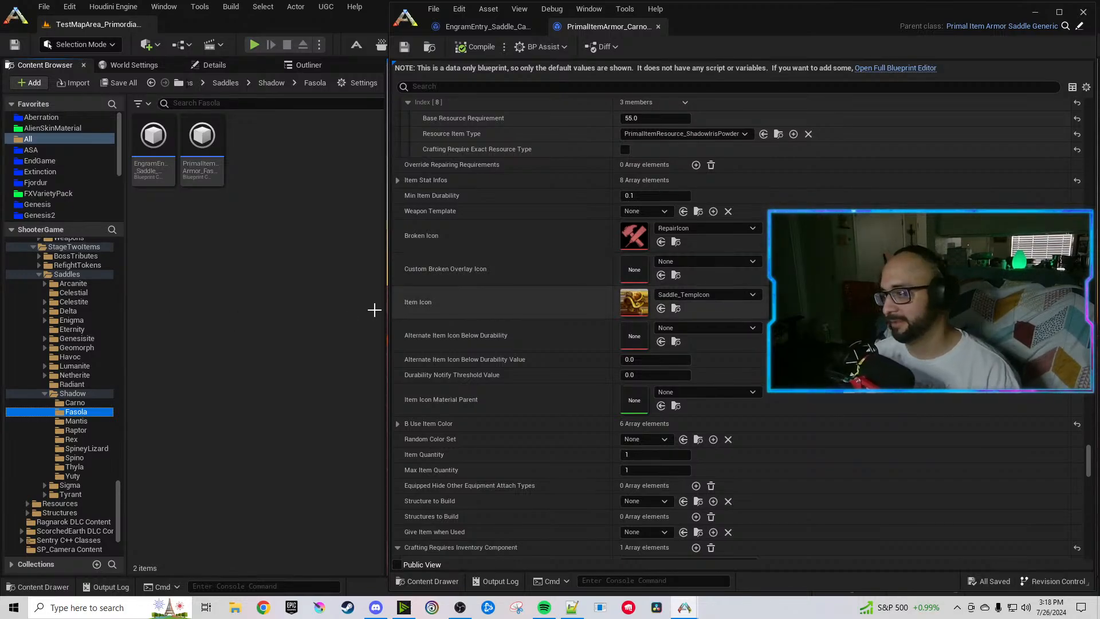
{"action": "left_click", "coordinate": [274, 337]}
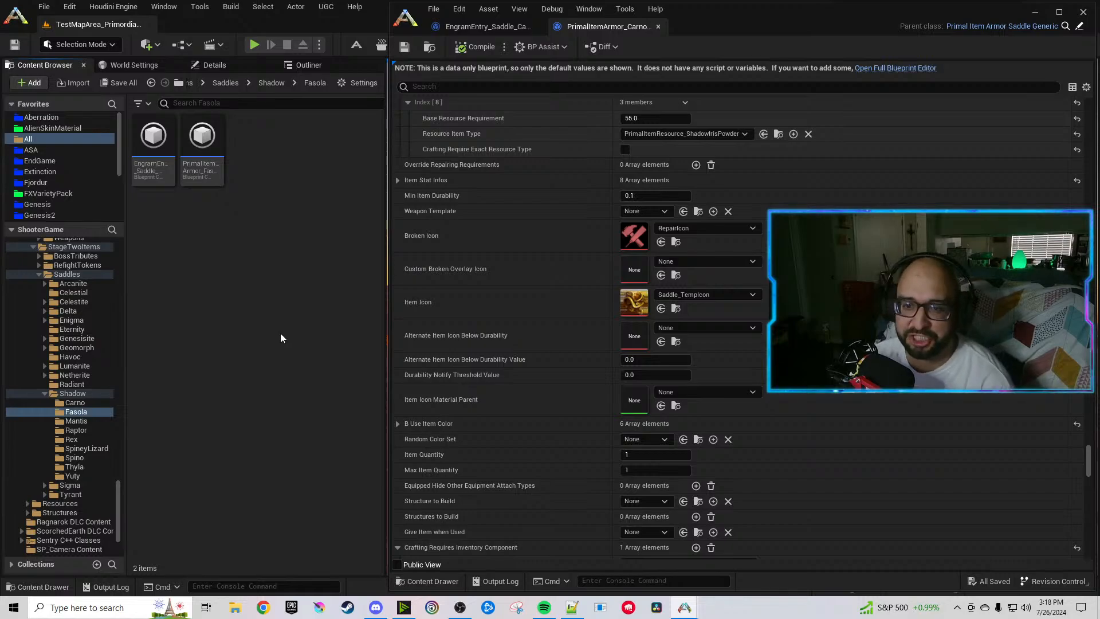
{"action": "double_click", "coordinate": [156, 166]}
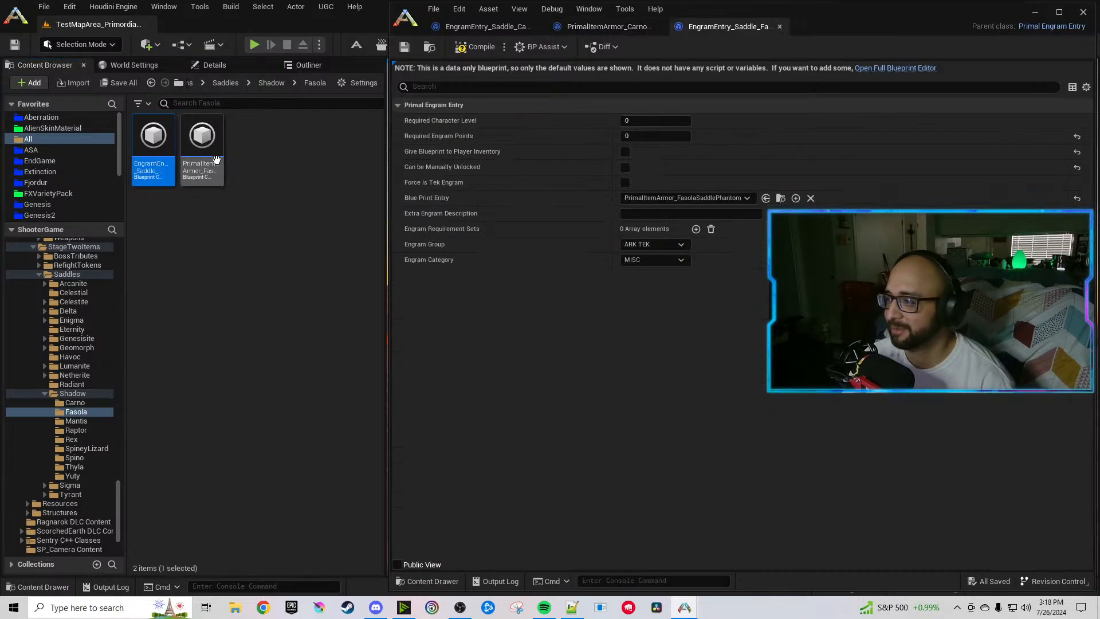
{"action": "left_click", "coordinate": [216, 158]}
{"action": "left_click", "coordinate": [766, 198]}
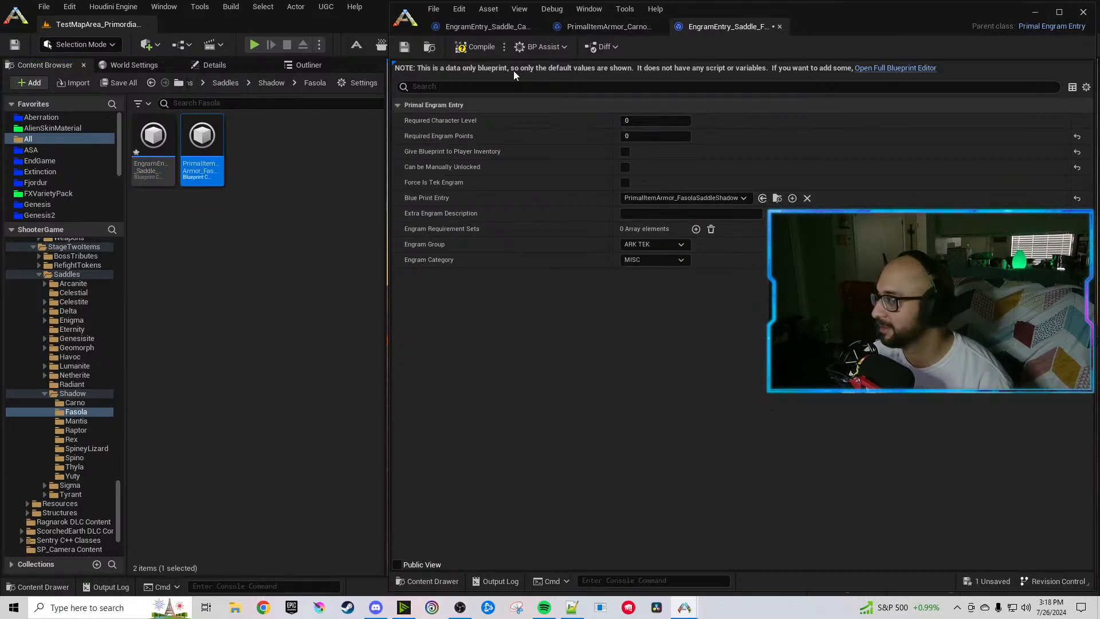
{"action": "left_click", "coordinate": [463, 51]}
In the Fasola saddle item blueprint, filter properties by "phantom" and replace Phantom with Shadow in the owner tag, descriptive name and item description.
{"action": "double_click", "coordinate": [202, 166]}
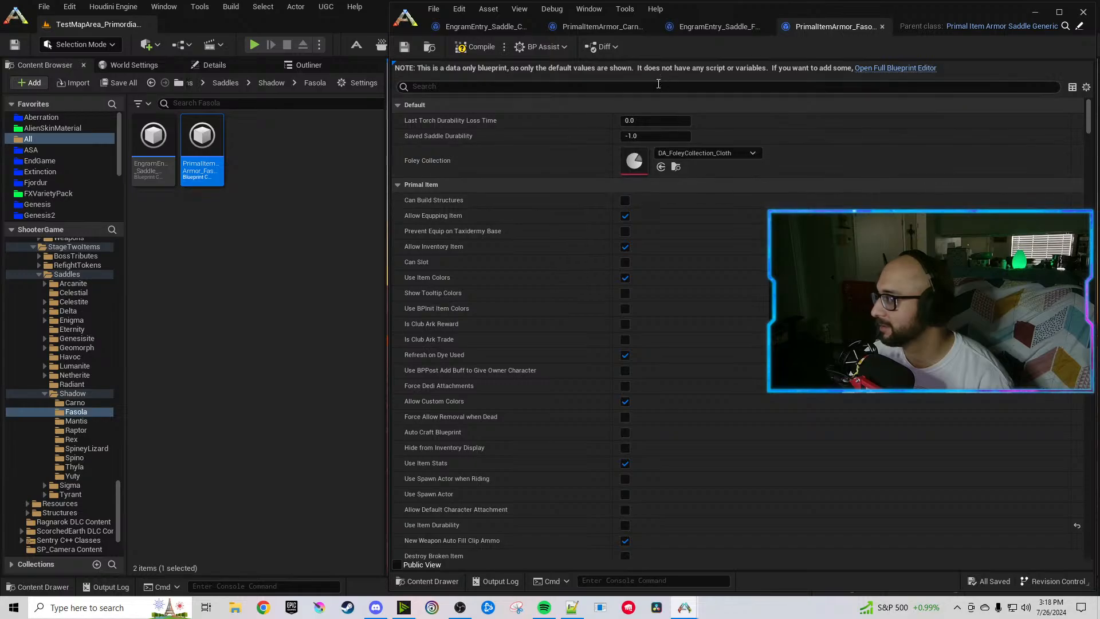
{"action": "left_click", "coordinate": [659, 86]}
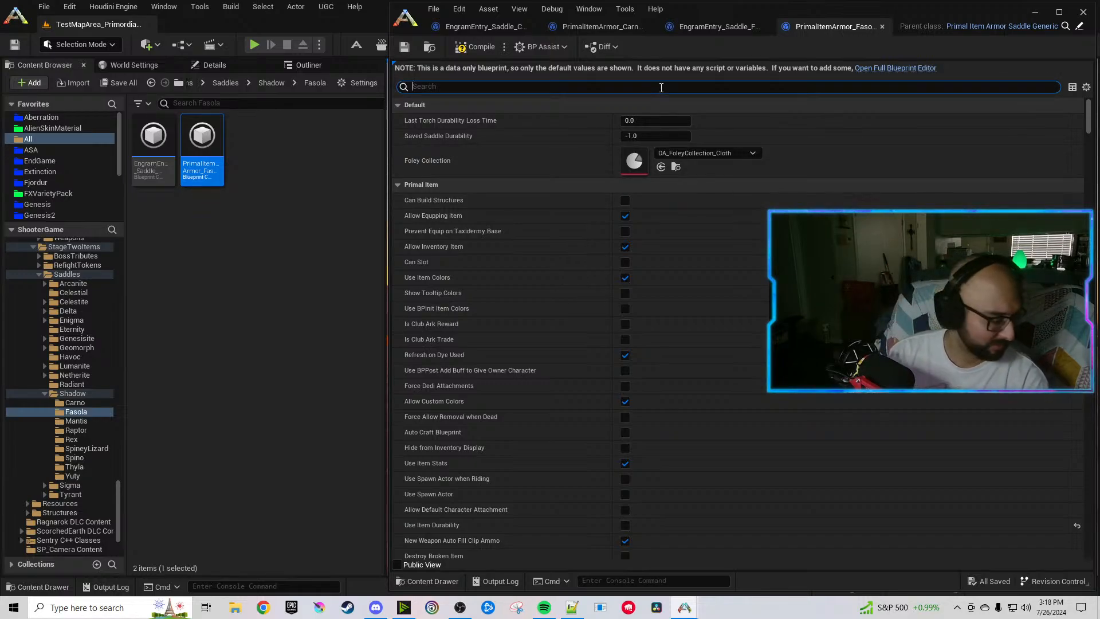
{"action": "type", "text": "phantom"}
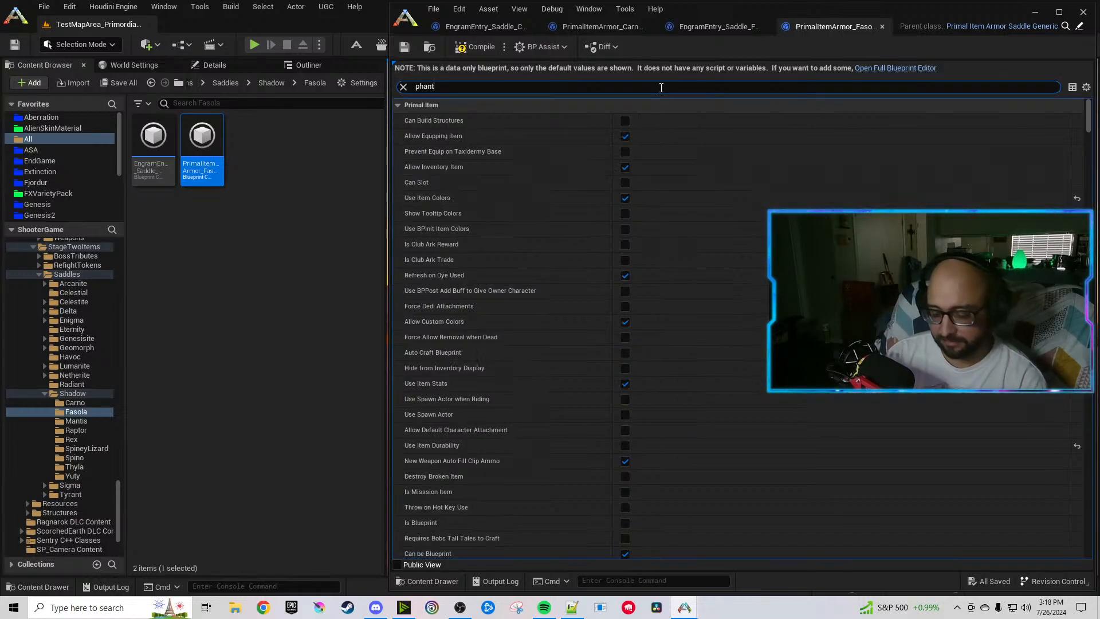
{"action": "double_click", "coordinate": [646, 136]}
{"action": "type", "text": "Shadow"}
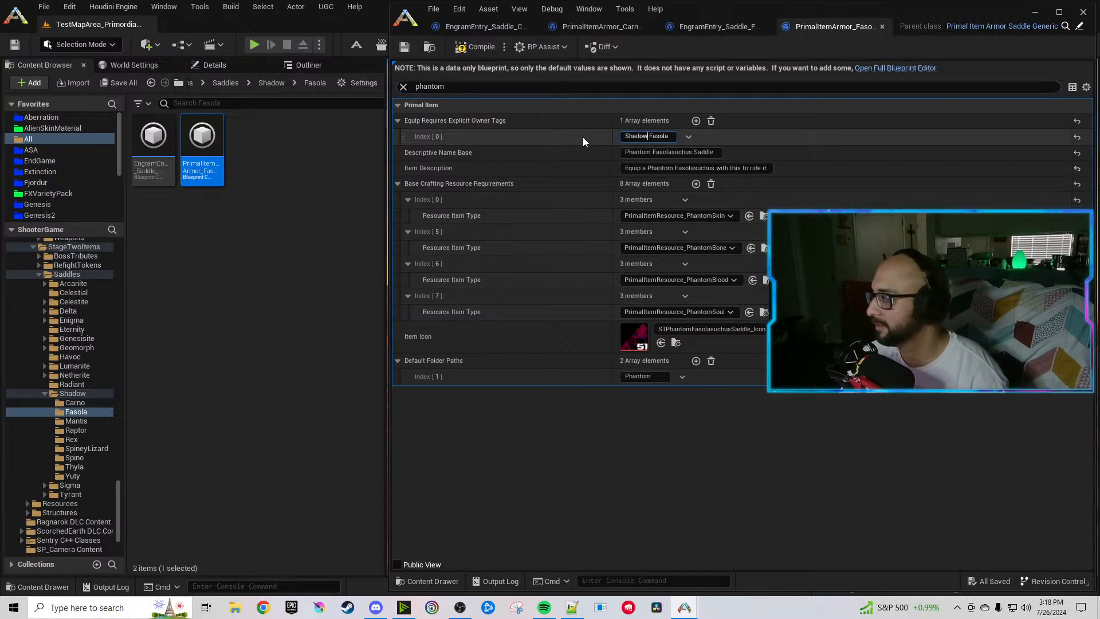
{"action": "double_click", "coordinate": [643, 153]}
{"action": "type", "text": "Shadow"}
{"action": "double_click", "coordinate": [658, 168]}
{"action": "type", "text": "Shadow"}
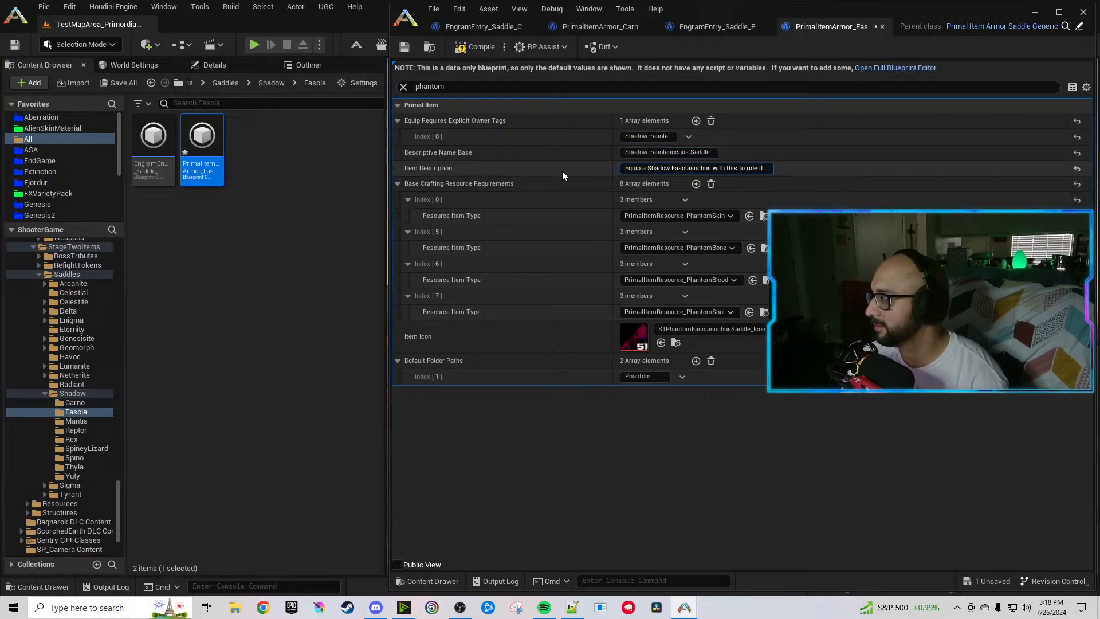
Reset the Fasola saddle's item icon to Saddle_TempIcon and set default folder path index 1 to Shadow.
{"action": "left_click", "coordinate": [1077, 337]}
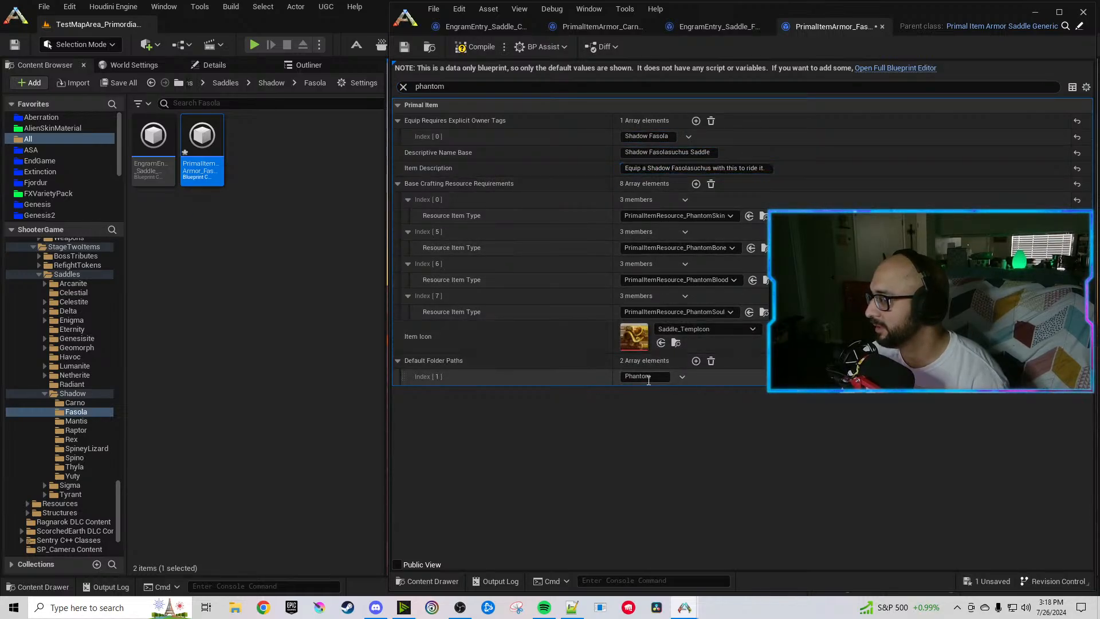
{"action": "double_click", "coordinate": [645, 377]}
{"action": "type", "text": "Shadow"}
{"action": "left_click", "coordinate": [714, 403]}
Filter the properties by "crafting require" and set the index 0 resource item type to PrimalItemResource_ShadowMuscle.
{"action": "left_click_drag", "start_coordinate": [452, 87], "coordinate": [362, 85]}
{"action": "type", "text": "c"}
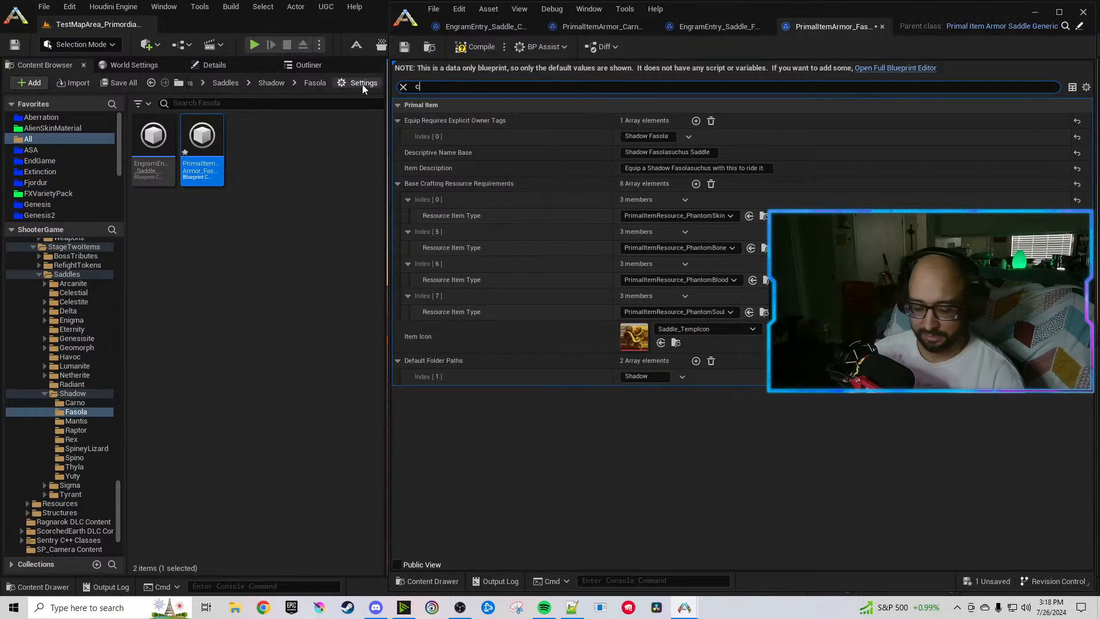
{"action": "type", "text": "rafting require"}
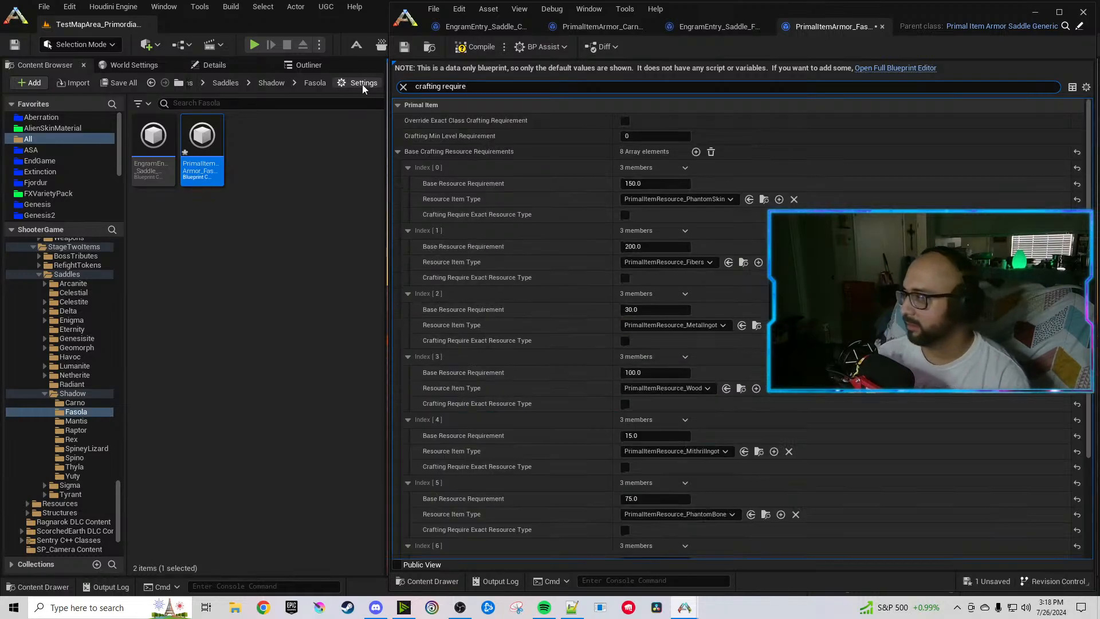
{"action": "left_click", "coordinate": [720, 201]}
{"action": "type", "text": "Shadowmus"}
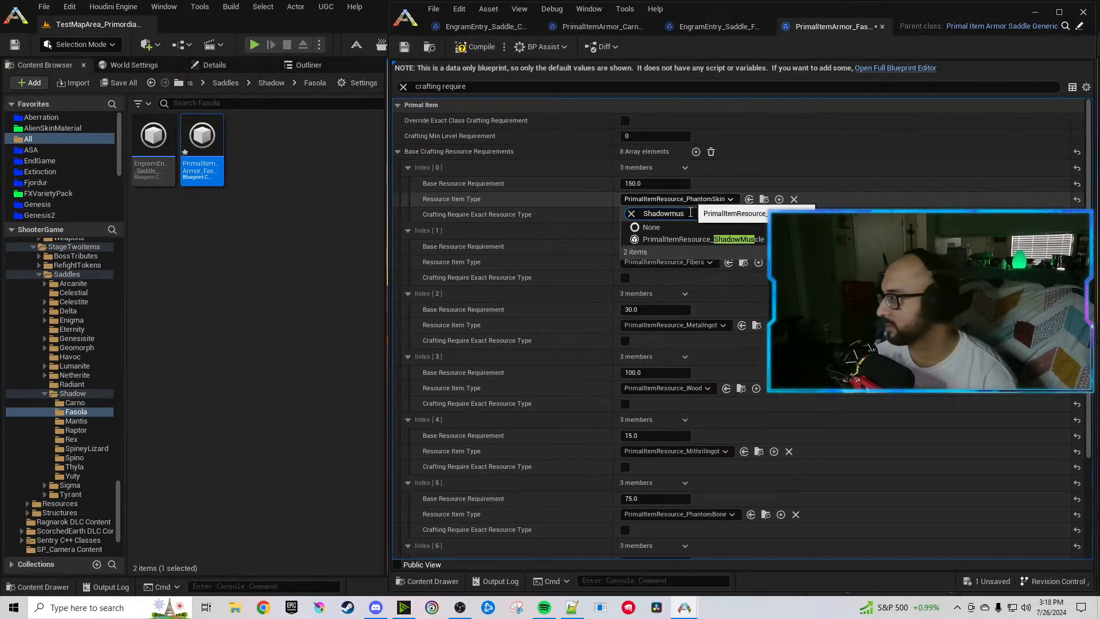
{"action": "left_click", "coordinate": [710, 240]}
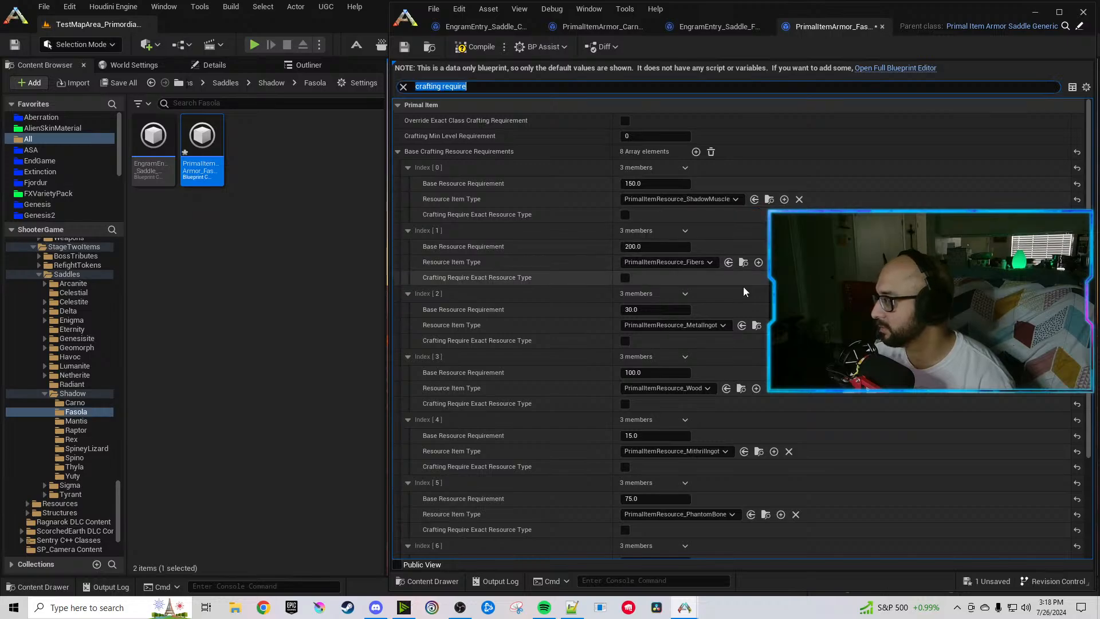
Change the resource item type of crafting requirement index 4 to PrimalItemResource_LumaniteIngot.
{"action": "left_click", "coordinate": [696, 452]}
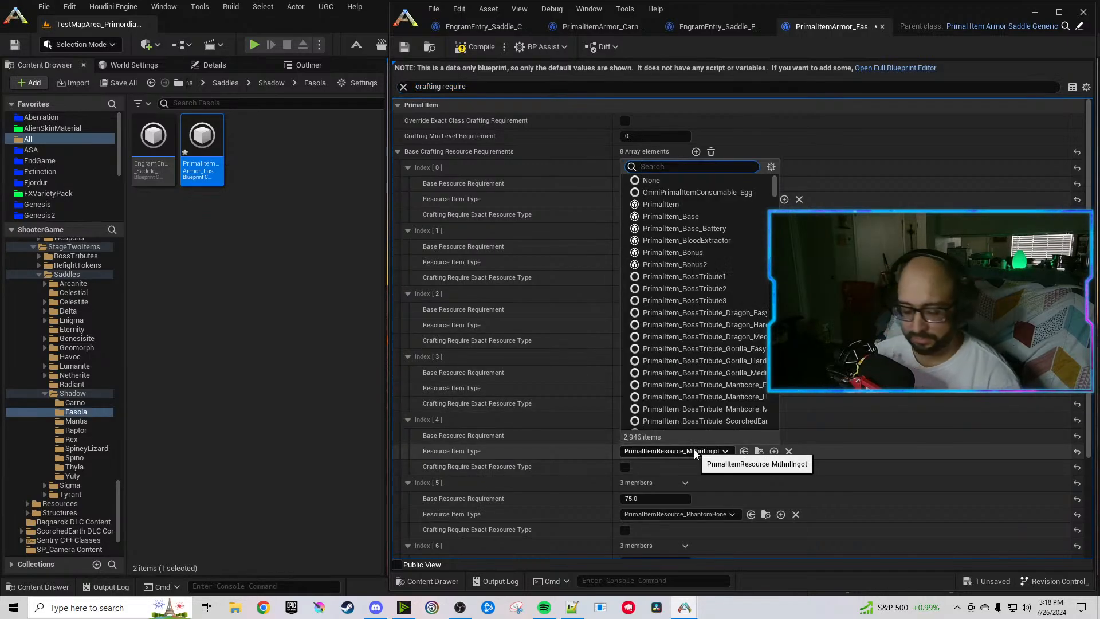
{"action": "type", "text": "ingot"}
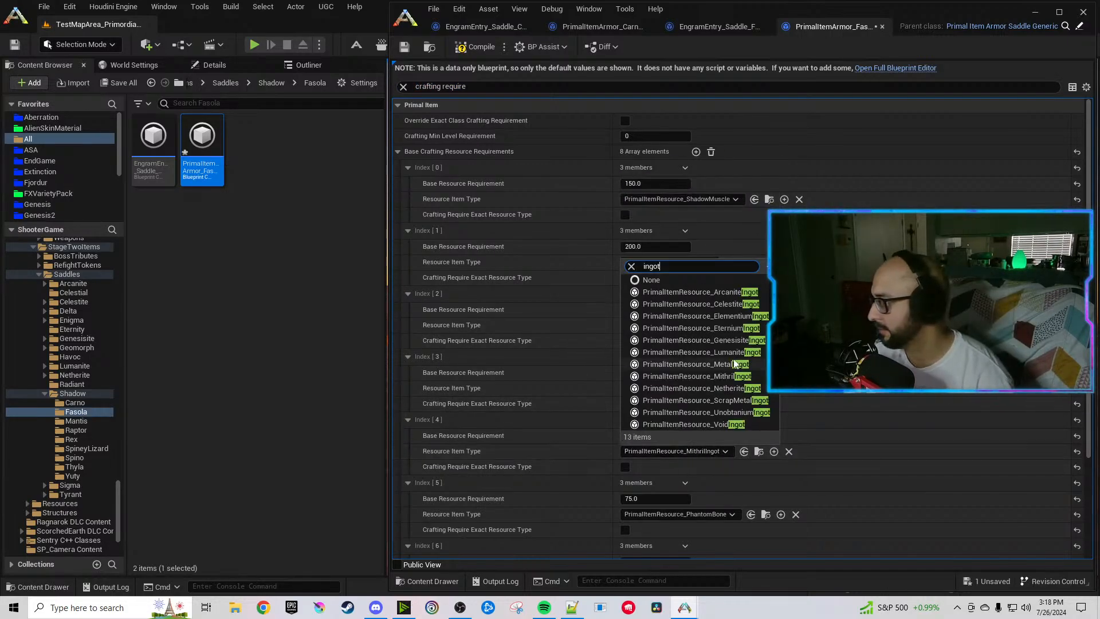
{"action": "left_click", "coordinate": [689, 342]}
Duplicate the PhantomSoul crafting requirement at index 7 twice.
{"action": "scroll", "coordinate": [577, 351], "scroll_direction": "down", "scroll_amount": 3}
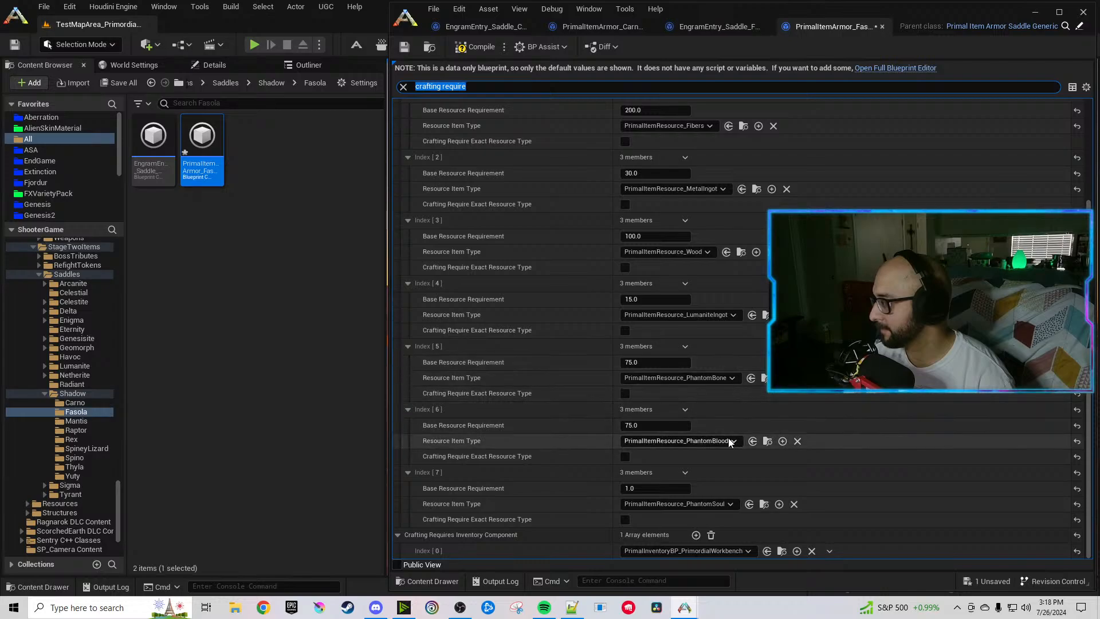
{"action": "left_click", "coordinate": [685, 473]}
{"action": "left_click", "coordinate": [697, 513]}
{"action": "left_click", "coordinate": [686, 473]}
{"action": "left_click", "coordinate": [705, 514]}
{"action": "scroll", "coordinate": [704, 469], "scroll_direction": "down", "scroll_amount": 4}
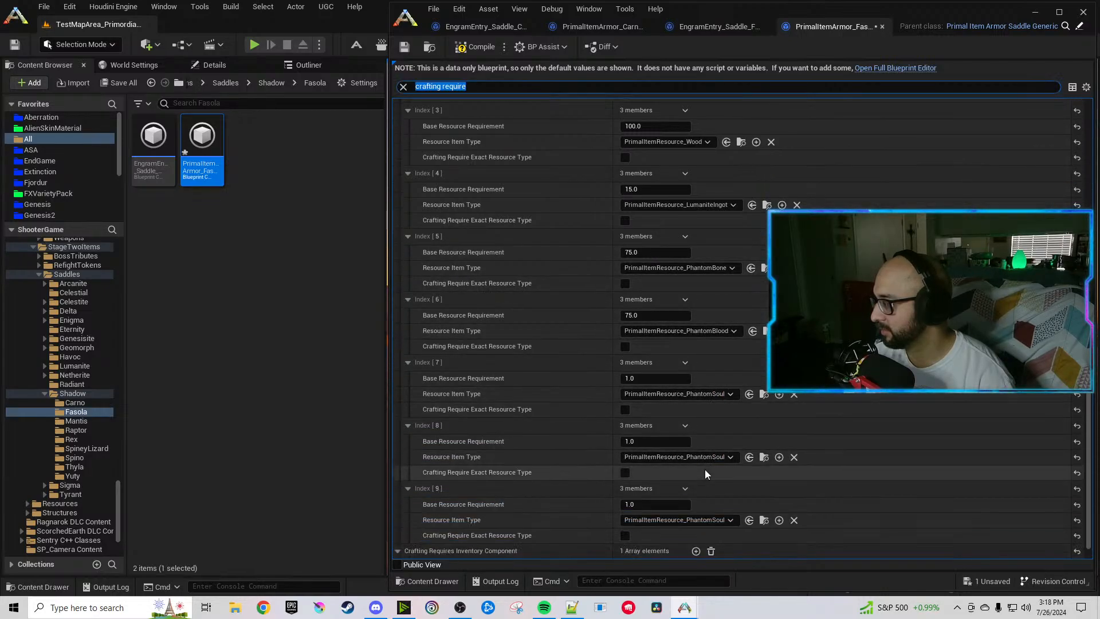
Set the base resource requirement to 2 for index 7 and to 55 for indexes 8 and 9.
{"action": "left_click", "coordinate": [654, 362]}
{"action": "type", "text": "2"}
{"action": "left_click", "coordinate": [653, 425]}
{"action": "type", "text": "55"}
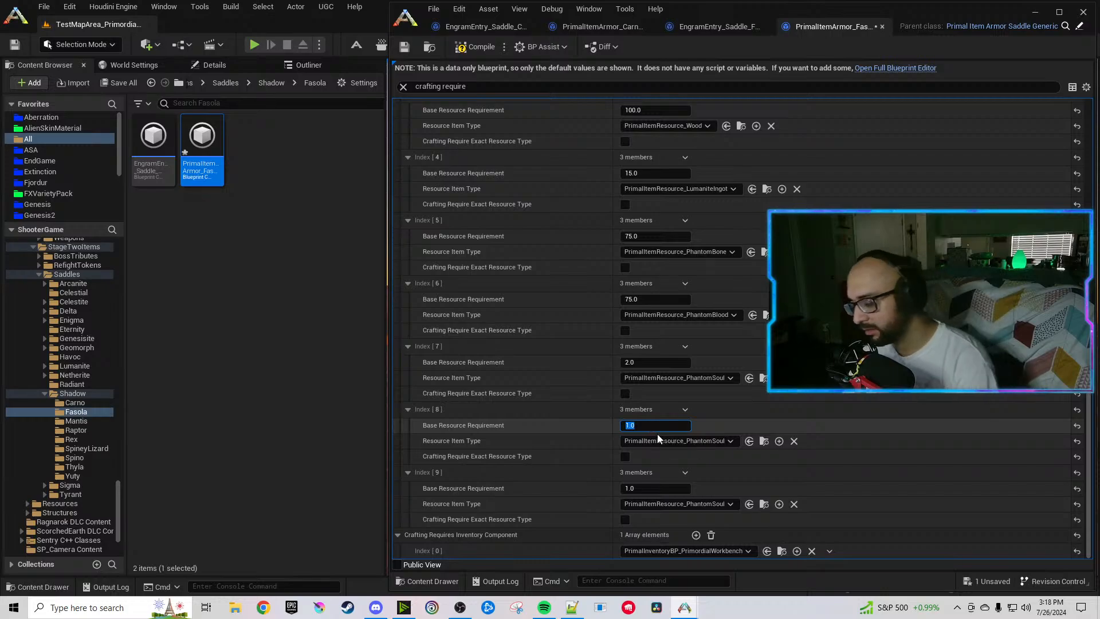
{"action": "left_click", "coordinate": [662, 488]}
{"action": "type", "text": "55"}
{"action": "key", "text": "Return"}
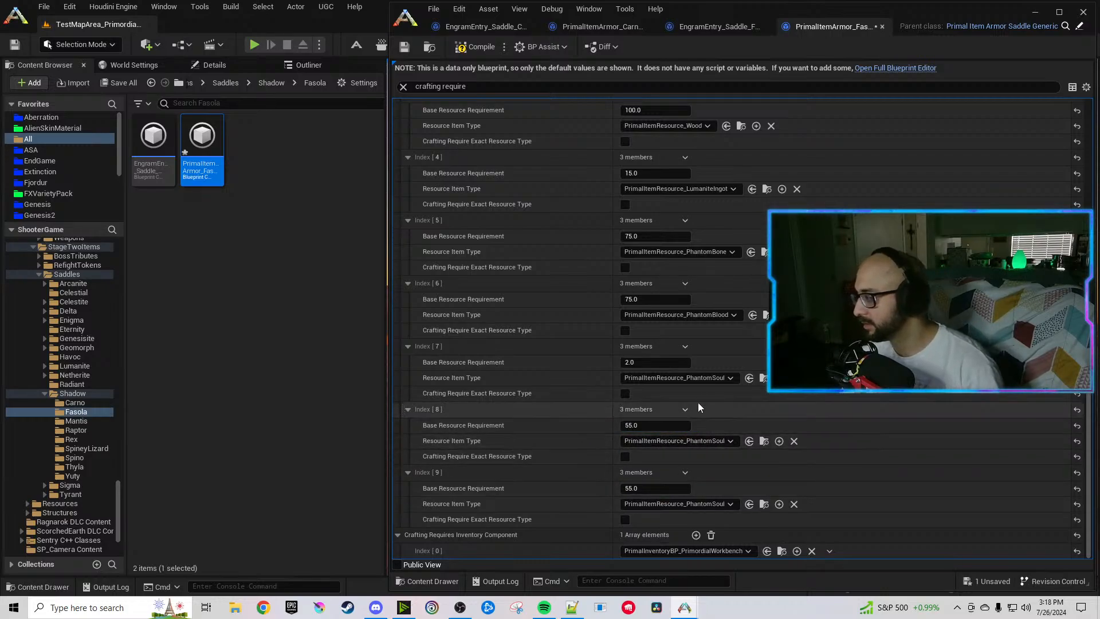
Set the resource item type of index 5 to PrimalItemResource_ShadowBone and of index 6 to PrimalItemResource_ShadowSalivaVile.
{"action": "left_click", "coordinate": [682, 252]}
{"action": "type", "text": "Shadowbone"}
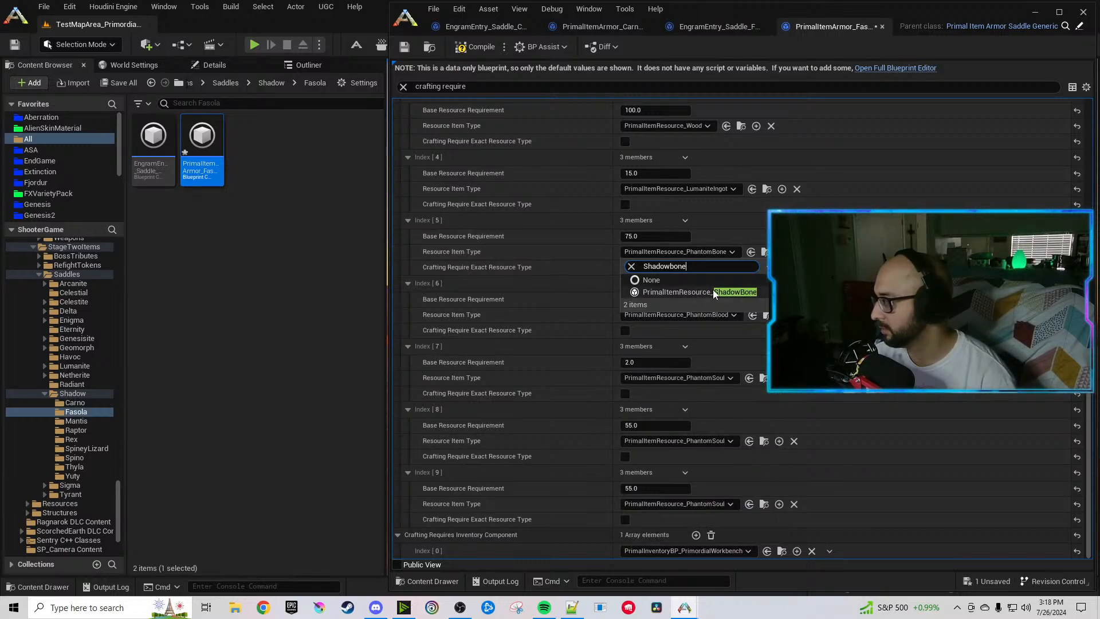
{"action": "left_click", "coordinate": [713, 292]}
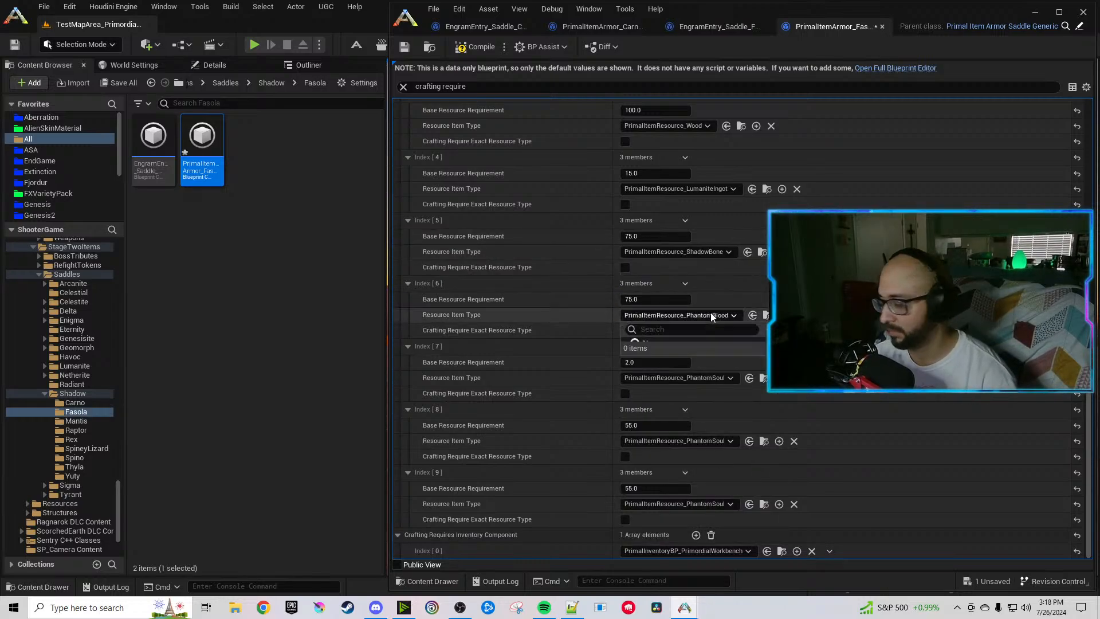
{"action": "left_click", "coordinate": [710, 315]}
{"action": "type", "text": "Shadowsa"}
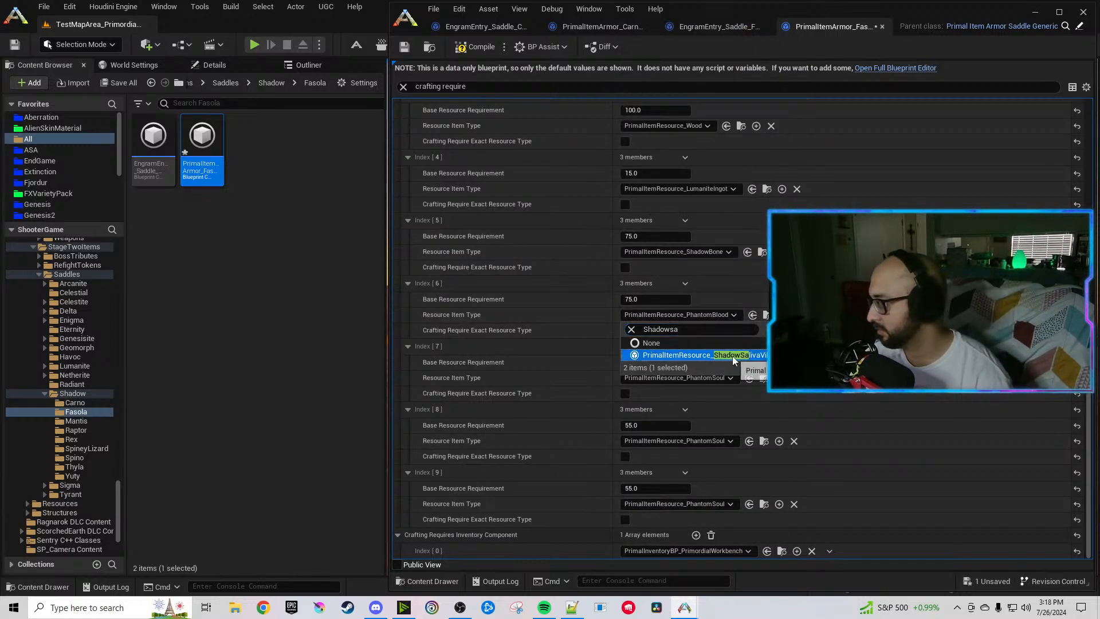
{"action": "left_click", "coordinate": [732, 356]}
Set the resource item types of indexes 7, 8 and 9 to PrimalItemResource_ShadowEyes, PrimalItemResource_ShadowEyeJuice and PrimalItemResource_ShadowIrisPowder respectively.
{"action": "left_click", "coordinate": [712, 381]}
{"action": "type", "text": "Shadoweye"}
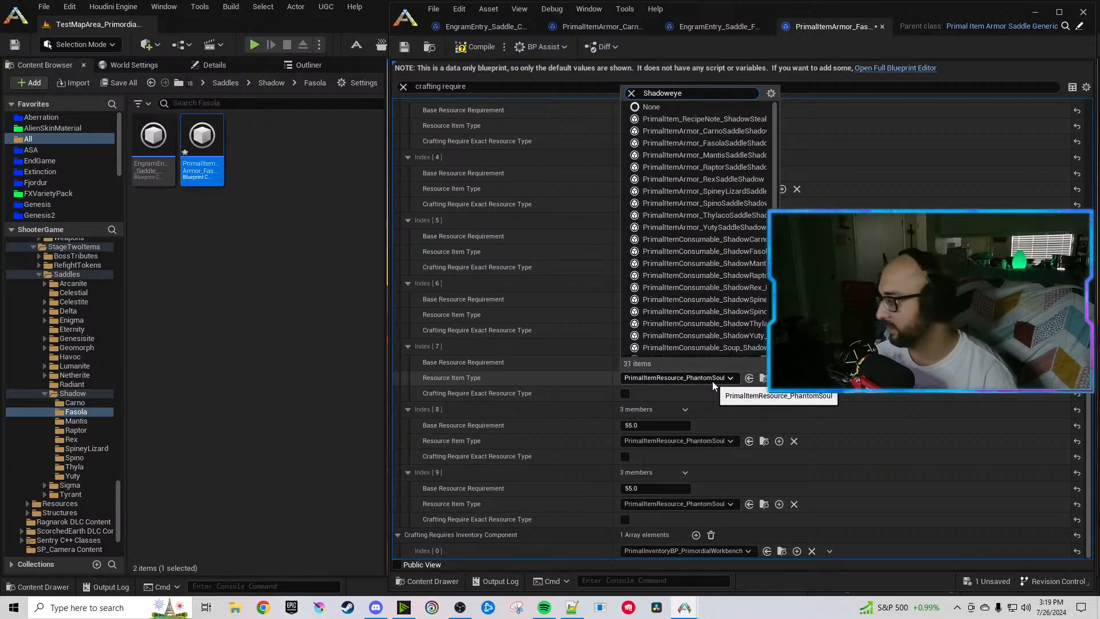
{"action": "left_click", "coordinate": [748, 431]}
{"action": "left_click", "coordinate": [712, 441]}
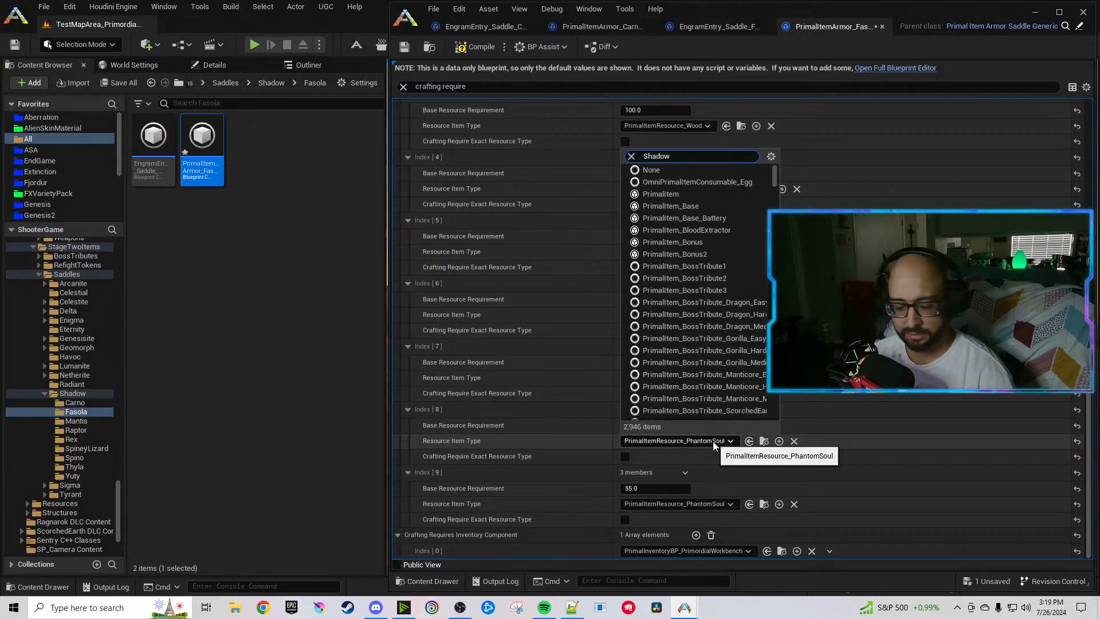
{"action": "type", "text": "Shadoweye"}
{"action": "left_click", "coordinate": [735, 493]}
{"action": "left_click", "coordinate": [728, 504]}
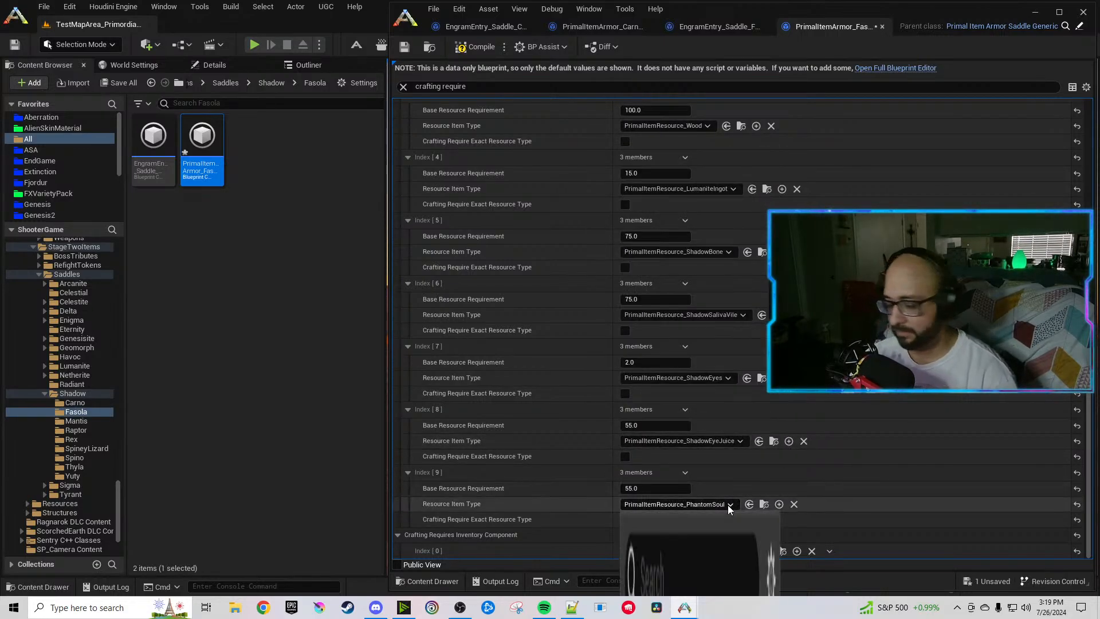
{"action": "type", "text": "Shadowiris"}
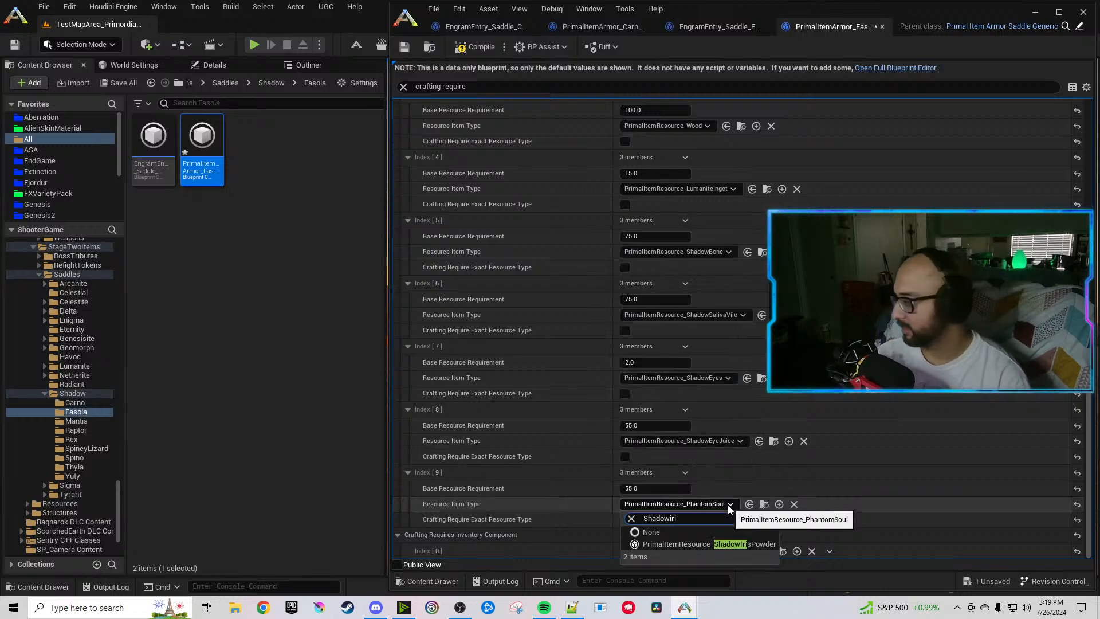
{"action": "left_click", "coordinate": [720, 545]}
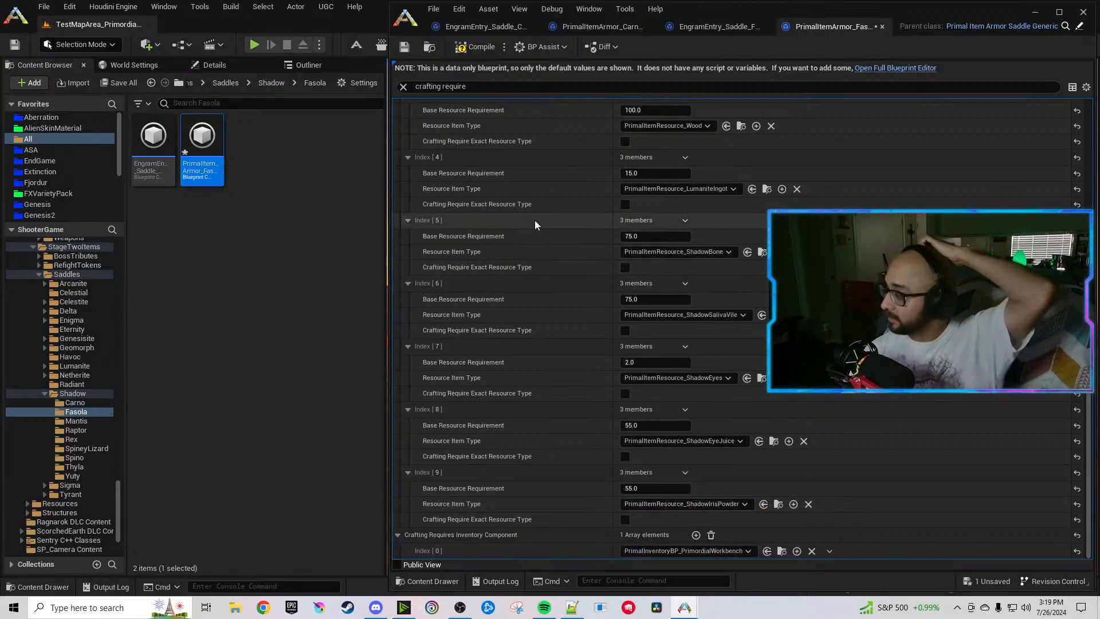
Compile and save the Shadow Fasola saddle item blueprint.
{"action": "left_click", "coordinate": [465, 51]}
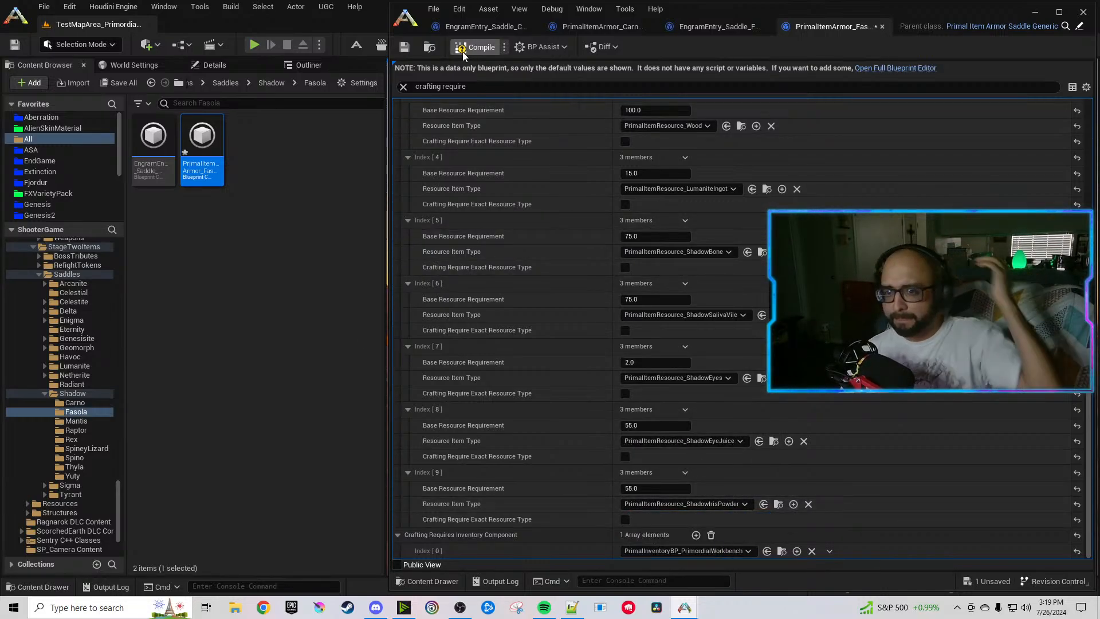
{"action": "key", "text": "ctrl+s"}
{"action": "left_click", "coordinate": [318, 343]}
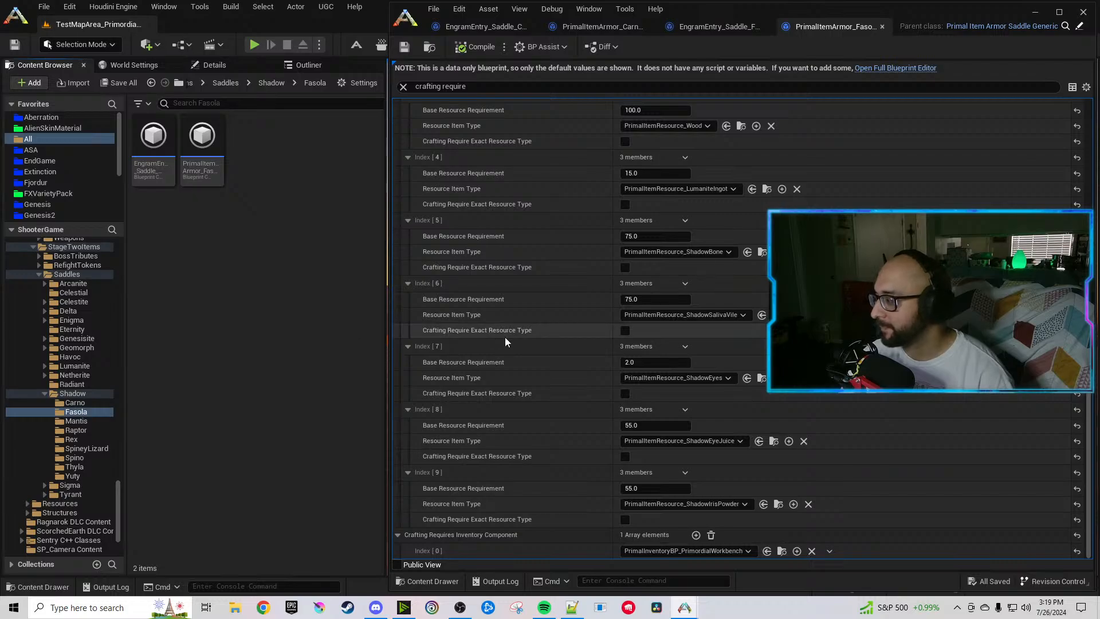
{"action": "scroll", "coordinate": [544, 170], "scroll_direction": "up", "scroll_amount": 2}
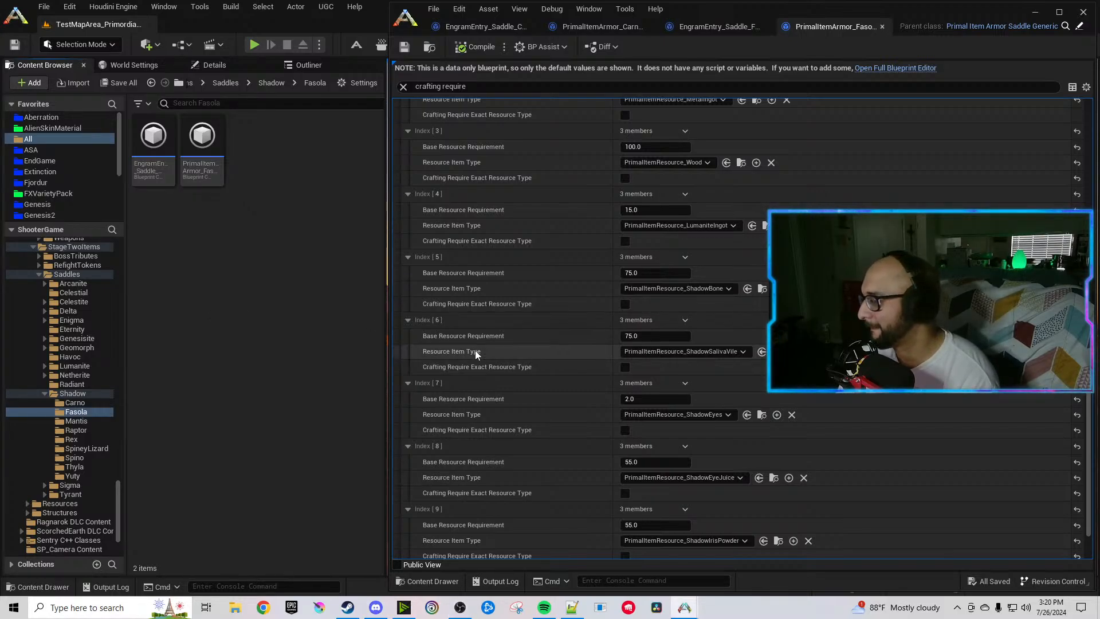
{"action": "scroll", "coordinate": [477, 350], "scroll_direction": "down", "scroll_amount": 2}
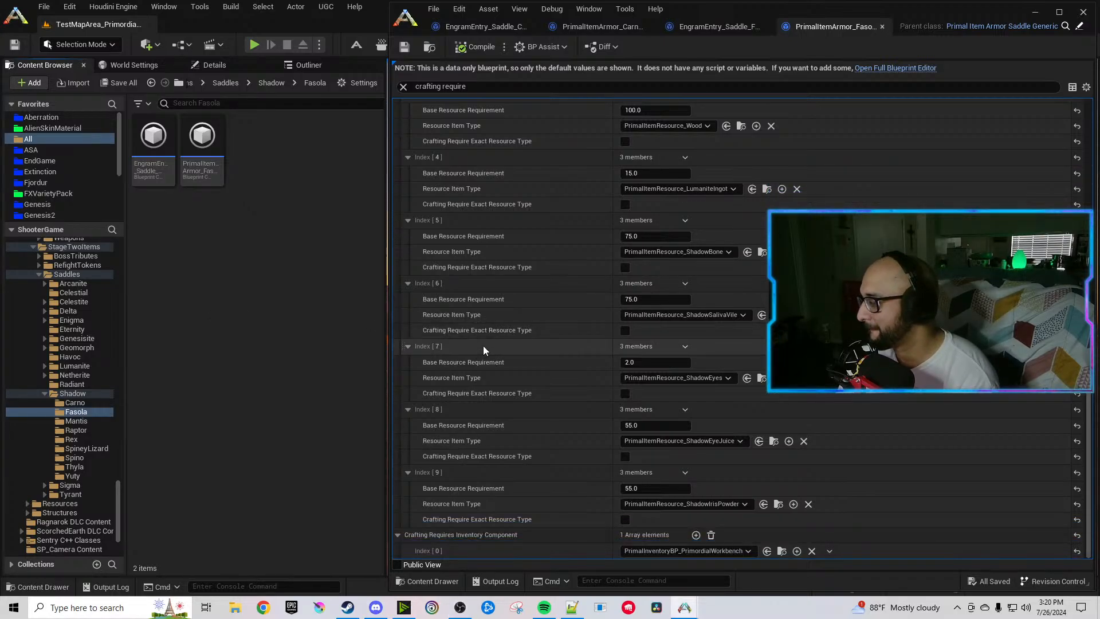
Close the blueprint editor window and open EngramEntry_Saddle_MantisShadow from the Shadow/Mantis folder.
{"action": "left_click", "coordinate": [1085, 12]}
{"action": "left_click", "coordinate": [75, 422]}
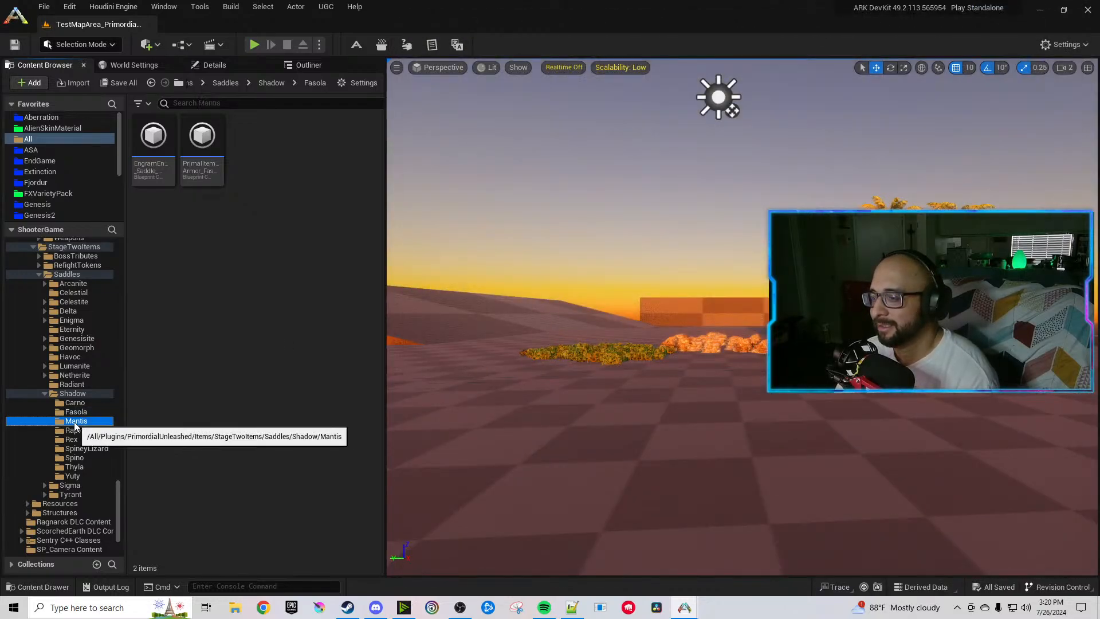
{"action": "left_click", "coordinate": [153, 146]}
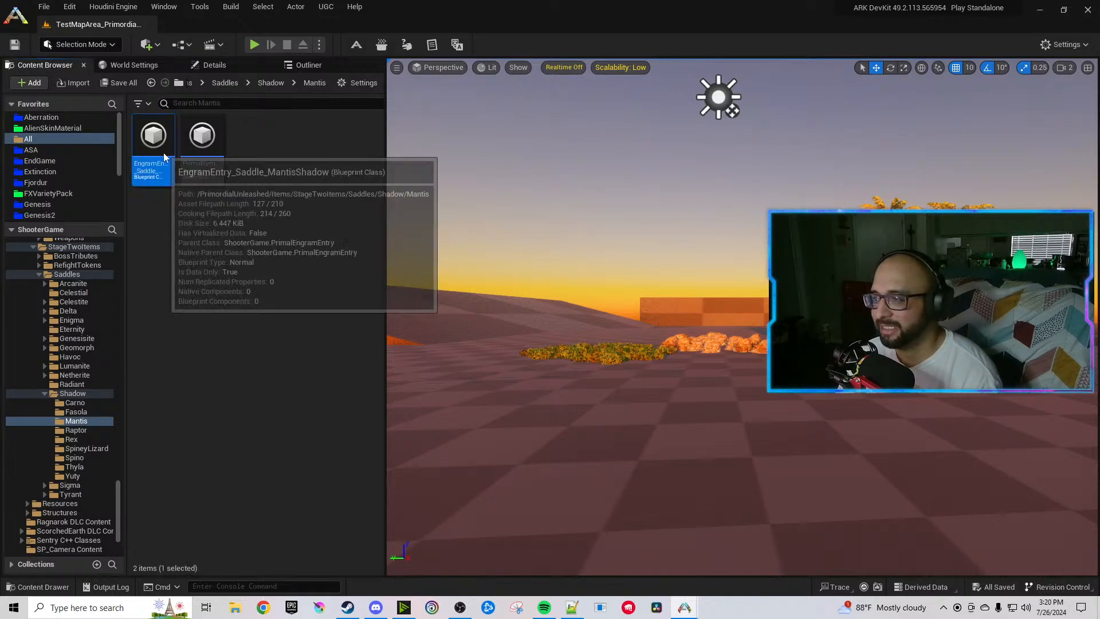
{"action": "double_click", "coordinate": [153, 138]}
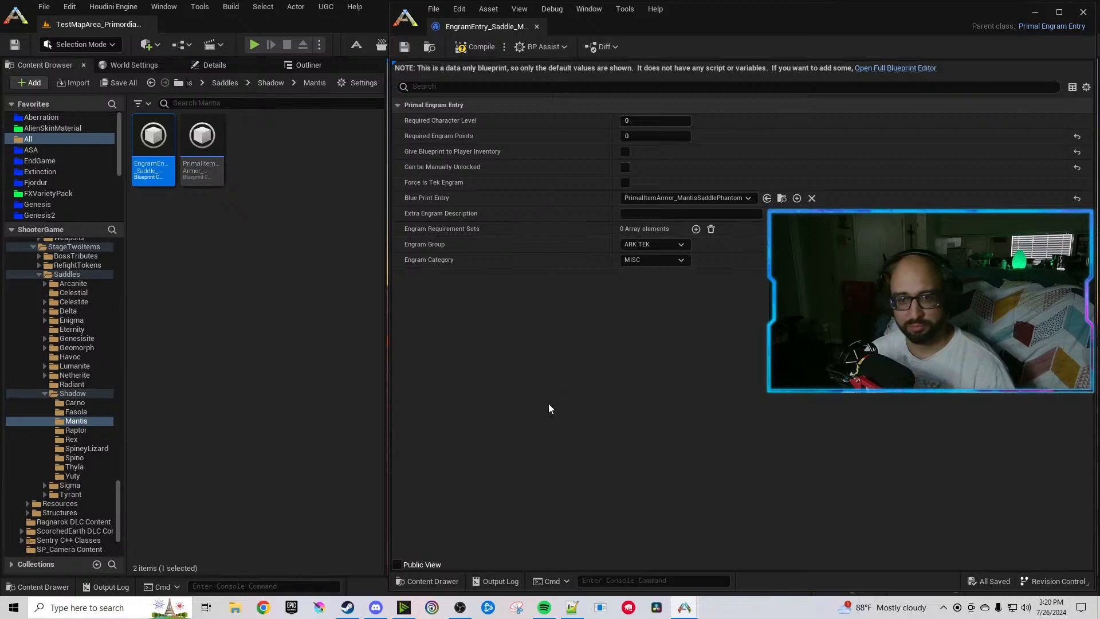
Set the Mantis engram entry's Blue Print Entry to PrimalItemArmor_MantisSaddleShadow, then compile and save it.
{"action": "left_click", "coordinate": [213, 362]}
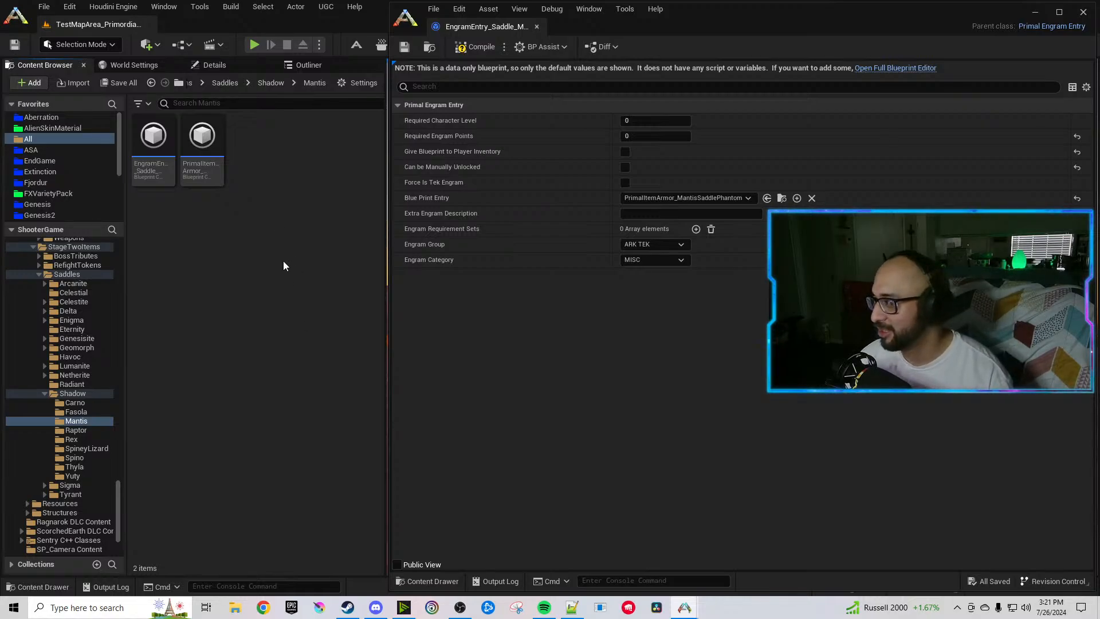
{"action": "left_click", "coordinate": [200, 157]}
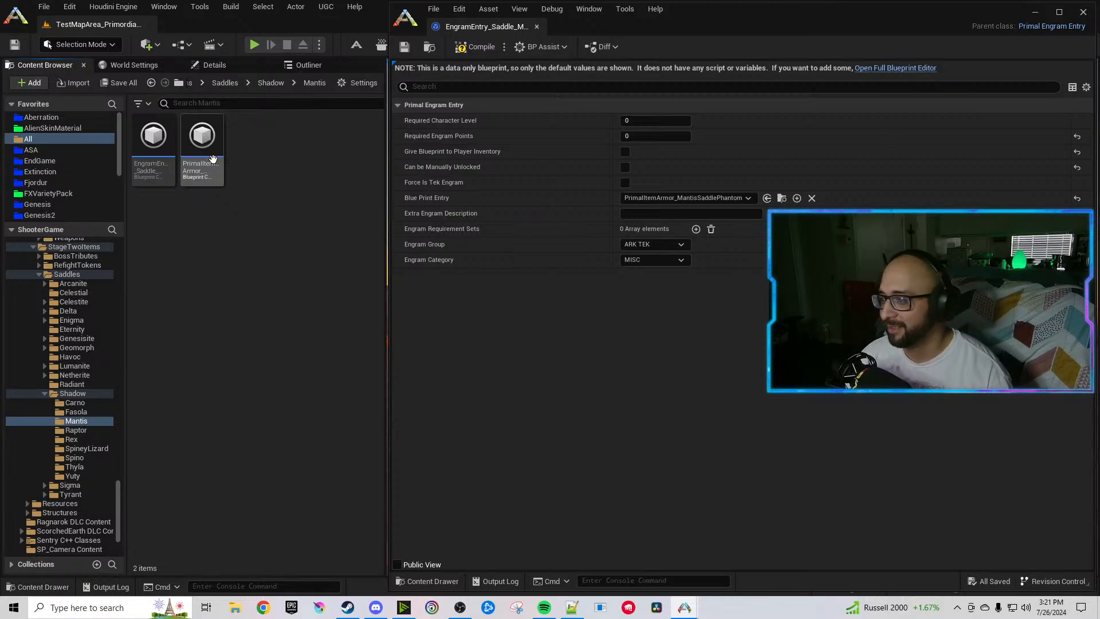
{"action": "left_click", "coordinate": [767, 199]}
{"action": "left_click", "coordinate": [481, 46]}
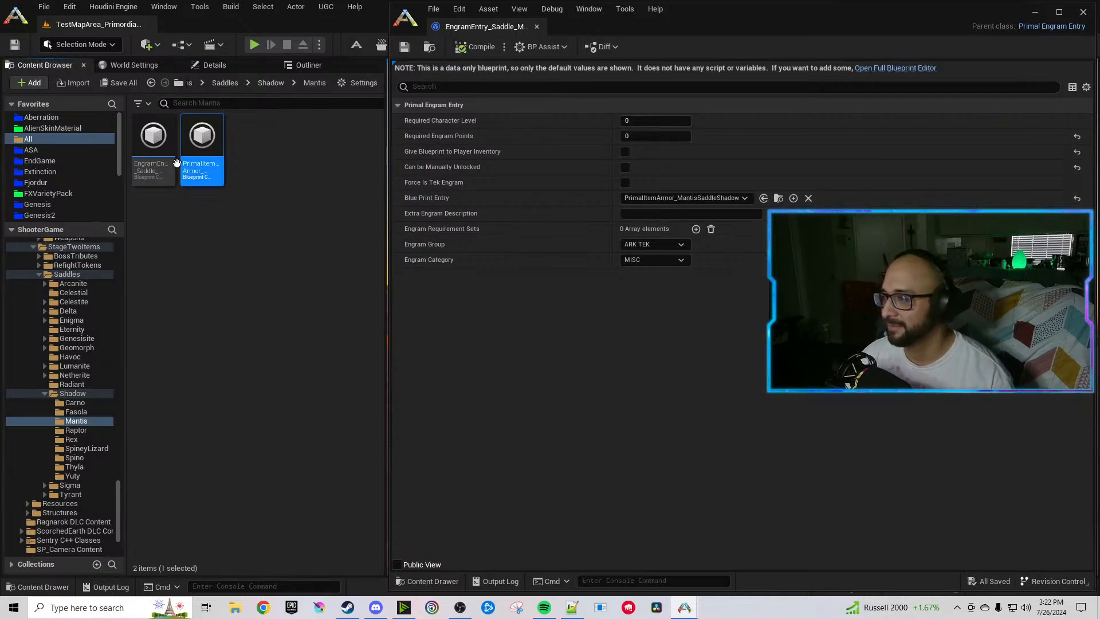
{"action": "left_click", "coordinate": [153, 143]}
Open the Shadow Mantis saddle item blueprint and filter its properties by "phantom".
{"action": "double_click", "coordinate": [204, 156]}
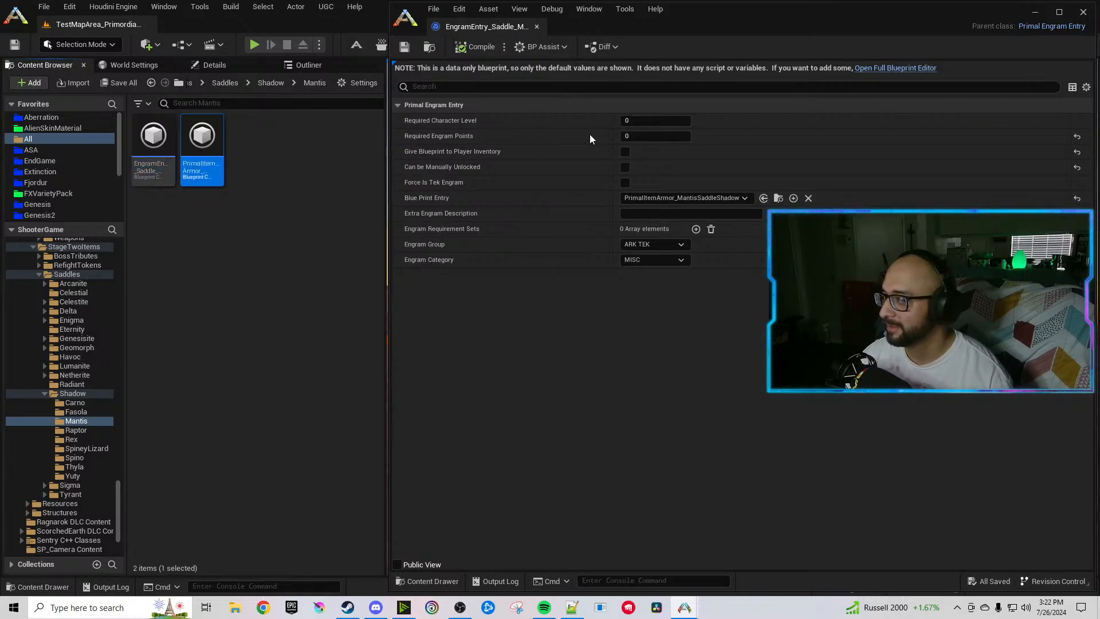
{"action": "left_click", "coordinate": [594, 87]}
{"action": "type", "text": "phantom"}
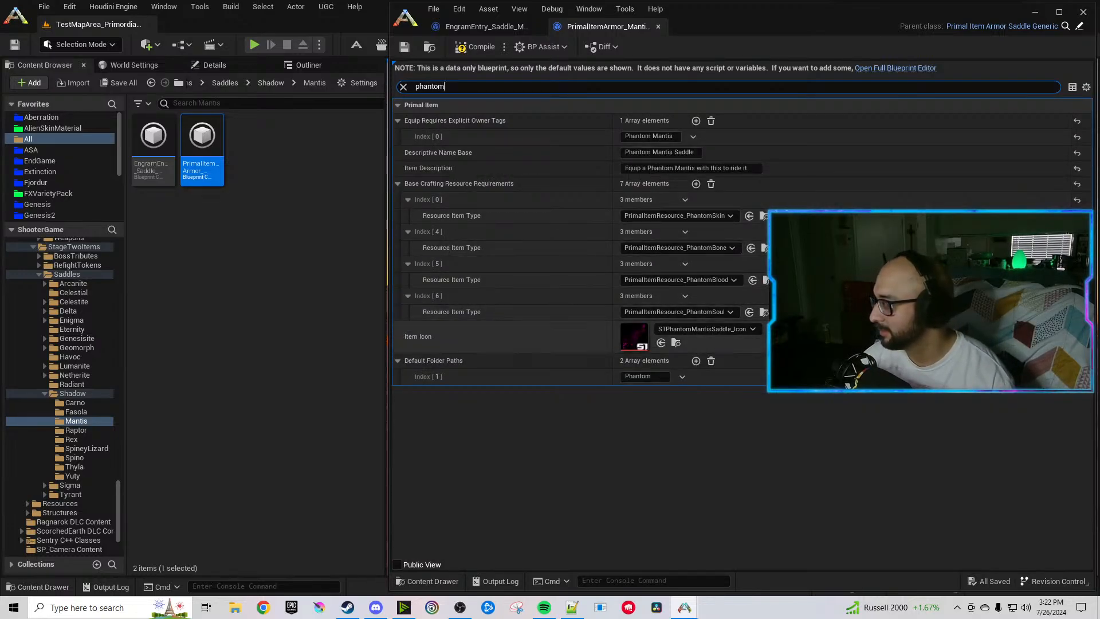
Reset the Mantis saddle's item icon to Saddle_TempIcon and set default folder path index 1 to Shadow.
{"action": "left_click", "coordinate": [651, 342], "text": "shift"}
{"action": "left_click", "coordinate": [656, 378]}
{"action": "type", "text": "Shadow"}
{"action": "left_click", "coordinate": [637, 387]}
{"action": "double_click", "coordinate": [637, 378]}
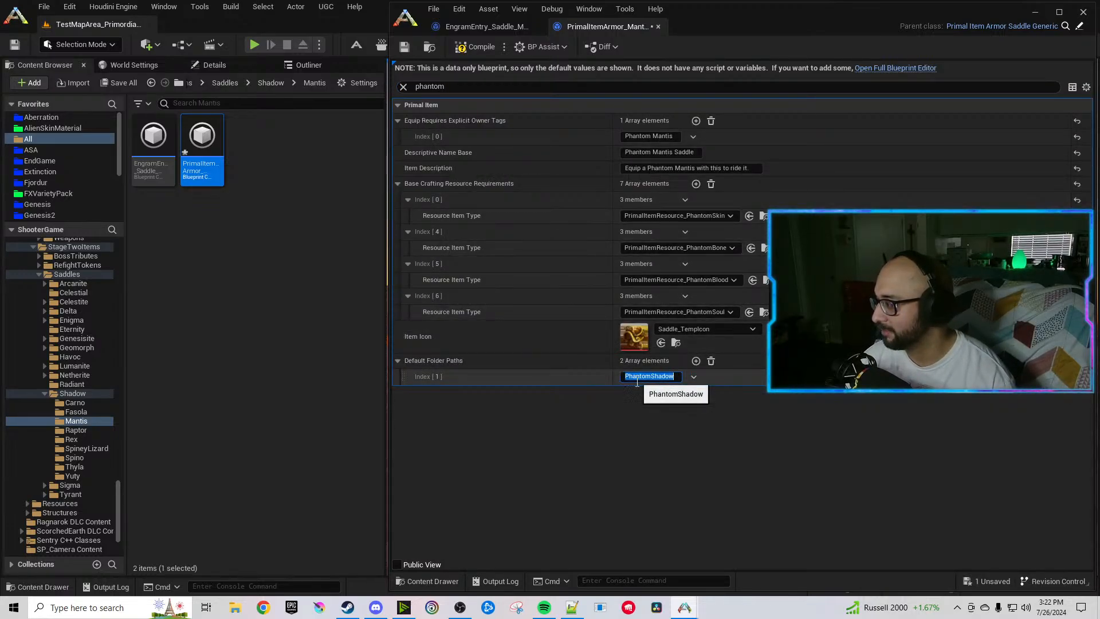
{"action": "type", "text": "Shadow"}
{"action": "left_click", "coordinate": [637, 397]}
Replace Phantom with Shadow in the Mantis saddle's explicit owner tag, descriptive name base and item description.
{"action": "double_click", "coordinate": [636, 135]}
{"action": "type", "text": "Shadow"}
{"action": "double_click", "coordinate": [636, 152]}
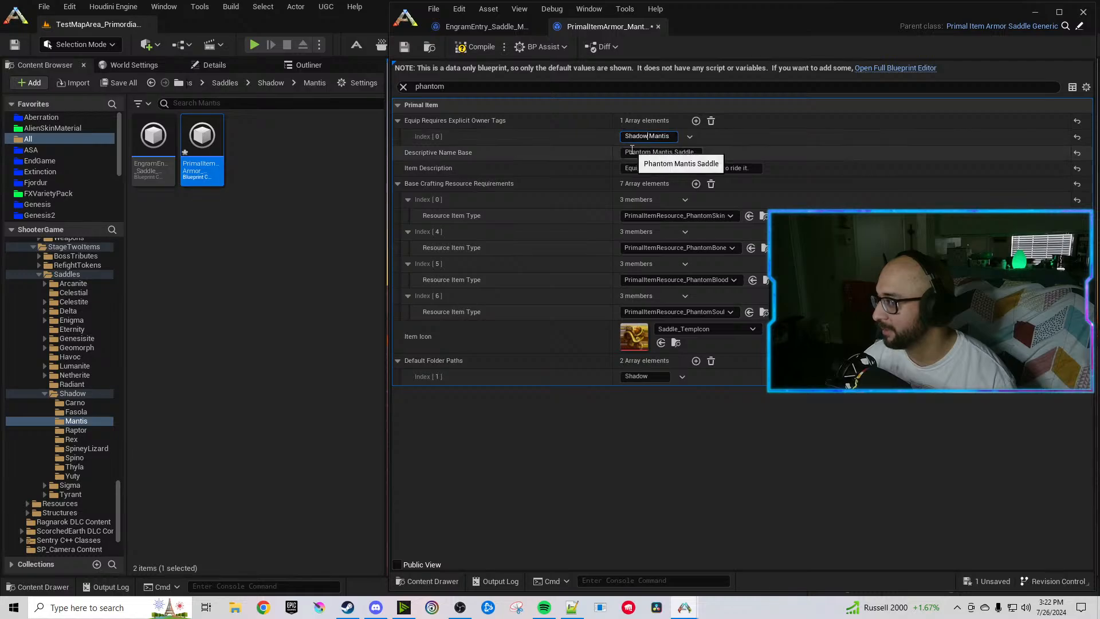
{"action": "type", "text": "Shadow"}
{"action": "double_click", "coordinate": [660, 168]}
{"action": "type", "text": "Shadow"}
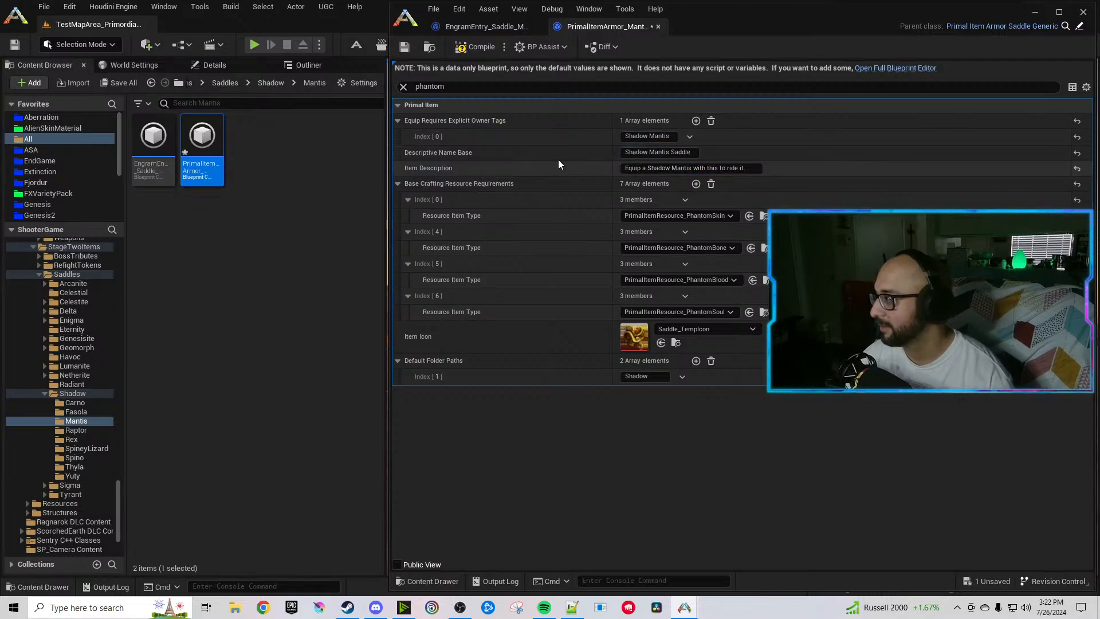
Filter the Mantis saddle's properties by "crafting requ" and set the base resource requirement of index 6 to 2.
{"action": "left_click", "coordinate": [424, 87]}
{"action": "type", "text": "cra"}
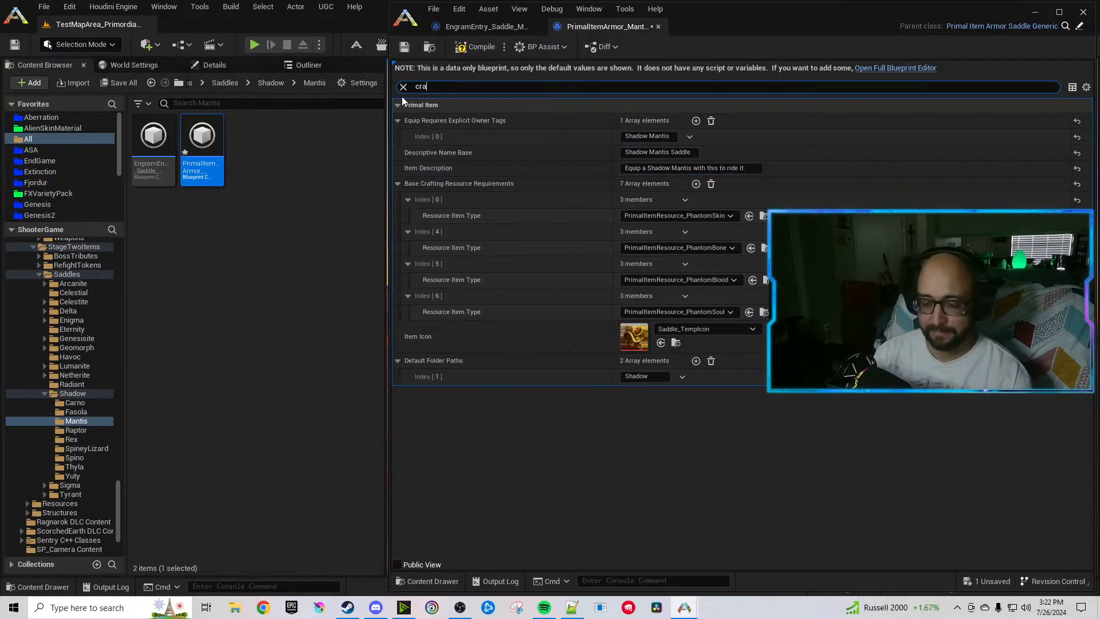
{"action": "type", "text": "fting requ"}
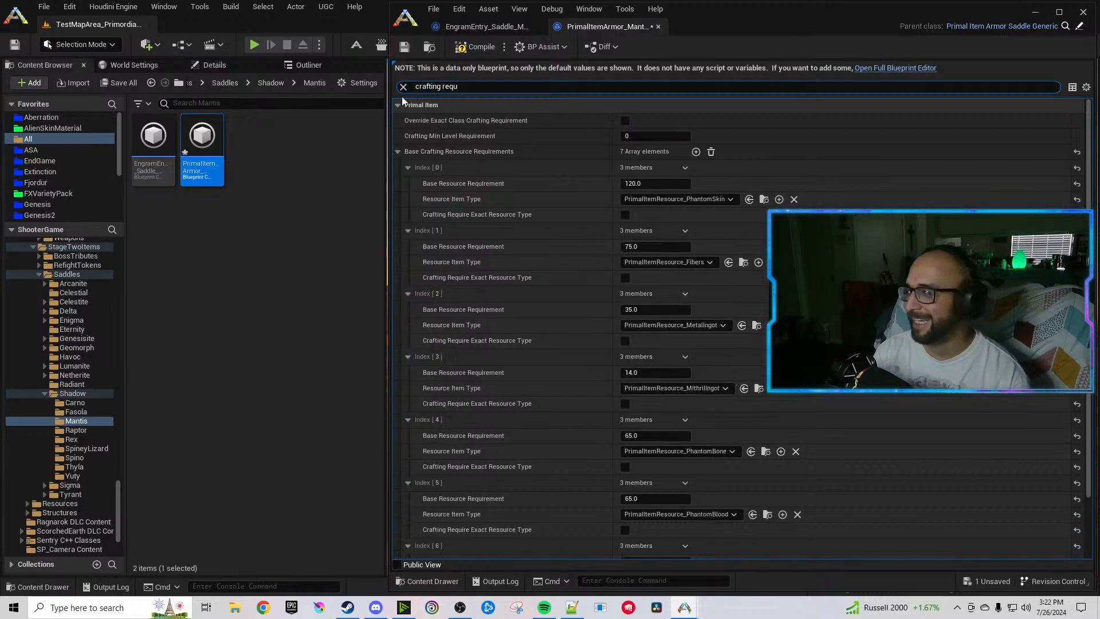
{"action": "scroll", "coordinate": [653, 230], "scroll_direction": "down", "scroll_amount": 2}
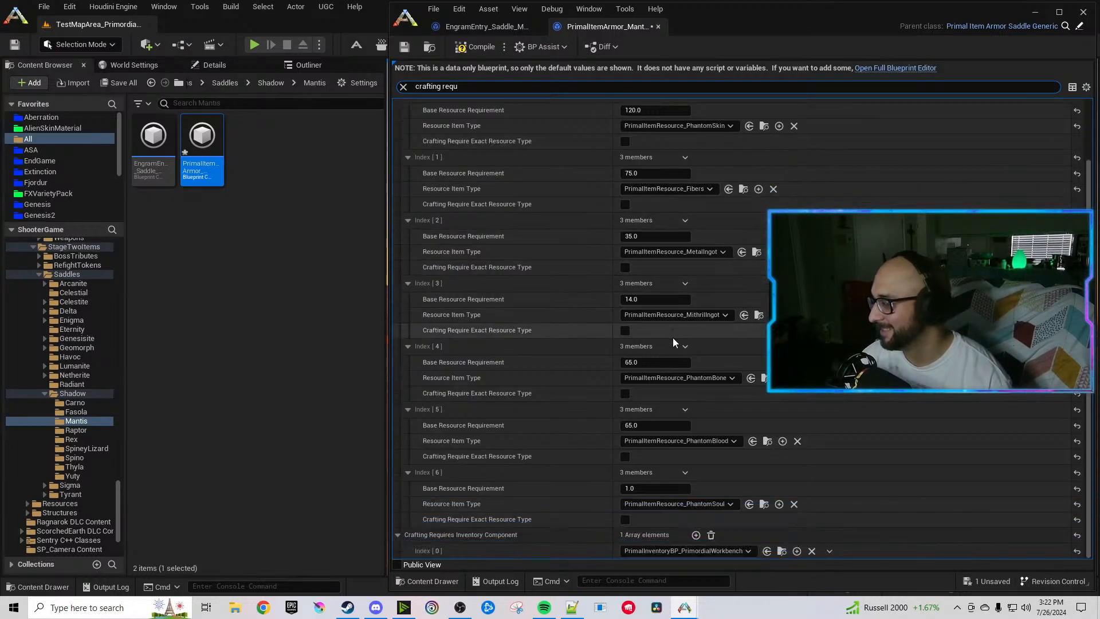
{"action": "left_click", "coordinate": [651, 507]}
{"action": "type", "text": "2"}
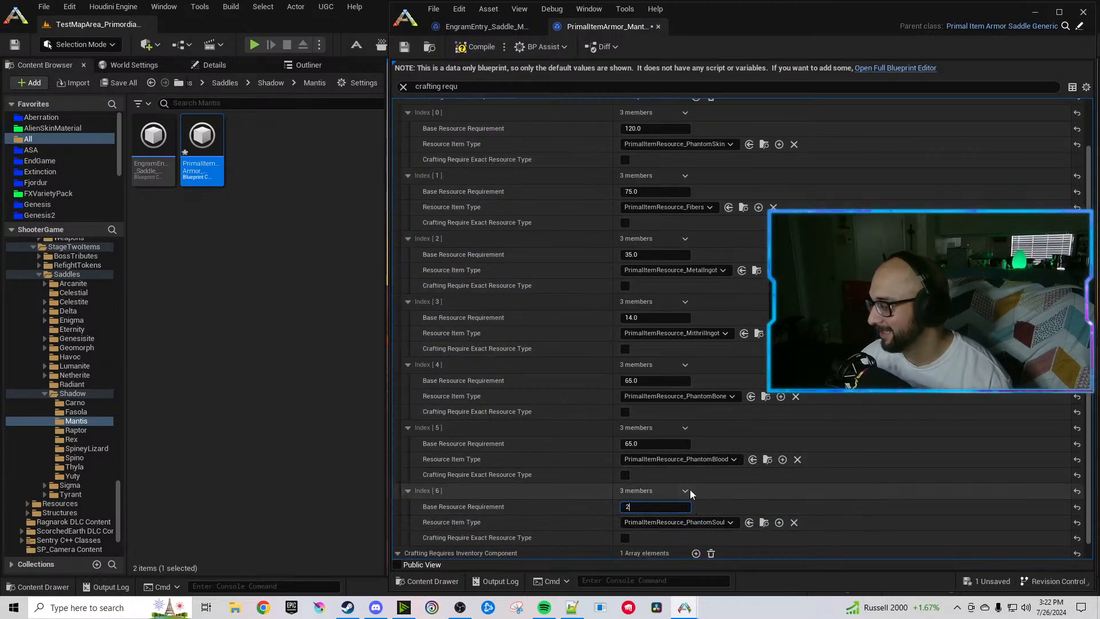
Duplicate the index 6 crafting requirement twice and set the base resource requirement of indexes 7 and 8 to 55.
{"action": "left_click", "coordinate": [688, 491]}
{"action": "left_click", "coordinate": [695, 519]}
{"action": "scroll", "coordinate": [686, 492], "scroll_direction": "down", "scroll_amount": 3}
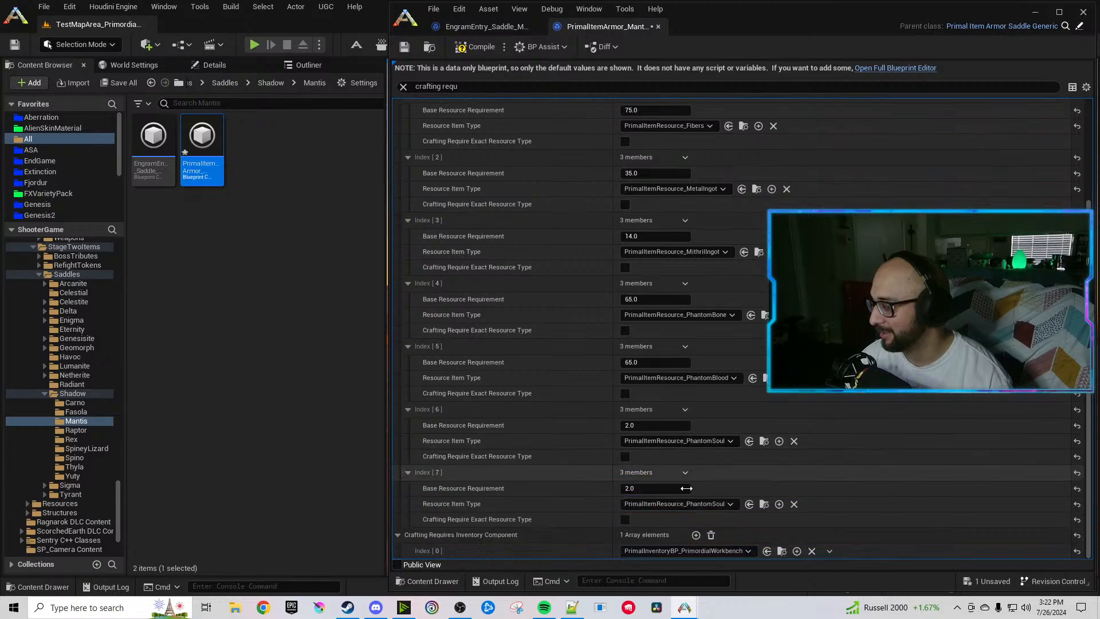
{"action": "left_click", "coordinate": [686, 472]}
{"action": "left_click", "coordinate": [696, 516]}
{"action": "left_click", "coordinate": [656, 488]}
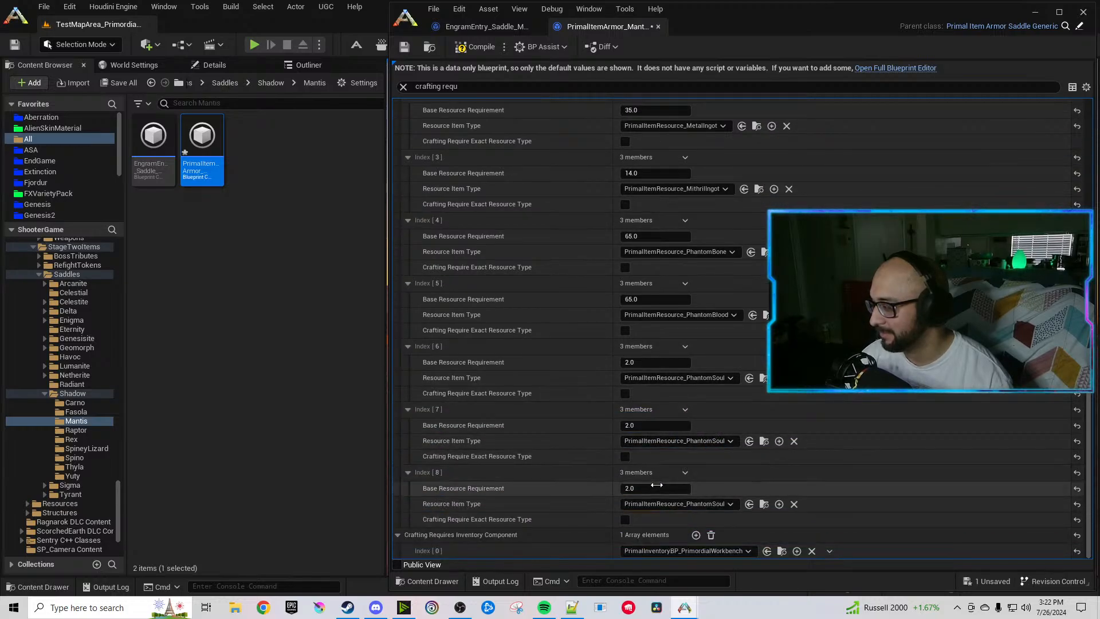
{"action": "type", "text": "55"}
{"action": "left_click", "coordinate": [642, 424]}
{"action": "type", "text": "55"}
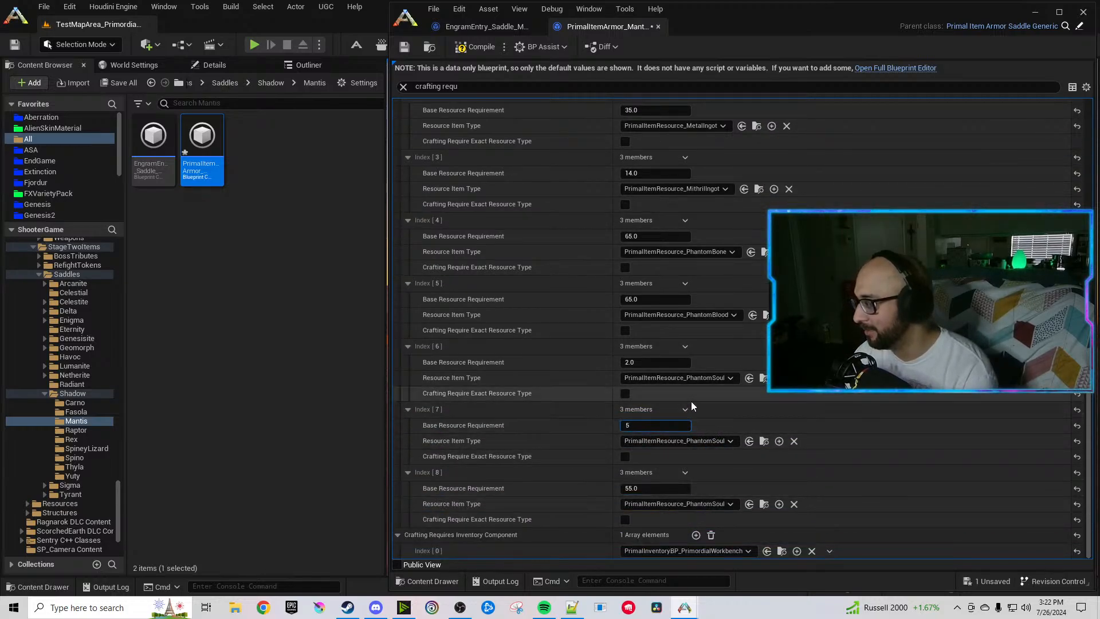
{"action": "left_click", "coordinate": [629, 361]}
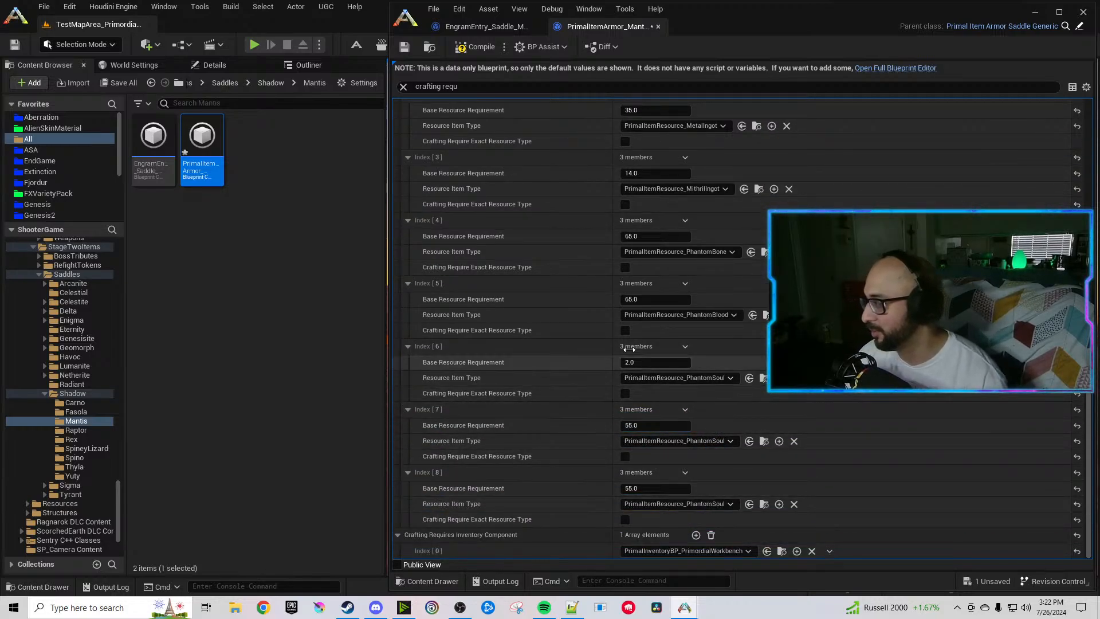
Set the Mantis saddle's crafting resource type to PrimalItemResource_LumaniteIngot at index 3 and PrimalItemResource_ShadowBone at index 4.
{"action": "left_click", "coordinate": [688, 189]}
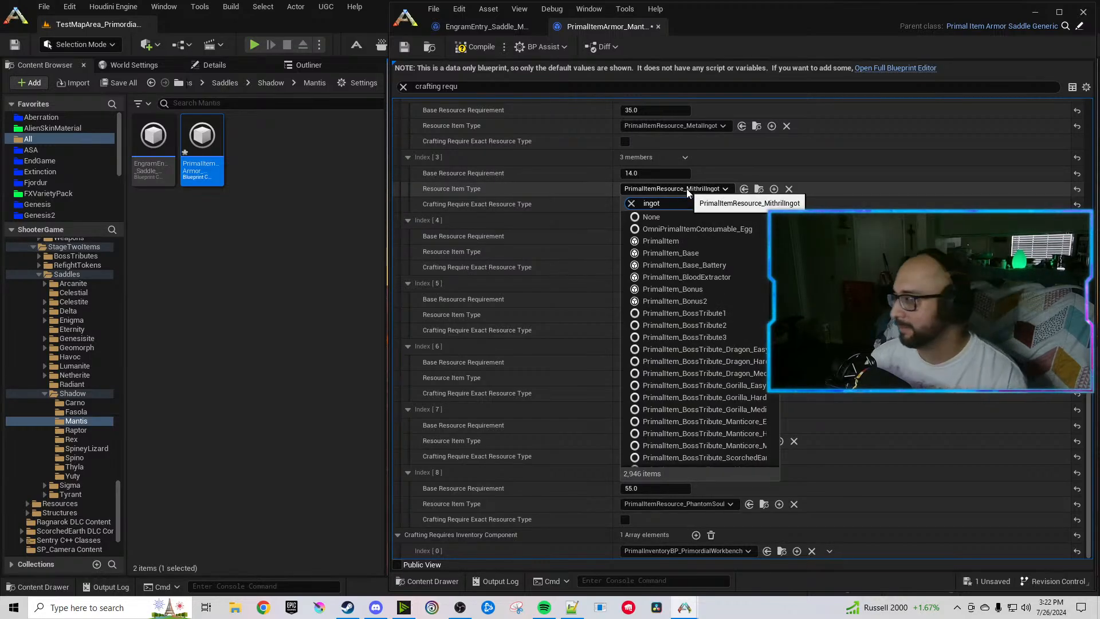
{"action": "type", "text": "ingot"}
{"action": "left_click", "coordinate": [699, 289]}
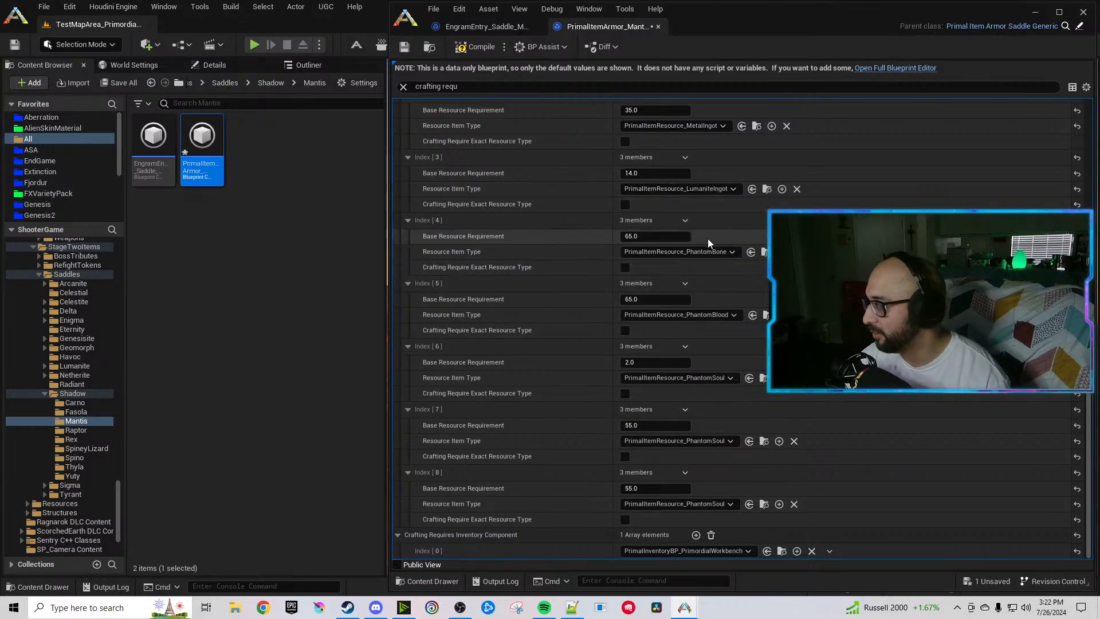
{"action": "left_click", "coordinate": [704, 252]}
{"action": "type", "text": "Shadowbone"}
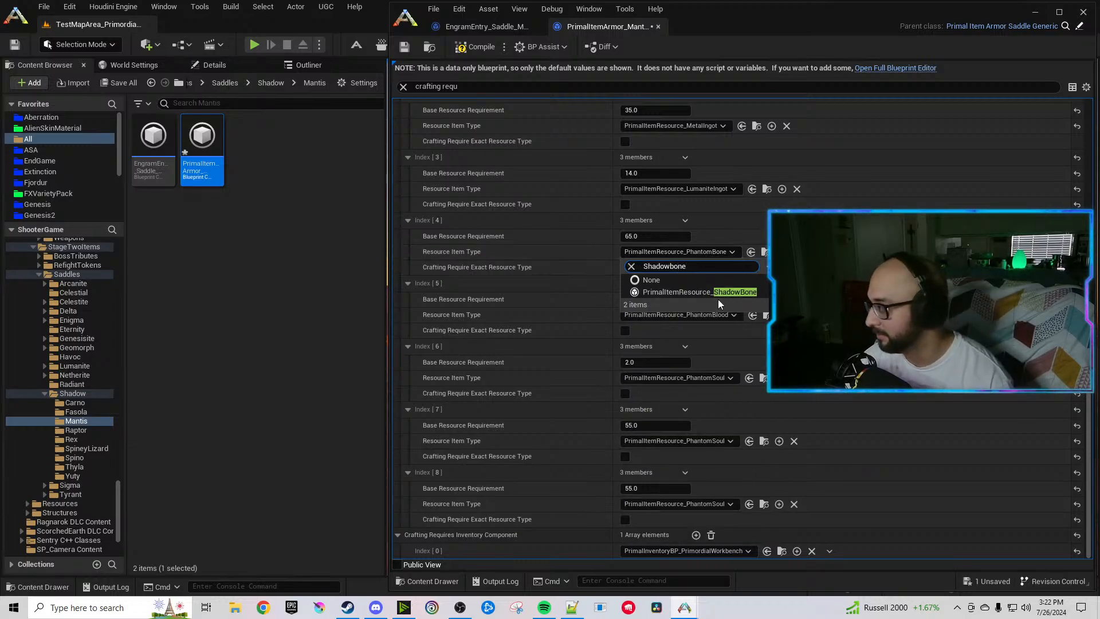
{"action": "left_click", "coordinate": [717, 294]}
Set the crafting resource type to PrimalItemResource_ShadowSalivaVile at index 5 and PrimalItemResource_ShadowEyes at index 6.
{"action": "left_click", "coordinate": [727, 314]}
{"action": "type", "text": "Shadow"}
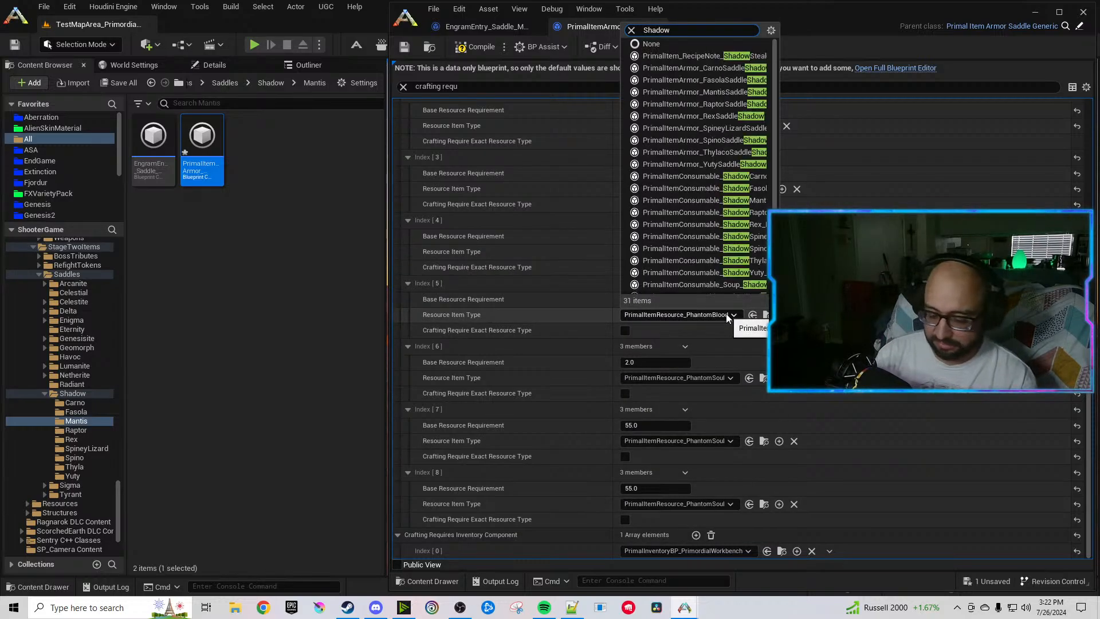
{"action": "type", "text": "sal"}
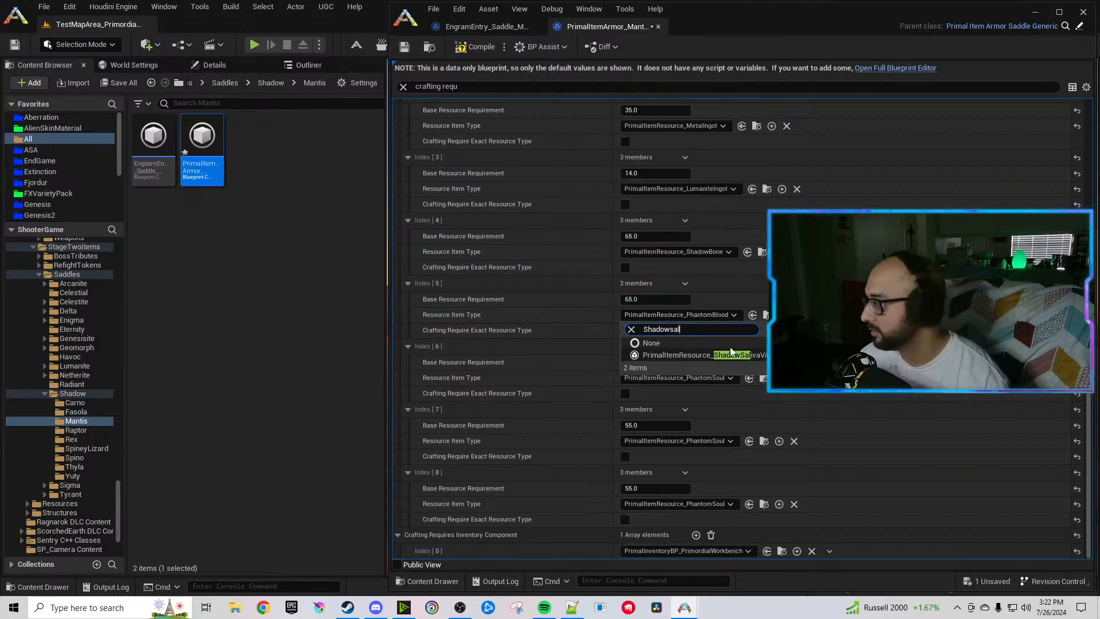
{"action": "left_click", "coordinate": [733, 354]}
{"action": "left_click", "coordinate": [711, 380]}
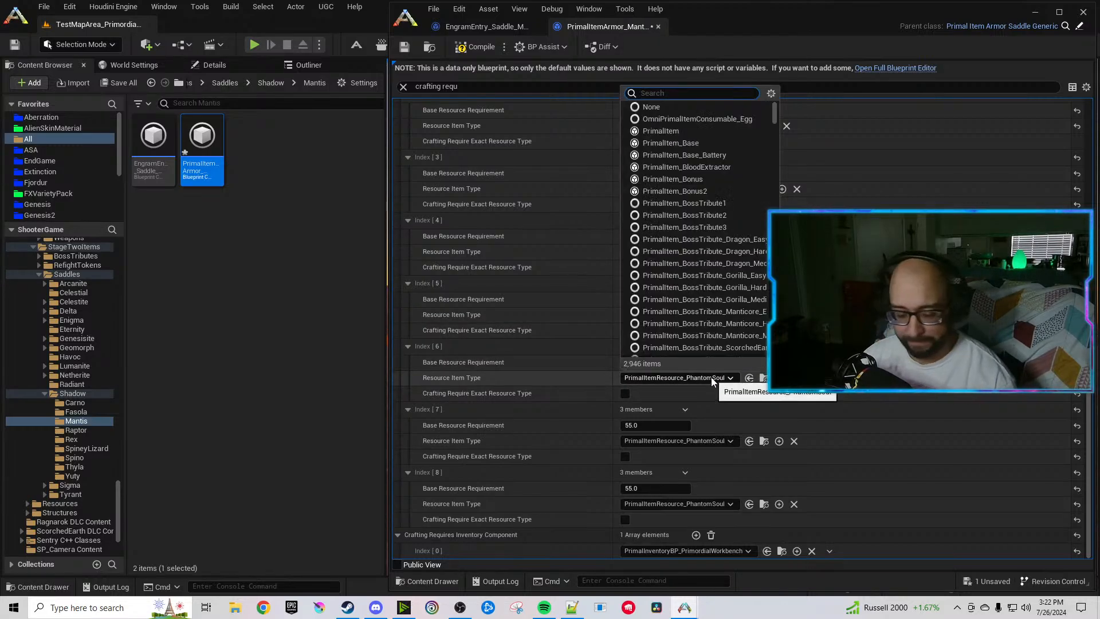
{"action": "type", "text": "Shadoweye"}
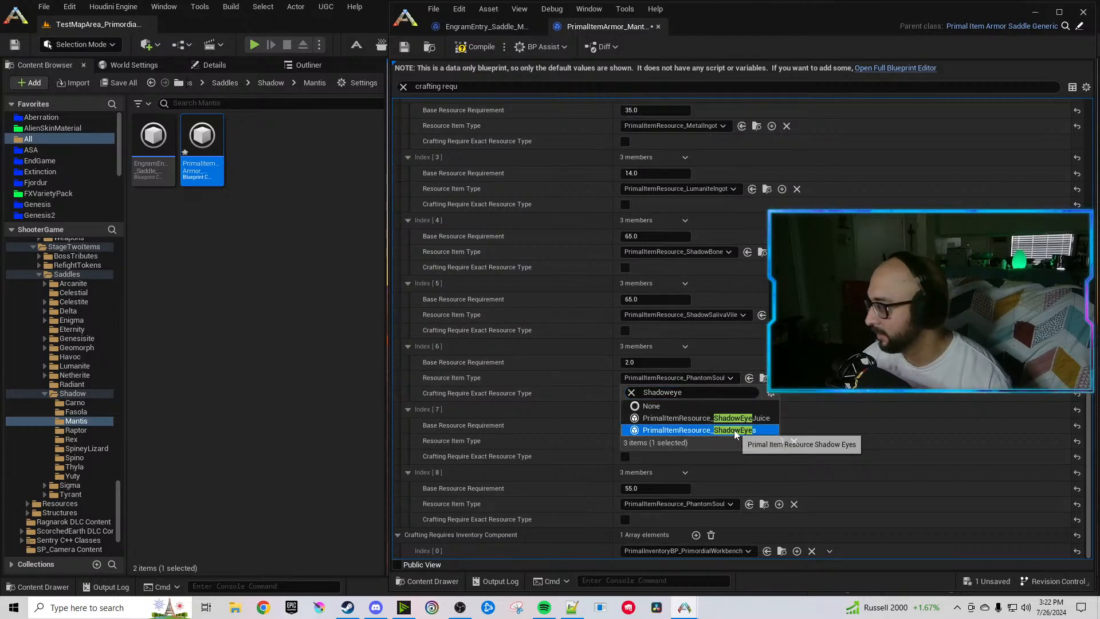
{"action": "left_click", "coordinate": [734, 430]}
Set the crafting resource type to PrimalItemResource_ShadowEyeJuice at index 7 and PrimalItemResource_ShadowIrisPowder at index 8.
{"action": "left_click", "coordinate": [700, 442]}
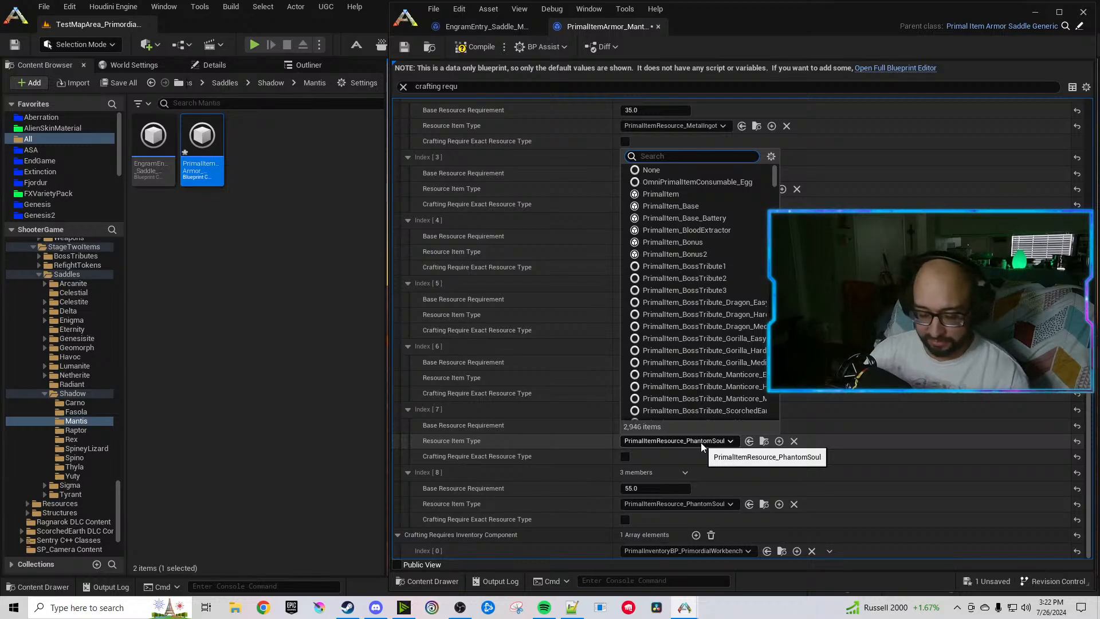
{"action": "type", "text": "Shadoweye"}
{"action": "left_click", "coordinate": [704, 480]}
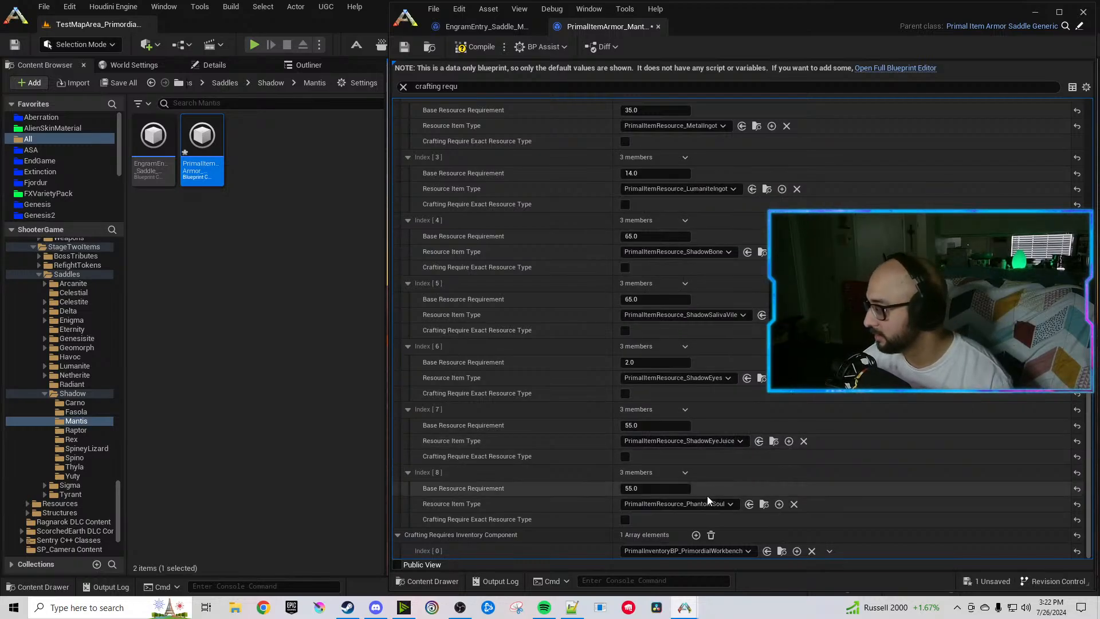
{"action": "left_click", "coordinate": [707, 504]}
{"action": "type", "text": "Shadow"}
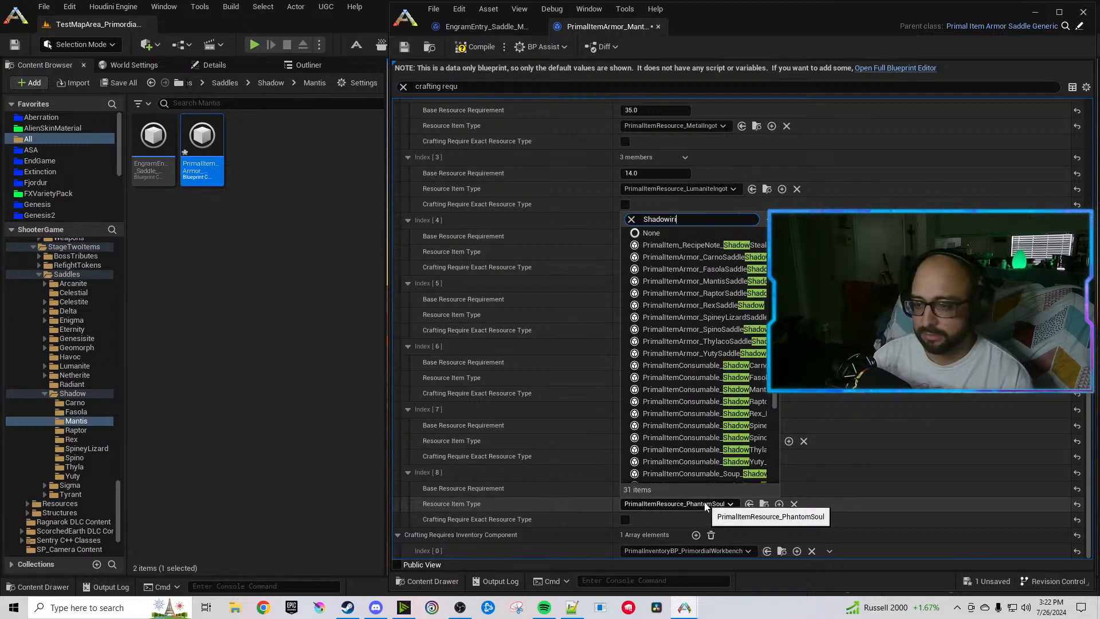
{"action": "type", "text": "iri"}
{"action": "left_click", "coordinate": [705, 541]}
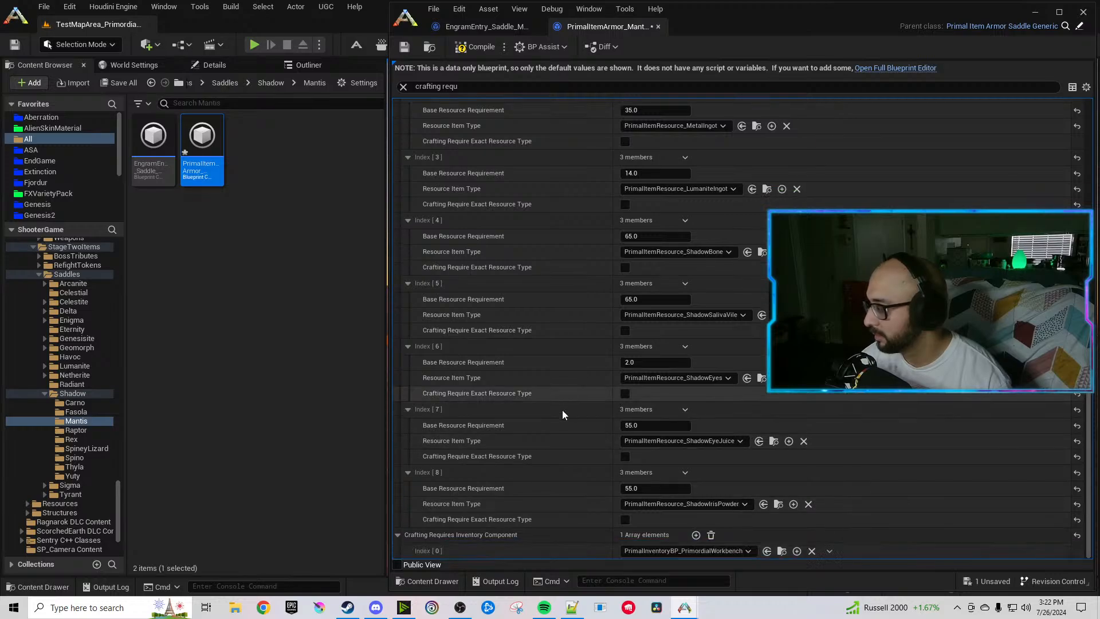
Set the index 0 crafting resource type to PrimalItemResource_ShadowMuscle, save the Mantis saddle blueprint and check its requirements.
{"action": "scroll", "coordinate": [561, 408], "scroll_direction": "up", "scroll_amount": 5}
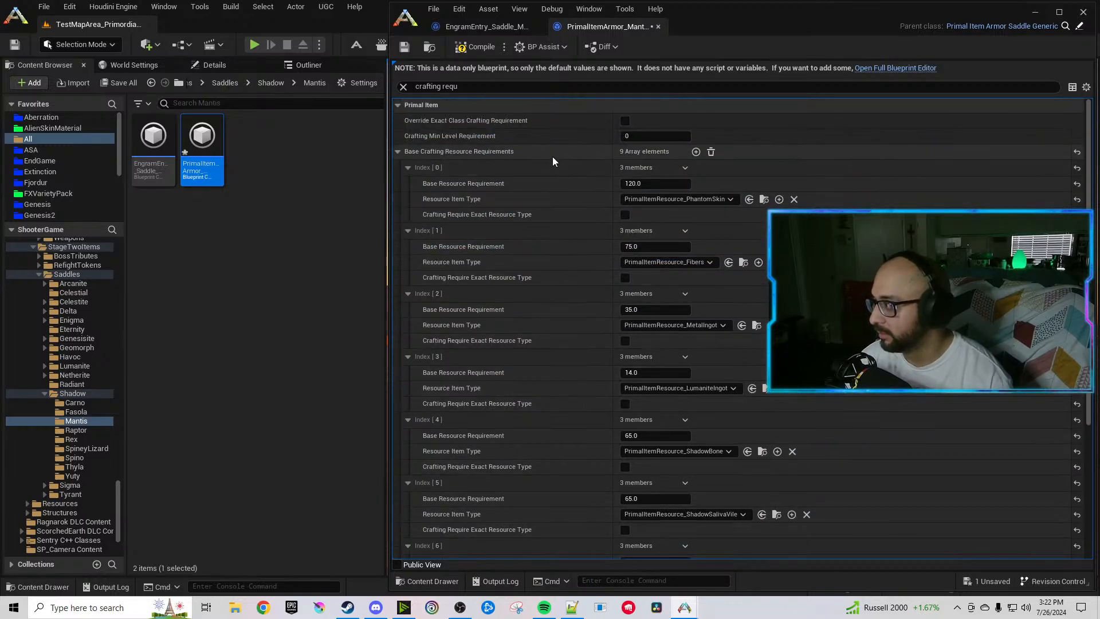
{"action": "left_click", "coordinate": [682, 199]}
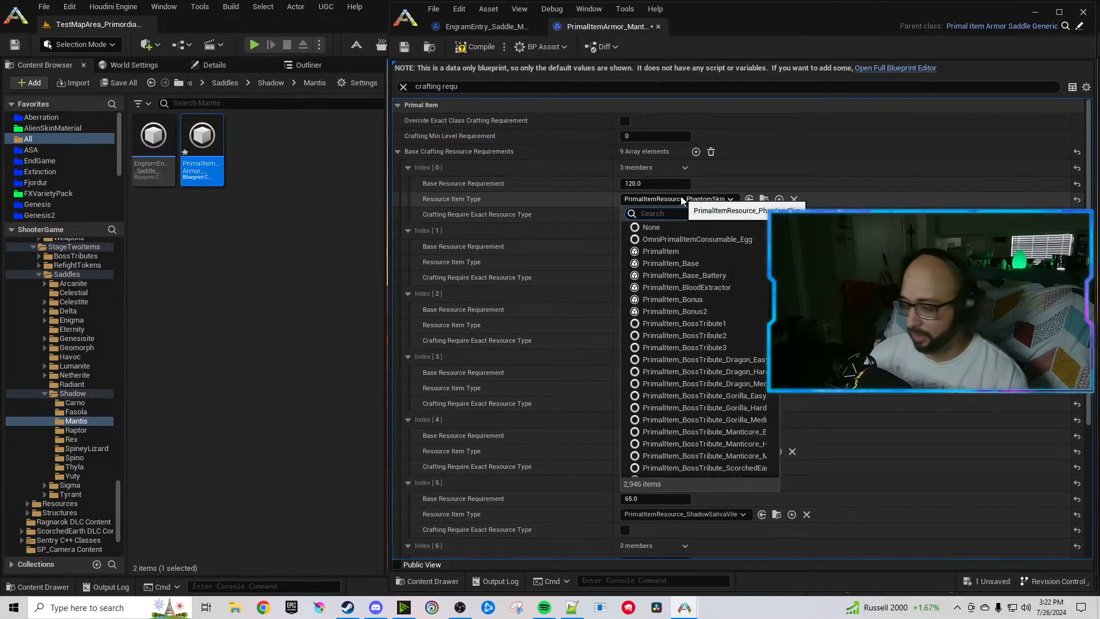
{"action": "type", "text": "Shadowmus"}
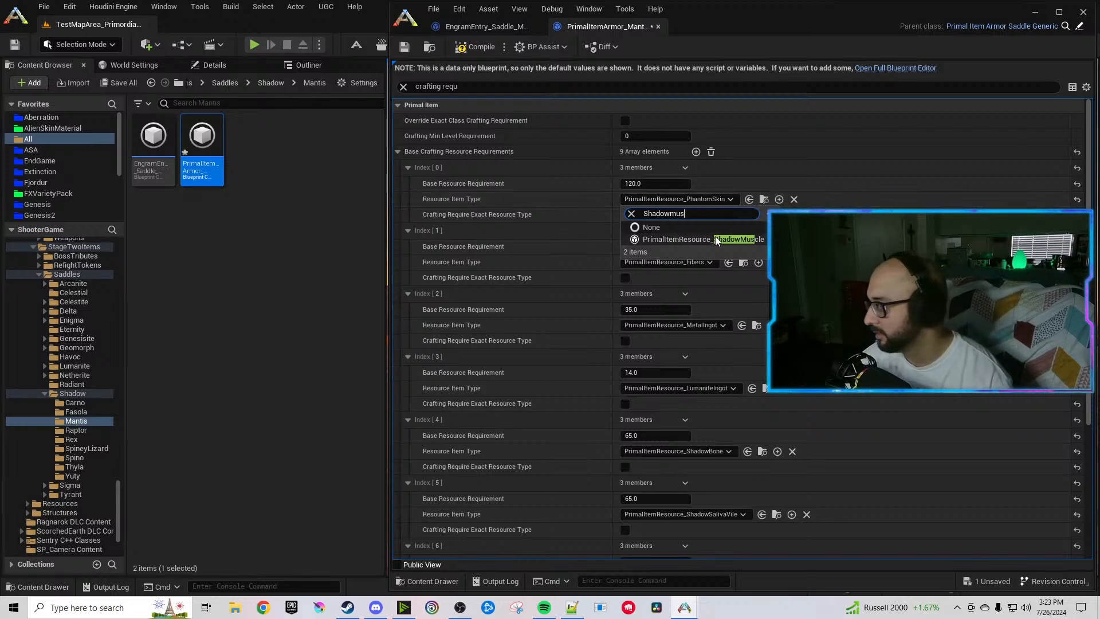
{"action": "left_click", "coordinate": [716, 239]}
{"action": "key", "text": "ctrl+s"}
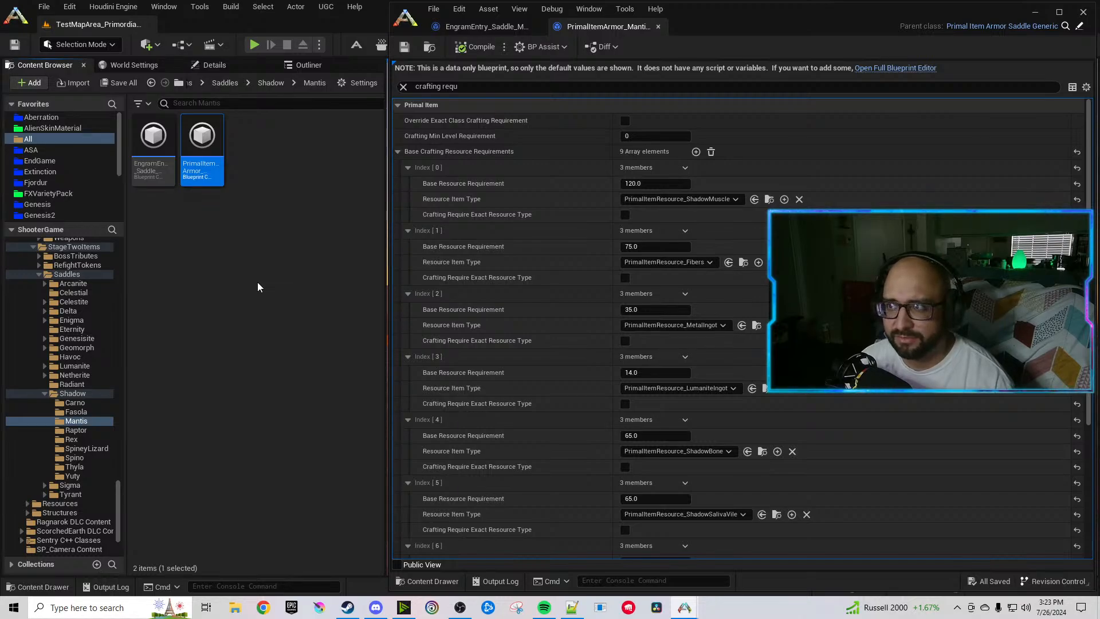
{"action": "left_click", "coordinate": [256, 282]}
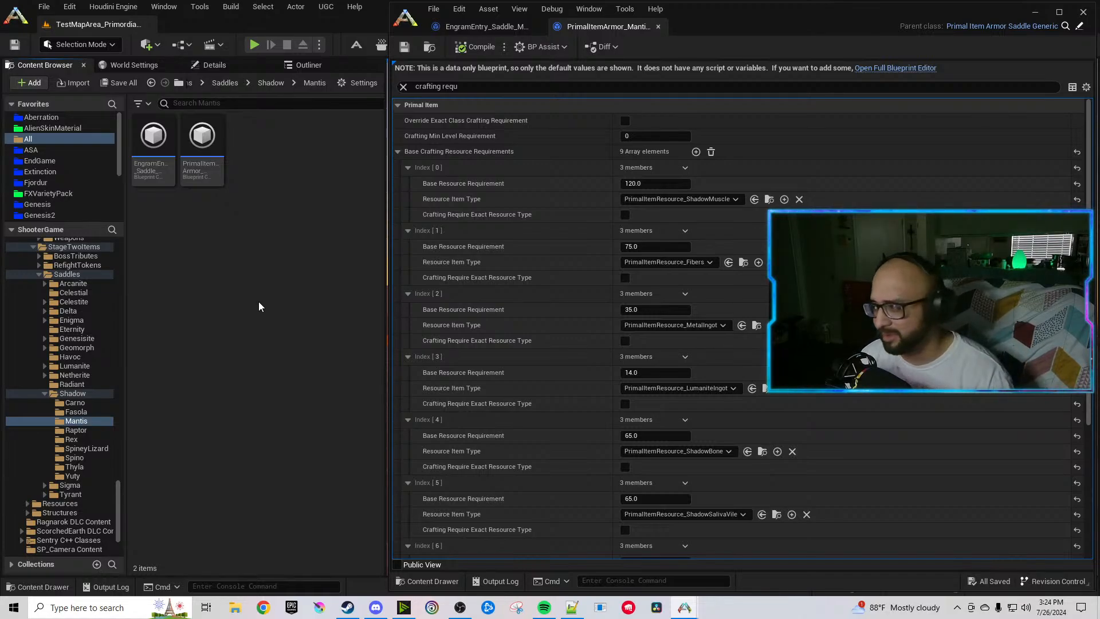
{"action": "scroll", "coordinate": [534, 394], "scroll_direction": "down", "scroll_amount": 5}
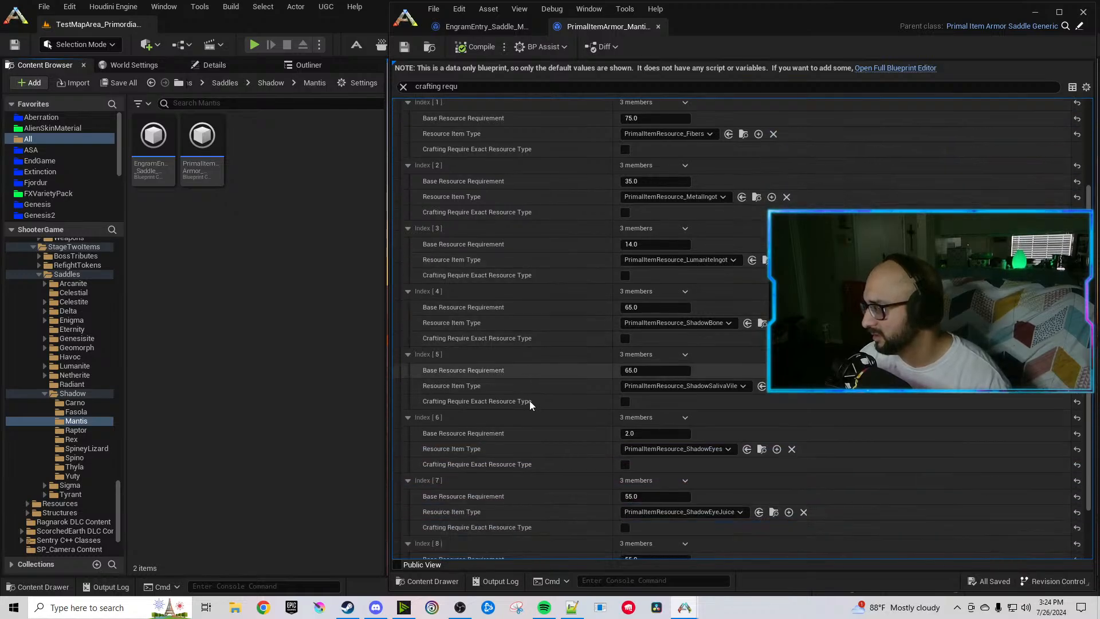
{"action": "scroll", "coordinate": [527, 403], "scroll_direction": "down", "scroll_amount": 2}
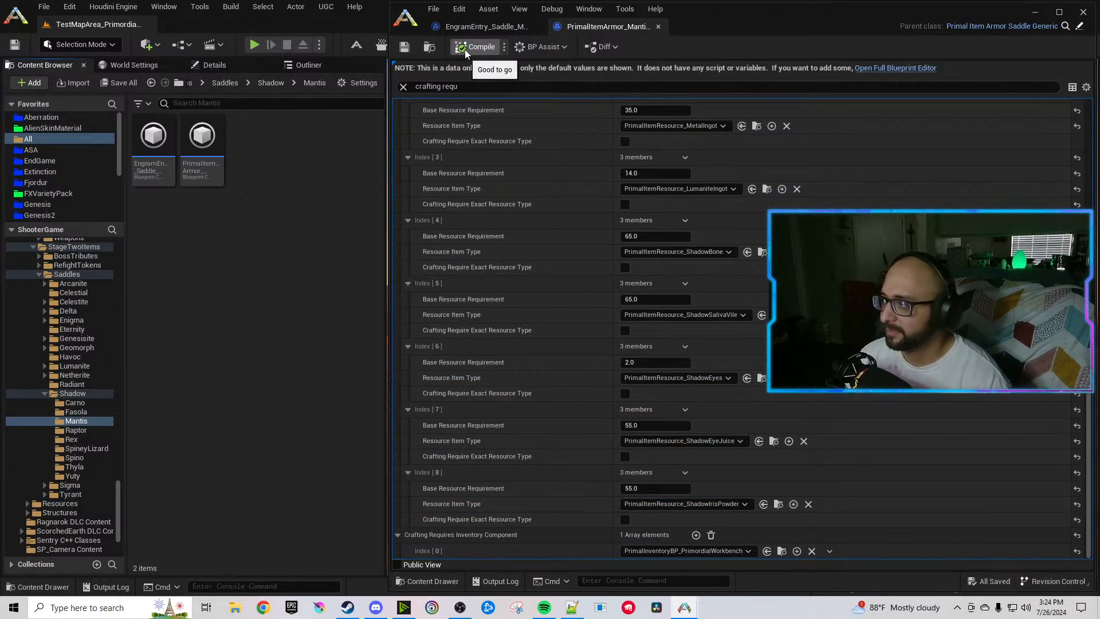
Open the Shadow Raptor engram entry, set its Blue Print Entry to PrimalItemArmor_RaptorSaddleShadow, and compile and save it.
{"action": "left_click", "coordinate": [75, 430]}
{"action": "left_click", "coordinate": [160, 164]}
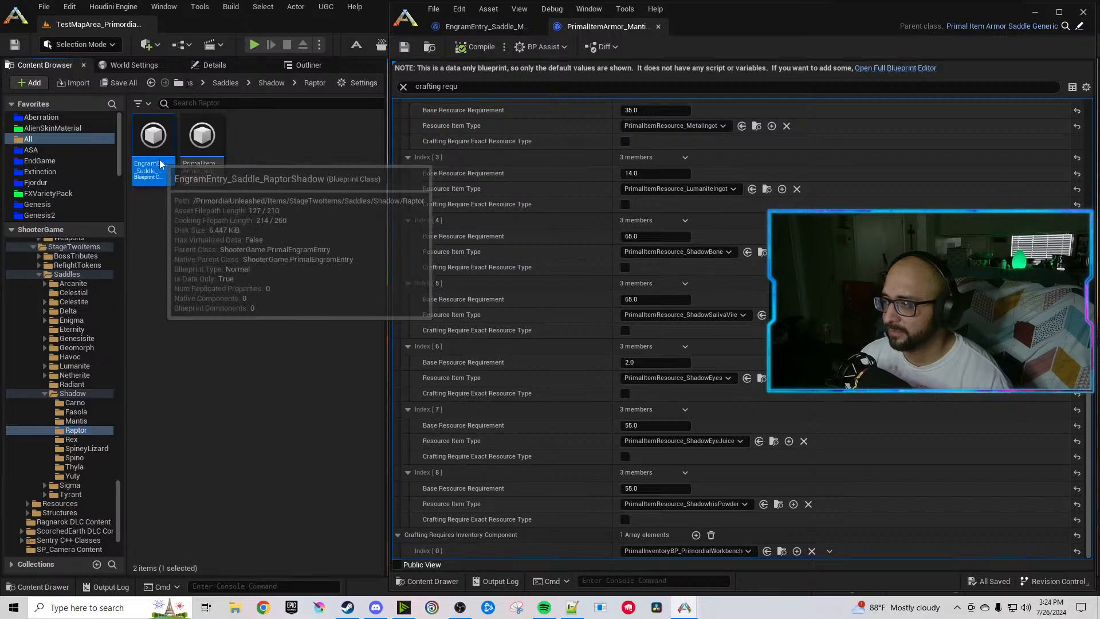
{"action": "double_click", "coordinate": [160, 164]}
{"action": "left_click_drag", "start_coordinate": [202, 137], "coordinate": [762, 201]}
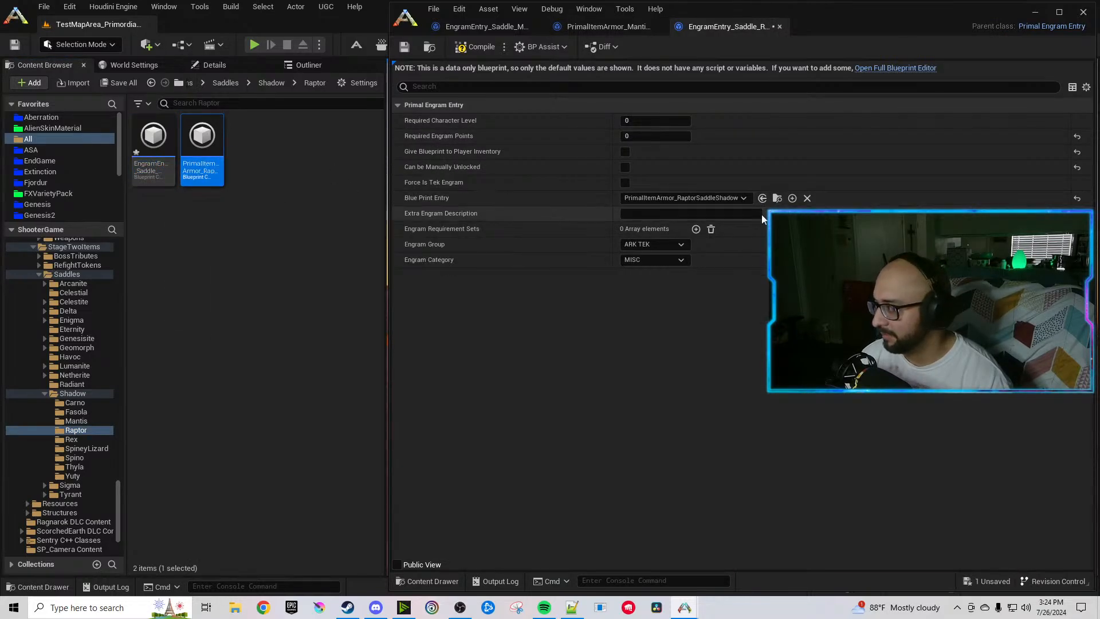
{"action": "left_click", "coordinate": [468, 48]}
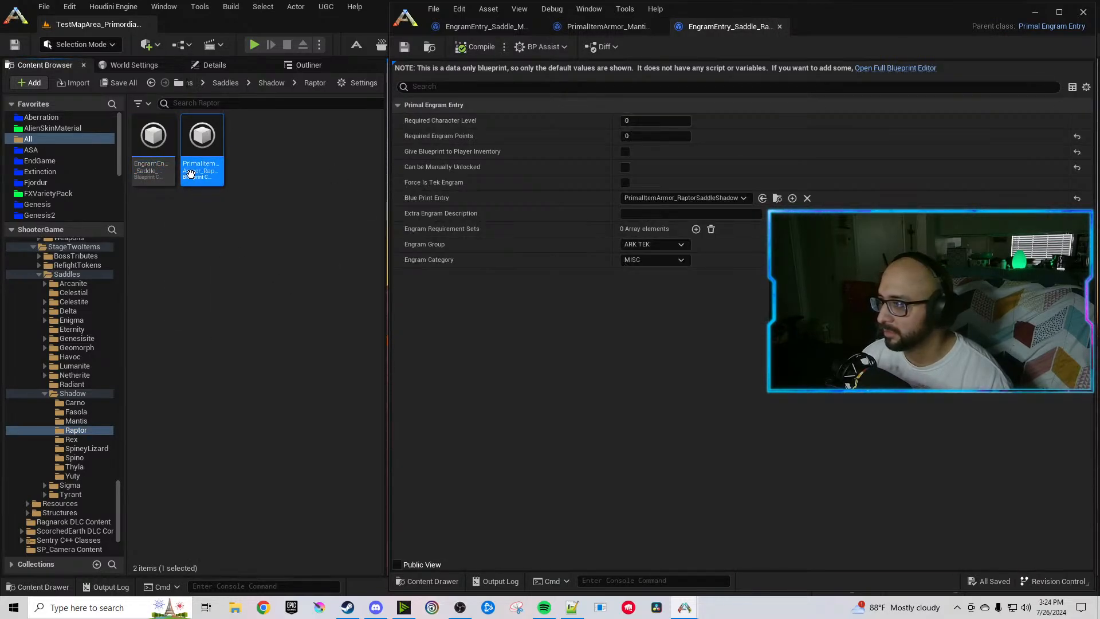
Open the Shadow Raptor saddle item blueprint and filter its properties by "phantom".
{"action": "double_click", "coordinate": [202, 143]}
{"action": "left_click", "coordinate": [605, 86]}
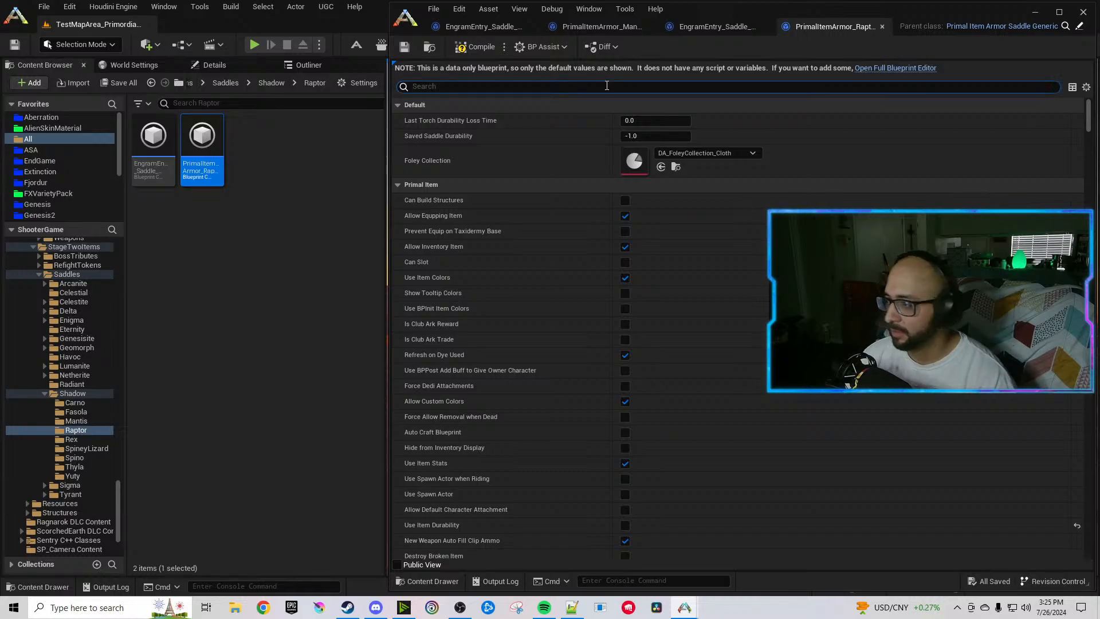
{"action": "type", "text": "phantom"}
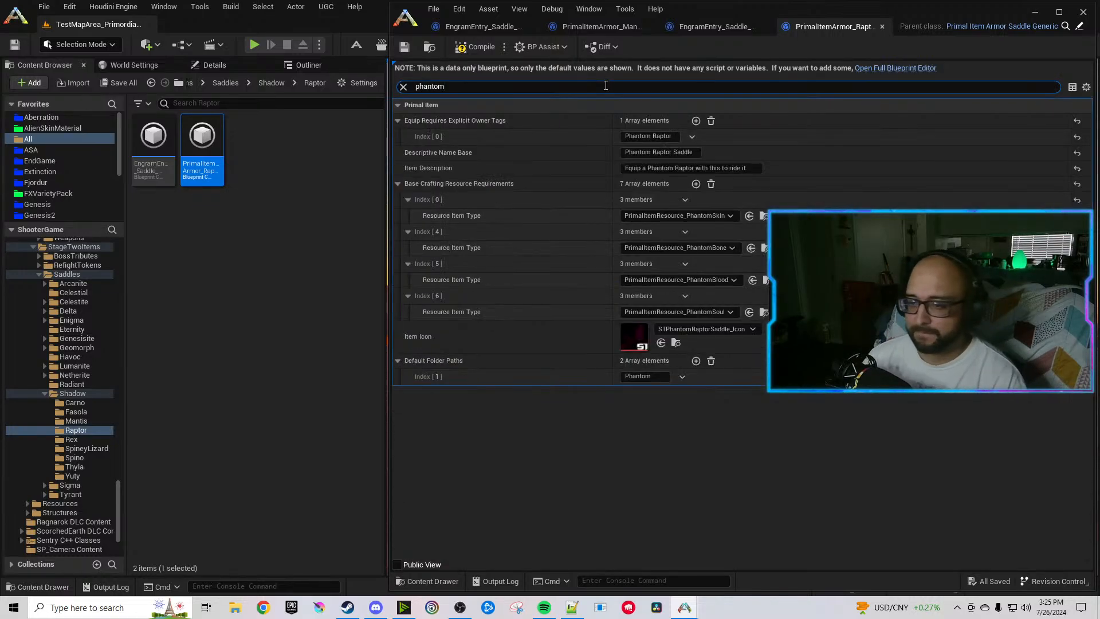
Replace Phantom with Shadow in the Raptor saddle's explicit owner tag, descriptive name base and item description.
{"action": "double_click", "coordinate": [638, 134]}
{"action": "type", "text": "Shadow"}
{"action": "left_click", "coordinate": [585, 134]}
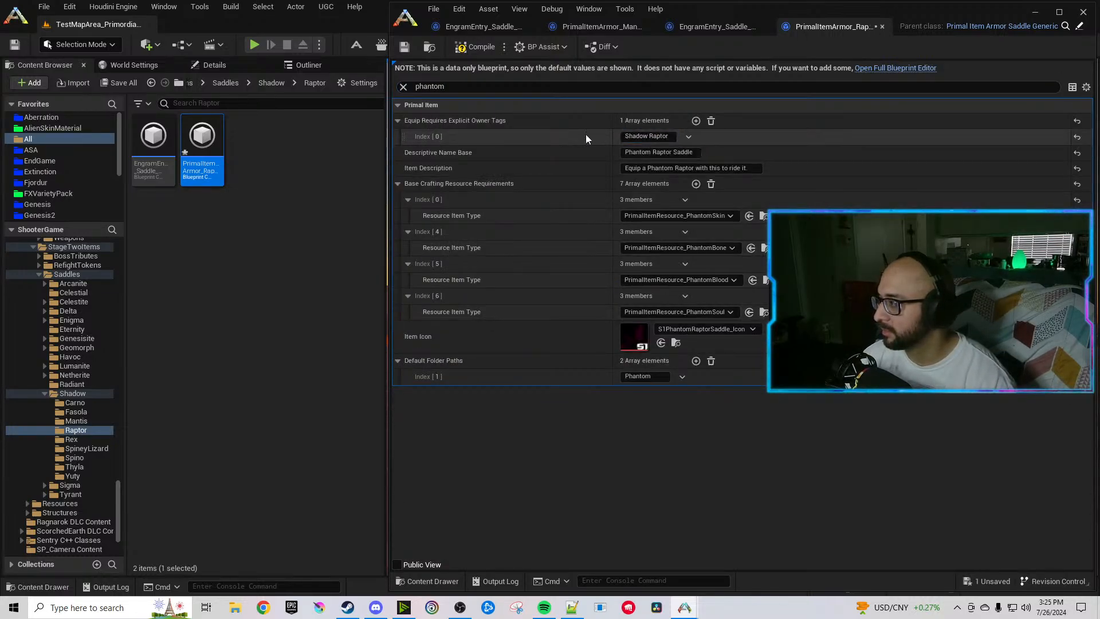
{"action": "double_click", "coordinate": [640, 151]}
{"action": "type", "text": "Shadow"}
{"action": "left_click", "coordinate": [588, 137]}
{"action": "double_click", "coordinate": [661, 168]}
{"action": "type", "text": "Shadow"}
{"action": "left_click", "coordinate": [552, 143]}
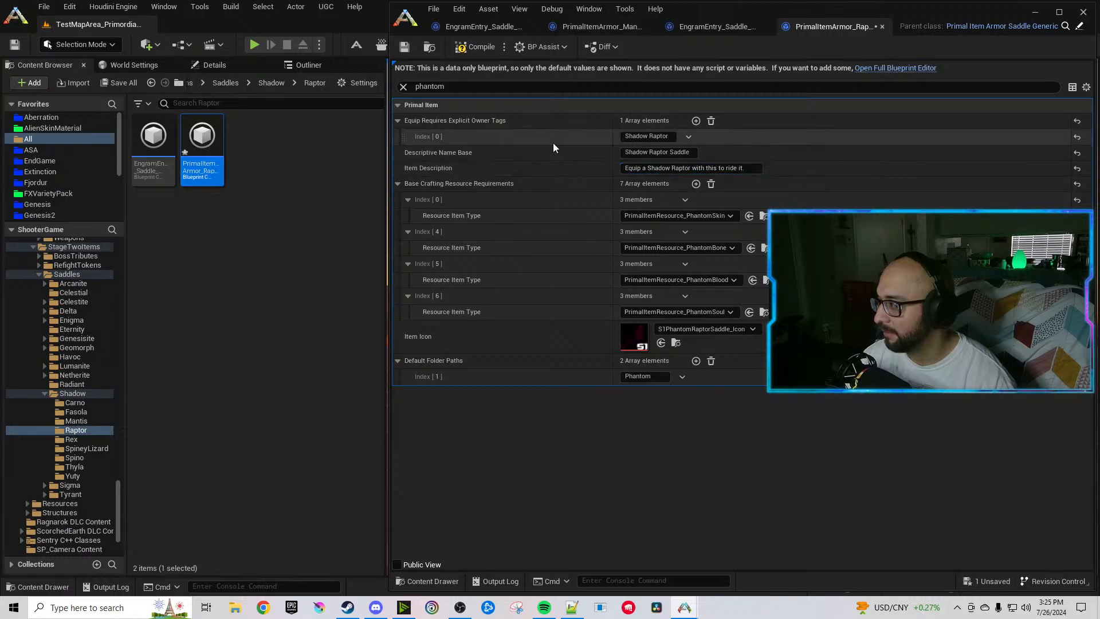
Reset the Raptor saddle's item icon to Saddle_TempIcon, set default folder path index 1 to Shadow, and compile the blueprint.
{"action": "left_click", "coordinate": [1077, 337]}
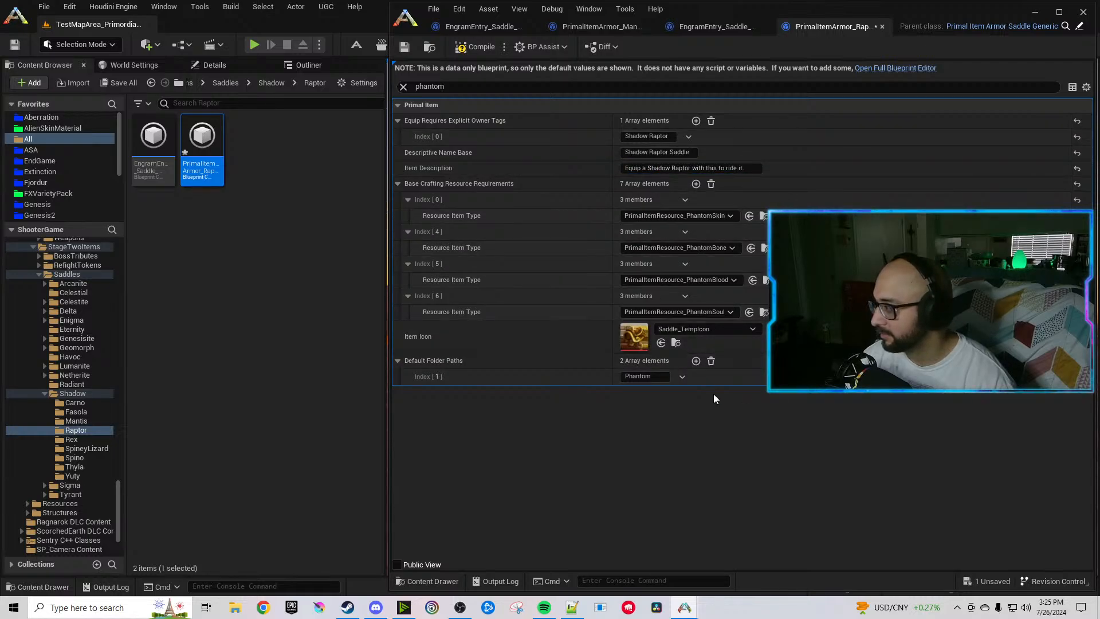
{"action": "double_click", "coordinate": [646, 376]}
{"action": "type", "text": "Shadow"}
{"action": "left_click", "coordinate": [657, 409]}
{"action": "left_click", "coordinate": [475, 46]}
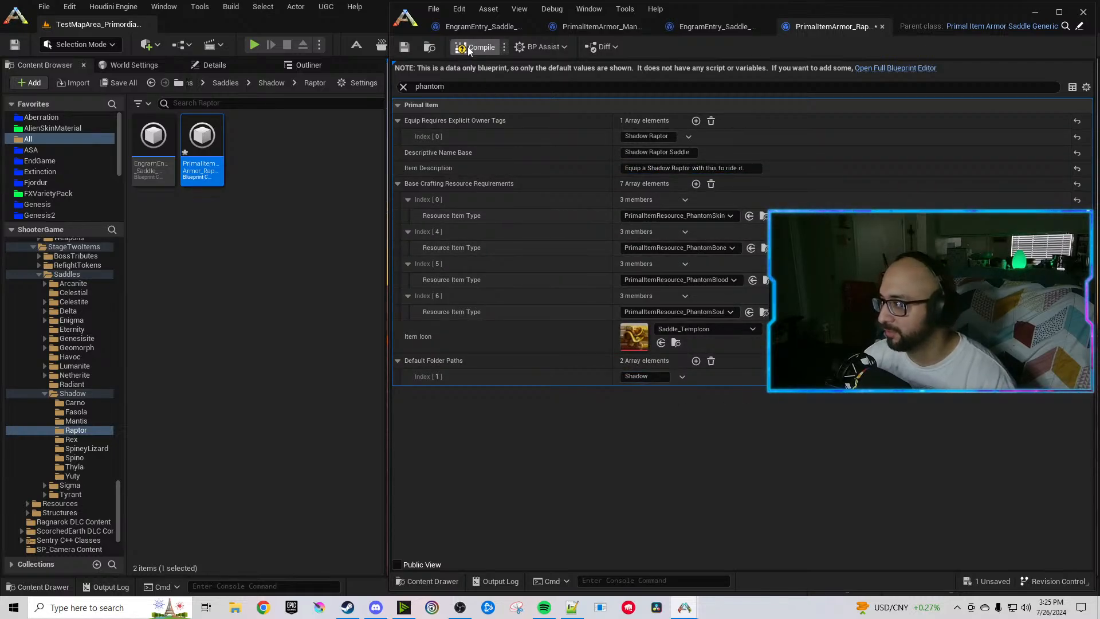
Filter the Raptor saddle's properties by "crafting require" and set requirement index 0's resource type to PrimalItemResource_ShadowMuscle.
{"action": "left_click", "coordinate": [450, 86]}
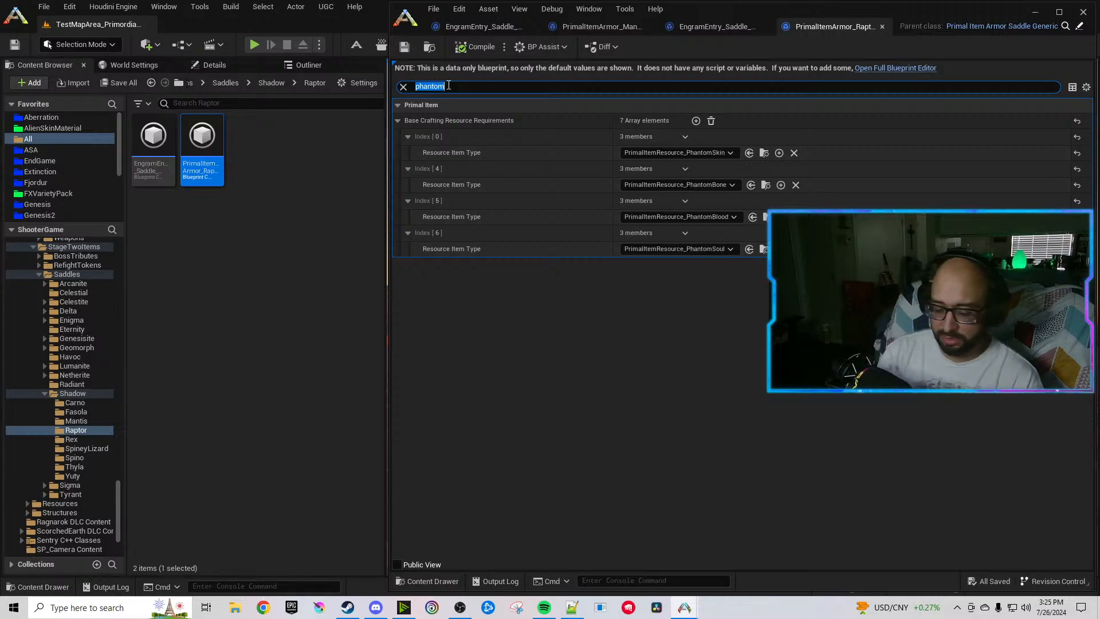
{"action": "type", "text": "crafting "}
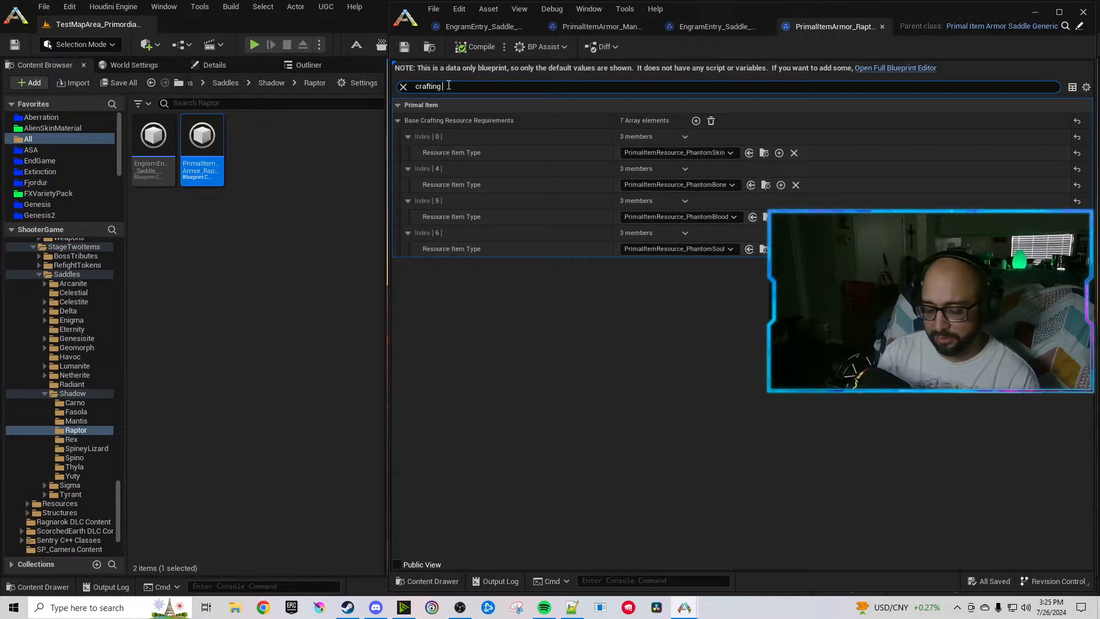
{"action": "type", "text": "require"}
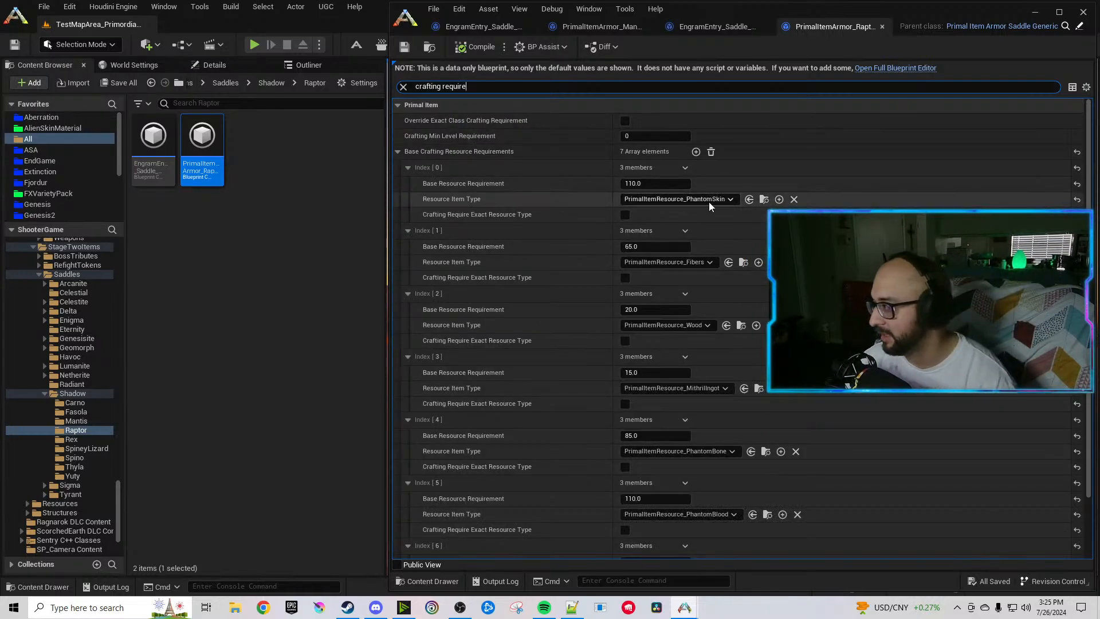
{"action": "left_click", "coordinate": [707, 202]}
{"action": "type", "text": "Shadowmus"}
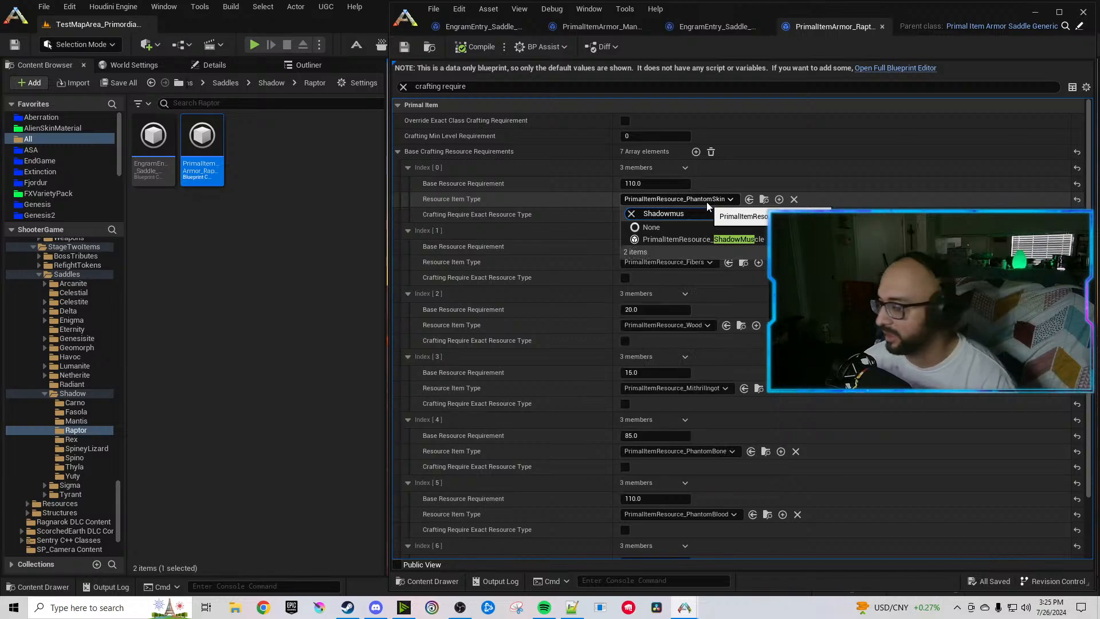
{"action": "left_click", "coordinate": [736, 239]}
Set the Raptor saddle's crafting requirement index 3 resource type to PrimalItemResource_LumaniteIngot.
{"action": "scroll", "coordinate": [583, 288], "scroll_direction": "down", "scroll_amount": 3}
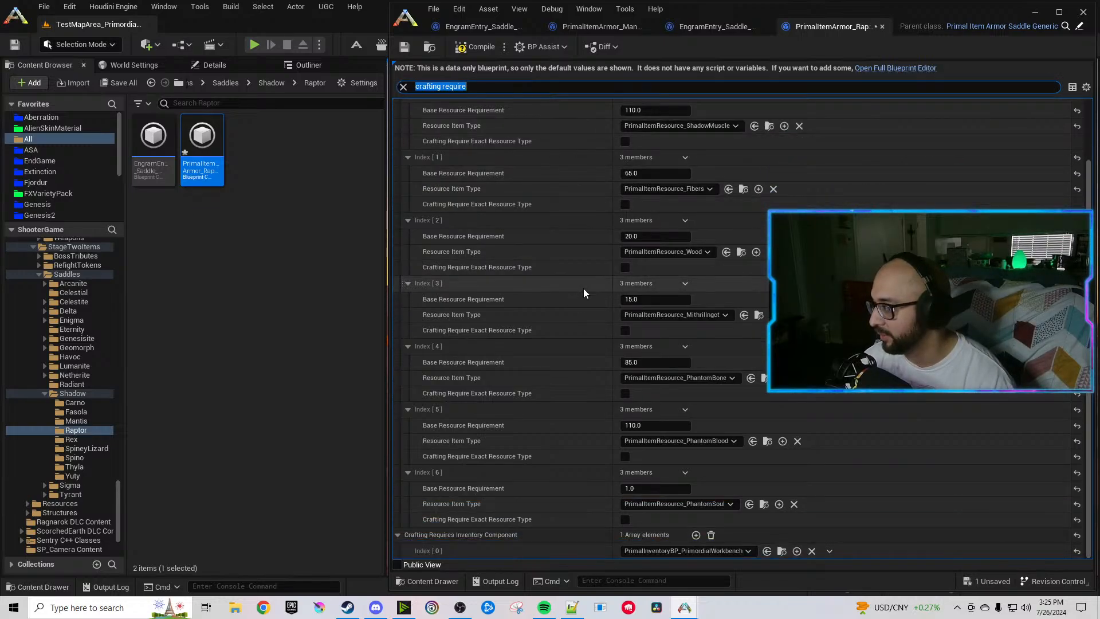
{"action": "left_click", "coordinate": [666, 316]}
{"action": "type", "text": "lum"}
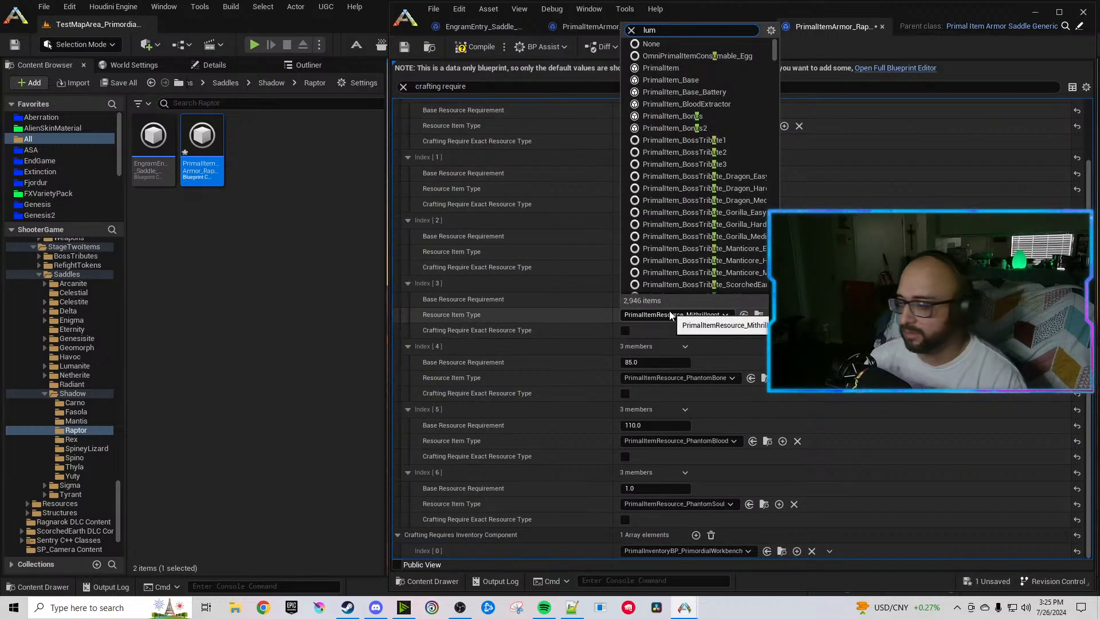
{"action": "type", "text": "a"}
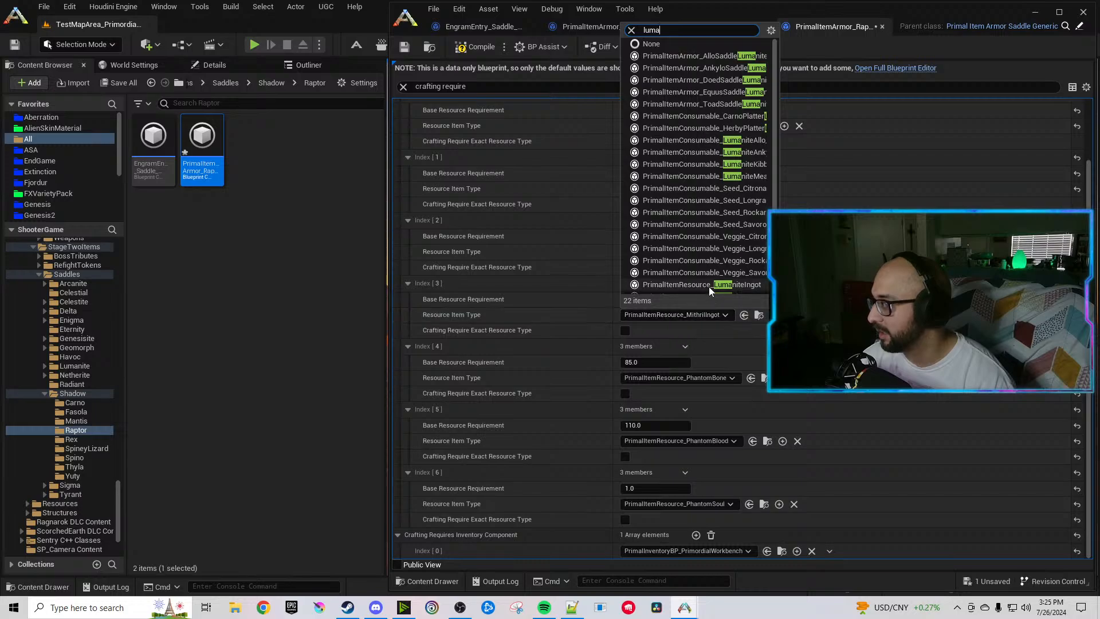
{"action": "key", "text": "BackSpace"}
{"action": "key", "text": "BackSpace"}
{"action": "type", "text": "ingot"}
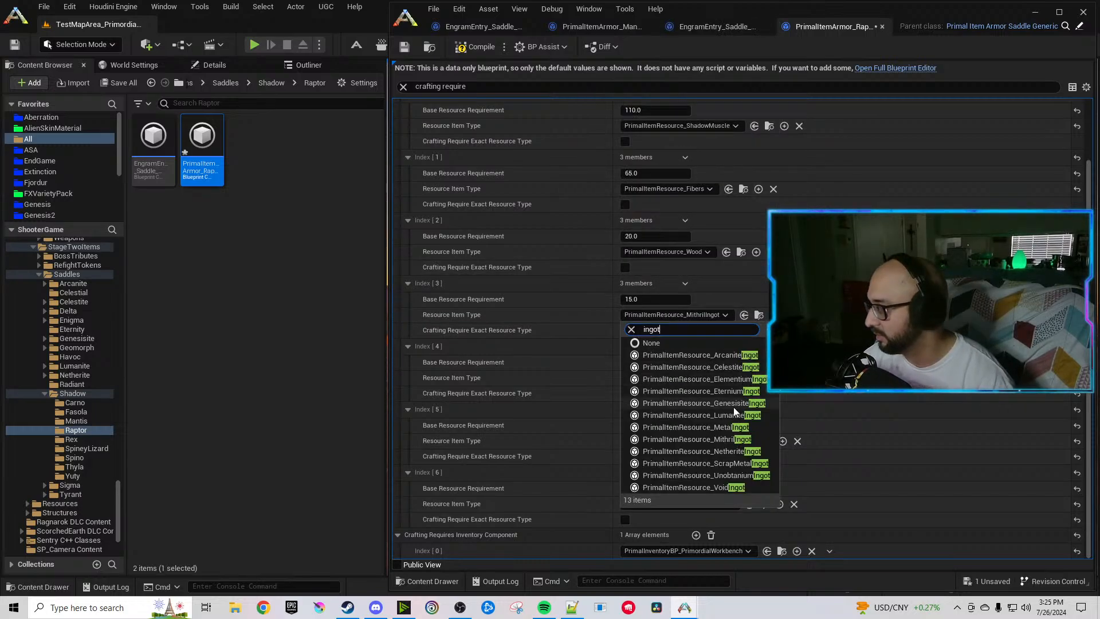
{"action": "left_click", "coordinate": [726, 415]}
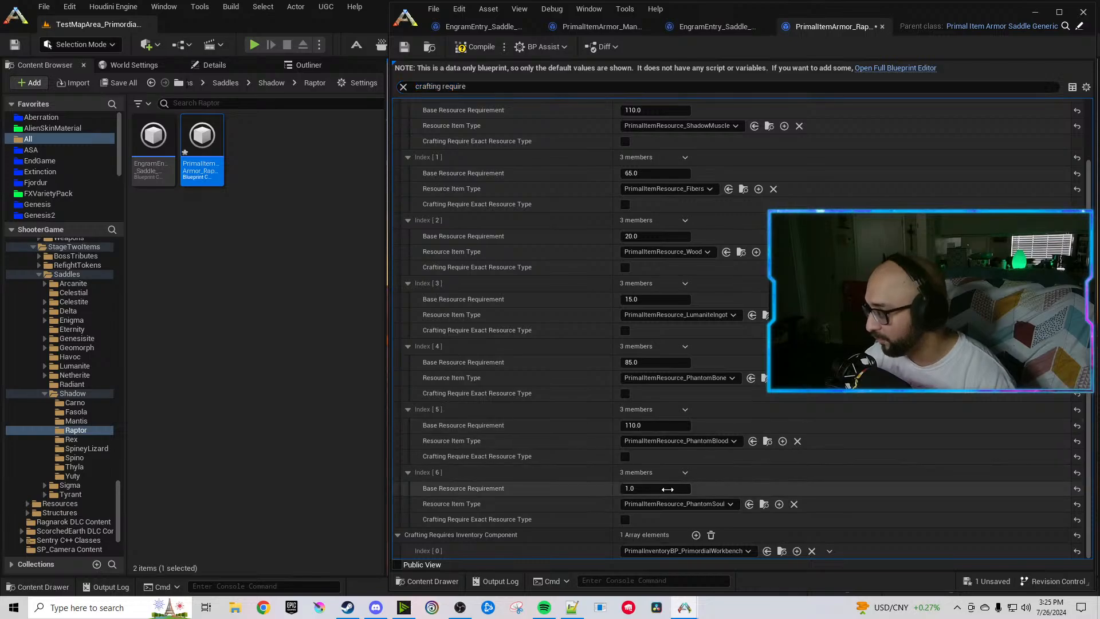
Set crafting requirement index 6 to 2 PrimalItemResource_ShadowEyes and duplicate that entry twice.
{"action": "left_click", "coordinate": [680, 501]}
{"action": "type", "text": "Shadoweye"}
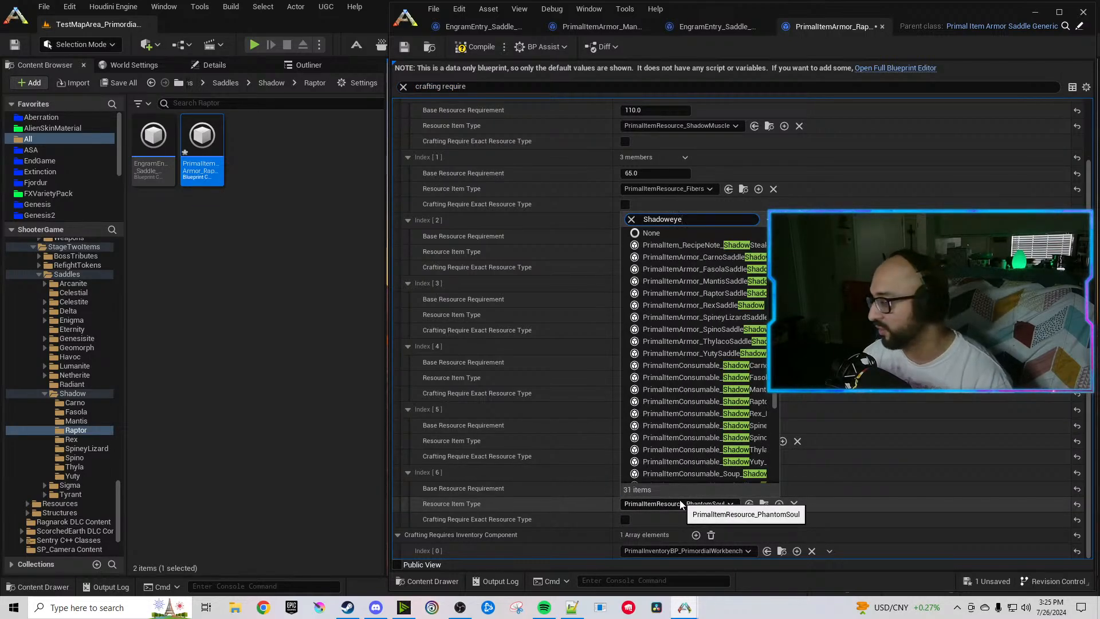
{"action": "left_click", "coordinate": [726, 555]}
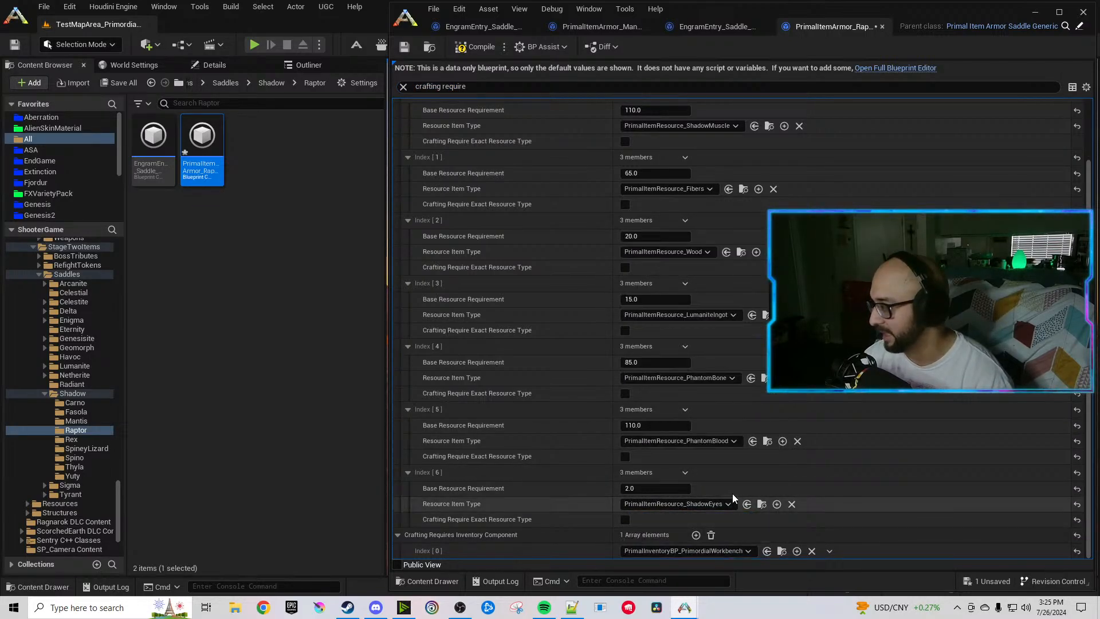
{"action": "left_click", "coordinate": [686, 472]}
{"action": "left_click", "coordinate": [705, 514]}
{"action": "left_click", "coordinate": [685, 472]}
{"action": "left_click", "coordinate": [706, 514]}
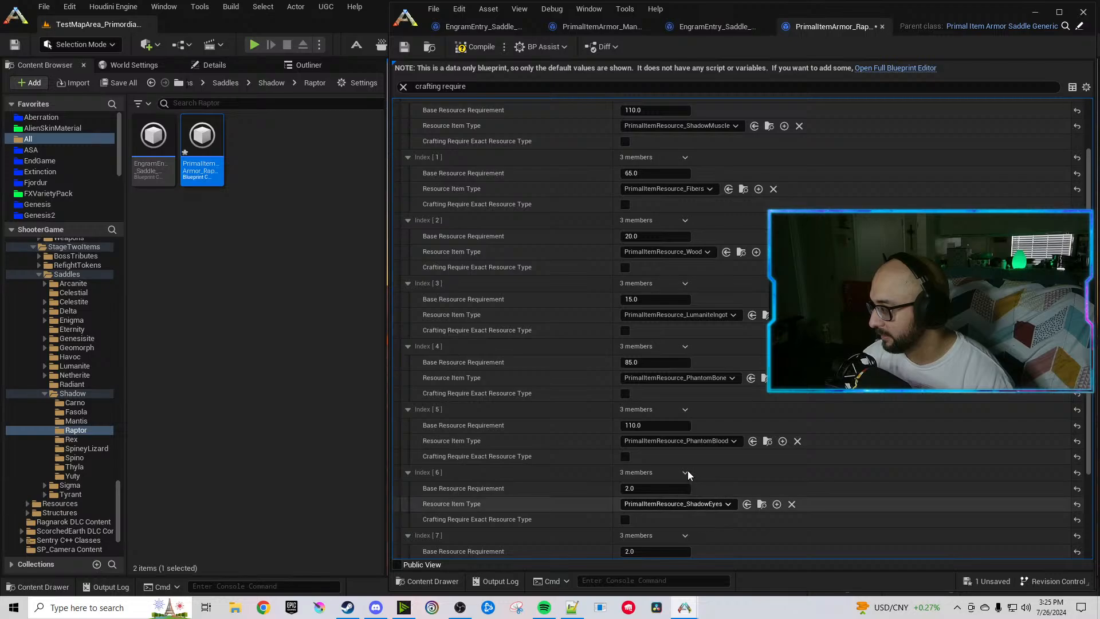
Set the base resource requirement of crafting requirement indexes 7 and 8 to 55.
{"action": "scroll", "coordinate": [665, 472], "scroll_direction": "down", "scroll_amount": 2}
{"action": "left_click", "coordinate": [659, 488]}
{"action": "type", "text": "55"}
{"action": "key", "text": "Return"}
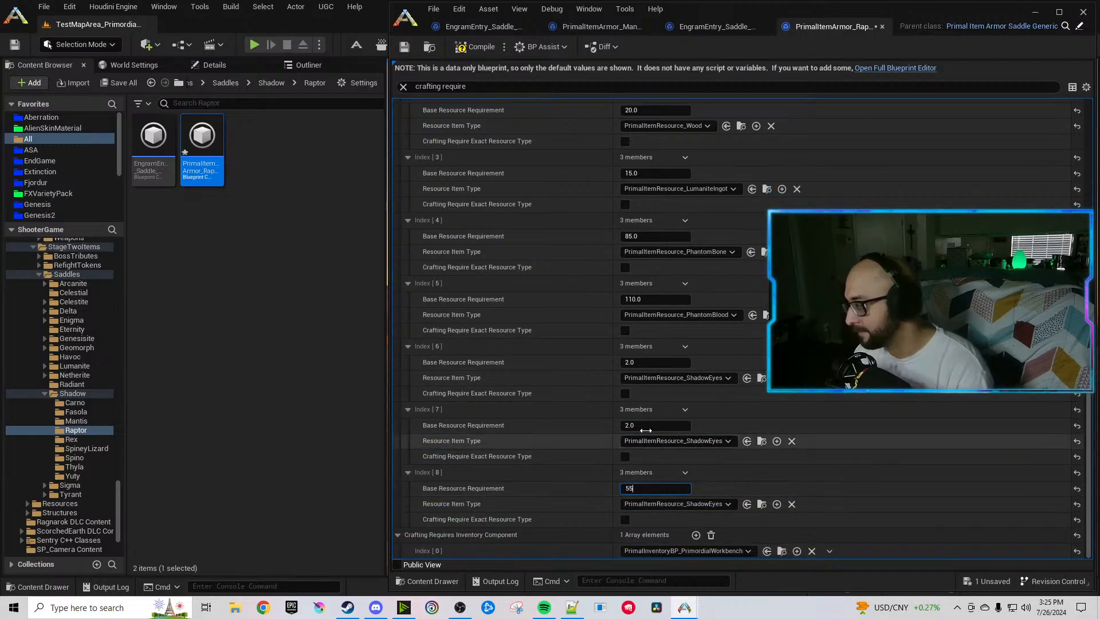
{"action": "left_click", "coordinate": [653, 425]}
{"action": "type", "text": "55"}
{"action": "key", "text": "Return"}
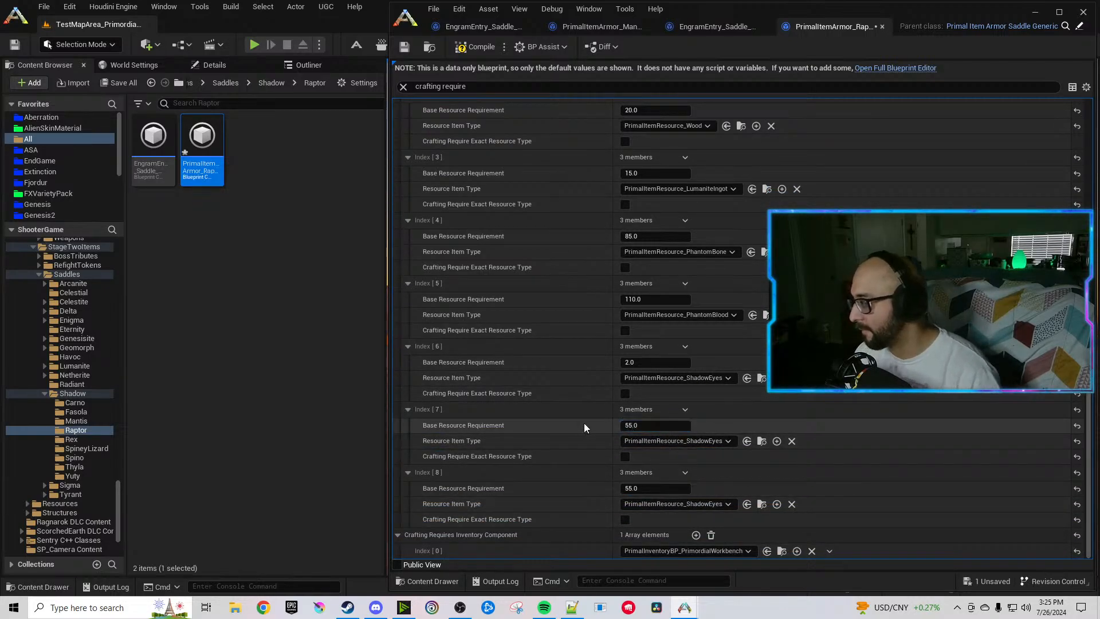
Set the Raptor saddle's resource types to PrimalItemResource_ShadowBone at index 4 and PrimalItemResource_ShadowSalivaVile at index 5.
{"action": "left_click", "coordinate": [711, 251]}
{"action": "type", "text": "shadowbone"}
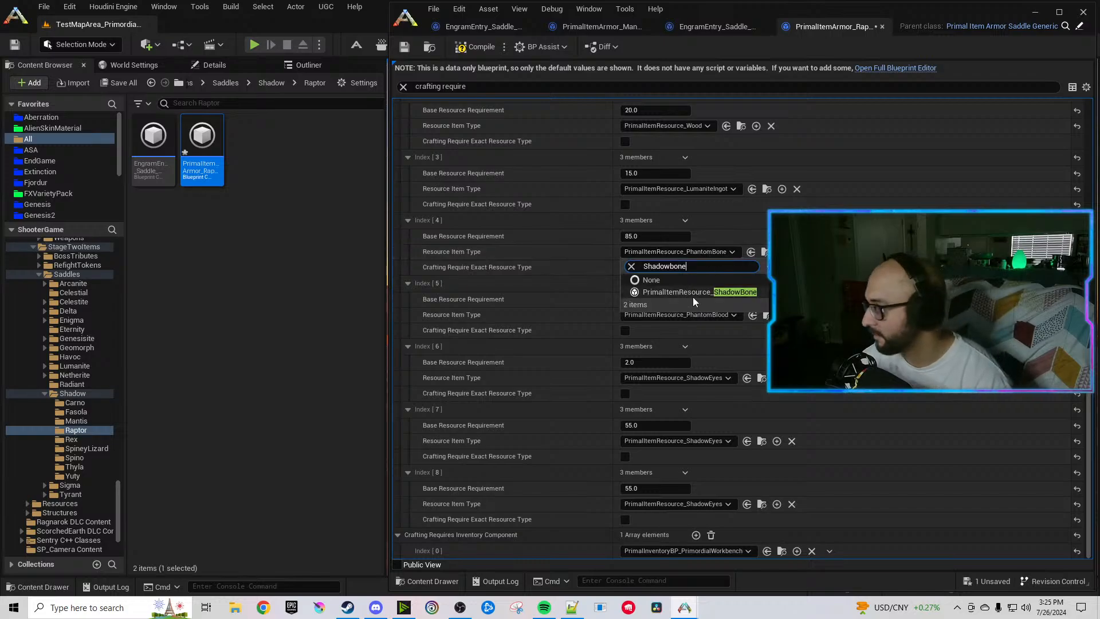
{"action": "left_click", "coordinate": [692, 296]}
{"action": "left_click", "coordinate": [704, 314]}
{"action": "type", "text": "Shadowsal"}
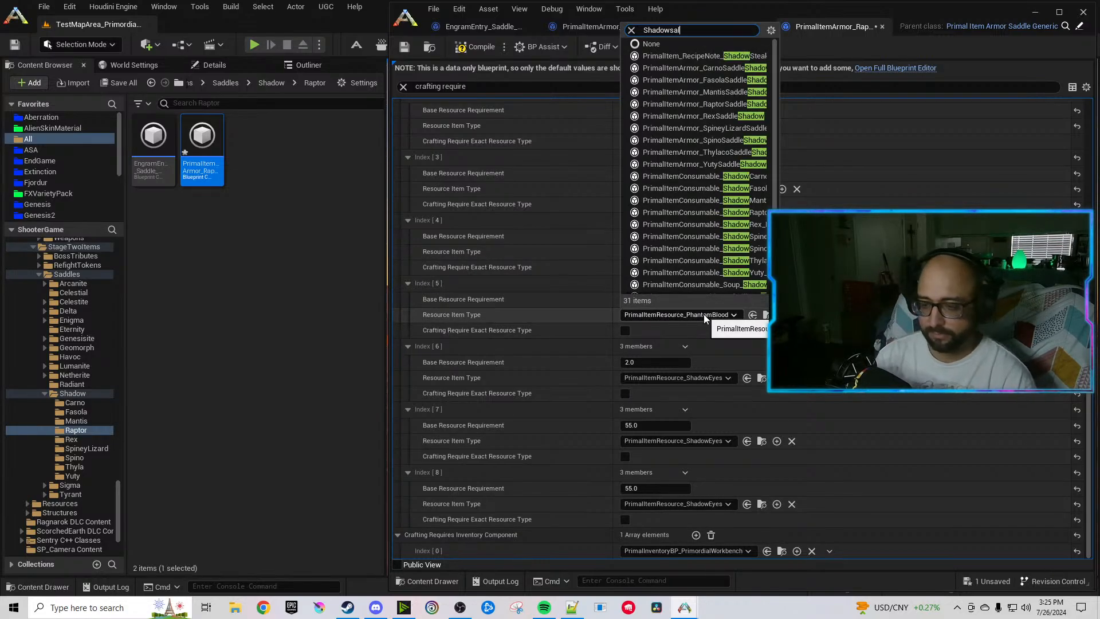
{"action": "left_click", "coordinate": [703, 355]}
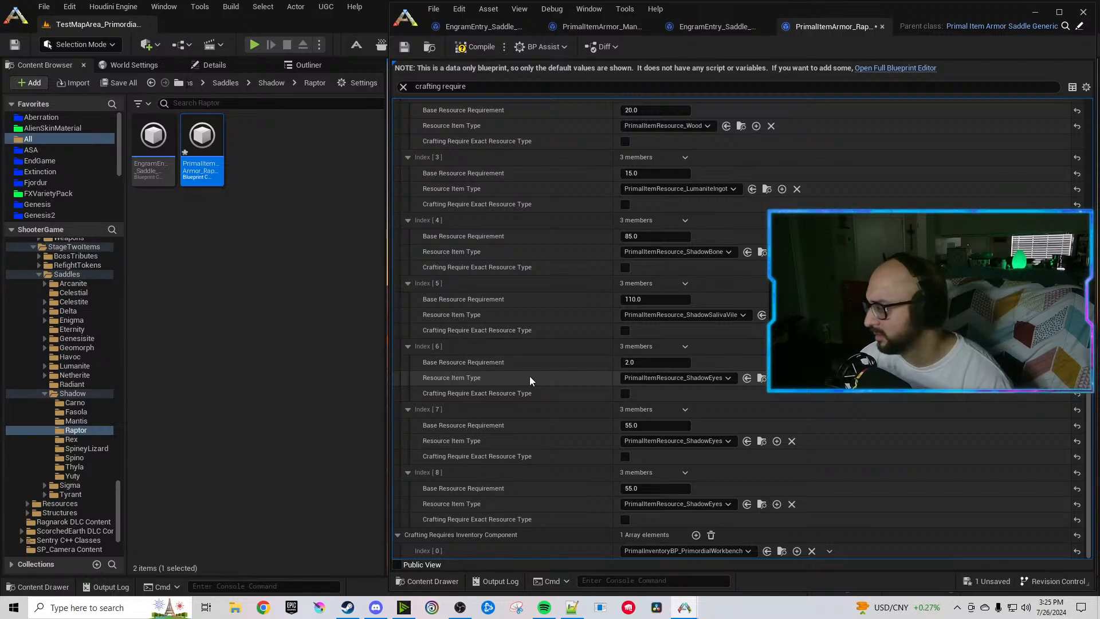
Set index 7's resource type to PrimalItemResource_ShadowIrisPowder and index 8's to PrimalItemResource_ShadowEyeJuice, and compile and save the Raptor saddle blueprint.
{"action": "left_click", "coordinate": [704, 440]}
{"action": "type", "text": "Shadowiri"}
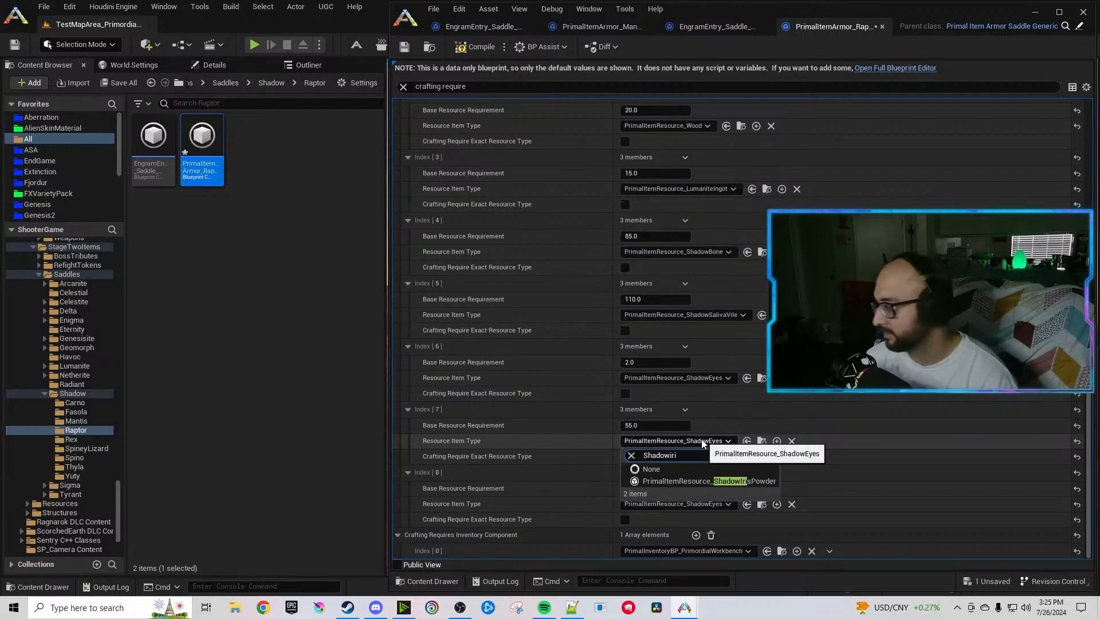
{"action": "left_click", "coordinate": [727, 482]}
{"action": "left_click", "coordinate": [722, 503]}
{"action": "type", "text": "Shadow"}
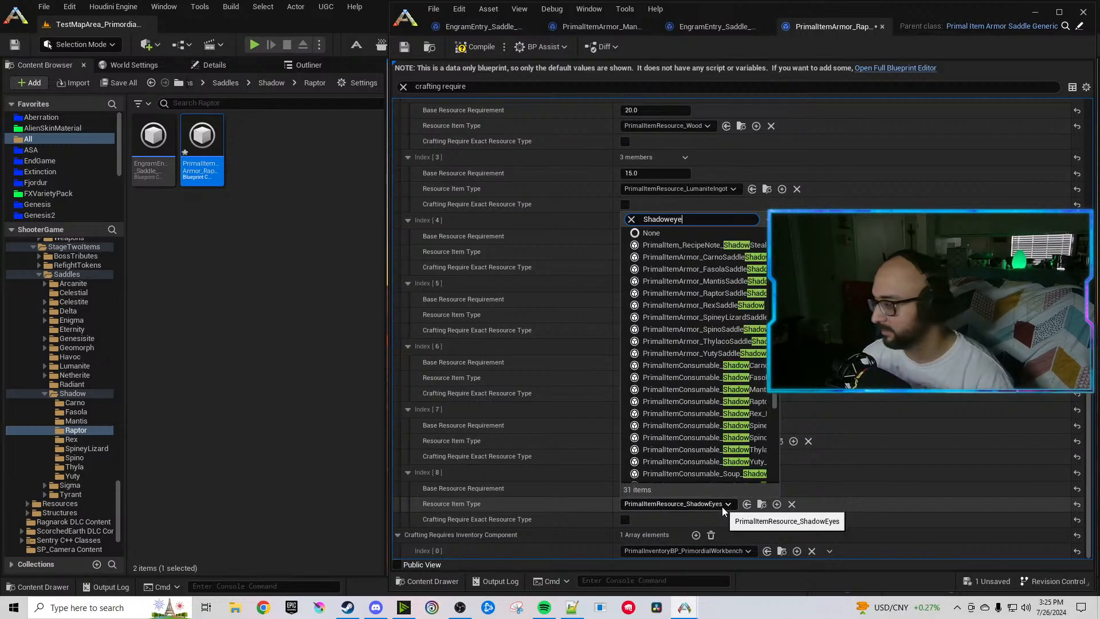
{"action": "left_click", "coordinate": [684, 556]}
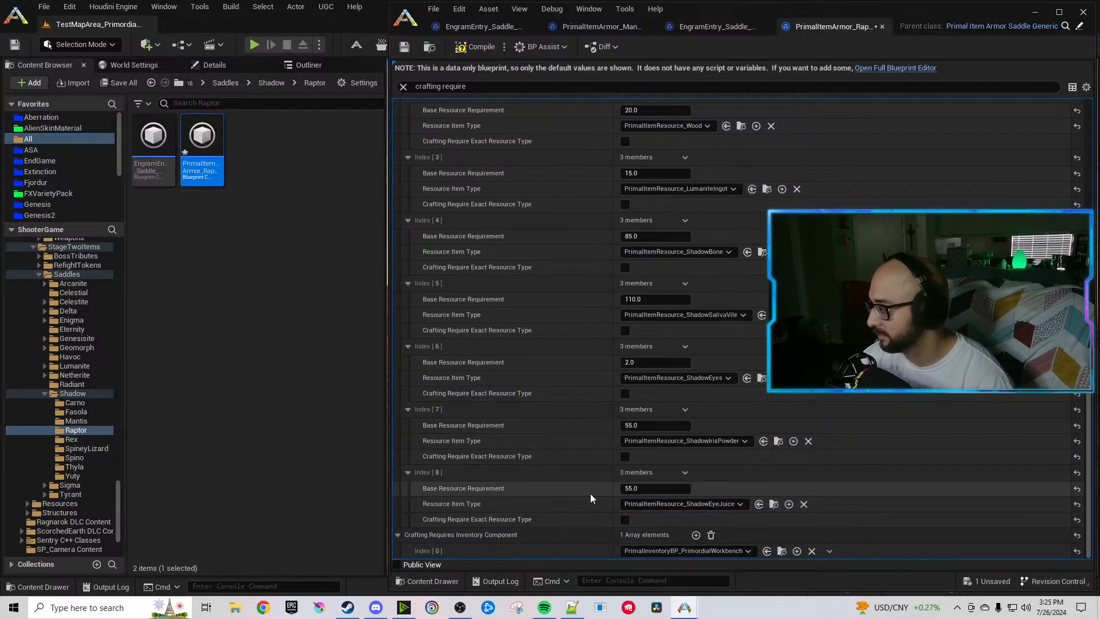
{"action": "left_click", "coordinate": [469, 49]}
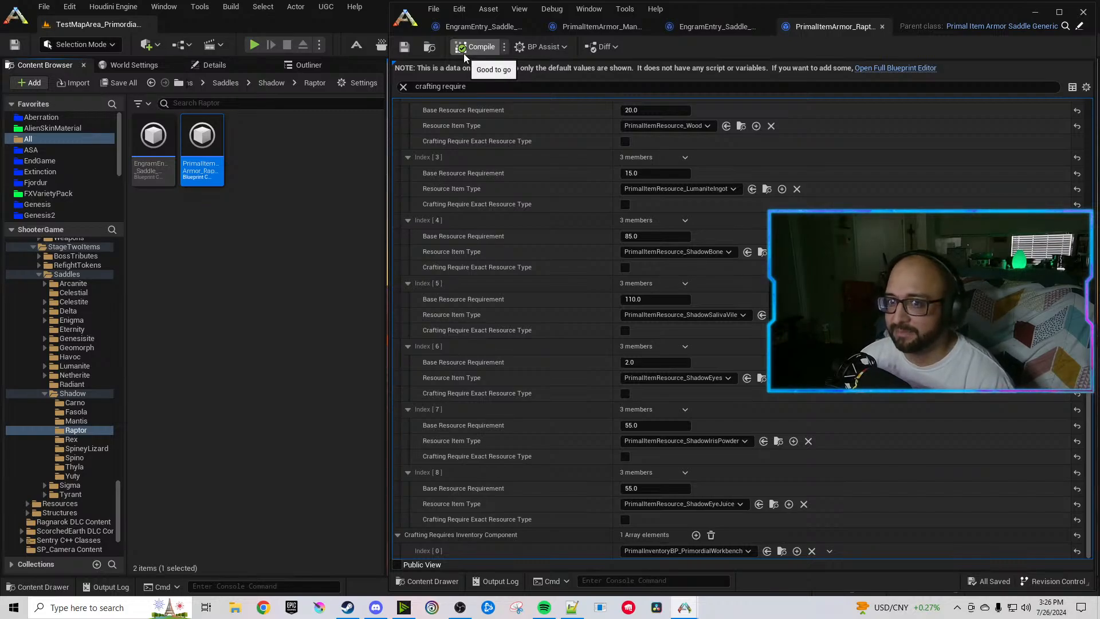
Review the Raptor saddle's crafting requirements and close the blueprint editor window.
{"action": "left_click", "coordinate": [343, 340]}
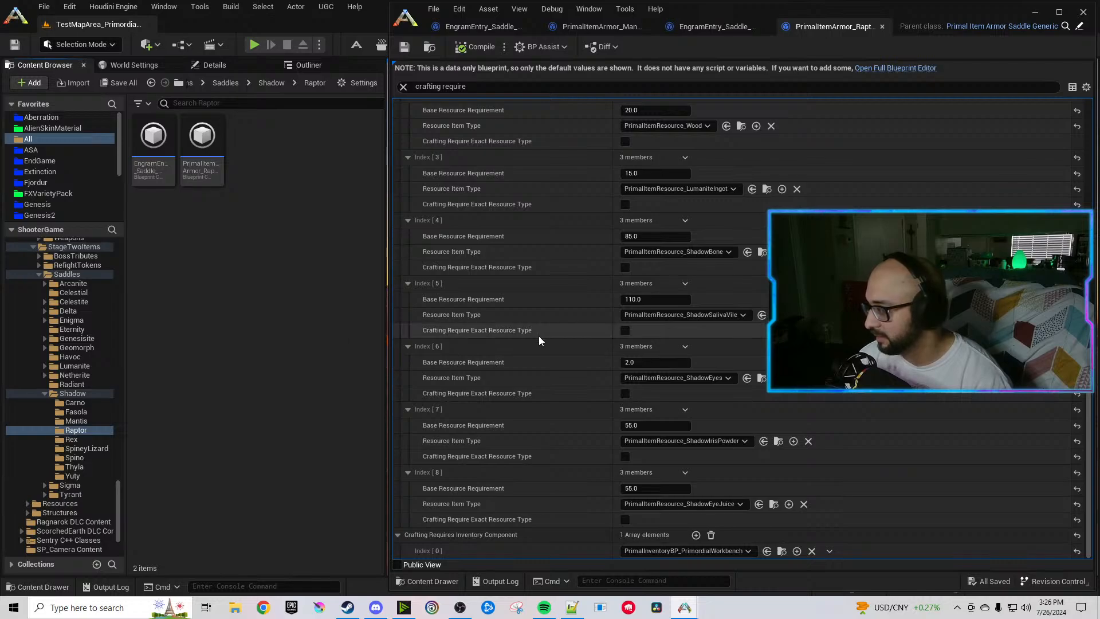
{"action": "scroll", "coordinate": [524, 352], "scroll_direction": "up", "scroll_amount": 5}
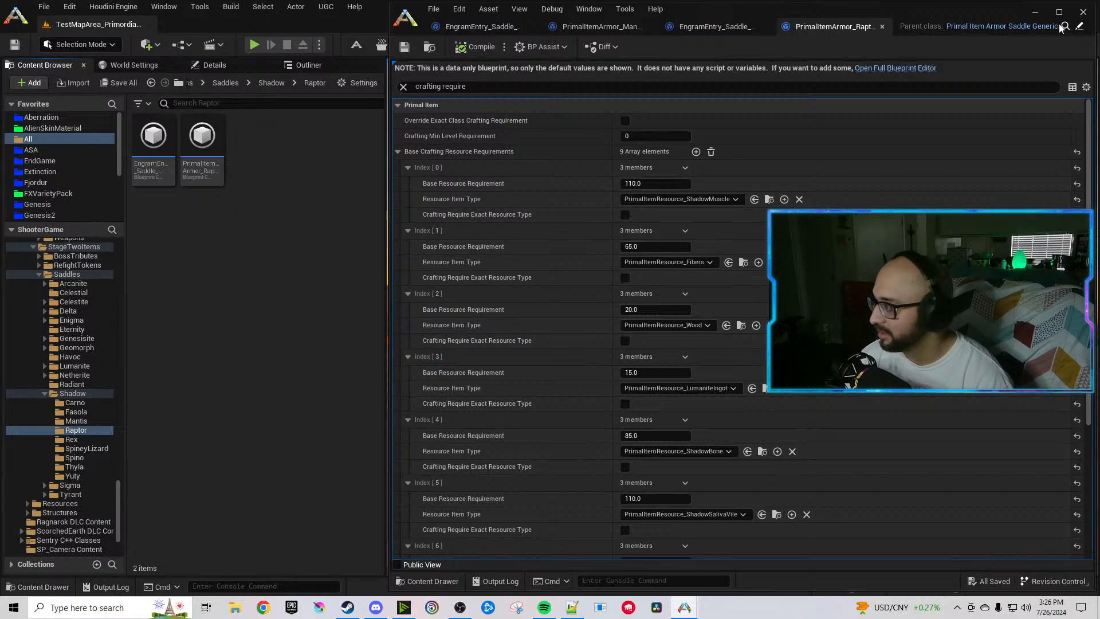
{"action": "left_click", "coordinate": [1083, 12]}
Open the Shadow Rex engram entry, set its Blue Print Entry to PrimalItemArmor_RexSaddleShadow, and compile and save it.
{"action": "left_click", "coordinate": [72, 438]}
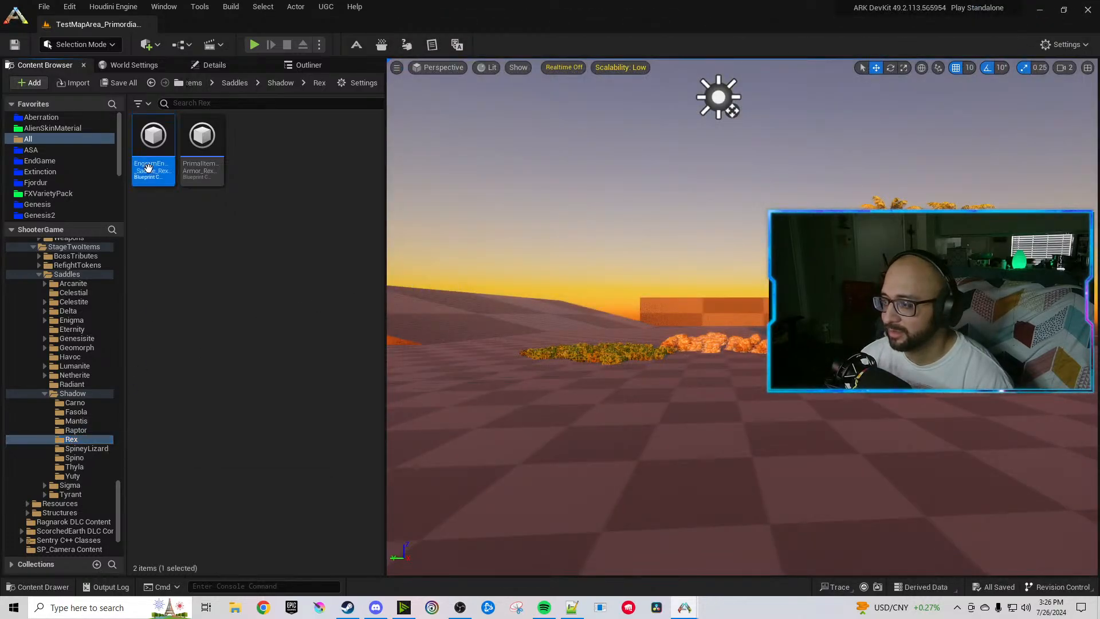
{"action": "double_click", "coordinate": [153, 141]}
{"action": "left_click", "coordinate": [758, 198]}
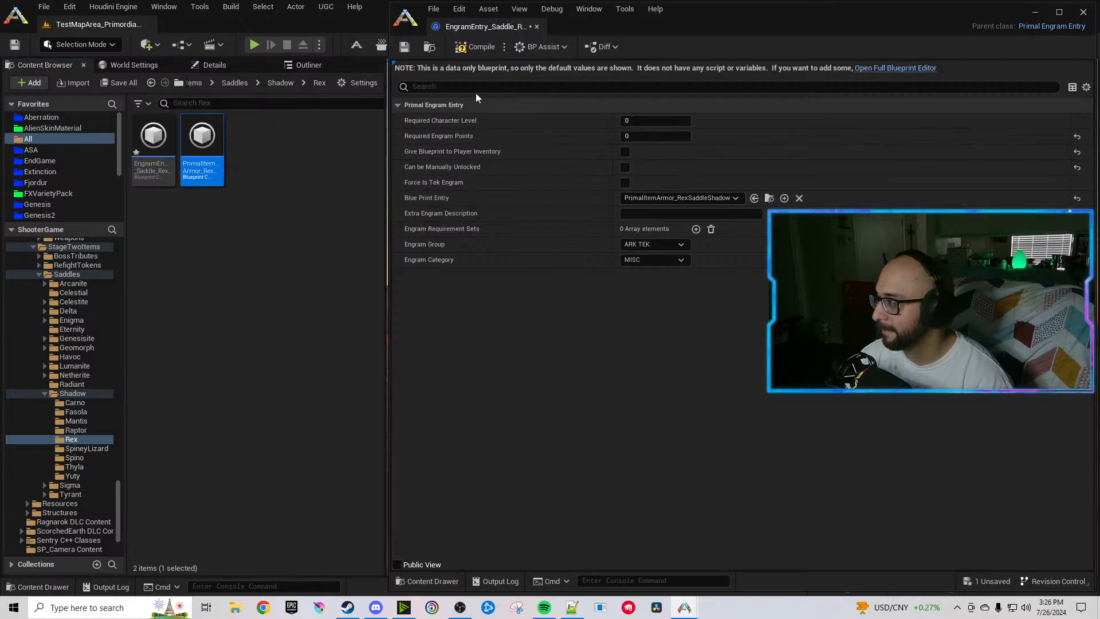
{"action": "left_click", "coordinate": [480, 47]}
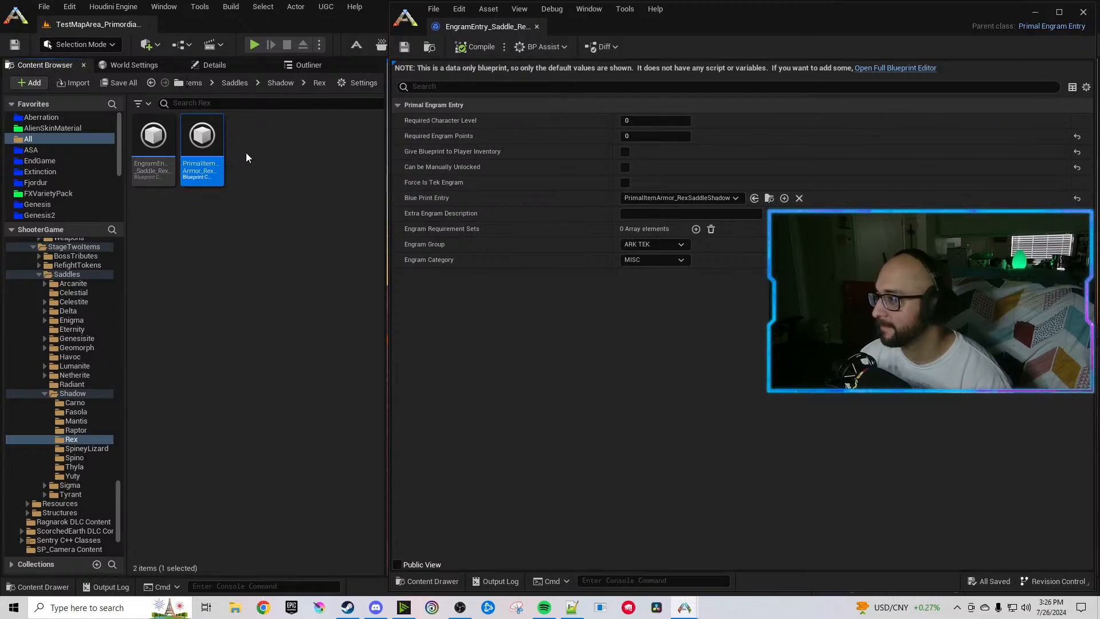
Open the Shadow Rex saddle item blueprint and filter its properties by "phantom".
{"action": "double_click", "coordinate": [201, 143]}
{"action": "left_click", "coordinate": [547, 86]}
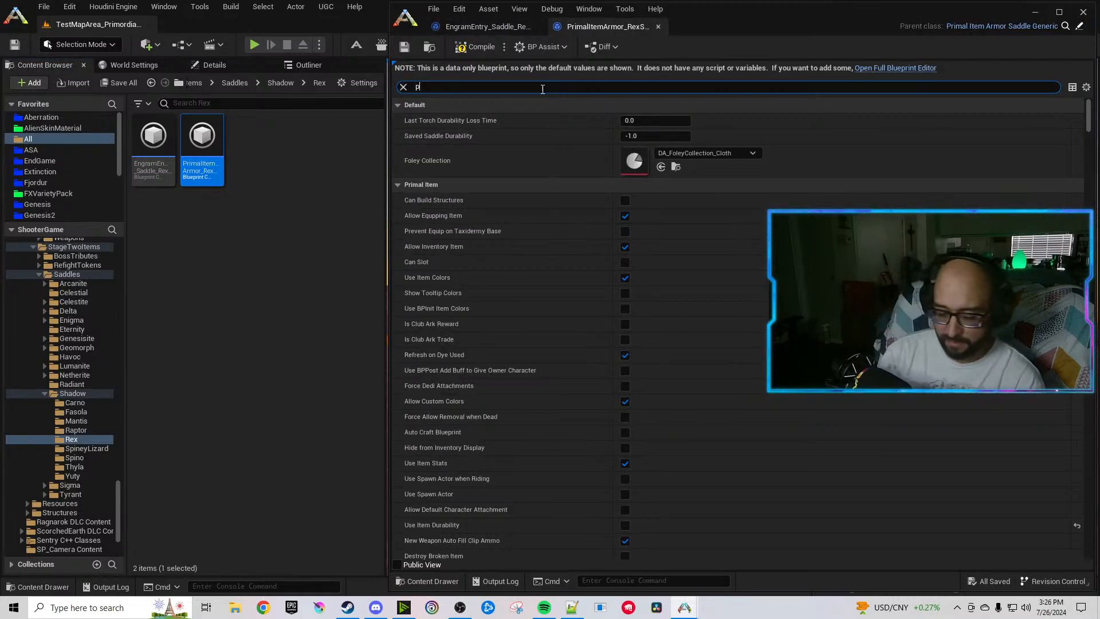
{"action": "type", "text": "phantom"}
Replace Phantom with Shadow in the Rex saddle's explicit owner tag, descriptive name base and item description.
{"action": "double_click", "coordinate": [643, 137]}
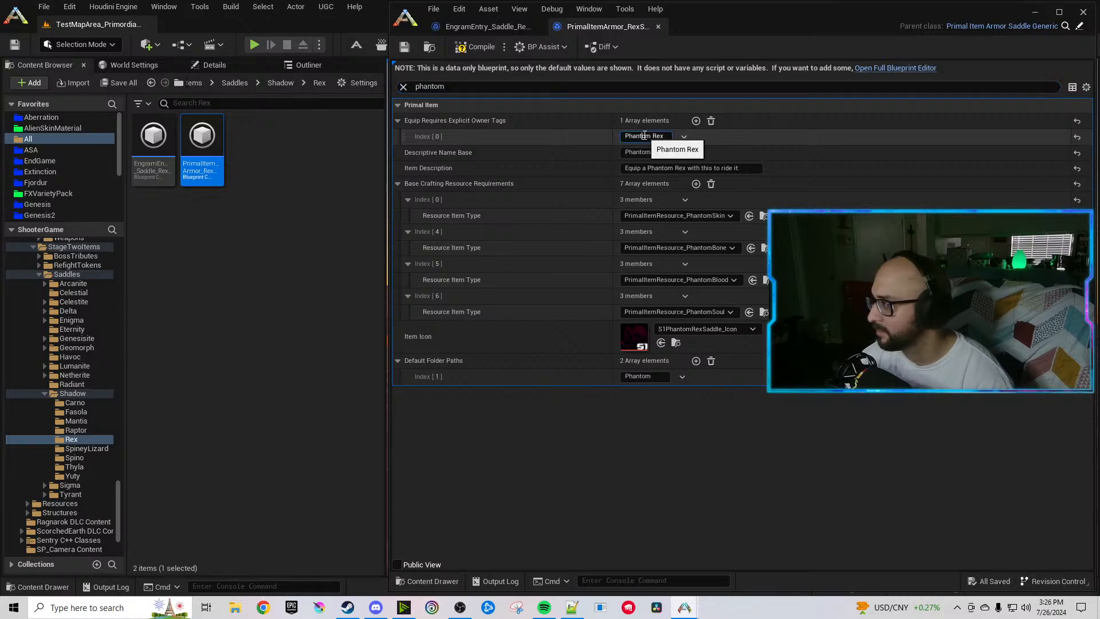
{"action": "type", "text": "Shadow"}
{"action": "double_click", "coordinate": [641, 153]}
{"action": "type", "text": "Shadow"}
{"action": "double_click", "coordinate": [664, 169]}
{"action": "type", "text": "Shadow"}
Set the Rex saddle's default folder path index 1 to Shadow, reset its item icon to Saddle_TempIcon, and compile and save the blueprint.
{"action": "double_click", "coordinate": [638, 376]}
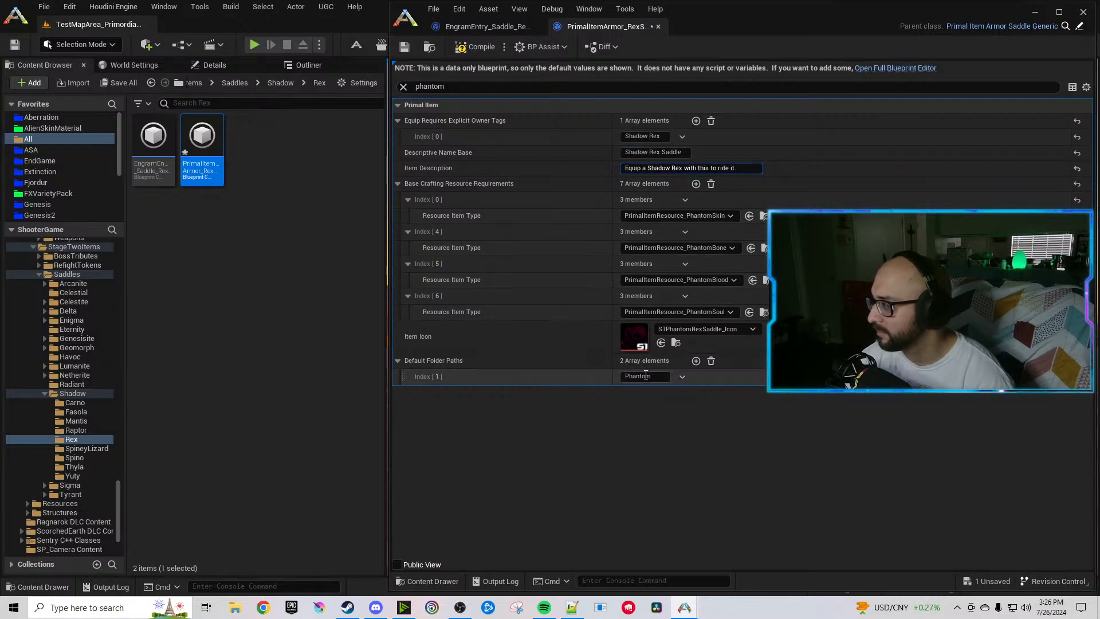
{"action": "type", "text": "Shadow"}
{"action": "left_click", "coordinate": [1077, 337]}
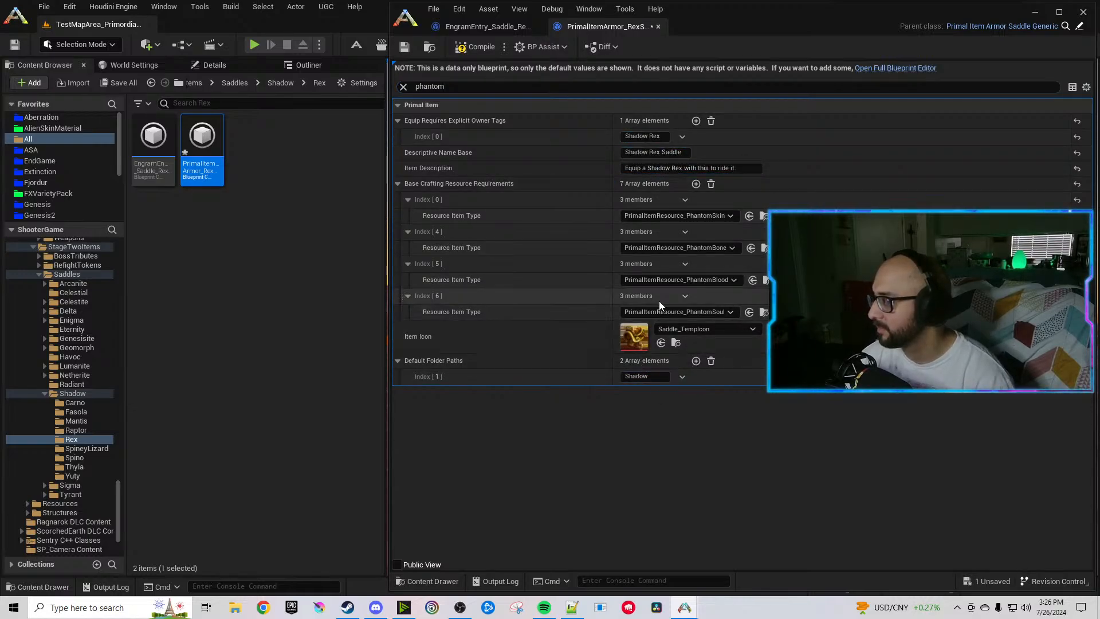
{"action": "left_click", "coordinate": [460, 50]}
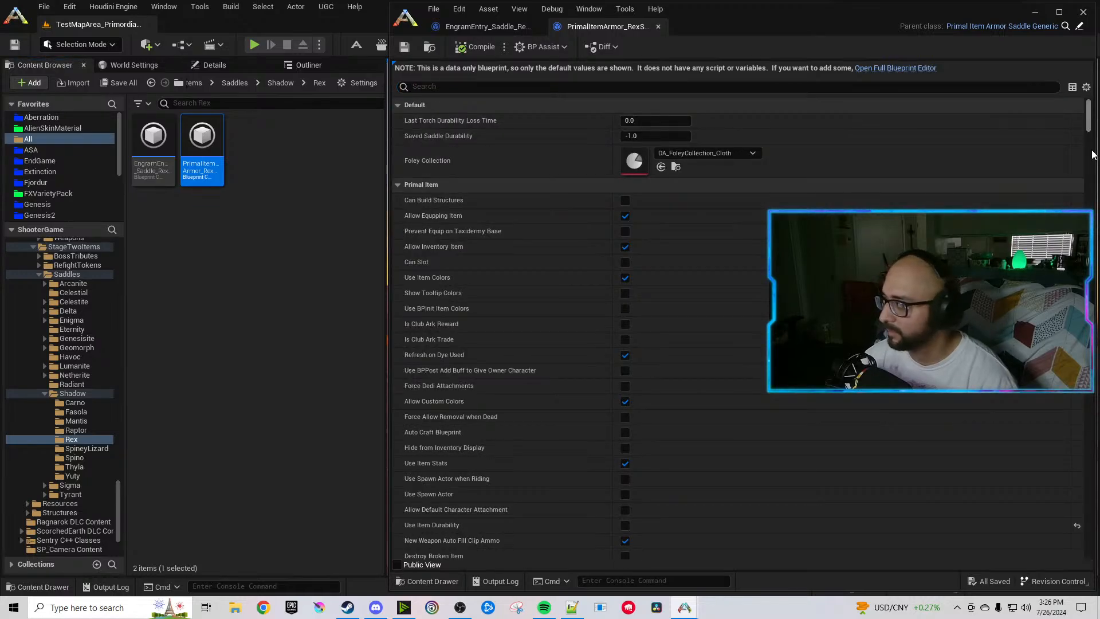
Filter the Rex saddle's properties by "crafting requi" and set the index 0 resource item type to PrimalItemResource_ShadowMuscle.
{"action": "left_click", "coordinate": [685, 87]}
{"action": "type", "text": "craft"}
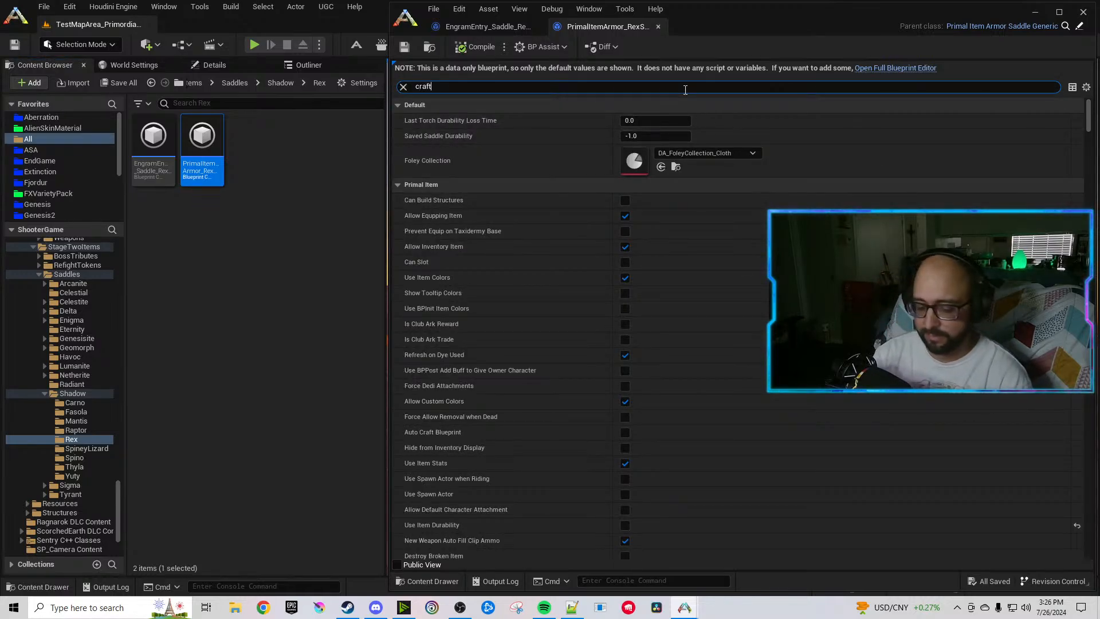
{"action": "type", "text": "ing re"}
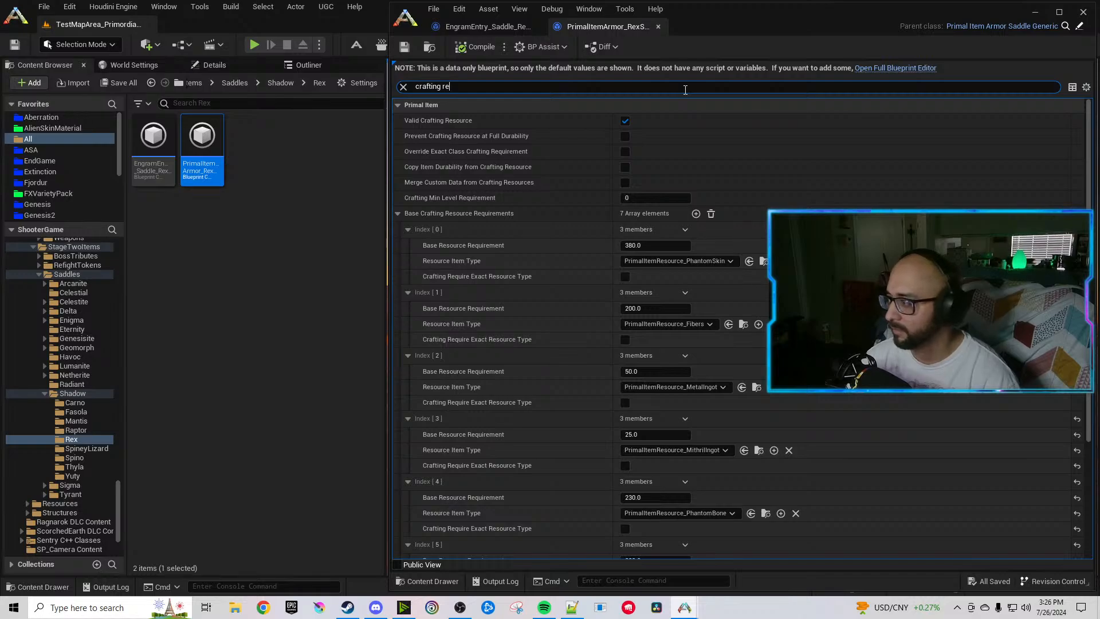
{"action": "type", "text": "qui"}
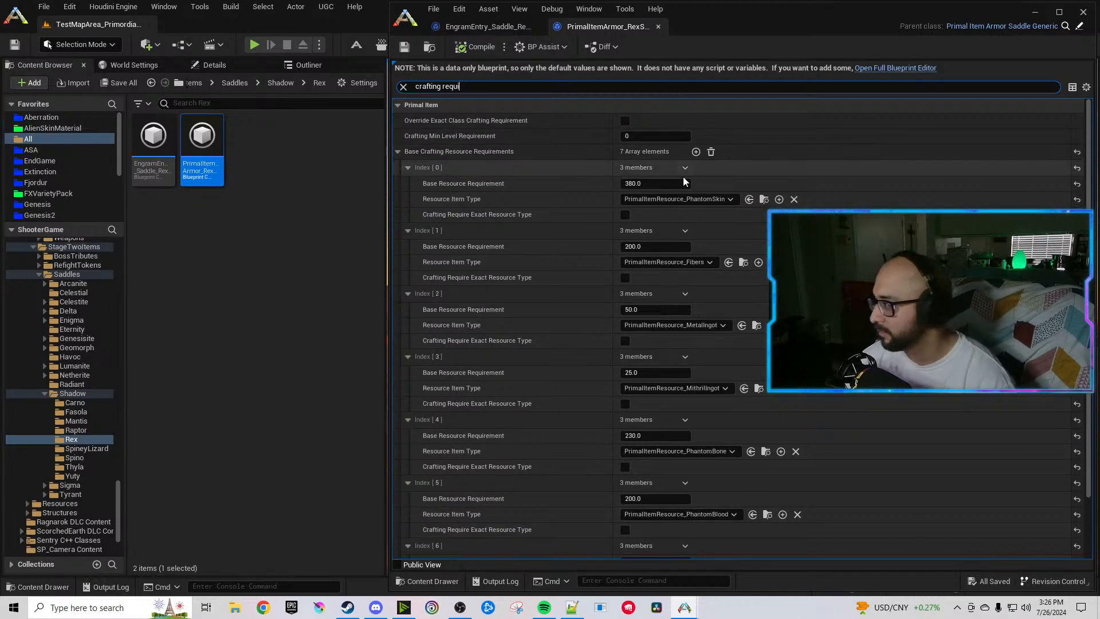
{"action": "left_click", "coordinate": [686, 199]}
{"action": "type", "text": "Shadowmus"}
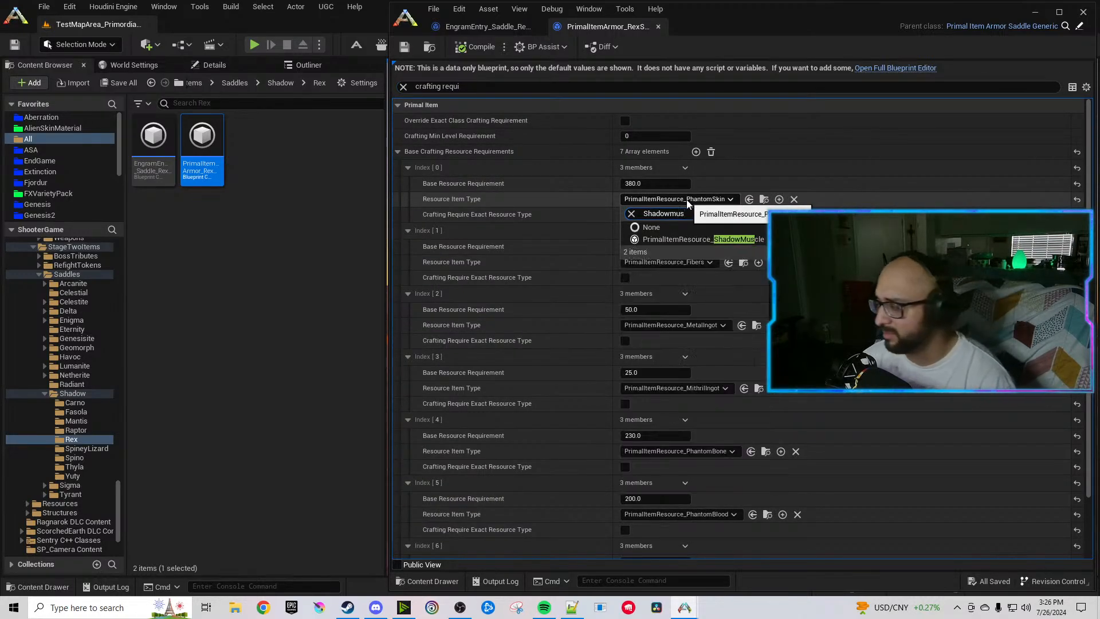
{"action": "left_click", "coordinate": [713, 239]}
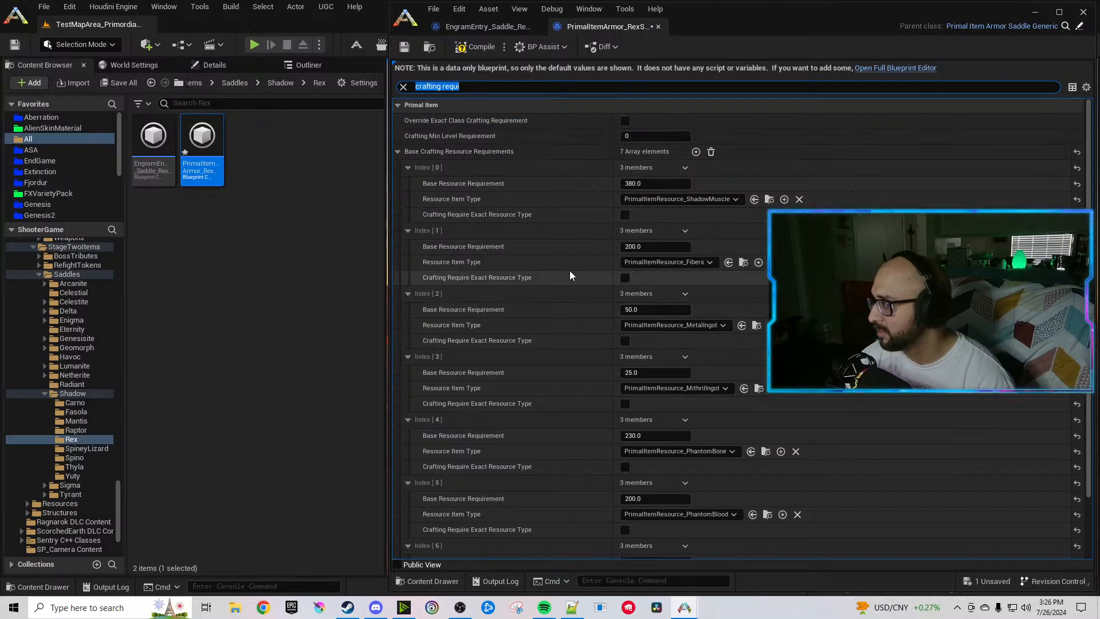
Set the resource item type at index 3 of the Rex saddle's crafting requirements to PrimalItemResource_LumaniteIngot.
{"action": "scroll", "coordinate": [553, 273], "scroll_direction": "down", "scroll_amount": 2}
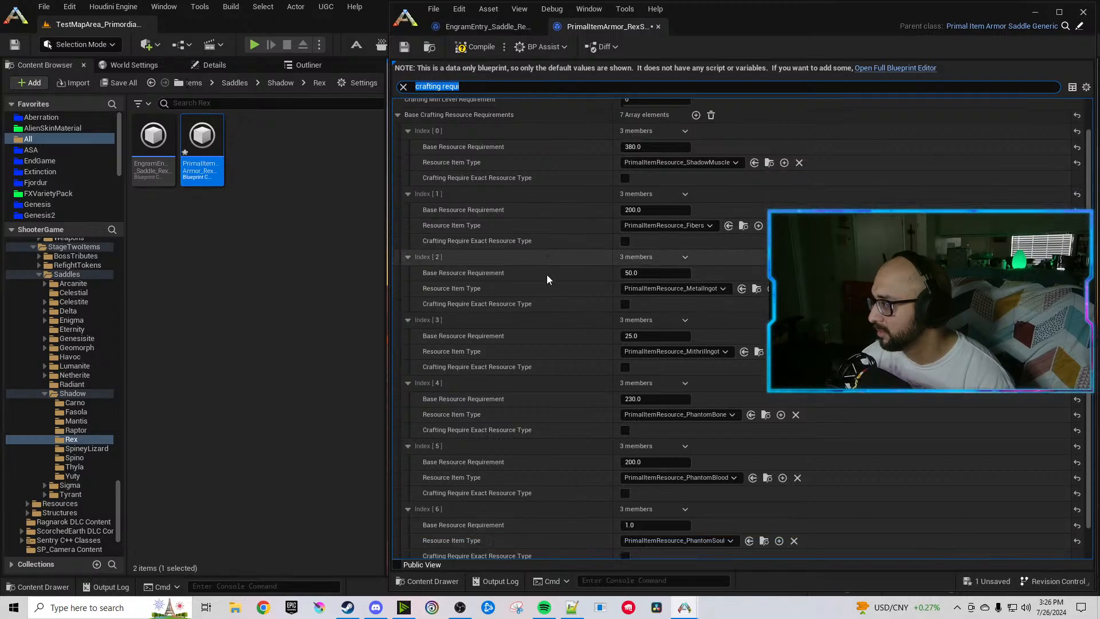
{"action": "left_click", "coordinate": [702, 352]}
{"action": "type", "text": "ingot"}
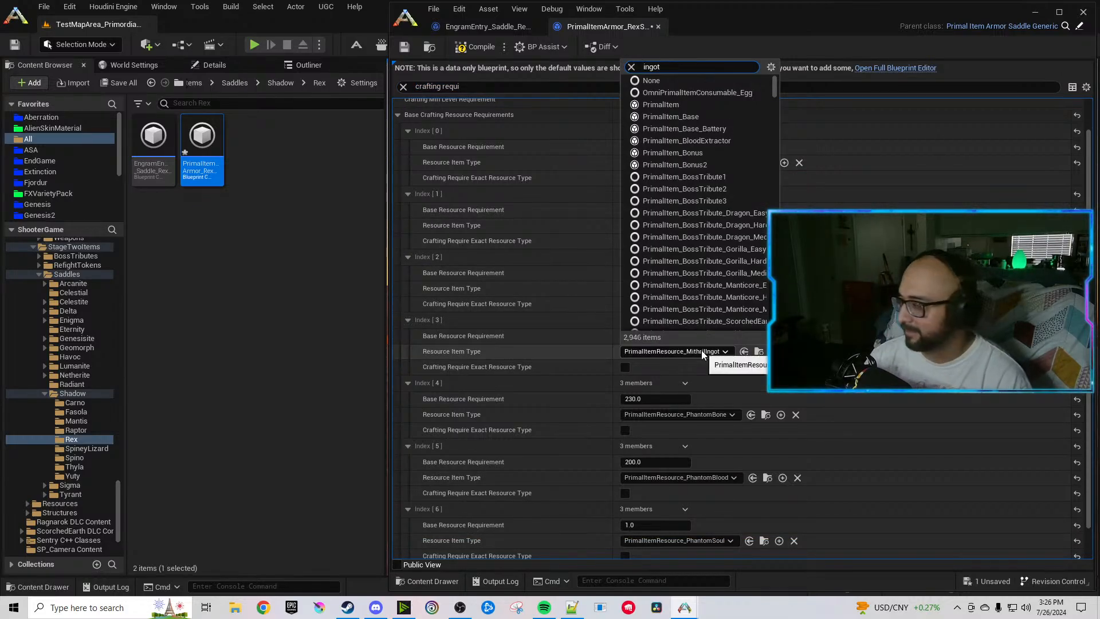
{"action": "left_click", "coordinate": [624, 546]}
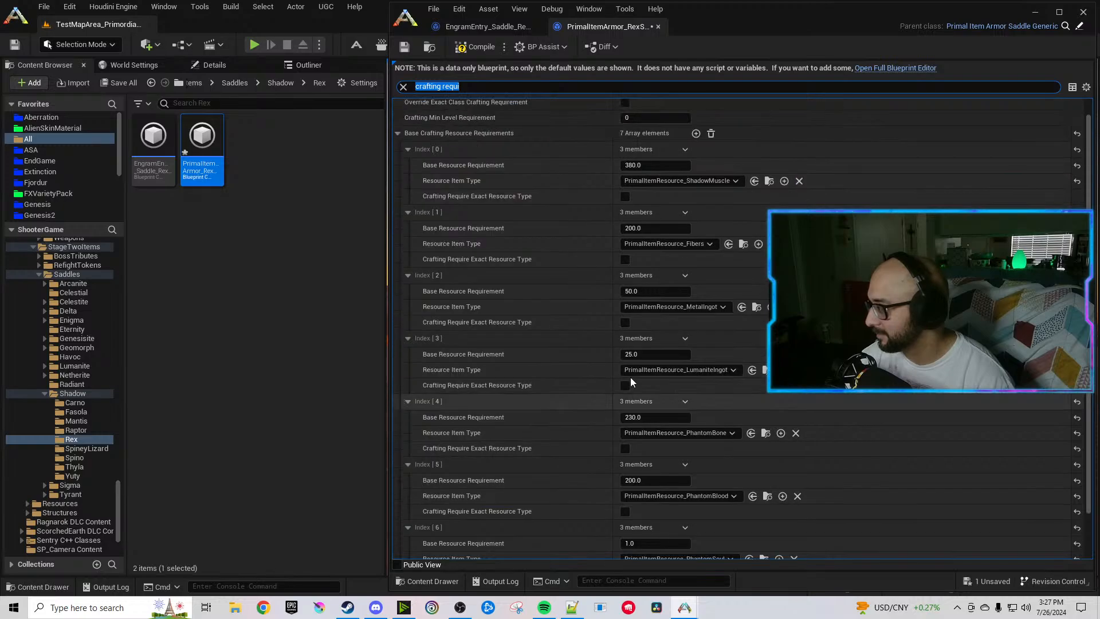
Duplicate the PhantomSoul requirement at index 6 twice and set the base resource requirement at index 6 to 2.
{"action": "scroll", "coordinate": [630, 377], "scroll_direction": "down", "scroll_amount": 3}
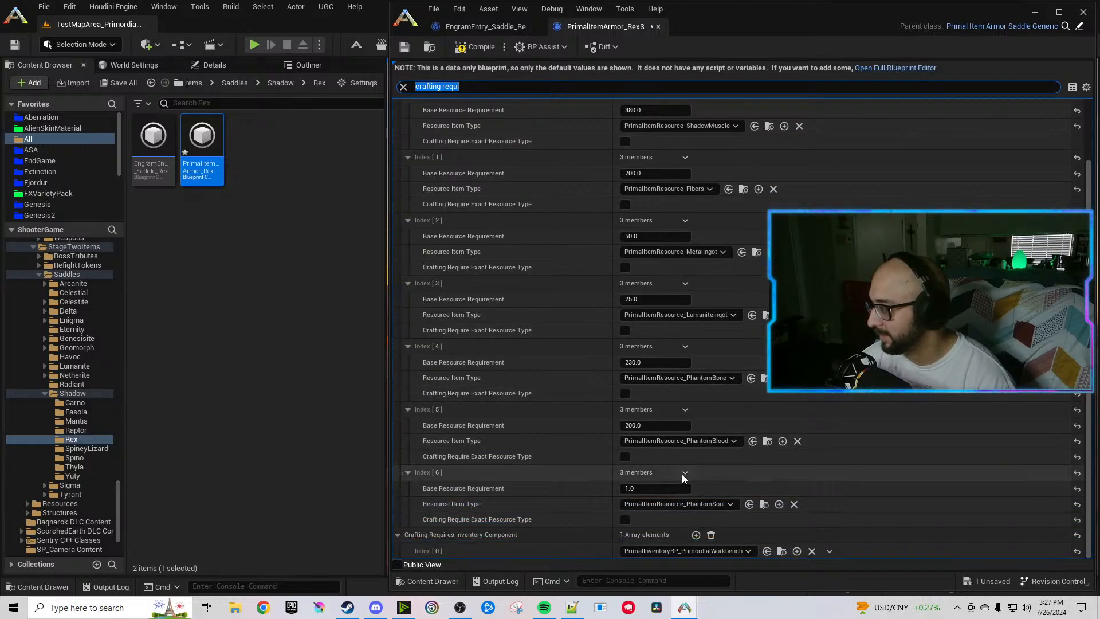
{"action": "left_click", "coordinate": [685, 473]}
{"action": "left_click", "coordinate": [686, 472]}
{"action": "left_click", "coordinate": [686, 472]}
{"action": "left_click", "coordinate": [704, 518]}
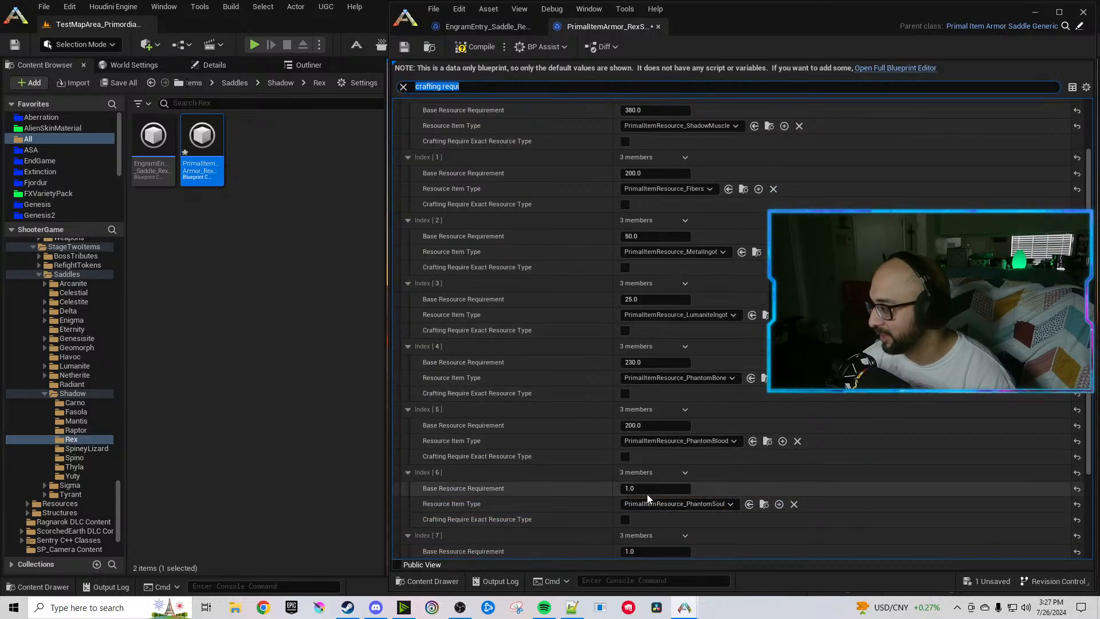
{"action": "left_click", "coordinate": [647, 488]}
{"action": "type", "text": "2"}
{"action": "key", "text": "Return"}
Set the Rex saddle's resource item types to PrimalItemResource_ShadowBone at index 4 and PrimalItemResource_ShadowSalivaVile at index 5.
{"action": "left_click", "coordinate": [716, 378]}
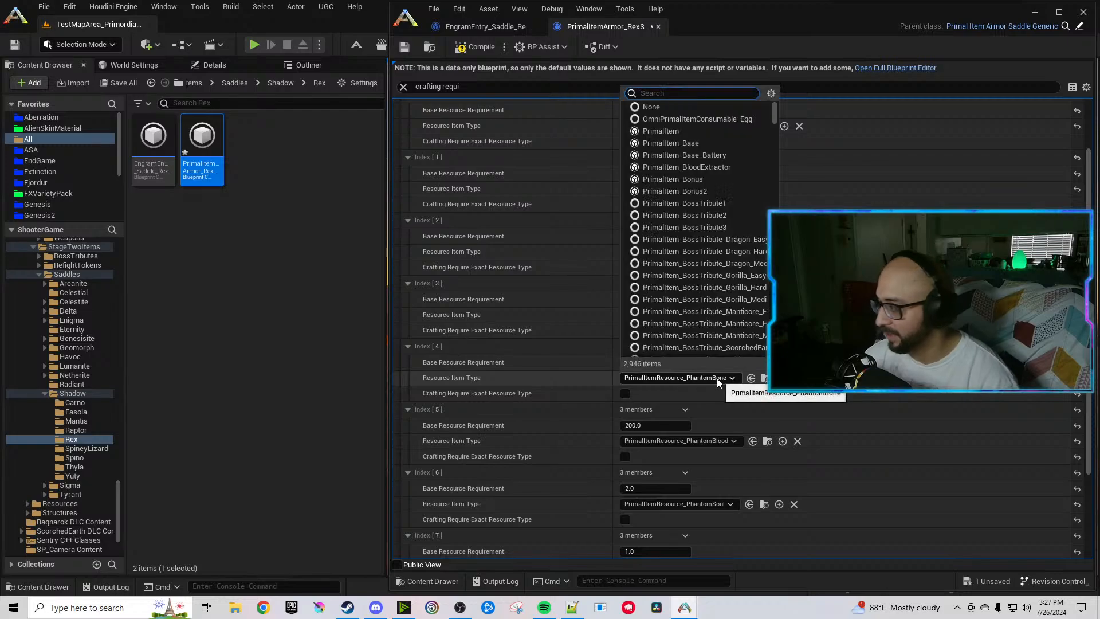
{"action": "type", "text": "Shadowbone"}
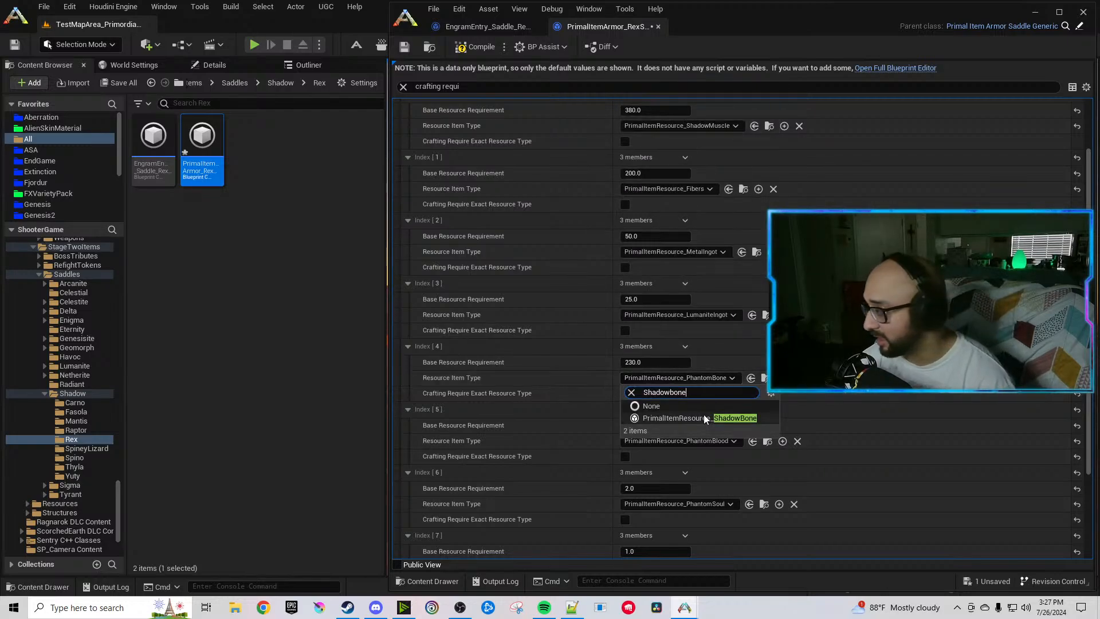
{"action": "left_click", "coordinate": [704, 412]}
{"action": "left_click", "coordinate": [655, 377]}
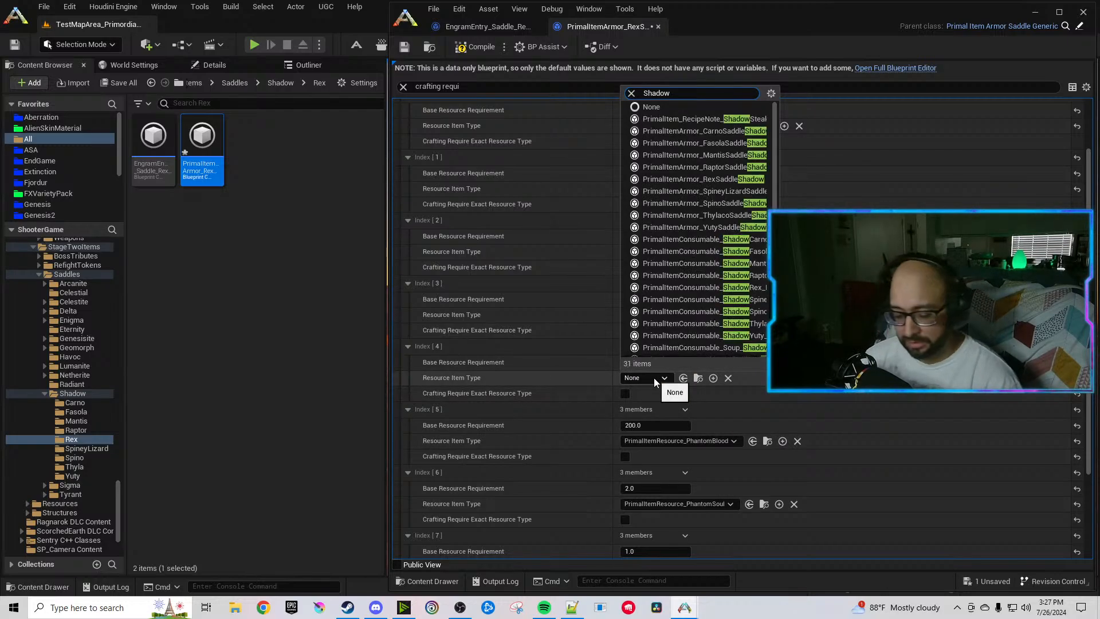
{"action": "type", "text": "bone"}
{"action": "left_click", "coordinate": [699, 423]}
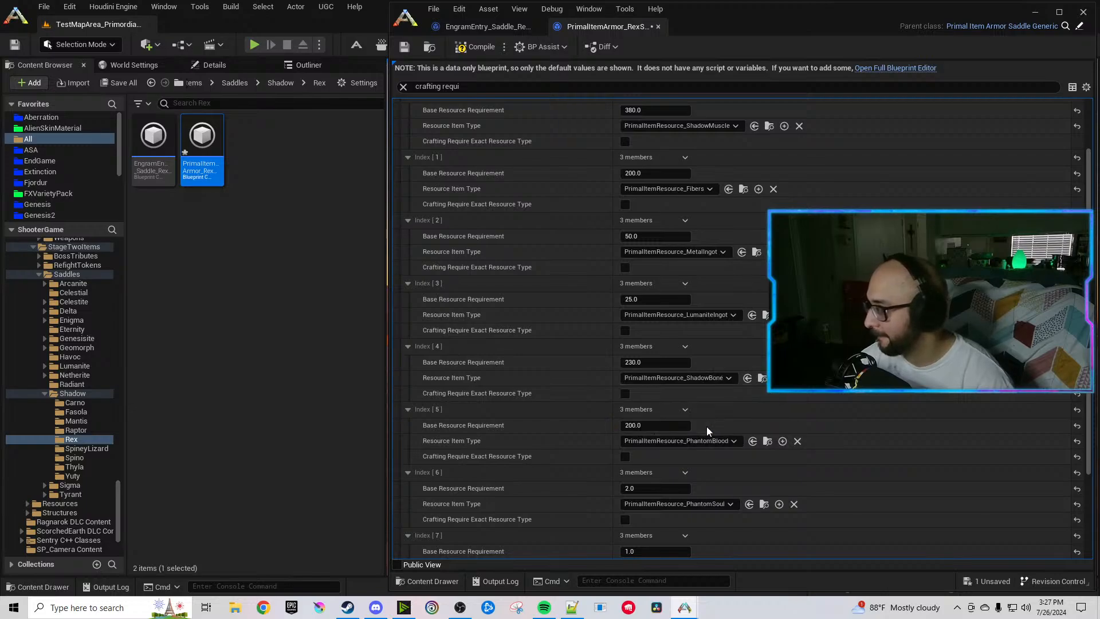
{"action": "left_click", "coordinate": [707, 440]}
{"action": "type", "text": "sal"}
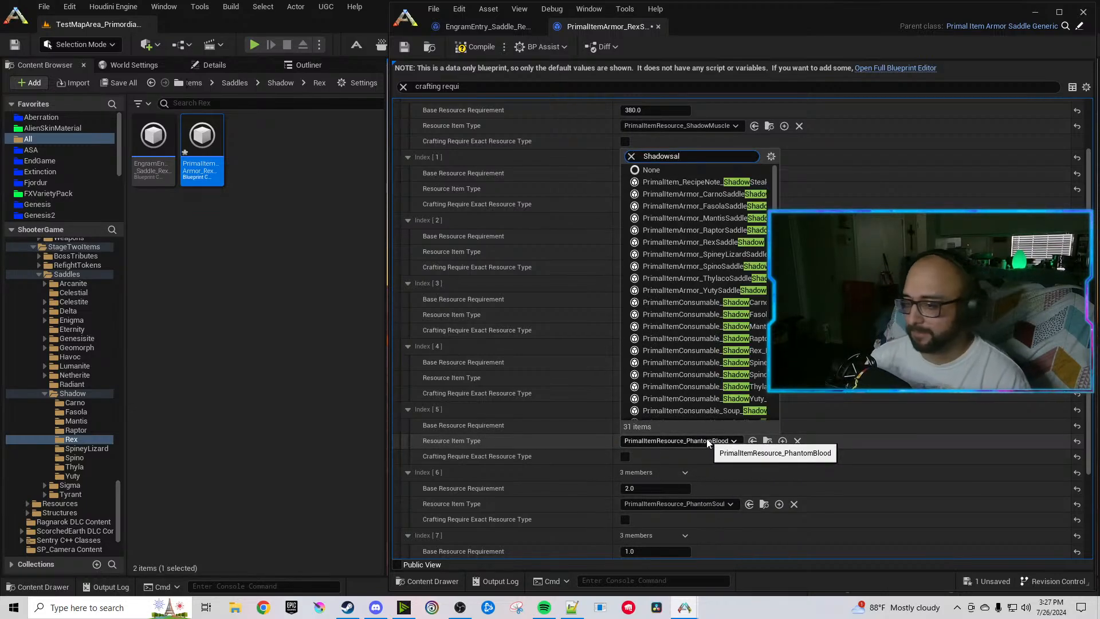
{"action": "left_click", "coordinate": [716, 484]}
Set the base resource requirement of the duplicated entries at indices 7 and 8 to 55 each.
{"action": "scroll", "coordinate": [559, 380], "scroll_direction": "down", "scroll_amount": 4}
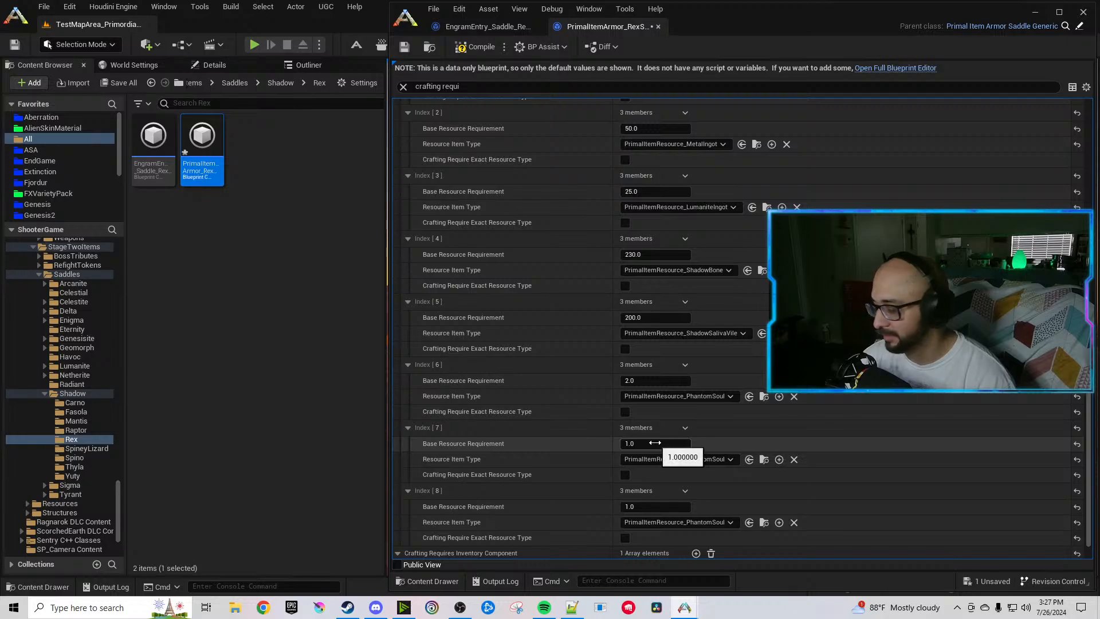
{"action": "left_click", "coordinate": [655, 443]}
{"action": "type", "text": "55"}
{"action": "left_click", "coordinate": [649, 506]}
{"action": "type", "text": "55"}
{"action": "left_click", "coordinate": [606, 484]}
Set the resource item type at index 7 of the Rex saddle's crafting requirements to PrimalItemResource_ShadowEyeJuice.
{"action": "scroll", "coordinate": [606, 449], "scroll_direction": "down", "scroll_amount": 2}
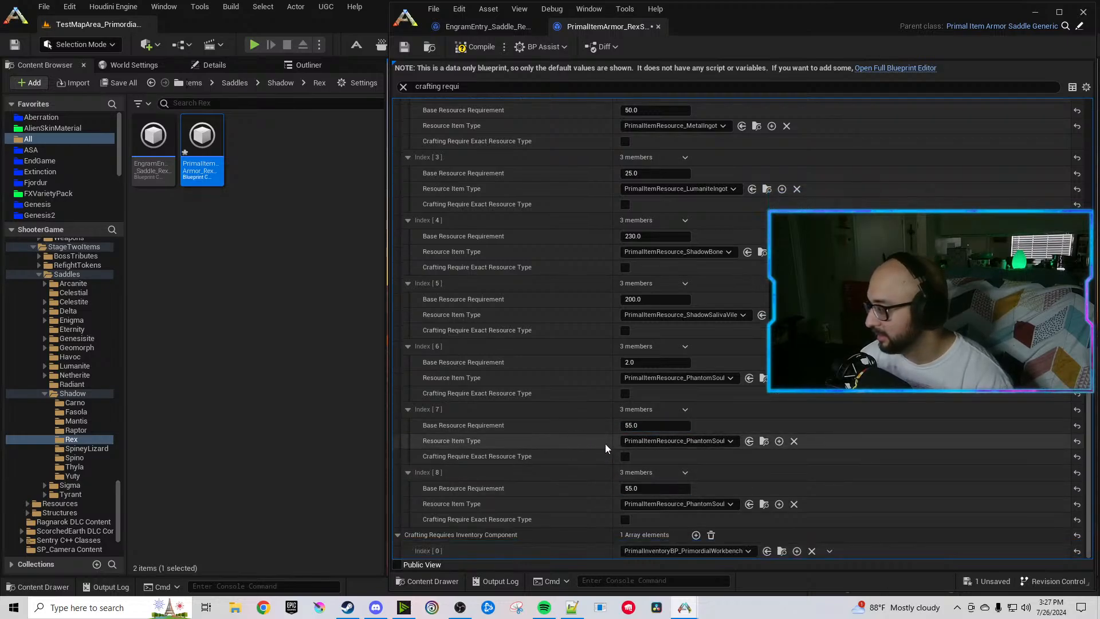
{"action": "left_click", "coordinate": [720, 441]}
{"action": "type", "text": "Shadow"}
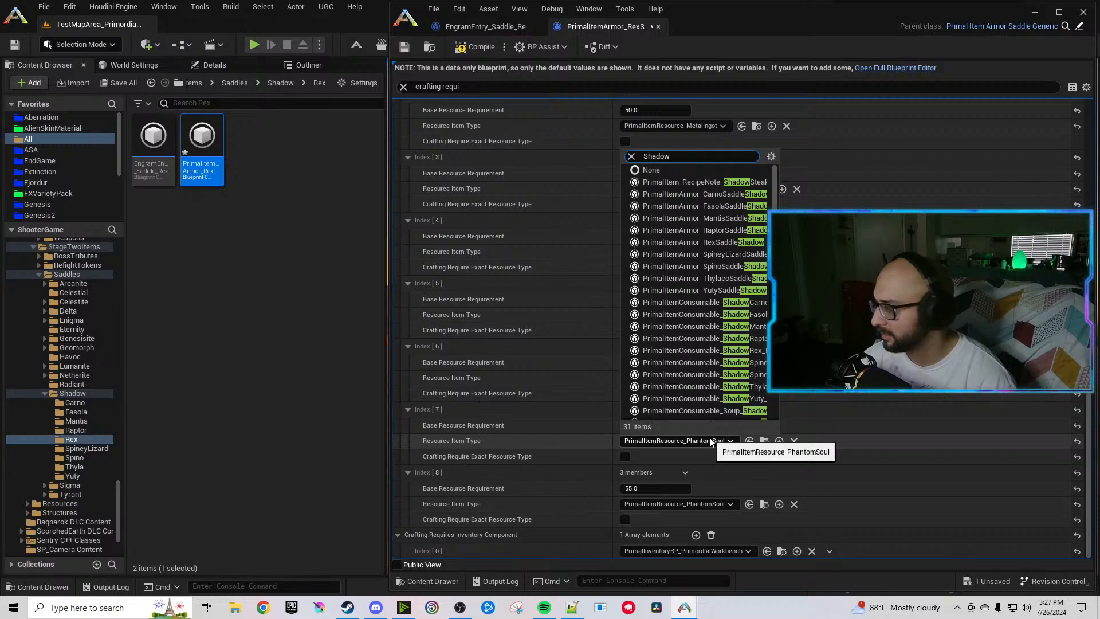
{"action": "type", "text": "eye"}
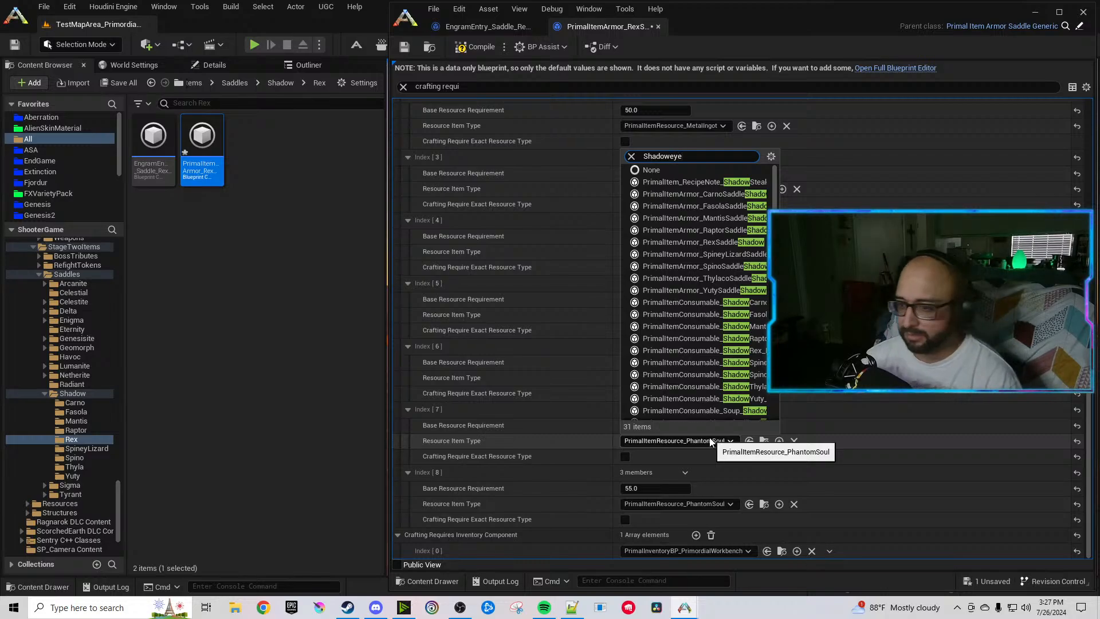
{"action": "type", "text": "ye"}
{"action": "left_click", "coordinate": [744, 481]}
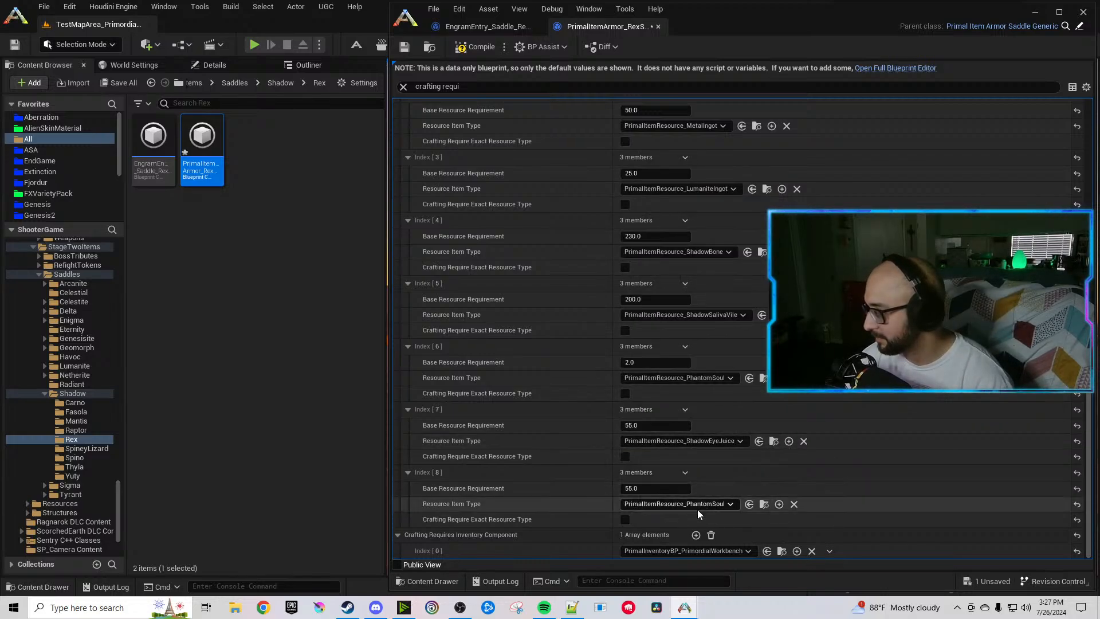
Set the index 8 resource item type to PrimalItemResource_ShadowIrisPowder, then save and close the Rex saddle blueprint.
{"action": "left_click", "coordinate": [702, 504]}
{"action": "type", "text": "Shadow"}
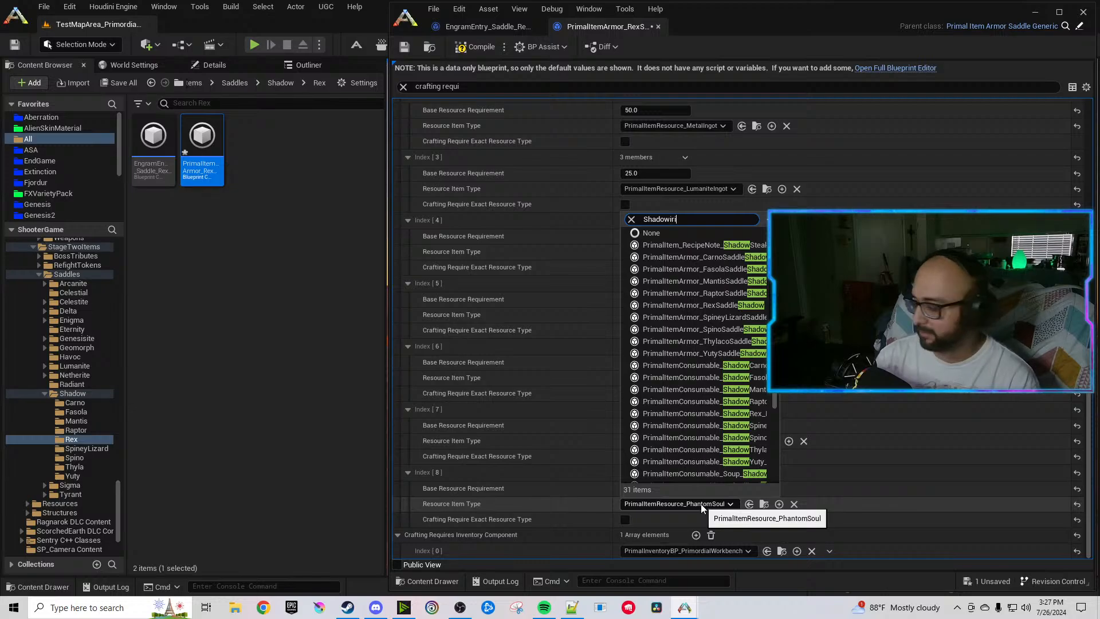
{"action": "type", "text": "Iris"}
{"action": "left_click", "coordinate": [740, 542]}
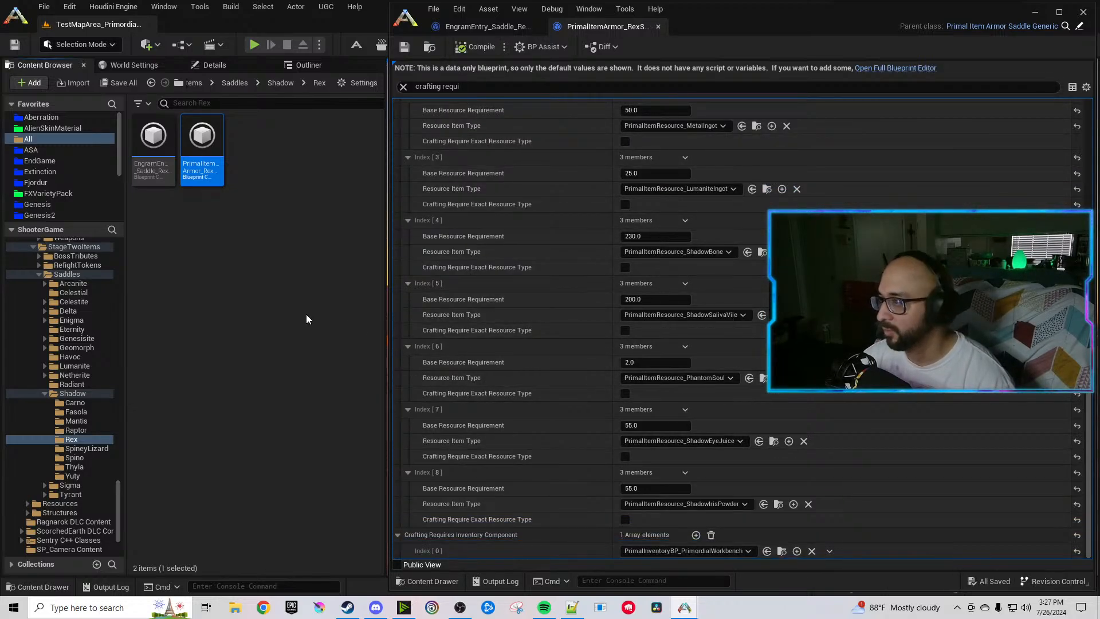
{"action": "left_click", "coordinate": [281, 312]}
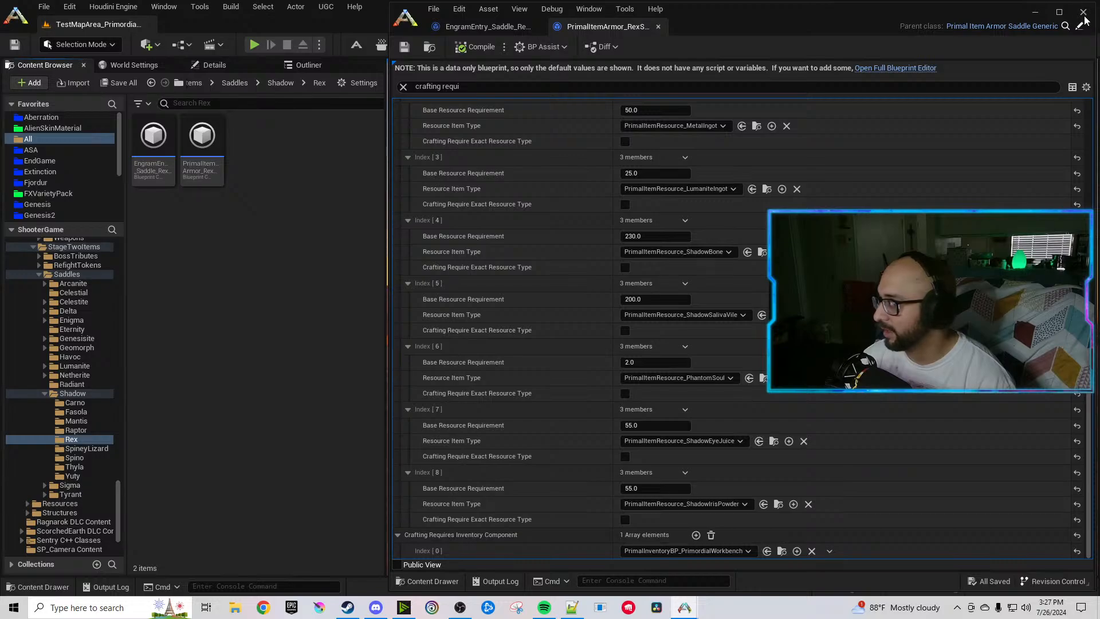
{"action": "left_click", "coordinate": [1083, 13]}
Open the Shadow Spino engram entry, set its Blue Print Entry to the Shadow Spino saddle item, and compile and save it.
{"action": "left_click", "coordinate": [78, 450]}
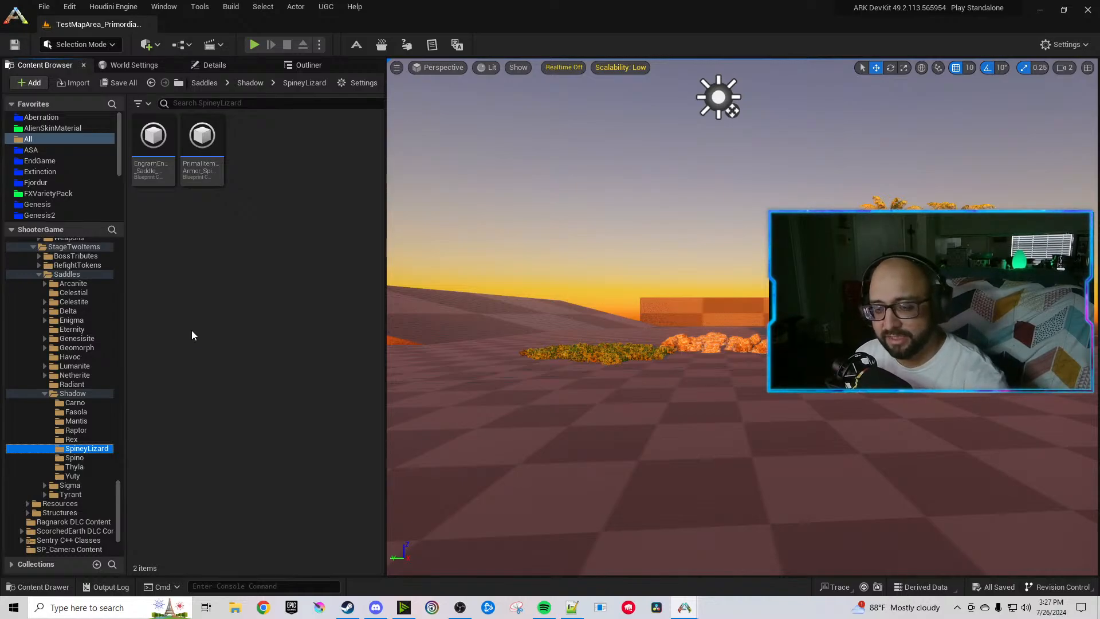
{"action": "left_click", "coordinate": [75, 457]}
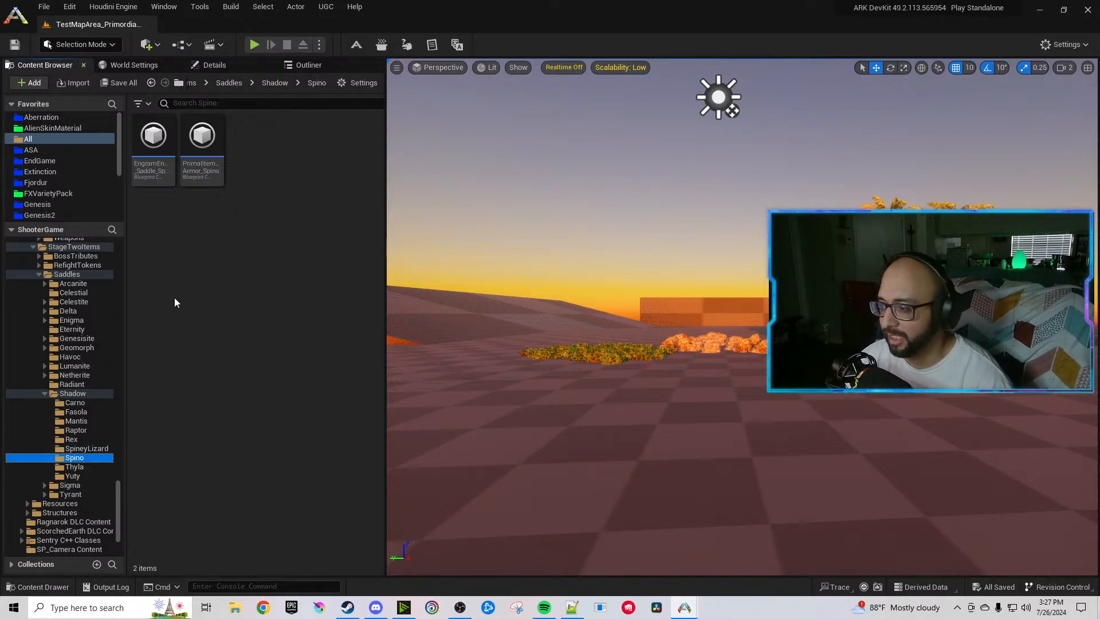
{"action": "left_click", "coordinate": [152, 165]}
{"action": "double_click", "coordinate": [153, 165]}
{"action": "left_click_drag", "start_coordinate": [201, 144], "coordinate": [682, 198]}
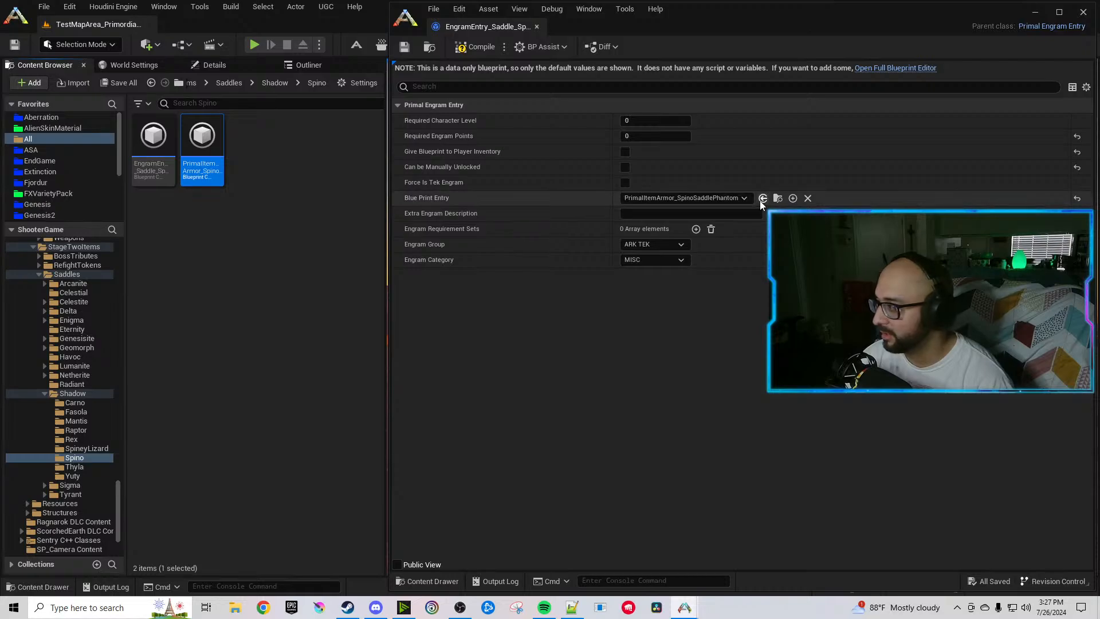
{"action": "left_click", "coordinate": [474, 48]}
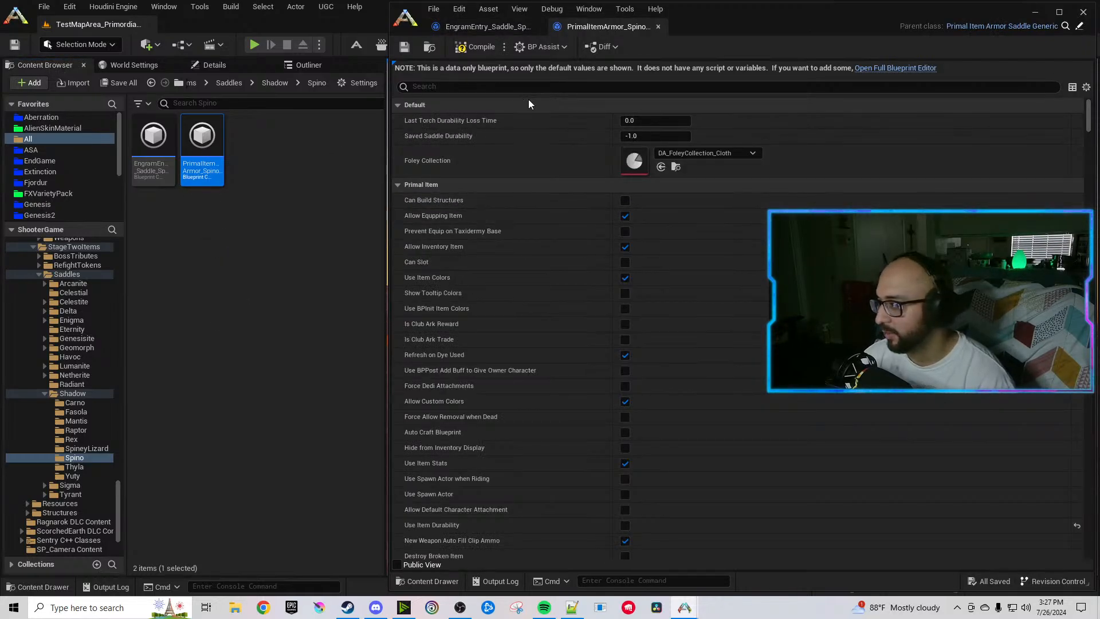
Filter the Spino saddle by "phantom" and replace Phantom with Shadow in its explicit owner tag, descriptive name base and item description.
{"action": "type", "text": "phantom"}
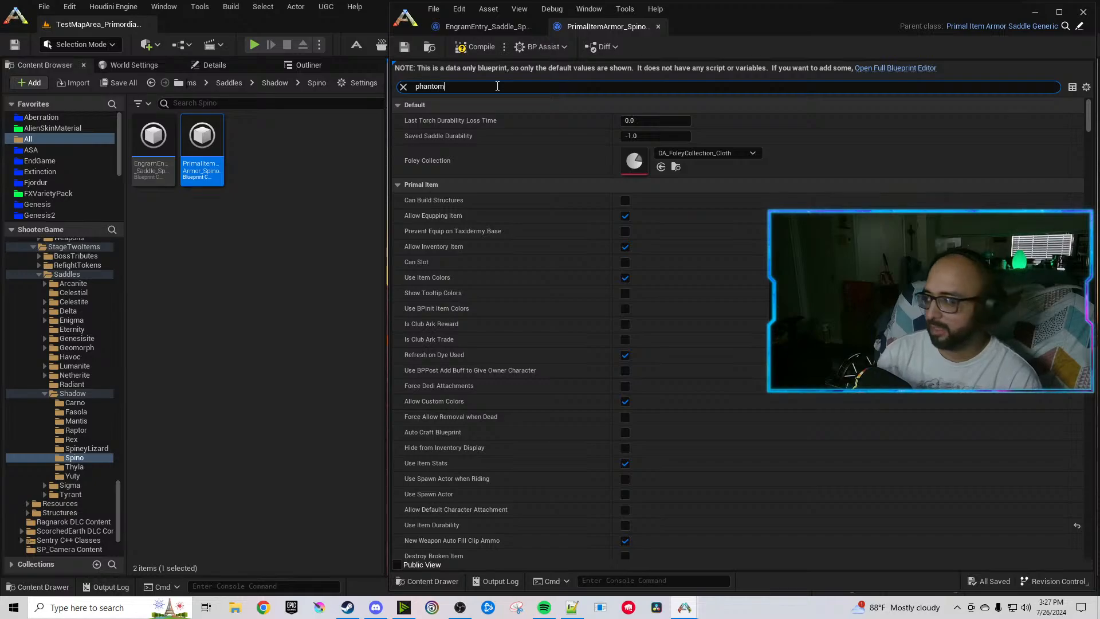
{"action": "left_click", "coordinate": [634, 138]}
{"action": "double_click", "coordinate": [635, 138]}
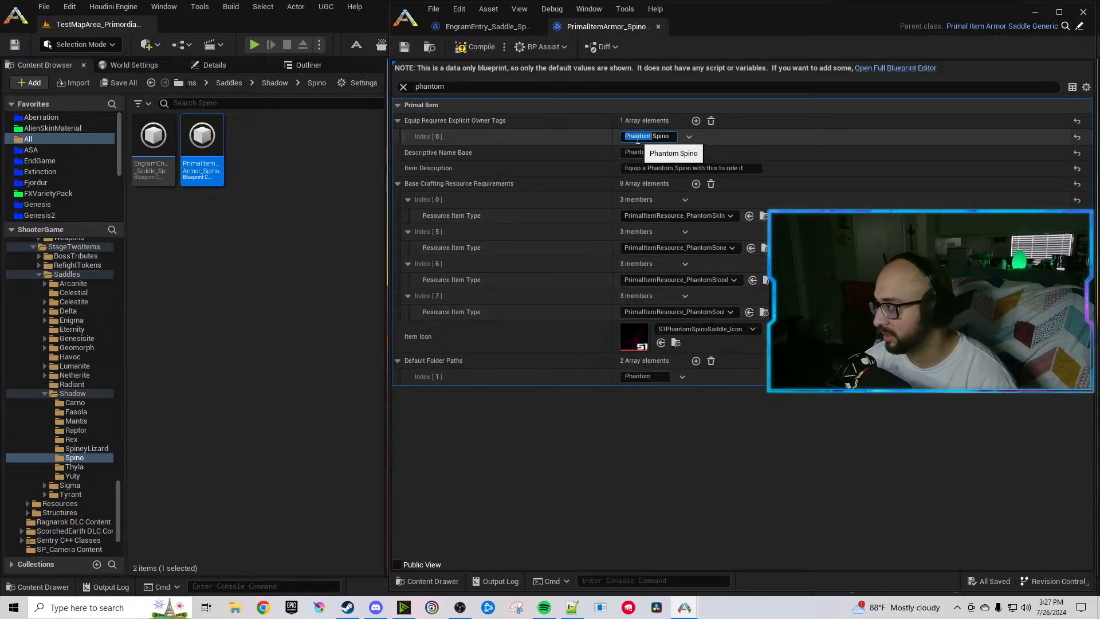
{"action": "type", "text": "Shadow"}
{"action": "key", "text": "Return"}
{"action": "double_click", "coordinate": [637, 152]}
{"action": "type", "text": "Shadow"}
{"action": "key", "text": "Return"}
{"action": "double_click", "coordinate": [657, 168]}
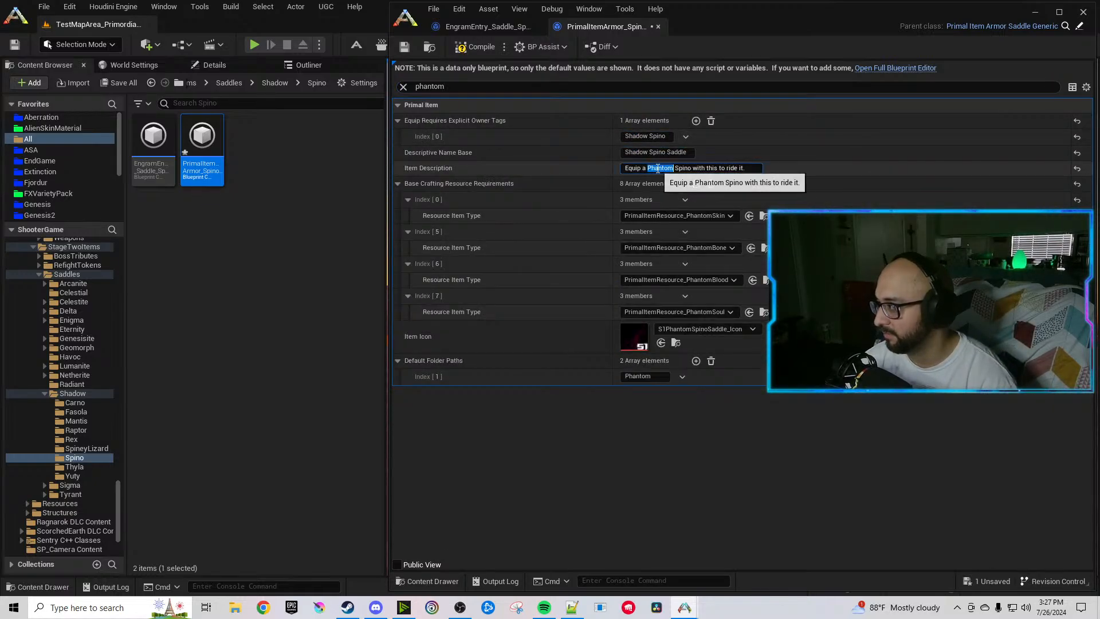
{"action": "type", "text": "Shadow"}
{"action": "key", "text": "Return"}
Reset the Spino saddle's item icon to Saddle_TempIcon and set its default folder path index 1 to Shadow.
{"action": "left_click", "coordinate": [1077, 337]}
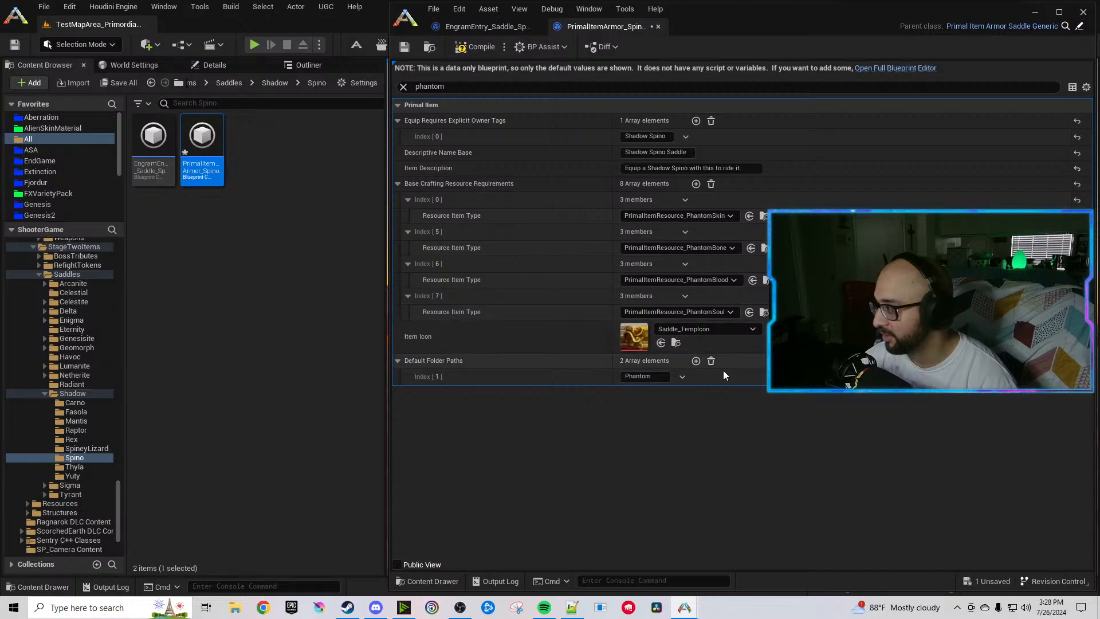
{"action": "double_click", "coordinate": [639, 376]}
{"action": "type", "text": "Shadow"}
{"action": "key", "text": "Return"}
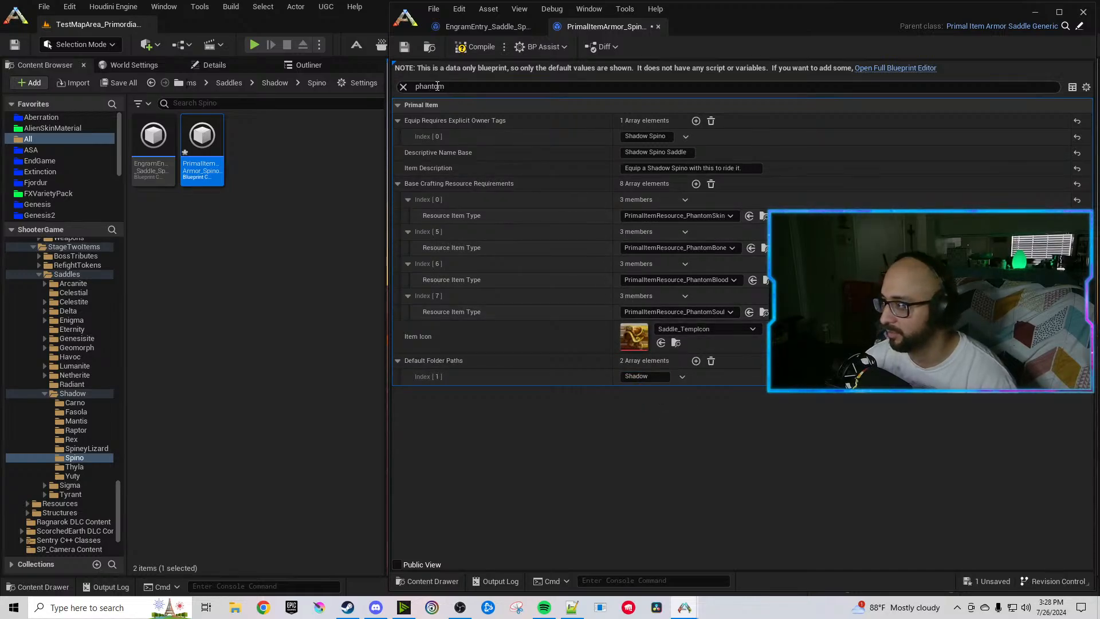
Filter the Spino saddle's properties by "crafting requi" and set the index 0 resource item type to PrimalItemResource_ShadowMuscle.
{"action": "left_click", "coordinate": [404, 88]}
{"action": "type", "text": "crafting requ"}
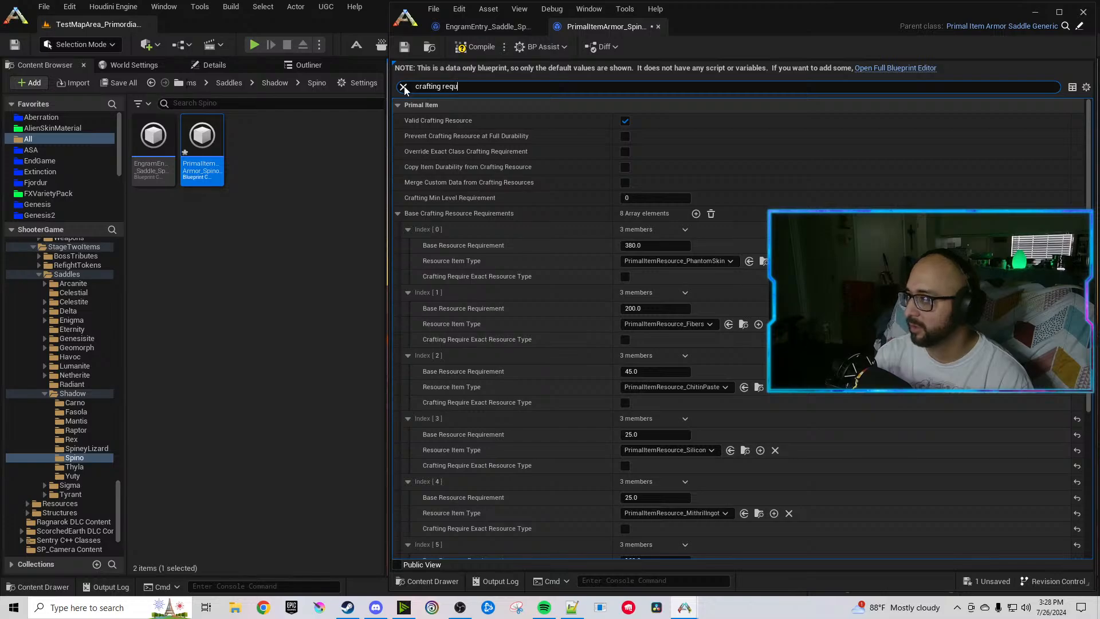
{"action": "type", "text": "i"}
{"action": "left_click", "coordinate": [665, 198]}
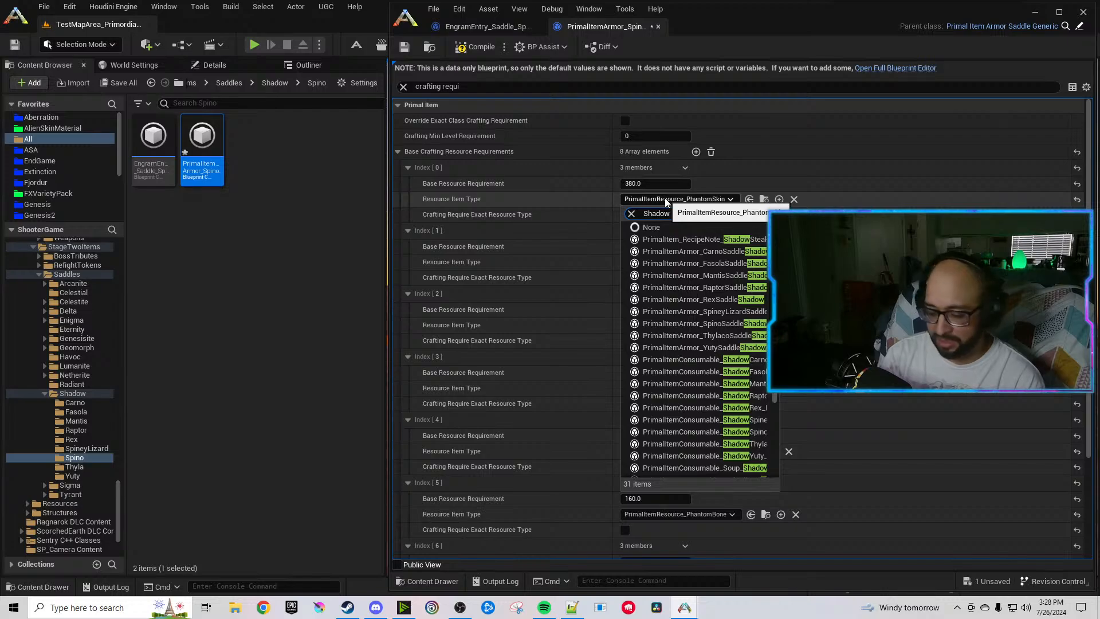
{"action": "type", "text": "Shadowmus"}
{"action": "left_click", "coordinate": [676, 239]}
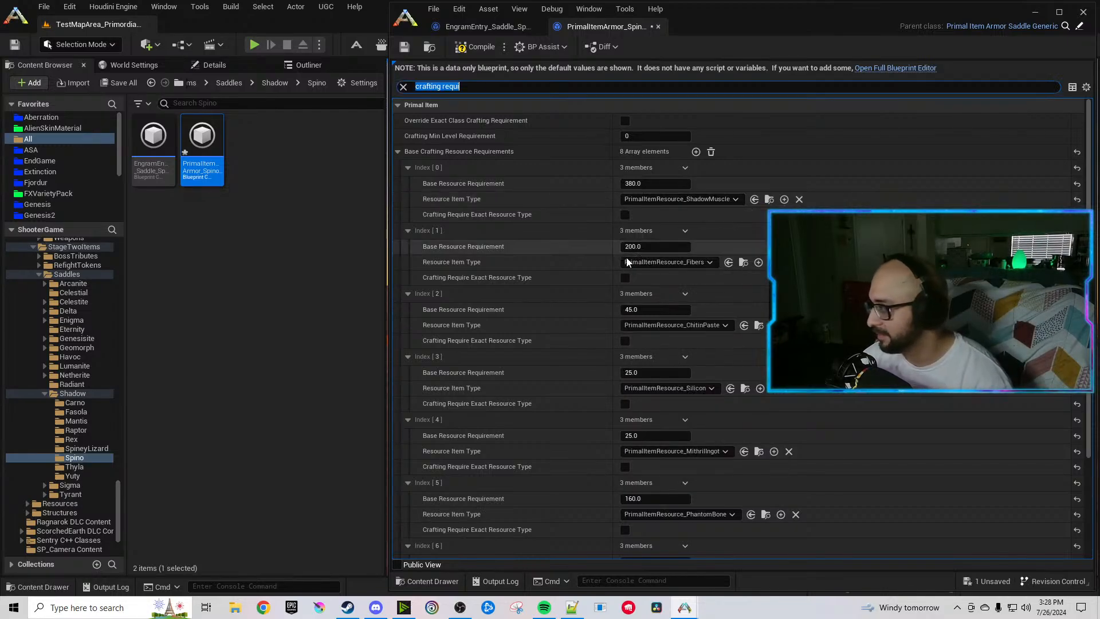
Set the Spino saddle's index 4 crafting resource item type to PrimalItemResource_LumaniteIngot.
{"action": "scroll", "coordinate": [583, 279], "scroll_direction": "down", "scroll_amount": 2}
{"action": "scroll", "coordinate": [583, 281], "scroll_direction": "down", "scroll_amount": 2}
{"action": "left_click", "coordinate": [693, 342]}
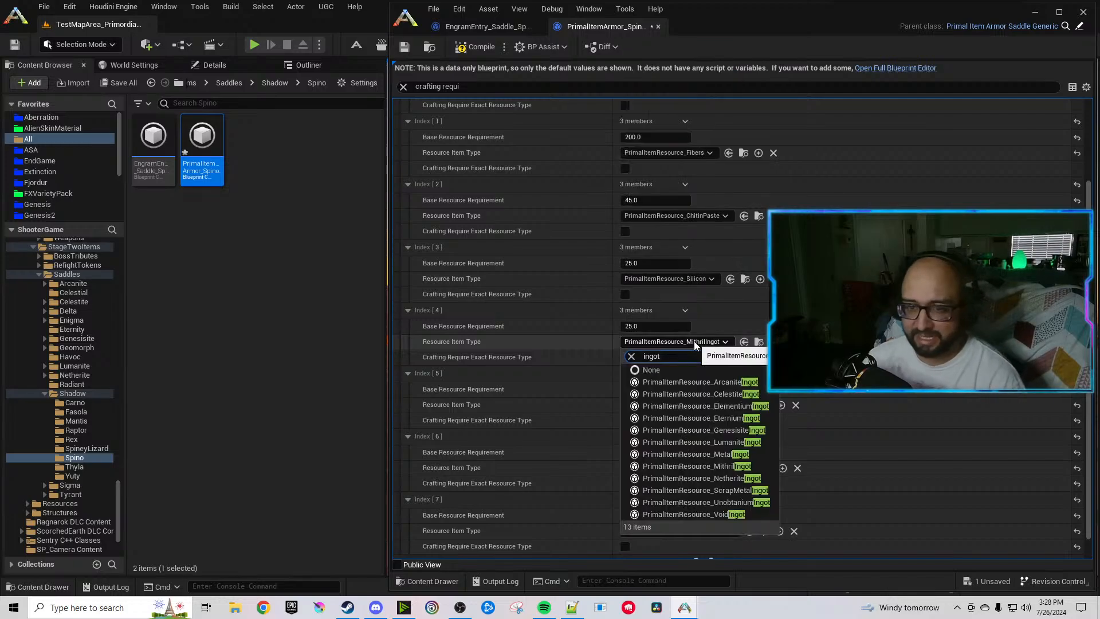
{"action": "left_click", "coordinate": [732, 445]}
Set the Spino saddle's index 7 resource item type to PrimalItemResource_ShadowEyes with a base resource requirement of 2.
{"action": "scroll", "coordinate": [573, 373], "scroll_direction": "down", "scroll_amount": 1}
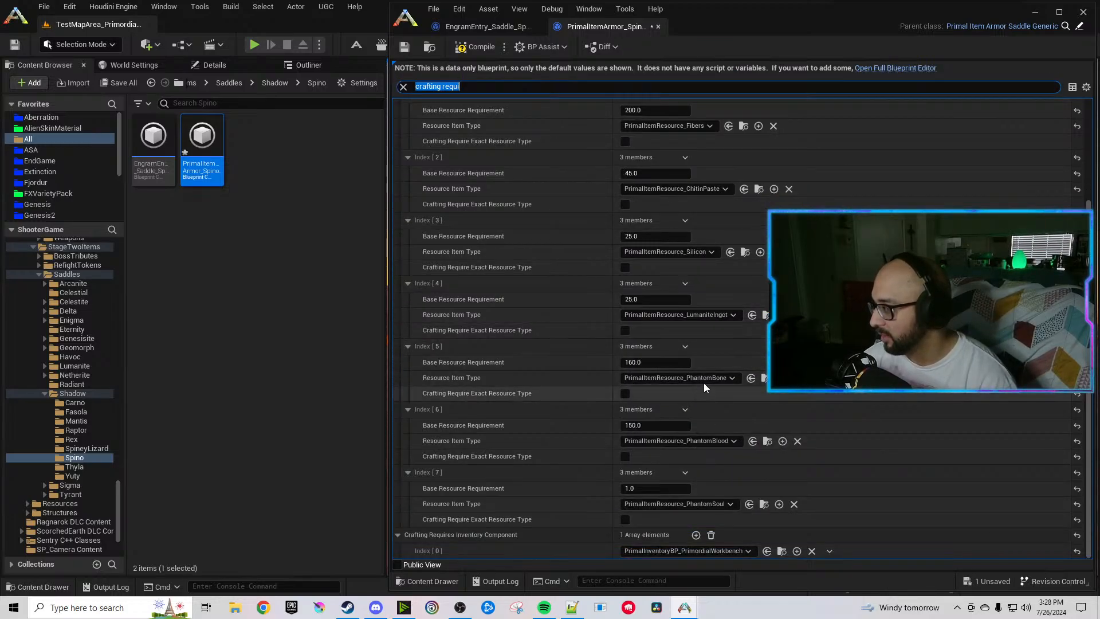
{"action": "left_click", "coordinate": [678, 504]}
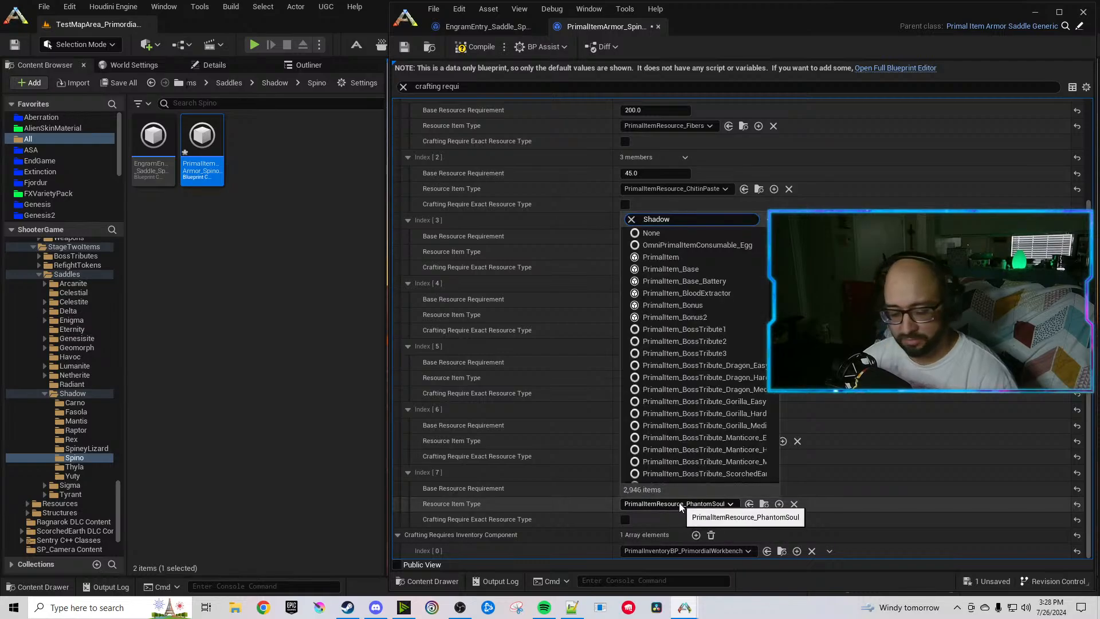
{"action": "type", "text": "Shadoweye"}
{"action": "left_click", "coordinate": [718, 555]}
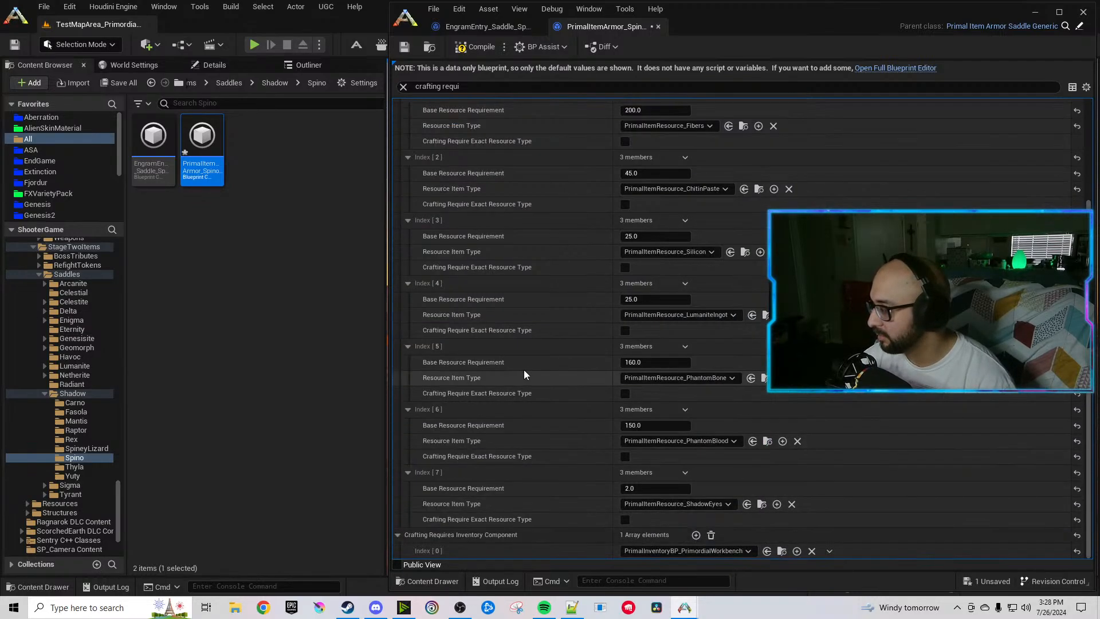
Set the Spino saddle's index 5 resource item type to PrimalItemResource_ShadowBone and index 6 to PrimalItemResource_ShadowSalivaVile.
{"action": "left_click", "coordinate": [676, 376]}
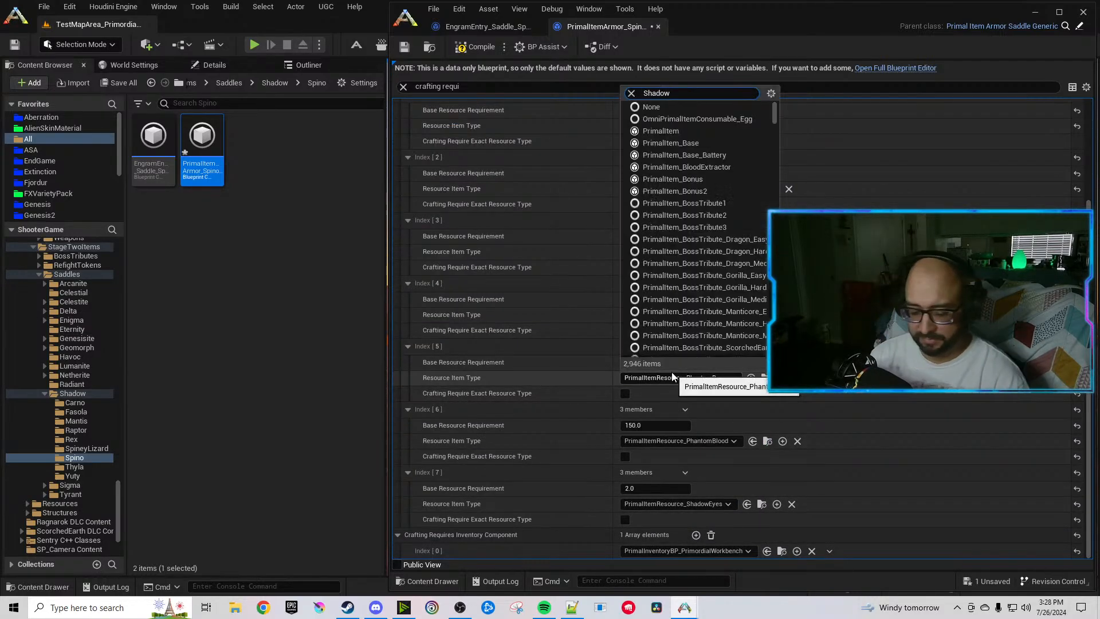
{"action": "type", "text": "Shadowbone"}
{"action": "left_click", "coordinate": [714, 422]}
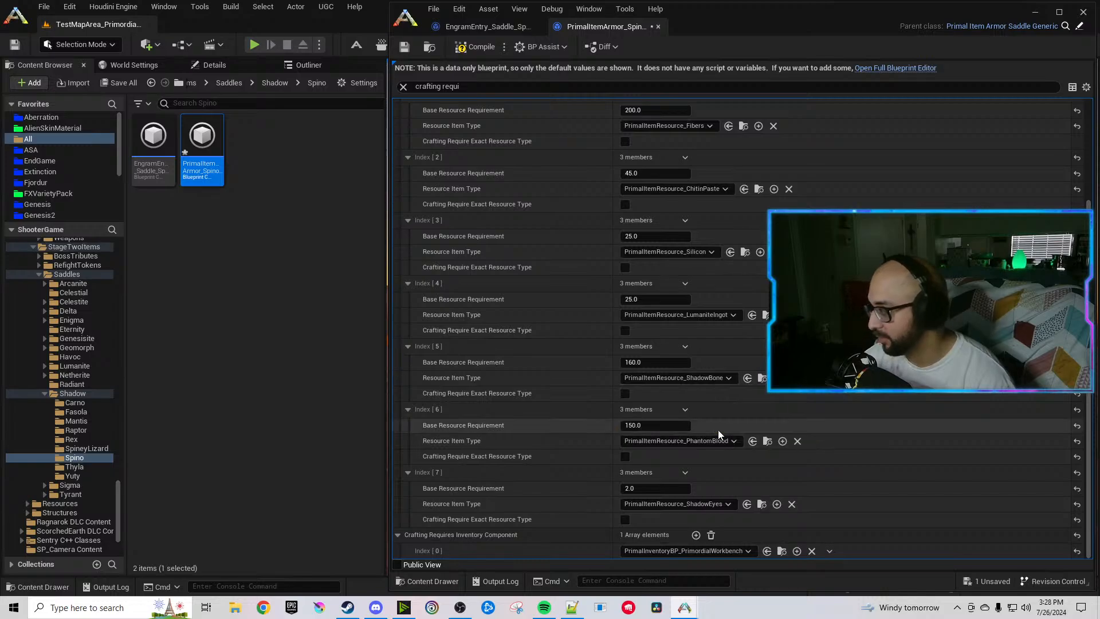
{"action": "left_click", "coordinate": [707, 440]}
{"action": "type", "text": "Shadow"}
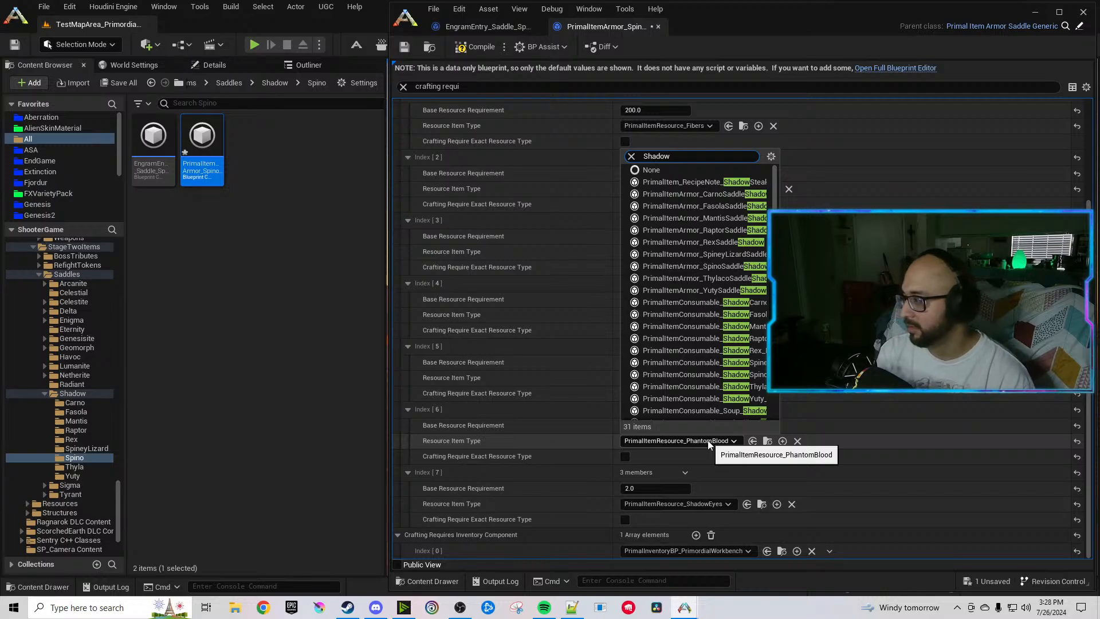
{"action": "type", "text": "sal"}
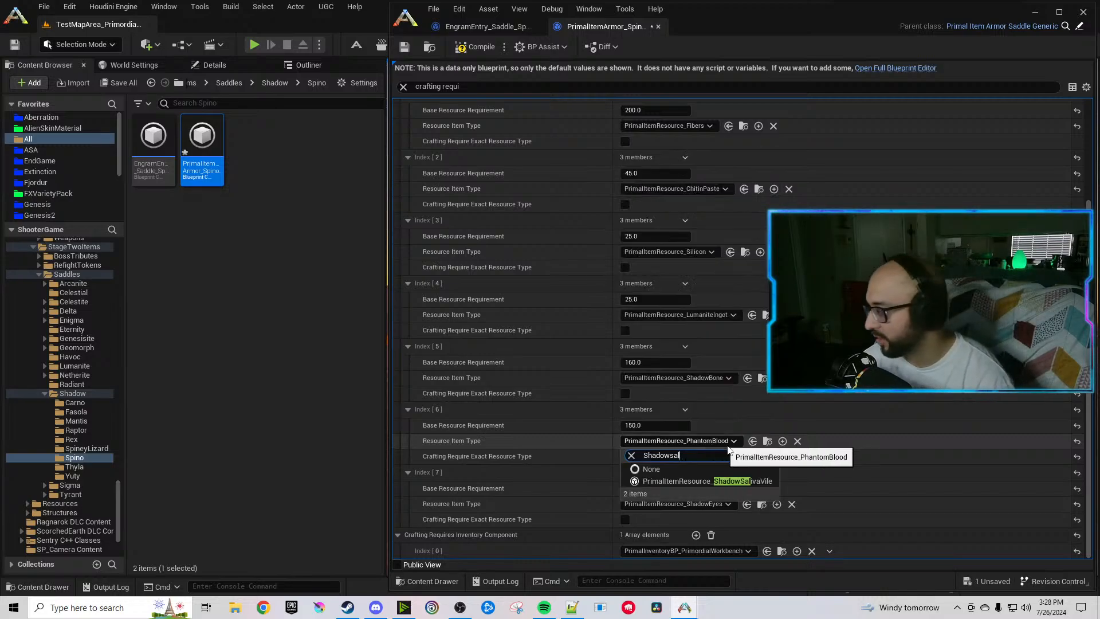
{"action": "left_click", "coordinate": [725, 479]}
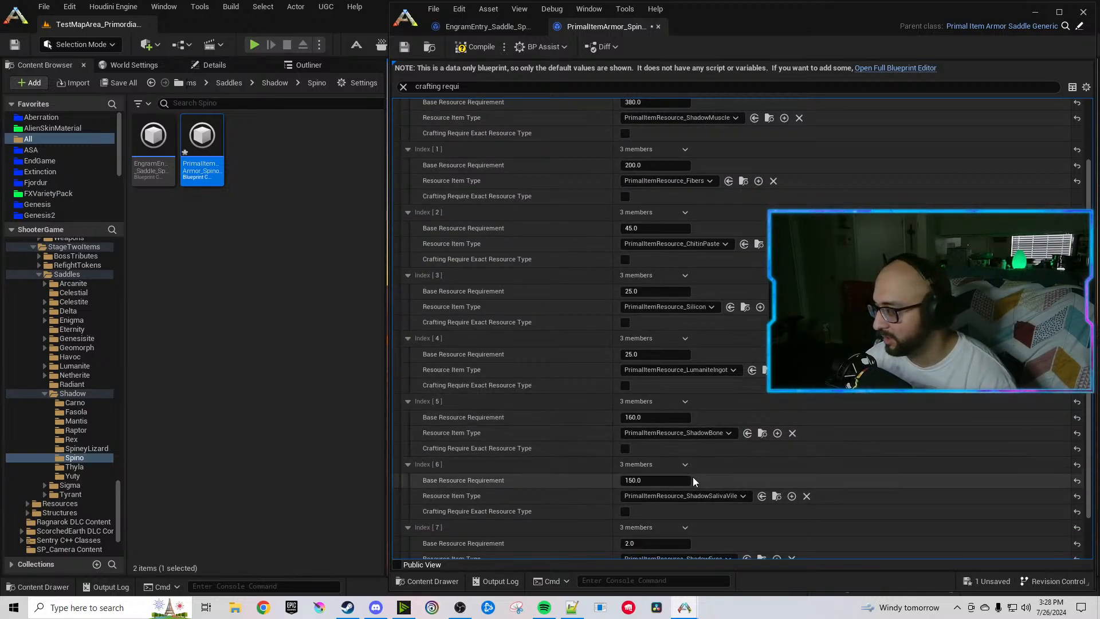
Duplicate the Spino saddle's index 7 crafting requirement twice.
{"action": "left_click", "coordinate": [685, 472]}
{"action": "left_click", "coordinate": [704, 513]}
{"action": "left_click", "coordinate": [683, 472]}
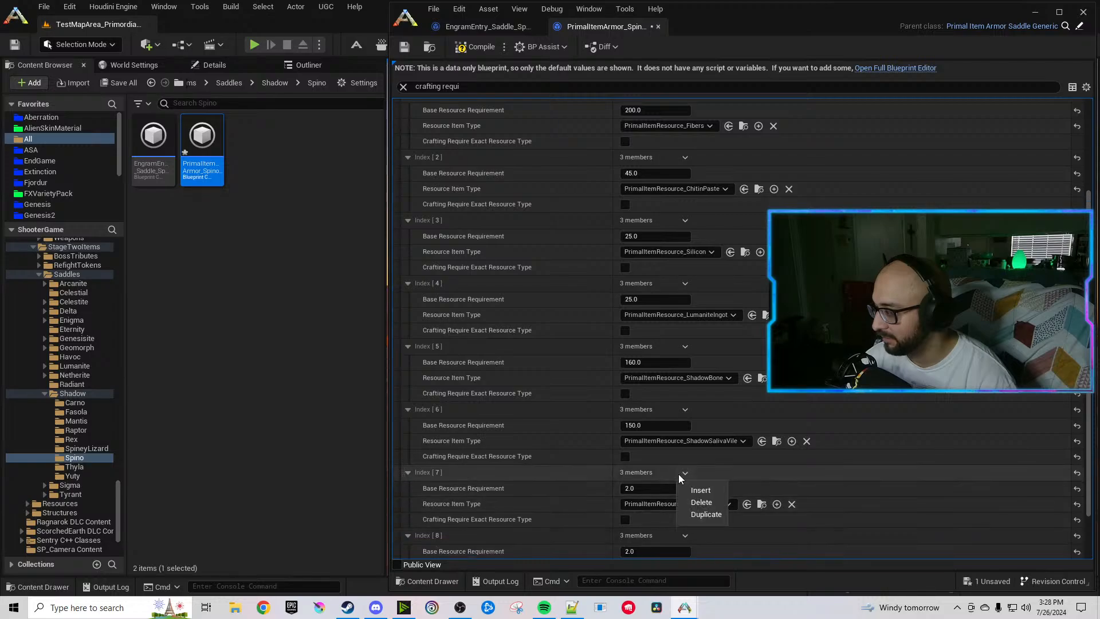
{"action": "left_click", "coordinate": [704, 514]}
Set the base resource requirement of the Spino saddle's index 8 and index 9 entries to 55.
{"action": "left_click", "coordinate": [644, 443]}
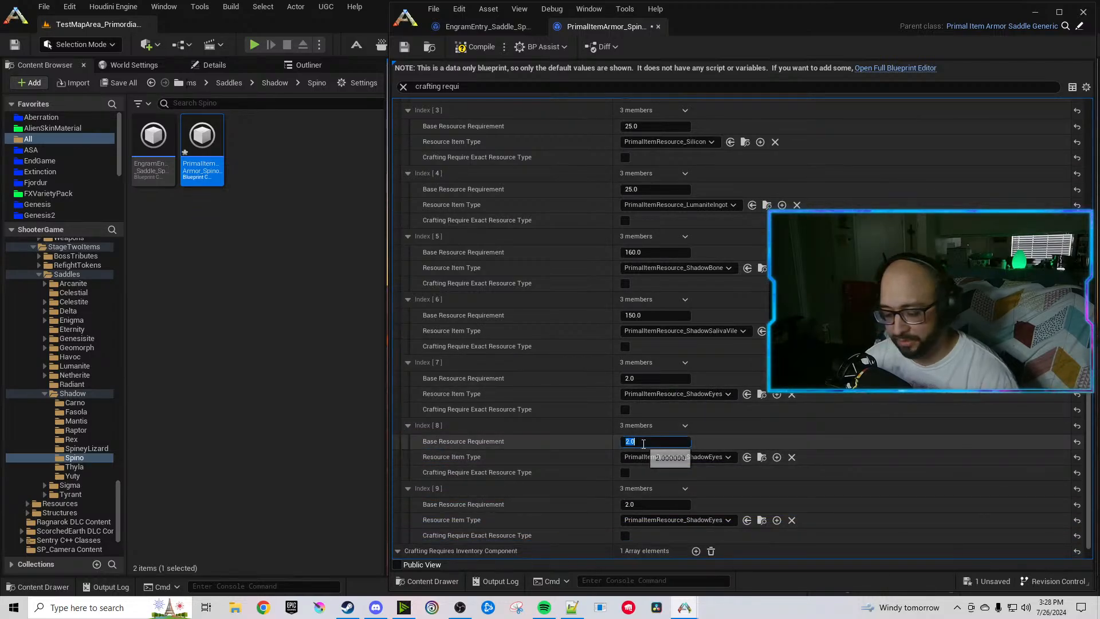
{"action": "type", "text": "55"}
{"action": "left_click", "coordinate": [668, 510]}
{"action": "type", "text": "55"}
{"action": "key", "text": "Return"}
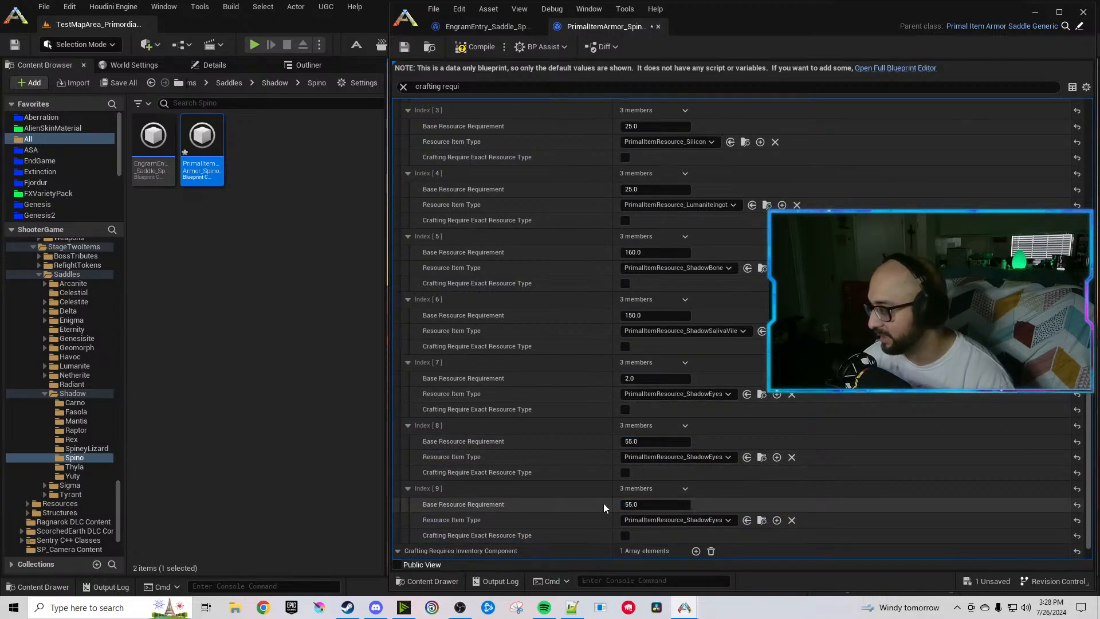
Set the Spino saddle's index 8 resource to PrimalItemResource_ShadowEyeJuice and index 9 to PrimalItemResource_ShadowIrisPowder, and save the blueprint.
{"action": "left_click", "coordinate": [686, 456]}
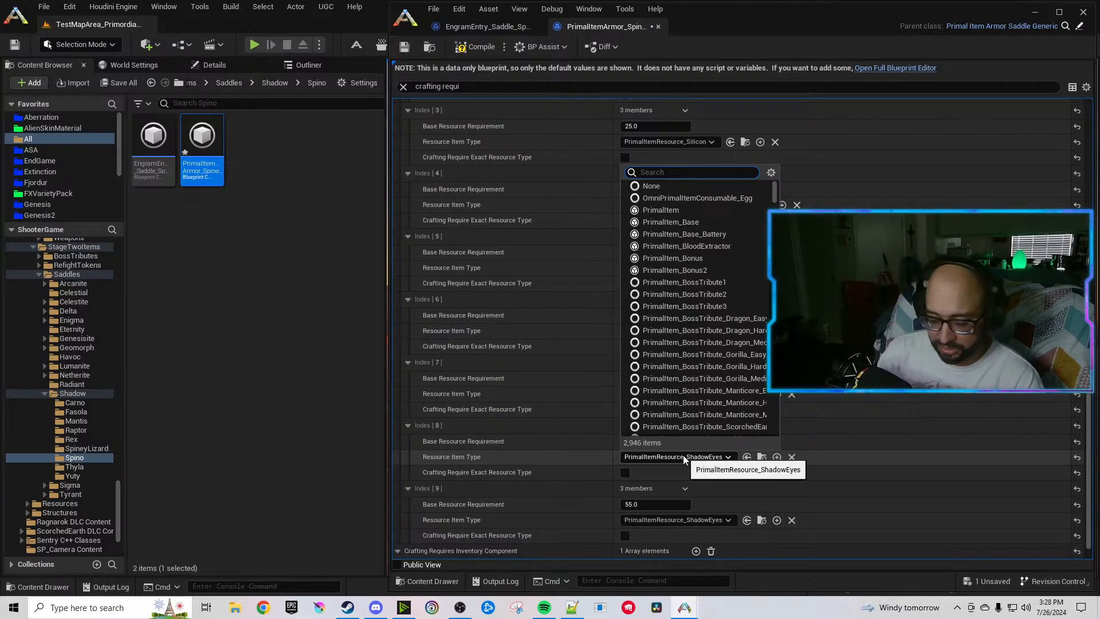
{"action": "type", "text": "Shadoweye"}
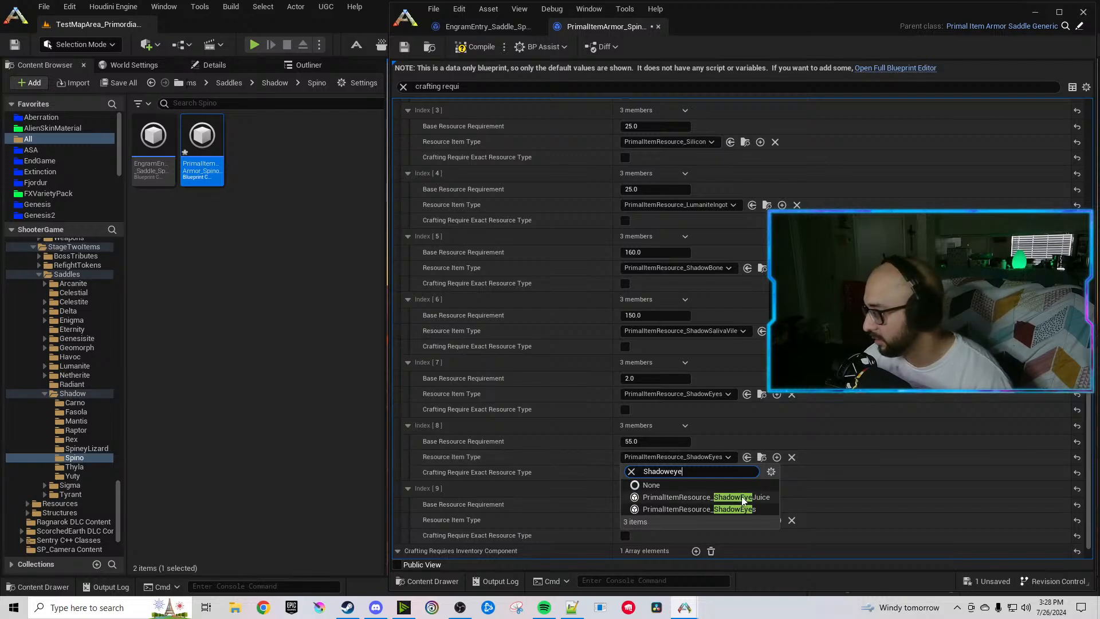
{"action": "left_click", "coordinate": [698, 509]}
{"action": "left_click", "coordinate": [718, 521]}
{"action": "type", "text": "Shadowiris"}
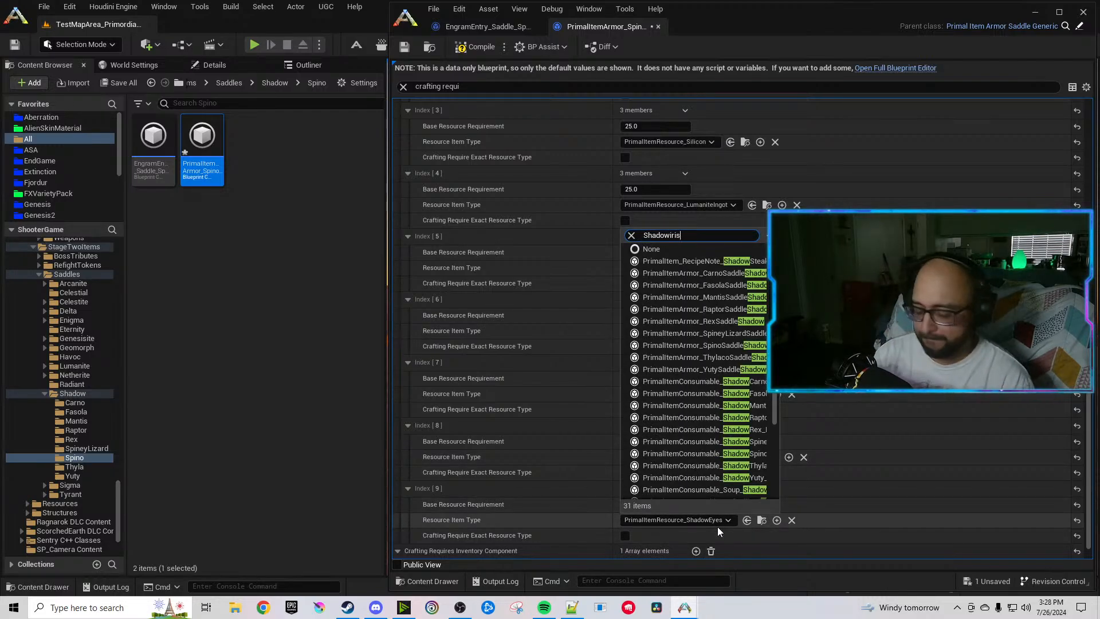
{"action": "left_click", "coordinate": [742, 561]}
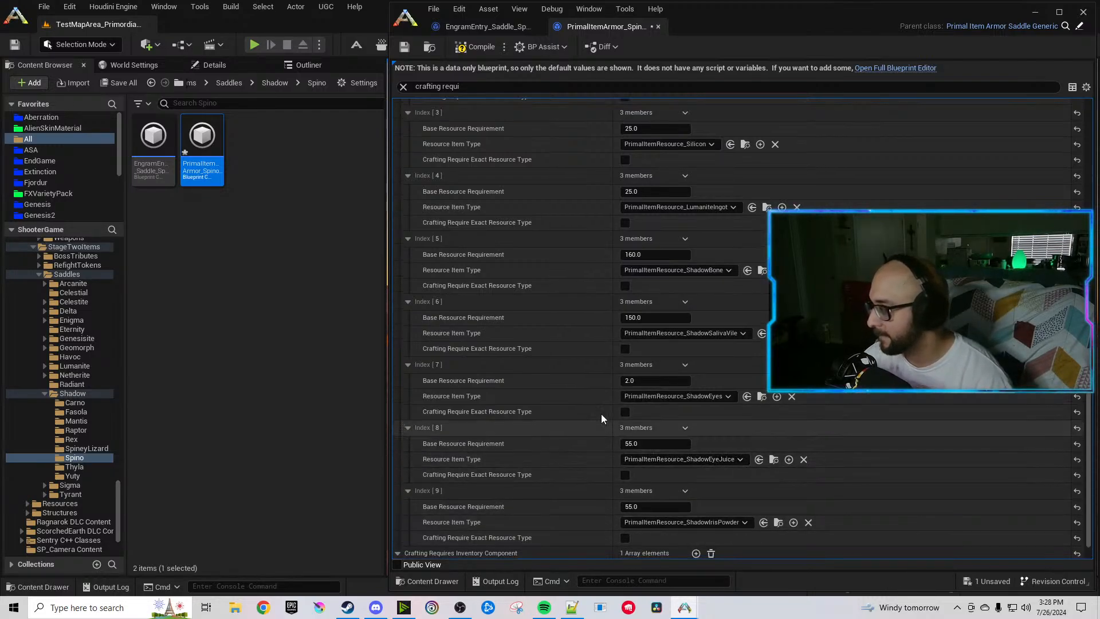
{"action": "scroll", "coordinate": [598, 410], "scroll_direction": "down", "scroll_amount": 1}
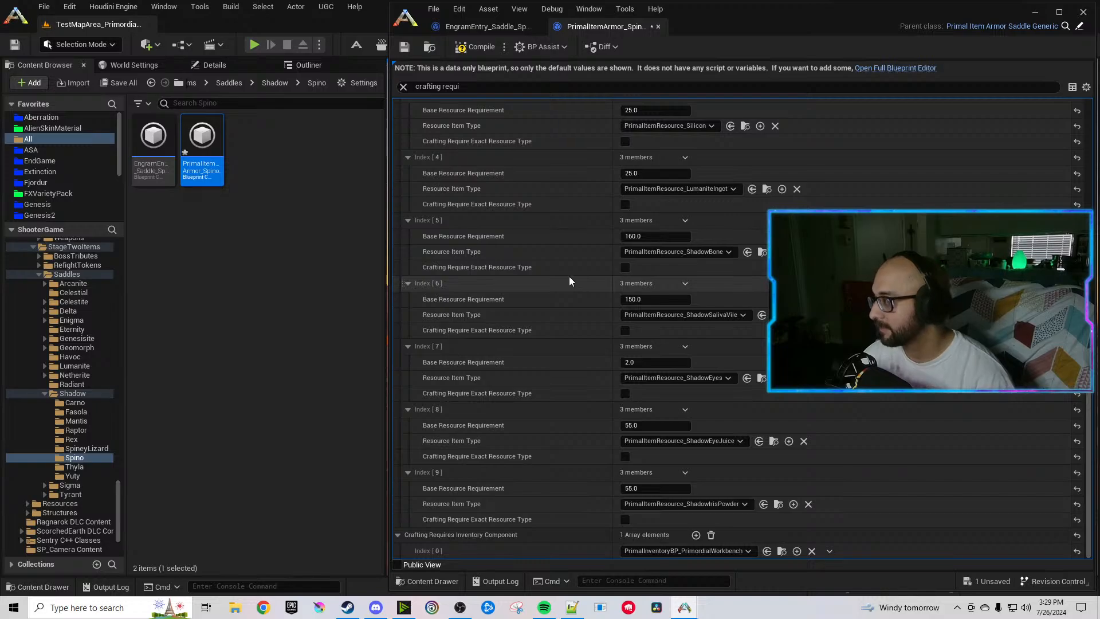
{"action": "key", "text": "ctrl+s"}
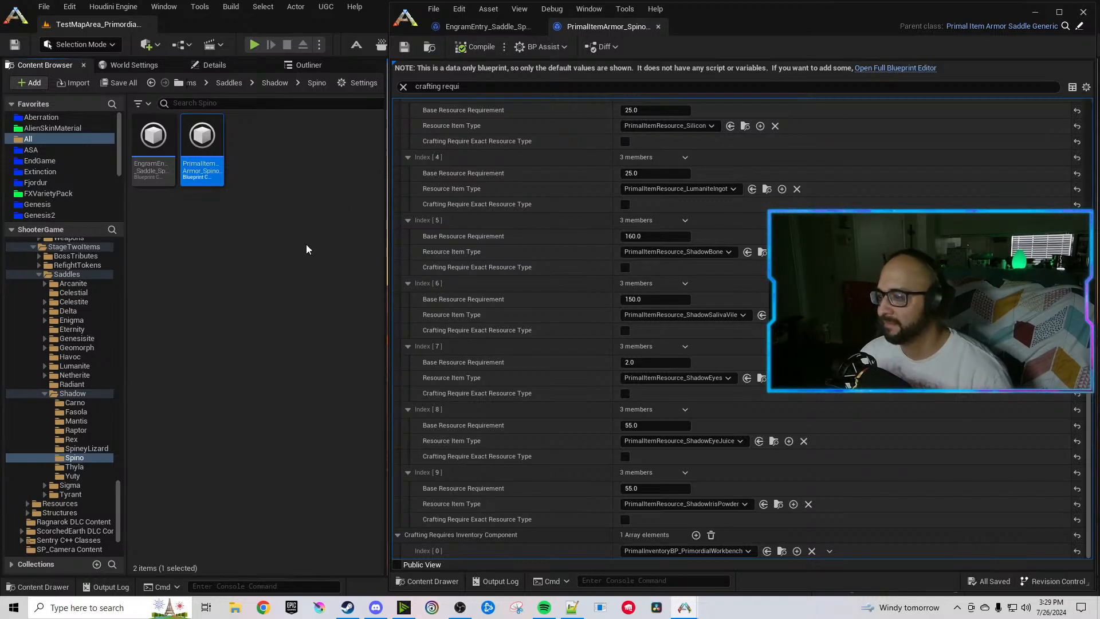
Open the engram entry in the Shadow Thyla folder, set its Blue Print Entry to PrimalItemArmor_ThylacoSaddleShadow, and compile and save it.
{"action": "left_click", "coordinate": [141, 438]}
{"action": "left_click", "coordinate": [74, 467]}
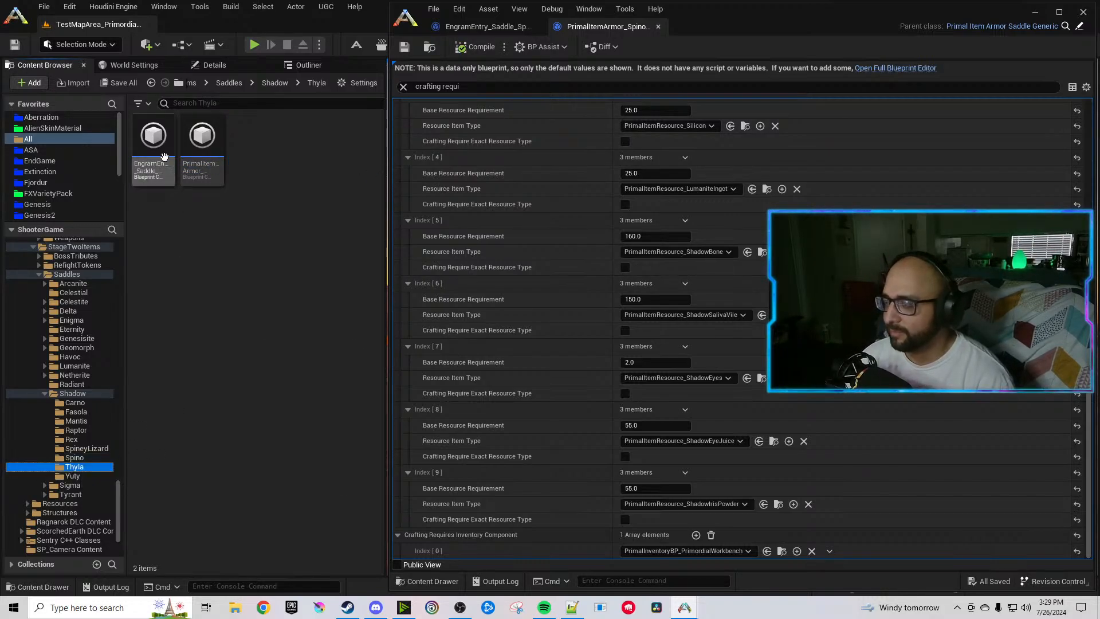
{"action": "double_click", "coordinate": [153, 143]}
{"action": "left_click", "coordinate": [202, 147]}
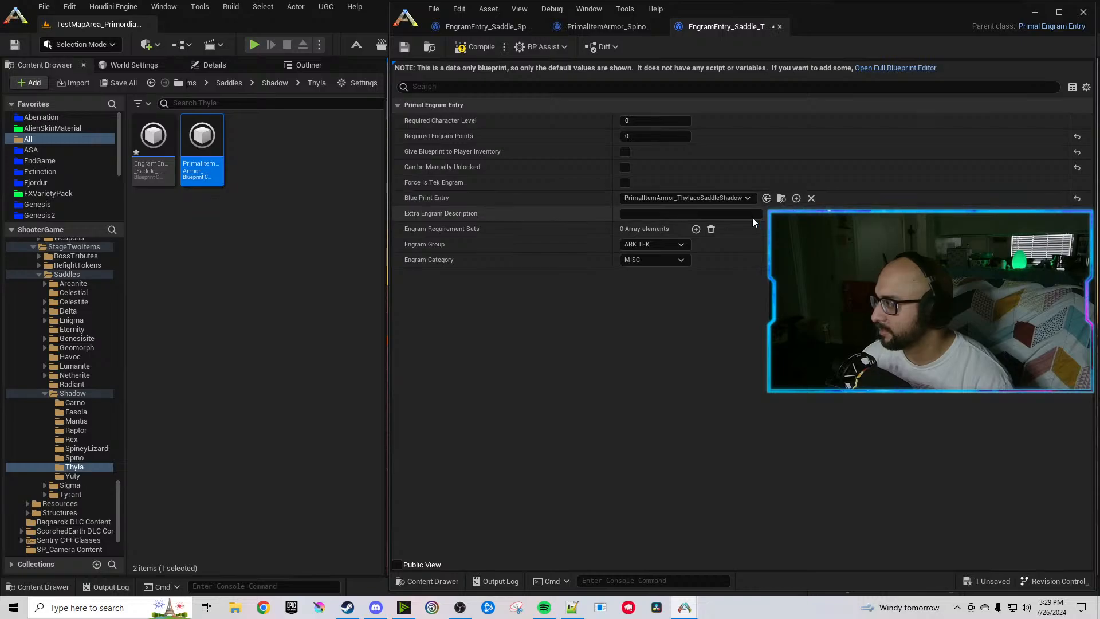
{"action": "left_click", "coordinate": [476, 49]}
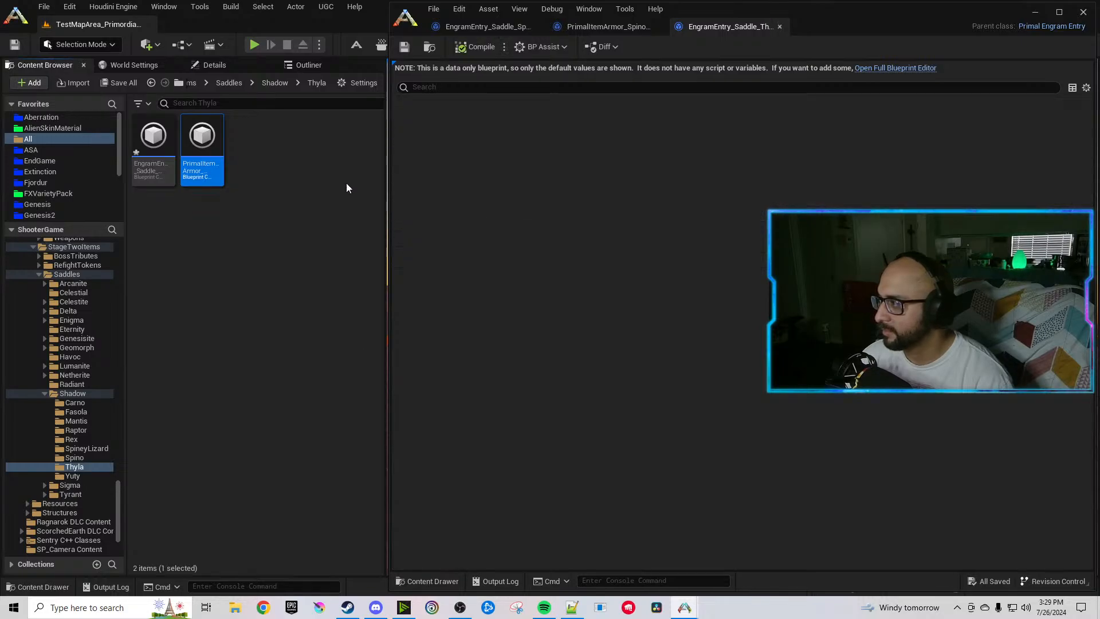
Open the Thyla saddle item, filter by "phantom", and replace Phantom with Shadow in its explicit owner tag, descriptive name base and item description.
{"action": "double_click", "coordinate": [204, 152]}
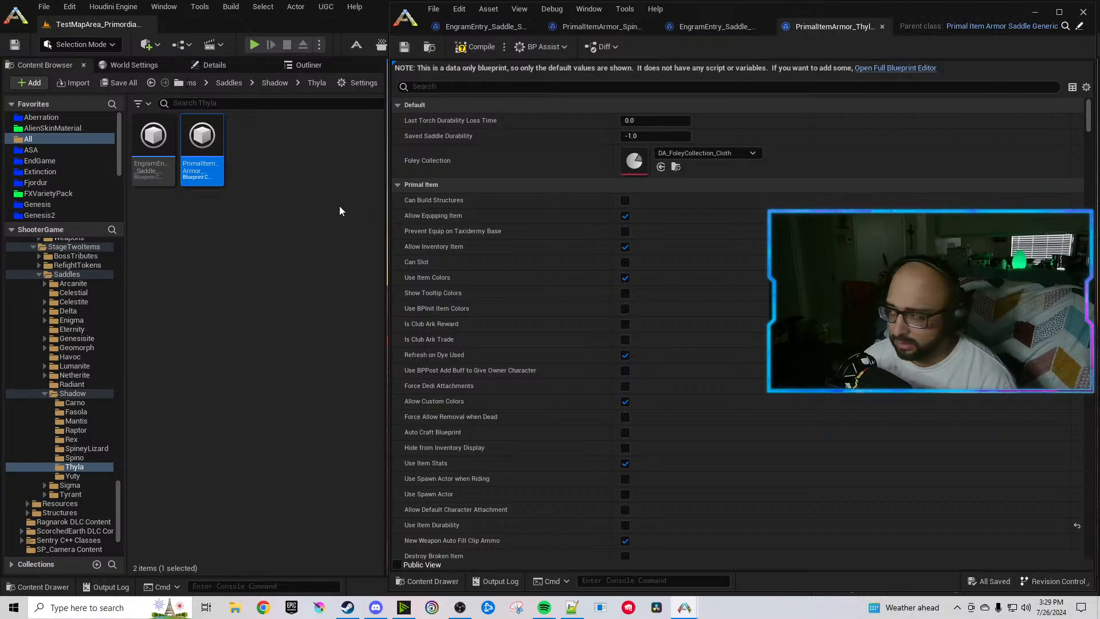
{"action": "left_click", "coordinate": [476, 86]}
{"action": "type", "text": "p"}
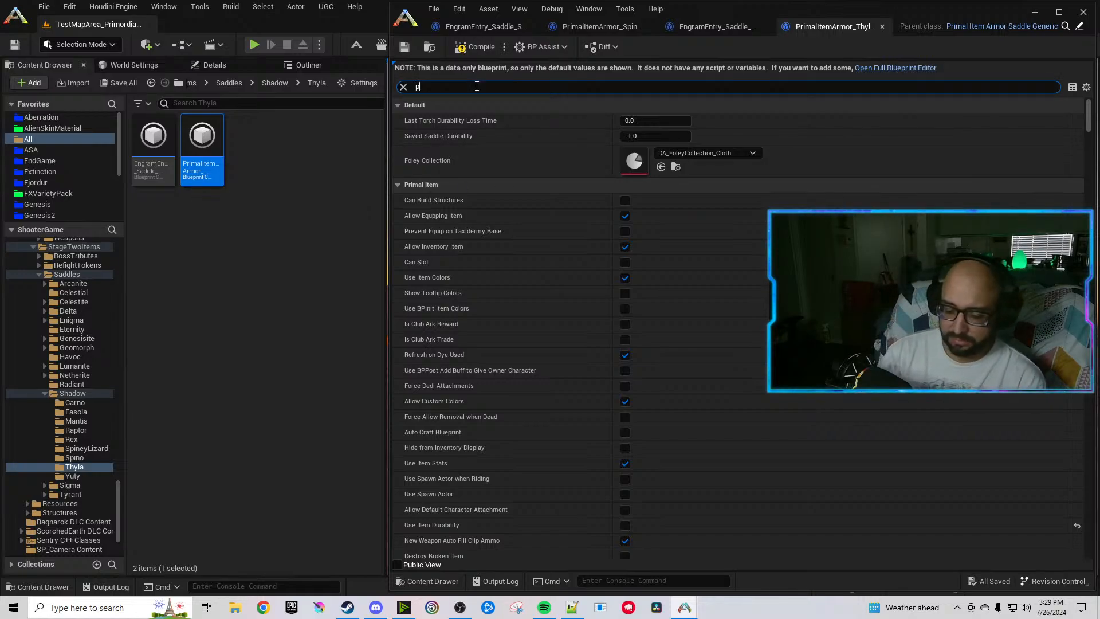
{"action": "type", "text": "hantom"}
{"action": "left_click_drag", "start_coordinate": [625, 137], "coordinate": [646, 138]}
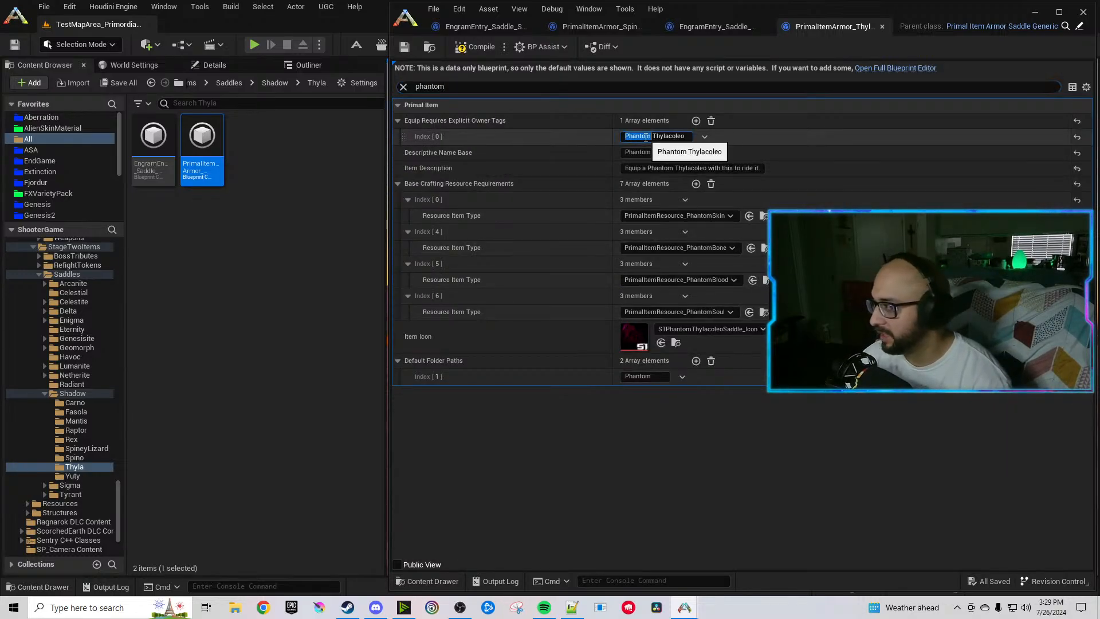
{"action": "type", "text": "Shadow"}
{"action": "double_click", "coordinate": [642, 152]}
{"action": "type", "text": "Shadow"}
{"action": "double_click", "coordinate": [658, 168]}
{"action": "type", "text": "Shadow"}
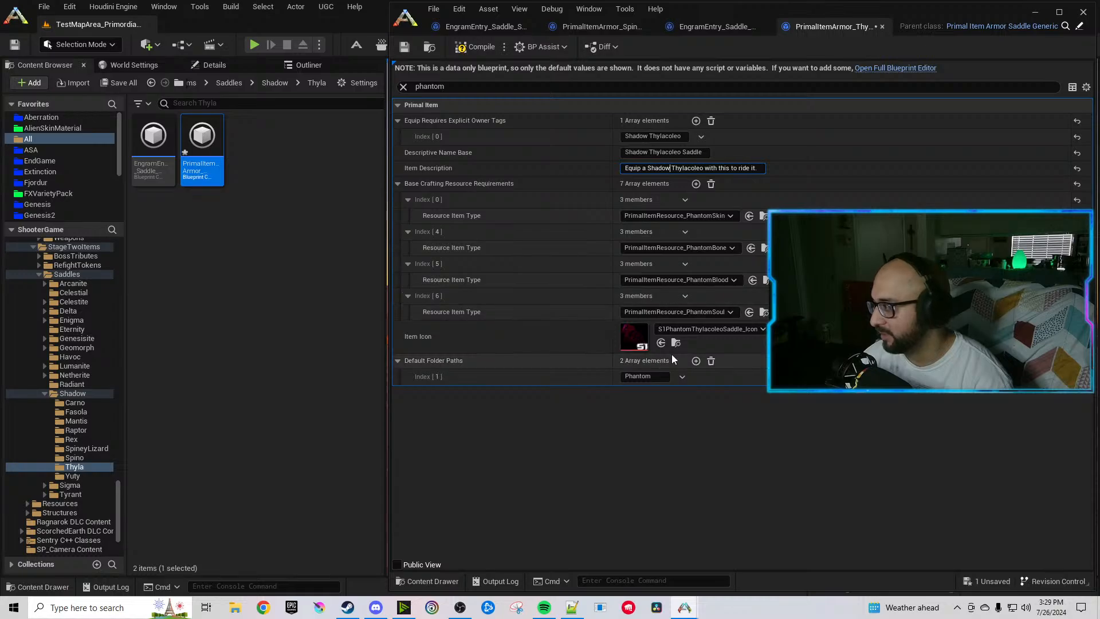
Set the Thyla saddle's default folder path index 1 to Shadow and its item icon to Saddle_TempIcon, and compile and save it.
{"action": "double_click", "coordinate": [637, 377]}
{"action": "type", "text": "Shadow"}
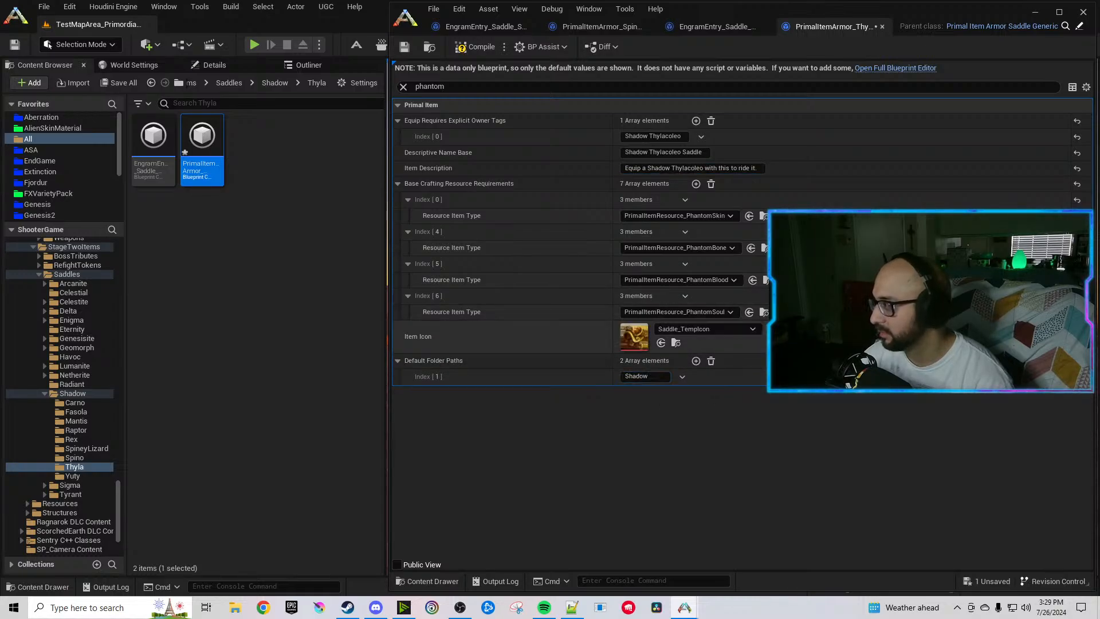
{"action": "left_click", "coordinate": [471, 47]}
Filter the Thyla saddle's properties by "crafting requi" and set the index 0 resource item type to PrimalItemResource_ShadowMuscle.
{"action": "left_click", "coordinate": [402, 87]}
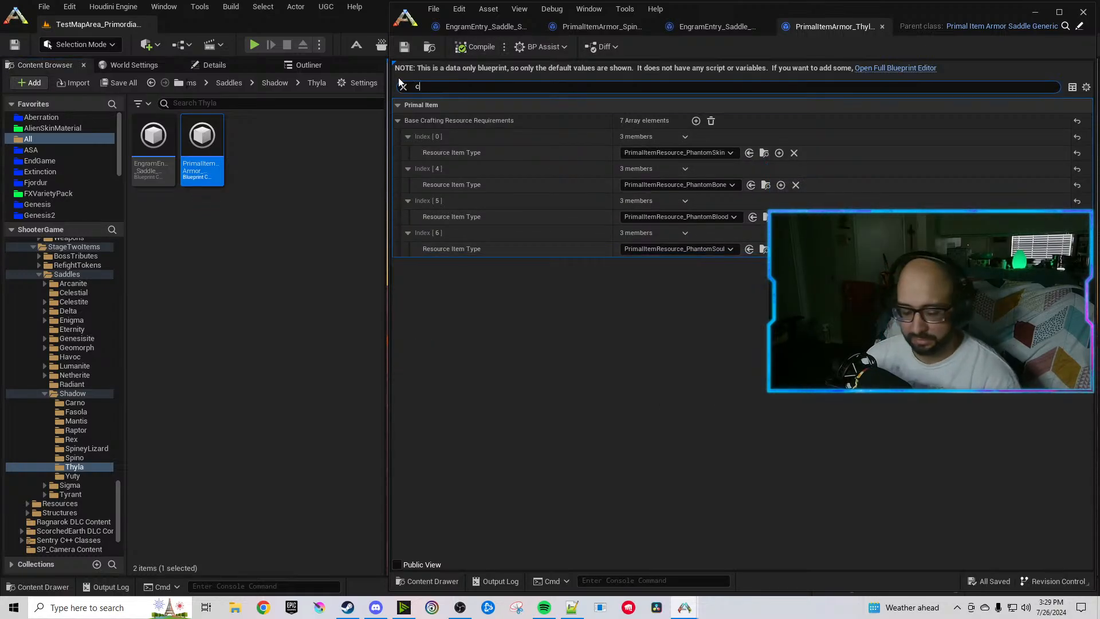
{"action": "type", "text": "crafting requi"}
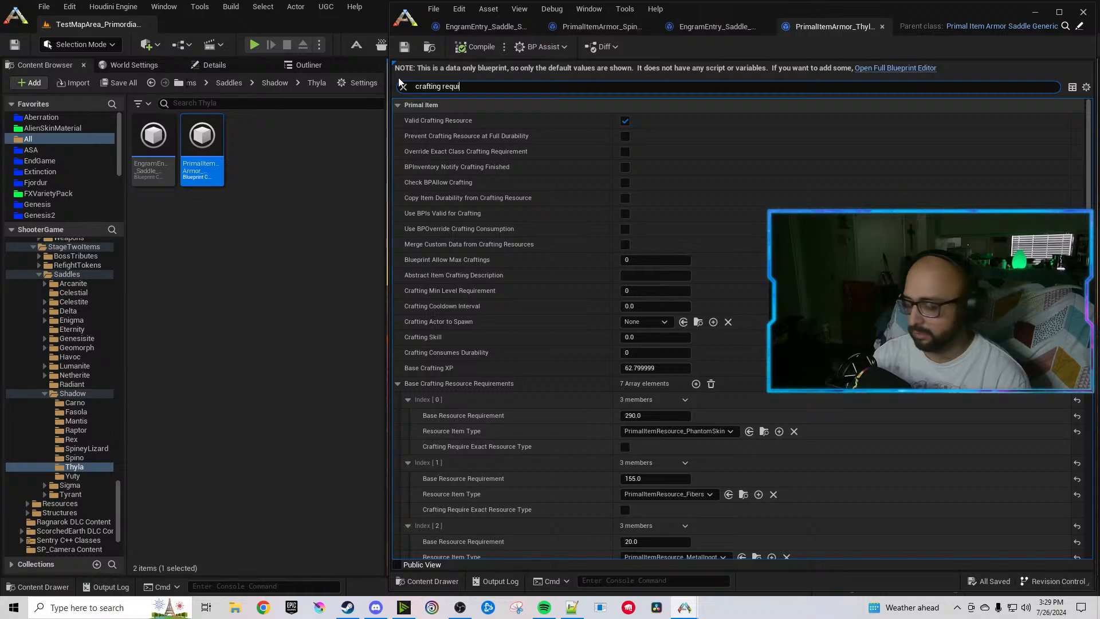
{"action": "left_click", "coordinate": [676, 199]}
{"action": "type", "text": "shadowskin"}
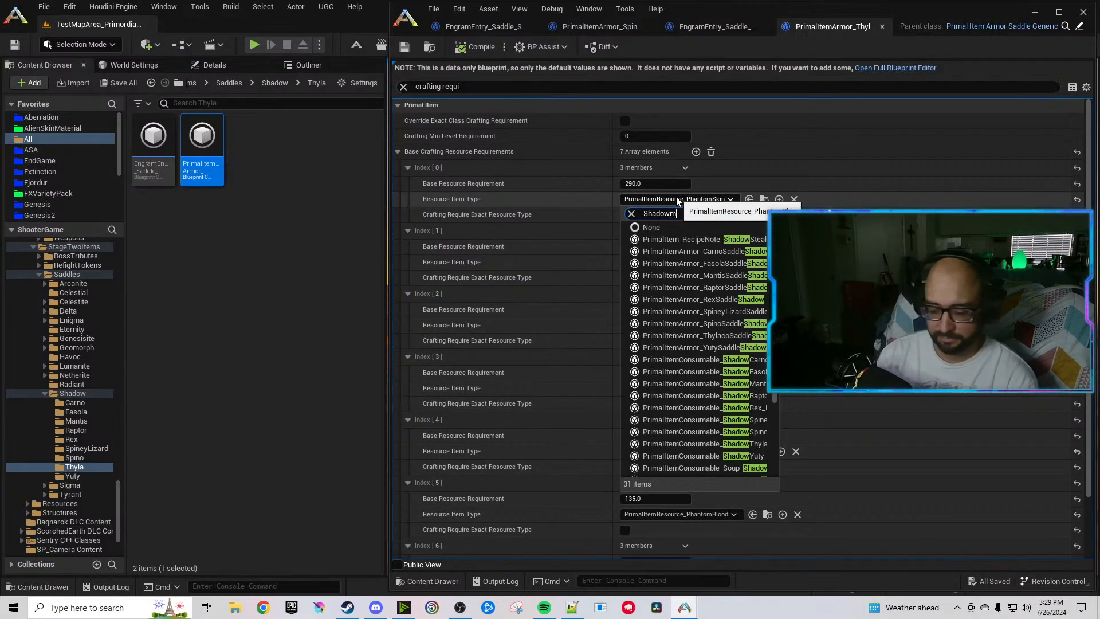
{"action": "left_click", "coordinate": [696, 240]}
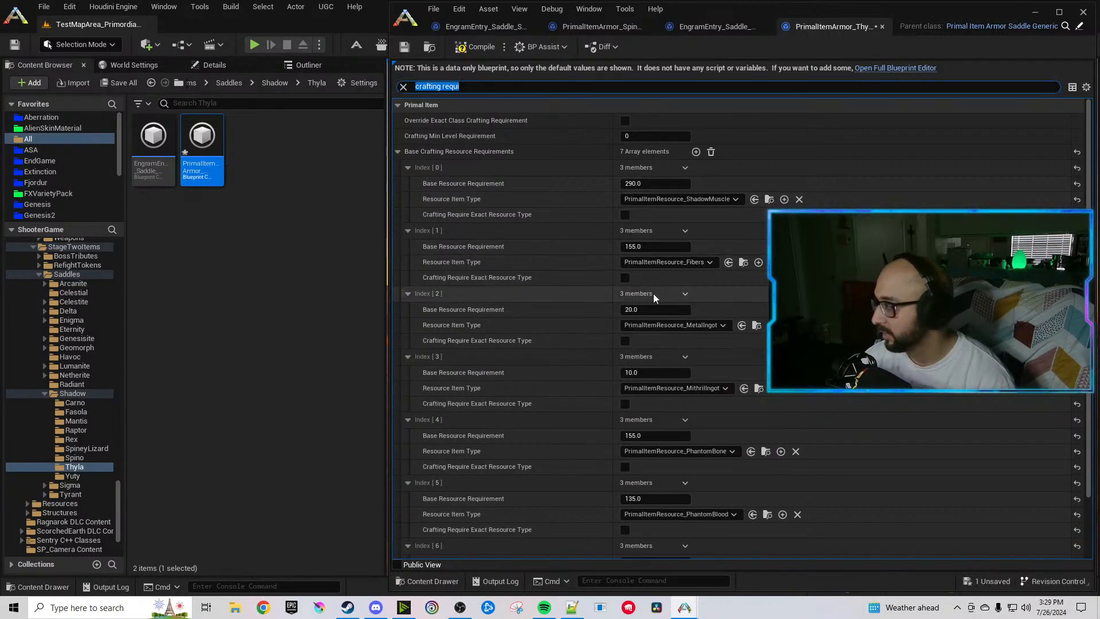
Set the Thyla saddle's index 3 crafting resource item type to PrimalItemResource_LumaniteIngot.
{"action": "scroll", "coordinate": [643, 316], "scroll_direction": "down", "scroll_amount": 3}
{"action": "left_click", "coordinate": [698, 314]}
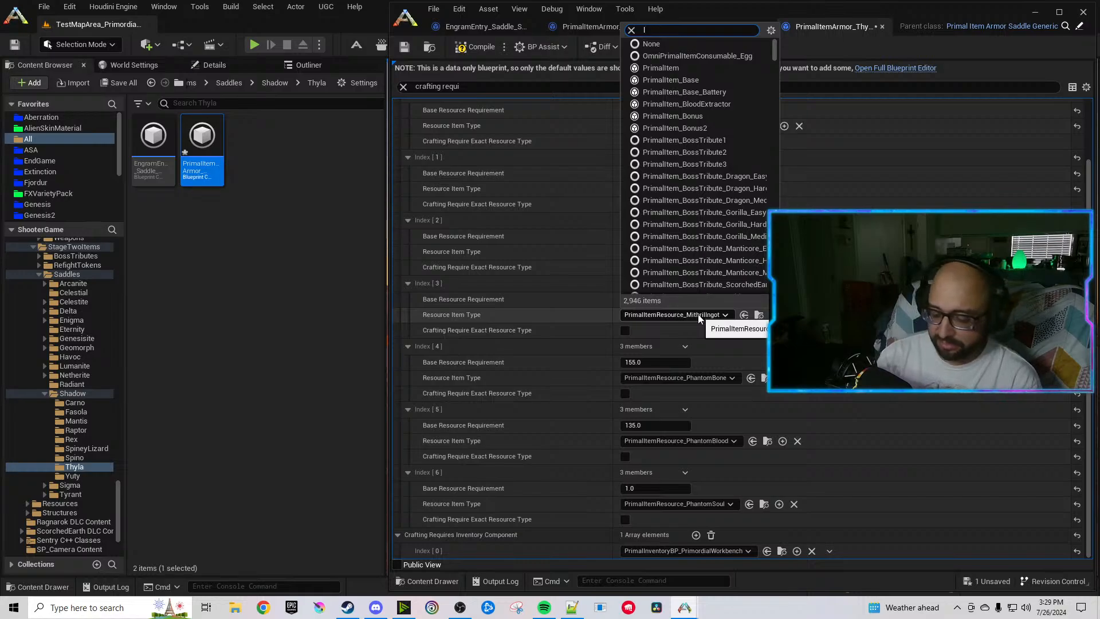
{"action": "type", "text": "lum"}
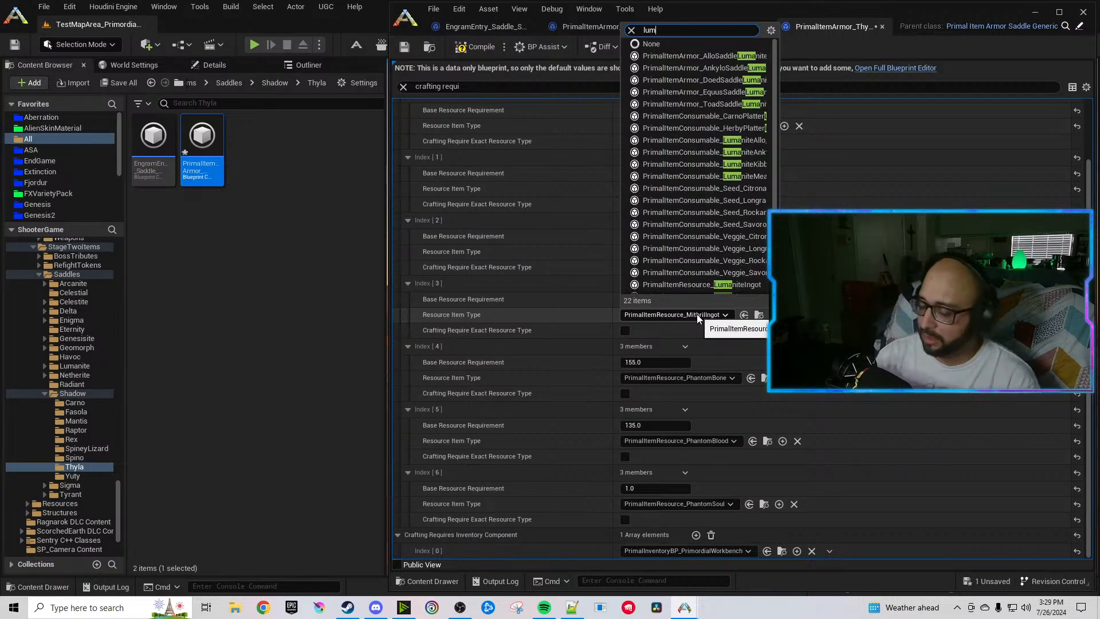
{"action": "key", "text": "BackSpace"}
{"action": "key", "text": "BackSpace"}
{"action": "key", "text": "BackSpace"}
{"action": "type", "text": "ingot"}
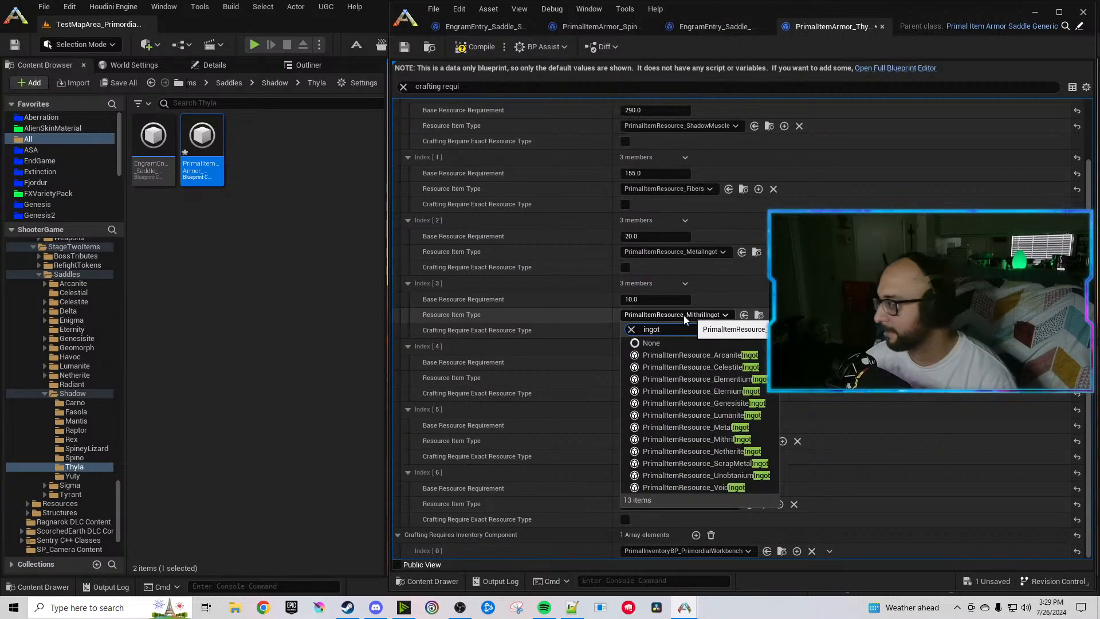
{"action": "left_click", "coordinate": [737, 415]}
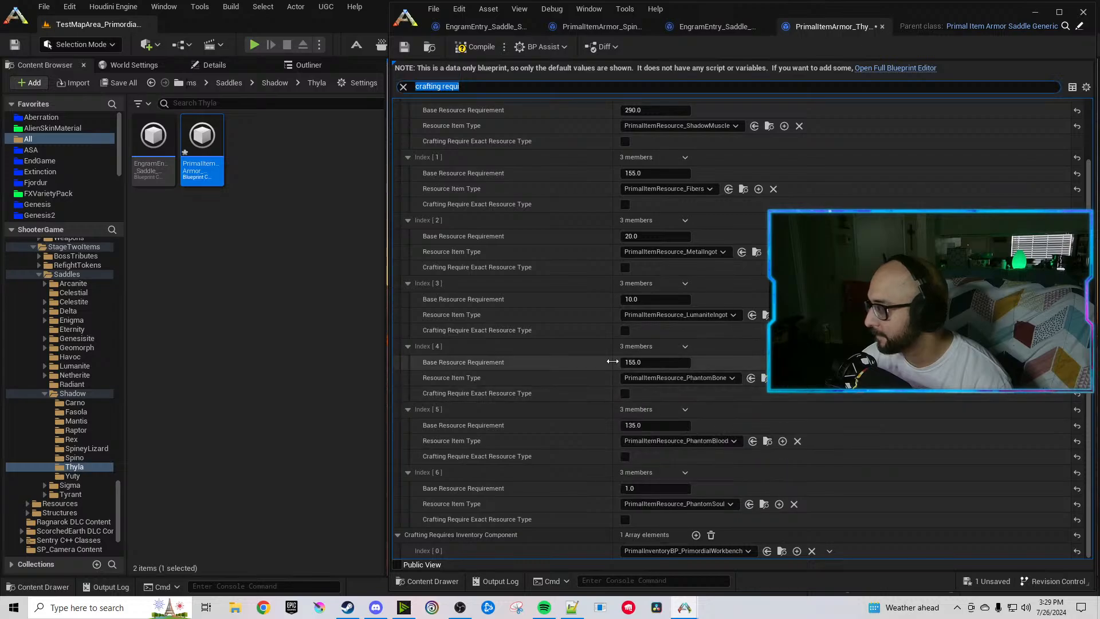
Duplicate the Thyla saddle's index 6 crafting requirement twice, and set index 6 to 2 of PrimalItemResource_ShadowEyes.
{"action": "right_click", "coordinate": [686, 484]}
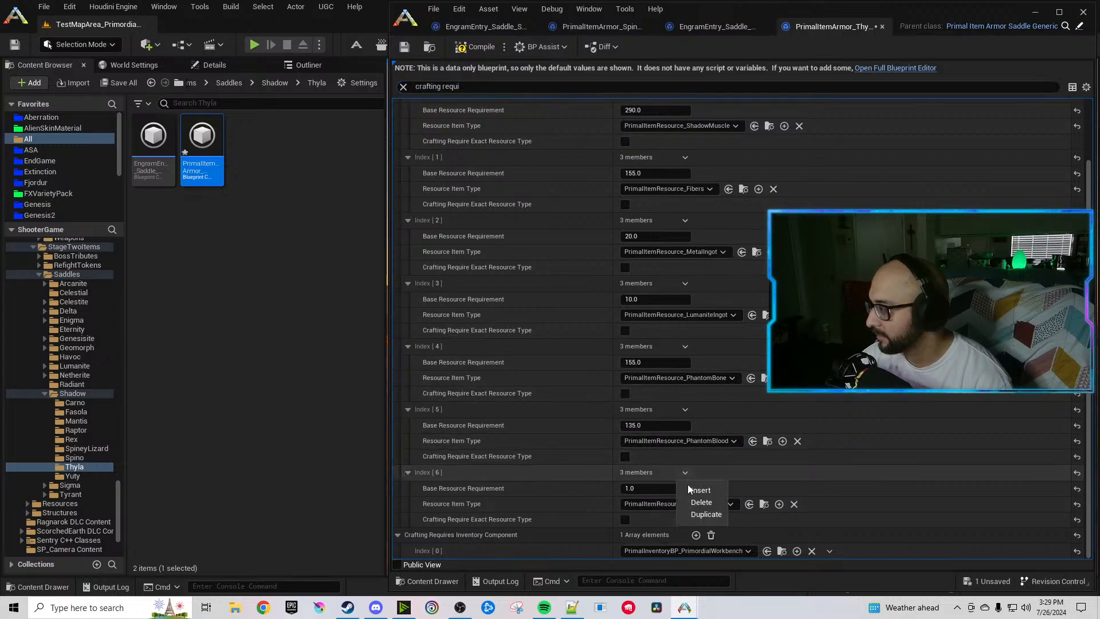
{"action": "left_click", "coordinate": [704, 514]}
{"action": "right_click", "coordinate": [679, 484]}
{"action": "left_click", "coordinate": [699, 506]}
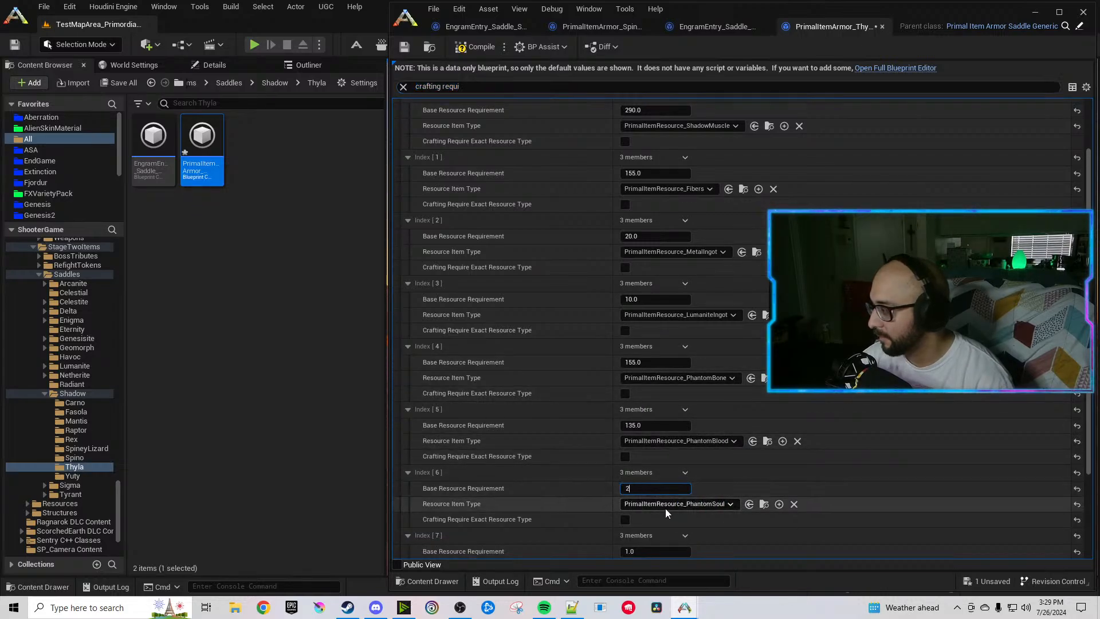
{"action": "left_click", "coordinate": [666, 507]}
{"action": "type", "text": "Shadoweye"}
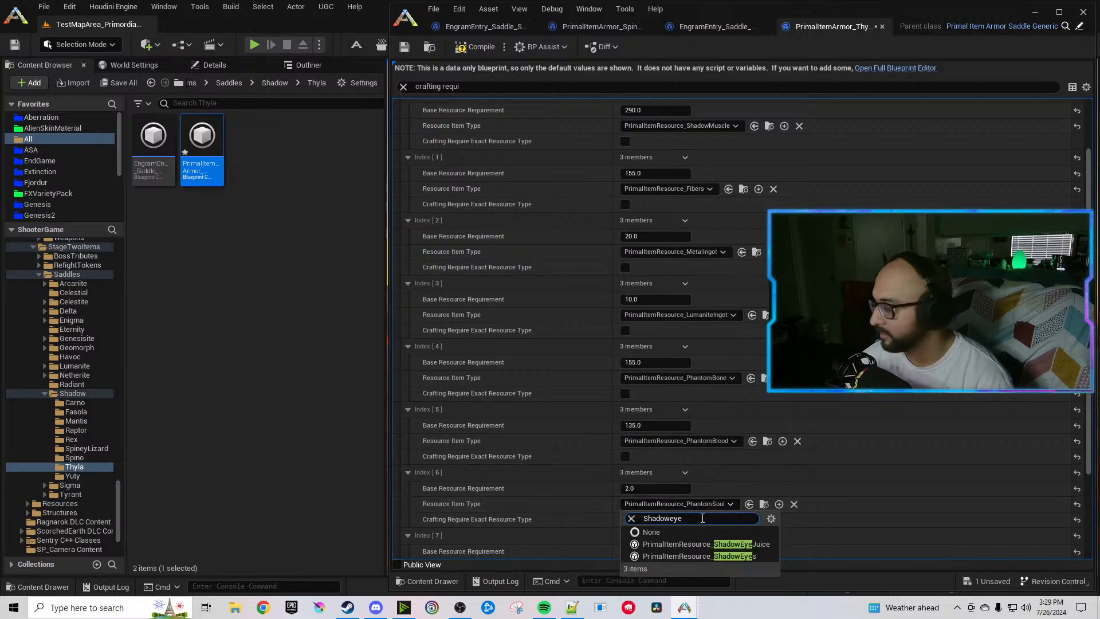
{"action": "left_click", "coordinate": [706, 554]}
Set the base resource requirement of the Thyla saddle's index 7 and index 8 entries to 55.
{"action": "scroll", "coordinate": [601, 456], "scroll_direction": "down", "scroll_amount": 5}
{"action": "left_click", "coordinate": [640, 429]}
{"action": "type", "text": "55"}
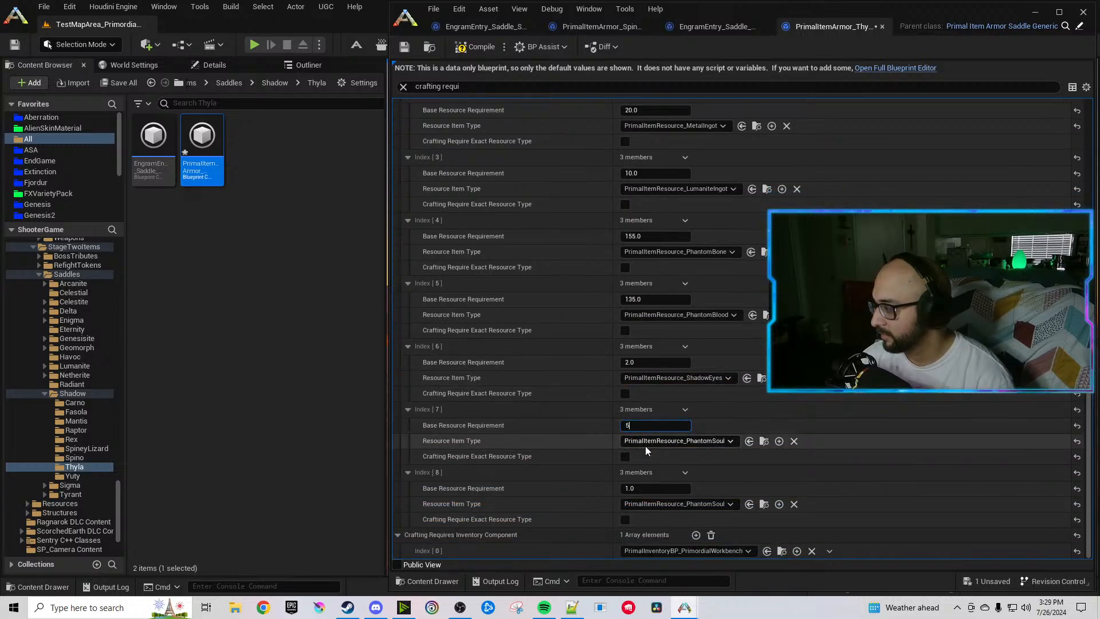
{"action": "key", "text": "Tab"}
{"action": "type", "text": "55"}
Set the Thyla saddle's resource item type to PrimalItemResource_ShadowEyeJuice at index 7 and PrimalItemResource_ShadowIrisPowder at index 8.
{"action": "left_click", "coordinate": [682, 441]}
{"action": "type", "text": "Shadoweye"}
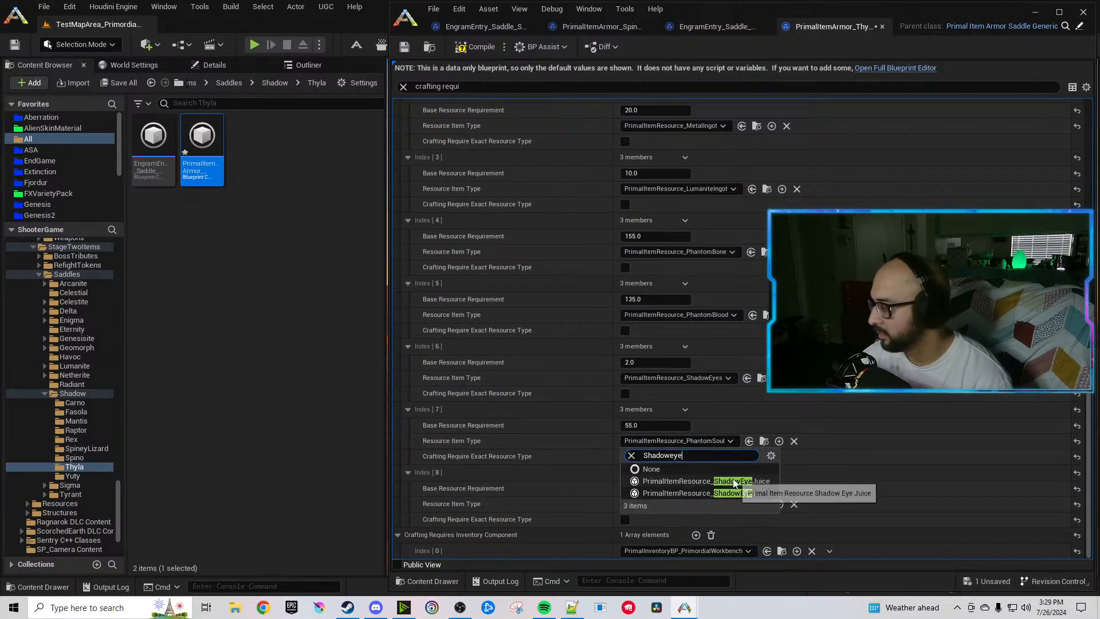
{"action": "left_click", "coordinate": [735, 481]}
{"action": "left_click", "coordinate": [695, 499]}
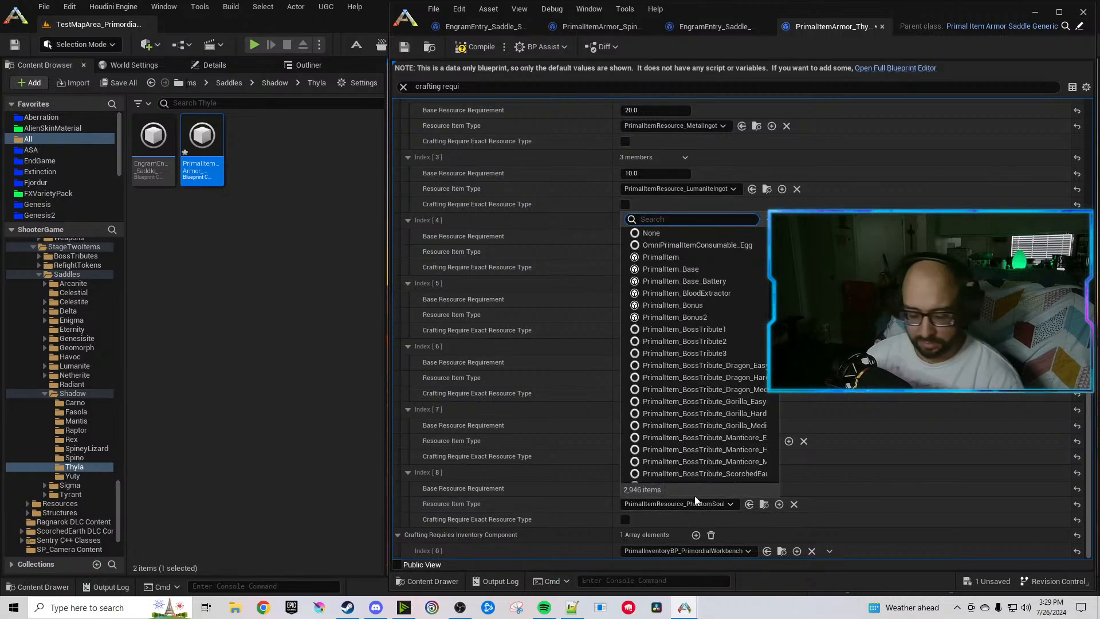
{"action": "type", "text": "Shadowiri"}
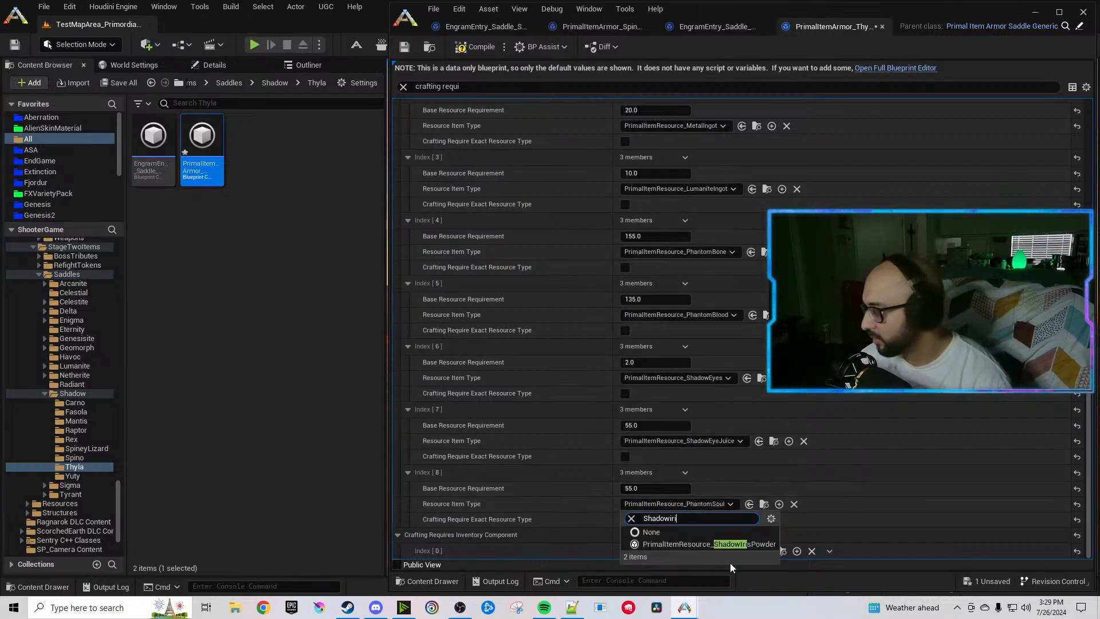
{"action": "left_click", "coordinate": [729, 544]}
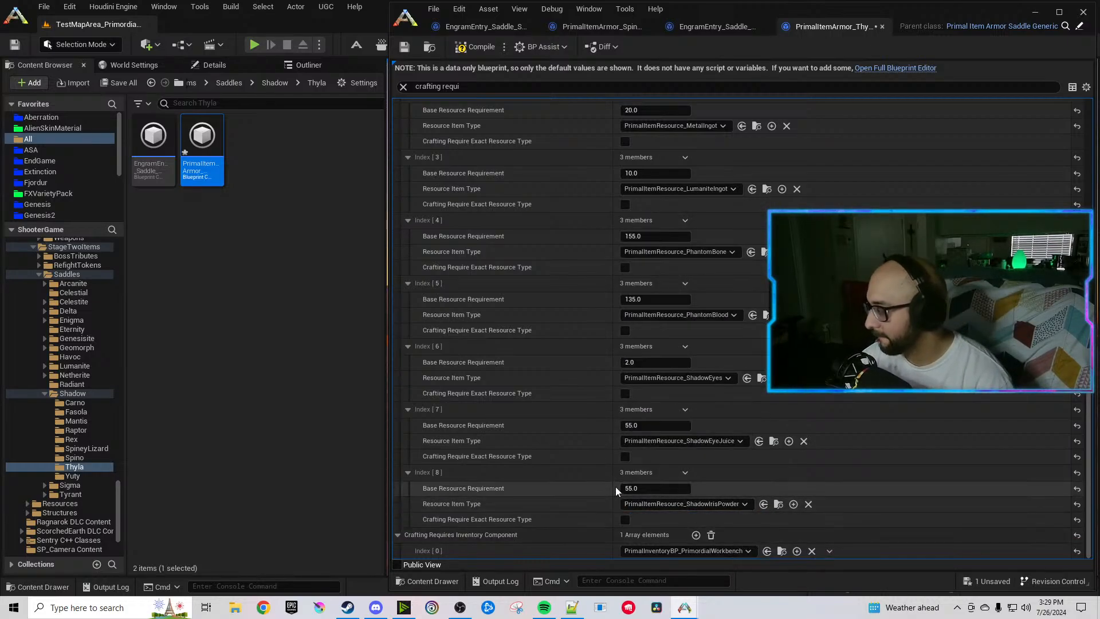
Set the Thyla saddle's index 4 resource to PrimalItemResource_ShadowBone and index 5 to PrimalItemResource_ShadowSalivaVile, and compile and save it.
{"action": "left_click", "coordinate": [714, 255]}
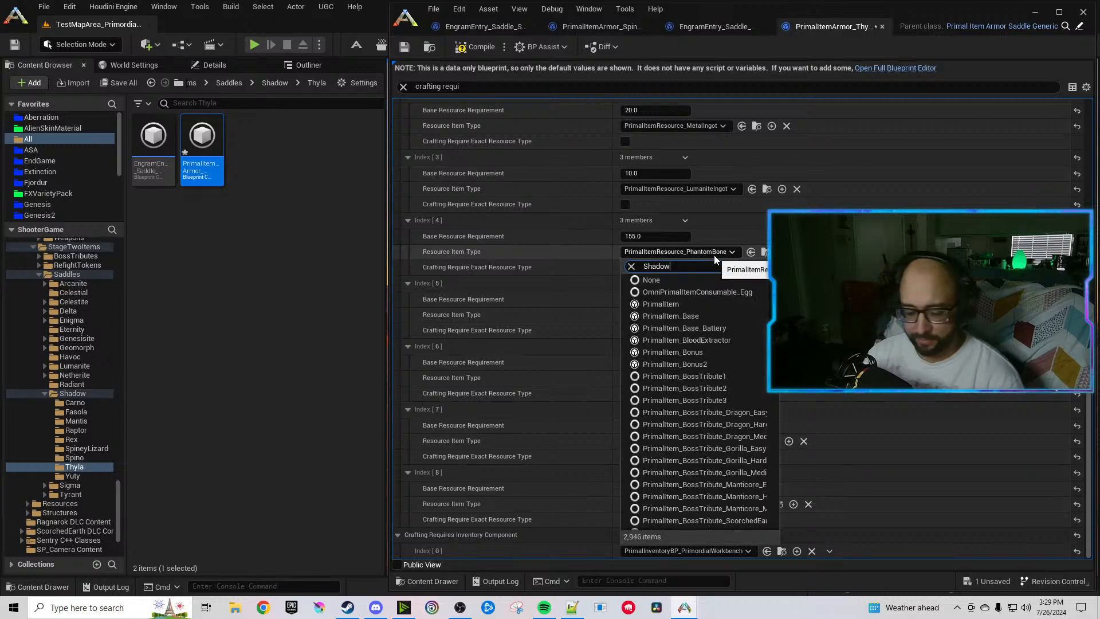
{"action": "type", "text": "Shadowbone"}
{"action": "left_click", "coordinate": [707, 292]}
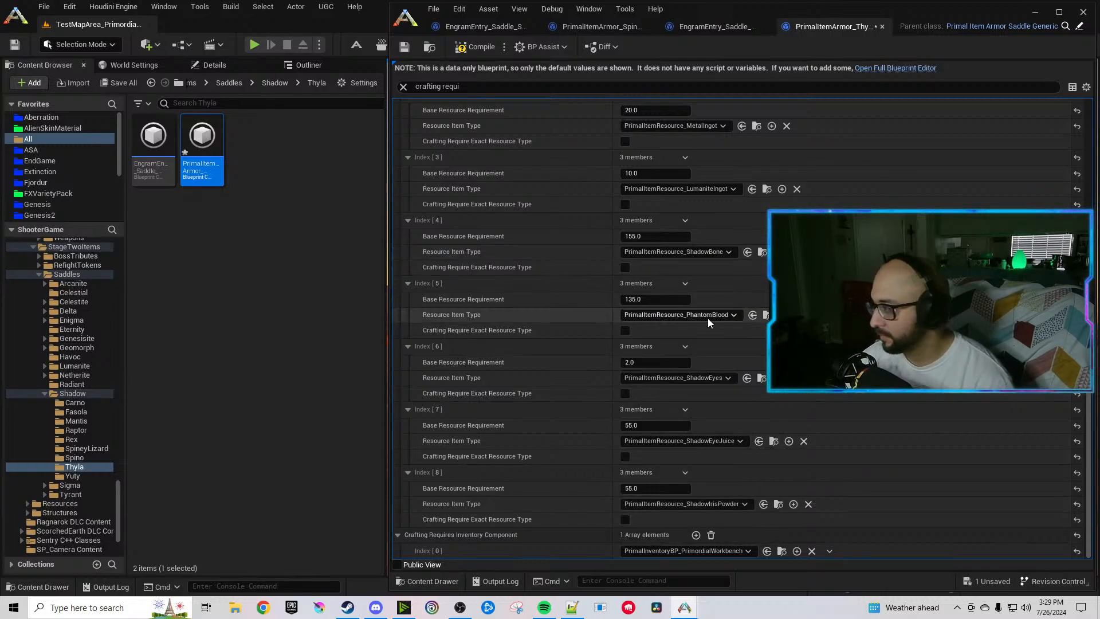
{"action": "left_click", "coordinate": [707, 318]}
{"action": "type", "text": "Shadow"}
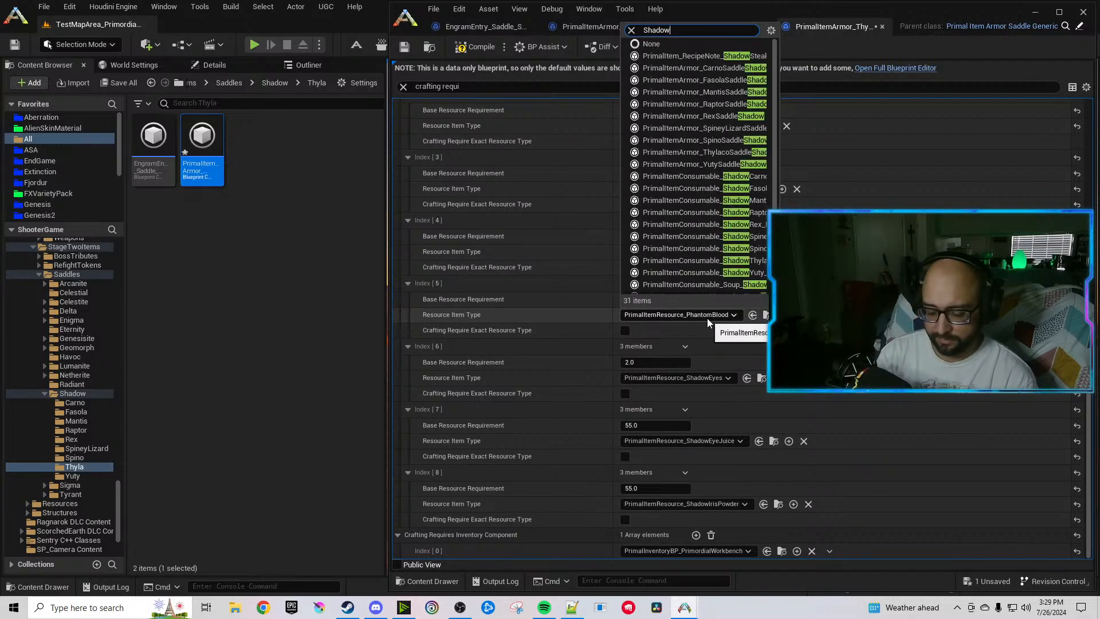
{"action": "type", "text": "saliva"}
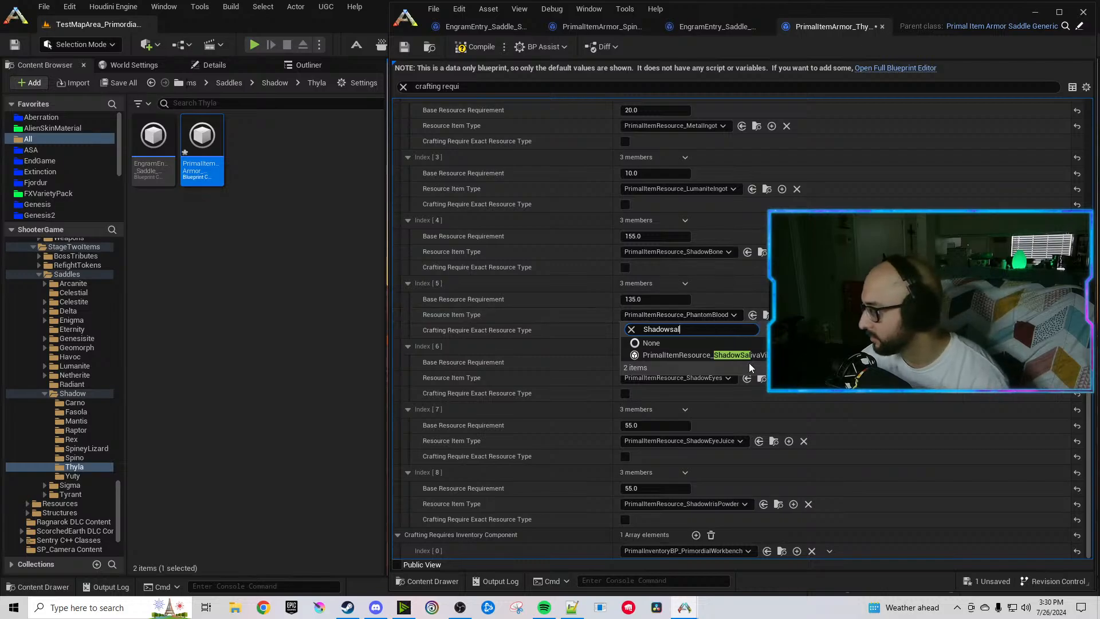
{"action": "left_click", "coordinate": [748, 356]}
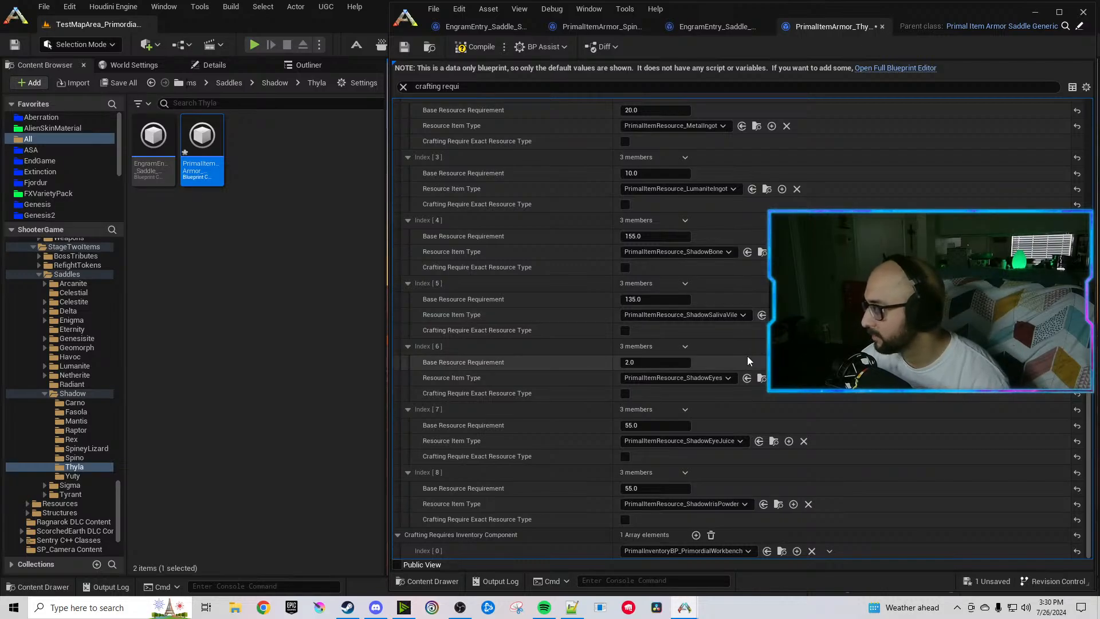
{"action": "left_click", "coordinate": [476, 48]}
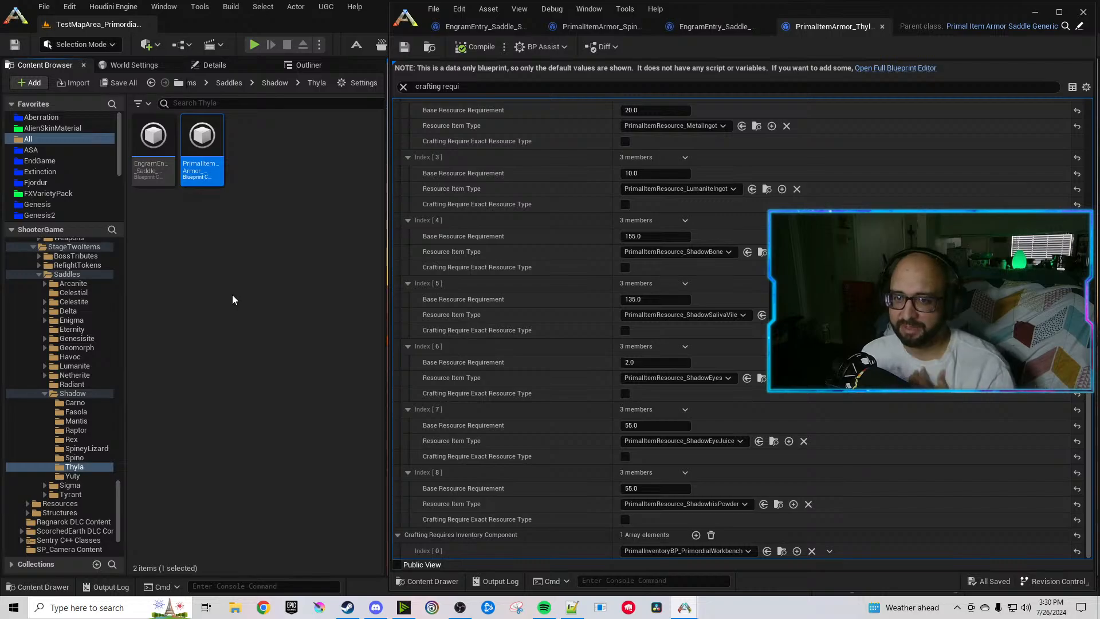
Open the engram entry in the Shadow Yuty folder, assign PrimalItemArmor_YutySaddleShadow as its blueprint entry, and compile and save it.
{"action": "left_click", "coordinate": [85, 473]}
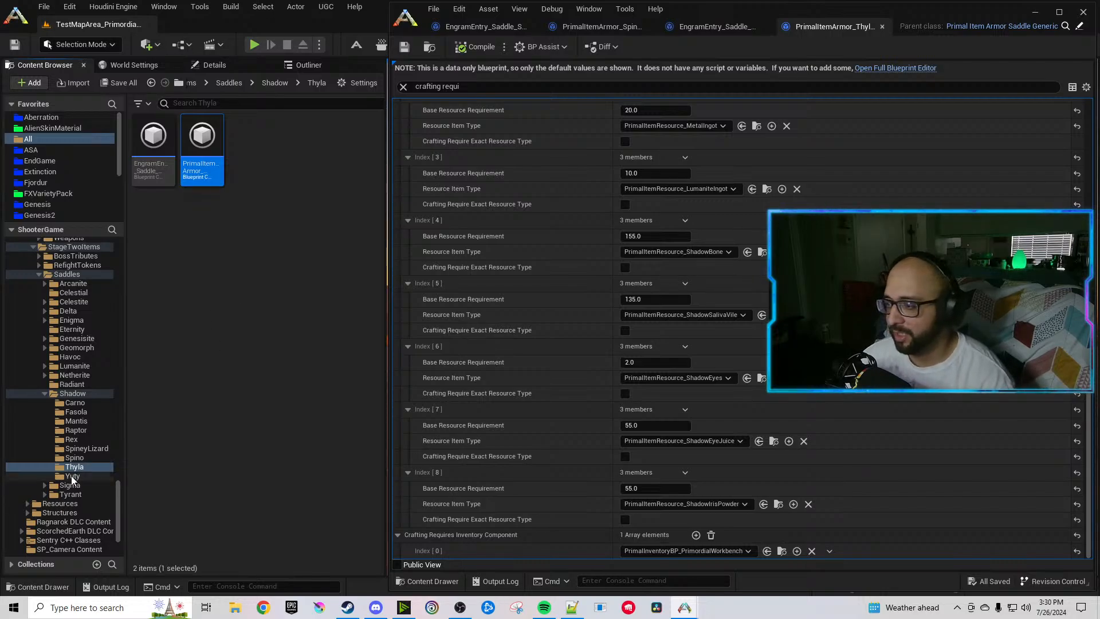
{"action": "double_click", "coordinate": [165, 172]}
{"action": "left_click", "coordinate": [198, 166]}
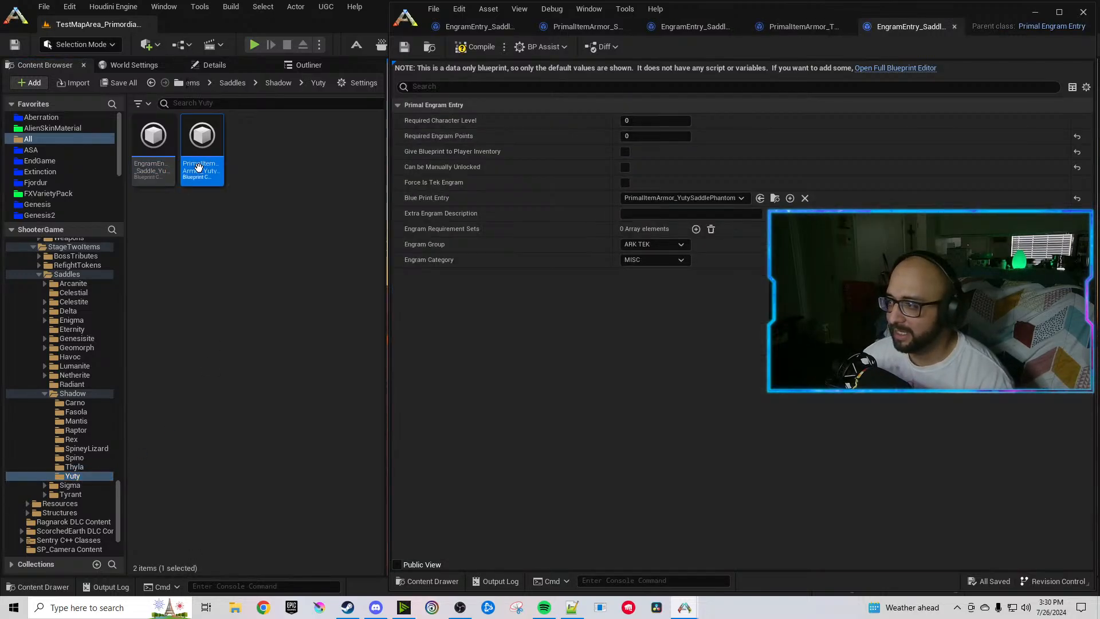
{"action": "left_click", "coordinate": [761, 198]}
{"action": "left_click", "coordinate": [469, 51]}
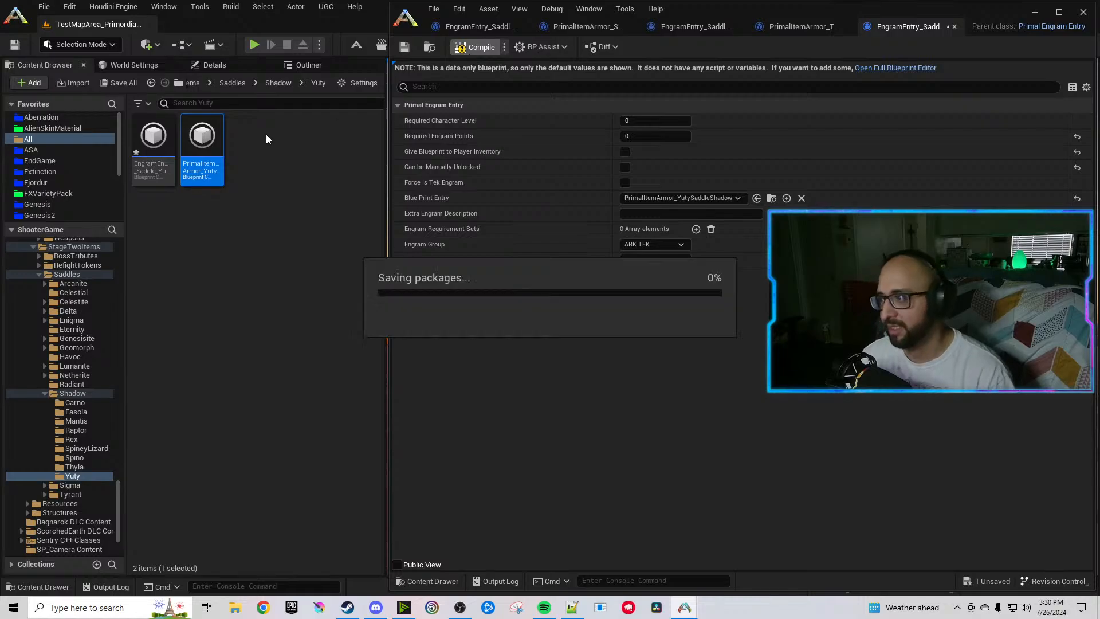
Open the Yuty saddle item, filter by "phantom", and replace Phantom with Shadow in its explicit owner tag, descriptive name base and item description.
{"action": "double_click", "coordinate": [202, 152]}
{"action": "left_click", "coordinate": [482, 88]}
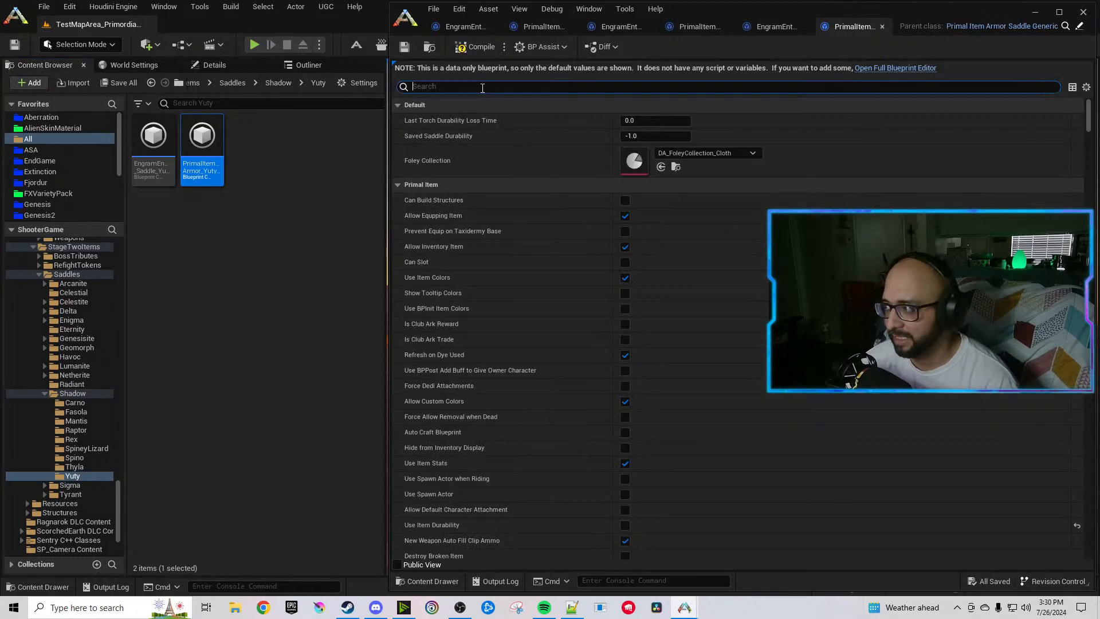
{"action": "type", "text": "ph"}
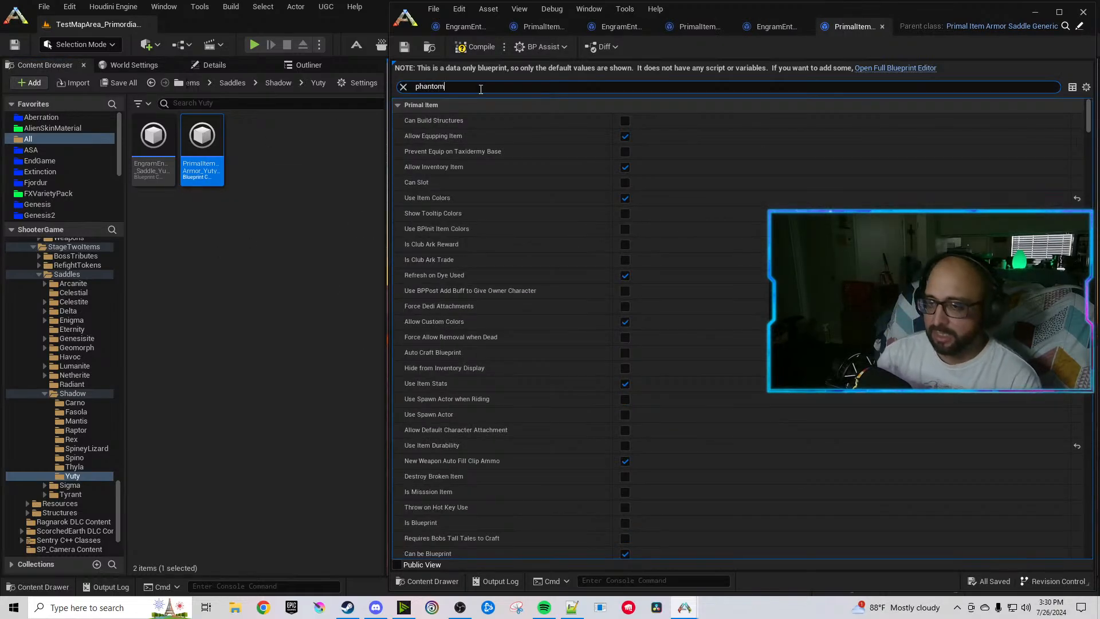
{"action": "type", "text": "antom"}
{"action": "left_click", "coordinate": [648, 136]}
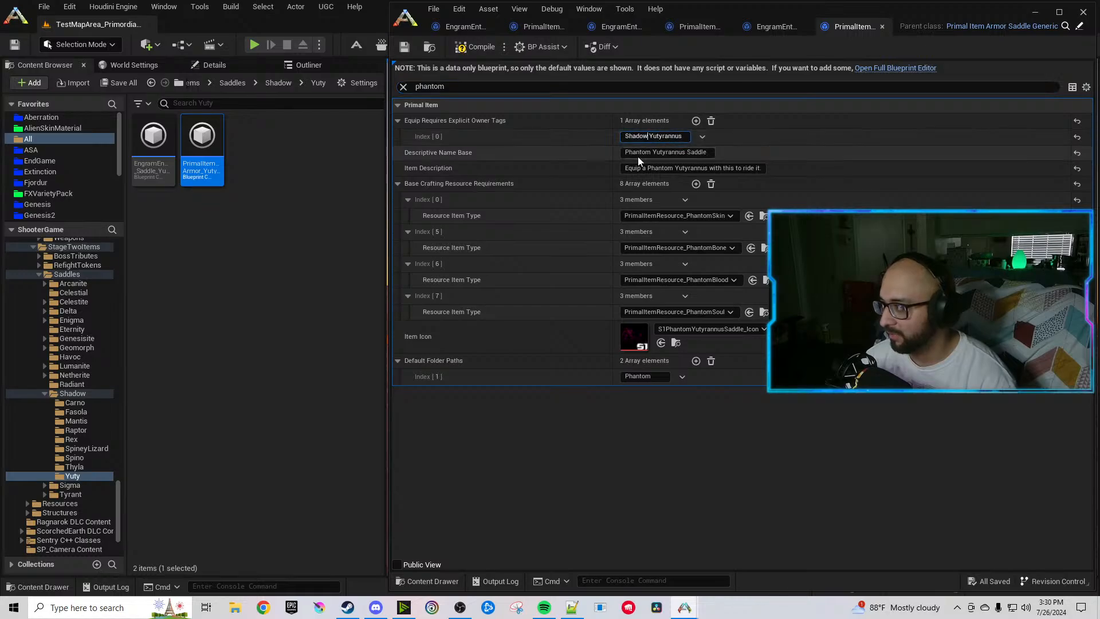
{"action": "left_click", "coordinate": [633, 153]}
{"action": "double_click", "coordinate": [634, 153]}
{"action": "type", "text": "Shadow"}
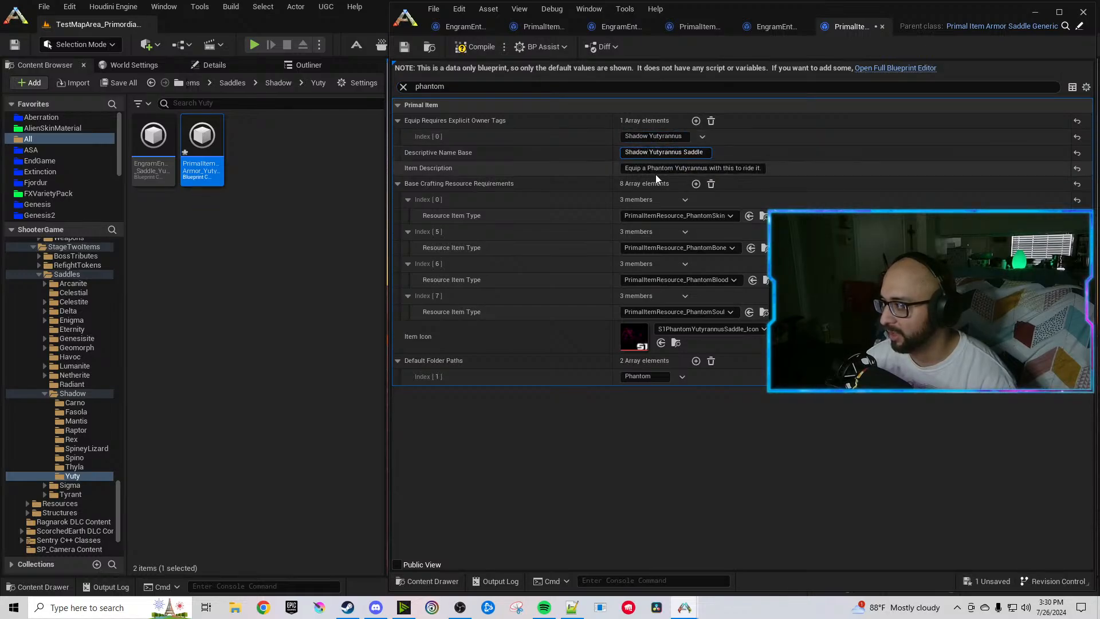
{"action": "double_click", "coordinate": [658, 168]}
{"action": "type", "text": "Shadow"}
{"action": "key", "text": "Return"}
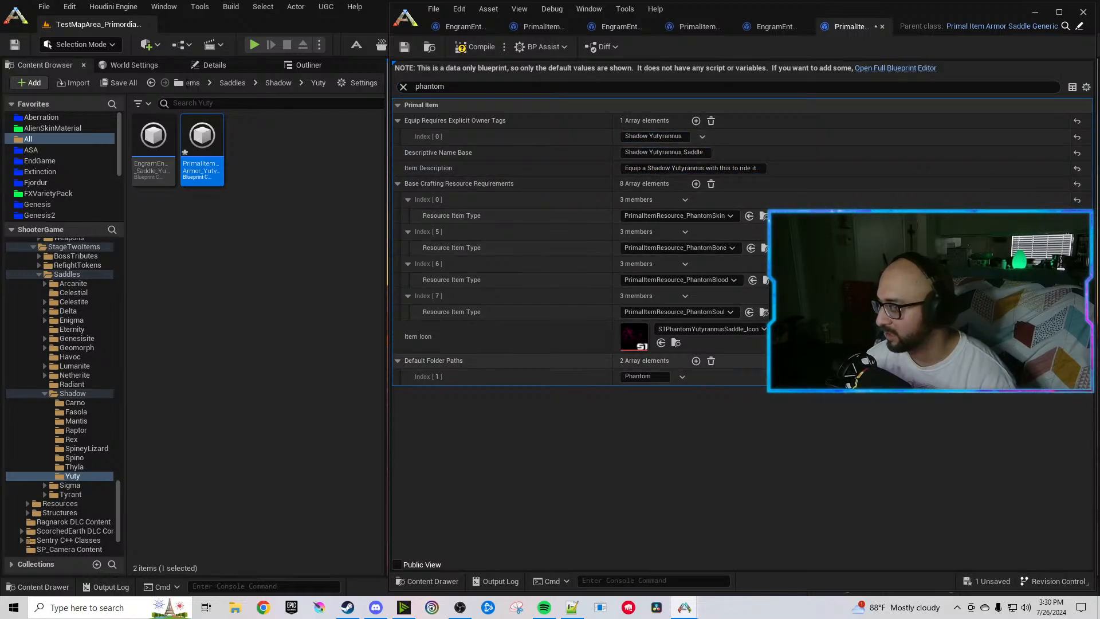
Reset the Yuty saddle's item icon to Saddle_TempIcon, set its default folder path index 1 to Shadow, and compile and save it.
{"action": "left_click", "coordinate": [1077, 336]}
{"action": "double_click", "coordinate": [646, 376]}
{"action": "type", "text": "Shadow"}
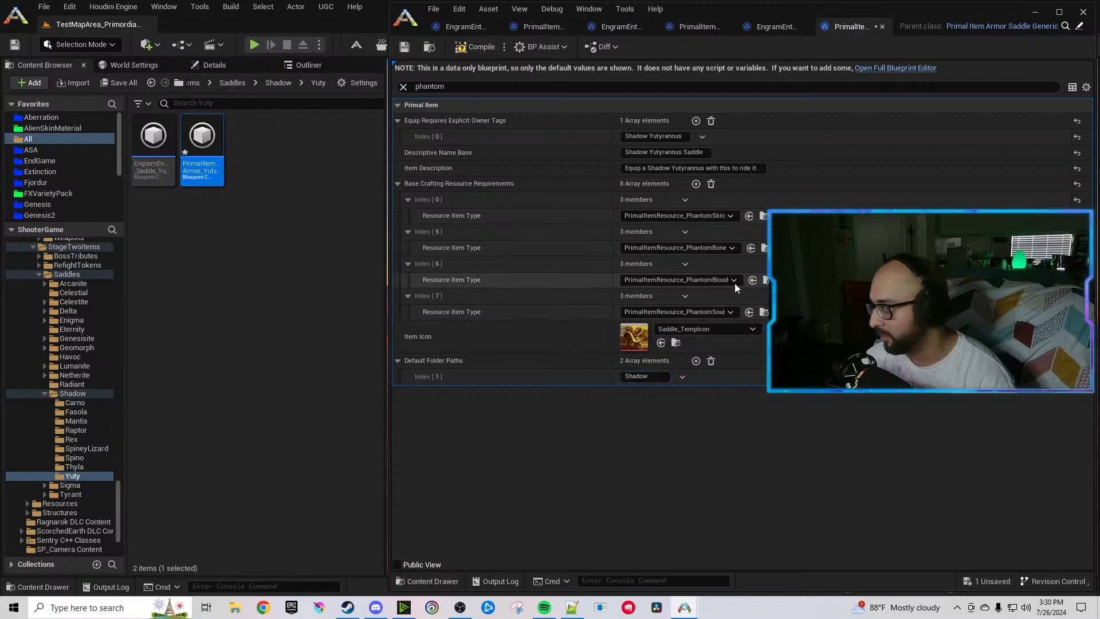
{"action": "left_click", "coordinate": [475, 47]}
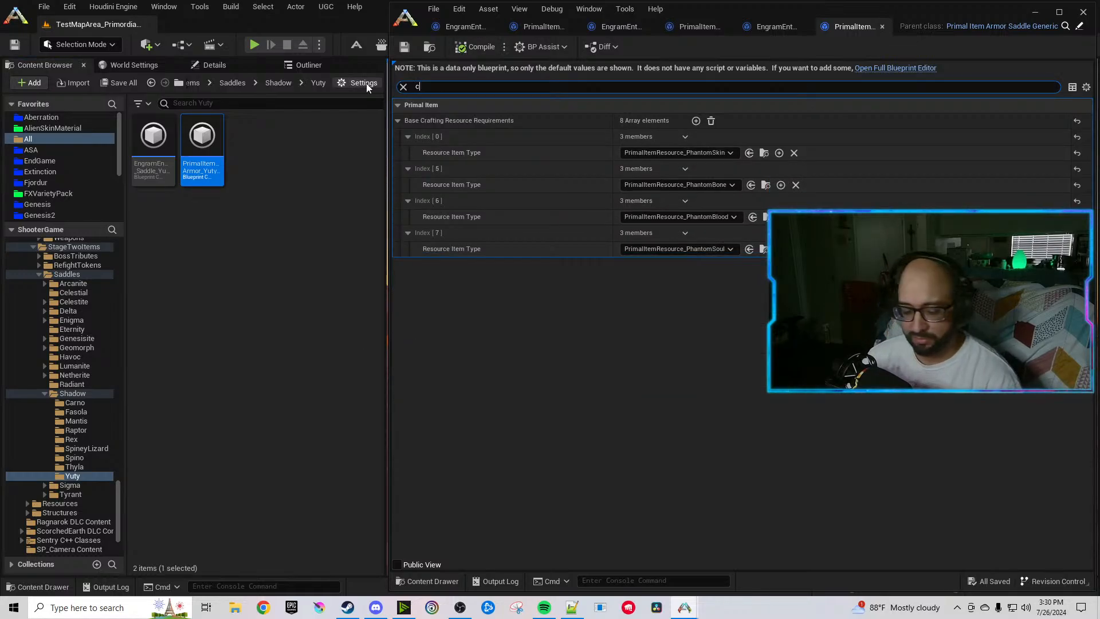
Filter the Yuty saddle's properties by "crafting require" and set the index 0 resource item type to PrimalItemResource_ShadowMuscle.
{"action": "type", "text": "crafting require"}
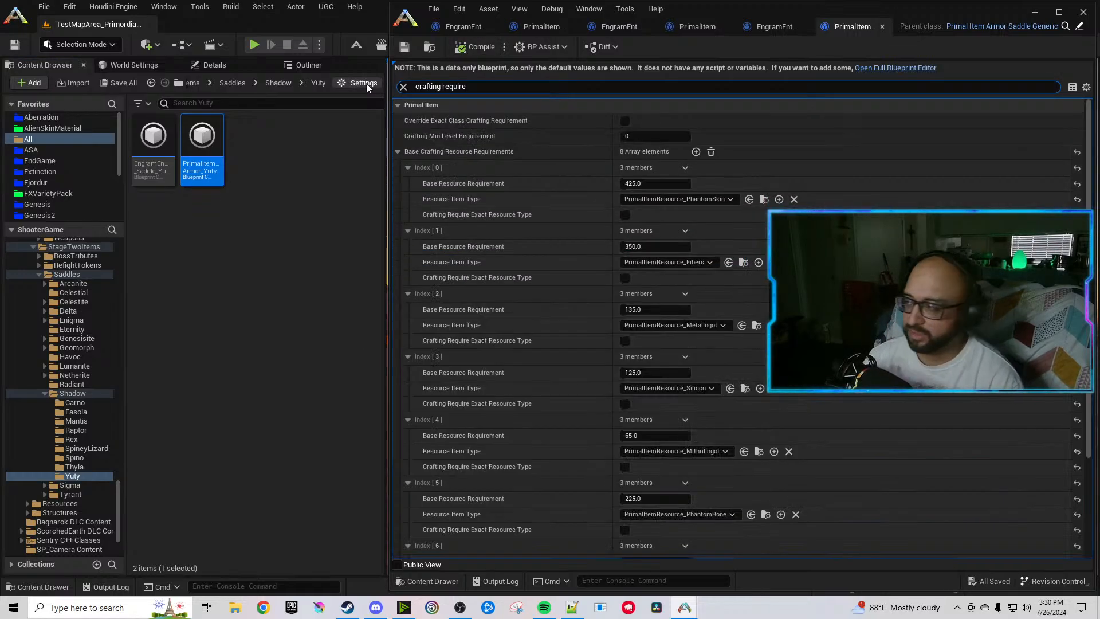
{"action": "left_click", "coordinate": [716, 199]}
{"action": "type", "text": "Shadowmusc"}
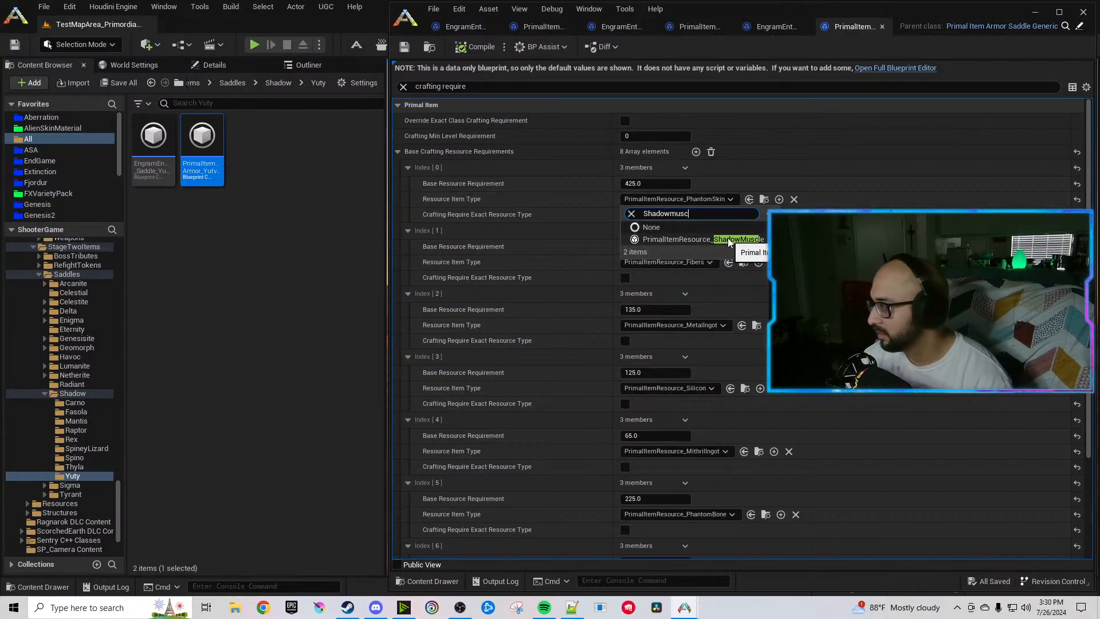
{"action": "left_click", "coordinate": [716, 239]}
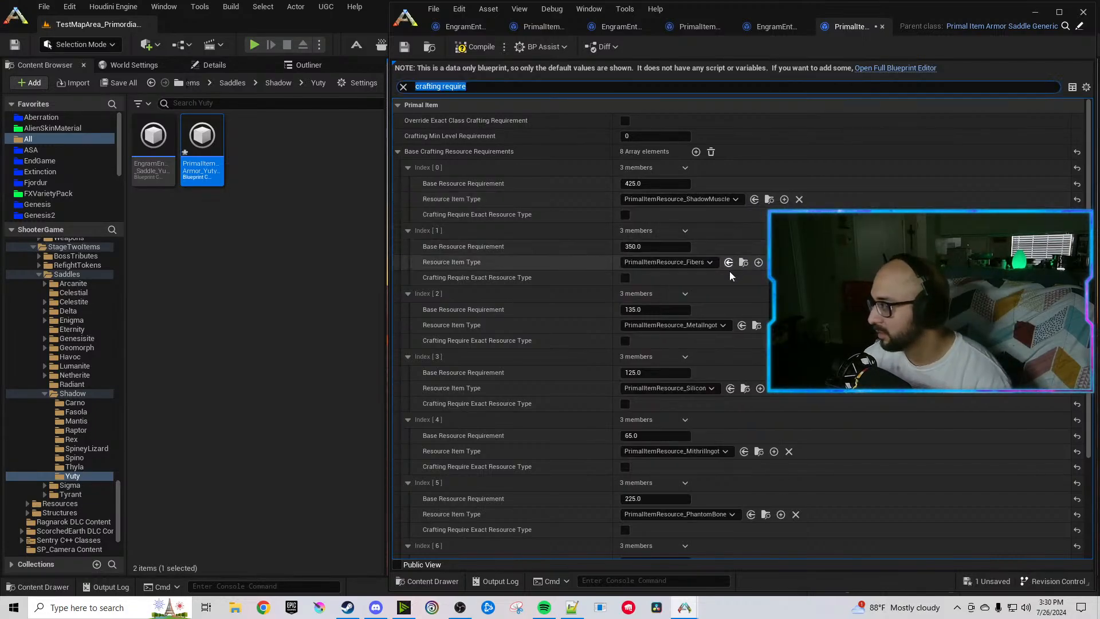
Set the Yuty saddle's index 4 crafting resource item type to PrimalItemResource_LumaniteIngot.
{"action": "scroll", "coordinate": [730, 270], "scroll_direction": "down", "scroll_amount": 2}
{"action": "left_click", "coordinate": [704, 343]}
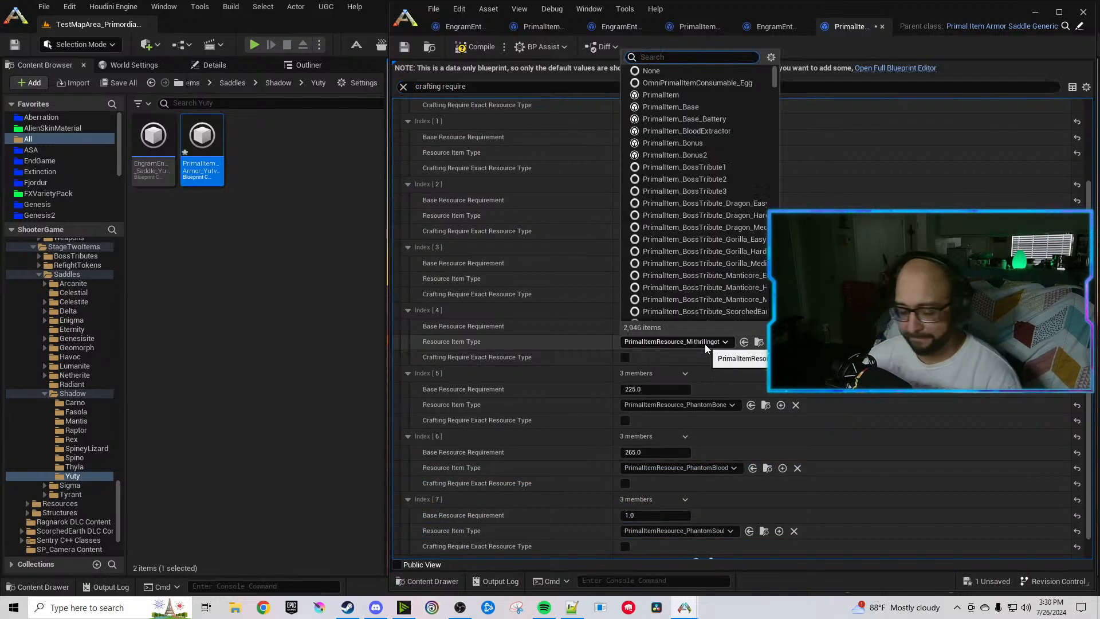
{"action": "type", "text": "ingot"}
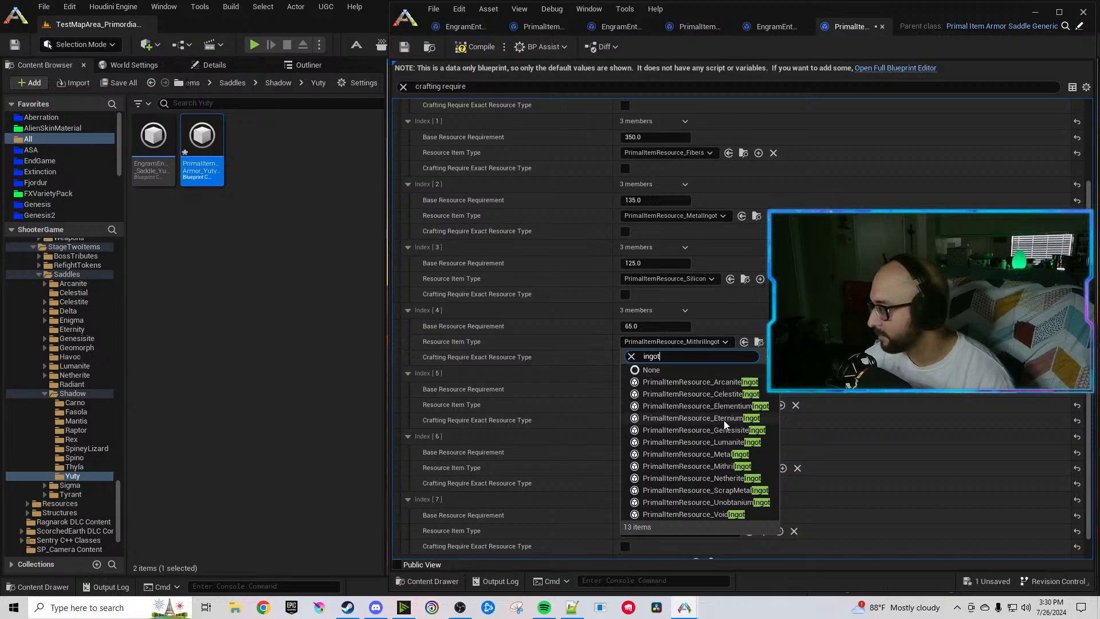
{"action": "left_click", "coordinate": [729, 441]}
{"action": "scroll", "coordinate": [696, 377], "scroll_direction": "down", "scroll_amount": 1}
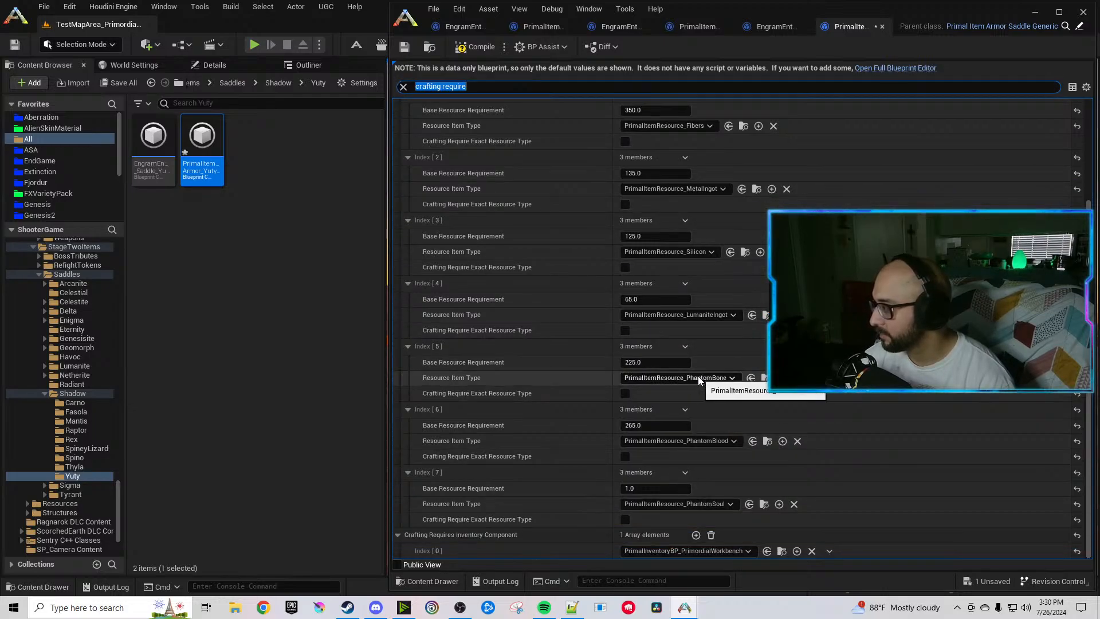
Set the Yuty saddle's resource item type to PrimalItemResource_ShadowBone at index 5 and PrimalItemResource_ShadowSalivaVile at index 6.
{"action": "left_click", "coordinate": [696, 377]}
{"action": "type", "text": "Shadow"}
{"action": "type", "text": "bone"}
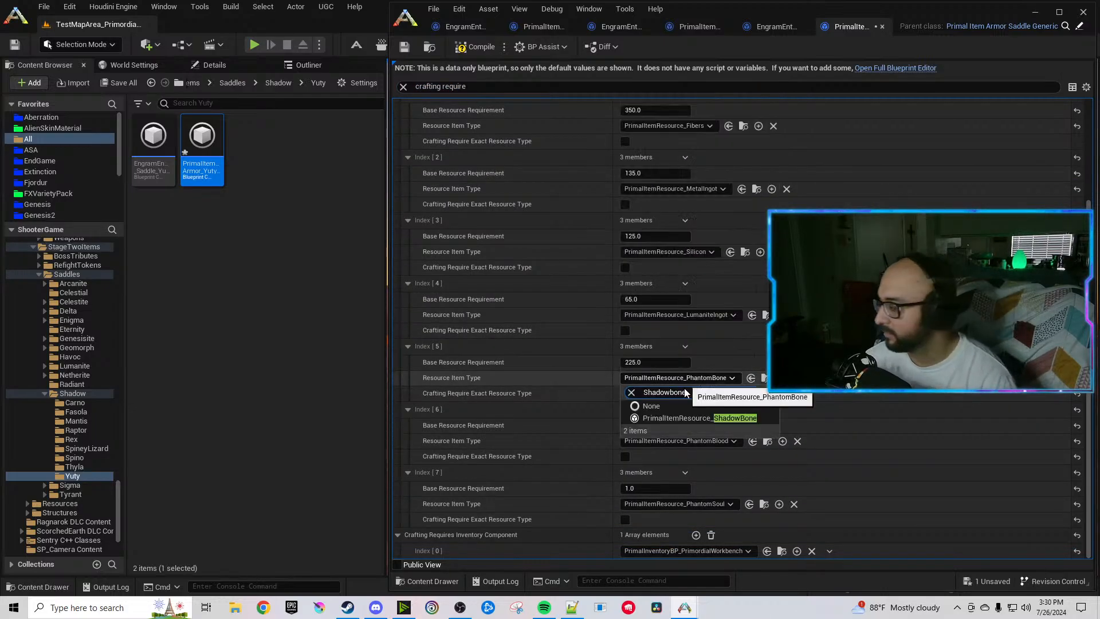
{"action": "left_click", "coordinate": [720, 421]}
{"action": "left_click", "coordinate": [719, 444]}
{"action": "type", "text": "Shadow"}
{"action": "type", "text": "sul"}
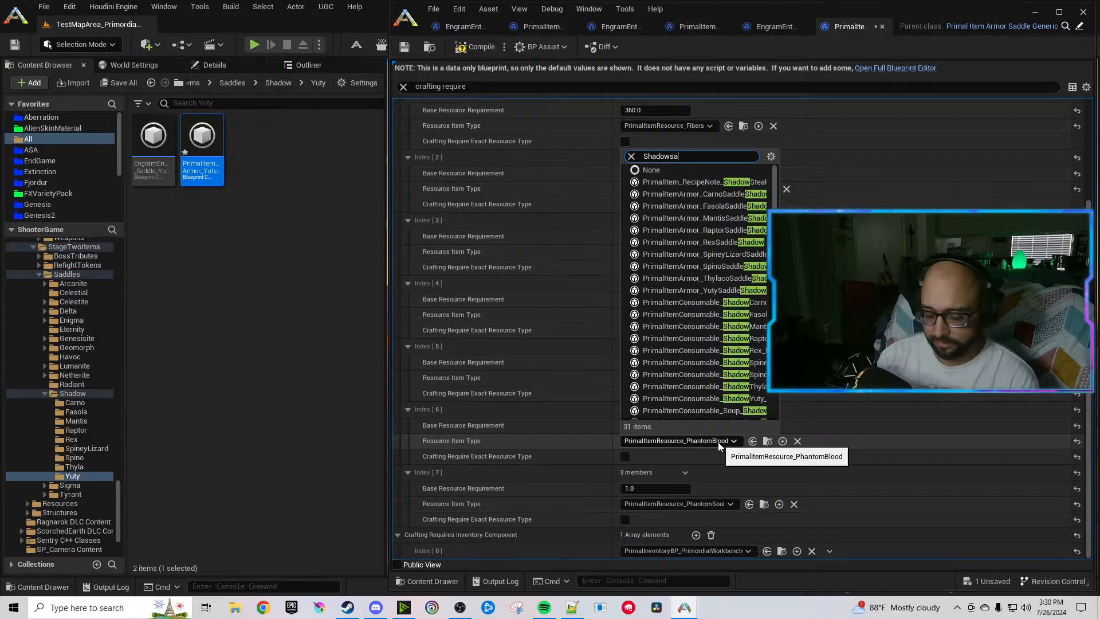
{"action": "left_click", "coordinate": [691, 482]}
Duplicate the Yuty saddle's index 7 crafting requirement twice.
{"action": "right_click", "coordinate": [693, 485]}
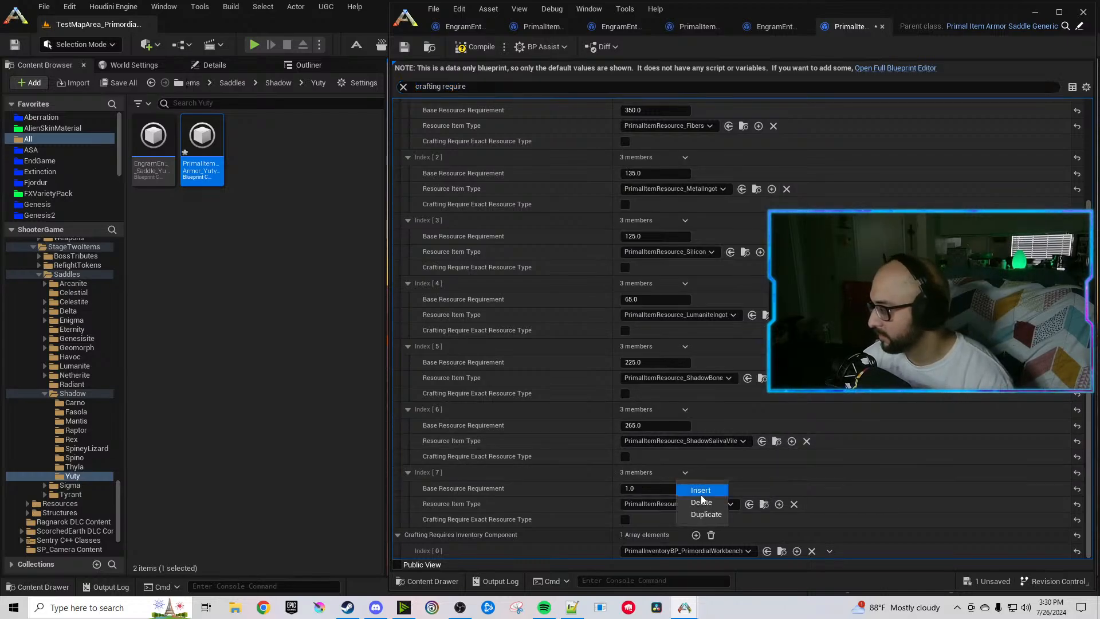
{"action": "left_click", "coordinate": [698, 499]}
{"action": "right_click", "coordinate": [696, 487]}
{"action": "left_click", "coordinate": [701, 512]}
Set the Yuty saddle's base resource requirement to 2 at index 7 and 55 at indexes 8 and 9.
{"action": "scroll", "coordinate": [659, 453], "scroll_direction": "down", "scroll_amount": 4}
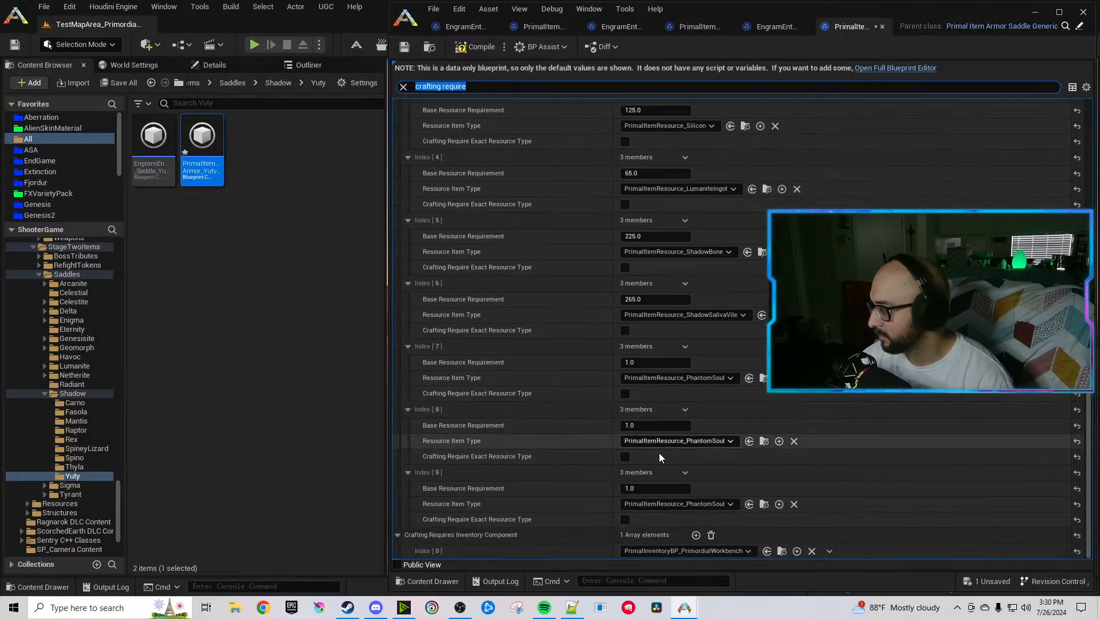
{"action": "left_click", "coordinate": [637, 361]}
{"action": "type", "text": "2"}
{"action": "type", "text": "5"}
{"action": "left_click", "coordinate": [648, 488]}
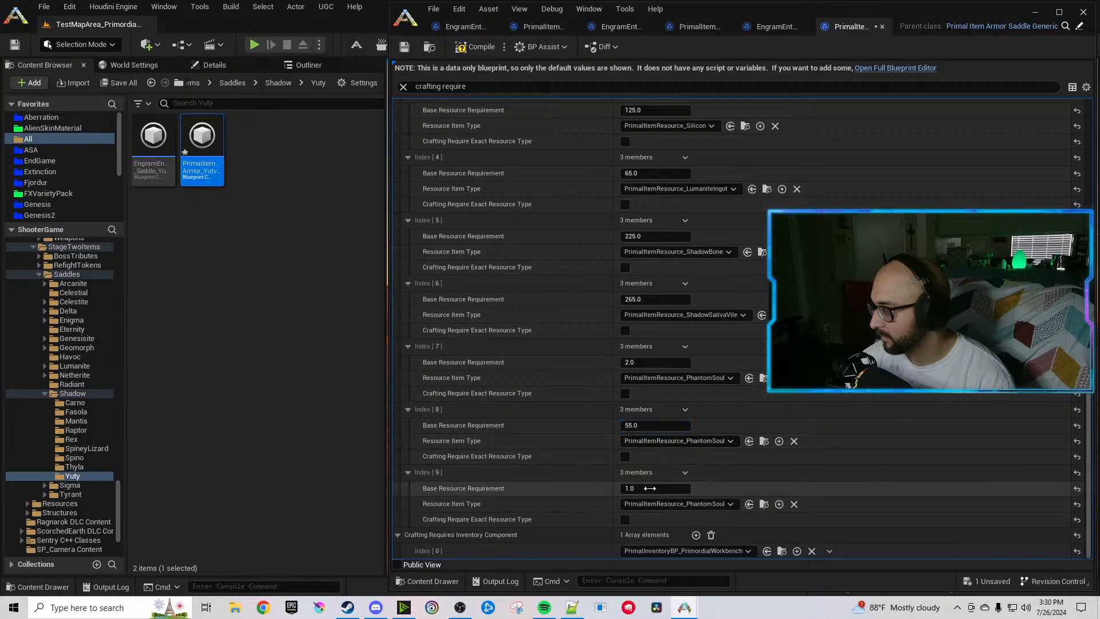
{"action": "type", "text": "55"}
Set the resource item type to PrimalItemResource_ShadowEyeJuice at index 8 and PrimalItemResource_ShadowIrisPowder at index 9, and compile the Yuty saddle blueprint.
{"action": "left_click", "coordinate": [688, 441]}
{"action": "type", "text": "Shadoweye"}
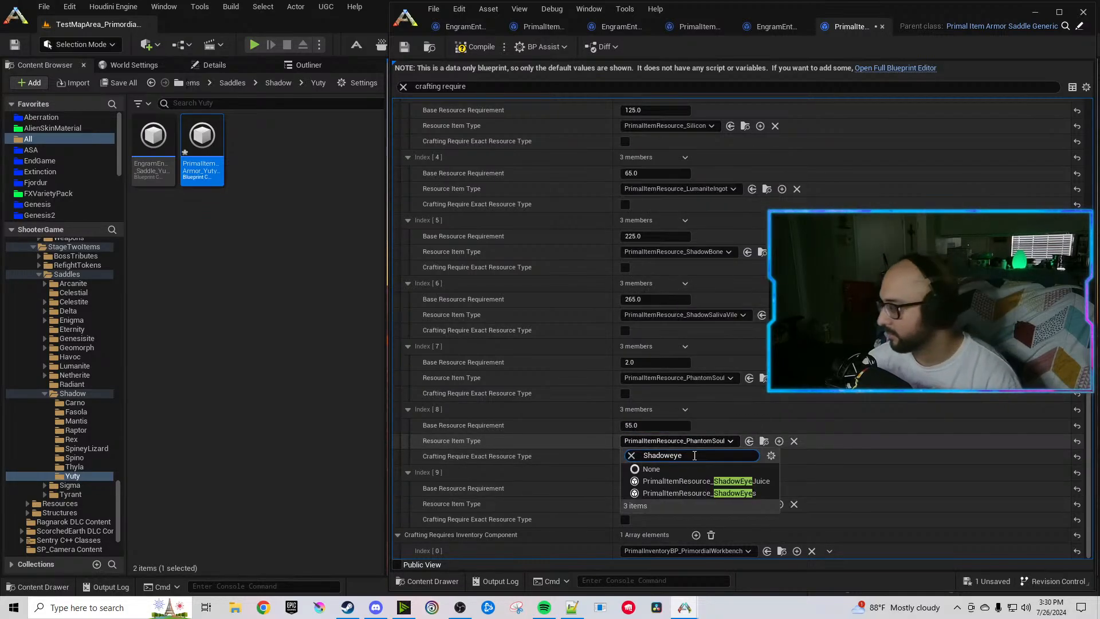
{"action": "left_click", "coordinate": [705, 481]}
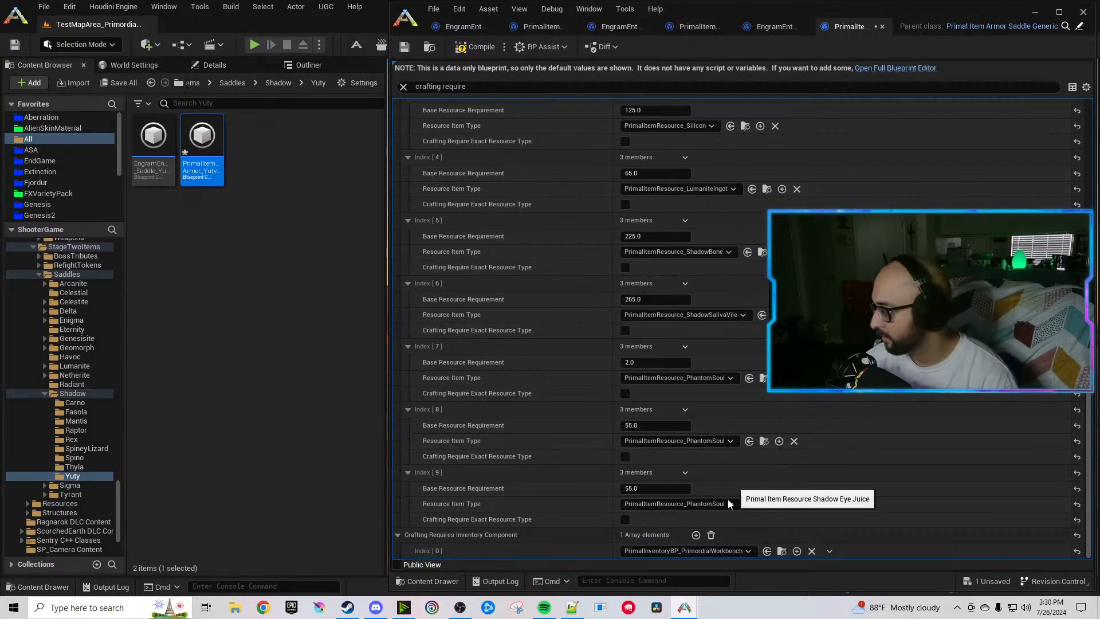
{"action": "left_click", "coordinate": [720, 504]}
{"action": "type", "text": "Shadowiris"}
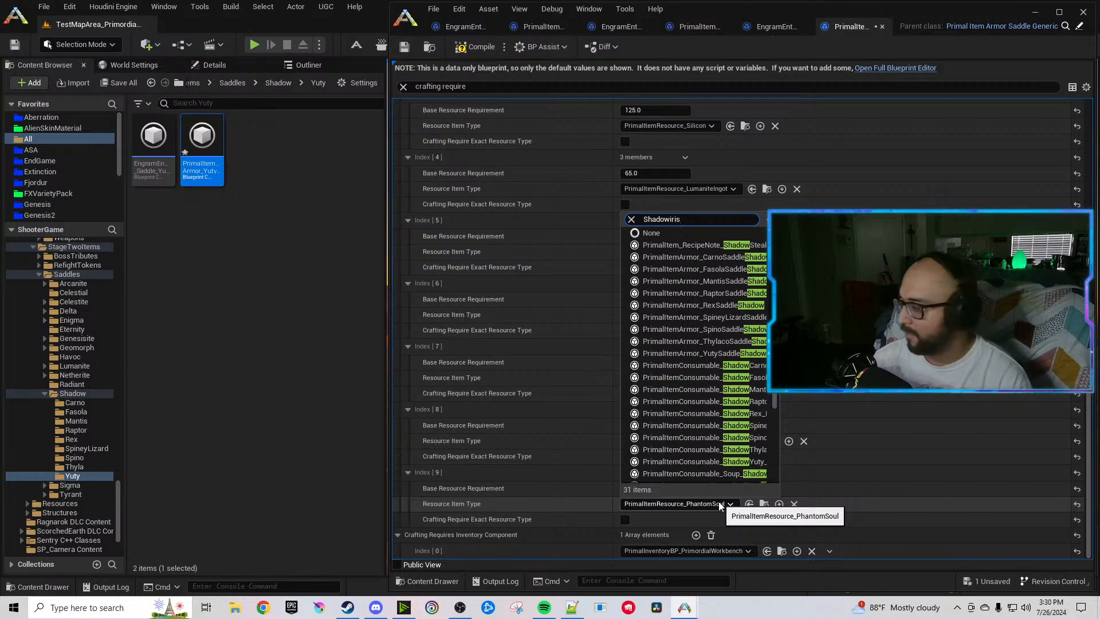
{"action": "left_click", "coordinate": [716, 540]}
{"action": "left_click", "coordinate": [463, 48]}
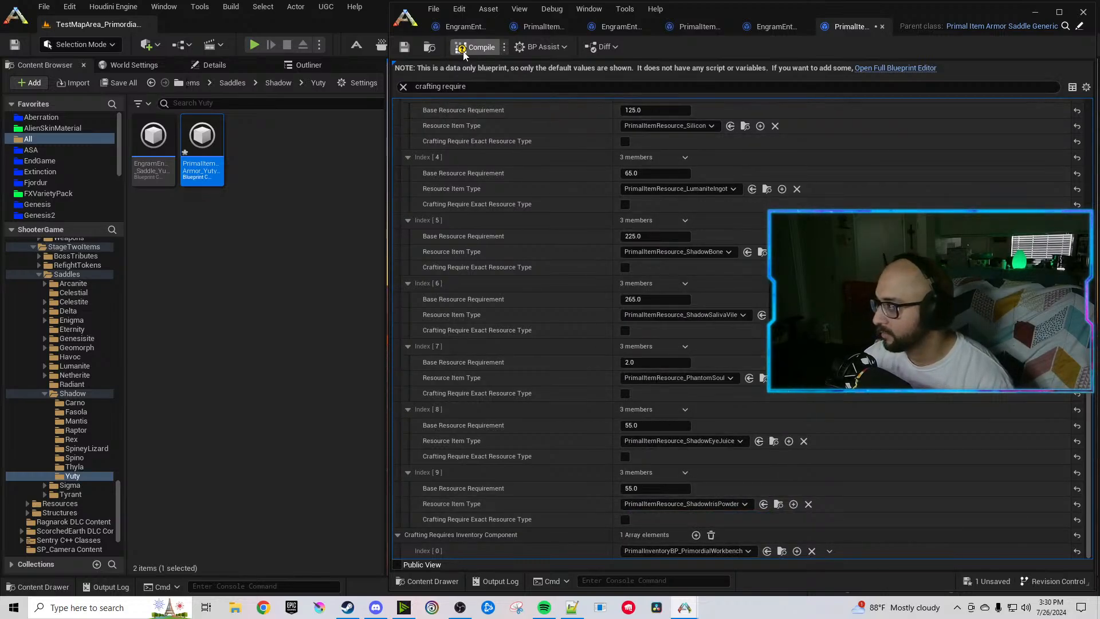
{"action": "scroll", "coordinate": [549, 332], "scroll_direction": "up", "scroll_amount": 1}
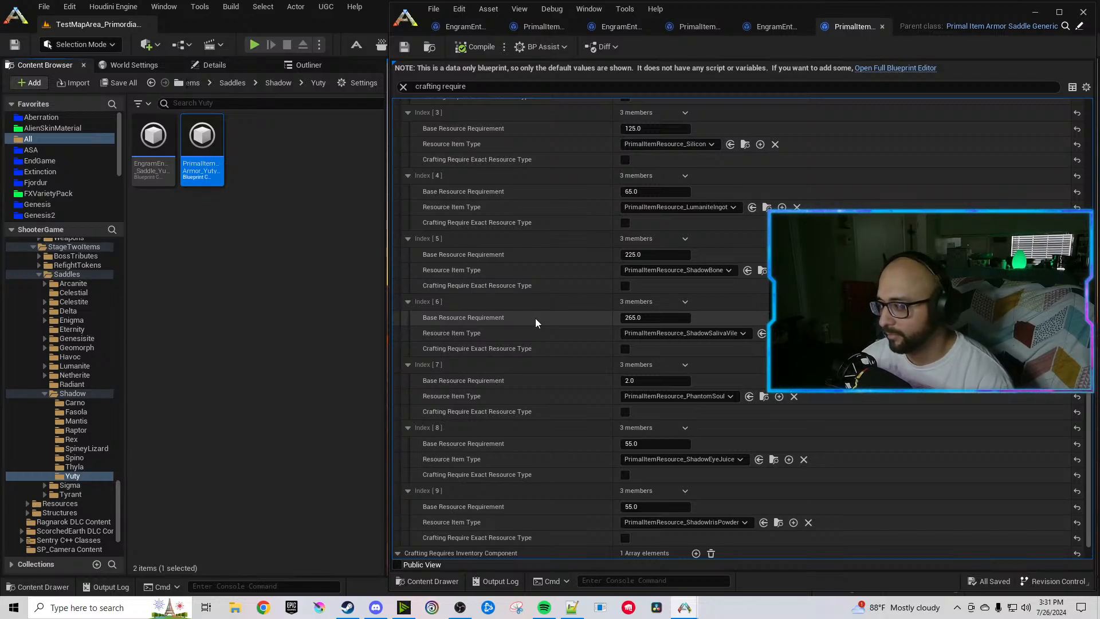
{"action": "scroll", "coordinate": [585, 331], "scroll_direction": "down", "scroll_amount": 1}
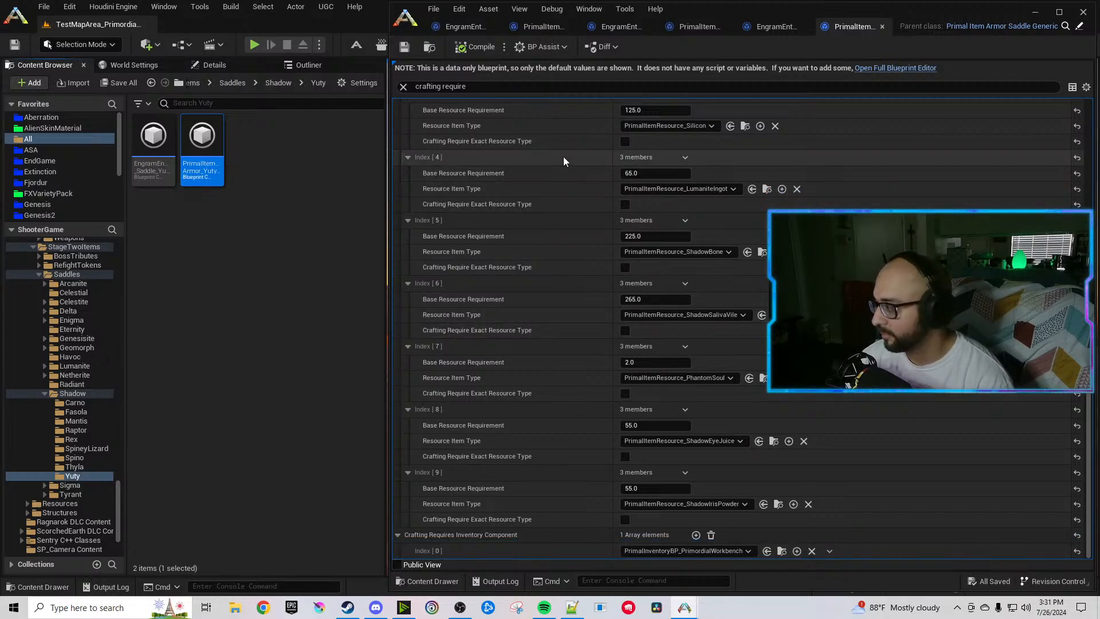
Close the saddle blueprints and open the primordial workbench's PrimalInventoryBP blueprint from the Structures/Workbench folder.
{"action": "left_click", "coordinate": [44, 391]}
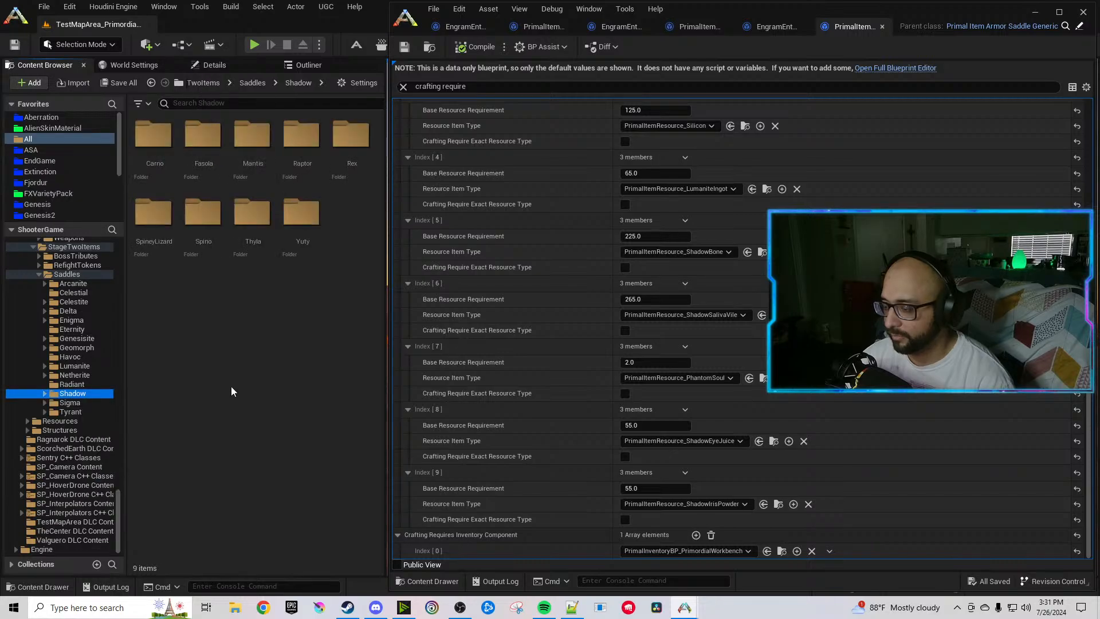
{"action": "left_click", "coordinate": [1083, 12]}
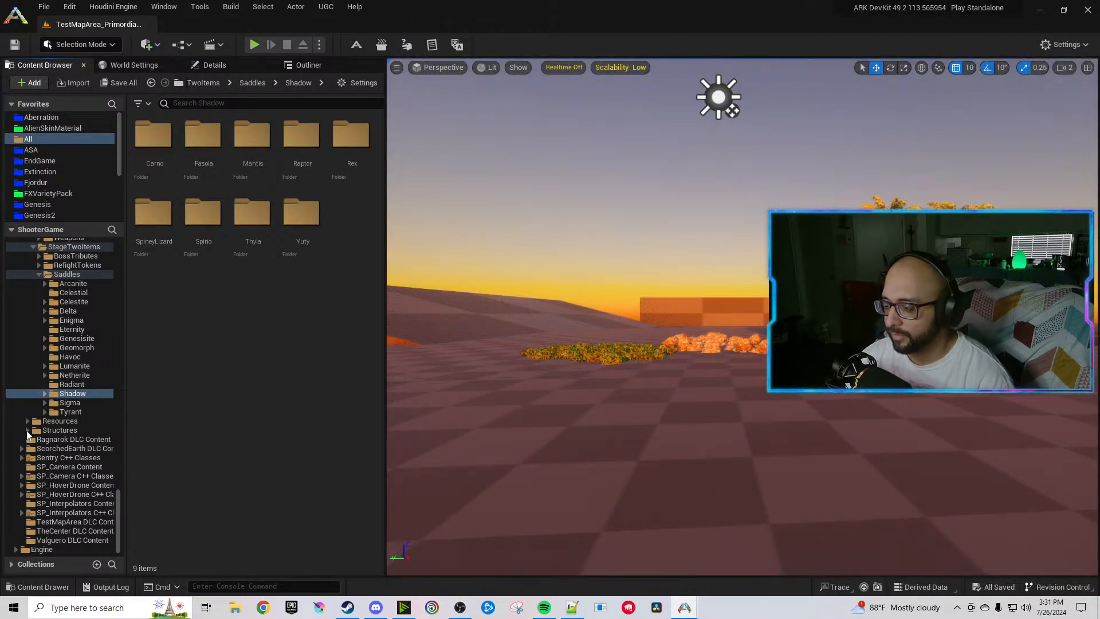
{"action": "left_click", "coordinate": [28, 429]}
{"action": "scroll", "coordinate": [74, 470], "scroll_direction": "down", "scroll_amount": 3}
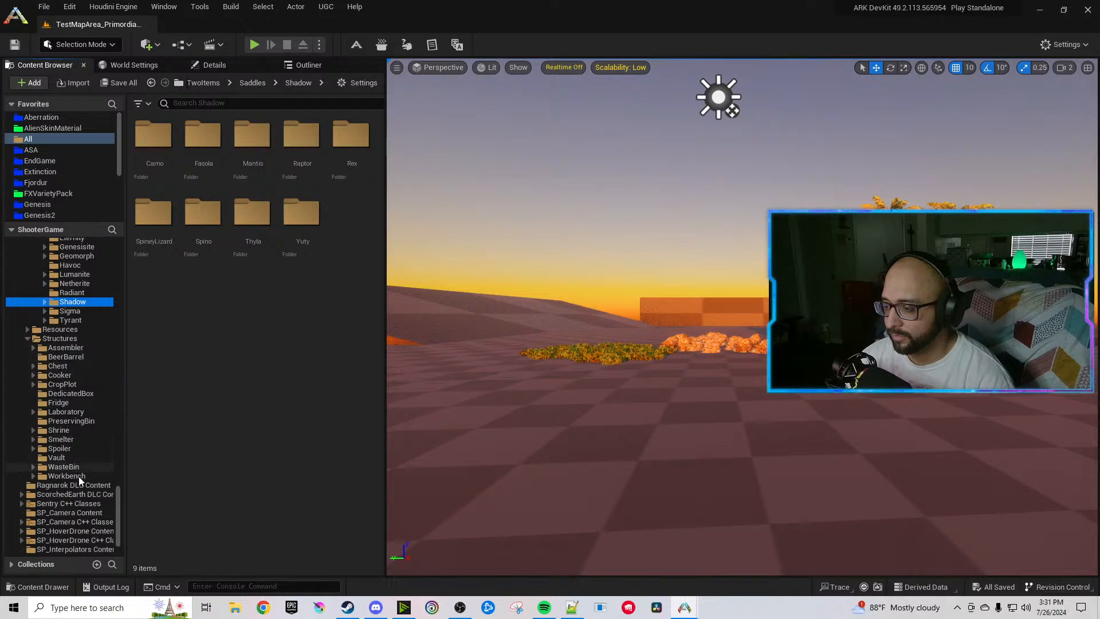
{"action": "left_click", "coordinate": [79, 476]}
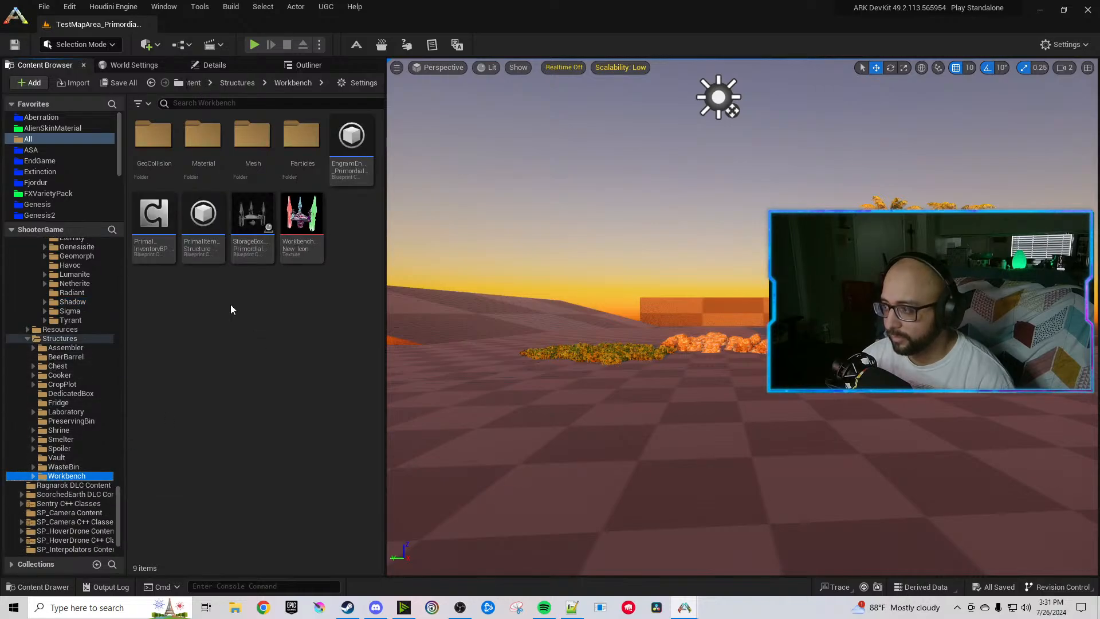
{"action": "double_click", "coordinate": [160, 232]}
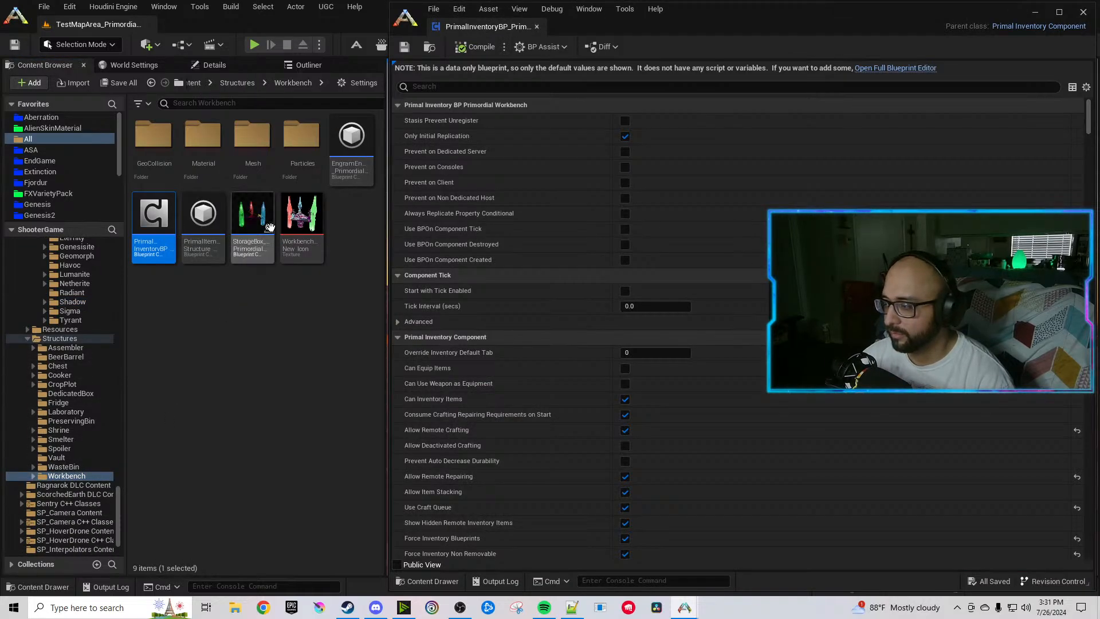
View the StorageBox_PrimordialWorkbench model in its viewport, and return to the workbench inventory blueprint to inspect its Default Inventory Items.
{"action": "double_click", "coordinate": [268, 228]}
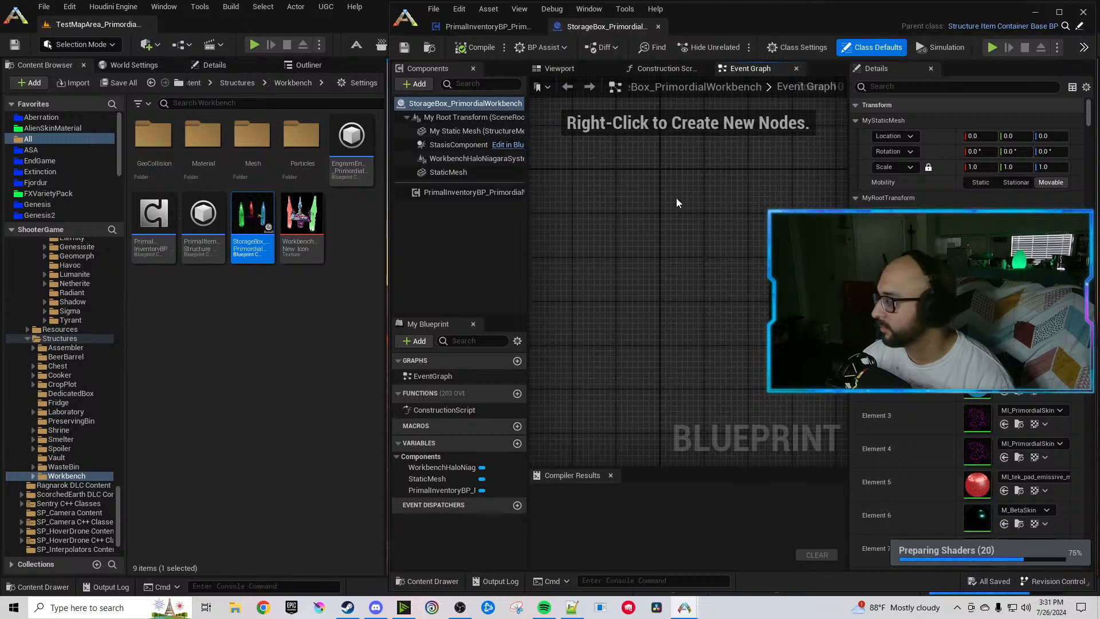
{"action": "left_click", "coordinate": [559, 69]}
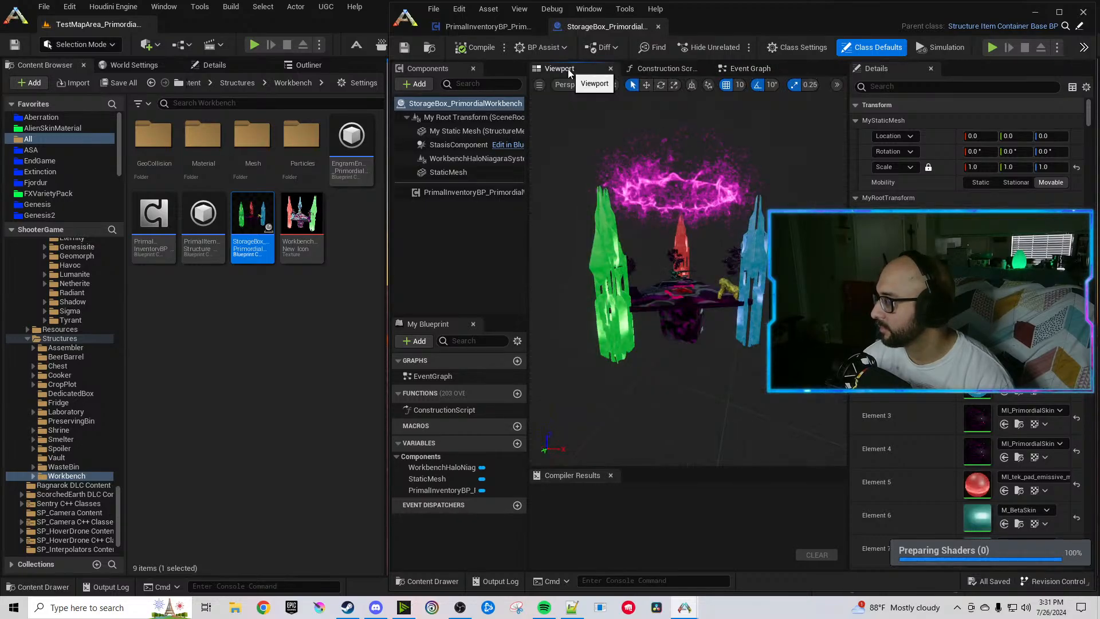
{"action": "left_click", "coordinate": [499, 29]}
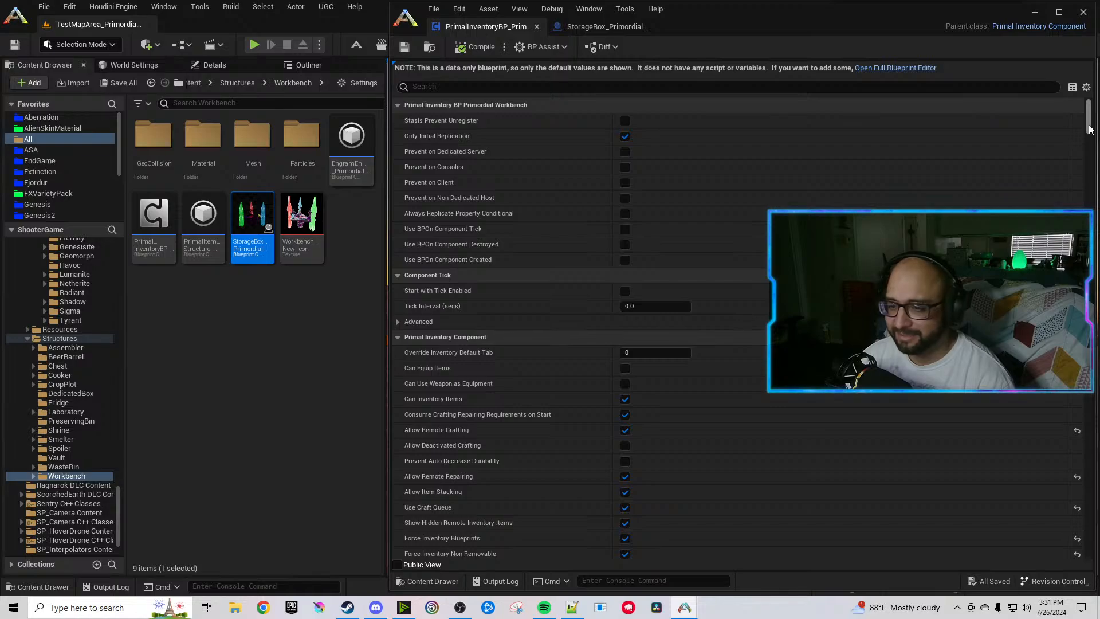
{"action": "left_click_drag", "start_coordinate": [1091, 129], "coordinate": [1086, 178]}
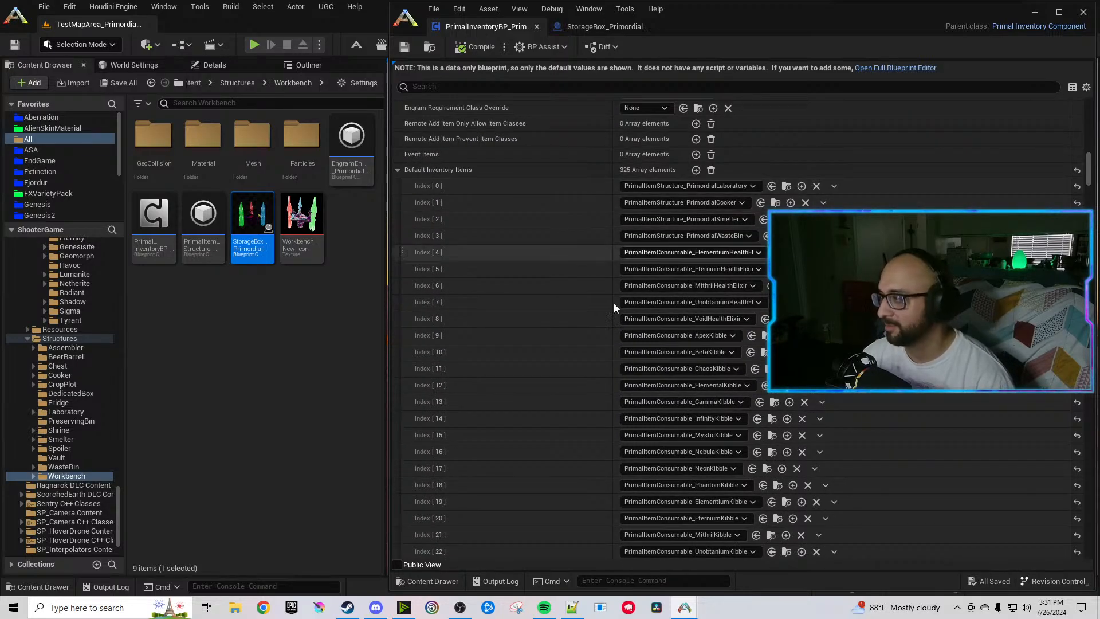
{"action": "scroll", "coordinate": [527, 291], "scroll_direction": "down", "scroll_amount": 5}
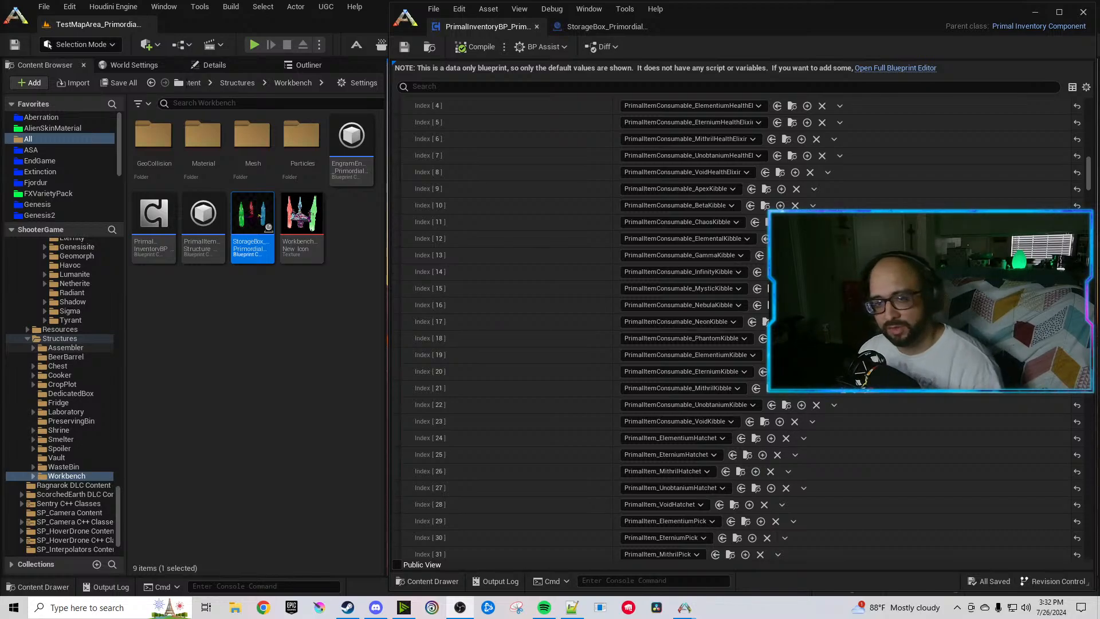
Expand the Shadow saddles folder in the content tree to review which saddles the workbench needs.
{"action": "left_click", "coordinate": [276, 338]}
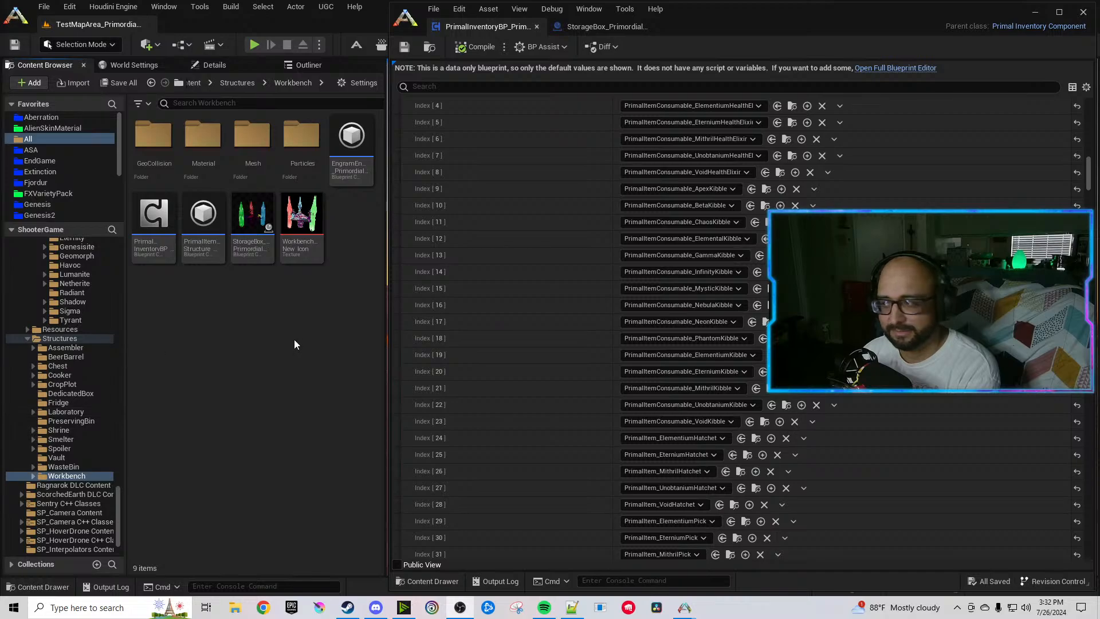
{"action": "scroll", "coordinate": [710, 371], "scroll_direction": "up", "scroll_amount": 5}
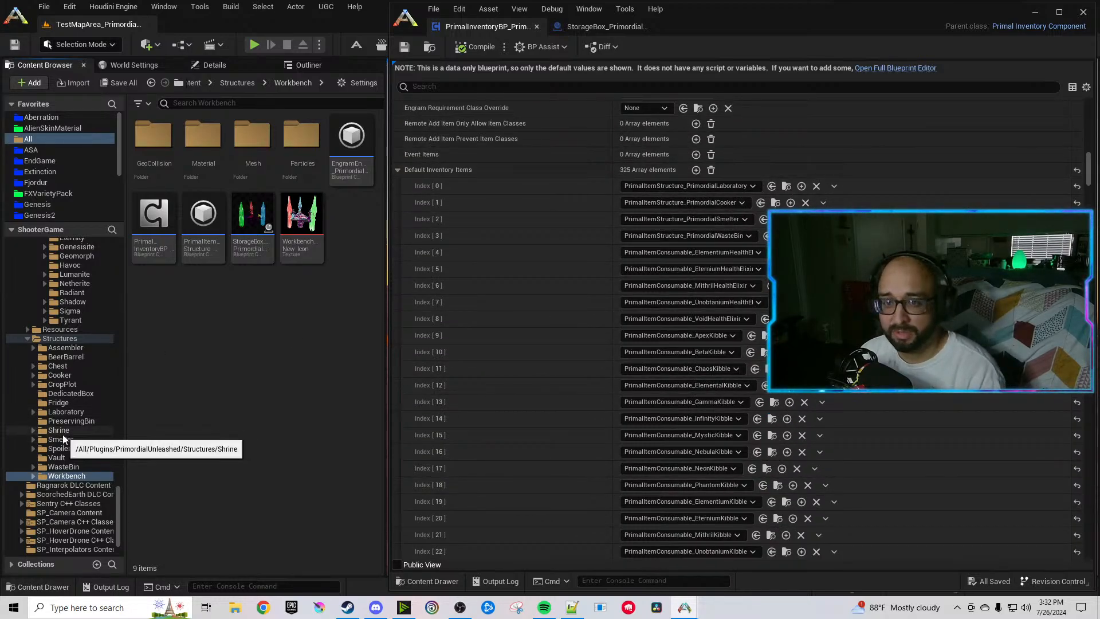
{"action": "scroll", "coordinate": [86, 367], "scroll_direction": "up", "scroll_amount": 2}
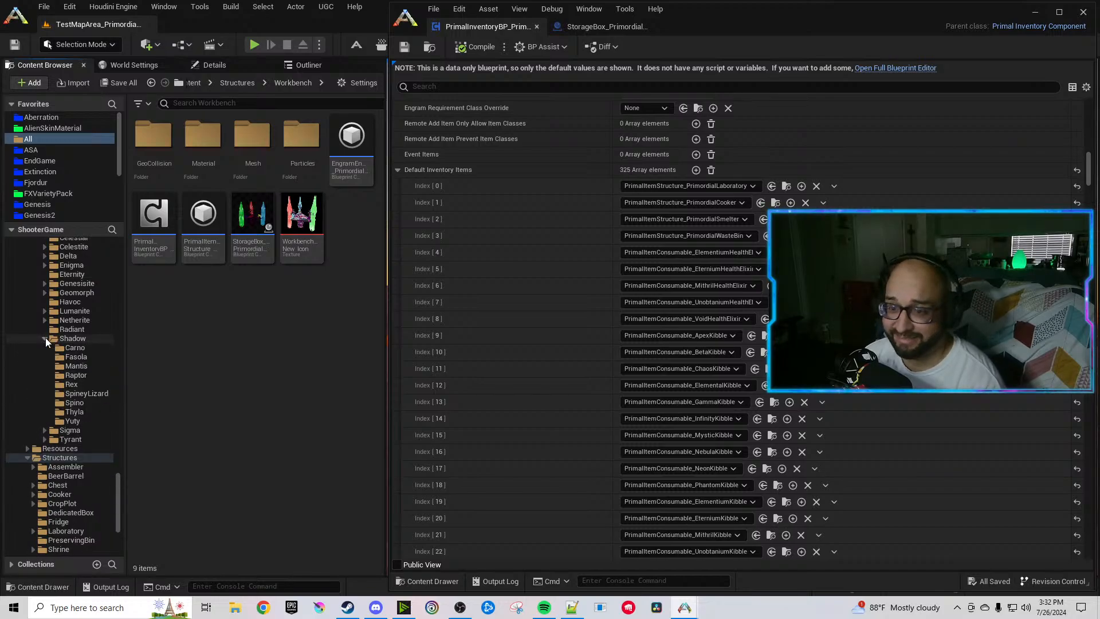
{"action": "left_click", "coordinate": [46, 338]}
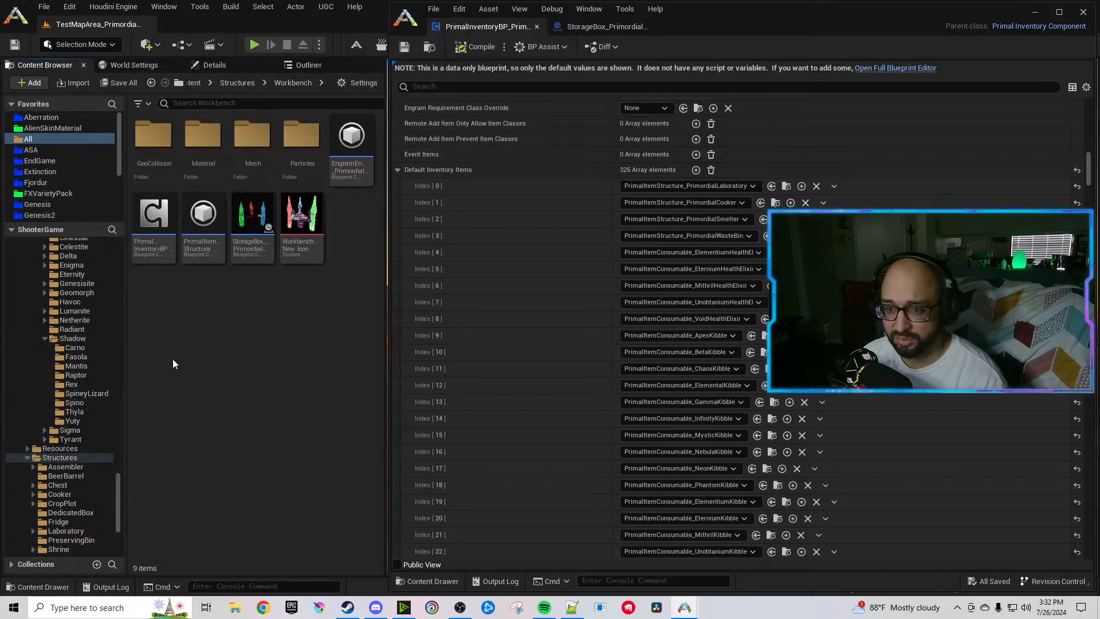
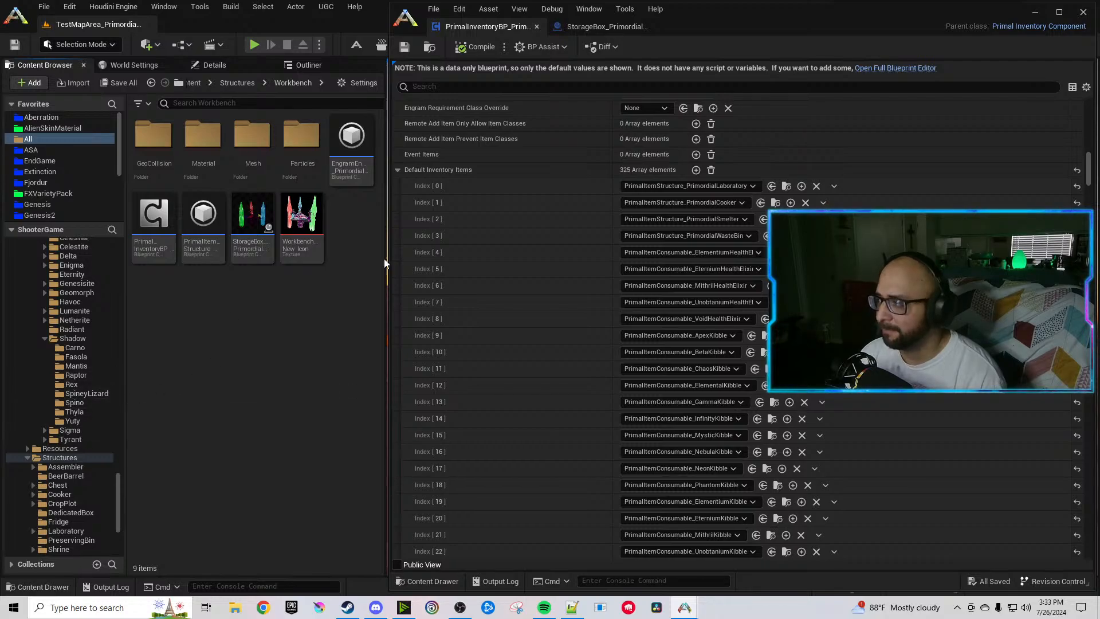
Add nine empty elements to the workbench's Default Inventory Items array.
{"action": "left_click", "coordinate": [696, 171]}
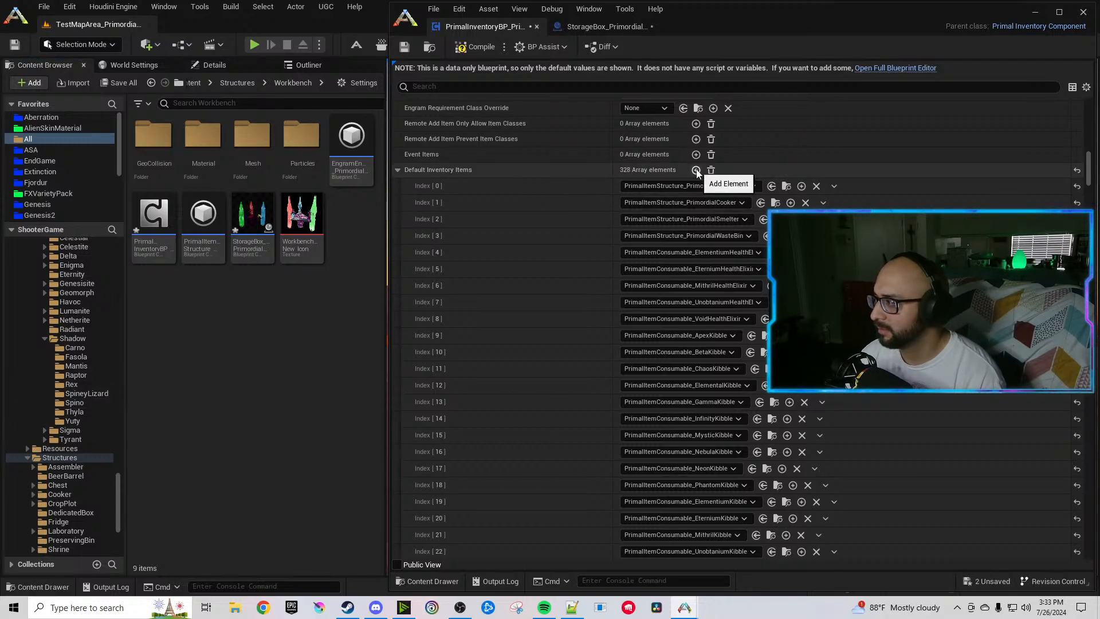
{"action": "left_click", "coordinate": [696, 171]}
{"action": "left_click", "coordinate": [696, 170]}
{"action": "left_click", "coordinate": [696, 171]}
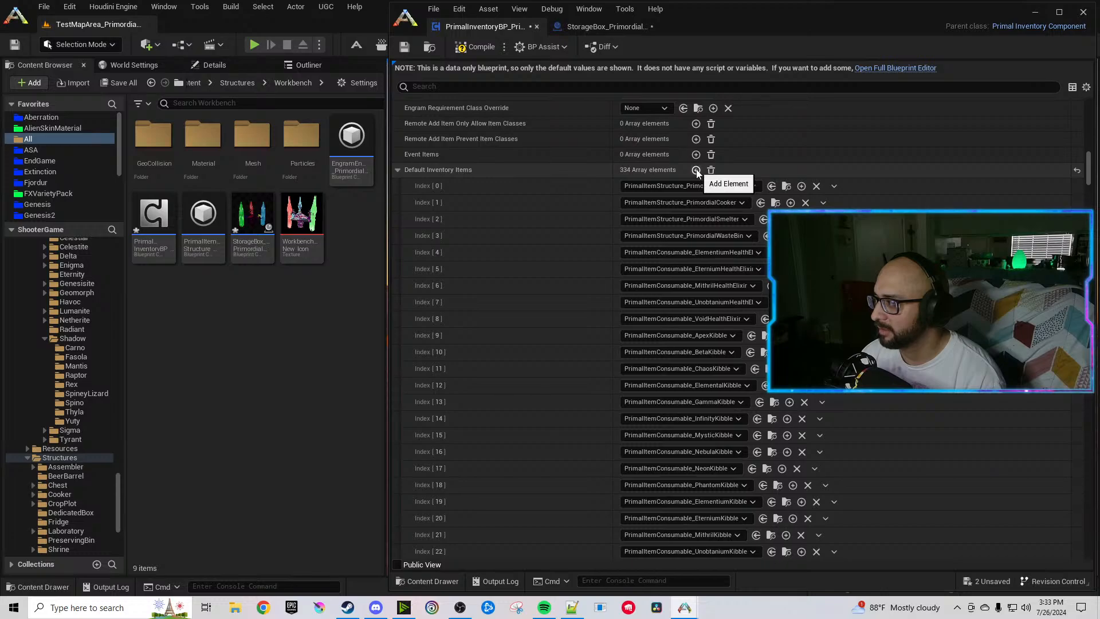
Assign PrimalItemArmor_CarnoSaddleShadow, FasolaSaddleShadow and MantisSaddleShadow to Default Inventory Items indexes 325, 326 and 327, using the "Shadow Saddle" search.
{"action": "left_click_drag", "start_coordinate": [1089, 174], "coordinate": [1096, 330]}
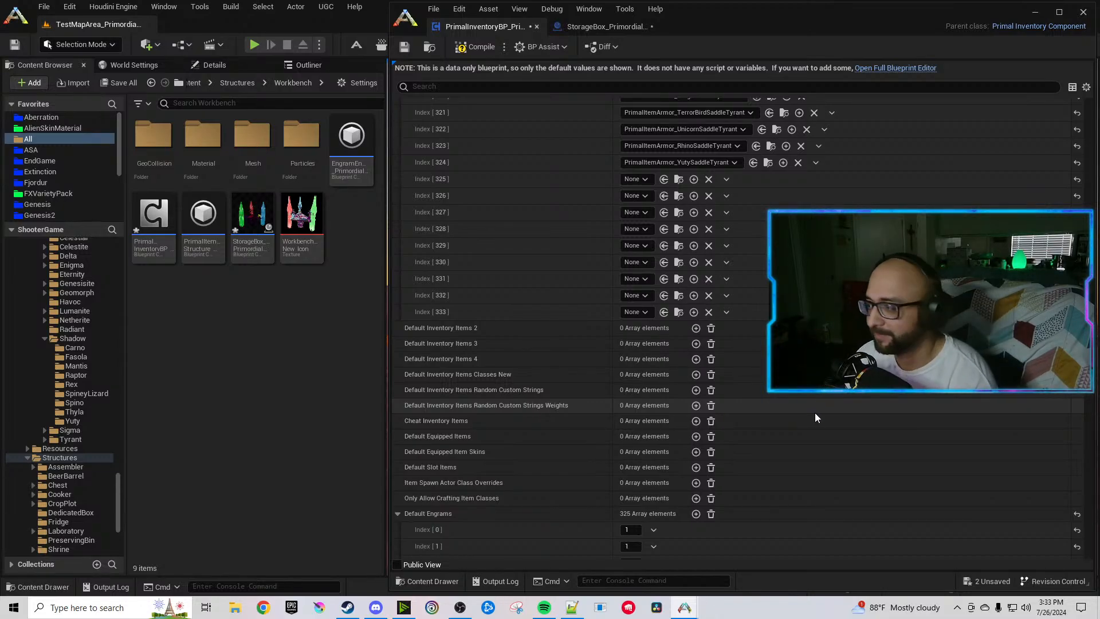
{"action": "left_click", "coordinate": [638, 182]}
{"action": "type", "text": "Shadow Saddle"}
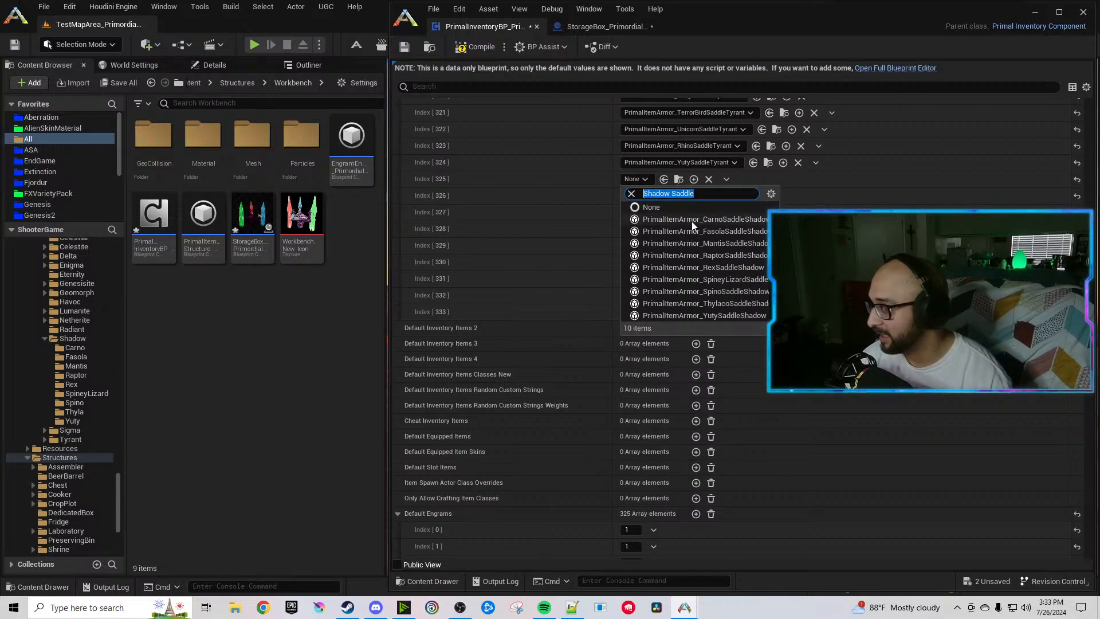
{"action": "left_click", "coordinate": [692, 219]}
{"action": "left_click", "coordinate": [632, 196]}
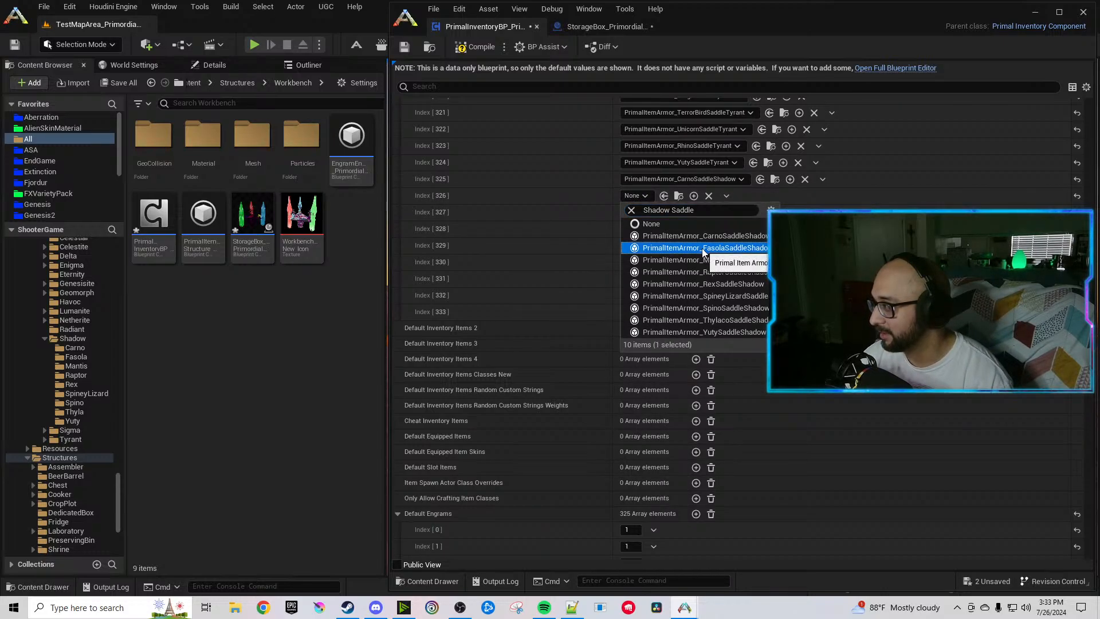
{"action": "left_click", "coordinate": [688, 247]}
{"action": "left_click", "coordinate": [637, 212]}
{"action": "left_click", "coordinate": [710, 275]}
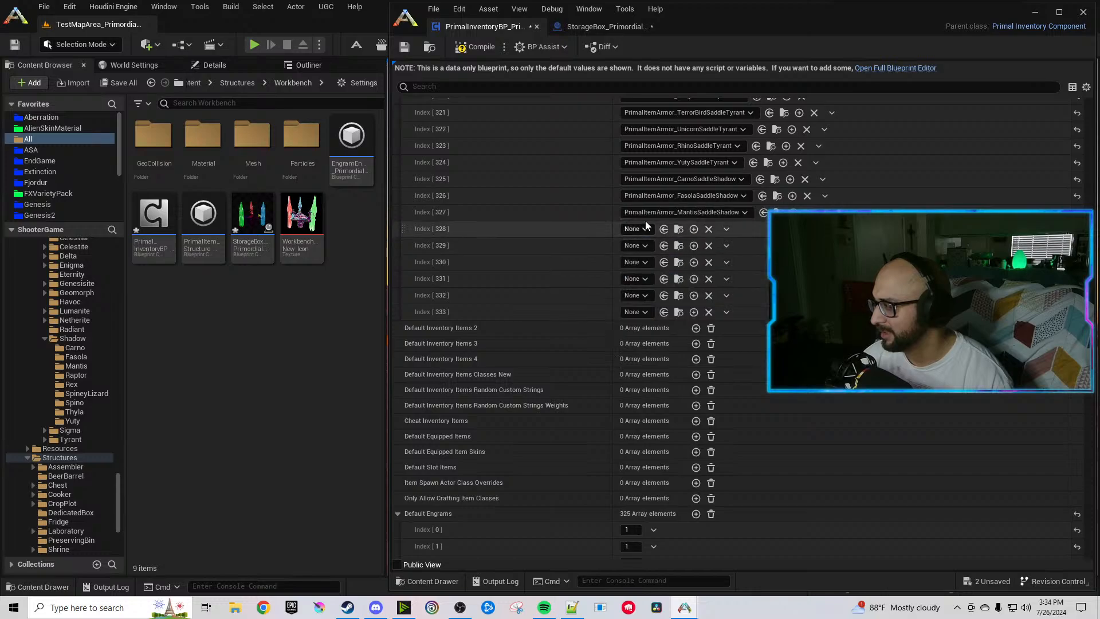
Assign the Raptor, Rex and SpineyLizard Shadow saddles to Default Inventory Items indexes 328, 329 and 330.
{"action": "left_click", "coordinate": [636, 228]}
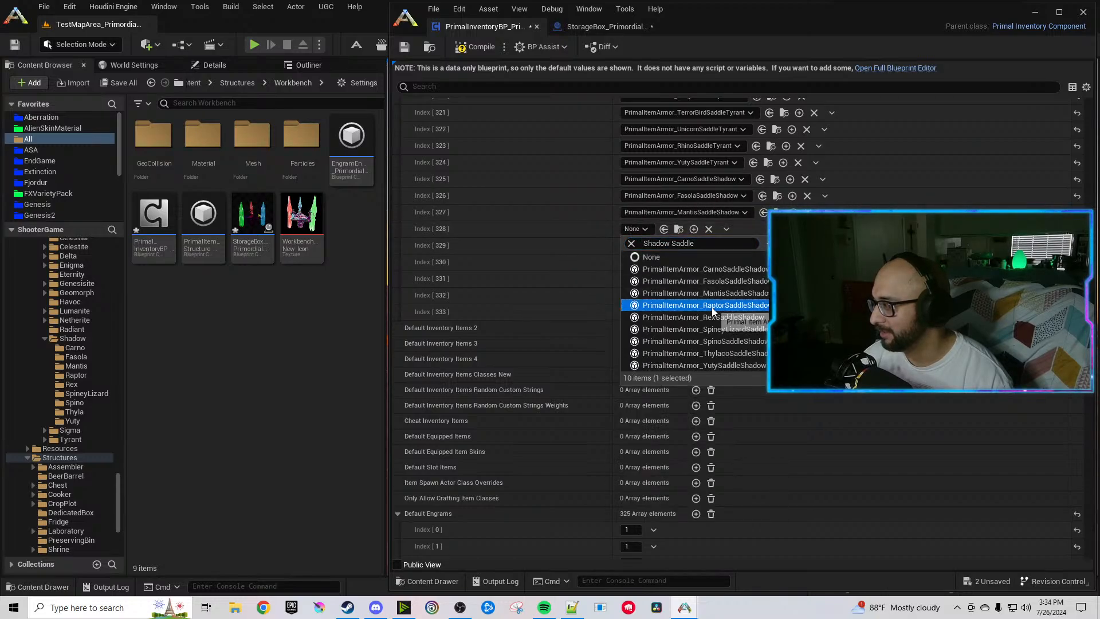
{"action": "left_click", "coordinate": [711, 308]}
{"action": "left_click", "coordinate": [637, 246]}
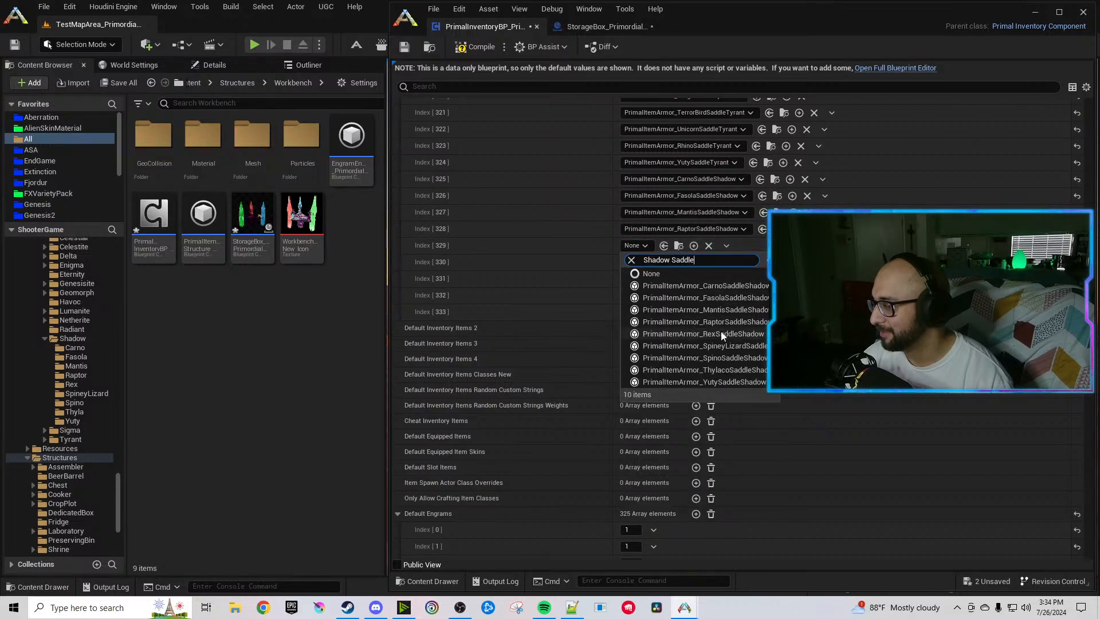
{"action": "left_click", "coordinate": [719, 334]}
{"action": "left_click", "coordinate": [632, 262]}
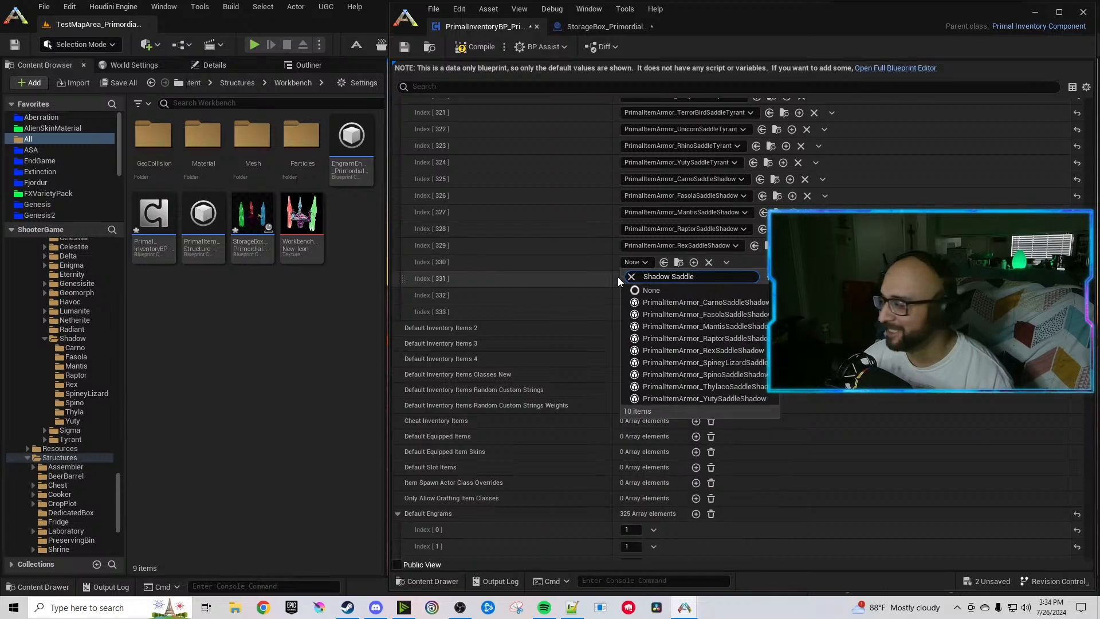
{"action": "left_click", "coordinate": [693, 361]}
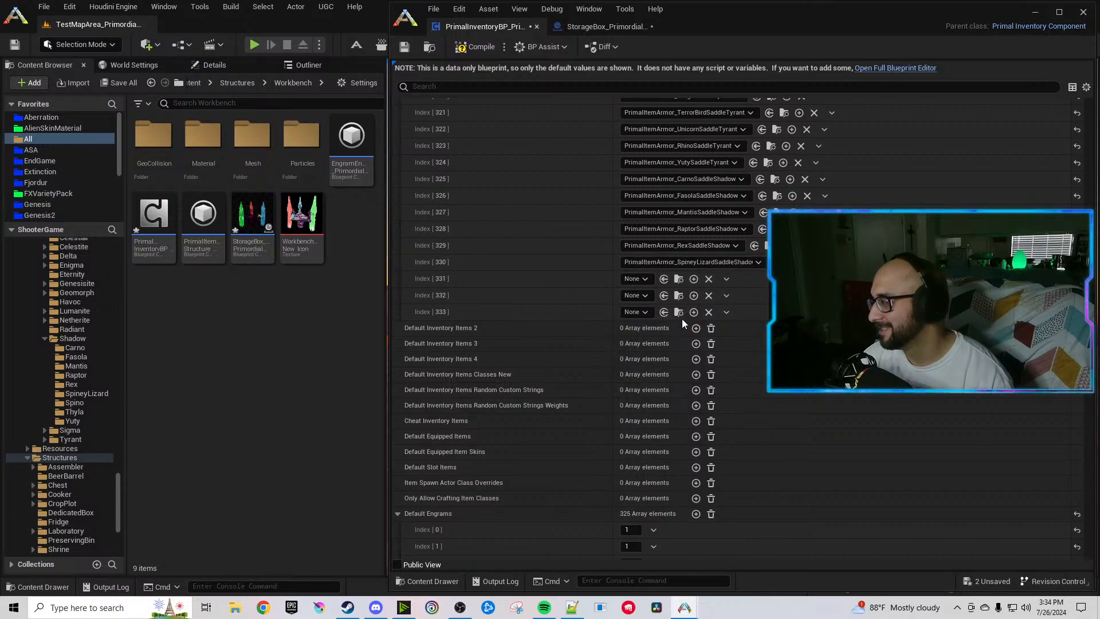
Assign PrimalItemArmor_SpinoSaddleShadow to Default Inventory Items index 331 and PrimalItemArmor_ThylacoSaddleShadow to index 332.
{"action": "left_click", "coordinate": [637, 279]}
{"action": "left_click", "coordinate": [692, 392]}
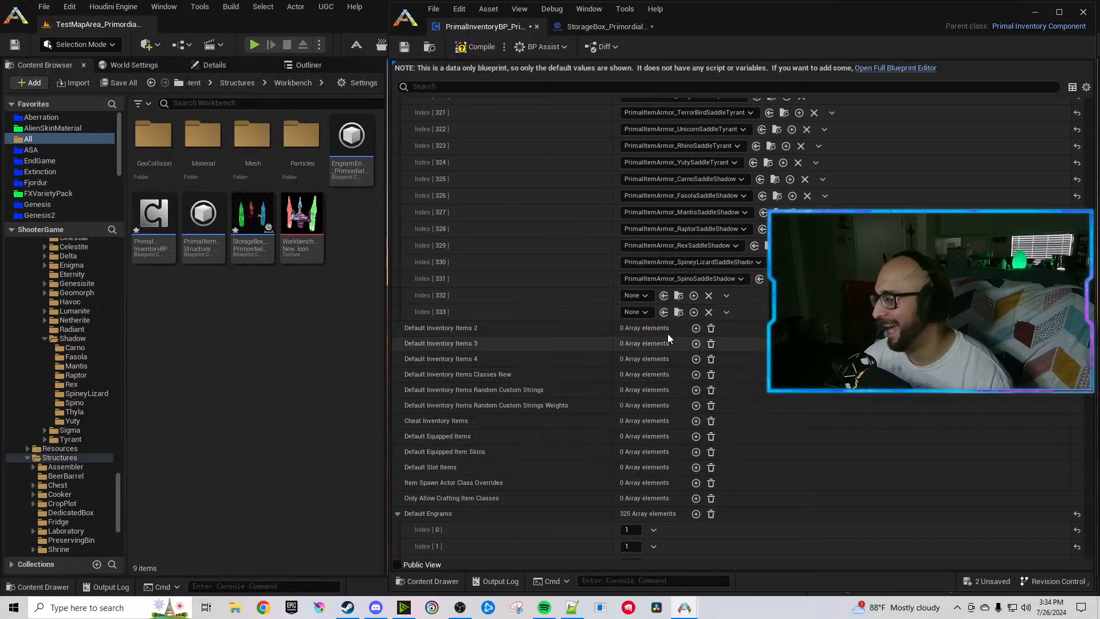
{"action": "left_click", "coordinate": [641, 296]}
{"action": "left_click", "coordinate": [709, 419]}
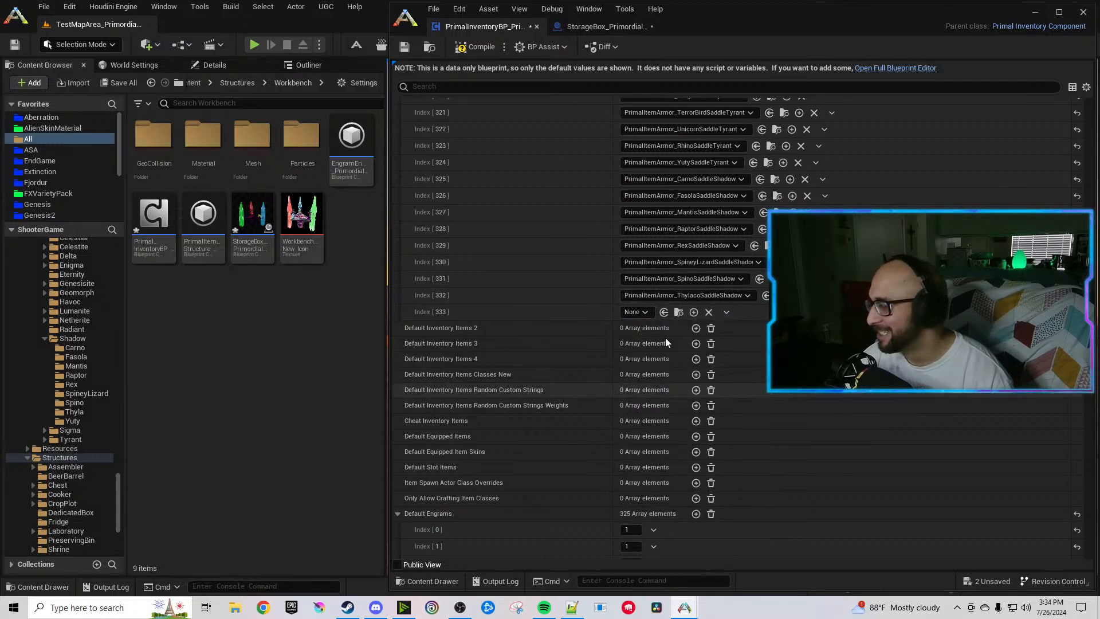
Assign PrimalItemArmor_YutySaddleShadow to Default Inventory Items index 333 and collapse that array.
{"action": "left_click", "coordinate": [636, 312]}
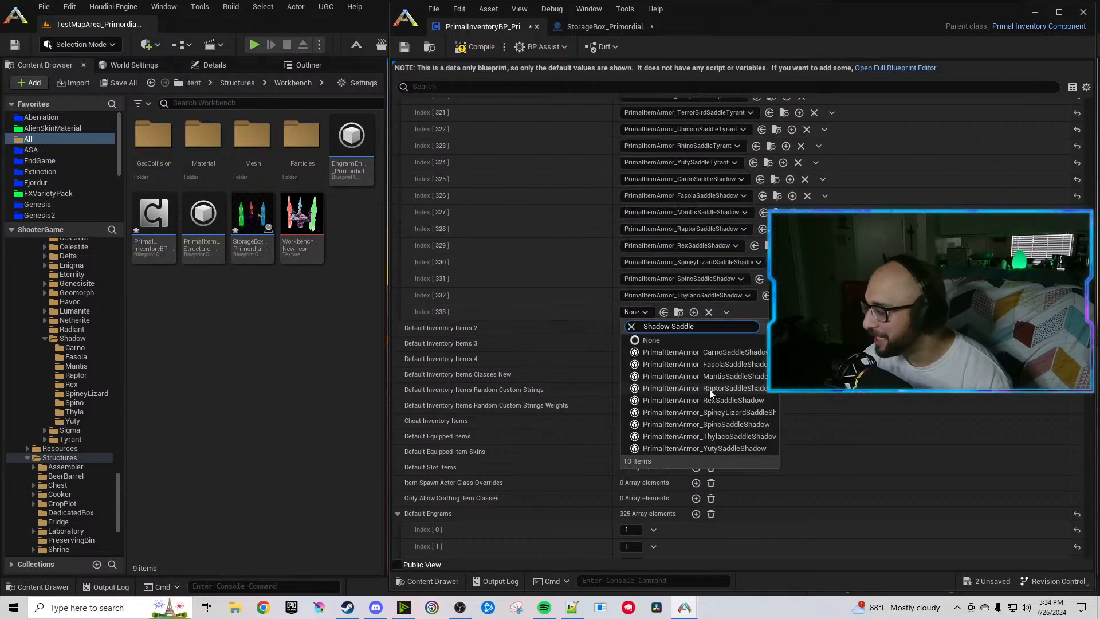
{"action": "left_click", "coordinate": [709, 447]}
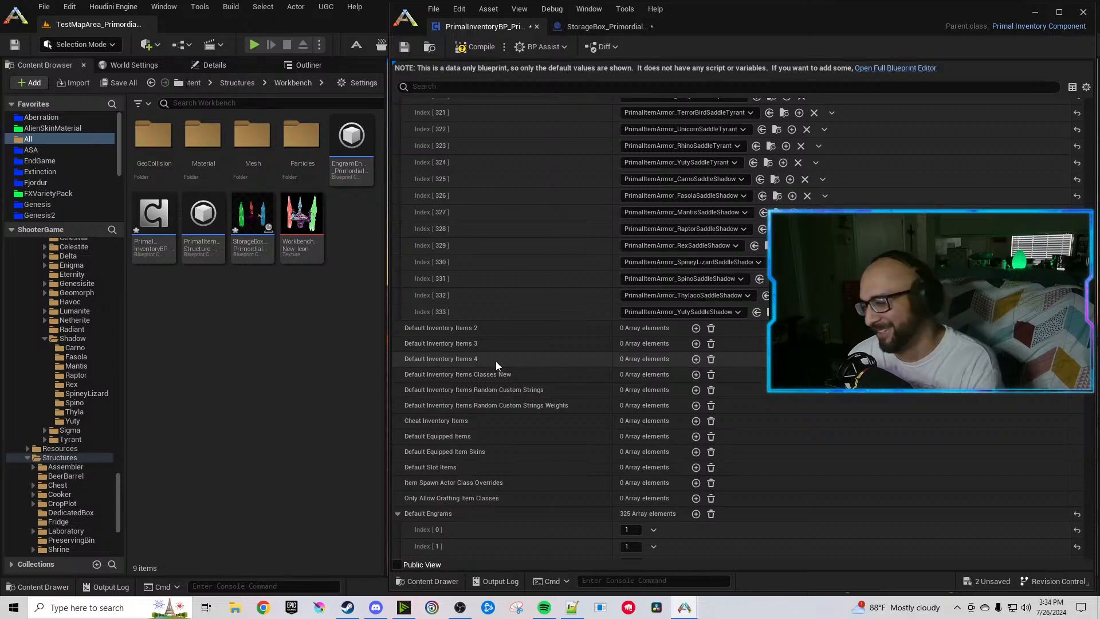
{"action": "scroll", "coordinate": [538, 397], "scroll_direction": "up", "scroll_amount": 6}
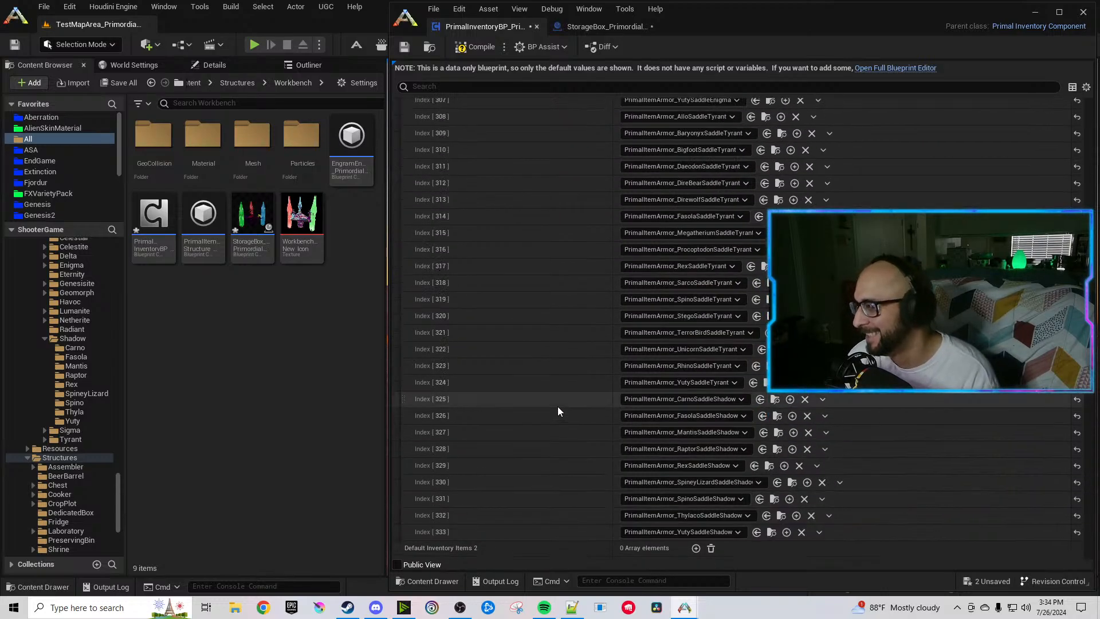
{"action": "left_click_drag", "start_coordinate": [1089, 336], "coordinate": [1088, 212]}
{"action": "scroll", "coordinate": [571, 250], "scroll_direction": "up", "scroll_amount": 20}
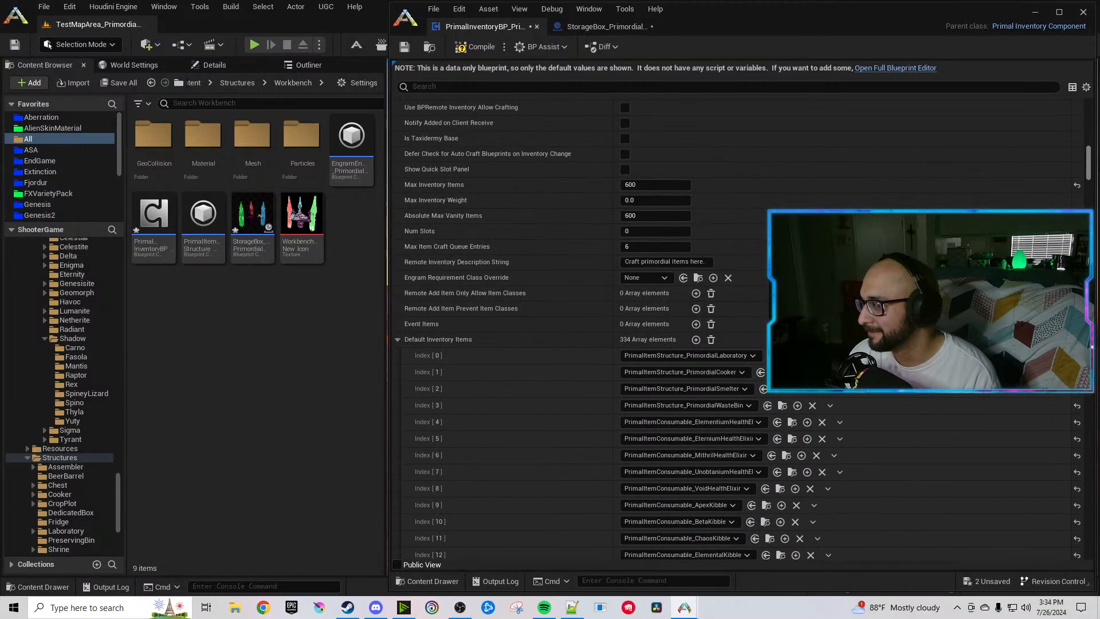
{"action": "left_click", "coordinate": [397, 232]}
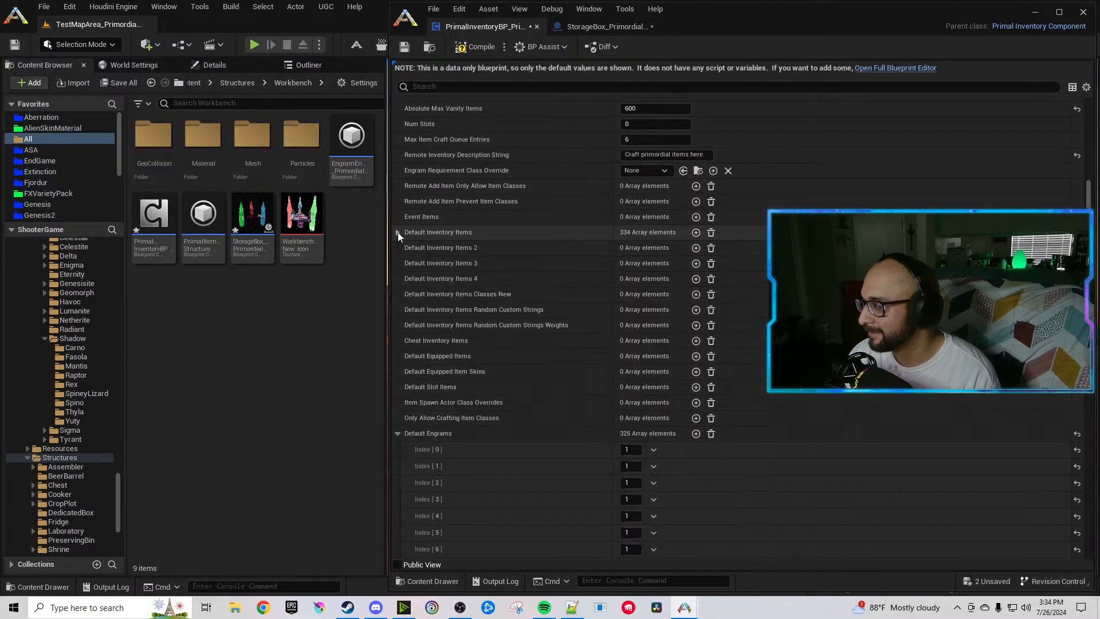
Duplicate the first Default Engrams element, with value 1, nine times so the array matches the Default Inventory Items count.
{"action": "left_click", "coordinate": [654, 449]}
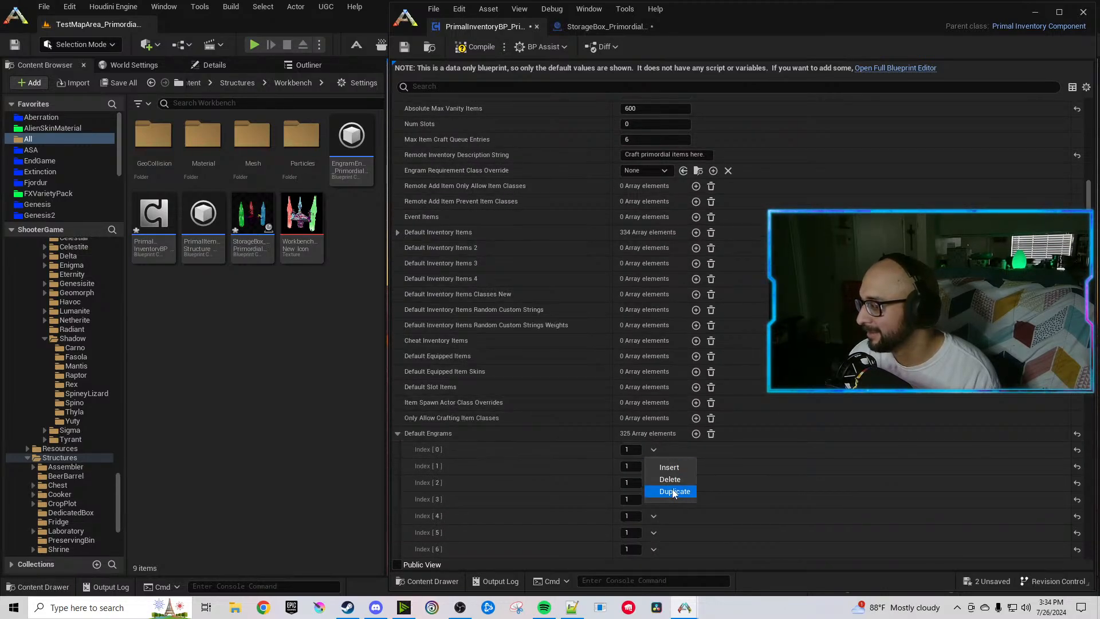
{"action": "left_click", "coordinate": [672, 491]}
{"action": "left_click", "coordinate": [655, 450]}
{"action": "left_click", "coordinate": [665, 490]}
{"action": "left_click", "coordinate": [654, 449]}
{"action": "left_click", "coordinate": [665, 491]}
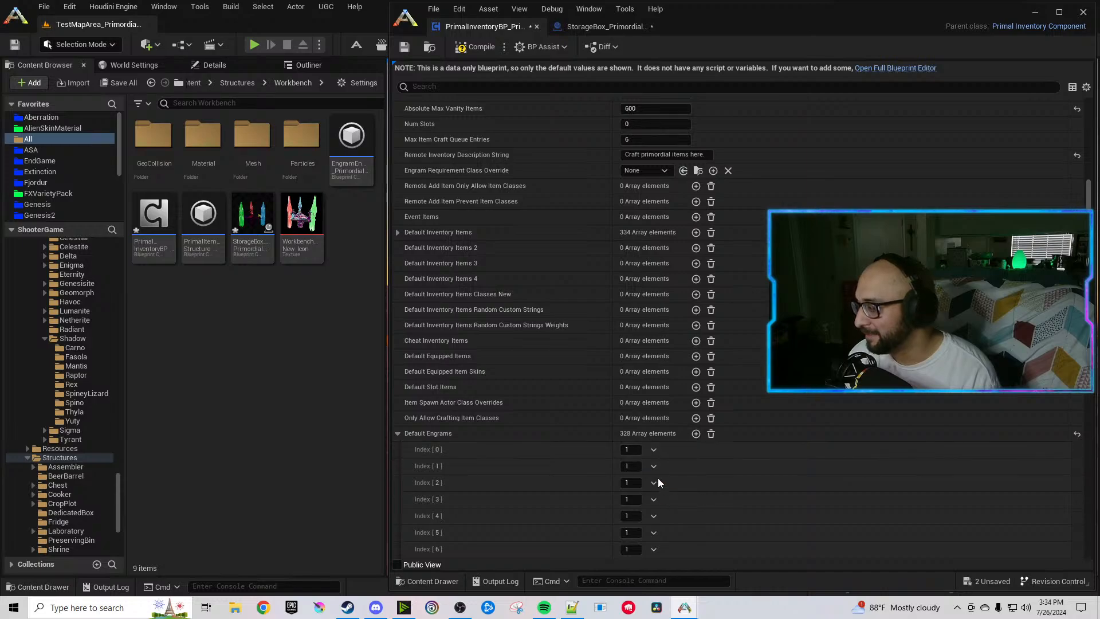
{"action": "left_click", "coordinate": [653, 450]}
{"action": "left_click", "coordinate": [665, 491]}
{"action": "left_click", "coordinate": [653, 449]}
{"action": "left_click", "coordinate": [665, 491]}
{"action": "left_click", "coordinate": [654, 449]}
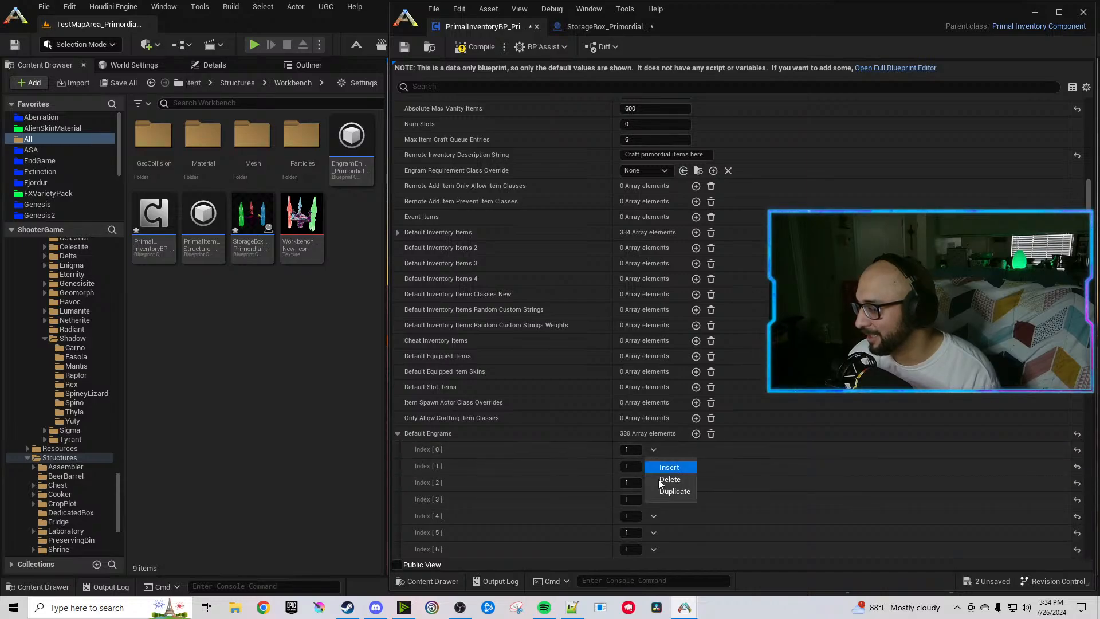
{"action": "left_click", "coordinate": [664, 491]}
{"action": "left_click", "coordinate": [654, 449]}
{"action": "left_click", "coordinate": [665, 492]}
{"action": "left_click", "coordinate": [654, 449]}
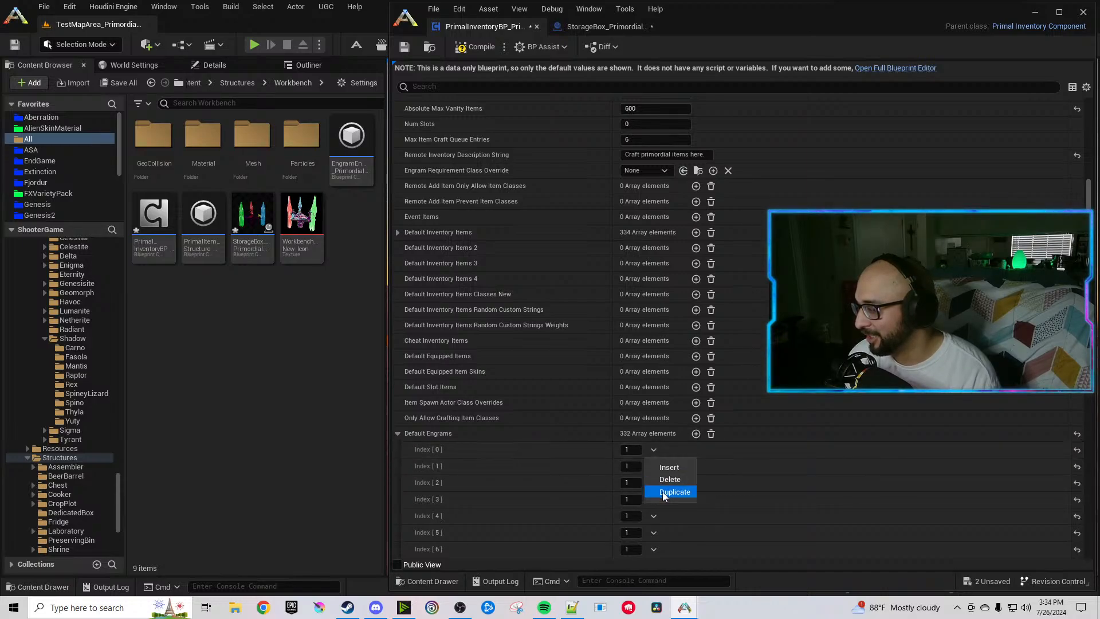
{"action": "left_click", "coordinate": [665, 491]}
{"action": "left_click", "coordinate": [654, 449]}
{"action": "left_click", "coordinate": [664, 492]}
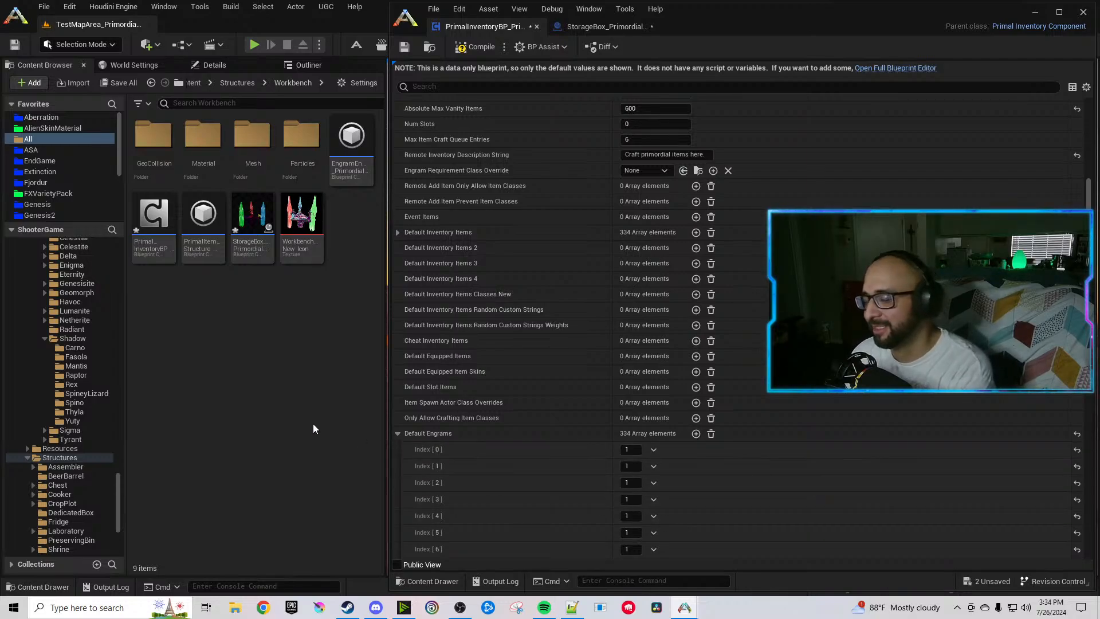
Compile and save the workbench's inventory blueprint, and compile the StorageBox_PrimordialWorkbench blueprint.
{"action": "left_click", "coordinate": [480, 48]}
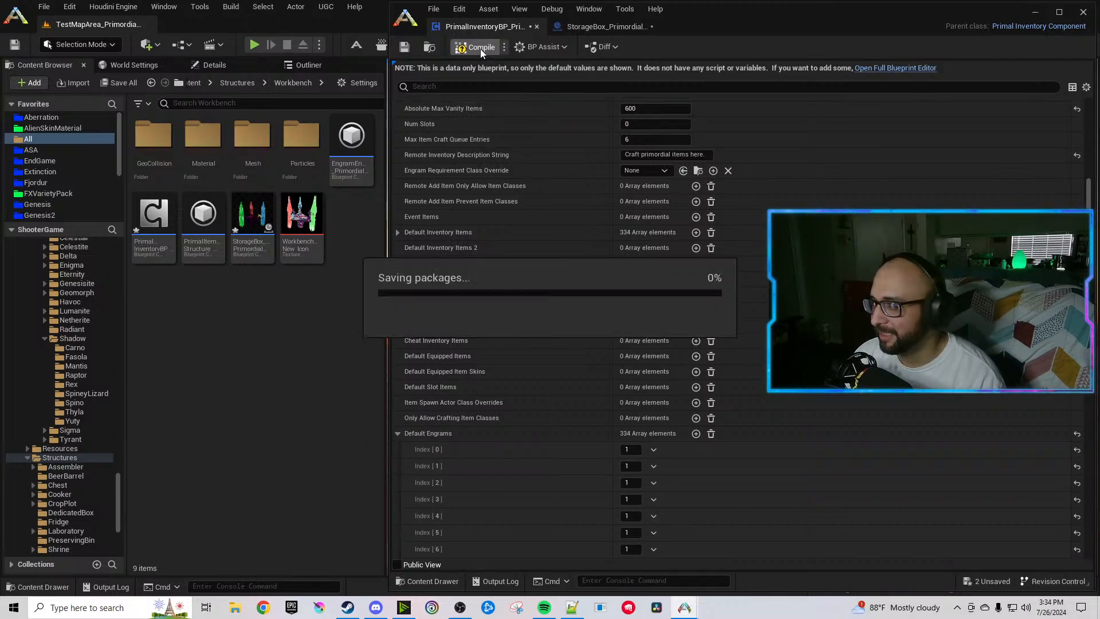
{"action": "left_click", "coordinate": [607, 29]}
{"action": "left_click", "coordinate": [470, 48]}
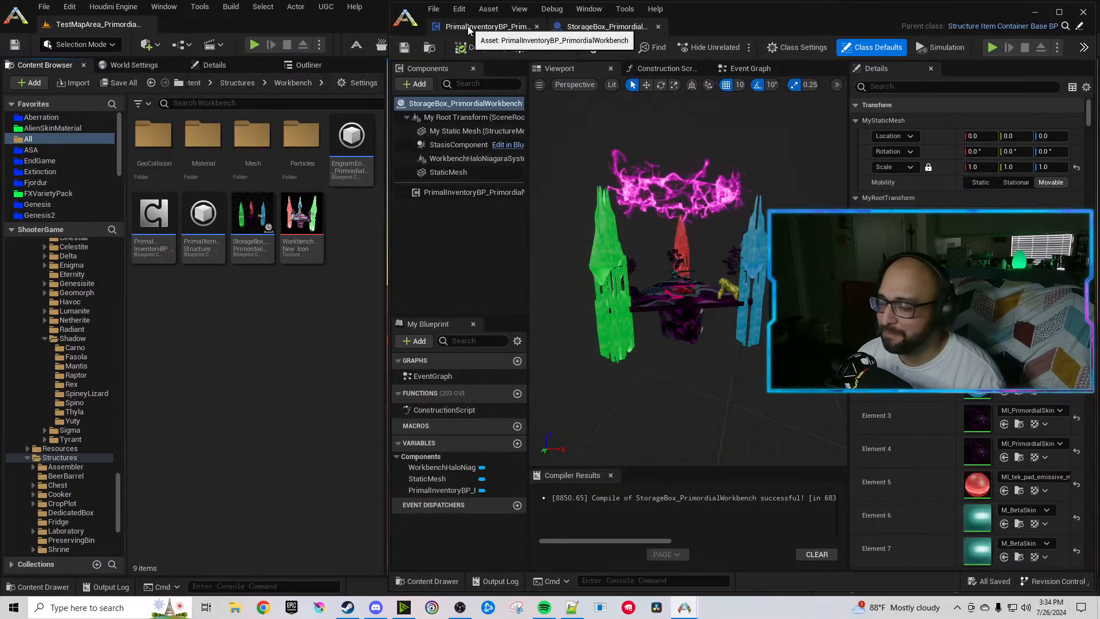
Collapse the Default Engrams array in the inventory blueprint and return to the StorageBox_PrimordialWorkbench blueprint.
{"action": "left_click", "coordinate": [468, 27]}
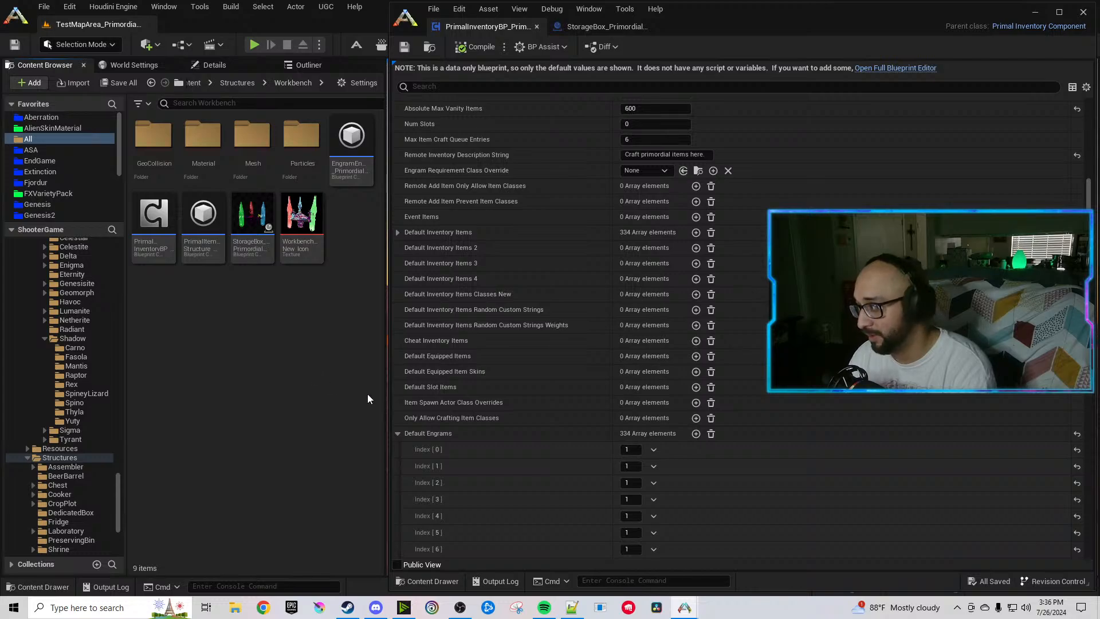
{"action": "left_click", "coordinate": [398, 434]}
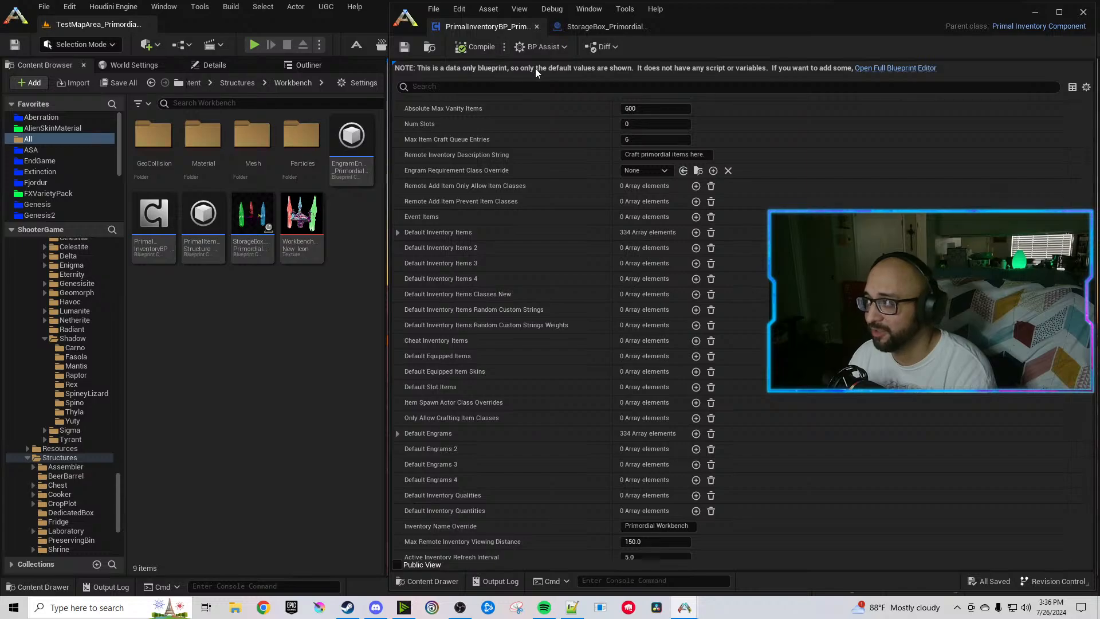
{"action": "left_click", "coordinate": [607, 27]}
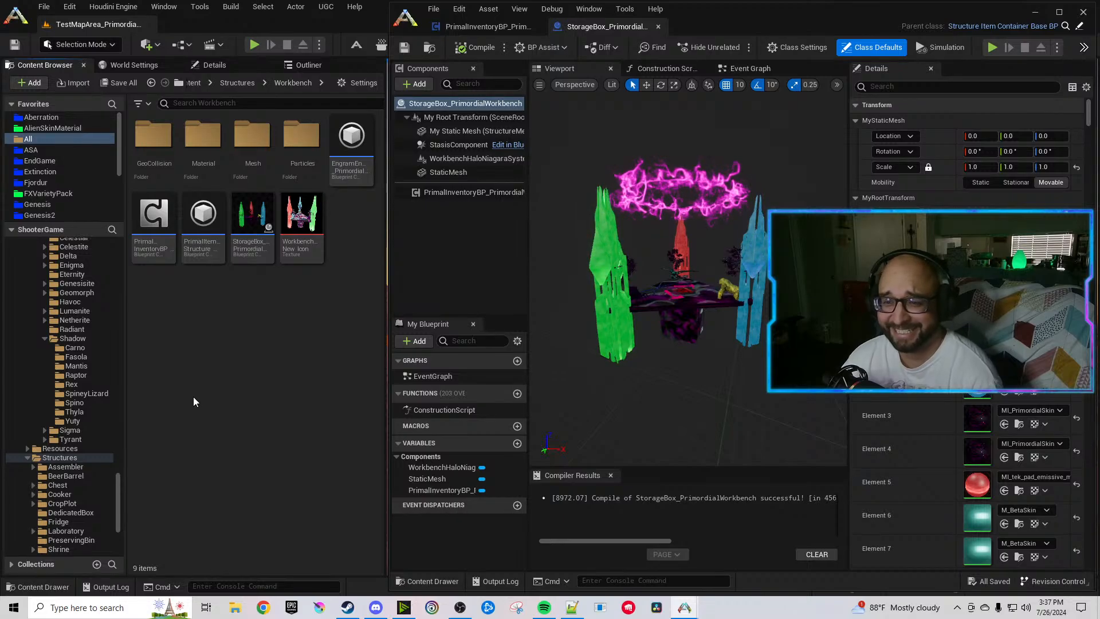
Collapse the Shadow and Phantom saddle folders and the ShadowDinos folder in the content tree.
{"action": "left_click", "coordinate": [45, 338]}
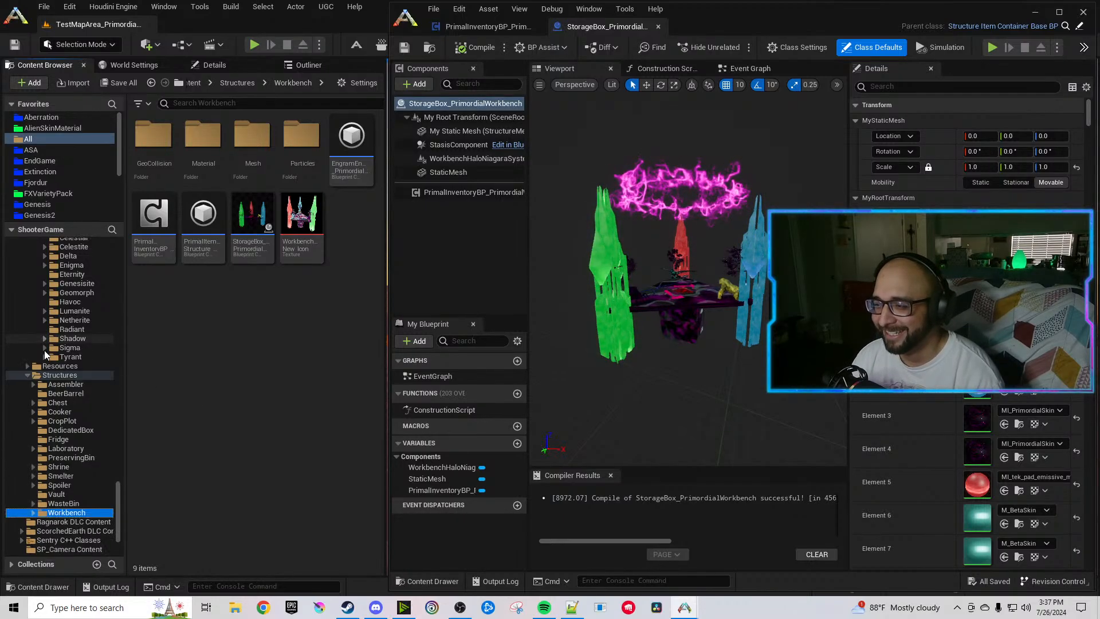
{"action": "scroll", "coordinate": [46, 355], "scroll_direction": "up", "scroll_amount": 7}
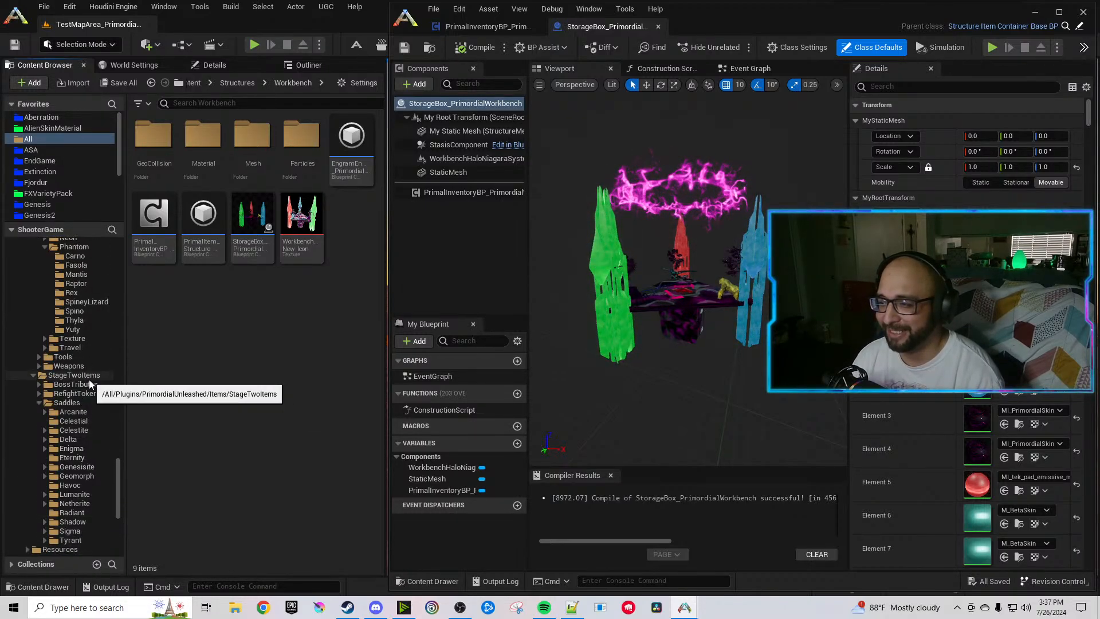
{"action": "scroll", "coordinate": [53, 364], "scroll_direction": "up", "scroll_amount": 4}
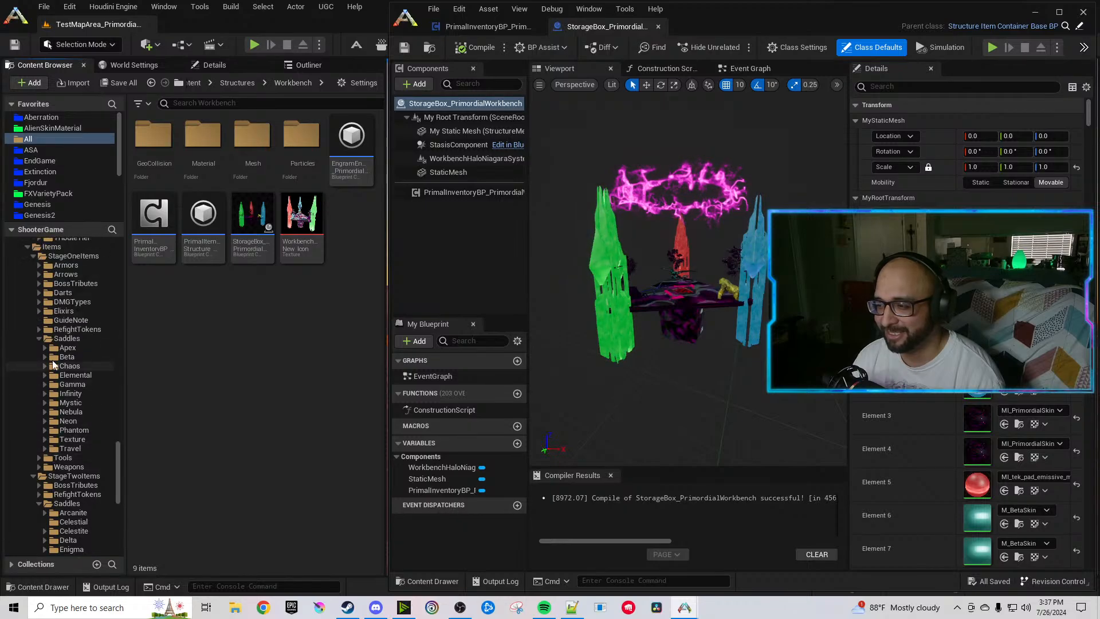
{"action": "scroll", "coordinate": [53, 374], "scroll_direction": "up", "scroll_amount": 3}
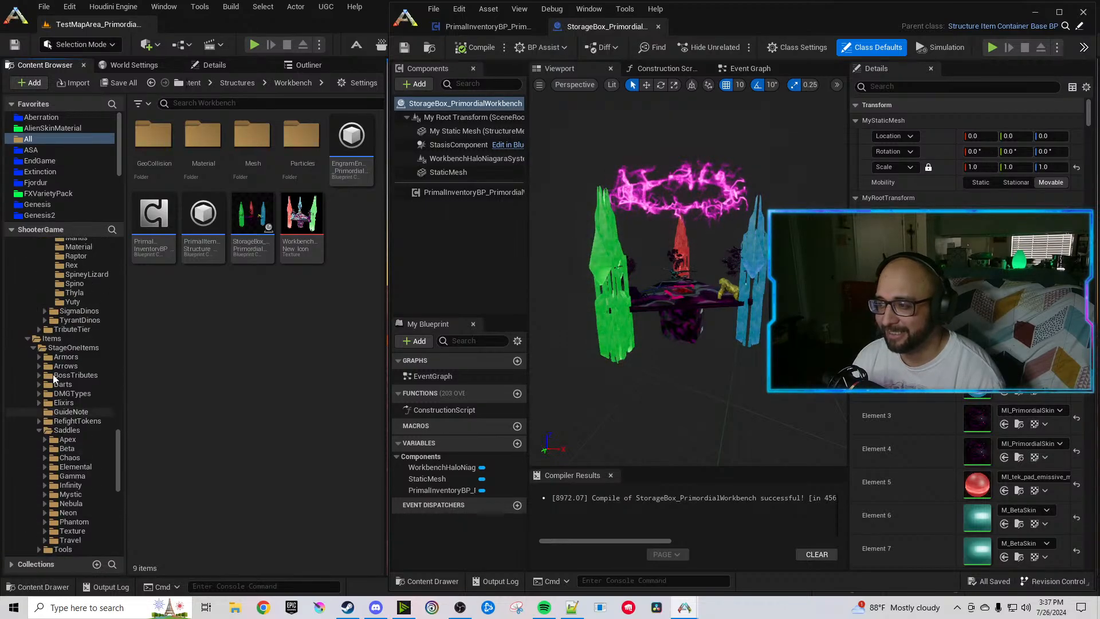
{"action": "scroll", "coordinate": [57, 376], "scroll_direction": "up", "scroll_amount": 5}
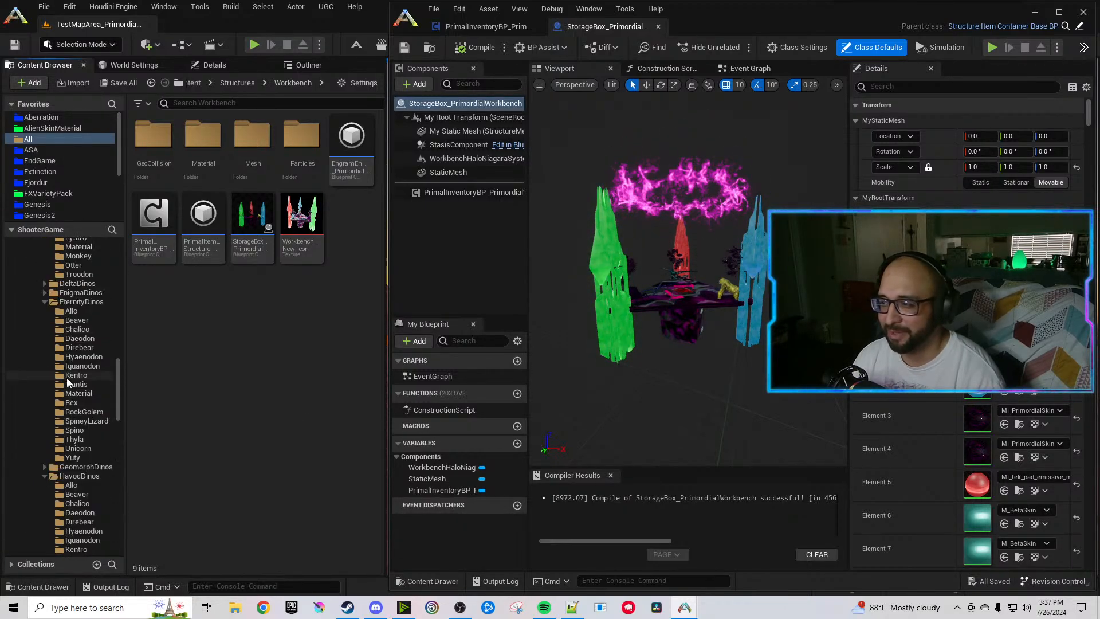
{"action": "scroll", "coordinate": [66, 380], "scroll_direction": "up", "scroll_amount": 6}
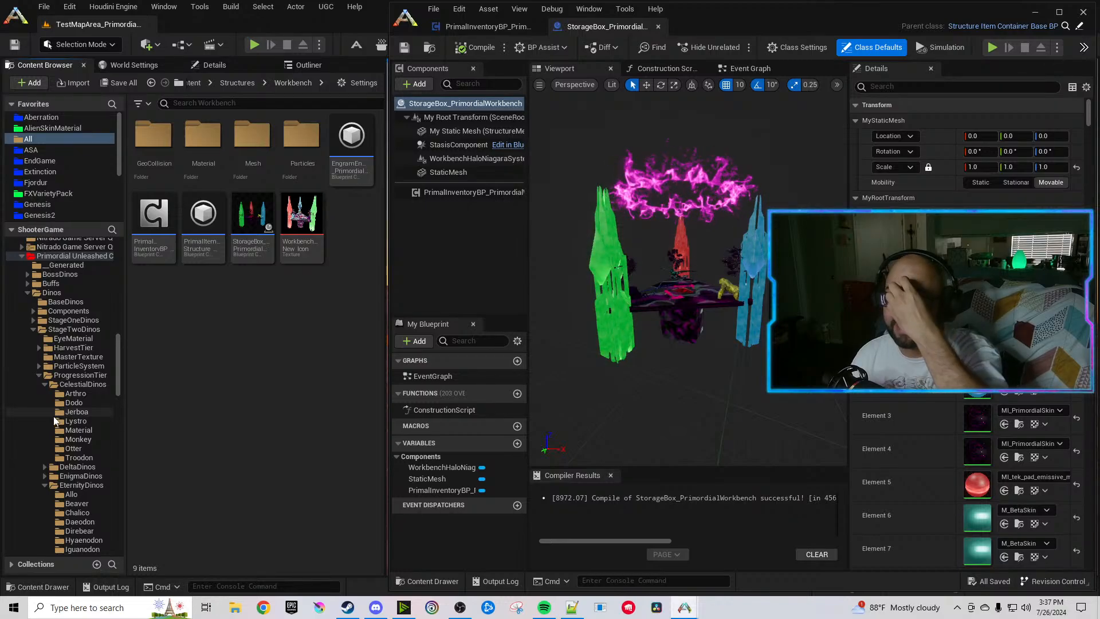
{"action": "scroll", "coordinate": [51, 416], "scroll_direction": "down", "scroll_amount": 10}
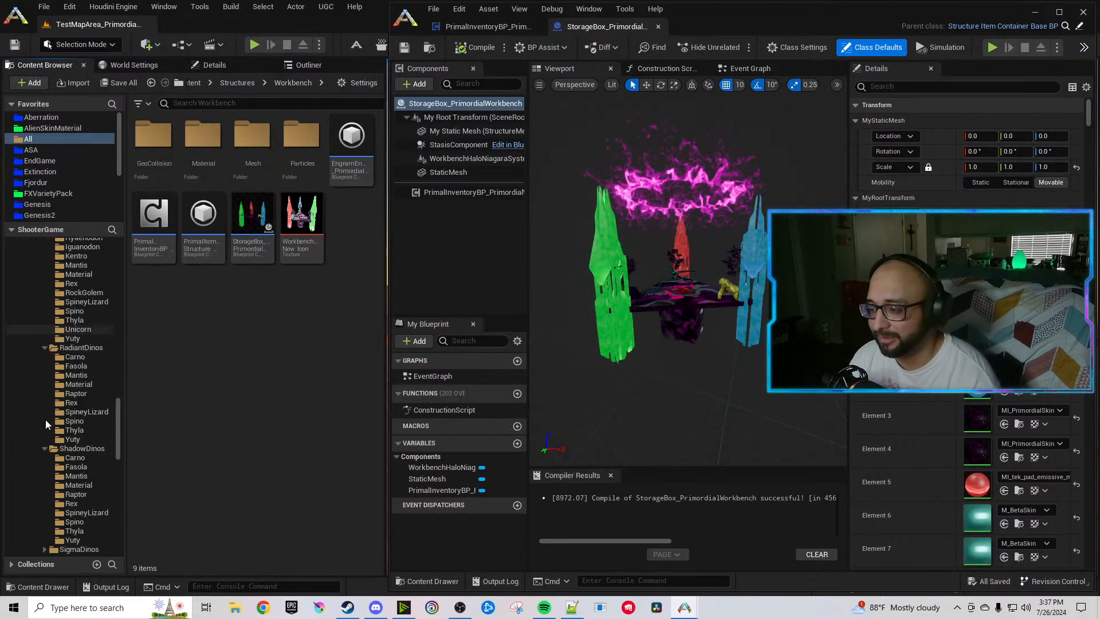
{"action": "left_click", "coordinate": [45, 448]}
Open the ModDataAsset from the root of the Primordial Unleashed Content folder.
{"action": "scroll", "coordinate": [72, 424], "scroll_direction": "up", "scroll_amount": 5}
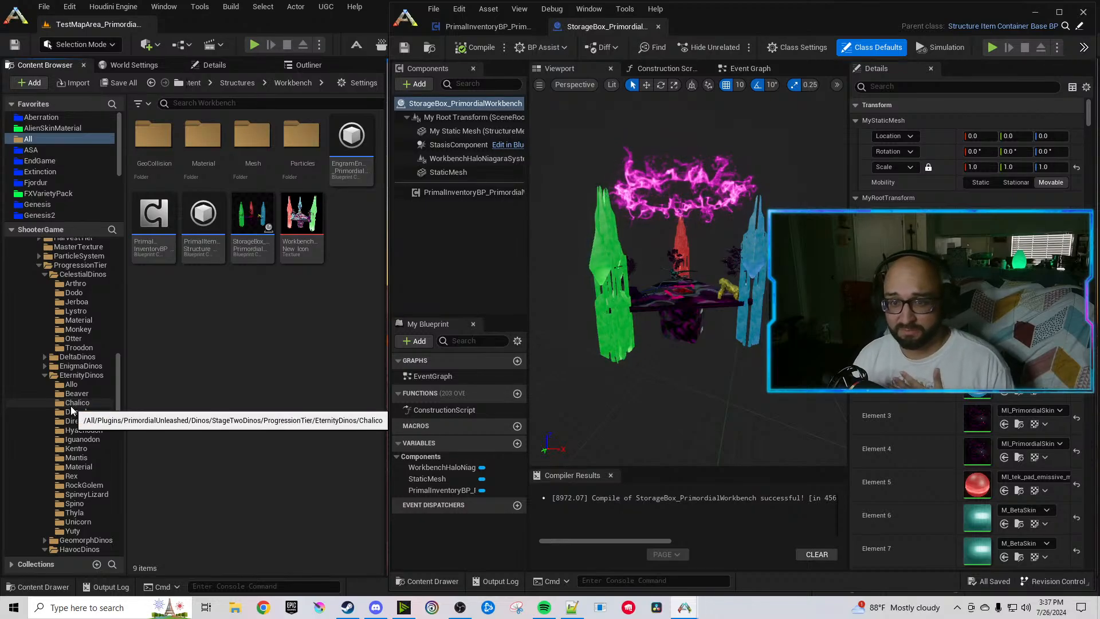
{"action": "scroll", "coordinate": [74, 389], "scroll_direction": "up", "scroll_amount": 5}
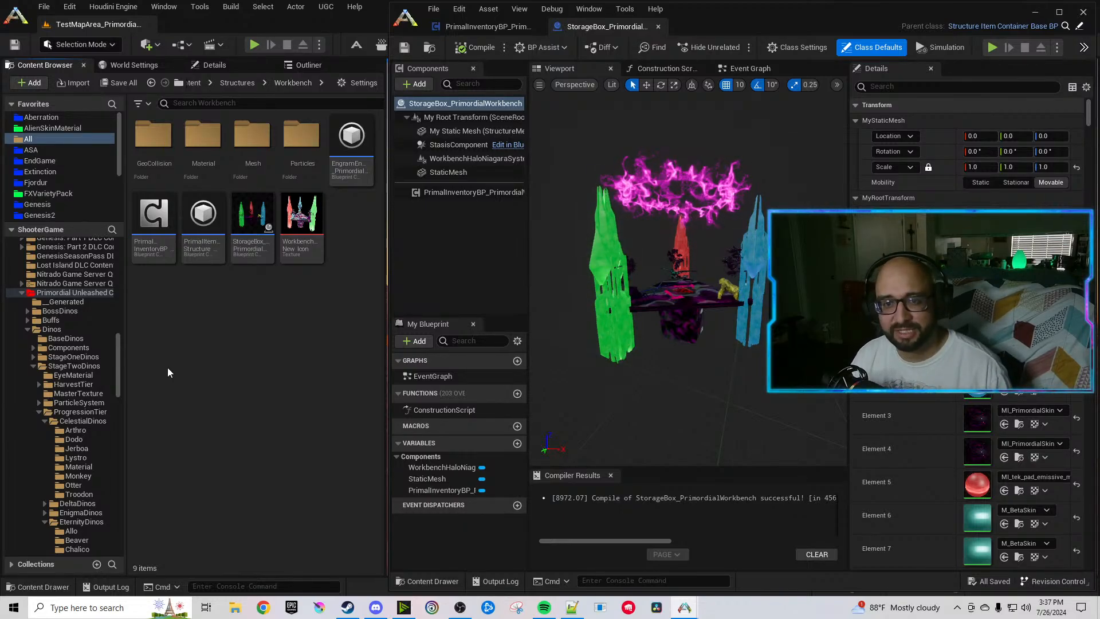
{"action": "left_click", "coordinate": [52, 296]}
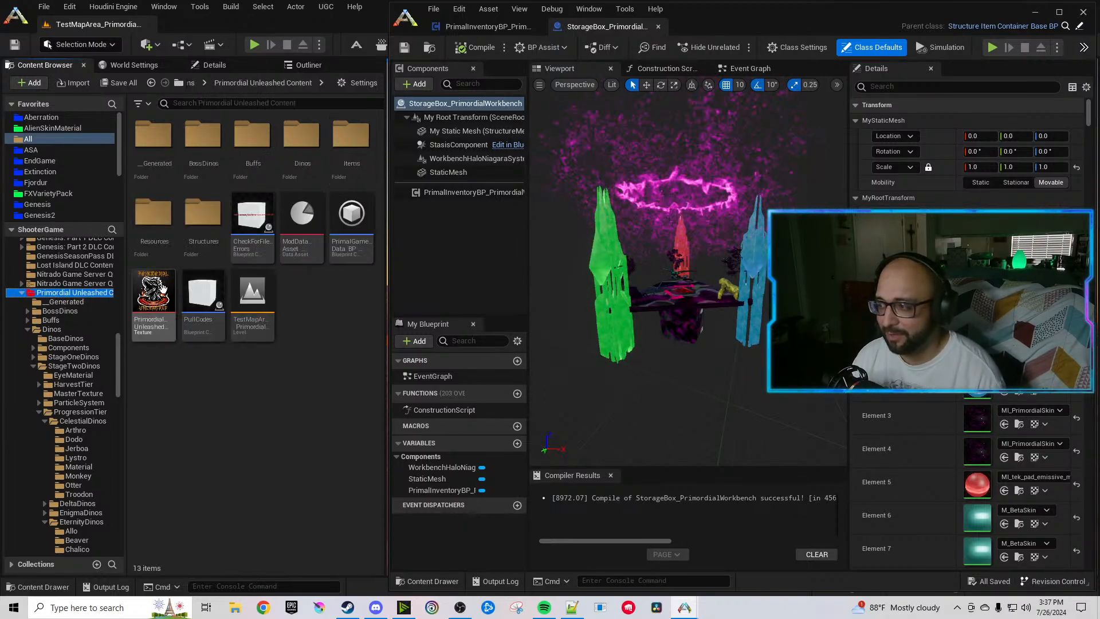
{"action": "left_click", "coordinate": [297, 247]}
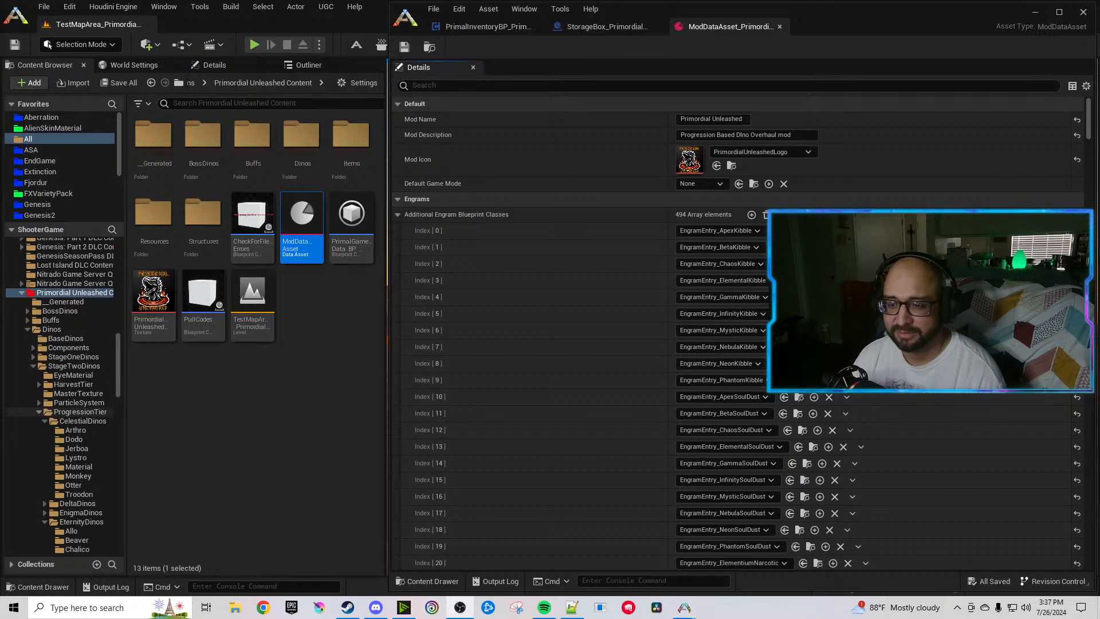
Expand the Shadow folder under the StageTwoItems saddles to review which creature saddles need engram entries.
{"action": "left_click", "coordinate": [242, 405]}
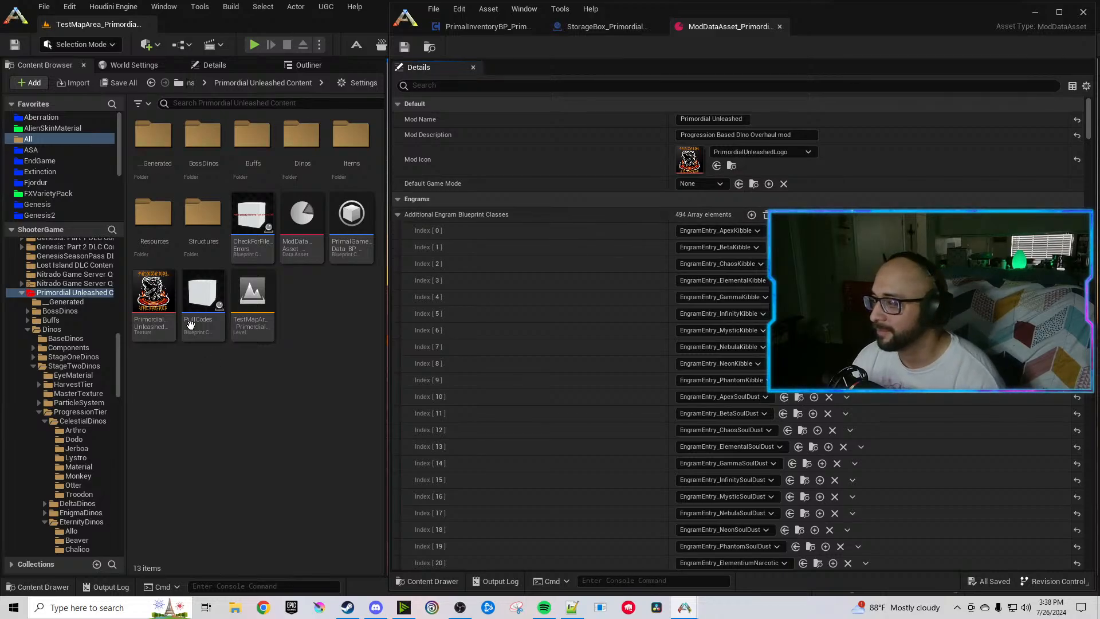
{"action": "left_click_drag", "start_coordinate": [117, 350], "coordinate": [119, 509]}
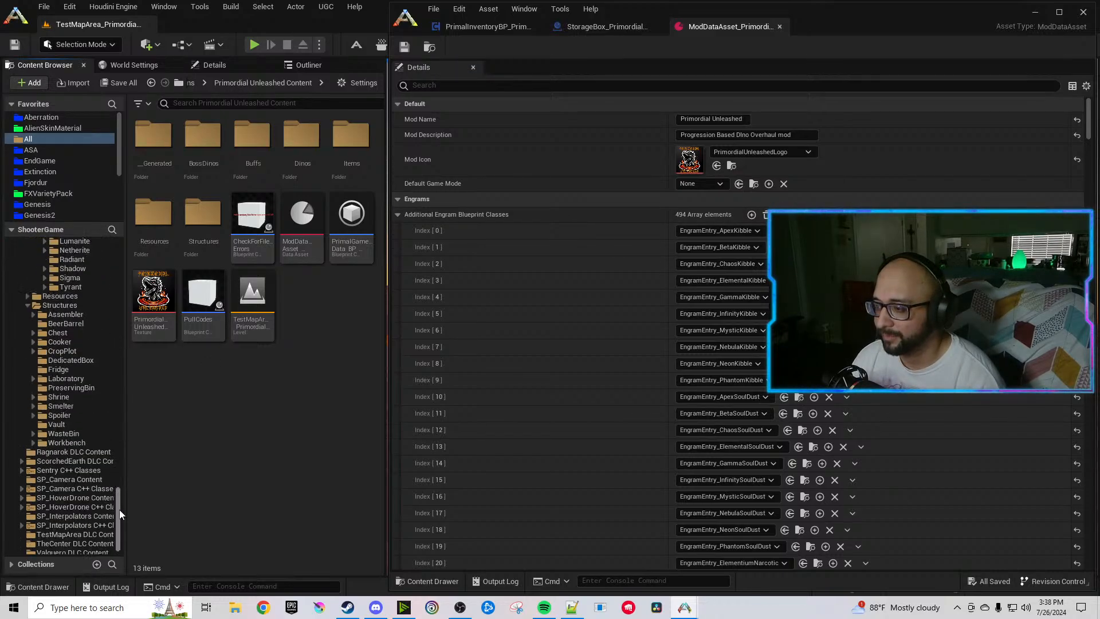
{"action": "scroll", "coordinate": [101, 418], "scroll_direction": "up", "scroll_amount": 5}
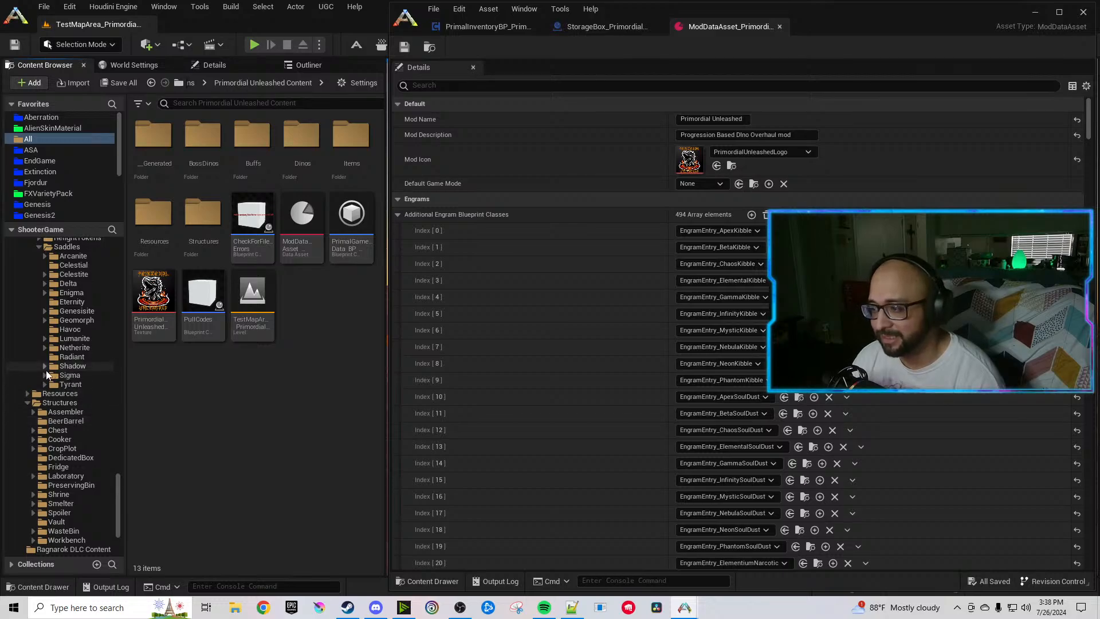
{"action": "left_click", "coordinate": [46, 367]}
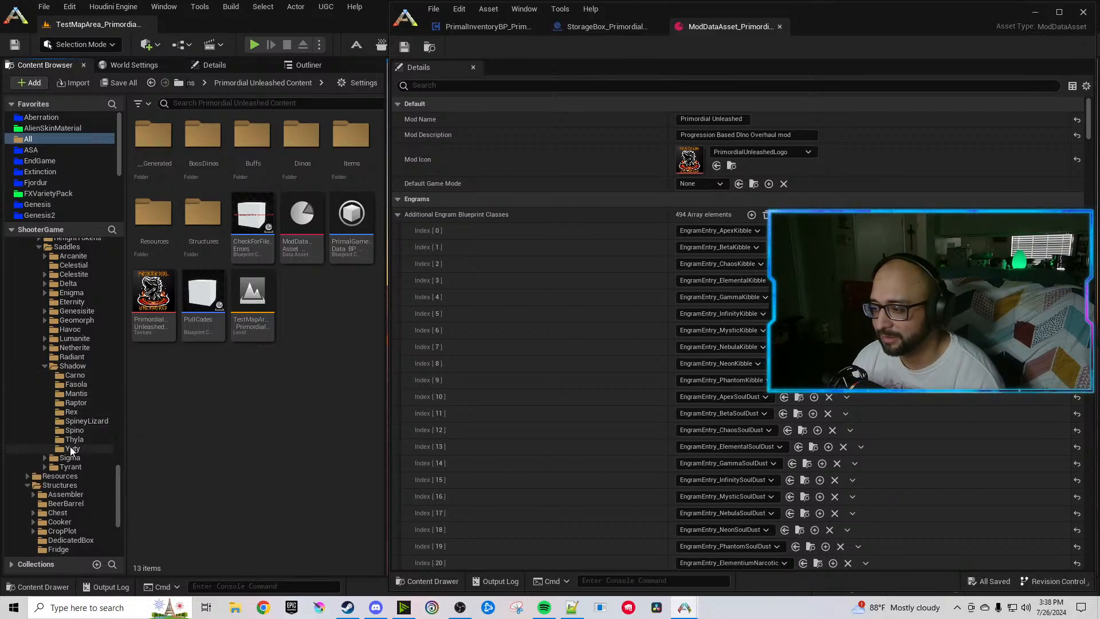
Add nine empty elements to the mod data asset's Additional Engram Blueprint Classes array.
{"action": "left_click", "coordinate": [751, 215]}
{"action": "left_click", "coordinate": [751, 215]}
{"action": "left_click", "coordinate": [752, 215]}
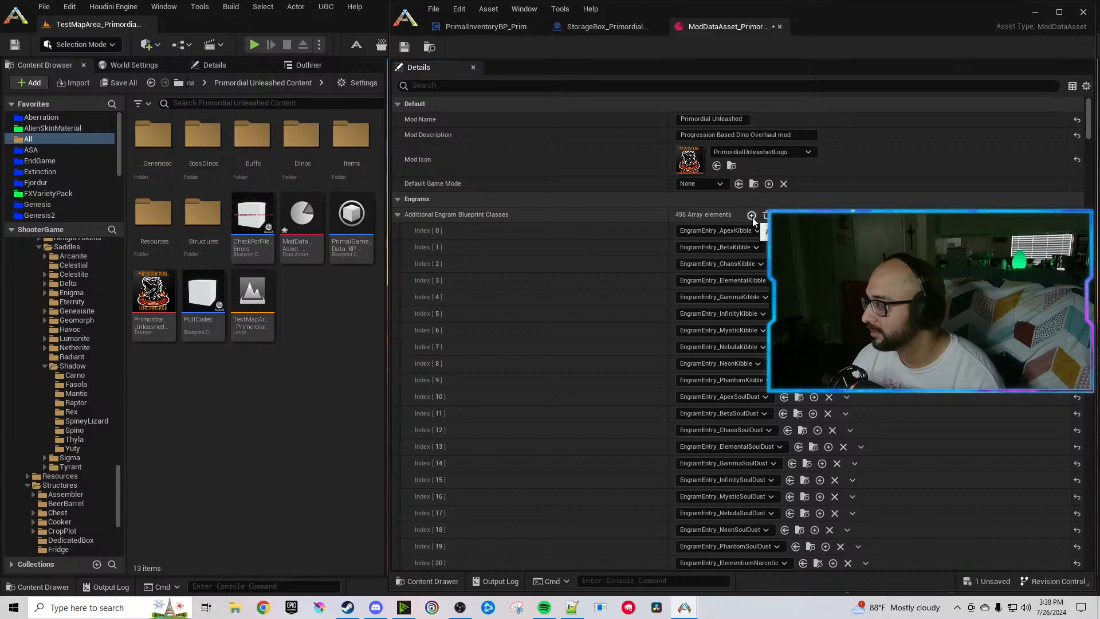
{"action": "left_click", "coordinate": [752, 215]}
{"action": "left_click", "coordinate": [752, 215]}
{"action": "left_click", "coordinate": [751, 215]}
{"action": "left_click", "coordinate": [751, 215]}
{"action": "left_click", "coordinate": [752, 215]}
{"action": "left_click", "coordinate": [752, 214]}
Assign the Carno, Fasola, Mantis and Raptor Shadow saddle engram entries to indexes 494 through 497 of the engram array.
{"action": "left_click_drag", "start_coordinate": [1088, 122], "coordinate": [1088, 486]}
{"action": "scroll", "coordinate": [802, 430], "scroll_direction": "down", "scroll_amount": 2}
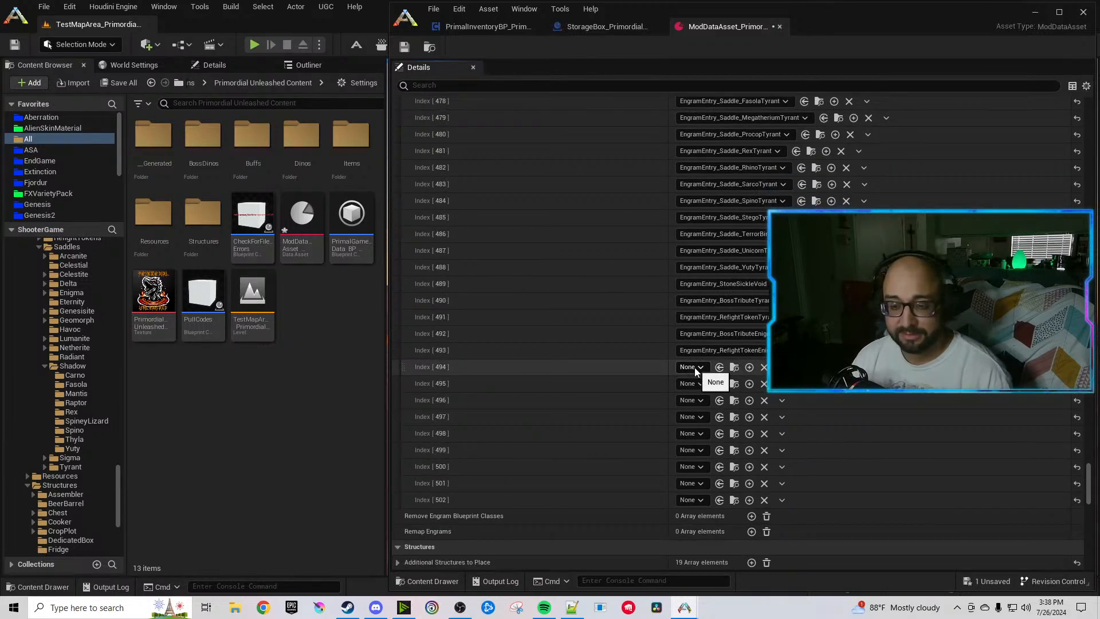
{"action": "left_click", "coordinate": [694, 367]}
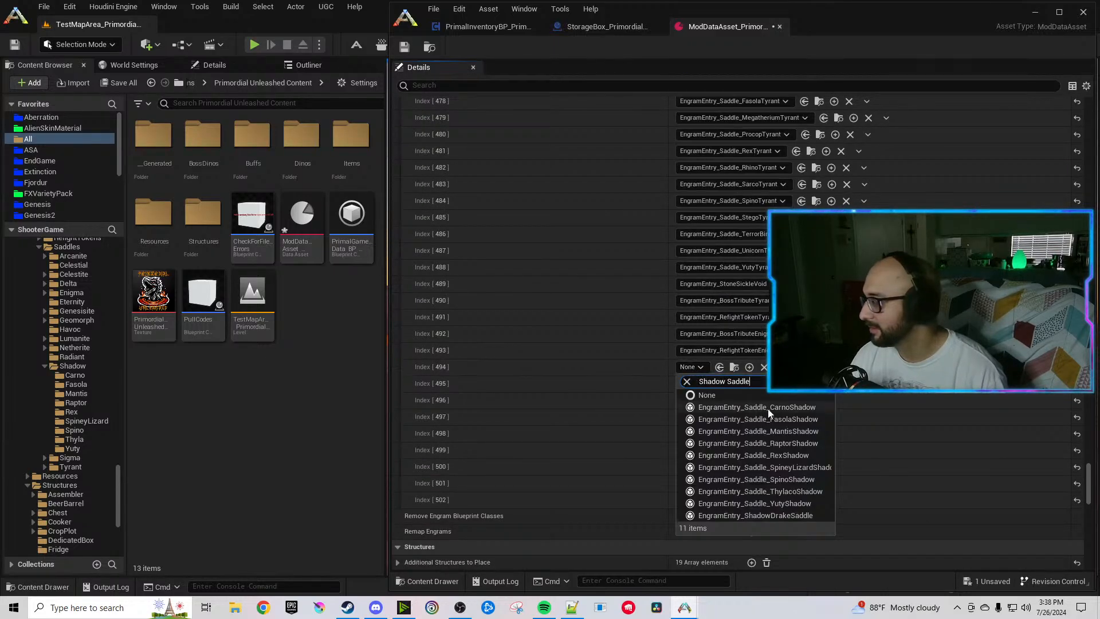
{"action": "left_click", "coordinate": [782, 410]}
{"action": "left_click", "coordinate": [695, 383]}
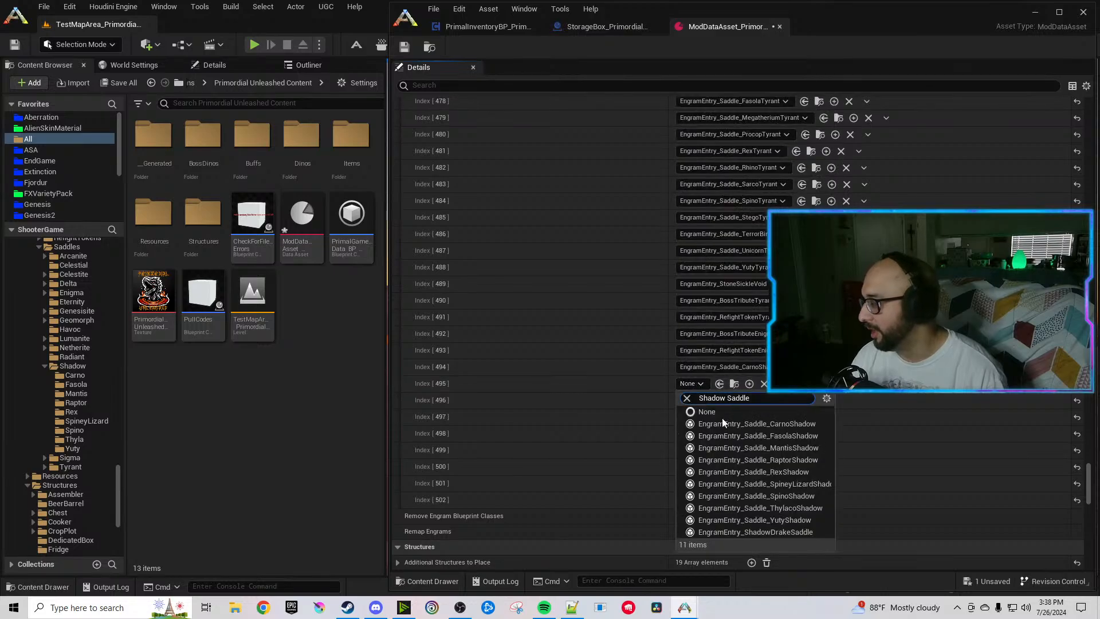
{"action": "left_click", "coordinate": [765, 437]}
{"action": "left_click", "coordinate": [702, 401]}
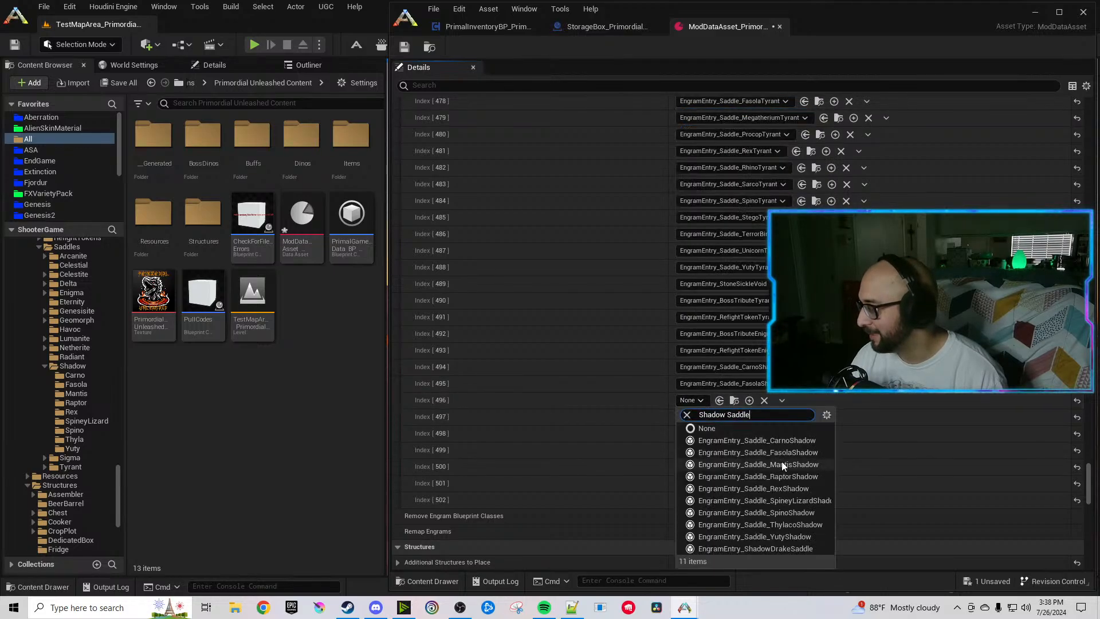
{"action": "left_click", "coordinate": [782, 462]}
{"action": "left_click", "coordinate": [696, 416]}
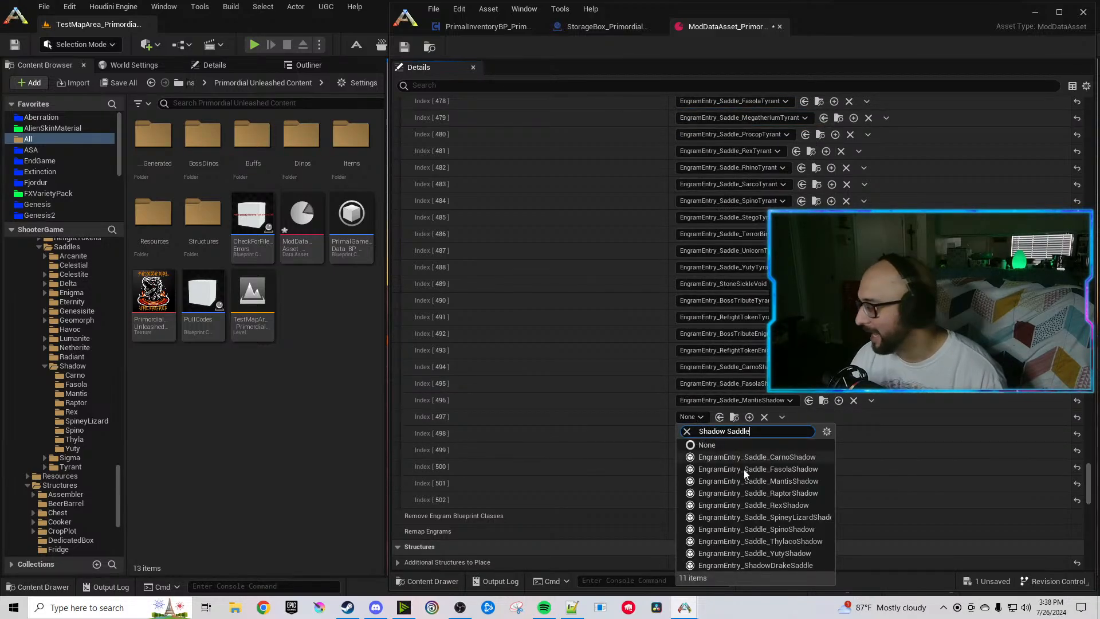
{"action": "left_click", "coordinate": [785, 493]}
Set index 498 to EngramEntry_Saddle_RexShadow and index 499 to EngramEntry_Saddle_SpineyLizardShadow.
{"action": "left_click", "coordinate": [703, 434]}
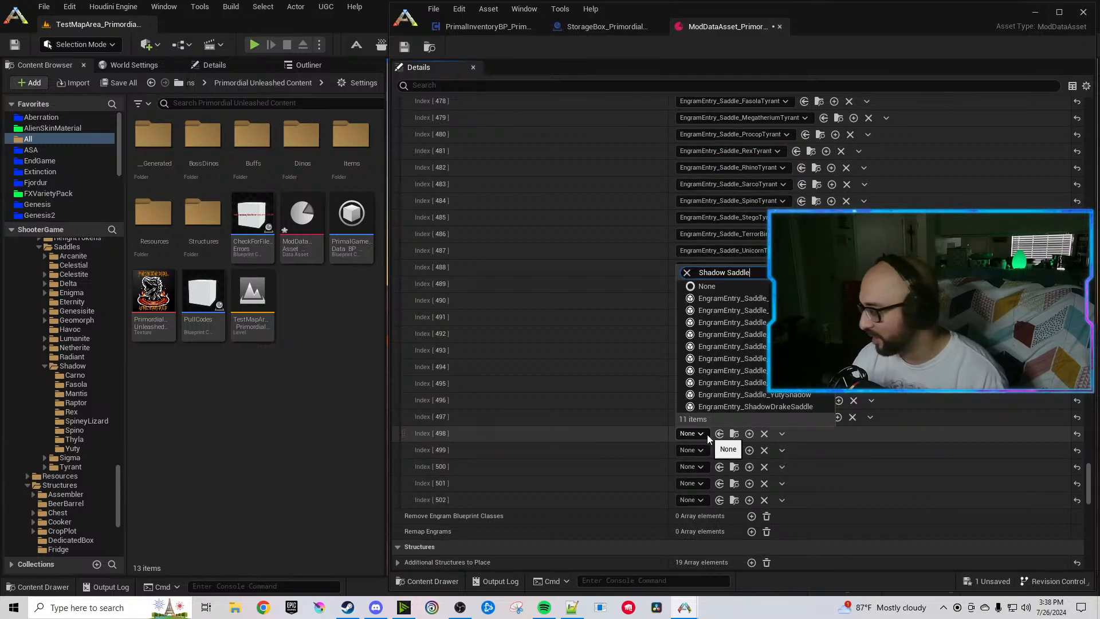
{"action": "left_click", "coordinate": [616, 436]}
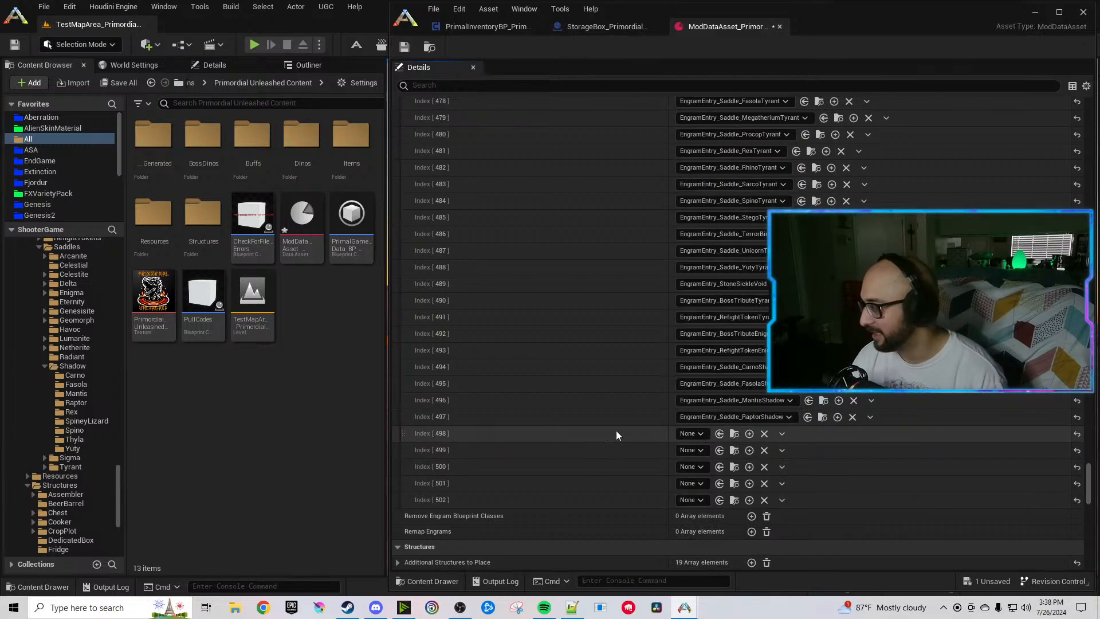
{"action": "left_click", "coordinate": [696, 435]}
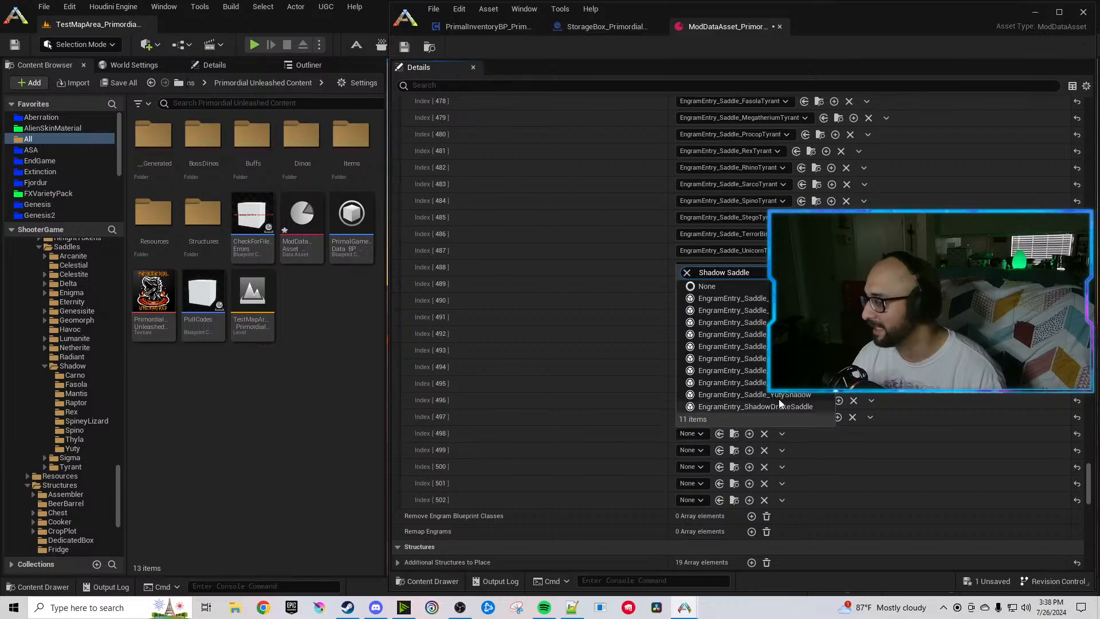
{"action": "left_click", "coordinate": [817, 455]}
{"action": "left_click", "coordinate": [698, 434]}
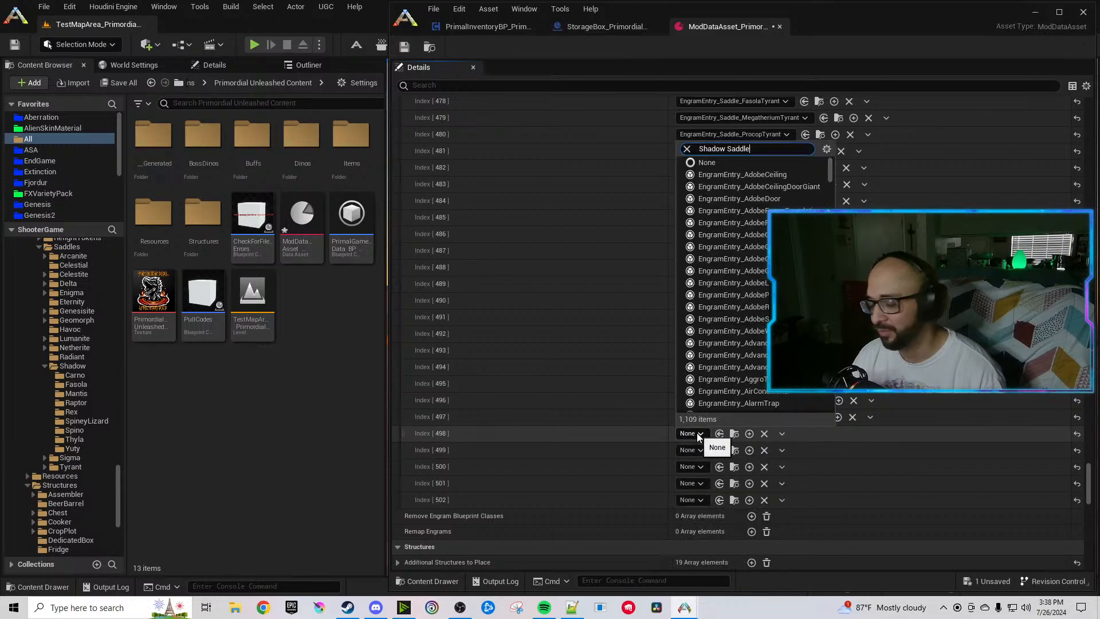
{"action": "left_click", "coordinate": [768, 397]}
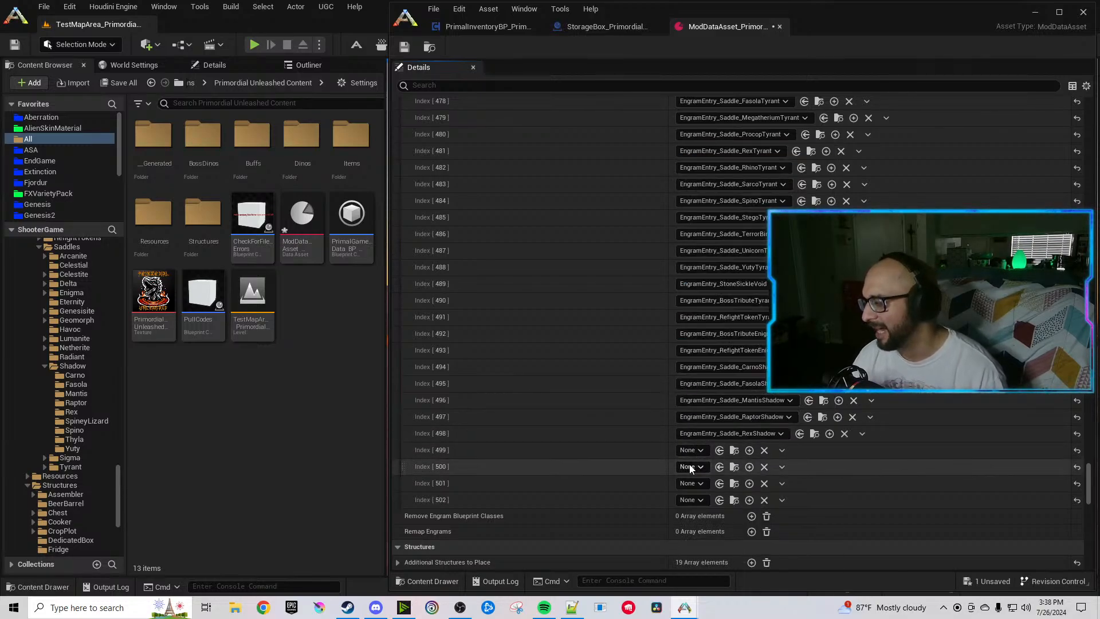
{"action": "left_click", "coordinate": [694, 453]}
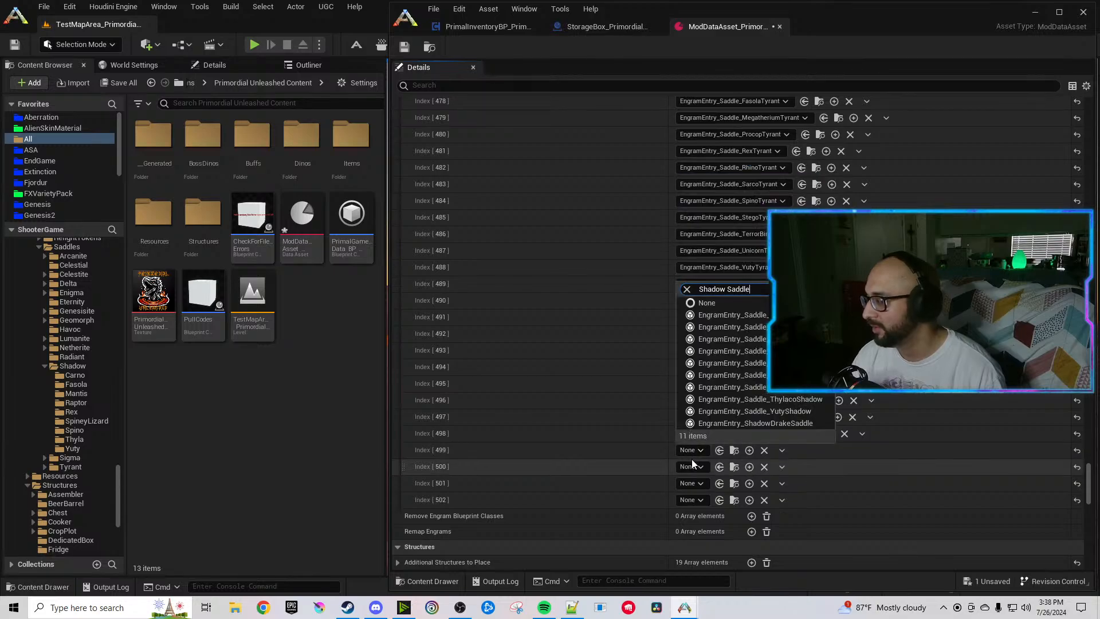
{"action": "left_click", "coordinate": [728, 375]}
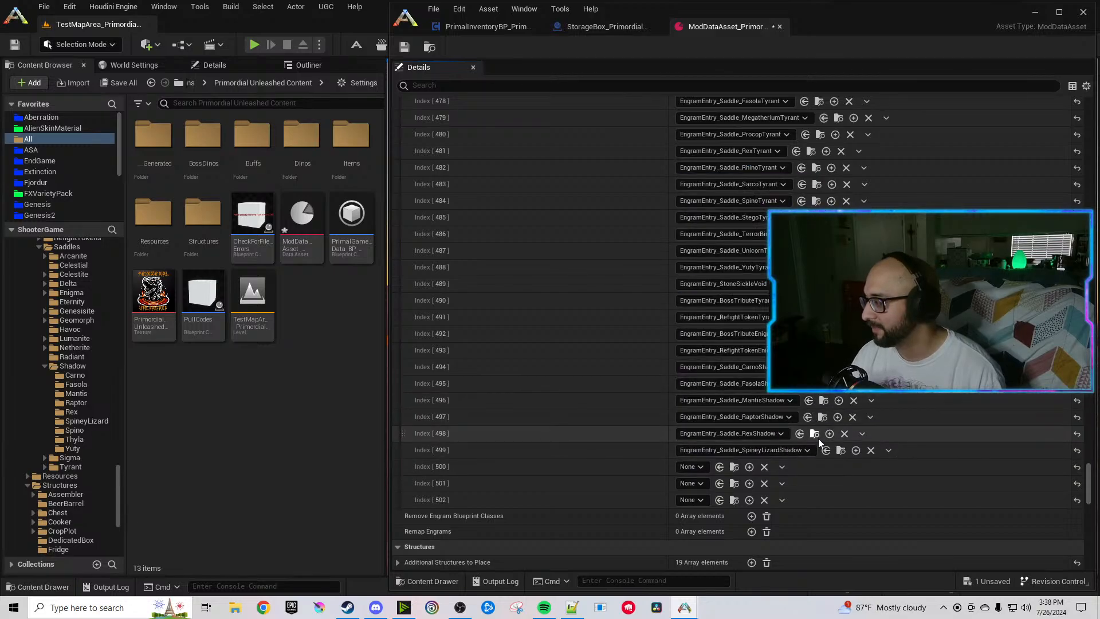
Assign the Spino, Thylaco and Yuty Shadow saddle engram entries to indexes 500, 501 and 502 of the engram array.
{"action": "left_click", "coordinate": [693, 466]}
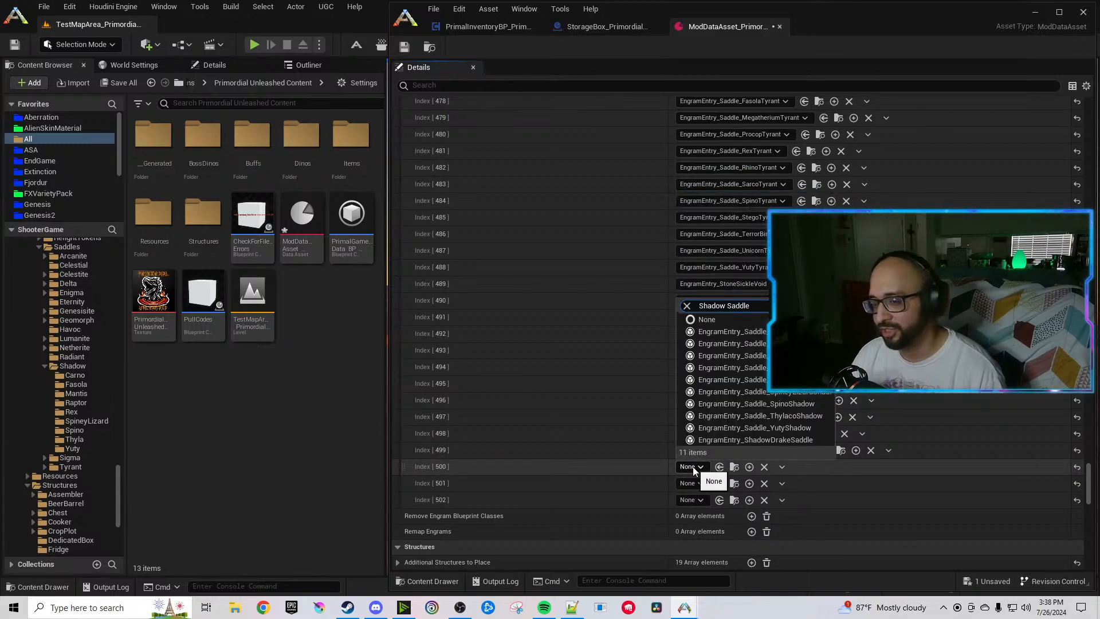
{"action": "left_click", "coordinate": [756, 403]}
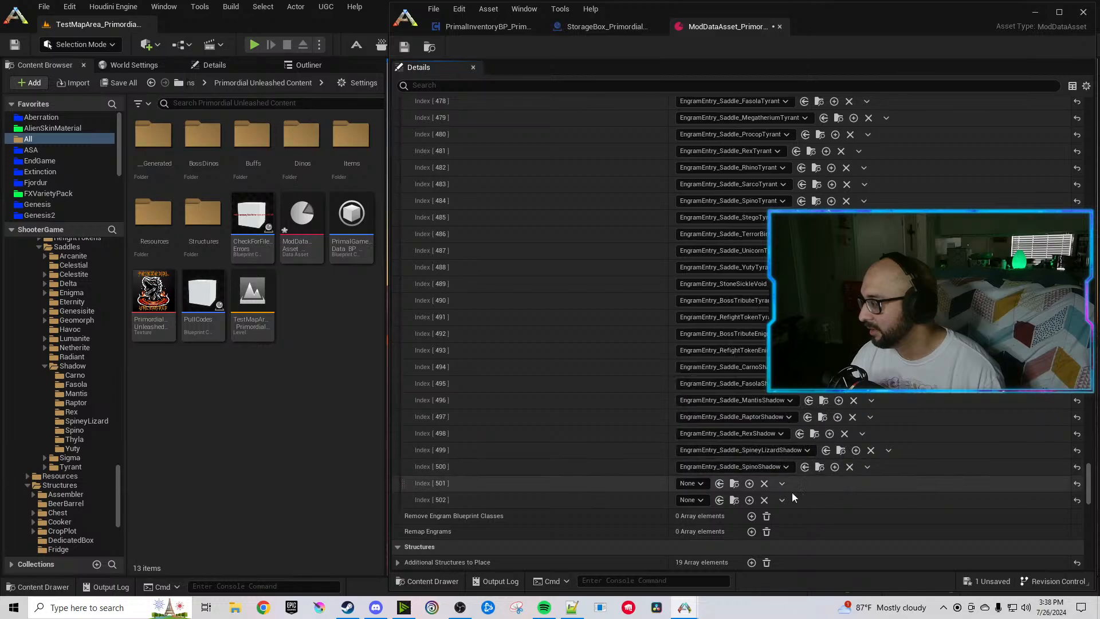
{"action": "left_click", "coordinate": [692, 483]}
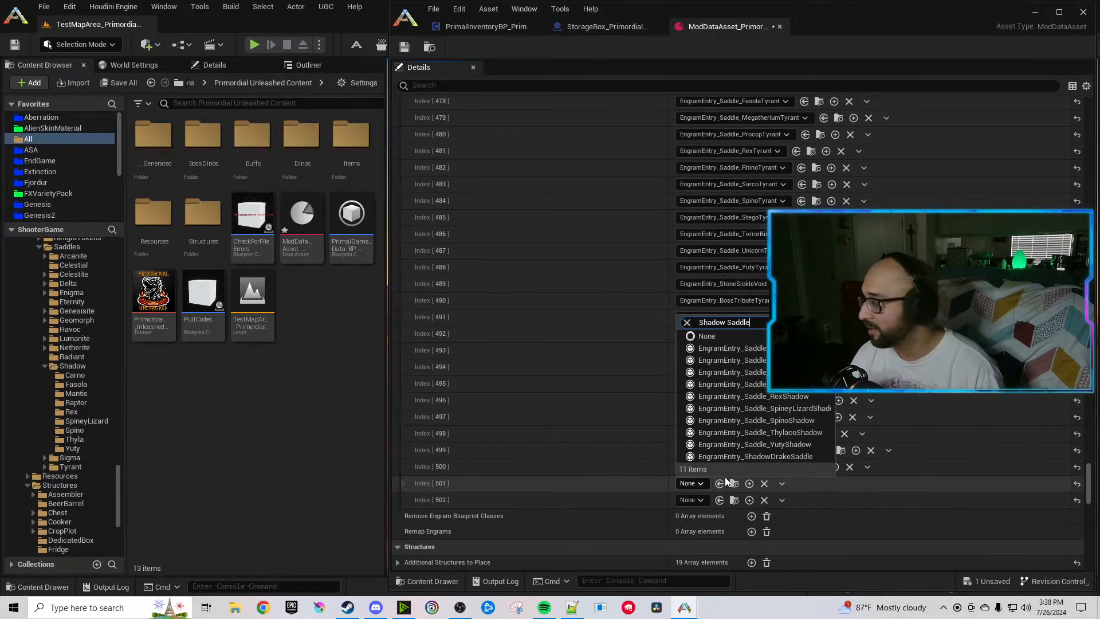
{"action": "left_click", "coordinate": [799, 497]}
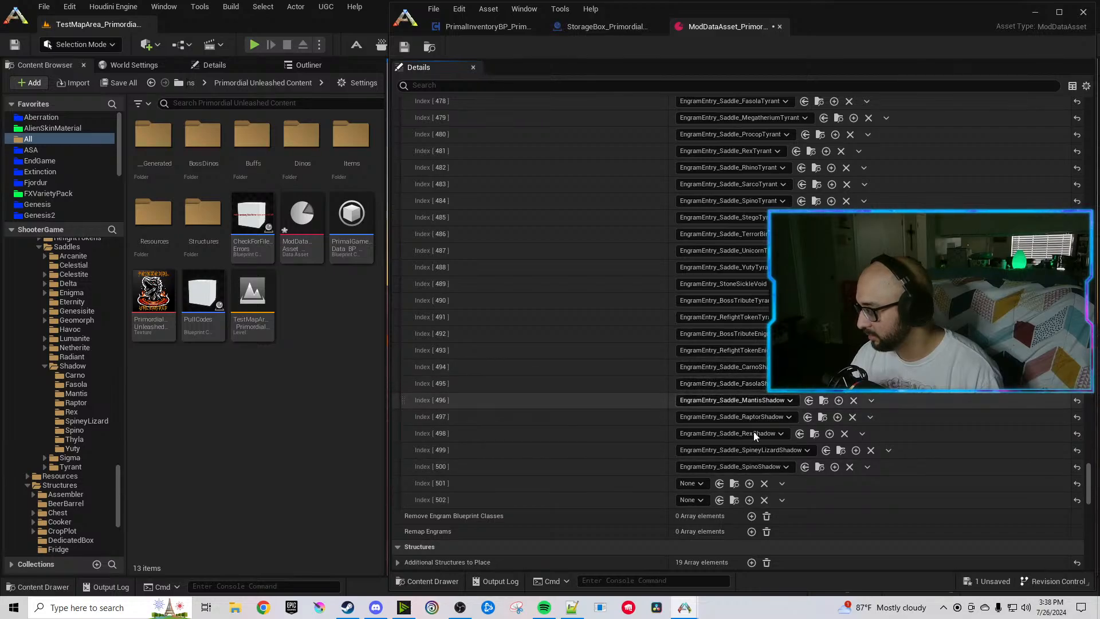
{"action": "left_click", "coordinate": [700, 483]}
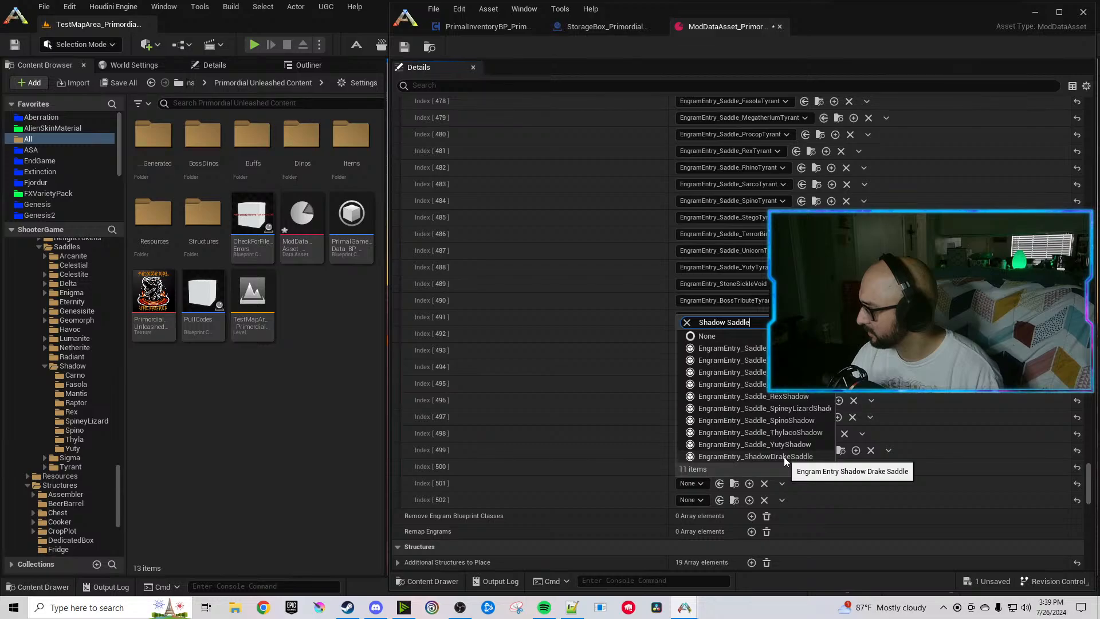
{"action": "left_click", "coordinate": [790, 436]}
{"action": "left_click", "coordinate": [698, 500]}
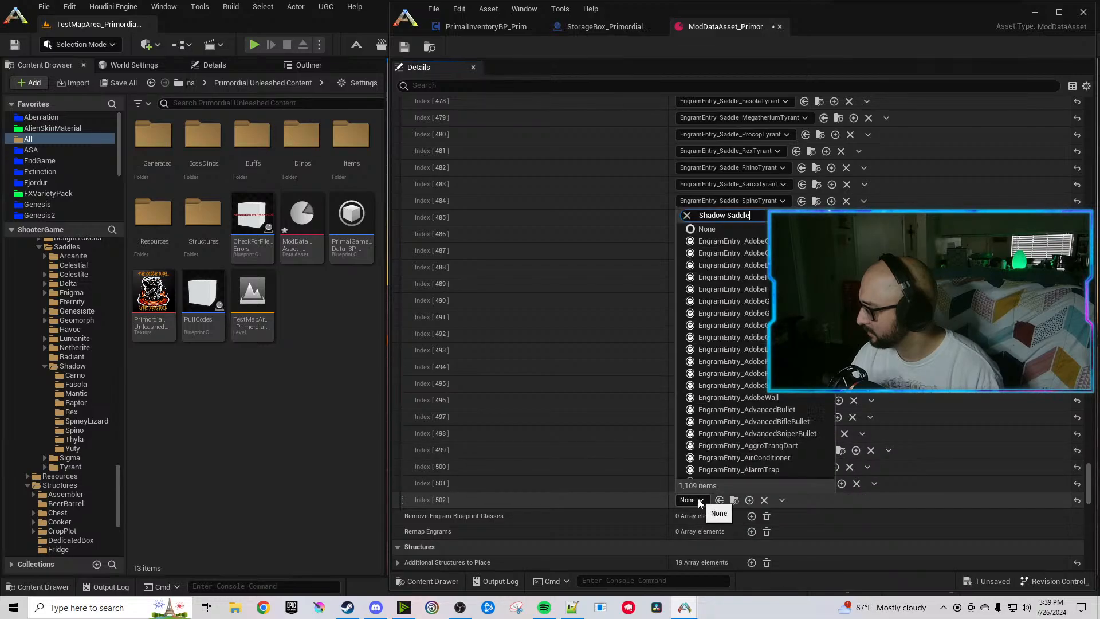
{"action": "left_click", "coordinate": [779, 462]}
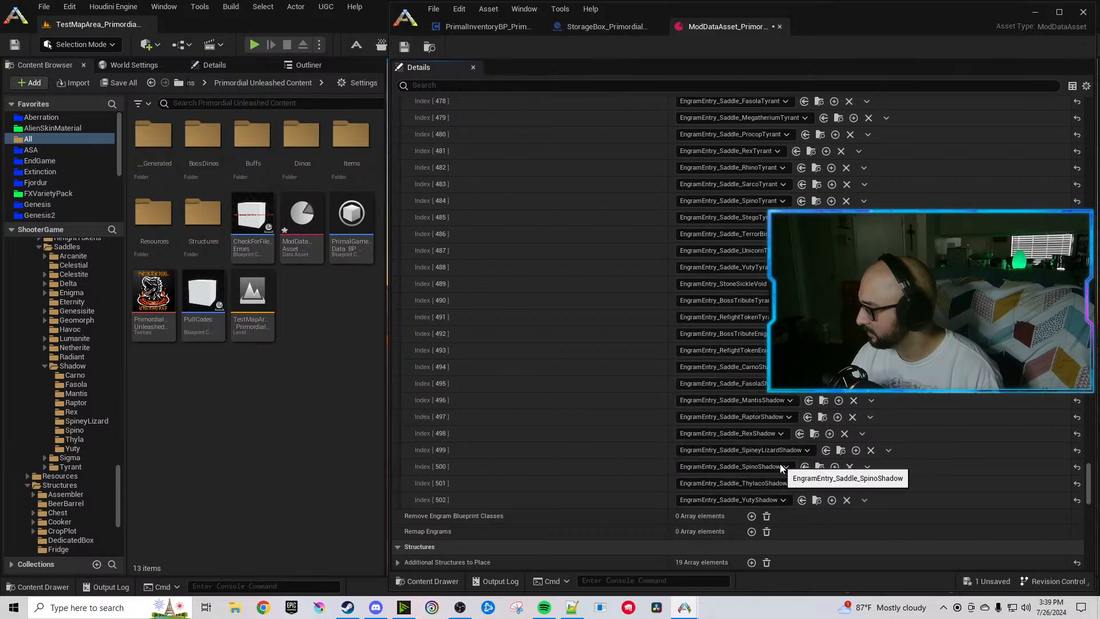
Duplicate the YutyShadow element at index 502 and search the copy's class choices for "Shadow Saddle".
{"action": "left_click", "coordinate": [864, 499]}
{"action": "left_click", "coordinate": [877, 541]}
{"action": "left_click", "coordinate": [776, 516]}
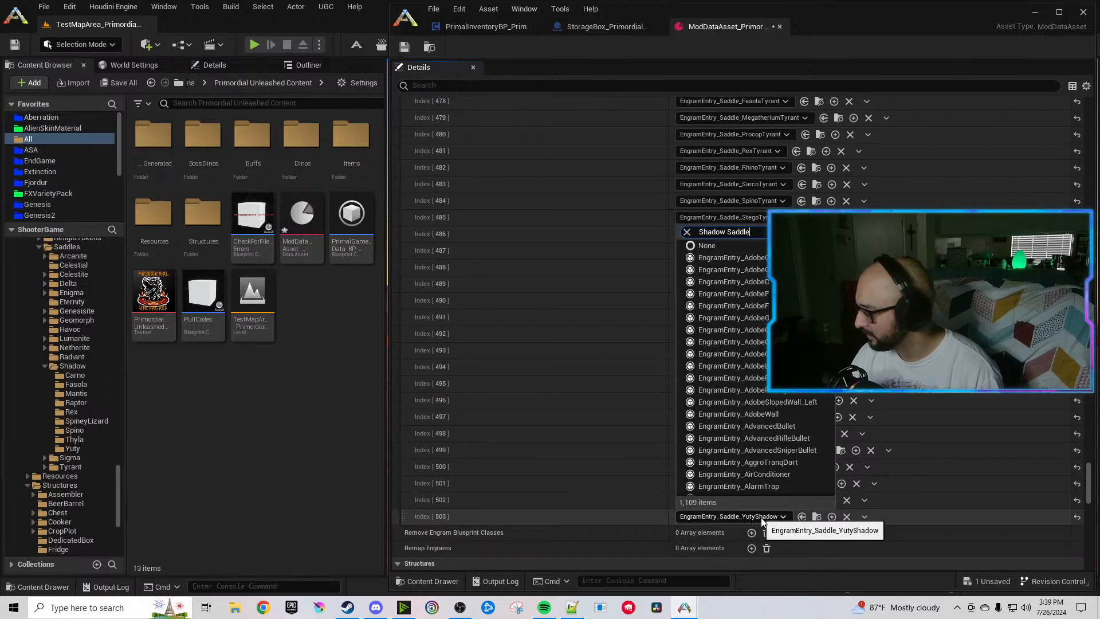
Locate the asset behind EngramEntry_ShadowDrakeSaddle after picking it for engram array index 503, and delete that array entry.
{"action": "left_click", "coordinate": [766, 489]}
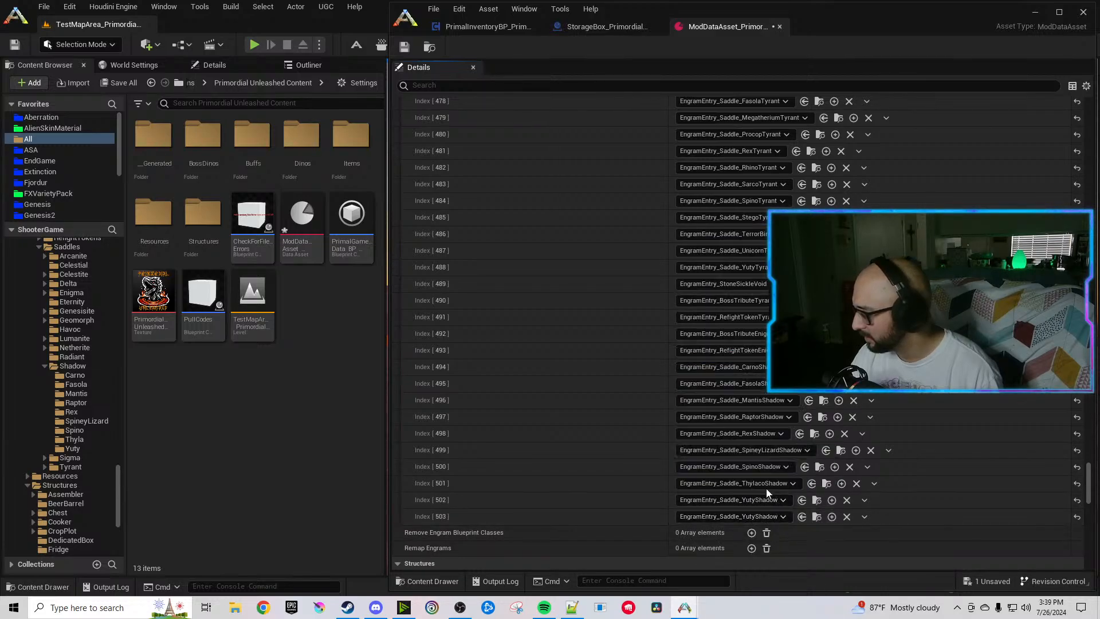
{"action": "left_click", "coordinate": [817, 517]}
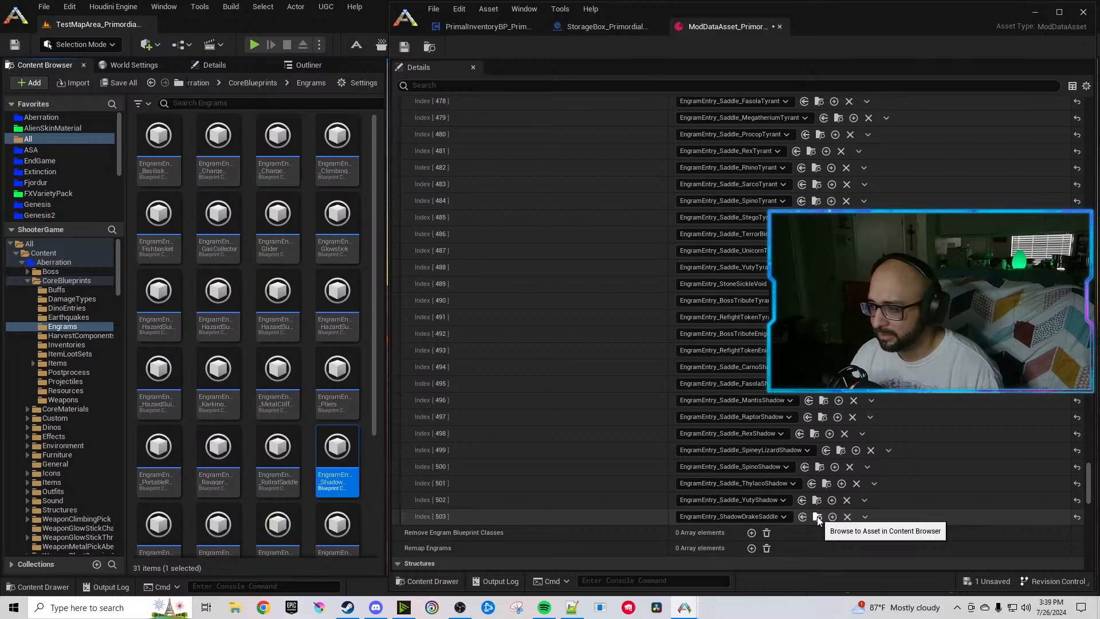
{"action": "mouse_move", "coordinate": [350, 443]}
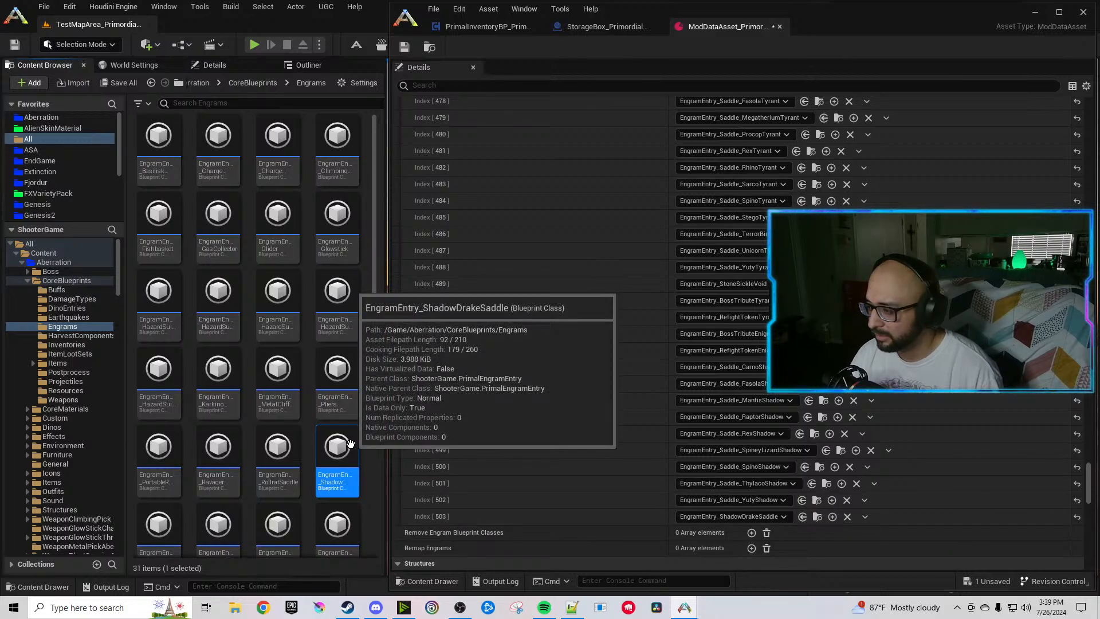
{"action": "left_click", "coordinate": [865, 517]}
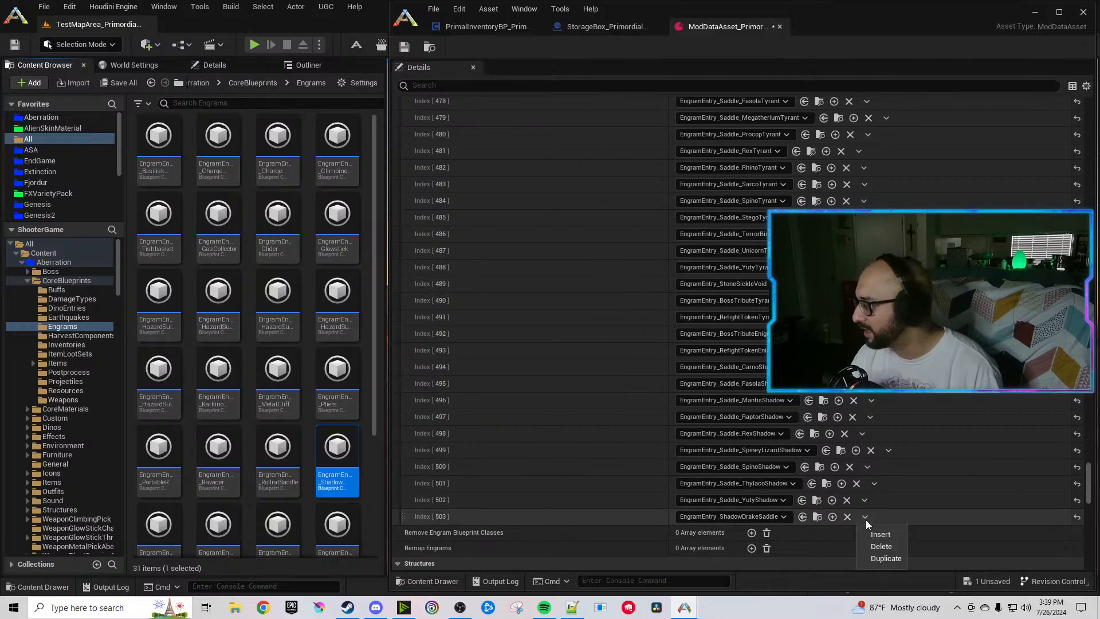
{"action": "left_click", "coordinate": [880, 547]}
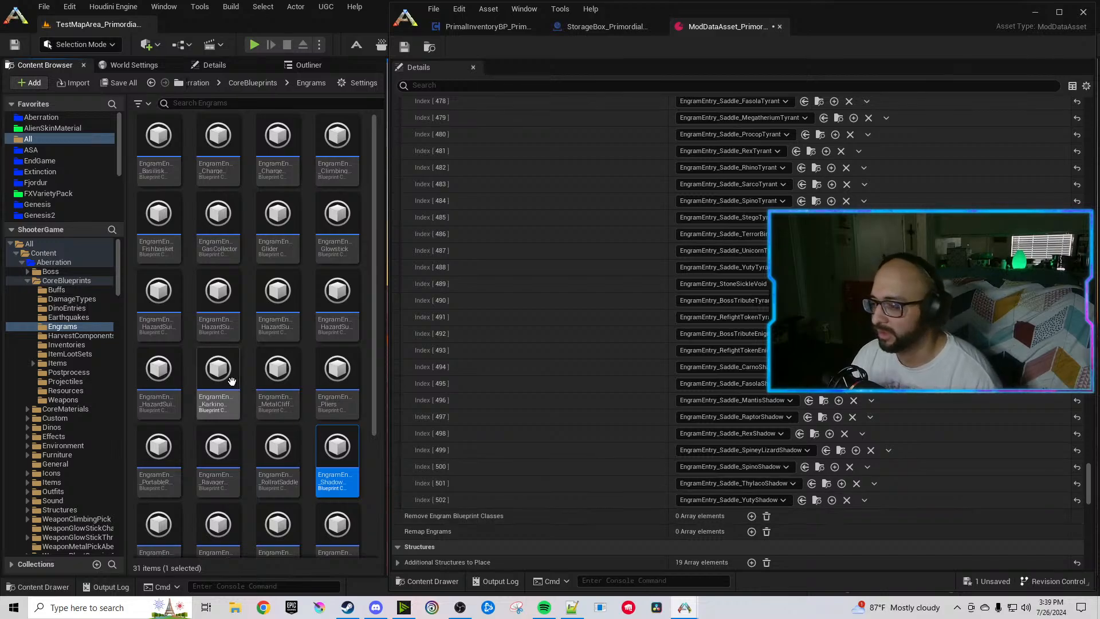
Save the mod data asset and move its editor tab ahead of the PrimalInventoryBP and StorageBox tabs.
{"action": "left_click", "coordinate": [429, 47]}
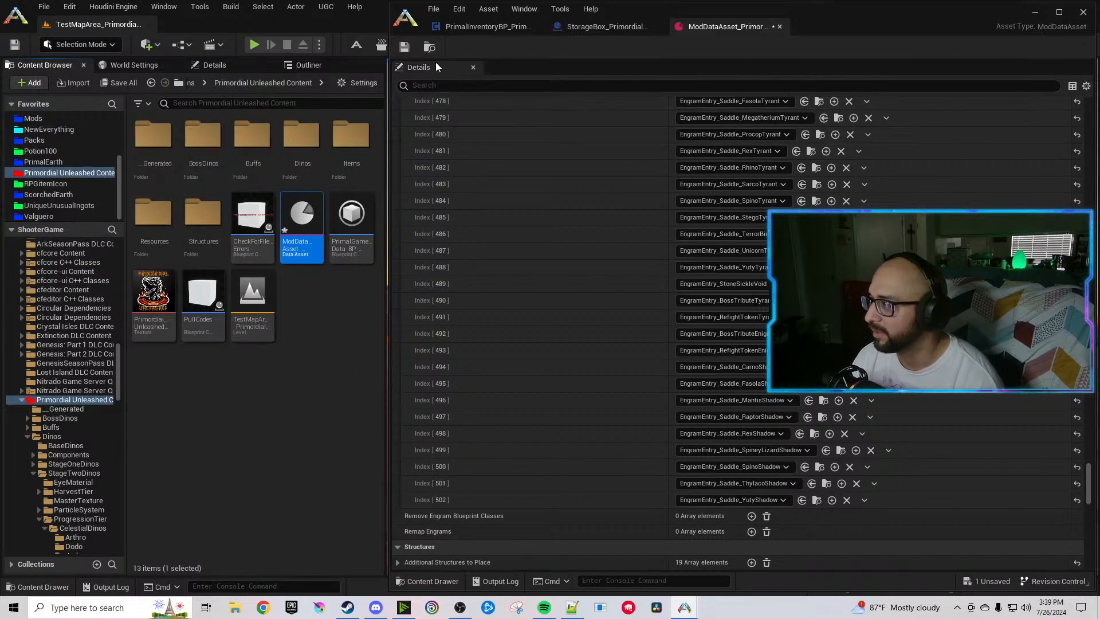
{"action": "left_click", "coordinate": [404, 48]}
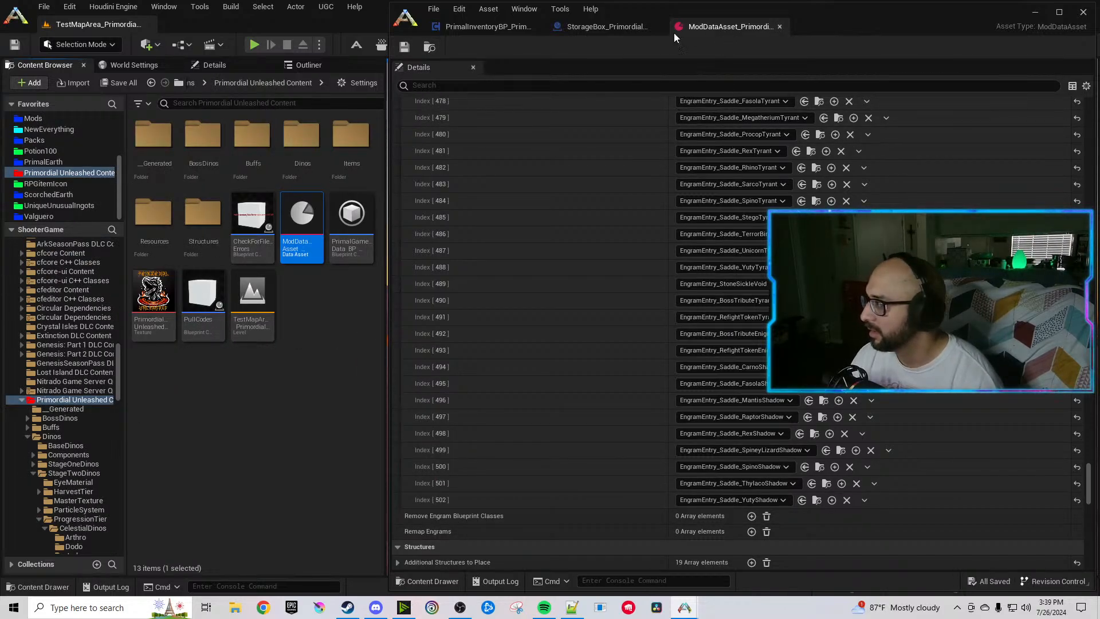
{"action": "left_click_drag", "start_coordinate": [674, 33], "coordinate": [444, 29]}
{"action": "left_click", "coordinate": [317, 382]}
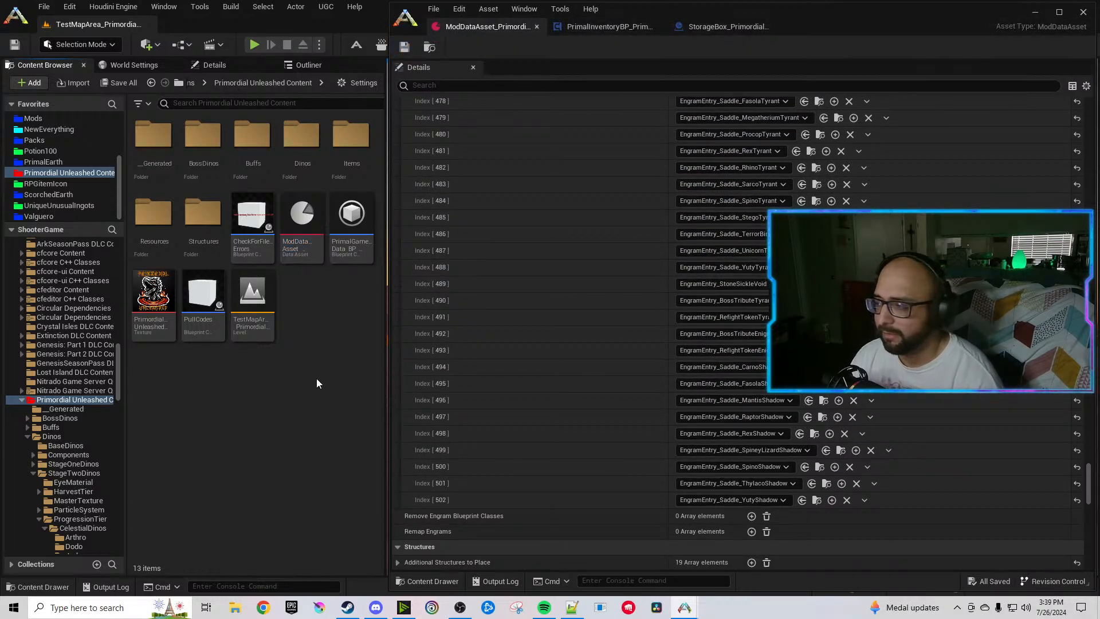
Collapse the Shadow saddle folder under StageTwoItems in the folder tree.
{"action": "left_click_drag", "start_coordinate": [118, 358], "coordinate": [111, 485]}
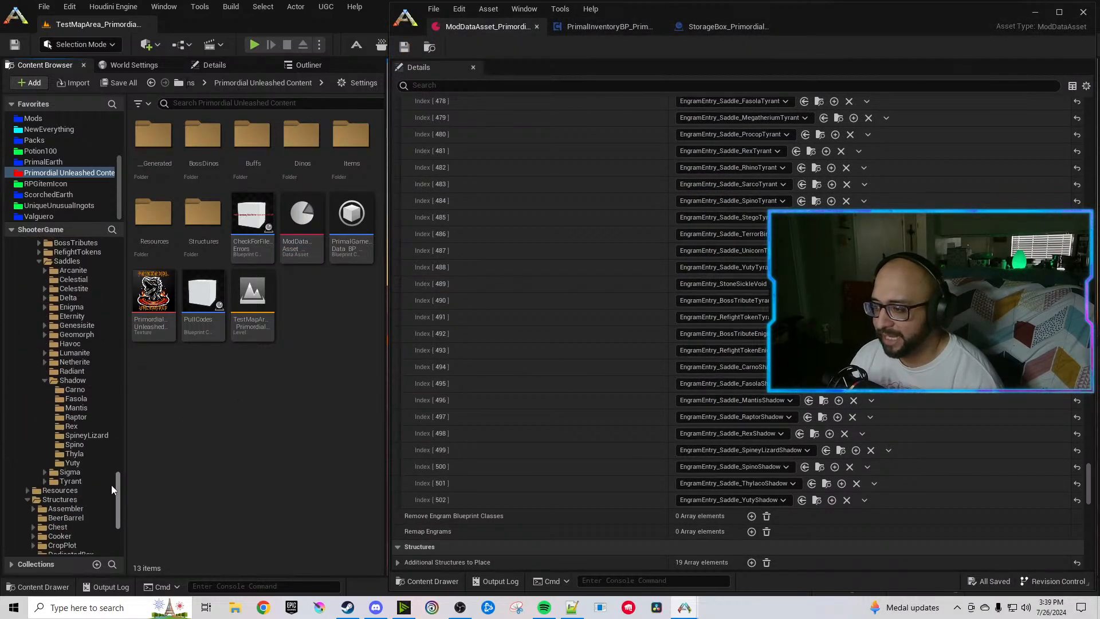
{"action": "left_click", "coordinate": [46, 381]}
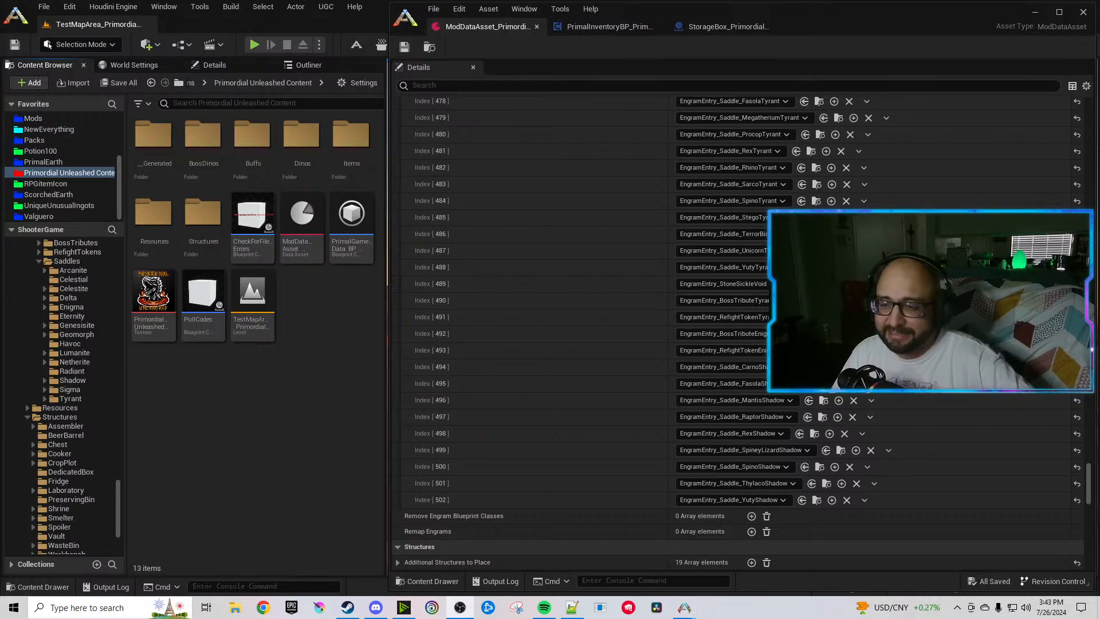
{"action": "left_click", "coordinate": [293, 409]}
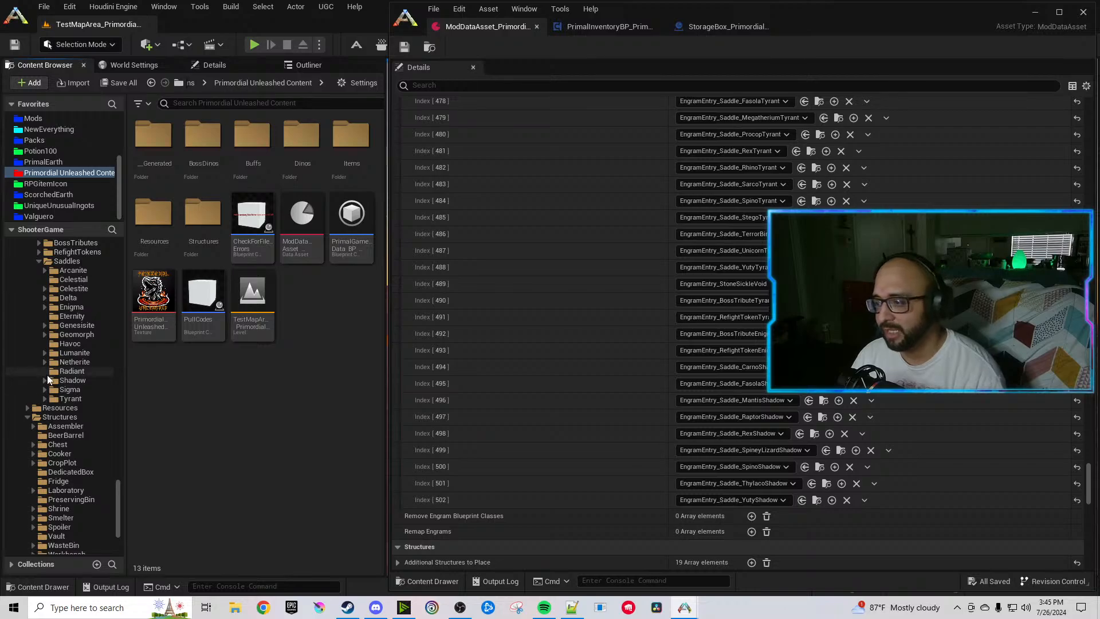
Copy the nine StageOneItems Neon saddle folders, Carno through Yuty, into the StageTwoItems Radiant saddle folder.
{"action": "scroll", "coordinate": [60, 389], "scroll_direction": "up", "scroll_amount": 3}
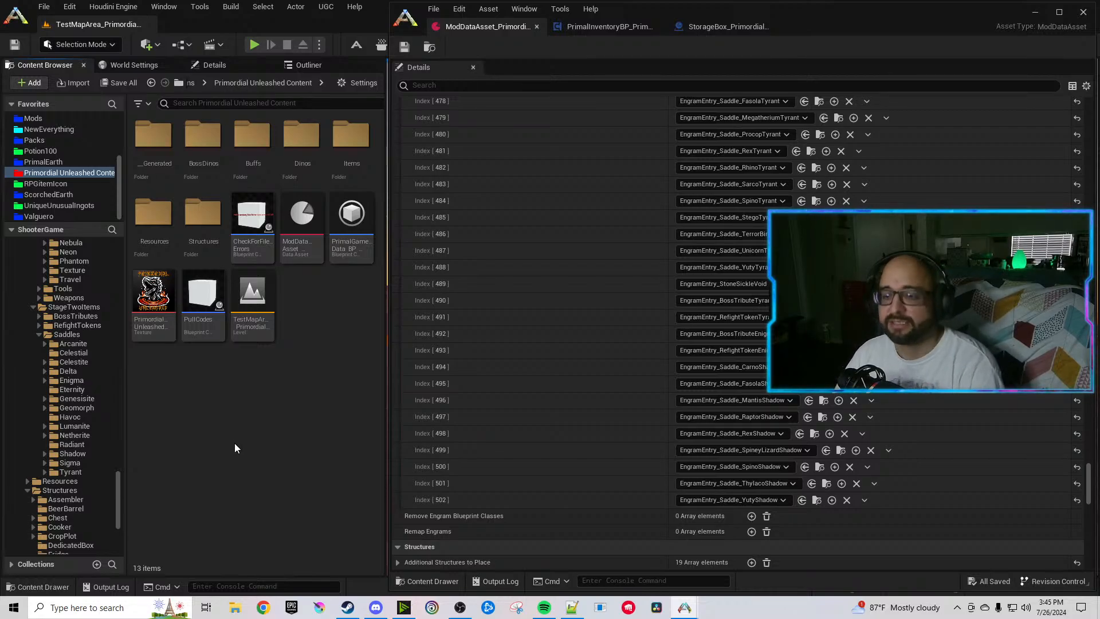
{"action": "scroll", "coordinate": [81, 376], "scroll_direction": "up", "scroll_amount": 4}
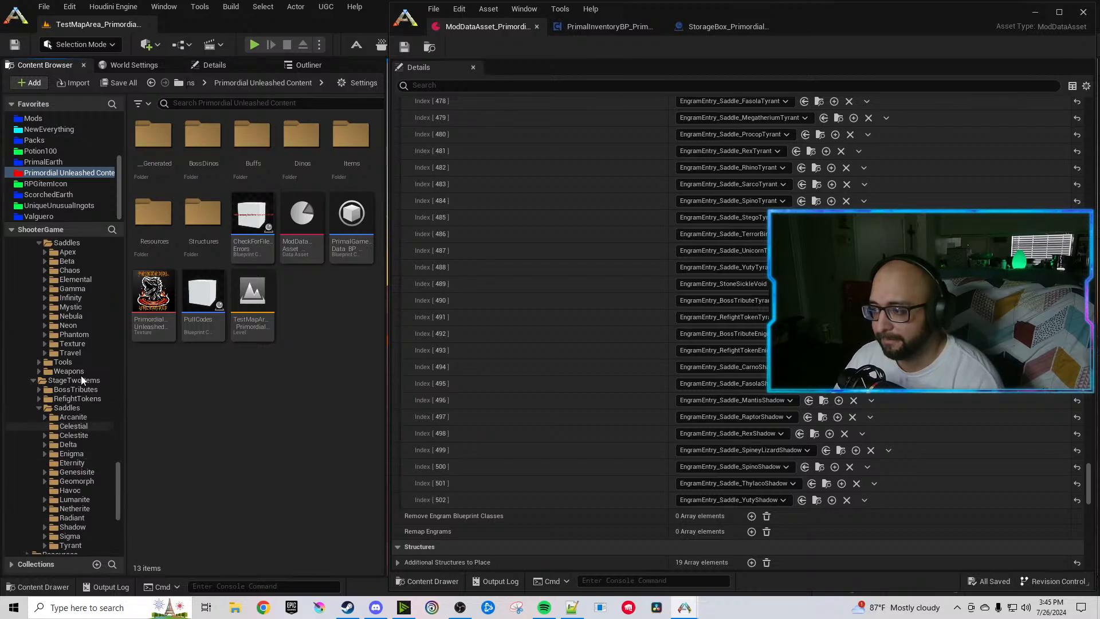
{"action": "left_click", "coordinate": [44, 362]}
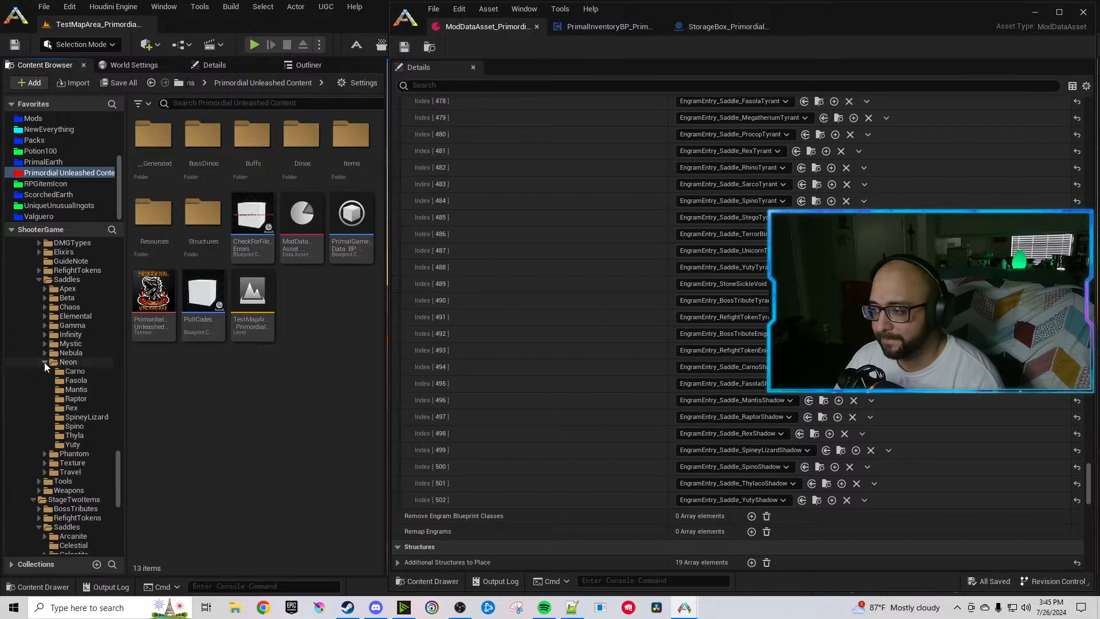
{"action": "left_click", "coordinate": [75, 371]}
{"action": "left_click", "coordinate": [73, 445], "text": "shift"}
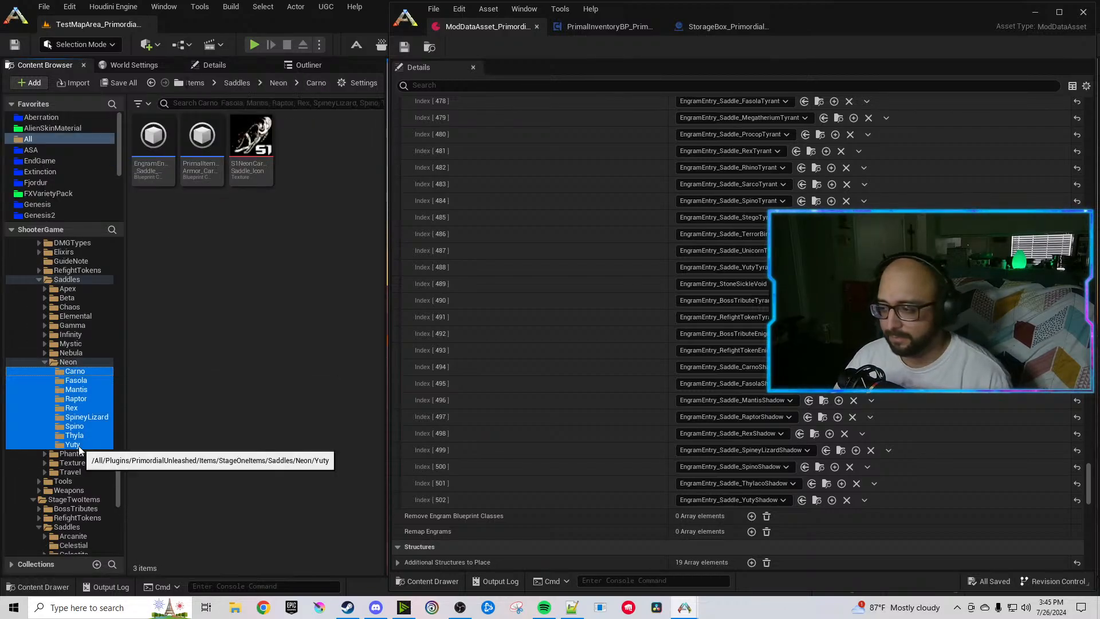
{"action": "scroll", "coordinate": [75, 377], "scroll_direction": "down", "scroll_amount": 5}
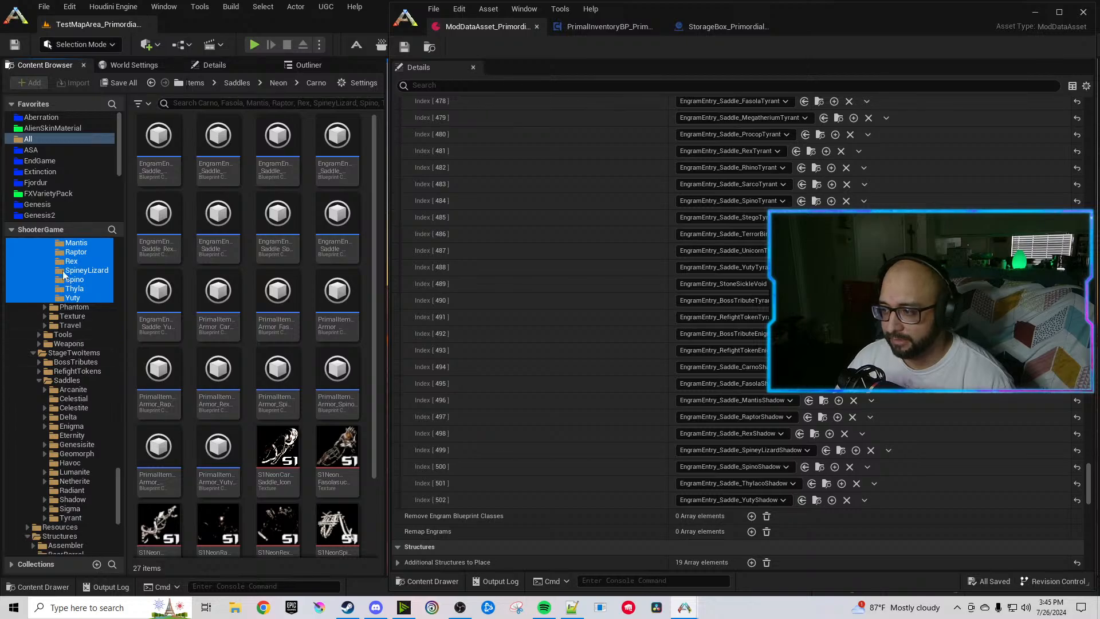
{"action": "left_click_drag", "start_coordinate": [66, 275], "coordinate": [73, 491]}
{"action": "left_click", "coordinate": [101, 527]}
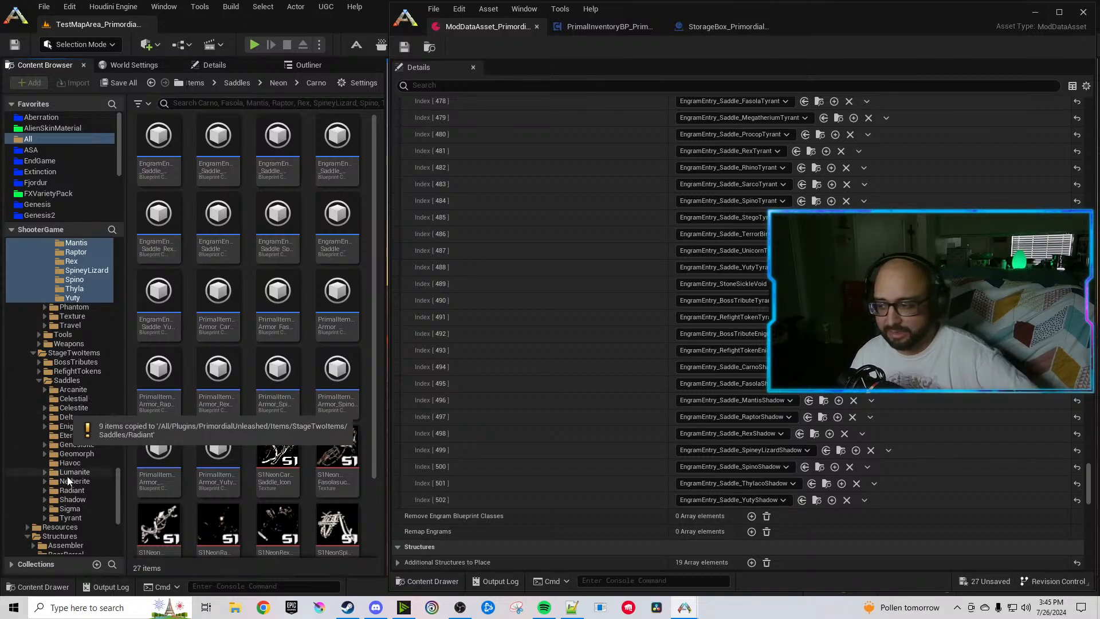
Expand the Radiant saddle folder and check the assets in its copied Carno folder.
{"action": "left_click", "coordinate": [46, 490]}
{"action": "scroll", "coordinate": [79, 457], "scroll_direction": "down", "scroll_amount": 3}
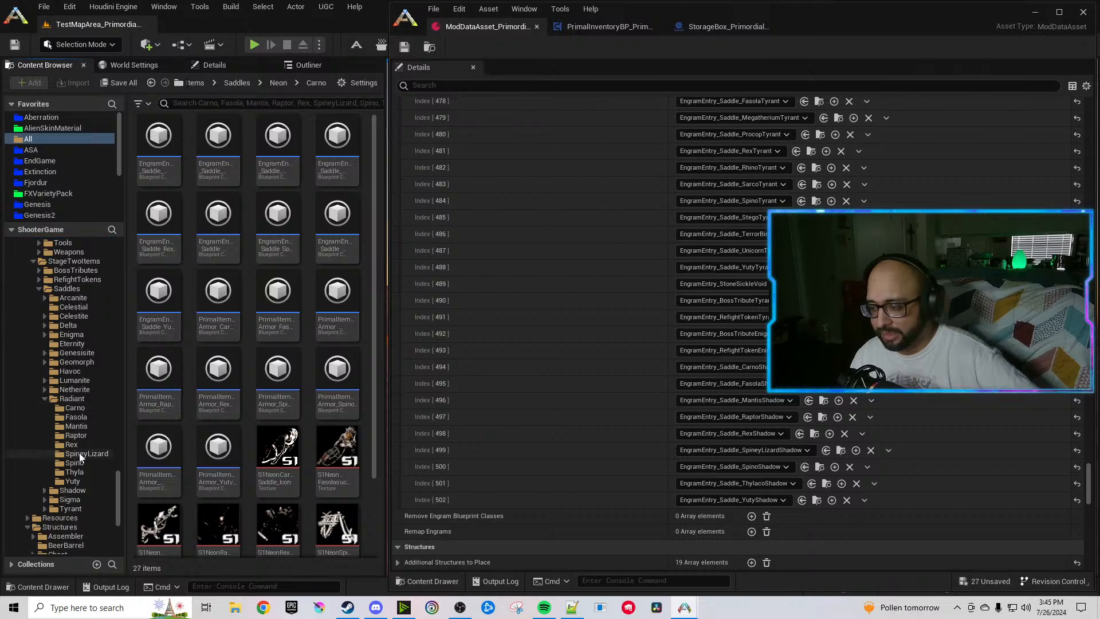
{"action": "left_click", "coordinate": [72, 398]}
{"action": "left_click", "coordinate": [72, 408]}
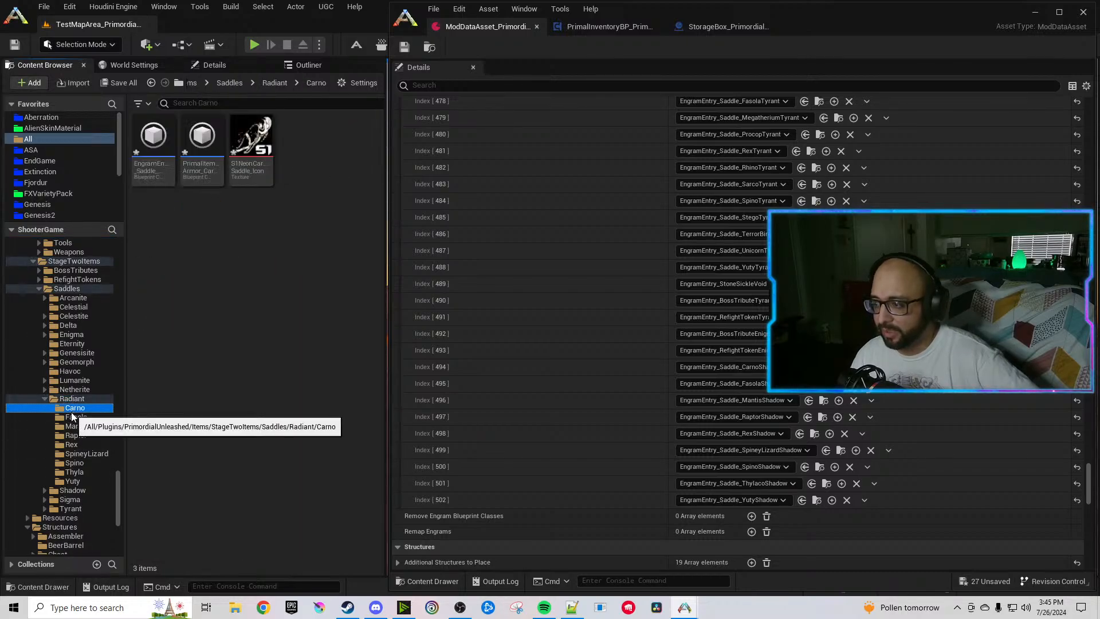
Filter the Radiant folder by "icon", delete all nine copied S1Neon saddle icon textures, and clear the filter.
{"action": "left_click", "coordinate": [73, 399]}
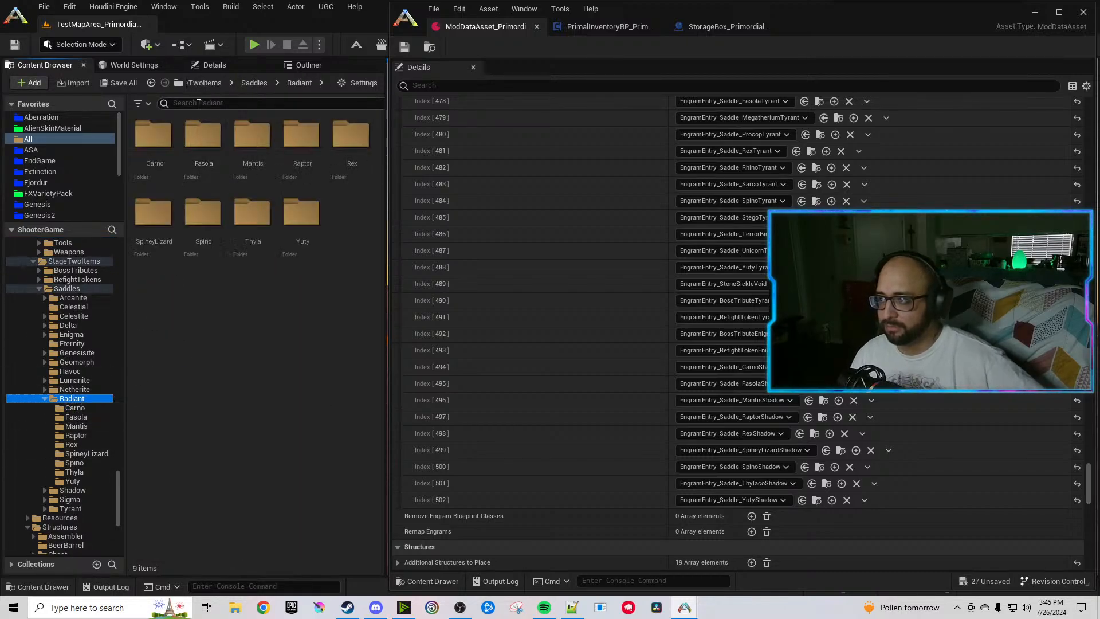
{"action": "left_click", "coordinate": [198, 103]}
{"action": "type", "text": "icon"}
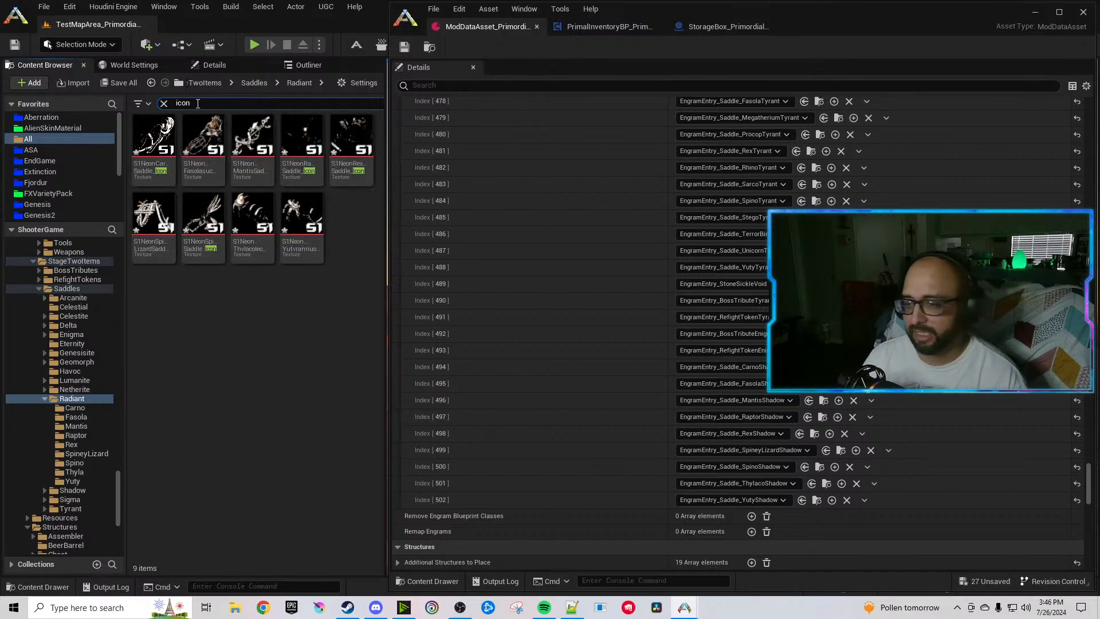
{"action": "left_click", "coordinate": [173, 175]}
{"action": "left_click", "coordinate": [291, 232], "text": "shift"}
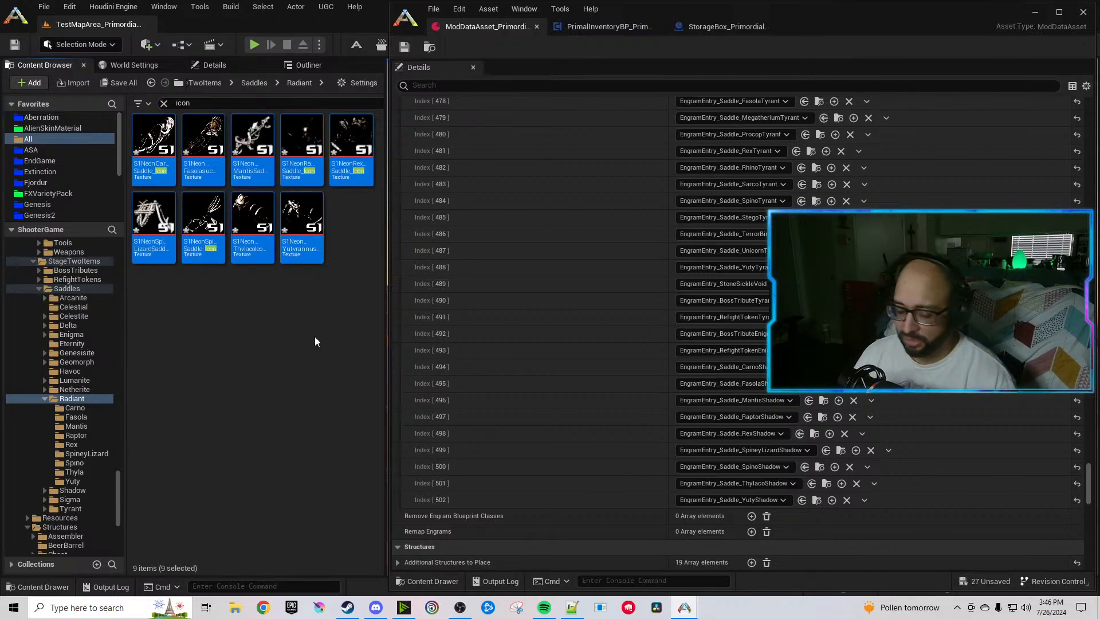
{"action": "key", "text": "Delete"}
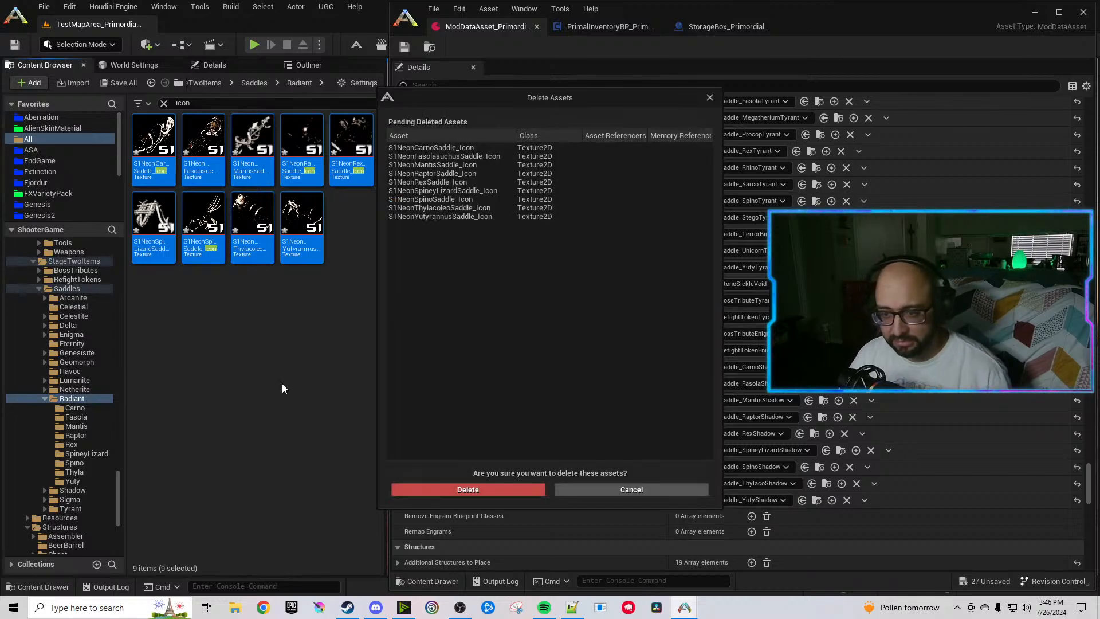
{"action": "left_click", "coordinate": [450, 490]}
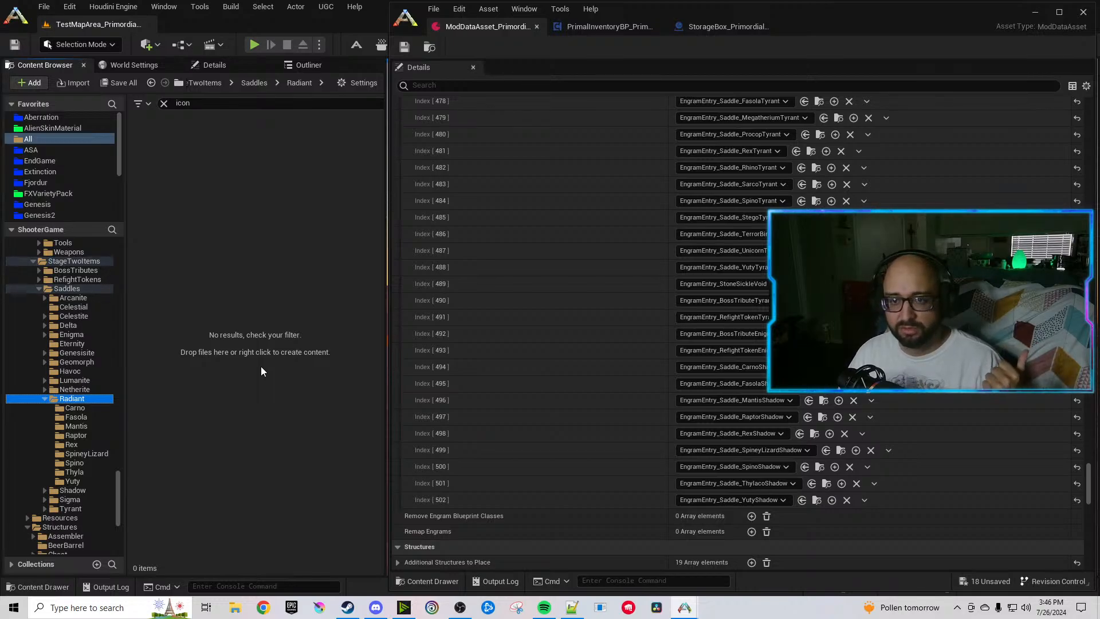
{"action": "left_click", "coordinate": [263, 367]}
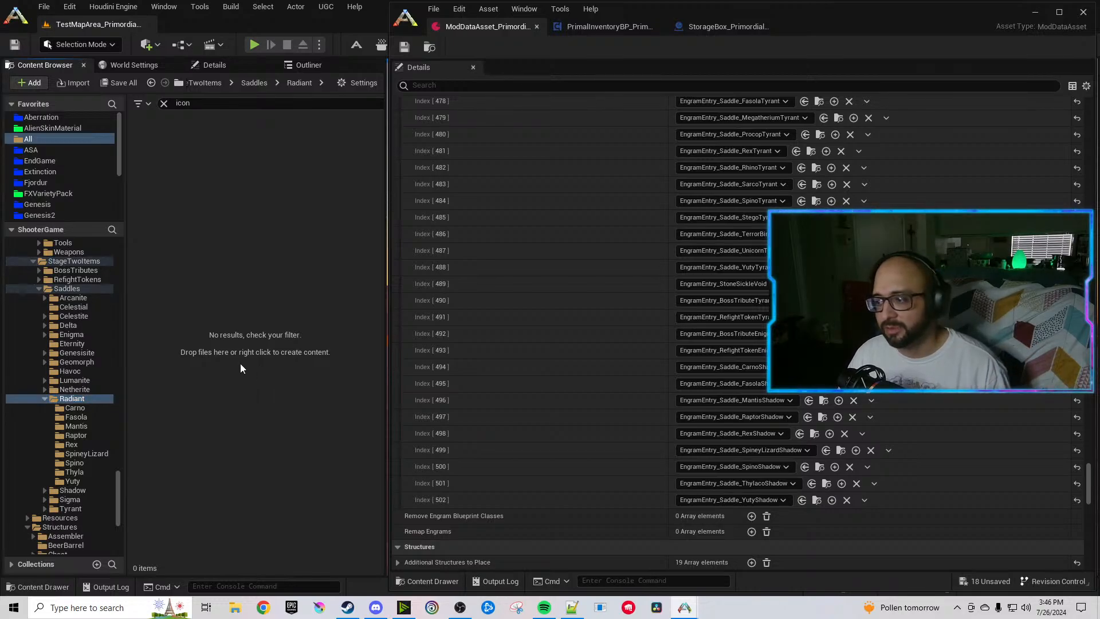
{"action": "left_click", "coordinate": [163, 103]}
Rename the engram entry in the Radiant Carno folder to EngramEntry_Saddle_CarnoRadiant.
{"action": "left_click", "coordinate": [75, 407]}
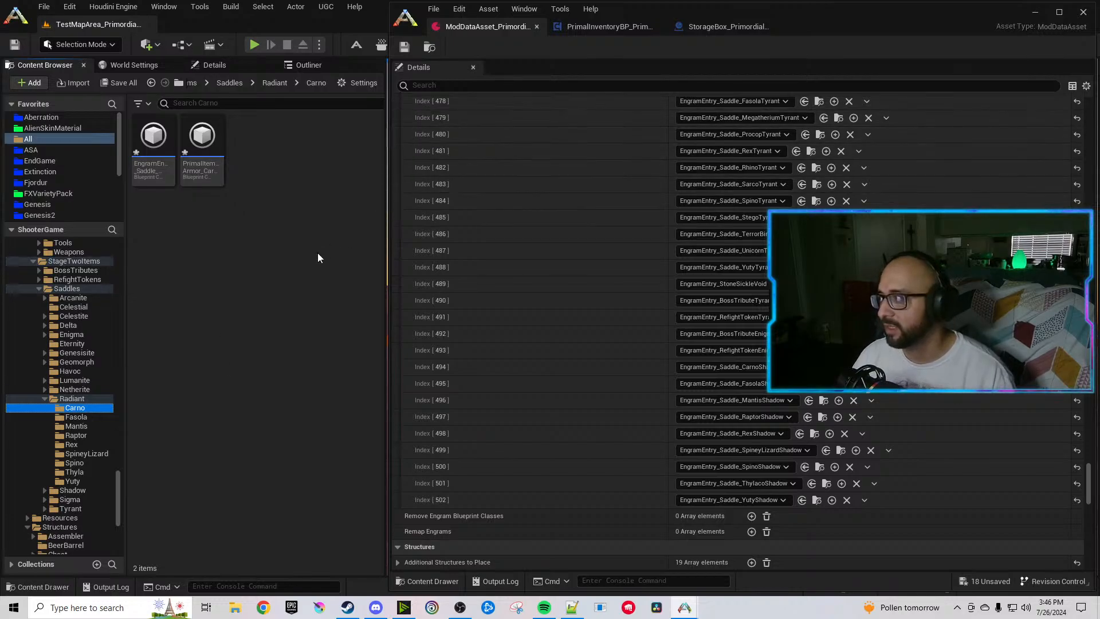
{"action": "right_click", "coordinate": [164, 175]}
{"action": "left_click", "coordinate": [211, 248]}
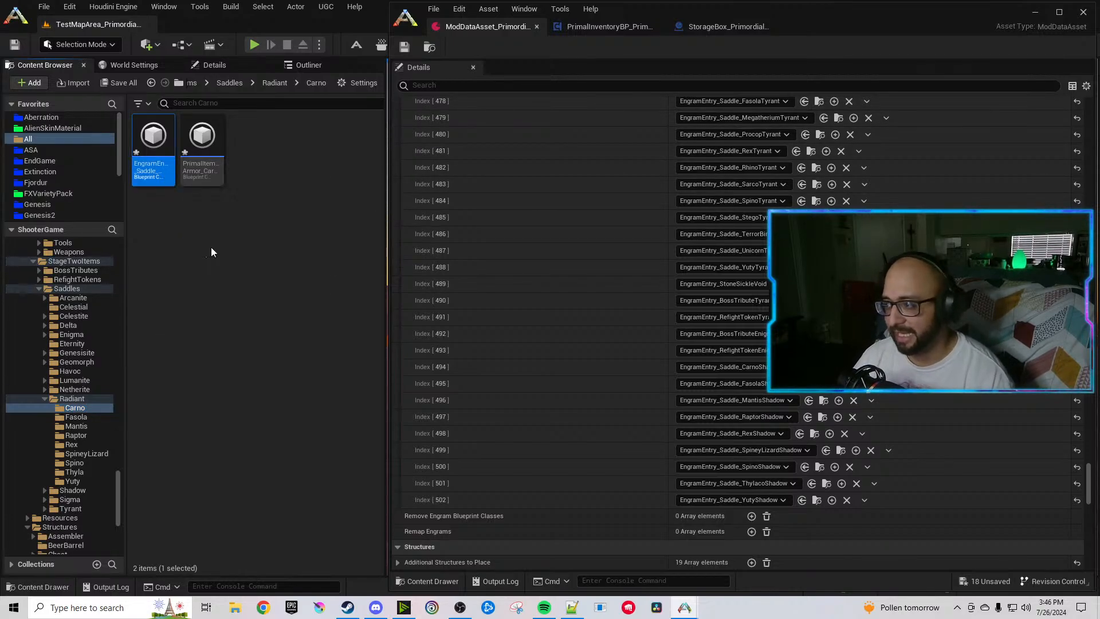
{"action": "key", "text": "BackSpace"}
{"action": "key", "text": "BackSpace"}
{"action": "key", "text": "BackSpace"}
{"action": "key", "text": "BackSpace"}
{"action": "type", "text": "Rad"}
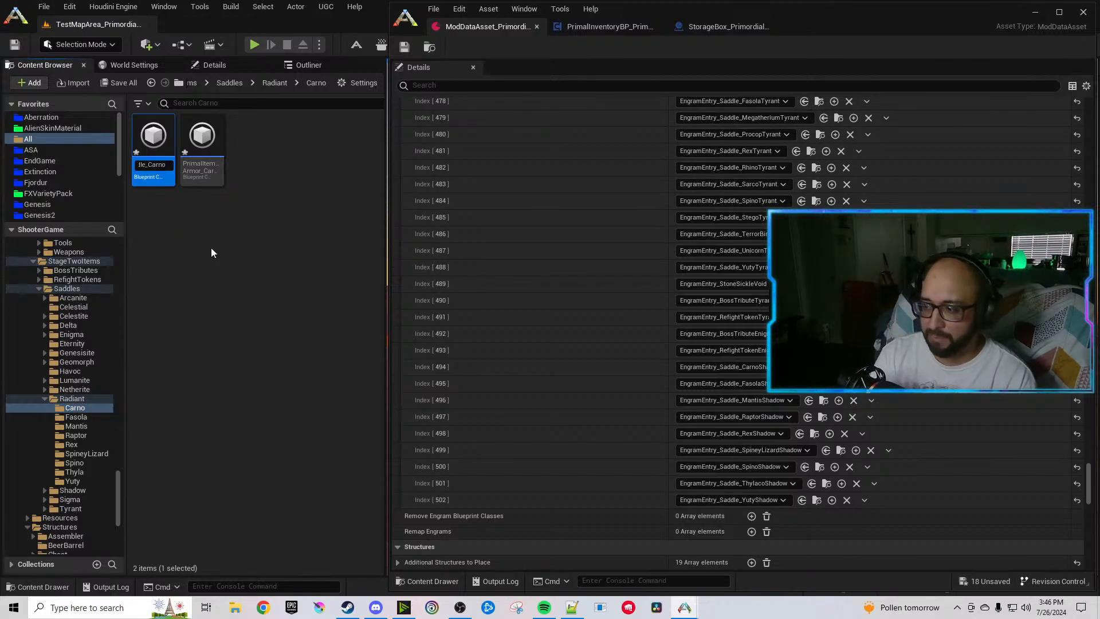
{"action": "type", "text": "iant"}
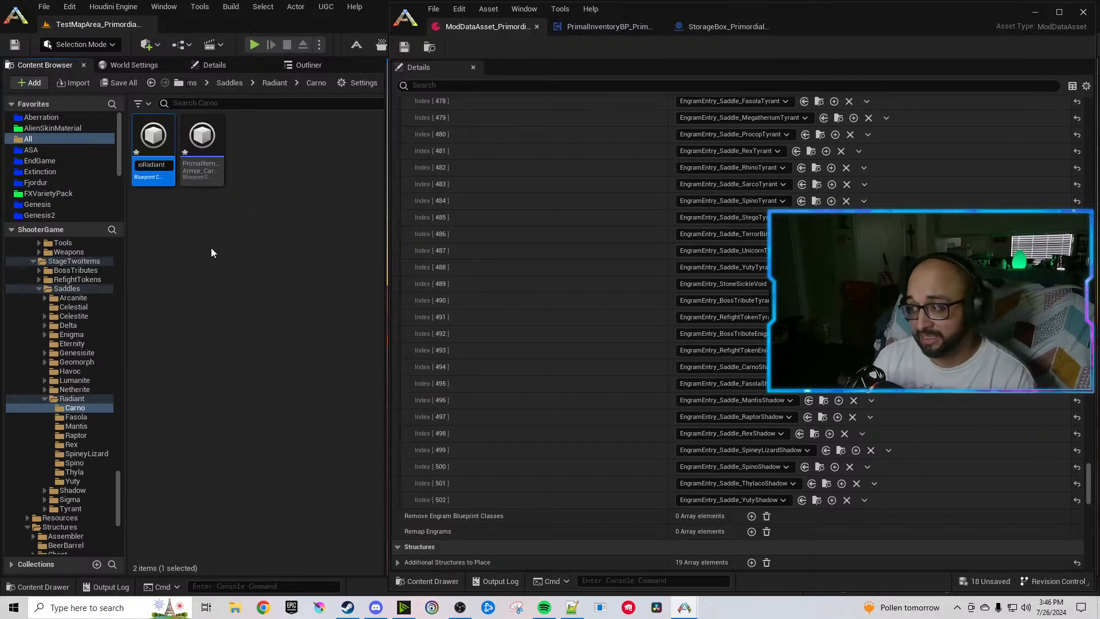
{"action": "left_click_drag", "start_coordinate": [142, 165], "coordinate": [167, 166]}
{"action": "left_click", "coordinate": [198, 225]}
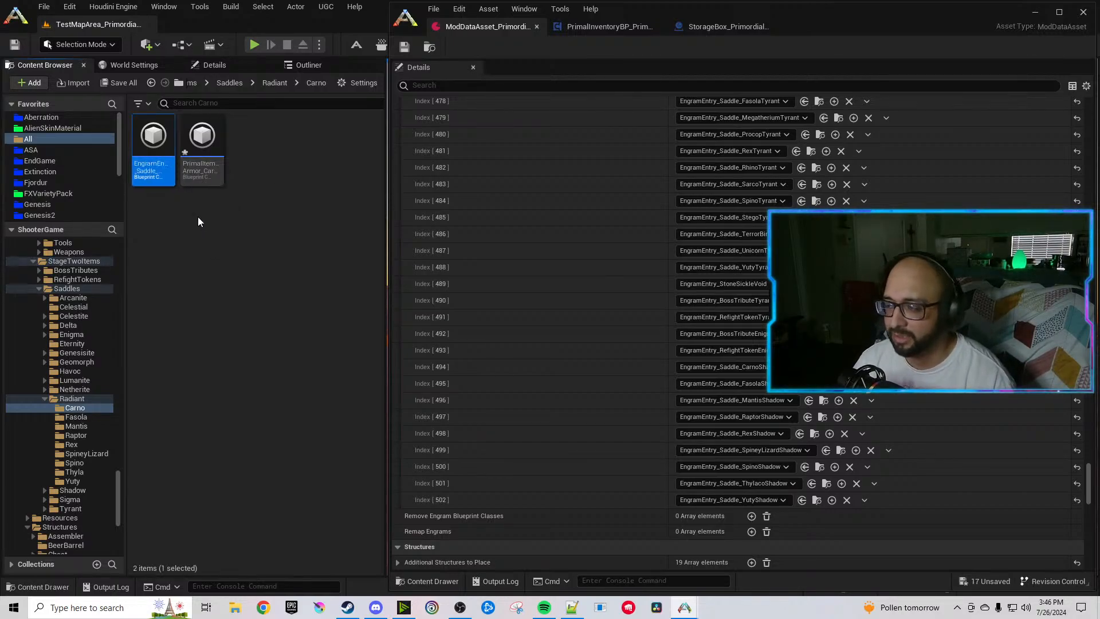
Rename the Carno saddle's PrimalItemArmor blueprint, replacing the Neon suffix with Radiant.
{"action": "right_click", "coordinate": [201, 171]}
{"action": "left_click", "coordinate": [251, 244]}
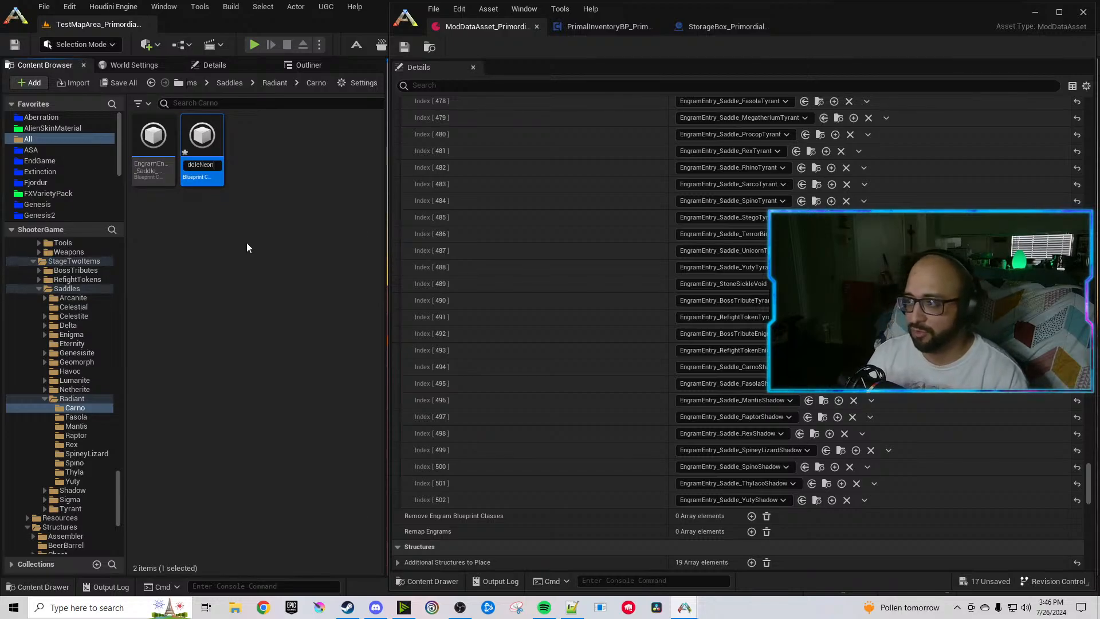
{"action": "key", "text": "End"}
{"action": "type", "text": "Radiant"}
{"action": "key", "text": "Return"}
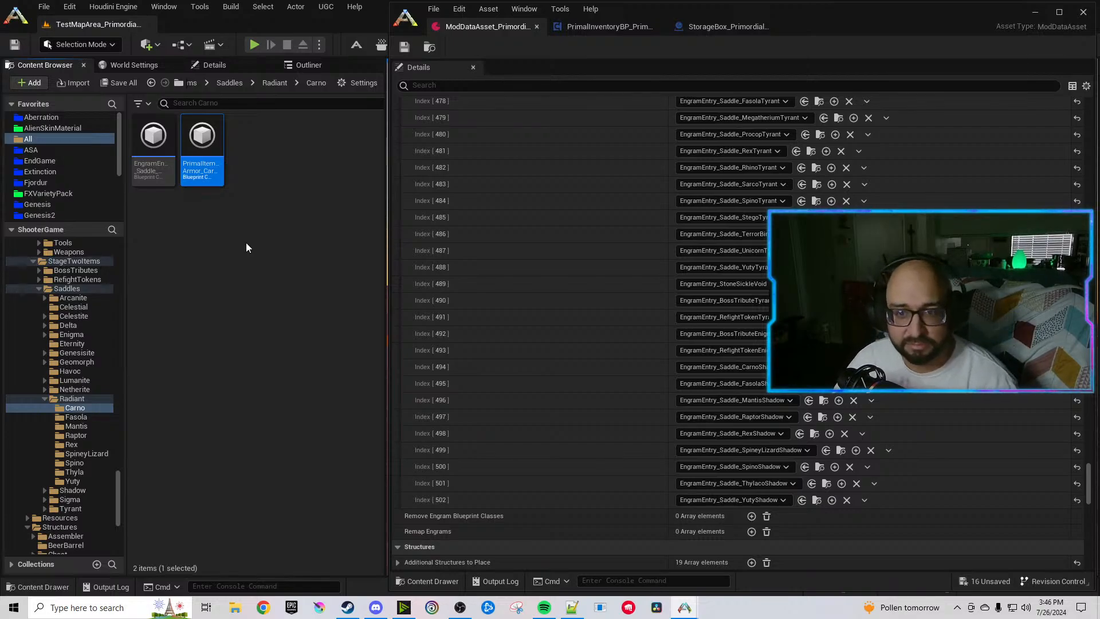
Rename the engram entry in the Radiant Fasola folder, replacing the Neon suffix with Radiant.
{"action": "left_click", "coordinate": [76, 416]}
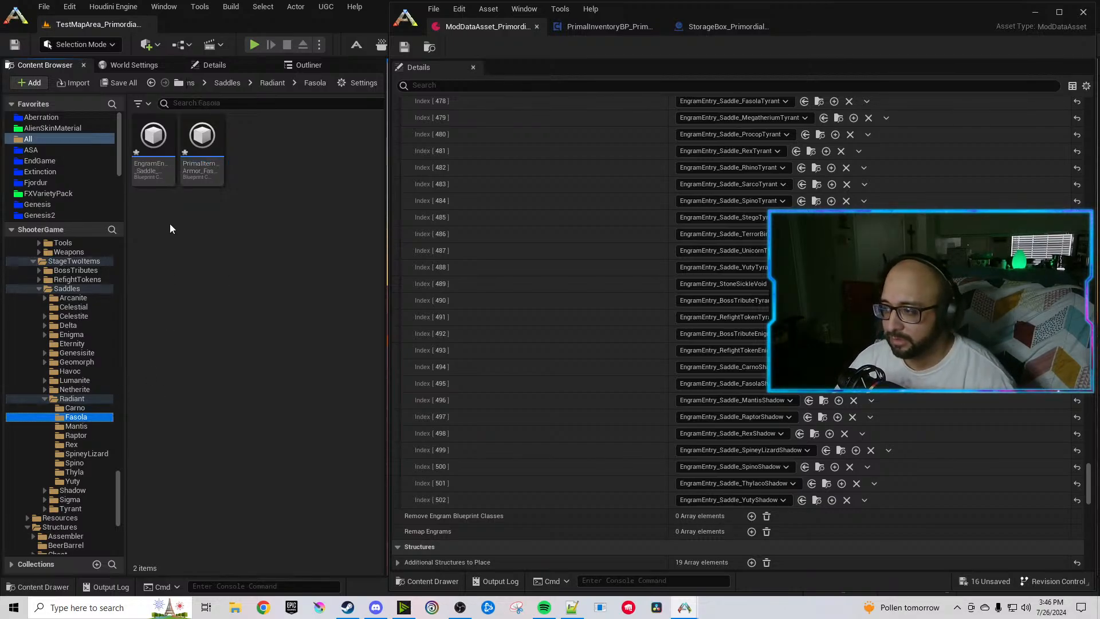
{"action": "right_click", "coordinate": [155, 178]}
{"action": "left_click", "coordinate": [207, 252]}
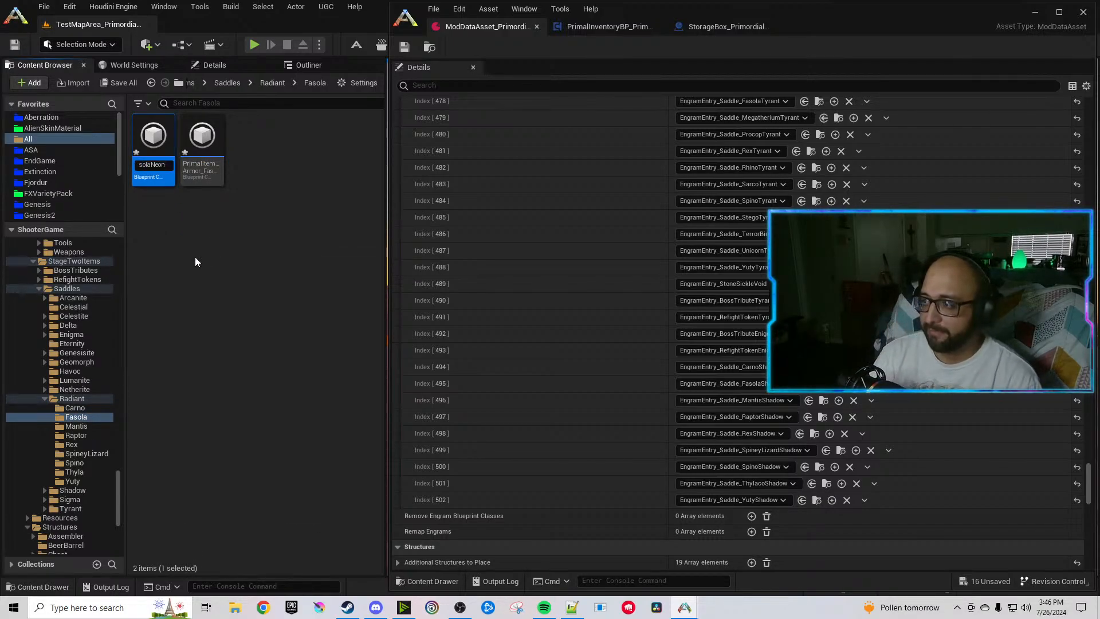
{"action": "key", "text": "End"}
{"action": "key", "text": "Return"}
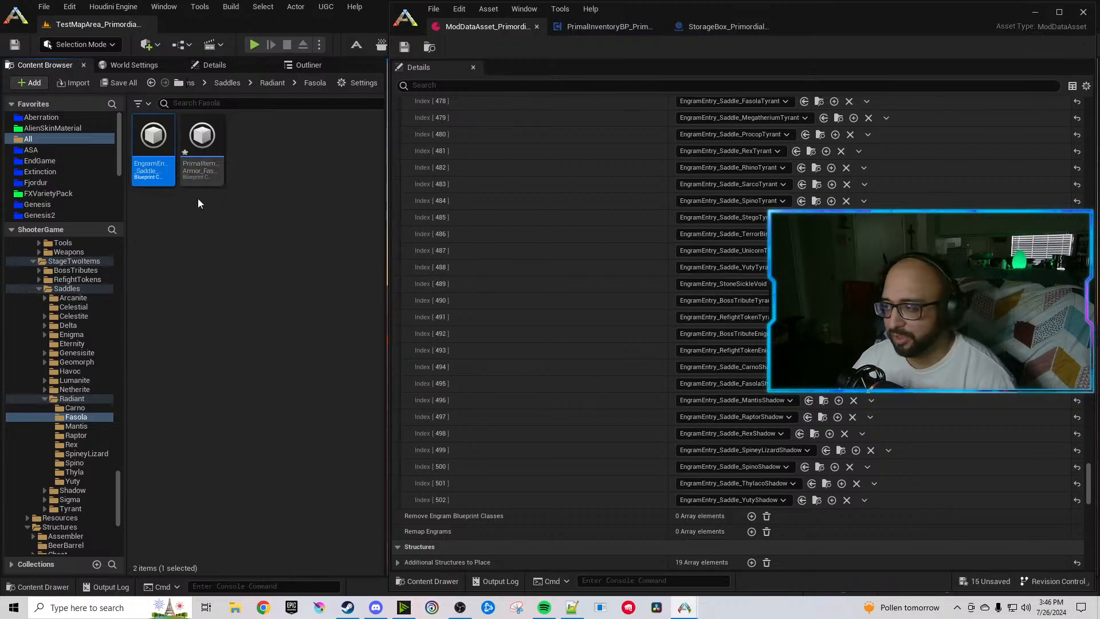
Rename the PrimalItemArmor blueprint in the Radiant Fasola folder, replacing the Neon suffix with Radiant.
{"action": "right_click", "coordinate": [211, 176]}
{"action": "left_click", "coordinate": [247, 249]}
{"action": "key", "text": "End"}
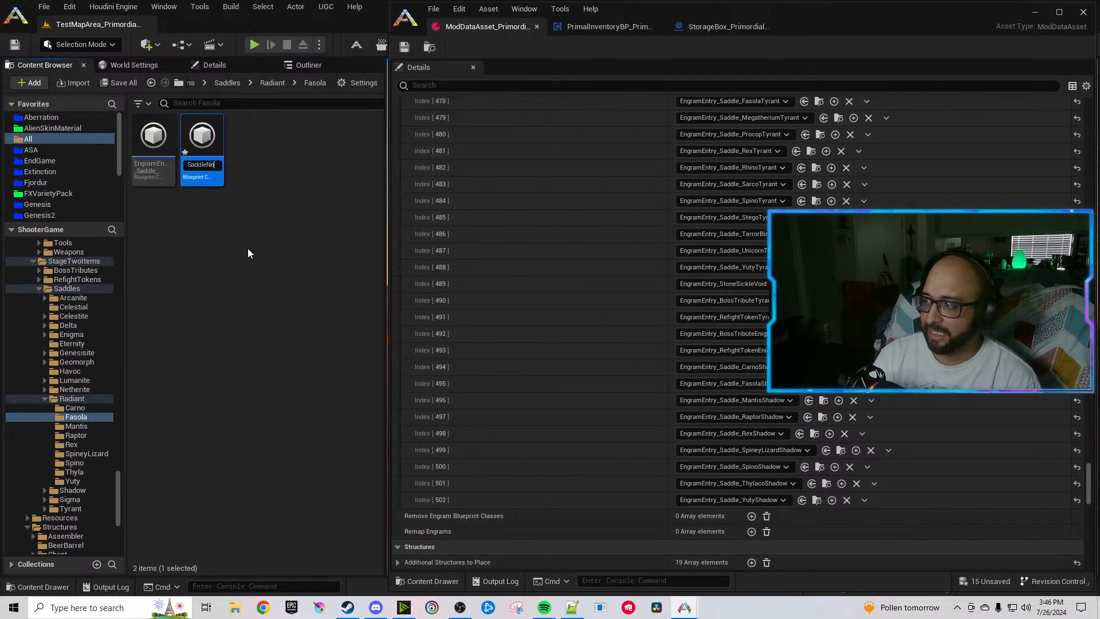
{"action": "key", "text": "Return"}
Rename the engram entry in the Radiant Mantis folder, replacing the Neon suffix with Radiant.
{"action": "left_click", "coordinate": [86, 425]}
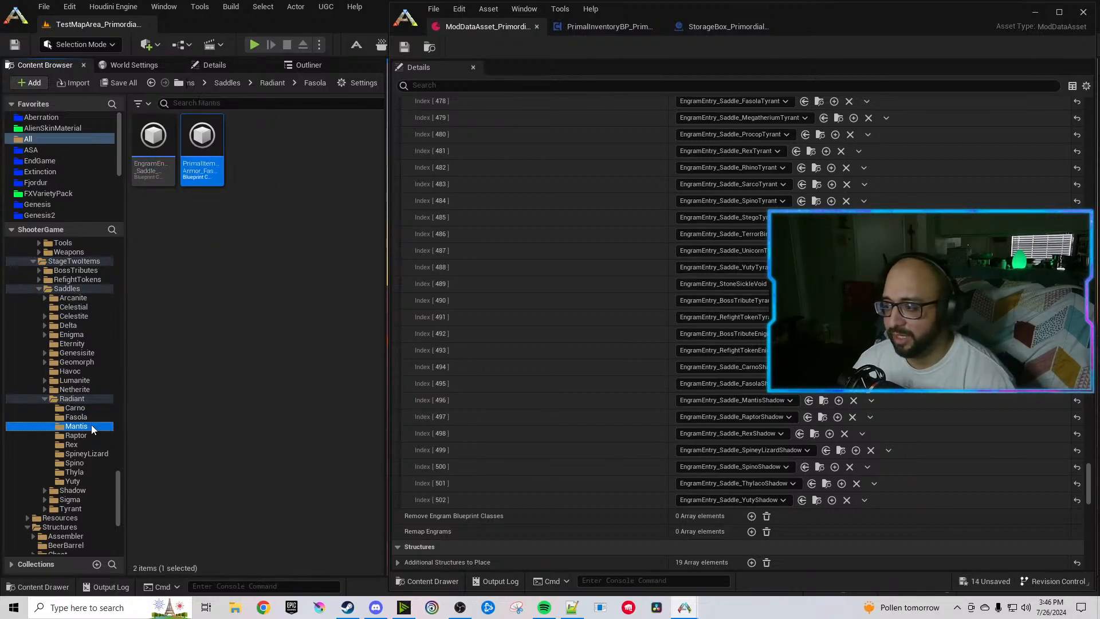
{"action": "right_click", "coordinate": [144, 175]}
{"action": "left_click", "coordinate": [190, 250]}
{"action": "type", "text": "MantisNe"}
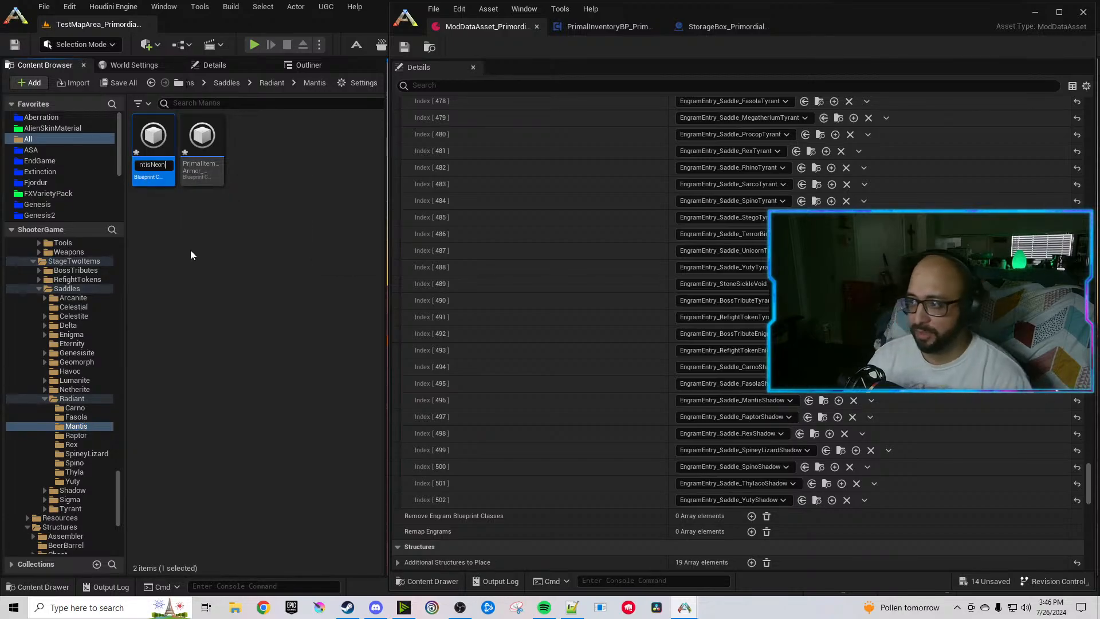
{"action": "key", "text": "BackSpace"}
{"action": "key", "text": "BackSpace"}
{"action": "type", "text": "Radiant"}
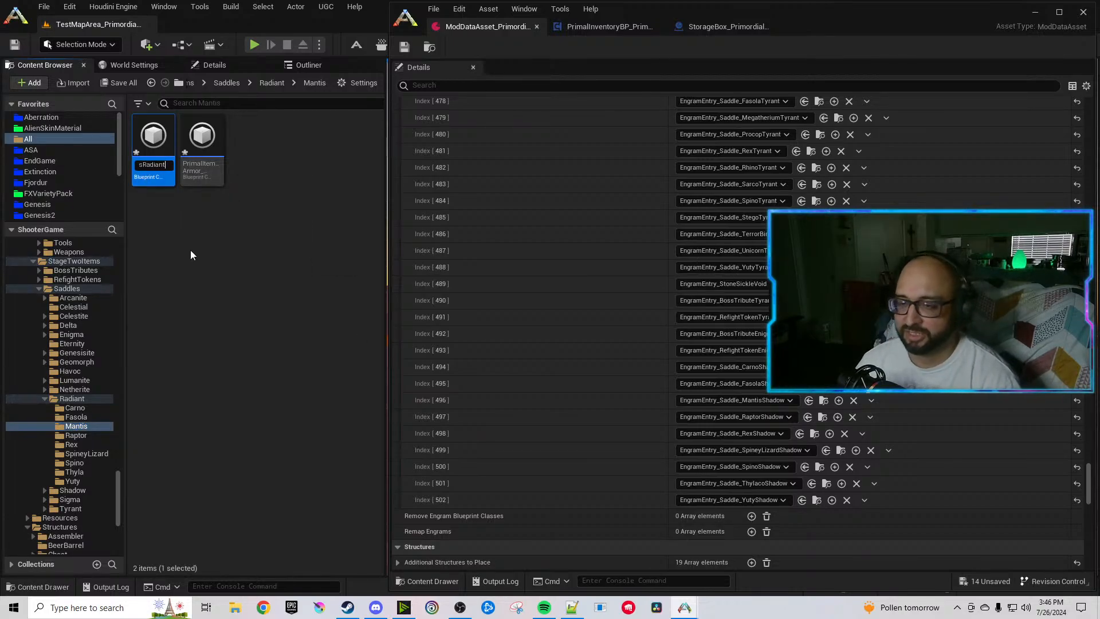
{"action": "key", "text": "Return"}
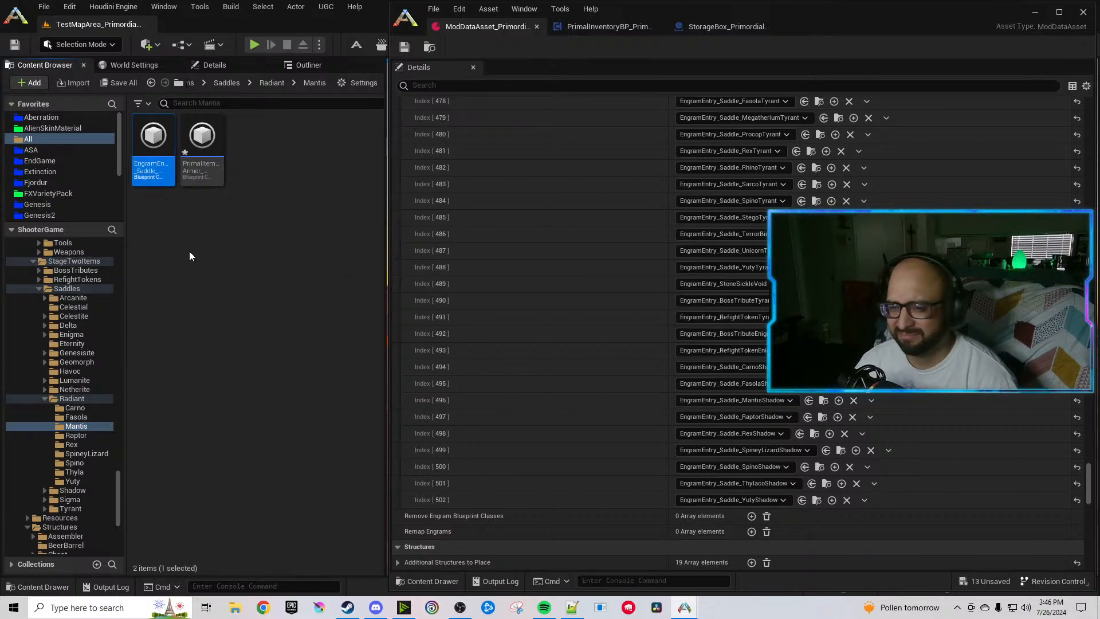
Rename the Mantis saddle's PrimalItemArmor blueprint, replacing the Neon suffix with Radiant.
{"action": "right_click", "coordinate": [196, 180]}
{"action": "left_click", "coordinate": [239, 251]}
{"action": "key", "text": "Right"}
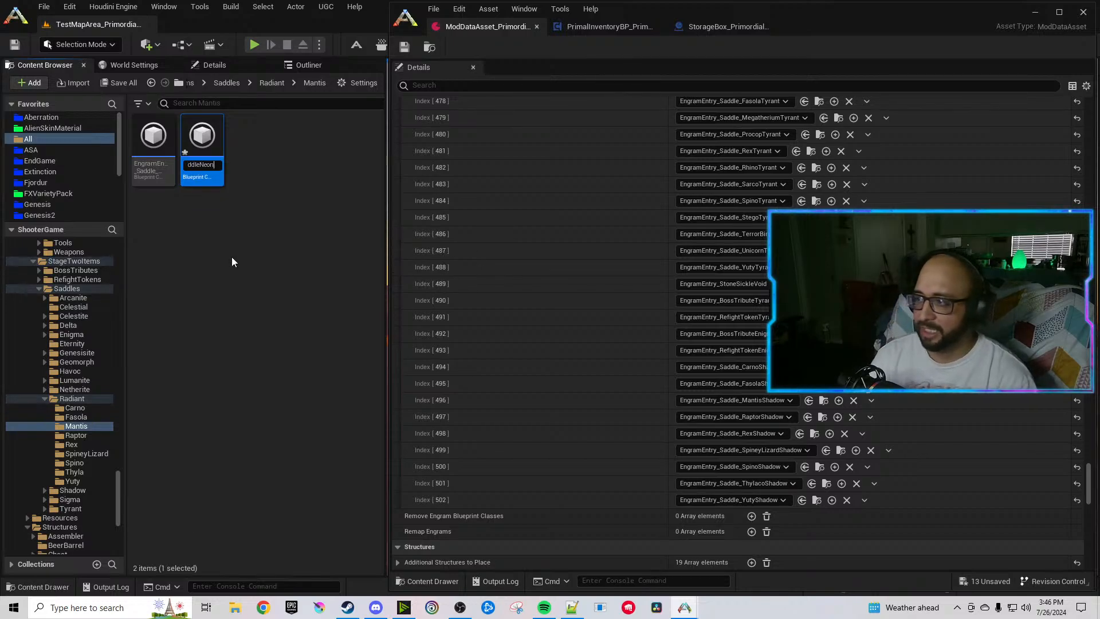
{"action": "key", "text": "BackSpace"}
{"action": "key", "text": "BackSpace"}
{"action": "key", "text": "BackSpace"}
{"action": "key", "text": "BackSpace"}
{"action": "key", "text": "BackSpace"}
{"action": "key", "text": "BackSpace"}
{"action": "key", "text": "BackSpace"}
{"action": "key", "text": "BackSpace"}
{"action": "key", "text": "BackSpace"}
{"action": "type", "text": "Radiant"}
{"action": "key", "text": "Return"}
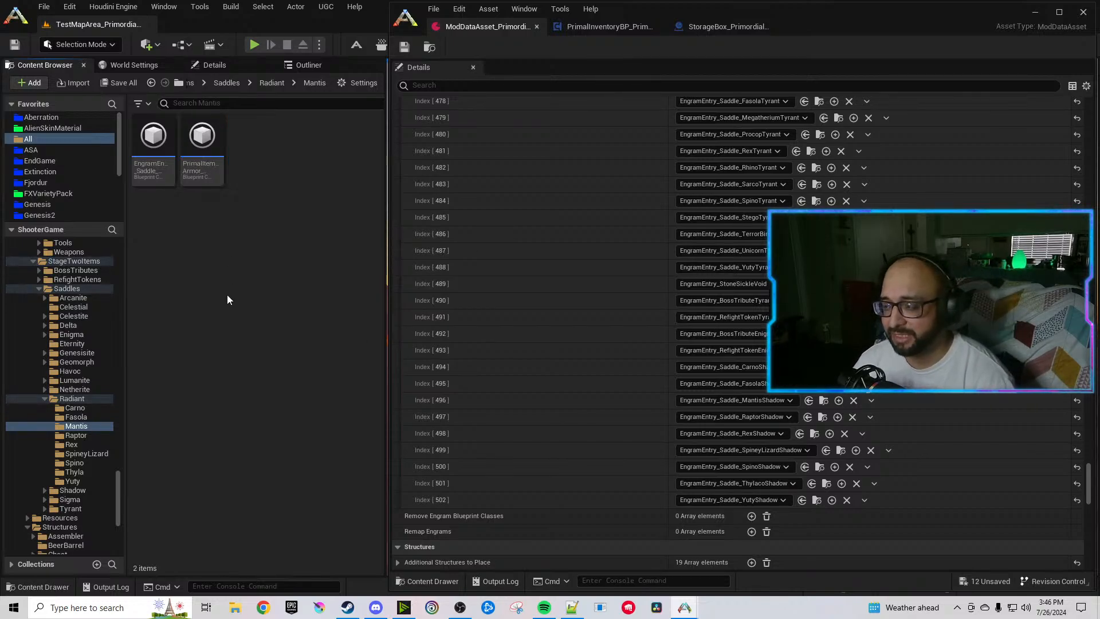
Rename the engram entry in the Radiant Raptor folder, replacing the Neon suffix with Radiant.
{"action": "left_click", "coordinate": [76, 435]}
{"action": "right_click", "coordinate": [137, 161]}
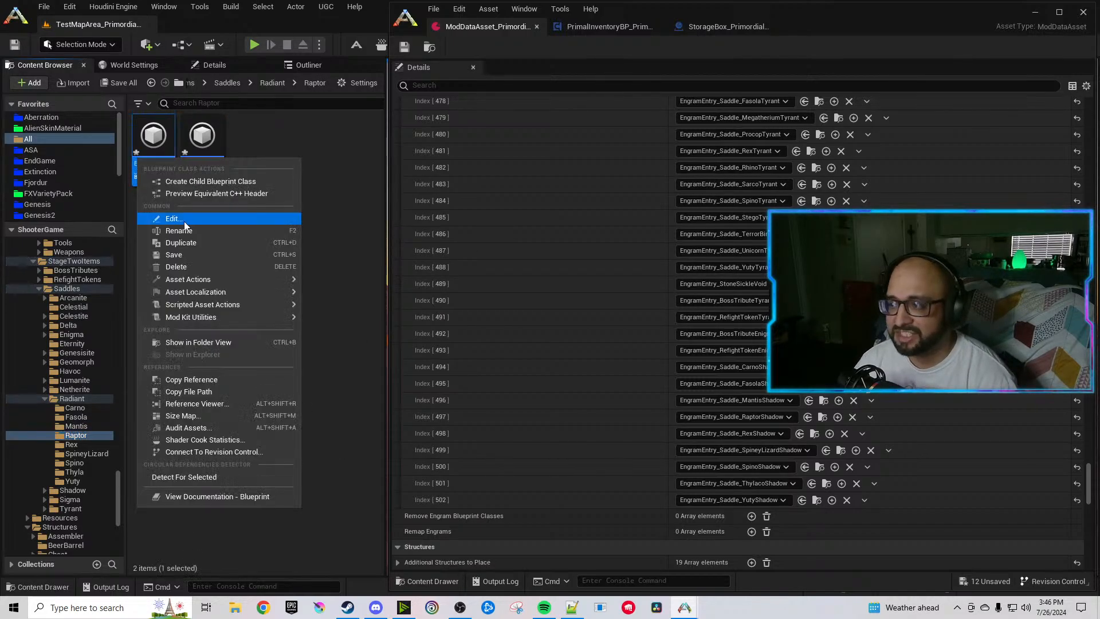
{"action": "left_click", "coordinate": [181, 229]}
{"action": "key", "text": "Right"}
{"action": "key", "text": "BackSpace"}
{"action": "key", "text": "BackSpace"}
{"action": "key", "text": "BackSpace"}
{"action": "key", "text": "BackSpace"}
{"action": "type", "text": "Radiant"}
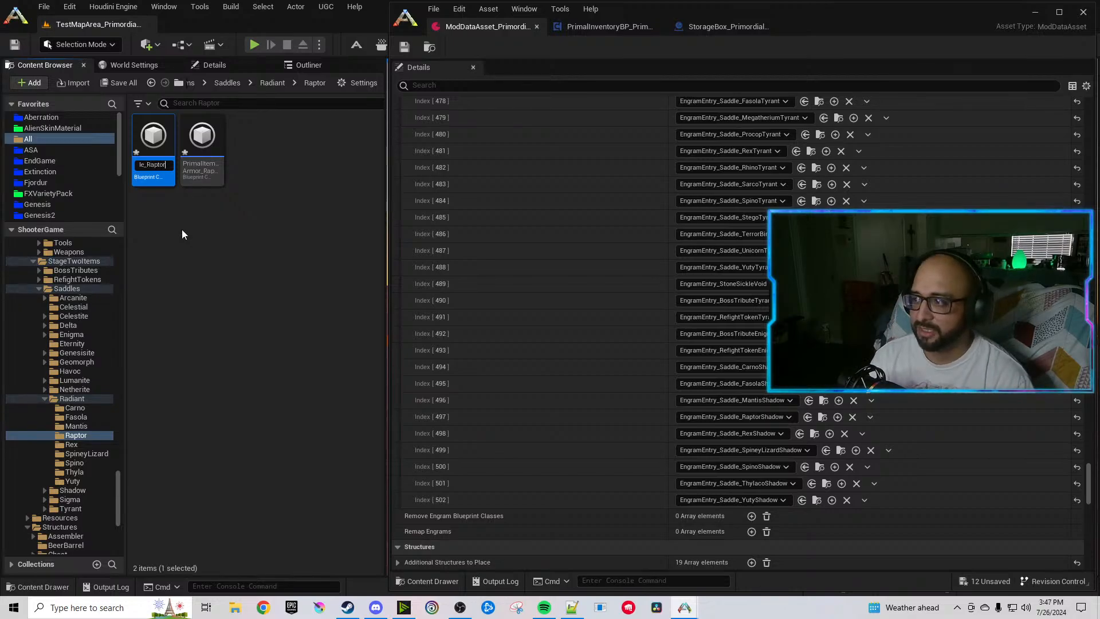
{"action": "key", "text": "Return"}
Rename the Raptor saddle's PrimalItemArmor blueprint, replacing the Neon suffix with Radiant.
{"action": "left_click", "coordinate": [201, 180]}
{"action": "right_click", "coordinate": [204, 167]}
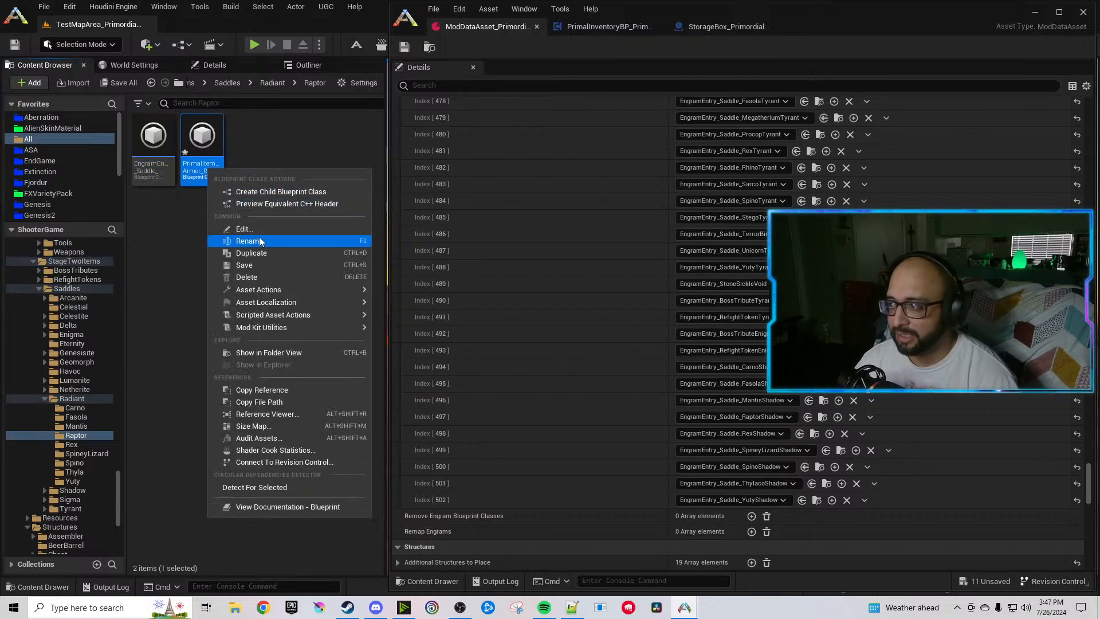
{"action": "left_click", "coordinate": [255, 242]}
{"action": "key", "text": "Right"}
{"action": "key", "text": "BackSpace"}
{"action": "key", "text": "BackSpace"}
{"action": "key", "text": "BackSpace"}
{"action": "key", "text": "BackSpace"}
{"action": "type", "text": "Radiant"}
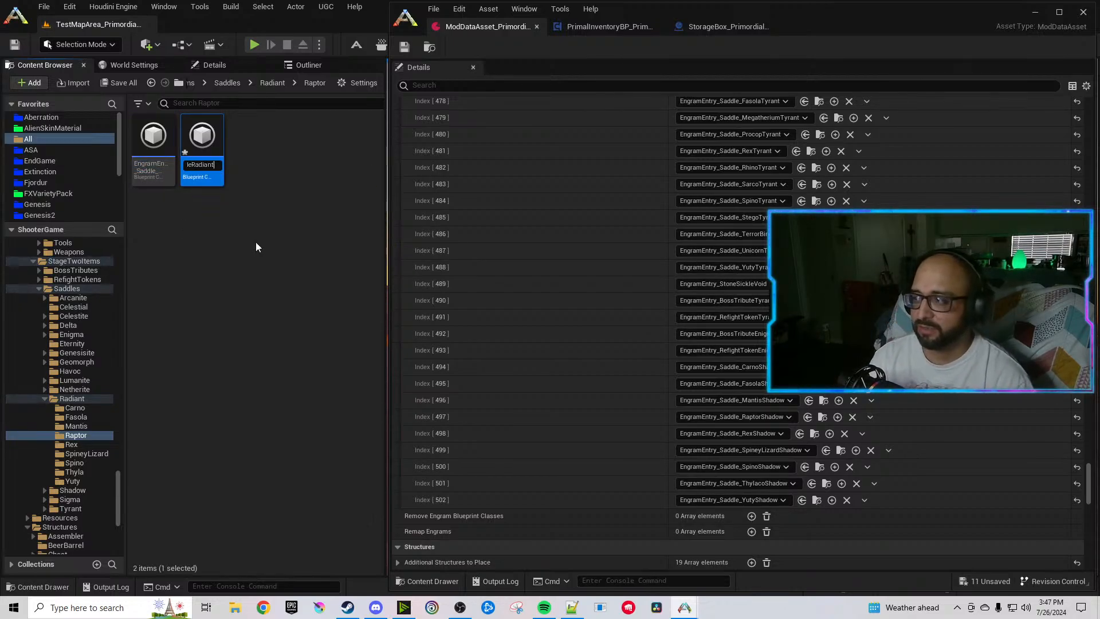
{"action": "key", "text": "Return"}
Rename the engram entry in the Radiant Rex folder, replacing the Neon suffix with Radiant.
{"action": "left_click", "coordinate": [71, 444]}
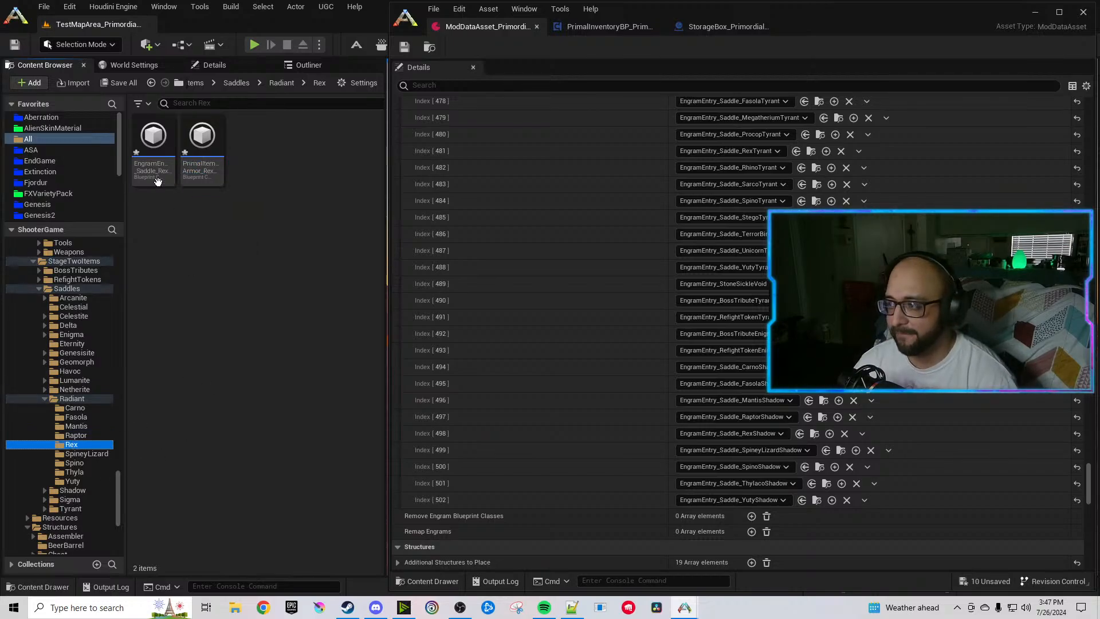
{"action": "right_click", "coordinate": [160, 182]}
{"action": "left_click", "coordinate": [204, 261]}
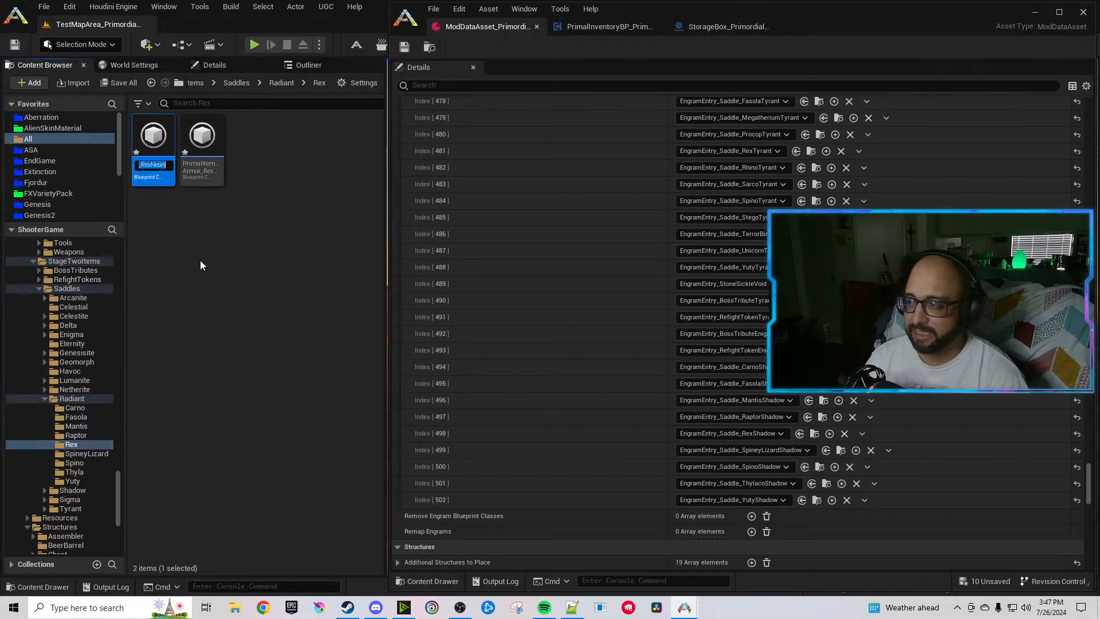
{"action": "key", "text": "Right"}
{"action": "key", "text": "BackSpace"}
{"action": "key", "text": "BackSpace"}
{"action": "key", "text": "BackSpace"}
{"action": "key", "text": "BackSpace"}
{"action": "type", "text": "Radiant"}
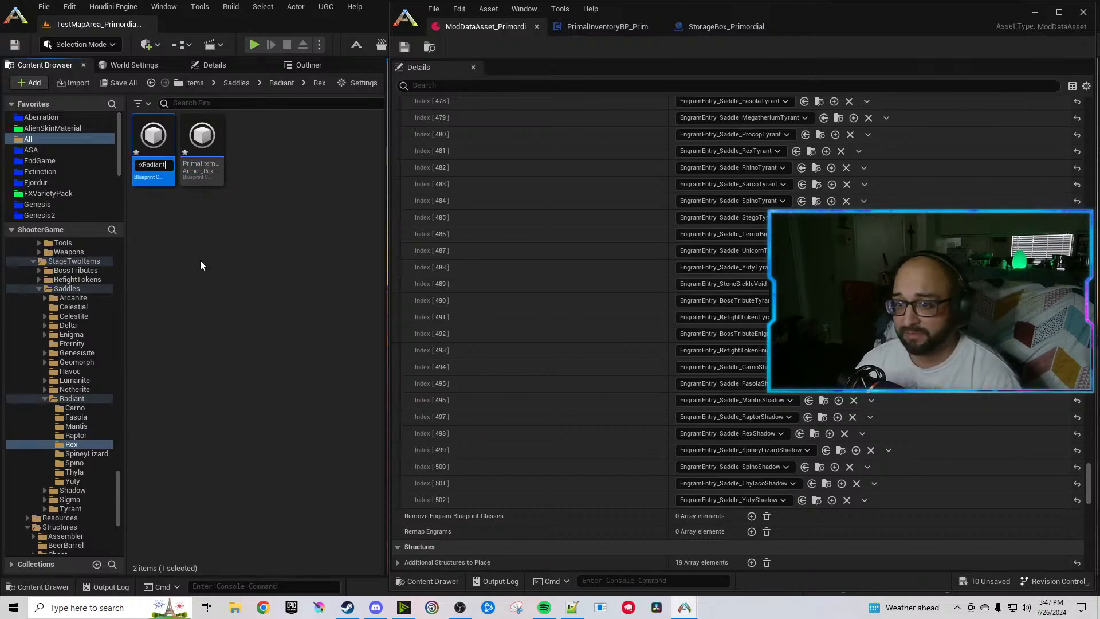
{"action": "key", "text": "Return"}
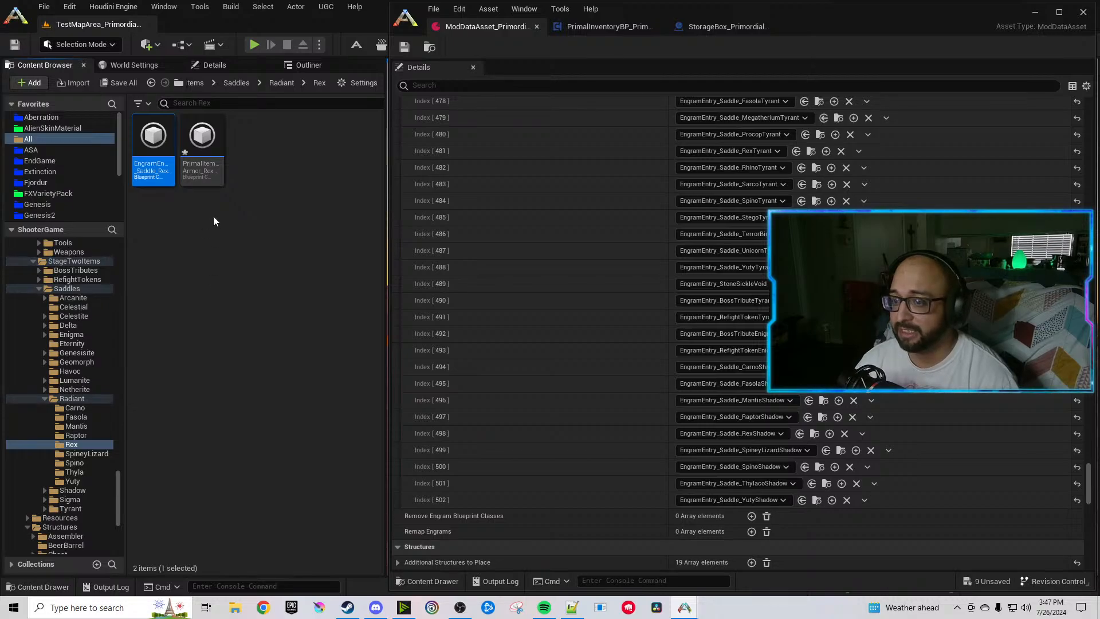
Rename the Rex saddle's PrimalItemArmor blueprint, replacing the Neon suffix with Radiant.
{"action": "right_click", "coordinate": [183, 158]}
{"action": "left_click", "coordinate": [247, 244]}
{"action": "key", "text": "Right"}
{"action": "key", "text": "BackSpace"}
{"action": "key", "text": "BackSpace"}
{"action": "key", "text": "BackSpace"}
{"action": "key", "text": "BackSpace"}
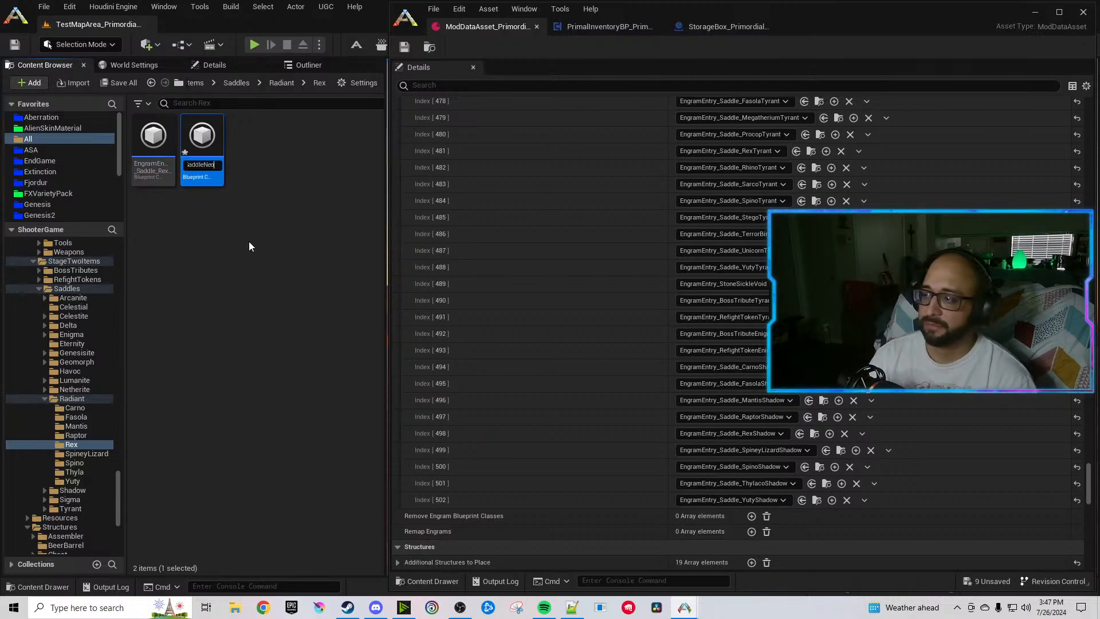
{"action": "type", "text": "Radiant"}
{"action": "key", "text": "Return"}
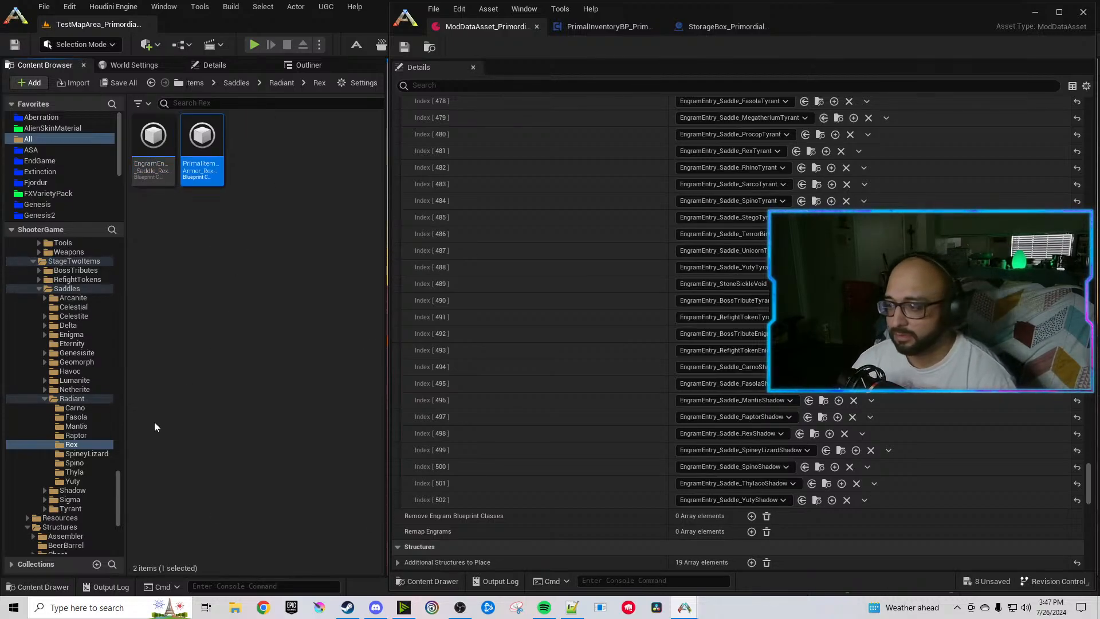
Rename the engram entry in the Radiant SpineyLizard folder, replacing the Neon suffix with Radiant.
{"action": "left_click", "coordinate": [80, 454]}
{"action": "right_click", "coordinate": [151, 164]}
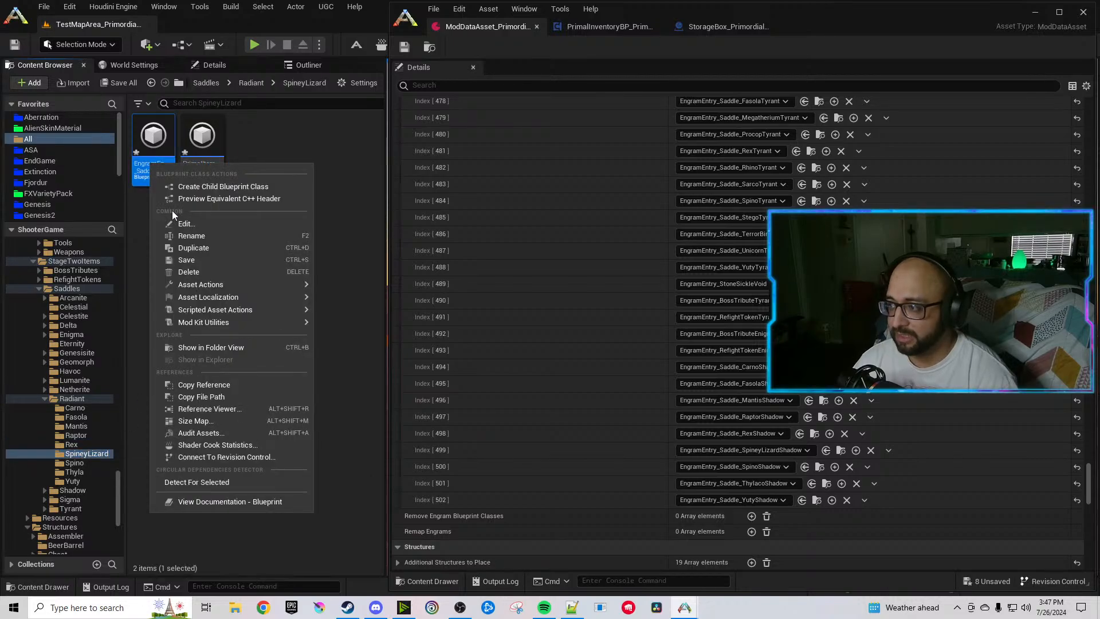
{"action": "left_click", "coordinate": [191, 235]}
{"action": "key", "text": "Right"}
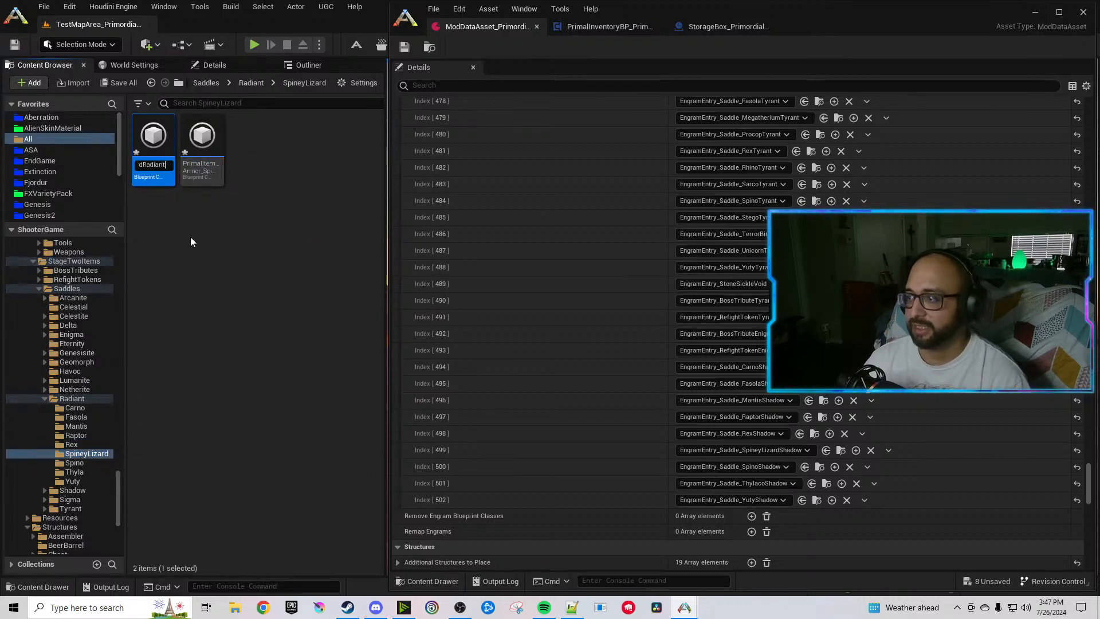
{"action": "key", "text": "Return"}
Rename the SpineyLizard saddle's PrimalItemArmor blueprint, replacing the Neon suffix with Radiant.
{"action": "right_click", "coordinate": [190, 164]}
{"action": "left_click", "coordinate": [230, 232]}
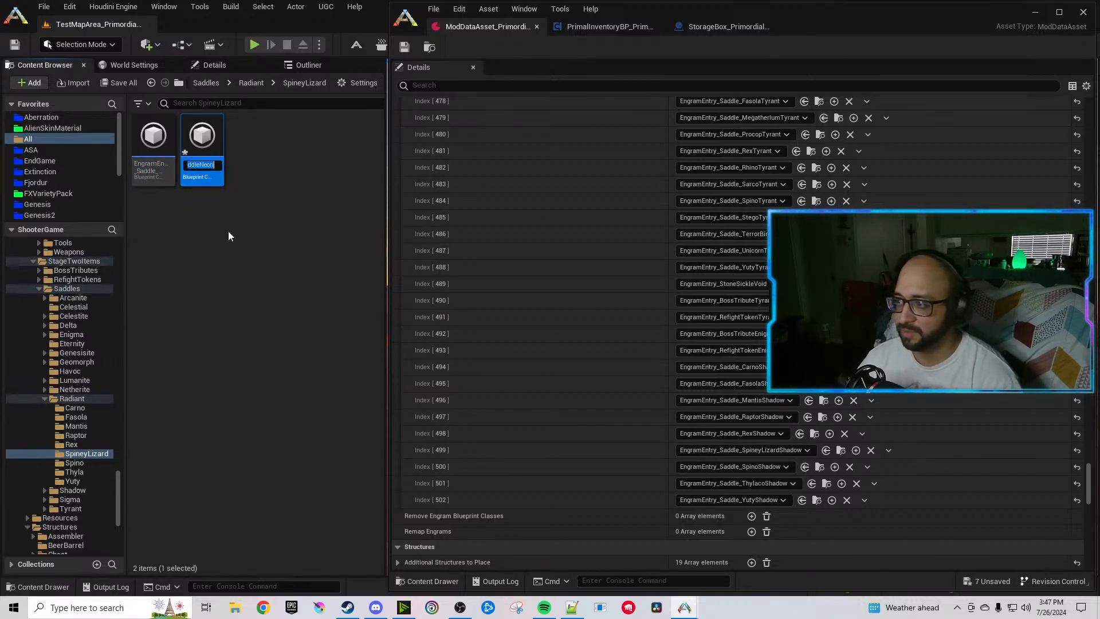
{"action": "key", "text": "Right"}
{"action": "key", "text": "Return"}
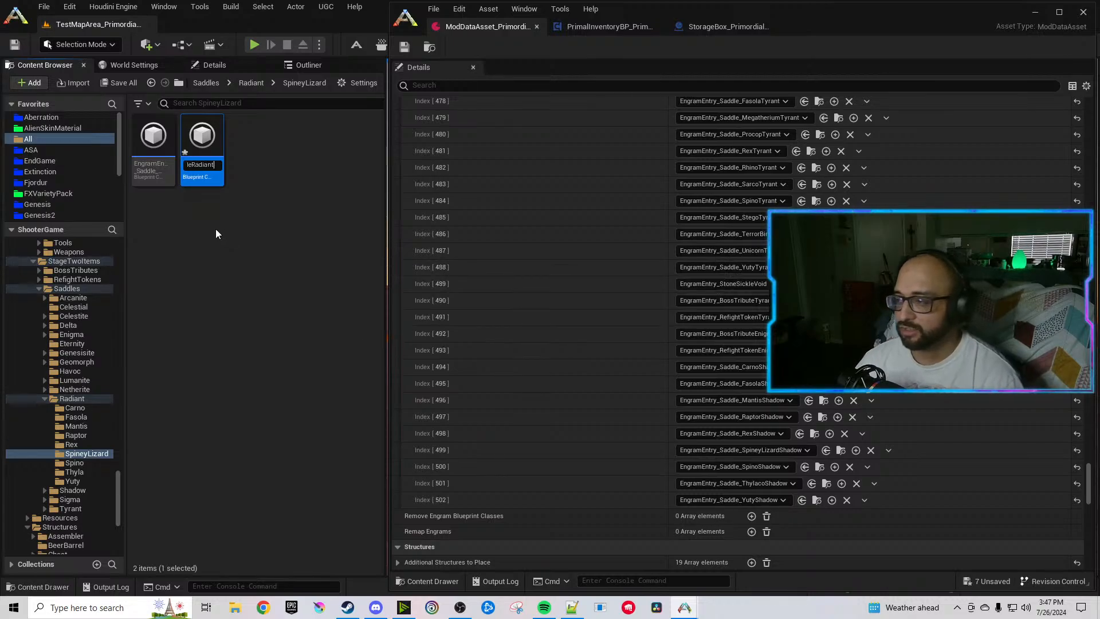
Rename the engram entry in the Radiant Spino folder, replacing the Neon suffix with Radiant.
{"action": "left_click", "coordinate": [74, 462]}
{"action": "right_click", "coordinate": [154, 163]}
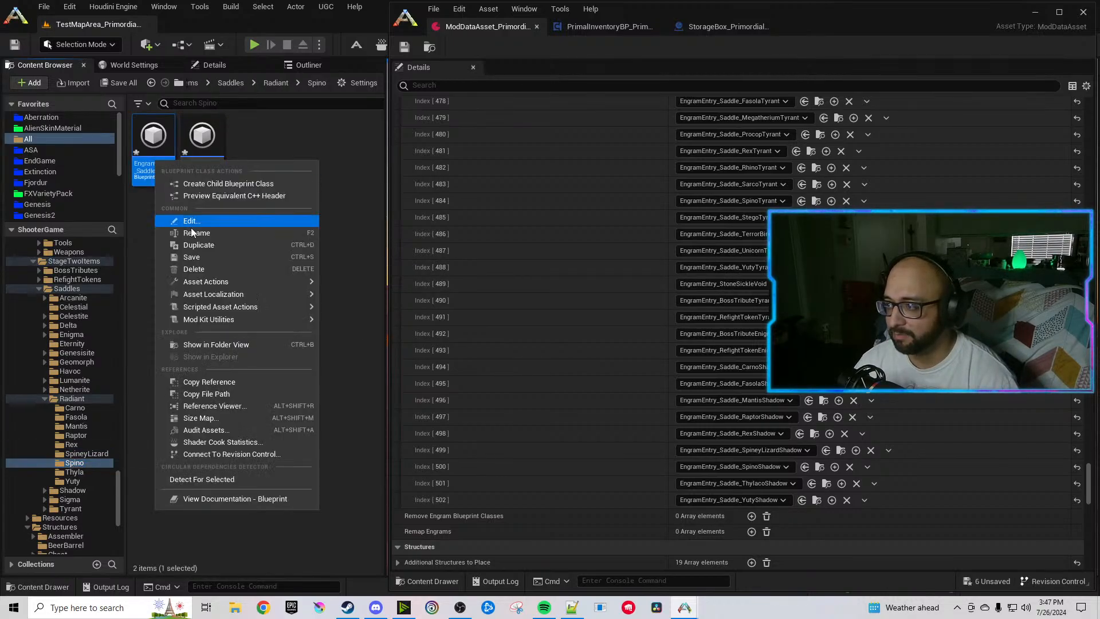
{"action": "left_click", "coordinate": [188, 232]}
{"action": "key", "text": "Right"}
{"action": "key", "text": "Return"}
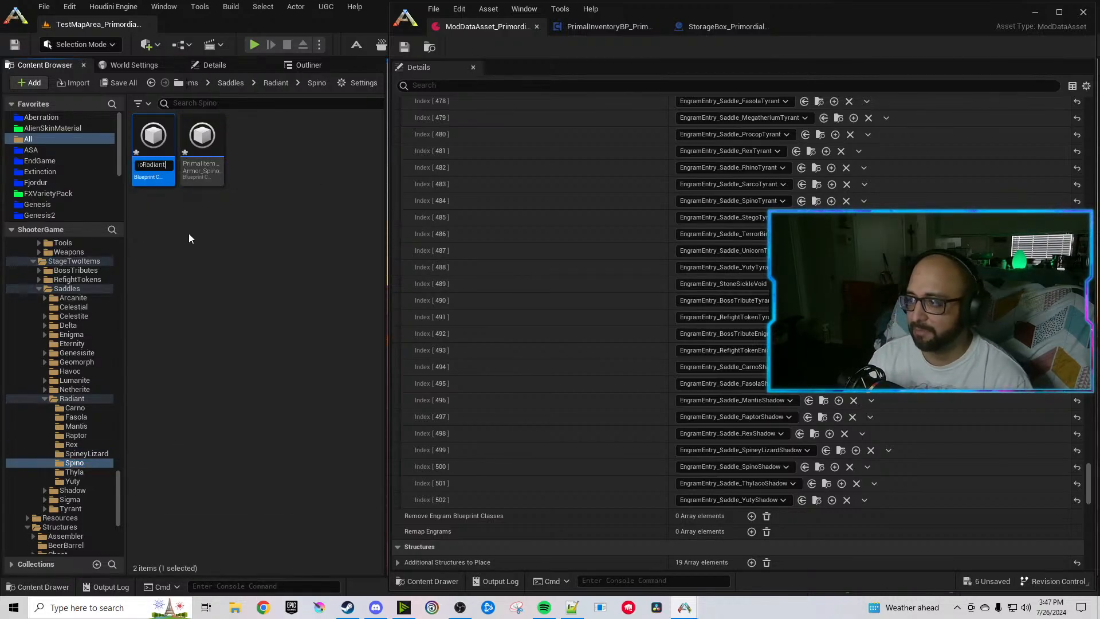
Rename the Spino saddle's PrimalItemArmor blueprint, replacing the Neon suffix with Radiant.
{"action": "right_click", "coordinate": [209, 184]}
{"action": "left_click", "coordinate": [242, 242]}
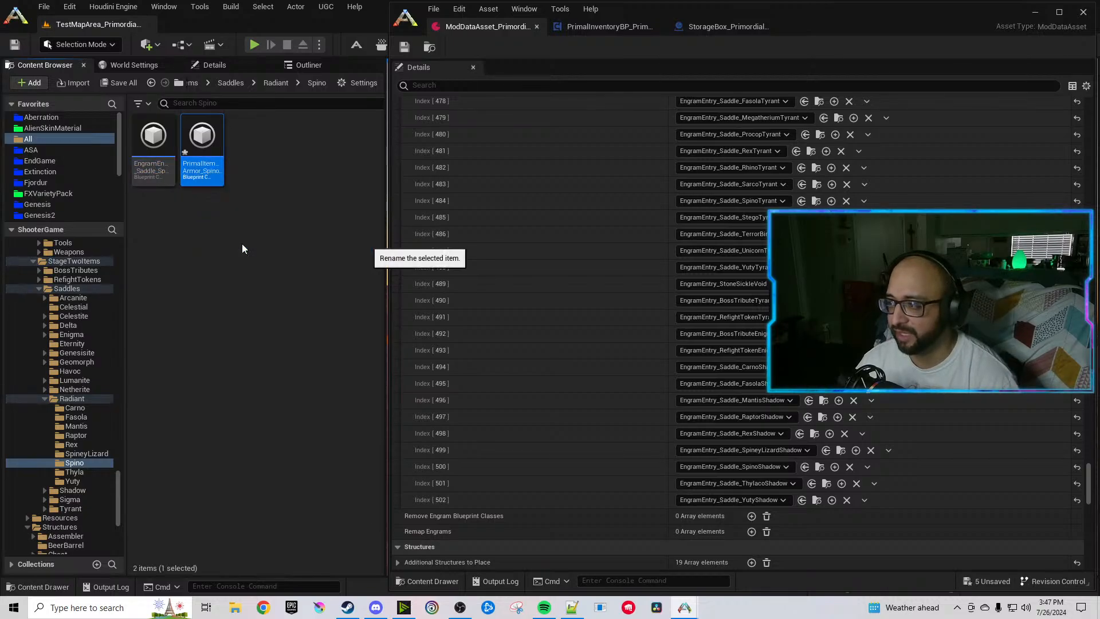
{"action": "key", "text": "End"}
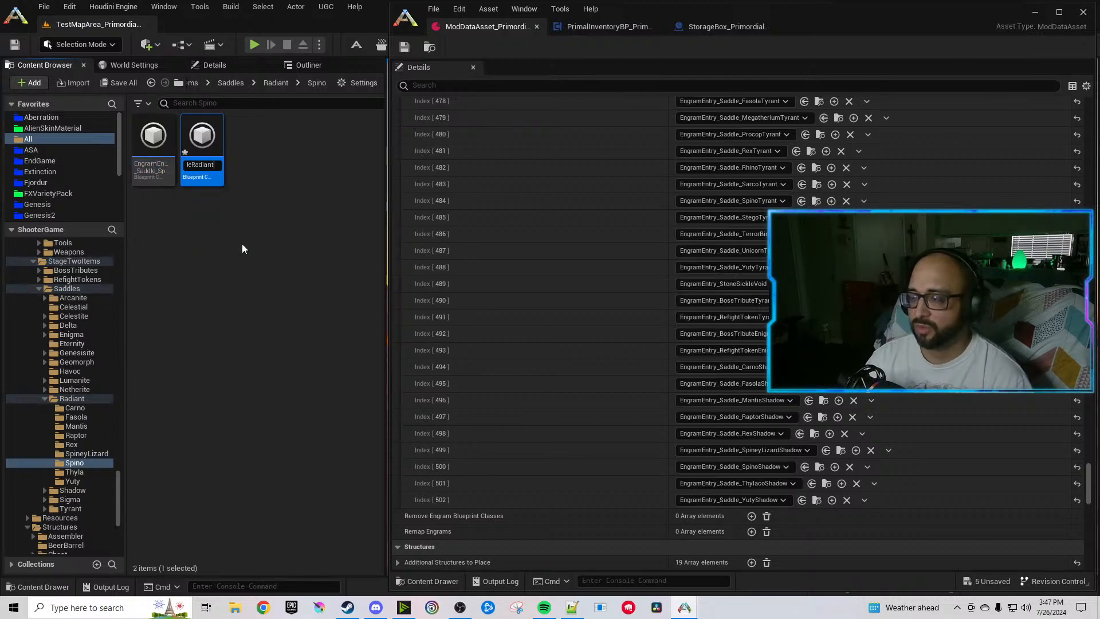
{"action": "key", "text": "Return"}
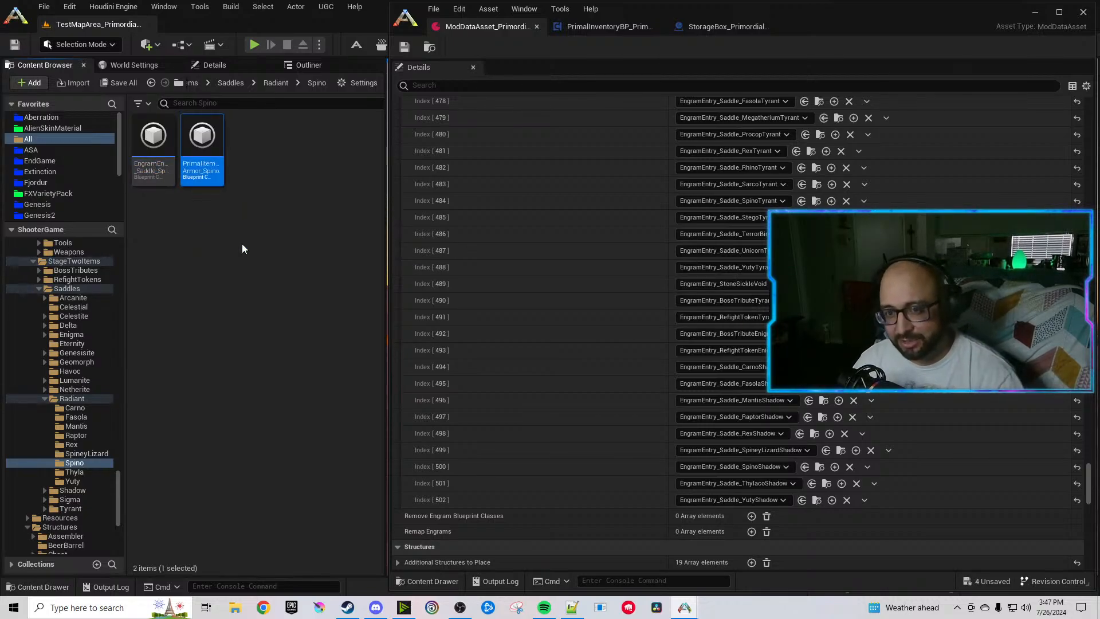
Rename the engram entry in the Radiant Thyla folder, replacing the Neon suffix with Radiant.
{"action": "left_click", "coordinate": [61, 473]}
{"action": "right_click", "coordinate": [155, 158]}
{"action": "left_click", "coordinate": [192, 229]}
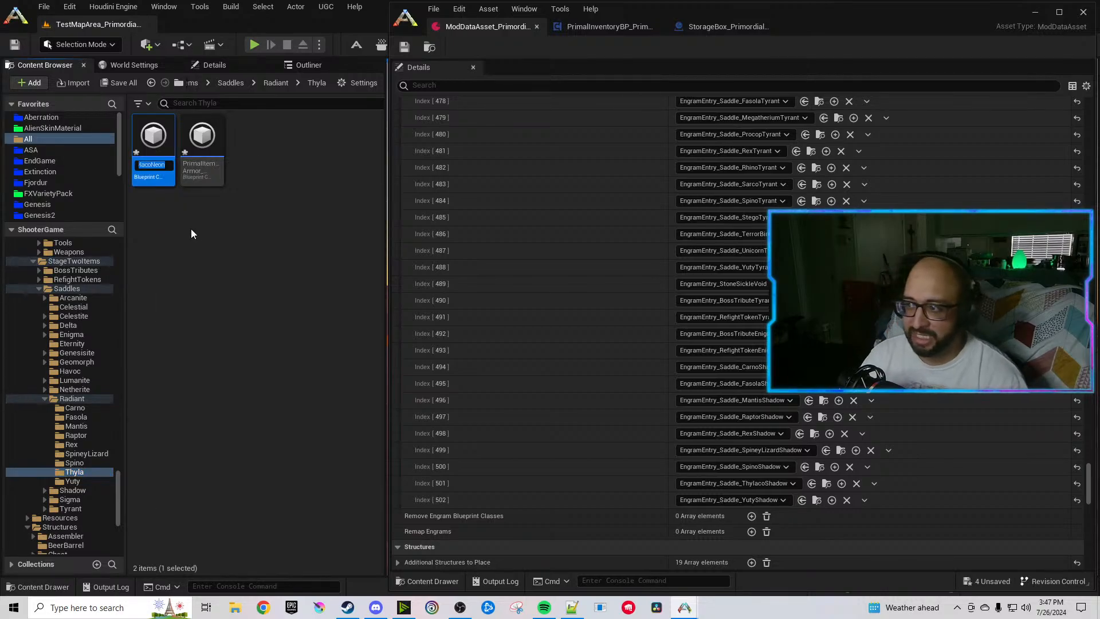
{"action": "key", "text": "End"}
{"action": "key", "text": "Return"}
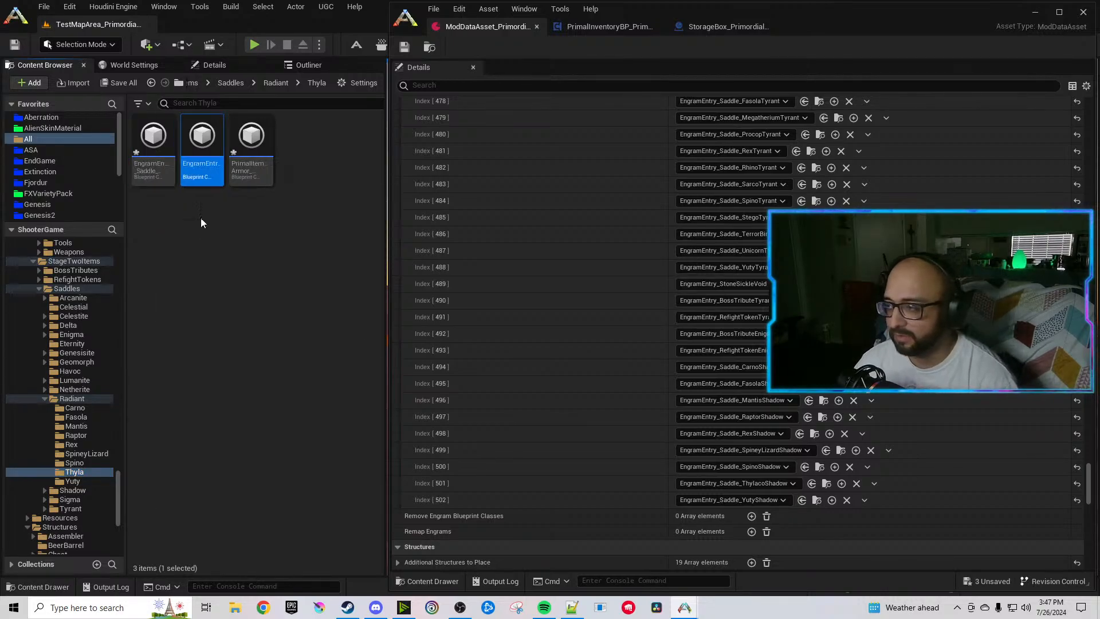
Rename the Thyla saddle's PrimalItemArmor blueprint, replacing the Neon suffix with Radiant.
{"action": "right_click", "coordinate": [205, 167]}
{"action": "left_click", "coordinate": [255, 248]}
{"action": "key", "text": "End"}
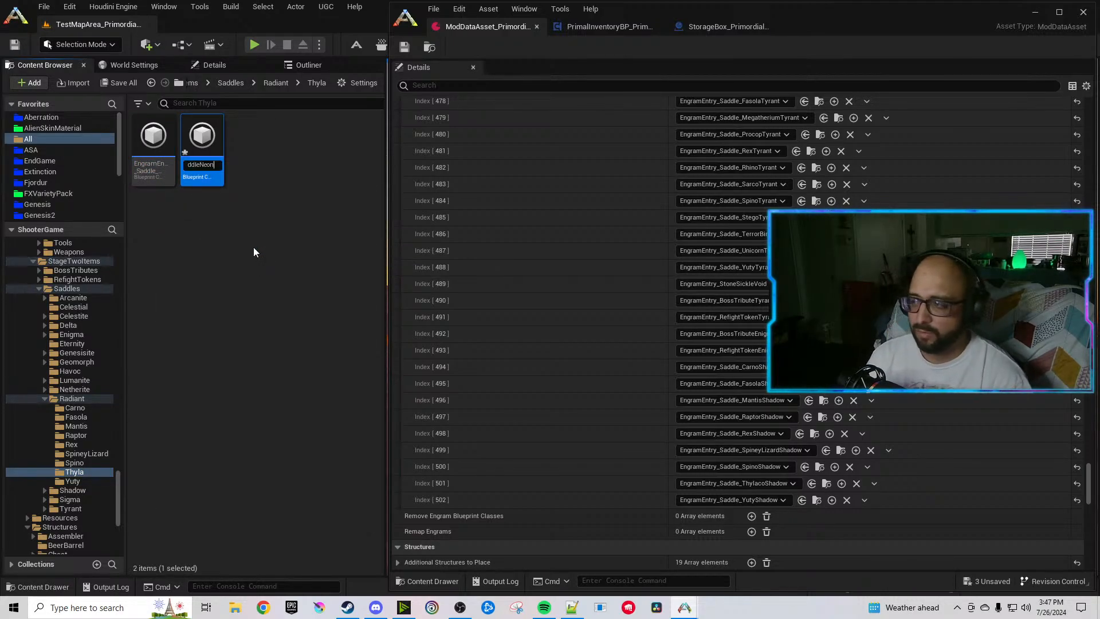
{"action": "key", "text": "BackSpace"}
{"action": "key", "text": "BackSpace"}
{"action": "key", "text": "BackSpace"}
{"action": "key", "text": "BackSpace"}
{"action": "type", "text": "Radiant"}
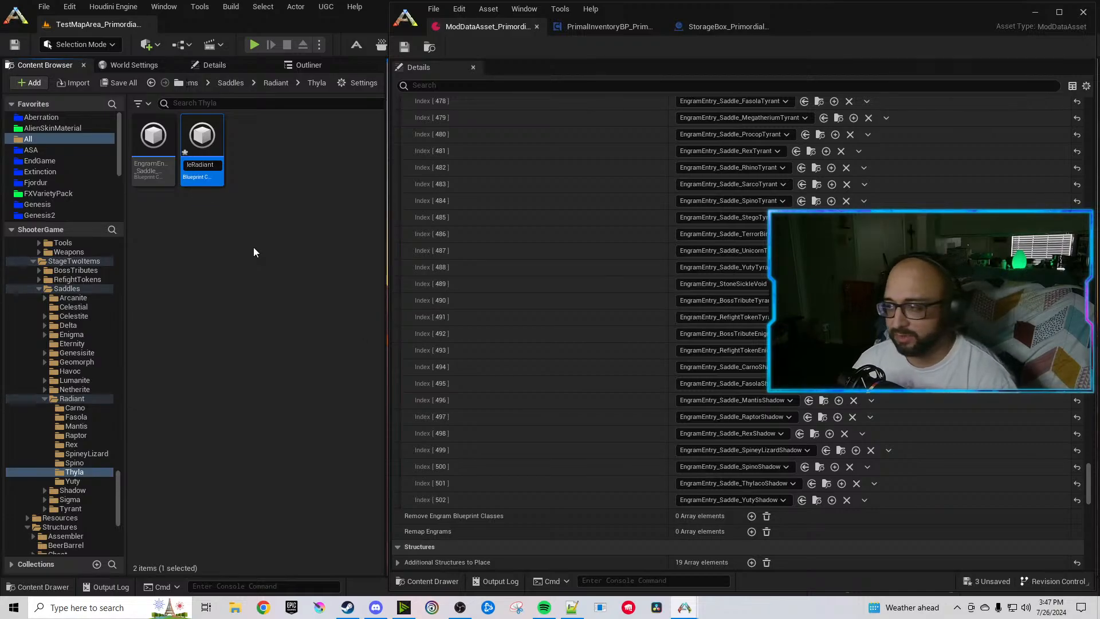
{"action": "key", "text": "Return"}
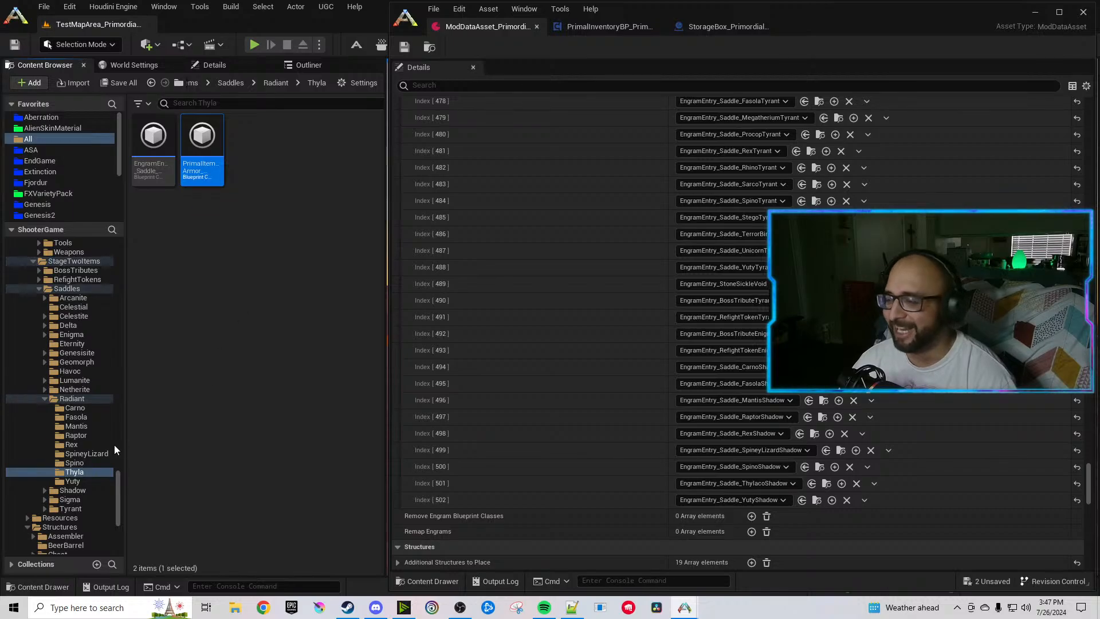
Rename the engram entry in the Radiant Yuty folder, replacing the Neon suffix with Radiant.
{"action": "left_click", "coordinate": [73, 481]}
{"action": "left_click", "coordinate": [167, 230]}
{"action": "right_click", "coordinate": [152, 159]}
{"action": "left_click", "coordinate": [194, 243]}
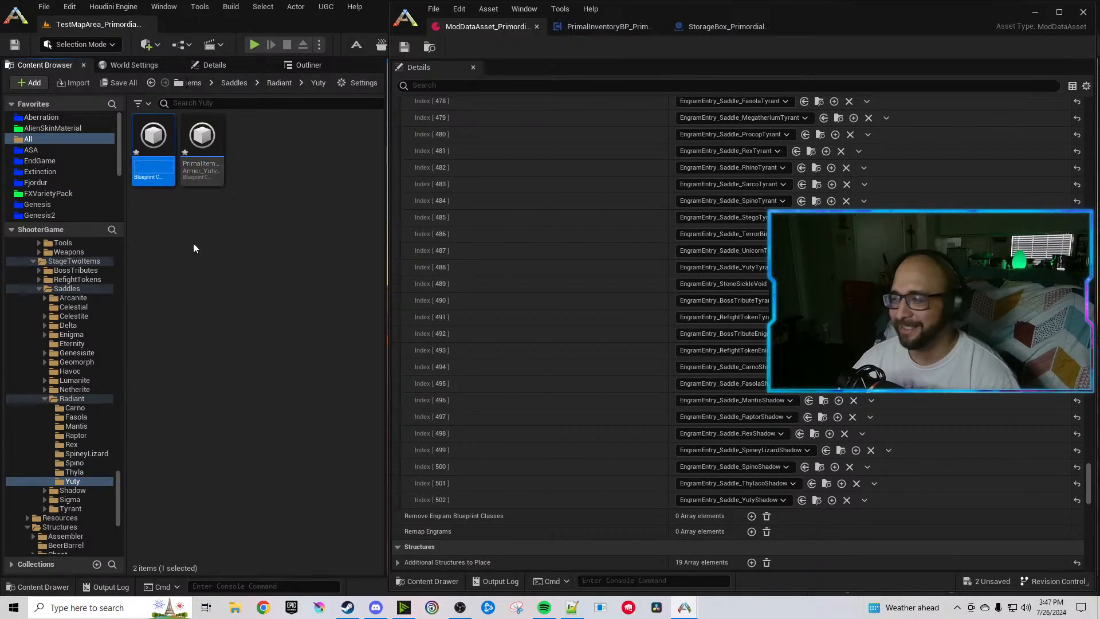
{"action": "key", "text": "End"}
{"action": "key", "text": "BackSpace"}
{"action": "key", "text": "BackSpace"}
{"action": "key", "text": "BackSpace"}
{"action": "key", "text": "BackSpace"}
{"action": "key", "text": "BackSpace"}
{"action": "key", "text": "BackSpace"}
{"action": "type", "text": "Radiant"}
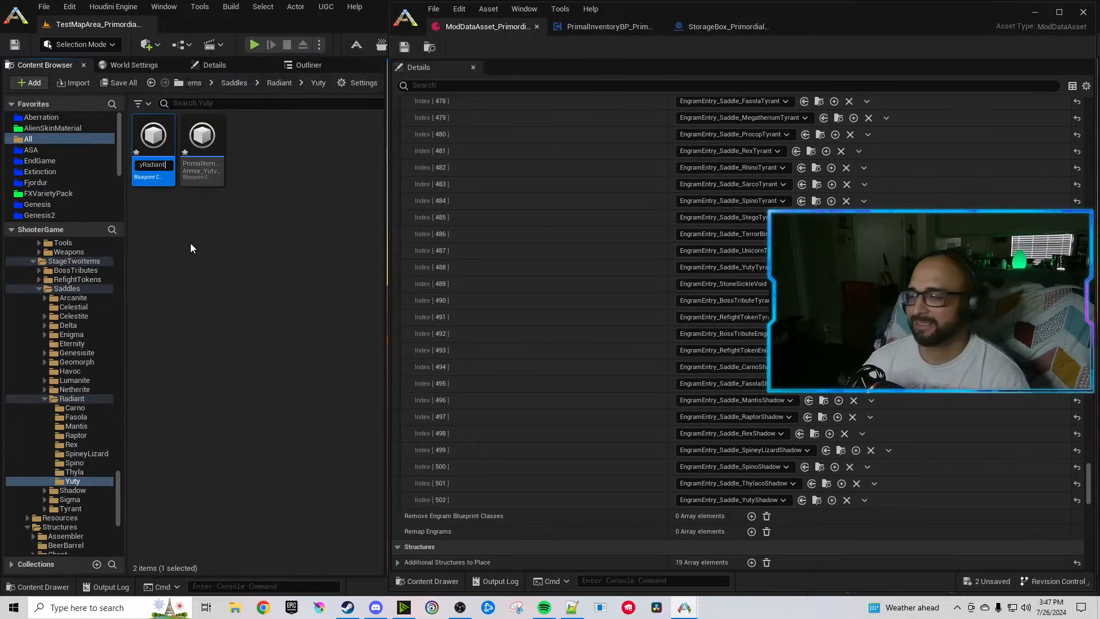
{"action": "key", "text": "Return"}
Rename the Yuty saddle's PrimalItemArmor blueprint in the Radiant folder, replacing the Neon suffix with Radiant.
{"action": "right_click", "coordinate": [196, 169]}
{"action": "left_click", "coordinate": [232, 235]}
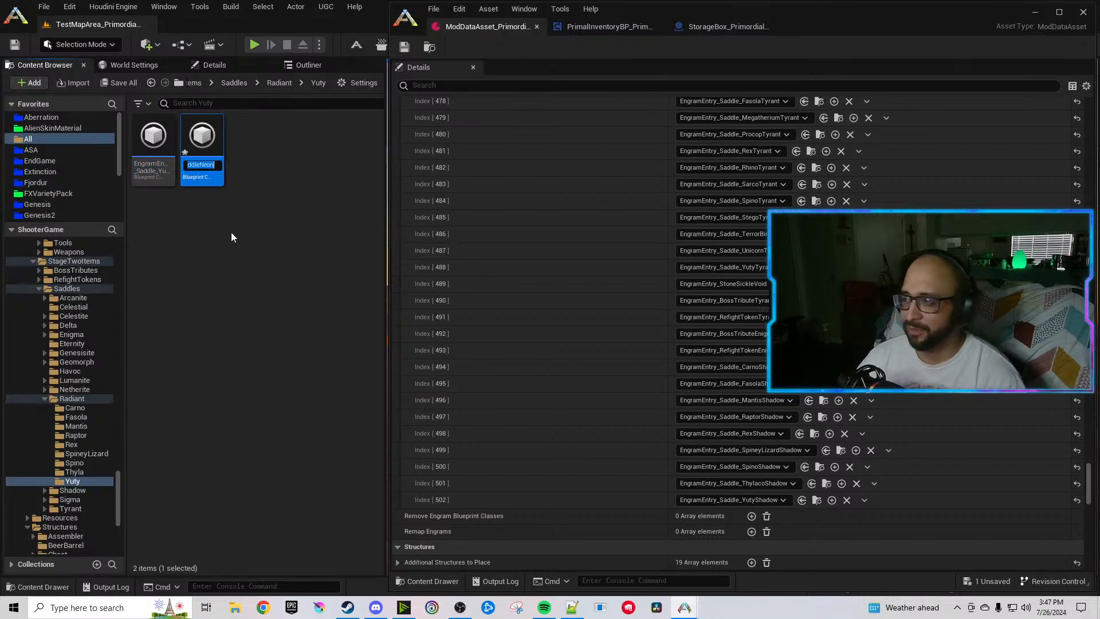
{"action": "key", "text": "End"}
{"action": "key", "text": "BackSpace"}
{"action": "key", "text": "BackSpace"}
{"action": "key", "text": "BackSpace"}
{"action": "key", "text": "BackSpace"}
{"action": "key", "text": "ctrl+v"}
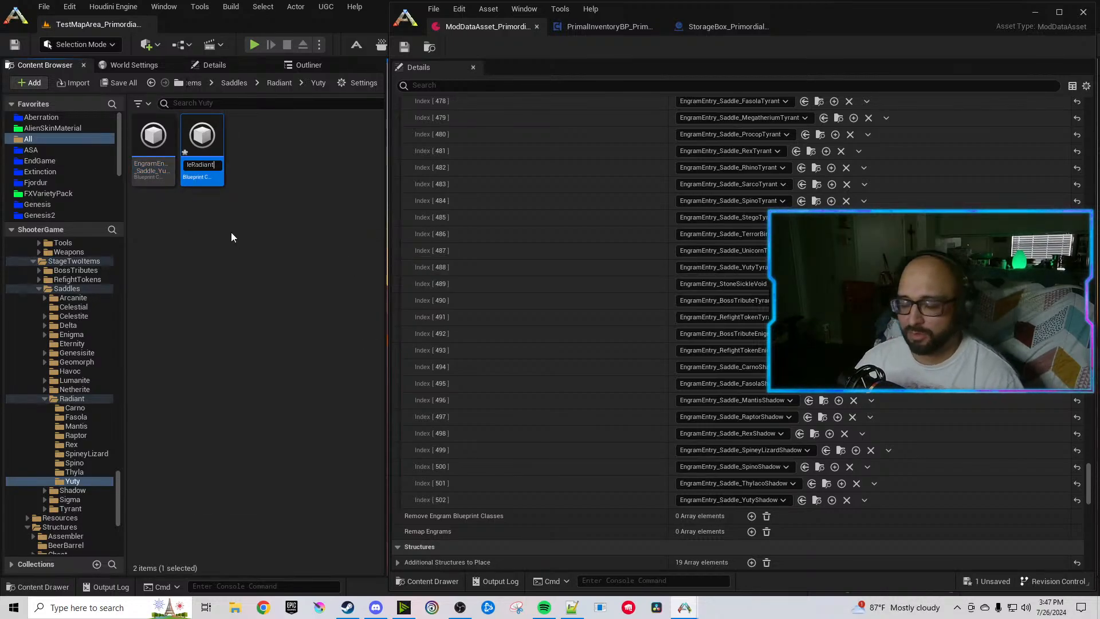
{"action": "key", "text": "Return"}
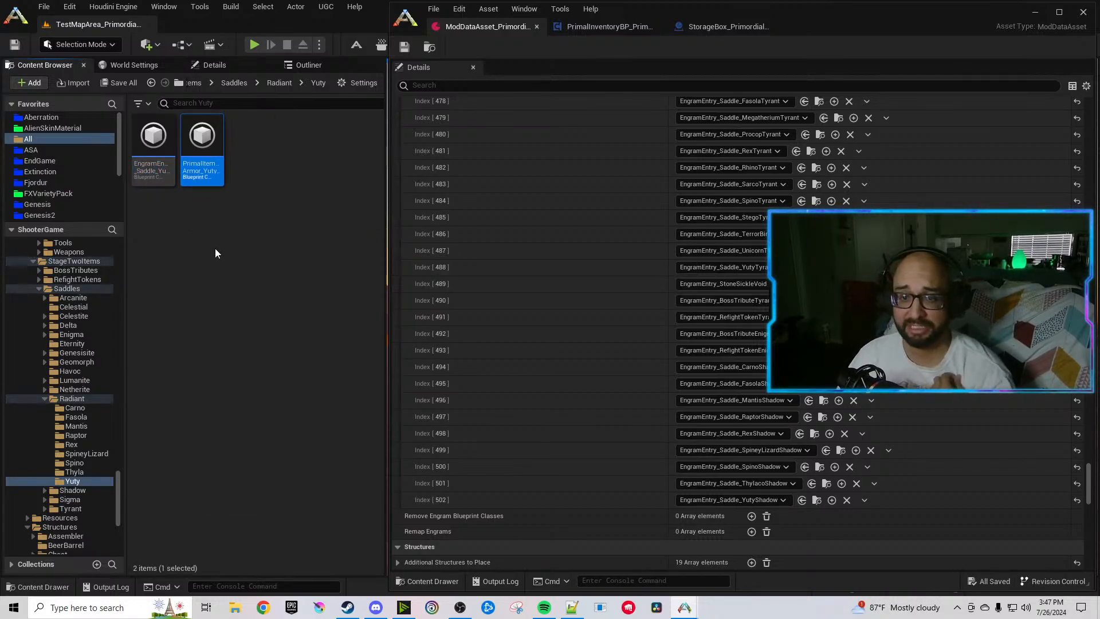
{"action": "left_click", "coordinate": [215, 252]}
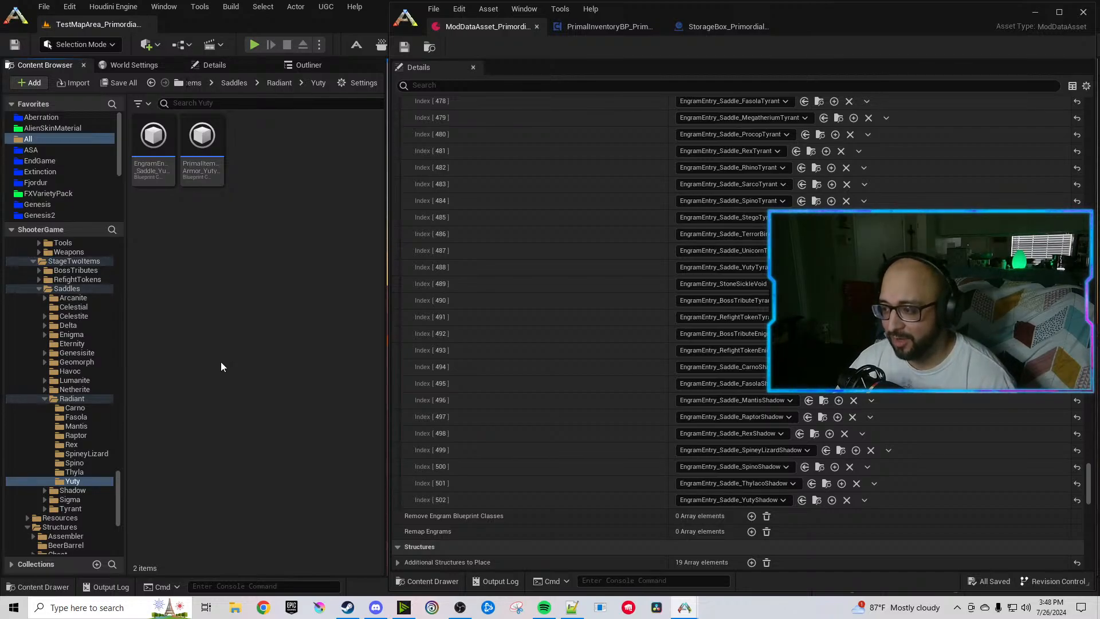
In the Radiant Carno folder's engram entry, set Blue Print Entry to PrimalItemArmor_CarnoSaddleRadiant and save it.
{"action": "mouse_move", "coordinate": [117, 492]}
{"action": "left_mouse_down"}
{"action": "mouse_move", "coordinate": [132, 416]}
{"action": "mouse_move", "coordinate": [122, 498]}
{"action": "left_mouse_up"}
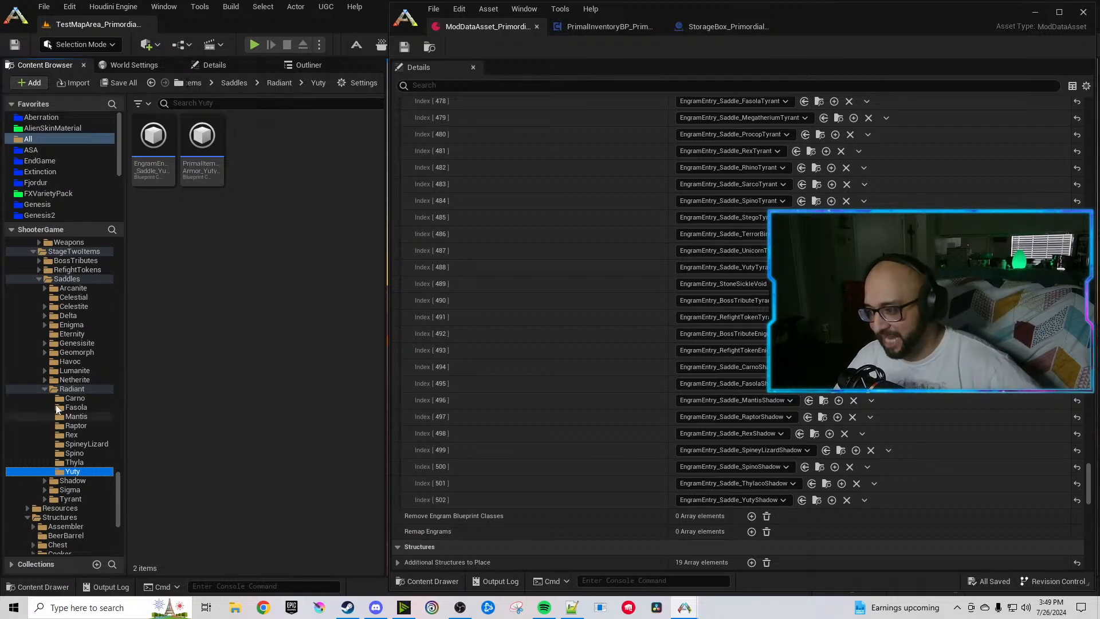
{"action": "left_click", "coordinate": [74, 398]}
{"action": "left_click", "coordinate": [180, 373]}
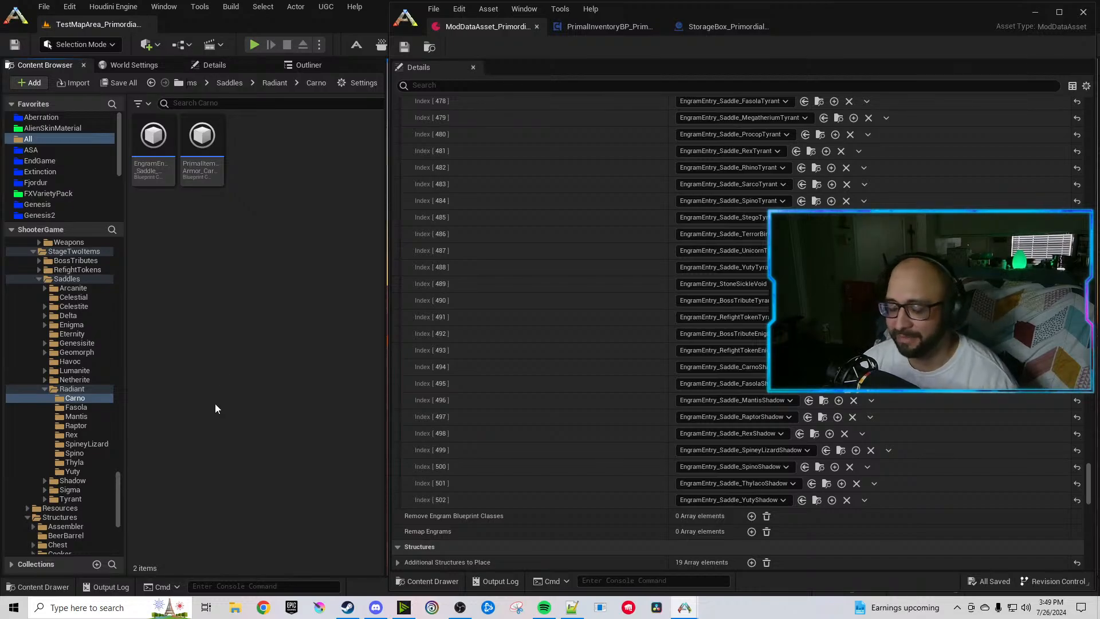
{"action": "double_click", "coordinate": [163, 166]}
{"action": "left_click", "coordinate": [202, 146]}
{"action": "left_click", "coordinate": [752, 198]}
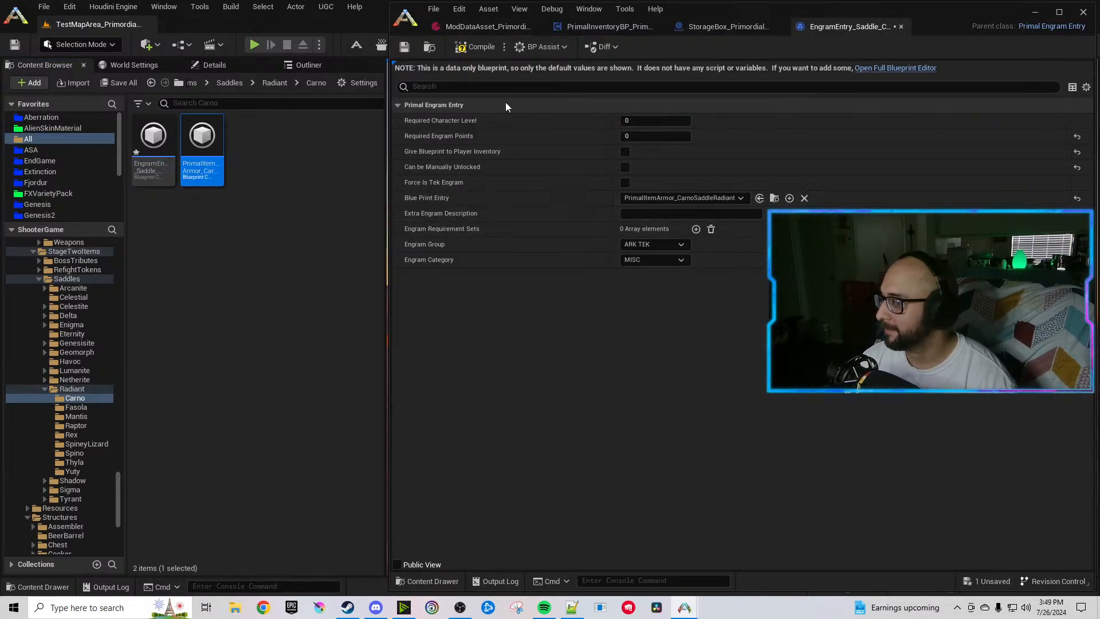
{"action": "key", "text": "ctrl+s"}
In the Radiant Carno saddle's armor blueprint, filter for "neon" and replace Neon with Radiant in the owner tag, descriptive name and item description.
{"action": "double_click", "coordinate": [201, 149]}
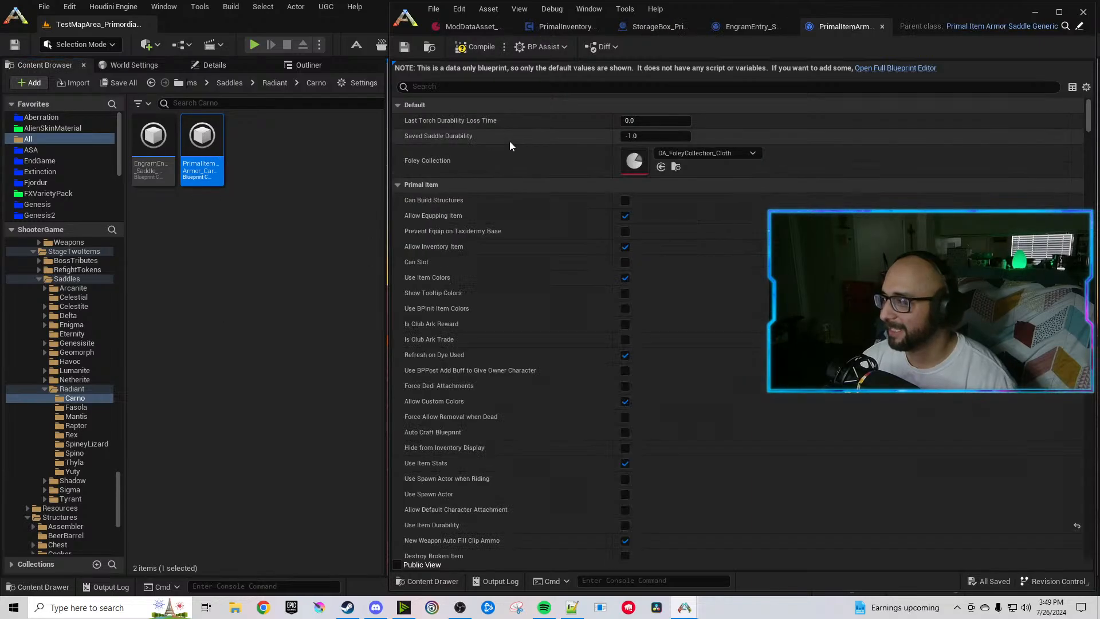
{"action": "left_click", "coordinate": [486, 86]}
{"action": "type", "text": "neon"}
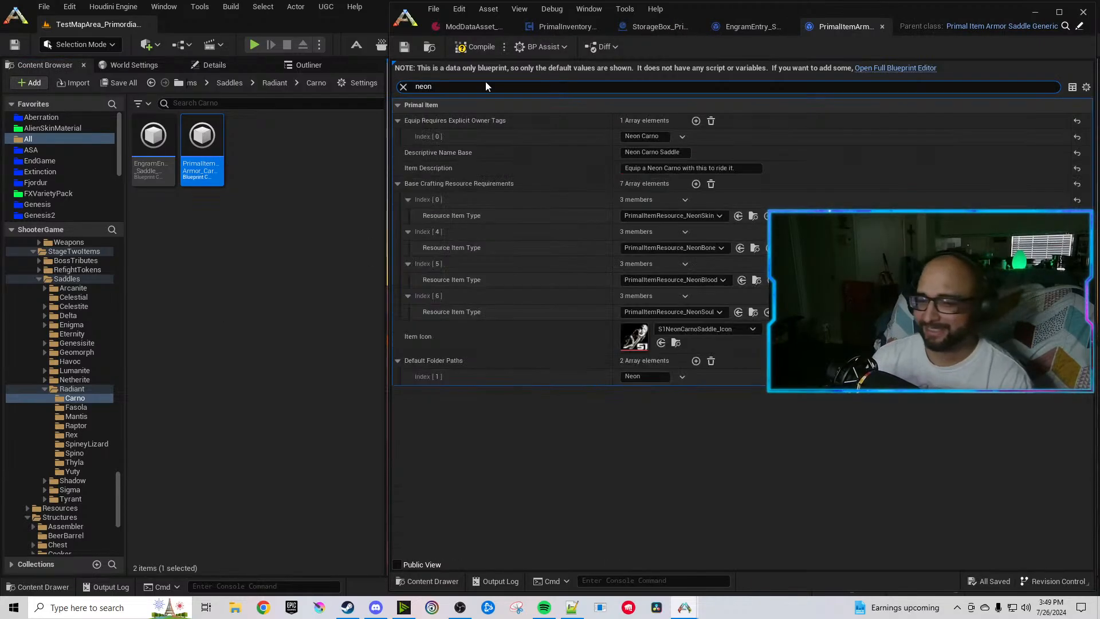
{"action": "double_click", "coordinate": [633, 137]}
{"action": "type", "text": "Radiant"}
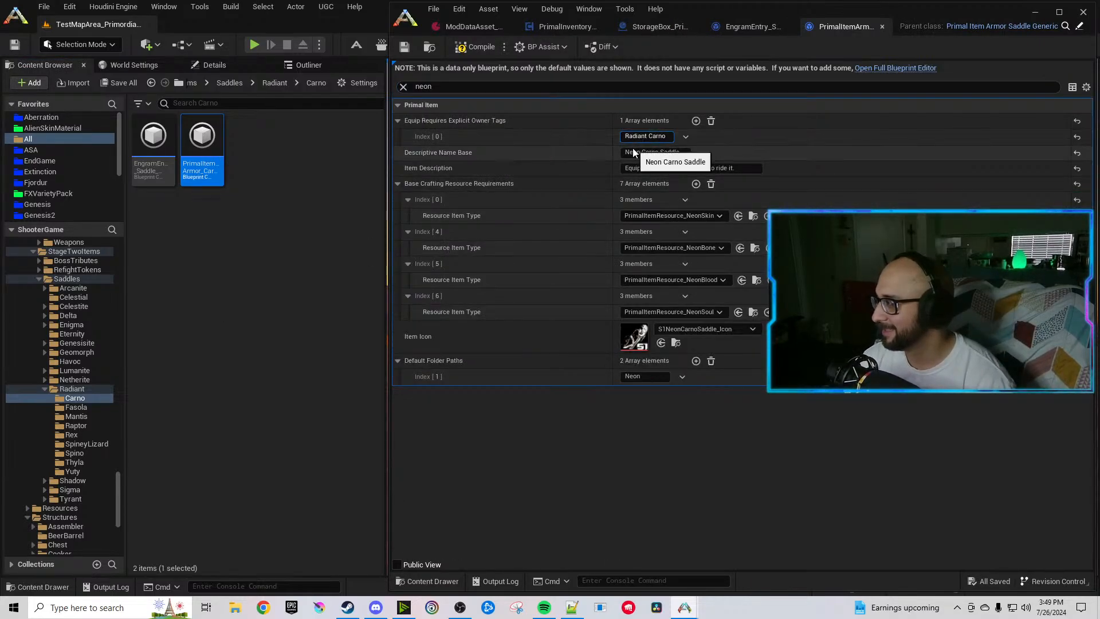
{"action": "double_click", "coordinate": [631, 152]}
{"action": "type", "text": "Radiant"}
{"action": "double_click", "coordinate": [655, 168]}
{"action": "type", "text": "Radiant"}
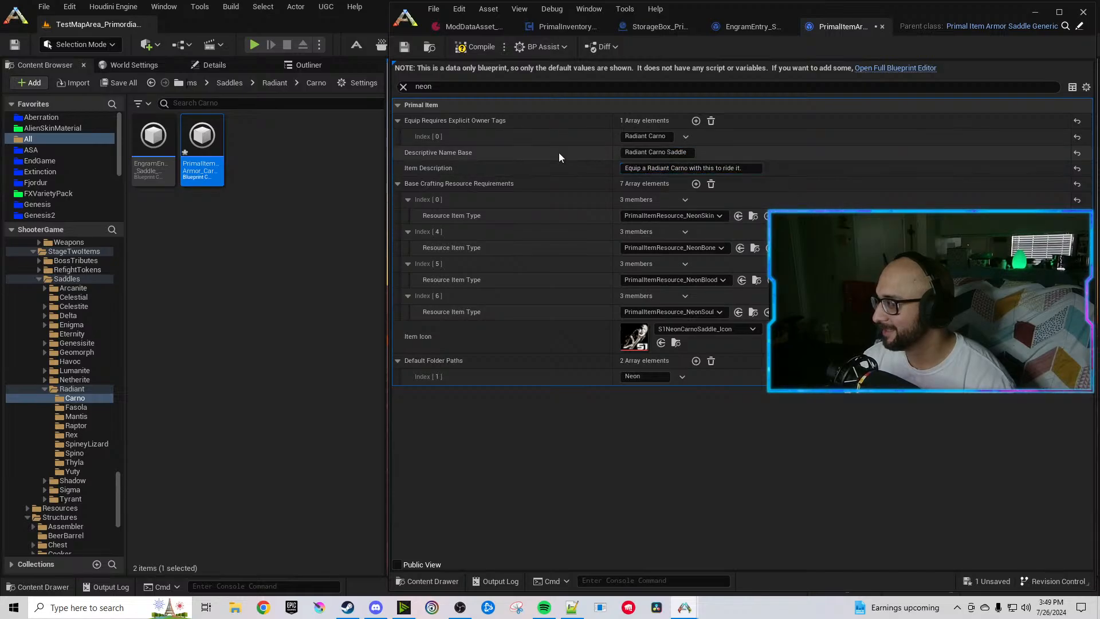
{"action": "key", "text": "Return"}
Reset the Carno saddle's item icon to its default and set the Index 1 default folder path to Radiant.
{"action": "left_click", "coordinate": [1077, 336]}
{"action": "double_click", "coordinate": [660, 376]}
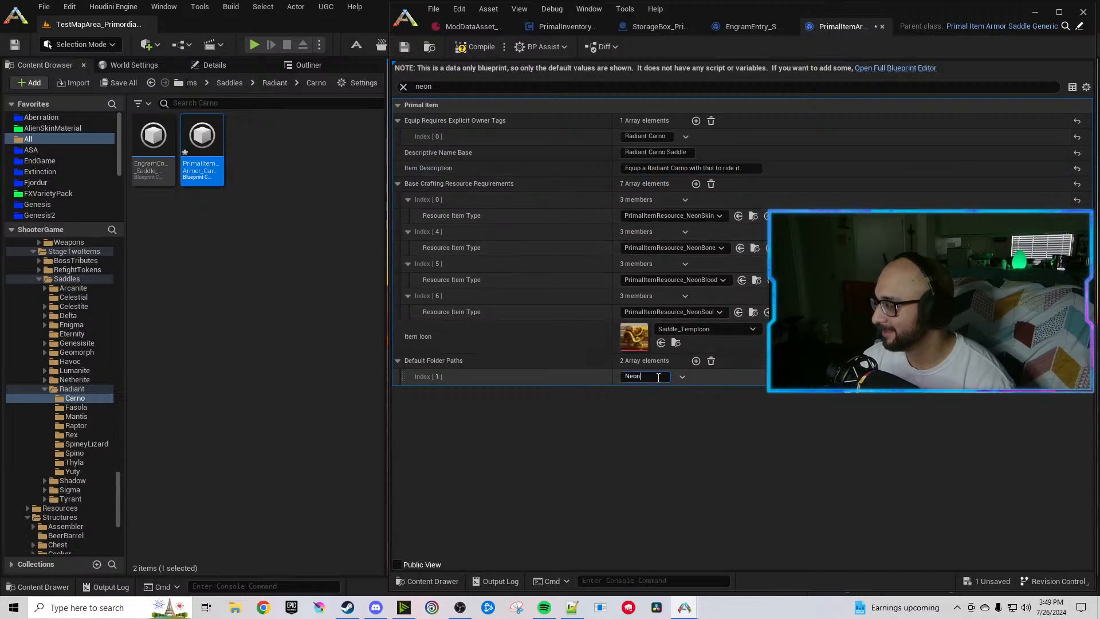
{"action": "type", "text": "Radiant"}
{"action": "left_click", "coordinate": [648, 427]}
Filter the properties for "crafting require" and set the Index 0 crafting resource type to PrimalItemResource_RadiantMuscle.
{"action": "left_click", "coordinate": [446, 86]}
{"action": "type", "text": "c"}
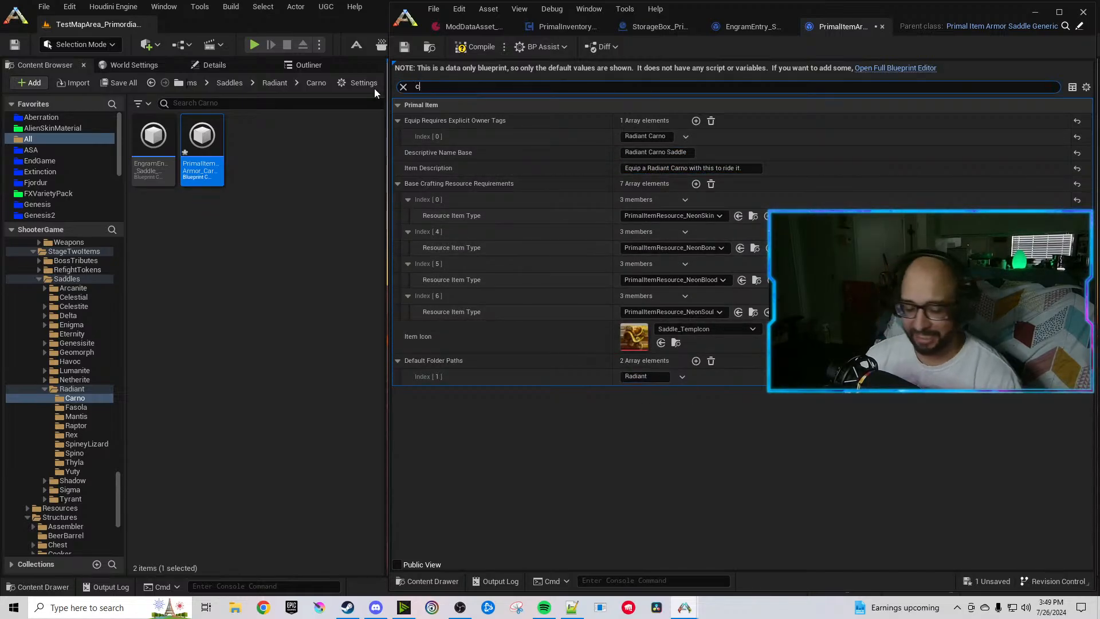
{"action": "type", "text": "rafting require"}
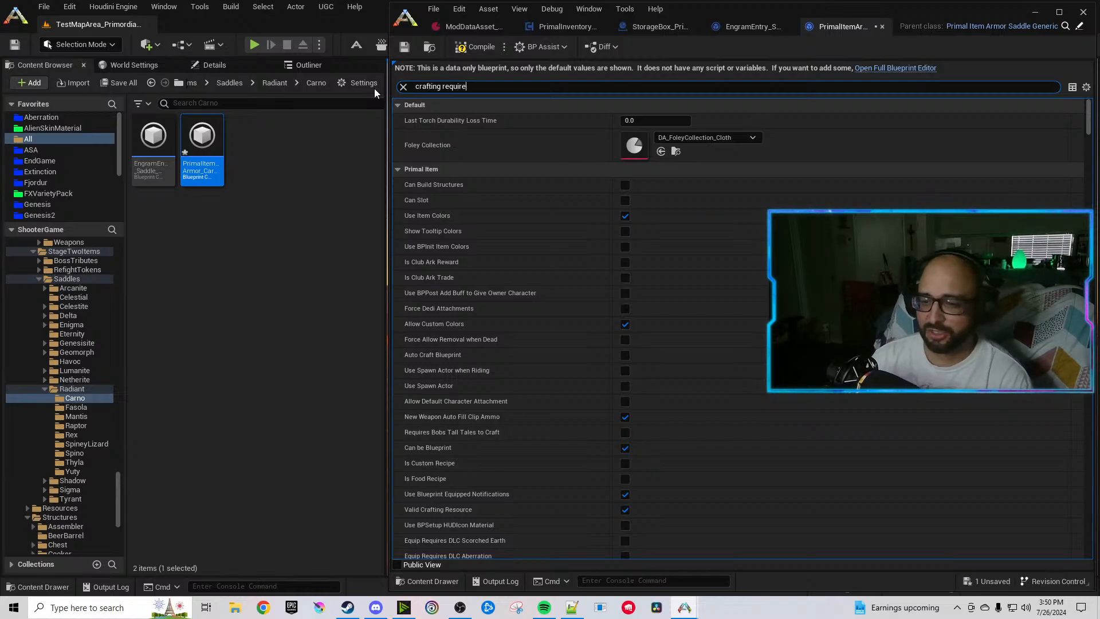
{"action": "left_click", "coordinate": [264, 260]}
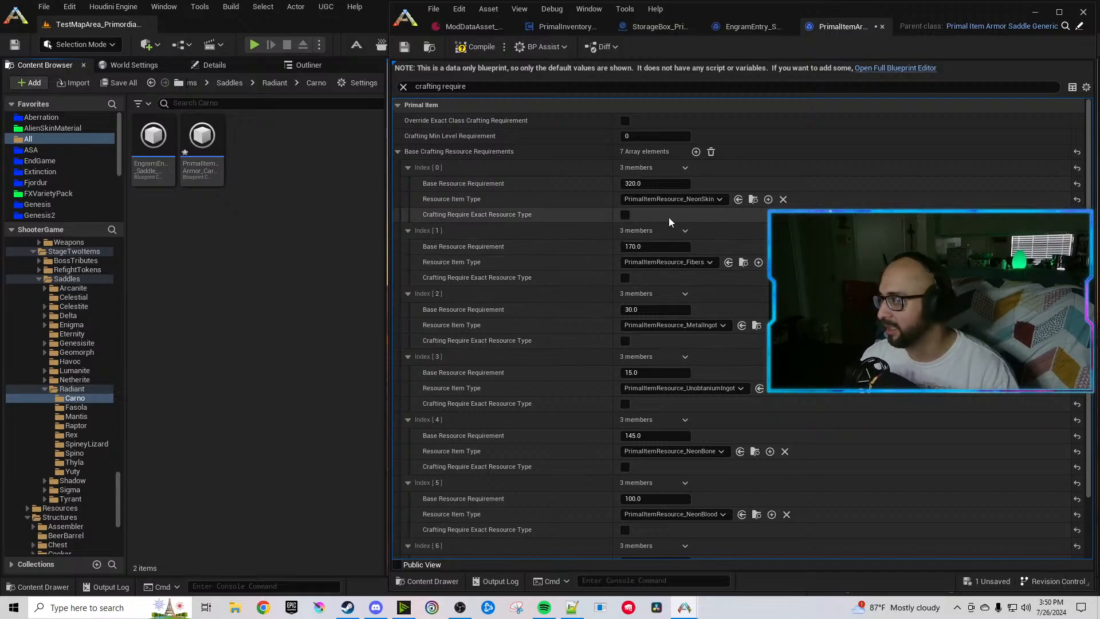
{"action": "left_click", "coordinate": [668, 199]}
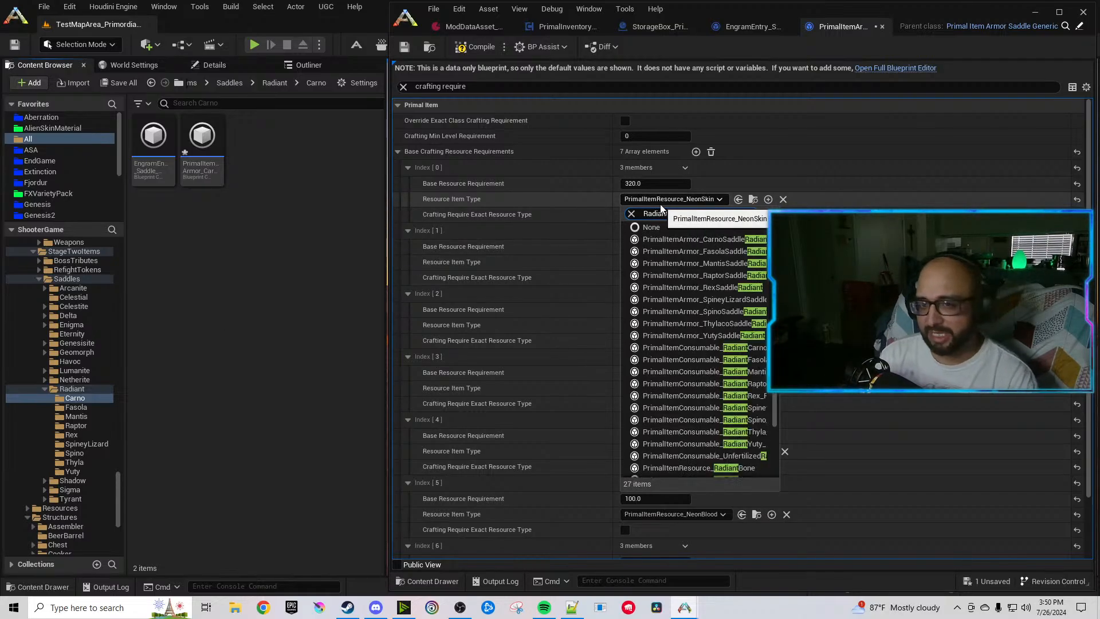
{"action": "type", "text": "Radiant"}
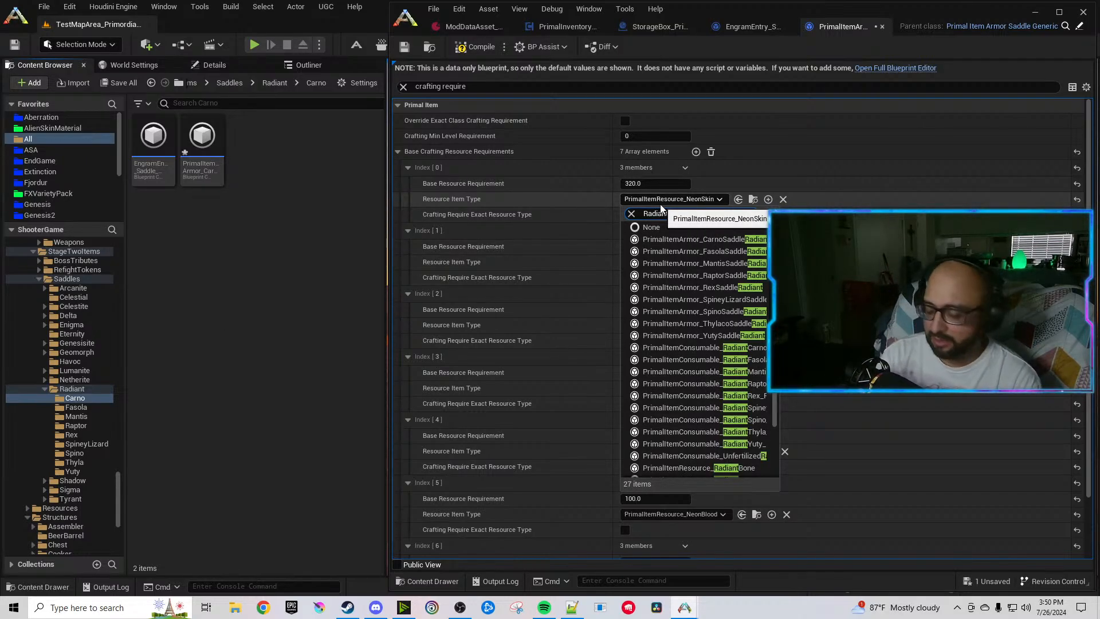
{"action": "type", "text": "musc"}
{"action": "left_click", "coordinate": [738, 239]}
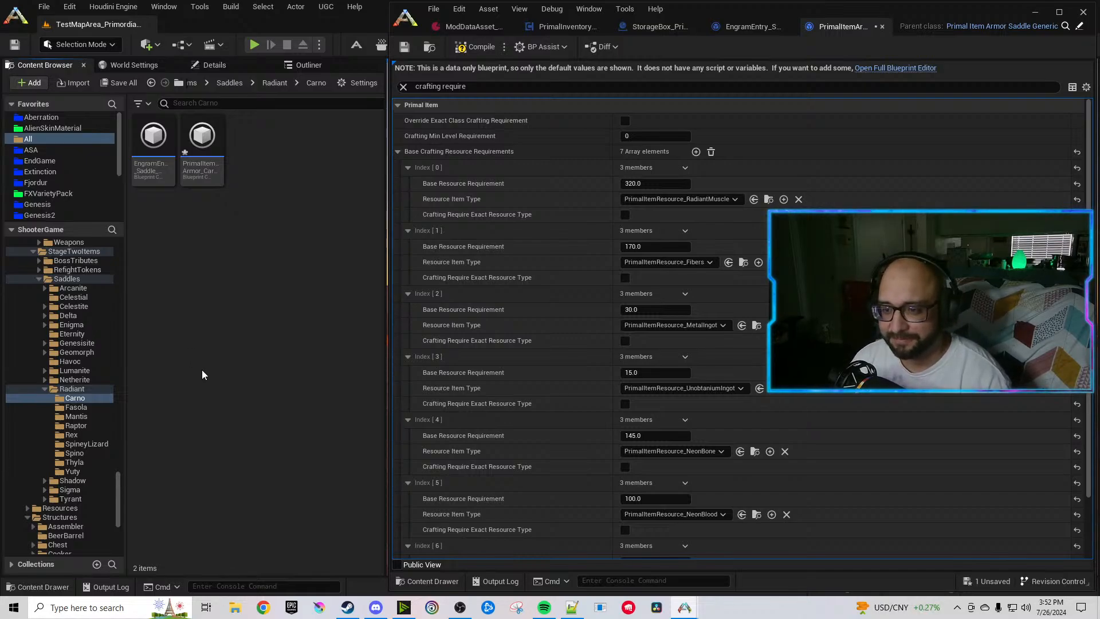
Set the Index 4 crafting resource type to PrimalItemResource_RadiantBone.
{"action": "scroll", "coordinate": [708, 398], "scroll_direction": "down", "scroll_amount": 3}
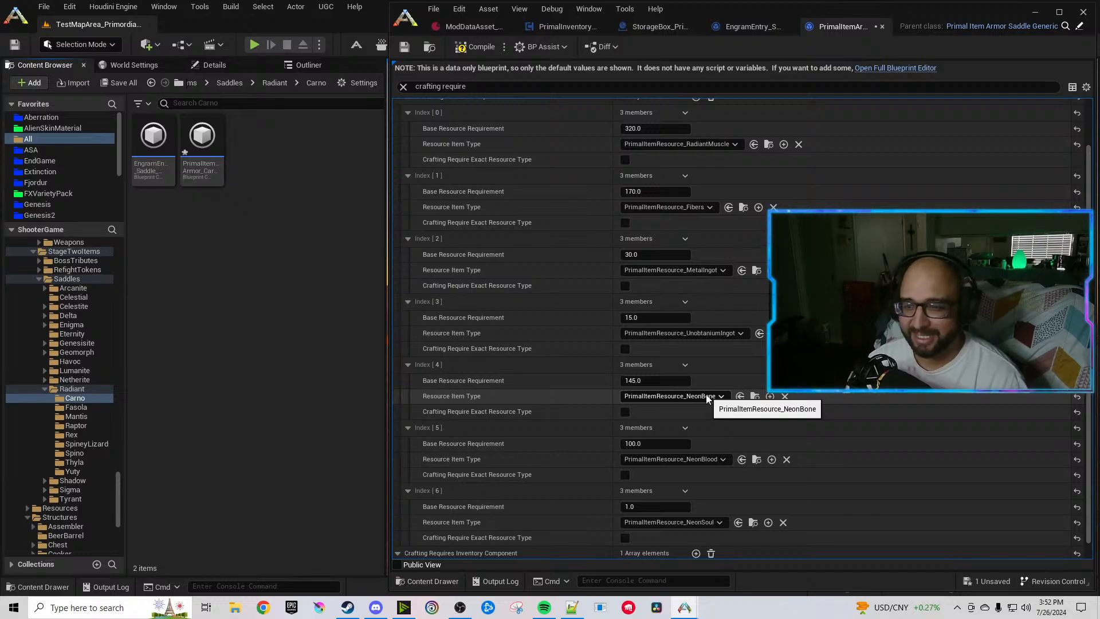
{"action": "left_click", "coordinate": [675, 396]}
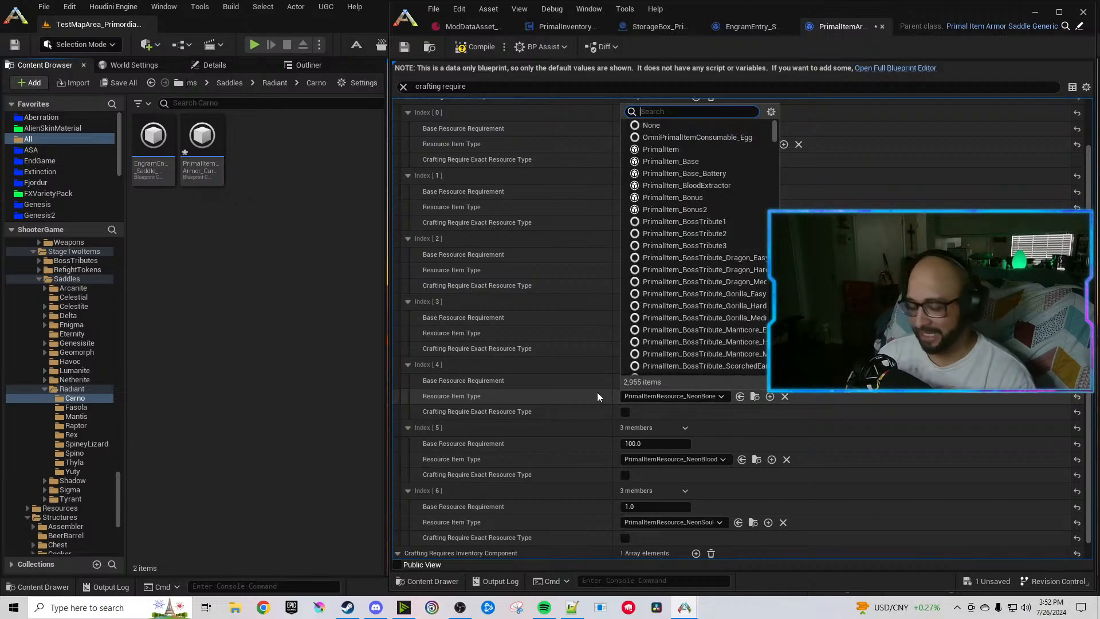
{"action": "type", "text": "Radiant"}
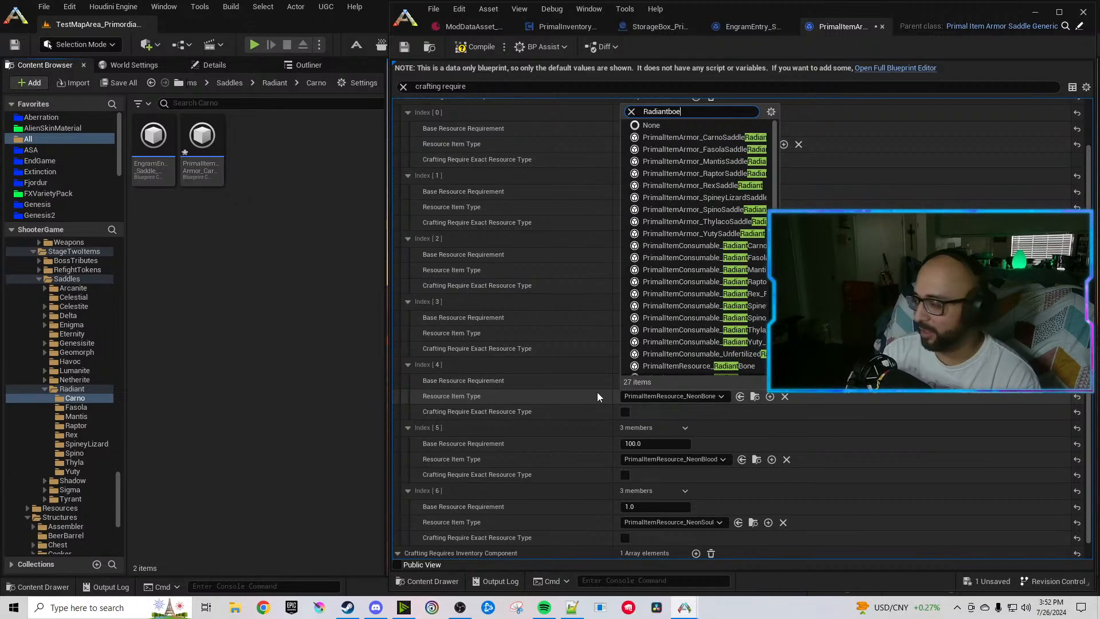
{"action": "type", "text": "boe"}
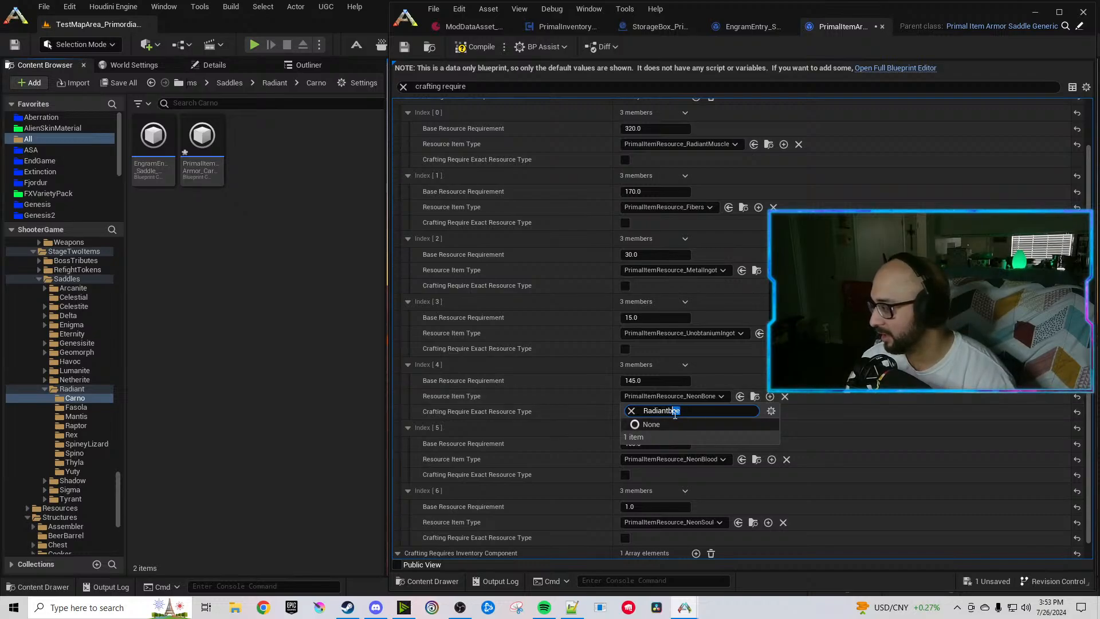
{"action": "key", "text": "BackSpace"}
{"action": "type", "text": "ne"}
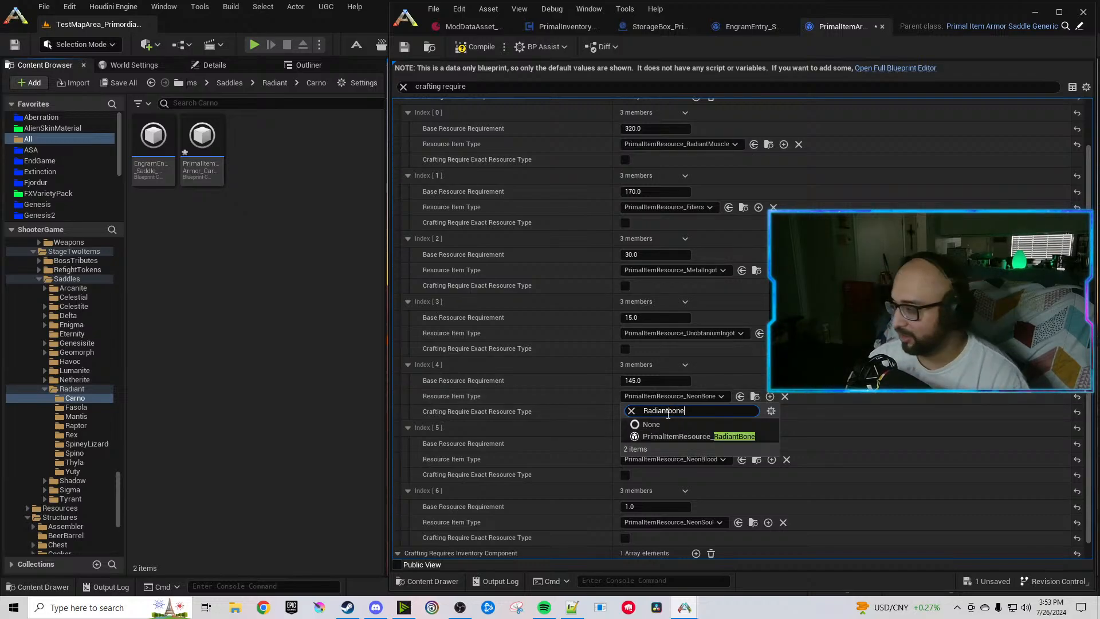
{"action": "left_click", "coordinate": [731, 438]}
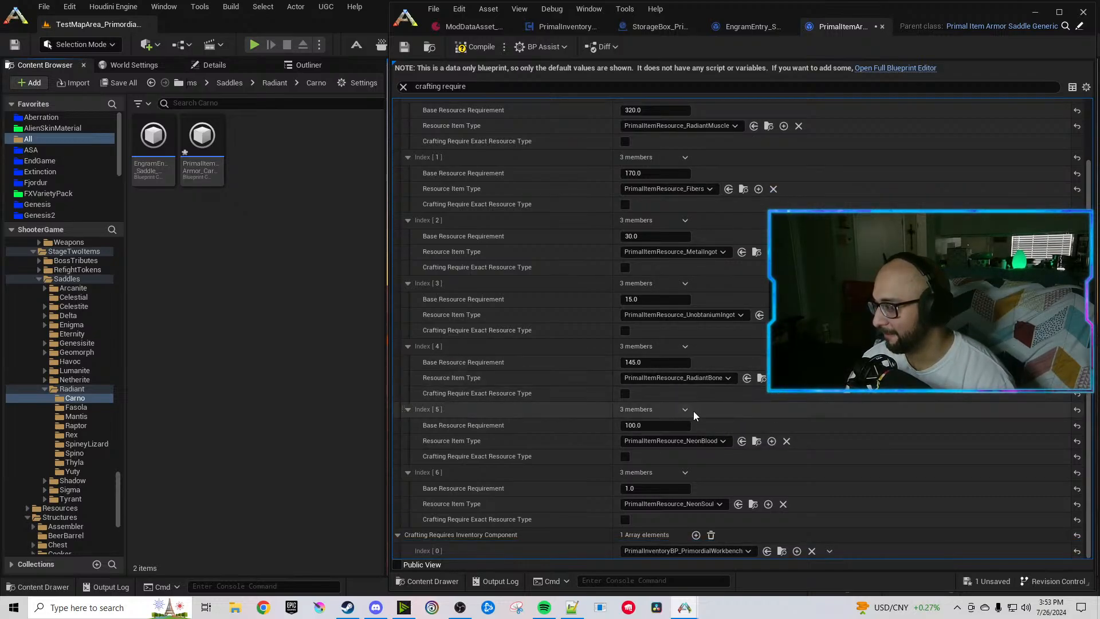
Set the Index 5 crafting resource type to PrimalItemResource_RadiantSalivaVile.
{"action": "left_click", "coordinate": [695, 440]}
{"action": "type", "text": "Radiants"}
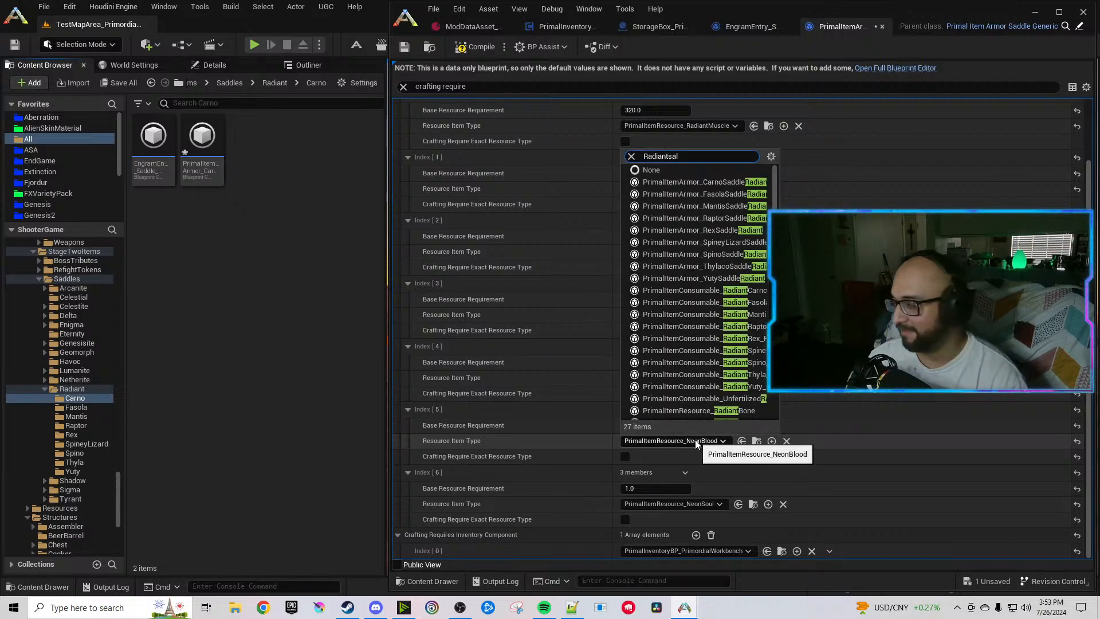
{"action": "type", "text": "al"}
{"action": "left_click", "coordinate": [723, 480]}
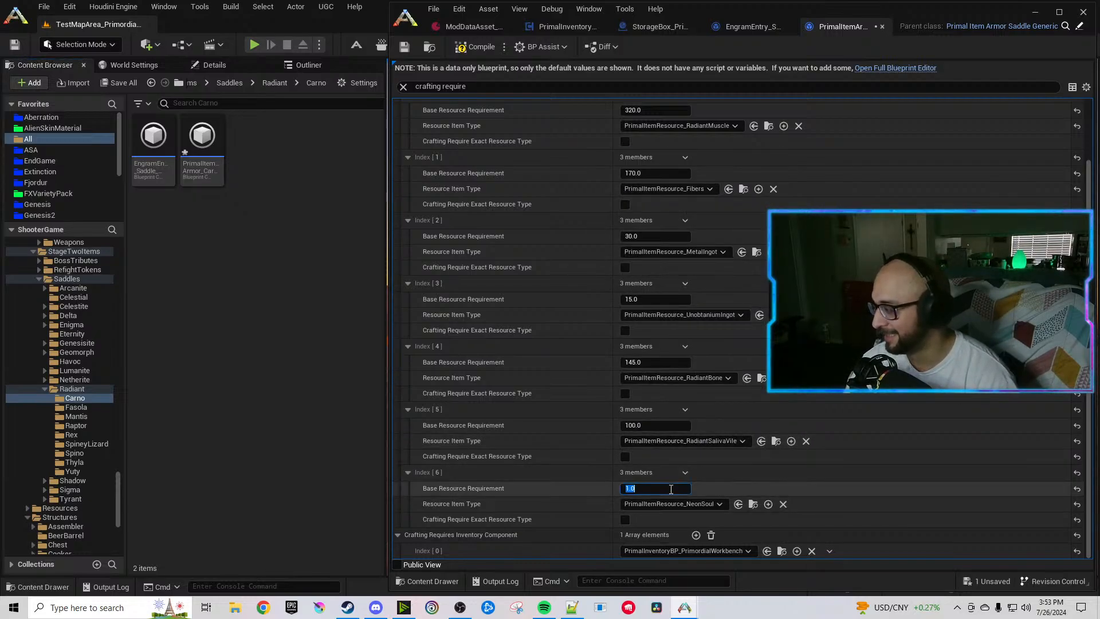
Set the Index 6 crafting requirement to 2 of PrimalItemResource_RadiantEyes.
{"action": "left_click", "coordinate": [672, 504]}
{"action": "type", "text": "Radiantey"}
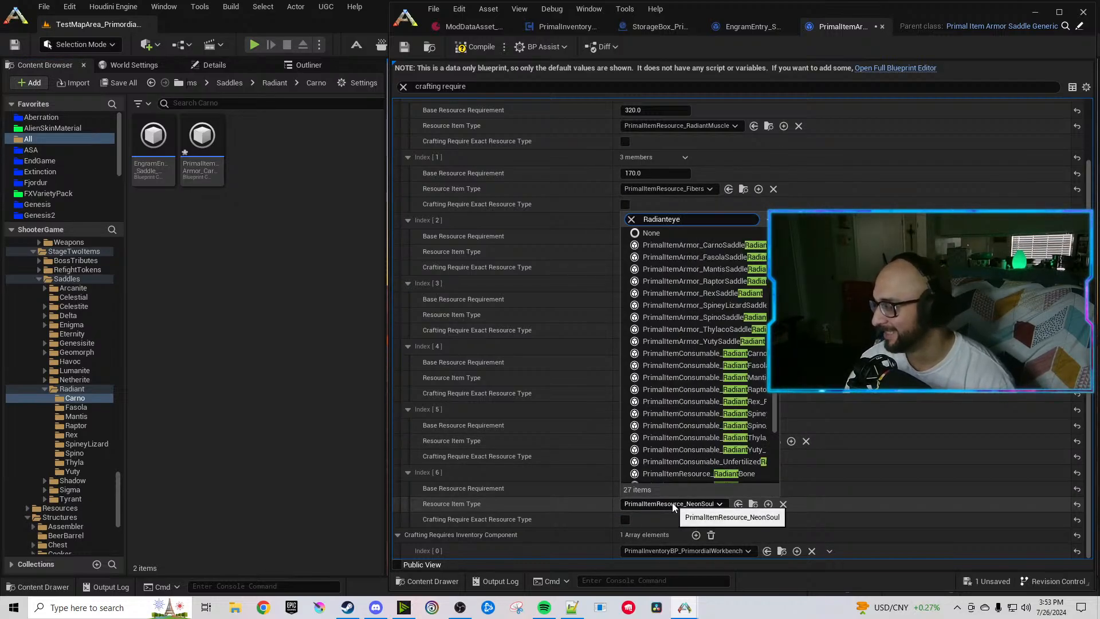
{"action": "type", "text": "e"}
{"action": "left_click", "coordinate": [704, 557]}
Duplicate the RadiantEyes crafting requirement twice to add Index 7 and Index 8.
{"action": "left_click", "coordinate": [687, 472]}
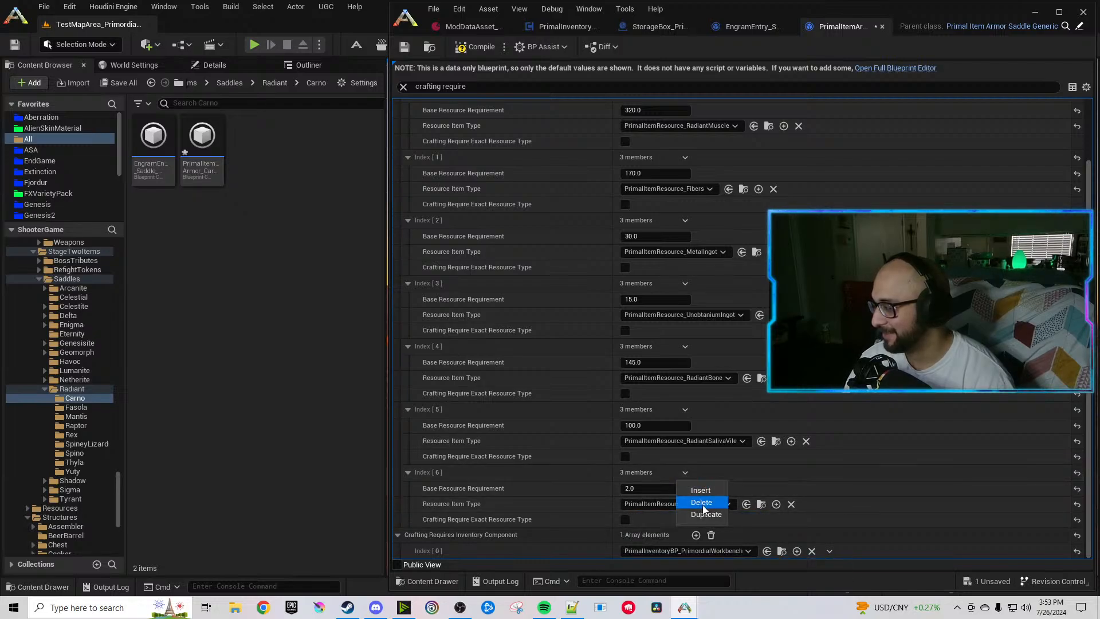
{"action": "left_click", "coordinate": [705, 513]}
{"action": "scroll", "coordinate": [700, 509], "scroll_direction": "down", "scroll_amount": 3}
{"action": "left_click", "coordinate": [697, 482]}
{"action": "left_click", "coordinate": [705, 523]}
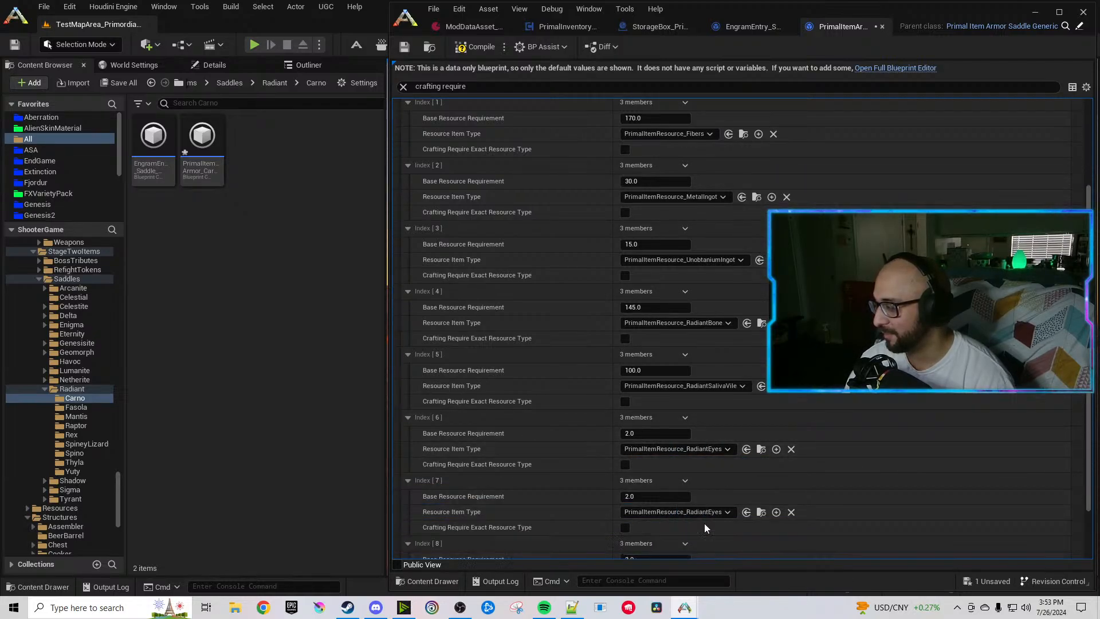
Set the base resource requirement of both Index 7 and Index 8 to 55.
{"action": "scroll", "coordinate": [663, 446], "scroll_direction": "down", "scroll_amount": 4}
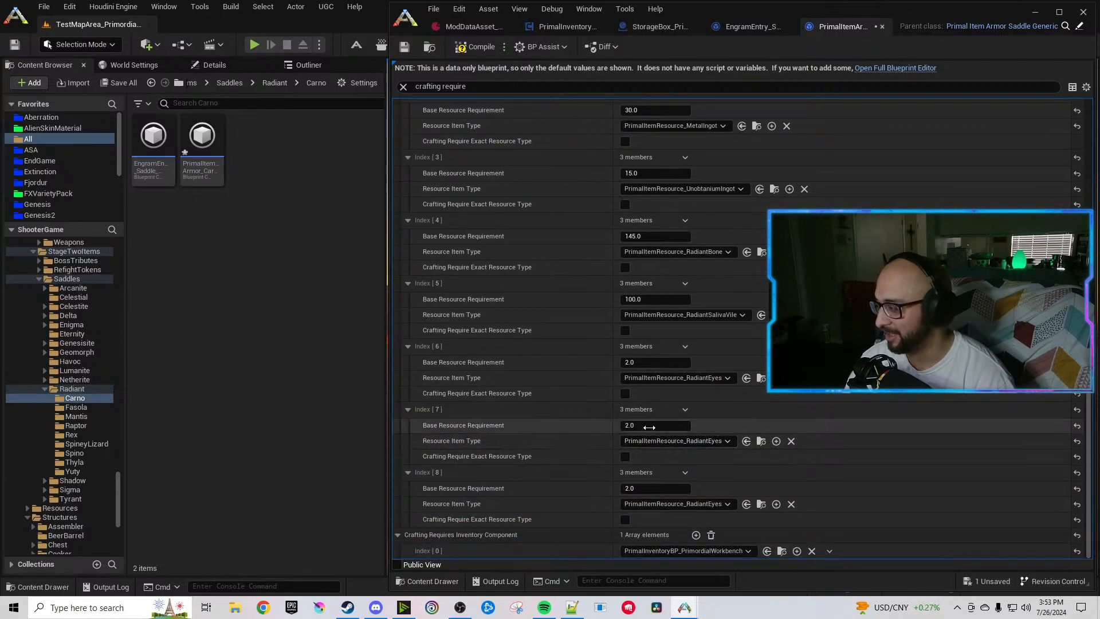
{"action": "left_click", "coordinate": [650, 425]}
{"action": "type", "text": "55"}
{"action": "left_click", "coordinate": [675, 487]}
{"action": "type", "text": "5"}
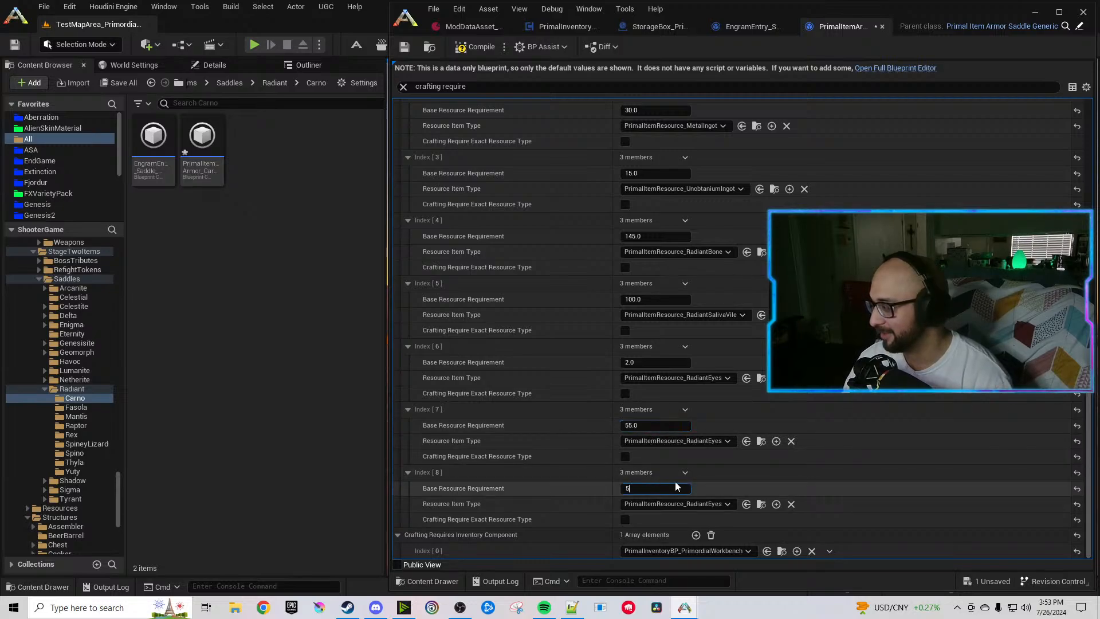
{"action": "type", "text": "5"}
{"action": "left_click", "coordinate": [730, 472]}
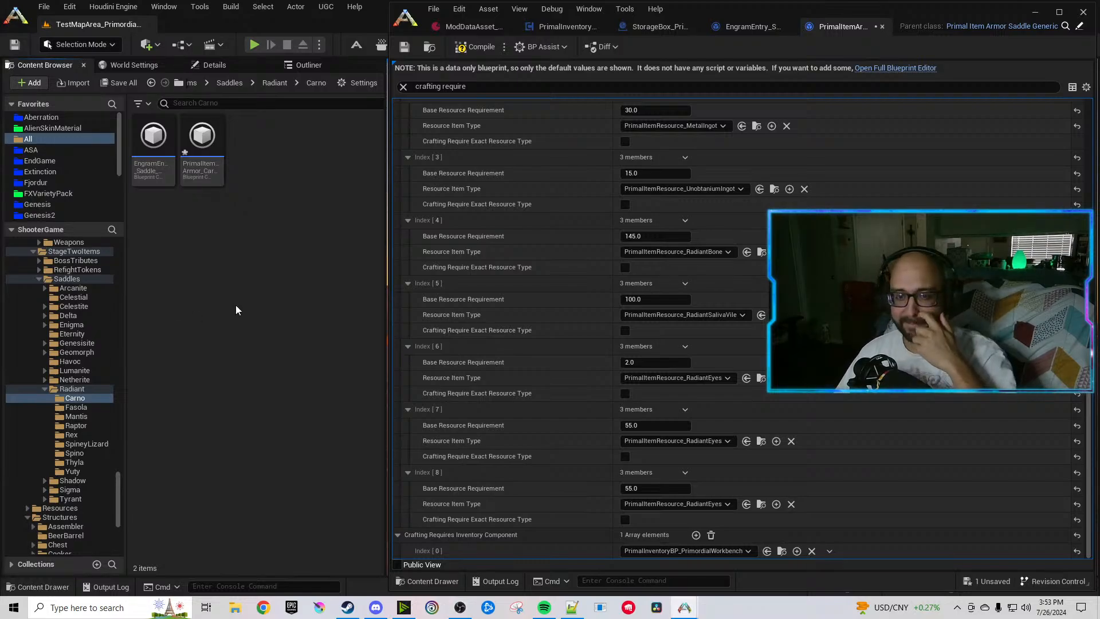
Set the Index 7 crafting resource type to PrimalItemResource_RadiantEyeJuice and Index 8 to PrimalItemResource_RadiantIrisPowder.
{"action": "left_click", "coordinate": [695, 441]}
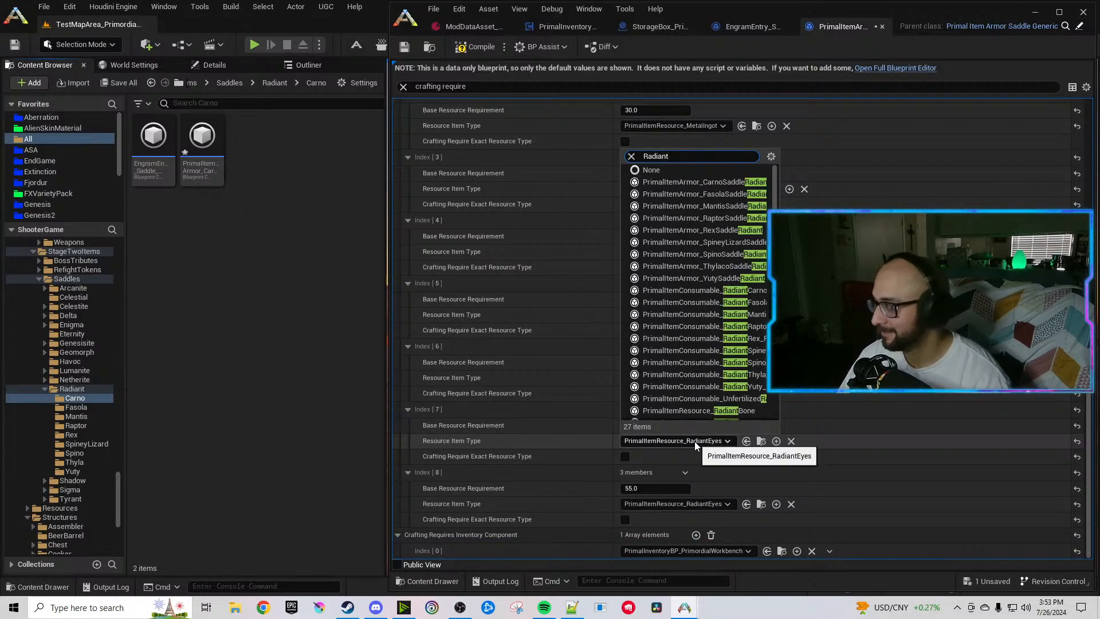
{"action": "type", "text": "eye"}
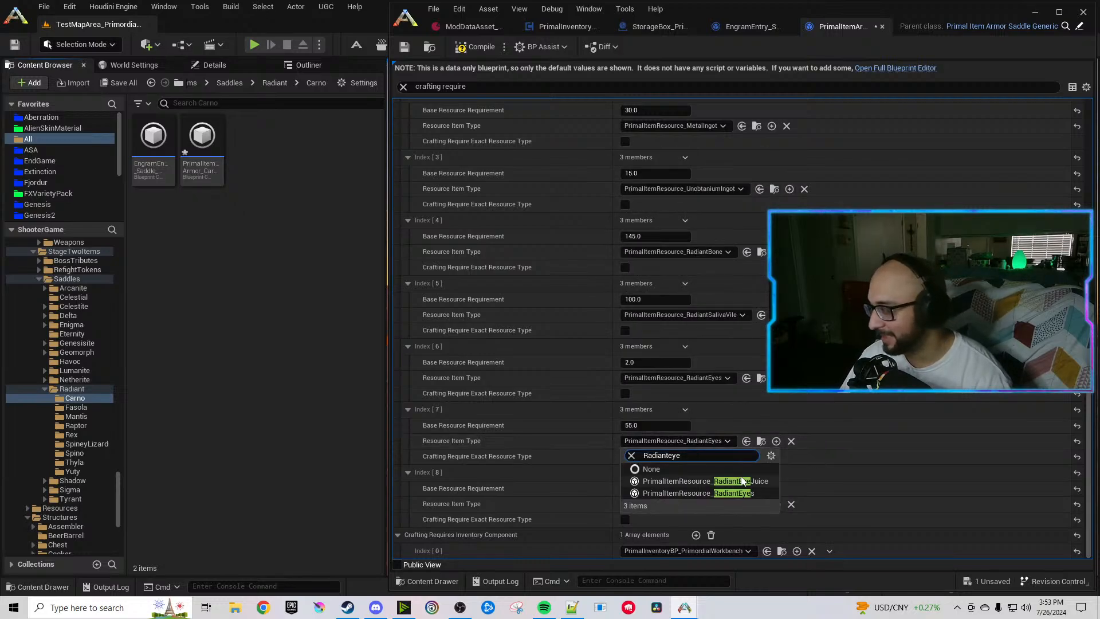
{"action": "left_click", "coordinate": [743, 481]}
{"action": "left_click", "coordinate": [711, 503]}
{"action": "type", "text": "iris"}
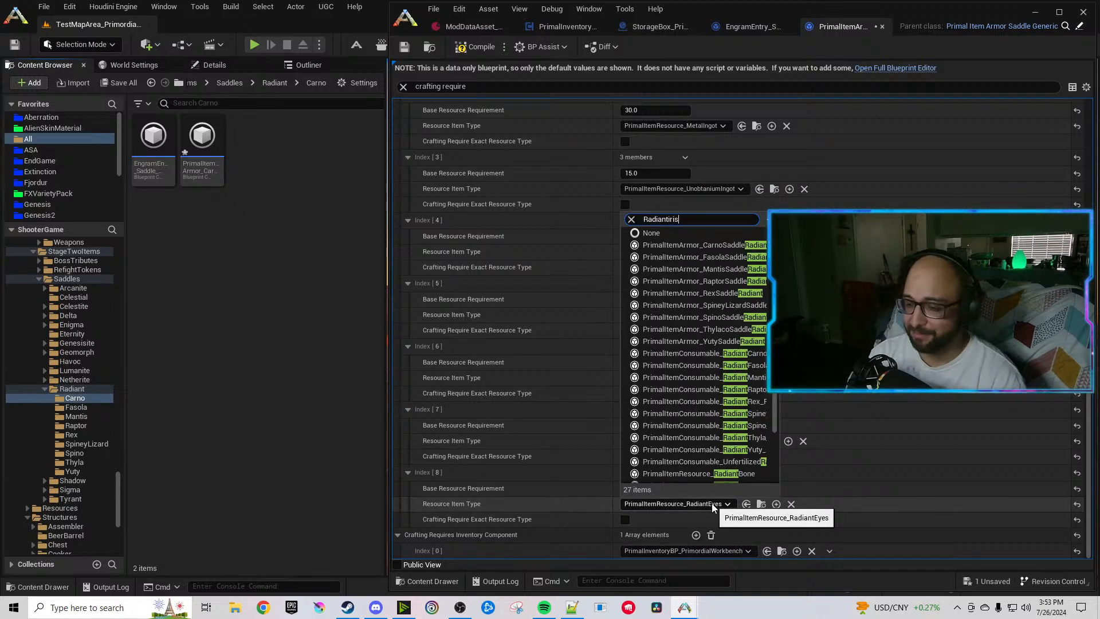
{"action": "left_click", "coordinate": [707, 543]}
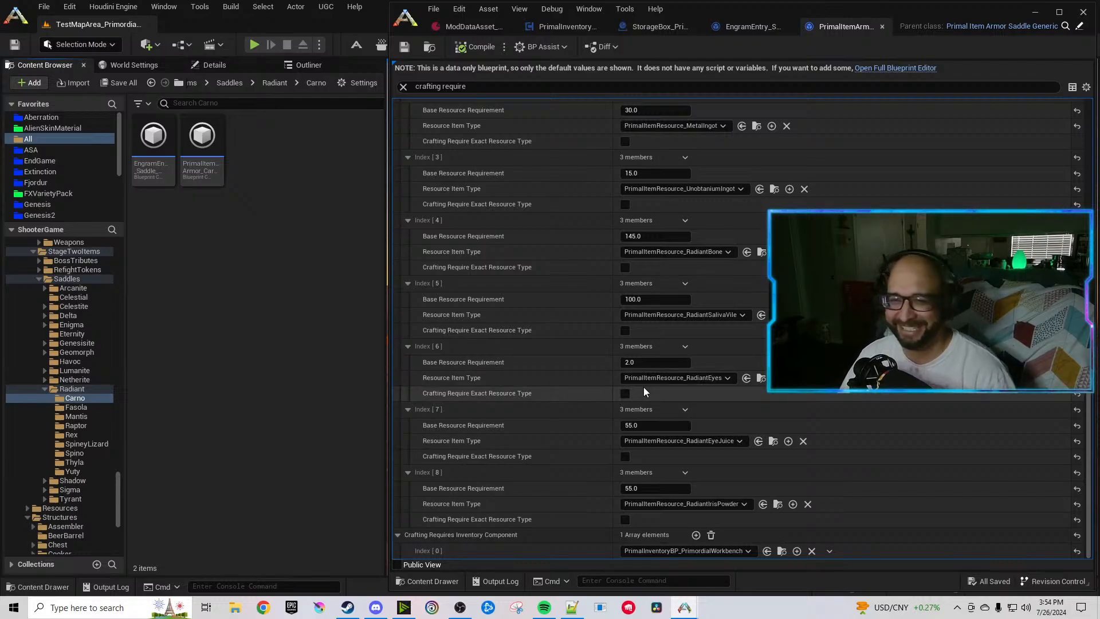
Close the Radiant Carno saddle item and its engram entry.
{"action": "scroll", "coordinate": [635, 391], "scroll_direction": "up", "scroll_amount": 3}
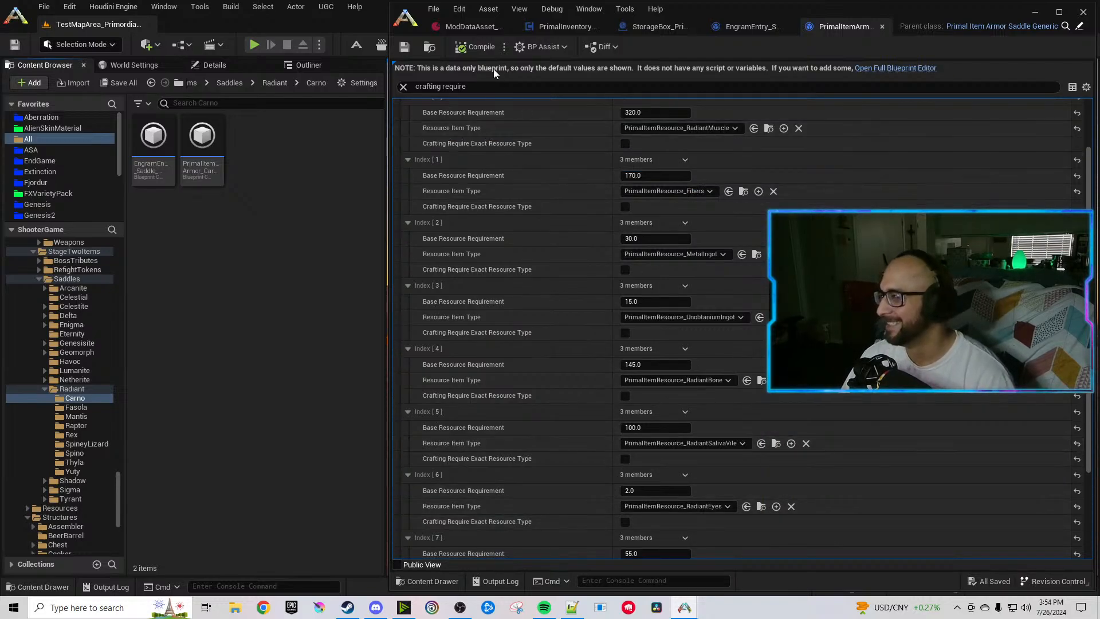
{"action": "left_click", "coordinate": [883, 27]}
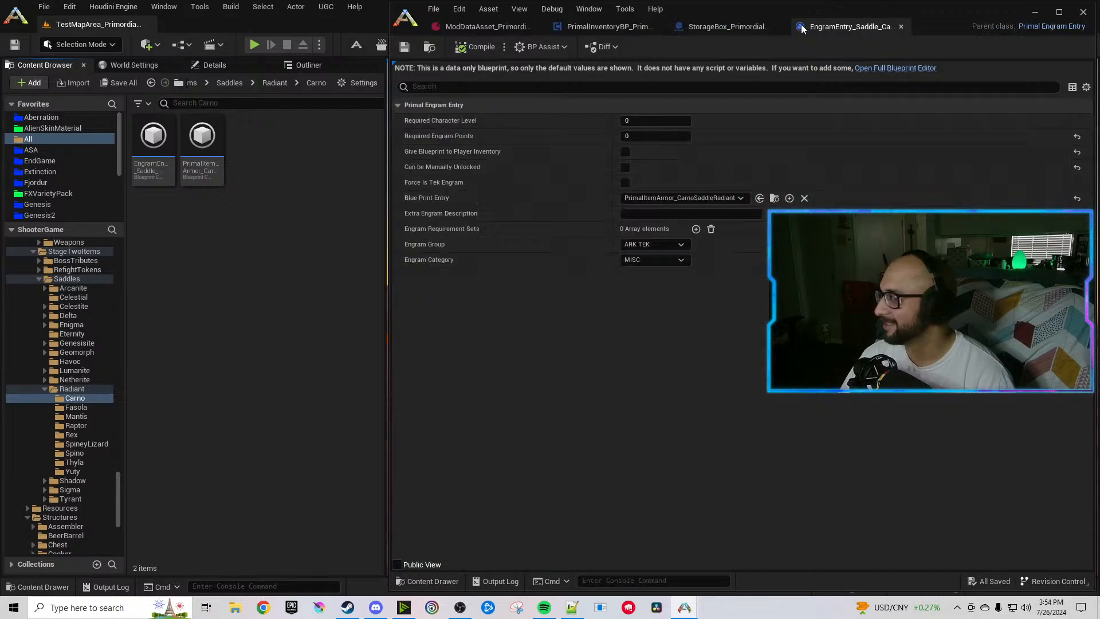
{"action": "left_click", "coordinate": [901, 26]}
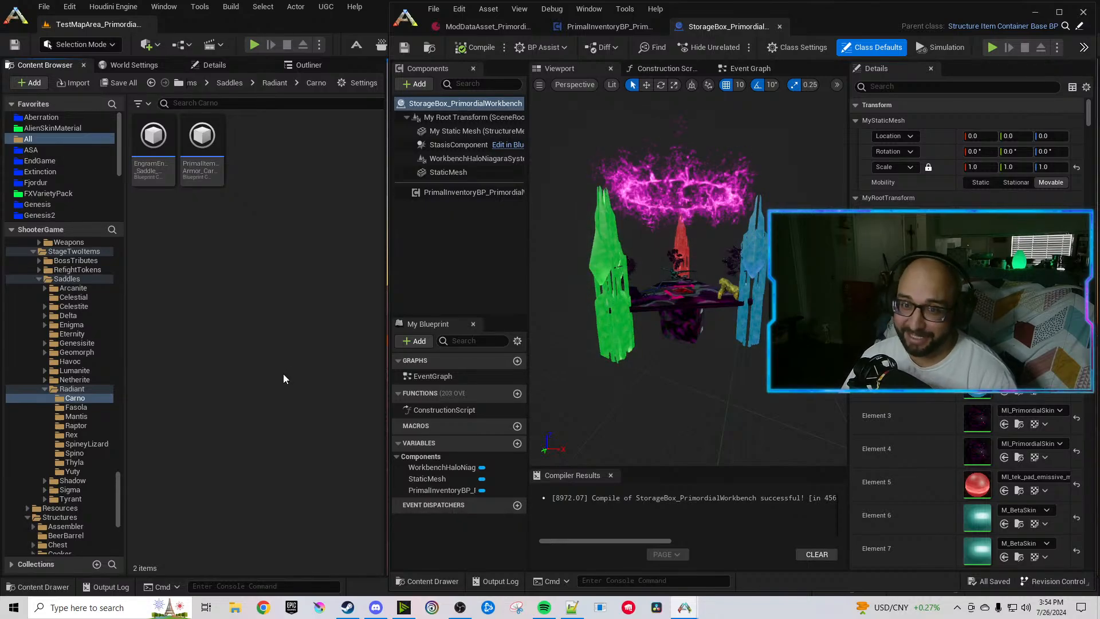
Open the Radiant Fasola engram entry and saddle item, link the entry's blueprint to PrimalItemArmor_FasolaSaddleRadiant, and compile the engram entry.
{"action": "left_click", "coordinate": [77, 408]}
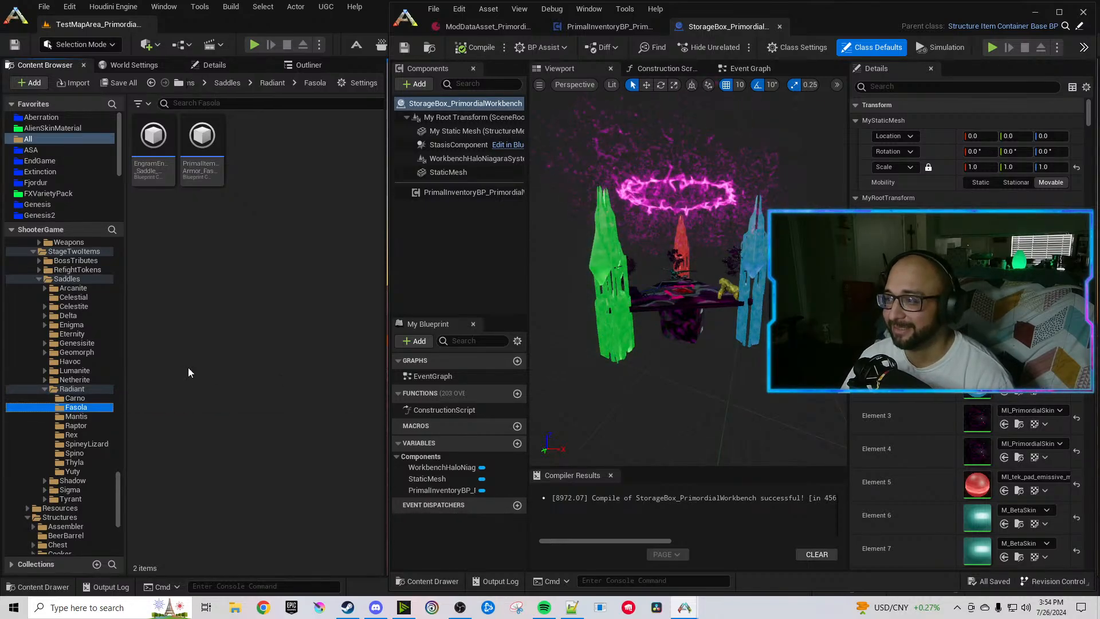
{"action": "mouse_move", "coordinate": [161, 175]}
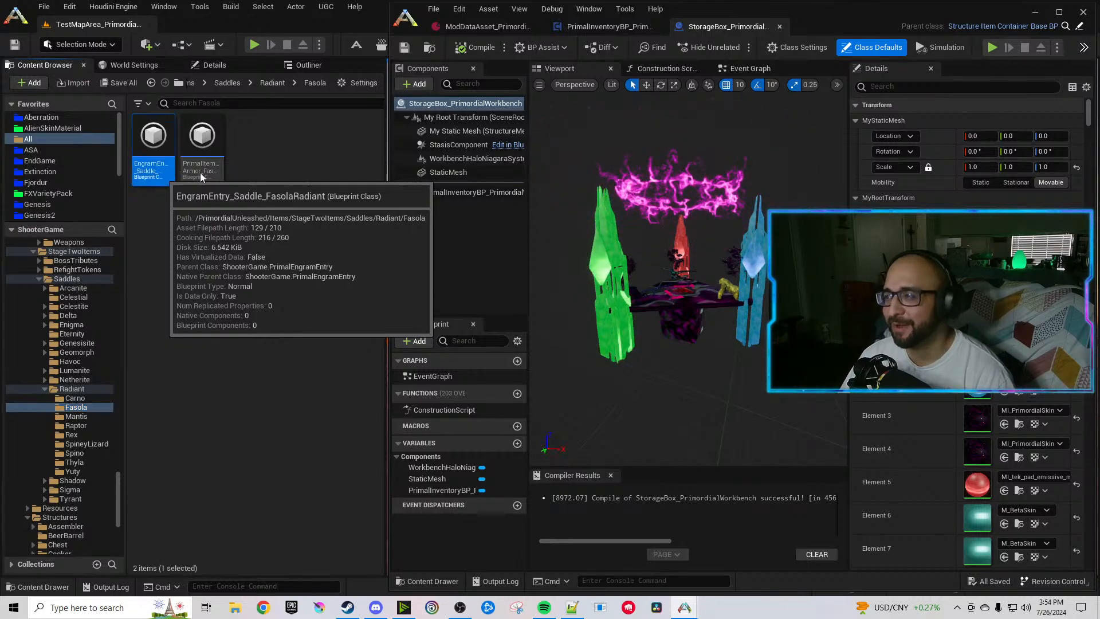
{"action": "double_click", "coordinate": [161, 172]}
{"action": "double_click", "coordinate": [201, 166]}
{"action": "left_click", "coordinate": [748, 27]}
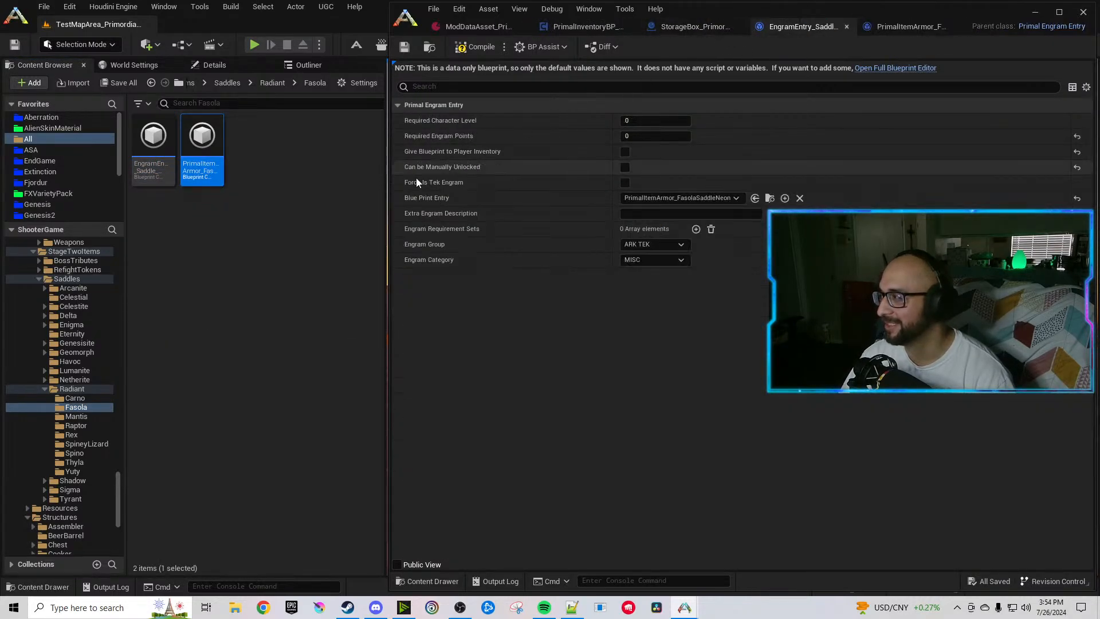
{"action": "left_click", "coordinate": [762, 198]}
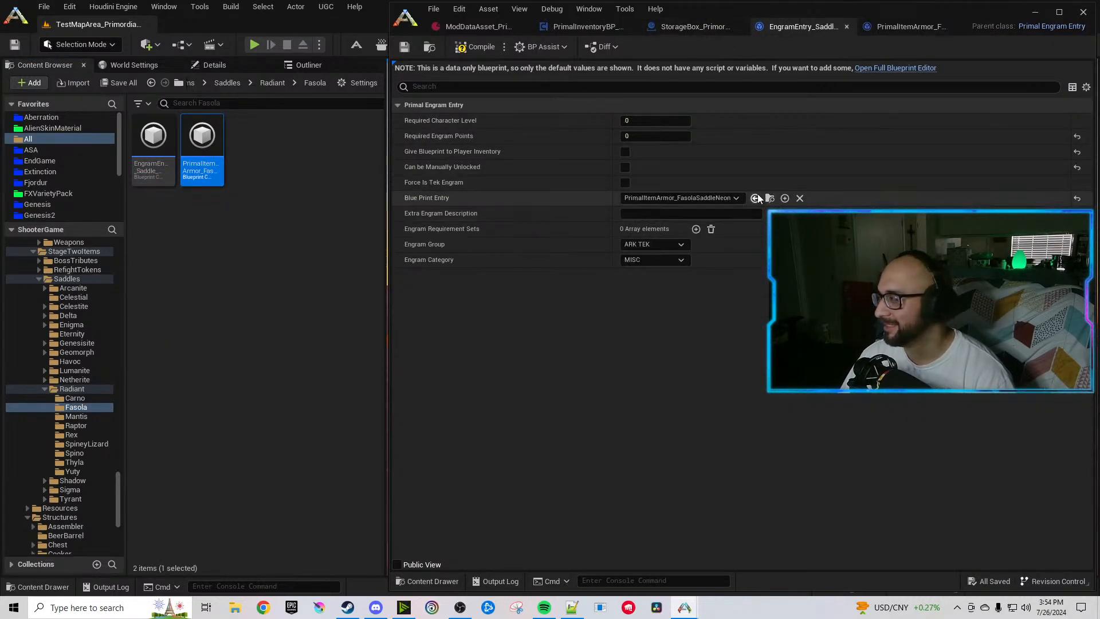
{"action": "left_click", "coordinate": [478, 51]}
Replace Neon with Radiant in the Fasola saddle's owner tag, descriptive name, item description and default folder path, and reset its item icon to default.
{"action": "left_click", "coordinate": [902, 26]}
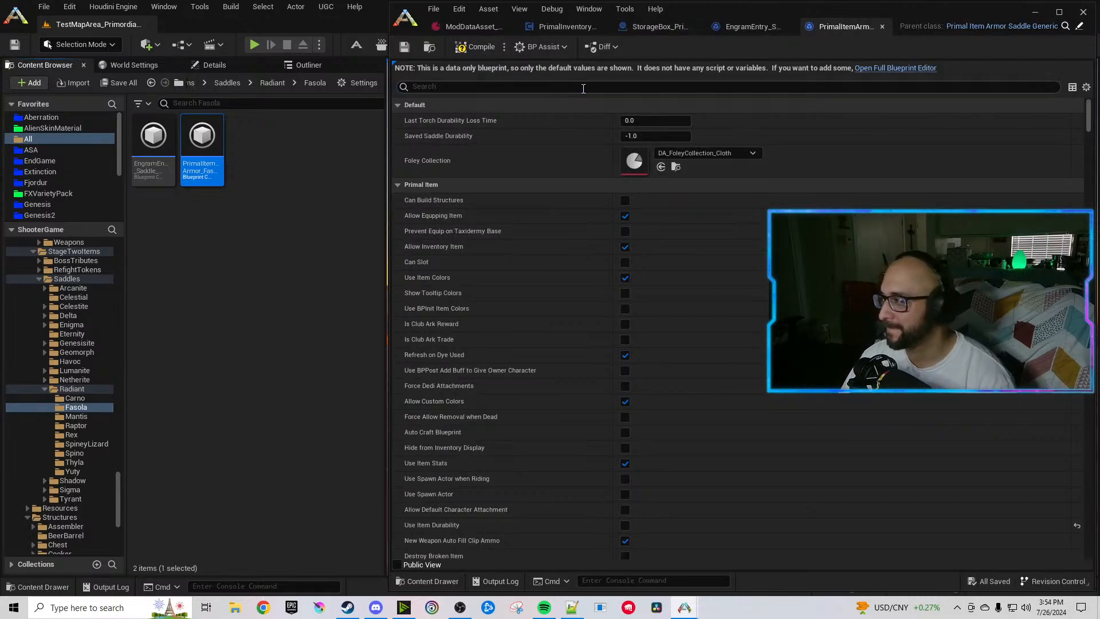
{"action": "left_click", "coordinate": [577, 87]}
{"action": "type", "text": "neon"}
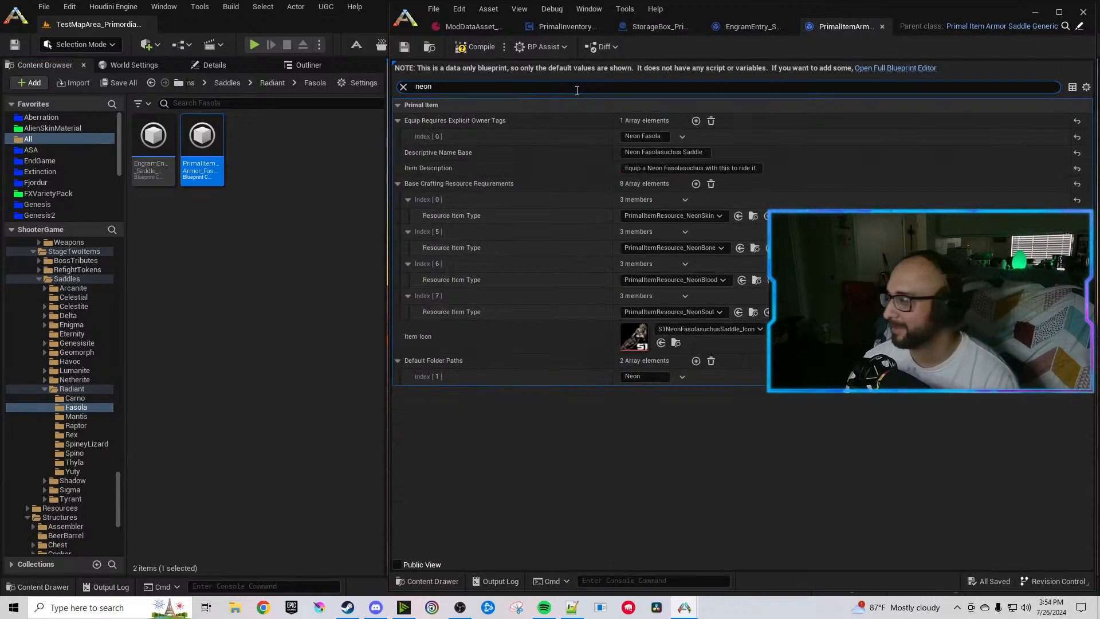
{"action": "double_click", "coordinate": [631, 137]}
{"action": "type", "text": "Radiant"}
{"action": "double_click", "coordinate": [635, 153]}
{"action": "type", "text": "Radiant"}
{"action": "double_click", "coordinate": [645, 168]}
{"action": "type", "text": "Radiant"}
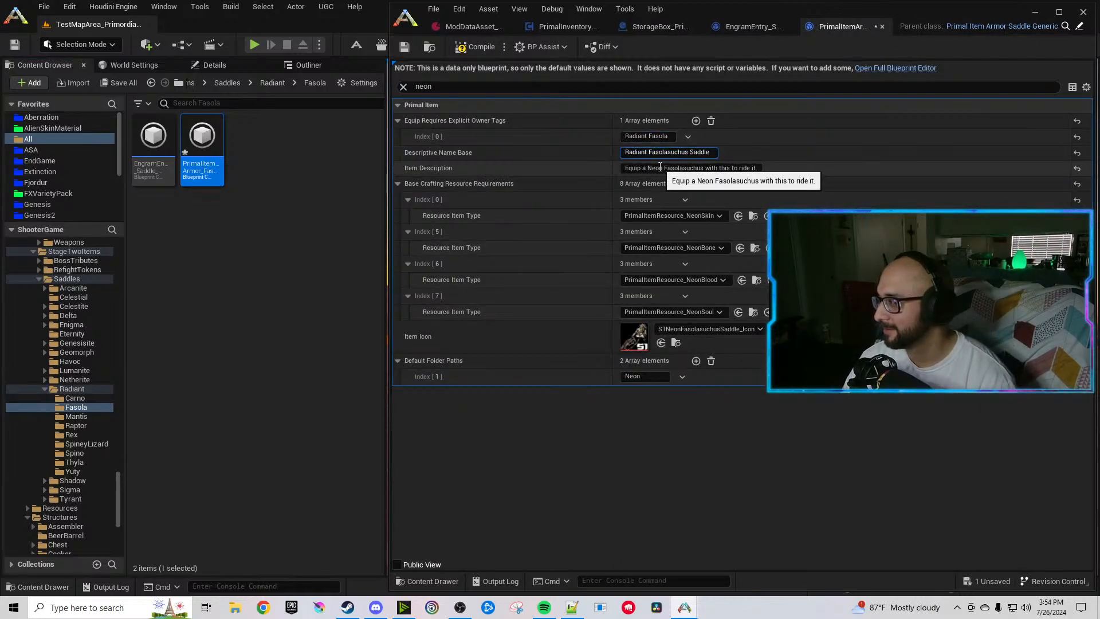
{"action": "double_click", "coordinate": [632, 380]}
{"action": "type", "text": "Radiant"}
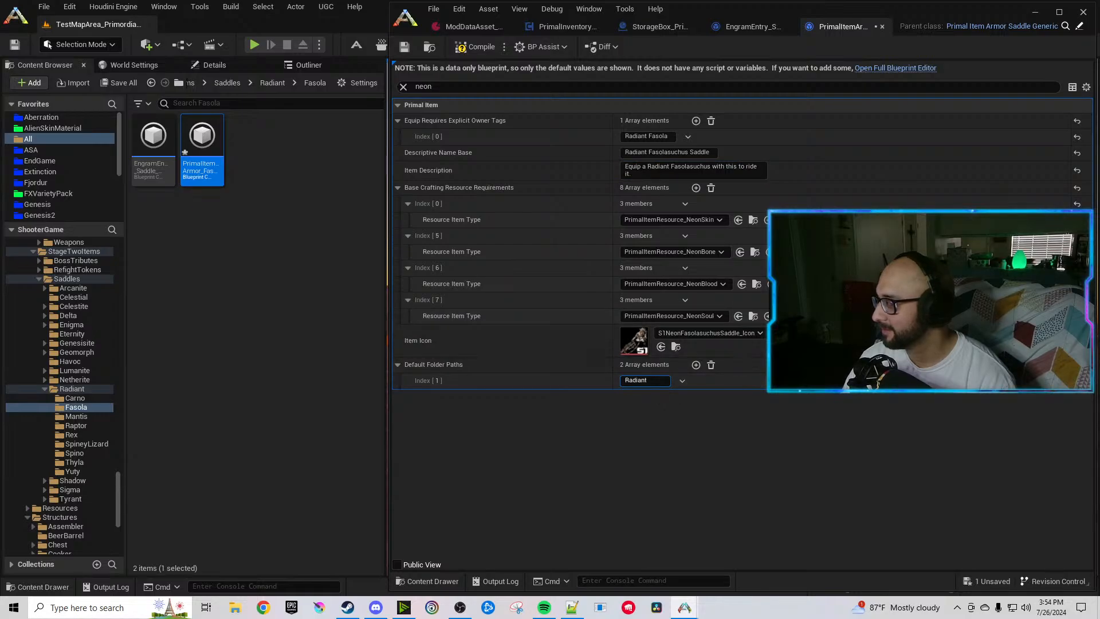
{"action": "left_click", "coordinate": [1077, 341]}
Filter the Fasola saddle's properties for "crafting require" and set the Index 0 resource type to PrimalItemResource_RadiantMuscle.
{"action": "key", "text": "ctrl+a"}
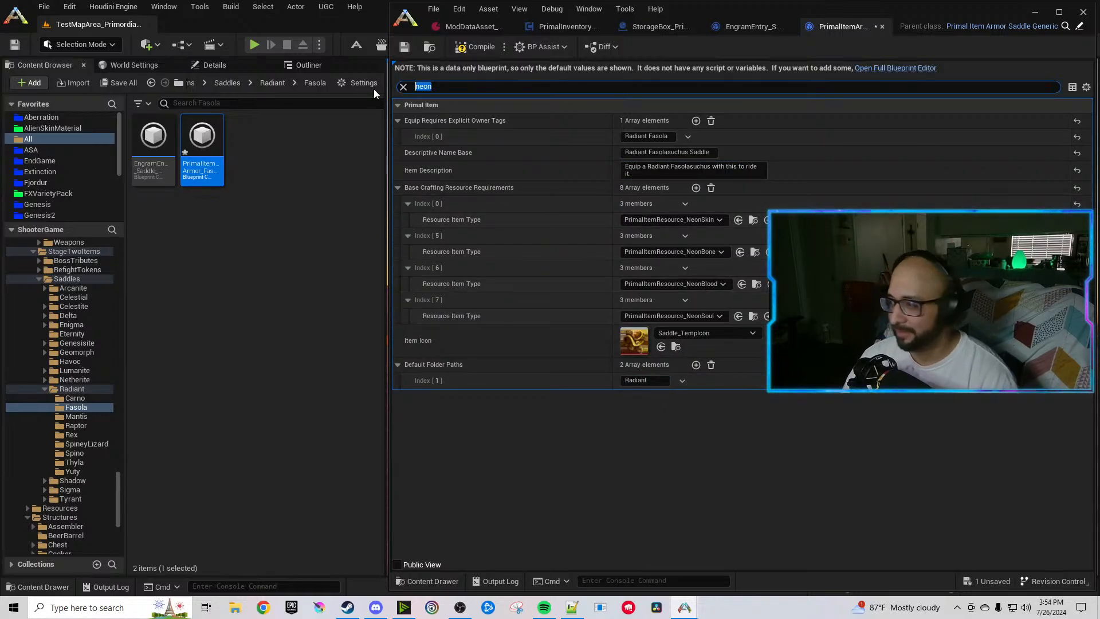
{"action": "type", "text": "crafting require"}
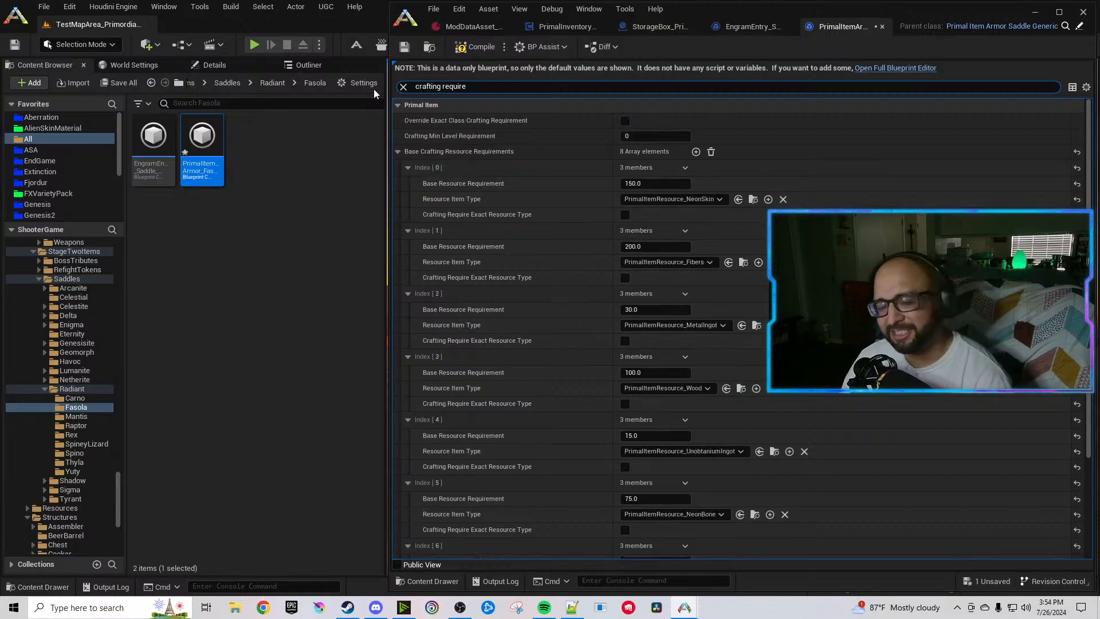
{"action": "left_click", "coordinate": [286, 236]}
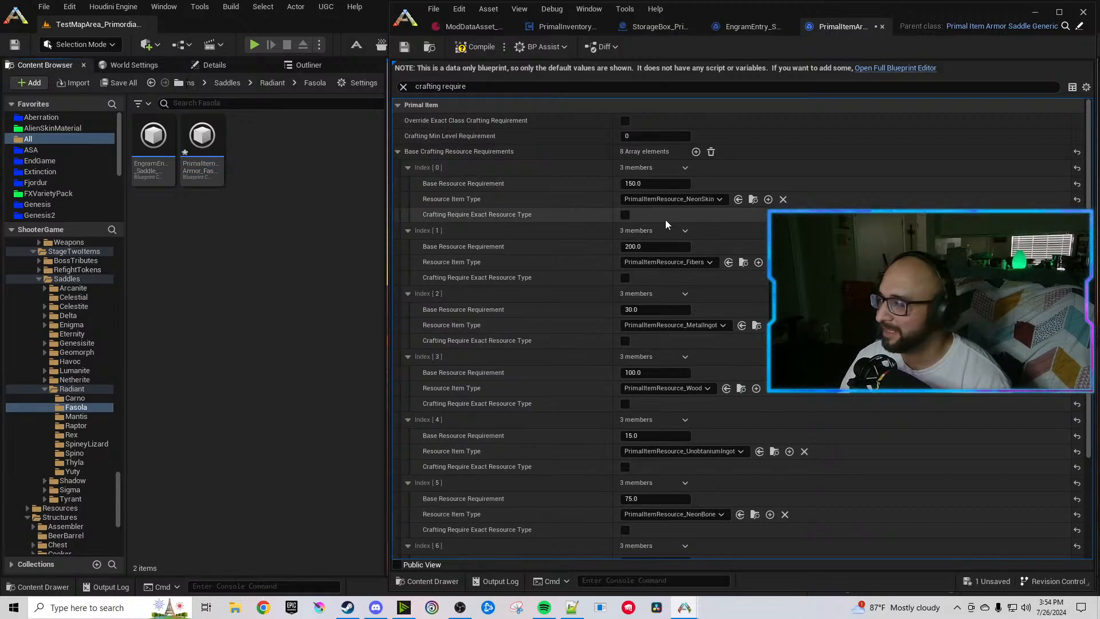
{"action": "left_click", "coordinate": [675, 199]}
{"action": "type", "text": "Radiantmuscle"}
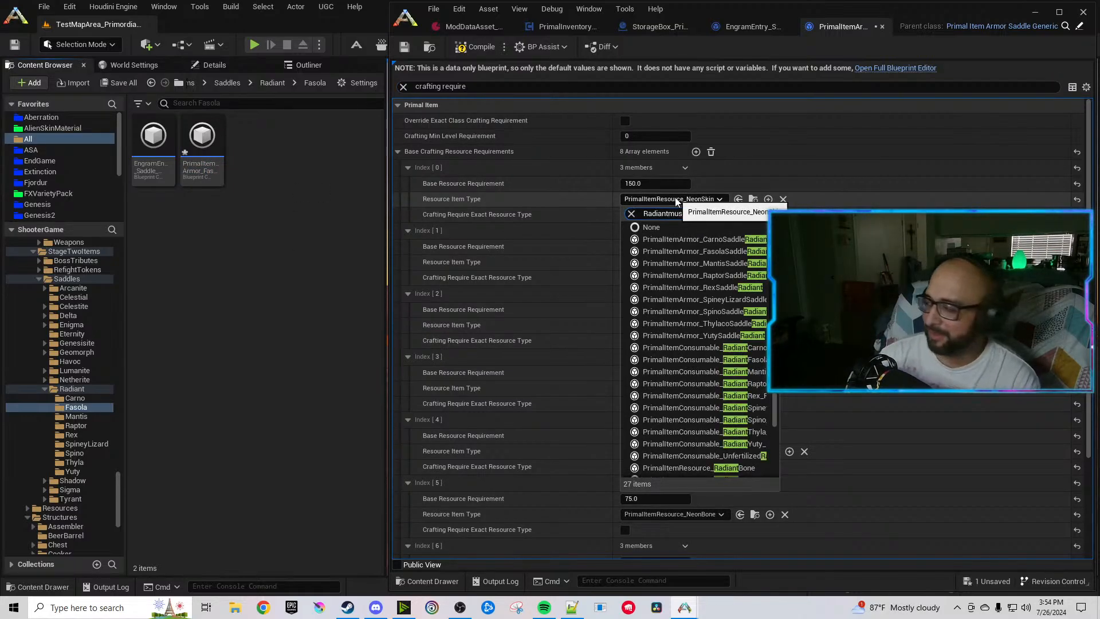
{"action": "left_click", "coordinate": [707, 242]}
Reopen the Radiant Carno saddle item and filter its properties for "craft".
{"action": "scroll", "coordinate": [599, 324], "scroll_direction": "down", "scroll_amount": 3}
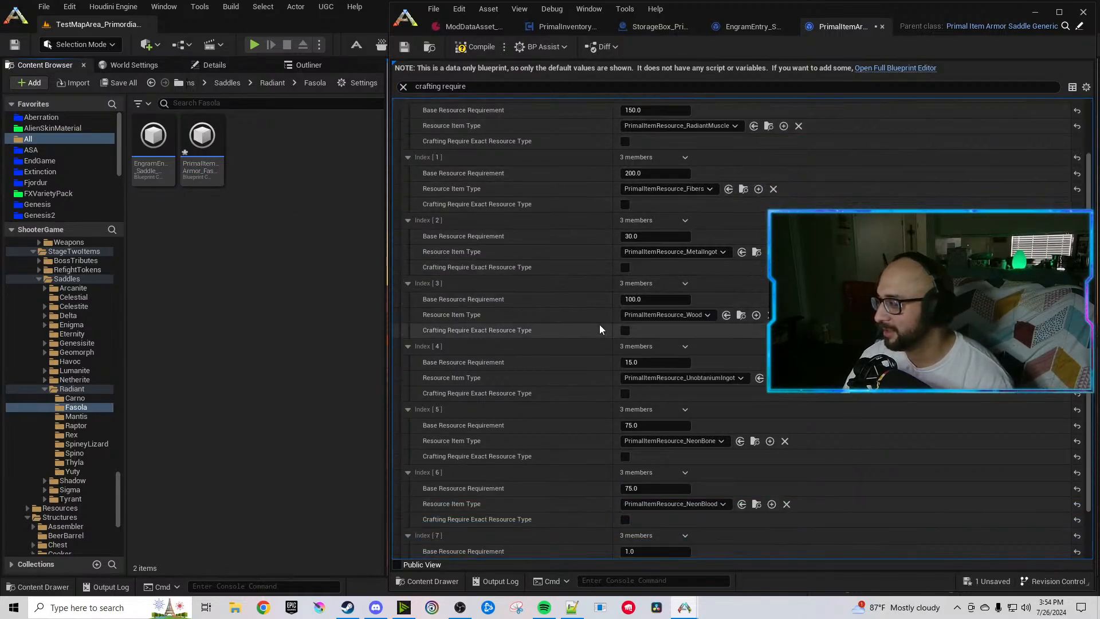
{"action": "left_click", "coordinate": [708, 360]}
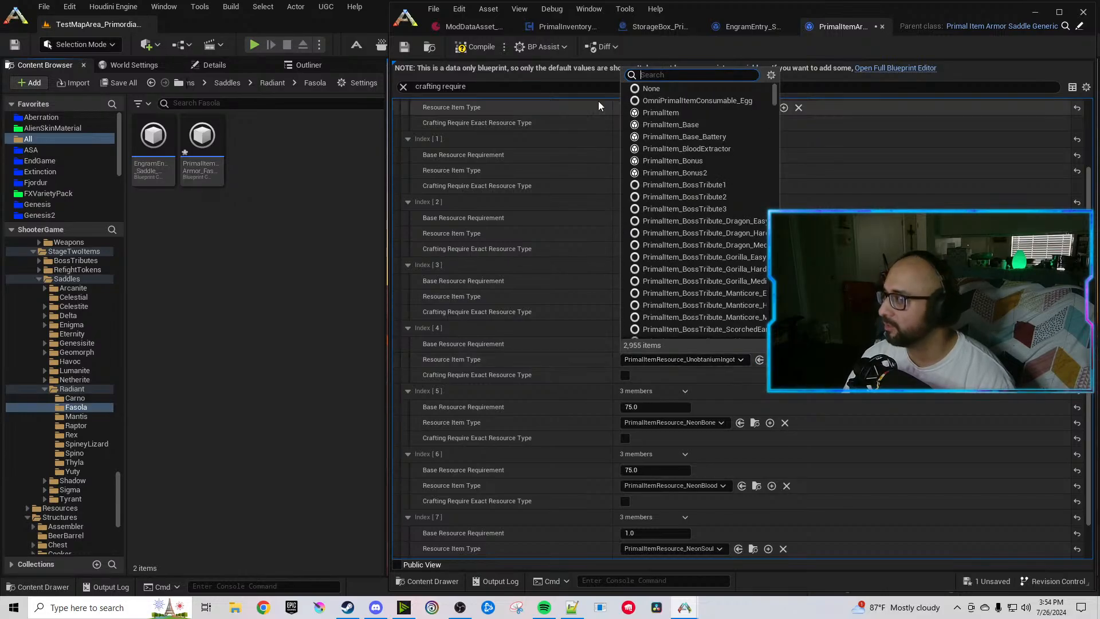
{"action": "left_click", "coordinate": [75, 398]}
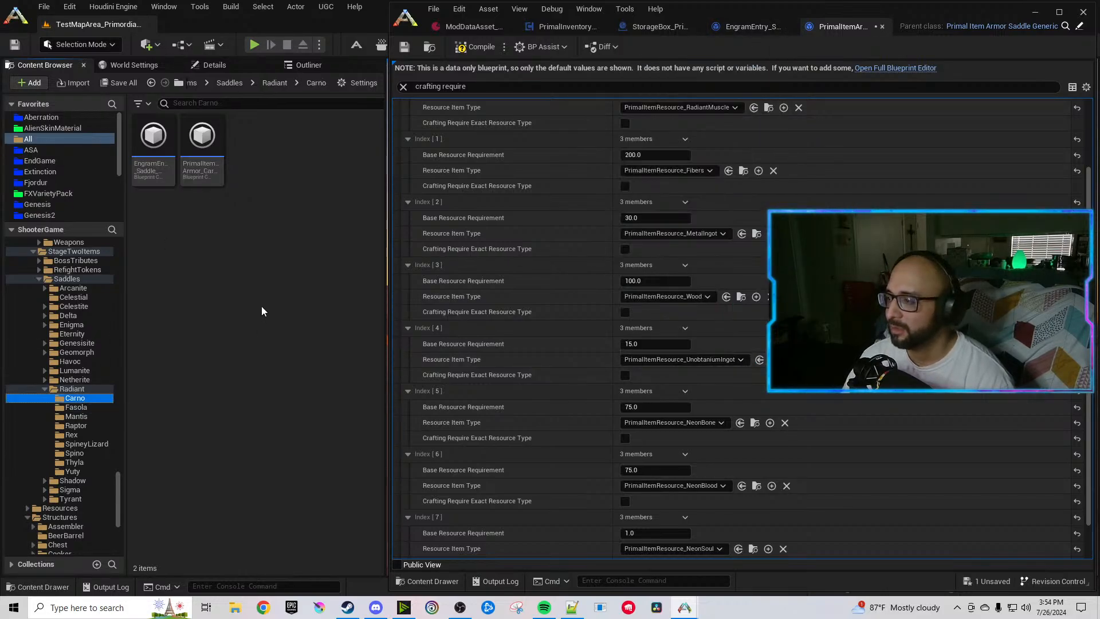
{"action": "double_click", "coordinate": [201, 143]}
{"action": "left_click", "coordinate": [609, 87]}
{"action": "type", "text": "cra"}
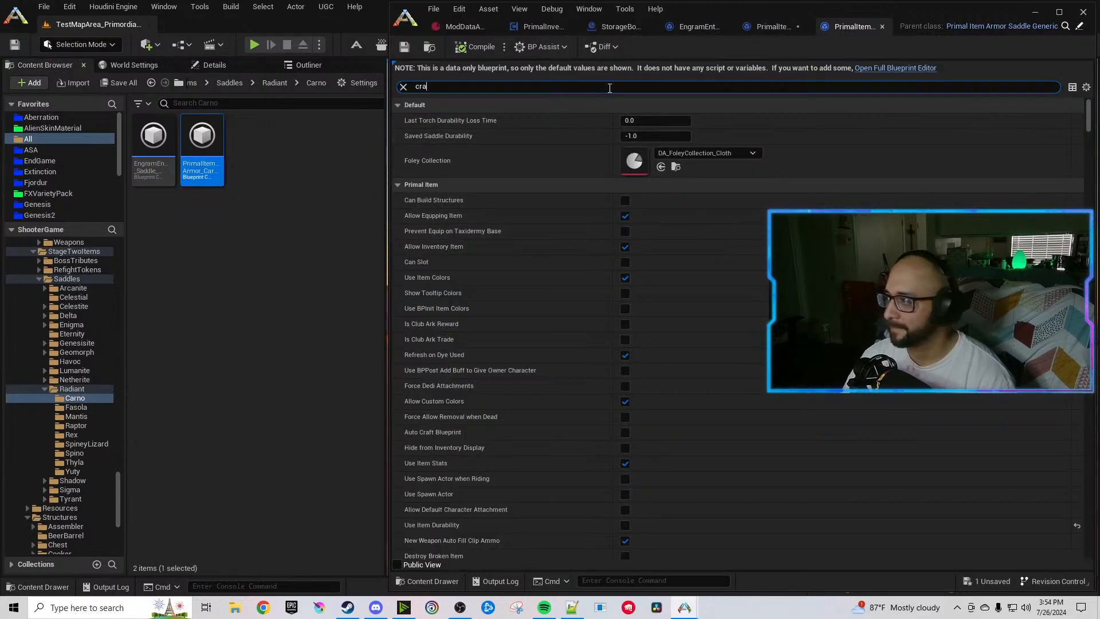
{"action": "type", "text": "ft"}
Set the Carno saddle's Index 3 crafting resource type to PrimalItemResource_GenesisiteIngot, then compile and close the blueprint.
{"action": "scroll", "coordinate": [599, 373], "scroll_direction": "down", "scroll_amount": 6}
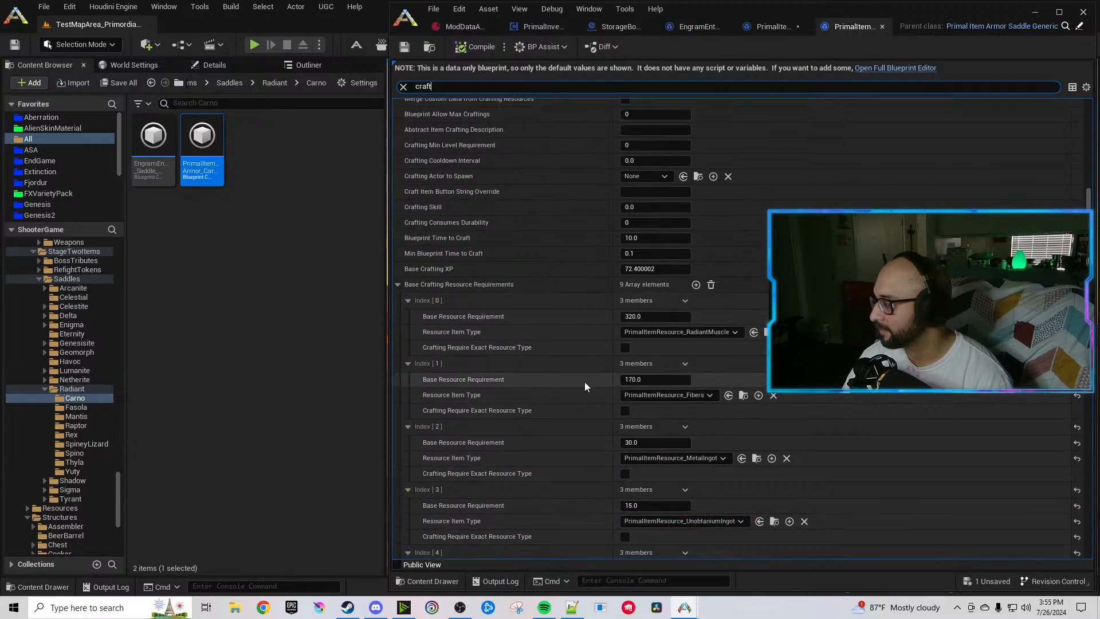
{"action": "scroll", "coordinate": [583, 382], "scroll_direction": "down", "scroll_amount": 2}
{"action": "left_click", "coordinate": [687, 484]}
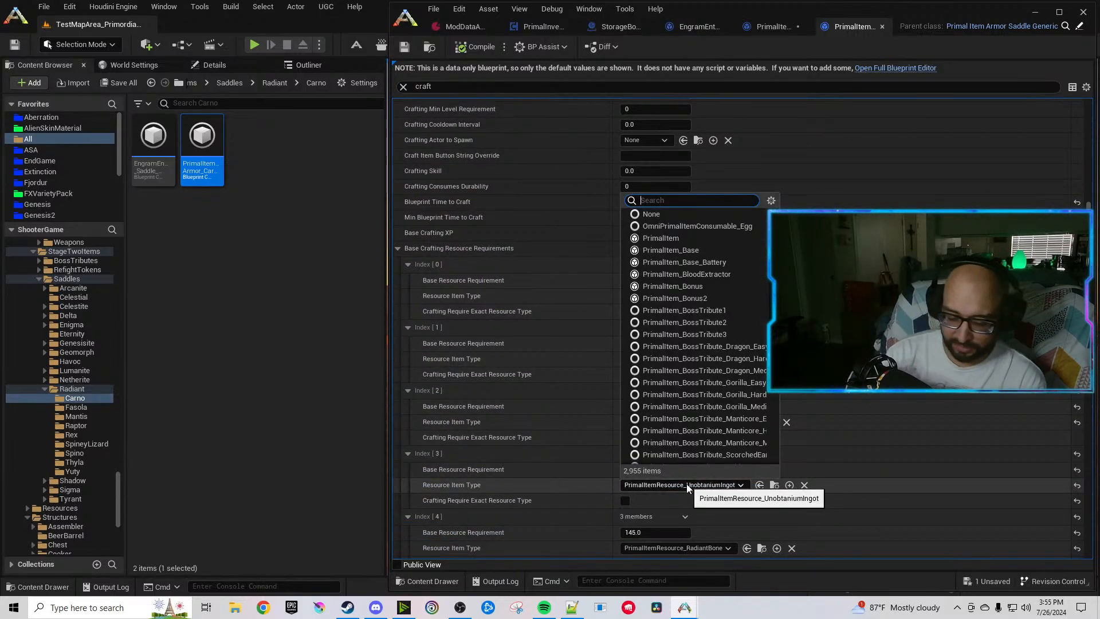
{"action": "type", "text": "ingot"}
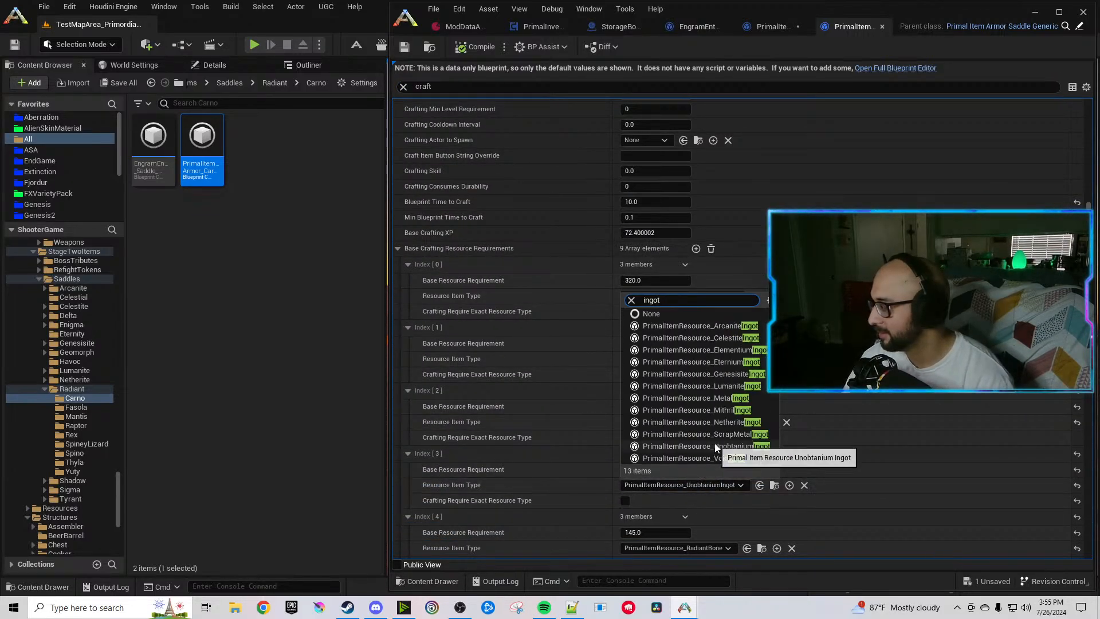
{"action": "left_click", "coordinate": [723, 373]}
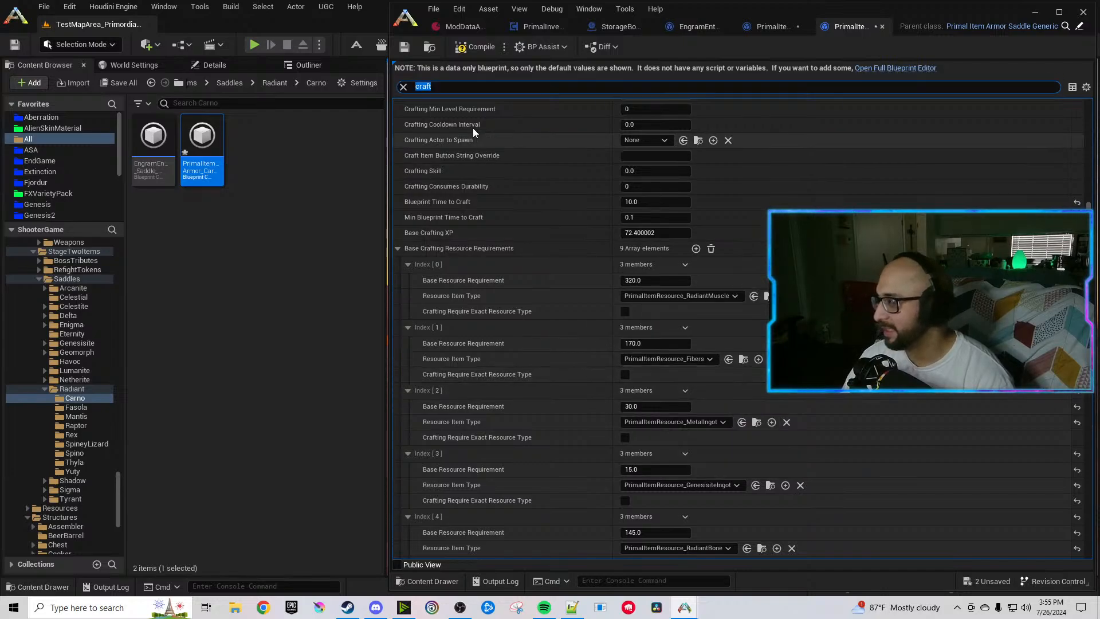
{"action": "left_click", "coordinate": [476, 47]}
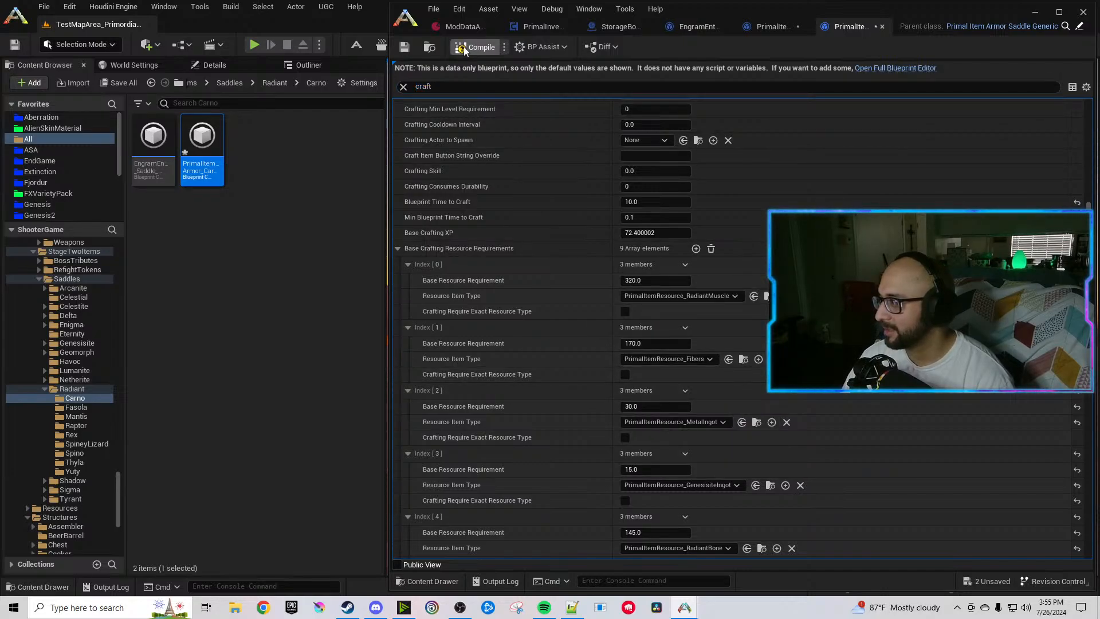
{"action": "left_click", "coordinate": [882, 27]}
Set the Fasola saddle's Index 4 crafting resource type to PrimalItemResource_GenesisiteIngot.
{"action": "left_click", "coordinate": [716, 359]}
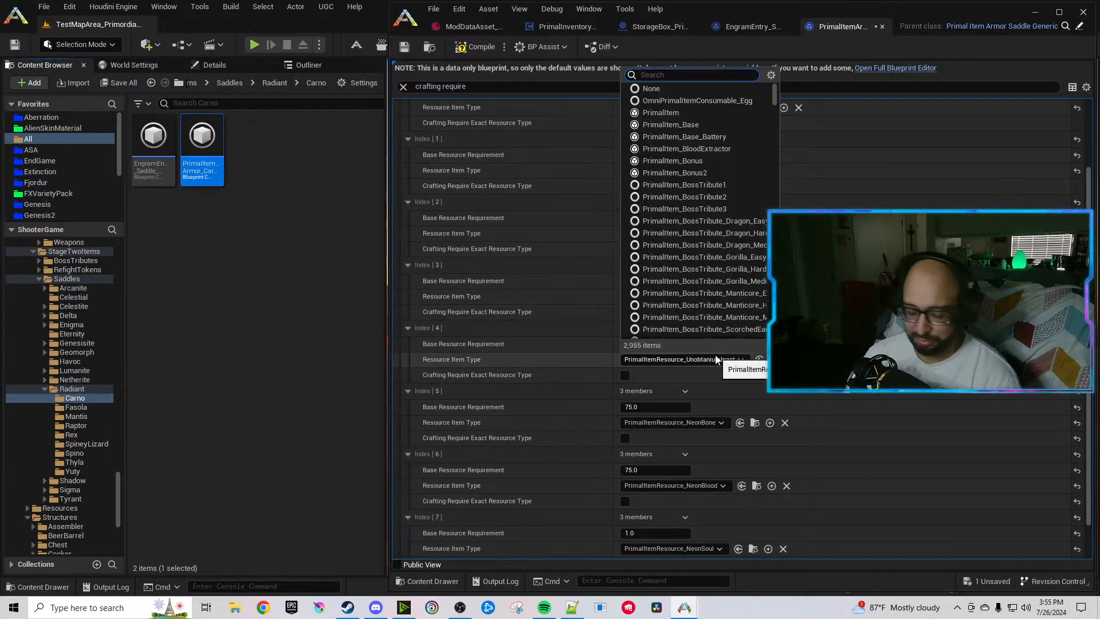
{"action": "type", "text": "ingot"}
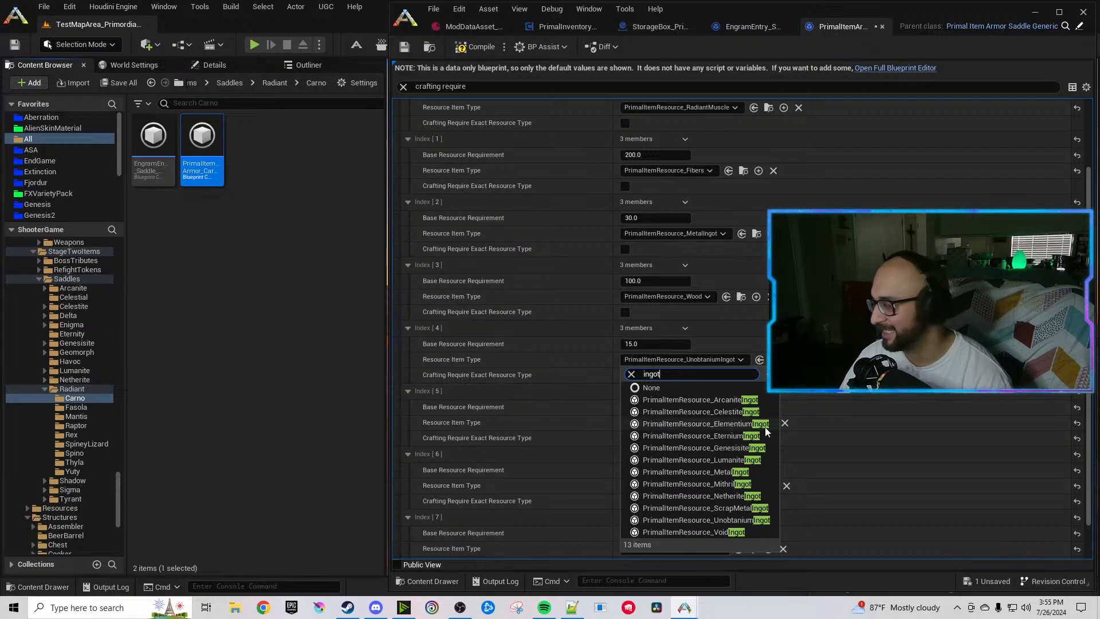
{"action": "left_click", "coordinate": [735, 450]}
Set the Fasola saddle's Index 5 resource type to PrimalItemResource_RadiantBone and Index 6 to PrimalItemResource_RadiantSalivaVile.
{"action": "scroll", "coordinate": [584, 401], "scroll_direction": "down", "scroll_amount": 2}
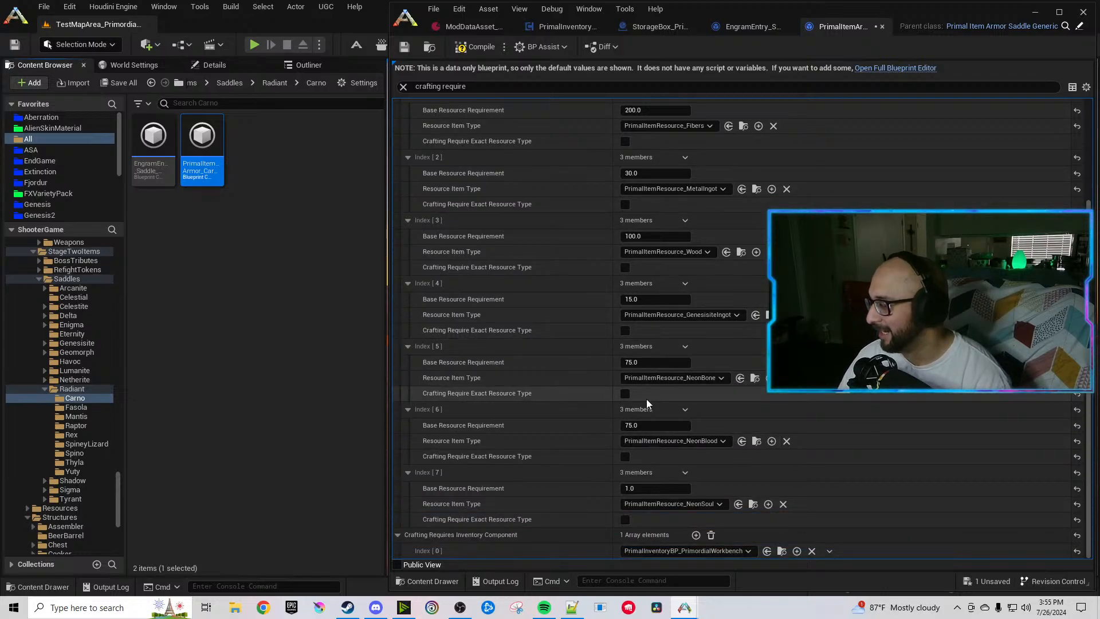
{"action": "left_click", "coordinate": [684, 378]}
{"action": "type", "text": "Radiant"}
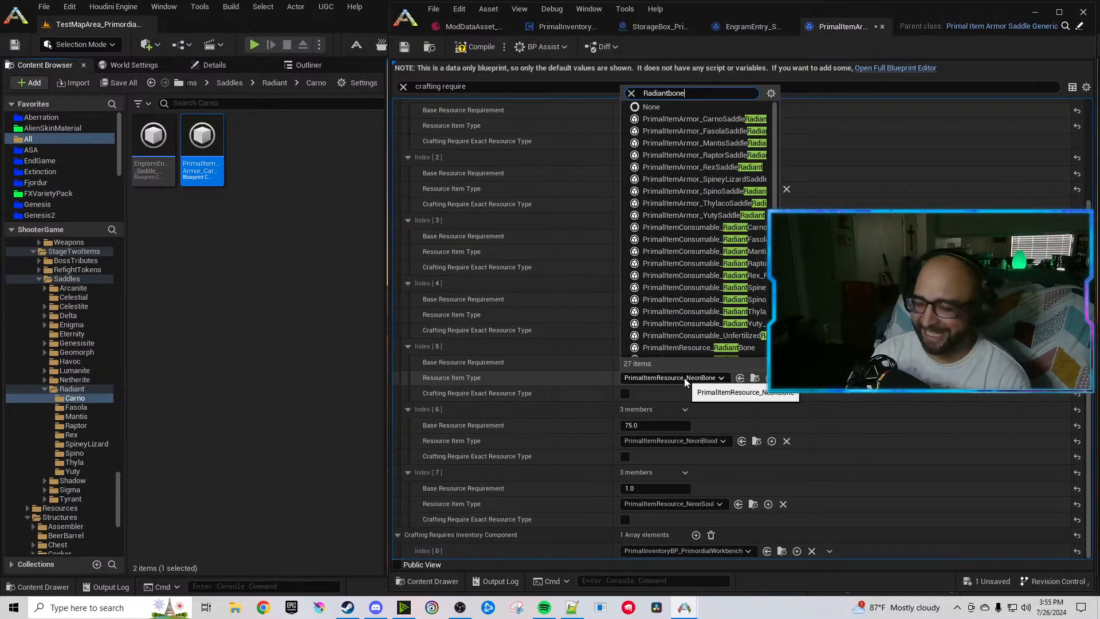
{"action": "type", "text": "bone"}
{"action": "left_click", "coordinate": [681, 417]}
{"action": "left_click", "coordinate": [690, 441]}
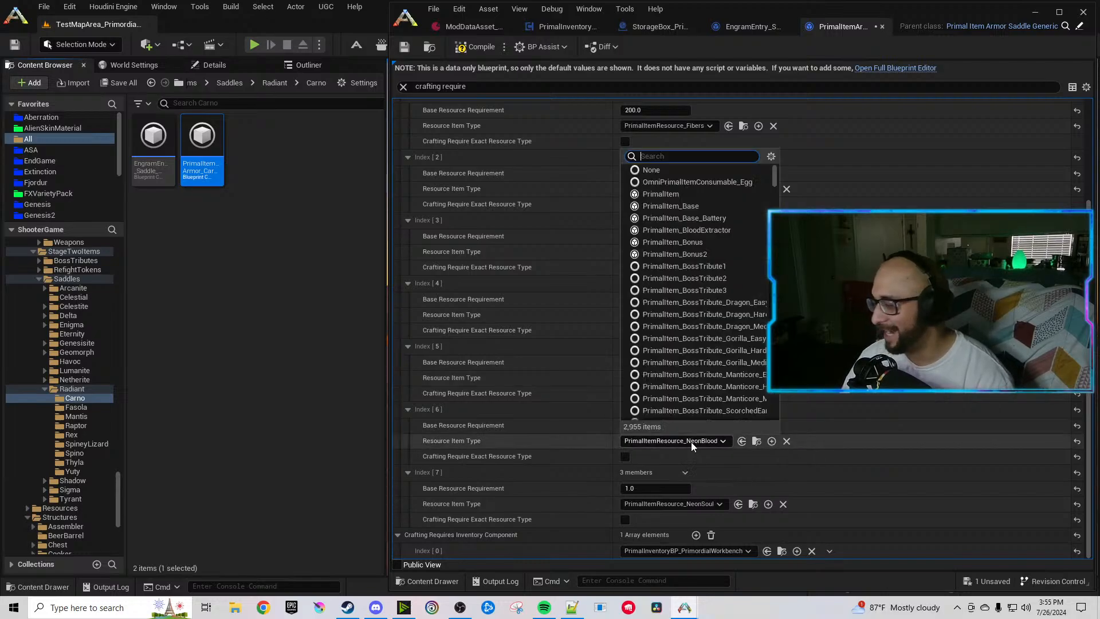
{"action": "type", "text": "Radiantsal"}
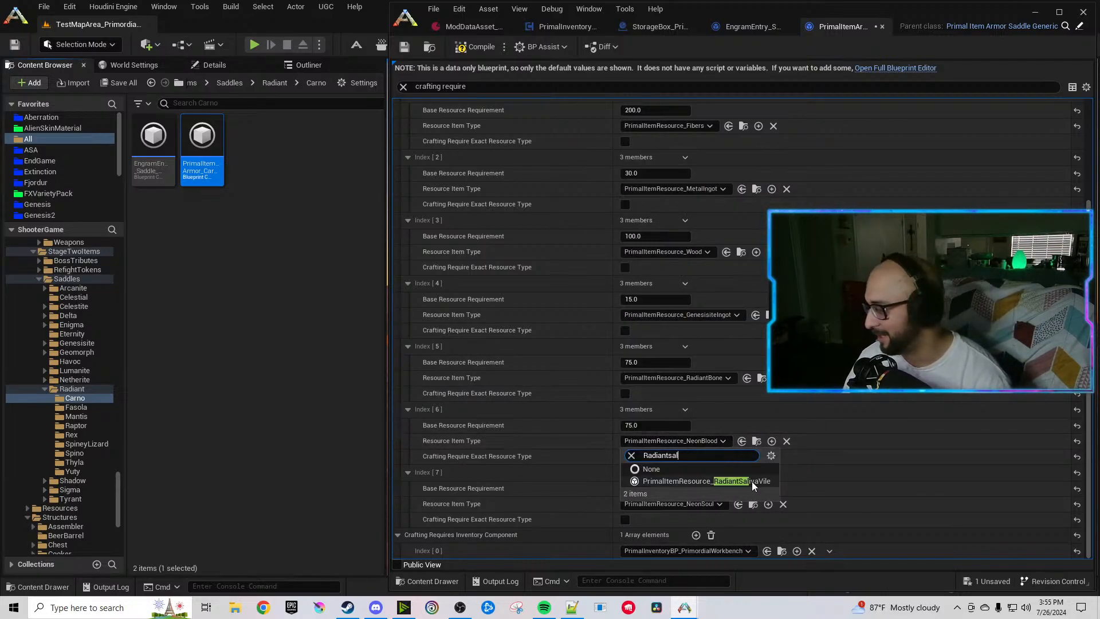
{"action": "left_click", "coordinate": [745, 483]}
Set the Fasola saddle's Index 7 base resource requirement to 2 and its resource type to PrimalItemResource_RadiantEyes.
{"action": "left_click", "coordinate": [666, 490]}
{"action": "type", "text": "2"}
{"action": "left_click", "coordinate": [668, 504]}
{"action": "type", "text": "Radianteye"}
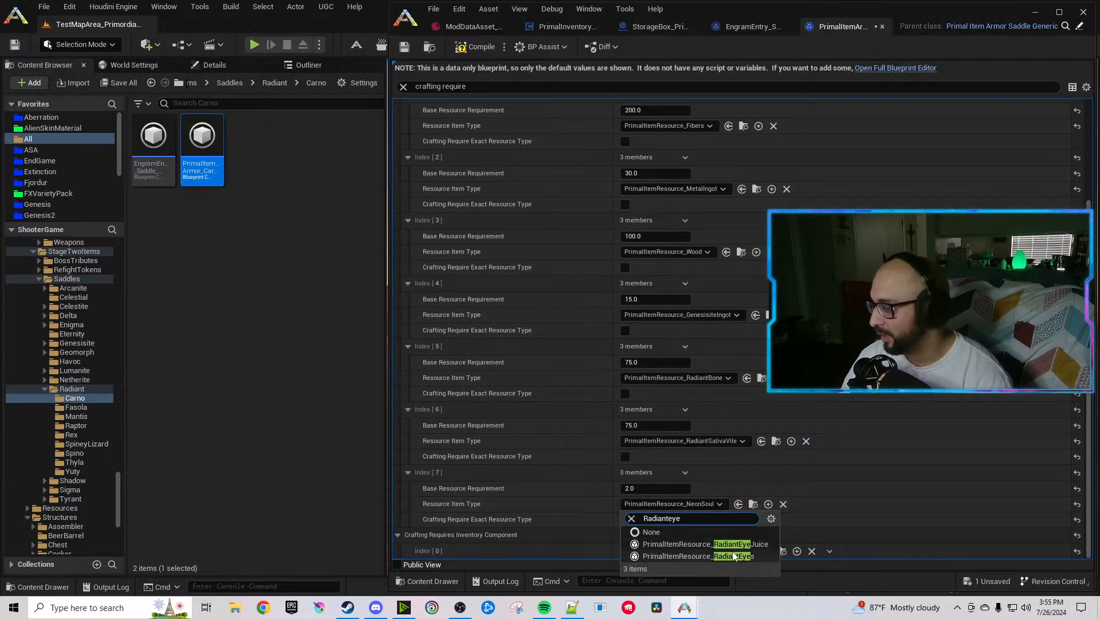
{"action": "left_click", "coordinate": [696, 556]}
Duplicate the Fasola saddle's Index 7 crafting requirement twice to add Index 8 and Index 9.
{"action": "left_click", "coordinate": [686, 473]}
{"action": "left_click", "coordinate": [700, 514]}
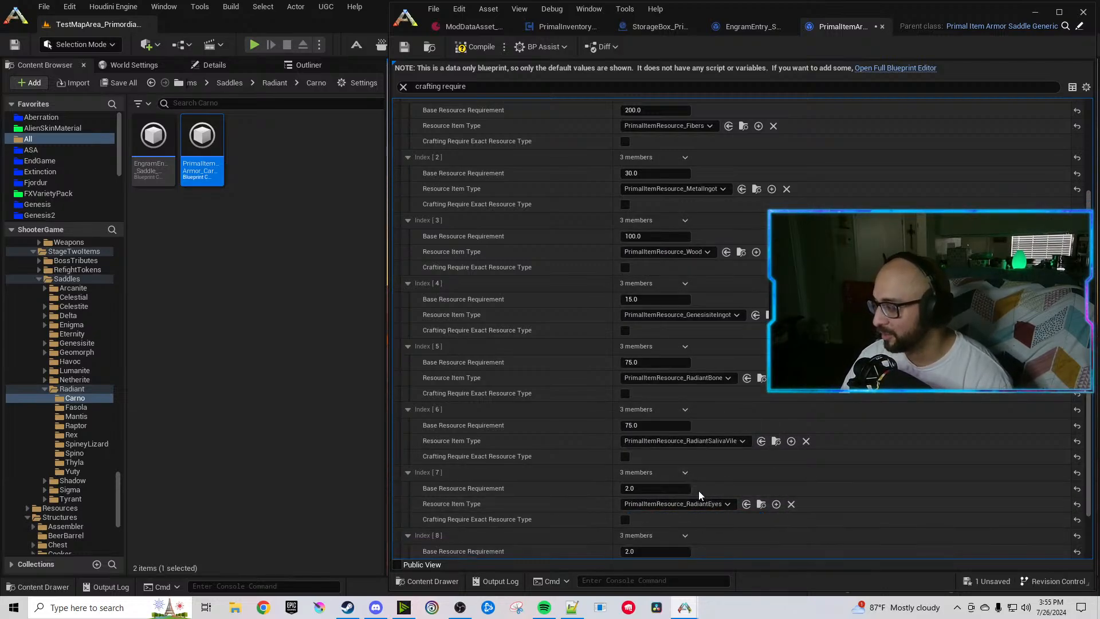
{"action": "left_click", "coordinate": [686, 473]}
{"action": "left_click", "coordinate": [700, 514]}
{"action": "scroll", "coordinate": [566, 467], "scroll_direction": "down", "scroll_amount": 4}
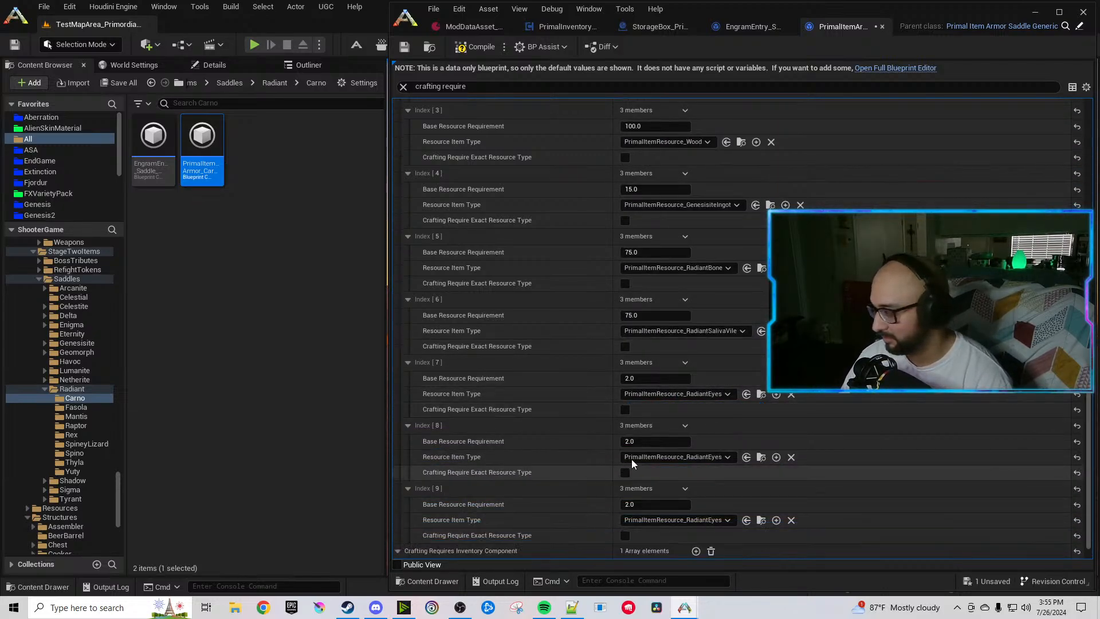
Set the base resource requirement of the Fasola saddle's Index 8 and Index 9 entries to 55 each.
{"action": "left_click", "coordinate": [646, 442]}
{"action": "type", "text": "55"}
{"action": "key", "text": "Return"}
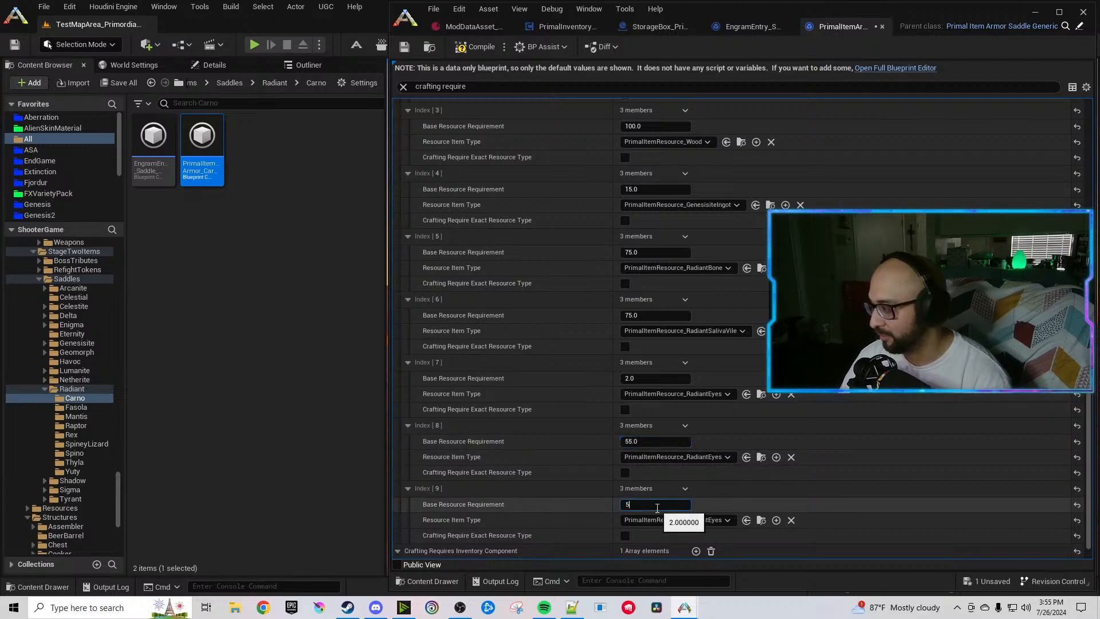
{"action": "left_click", "coordinate": [646, 505]}
{"action": "type", "text": "55"}
{"action": "key", "text": "Return"}
{"action": "left_click", "coordinate": [692, 458]}
{"action": "type", "text": "Radiant"}
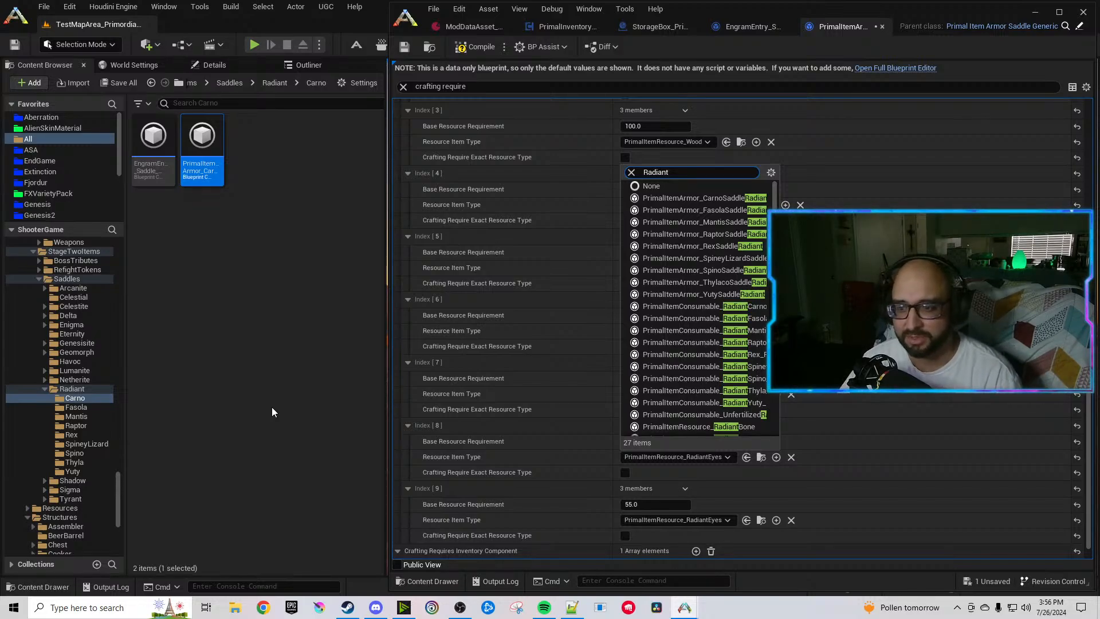
{"action": "left_click", "coordinate": [270, 404]}
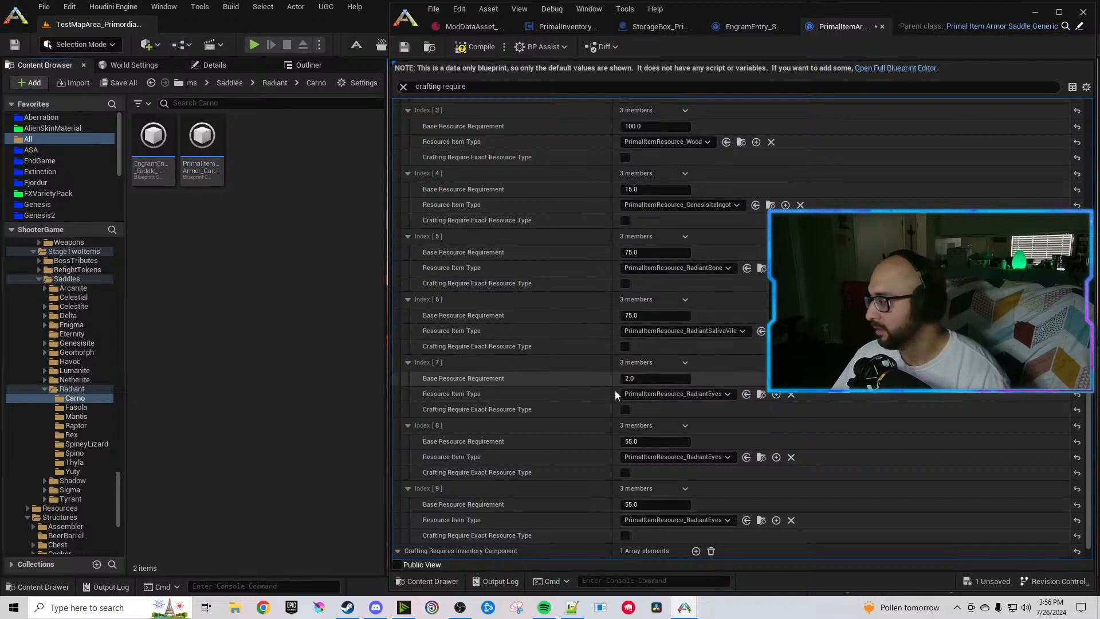
Set the Fasola saddle's Index 8 resource type to PrimalItemResource_RadiantEyeJuice and Index 9 to PrimalItemResource_RadiantIrisPowder.
{"action": "scroll", "coordinate": [636, 430], "scroll_direction": "down", "scroll_amount": 1}
{"action": "left_click", "coordinate": [705, 441]}
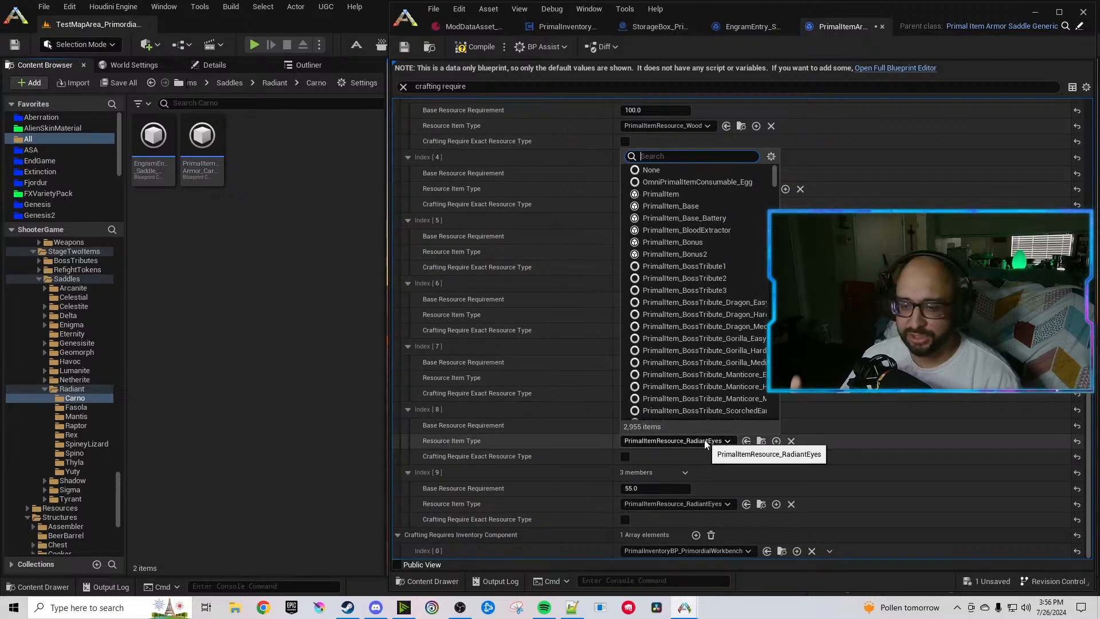
{"action": "type", "text": "Radiant"}
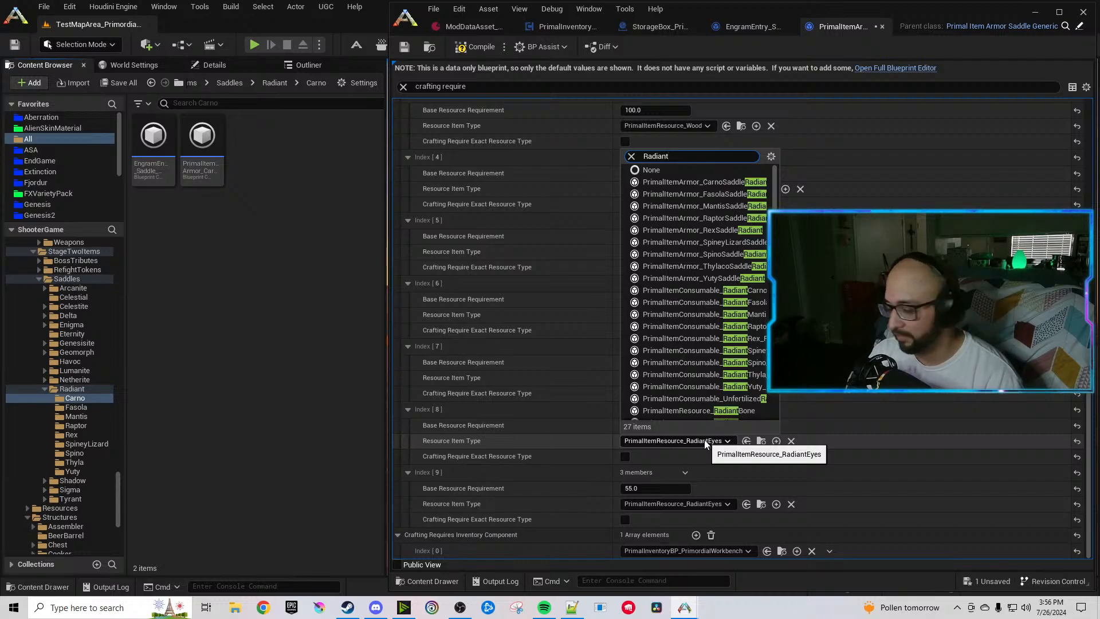
{"action": "type", "text": "eye"}
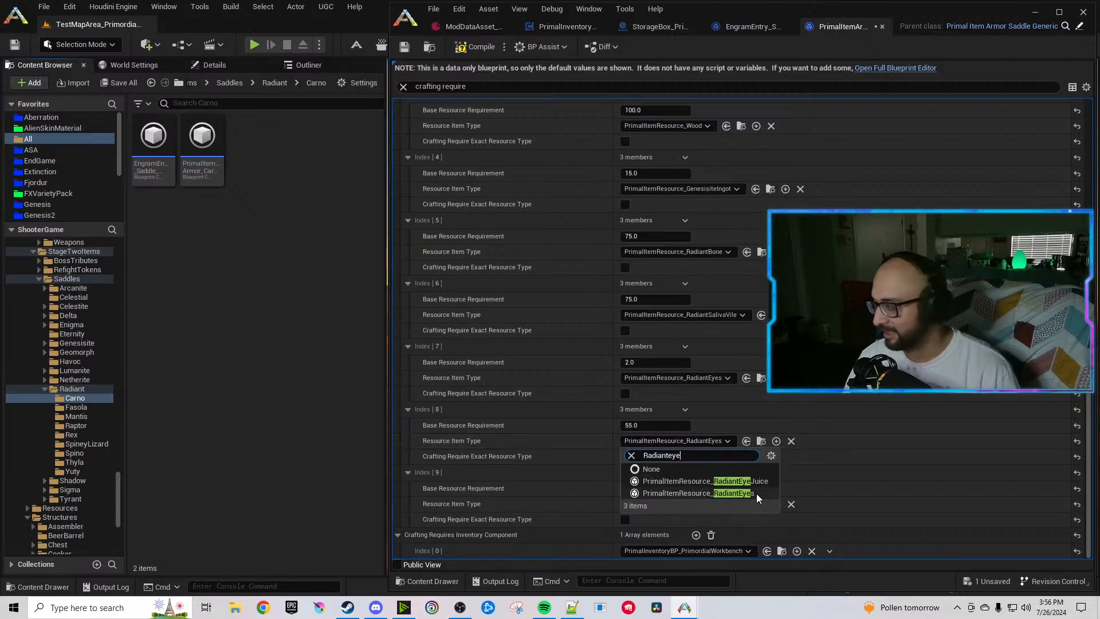
{"action": "left_click", "coordinate": [688, 452]}
{"action": "left_click", "coordinate": [696, 504]}
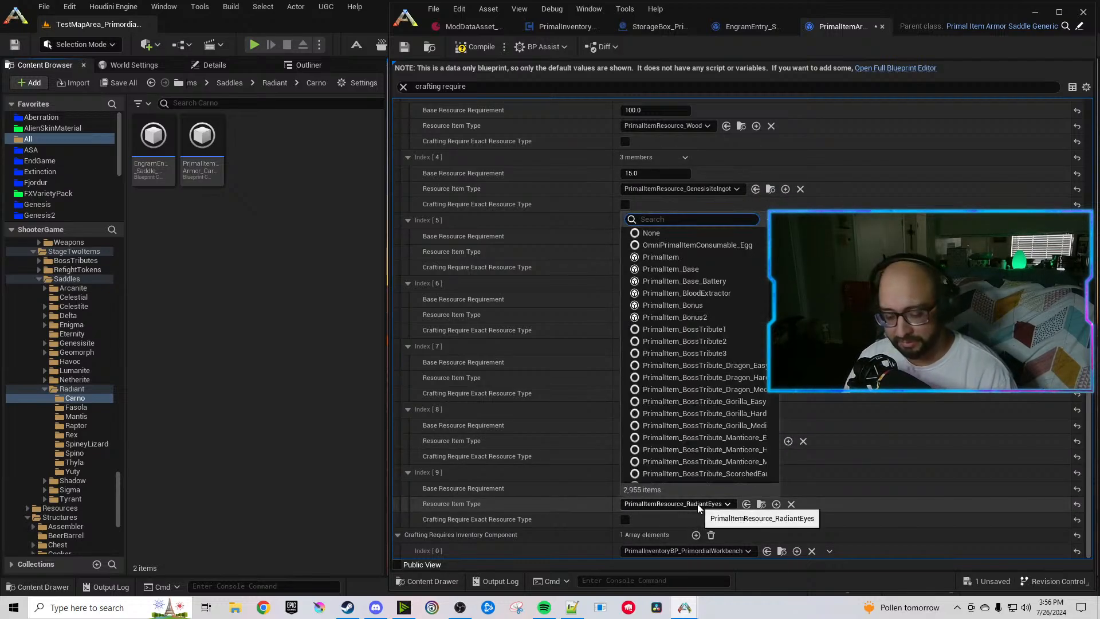
{"action": "type", "text": "Radiant"}
{"action": "type", "text": "iris"}
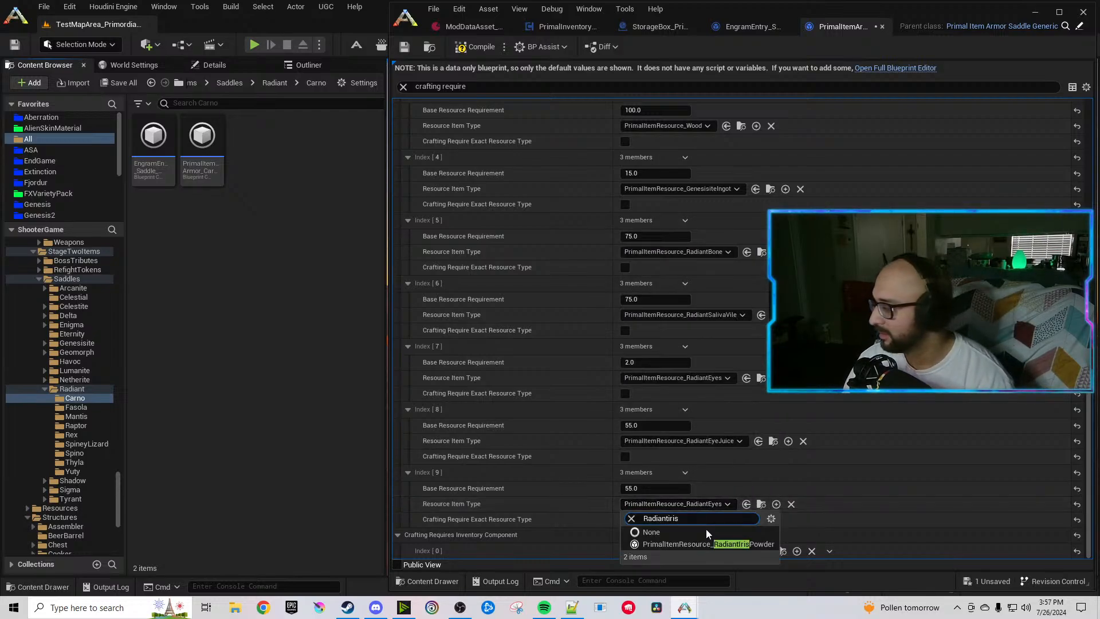
{"action": "left_click", "coordinate": [707, 544]}
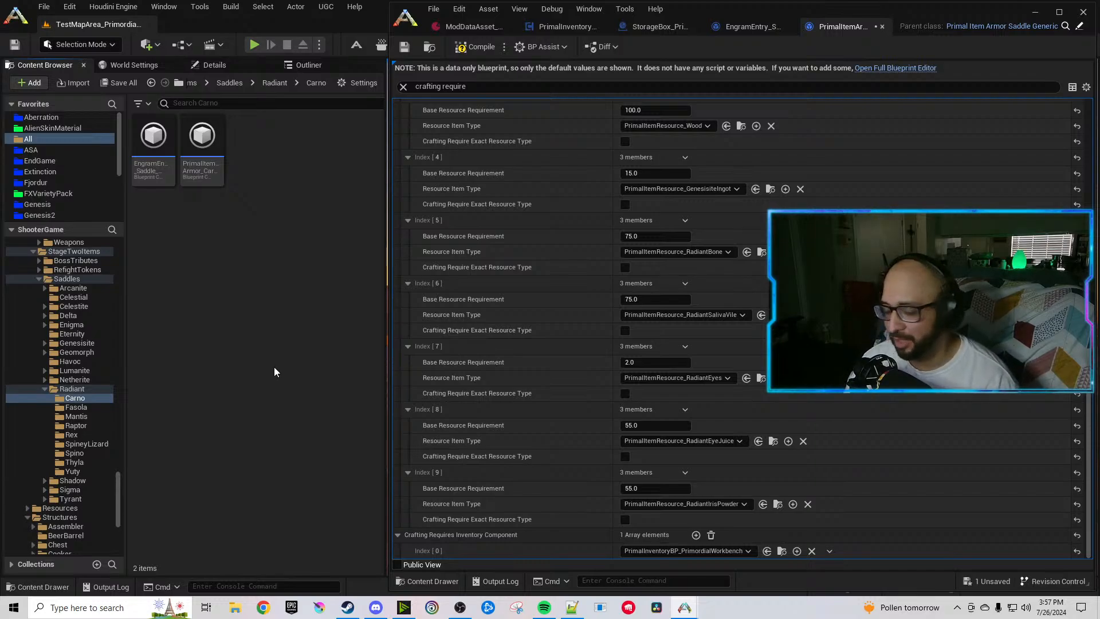
Review the Fasola saddle's crafting requirements, compile and save the blueprint, and close its item and engram entry editors.
{"action": "scroll", "coordinate": [572, 334], "scroll_direction": "up", "scroll_amount": 5}
{"action": "scroll", "coordinate": [565, 189], "scroll_direction": "up", "scroll_amount": 3}
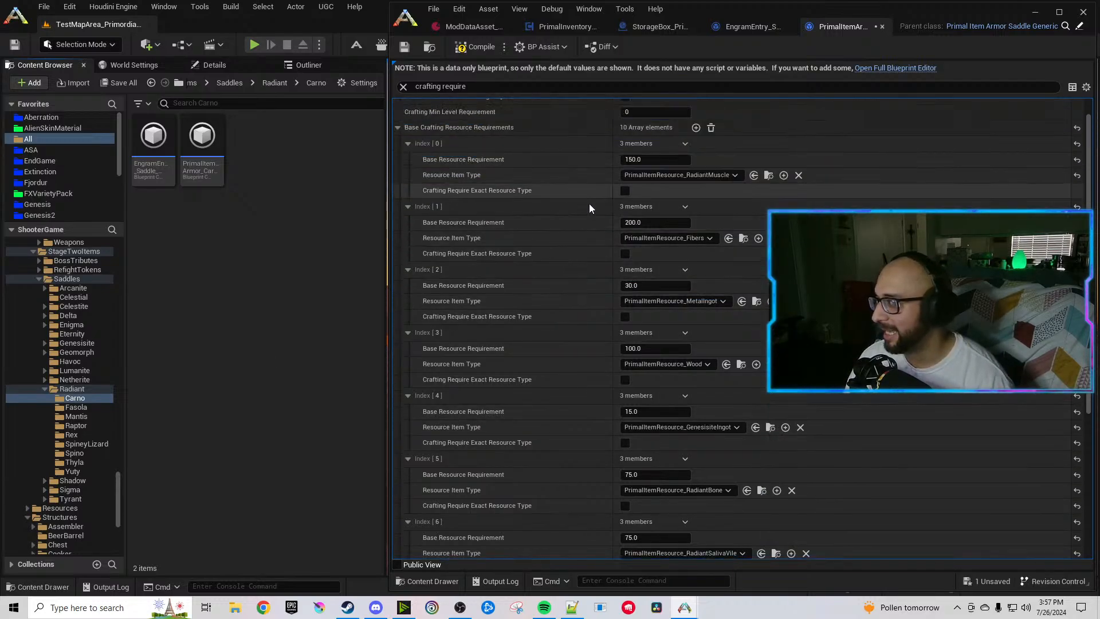
{"action": "scroll", "coordinate": [575, 235], "scroll_direction": "down", "scroll_amount": 3}
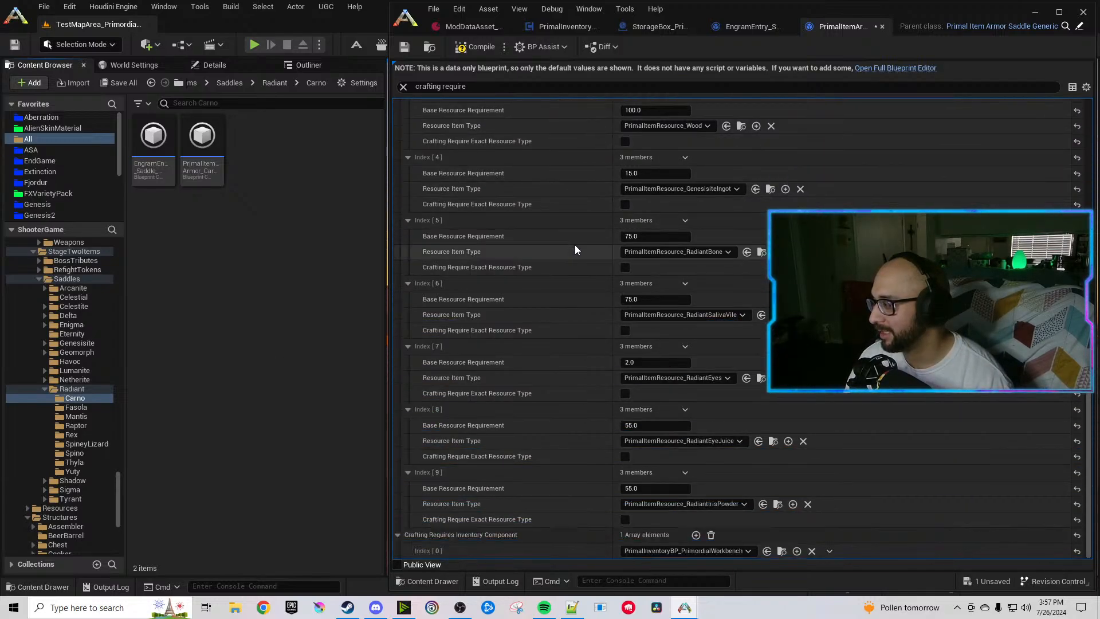
{"action": "left_click", "coordinate": [469, 50]}
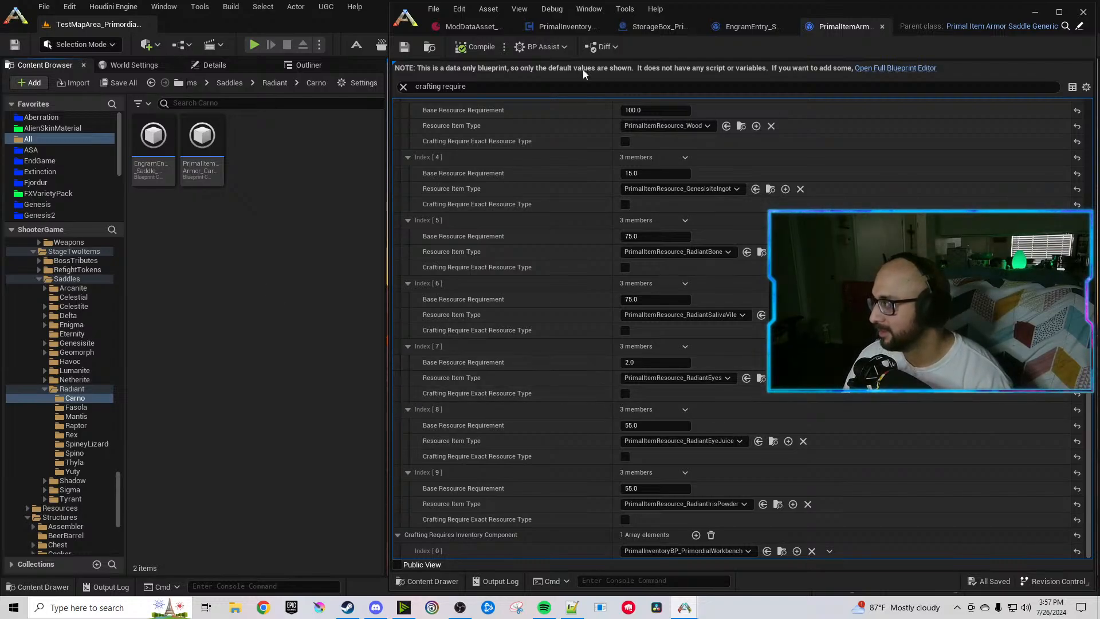
{"action": "left_click", "coordinate": [882, 27]}
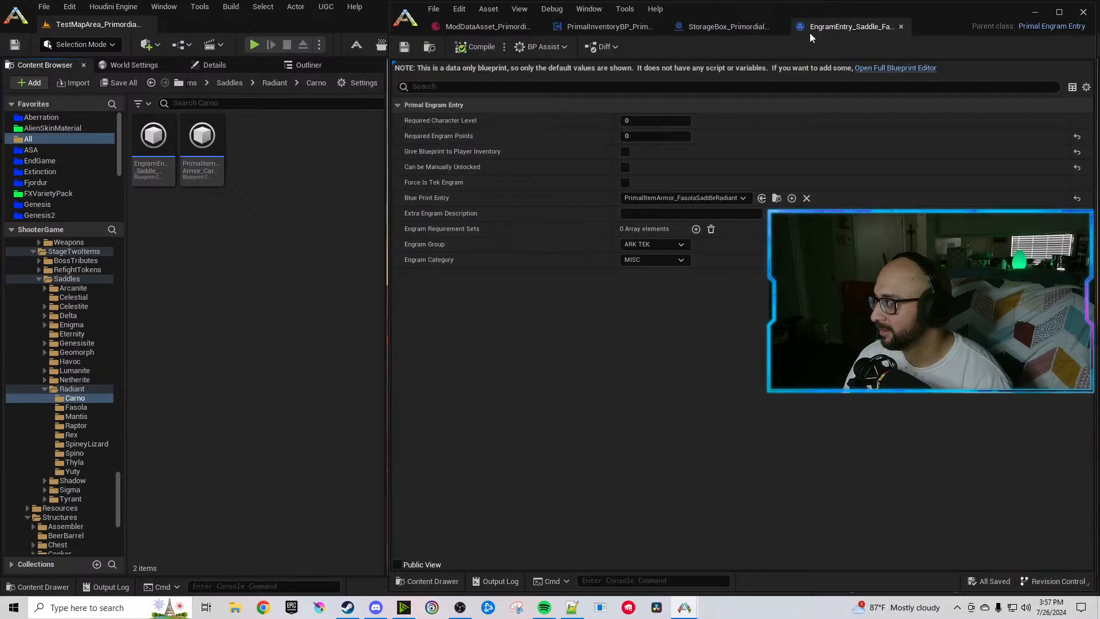
{"action": "left_click", "coordinate": [901, 27]}
Open the engram entry and saddle item blueprints from the Radiant Mantis folder.
{"action": "left_click", "coordinate": [75, 407]}
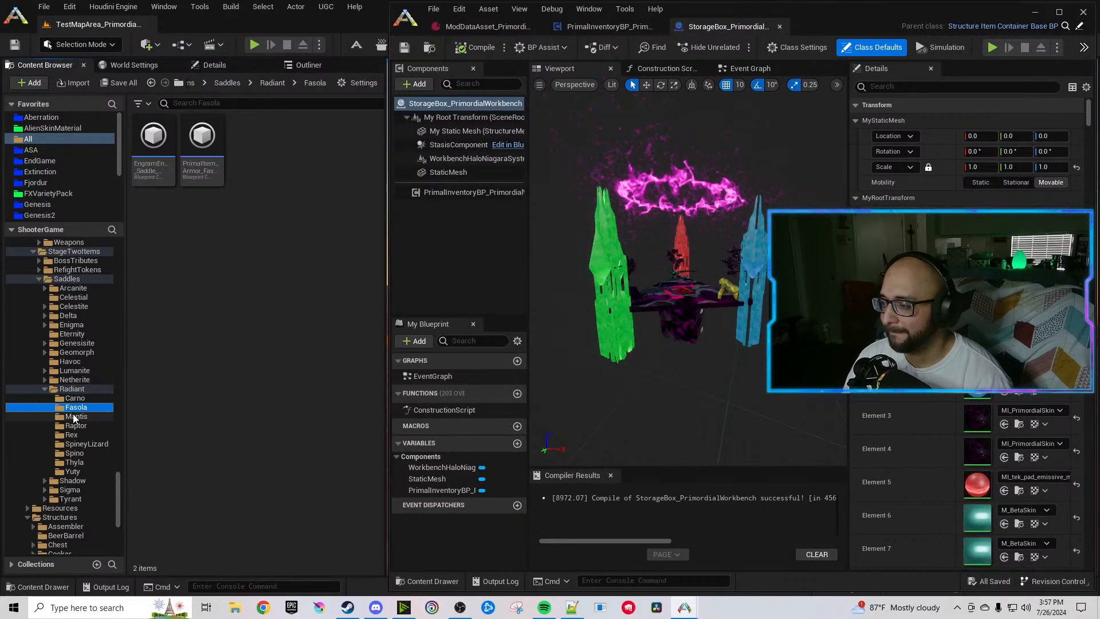
{"action": "left_click", "coordinate": [75, 417]}
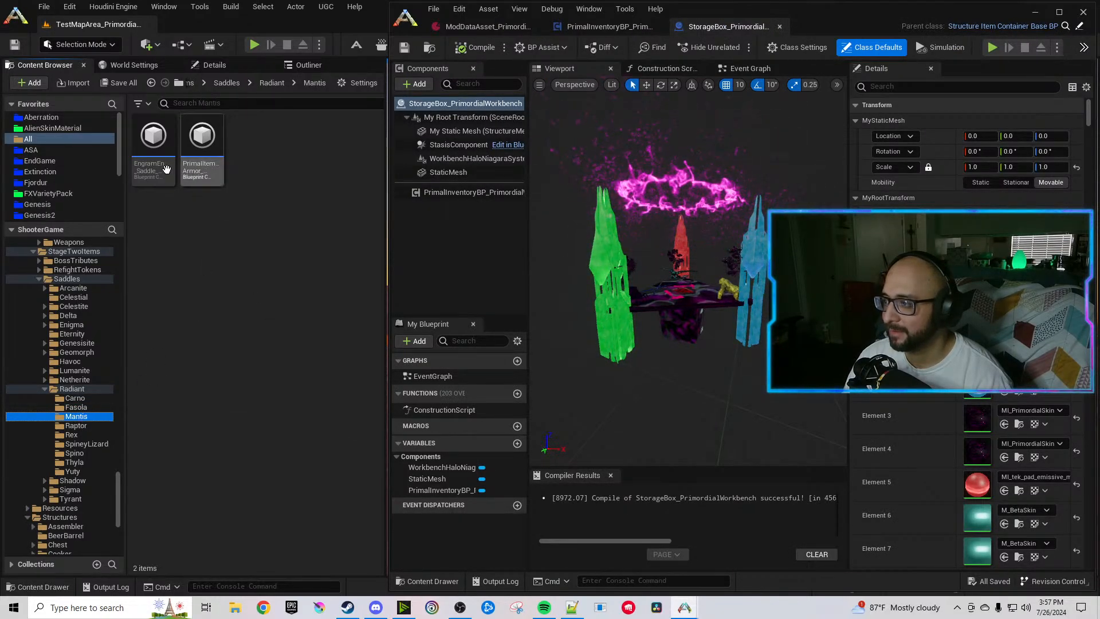
{"action": "double_click", "coordinate": [153, 149]}
{"action": "double_click", "coordinate": [202, 149]}
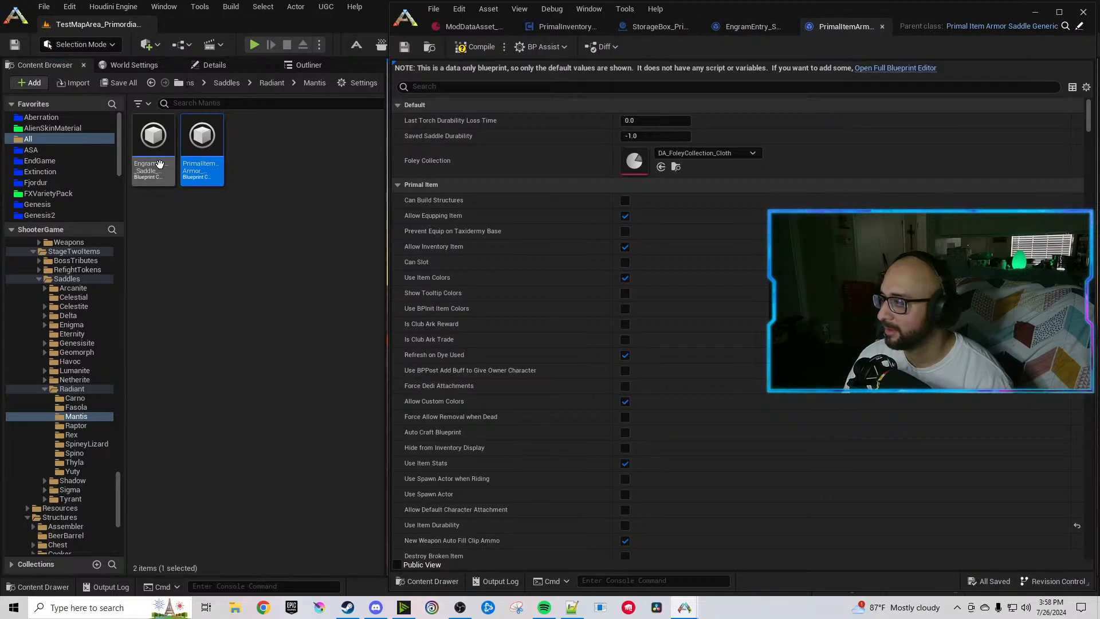
Set the Mantis engram's Blue Print Entry to PrimalItemArmor_MantisSaddleRadiant, then compile and save it.
{"action": "left_click", "coordinate": [739, 27]}
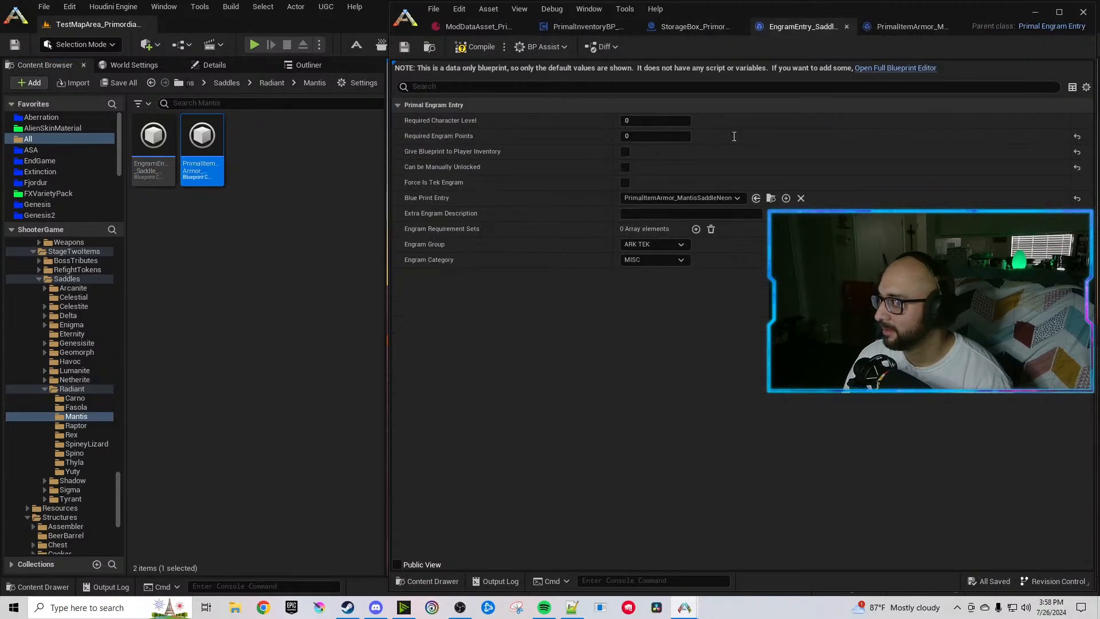
{"action": "left_click", "coordinate": [755, 199]}
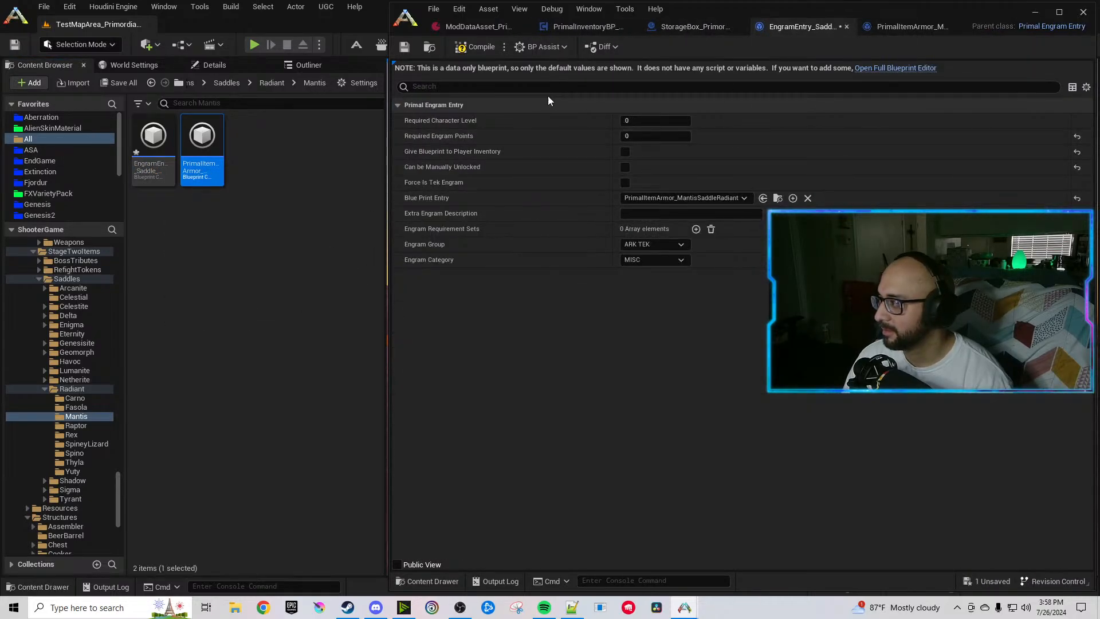
{"action": "left_click", "coordinate": [467, 50]}
{"action": "left_click", "coordinate": [346, 212]}
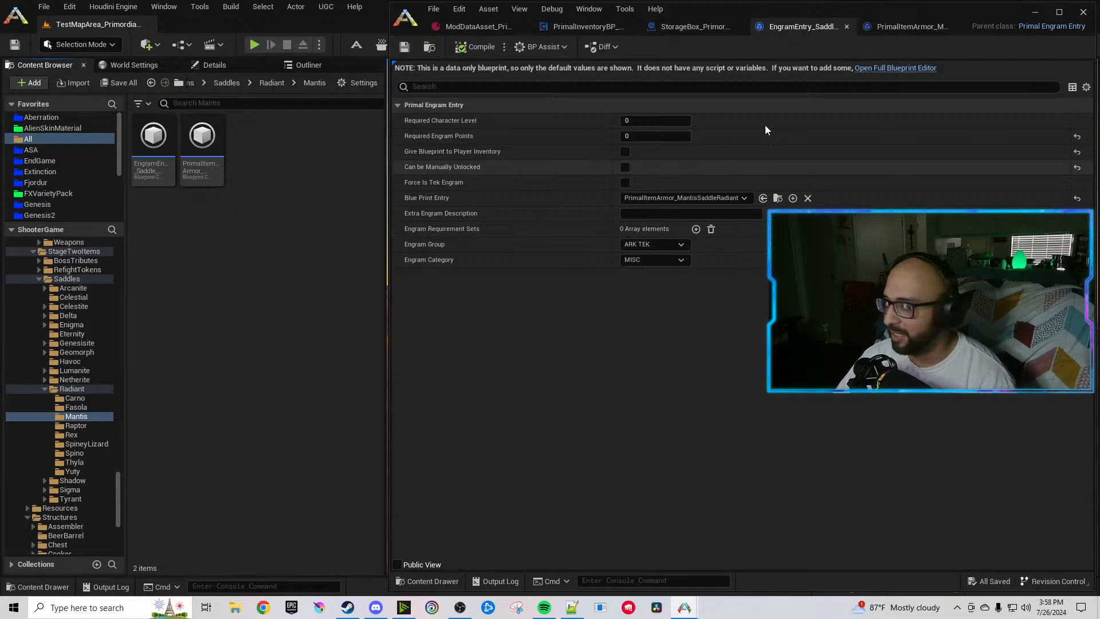
Filter the Mantis saddle item's properties for "neon", reset its item icon to default and set default folder path Index 1 to Radiant.
{"action": "left_click", "coordinate": [885, 28]}
{"action": "left_click", "coordinate": [762, 29]}
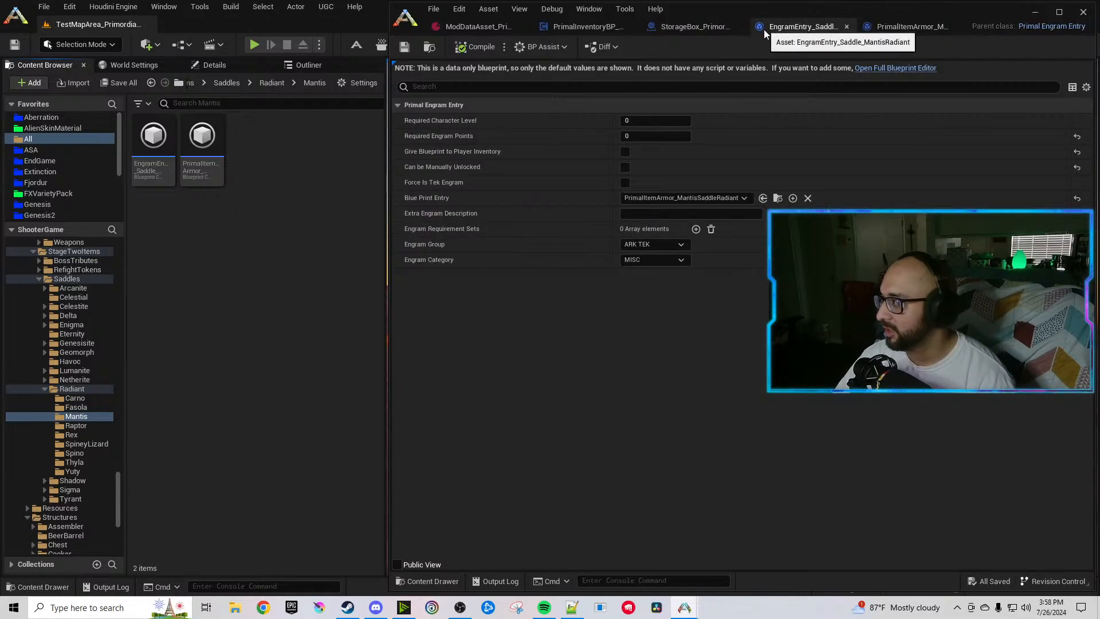
{"action": "left_click", "coordinate": [889, 29]}
{"action": "left_click", "coordinate": [476, 87]}
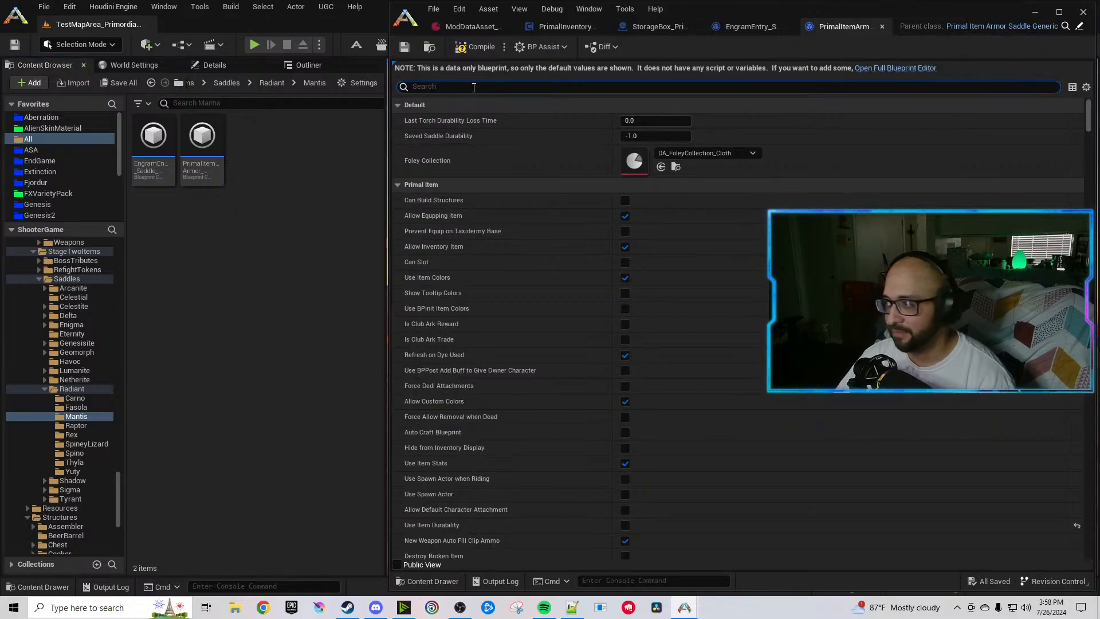
{"action": "type", "text": "neon"}
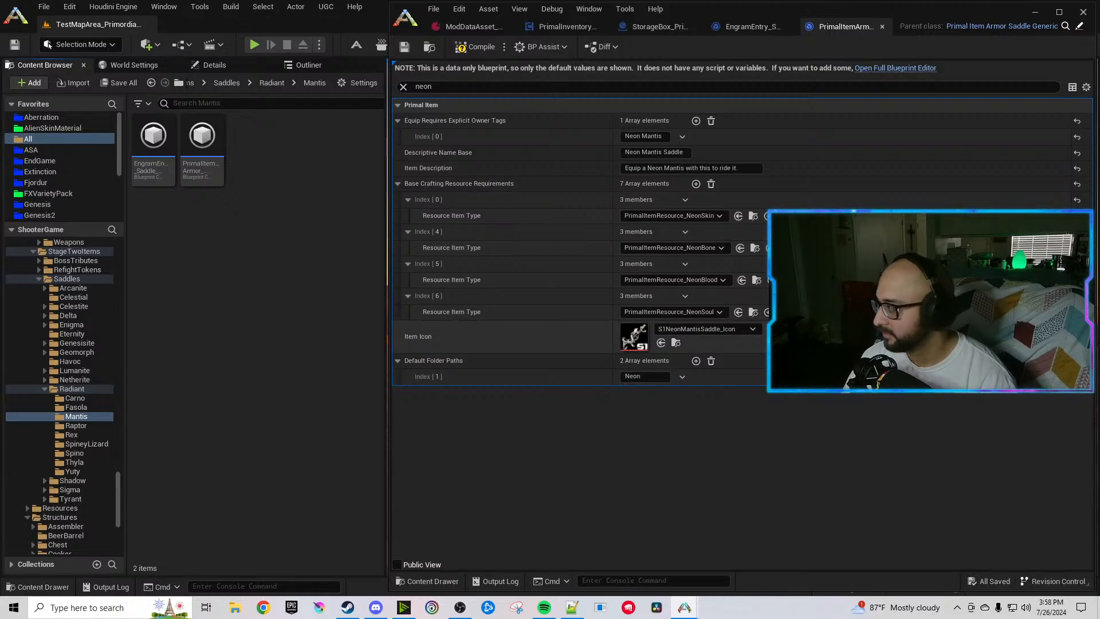
{"action": "left_click", "coordinate": [1077, 337]}
{"action": "double_click", "coordinate": [646, 377]}
{"action": "type", "text": "Radiant"}
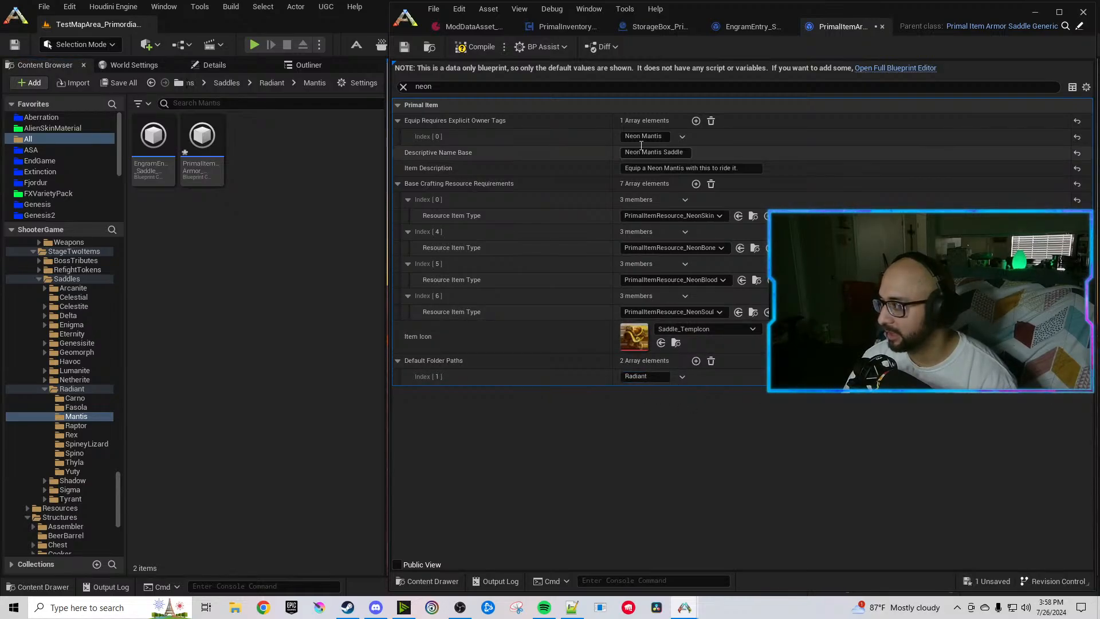
Replace "Neon" with "Radiant" in the Mantis saddle's explicit owner tag, descriptive name base and item description.
{"action": "double_click", "coordinate": [633, 139]}
{"action": "type", "text": "Radiant"}
{"action": "double_click", "coordinate": [631, 153]}
{"action": "type", "text": "Radiant"}
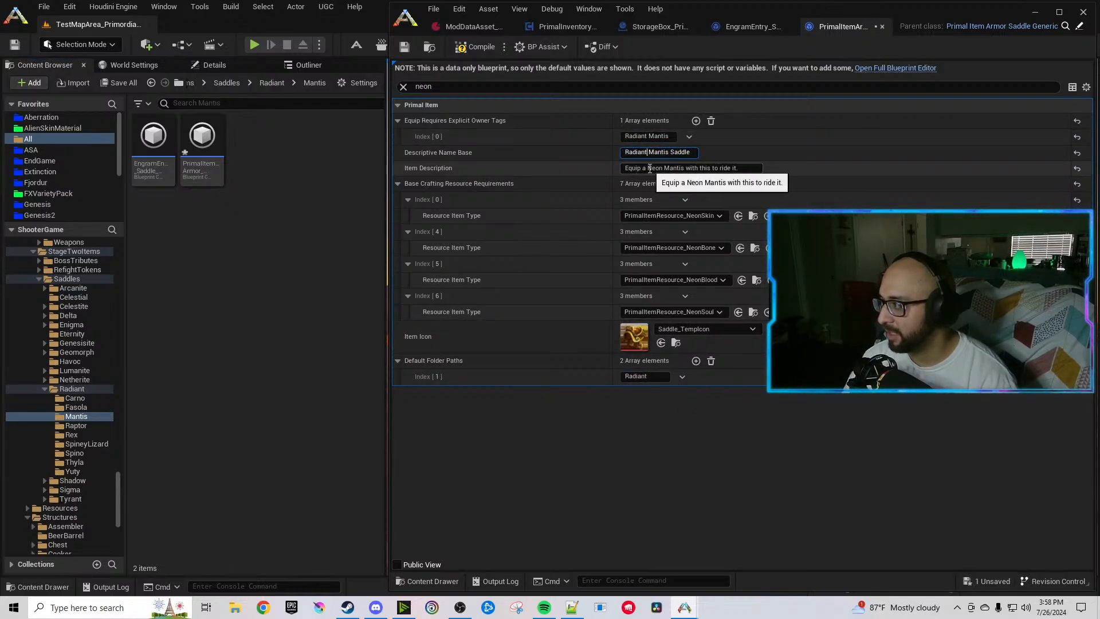
{"action": "double_click", "coordinate": [654, 168]}
{"action": "type", "text": "Radiant"}
{"action": "key", "text": "Return"}
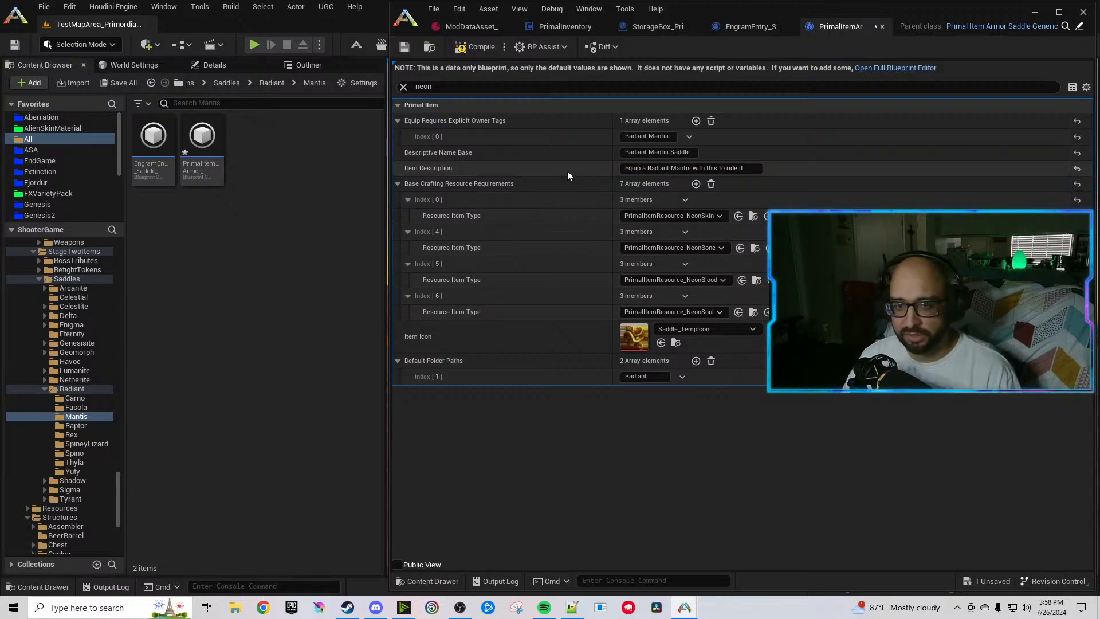
Filter the Mantis saddle's properties for "crafting require" and set the Index 0 resource type to PrimalItemResource_RadiantMuscle.
{"action": "left_click_drag", "start_coordinate": [440, 87], "coordinate": [380, 95]}
{"action": "type", "text": "c"}
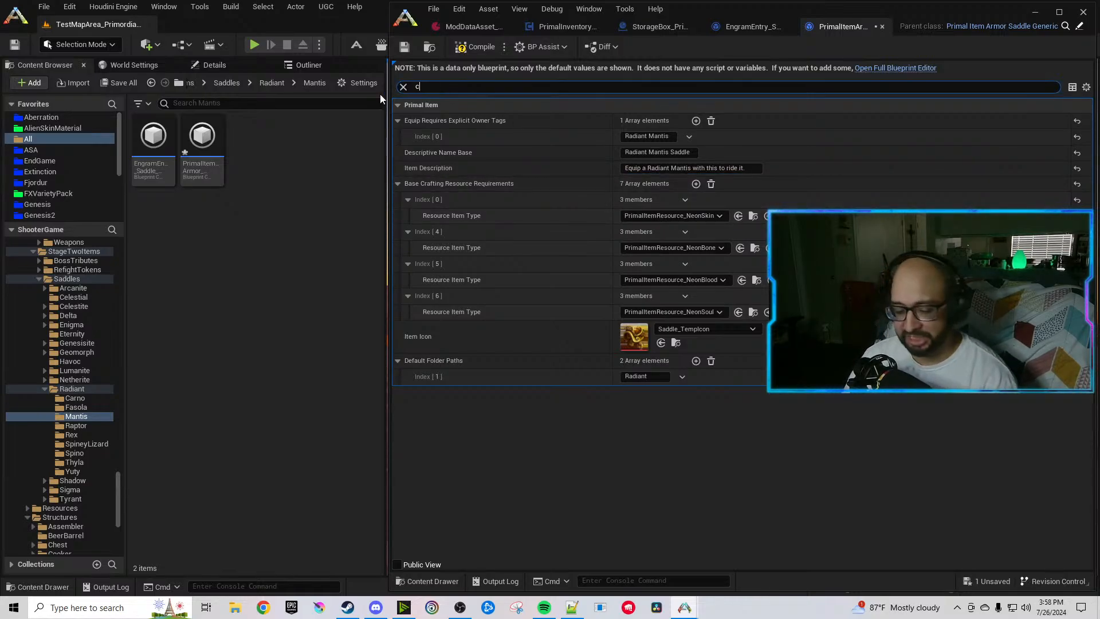
{"action": "type", "text": "rafting requi"}
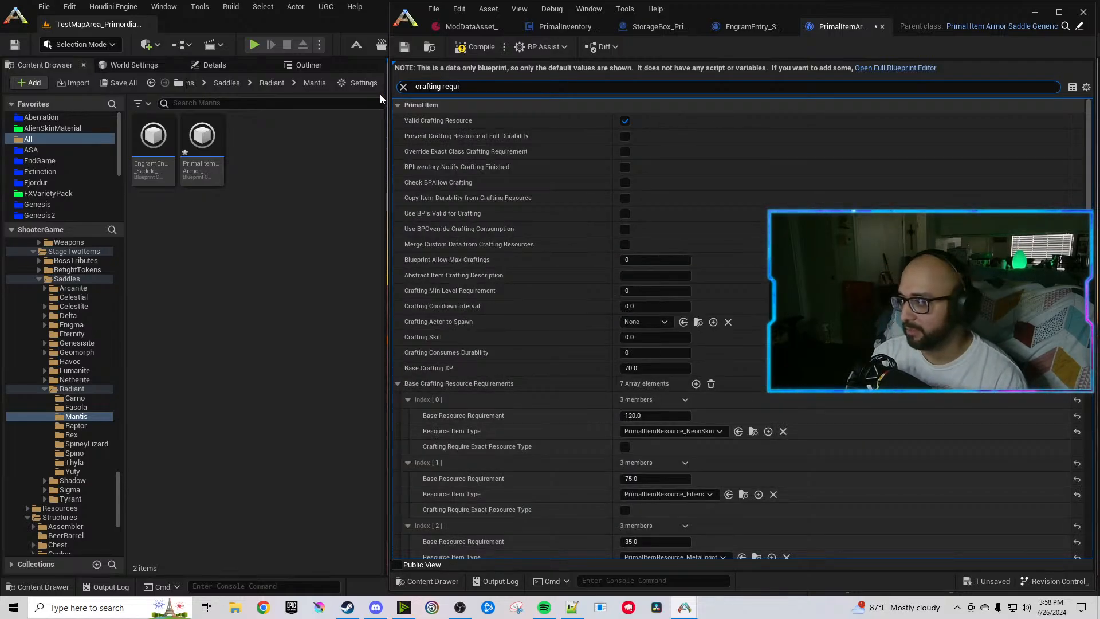
{"action": "type", "text": "re"}
{"action": "left_click", "coordinate": [688, 199]}
{"action": "type", "text": "Radiant"}
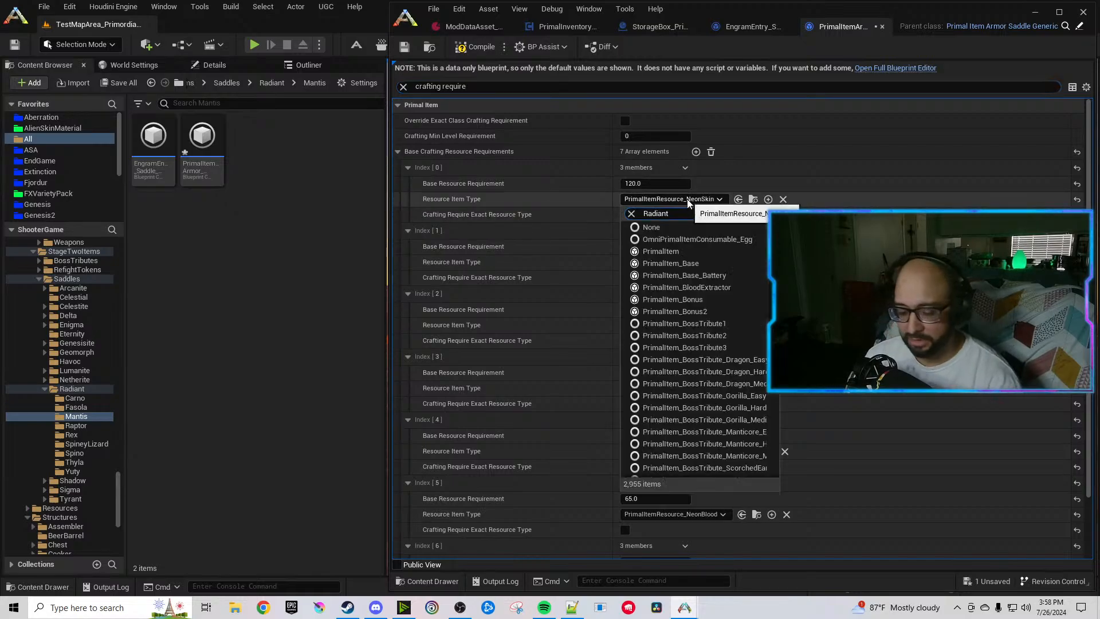
{"action": "type", "text": "musc"}
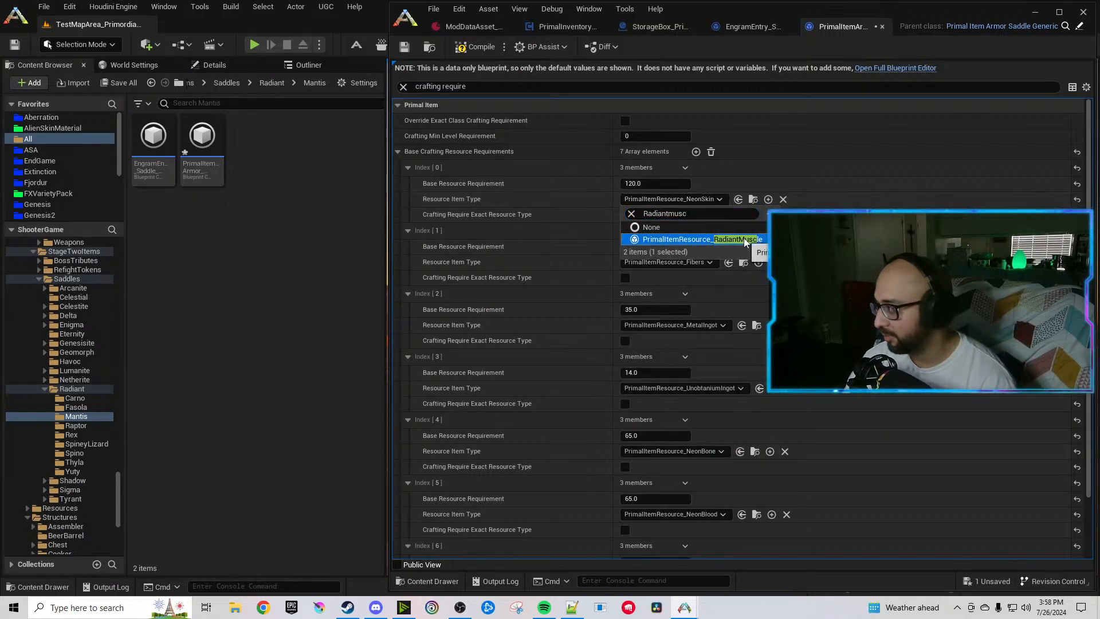
{"action": "left_click", "coordinate": [743, 238]}
Set the Index 3 resource type of the Mantis saddle's crafting requirements to PrimalItemResource_GenesisiteIngot.
{"action": "scroll", "coordinate": [672, 342], "scroll_direction": "down", "scroll_amount": 2}
{"action": "left_click", "coordinate": [708, 337]}
{"action": "type", "text": "ge"}
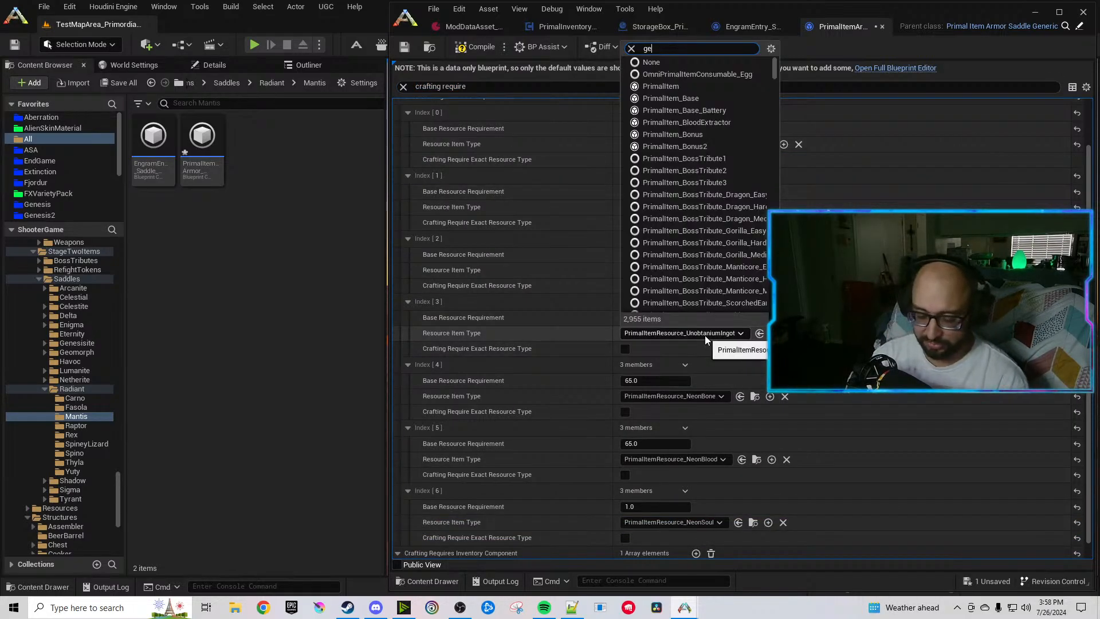
{"action": "type", "text": "nes"}
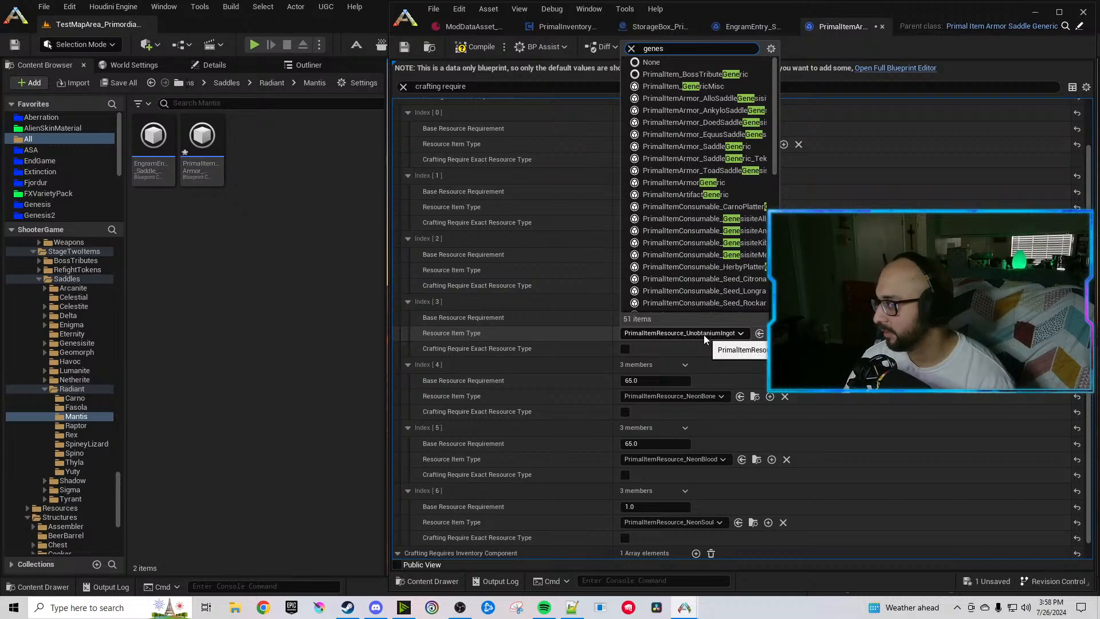
{"action": "type", "text": "i"}
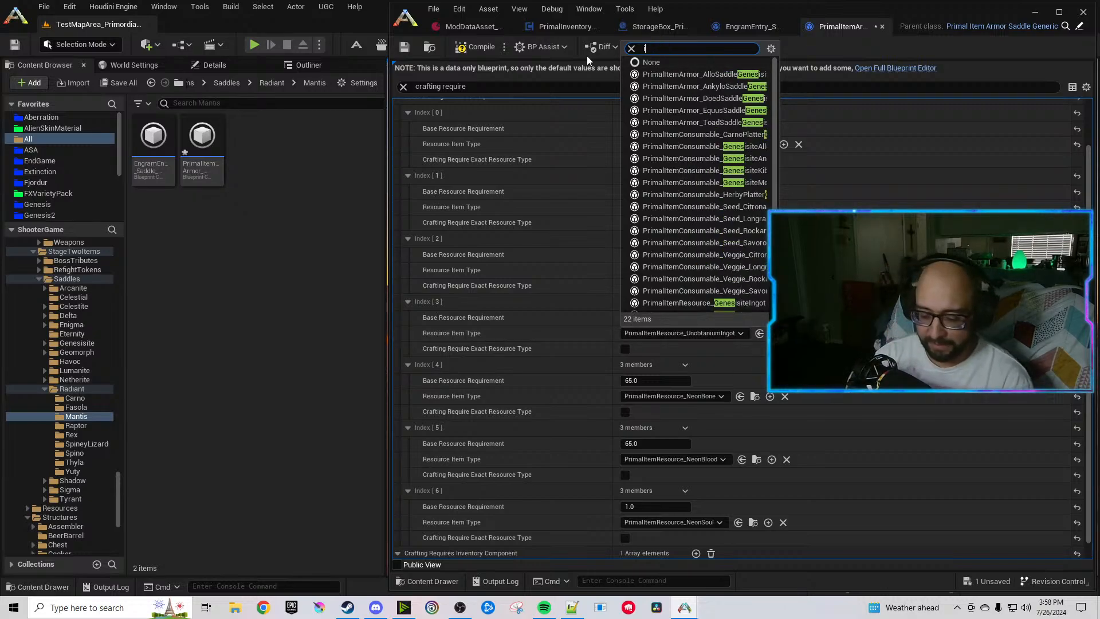
{"action": "type", "text": "ngot"}
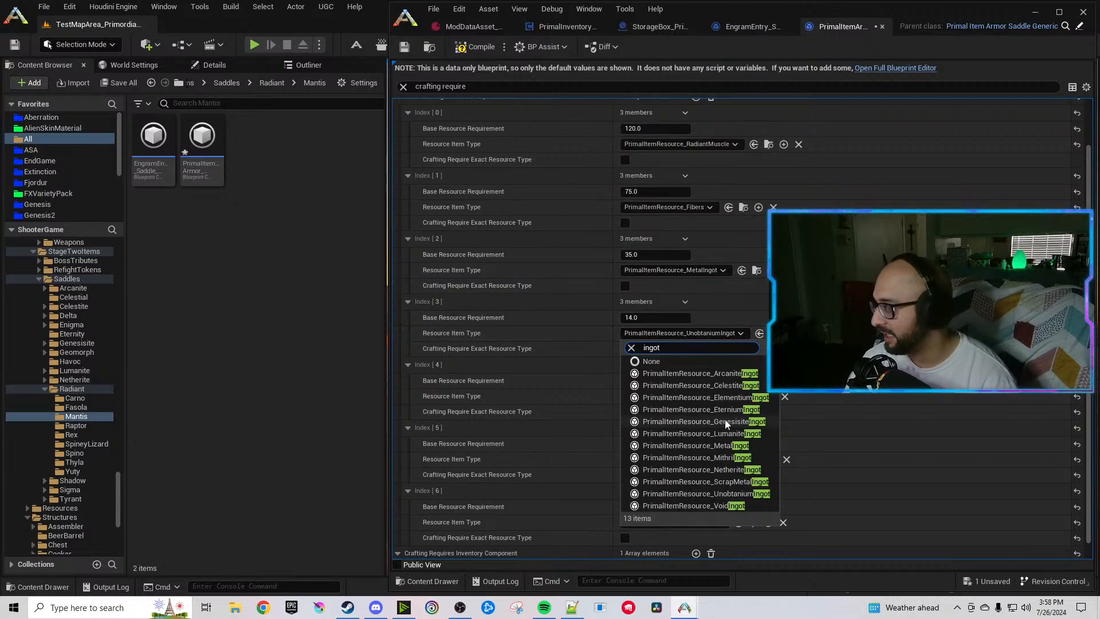
{"action": "left_click", "coordinate": [724, 421]}
Set the Mantis saddle's Index 4 resource type to PrimalItemResource_RadiantBone and Index 5 to PrimalItemResource_RadiantSalivaVile.
{"action": "scroll", "coordinate": [590, 342], "scroll_direction": "down", "scroll_amount": 1}
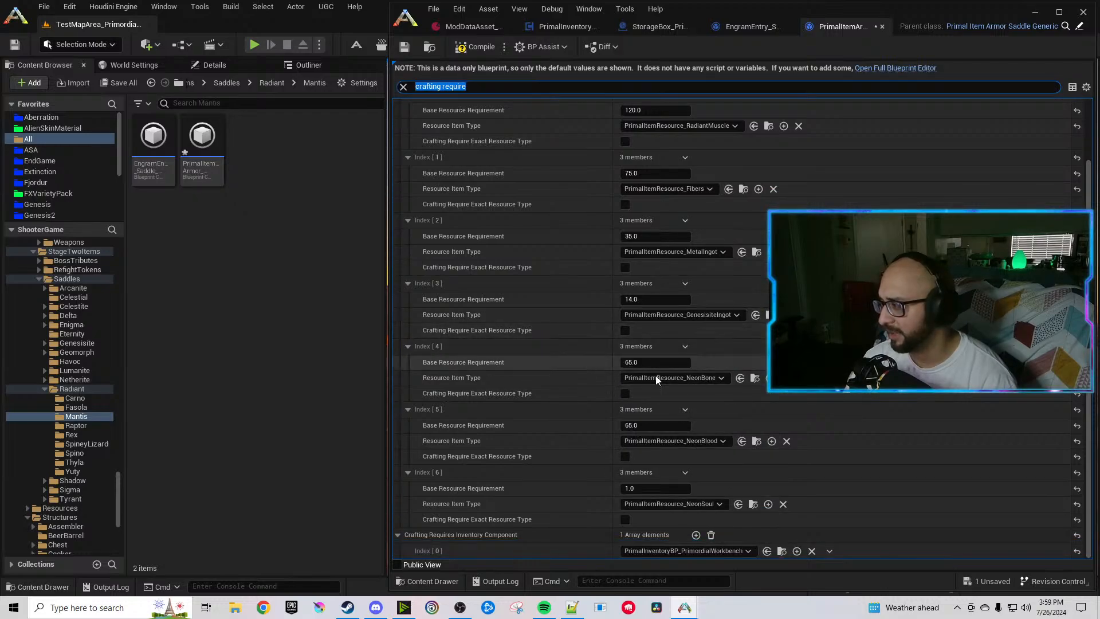
{"action": "left_click", "coordinate": [675, 383]}
{"action": "type", "text": "Radiantbone"}
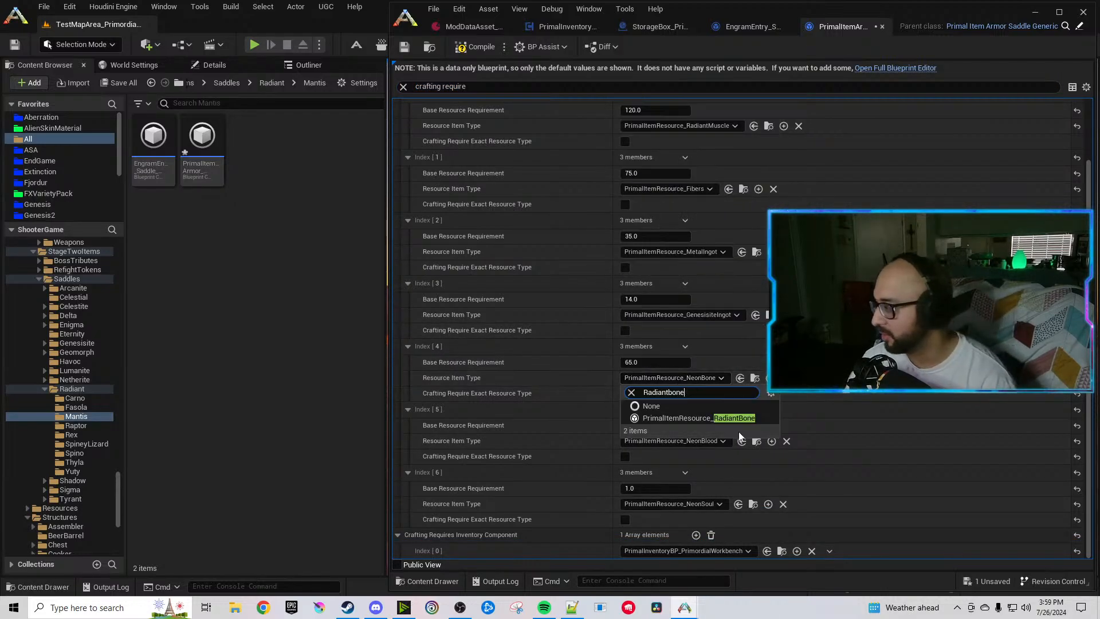
{"action": "left_click", "coordinate": [737, 421]}
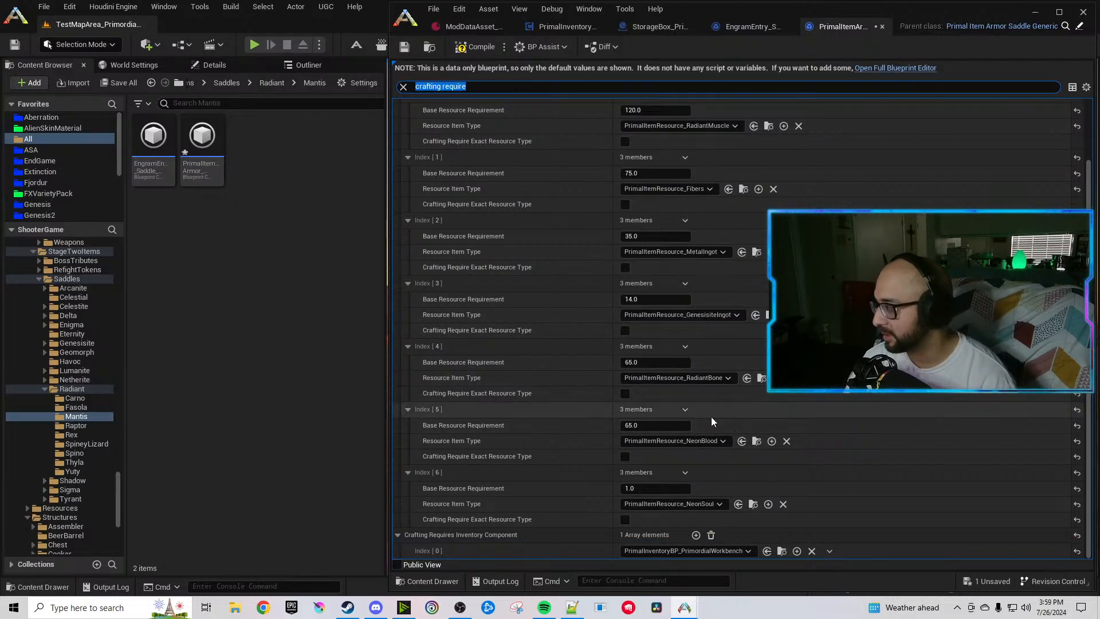
{"action": "left_click", "coordinate": [691, 440]}
{"action": "type", "text": "Radiant"}
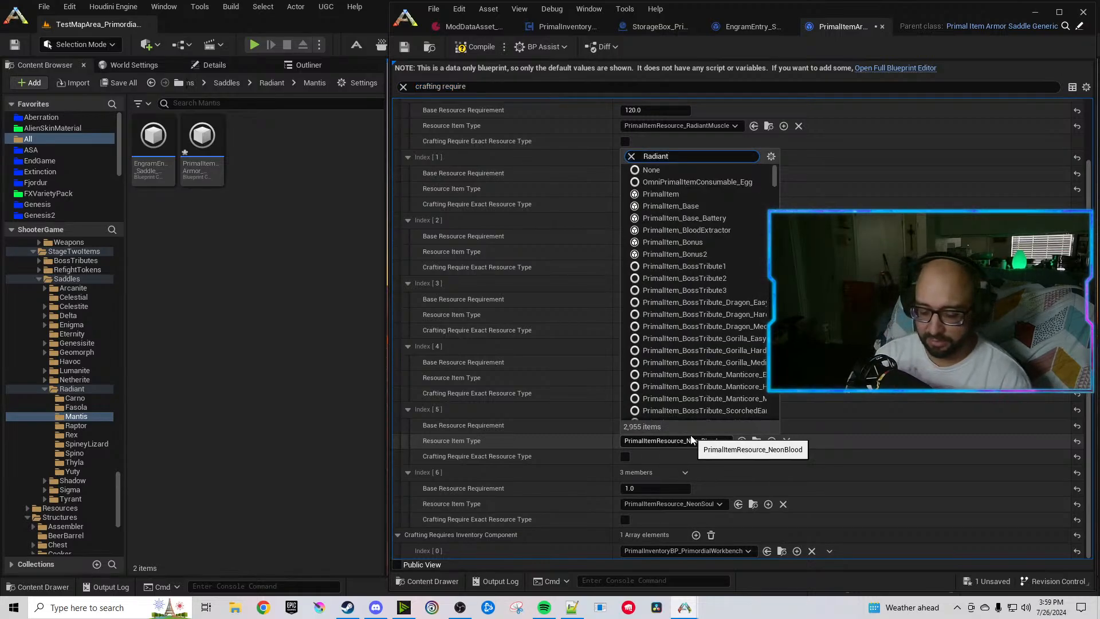
{"action": "type", "text": "sal"}
{"action": "left_click", "coordinate": [742, 482]}
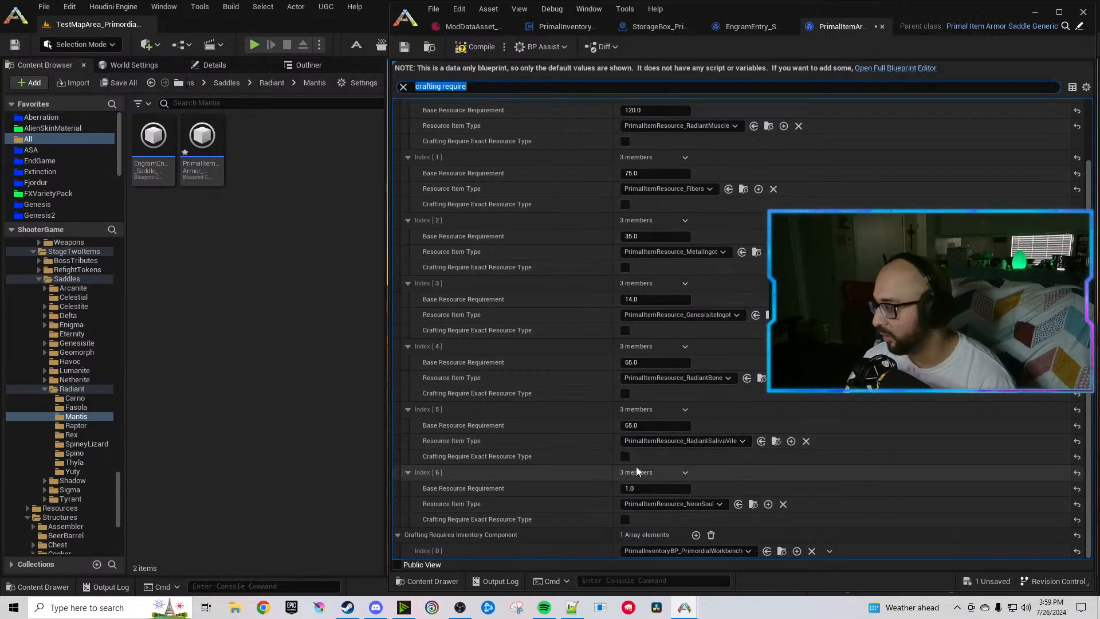
Set the Mantis saddle's Index 6 crafting requirement to 2 of PrimalItemResource_RadiantEyes.
{"action": "left_click", "coordinate": [650, 506]}
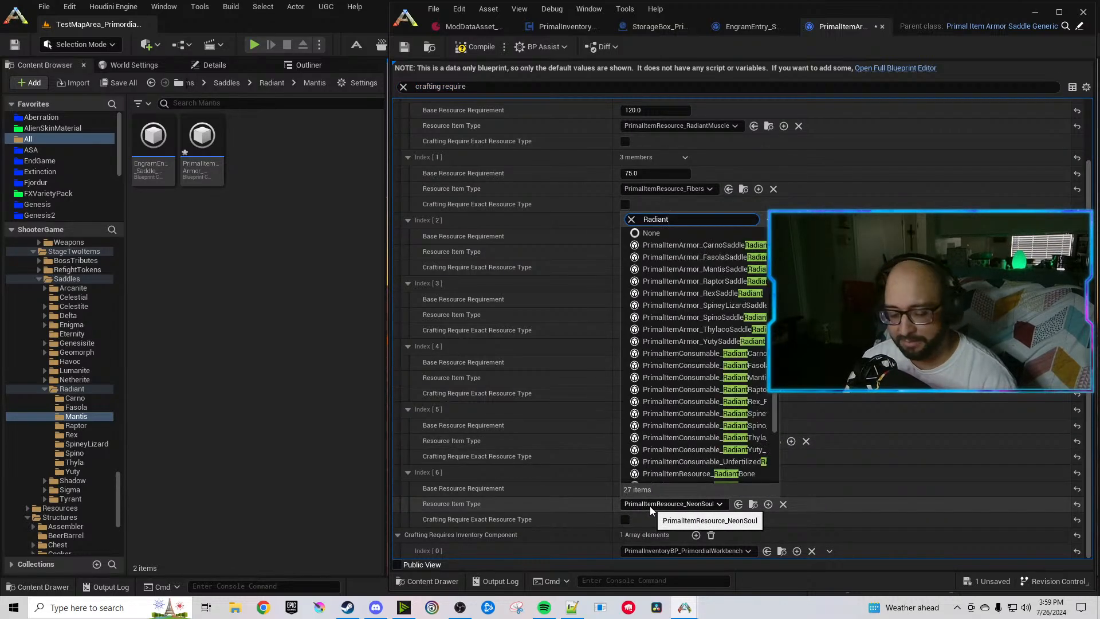
{"action": "type", "text": "eye"}
{"action": "left_click", "coordinate": [730, 554]}
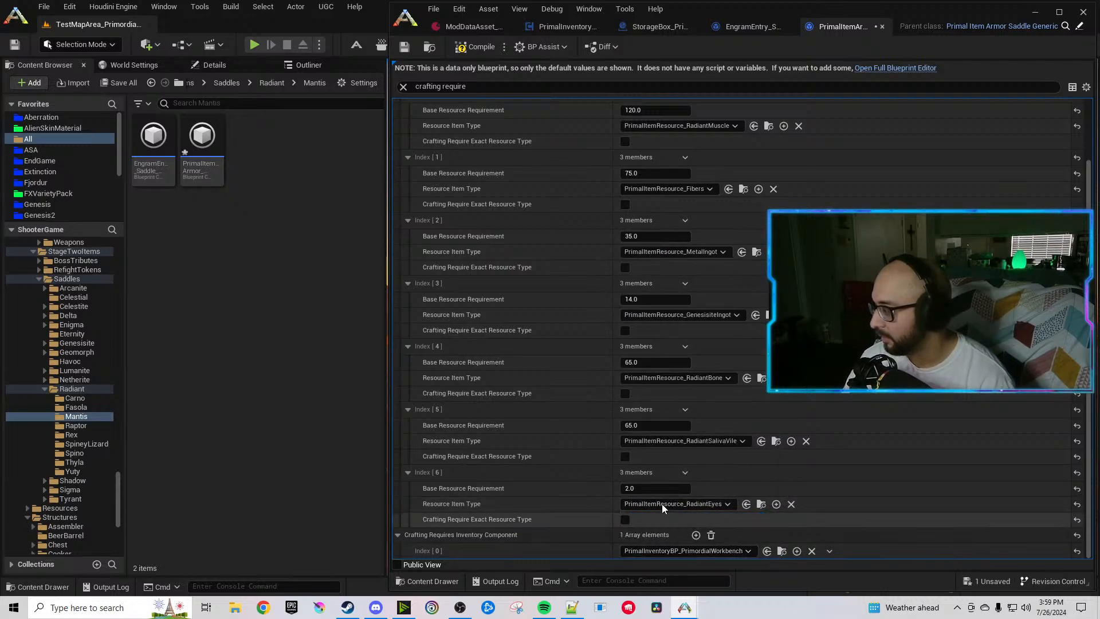
Duplicate the Mantis saddle's Index 6 requirement twice and set the base resource requirement of Index 7 and Index 8 to 55.
{"action": "left_click", "coordinate": [686, 473]}
{"action": "left_click", "coordinate": [703, 513]}
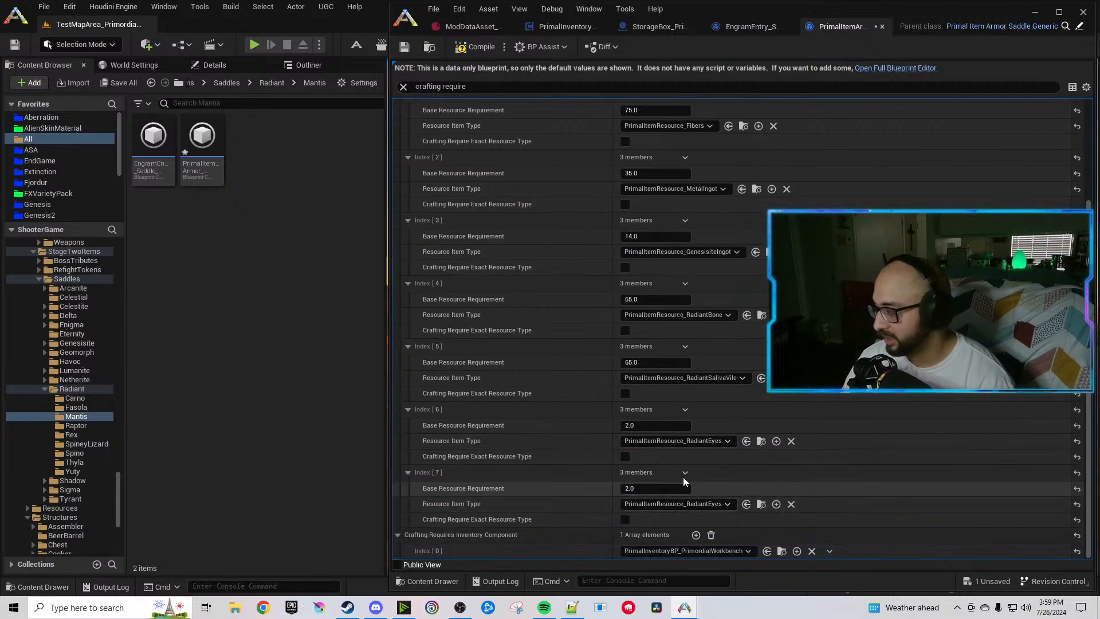
{"action": "left_click", "coordinate": [685, 474]}
{"action": "left_click", "coordinate": [702, 511]}
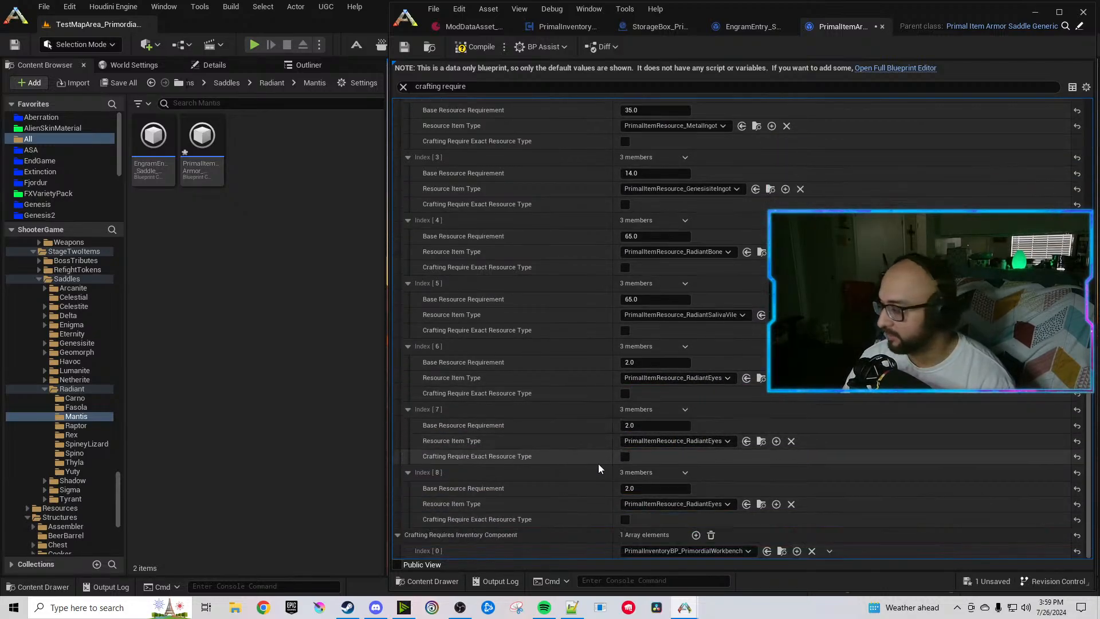
{"action": "left_click", "coordinate": [654, 425]}
{"action": "type", "text": "55"}
{"action": "left_click", "coordinate": [654, 488]}
{"action": "type", "text": "5"}
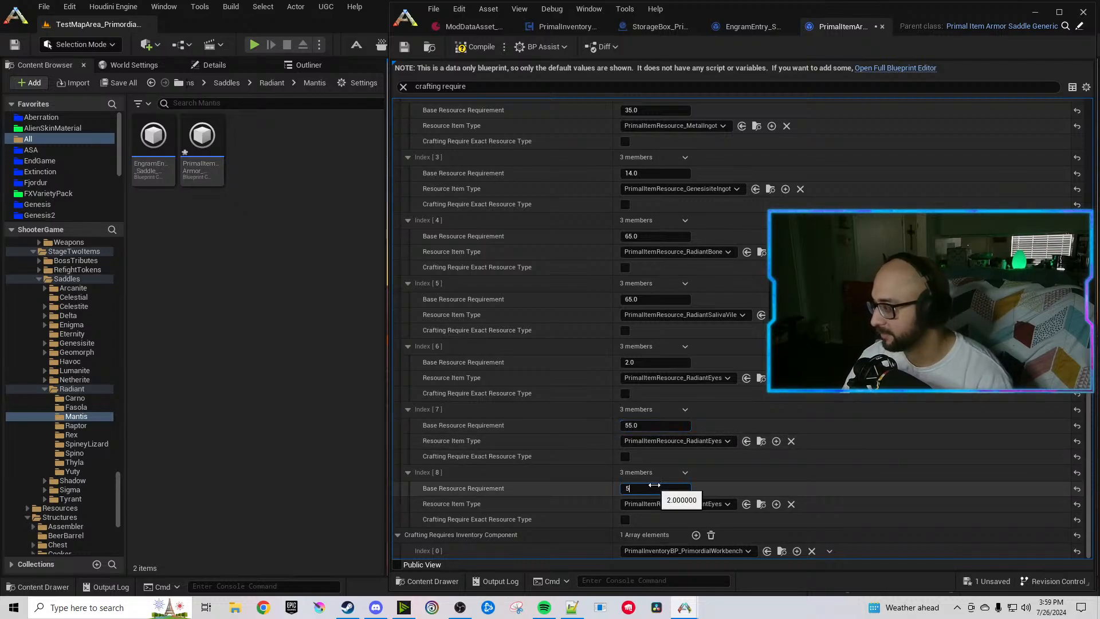
{"action": "type", "text": "5"}
{"action": "key", "text": "Return"}
Set the Index 7 resource type to PrimalItemResource_RadiantEyeJuice and Index 8 to PrimalItemResource_RadiantIrisPowder, then compile and save the Mantis saddle.
{"action": "left_click", "coordinate": [655, 440]}
{"action": "type", "text": "Radiant"}
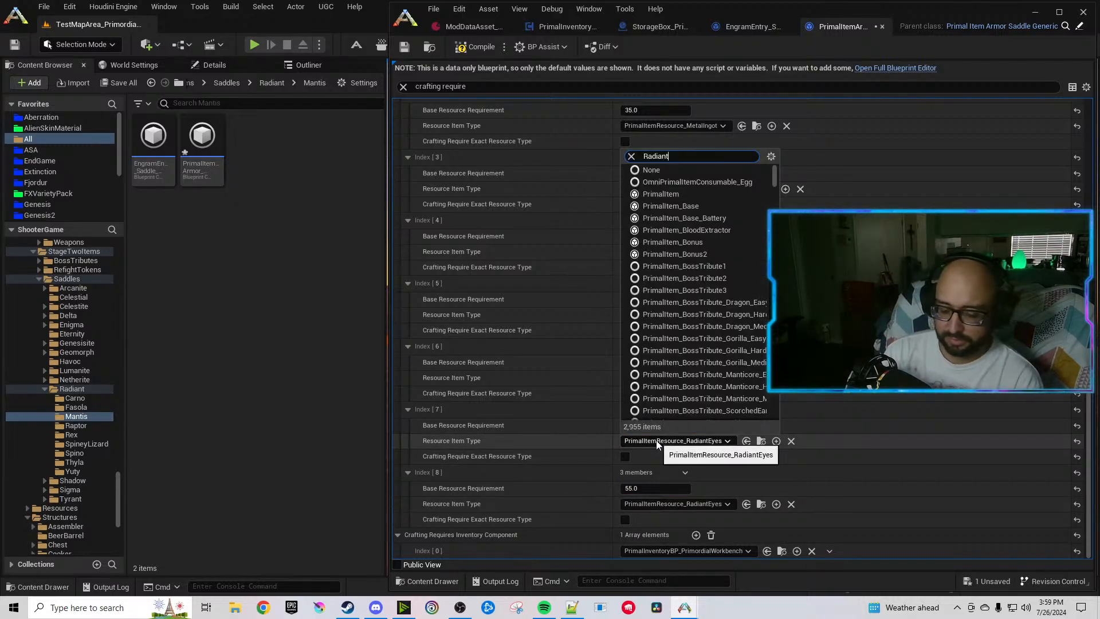
{"action": "type", "text": "heart"}
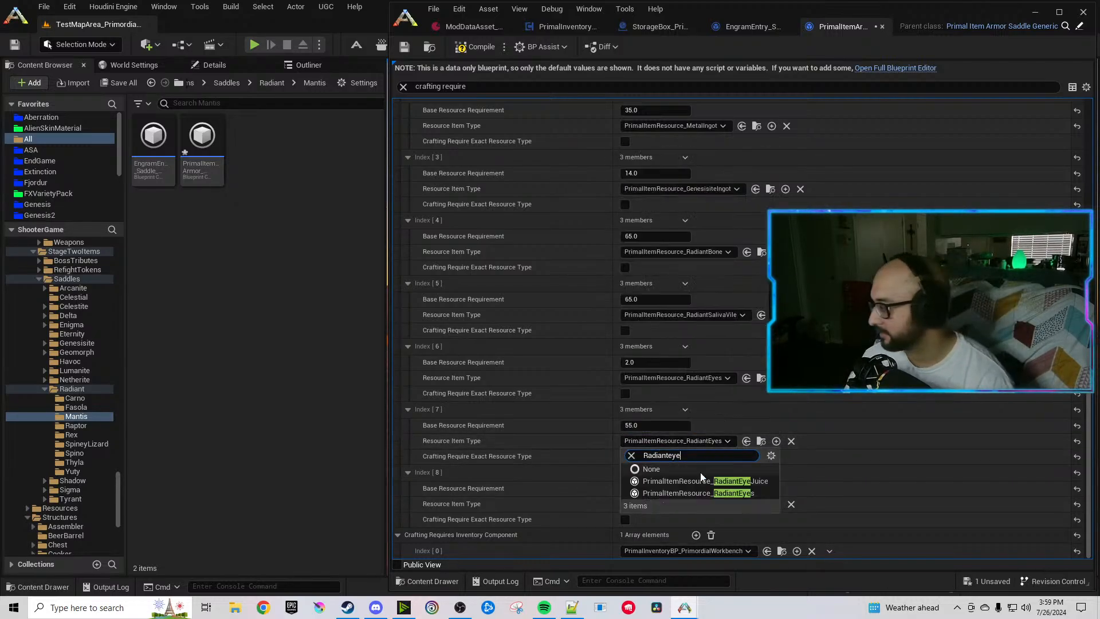
{"action": "left_click", "coordinate": [701, 480]}
{"action": "left_click", "coordinate": [705, 504]}
{"action": "type", "text": "Radiantiris"}
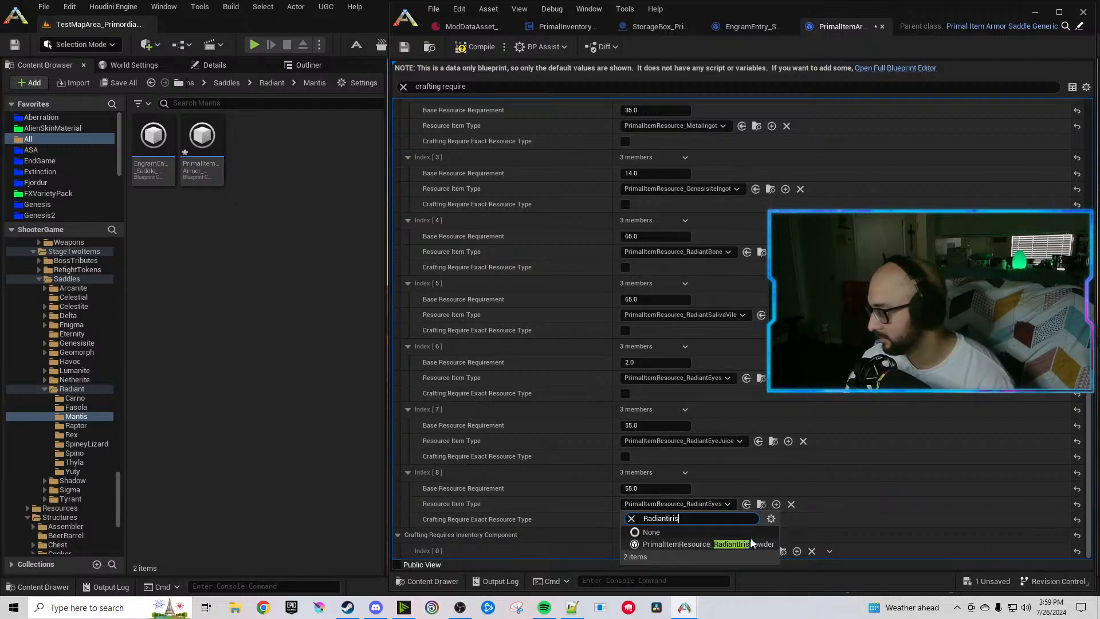
{"action": "left_click", "coordinate": [751, 540]}
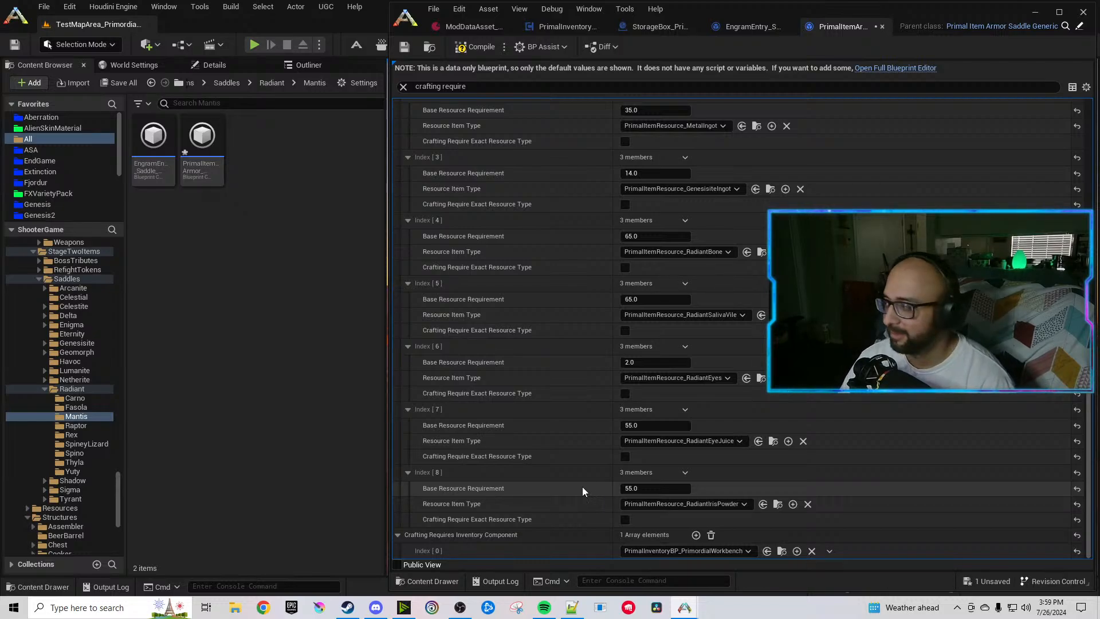
{"action": "left_click", "coordinate": [475, 49]}
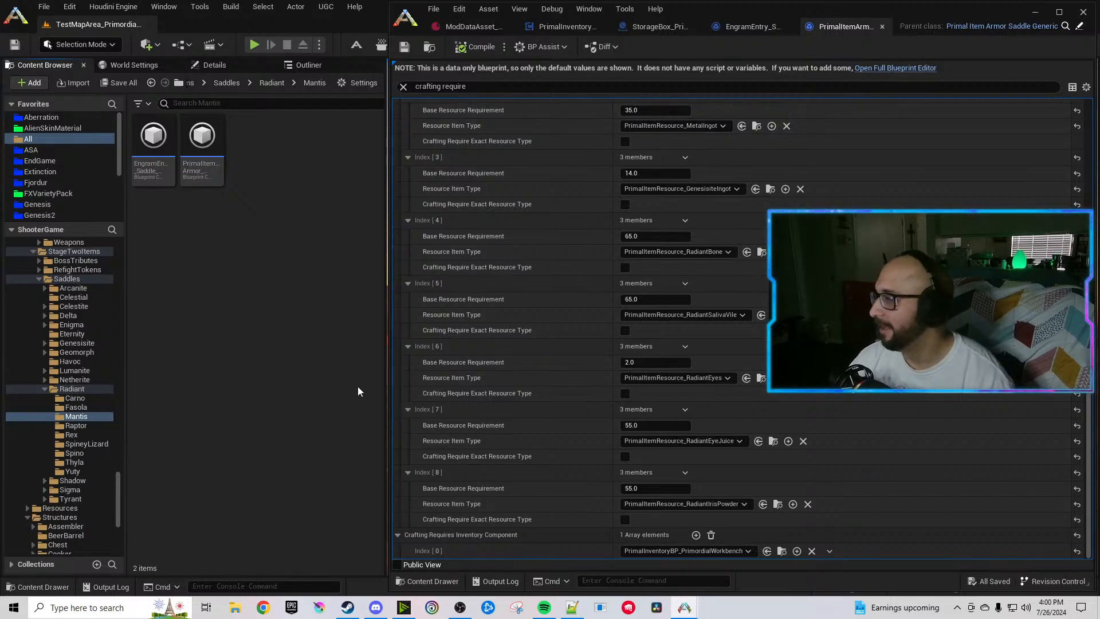
Close the Mantis saddle and engram editors and go to the Radiant saddles' Raptor folder.
{"action": "scroll", "coordinate": [74, 390], "scroll_direction": "down", "scroll_amount": 2}
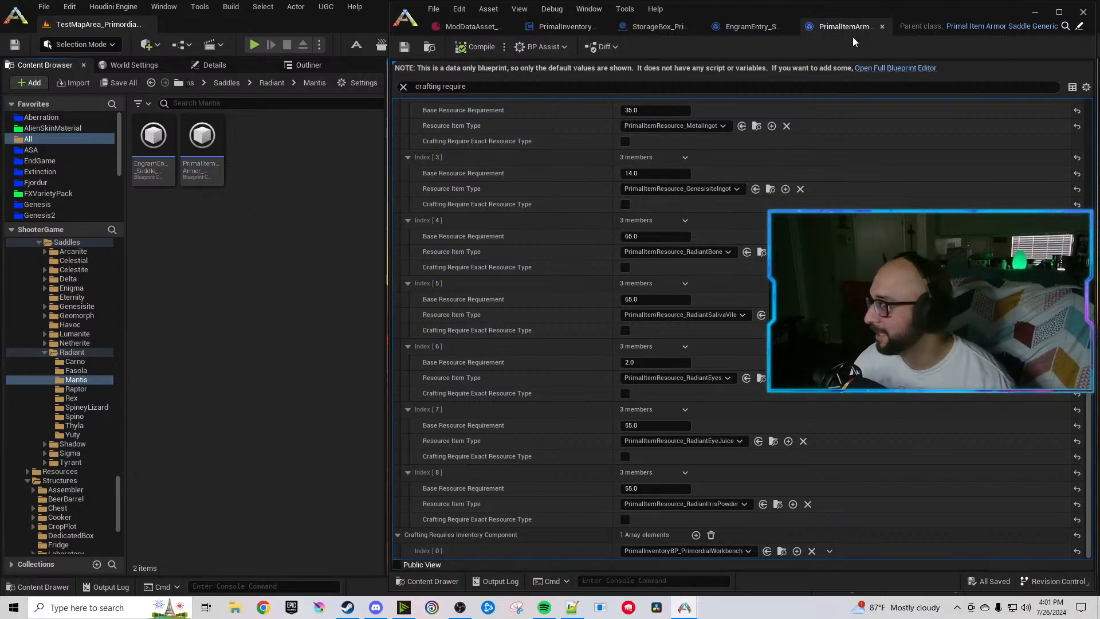
{"action": "left_click", "coordinate": [881, 27]}
{"action": "left_click", "coordinate": [902, 26]}
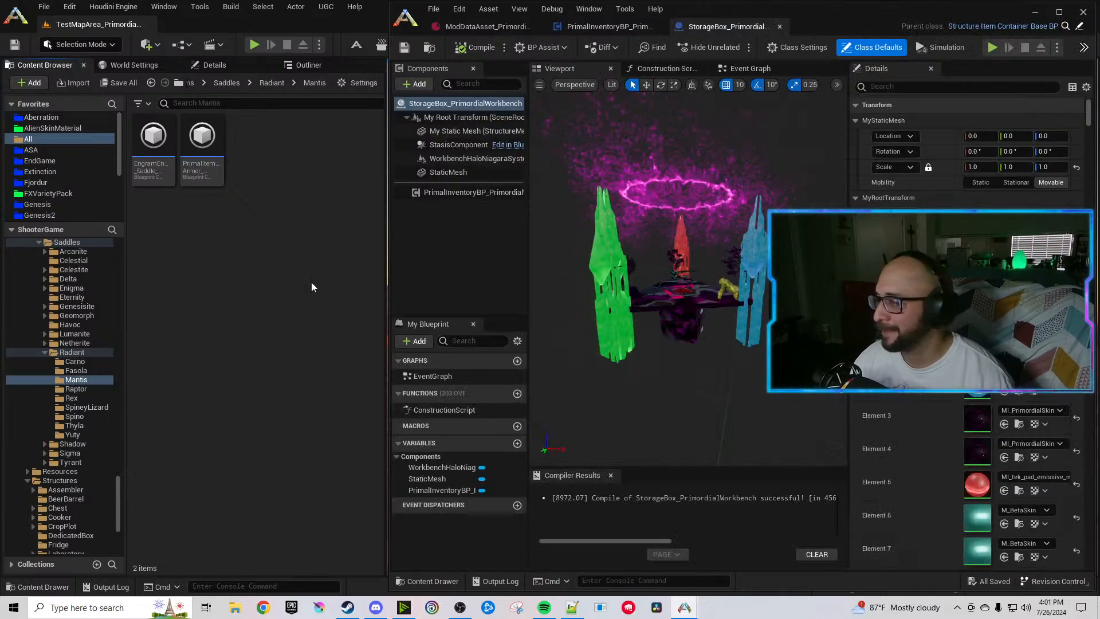
{"action": "left_click", "coordinate": [76, 389]}
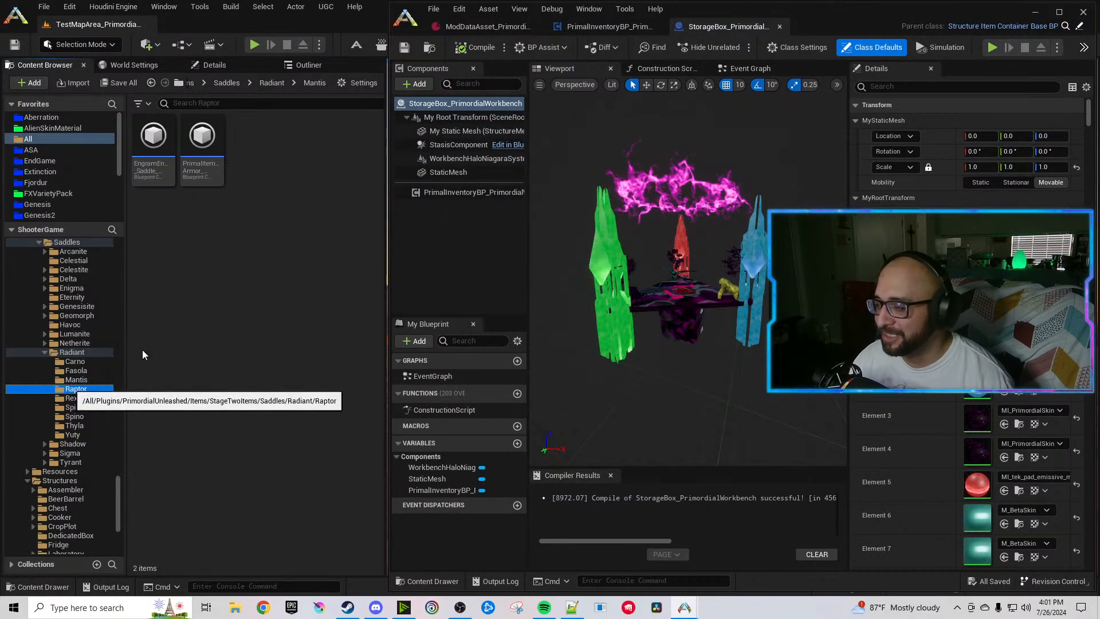
Open the Raptor folder's saddle item and engram, and set the engram's Blue Print Entry to PrimalItemArmor_RaptorSaddleRadiant.
{"action": "double_click", "coordinate": [197, 170]}
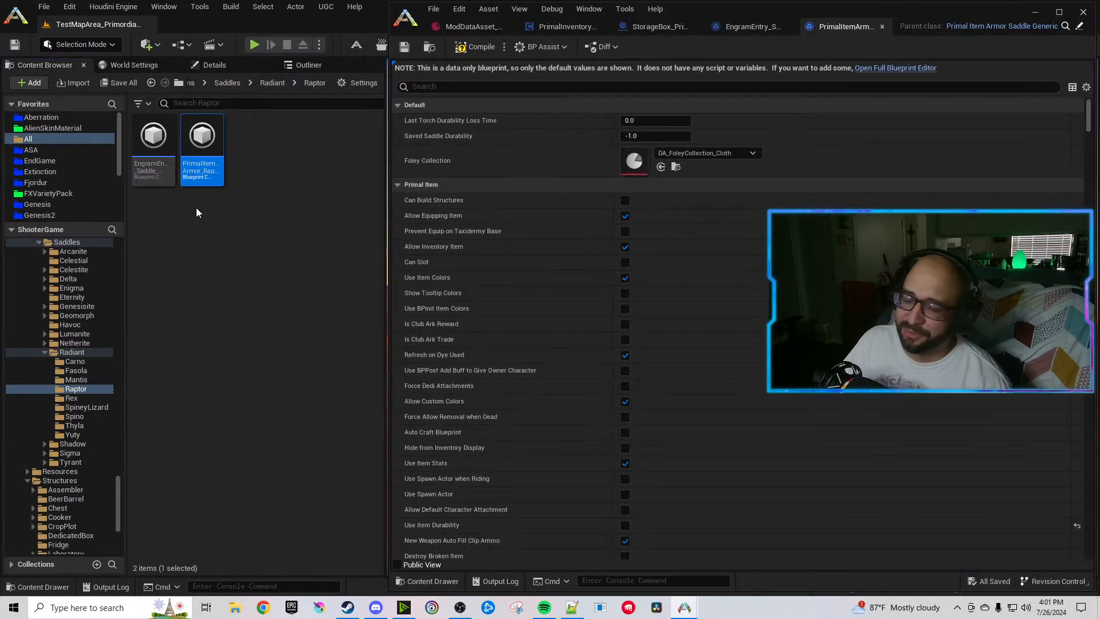
{"action": "left_click", "coordinate": [758, 28]}
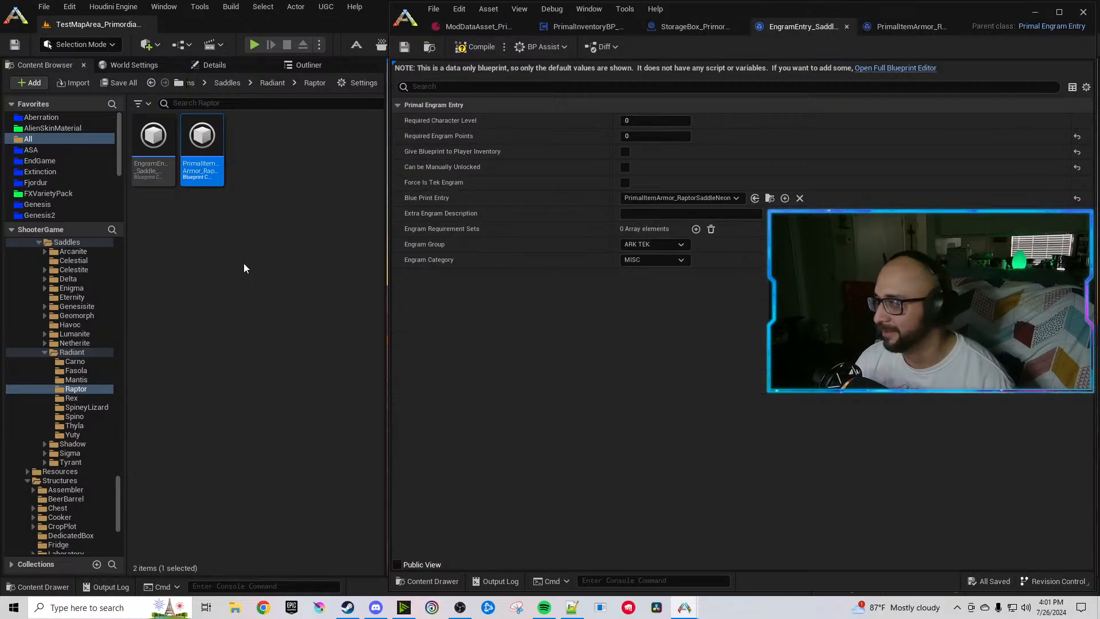
{"action": "left_click", "coordinate": [756, 198]}
Filter the Raptor saddle's properties for "neon" and replace "Neon" with "Radiant" in its explicit owner tag, descriptive name base and item description.
{"action": "double_click", "coordinate": [202, 166]}
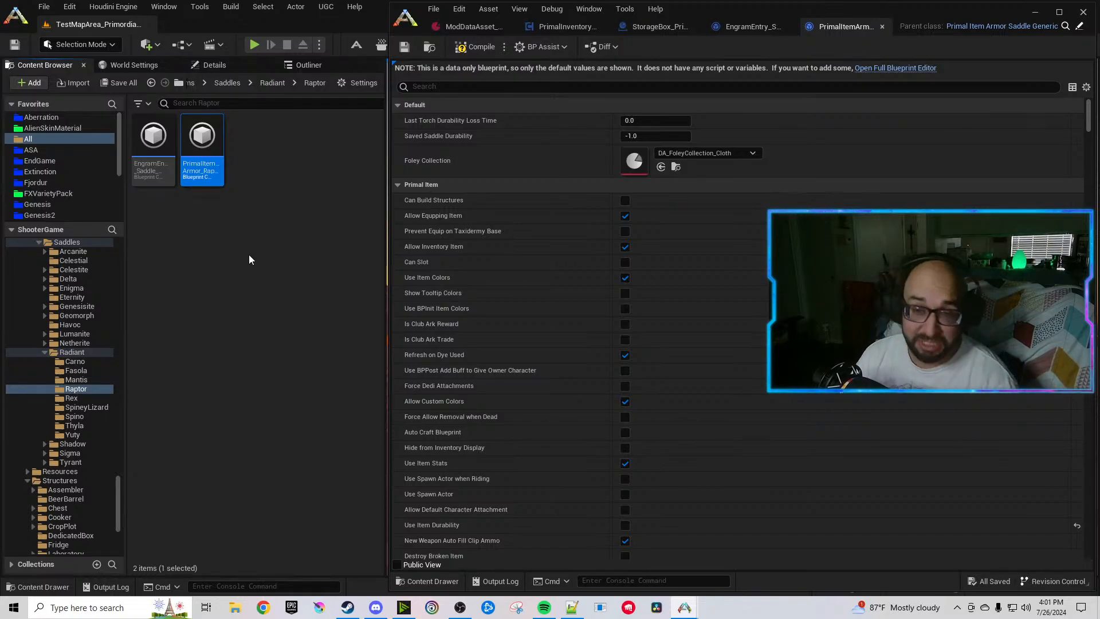
{"action": "left_click", "coordinate": [512, 85]}
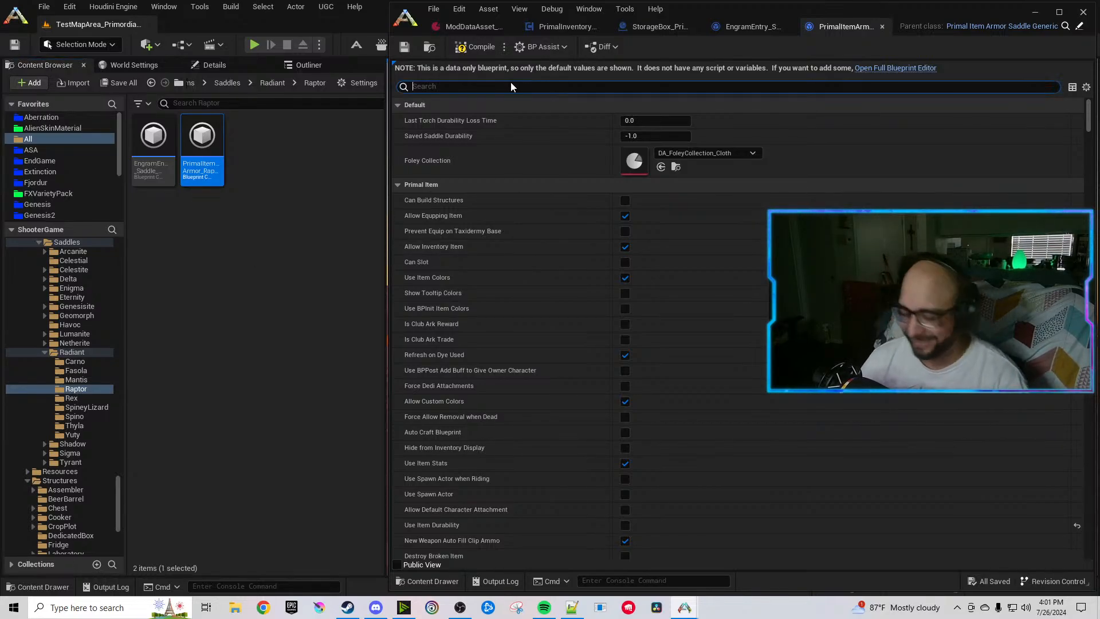
{"action": "type", "text": "neon"}
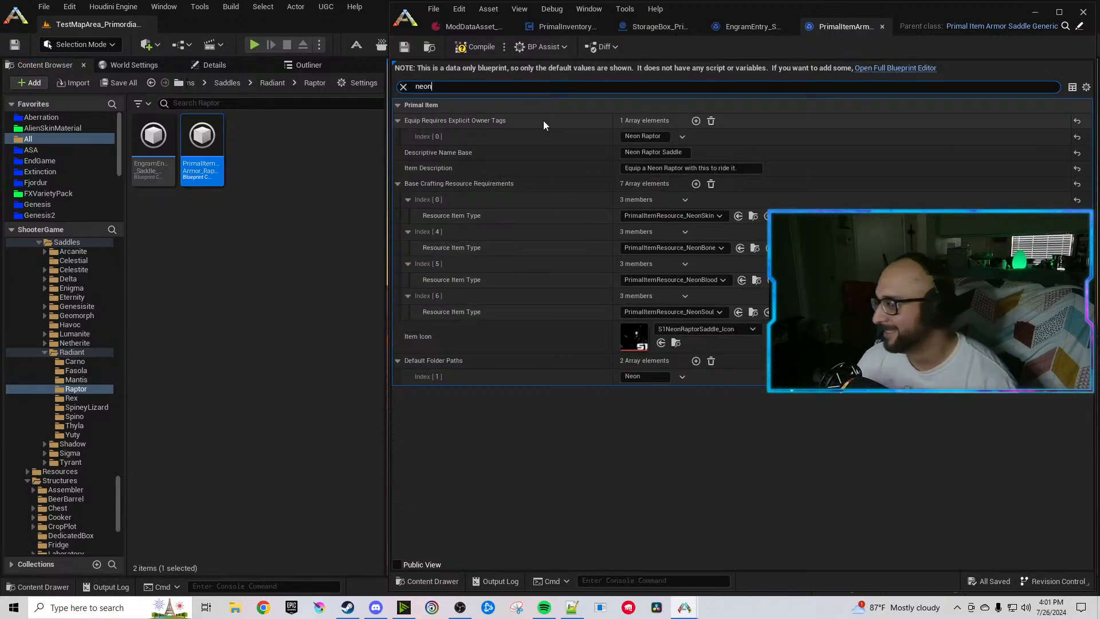
{"action": "double_click", "coordinate": [638, 136]}
{"action": "type", "text": "Radiant"}
{"action": "double_click", "coordinate": [639, 152]}
{"action": "type", "text": "Radiant"}
{"action": "double_click", "coordinate": [656, 168]}
{"action": "type", "text": "Radiant"}
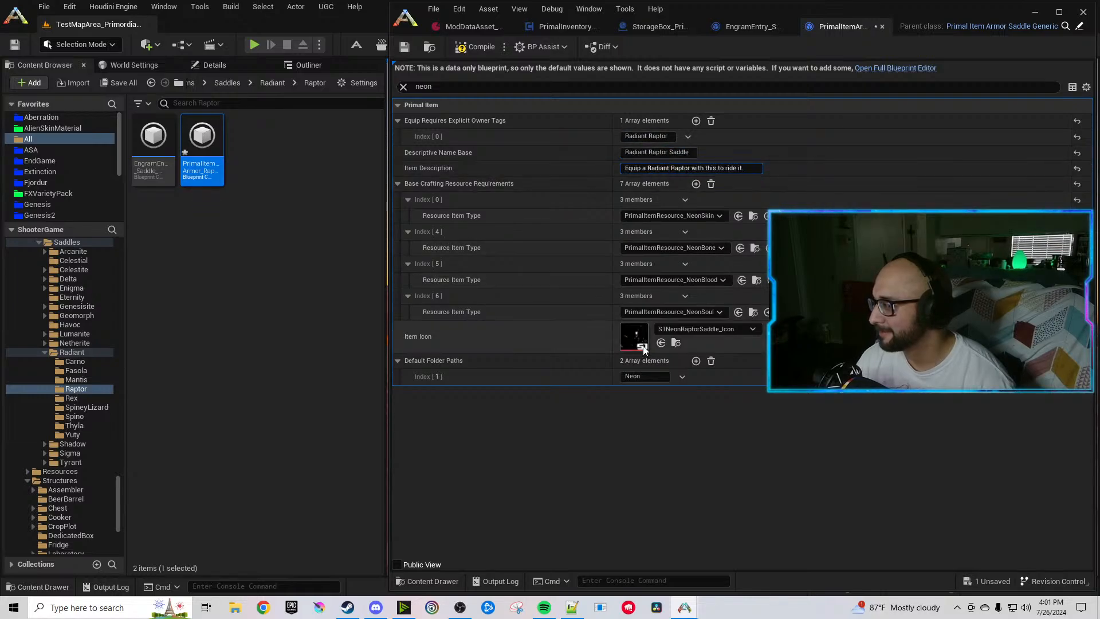
Set the Raptor saddle's default folder path Index 1 to Radiant, reset its item icon to default, then compile and save.
{"action": "double_click", "coordinate": [633, 376]}
{"action": "type", "text": "Radiant"}
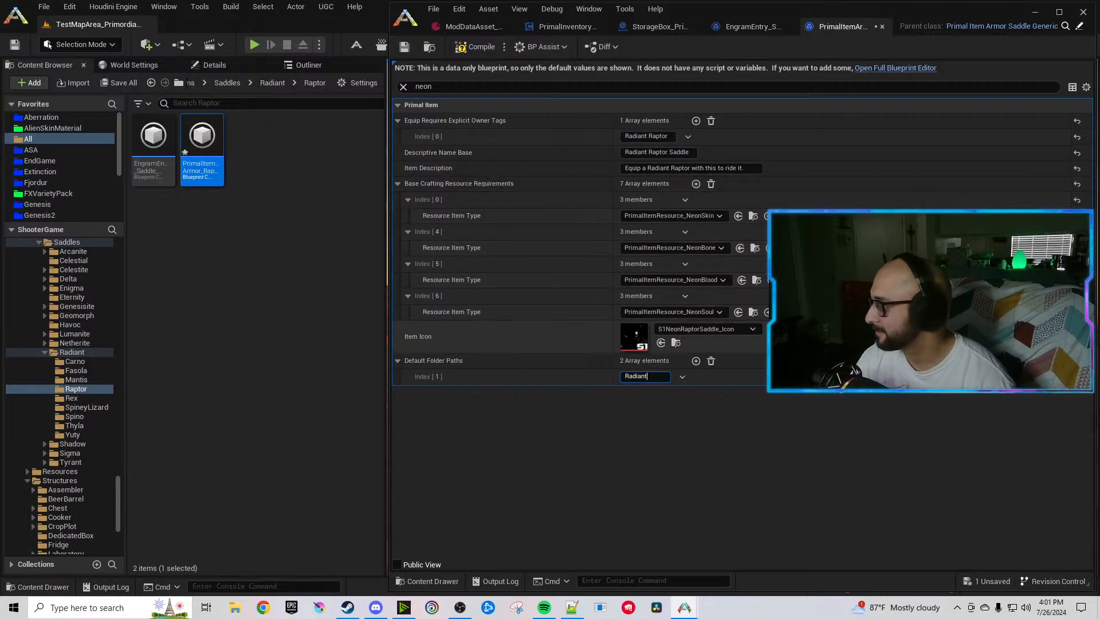
{"action": "left_click", "coordinate": [1077, 336]}
{"action": "left_click", "coordinate": [465, 51]}
Filter the Raptor saddle's properties for "crafting require" and set the Index 0 resource type to PrimalItemResource_RadiantMuscle.
{"action": "left_click", "coordinate": [449, 87]}
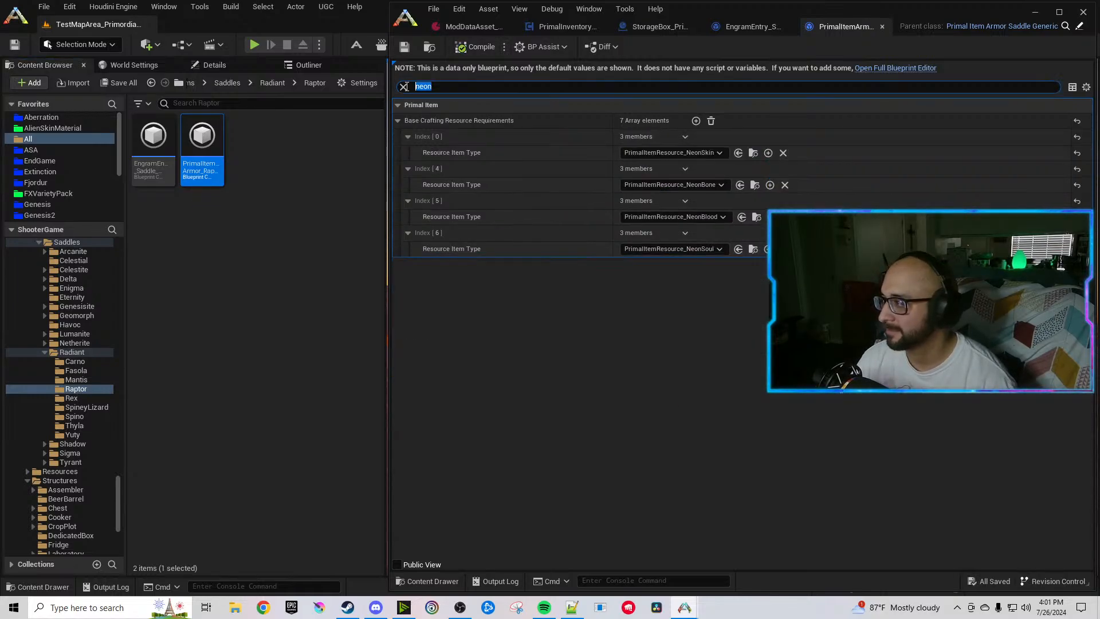
{"action": "type", "text": "crafting"}
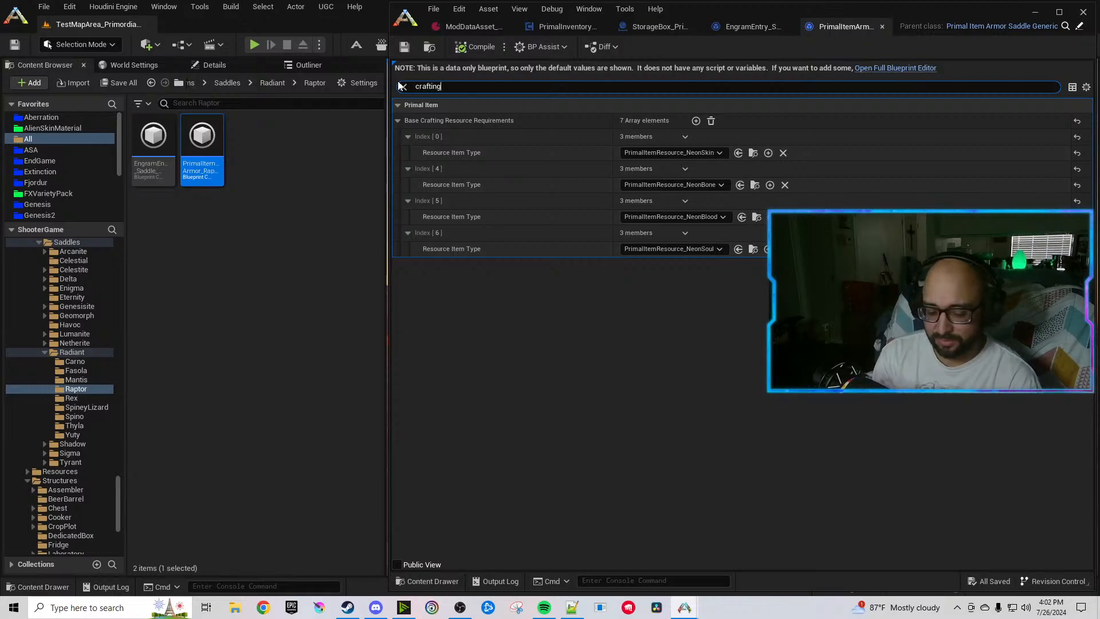
{"action": "type", "text": " require"}
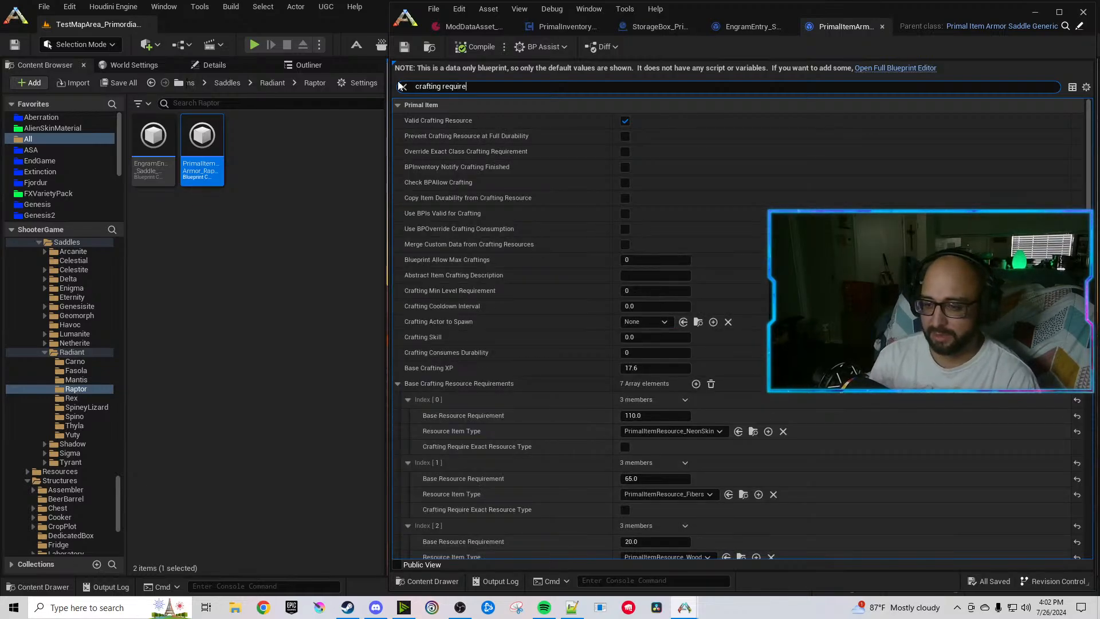
{"action": "left_click", "coordinate": [684, 199]}
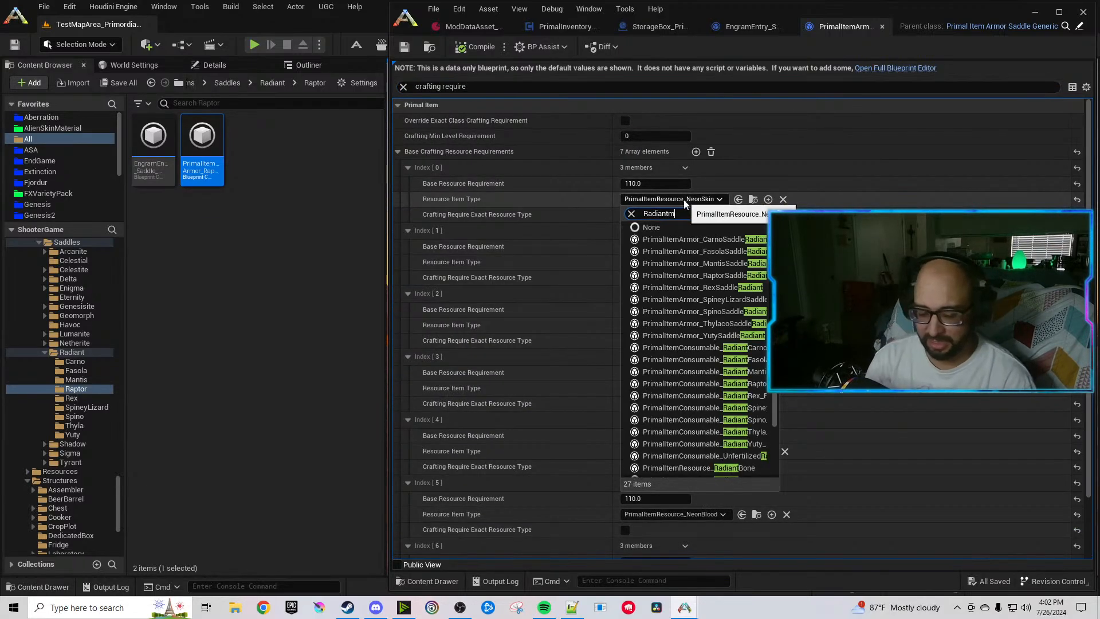
{"action": "type", "text": "Radiantmusc"}
{"action": "left_click", "coordinate": [709, 239]}
Set the Raptor saddle's Index 3 crafting resource type to PrimalItemResource_GenesisiteIngot.
{"action": "scroll", "coordinate": [719, 335], "scroll_direction": "down", "scroll_amount": 2}
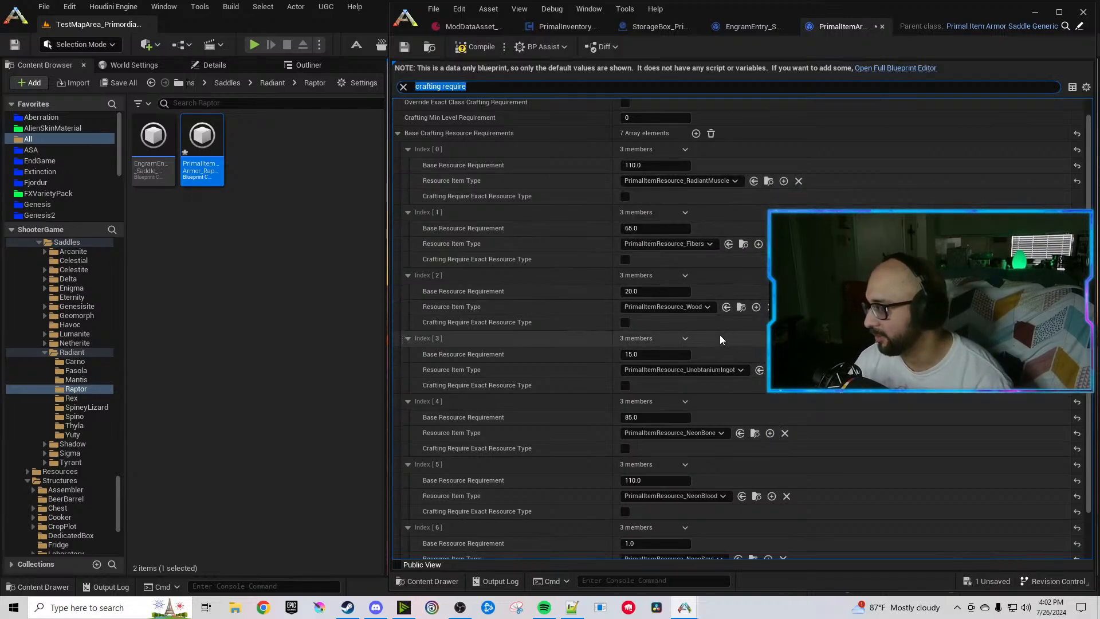
{"action": "left_click", "coordinate": [705, 352]}
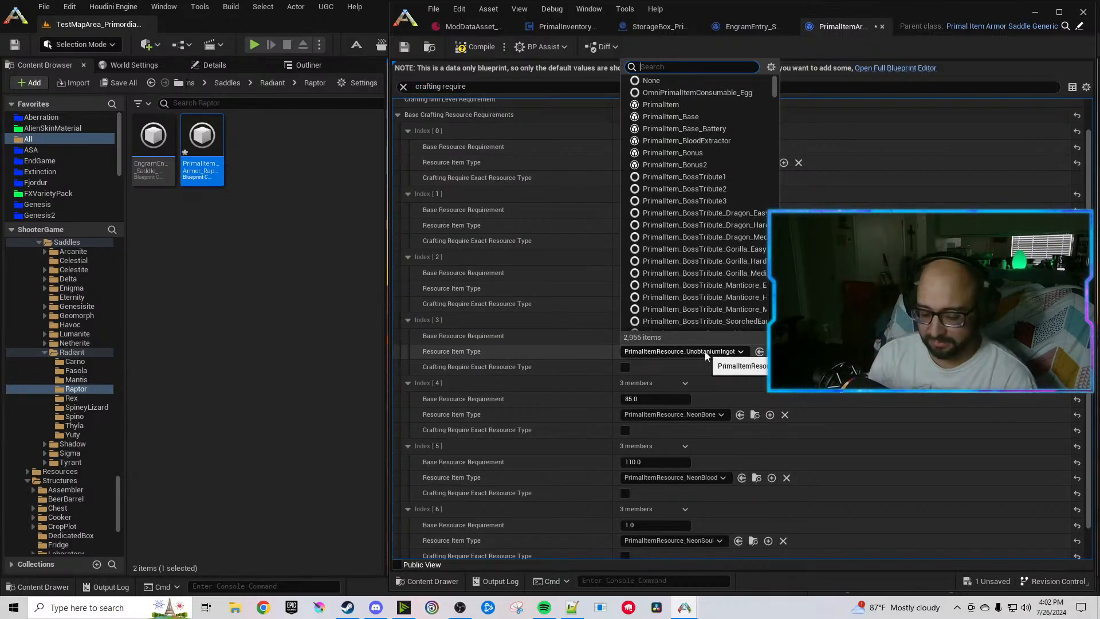
{"action": "type", "text": "ingot"}
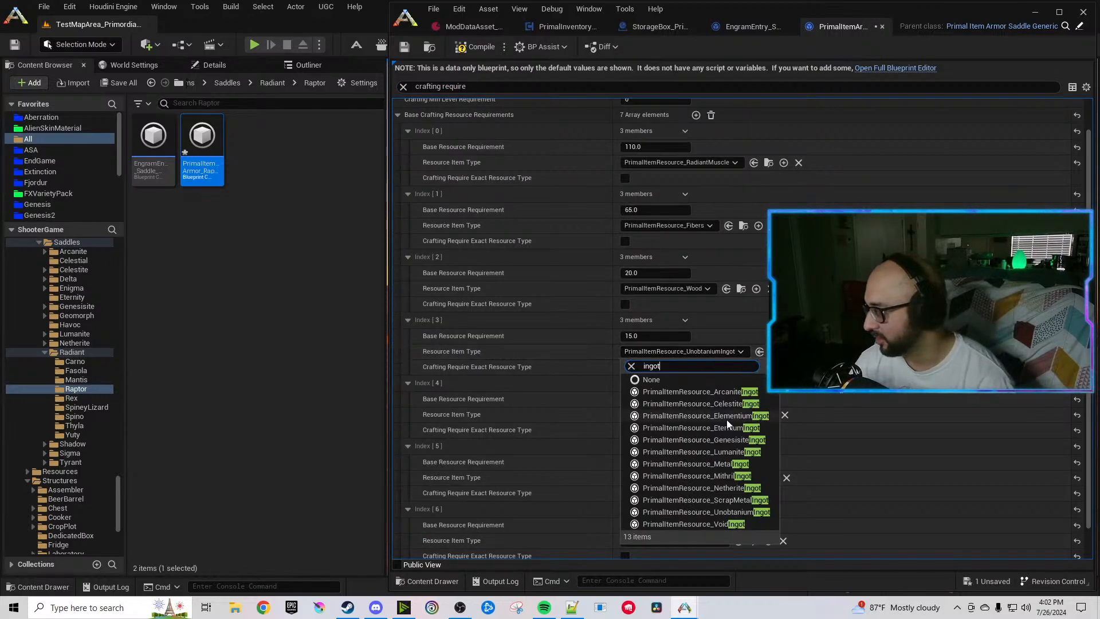
{"action": "left_click", "coordinate": [730, 440]}
Set the Raptor saddle's Index 6 base resource requirement to 2 and its resource type to PrimalItemResource_RadiantEyes.
{"action": "scroll", "coordinate": [675, 410], "scroll_direction": "down", "scroll_amount": 2}
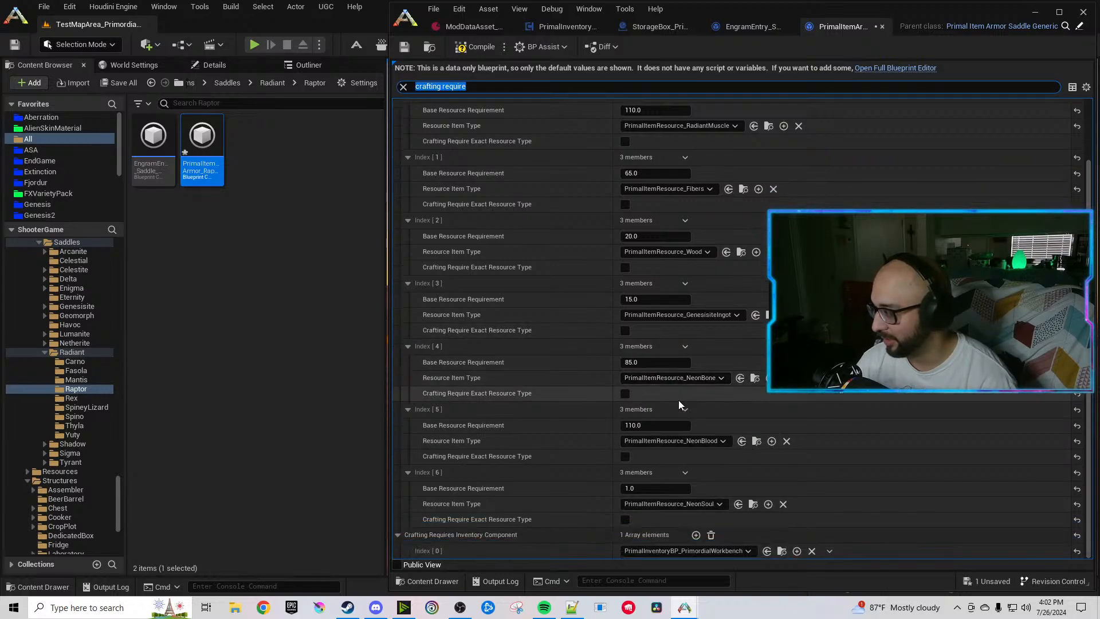
{"action": "left_click_drag", "start_coordinate": [646, 487], "coordinate": [653, 488]}
{"action": "left_click", "coordinate": [650, 506]}
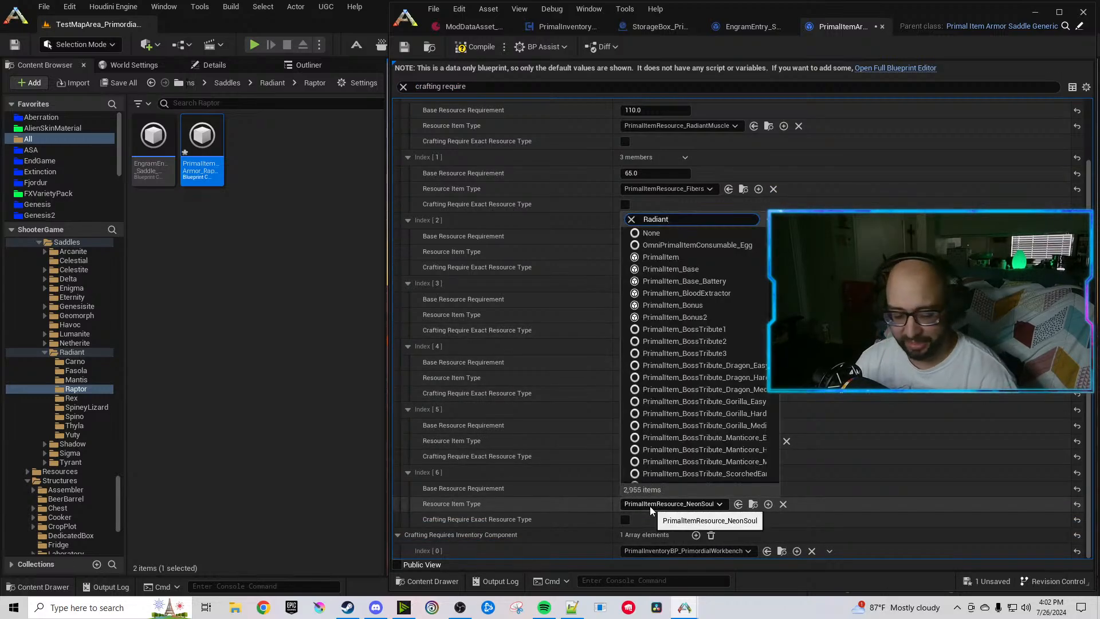
{"action": "type", "text": "Radianteye"}
{"action": "left_click", "coordinate": [705, 554]}
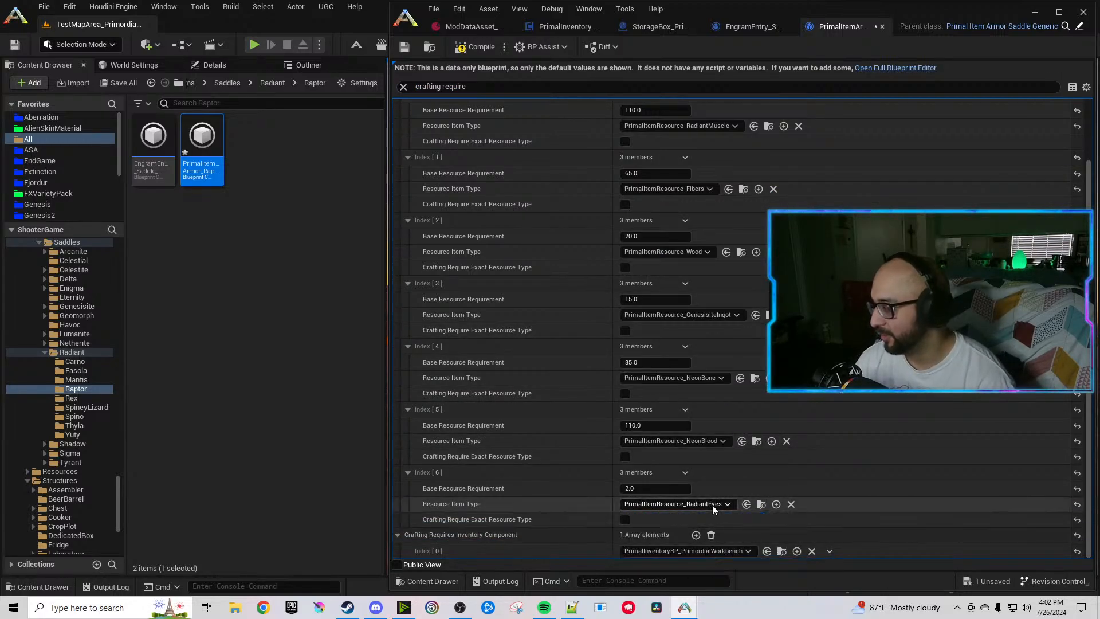
Set the Raptor saddle's Index 4 resource type to PrimalItemResource_RadiantBone and Index 5 to PrimalItemResource_RadiantSalivaVile.
{"action": "left_click", "coordinate": [703, 379]}
{"action": "type", "text": "Radiantbone"}
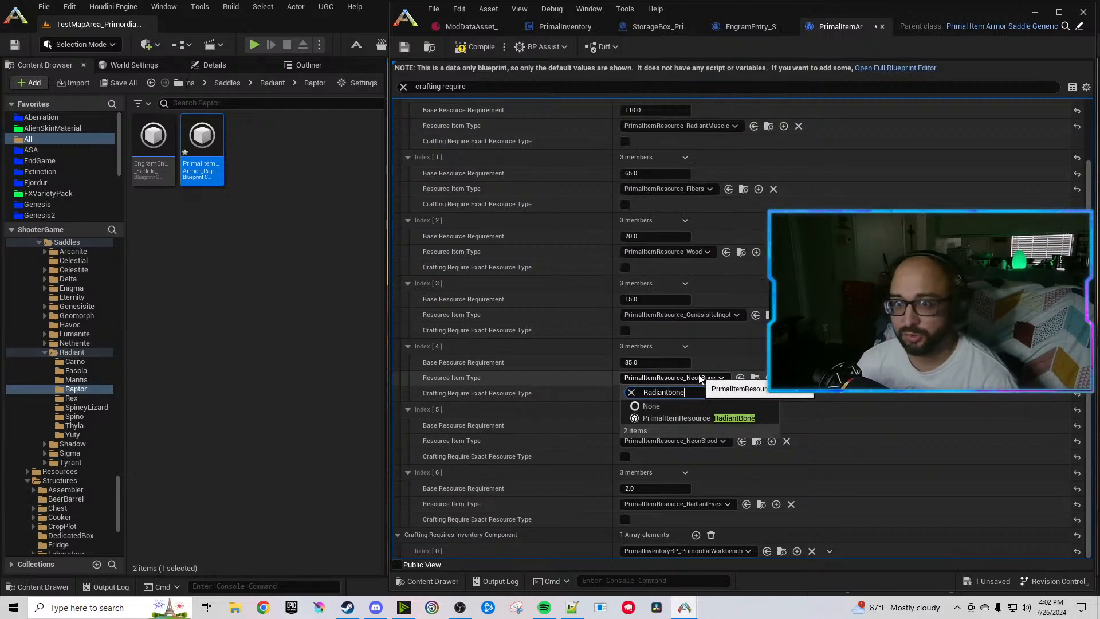
{"action": "left_click", "coordinate": [718, 419]}
{"action": "left_click", "coordinate": [706, 442]}
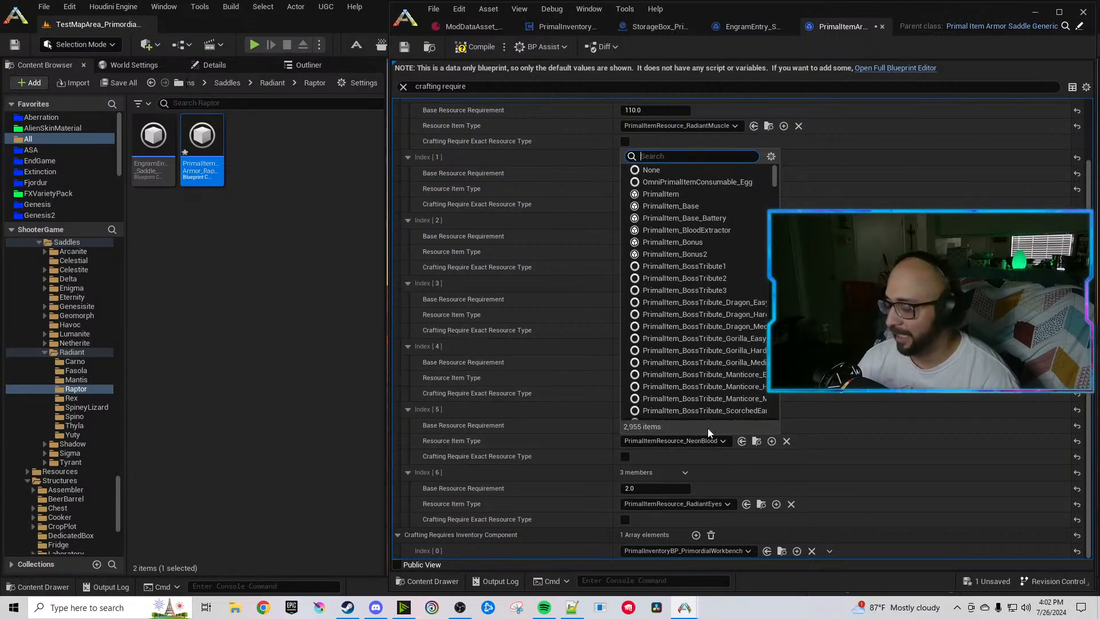
{"action": "type", "text": "Radiantsal"}
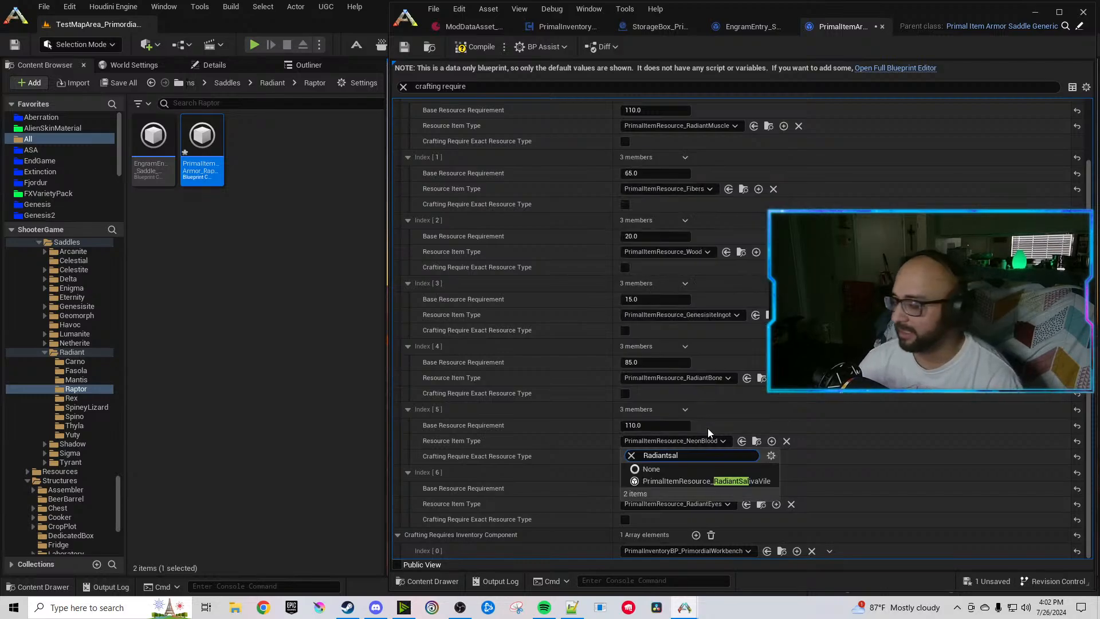
{"action": "left_click", "coordinate": [706, 480]}
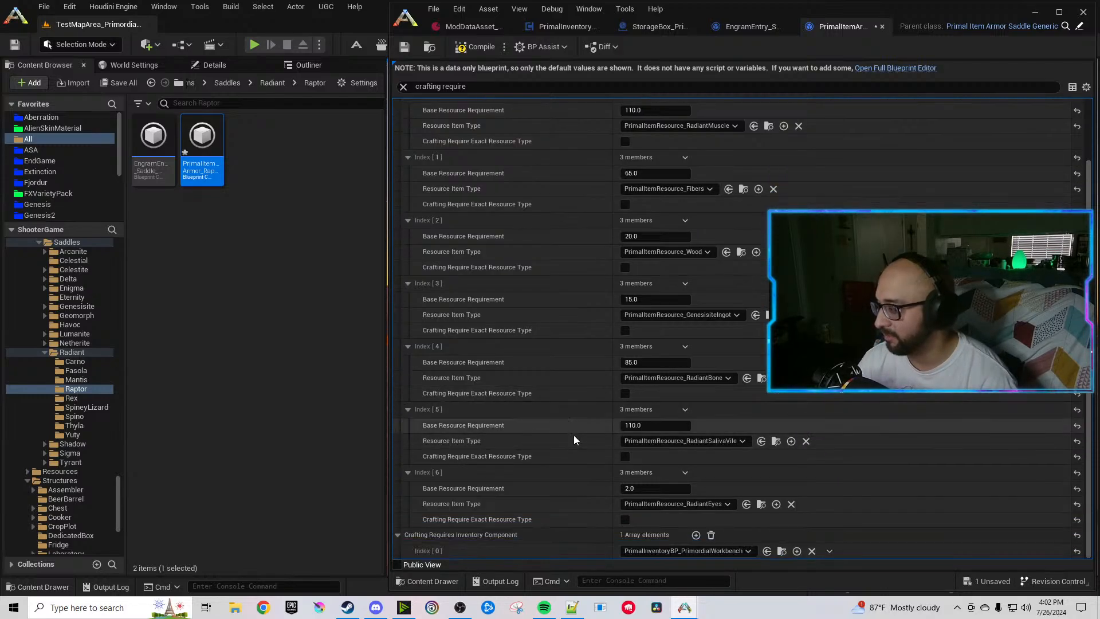
Duplicate the Index 6 crafting requirement, set the copy's base resource requirement to 55, and duplicate that copy as Index 8.
{"action": "scroll", "coordinate": [604, 455], "scroll_direction": "up", "scroll_amount": 2}
{"action": "scroll", "coordinate": [682, 458], "scroll_direction": "down", "scroll_amount": 2}
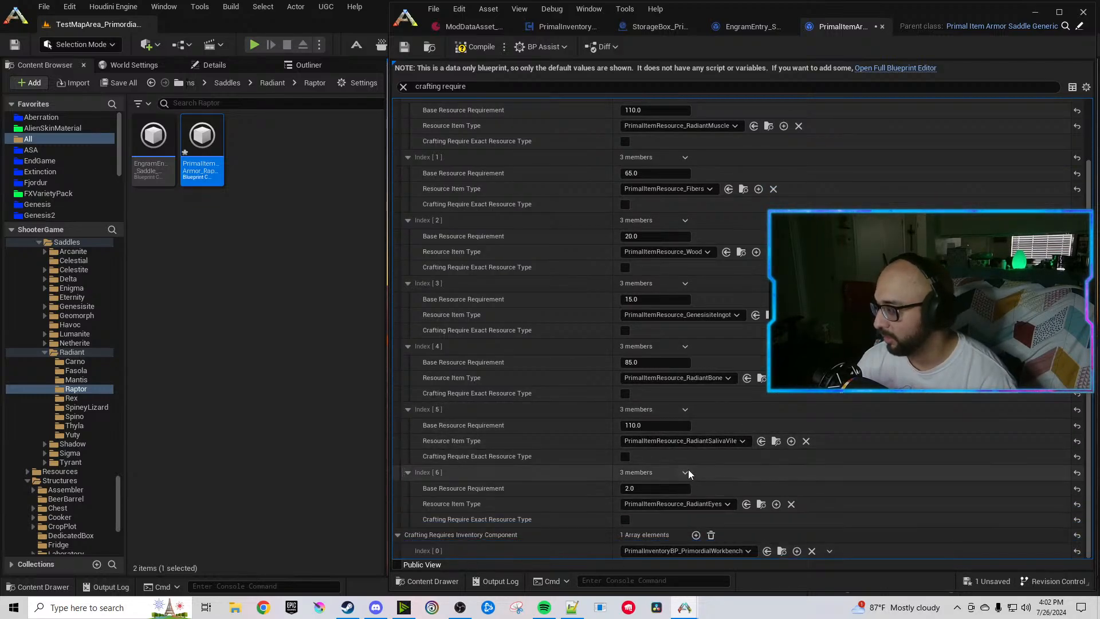
{"action": "left_click", "coordinate": [687, 471]}
{"action": "left_click", "coordinate": [694, 510]}
{"action": "scroll", "coordinate": [691, 504], "scroll_direction": "down", "scroll_amount": 2}
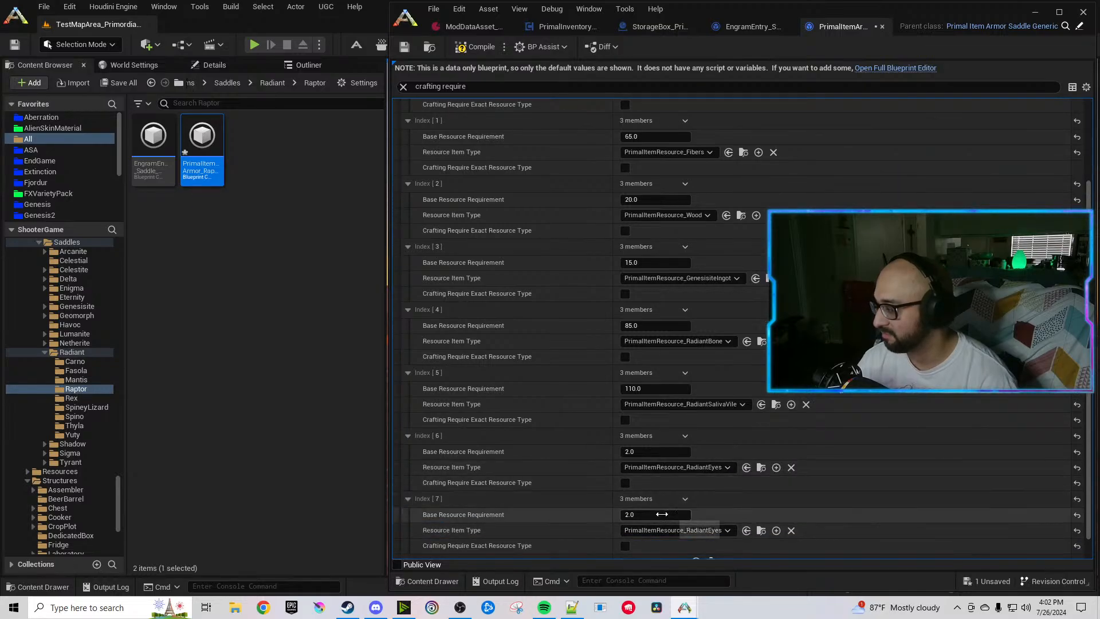
{"action": "left_click", "coordinate": [663, 515]}
{"action": "type", "text": "55"}
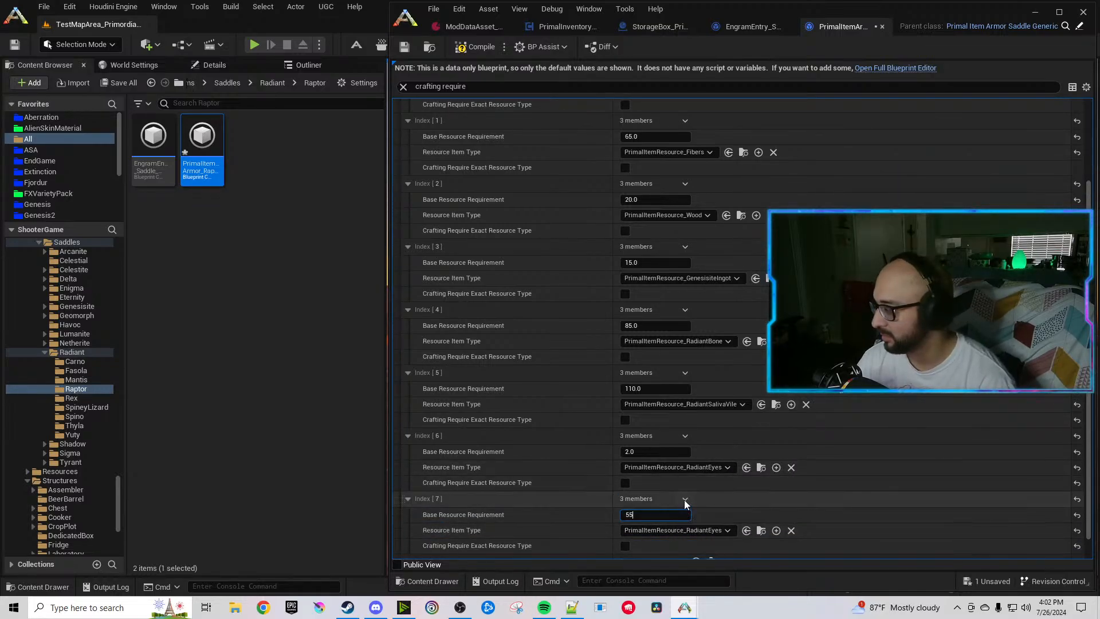
{"action": "key", "text": "Return"}
{"action": "scroll", "coordinate": [692, 525], "scroll_direction": "down", "scroll_amount": 5}
Set Index 8's resource type to PrimalItemResource_RadiantIrisPowder and Index 7's to PrimalItemResource_RadiantEyeJuice, and compile and save the Raptor saddle.
{"action": "left_click", "coordinate": [672, 503]}
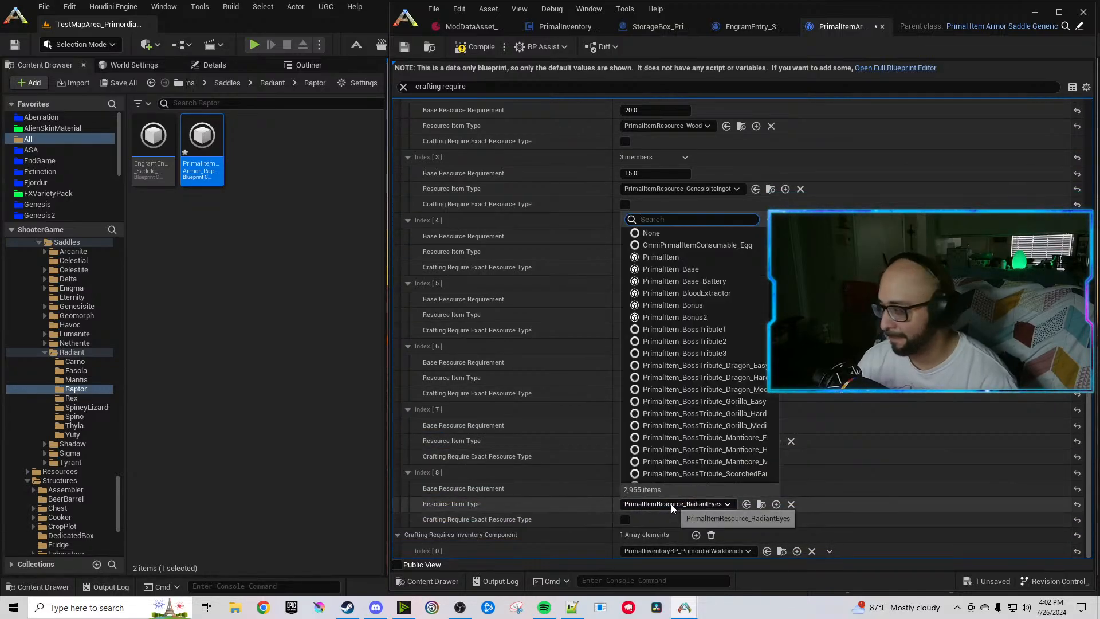
{"action": "type", "text": "RadiantIris"}
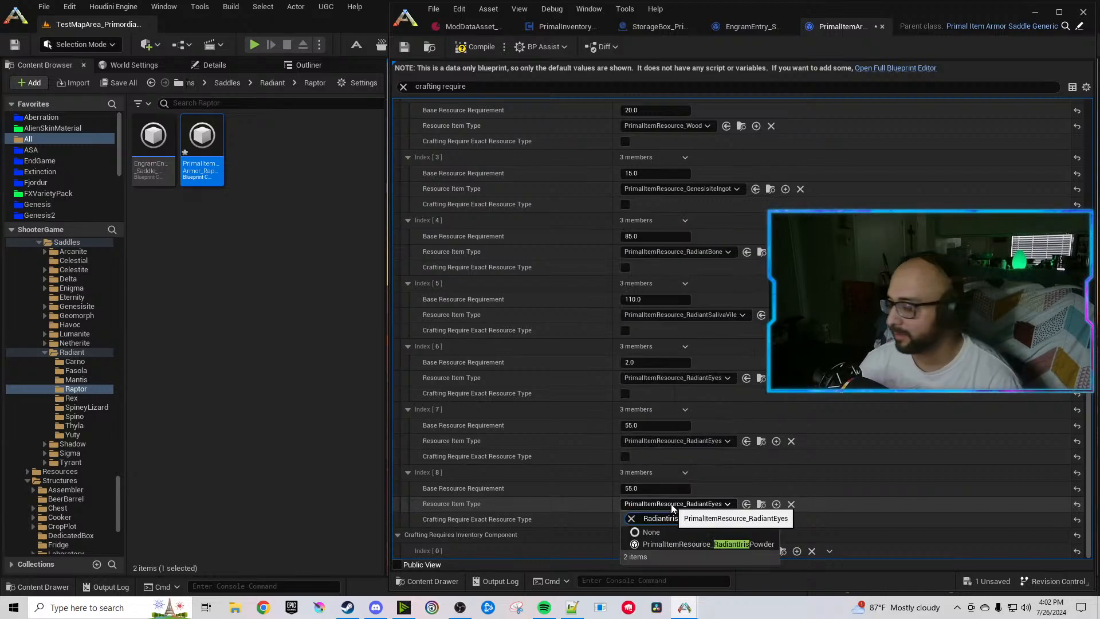
{"action": "left_click", "coordinate": [713, 546]}
{"action": "left_click", "coordinate": [713, 441]}
{"action": "type", "text": "Radianteye"}
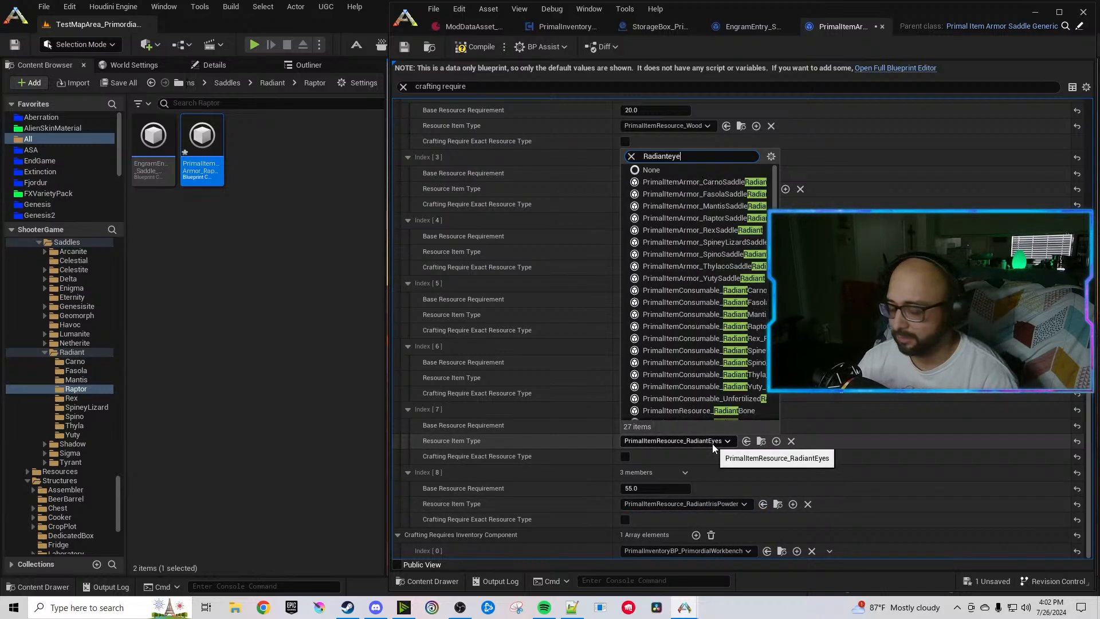
{"action": "left_click", "coordinate": [738, 483]}
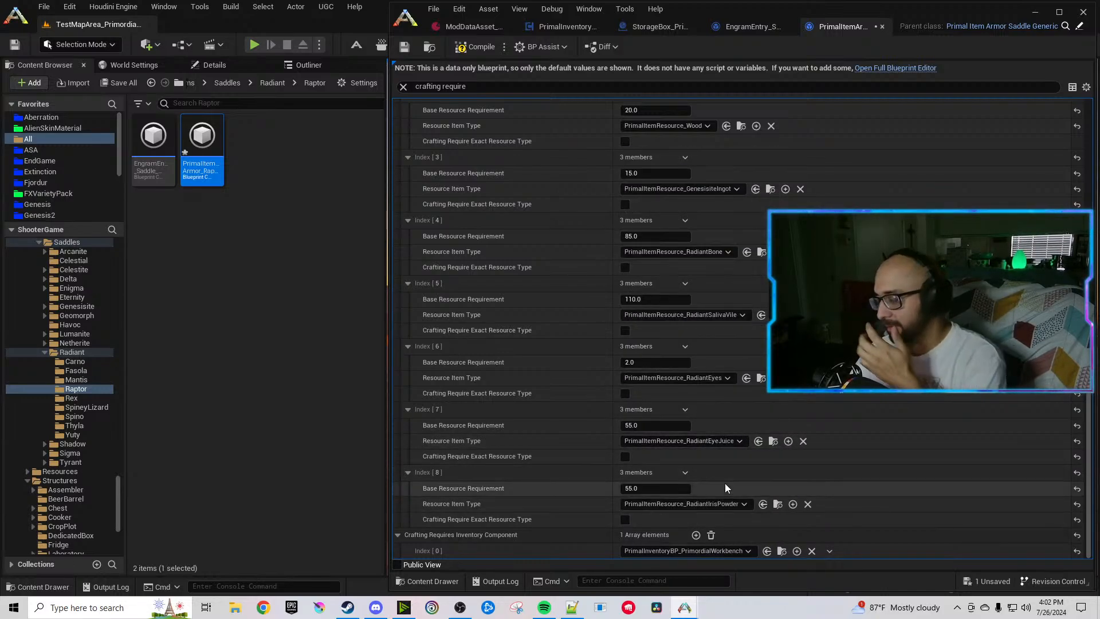
{"action": "left_click", "coordinate": [475, 46]}
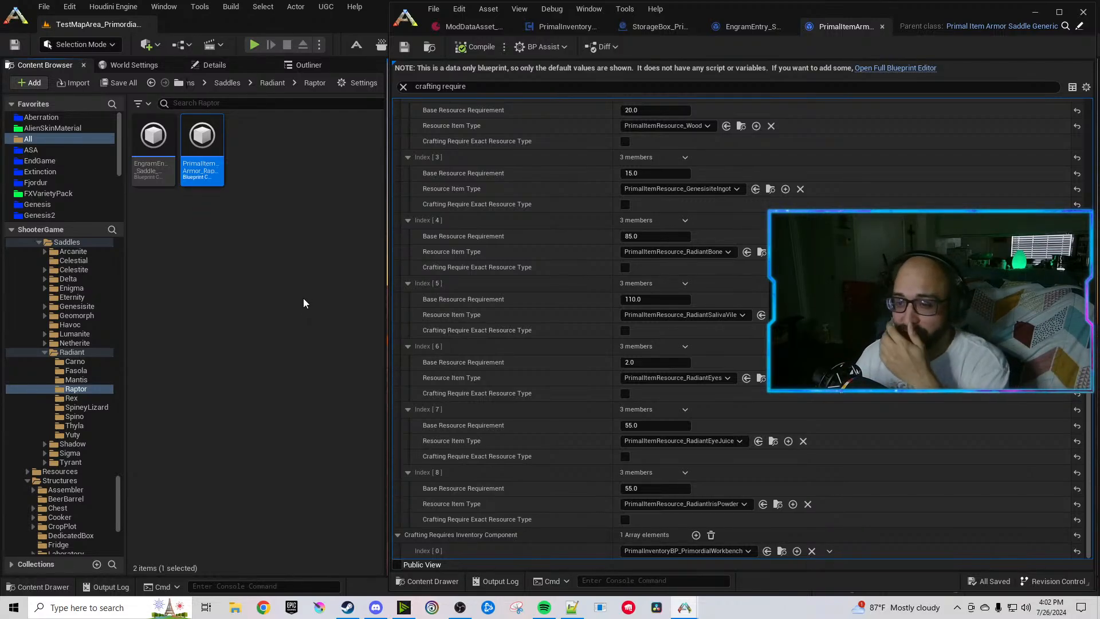
{"action": "left_click", "coordinate": [286, 321]}
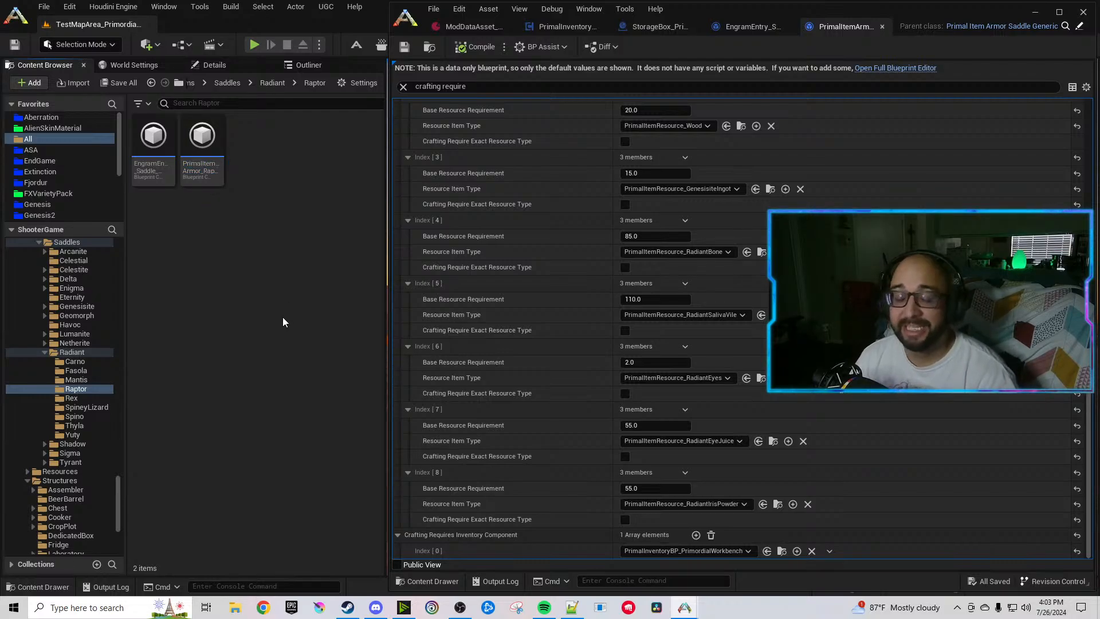
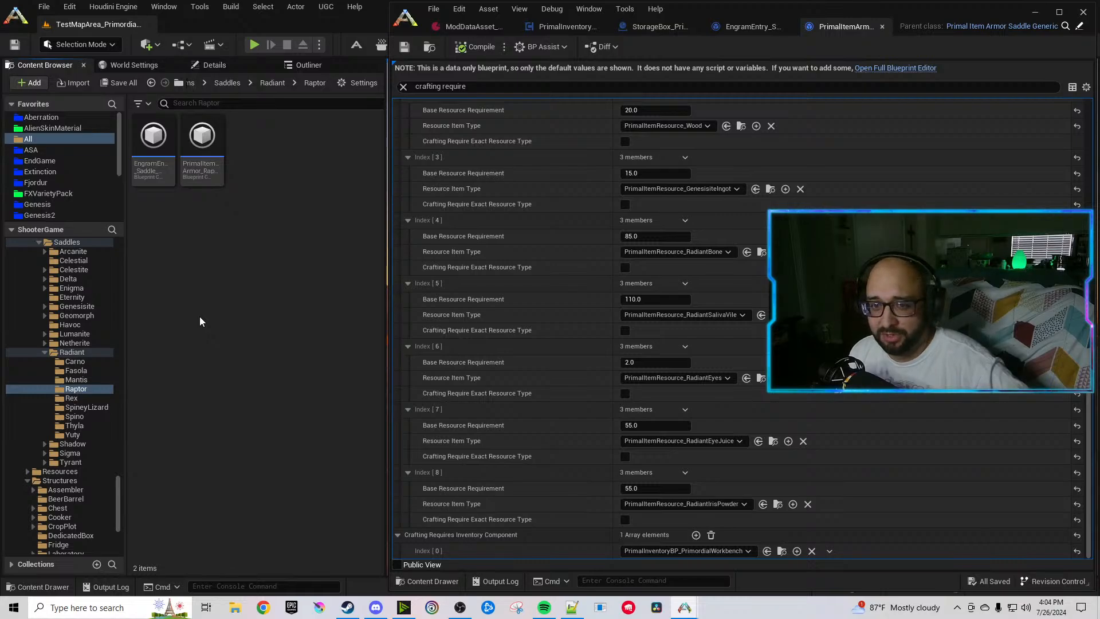
Minimize the blueprint window and view the level editor's scalability quality settings.
{"action": "left_click", "coordinate": [1035, 12]}
{"action": "left_click", "coordinate": [1063, 46]}
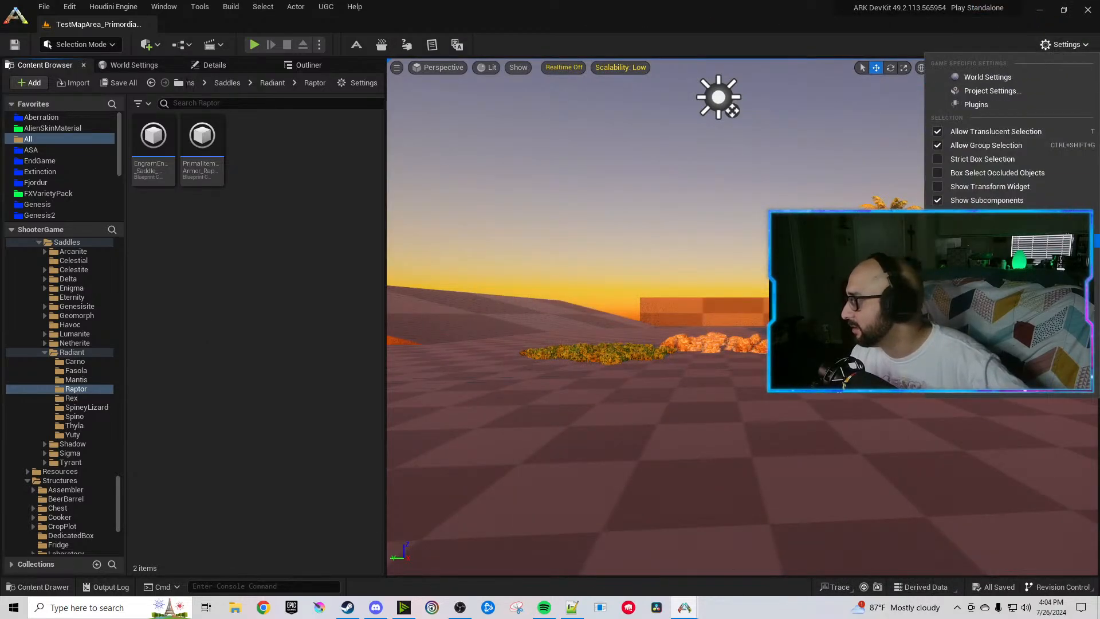
{"action": "mouse_move", "coordinate": [985, 227]}
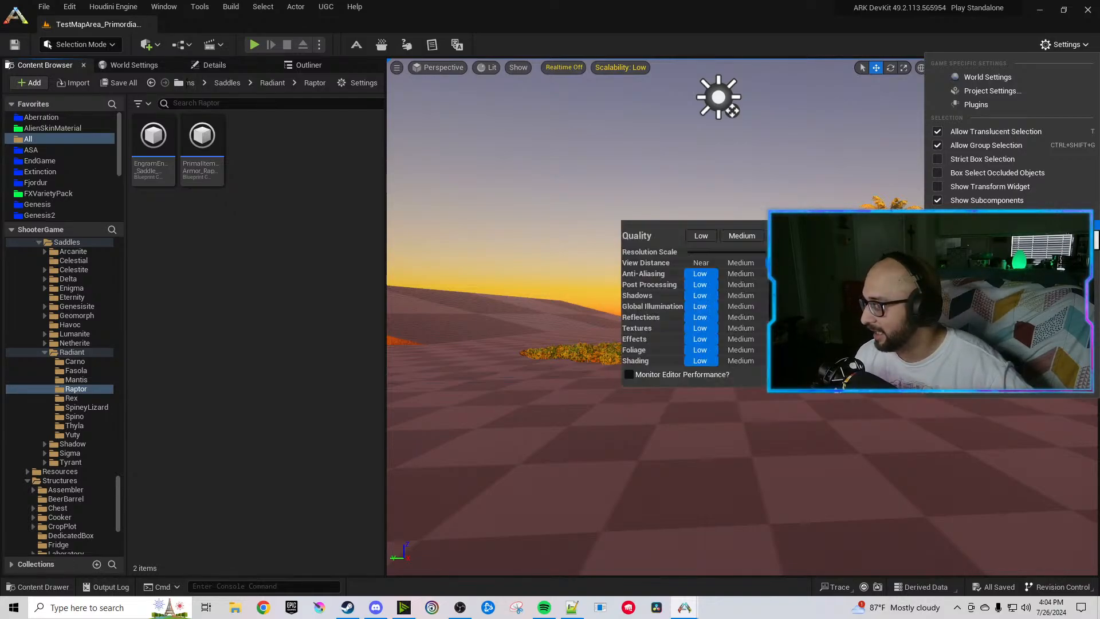
Check the computer's running processes and CPU and memory performance in Task Manager, and close it.
{"action": "right_click", "coordinate": [735, 609]}
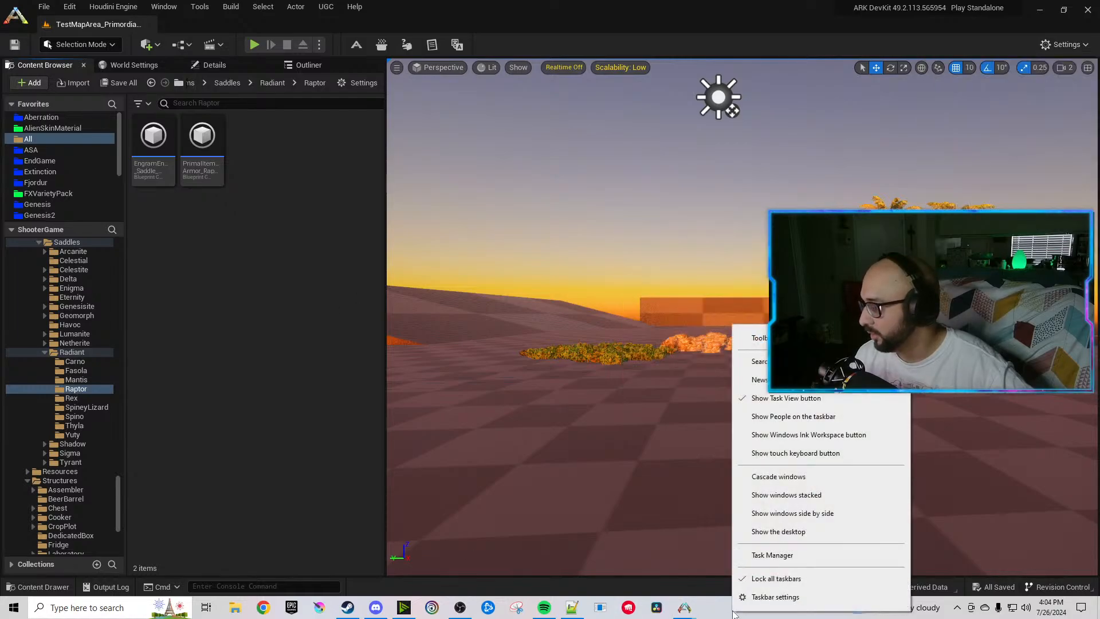
{"action": "left_click", "coordinate": [772, 555]}
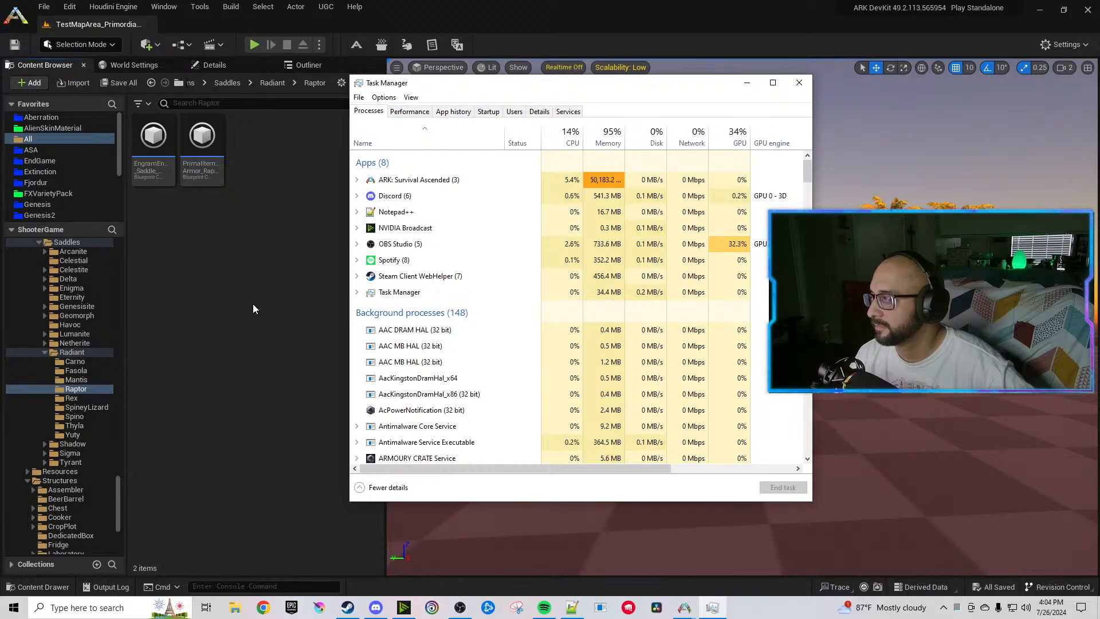
{"action": "key", "text": "ctrl+Tab"}
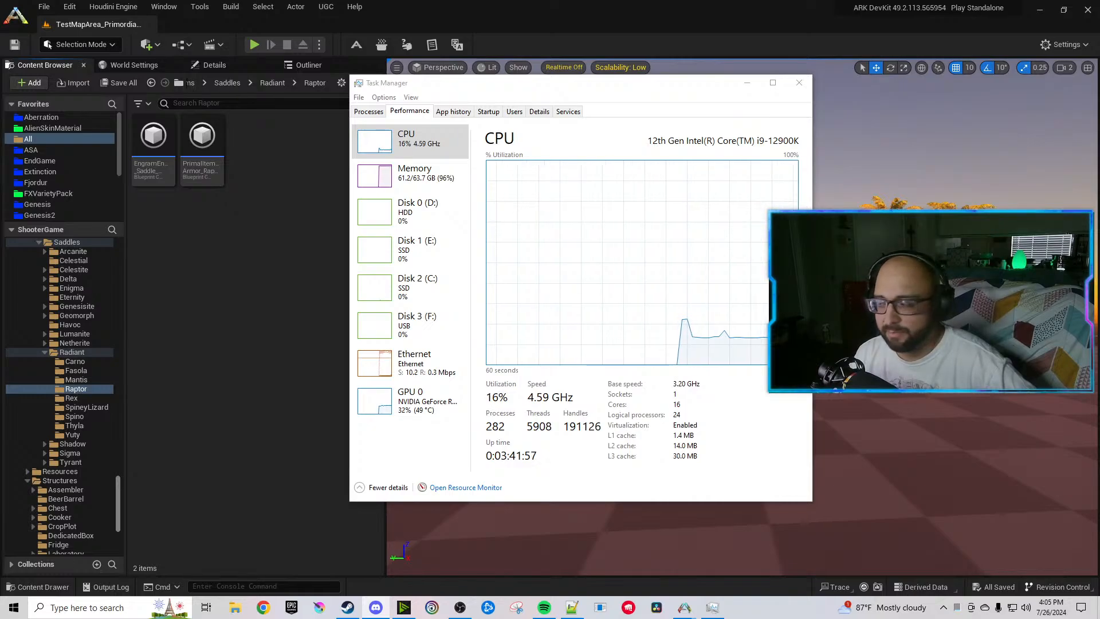
{"action": "left_click", "coordinate": [588, 142]}
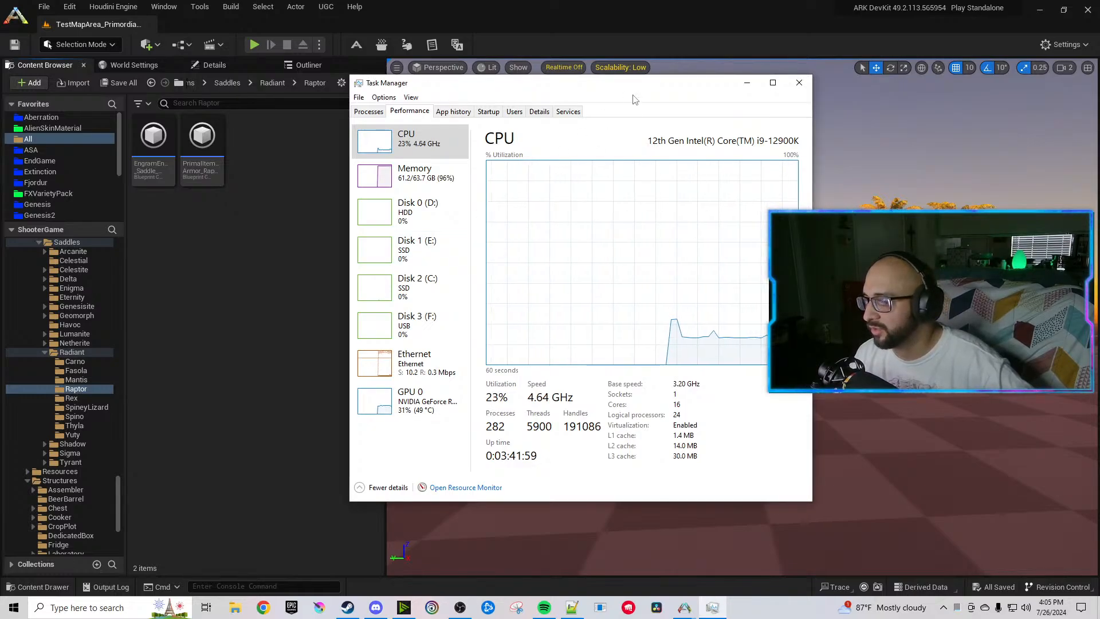
{"action": "left_click", "coordinate": [799, 83]}
{"action": "left_click", "coordinate": [274, 334]}
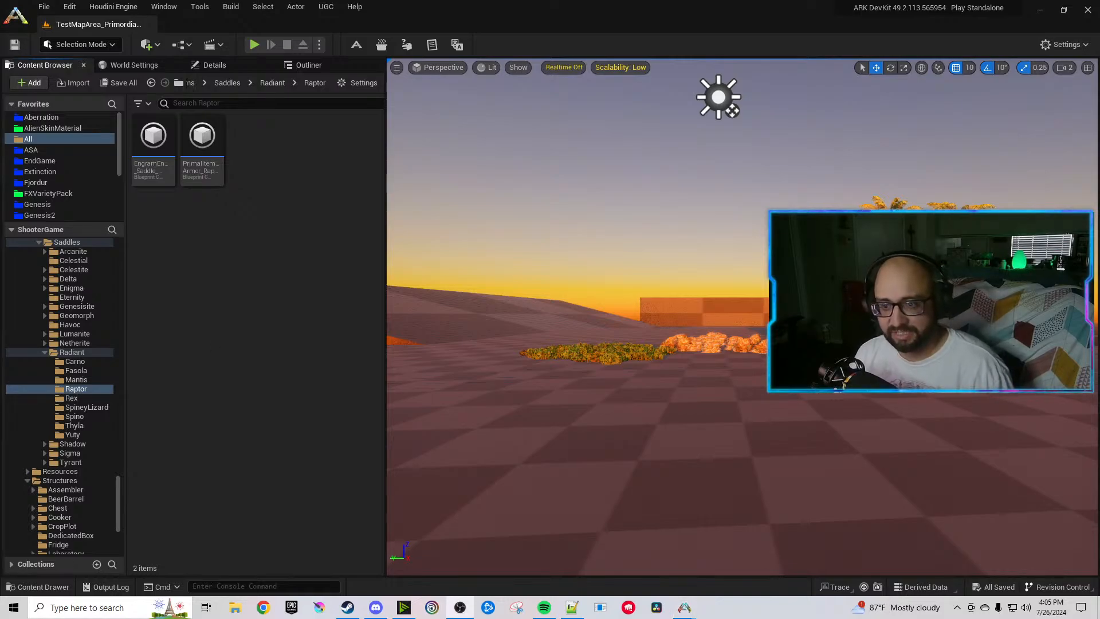
{"action": "left_click", "coordinate": [297, 314]}
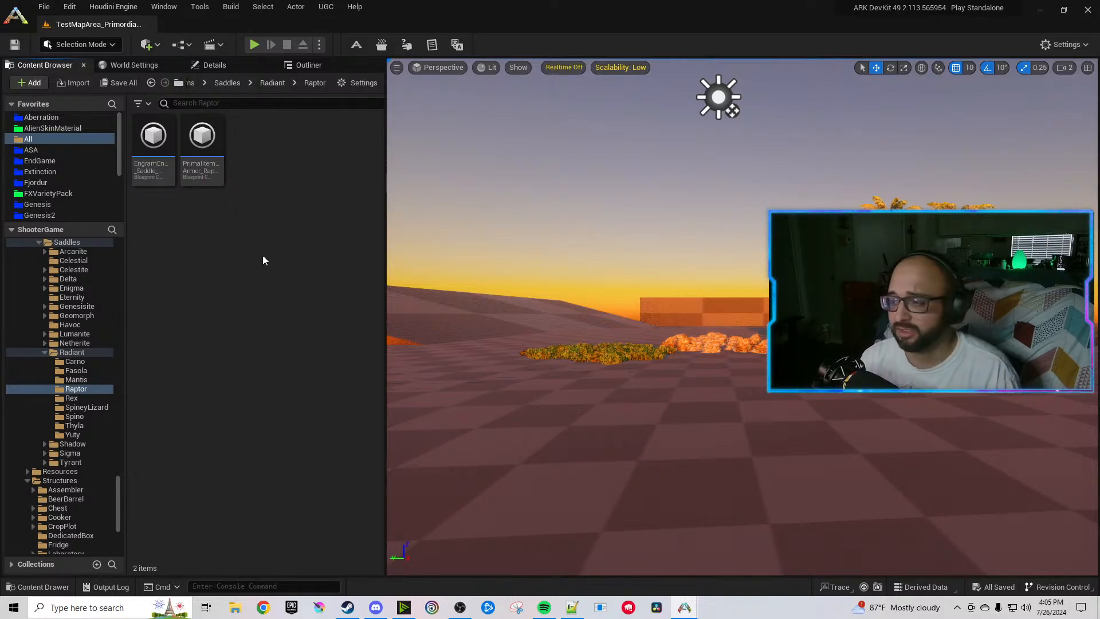
Open the Mantis folder's saddle engram to check its Blue Print Entry, and close it.
{"action": "left_click", "coordinate": [86, 380]}
{"action": "double_click", "coordinate": [153, 140]}
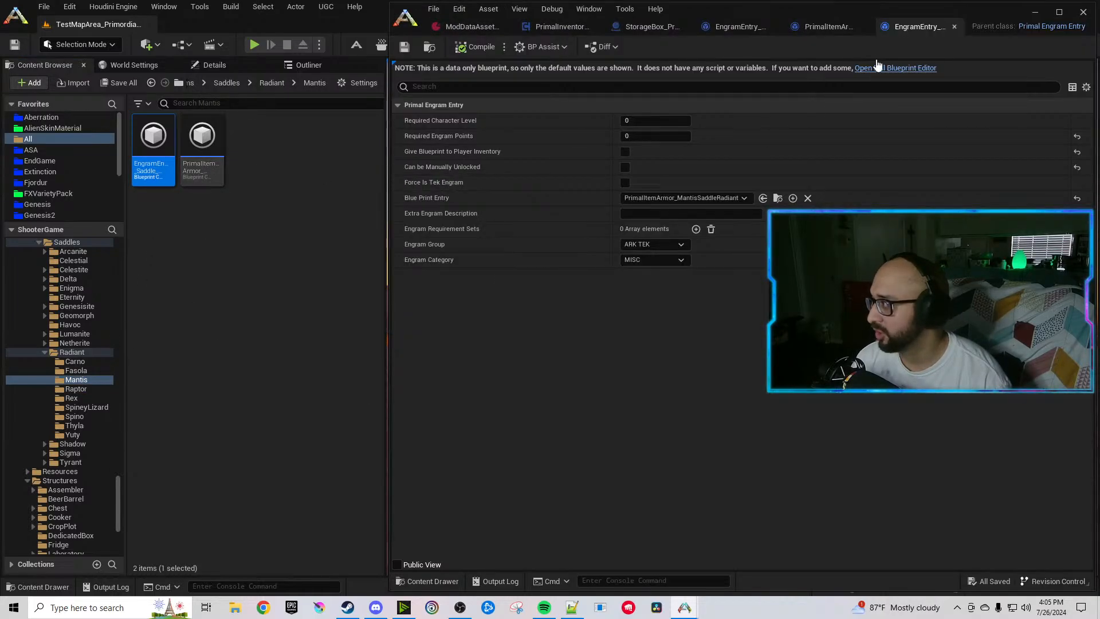
{"action": "left_click", "coordinate": [954, 26]}
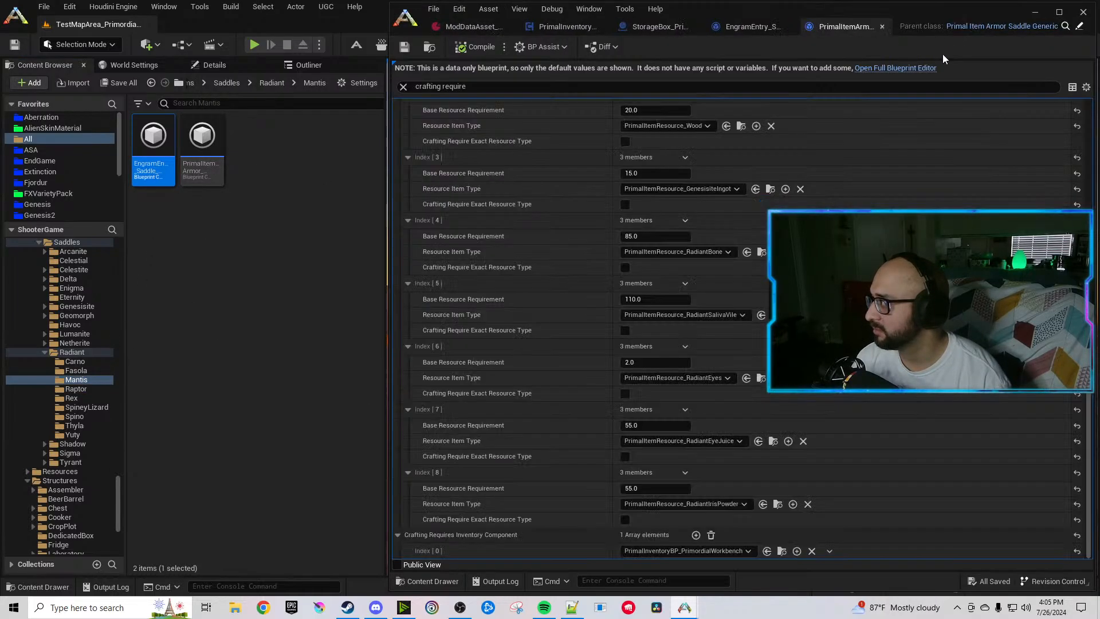
Locate the open Raptor saddle item in the content browser and review its base crafting resource requirements.
{"action": "left_click", "coordinate": [750, 30]}
{"action": "left_click", "coordinate": [847, 27]}
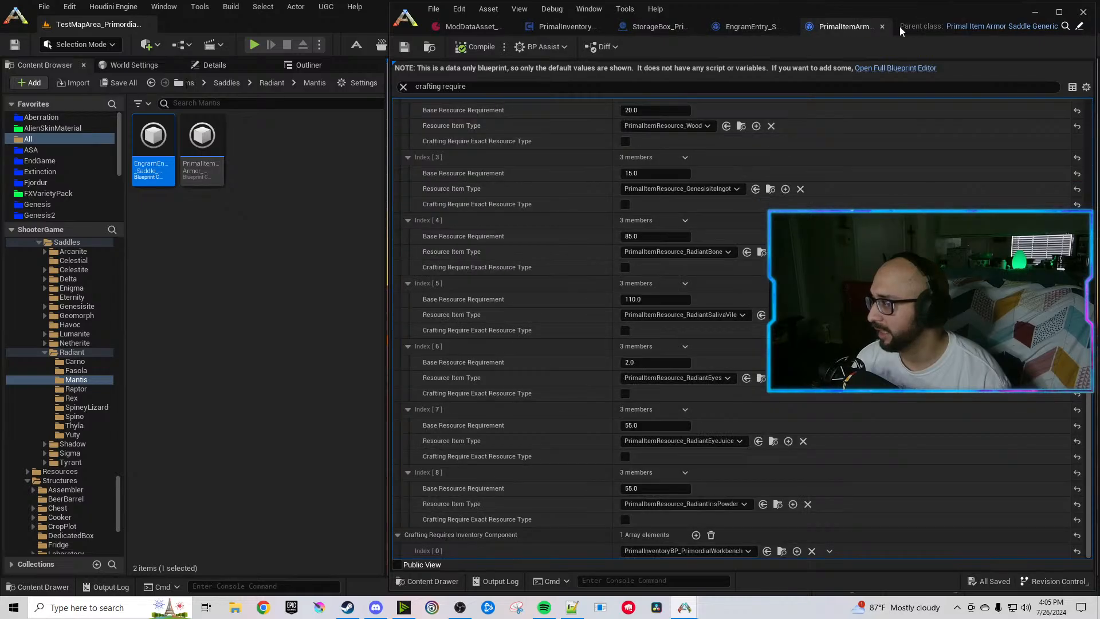
{"action": "left_click", "coordinate": [215, 363]}
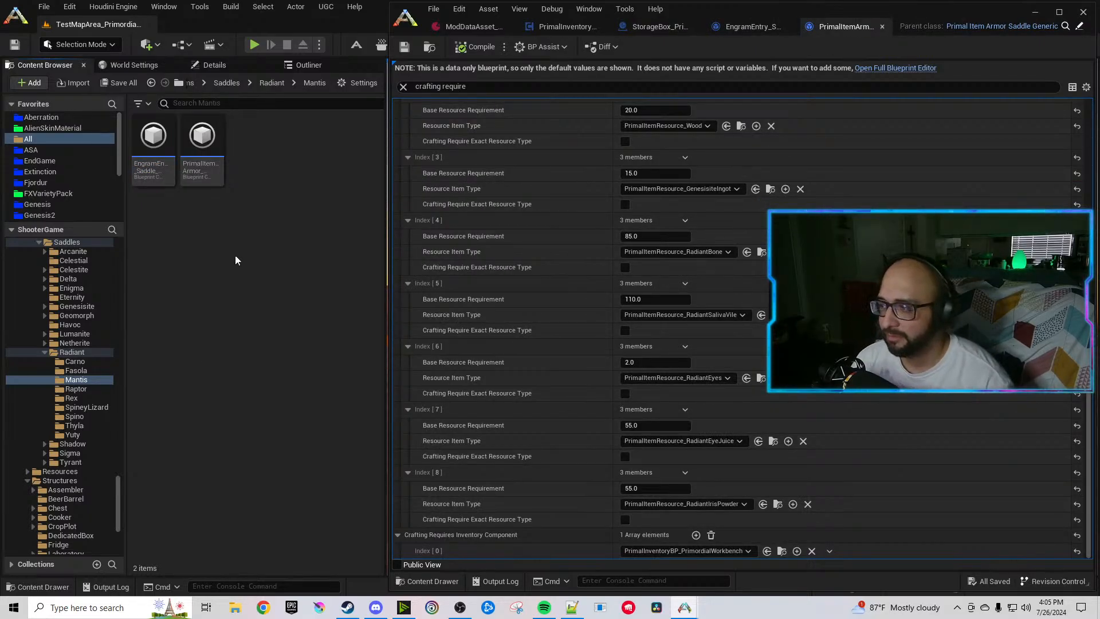
{"action": "left_click", "coordinate": [430, 46]}
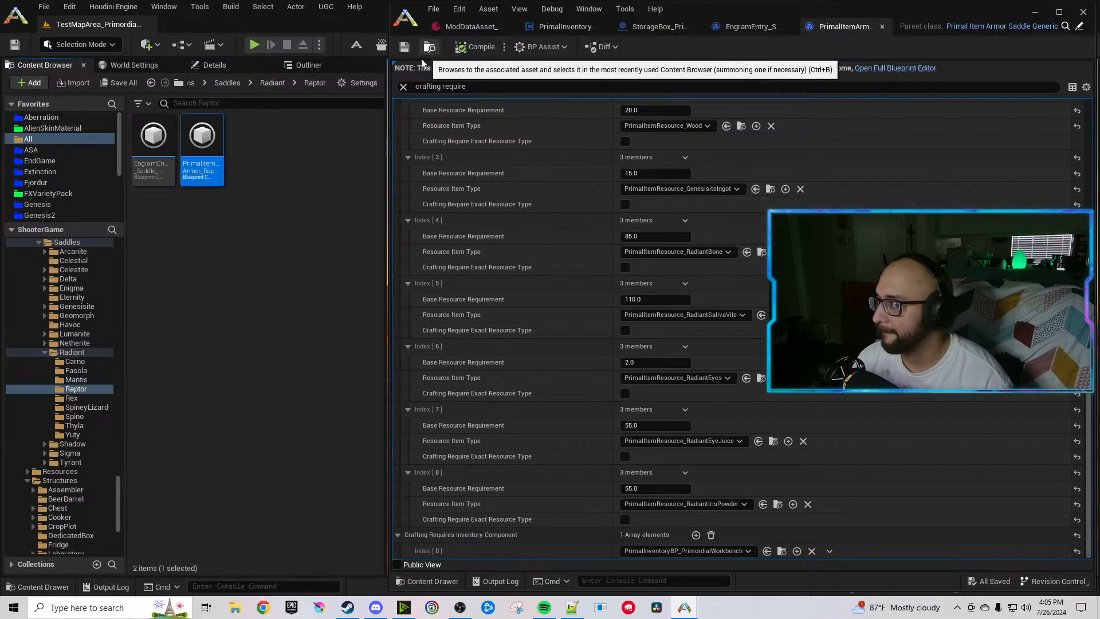
{"action": "scroll", "coordinate": [565, 378], "scroll_direction": "up", "scroll_amount": 5}
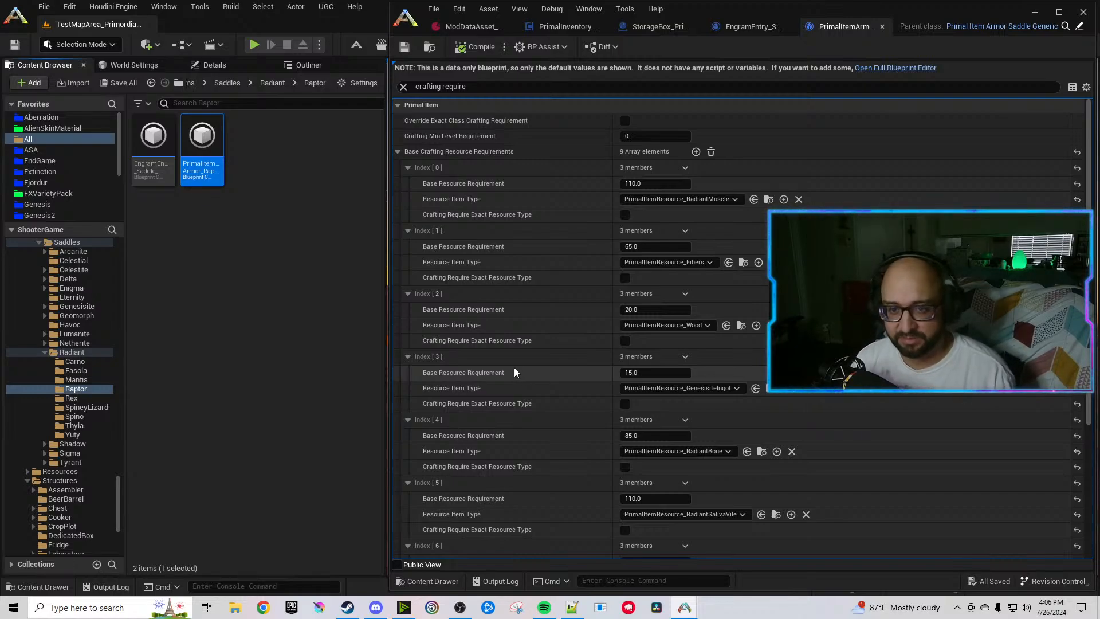
{"action": "left_click", "coordinate": [253, 324]}
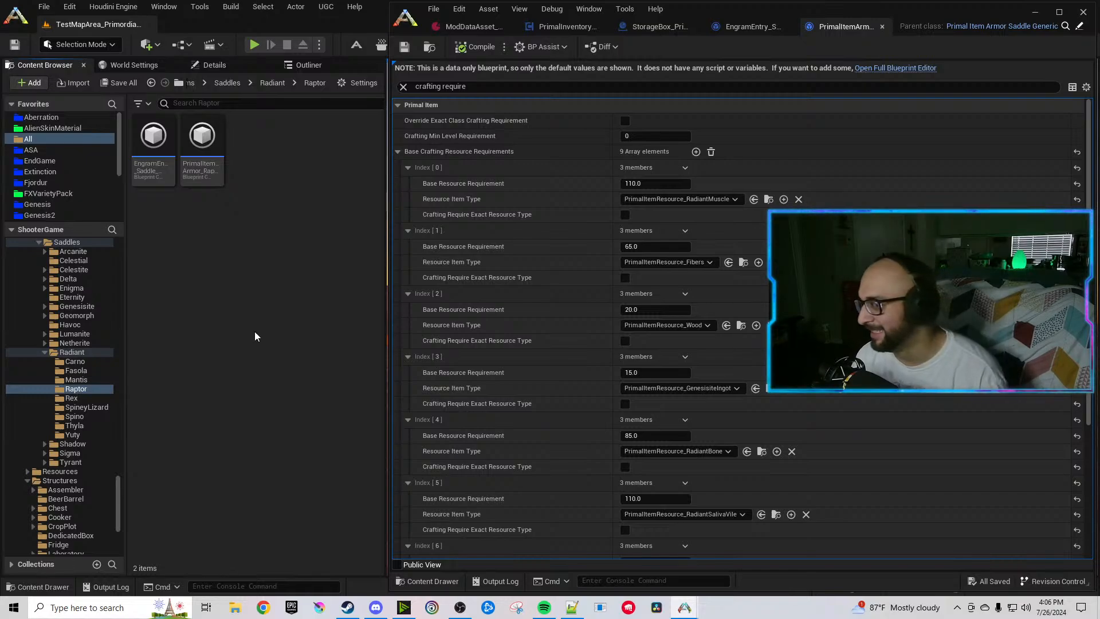
Review the remaining crafting resource requirements of the Raptor saddle item, and close the Raptor item and engram blueprints.
{"action": "scroll", "coordinate": [601, 387], "scroll_direction": "down", "scroll_amount": 5}
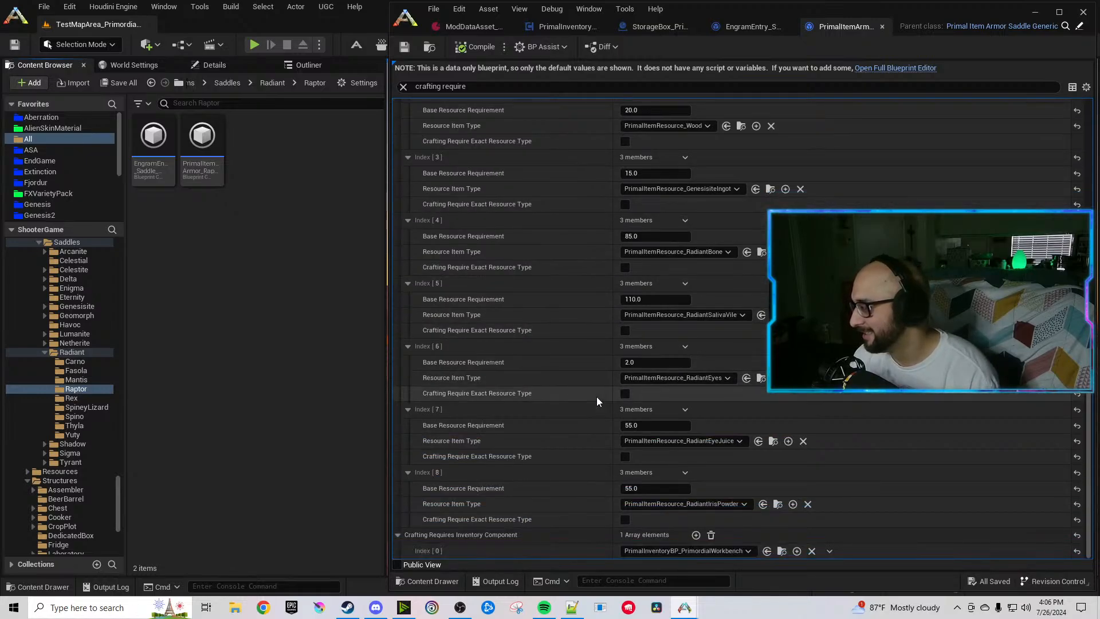
{"action": "left_click", "coordinate": [434, 48]}
{"action": "left_click", "coordinate": [882, 27]}
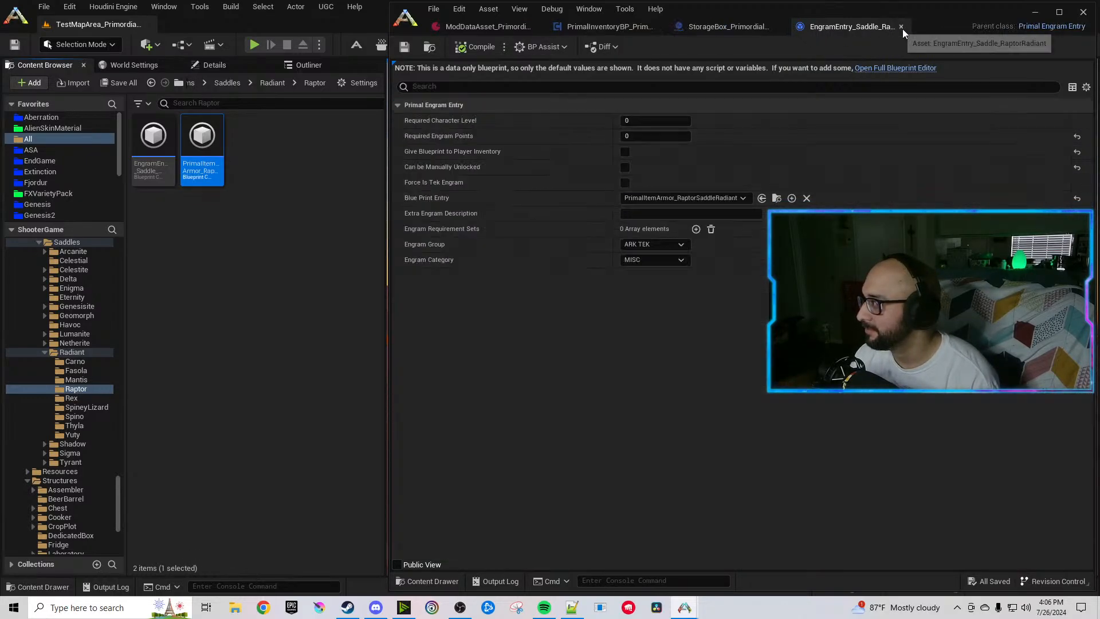
{"action": "left_click", "coordinate": [904, 27]}
Set the Rex saddle engram's Blue Print Entry to PrimalItemArmor_RexSaddleRadiant and save the engram.
{"action": "left_click", "coordinate": [73, 398]}
{"action": "double_click", "coordinate": [158, 163]}
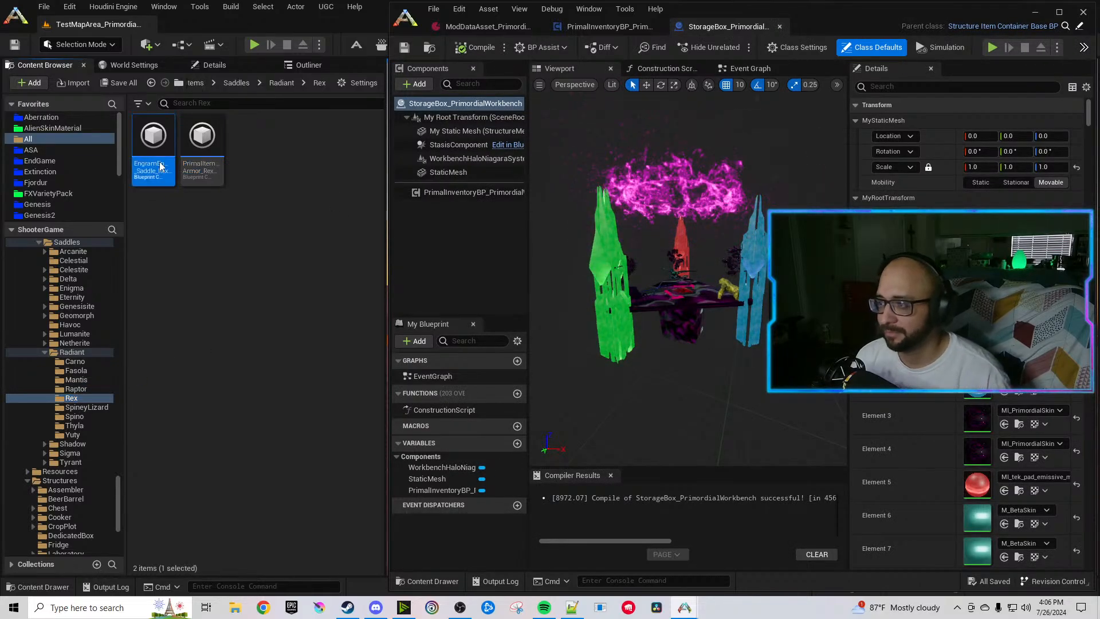
{"action": "left_click", "coordinate": [203, 166]}
{"action": "left_click", "coordinate": [748, 198]}
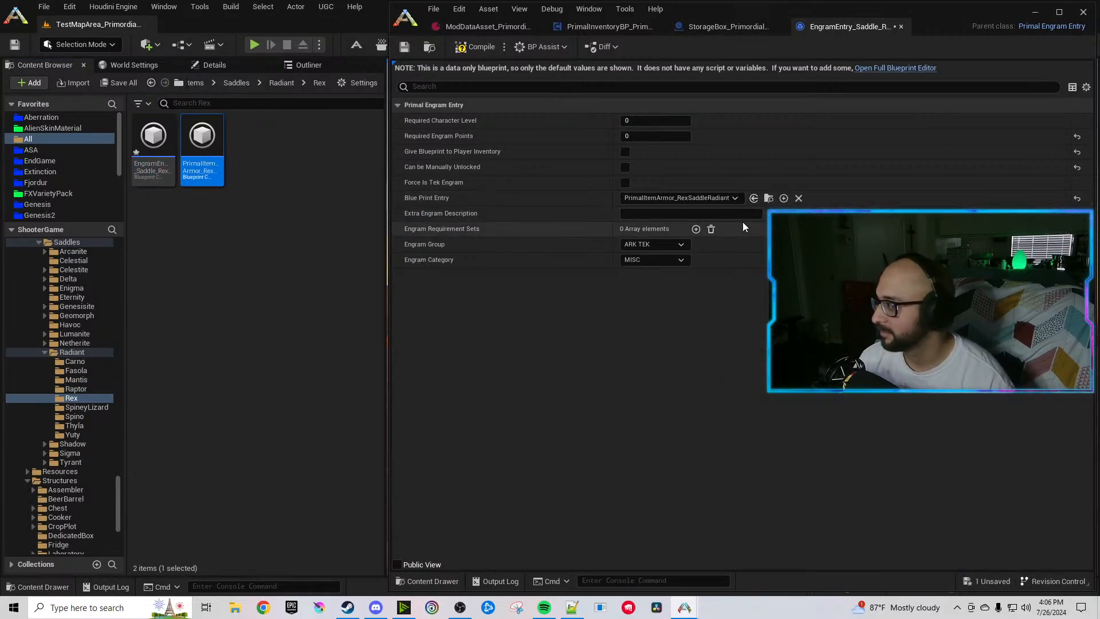
{"action": "key", "text": "ctrl+s"}
In the Rex saddle item, replace Neon with Radiant in the explicit owner tag, descriptive name base and item description.
{"action": "double_click", "coordinate": [210, 150]}
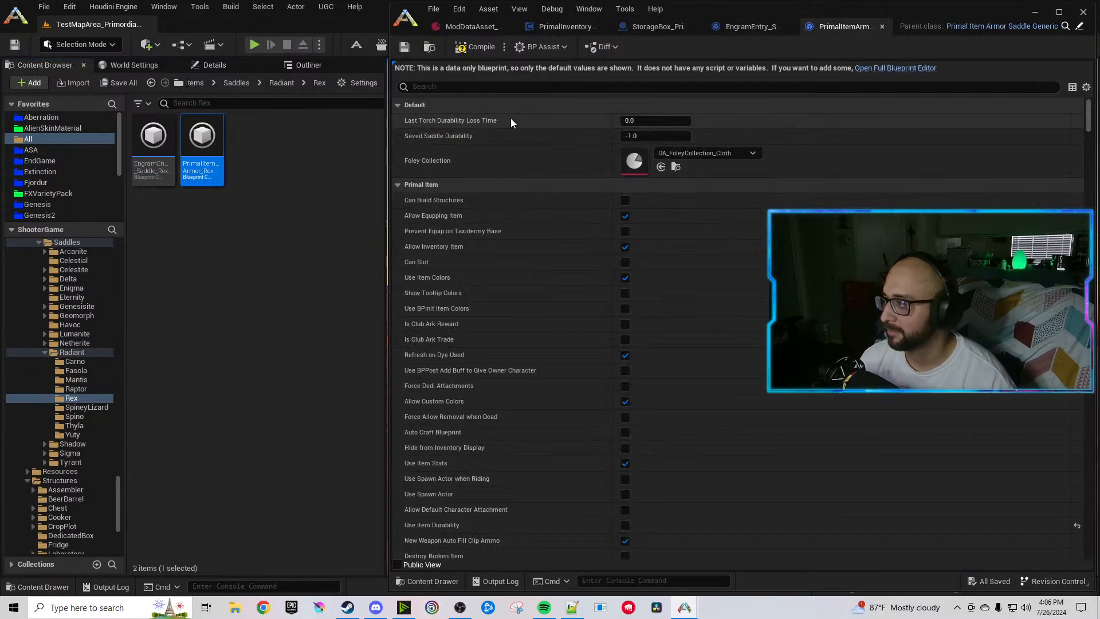
{"action": "type", "text": "neon"}
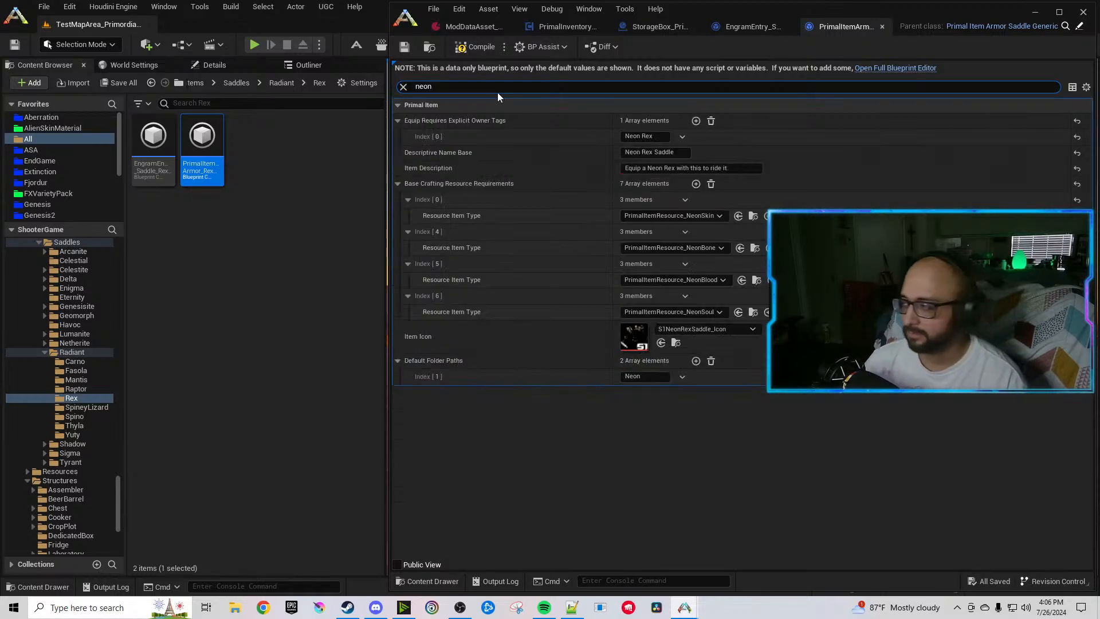
{"action": "double_click", "coordinate": [636, 136]}
{"action": "type", "text": "Radiant"}
{"action": "double_click", "coordinate": [636, 152]}
{"action": "type", "text": "Radiant"}
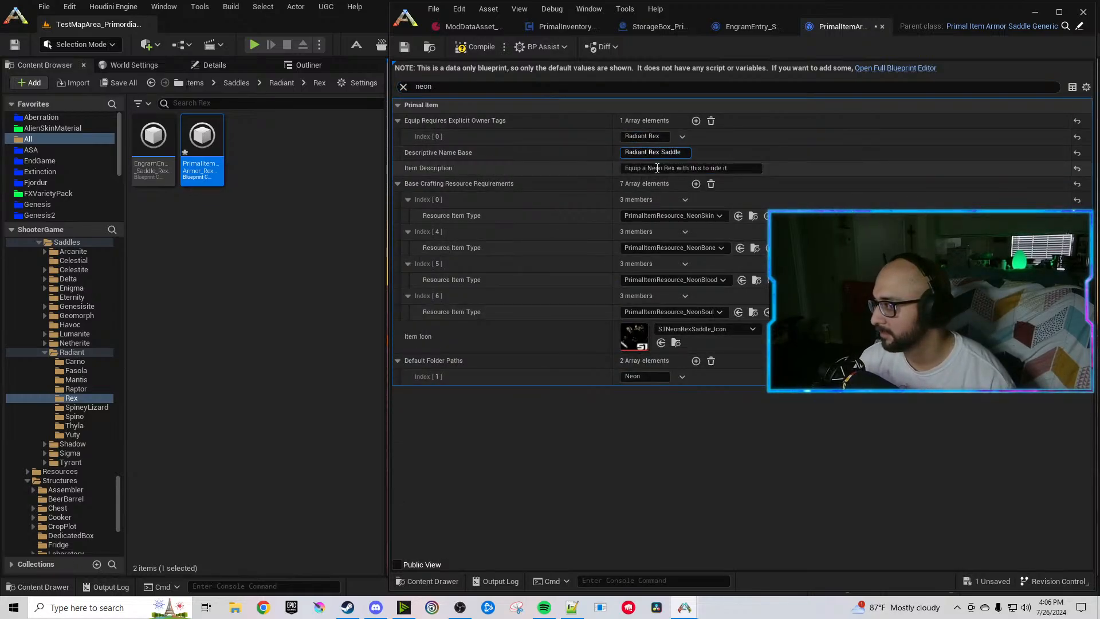
{"action": "double_click", "coordinate": [655, 169]}
{"action": "type", "text": "Radiant"}
Set the Rex saddle's item icon to Saddle_TempIcon and its Neon default folder path to Radiant.
{"action": "left_click", "coordinate": [661, 342]}
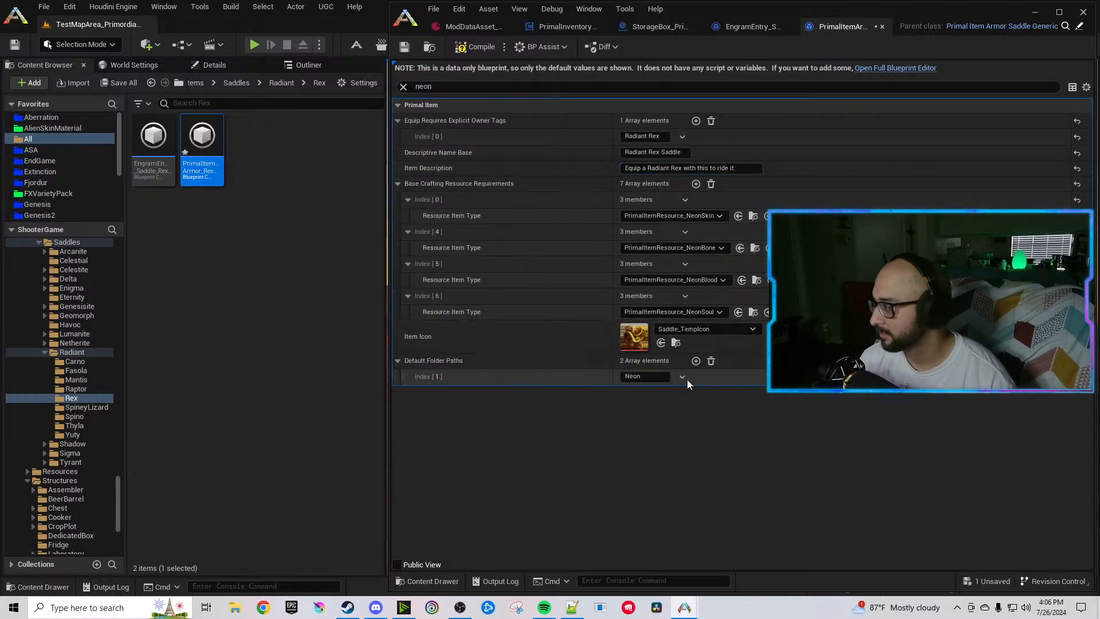
{"action": "left_click", "coordinate": [666, 380]}
{"action": "type", "text": "Radiant"}
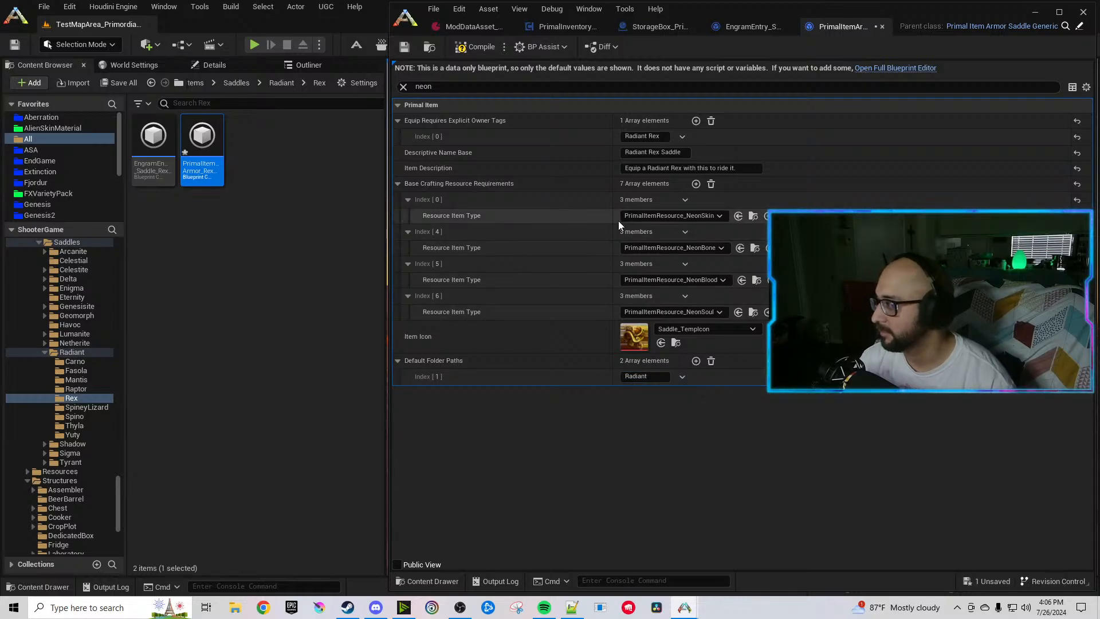
Filter the Rex saddle's properties by "crafting require" and set the Index 0 resource type to PrimalItemResource_RadiantMuscle.
{"action": "left_click", "coordinate": [418, 87]}
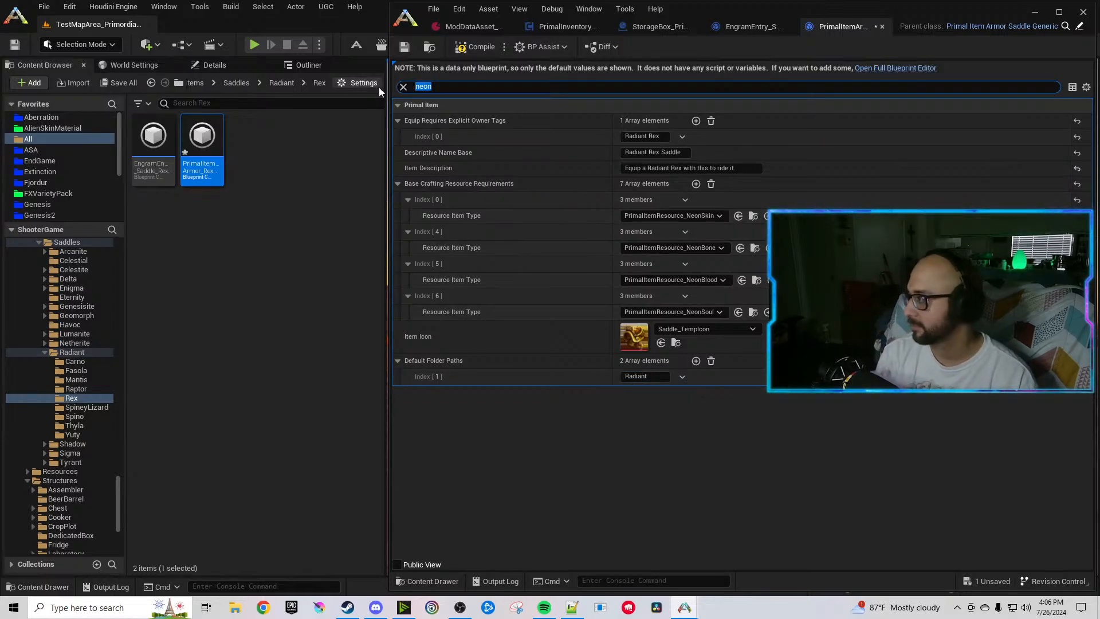
{"action": "type", "text": "craft"}
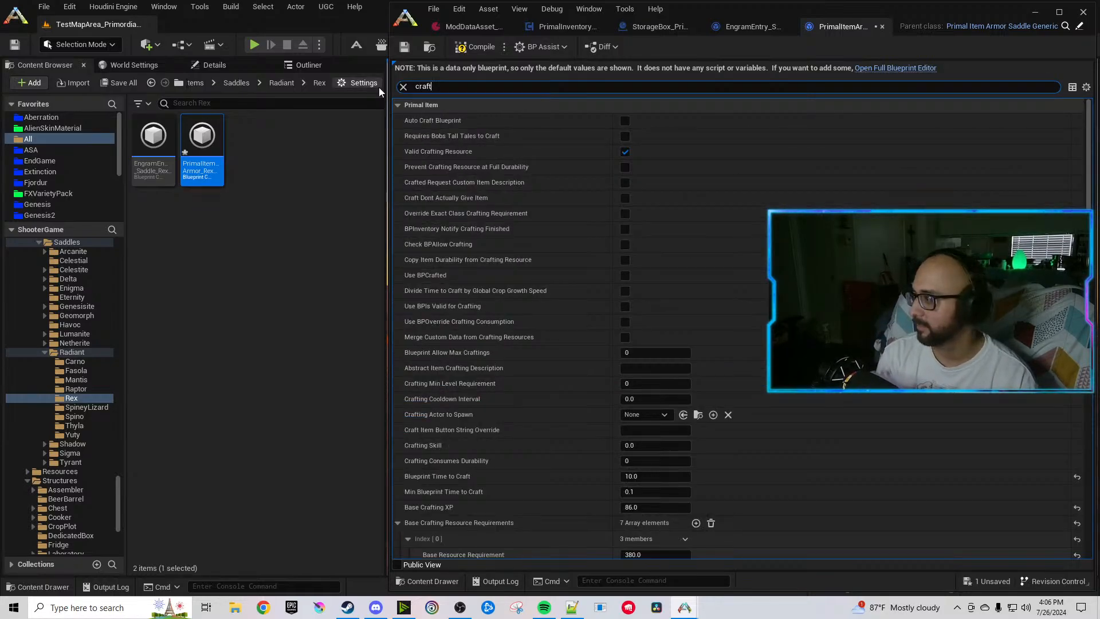
{"action": "type", "text": "ing require"}
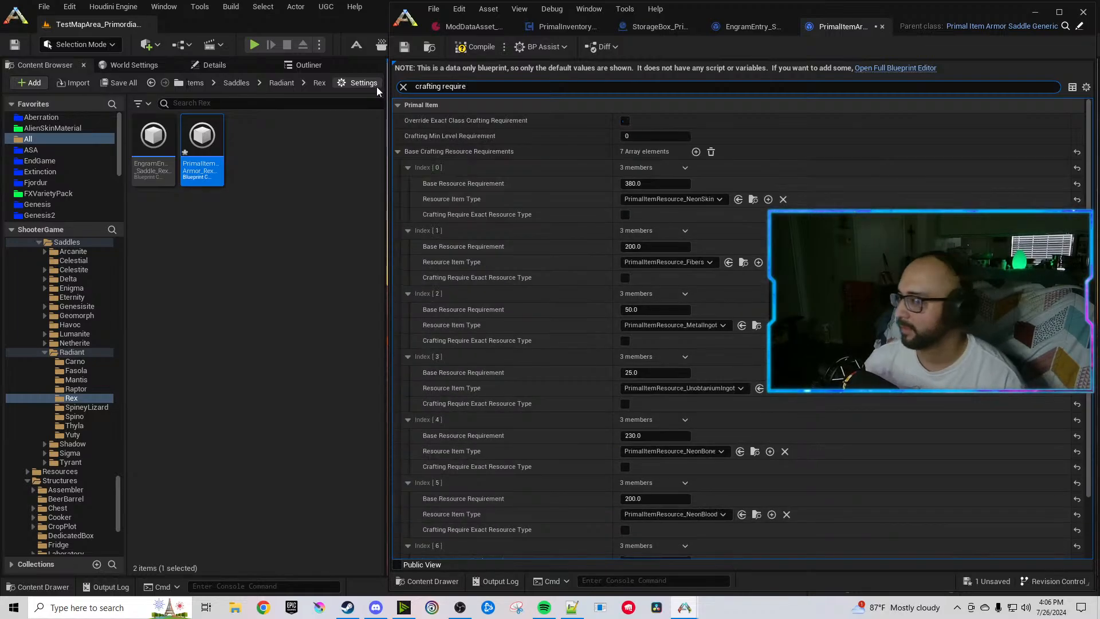
{"action": "left_click", "coordinate": [686, 201]}
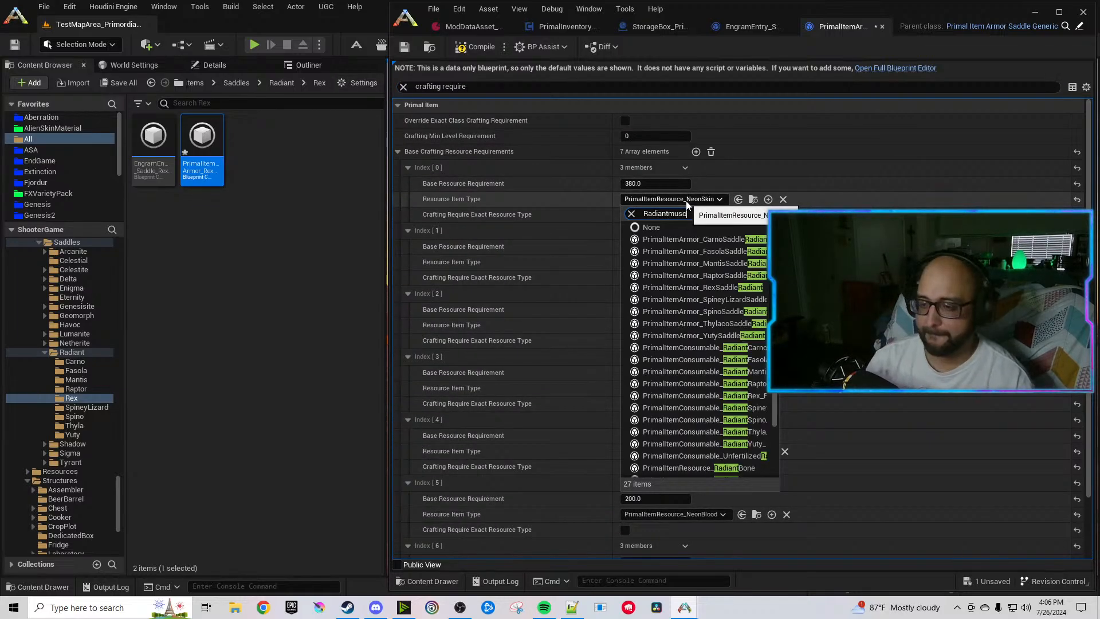
{"action": "type", "text": "Radiantmusc"}
{"action": "left_click", "coordinate": [702, 237]}
Set the Rex saddle's Index 3 resource type to PrimalItemResource_GenesisiteIngot and Index 4 to PrimalItemResource_RadiantBone.
{"action": "scroll", "coordinate": [720, 361], "scroll_direction": "down", "scroll_amount": 2}
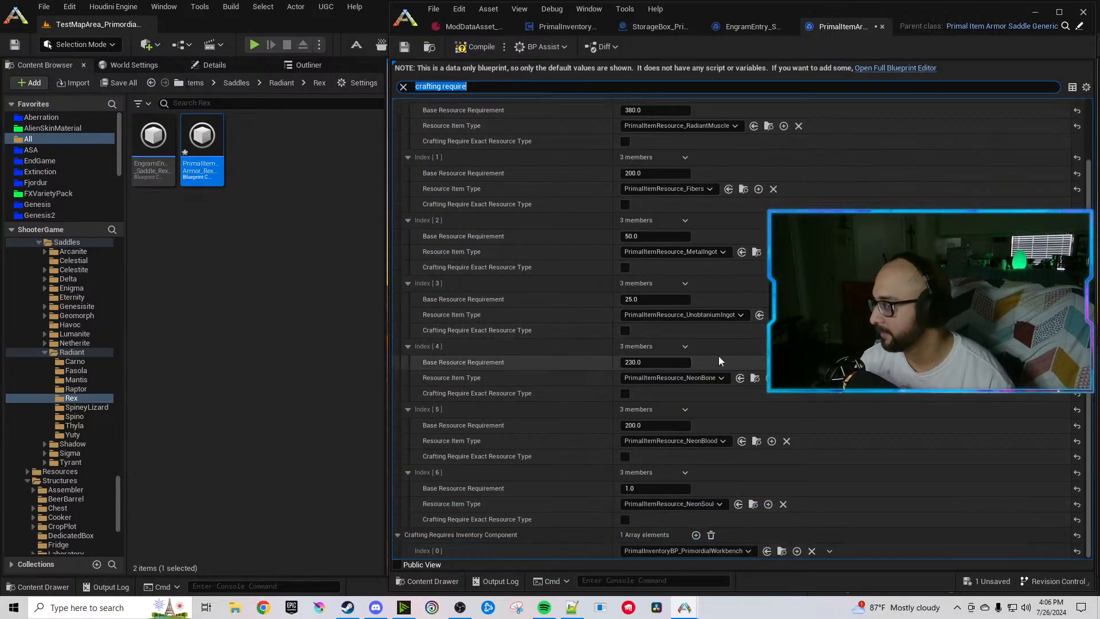
{"action": "left_click", "coordinate": [719, 315]}
{"action": "type", "text": "ingot"}
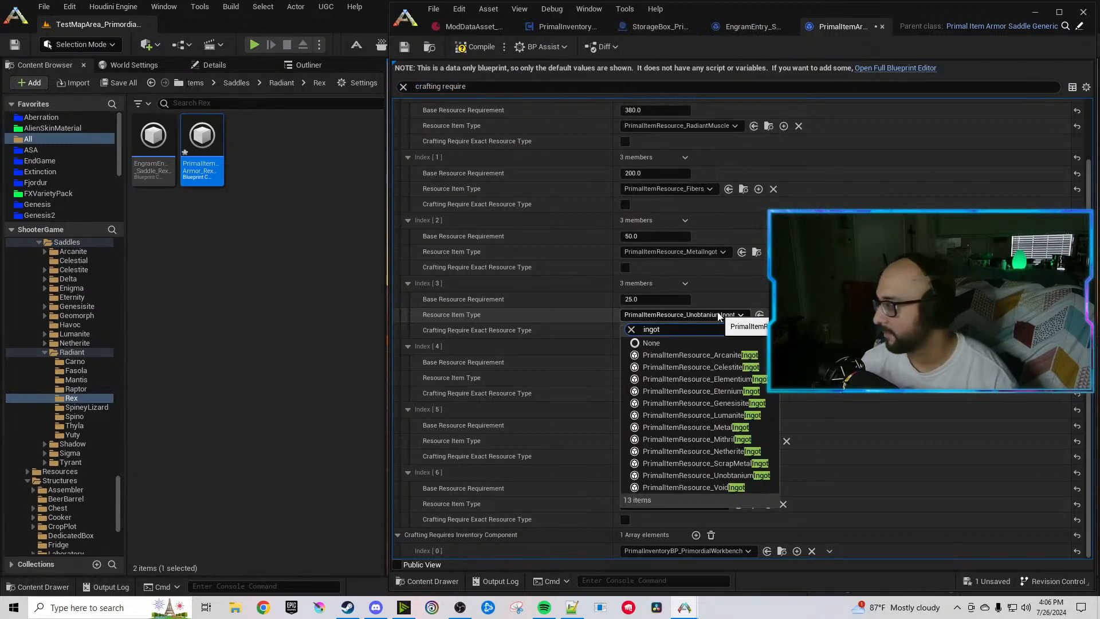
{"action": "left_click", "coordinate": [703, 403]}
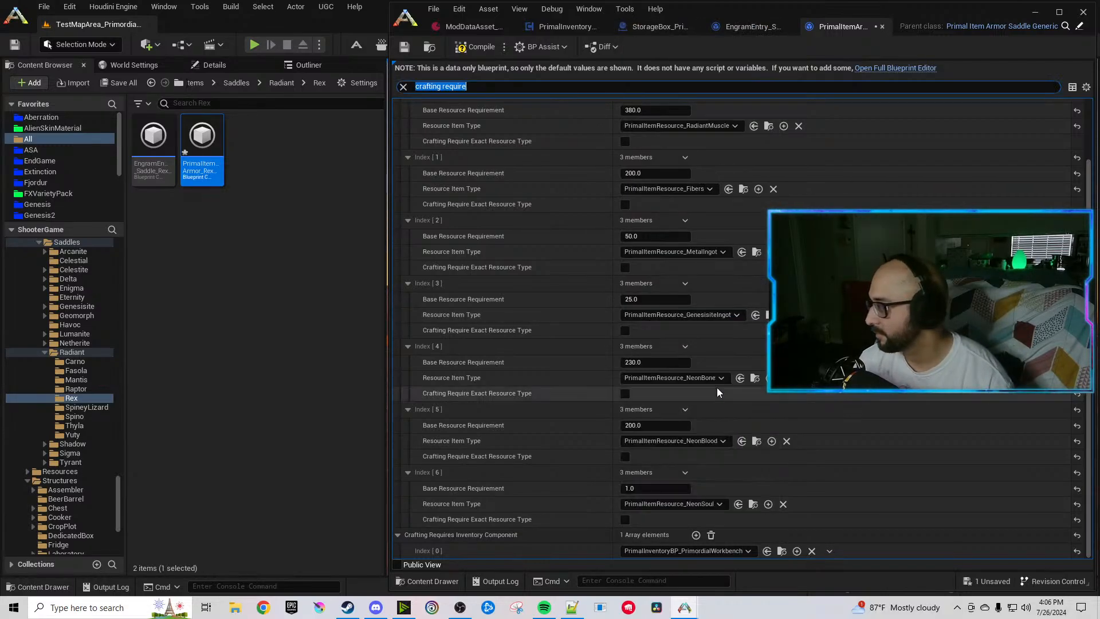
{"action": "left_click", "coordinate": [690, 380]}
{"action": "type", "text": "Radiantbon"}
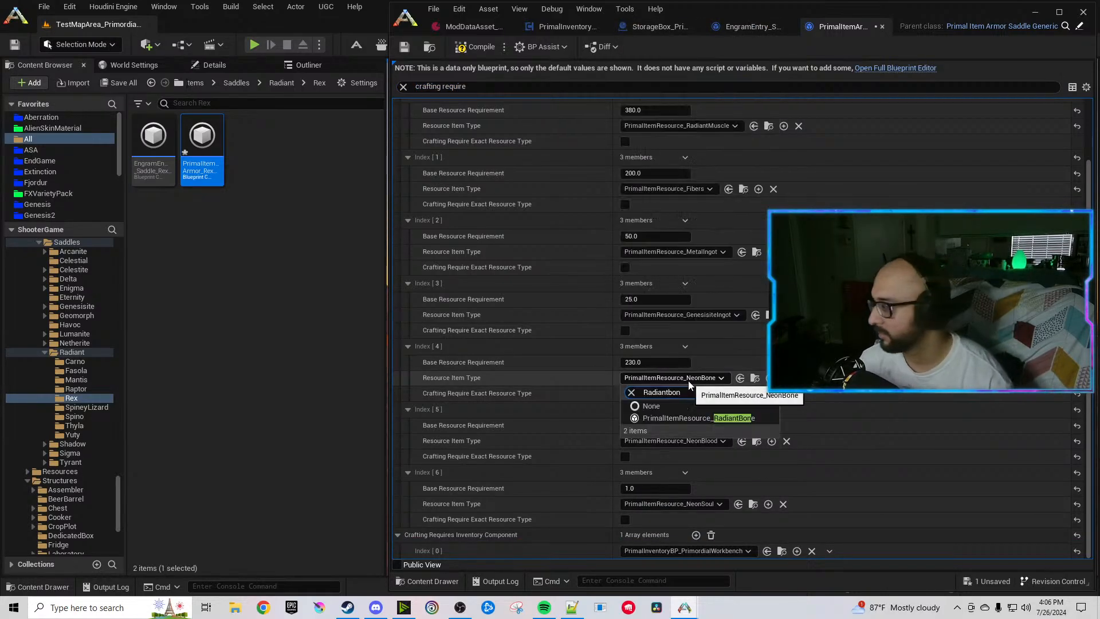
{"action": "left_click", "coordinate": [726, 417]}
Set the Rex saddle's Index 5 resource type to PrimalItemResource_RadiantSalivaVile, and make Index 6 require 2 PrimalItemResource_RadiantEyes.
{"action": "left_click", "coordinate": [714, 441]}
{"action": "type", "text": "Radiantsal"}
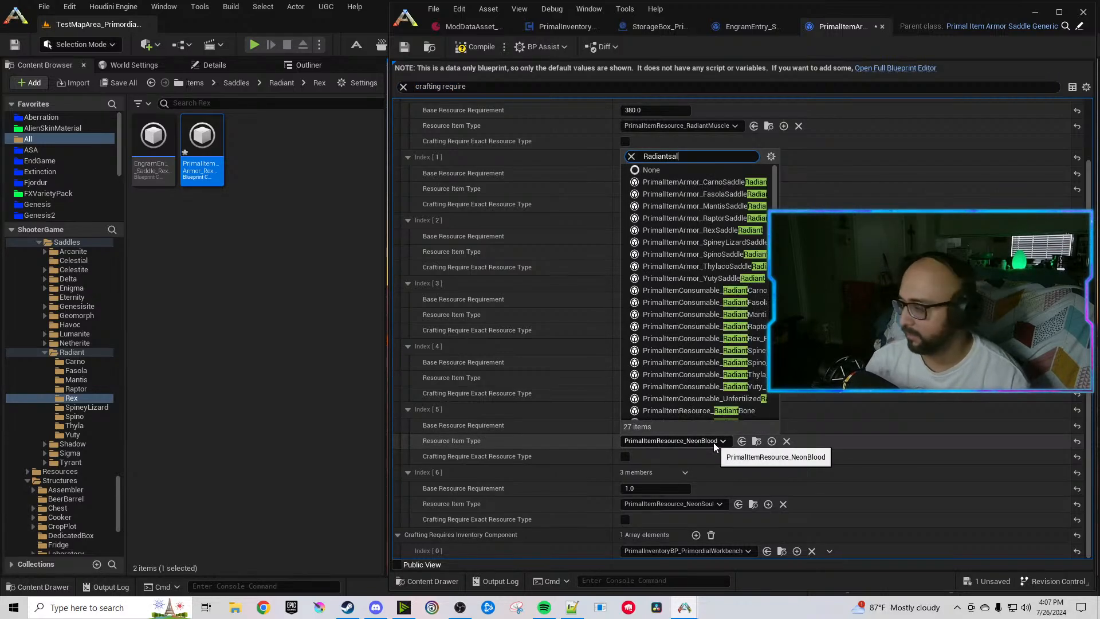
{"action": "key", "text": "Return"}
{"action": "left_click", "coordinate": [659, 504]}
{"action": "type", "text": "Radiant"}
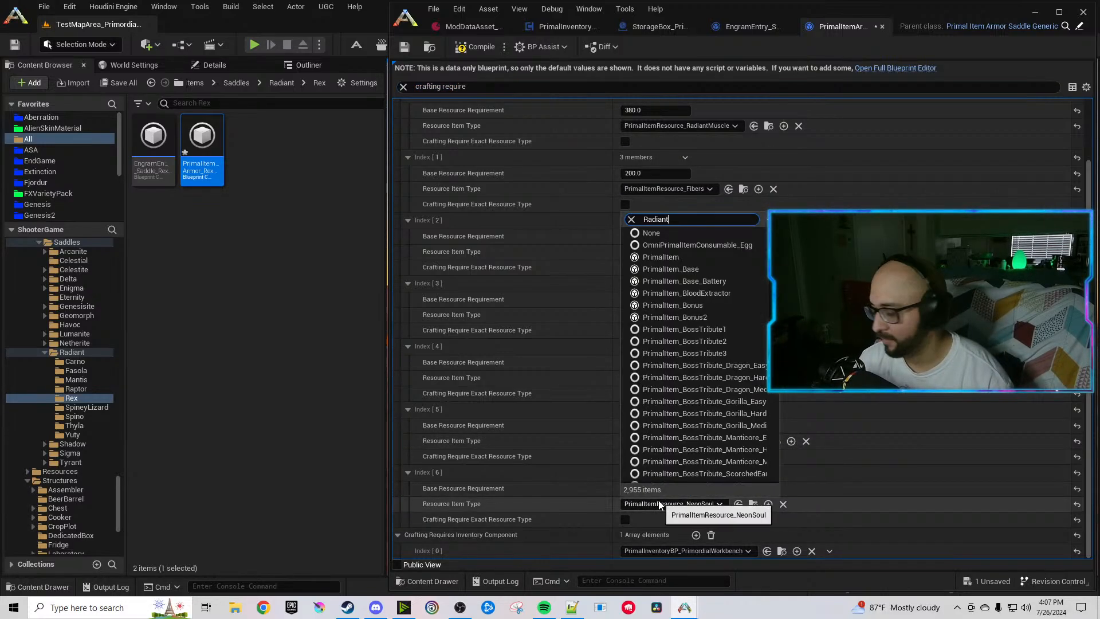
{"action": "type", "text": "eyes"}
{"action": "key", "text": "Return"}
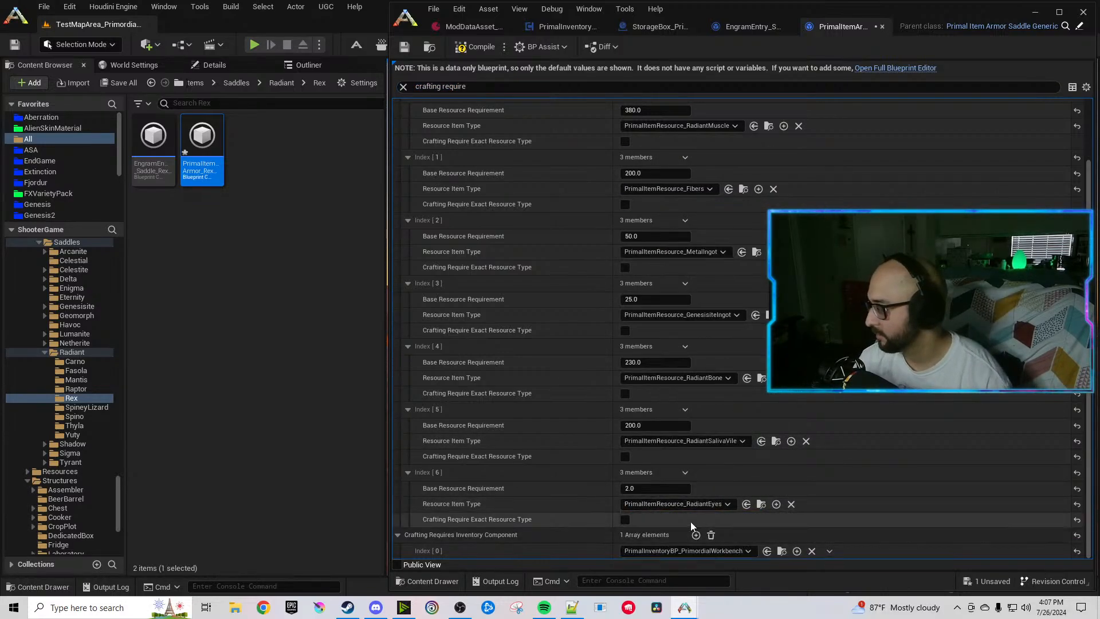
Duplicate the Rex saddle's RadiantEyes requirement twice and set the base resource requirement of both copies to 55.
{"action": "left_click", "coordinate": [685, 472]}
{"action": "left_click", "coordinate": [706, 514]}
{"action": "left_click", "coordinate": [687, 472]}
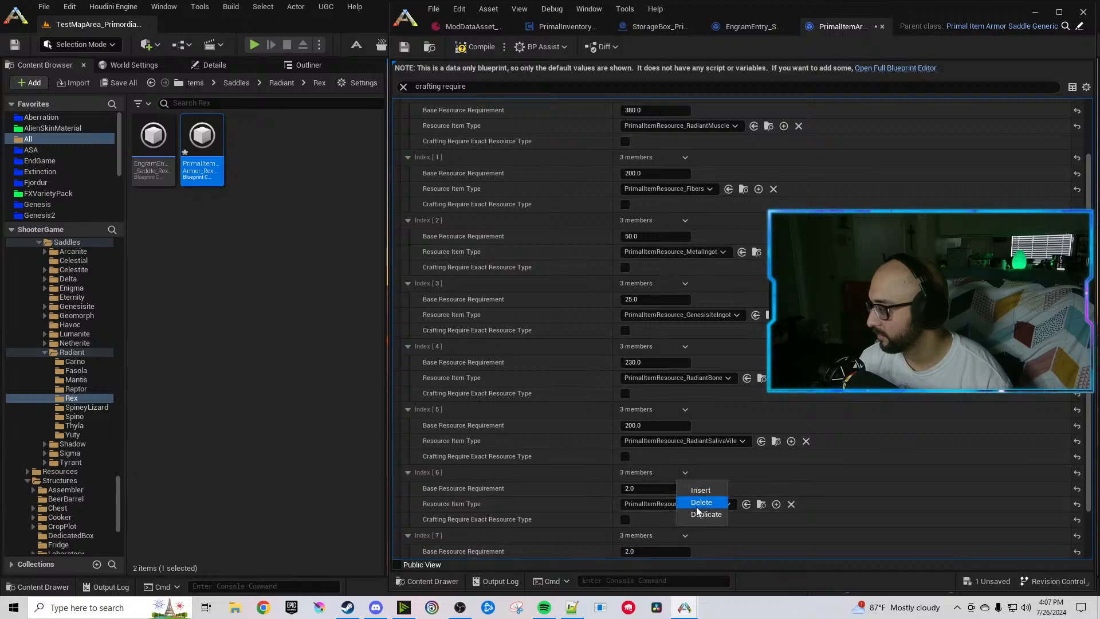
{"action": "left_click", "coordinate": [697, 512]}
{"action": "scroll", "coordinate": [685, 503], "scroll_direction": "down", "scroll_amount": 3}
{"action": "left_click", "coordinate": [653, 441]}
{"action": "type", "text": "55"}
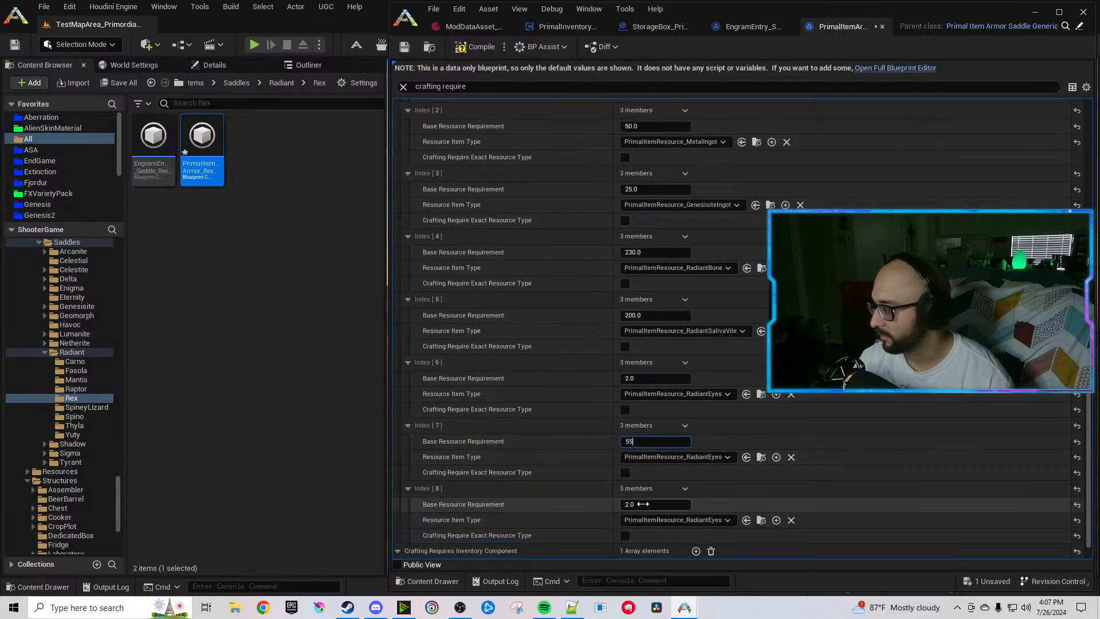
Set the Rex saddle's Index 7 resource type to PrimalItemResource_RadiantEyeJuice and Index 8 to PrimalItemResource_RadiantIrisPowder.
{"action": "left_click", "coordinate": [671, 459]}
{"action": "type", "text": "Radiant"}
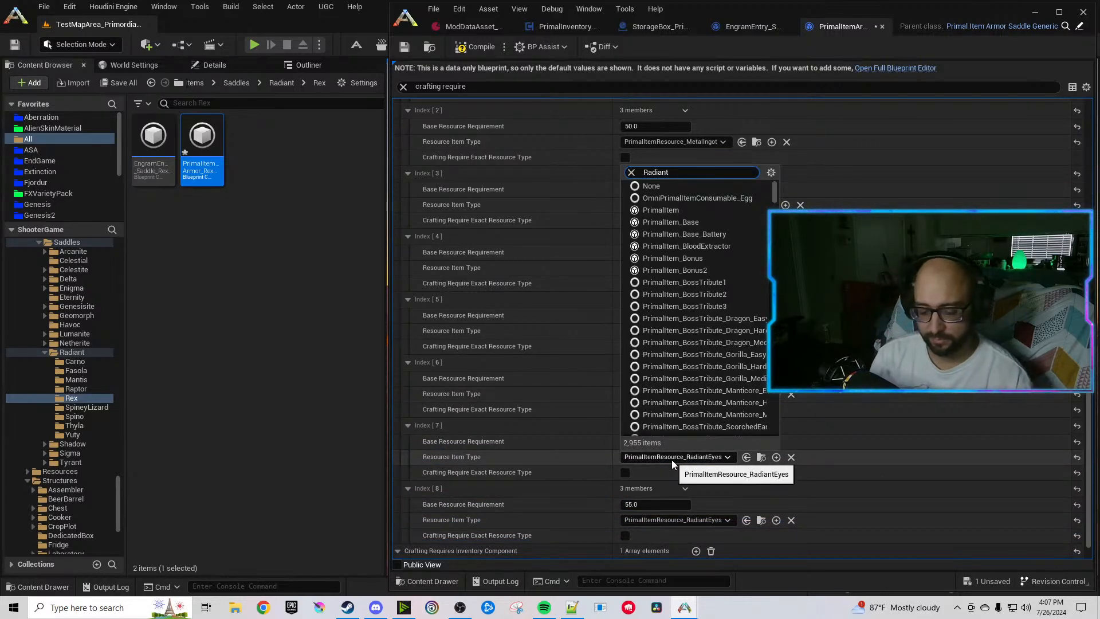
{"action": "type", "text": "Eye"}
{"action": "left_click", "coordinate": [724, 498]}
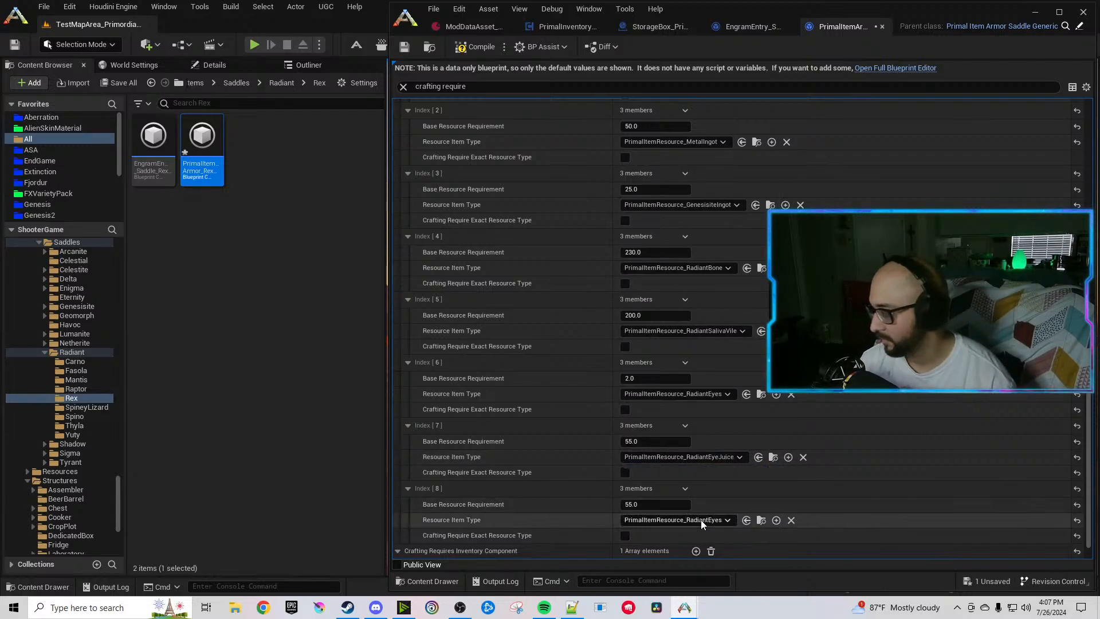
{"action": "left_click", "coordinate": [700, 521]}
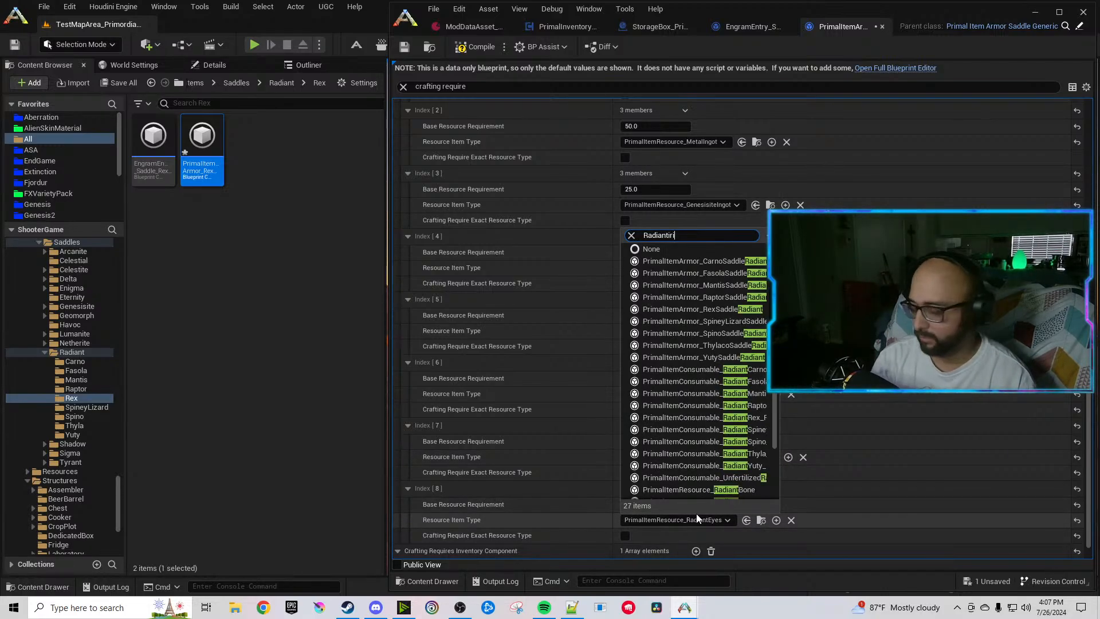
{"action": "type", "text": "Iris"}
{"action": "left_click", "coordinate": [764, 562]}
{"action": "scroll", "coordinate": [544, 246], "scroll_direction": "down", "scroll_amount": 1}
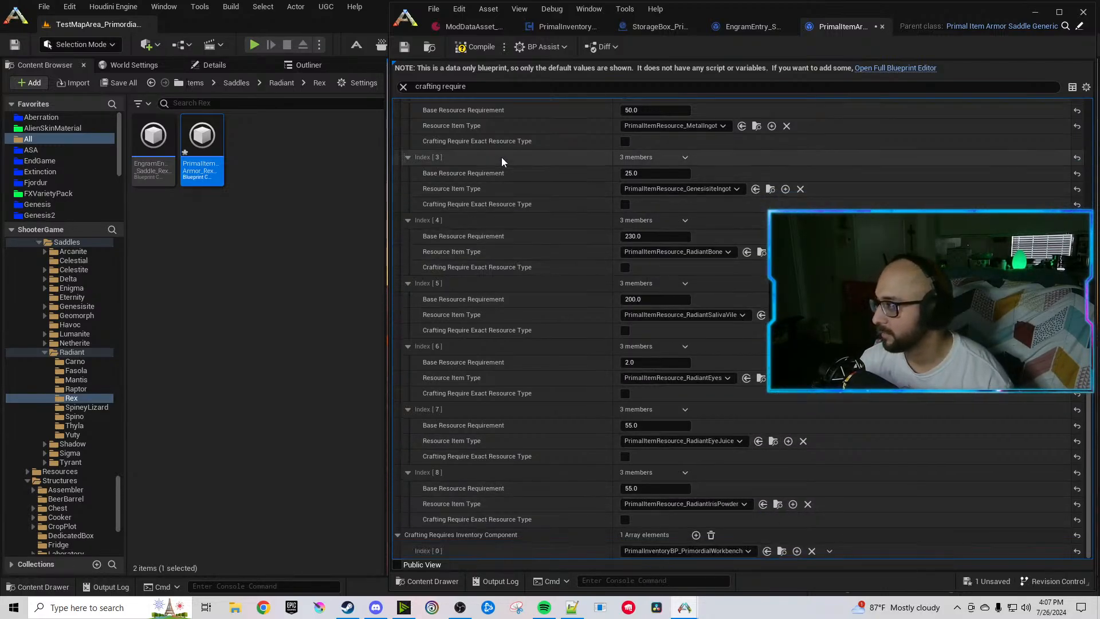
Compile and save the Rex saddle item, and close the Rex item and engram blueprints.
{"action": "left_click", "coordinate": [468, 48]}
{"action": "left_click", "coordinate": [346, 266]}
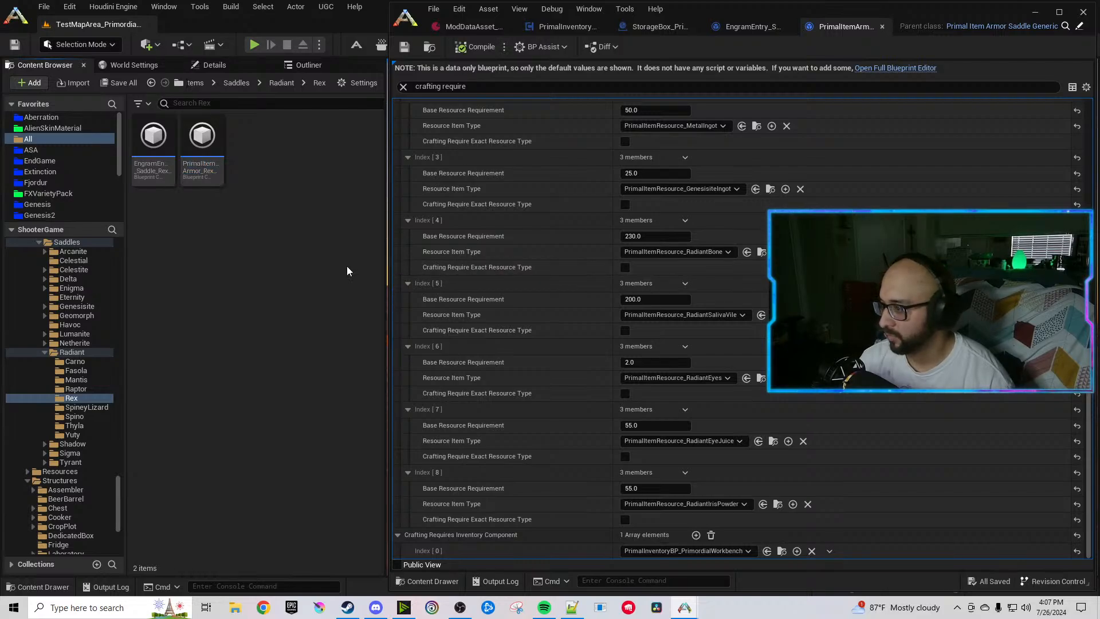
{"action": "left_click", "coordinate": [883, 26]}
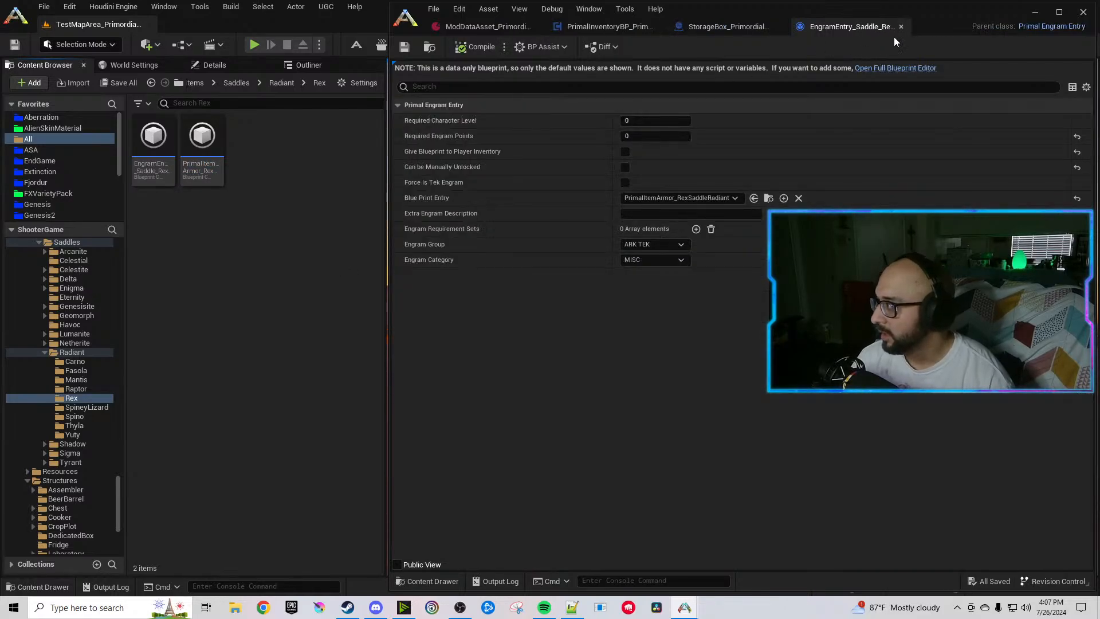
Set the SpineyLizard saddle engram's Blue Print Entry to PrimalItemArmor_SpineyLizardSaddleRadiant, and compile and save the engram.
{"action": "left_click", "coordinate": [84, 406]}
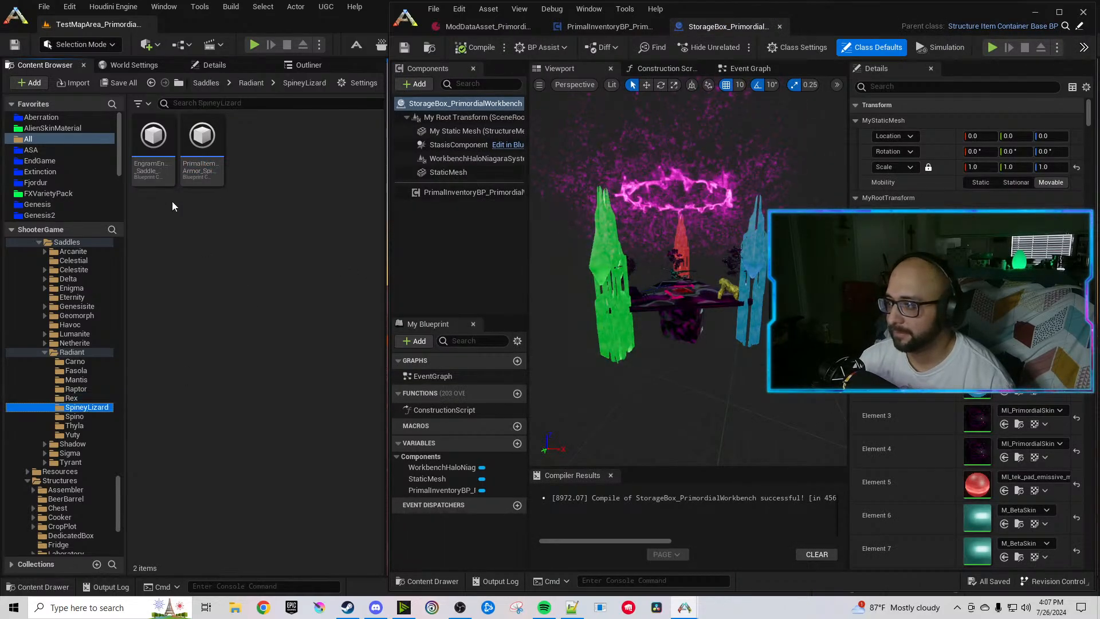
{"action": "double_click", "coordinate": [153, 146]}
{"action": "left_click", "coordinate": [201, 163]}
{"action": "left_click", "coordinate": [775, 198]}
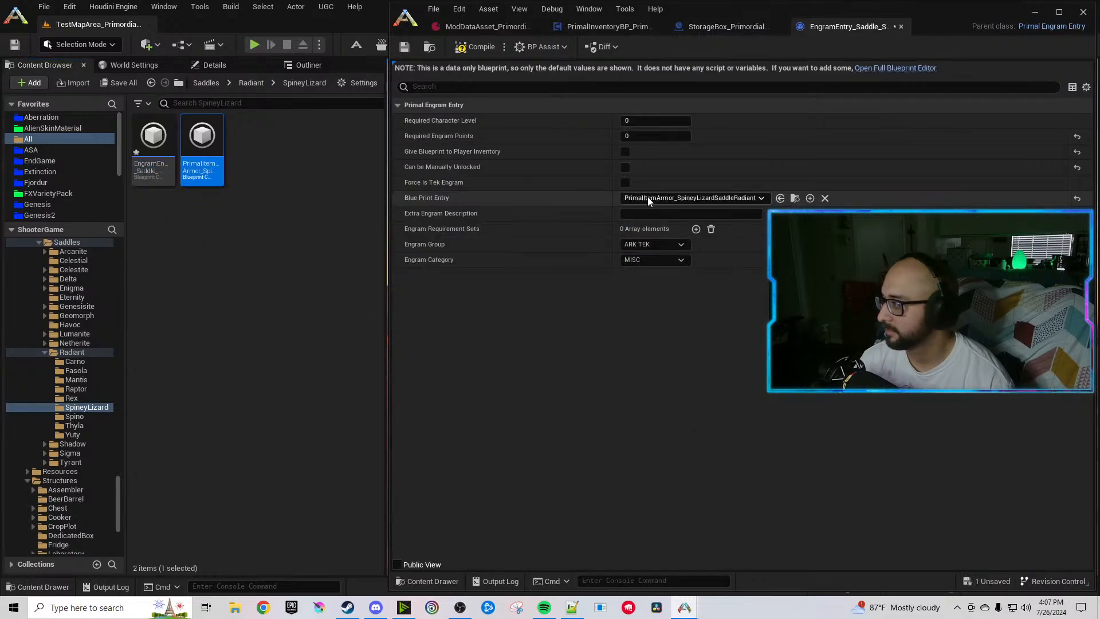
{"action": "left_click", "coordinate": [475, 46]}
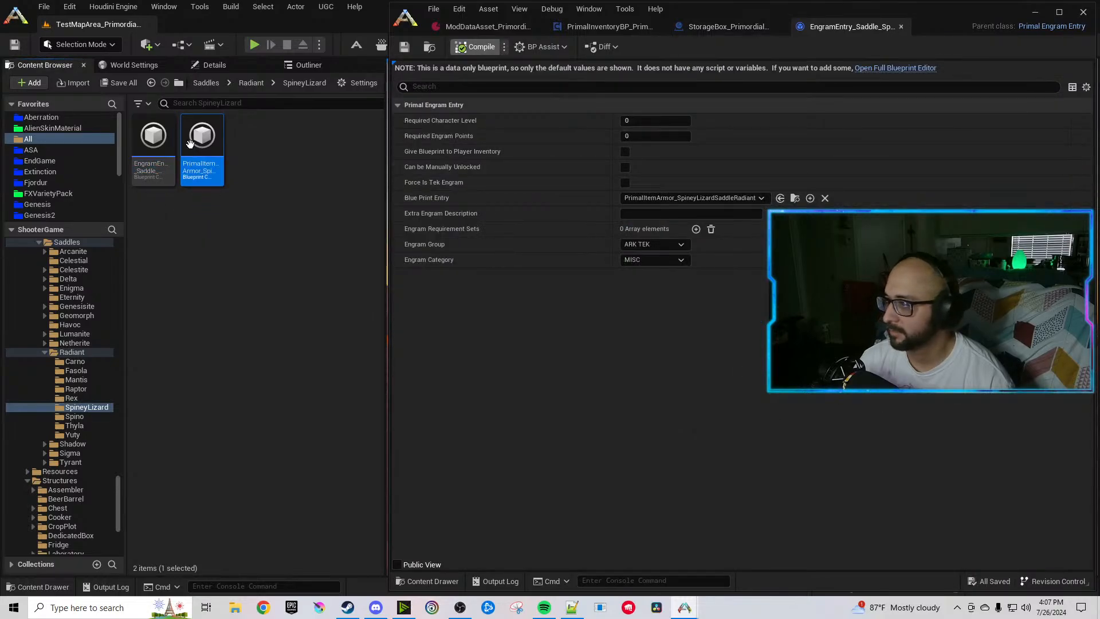
Replace Neon with Radiant in the SpineyLizard saddle's owner tag, name, description and folder path, and set its icon to Saddle_TempIcon.
{"action": "left_click", "coordinate": [518, 89]}
{"action": "type", "text": "neon"}
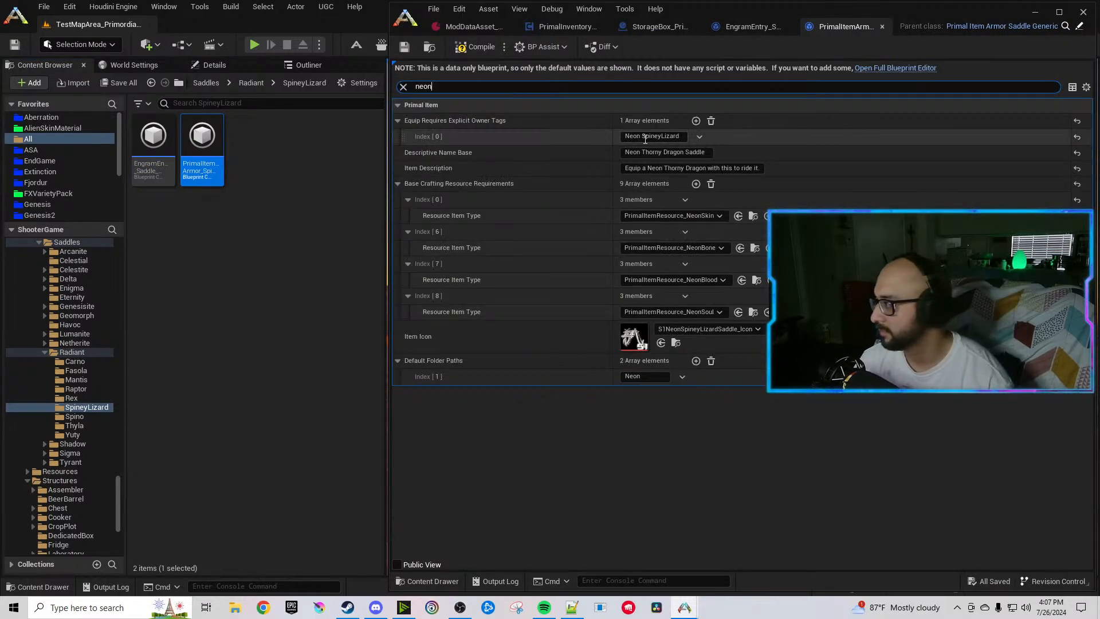
{"action": "double_click", "coordinate": [634, 137]}
{"action": "key", "text": "ctrl+v"}
{"action": "double_click", "coordinate": [632, 152]}
{"action": "key", "text": "ctrl+v"}
{"action": "double_click", "coordinate": [655, 169]}
{"action": "type", "text": "Radiant"}
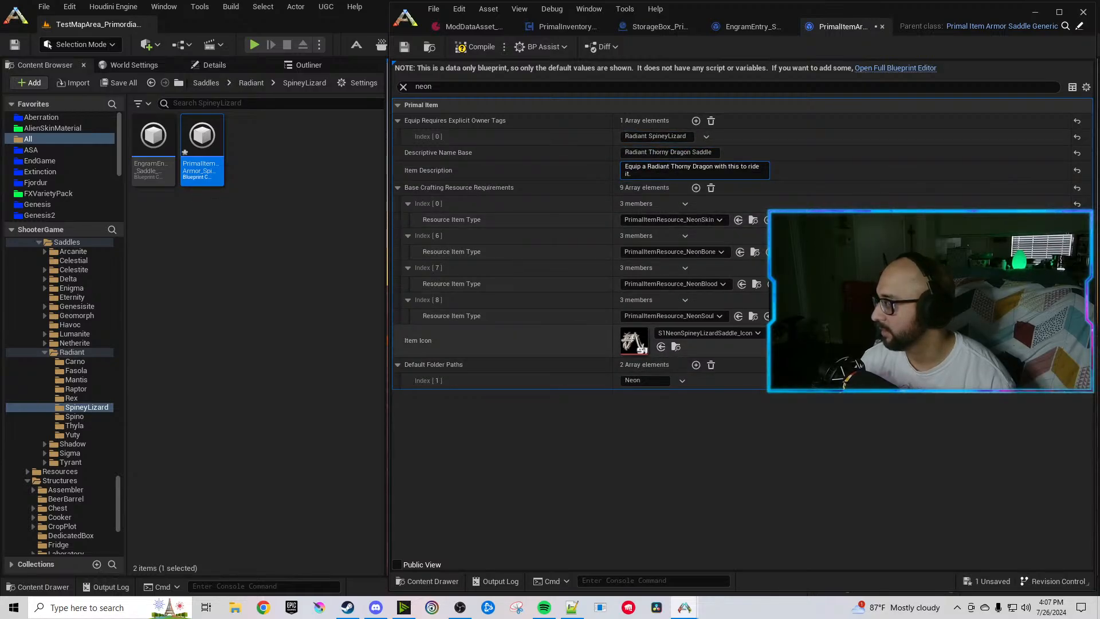
{"action": "double_click", "coordinate": [633, 380]}
{"action": "type", "text": "Radiant"}
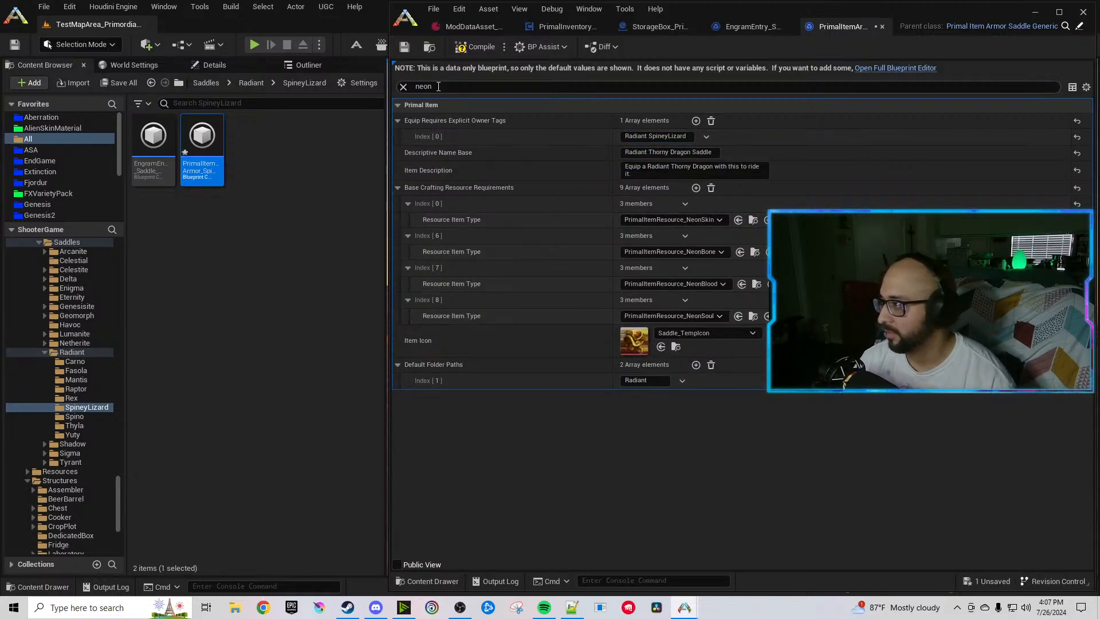
Filter the SpineyLizard saddle item's properties by "crafting require".
{"action": "double_click", "coordinate": [439, 86]}
{"action": "type", "text": "crafting requir"}
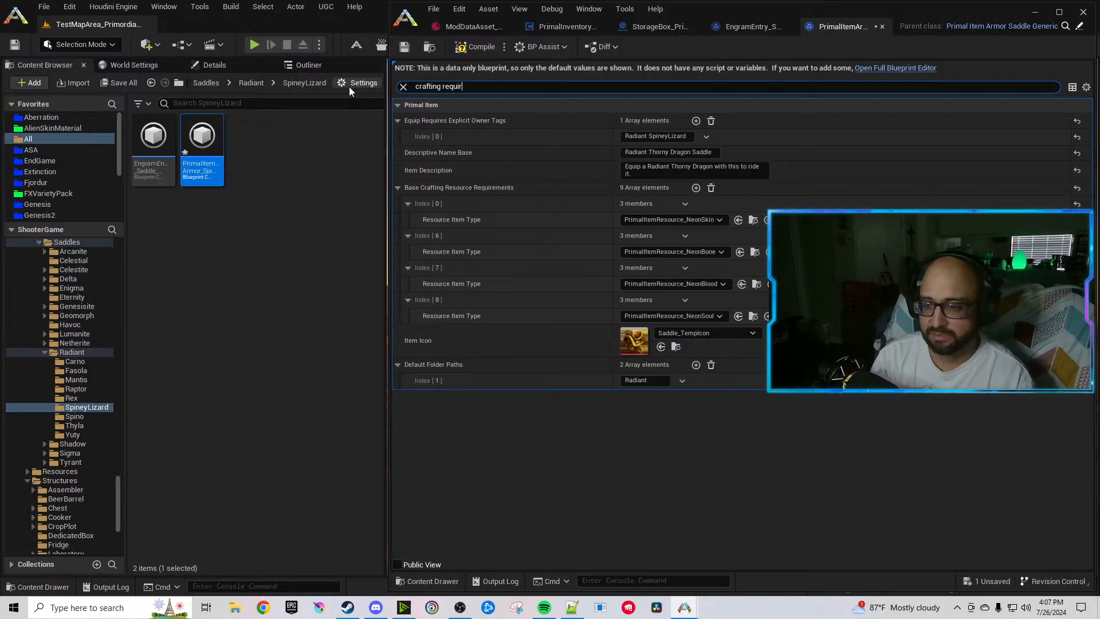
{"action": "type", "text": "e"}
{"action": "left_click", "coordinate": [305, 220]}
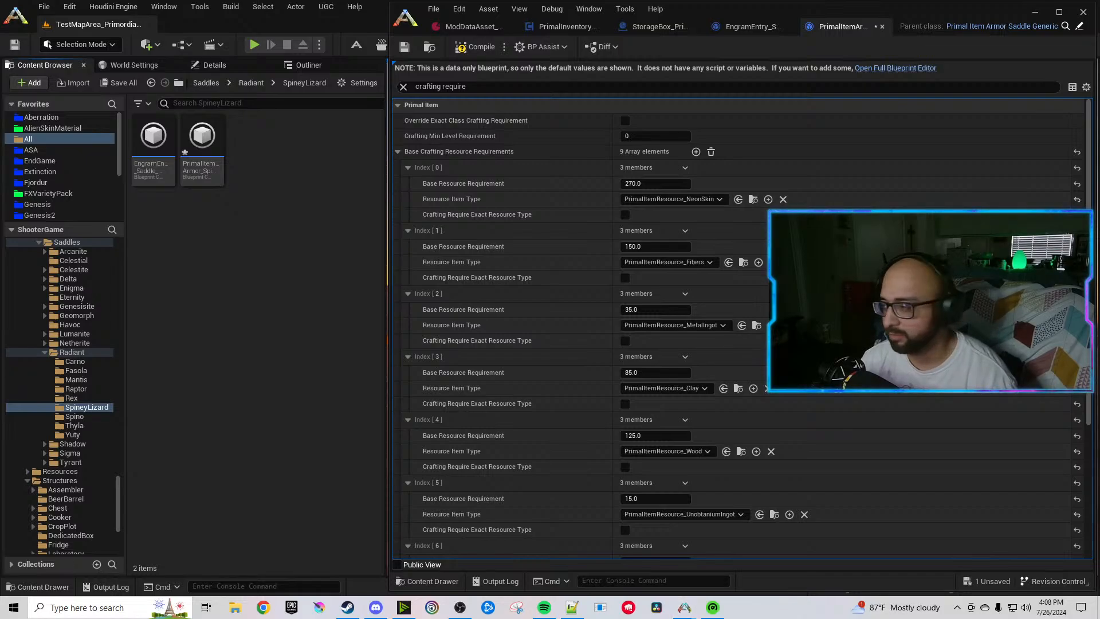
Switch to Razer Cortex, dismiss its partnership offer, and examine the PC's hardware overview and installed RAM modules before closing it.
{"action": "mouse_move", "coordinate": [712, 606]}
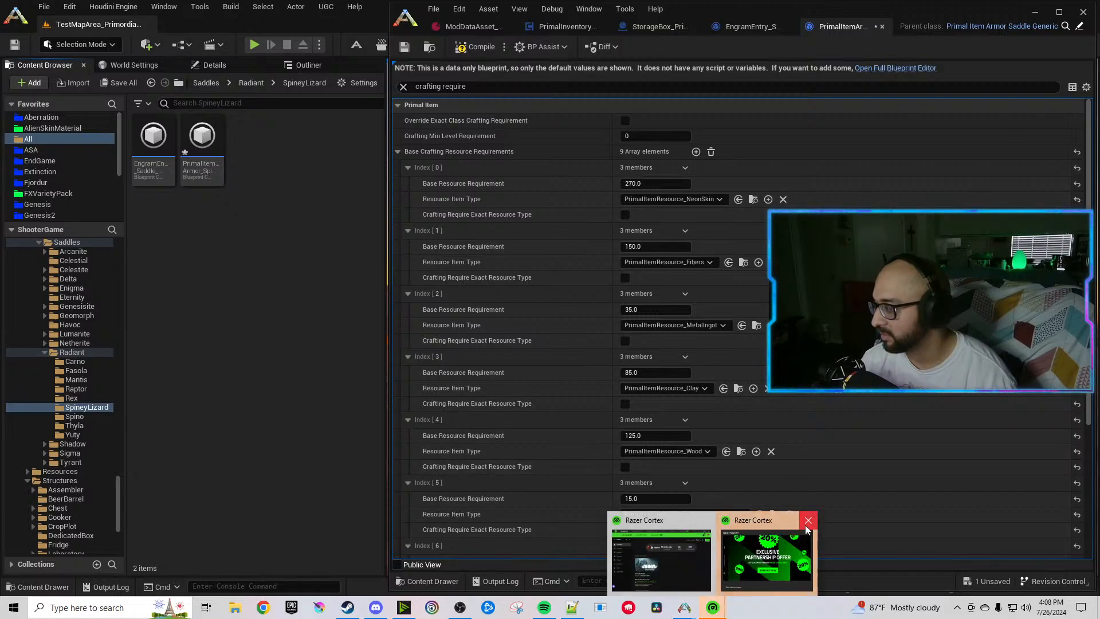
{"action": "left_click", "coordinate": [808, 521]}
{"action": "left_click", "coordinate": [717, 558]}
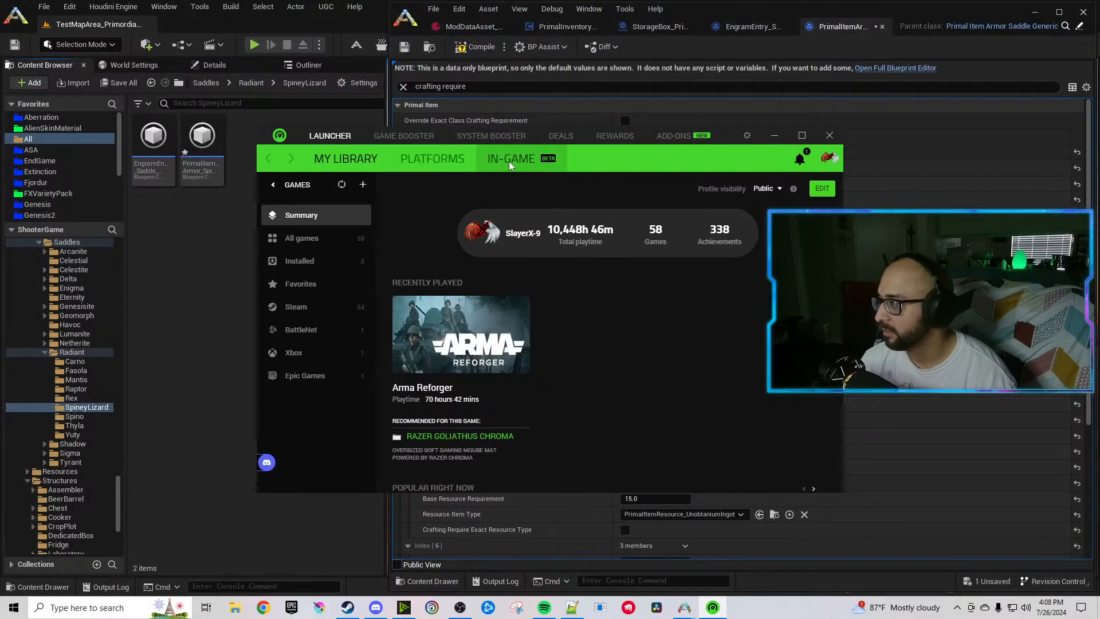
{"action": "left_click", "coordinate": [491, 137]}
{"action": "left_click", "coordinate": [574, 159]}
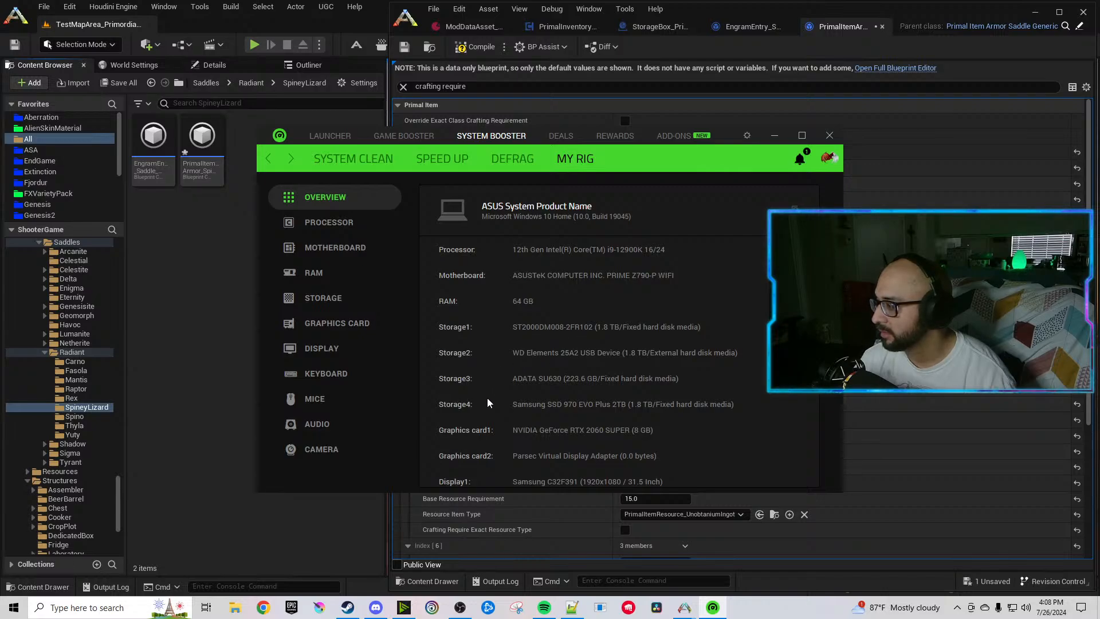
{"action": "scroll", "coordinate": [487, 402], "scroll_direction": "down", "scroll_amount": 3}
{"action": "scroll", "coordinate": [489, 404], "scroll_direction": "down", "scroll_amount": 5}
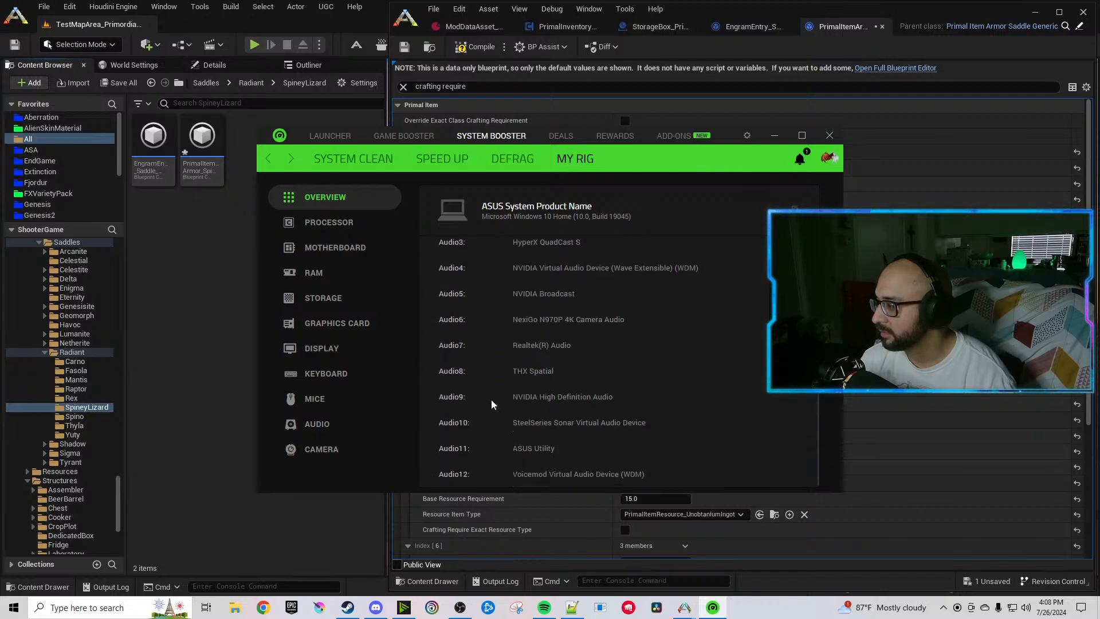
{"action": "left_click", "coordinate": [309, 274]}
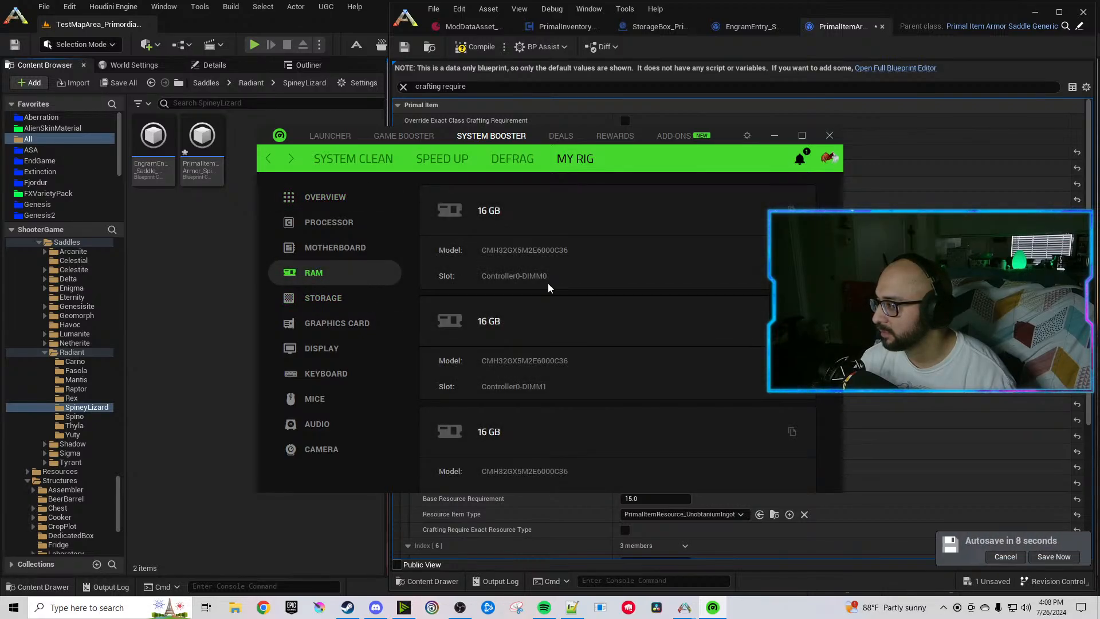
{"action": "scroll", "coordinate": [546, 289], "scroll_direction": "down", "scroll_amount": 1}
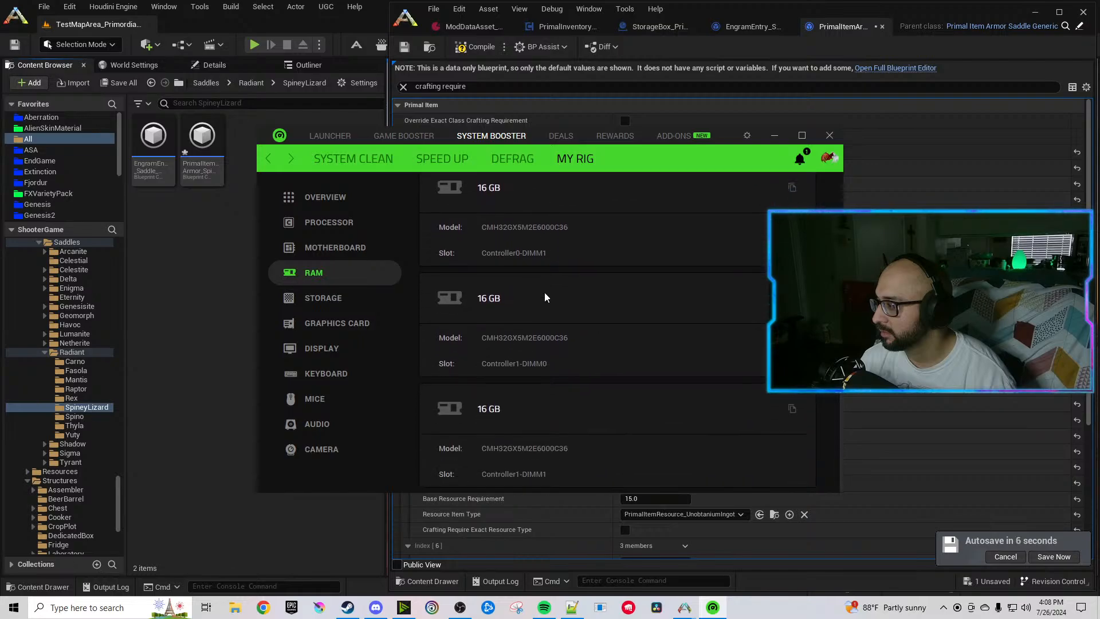
{"action": "left_click", "coordinate": [830, 138]}
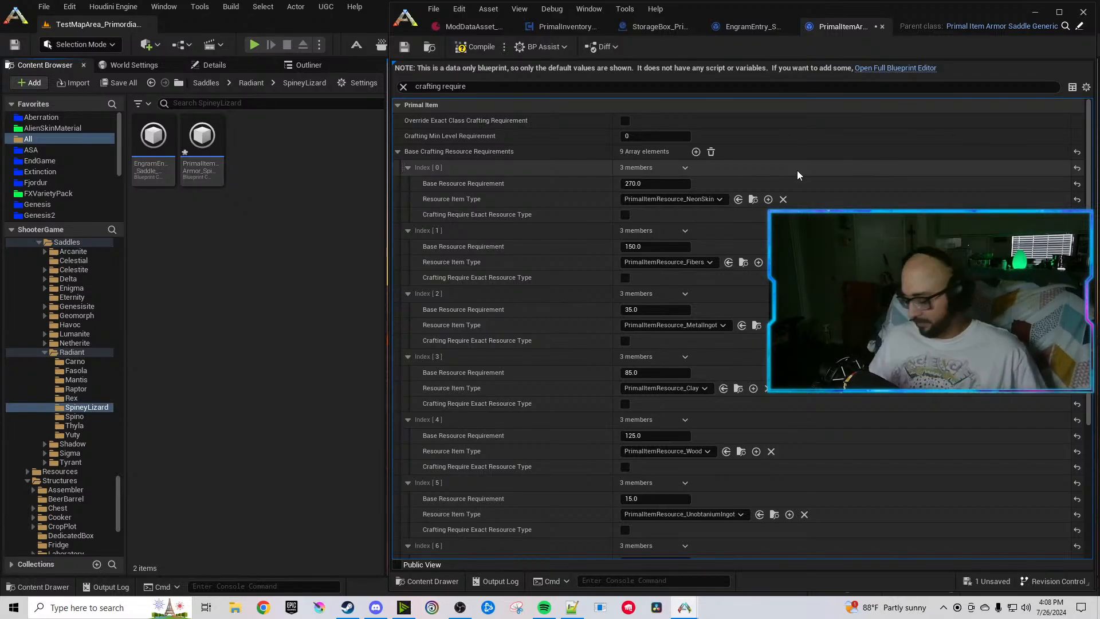
Set the SpineyLizard saddle's Index 0 resource type to PrimalItemResource_RadiantMuscle and Index 5 to PrimalItemResource_GenesisiteIngot.
{"action": "left_click", "coordinate": [692, 201]}
{"action": "type", "text": "radianthide"}
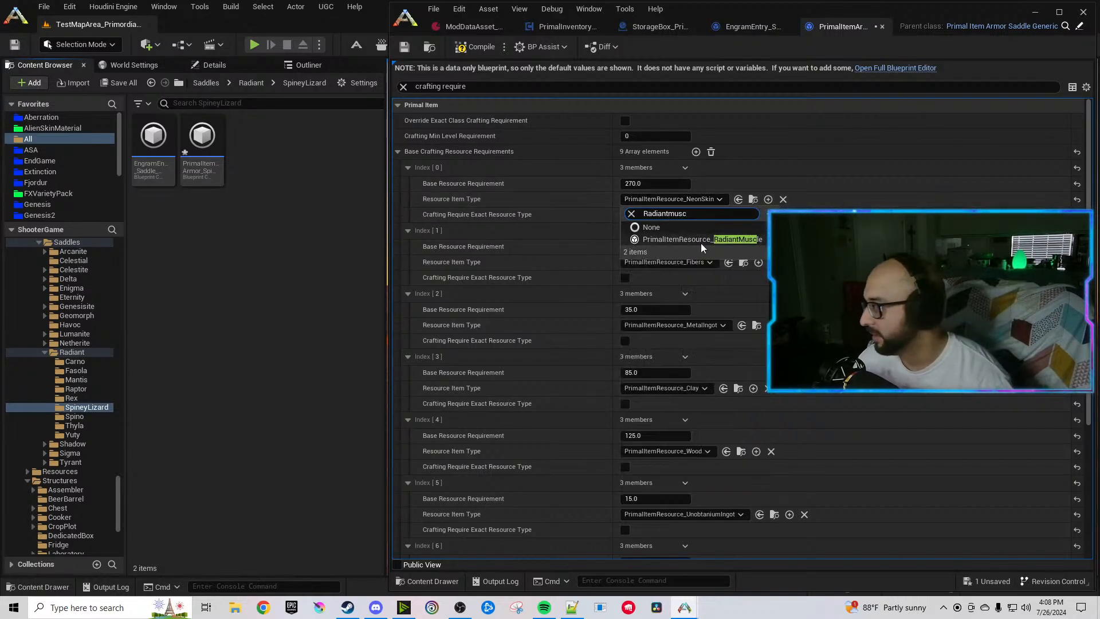
{"action": "left_click", "coordinate": [716, 242]}
{"action": "scroll", "coordinate": [690, 418], "scroll_direction": "down", "scroll_amount": 4}
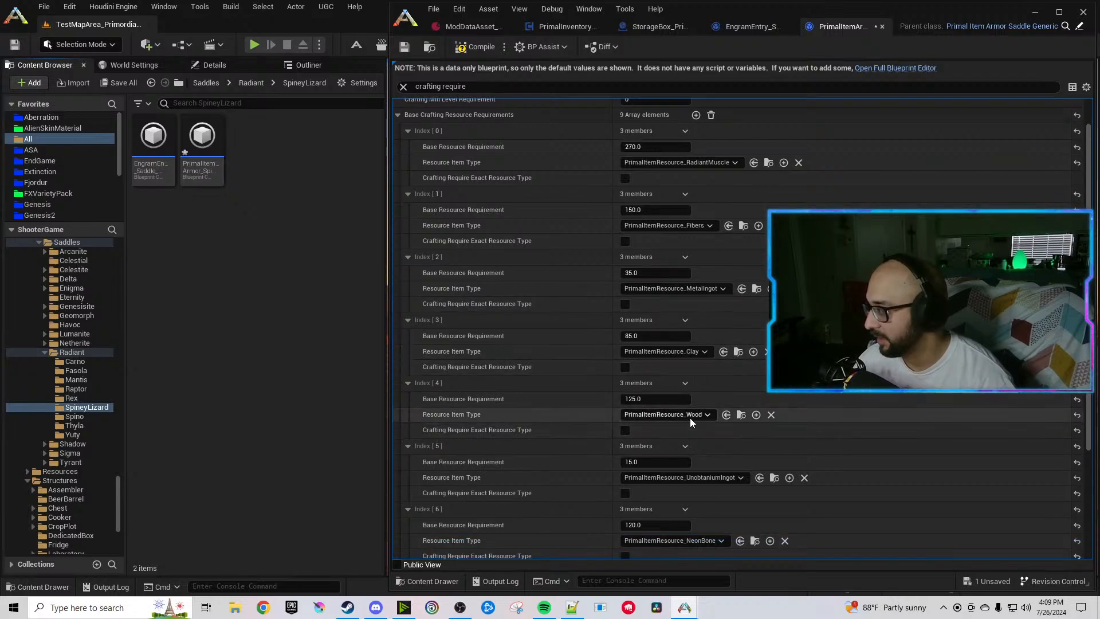
{"action": "left_click", "coordinate": [713, 406]}
{"action": "type", "text": "ingot"}
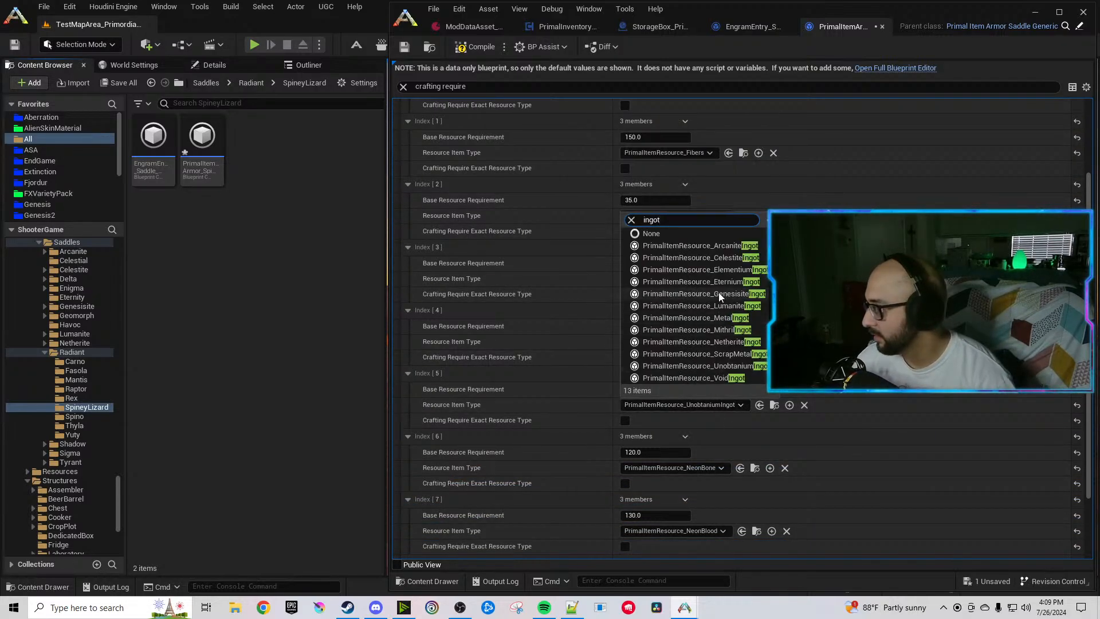
{"action": "left_click", "coordinate": [718, 292]}
Set the SpineyLizard saddle's Index 6 resource type to PrimalItemResource_RadiantBone and Index 7 to PrimalItemResource_RadiantSalivaVile.
{"action": "scroll", "coordinate": [720, 363], "scroll_direction": "down", "scroll_amount": 2}
{"action": "left_click", "coordinate": [706, 397]}
{"action": "type", "text": "Radiantbone"}
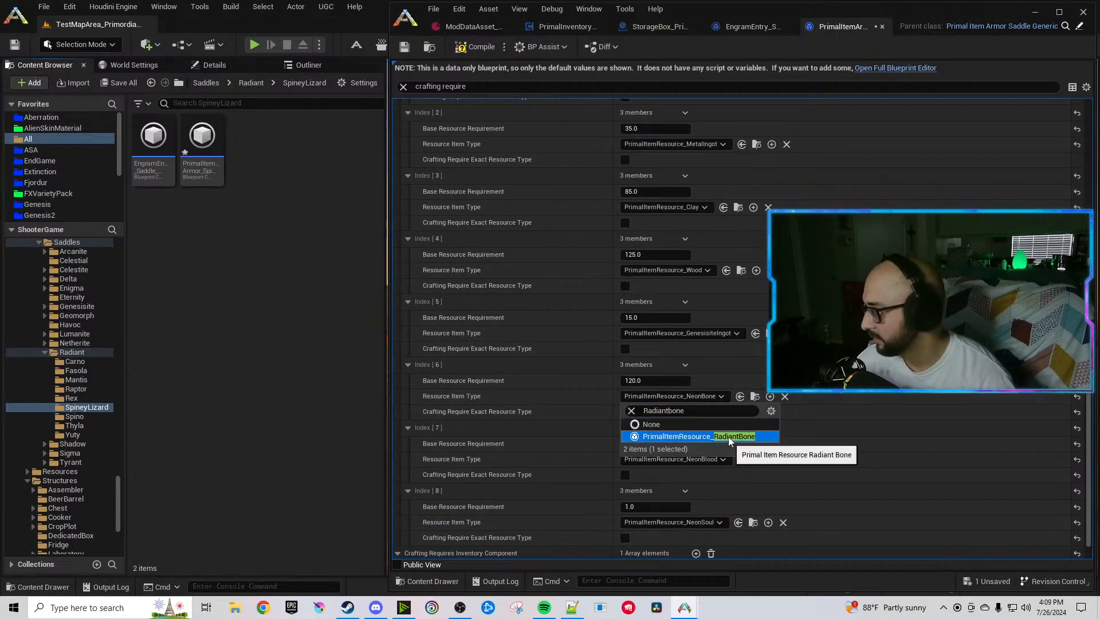
{"action": "left_click", "coordinate": [728, 437]}
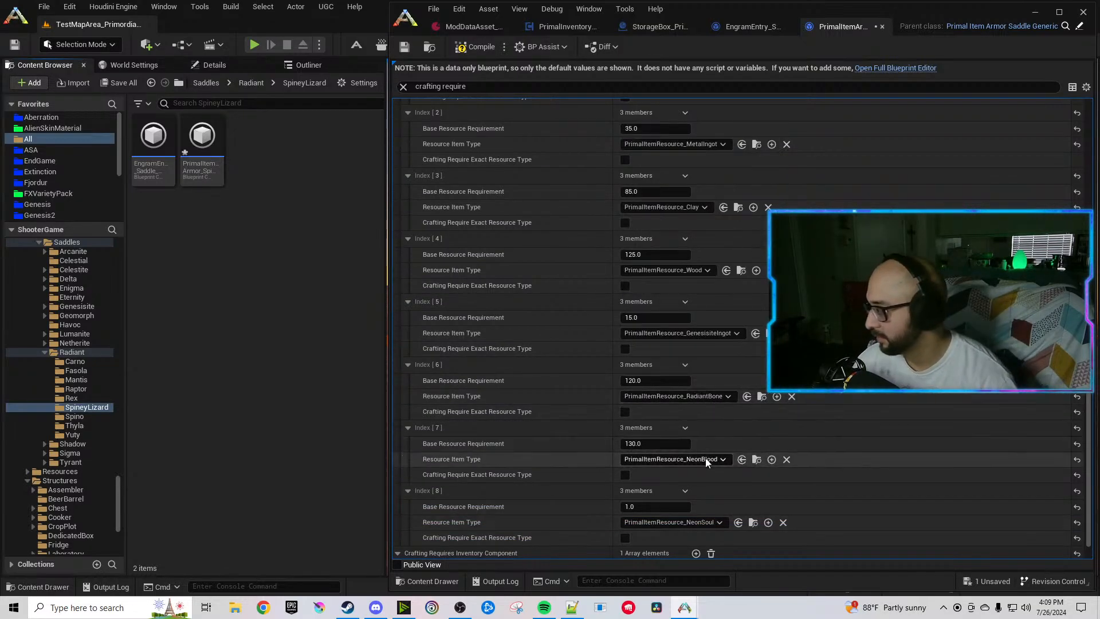
{"action": "left_click", "coordinate": [705, 459]}
{"action": "type", "text": "Radiantsal"}
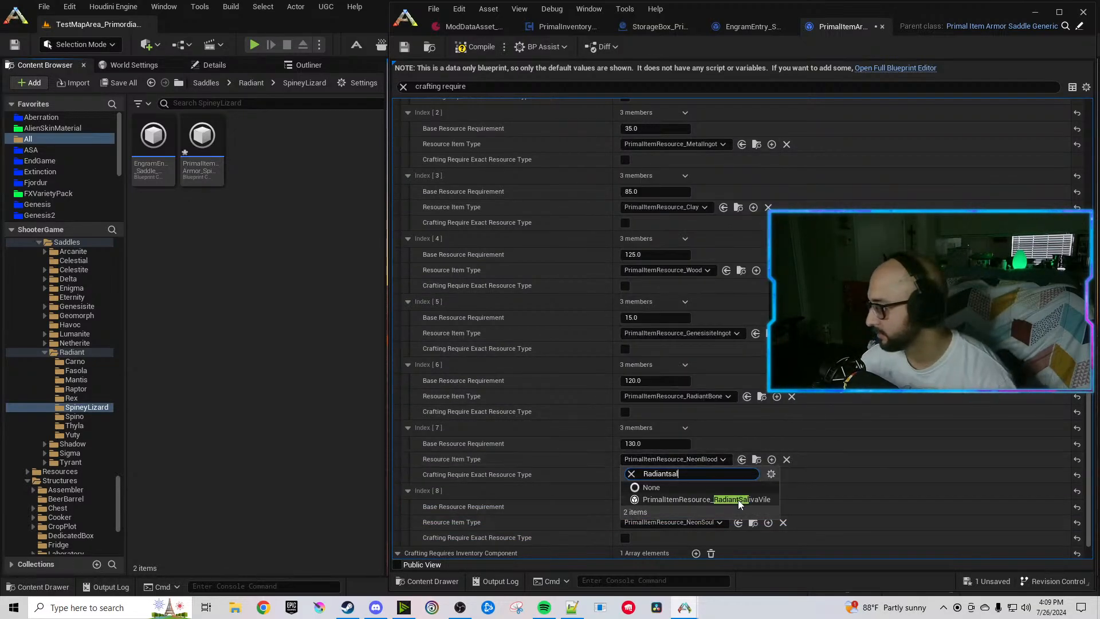
{"action": "left_click", "coordinate": [738, 499]}
Set the SpineyLizard saddle's Index 8 base resource requirement to 2 and its resource type to PrimalItemResource_RadiantEyes.
{"action": "scroll", "coordinate": [687, 485], "scroll_direction": "down", "scroll_amount": 1}
{"action": "left_click", "coordinate": [650, 504]}
{"action": "type", "text": "Radiant"}
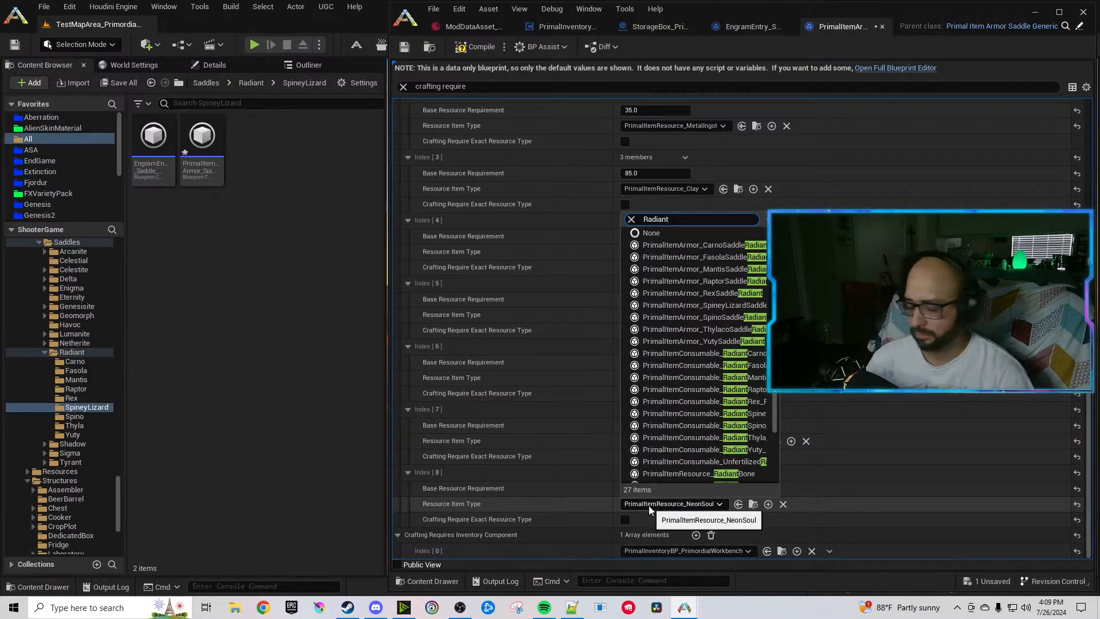
{"action": "type", "text": "eyes"}
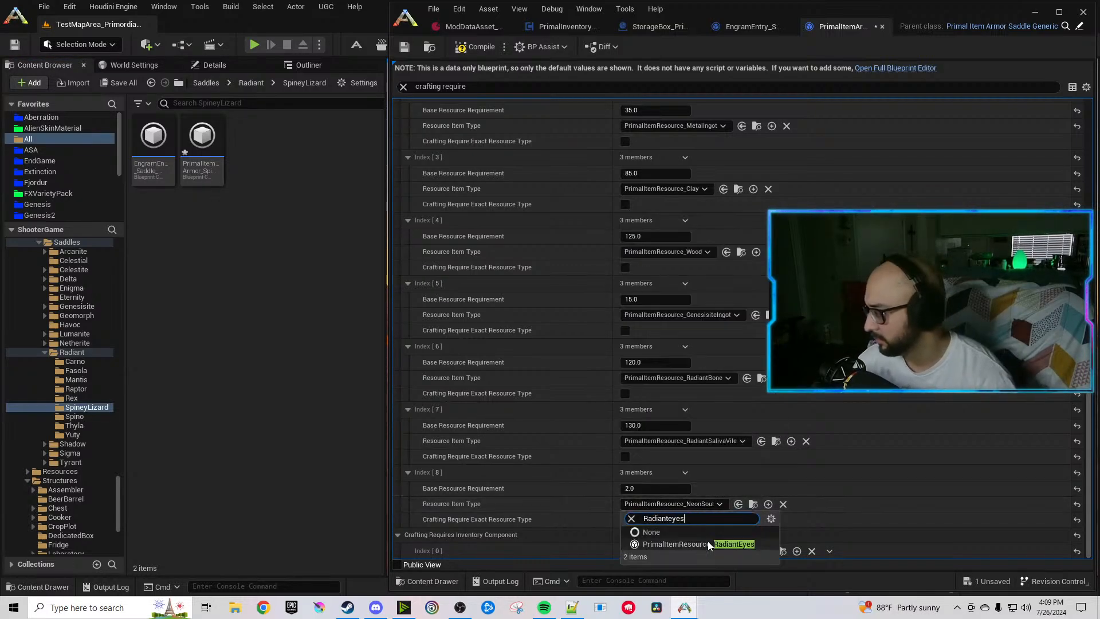
{"action": "left_click", "coordinate": [708, 543]}
Duplicate the Index 8 crafting resource entry and set the Index 9 copy's base resource requirement to 55.
{"action": "left_click", "coordinate": [684, 472]}
{"action": "left_click", "coordinate": [703, 514]}
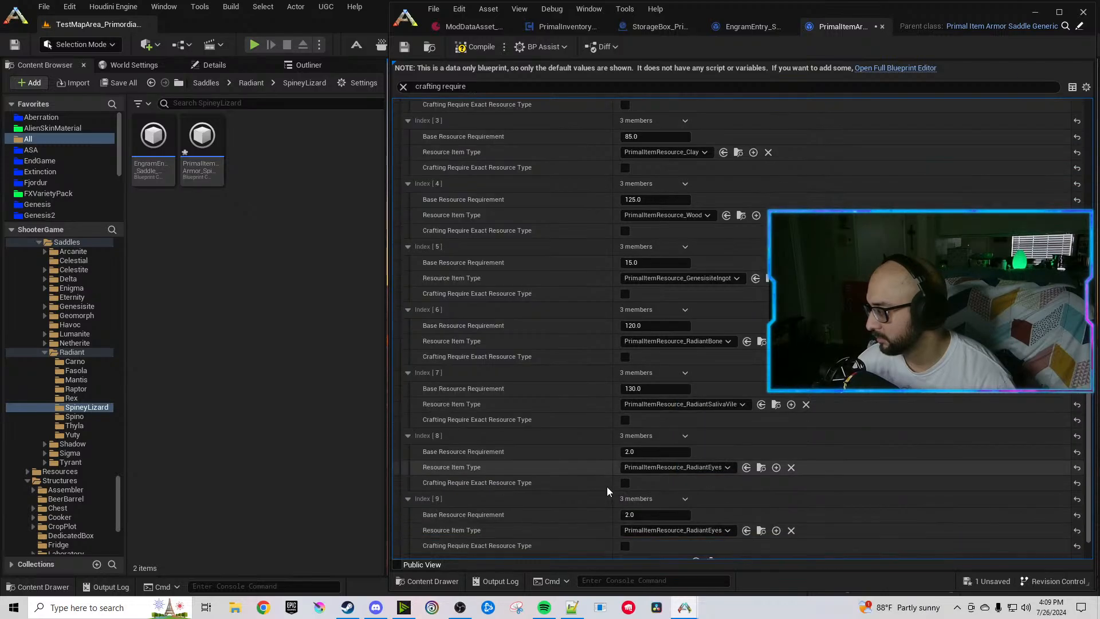
{"action": "scroll", "coordinate": [607, 486], "scroll_direction": "down", "scroll_amount": 1}
{"action": "left_click", "coordinate": [660, 488]}
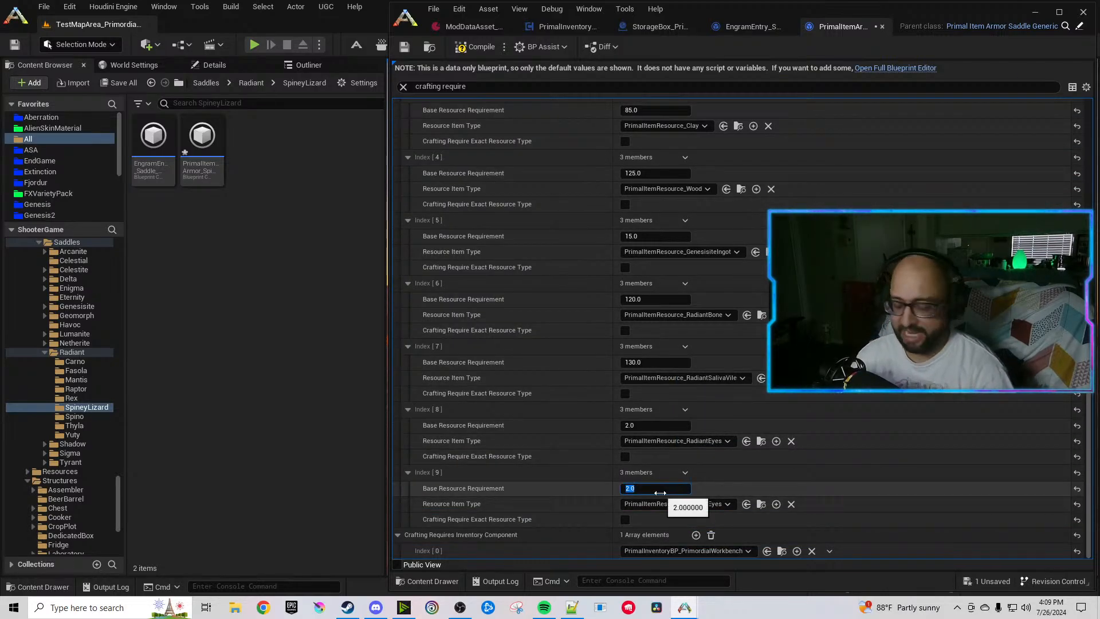
{"action": "type", "text": "55"}
{"action": "key", "text": "Return"}
Duplicate the Index 9 crafting resource entry and set Index 9's resource type to PrimalItemResource_RadiantEyeJuice.
{"action": "left_click", "coordinate": [684, 473]}
{"action": "left_click", "coordinate": [703, 515]}
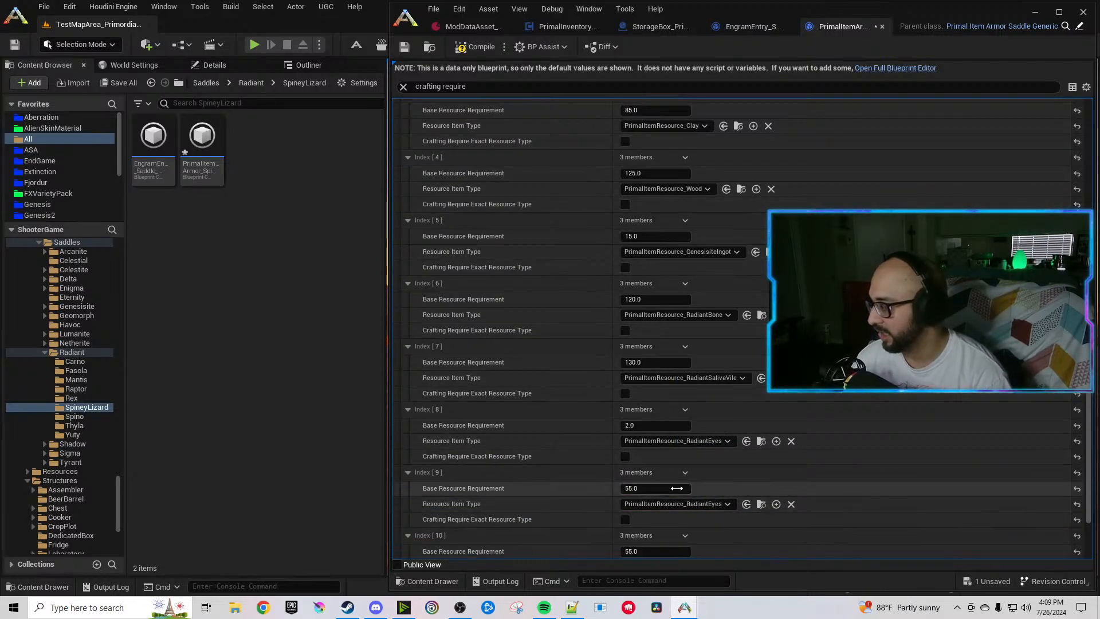
{"action": "scroll", "coordinate": [677, 488], "scroll_direction": "down", "scroll_amount": 2}
{"action": "left_click", "coordinate": [693, 458]}
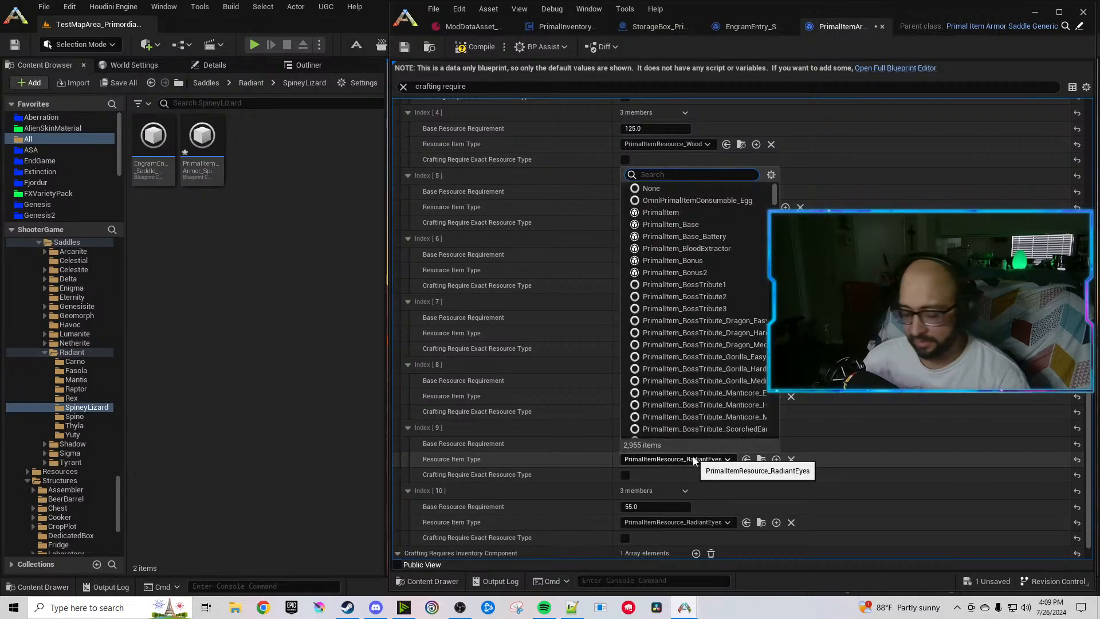
{"action": "type", "text": "Radianteye"}
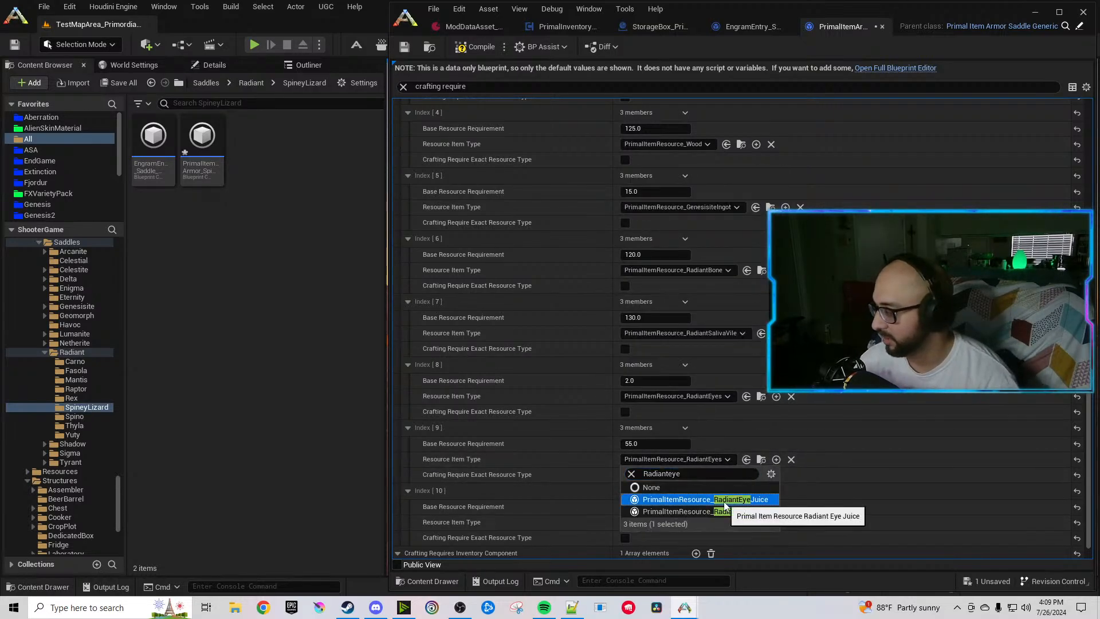
{"action": "left_click", "coordinate": [724, 501]}
Set the SpineyLizard saddle's Index 10 resource type to PrimalItemResource_RadiantIrisPowder.
{"action": "left_click", "coordinate": [682, 522]}
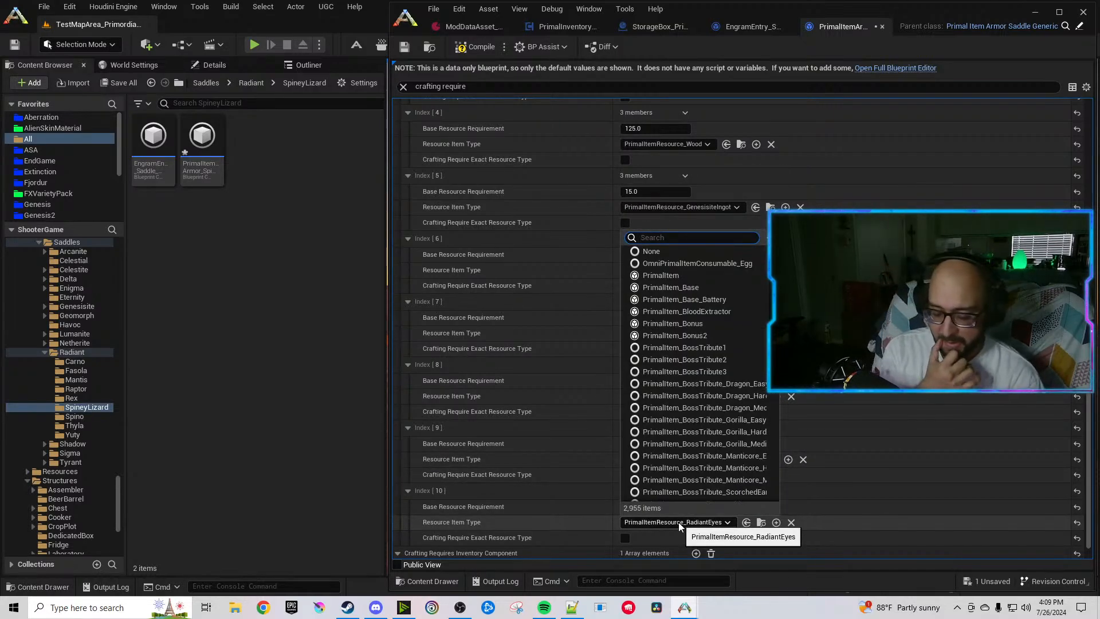
{"action": "type", "text": "Radiant"}
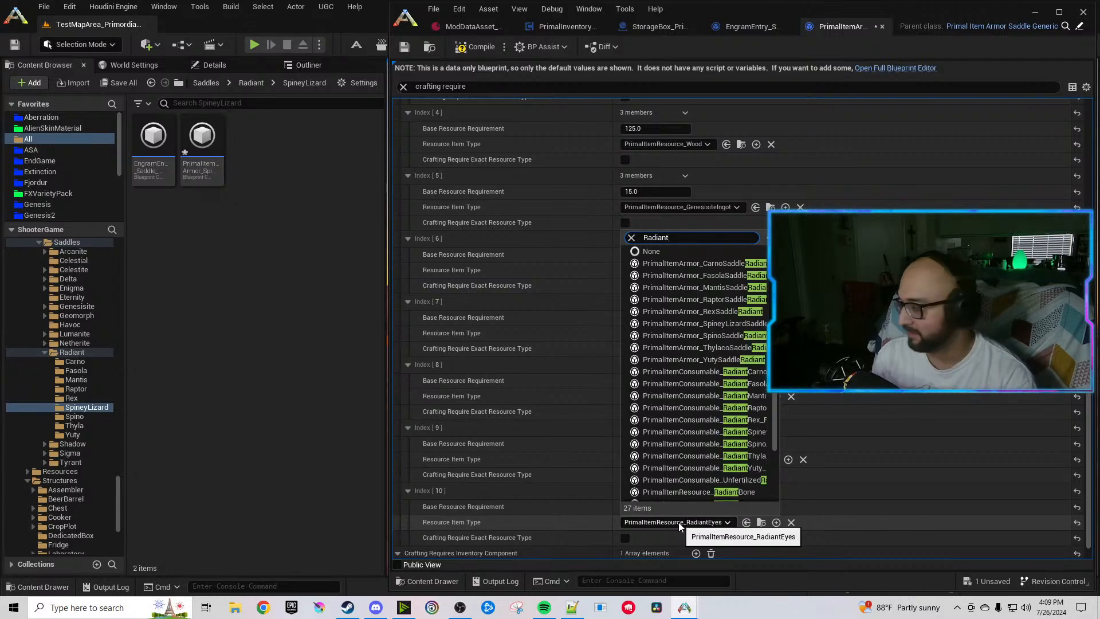
{"action": "type", "text": "i"}
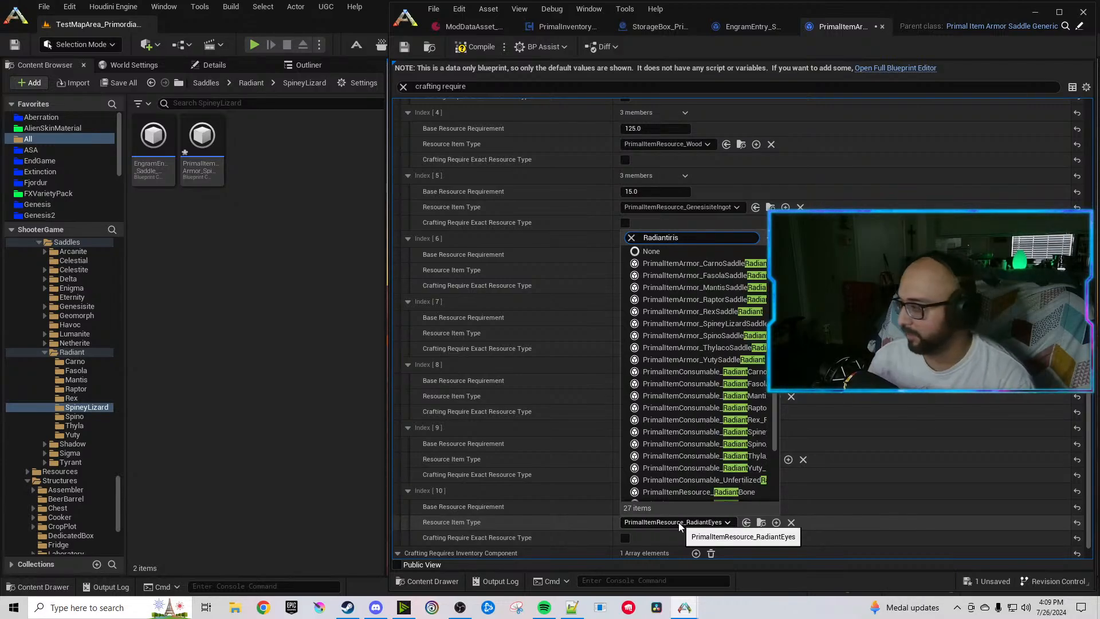
{"action": "type", "text": "ris"}
{"action": "left_click", "coordinate": [729, 560]}
{"action": "scroll", "coordinate": [700, 528], "scroll_direction": "down", "scroll_amount": 1}
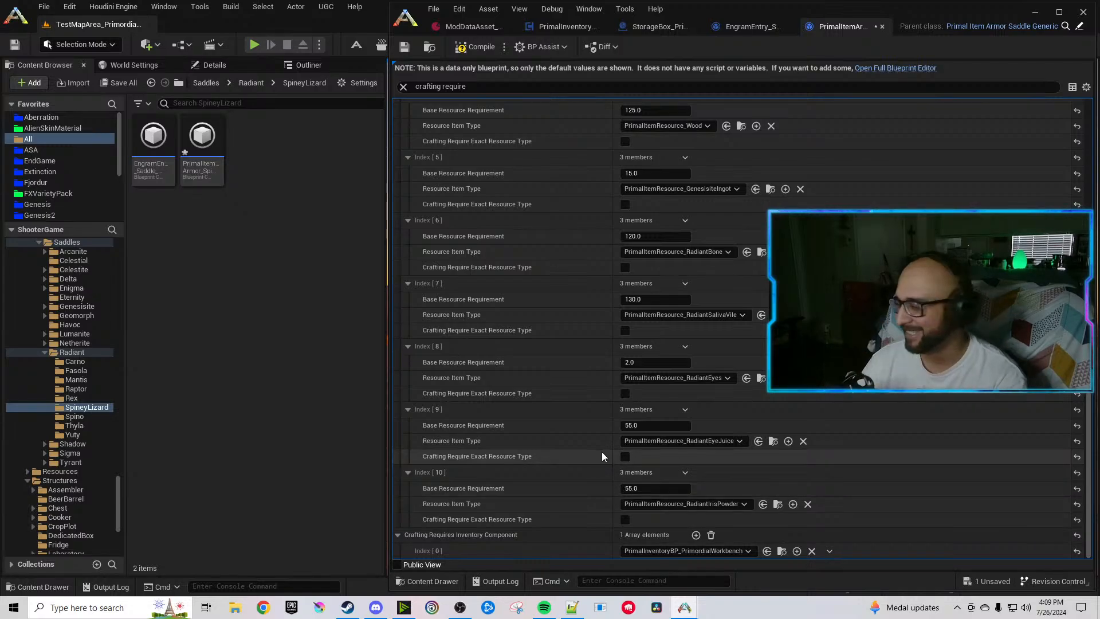
Save the SpineyLizard saddle item, review its crafting requirements, and close the SpineyLizard item and engram blueprints.
{"action": "key", "text": "ctrl+s"}
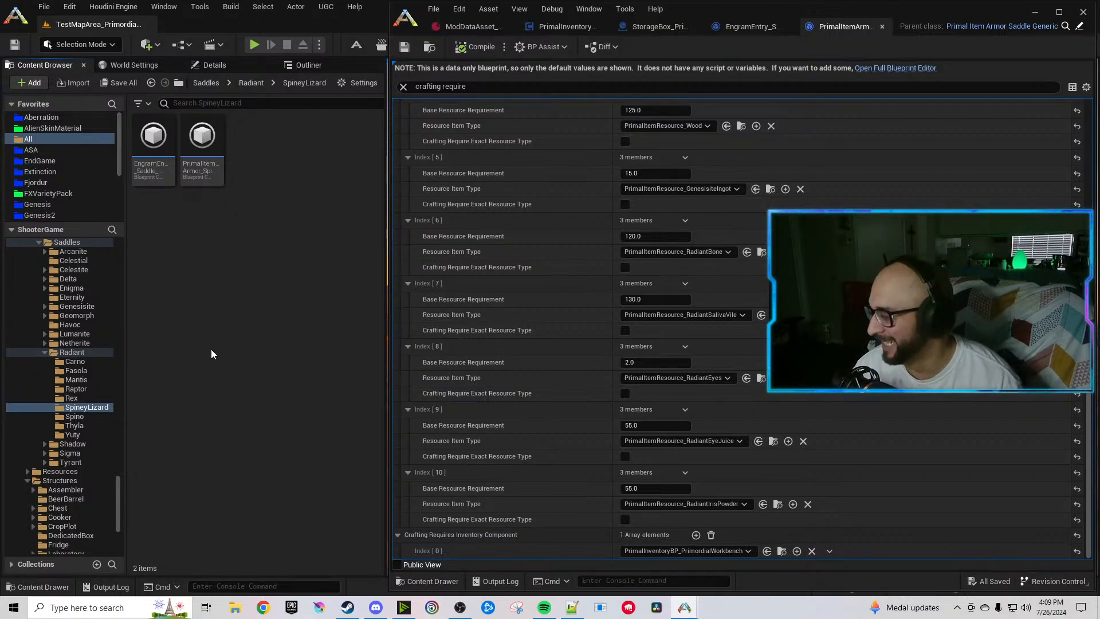
{"action": "scroll", "coordinate": [540, 267], "scroll_direction": "up", "scroll_amount": 3}
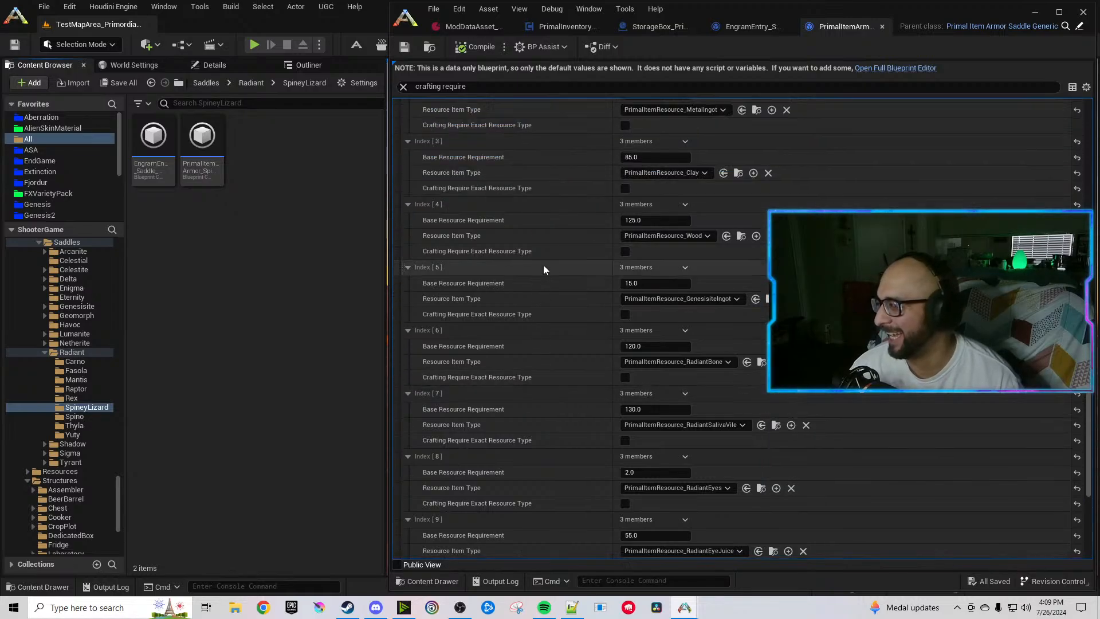
{"action": "scroll", "coordinate": [751, 123], "scroll_direction": "up", "scroll_amount": 4}
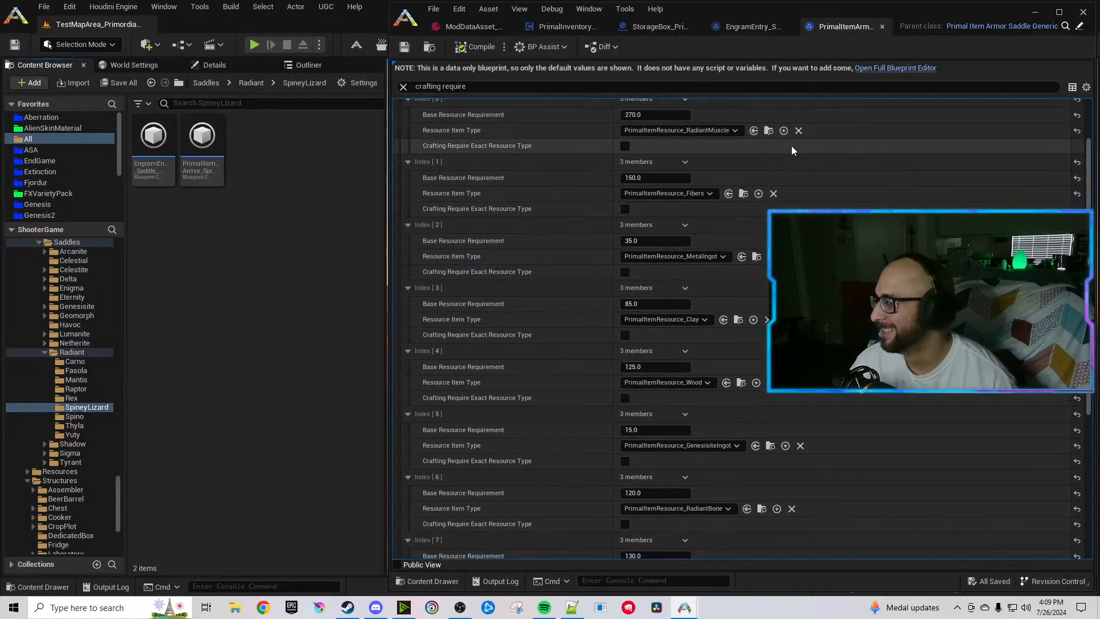
{"action": "left_click", "coordinate": [882, 26]}
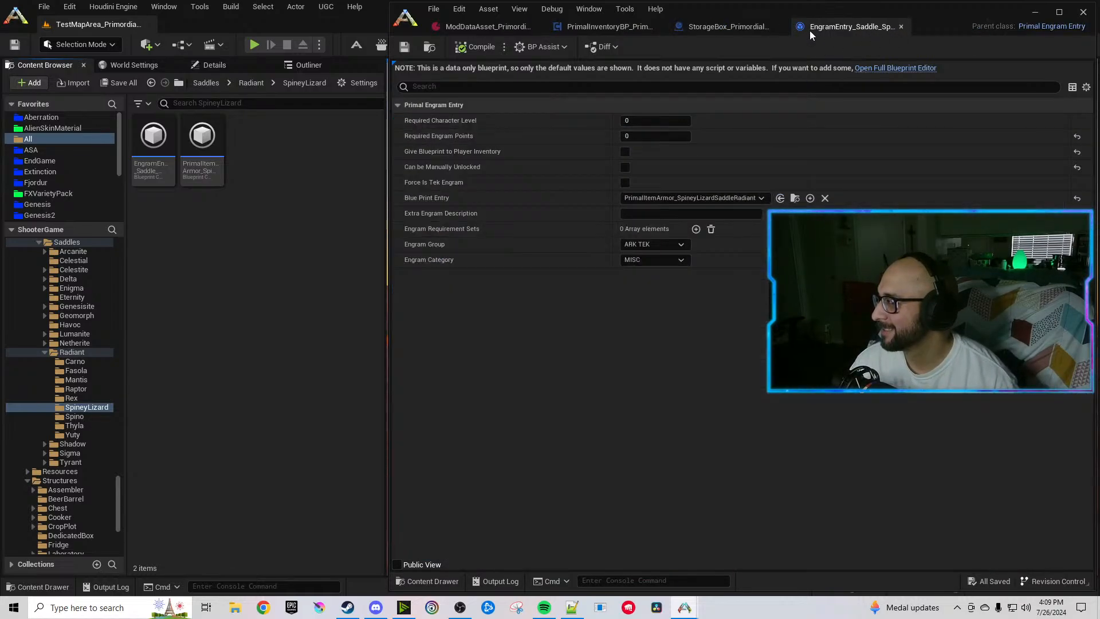
{"action": "left_click", "coordinate": [899, 27]}
Set the Spino saddle engram's Blue Print Entry to PrimalItemArmor_SpinoSaddleRadiant, and compile and save the engram.
{"action": "left_click", "coordinate": [79, 417]}
{"action": "double_click", "coordinate": [156, 142]}
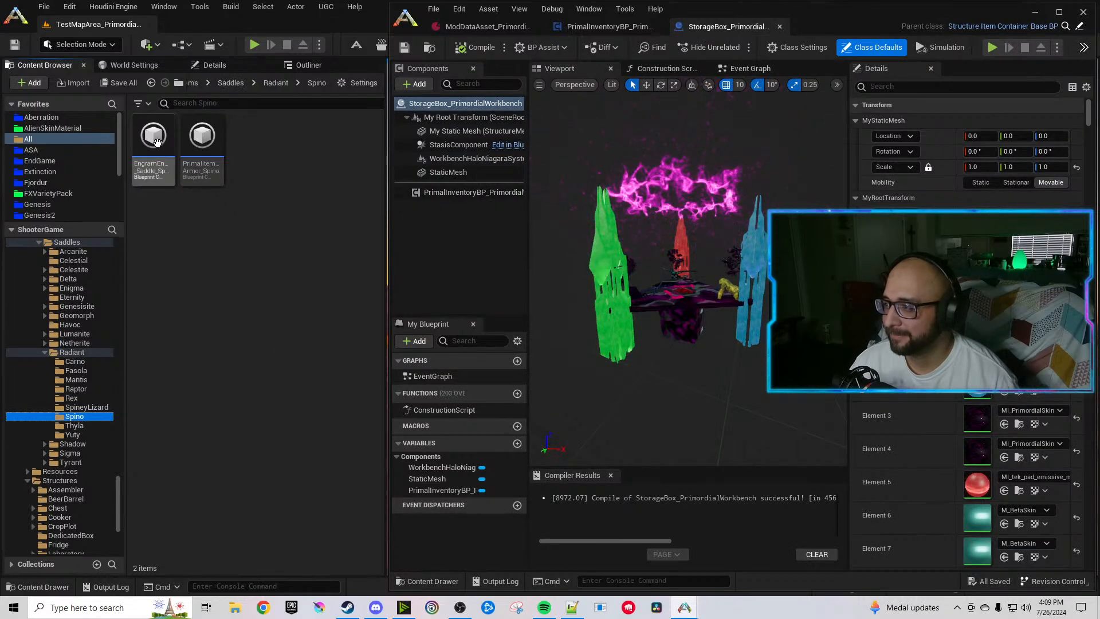
{"action": "left_click", "coordinate": [198, 170]}
{"action": "left_click", "coordinate": [752, 198]}
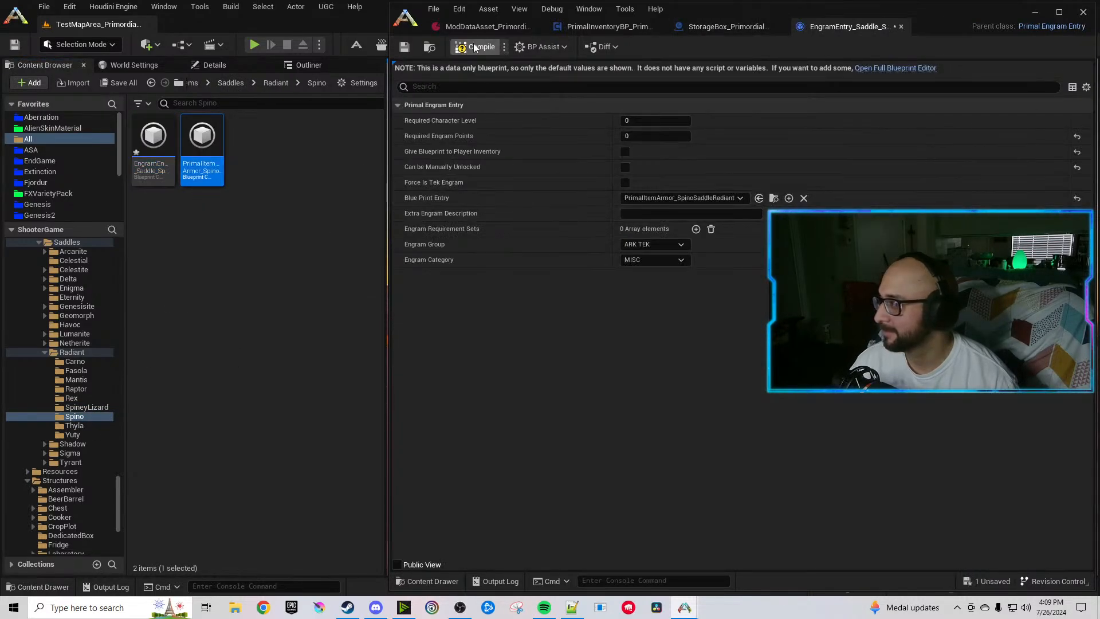
Open the Spino saddle item and replace Neon with Radiant in its owner tag, descriptive name and item description.
{"action": "double_click", "coordinate": [199, 157]}
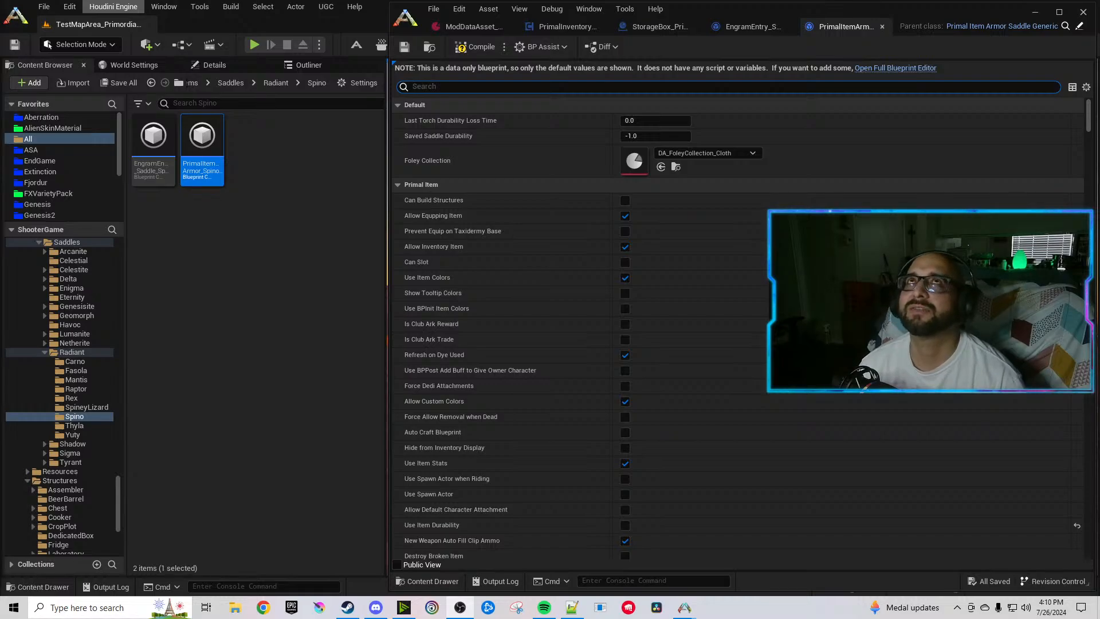
{"action": "left_click", "coordinate": [131, 231]}
{"action": "left_click", "coordinate": [733, 28]}
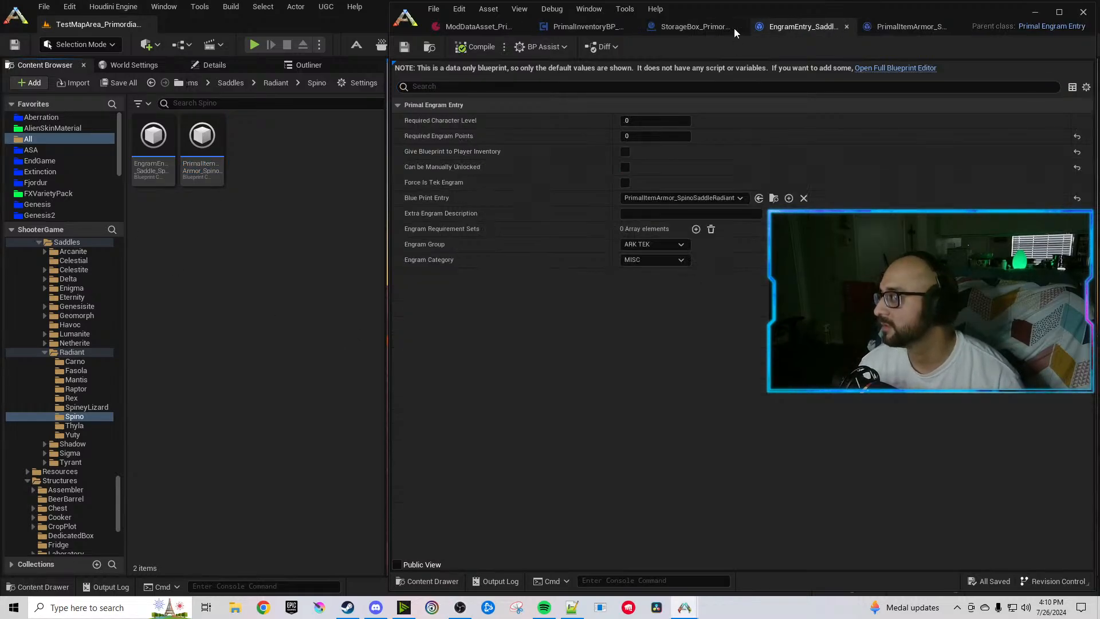
{"action": "left_click", "coordinate": [863, 29]}
{"action": "left_click", "coordinate": [698, 89]}
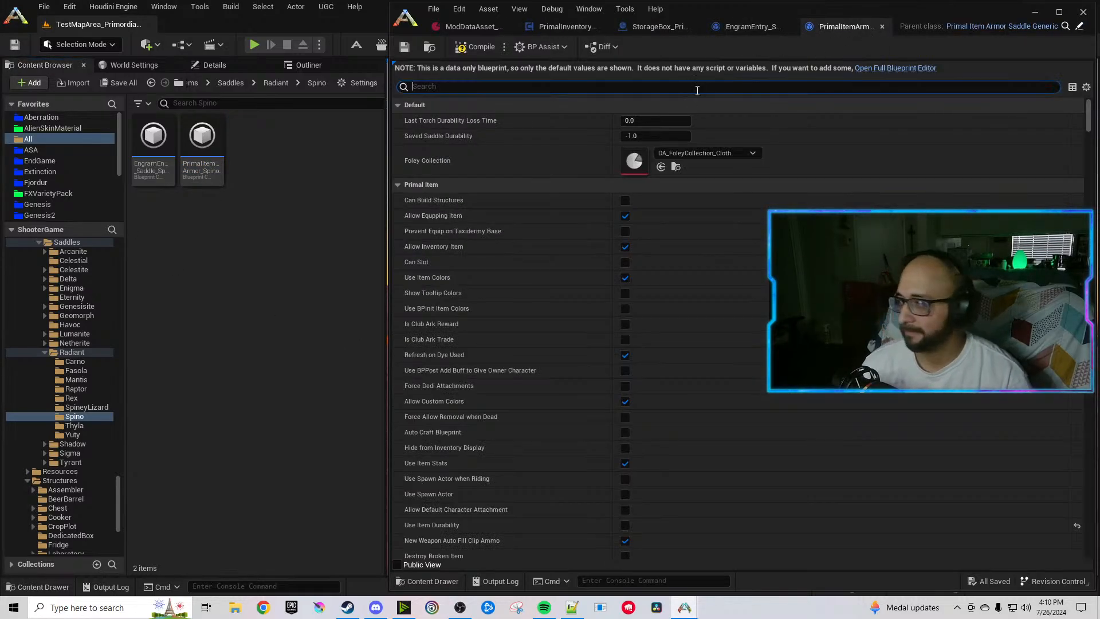
{"action": "type", "text": "neon"}
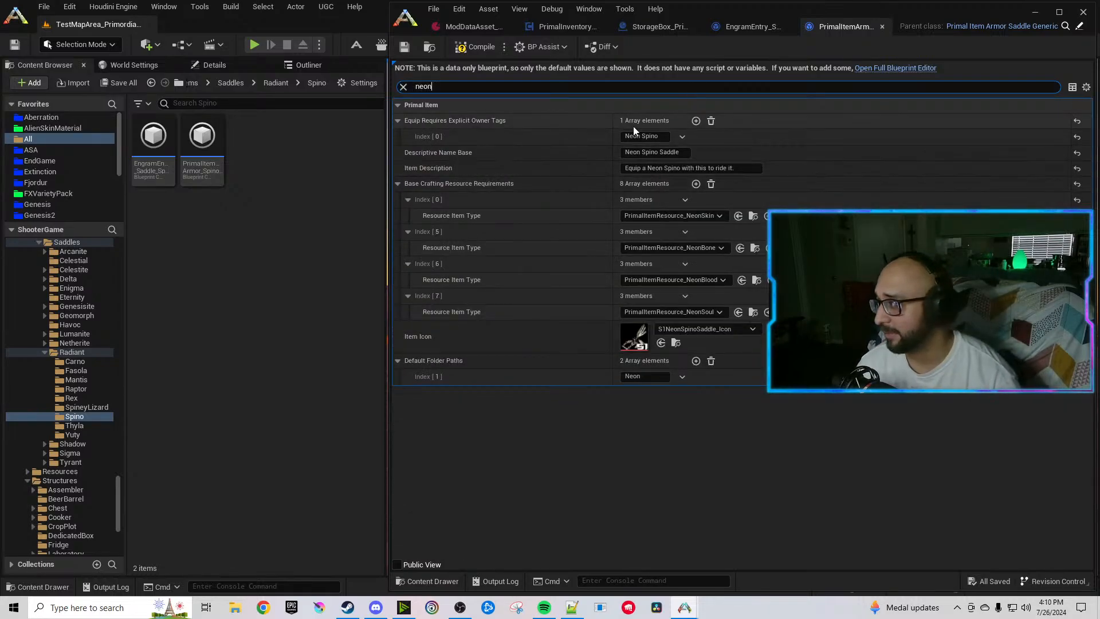
{"action": "double_click", "coordinate": [629, 136]}
{"action": "type", "text": "Radiant"}
{"action": "double_click", "coordinate": [631, 152]}
{"action": "type", "text": "Radiant"}
{"action": "double_click", "coordinate": [652, 167]}
{"action": "type", "text": "Radiant"}
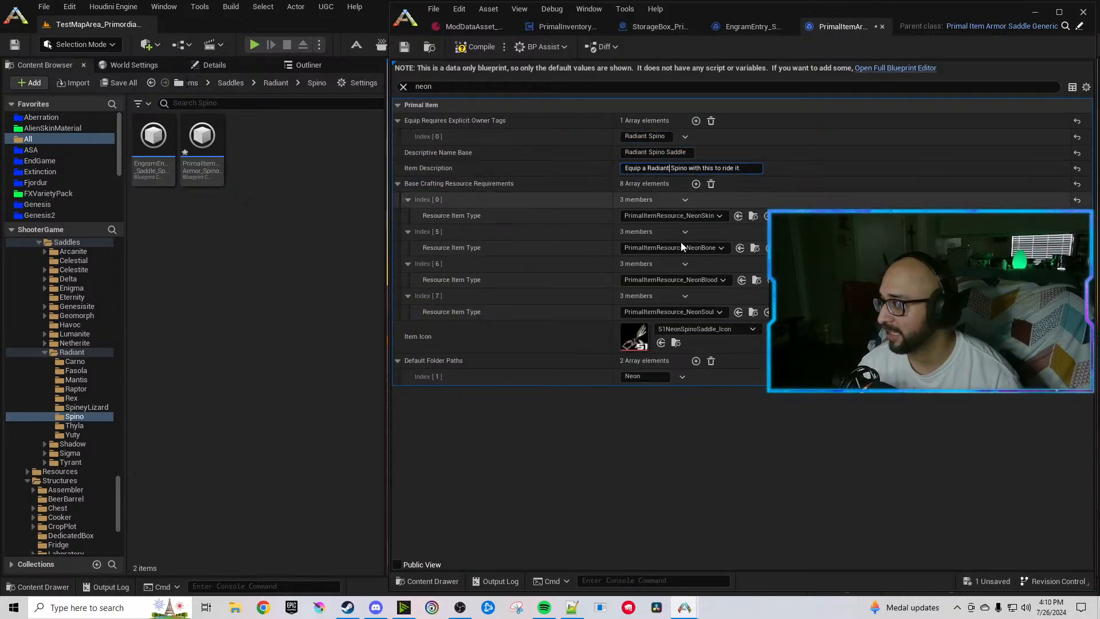
Set the Spino saddle's item icon to Saddle_TempIcon and its Index 1 default folder path to Radiant.
{"action": "left_click", "coordinate": [661, 342]}
{"action": "double_click", "coordinate": [632, 376]}
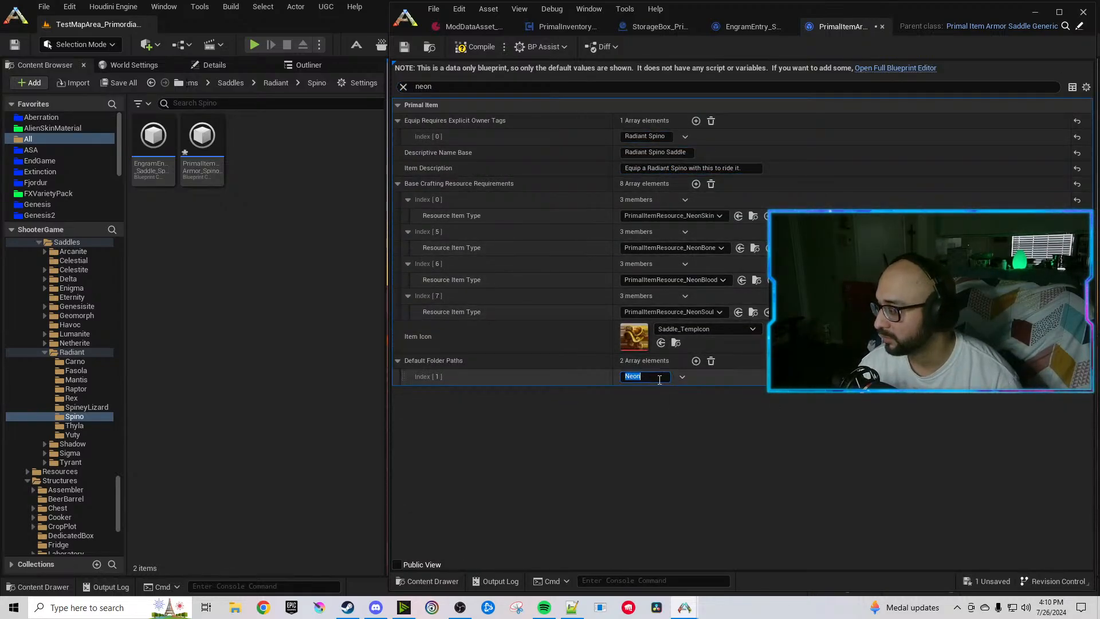
{"action": "type", "text": "Radiant"}
Set the Spino saddle's crafting resource types to PrimalItemResource_RadiantMuscle for Index 0 and PrimalItemResource_GenesisiteIngot for Index 4.
{"action": "left_click", "coordinate": [501, 87]}
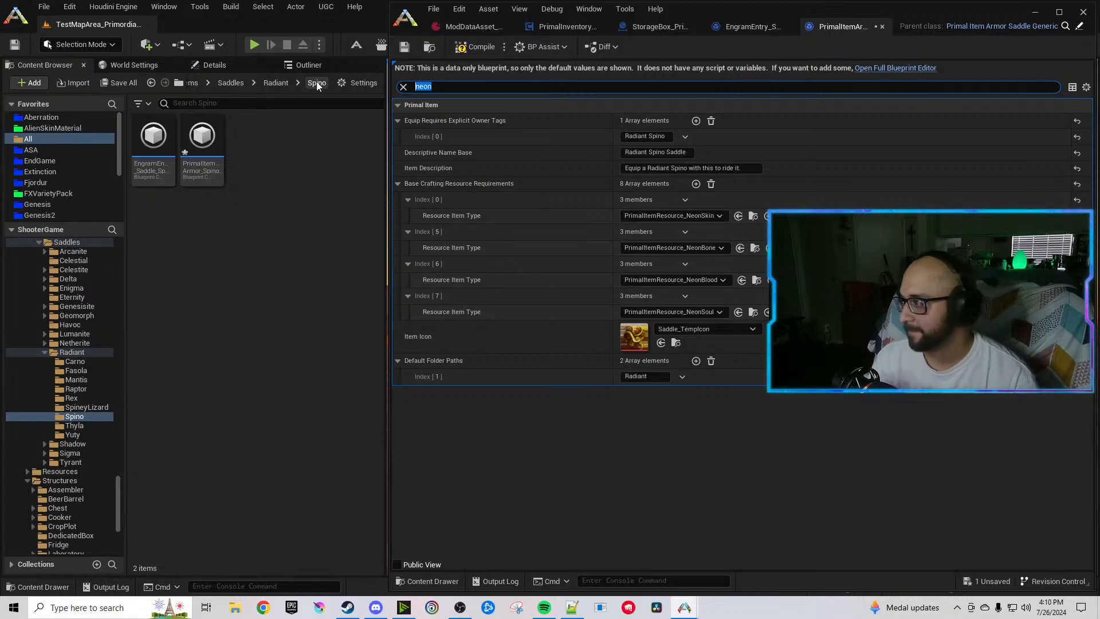
{"action": "type", "text": "crafting require"}
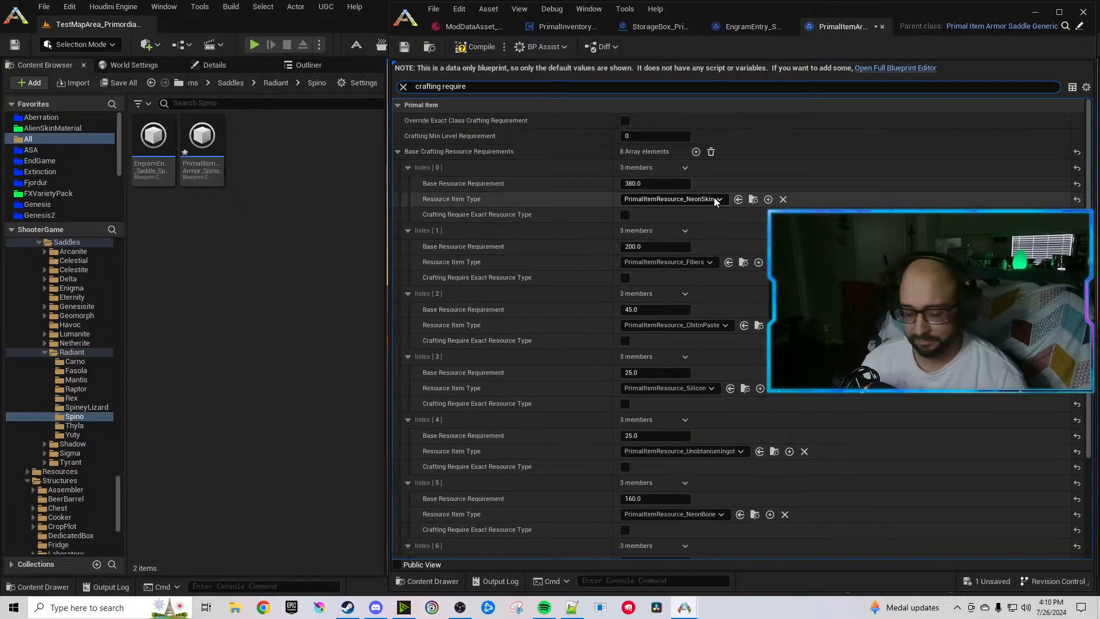
{"action": "left_click", "coordinate": [715, 199]}
{"action": "type", "text": "Radiantmusc"}
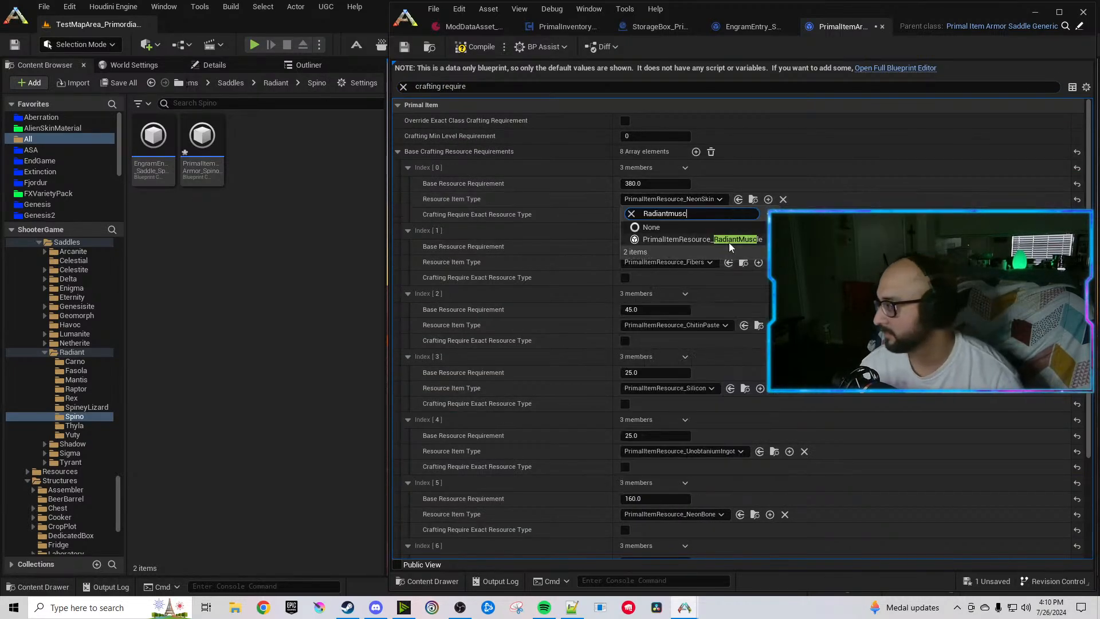
{"action": "left_click", "coordinate": [728, 242]}
{"action": "left_click", "coordinate": [719, 397]}
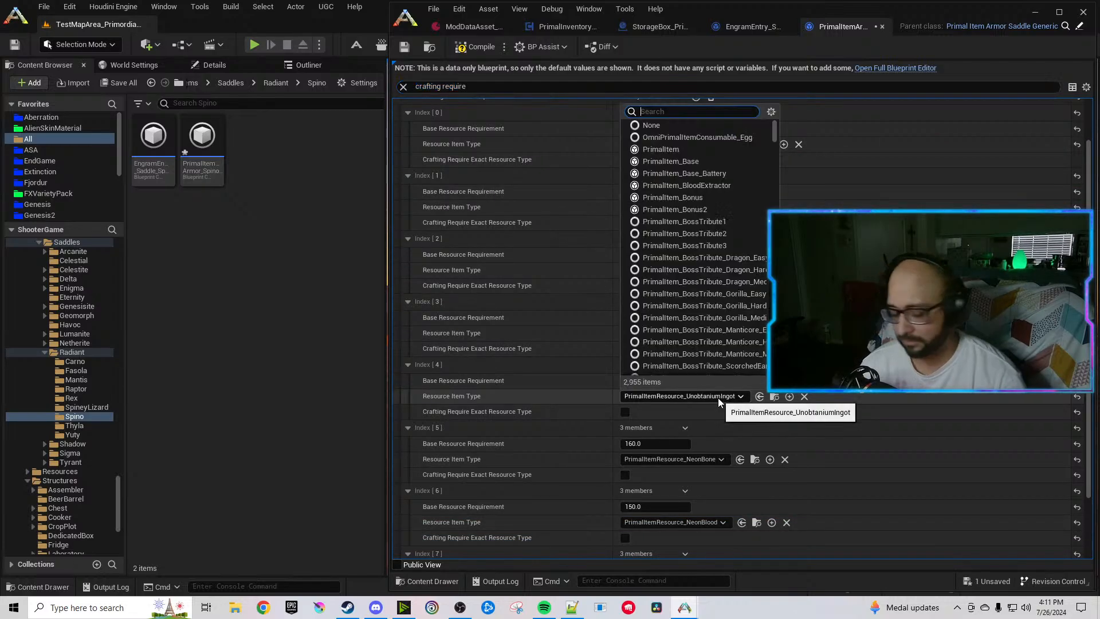
{"action": "type", "text": "ingot"}
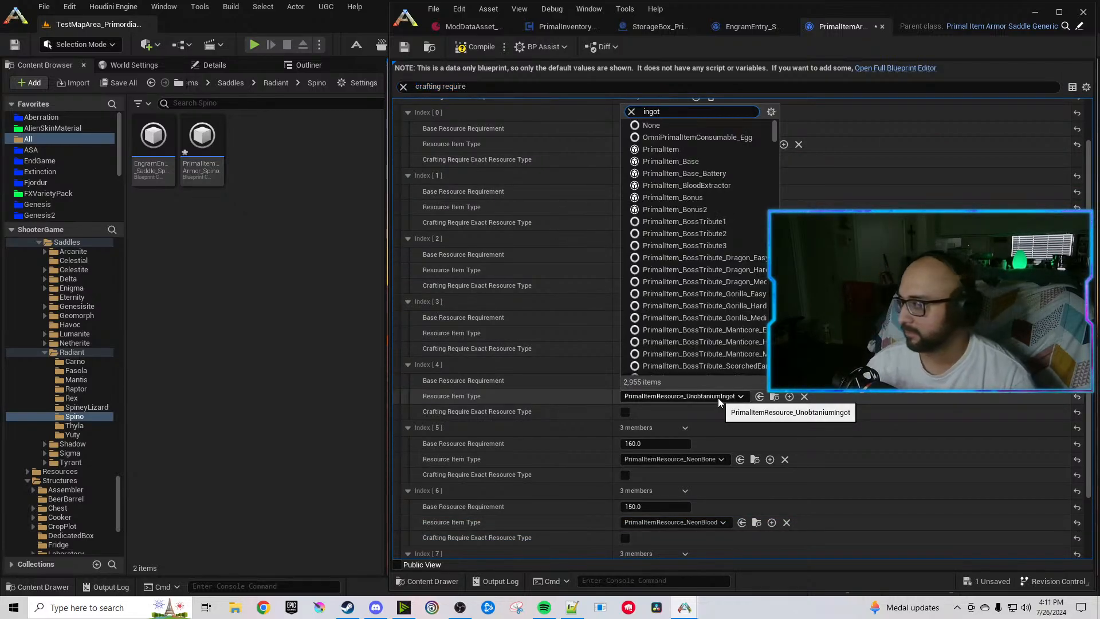
{"action": "left_click", "coordinate": [726, 485]}
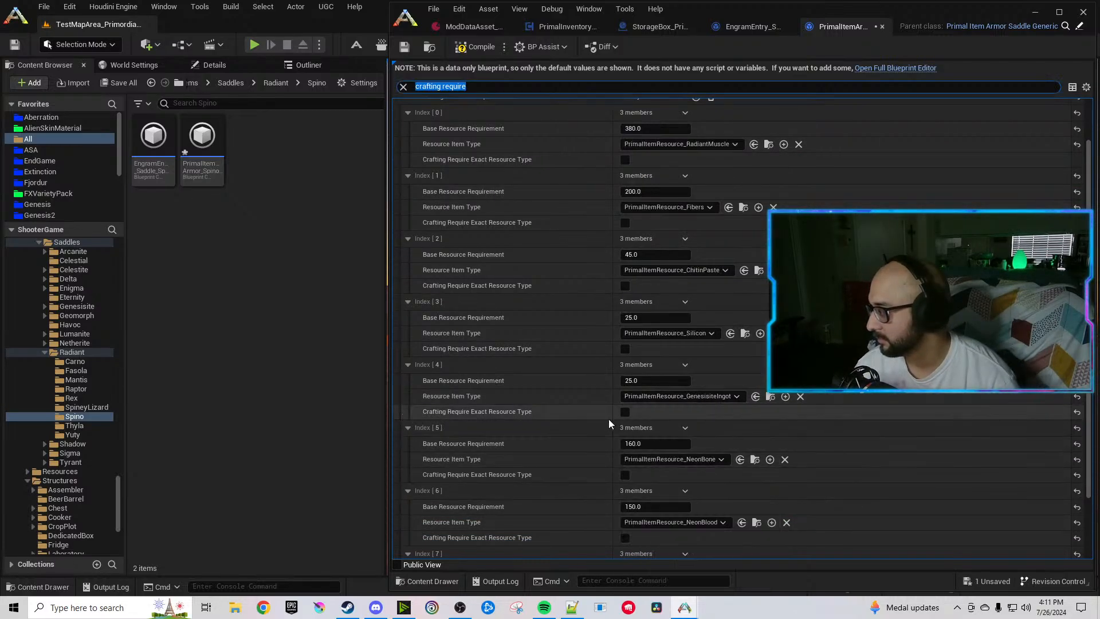
Set the Index 5 crafting resource type to PrimalItemResource_RadiantBone and Index 6 to PrimalItemResource_RadiantSalivaVile.
{"action": "scroll", "coordinate": [602, 415], "scroll_direction": "down", "scroll_amount": 2}
{"action": "left_click", "coordinate": [678, 408]}
{"action": "type", "text": "Radiantbone"}
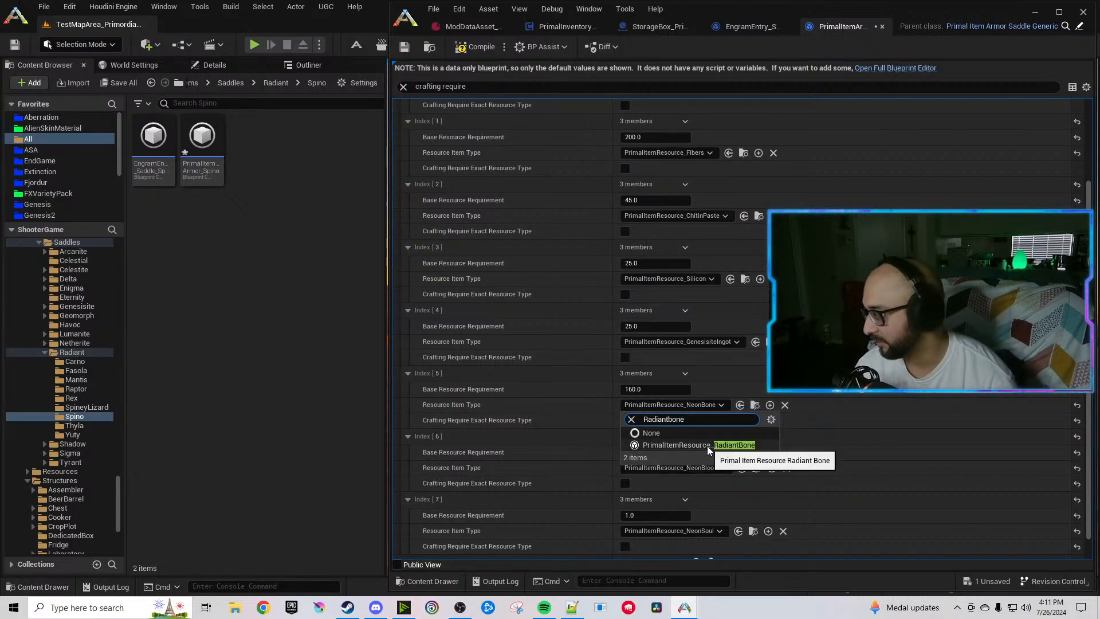
{"action": "left_click", "coordinate": [705, 447]}
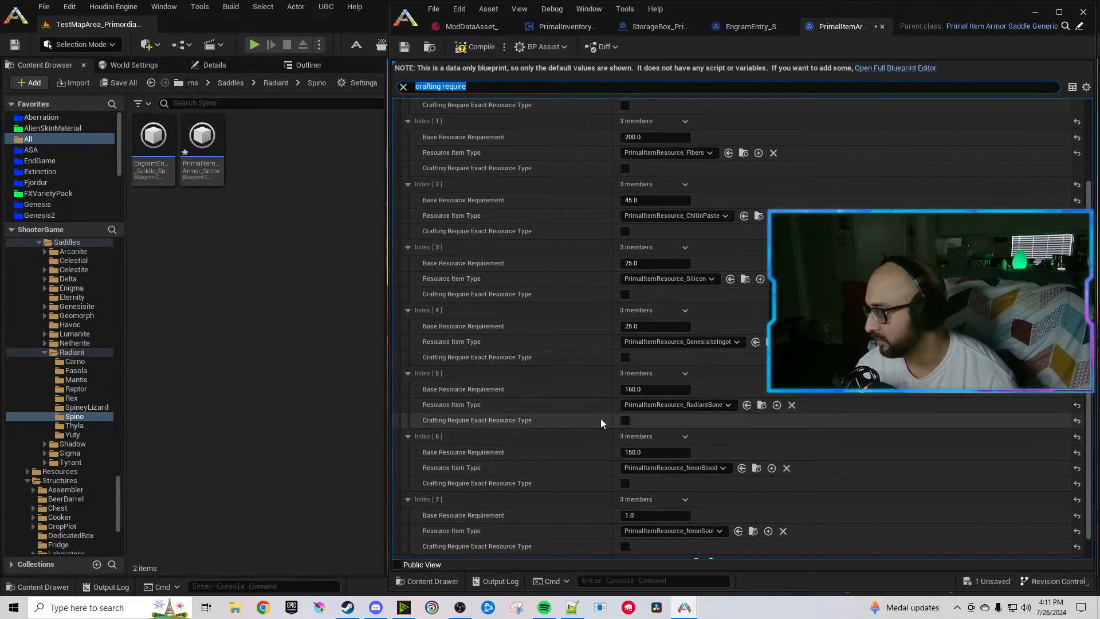
{"action": "scroll", "coordinate": [600, 418], "scroll_direction": "down", "scroll_amount": 1}
{"action": "left_click", "coordinate": [682, 442]}
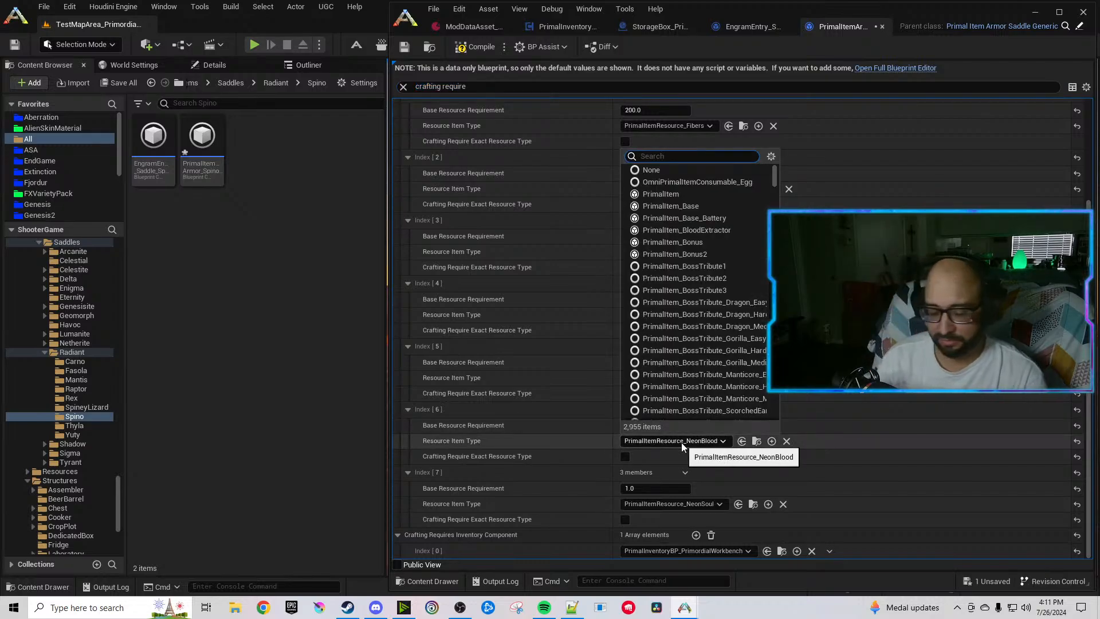
{"action": "type", "text": "Radiant"}
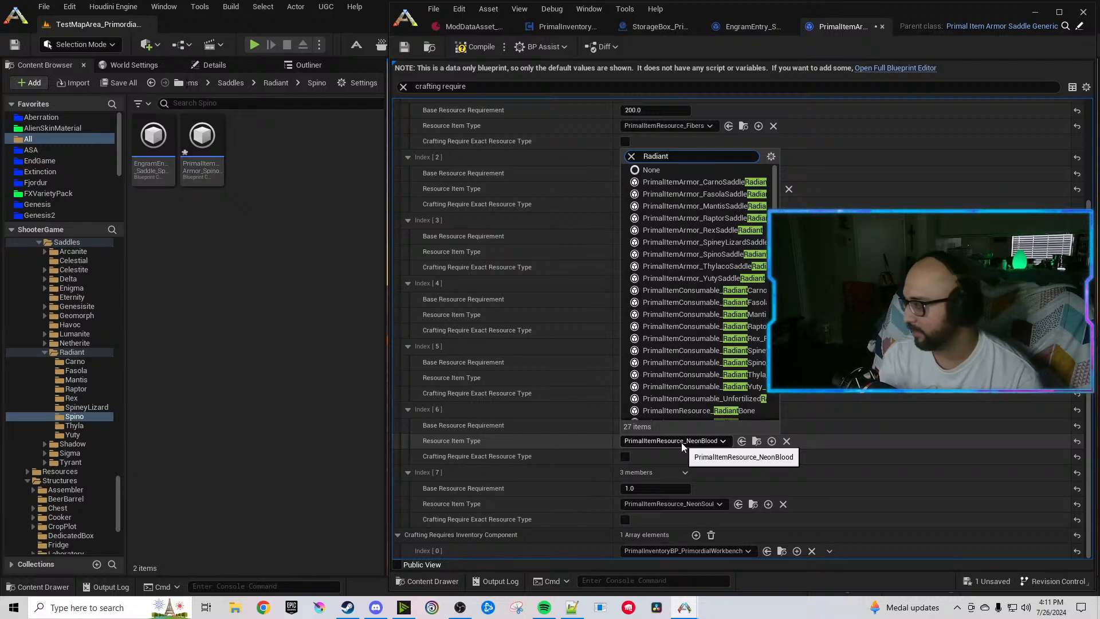
{"action": "type", "text": "sal"}
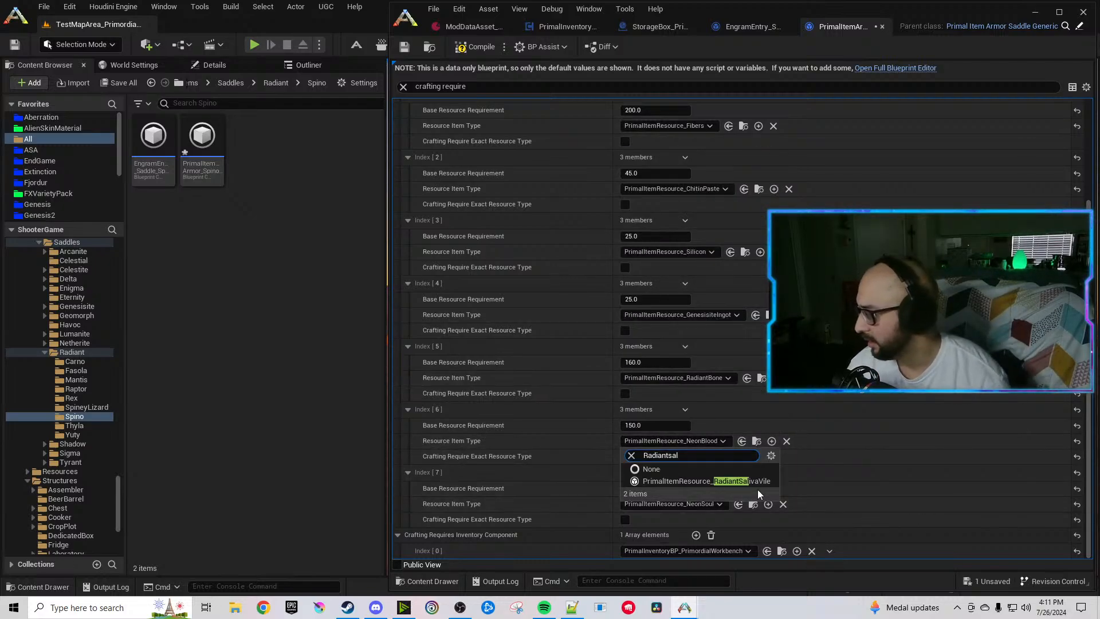
{"action": "left_click", "coordinate": [751, 482]}
{"action": "left_click", "coordinate": [752, 481]}
Set crafting resource Index 7 to a base requirement of 2 and resource type PrimalItemResource_RadiantEyes.
{"action": "left_click", "coordinate": [656, 488]}
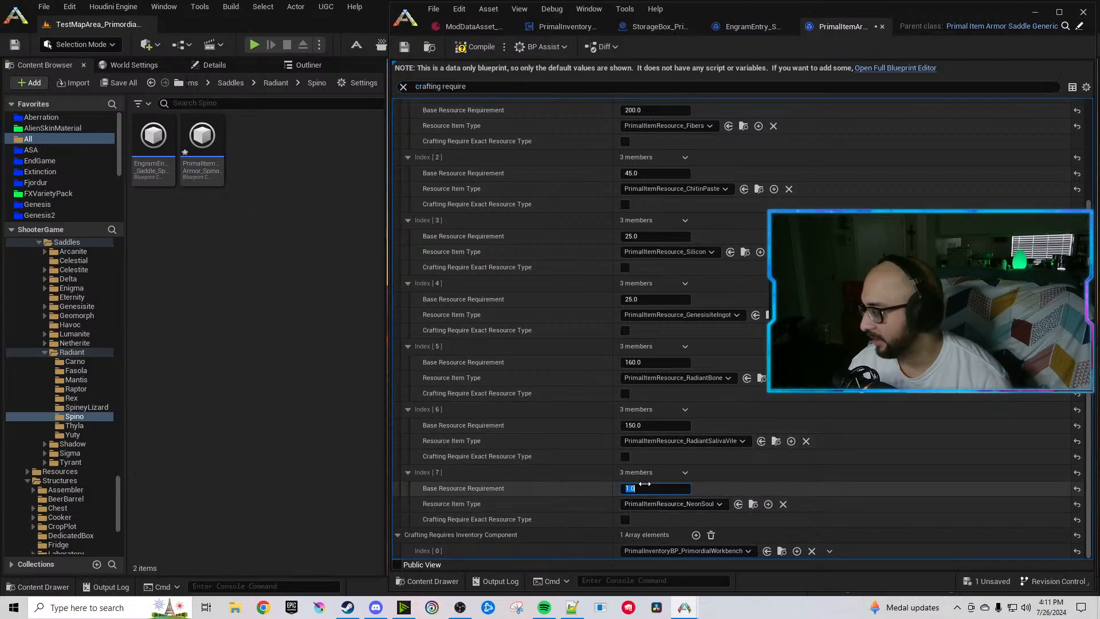
{"action": "type", "text": "2"}
{"action": "left_click", "coordinate": [652, 504]}
{"action": "type", "text": "RadiantEye"}
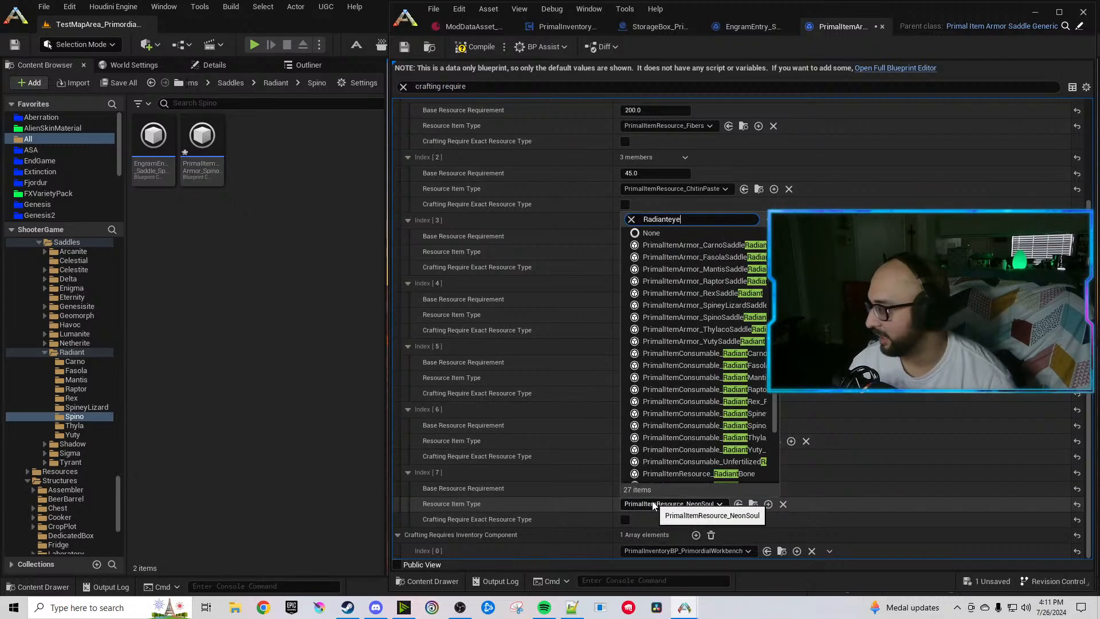
{"action": "left_click", "coordinate": [748, 557]}
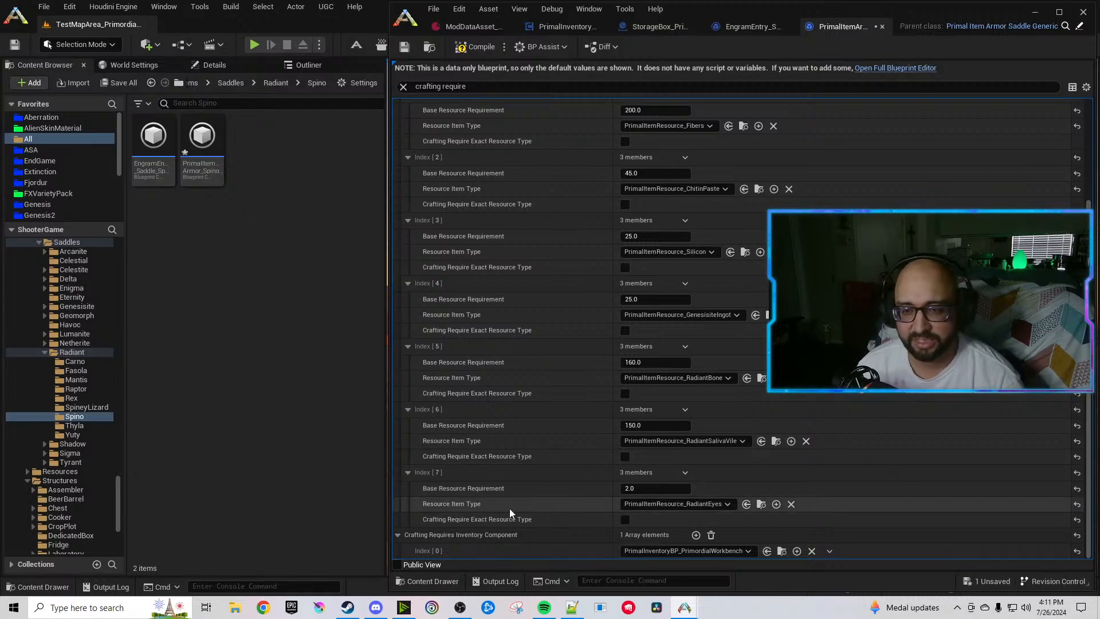
Duplicate the Index 7 crafting resource entry twice, setting Index 7's base requirement to 55 before making the second copy.
{"action": "left_click", "coordinate": [685, 472]}
{"action": "left_click", "coordinate": [706, 514]}
{"action": "left_click", "coordinate": [659, 488]}
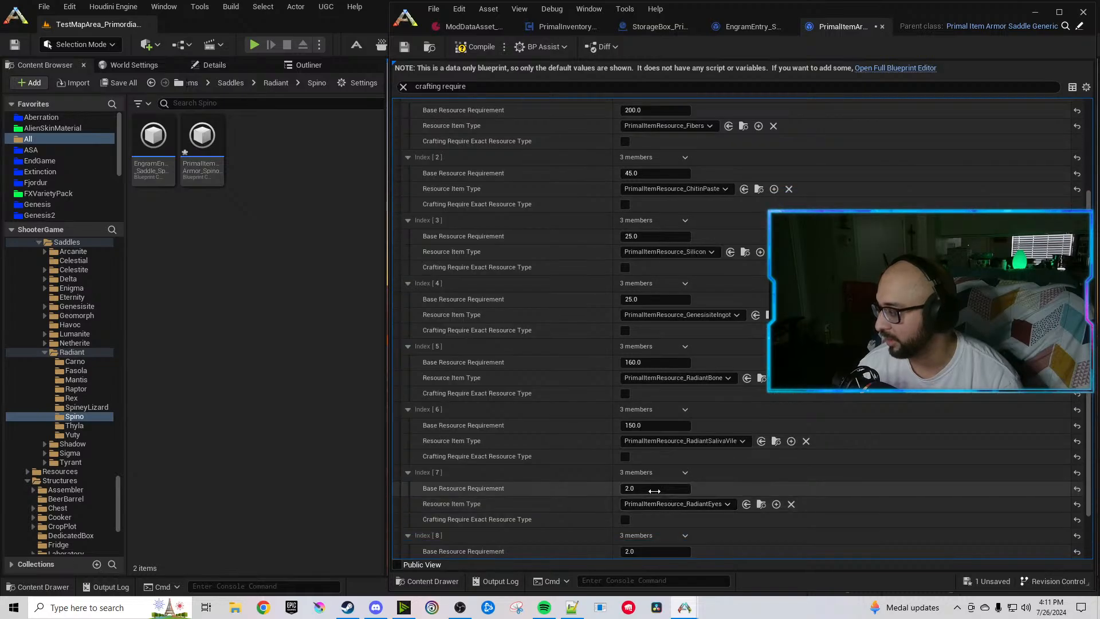
{"action": "type", "text": "55"}
{"action": "left_click", "coordinate": [685, 472]}
{"action": "left_click", "coordinate": [711, 520]}
{"action": "scroll", "coordinate": [671, 519], "scroll_direction": "down", "scroll_amount": 3}
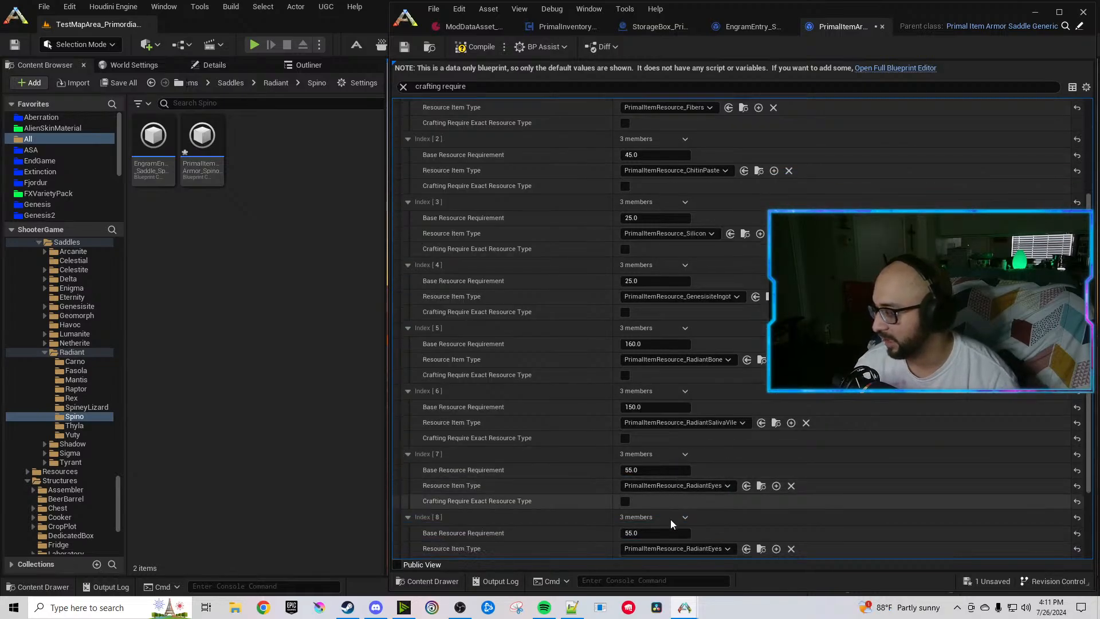
Set the Index 8 crafting resource type to PrimalItemResource_RadiantEyeJuice and Index 9 to PrimalItemResource_RadiantIrisPowder.
{"action": "left_click", "coordinate": [683, 445]}
{"action": "type", "text": "Radianteye"}
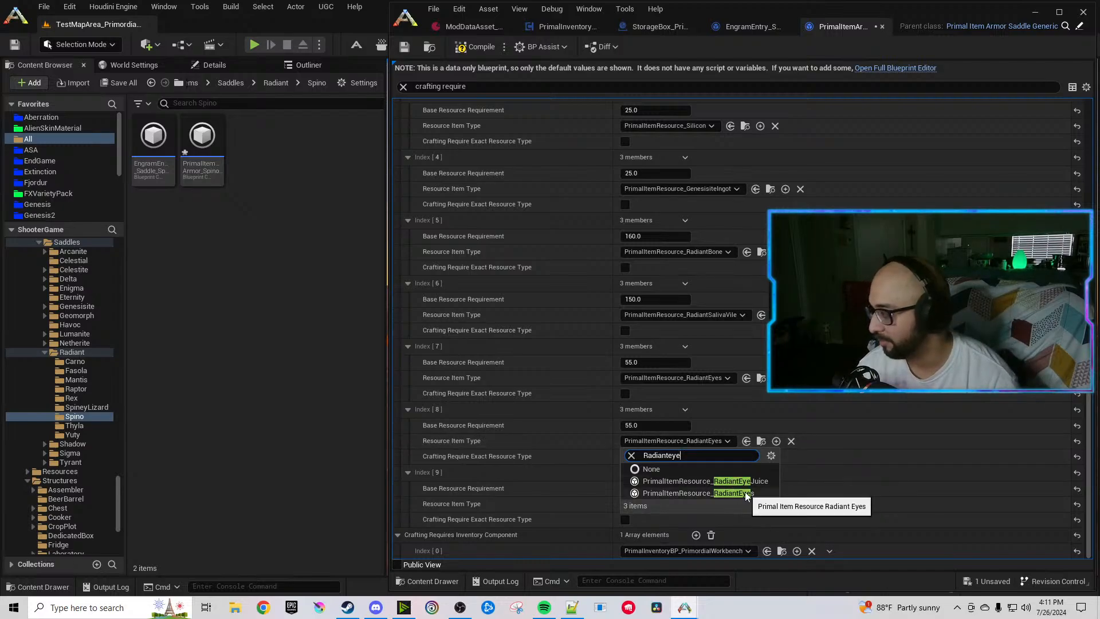
{"action": "left_click", "coordinate": [715, 481]}
{"action": "left_click", "coordinate": [706, 502]}
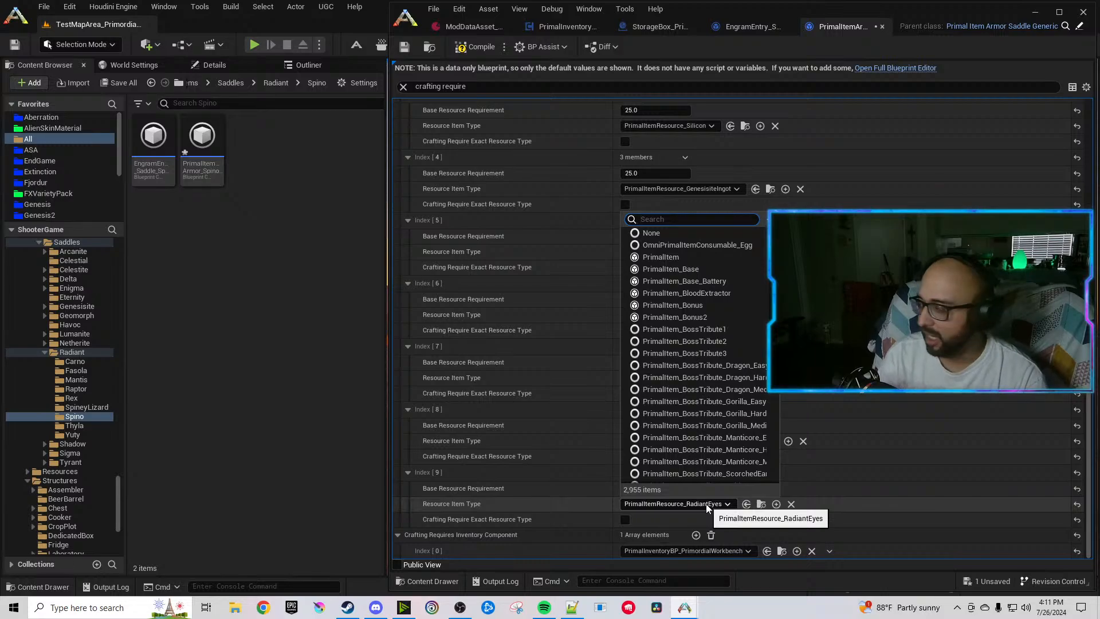
{"action": "type", "text": "RadiantIris"}
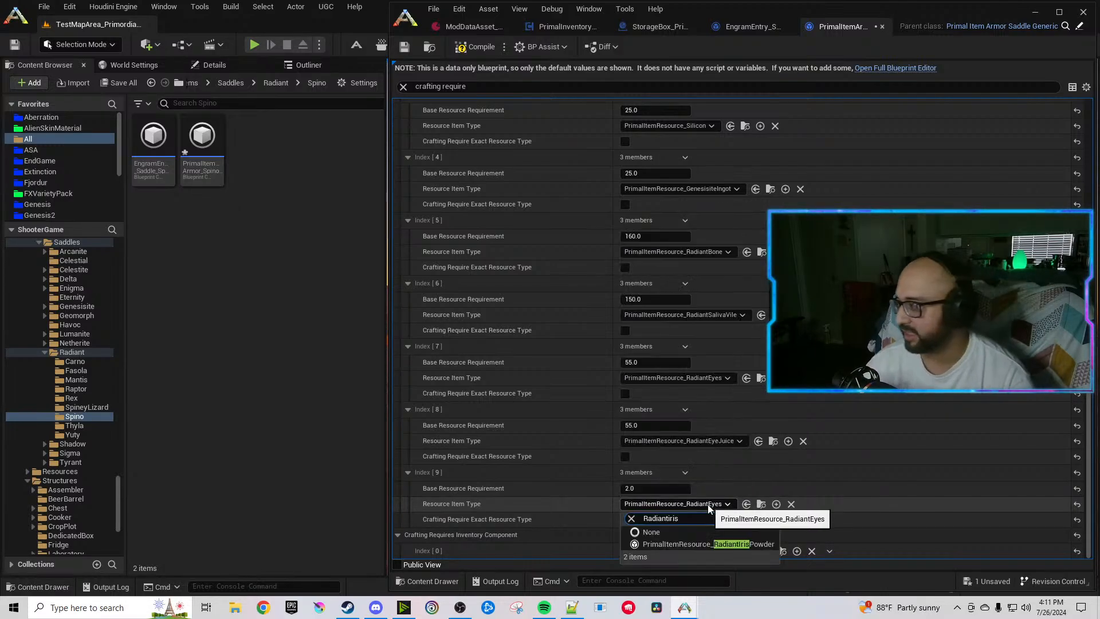
{"action": "left_click", "coordinate": [716, 543]}
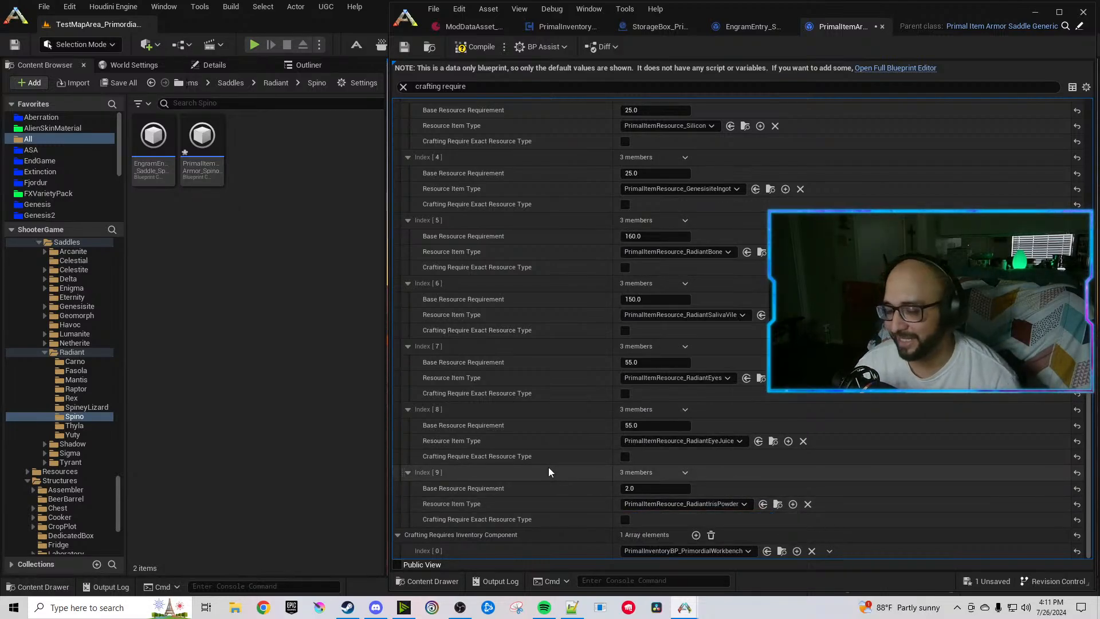
Set Index 9's base resource requirement to 55, compile and save the Spino saddle item, and close both Spino blueprints.
{"action": "type", "text": "55"}
{"action": "key", "text": "Return"}
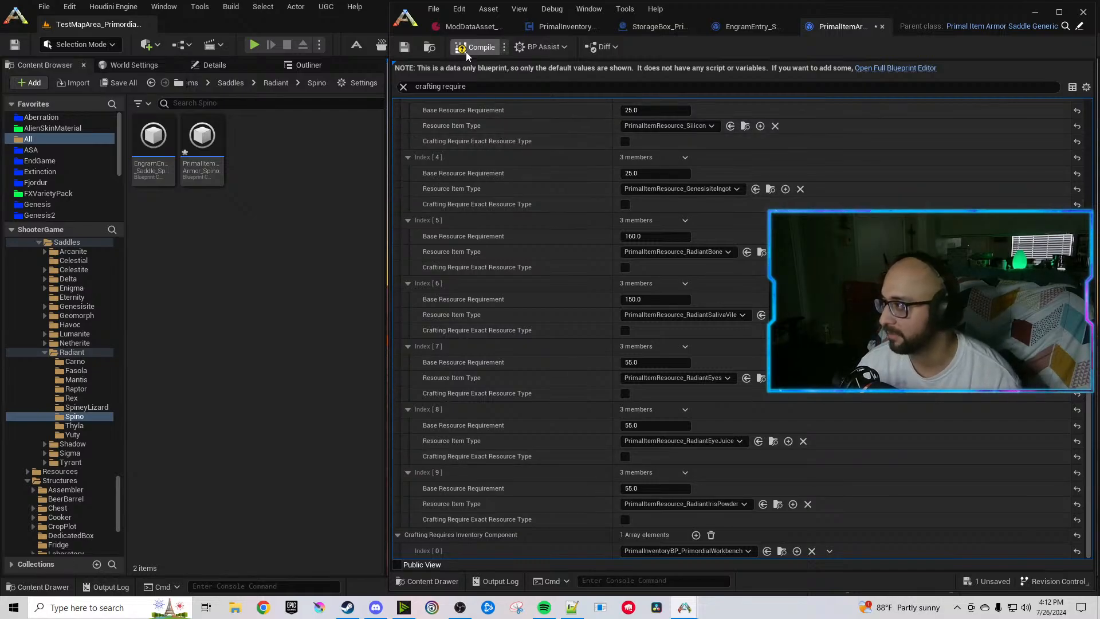
{"action": "left_click", "coordinate": [883, 26]}
{"action": "left_click", "coordinate": [901, 26]}
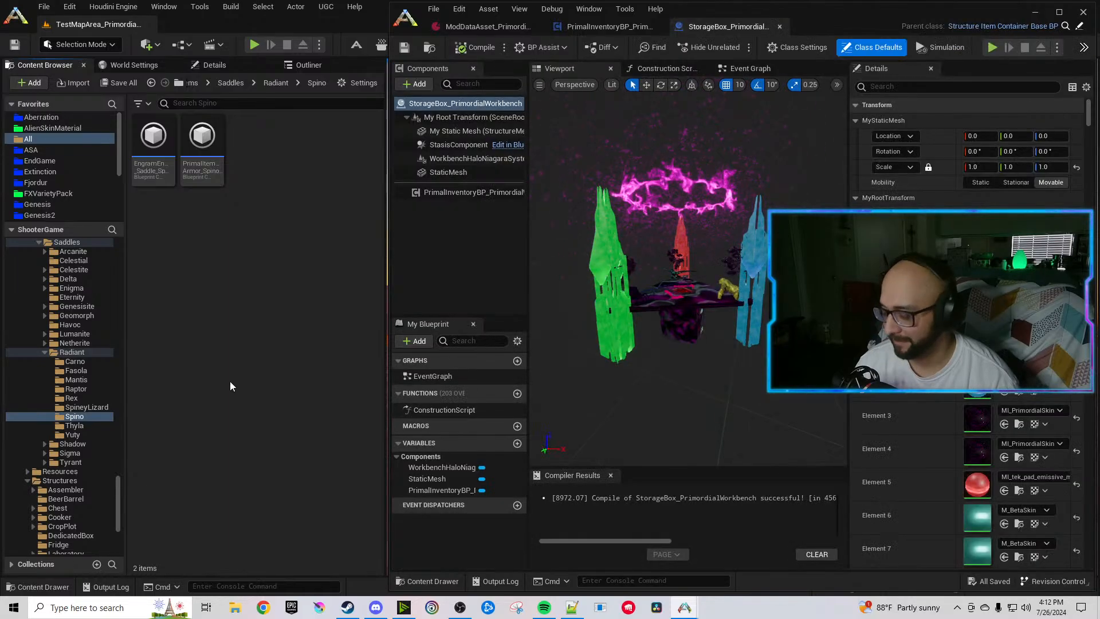
Open the Radiant Thyla engram, try setting its Blue Print Entry to PrimalItemArmor_ThylacoSaddleRadiant, and undo the change.
{"action": "left_click", "coordinate": [61, 427]}
{"action": "double_click", "coordinate": [157, 168]}
{"action": "left_click", "coordinate": [202, 167]}
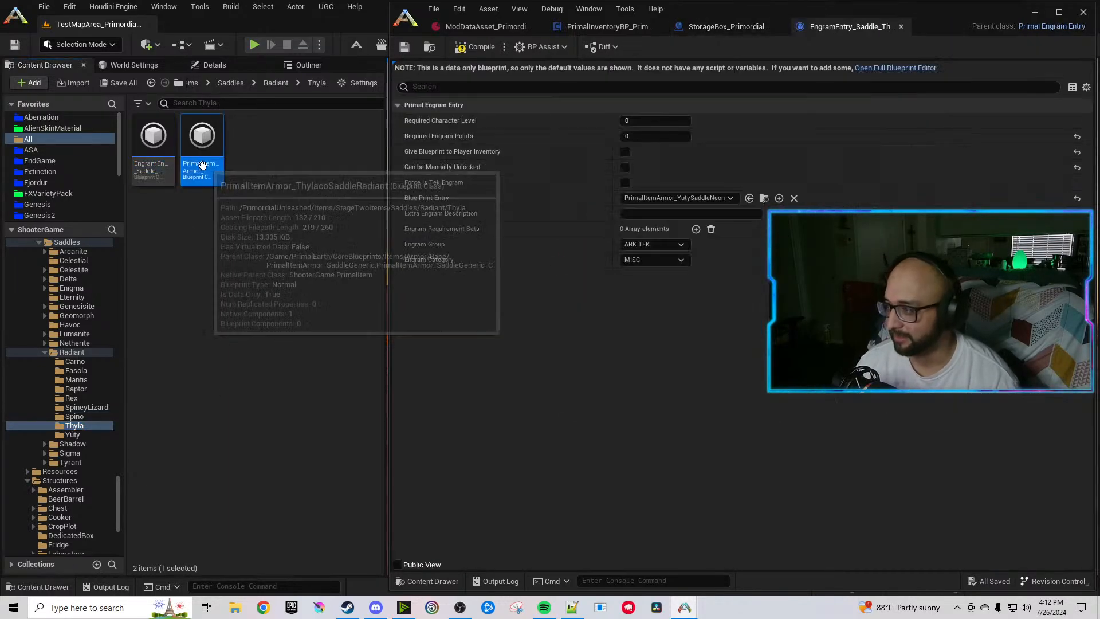
{"action": "left_click", "coordinate": [750, 199]}
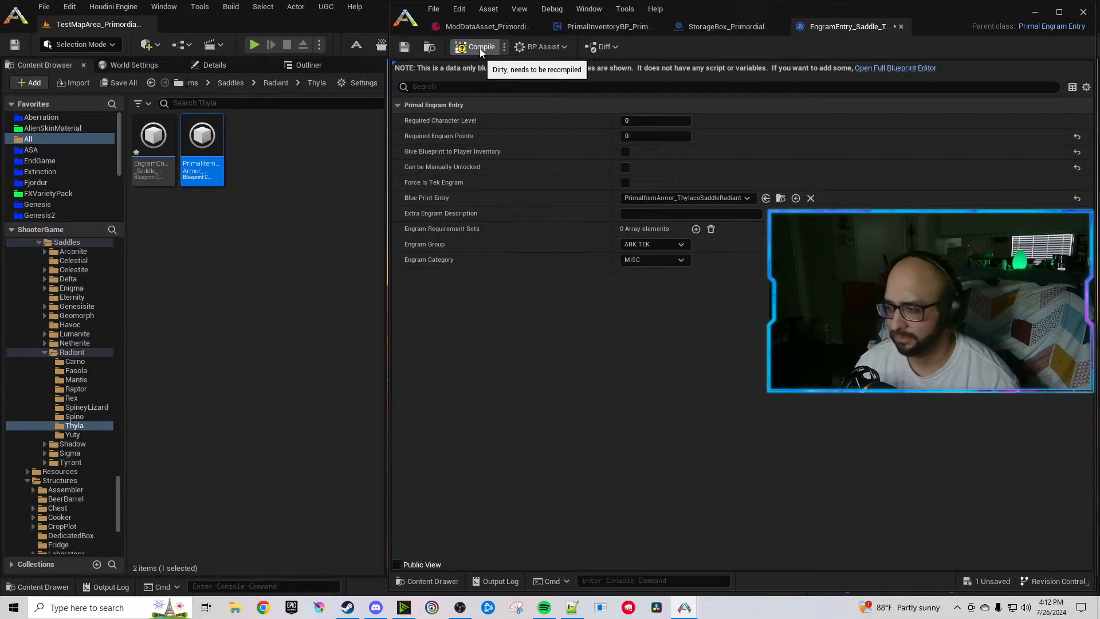
{"action": "key", "text": "ctrl+z"}
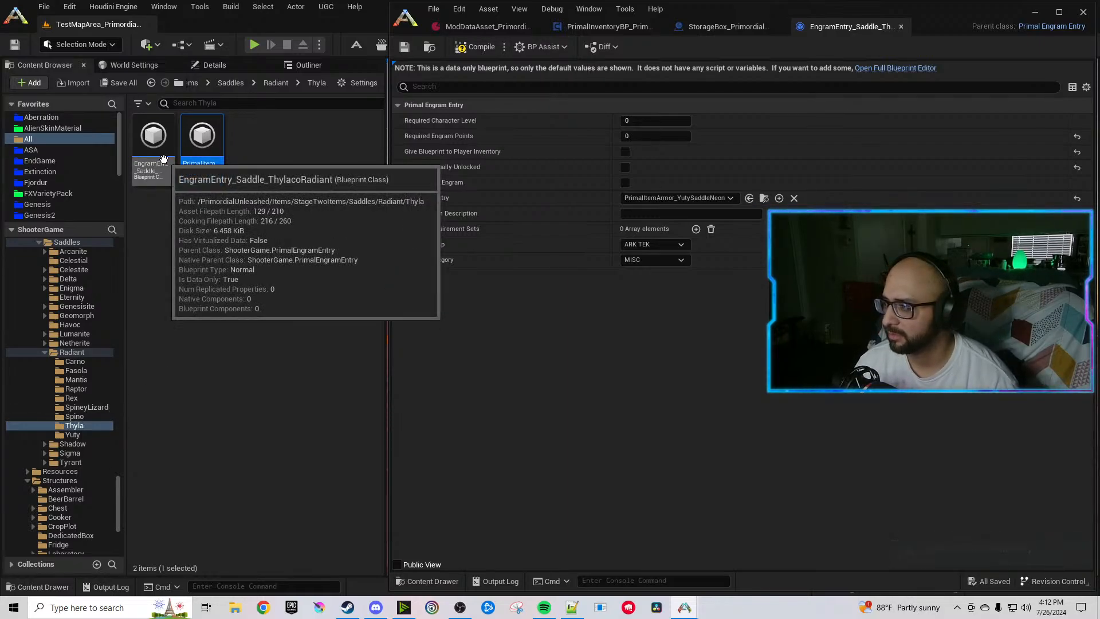
Open the original Neon Thyla engram and set its Blue Print Entry to the Neon Thyla saddle item.
{"action": "left_click", "coordinate": [165, 158]}
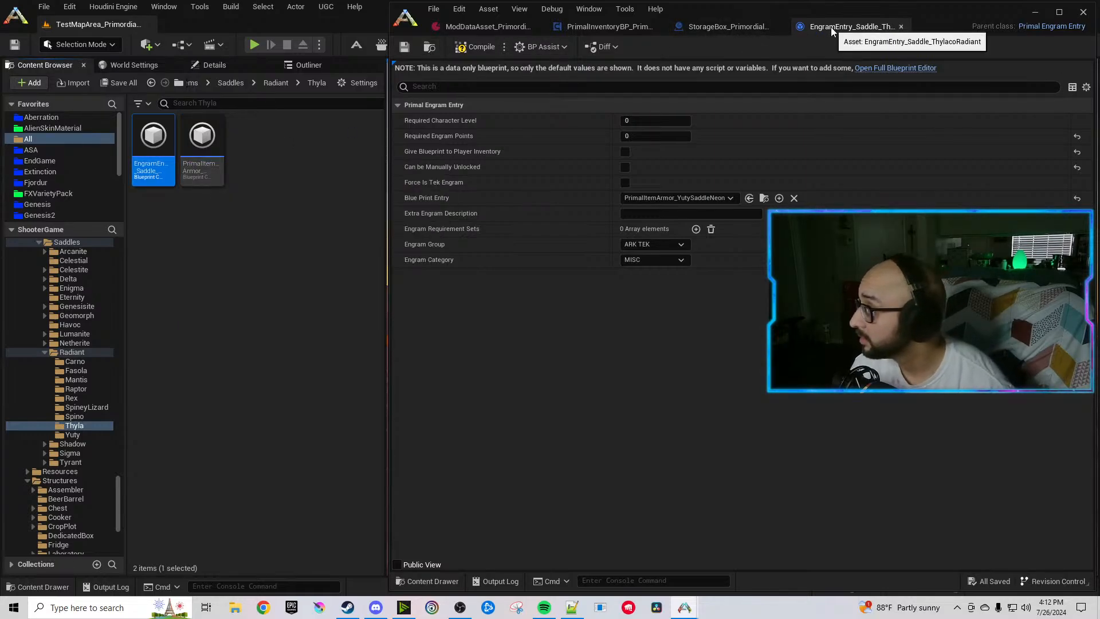
{"action": "scroll", "coordinate": [108, 404], "scroll_direction": "up", "scroll_amount": 8}
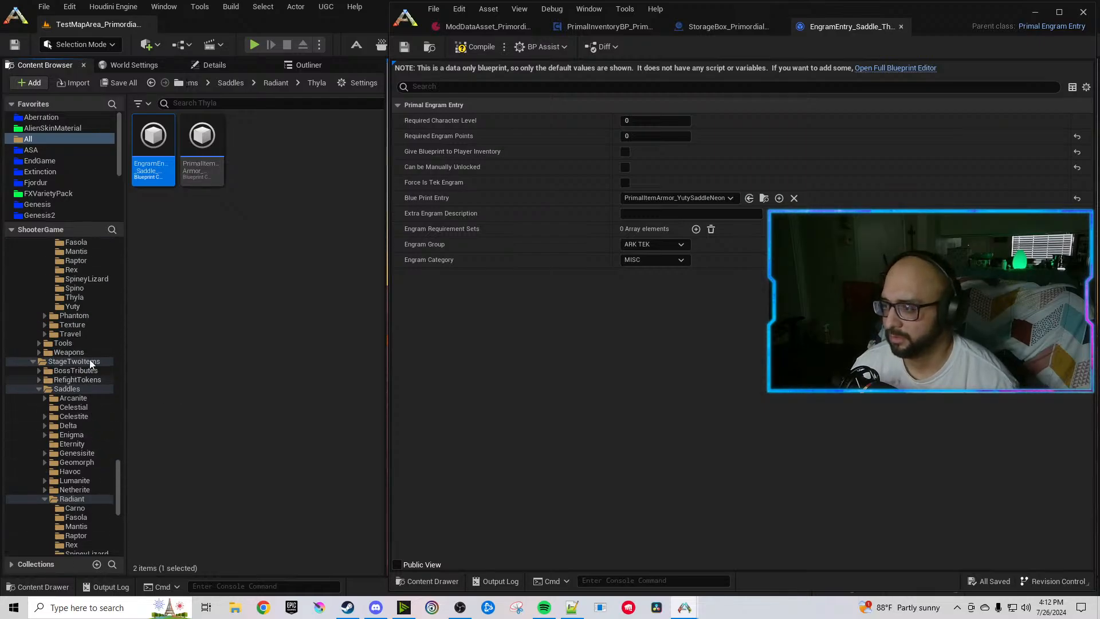
{"action": "left_click", "coordinate": [84, 299]}
{"action": "double_click", "coordinate": [163, 167]}
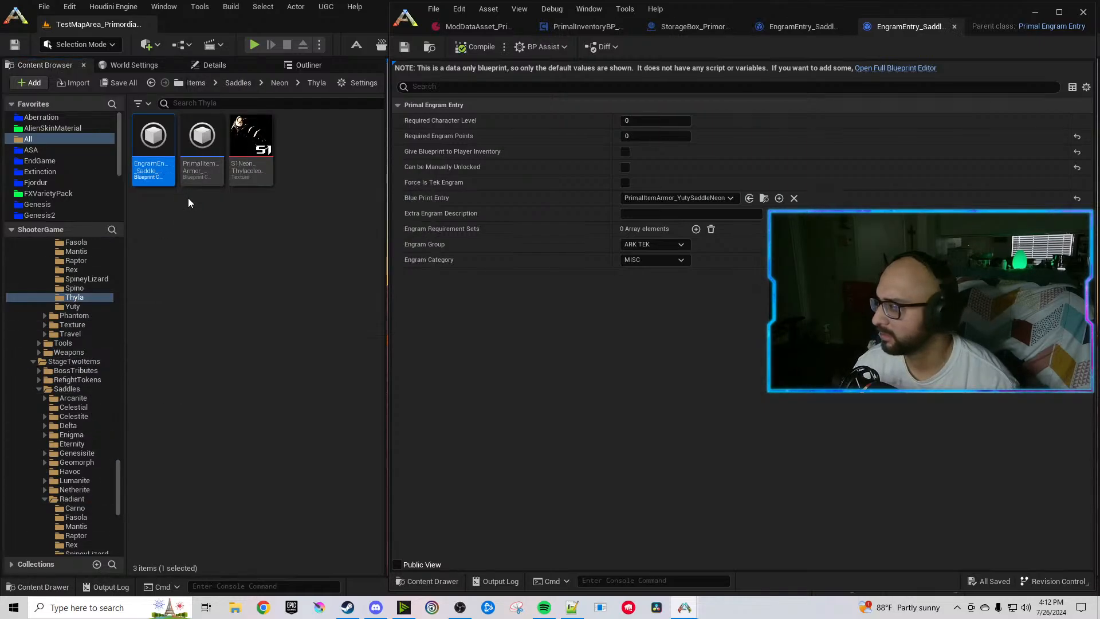
{"action": "left_click", "coordinate": [211, 175]}
{"action": "left_click", "coordinate": [749, 197]}
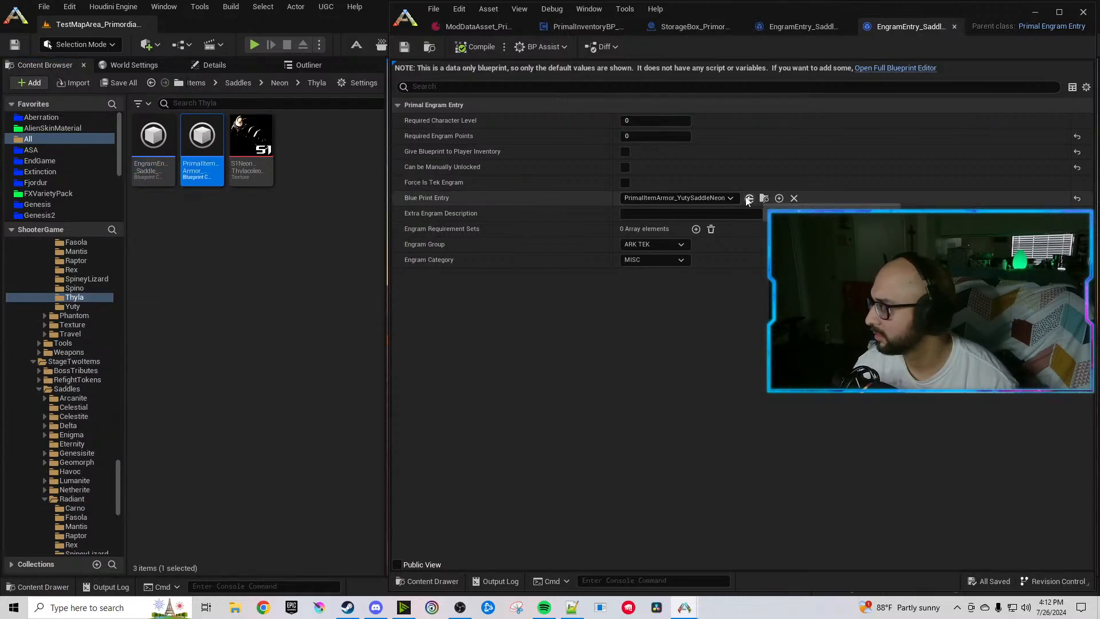
Compile the original Neon Thyla engram with its corrected saddle link and close its blueprint.
{"action": "left_click", "coordinate": [476, 47]}
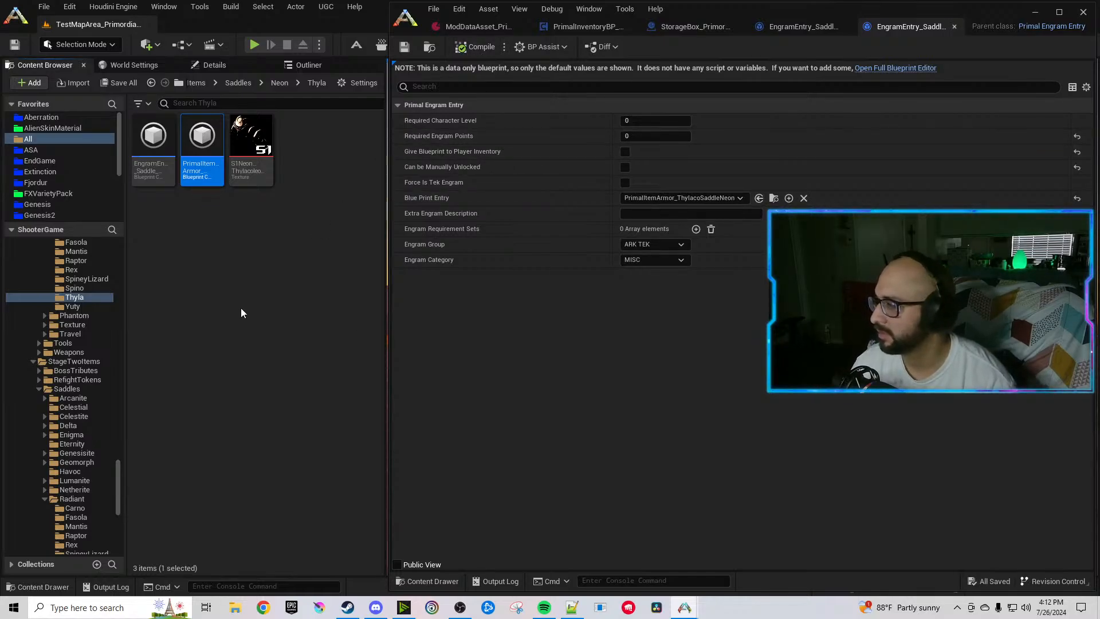
{"action": "left_click", "coordinate": [954, 27]}
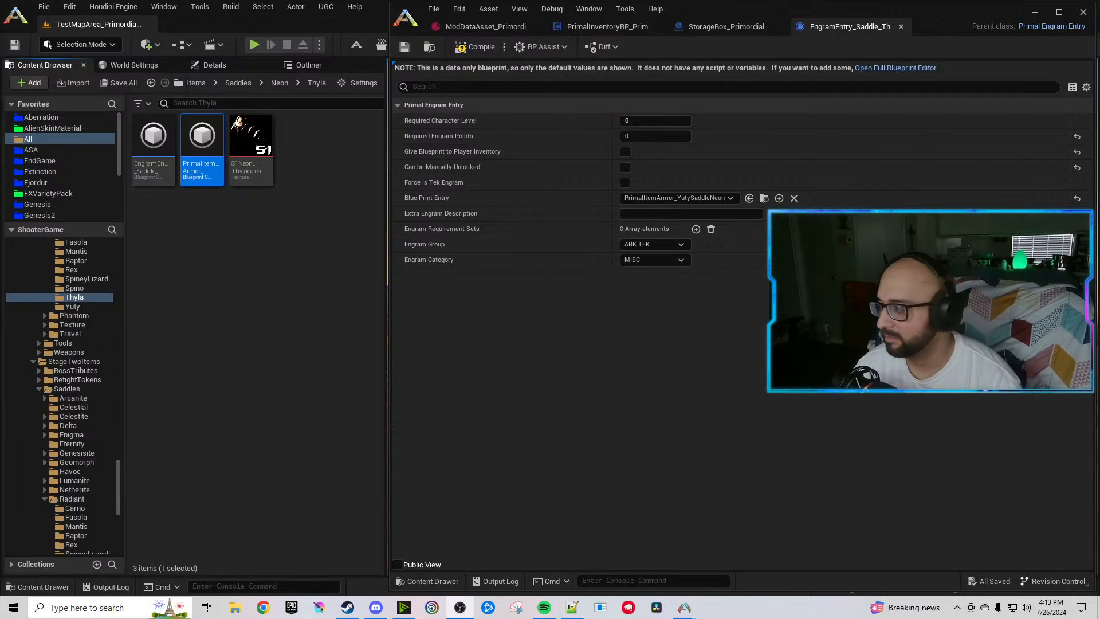
{"action": "left_click", "coordinate": [286, 348]}
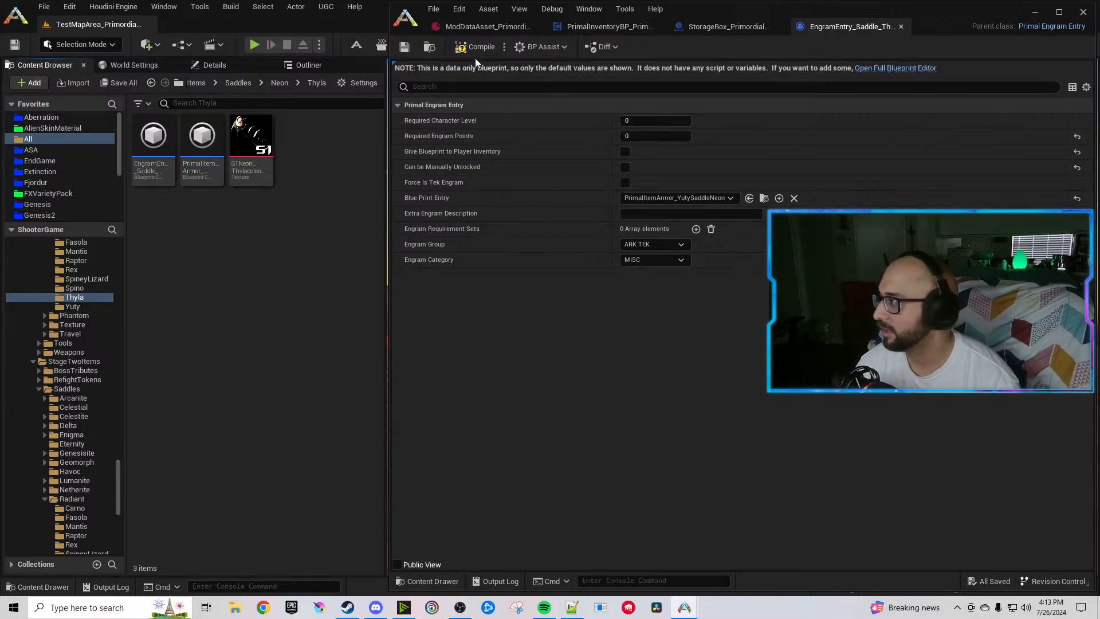
Locate the Radiant Thyla assets and set the Radiant Thyla engram's Blue Print Entry to PrimalItemArmor_ThylacoSaddleRadiant.
{"action": "left_click", "coordinate": [434, 49]}
{"action": "left_click", "coordinate": [252, 274]}
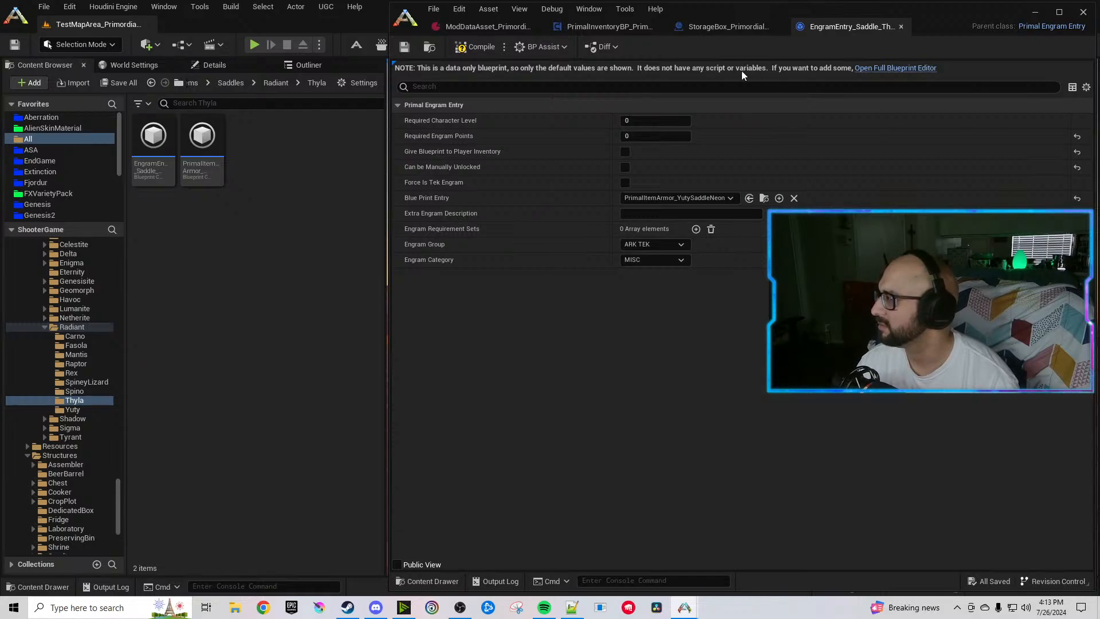
{"action": "left_click", "coordinate": [201, 143]}
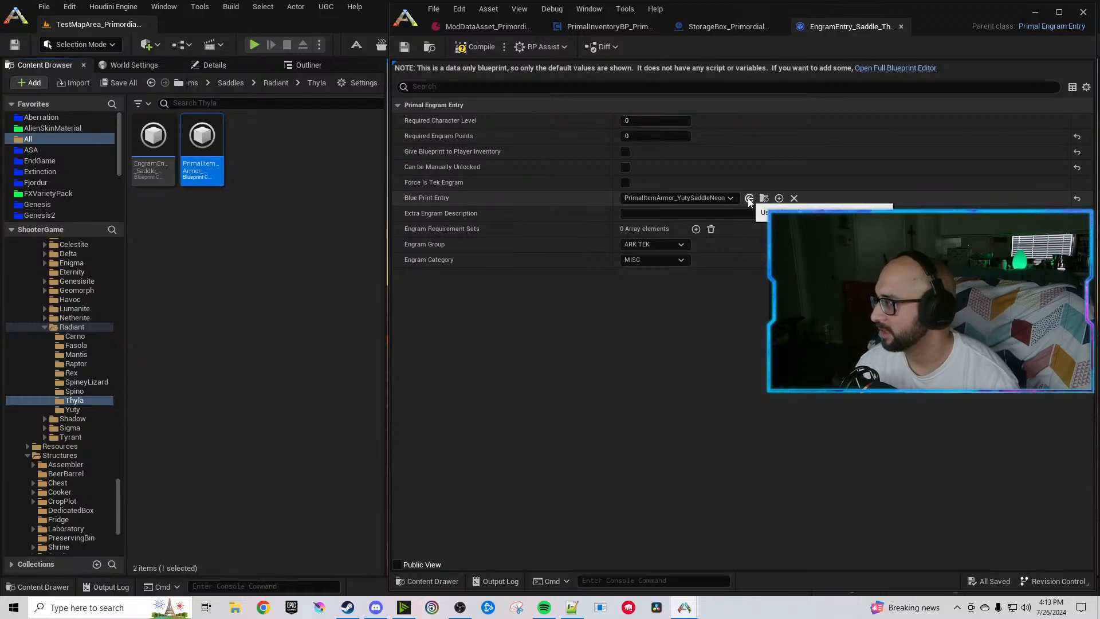
{"action": "left_click", "coordinate": [749, 199]}
{"action": "left_click", "coordinate": [249, 273]}
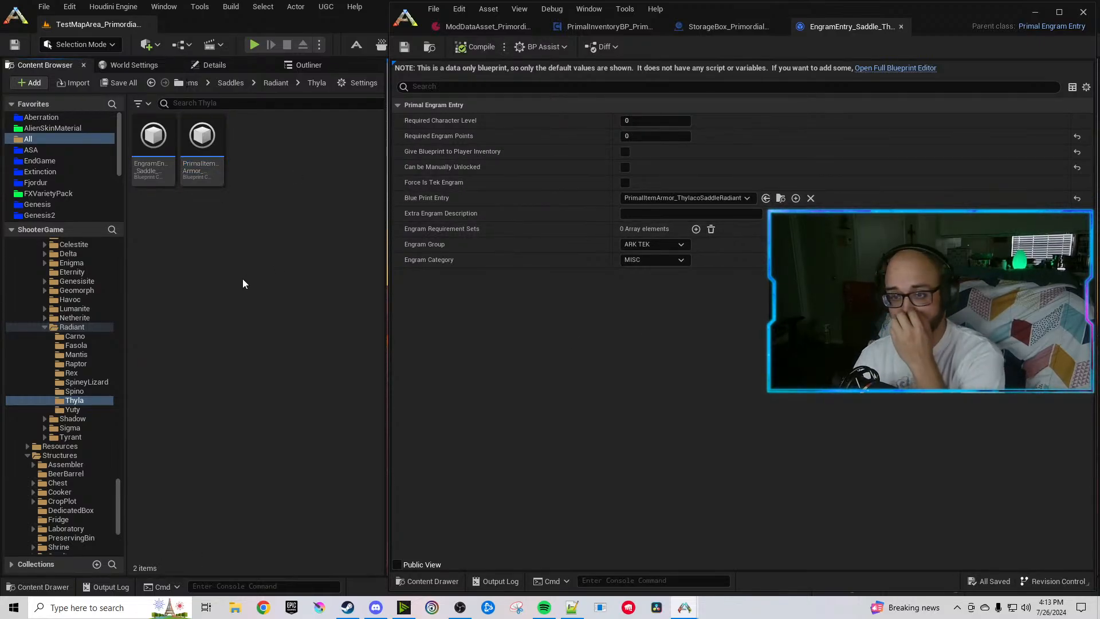
Open the Radiant Thyla saddle item and replace Neon with Radiant in its owner tag, descriptive name and item description.
{"action": "double_click", "coordinate": [202, 146]}
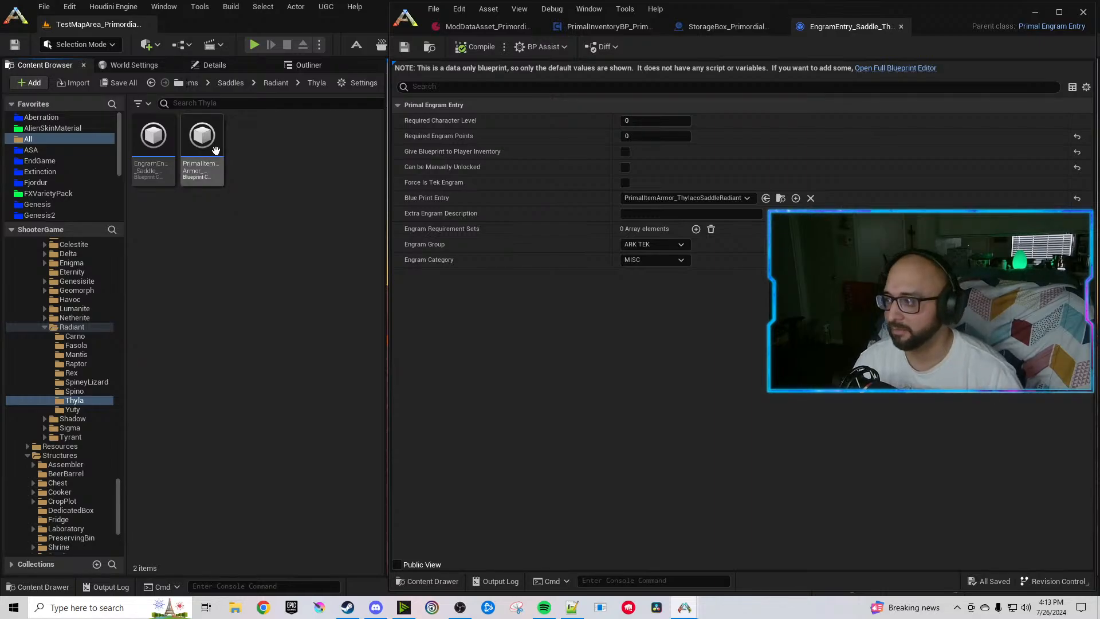
{"action": "left_click", "coordinate": [238, 252]}
{"action": "left_click", "coordinate": [457, 89]}
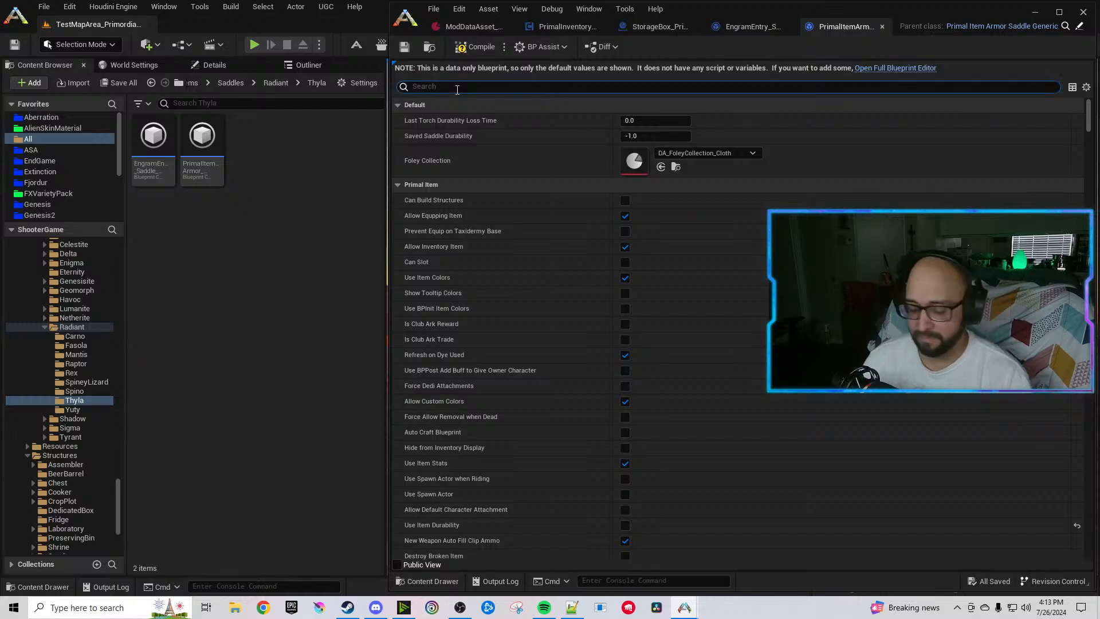
{"action": "type", "text": "neon"}
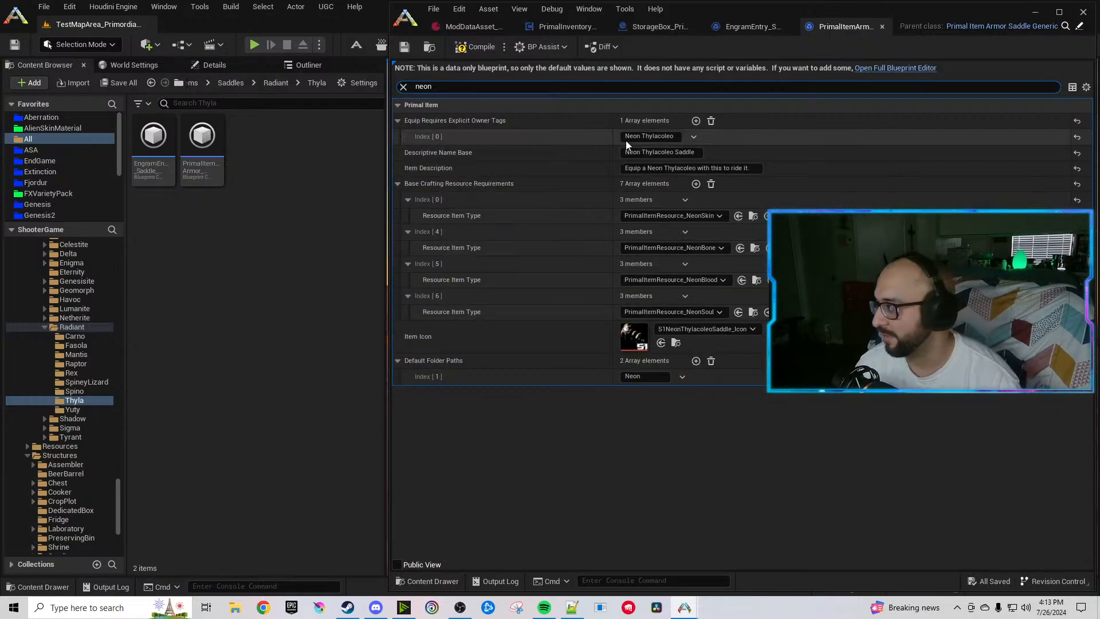
{"action": "double_click", "coordinate": [628, 138]}
{"action": "type", "text": "Radiant"}
{"action": "double_click", "coordinate": [629, 152]}
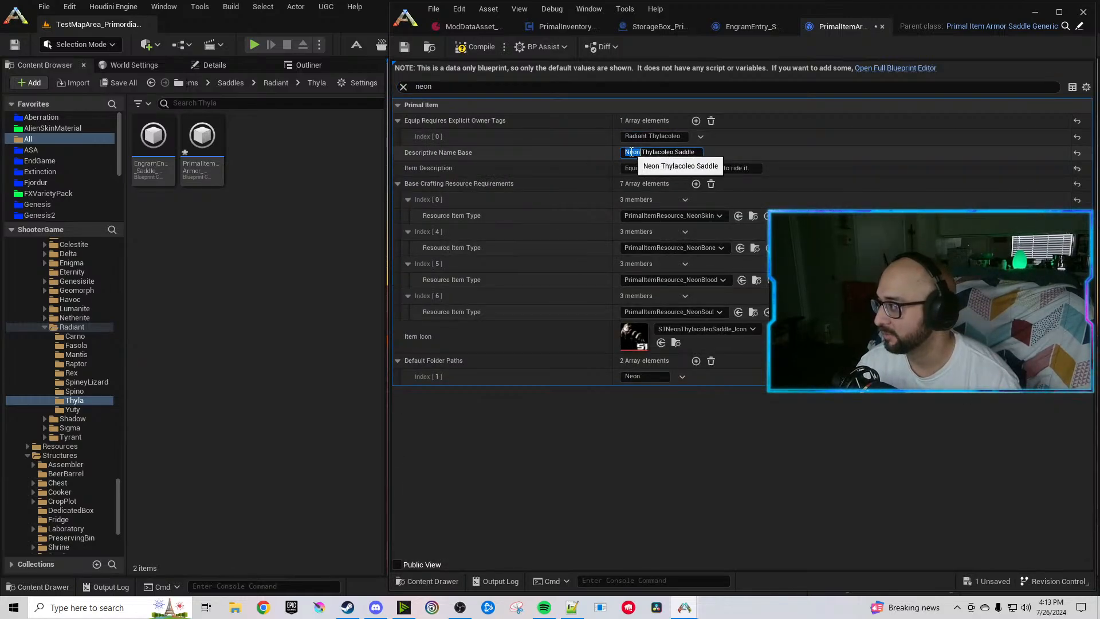
{"action": "type", "text": "Radiant"}
{"action": "double_click", "coordinate": [654, 168]}
{"action": "type", "text": "Radiant"}
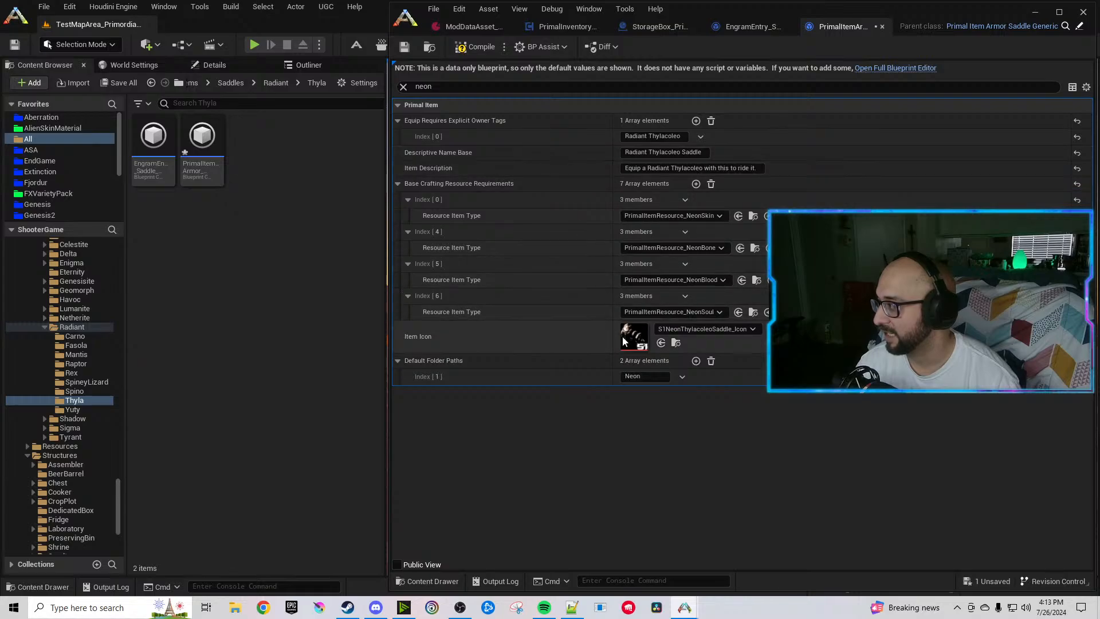
Set the Thyla saddle's Default Folder Paths Index 1 to Radiant and reset its item icon to the default.
{"action": "double_click", "coordinate": [632, 376]}
{"action": "type", "text": "Radiant"}
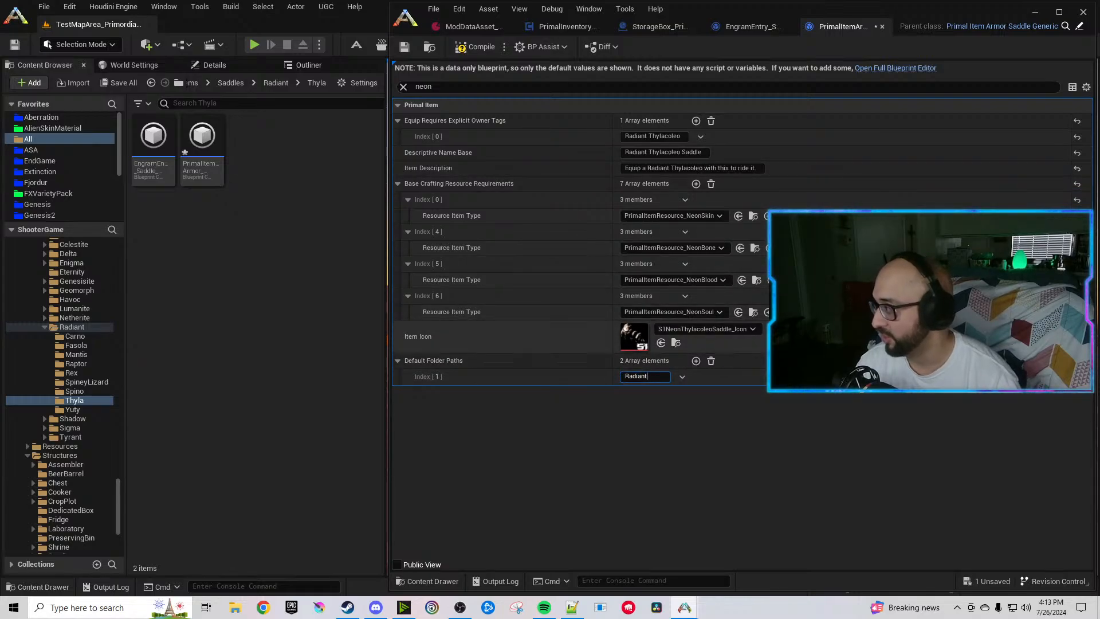
{"action": "left_click", "coordinate": [1077, 337]}
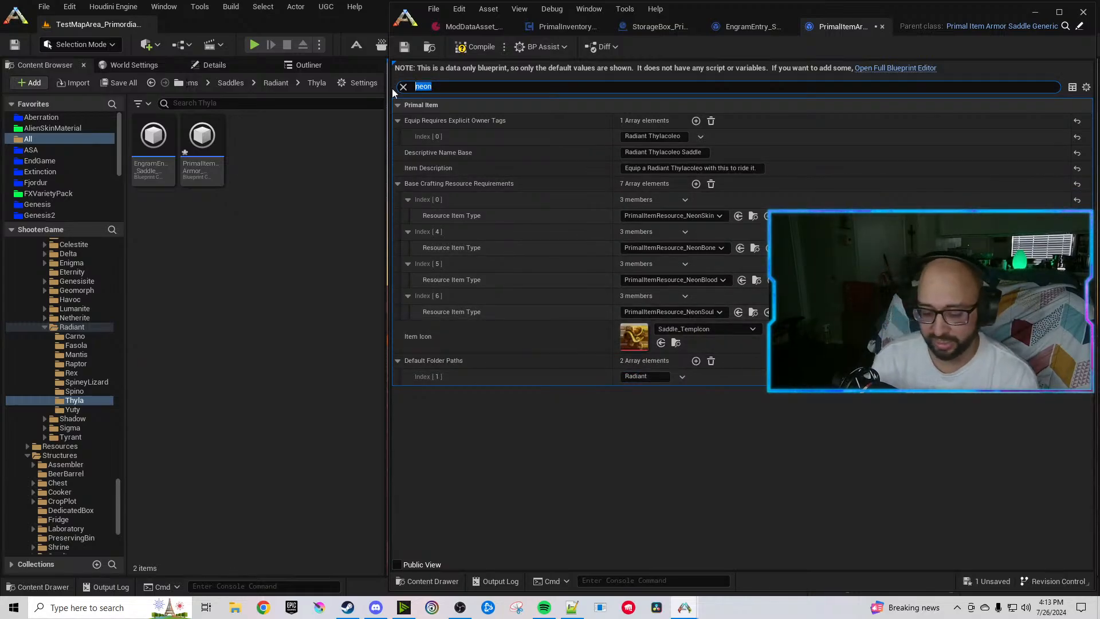
Set the Thyla saddle's crafting resource type at Index 0 to PrimalItemResource_RadiantMuscle and at Index 3 to PrimalItemResource_GenesisiteIngot.
{"action": "type", "text": "crafting require"}
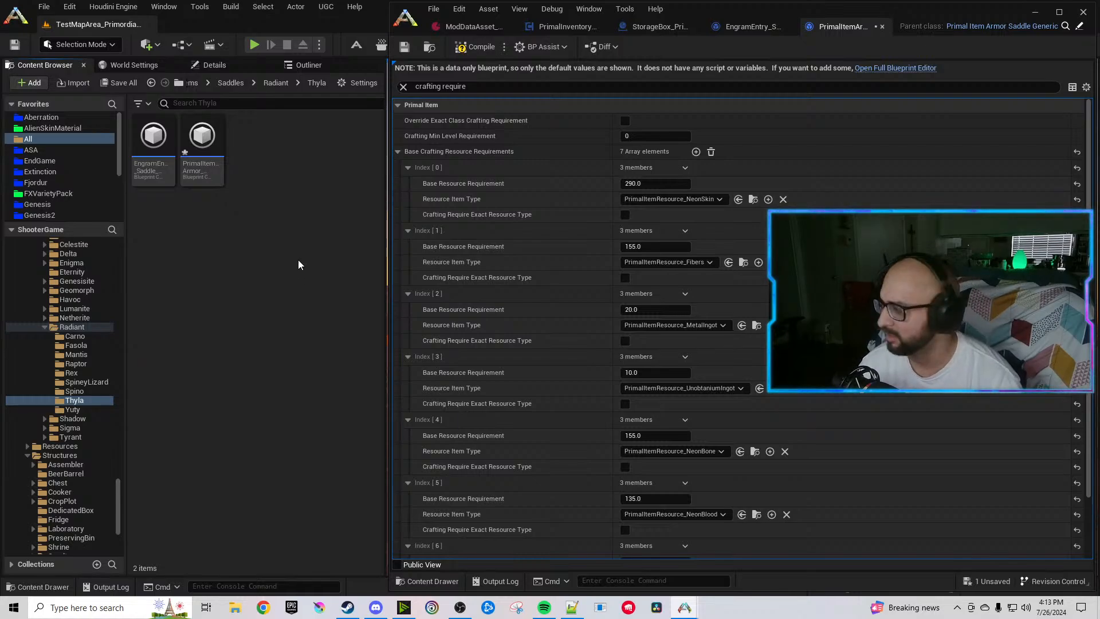
{"action": "left_click", "coordinate": [675, 200]}
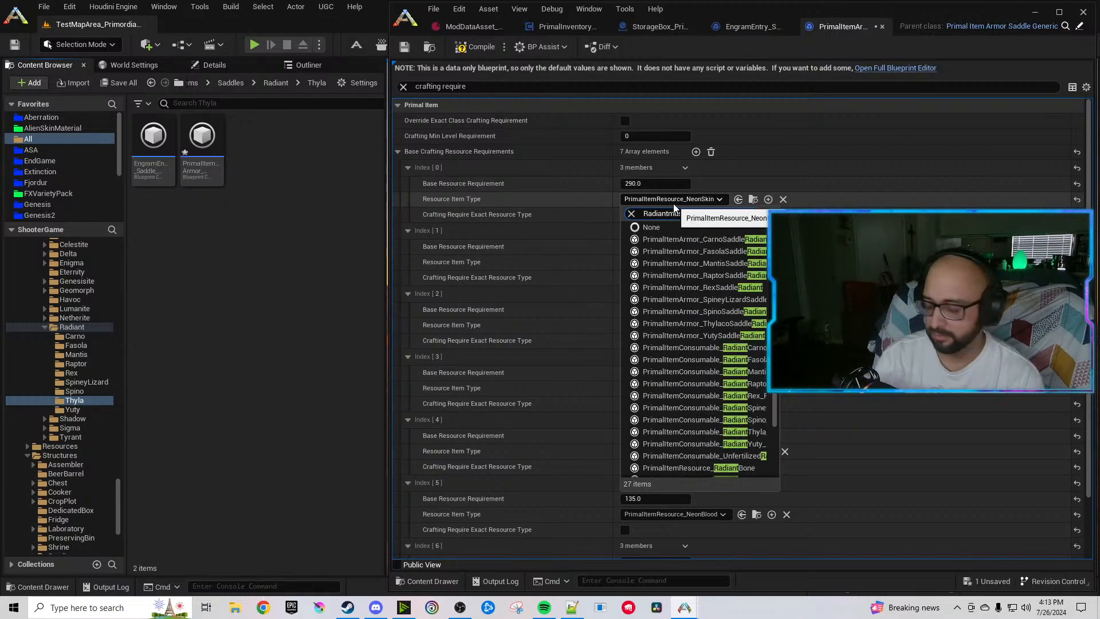
{"action": "left_click", "coordinate": [709, 242]}
{"action": "scroll", "coordinate": [702, 297], "scroll_direction": "down", "scroll_amount": 1}
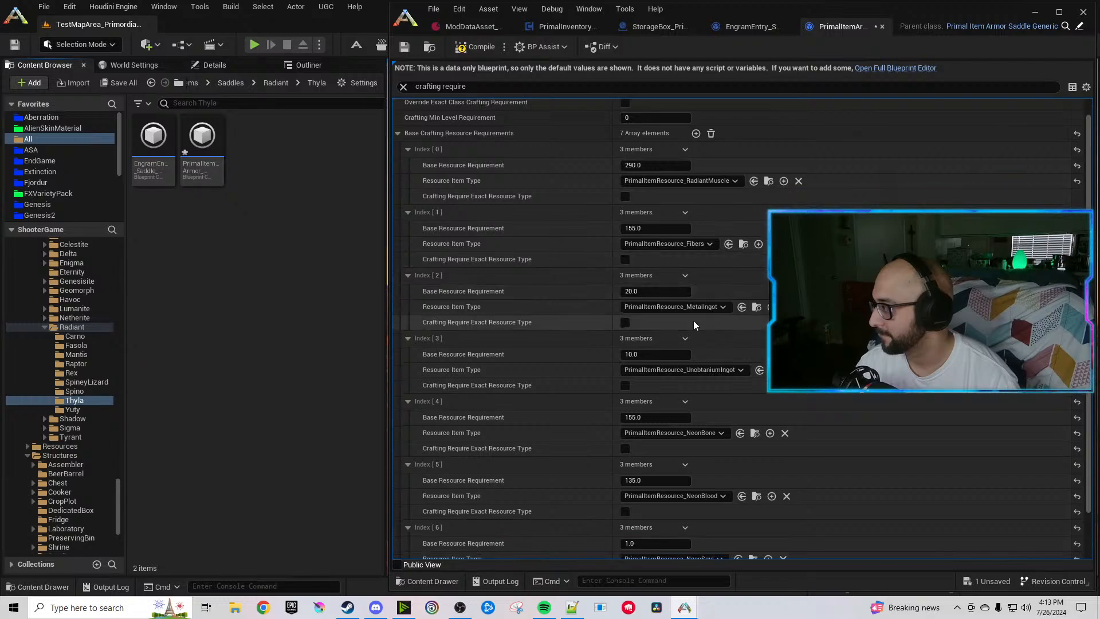
{"action": "left_click", "coordinate": [694, 370]}
{"action": "type", "text": "ingot"}
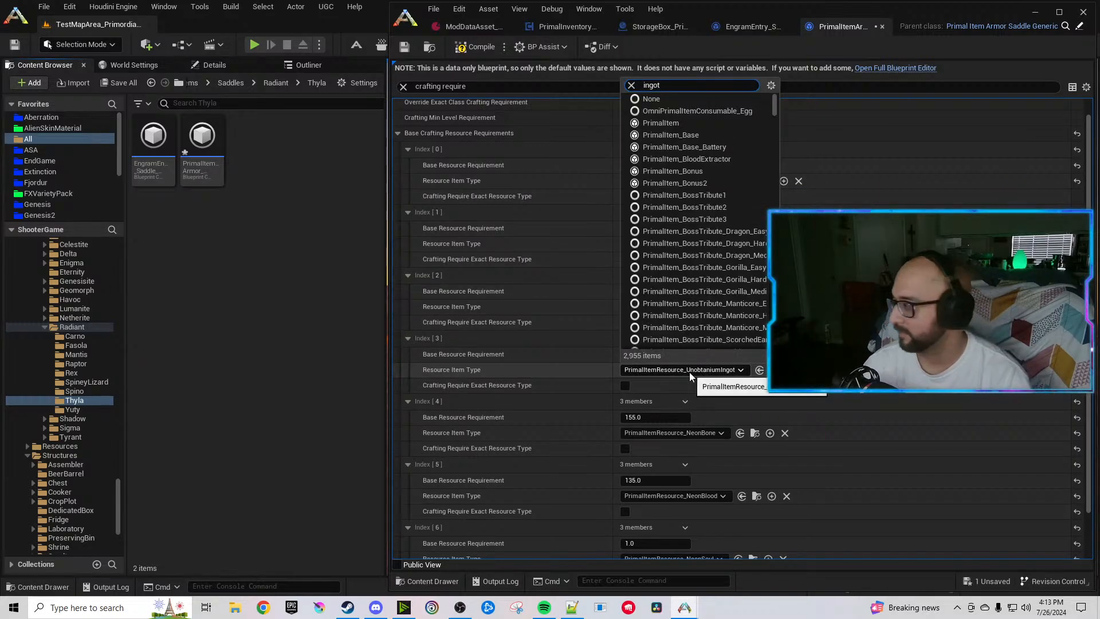
{"action": "left_click", "coordinate": [727, 452]}
Set the Index 4 crafting resource type to PrimalItemResource_RadiantBone and Index 5 to PrimalItemResource_RadiantSalivaVile.
{"action": "scroll", "coordinate": [669, 396], "scroll_direction": "down", "scroll_amount": 3}
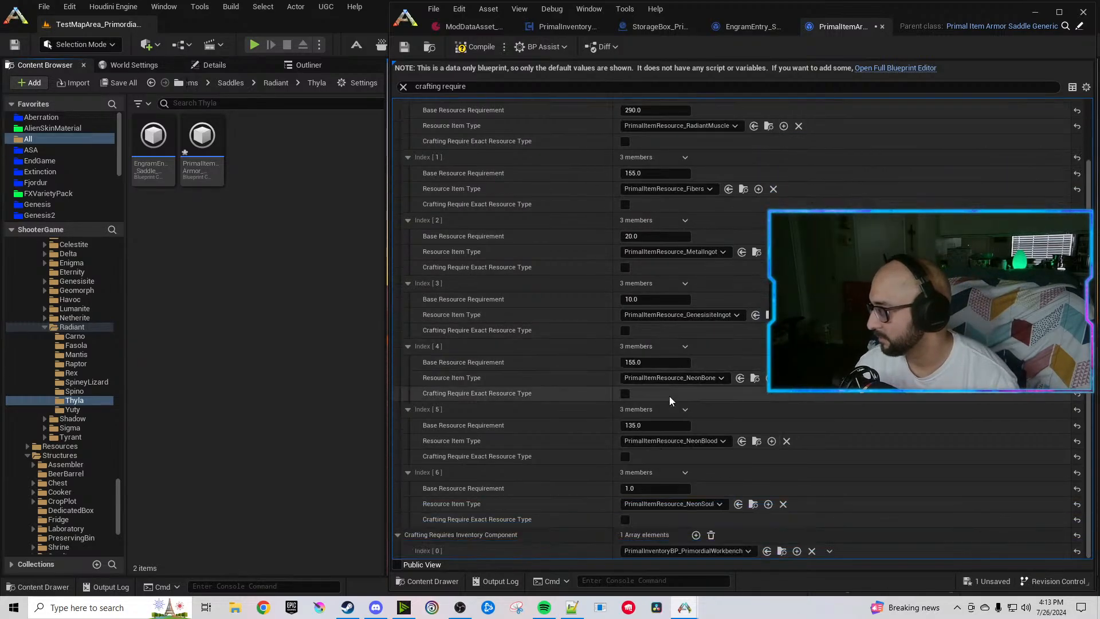
{"action": "left_click", "coordinate": [692, 378]}
{"action": "type", "text": "Radiant"}
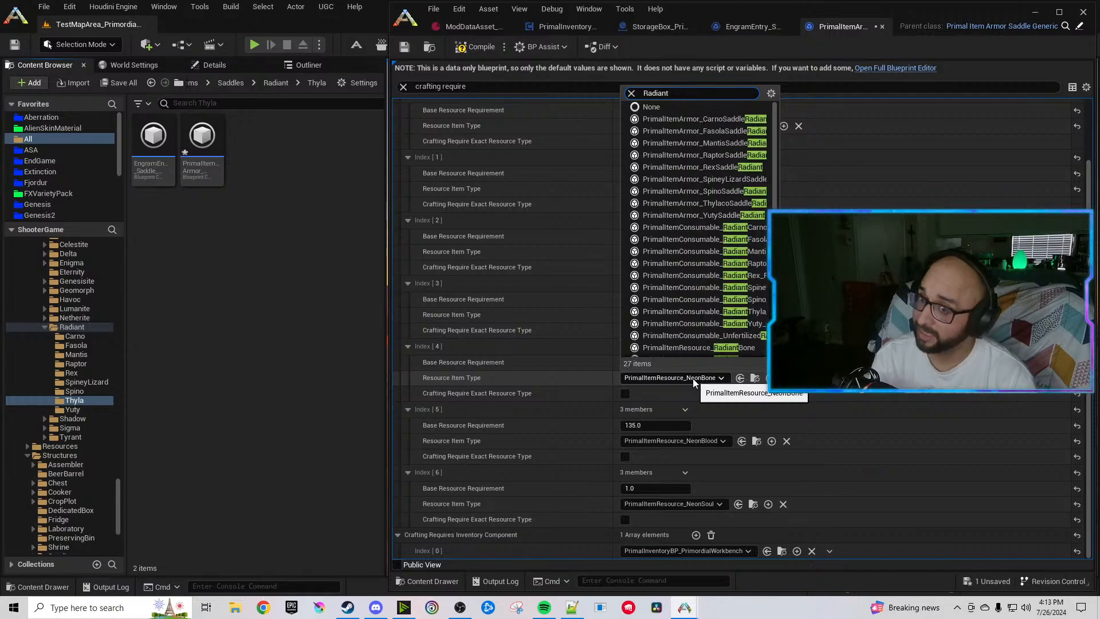
{"action": "type", "text": "Bone"}
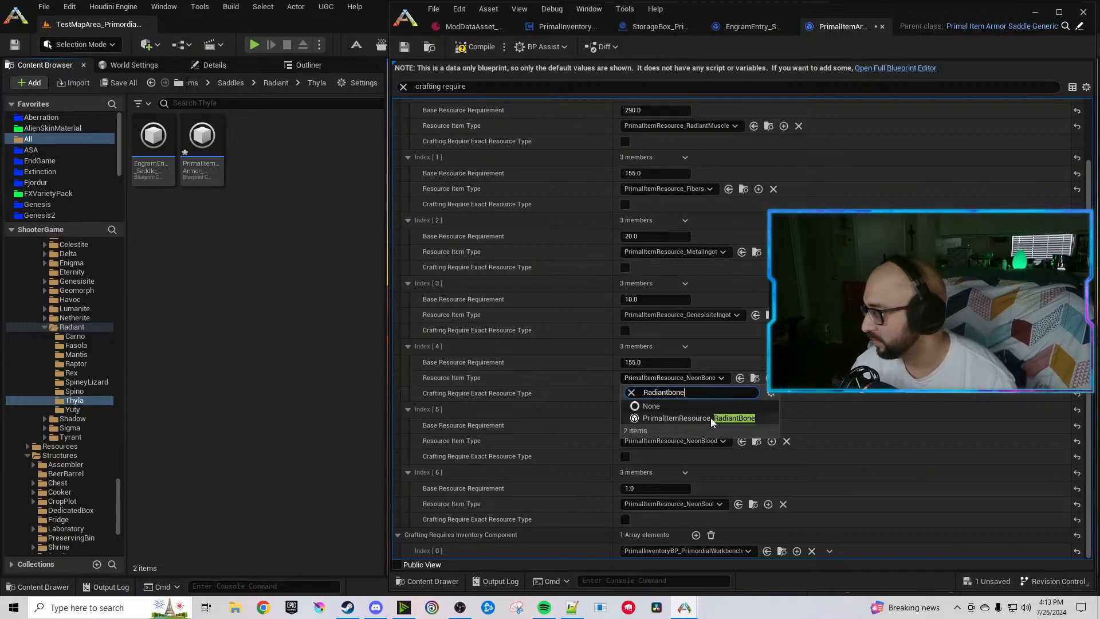
{"action": "left_click", "coordinate": [710, 417]}
{"action": "left_click", "coordinate": [698, 440]}
{"action": "type", "text": "Radiant"}
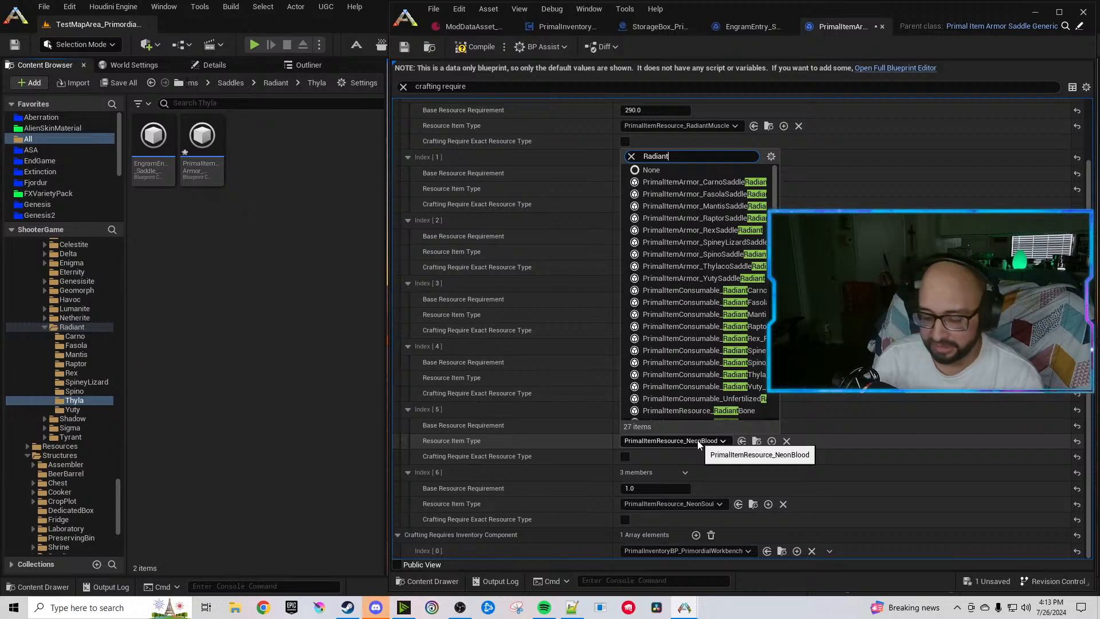
{"action": "type", "text": "sal"}
{"action": "left_click", "coordinate": [723, 482]}
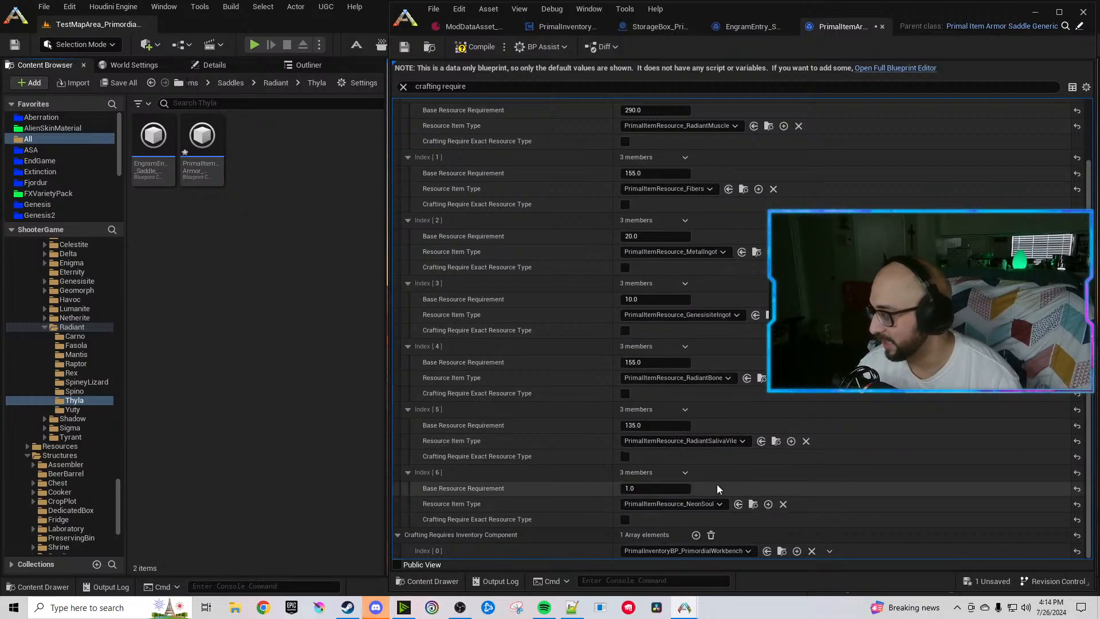
Set crafting requirement Index 6 to 2 of PrimalItemResource_RadiantEyes.
{"action": "left_click", "coordinate": [651, 504]}
{"action": "type", "text": "eye"}
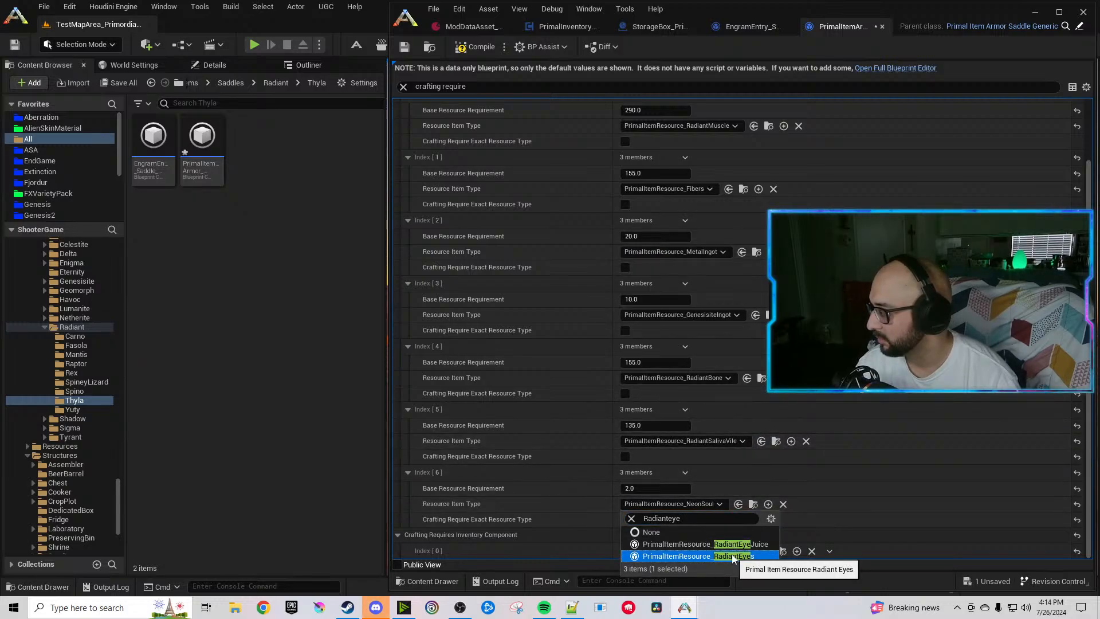
{"action": "left_click", "coordinate": [699, 555]}
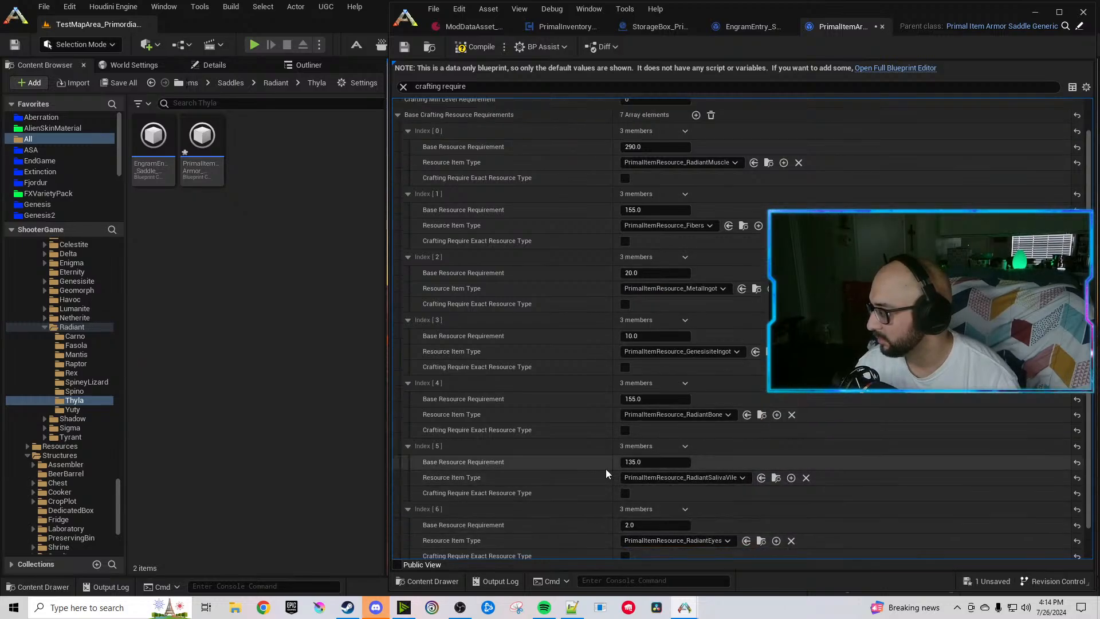
Duplicate the Index 6 crafting requirement twice and set the Base Resource Requirement of both copies to 55.
{"action": "left_click", "coordinate": [686, 490]}
{"action": "left_click", "coordinate": [684, 491]}
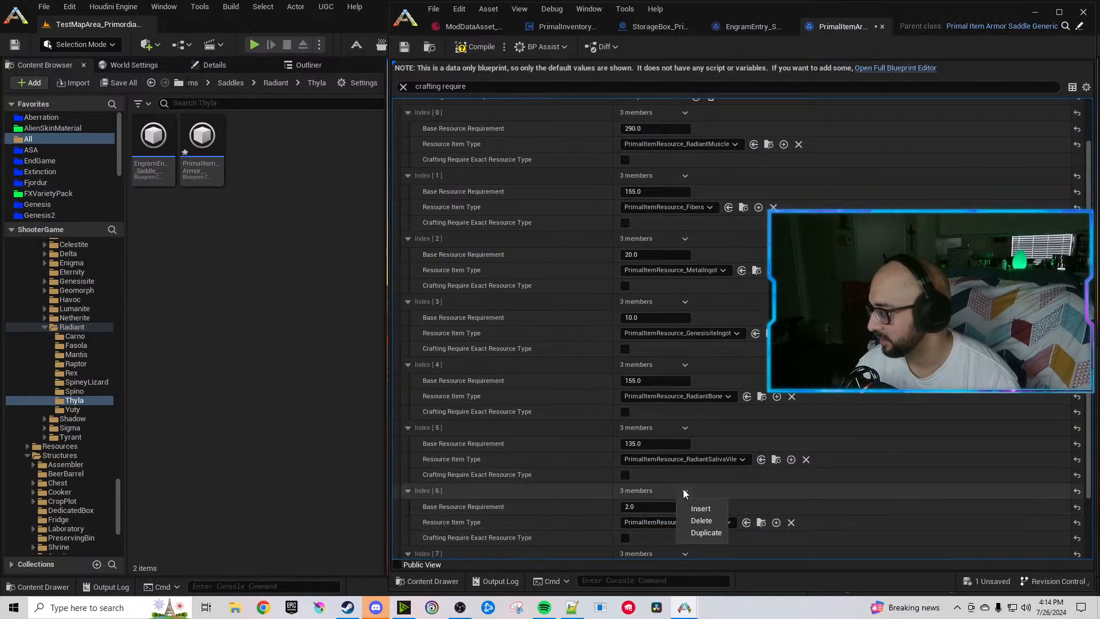
{"action": "left_click", "coordinate": [703, 529]}
{"action": "scroll", "coordinate": [681, 511], "scroll_direction": "down", "scroll_amount": 3}
{"action": "left_click", "coordinate": [644, 489]}
{"action": "type", "text": "55"}
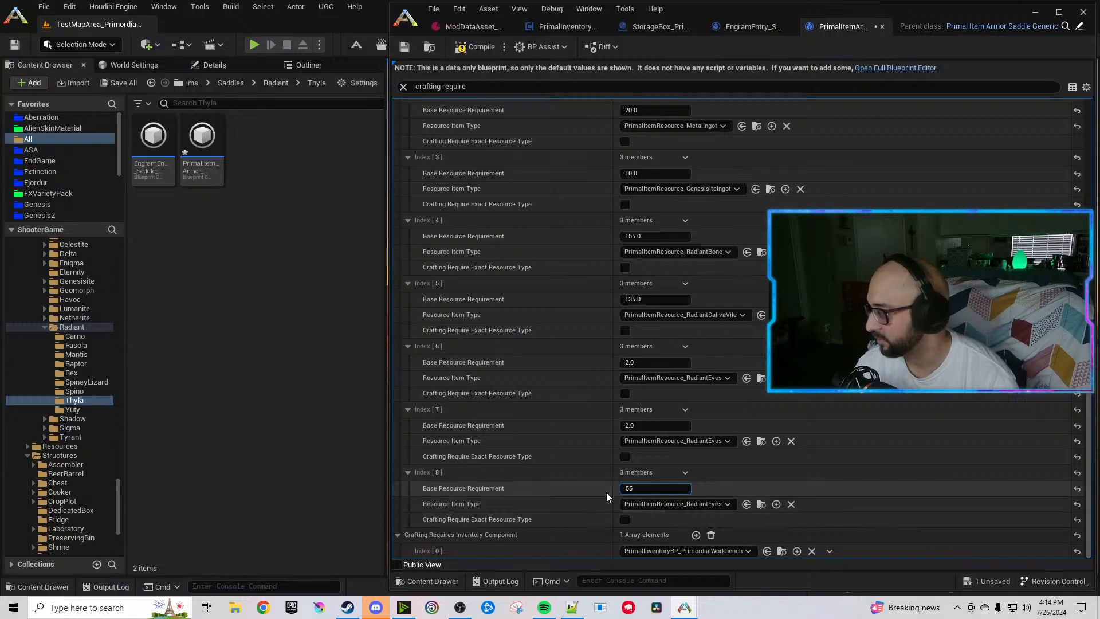
{"action": "left_click", "coordinate": [659, 425]}
{"action": "type", "text": "55"}
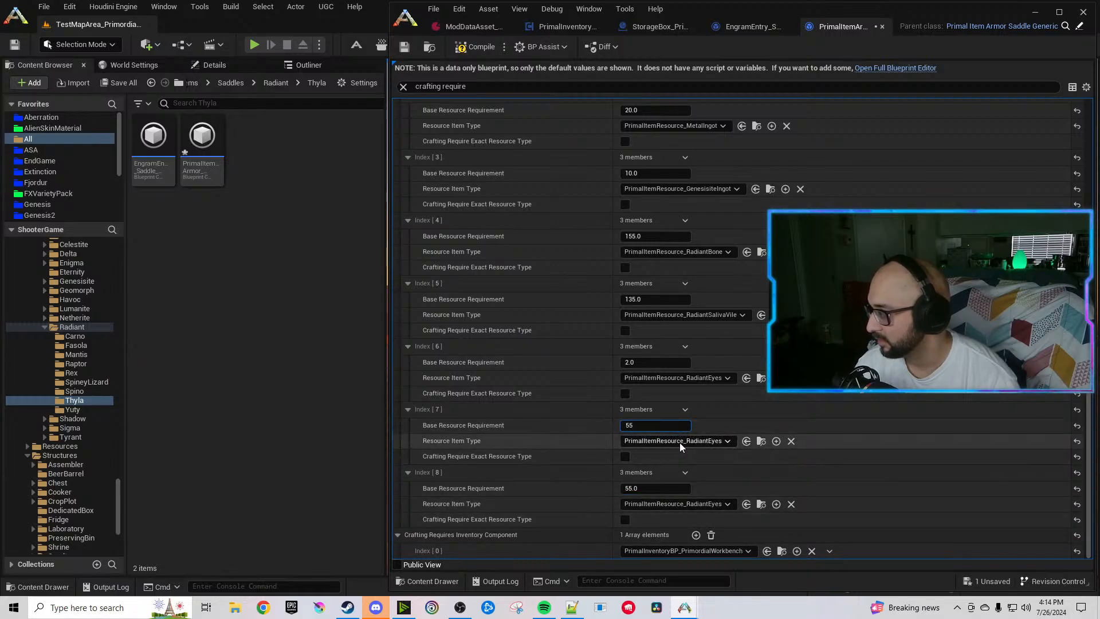
Set the resource item type of Index 7 to PrimalItemResource_RadiantEyeJuice and of Index 8 to PrimalItemResource_RadiantIrisPowder.
{"action": "left_click", "coordinate": [679, 442]}
{"action": "type", "text": "Radianteye"}
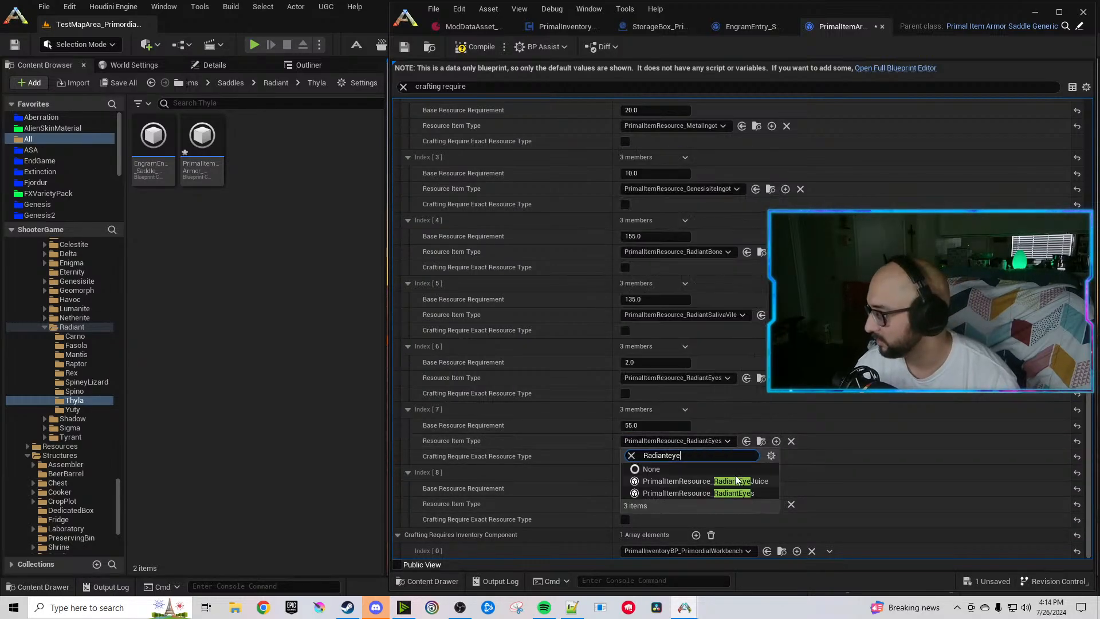
{"action": "left_click", "coordinate": [735, 480]}
{"action": "left_click", "coordinate": [700, 504]}
{"action": "type", "text": "Radiant"}
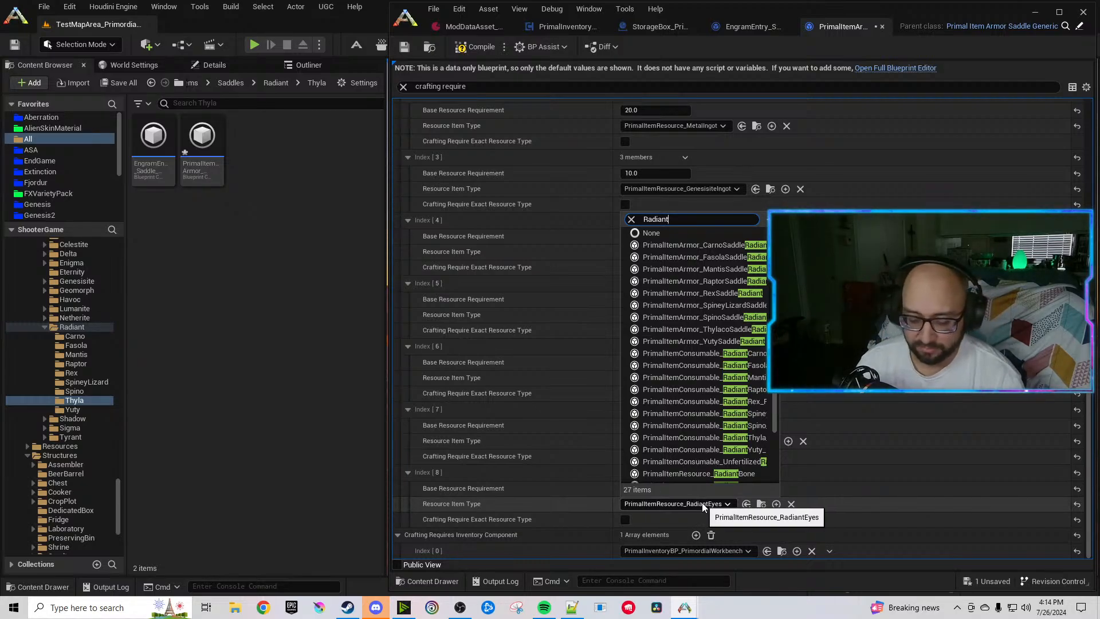
{"action": "type", "text": "iris"}
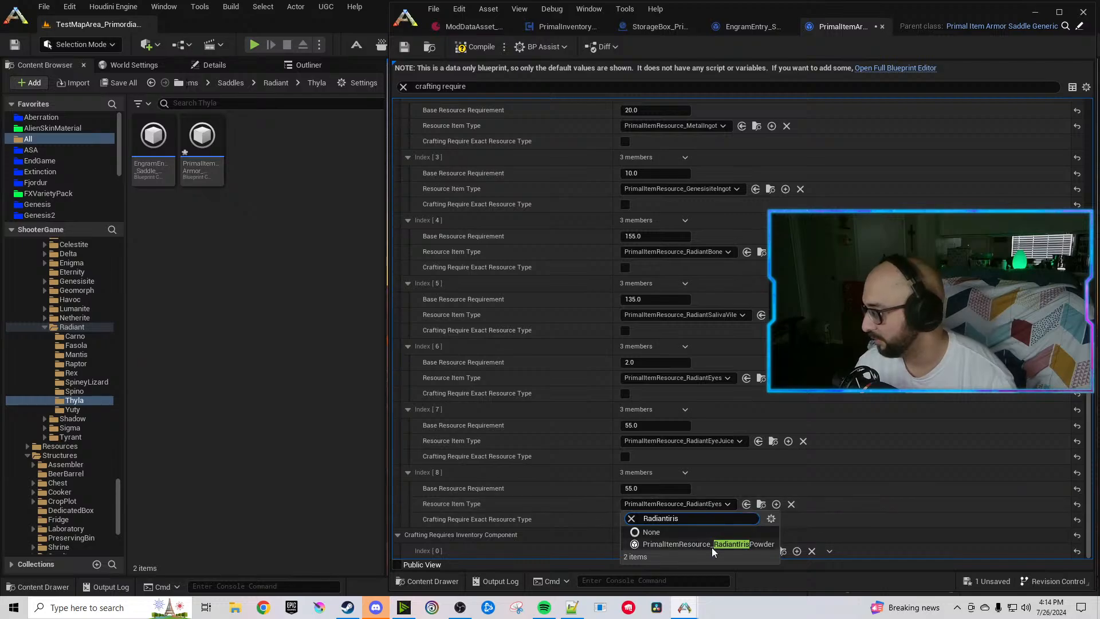
{"action": "left_click", "coordinate": [687, 544]}
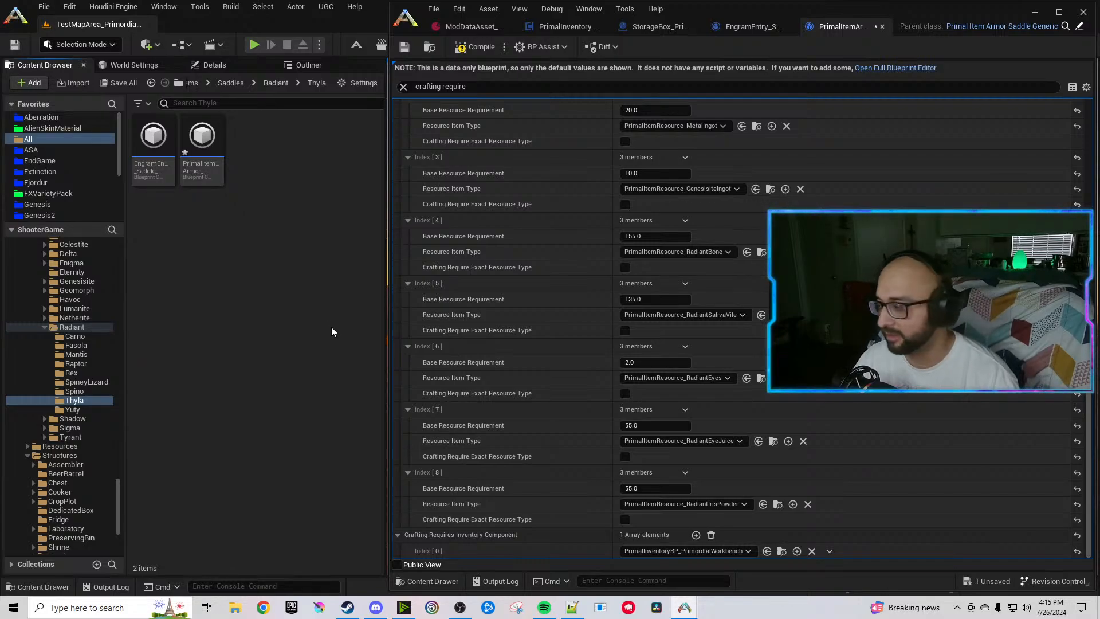
Compile and save the Radiant Thylaco saddle item, and close it together with its engram entry.
{"action": "left_click", "coordinate": [468, 47]}
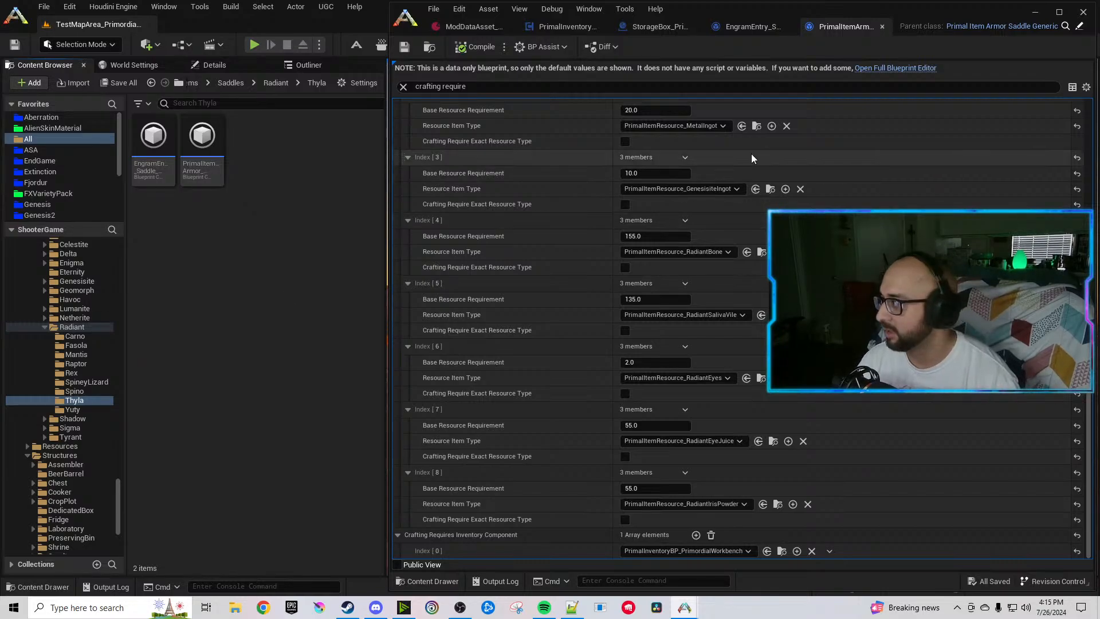
{"action": "left_click", "coordinate": [882, 26]}
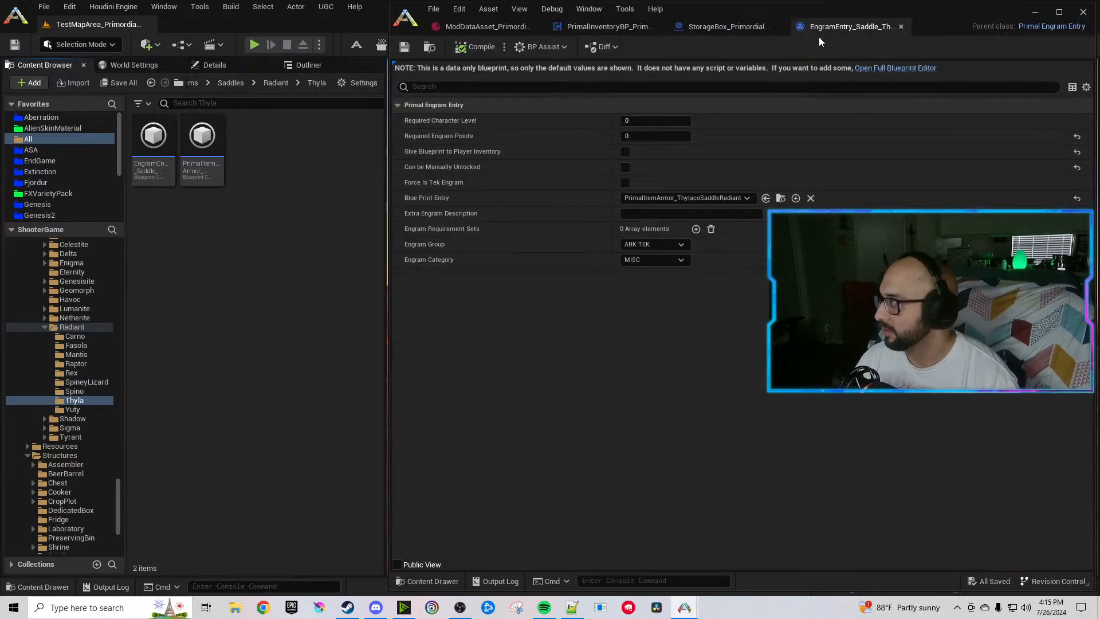
{"action": "left_click", "coordinate": [900, 26]}
Open the Radiant Yuty saddle's engram entry and item, and assign PrimalItemArmor_YutySaddleRadiant as the engram's Blue Print Entry.
{"action": "left_click", "coordinate": [88, 409]}
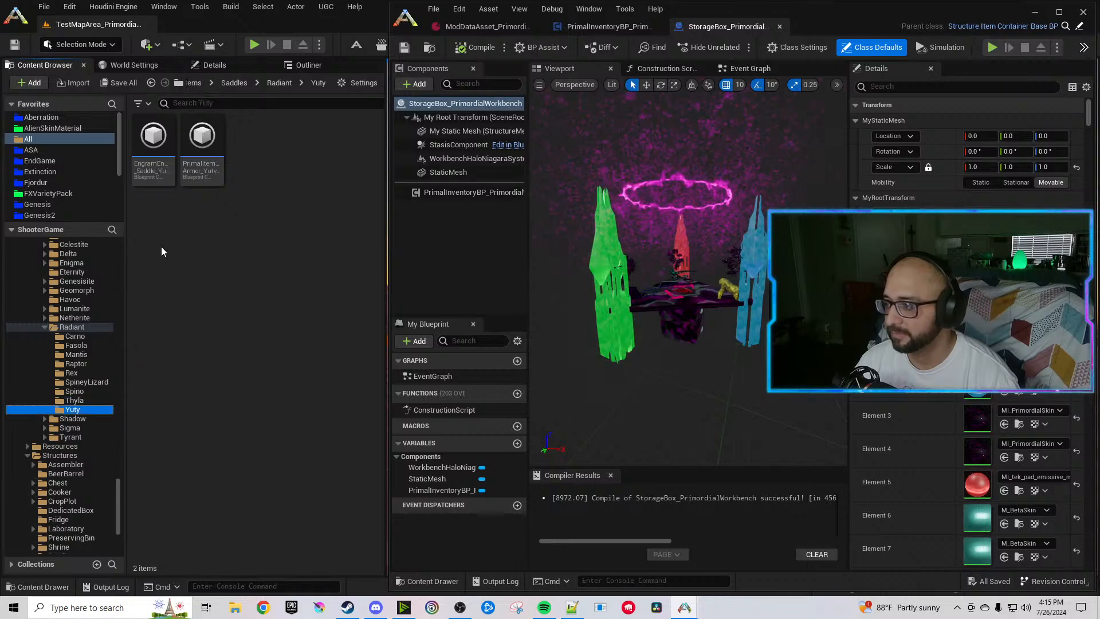
{"action": "double_click", "coordinate": [159, 171]}
{"action": "double_click", "coordinate": [198, 158]}
{"action": "left_click", "coordinate": [760, 198]}
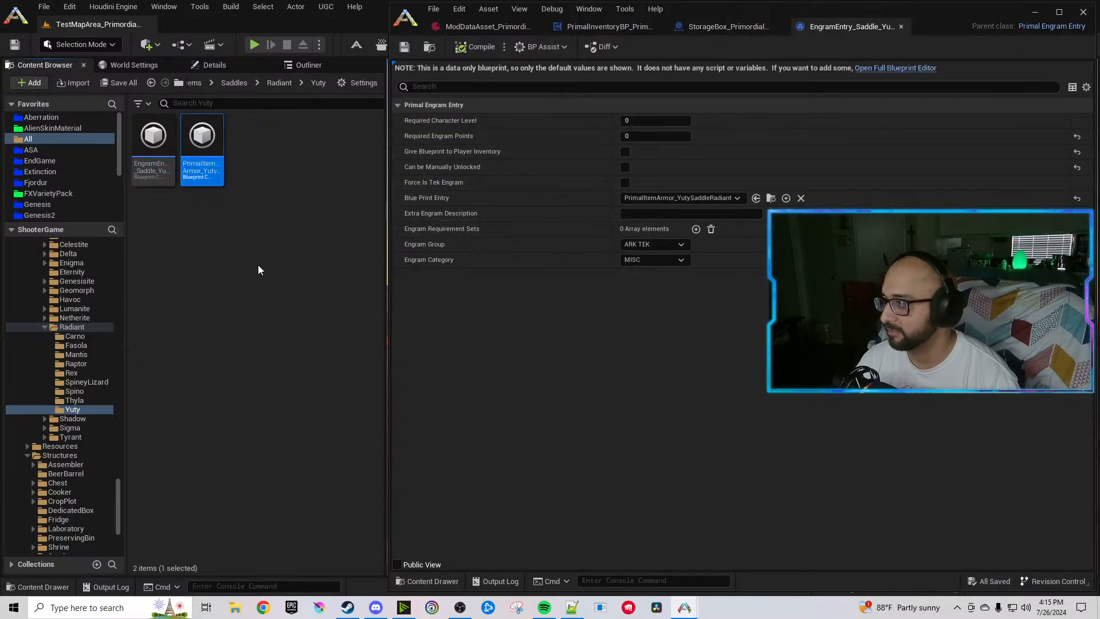
{"action": "left_click", "coordinate": [586, 90]}
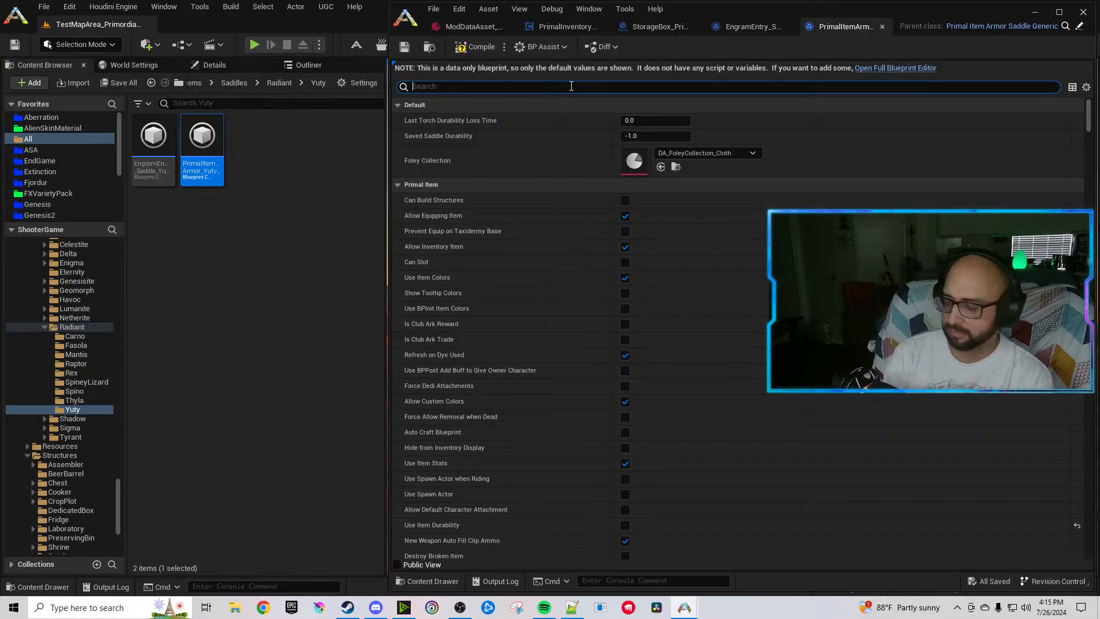
From the Yuty engram entry, undo the last Blue Print Entry, Resource Item Type and Base Resource Requirement edits.
{"action": "left_click", "coordinate": [750, 29]}
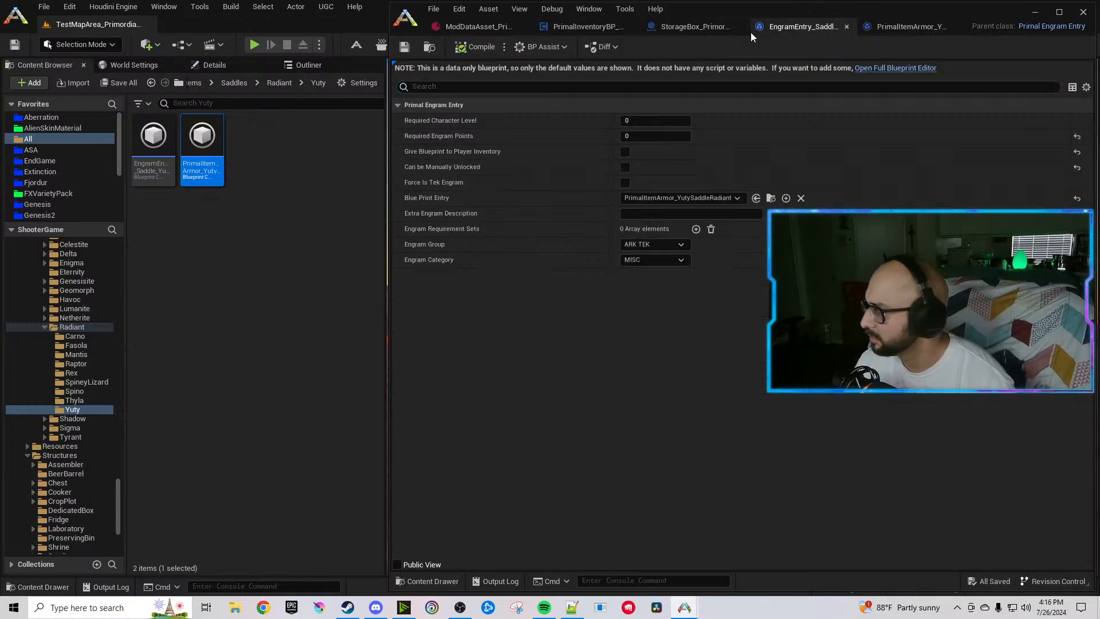
{"action": "key", "text": "ctrl+z"}
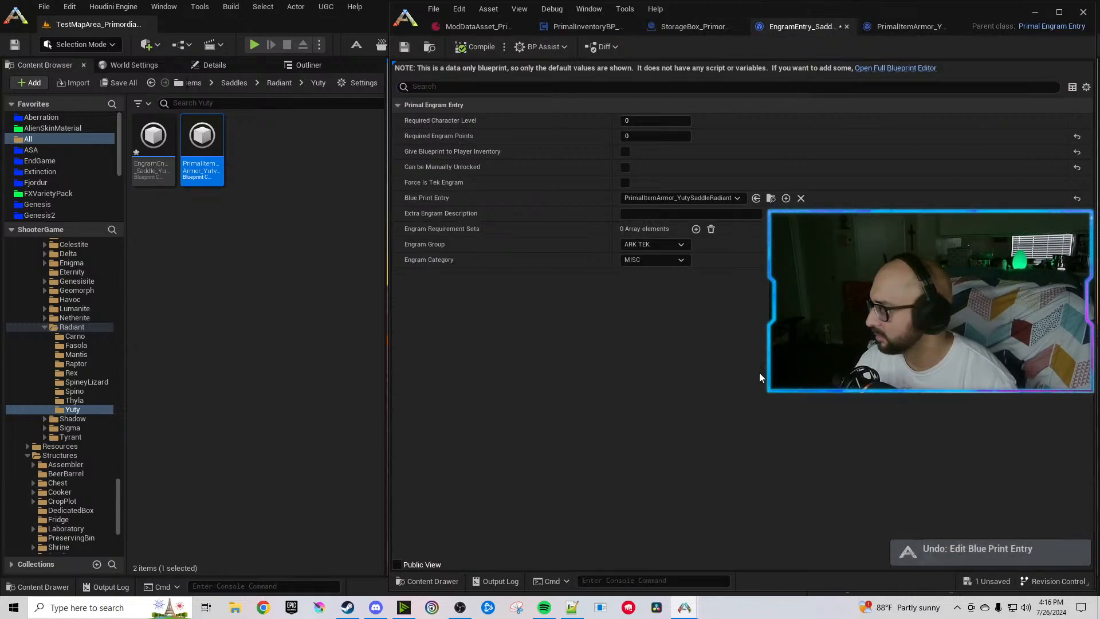
{"action": "key", "text": "ctrl+z"}
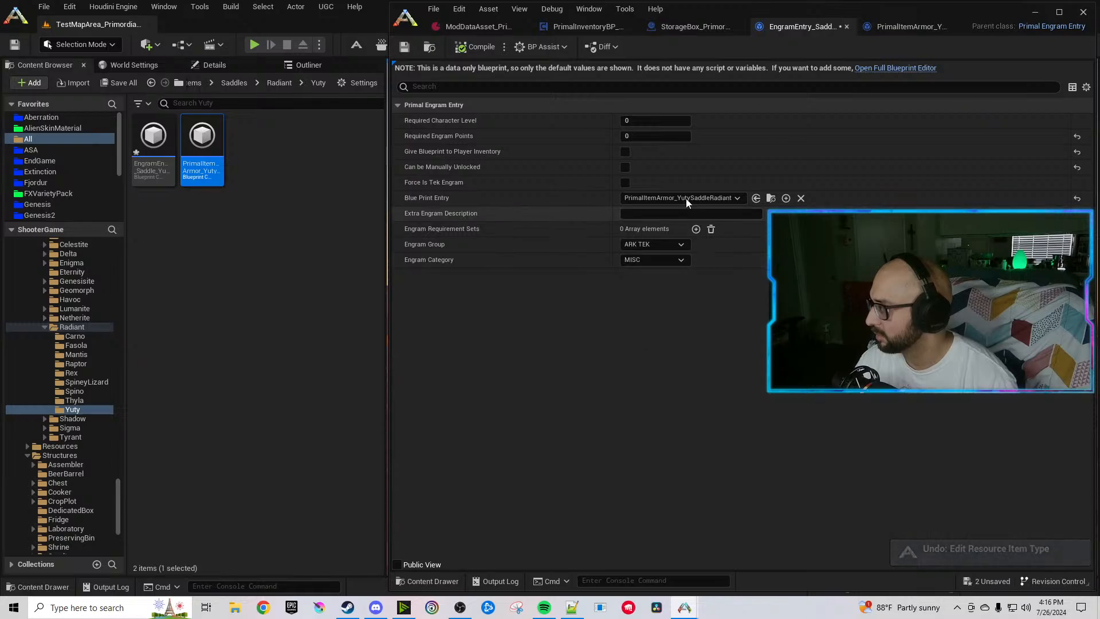
{"action": "left_click", "coordinate": [246, 261]}
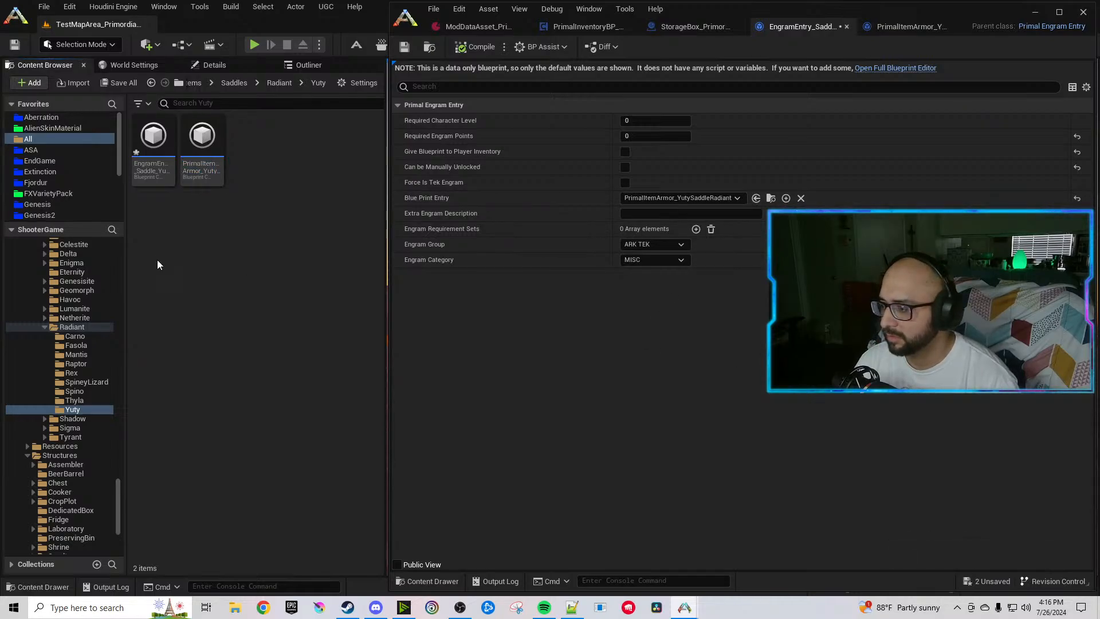
{"action": "left_click", "coordinate": [166, 142]}
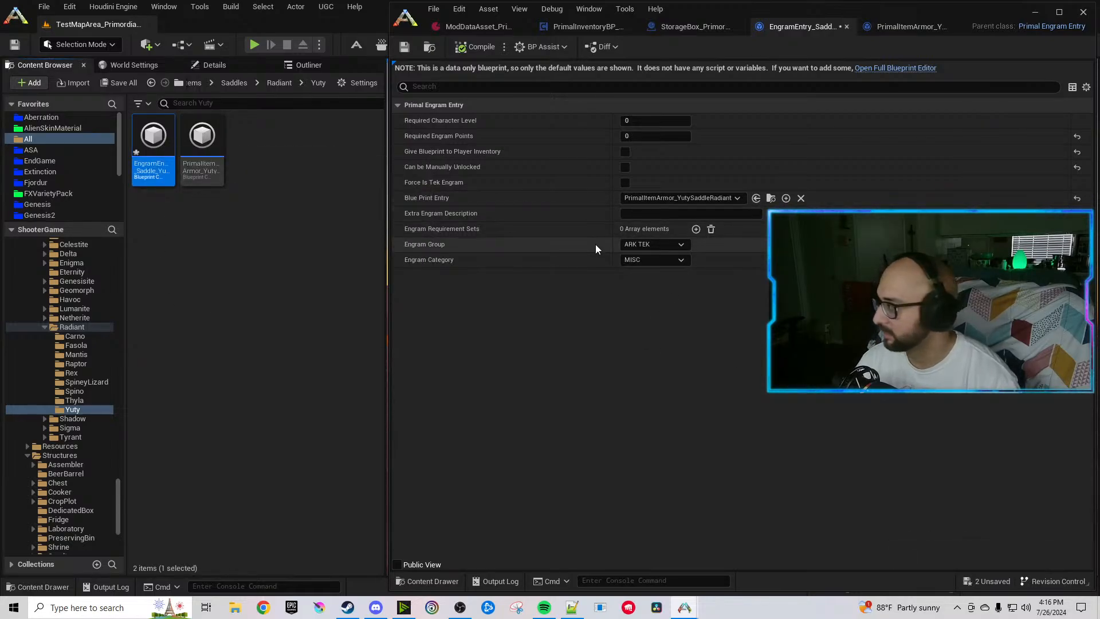
{"action": "key", "text": "ctrl+z"}
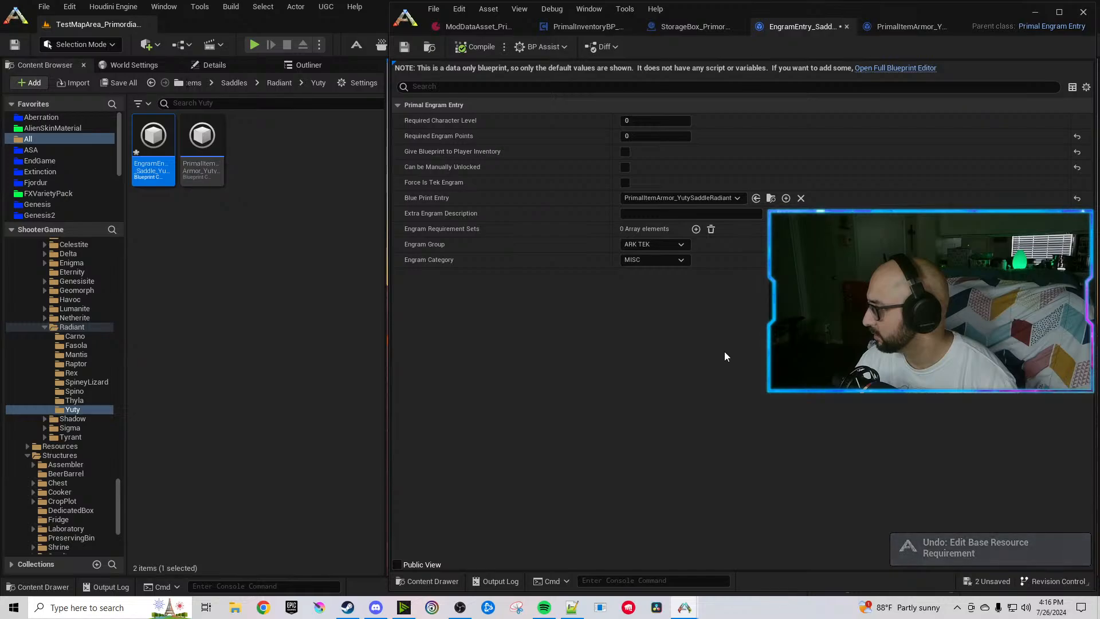
Reopen the Radiant Thyla saddle item and examine its crafting resource requirements.
{"action": "left_click", "coordinate": [75, 400]}
{"action": "double_click", "coordinate": [202, 141]}
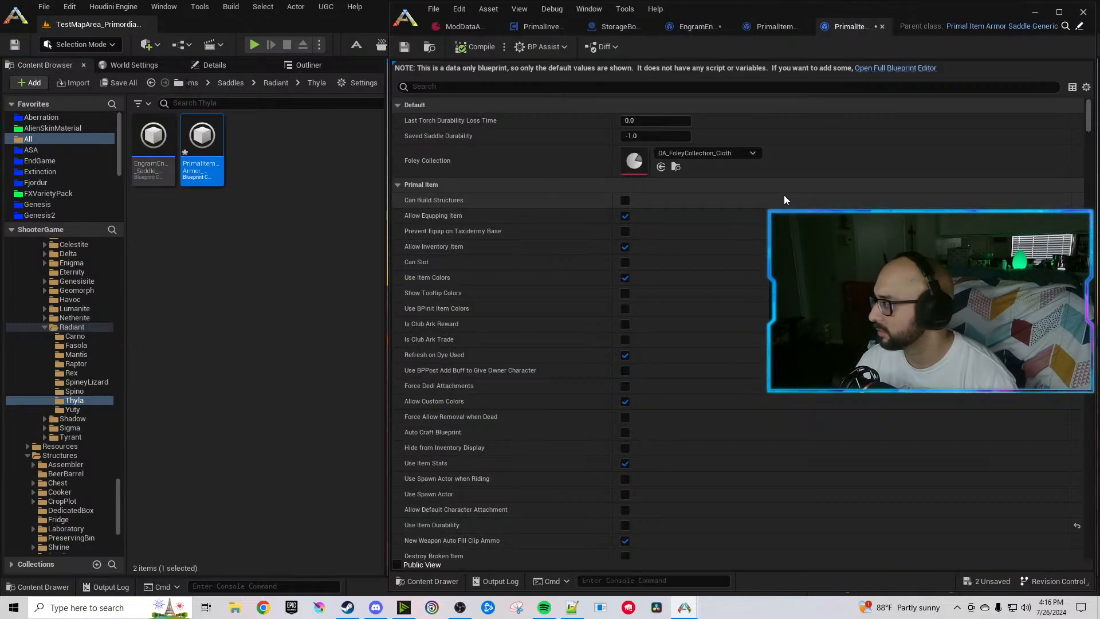
{"action": "left_click", "coordinate": [909, 90]}
{"action": "type", "text": "crafting"}
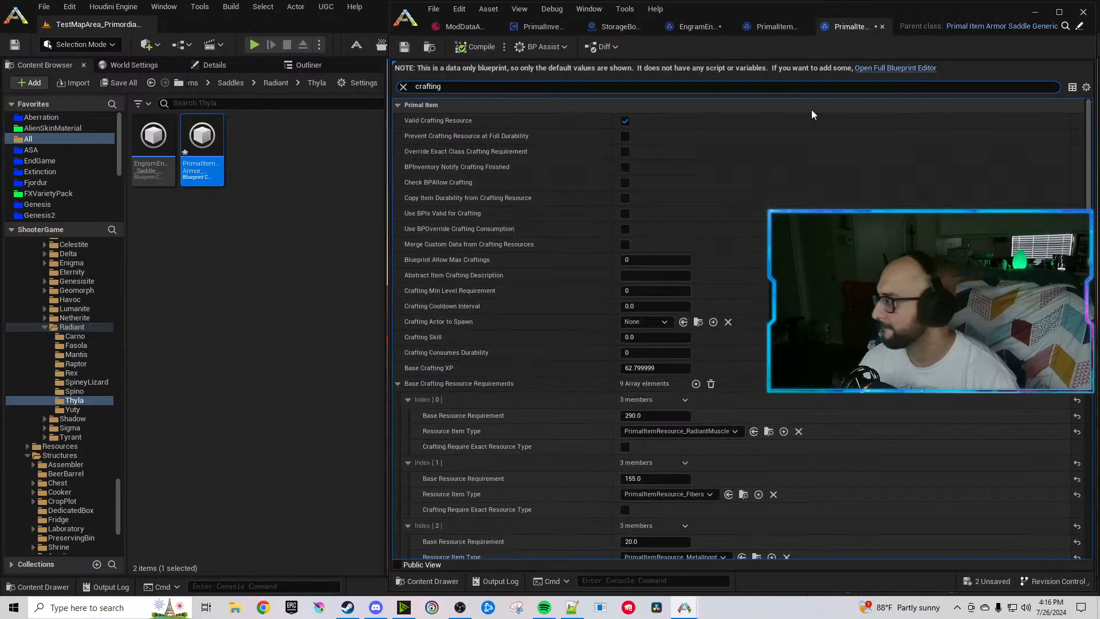
{"action": "scroll", "coordinate": [786, 433], "scroll_direction": "down", "scroll_amount": 10}
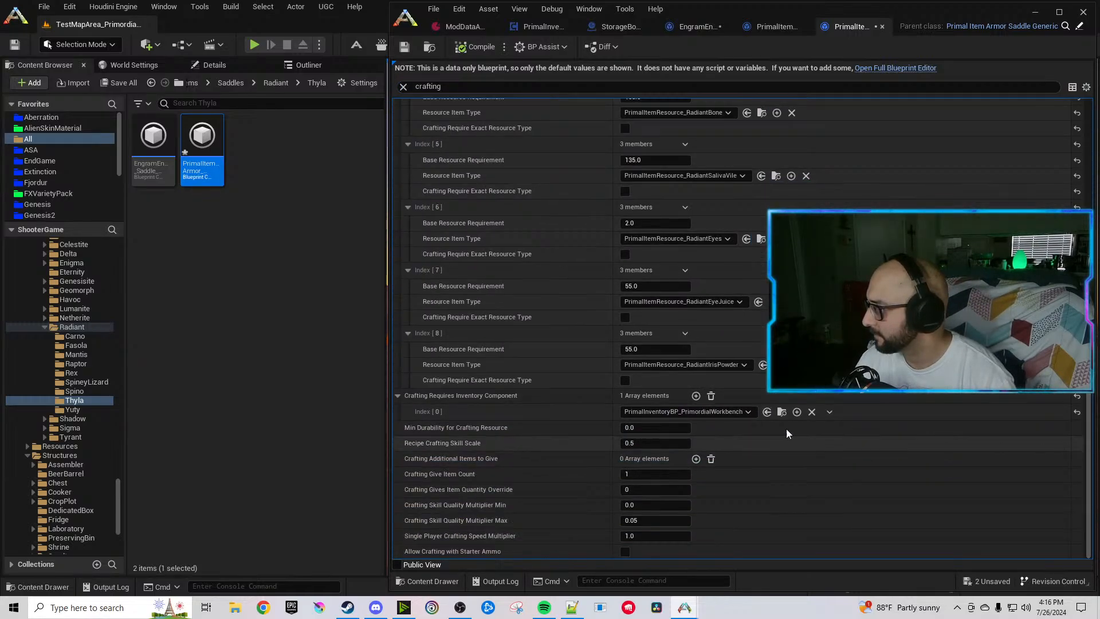
{"action": "scroll", "coordinate": [706, 315], "scroll_direction": "up", "scroll_amount": 2}
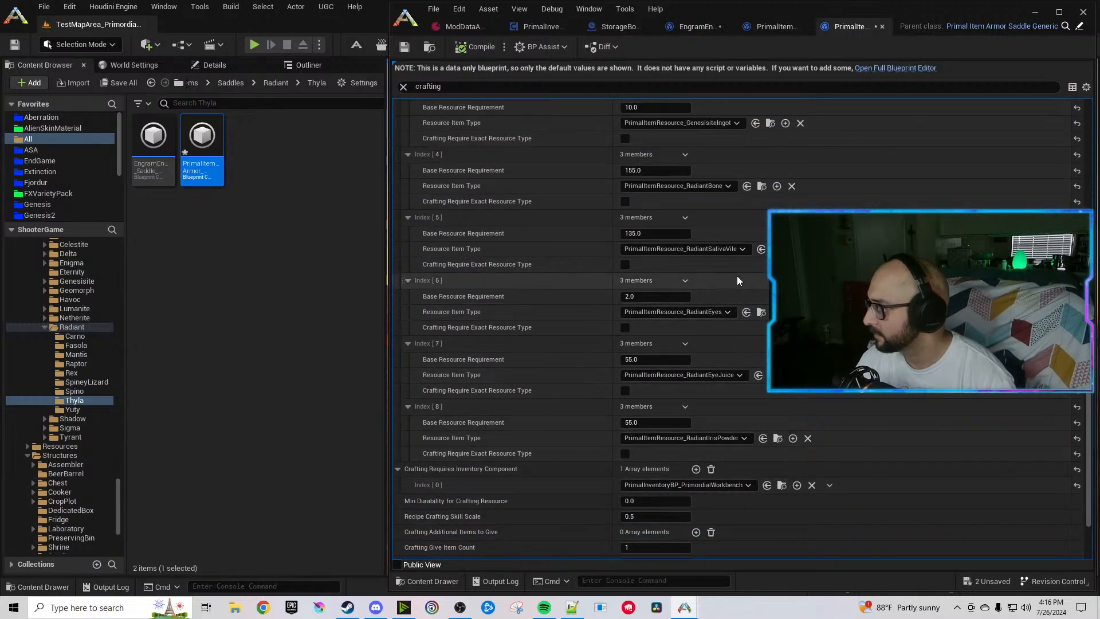
{"action": "scroll", "coordinate": [738, 279], "scroll_direction": "up", "scroll_amount": 1}
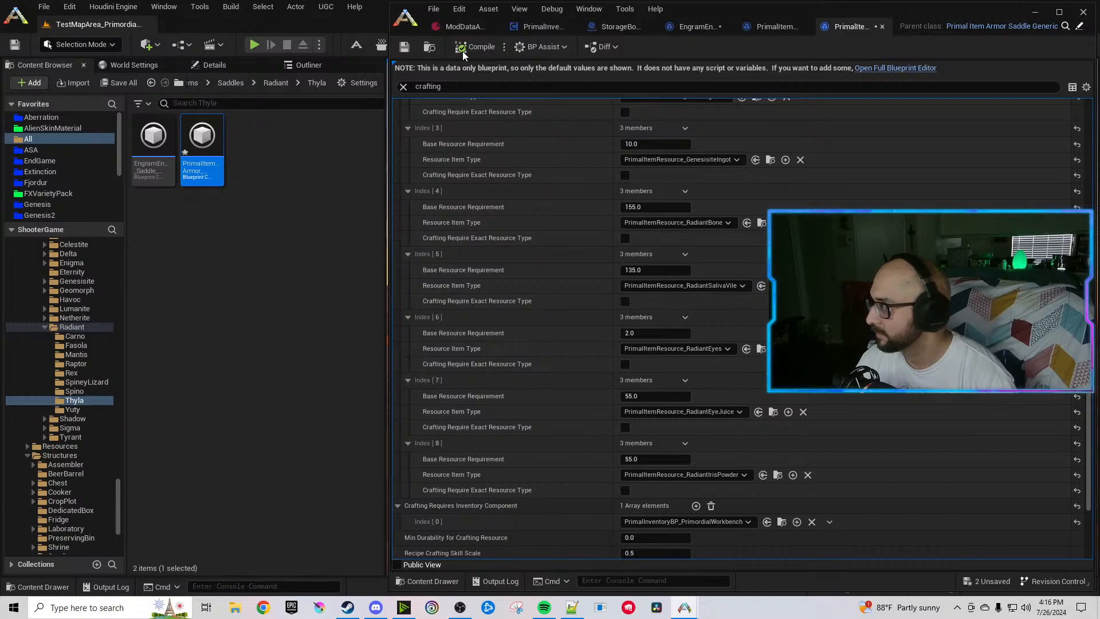
Compile and save the Radiant Thyla saddle item, recheck its requirements, and close it.
{"action": "left_click", "coordinate": [486, 51]}
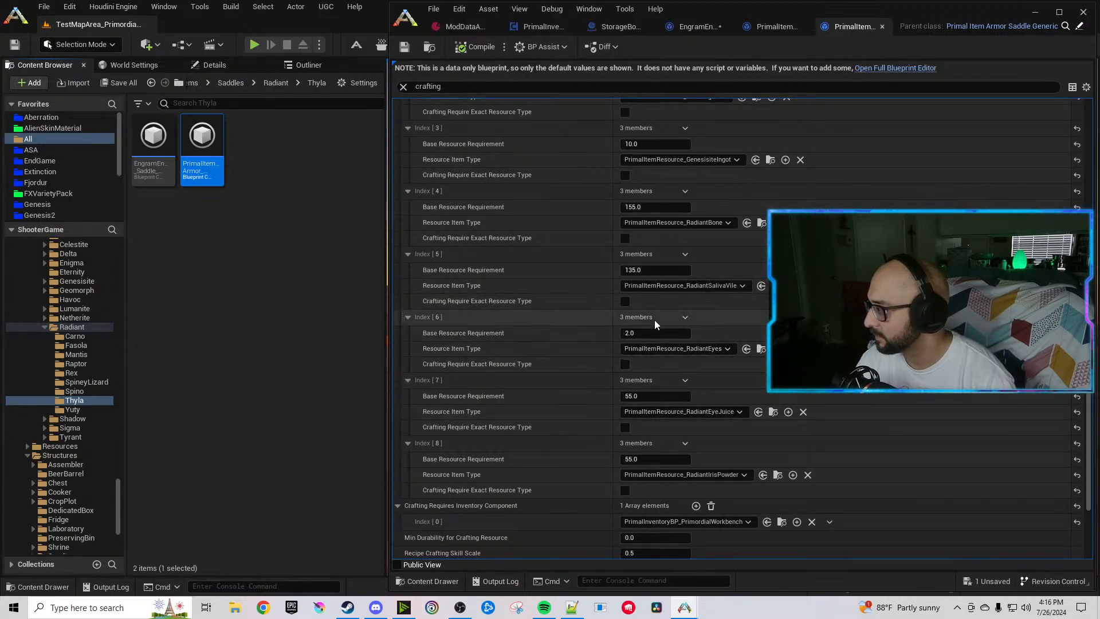
{"action": "scroll", "coordinate": [710, 256], "scroll_direction": "up", "scroll_amount": 5}
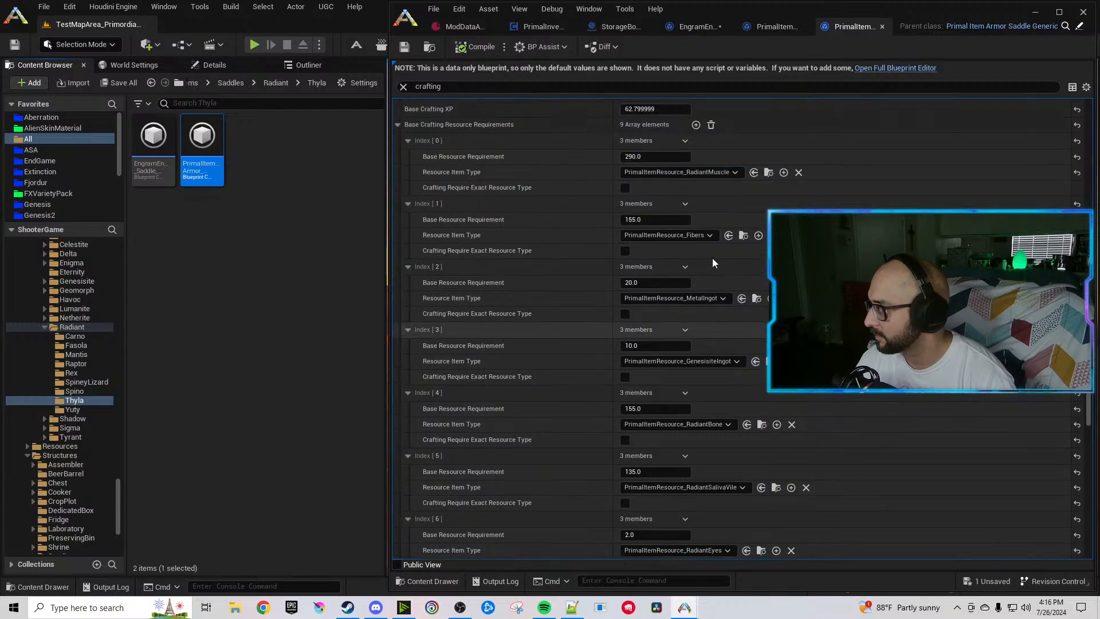
{"action": "scroll", "coordinate": [713, 258], "scroll_direction": "up", "scroll_amount": 2}
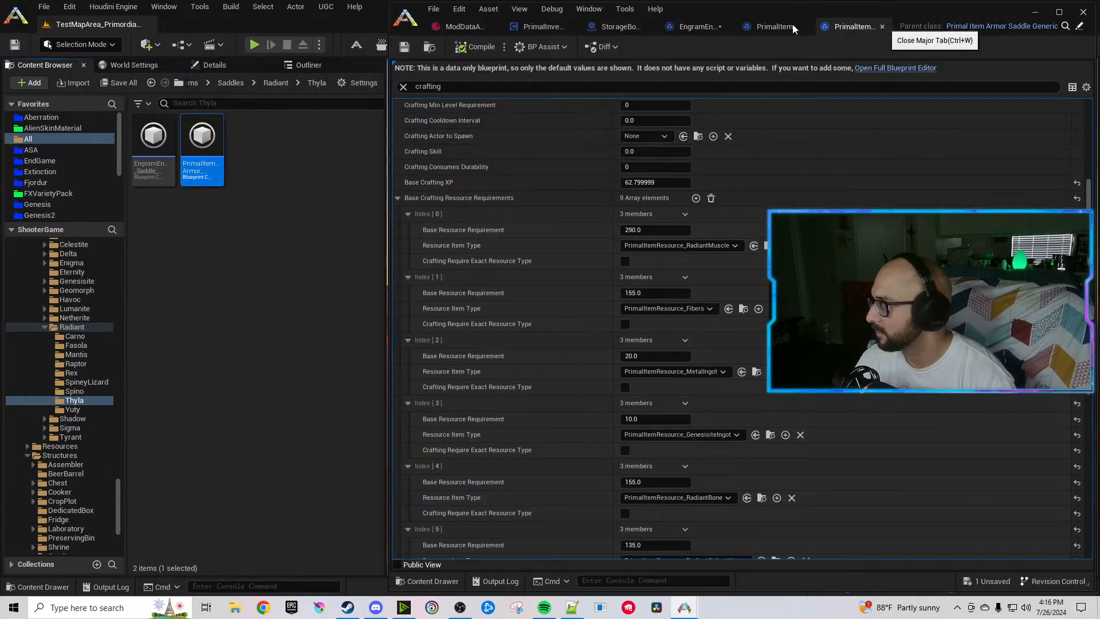
{"action": "scroll", "coordinate": [52, 338], "scroll_direction": "up", "scroll_amount": 4}
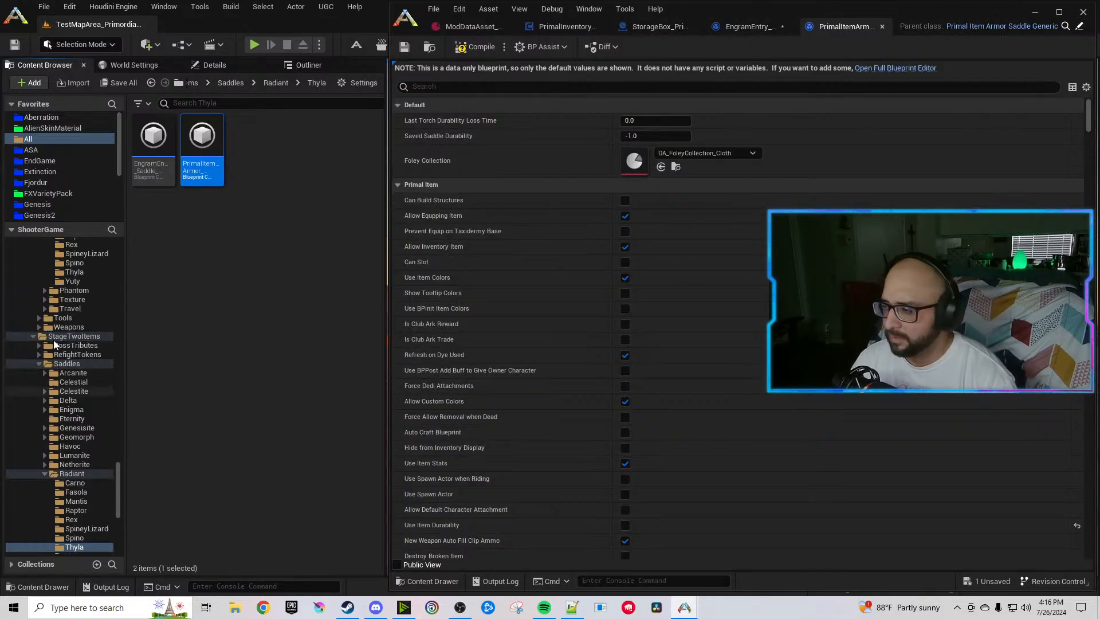
Assign PrimalItemArmor_YutySaddleNeon as the Blue Print Entry of the stage-one Neon Yuty saddle engram, and save it.
{"action": "left_click", "coordinate": [72, 281]}
{"action": "left_click", "coordinate": [167, 166]}
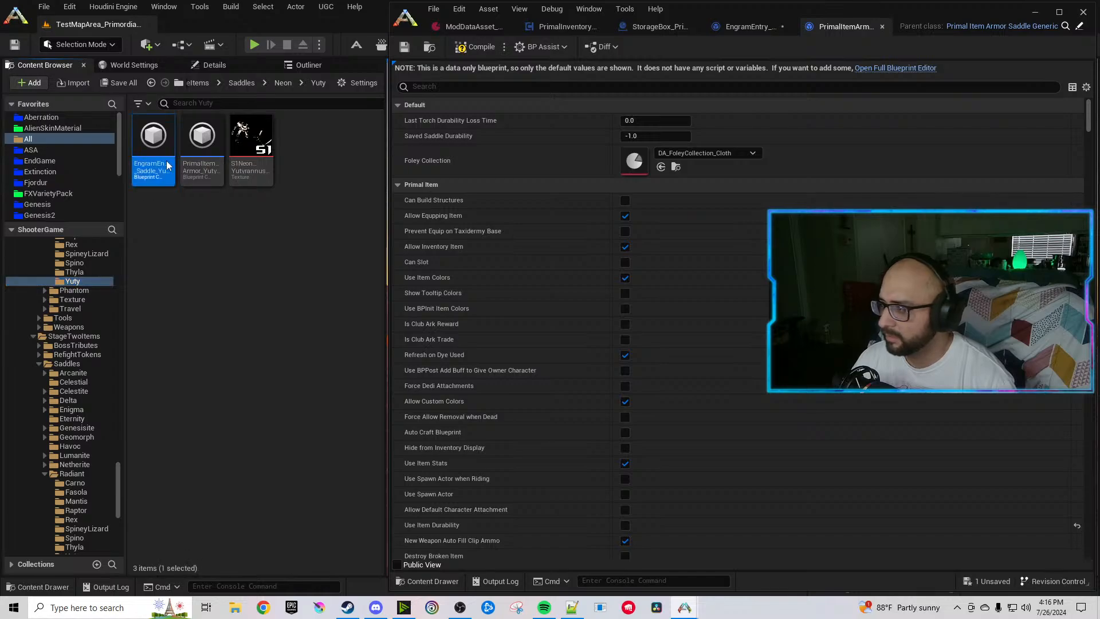
{"action": "double_click", "coordinate": [167, 167]}
{"action": "left_click", "coordinate": [195, 159]}
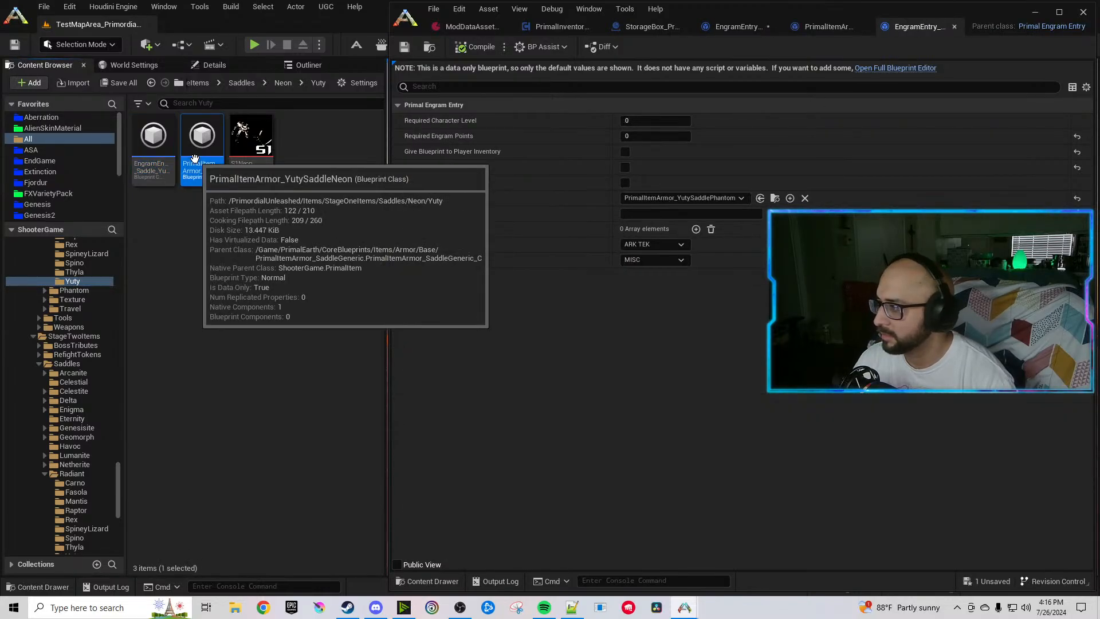
{"action": "left_click", "coordinate": [760, 197]}
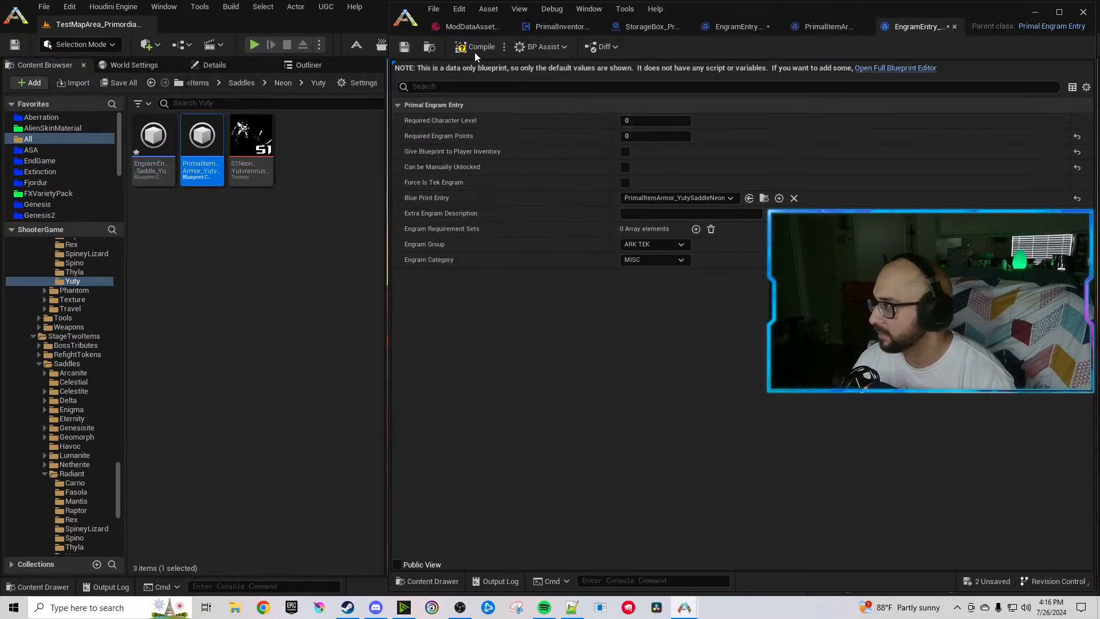
{"action": "key", "text": "ctrl+s"}
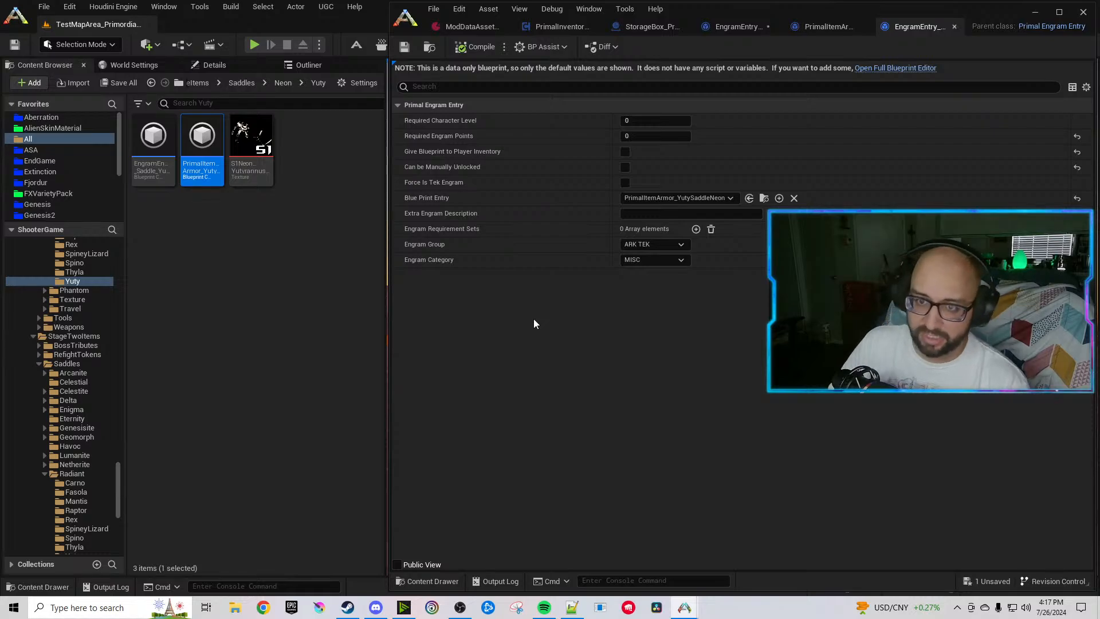
Close the Neon Yuty engram entry and return to the Radiant Yuty saddle's engram entry.
{"action": "left_click", "coordinate": [297, 278]}
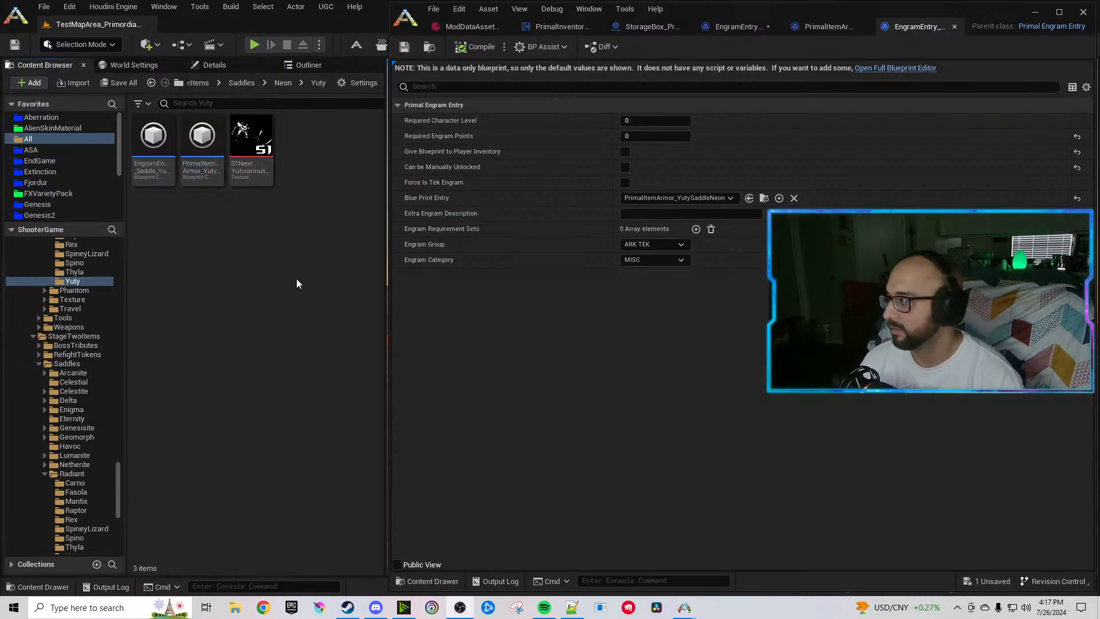
{"action": "left_click", "coordinate": [954, 26]}
{"action": "left_click", "coordinate": [736, 25]}
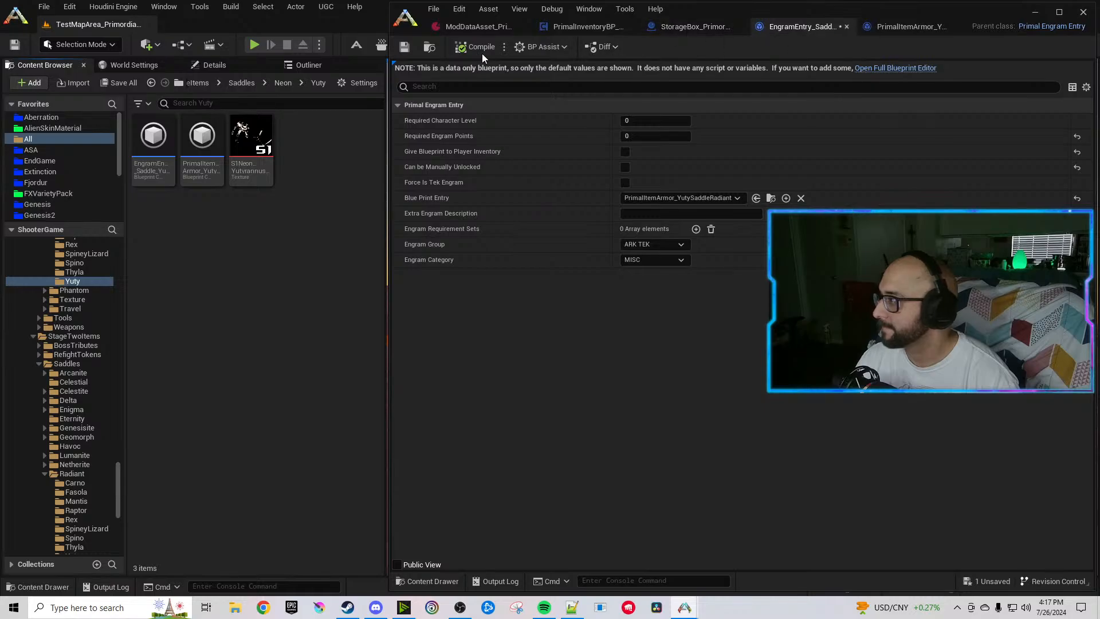
Locate the Radiant Yuty saddle's engram entry in the content browser, and compile and save it.
{"action": "left_click", "coordinate": [424, 50]}
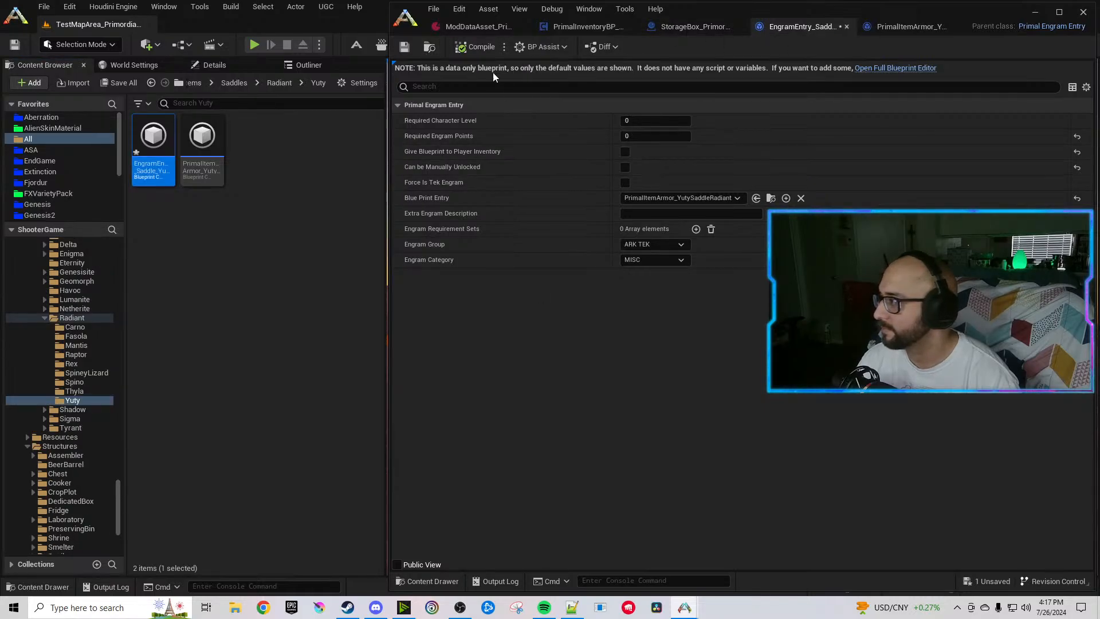
{"action": "left_click", "coordinate": [468, 49]}
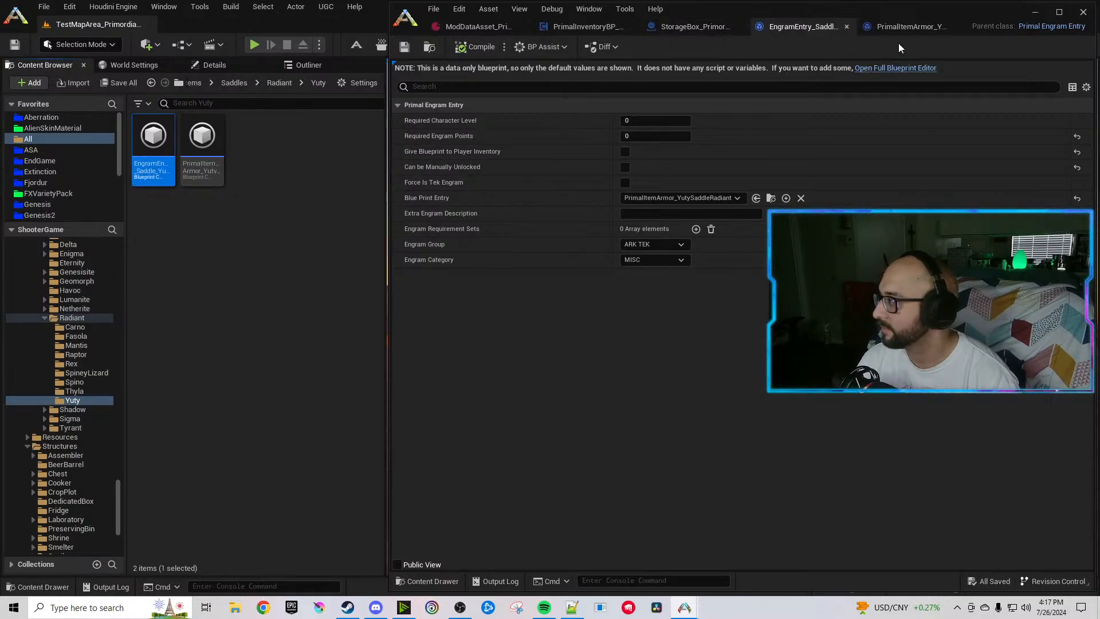
Replace Neon with Radiant in the Radiant Yuty saddle item's owner tag, descriptive name, description and folder path, and reset its icon to the default.
{"action": "left_click", "coordinate": [900, 27]}
{"action": "left_click", "coordinate": [456, 84]}
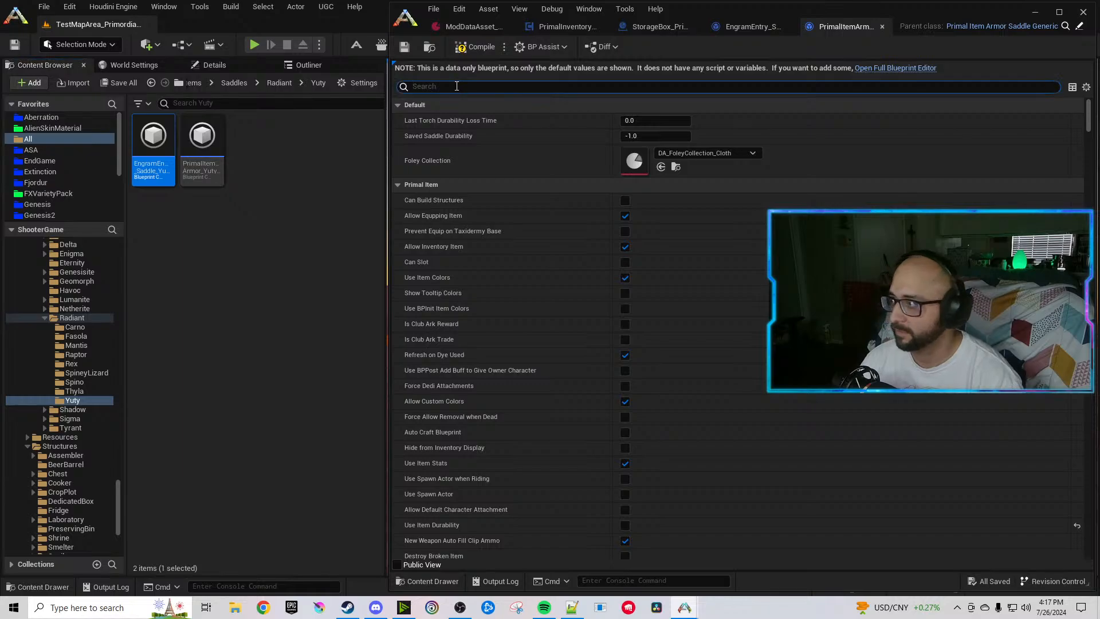
{"action": "type", "text": "neon"}
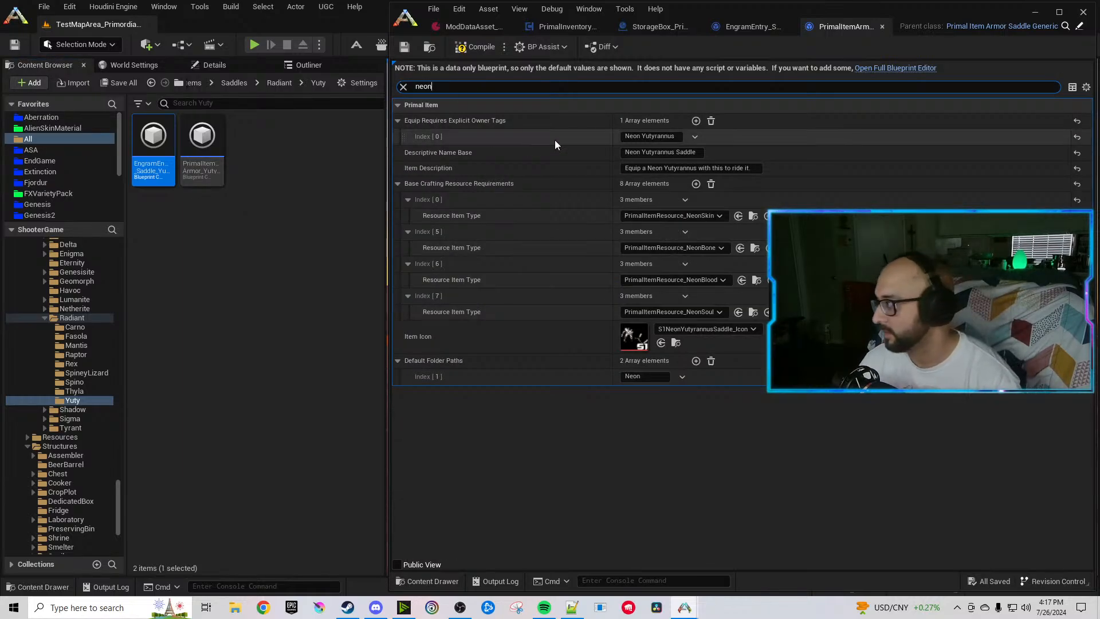
{"action": "double_click", "coordinate": [632, 136]}
{"action": "type", "text": "Radiant"}
{"action": "double_click", "coordinate": [632, 153]}
{"action": "type", "text": "Radiant"}
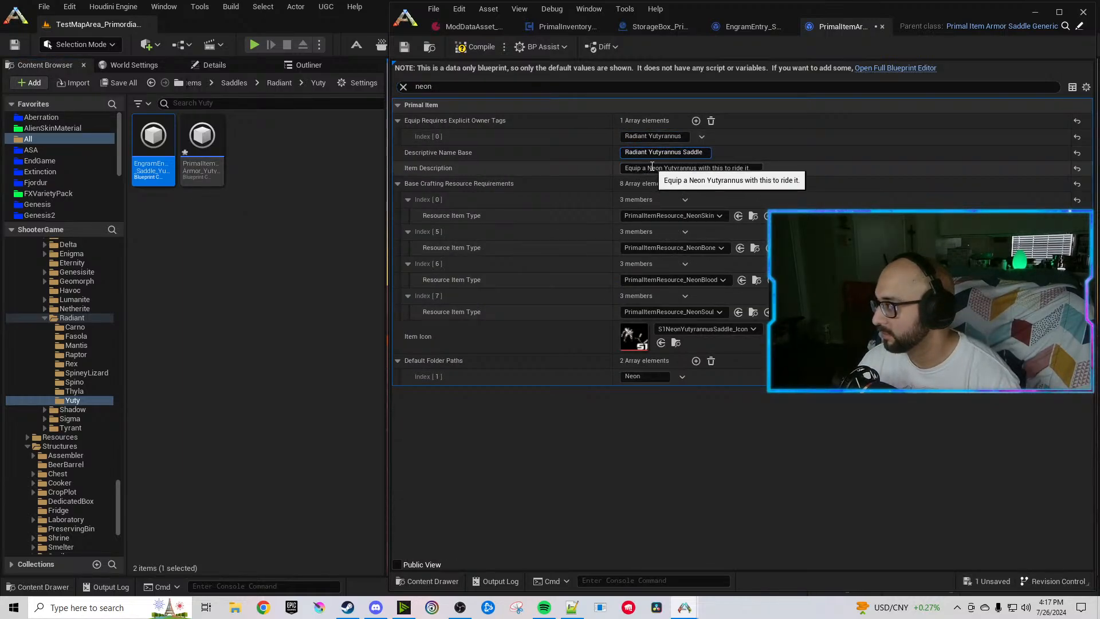
{"action": "double_click", "coordinate": [654, 168]}
{"action": "type", "text": "Radiant"}
{"action": "double_click", "coordinate": [646, 375]}
{"action": "type", "text": "Radiant"}
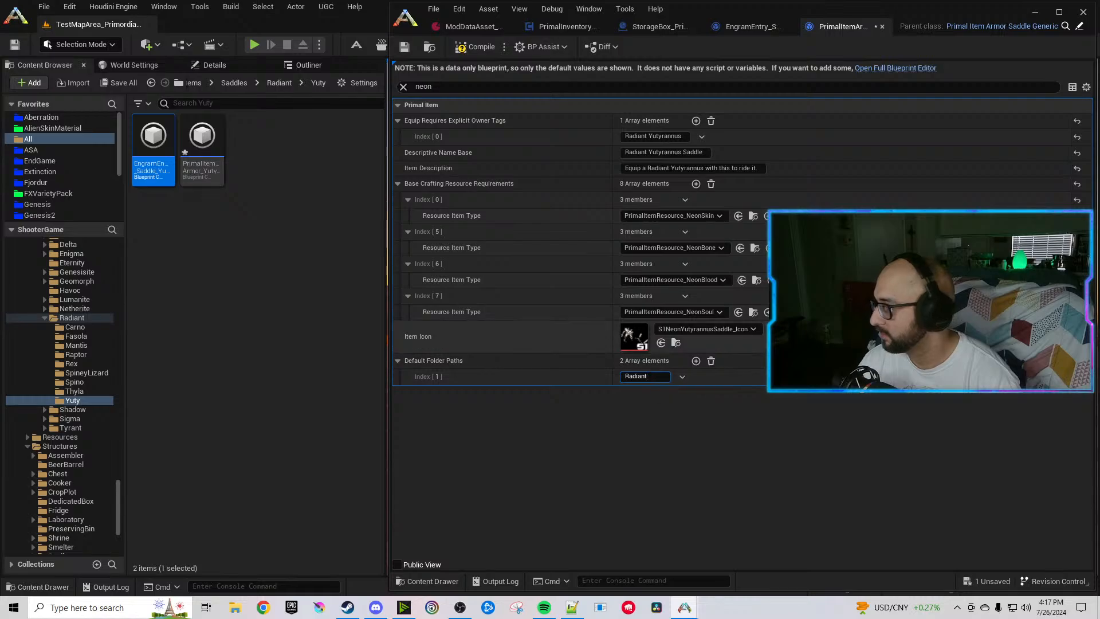
{"action": "left_click", "coordinate": [1077, 337]}
Set the Yuty saddle's crafting resource at index 0 to PrimalItemResource_RadiantMuscle and at index 4 to PrimalItemResource_GenesisiteIngot.
{"action": "left_click_drag", "start_coordinate": [458, 87], "coordinate": [342, 88]}
{"action": "type", "text": "cr"}
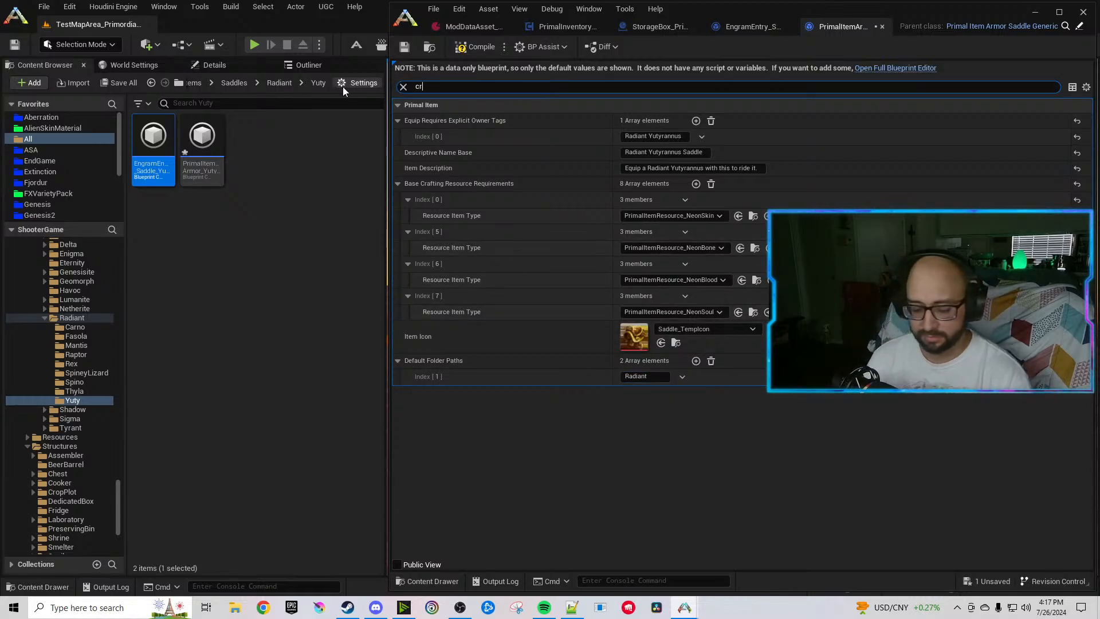
{"action": "type", "text": "afting require"}
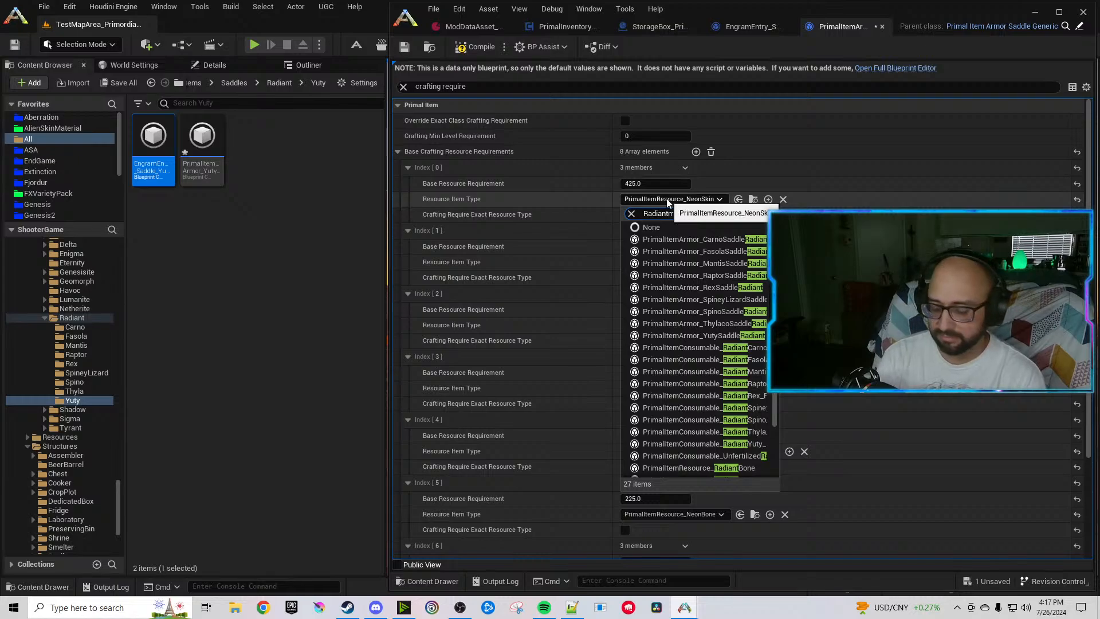
{"action": "type", "text": "us"}
{"action": "left_click", "coordinate": [708, 239]}
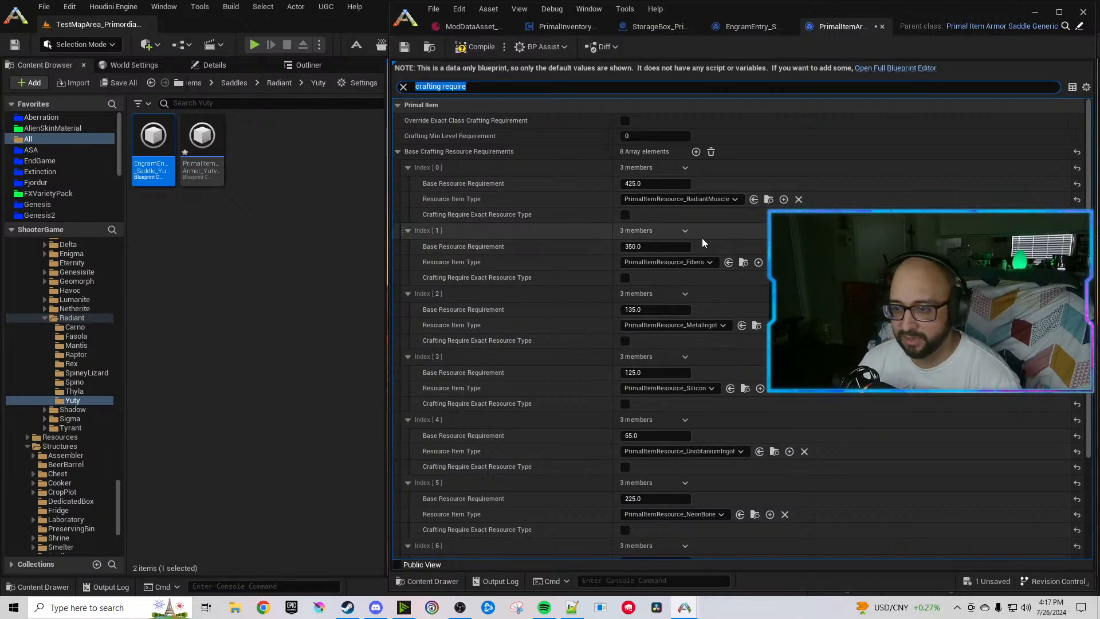
{"action": "scroll", "coordinate": [695, 256], "scroll_direction": "down", "scroll_amount": 3}
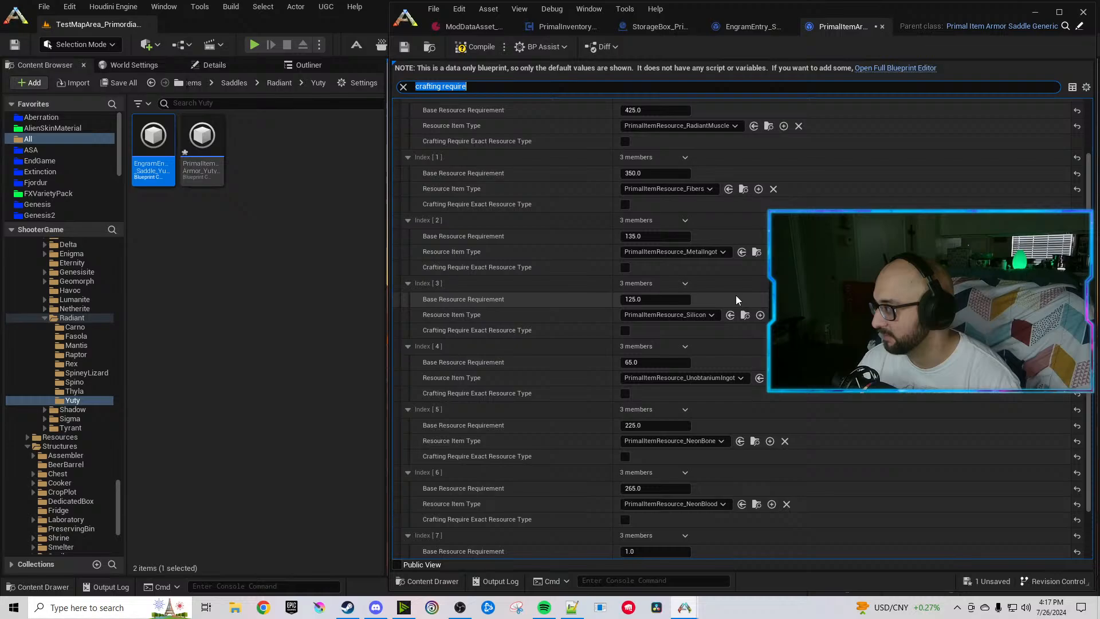
{"action": "left_click", "coordinate": [705, 377]}
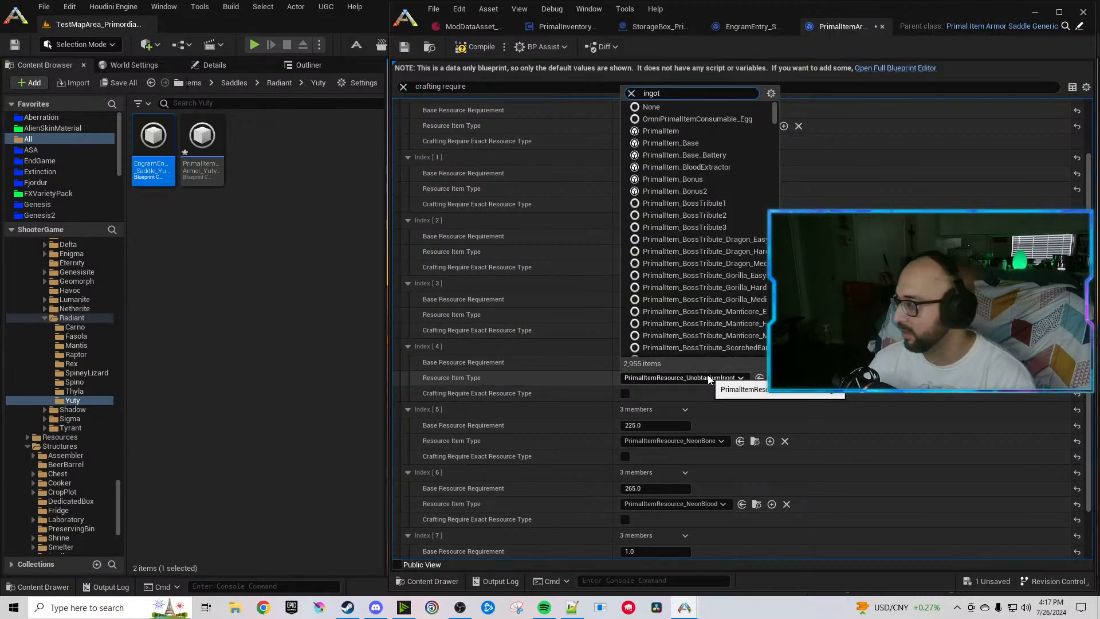
{"action": "left_click", "coordinate": [725, 466]}
Set the crafting resource at index 5 to PrimalItemResource_RadiantBone and at index 6 to PrimalItemResource_RadiantSalivaVile.
{"action": "scroll", "coordinate": [676, 435], "scroll_direction": "down", "scroll_amount": 2}
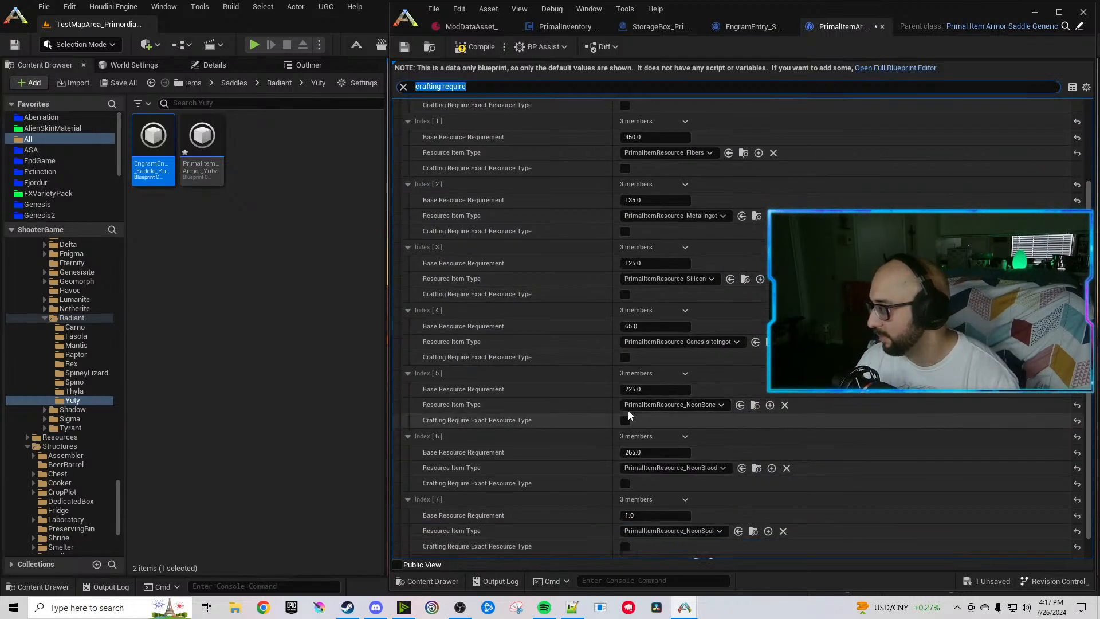
{"action": "left_click", "coordinate": [672, 378]}
{"action": "type", "text": "RadiantBone"}
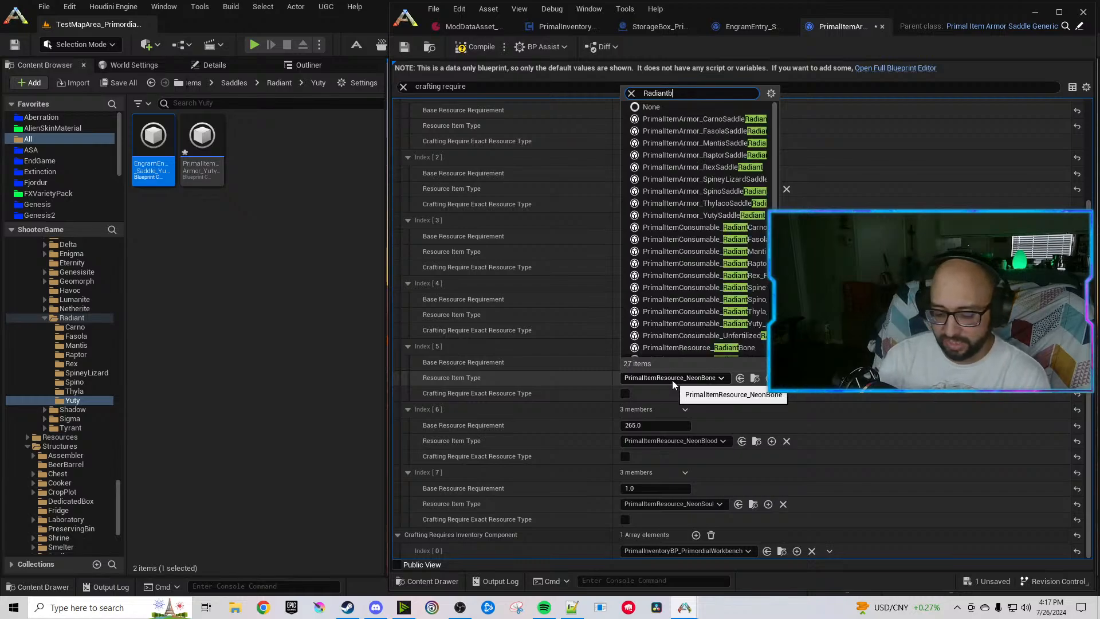
{"action": "left_click", "coordinate": [730, 419]}
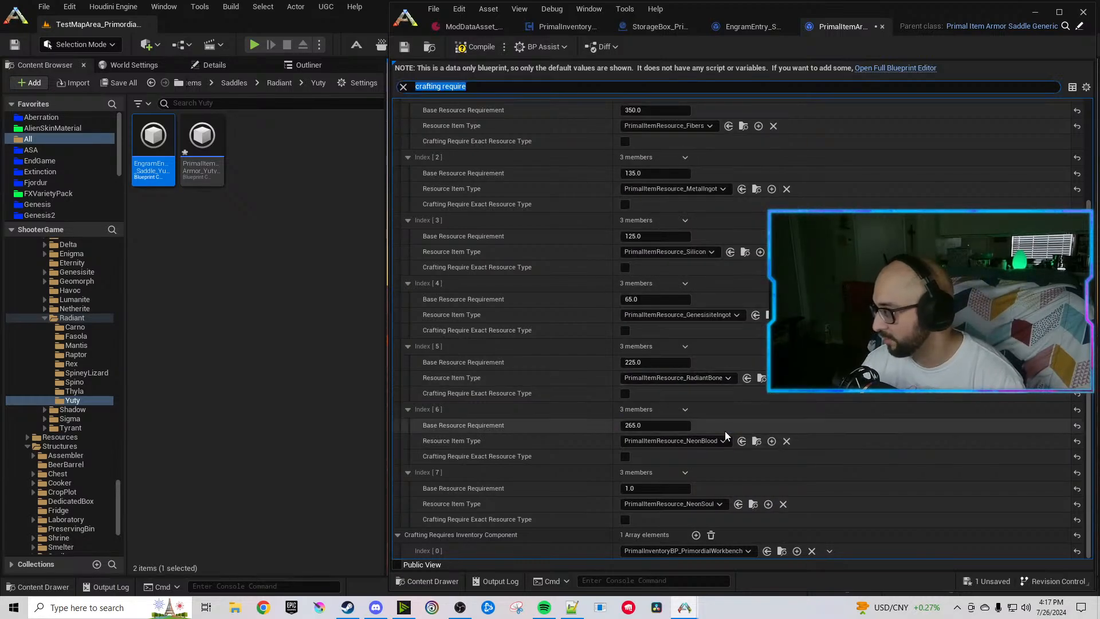
{"action": "left_click", "coordinate": [705, 441]}
{"action": "type", "text": "Radiantsal"}
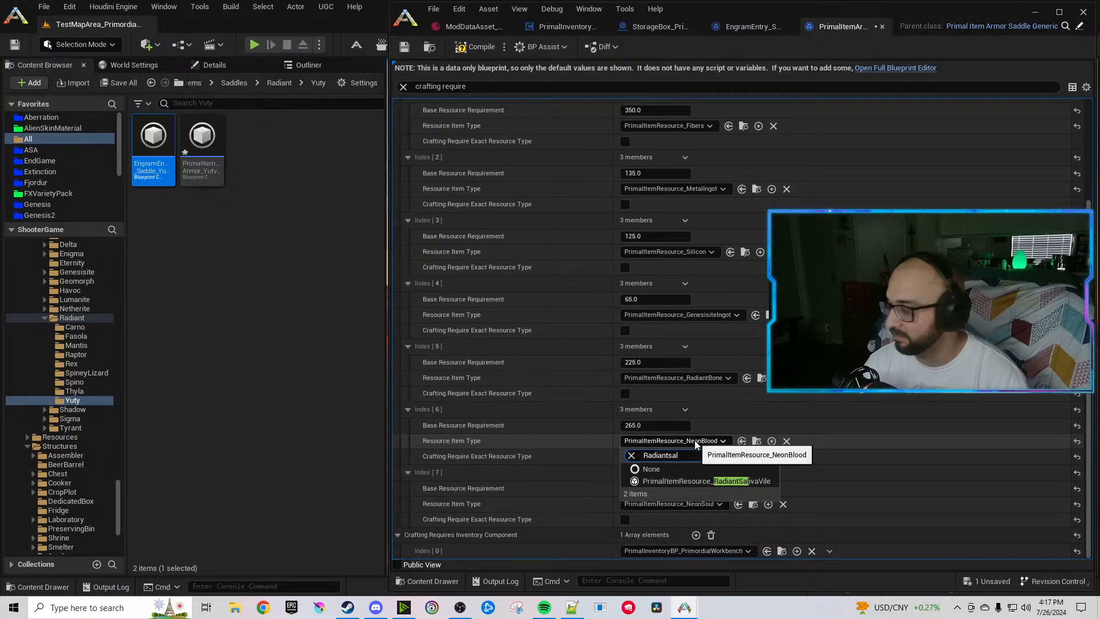
{"action": "left_click", "coordinate": [706, 481]}
Set the index 7 crafting requirement to 2 of PrimalItemResource_RadiantEyes.
{"action": "left_click", "coordinate": [635, 489]}
{"action": "type", "text": "2"}
{"action": "left_click", "coordinate": [654, 505]}
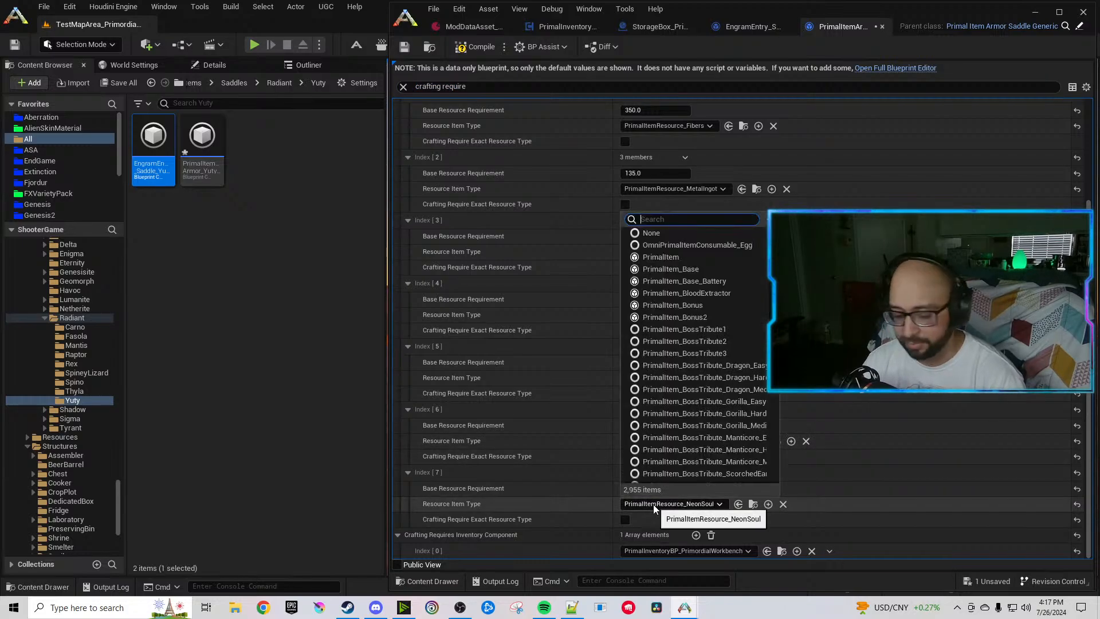
{"action": "type", "text": "Radianteye"}
{"action": "left_click", "coordinate": [736, 555]}
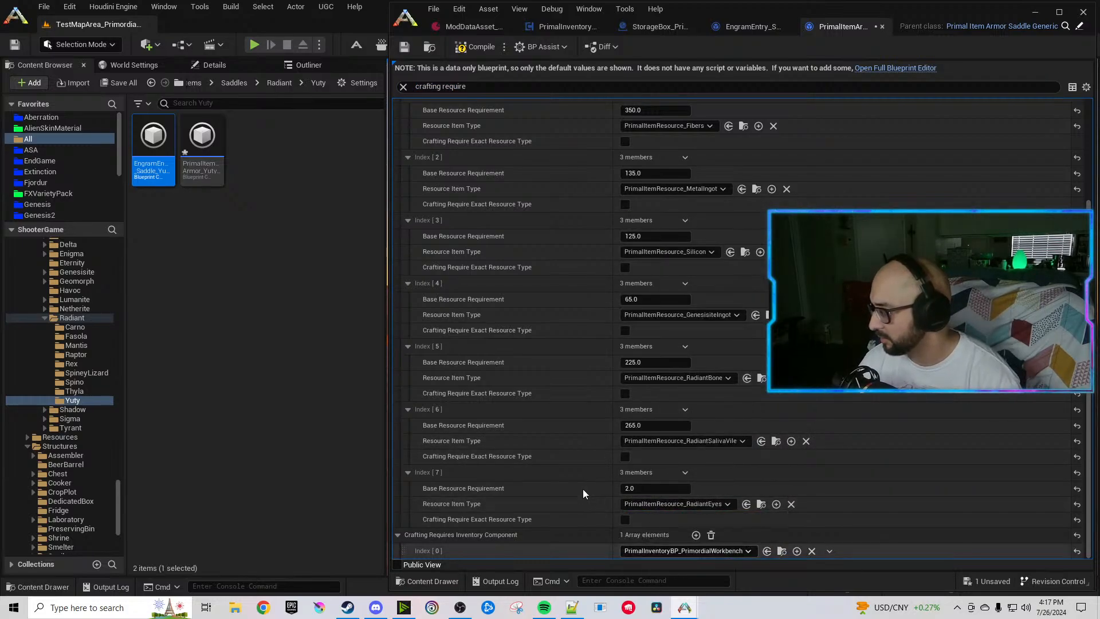
Duplicate the RadiantEyes requirement twice and set the base resource requirement of both copies to 55.
{"action": "left_click", "coordinate": [686, 473]}
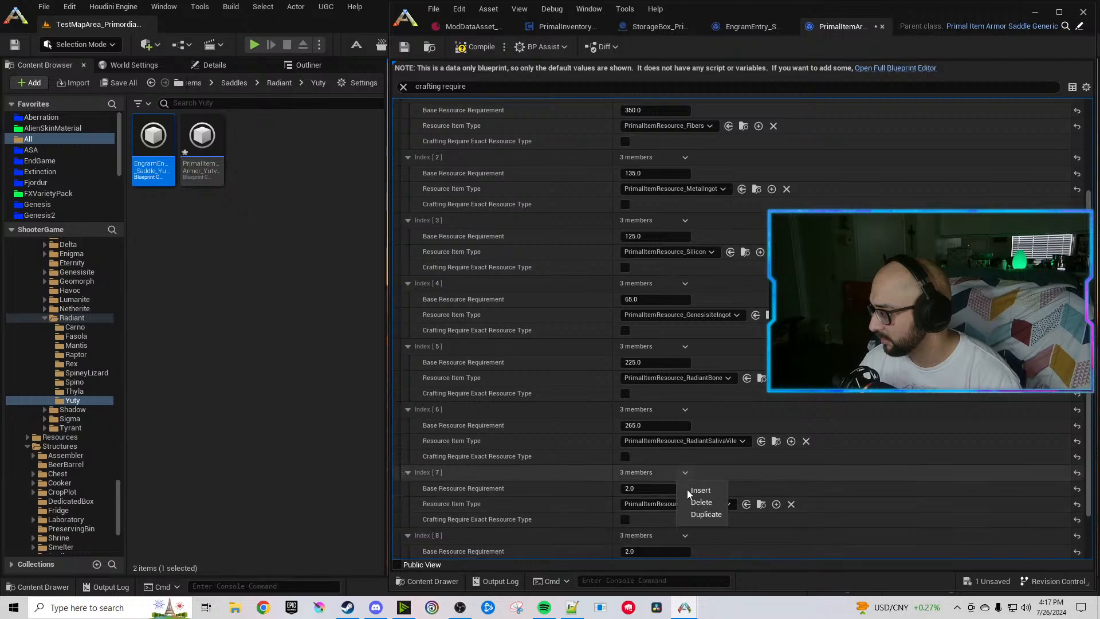
{"action": "left_click", "coordinate": [694, 513]}
{"action": "scroll", "coordinate": [651, 487], "scroll_direction": "down", "scroll_amount": 5}
{"action": "left_click", "coordinate": [650, 488]}
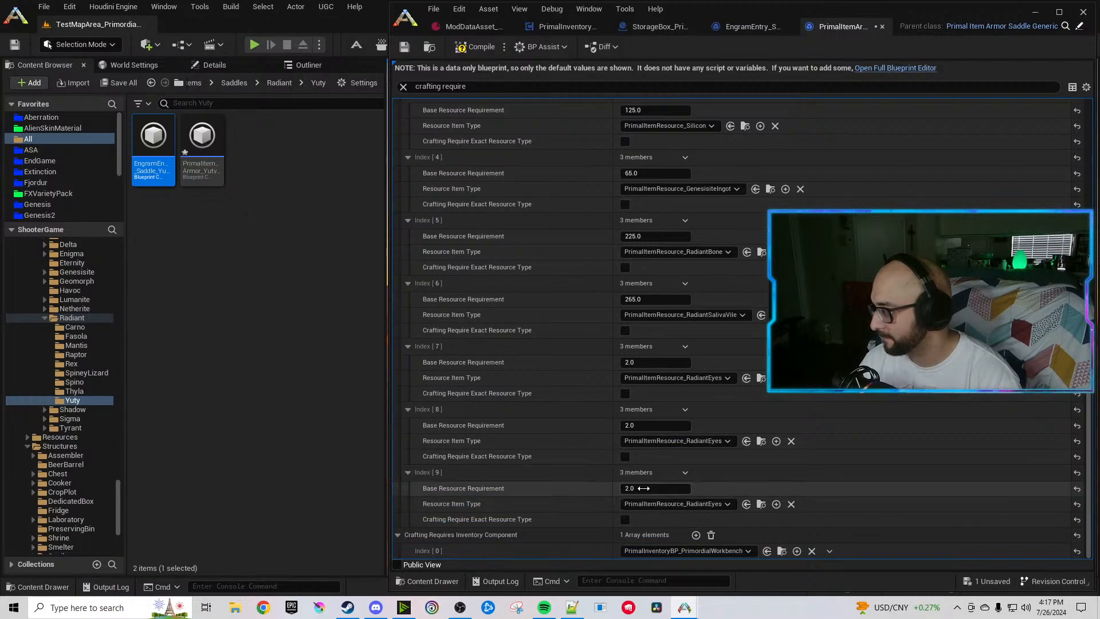
{"action": "type", "text": "55"}
Set the resource type at index 8 to PrimalItemResource_RadiantEyeJuice and at index 9 to PrimalItemResource_RadiantIrisPowder.
{"action": "left_click", "coordinate": [669, 441]}
{"action": "type", "text": "radianteye"}
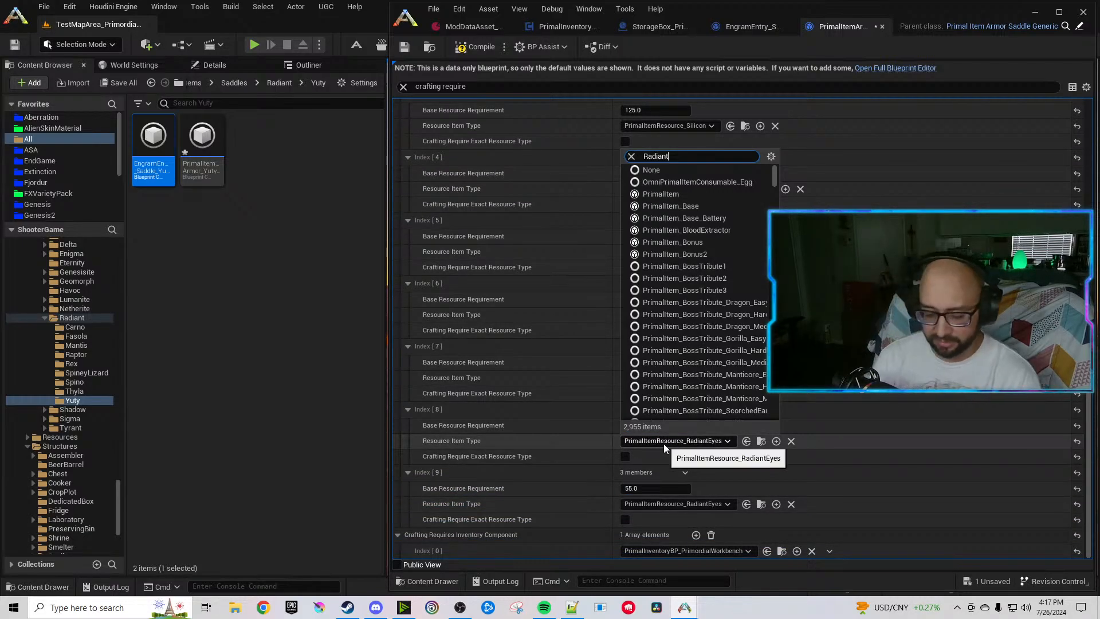
{"action": "left_click", "coordinate": [733, 479]}
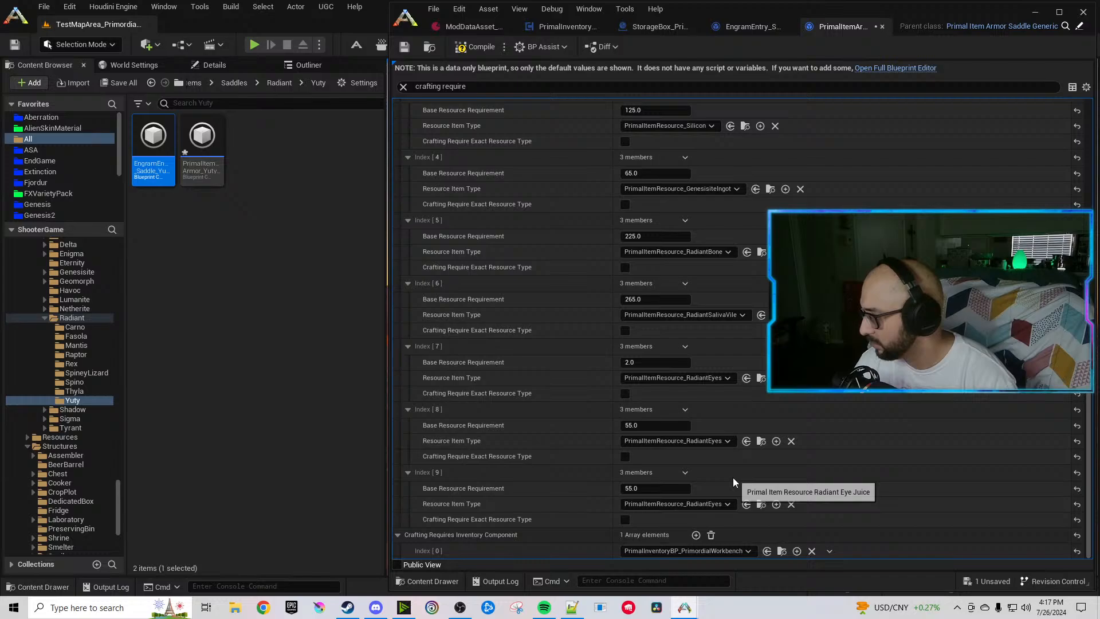
{"action": "left_click", "coordinate": [701, 504]}
{"action": "type", "text": "Radiantiris"}
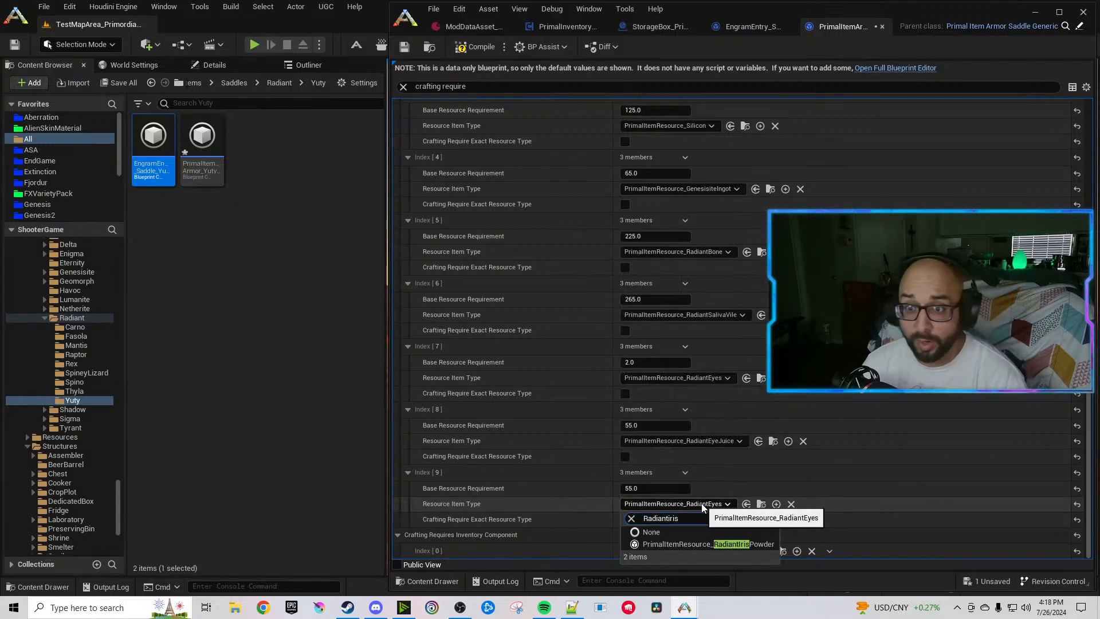
{"action": "left_click", "coordinate": [741, 544]}
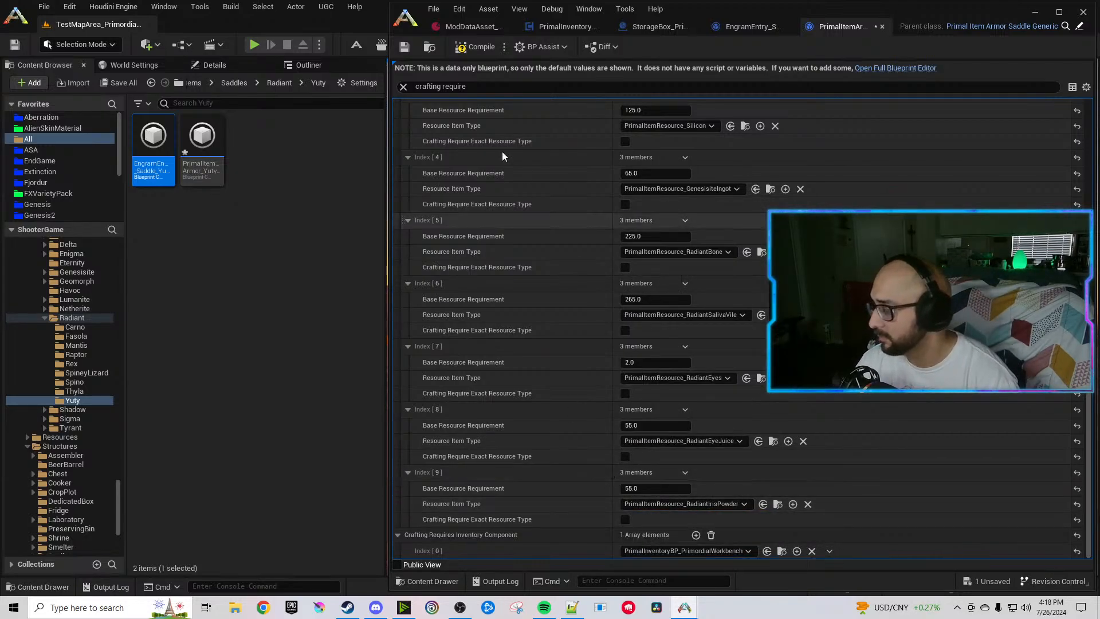
Compile and save the Radiant Yuty saddle item, and close both it and its engram entry.
{"action": "left_click", "coordinate": [476, 47]}
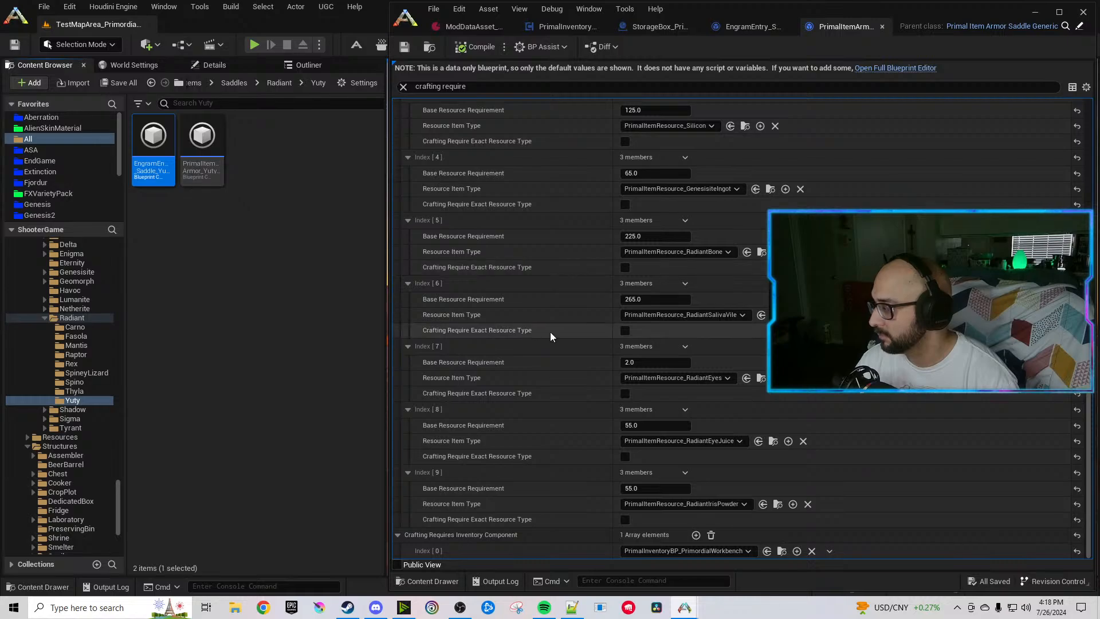
{"action": "left_click", "coordinate": [882, 27]}
{"action": "left_click", "coordinate": [900, 26]}
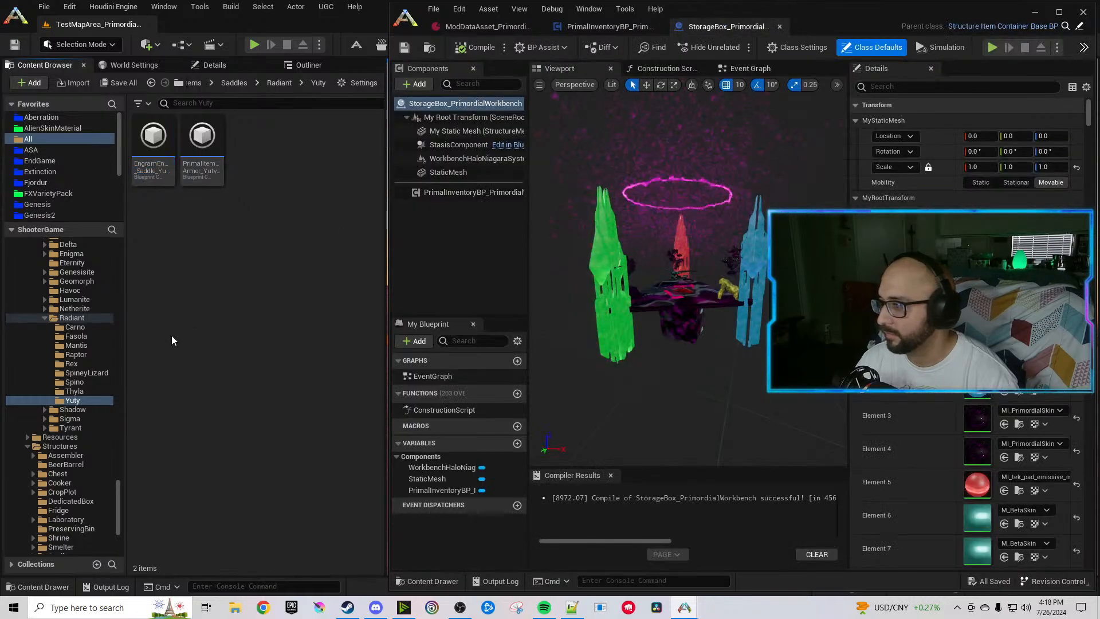
Bring up the Primordial Workbench's inventory blueprint and list the subfolders of the stage-two Radiant saddles folder.
{"action": "left_click", "coordinate": [46, 318]}
{"action": "scroll", "coordinate": [98, 362], "scroll_direction": "up", "scroll_amount": 3}
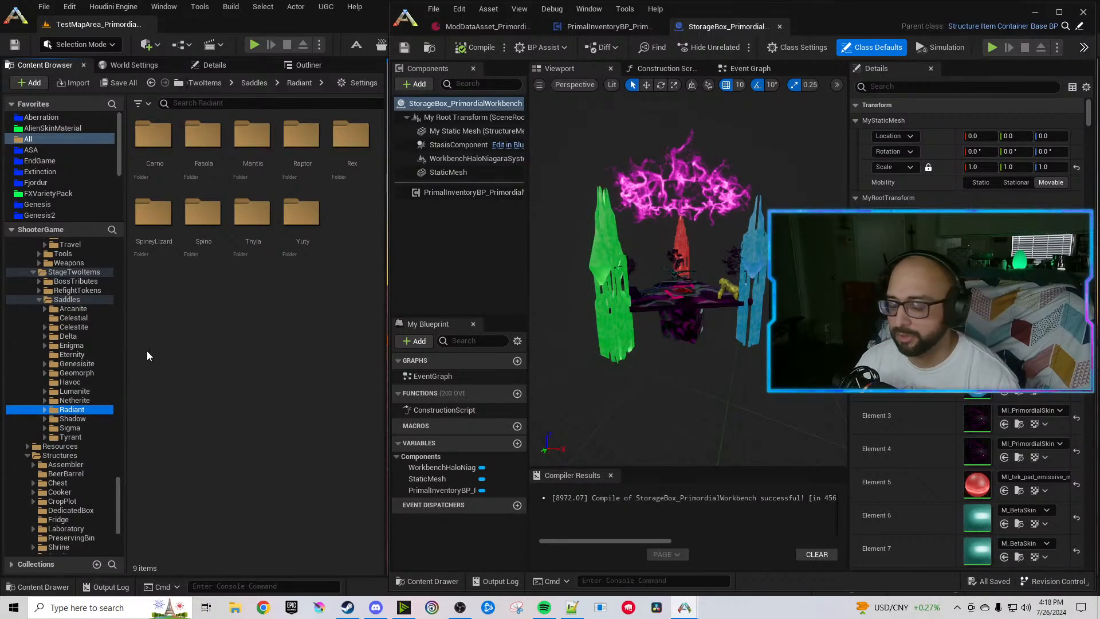
{"action": "left_click", "coordinate": [603, 27]}
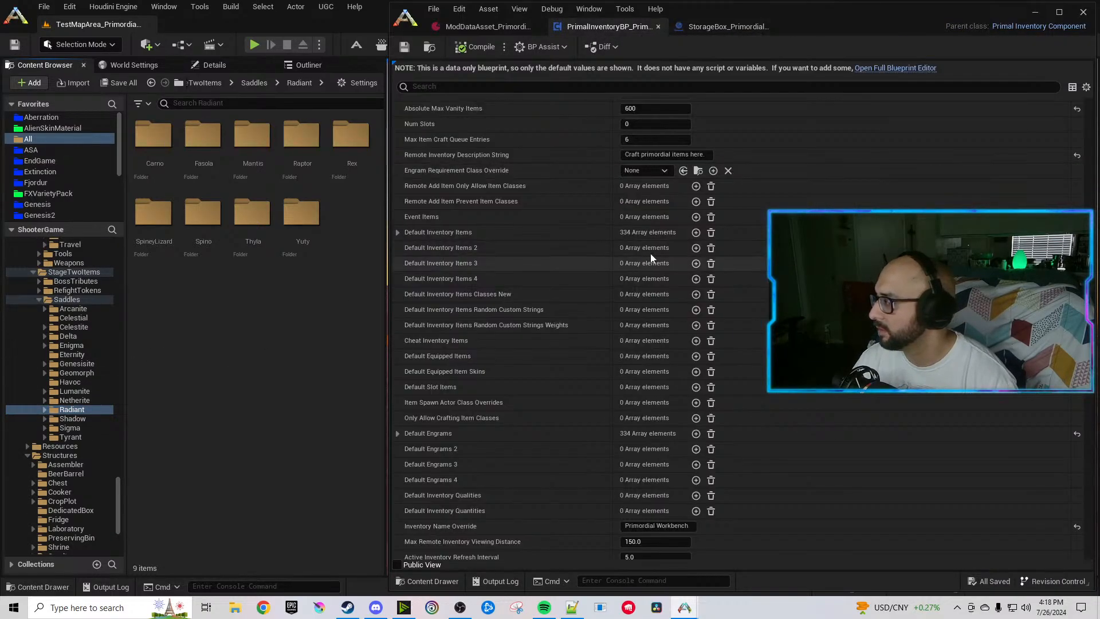
{"action": "left_click", "coordinate": [45, 410]}
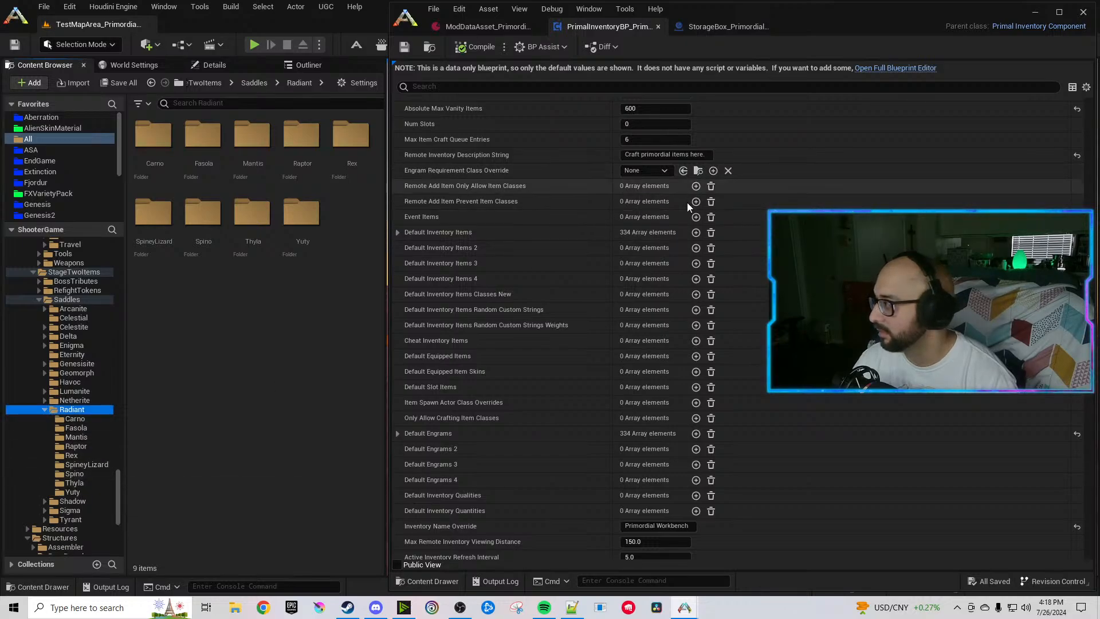
Duplicate the index 0 element of the Default Engrams array nine times, and collapse the array.
{"action": "left_click", "coordinate": [398, 433]}
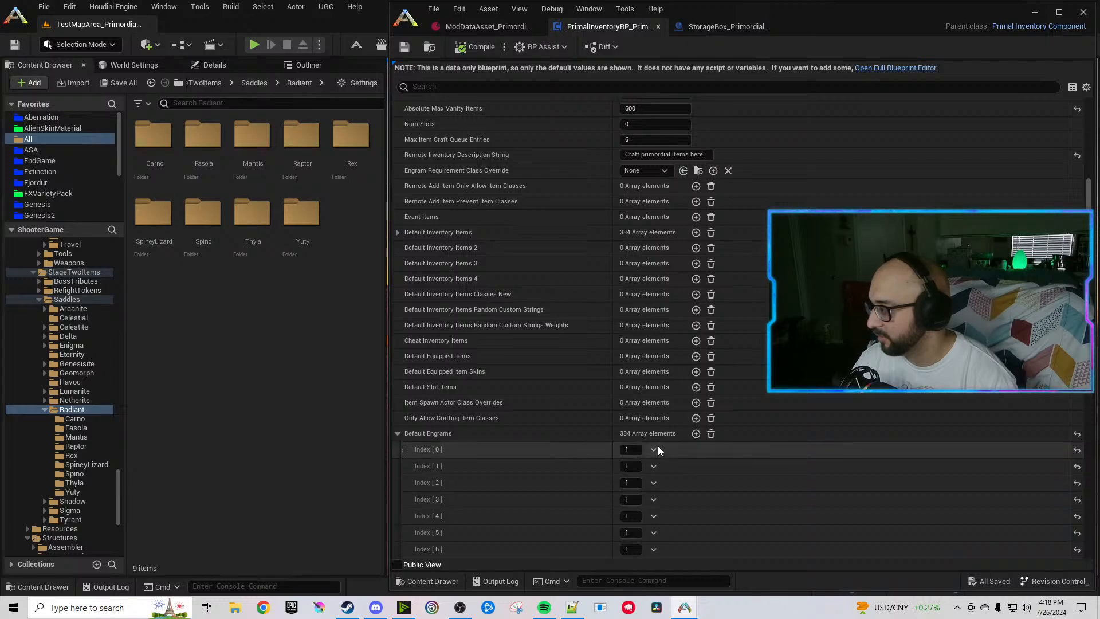
{"action": "left_click", "coordinate": [653, 450]}
{"action": "left_click", "coordinate": [674, 491]}
{"action": "left_click", "coordinate": [653, 450]}
{"action": "left_click", "coordinate": [671, 492]}
{"action": "left_click", "coordinate": [653, 449]}
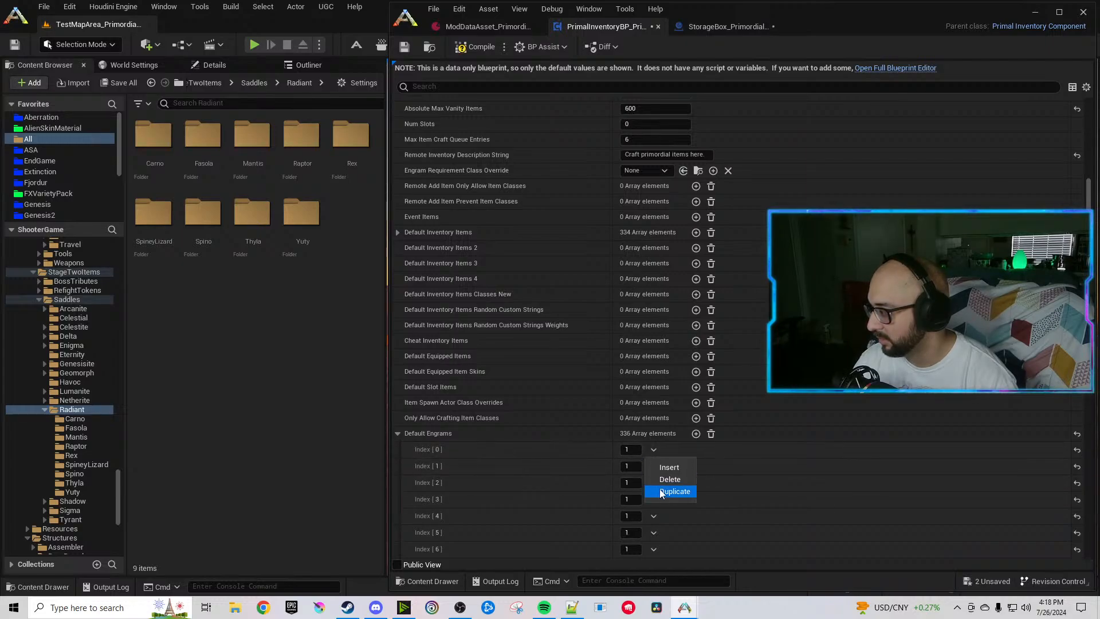
{"action": "left_click", "coordinate": [673, 491]}
{"action": "left_click", "coordinate": [653, 450]}
{"action": "left_click", "coordinate": [674, 492]}
{"action": "left_click", "coordinate": [654, 450]}
{"action": "left_click", "coordinate": [674, 492]}
{"action": "left_click", "coordinate": [654, 450]}
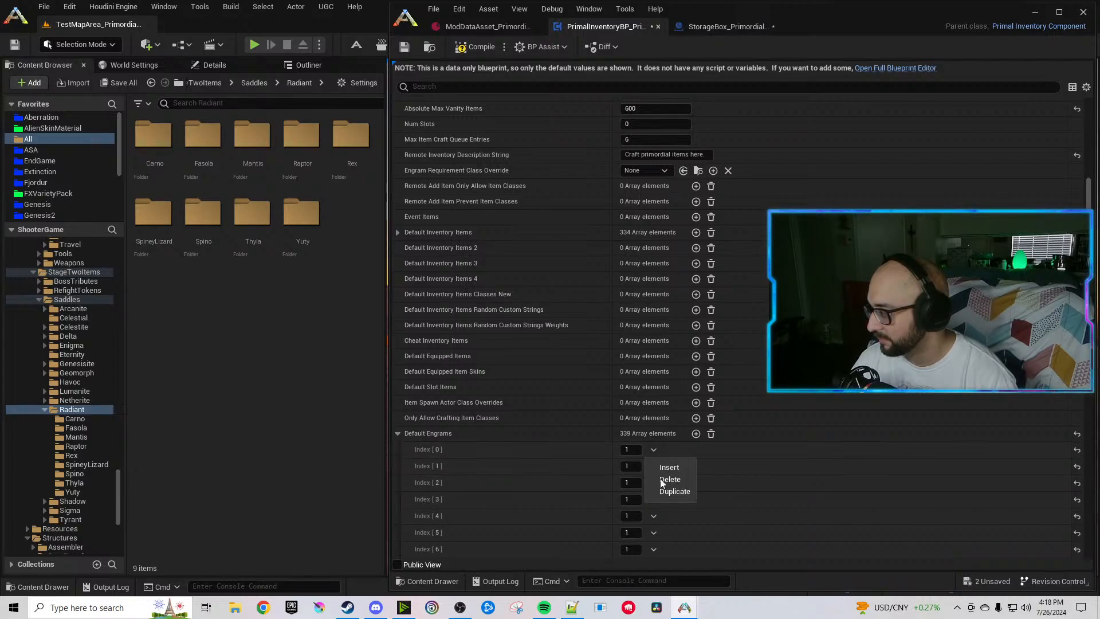
{"action": "left_click", "coordinate": [673, 491]}
{"action": "left_click", "coordinate": [654, 450]}
{"action": "left_click", "coordinate": [674, 492]}
{"action": "left_click", "coordinate": [654, 450]}
{"action": "left_click", "coordinate": [674, 491]}
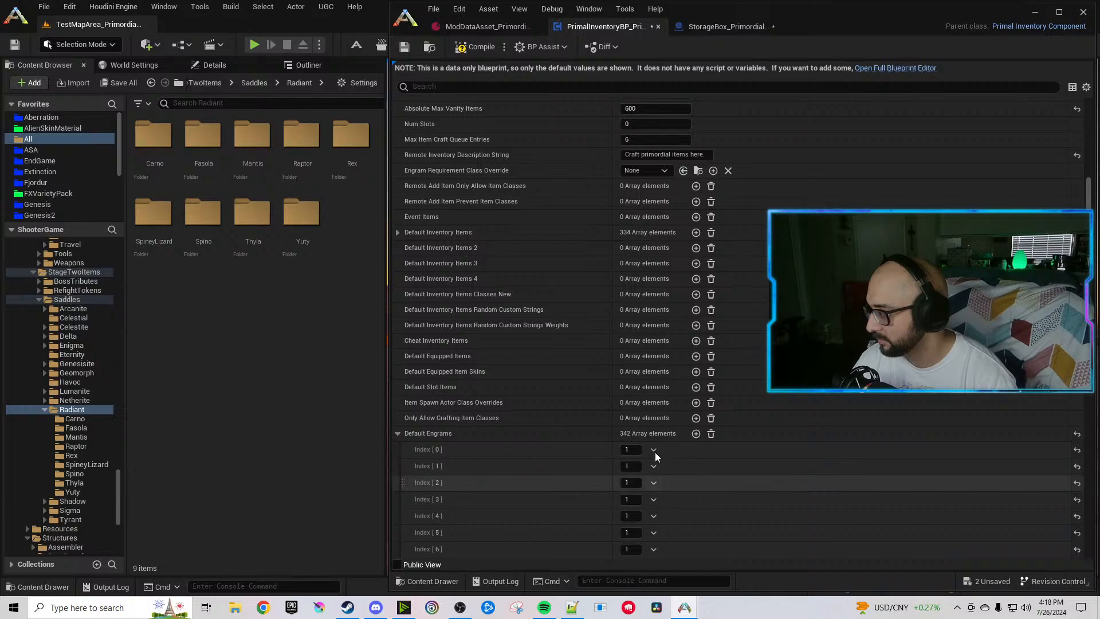
{"action": "left_click", "coordinate": [654, 449]}
{"action": "left_click", "coordinate": [674, 491]}
{"action": "left_click", "coordinate": [398, 434]}
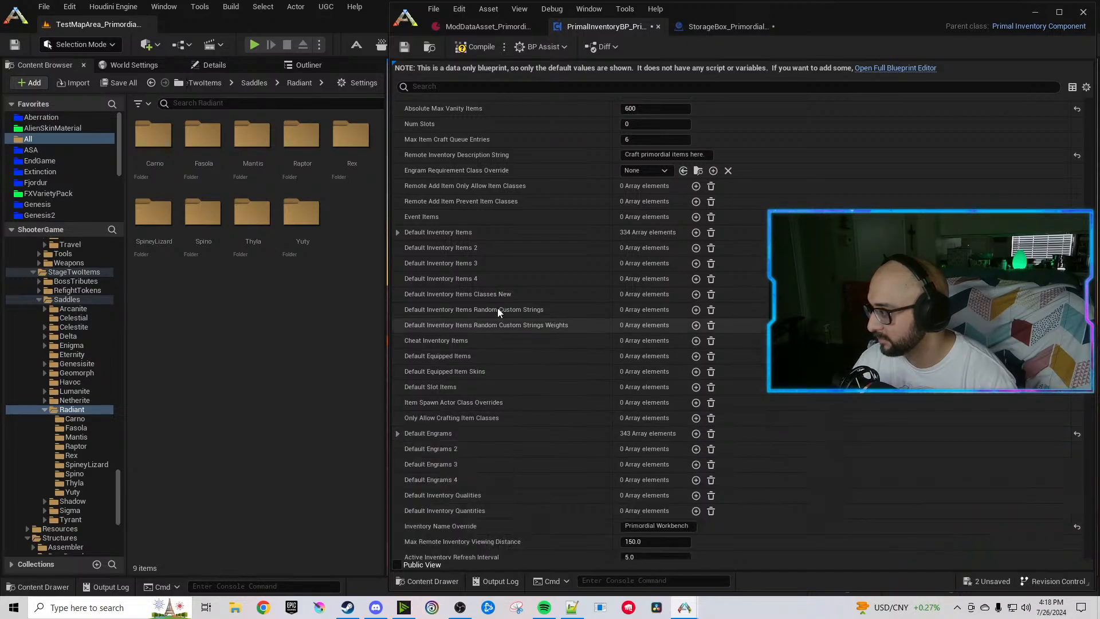
Expand the Default Inventory Items array and add nine empty elements to it.
{"action": "left_click", "coordinate": [398, 233]}
{"action": "left_click", "coordinate": [695, 233]}
{"action": "left_click", "coordinate": [695, 233]}
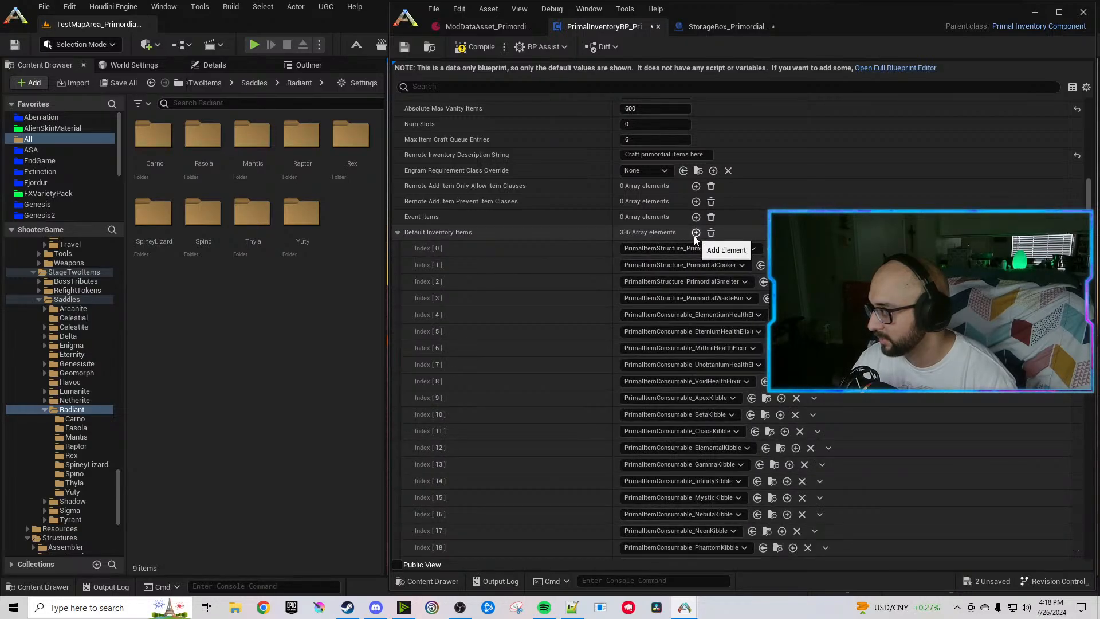
{"action": "left_click", "coordinate": [696, 232]}
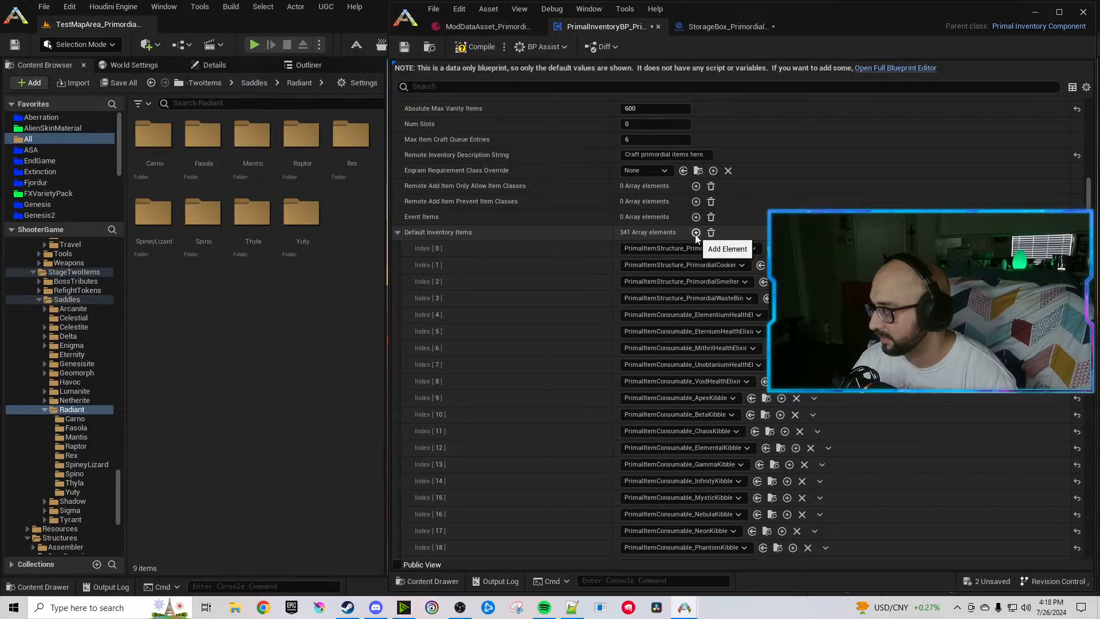
{"action": "left_click", "coordinate": [696, 233]}
Set Default Inventory Items index 334 to PrimalItemArmor_CarnoSaddleRadiant, index 335 to PrimalItemArmor_FasolaSaddleRadiant and index 336 to PrimalItemArmor_MantisSaddleRadiant.
{"action": "left_click_drag", "start_coordinate": [1091, 200], "coordinate": [1092, 460]}
{"action": "scroll", "coordinate": [745, 344], "scroll_direction": "up", "scroll_amount": 5}
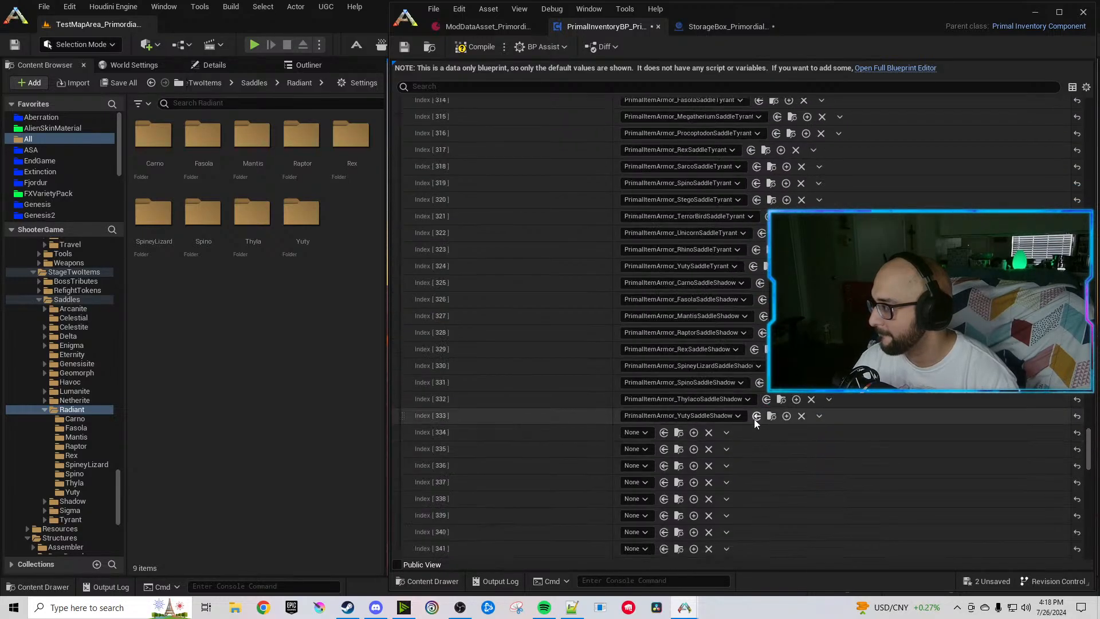
{"action": "left_click", "coordinate": [636, 359]}
{"action": "type", "text": "Radiant"}
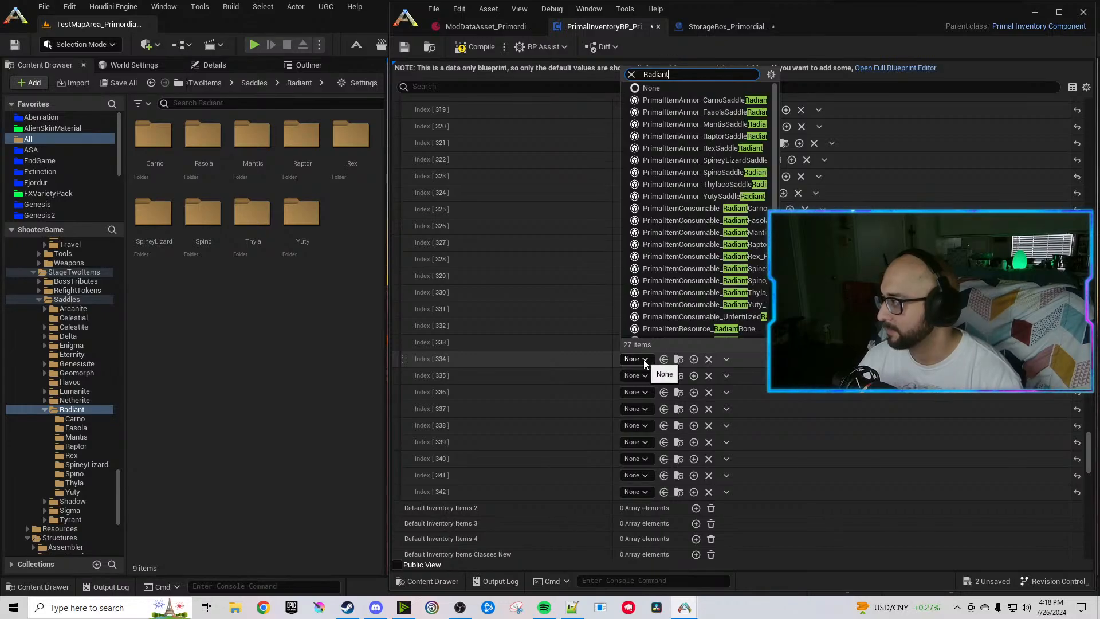
{"action": "type", "text": " Saddle"}
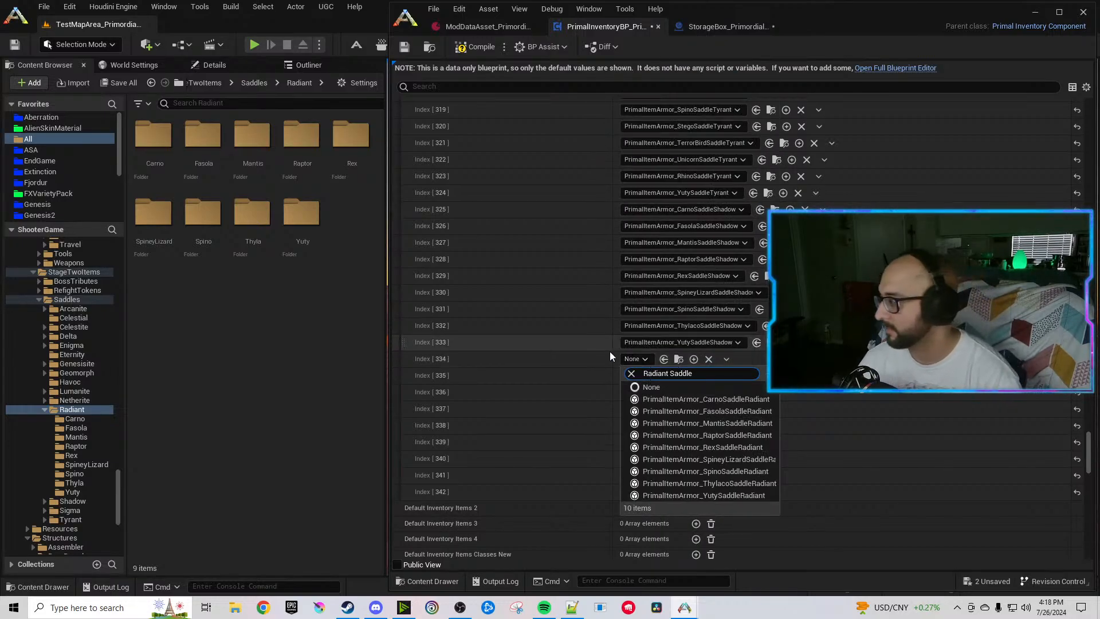
{"action": "left_click_drag", "start_coordinate": [707, 374], "coordinate": [628, 383]}
{"action": "left_click", "coordinate": [723, 401]}
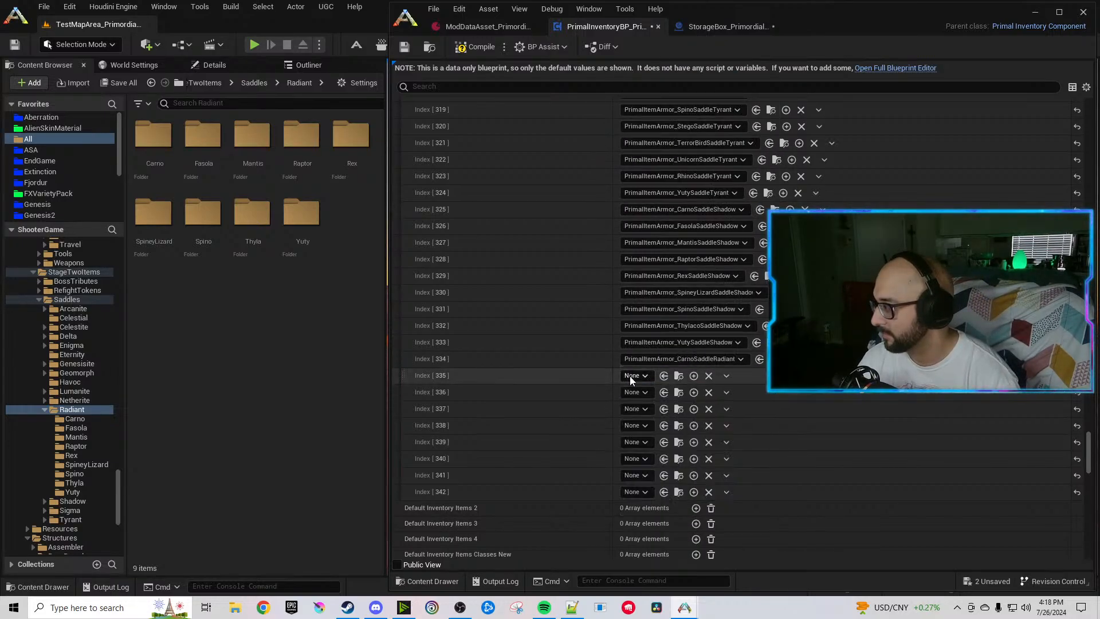
{"action": "left_click", "coordinate": [634, 376]}
{"action": "left_click", "coordinate": [664, 428]}
{"action": "left_click", "coordinate": [635, 392]}
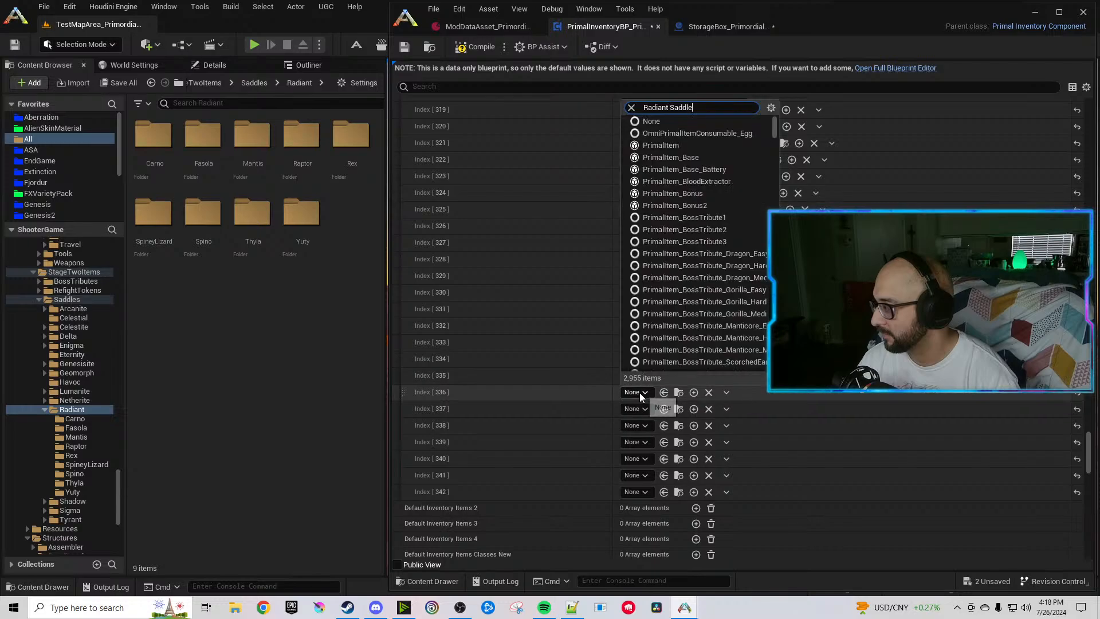
{"action": "left_click", "coordinate": [711, 458]}
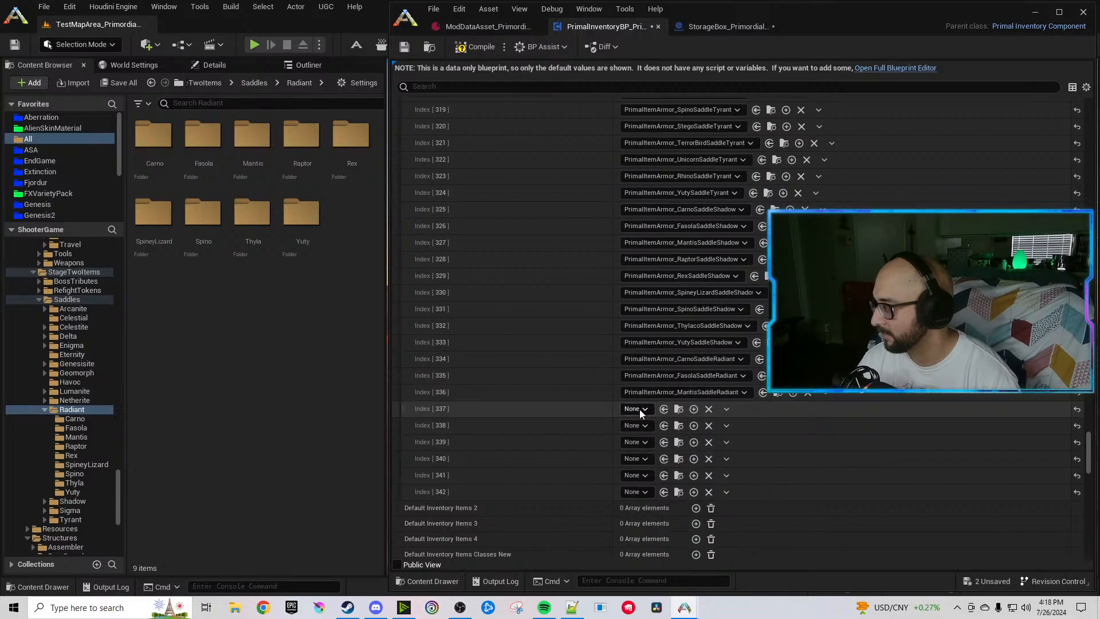
Set Default Inventory Items indices 337, 338 and 339 to the Radiant saddle items for Raptor, Rex and SpineyLizard.
{"action": "left_click", "coordinate": [639, 409]}
{"action": "left_click", "coordinate": [709, 480]}
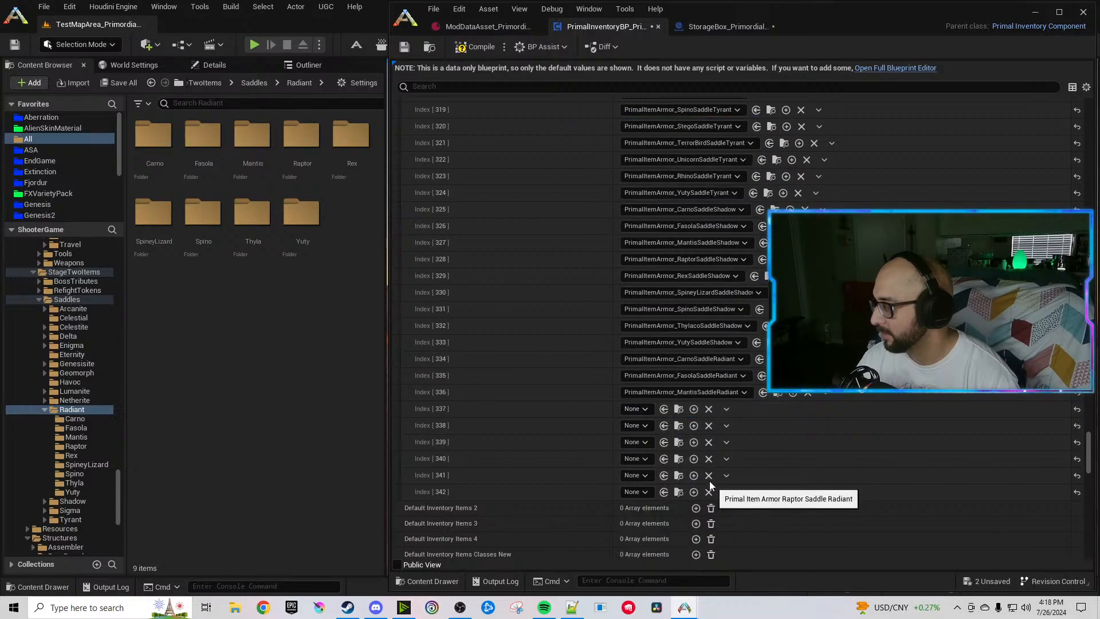
{"action": "left_click", "coordinate": [642, 428]}
{"action": "left_click", "coordinate": [716, 512]}
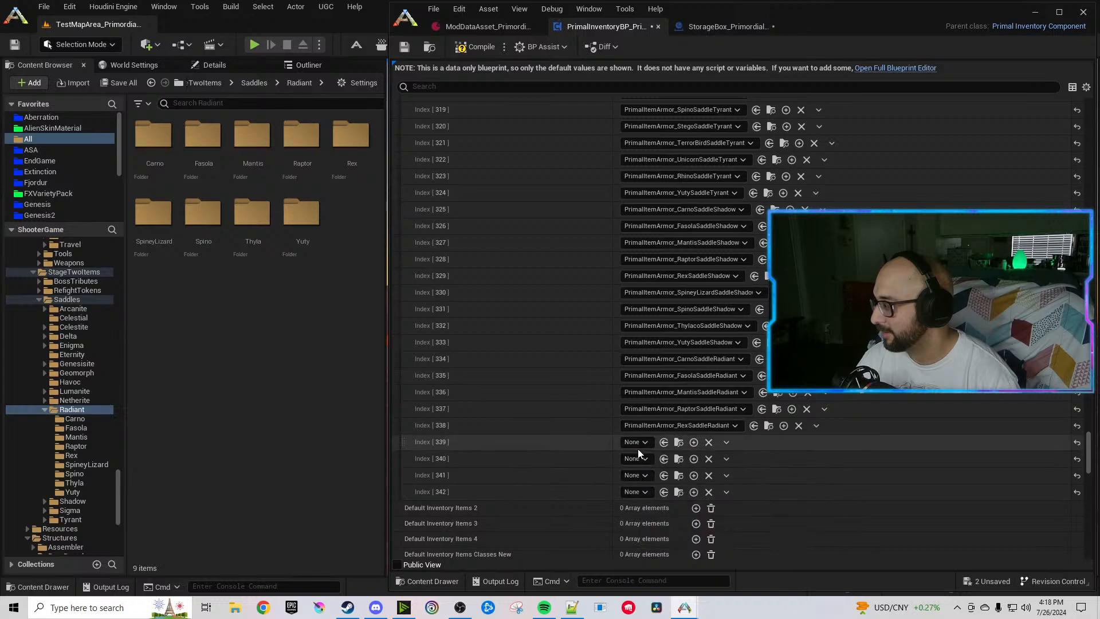
{"action": "left_click", "coordinate": [637, 444]}
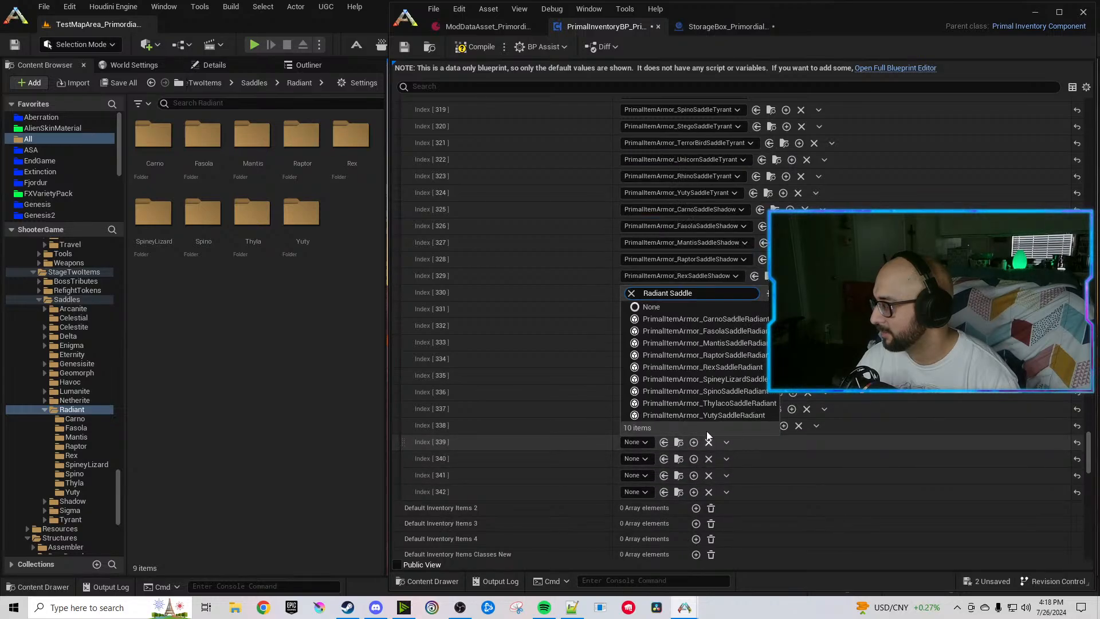
{"action": "left_click", "coordinate": [709, 380]}
Set Default Inventory Items indices 340, 341 and 342 to the Radiant saddle items for Spino, Thylaco and Yuty.
{"action": "left_click", "coordinate": [644, 459]}
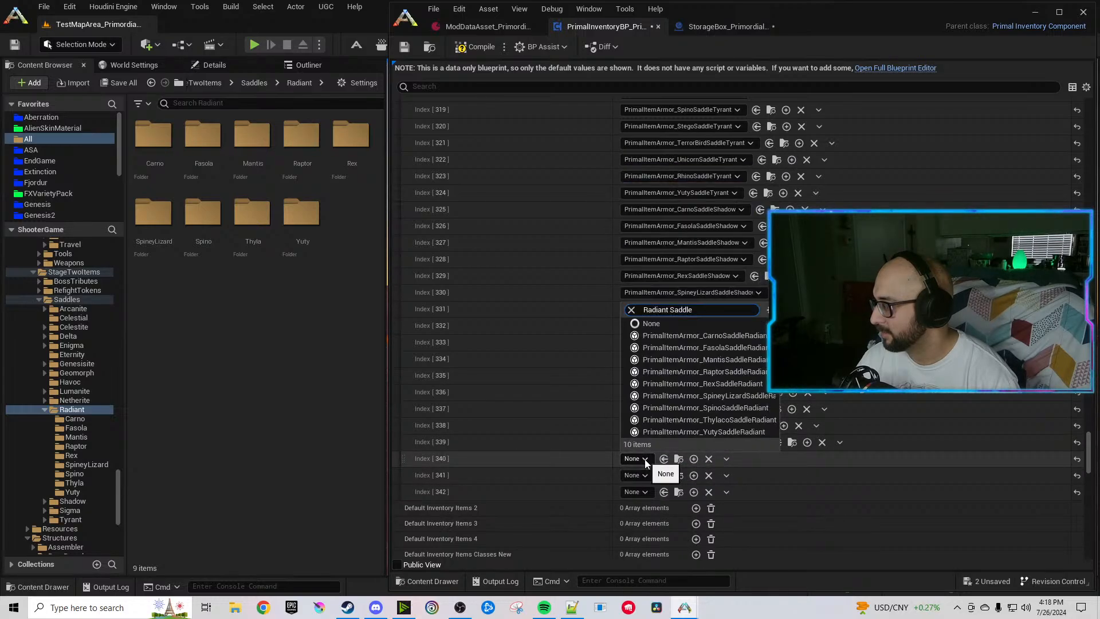
{"action": "left_click", "coordinate": [705, 408]}
{"action": "left_click", "coordinate": [640, 477]}
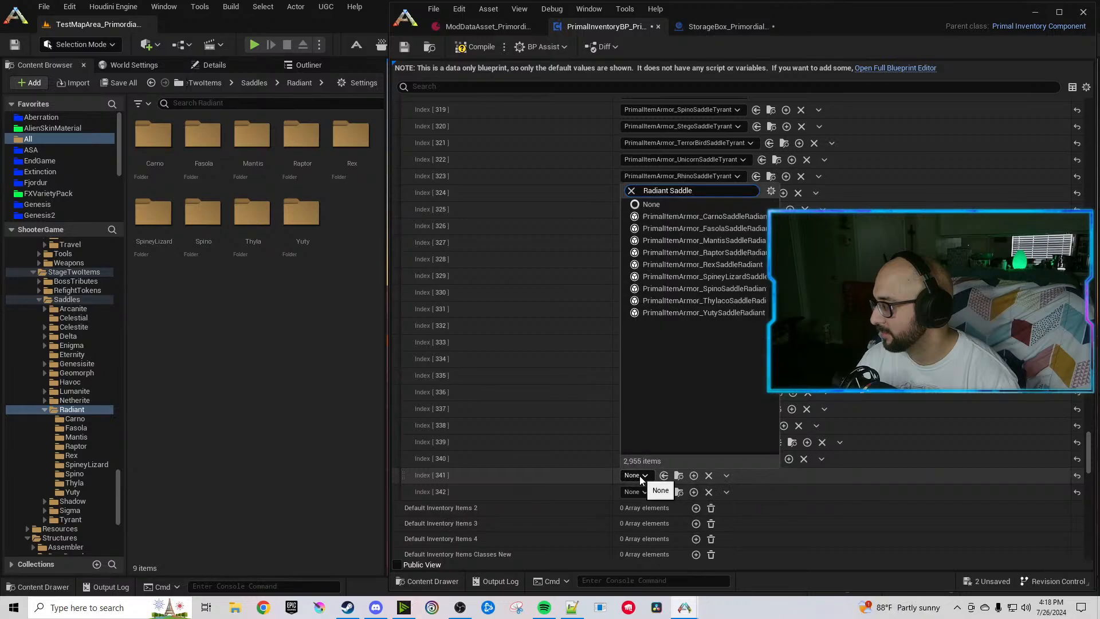
{"action": "left_click", "coordinate": [709, 433]}
{"action": "left_click", "coordinate": [640, 492]}
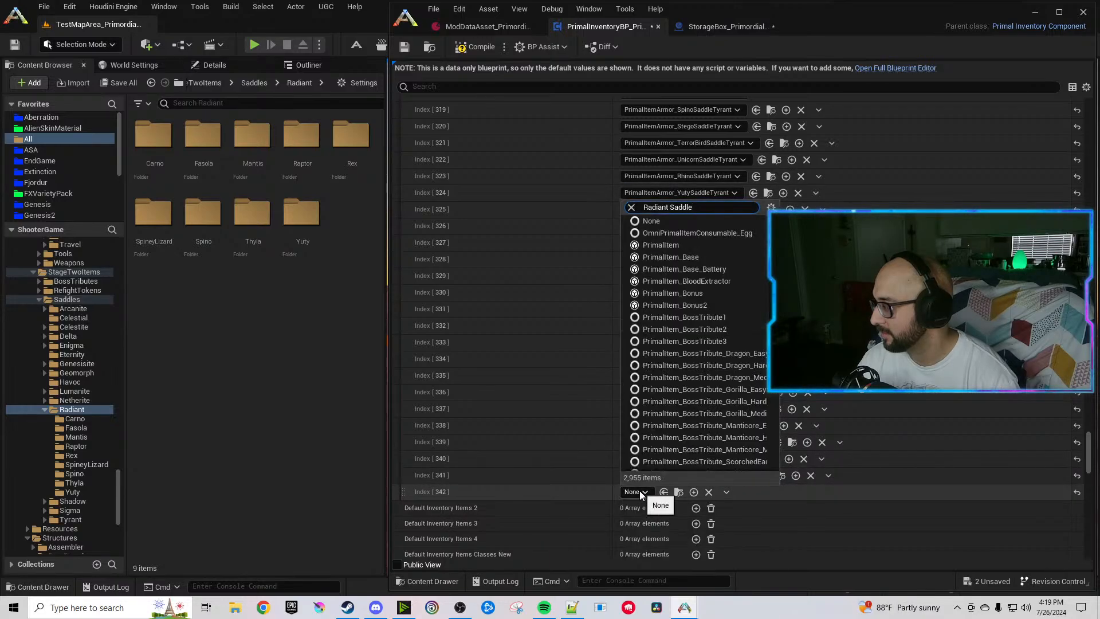
{"action": "left_click", "coordinate": [676, 408]}
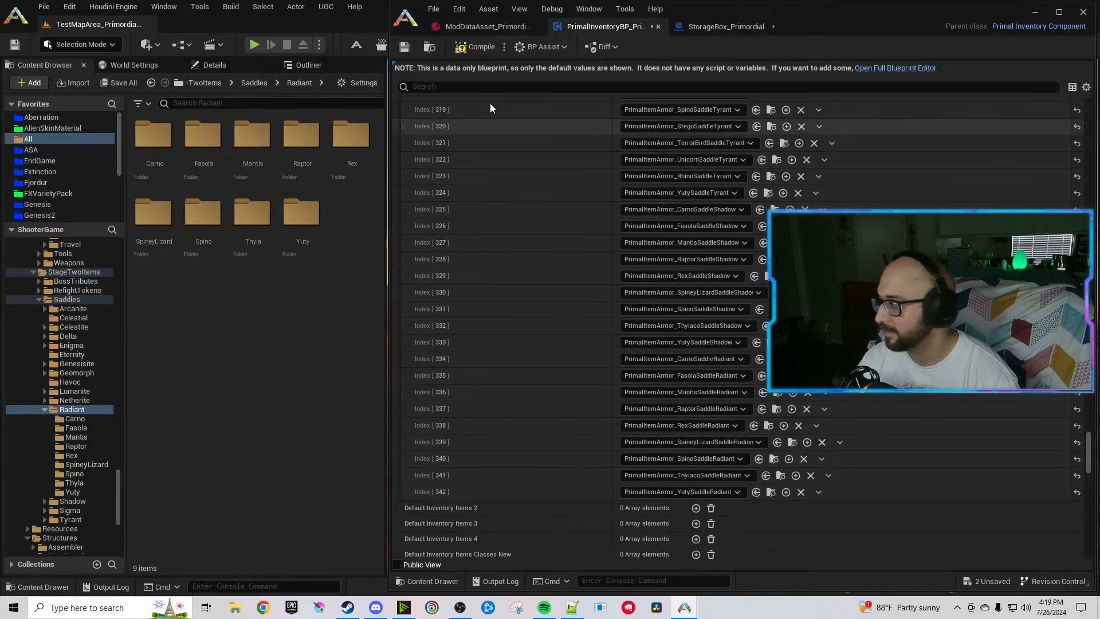
Compile and save the Primordial Workbench inventory blueprint, and collapse its Default Inventory Items array.
{"action": "left_click", "coordinate": [476, 47]}
{"action": "scroll", "coordinate": [461, 287], "scroll_direction": "up", "scroll_amount": 3}
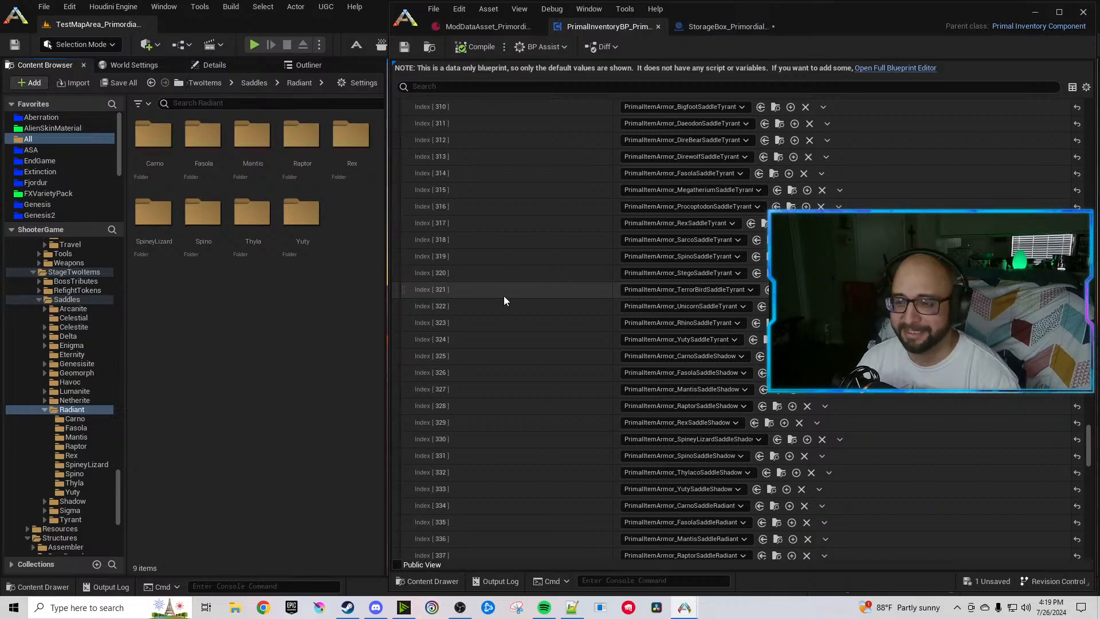
{"action": "scroll", "coordinate": [596, 284], "scroll_direction": "up", "scroll_amount": 8}
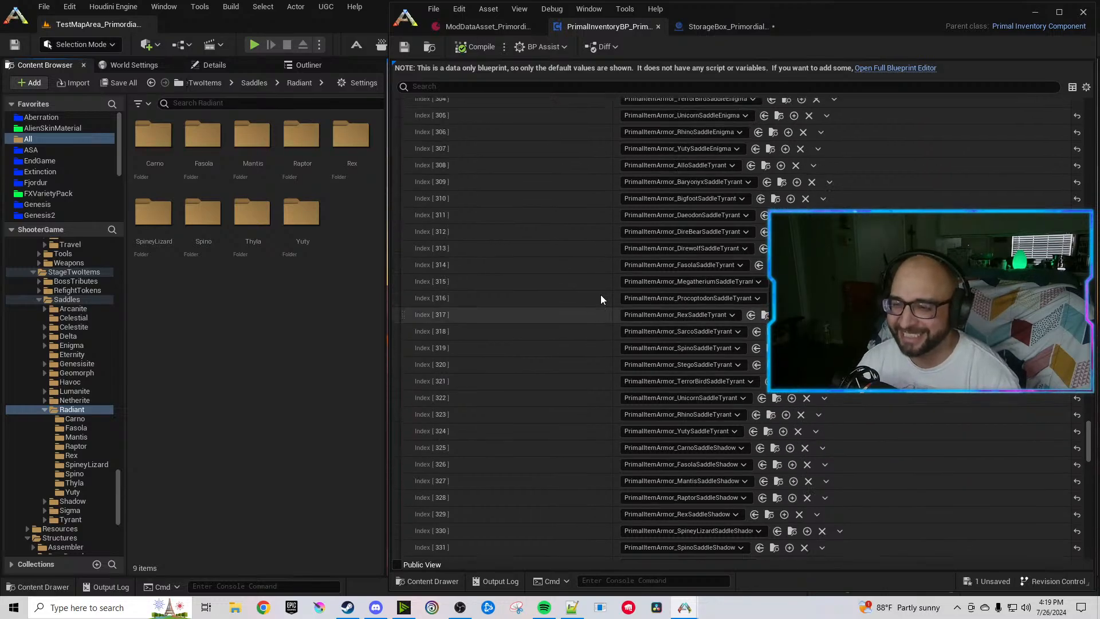
{"action": "scroll", "coordinate": [597, 311], "scroll_direction": "up", "scroll_amount": 11}
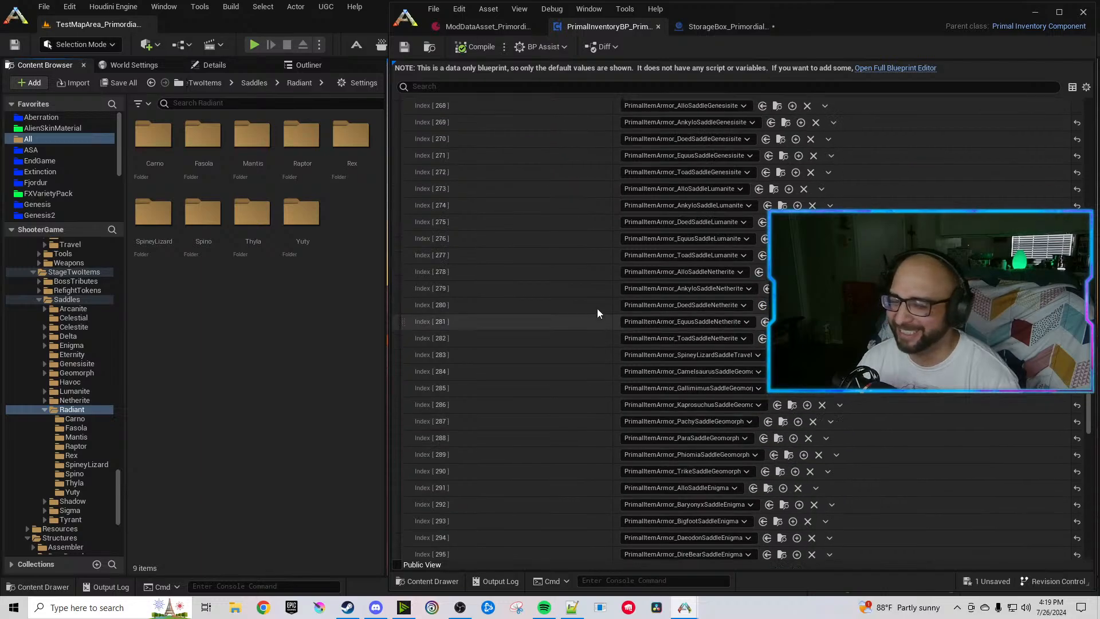
{"action": "scroll", "coordinate": [589, 311], "scroll_direction": "up", "scroll_amount": 20}
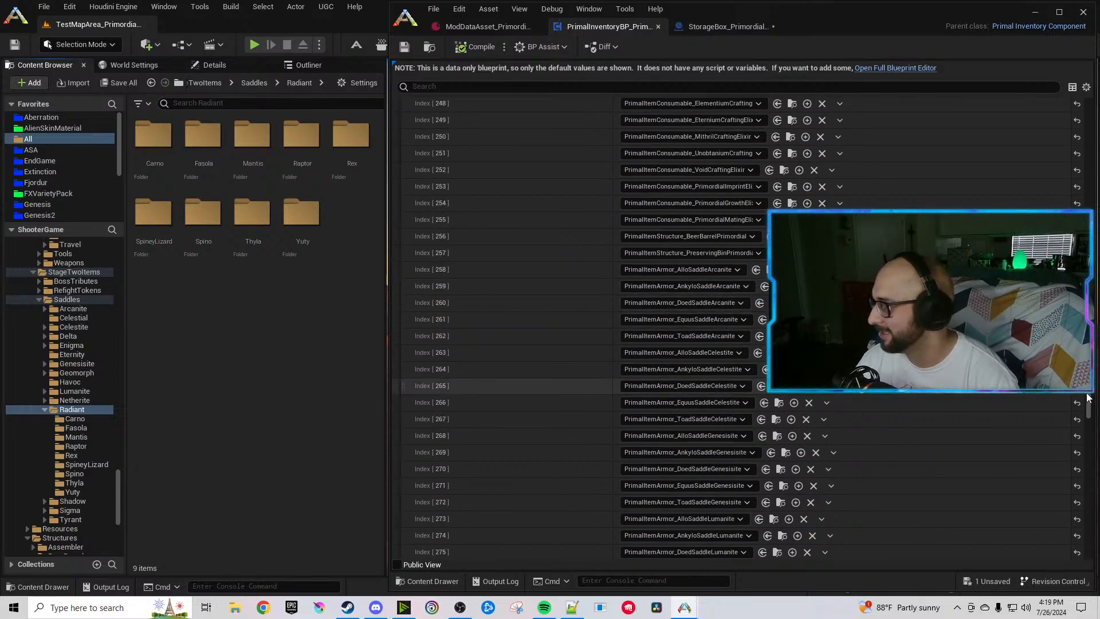
{"action": "scroll", "coordinate": [589, 320], "scroll_direction": "up", "scroll_amount": 20}
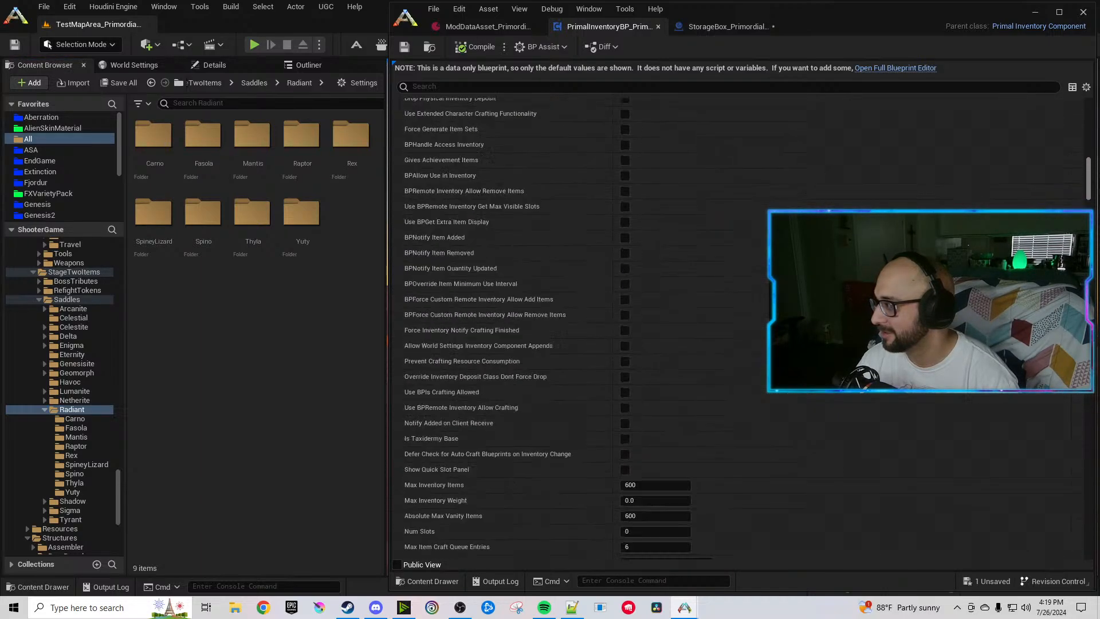
{"action": "left_click", "coordinate": [398, 353]}
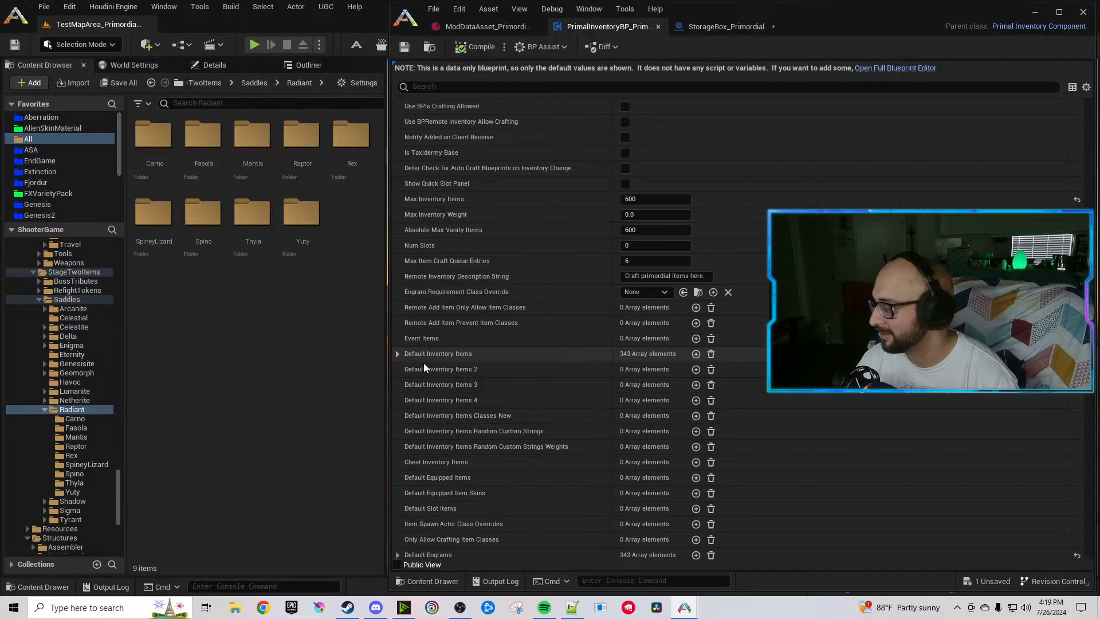
{"action": "scroll", "coordinate": [451, 404], "scroll_direction": "down", "scroll_amount": 1}
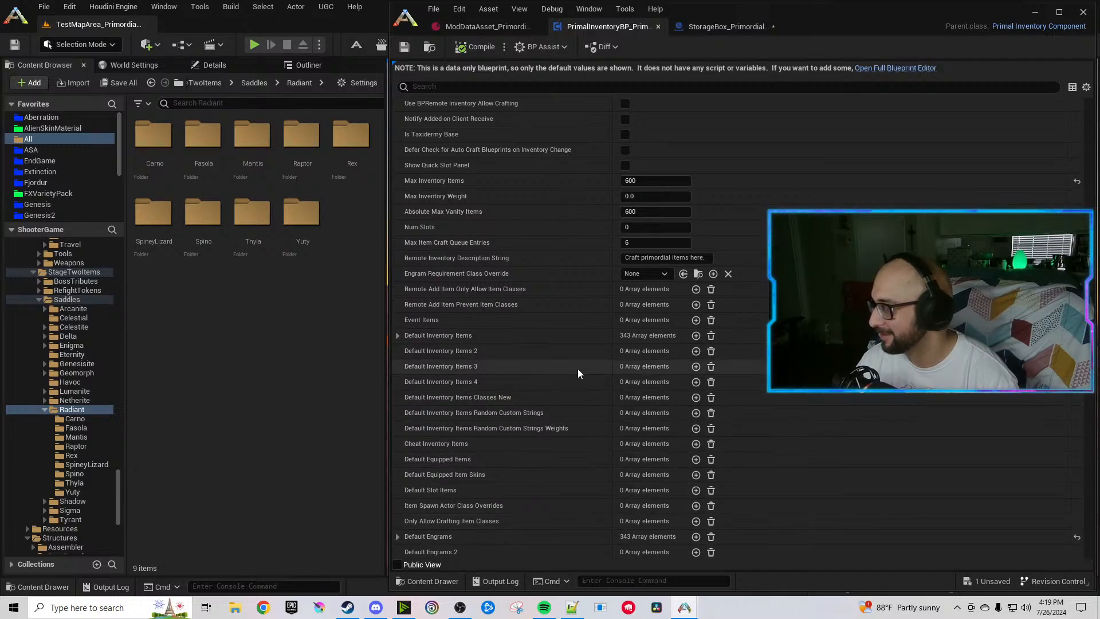
{"action": "scroll", "coordinate": [577, 369], "scroll_direction": "up", "scroll_amount": 2}
Switch to the mod data asset and add nine empty elements to the Additional Engram Blueprint Classes array.
{"action": "left_click", "coordinate": [484, 27]}
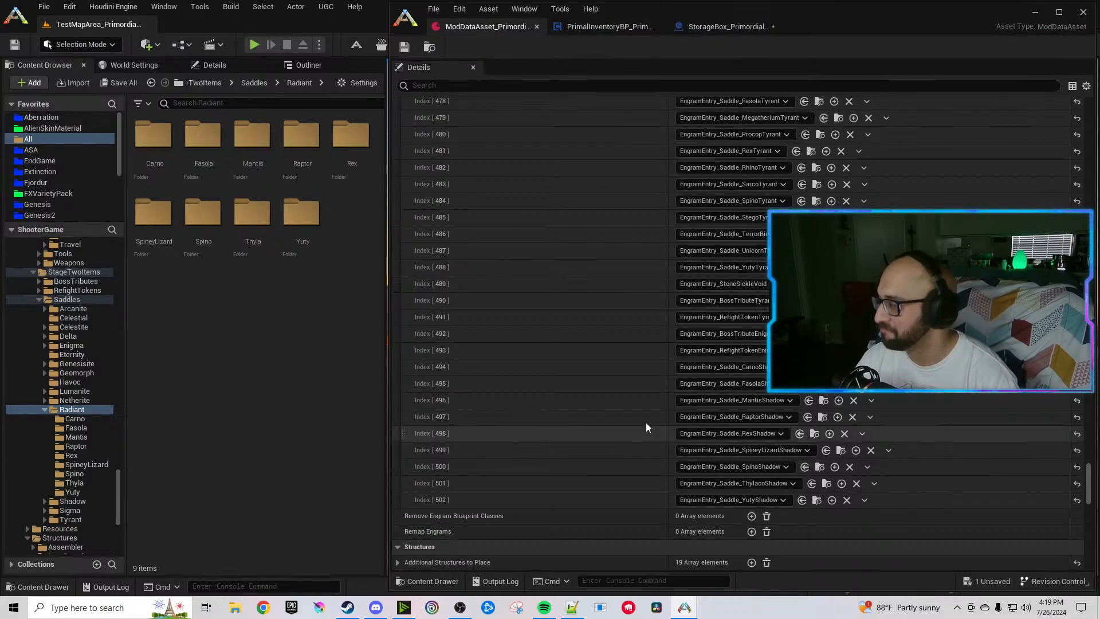
{"action": "left_click_drag", "start_coordinate": [1091, 496], "coordinate": [1097, 109]}
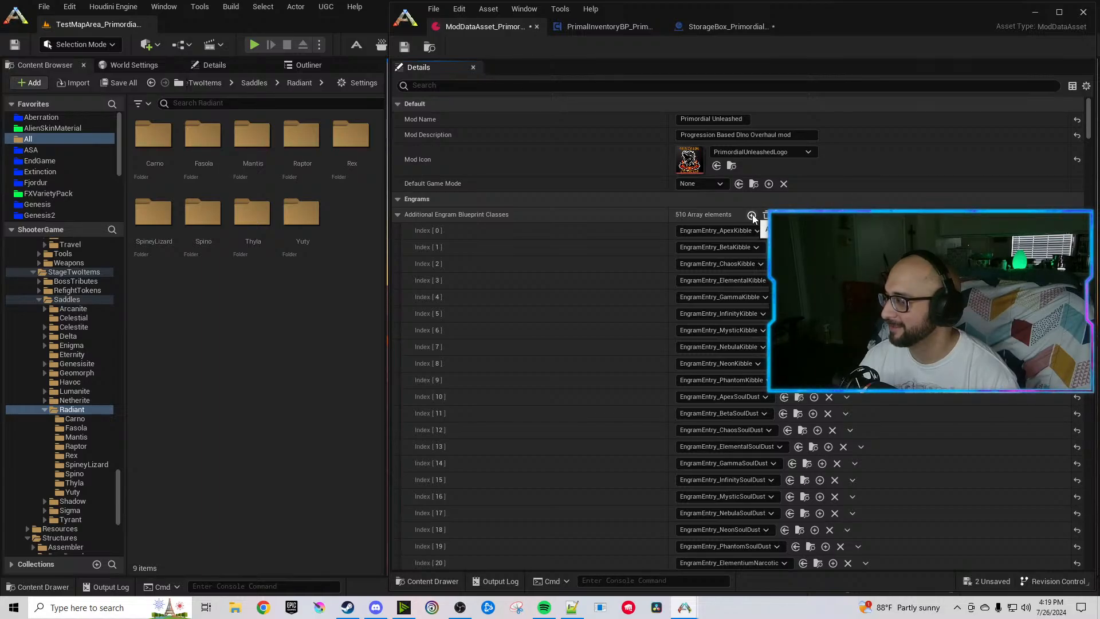
Set Additional Engram Blueprint Classes index 503 to EngramEntry_Saddle_CarnoRadiant and index 504 to EngramEntry_Saddle_FasolaRadiant.
{"action": "left_click_drag", "start_coordinate": [1088, 131], "coordinate": [1076, 502]}
{"action": "scroll", "coordinate": [1031, 493], "scroll_direction": "up", "scroll_amount": 3}
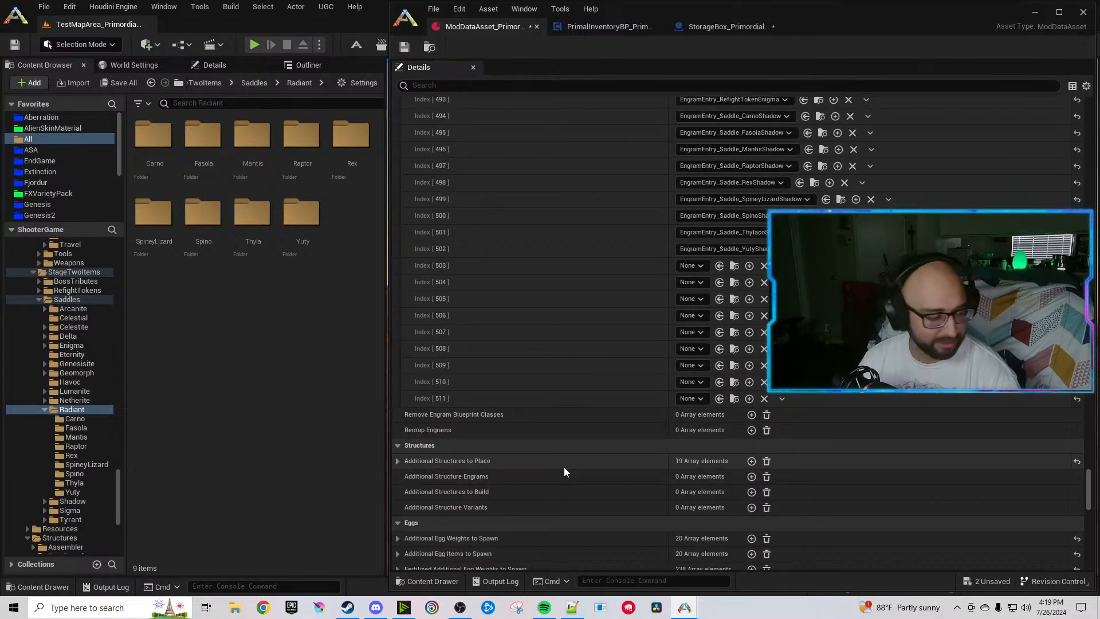
{"action": "left_click", "coordinate": [692, 267]}
{"action": "type", "text": "radiant saddle"}
{"action": "left_click", "coordinate": [741, 307]}
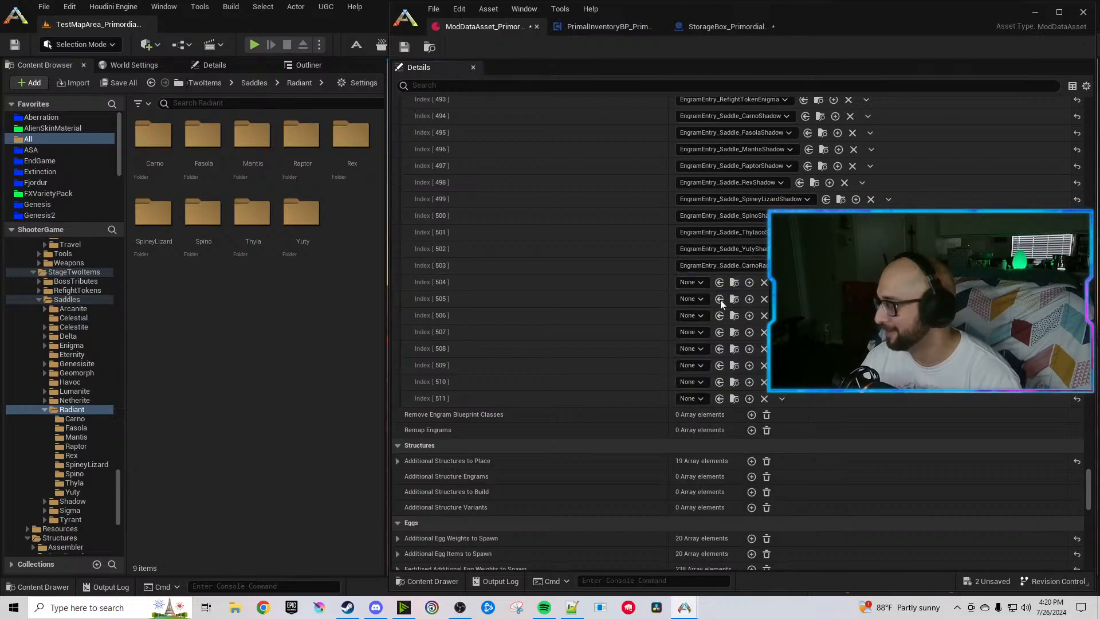
{"action": "left_click", "coordinate": [692, 282]}
{"action": "key", "text": "ctrl+v"}
{"action": "left_click", "coordinate": [700, 304]}
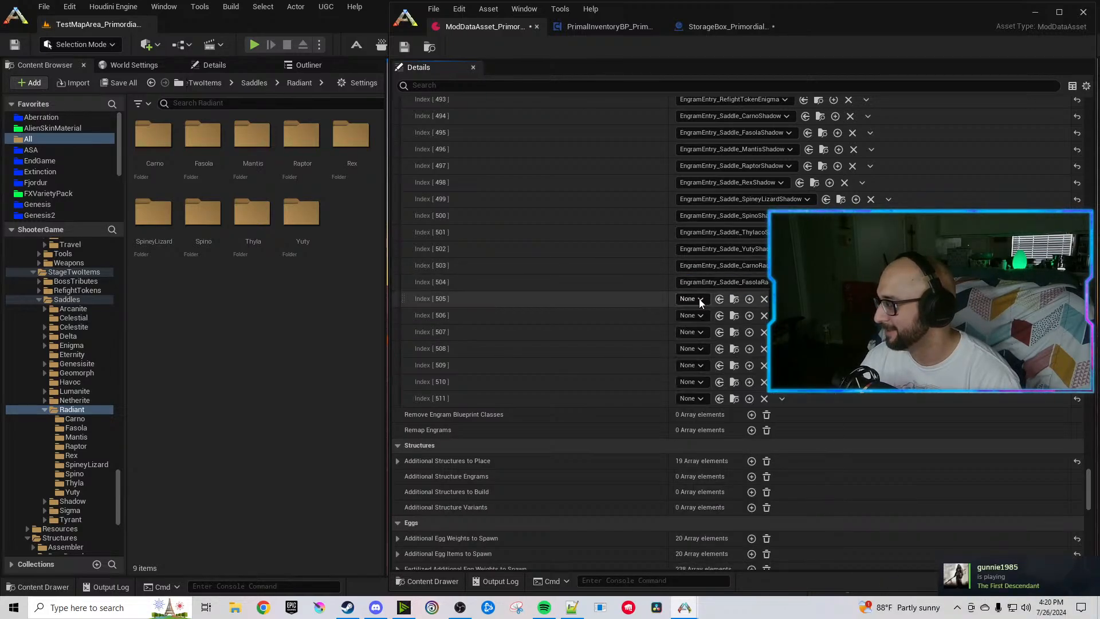
Set Additional Engram Blueprint Classes index 505 to EngramEntry_Saddle_MantisRadiant and index 506 to EngramEntry_Saddle_RaptorRadiant.
{"action": "left_click", "coordinate": [699, 299]}
{"action": "type", "text": "Radiant Saddle"}
{"action": "left_click", "coordinate": [728, 363]}
{"action": "left_click", "coordinate": [690, 315]}
{"action": "type", "text": "Radiant Saddle"}
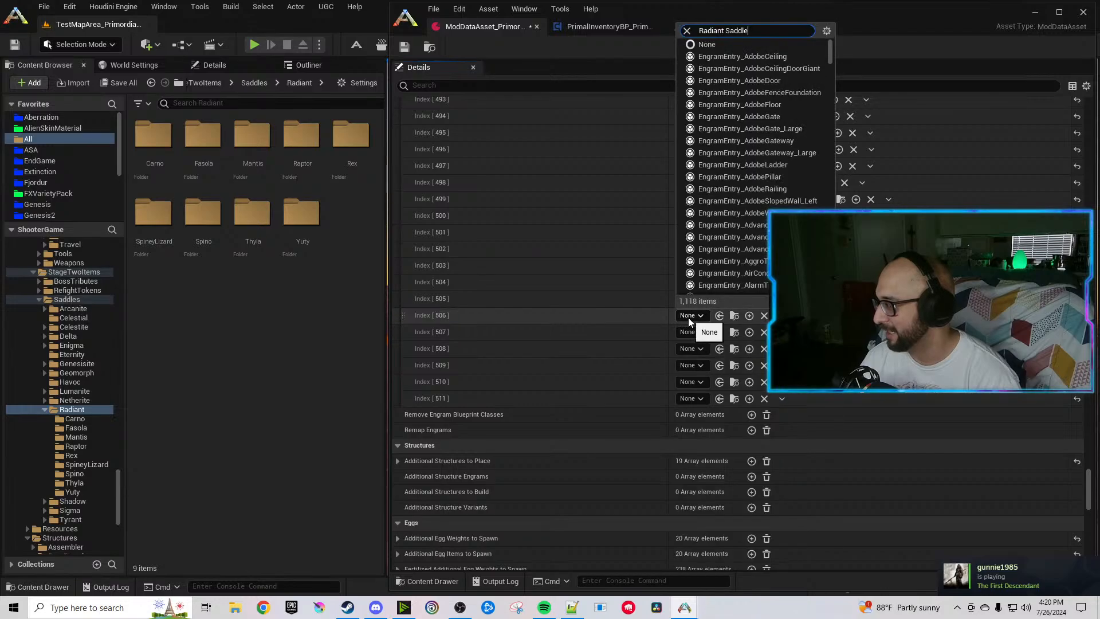
{"action": "left_click", "coordinate": [779, 397]}
Set Additional Engram Blueprint Classes index 507 to the Rex Radiant saddle engram entry and index 508 to the SpineyLizard Radiant one.
{"action": "left_click", "coordinate": [690, 332]}
{"action": "type", "text": "Radiant Saddle"}
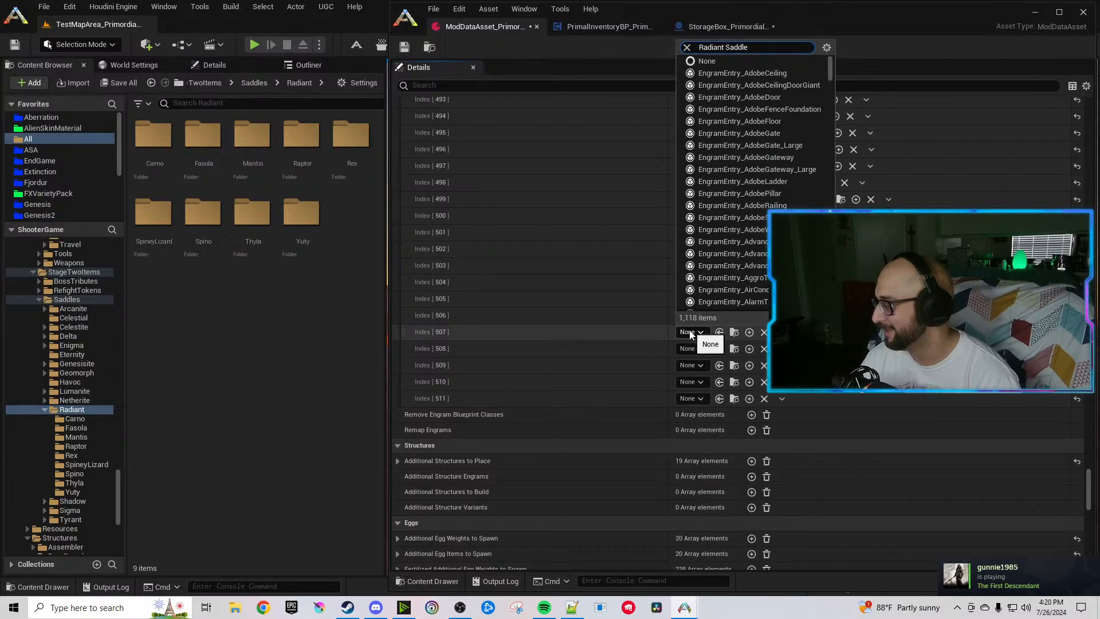
{"action": "left_click", "coordinate": [787, 417]}
{"action": "left_click", "coordinate": [701, 349]}
{"action": "type", "text": "Radiant Saddle"}
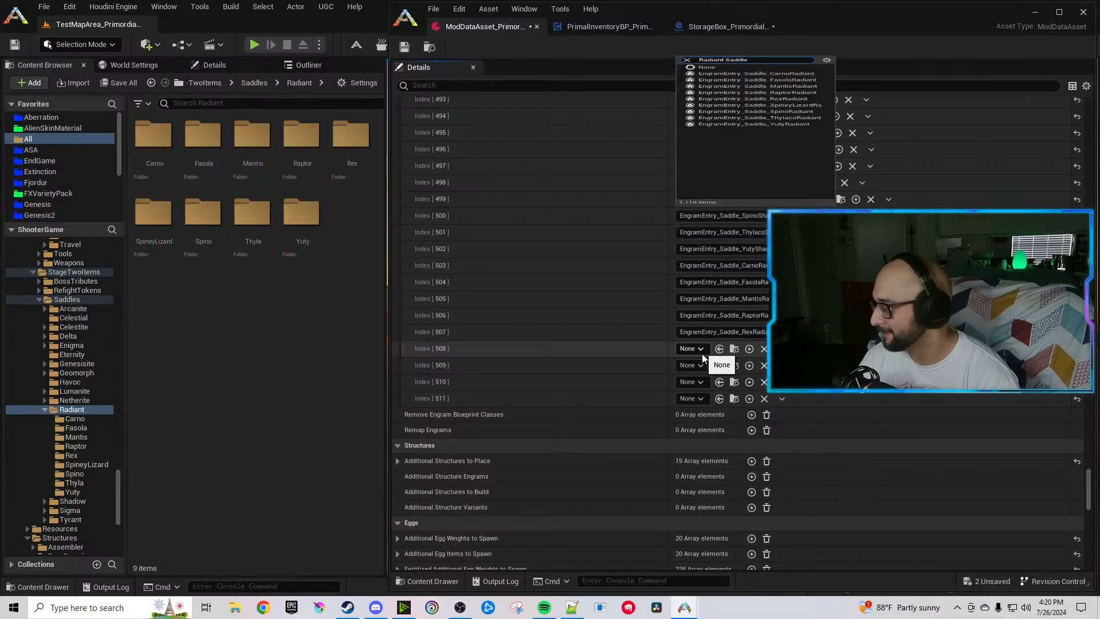
{"action": "left_click", "coordinate": [780, 450]}
Set Additional Engram Blueprint Classes index 509 to EngramEntry_Saddle_SpinoRadiant and index 510 to EngramEntry_Saddle_ThylacoRadiant.
{"action": "left_click", "coordinate": [694, 379]}
{"action": "left_click", "coordinate": [659, 367]}
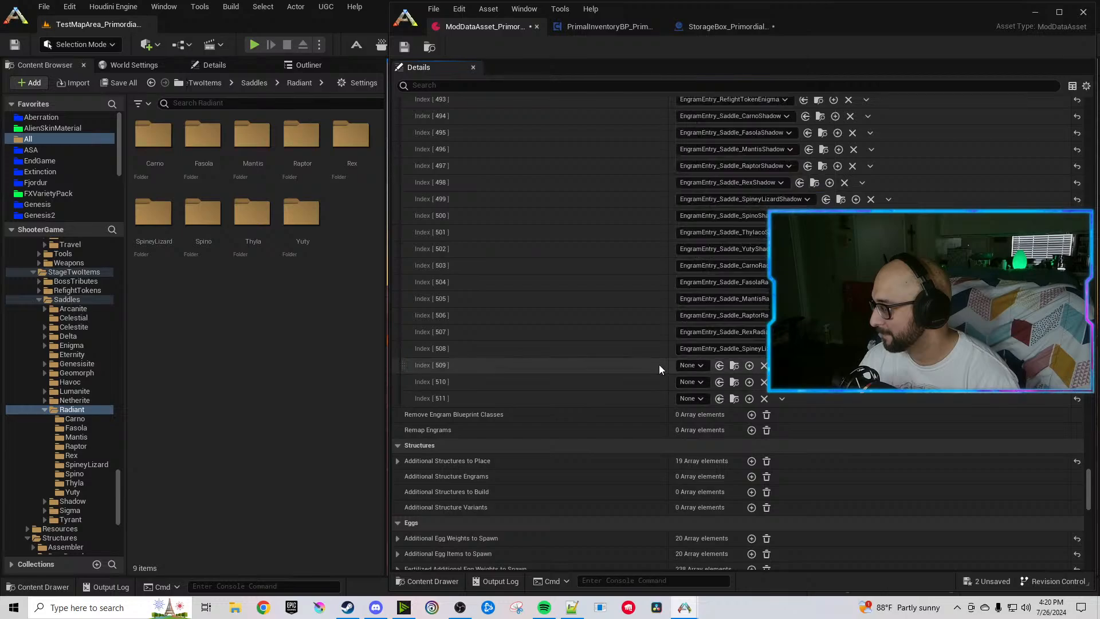
{"action": "left_click", "coordinate": [696, 366]}
{"action": "type", "text": "Radiant Saddle"}
{"action": "left_click", "coordinate": [789, 475]}
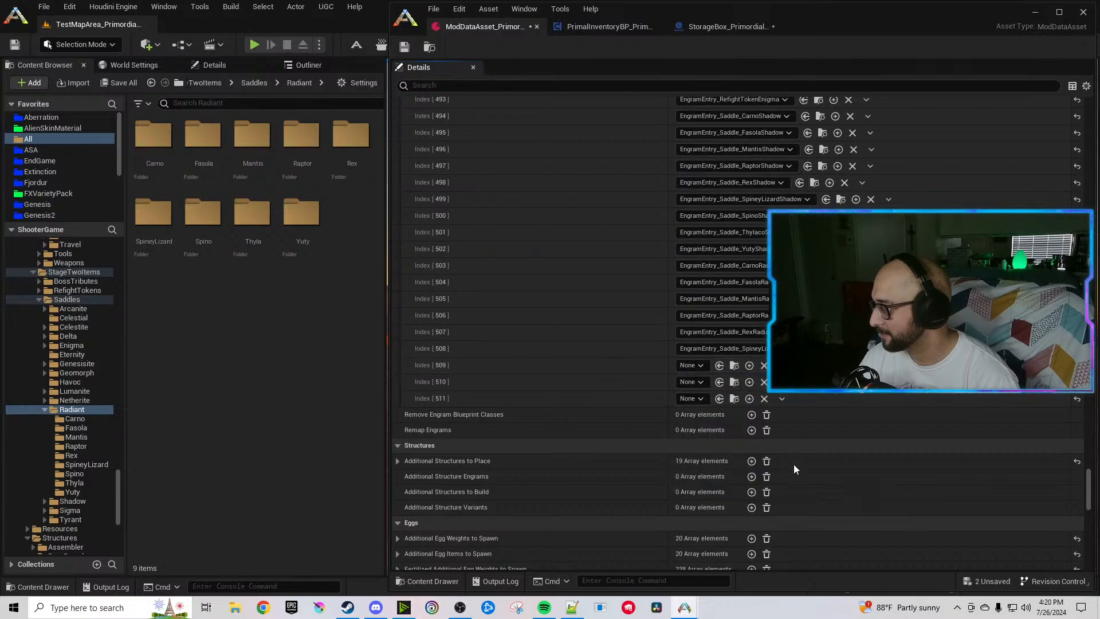
{"action": "left_click", "coordinate": [691, 381]}
{"action": "type", "text": "Radiant Saddle"}
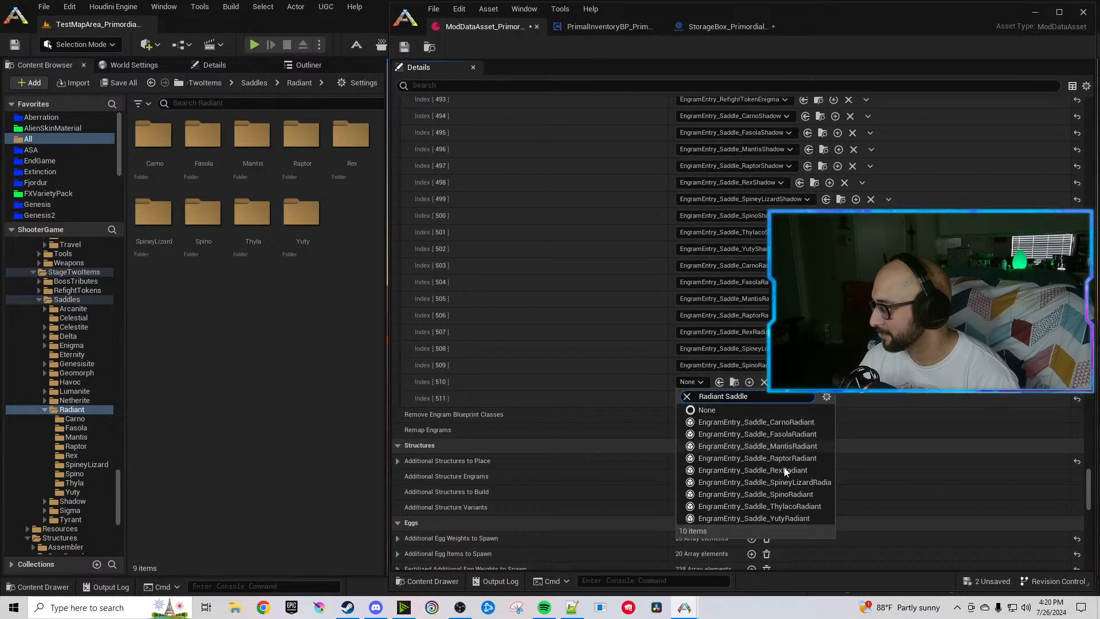
{"action": "left_click", "coordinate": [786, 507]}
Set Additional Engram Blueprint Classes index 511 to EngramEntry_Saddle_YutyRadiant and save the mod data asset.
{"action": "left_click", "coordinate": [693, 400]}
{"action": "type", "text": "Radiant Saddle"}
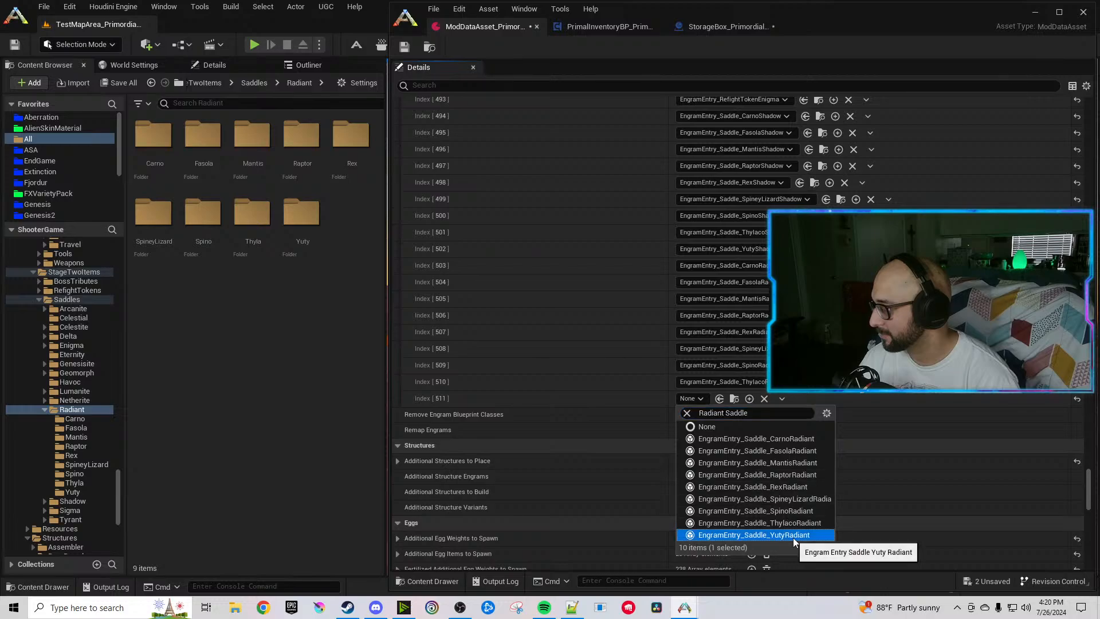
{"action": "left_click", "coordinate": [793, 535]}
{"action": "left_click", "coordinate": [404, 47]}
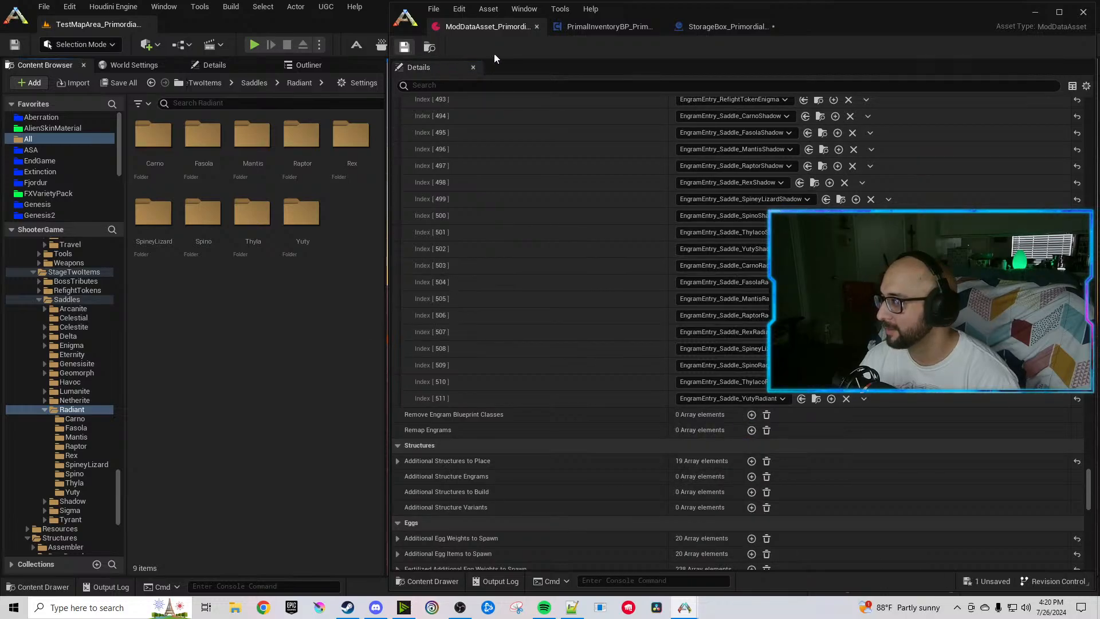
{"action": "left_click", "coordinate": [709, 30]}
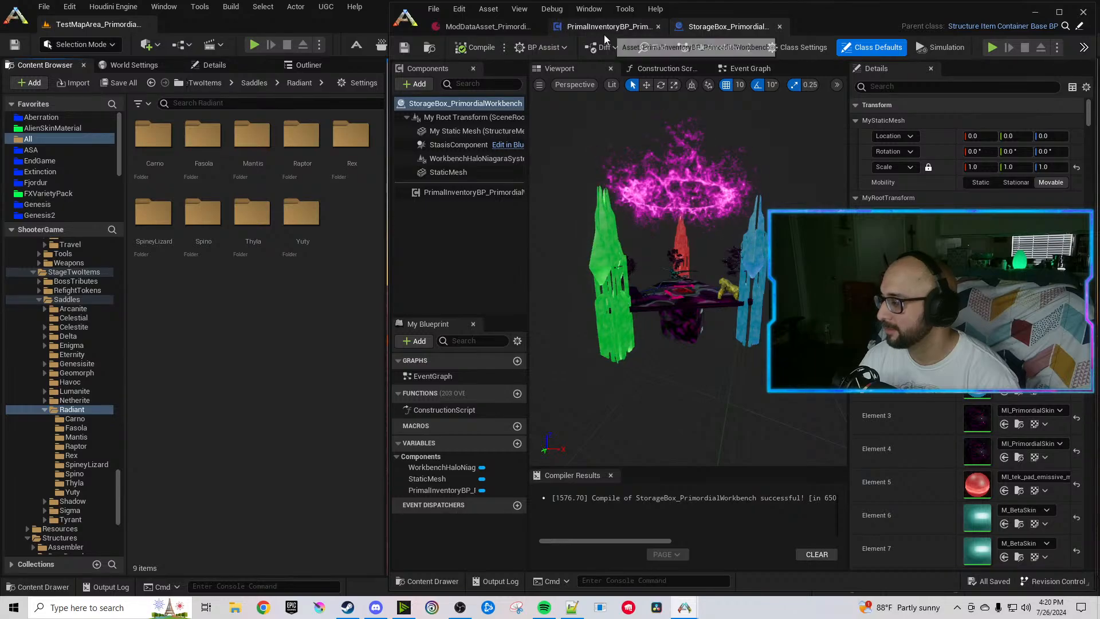
{"action": "left_click", "coordinate": [45, 410]}
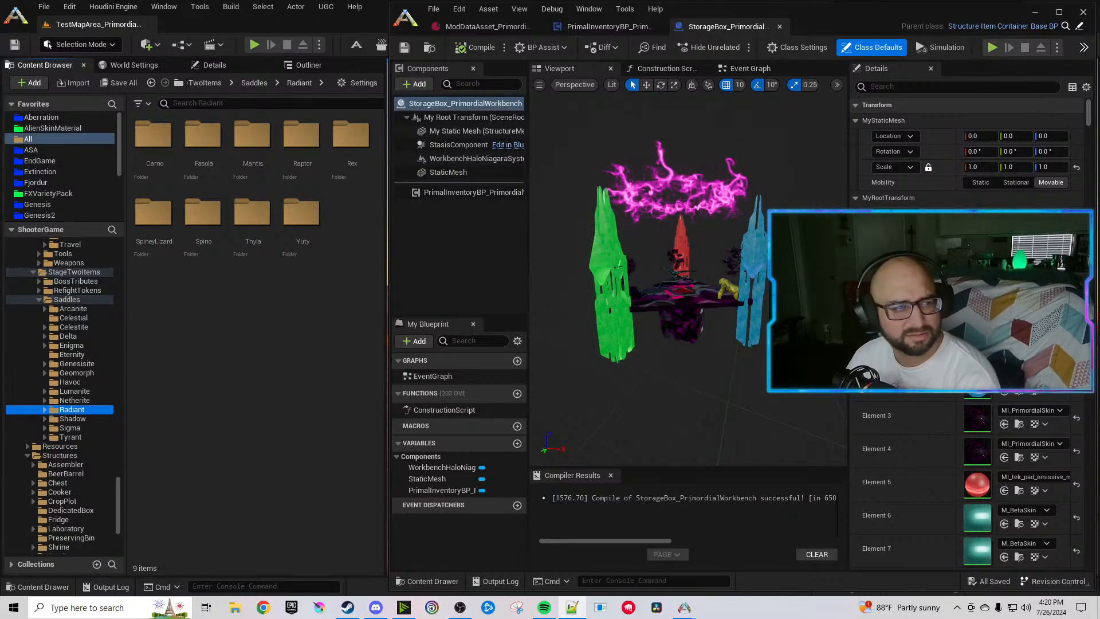
{"action": "left_click", "coordinate": [257, 381]}
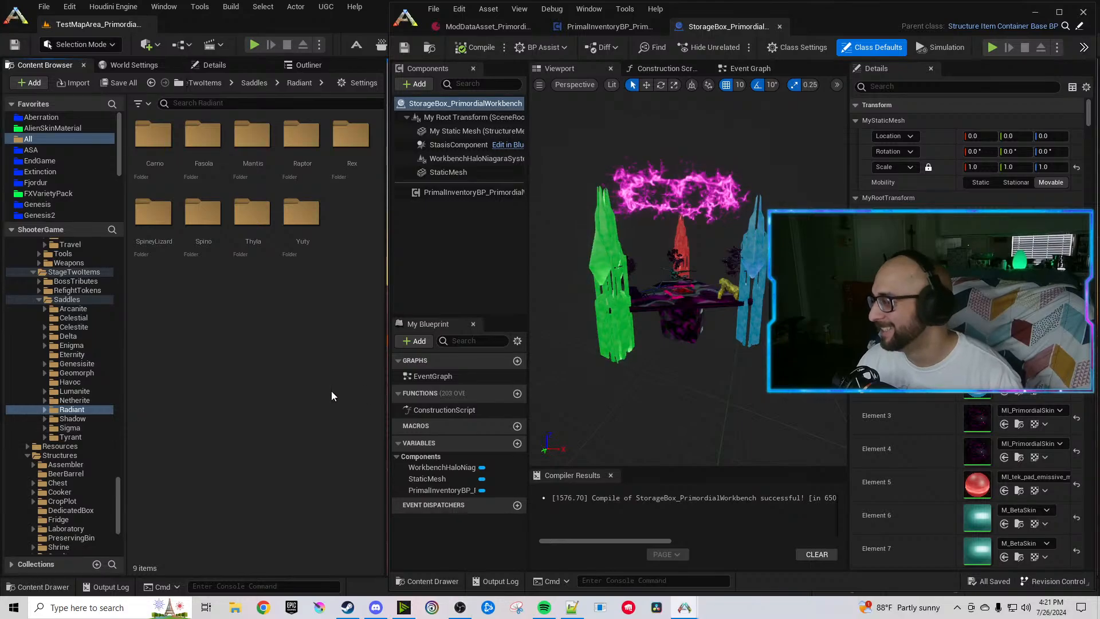
{"action": "left_click", "coordinate": [485, 27]}
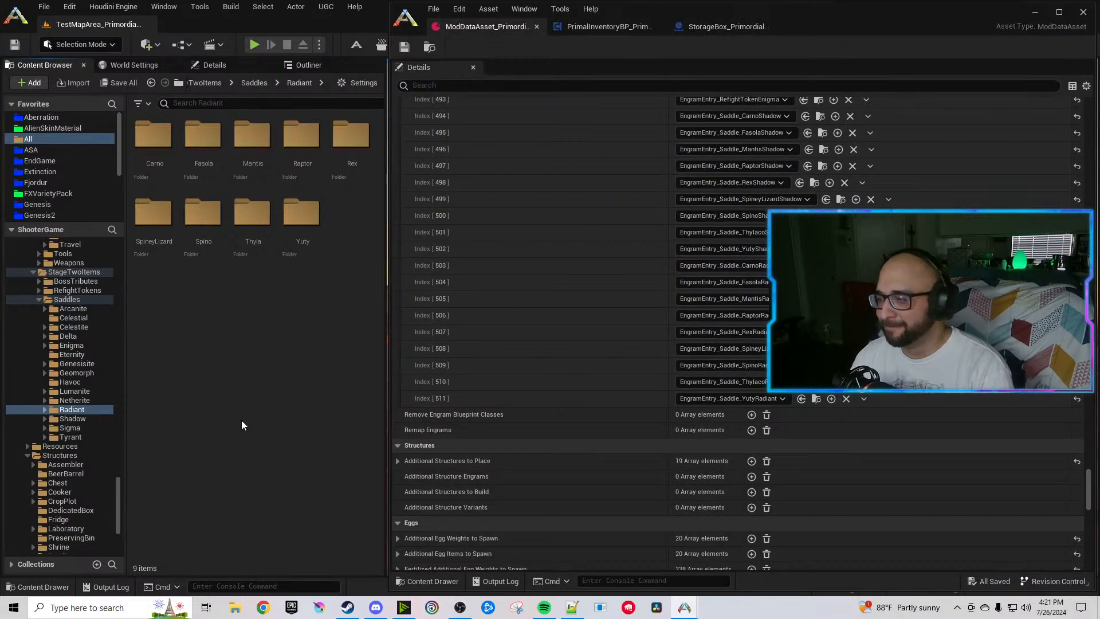
Copy the Nebula saddle folders Arthro through Troodon from StageOneItems into the Celestial saddles folder under StageTwoItems.
{"action": "scroll", "coordinate": [91, 398], "scroll_direction": "up", "scroll_amount": 5}
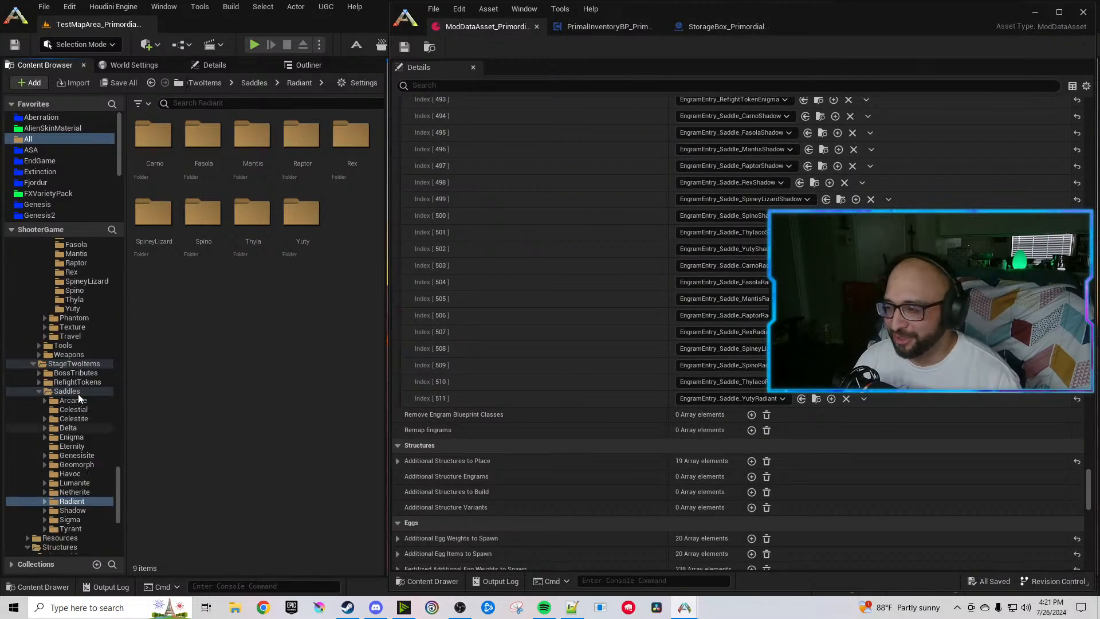
{"action": "left_click", "coordinate": [45, 262]}
{"action": "scroll", "coordinate": [45, 307], "scroll_direction": "up", "scroll_amount": 2}
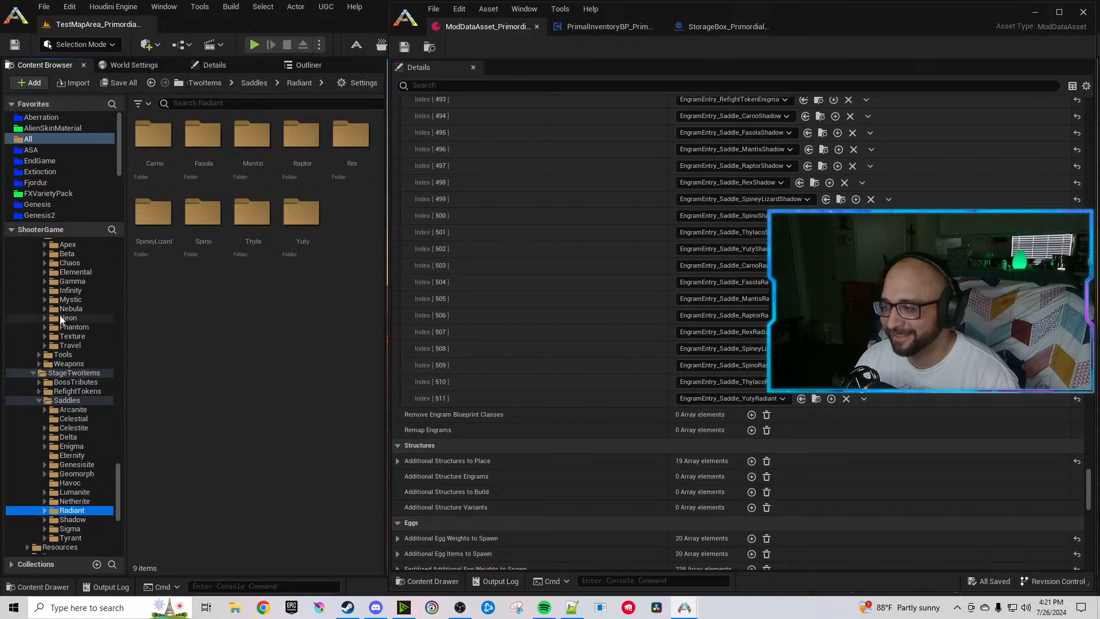
{"action": "left_click", "coordinate": [45, 308]}
{"action": "left_click", "coordinate": [65, 317]}
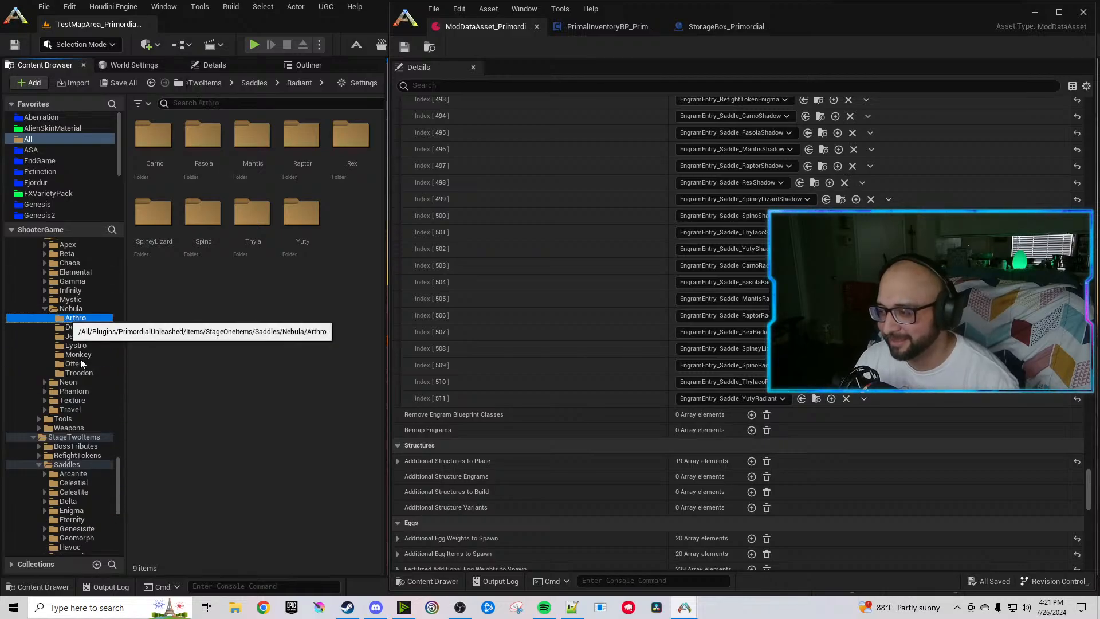
{"action": "left_click", "coordinate": [84, 373], "text": "shift"}
{"action": "scroll", "coordinate": [109, 375], "scroll_direction": "down", "scroll_amount": 3}
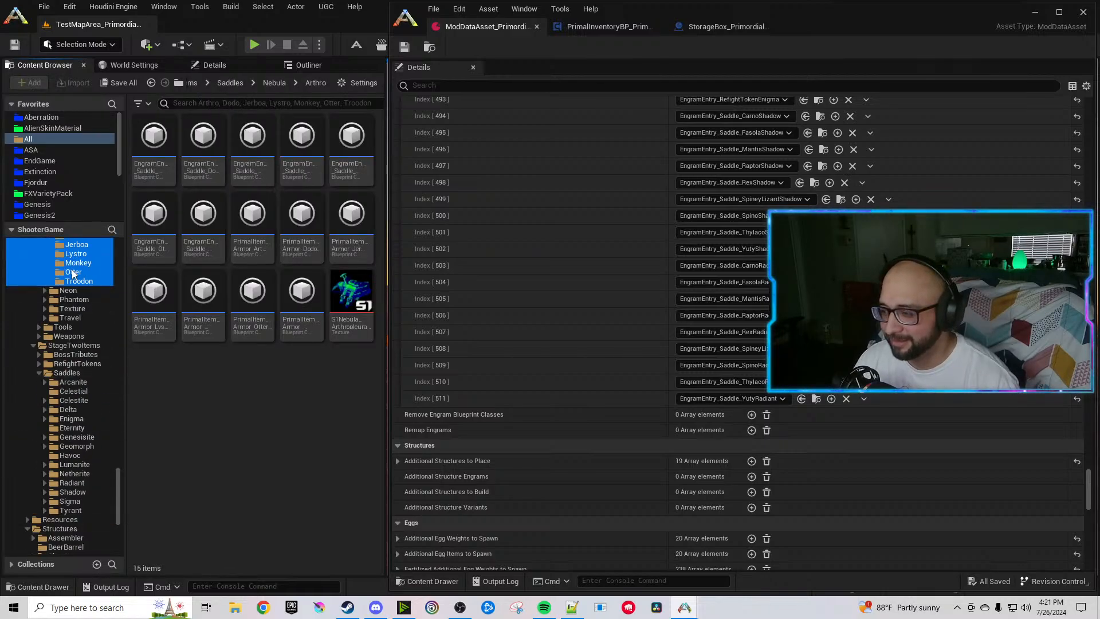
{"action": "left_click_drag", "start_coordinate": [73, 272], "coordinate": [73, 391]}
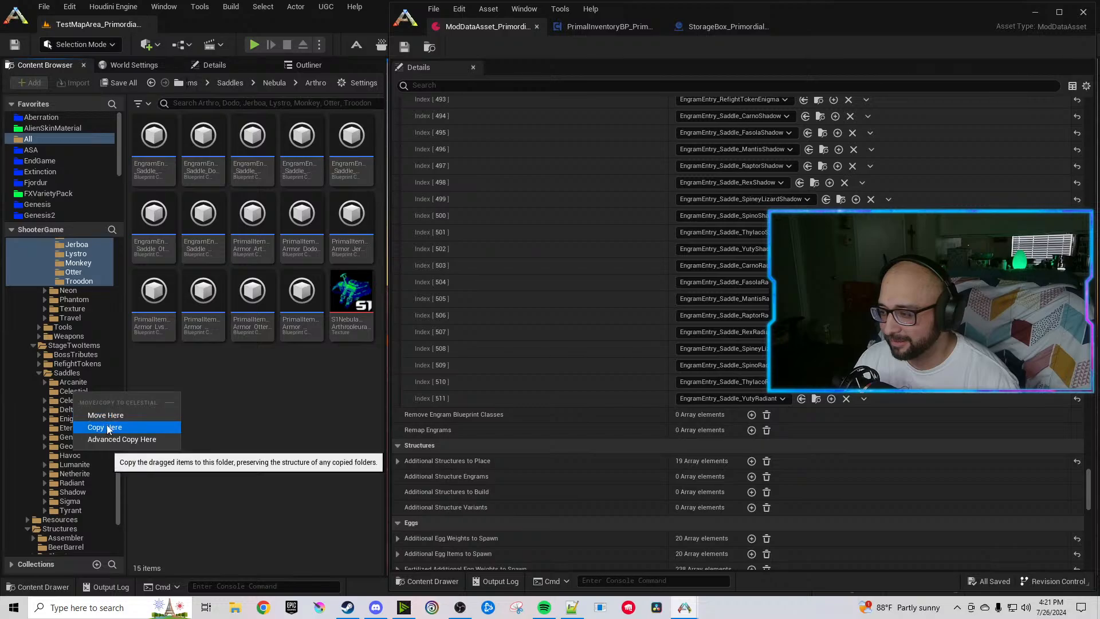
{"action": "left_click", "coordinate": [107, 428]}
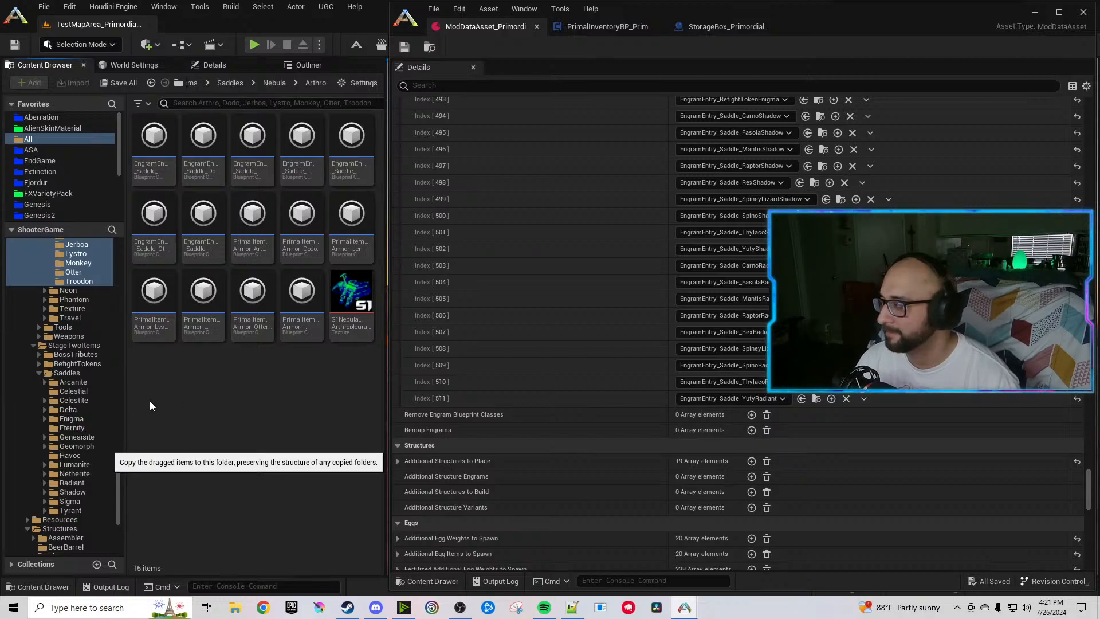
Filter the StageTwoItems Celestial saddles folder for "icon" and delete the copied S1NebulaArthropleuraSaddle_Icon texture.
{"action": "left_click", "coordinate": [44, 390]}
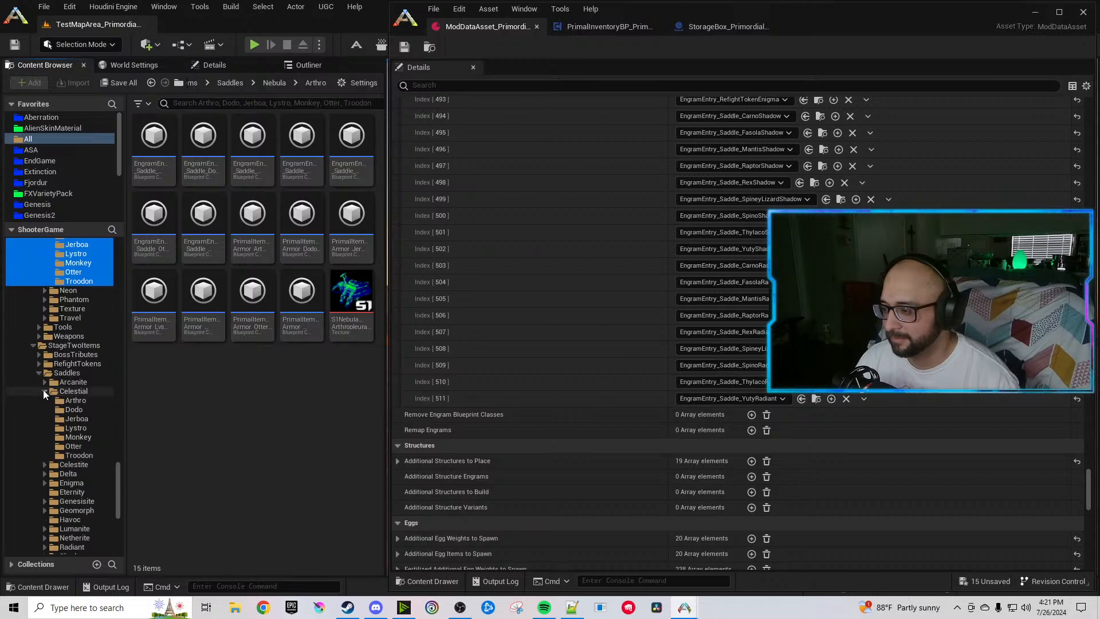
{"action": "left_click", "coordinate": [167, 400]}
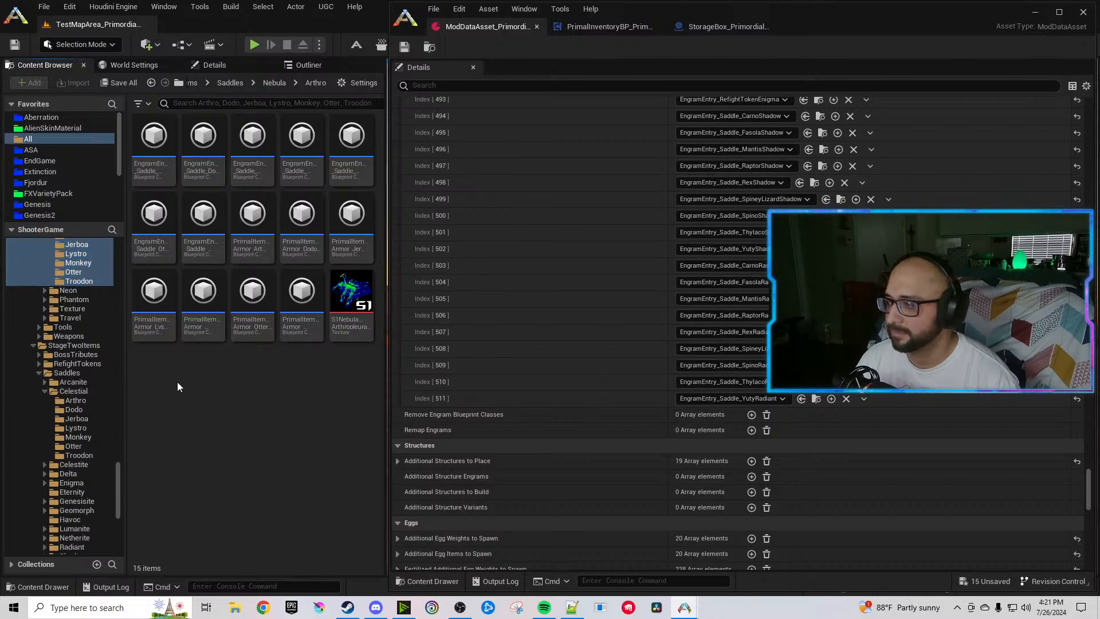
{"action": "left_click", "coordinate": [72, 393]}
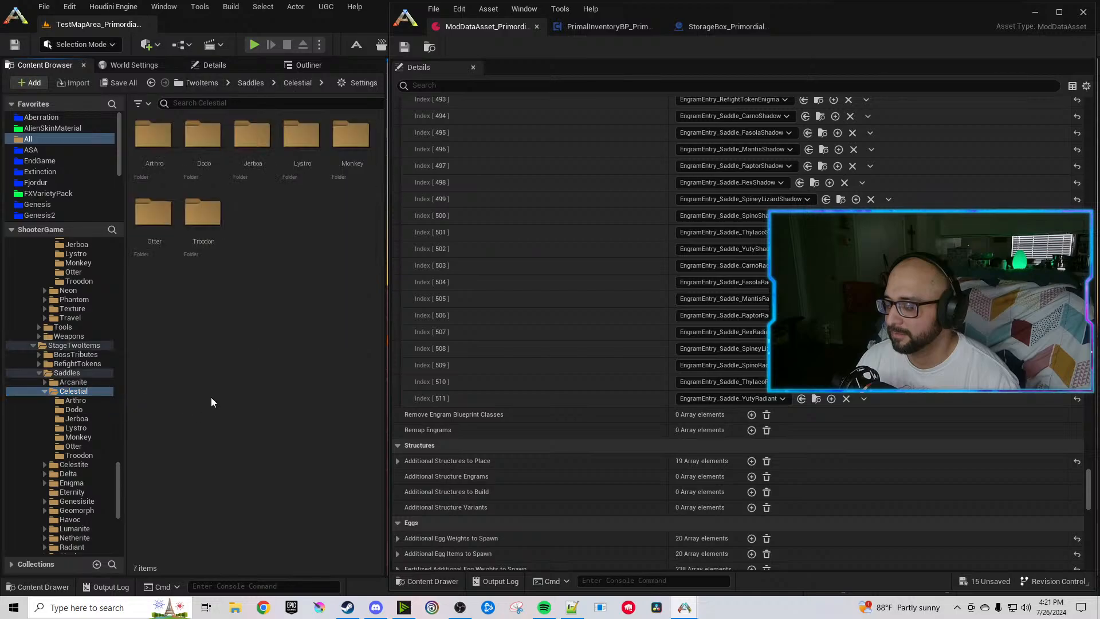
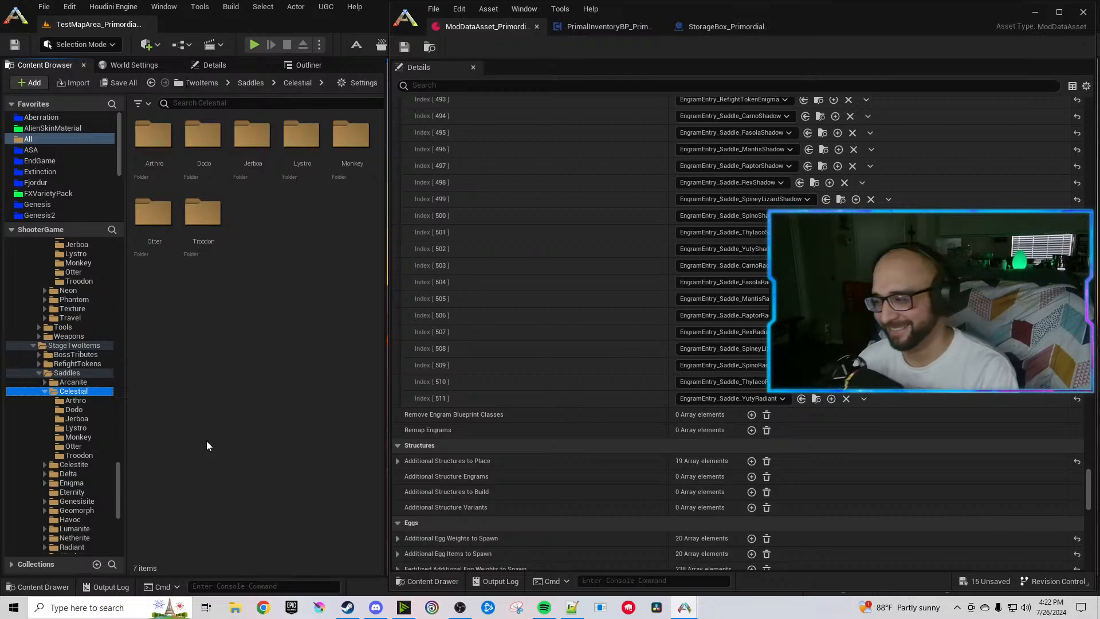
{"action": "left_click", "coordinate": [206, 446]}
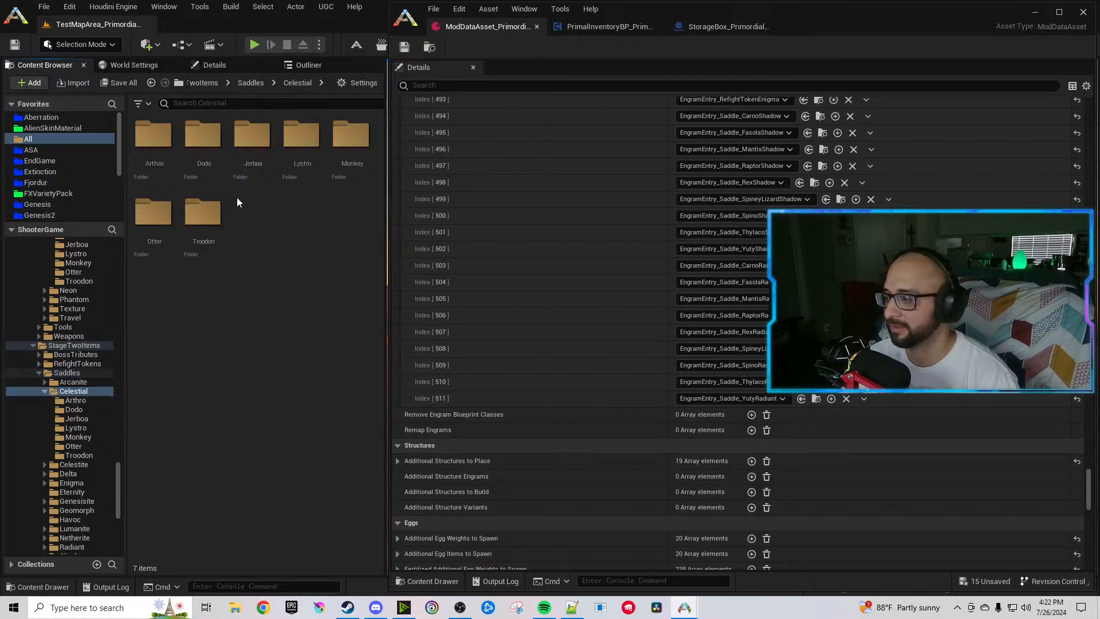
{"action": "left_click", "coordinate": [209, 103]}
{"action": "type", "text": "icon"}
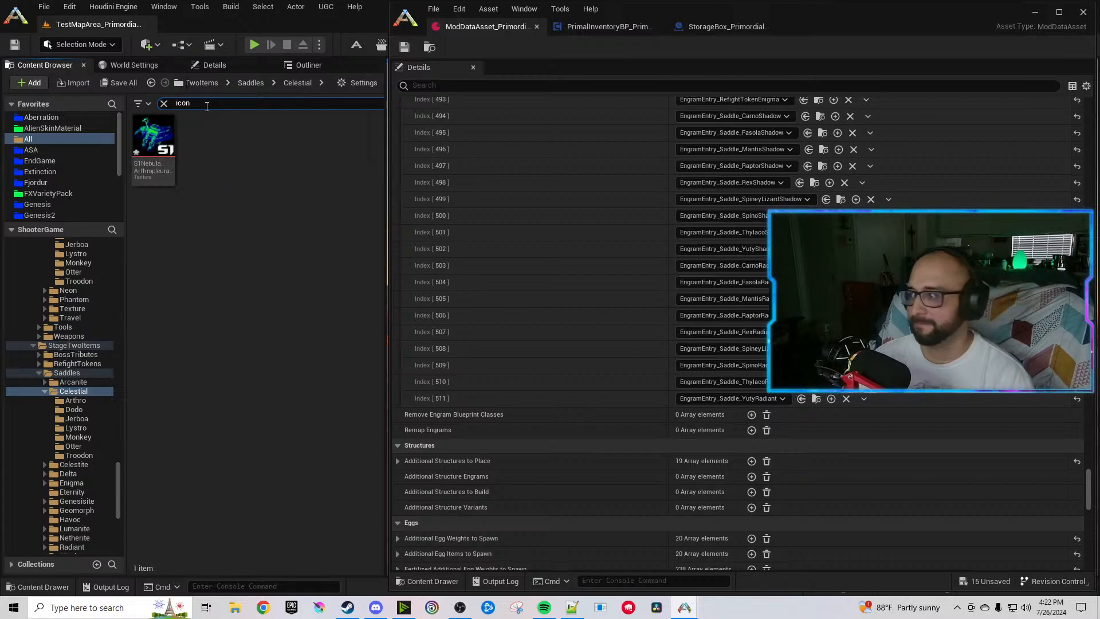
{"action": "left_click", "coordinate": [171, 173]}
{"action": "key", "text": "Delete"}
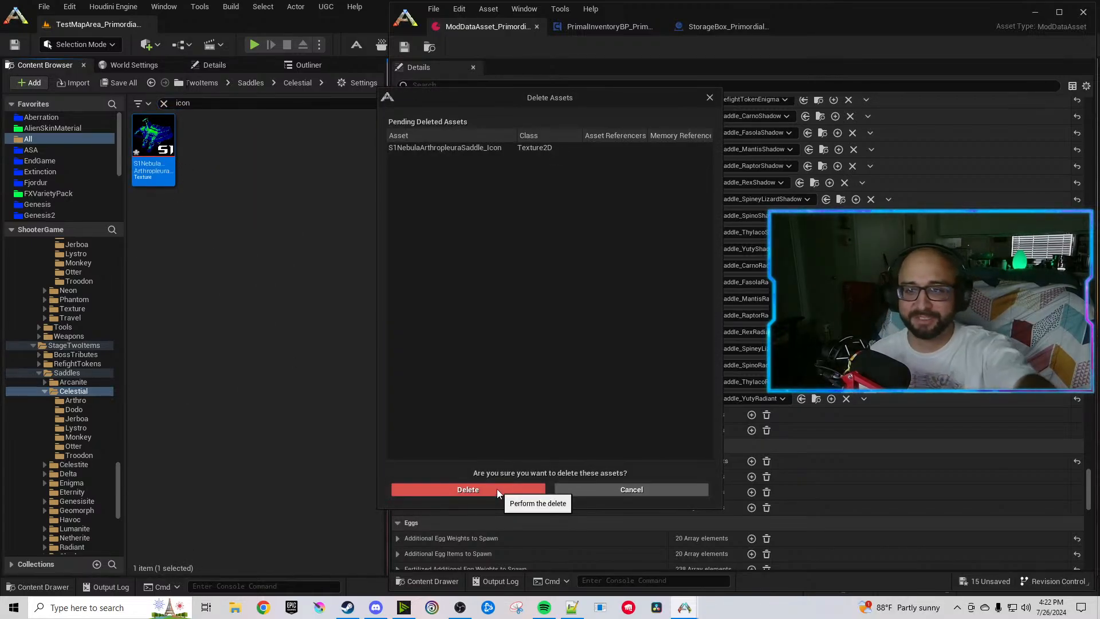
{"action": "left_click", "coordinate": [500, 489]}
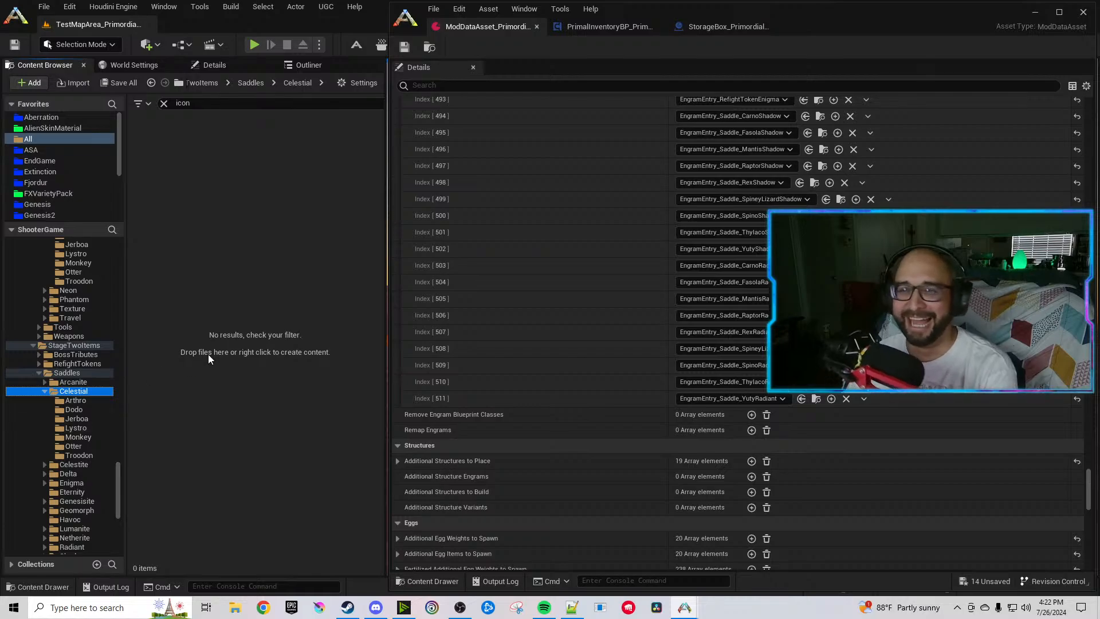
{"action": "left_click", "coordinate": [205, 353]}
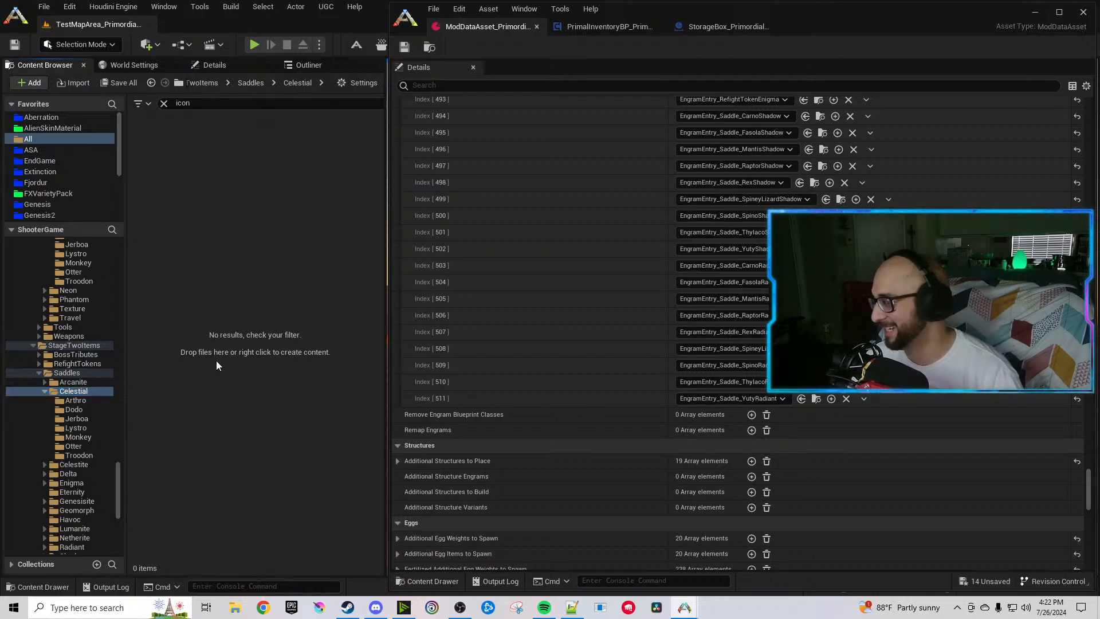
Rename the engram entry in Celestial's Arthro folder, replacing the Nebula suffix with Celestial, and copy the new suffix for reuse.
{"action": "left_click", "coordinate": [75, 400]}
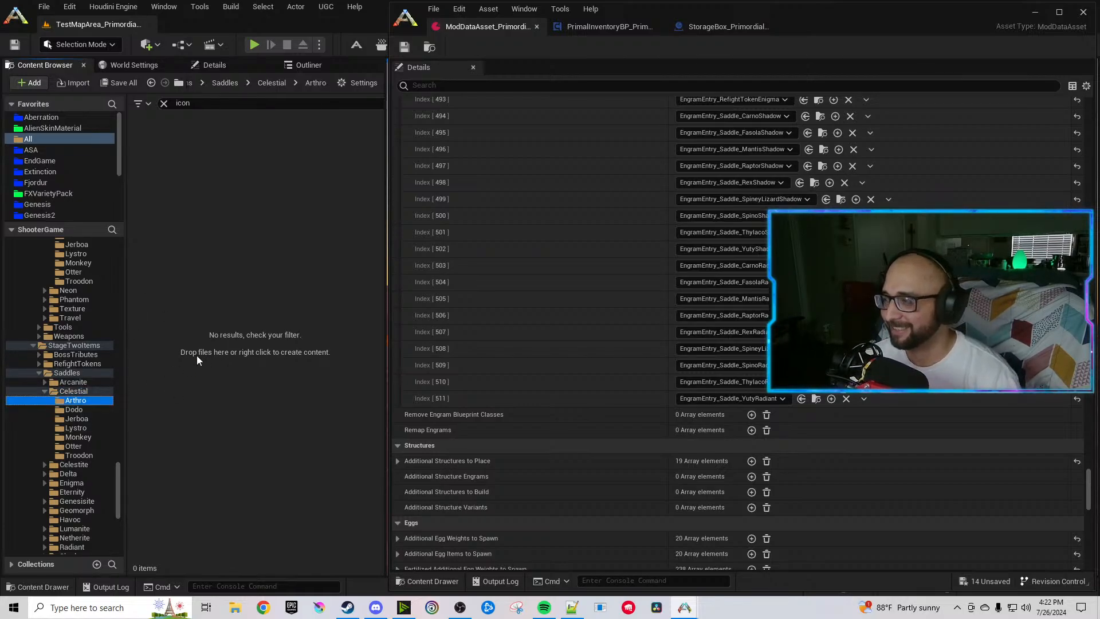
{"action": "left_click", "coordinate": [164, 103]}
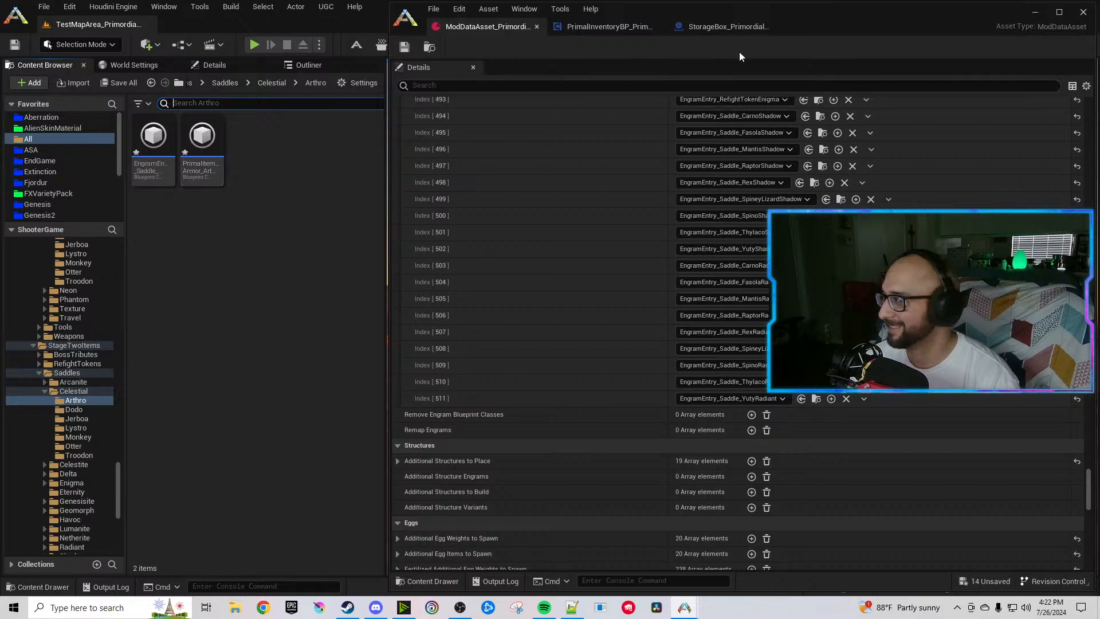
{"action": "right_click", "coordinate": [159, 160]}
{"action": "left_click", "coordinate": [202, 236]}
{"action": "key", "text": "End"}
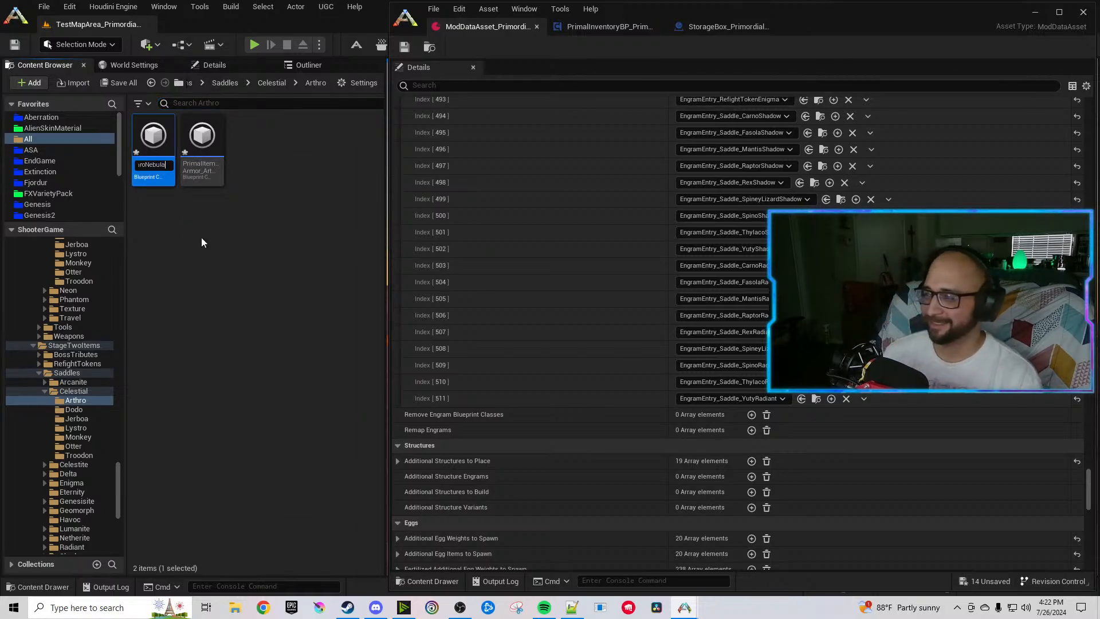
{"action": "key", "text": "BackSpace"}
{"action": "key", "text": "BackSpace"}
{"action": "key", "text": "BackSpace"}
{"action": "key", "text": "BackSpace"}
{"action": "key", "text": "BackSpace"}
{"action": "key", "text": "BackSpace"}
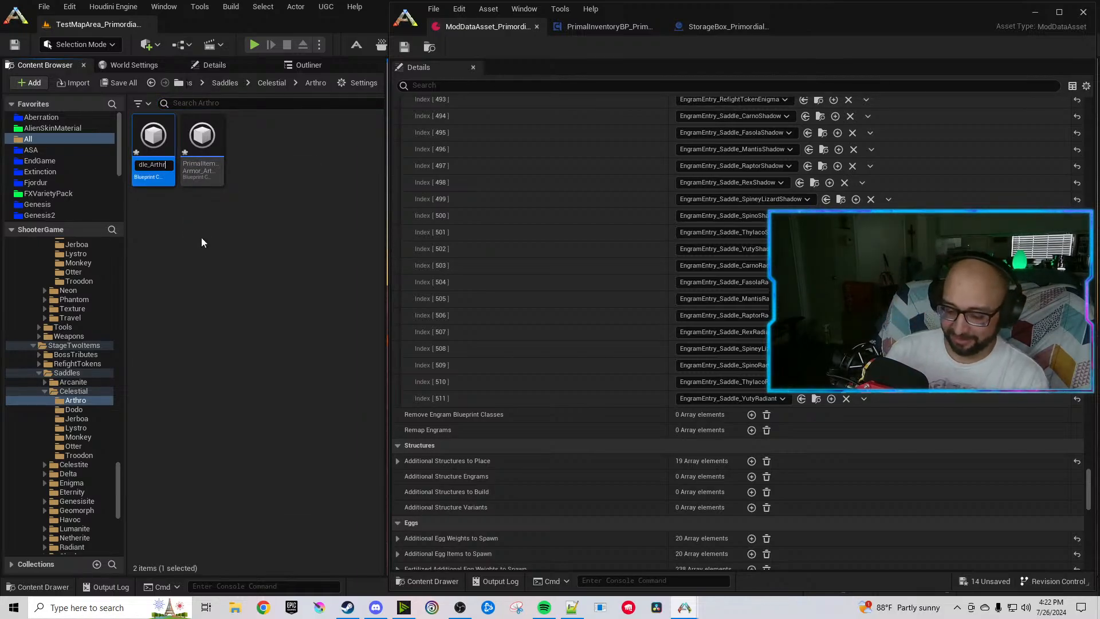
{"action": "type", "text": "Celestial"}
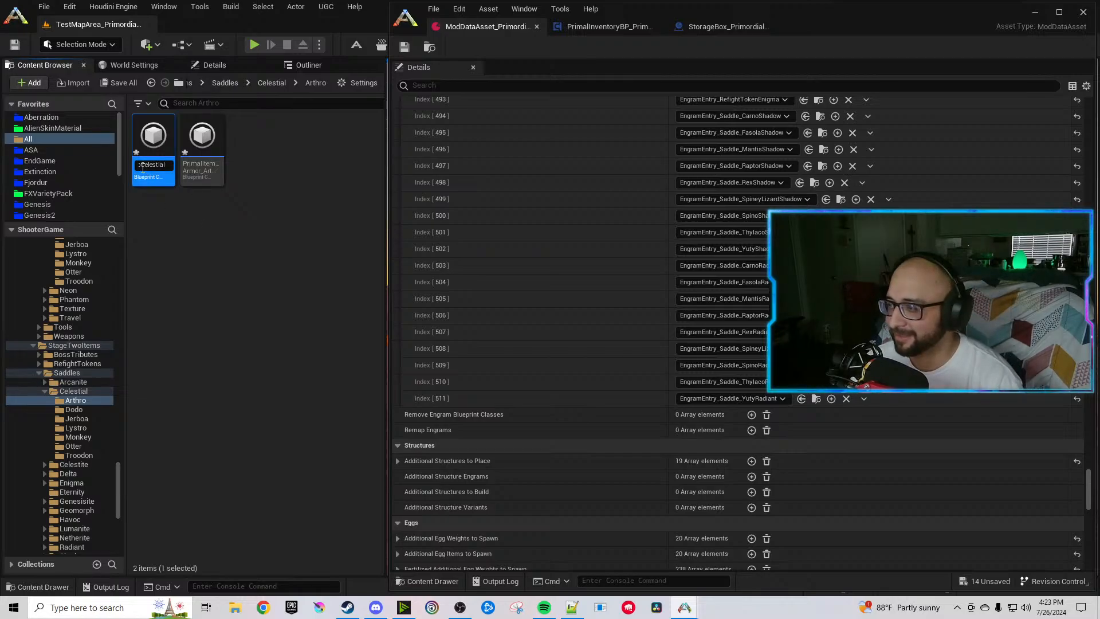
{"action": "left_click_drag", "start_coordinate": [140, 165], "coordinate": [171, 168]}
{"action": "key", "text": "ctrl+c"}
{"action": "key", "text": "Return"}
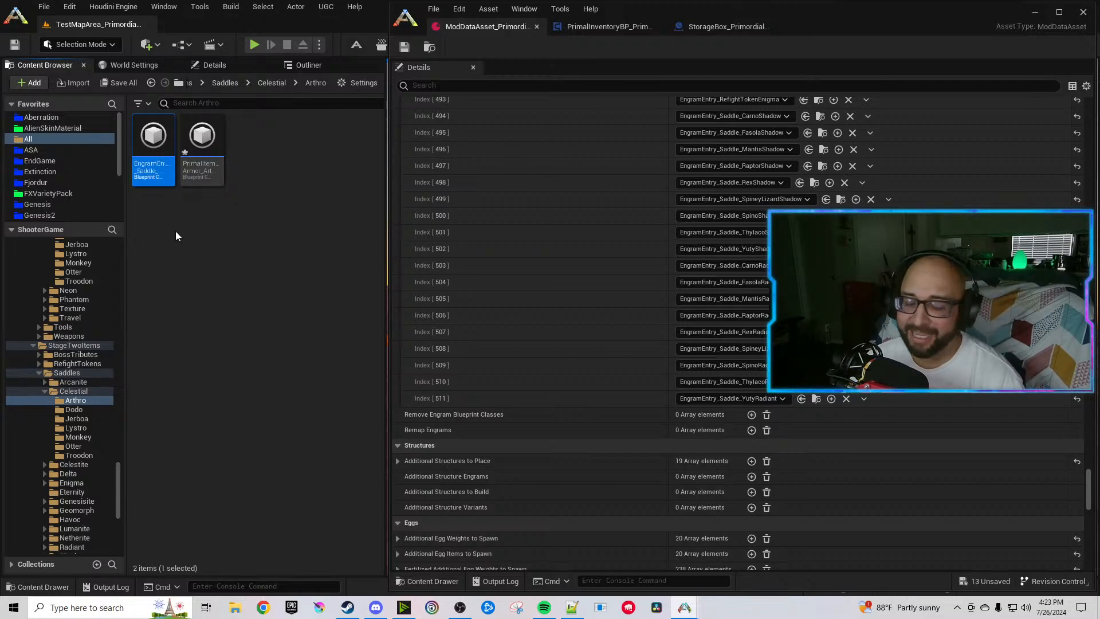
Rename the Arthro saddle's PrimalItemArmor blueprint in the Celestial folder, replacing its Nebula suffix with Celestial.
{"action": "right_click", "coordinate": [191, 170]}
{"action": "left_click", "coordinate": [232, 237]}
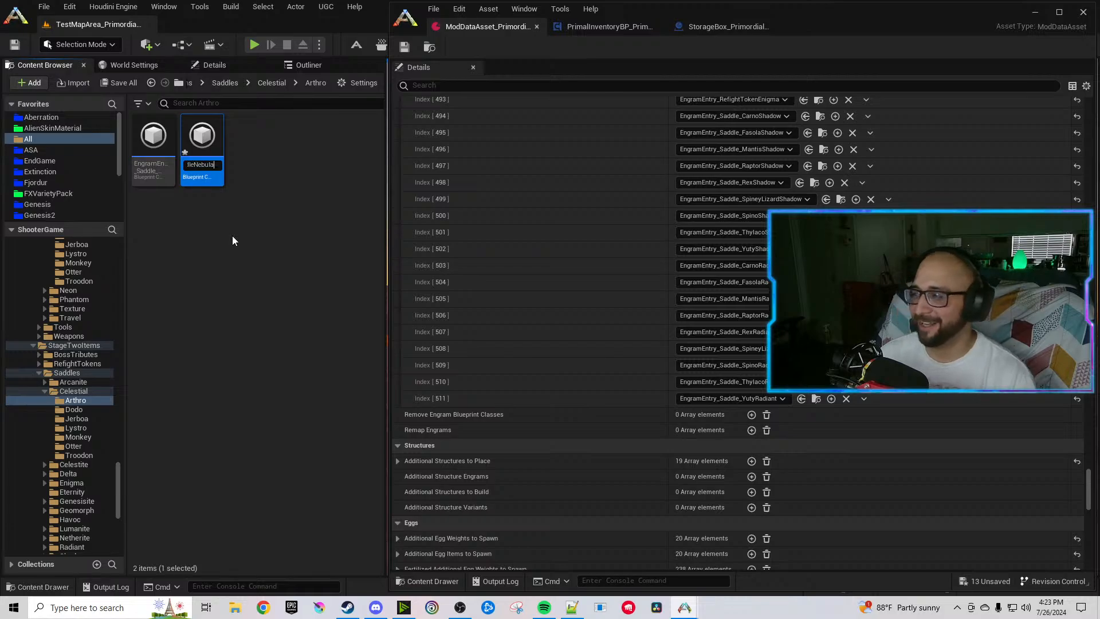
{"action": "key", "text": "BackSpace"}
{"action": "key", "text": "BackSpace"}
{"action": "key", "text": "BackSpace"}
{"action": "key", "text": "BackSpace"}
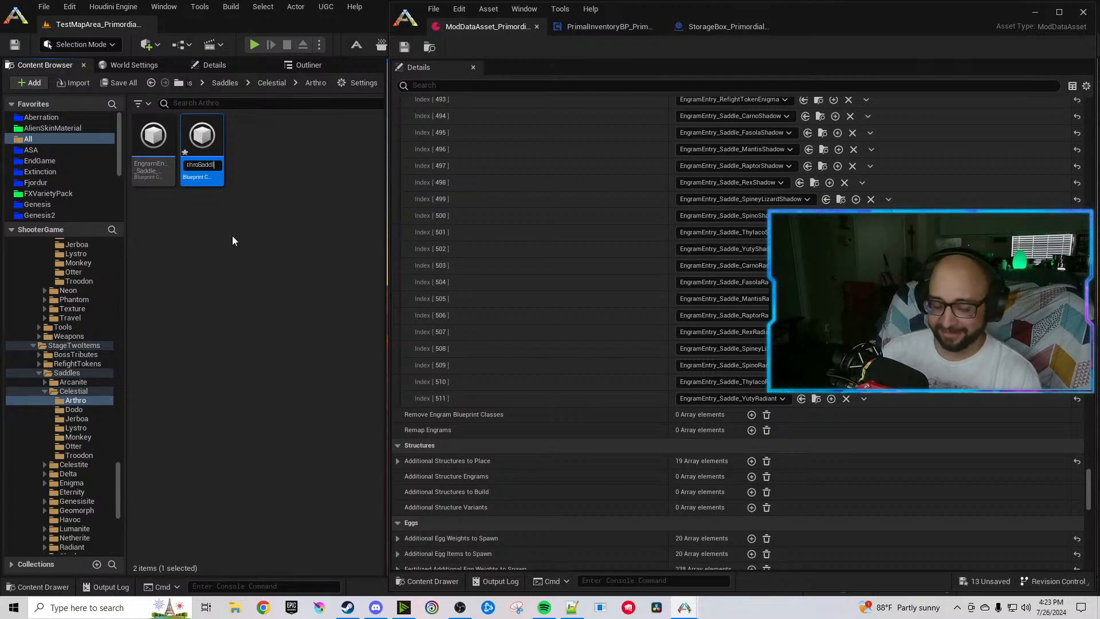
{"action": "key", "text": "ctrl+v"}
{"action": "key", "text": "Return"}
Rename the engram entry in Celestial's Dodo folder so that its name ends in Celestial instead of Nebula.
{"action": "left_click", "coordinate": [69, 407]}
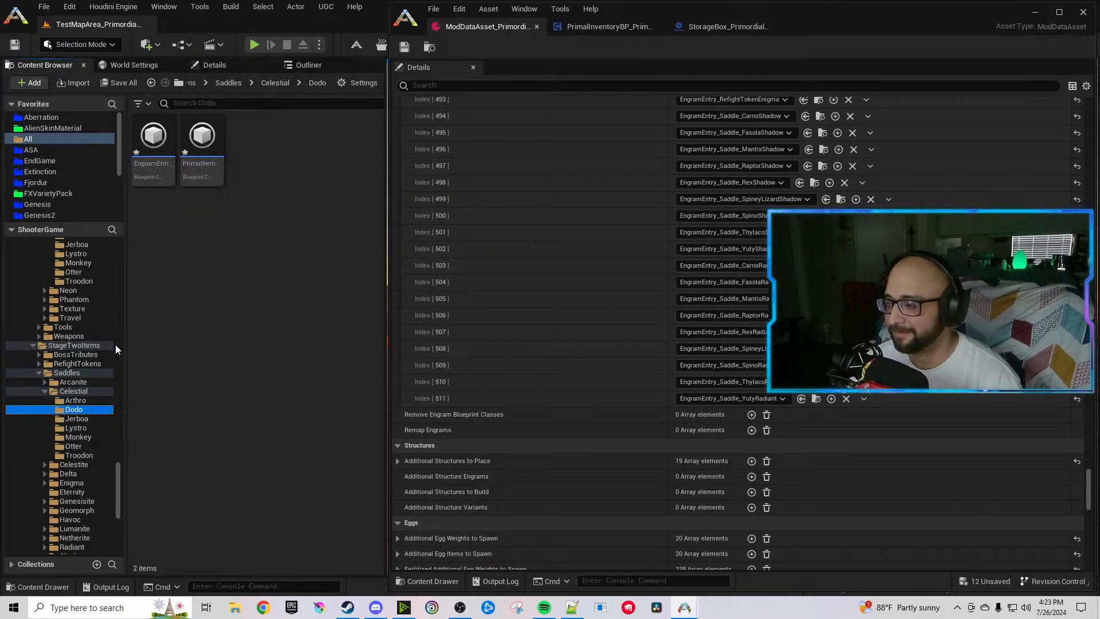
{"action": "right_click", "coordinate": [151, 170]}
{"action": "left_click", "coordinate": [190, 242]}
{"action": "key", "text": "End"}
{"action": "key", "text": "BackSpace"}
{"action": "key", "text": "BackSpace"}
{"action": "key", "text": "BackSpace"}
{"action": "key", "text": "BackSpace"}
{"action": "key", "text": "BackSpace"}
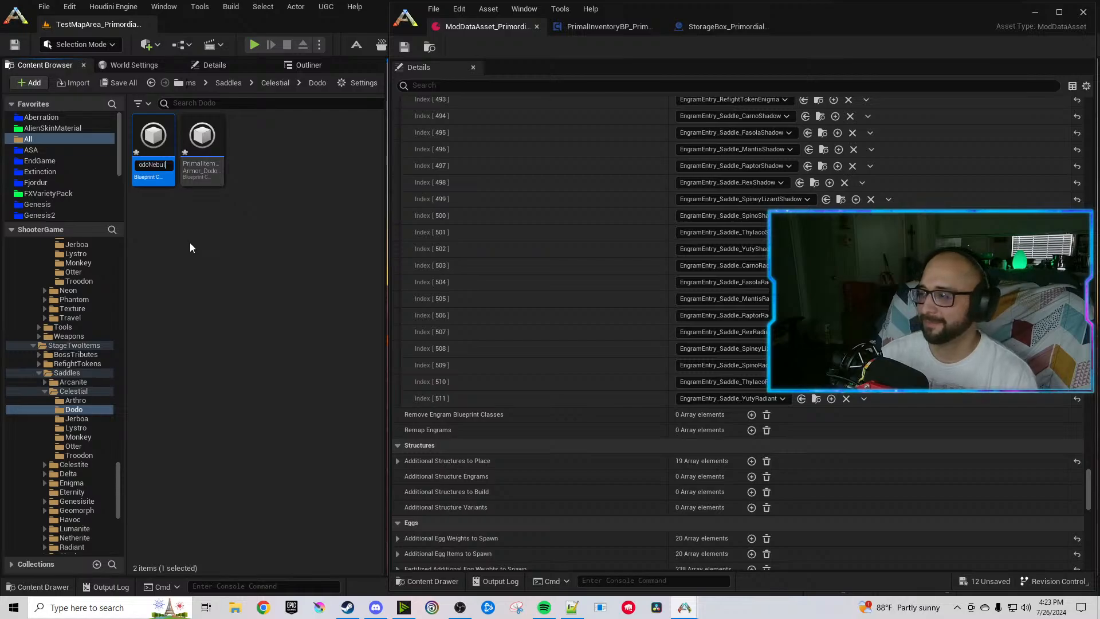
{"action": "key", "text": "BackSpace"}
{"action": "key", "text": "ctrl+v"}
{"action": "key", "text": "Return"}
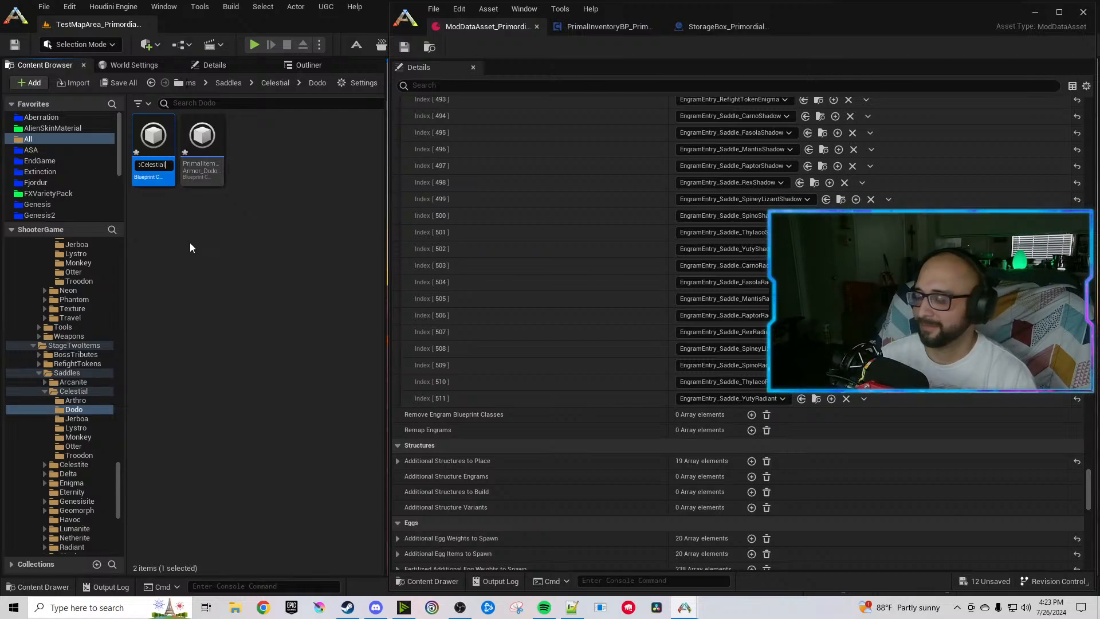
Rename the Dodo saddle's PrimalItemArmor blueprint in the Celestial folder, replacing its Nebula suffix with Celestial.
{"action": "right_click", "coordinate": [202, 174]}
{"action": "left_click", "coordinate": [241, 247]}
{"action": "key", "text": "End"}
{"action": "key", "text": "BackSpace"}
{"action": "key", "text": "BackSpace"}
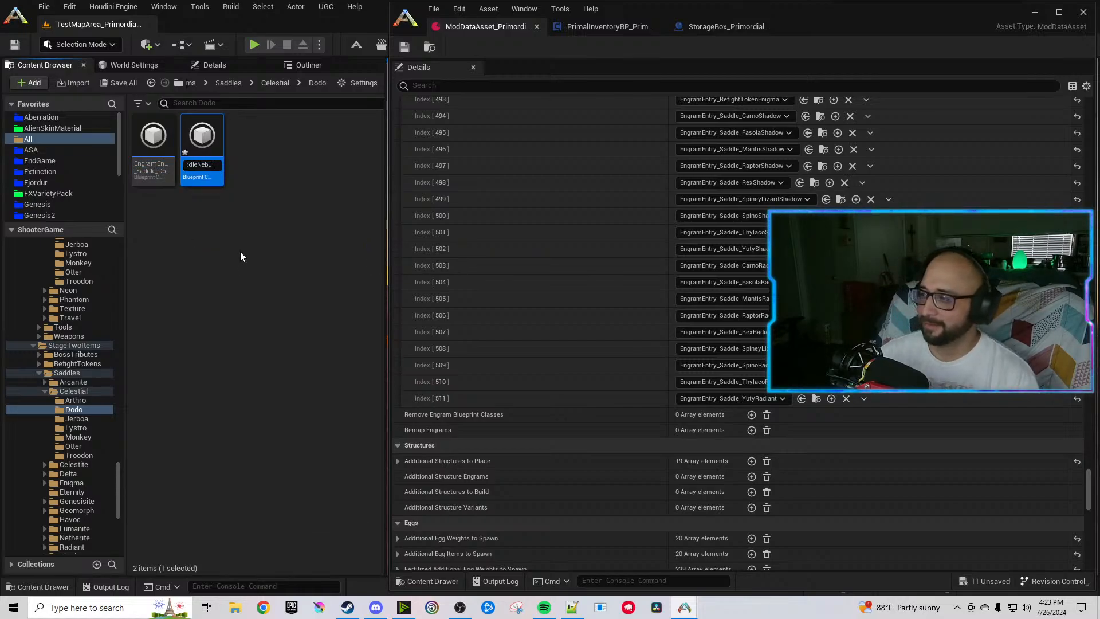
{"action": "key", "text": "BackSpace"}
{"action": "key", "text": "BackSpace"}
{"action": "key", "text": "ctrl+v"}
{"action": "key", "text": "Return"}
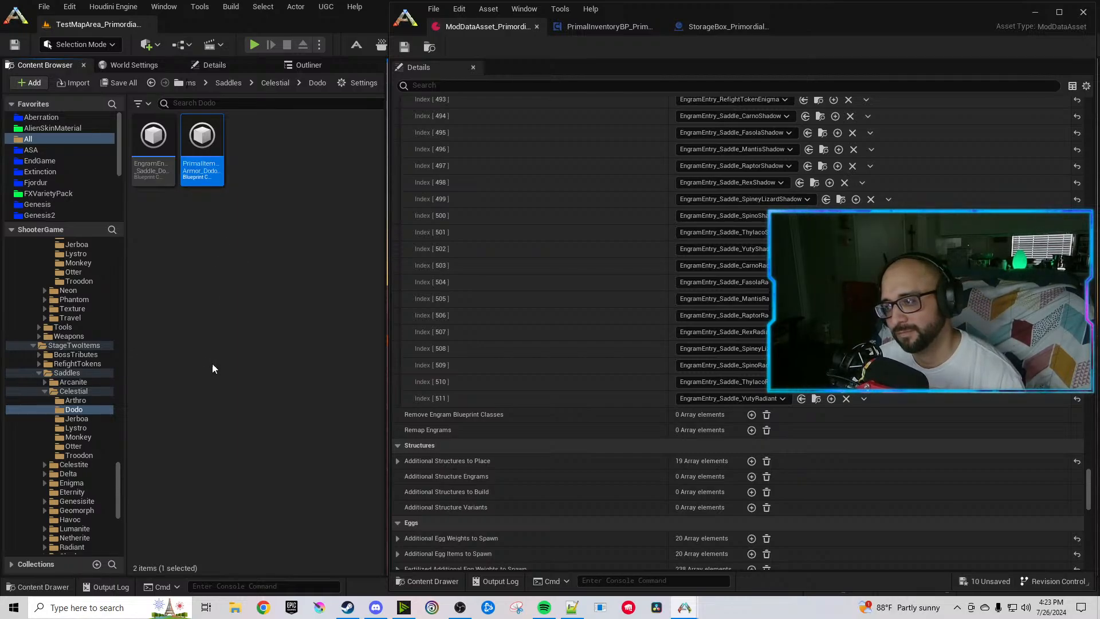
Rename the engram entry in Celestial's Jerboa folder so that its name ends in Celestial instead of Nebula.
{"action": "left_click", "coordinate": [71, 418]}
{"action": "right_click", "coordinate": [159, 166]}
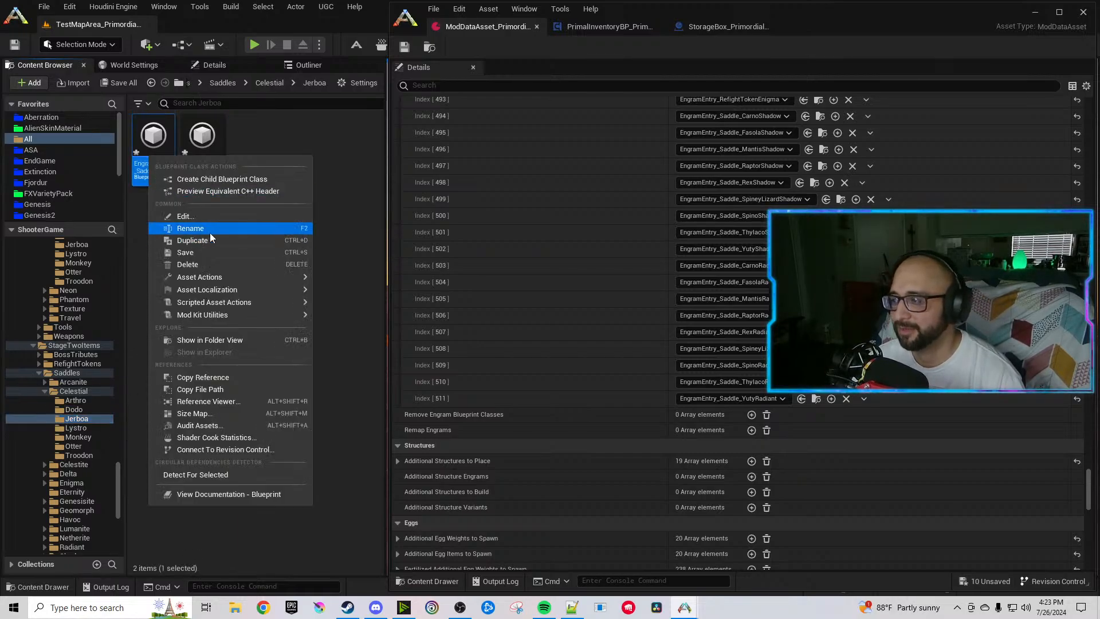
{"action": "left_click", "coordinate": [200, 229]}
{"action": "key", "text": "Right"}
{"action": "key", "text": "BackSpace"}
{"action": "key", "text": "BackSpace"}
{"action": "key", "text": "BackSpace"}
{"action": "key", "text": "BackSpace"}
{"action": "key", "text": "BackSpace"}
{"action": "key", "text": "BackSpace"}
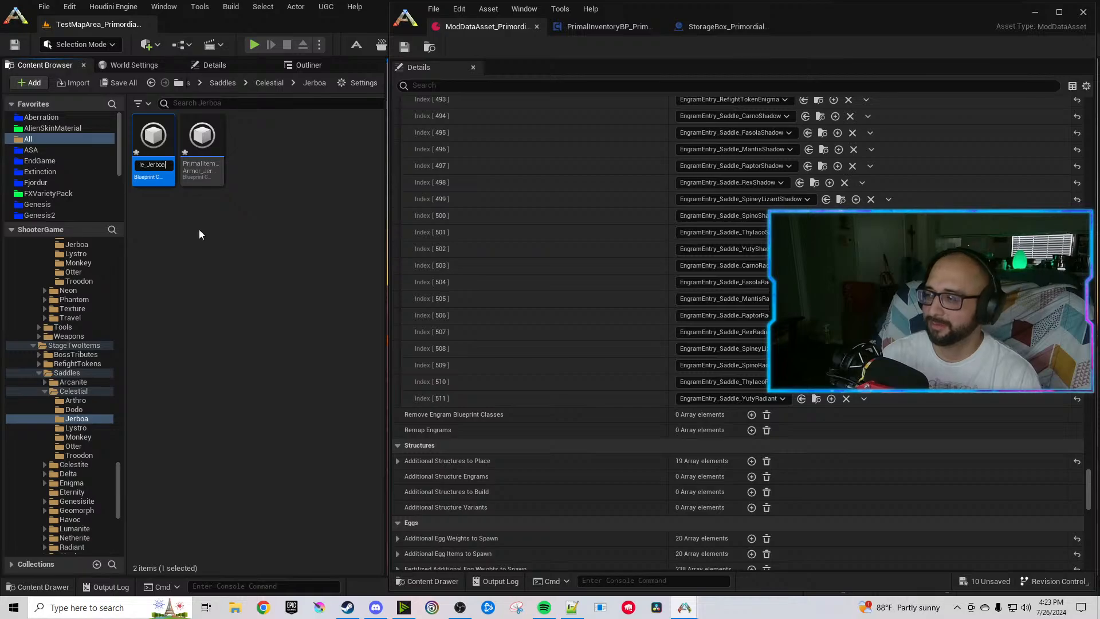
{"action": "key", "text": "ctrl+v"}
{"action": "key", "text": "Return"}
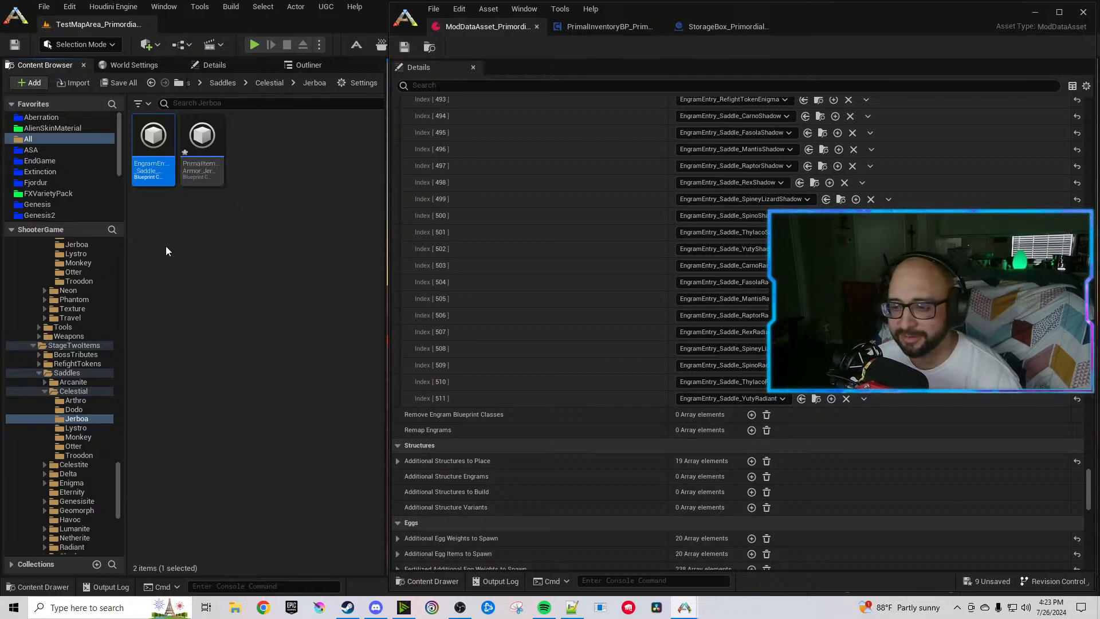
Rename the Jerboa saddle's PrimalItemArmor blueprint in the Celestial folder, replacing its Nebula suffix with Celestial.
{"action": "right_click", "coordinate": [187, 172]}
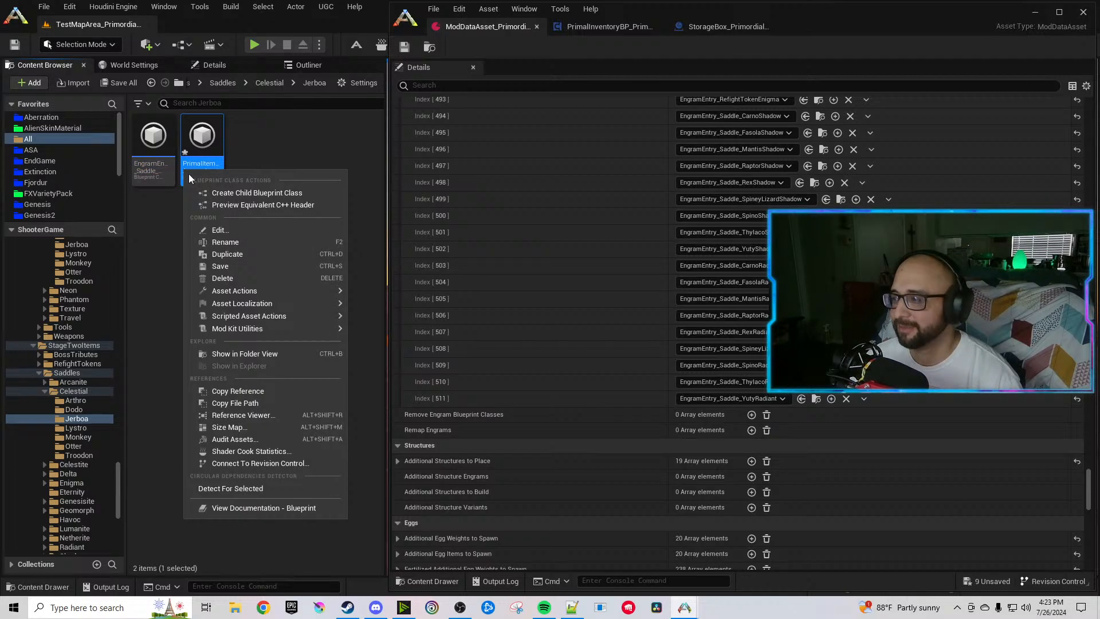
{"action": "left_click", "coordinate": [237, 243]}
{"action": "key", "text": "Right"}
{"action": "key", "text": "BackSpace"}
{"action": "key", "text": "BackSpace"}
{"action": "key", "text": "BackSpace"}
{"action": "key", "text": "BackSpace"}
{"action": "key", "text": "BackSpace"}
{"action": "key", "text": "BackSpace"}
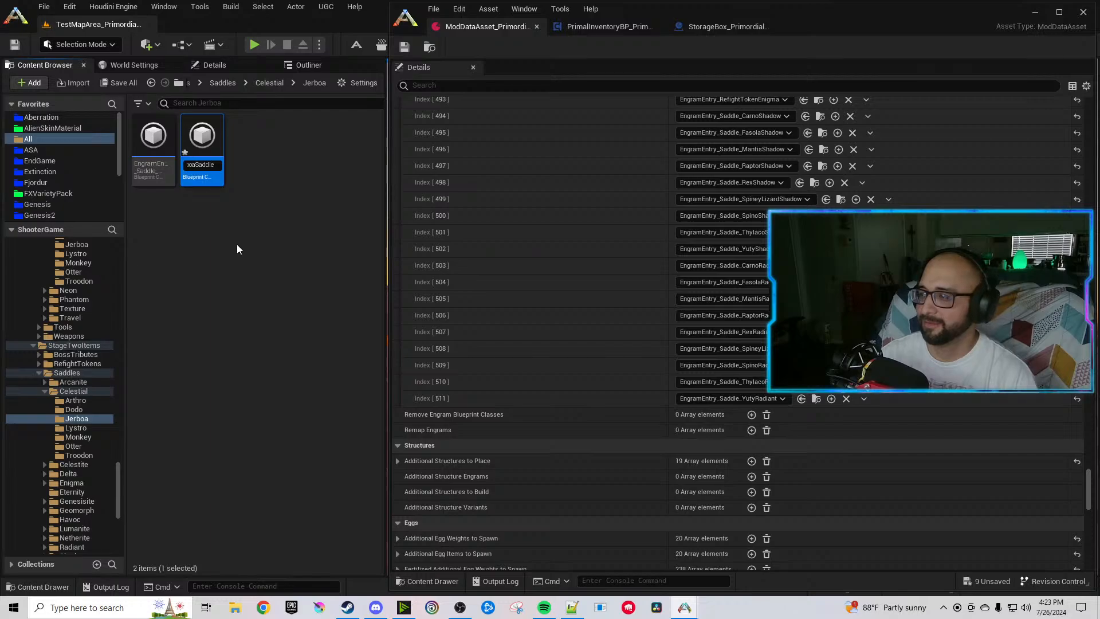
{"action": "key", "text": "ctrl+v"}
{"action": "key", "text": "Return"}
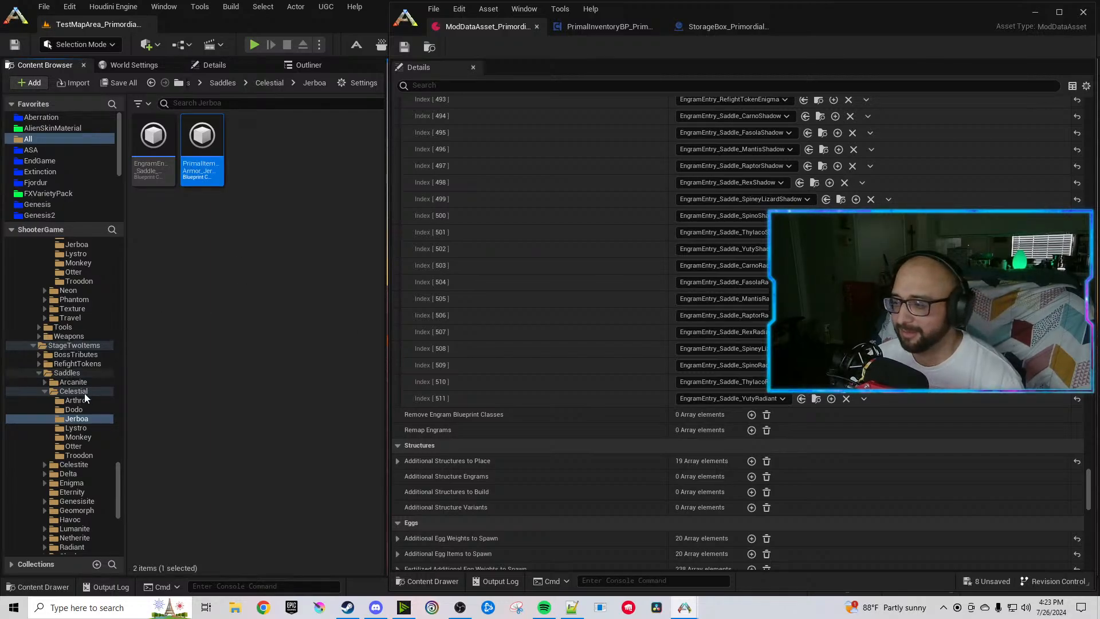
Rename the engram entry in Celestial's Lystro folder so that its name ends in Celestial instead of Nebula.
{"action": "left_click", "coordinate": [77, 428]}
{"action": "right_click", "coordinate": [156, 170]}
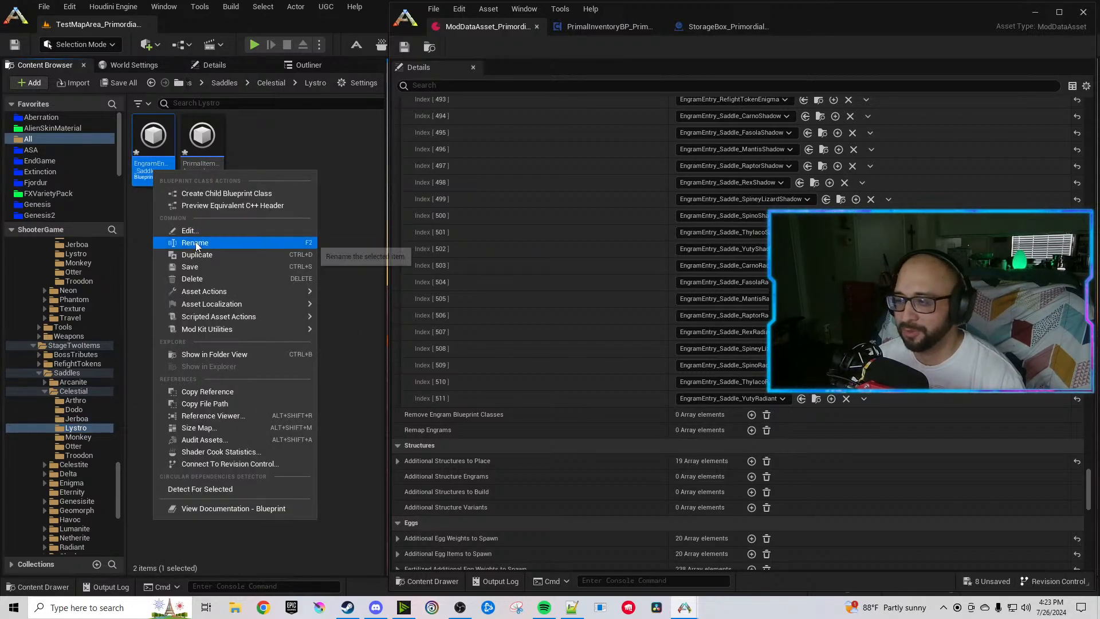
{"action": "left_click", "coordinate": [194, 241]}
{"action": "key", "text": "Right"}
{"action": "key", "text": "BackSpace"}
{"action": "key", "text": "BackSpace"}
{"action": "key", "text": "BackSpace"}
{"action": "key", "text": "BackSpace"}
{"action": "key", "text": "BackSpace"}
{"action": "key", "text": "BackSpace"}
{"action": "type", "text": "Celestial"}
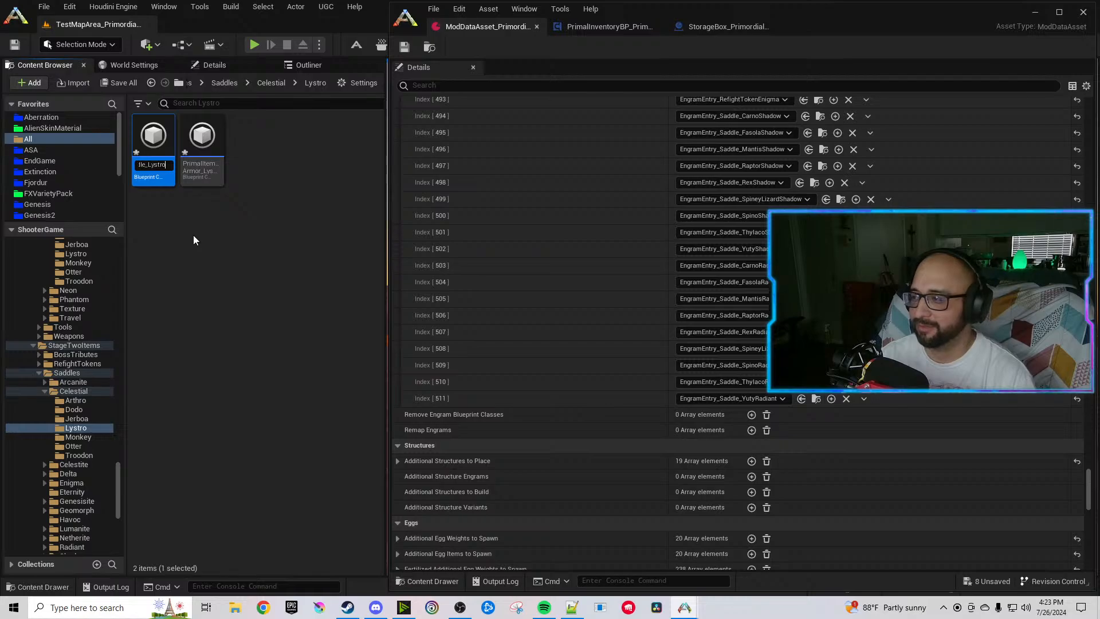
{"action": "key", "text": "Return"}
Rename the Lystro saddle's PrimalItemArmor blueprint in the Celestial folder, replacing its Nebula suffix with Celestial.
{"action": "right_click", "coordinate": [215, 169]}
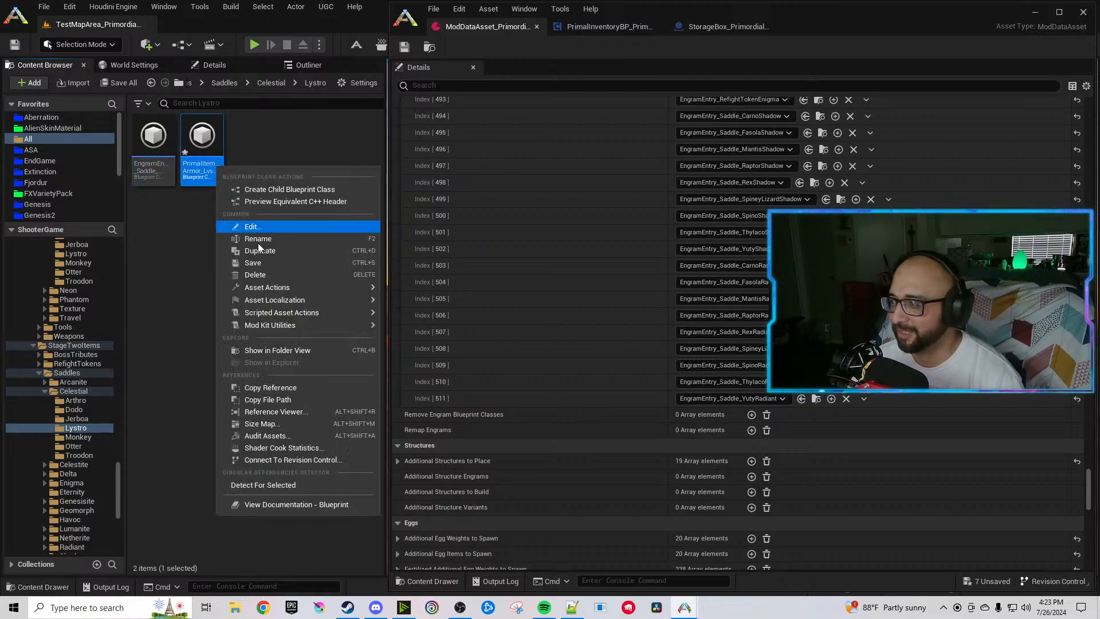
{"action": "left_click", "coordinate": [259, 239]}
{"action": "key", "text": "Right"}
{"action": "key", "text": "BackSpace"}
{"action": "key", "text": "BackSpace"}
{"action": "key", "text": "BackSpace"}
{"action": "key", "text": "BackSpace"}
{"action": "key", "text": "BackSpace"}
{"action": "key", "text": "BackSpace"}
{"action": "type", "text": "Celestial"}
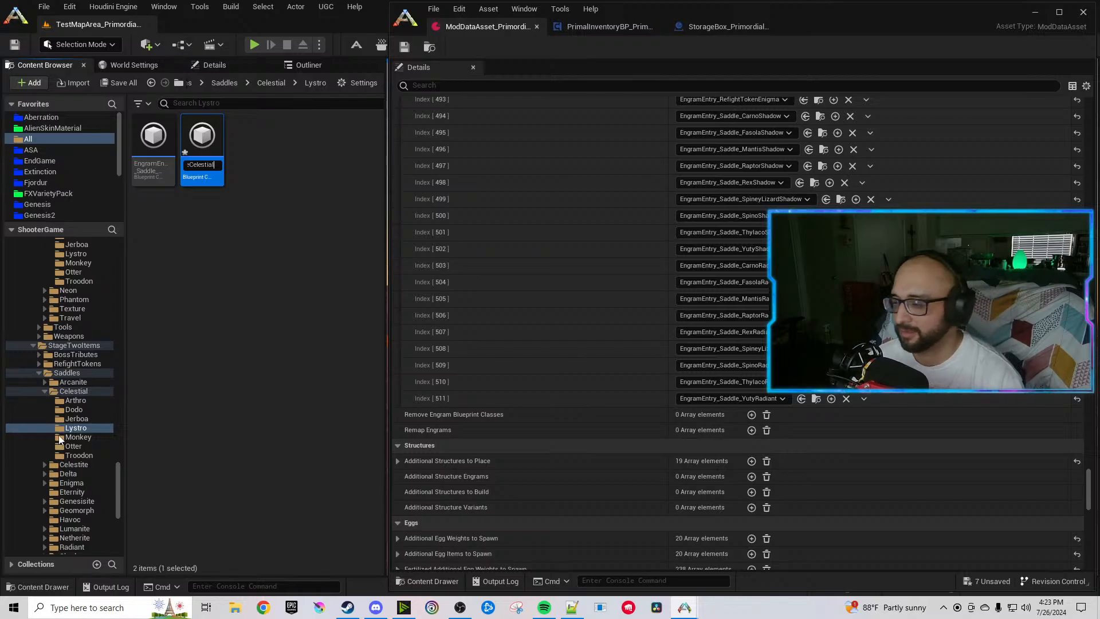
{"action": "key", "text": "Return"}
Rename the engram entry in Celestial's Monkey folder so that its name ends in Celestial instead of Nebula.
{"action": "left_click", "coordinate": [78, 436]}
{"action": "right_click", "coordinate": [151, 172]}
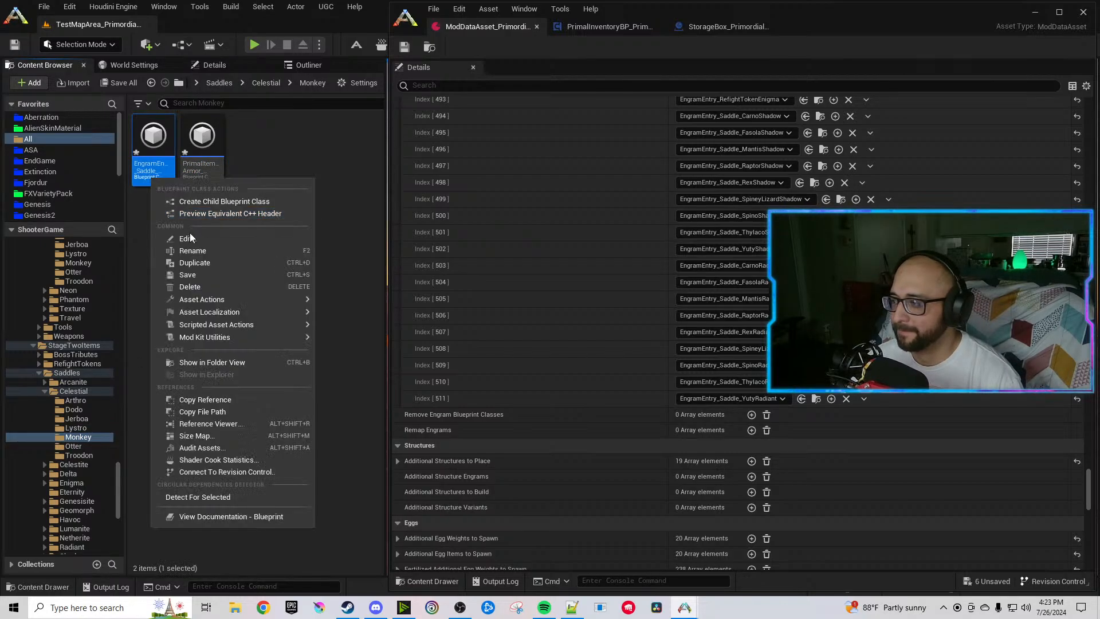
{"action": "left_click", "coordinate": [195, 253]}
{"action": "key", "text": "Right"}
{"action": "key", "text": "BackSpace"}
{"action": "key", "text": "BackSpace"}
{"action": "key", "text": "BackSpace"}
{"action": "key", "text": "BackSpace"}
{"action": "key", "text": "BackSpace"}
{"action": "key", "text": "BackSpace"}
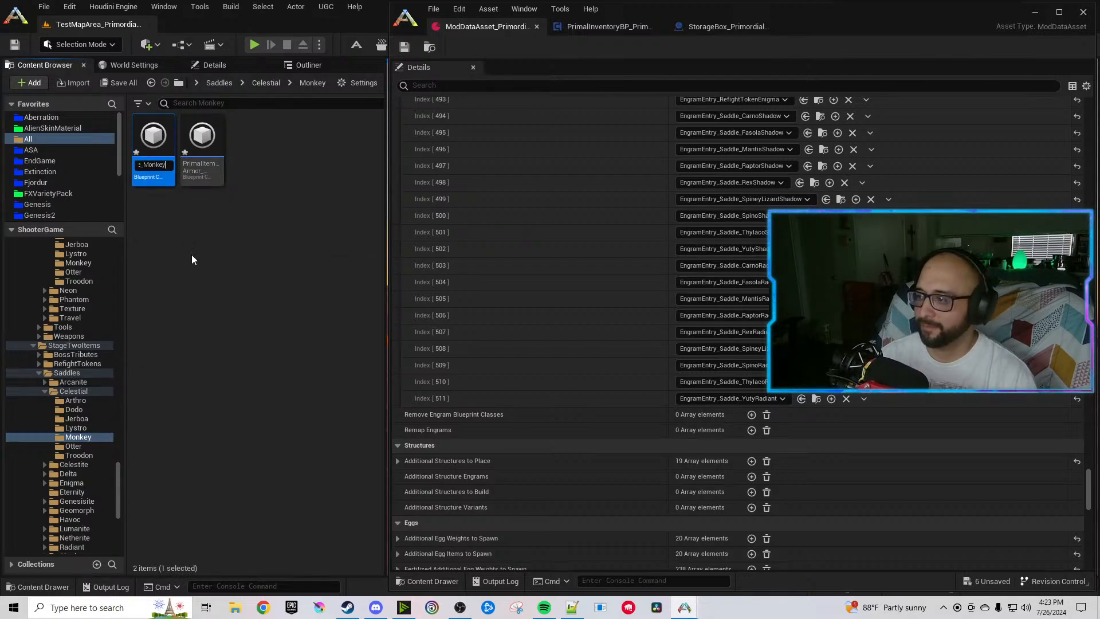
{"action": "key", "text": "ctrl+v"}
Rename the Monkey saddle's PrimalItemArmor blueprint in the Celestial folder, replacing its Nebula suffix with Celestial.
{"action": "right_click", "coordinate": [201, 157]}
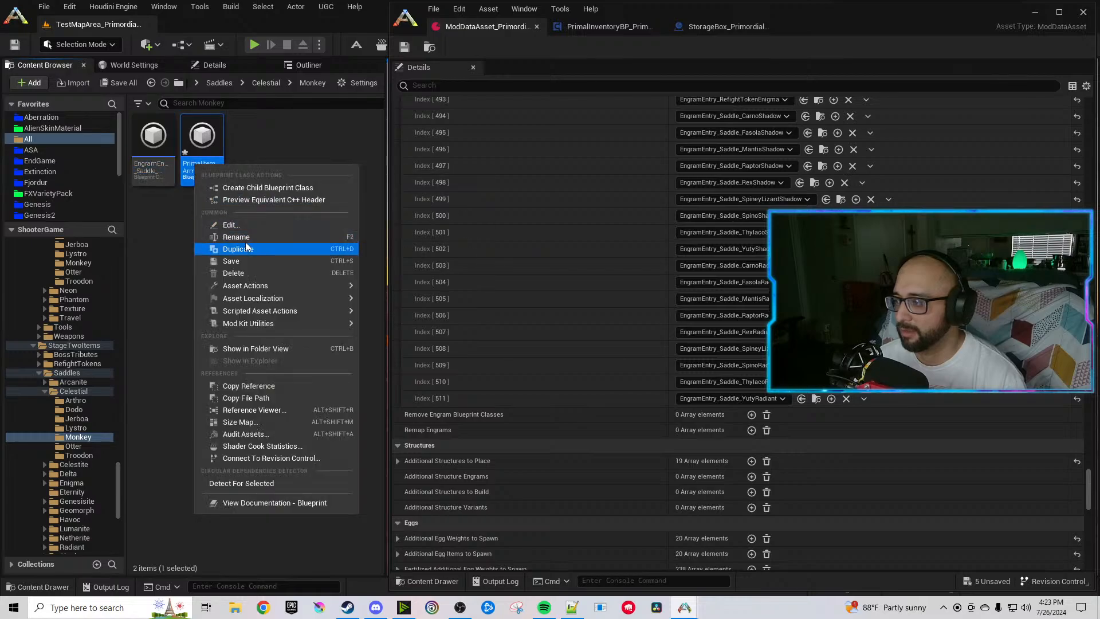
{"action": "left_click", "coordinate": [245, 237]}
{"action": "key", "text": "BackSpace"}
{"action": "key", "text": "BackSpace"}
{"action": "key", "text": "BackSpace"}
{"action": "key", "text": "BackSpace"}
{"action": "key", "text": "BackSpace"}
{"action": "key", "text": "BackSpace"}
{"action": "type", "text": "Celestial"}
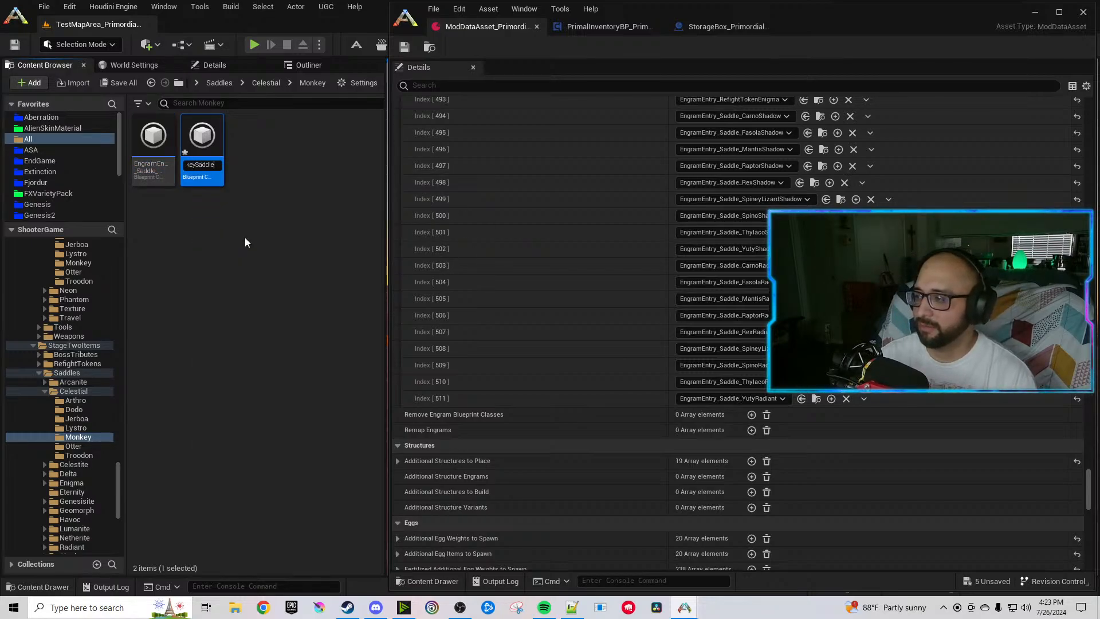
{"action": "key", "text": "Return"}
Rename the engram entry in Celestial's Otter folder so that its name ends in Celestial instead of Nebula.
{"action": "left_click", "coordinate": [72, 446]}
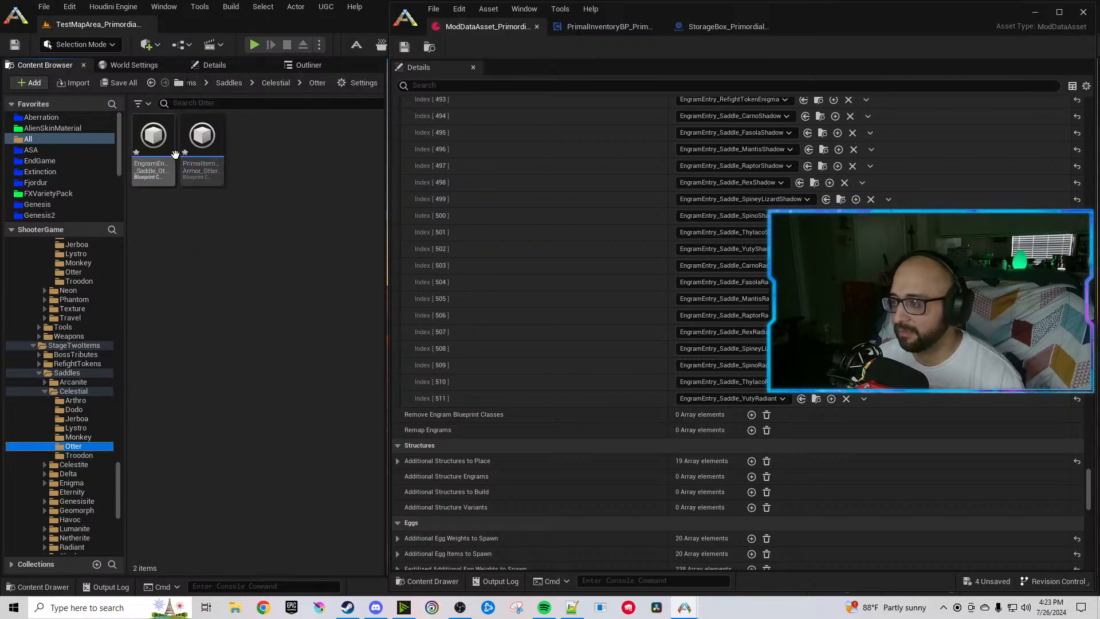
{"action": "right_click", "coordinate": [172, 156]}
{"action": "left_click", "coordinate": [217, 226]}
{"action": "key", "text": "Right"}
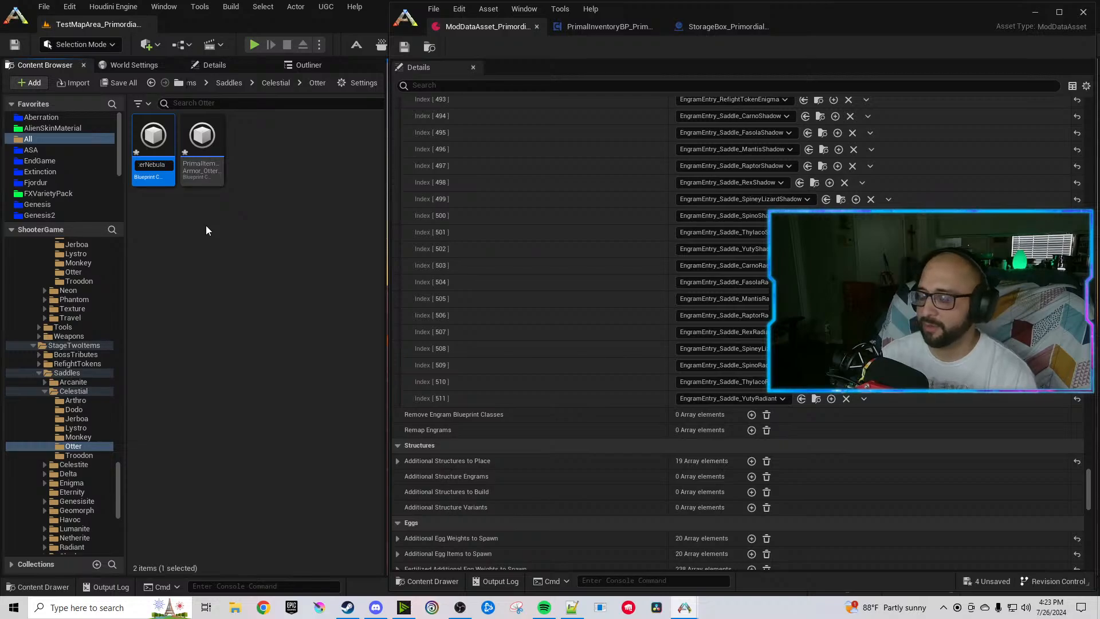
{"action": "key", "text": "BackSpace"}
{"action": "key", "text": "BackSpace"}
{"action": "key", "text": "BackSpace"}
{"action": "key", "text": "BackSpace"}
{"action": "key", "text": "BackSpace"}
{"action": "key", "text": "BackSpace"}
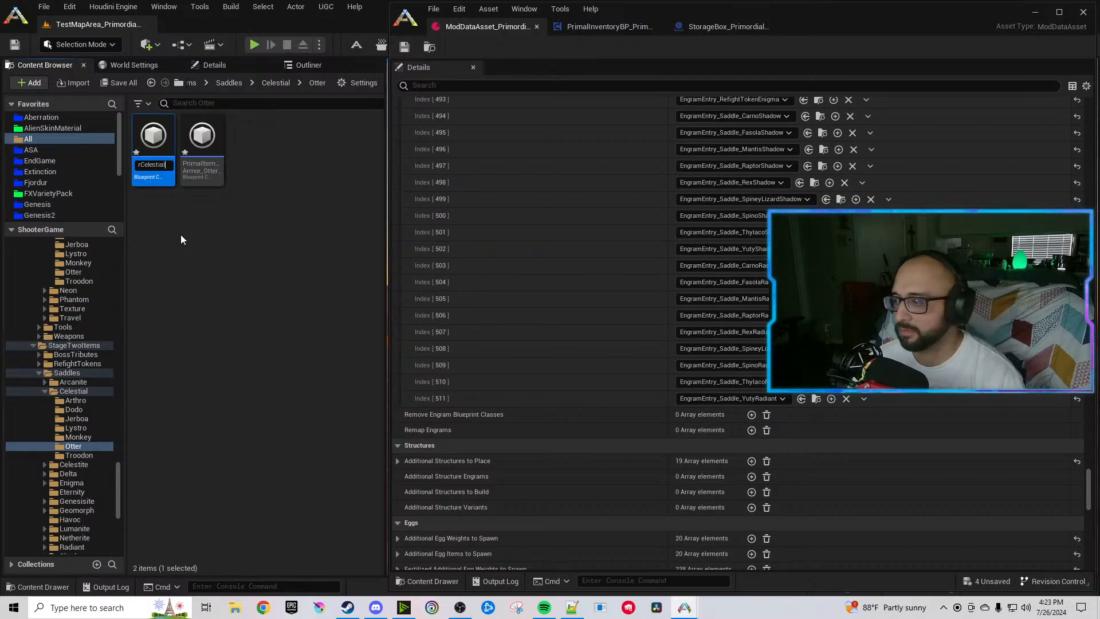
Rename the Otter saddle's PrimalItemArmor blueprint in the Celestial folder, replacing its Nebula suffix with Celestial.
{"action": "right_click", "coordinate": [196, 173]}
{"action": "left_click", "coordinate": [236, 245]}
{"action": "key", "text": "Right"}
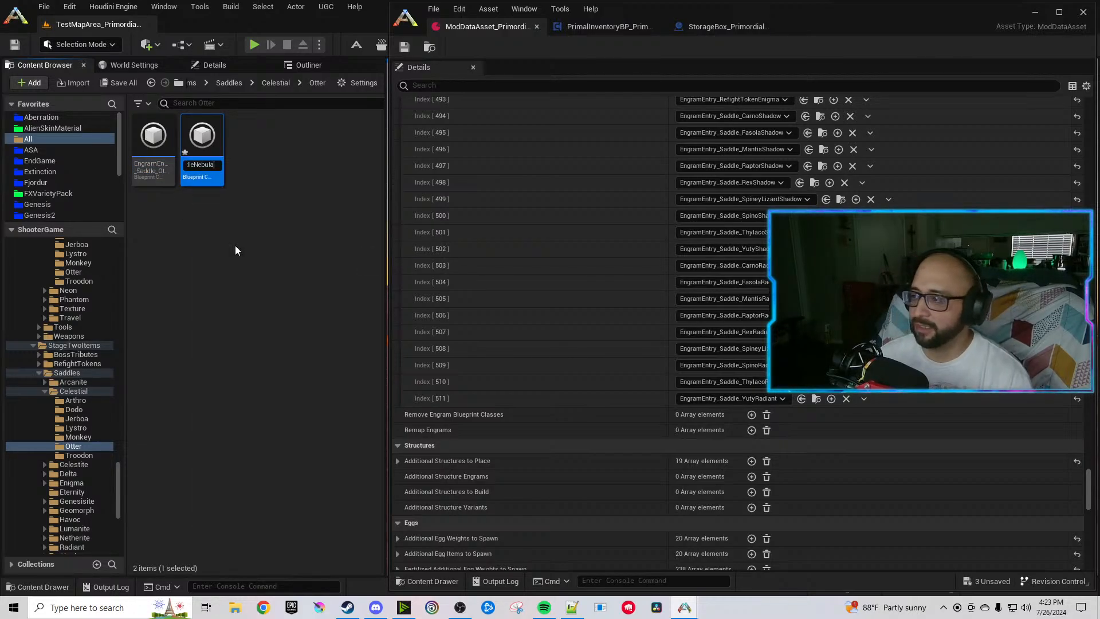
{"action": "key", "text": "BackSpace"}
{"action": "key", "text": "BackSpace"}
{"action": "key", "text": "BackSpace"}
{"action": "key", "text": "BackSpace"}
{"action": "key", "text": "BackSpace"}
{"action": "key", "text": "BackSpace"}
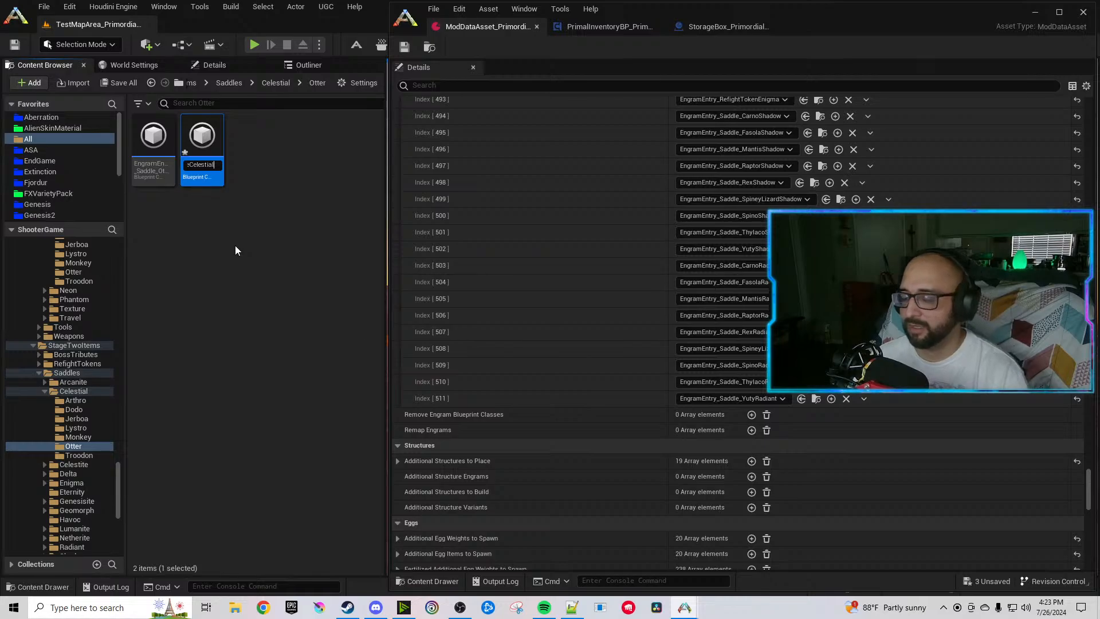
{"action": "key", "text": "Return"}
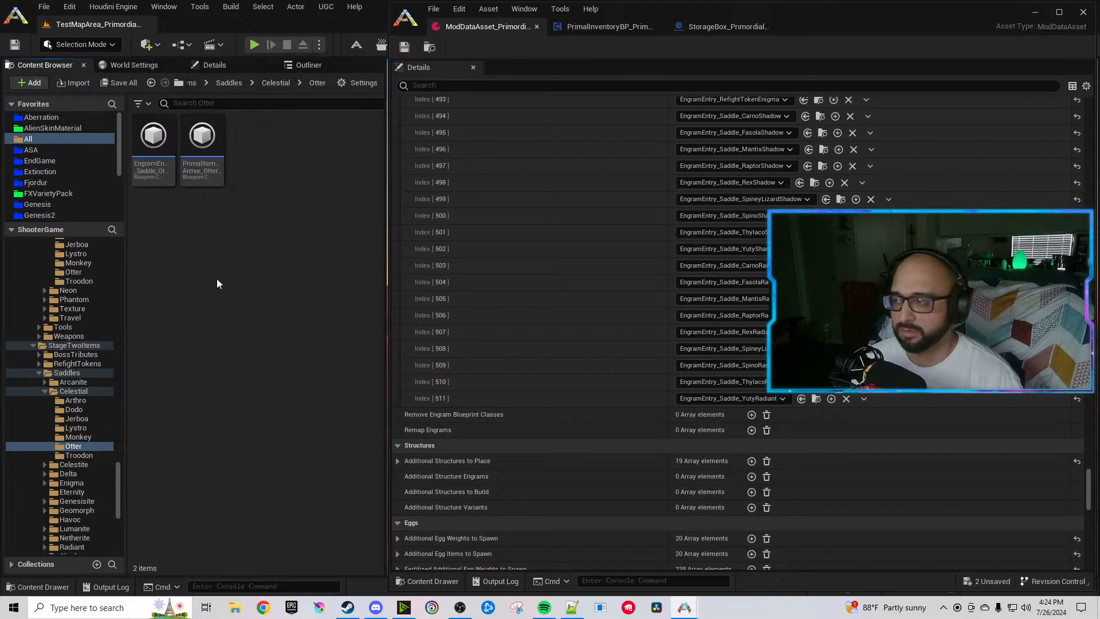
Rename the engram entry in Celestial's Troodon folder so that its name ends in Celestial instead of Nebula.
{"action": "right_click", "coordinate": [162, 172]}
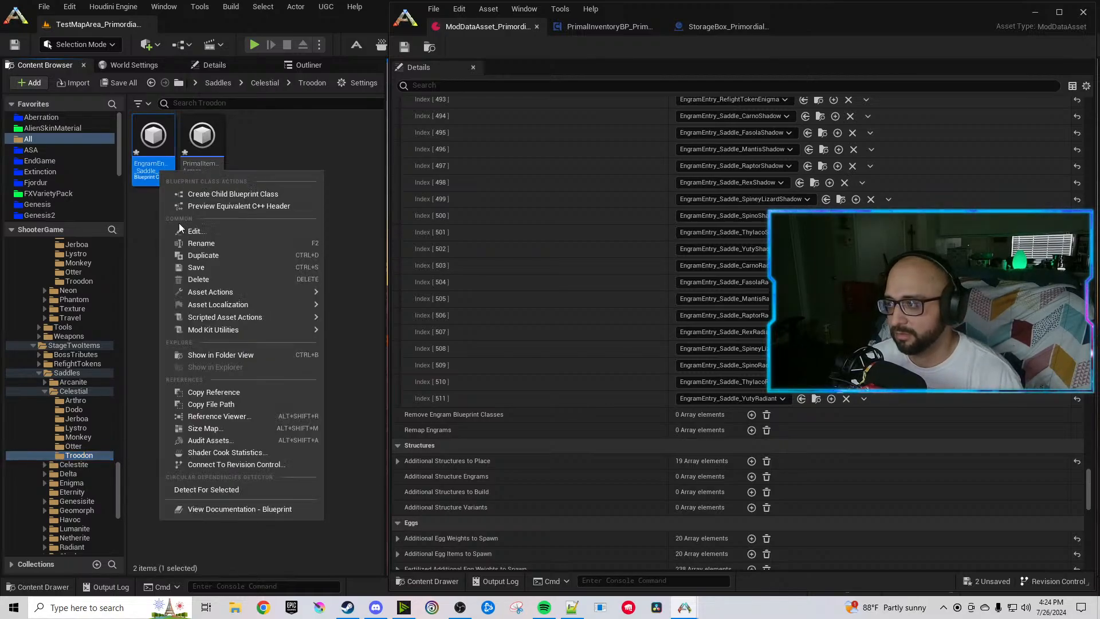
{"action": "left_click", "coordinate": [195, 245]}
{"action": "key", "text": "End"}
{"action": "key", "text": "BackSpace"}
{"action": "key", "text": "BackSpace"}
{"action": "key", "text": "BackSpace"}
{"action": "key", "text": "BackSpace"}
{"action": "key", "text": "BackSpace"}
{"action": "key", "text": "BackSpace"}
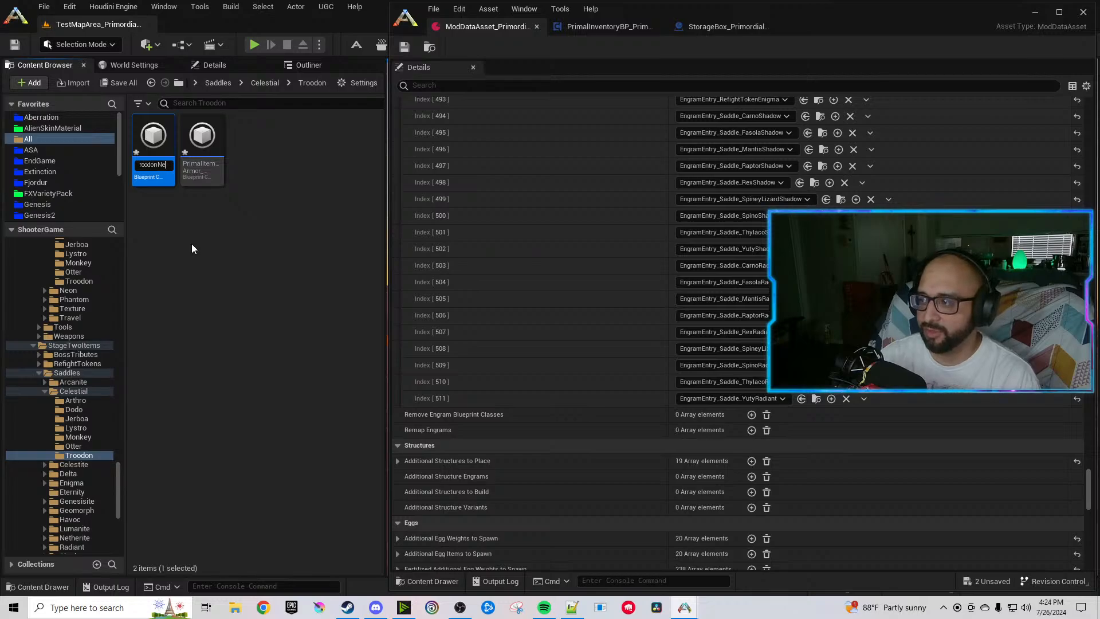
{"action": "type", "text": "Celestial"}
{"action": "key", "text": "Return"}
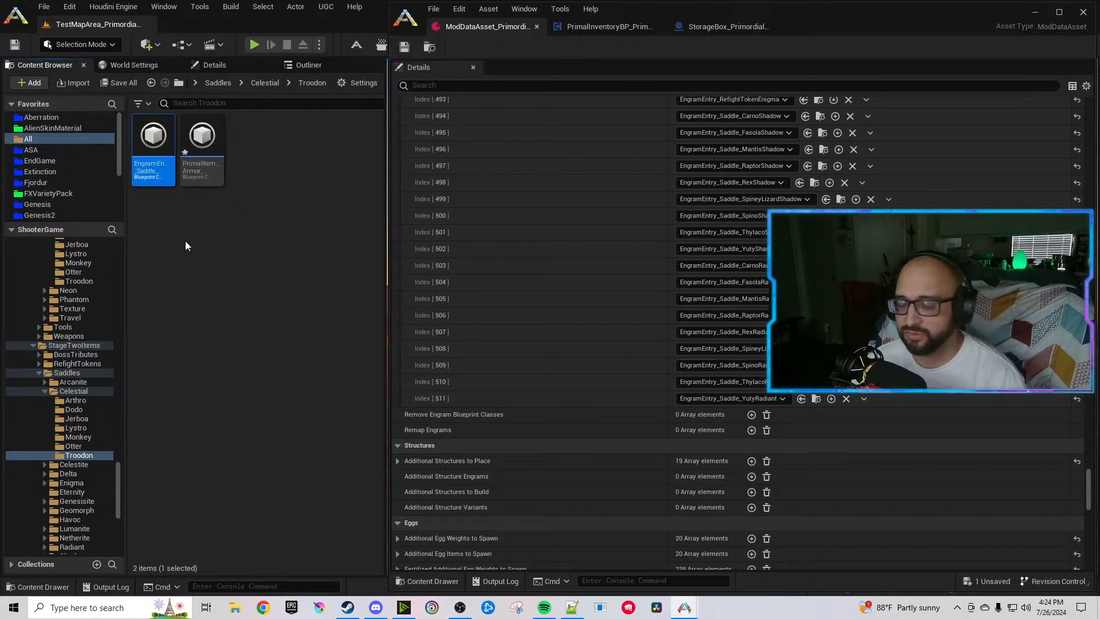
Rename the Troodon saddle's PrimalItemArmor blueprint in the Celestial folder, replacing its Nebula suffix with Celestial.
{"action": "right_click", "coordinate": [184, 150]}
{"action": "left_click", "coordinate": [228, 225]}
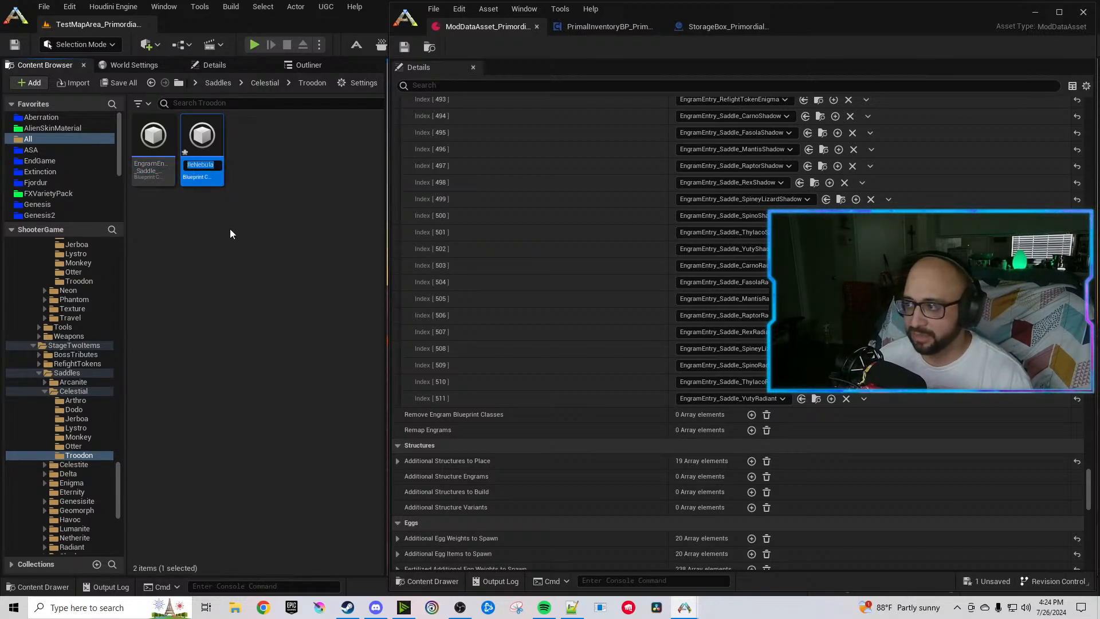
{"action": "key", "text": "End"}
{"action": "key", "text": "BackSpace"}
{"action": "key", "text": "BackSpace"}
{"action": "key", "text": "BackSpace"}
{"action": "key", "text": "BackSpace"}
{"action": "key", "text": "BackSpace"}
{"action": "key", "text": "BackSpace"}
{"action": "type", "text": "Celestial"}
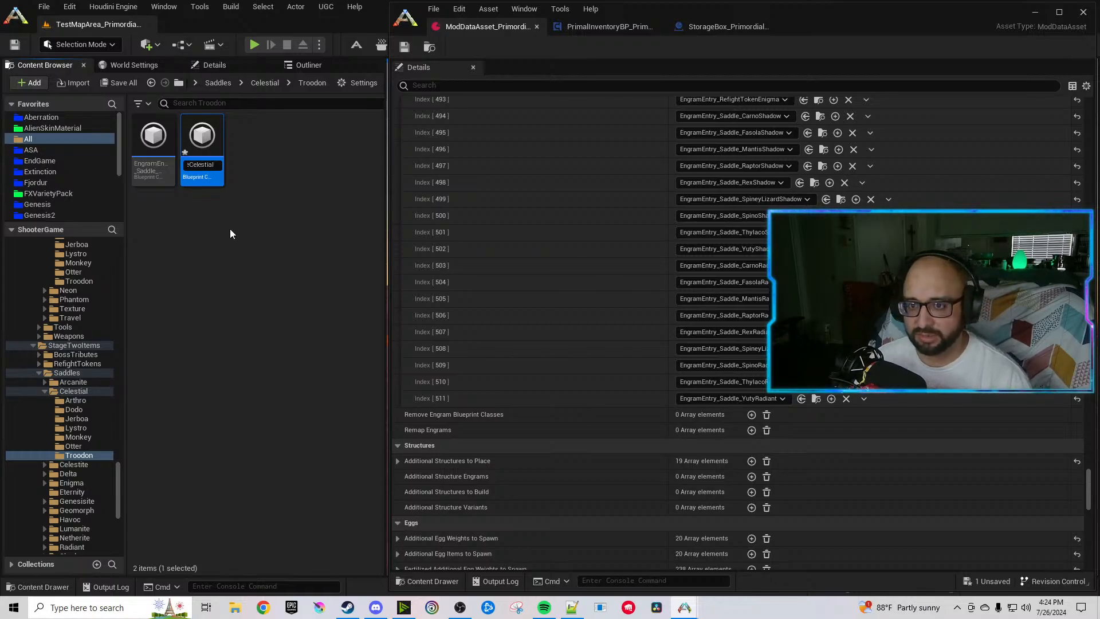
{"action": "key", "text": "Return"}
{"action": "left_click", "coordinate": [269, 254]}
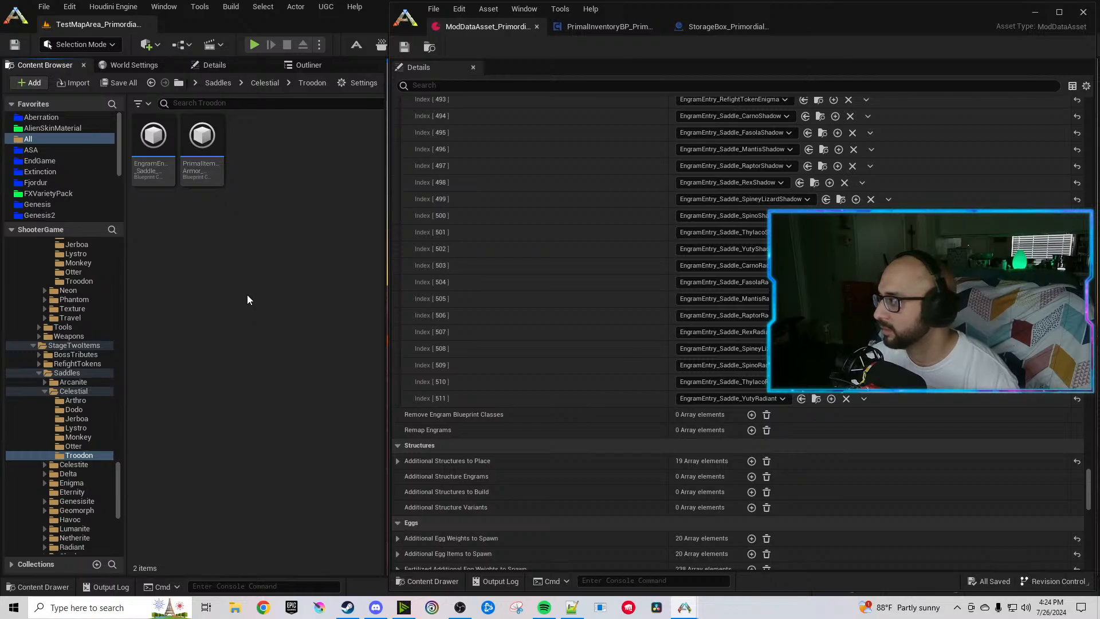
Set the Blue Print Entry of Celestial's Arthro engram entry to PrimalItemArmor_ArthroSaddleCelestial.
{"action": "left_click", "coordinate": [79, 400]}
{"action": "left_click", "coordinate": [177, 335]}
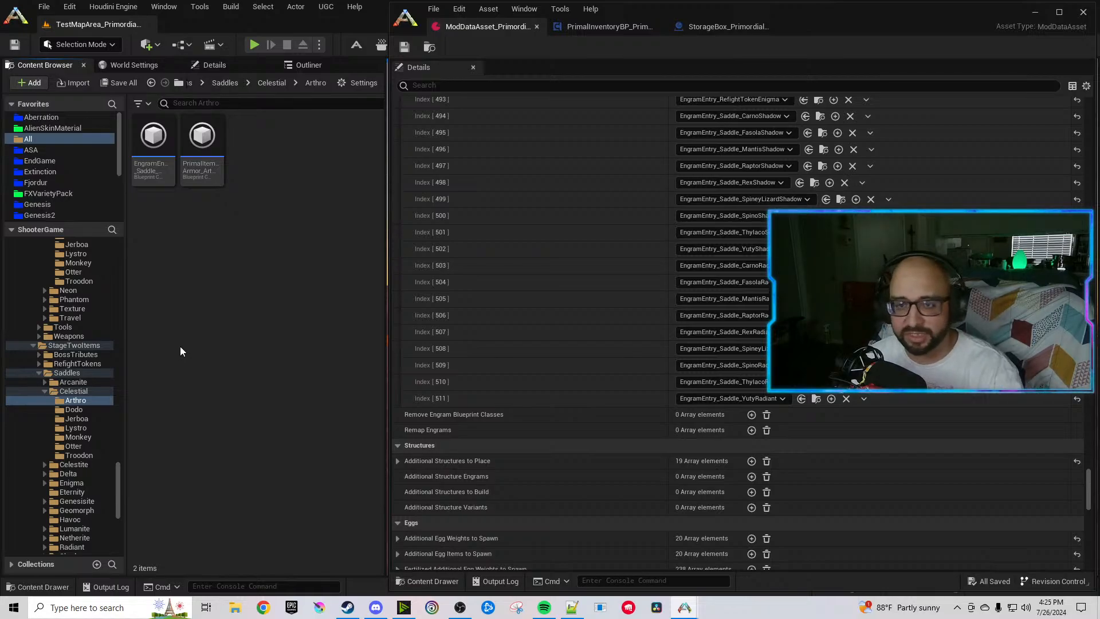
{"action": "double_click", "coordinate": [153, 148]}
{"action": "left_click", "coordinate": [202, 147]}
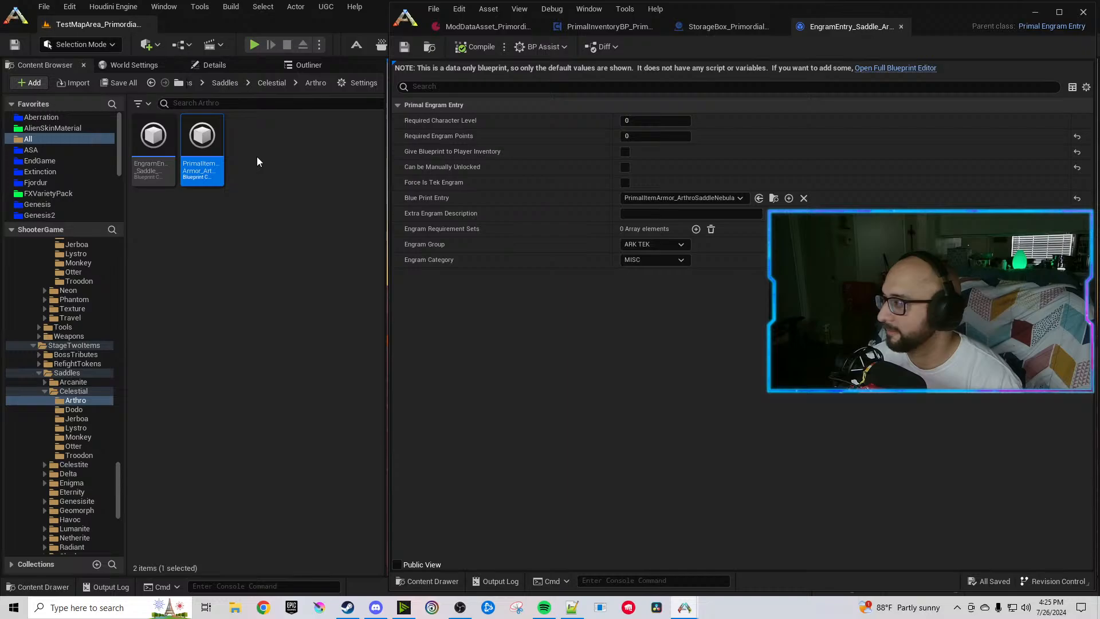
{"action": "left_click", "coordinate": [759, 198]}
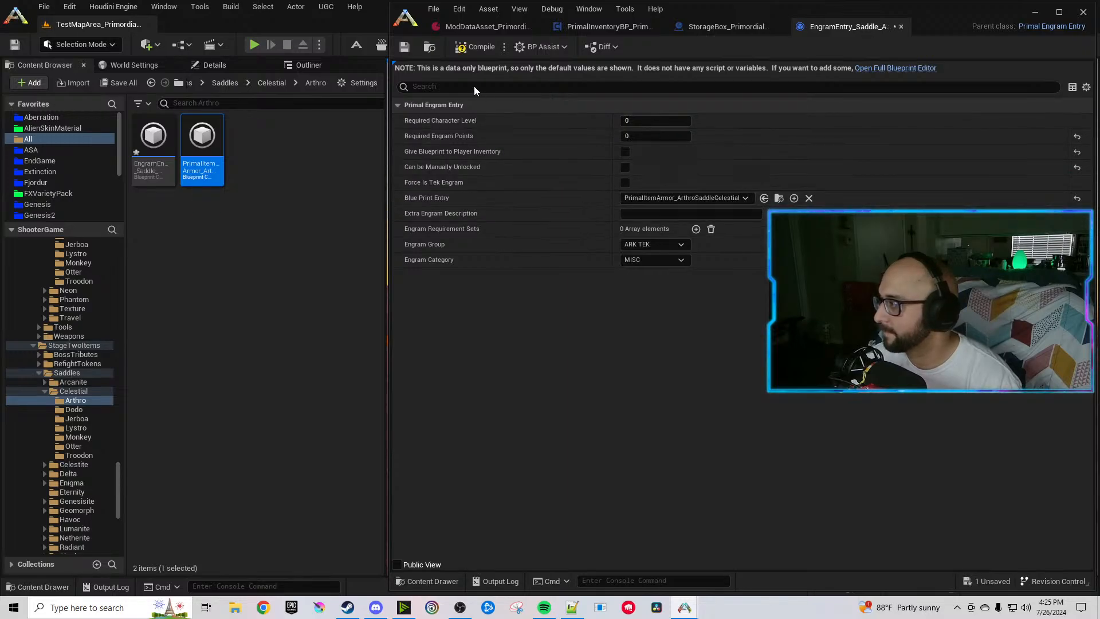
In the Celestial Arthro saddle's armor blueprint, set the owner tag to Celestial Arthro and replace Nebula with Celestial in its name and description.
{"action": "double_click", "coordinate": [190, 149]}
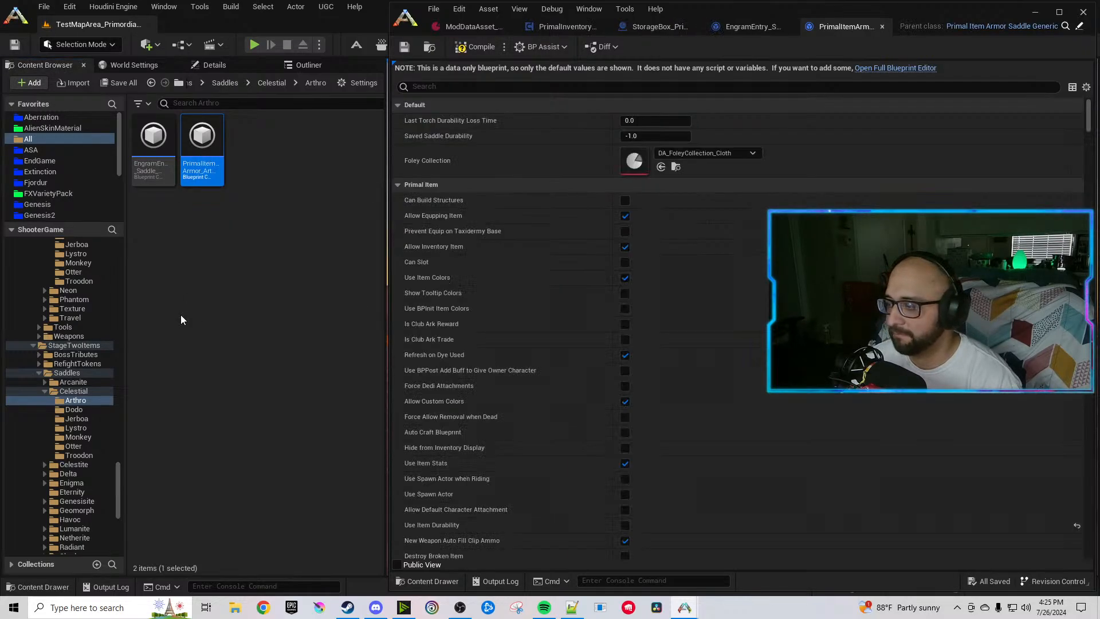
{"action": "left_click", "coordinate": [467, 88]}
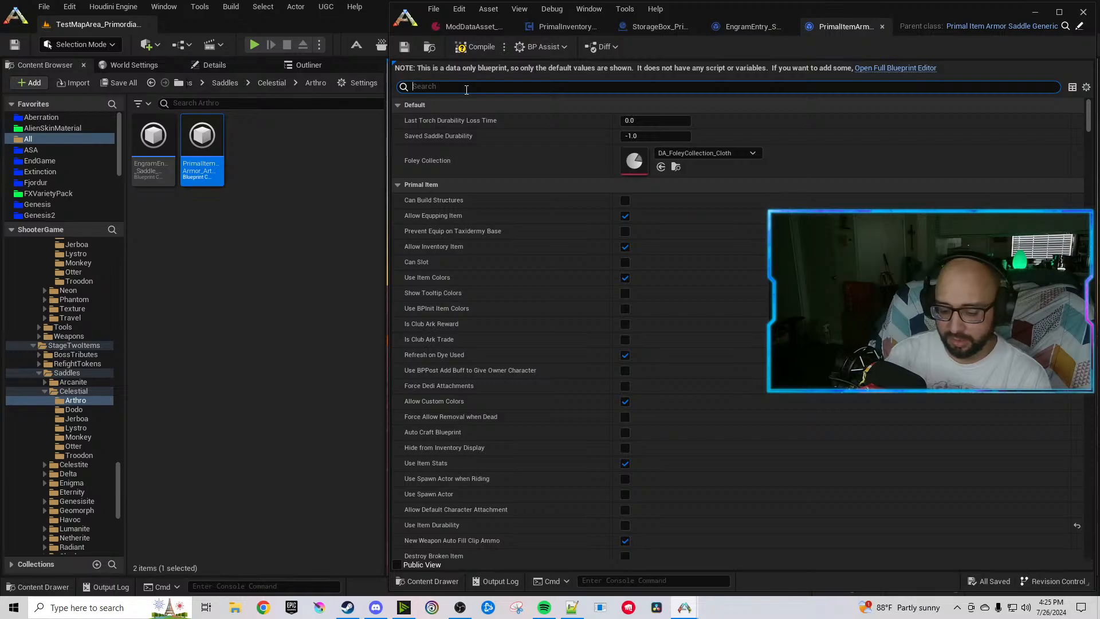
{"action": "type", "text": "nebula"}
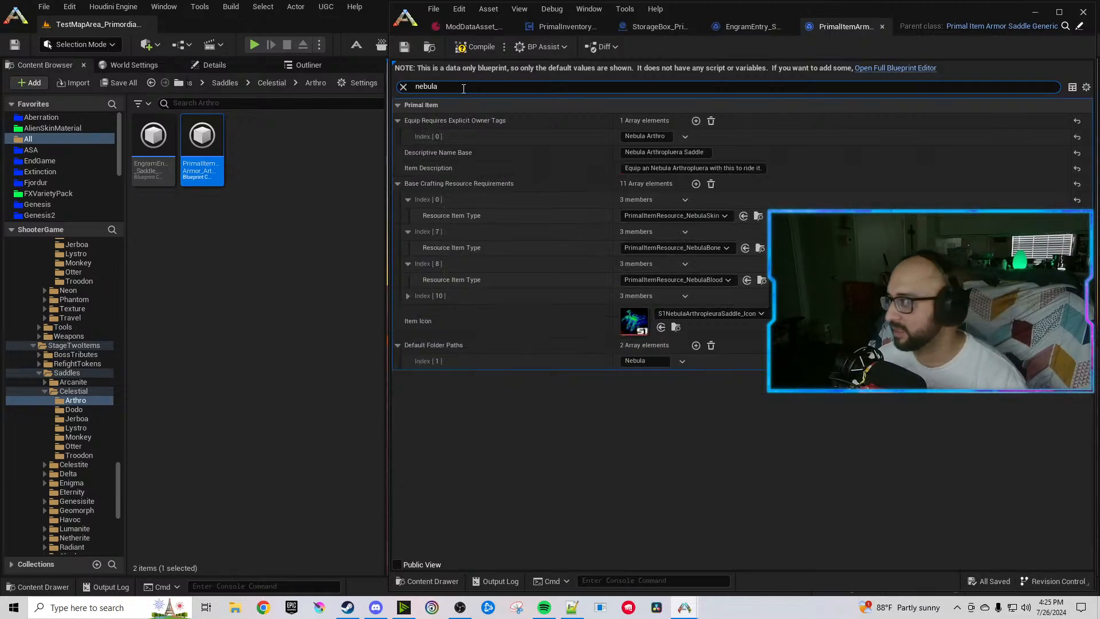
{"action": "left_click", "coordinate": [639, 137]}
{"action": "type", "text": "Celestial Arthro"}
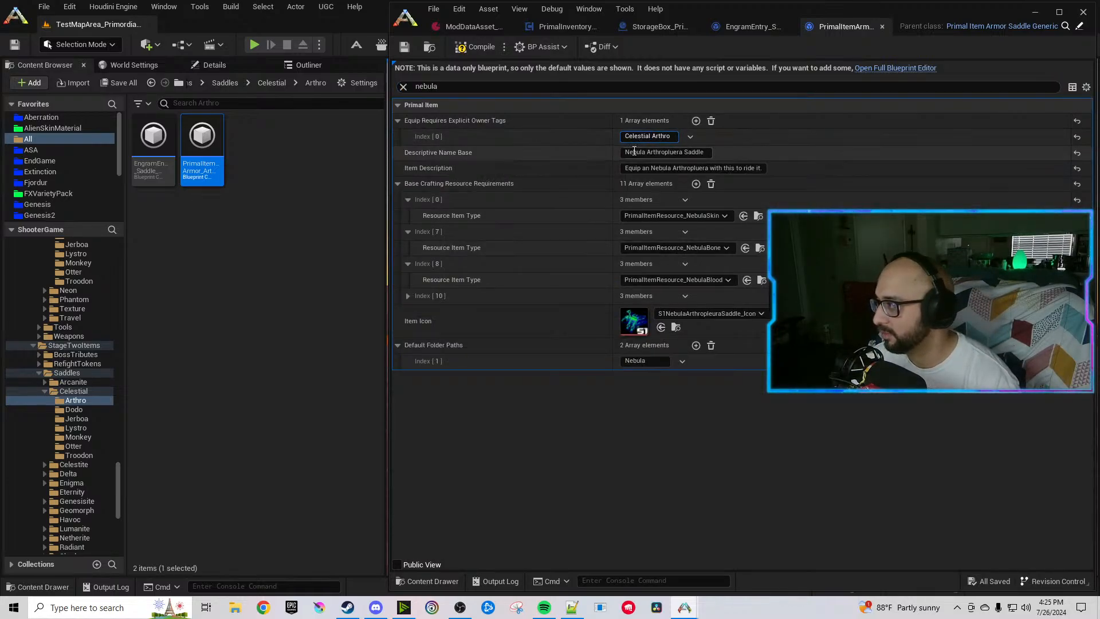
{"action": "double_click", "coordinate": [634, 152]}
{"action": "type", "text": "Celestial"}
{"action": "double_click", "coordinate": [653, 166]}
{"action": "type", "text": "Celestial"}
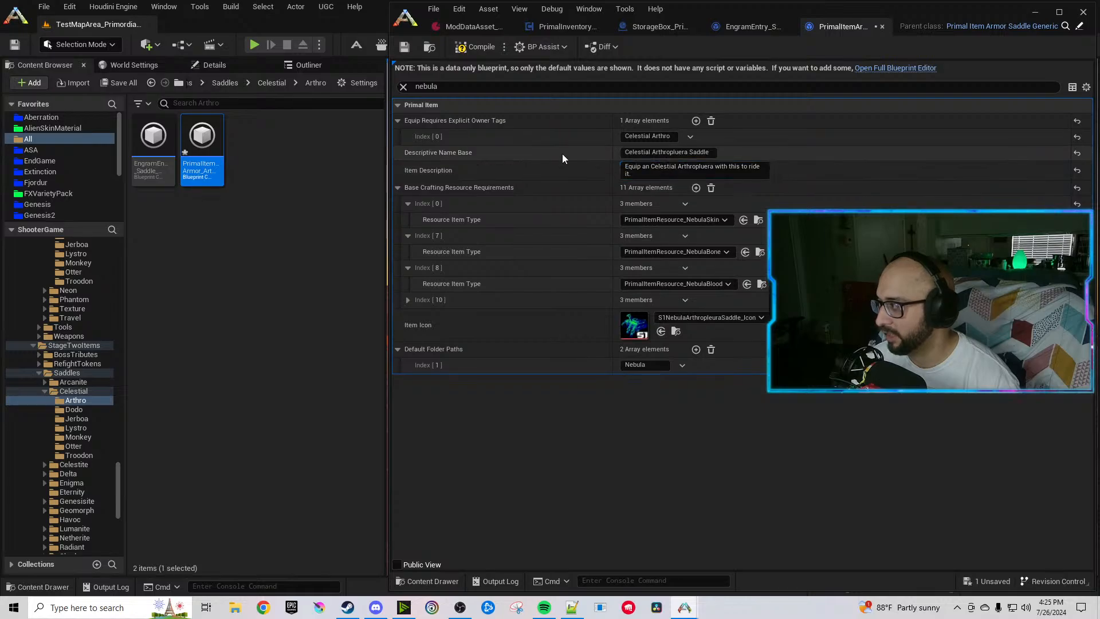
Change the Arthro saddle's Nebula default folder path to Celestial and reset its item icon to the default Saddle_TempIcon.
{"action": "double_click", "coordinate": [647, 365]}
{"action": "type", "text": "Celestial"}
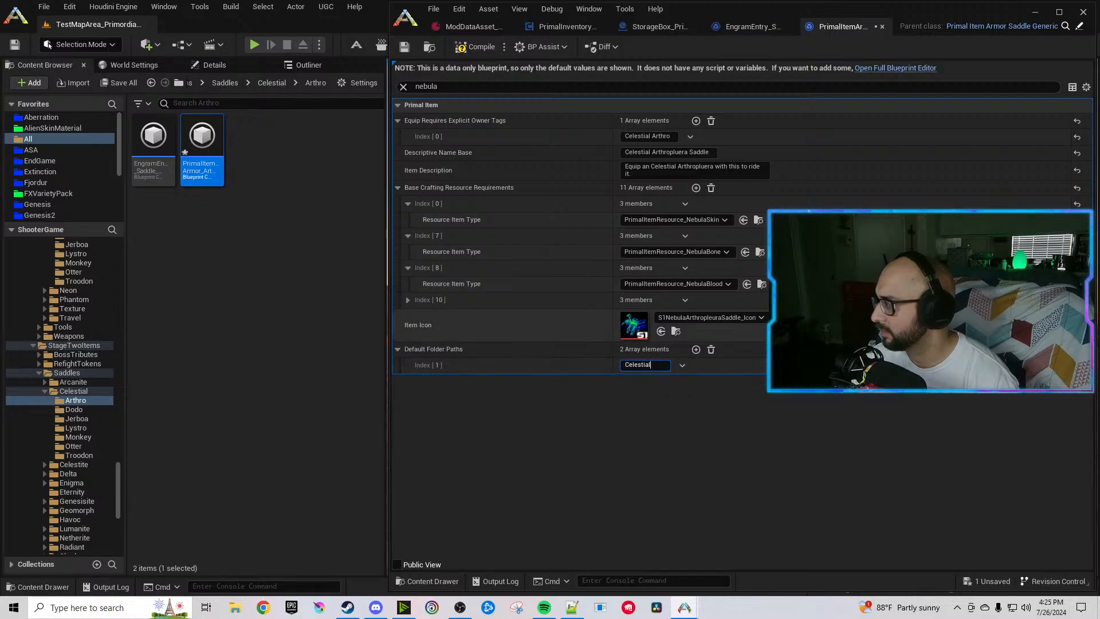
{"action": "left_click", "coordinate": [1077, 325]}
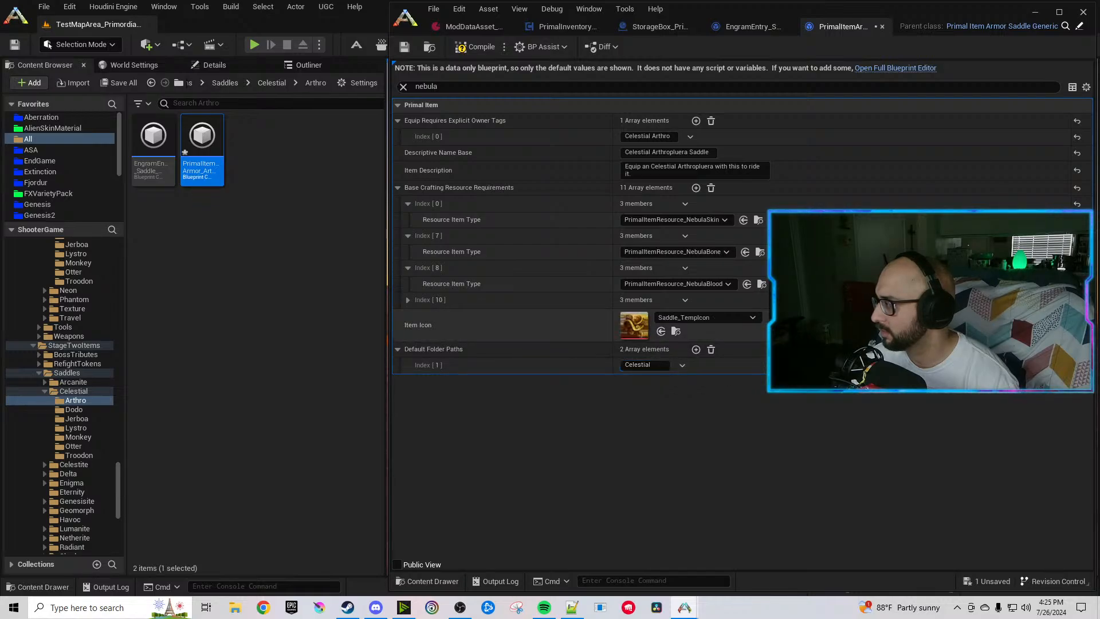
Filter the Arthro saddle's properties by "crafting" and change the NebulaSkin crafting requirement to PrimalItemResource_CelestialMuscle.
{"action": "double_click", "coordinate": [429, 87]}
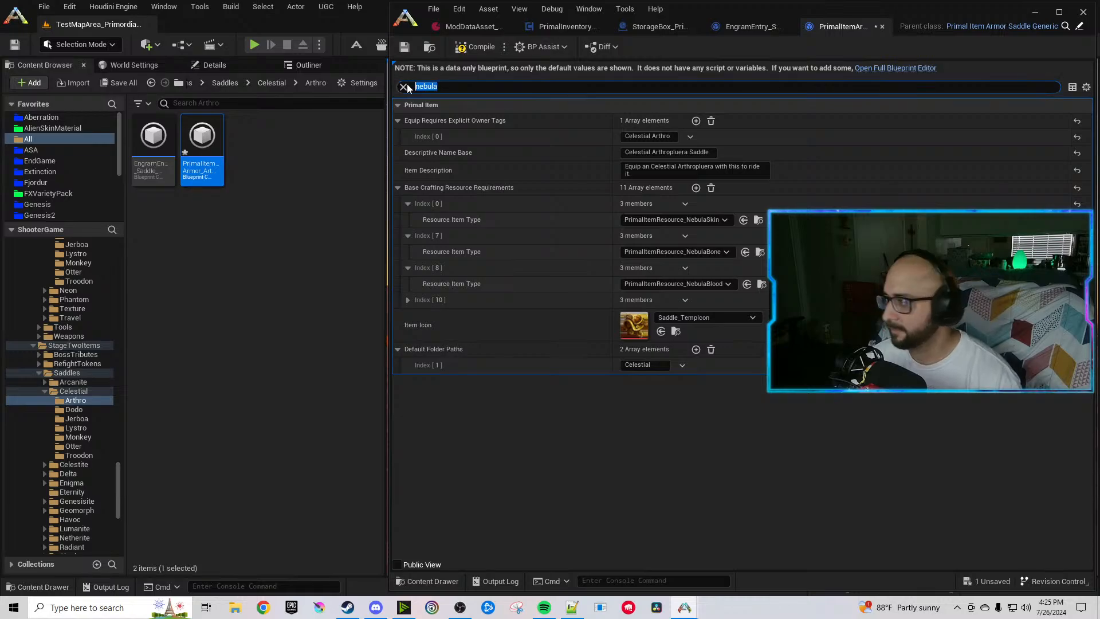
{"action": "type", "text": "crafting"}
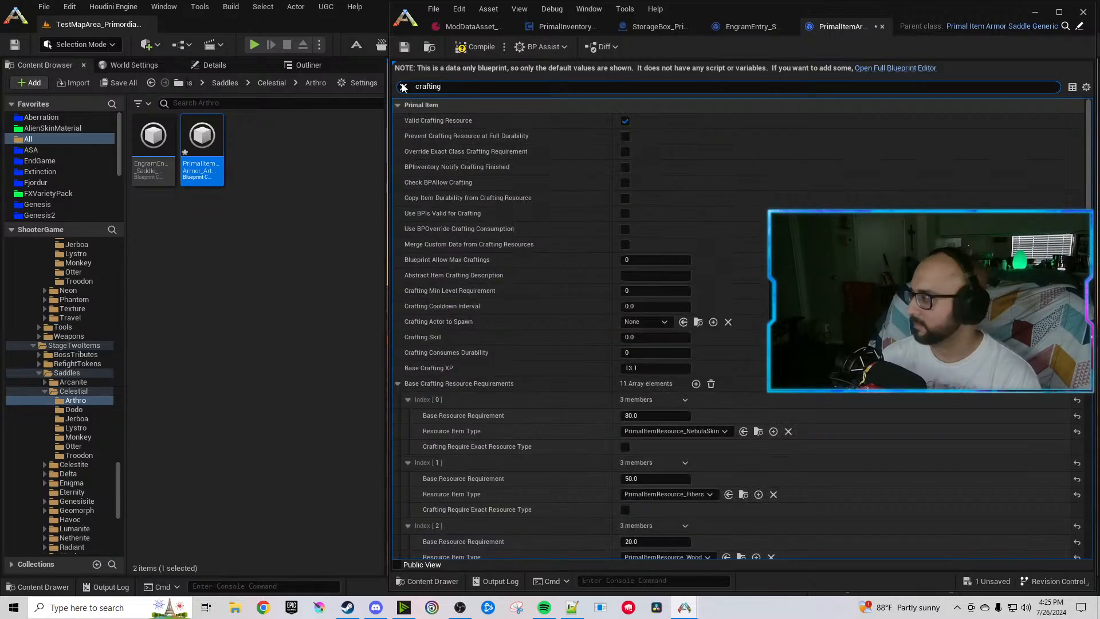
{"action": "scroll", "coordinate": [554, 338], "scroll_direction": "down", "scroll_amount": 5}
{"action": "scroll", "coordinate": [551, 337], "scroll_direction": "down", "scroll_amount": 10}
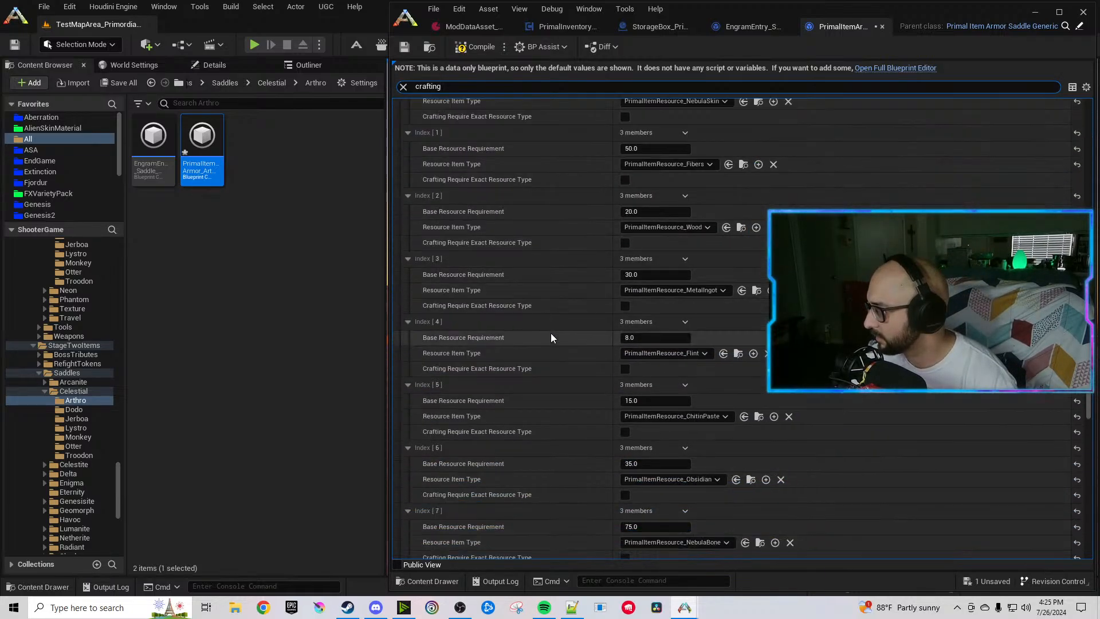
{"action": "scroll", "coordinate": [548, 341], "scroll_direction": "down", "scroll_amount": 3}
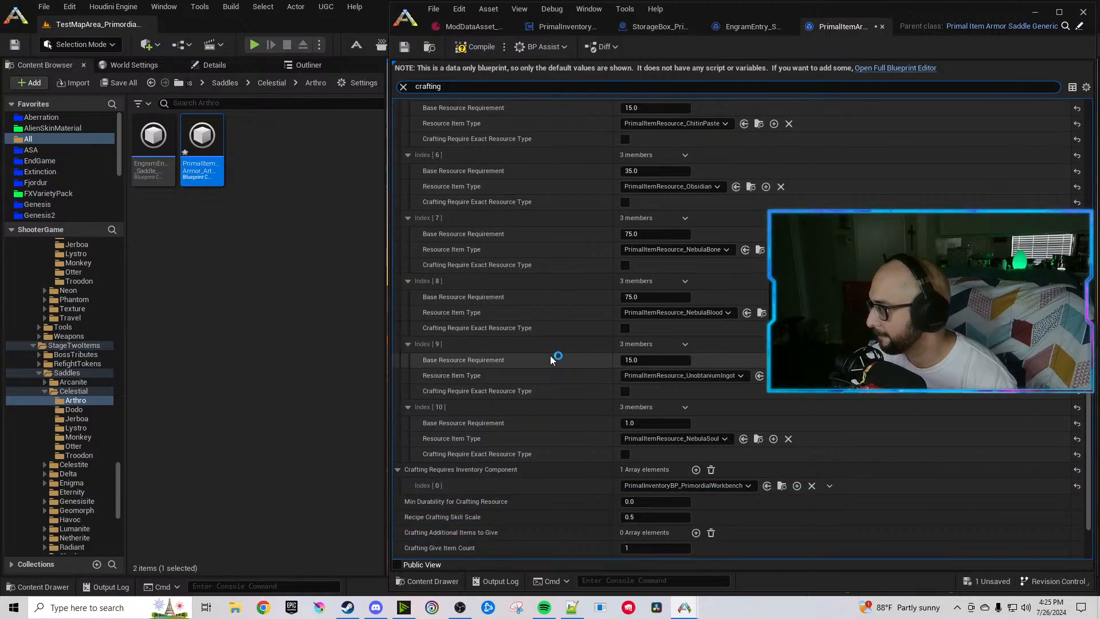
{"action": "scroll", "coordinate": [556, 358], "scroll_direction": "up", "scroll_amount": 5}
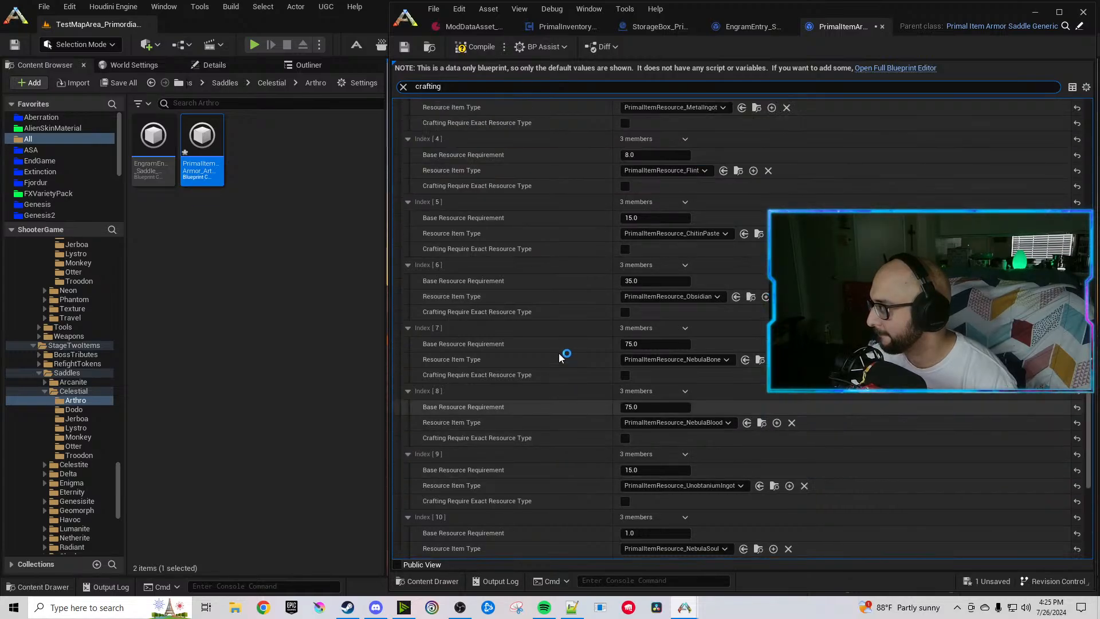
{"action": "scroll", "coordinate": [558, 354], "scroll_direction": "up", "scroll_amount": 10}
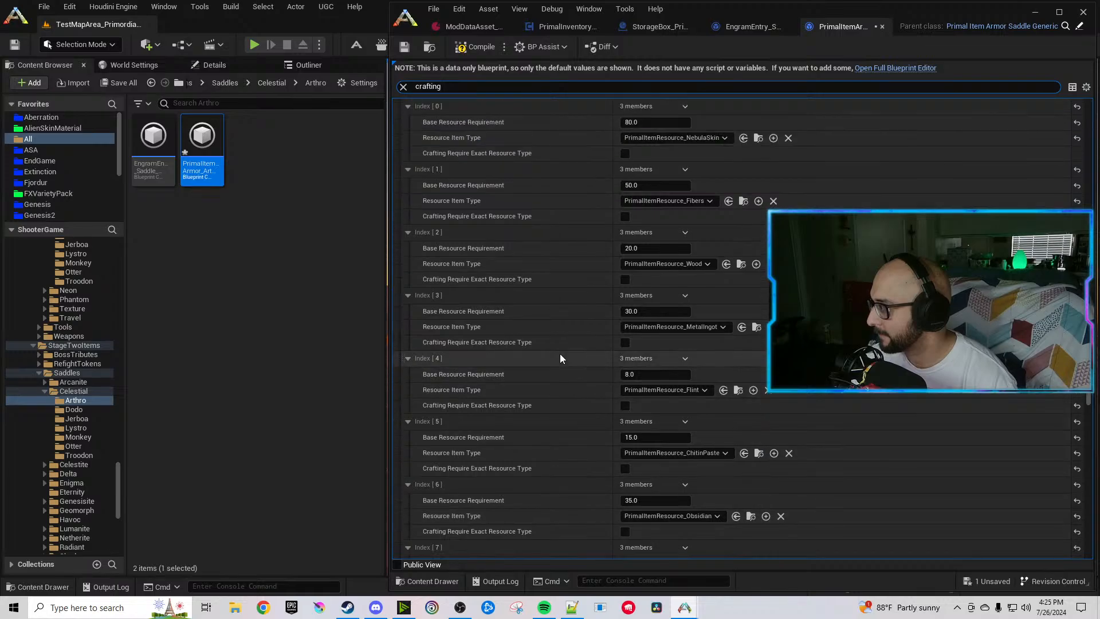
{"action": "scroll", "coordinate": [558, 352], "scroll_direction": "up", "scroll_amount": 1}
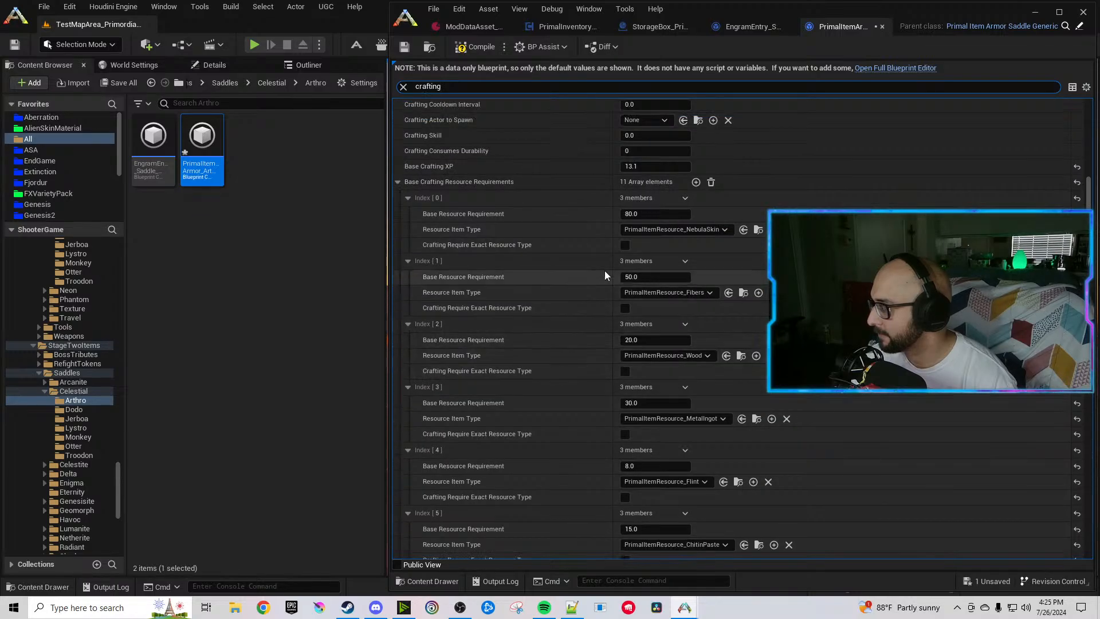
{"action": "left_click", "coordinate": [658, 229]}
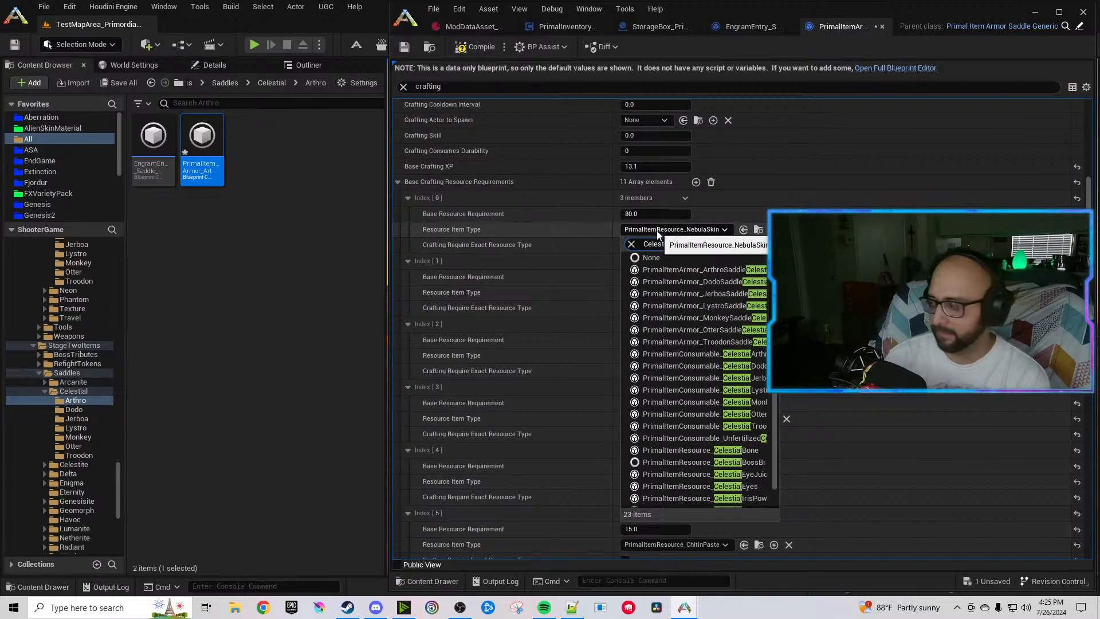
{"action": "type", "text": "CelestialMusc"}
{"action": "key", "text": "Return"}
Replace the Arthro saddle's NebulaBone requirement with PrimalItemResource_CelestialBone and its NebulaBlood requirement with PrimalItemResource_CelestialSalivaVile.
{"action": "scroll", "coordinate": [595, 304], "scroll_direction": "down", "scroll_amount": 5}
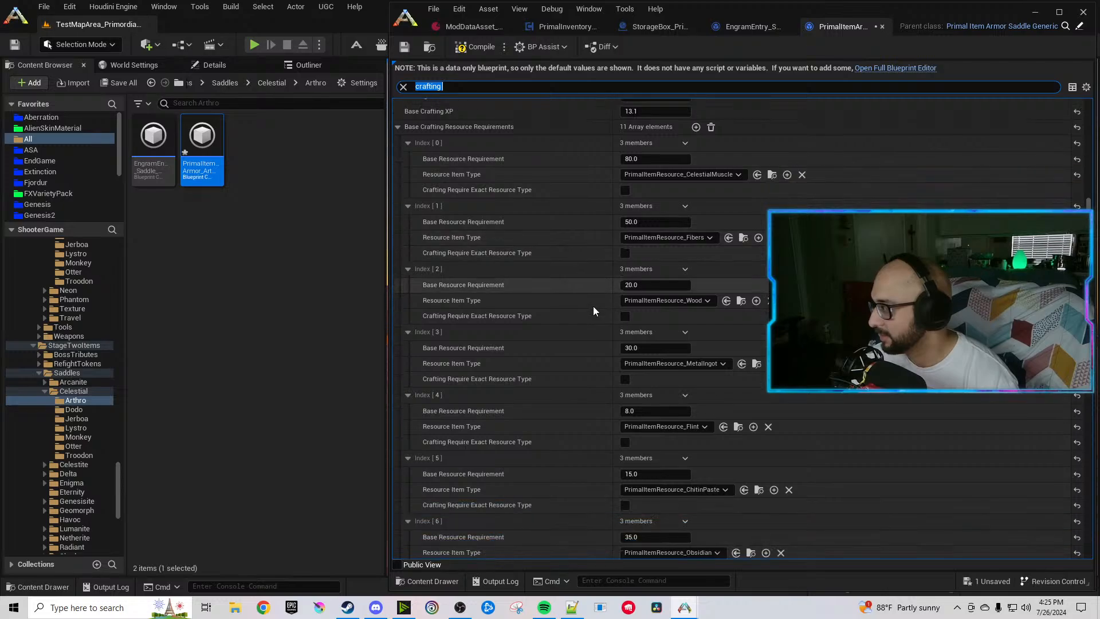
{"action": "scroll", "coordinate": [699, 389], "scroll_direction": "down", "scroll_amount": 6}
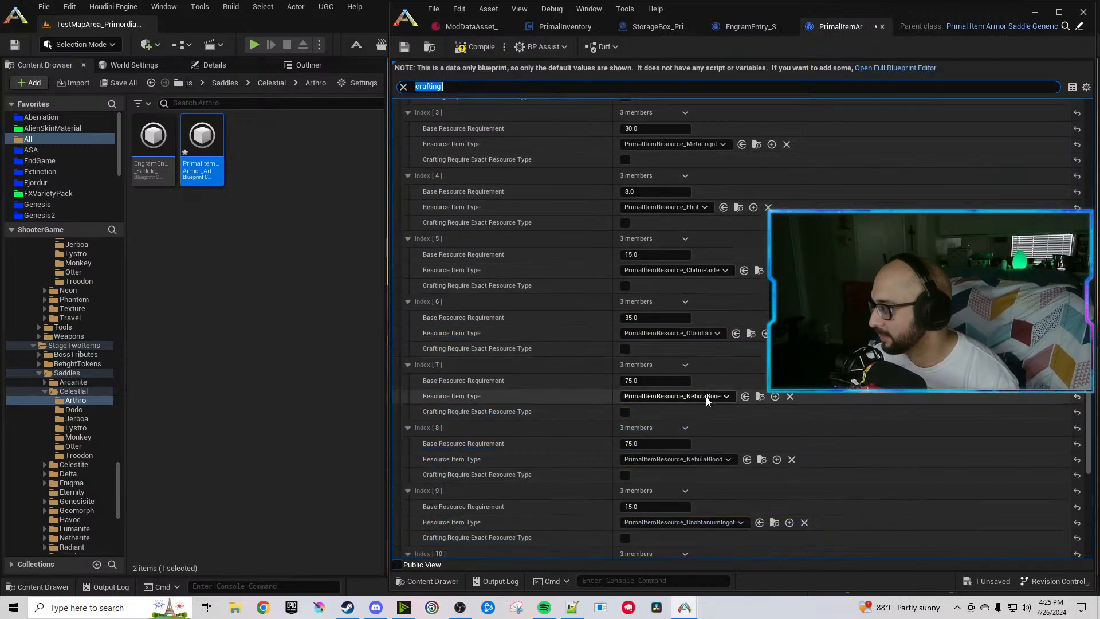
{"action": "left_click", "coordinate": [705, 396]}
{"action": "type", "text": "Celestialbone"}
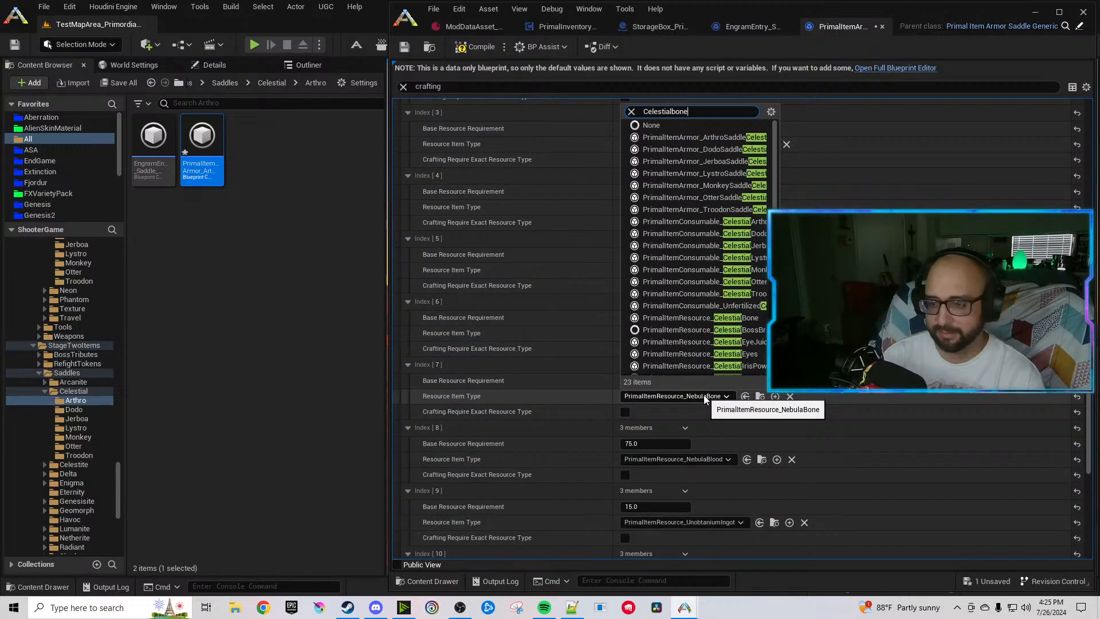
{"action": "left_click", "coordinate": [723, 437]}
{"action": "scroll", "coordinate": [602, 421], "scroll_direction": "down", "scroll_amount": 6}
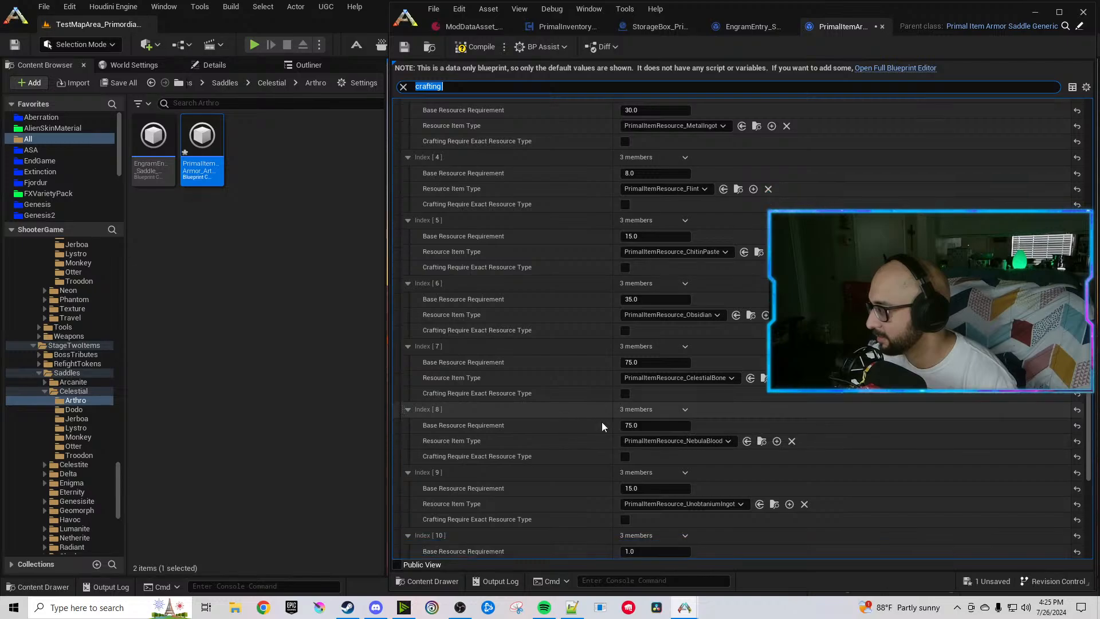
{"action": "left_click", "coordinate": [704, 312]}
{"action": "type", "text": "Celestialsal"}
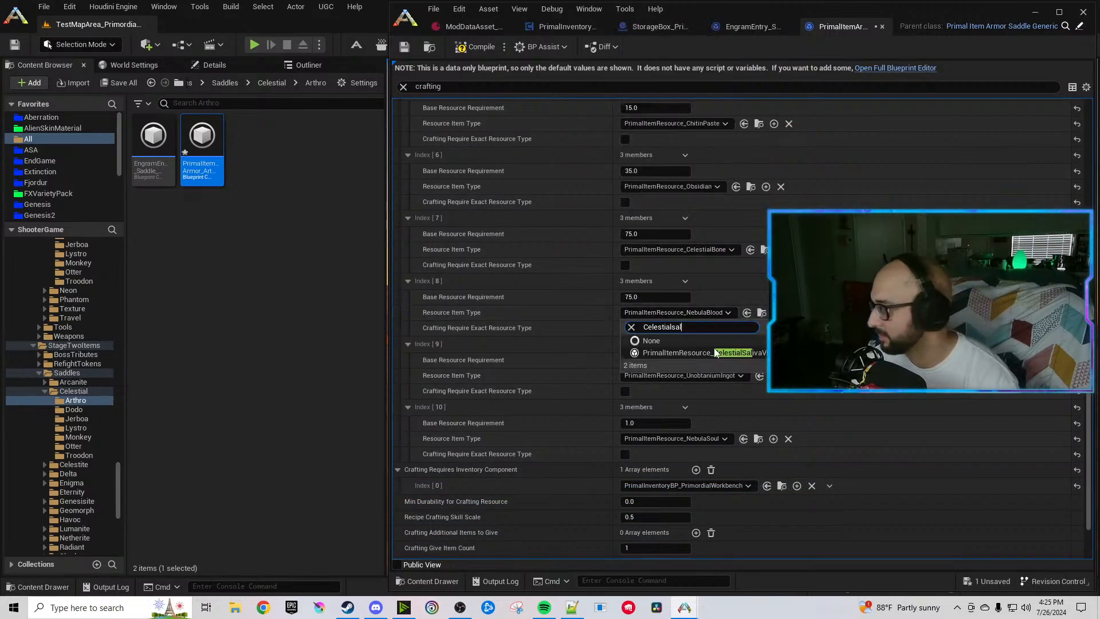
{"action": "left_click", "coordinate": [733, 354]}
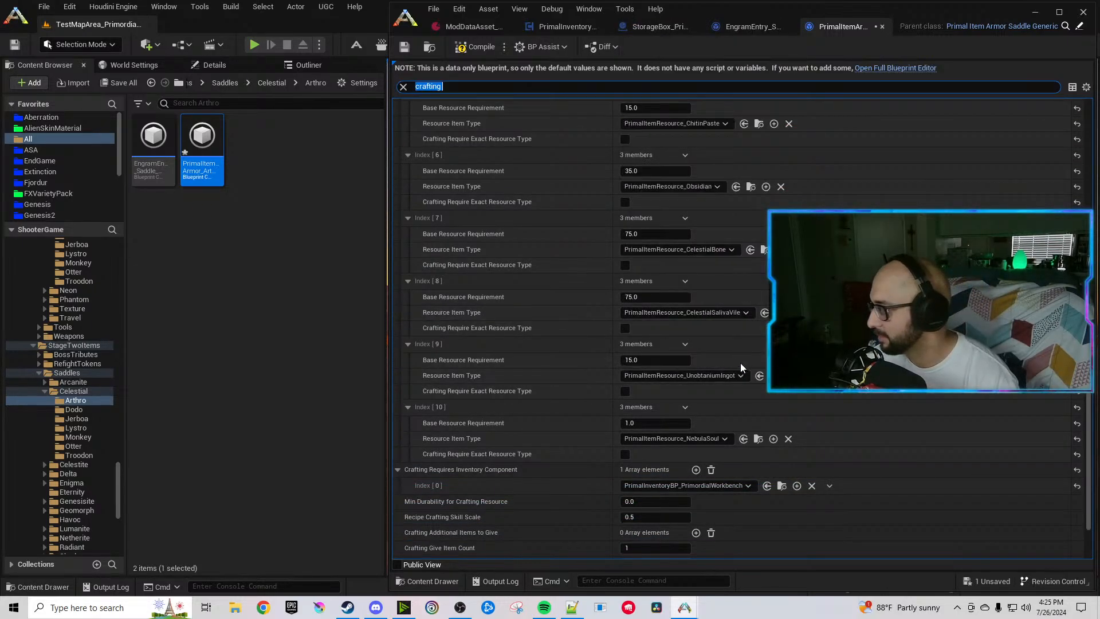
Change the Arthro saddle's UnobtaniumIngot requirement to PrimalItemResource_GenesisiteIngot and its NebulaSoul requirement to 2 PrimalItemResource_CelestialEyes.
{"action": "left_click", "coordinate": [700, 376]}
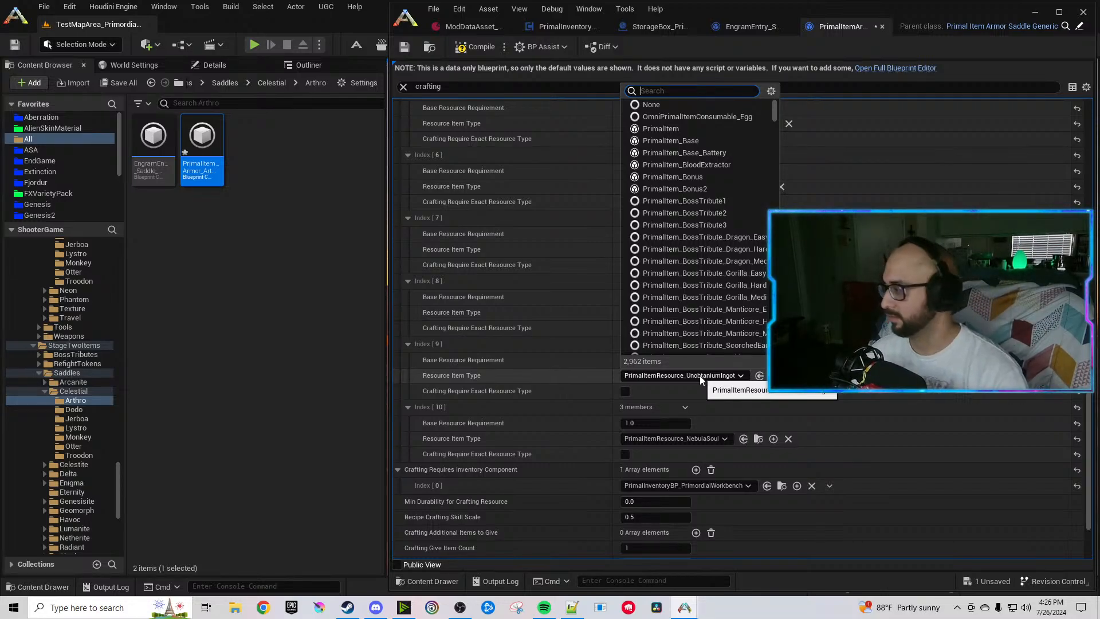
{"action": "type", "text": "ingot"}
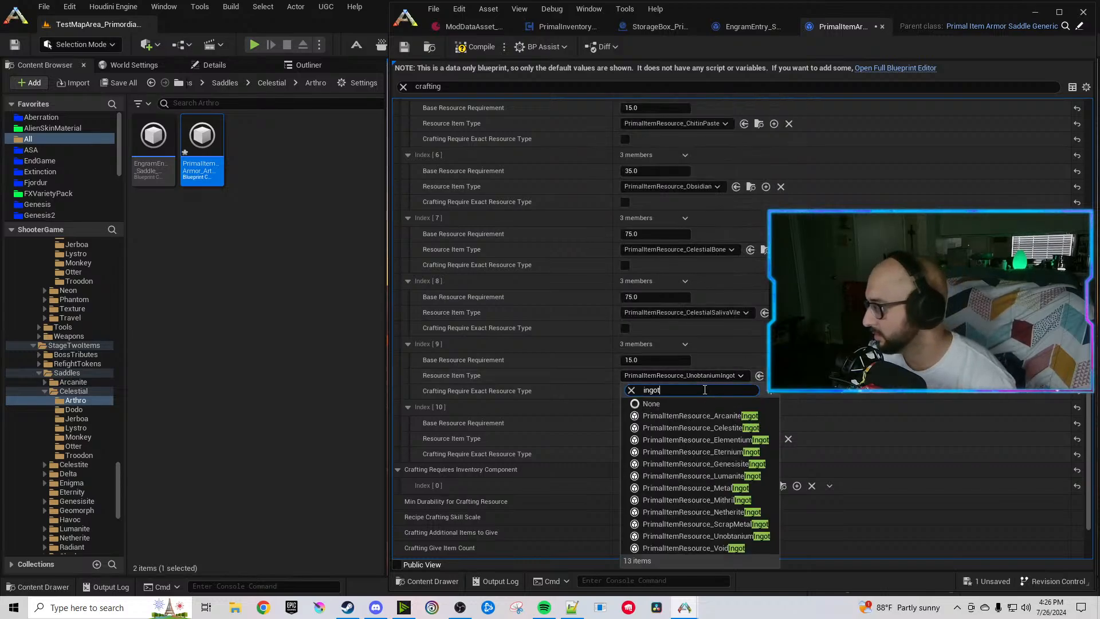
{"action": "left_click", "coordinate": [727, 463]}
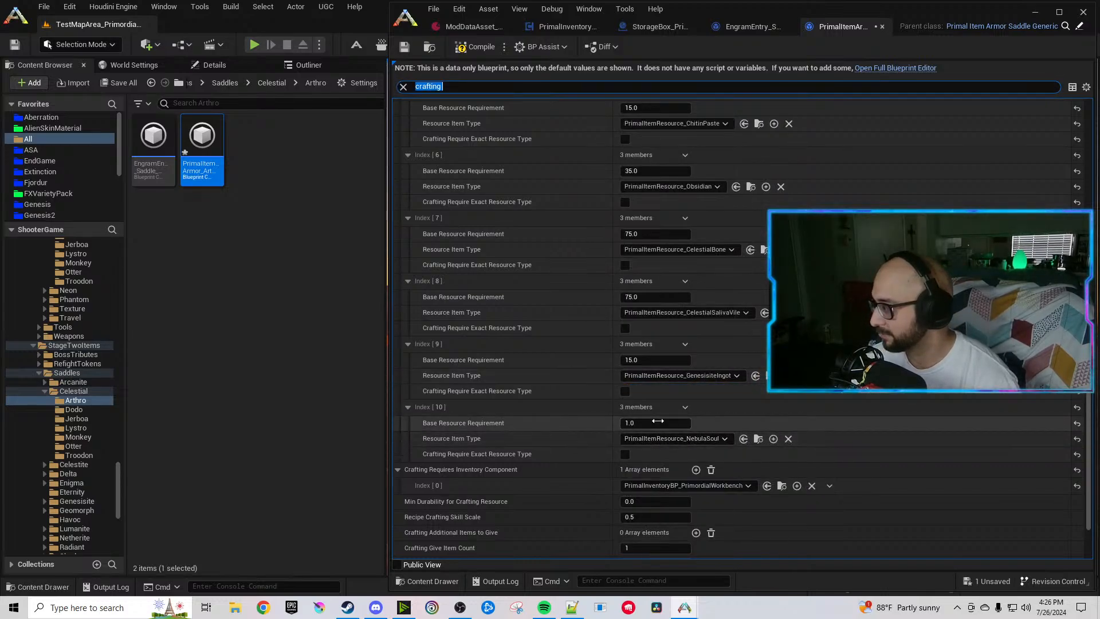
{"action": "left_click", "coordinate": [662, 441]}
{"action": "type", "text": "Celestialeye"}
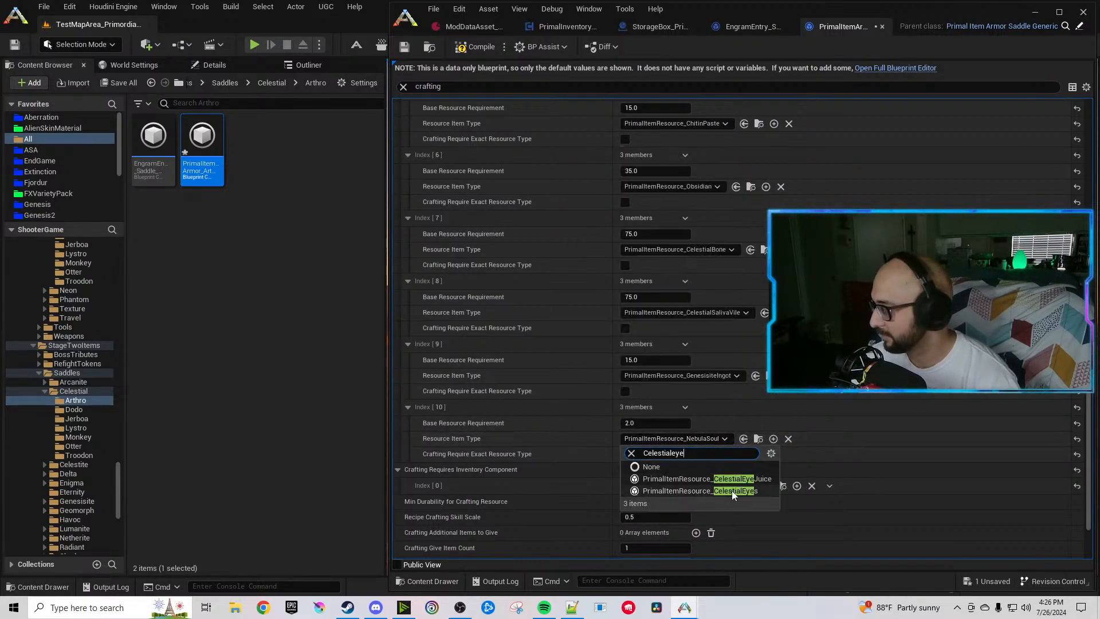
{"action": "left_click", "coordinate": [732, 492]}
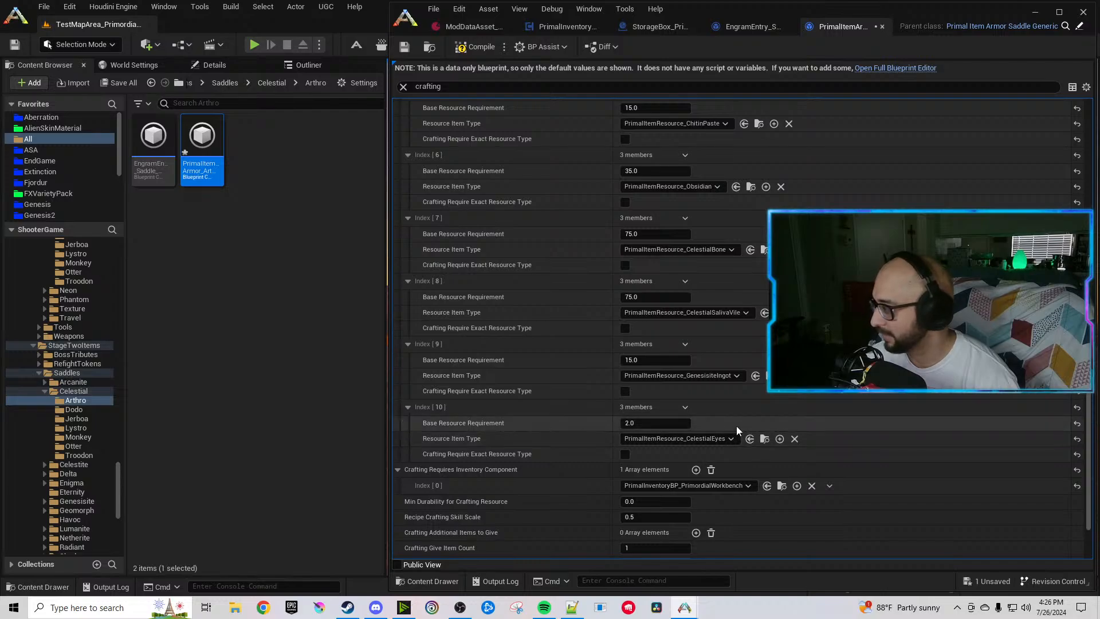
Duplicate the CelestialEyes crafting requirement twice and set the base resource requirement of both copies to 55.
{"action": "left_click", "coordinate": [685, 406]}
{"action": "left_click", "coordinate": [706, 453]}
{"action": "left_click", "coordinate": [690, 409]}
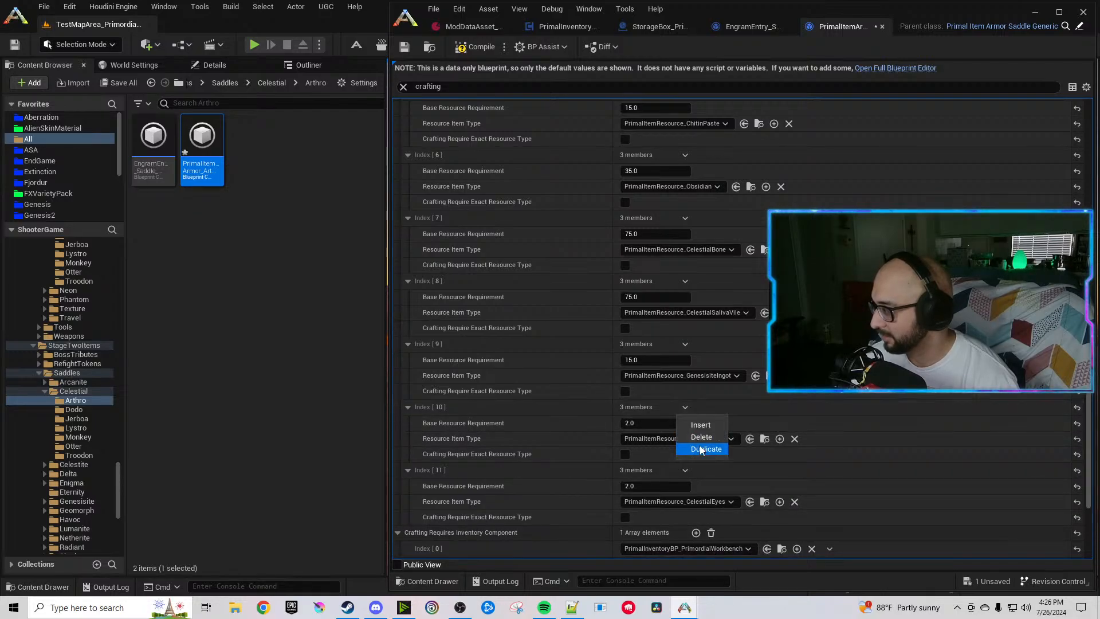
{"action": "left_click", "coordinate": [706, 454]}
{"action": "type", "text": "55"}
{"action": "key", "text": "Tab"}
{"action": "type", "text": "55"}
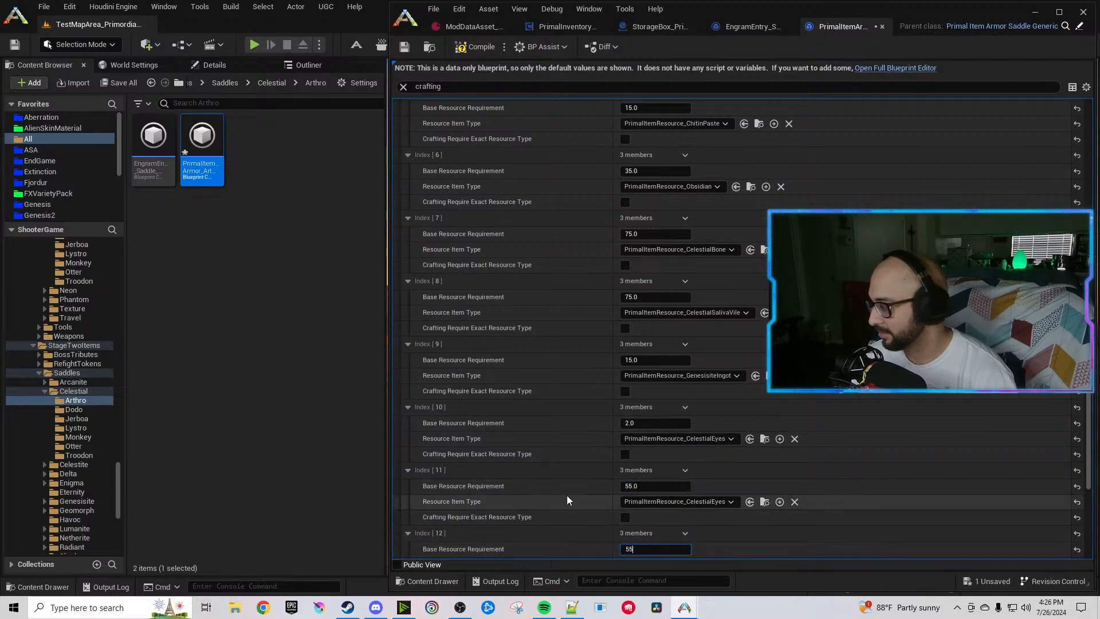
Set the resource types of the two duplicated requirements to PrimalItemResource_CelestialEyeJuice and PrimalItemResource_CelestialIrisPowder.
{"action": "scroll", "coordinate": [566, 495], "scroll_direction": "down", "scroll_amount": 3}
{"action": "left_click", "coordinate": [722, 411]}
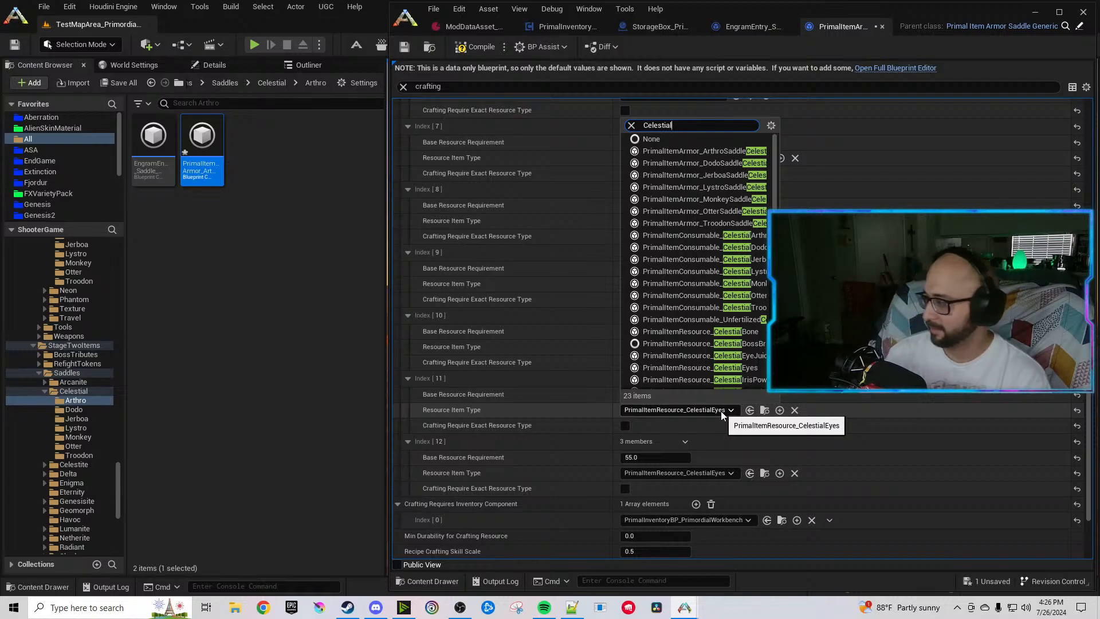
{"action": "type", "text": "Eye"}
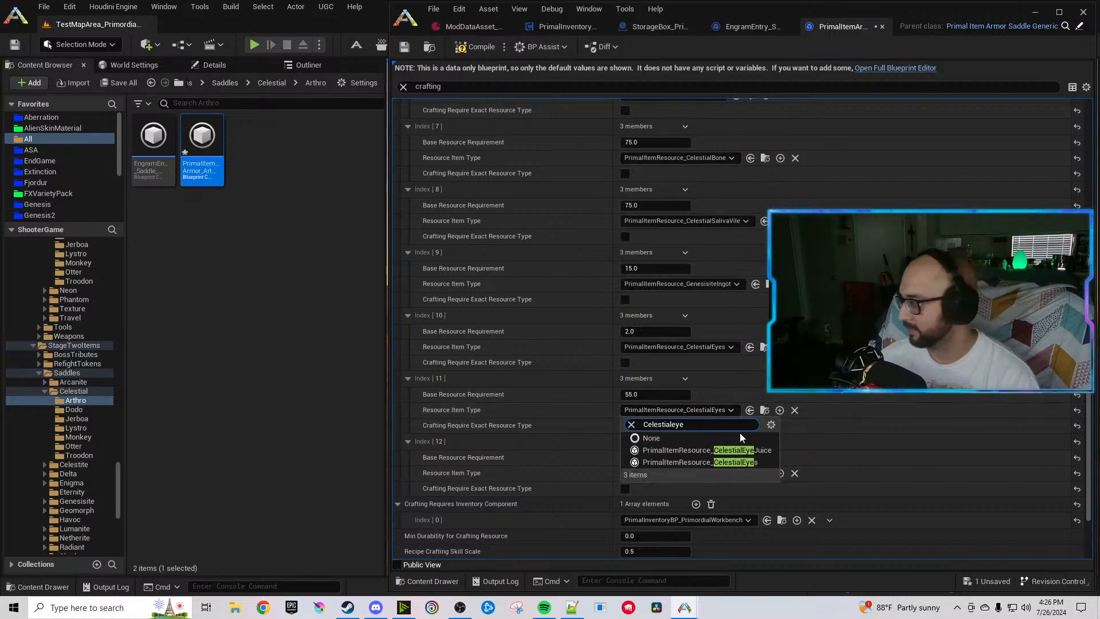
{"action": "left_click", "coordinate": [743, 458]}
{"action": "left_click", "coordinate": [732, 474]}
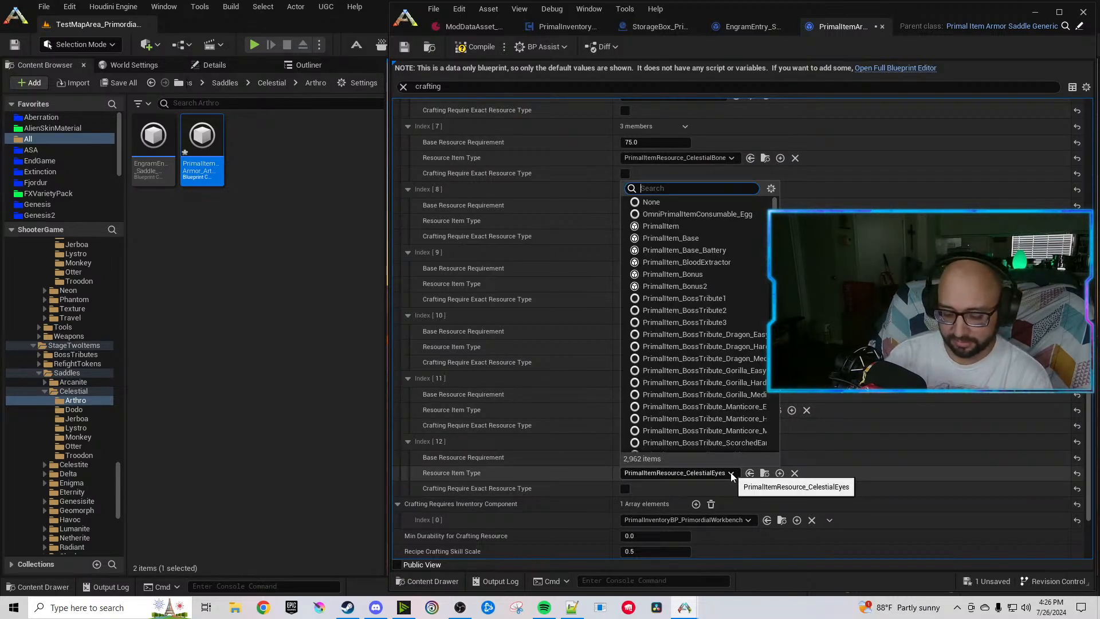
{"action": "type", "text": "iris"}
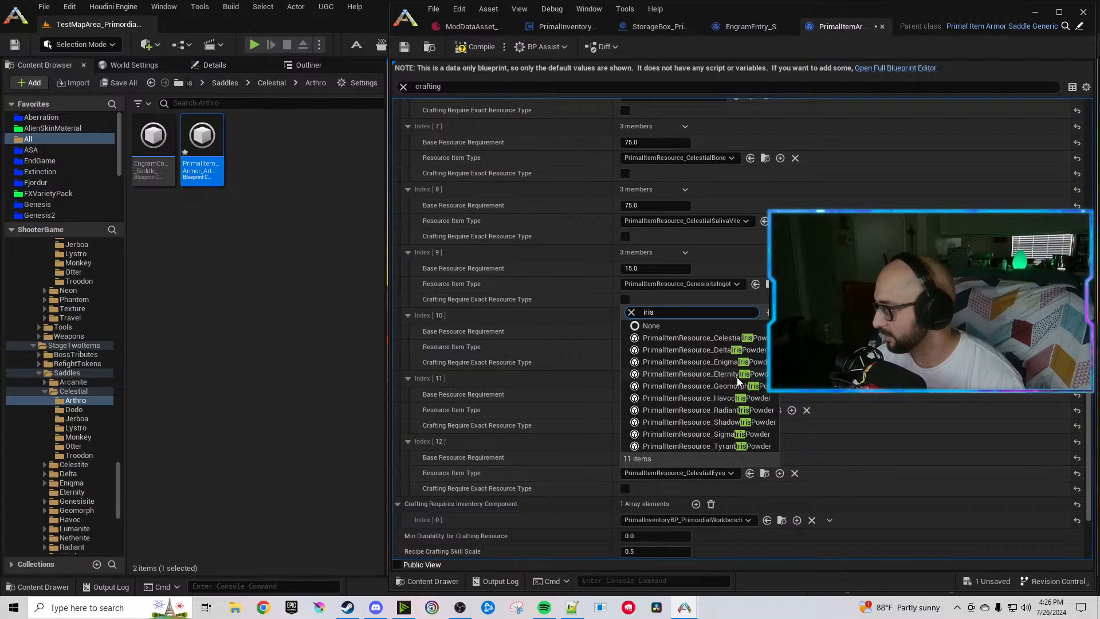
{"action": "left_click", "coordinate": [714, 338]}
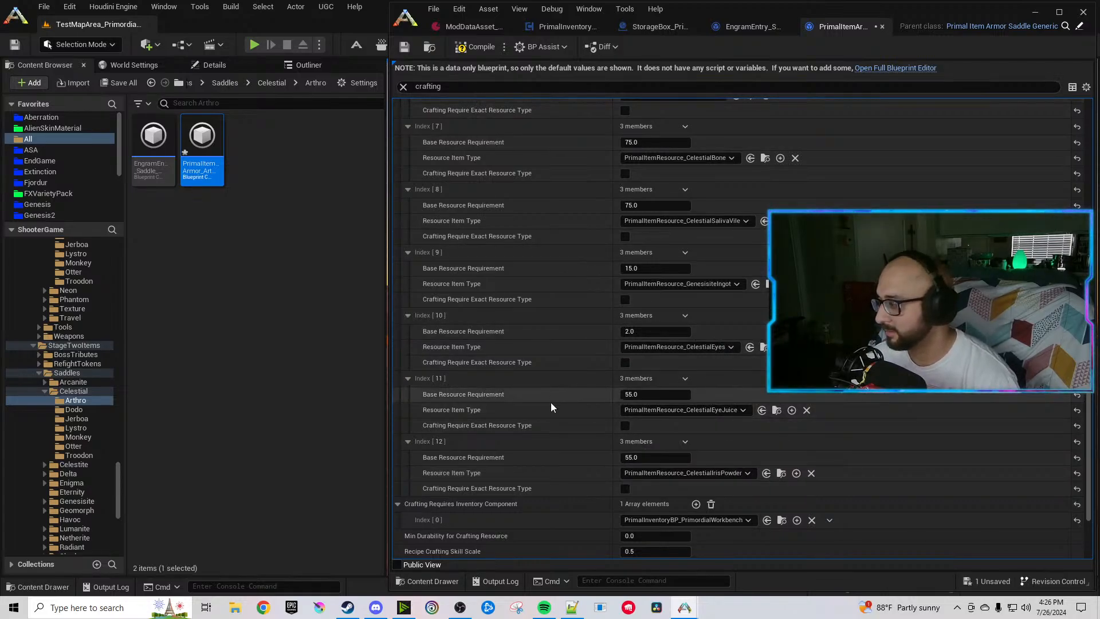
Compile and save the Celestial Arthro saddle blueprint, and close its armor and engram entry editors.
{"action": "scroll", "coordinate": [558, 412], "scroll_direction": "down", "scroll_amount": 3}
{"action": "left_click", "coordinate": [475, 51]}
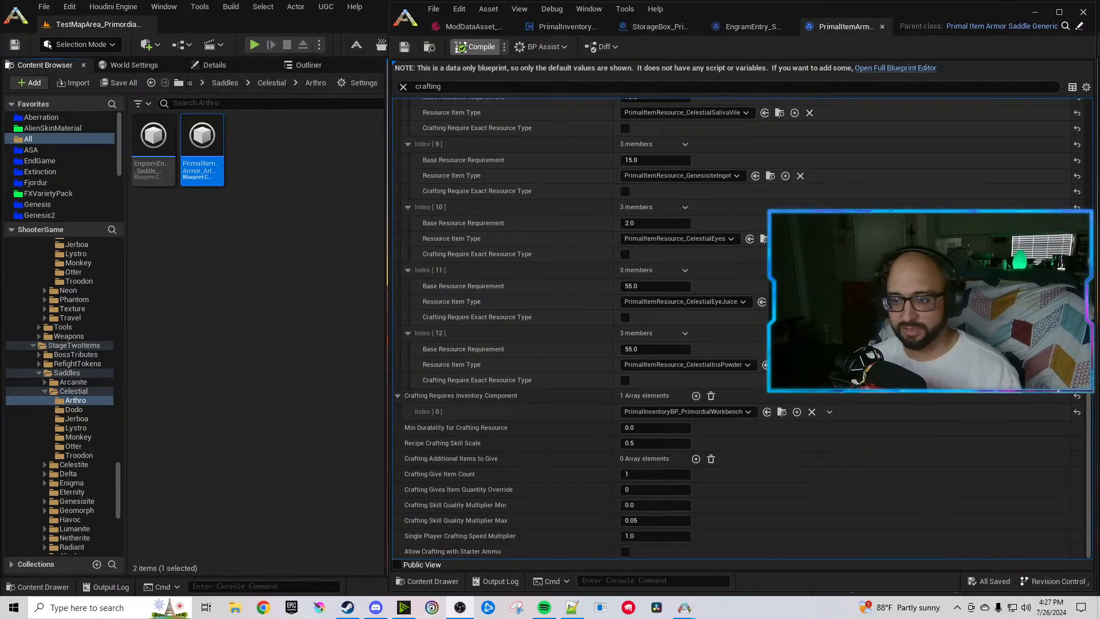
{"action": "left_click", "coordinate": [310, 368]}
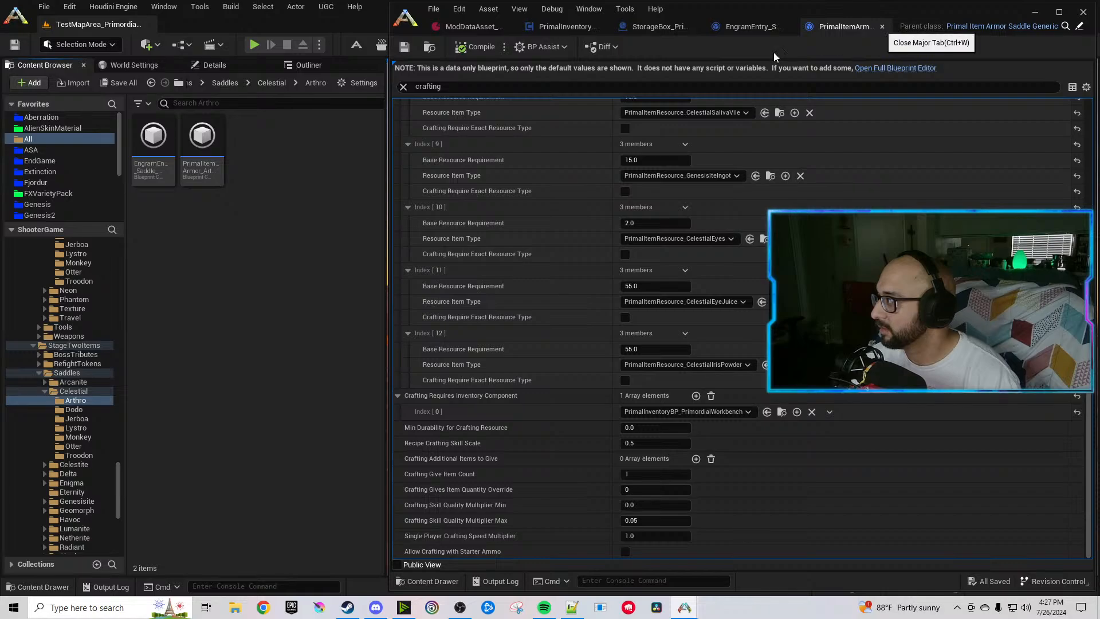
{"action": "left_click", "coordinate": [882, 27]}
{"action": "left_click", "coordinate": [902, 26]}
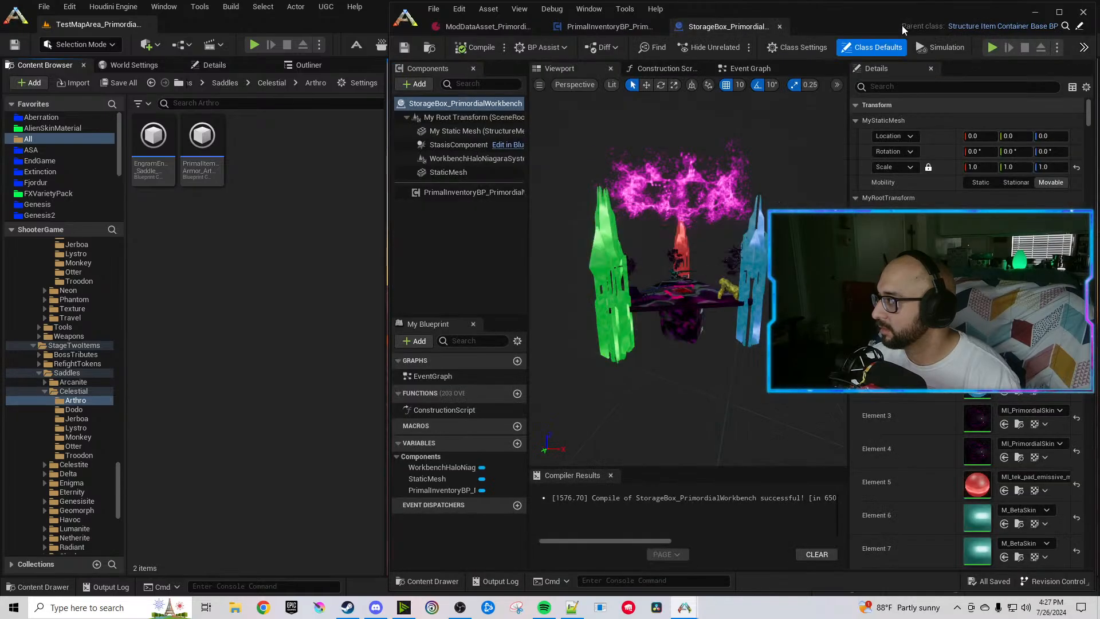
Set the Blue Print Entry of Celestial's Dodo engram entry to PrimalItemArmor_DodoSaddleCelestial and compile it.
{"action": "left_click", "coordinate": [74, 409]}
{"action": "left_click", "coordinate": [198, 173]}
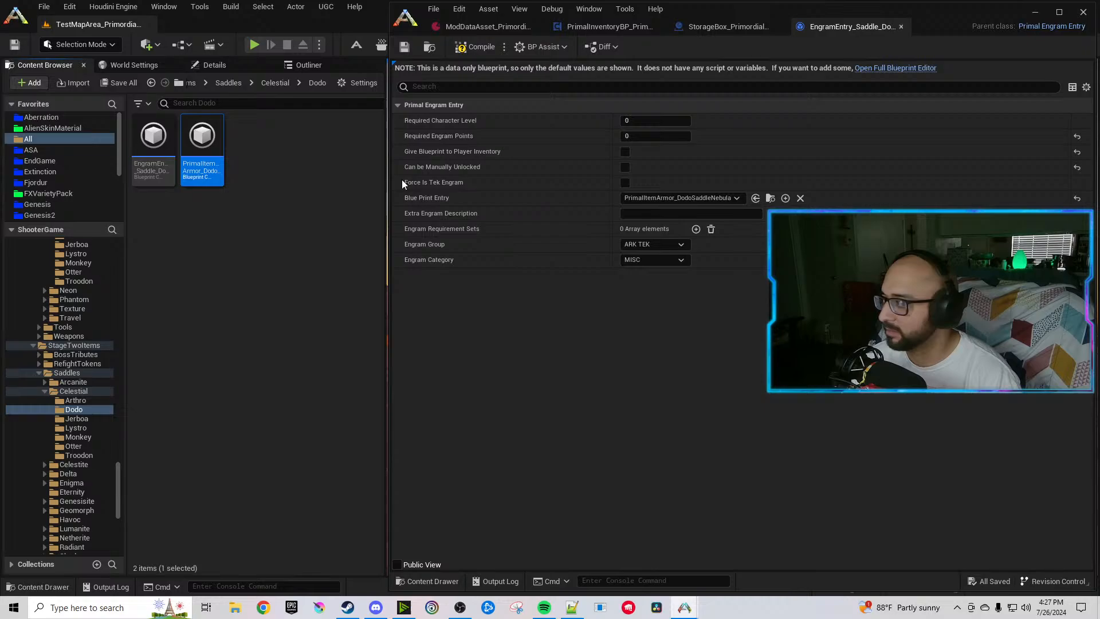
{"action": "left_click", "coordinate": [760, 198]}
{"action": "left_click", "coordinate": [474, 47]}
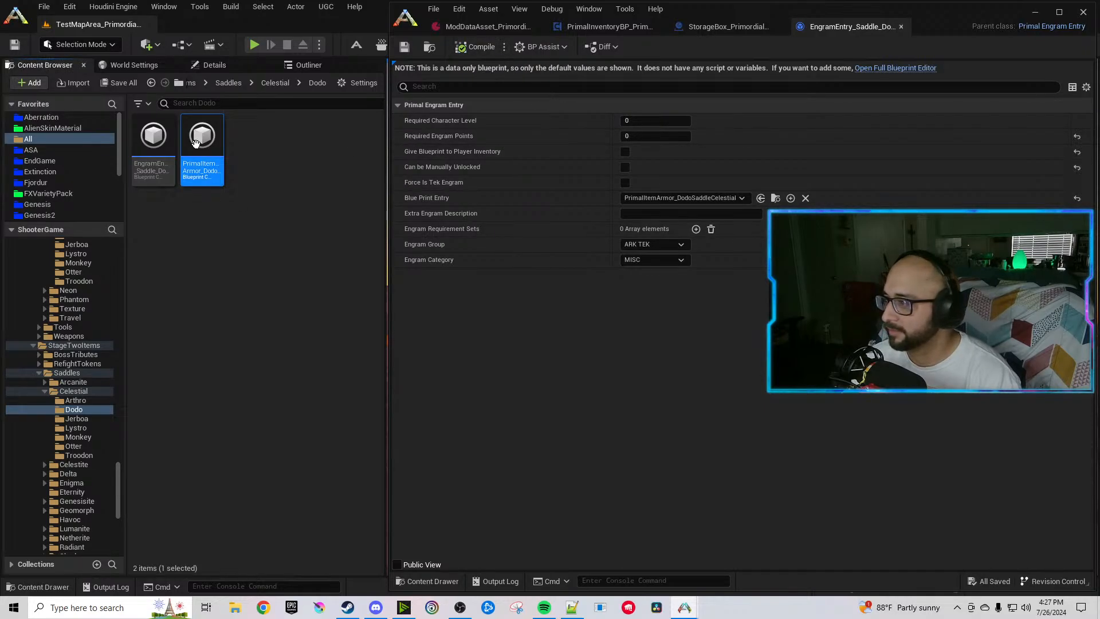
In the Celestial Dodo saddle's armor blueprint, replace Nebula with Celestial in the owner tag, name, description and default folder path.
{"action": "double_click", "coordinate": [202, 150]}
{"action": "left_click", "coordinate": [550, 86]}
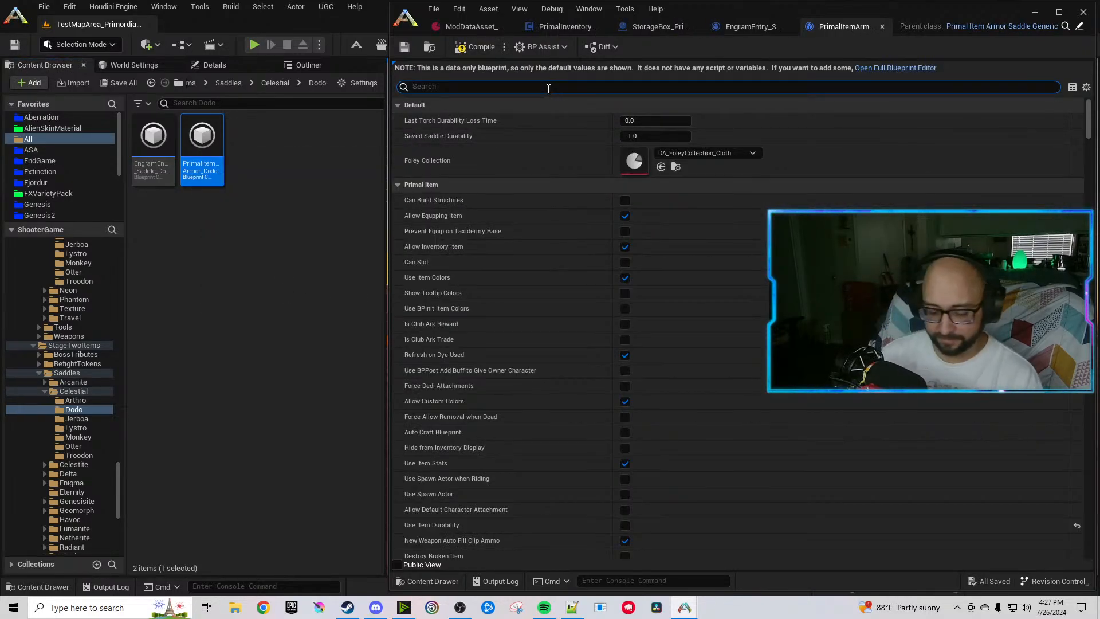
{"action": "type", "text": "nebula"}
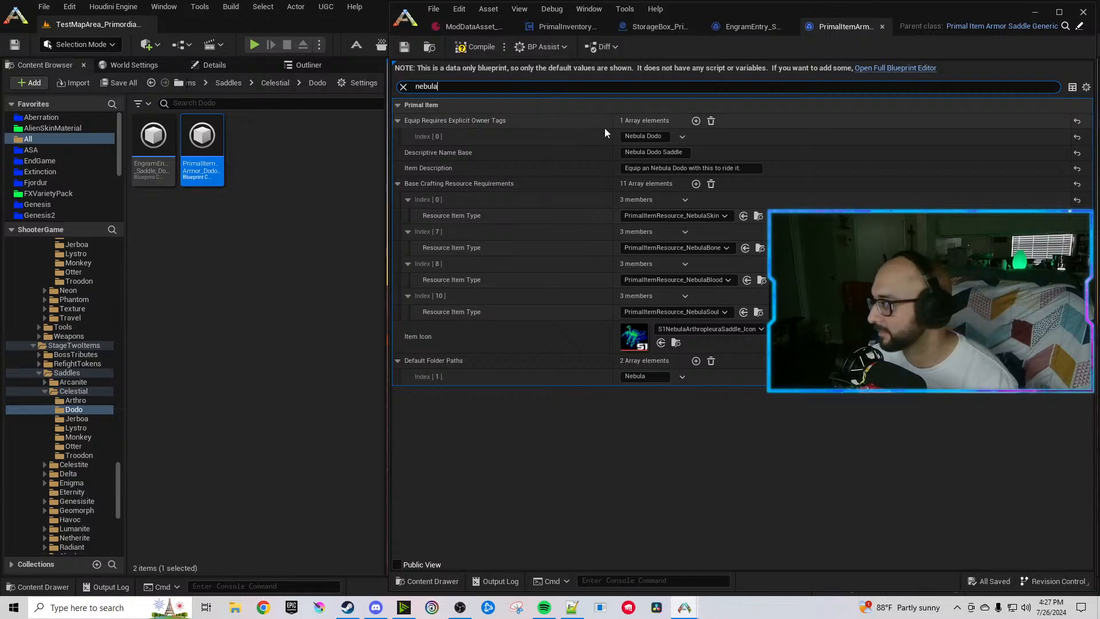
{"action": "double_click", "coordinate": [635, 137]}
{"action": "type", "text": "Celestial"}
{"action": "double_click", "coordinate": [639, 152]}
{"action": "type", "text": "Celestial"}
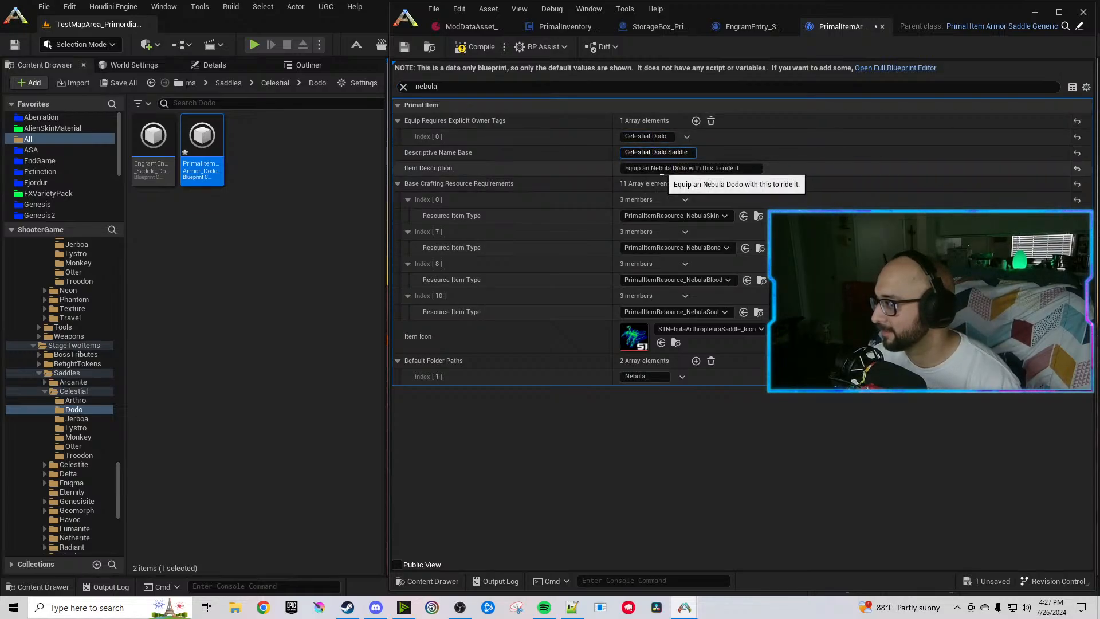
{"action": "double_click", "coordinate": [663, 168]}
{"action": "type", "text": "Celestial"}
{"action": "double_click", "coordinate": [657, 376]}
{"action": "type", "text": "Celestial"}
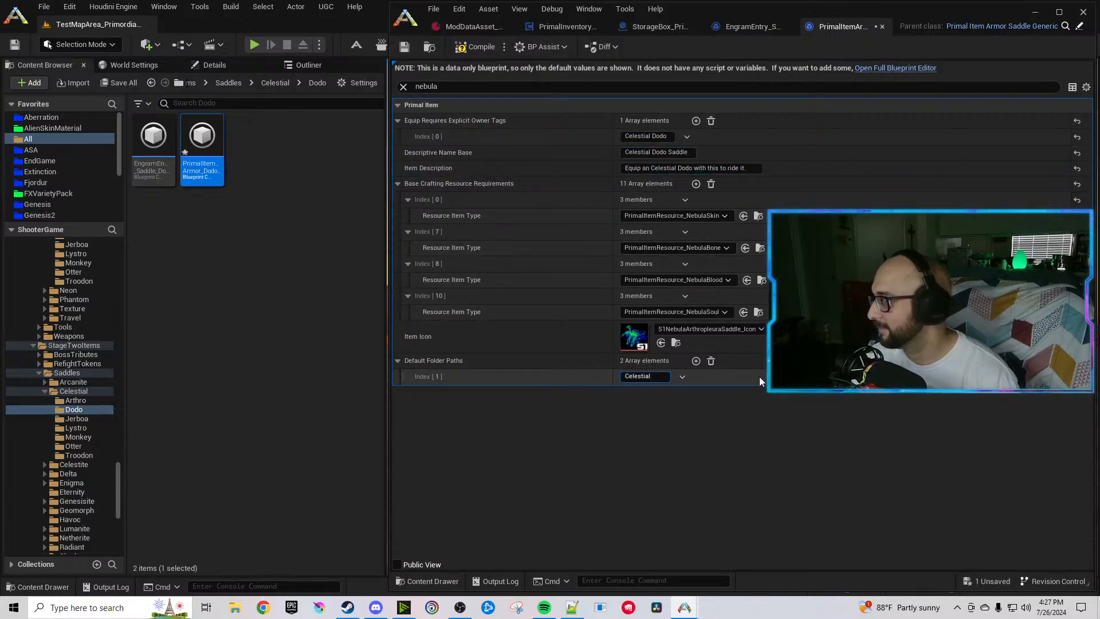
Filter the Celestial Dodo saddle's properties by "crafting require" and set the first requirement's resource type to PrimalItemResource_CelestialMuscle.
{"action": "left_click", "coordinate": [480, 88]}
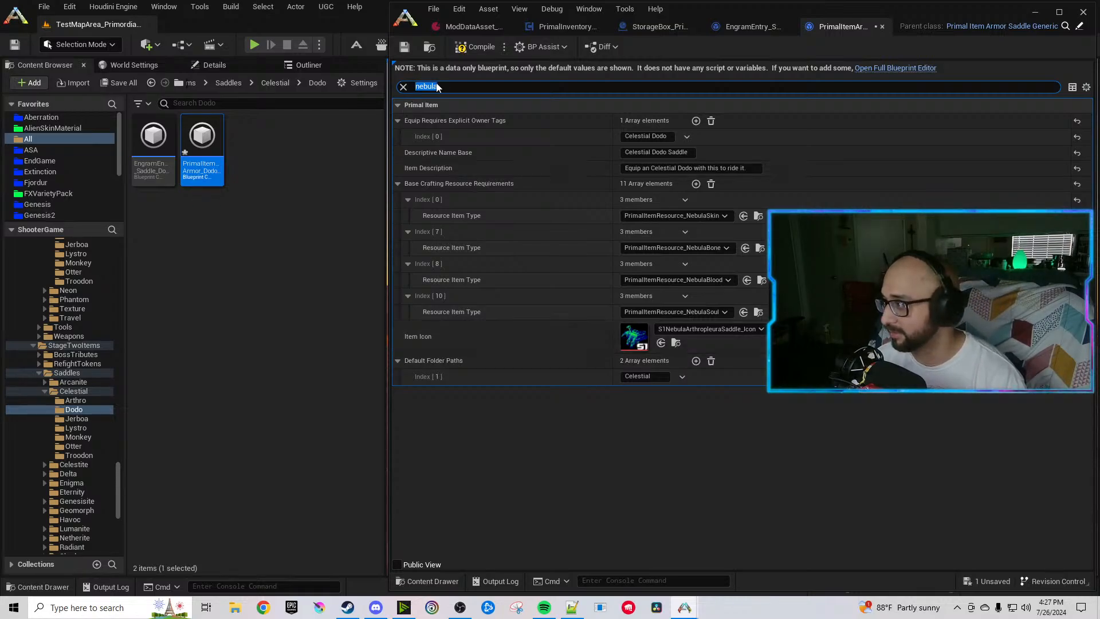
{"action": "left_click", "coordinate": [461, 90]}
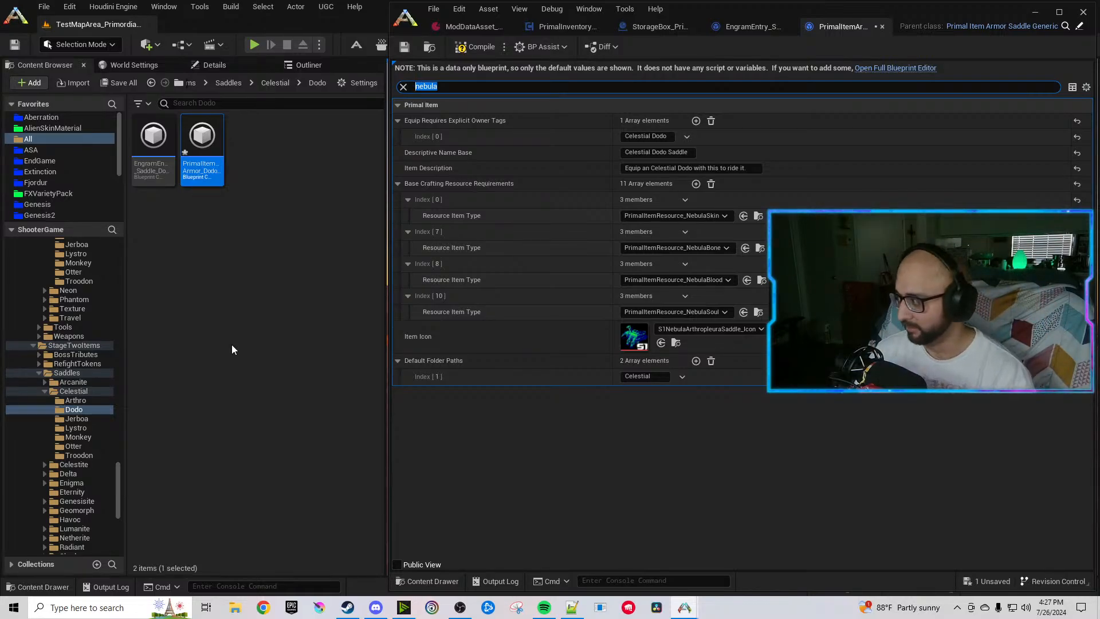
{"action": "type", "text": "crafting reu"}
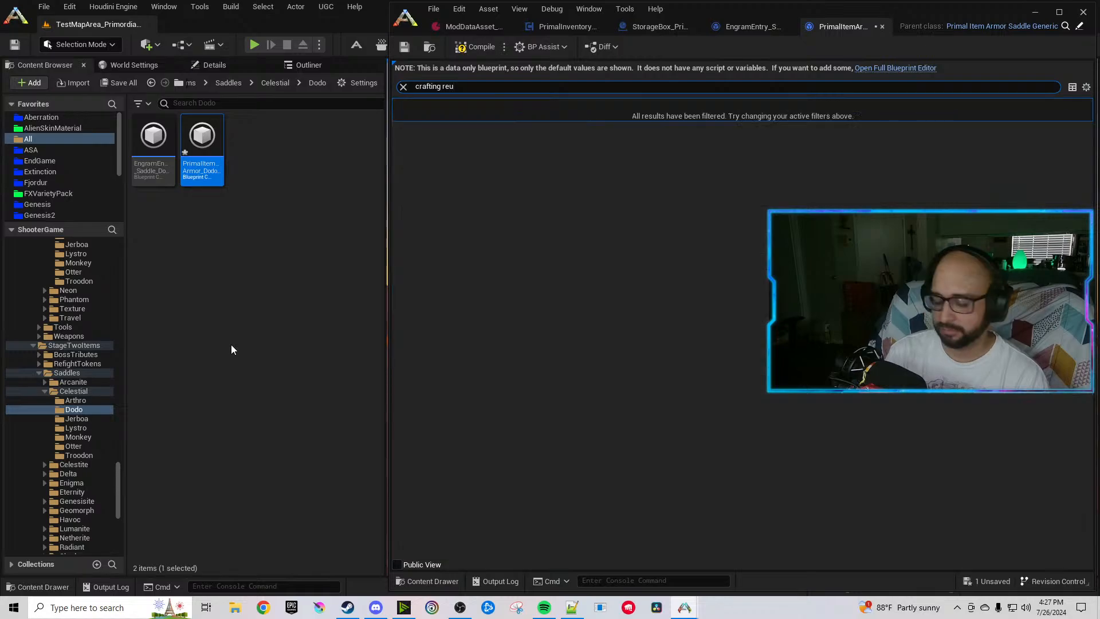
{"action": "key", "text": "BackSpace"}
{"action": "type", "text": "quire"}
{"action": "left_click", "coordinate": [232, 350]}
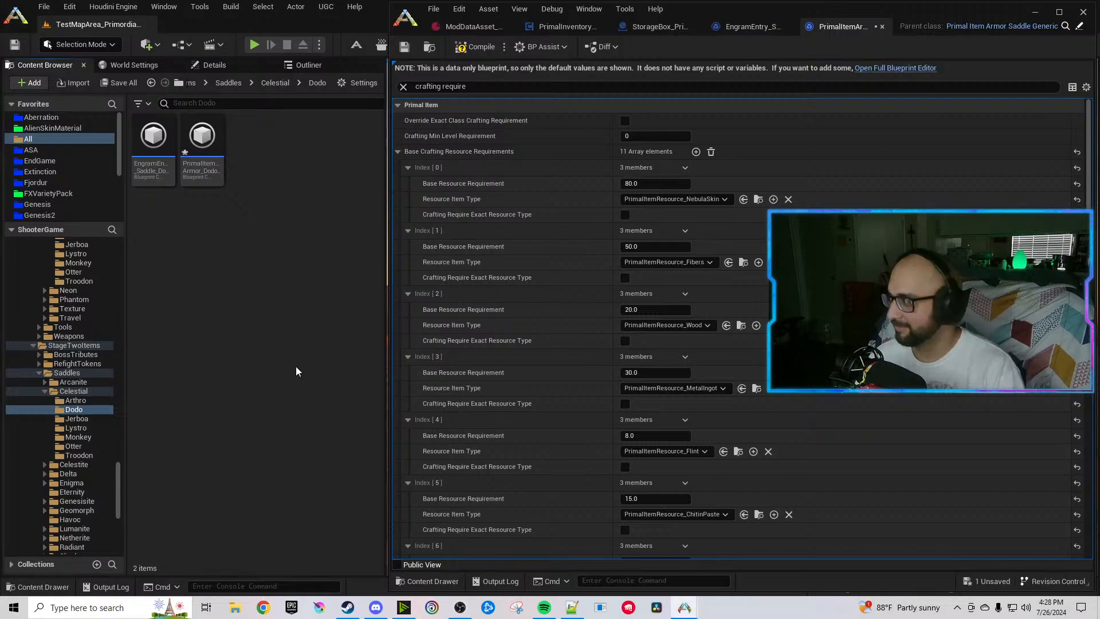
{"action": "left_click", "coordinate": [658, 199]}
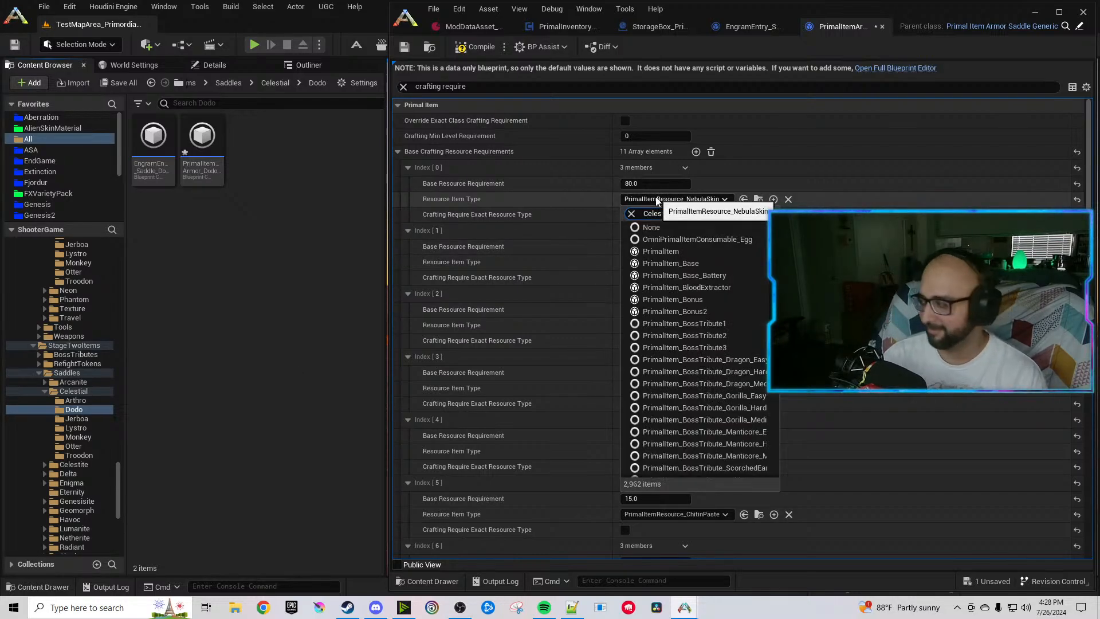
{"action": "type", "text": "Celes"}
{"action": "left_click", "coordinate": [724, 238]}
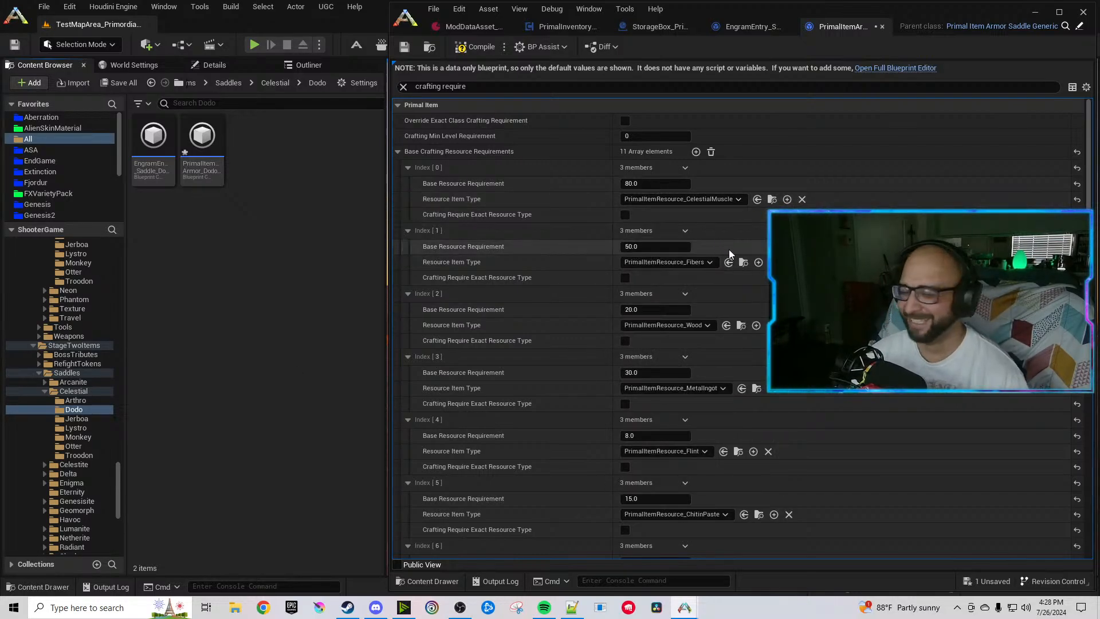
Replace the NebulaBone requirement with PrimalItemResource_CelestialBone and the NebulaBlood requirement with PrimalItemResource_CelestialSalivaVile.
{"action": "scroll", "coordinate": [727, 245], "scroll_direction": "down", "scroll_amount": 4}
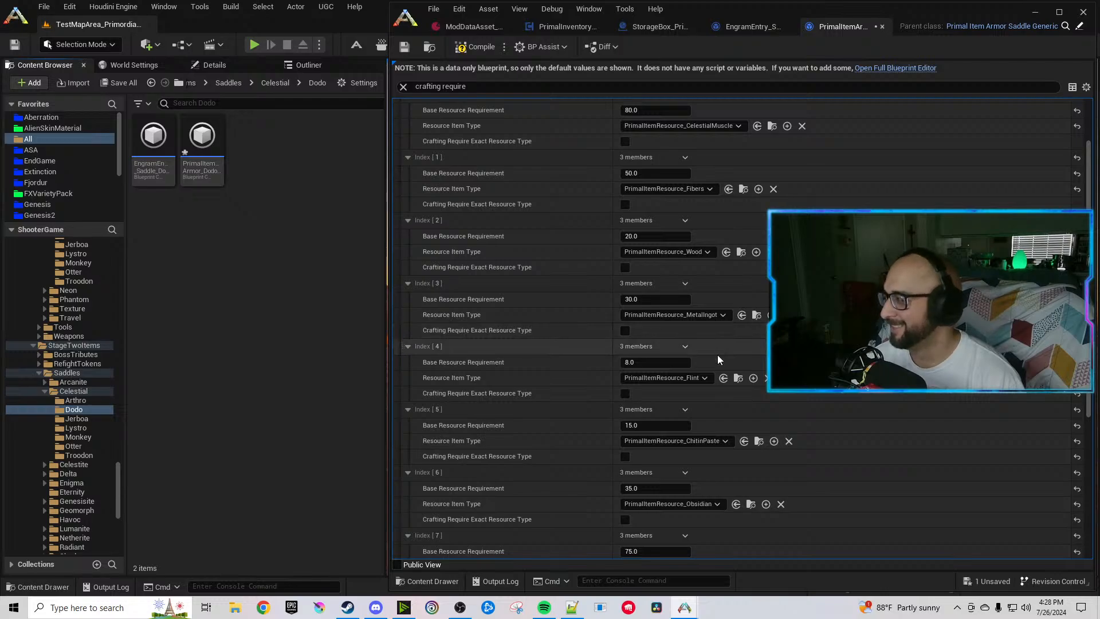
{"action": "scroll", "coordinate": [716, 444], "scroll_direction": "down", "scroll_amount": 7}
{"action": "left_click", "coordinate": [715, 440]}
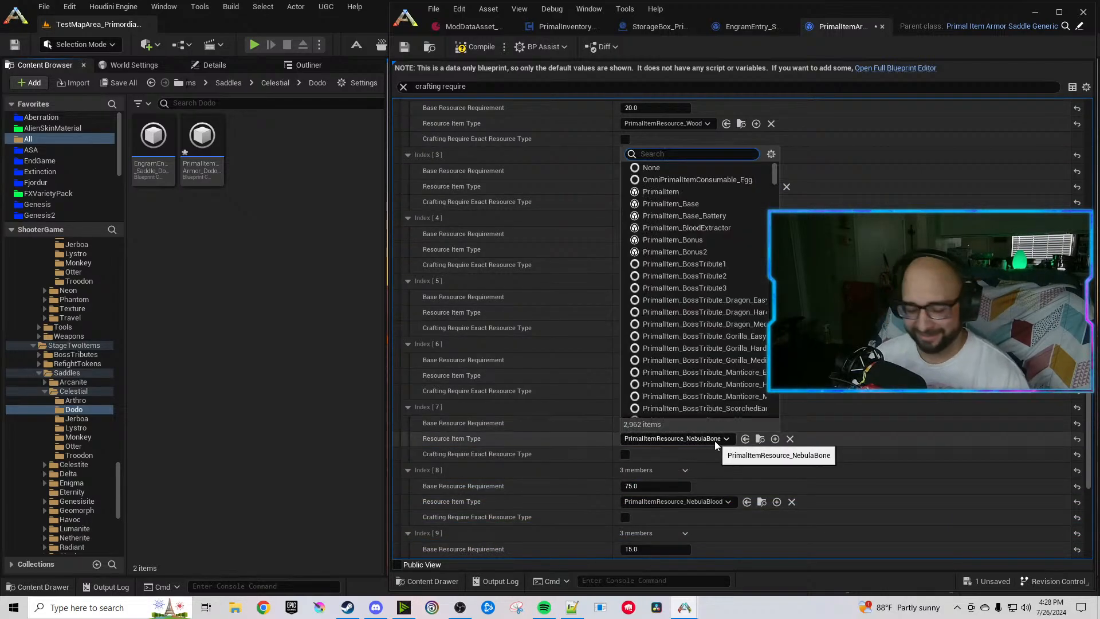
{"action": "type", "text": "Celestialbone"}
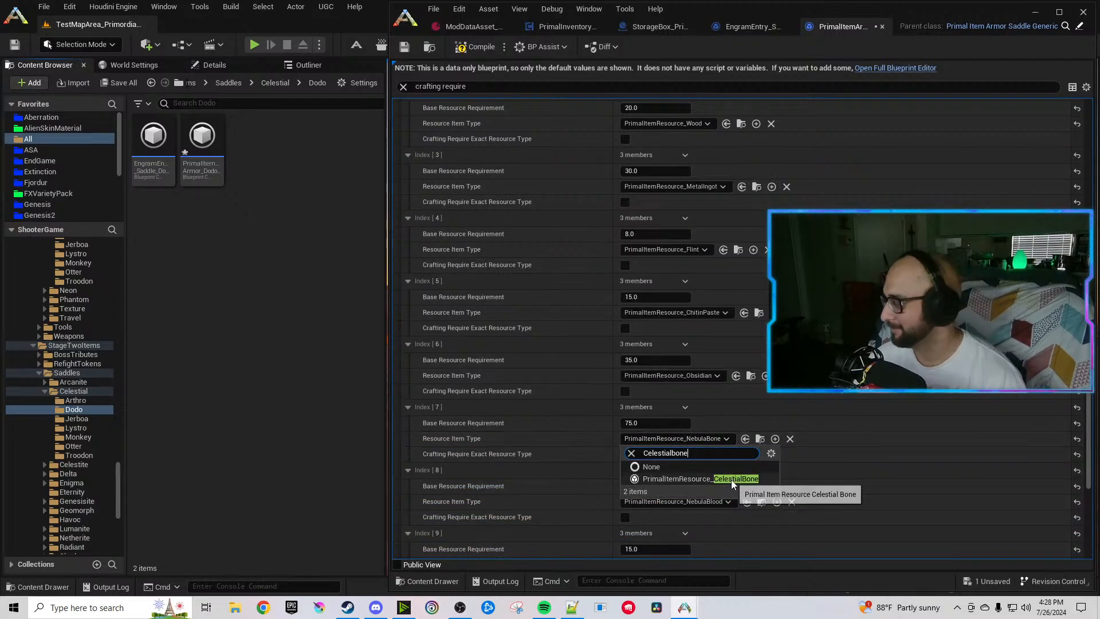
{"action": "left_click", "coordinate": [731, 479]}
{"action": "left_click", "coordinate": [720, 503]}
{"action": "type", "text": "Celestialsal"}
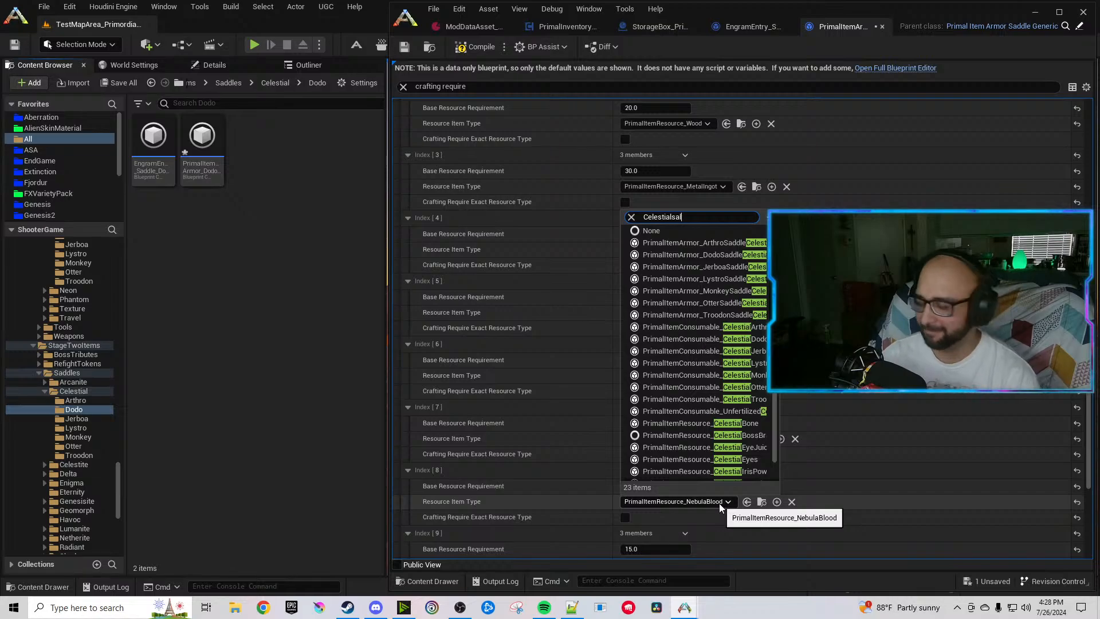
{"action": "type", "text": "iva"}
{"action": "left_click", "coordinate": [721, 544]}
Change the UnobtaniumIngot requirement to PrimalItemResource_GenesisiteIngot, and the NebulaSoul requirement to PrimalItemResource_CelestialEyes with a base amount of 2.
{"action": "scroll", "coordinate": [723, 509], "scroll_direction": "down", "scroll_amount": 4}
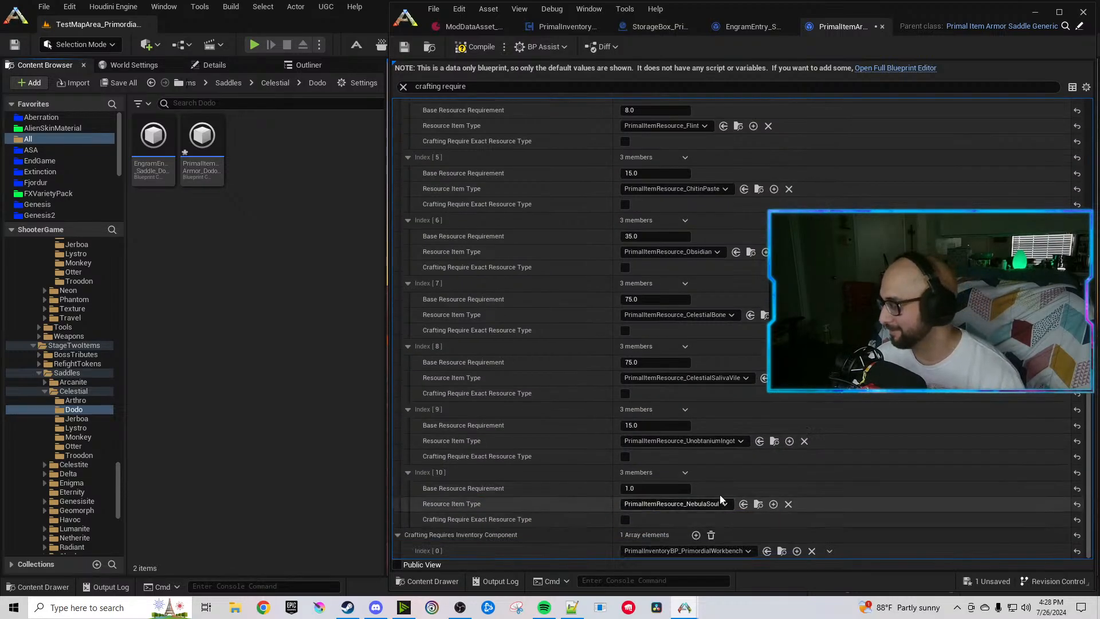
{"action": "left_click", "coordinate": [704, 441]}
{"action": "type", "text": "ingot"}
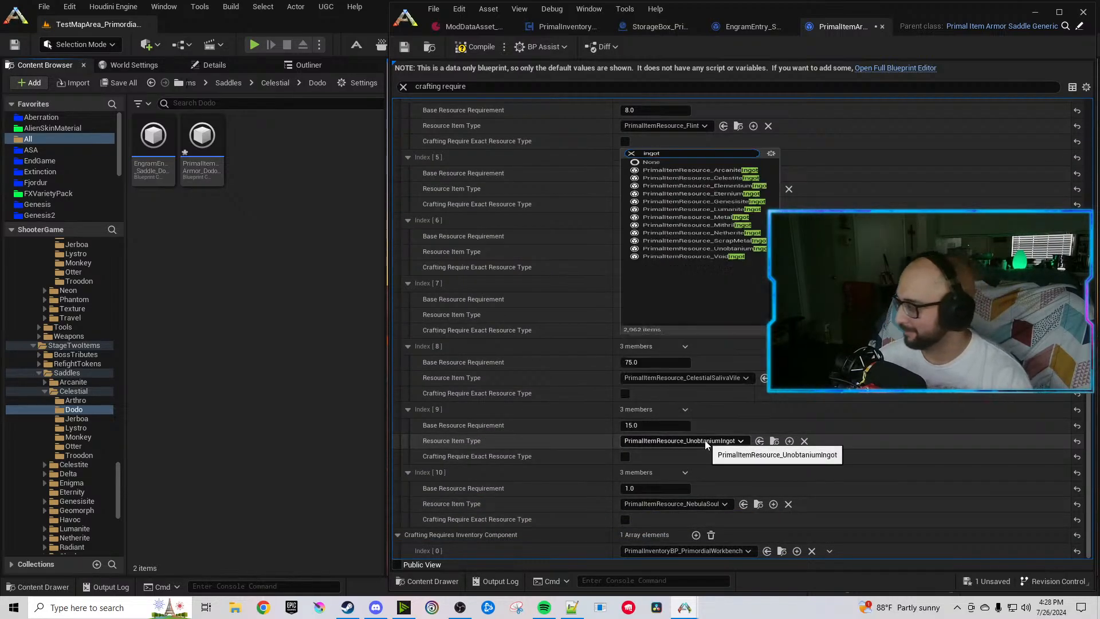
{"action": "left_click", "coordinate": [721, 335]}
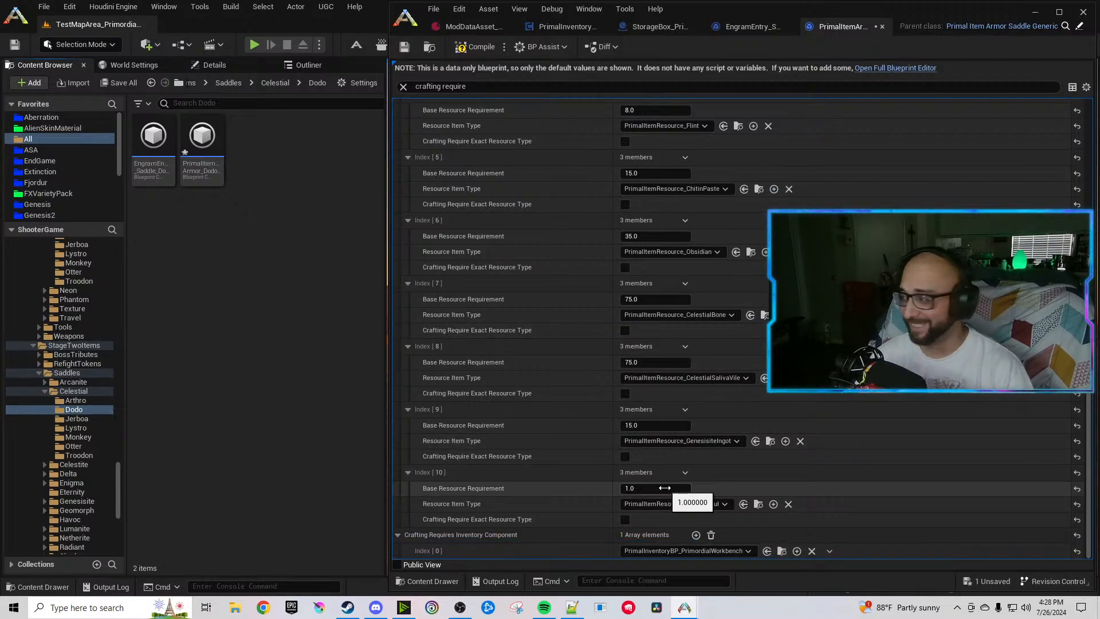
{"action": "left_click", "coordinate": [672, 505]}
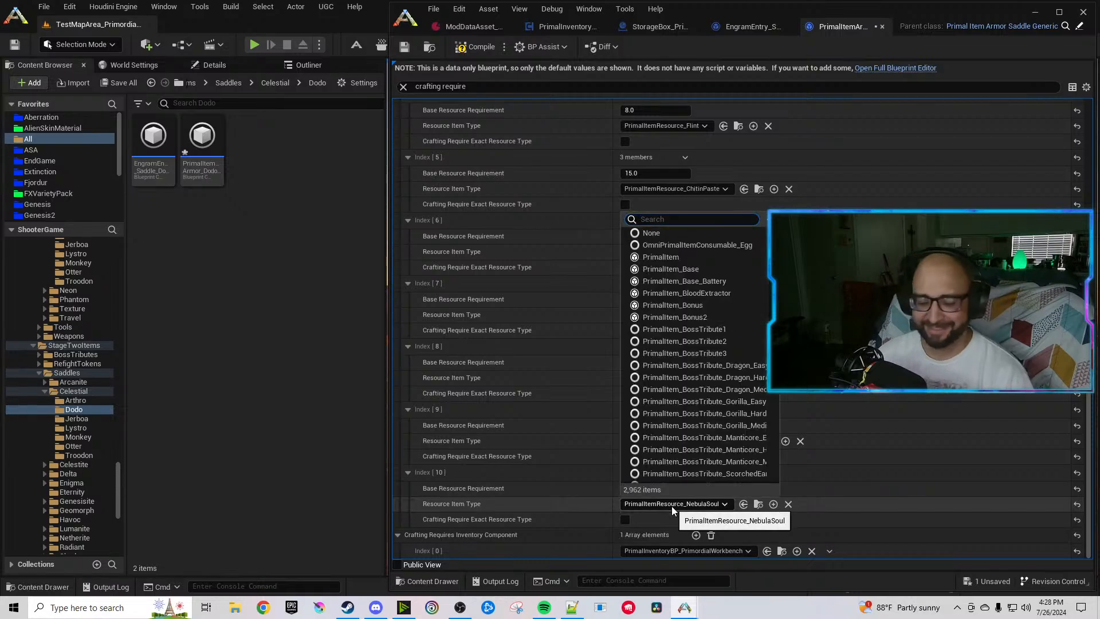
{"action": "type", "text": "Celestialeye"}
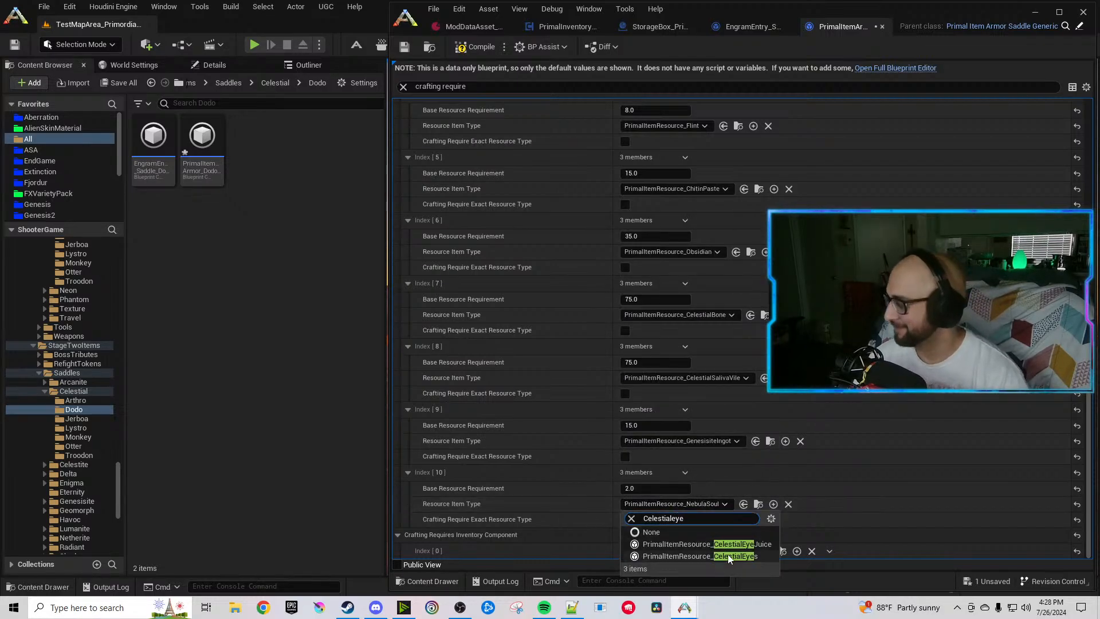
{"action": "left_click", "coordinate": [727, 555]}
Duplicate the CelestialEyes crafting requirement twice to add Index 11 and Index 12.
{"action": "left_click", "coordinate": [686, 474]}
{"action": "left_click", "coordinate": [699, 518]}
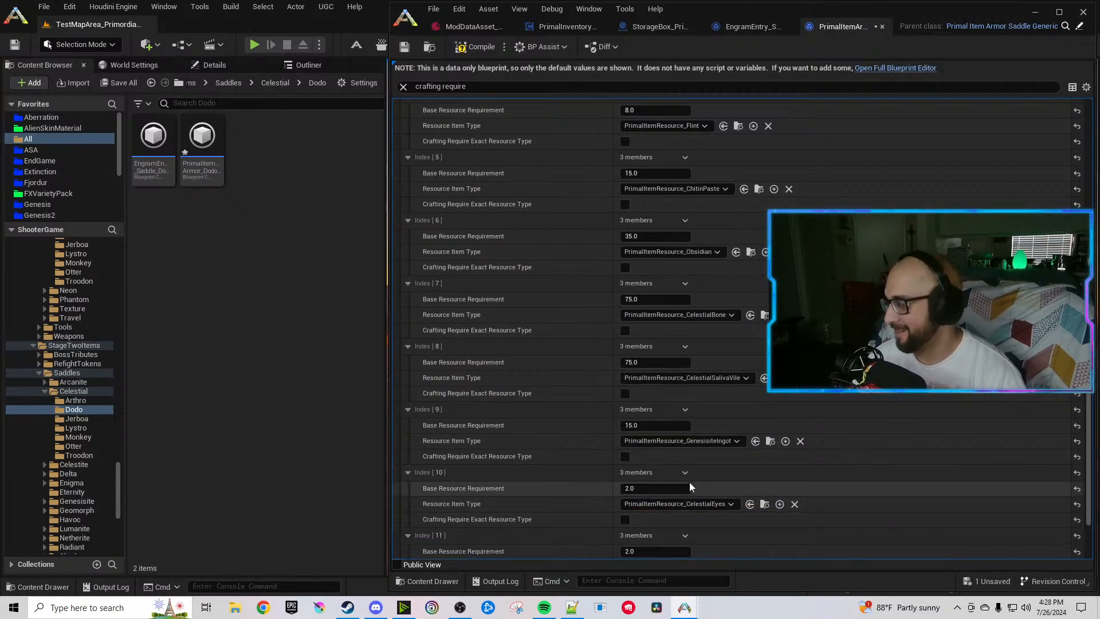
{"action": "scroll", "coordinate": [690, 482], "scroll_direction": "down", "scroll_amount": 3}
{"action": "left_click", "coordinate": [688, 474]}
{"action": "left_click", "coordinate": [700, 518]}
{"action": "scroll", "coordinate": [697, 515], "scroll_direction": "down", "scroll_amount": 3}
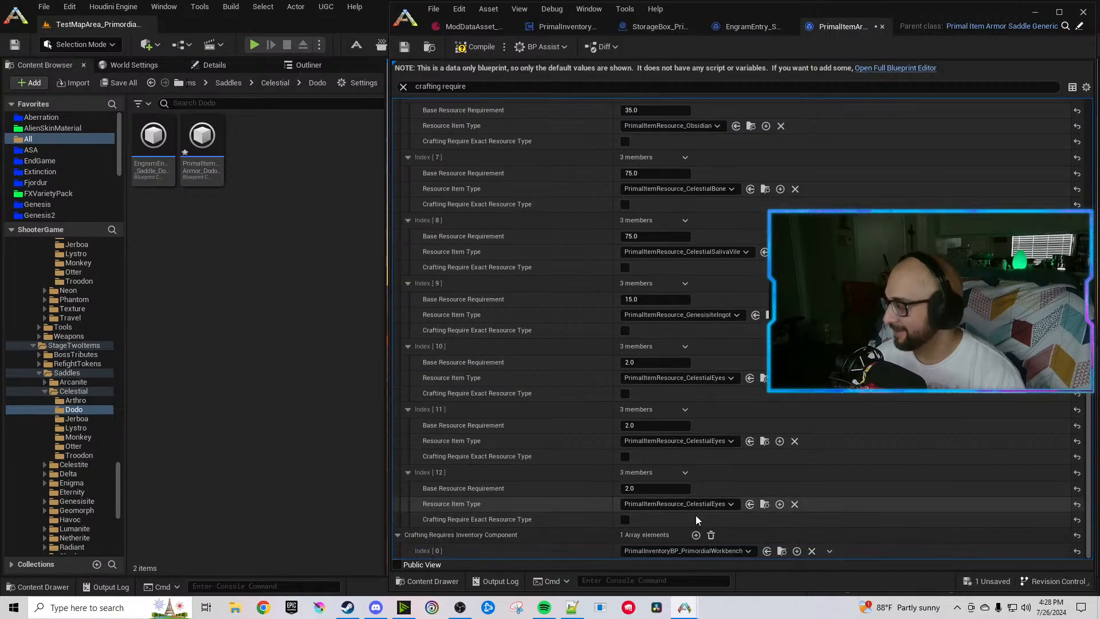
Set the base resource requirement of both duplicated entries, Index 11 and Index 12, to 55.
{"action": "left_click", "coordinate": [655, 426]}
{"action": "type", "text": "55"}
{"action": "key", "text": "Return"}
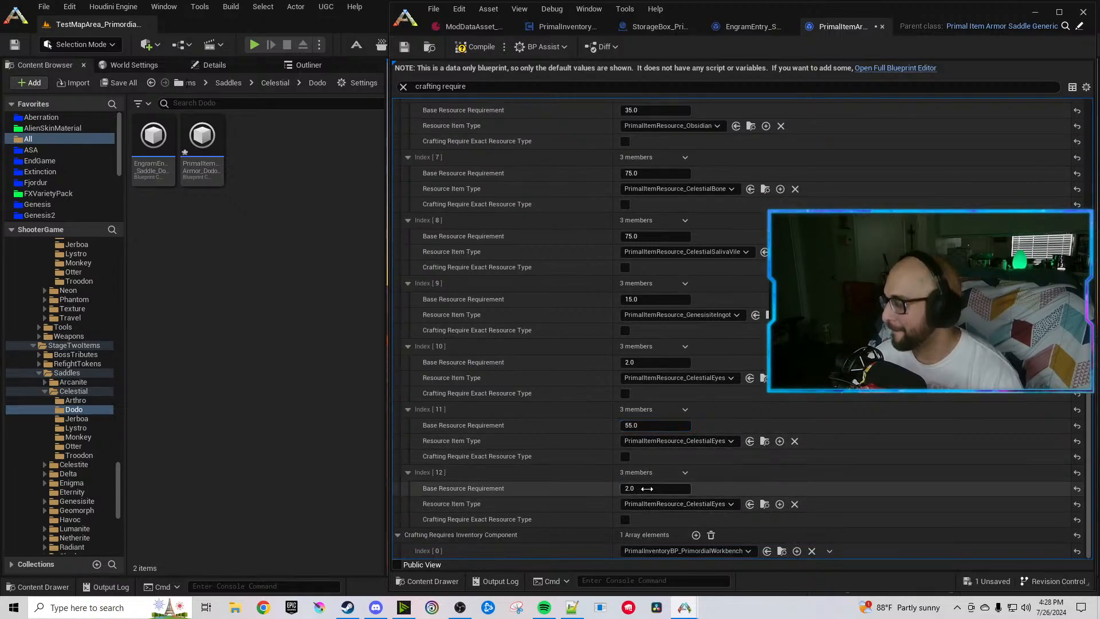
{"action": "left_click", "coordinate": [646, 488]}
{"action": "type", "text": "55"}
{"action": "key", "text": "Return"}
Set the resource type of Index 11 to PrimalItemResource_CelestialEyeJuice and of Index 12 to PrimalItemResource_CelestialIrisPowder.
{"action": "left_click", "coordinate": [691, 440]}
{"action": "type", "text": "Celestialeye"}
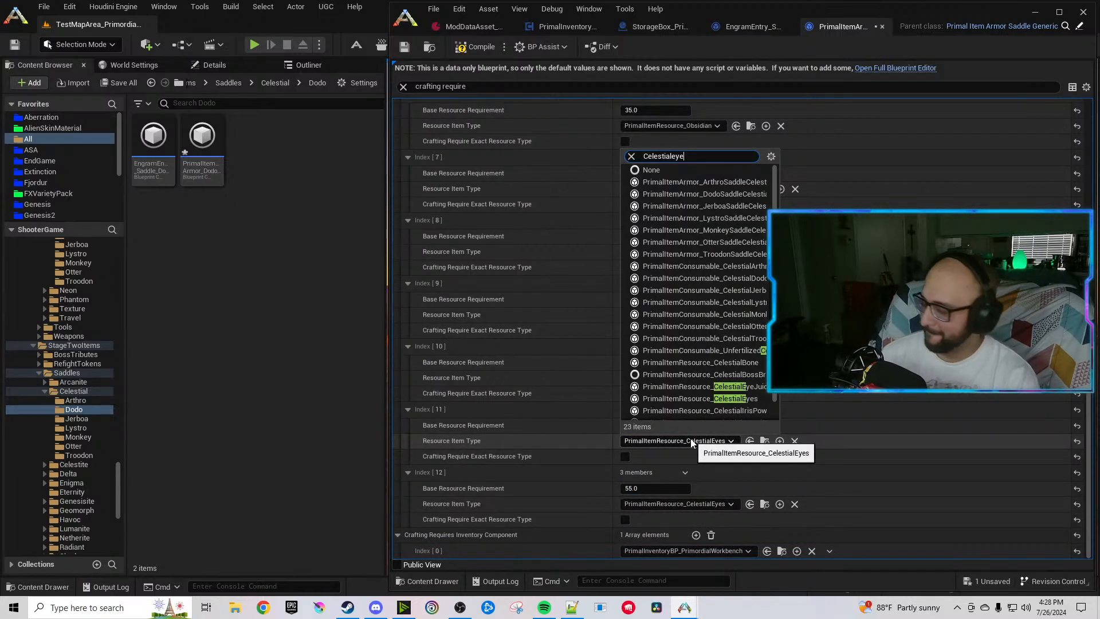
{"action": "left_click", "coordinate": [702, 482]}
{"action": "left_click", "coordinate": [718, 503]}
{"action": "type", "text": "Celestial"}
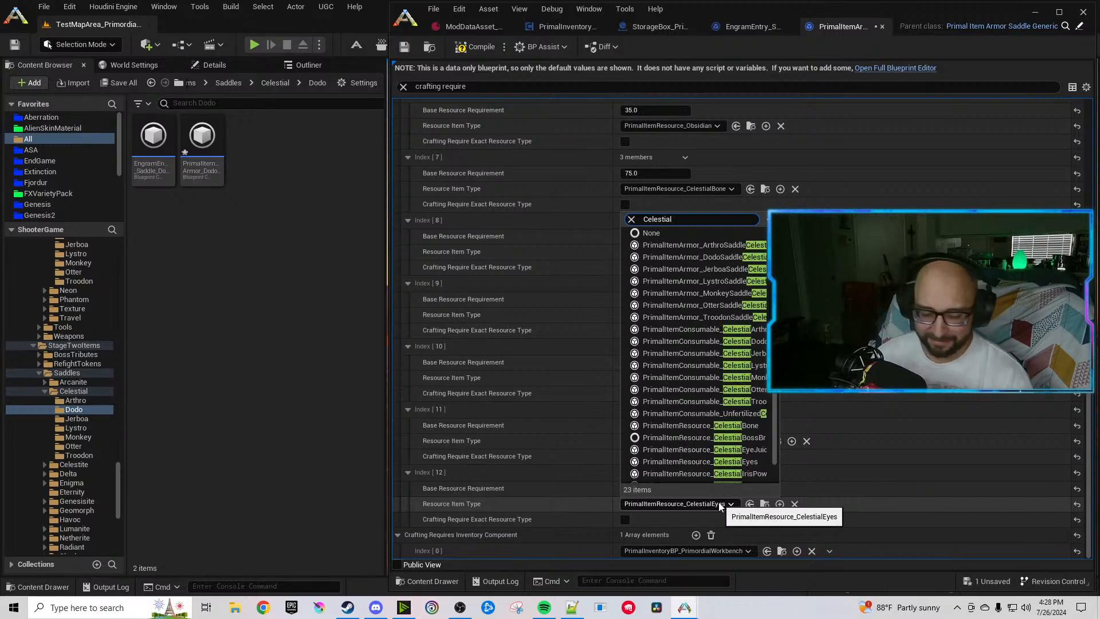
{"action": "type", "text": "iris"}
{"action": "left_click", "coordinate": [729, 546]}
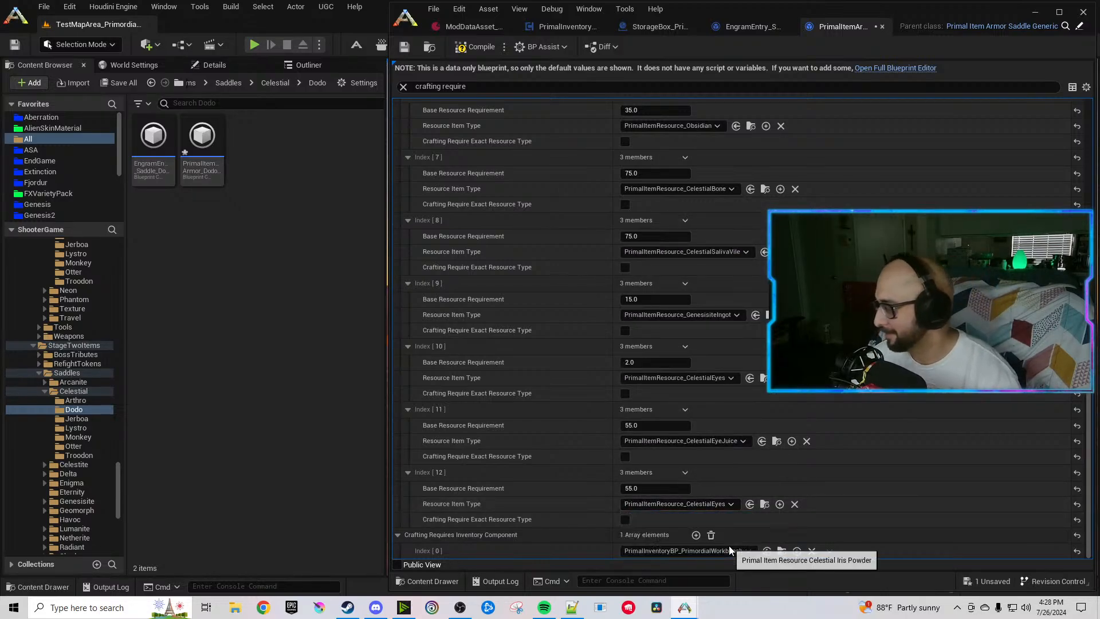
Compile and save the Celestial Dodo saddle blueprint, and close its armor and engram entry editors.
{"action": "left_click", "coordinate": [475, 47]}
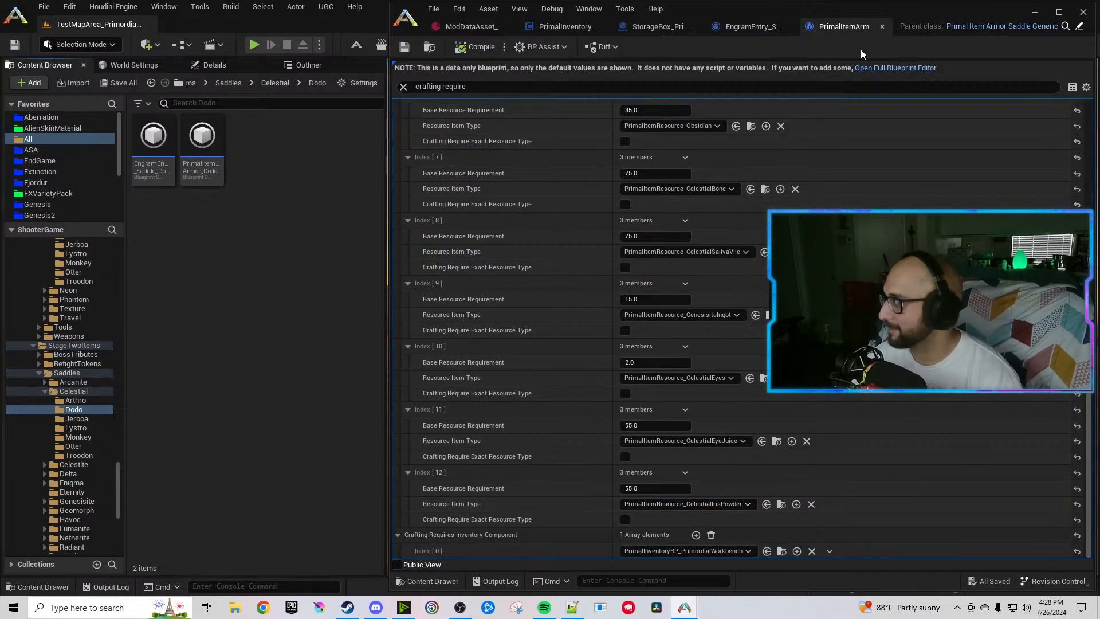
{"action": "left_click", "coordinate": [882, 27]}
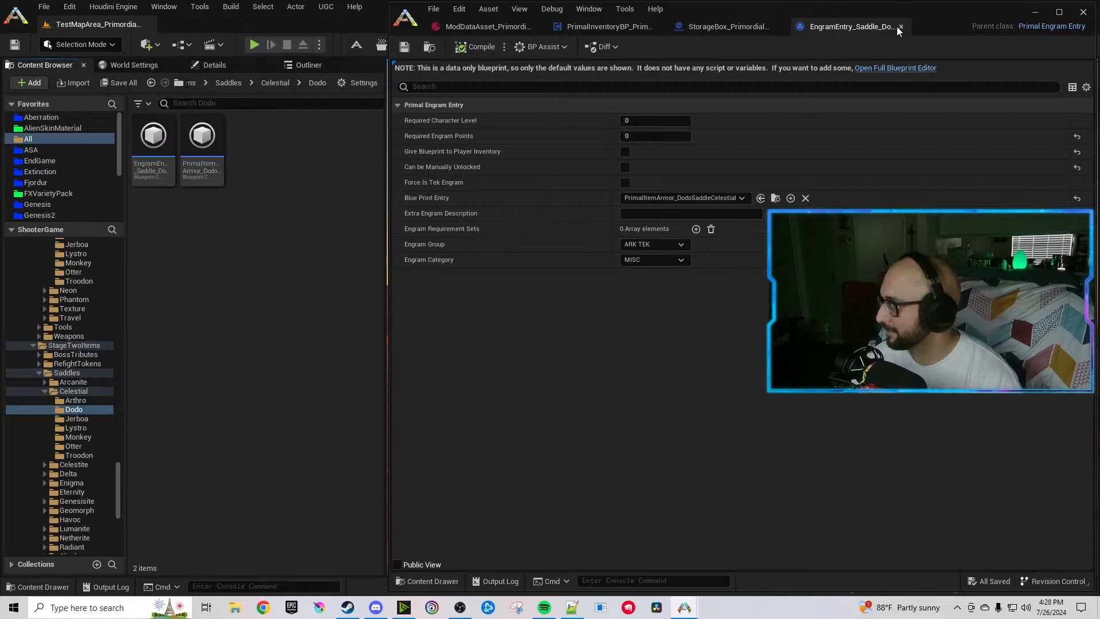
{"action": "left_click", "coordinate": [899, 27]}
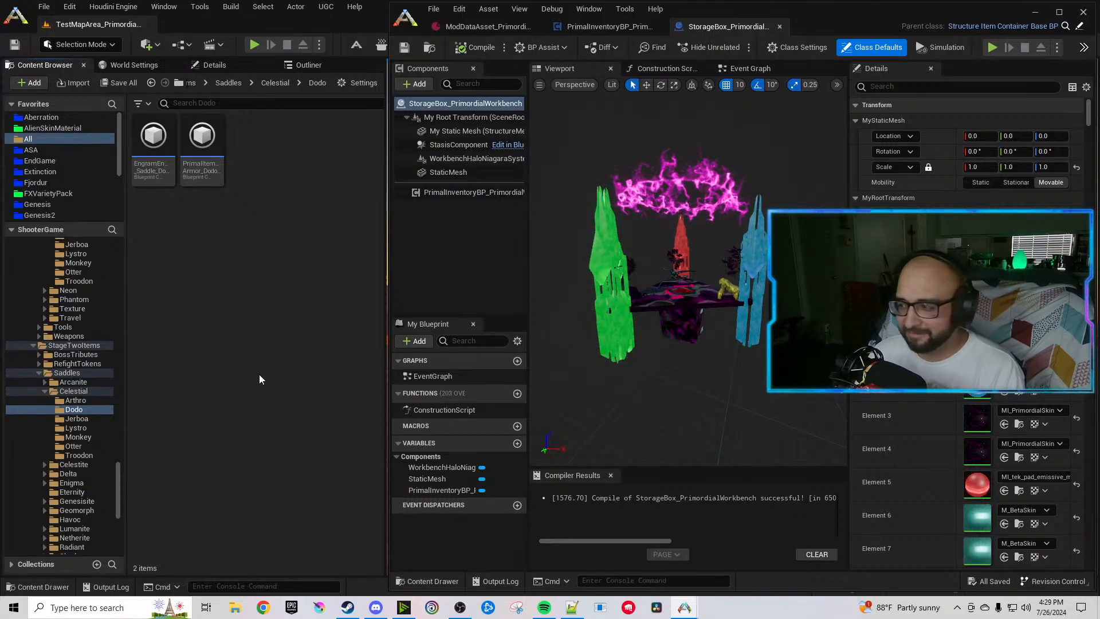
Open Celestial's Jerboa saddle blueprints, set the engram's Blue Print Entry to PrimalItemArmor_JerboaSaddleCelestial and compile it.
{"action": "left_click", "coordinate": [76, 419]}
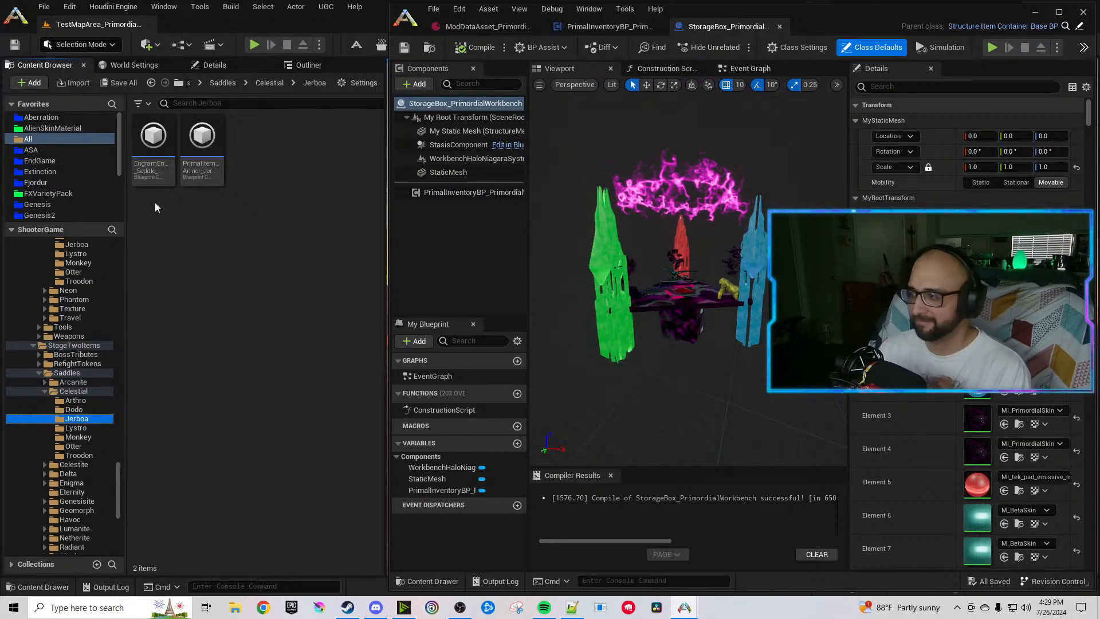
{"action": "left_click", "coordinate": [165, 176]}
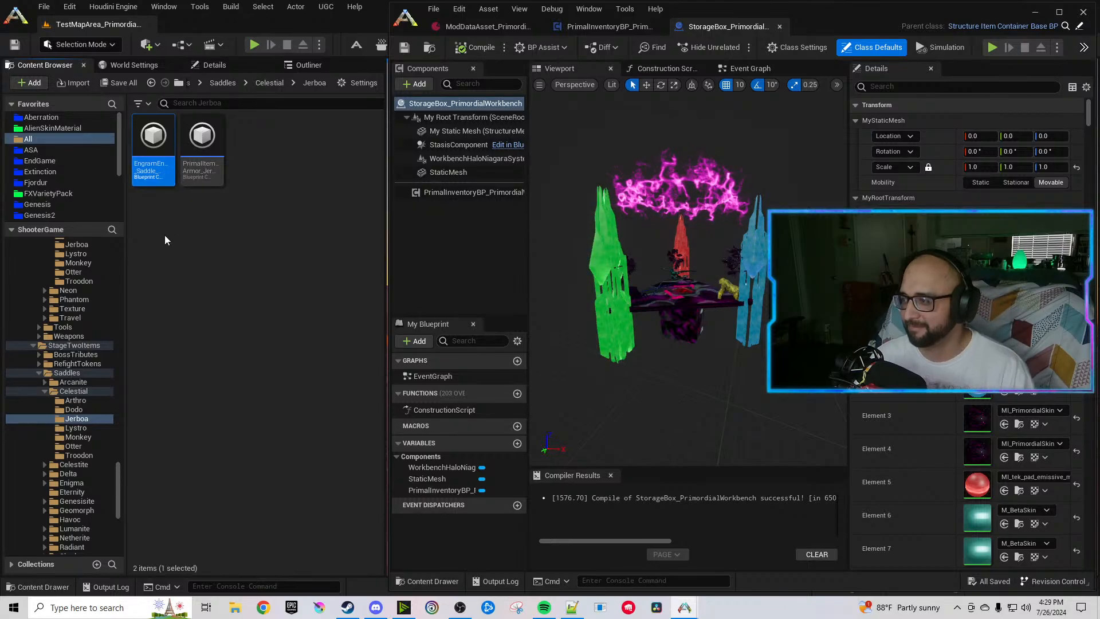
{"action": "double_click", "coordinate": [154, 167]}
{"action": "left_click", "coordinate": [213, 168]}
{"action": "double_click", "coordinate": [212, 168]}
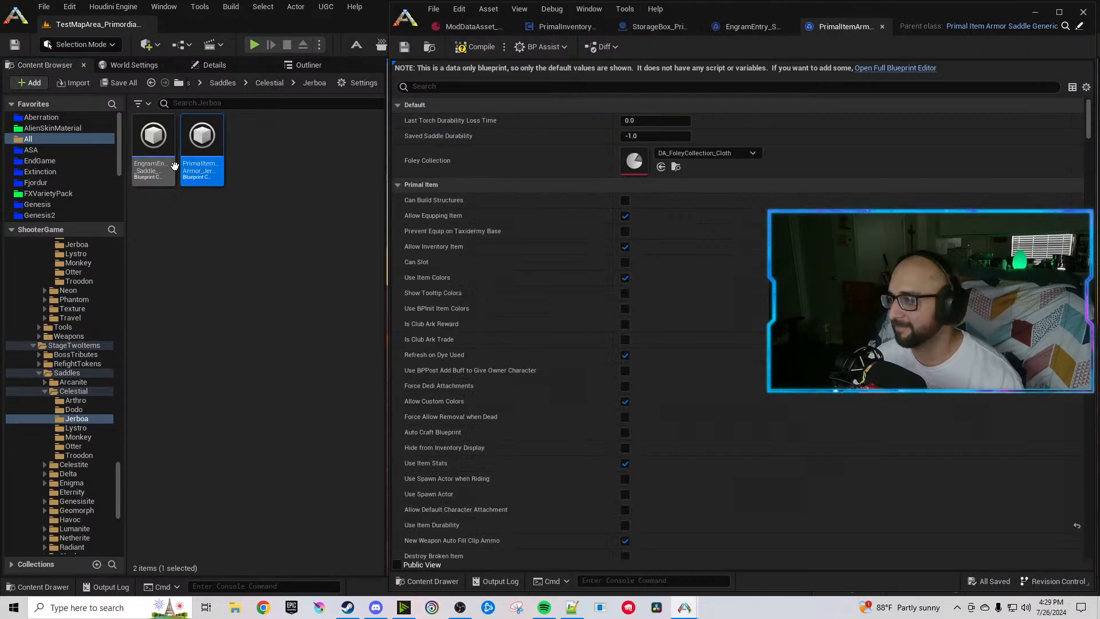
{"action": "left_click", "coordinate": [802, 26]}
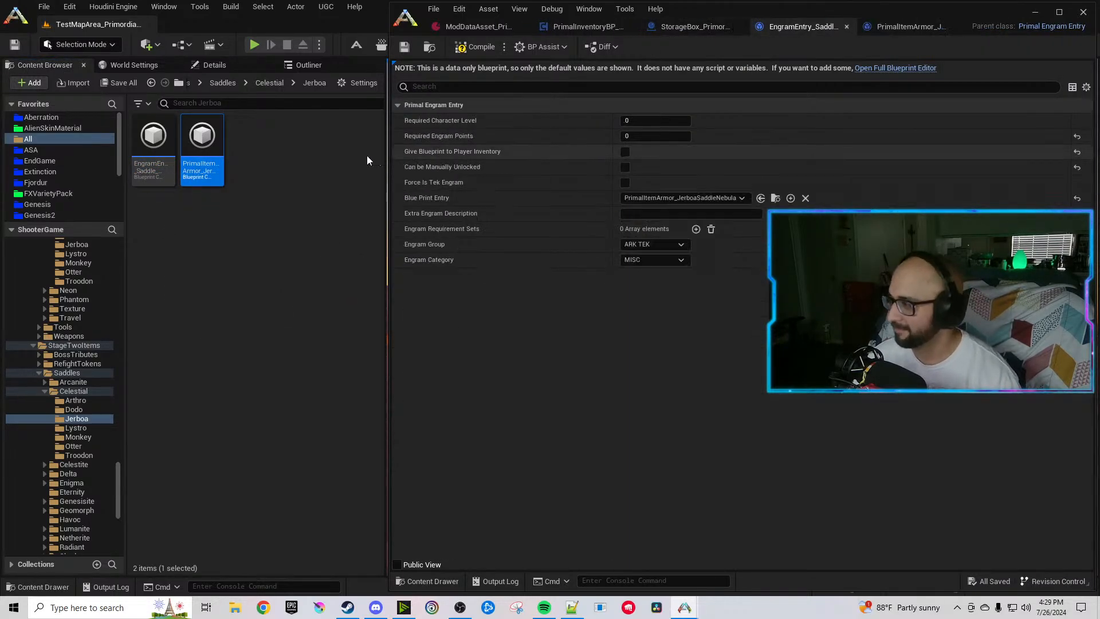
{"action": "left_click", "coordinate": [760, 198]}
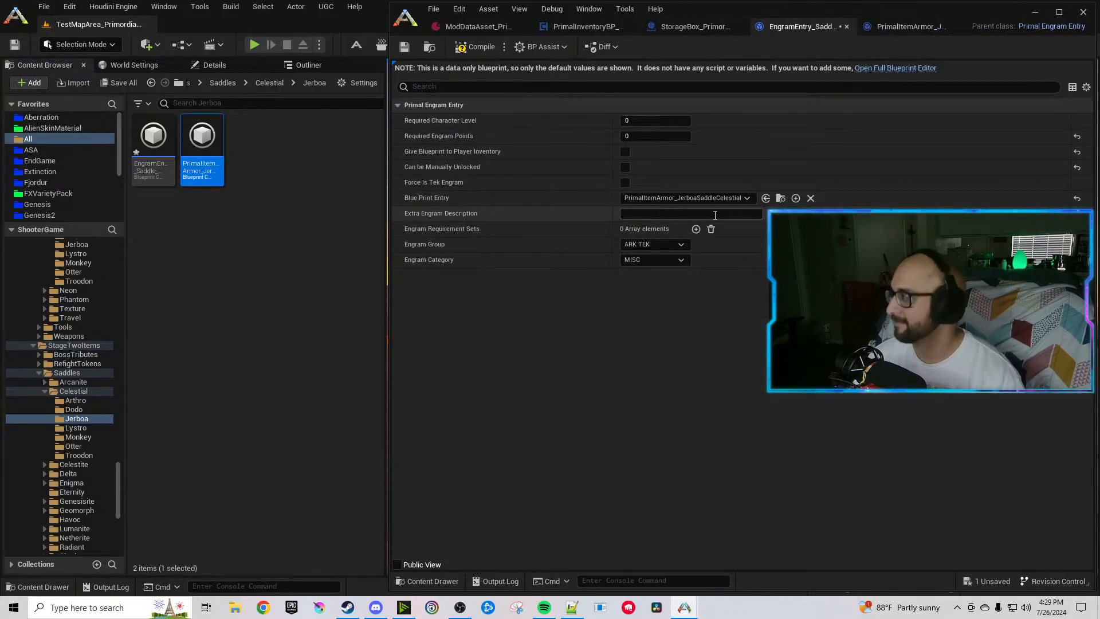
{"action": "left_click", "coordinate": [489, 53]}
In the Celestial Jerboa saddle's armor blueprint, replace Nebula with Celestial in the owner tag, name, description and folder path, and reset the item icon to default.
{"action": "double_click", "coordinate": [201, 145]}
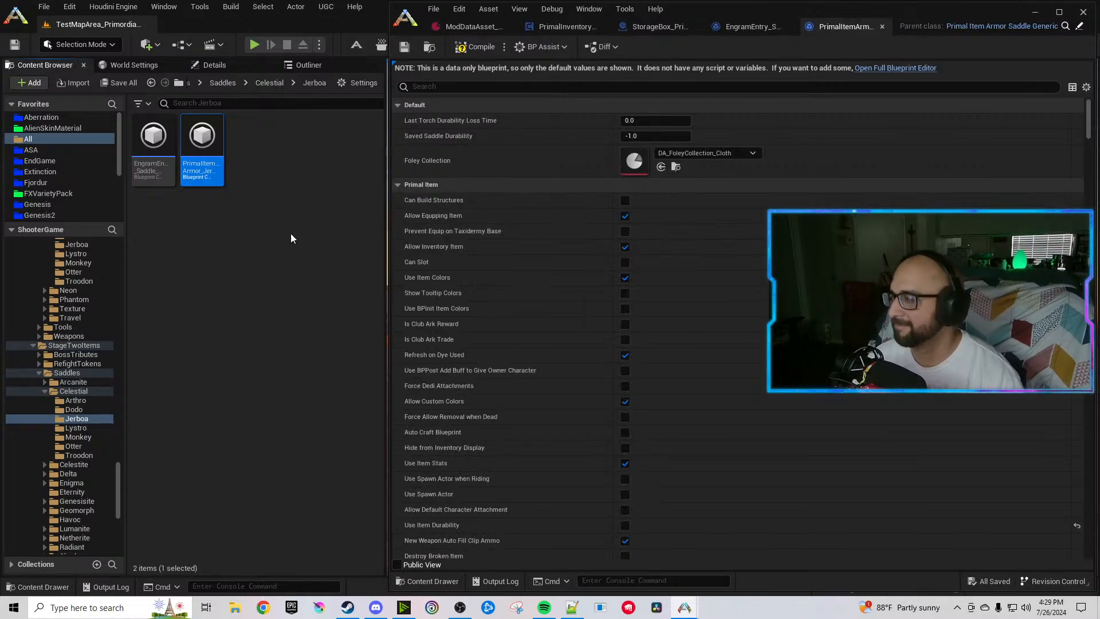
{"action": "type", "text": "neb"}
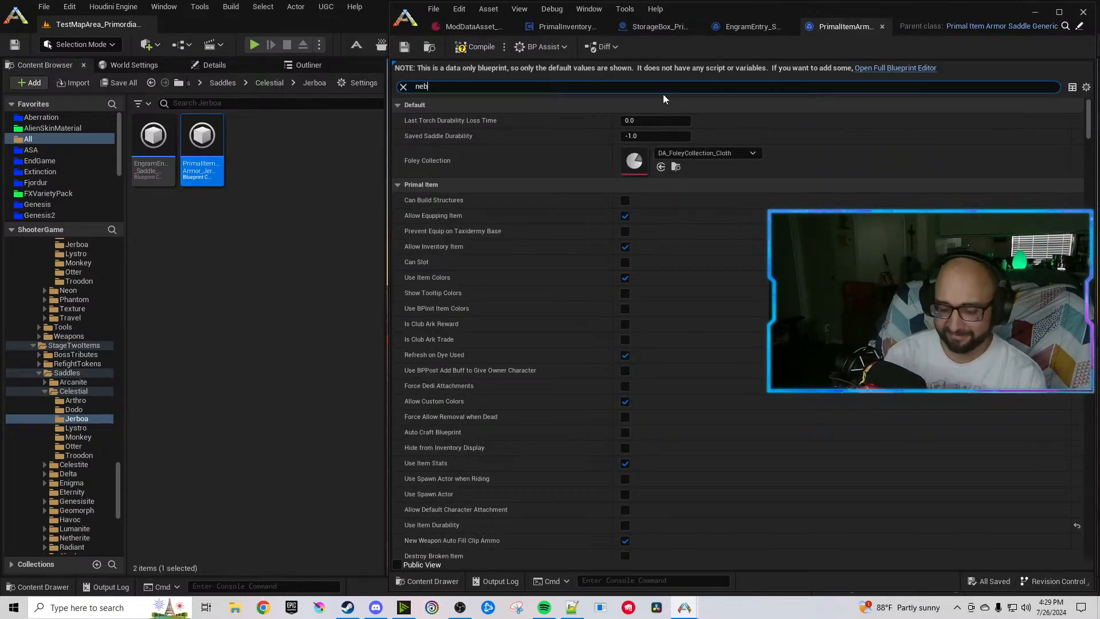
{"action": "type", "text": "ula"}
{"action": "left_click", "coordinate": [649, 136]}
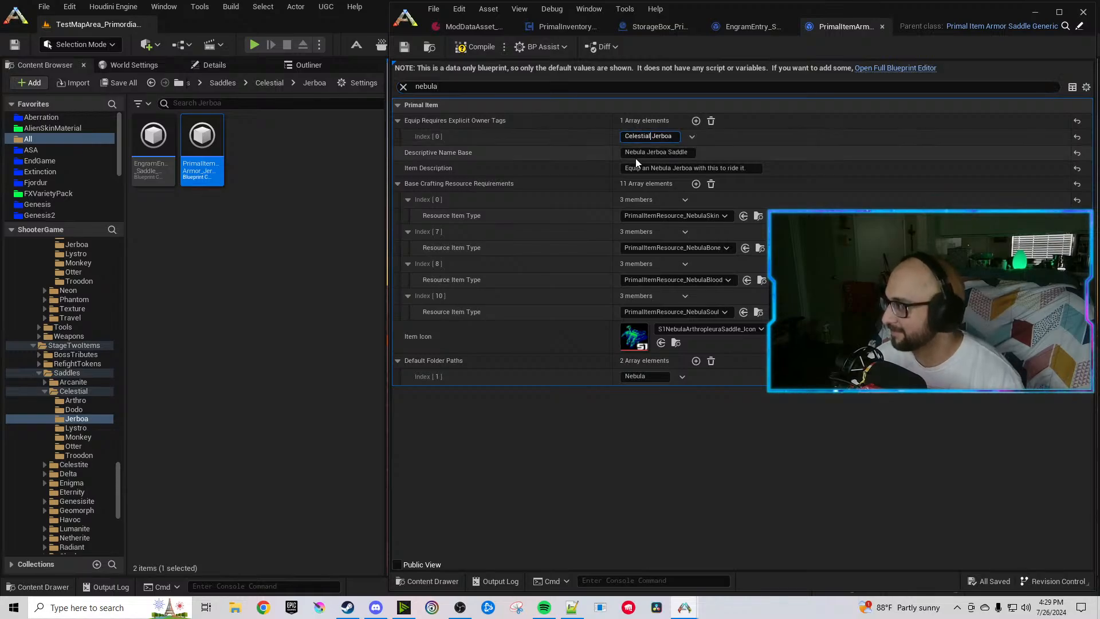
{"action": "double_click", "coordinate": [636, 153]}
{"action": "type", "text": "Celestial"}
{"action": "double_click", "coordinate": [665, 168]}
{"action": "type", "text": "Celestial"}
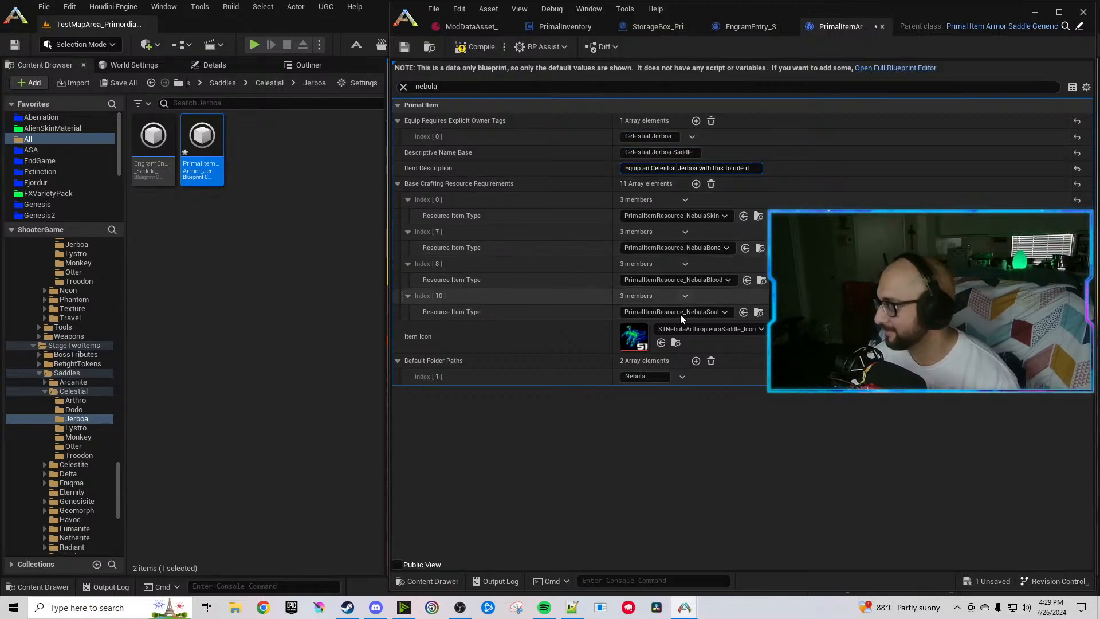
{"action": "double_click", "coordinate": [642, 376]}
{"action": "type", "text": "Celestial"}
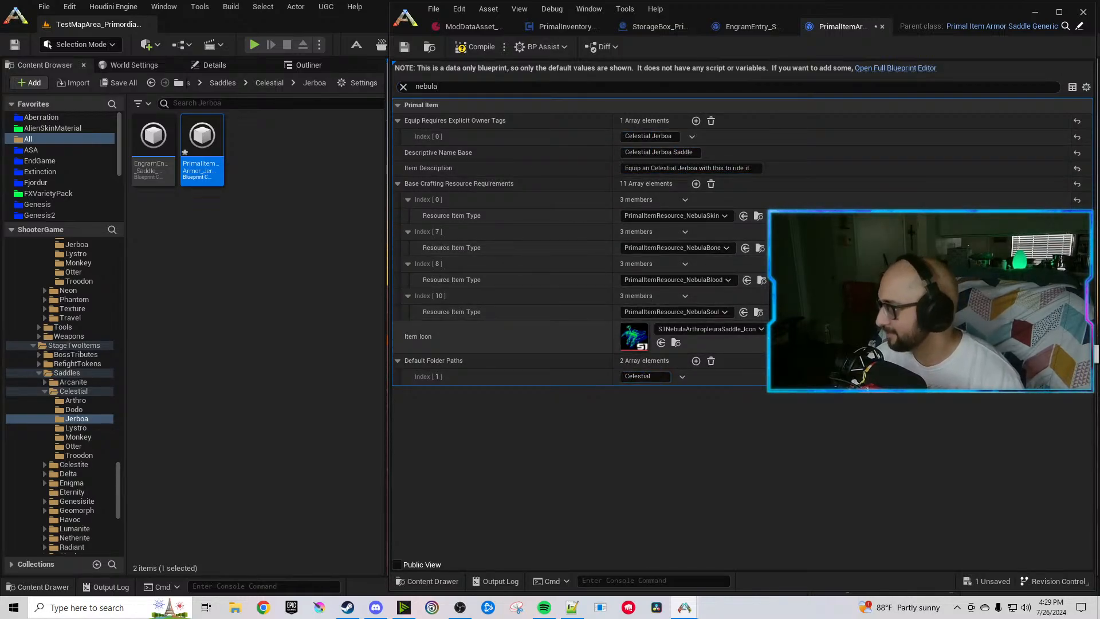
{"action": "left_click", "coordinate": [1077, 337]}
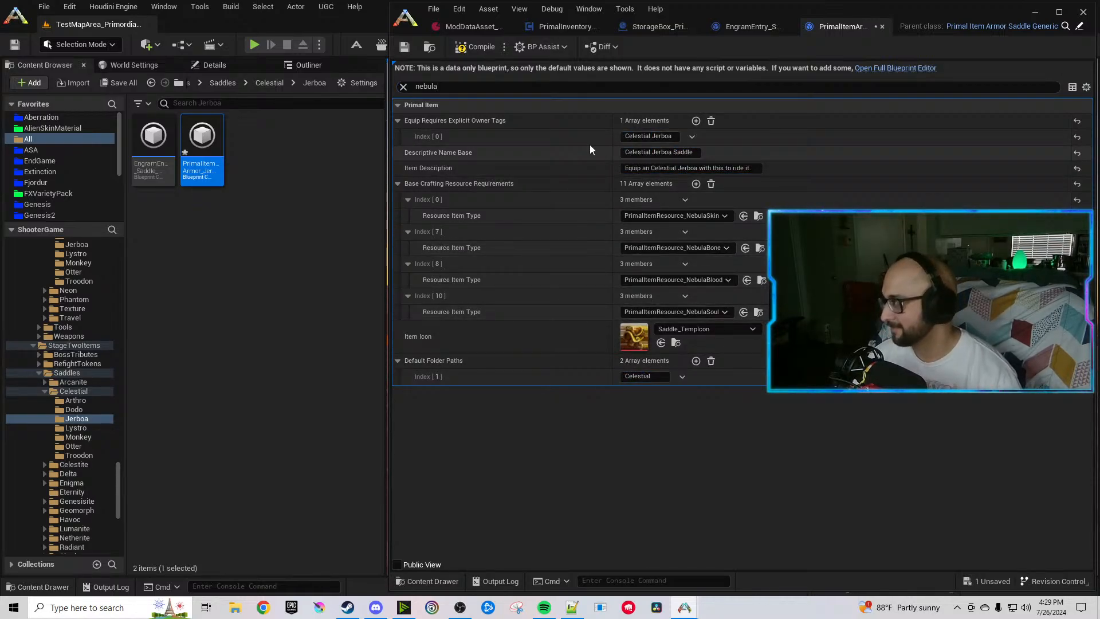
Filter the Jerboa saddle's properties by "crafting require" and set Index 0's resource type to PrimalItemResource_CelestialMuscle.
{"action": "left_click", "coordinate": [450, 89]}
{"action": "type", "text": "crafting"}
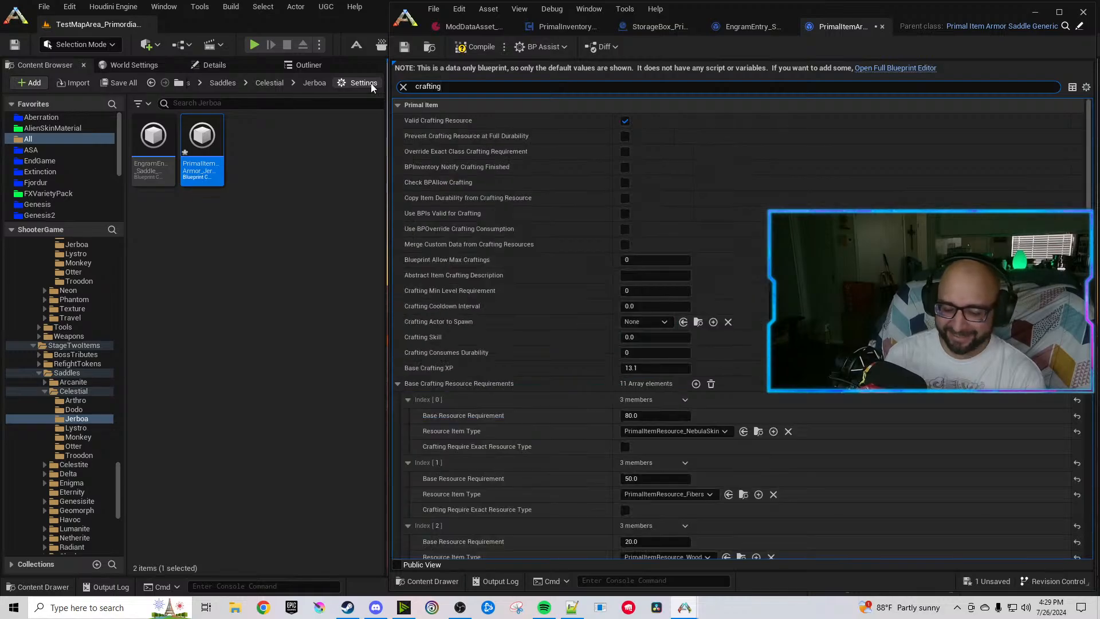
{"action": "type", "text": " require"}
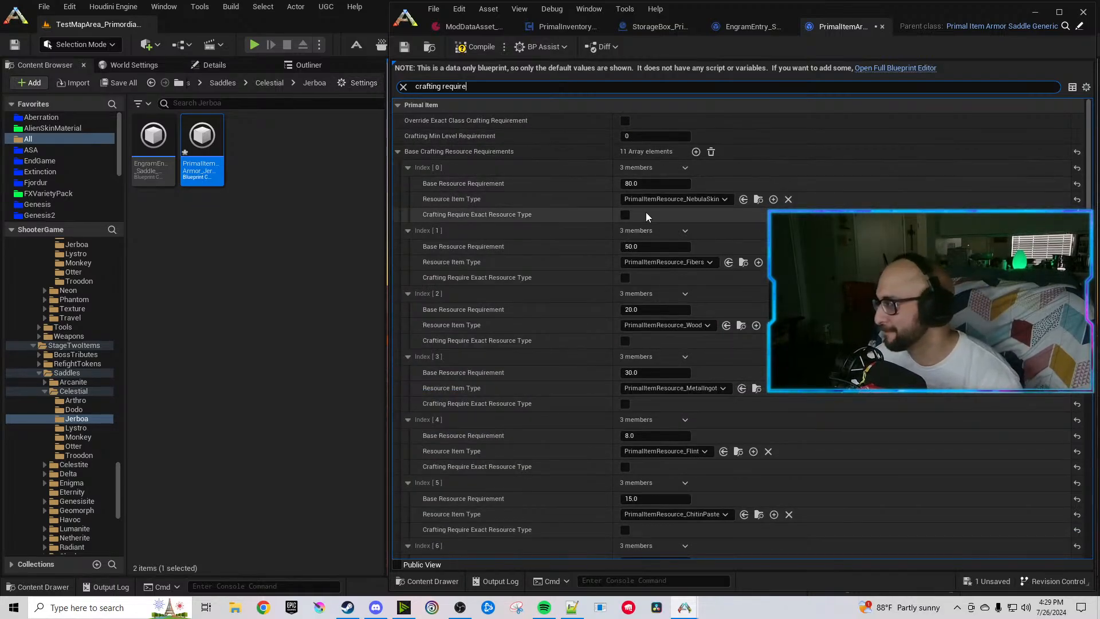
{"action": "left_click", "coordinate": [673, 199]}
{"action": "type", "text": "Celestialmusc"}
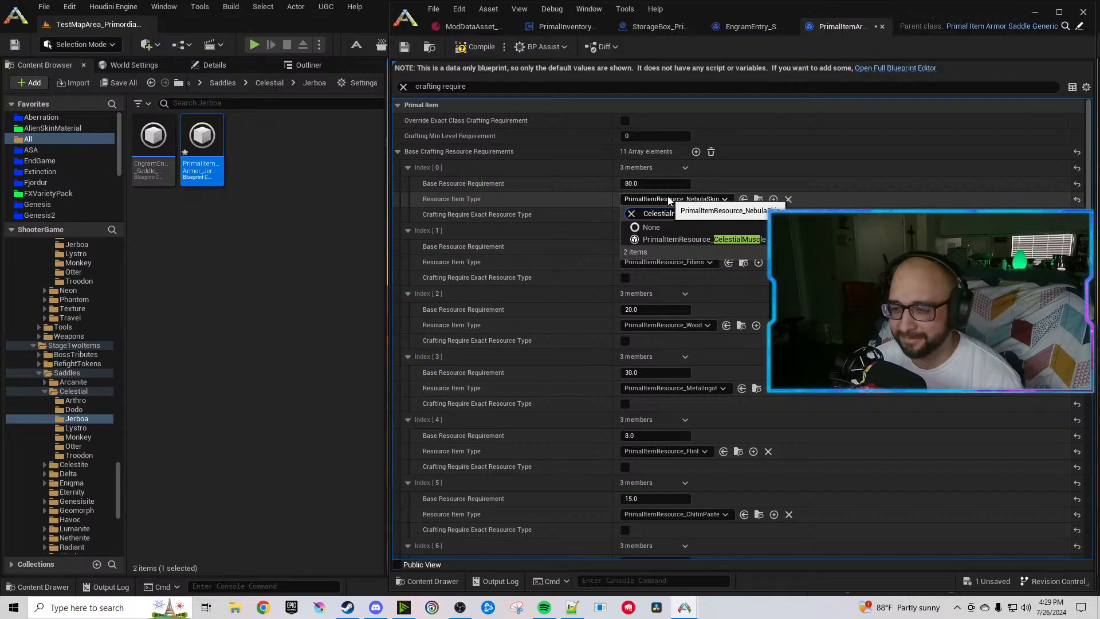
{"action": "left_click", "coordinate": [724, 241]}
Set the resource type of Index 7 to PrimalItemResource_CelestialBone and of Index 8 to PrimalItemResource_CelestialSalivaVile.
{"action": "scroll", "coordinate": [699, 324], "scroll_direction": "down", "scroll_amount": 3}
{"action": "scroll", "coordinate": [699, 327], "scroll_direction": "down", "scroll_amount": 5}
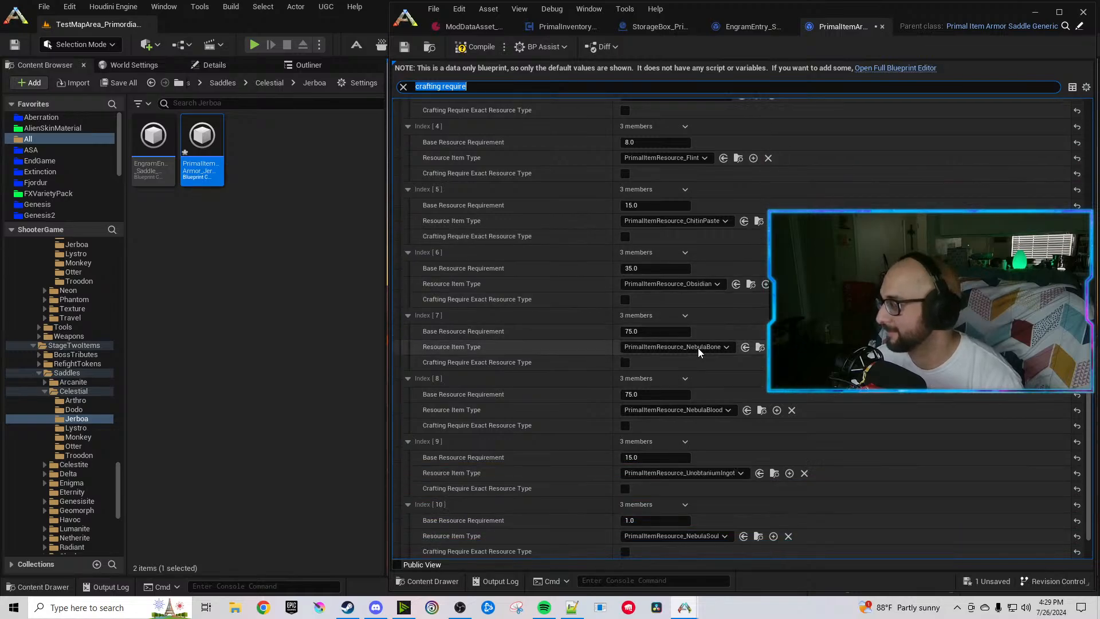
{"action": "left_click", "coordinate": [697, 346]}
{"action": "type", "text": "boner"}
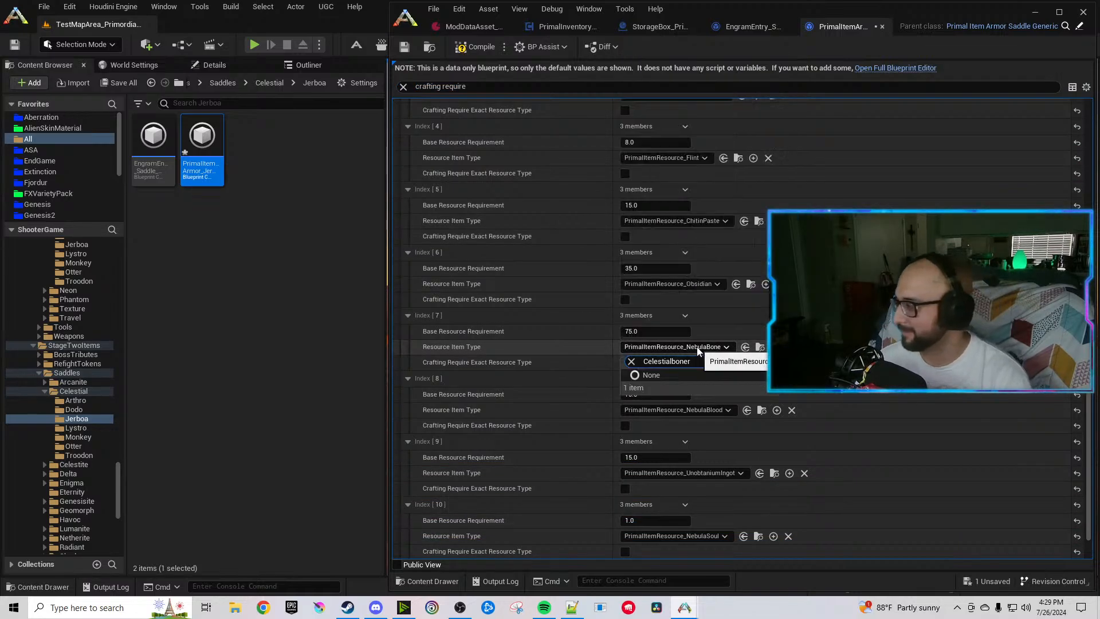
{"action": "key", "text": "BackSpace"}
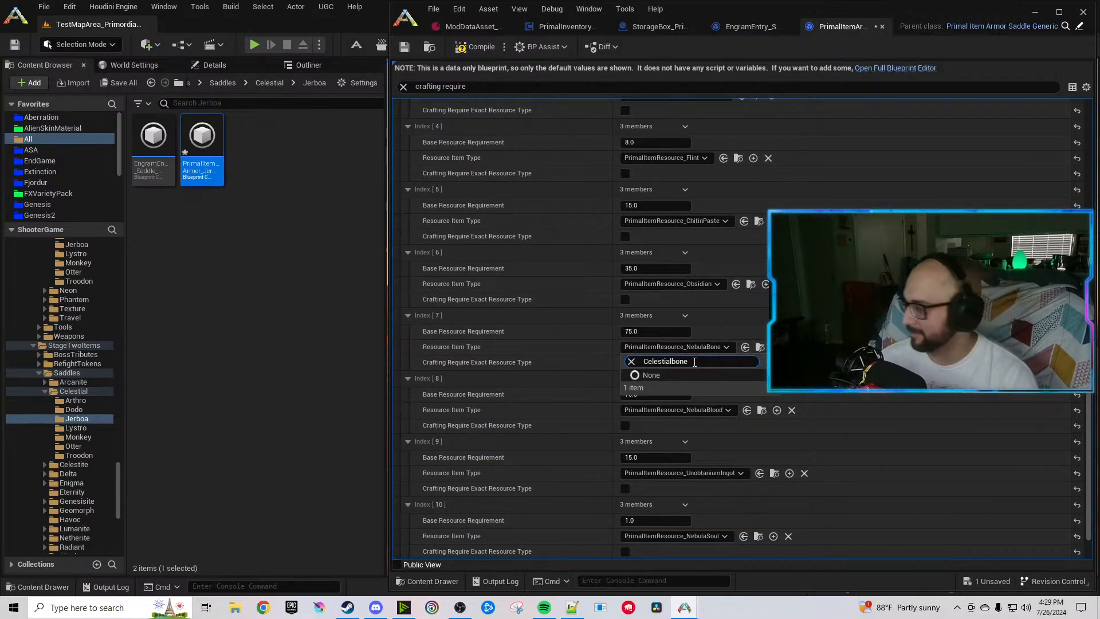
{"action": "left_click", "coordinate": [699, 387]}
{"action": "left_click", "coordinate": [700, 411]}
{"action": "type", "text": "Celestialsal"}
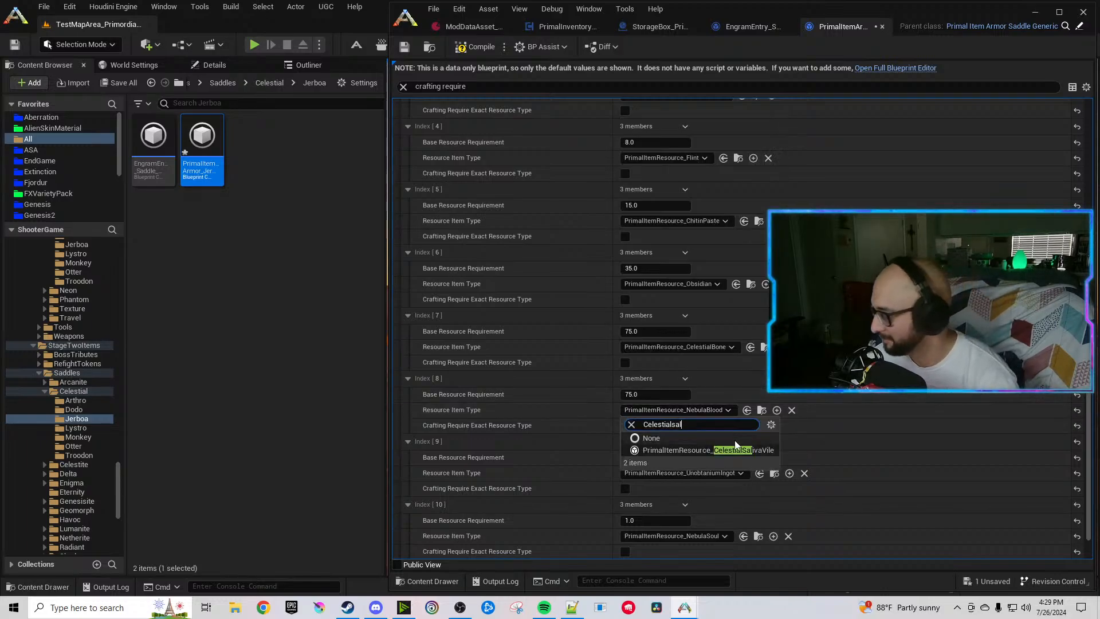
{"action": "left_click", "coordinate": [735, 450]}
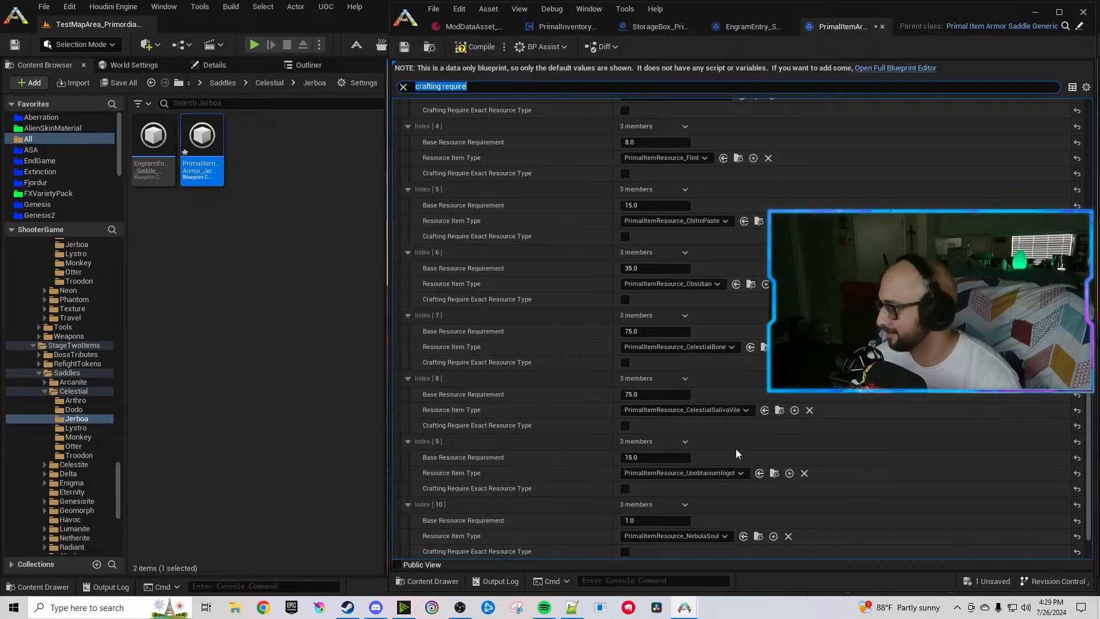
Set the resource type of Index 9 to PrimalItemResource_GenesisiteIngot.
{"action": "left_click", "coordinate": [716, 472]}
{"action": "type", "text": "inogt"}
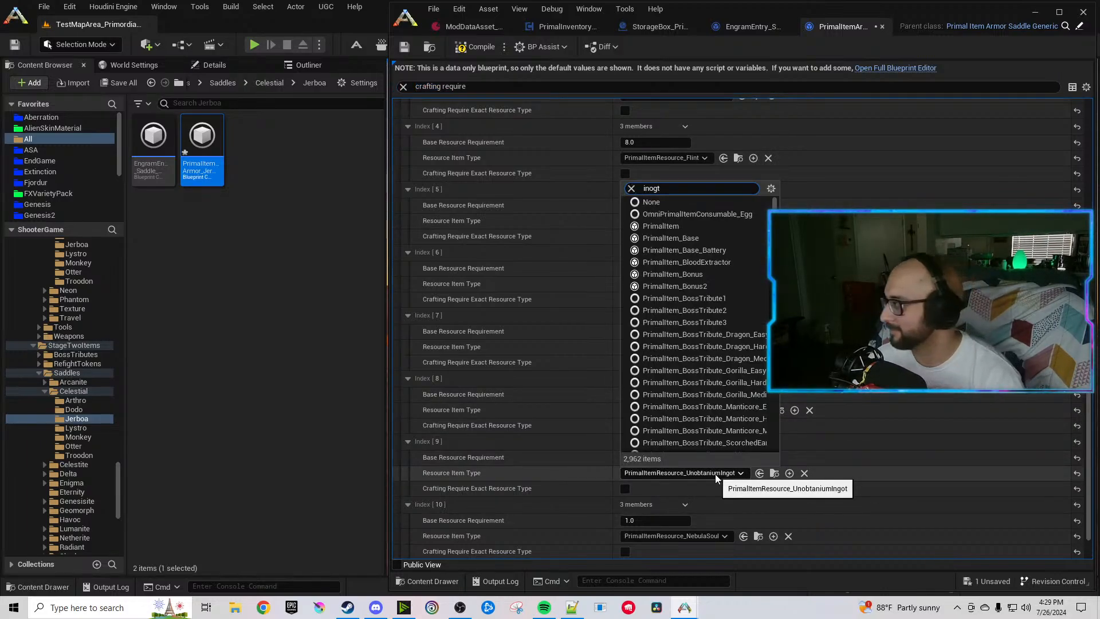
{"action": "key", "text": "BackSpace"}
{"action": "key", "text": "BackSpace"}
{"action": "key", "text": "BackSpace"}
{"action": "type", "text": "got"}
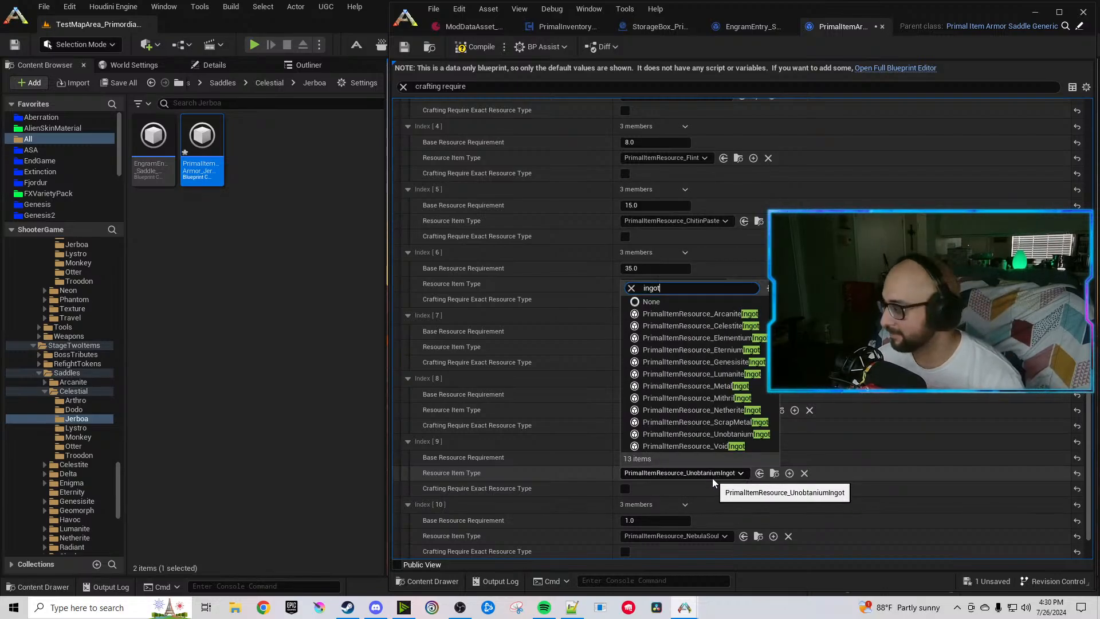
{"action": "left_click", "coordinate": [738, 362]}
Set Index 10's resource type to PrimalItemResource_CelestialEyes with a base resource requirement of 2.
{"action": "scroll", "coordinate": [631, 459], "scroll_direction": "down", "scroll_amount": 1}
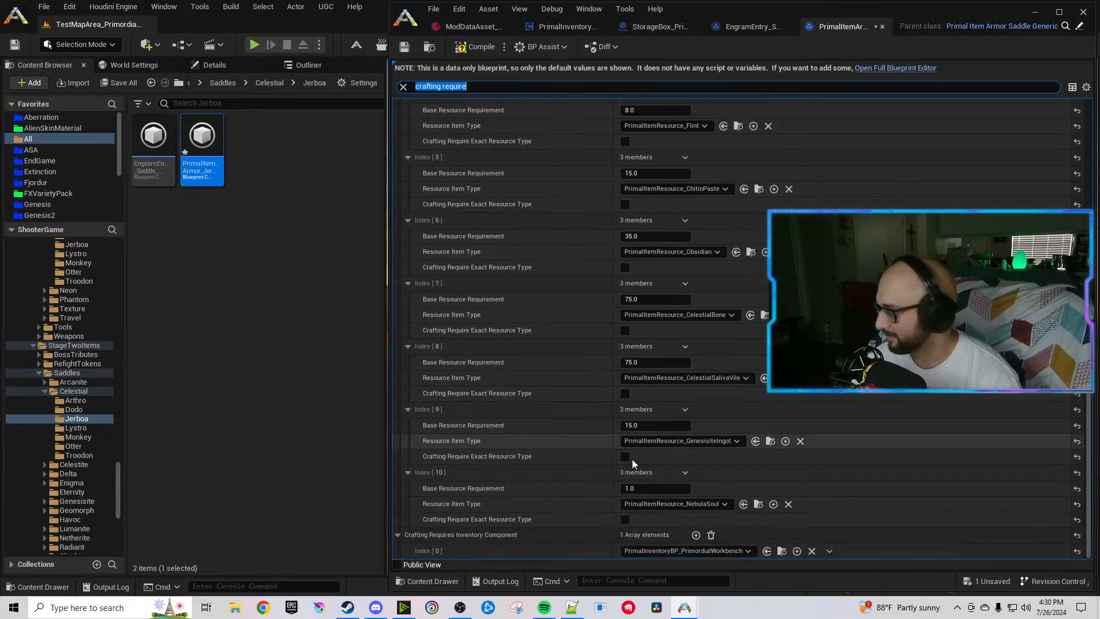
{"action": "left_click", "coordinate": [668, 504]}
{"action": "type", "text": "Celestialeyes"}
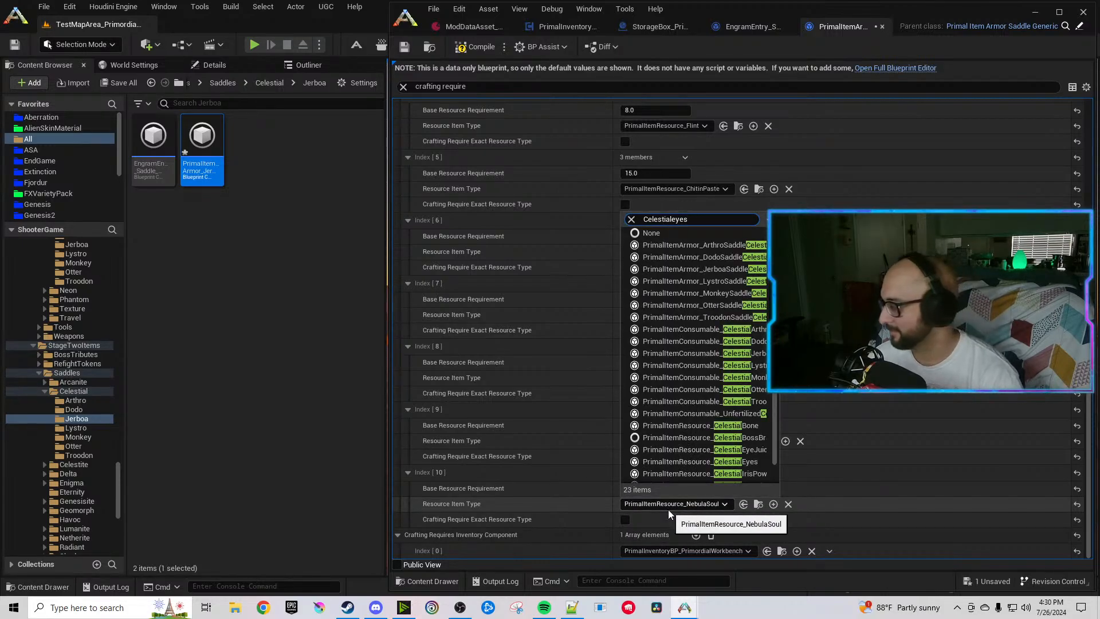
{"action": "key", "text": "Return"}
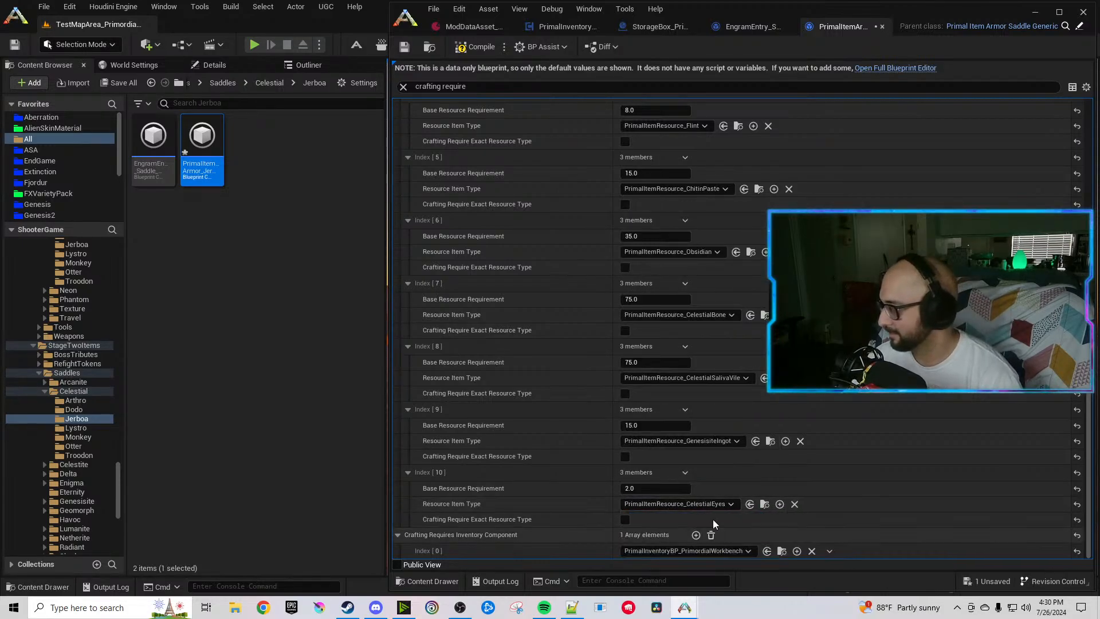
Duplicate the Index 10 crafting requirement twice and set the base resource requirement of both Index 11 and Index 12 to 55.
{"action": "left_click", "coordinate": [686, 475]}
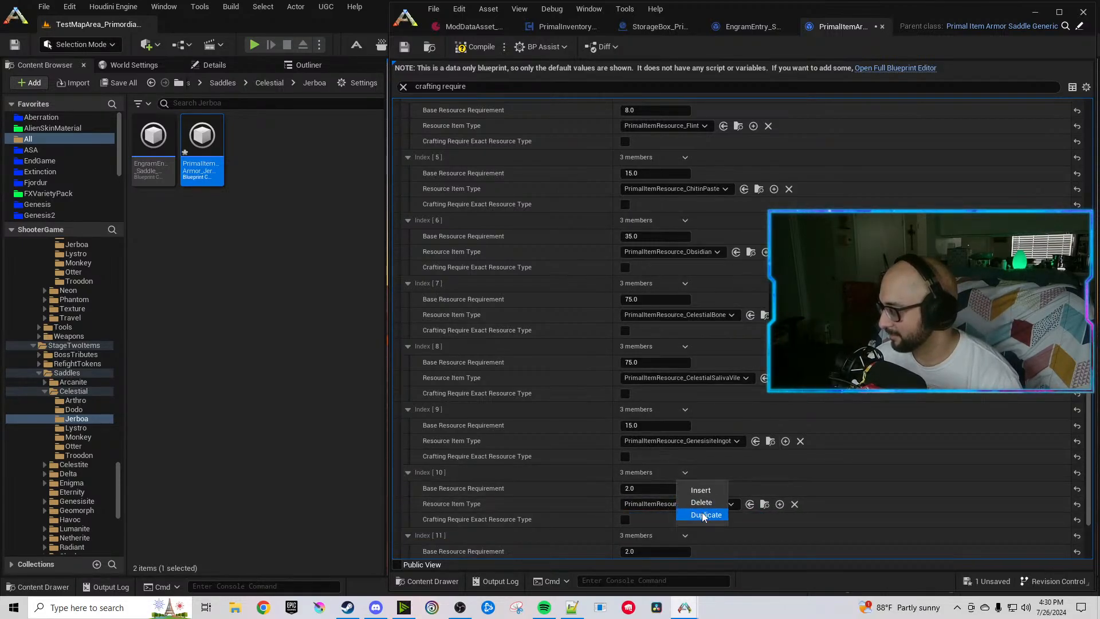
{"action": "left_click", "coordinate": [704, 515]}
{"action": "scroll", "coordinate": [697, 481], "scroll_direction": "down", "scroll_amount": 3}
{"action": "left_click", "coordinate": [671, 488]}
{"action": "type", "text": "55"}
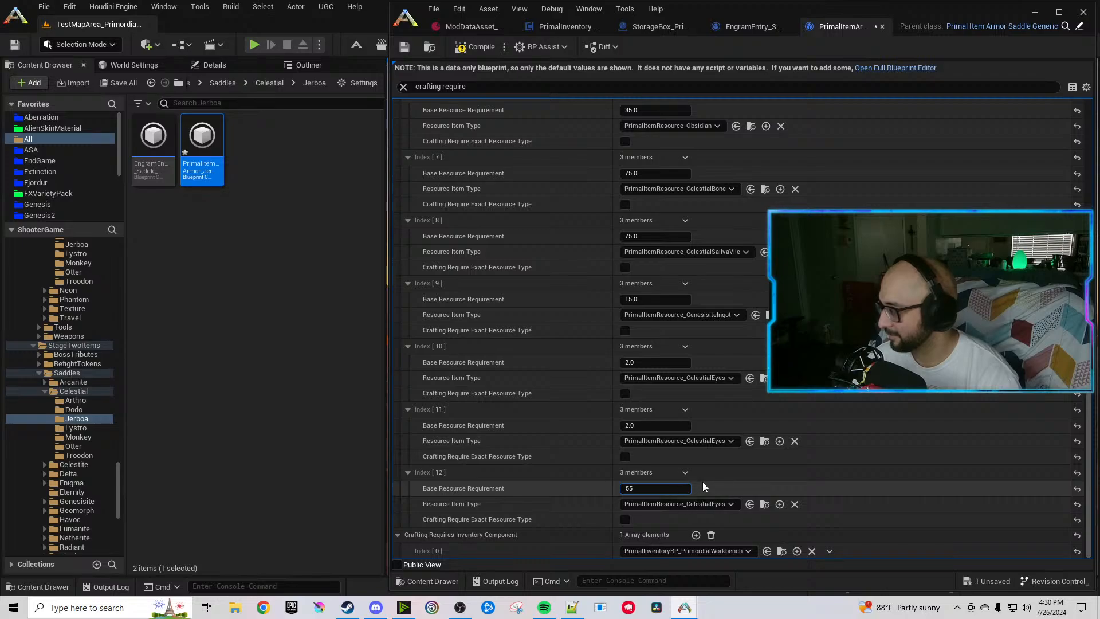
{"action": "left_click", "coordinate": [659, 426]}
{"action": "type", "text": "55"}
Set the resource type of Index 11 to PrimalItemResource_CelestialEyeJuice and of Index 12 to PrimalItemResource_CelestialIrisPowder.
{"action": "left_click", "coordinate": [663, 440]}
{"action": "type", "text": "Celestialeye"}
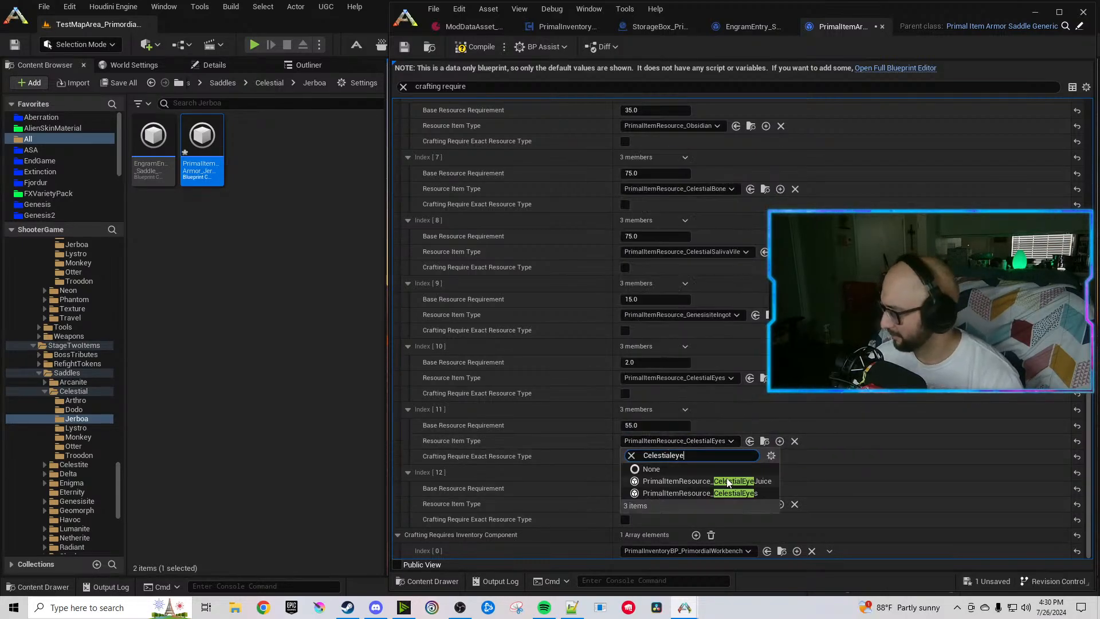
{"action": "left_click", "coordinate": [728, 482]}
{"action": "left_click", "coordinate": [710, 504]}
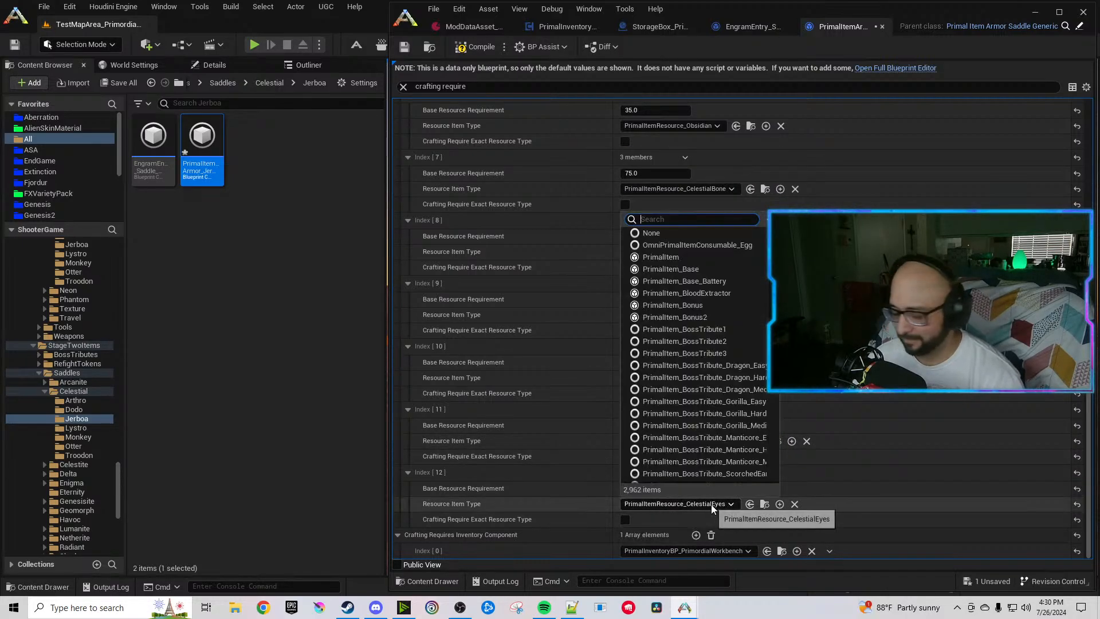
{"action": "type", "text": "Celestialiris"}
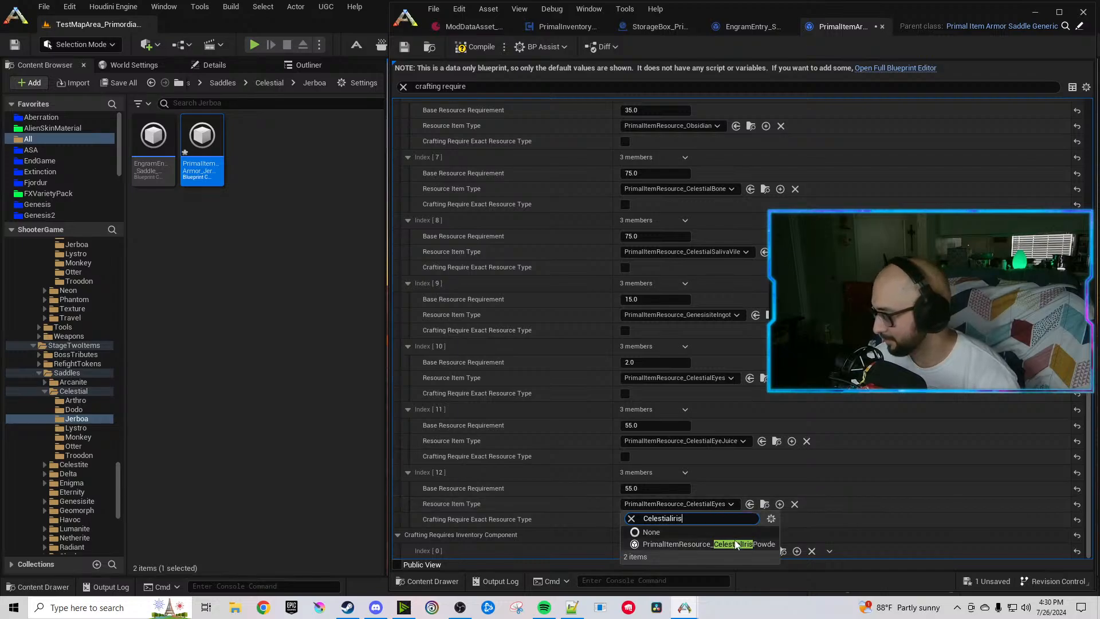
{"action": "left_click", "coordinate": [734, 544]}
Save the Celestial Jerboa saddle blueprint and close its armor and engram entry editors.
{"action": "key", "text": "ctrl+s"}
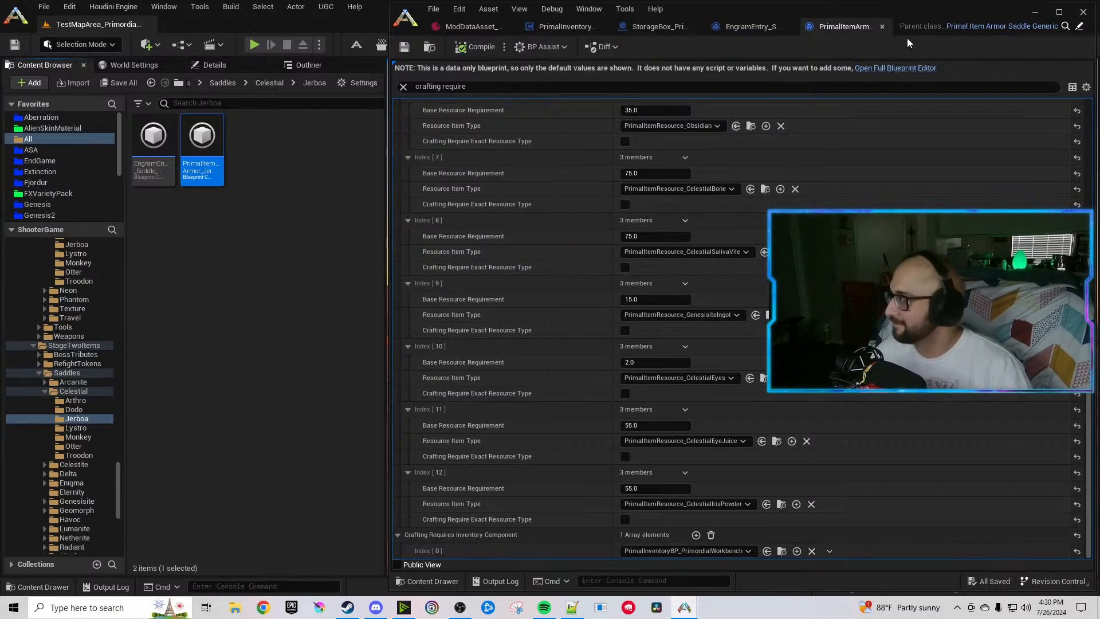
{"action": "left_click", "coordinate": [882, 27]}
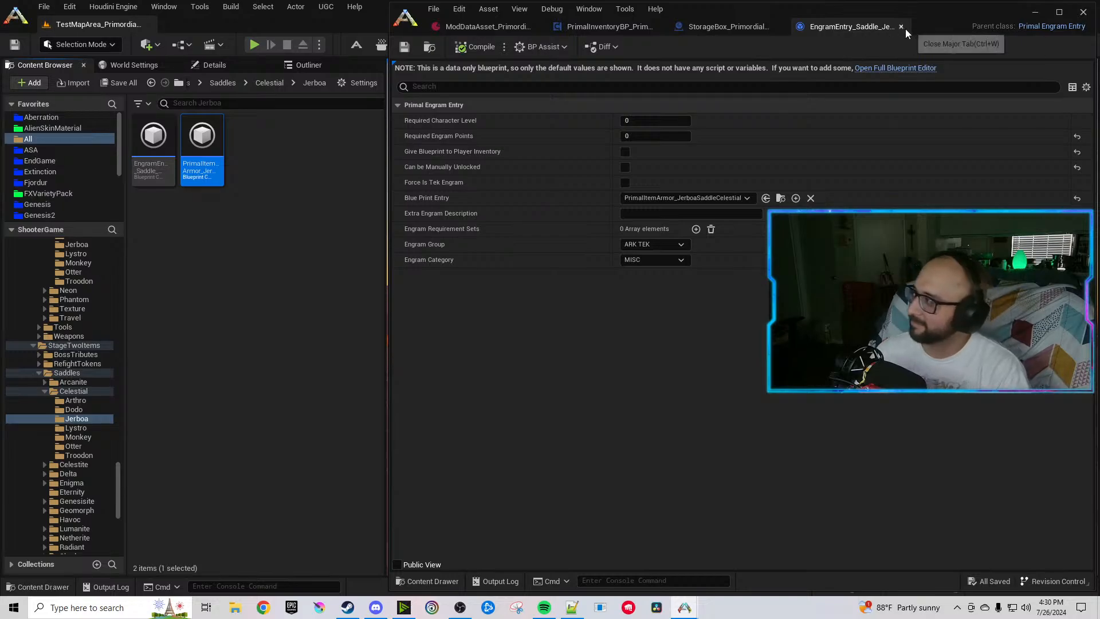
{"action": "key", "text": "ctrl+w"}
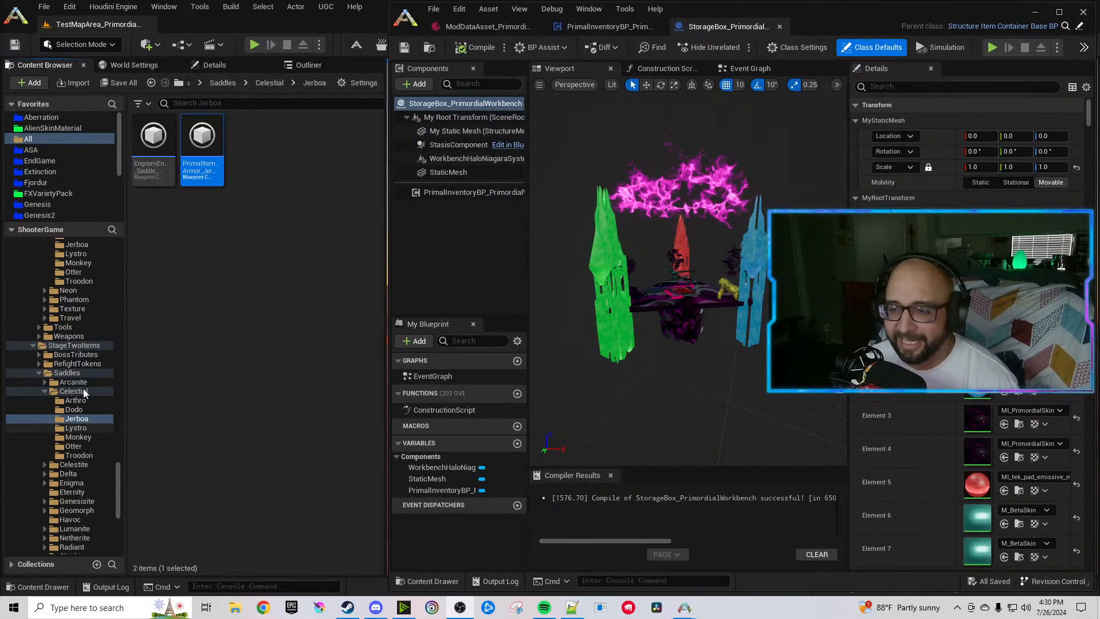
{"action": "left_click", "coordinate": [232, 359]}
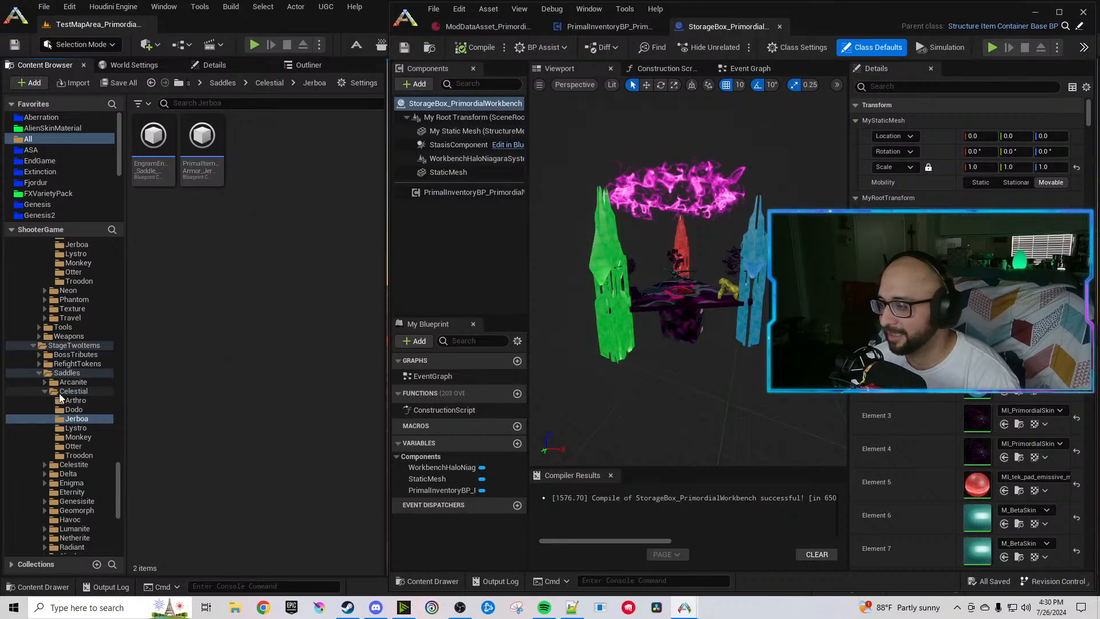
Reopen the Celestial Jerboa saddle's engram entry and armor blueprints, check the armor for leftover "nebula" references, and close both editors.
{"action": "double_click", "coordinate": [154, 163]}
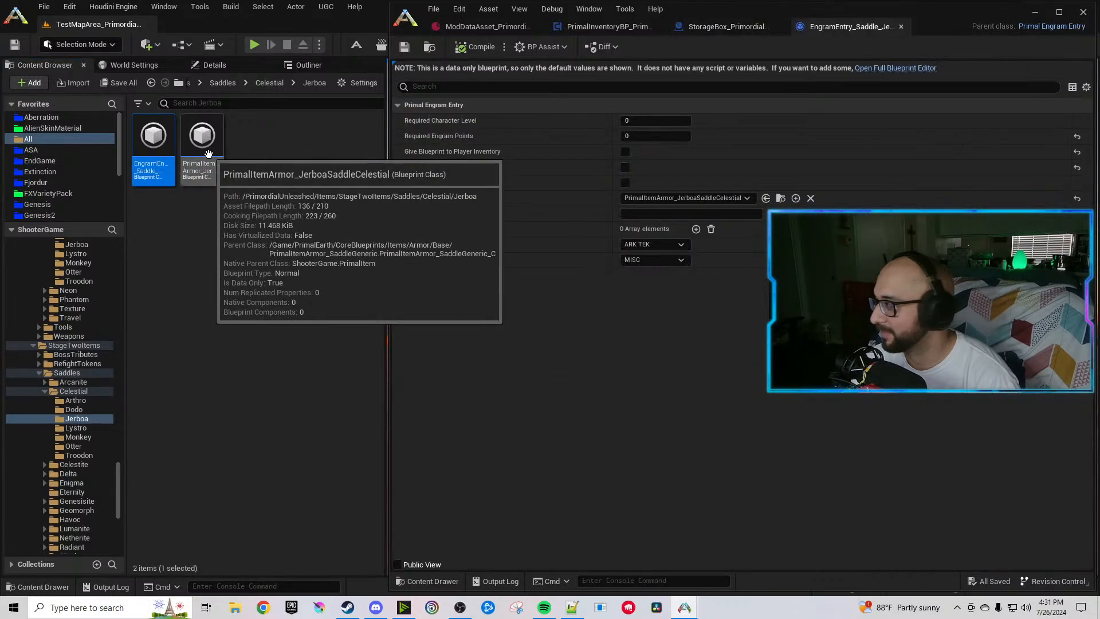
{"action": "double_click", "coordinate": [208, 153]}
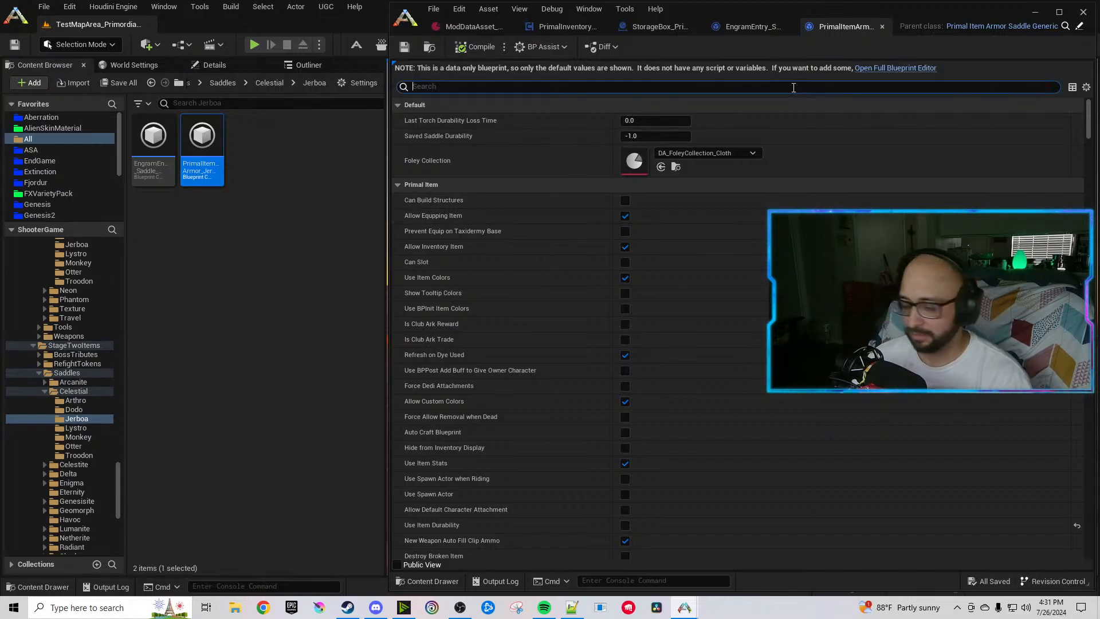
{"action": "type", "text": "la"}
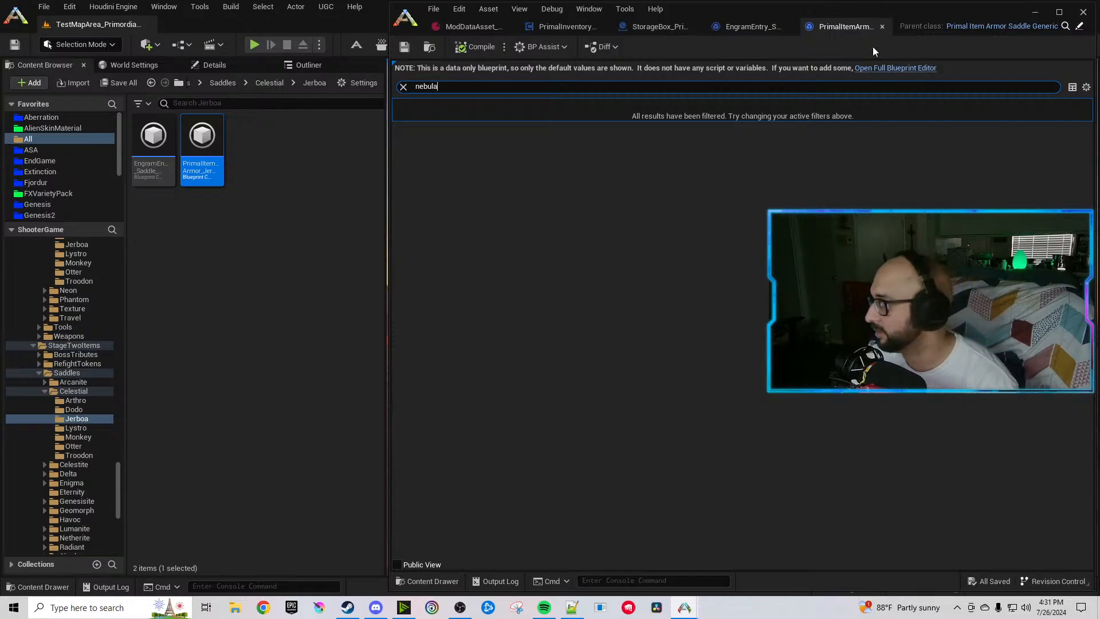
{"action": "left_click", "coordinate": [882, 27]}
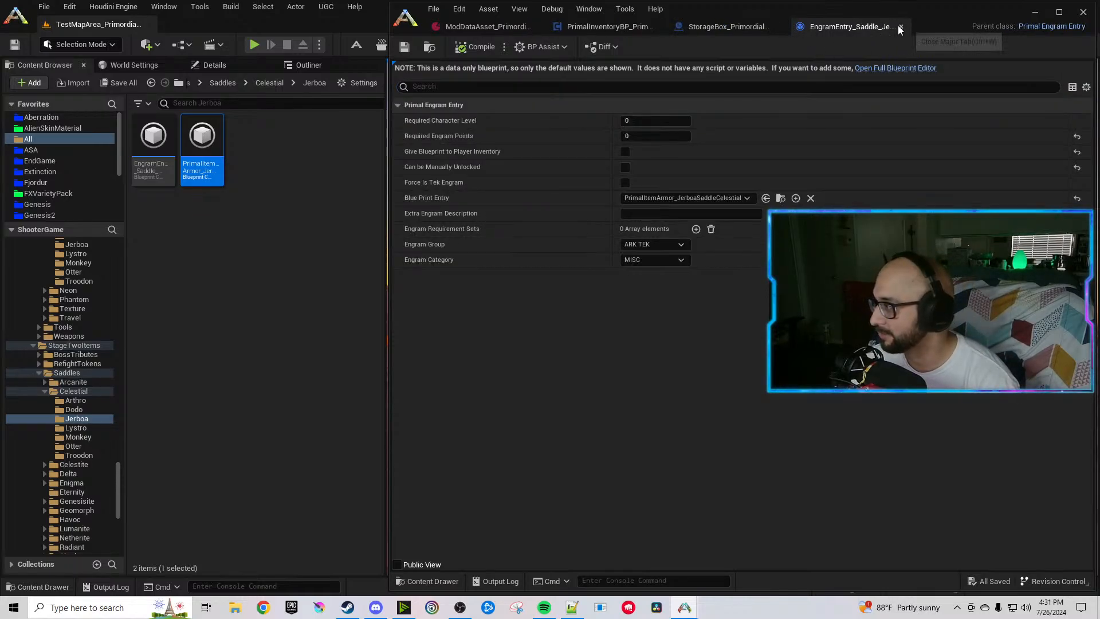
{"action": "left_click", "coordinate": [899, 28]}
Open Celestial's Lystro saddle engram entry, set its Blue Print Entry to PrimalItemArmor_LystroSaddleCelestial and compile it.
{"action": "left_click", "coordinate": [76, 428]}
{"action": "left_click", "coordinate": [153, 146]}
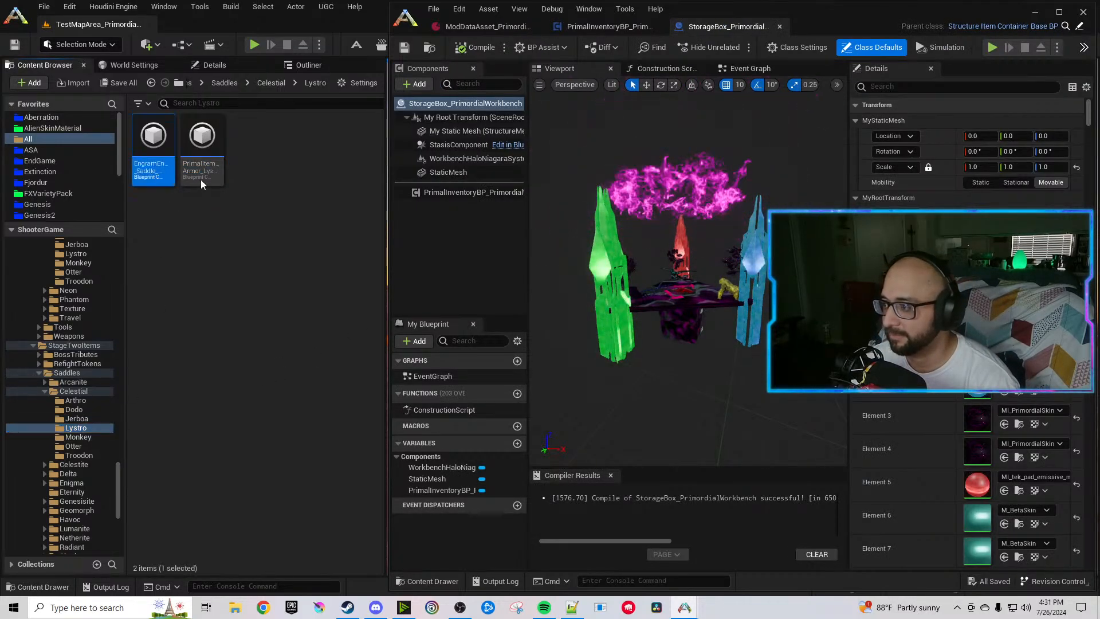
{"action": "left_click", "coordinate": [206, 170]}
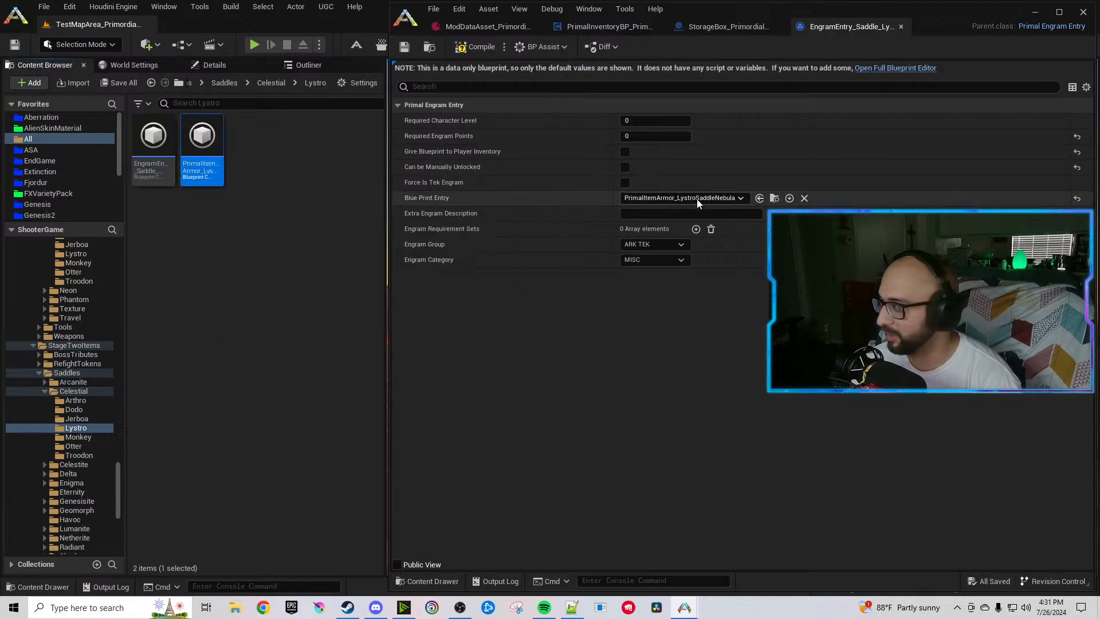
{"action": "left_click", "coordinate": [759, 198]}
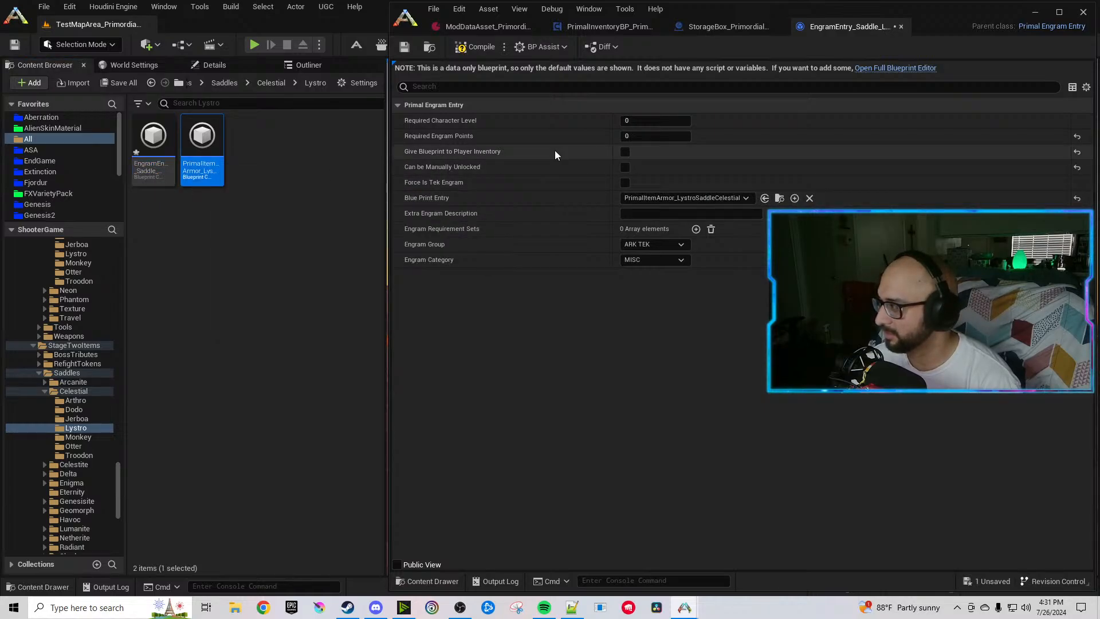
{"action": "left_click", "coordinate": [474, 47]}
In the Celestial Lystro saddle's armor blueprint, replace Nebula with Celestial in the owner tag, name, description and folder path, and reset the item icon to default.
{"action": "double_click", "coordinate": [212, 146]}
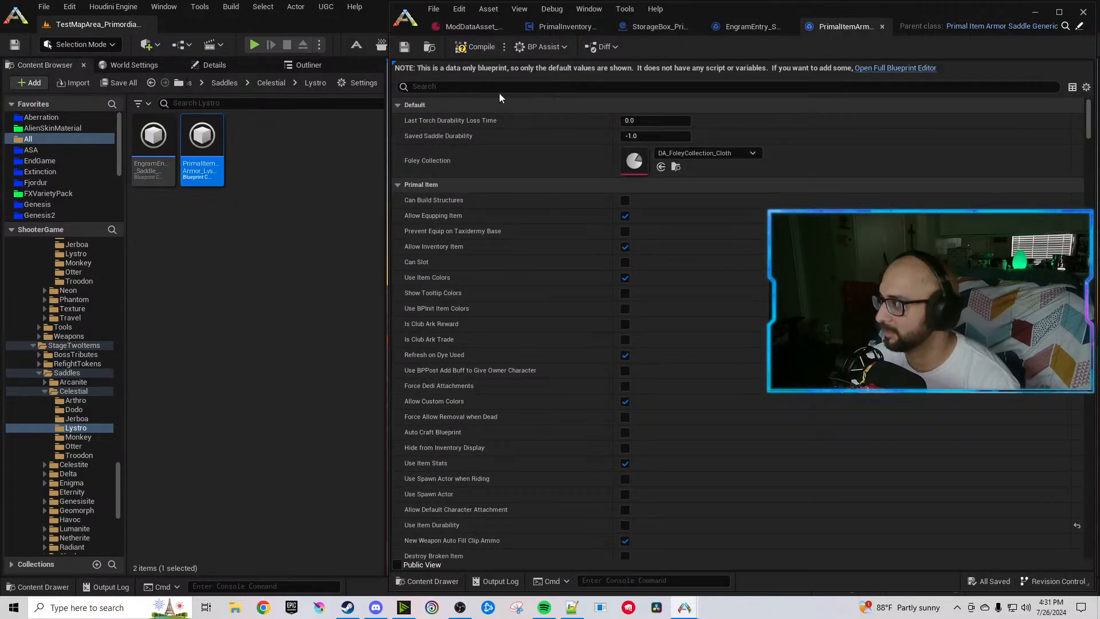
{"action": "type", "text": "nebula"}
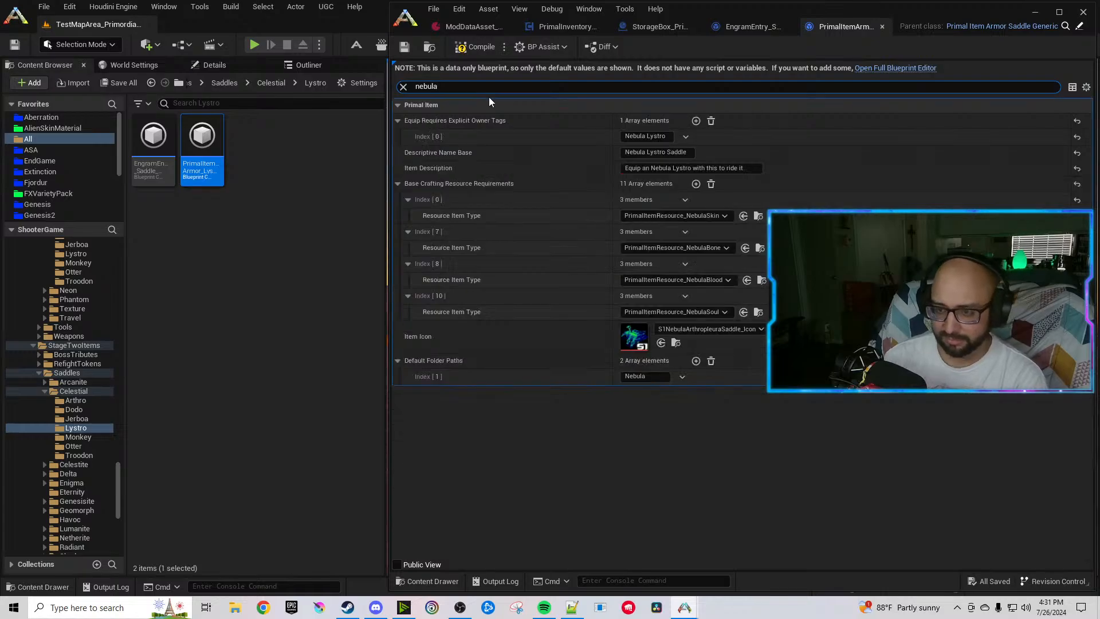
{"action": "left_click", "coordinate": [211, 234]}
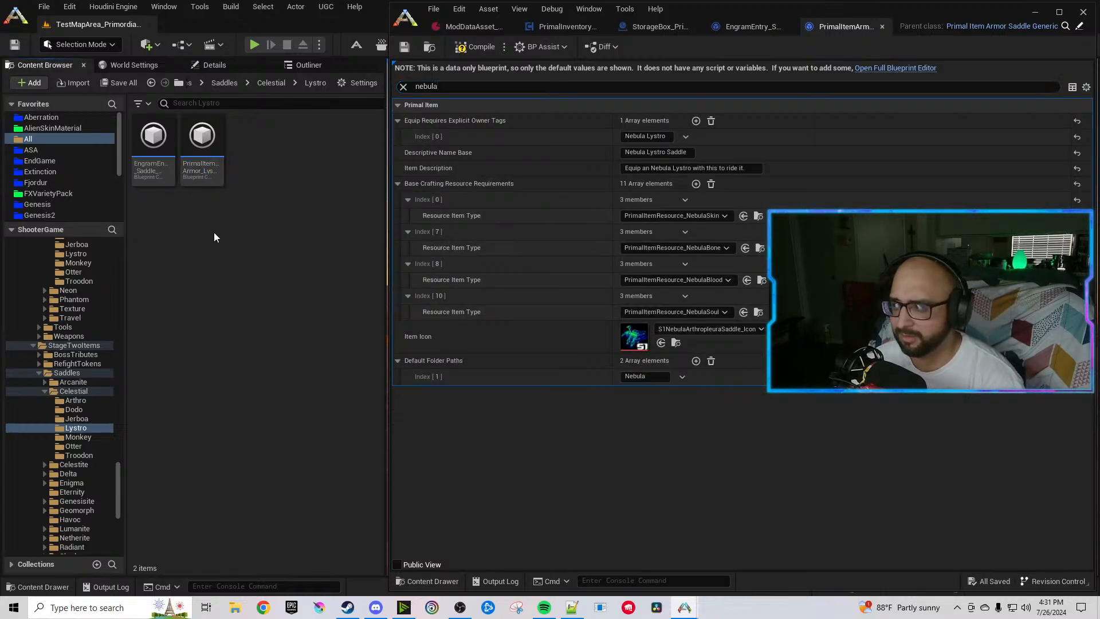
{"action": "double_click", "coordinate": [638, 136]}
{"action": "type", "text": "Celestial"}
{"action": "double_click", "coordinate": [636, 152]}
{"action": "type", "text": "Celestial"}
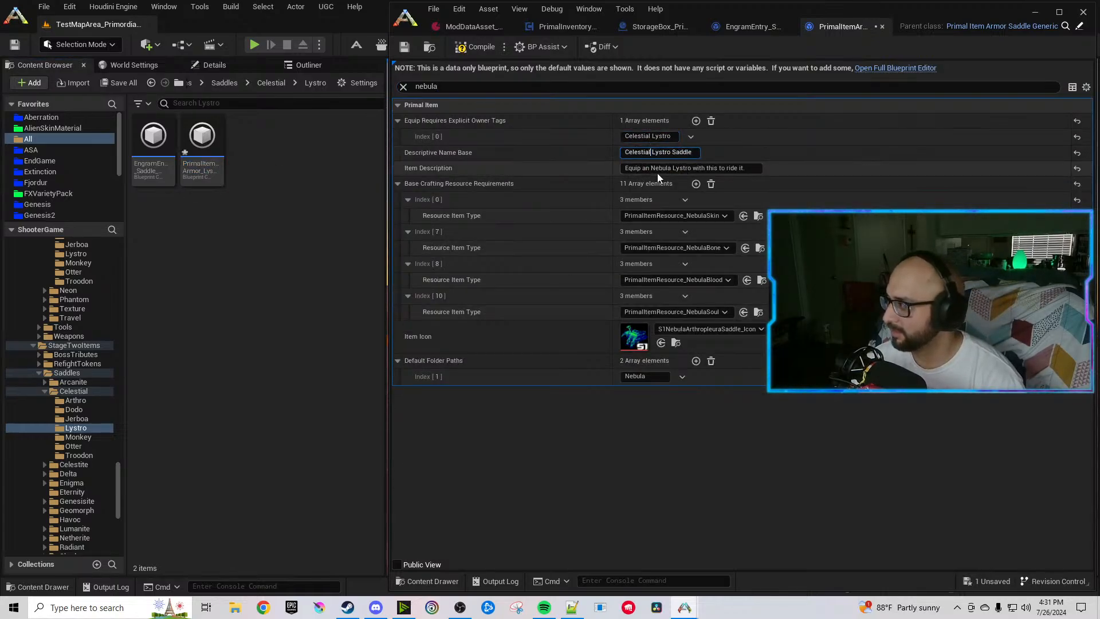
{"action": "double_click", "coordinate": [659, 169]}
{"action": "type", "text": "Celestial"}
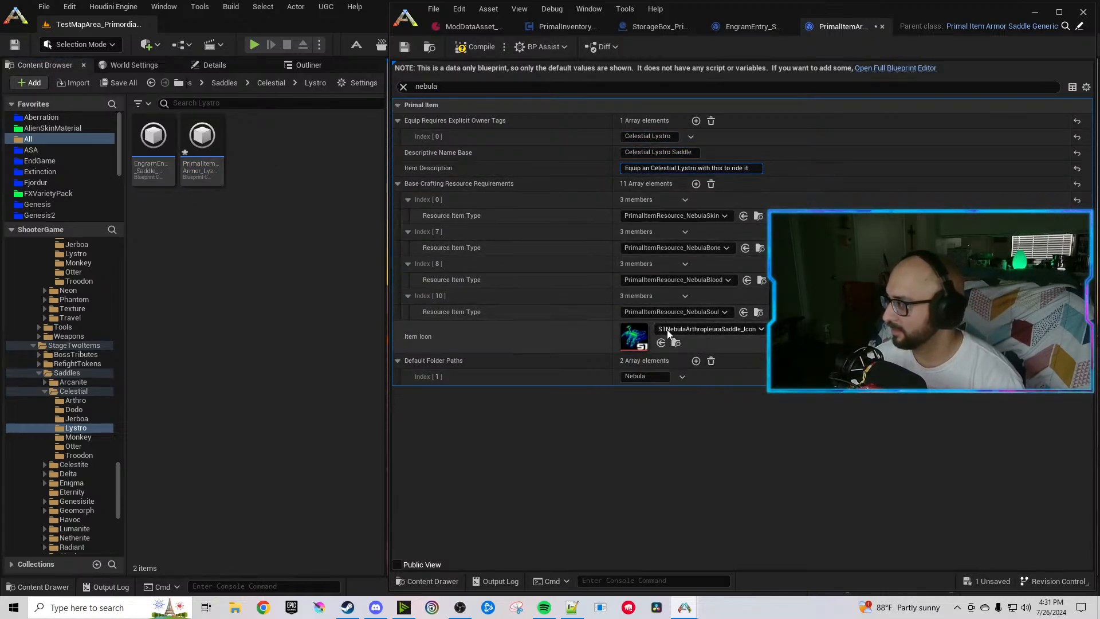
{"action": "double_click", "coordinate": [637, 377]}
{"action": "type", "text": "Celestial"}
{"action": "left_click", "coordinate": [1077, 337]}
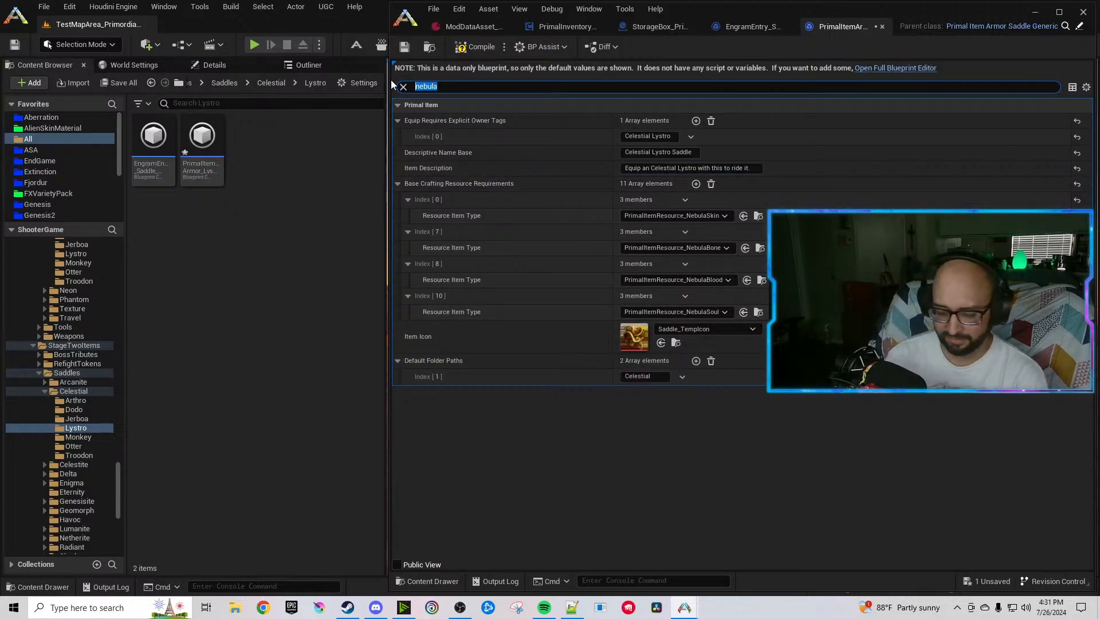
Filter the Celestial Lystro armor's properties for "crafting require" and set the resource type at index 0 to the Celestial muscle item.
{"action": "type", "text": "crafti"}
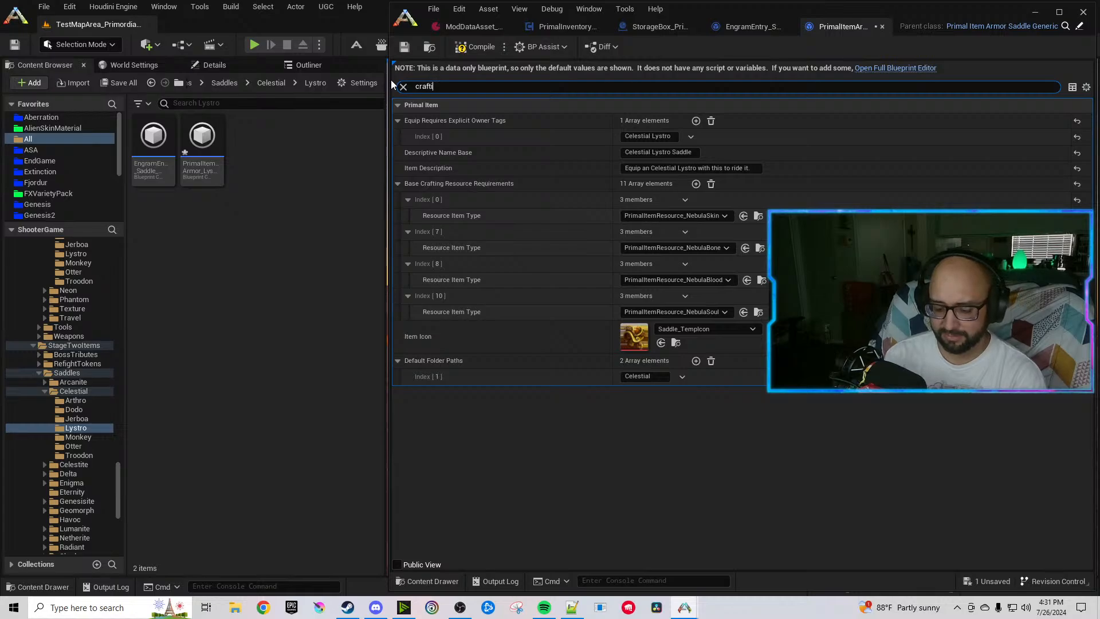
{"action": "type", "text": "ng require"}
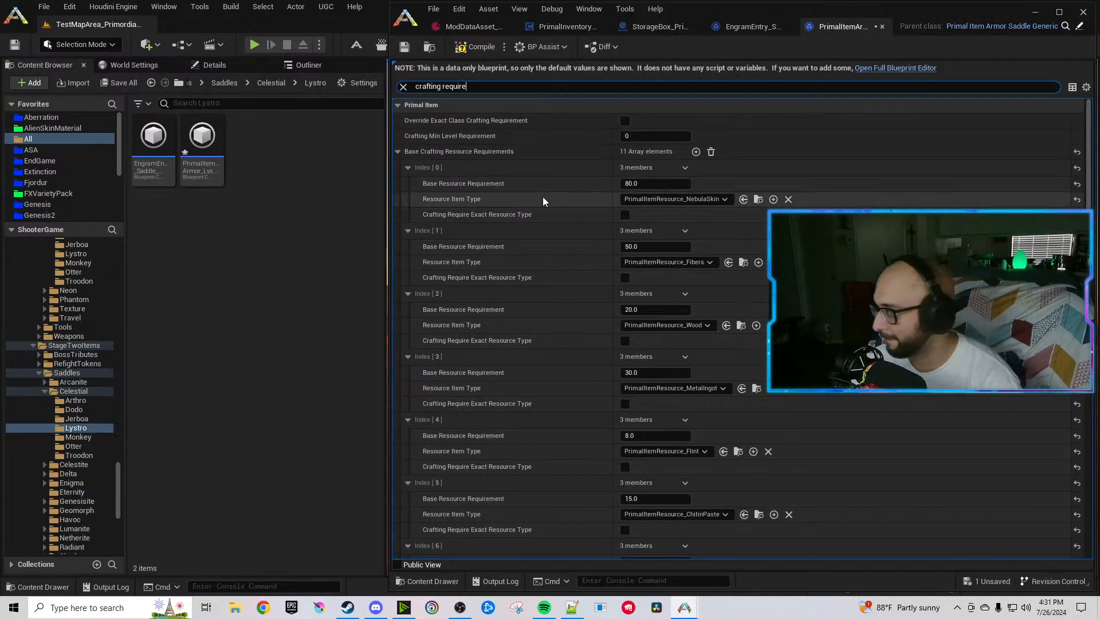
{"action": "left_click", "coordinate": [690, 199]}
{"action": "type", "text": "Celestialmusc"}
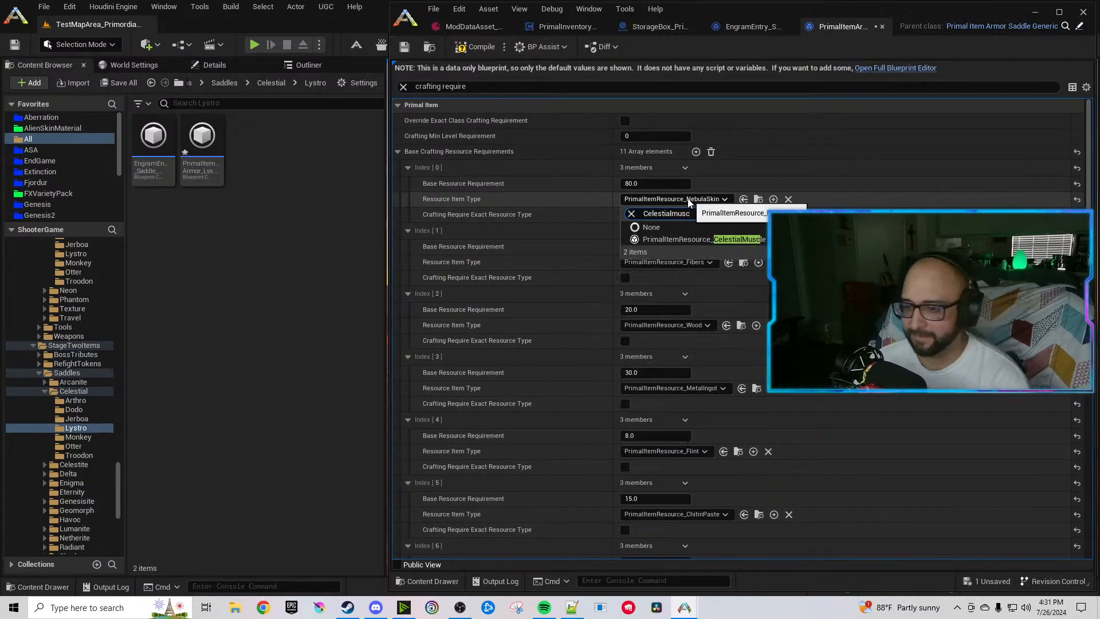
{"action": "left_click", "coordinate": [713, 239]}
Set the crafting resource types at index 7 to PrimalItemResource_CelestialBone and index 8 to PrimalItemResource_CelestialSalivaVile.
{"action": "scroll", "coordinate": [697, 334], "scroll_direction": "down", "scroll_amount": 5}
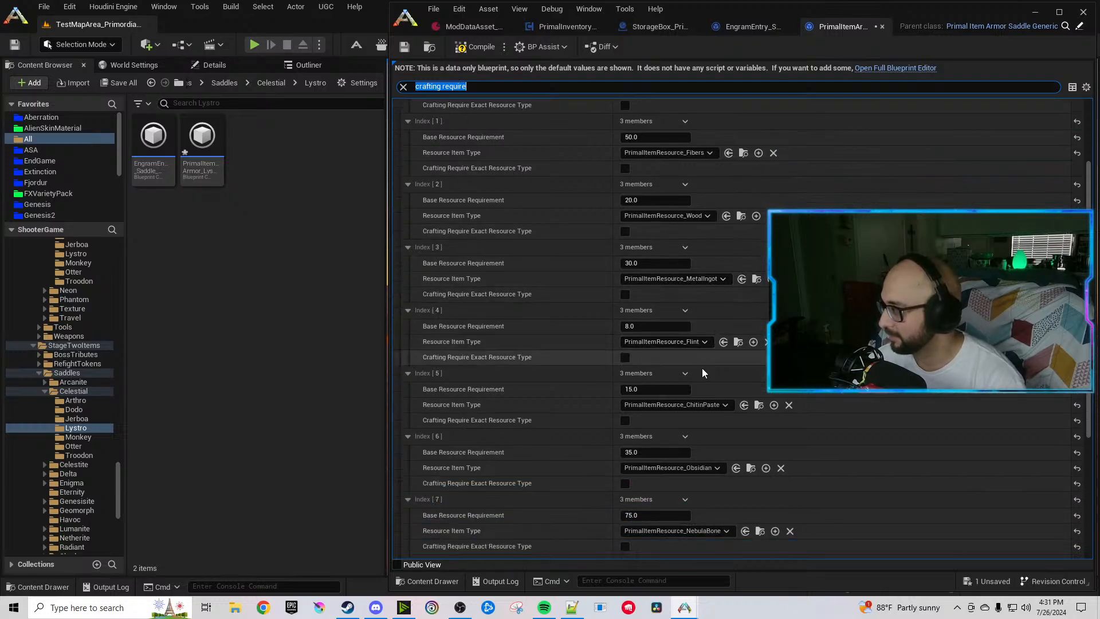
{"action": "scroll", "coordinate": [709, 397], "scroll_direction": "down", "scroll_amount": 2}
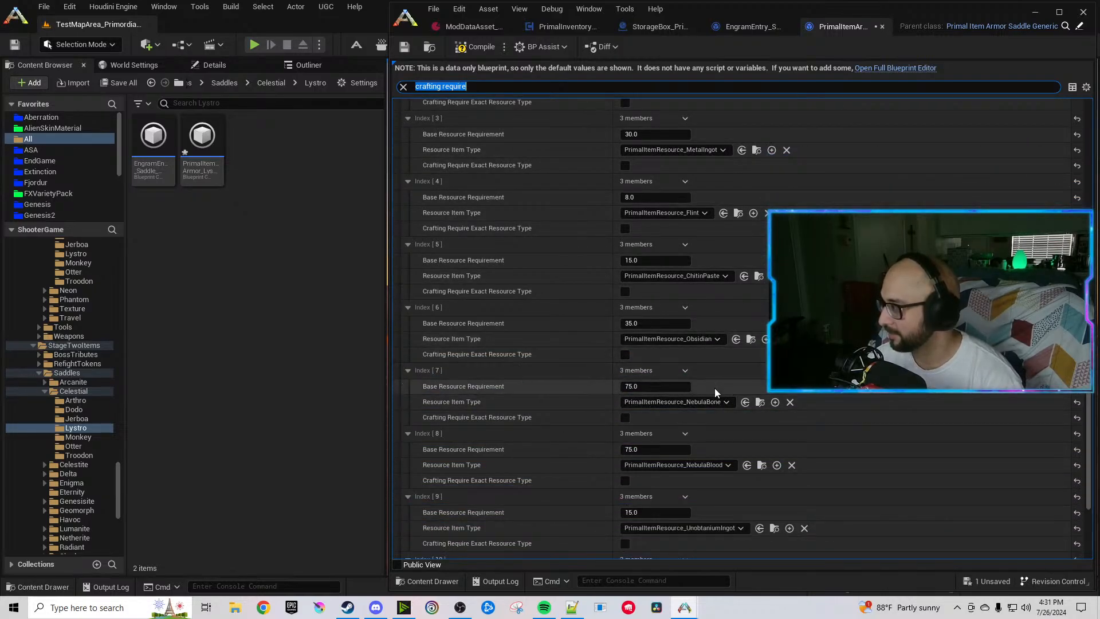
{"action": "left_click", "coordinate": [709, 402]}
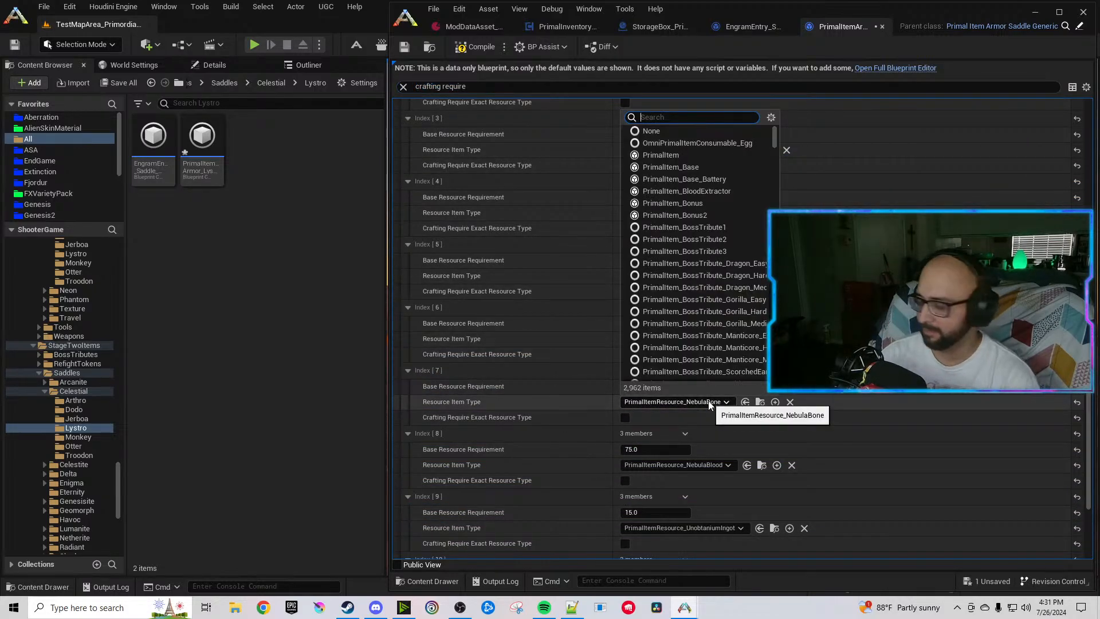
{"action": "type", "text": "CelestialBone"}
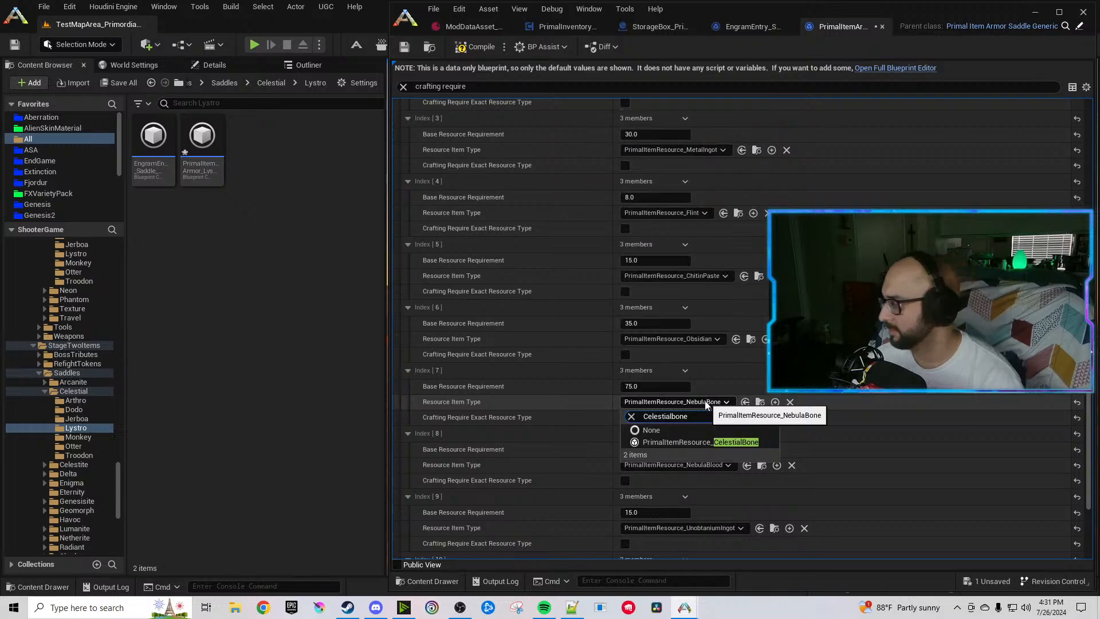
{"action": "left_click", "coordinate": [720, 443]}
{"action": "left_click", "coordinate": [707, 467]}
{"action": "type", "text": "Celestialsal"}
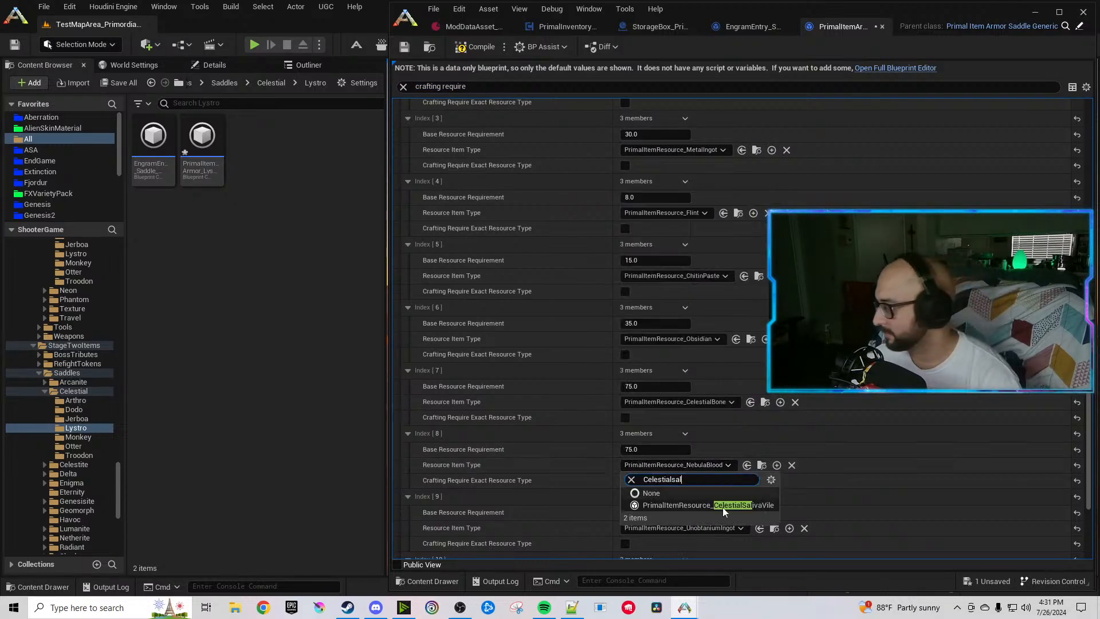
{"action": "left_click", "coordinate": [723, 505]}
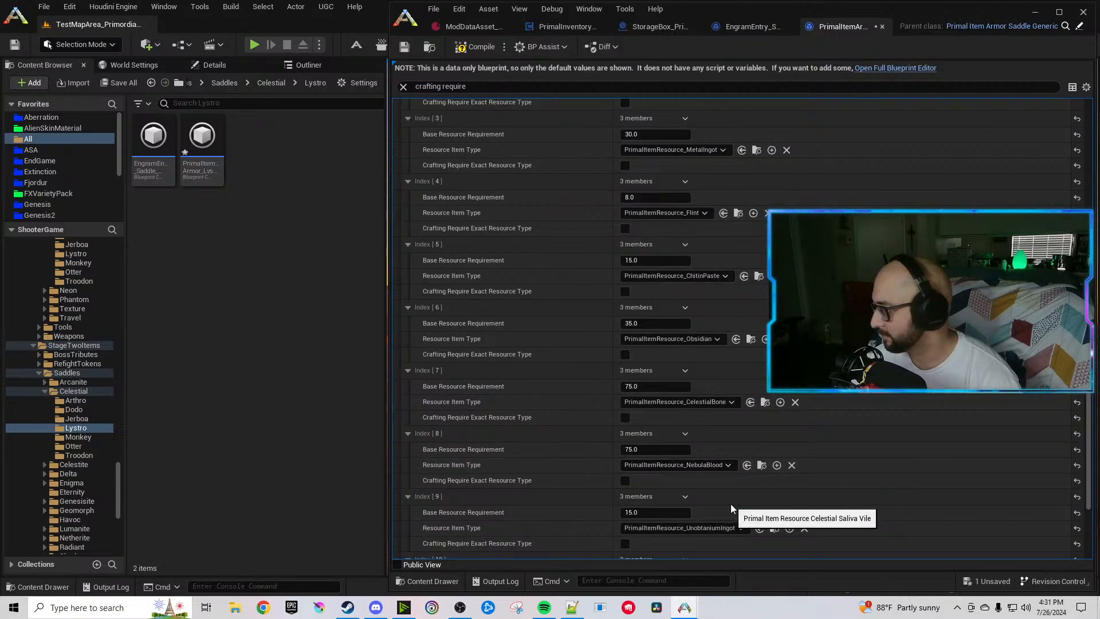
Replace the Unobtanium ingot requirement at index 9 with PrimalItemResource_GenesisiteIngot.
{"action": "left_click", "coordinate": [699, 527]}
{"action": "type", "text": "u"}
{"action": "key", "text": "BackSpace"}
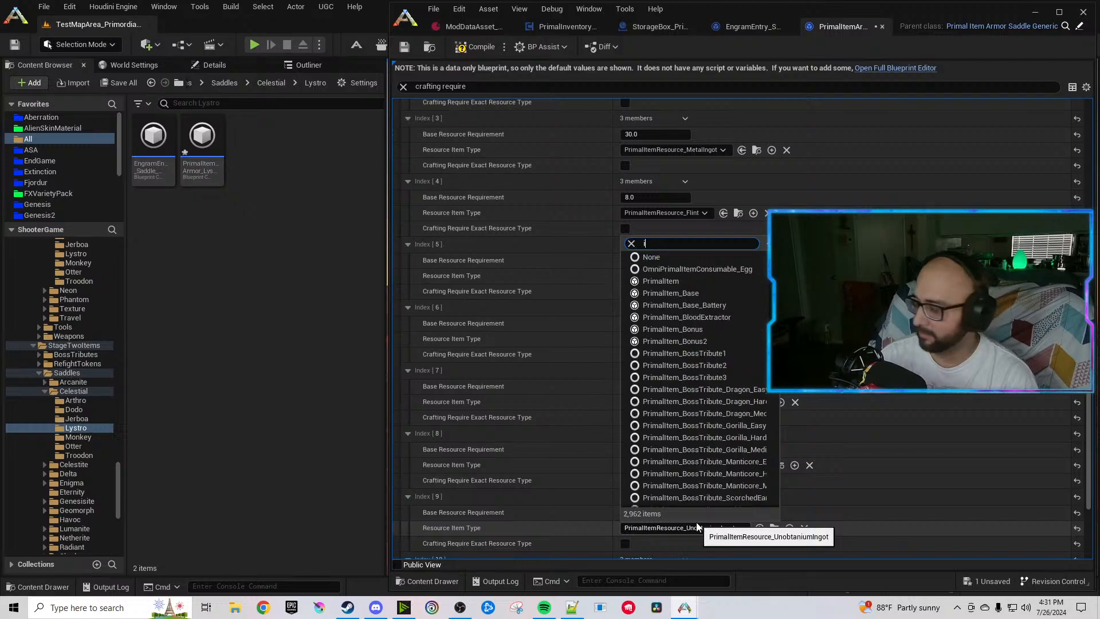
{"action": "type", "text": "ingot"}
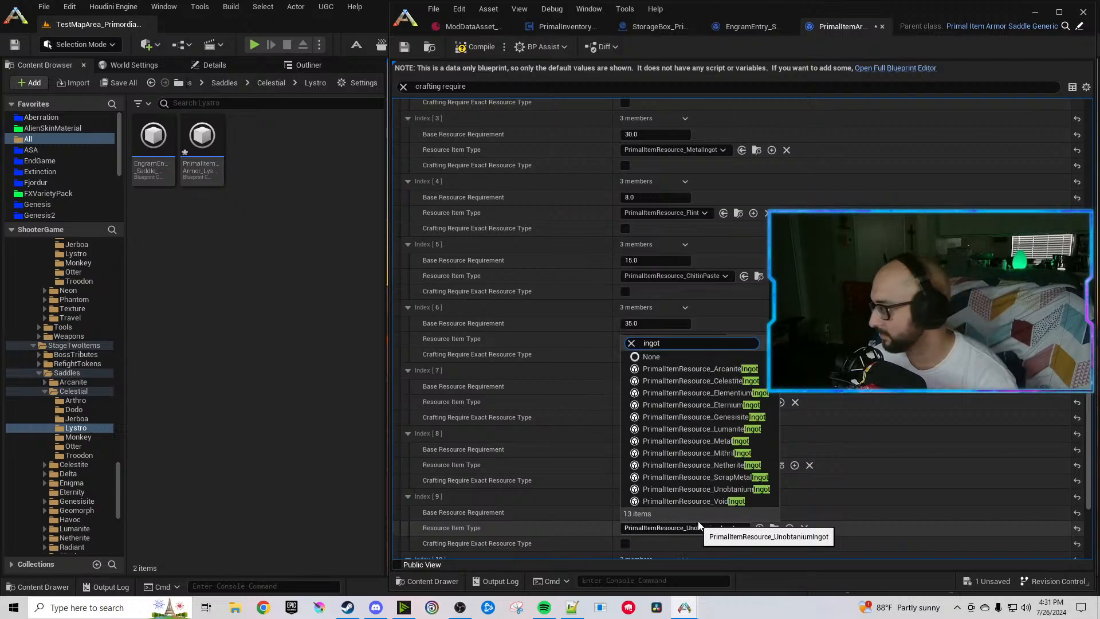
{"action": "left_click", "coordinate": [724, 417]}
Set the crafting requirement at index 10 to 2 of PrimalItemResource_CelestialEyes and duplicate that entry twice.
{"action": "scroll", "coordinate": [584, 395], "scroll_direction": "down", "scroll_amount": 2}
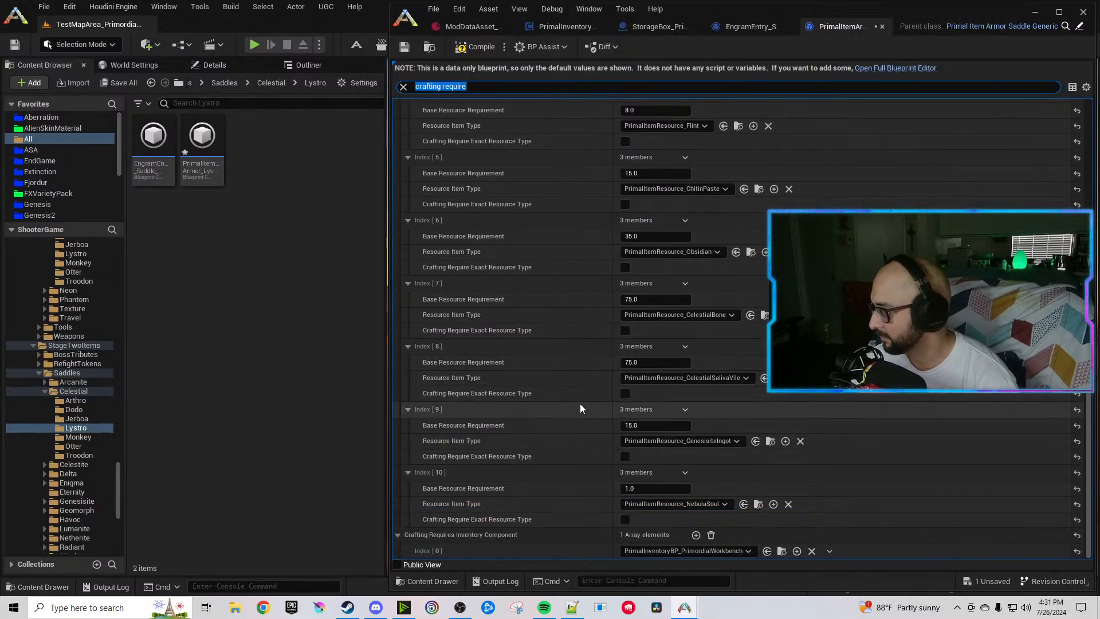
{"action": "left_click", "coordinate": [651, 503]}
{"action": "type", "text": "eye"}
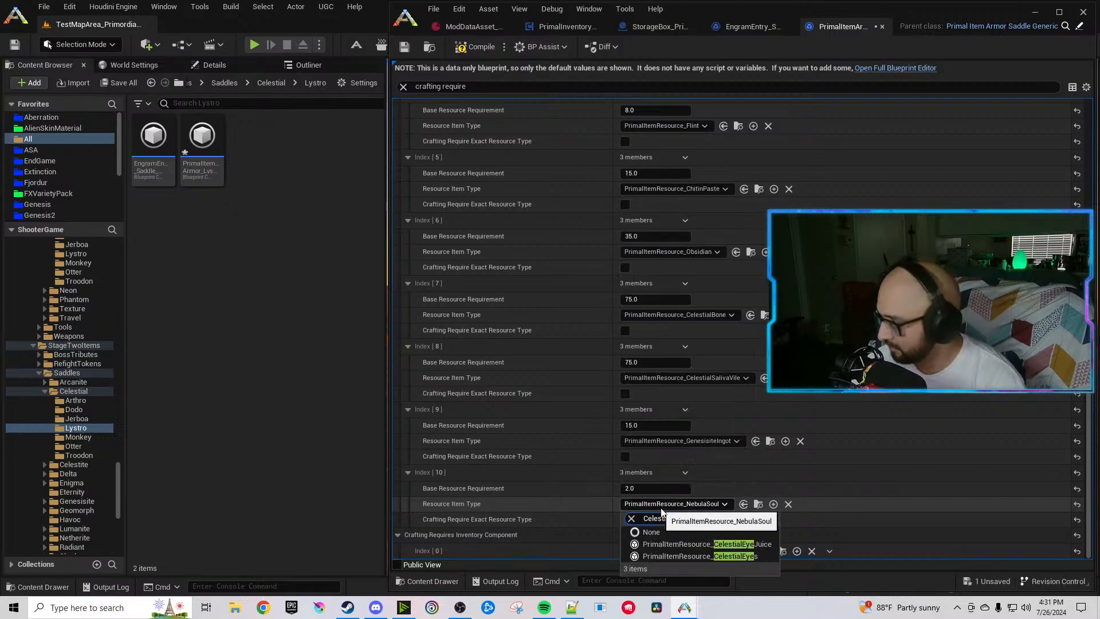
{"action": "left_click", "coordinate": [700, 550]}
{"action": "left_click", "coordinate": [685, 473]}
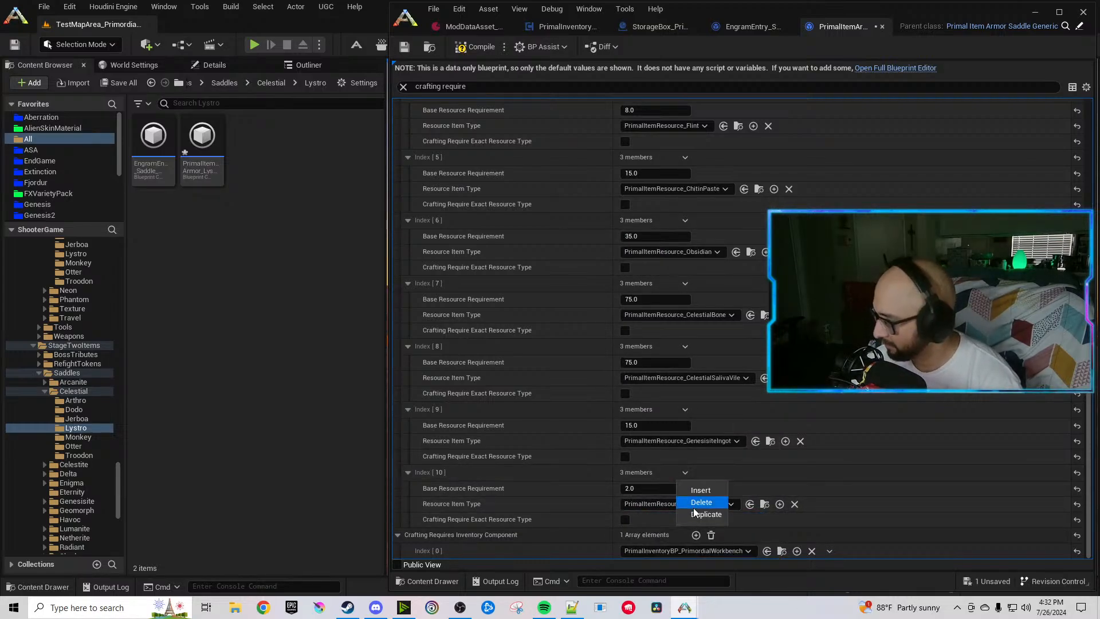
{"action": "left_click", "coordinate": [685, 473]}
{"action": "left_click", "coordinate": [685, 473]}
{"action": "left_click", "coordinate": [692, 509]}
Change the duplicated requirements to 55 of PrimalItemResource_CelestialEyeJuice at index 11 and 55 of PrimalItemResource_CelestialIrisPowder at index 12.
{"action": "scroll", "coordinate": [692, 509], "scroll_direction": "down", "scroll_amount": 2}
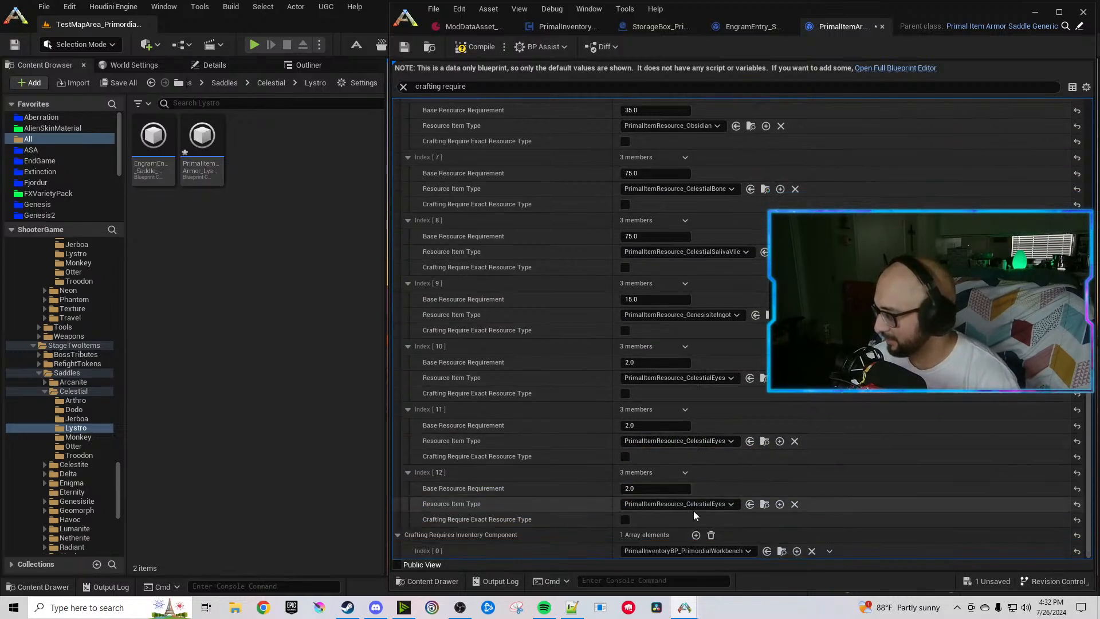
{"action": "left_click", "coordinate": [665, 441]}
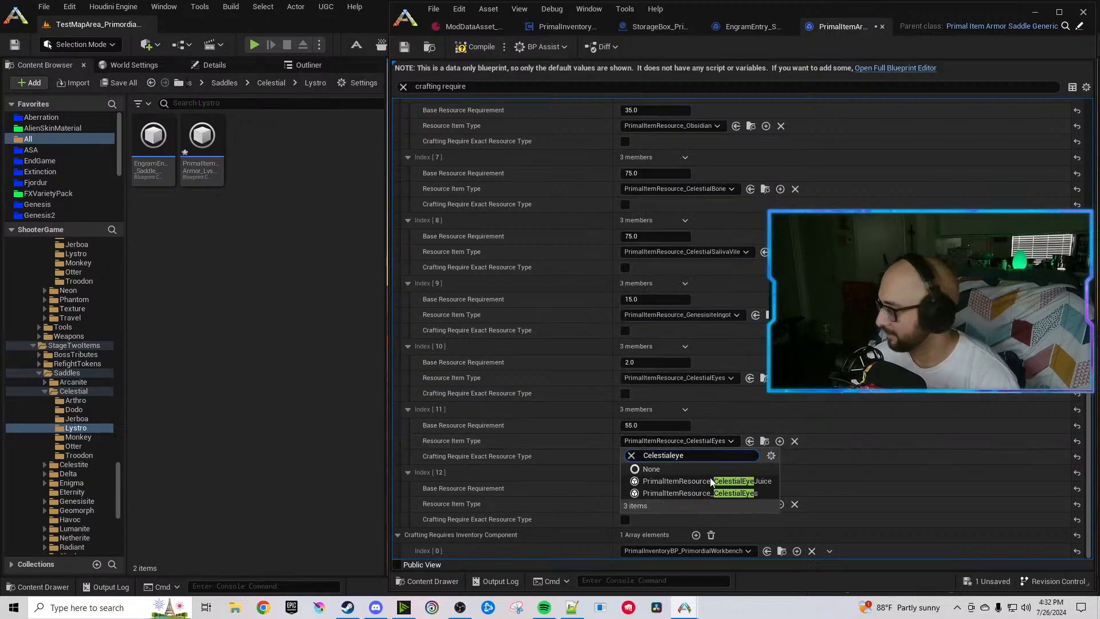
{"action": "left_click", "coordinate": [714, 481]}
{"action": "left_click", "coordinate": [704, 504]}
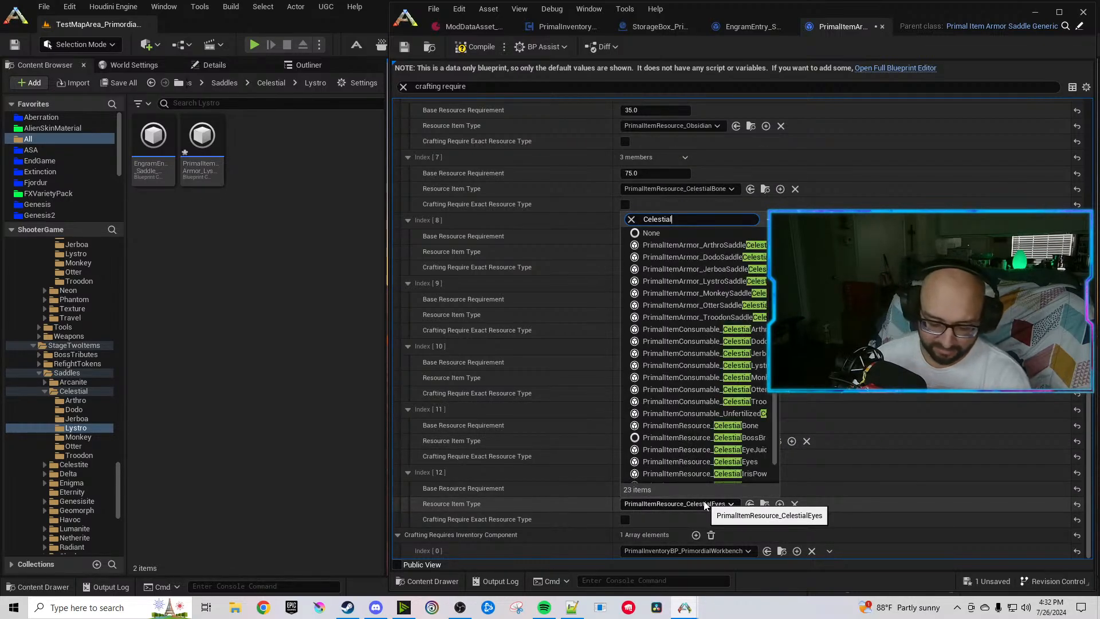
{"action": "type", "text": "ialIris"}
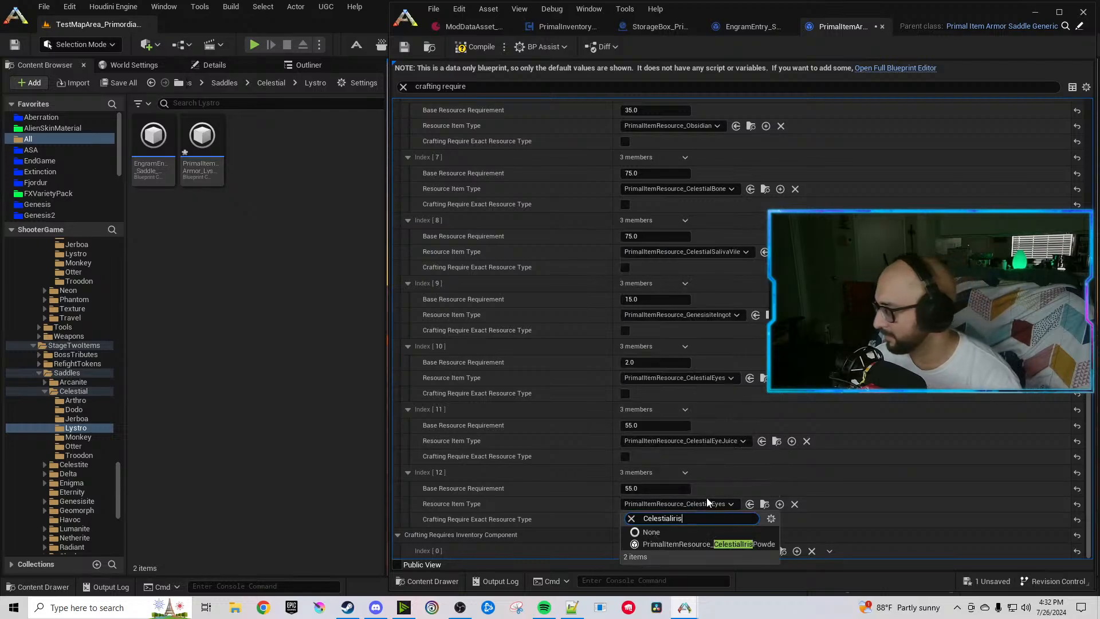
{"action": "left_click", "coordinate": [740, 545]}
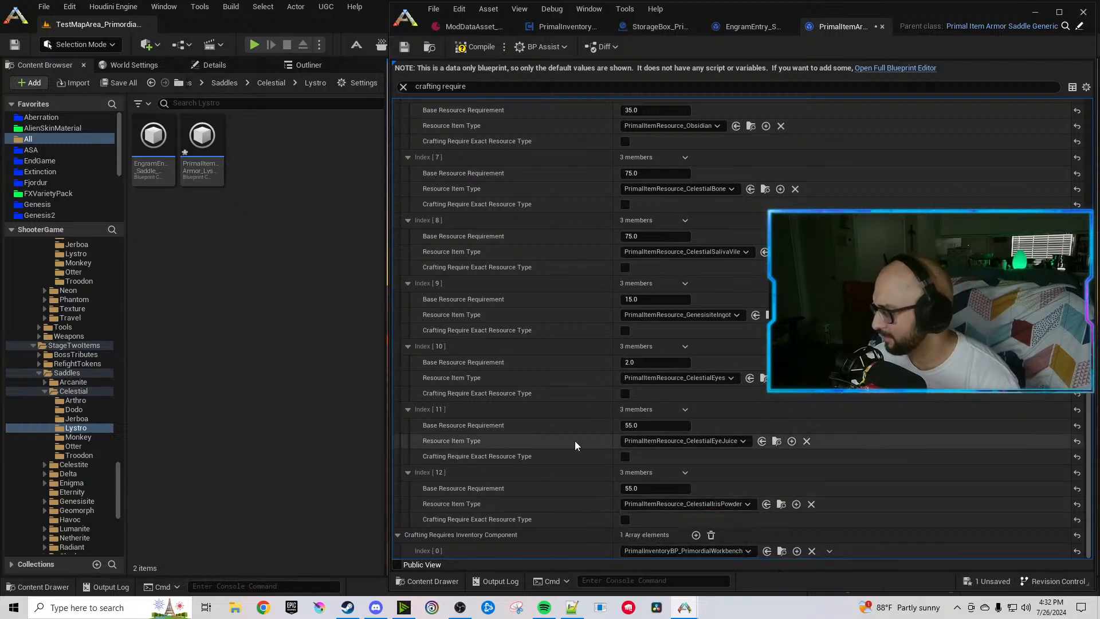
Compile and save the Celestial Lystro saddle blueprint and close its armor and engram entry editors.
{"action": "left_click", "coordinate": [479, 50]}
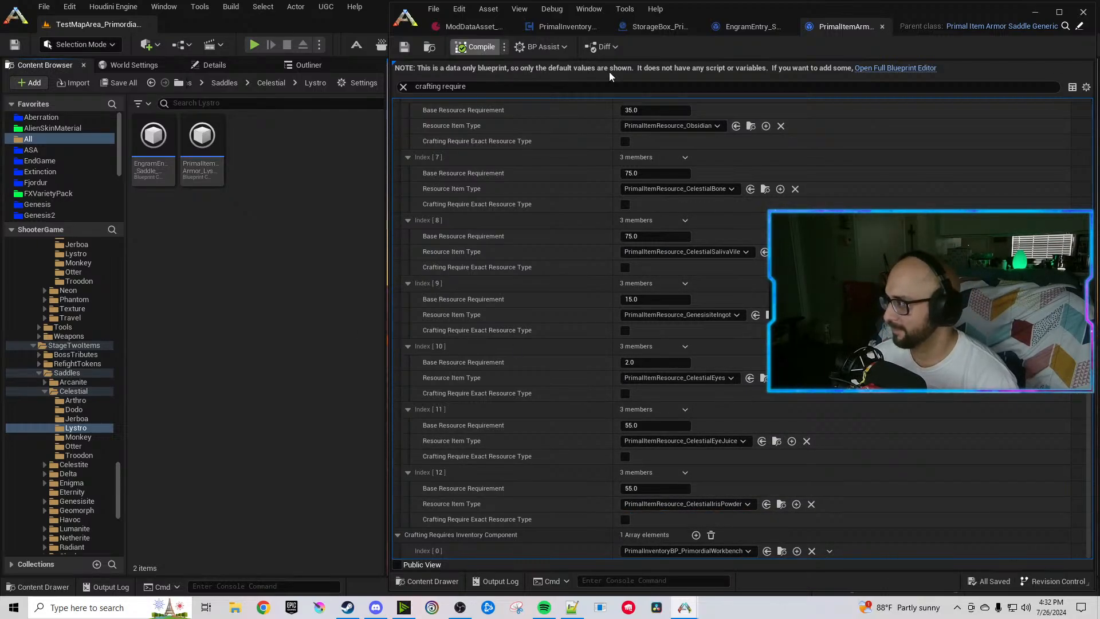
{"action": "left_click", "coordinate": [882, 27]}
{"action": "left_click", "coordinate": [900, 27]}
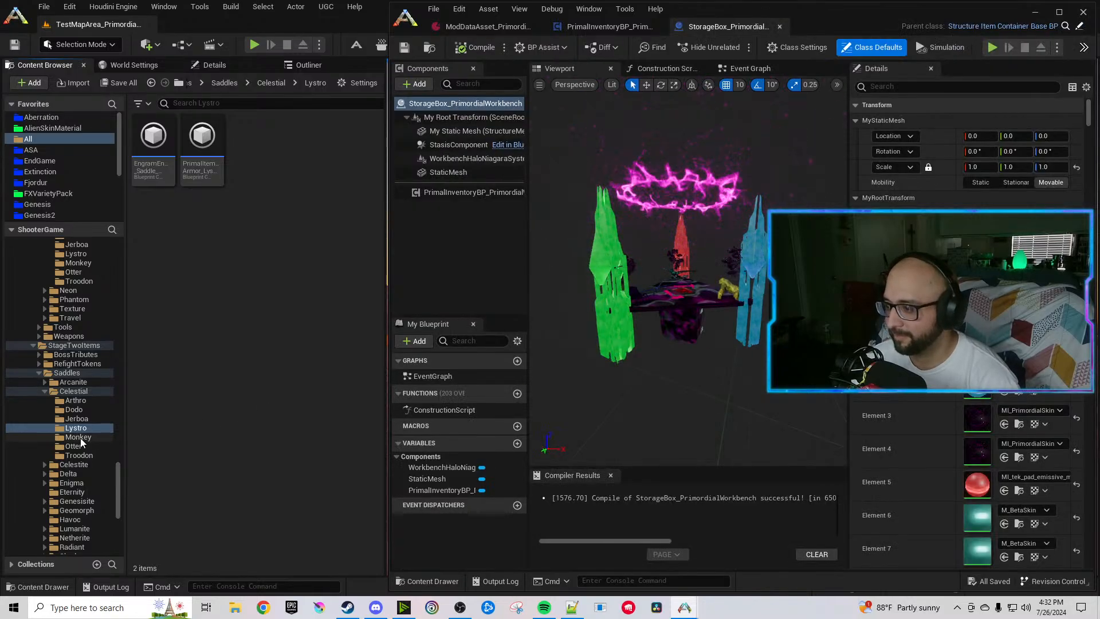
Open Celestial's Monkey saddle engram entry, set its Blue Print Entry to PrimalItemArmor_MonkeySaddleCelestial and save it.
{"action": "left_click", "coordinate": [79, 437]}
{"action": "double_click", "coordinate": [156, 167]}
{"action": "left_click", "coordinate": [202, 149]}
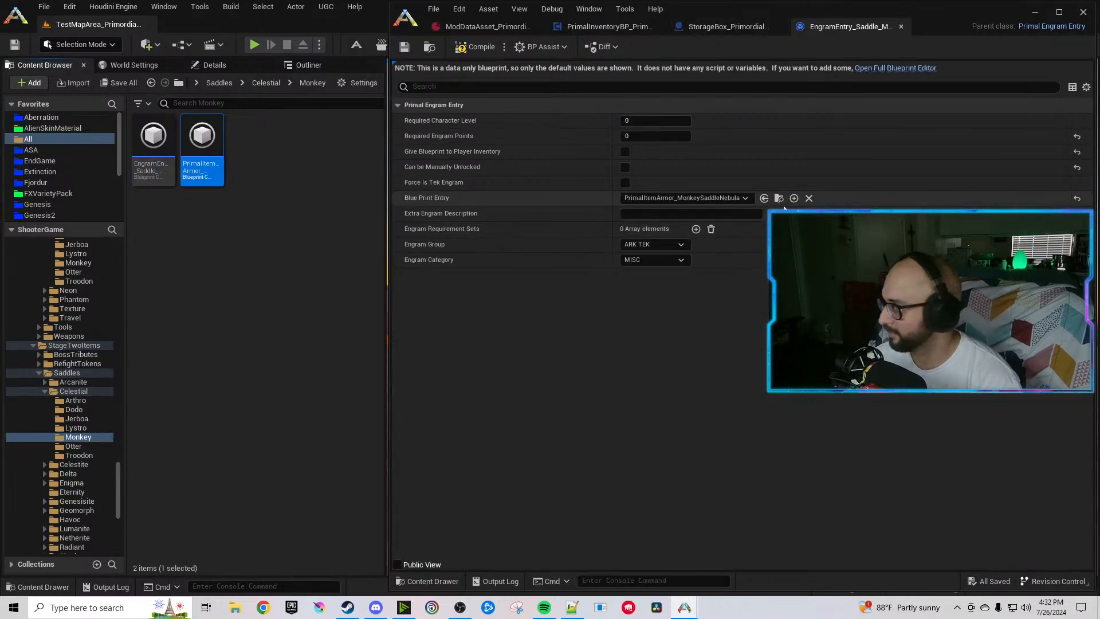
{"action": "left_click", "coordinate": [763, 199]}
{"action": "key", "text": "ctrl+s"}
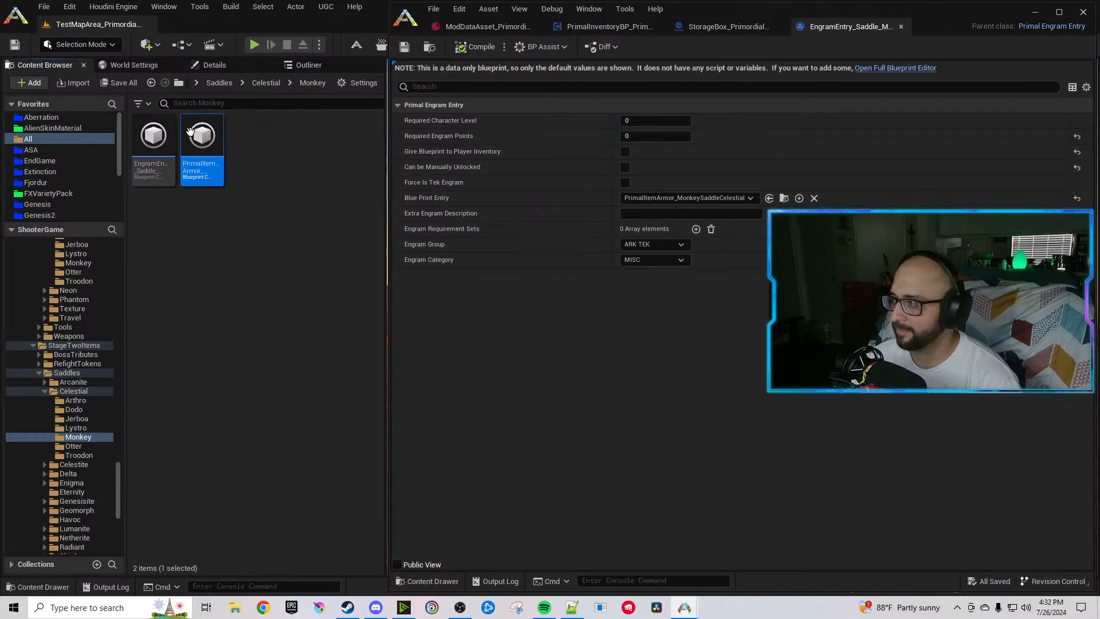
Open the Celestial Monkey saddle's armor blueprint, filter for "nebula", then clear the filter and inspect the Equip Requires Explicit Owner Tags.
{"action": "double_click", "coordinate": [201, 143]}
{"action": "left_click", "coordinate": [481, 87]}
{"action": "type", "text": "nebul"}
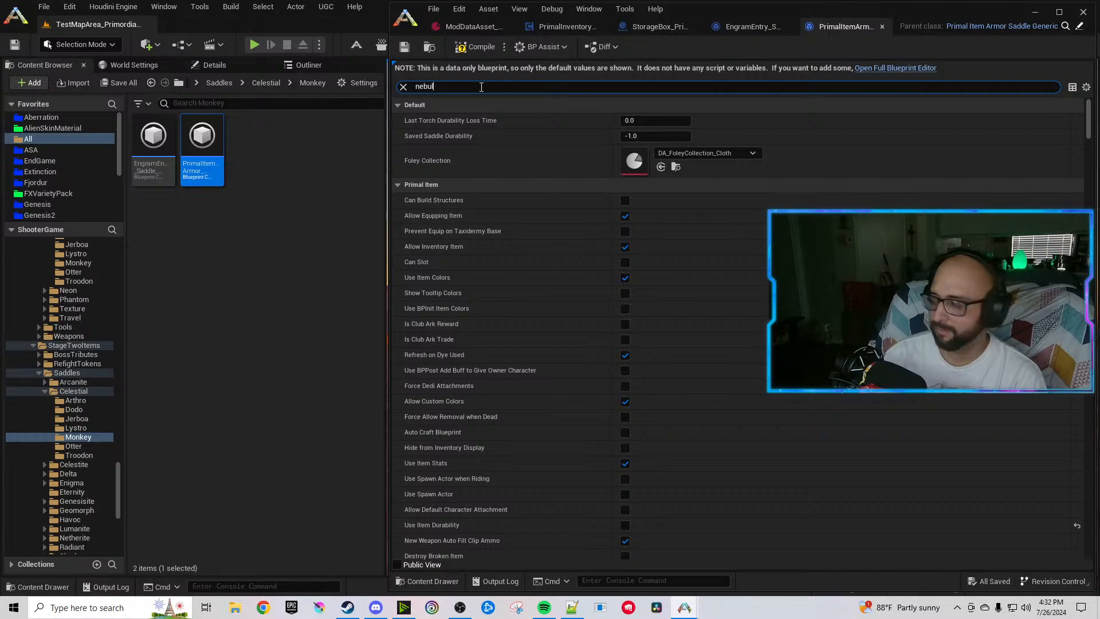
{"action": "type", "text": "a"}
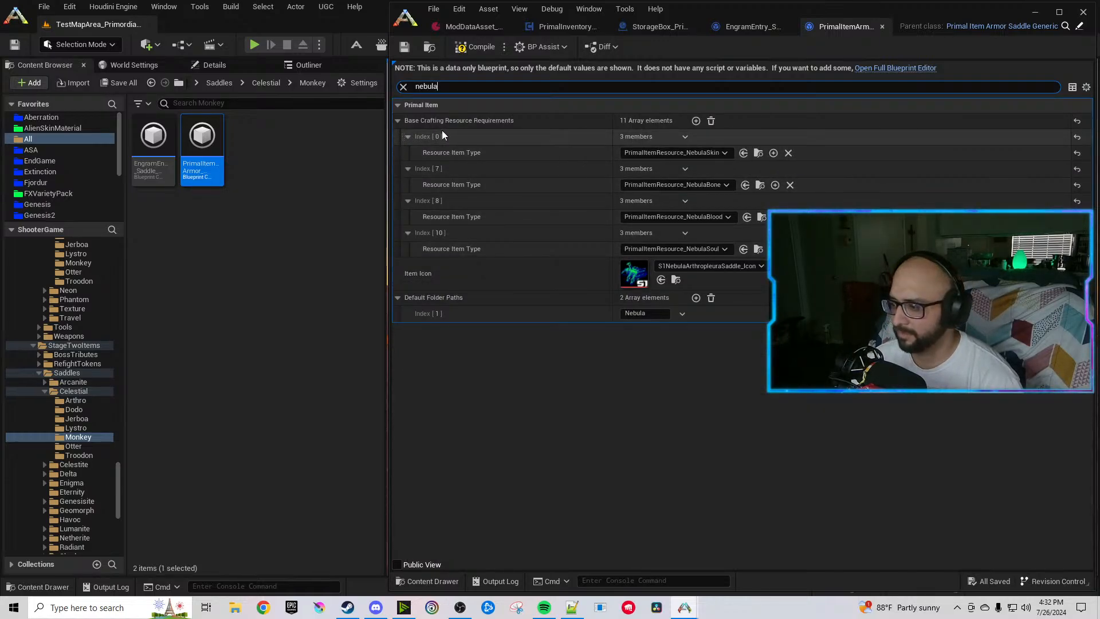
{"action": "left_click", "coordinate": [400, 89]}
{"action": "left_click_drag", "start_coordinate": [1088, 131], "coordinate": [1082, 249]}
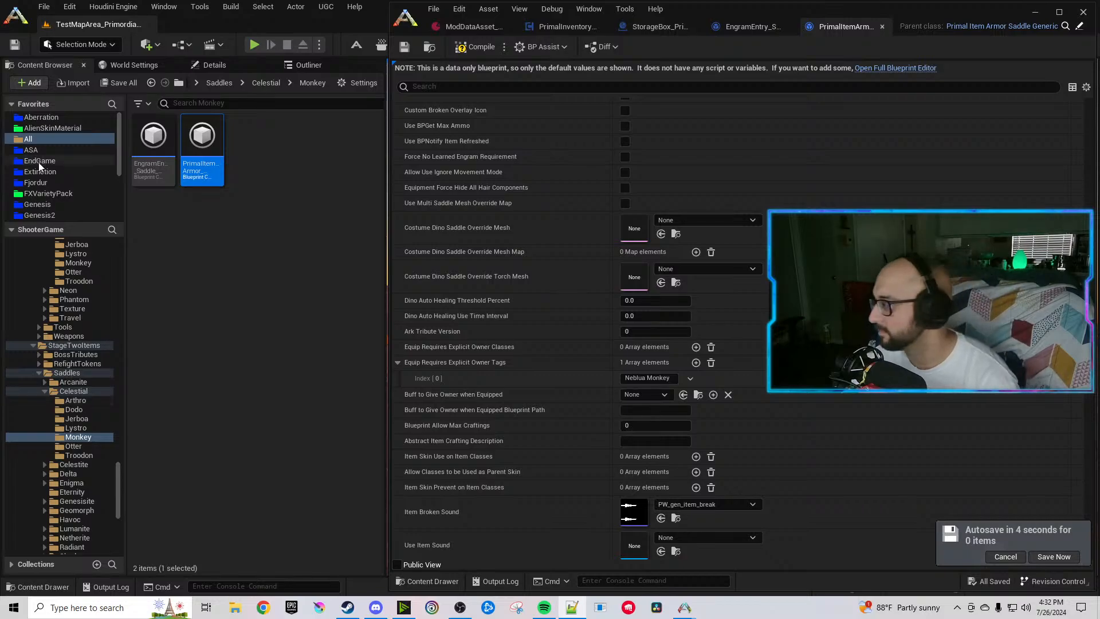
Open the original Nebula Monkey saddle's armor blueprint and correct its explicit owner tag to "Nebula Monkey".
{"action": "left_click", "coordinate": [78, 263]}
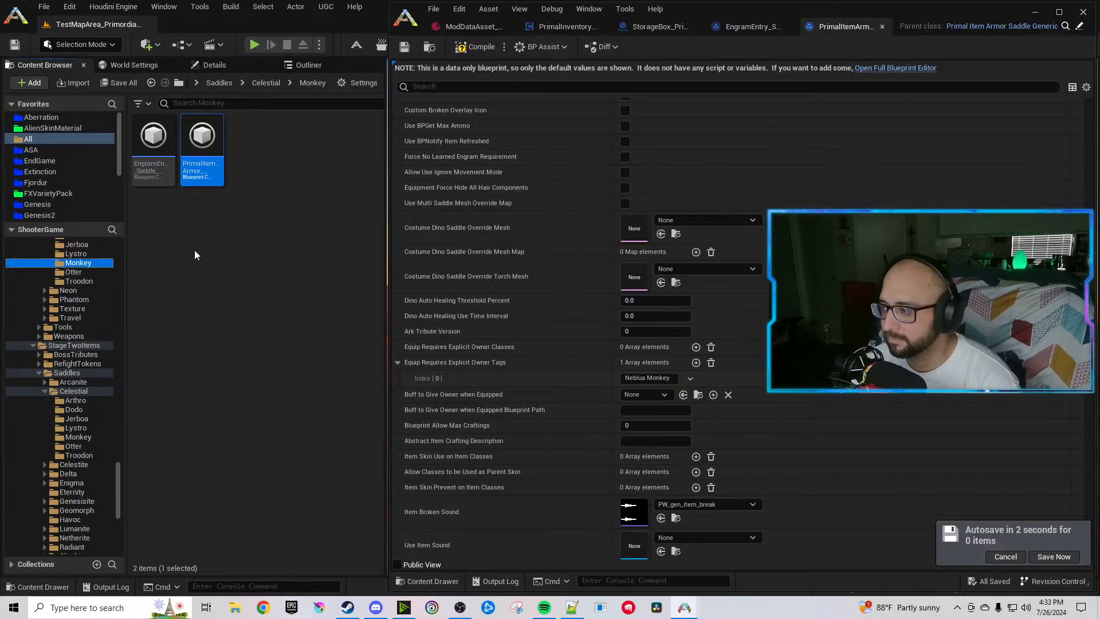
{"action": "double_click", "coordinate": [202, 140]}
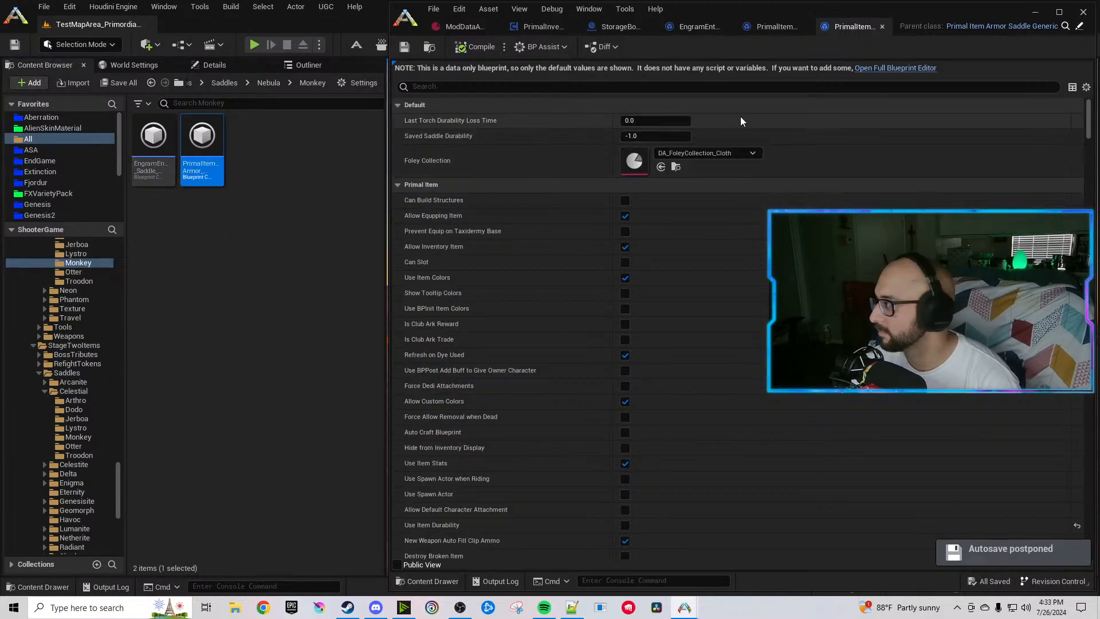
{"action": "left_click_drag", "start_coordinate": [1088, 118], "coordinate": [1095, 265]}
{"action": "double_click", "coordinate": [639, 121]}
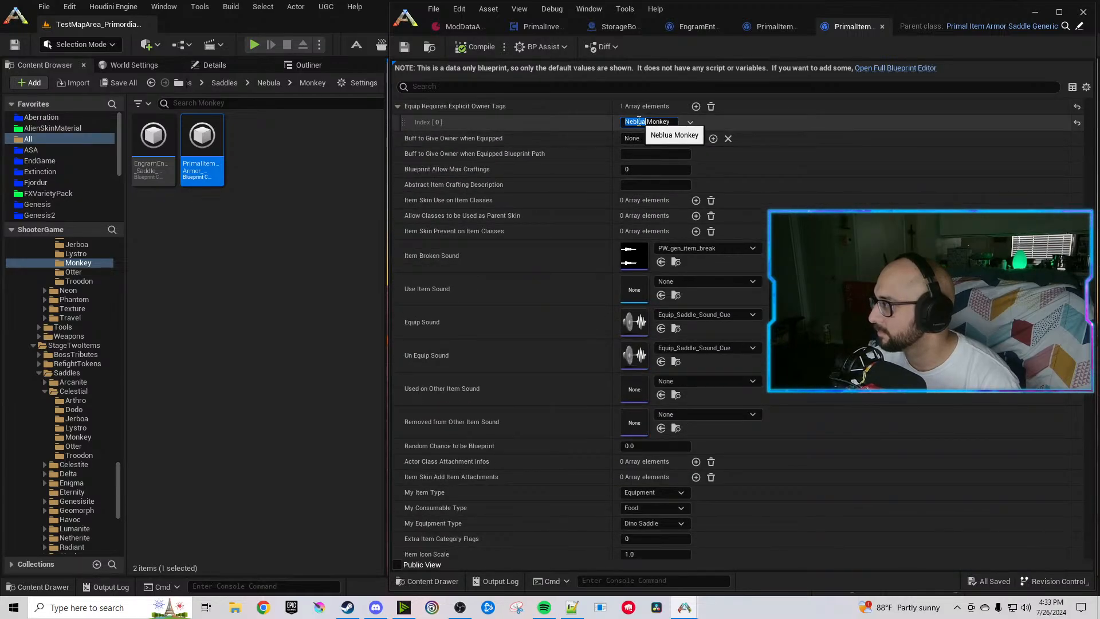
{"action": "type", "text": "Nebuk"}
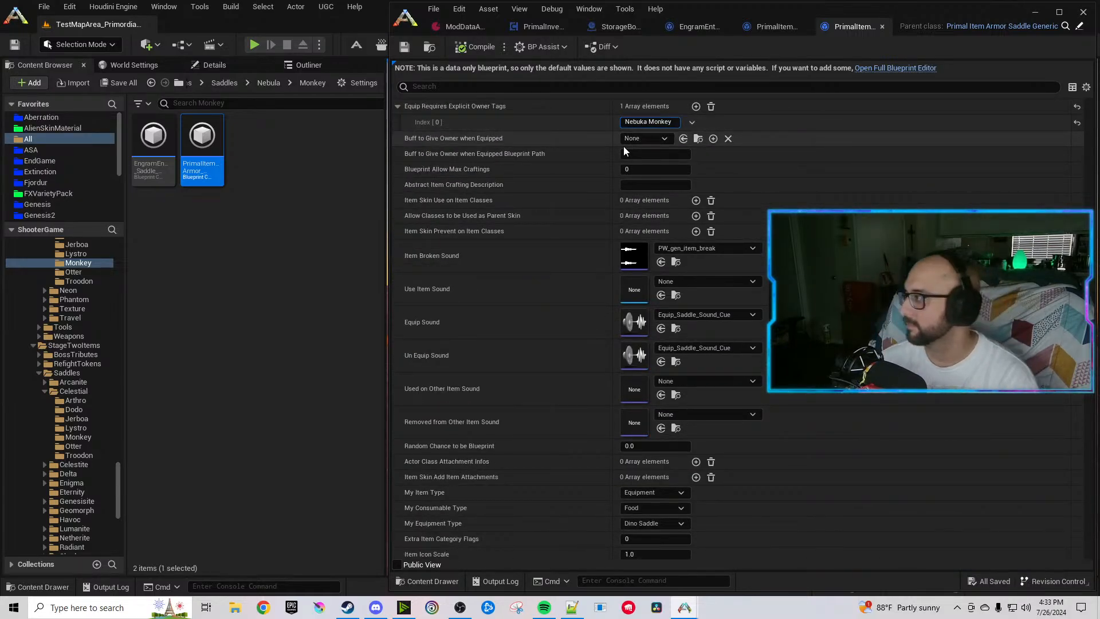
{"action": "key", "text": "BackSpace"}
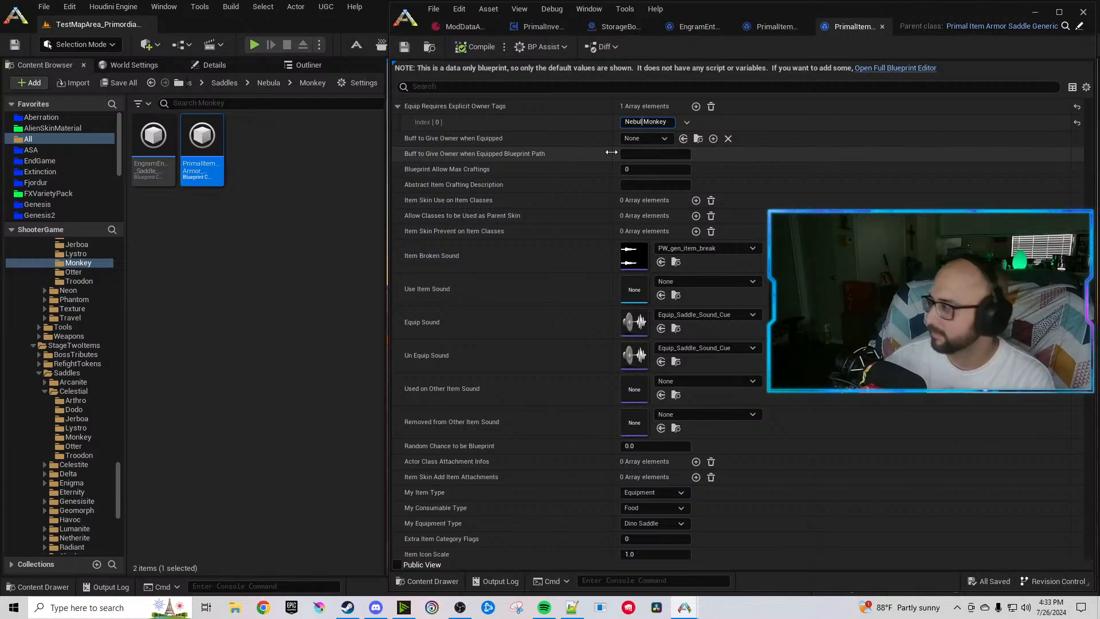
{"action": "type", "text": "la"}
{"action": "key", "text": "Return"}
Correct the Descriptive Name Base of the original Nebula Monkey saddle to "Nebula Monkey Saddle".
{"action": "scroll", "coordinate": [528, 332], "scroll_direction": "down", "scroll_amount": 5}
{"action": "scroll", "coordinate": [527, 330], "scroll_direction": "down", "scroll_amount": 15}
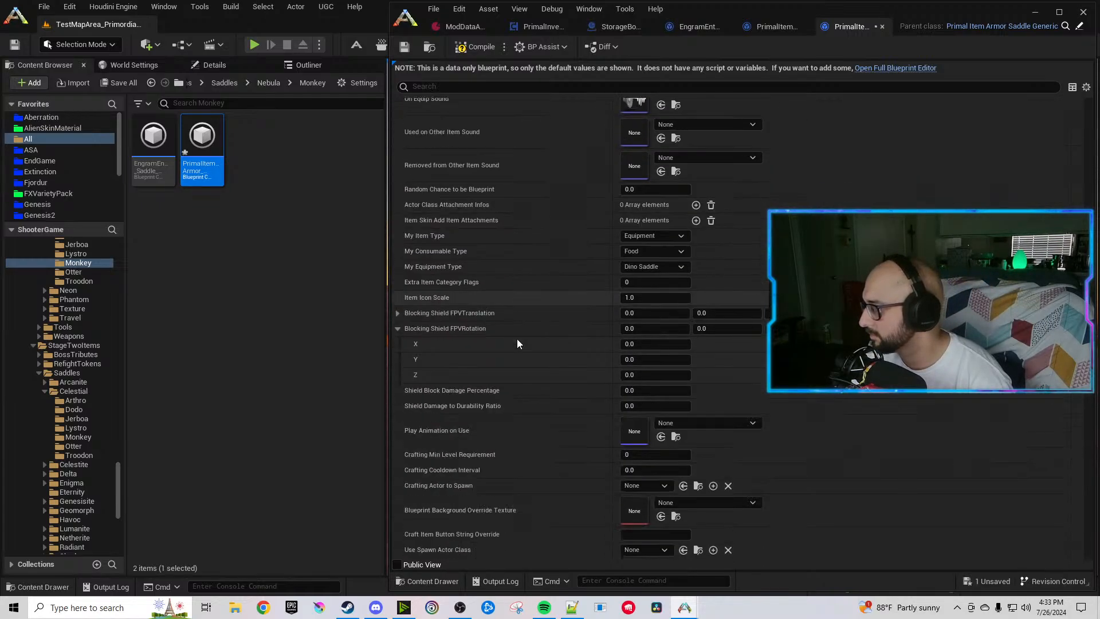
{"action": "scroll", "coordinate": [504, 338], "scroll_direction": "down", "scroll_amount": 3}
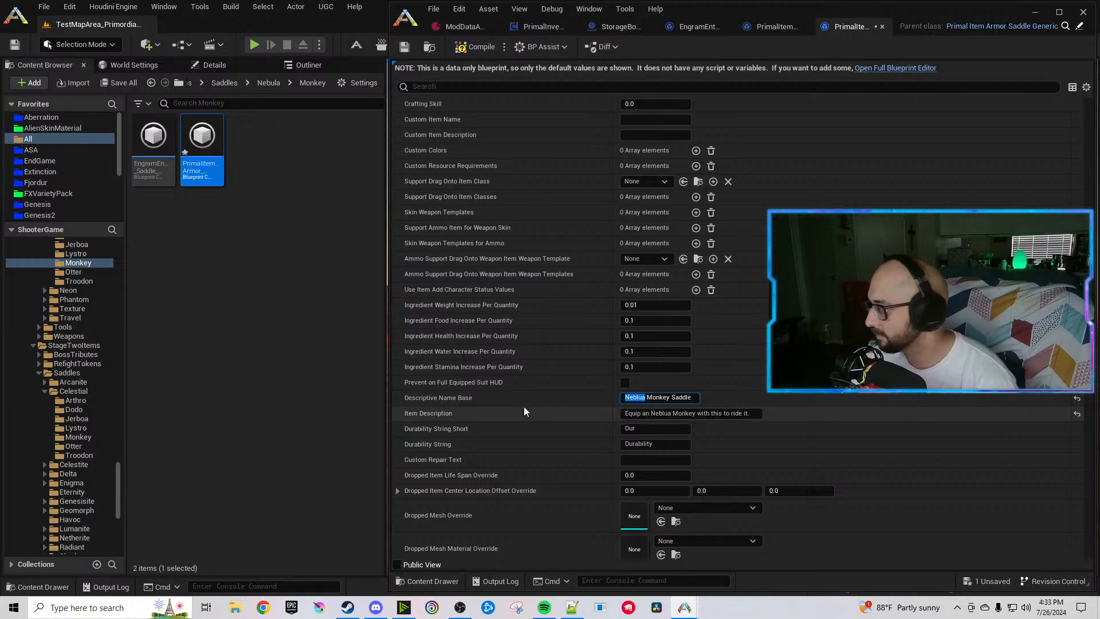
{"action": "type", "text": "Nebula"}
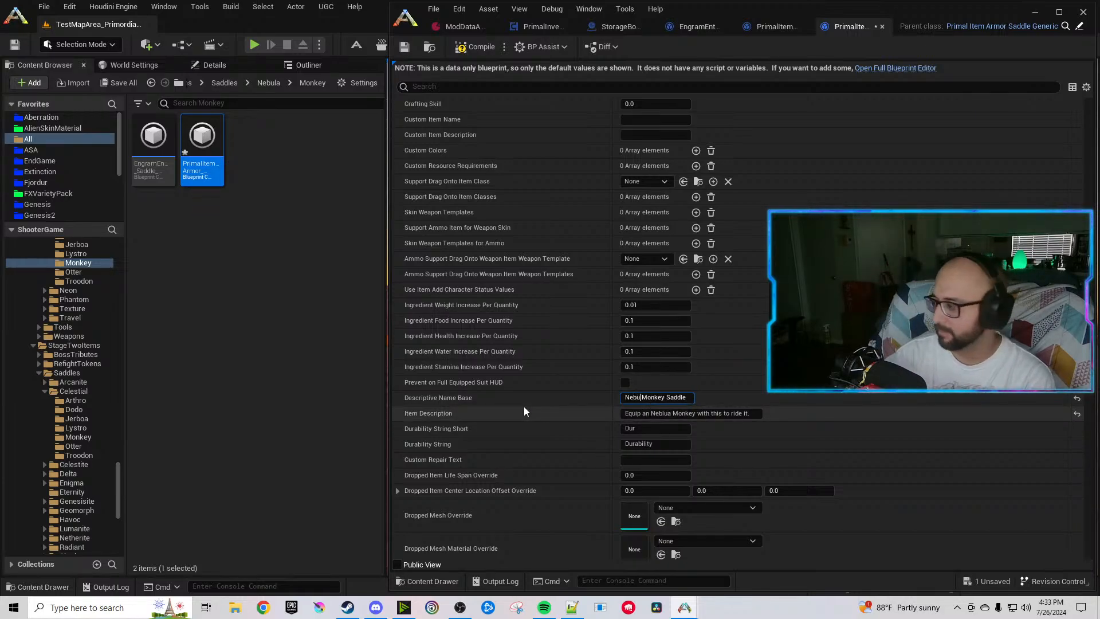
Correct the saddle's Item Description to "Equip an Nebula Monkey with this to ride it.", and compile, save and close the blueprint.
{"action": "double_click", "coordinate": [648, 413]}
{"action": "type", "text": "Nebul"}
{"action": "key", "text": "BackSpace"}
{"action": "key", "text": "BackSpace"}
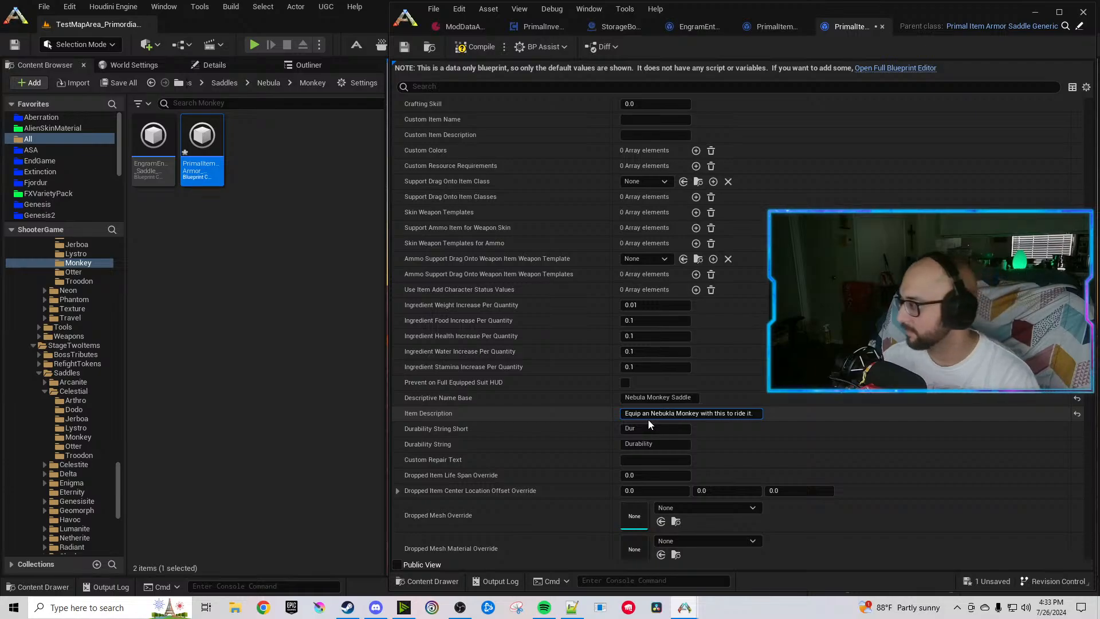
{"action": "type", "text": "la"}
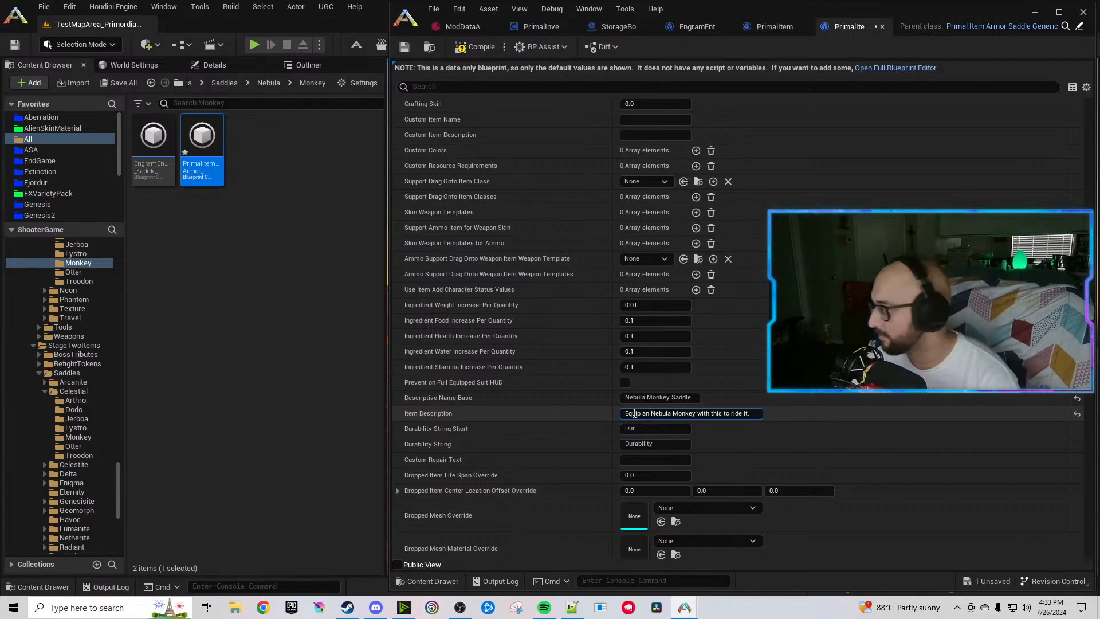
{"action": "left_click", "coordinate": [466, 50]}
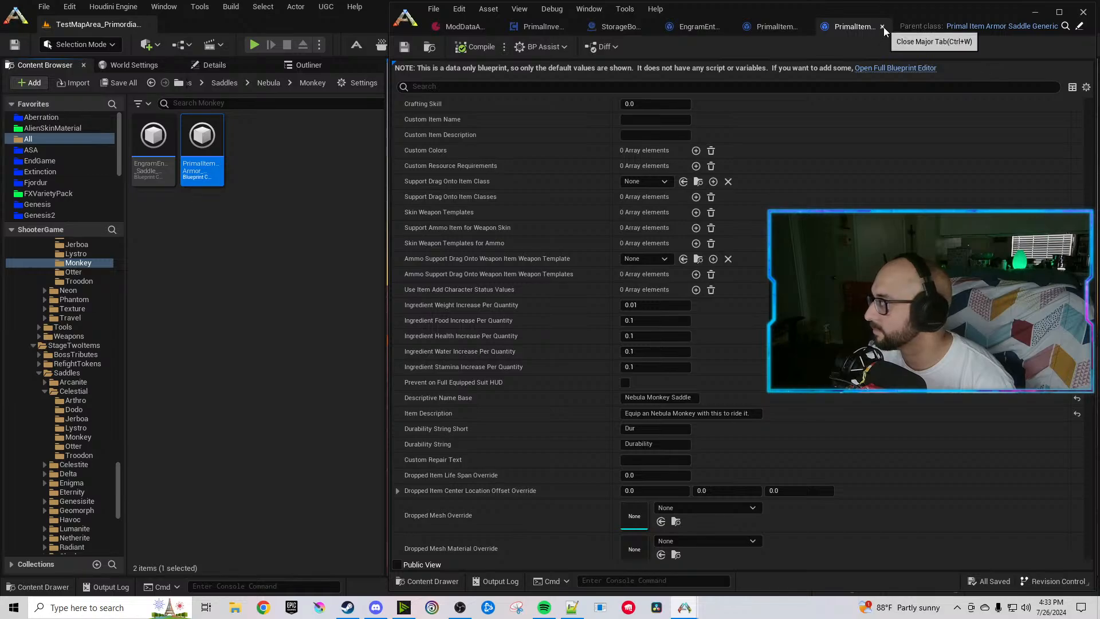
{"action": "left_click", "coordinate": [882, 26]}
Collapse the RadiantDinos and HavocDinos folders in the content tree.
{"action": "scroll", "coordinate": [104, 390], "scroll_direction": "up", "scroll_amount": 4}
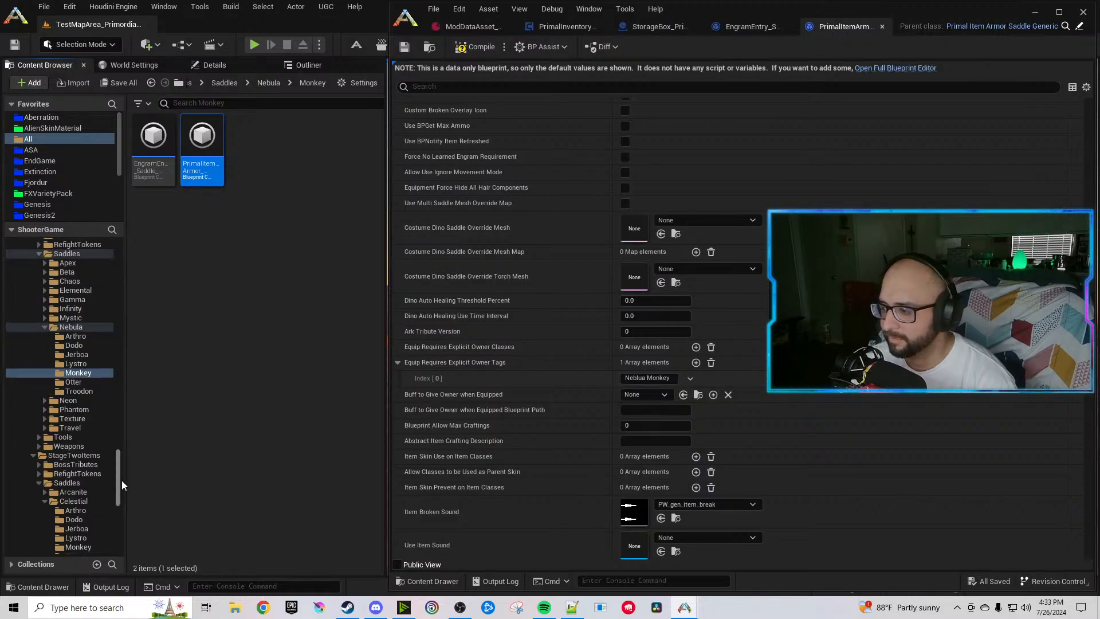
{"action": "left_click_drag", "start_coordinate": [122, 482], "coordinate": [125, 428]}
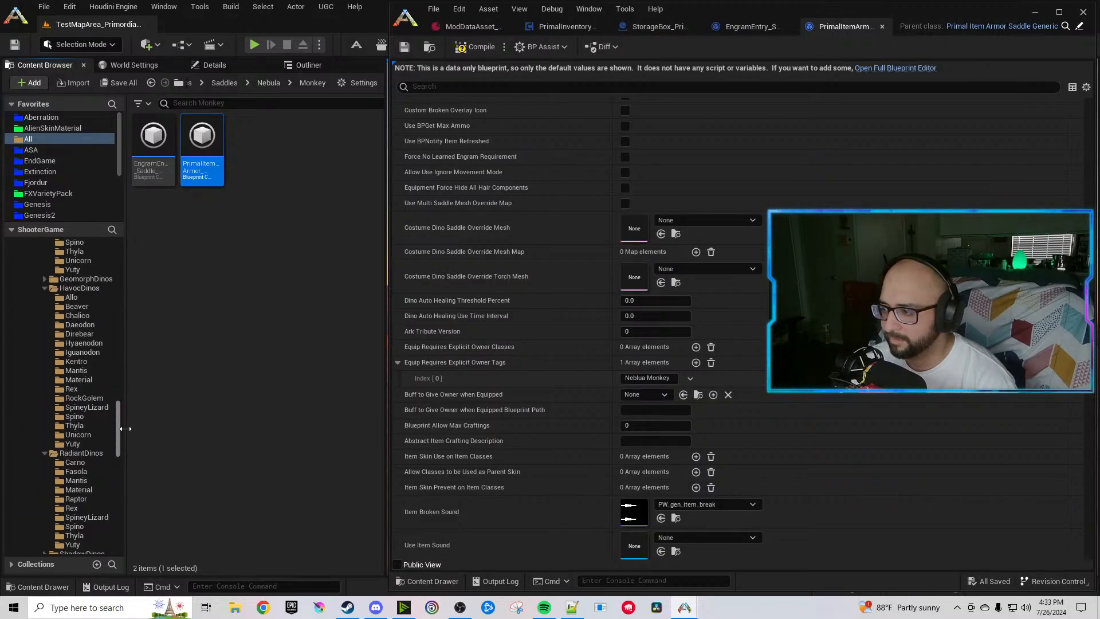
{"action": "left_click", "coordinate": [45, 453]}
{"action": "scroll", "coordinate": [45, 453], "scroll_direction": "up", "scroll_amount": 7}
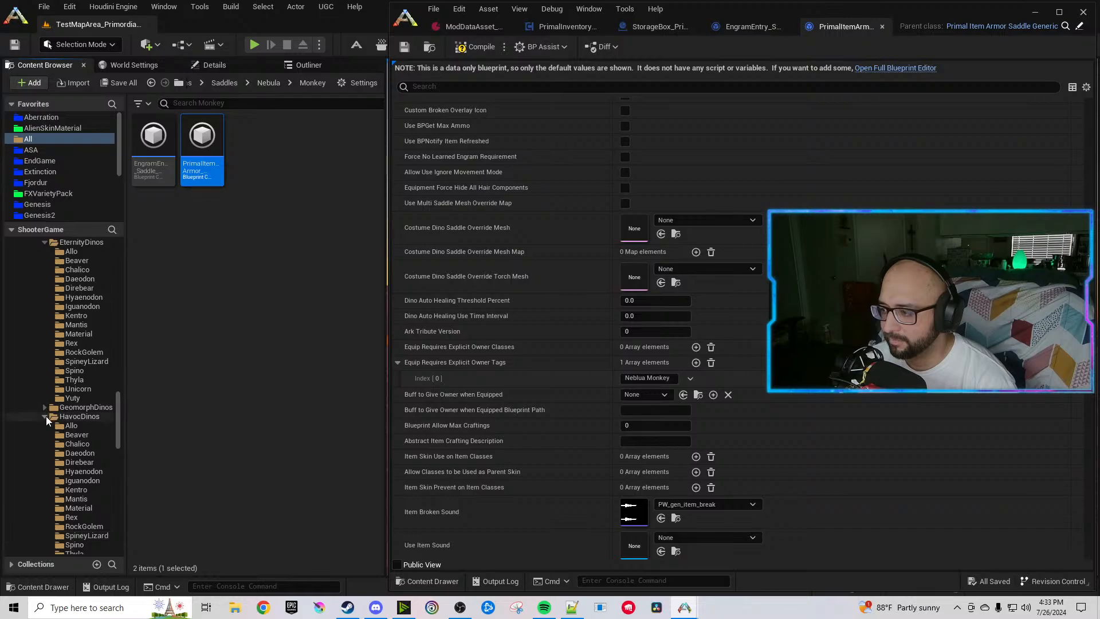
{"action": "left_click", "coordinate": [46, 416]}
{"action": "scroll", "coordinate": [73, 404], "scroll_direction": "up", "scroll_amount": 4}
{"action": "scroll", "coordinate": [73, 398], "scroll_direction": "up", "scroll_amount": 5}
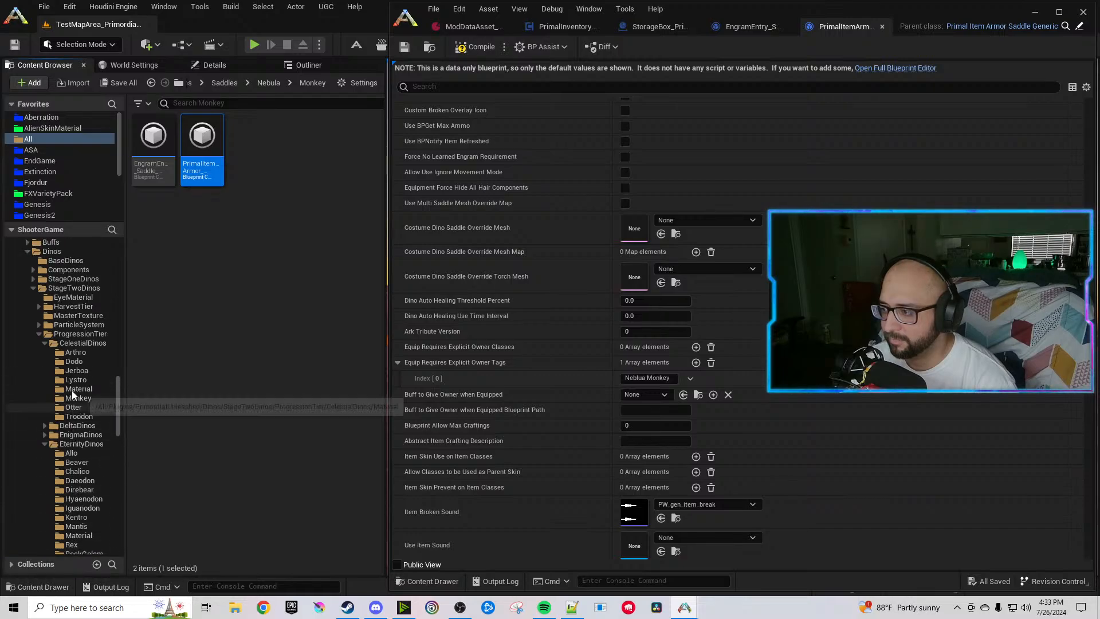
Open the Nebula Monkey's character blueprint from the Monkey folder of NebulaDinos in the StageOneDinos ProgressionTier.
{"action": "scroll", "coordinate": [44, 343], "scroll_direction": "up", "scroll_amount": 2}
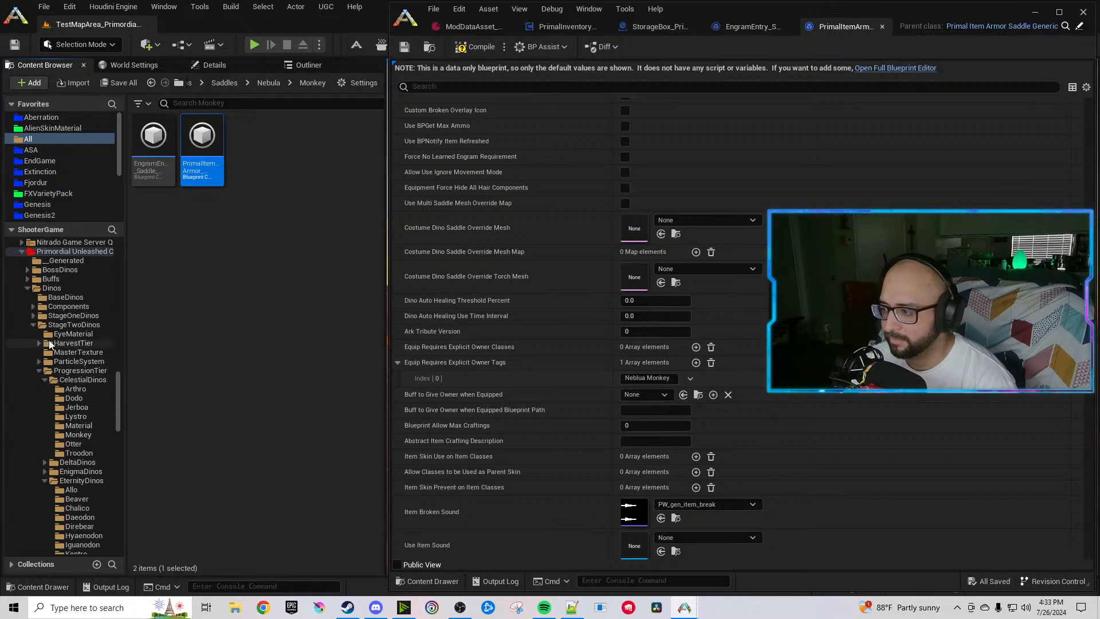
{"action": "left_click", "coordinate": [33, 315]}
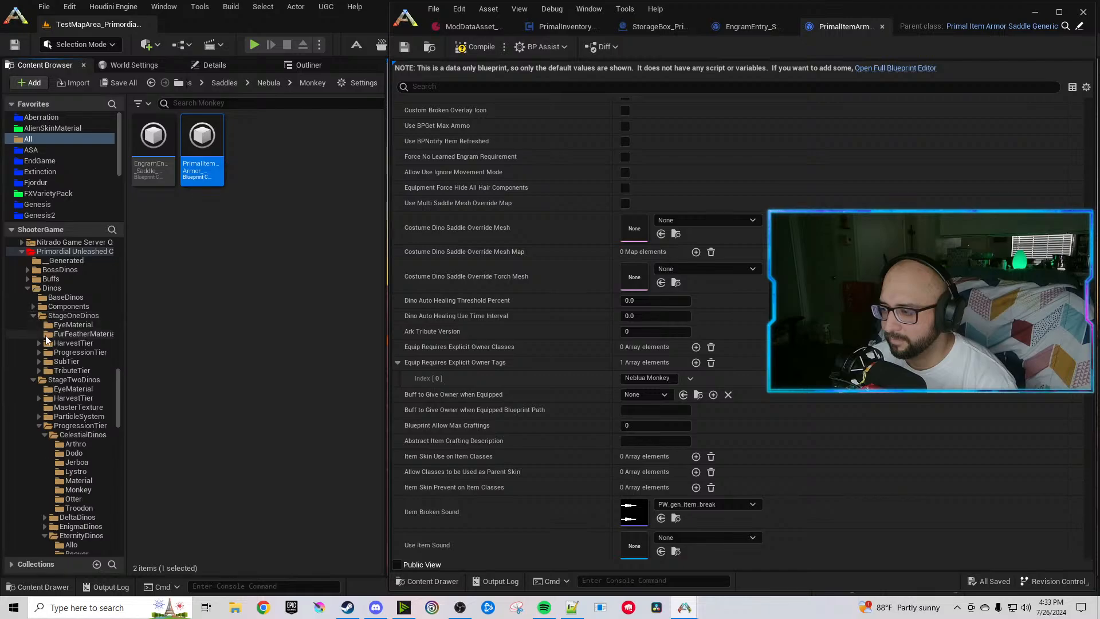
{"action": "left_click", "coordinate": [39, 352]}
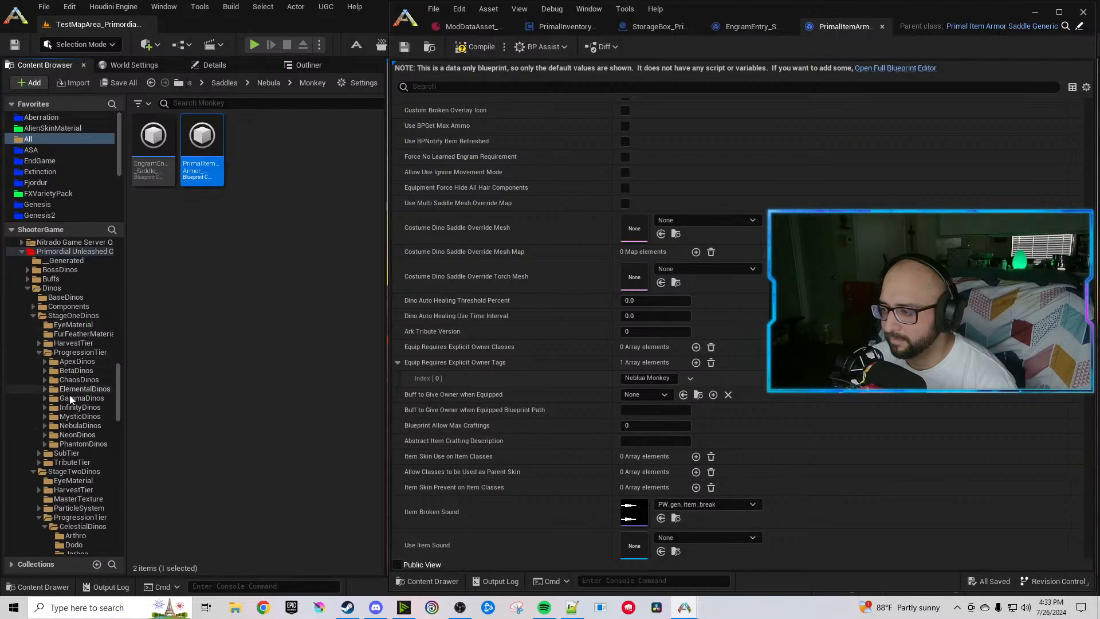
{"action": "left_click", "coordinate": [45, 425]}
{"action": "scroll", "coordinate": [68, 442], "scroll_direction": "down", "scroll_amount": 1}
{"action": "left_click", "coordinate": [77, 462]}
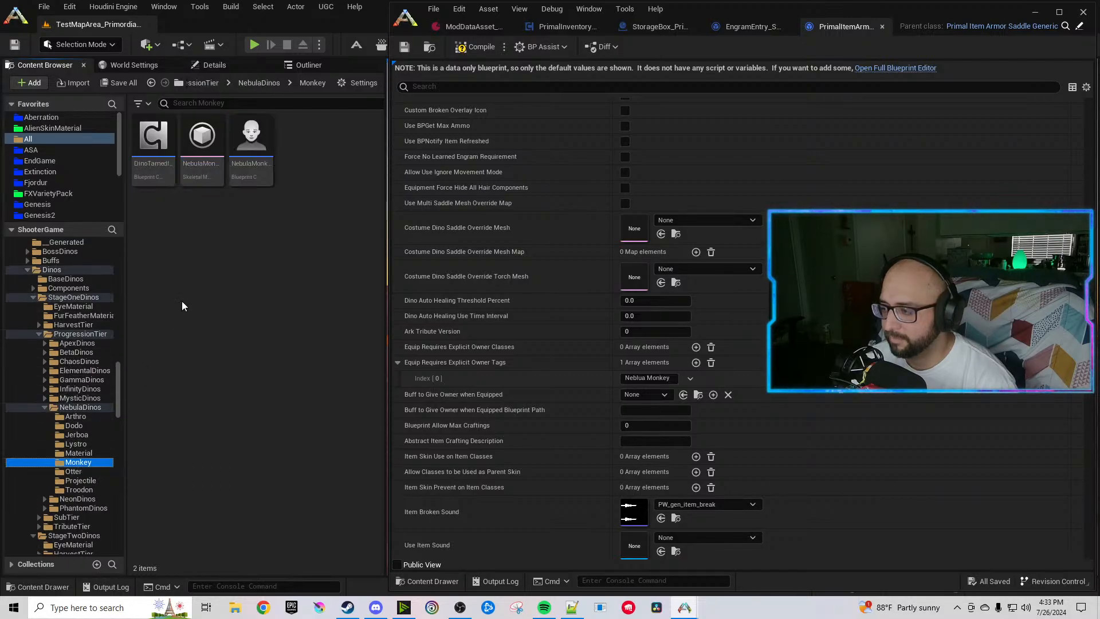
{"action": "double_click", "coordinate": [257, 150]}
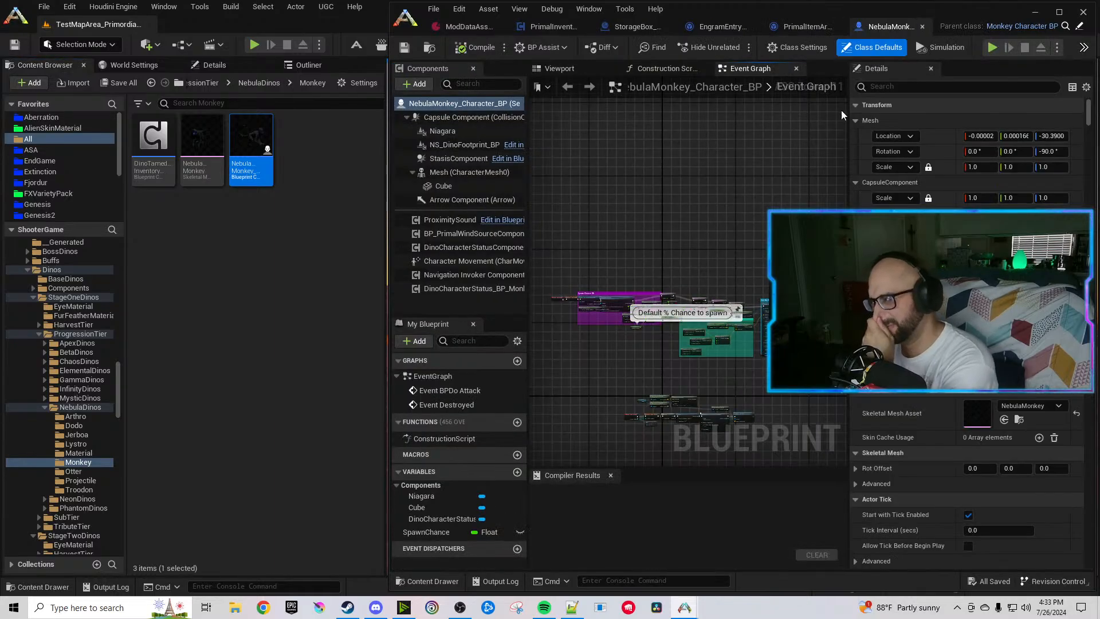
Check the Nebula Monkey character's Descriptive Name and correct its Custom Tag to "Nebula Monkey".
{"action": "left_click", "coordinate": [910, 87]}
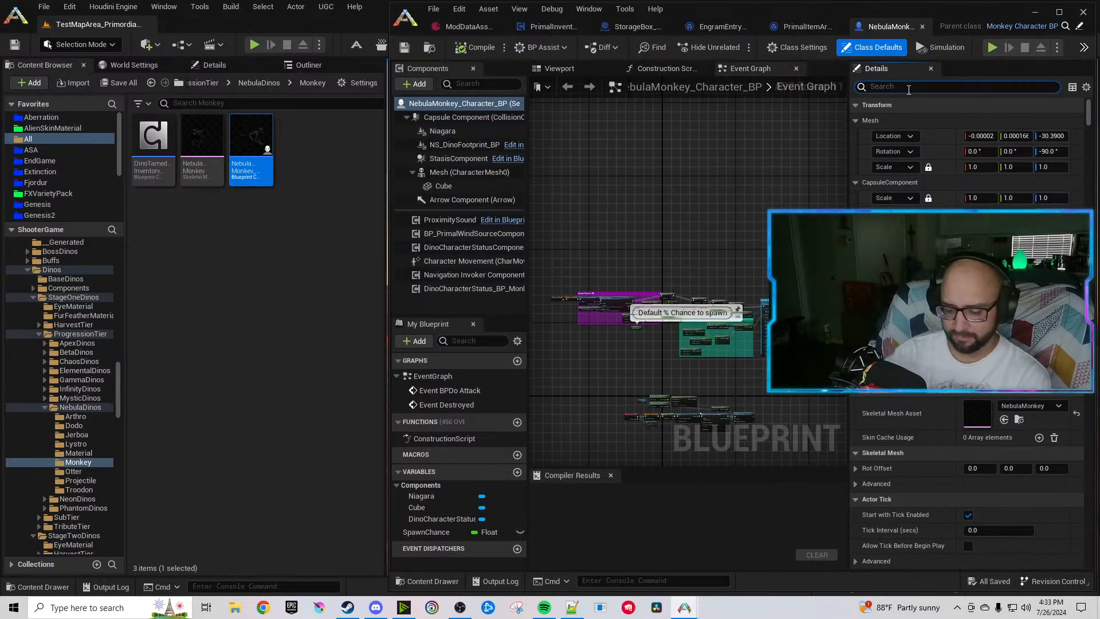
{"action": "type", "text": "desc"}
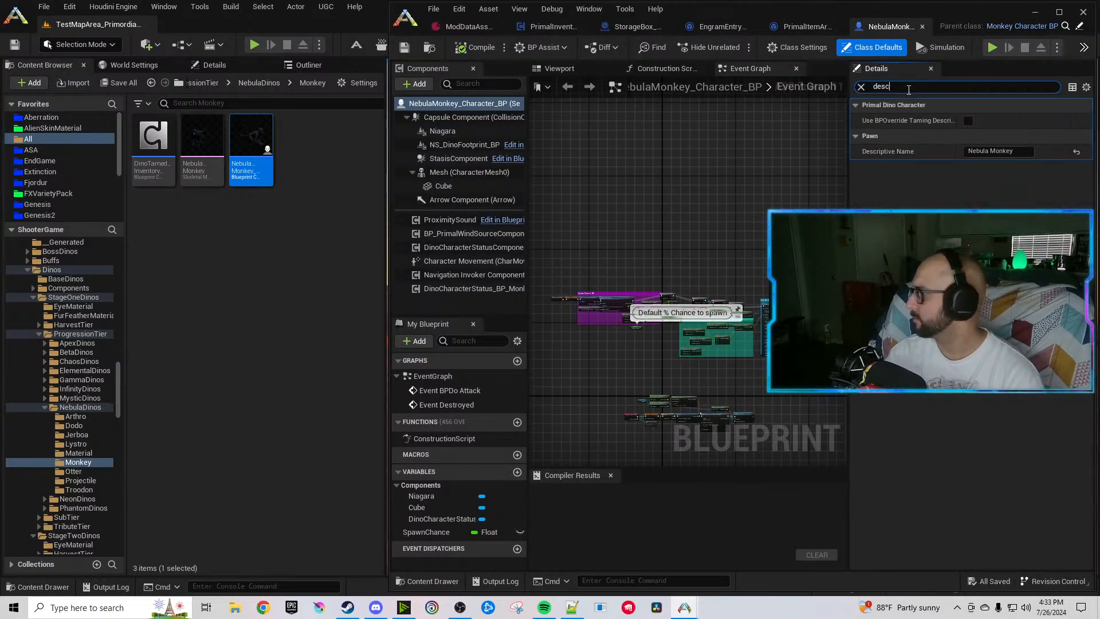
{"action": "type", "text": "custom tag"}
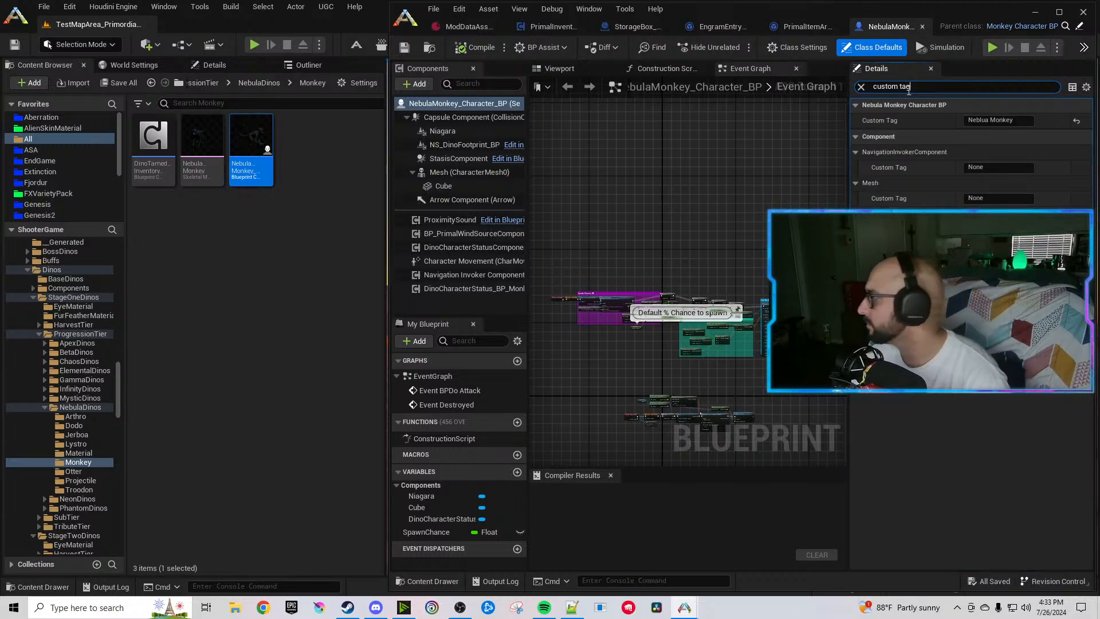
{"action": "left_click", "coordinate": [976, 119]}
{"action": "key", "text": "Delete"}
{"action": "key", "text": "Delete"}
{"action": "key", "text": "Delete"}
{"action": "key", "text": "Delete"}
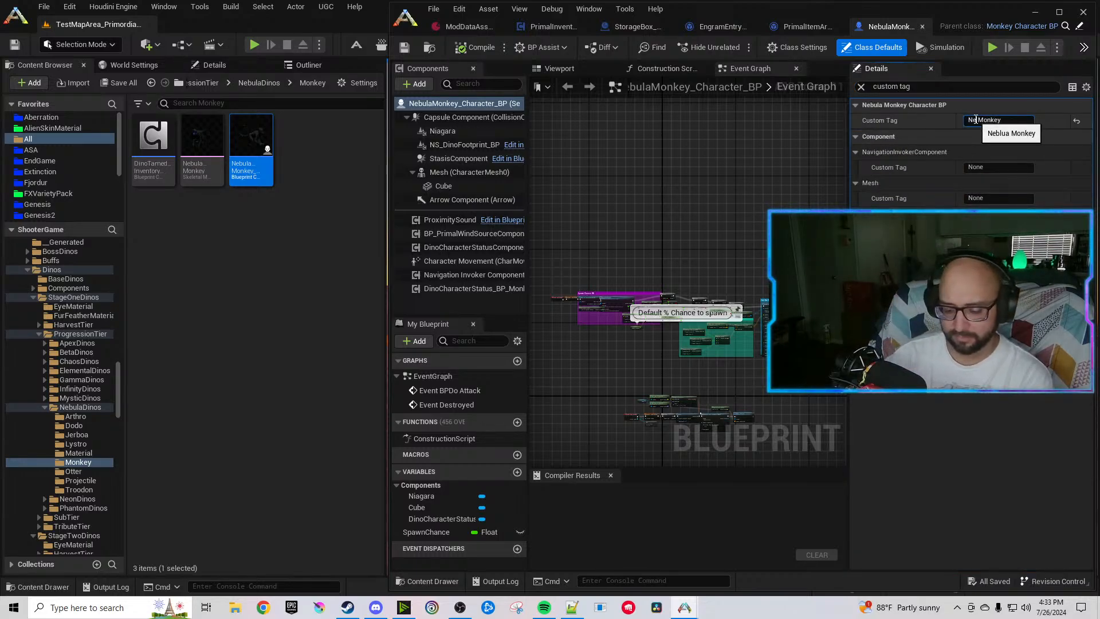
{"action": "type", "text": "bulka"}
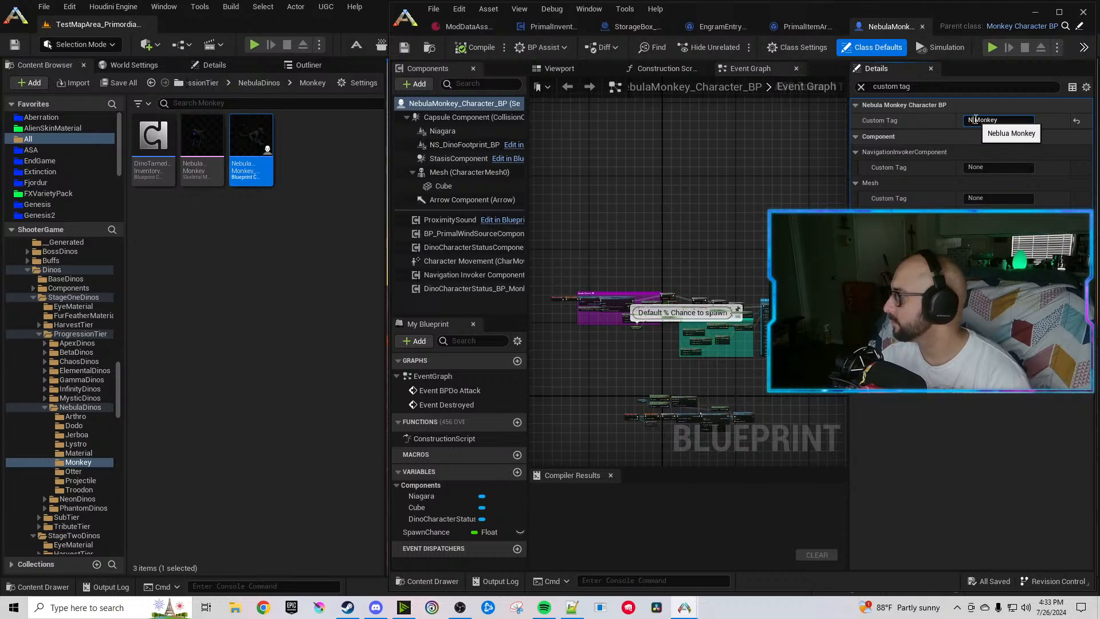
{"action": "type", "text": "ebula"}
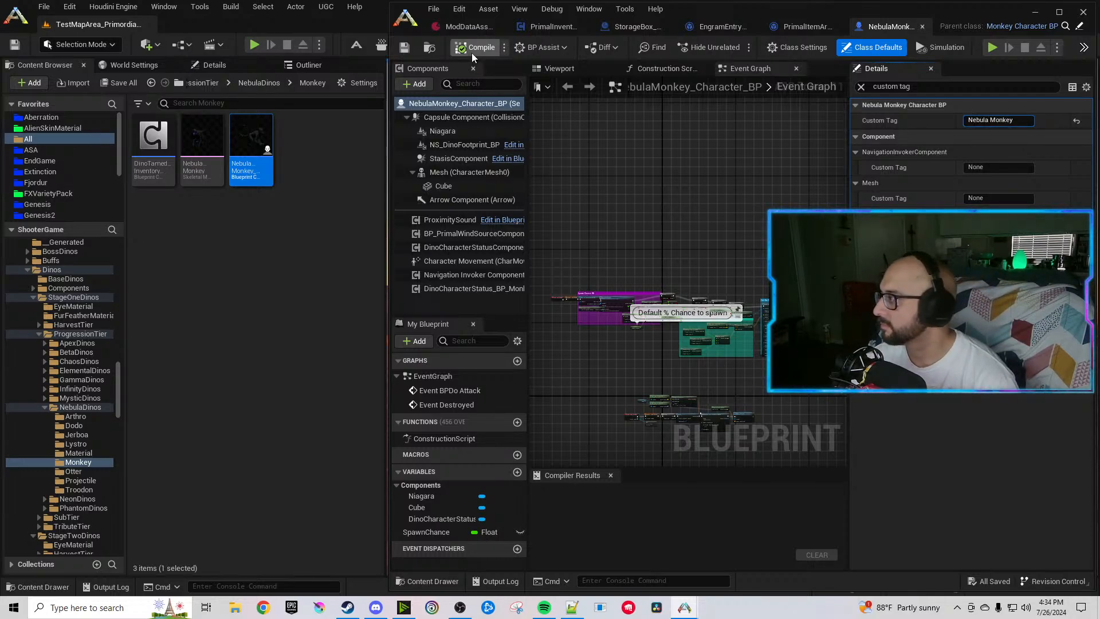
Compile and save the Nebula Monkey character blueprint and close its editor.
{"action": "key", "text": "Return"}
{"action": "key", "text": "ctrl+s"}
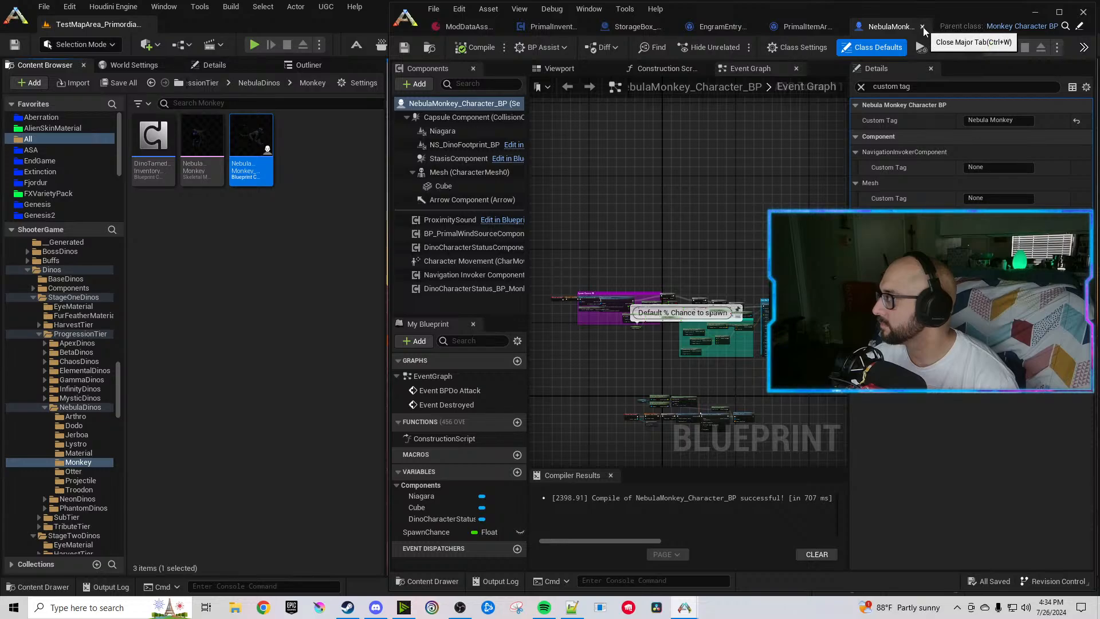
{"action": "left_click", "coordinate": [922, 26]}
{"action": "key", "text": "alt+Tab"}
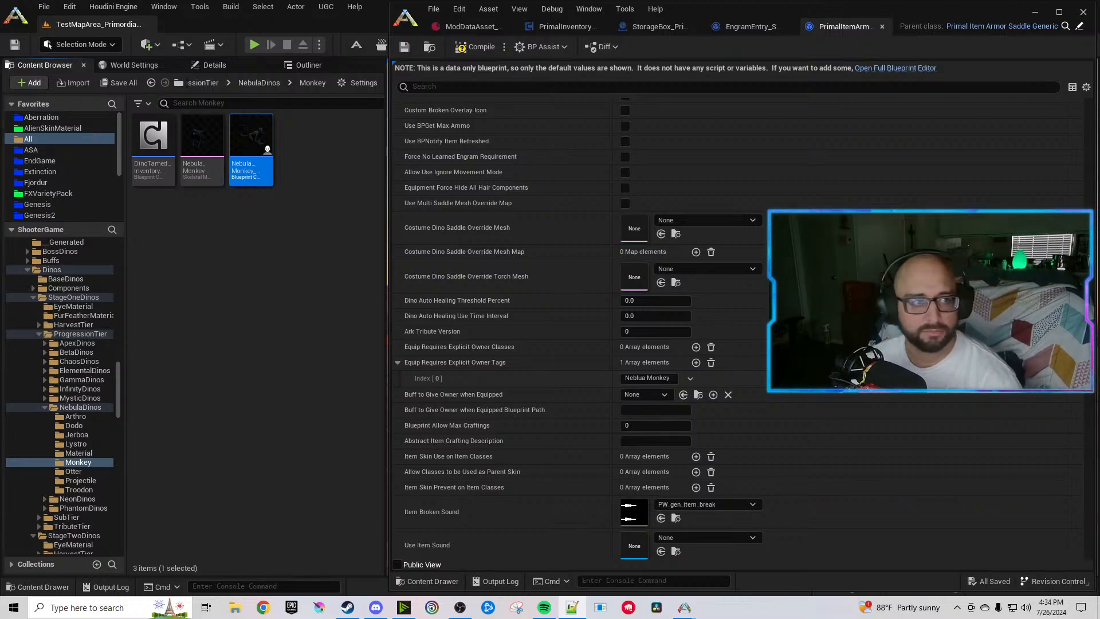
{"action": "left_click", "coordinate": [330, 356]}
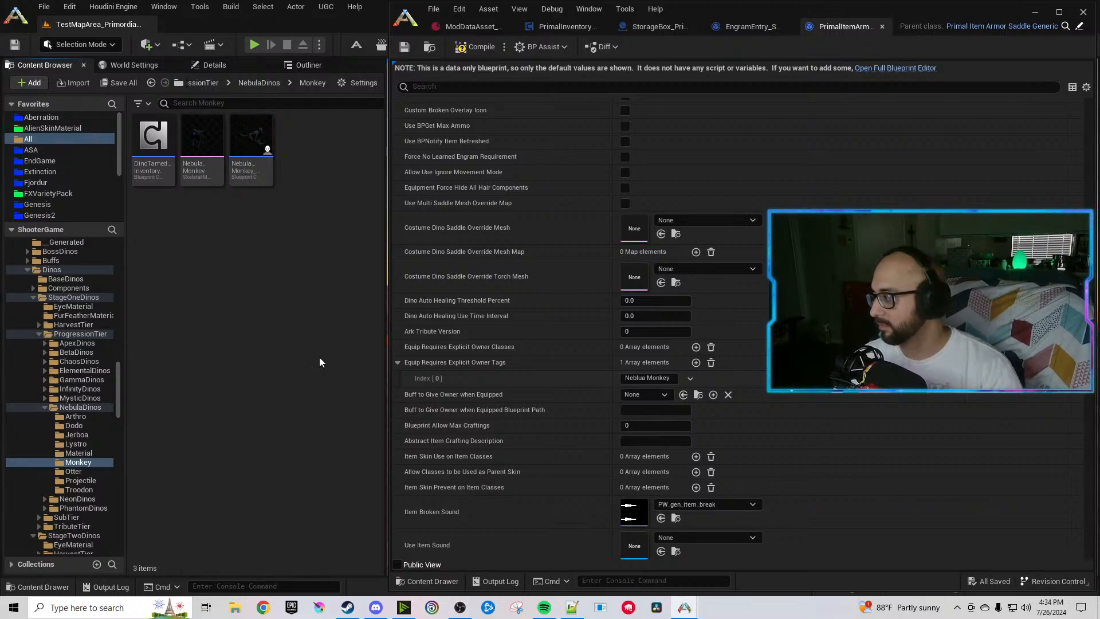
Locate the Celestial Monkey saddle's armor blueprint in the content browser and filter its properties for "neb".
{"action": "left_click", "coordinate": [600, 86]}
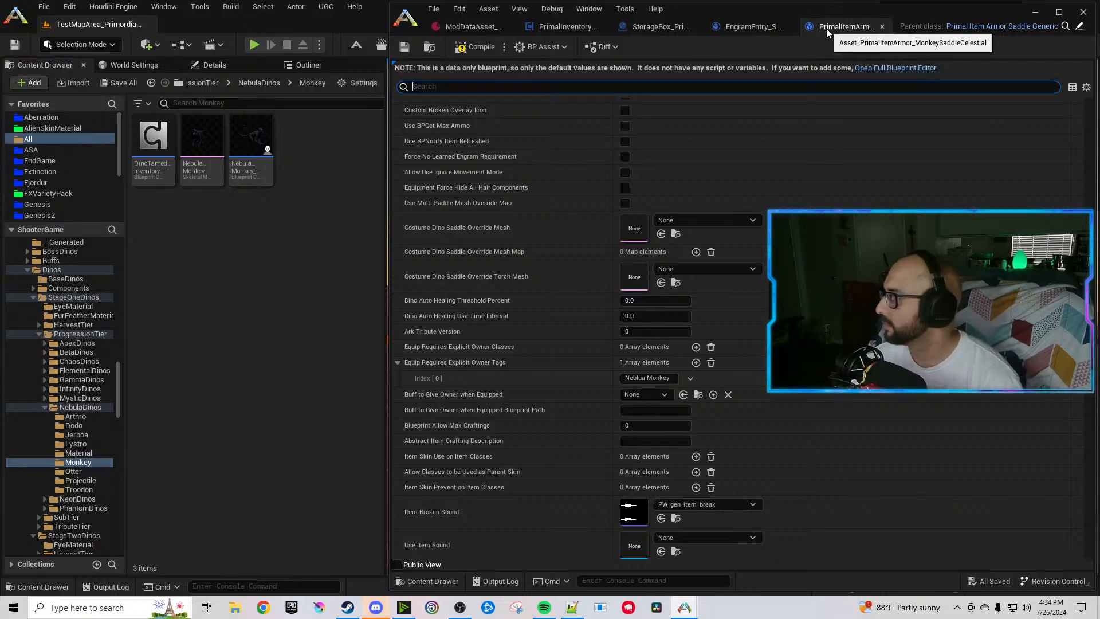
{"action": "left_click", "coordinate": [428, 47]}
{"action": "left_click", "coordinate": [608, 85]}
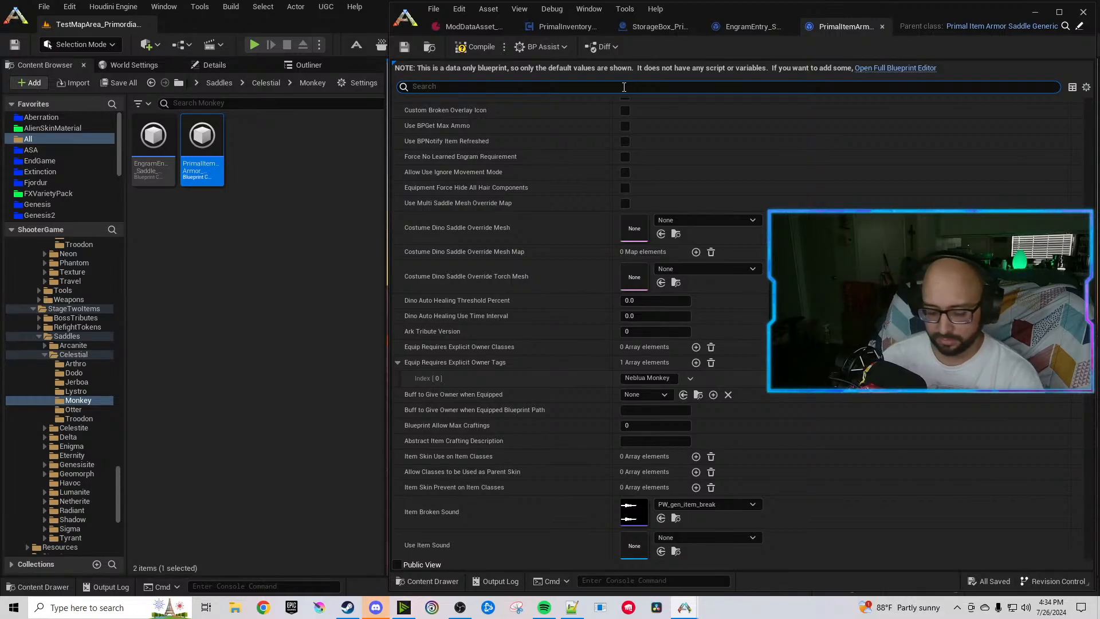
{"action": "type", "text": "neb"}
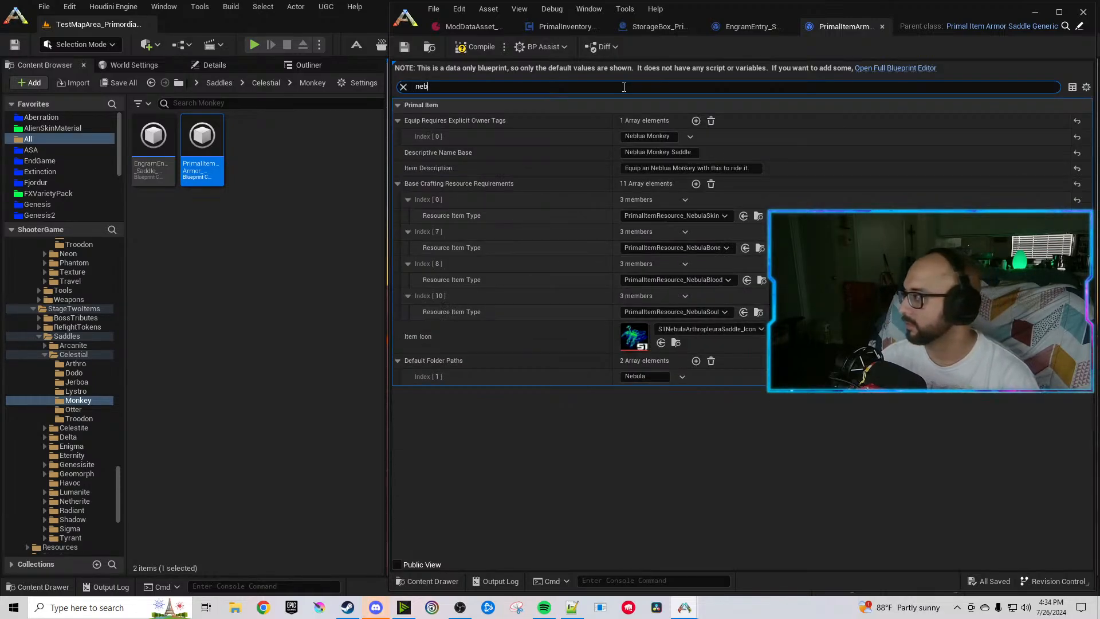
Replace the misspelled Nebula with "Celestial" in the Monkey saddle's explicit owner tag, Descriptive Name Base and Item Description.
{"action": "double_click", "coordinate": [637, 137]}
{"action": "type", "text": "Celestial"}
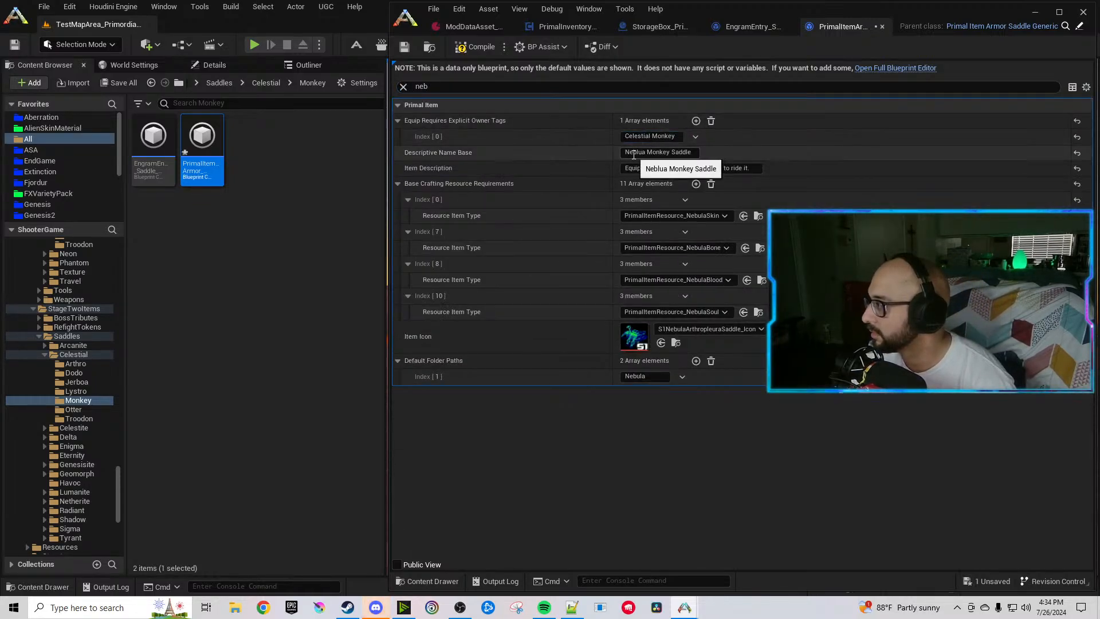
{"action": "double_click", "coordinate": [634, 153]}
{"action": "type", "text": "Celestial"}
{"action": "double_click", "coordinate": [660, 168]}
{"action": "type", "text": "Celestial"}
Set the second Default Folder Path to "Celestial" and reset the Item Icon to its default, Saddle_TempIcon.
{"action": "double_click", "coordinate": [635, 376]}
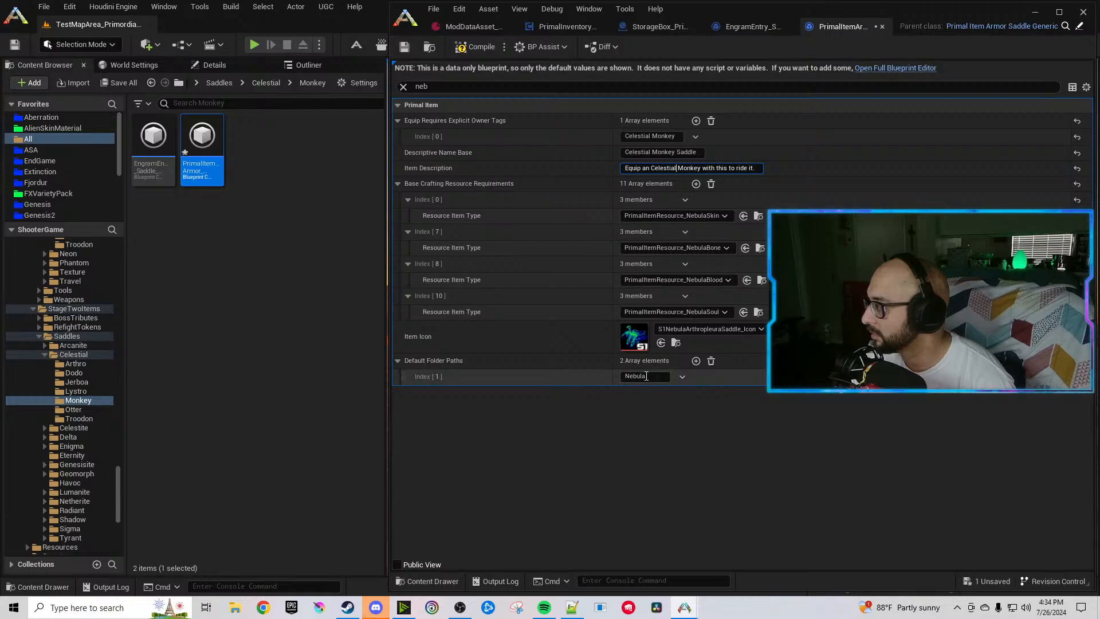
{"action": "type", "text": "Celestial"}
{"action": "left_click", "coordinate": [1077, 337]}
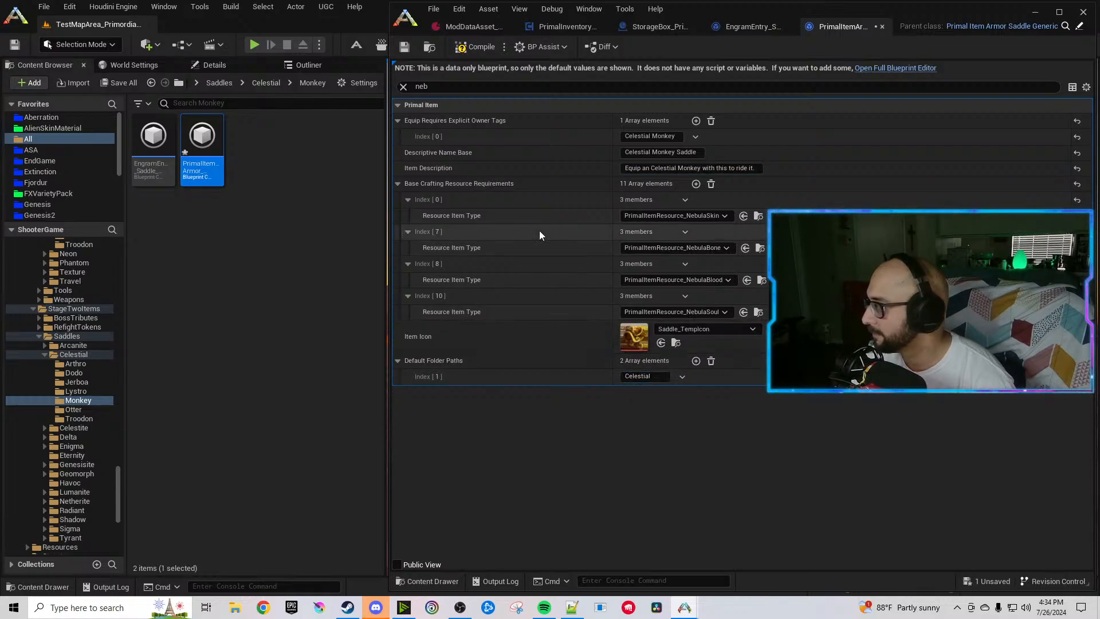
Filter the Monkey saddle's properties for "crafting require" and change the Index 0 resource type to PrimalItemResource_CelestialMuscle.
{"action": "left_click_drag", "start_coordinate": [436, 86], "coordinate": [401, 89]}
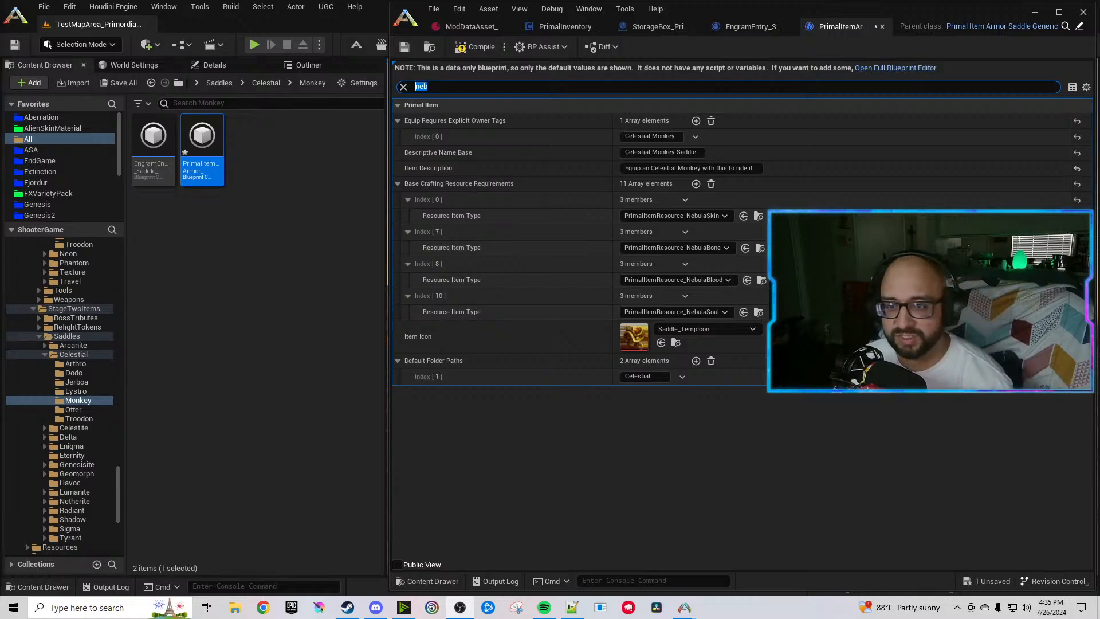
{"action": "left_click", "coordinate": [315, 354]}
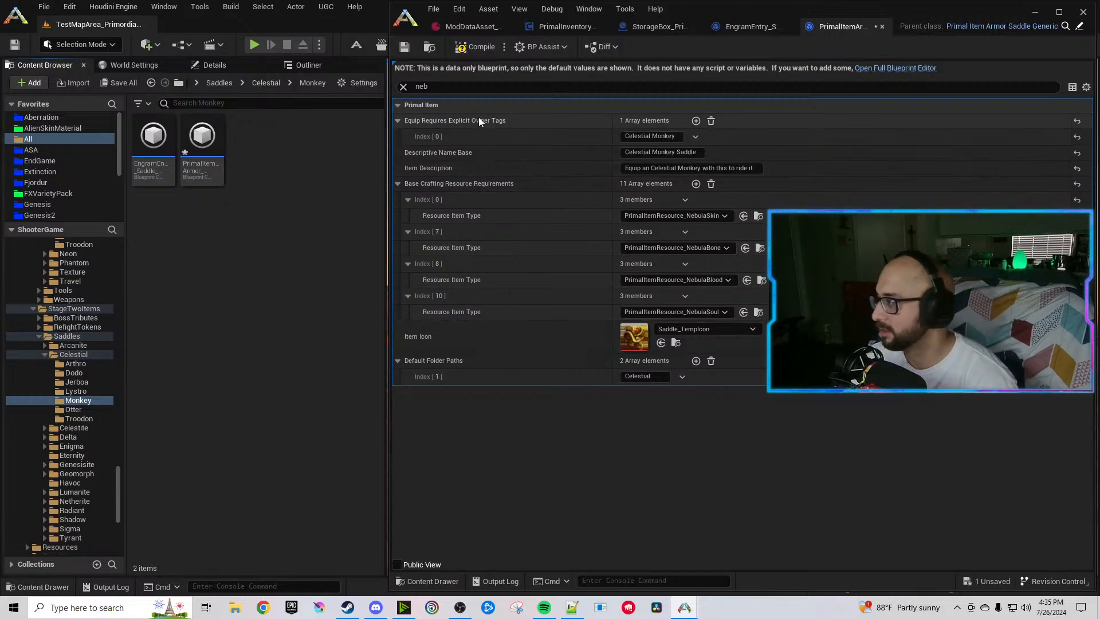
{"action": "left_click", "coordinate": [440, 86]}
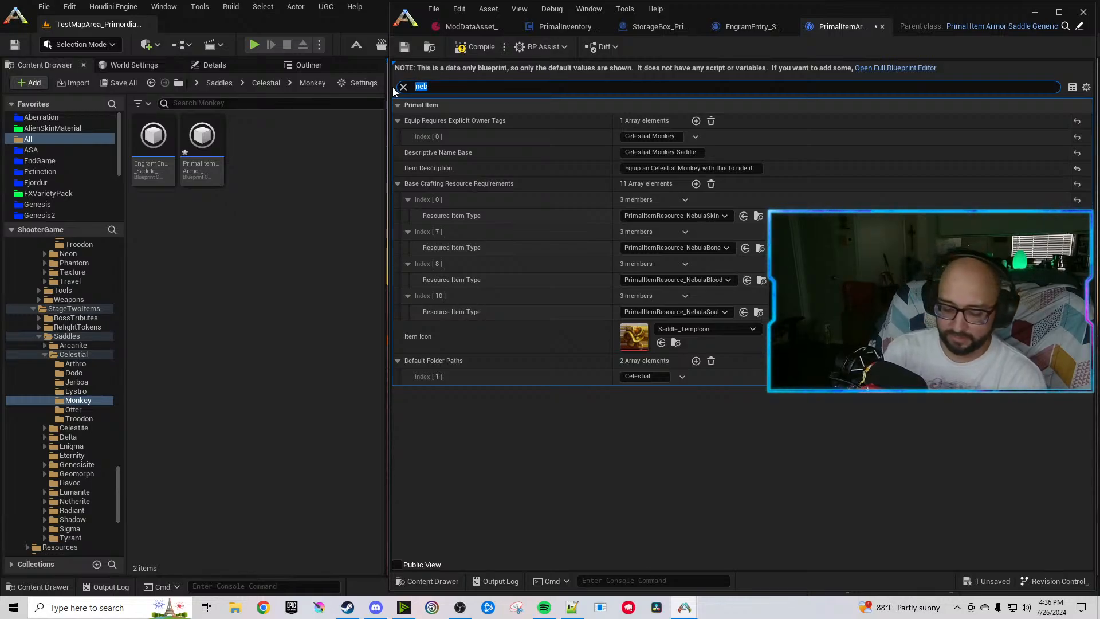
{"action": "type", "text": "crafting require"}
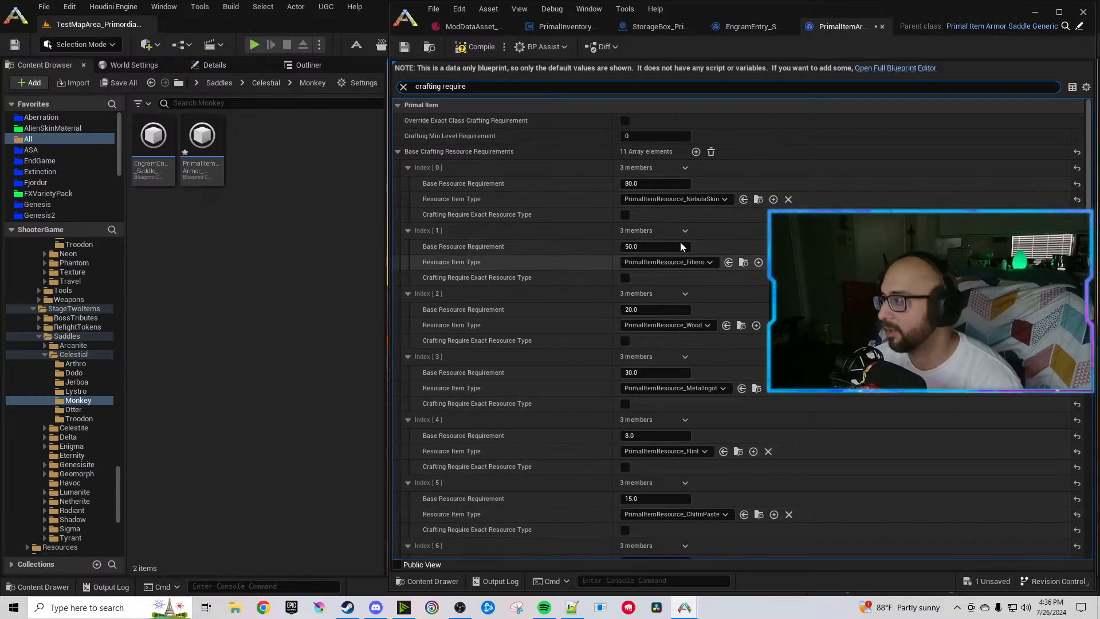
{"action": "left_click", "coordinate": [694, 200]}
{"action": "type", "text": "Celestialmusc"}
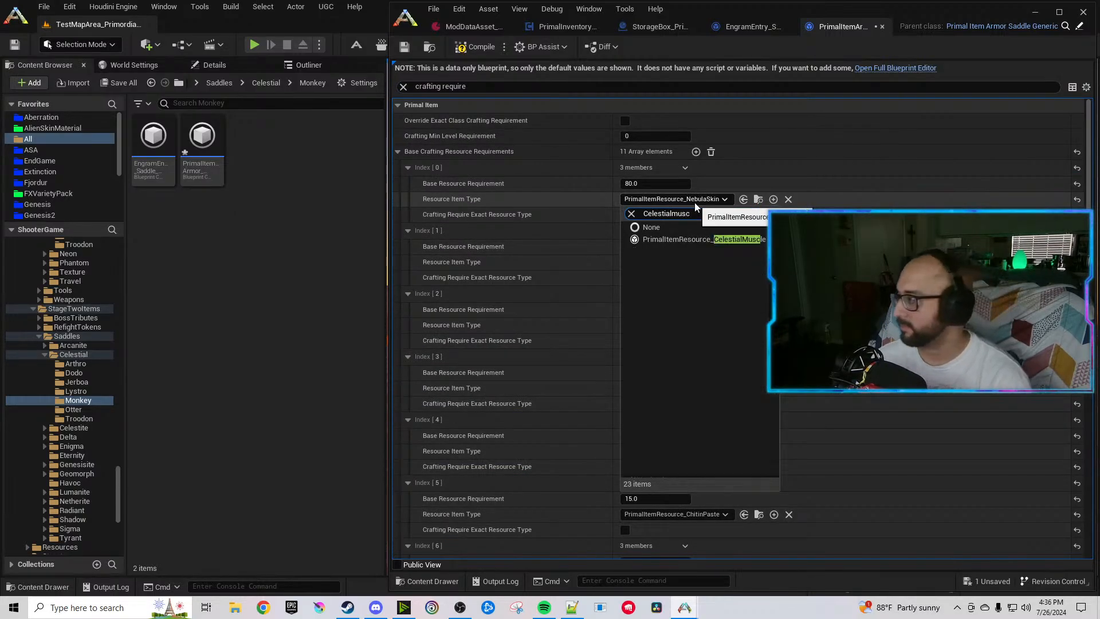
{"action": "left_click", "coordinate": [734, 239]}
Change the crafting resource types to PrimalItemResource_CelestialBone at Index 7 and PrimalItemResource_CelestialSalivaVile at Index 8.
{"action": "scroll", "coordinate": [713, 343], "scroll_direction": "down", "scroll_amount": 4}
{"action": "scroll", "coordinate": [713, 360], "scroll_direction": "down", "scroll_amount": 3}
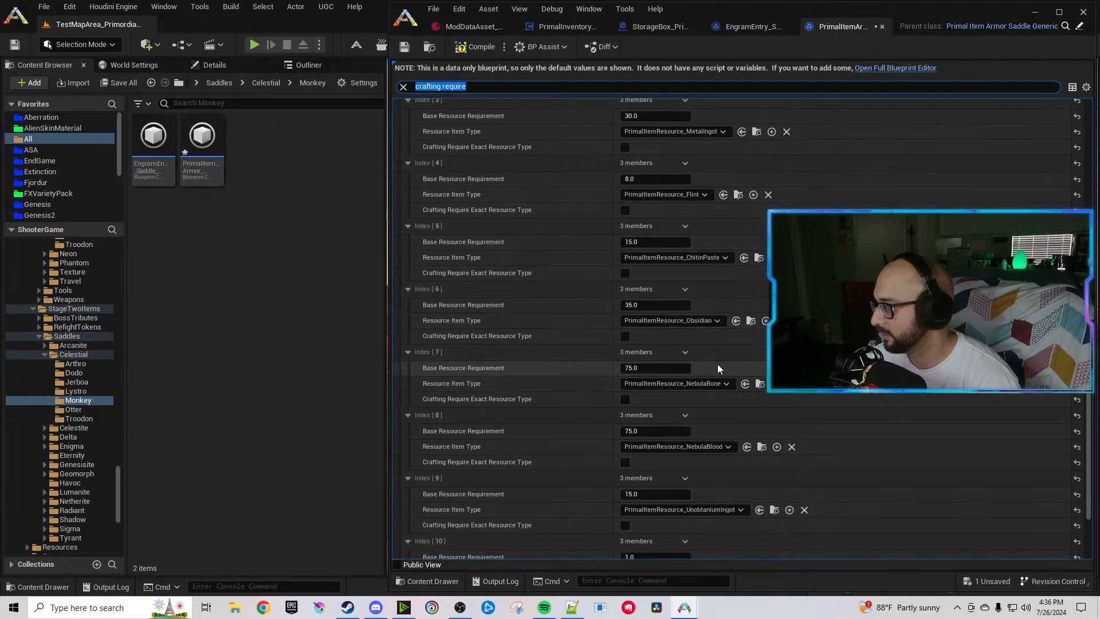
{"action": "left_click", "coordinate": [713, 384]}
{"action": "type", "text": "bone"}
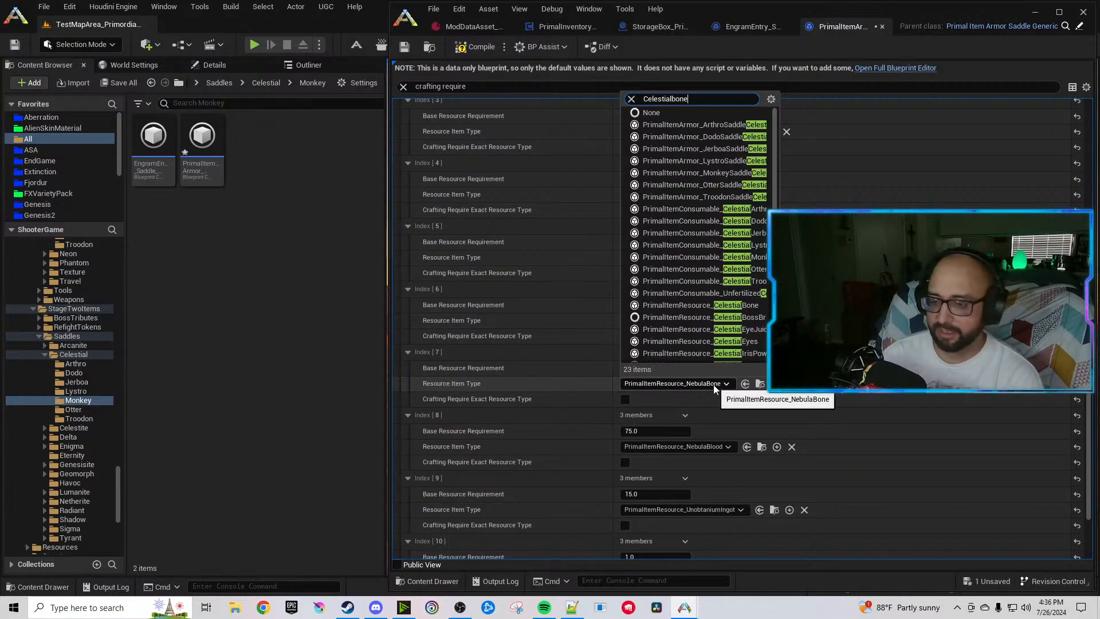
{"action": "left_click", "coordinate": [745, 425]}
{"action": "left_click", "coordinate": [719, 445]}
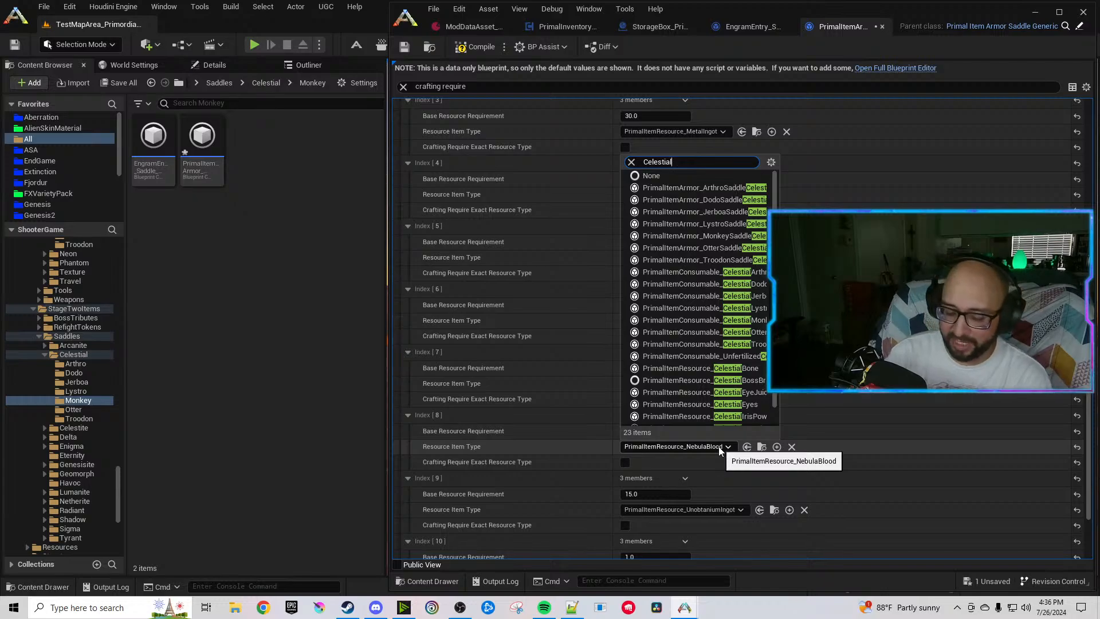
{"action": "type", "text": "sal"}
{"action": "key", "text": "Return"}
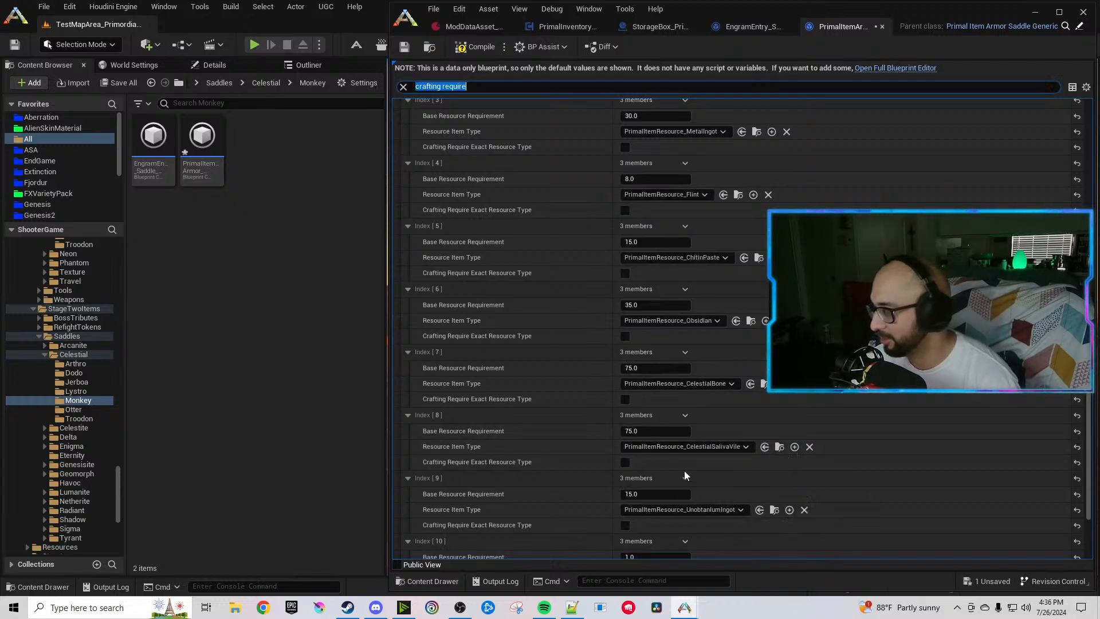
Change the Index 9 crafting resource to PrimalItemResource_GenesisiteIngot and require 2 of PrimalItemResource_CelestialEyes at Index 10.
{"action": "scroll", "coordinate": [684, 469], "scroll_direction": "down", "scroll_amount": 3}
{"action": "left_click", "coordinate": [692, 440]}
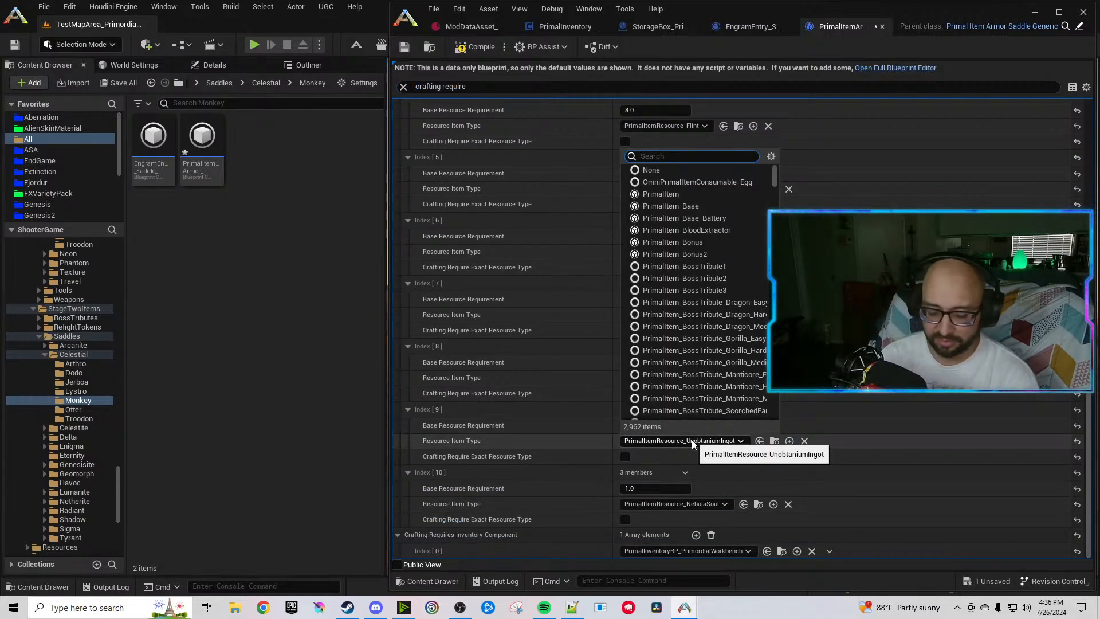
{"action": "type", "text": "ingot"}
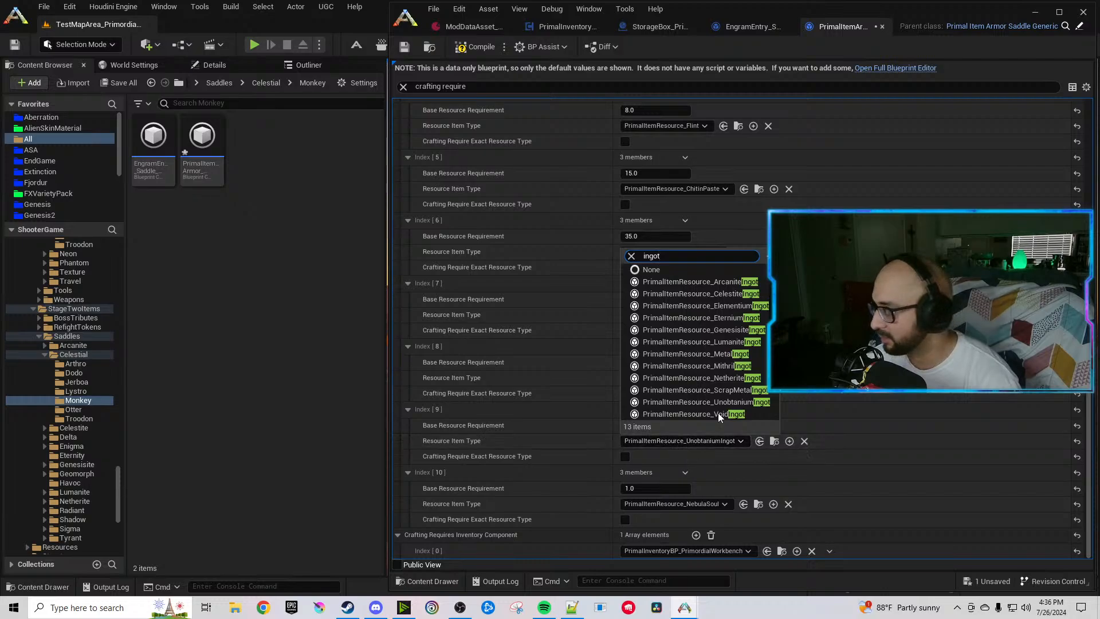
{"action": "left_click", "coordinate": [693, 330]}
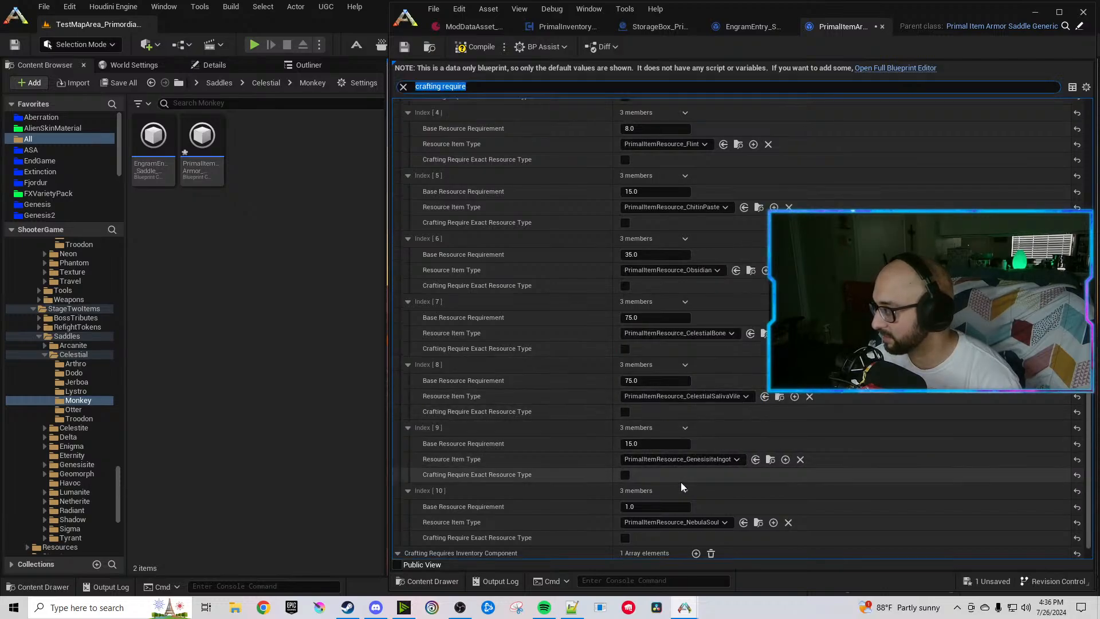
{"action": "left_click", "coordinate": [675, 522]}
{"action": "type", "text": "Celestiale"}
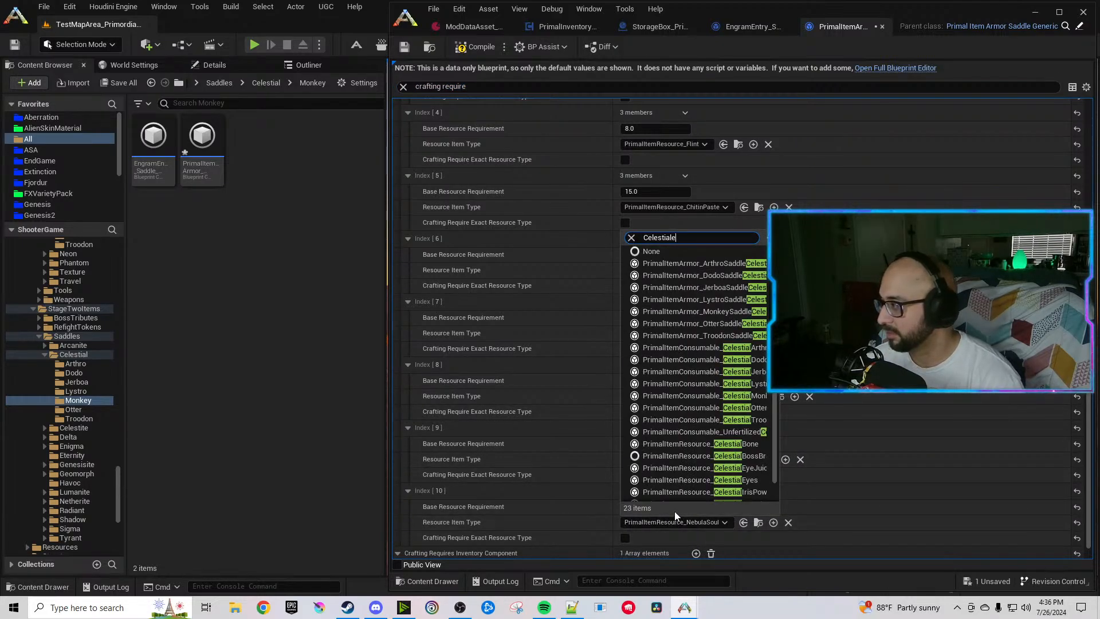
{"action": "type", "text": "ye"}
{"action": "left_click", "coordinate": [729, 573]}
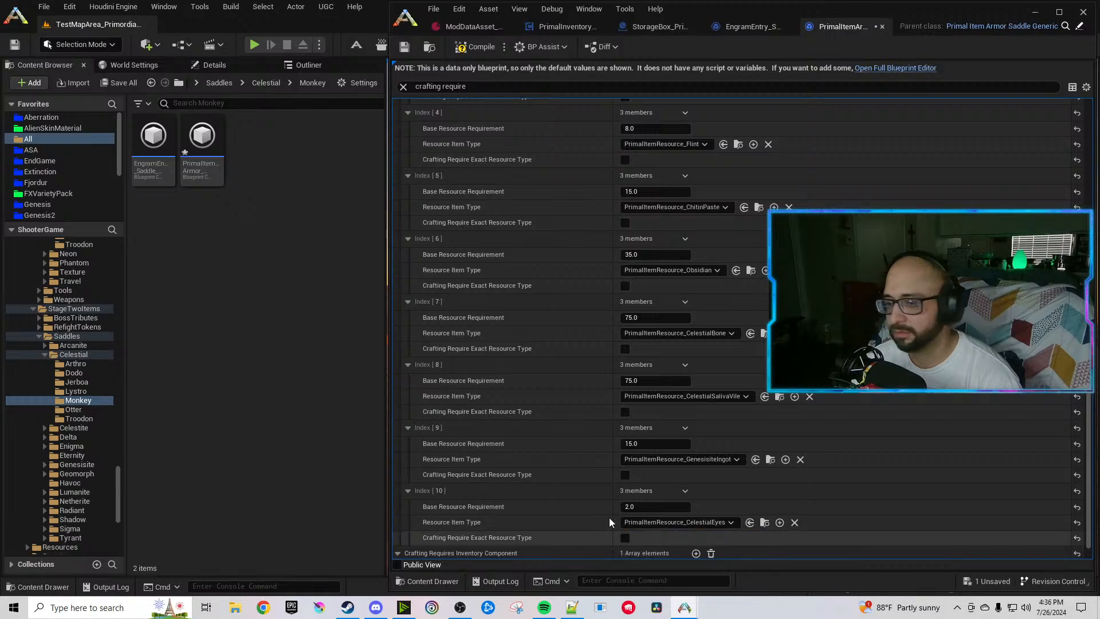
Duplicate the CelestialEyes crafting requirement twice and set the Base Resource Requirement of both copies to 55.
{"action": "left_click", "coordinate": [685, 473]}
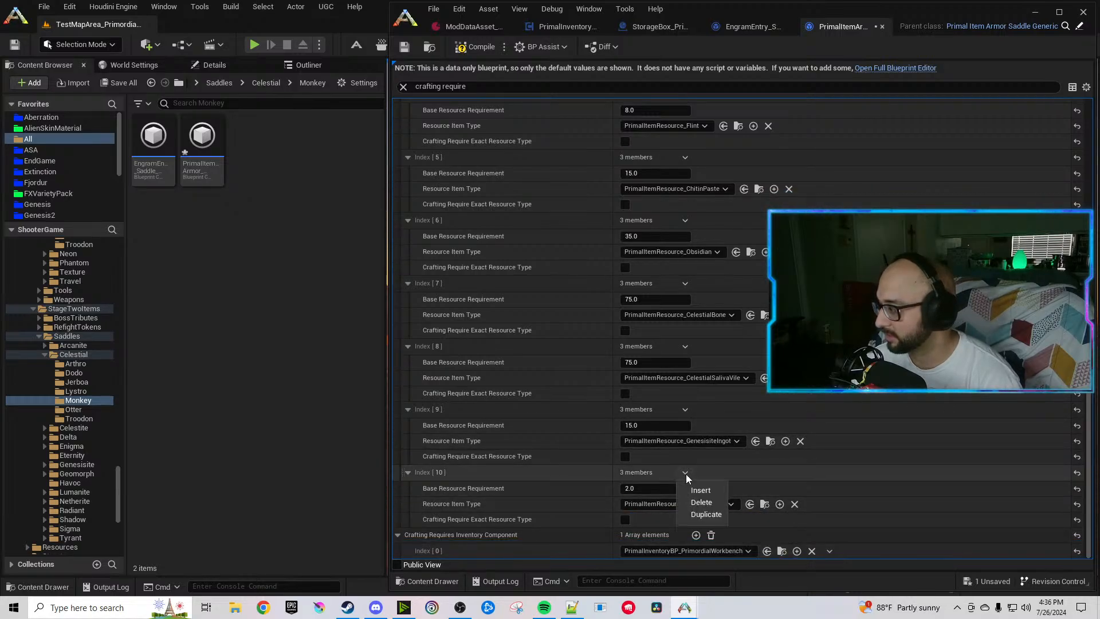
{"action": "left_click", "coordinate": [702, 495]}
{"action": "scroll", "coordinate": [693, 475], "scroll_direction": "down", "scroll_amount": 4}
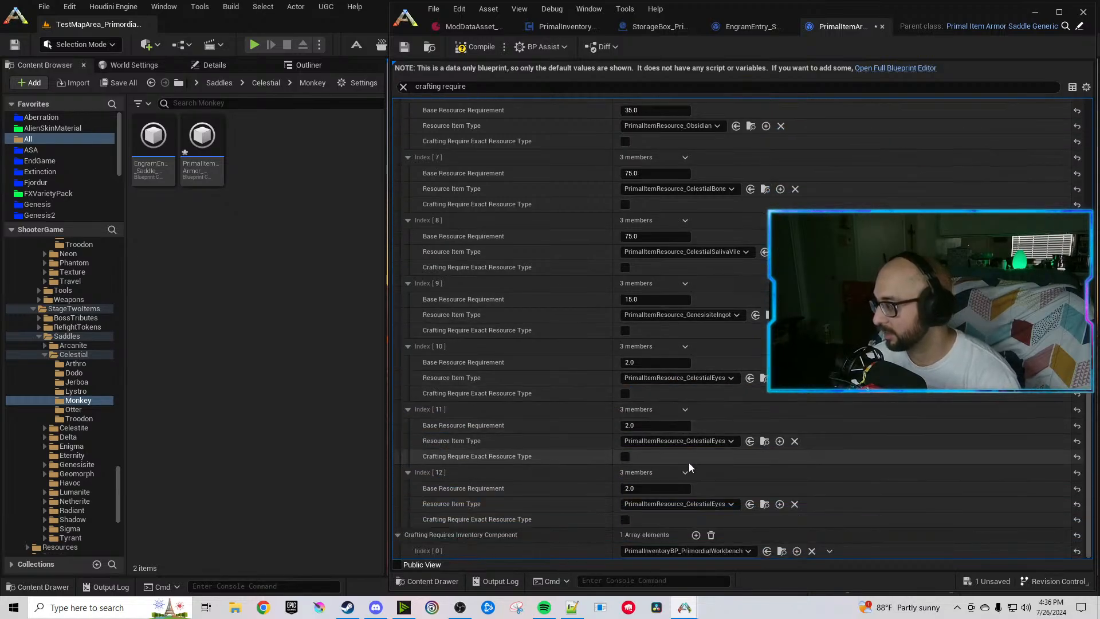
{"action": "left_click", "coordinate": [655, 427]}
{"action": "type", "text": "55"}
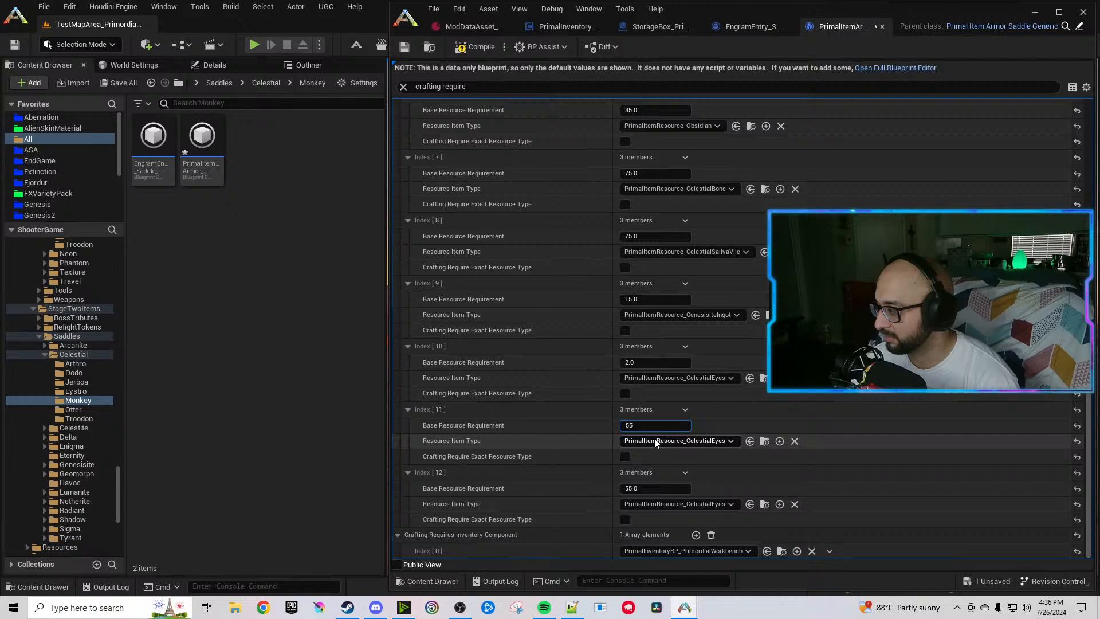
Change the Index 11 resource type to PrimalItemResource_CelestialEyeJuice and the Index 12 resource type to the Celestial iris powder.
{"action": "left_click", "coordinate": [686, 441]}
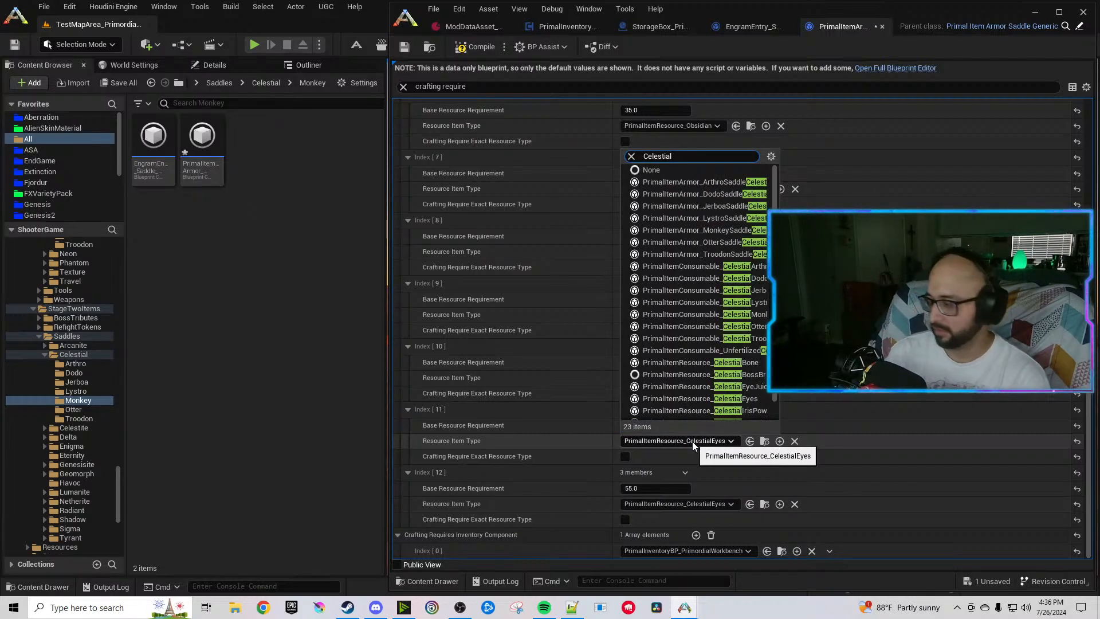
{"action": "type", "text": "eye"}
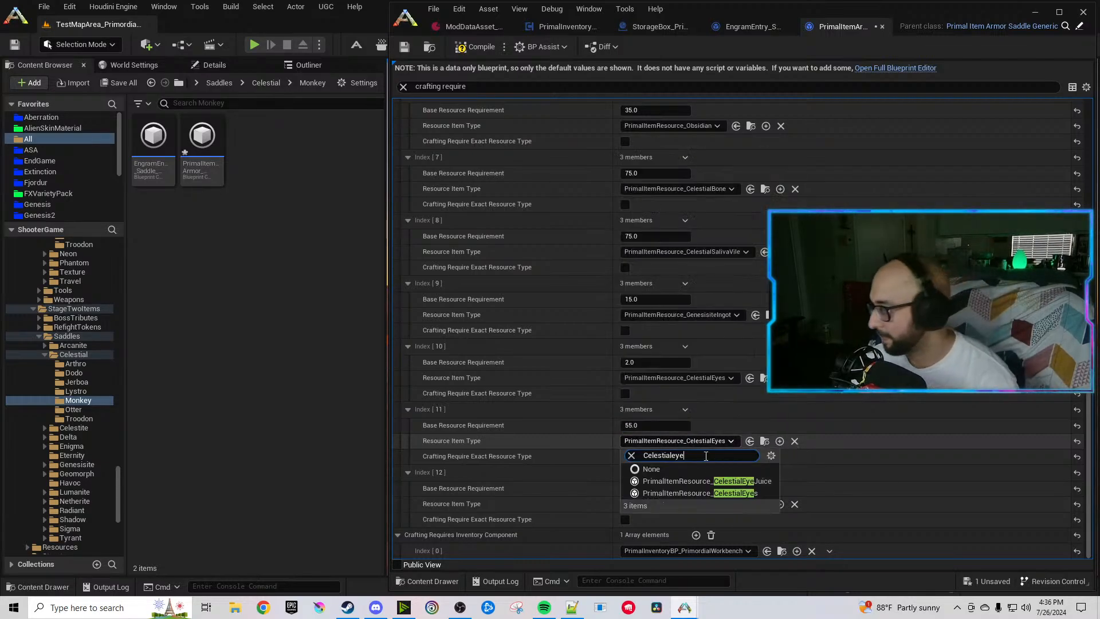
{"action": "left_click", "coordinate": [742, 480]}
{"action": "left_click", "coordinate": [726, 503]}
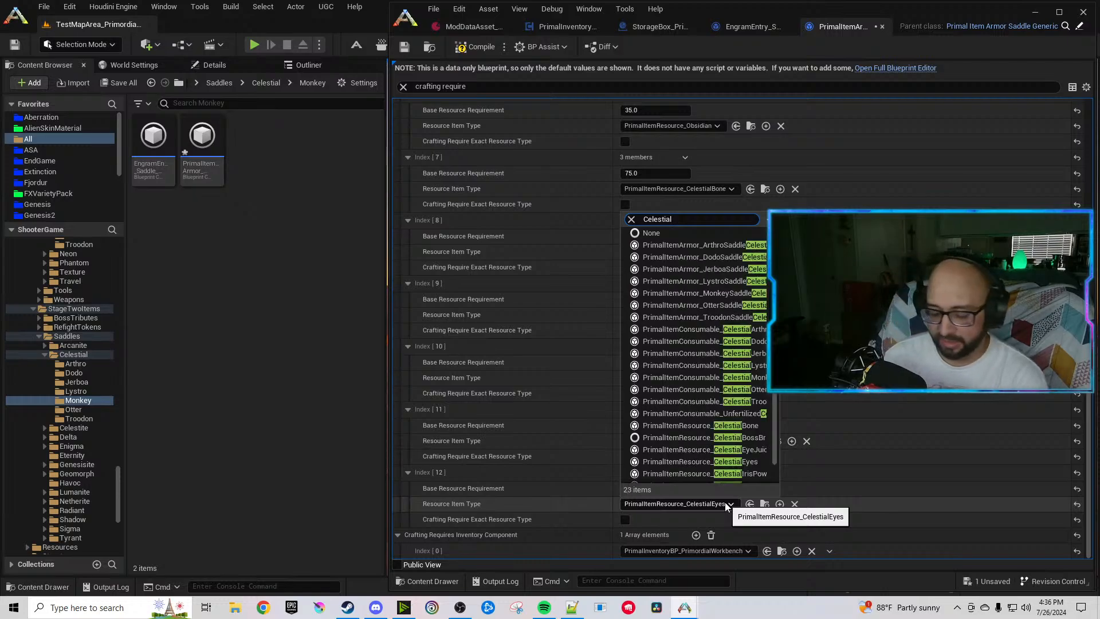
{"action": "type", "text": "iris"}
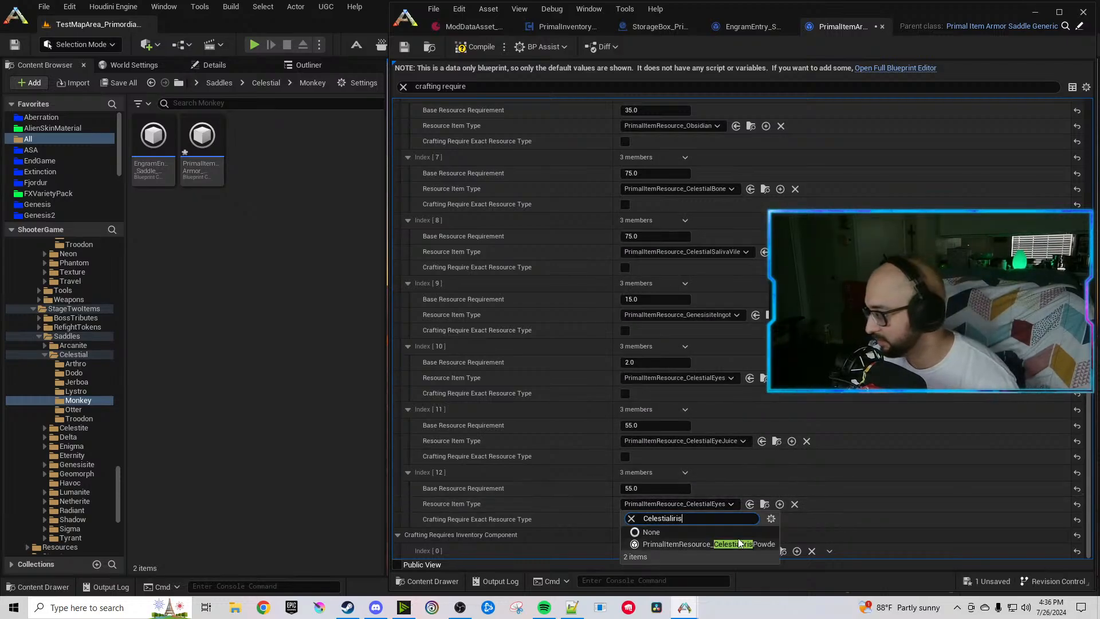
Set the index 12 crafting resource to PrimalItemResource_CelestialIrisPowder, compile and save, and close both Monkey saddle blueprints.
{"action": "left_click", "coordinate": [705, 544]}
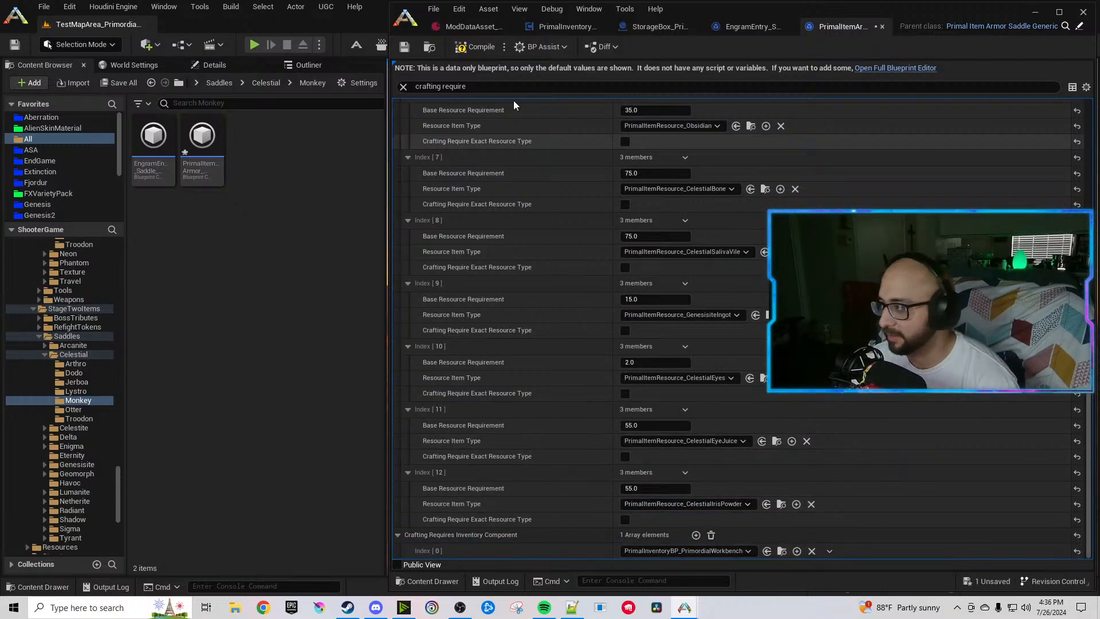
{"action": "left_click", "coordinate": [475, 46]}
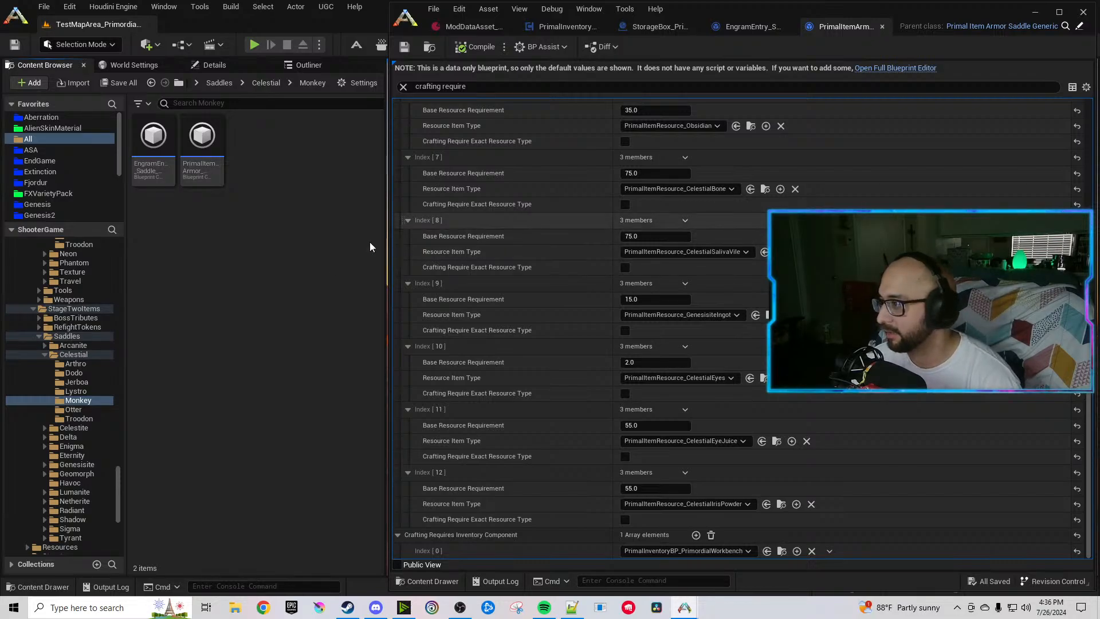
{"action": "left_click", "coordinate": [883, 27]}
{"action": "left_click", "coordinate": [902, 27]}
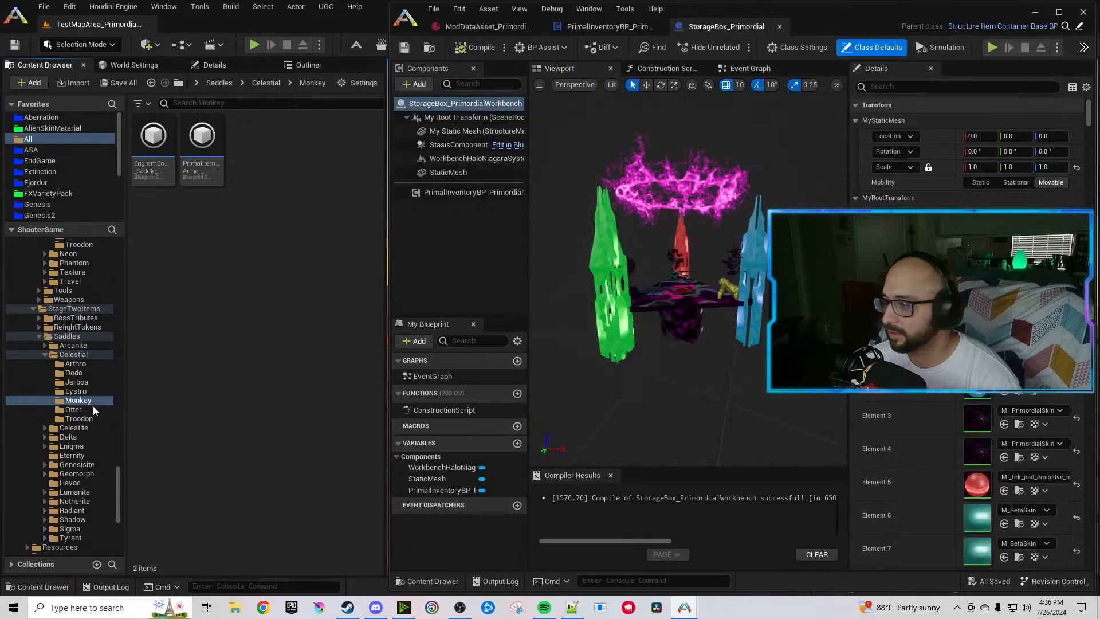
Open the Celestial Otter saddle engram entry, set its Blue Print Entry to PrimalItemArmor_OtterSaddleCelestial, and compile it.
{"action": "left_click", "coordinate": [91, 409]}
{"action": "double_click", "coordinate": [154, 162]}
{"action": "left_click", "coordinate": [201, 162]}
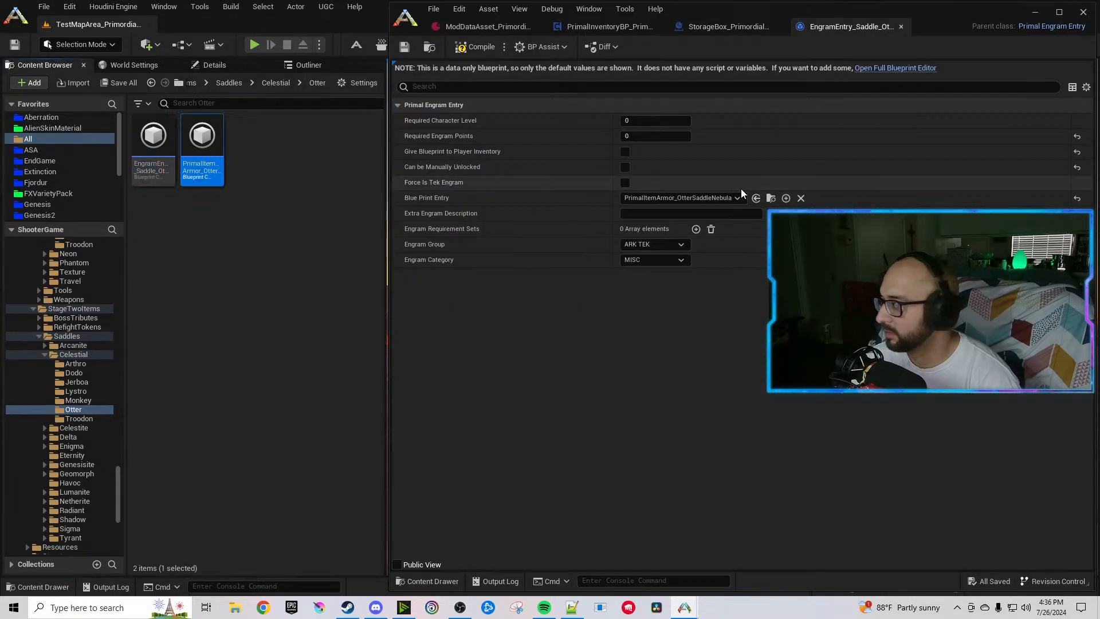
{"action": "left_click", "coordinate": [756, 199]}
{"action": "left_click", "coordinate": [460, 48]}
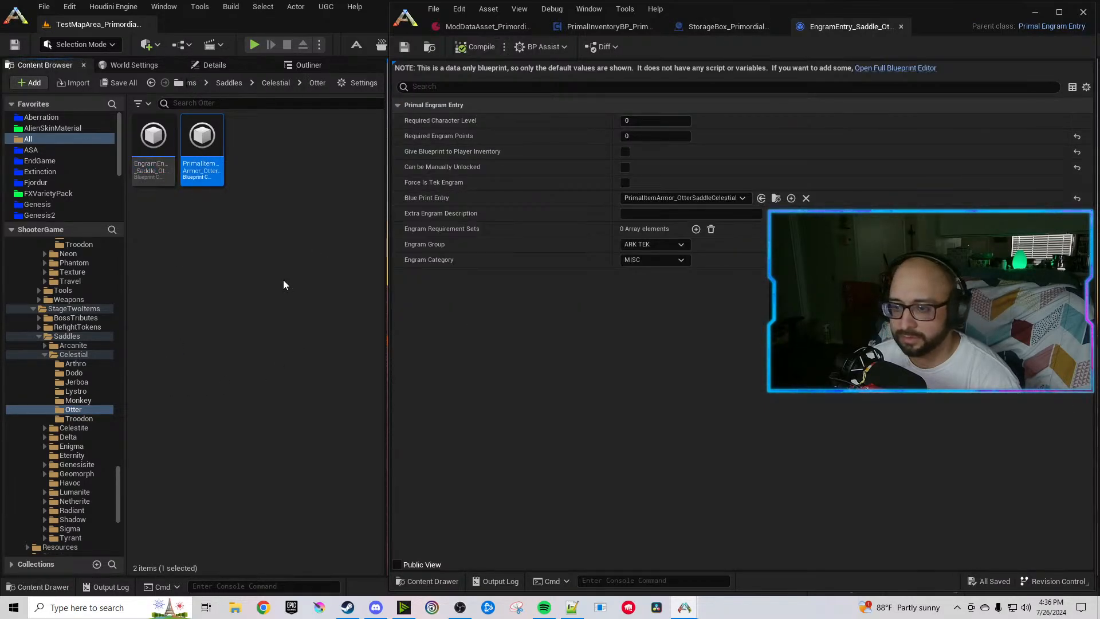
Open the Celestial Otter saddle armor blueprint and filter its properties by "nebula".
{"action": "double_click", "coordinate": [201, 162]}
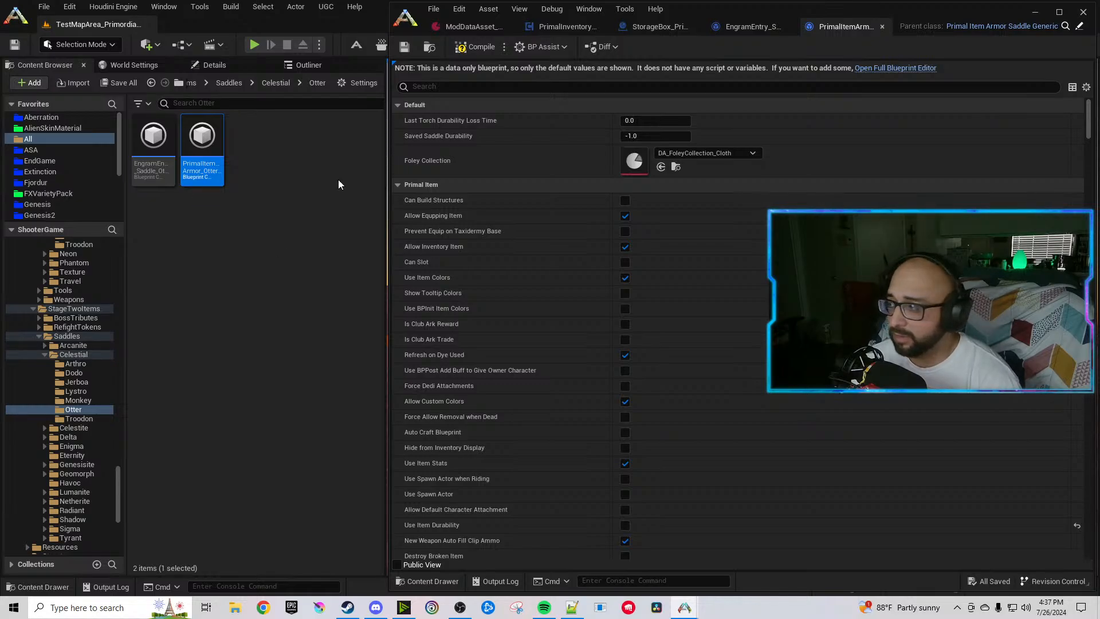
{"action": "left_click", "coordinate": [461, 87]}
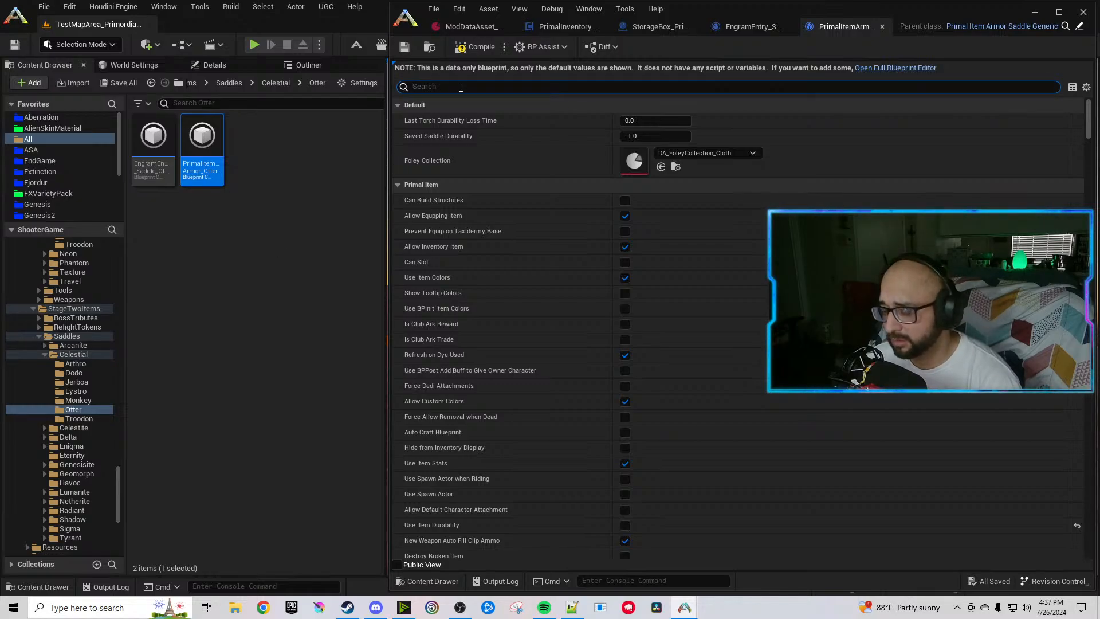
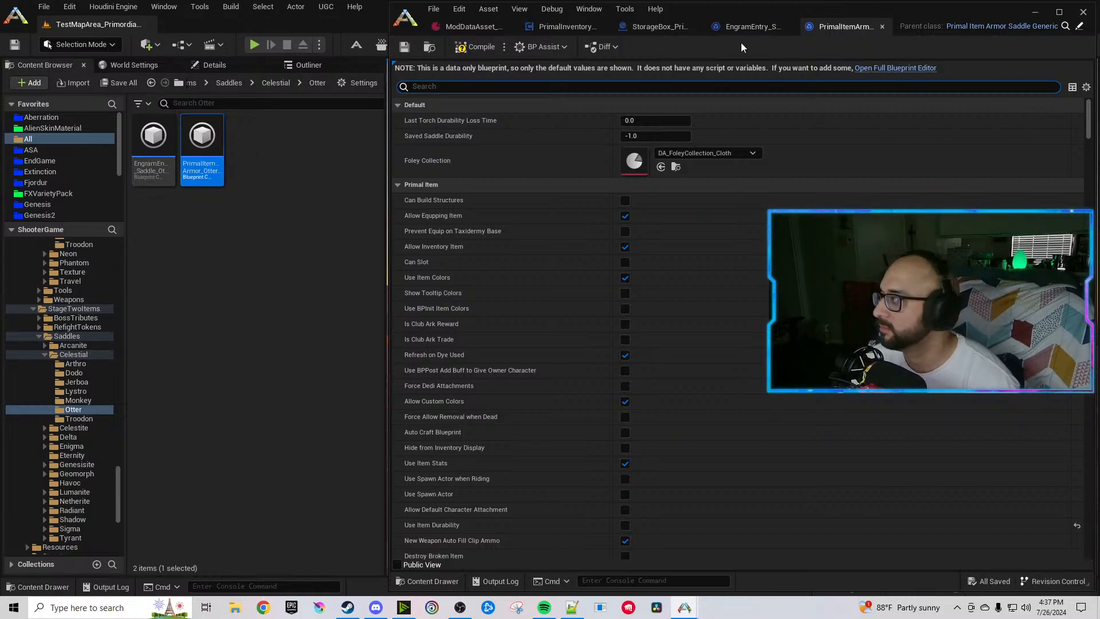
{"action": "left_click", "coordinate": [747, 26]}
{"action": "left_click", "coordinate": [888, 28]}
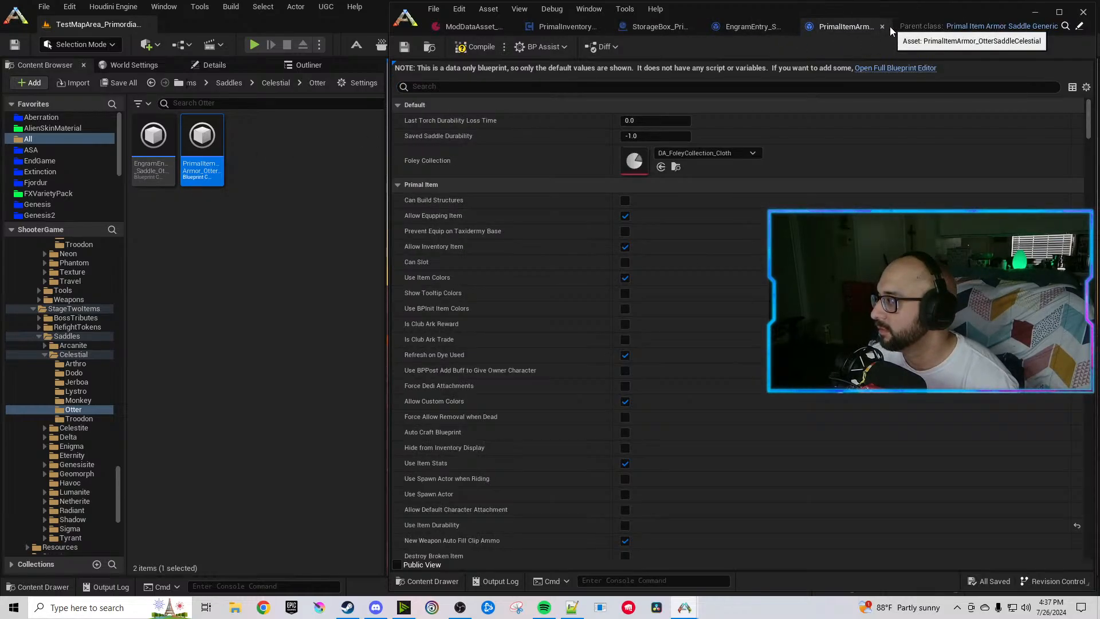
{"action": "left_click", "coordinate": [520, 86]}
{"action": "type", "text": "la"}
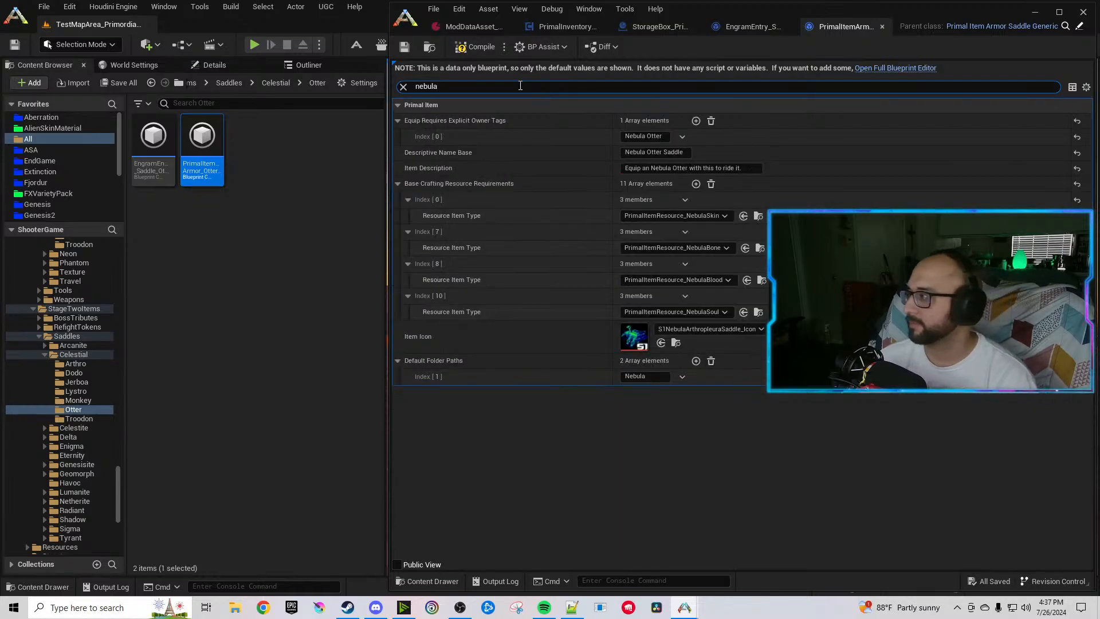
Change Nebula to Celestial in the Otter saddle's explicit owner tag, descriptive name and item description.
{"action": "left_click", "coordinate": [636, 136]}
{"action": "double_click", "coordinate": [636, 135]}
{"action": "type", "text": "Celestial"}
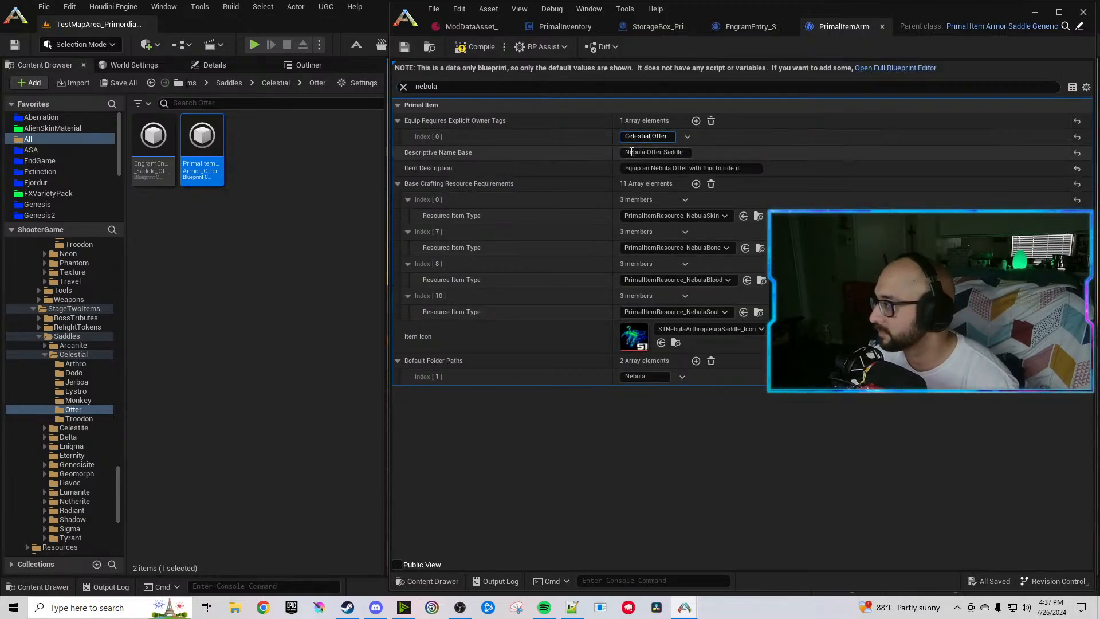
{"action": "double_click", "coordinate": [634, 153]}
{"action": "type", "text": "Celestial"}
{"action": "double_click", "coordinate": [658, 168]}
{"action": "type", "text": "Celestial"}
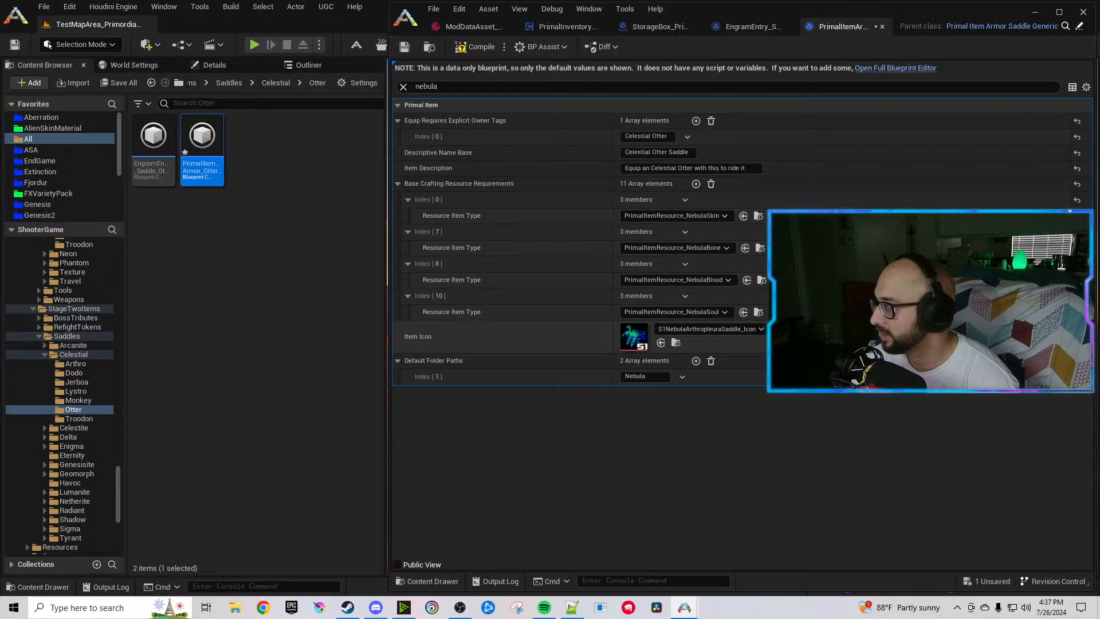
Reset the Otter saddle's item icon to its default and set the index 1 default folder path to Celestial.
{"action": "left_click", "coordinate": [1077, 337]}
{"action": "double_click", "coordinate": [642, 377]}
{"action": "type", "text": "Celestial"}
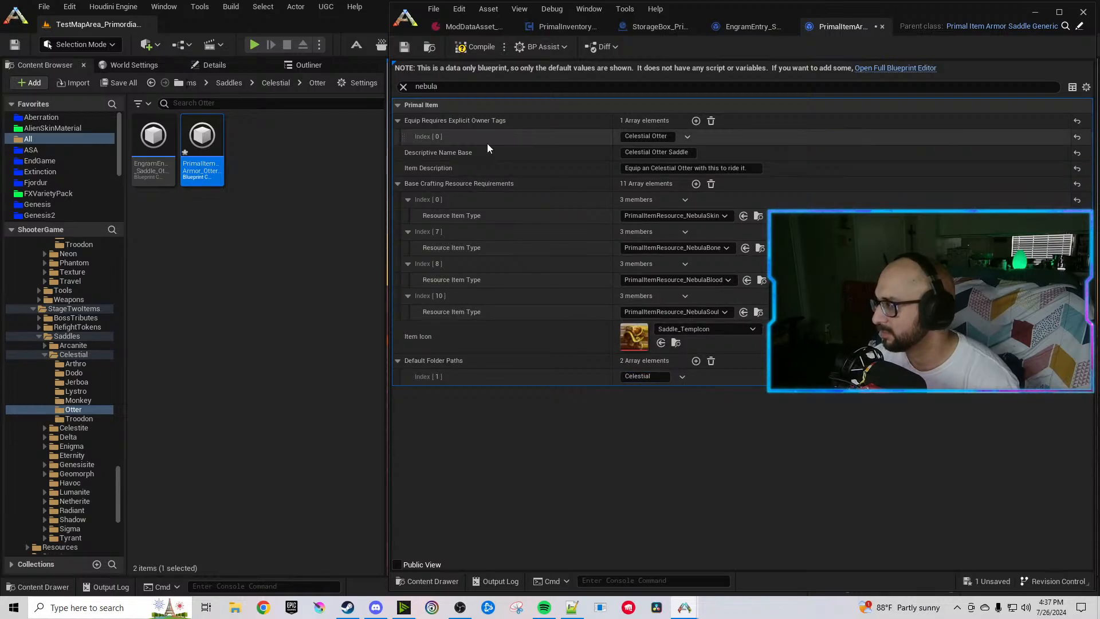
Filter the properties by "crafting require" and set the index 0 resource type to the Celestial muscle resource.
{"action": "left_click", "coordinate": [453, 86]}
{"action": "type", "text": "crafting require"}
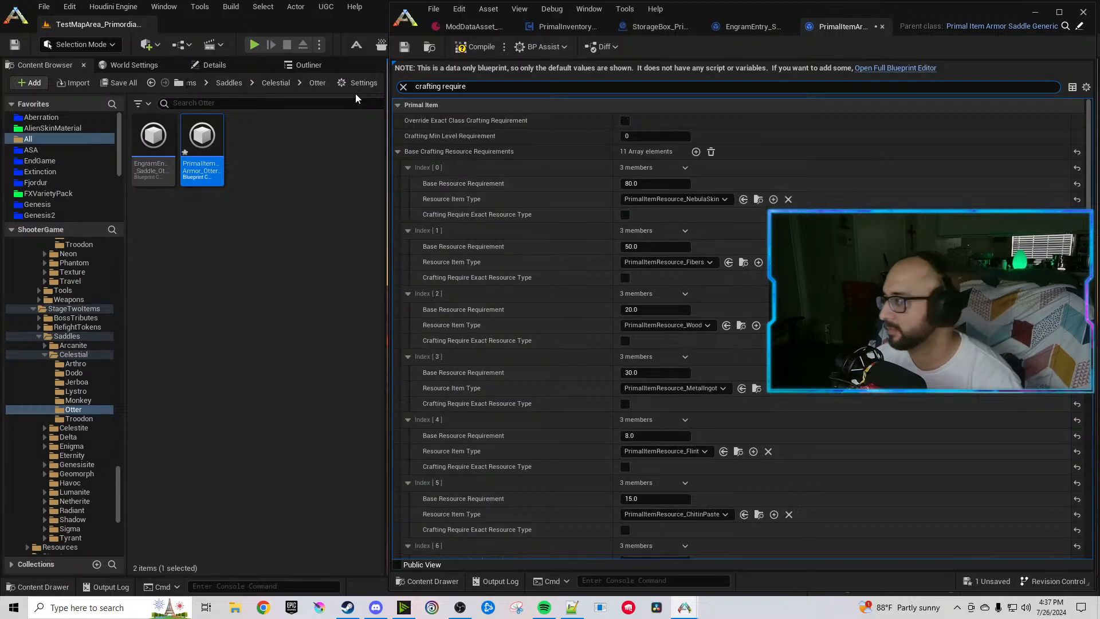
{"action": "left_click", "coordinate": [695, 201]}
{"action": "type", "text": "Celestialmusc"}
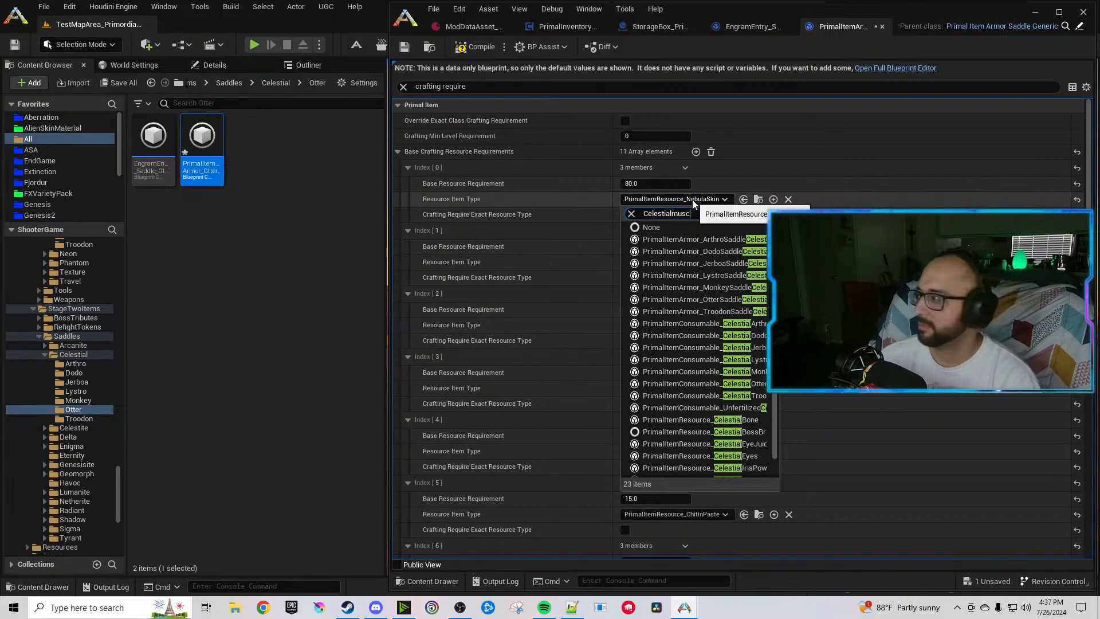
{"action": "left_click", "coordinate": [723, 238]}
Set the index 7 resource type to PrimalItemResource_CelestialBone and index 8 to PrimalItemResource_CelestialSalivaVile.
{"action": "scroll", "coordinate": [723, 325], "scroll_direction": "down", "scroll_amount": 6}
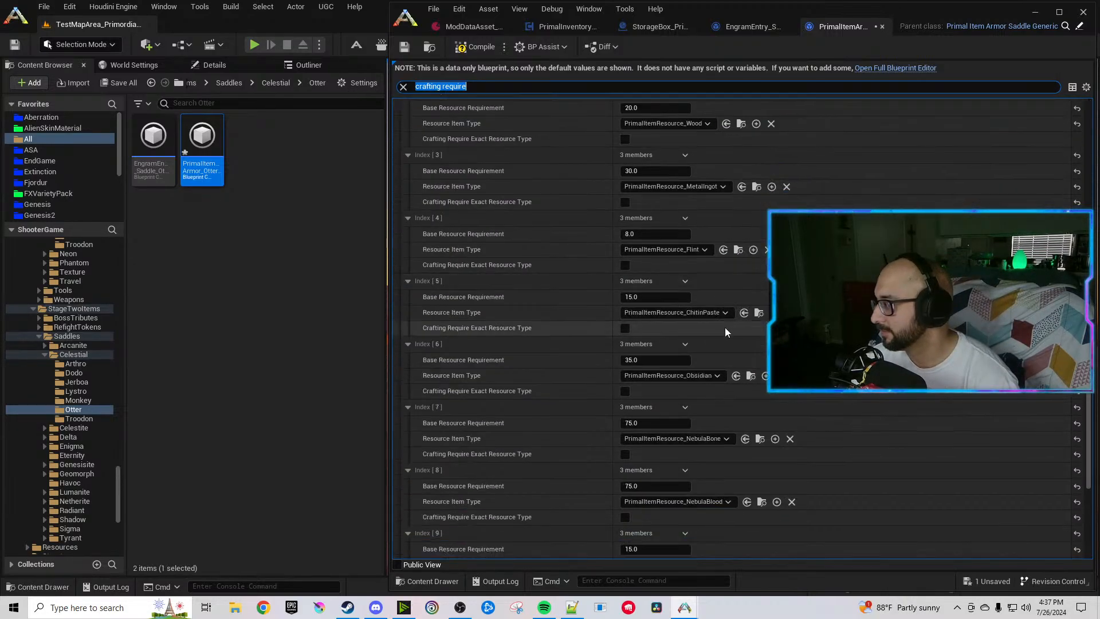
{"action": "left_click", "coordinate": [720, 315]}
{"action": "type", "text": "Celestialbone"}
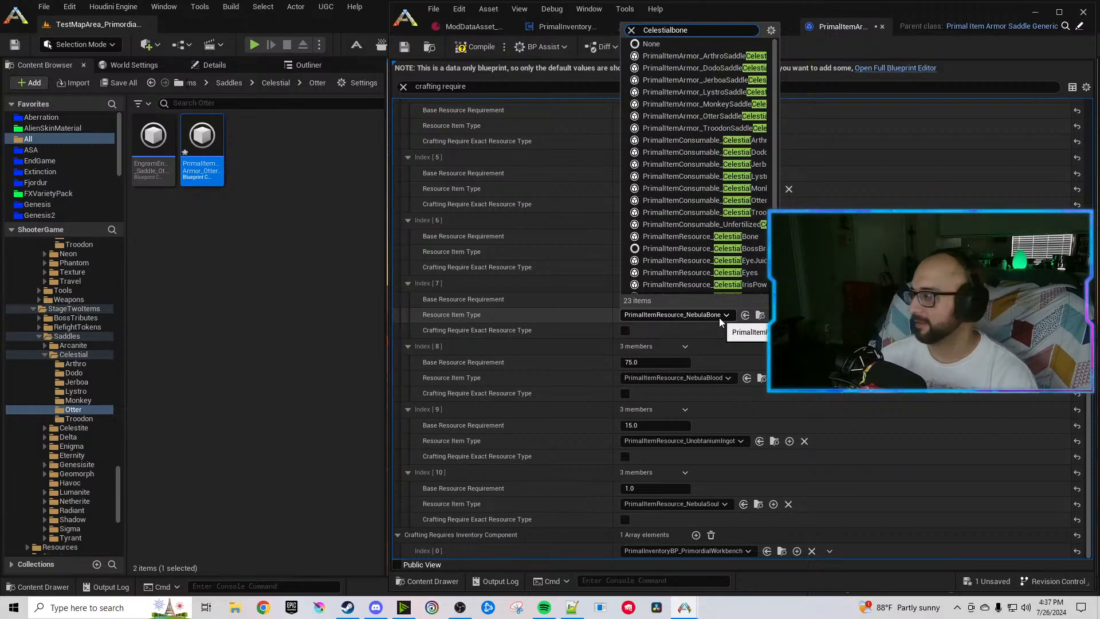
{"action": "key", "text": "Return"}
{"action": "left_click", "coordinate": [705, 378]}
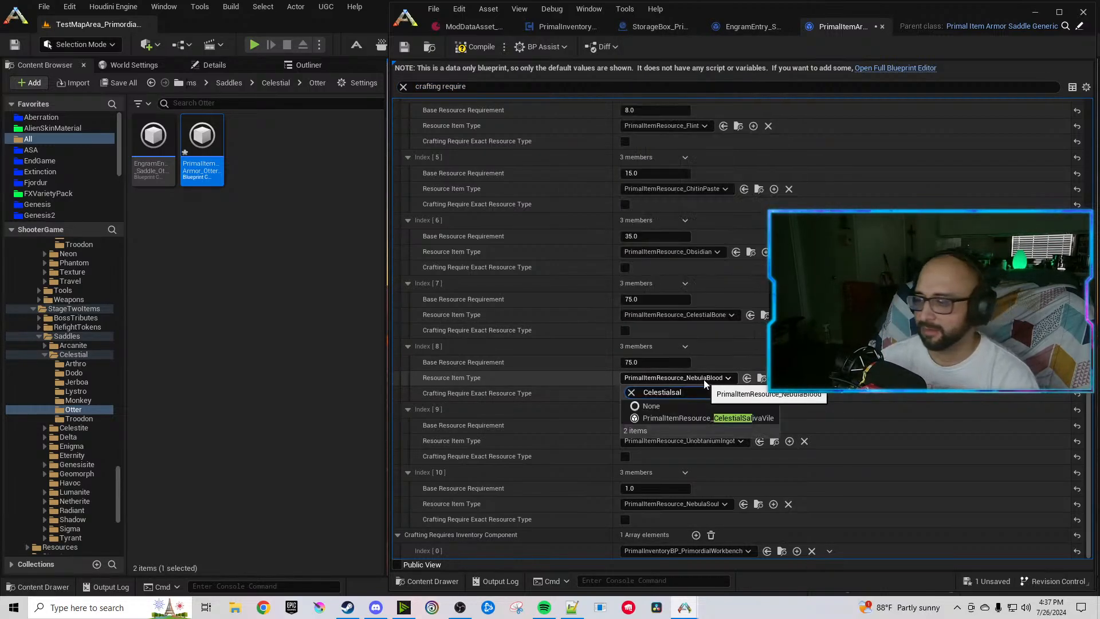
{"action": "key", "text": "Return"}
Set the index 9 crafting resource type to PrimalItemResource_GenesisiteIngot.
{"action": "left_click", "coordinate": [714, 442]}
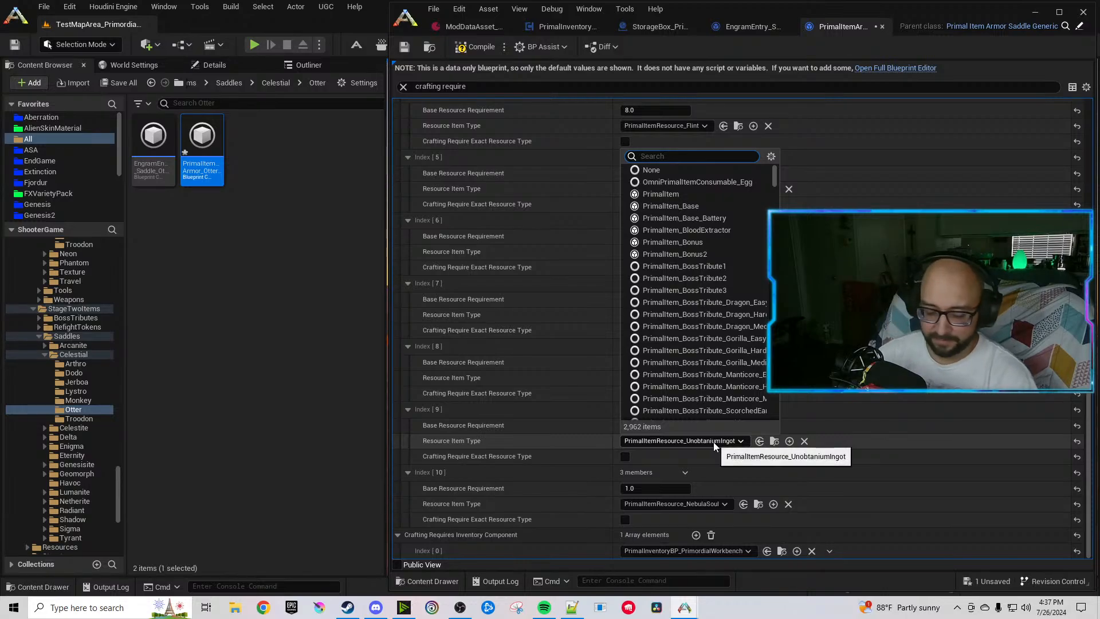
{"action": "type", "text": "ingot"}
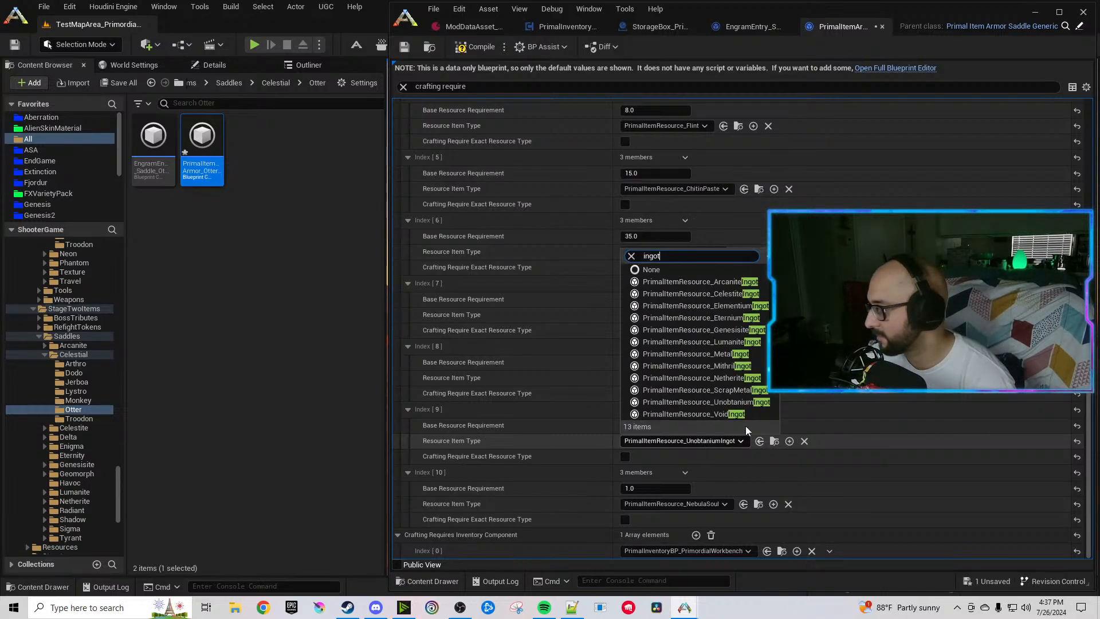
{"action": "left_click", "coordinate": [717, 330]}
Set the index 10 crafting requirement to 2 of PrimalItemResource_CelestialEyes.
{"action": "left_click", "coordinate": [656, 488]}
{"action": "type", "text": "2"}
{"action": "left_click", "coordinate": [661, 504]}
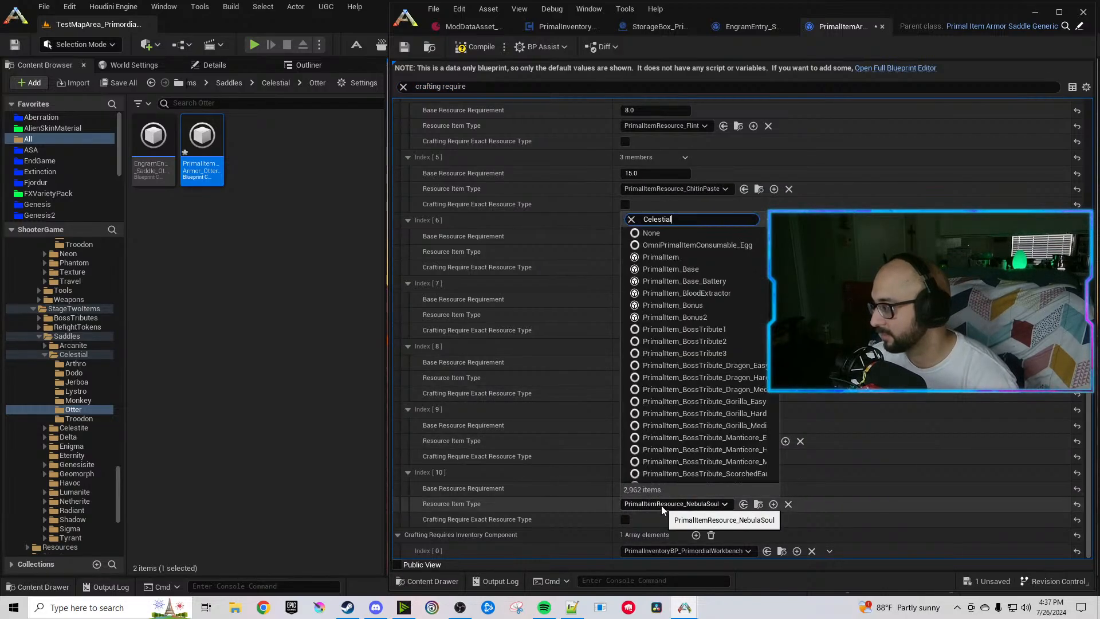
{"action": "type", "text": "CelestialEye"}
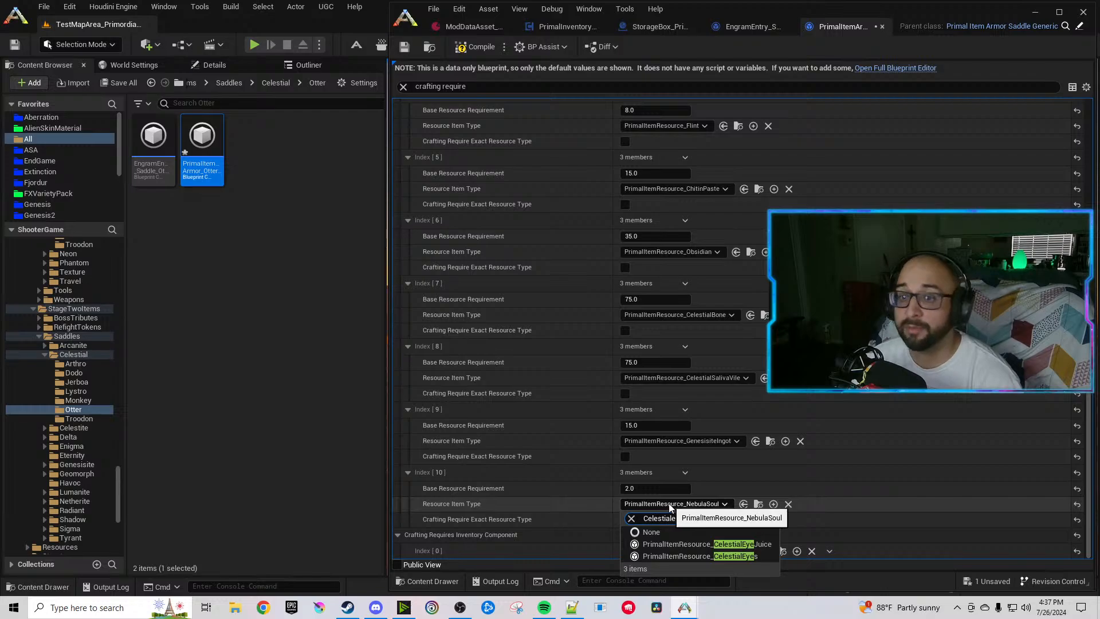
{"action": "left_click", "coordinate": [740, 559]}
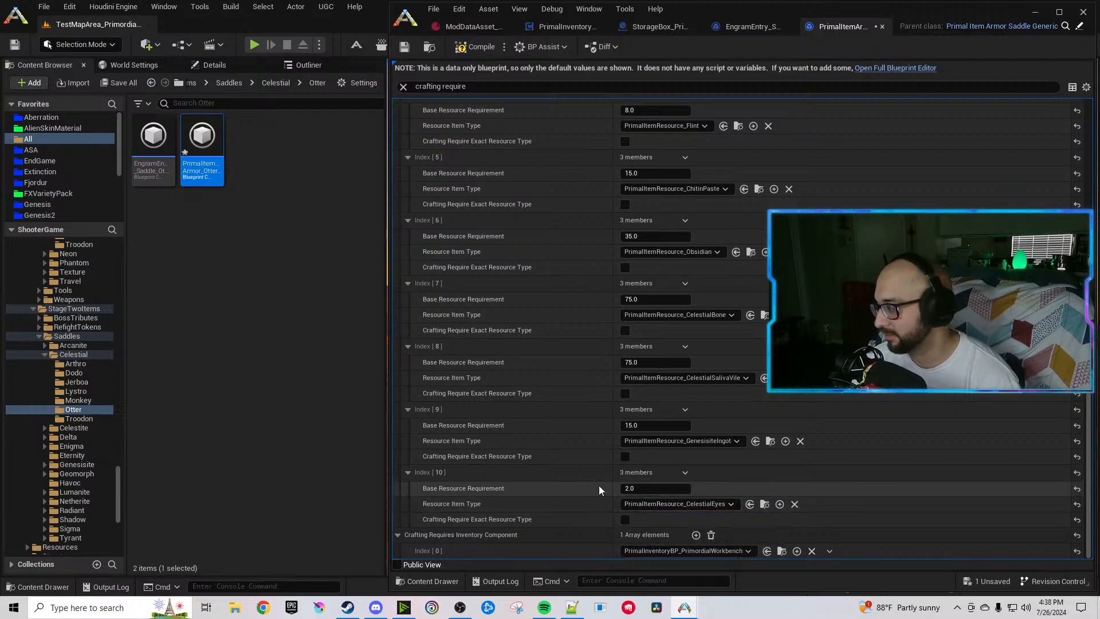
Duplicate the index 10 crafting requirement twice and set the base resource requirement of both copies to 55.
{"action": "left_click", "coordinate": [688, 470]}
{"action": "left_click", "coordinate": [710, 514]}
{"action": "left_click", "coordinate": [687, 471]}
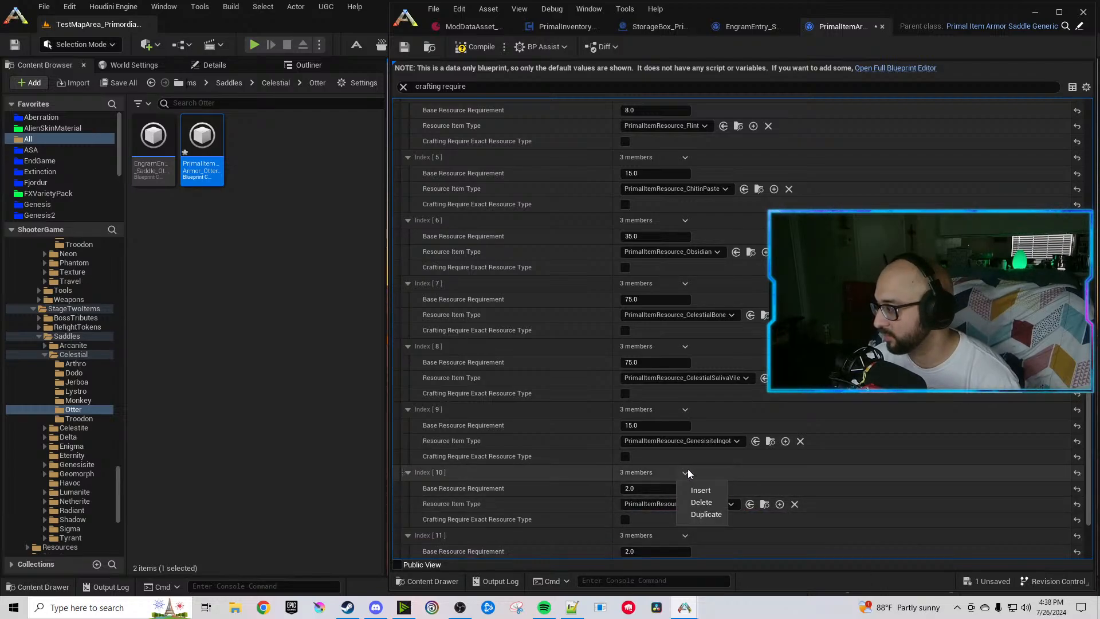
{"action": "left_click", "coordinate": [706, 514]}
{"action": "scroll", "coordinate": [583, 477], "scroll_direction": "down", "scroll_amount": 2}
{"action": "left_click", "coordinate": [655, 488]}
{"action": "type", "text": "55"}
Set index 11's resource to PrimalItemResource_CelestialEyeJuice and index 12's to PrimalItemResource_CelestialIrisPowder, and save the Otter saddle.
{"action": "left_click", "coordinate": [647, 440]}
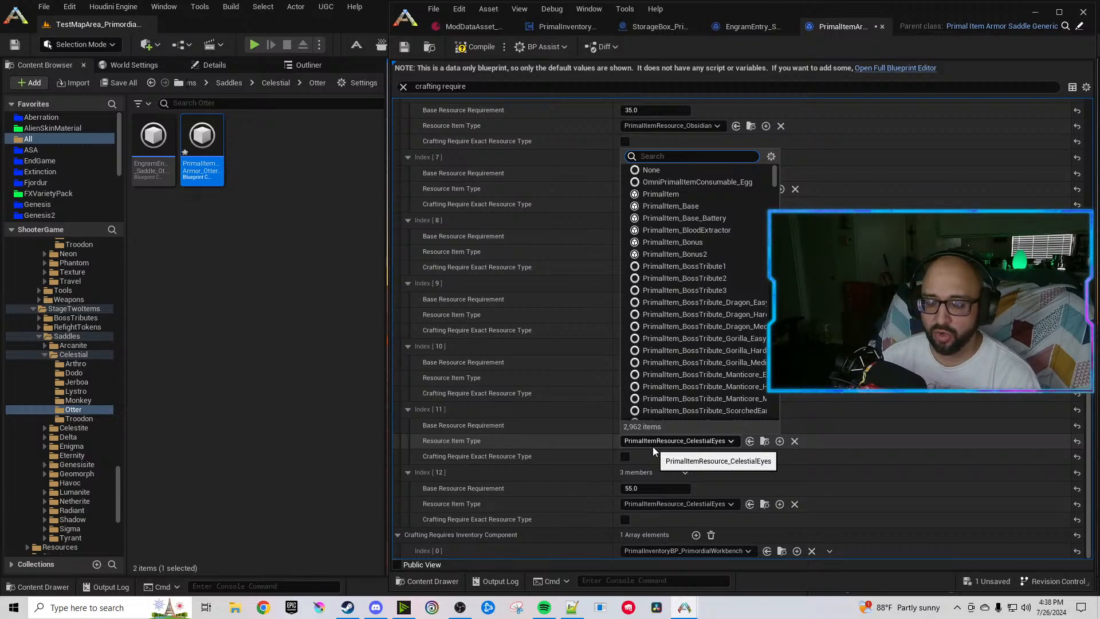
{"action": "type", "text": "Celestialeye"}
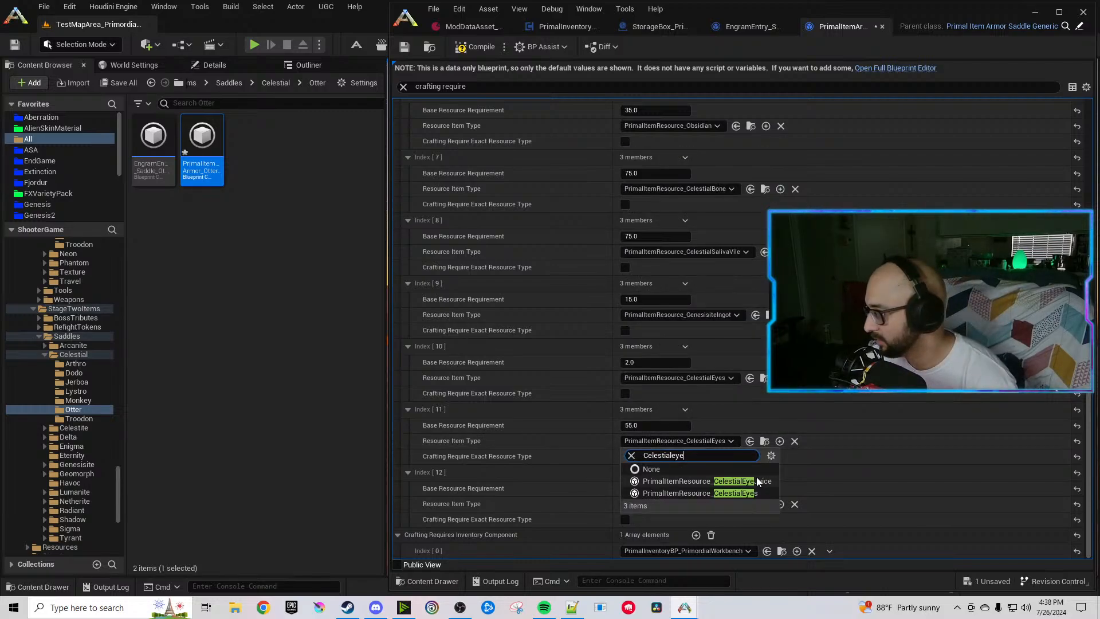
{"action": "left_click", "coordinate": [757, 480]}
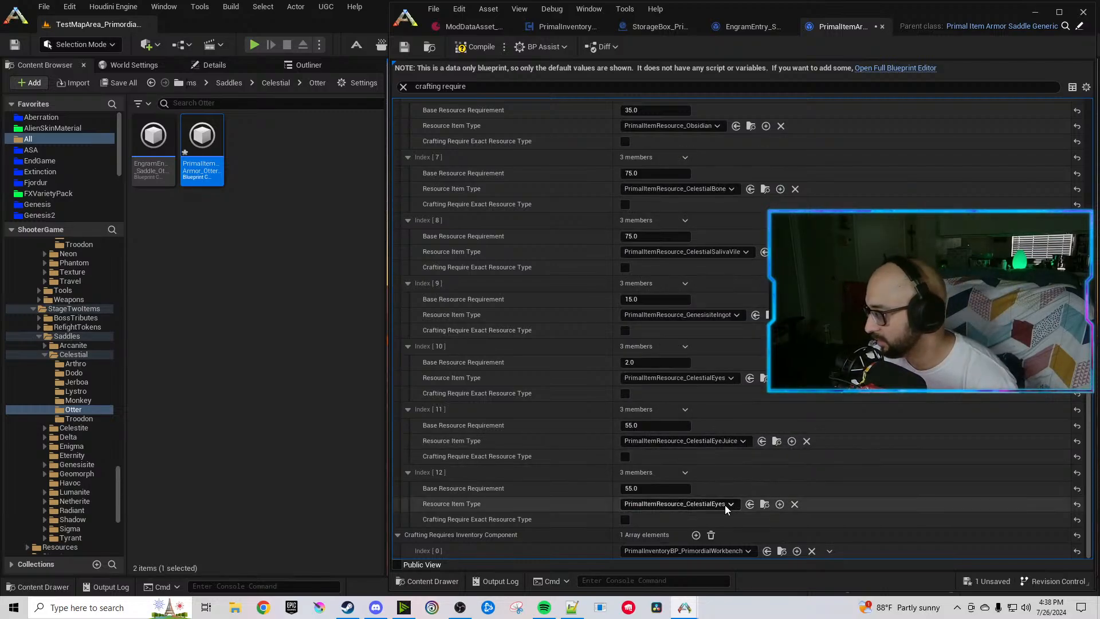
{"action": "left_click", "coordinate": [724, 504]}
{"action": "type", "text": "Celestial"}
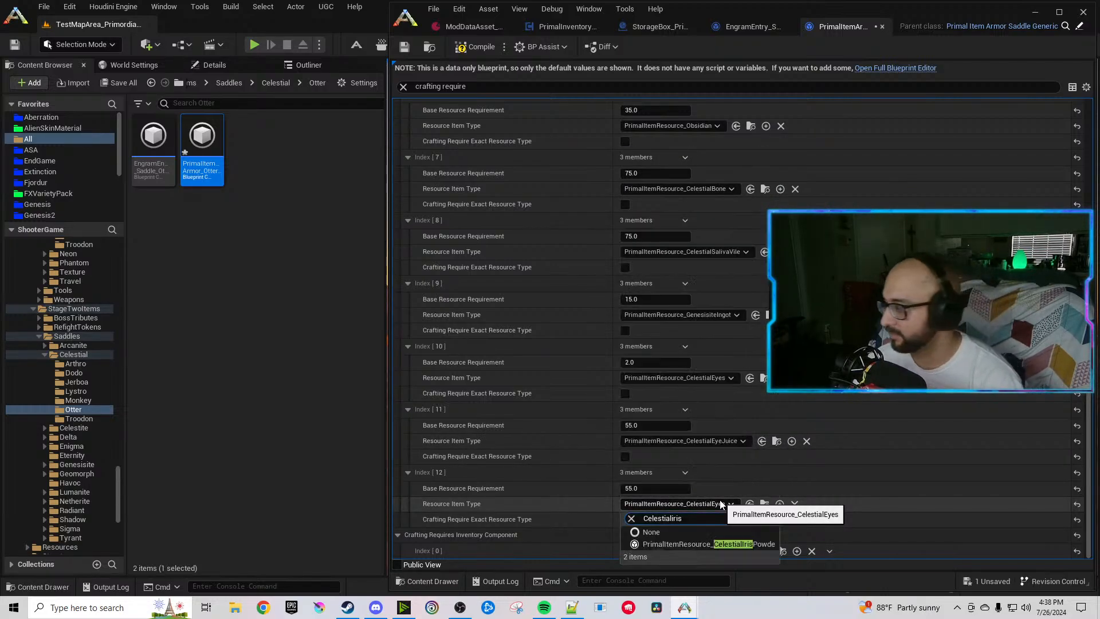
{"action": "left_click", "coordinate": [688, 540]}
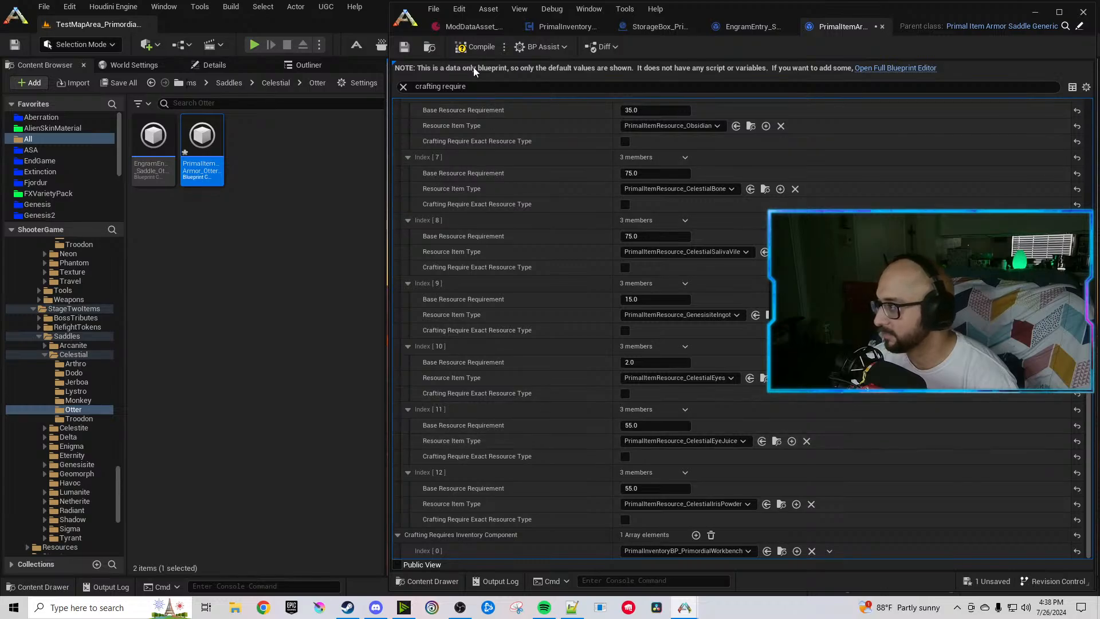
{"action": "key", "text": "ctrl+s"}
{"action": "left_click", "coordinate": [292, 335]}
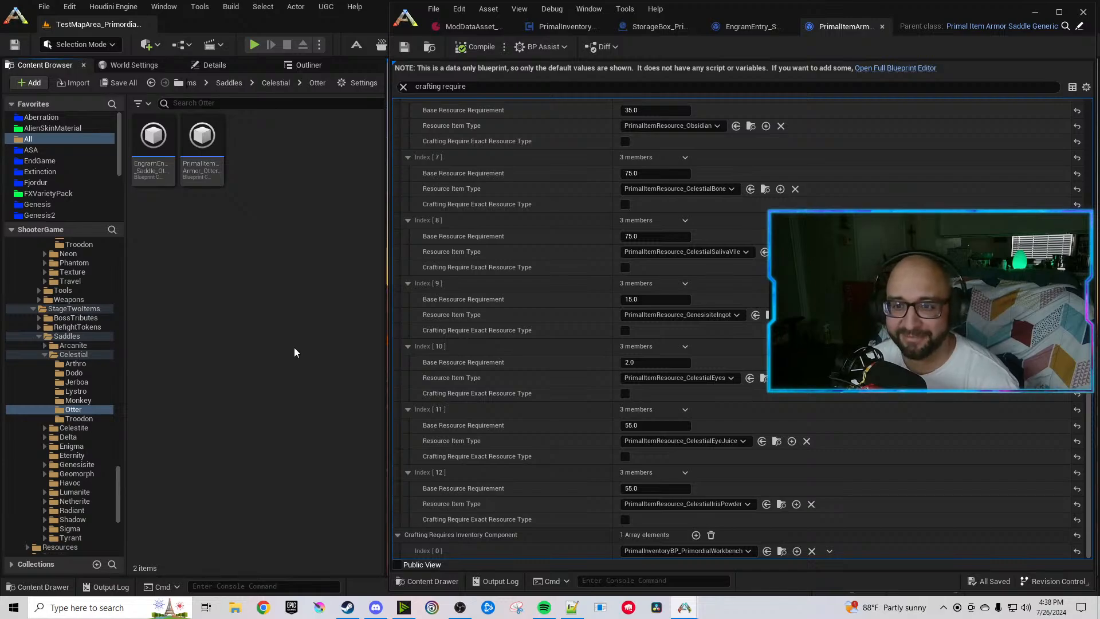
Show the Celestial Troodon saddle folder and close both Otter saddle blueprints.
{"action": "left_click", "coordinate": [79, 418]}
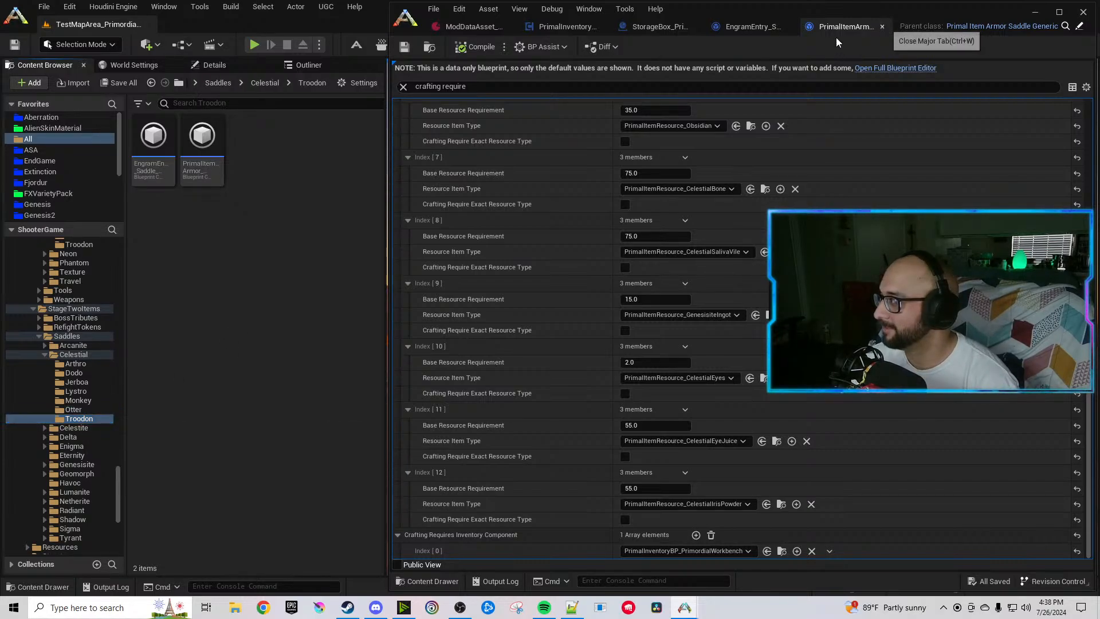
{"action": "left_click", "coordinate": [882, 26]}
{"action": "left_click", "coordinate": [900, 26]}
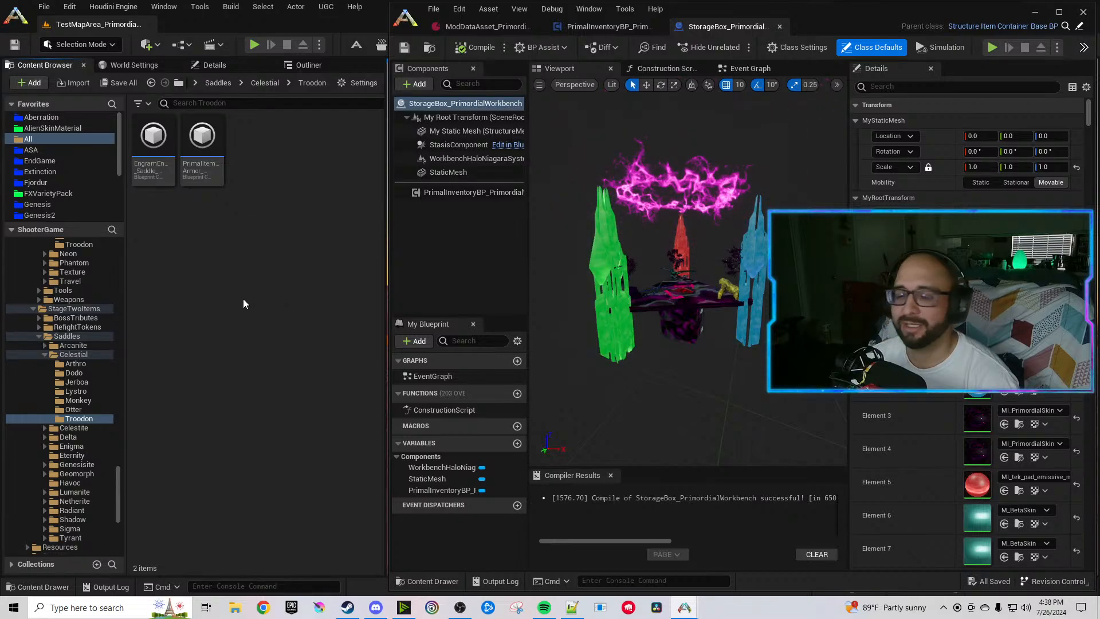
Open the Troodon engram entry and saddle armor blueprints, and set the engram's Blue Print Entry to PrimalItemArmor_TroodonSaddleCelestial.
{"action": "left_click", "coordinate": [168, 177]}
{"action": "double_click", "coordinate": [168, 177]}
{"action": "double_click", "coordinate": [202, 166]}
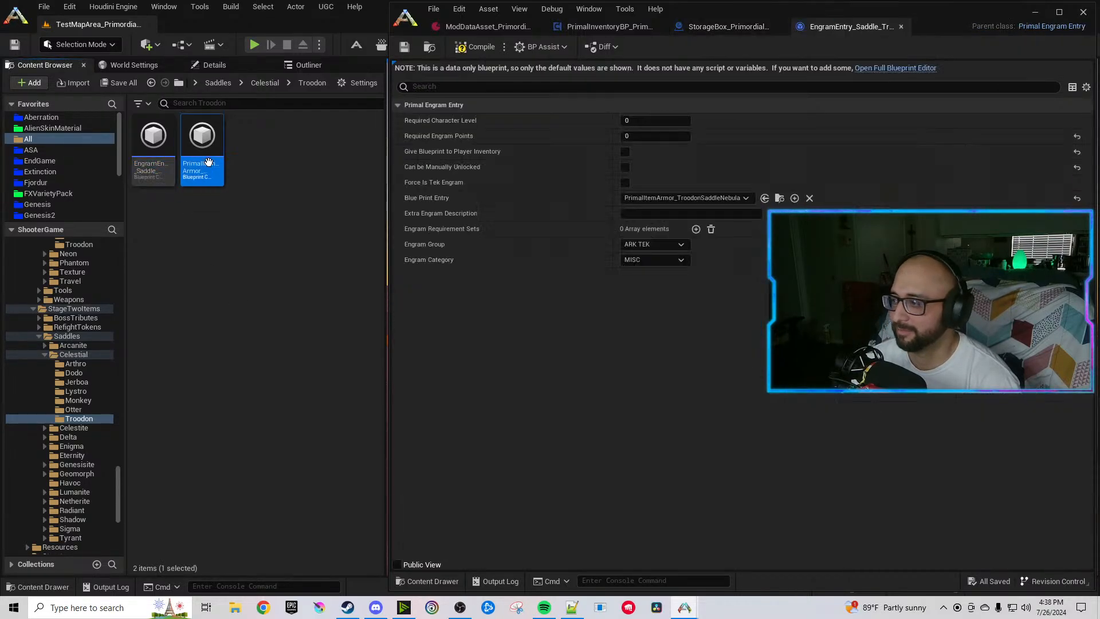
{"action": "left_click", "coordinate": [797, 26]}
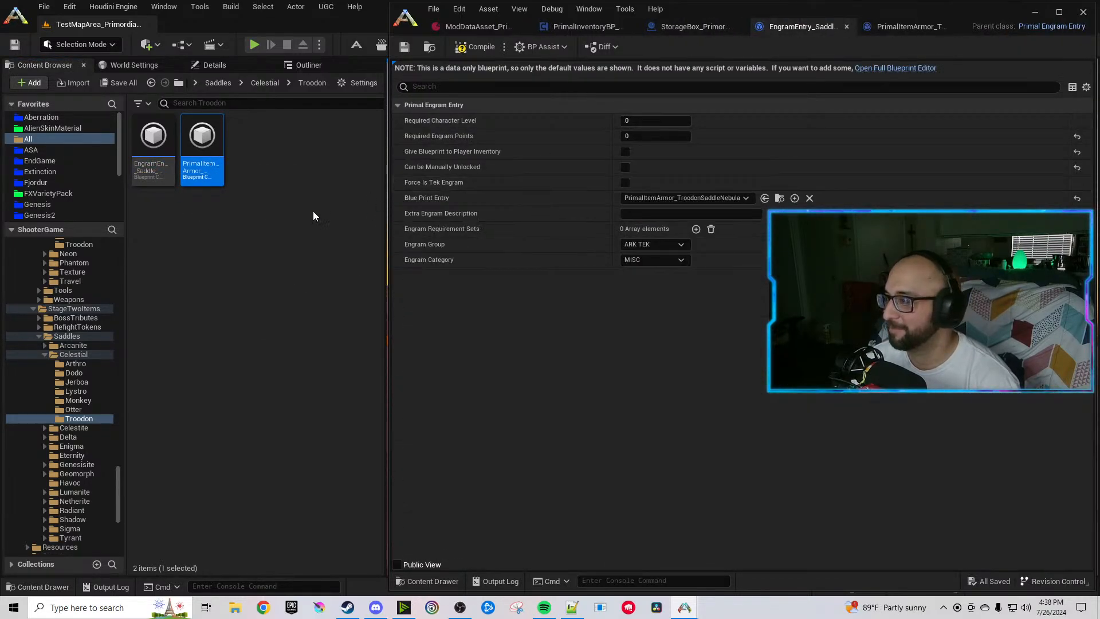
{"action": "left_click", "coordinate": [764, 198]}
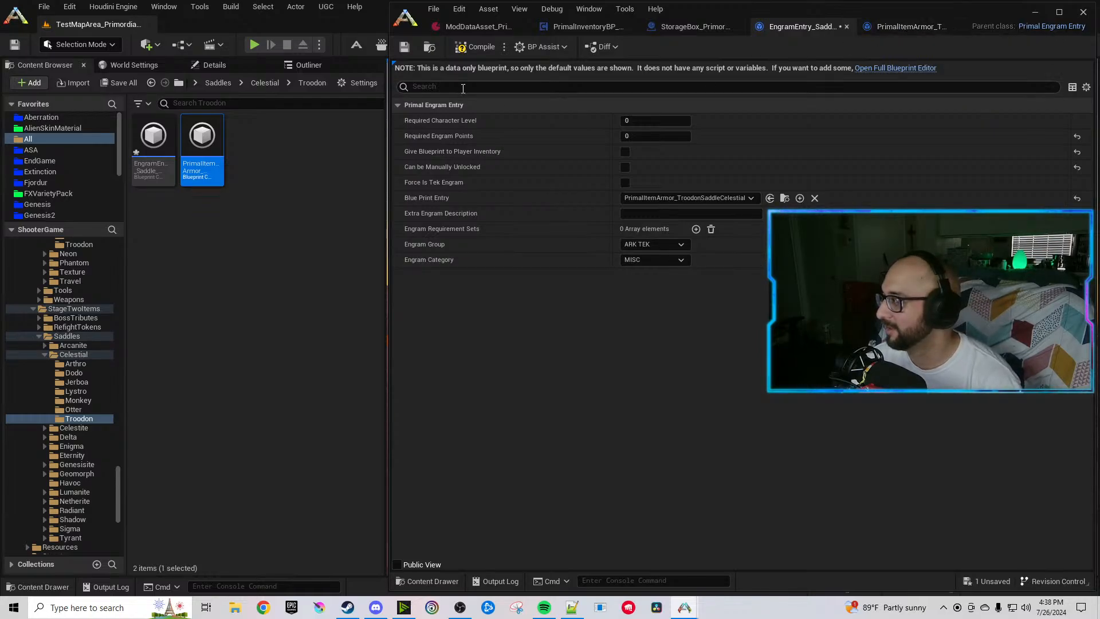
Compile the Troodon engram entry and filter the Troodon saddle armor's properties by "nebula".
{"action": "left_click", "coordinate": [473, 48]}
{"action": "left_click", "coordinate": [908, 26]}
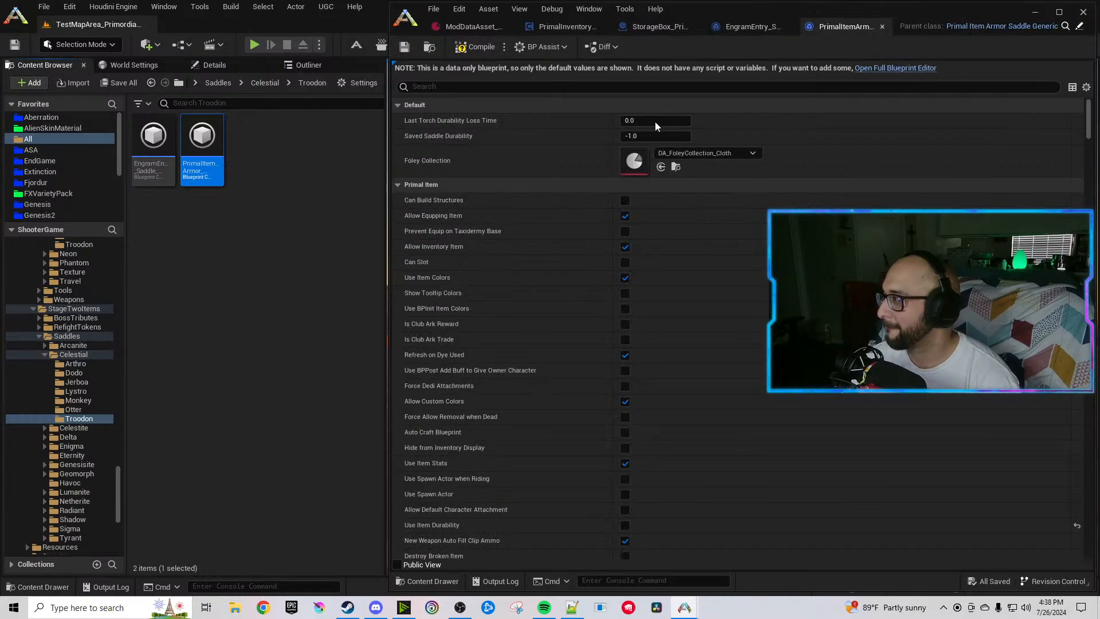
{"action": "left_click", "coordinate": [559, 88]}
{"action": "type", "text": "nebu"}
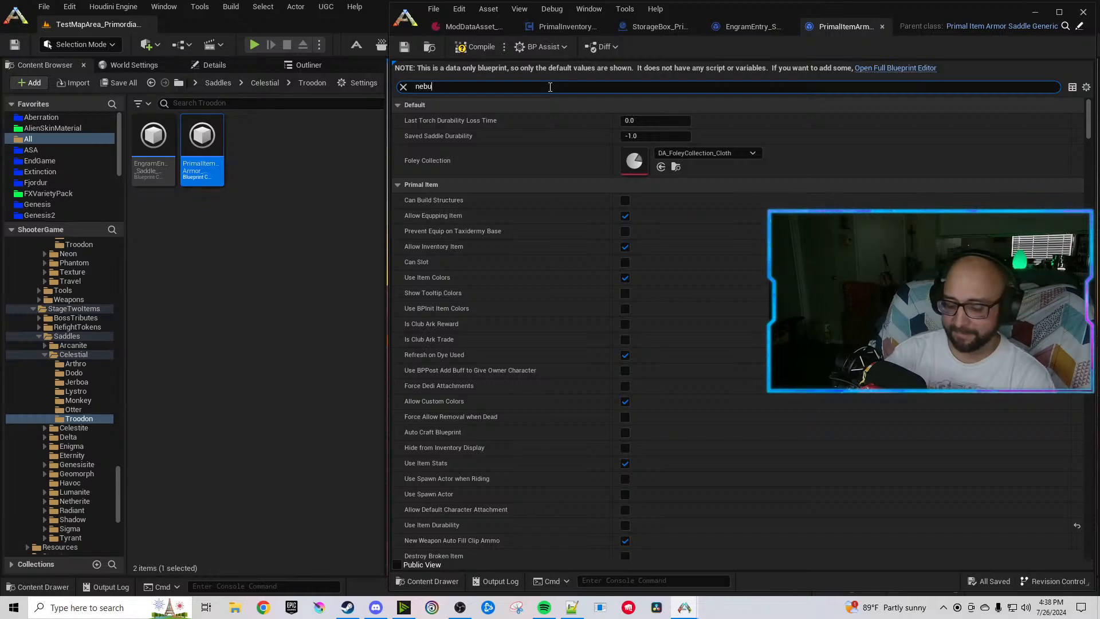
{"action": "type", "text": "la"}
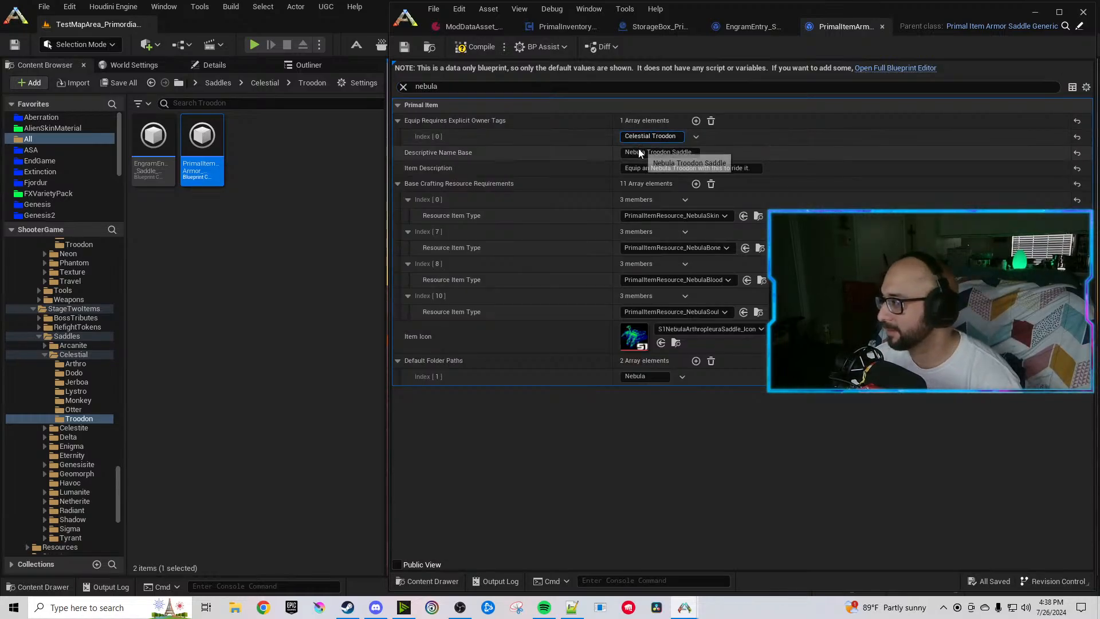
Replace Nebula with Celestial in the Troodon saddle's descriptive name, item description and default folder path, and reset its item icon to default.
{"action": "double_click", "coordinate": [639, 153]}
{"action": "type", "text": "Celestial"}
{"action": "double_click", "coordinate": [656, 167]}
{"action": "type", "text": "Celestial"}
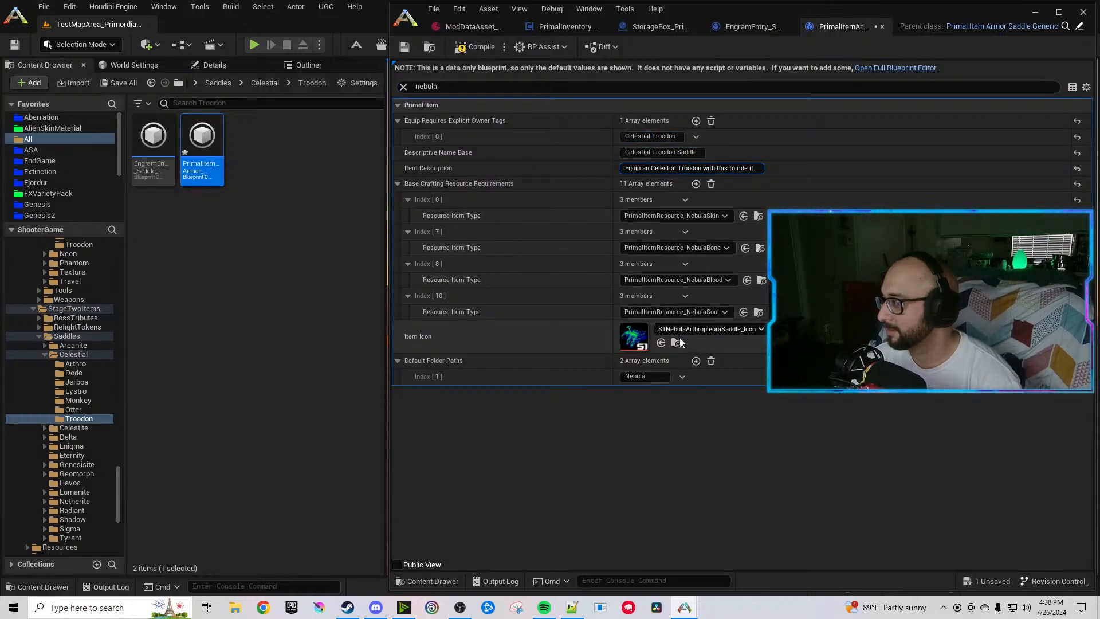
{"action": "double_click", "coordinate": [649, 377]}
{"action": "type", "text": "Celestial"}
{"action": "left_click", "coordinate": [1077, 336]}
Filter the properties by "crafting require" and set the index 0 crafting resource to the Celestial skin.
{"action": "left_click", "coordinate": [458, 86]}
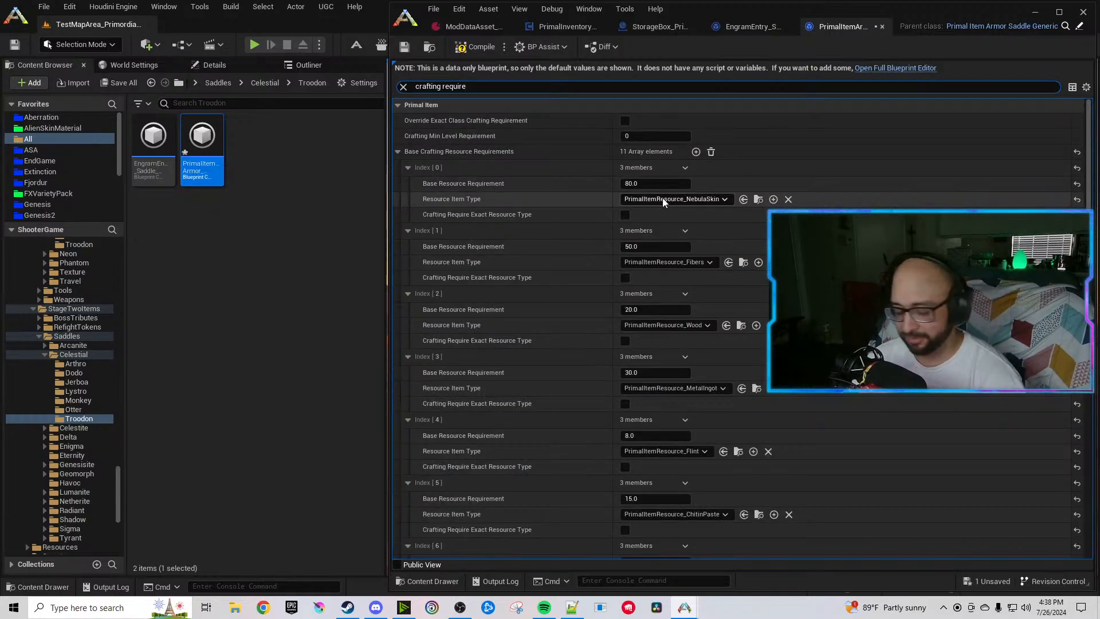
{"action": "left_click", "coordinate": [663, 199]}
{"action": "type", "text": "Celestial"}
{"action": "type", "text": "skin"}
{"action": "left_click", "coordinate": [681, 238]}
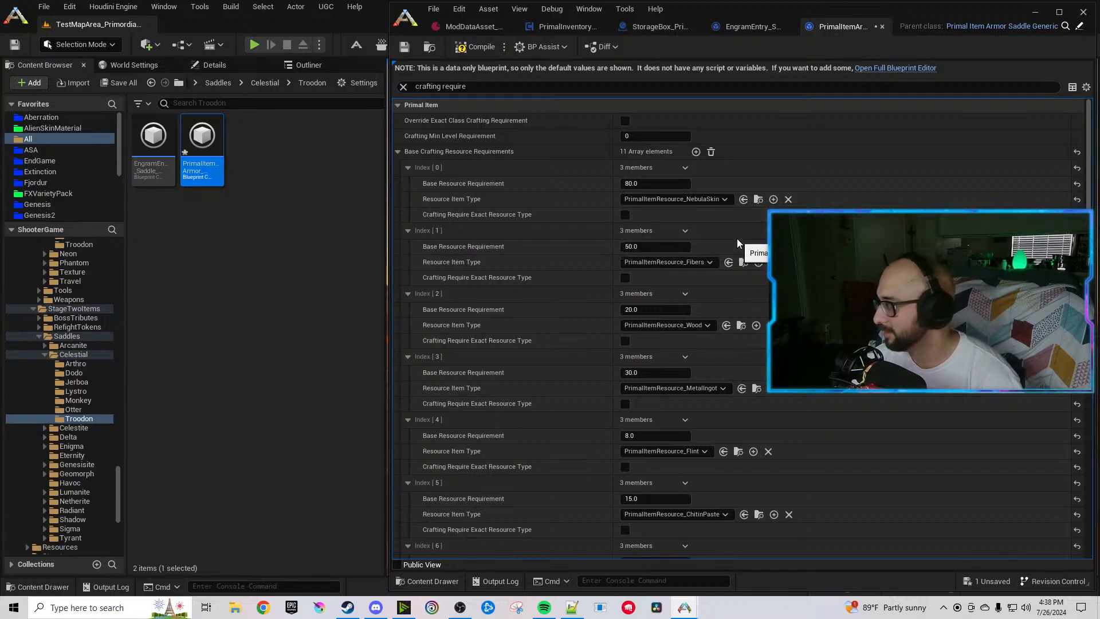
Set index 7's crafting resource to PrimalItemResource_CelestialBone and index 8's to PrimalItemResource_CelestialSalivaVile.
{"action": "scroll", "coordinate": [703, 342], "scroll_direction": "down", "scroll_amount": 10}
{"action": "left_click", "coordinate": [716, 401]}
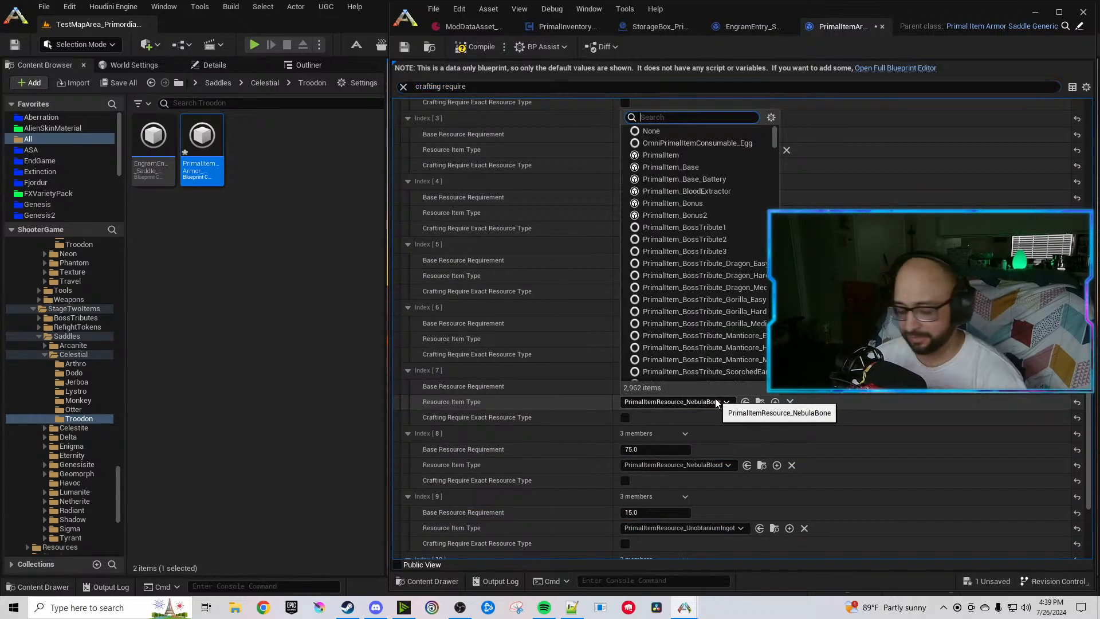
{"action": "type", "text": "Celestial"}
{"action": "type", "text": "bone"}
{"action": "key", "text": "Return"}
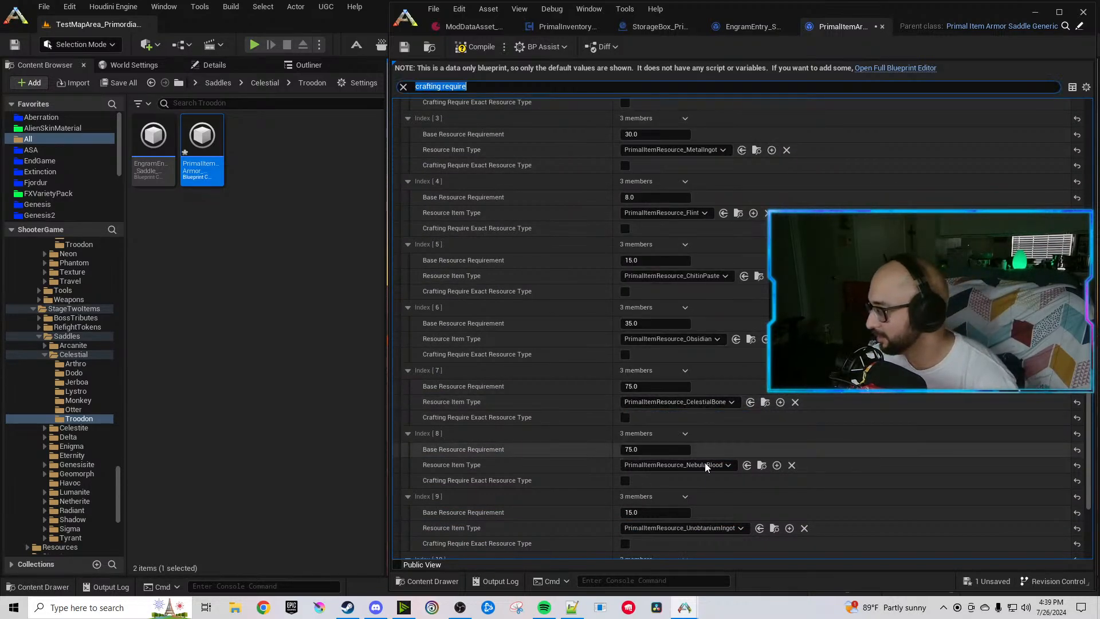
{"action": "left_click", "coordinate": [705, 465]}
{"action": "type", "text": "Celestial"}
{"action": "type", "text": "sa"}
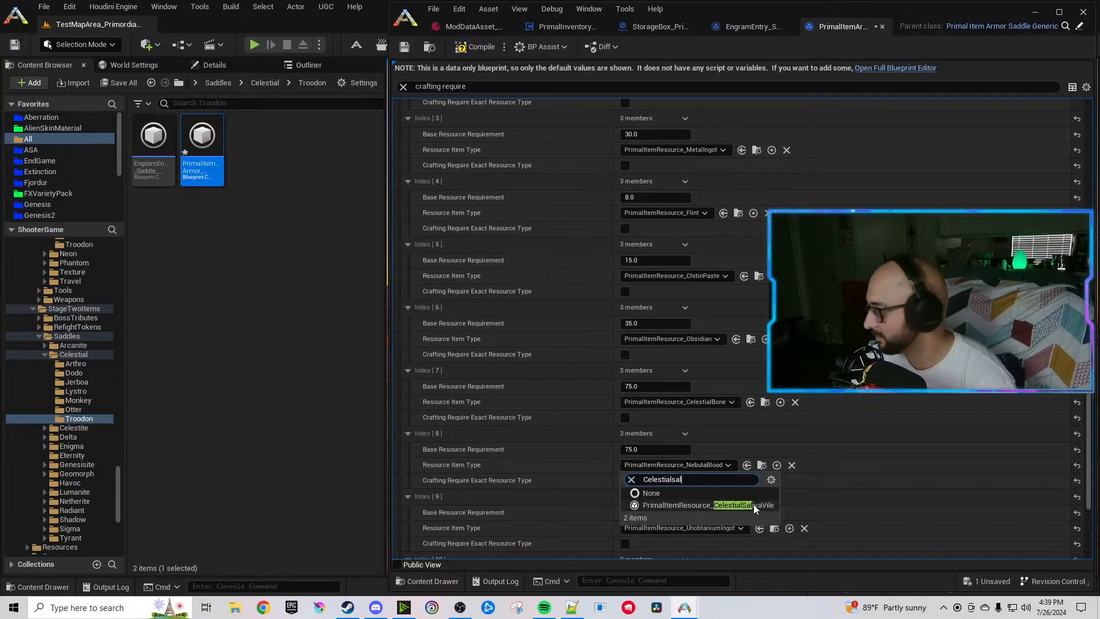
{"action": "key", "text": "Return"}
Set index 9's resource to PrimalItemResource_GenesisiteIngot, and index 10 to a base requirement of 2 with PrimalItemResource_CelestialEyes.
{"action": "scroll", "coordinate": [730, 509], "scroll_direction": "down", "scroll_amount": 3}
{"action": "left_click", "coordinate": [720, 455]}
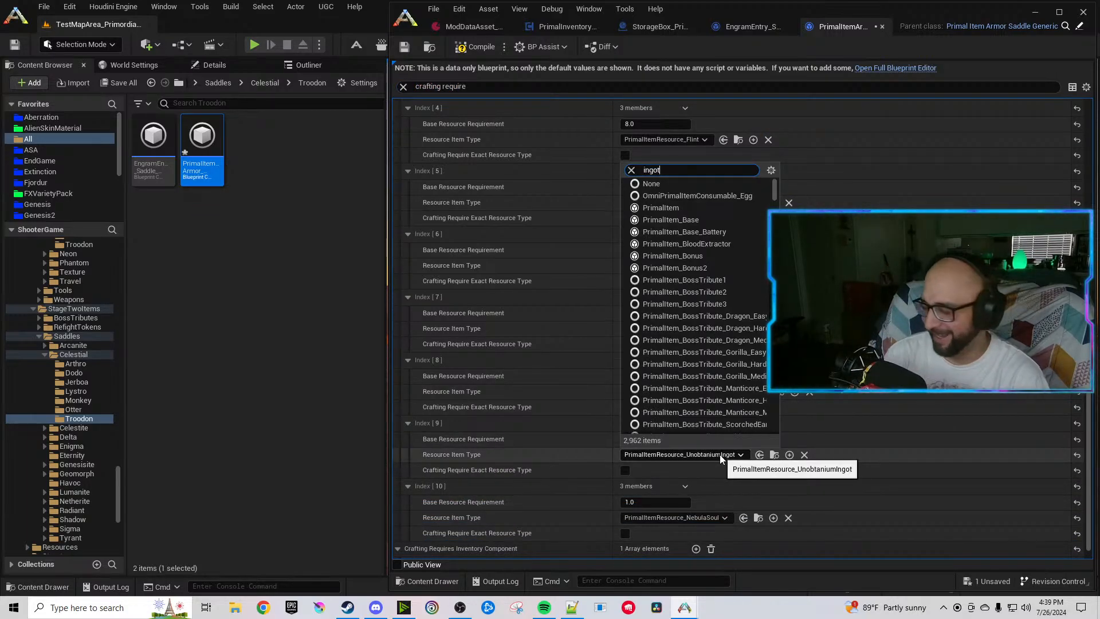
{"action": "type", "text": "ingot"}
{"action": "left_click", "coordinate": [714, 342]}
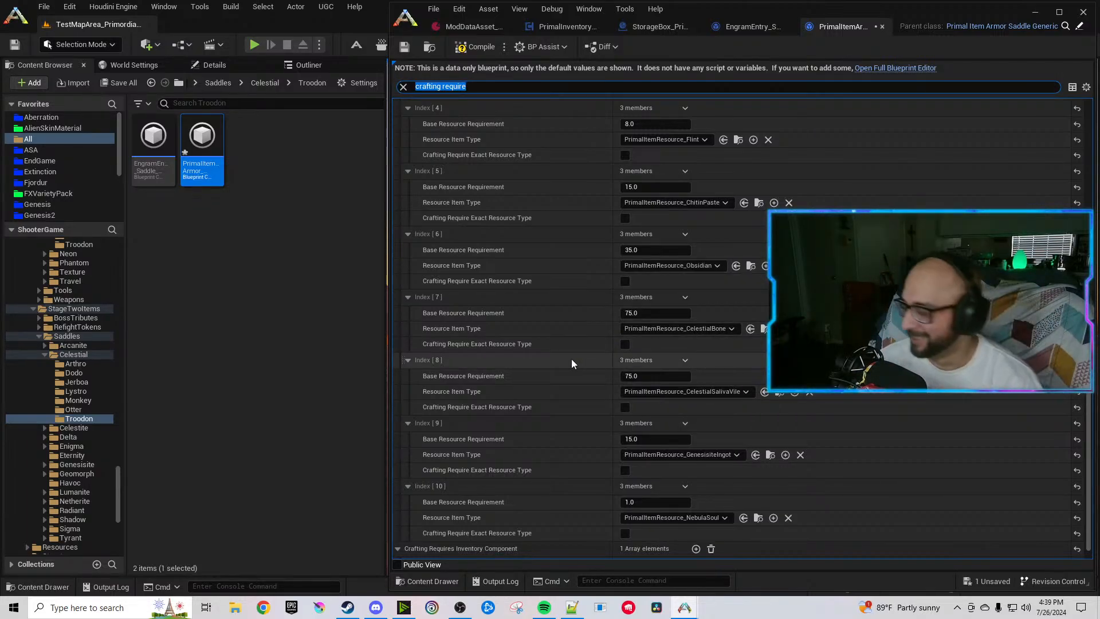
{"action": "scroll", "coordinate": [570, 378], "scroll_direction": "down", "scroll_amount": 1}
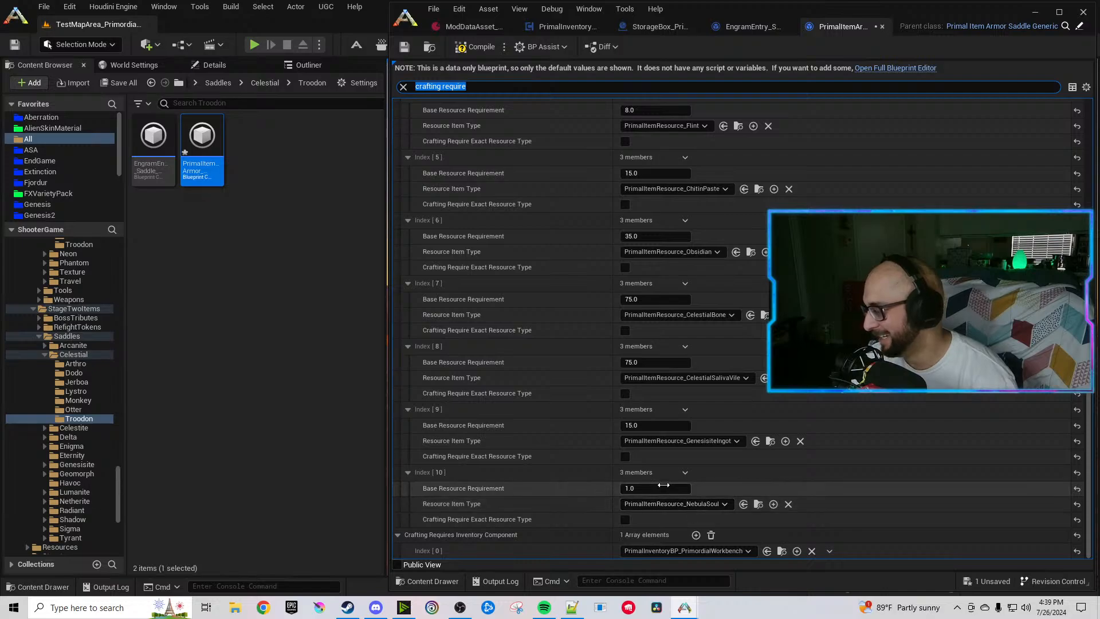
{"action": "left_click", "coordinate": [672, 505]}
{"action": "type", "text": "Celestialeye"}
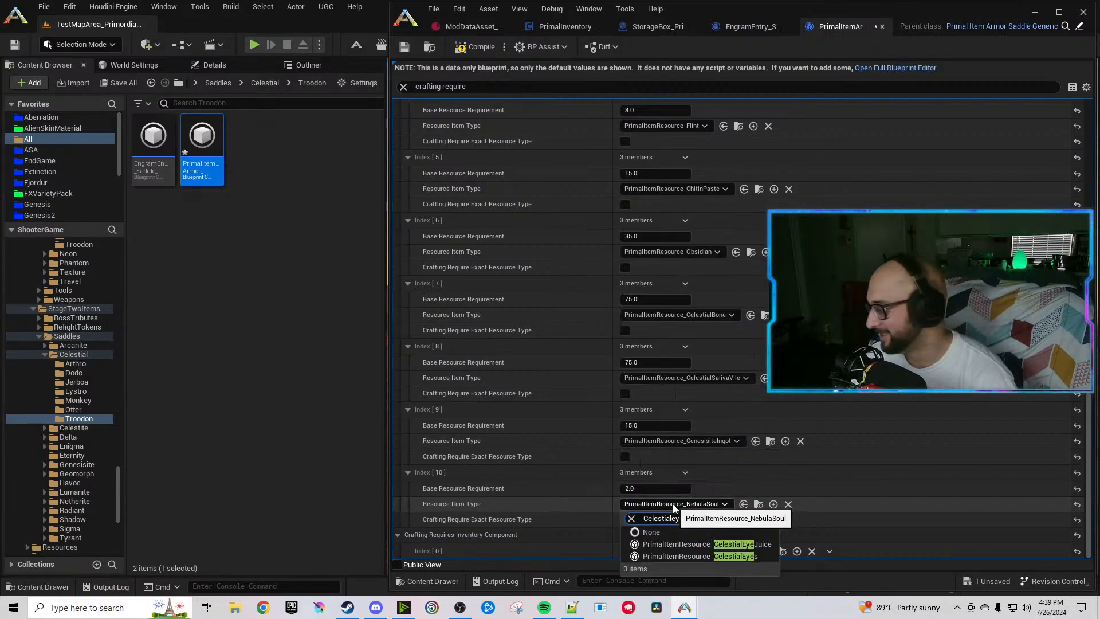
{"action": "left_click", "coordinate": [730, 556]}
Duplicate the Troodon saddle's index 10 crafting requirement twice and set both copies' base resource requirement to 55.
{"action": "left_click", "coordinate": [688, 473]}
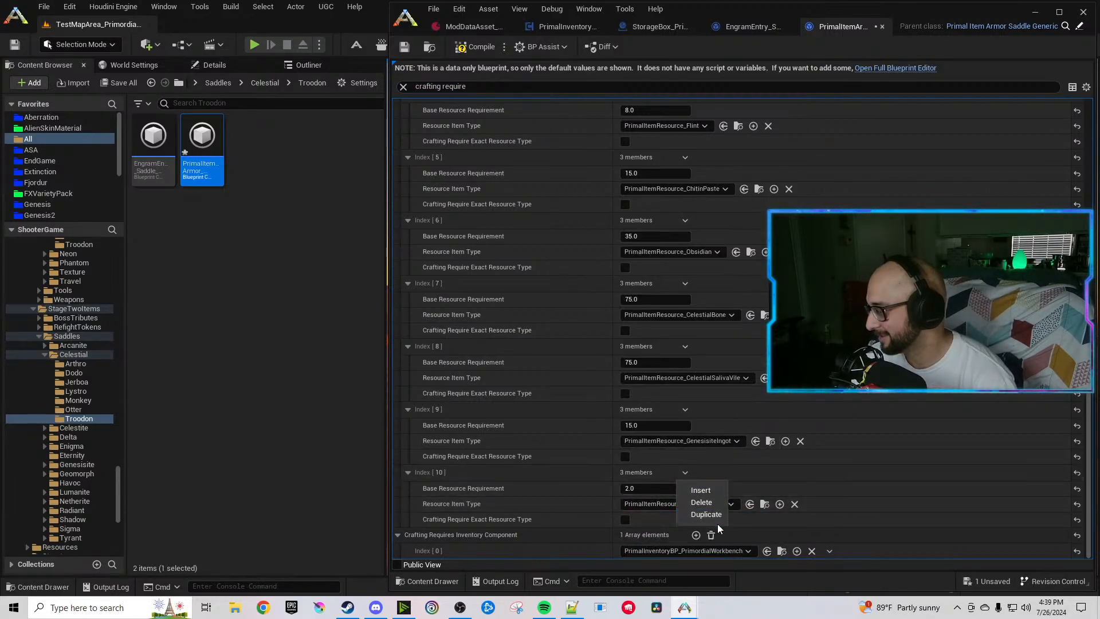
{"action": "left_click", "coordinate": [712, 516]}
{"action": "left_click", "coordinate": [688, 474]}
{"action": "left_click", "coordinate": [711, 515]}
{"action": "scroll", "coordinate": [669, 486], "scroll_direction": "down", "scroll_amount": 2}
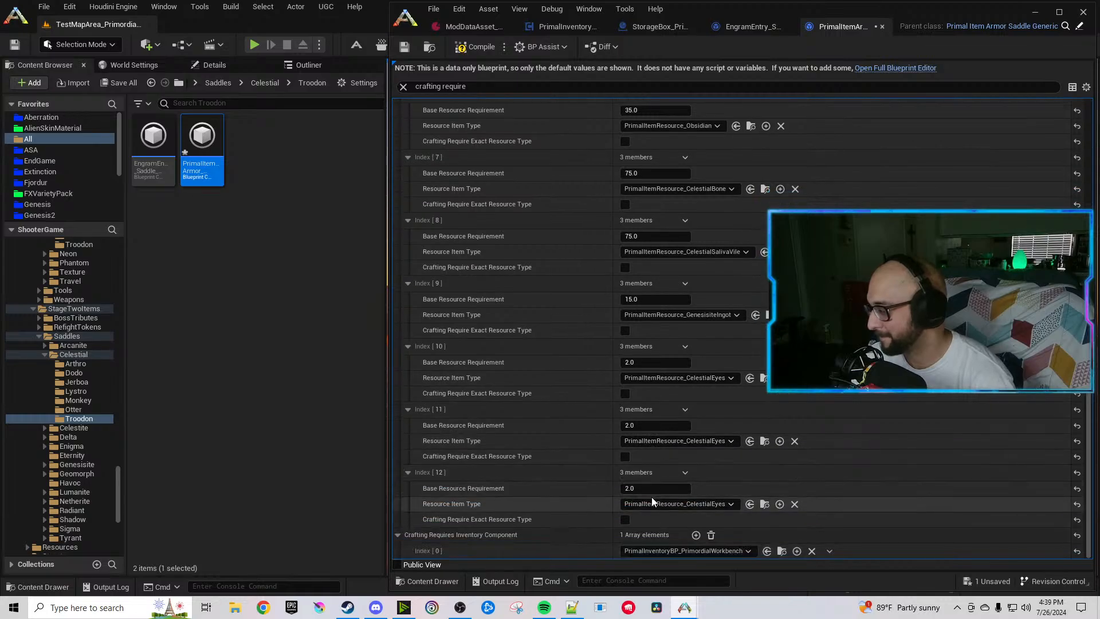
{"action": "left_click", "coordinate": [652, 490]}
{"action": "type", "text": "55"}
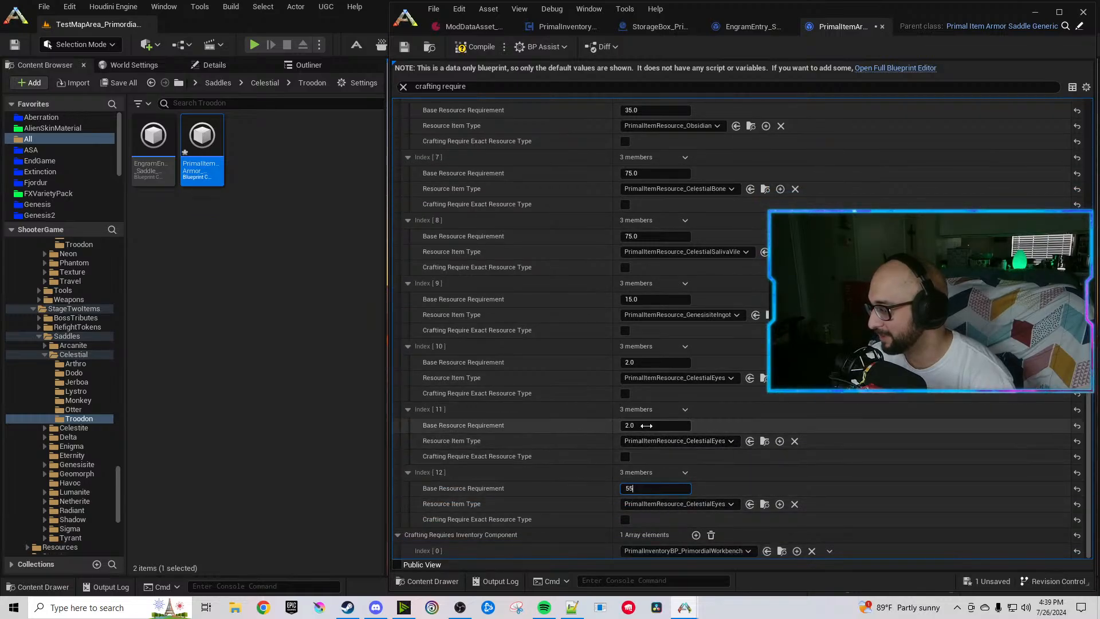
{"action": "key", "text": "Return"}
Set index 11's resource to PrimalItemResource_CelestialEyeJuice and index 12's to PrimalItemResource_CelestialIrisPowder, and compile the Troodon saddle.
{"action": "left_click", "coordinate": [661, 441]}
{"action": "type", "text": "Celestial"}
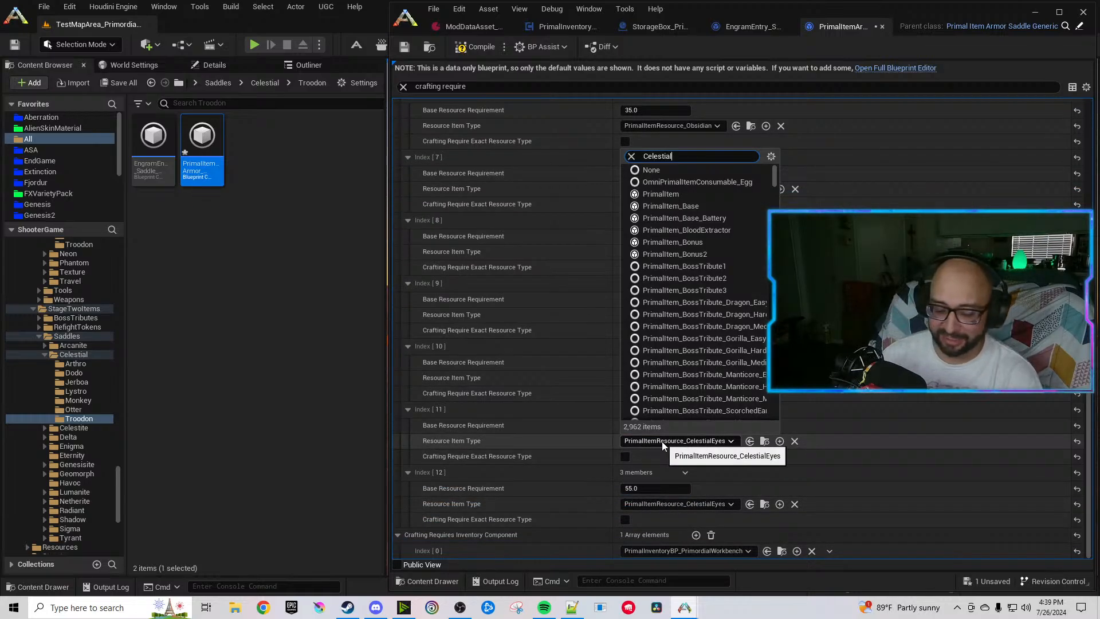
{"action": "type", "text": "hide"}
{"action": "left_click", "coordinate": [733, 482]}
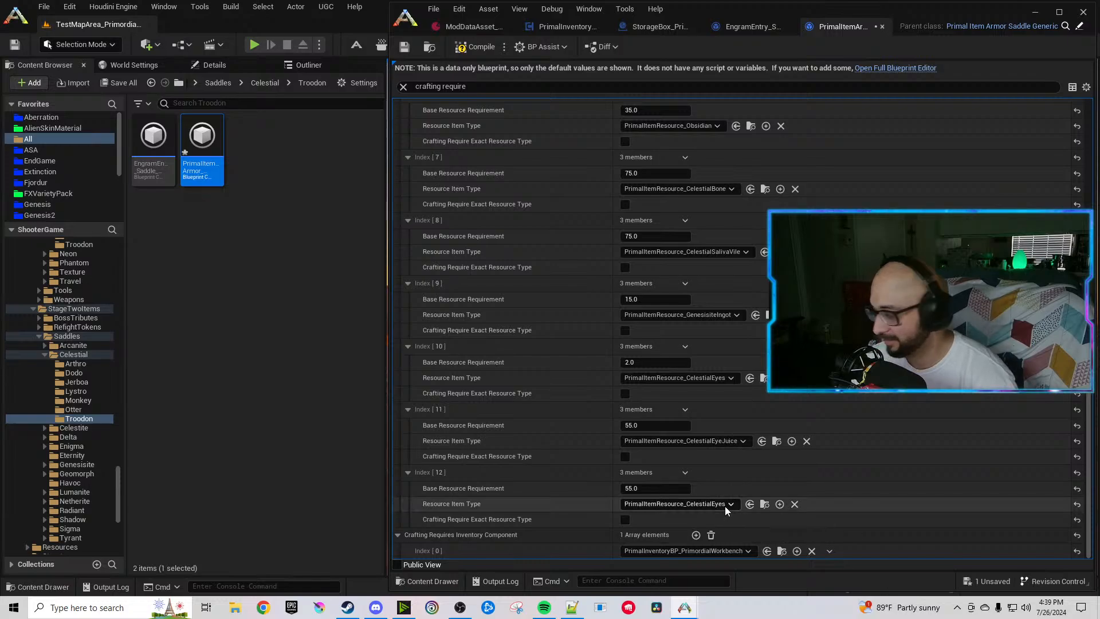
{"action": "left_click", "coordinate": [725, 504]}
{"action": "type", "text": "Celestial"}
{"action": "type", "text": "Iris"}
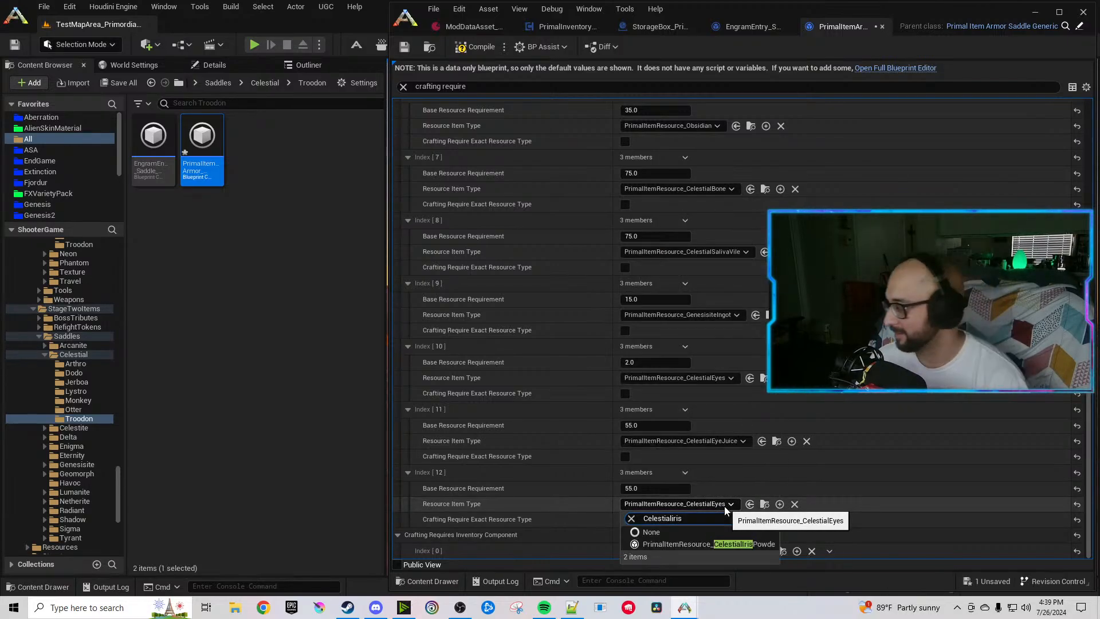
{"action": "left_click", "coordinate": [752, 545]}
{"action": "left_click", "coordinate": [472, 49]}
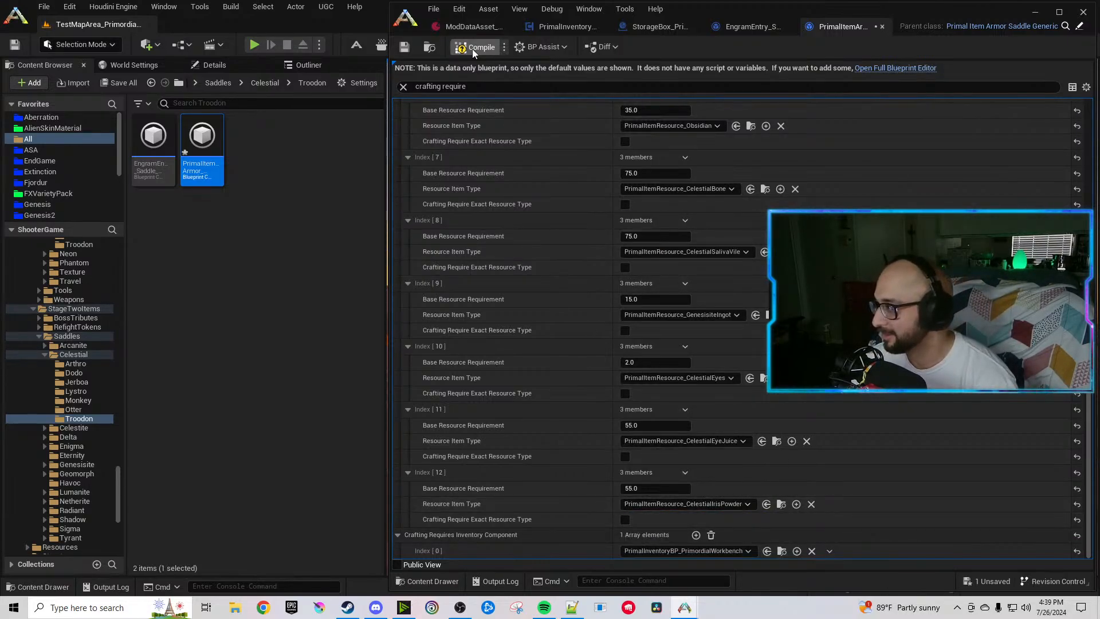
Collapse the Celestial saddles folder in the content tree and close both Troodon saddle blueprints.
{"action": "left_click", "coordinate": [284, 249]}
{"action": "double_click", "coordinate": [45, 354]}
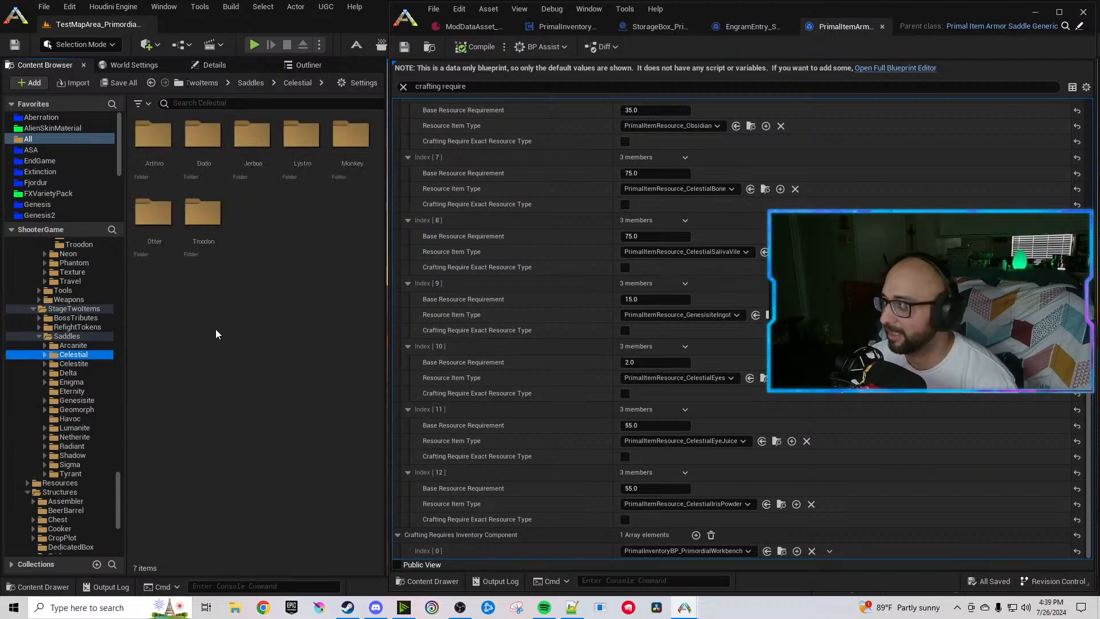
{"action": "left_click", "coordinate": [882, 27]}
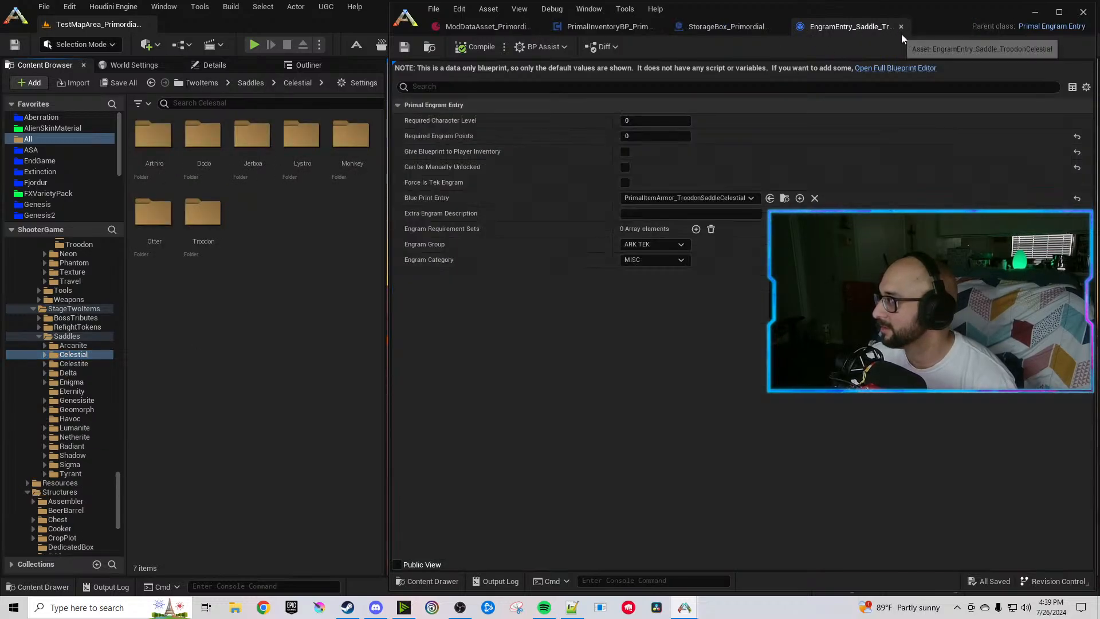
{"action": "left_click", "coordinate": [903, 28]}
Add seven empty elements to Default Inventory Items in the Primordial Workbench inventory blueprint.
{"action": "left_click", "coordinate": [611, 33]}
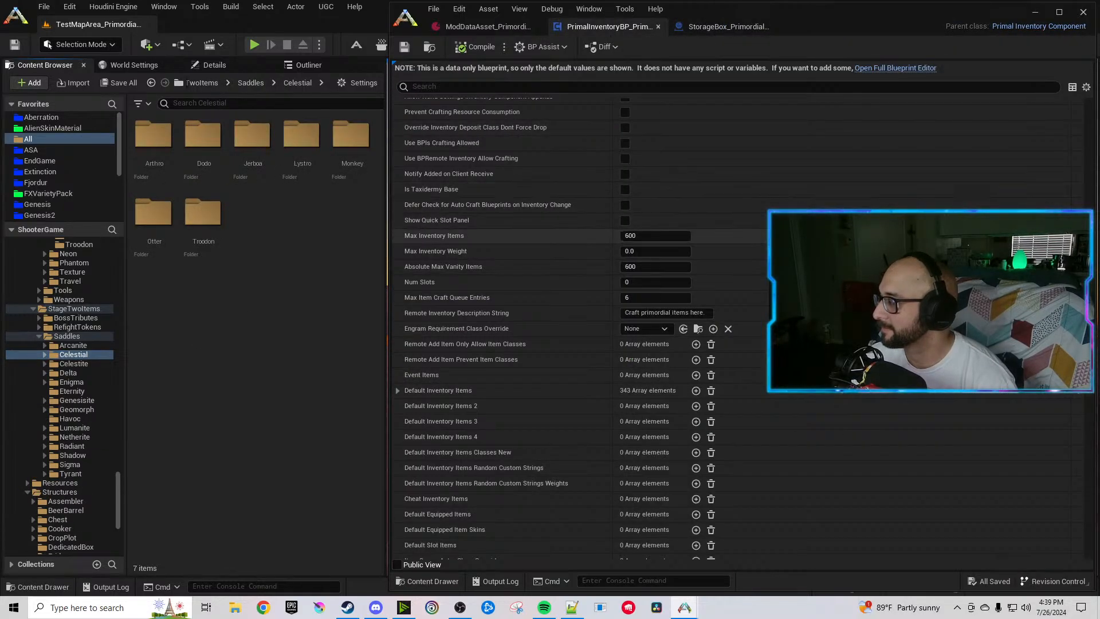
{"action": "scroll", "coordinate": [573, 441], "scroll_direction": "down", "scroll_amount": 3}
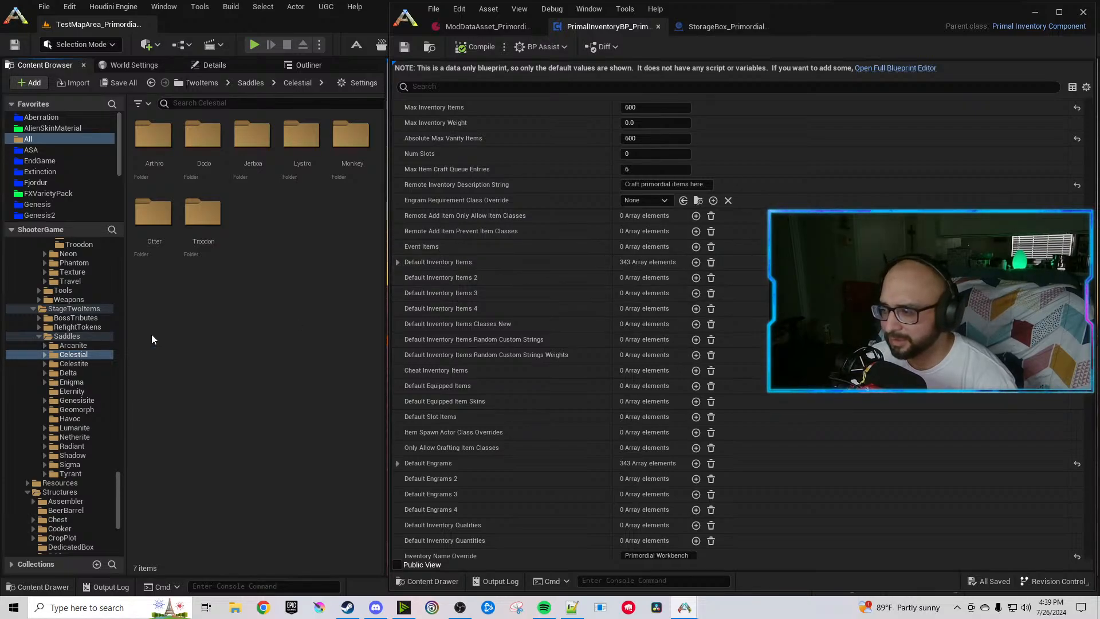
{"action": "left_click", "coordinate": [46, 355]}
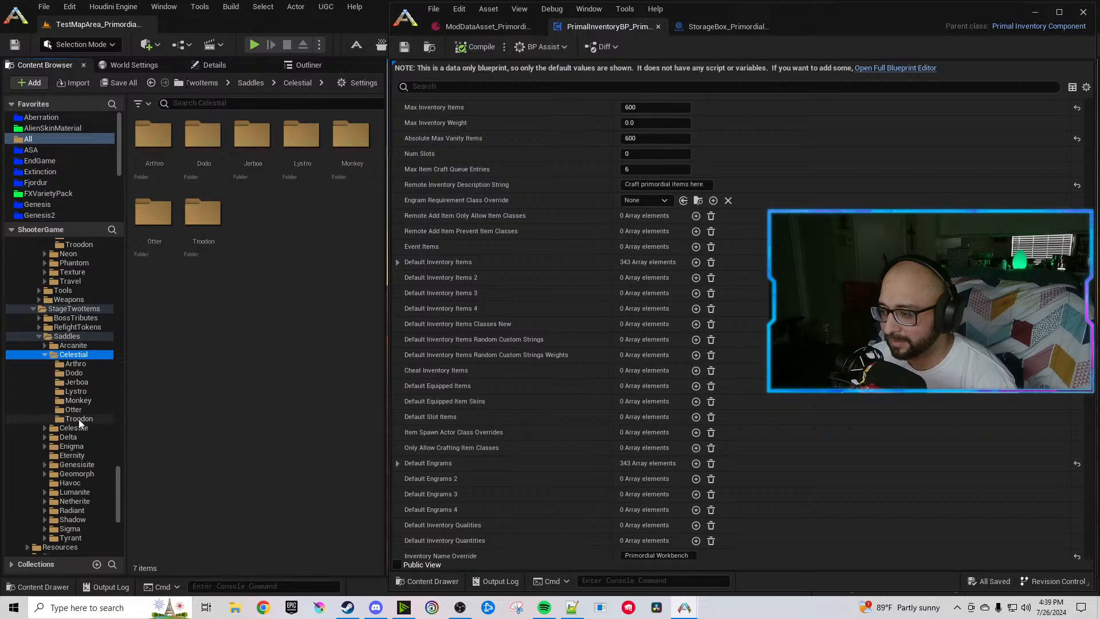
{"action": "left_click", "coordinate": [46, 355]}
{"action": "double_click", "coordinate": [695, 262]}
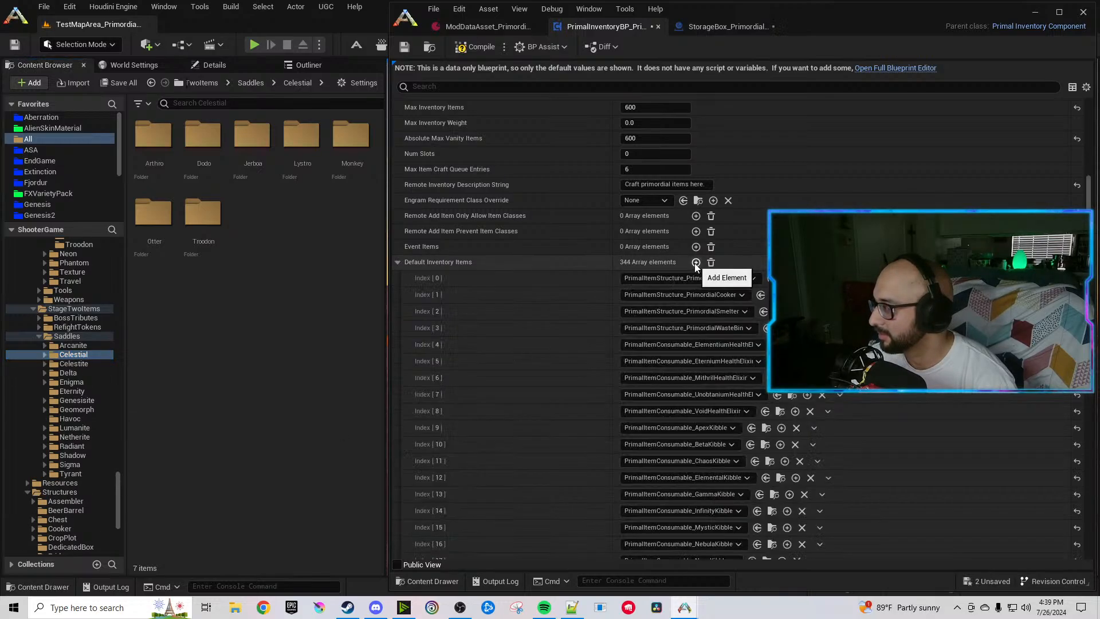
{"action": "left_click", "coordinate": [696, 262]}
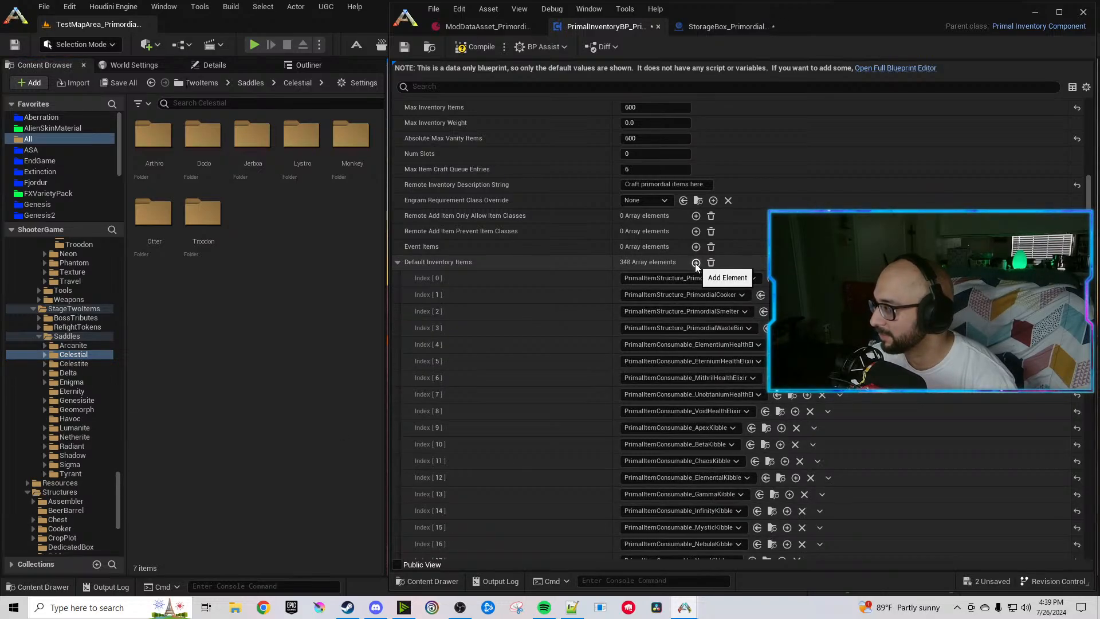
{"action": "scroll", "coordinate": [698, 332], "scroll_direction": "down", "scroll_amount": 20}
{"action": "left_click_drag", "start_coordinate": [1087, 263], "coordinate": [1073, 466]}
{"action": "scroll", "coordinate": [1031, 455], "scroll_direction": "up", "scroll_amount": 3}
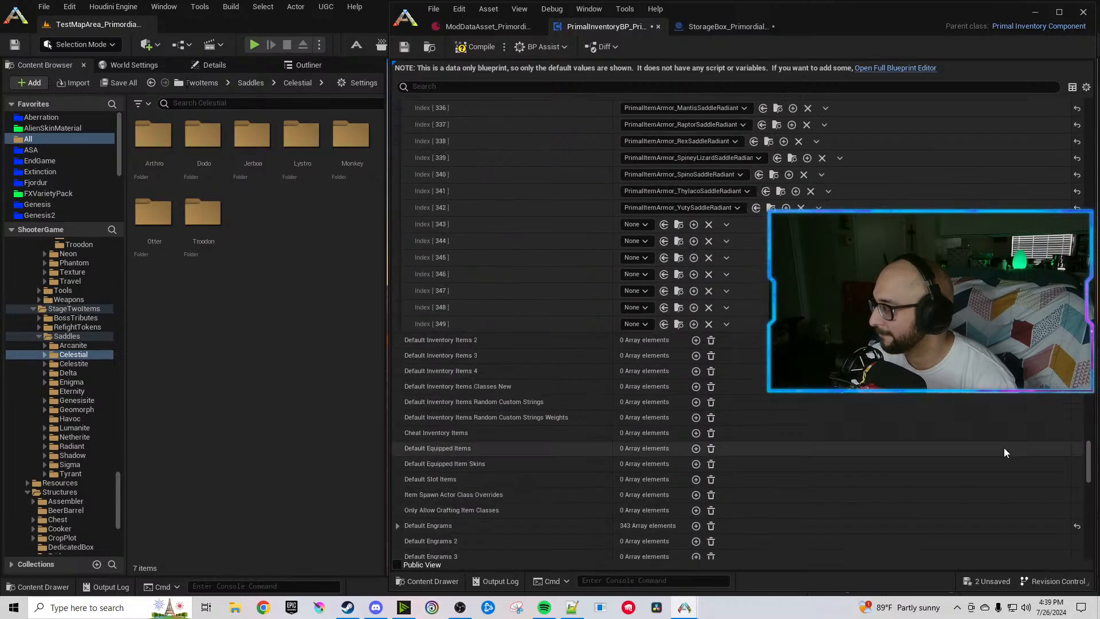
Set Default Inventory Items index 343 to PrimalItemArmor_ArthroSaddleCelestial and index 344 to PrimalItemArmor_DodoSaddleCelestial.
{"action": "left_click", "coordinate": [636, 223]}
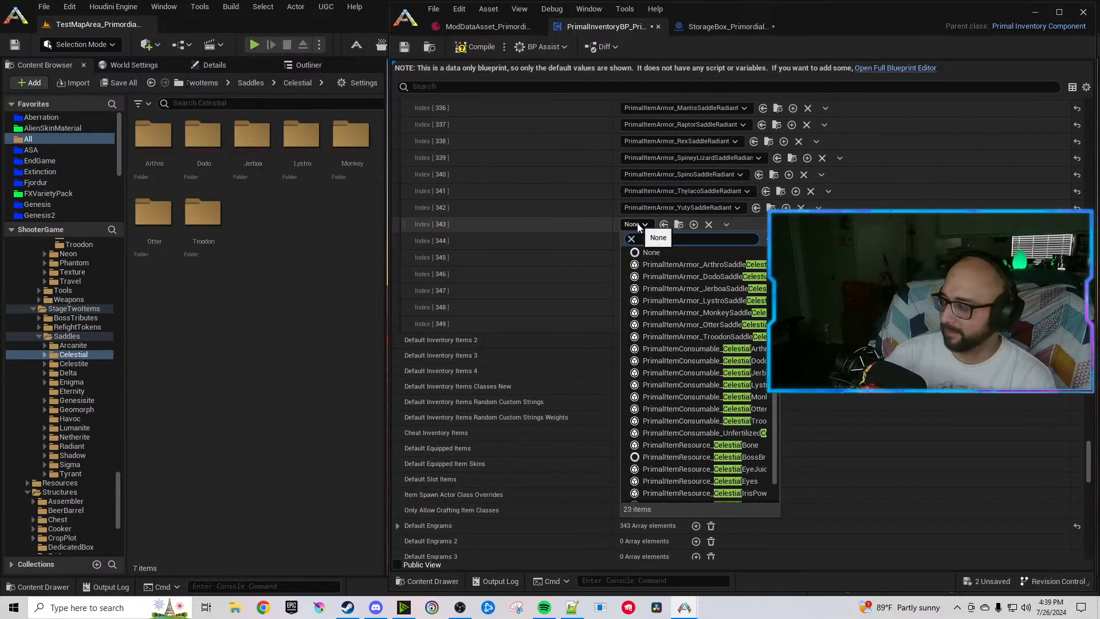
{"action": "type", "text": "Celestial"}
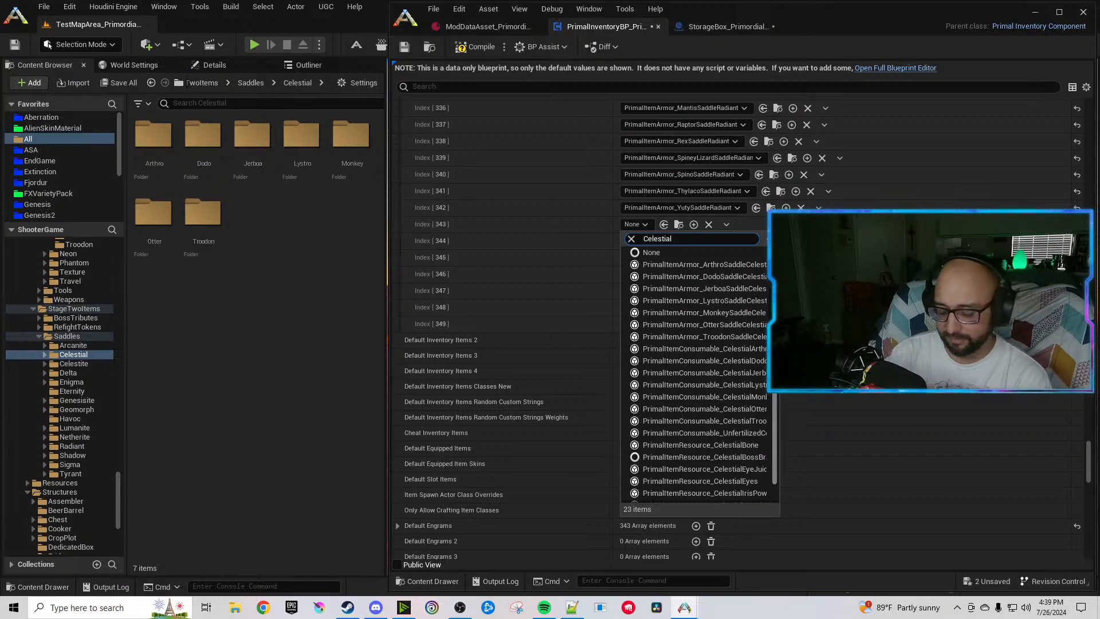
{"action": "type", "text": " Saddle"}
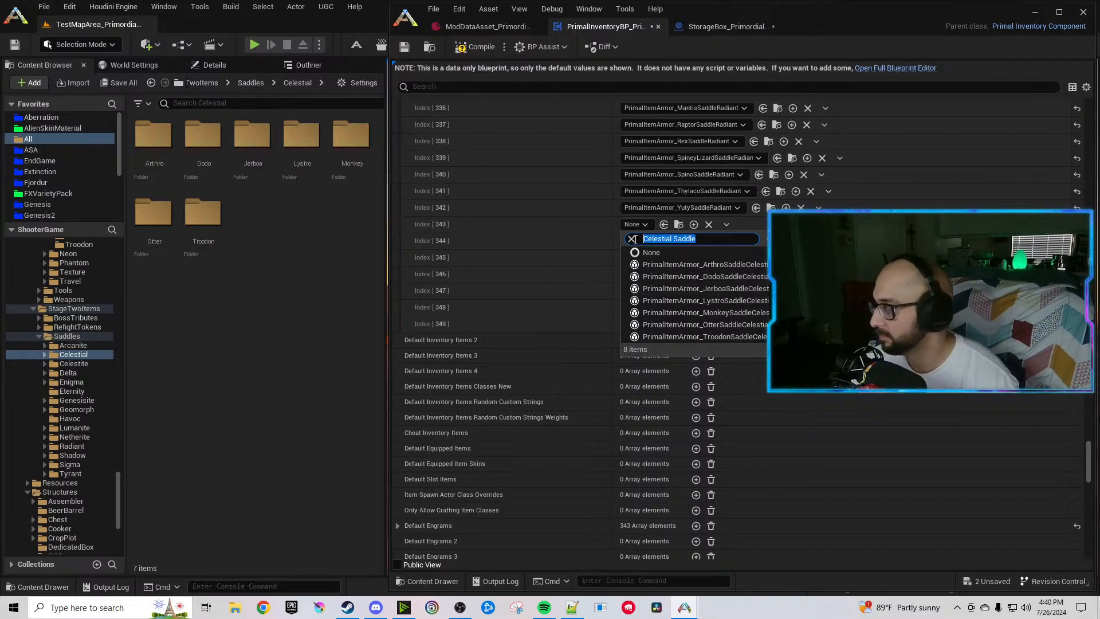
{"action": "left_click", "coordinate": [727, 263]}
{"action": "left_click", "coordinate": [633, 242]}
{"action": "type", "text": "Celestial Saddle"}
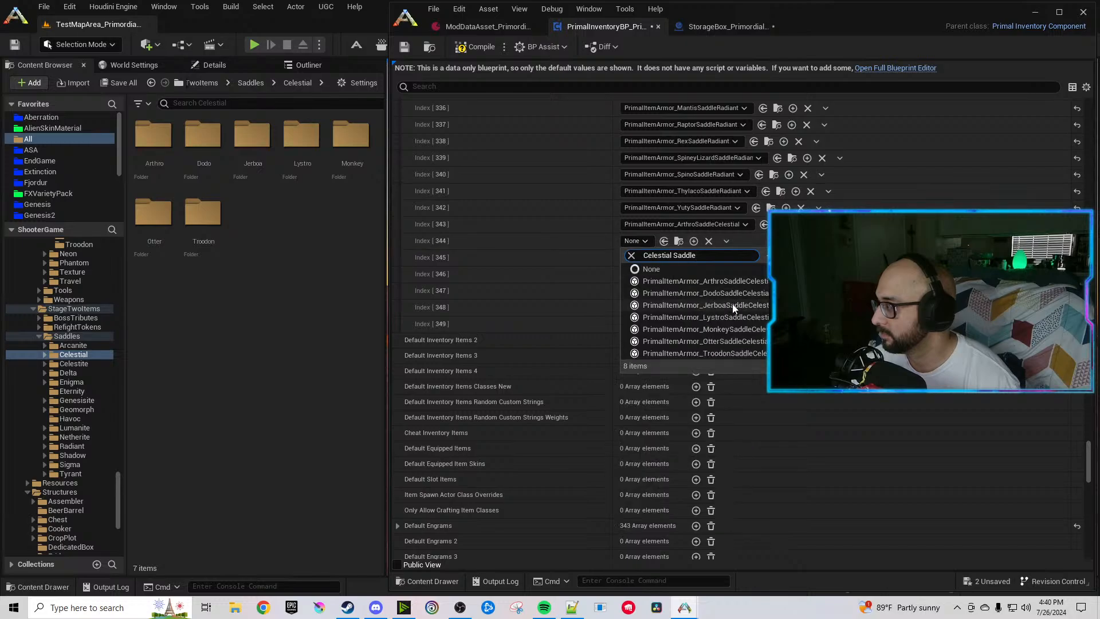
{"action": "left_click", "coordinate": [720, 289]}
Set Default Inventory Items index 345 to PrimalItemArmor_JerboaSaddleCelestial and index 346 to PrimalItemArmor_LystroSaddleCelestial.
{"action": "left_click", "coordinate": [646, 258]}
{"action": "type", "text": "Celestial Saddle"}
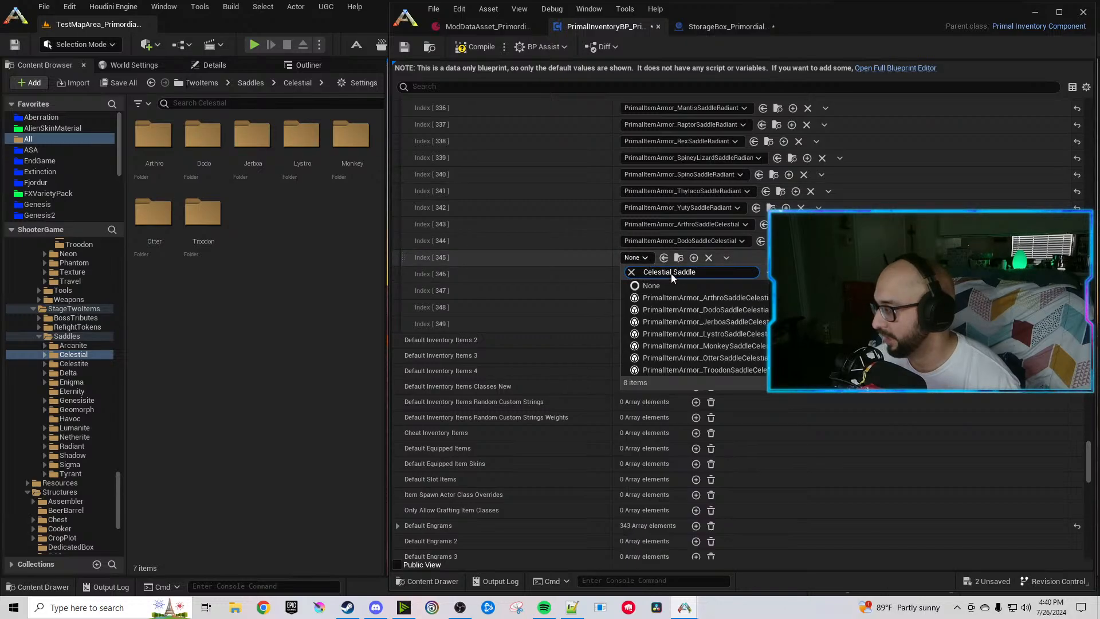
{"action": "left_click", "coordinate": [722, 321]}
{"action": "left_click", "coordinate": [641, 274]}
{"action": "type", "text": "Celestial Saddle"}
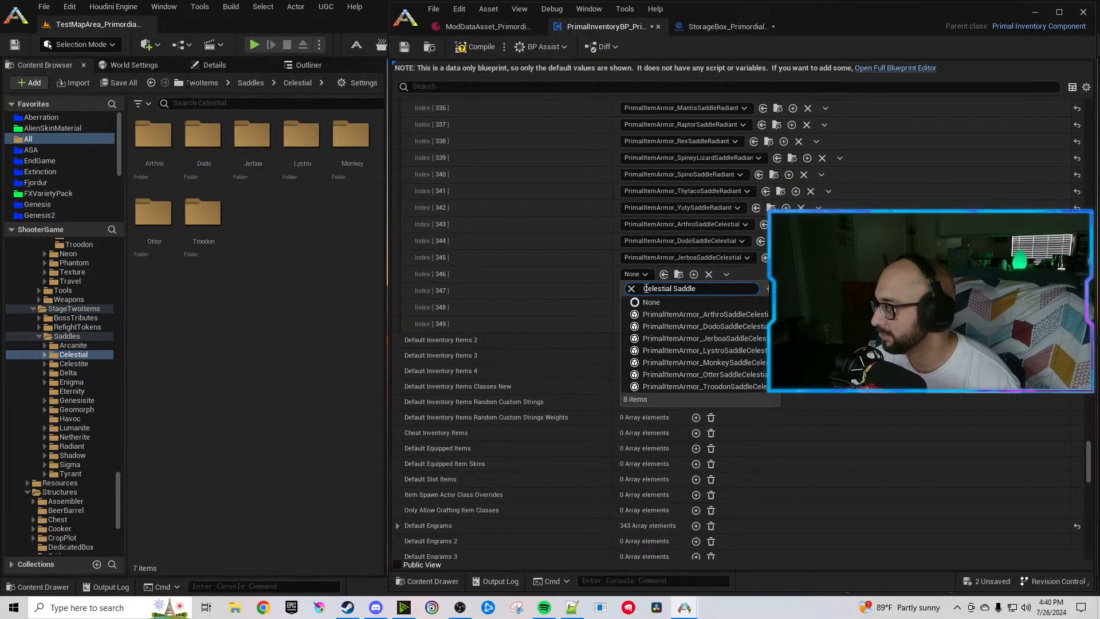
{"action": "left_click", "coordinate": [718, 351]}
Set Default Inventory Items index 347 to PrimalItemArmor_MonkeySaddleCelestial, 348 to PrimalItemArmor_OtterSaddleCelestial and 349 to PrimalItemArmor_TroodonSaddleCelestial.
{"action": "left_click", "coordinate": [637, 292]}
{"action": "type", "text": "Celestial Saddle"}
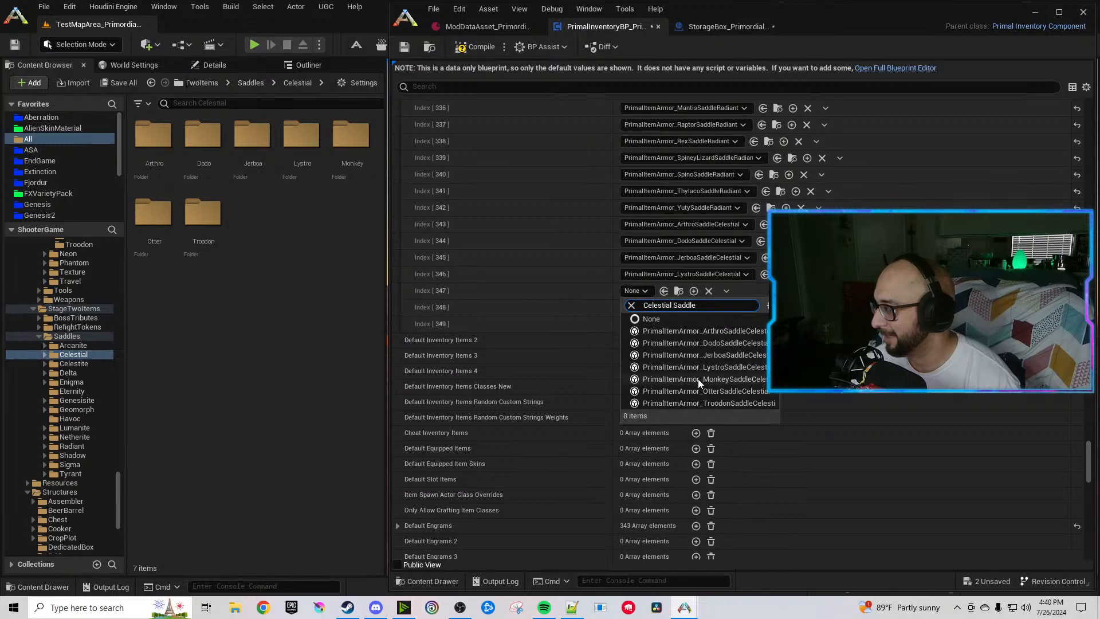
{"action": "left_click", "coordinate": [710, 379]}
{"action": "left_click", "coordinate": [636, 307]}
{"action": "type", "text": "Celestial Saddle"}
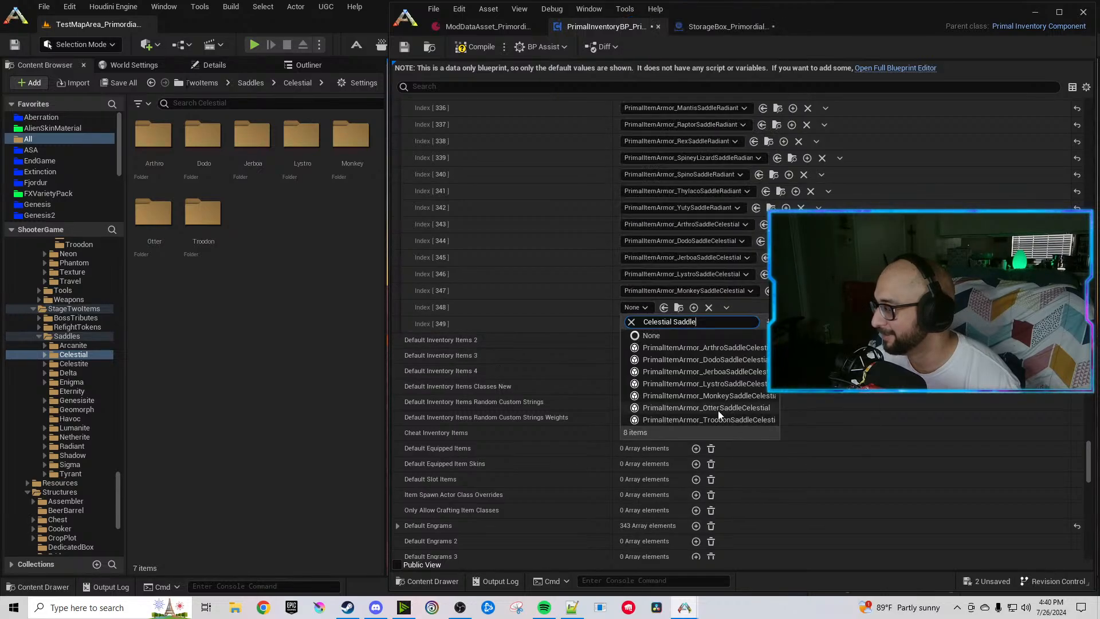
{"action": "left_click", "coordinate": [718, 410]}
{"action": "left_click", "coordinate": [639, 324]}
{"action": "type", "text": "Celestial Saddle"}
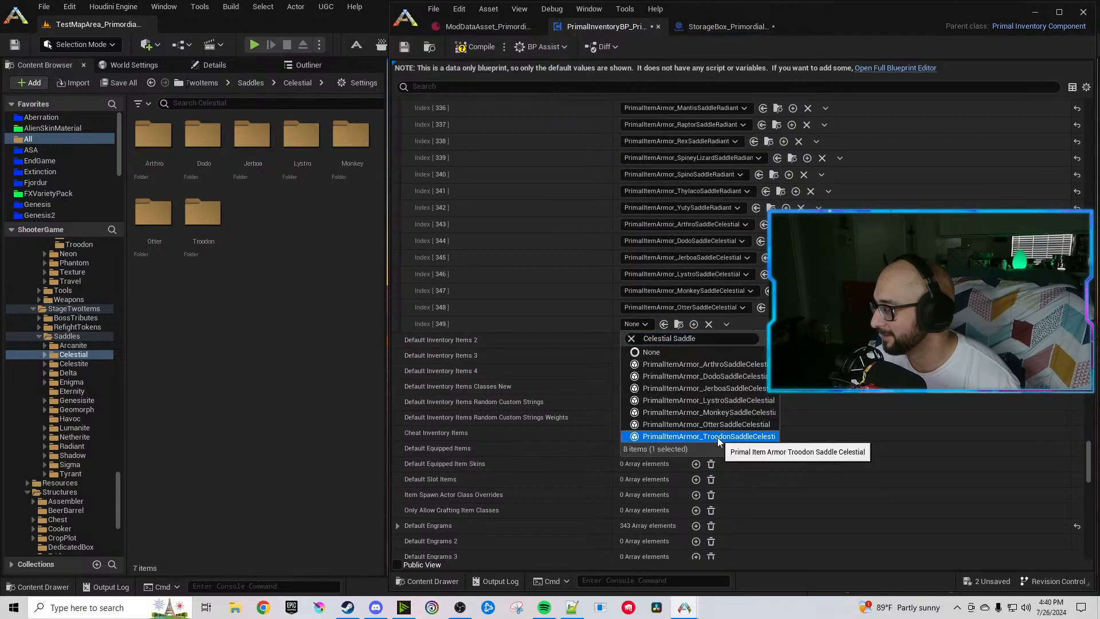
{"action": "left_click", "coordinate": [716, 449]}
Duplicate the index 0 element of Default Engrams seven times, and collapse the array again.
{"action": "scroll", "coordinate": [559, 359], "scroll_direction": "down", "scroll_amount": 5}
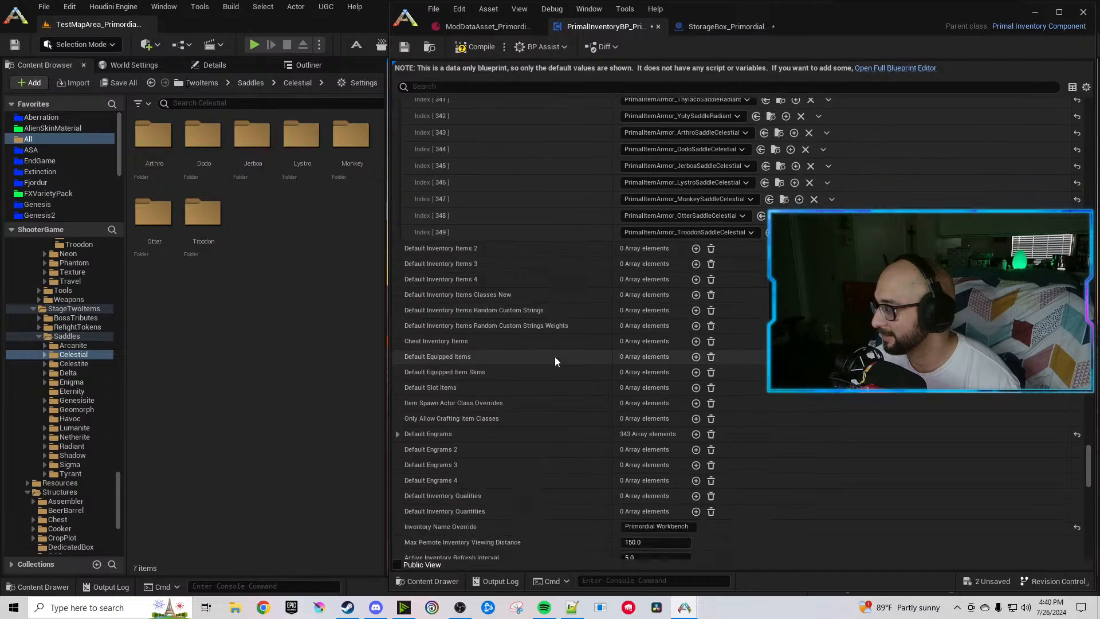
{"action": "left_click", "coordinate": [398, 342]}
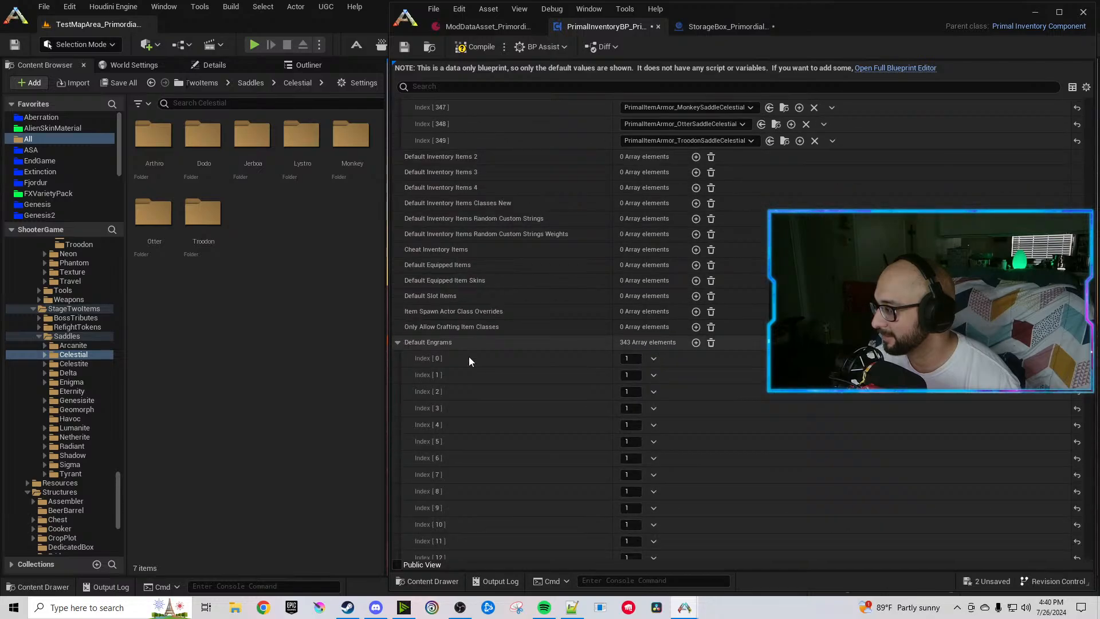
{"action": "left_click", "coordinate": [653, 358]}
{"action": "left_click", "coordinate": [670, 400]}
{"action": "left_click", "coordinate": [653, 358]}
{"action": "left_click", "coordinate": [670, 400]}
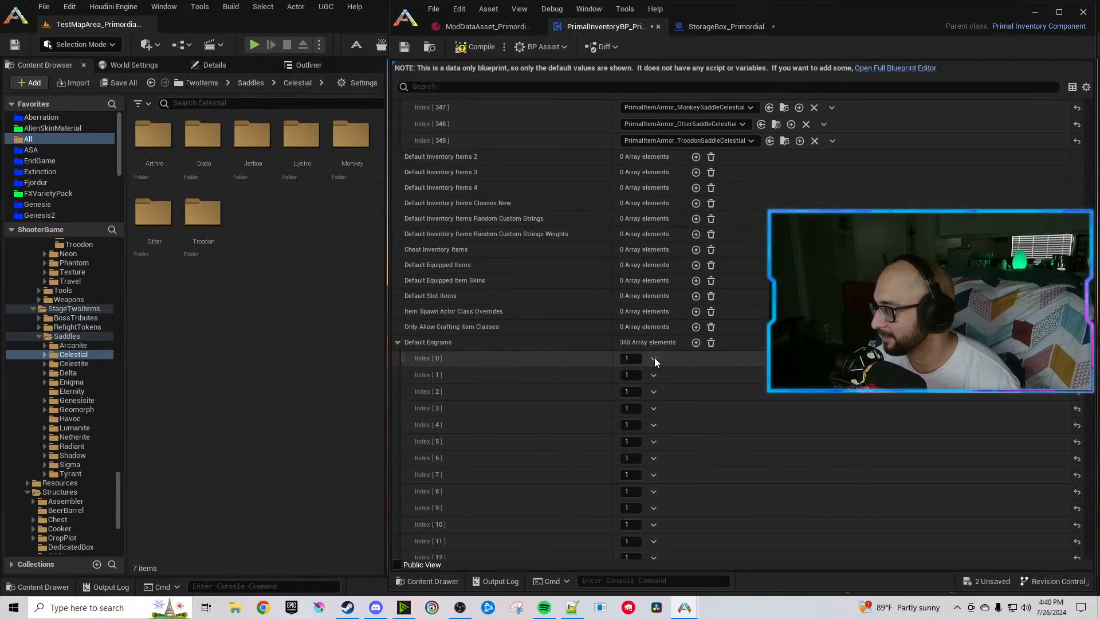
{"action": "left_click", "coordinate": [654, 359]}
{"action": "left_click", "coordinate": [671, 400]}
{"action": "left_click", "coordinate": [653, 358]}
{"action": "left_click", "coordinate": [671, 400]}
{"action": "left_click", "coordinate": [653, 358]}
{"action": "left_click", "coordinate": [670, 400]}
{"action": "left_click", "coordinate": [653, 358]}
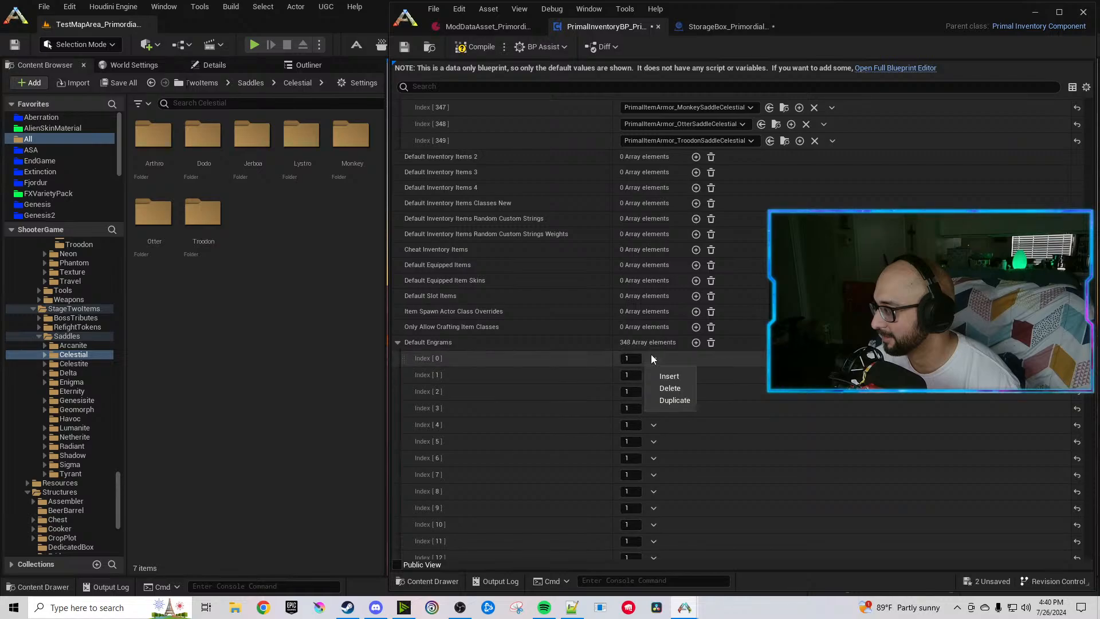
{"action": "left_click", "coordinate": [670, 400]}
{"action": "left_click", "coordinate": [653, 358]}
{"action": "left_click", "coordinate": [670, 400]}
{"action": "left_click", "coordinate": [398, 342]}
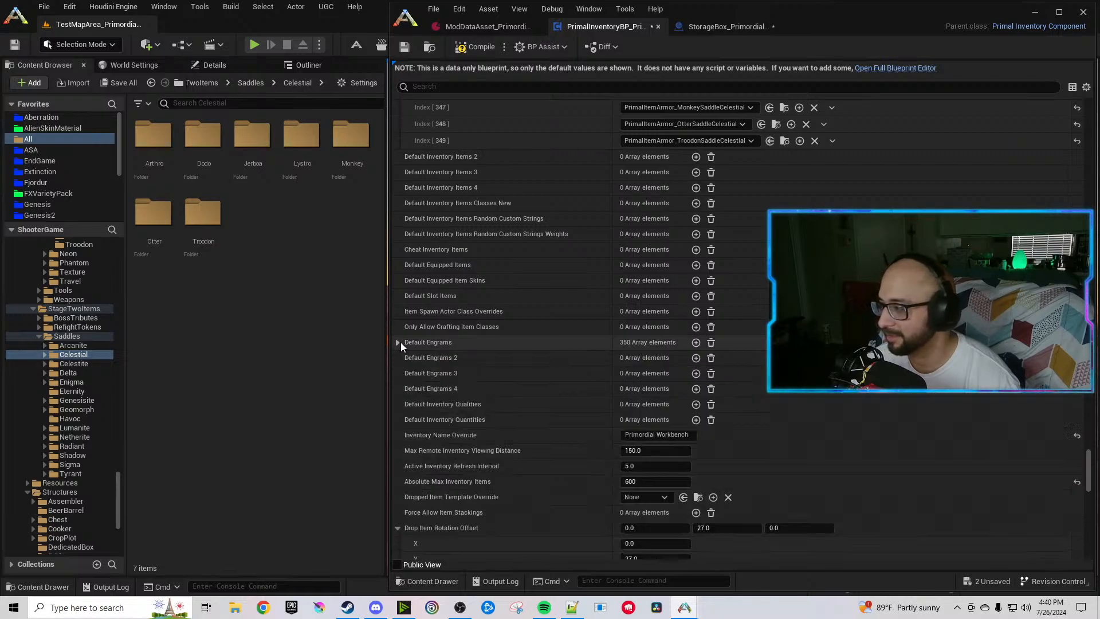
Collapse the Default Inventory Items array, and compile the workbench inventory blueprint and the StorageBox_PrimordialWorkbench blueprint.
{"action": "scroll", "coordinate": [516, 321], "scroll_direction": "up", "scroll_amount": 5}
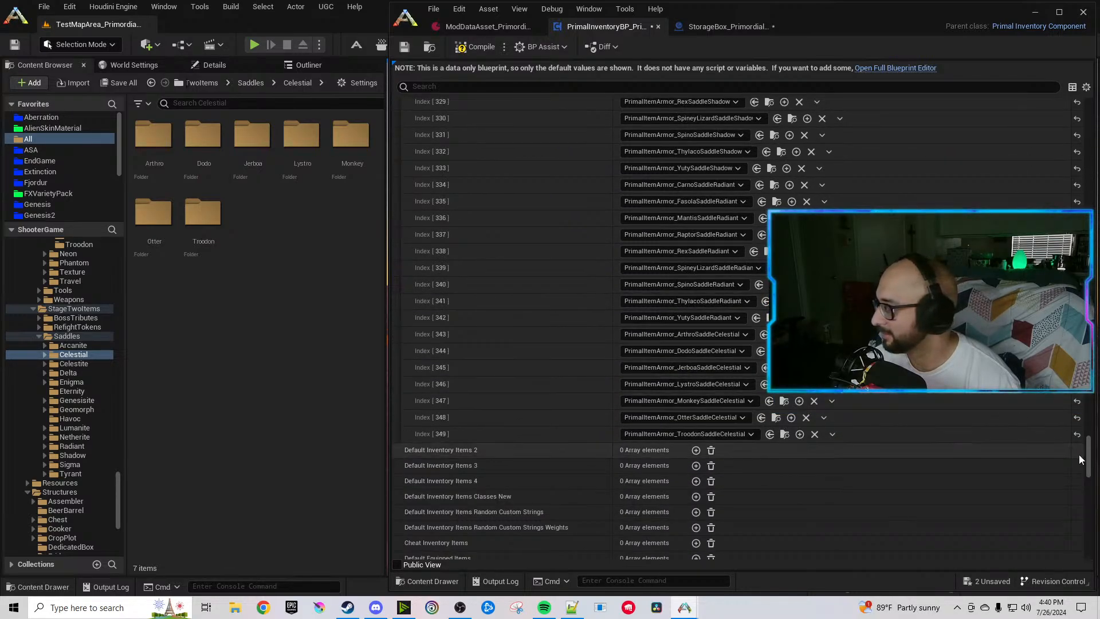
{"action": "left_click_drag", "start_coordinate": [1089, 459], "coordinate": [1089, 187]}
{"action": "left_click", "coordinate": [398, 417]}
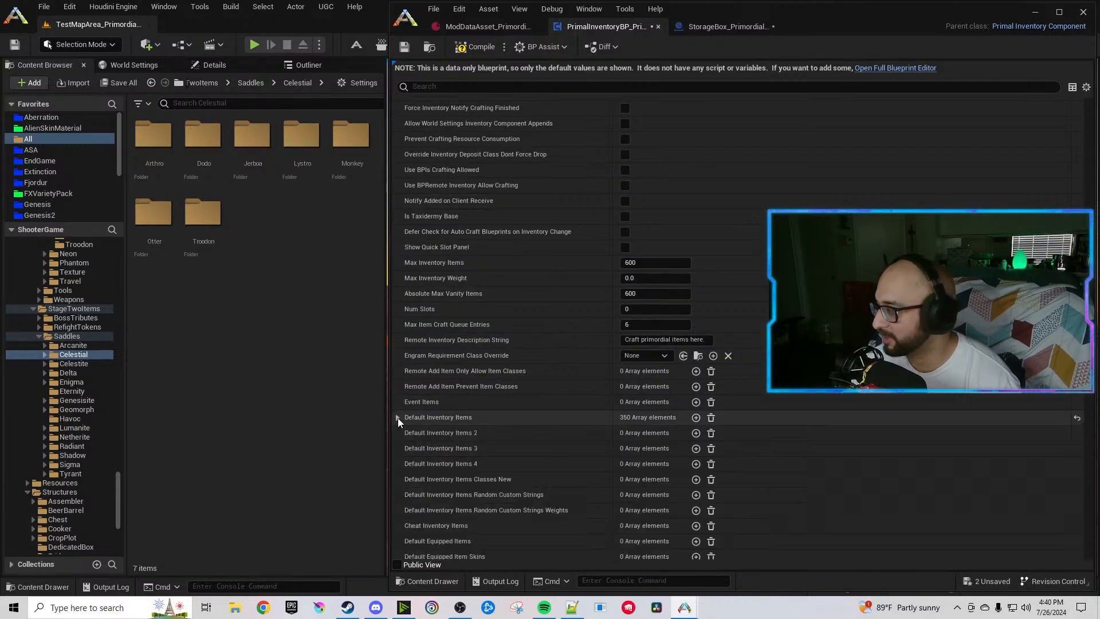
{"action": "scroll", "coordinate": [531, 457], "scroll_direction": "down", "scroll_amount": 1}
{"action": "scroll", "coordinate": [529, 457], "scroll_direction": "down", "scroll_amount": 5}
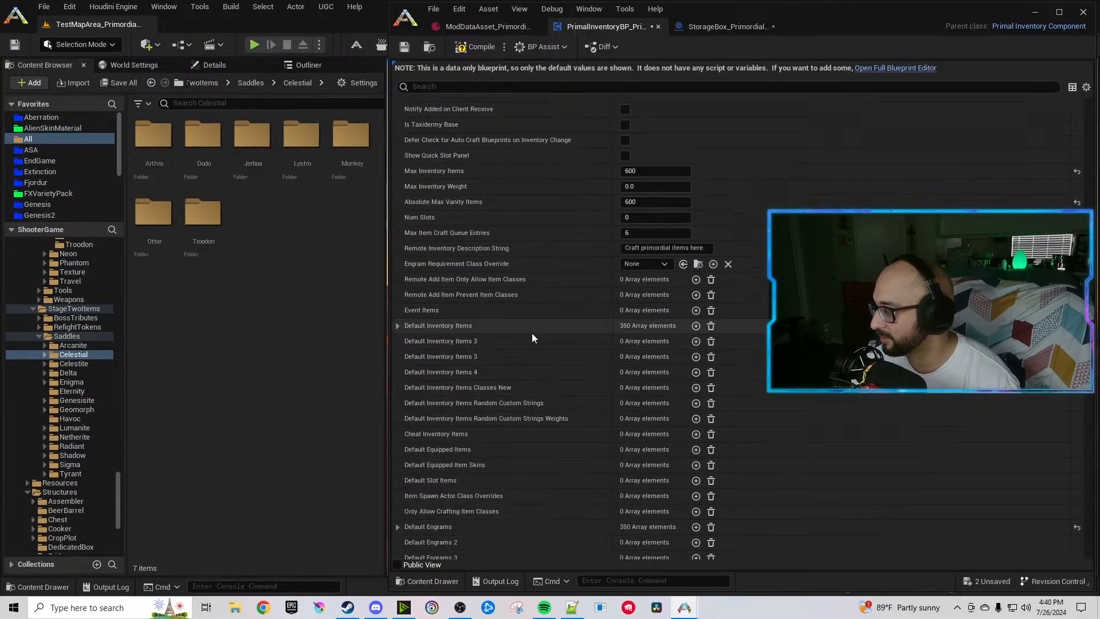
{"action": "left_click", "coordinate": [459, 49]}
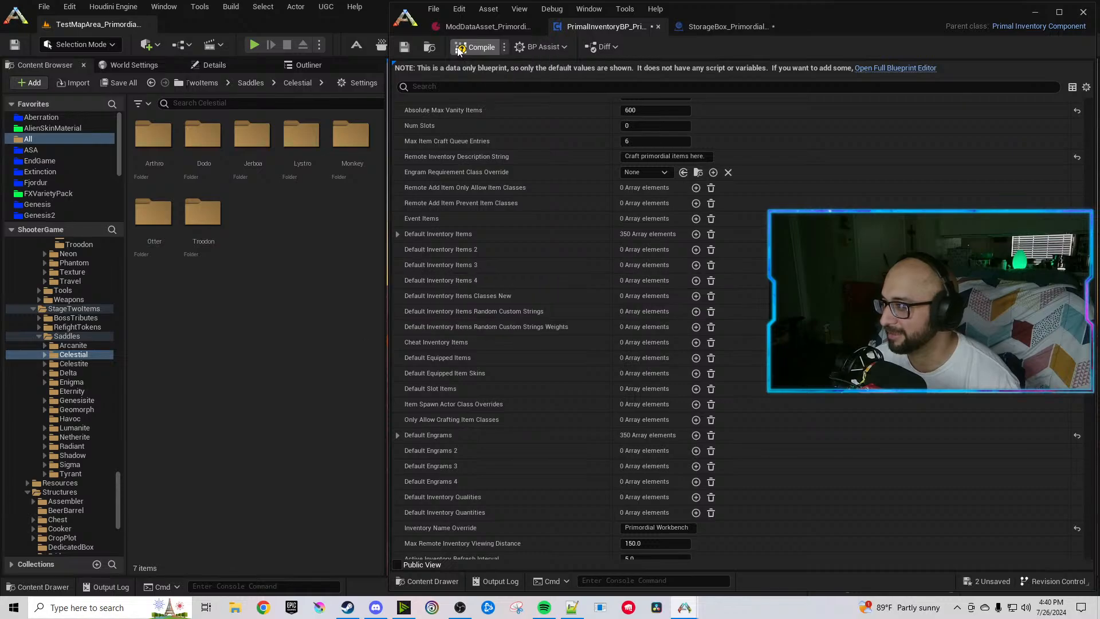
{"action": "left_click", "coordinate": [728, 32]}
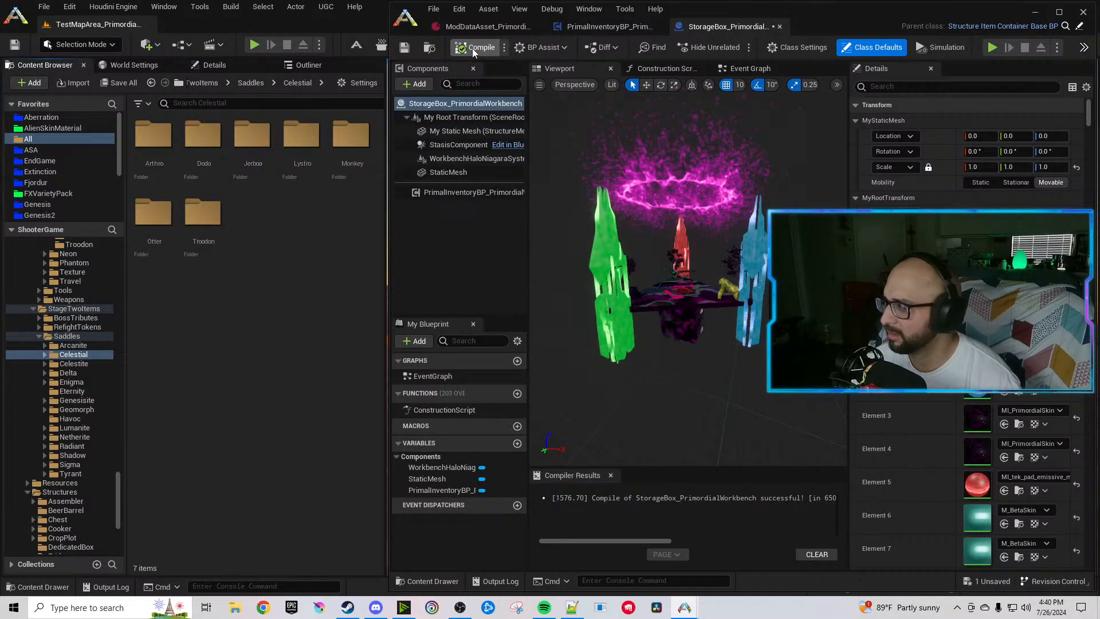
Add seven empty elements to Additional Engram Blueprint Classes in the mod data asset.
{"action": "left_click", "coordinate": [490, 25]}
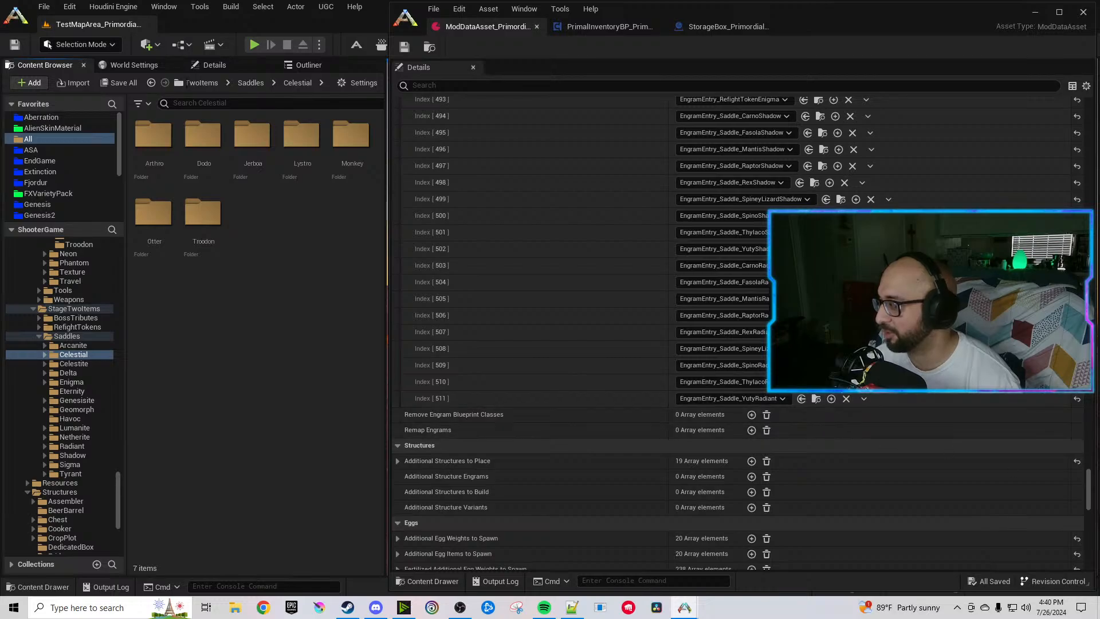
{"action": "left_click_drag", "start_coordinate": [1089, 492], "coordinate": [1094, 378]}
{"action": "scroll", "coordinate": [1059, 142], "scroll_direction": "up", "scroll_amount": 20}
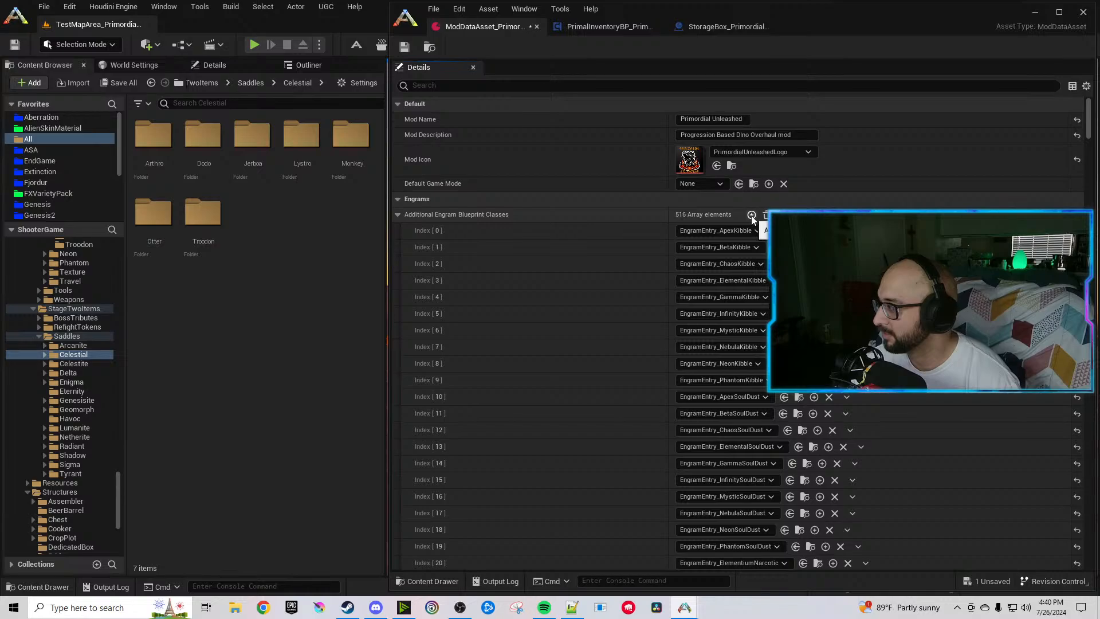
{"action": "left_click", "coordinate": [752, 216]}
Set Additional Engram Blueprint Classes index 512 to EngramEntry_Saddle_ArthroCelestial, 513 to EngramEntry_Saddle_DodoCelestial and 514 to EngramEntry_Saddle_JerboaCelestial.
{"action": "left_click_drag", "start_coordinate": [1088, 126], "coordinate": [1046, 509]}
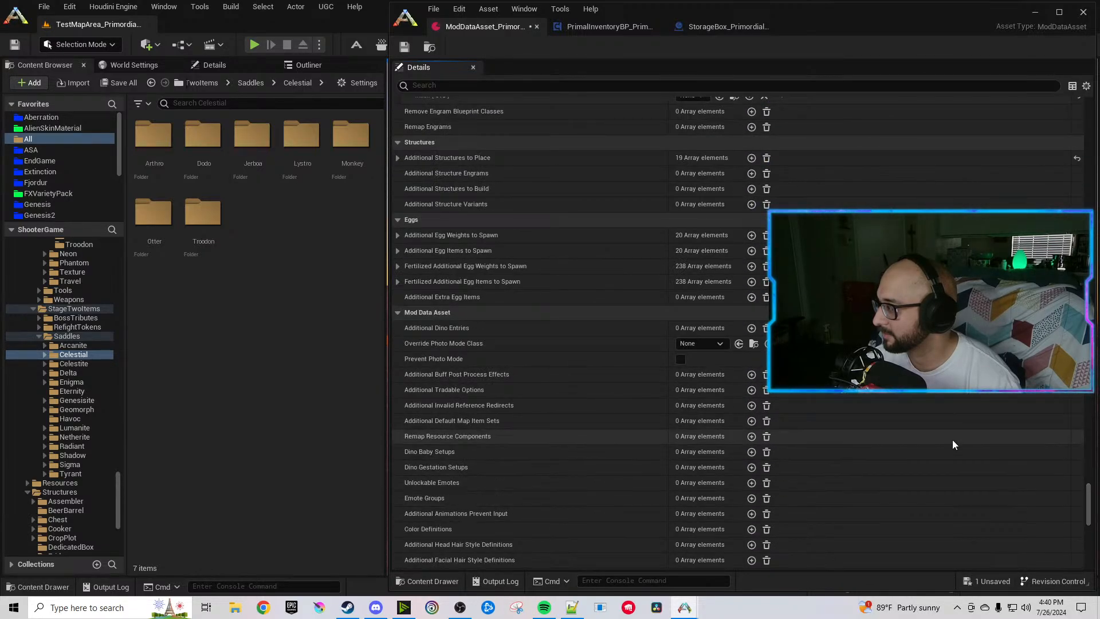
{"action": "scroll", "coordinate": [917, 427], "scroll_direction": "up", "scroll_amount": 3}
{"action": "left_click", "coordinate": [692, 161]}
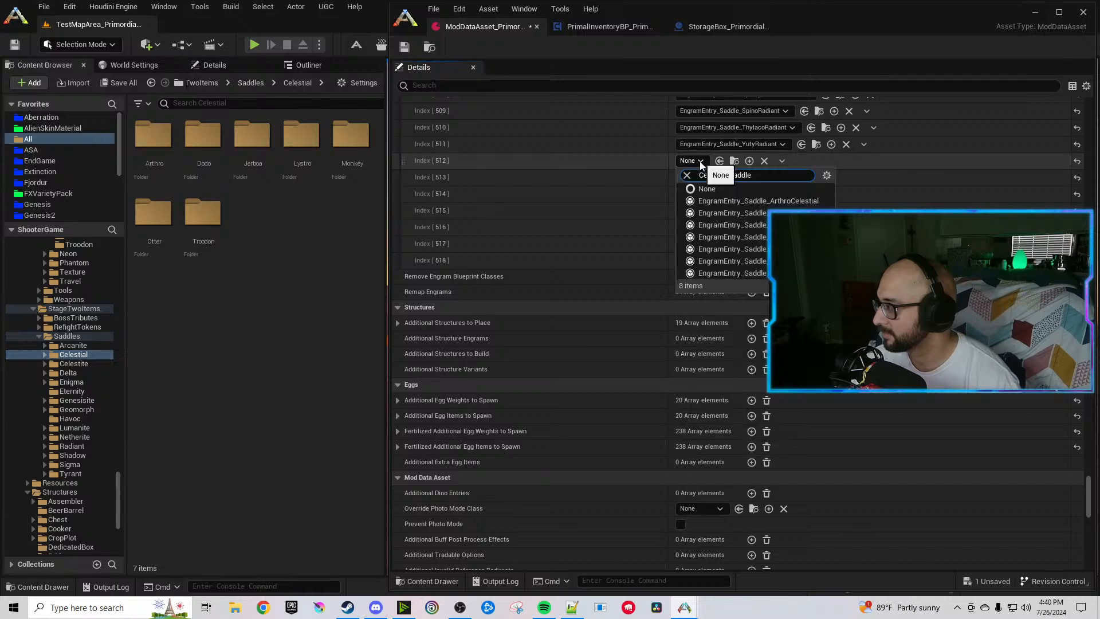
{"action": "left_click", "coordinate": [710, 202]}
{"action": "left_click", "coordinate": [692, 177]}
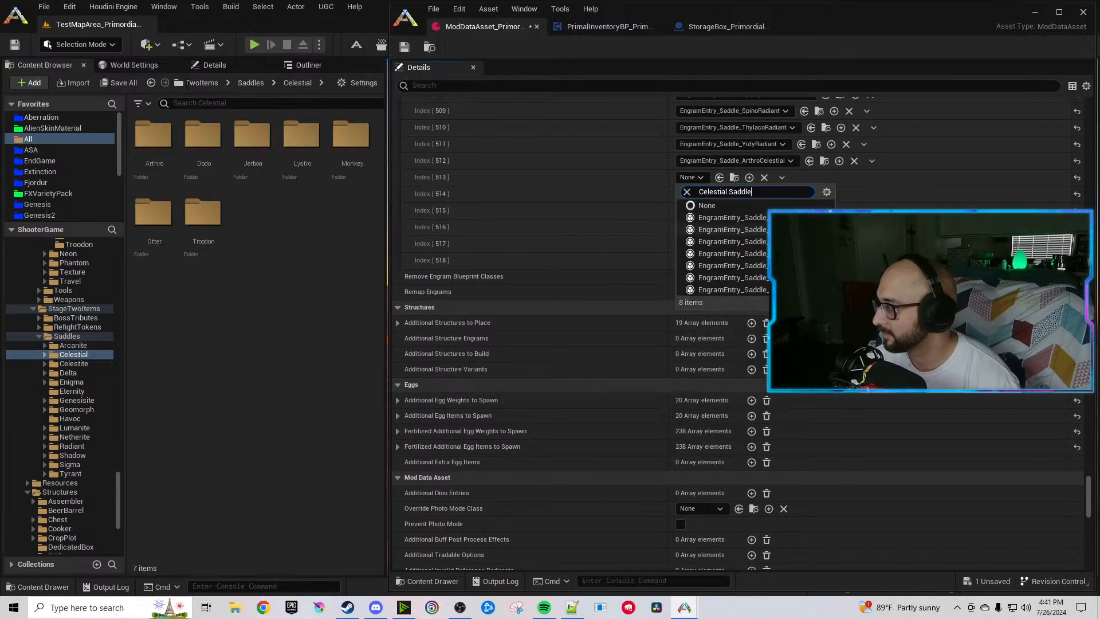
{"action": "left_click", "coordinate": [710, 229]}
{"action": "left_click", "coordinate": [690, 194]}
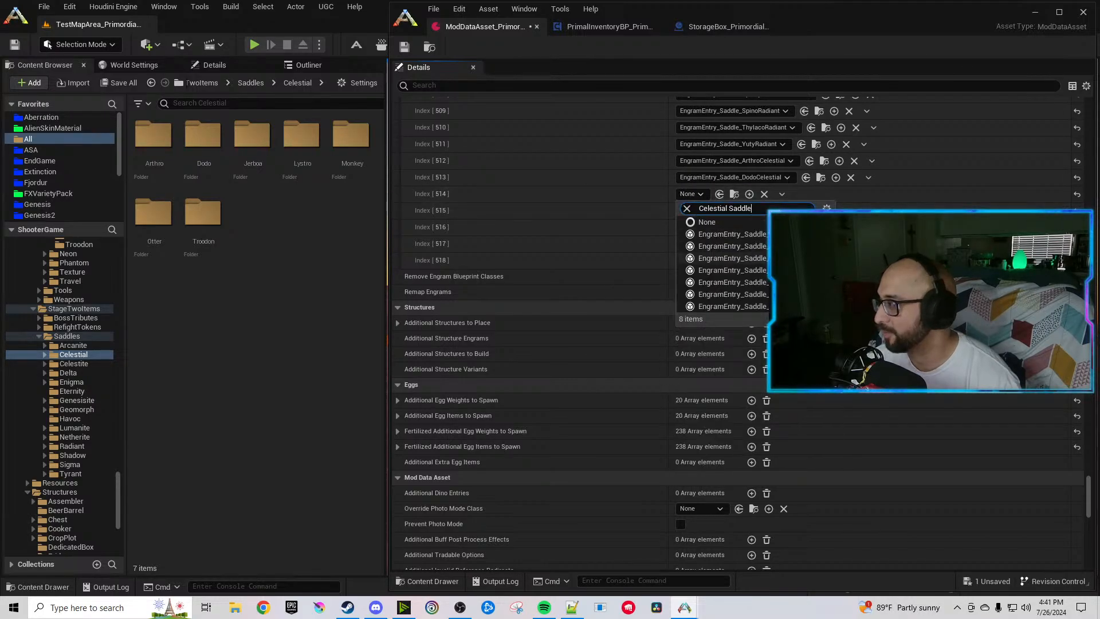
{"action": "left_click", "coordinate": [722, 258]}
Set engram class indexes 515 to 518 to the Lystro, Monkey, Otter and Troodon Celestial saddle entries in that order, and save the mod data asset.
{"action": "left_click", "coordinate": [691, 211]}
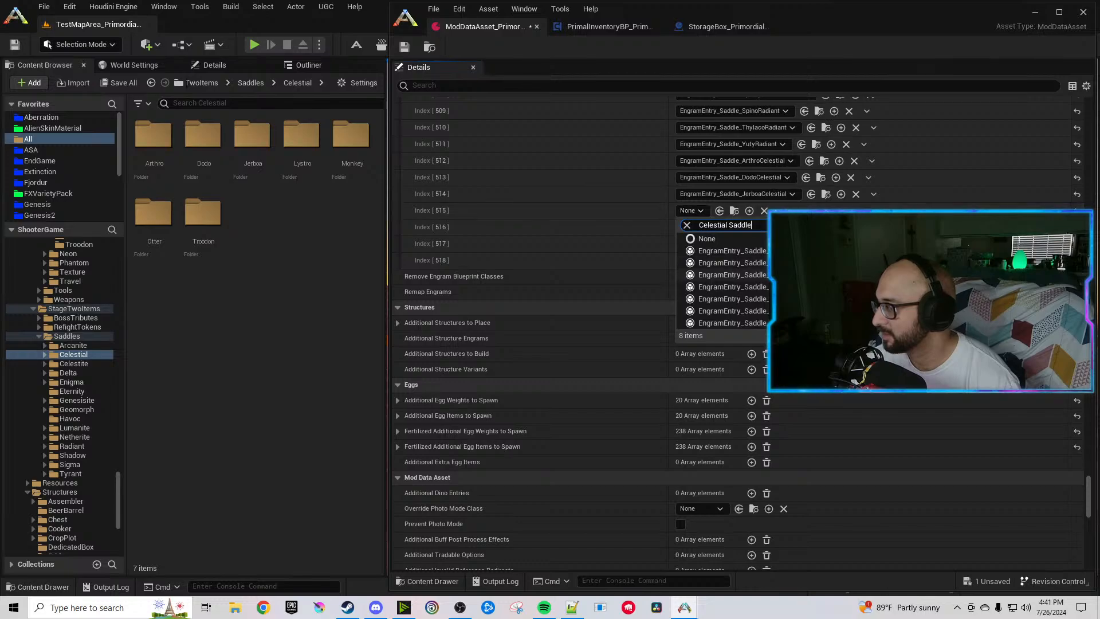
{"action": "left_click", "coordinate": [722, 286]}
{"action": "left_click", "coordinate": [692, 228]}
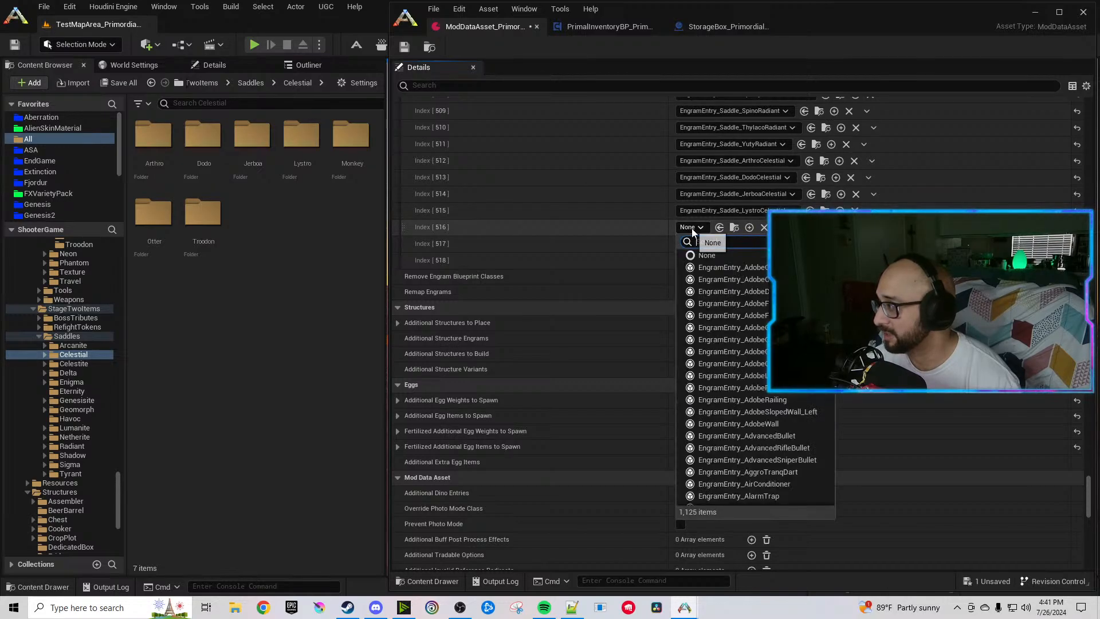
{"action": "left_click", "coordinate": [722, 315]}
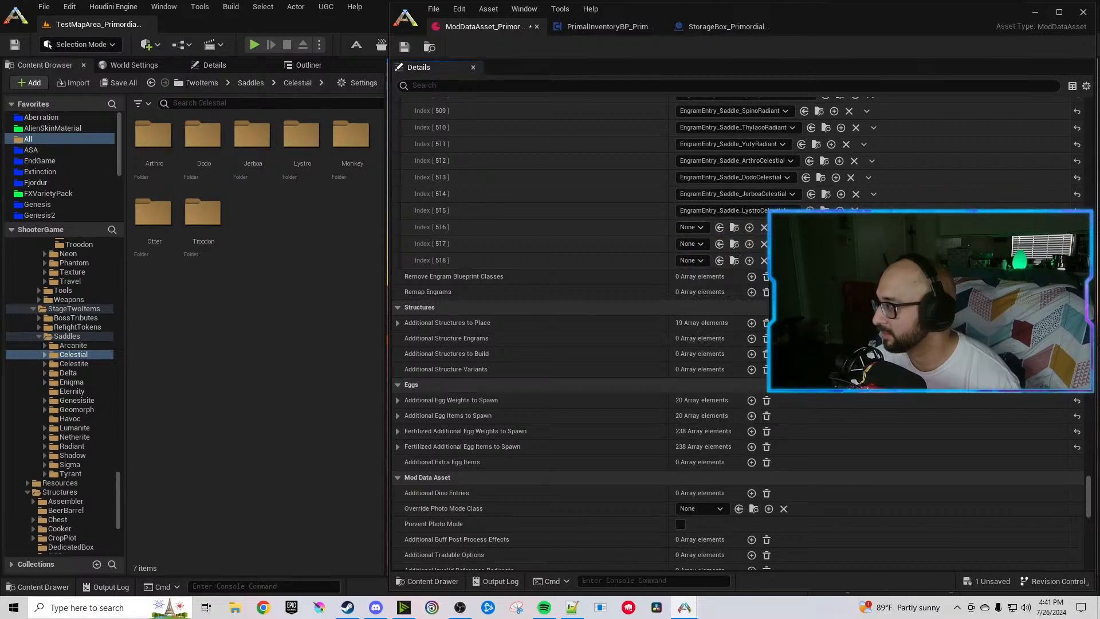
{"action": "left_click", "coordinate": [692, 243]}
{"action": "left_click", "coordinate": [722, 344]}
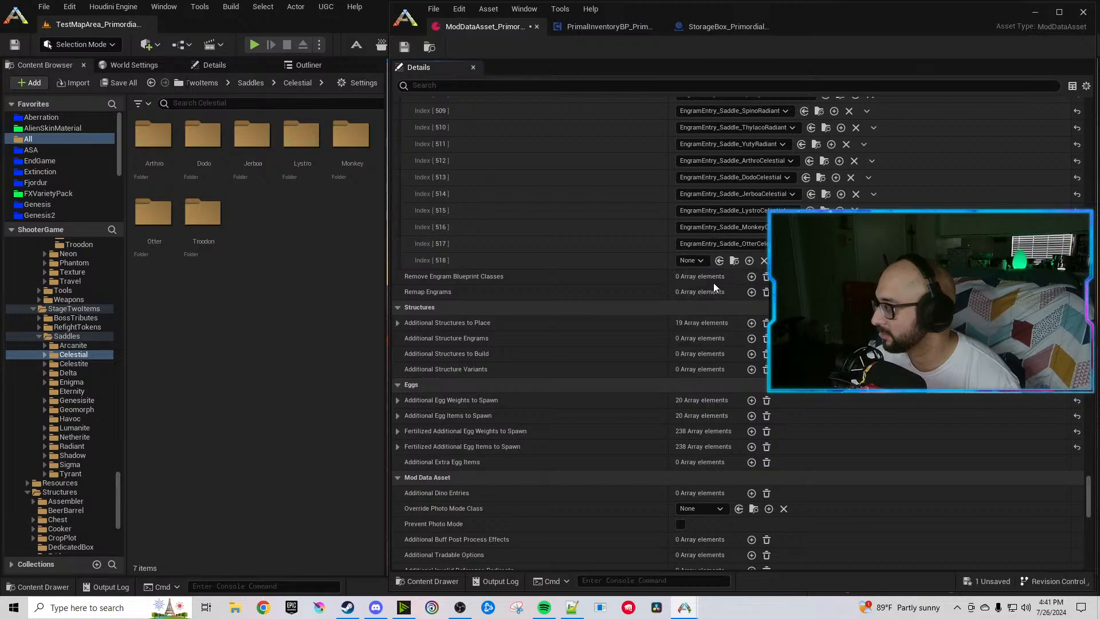
{"action": "left_click", "coordinate": [693, 260]}
{"action": "left_click", "coordinate": [727, 373]}
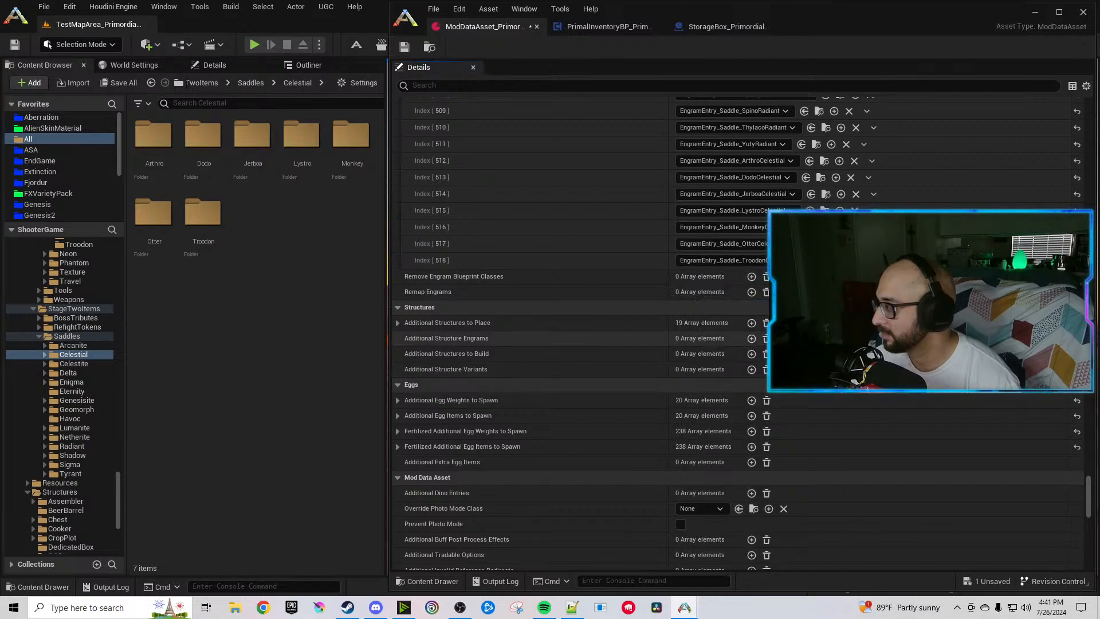
{"action": "left_click", "coordinate": [404, 47]}
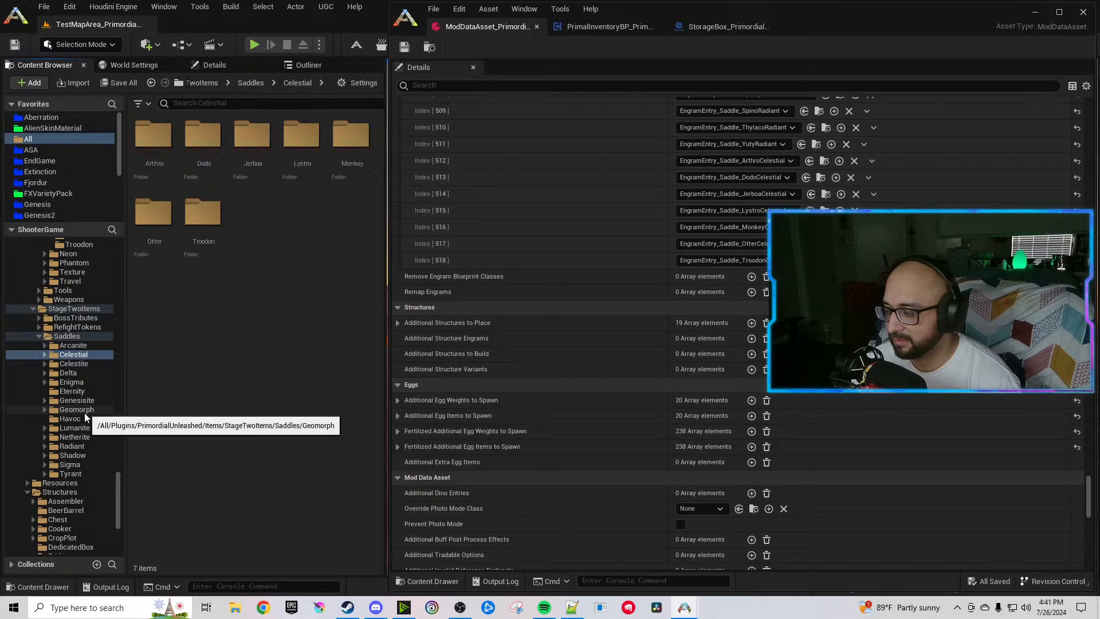
Collapse the Nebula saddles, StageOneDinos and CelestialDinos folders in the content tree.
{"action": "scroll", "coordinate": [116, 500], "scroll_direction": "up", "scroll_amount": 3}
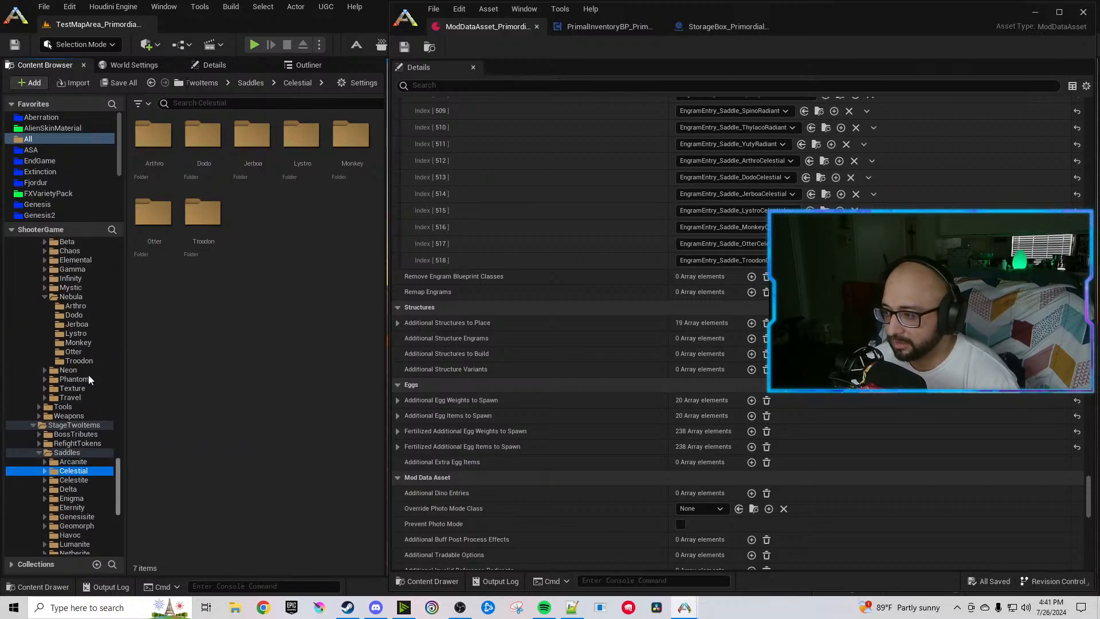
{"action": "scroll", "coordinate": [53, 301], "scroll_direction": "up", "scroll_amount": 5}
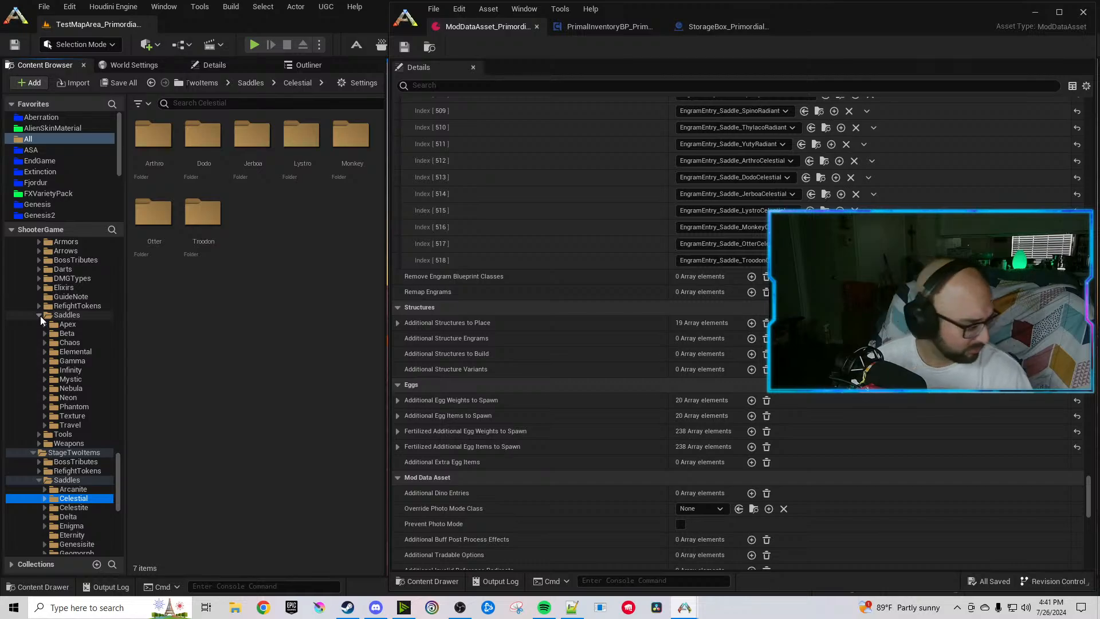
{"action": "scroll", "coordinate": [42, 318], "scroll_direction": "up", "scroll_amount": 10}
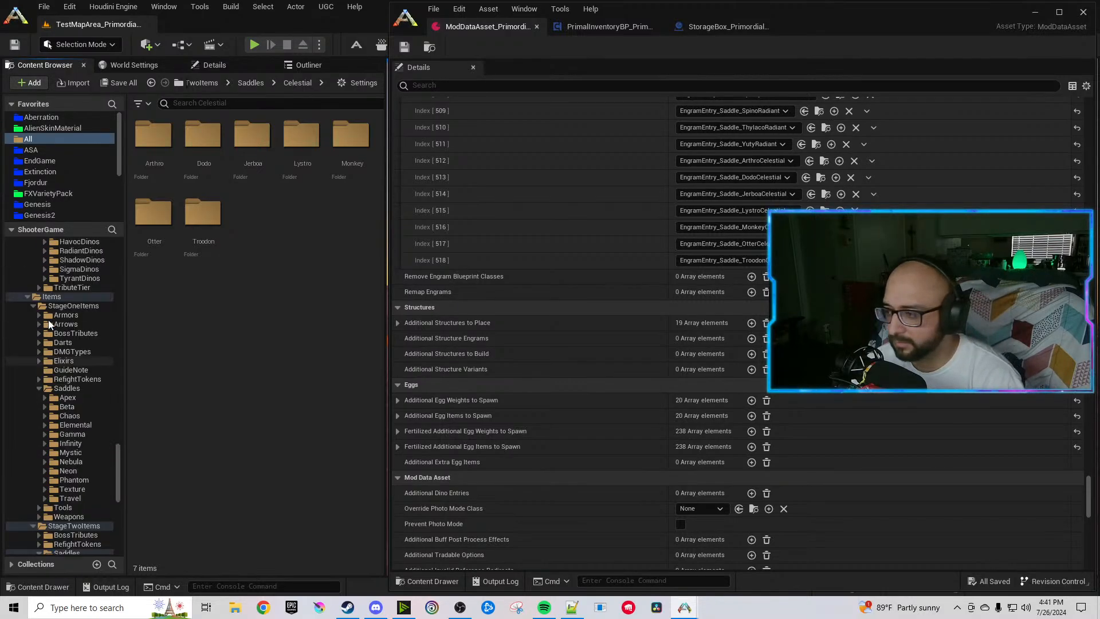
{"action": "scroll", "coordinate": [56, 338], "scroll_direction": "up", "scroll_amount": 10}
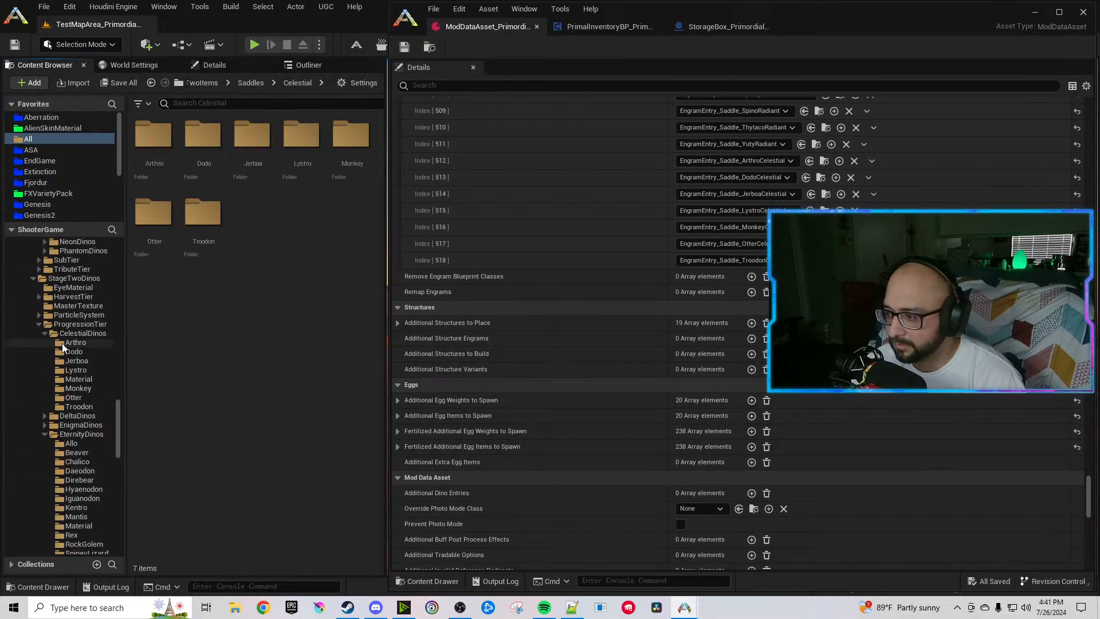
{"action": "left_click", "coordinate": [45, 298]}
{"action": "scroll", "coordinate": [52, 306], "scroll_direction": "up", "scroll_amount": 5}
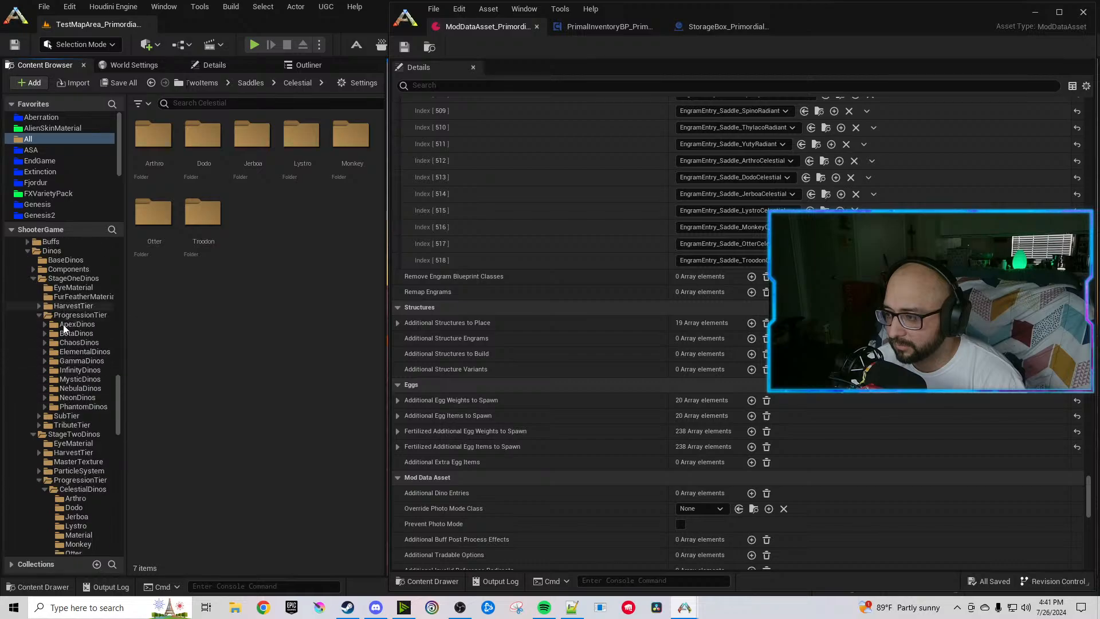
{"action": "left_click", "coordinate": [39, 315]}
{"action": "left_click", "coordinate": [33, 279]}
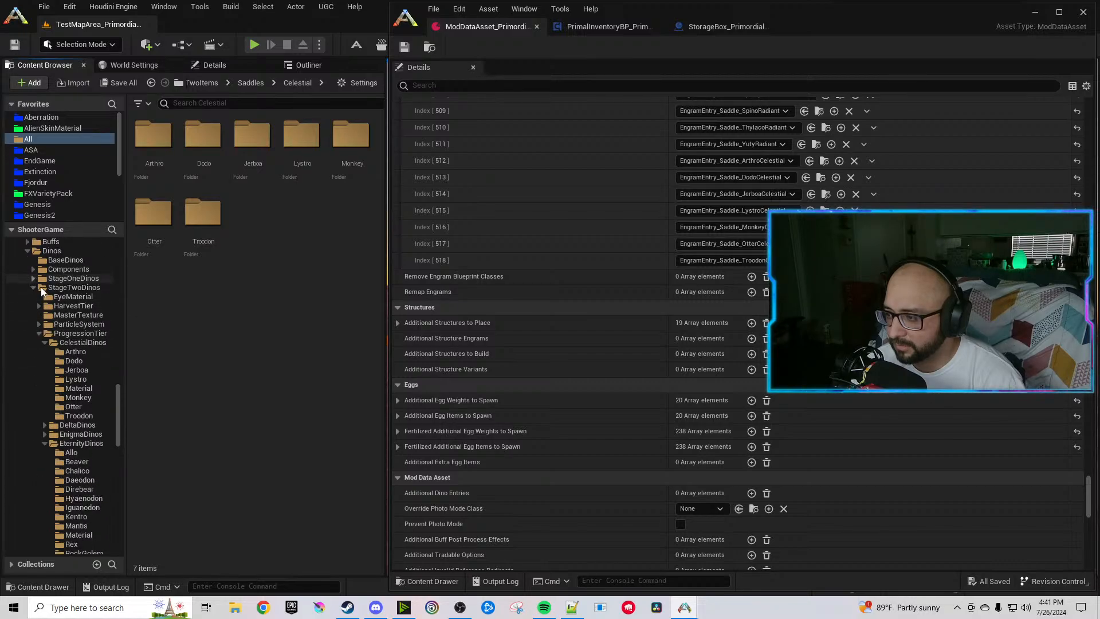
{"action": "scroll", "coordinate": [68, 321], "scroll_direction": "down", "scroll_amount": 4}
{"action": "left_click", "coordinate": [45, 270]}
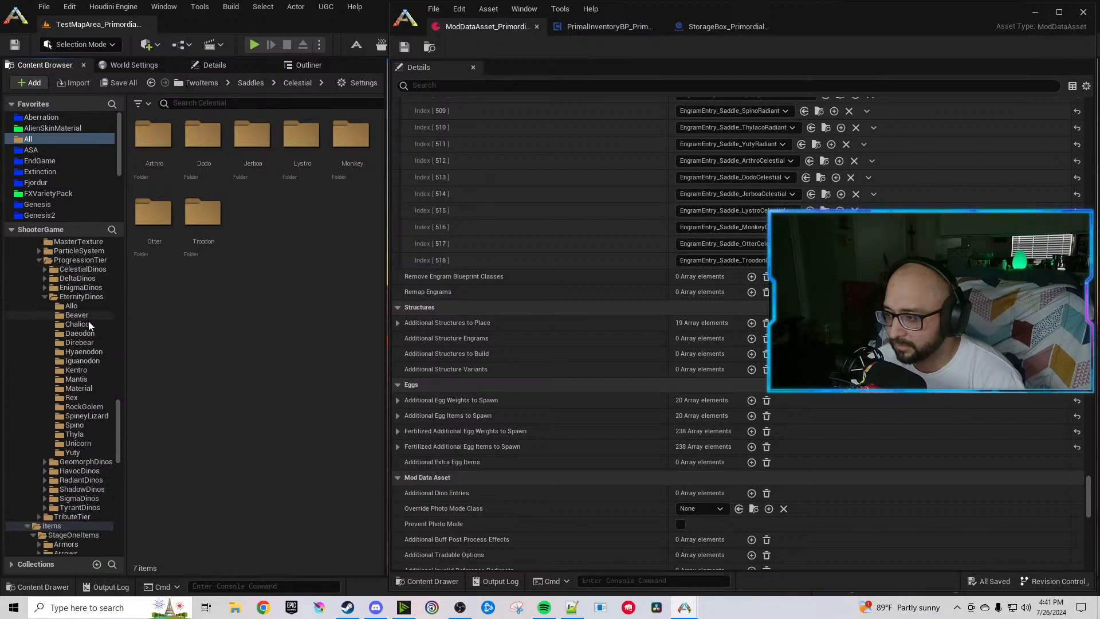
{"action": "scroll", "coordinate": [75, 319], "scroll_direction": "down", "scroll_amount": 4}
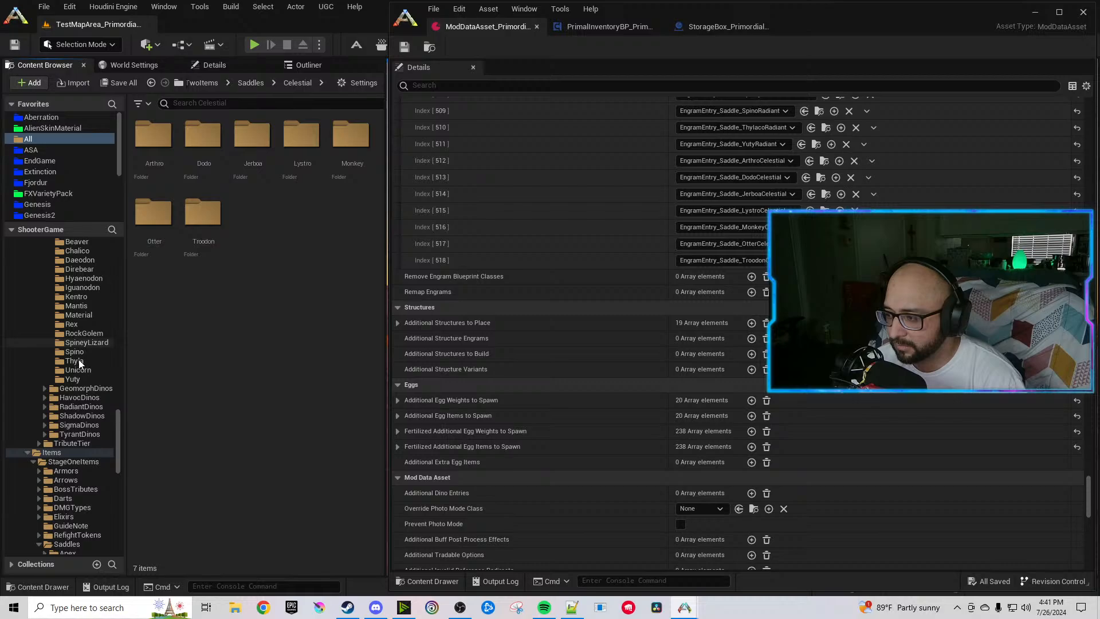
Go through the creature folders in HavocDinos from Beaver to Yuty to review which creatures need Havoc saddles.
{"action": "left_click", "coordinate": [46, 397]}
{"action": "scroll", "coordinate": [81, 397], "scroll_direction": "down", "scroll_amount": 3}
{"action": "scroll", "coordinate": [81, 397], "scroll_direction": "down", "scroll_amount": 4}
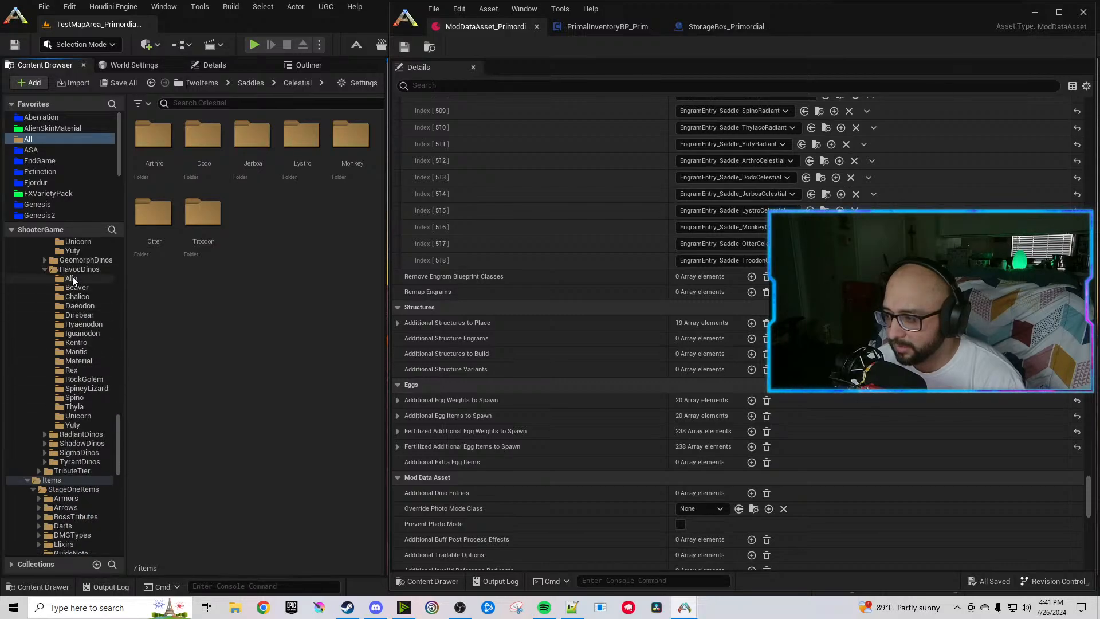
{"action": "left_click", "coordinate": [76, 286]}
{"action": "left_click", "coordinate": [80, 298]}
{"action": "left_click", "coordinate": [80, 306]}
{"action": "left_click", "coordinate": [78, 316]}
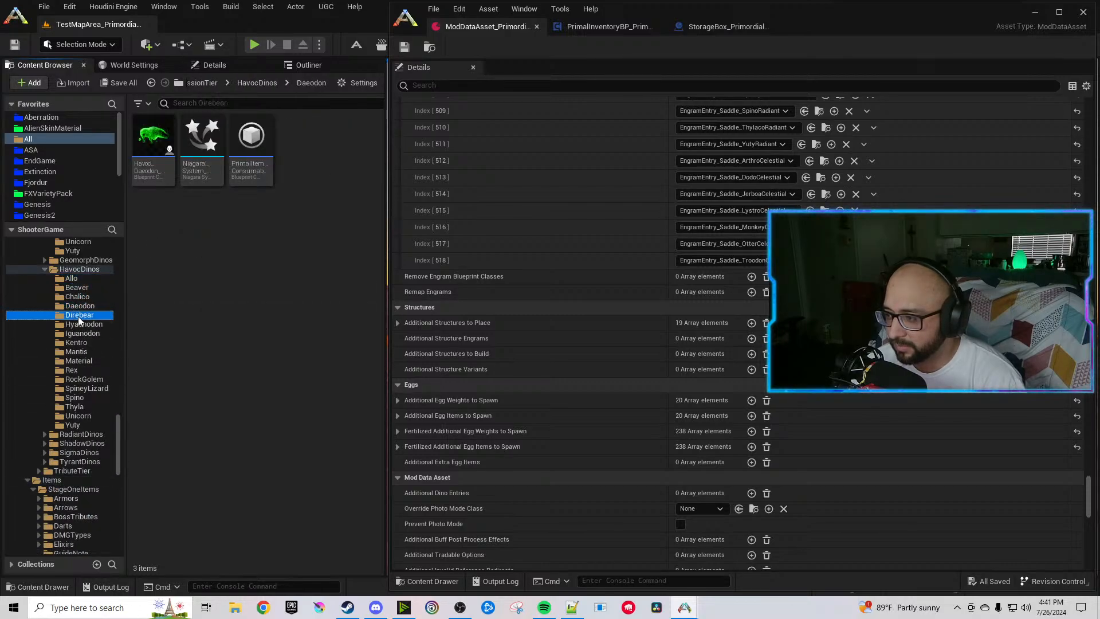
{"action": "left_click", "coordinate": [79, 324]}
{"action": "left_click", "coordinate": [80, 334]}
{"action": "left_click", "coordinate": [77, 343]}
{"action": "left_click", "coordinate": [77, 352]}
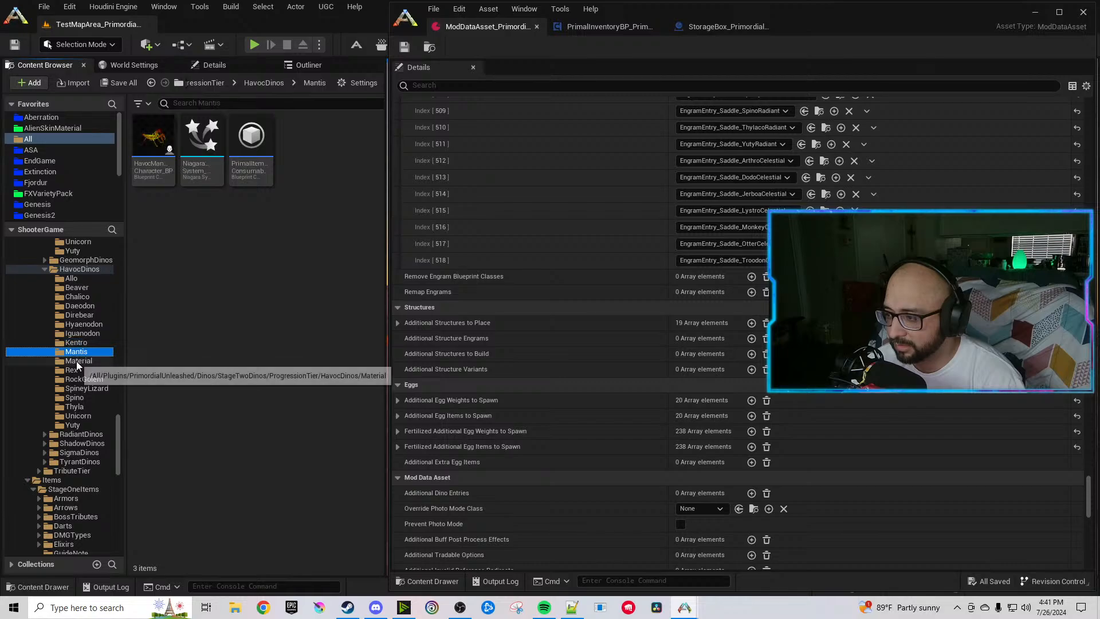
{"action": "left_click", "coordinate": [77, 361]}
{"action": "left_click", "coordinate": [72, 371]}
{"action": "left_click", "coordinate": [73, 379]}
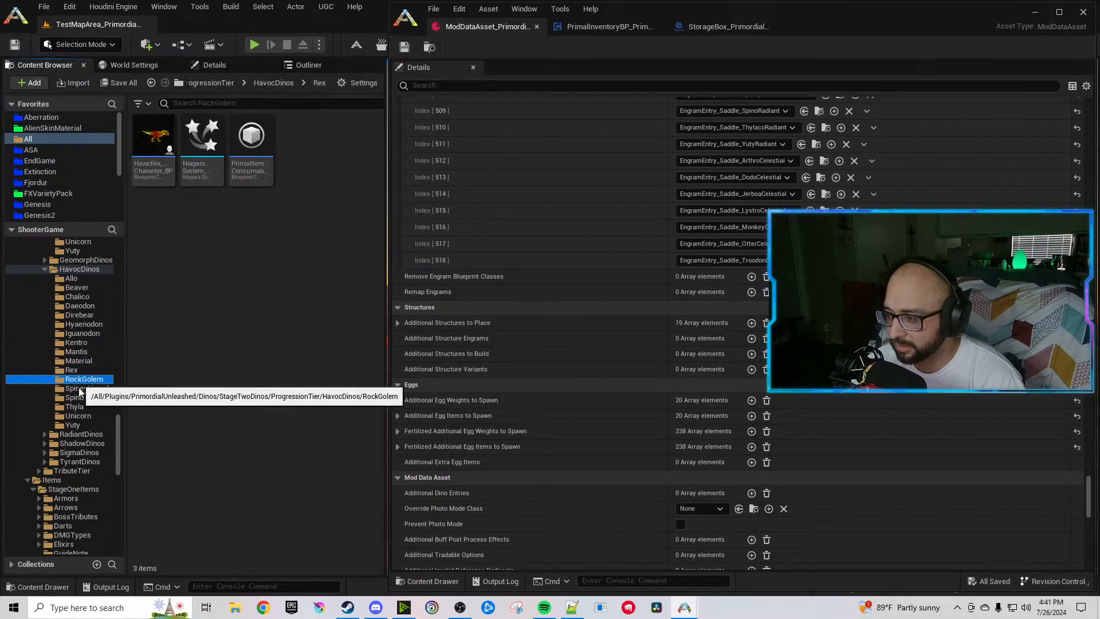
{"action": "left_click", "coordinate": [74, 388]}
{"action": "left_click", "coordinate": [75, 397]}
{"action": "left_click", "coordinate": [74, 406]}
{"action": "left_click", "coordinate": [75, 416]}
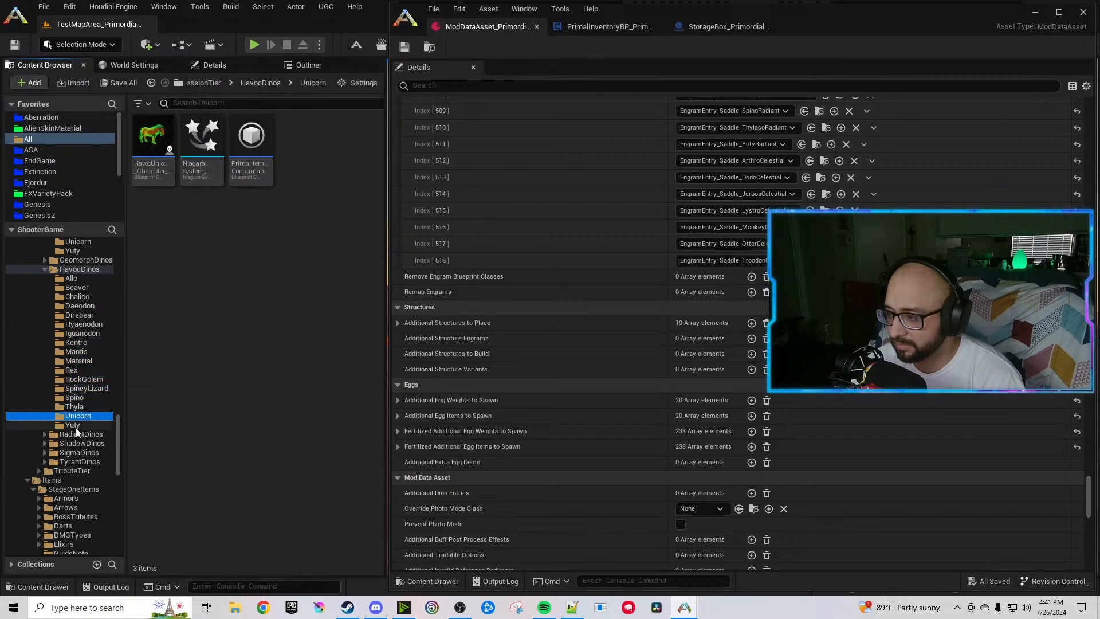
{"action": "left_click", "coordinate": [66, 425]}
Copy all the stage-one Chaos saddle folders, Allo through Yuty, into the Havoc folder of the StageTwoItems saddles.
{"action": "scroll", "coordinate": [63, 425], "scroll_direction": "down", "scroll_amount": 5}
{"action": "scroll", "coordinate": [63, 424], "scroll_direction": "down", "scroll_amount": 3}
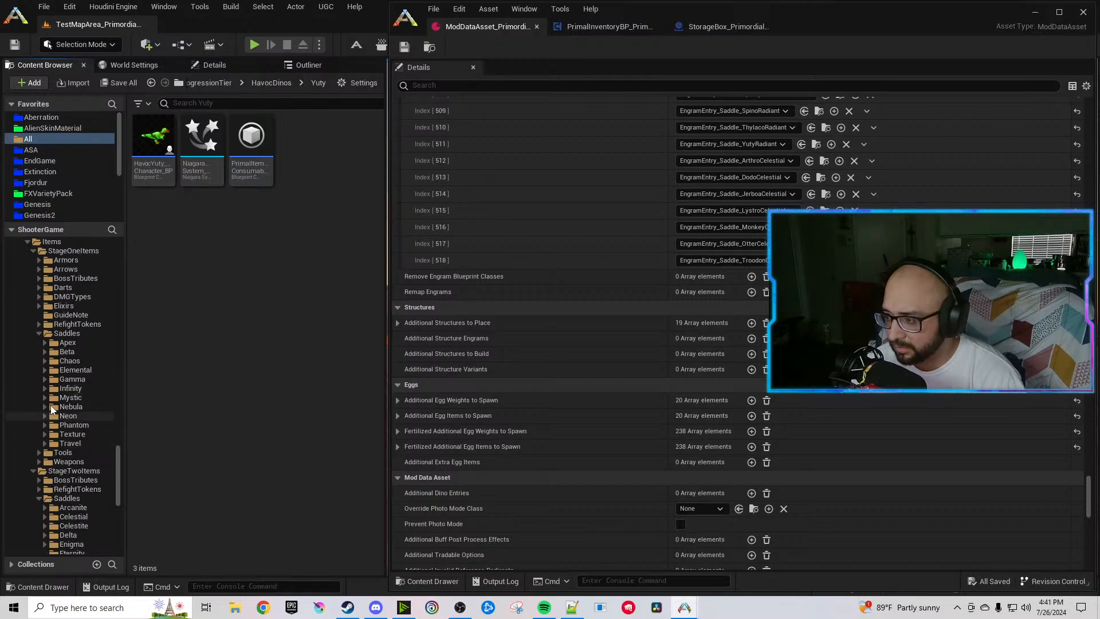
{"action": "left_click", "coordinate": [44, 360]}
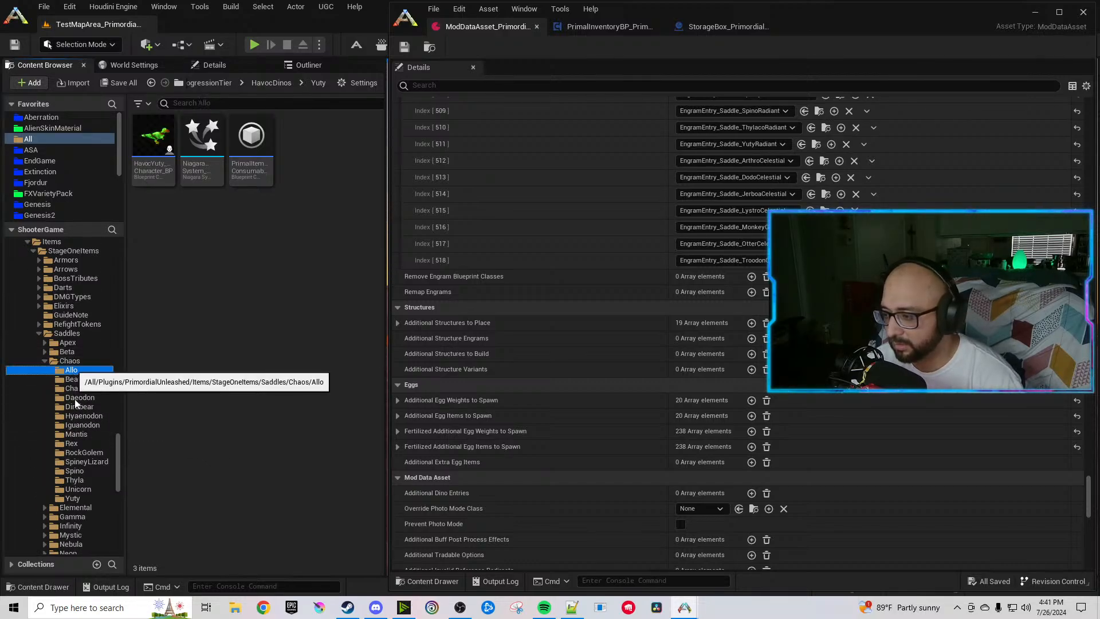
{"action": "left_click", "coordinate": [77, 497], "text": "shift"}
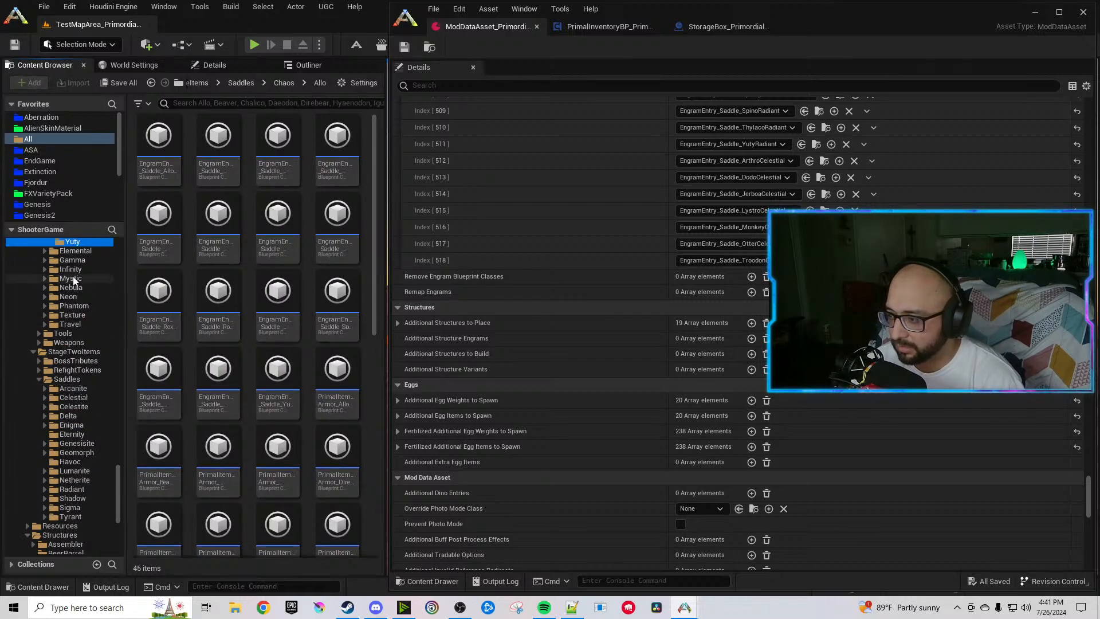
{"action": "scroll", "coordinate": [88, 300], "scroll_direction": "down", "scroll_amount": 5}
{"action": "left_click_drag", "start_coordinate": [88, 300], "coordinate": [70, 498]}
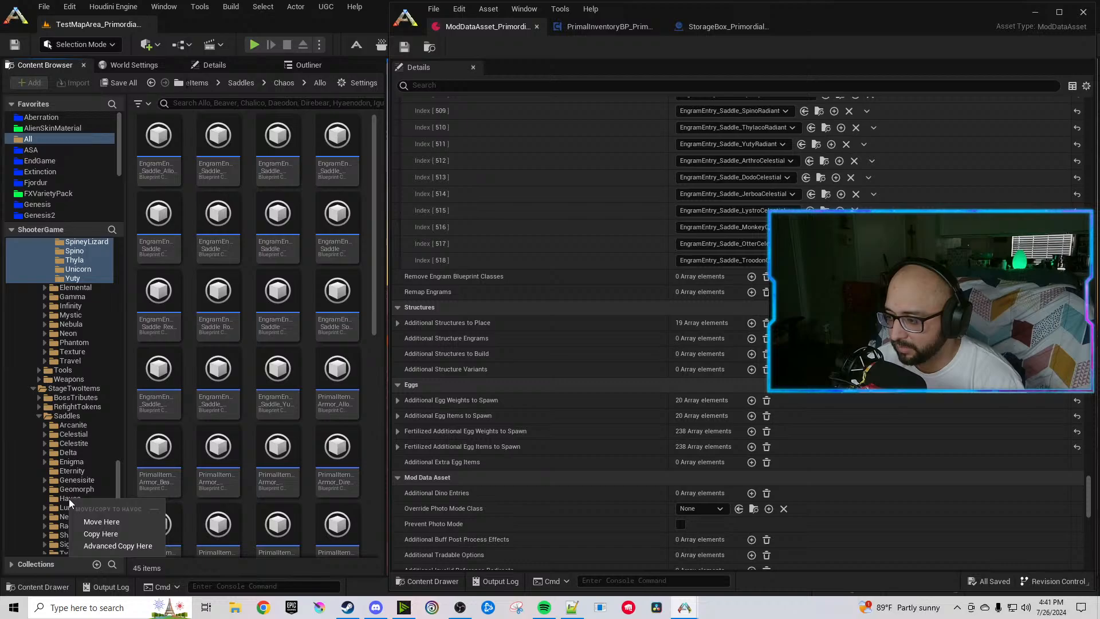
{"action": "left_click", "coordinate": [86, 533]}
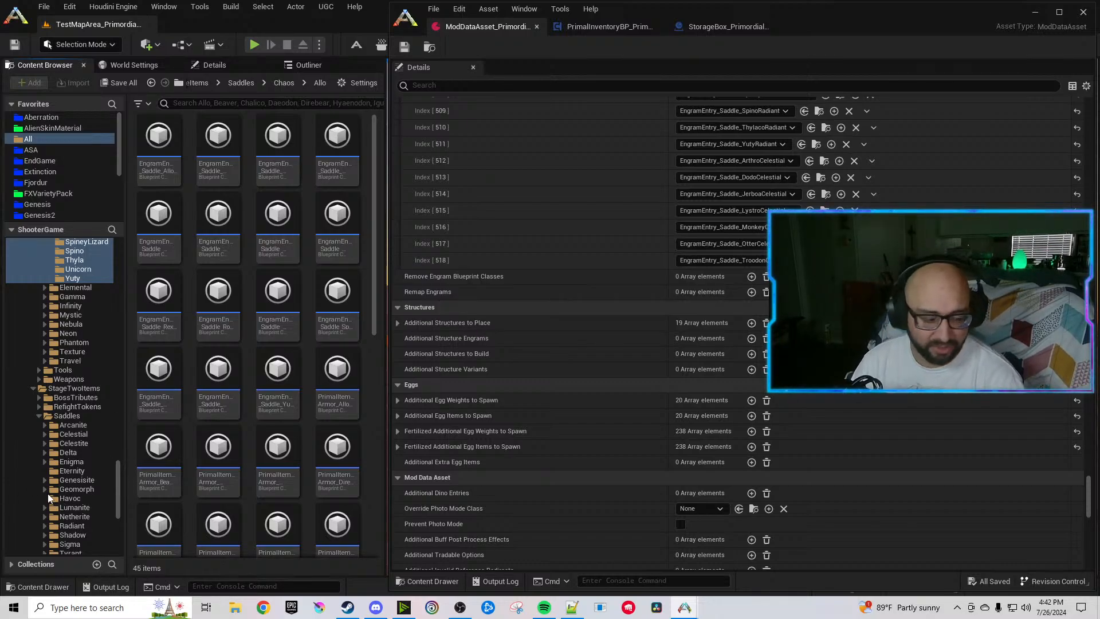
Filter the Havoc saddles folder by "icon", delete all the copied Chaos icon textures, and clear the filter.
{"action": "scroll", "coordinate": [79, 441], "scroll_direction": "down", "scroll_amount": 3}
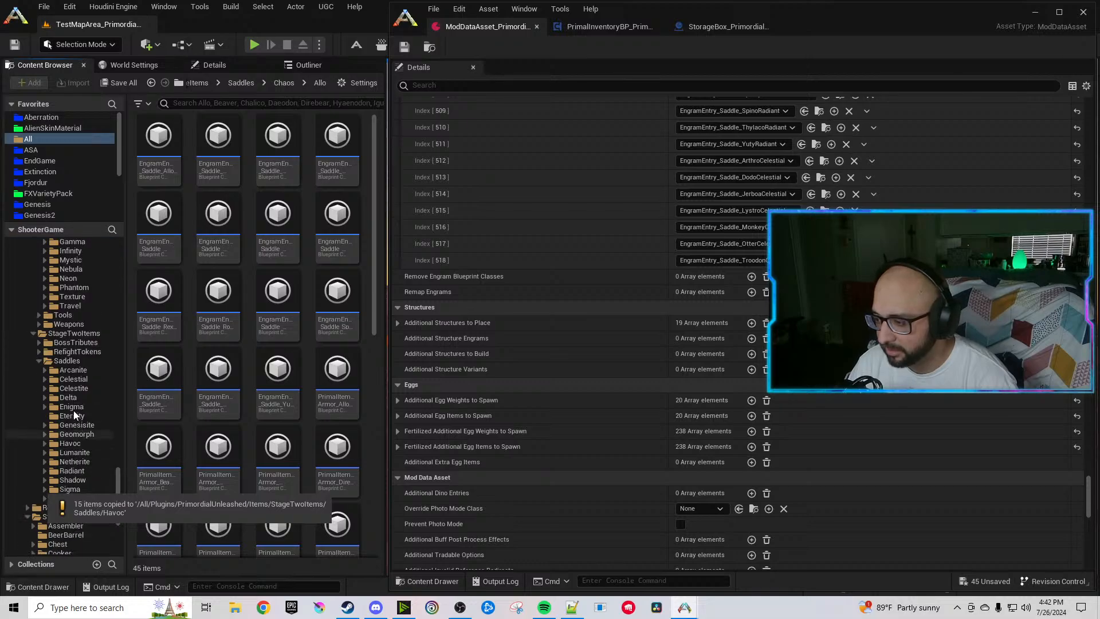
{"action": "left_click", "coordinate": [45, 443]}
{"action": "scroll", "coordinate": [86, 441], "scroll_direction": "down", "scroll_amount": 6}
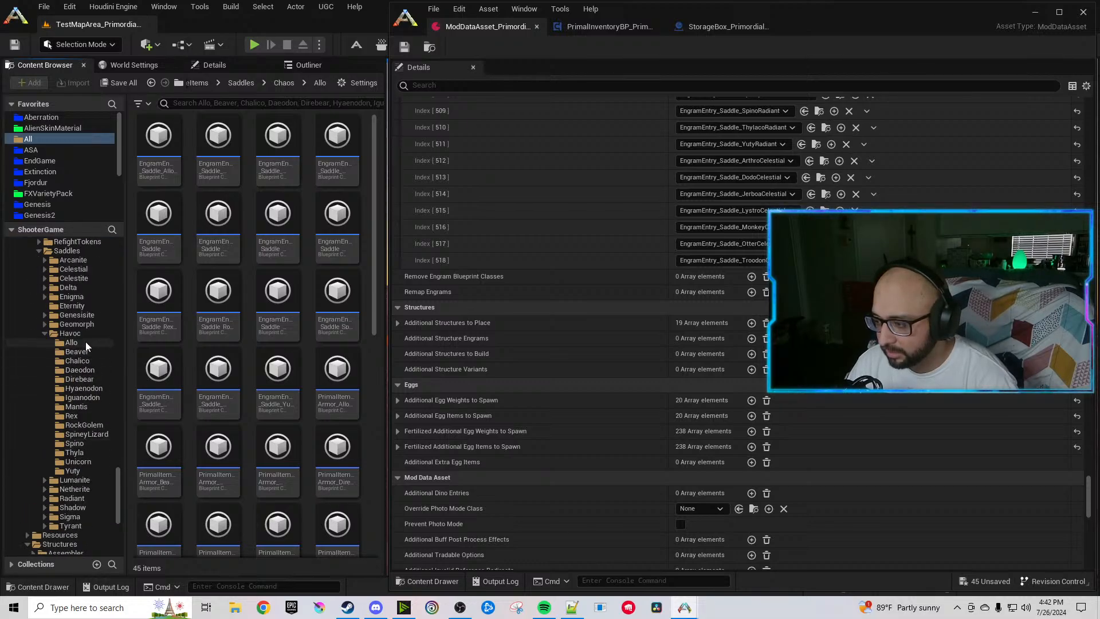
{"action": "left_click", "coordinate": [69, 334]}
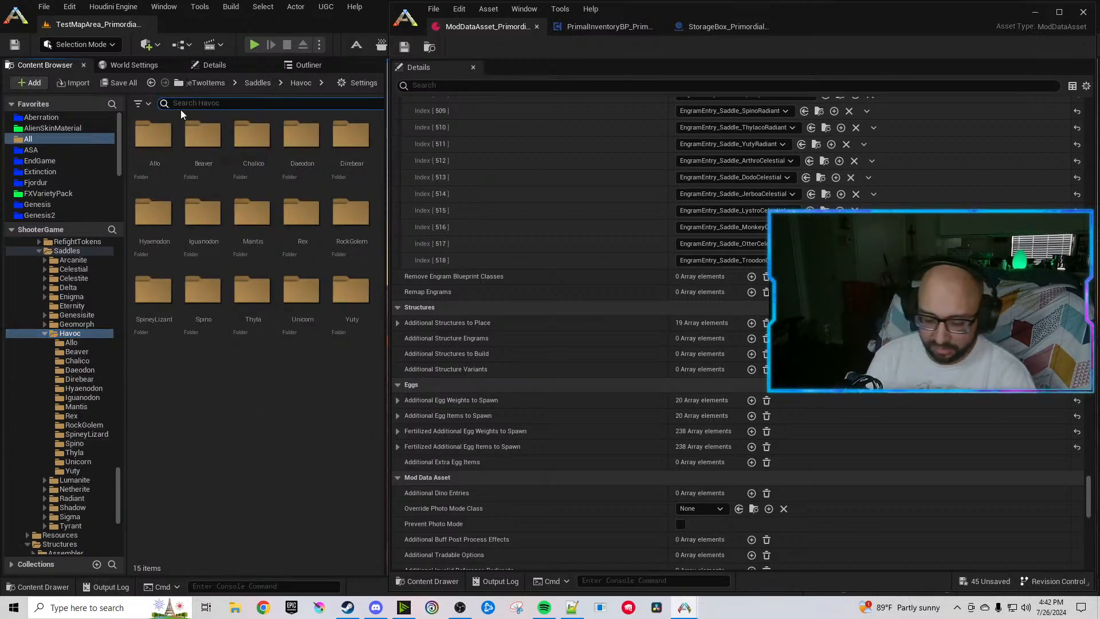
{"action": "left_click", "coordinate": [180, 108]}
{"action": "type", "text": "icon"}
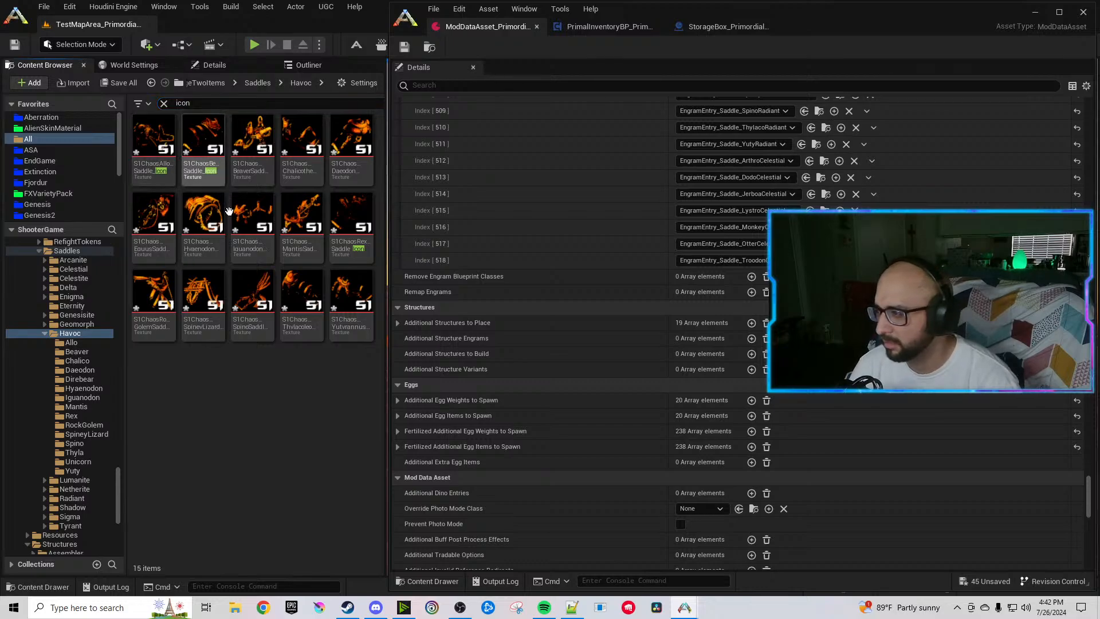
{"action": "key", "text": "ctrl+a"}
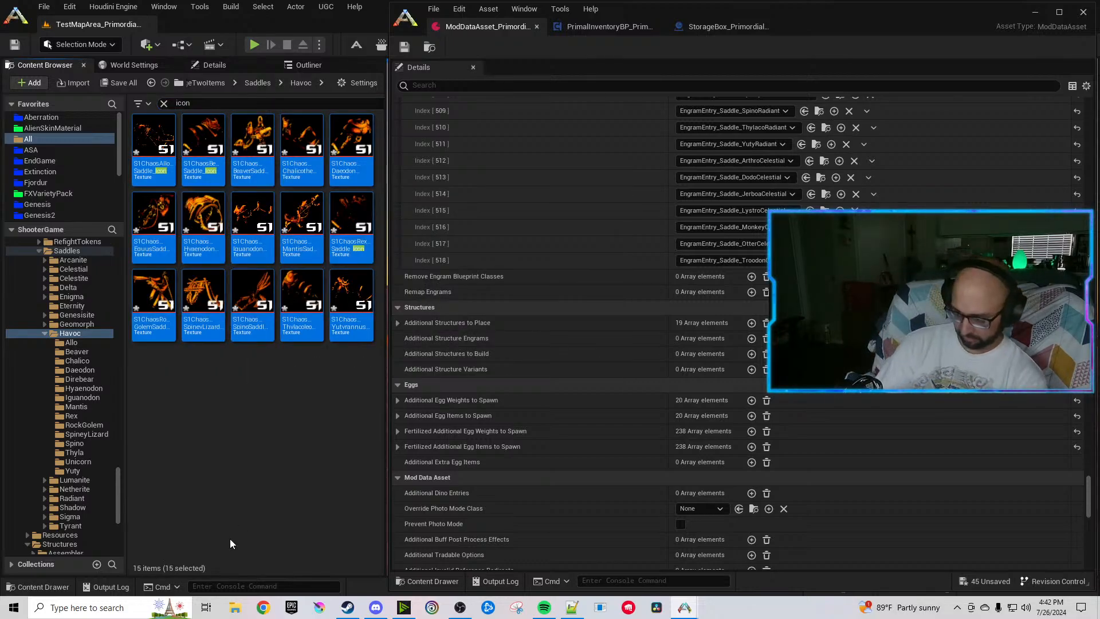
{"action": "key", "text": "Delete"}
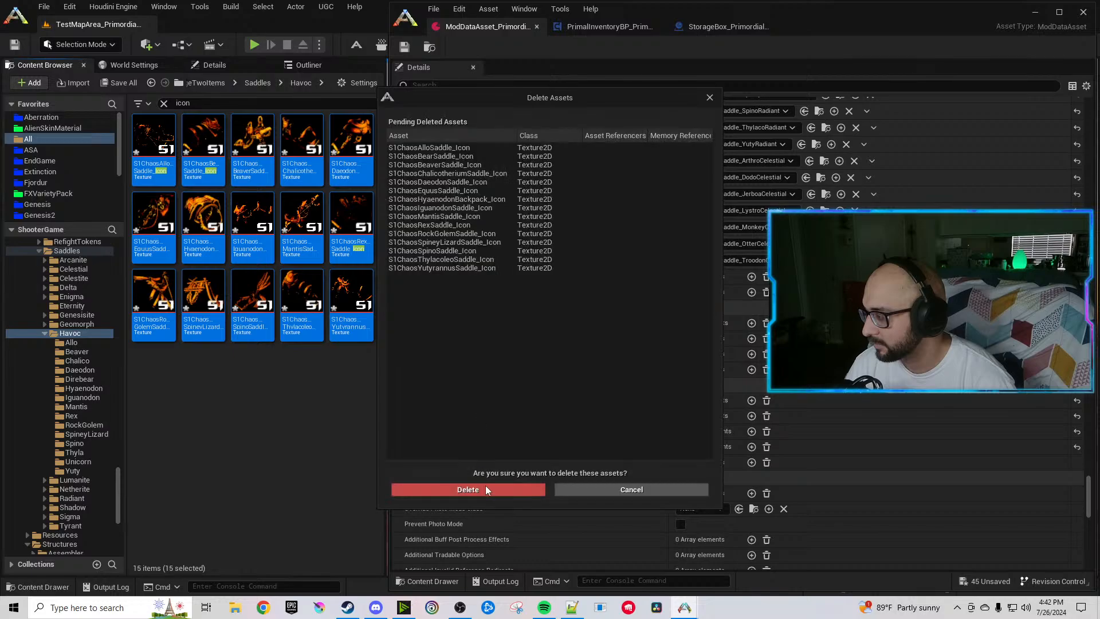
{"action": "left_click", "coordinate": [487, 490]}
{"action": "left_click", "coordinate": [185, 184]}
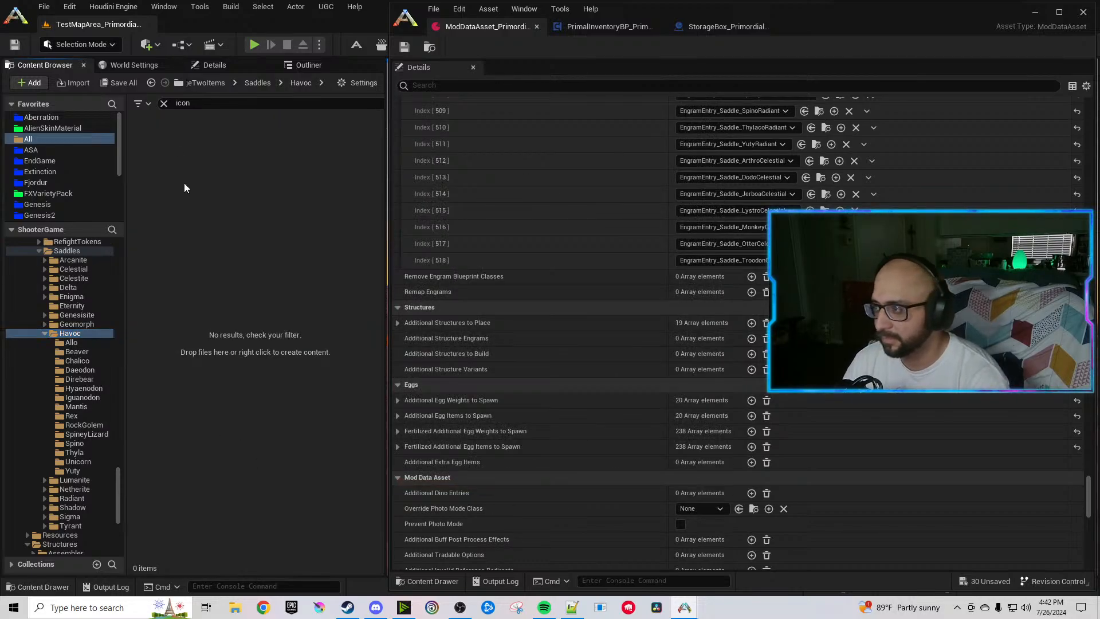
{"action": "left_click", "coordinate": [164, 103]}
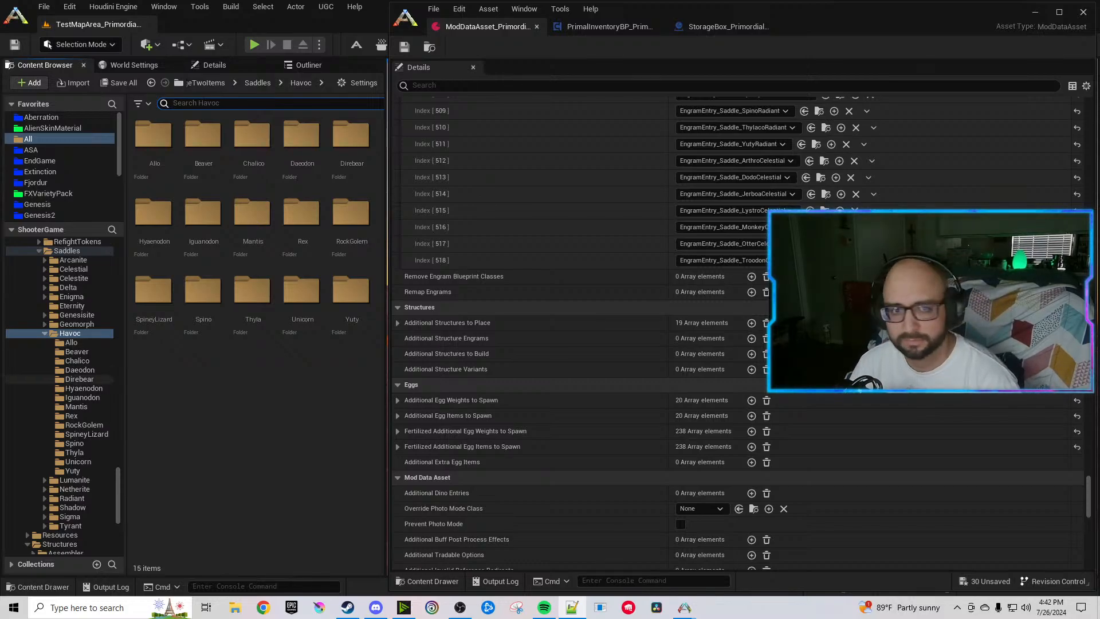
{"action": "left_click", "coordinate": [222, 393]}
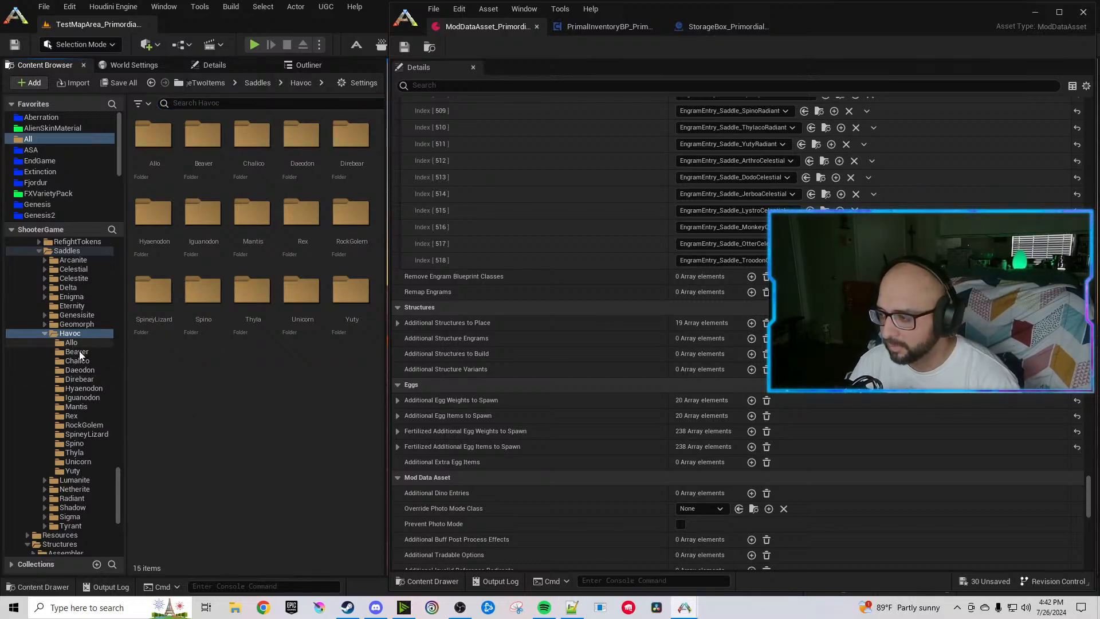
{"action": "left_click_drag", "start_coordinate": [120, 476], "coordinate": [121, 450]}
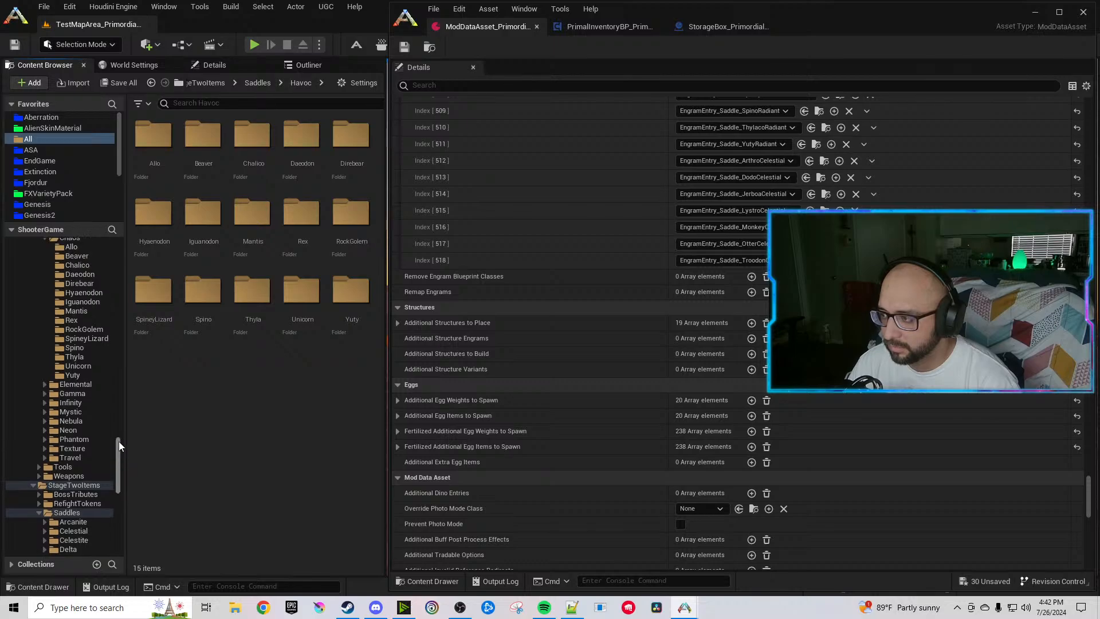
{"action": "left_click_drag", "start_coordinate": [64, 219], "coordinate": [68, 145]}
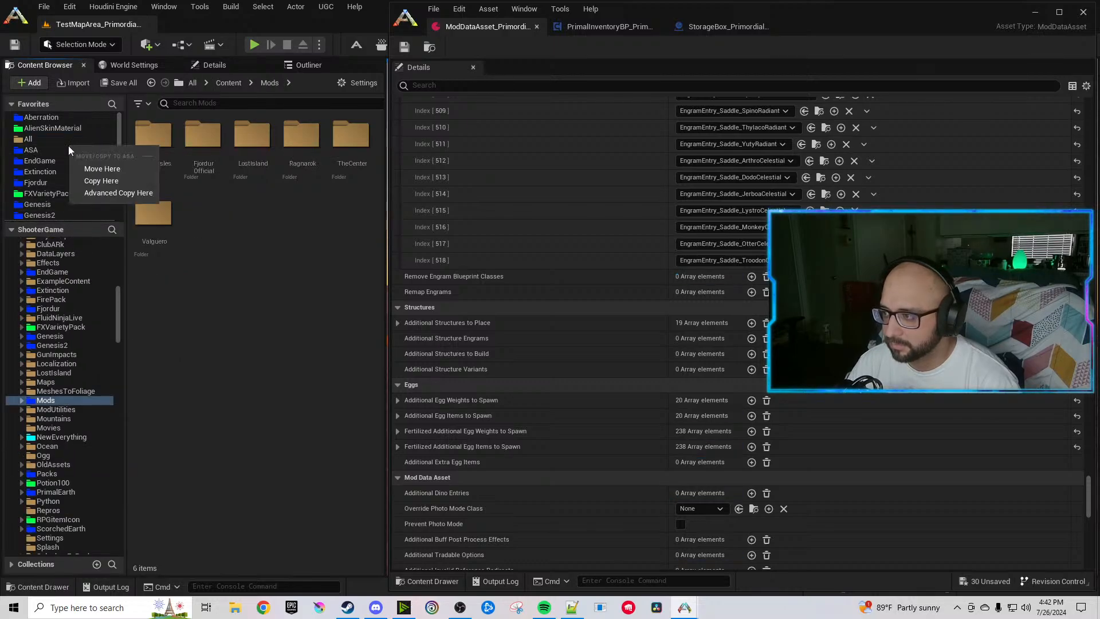
{"action": "left_click", "coordinate": [221, 303]}
Collapse the Favorites section and the Chaos, stage-one Saddles and StageOneItems folders in the content tree.
{"action": "left_click", "coordinate": [11, 105]}
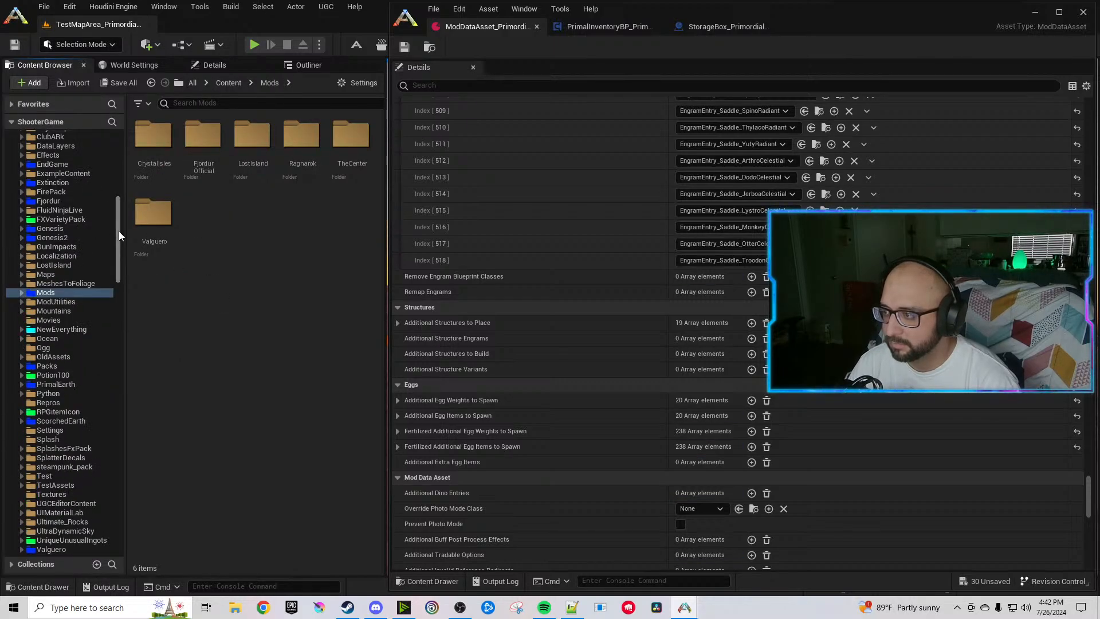
{"action": "left_click_drag", "start_coordinate": [118, 232], "coordinate": [140, 419]}
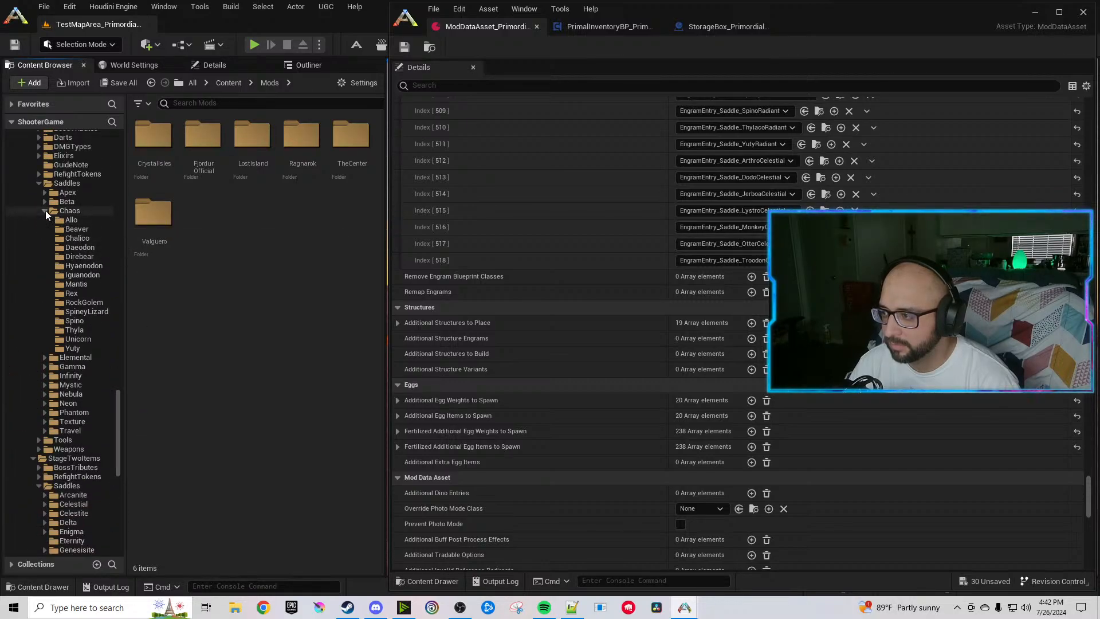
{"action": "left_click", "coordinate": [45, 211]}
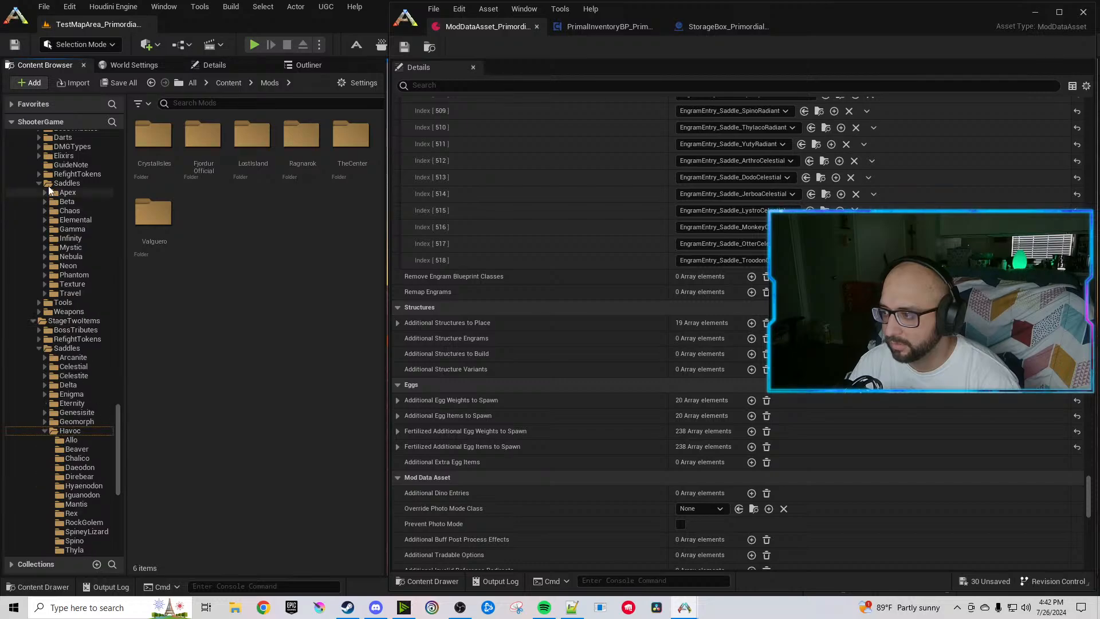
{"action": "left_click", "coordinate": [39, 183]}
{"action": "scroll", "coordinate": [86, 246], "scroll_direction": "up", "scroll_amount": 5}
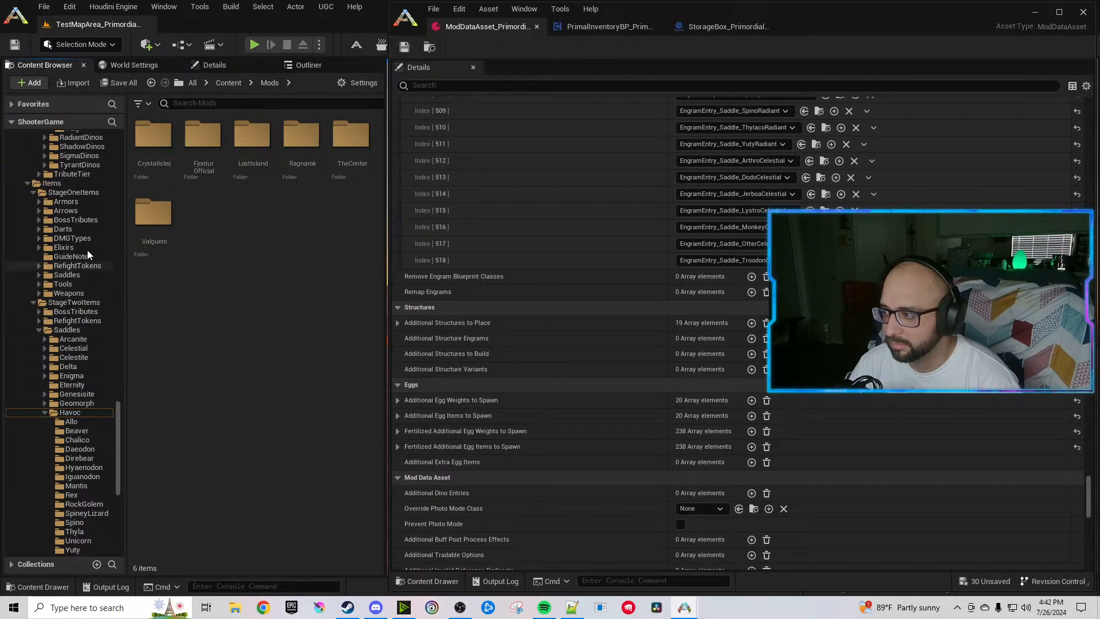
{"action": "left_click", "coordinate": [35, 194]}
Compare the HavocDinos and Havoc saddle folders, and look through the Enigma and Sigma saddles for a Kentro saddle.
{"action": "scroll", "coordinate": [91, 222], "scroll_direction": "up", "scroll_amount": 5}
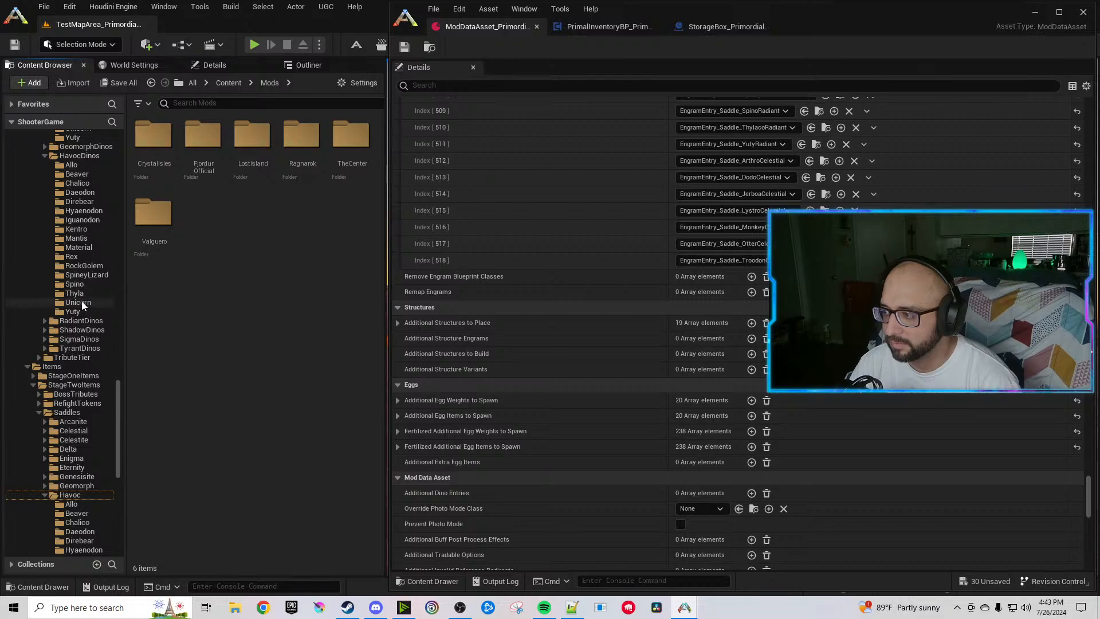
{"action": "scroll", "coordinate": [86, 356], "scroll_direction": "down", "scroll_amount": 5}
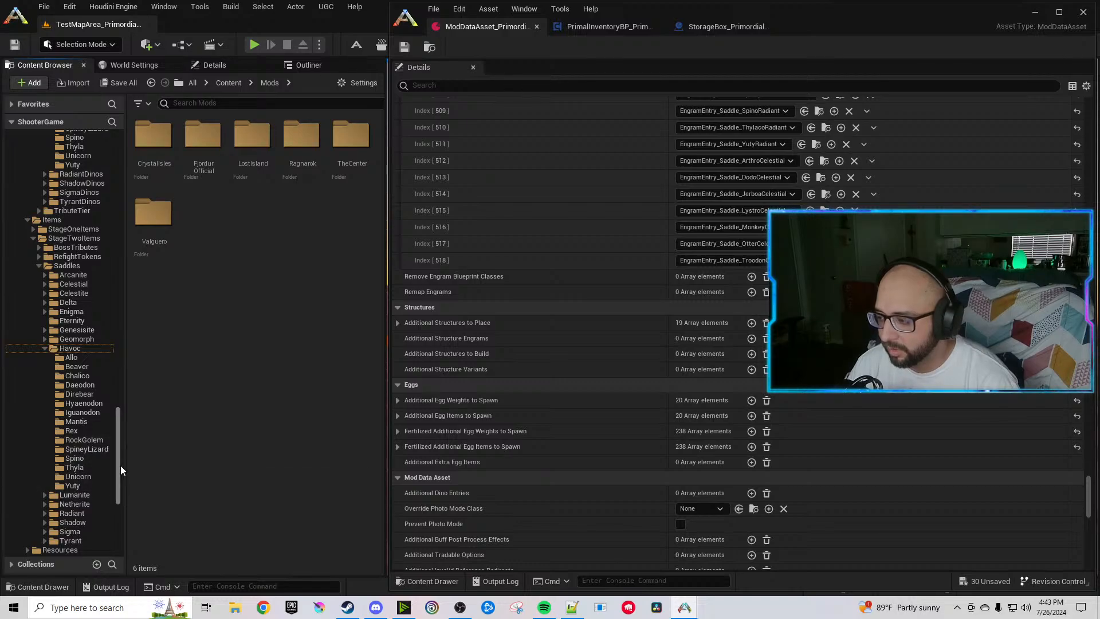
{"action": "mouse_move", "coordinate": [120, 466]}
{"action": "left_mouse_down"}
{"action": "mouse_move", "coordinate": [119, 423]}
{"action": "mouse_move", "coordinate": [122, 494]}
{"action": "mouse_move", "coordinate": [120, 442]}
{"action": "mouse_move", "coordinate": [119, 458]}
{"action": "left_mouse_up"}
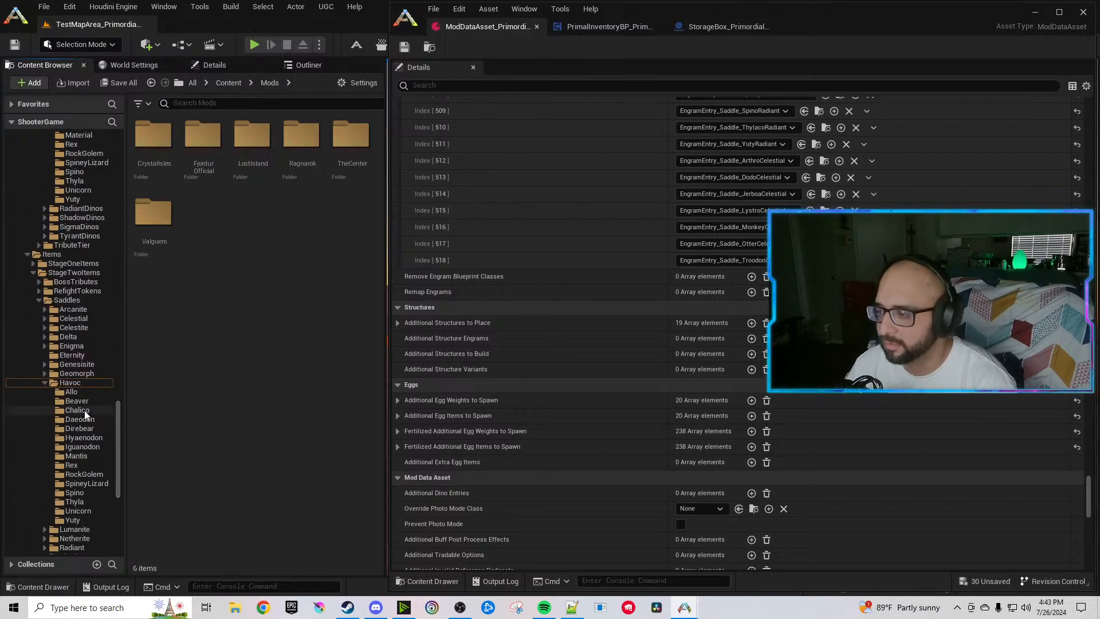
{"action": "left_click", "coordinate": [46, 345]}
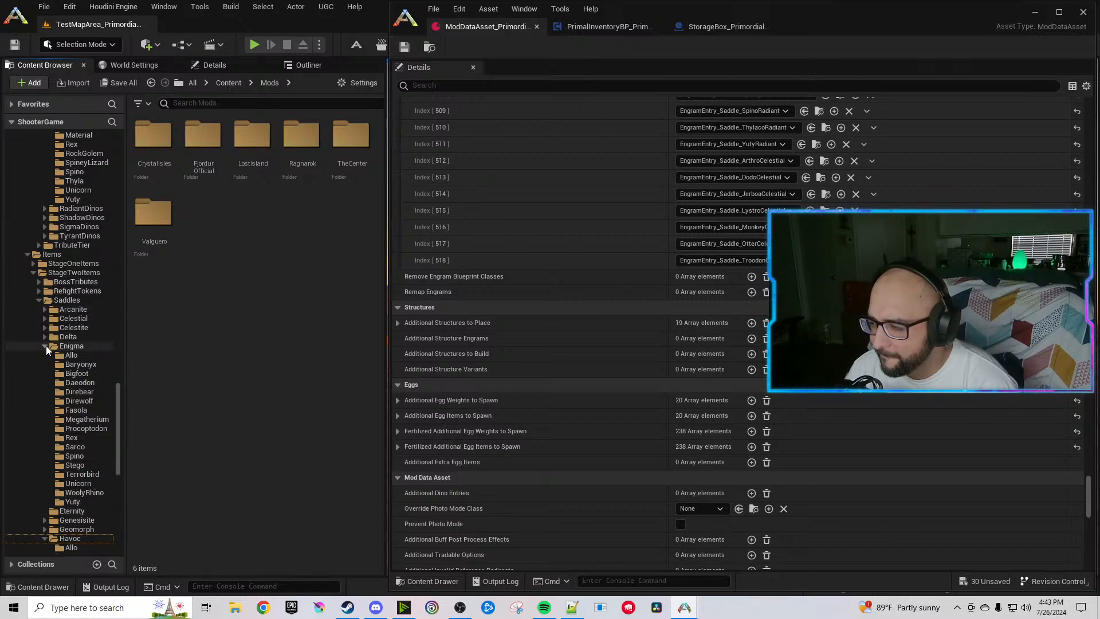
{"action": "left_click", "coordinate": [46, 345]}
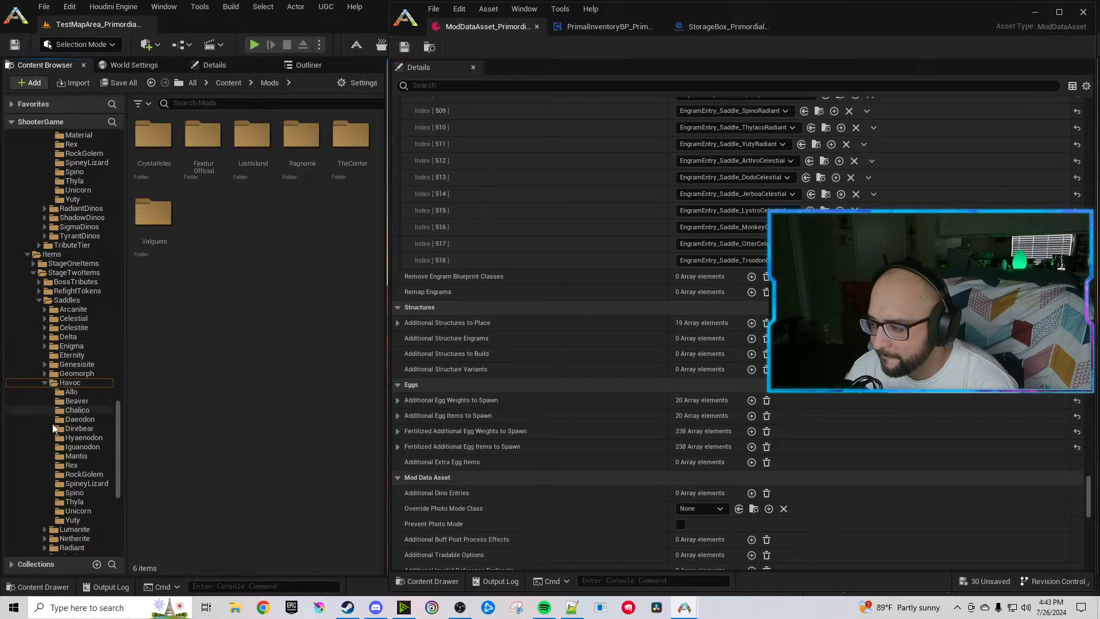
{"action": "scroll", "coordinate": [53, 427], "scroll_direction": "down", "scroll_amount": 2}
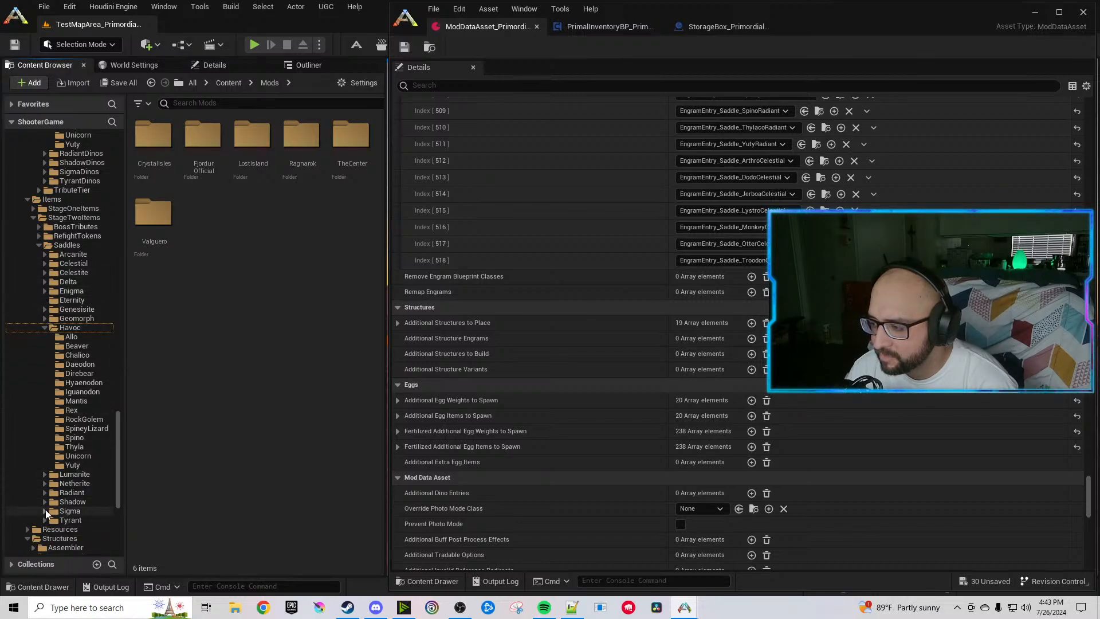
{"action": "left_click", "coordinate": [44, 511]}
{"action": "scroll", "coordinate": [55, 458], "scroll_direction": "down", "scroll_amount": 6}
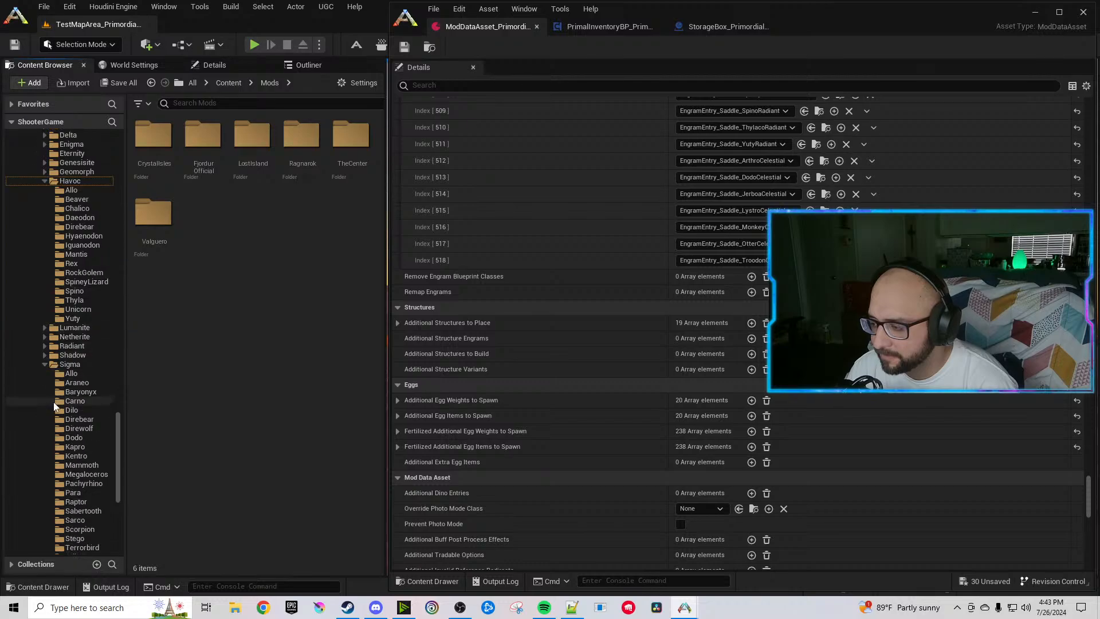
{"action": "scroll", "coordinate": [56, 402], "scroll_direction": "down", "scroll_amount": 2}
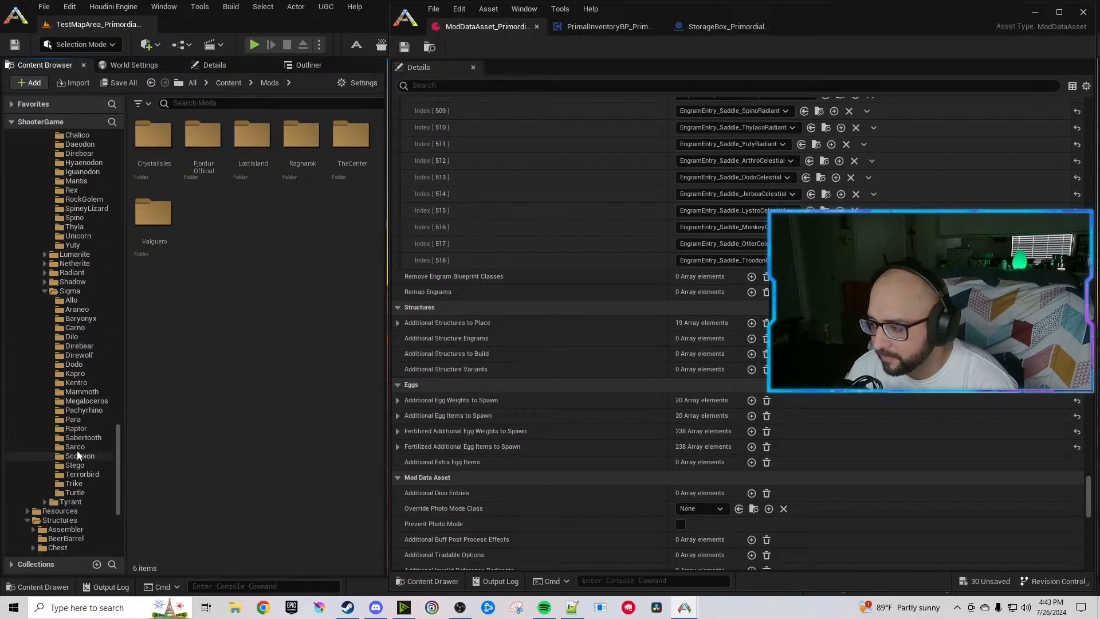
{"action": "left_click", "coordinate": [76, 384]}
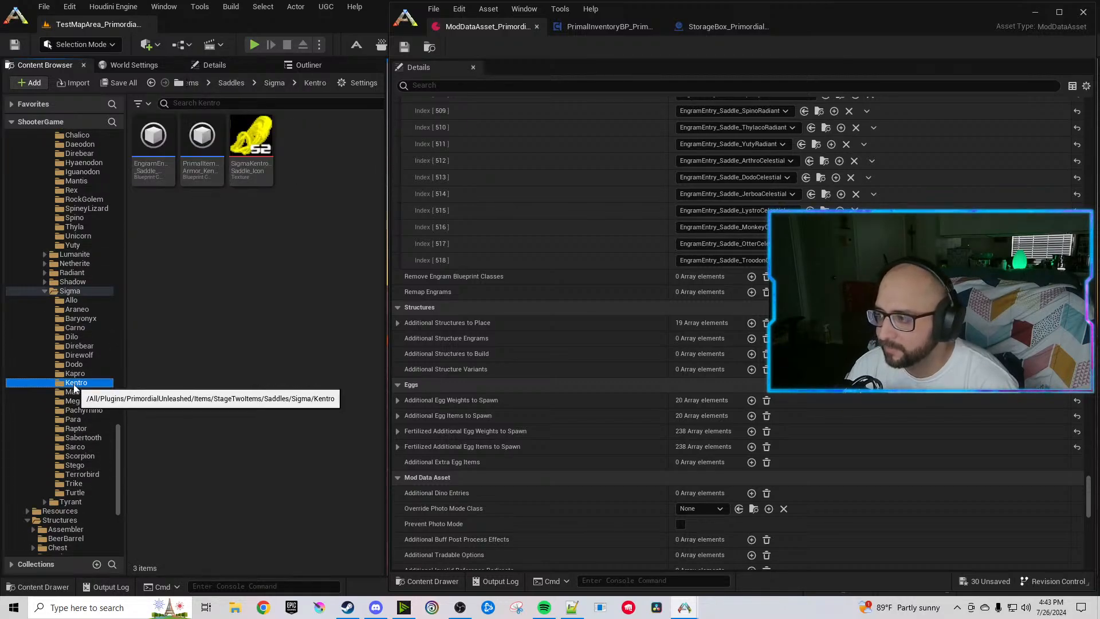
{"action": "scroll", "coordinate": [100, 353], "scroll_direction": "up", "scroll_amount": 4}
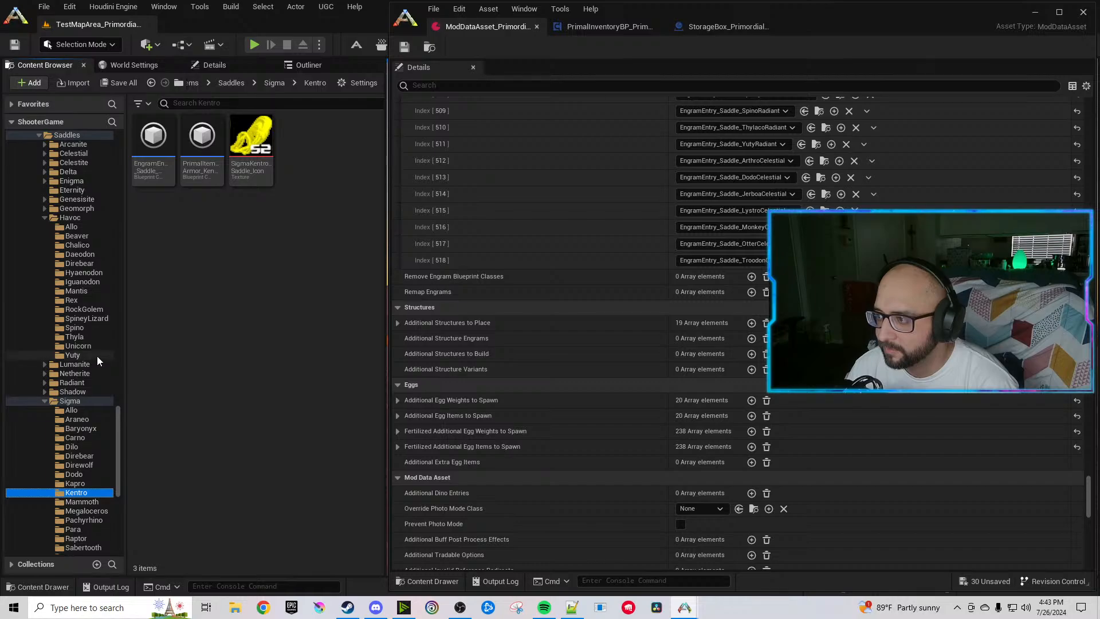
Copy the Sigma Kentro saddle folder into the Havoc saddles folder and collapse the Sigma folder.
{"action": "left_click_drag", "start_coordinate": [78, 495], "coordinate": [81, 218]}
{"action": "left_click", "coordinate": [114, 255]}
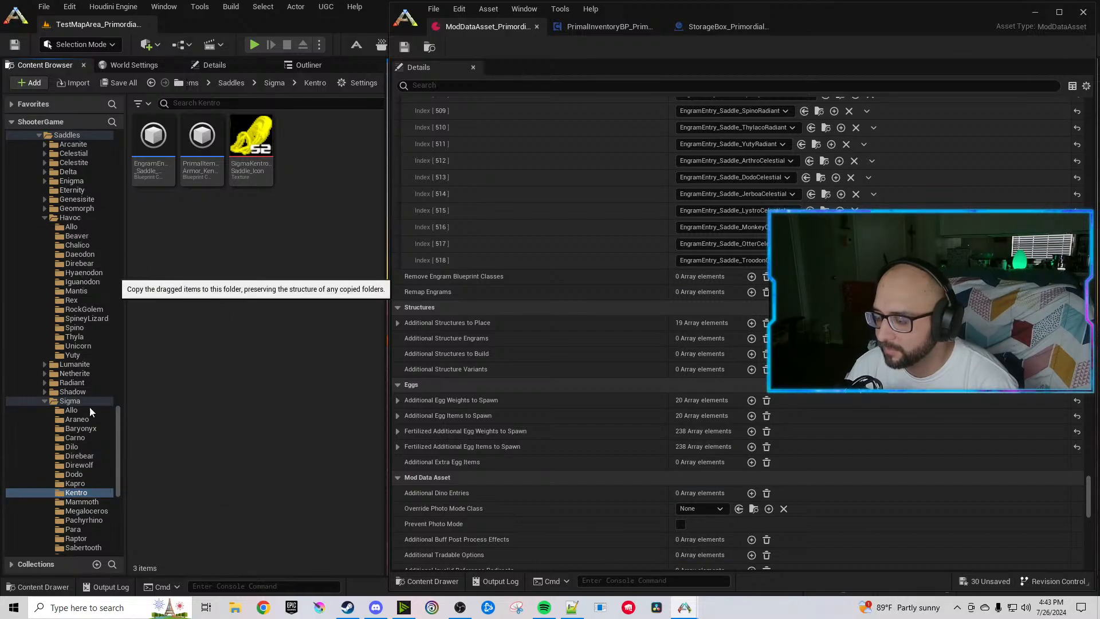
{"action": "left_click", "coordinate": [44, 410]}
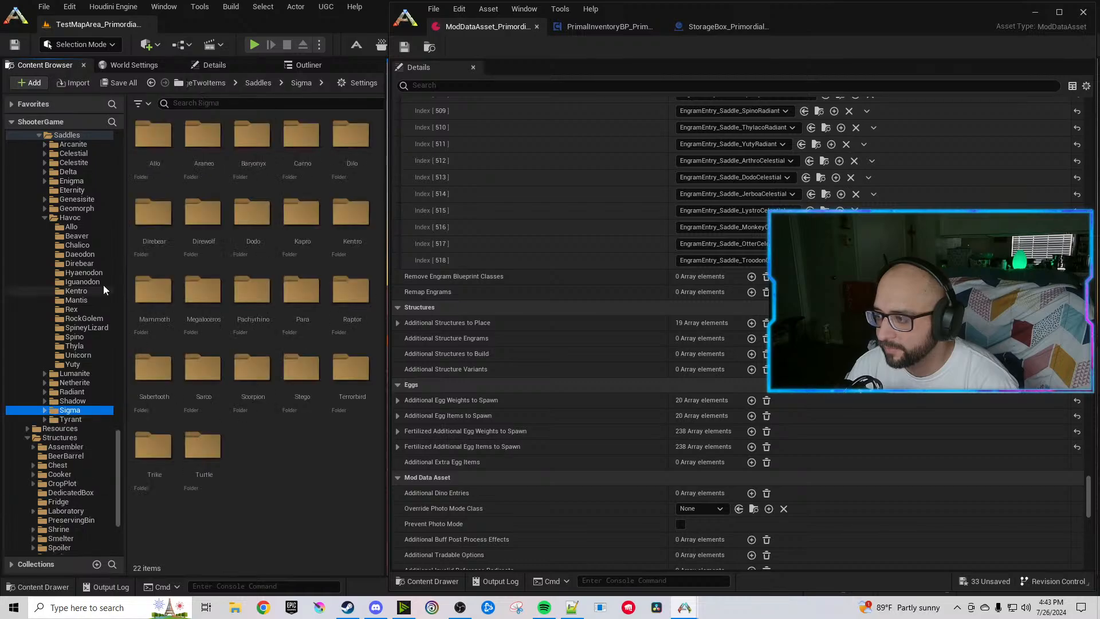
Delete the SigmaKentroSaddle_Icon texture from the Kentro folder under the Havoc saddles.
{"action": "left_click", "coordinate": [76, 291]}
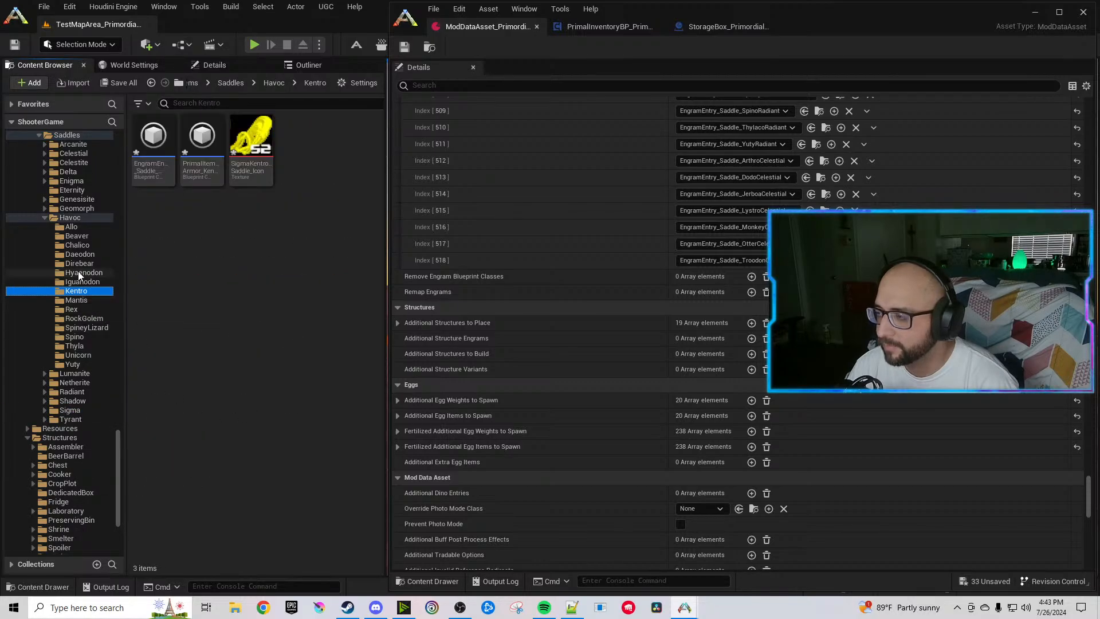
{"action": "right_click", "coordinate": [255, 150]}
{"action": "left_click", "coordinate": [253, 320]}
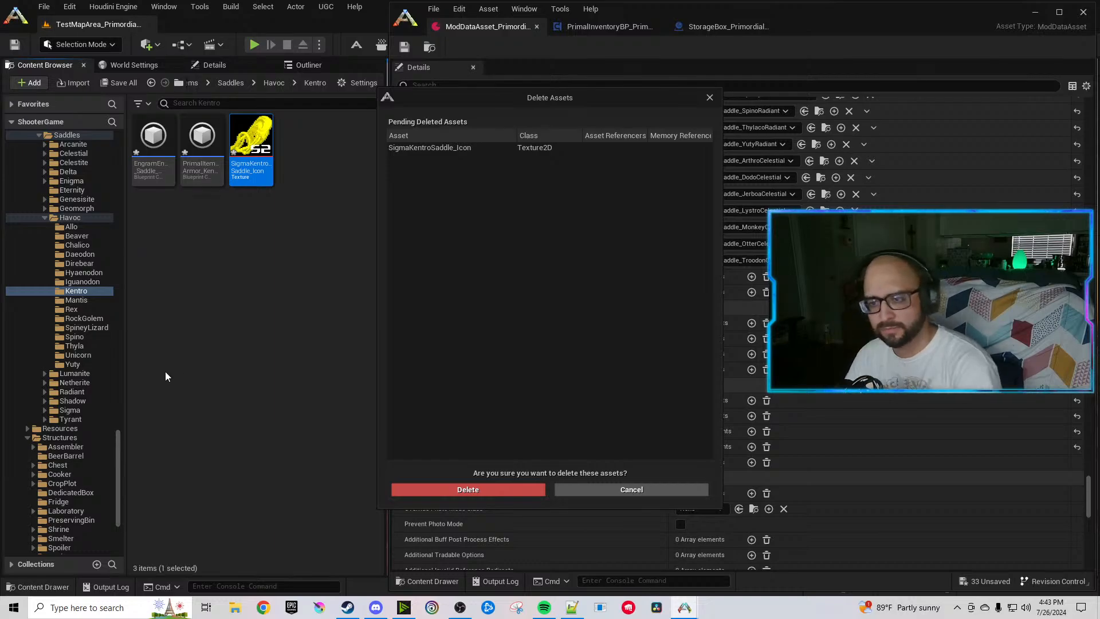
{"action": "left_click", "coordinate": [467, 491]}
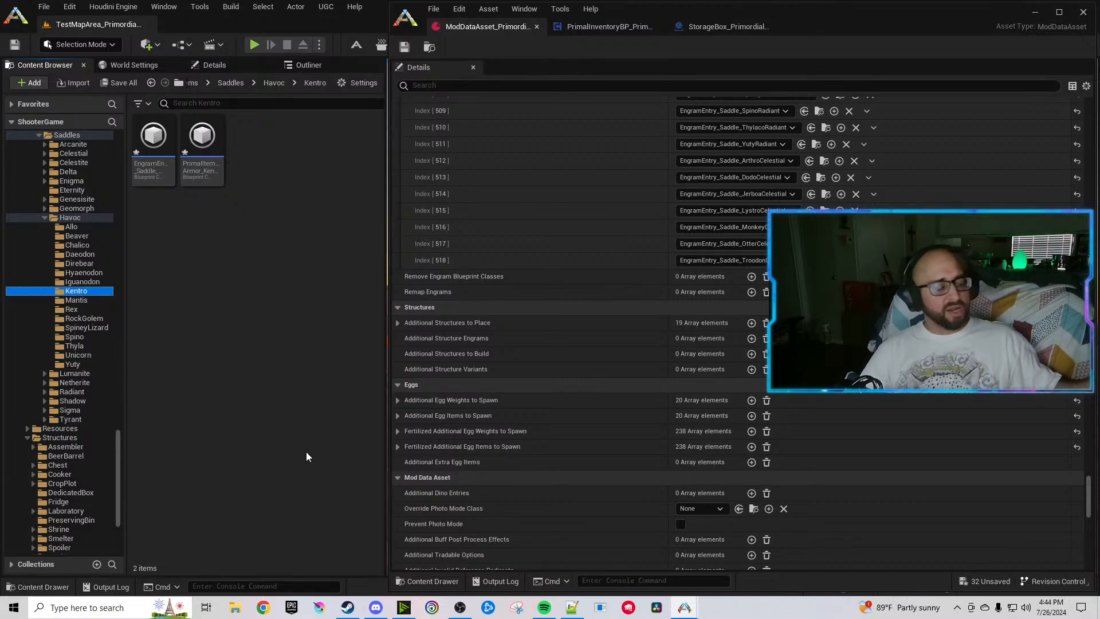
{"action": "left_click", "coordinate": [171, 384]}
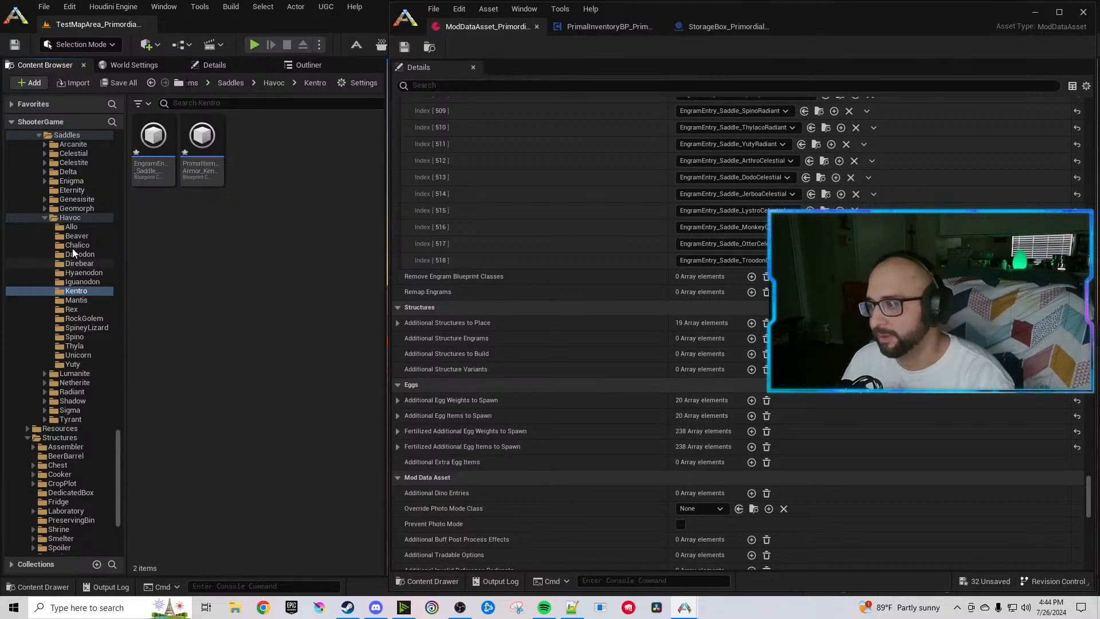
Rename the engram entry blueprint in the Havoc Allo folder so its name ends in AlloHavoc.
{"action": "left_click", "coordinate": [71, 227]}
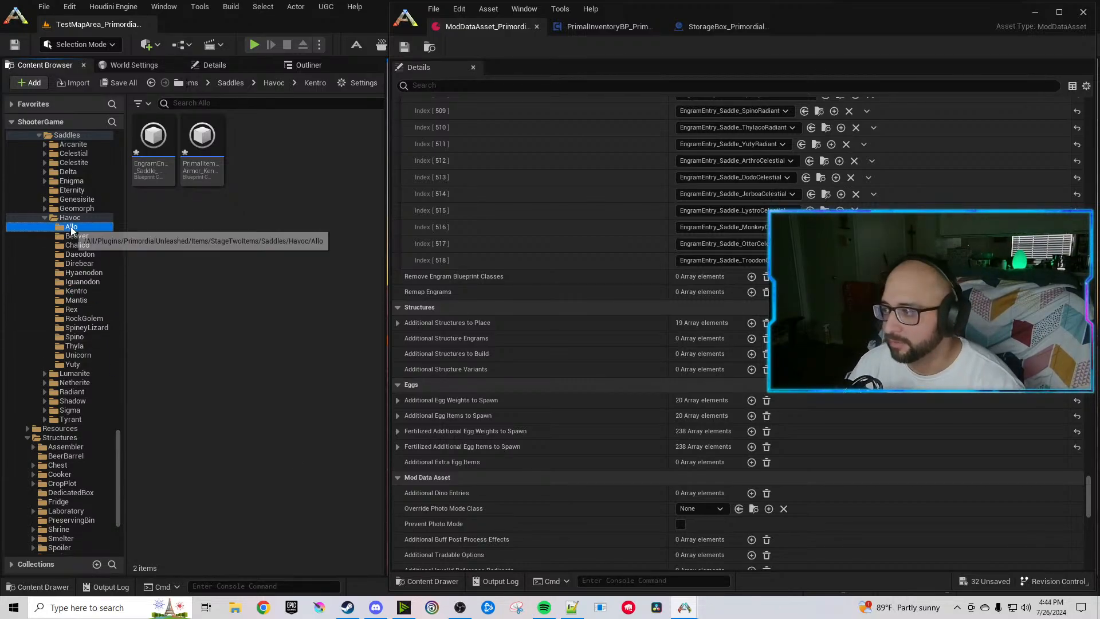
{"action": "right_click", "coordinate": [150, 171]}
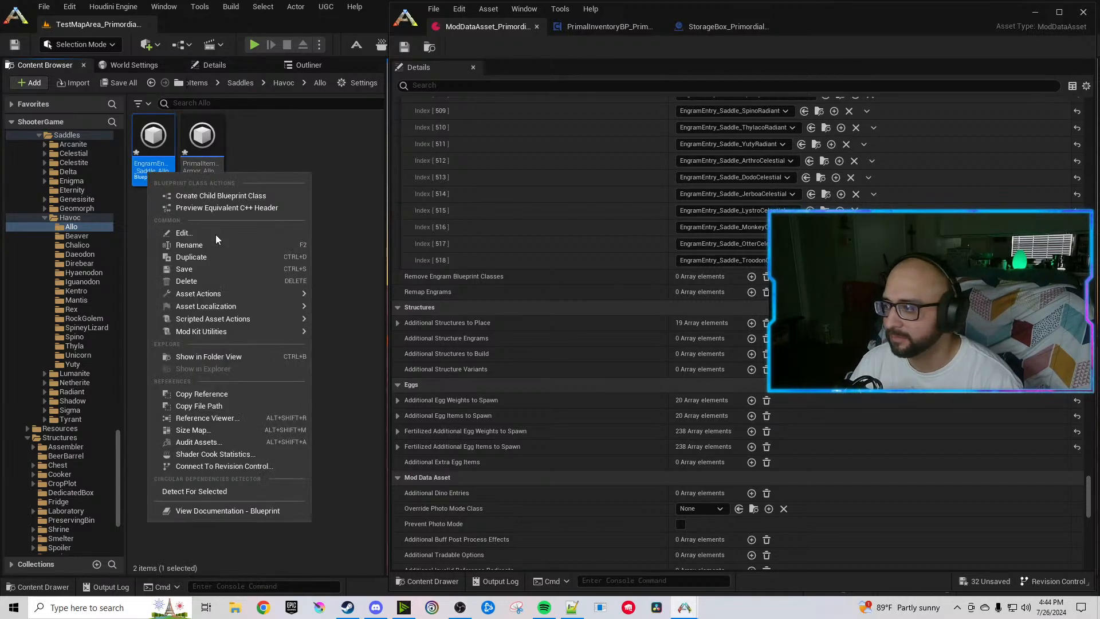
{"action": "left_click", "coordinate": [204, 245]}
{"action": "key", "text": "BackSpace"}
{"action": "key", "text": "BackSpace"}
{"action": "key", "text": "BackSpace"}
{"action": "key", "text": "BackSpace"}
{"action": "key", "text": "BackSpace"}
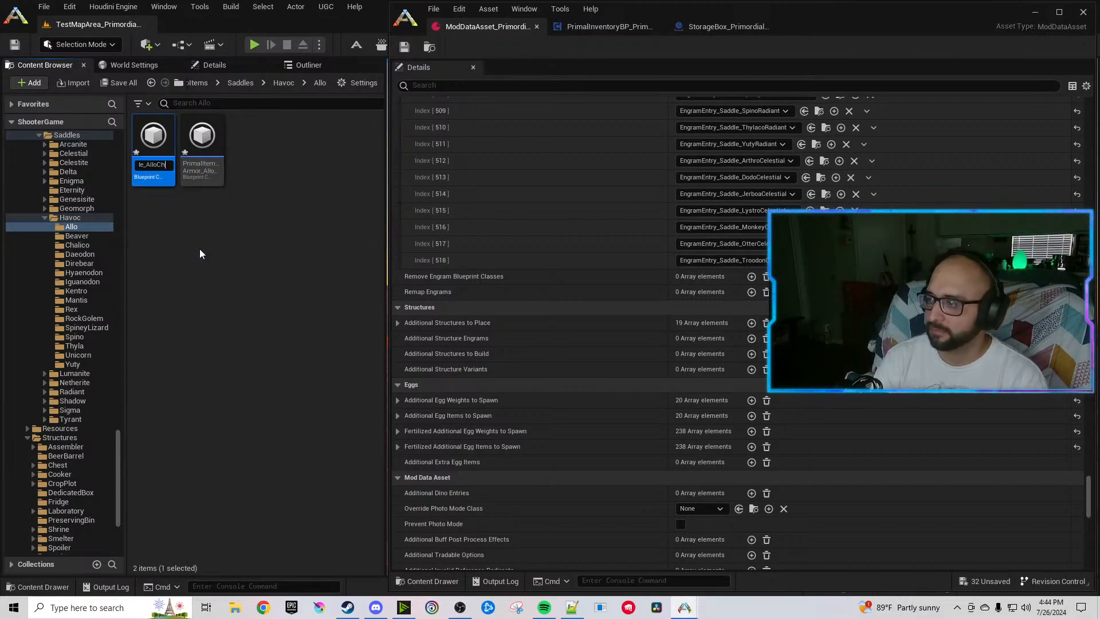
{"action": "type", "text": "Havoc"}
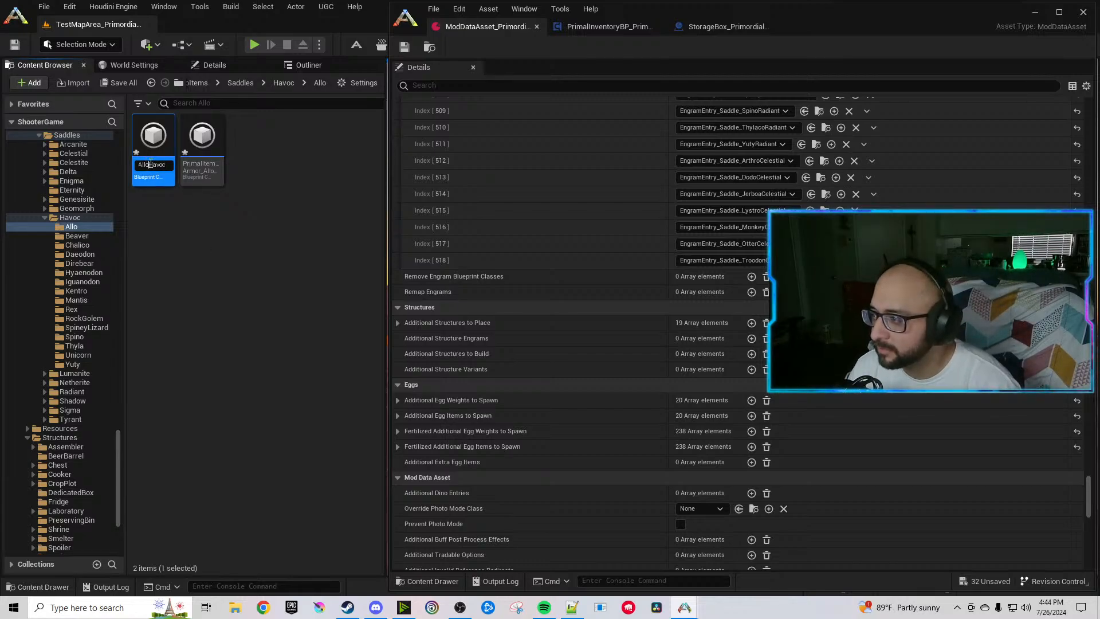
{"action": "left_click", "coordinate": [181, 220]}
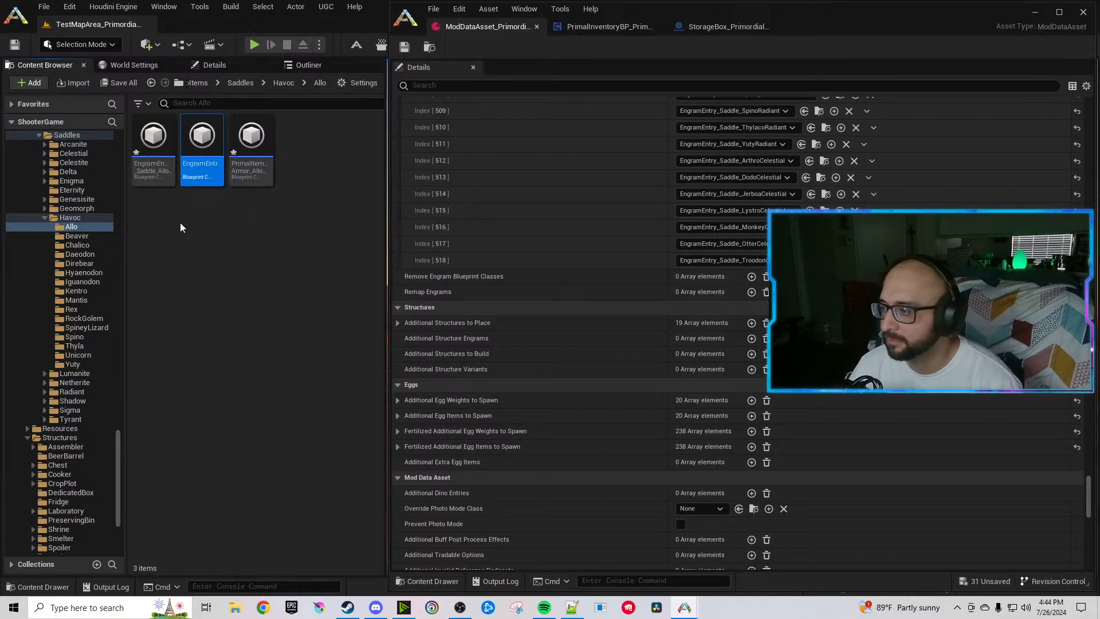
Rename the Allo saddle's PrimalItemArmor blueprint so its name ends in SaddleHavoc.
{"action": "right_click", "coordinate": [230, 164]}
{"action": "right_click", "coordinate": [218, 164]}
{"action": "left_click", "coordinate": [270, 236]}
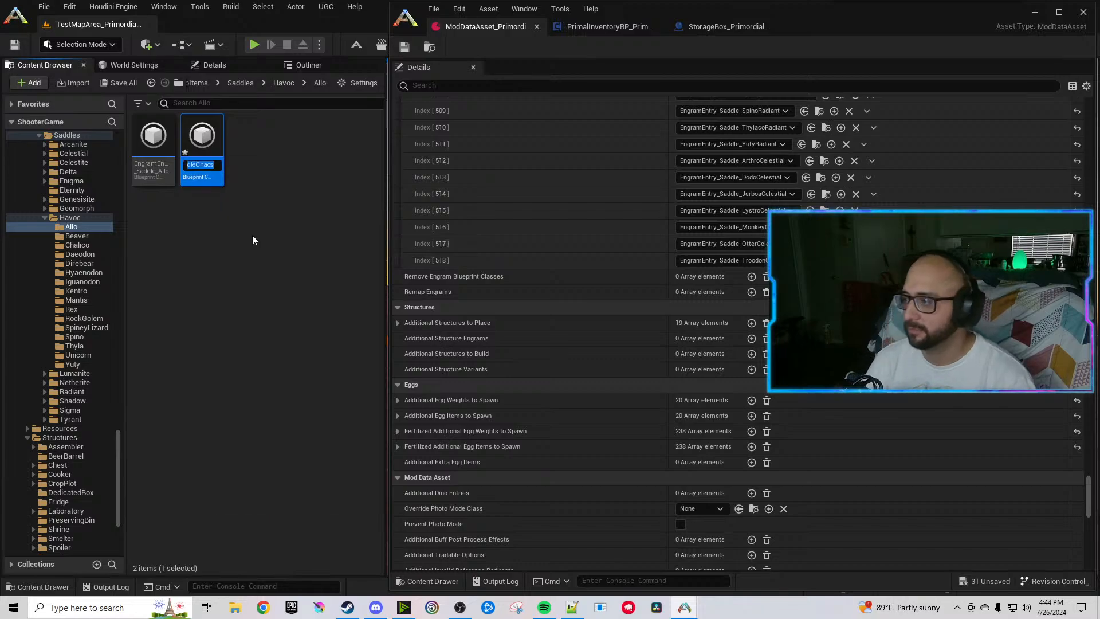
{"action": "key", "text": "End"}
{"action": "type", "text": "Havoc"}
{"action": "key", "text": "Return"}
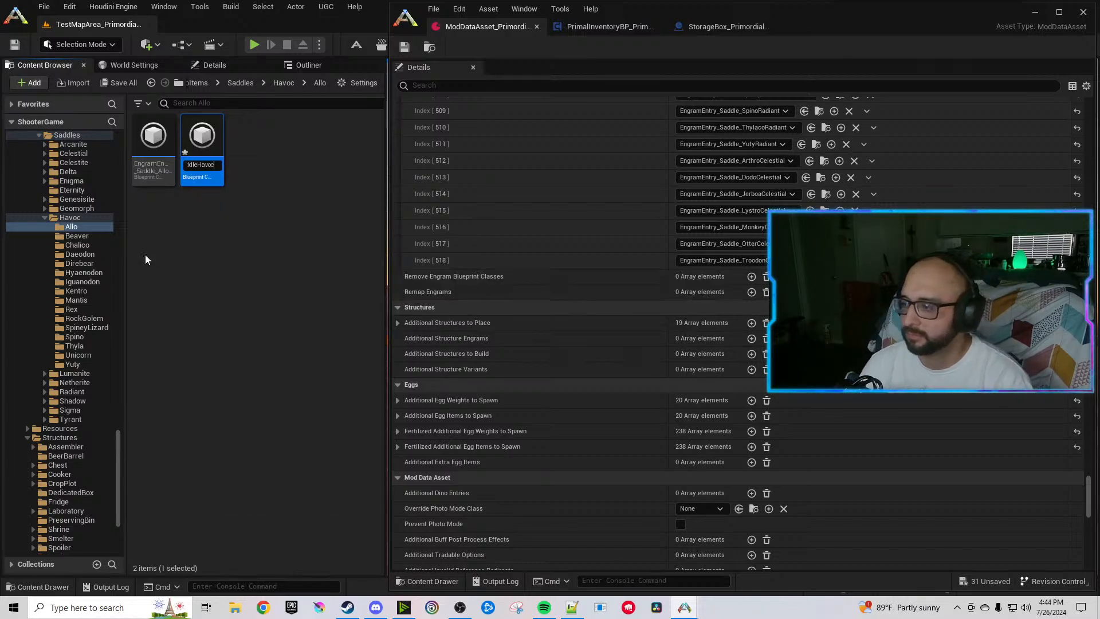
Rename the engram entry blueprint in the Havoc Beaver folder, giving it the suffix Havoc in place of Chaos.
{"action": "left_click", "coordinate": [76, 236]}
{"action": "right_click", "coordinate": [153, 170]}
{"action": "left_click", "coordinate": [217, 242]}
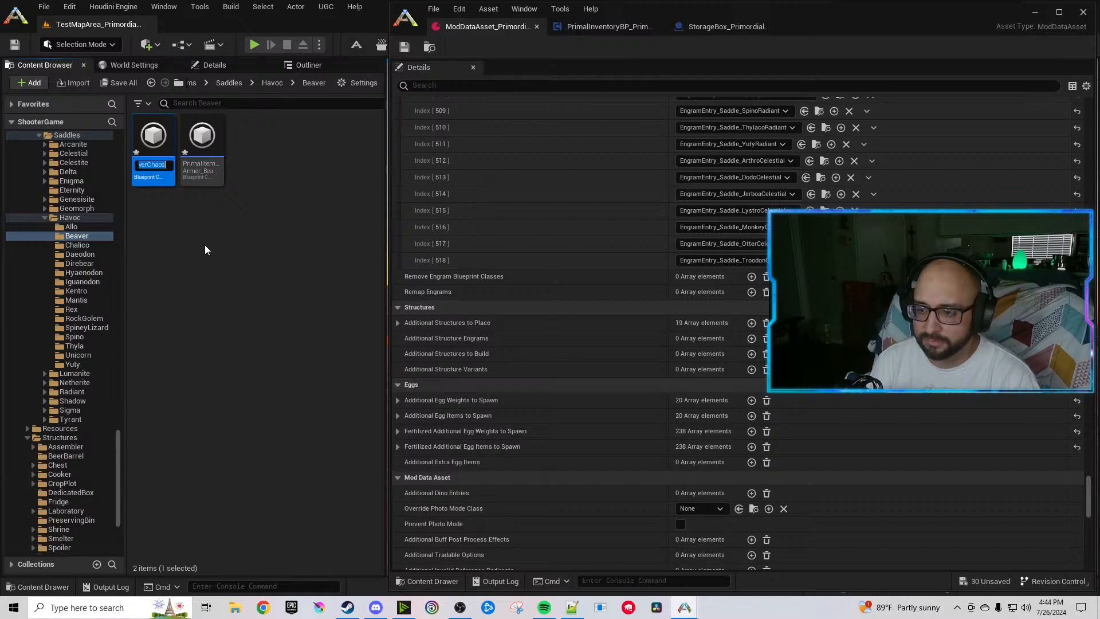
{"action": "key", "text": "End"}
{"action": "key", "text": "BackSpace"}
{"action": "key", "text": "BackSpace"}
{"action": "key", "text": "BackSpace"}
{"action": "key", "text": "BackSpace"}
{"action": "key", "text": "BackSpace"}
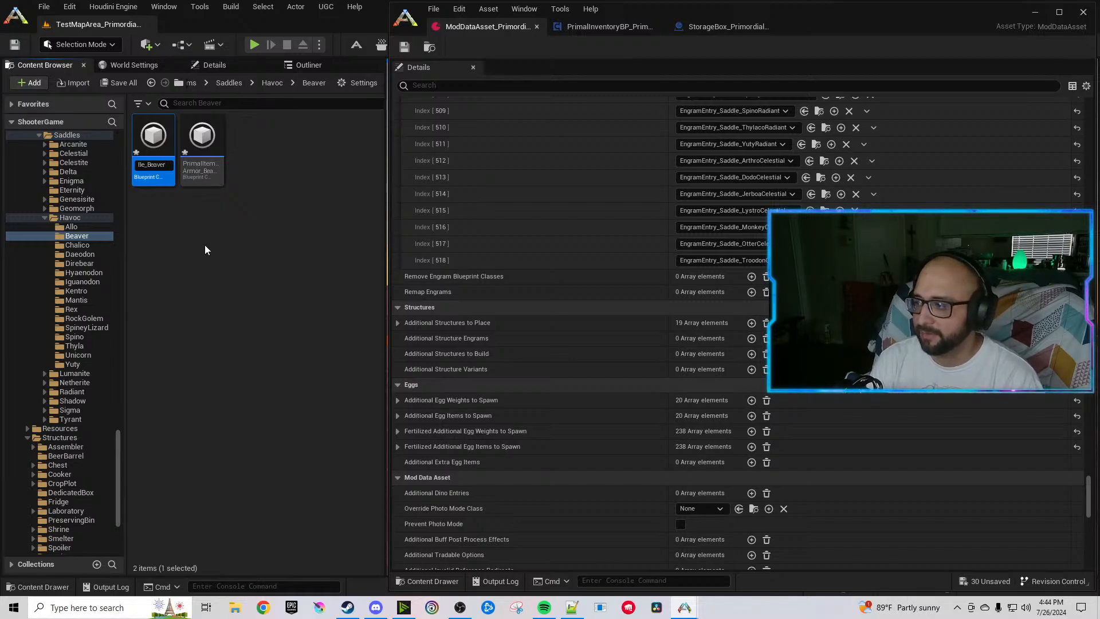
{"action": "key", "text": "Return"}
Rename the Beaver saddle's PrimalItemArmor blueprint, giving it the suffix Havoc in place of Chaos.
{"action": "right_click", "coordinate": [219, 162]}
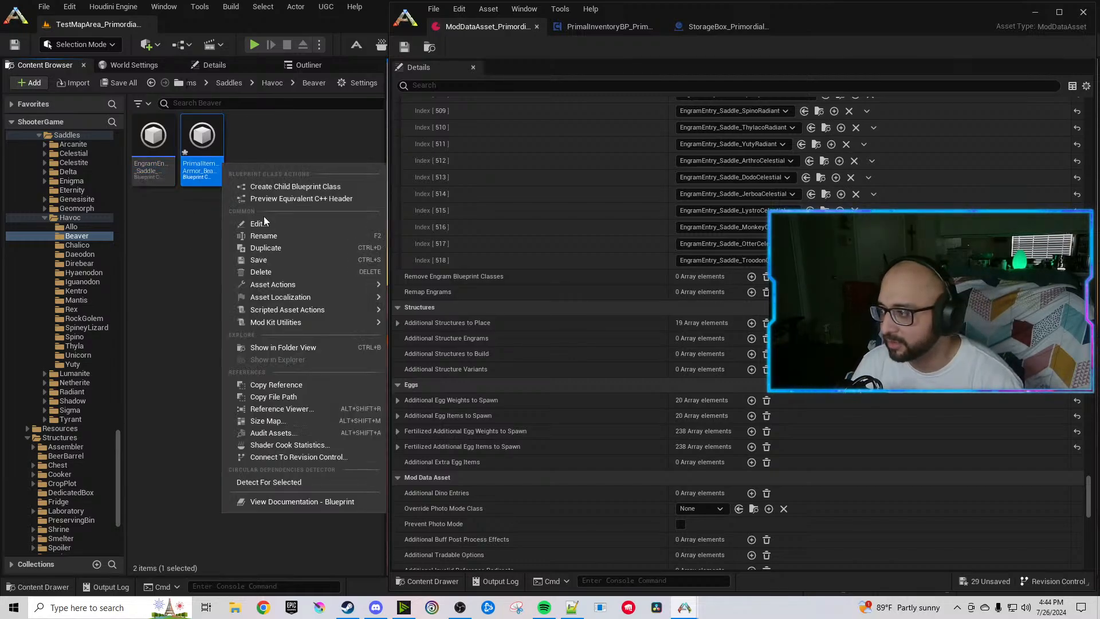
{"action": "left_click", "coordinate": [263, 236]}
{"action": "key", "text": "End"}
{"action": "key", "text": "BackSpace"}
{"action": "key", "text": "BackSpace"}
{"action": "key", "text": "BackSpace"}
{"action": "key", "text": "BackSpace"}
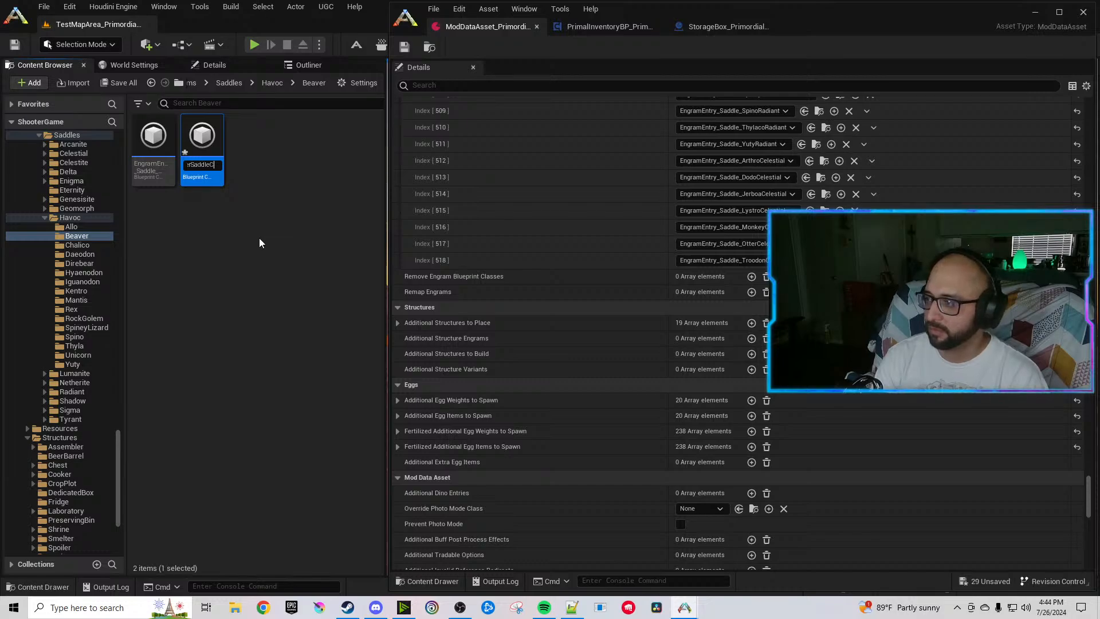
{"action": "key", "text": "Return"}
Rename the engram entry blueprint in the Havoc Chalico folder, giving it the suffix Havoc in place of Chaos.
{"action": "left_click", "coordinate": [79, 244]}
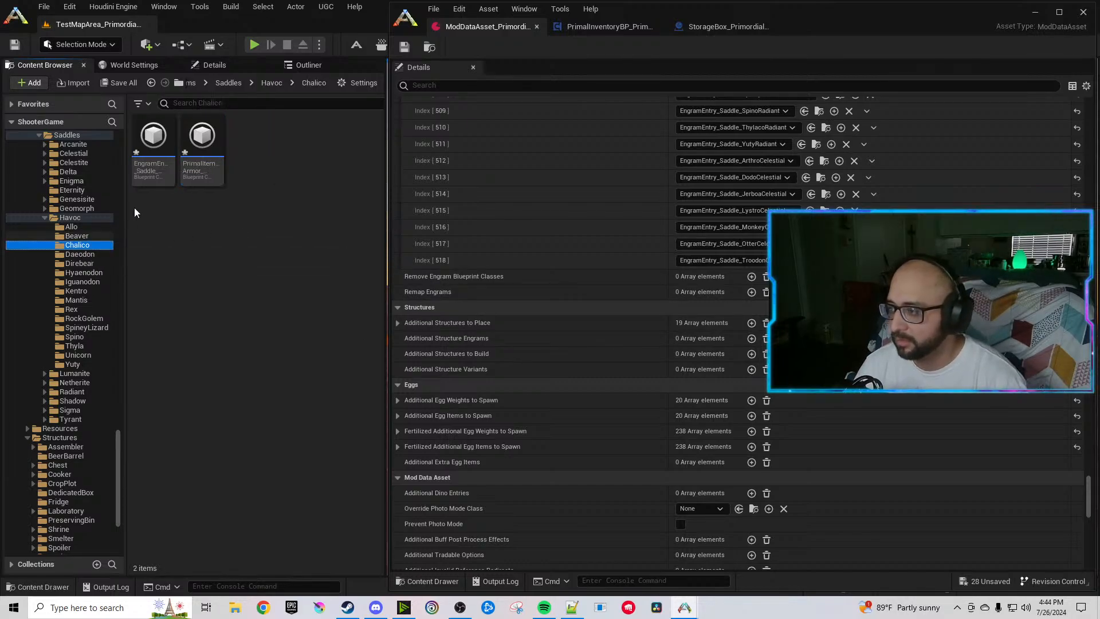
{"action": "right_click", "coordinate": [150, 176]}
{"action": "left_click", "coordinate": [186, 250]}
{"action": "key", "text": "End"}
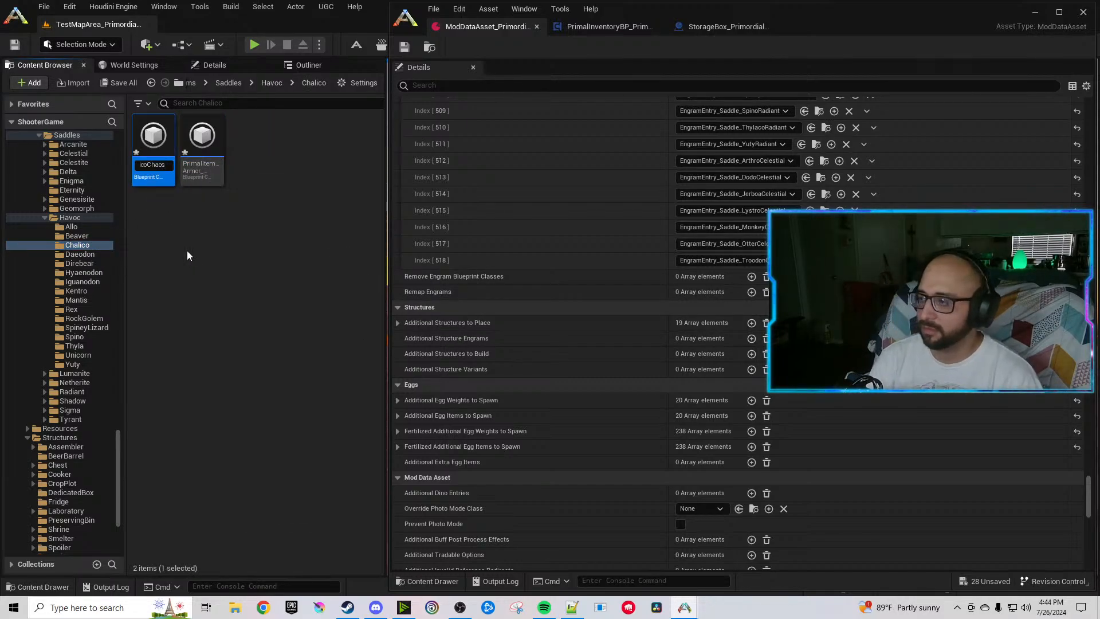
{"action": "key", "text": "BackSpace"}
{"action": "key", "text": "BackSpace"}
{"action": "key", "text": "BackSpace"}
{"action": "key", "text": "BackSpace"}
{"action": "key", "text": "BackSpace"}
{"action": "type", "text": "Havoc"}
{"action": "key", "text": "Return"}
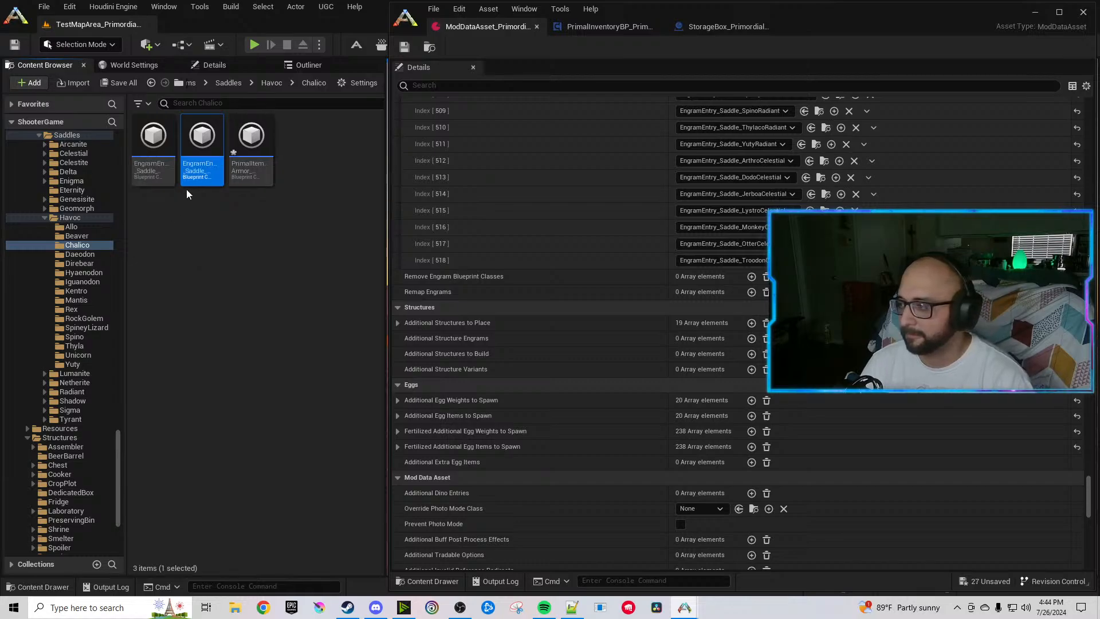
Rename the Chalico saddle's PrimalItemArmor blueprint so its name ends in SaddleHavoc.
{"action": "right_click", "coordinate": [217, 152]}
{"action": "left_click", "coordinate": [252, 222]}
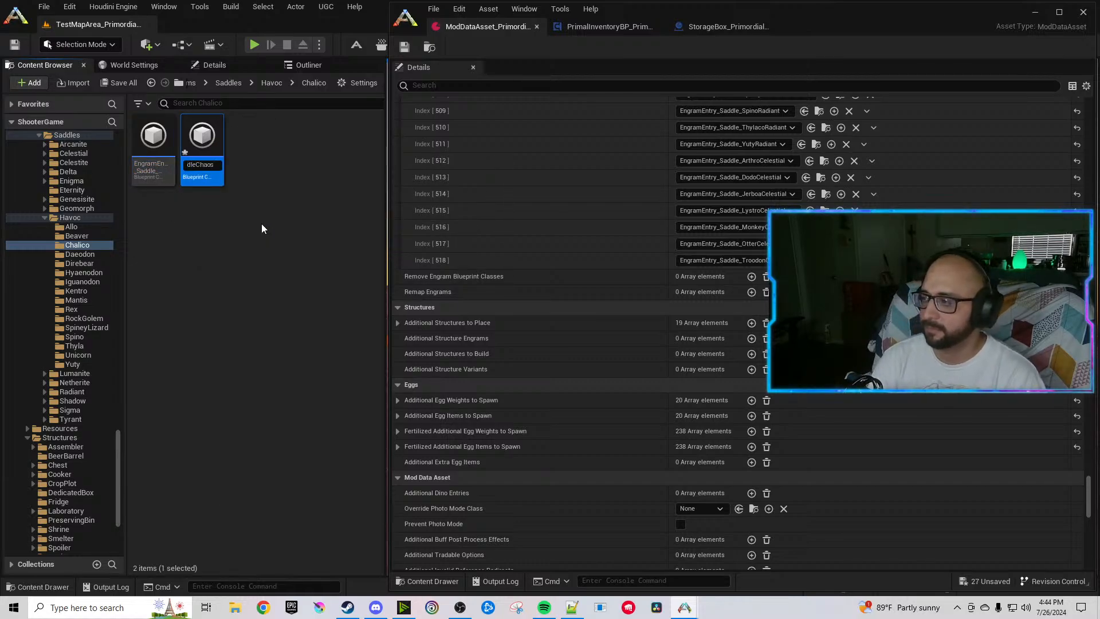
{"action": "key", "text": "BackSpace"}
{"action": "key", "text": "BackSpace"}
{"action": "key", "text": "BackSpace"}
{"action": "key", "text": "BackSpace"}
{"action": "key", "text": "BackSpace"}
{"action": "type", "text": "Havoc"}
{"action": "key", "text": "Return"}
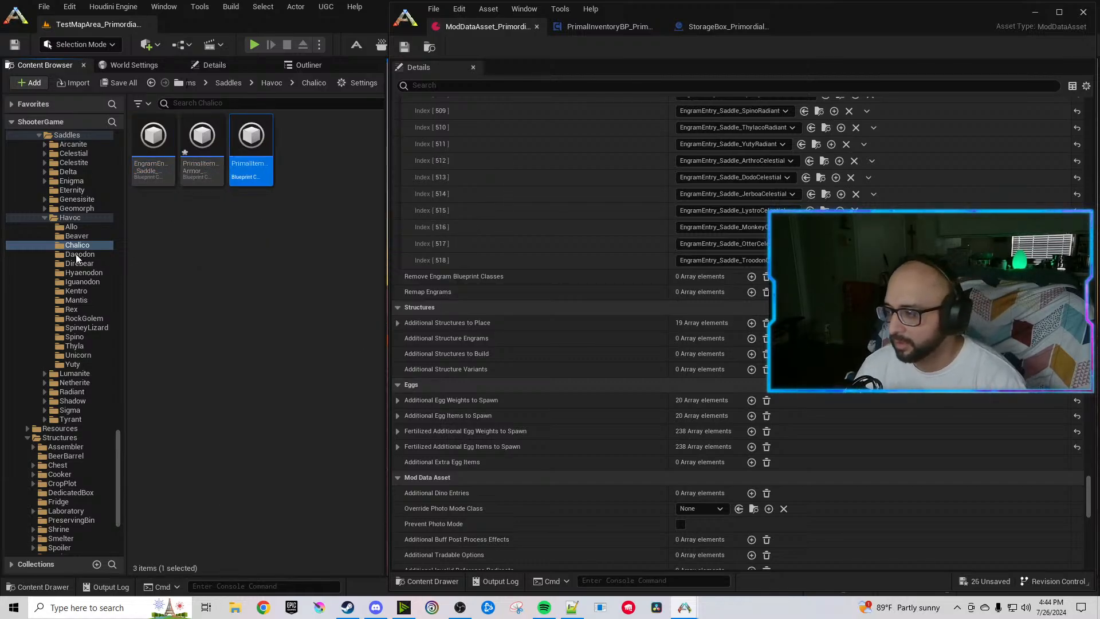
Rename the engram entry blueprint in the Havoc Daeodon folder, giving it the suffix Havoc in place of Chaos.
{"action": "left_click", "coordinate": [79, 254]}
{"action": "right_click", "coordinate": [155, 175]}
{"action": "left_click", "coordinate": [197, 241]}
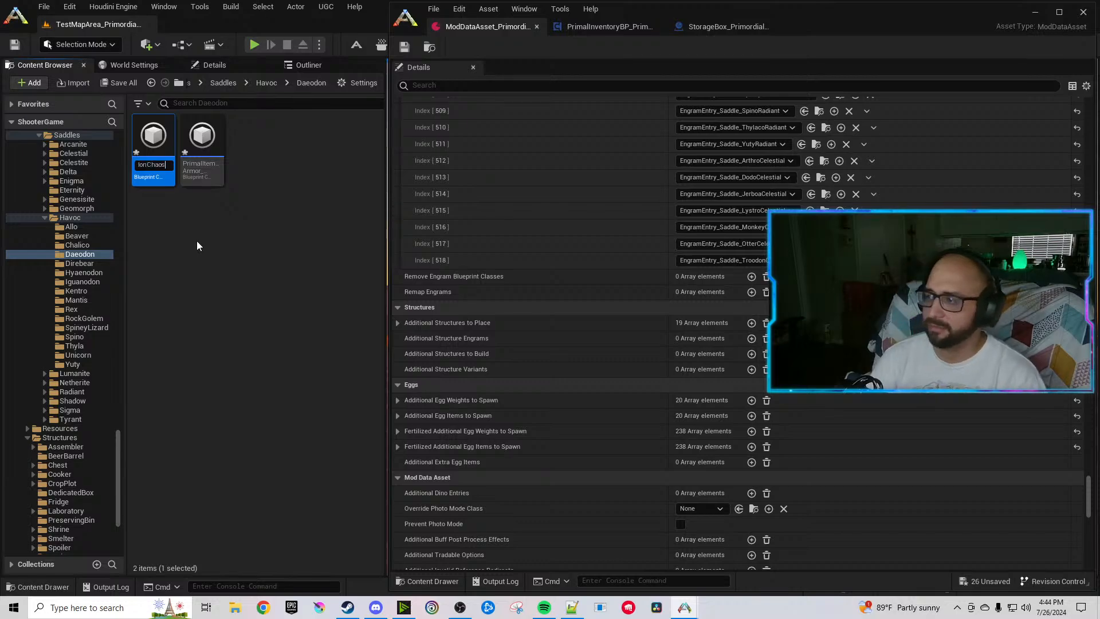
{"action": "key", "text": "BackSpace"}
{"action": "key", "text": "BackSpace"}
{"action": "key", "text": "BackSpace"}
{"action": "key", "text": "BackSpace"}
{"action": "key", "text": "BackSpace"}
{"action": "type", "text": "Havoc"}
{"action": "key", "text": "Return"}
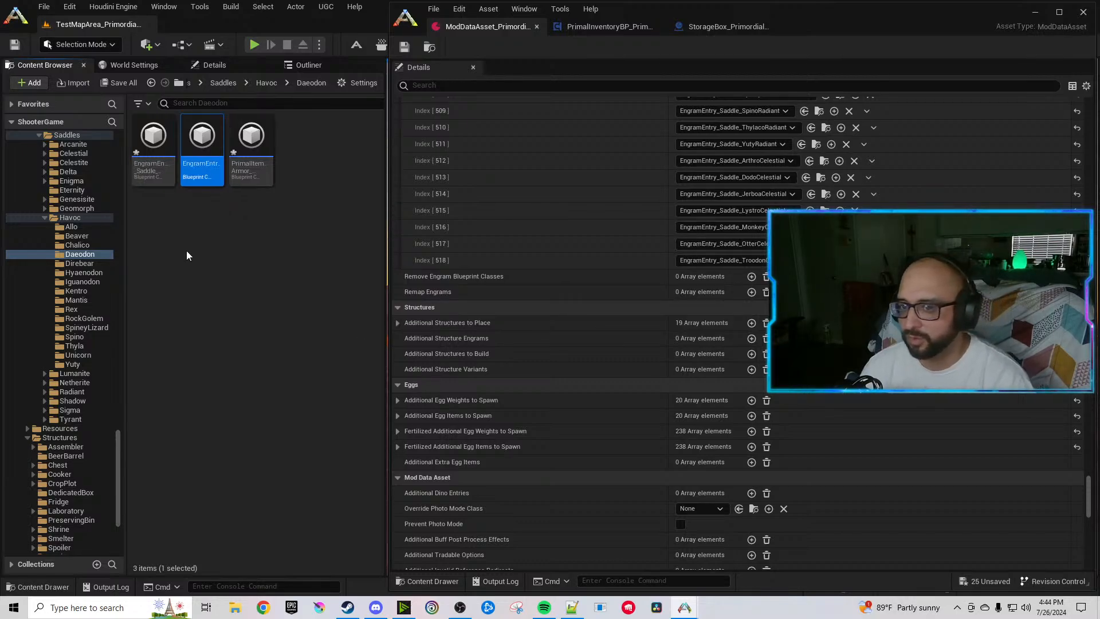
Rename the Daeodon saddle's PrimalItemArmor blueprint so its name ends in SaddleHavoc.
{"action": "right_click", "coordinate": [201, 151]}
{"action": "left_click", "coordinate": [239, 237]}
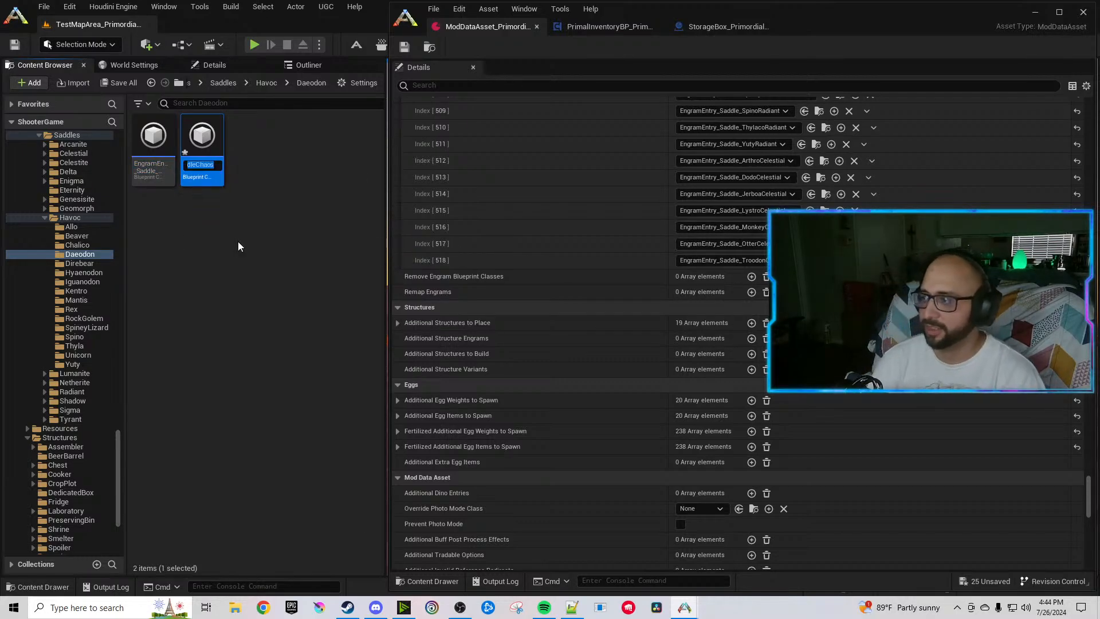
{"action": "key", "text": "End"}
{"action": "key", "text": "BackSpace"}
{"action": "key", "text": "BackSpace"}
{"action": "key", "text": "BackSpace"}
{"action": "key", "text": "BackSpace"}
{"action": "key", "text": "BackSpace"}
{"action": "type", "text": "Havoc"}
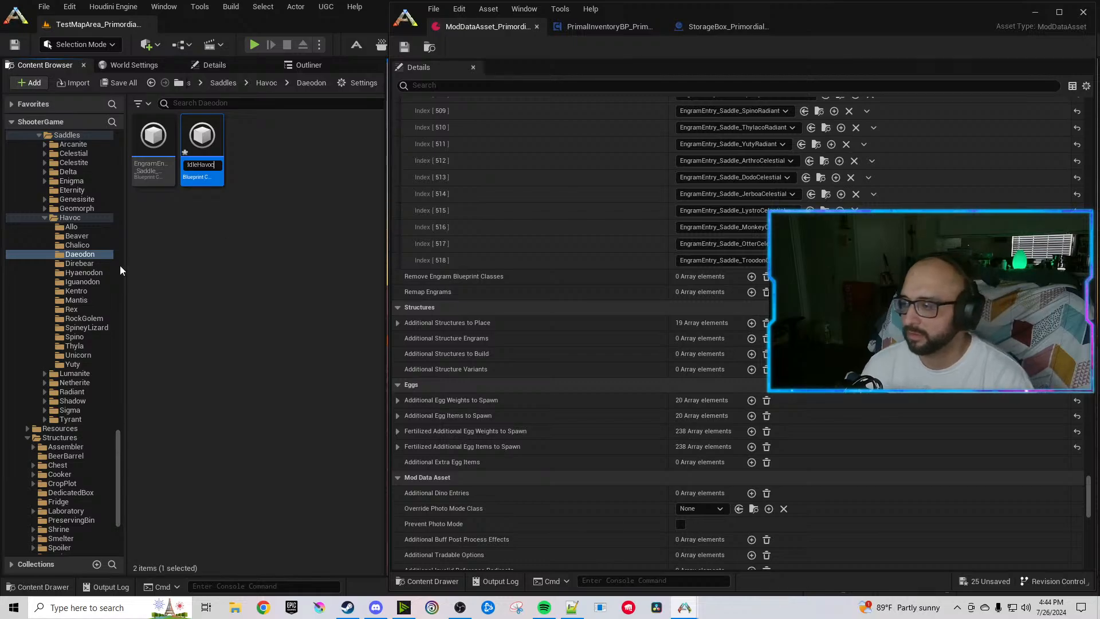
{"action": "key", "text": "Return"}
Rename the engram entry blueprint in the Havoc Direbear folder, giving it the suffix Havoc in place of Chaos.
{"action": "left_click", "coordinate": [79, 263]}
{"action": "right_click", "coordinate": [153, 160]}
{"action": "left_click", "coordinate": [208, 239]}
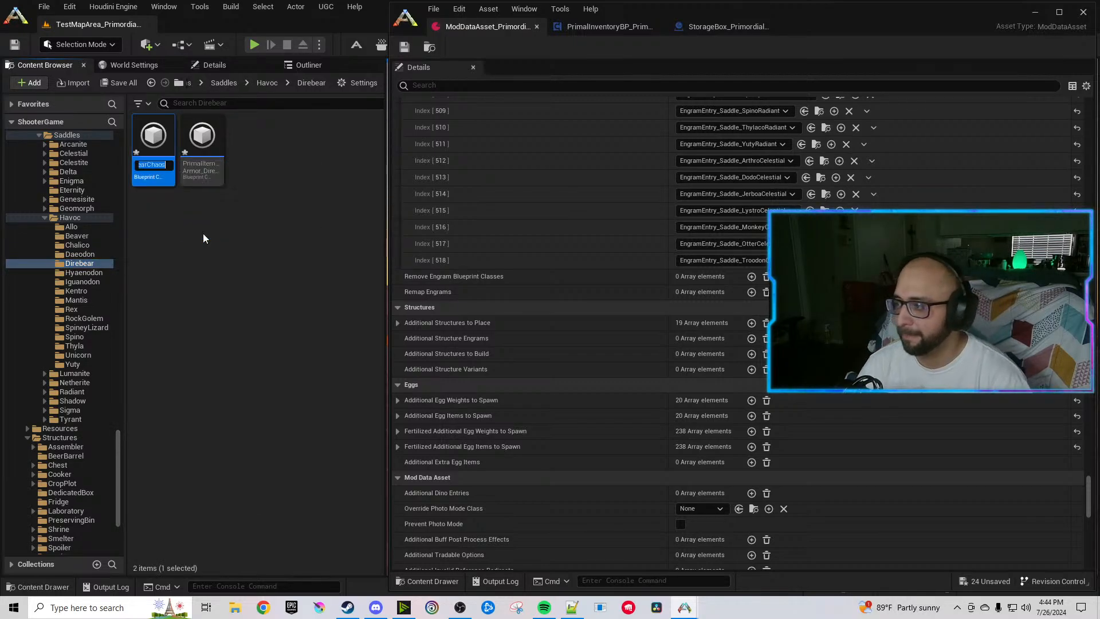
{"action": "key", "text": "End"}
{"action": "key", "text": "BackSpace"}
{"action": "key", "text": "BackSpace"}
{"action": "key", "text": "BackSpace"}
{"action": "key", "text": "BackSpace"}
{"action": "key", "text": "BackSpace"}
{"action": "type", "text": "Havoc"}
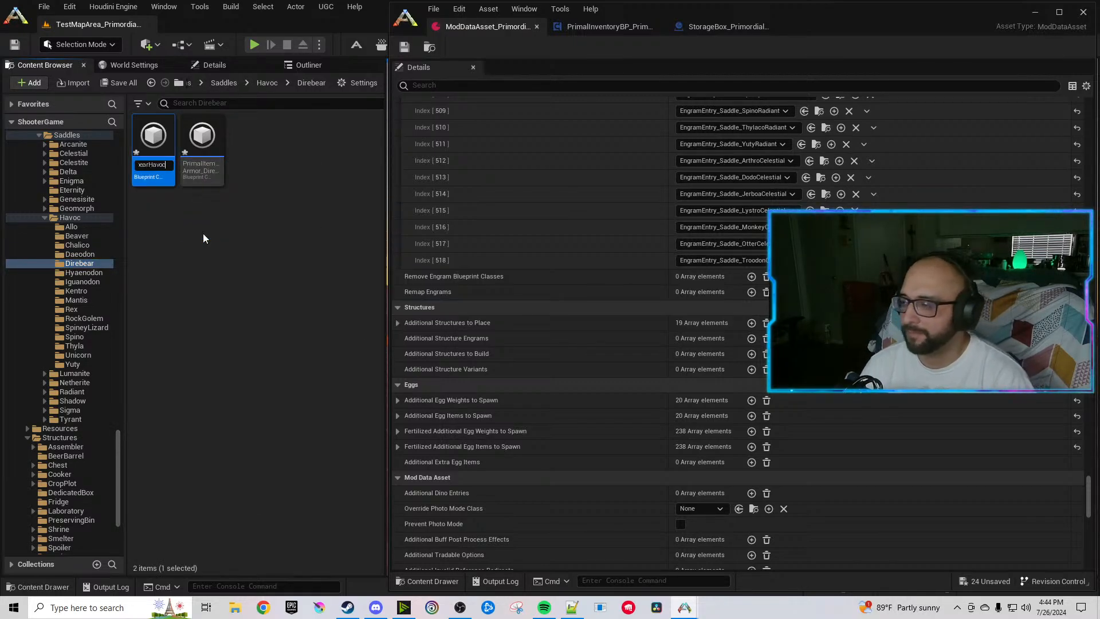
{"action": "key", "text": "Return"}
Rename the Direbear saddle's PrimalItemArmor blueprint so its name ends in SaddleHavoc.
{"action": "right_click", "coordinate": [203, 172]}
{"action": "left_click", "coordinate": [256, 251]}
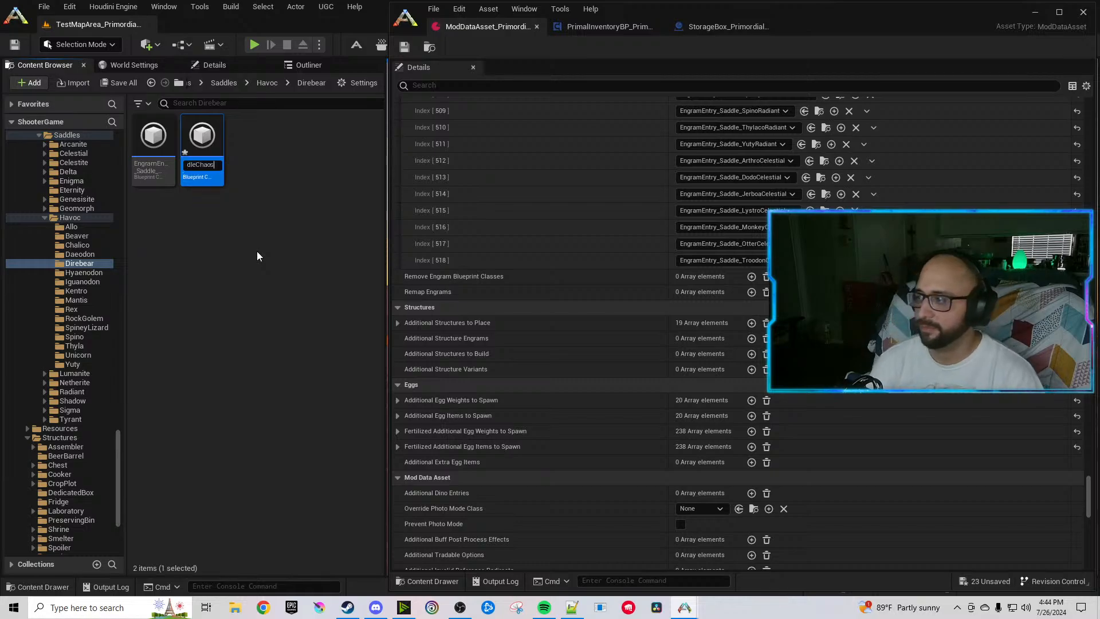
{"action": "key", "text": "End"}
{"action": "key", "text": "BackSpace"}
{"action": "key", "text": "BackSpace"}
{"action": "key", "text": "BackSpace"}
{"action": "key", "text": "BackSpace"}
{"action": "key", "text": "BackSpace"}
{"action": "type", "text": "Havoc"}
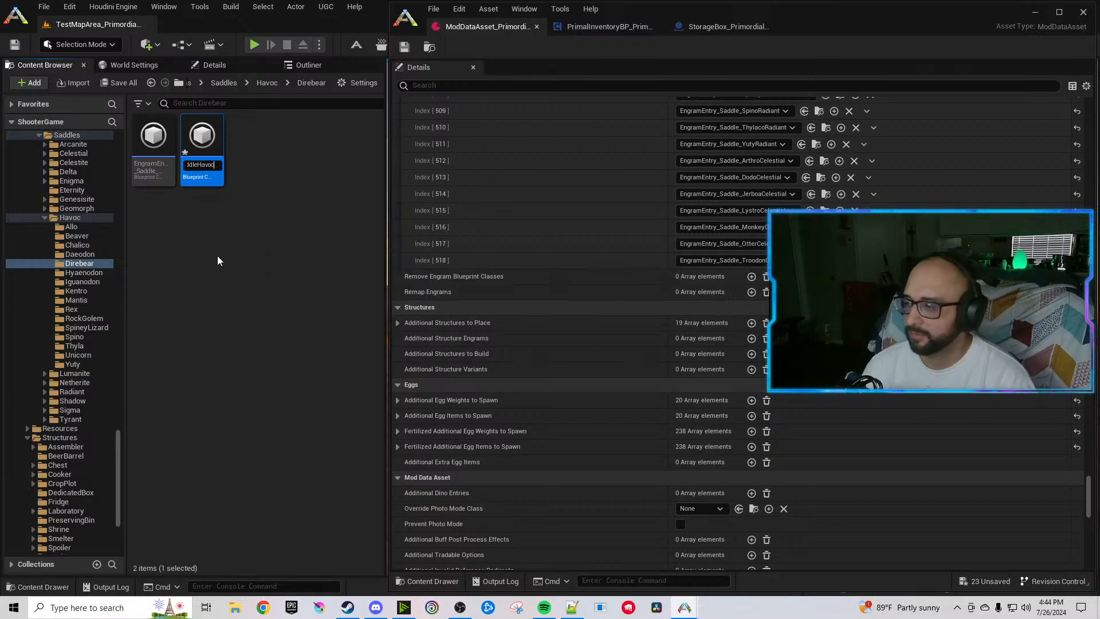
{"action": "key", "text": "Return"}
Rename the engram entry blueprint in the Havoc Hyaenodon folder, giving it the suffix Havoc in place of Chaos.
{"action": "left_click", "coordinate": [71, 272]}
{"action": "right_click", "coordinate": [148, 158]}
{"action": "left_click", "coordinate": [203, 237]}
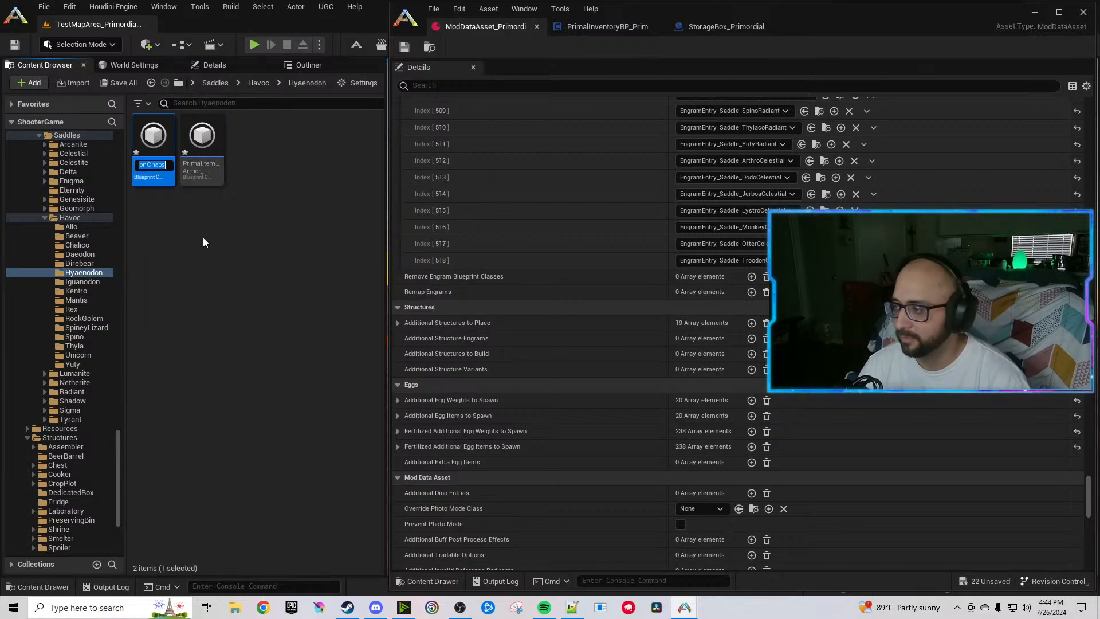
{"action": "key", "text": "End"}
{"action": "key", "text": "BackSpace"}
{"action": "key", "text": "BackSpace"}
{"action": "key", "text": "BackSpace"}
{"action": "key", "text": "BackSpace"}
{"action": "key", "text": "BackSpace"}
{"action": "type", "text": "Havoc"}
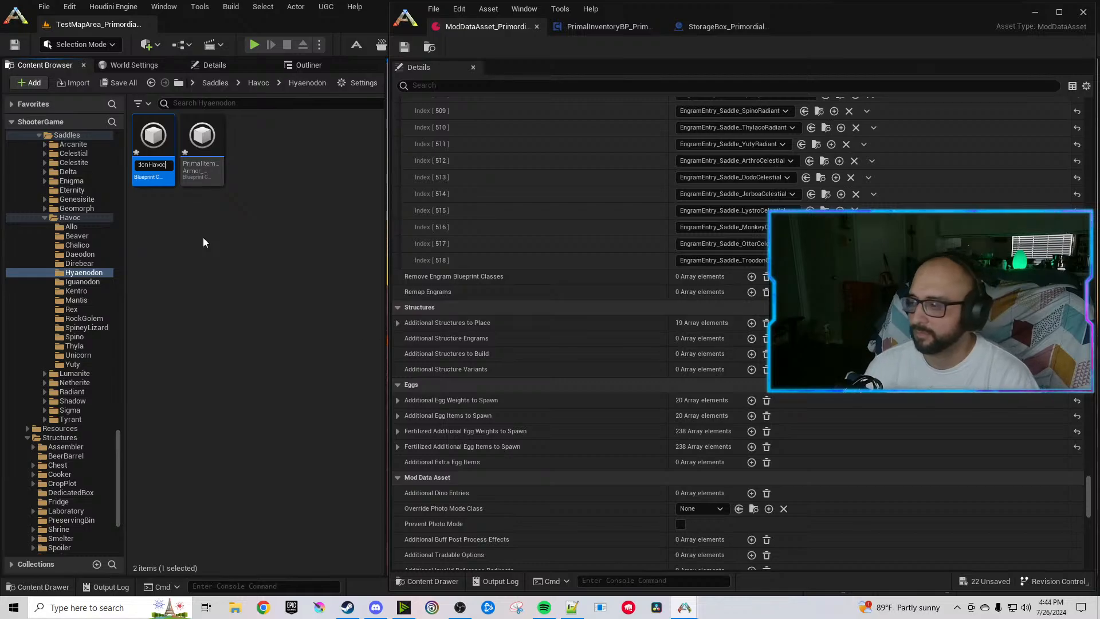
{"action": "key", "text": "Return"}
Rename the Hyaenodon saddle's PrimalItemArmor blueprint so its name ends in SaddleHavoc.
{"action": "right_click", "coordinate": [212, 163]}
{"action": "left_click", "coordinate": [253, 235]}
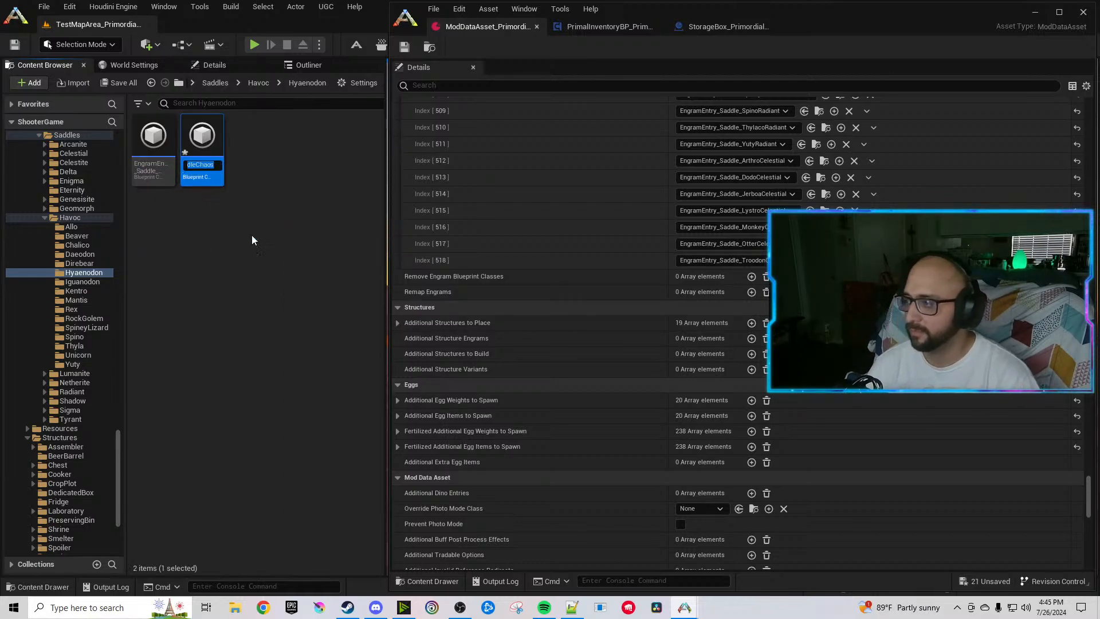
{"action": "key", "text": "End"}
{"action": "key", "text": "BackSpace"}
{"action": "key", "text": "BackSpace"}
{"action": "key", "text": "BackSpace"}
{"action": "key", "text": "BackSpace"}
{"action": "key", "text": "BackSpace"}
{"action": "type", "text": "Havoc"}
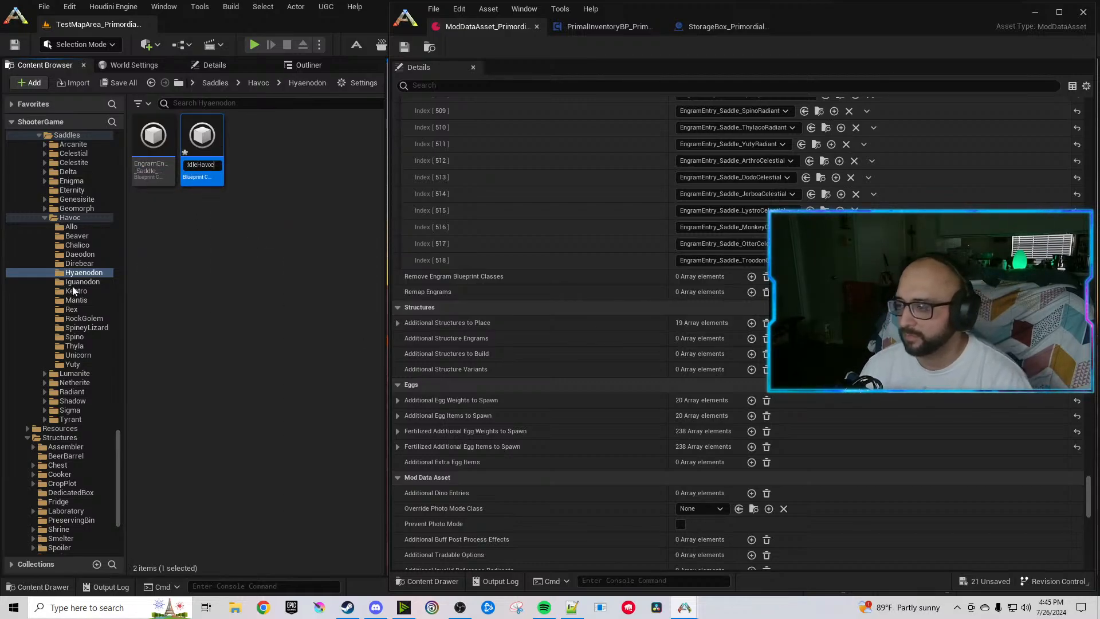
{"action": "key", "text": "Return"}
Rename the engram entry blueprint in the Havoc Iguanodon folder, giving it the suffix Havoc in place of Chaos.
{"action": "left_click", "coordinate": [81, 281]}
{"action": "right_click", "coordinate": [150, 173]}
{"action": "left_click", "coordinate": [183, 243]}
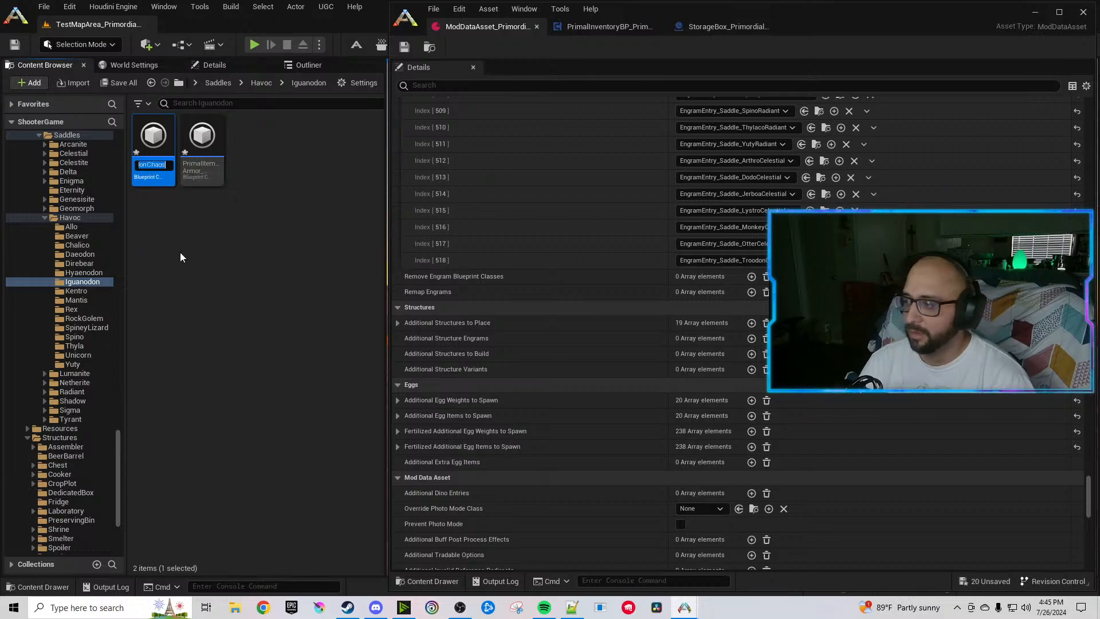
{"action": "key", "text": "End"}
{"action": "key", "text": "BackSpace"}
{"action": "key", "text": "BackSpace"}
{"action": "key", "text": "BackSpace"}
{"action": "key", "text": "BackSpace"}
{"action": "key", "text": "BackSpace"}
{"action": "type", "text": "Havoc"}
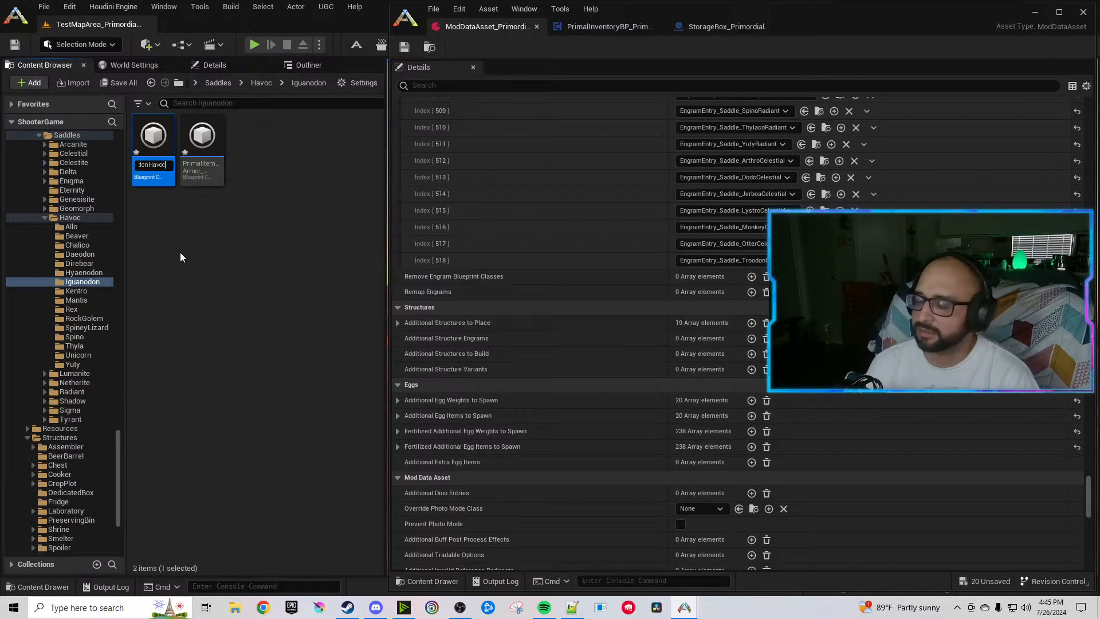
{"action": "key", "text": "Return"}
Rename the Iguanodon saddle's PrimalItemArmor blueprint so its name ends in SaddleHavoc.
{"action": "right_click", "coordinate": [202, 155]}
{"action": "left_click", "coordinate": [247, 225]}
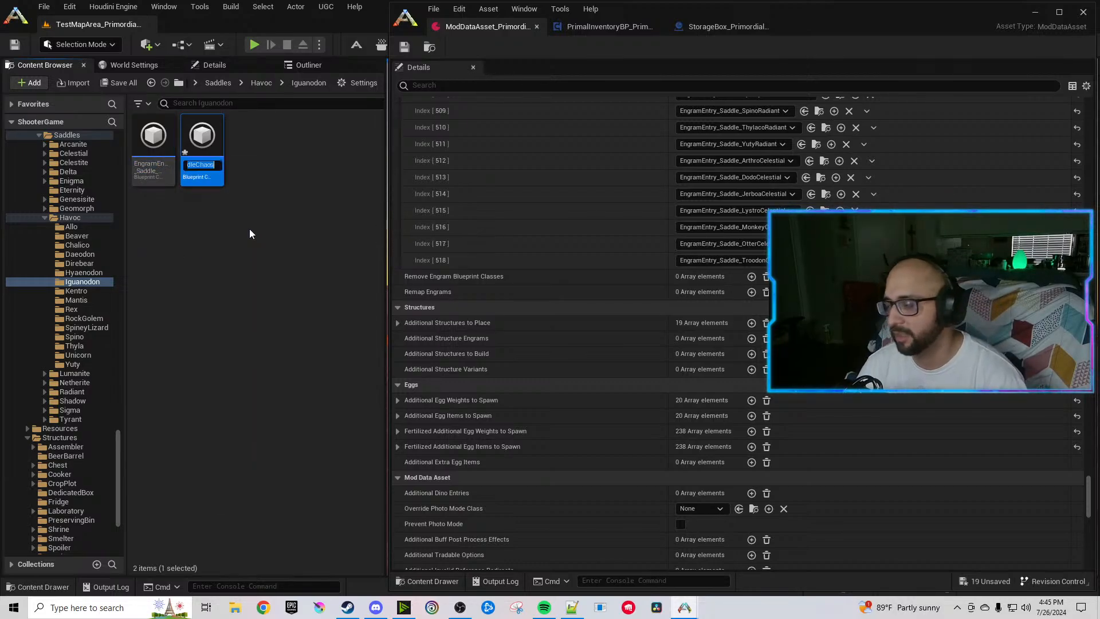
{"action": "key", "text": "End"}
{"action": "key", "text": "BackSpace"}
{"action": "key", "text": "BackSpace"}
{"action": "key", "text": "BackSpace"}
{"action": "key", "text": "BackSpace"}
{"action": "key", "text": "BackSpace"}
{"action": "type", "text": "Havoc"}
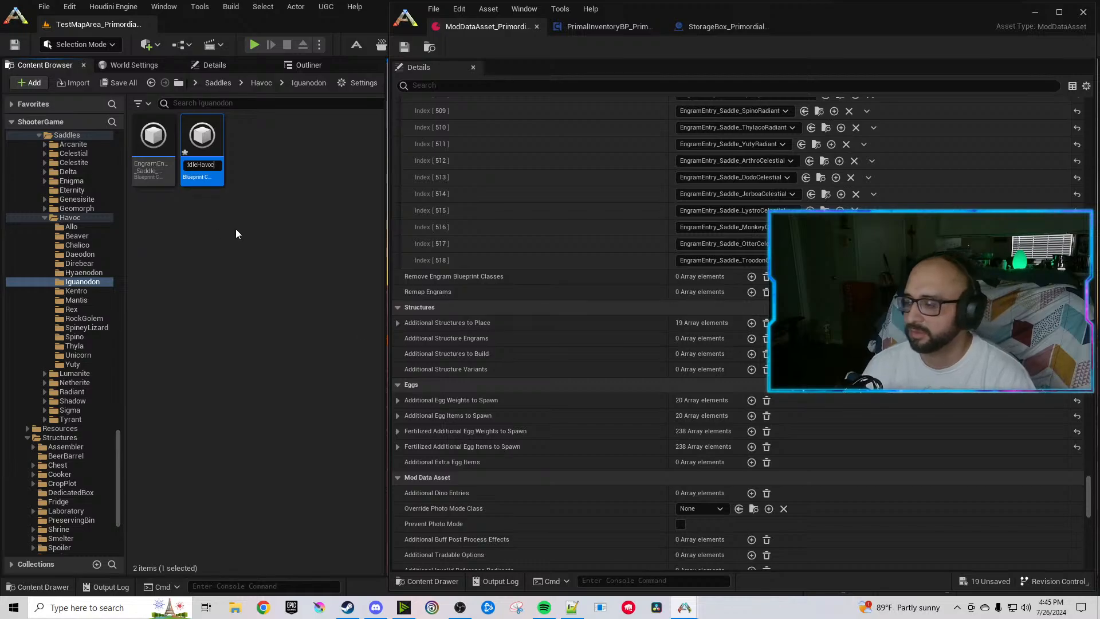
{"action": "key", "text": "Return"}
Rename the engram entry blueprint in the Havoc Kentro folder, giving it the suffix Havoc in place of Sigma.
{"action": "left_click", "coordinate": [80, 290]}
{"action": "right_click", "coordinate": [136, 152]}
{"action": "left_click", "coordinate": [188, 231]}
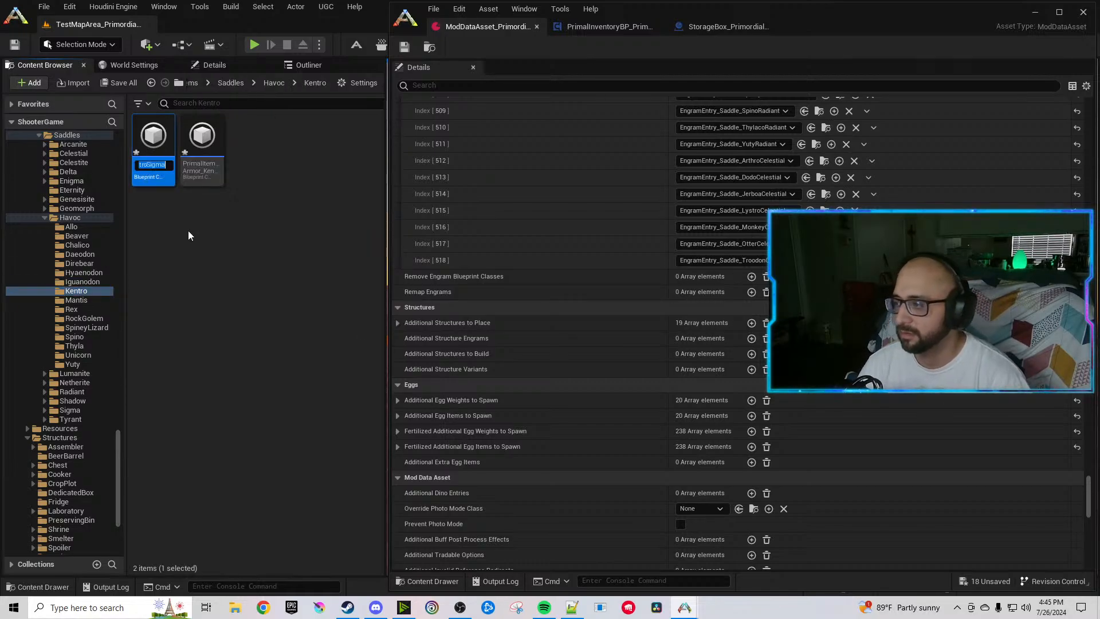
{"action": "key", "text": "End"}
{"action": "key", "text": "BackSpace"}
{"action": "key", "text": "BackSpace"}
{"action": "key", "text": "BackSpace"}
{"action": "key", "text": "BackSpace"}
{"action": "key", "text": "BackSpace"}
{"action": "type", "text": "Havoc"}
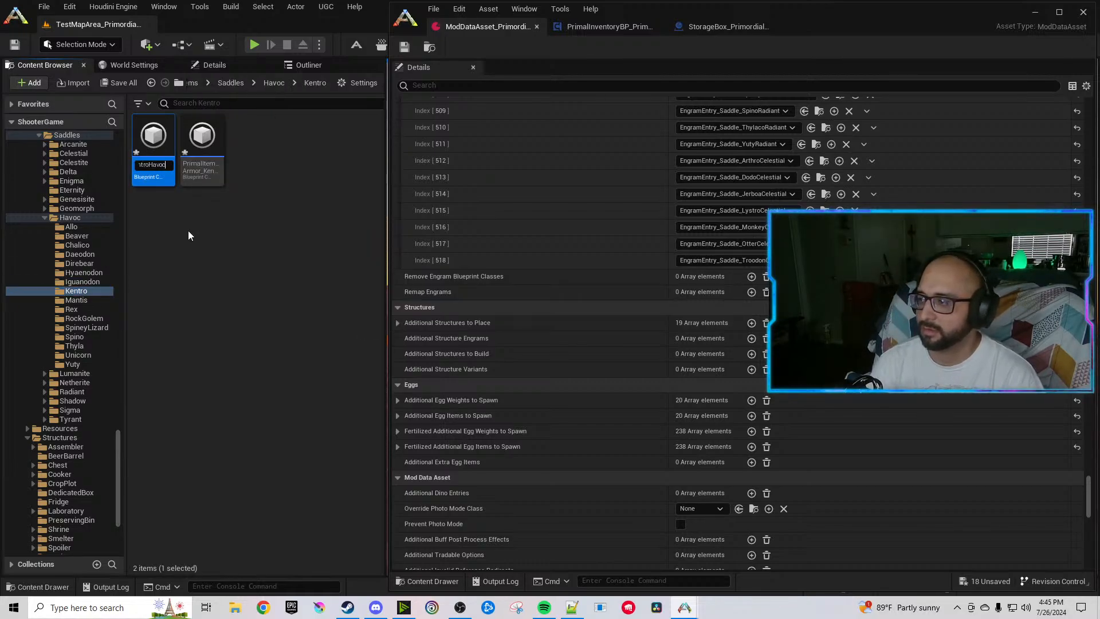
{"action": "key", "text": "Return"}
Rename the Kentro saddle's PrimalItemArmor blueprint so its name ends in SaddleHavoc instead of SaddleSigma.
{"action": "left_click", "coordinate": [202, 141]}
{"action": "right_click", "coordinate": [181, 158]}
{"action": "left_click", "coordinate": [233, 243]}
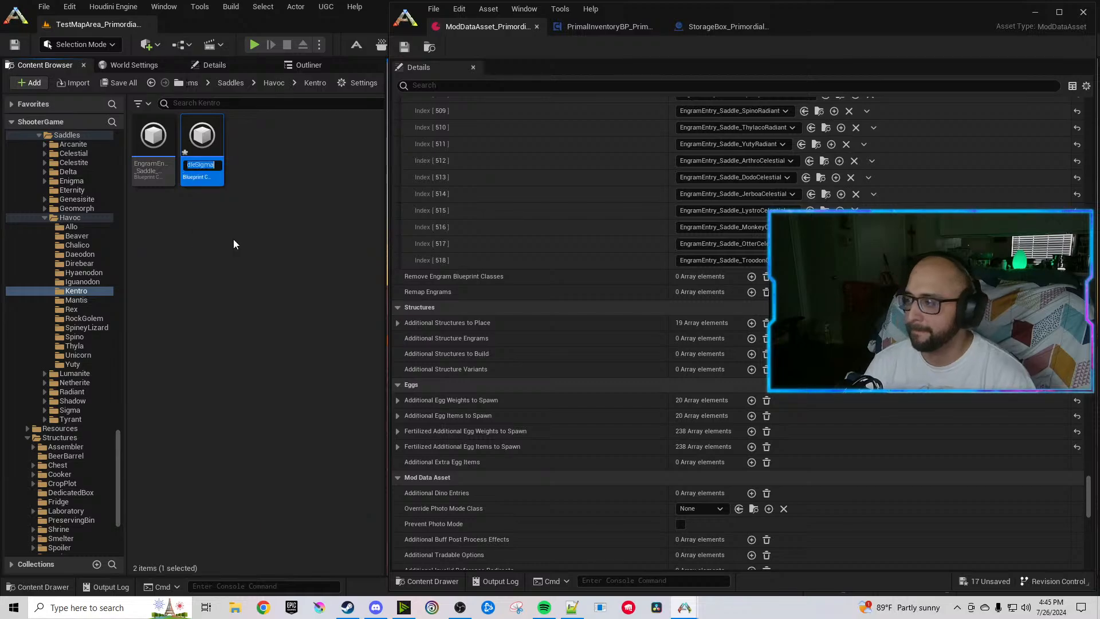
{"action": "key", "text": "End"}
{"action": "key", "text": "BackSpace"}
{"action": "key", "text": "BackSpace"}
{"action": "key", "text": "BackSpace"}
{"action": "key", "text": "BackSpace"}
{"action": "key", "text": "BackSpace"}
{"action": "type", "text": "Havoc"}
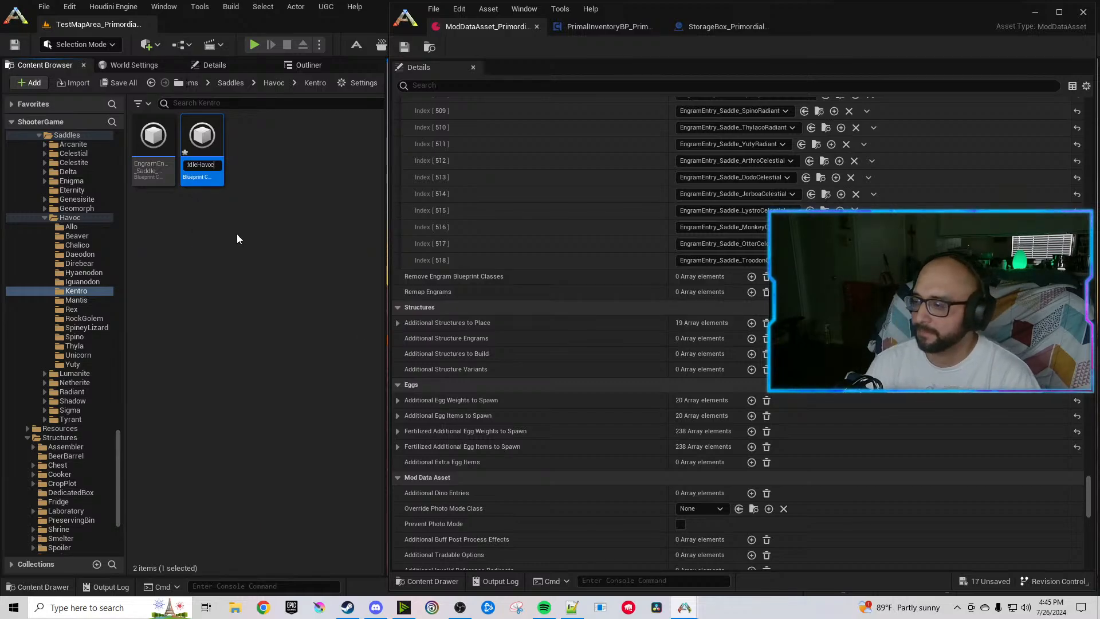
{"action": "key", "text": "Return"}
Rename the engram entry blueprint in the Havoc Mantis folder so its name ends in MantisHavoc.
{"action": "left_click", "coordinate": [85, 302]}
{"action": "right_click", "coordinate": [166, 165]}
{"action": "left_click", "coordinate": [217, 242]}
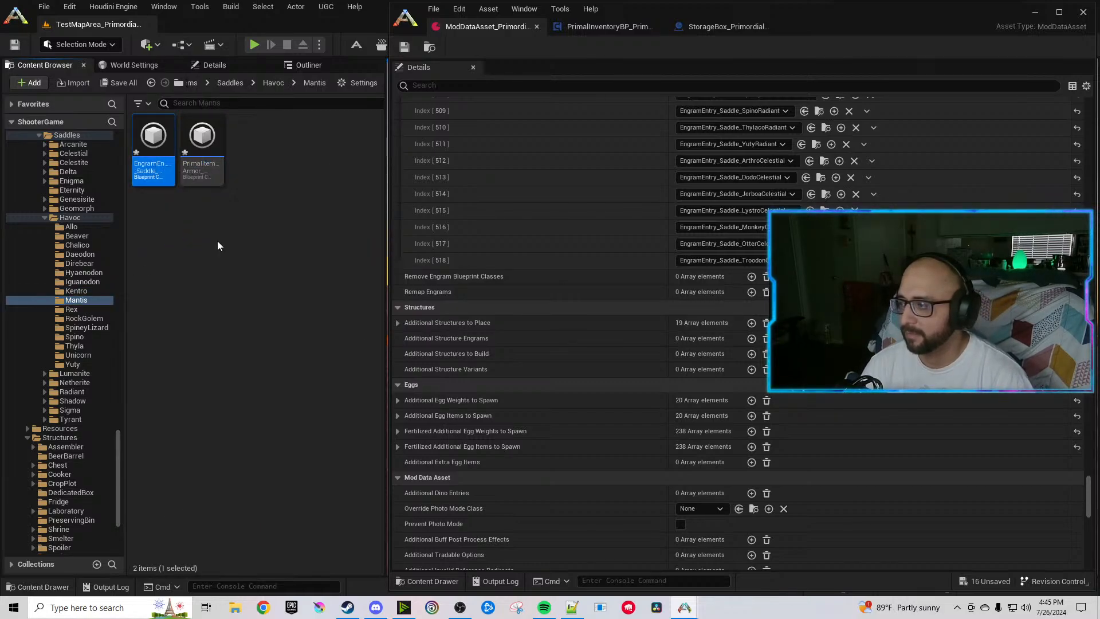
{"action": "key", "text": "End"}
{"action": "key", "text": "BackSpace"}
{"action": "key", "text": "BackSpace"}
{"action": "key", "text": "BackSpace"}
{"action": "key", "text": "BackSpace"}
{"action": "key", "text": "BackSpace"}
{"action": "type", "text": "Havoc"}
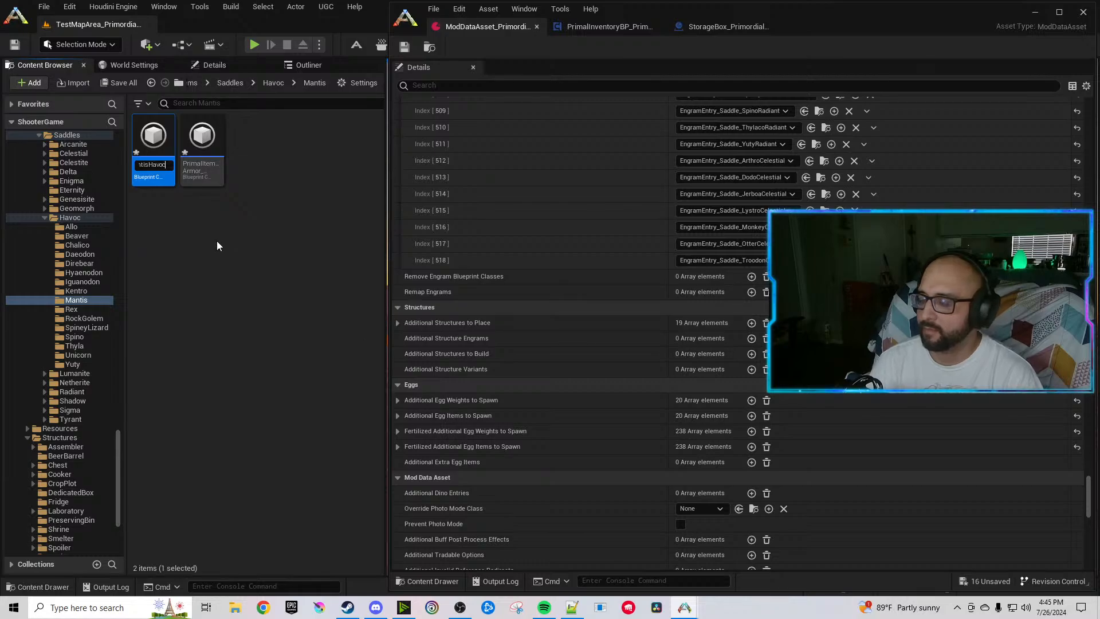
{"action": "key", "text": "Return"}
Rename the Mantis saddle's PrimalItemArmor blueprint so its name ends in SaddleHavoc.
{"action": "right_click", "coordinate": [198, 163]}
{"action": "left_click", "coordinate": [244, 235]}
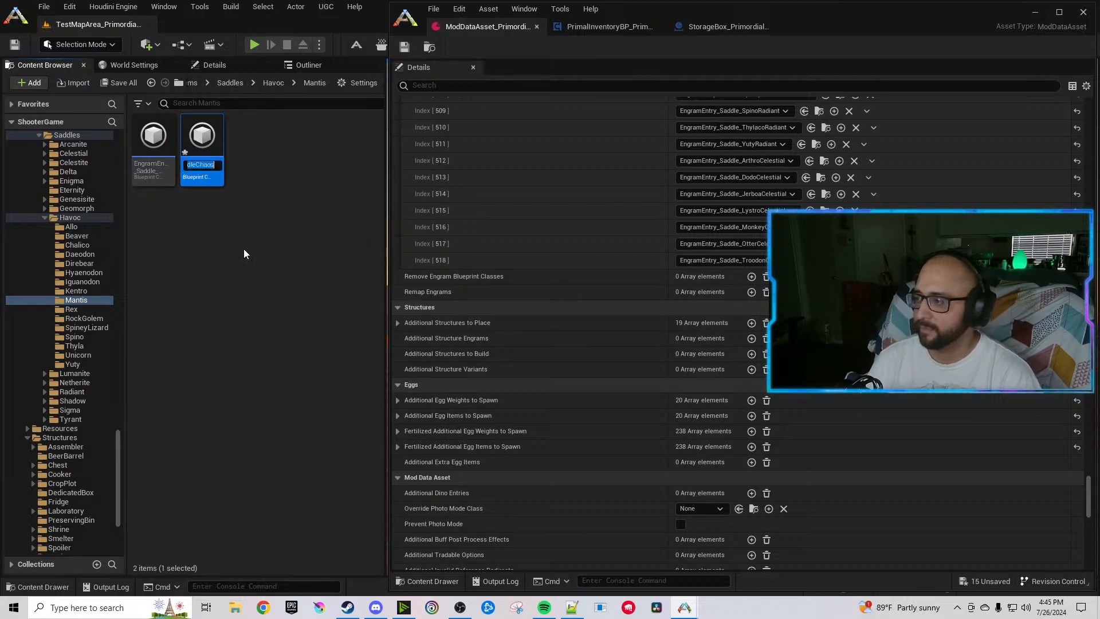
{"action": "key", "text": "End"}
{"action": "key", "text": "BackSpace"}
{"action": "key", "text": "BackSpace"}
{"action": "key", "text": "BackSpace"}
{"action": "key", "text": "BackSpace"}
{"action": "key", "text": "BackSpace"}
{"action": "type", "text": "Havoc"}
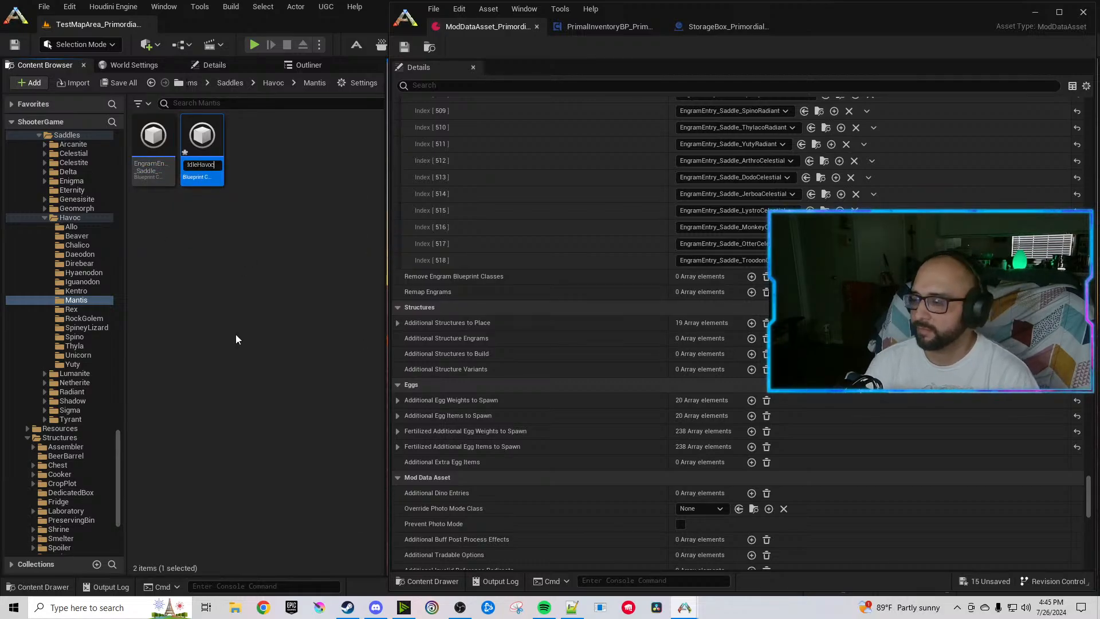
{"action": "key", "text": "Return"}
Rename the engram entry blueprint in the Havoc Rex folder so its name ends in RexHavoc.
{"action": "left_click", "coordinate": [71, 309]}
{"action": "right_click", "coordinate": [139, 151]}
{"action": "left_click", "coordinate": [192, 228]}
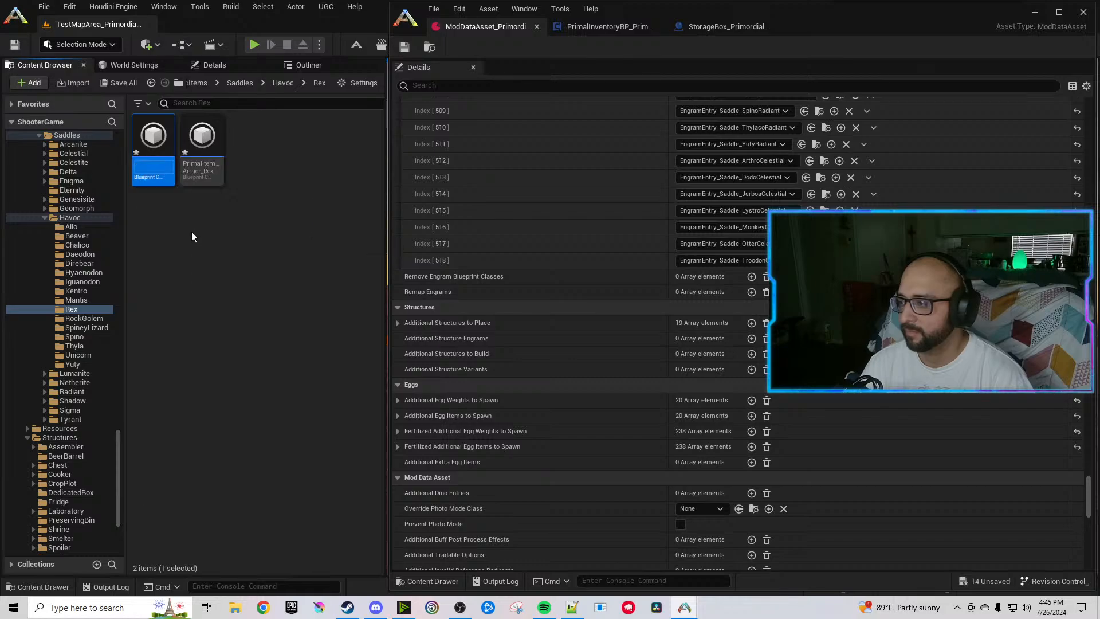
{"action": "type", "text": "RexHavoc"}
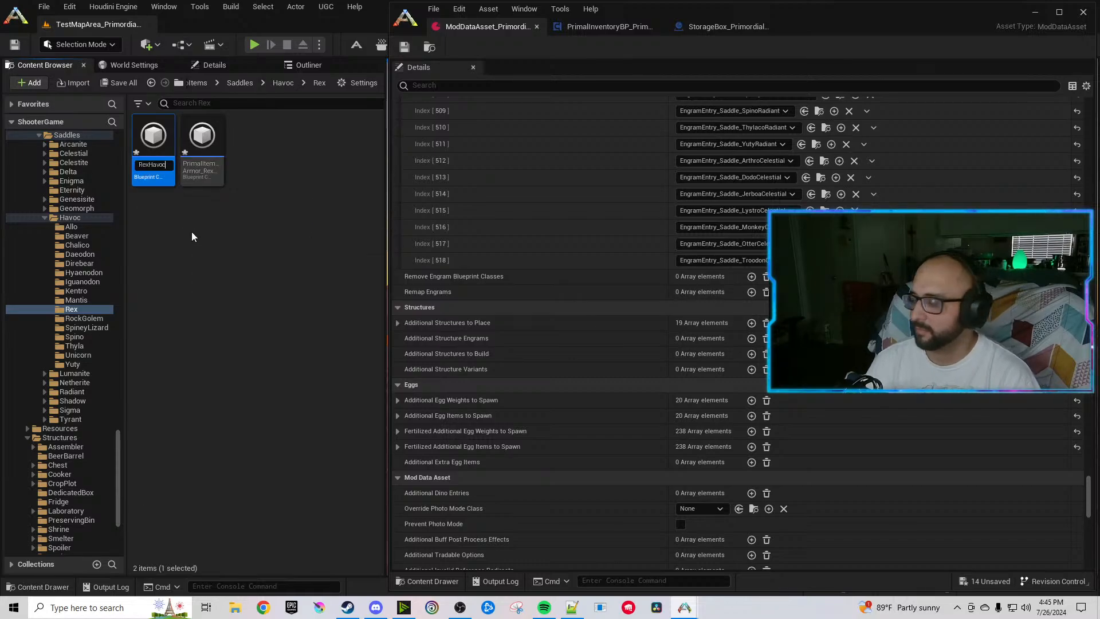
{"action": "key", "text": "Return"}
Rename the Rex saddle's PrimalItemArmor blueprint so its name ends in SaddleHavoc.
{"action": "right_click", "coordinate": [204, 171]}
{"action": "left_click", "coordinate": [259, 246]}
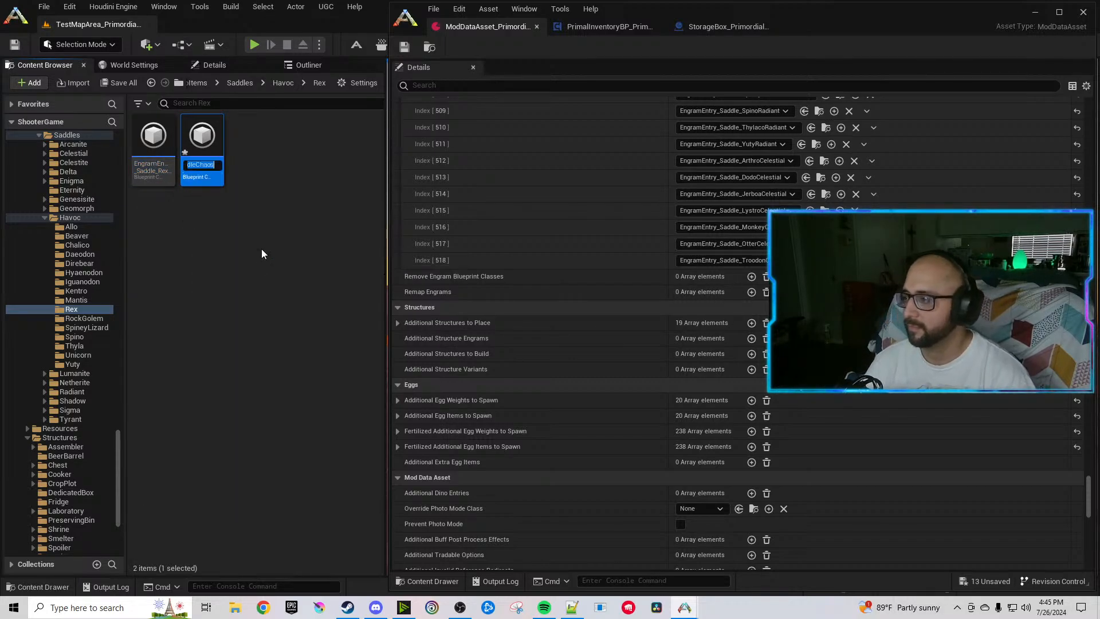
{"action": "key", "text": "Right"}
{"action": "key", "text": "BackSpace"}
{"action": "key", "text": "BackSpace"}
{"action": "key", "text": "BackSpace"}
{"action": "key", "text": "BackSpace"}
{"action": "key", "text": "BackSpace"}
{"action": "type", "text": "Havoc"}
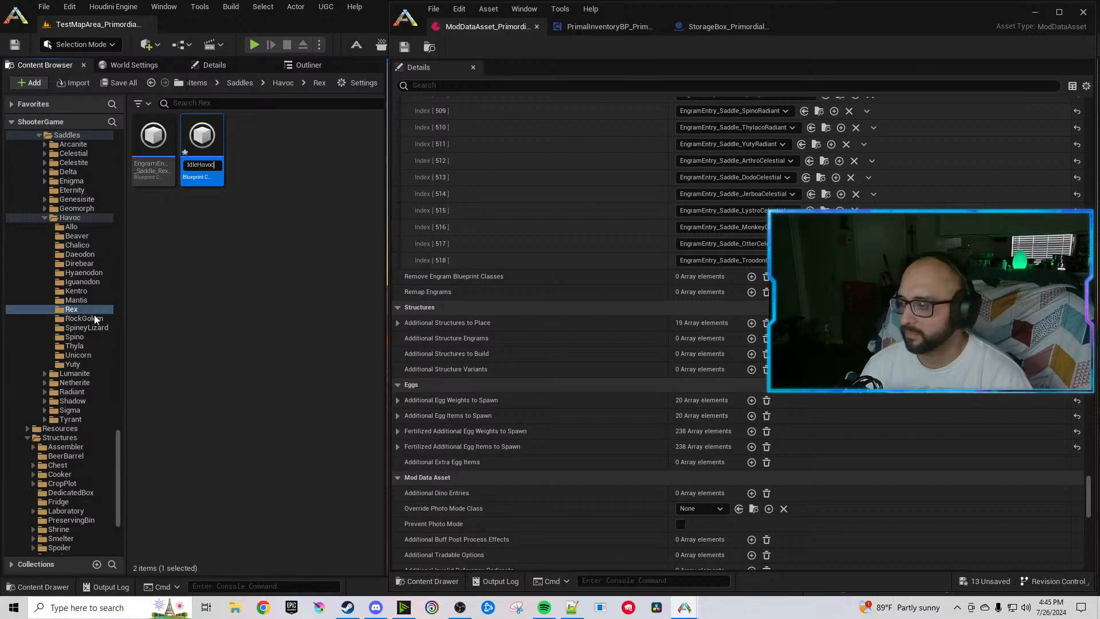
Rename the engram entry blueprint in the Havoc RockGolem folder, giving it the suffix Havoc in place of Chaos.
{"action": "left_click", "coordinate": [94, 317]}
{"action": "right_click", "coordinate": [166, 154]}
{"action": "left_click", "coordinate": [211, 234]}
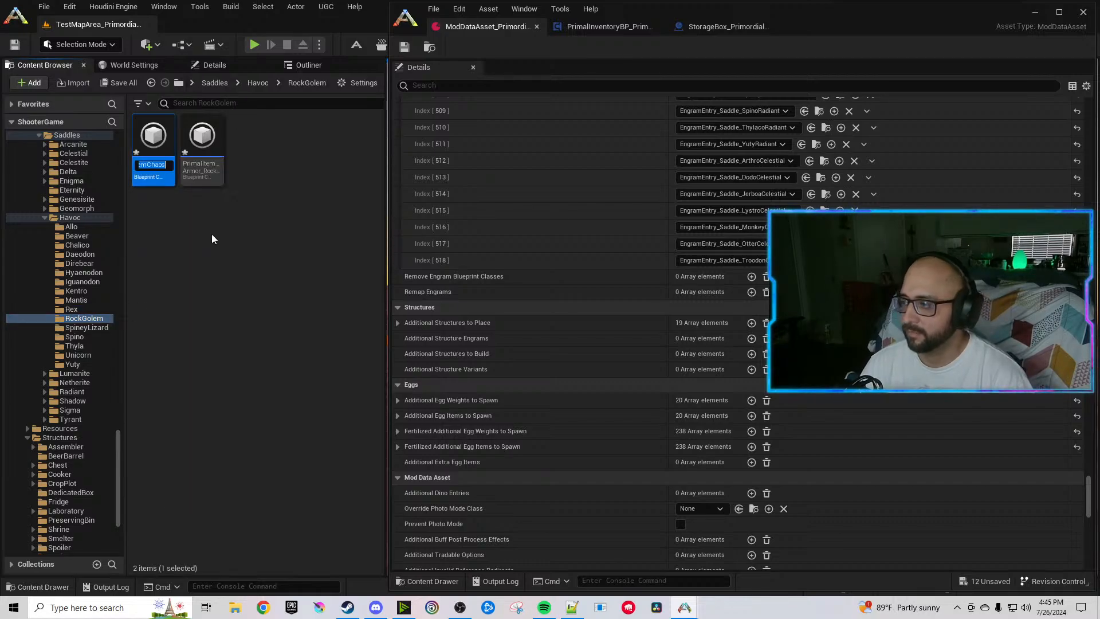
{"action": "key", "text": "Right"}
{"action": "key", "text": "BackSpace"}
{"action": "key", "text": "BackSpace"}
{"action": "key", "text": "BackSpace"}
{"action": "key", "text": "BackSpace"}
{"action": "key", "text": "BackSpace"}
{"action": "type", "text": "Havoc"}
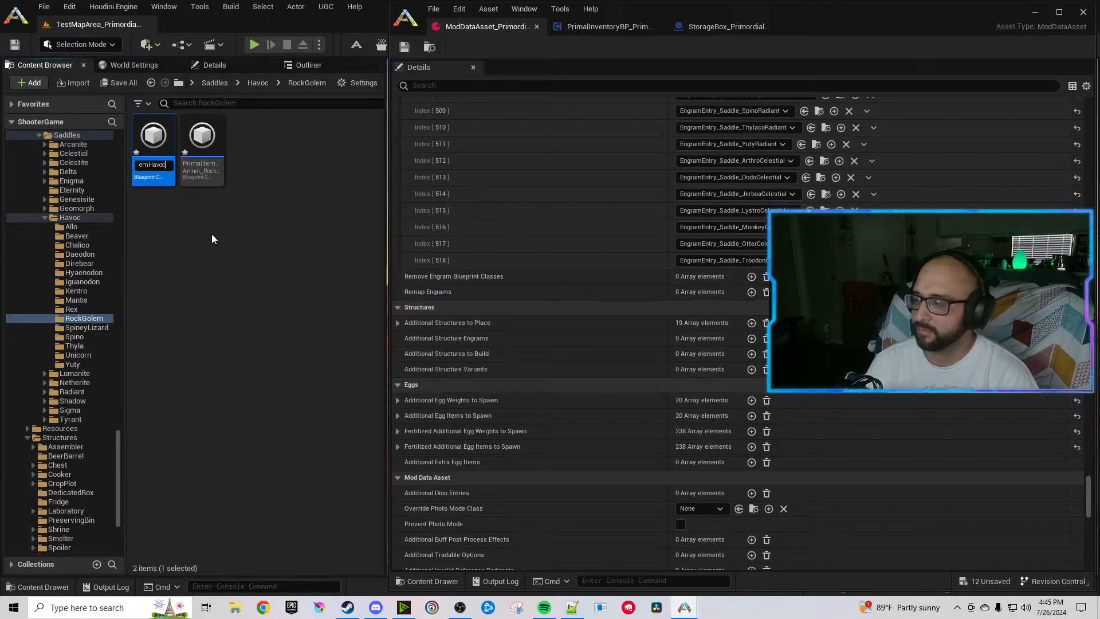
Rename the RockGolem saddle's PrimalItemArmor blueprint so its name ends in SaddleHavoc.
{"action": "right_click", "coordinate": [206, 163]}
{"action": "left_click", "coordinate": [267, 239]}
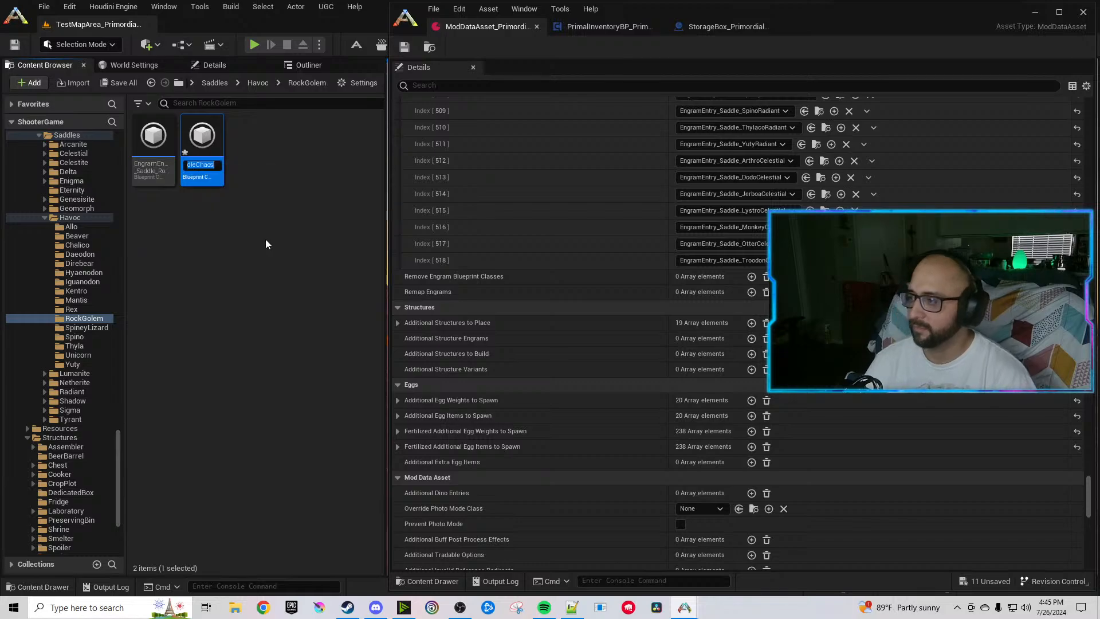
{"action": "key", "text": "Right"}
{"action": "key", "text": "BackSpace"}
{"action": "key", "text": "BackSpace"}
{"action": "key", "text": "BackSpace"}
{"action": "key", "text": "BackSpace"}
{"action": "key", "text": "BackSpace"}
{"action": "type", "text": "Havoc"}
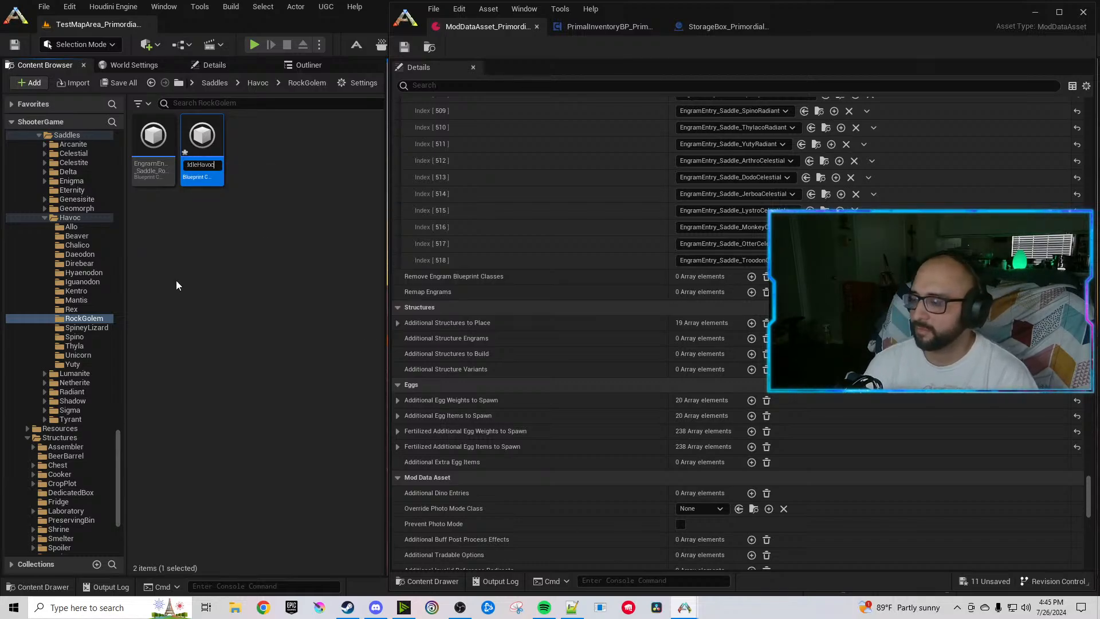
Rename the engram entry blueprint in the Havoc SpineyLizard folder, replacing its old suffix with Havoc.
{"action": "left_click", "coordinate": [86, 328]}
{"action": "right_click", "coordinate": [152, 167]}
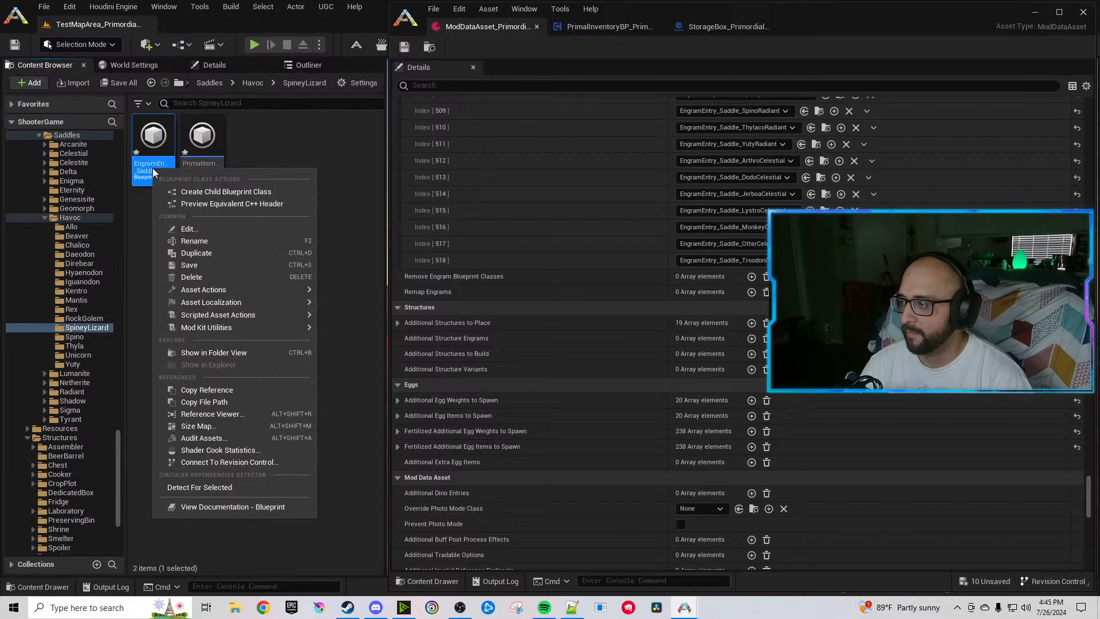
{"action": "left_click", "coordinate": [191, 241]}
{"action": "key", "text": "Right"}
{"action": "key", "text": "BackSpace"}
{"action": "key", "text": "BackSpace"}
{"action": "key", "text": "BackSpace"}
{"action": "key", "text": "BackSpace"}
{"action": "key", "text": "BackSpace"}
{"action": "type", "text": "Havoc"}
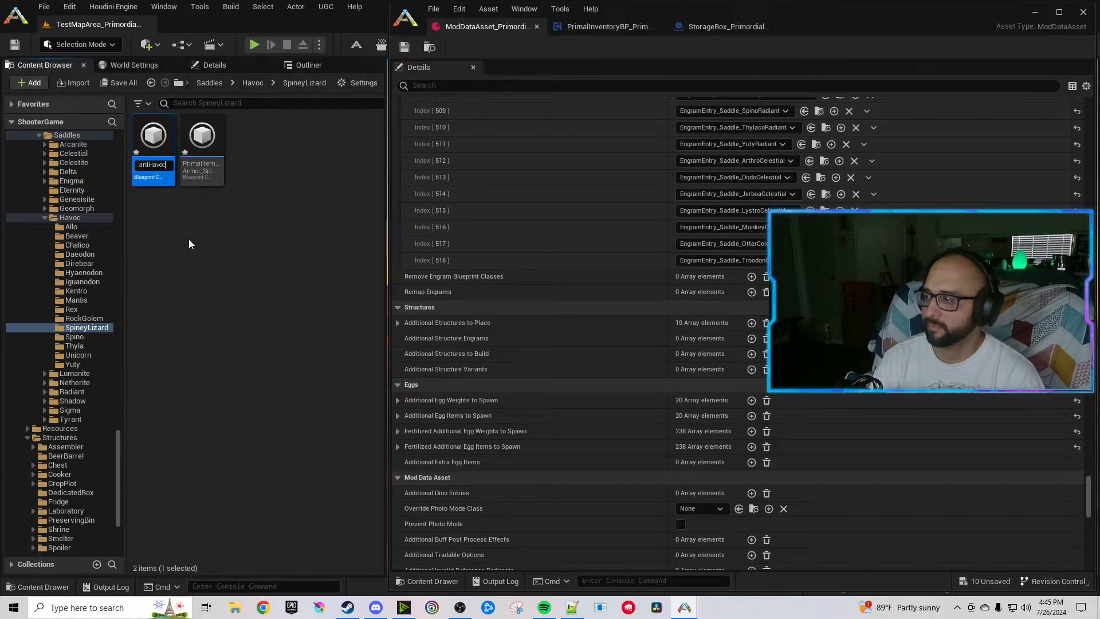
{"action": "key", "text": "Return"}
Rename the SpineyLizard saddle's PrimalItemArmor blueprint so its name ends in SaddleHavoc.
{"action": "right_click", "coordinate": [212, 167]}
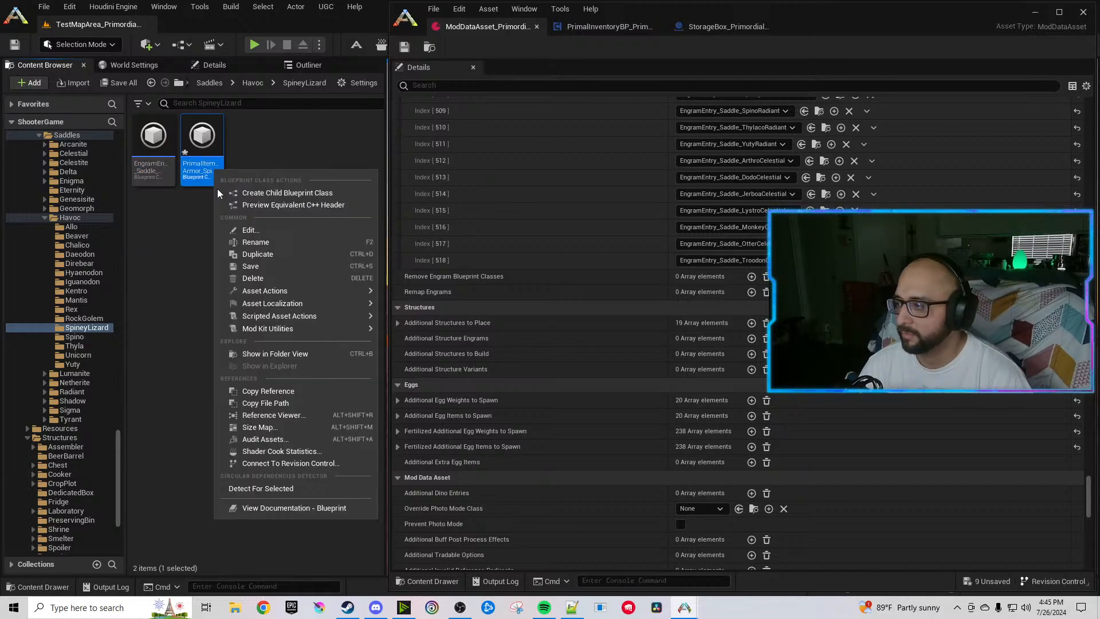
{"action": "left_click", "coordinate": [250, 242]}
{"action": "key", "text": "Right"}
{"action": "type", "text": "Havoc"}
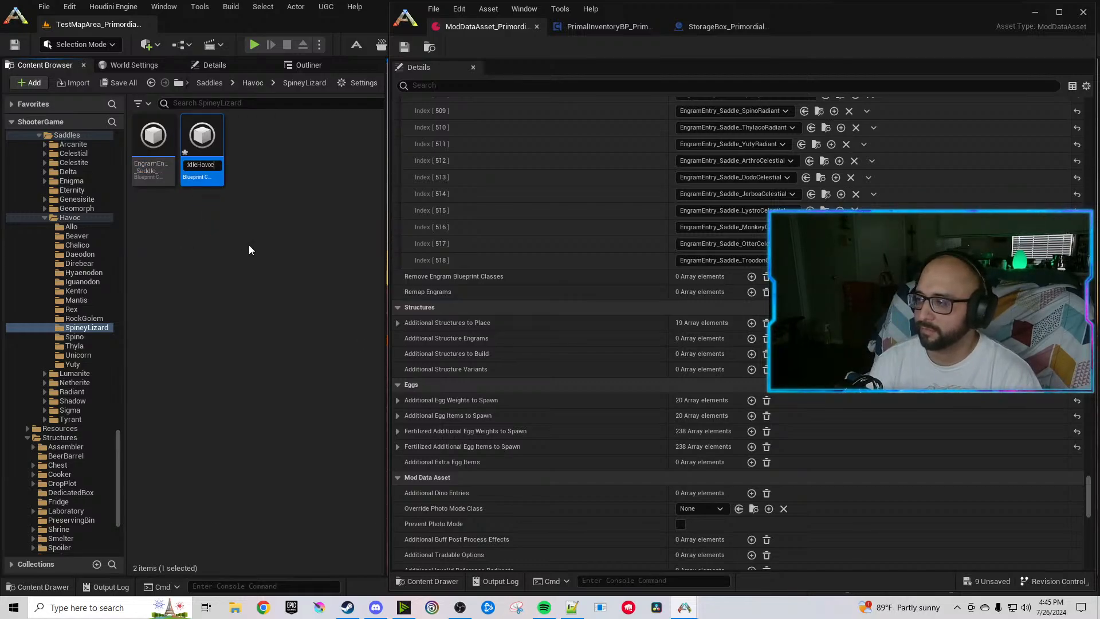
{"action": "key", "text": "Return"}
Rename the engram entry blueprint in the Havoc Spino folder so its name ends in SpinoHavoc.
{"action": "left_click", "coordinate": [77, 337]}
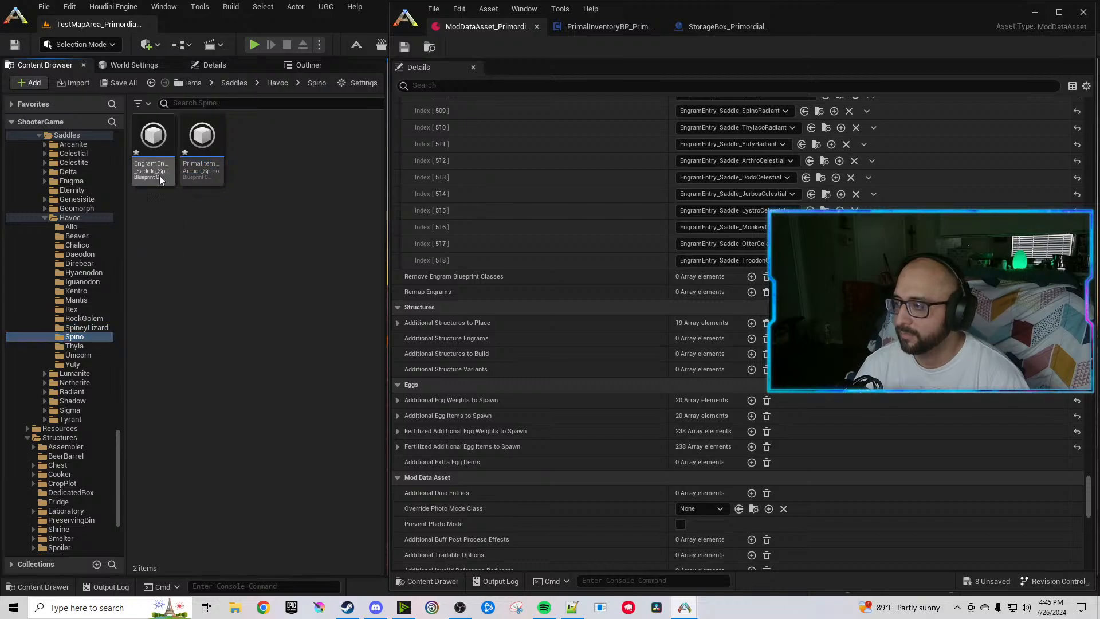
{"action": "right_click", "coordinate": [160, 180]}
{"action": "left_click", "coordinate": [195, 249]}
{"action": "key", "text": "Right"}
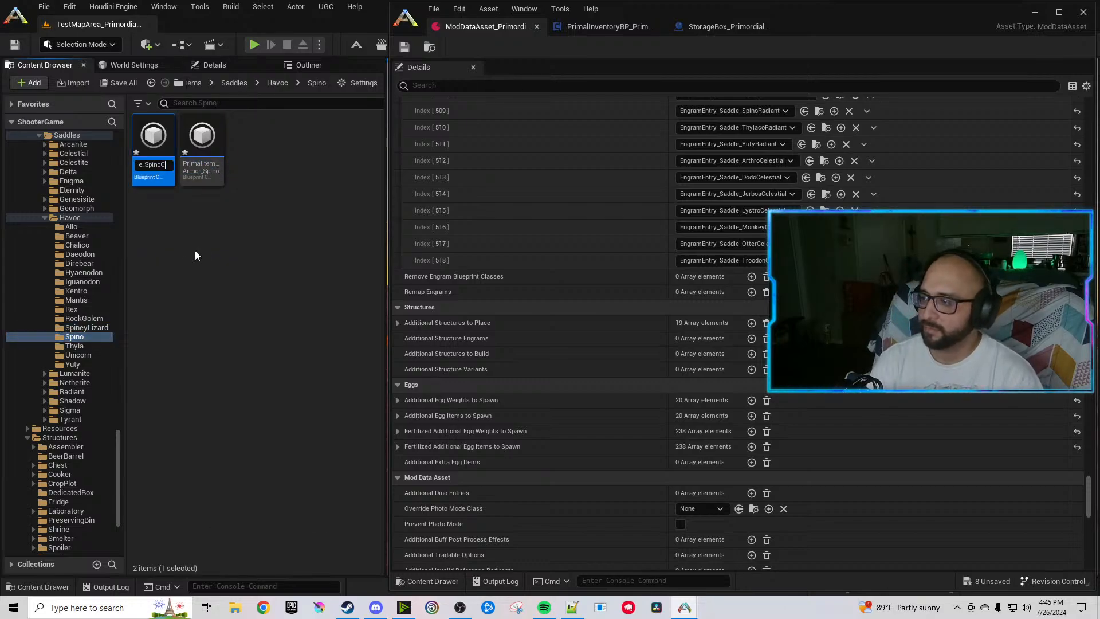
{"action": "key", "text": "BackSpace"}
{"action": "type", "text": "Havoc"}
{"action": "key", "text": "Return"}
Rename the Spino saddle's PrimalItemArmor blueprint, replacing the suffix after Saddle with Havoc.
{"action": "right_click", "coordinate": [204, 160]}
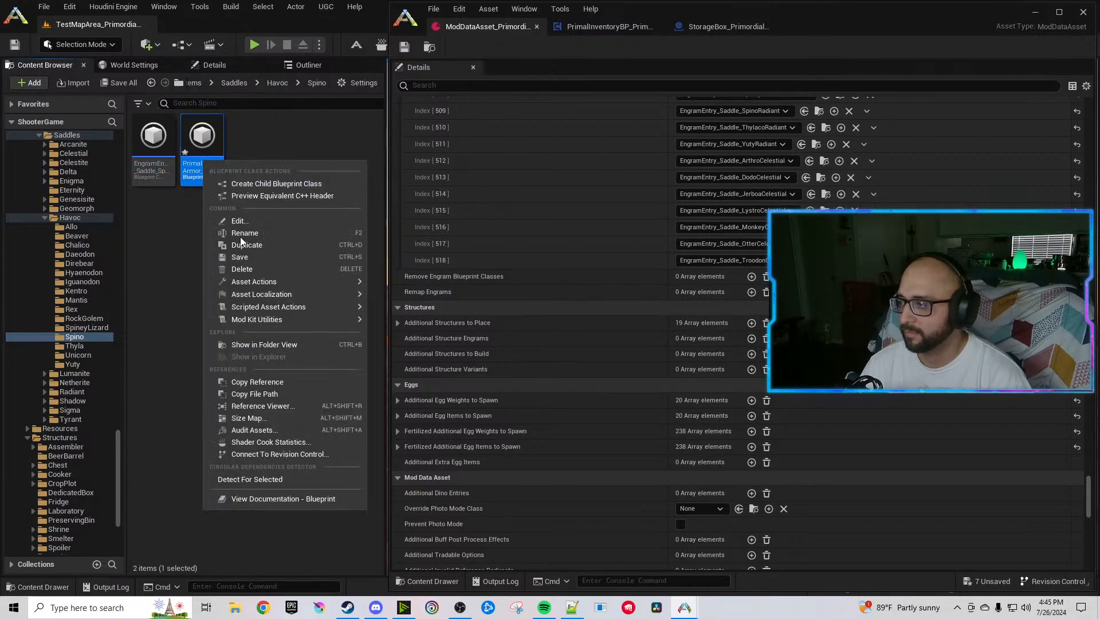
{"action": "left_click", "coordinate": [245, 233]}
{"action": "key", "text": "Right"}
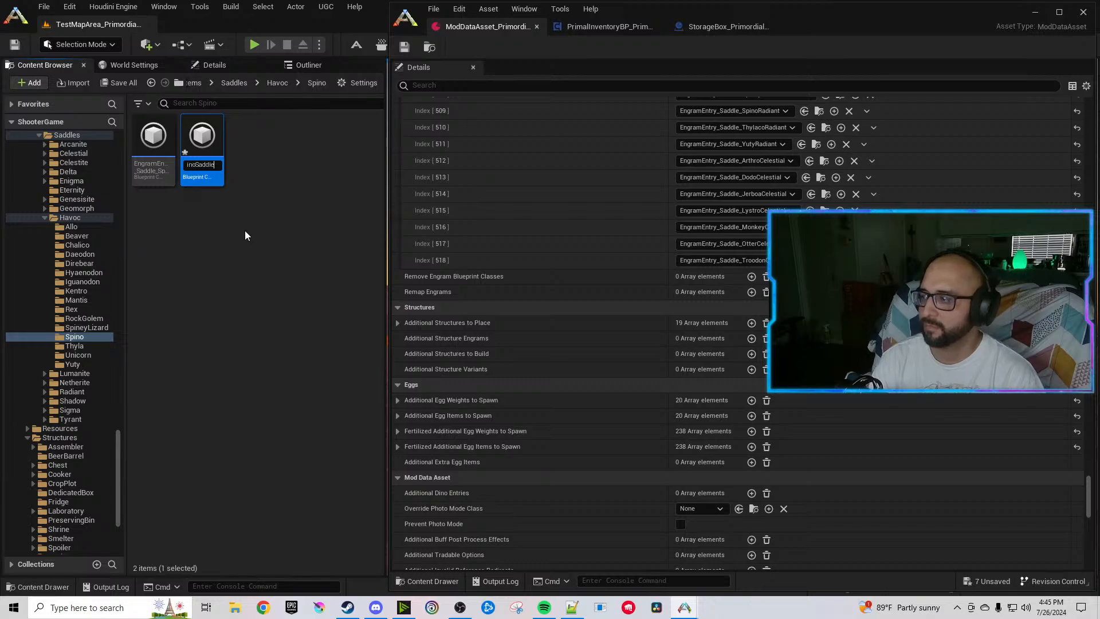
{"action": "key", "text": "Return"}
Rename the engram entry blueprint in the Havoc Thyla folder, replacing its old suffix with Havoc.
{"action": "left_click", "coordinate": [90, 344]}
{"action": "right_click", "coordinate": [160, 175]}
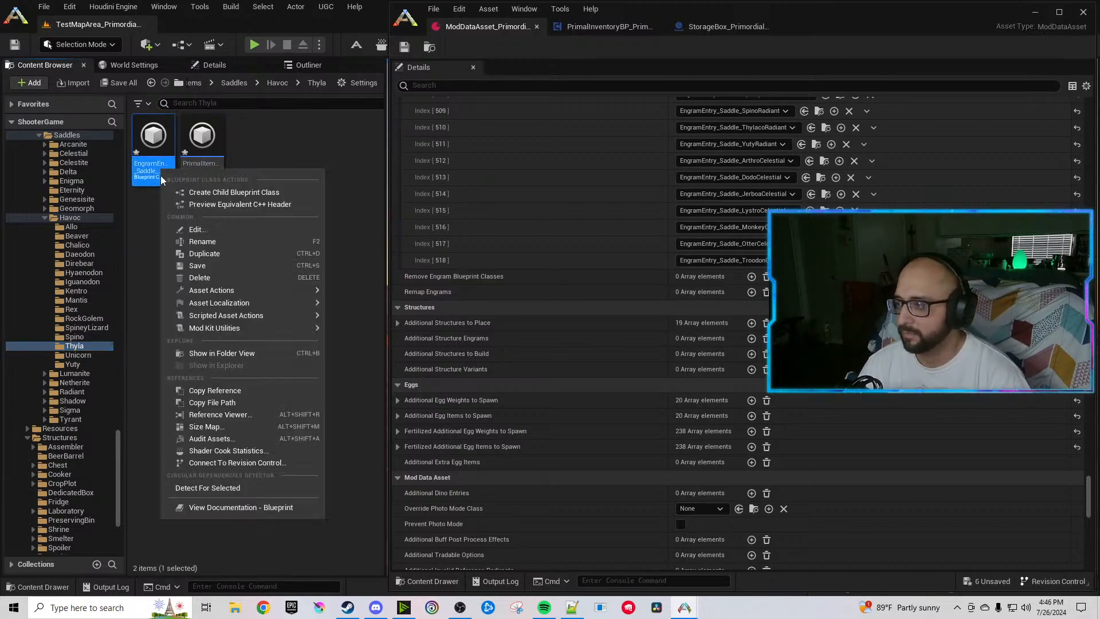
{"action": "left_click", "coordinate": [211, 240]}
{"action": "key", "text": "Right"}
{"action": "type", "text": "Havoc"}
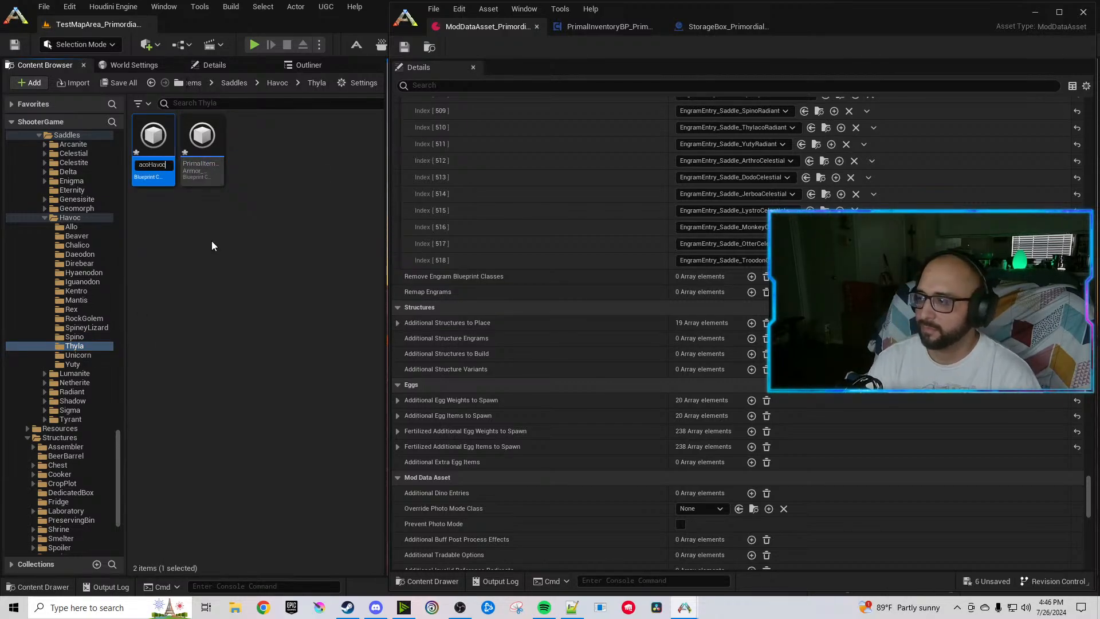
{"action": "key", "text": "Return"}
Rename the Thyla saddle's PrimalItemArmor blueprint so its name ends in SaddleHavoc.
{"action": "right_click", "coordinate": [201, 174]}
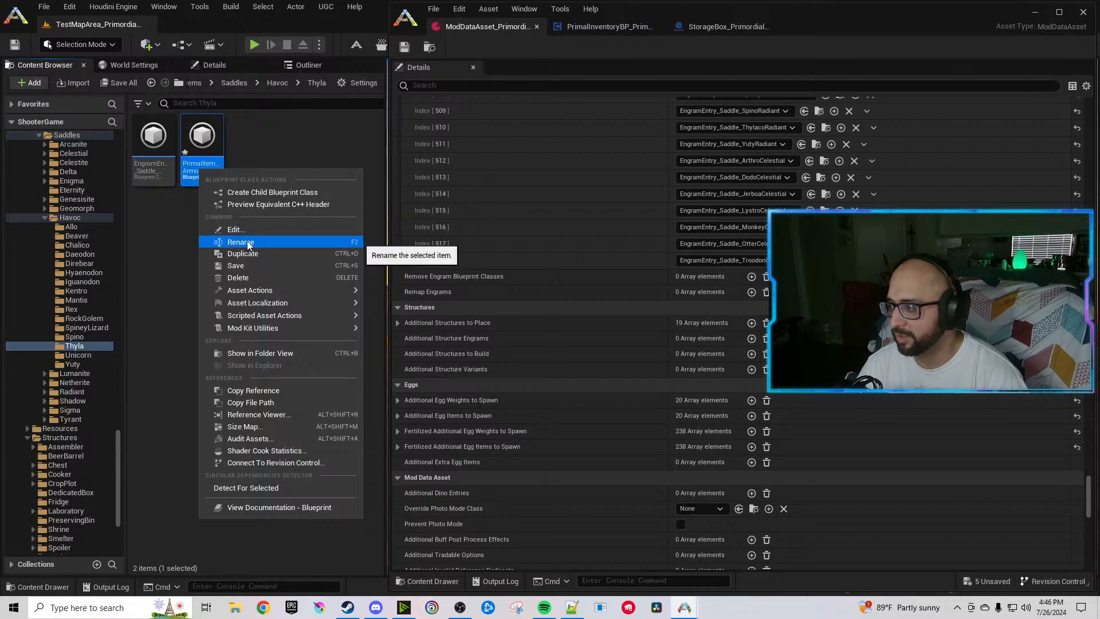
{"action": "left_click", "coordinate": [246, 242]}
{"action": "key", "text": "Right"}
{"action": "type", "text": "Havoc"}
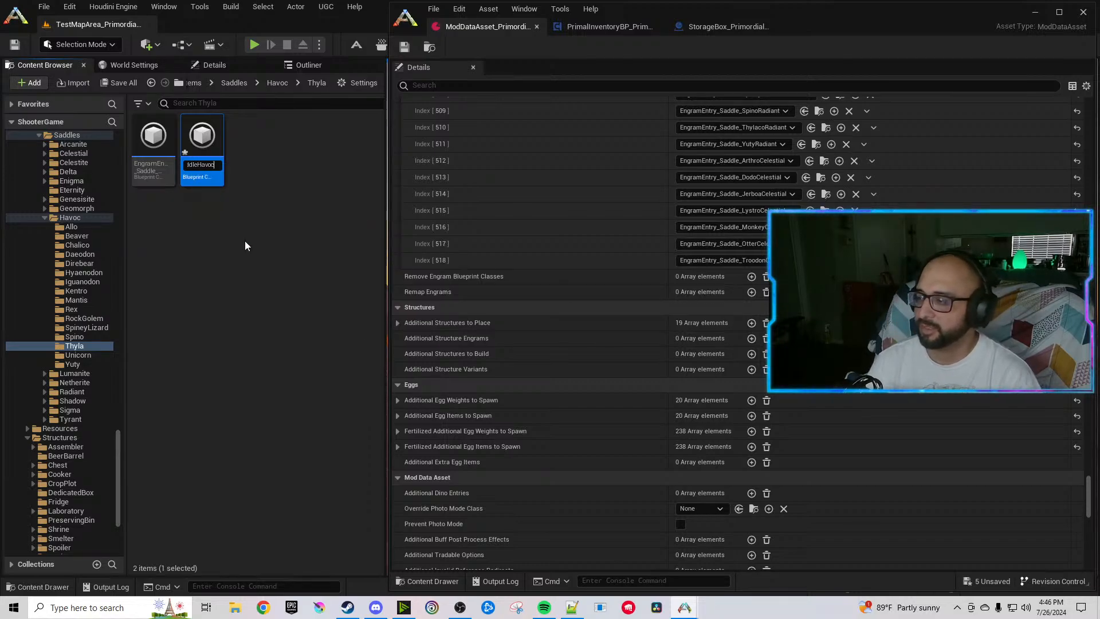
Rename the engram entry blueprint in the Havoc Unicorn folder, replacing the suffix after Unicorn with Havoc.
{"action": "left_click", "coordinate": [78, 355]}
{"action": "right_click", "coordinate": [139, 145]}
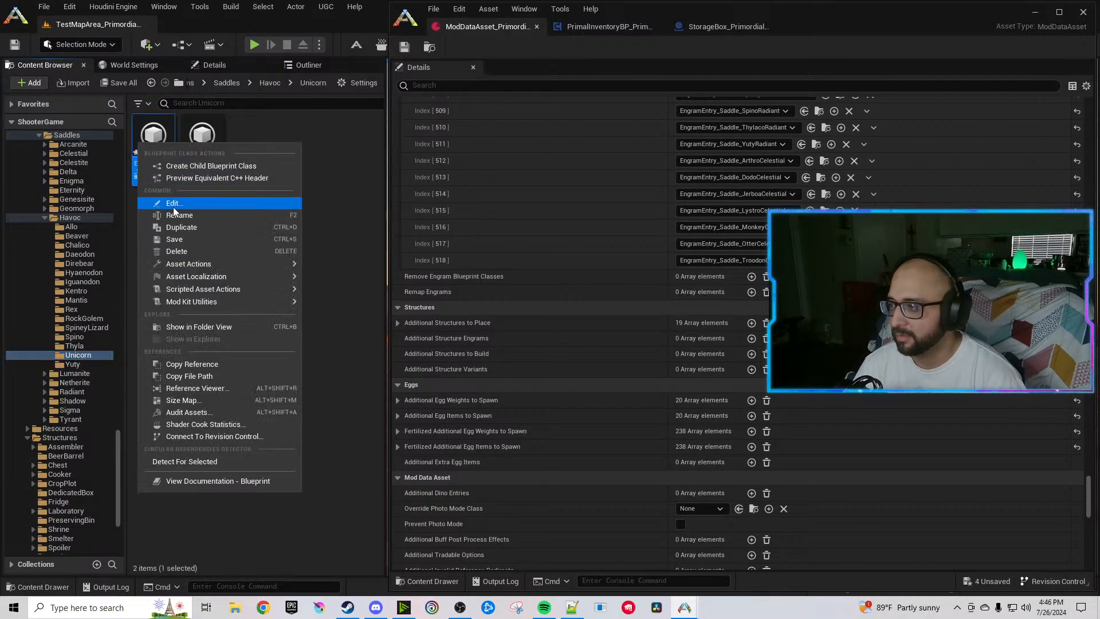
{"action": "left_click", "coordinate": [176, 216]}
{"action": "key", "text": "Right"}
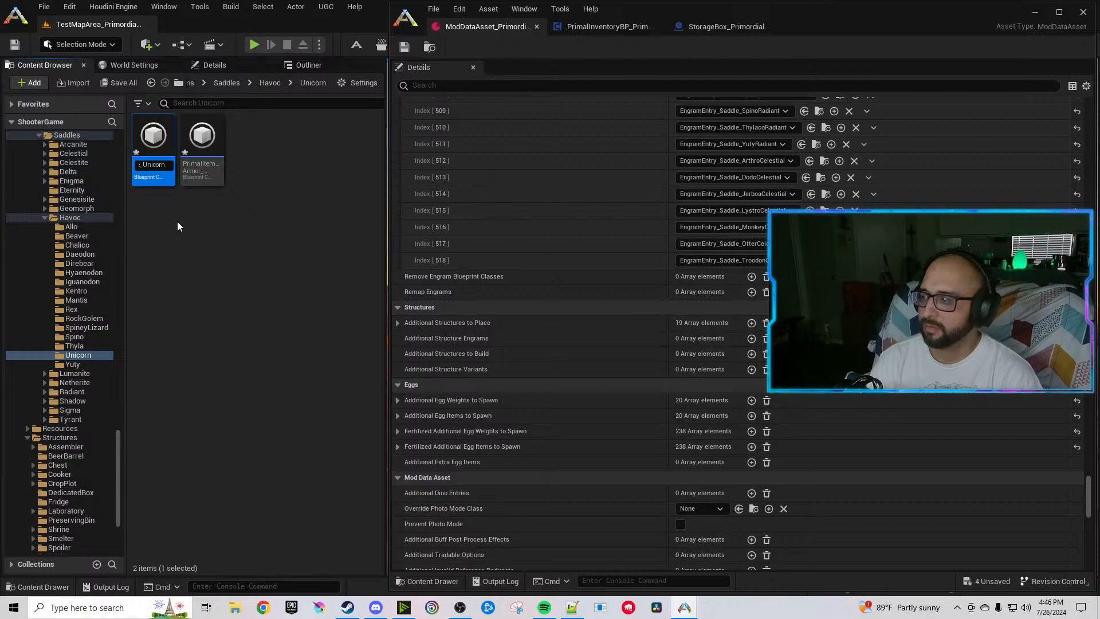
Rename the Unicorn saddle's PrimalItemArmor blueprint so its name ends in SaddleHavoc.
{"action": "left_click", "coordinate": [198, 161]}
{"action": "right_click", "coordinate": [198, 162]}
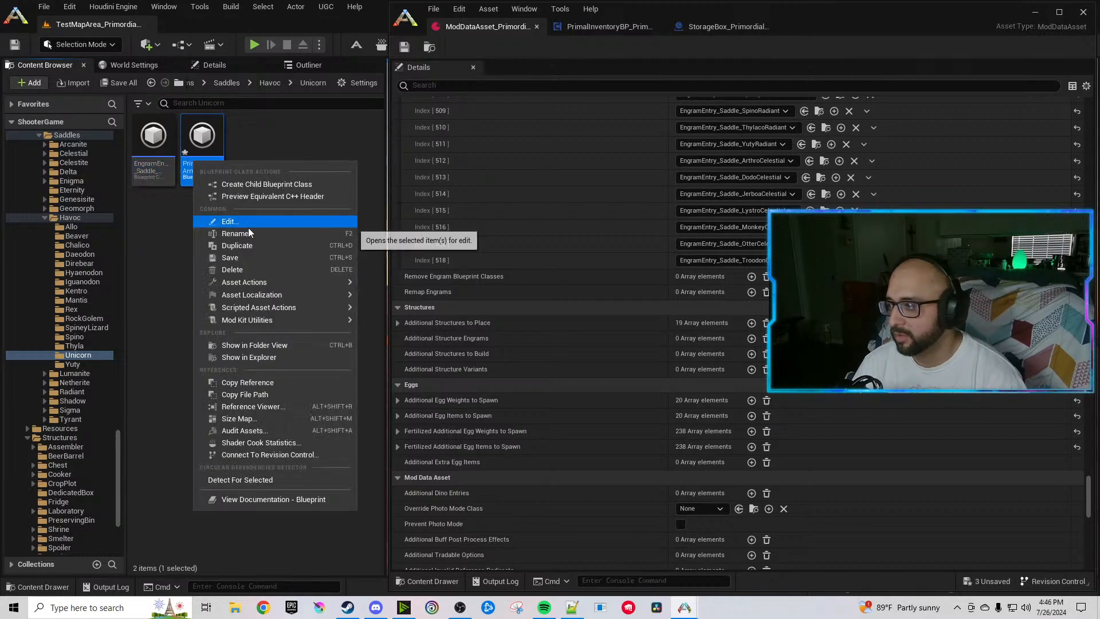
{"action": "left_click", "coordinate": [246, 234]}
{"action": "key", "text": "Right"}
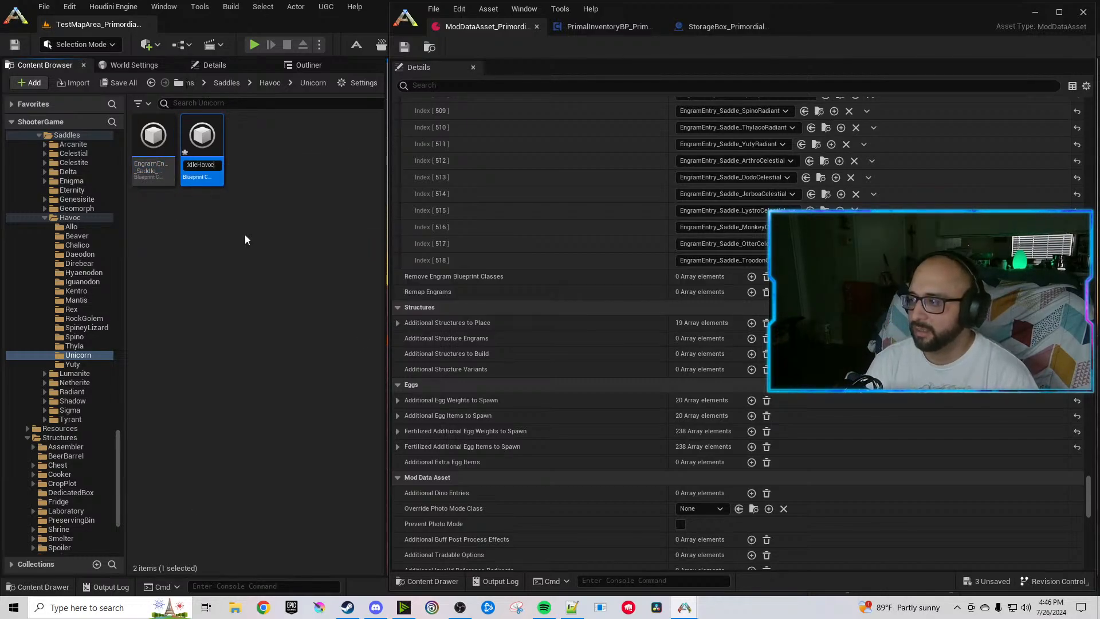
{"action": "key", "text": "Return"}
Rename the engram entry blueprint in the Havoc Yuty folder, replacing the suffix after Yuty with Havoc.
{"action": "left_click", "coordinate": [80, 366]}
{"action": "right_click", "coordinate": [153, 173]}
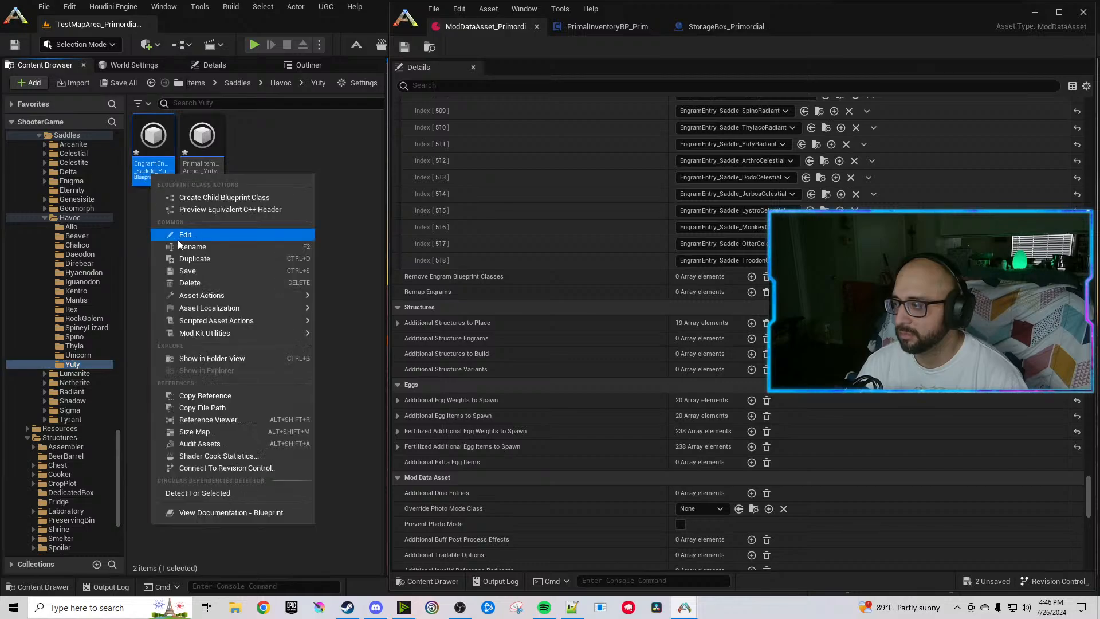
{"action": "left_click", "coordinate": [179, 246]}
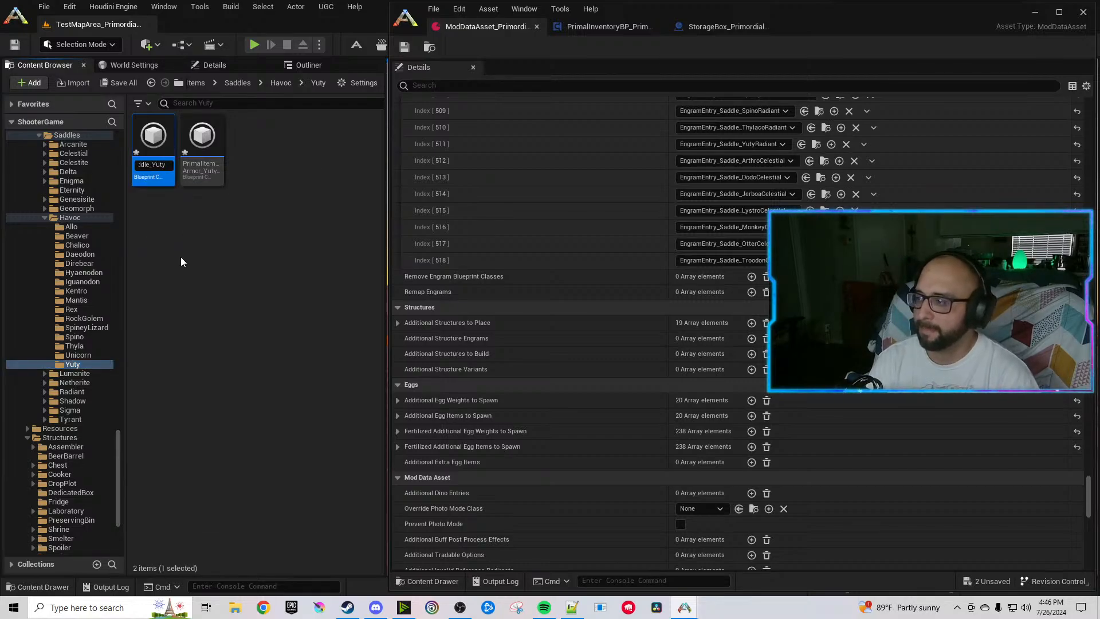
{"action": "key", "text": "Return"}
Rename the Yuty saddle's PrimalItemArmor blueprint so its name ends in SaddleHavoc.
{"action": "right_click", "coordinate": [196, 166]}
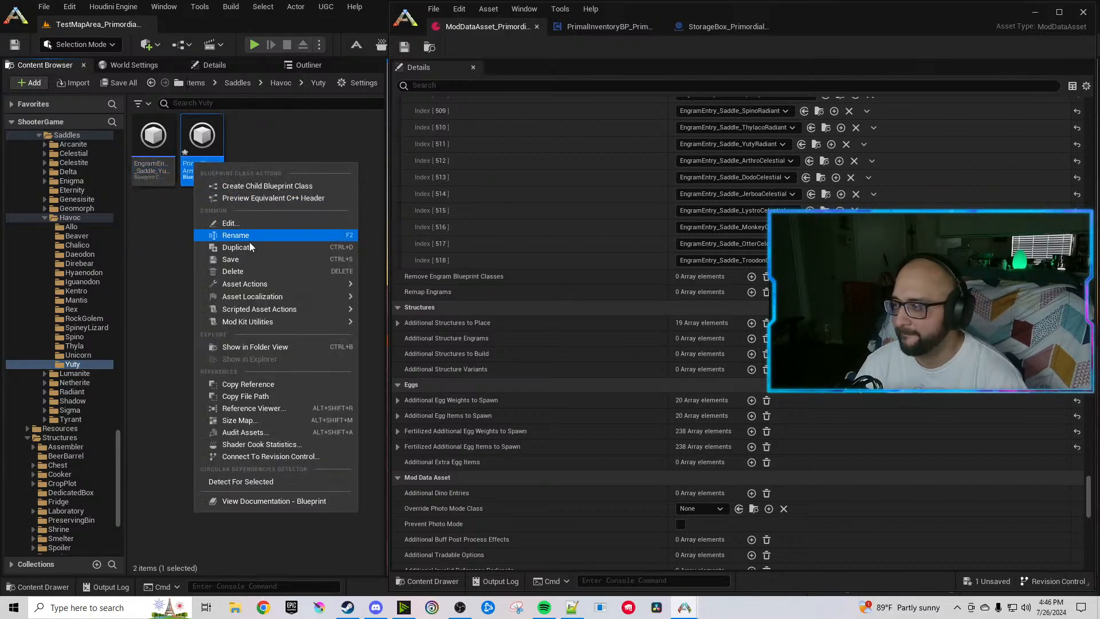
{"action": "left_click", "coordinate": [242, 233]}
{"action": "key", "text": "End"}
{"action": "type", "text": "Havoc"}
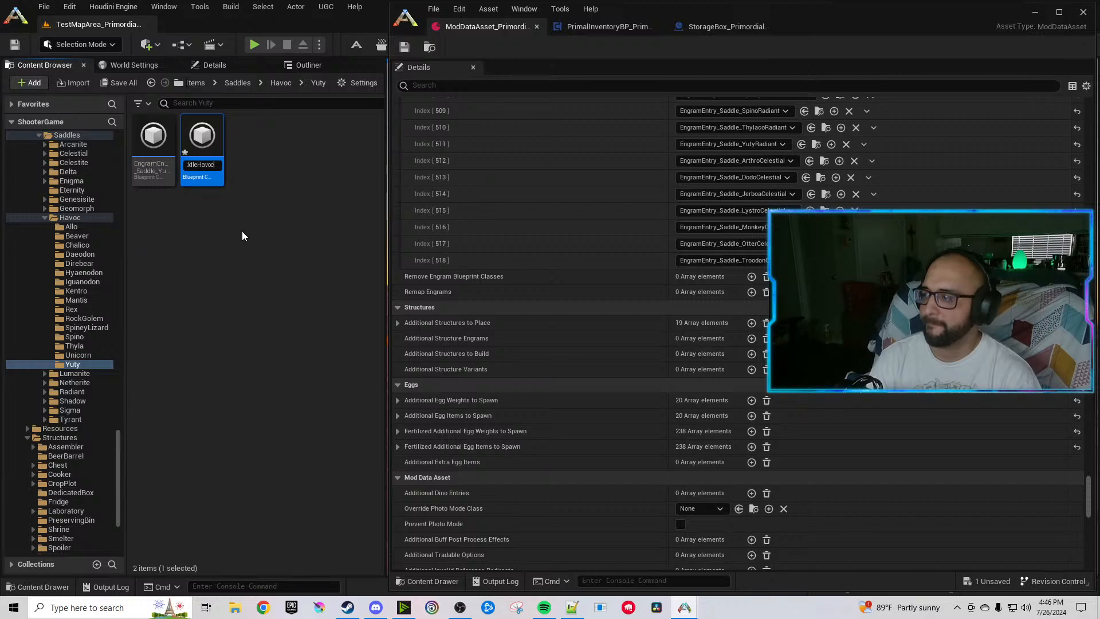
{"action": "key", "text": "Return"}
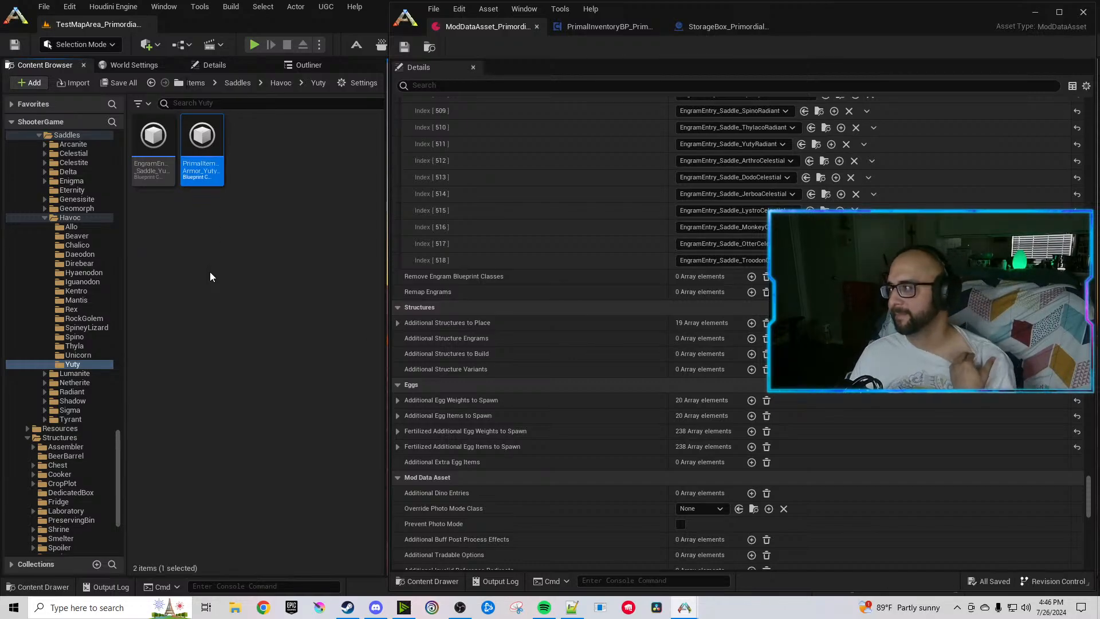
Set the Blue Print Entry of the Havoc Allo engram entry to PrimalItemArmor_AlloSaddleHavoc.
{"action": "left_click", "coordinate": [75, 228]}
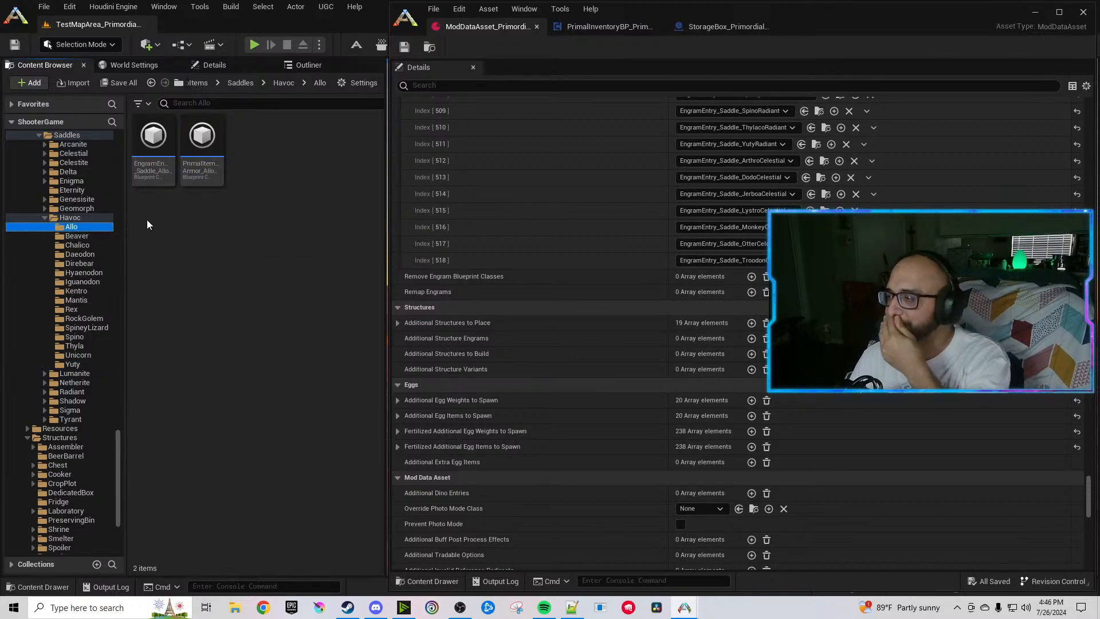
{"action": "double_click", "coordinate": [153, 138]}
{"action": "left_click", "coordinate": [201, 138]}
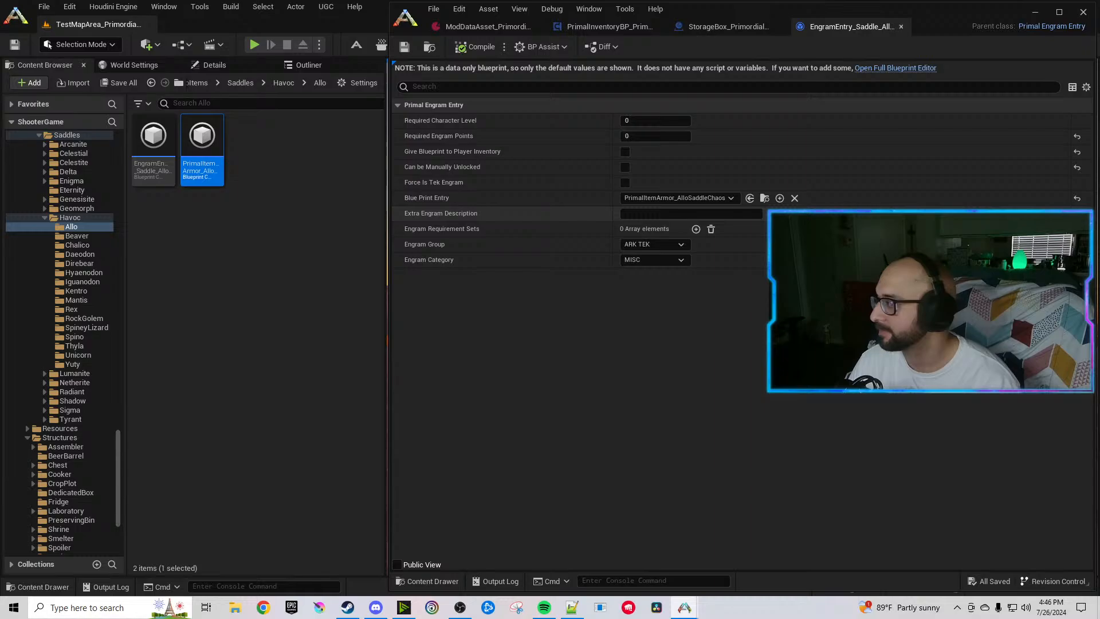
{"action": "left_click", "coordinate": [749, 199]}
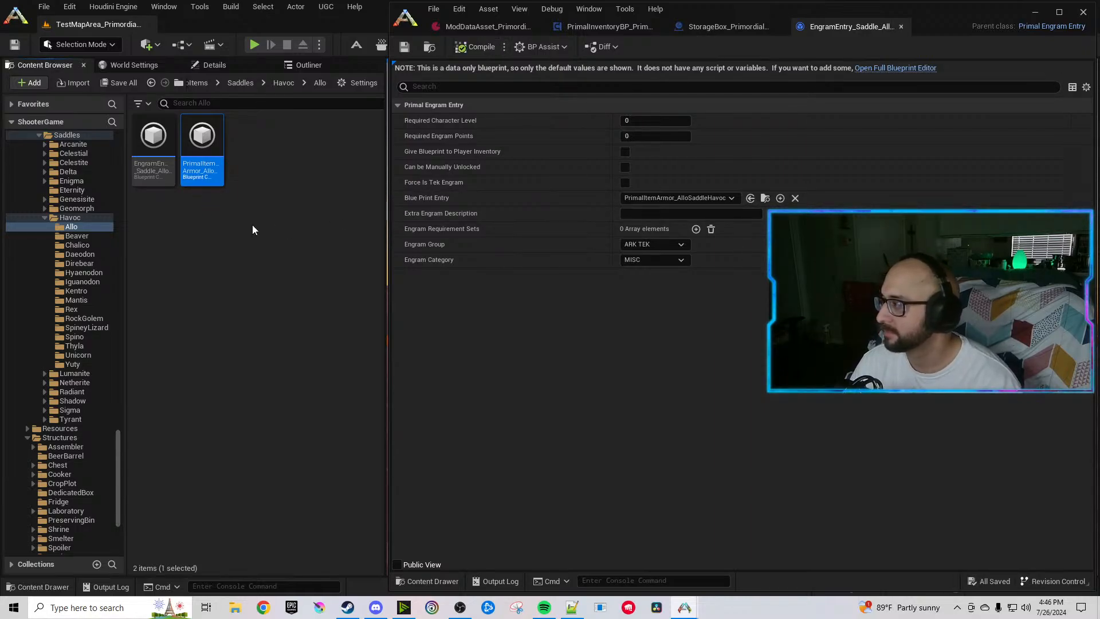
In the Allo saddle item, replace Chaos with Havoc in the owner tag, descriptive name, description and folder path, and set the icon to Saddle_TempIcon.
{"action": "double_click", "coordinate": [194, 157]}
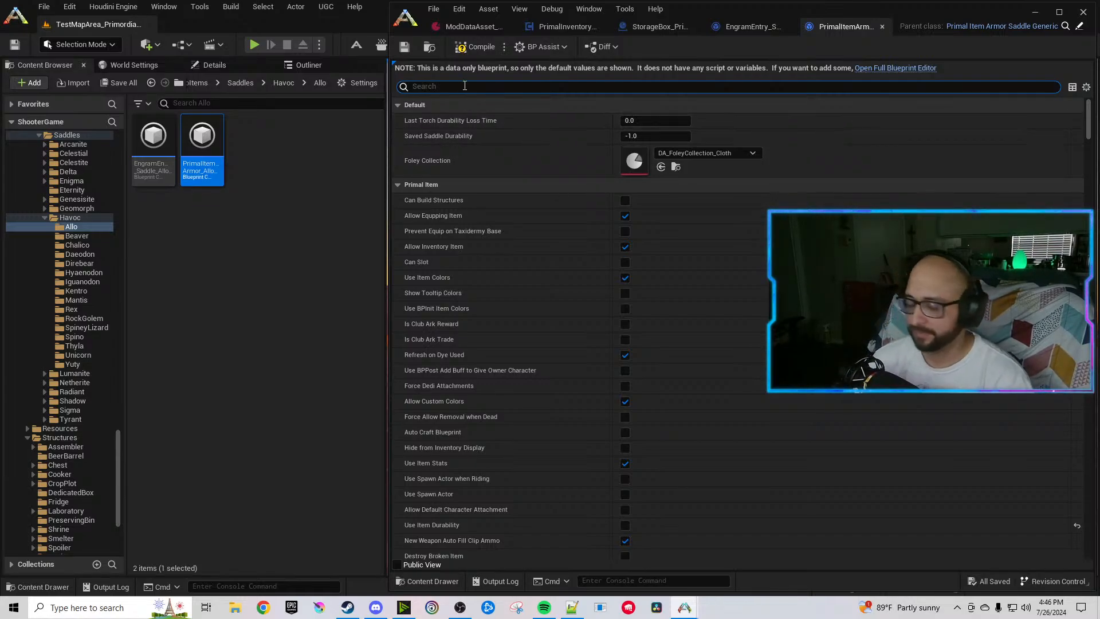
{"action": "type", "text": "chaos"}
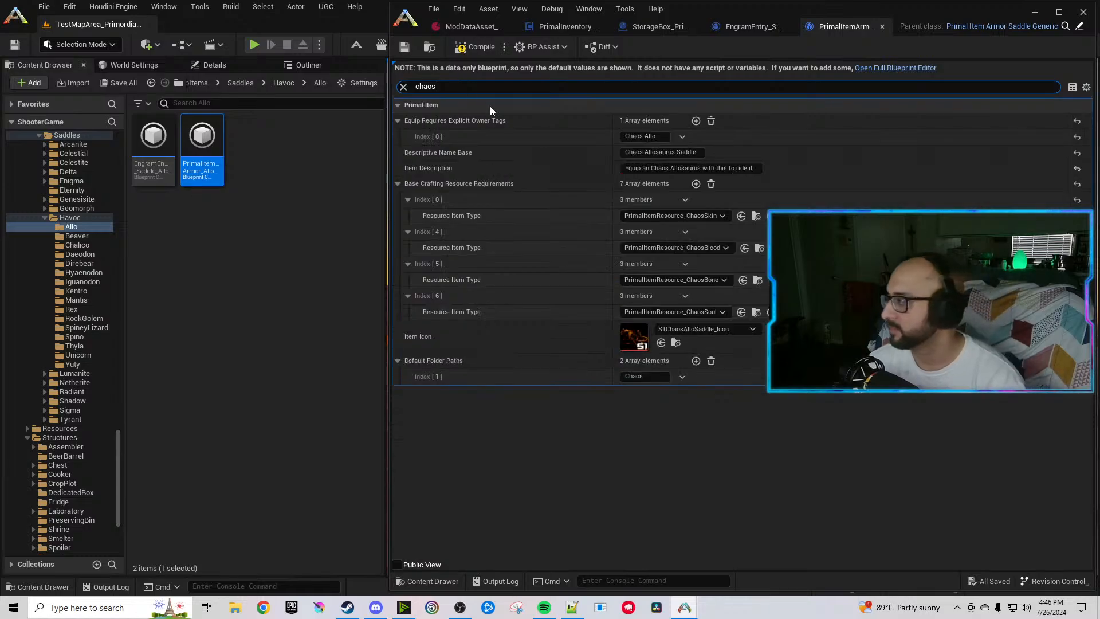
{"action": "left_click", "coordinate": [642, 136]}
{"action": "double_click", "coordinate": [638, 154]}
{"action": "type", "text": "Havoc"}
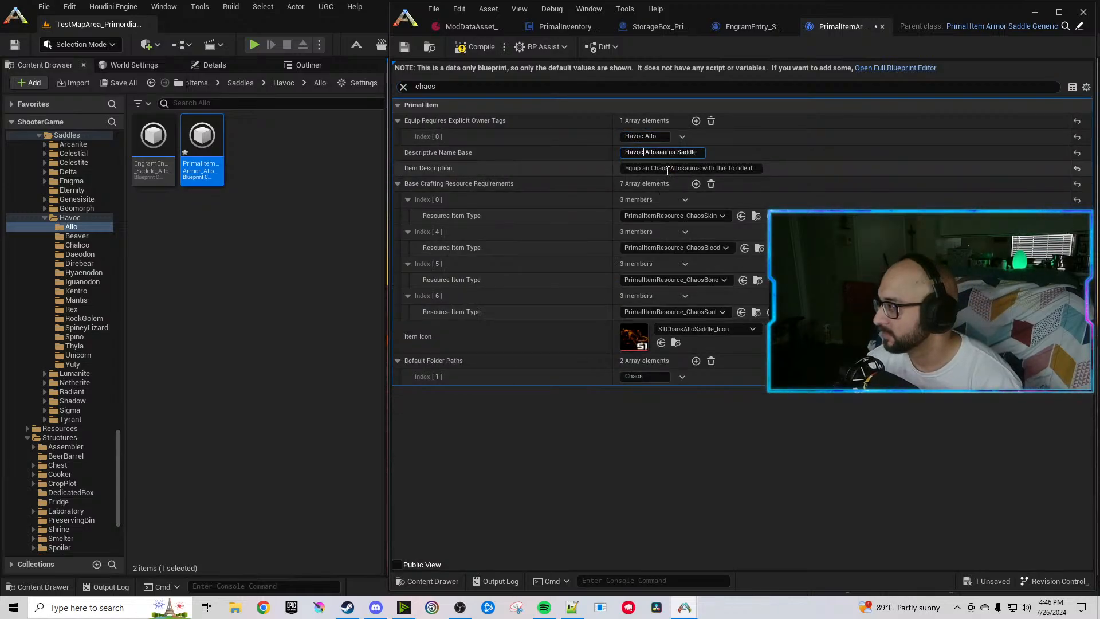
{"action": "double_click", "coordinate": [667, 168]}
{"action": "type", "text": "Havoc"}
{"action": "double_click", "coordinate": [637, 376]}
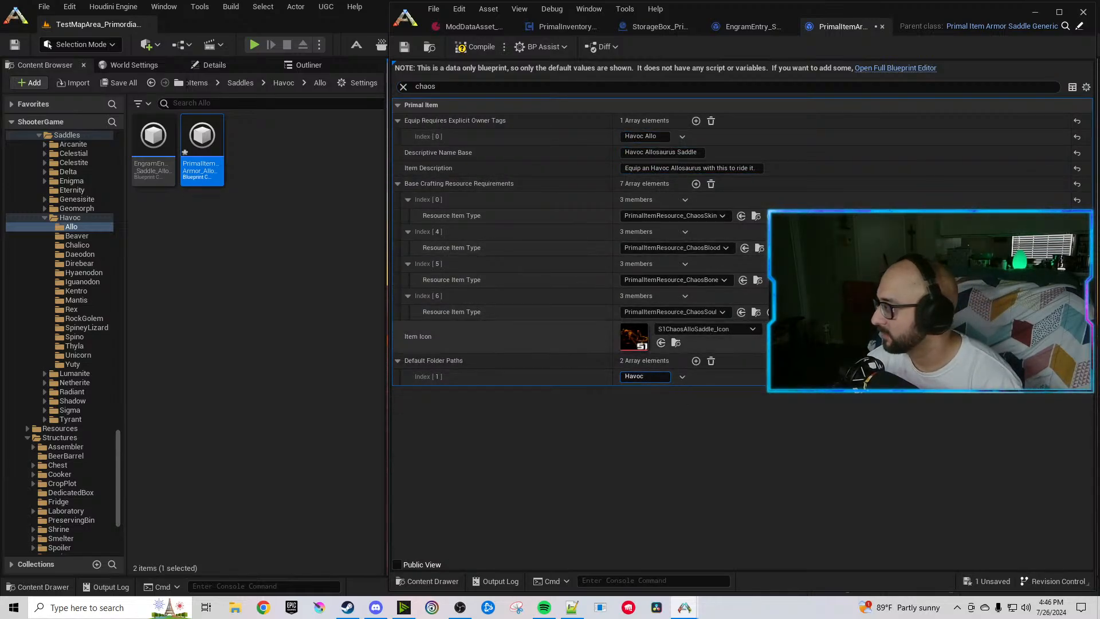
{"action": "type", "text": "Havoc"}
Filter the Allo saddle's properties by "crafting require" and set the first crafting resource (Index 0) to PrimalItemResource_HavocMuscle.
{"action": "left_click", "coordinate": [481, 87]}
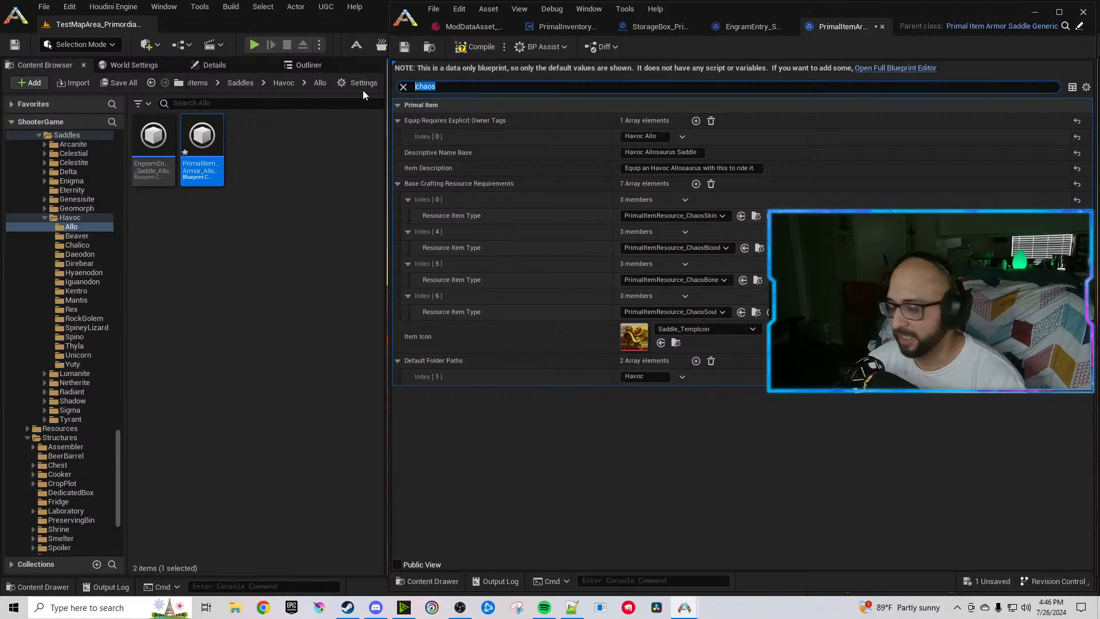
{"action": "type", "text": "crafting require"}
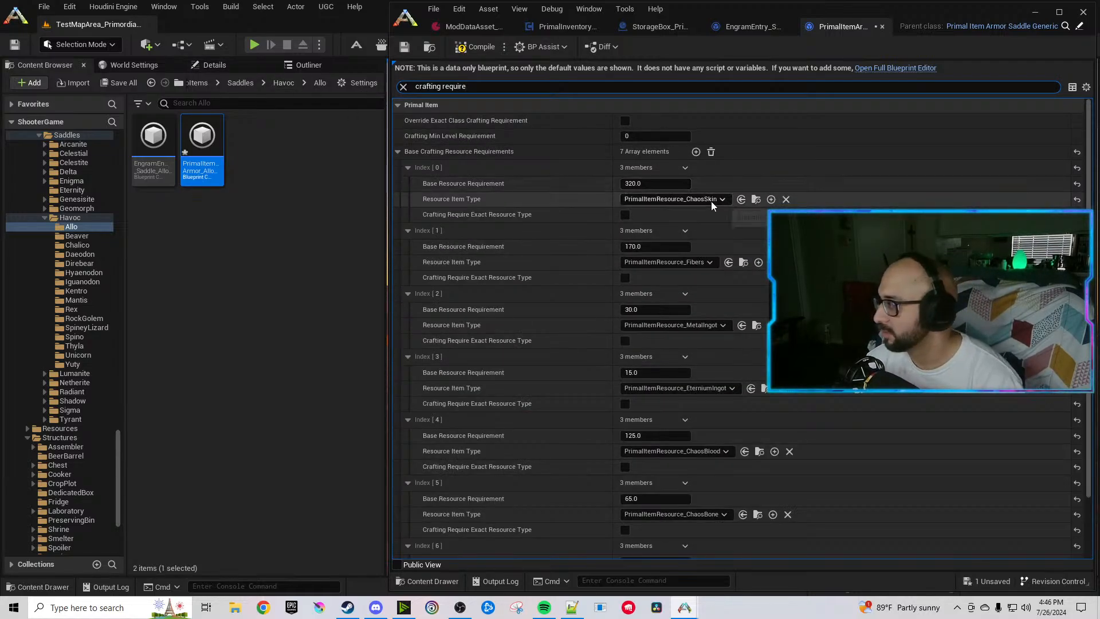
{"action": "left_click", "coordinate": [709, 201]}
{"action": "type", "text": "Havoc"}
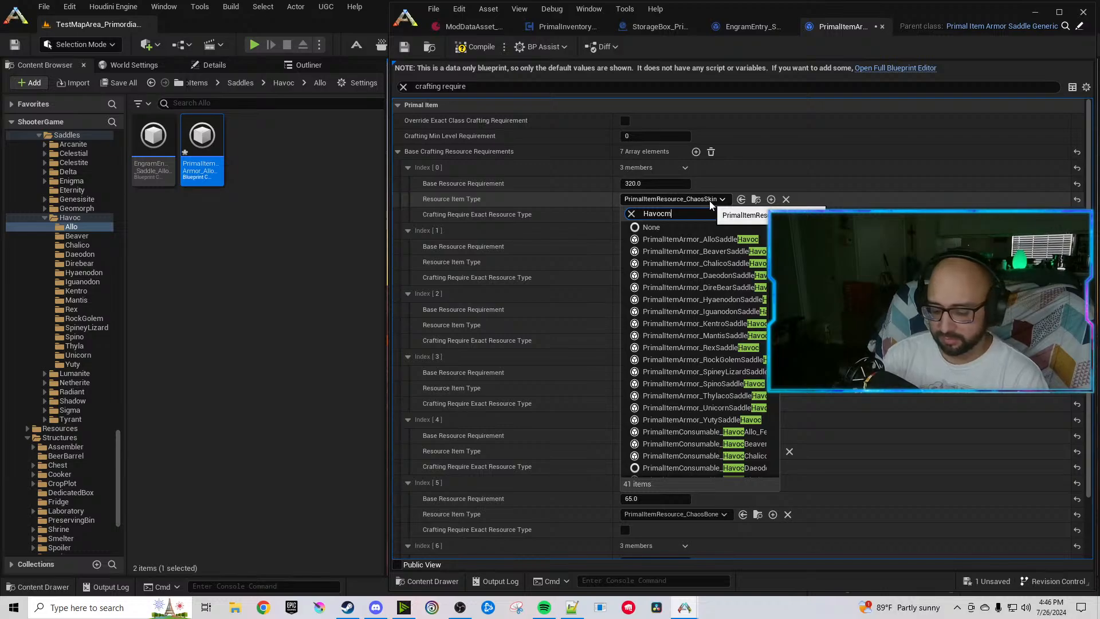
{"action": "type", "text": "musc"}
{"action": "left_click", "coordinate": [714, 243]}
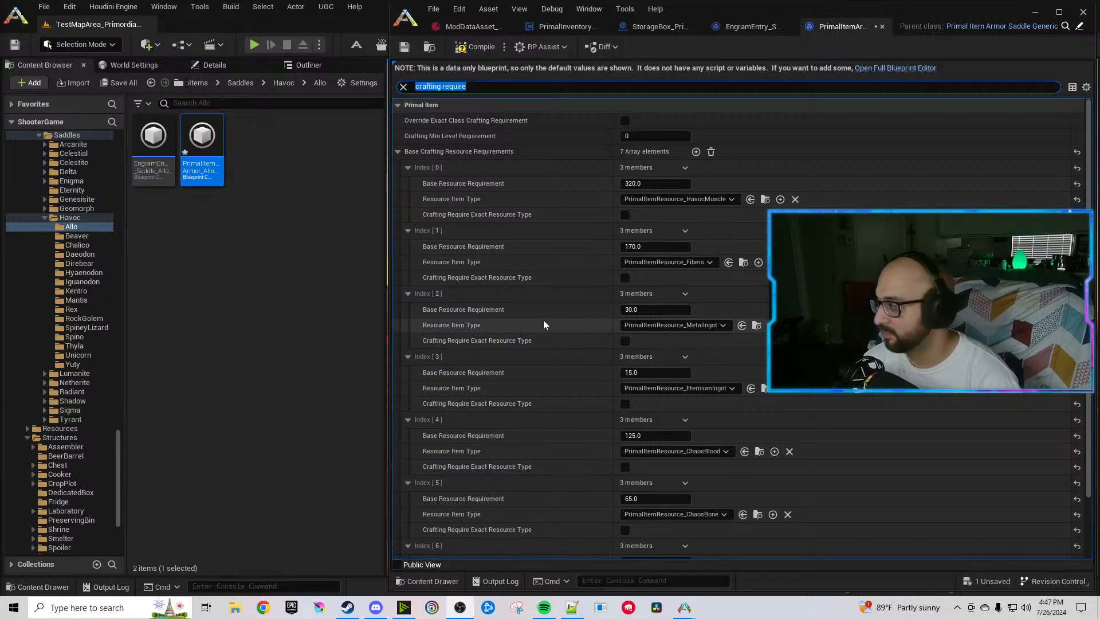
Set the Allo saddle's Index 3 crafting resource to PrimalItemResource_CelestiteIngot.
{"action": "left_click", "coordinate": [721, 390]}
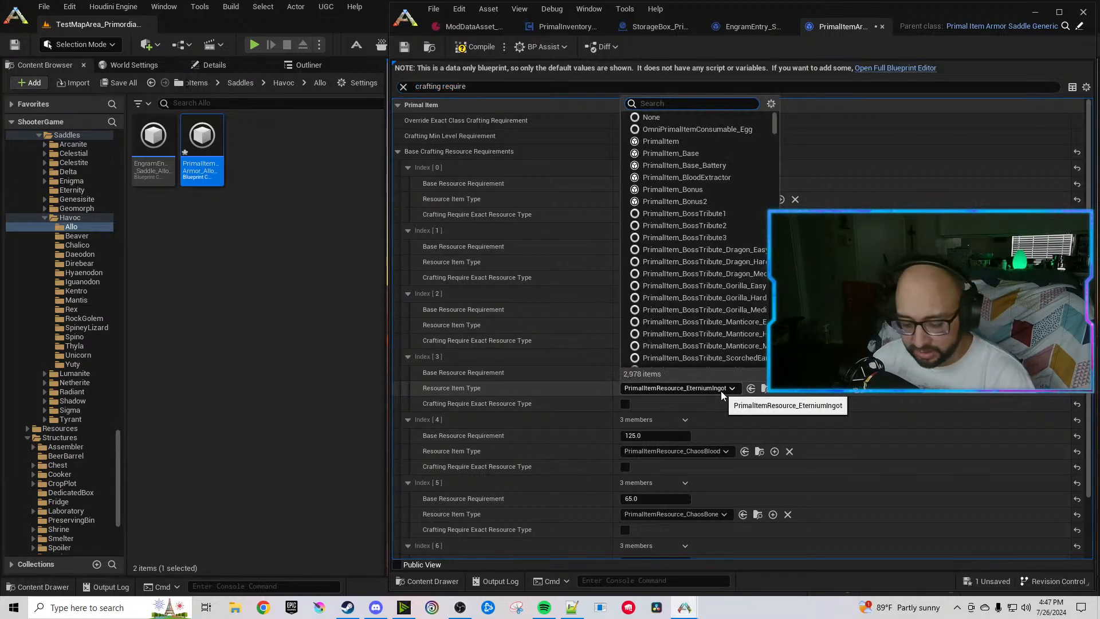
{"action": "type", "text": "ingot"}
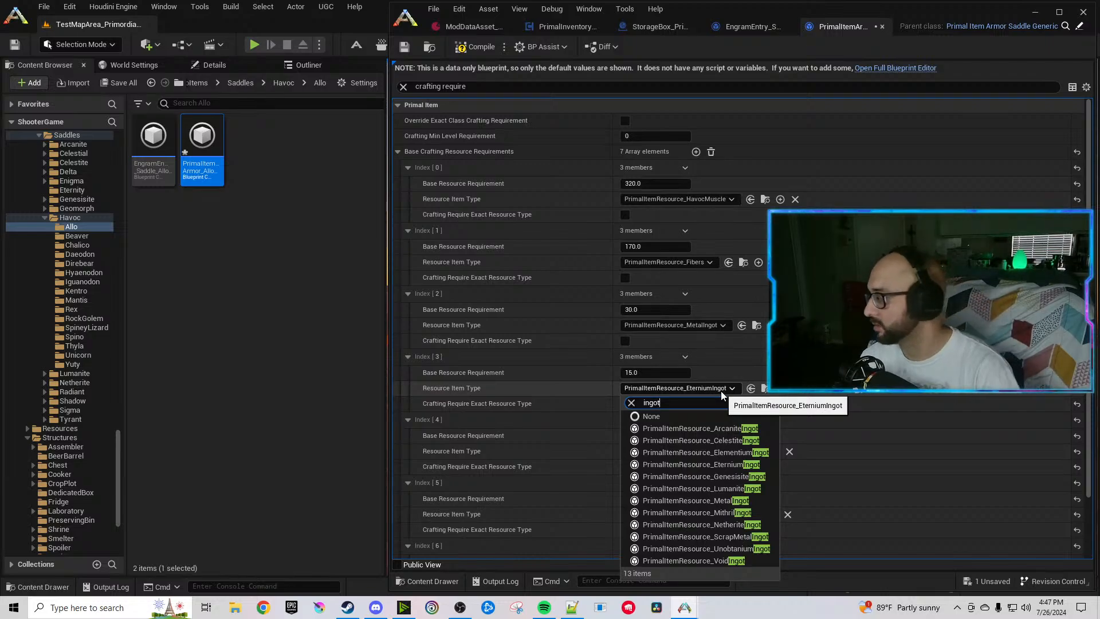
{"action": "left_click", "coordinate": [716, 441]}
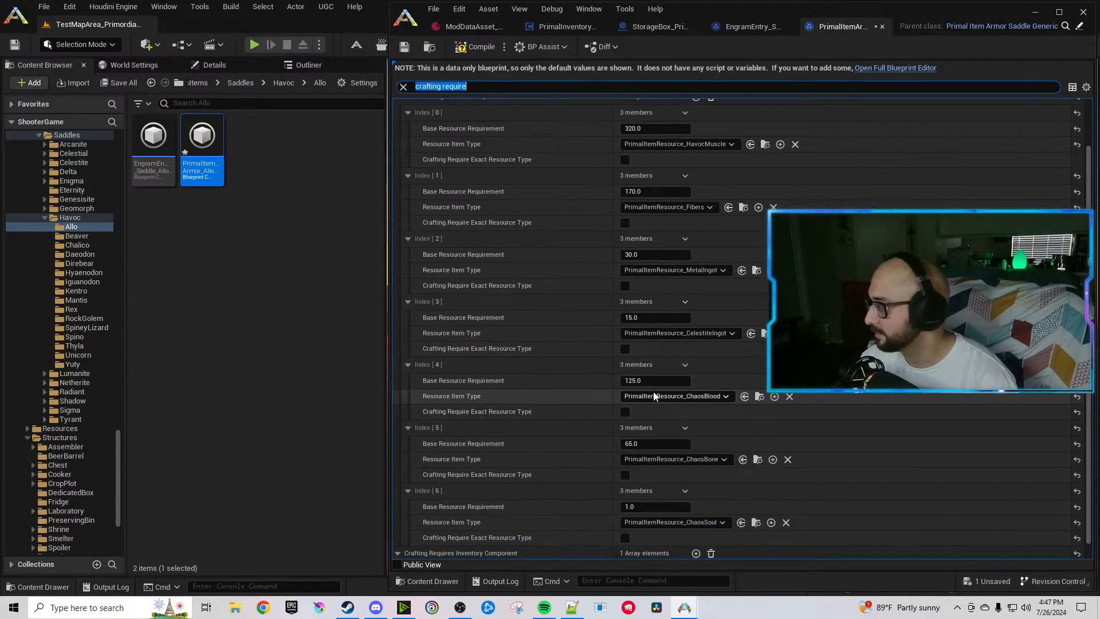
Set the Allo saddle's Index 4 crafting resource to PrimalItemResource_HavocSalivaVile and Index 5 to PrimalItemResource_HavocBone.
{"action": "scroll", "coordinate": [693, 396], "scroll_direction": "down", "scroll_amount": 2}
{"action": "left_click", "coordinate": [692, 379]}
{"action": "type", "text": "Havoc"}
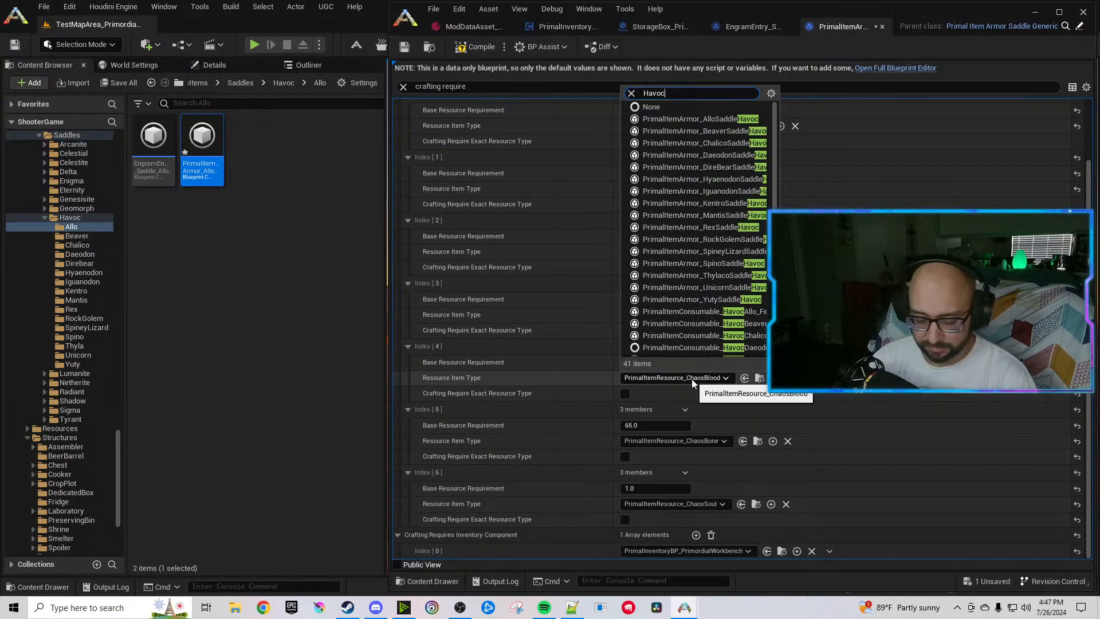
{"action": "type", "text": "sal"}
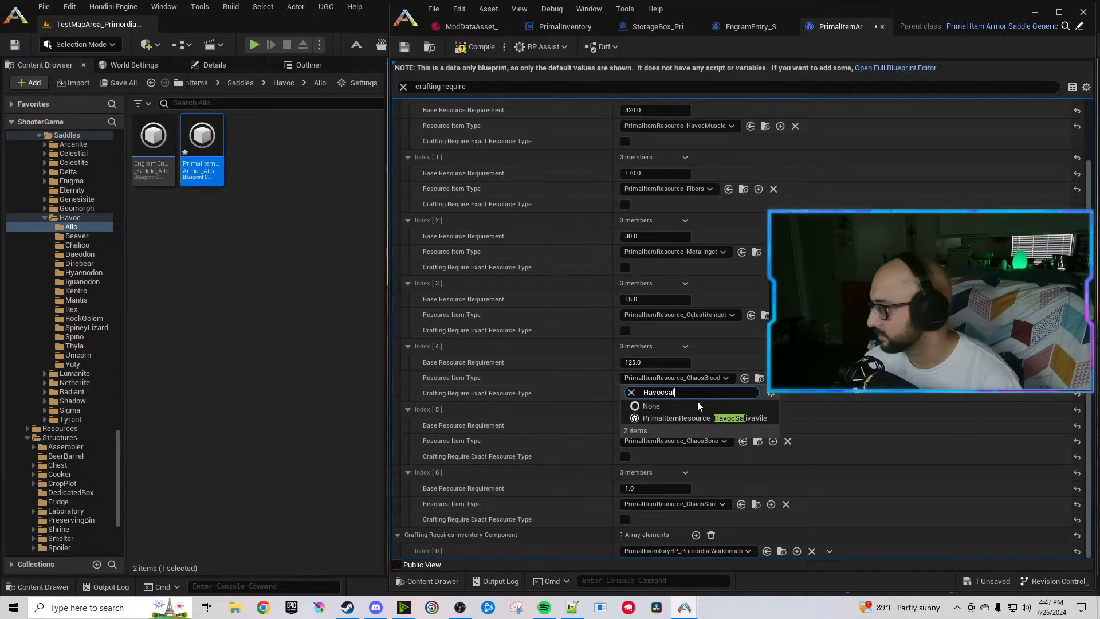
{"action": "left_click", "coordinate": [728, 417]}
{"action": "left_click", "coordinate": [715, 441]}
{"action": "type", "text": "Havocbone"}
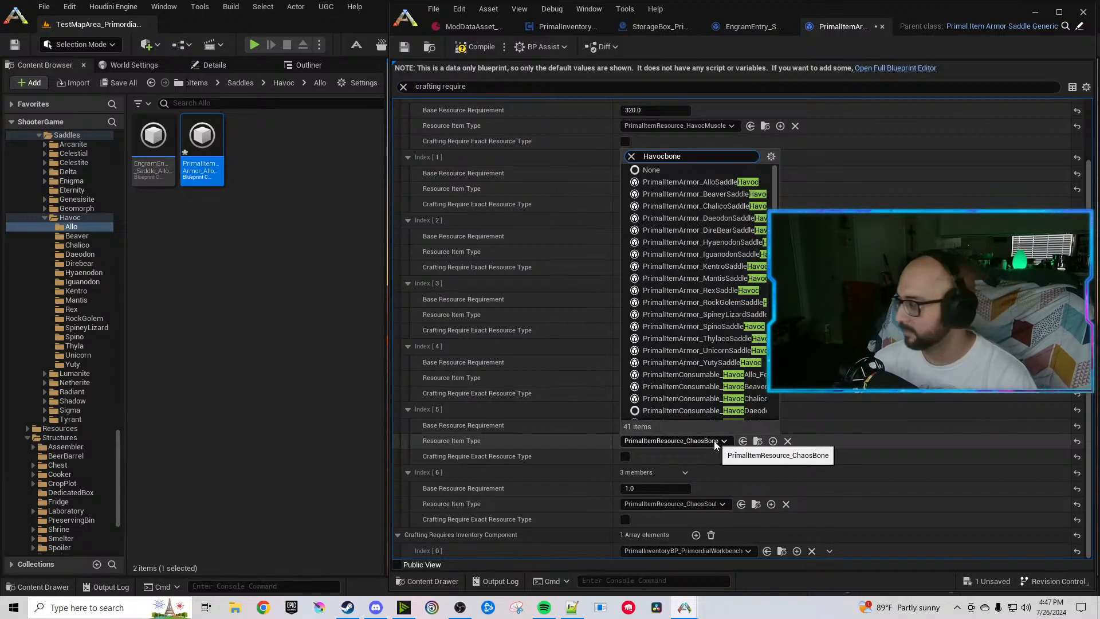
{"action": "left_click", "coordinate": [685, 481]}
Set the Allo saddle's Index 6 crafting requirement to 2 of PrimalItemResource_HavocEyes.
{"action": "left_click_drag", "start_coordinate": [683, 490], "coordinate": [683, 507]}
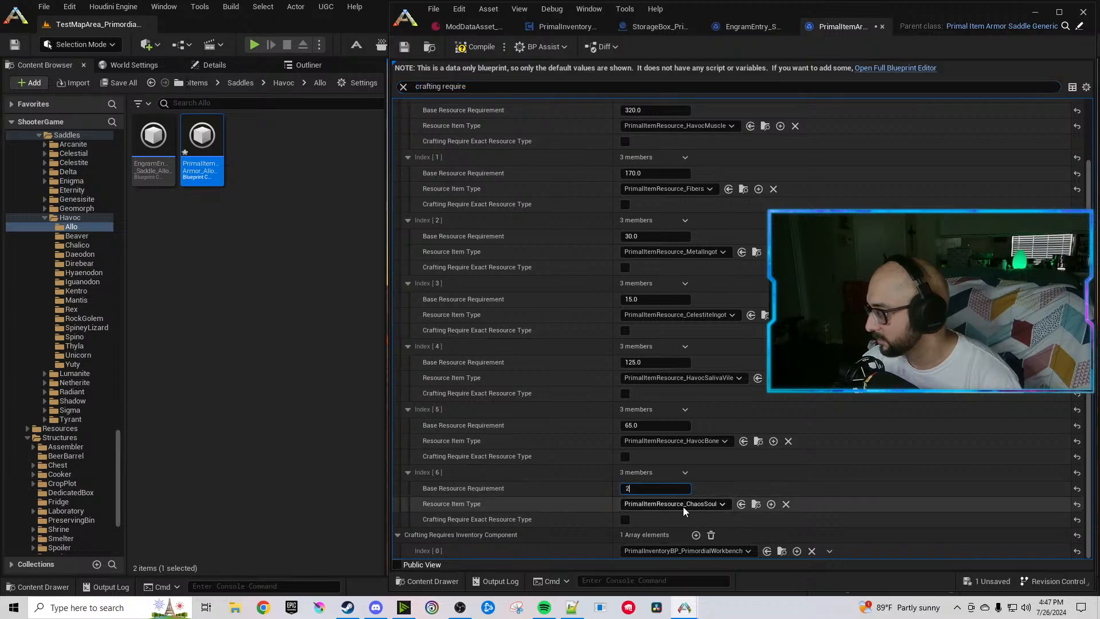
{"action": "left_click", "coordinate": [682, 504]}
{"action": "type", "text": "Havoceye"}
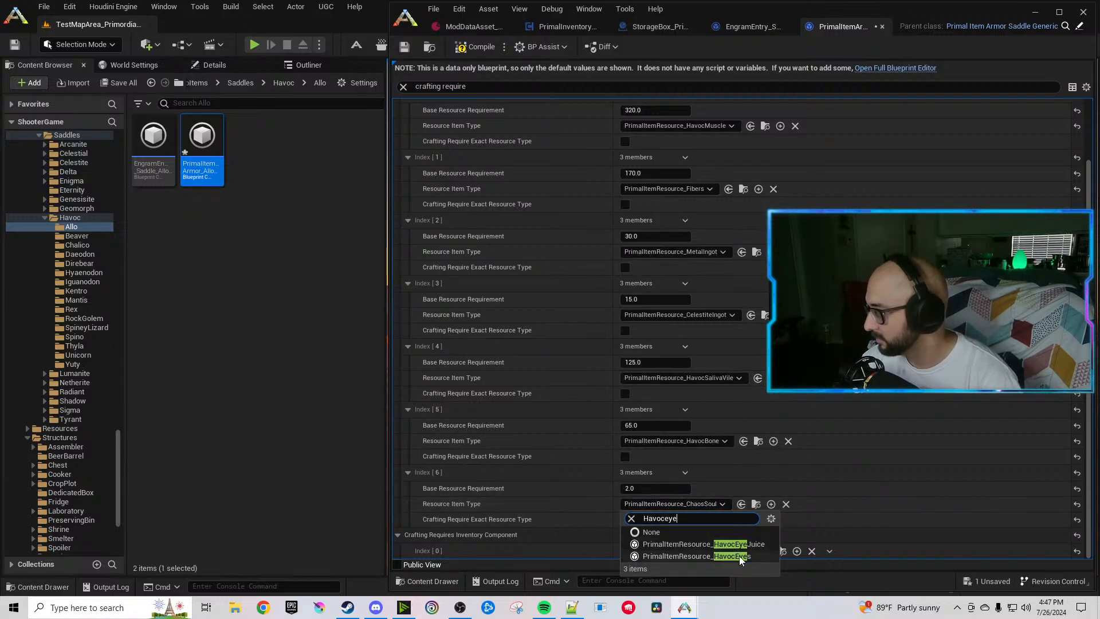
{"action": "left_click", "coordinate": [722, 556]}
Duplicate the Havoc Eyes requirement twice and set the base resource requirement of both new entries, Index 7 and 8, to 55.
{"action": "left_click", "coordinate": [685, 473]}
{"action": "left_click", "coordinate": [710, 517]}
{"action": "left_click", "coordinate": [685, 472]}
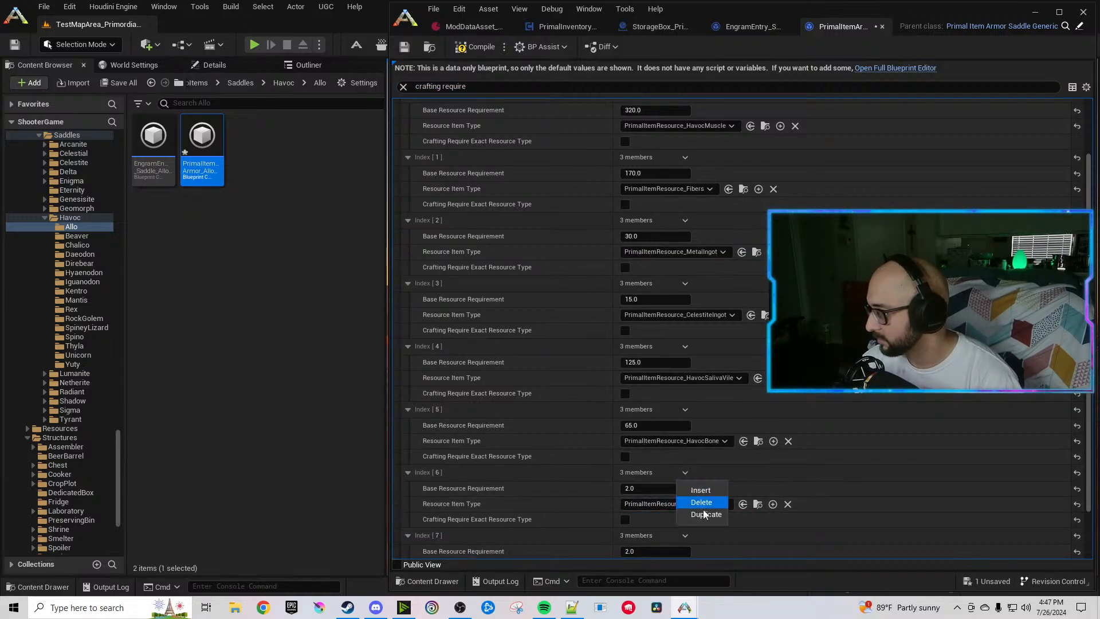
{"action": "left_click", "coordinate": [709, 517]}
{"action": "scroll", "coordinate": [671, 491], "scroll_direction": "down", "scroll_amount": 3}
{"action": "left_click", "coordinate": [669, 490]}
{"action": "type", "text": "55"}
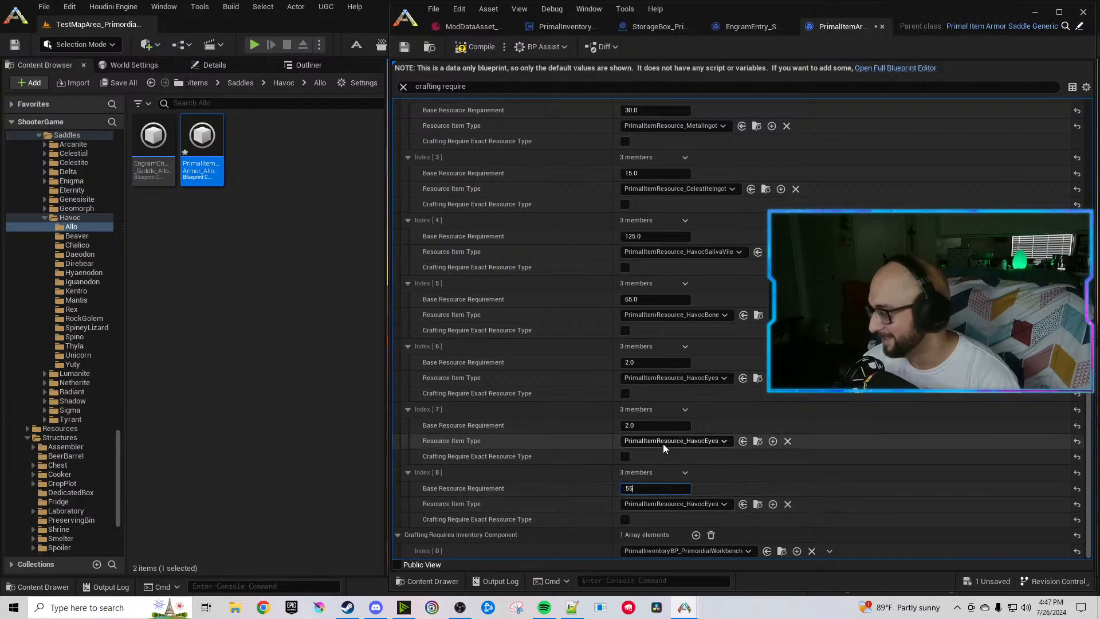
{"action": "left_click", "coordinate": [652, 426]}
{"action": "type", "text": "55"}
Set the Index 7 crafting resource to PrimalItemResource_HavocEyeJuice and Index 8 to PrimalItemResource_HavocIrisPowder.
{"action": "left_click", "coordinate": [657, 443]}
{"action": "type", "text": "Havoceye"}
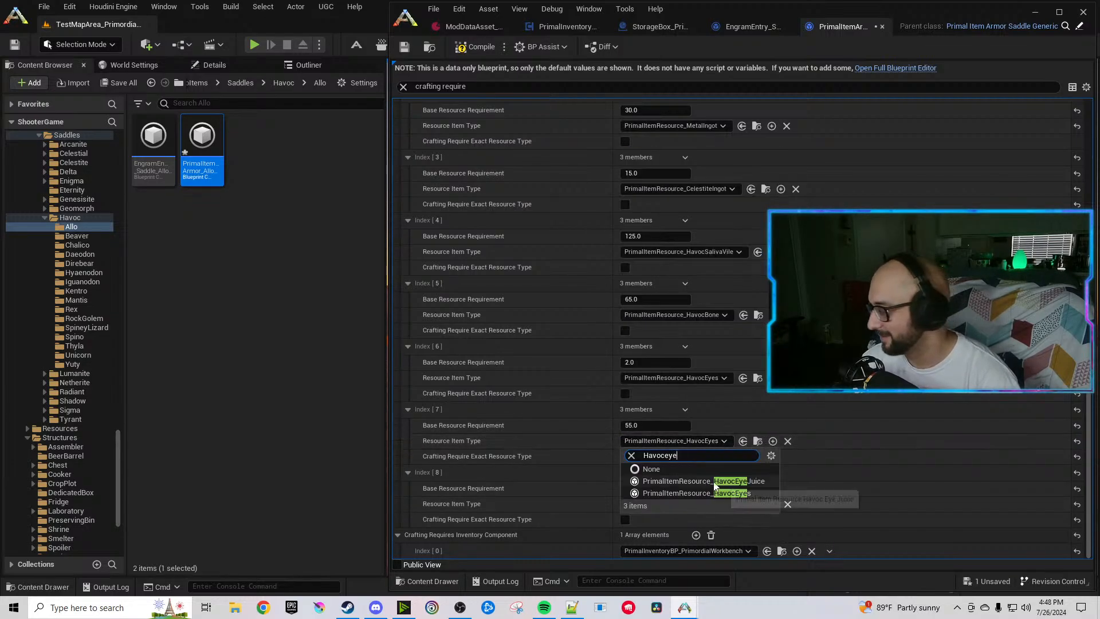
{"action": "left_click", "coordinate": [702, 502]}
{"action": "left_click", "coordinate": [703, 503]}
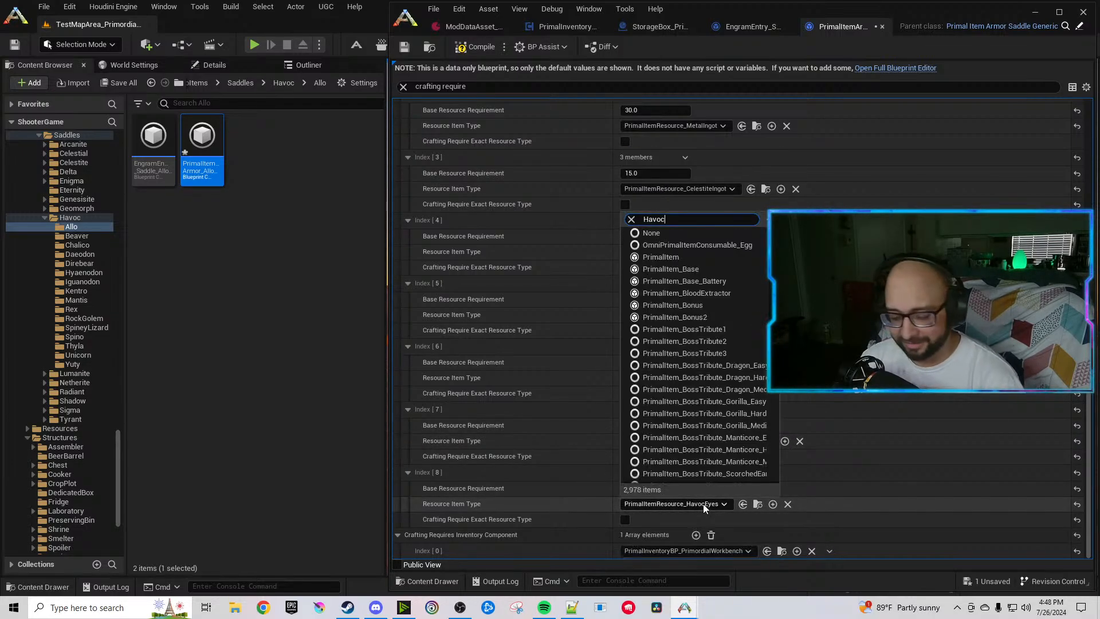
{"action": "type", "text": "HavocIris"}
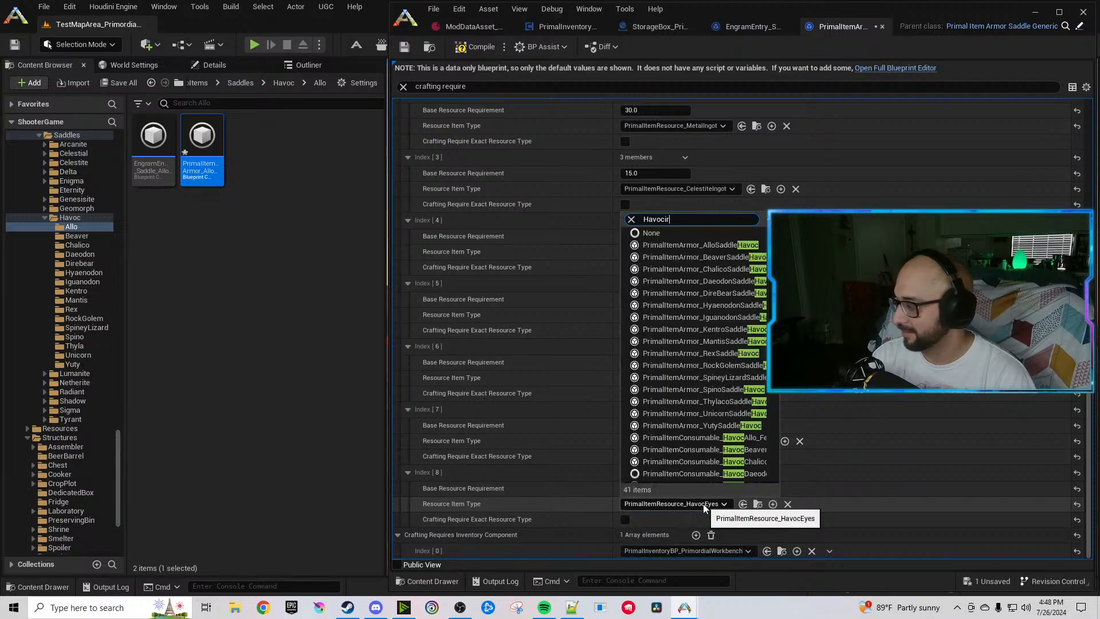
{"action": "left_click", "coordinate": [733, 546]}
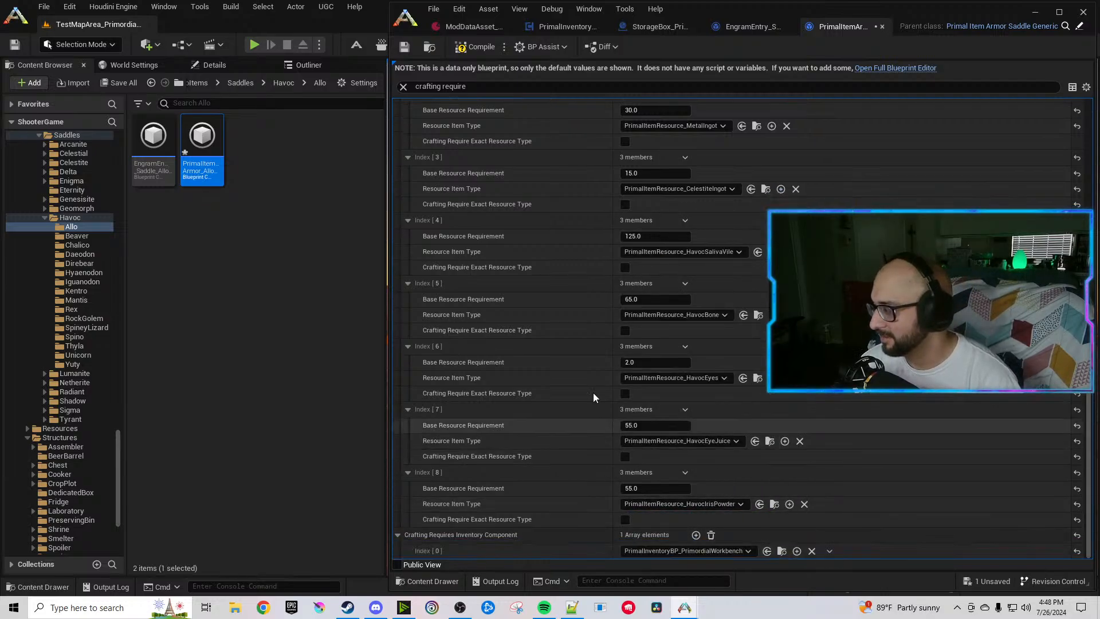
Compile and save the Allo saddle item, and close both Allo blueprints.
{"action": "left_click", "coordinate": [475, 47]}
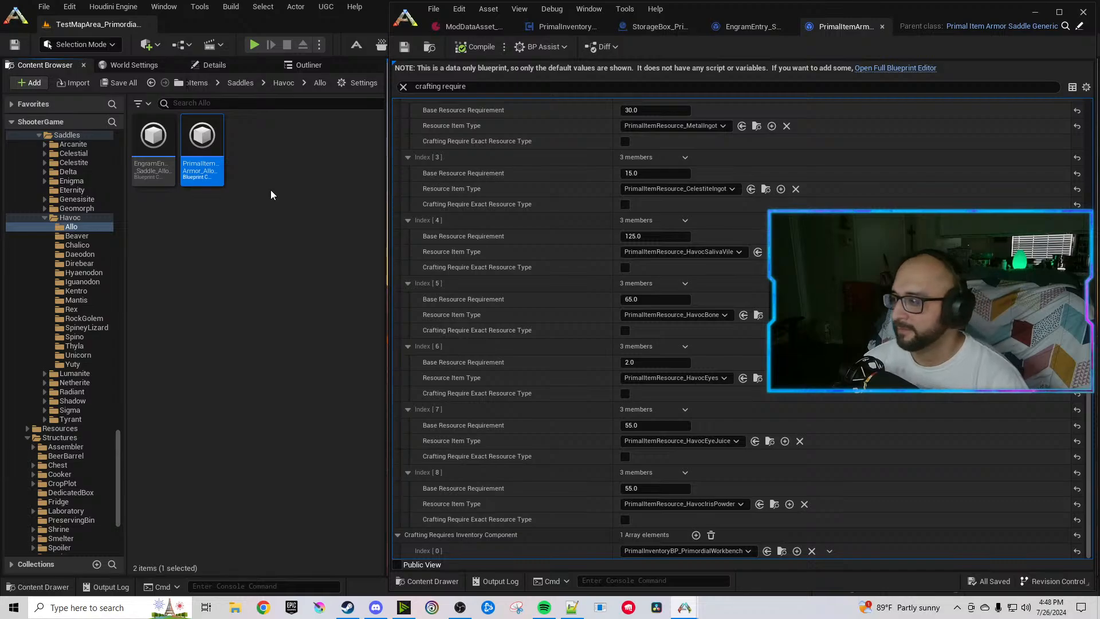
{"action": "left_click", "coordinate": [882, 27]}
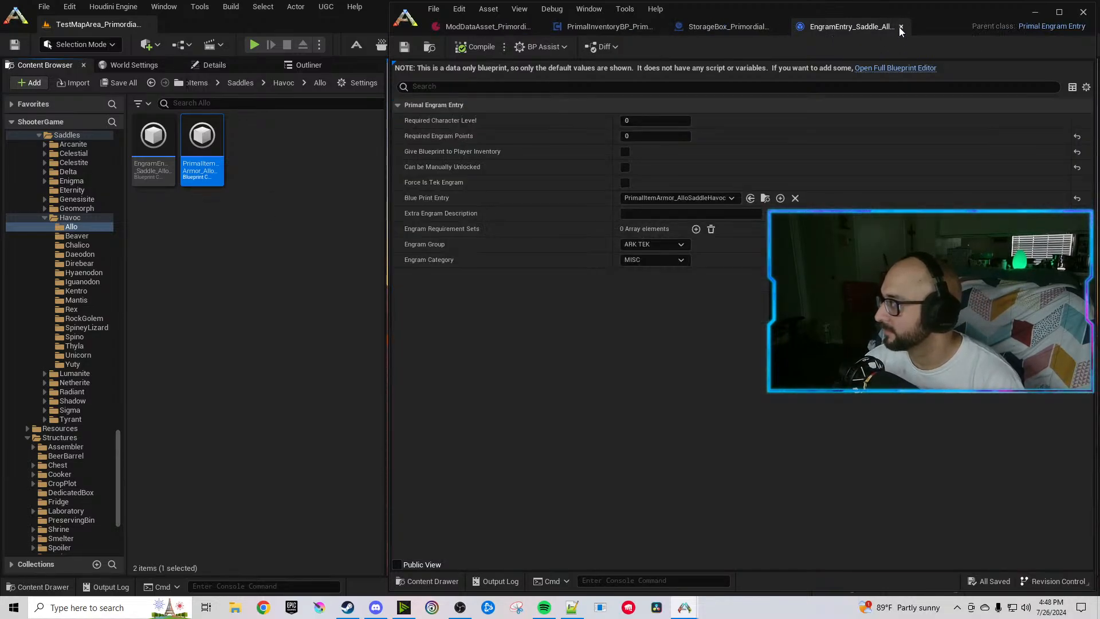
{"action": "left_click", "coordinate": [899, 27]}
Link the Havoc Beaver engram entry to PrimalItemArmor_BeaverSaddleHavoc and remove all of its engram requirement sets.
{"action": "left_click", "coordinate": [79, 236]}
{"action": "double_click", "coordinate": [159, 156]}
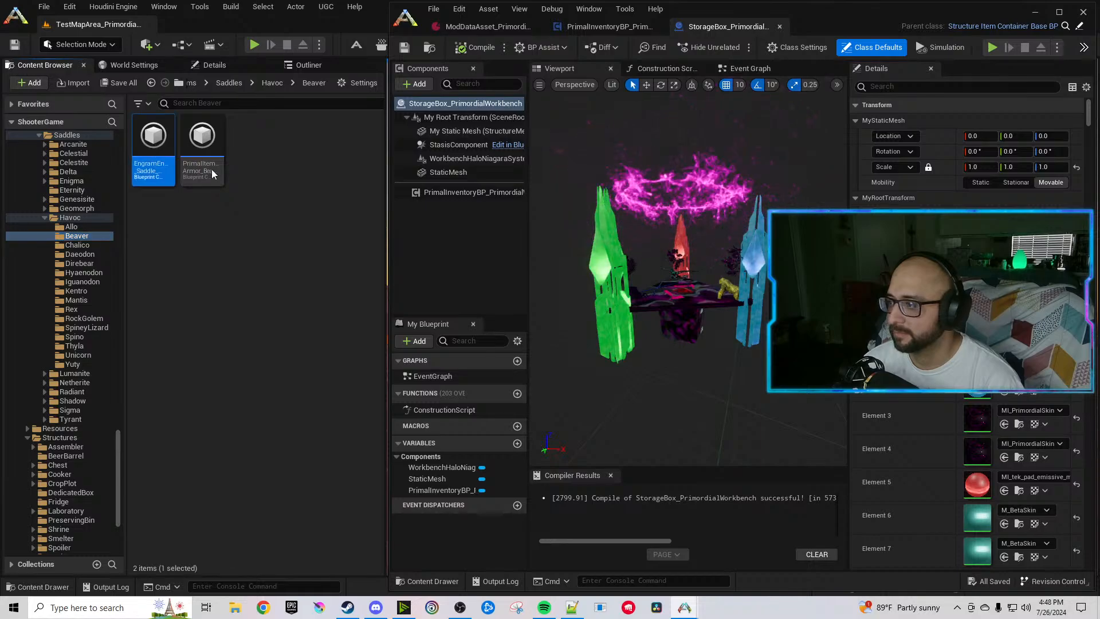
{"action": "left_click", "coordinate": [212, 169]}
{"action": "left_click", "coordinate": [760, 197]}
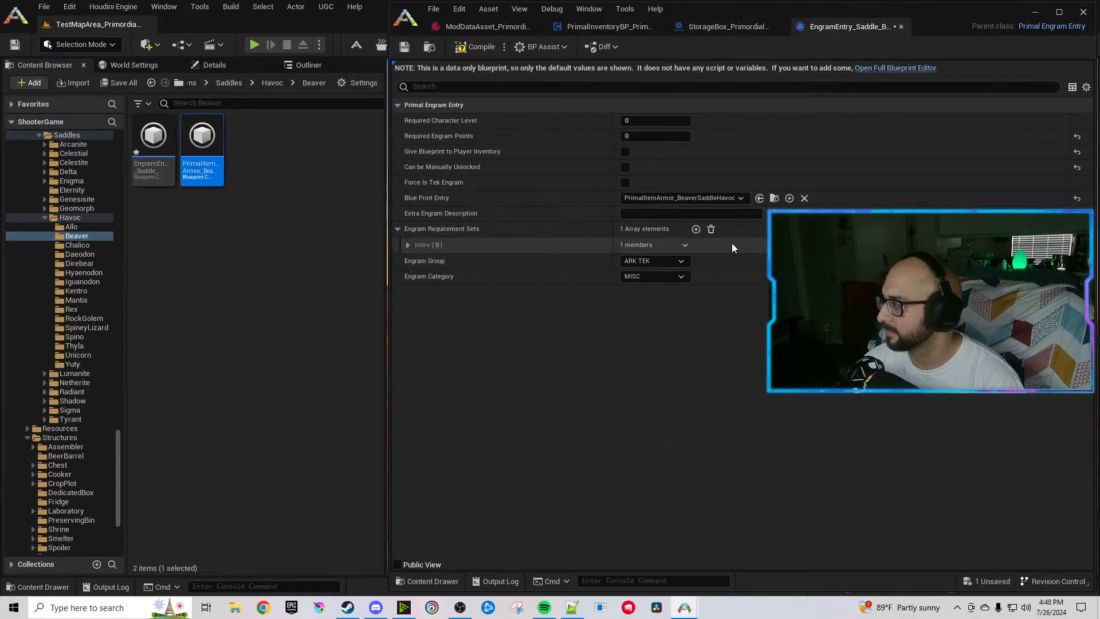
{"action": "left_click", "coordinate": [408, 245]}
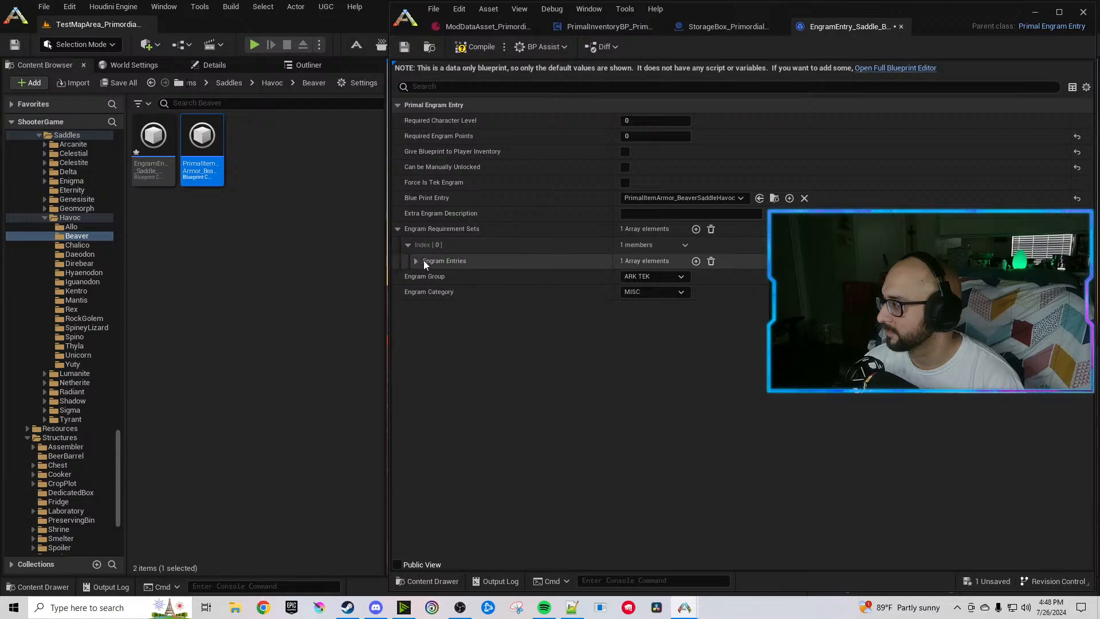
{"action": "left_click", "coordinate": [416, 261]}
{"action": "left_click", "coordinate": [710, 230]}
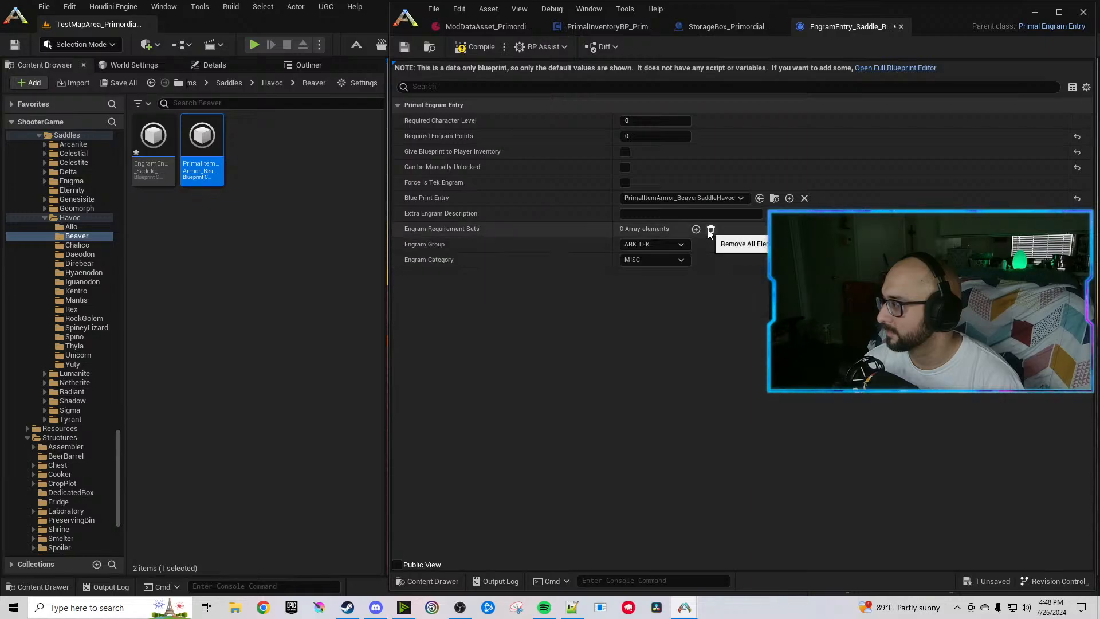
Remove all engram requirement sets from the Chaos Beaver engram entry in the StageOneItems saddles, save it and close it.
{"action": "scroll", "coordinate": [86, 285], "scroll_direction": "up", "scroll_amount": 4}
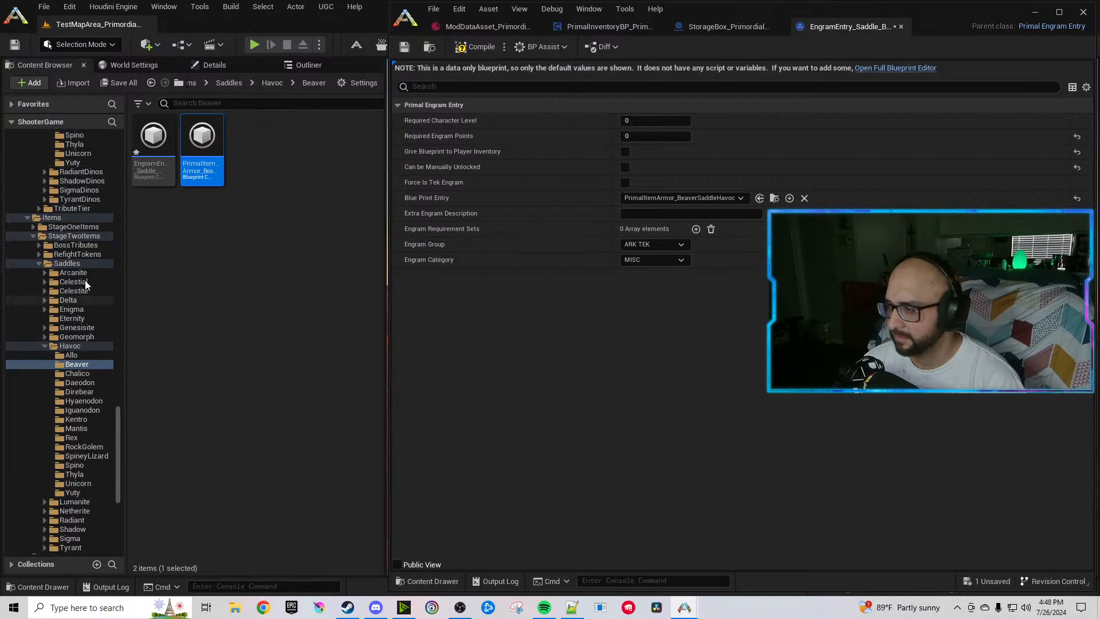
{"action": "scroll", "coordinate": [83, 273], "scroll_direction": "up", "scroll_amount": 3}
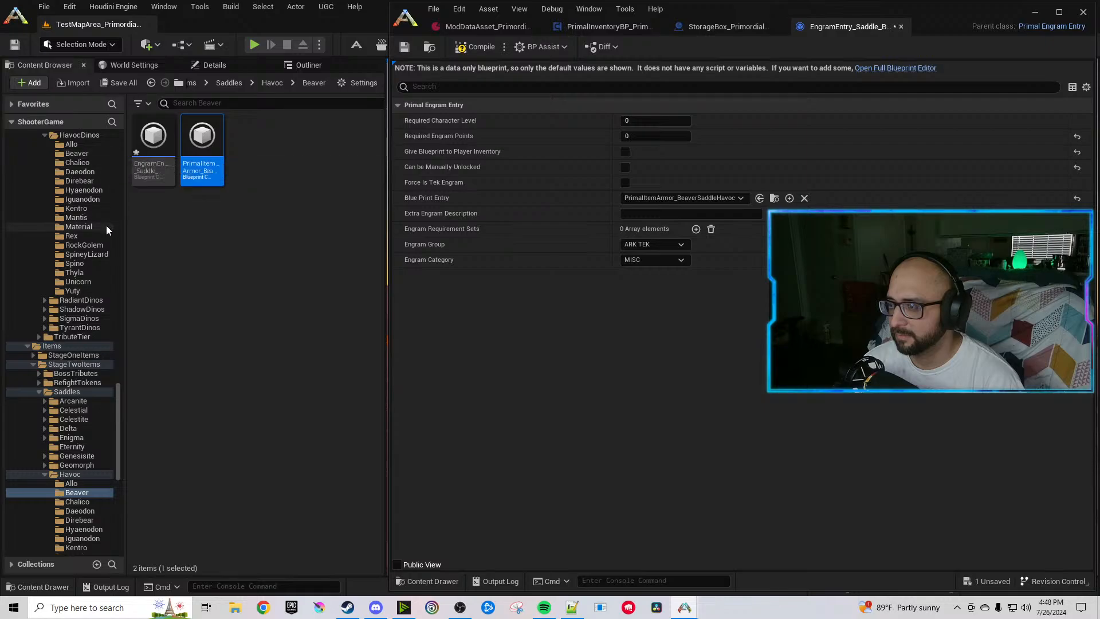
{"action": "scroll", "coordinate": [106, 230], "scroll_direction": "up", "scroll_amount": 8}
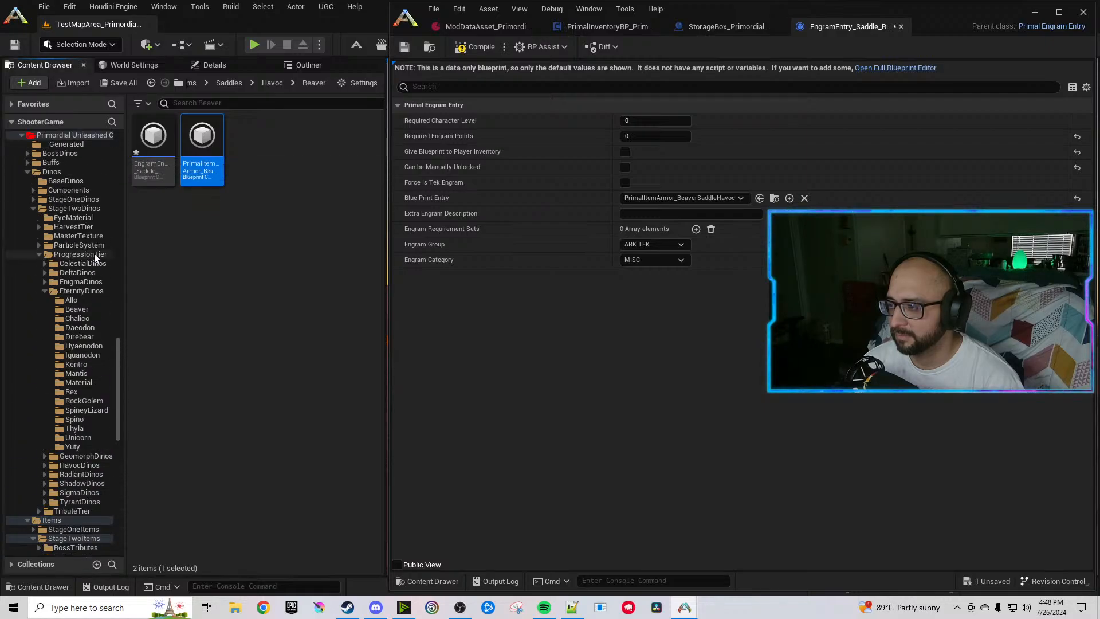
{"action": "scroll", "coordinate": [51, 345], "scroll_direction": "down", "scroll_amount": 1}
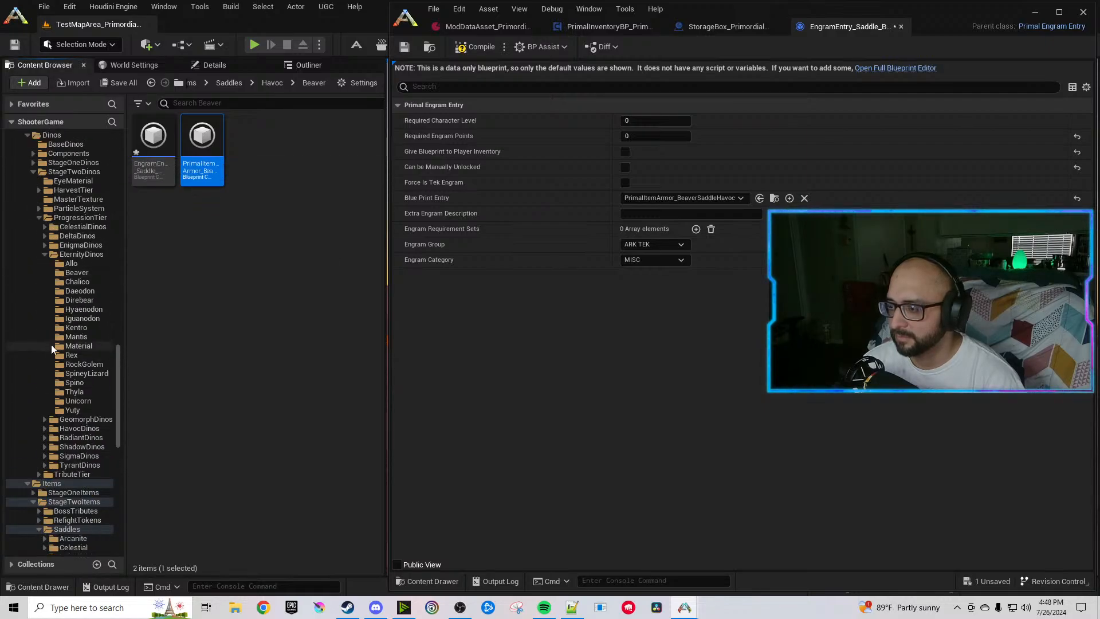
{"action": "scroll", "coordinate": [46, 390], "scroll_direction": "down", "scroll_amount": 3}
{"action": "left_click", "coordinate": [33, 382]}
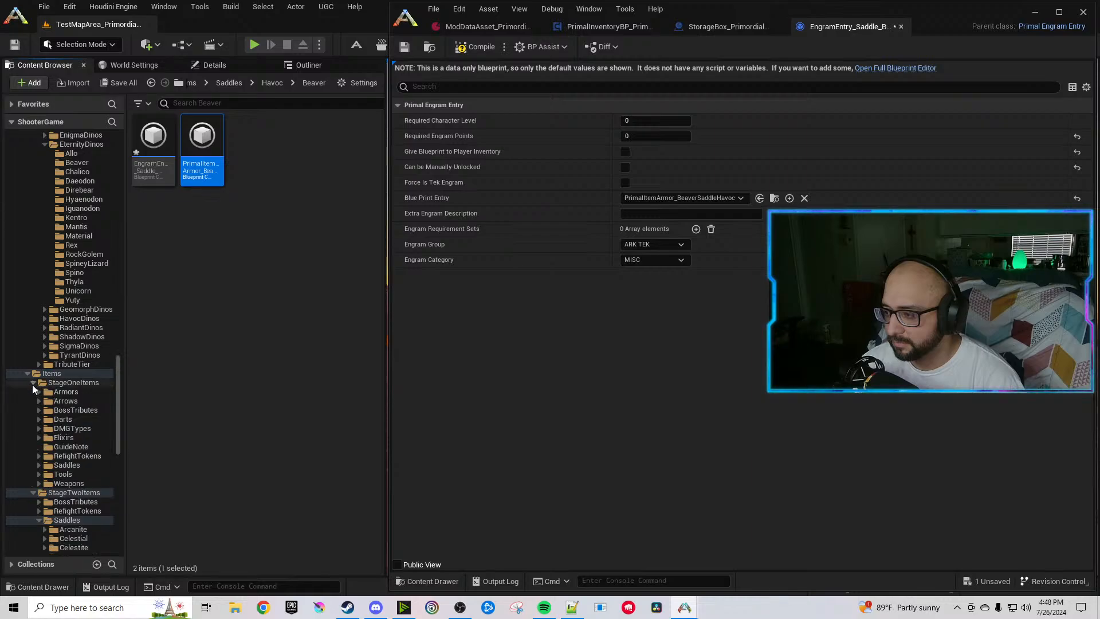
{"action": "left_click", "coordinate": [36, 463]}
{"action": "scroll", "coordinate": [63, 470], "scroll_direction": "down", "scroll_amount": 2}
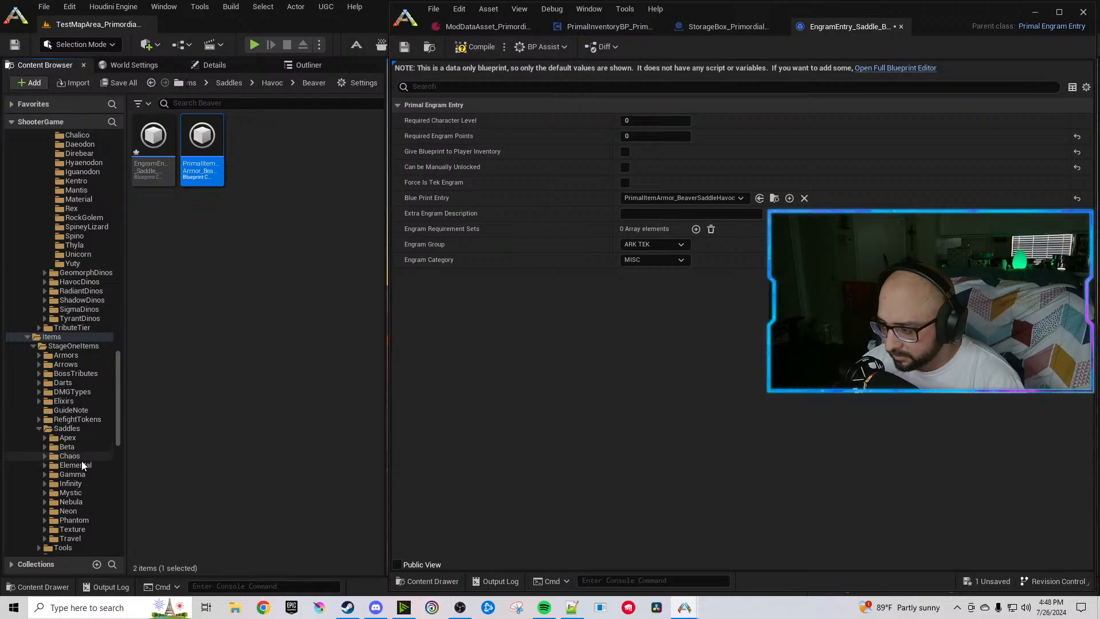
{"action": "scroll", "coordinate": [80, 467], "scroll_direction": "down", "scroll_amount": 3}
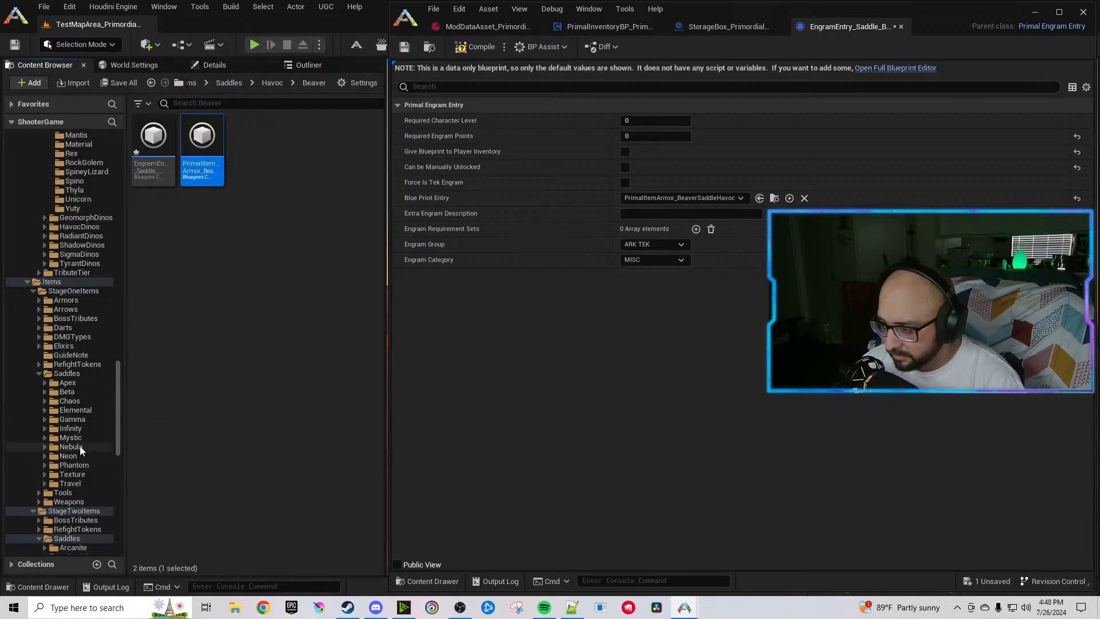
{"action": "left_click", "coordinate": [46, 401]}
{"action": "left_click", "coordinate": [73, 419]}
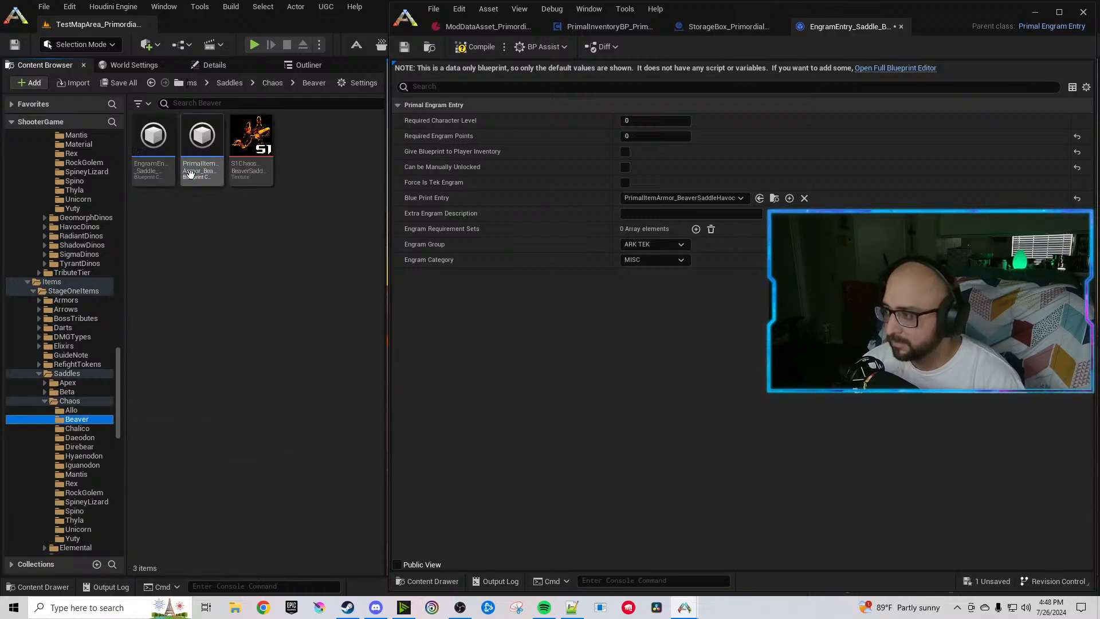
{"action": "double_click", "coordinate": [153, 140]}
{"action": "left_click", "coordinate": [711, 230]}
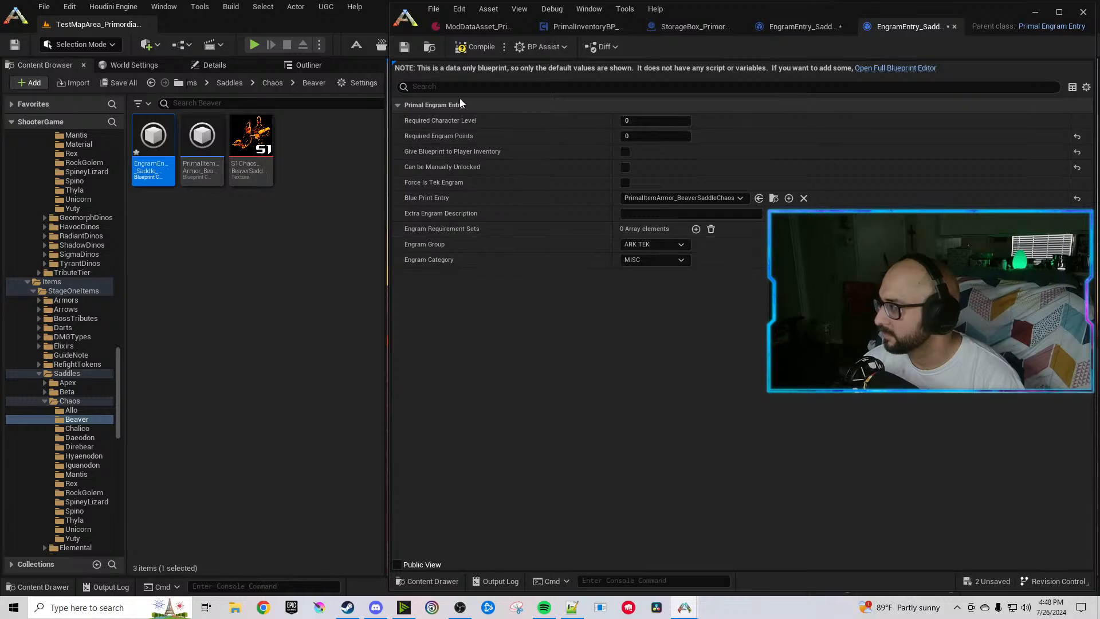
{"action": "left_click", "coordinate": [954, 26]}
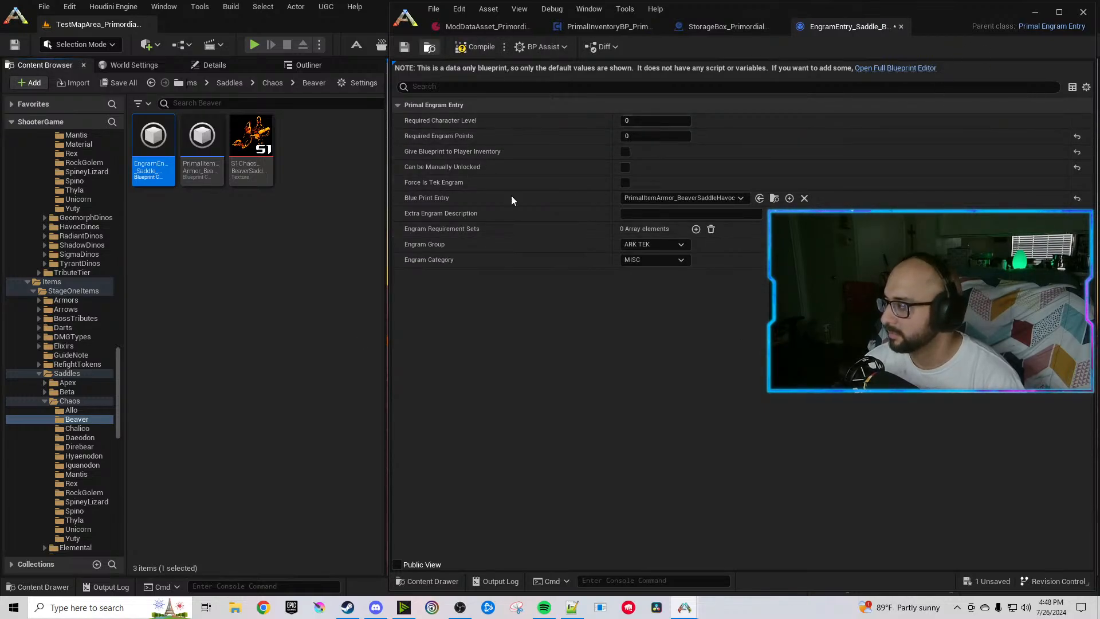
Open the Havoc Beaver saddle item, and compile, save and close the Havoc Beaver engram entry.
{"action": "left_click", "coordinate": [208, 154]}
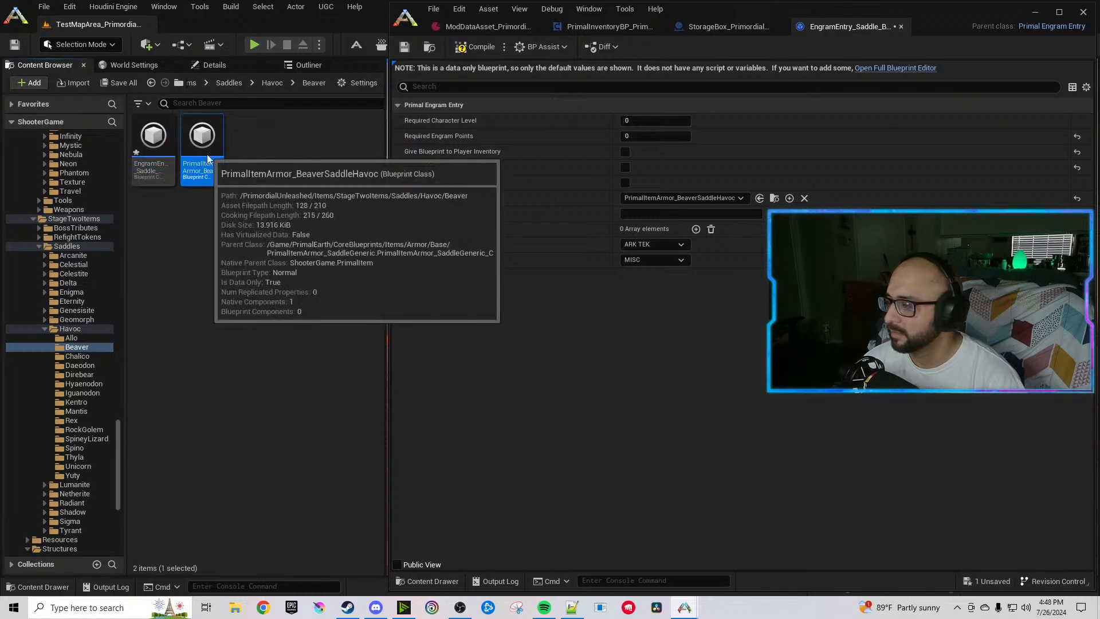
{"action": "double_click", "coordinate": [208, 154]}
{"action": "left_click", "coordinate": [786, 27]}
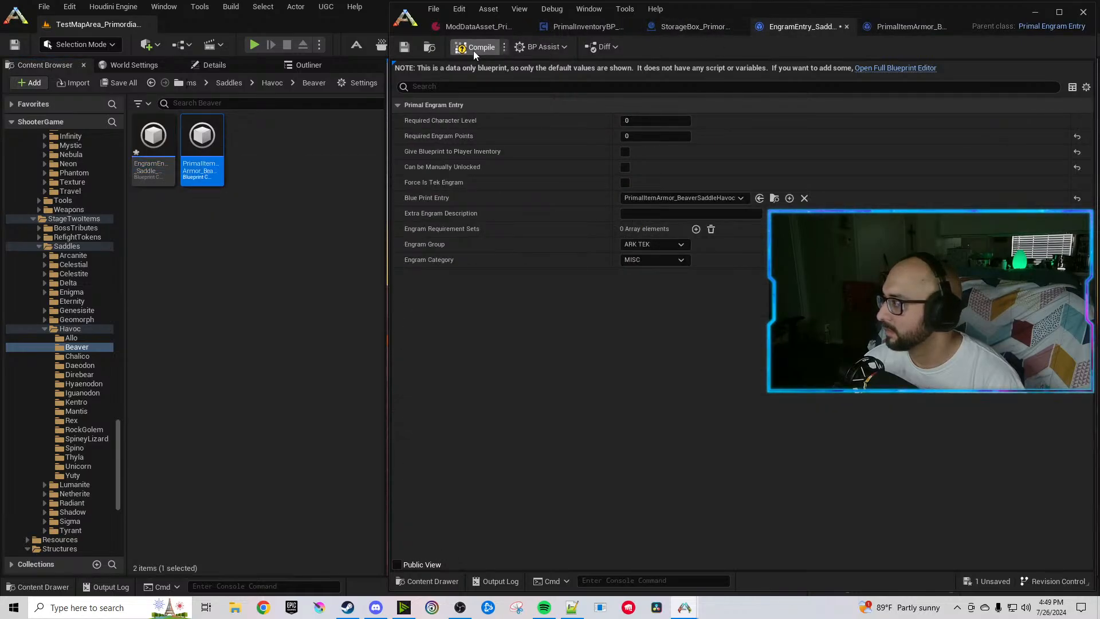
{"action": "left_click", "coordinate": [904, 27]}
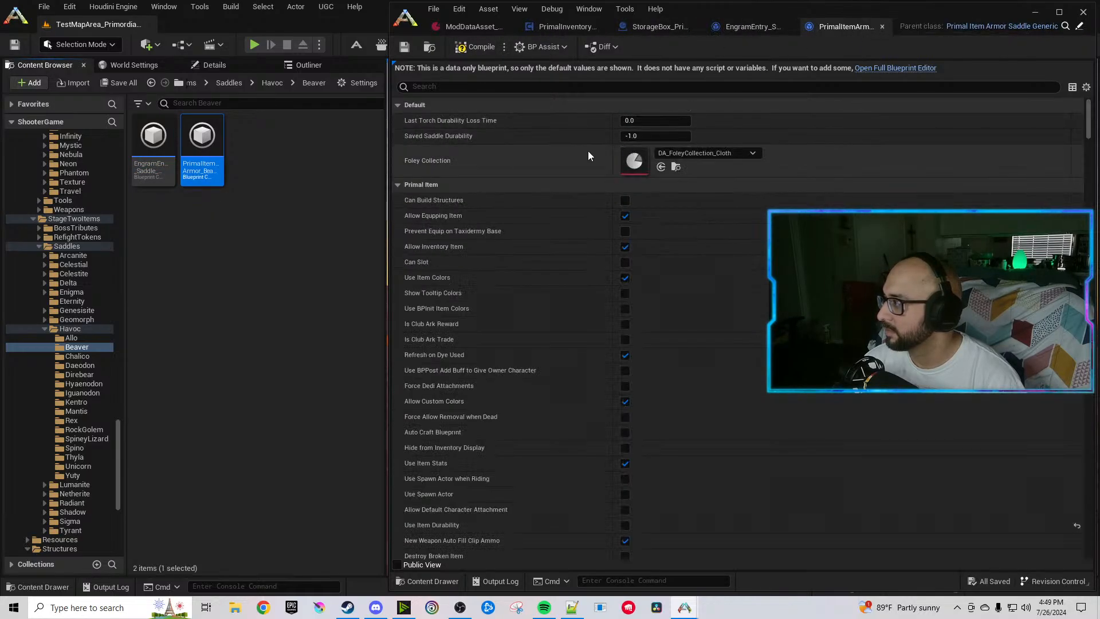
Replace Chaos with Havoc in the Beaver saddle's owner tag, descriptive name and item description.
{"action": "left_click", "coordinate": [449, 87]}
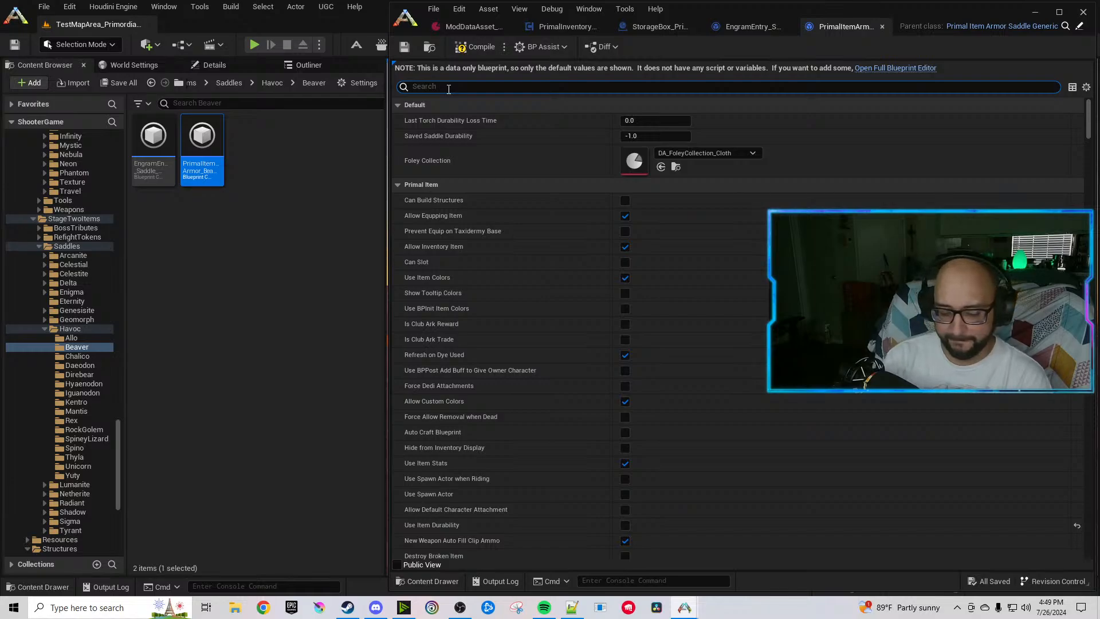
{"action": "type", "text": "chaos"}
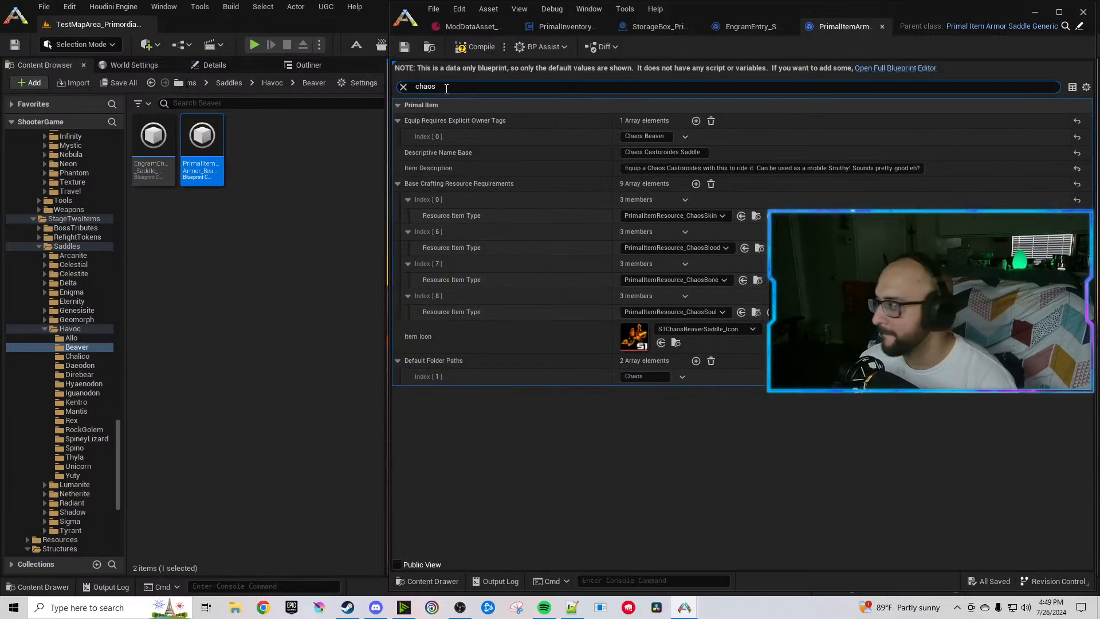
{"action": "type", "text": "Havoc"}
{"action": "left_click", "coordinate": [608, 141]}
{"action": "double_click", "coordinate": [632, 153]}
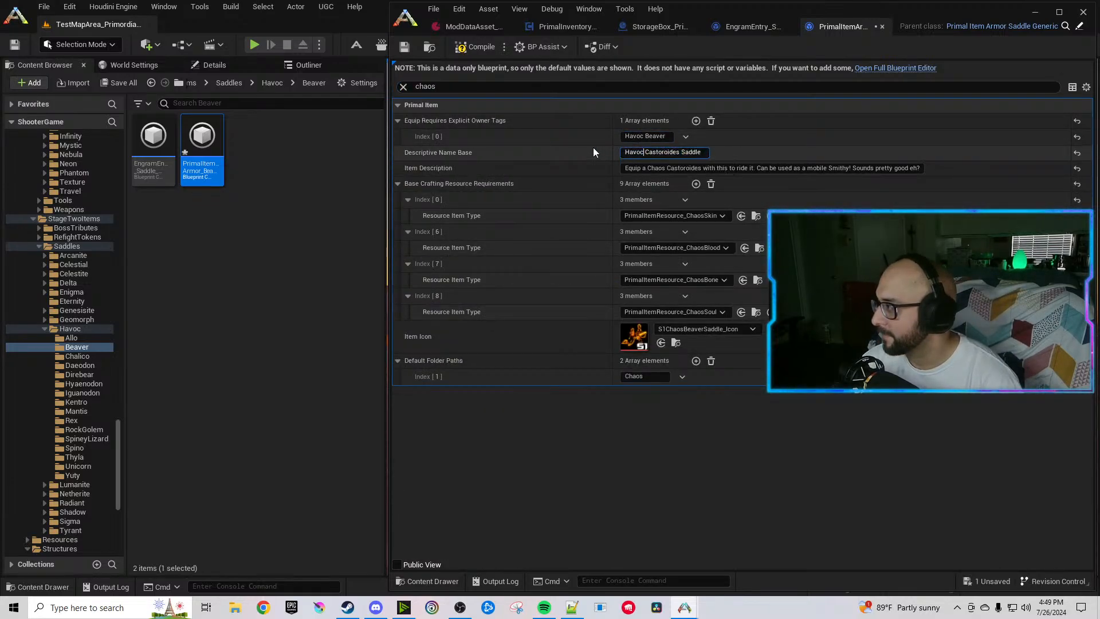
{"action": "type", "text": "Havoc"}
{"action": "left_click", "coordinate": [592, 149]}
{"action": "double_click", "coordinate": [656, 169]}
{"action": "type", "text": "Havoc"}
{"action": "left_click", "coordinate": [559, 155]}
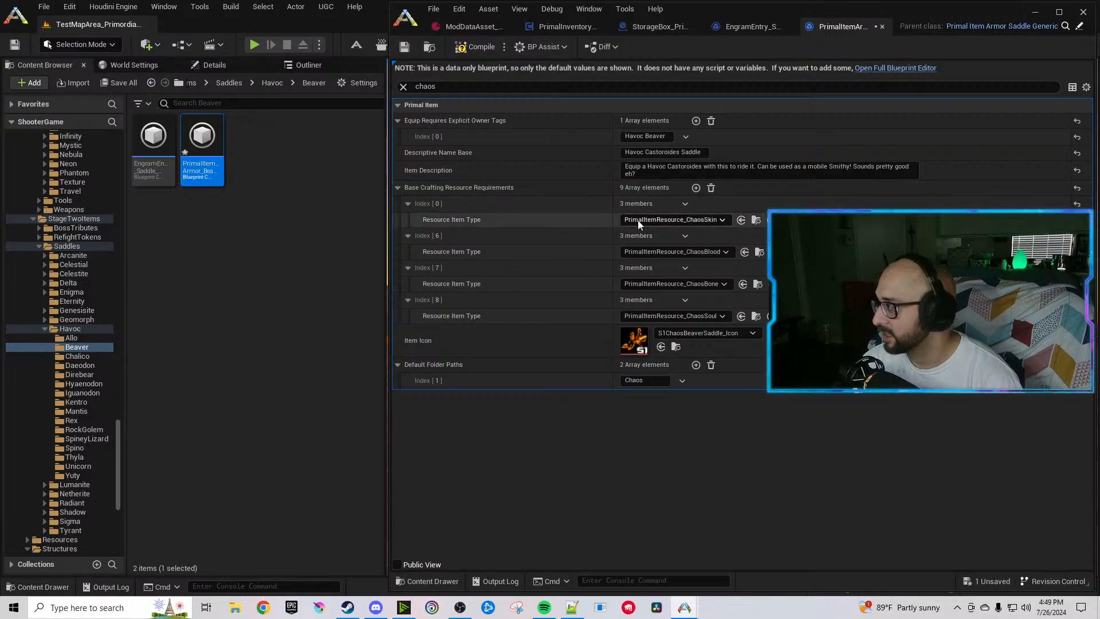
Set the Beaver saddle's Index 1 default folder path to Havoc and reset its item icon to the default.
{"action": "double_click", "coordinate": [657, 380]}
{"action": "type", "text": "Havoc"}
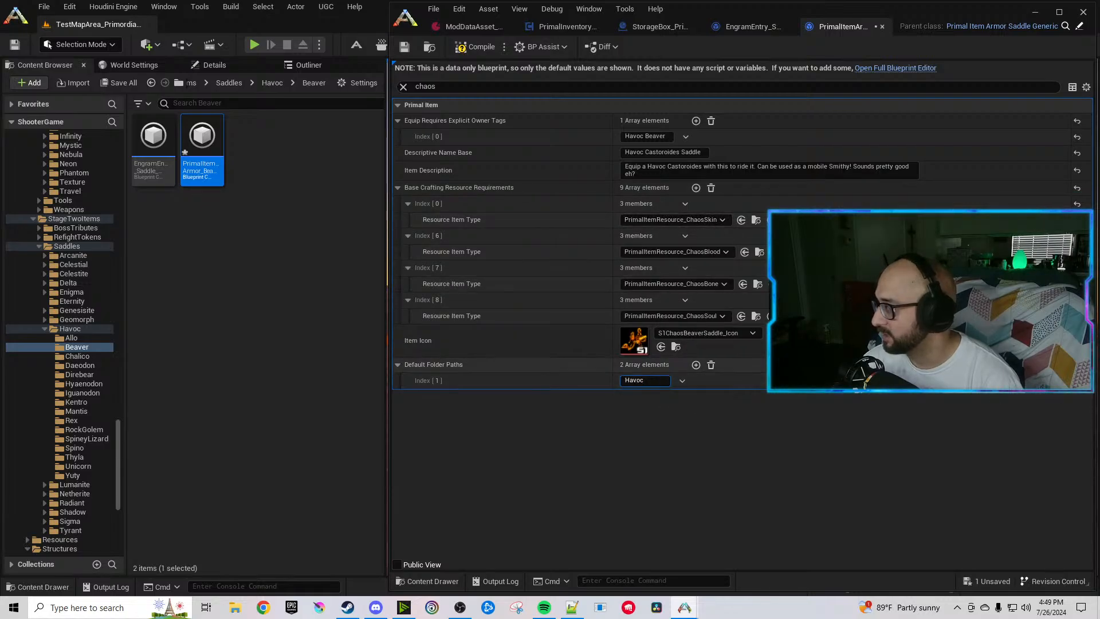
{"action": "left_click", "coordinate": [1077, 341]}
Filter the Beaver saddle's properties for crafting requirements and set the Index 0 resource to PrimalItemResource_HavocMuscle.
{"action": "double_click", "coordinate": [445, 87]}
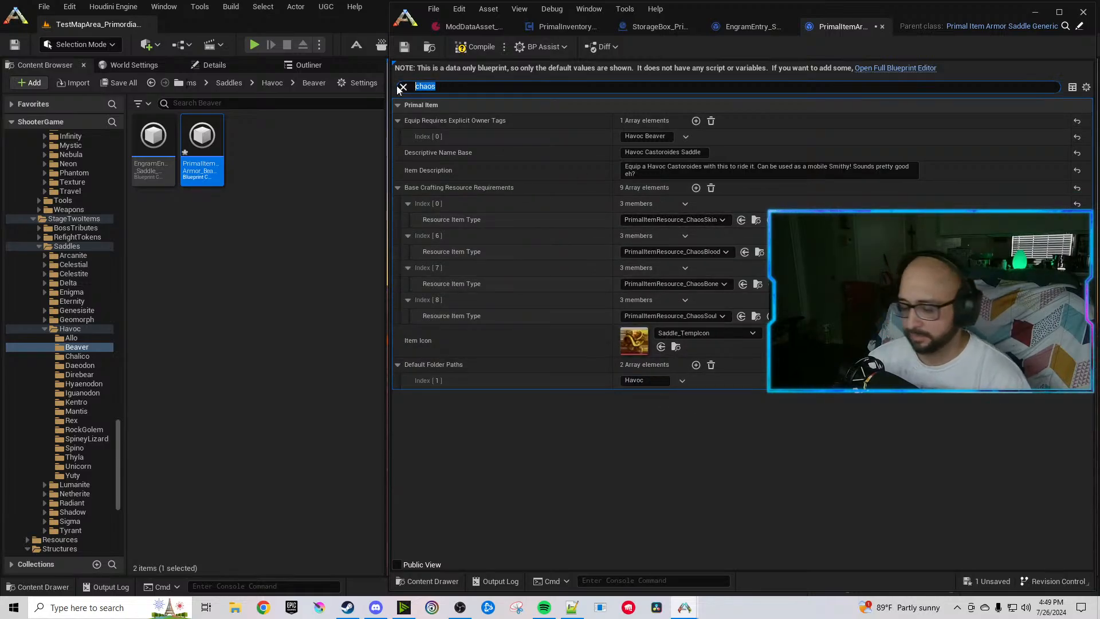
{"action": "type", "text": "crafting r"}
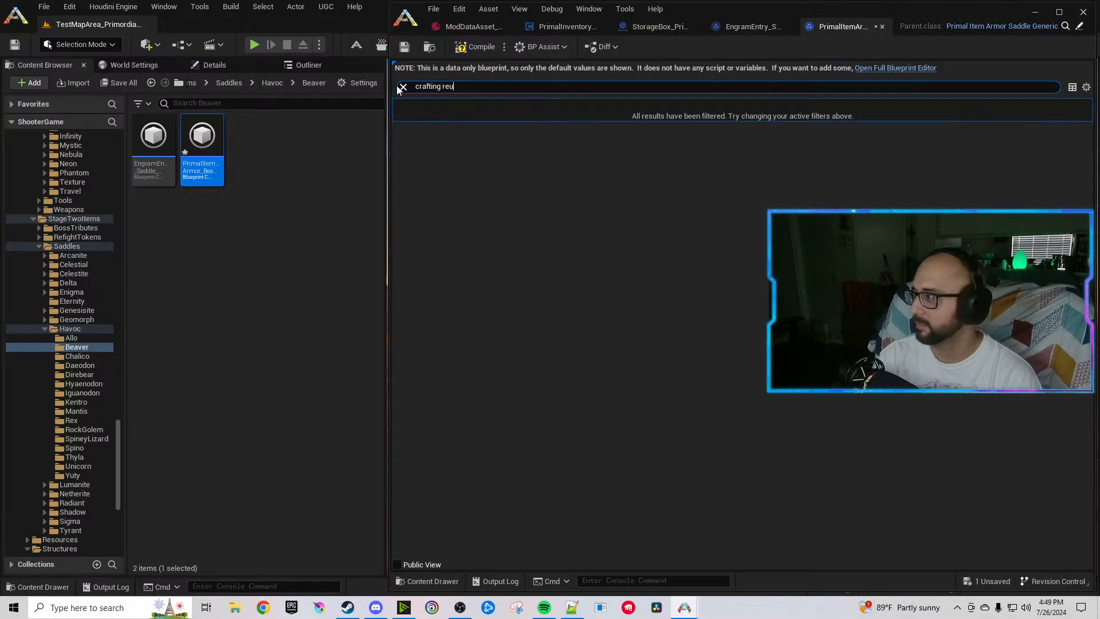
{"action": "type", "text": "equ"}
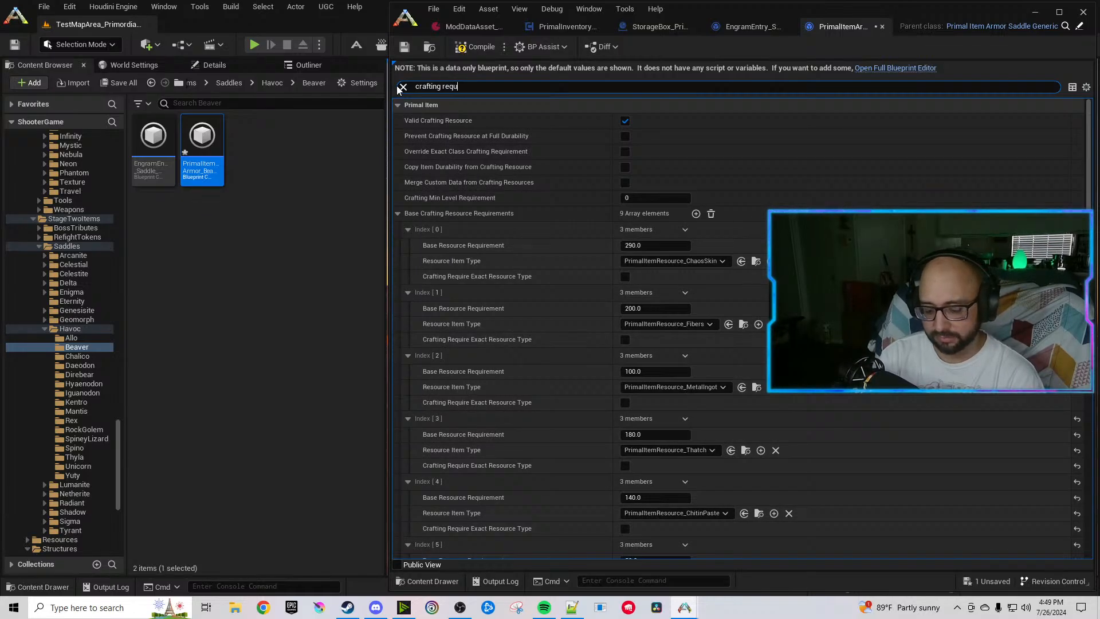
{"action": "type", "text": "ire"}
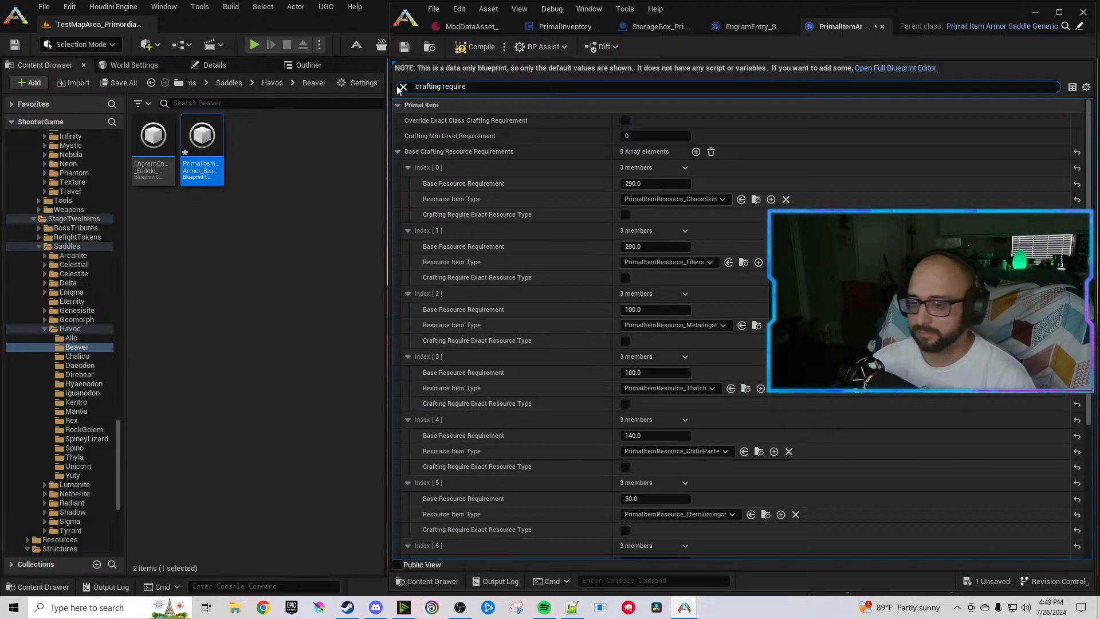
{"action": "left_click", "coordinate": [695, 199]}
{"action": "type", "text": "Havocmusc"}
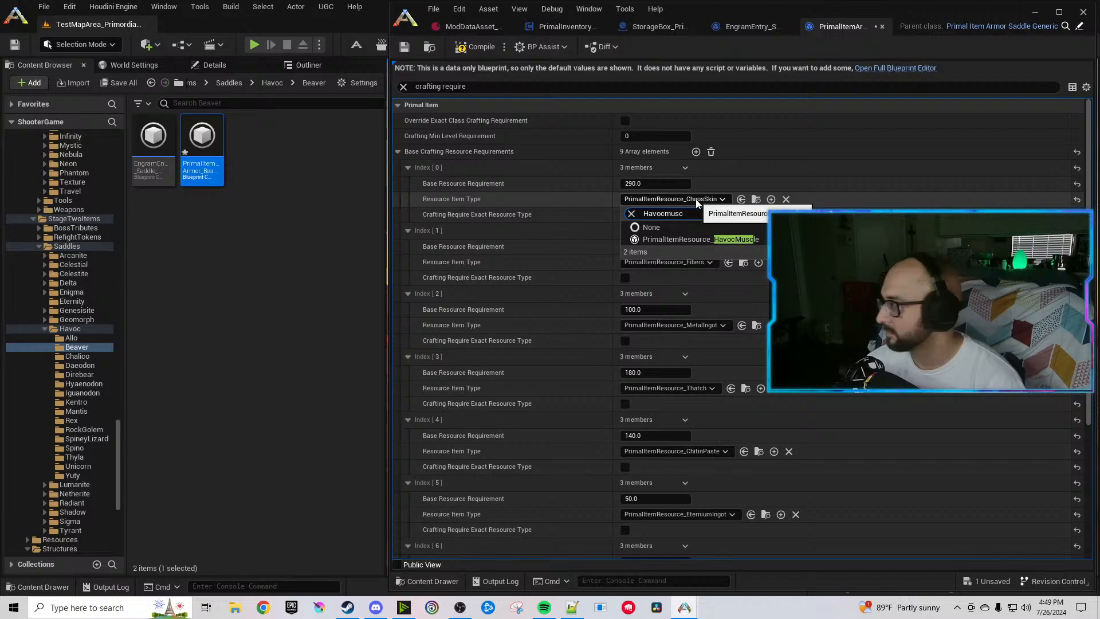
{"action": "left_click", "coordinate": [737, 238]}
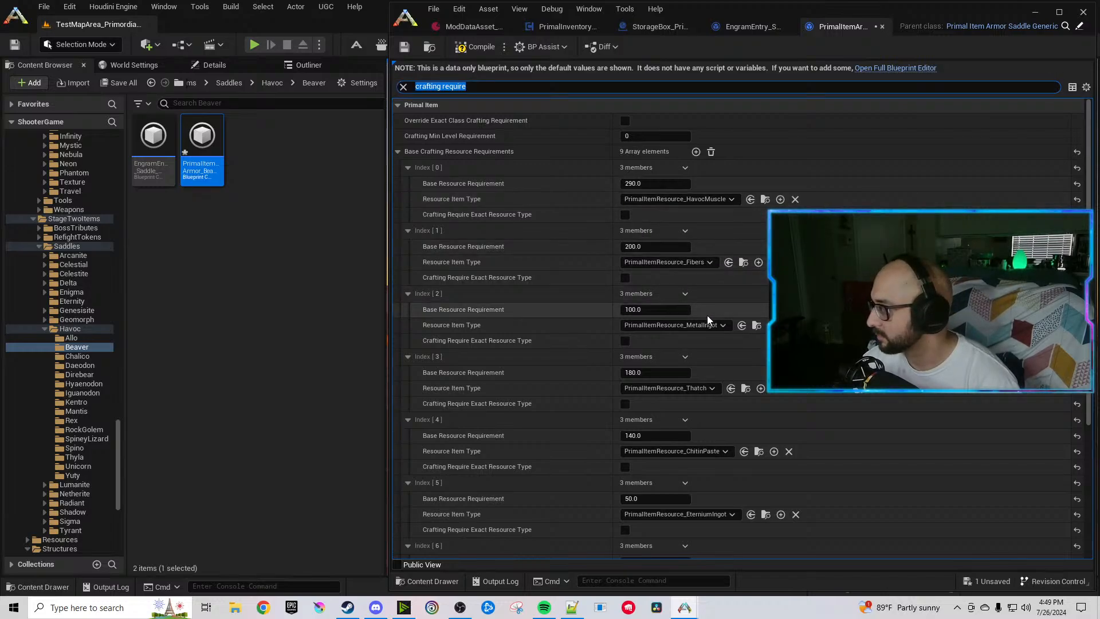
Set the Beaver saddle's Index 5 crafting resource to PrimalItemResource_CelestiteIngot.
{"action": "left_click", "coordinate": [710, 514]}
{"action": "type", "text": "ingot"}
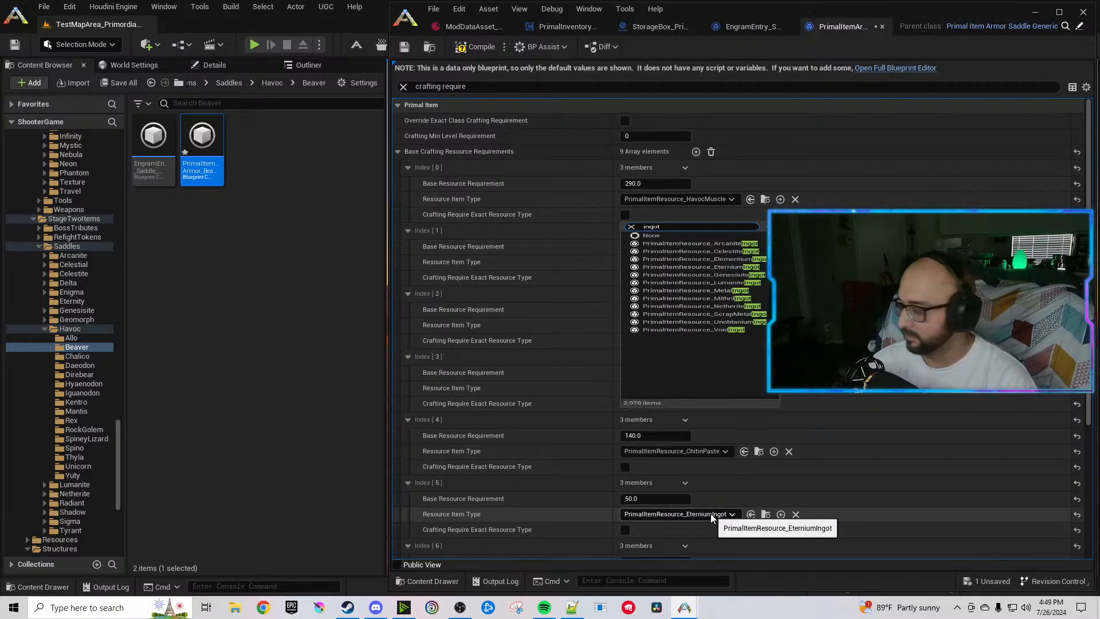
{"action": "left_click", "coordinate": [711, 369]}
Set the Beaver saddle's Index 6 crafting resource to PrimalItemResource_HavocSalivaVile and Index 7 to PrimalItemResource_HavocBone.
{"action": "scroll", "coordinate": [547, 375], "scroll_direction": "down", "scroll_amount": 3}
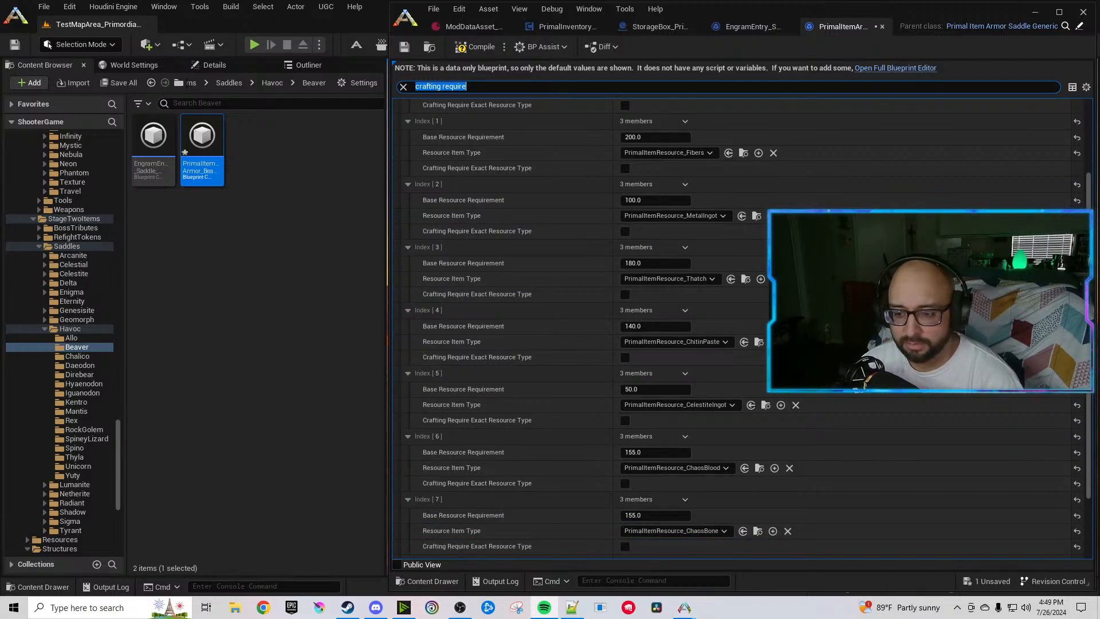
{"action": "left_click", "coordinate": [695, 434]}
{"action": "scroll", "coordinate": [538, 403], "scroll_direction": "down", "scroll_amount": 4}
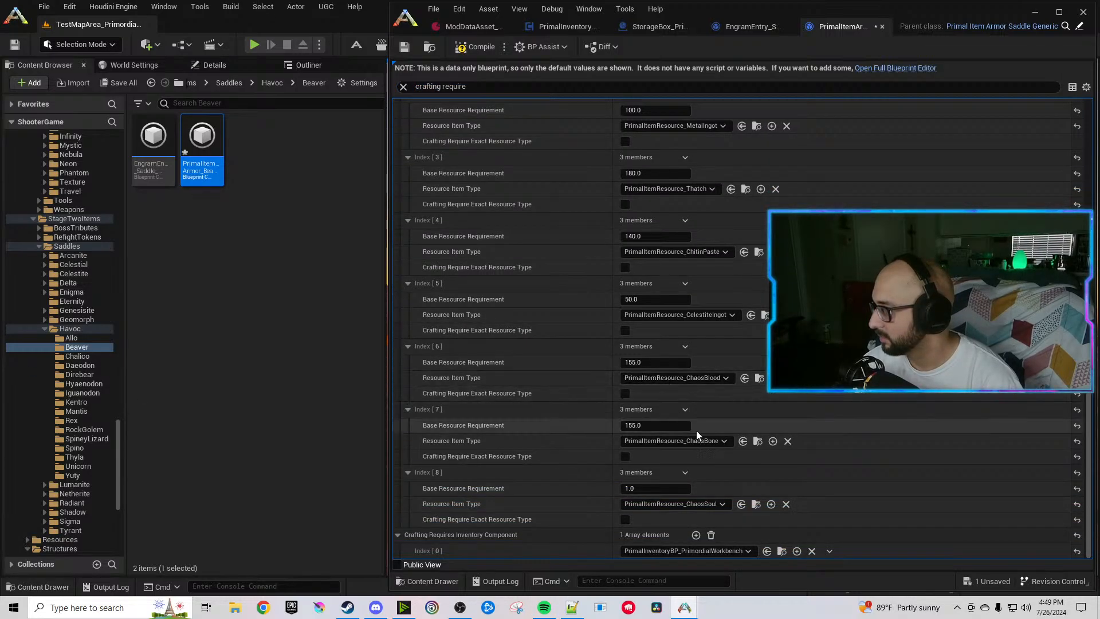
{"action": "left_click", "coordinate": [694, 380]}
{"action": "type", "text": "Havoc"}
{"action": "type", "text": "sal"}
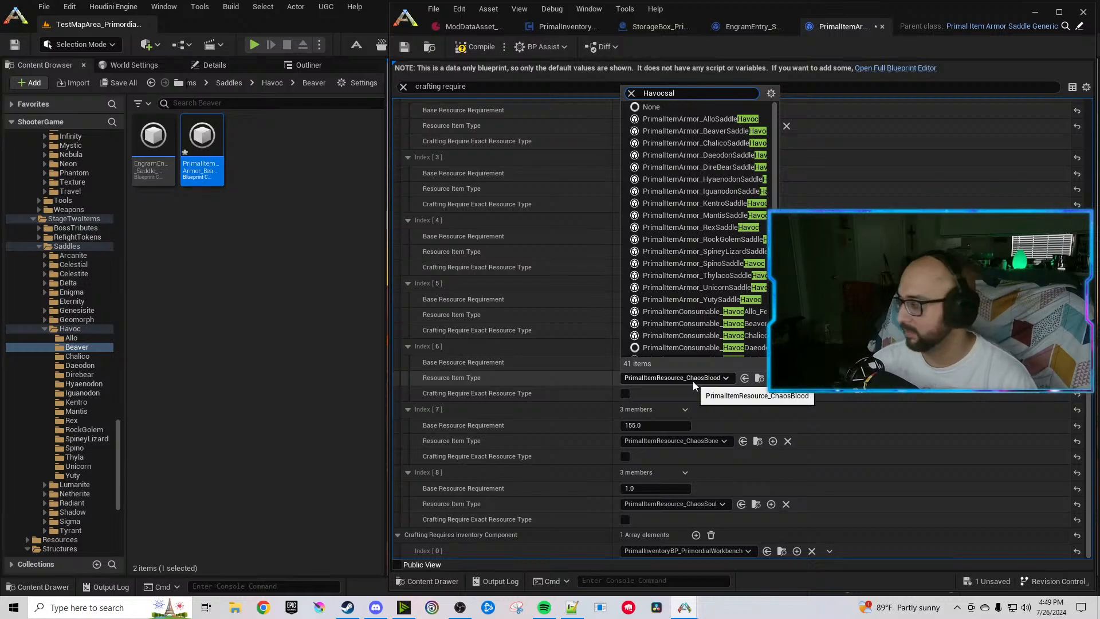
{"action": "left_click", "coordinate": [703, 418]}
{"action": "left_click", "coordinate": [708, 444]}
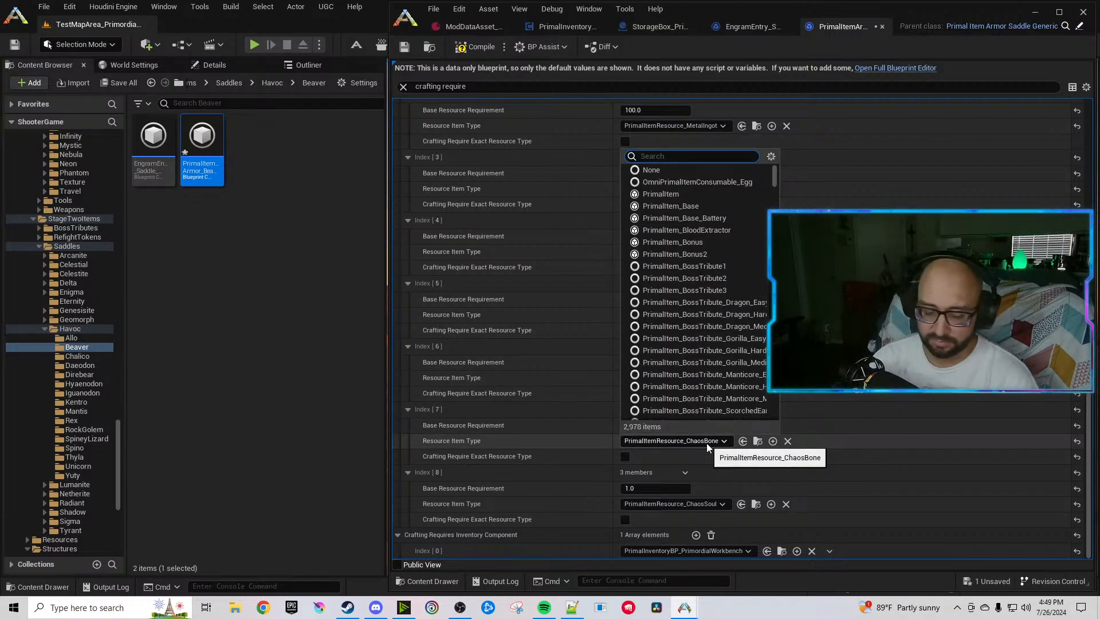
{"action": "type", "text": "Havocb"}
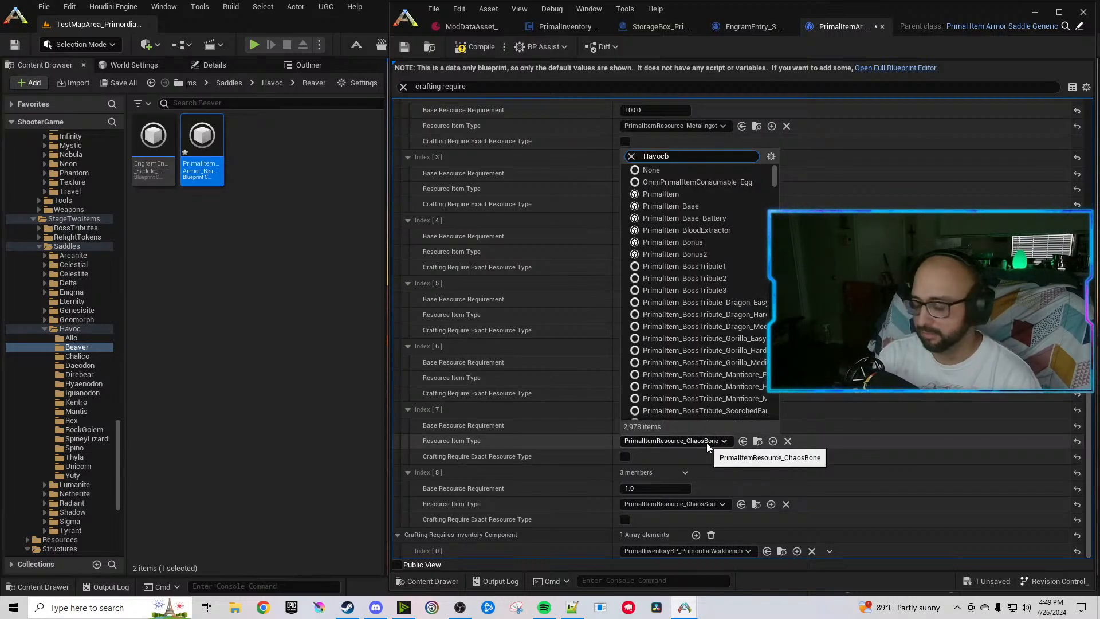
{"action": "type", "text": "one"}
{"action": "left_click", "coordinate": [721, 478]}
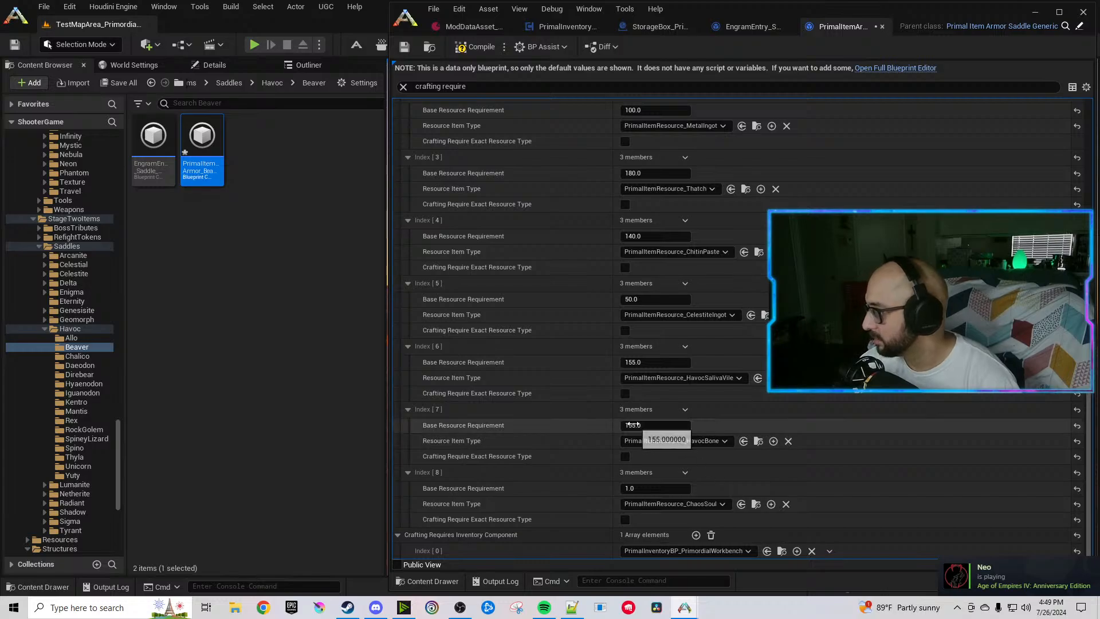
Set the Beaver saddle's Index 8 crafting resource to PrimalItemResource_HavocEyes with a base resource requirement of 2.
{"action": "left_click", "coordinate": [671, 505]}
{"action": "type", "text": "Havoc"}
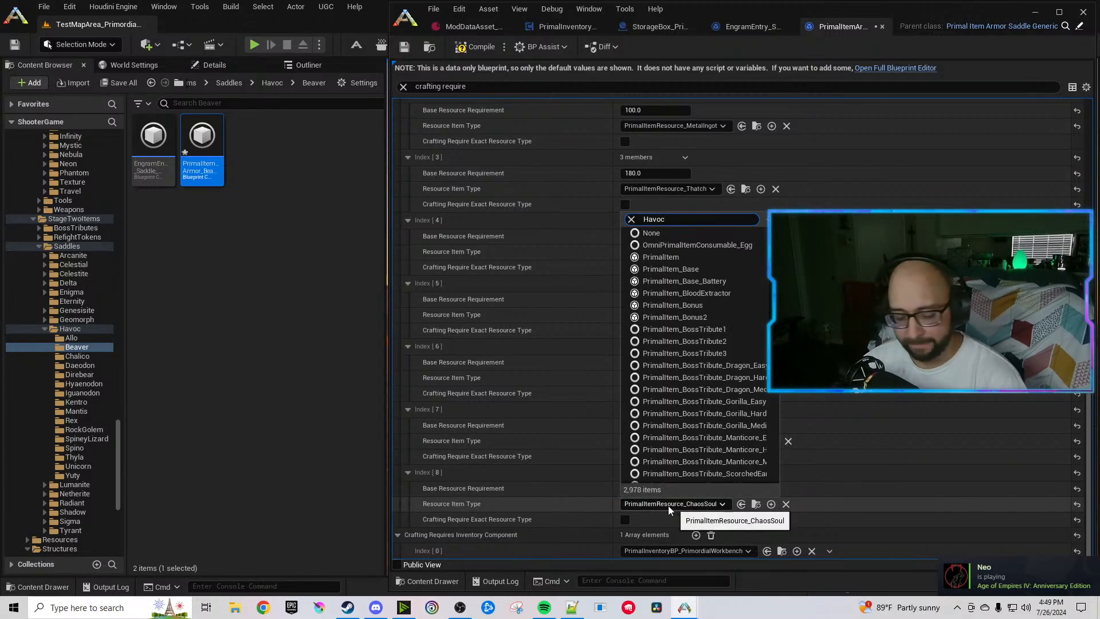
{"action": "type", "text": "eyes"}
{"action": "left_click", "coordinate": [730, 541]}
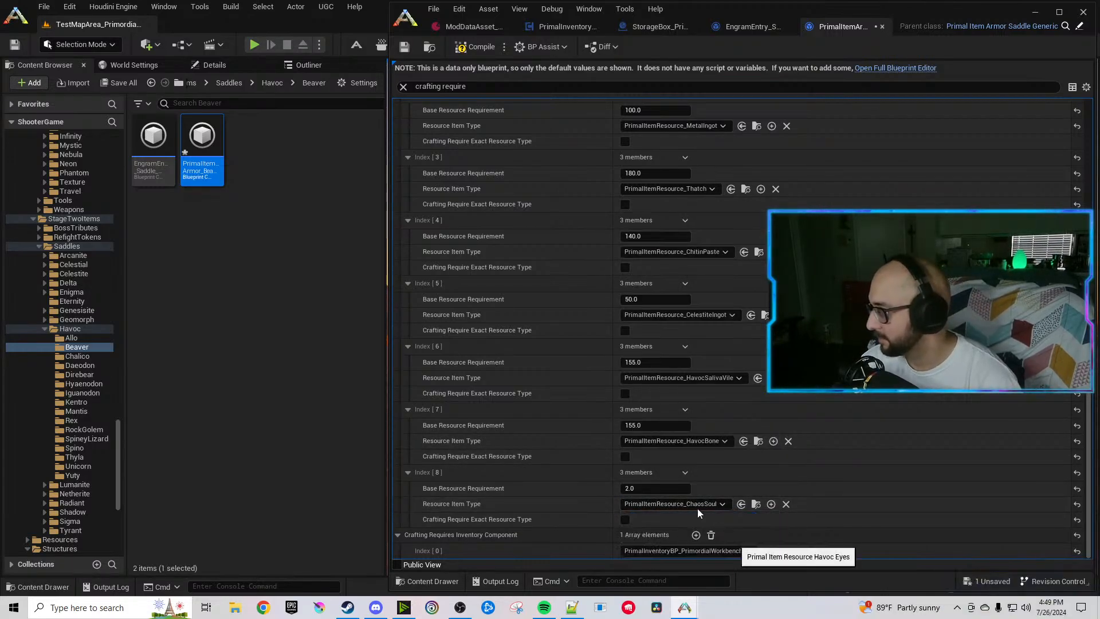
Duplicate the Beaver saddle's Index 8 HavocEyes crafting requirement twice to create Index 9 and Index 10.
{"action": "left_click", "coordinate": [686, 473]}
{"action": "left_click", "coordinate": [704, 516]}
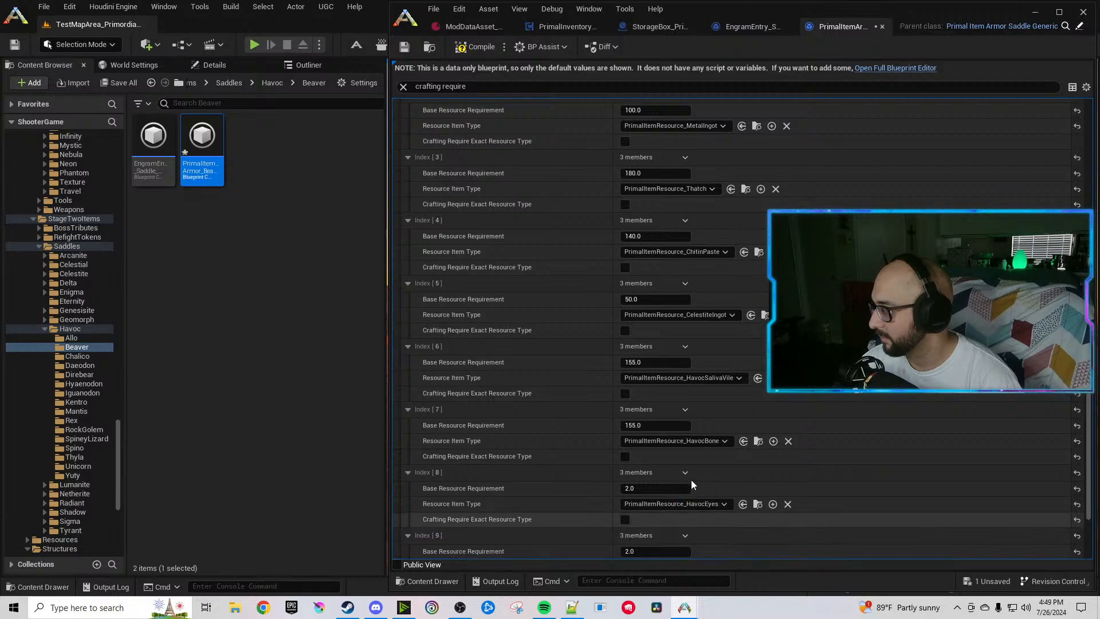
{"action": "left_click", "coordinate": [685, 473]}
{"action": "left_click", "coordinate": [702, 514]}
{"action": "scroll", "coordinate": [569, 479], "scroll_direction": "down", "scroll_amount": 4}
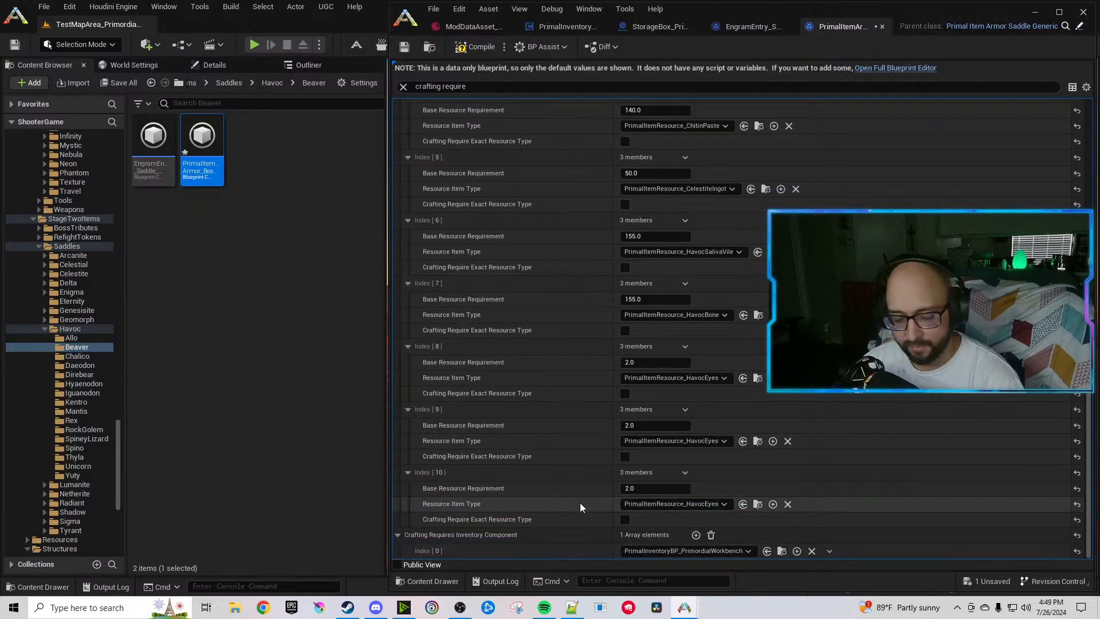
Set the Beaver saddle's Index 9 and Index 10 base requirements to 55 and the Index 9 resource to PrimalItemResource_HavocEyeJuice.
{"action": "left_click", "coordinate": [656, 488]}
{"action": "type", "text": "55"}
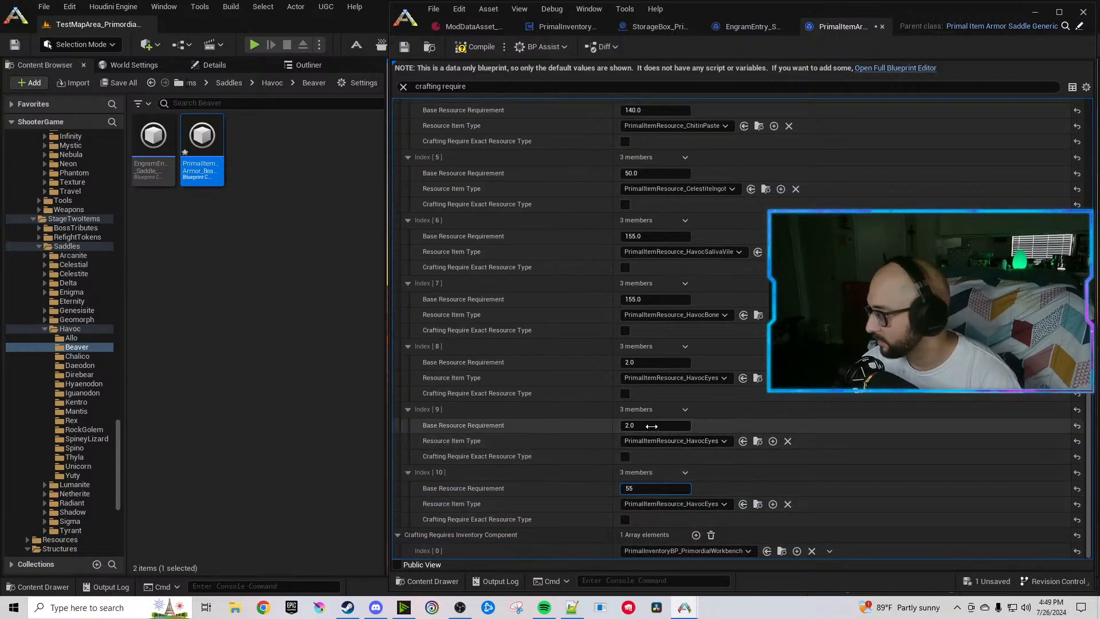
{"action": "key", "text": "Return"}
{"action": "left_click", "coordinate": [655, 442]}
{"action": "type", "text": "Havoceye"}
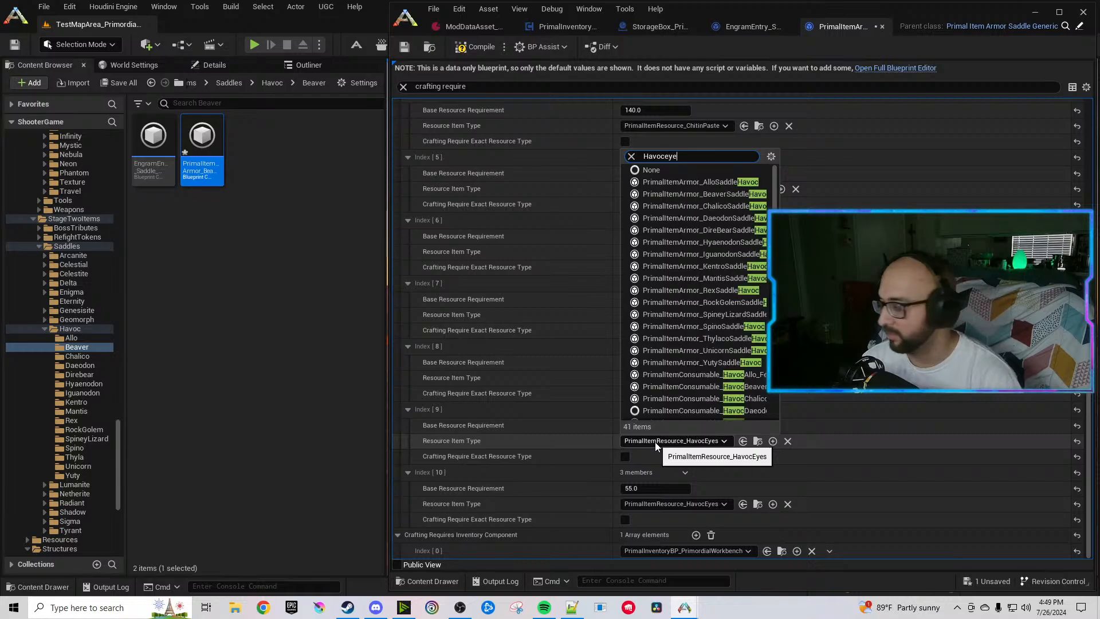
{"action": "left_click", "coordinate": [741, 480]}
Set the Beaver saddle's Index 10 crafting resource to PrimalItemResource_HavocIrisPowder, and compile and save the blueprint.
{"action": "left_click", "coordinate": [692, 504]}
{"action": "type", "text": "Havoc"}
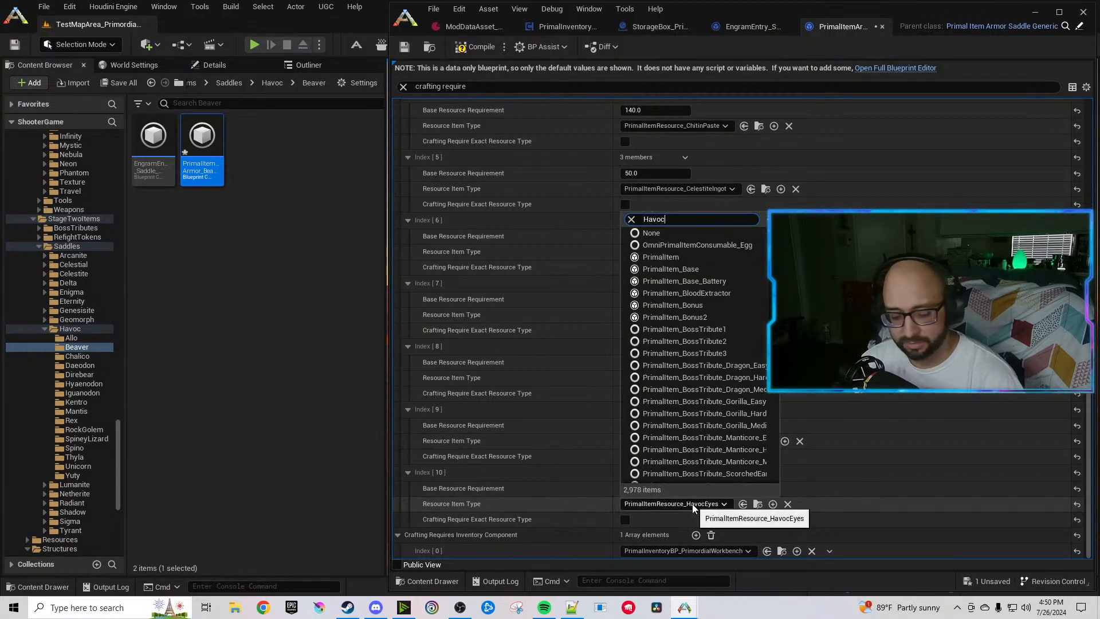
{"action": "type", "text": "iris"}
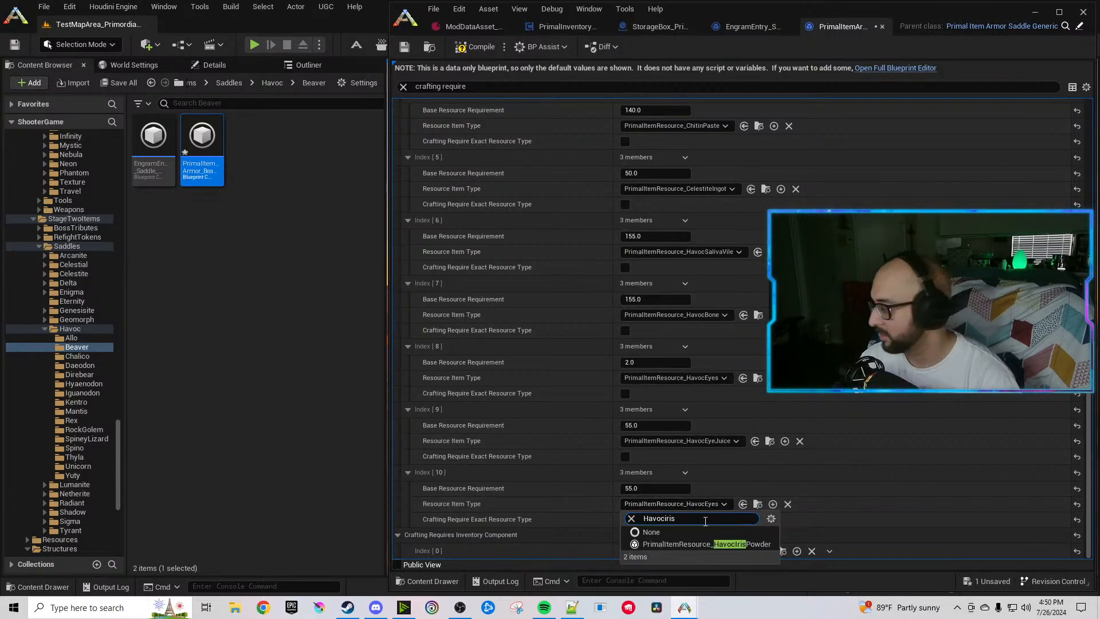
{"action": "left_click", "coordinate": [706, 544]}
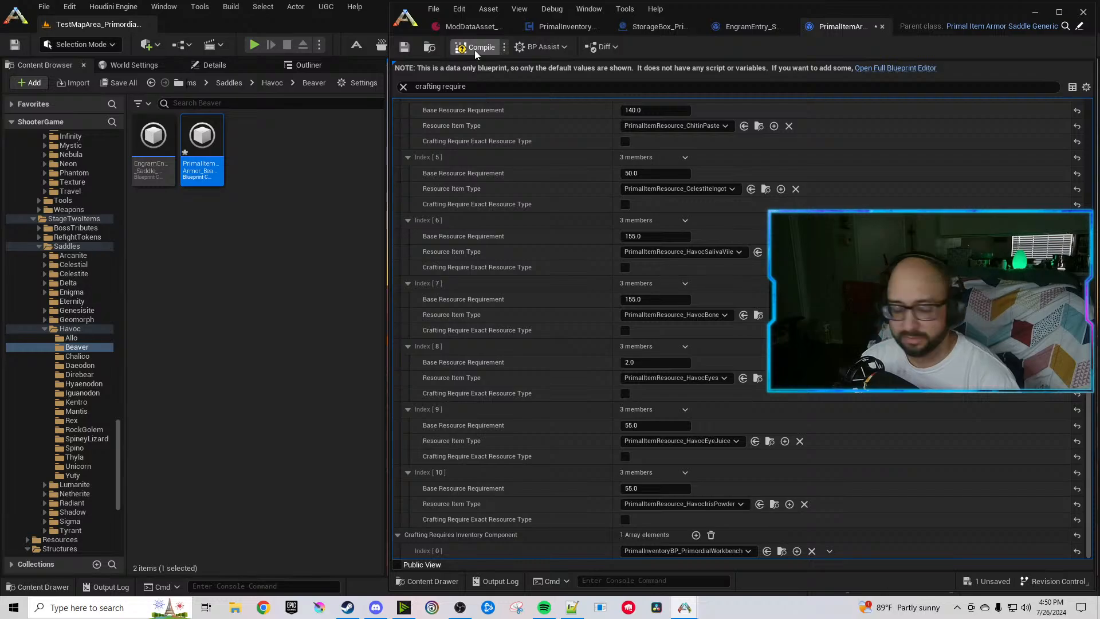
{"action": "left_click", "coordinate": [475, 50]}
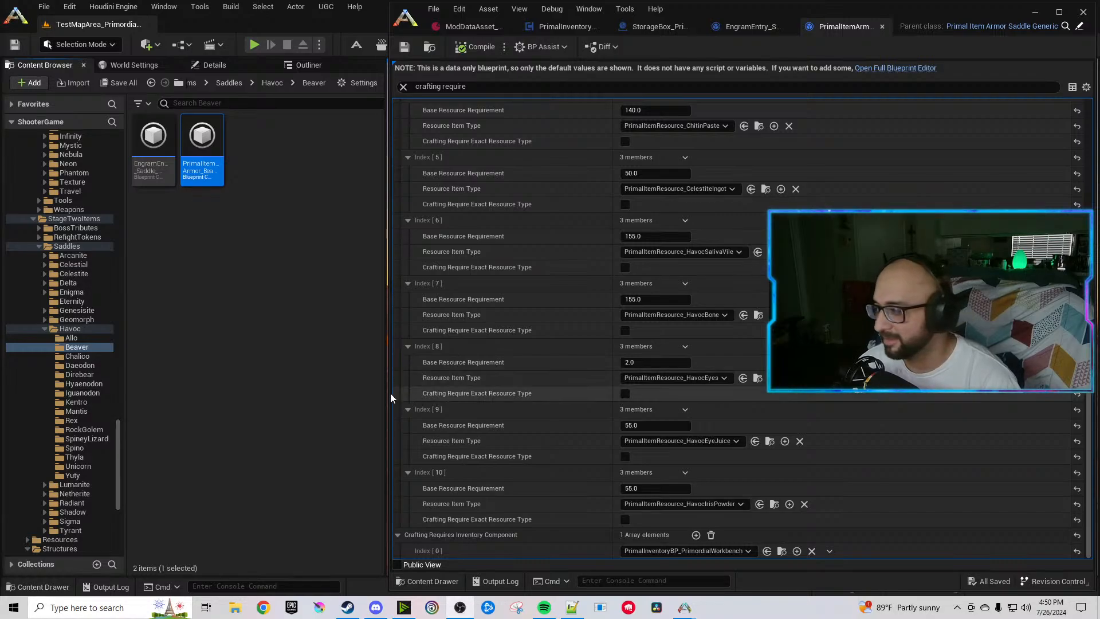
Close the finished Beaver saddle item and Beaver engram entry blueprints.
{"action": "left_click", "coordinate": [298, 389]}
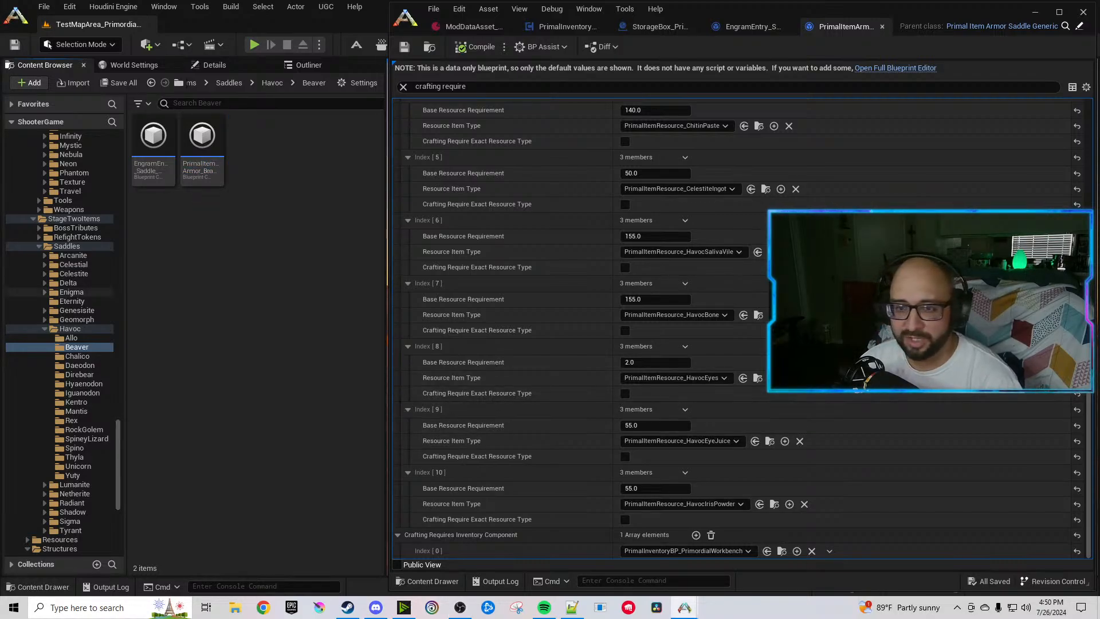
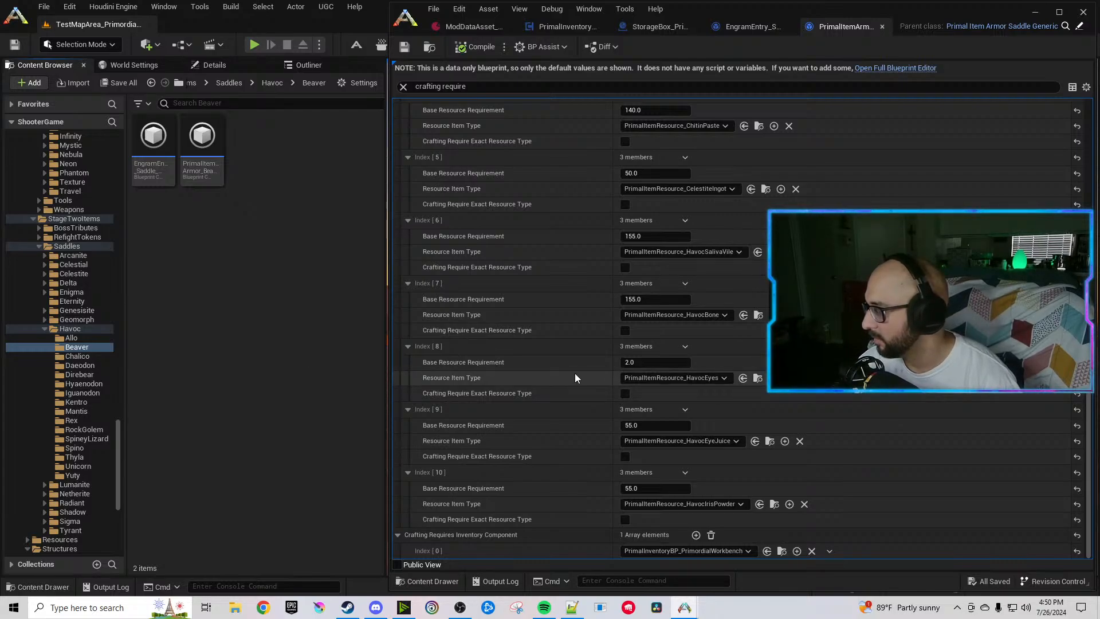
{"action": "scroll", "coordinate": [576, 352], "scroll_direction": "up", "scroll_amount": 5}
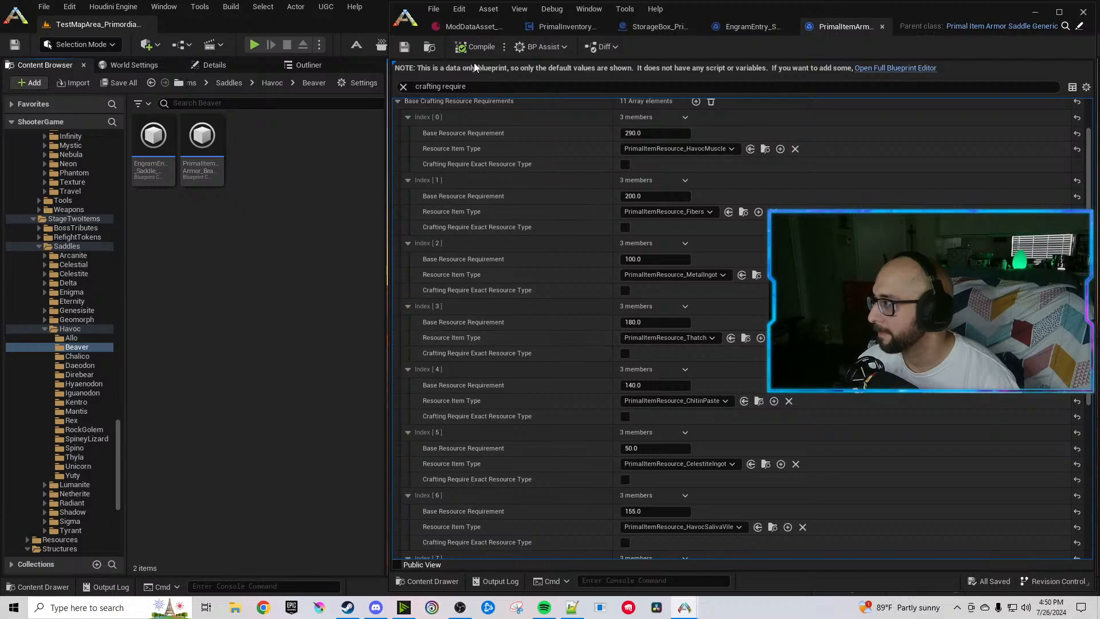
{"action": "left_click", "coordinate": [883, 27]}
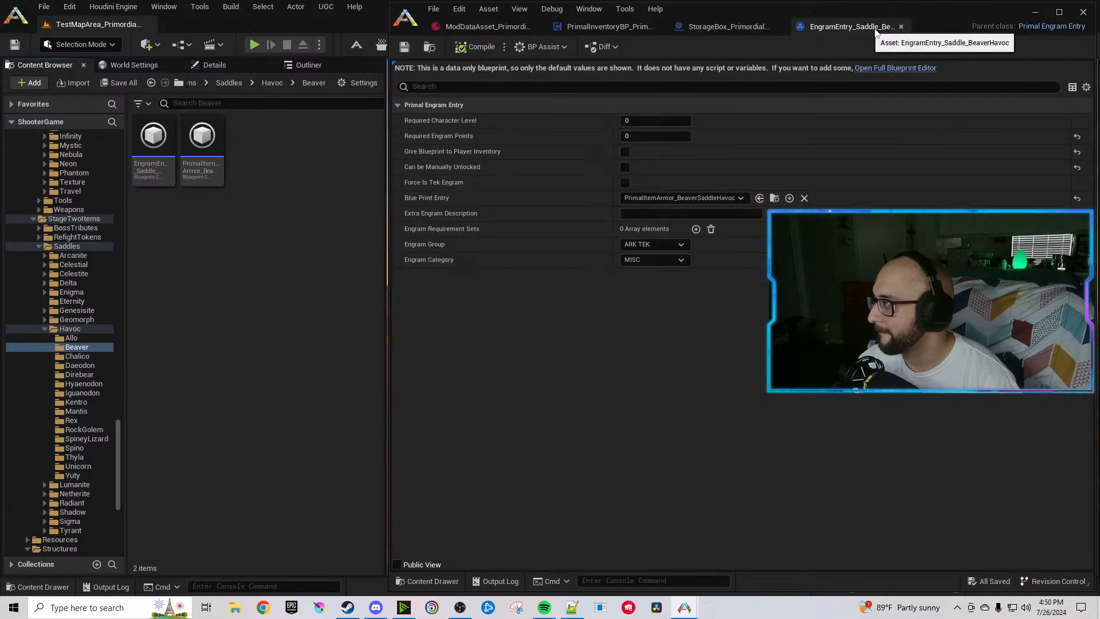
{"action": "left_click", "coordinate": [902, 26]}
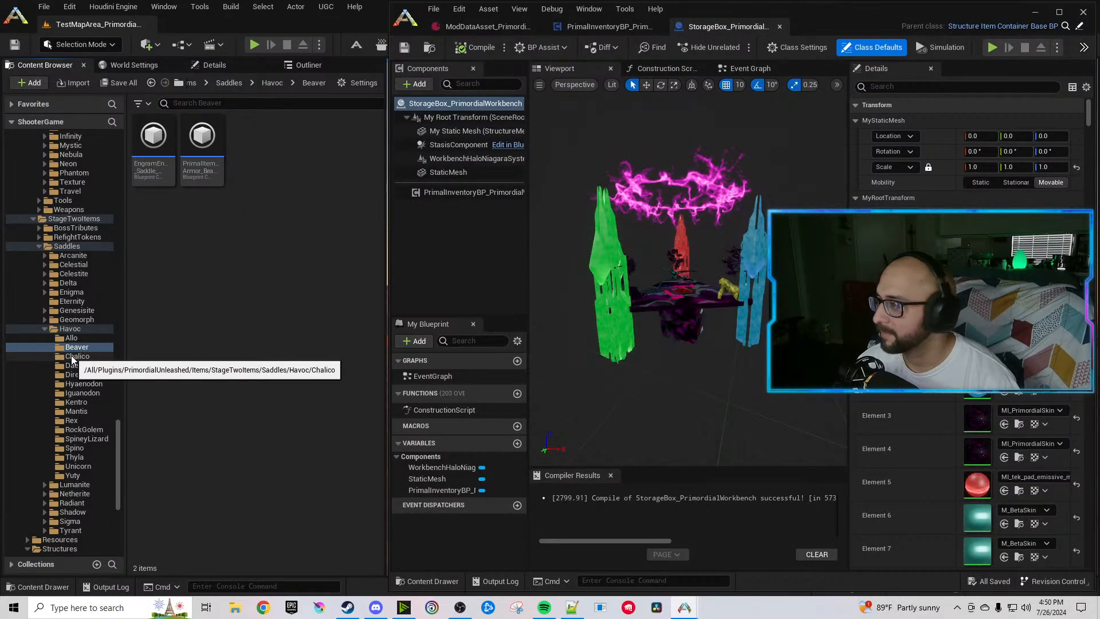
Link the Chalico folder's Havoc engram entry to the PrimalItemArmor_ChalicoSaddleHavoc blueprint, and compile and save it.
{"action": "left_click", "coordinate": [72, 357]}
{"action": "double_click", "coordinate": [153, 143]}
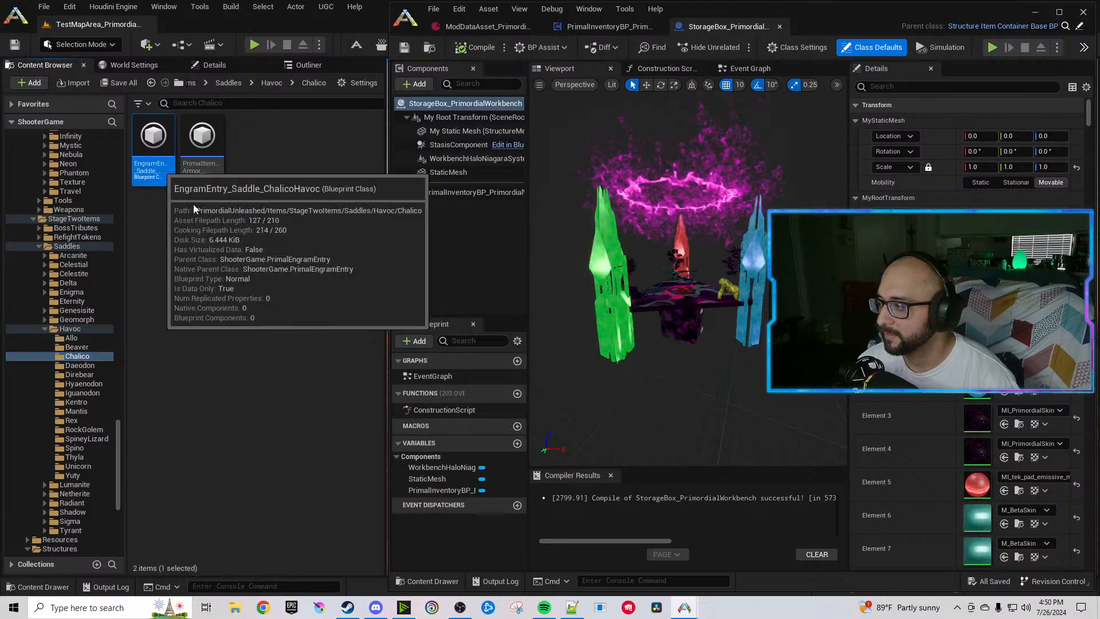
{"action": "left_click", "coordinate": [217, 168]}
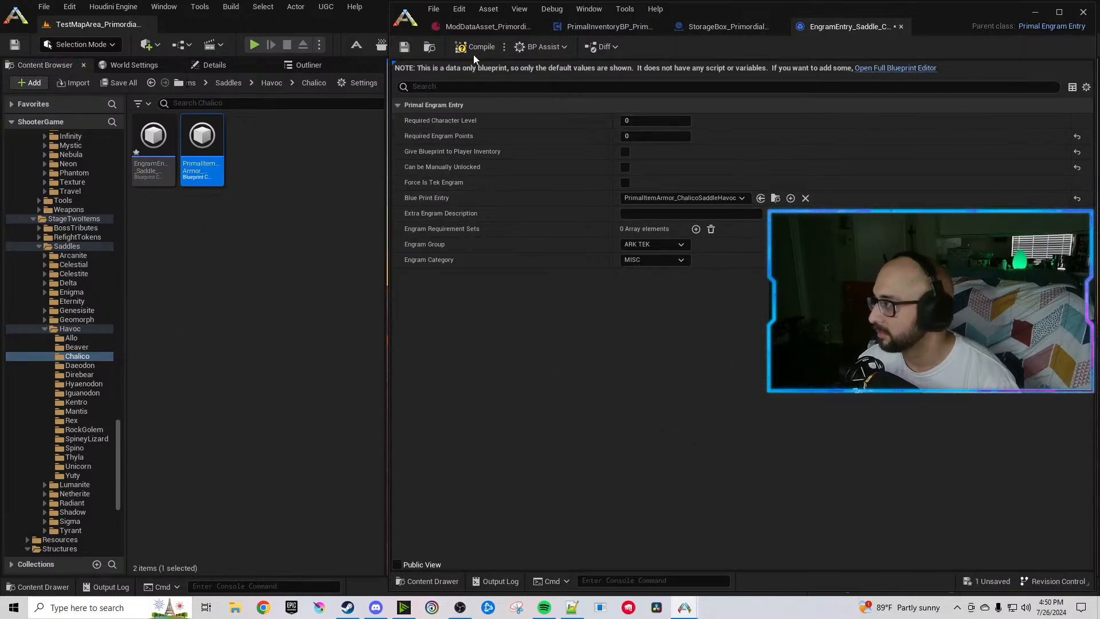
Open the Chalico saddle item, filter its properties for chaos, and reset the item icon to the default.
{"action": "double_click", "coordinate": [202, 141]}
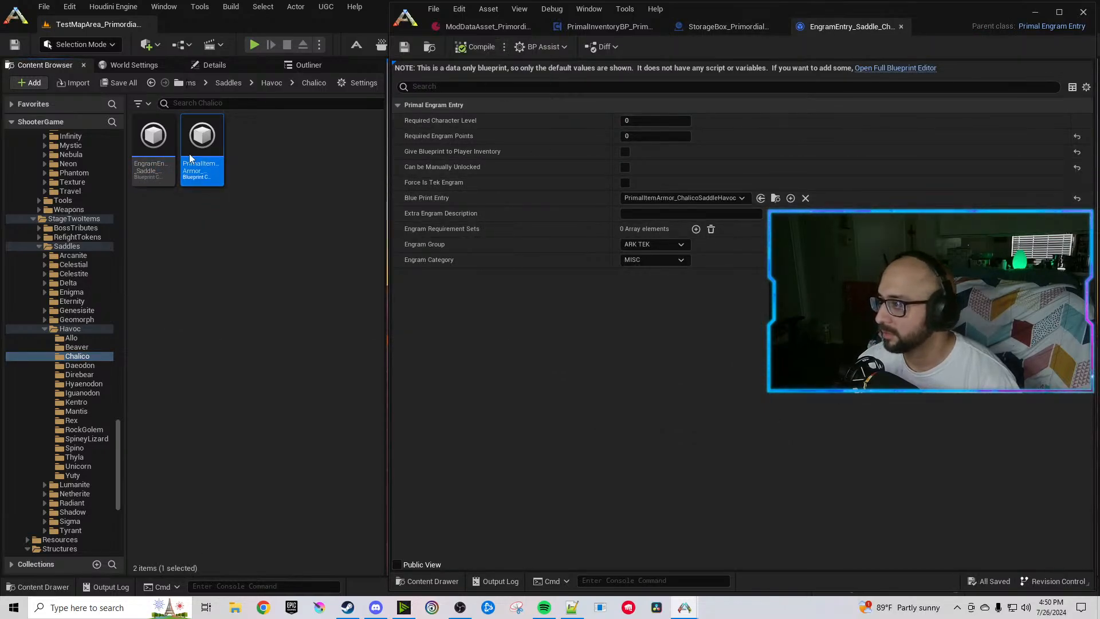
{"action": "left_click", "coordinate": [448, 86]}
{"action": "type", "text": "chaos"}
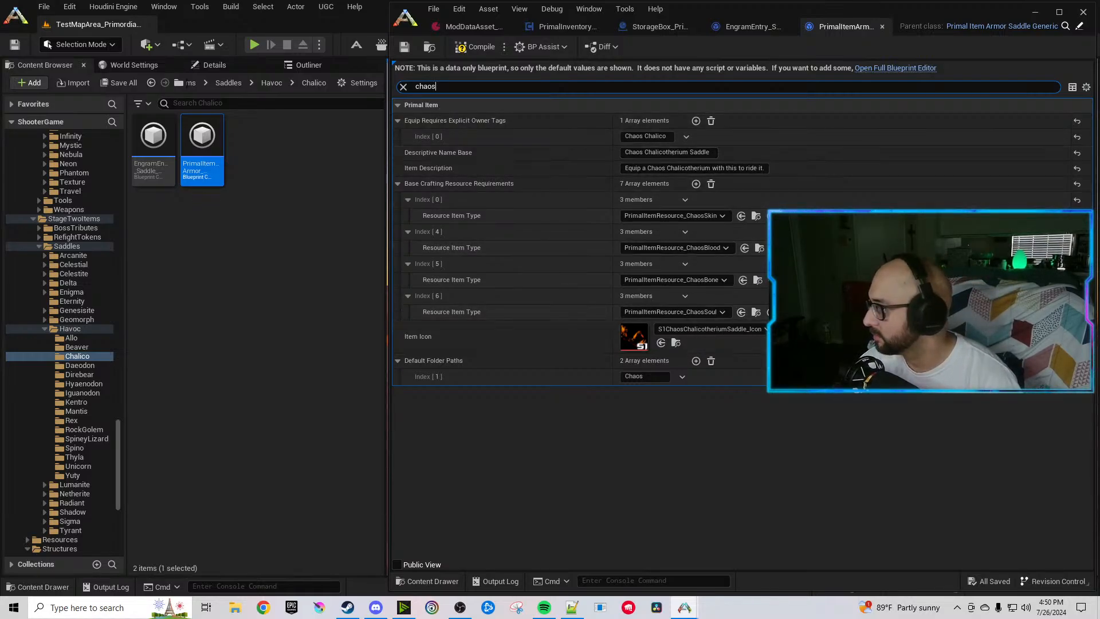
{"action": "left_click", "coordinate": [1077, 336]}
Replace Chaos with Havoc in the Chalico saddle's owner tag, descriptive name, item description and Index 1 default folder path.
{"action": "double_click", "coordinate": [637, 137]}
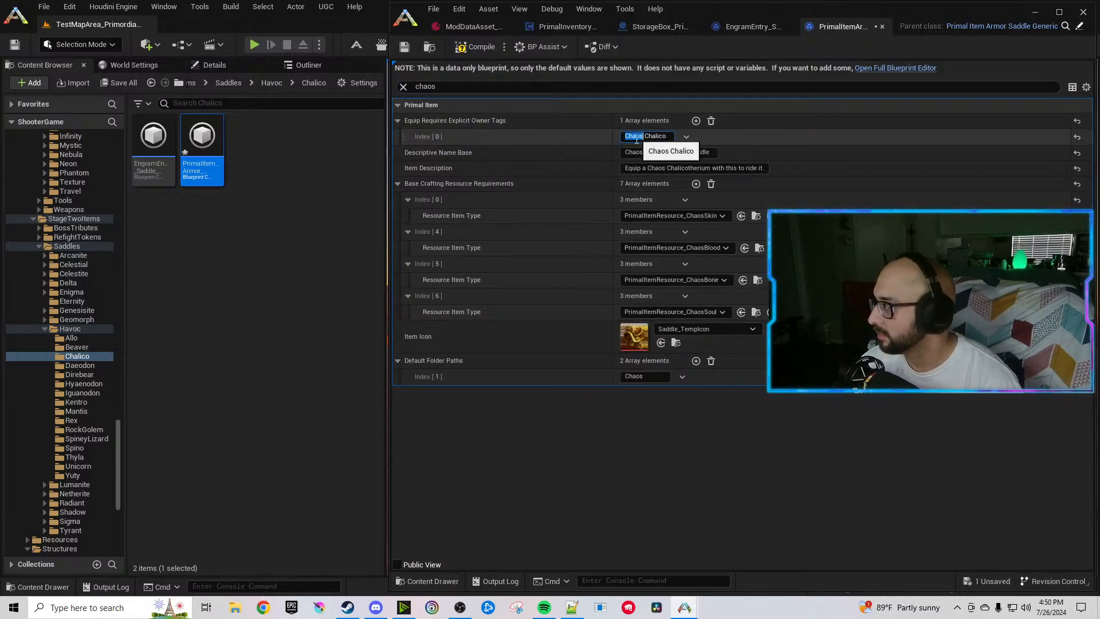
{"action": "type", "text": "Havoc"}
{"action": "double_click", "coordinate": [633, 152]}
{"action": "type", "text": "Havoc"}
{"action": "double_click", "coordinate": [657, 169]}
{"action": "type", "text": "Havoc"}
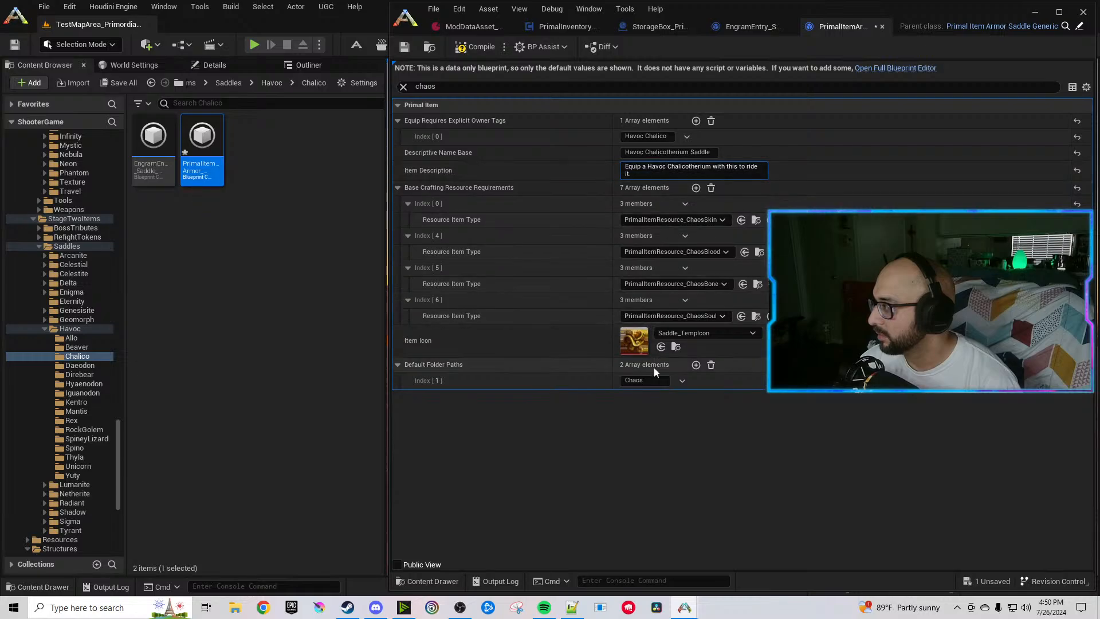
{"action": "double_click", "coordinate": [634, 381]}
{"action": "type", "text": "Havoc"}
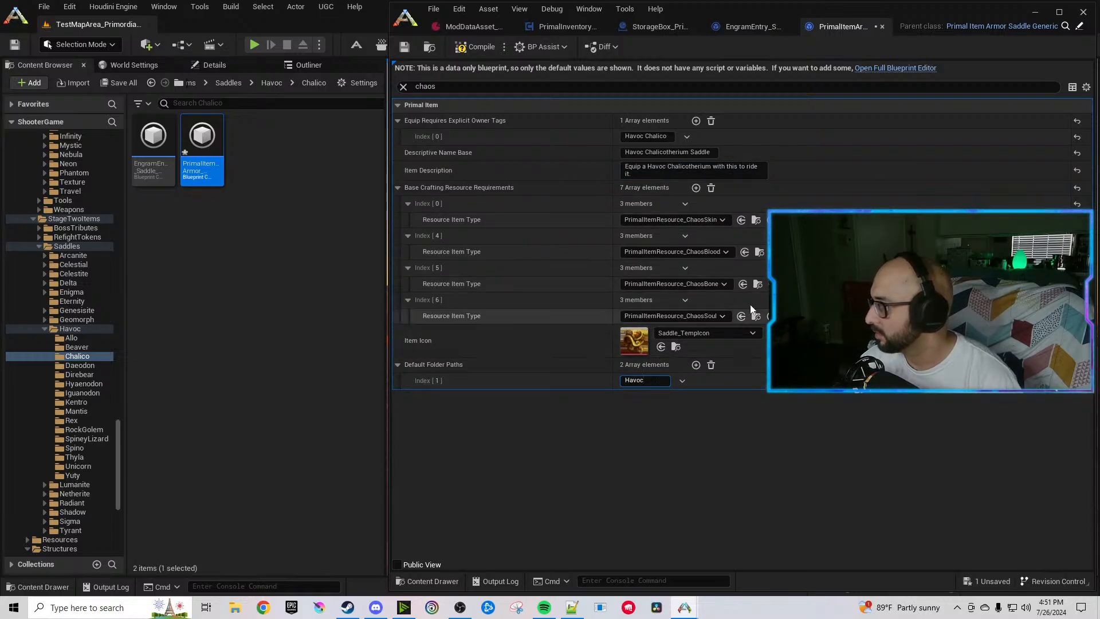
Filter the Chalico saddle's properties for crafting requirements and set the Index 0 resource to PrimalItemResource_HavocMuscle.
{"action": "left_click_drag", "start_coordinate": [456, 87], "coordinate": [377, 87]}
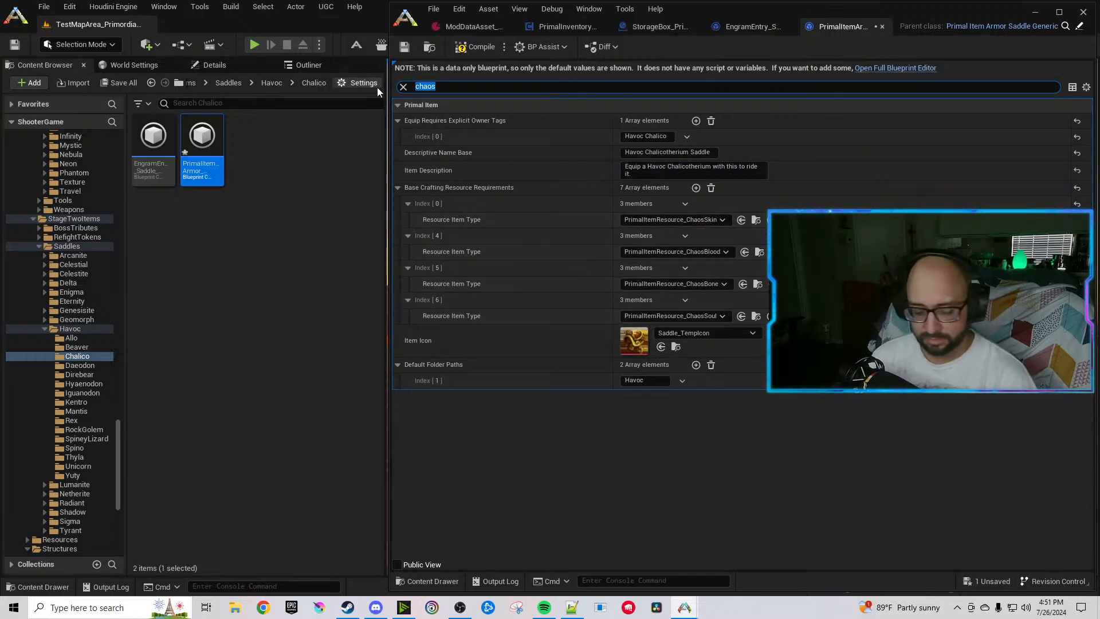
{"action": "type", "text": "craft"}
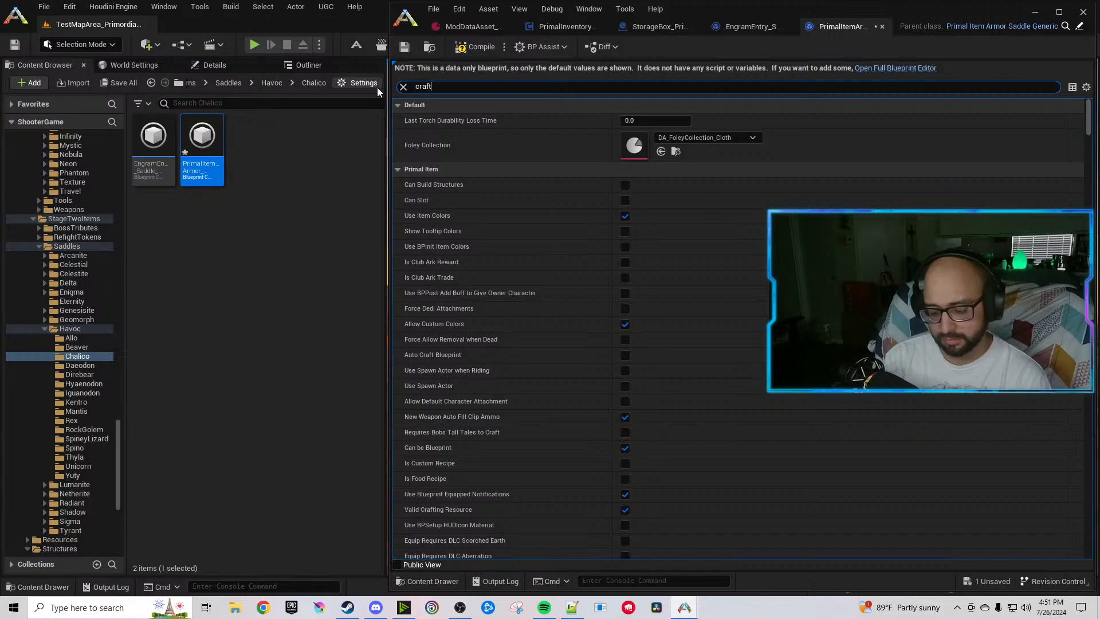
{"action": "type", "text": "ing require"}
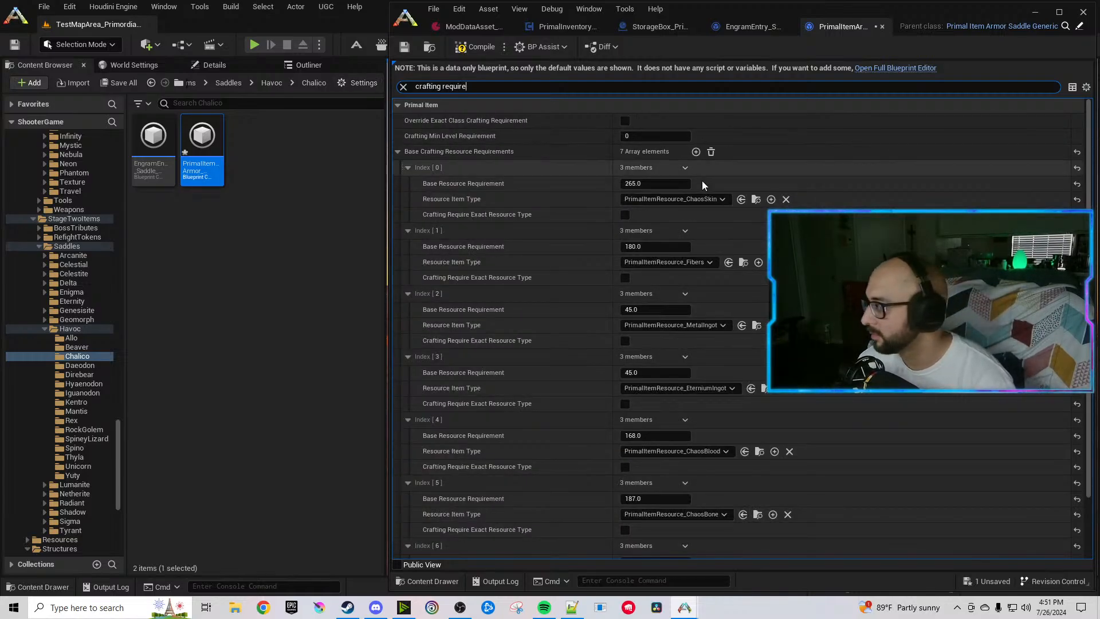
{"action": "left_click", "coordinate": [686, 201]}
{"action": "type", "text": "Havocmu"}
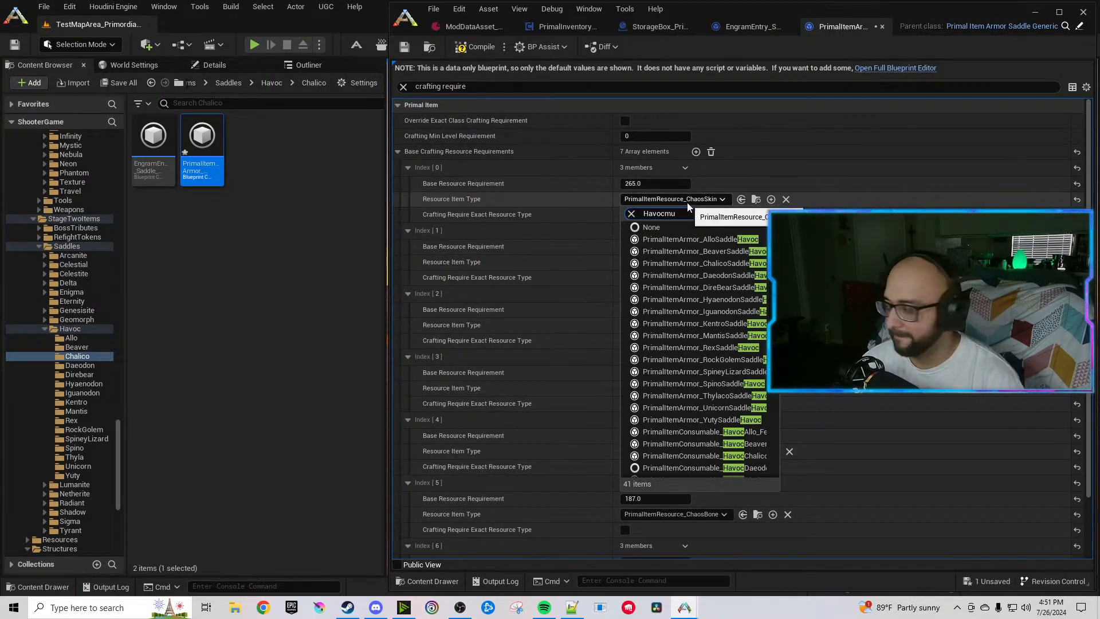
{"action": "left_click", "coordinate": [750, 240]}
Set the Chalico saddle's Index 3 crafting resource to PrimalItemResource_CelestiteIngot.
{"action": "scroll", "coordinate": [712, 320], "scroll_direction": "down", "scroll_amount": 4}
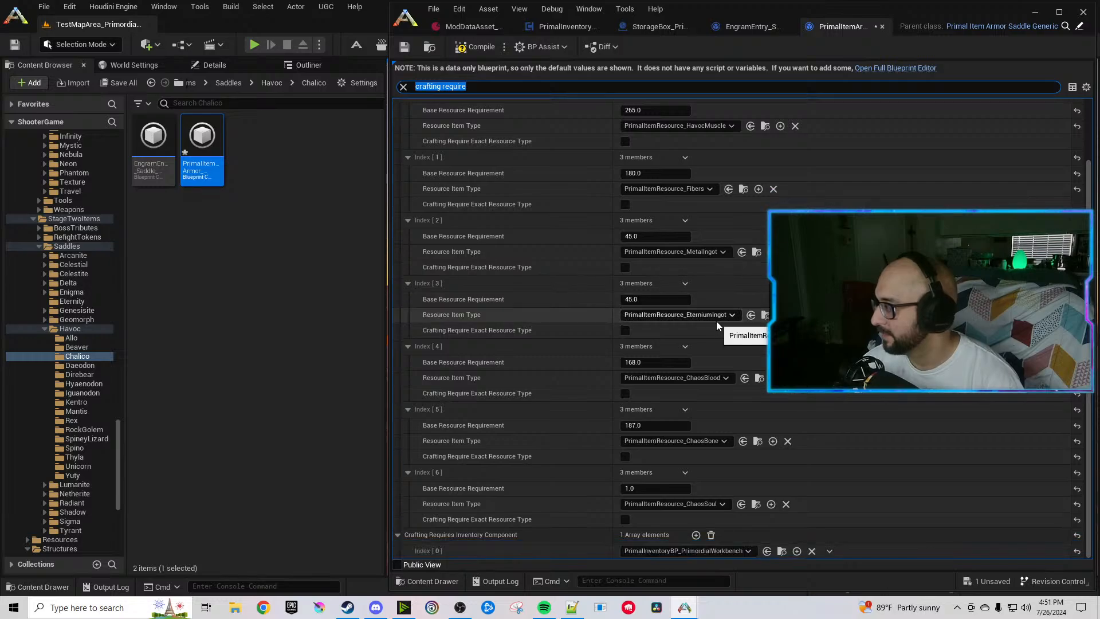
{"action": "left_click", "coordinate": [715, 319]}
{"action": "type", "text": "ingot"}
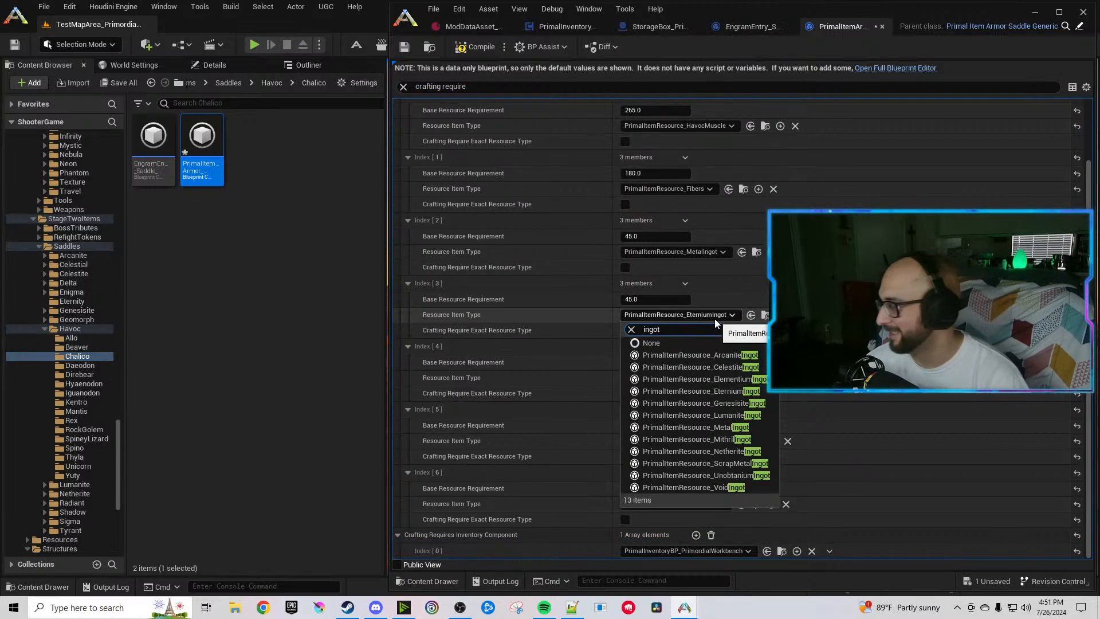
{"action": "left_click", "coordinate": [723, 367]}
Set the Chalico saddle's Index 4 crafting resource to PrimalItemResource_HavocSalivaVile and Index 5 to PrimalItemResource_HavocBone.
{"action": "left_click", "coordinate": [714, 379]}
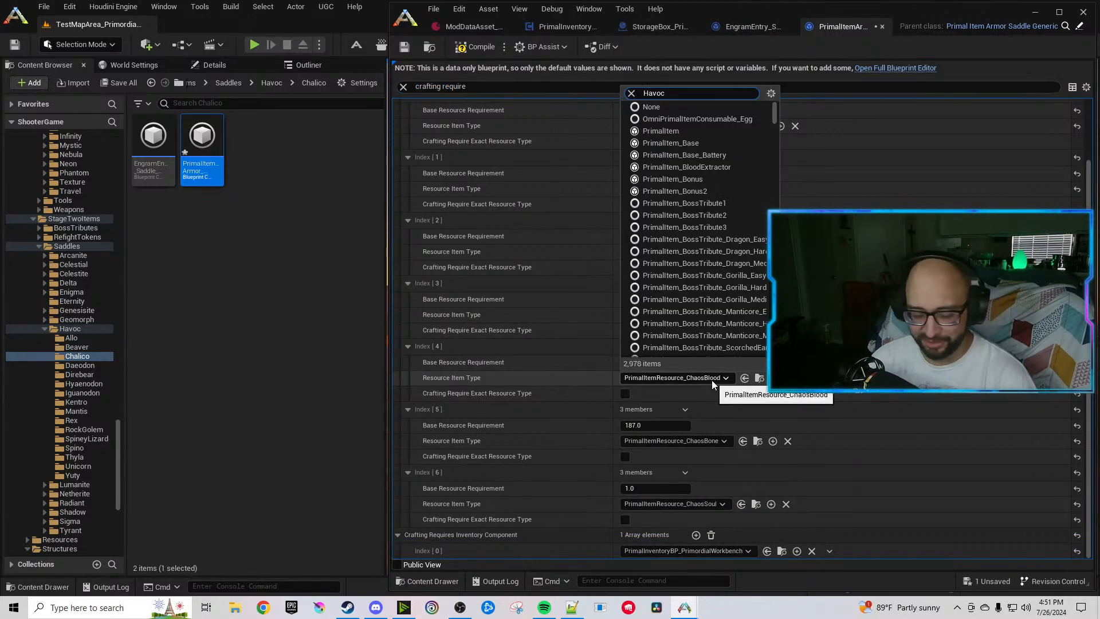
{"action": "type", "text": "HavocSal"}
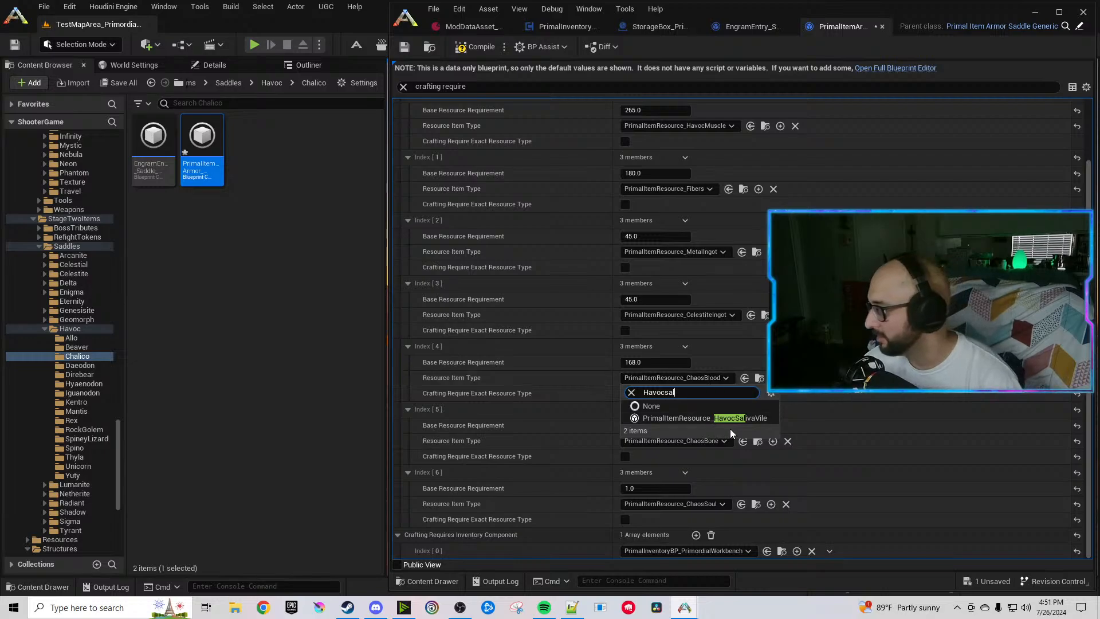
{"action": "left_click", "coordinate": [702, 419]}
{"action": "left_click", "coordinate": [698, 438]}
{"action": "type", "text": "Havocbone"}
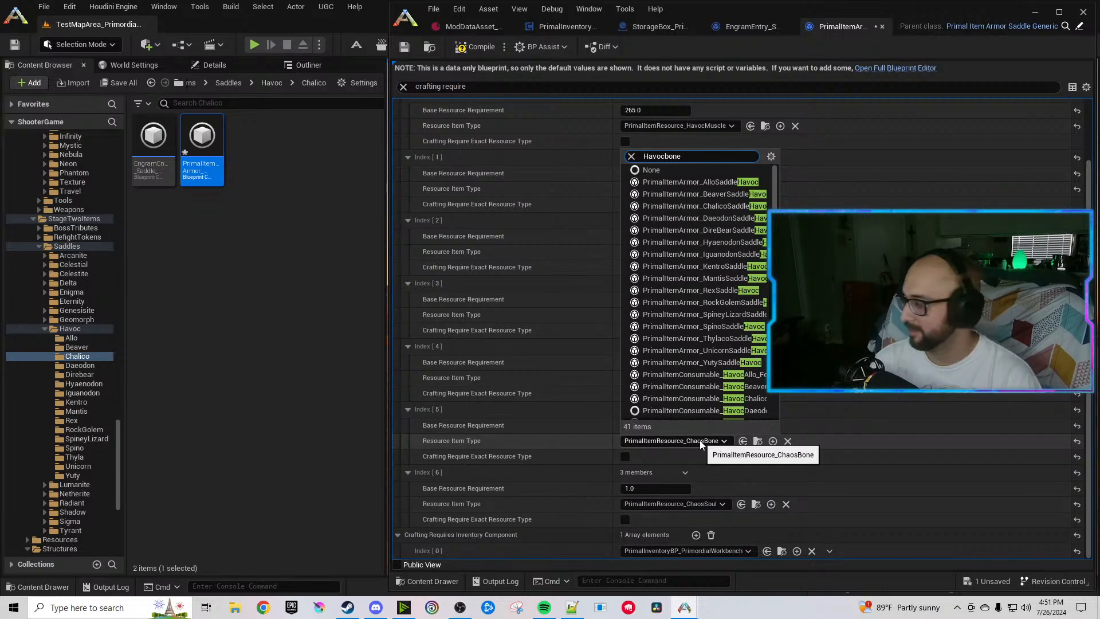
{"action": "left_click", "coordinate": [714, 481]}
Set the Chalico saddle's Index 6 crafting resource to PrimalItemResource_HavocEyes with a base resource requirement of 2.
{"action": "left_click", "coordinate": [703, 504]}
{"action": "type", "text": "Havoceyes"}
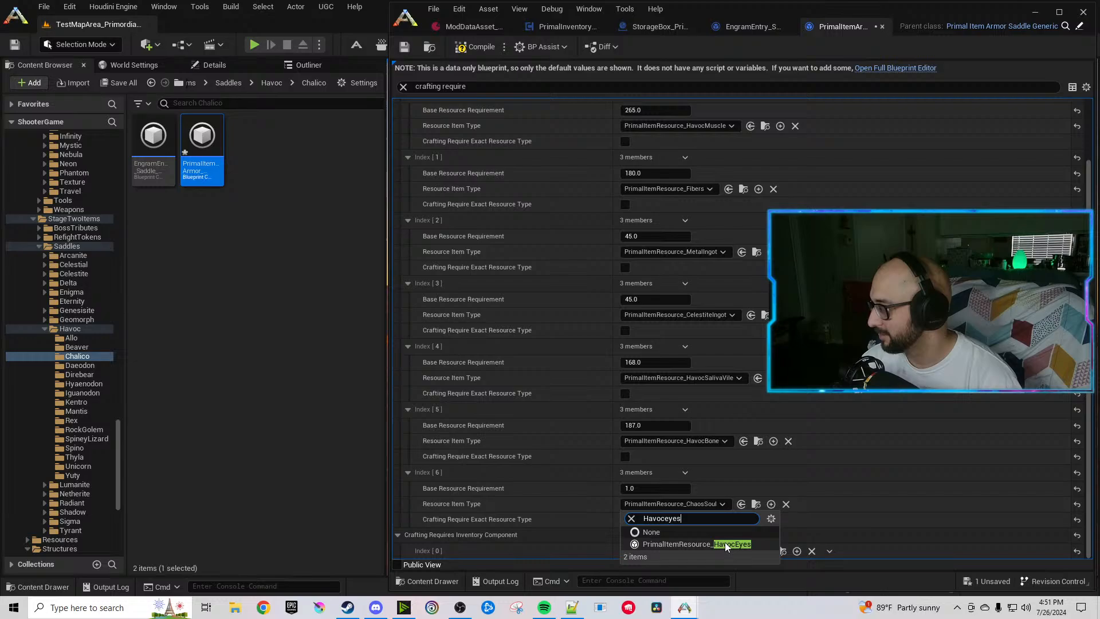
{"action": "left_click", "coordinate": [724, 542]}
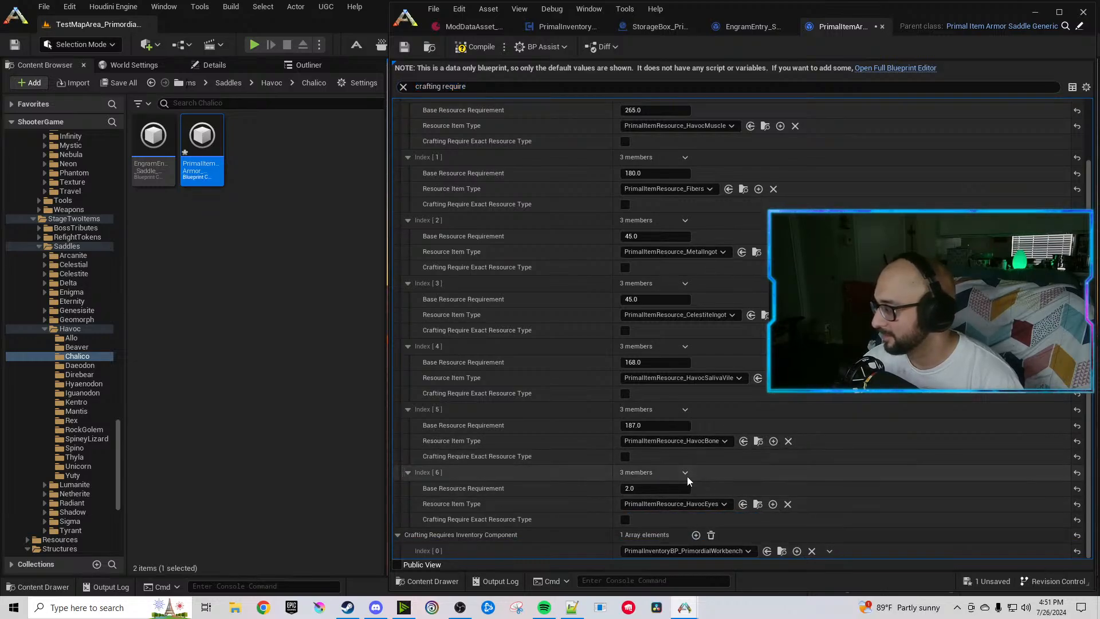
Duplicate the Chalico saddle's Index 6 HavocEyes crafting requirement twice to create Index 7 and Index 8.
{"action": "left_click", "coordinate": [685, 473]}
{"action": "left_click", "coordinate": [704, 514]}
{"action": "left_click", "coordinate": [685, 472]}
{"action": "left_click", "coordinate": [702, 514]}
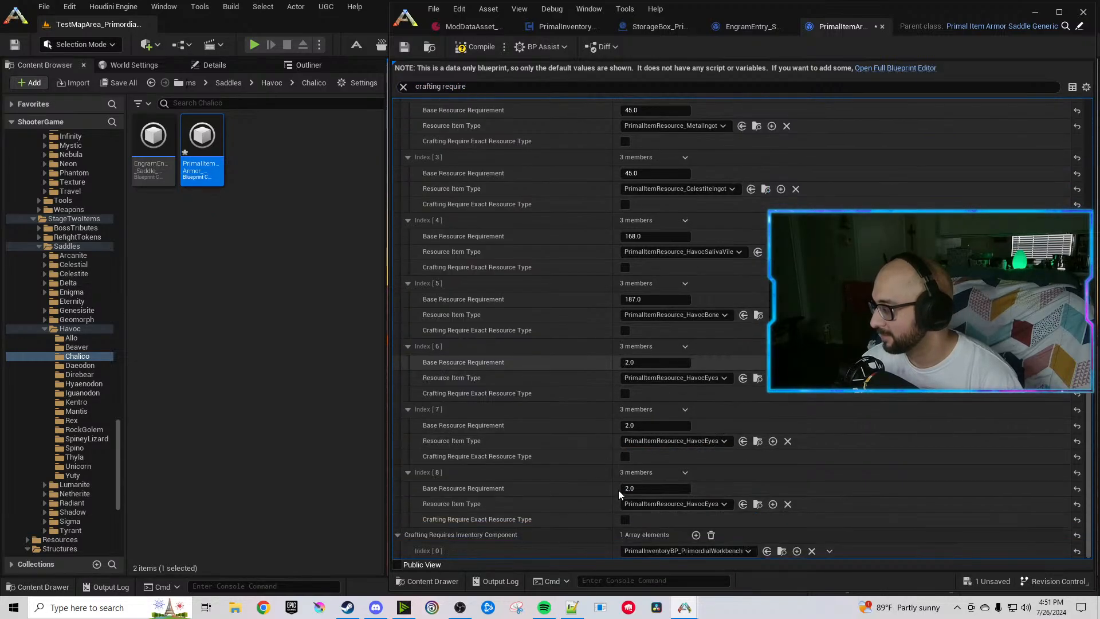
Set the Chalico saddle's Index 7 and Index 8 base resource requirements to 55 and Index 7's resource to PrimalItemResource_HavocEyeJuice.
{"action": "left_click", "coordinate": [643, 488]}
{"action": "type", "text": "55"}
{"action": "left_click", "coordinate": [654, 425]}
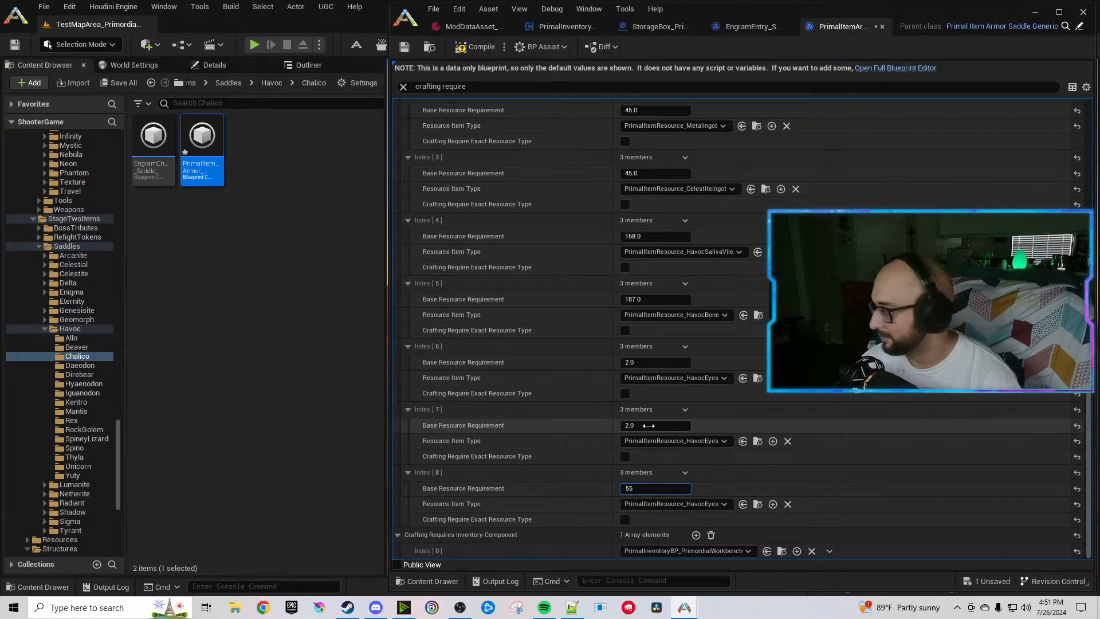
{"action": "type", "text": "55"}
{"action": "left_click", "coordinate": [659, 440]}
{"action": "type", "text": "HavocEye"}
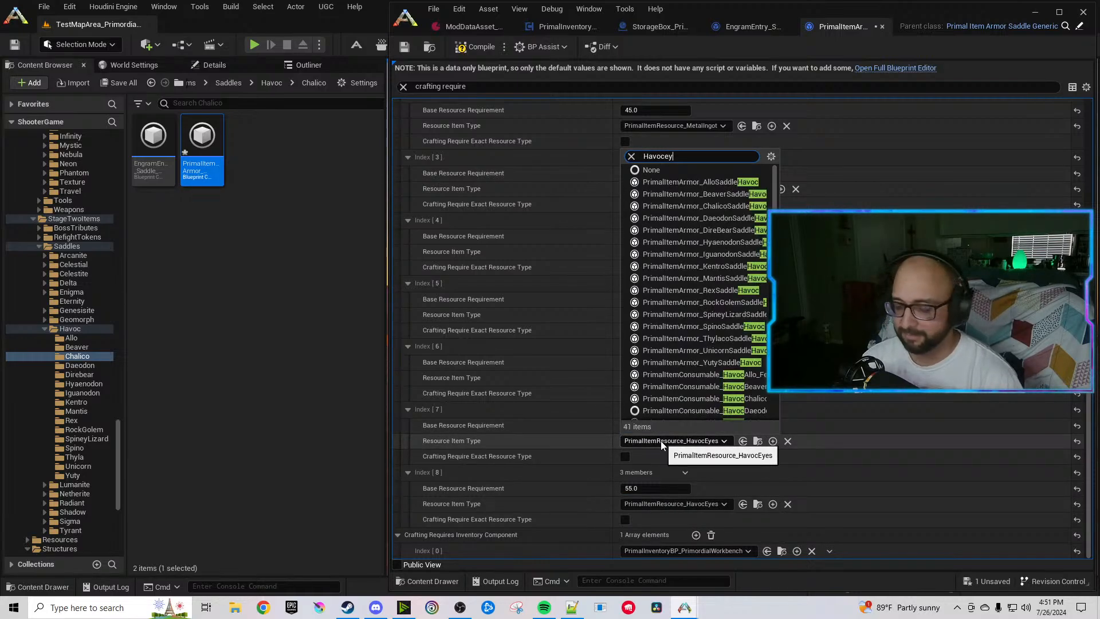
{"action": "left_click", "coordinate": [716, 493]}
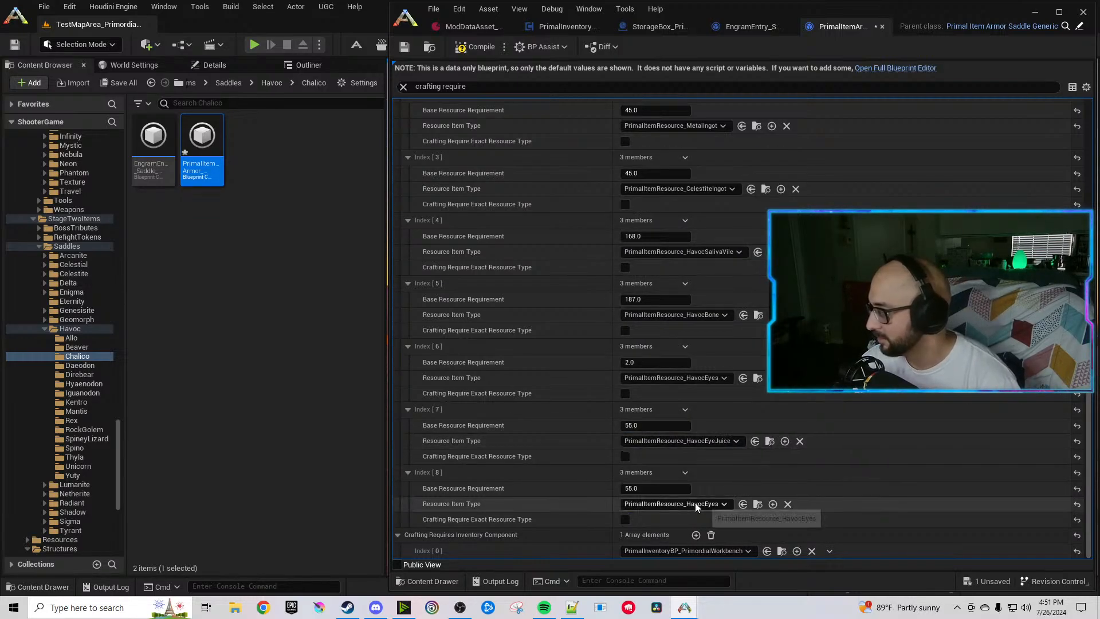
Set the Chalico saddle's Index 8 crafting resource to PrimalItemResource_HavocIrisPowder, then compile, save and close the Chalico blueprints.
{"action": "left_click", "coordinate": [694, 504]}
{"action": "type", "text": "Havociris"}
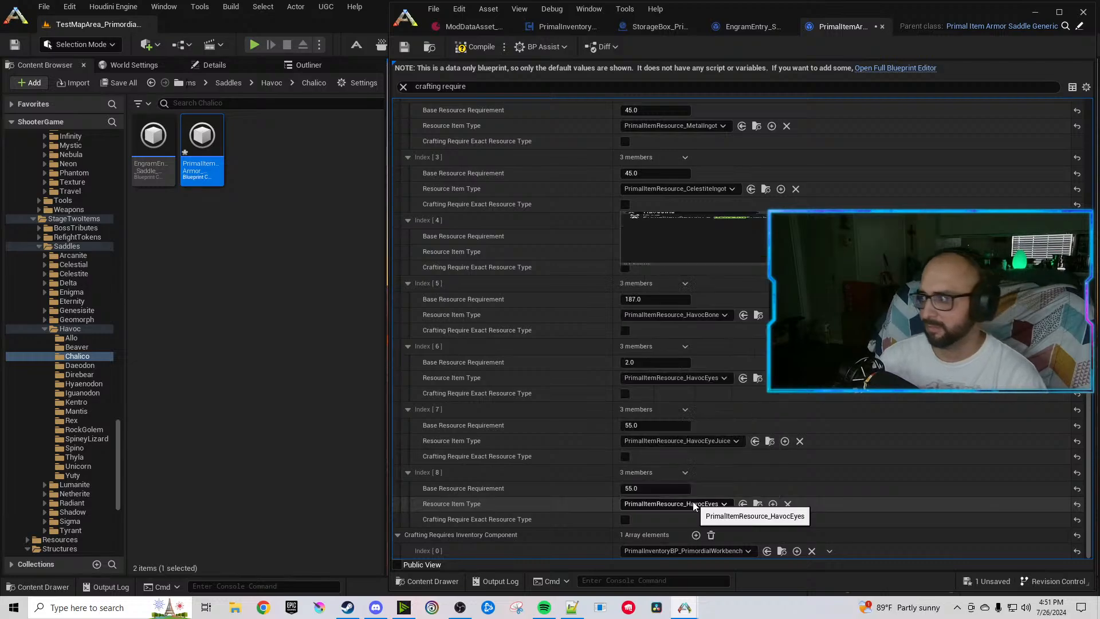
{"action": "left_click", "coordinate": [707, 544]}
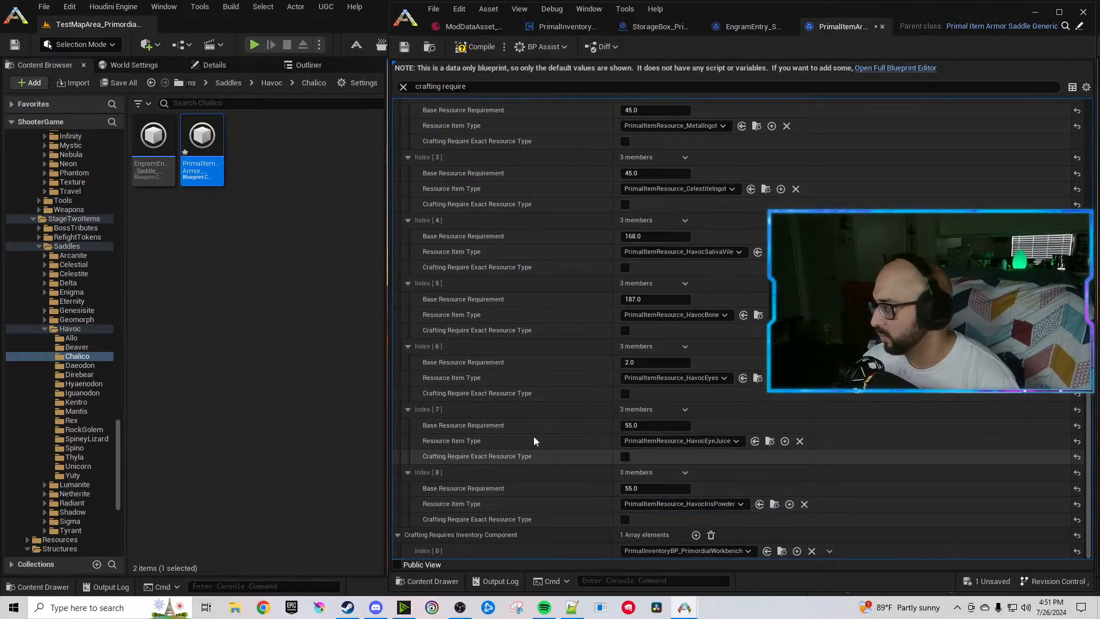
{"action": "left_click", "coordinate": [476, 52]}
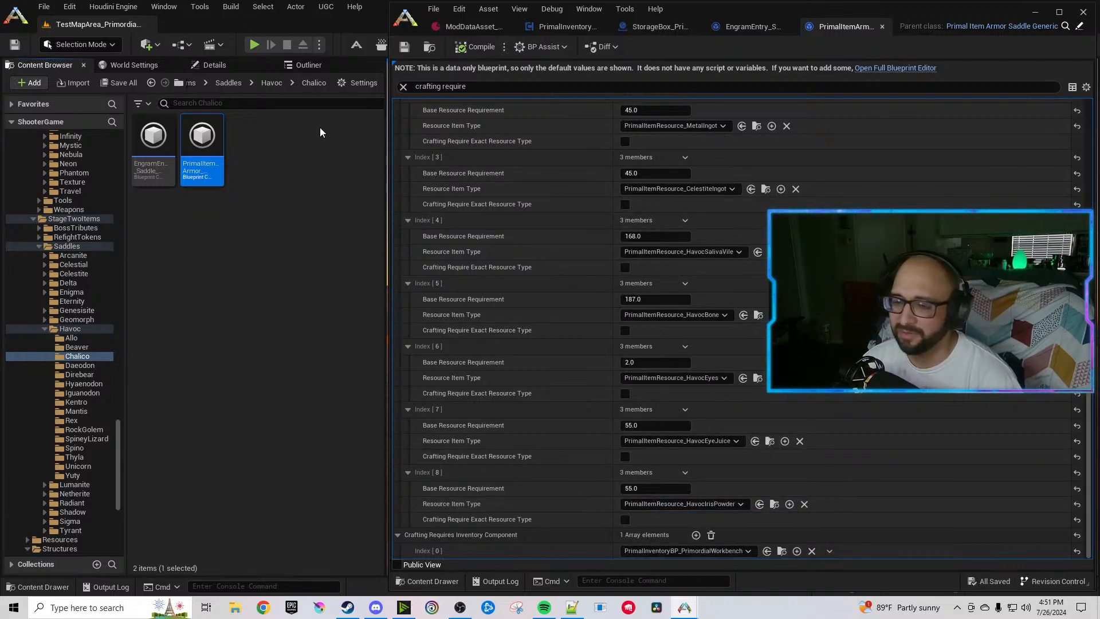
{"action": "left_click", "coordinate": [306, 321]}
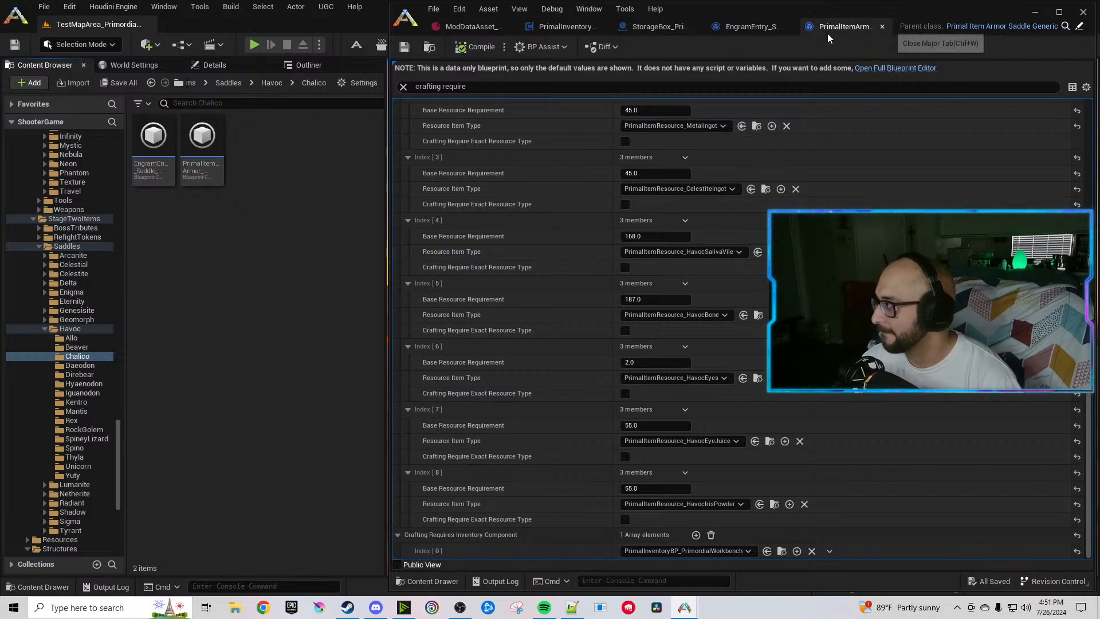
{"action": "left_click", "coordinate": [882, 26]}
Link the Daeodon engram entry's Blue Print Entry to PrimalItemArmor_DaeodonSaddleHavoc, then compile and save it.
{"action": "left_click", "coordinate": [79, 365]}
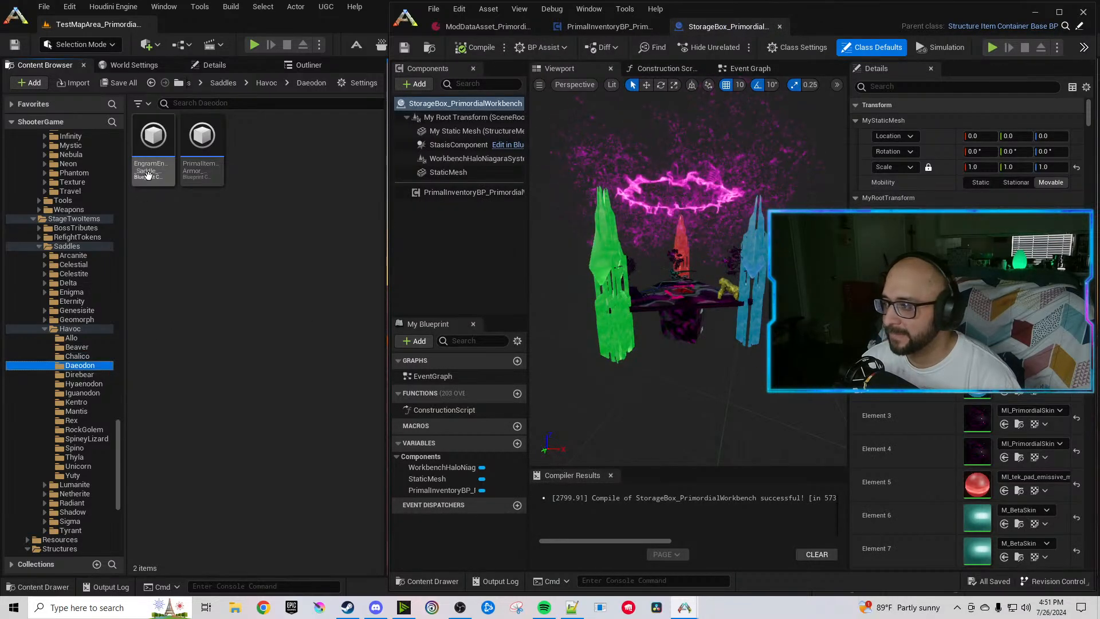
{"action": "double_click", "coordinate": [149, 175]}
{"action": "left_click", "coordinate": [197, 174]}
{"action": "left_click", "coordinate": [764, 199]}
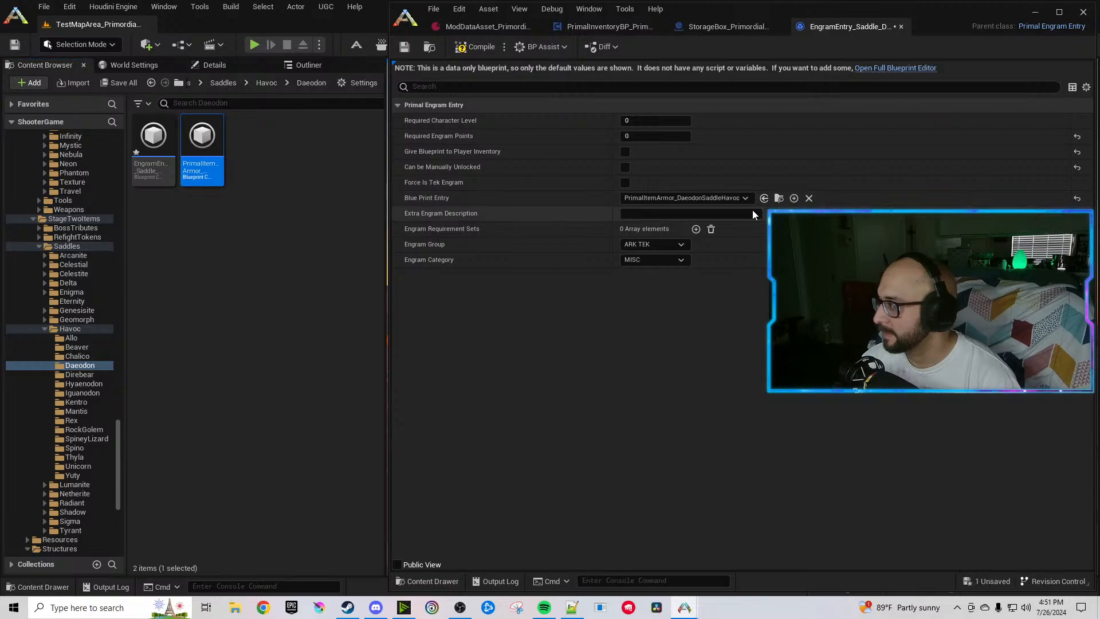
{"action": "left_click", "coordinate": [468, 47]}
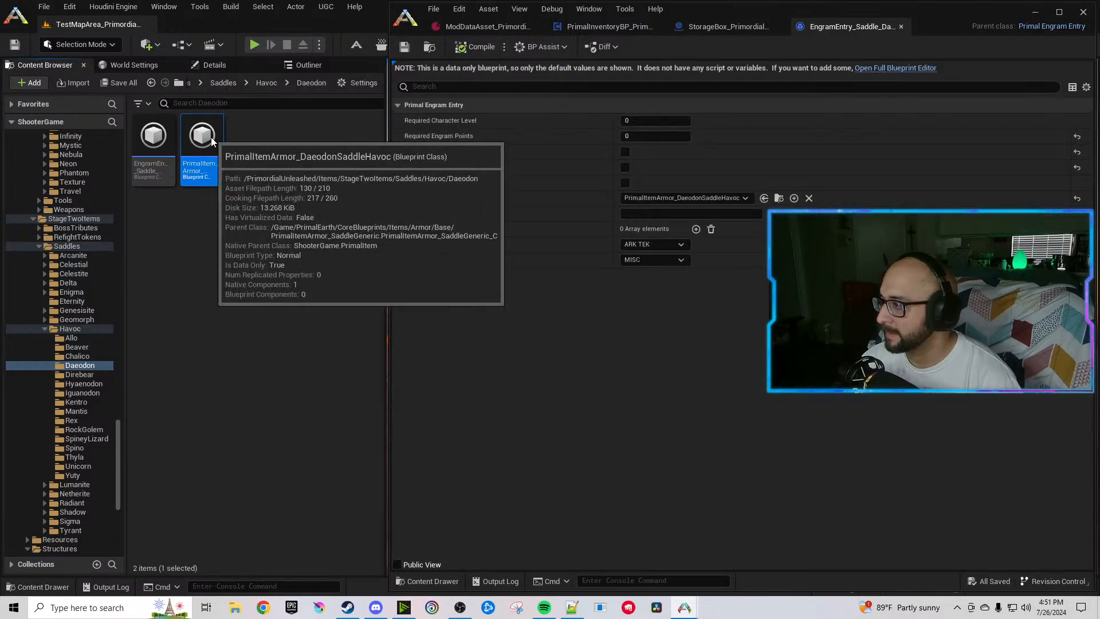
Replace Chaos with Havoc in the Daeodon saddle item's owner tag, descriptive name (Havoc Daeodon Saddle) and item description.
{"action": "double_click", "coordinate": [211, 141]}
{"action": "left_click", "coordinate": [534, 87]}
{"action": "type", "text": "chaos"}
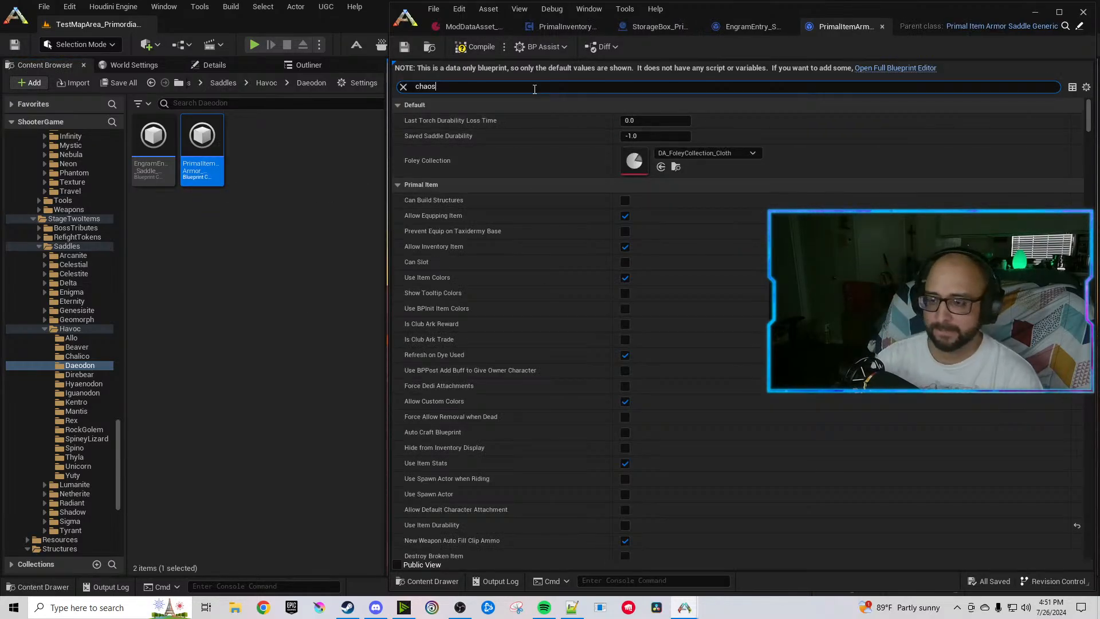
{"action": "double_click", "coordinate": [633, 152]}
{"action": "type", "text": "Havoc Daeodon Saddle"}
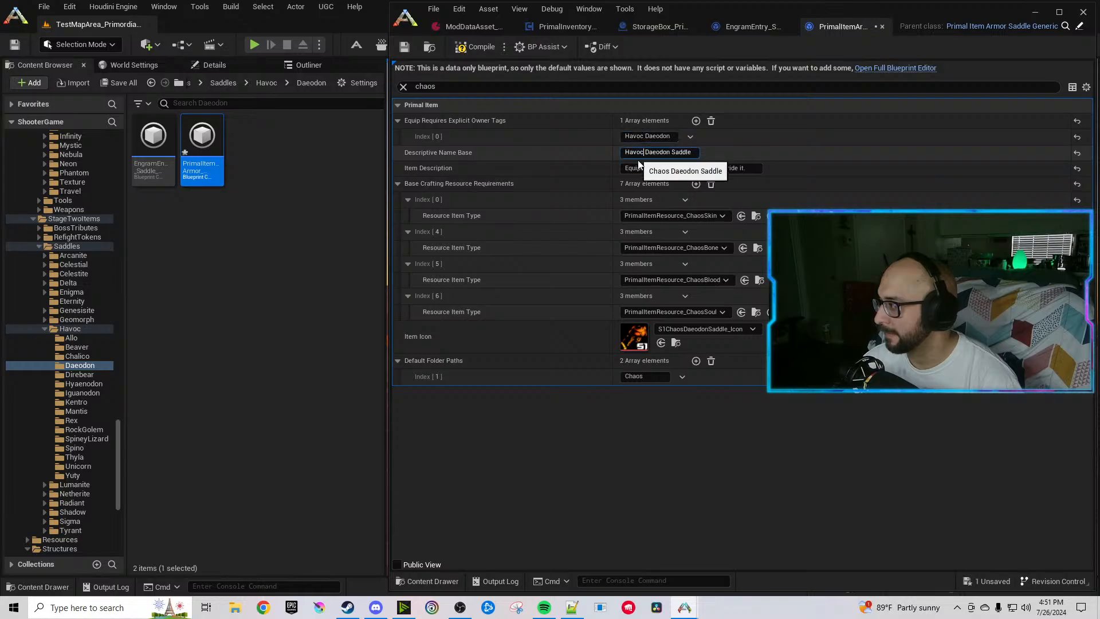
{"action": "double_click", "coordinate": [652, 168]}
{"action": "type", "text": "Havoc"}
Set the Daeodon saddle's Index 1 default folder path to Havoc and reset its item icon to the default.
{"action": "double_click", "coordinate": [647, 377]}
{"action": "type", "text": "Havoc"}
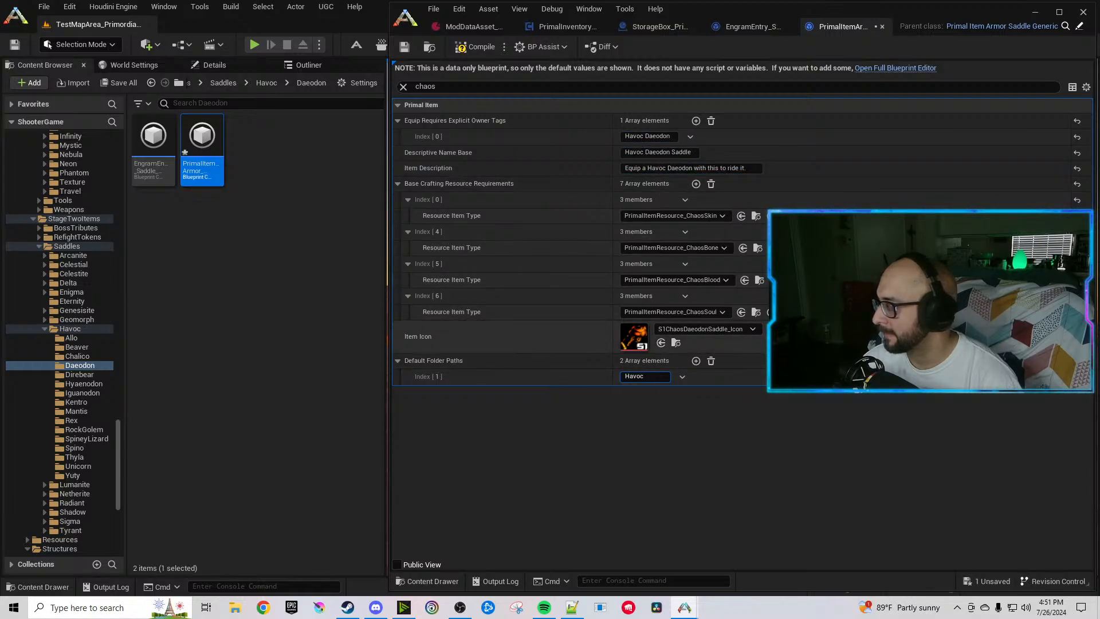
{"action": "left_click", "coordinate": [1077, 336]}
Filter the Daeodon saddle's properties by "crafting require" and set the Index 0 crafting resource to PrimalItemResource_HavocMuscle.
{"action": "left_click_drag", "start_coordinate": [470, 85], "coordinate": [328, 85]}
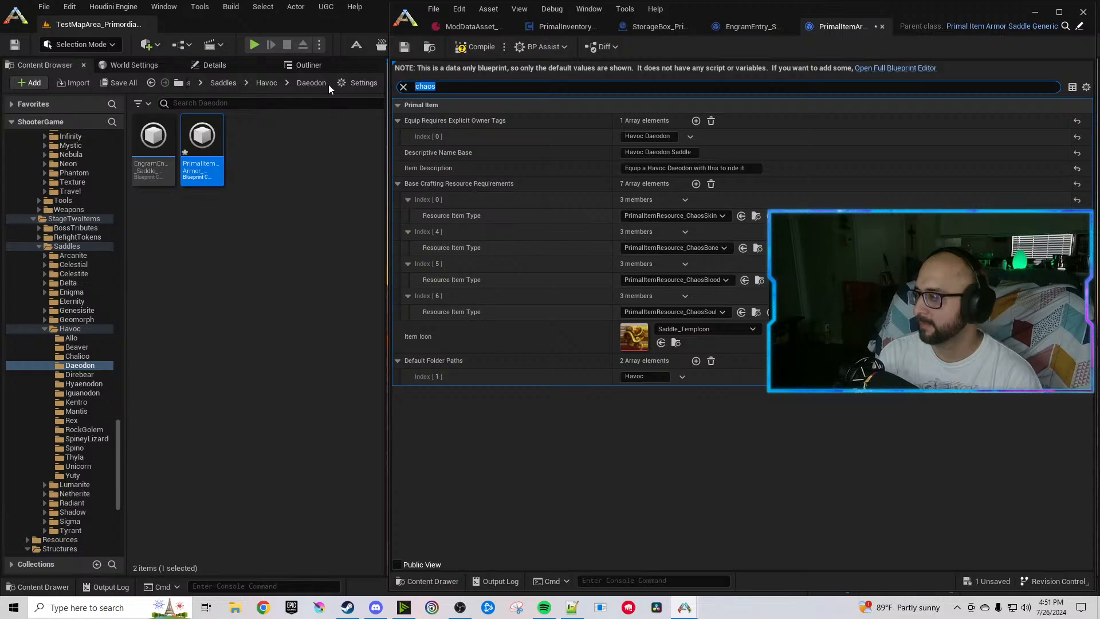
{"action": "type", "text": "crafting require"}
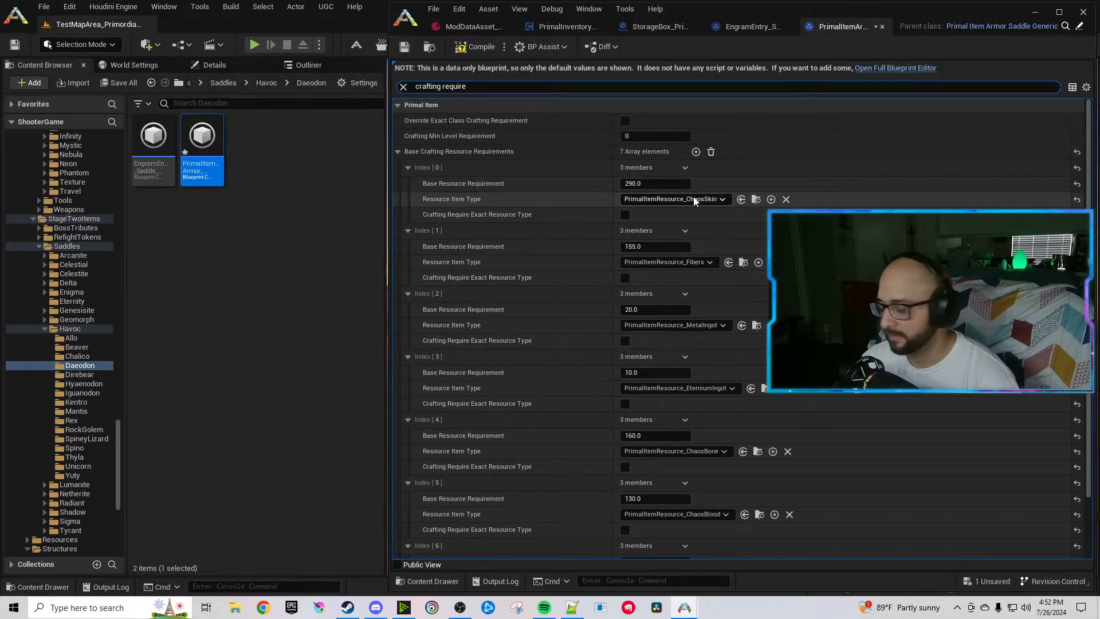
{"action": "left_click", "coordinate": [695, 199]}
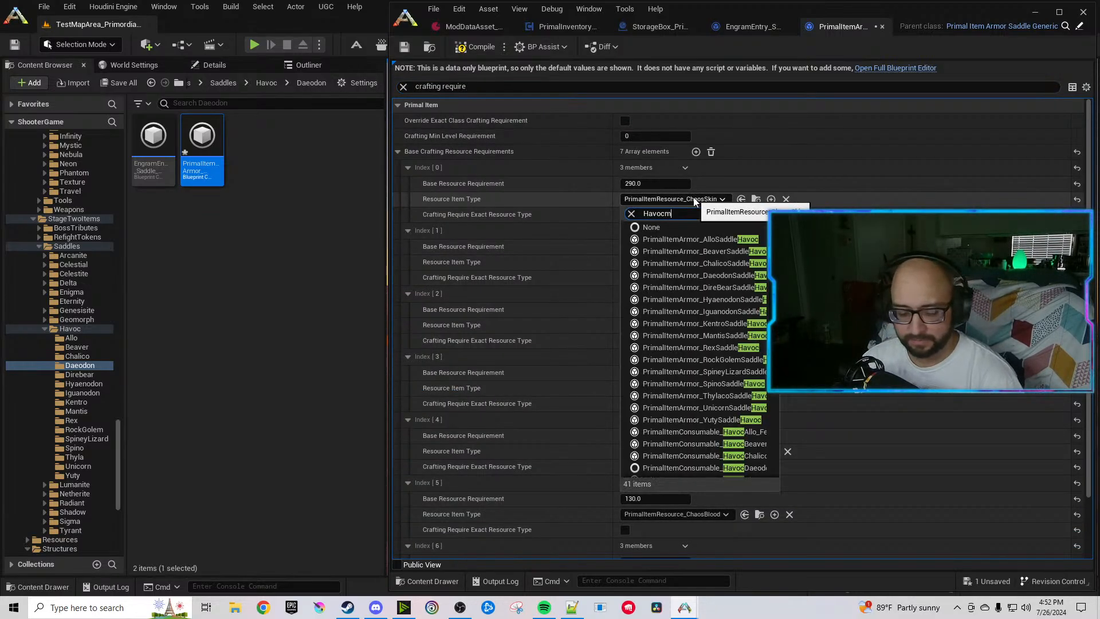
{"action": "type", "text": "Havocmu"}
{"action": "left_click", "coordinate": [733, 239]}
Set the Daeodon saddle's Index 3 crafting resource to PrimalItemResource_CelestiteIngot.
{"action": "scroll", "coordinate": [693, 352], "scroll_direction": "down", "scroll_amount": 2}
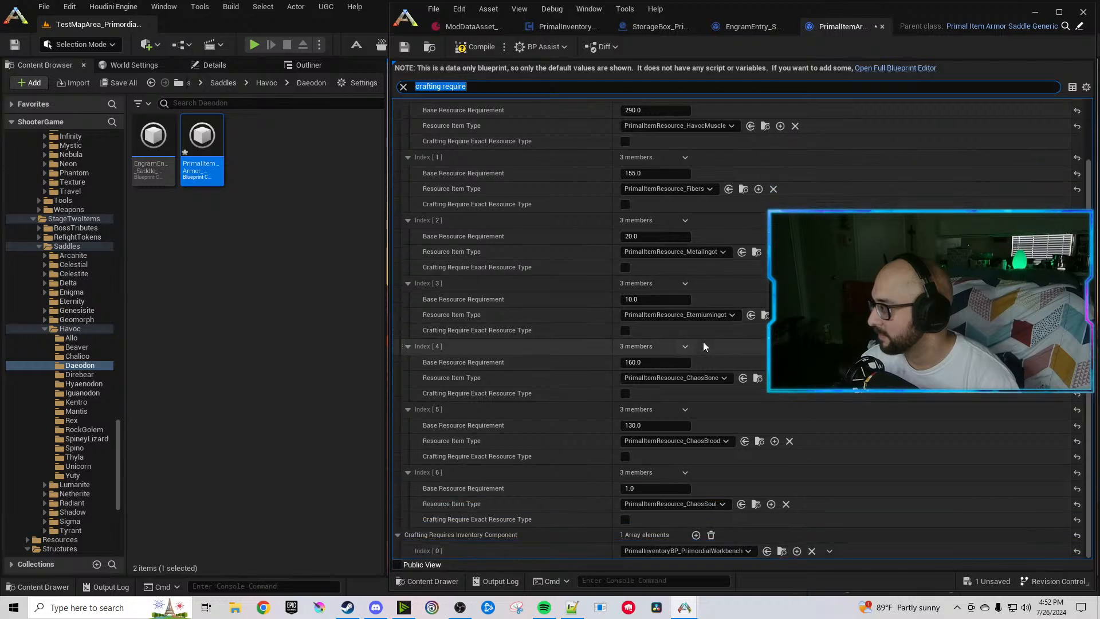
{"action": "left_click", "coordinate": [711, 315]}
{"action": "type", "text": "ingot"}
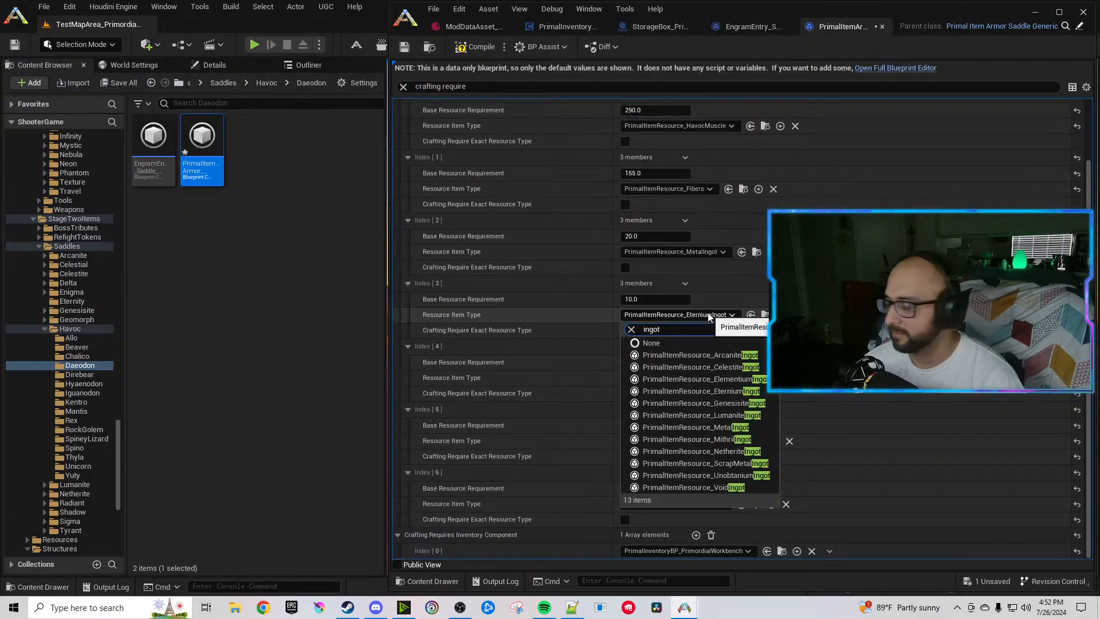
{"action": "left_click", "coordinate": [725, 368]}
Set the Daeodon saddle's Index 4 crafting resource to PrimalItemResource_HavocBone and Index 5 to PrimalItemResource_HavocSalivaVile.
{"action": "left_click", "coordinate": [700, 379]}
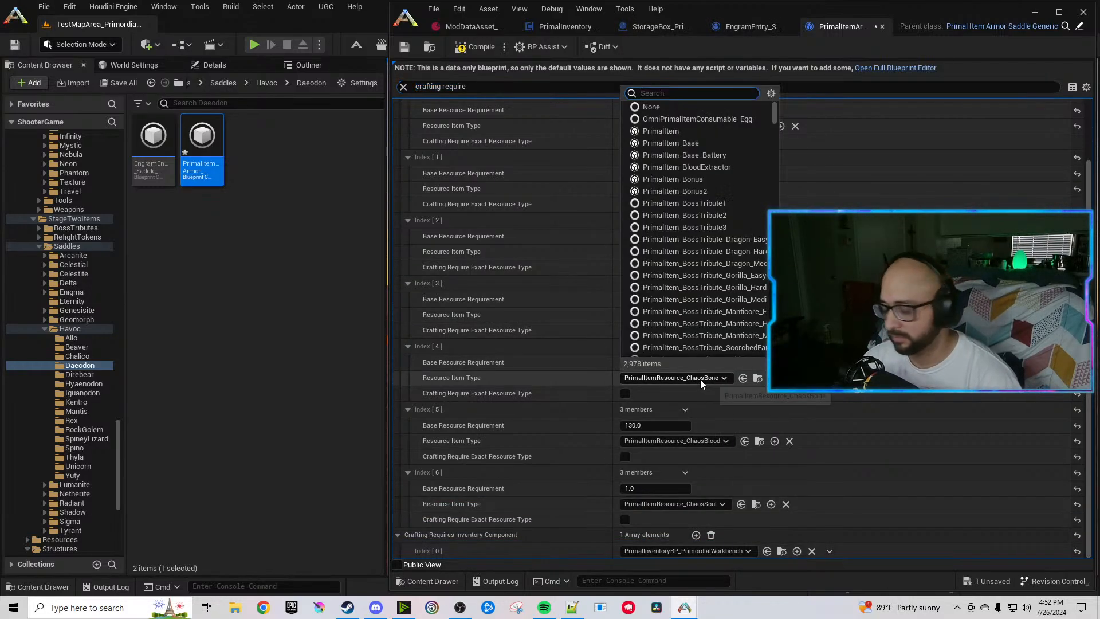
{"action": "type", "text": "Havocbone"}
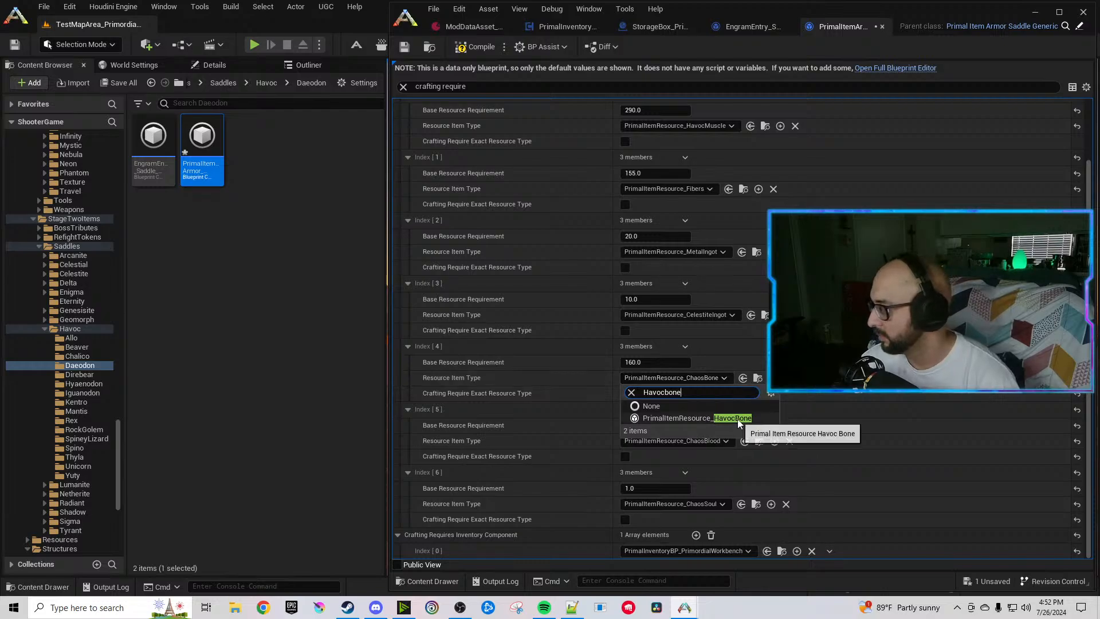
{"action": "left_click", "coordinate": [737, 418]}
{"action": "left_click", "coordinate": [709, 441]}
{"action": "type", "text": "Havocsal"}
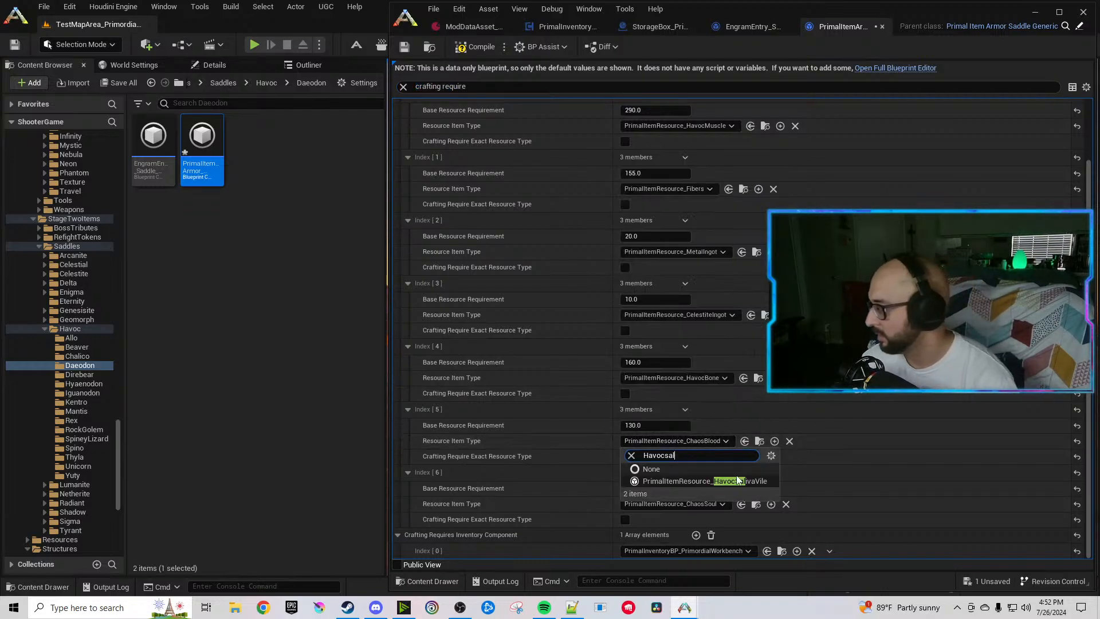
{"action": "left_click", "coordinate": [700, 480]}
Set the Daeodon saddle's Index 6 crafting resource to PrimalItemResource_HavocEyes with a base resource requirement of 2.
{"action": "left_click_drag", "start_coordinate": [665, 485], "coordinate": [673, 486]}
{"action": "left_click", "coordinate": [666, 504]}
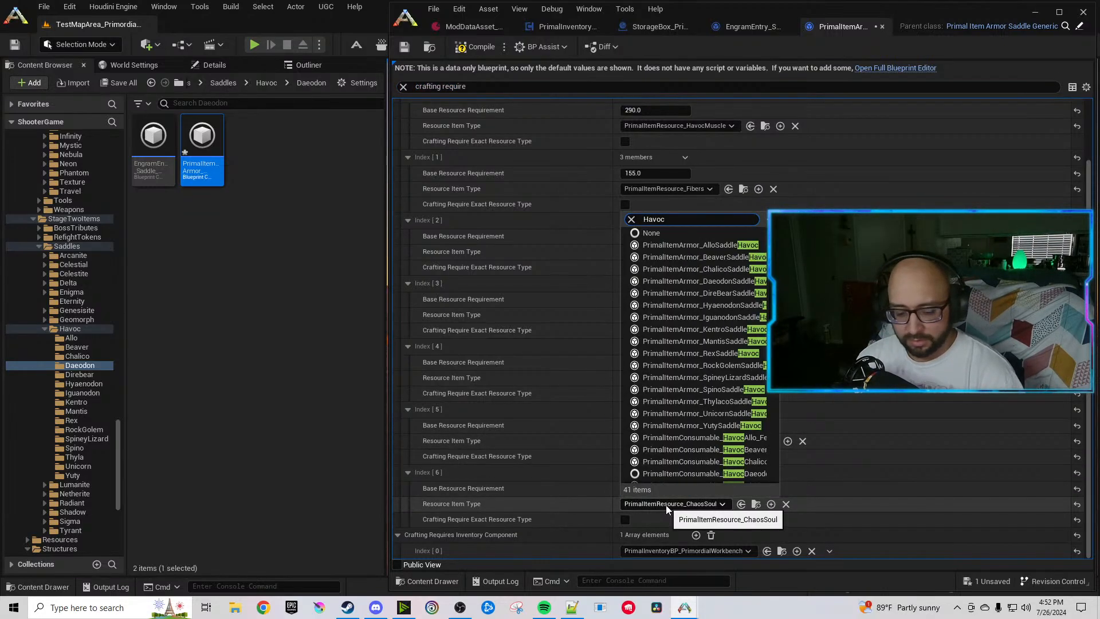
{"action": "type", "text": "Havoceye"}
{"action": "left_click", "coordinate": [729, 556]}
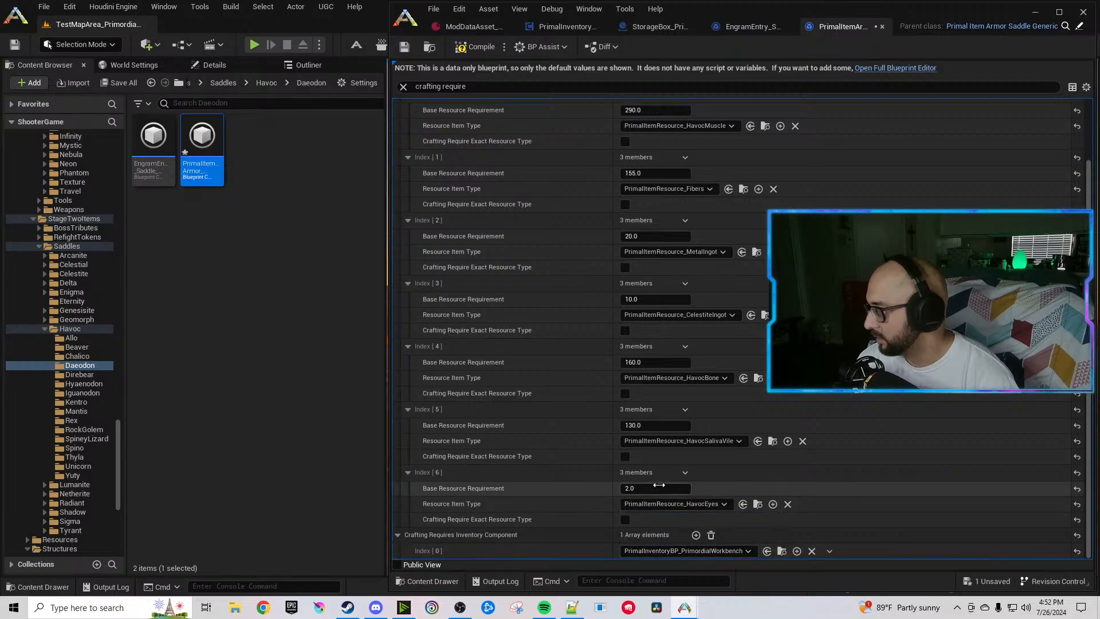
Duplicate the Daeodon saddle's Index 6 HavocEyes crafting requirement twice to create Index 7 and Index 8.
{"action": "left_click", "coordinate": [685, 473]}
{"action": "left_click", "coordinate": [704, 514]}
{"action": "left_click", "coordinate": [685, 473]}
{"action": "left_click", "coordinate": [704, 514]}
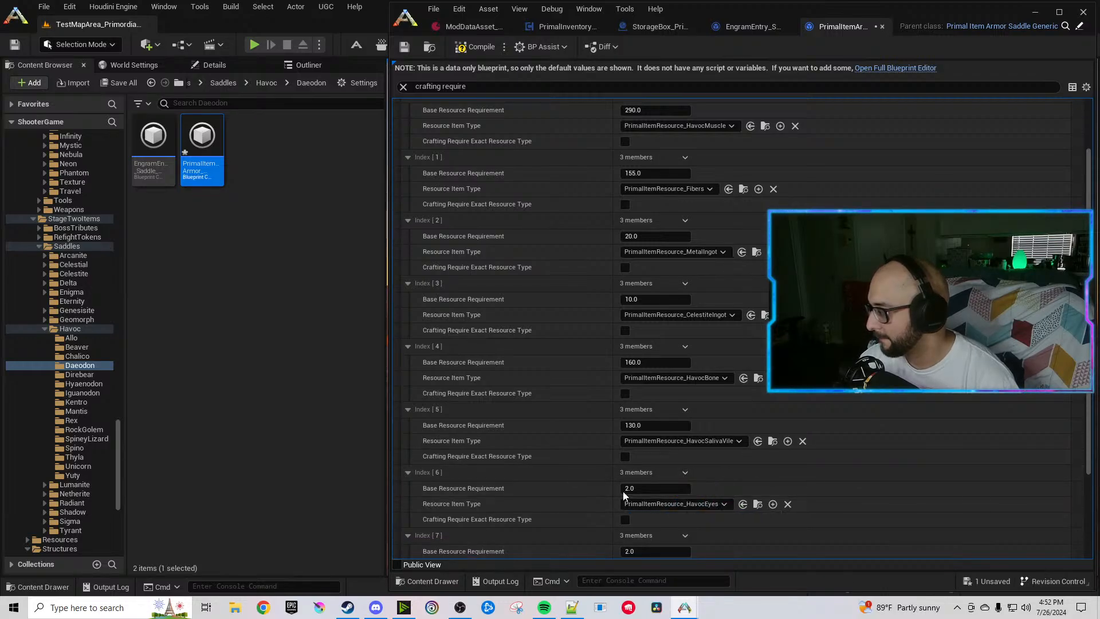
Set the Daeodon saddle's Index 7 and Index 8 base resource requirements to 55 and Index 7's resource to PrimalItemResource_HavocEyeJuice.
{"action": "left_click", "coordinate": [653, 488]}
{"action": "type", "text": "55"}
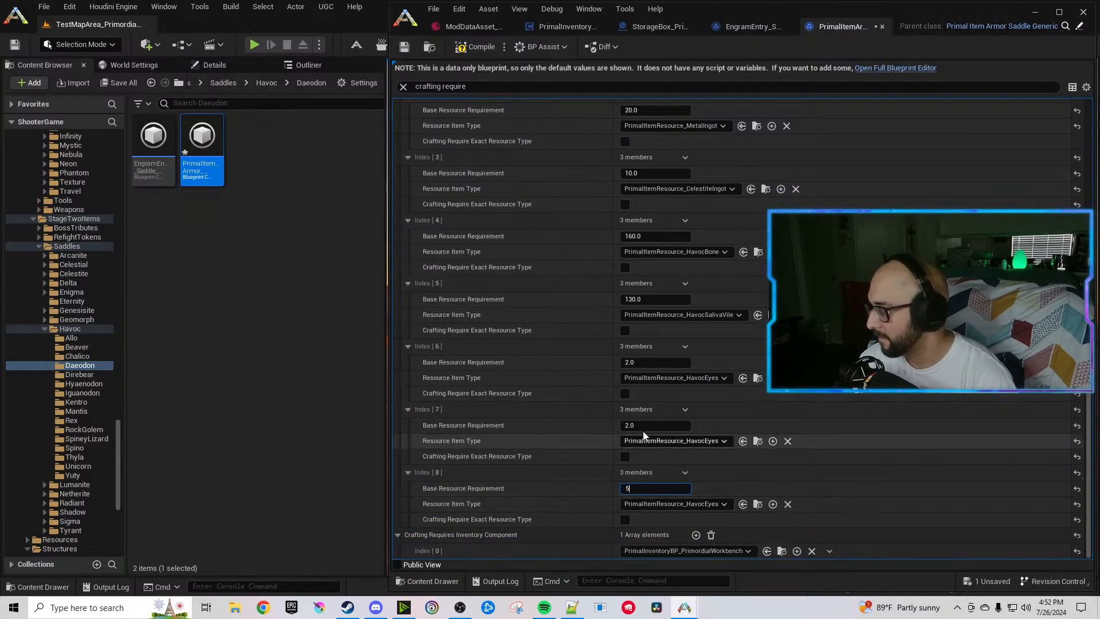
{"action": "left_click", "coordinate": [655, 425]}
{"action": "type", "text": "55"}
{"action": "left_click", "coordinate": [698, 441]}
{"action": "type", "text": "Havoceye"}
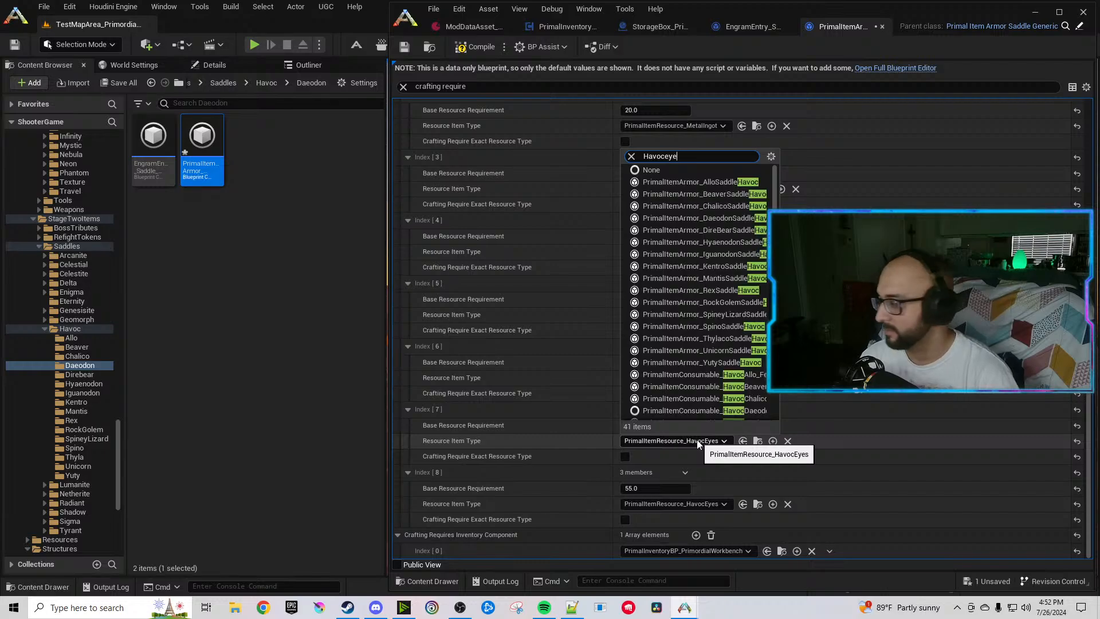
{"action": "left_click", "coordinate": [747, 484]}
Set the Daeodon saddle's Index 8 crafting resource to PrimalItemResource_HavocIrisPowder, then compile, save and close the Daeodon blueprints.
{"action": "left_click", "coordinate": [719, 505]}
{"action": "type", "text": "Havociri"}
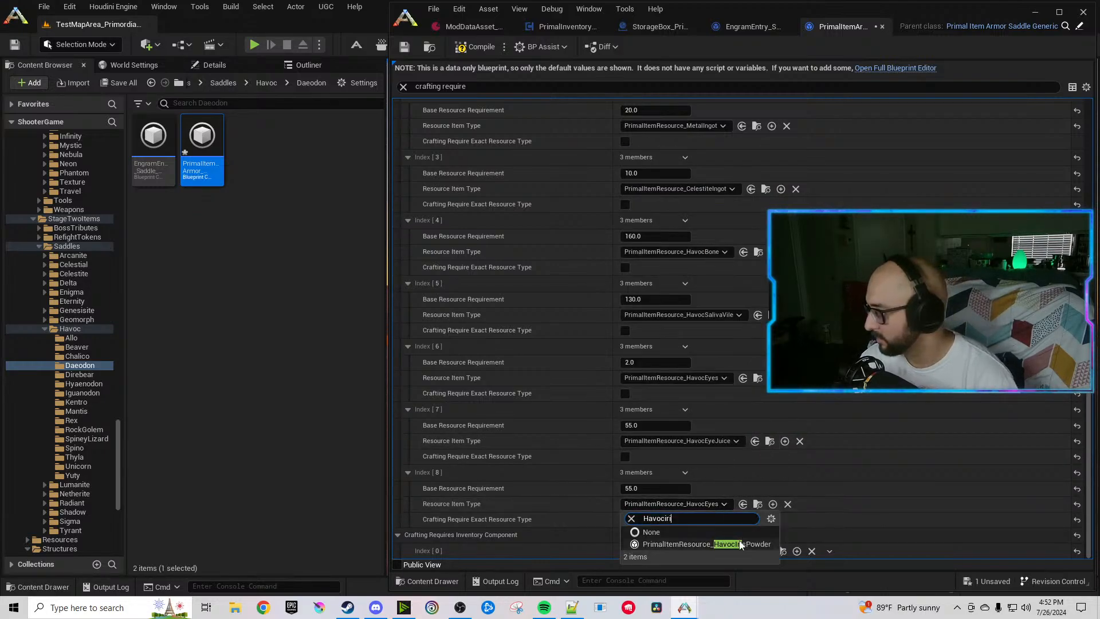
{"action": "left_click", "coordinate": [676, 543]}
{"action": "left_click", "coordinate": [474, 46]}
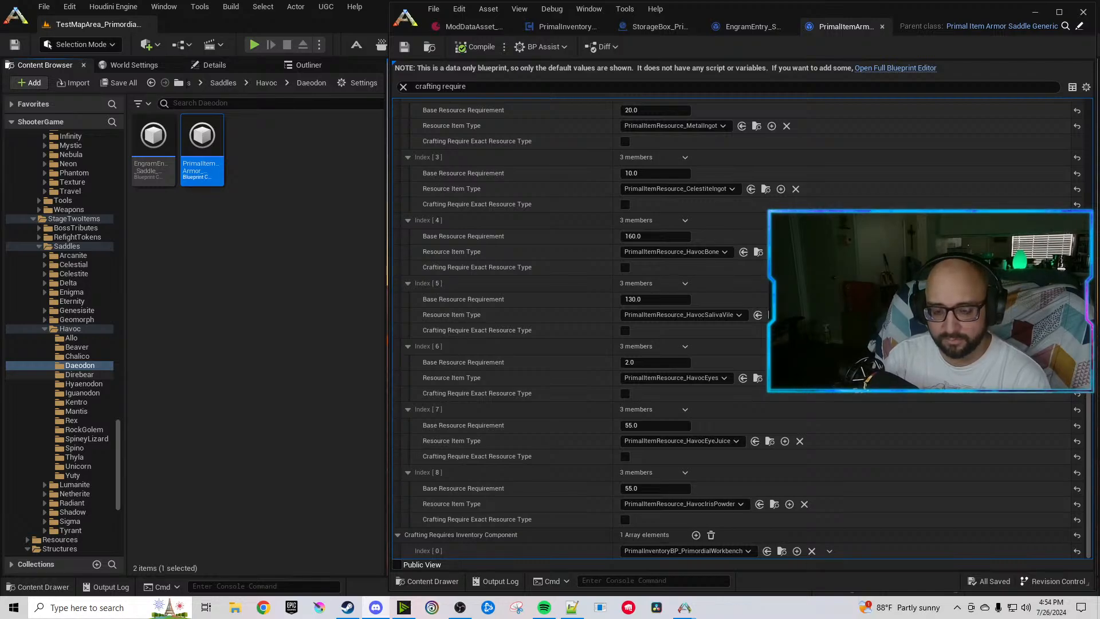
{"action": "left_click", "coordinate": [278, 356]}
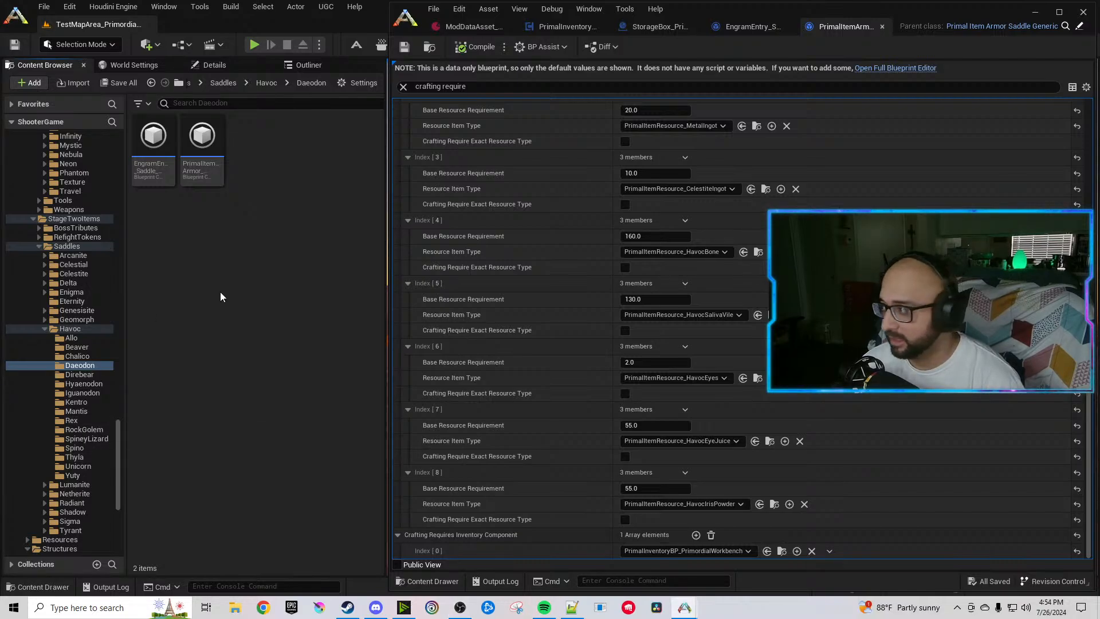
{"action": "left_click", "coordinate": [471, 50]}
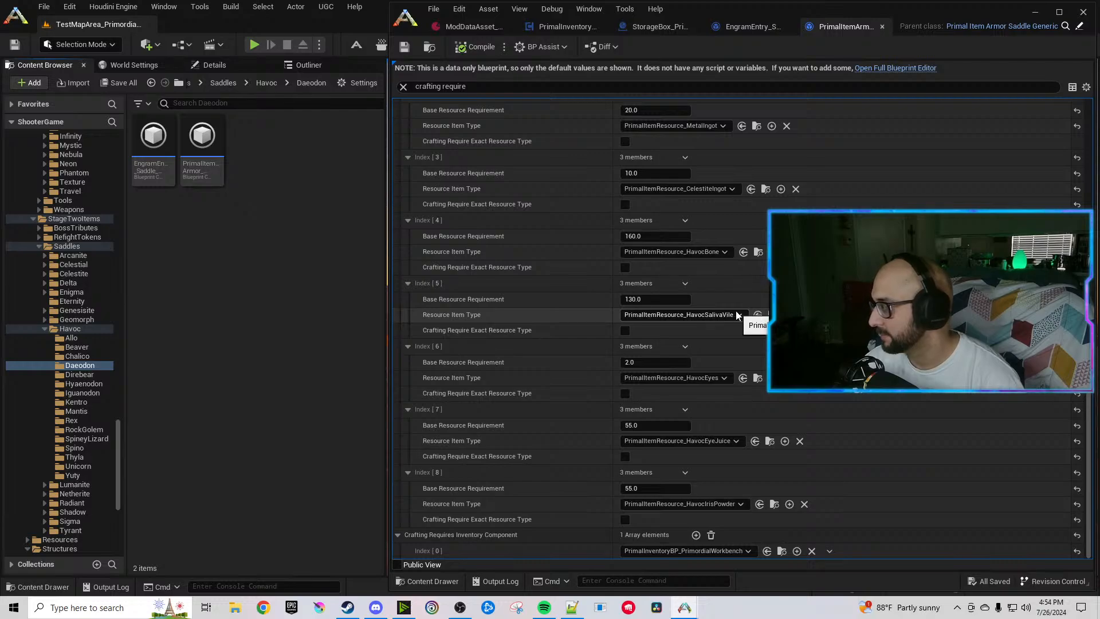
{"action": "left_click", "coordinate": [884, 26]}
{"action": "left_click", "coordinate": [902, 25]}
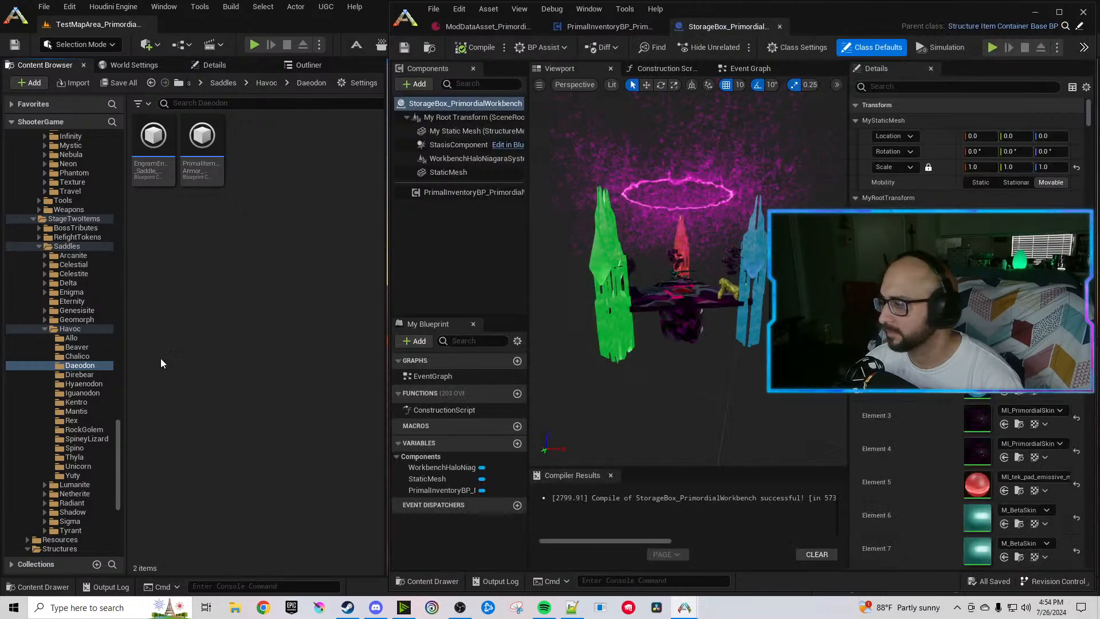
Link the Direbear engram entry's Blue Print Entry to PrimalItemArmor_DireBearSaddleHavoc, then compile and save it.
{"action": "left_click", "coordinate": [81, 376]}
{"action": "double_click", "coordinate": [148, 151]}
{"action": "left_click", "coordinate": [202, 166]}
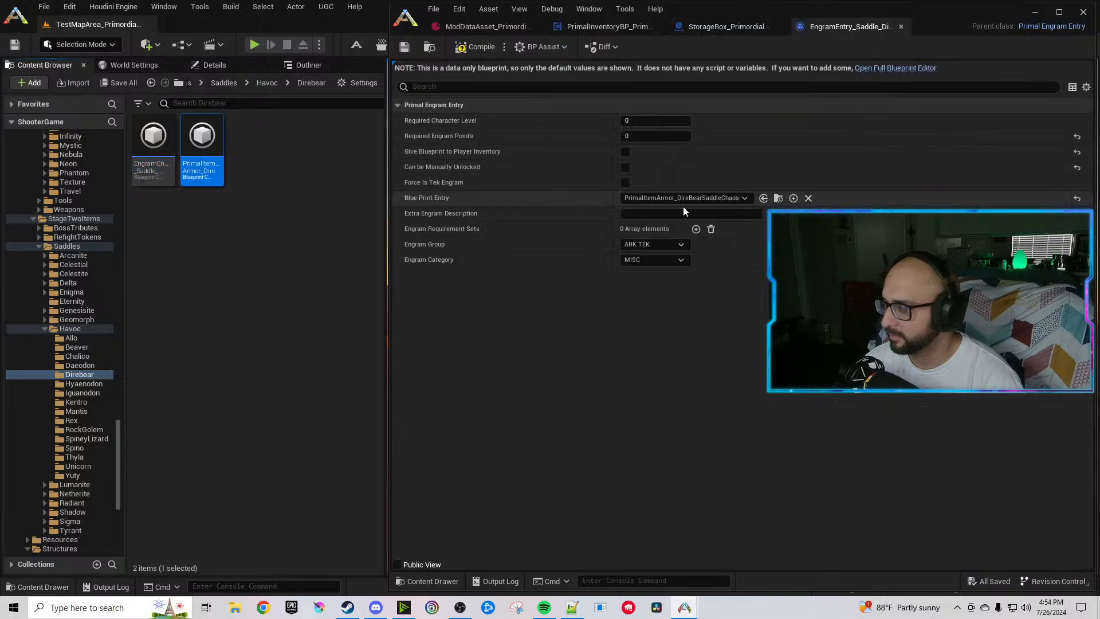
{"action": "left_click", "coordinate": [764, 198]}
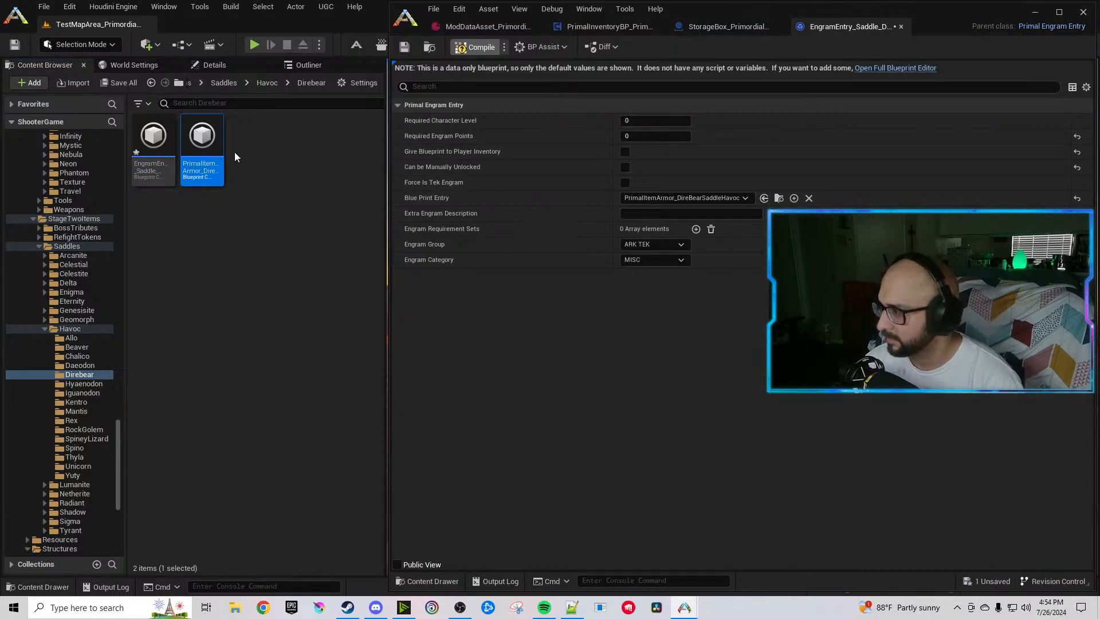
{"action": "key", "text": "ctrl+s"}
Open the Havoc Direbear saddle item and replace Chaos with Havoc in its owner tag, descriptive name and item description.
{"action": "double_click", "coordinate": [203, 150]}
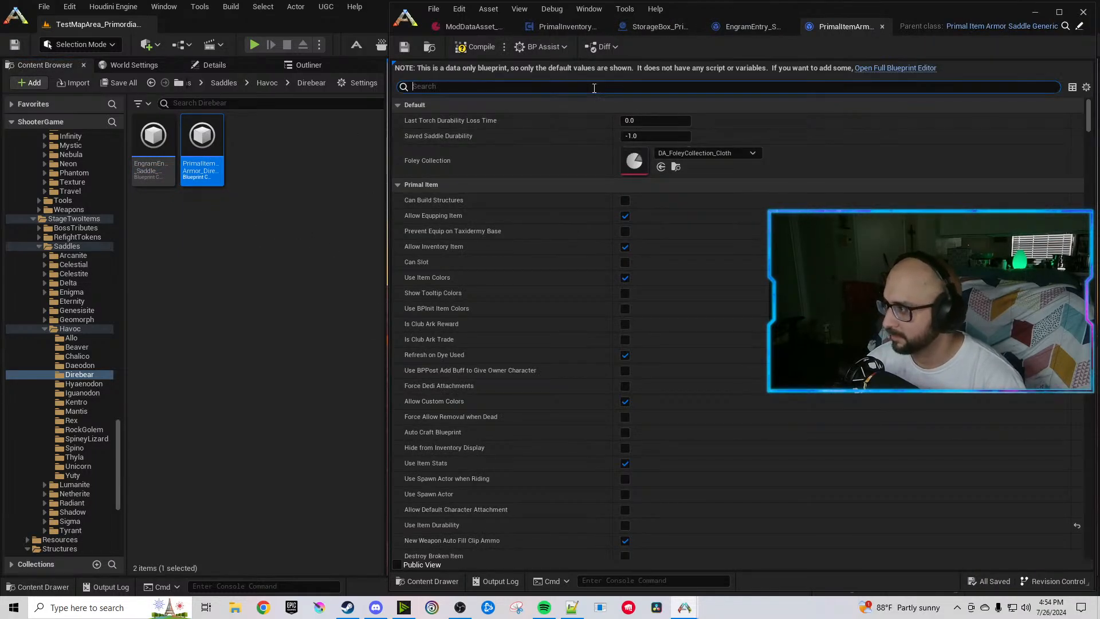
{"action": "type", "text": "chaos"}
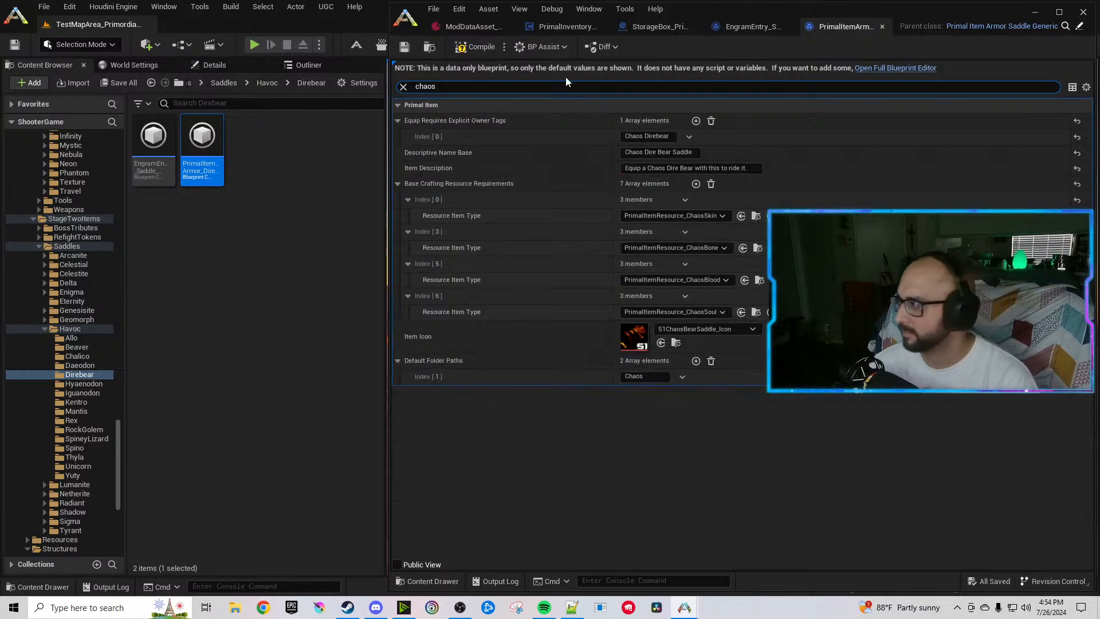
{"action": "double_click", "coordinate": [632, 136]}
{"action": "type", "text": "Havoc"}
{"action": "double_click", "coordinate": [634, 151]}
{"action": "type", "text": "Havoc"}
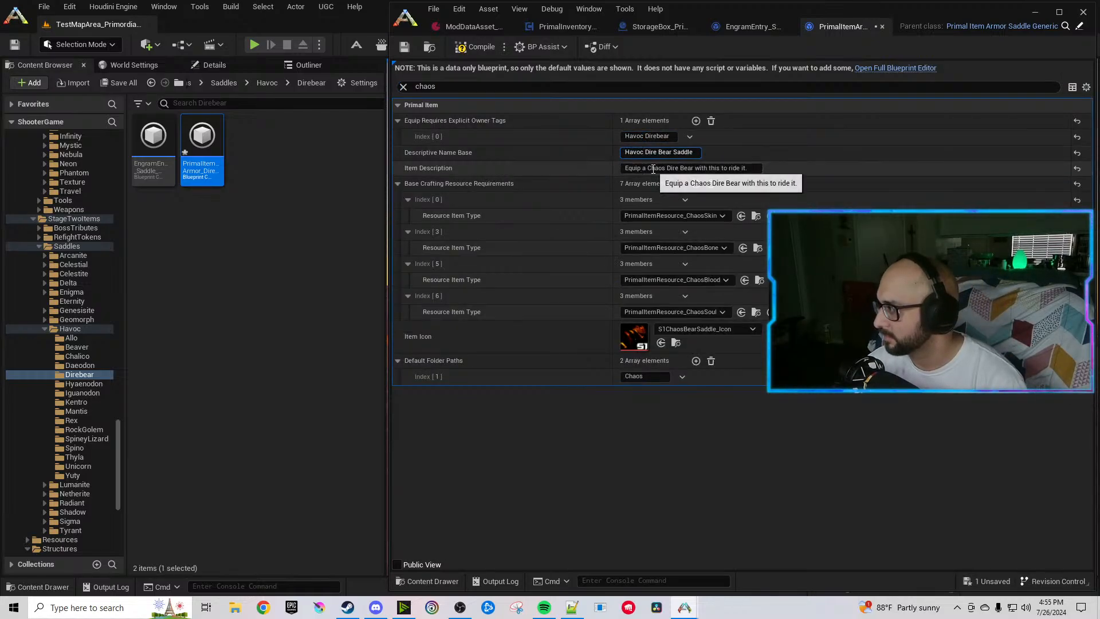
{"action": "double_click", "coordinate": [653, 168]}
{"action": "type", "text": "Havoc"}
Set the Direbear saddle's Index 1 default folder path to Havoc and reset its item icon, then compile and save.
{"action": "left_click", "coordinate": [640, 377]}
{"action": "type", "text": "Havoc"}
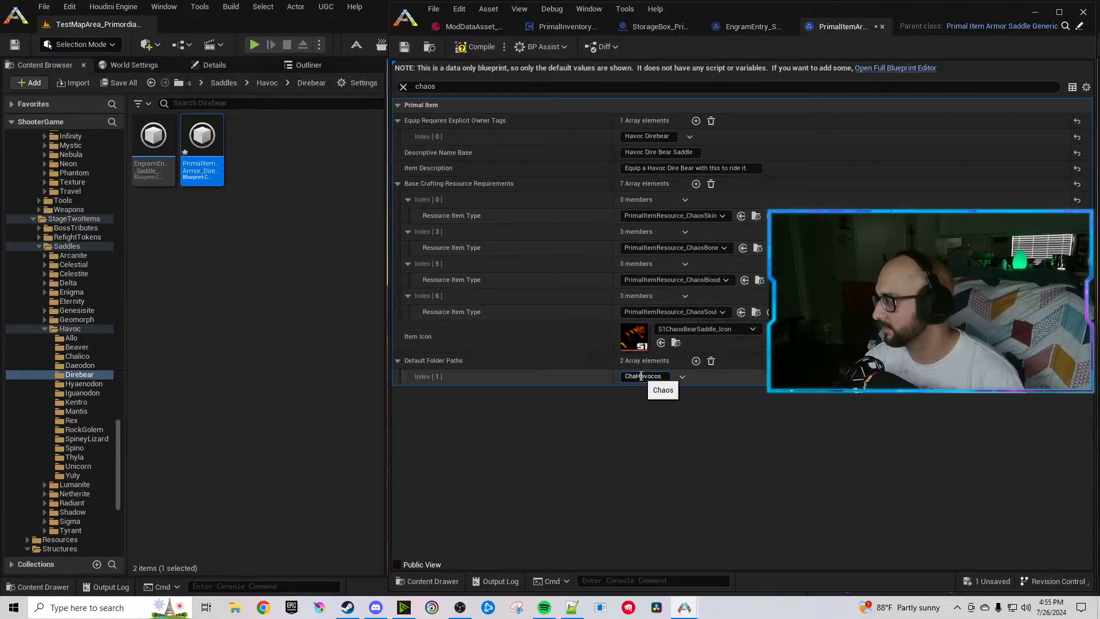
{"action": "double_click", "coordinate": [640, 376]}
{"action": "type", "text": "Havoc"}
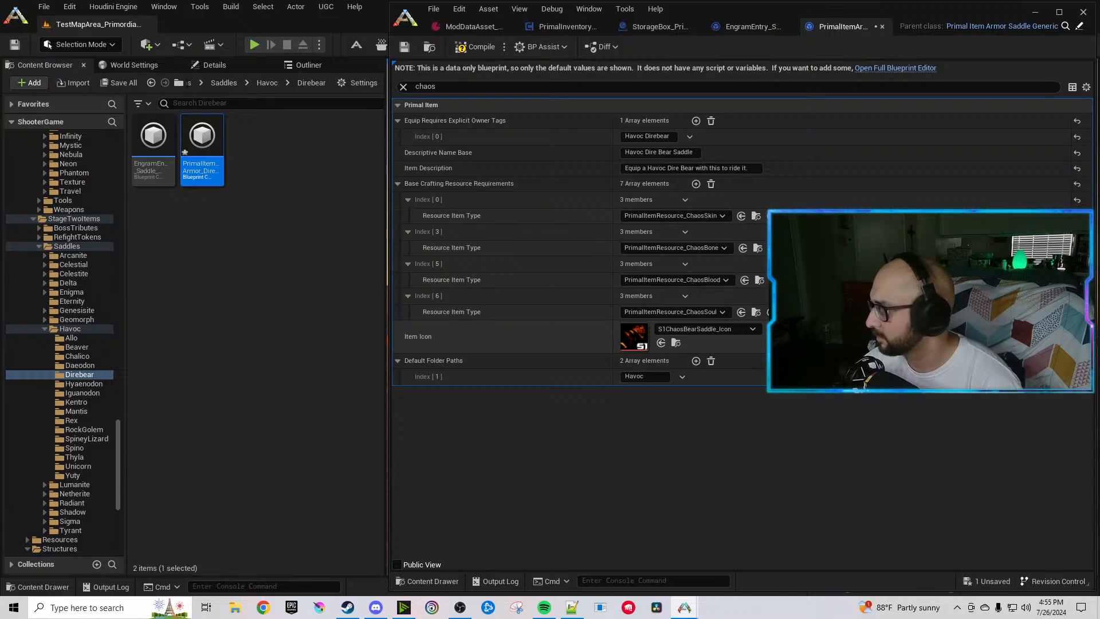
{"action": "left_click", "coordinate": [1077, 337]}
{"action": "left_click", "coordinate": [469, 49]}
Filter the properties for "crafting require" and set the Direbear saddle's Index 0 crafting resource to PrimalItemResource_HavocMuscle.
{"action": "double_click", "coordinate": [449, 88]}
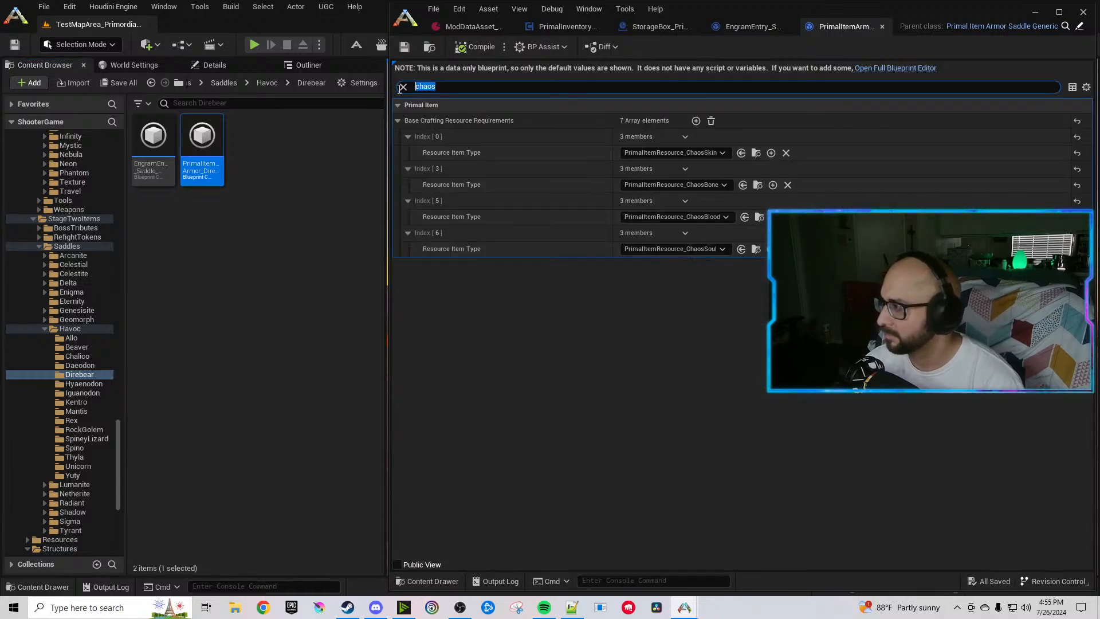
{"action": "type", "text": "crafting require"}
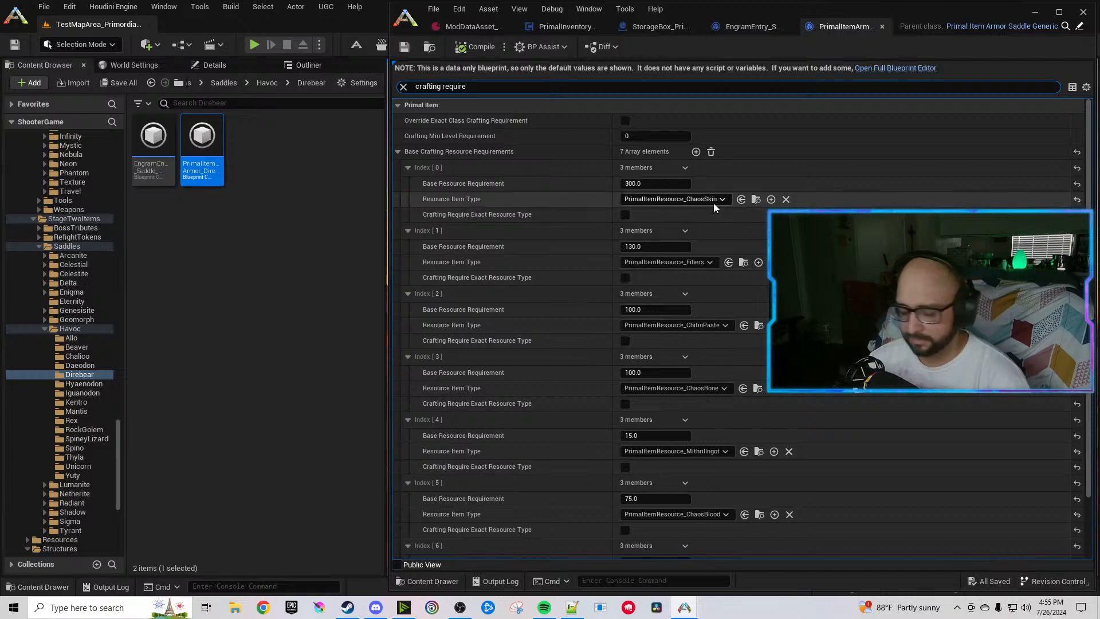
{"action": "left_click", "coordinate": [713, 203]}
{"action": "type", "text": "Havocmusc"}
{"action": "left_click", "coordinate": [726, 241]}
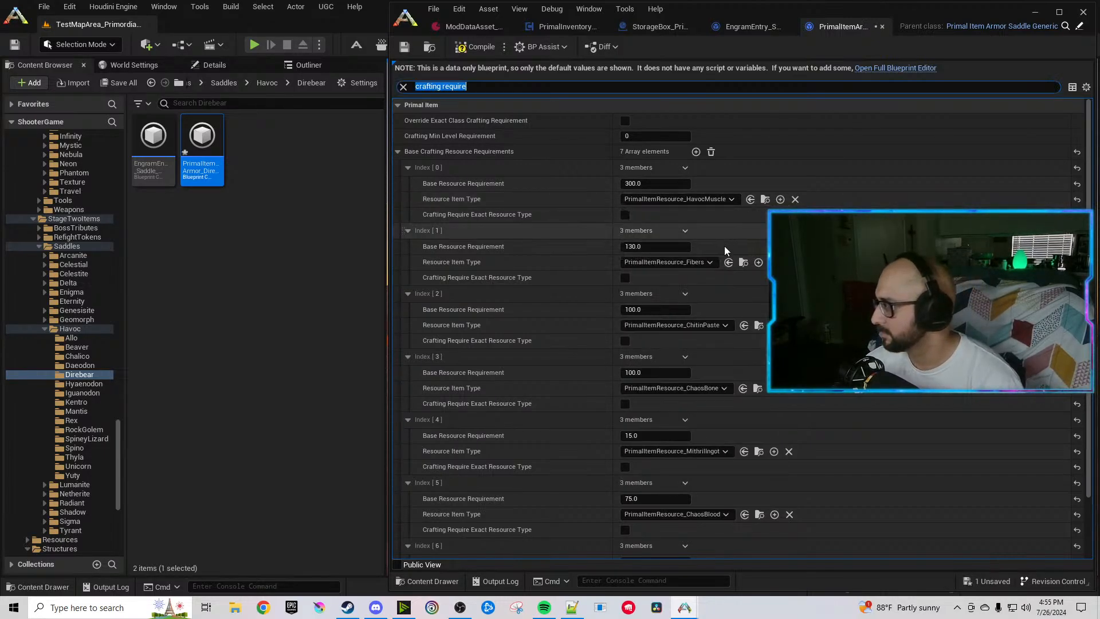
Open the saddle item in the Chaos Direbear folder and bring up its base crafting resource requirements.
{"action": "scroll", "coordinate": [688, 338], "scroll_direction": "down", "scroll_amount": 3}
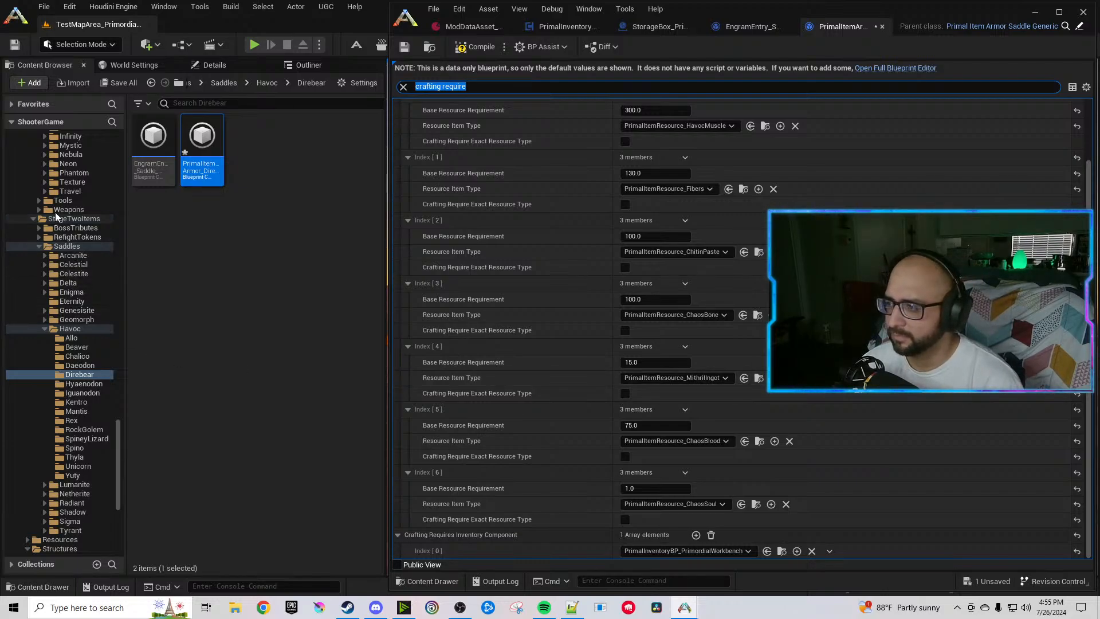
{"action": "scroll", "coordinate": [74, 223], "scroll_direction": "up", "scroll_amount": 3}
{"action": "scroll", "coordinate": [76, 220], "scroll_direction": "up", "scroll_amount": 6}
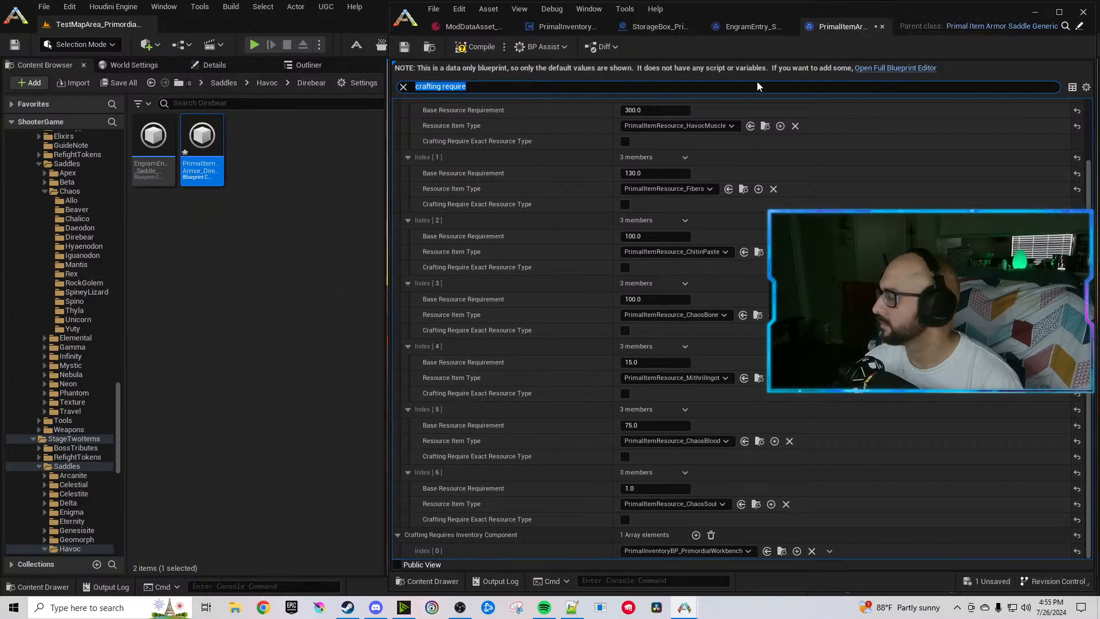
{"action": "left_click", "coordinate": [73, 240]}
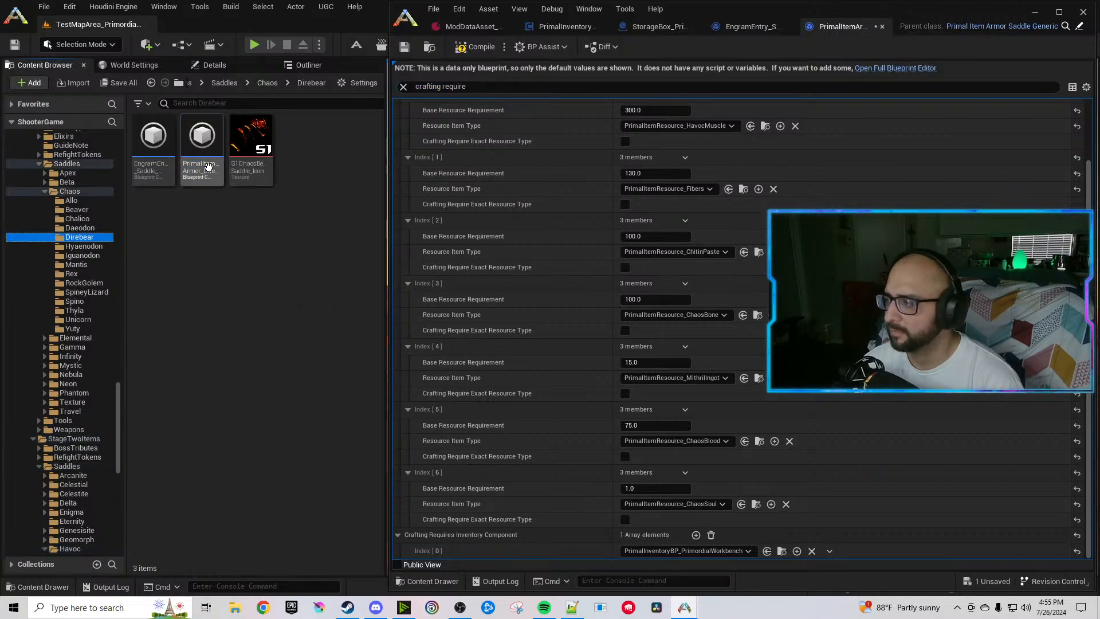
{"action": "double_click", "coordinate": [201, 143]}
{"action": "left_click", "coordinate": [478, 87]}
{"action": "type", "text": "crafting"}
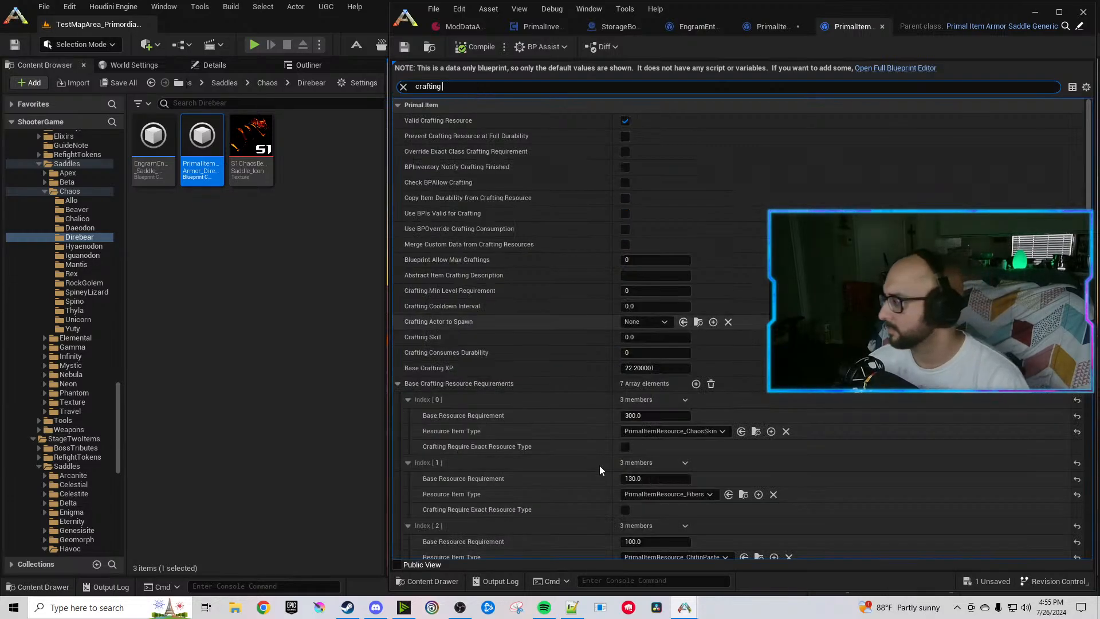
{"action": "scroll", "coordinate": [599, 465], "scroll_direction": "down", "scroll_amount": 5}
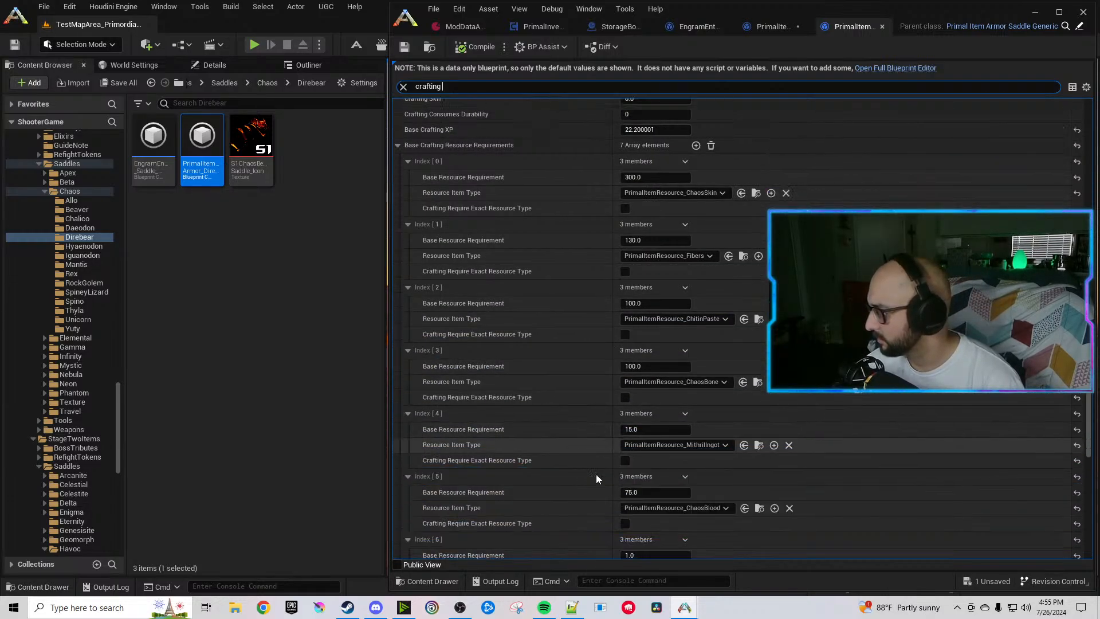
Set the Chaos Direbear saddle's Index 4 crafting resource to PrimalItemResource_EterniumIngot.
{"action": "left_click", "coordinate": [694, 445]}
{"action": "type", "text": "et"}
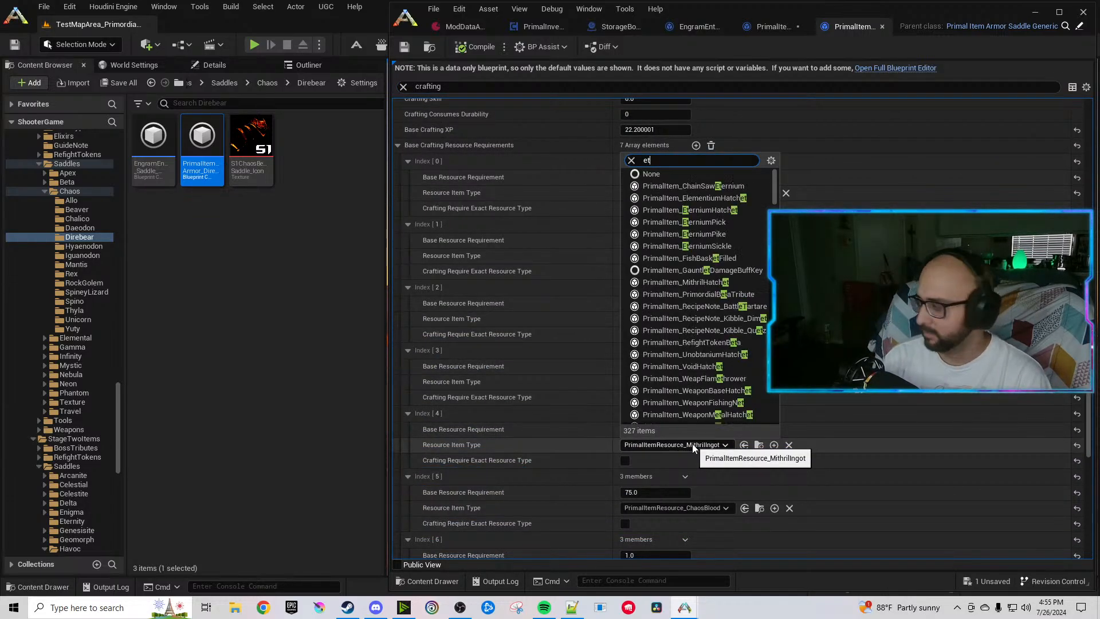
{"action": "type", "text": "ernium"}
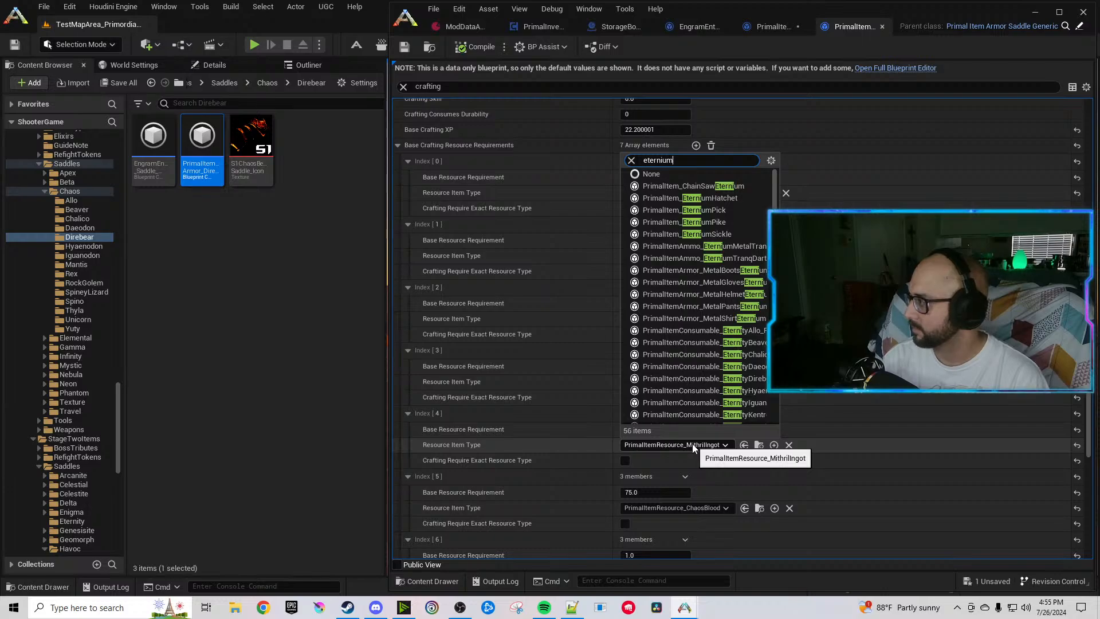
{"action": "type", "text": "ingot"}
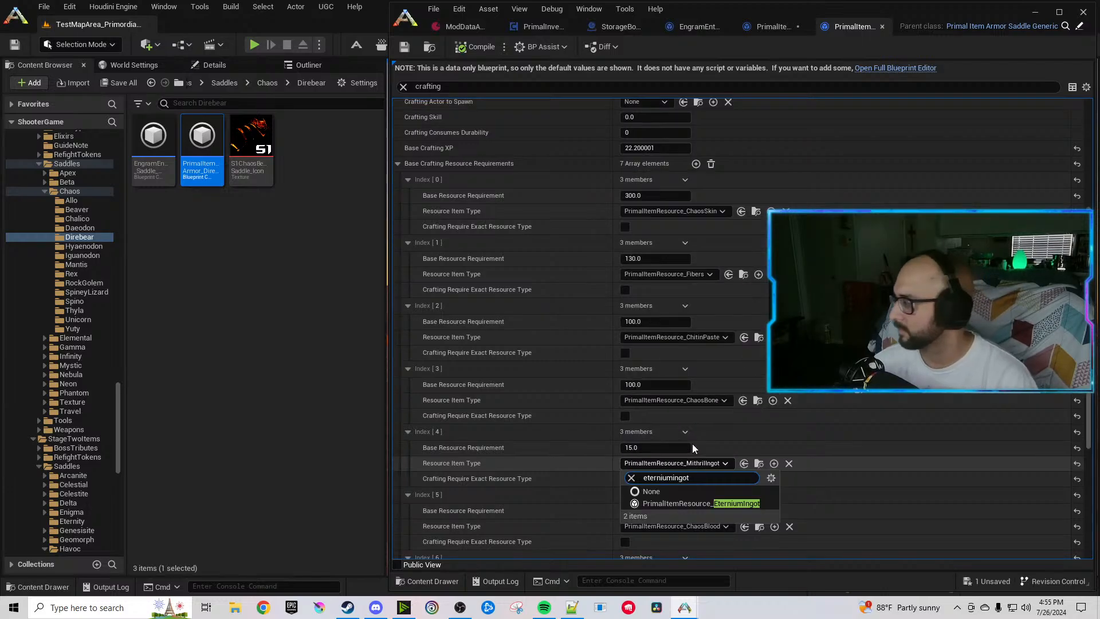
Set crafting resource index 4 of the Chaos Direbear saddle to PrimalItemResource_EterniumIngot, compile the blueprint and close it.
{"action": "left_click", "coordinate": [731, 503]}
{"action": "left_click", "coordinate": [485, 88]}
{"action": "left_click", "coordinate": [479, 48]}
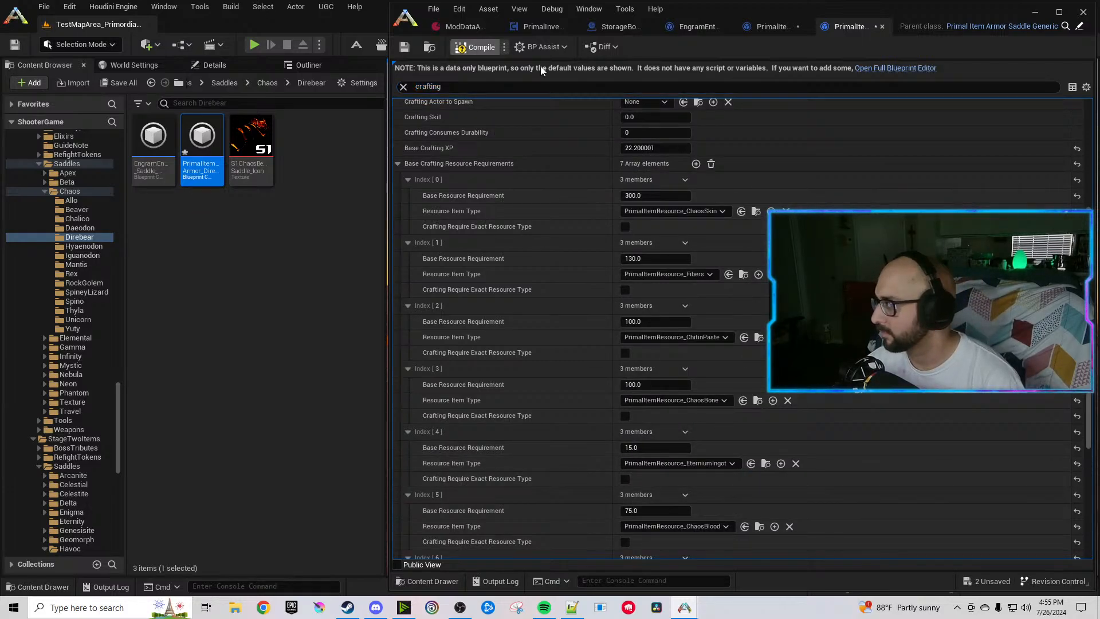
{"action": "left_click", "coordinate": [883, 27]}
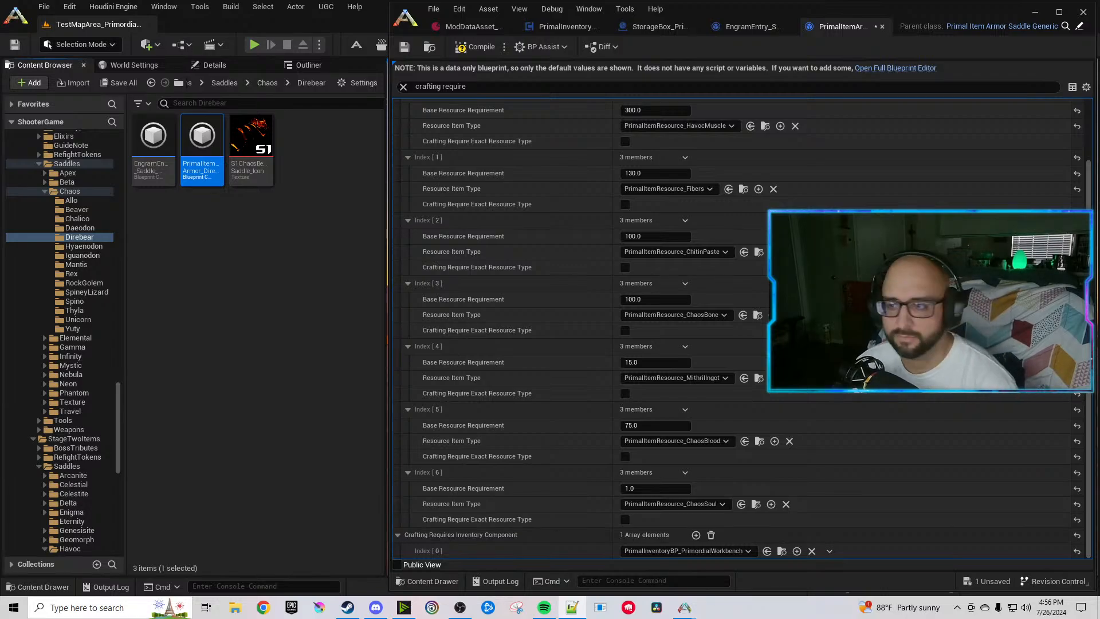
In the Havoc Direbear saddle's crafting requirements, set index 3 to PrimalItemResource_HavocBone and index 4 to PrimalItemResource_CelestiteIngot.
{"action": "left_click", "coordinate": [260, 333]}
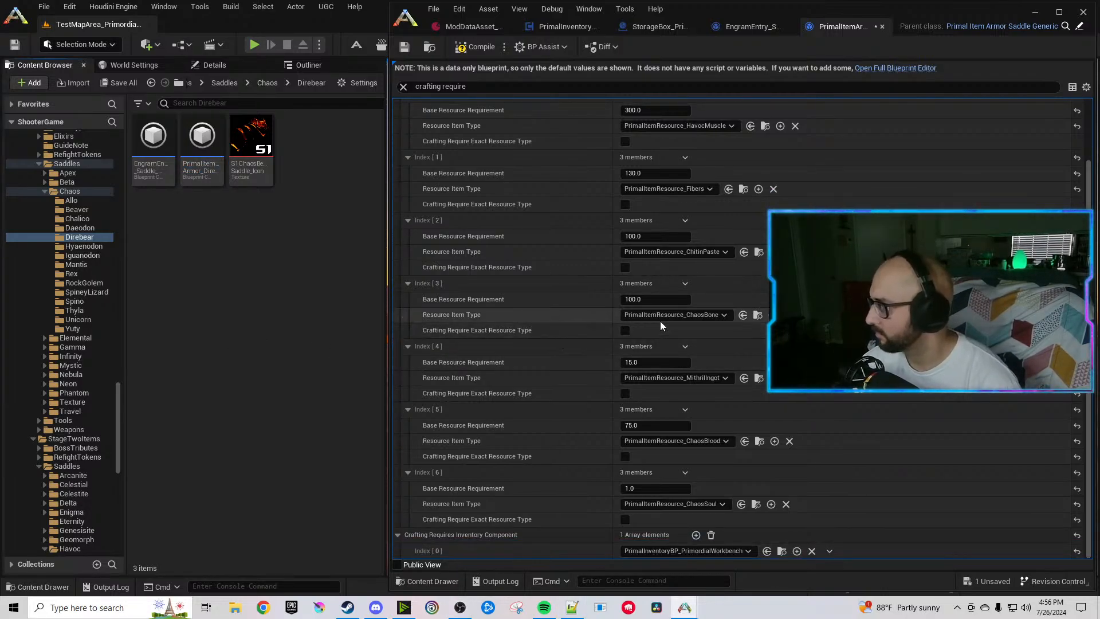
{"action": "left_click", "coordinate": [676, 315]}
{"action": "type", "text": "Havocbone"}
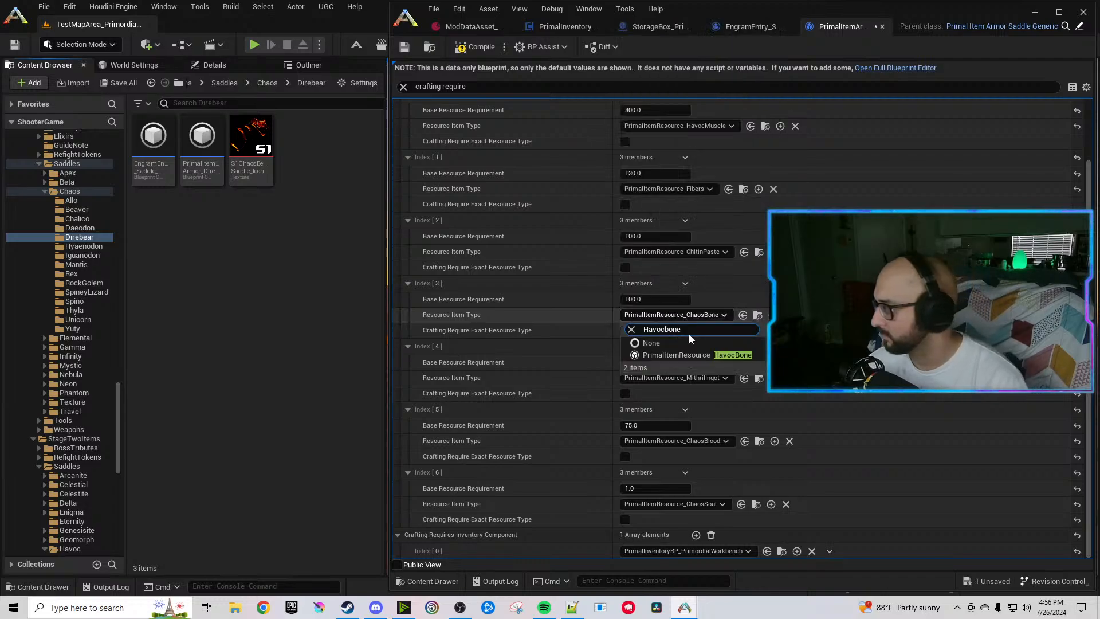
{"action": "left_click", "coordinate": [689, 335]}
{"action": "left_click", "coordinate": [702, 380]}
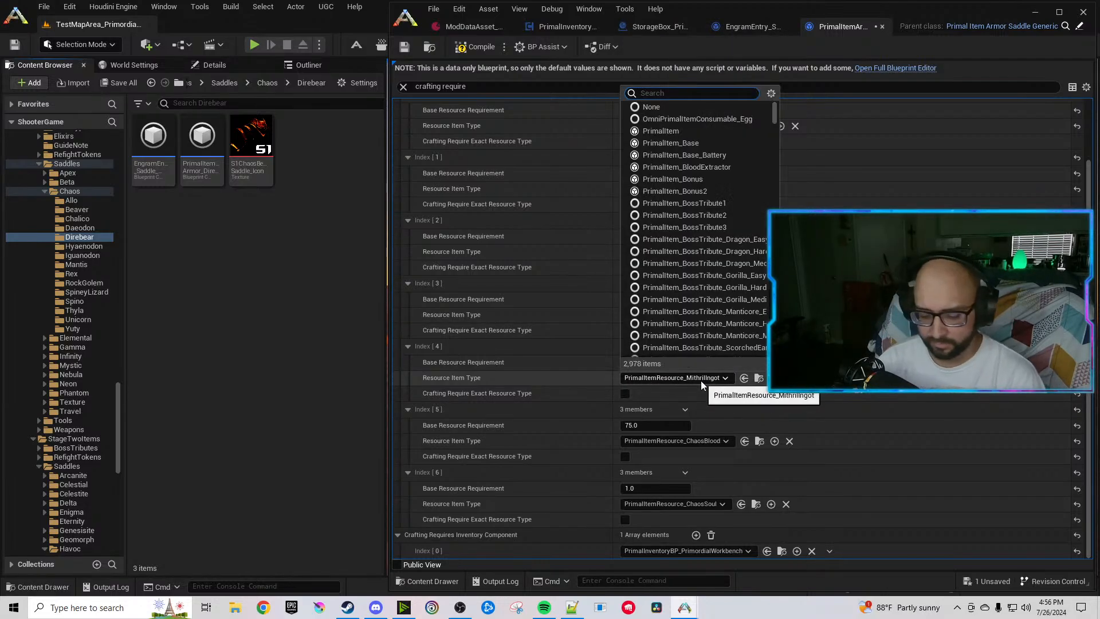
{"action": "type", "text": "iteIngot"}
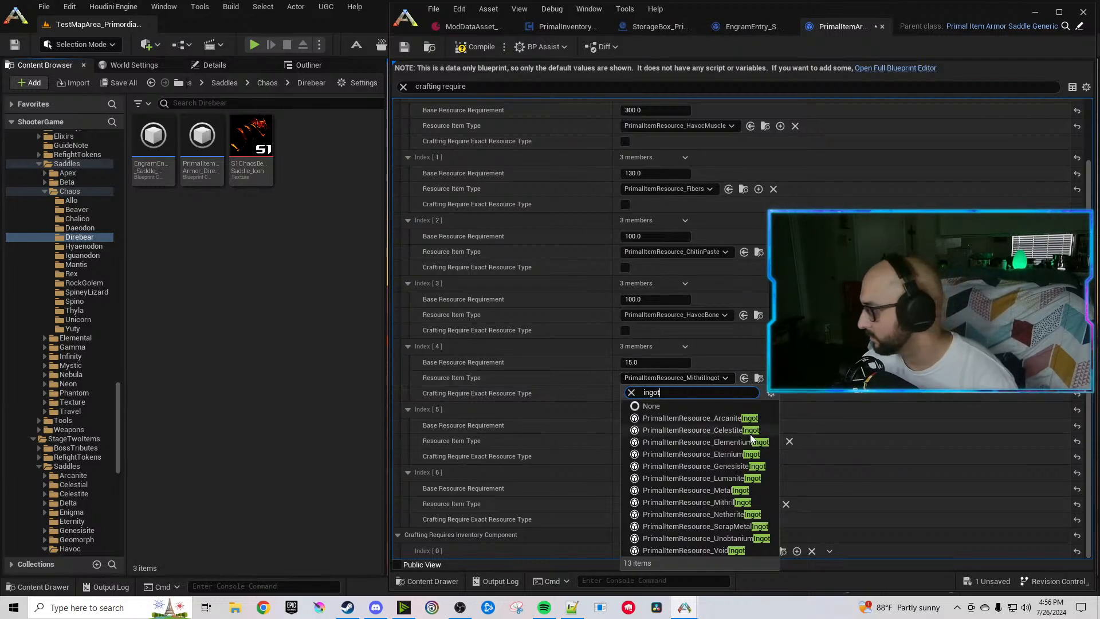
{"action": "left_click", "coordinate": [713, 431]}
Set the resource item type of crafting requirement index 5 to PrimalItemResource_HavocSalivaVile.
{"action": "left_click", "coordinate": [699, 442]}
{"action": "type", "text": "Havocsal"}
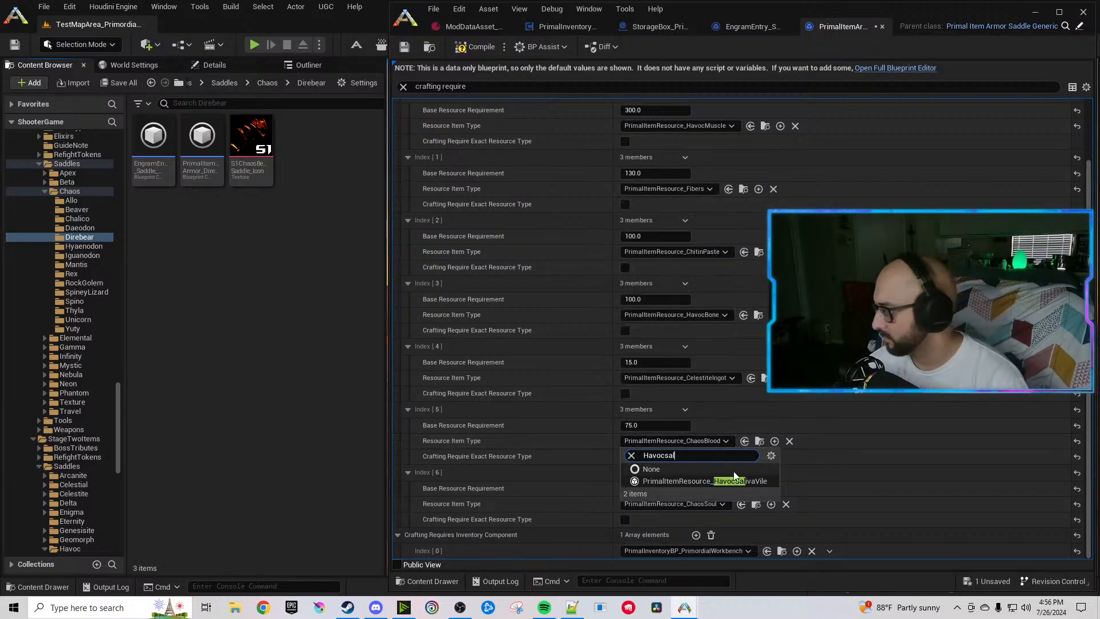
{"action": "left_click", "coordinate": [723, 481]}
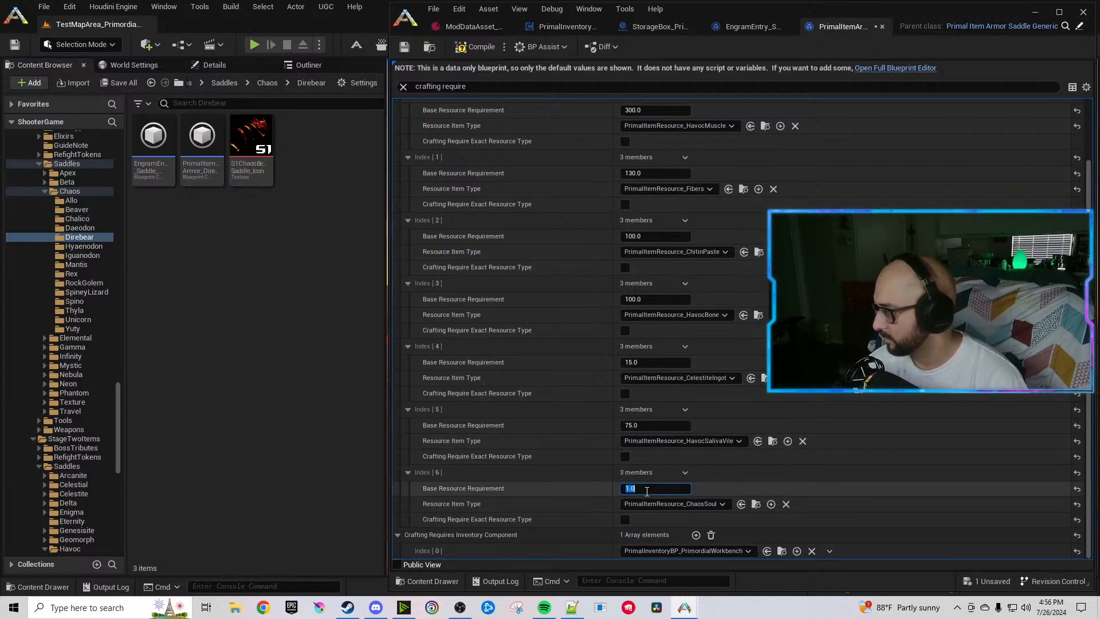
Set crafting requirement index 6 to an amount of 2 with PrimalItemResource_HavocEyes as its resource.
{"action": "left_click", "coordinate": [663, 506]}
{"action": "type", "text": "Havoceye"}
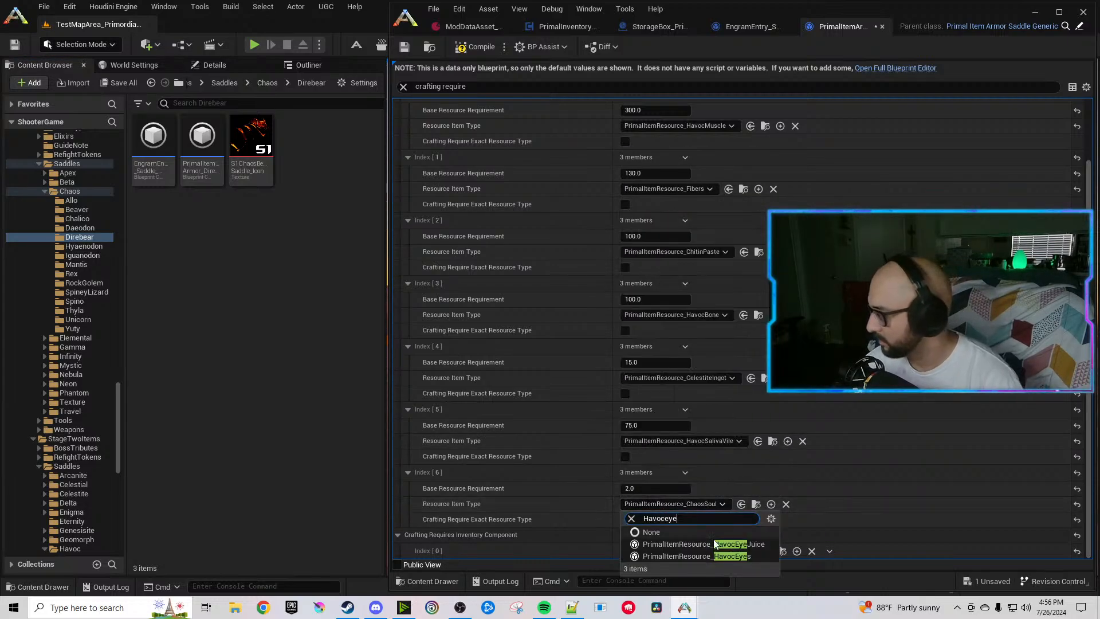
{"action": "left_click", "coordinate": [727, 542]}
{"action": "left_click", "coordinate": [717, 504]}
{"action": "type", "text": "Havoceye"}
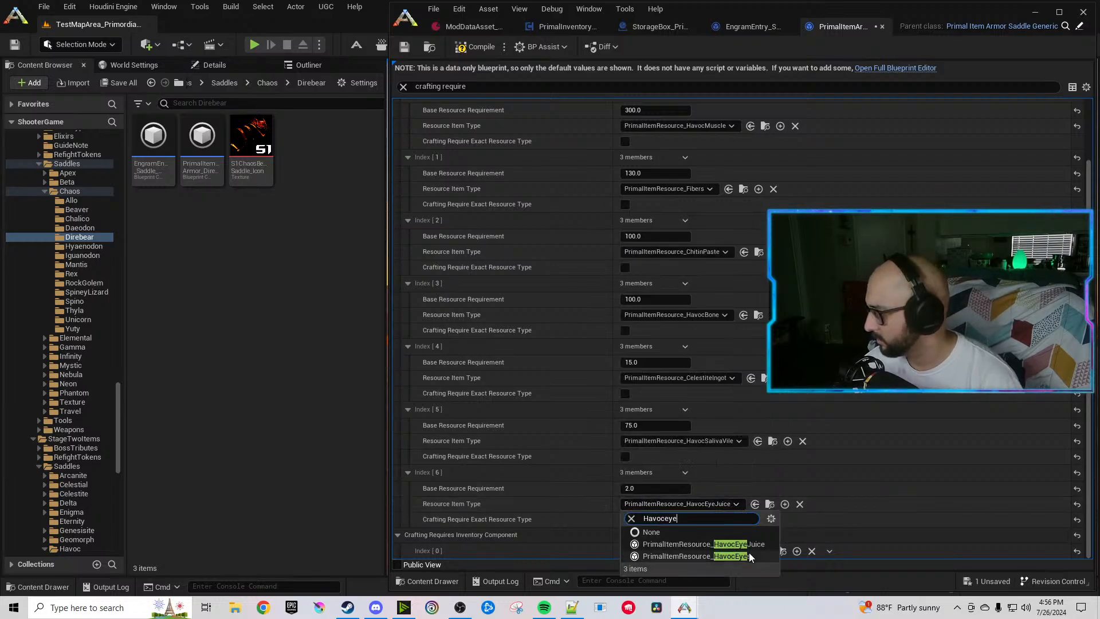
{"action": "left_click", "coordinate": [749, 554]}
Duplicate the HavocEyes crafting requirement at index 6 twice.
{"action": "left_click", "coordinate": [685, 472]}
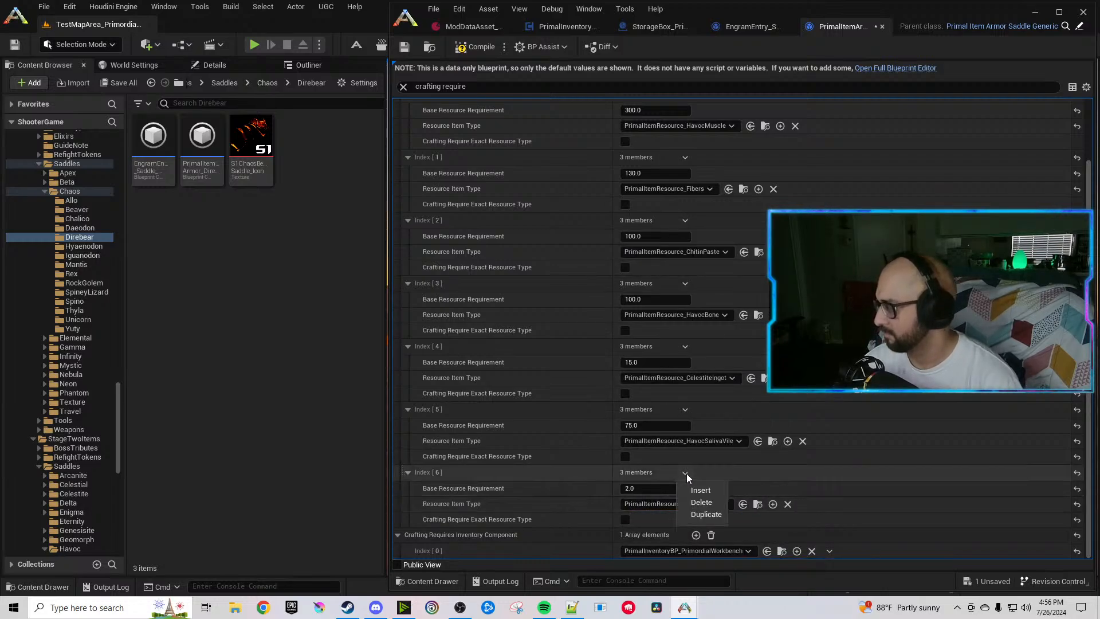
{"action": "left_click", "coordinate": [710, 517]}
{"action": "left_click", "coordinate": [685, 472]}
{"action": "left_click", "coordinate": [700, 513]}
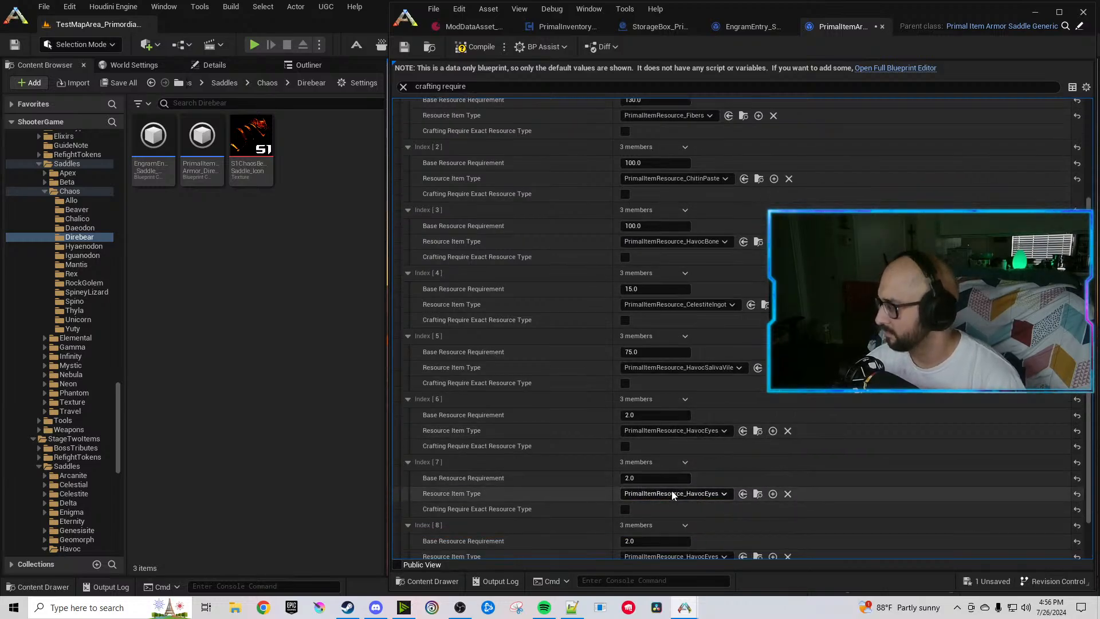
Set the base resource requirement of the two duplicated entries, index 7 and index 8, to 55.
{"action": "scroll", "coordinate": [663, 487], "scroll_direction": "down", "scroll_amount": 2}
{"action": "left_click", "coordinate": [646, 486]}
{"action": "type", "text": "55"}
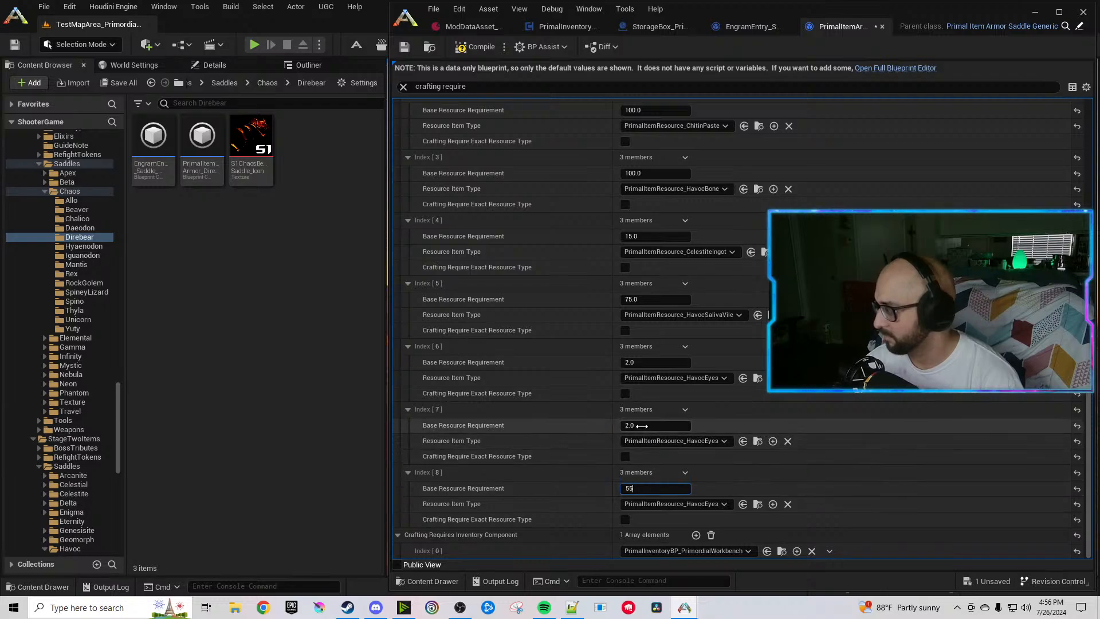
{"action": "left_click", "coordinate": [645, 427]}
{"action": "type", "text": "55"}
Set the resource type of index 7 to PrimalItemResource_HavocEyeJuice and index 8 to PrimalItemResource_HavocIrisPowder.
{"action": "left_click", "coordinate": [706, 442]}
{"action": "type", "text": "havoceye"}
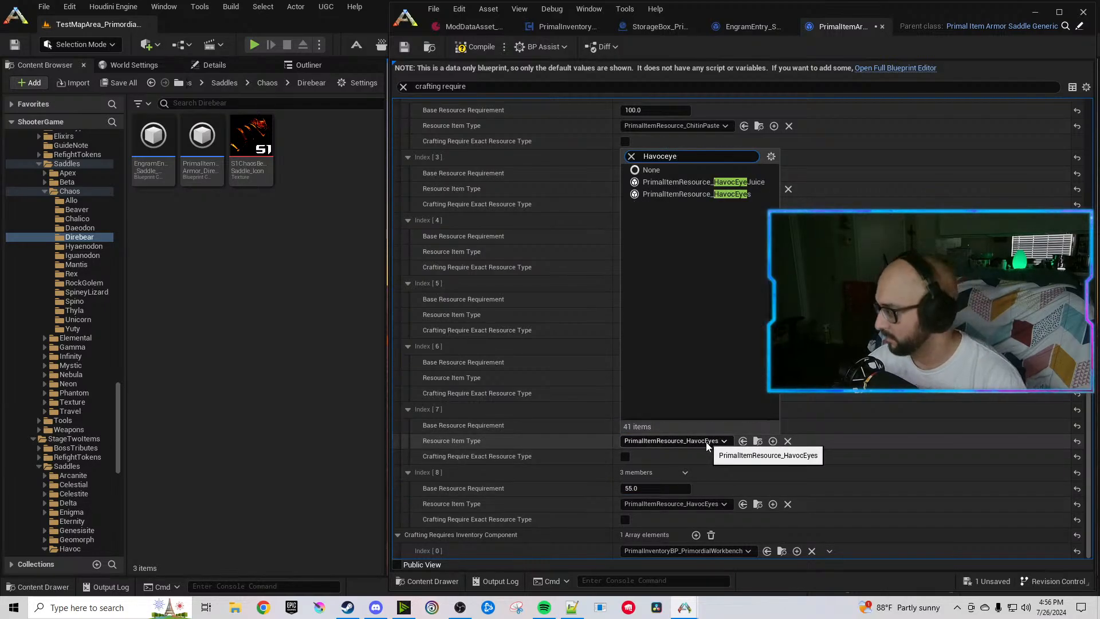
{"action": "left_click", "coordinate": [744, 481]}
{"action": "left_click", "coordinate": [724, 504]}
{"action": "type", "text": "Havociris"}
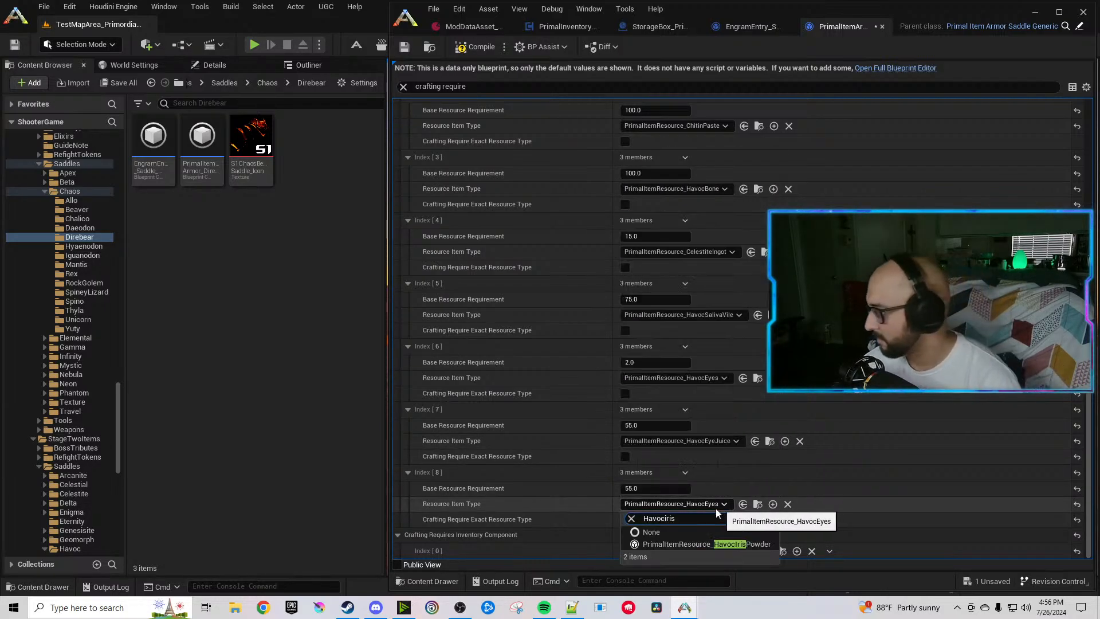
{"action": "left_click", "coordinate": [725, 544]}
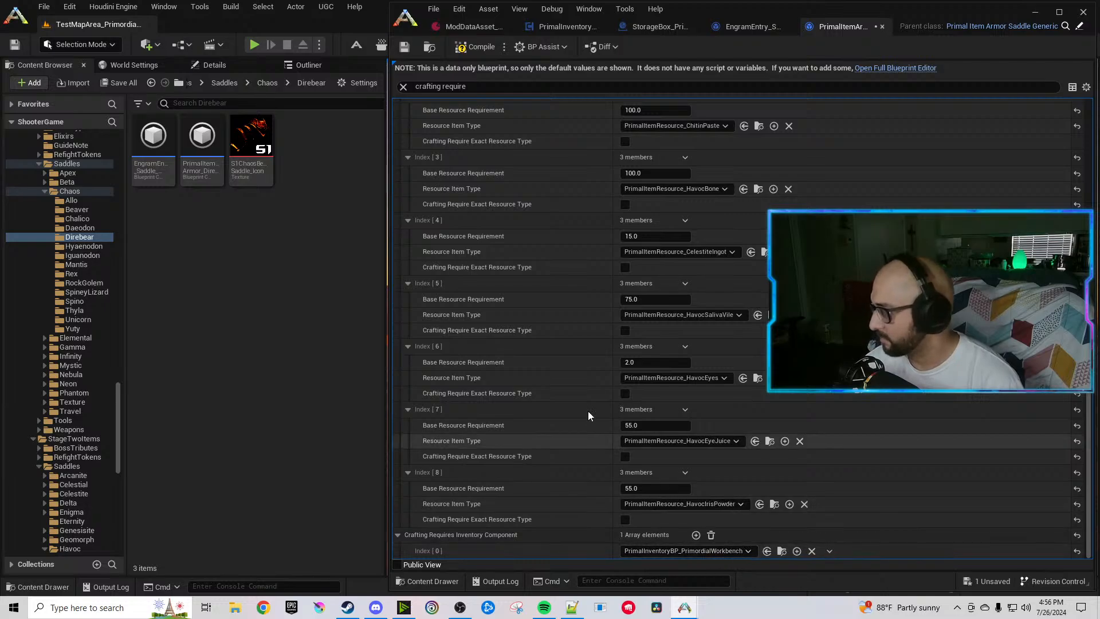
Compile and save the Havoc Direbear saddle blueprint, and close it along with its engram entry.
{"action": "left_click", "coordinate": [475, 50]}
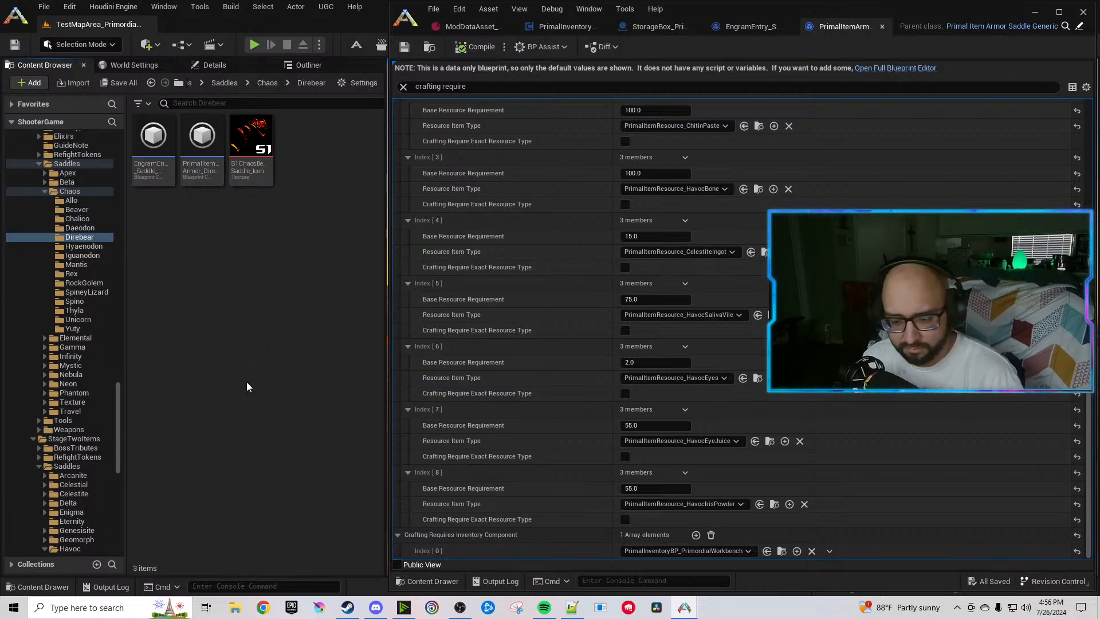
{"action": "left_click", "coordinate": [881, 26]}
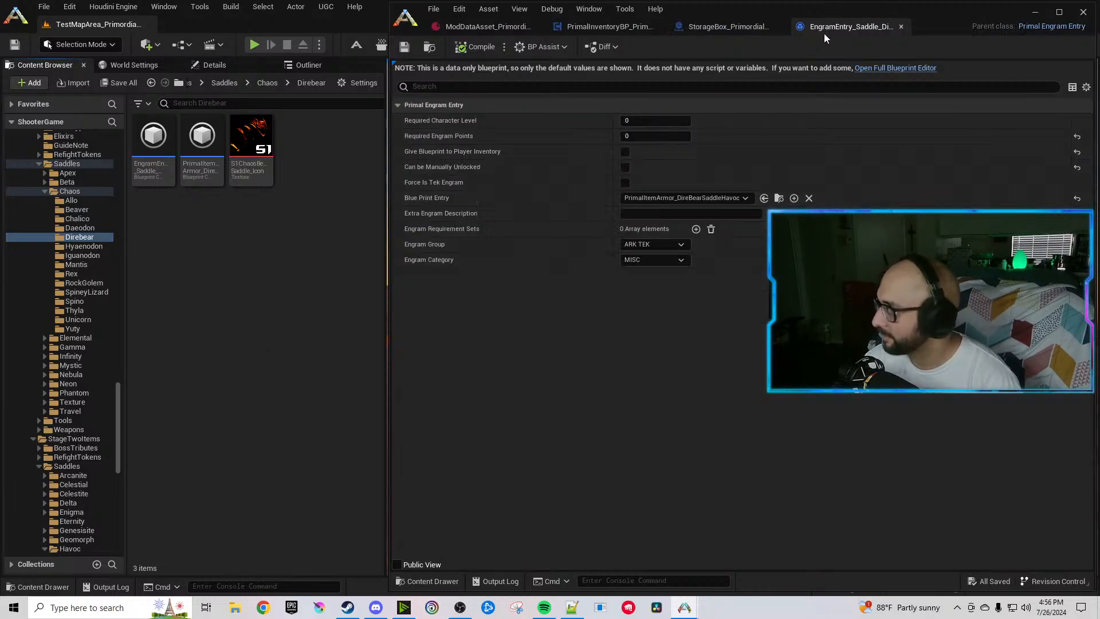
{"action": "left_click", "coordinate": [901, 27]}
Open the saddle engram entry blueprint from the Hyaenodon folder of the stage two Havoc saddles.
{"action": "left_click", "coordinate": [85, 246]}
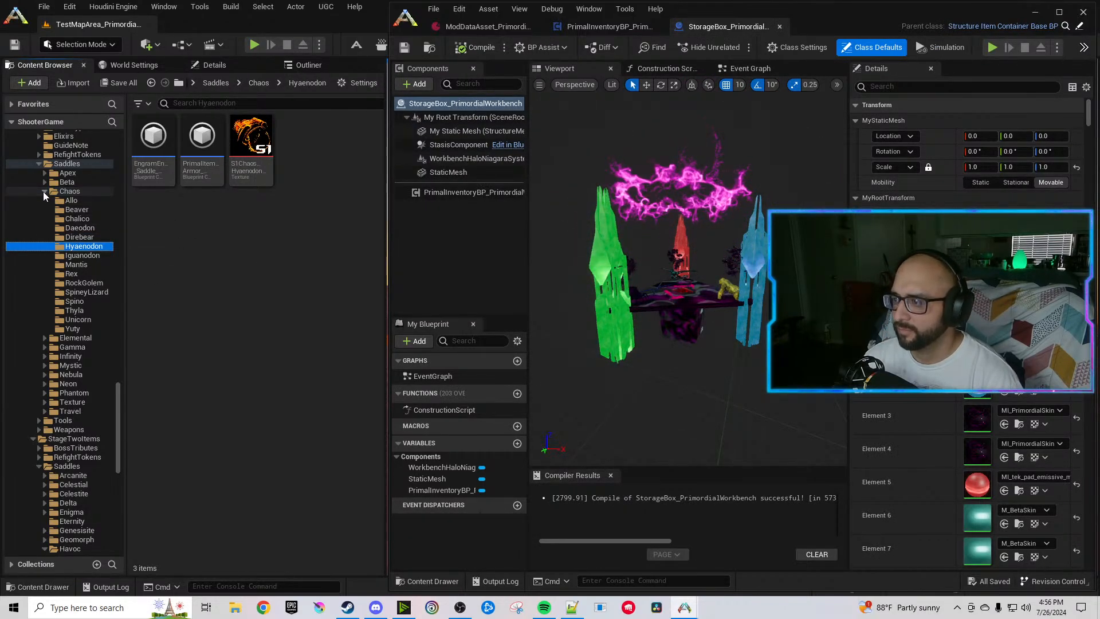
{"action": "left_click", "coordinate": [68, 191]}
{"action": "scroll", "coordinate": [89, 451], "scroll_direction": "down", "scroll_amount": 10}
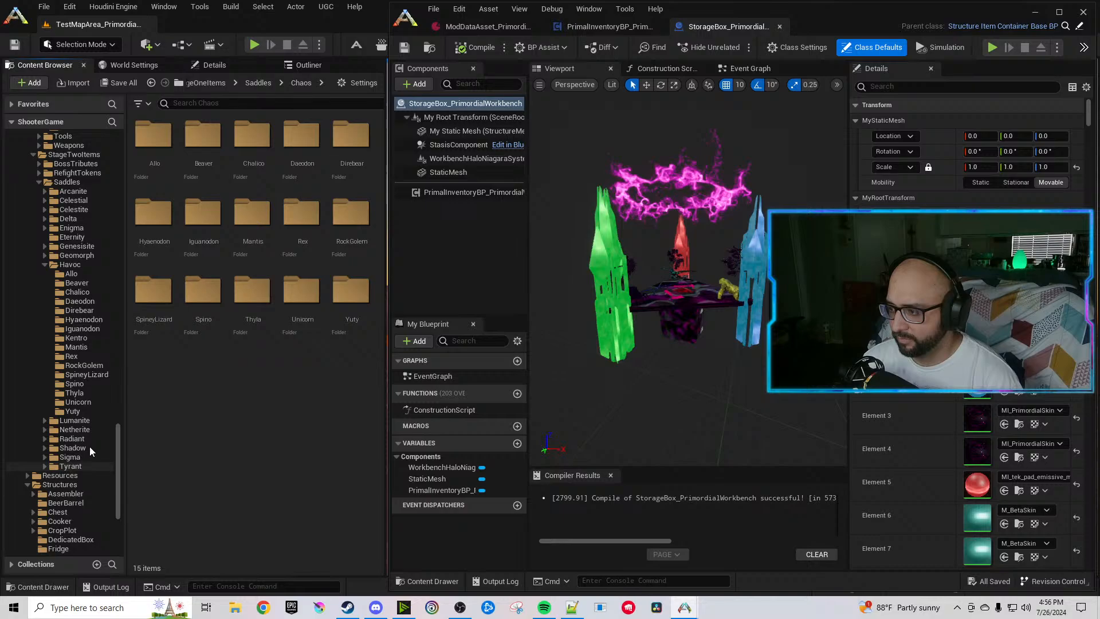
{"action": "left_click", "coordinate": [84, 319]}
{"action": "left_click", "coordinate": [157, 155]}
{"action": "double_click", "coordinate": [157, 156]}
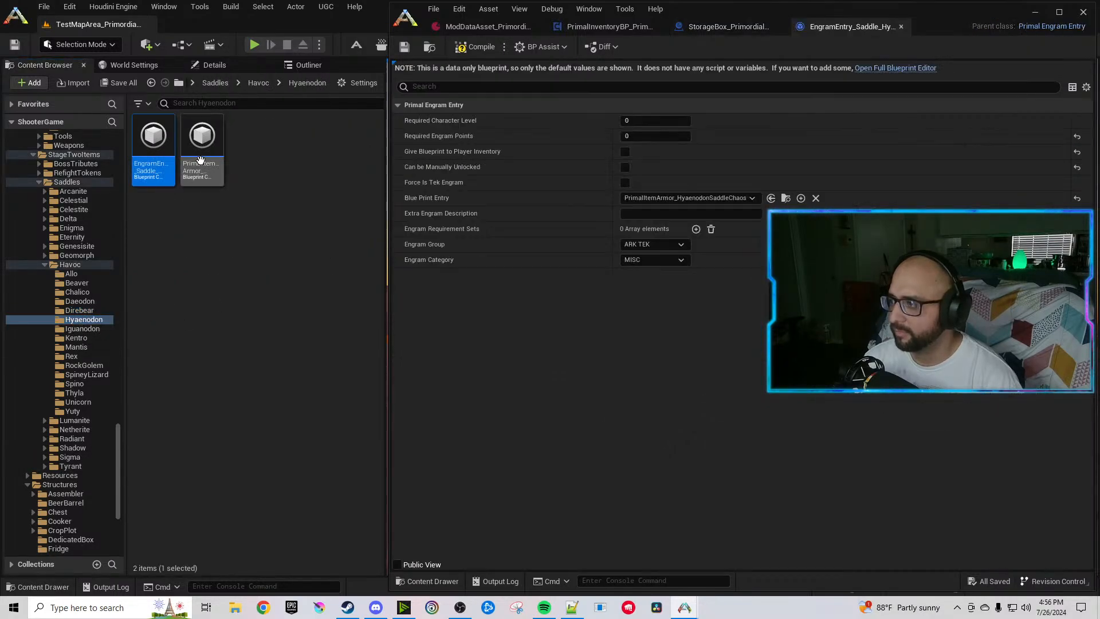
Assign PrimalItemArmor_HyaenodonSaddleHavoc as the engram's Blue Print Entry, and compile and save the blueprint.
{"action": "left_click", "coordinate": [200, 160]}
{"action": "left_click", "coordinate": [771, 198]}
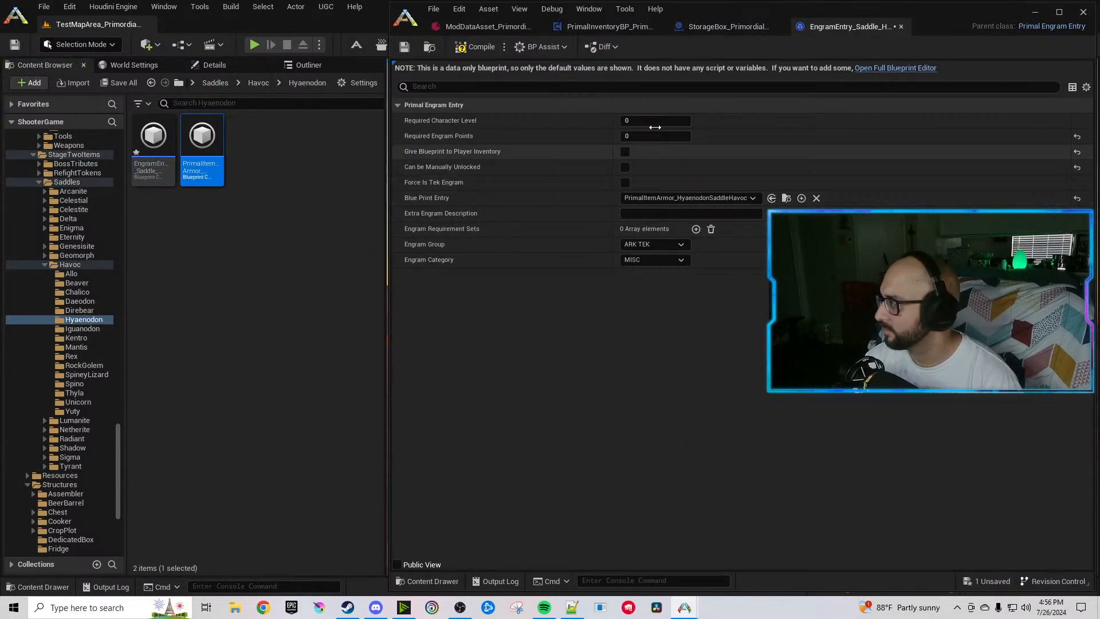
{"action": "left_click", "coordinate": [474, 46]}
{"action": "key", "text": "ctrl+s"}
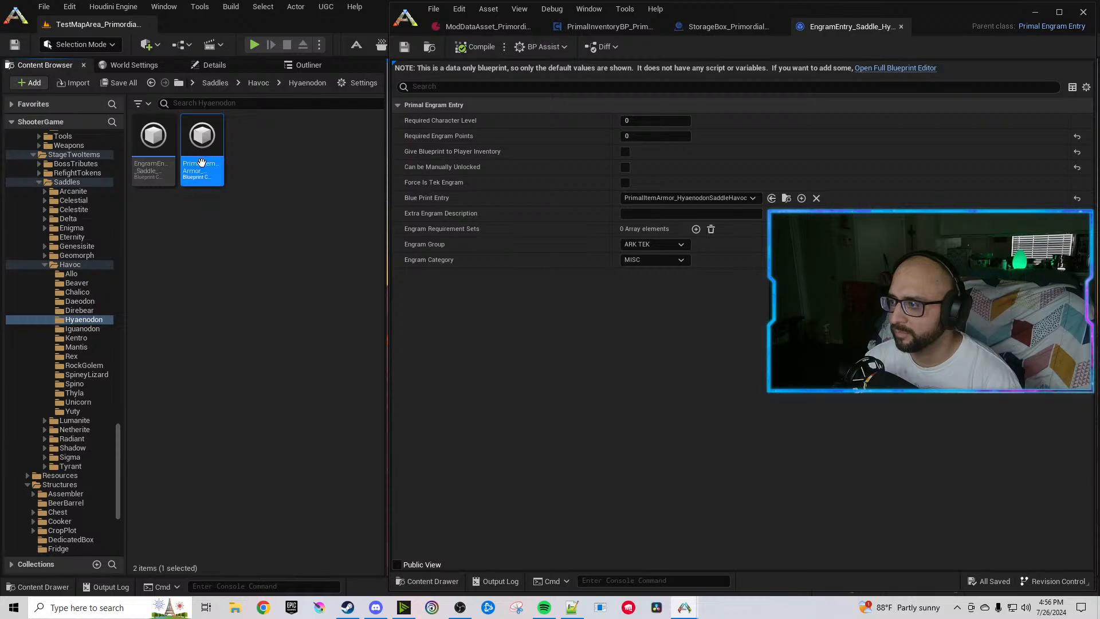
Open the Havoc Hyaenodon saddle item and replace Chaos with Havoc in its explicit owner tag, descriptive name base and item description.
{"action": "double_click", "coordinate": [201, 166]}
{"action": "left_click", "coordinate": [852, 89]}
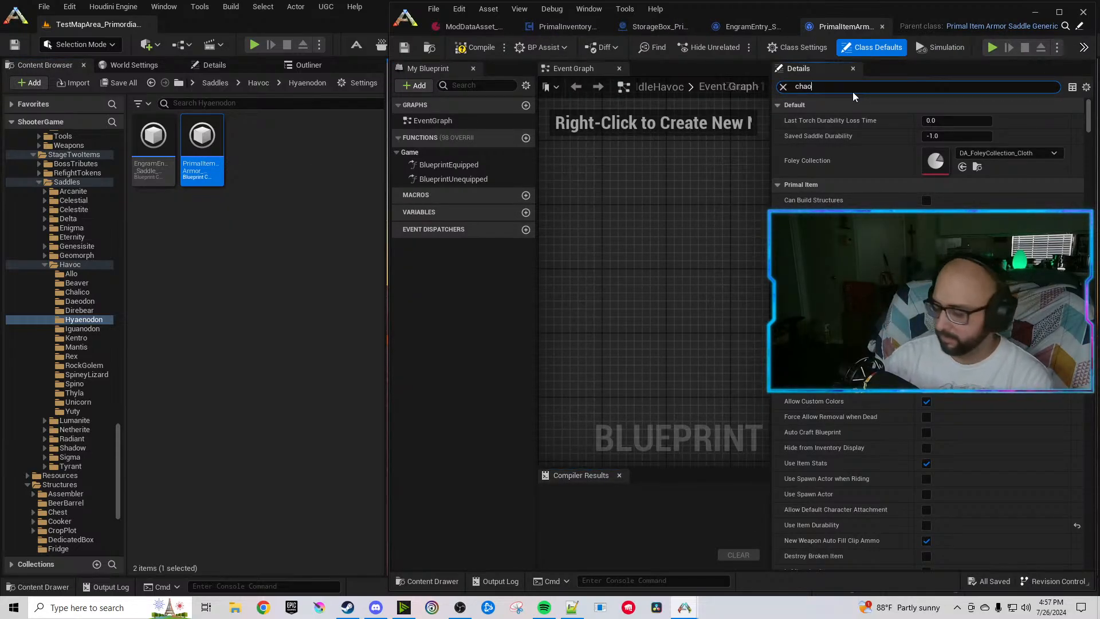
{"action": "type", "text": "chaos"}
{"action": "double_click", "coordinate": [939, 136]}
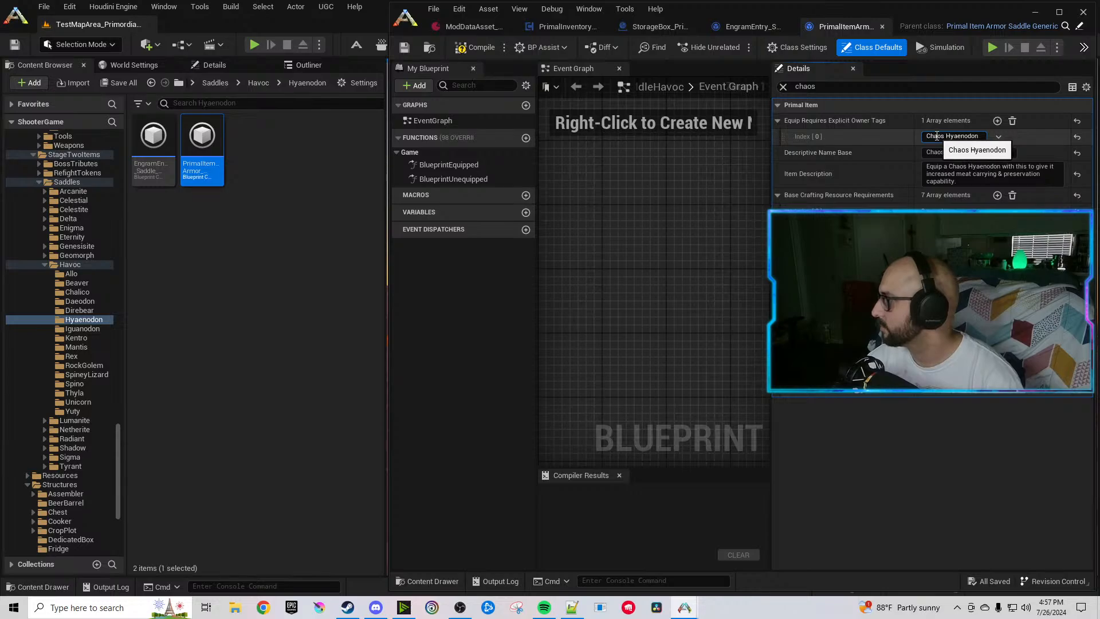
{"action": "type", "text": "Havoc"}
{"action": "double_click", "coordinate": [941, 152]}
{"action": "type", "text": "Havoc"}
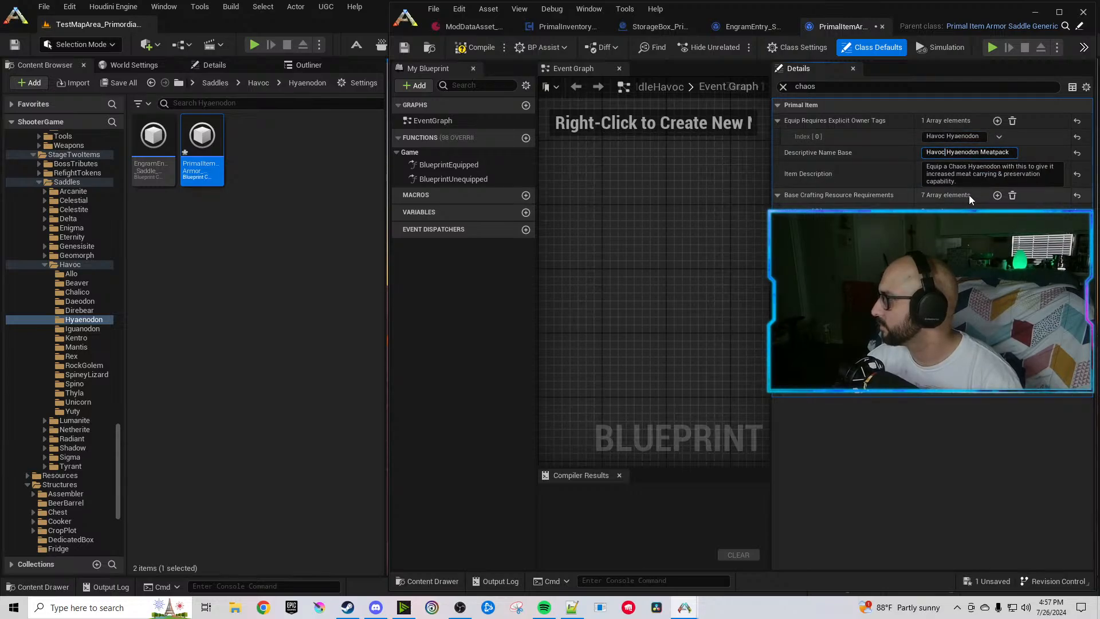
{"action": "double_click", "coordinate": [951, 166]}
{"action": "type", "text": "Havoc"}
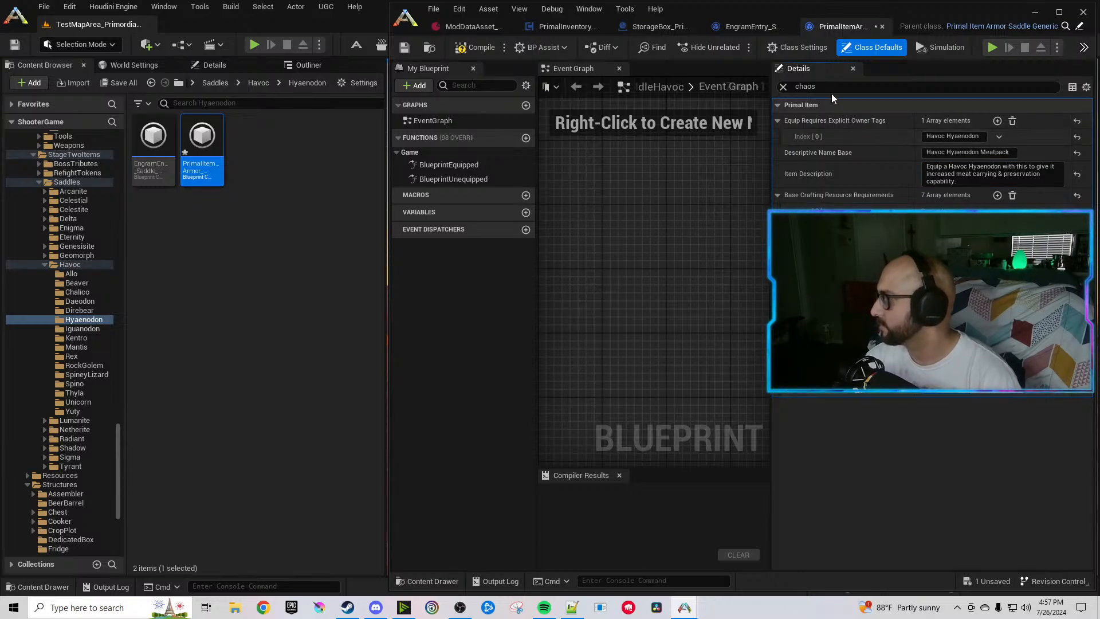
Filter the details for "crafting require" and set crafting requirement index 0 to PrimalItemResource_HavocMuscle.
{"action": "left_click", "coordinate": [814, 87]}
{"action": "type", "text": "crafting r"}
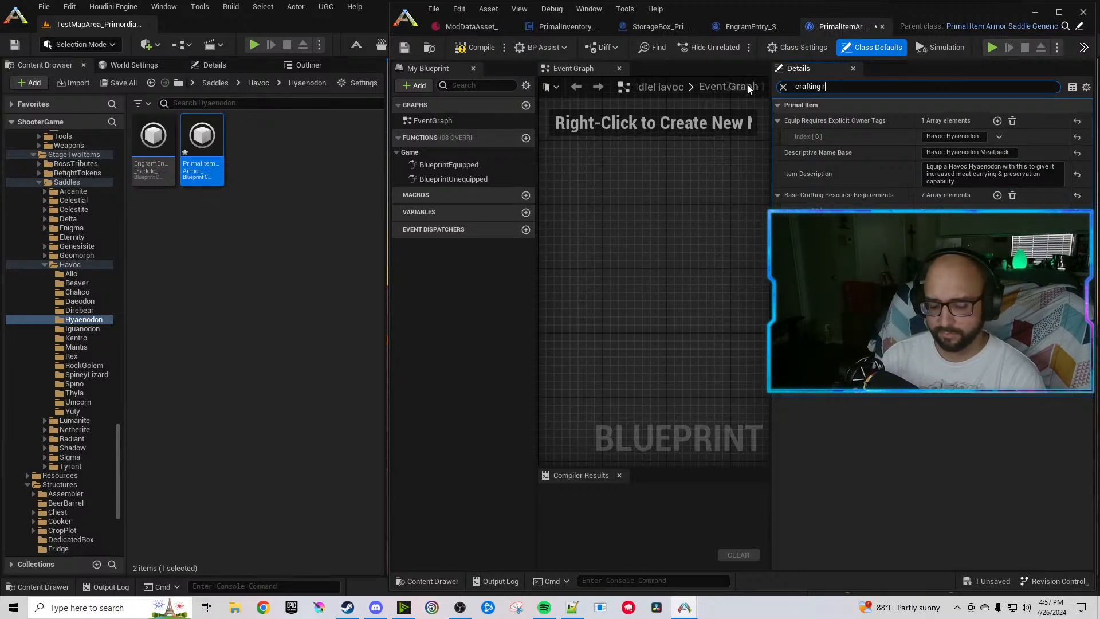
{"action": "type", "text": "equire"}
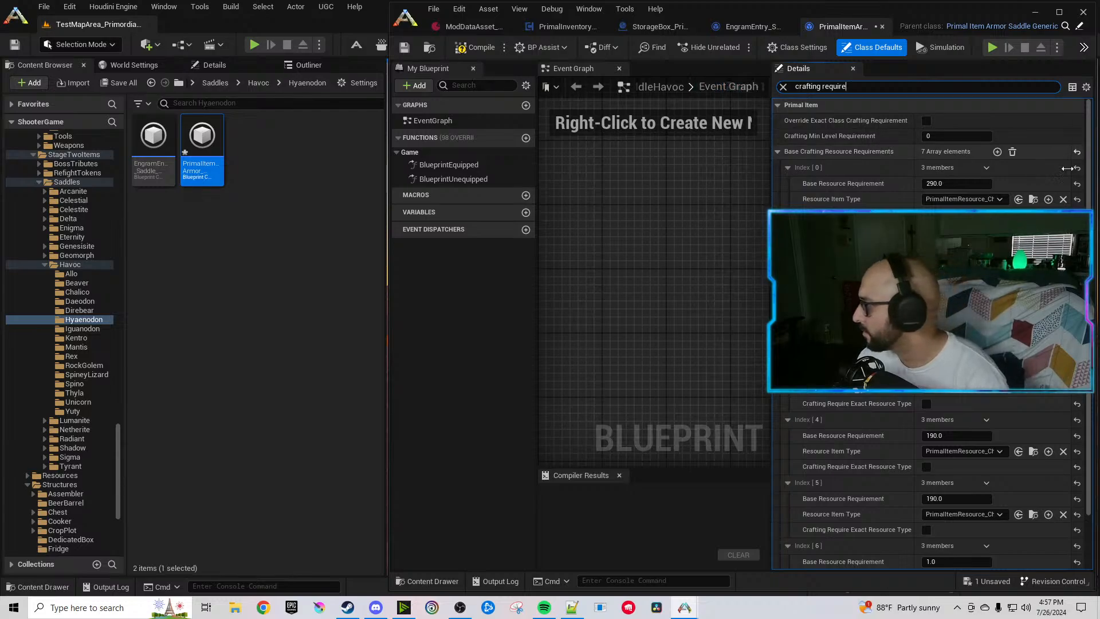
{"action": "left_click", "coordinate": [970, 201]}
{"action": "type", "text": "Havoc"}
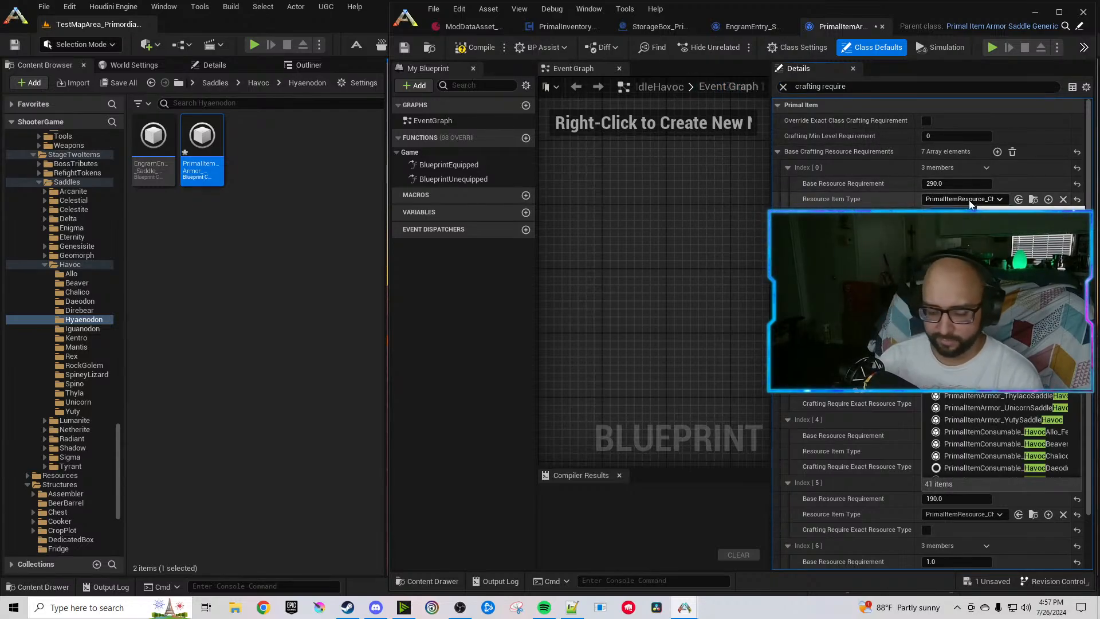
{"action": "type", "text": "res"}
{"action": "left_click", "coordinate": [968, 239]}
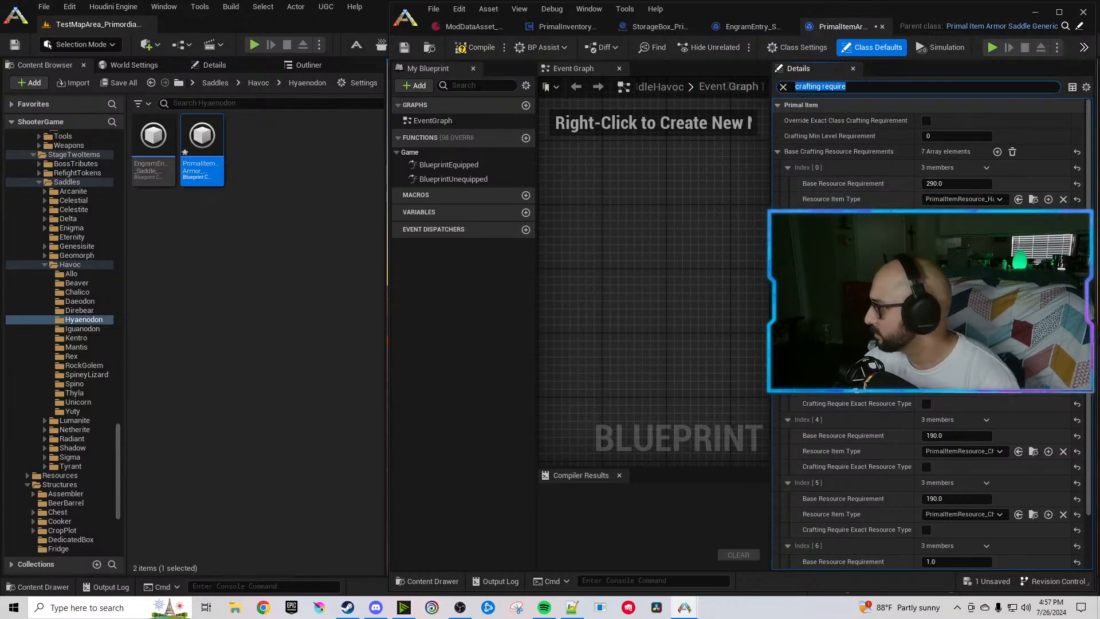
Widen the Details panel and set the resource item type of crafting requirement index 3 to PrimalItemResource_CelestiteIngot.
{"action": "scroll", "coordinate": [968, 240], "scroll_direction": "down", "scroll_amount": 3}
{"action": "scroll", "coordinate": [969, 246], "scroll_direction": "down", "scroll_amount": 1}
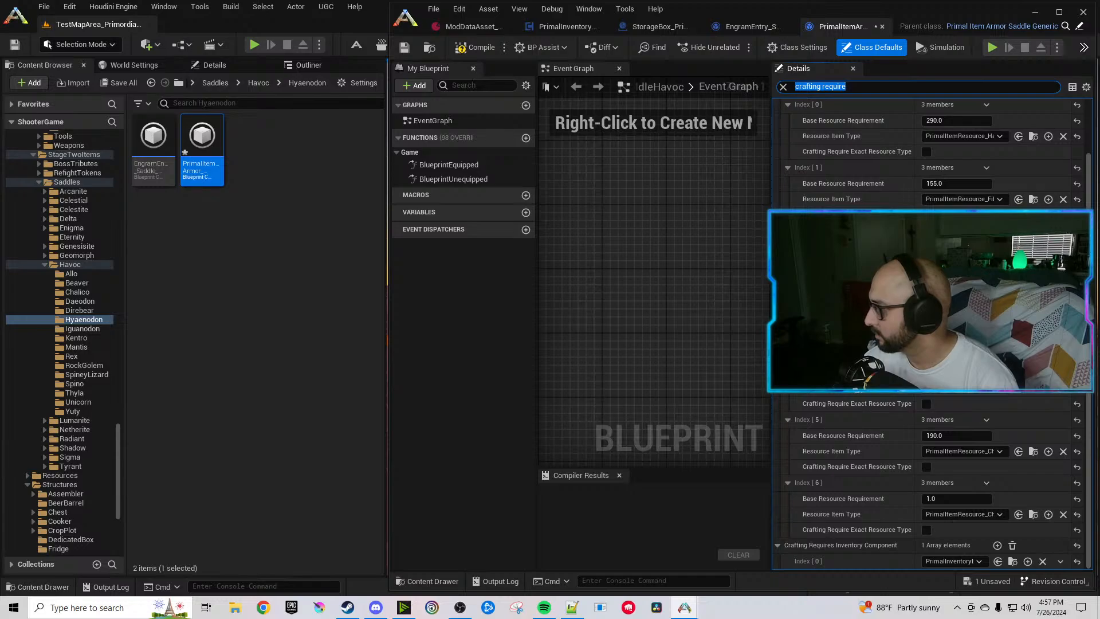
{"action": "left_click_drag", "start_coordinate": [771, 325], "coordinate": [666, 325]}
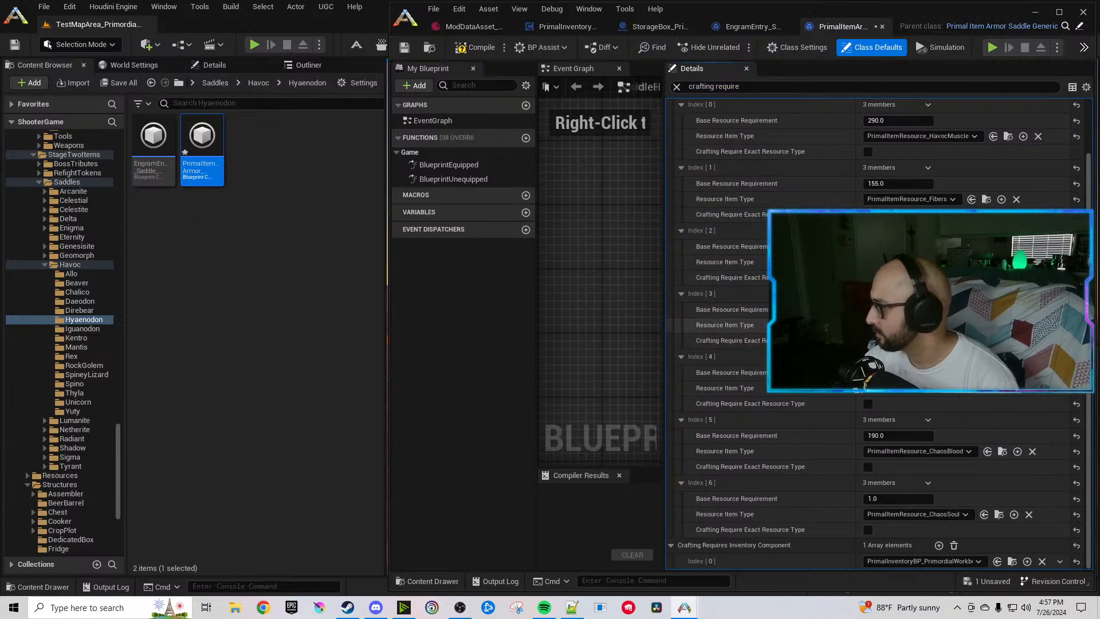
{"action": "left_click", "coordinate": [911, 325]}
{"action": "type", "text": "ingot"}
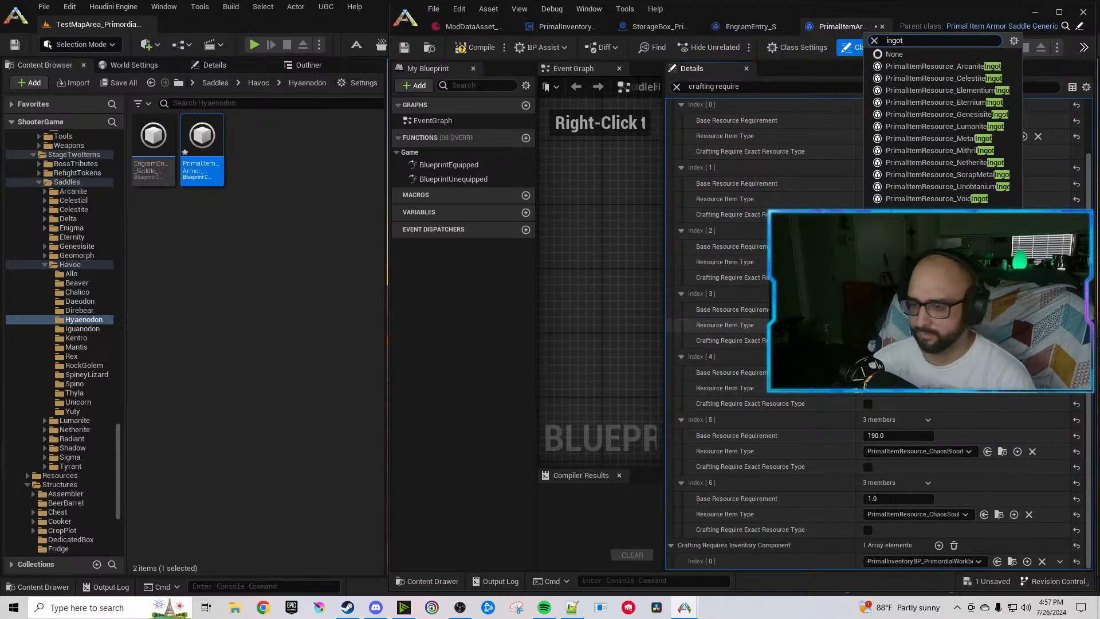
{"action": "left_click", "coordinate": [970, 378]}
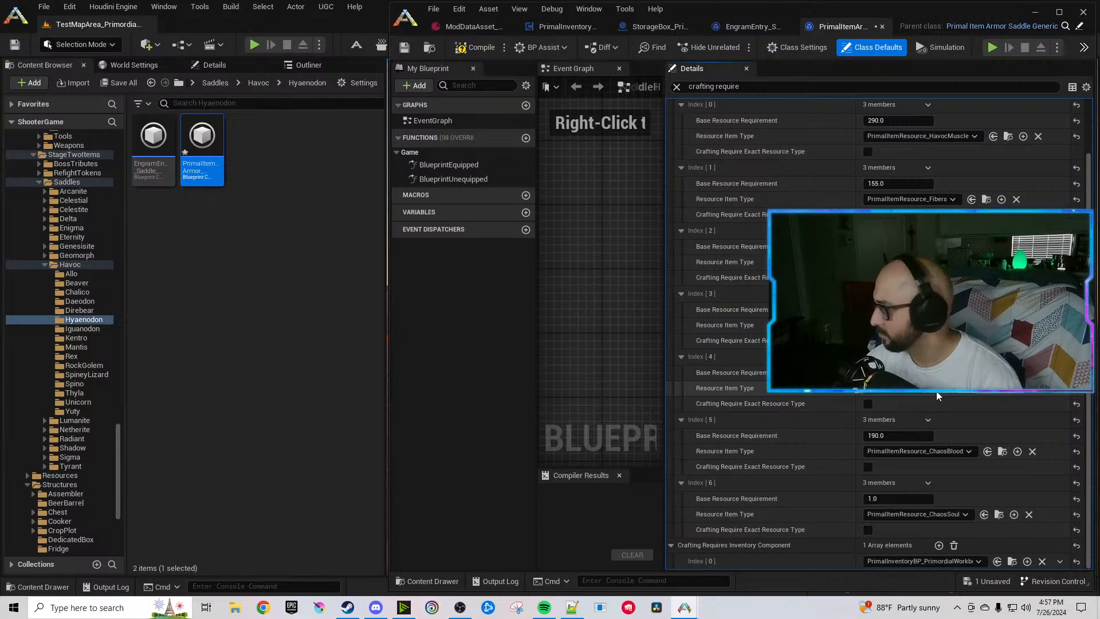
Set the resource item type of crafting requirement index 4 to PrimalItemResource_HavocBone and index 5 to PrimalItemResource_HavocSalivaVile.
{"action": "left_click", "coordinate": [938, 394]}
{"action": "type", "text": "Havocbone"}
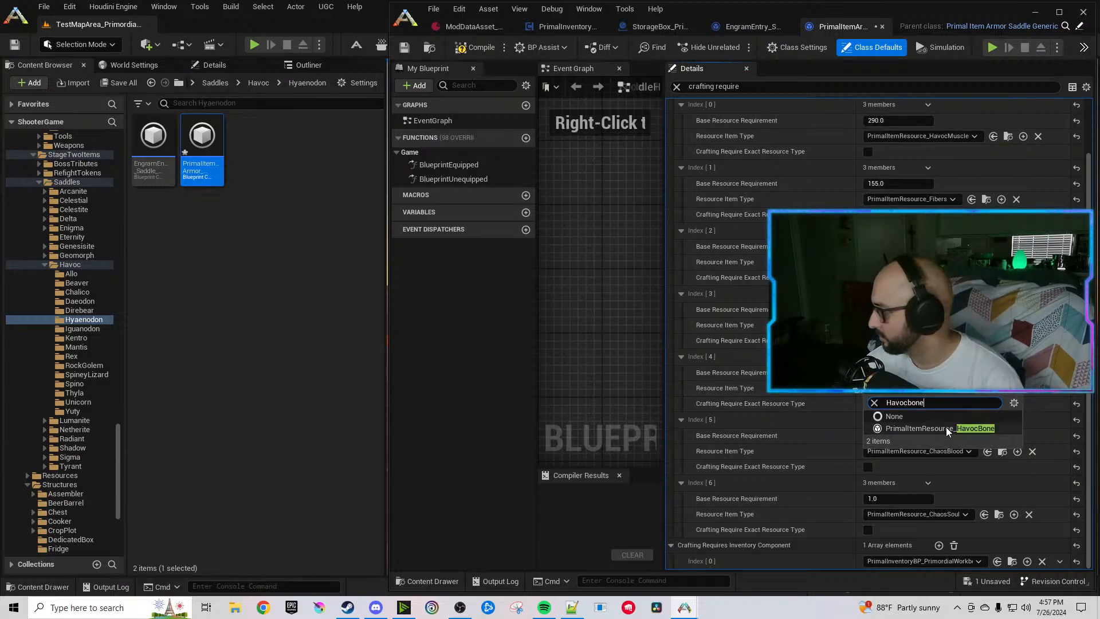
{"action": "left_click", "coordinate": [946, 428]}
{"action": "left_click", "coordinate": [945, 451]}
{"action": "type", "text": "Havocsal"}
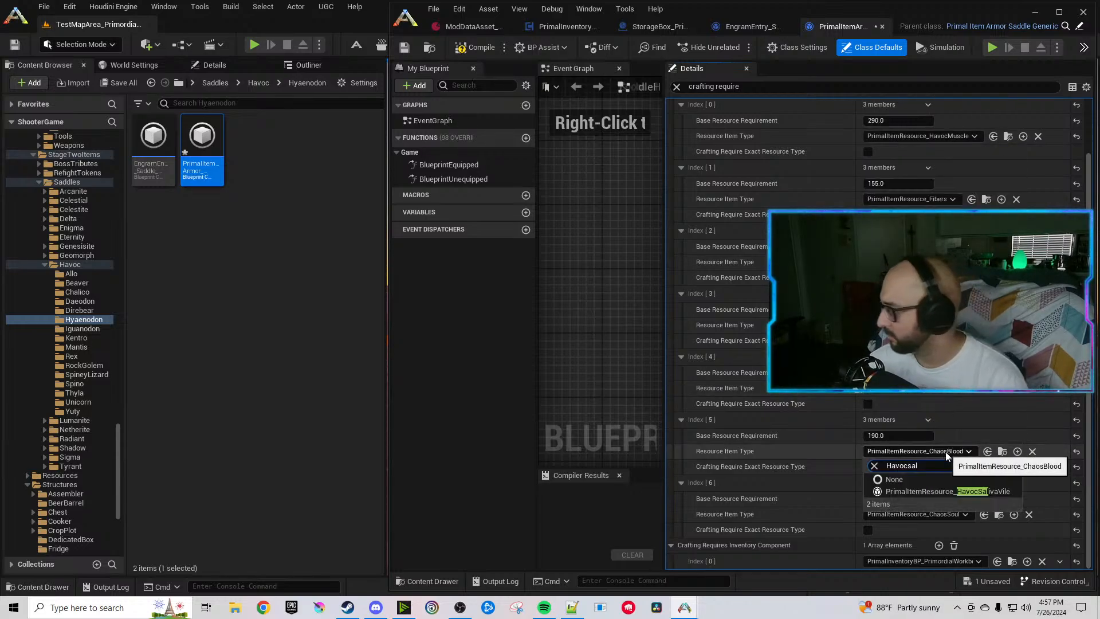
{"action": "left_click", "coordinate": [988, 491]}
Set crafting requirement index 6 to PrimalItemResource_HavocEyes with a base resource requirement of 2.
{"action": "left_click", "coordinate": [902, 516]}
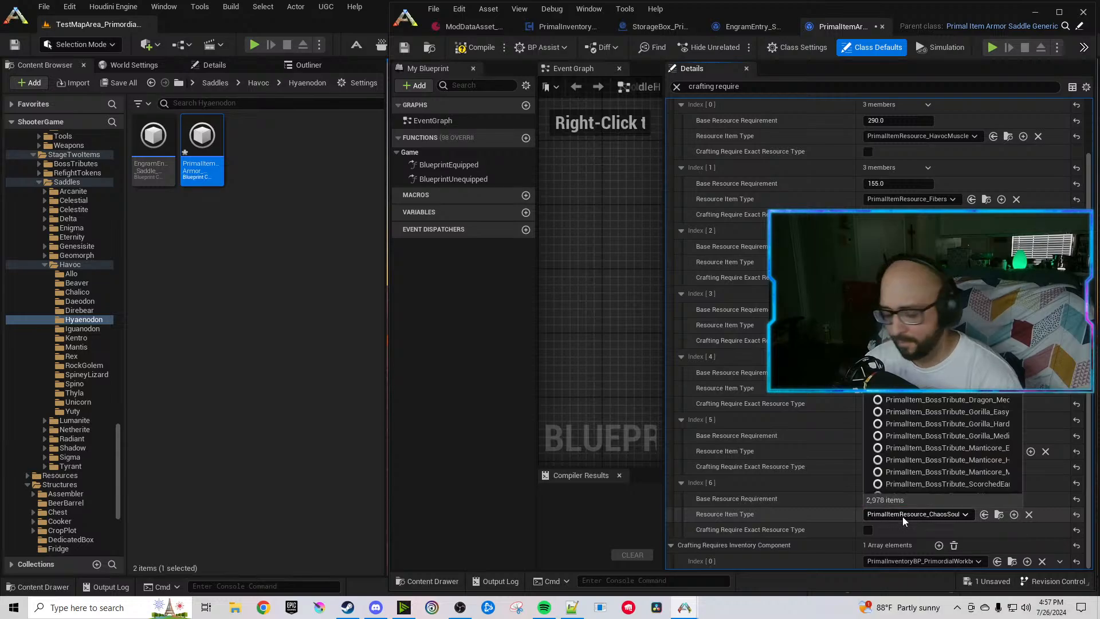
{"action": "type", "text": "Havoceyes"}
{"action": "left_click", "coordinate": [970, 553]}
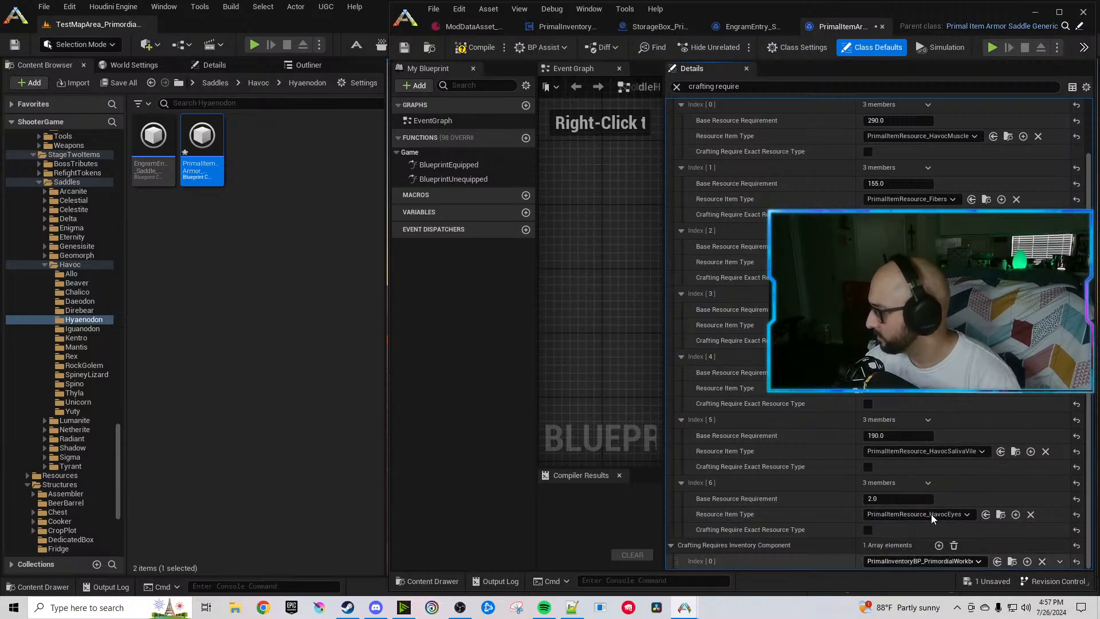
Duplicate crafting requirement index 6 twice and set the base resource requirement of indices 7 and 8 to 55.
{"action": "left_click", "coordinate": [929, 483]}
{"action": "left_click", "coordinate": [948, 524]}
{"action": "left_click", "coordinate": [928, 482]}
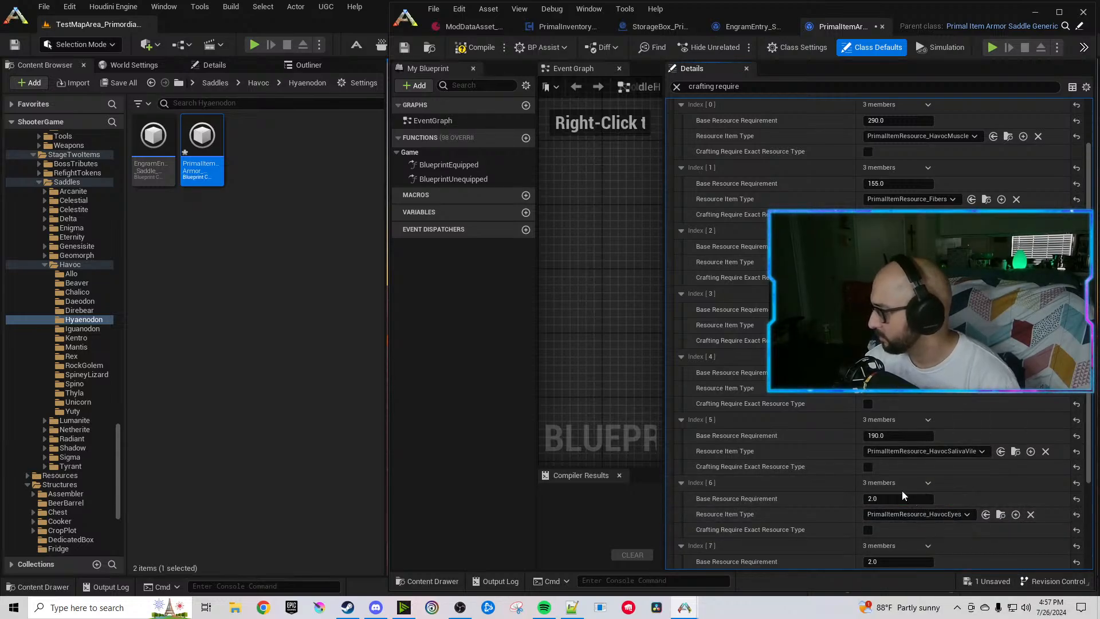
{"action": "scroll", "coordinate": [903, 491], "scroll_direction": "down", "scroll_amount": 5}
{"action": "left_click", "coordinate": [906, 497]}
{"action": "type", "text": "55"}
{"action": "left_click", "coordinate": [902, 437]}
{"action": "type", "text": "55"}
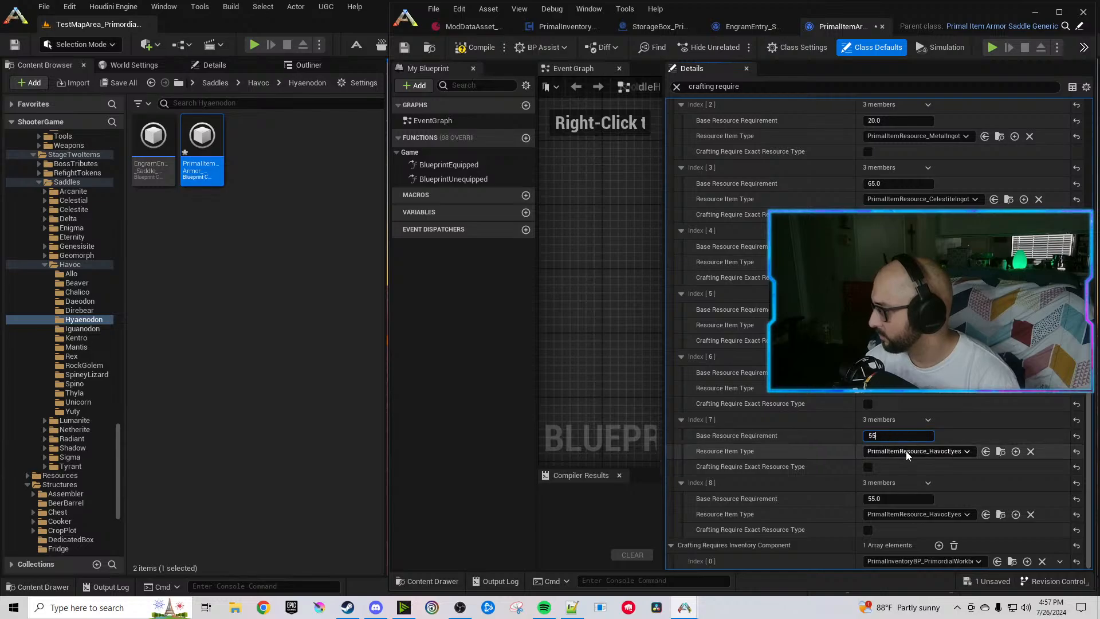
Set the item type of index 7 to PrimalItemResource_HavocEyeJuice and index 8 to PrimalItemResource_HavocIrisPowder, and compile and save the Hyaenodon saddle.
{"action": "left_click", "coordinate": [906, 451]}
{"action": "type", "text": "Havoceye"}
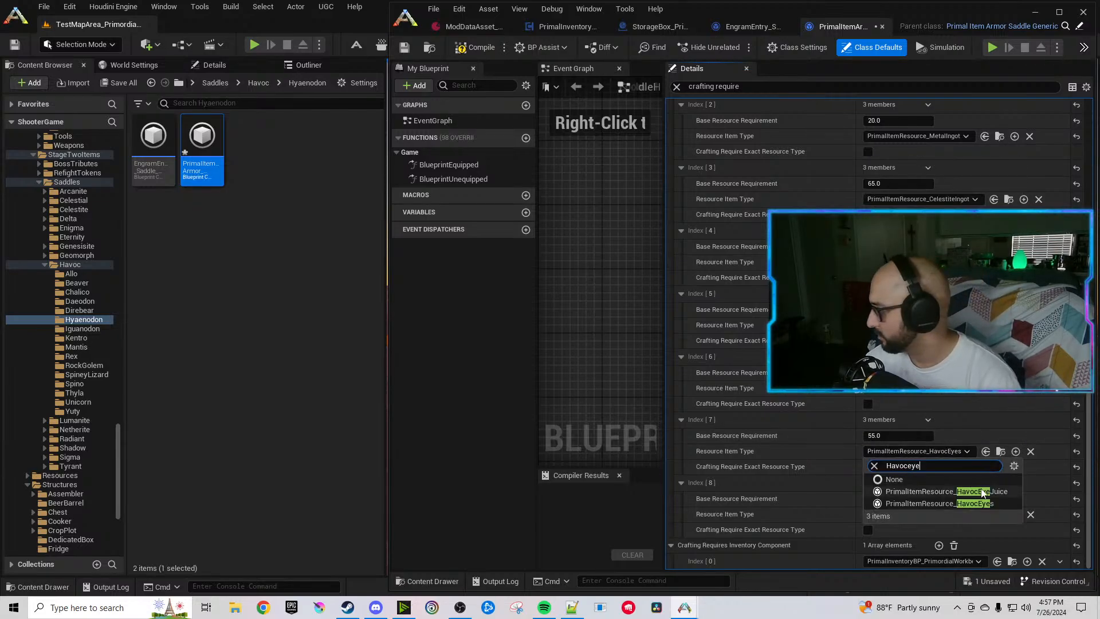
{"action": "left_click", "coordinate": [939, 503]}
{"action": "left_click", "coordinate": [948, 514]}
{"action": "type", "text": "Havoc"}
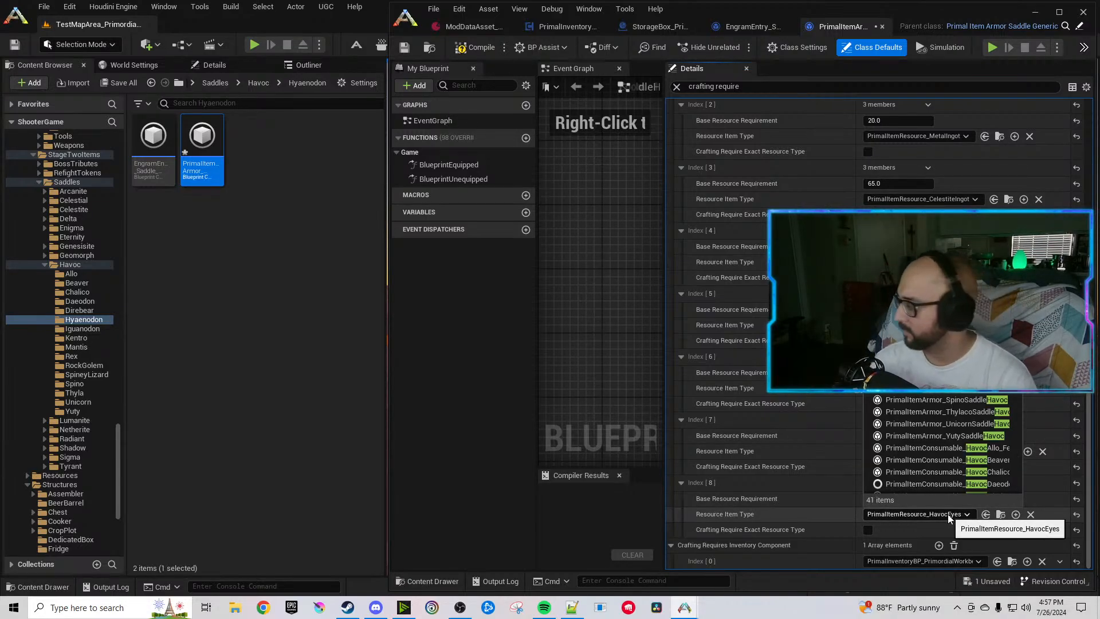
{"action": "type", "text": "iris"}
{"action": "left_click", "coordinate": [1025, 555]}
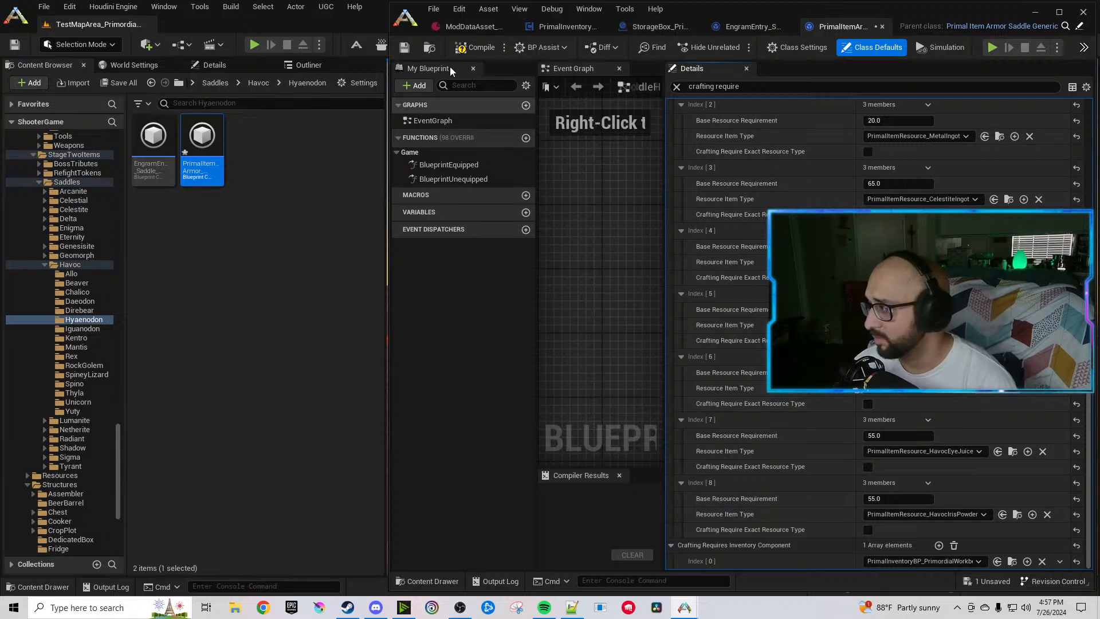
{"action": "left_click", "coordinate": [476, 49]}
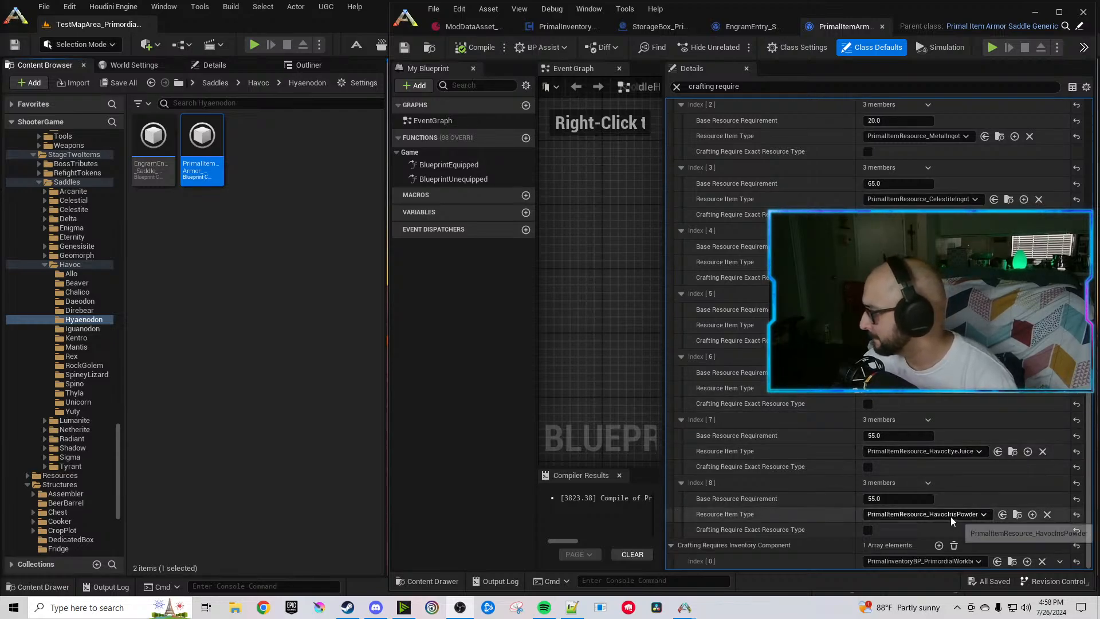
{"action": "left_click", "coordinate": [476, 47]}
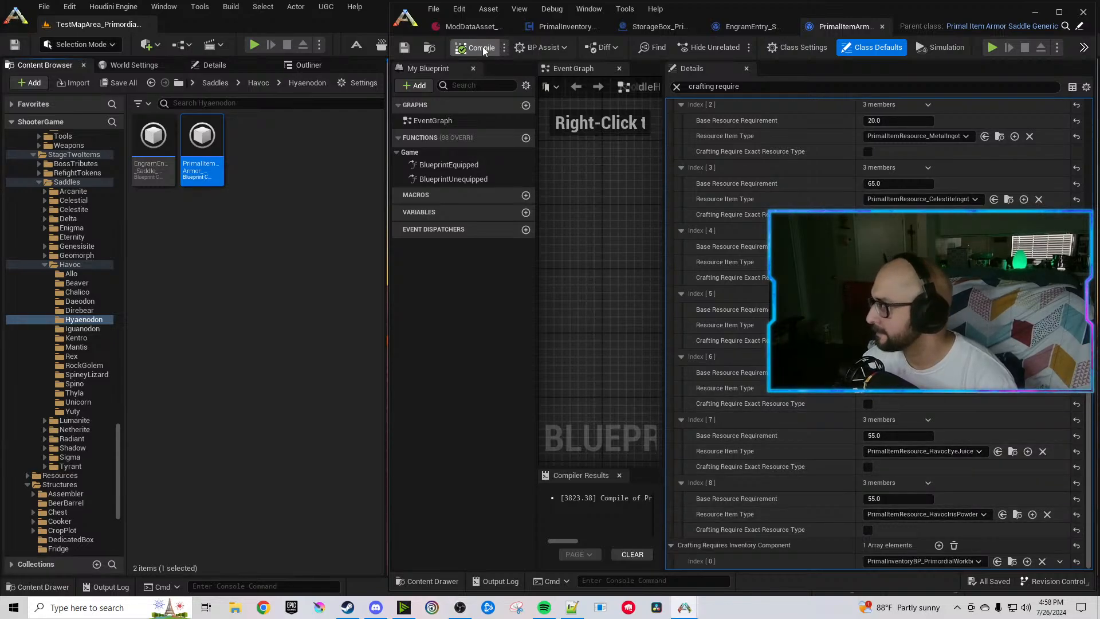
Open the Havoc Iguanodon engram entry, assign PrimalItemArmor_IguanodonSaddleHavoc as its Blue Print Entry, and compile and save it.
{"action": "left_click", "coordinate": [882, 27]}
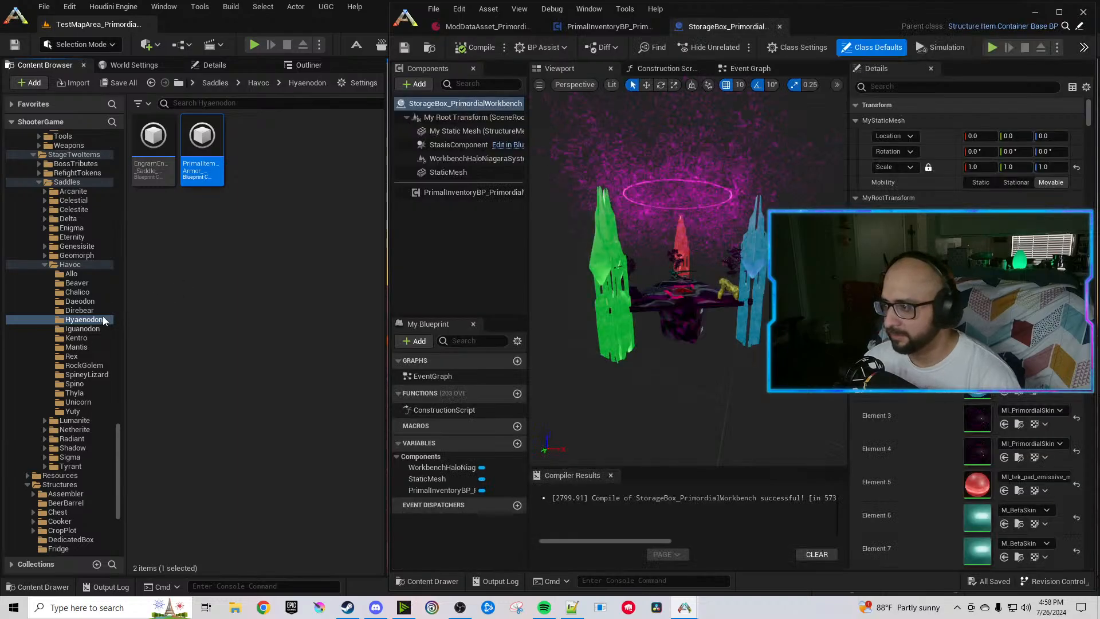
{"action": "left_click", "coordinate": [82, 328]}
{"action": "double_click", "coordinate": [153, 146]}
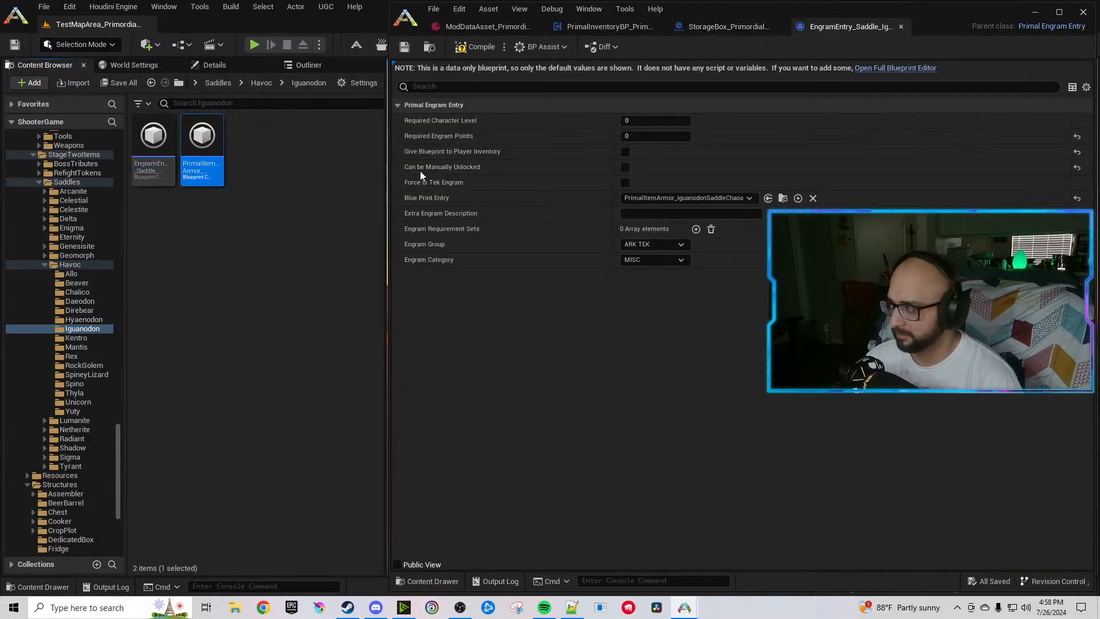
{"action": "left_click", "coordinate": [767, 198]}
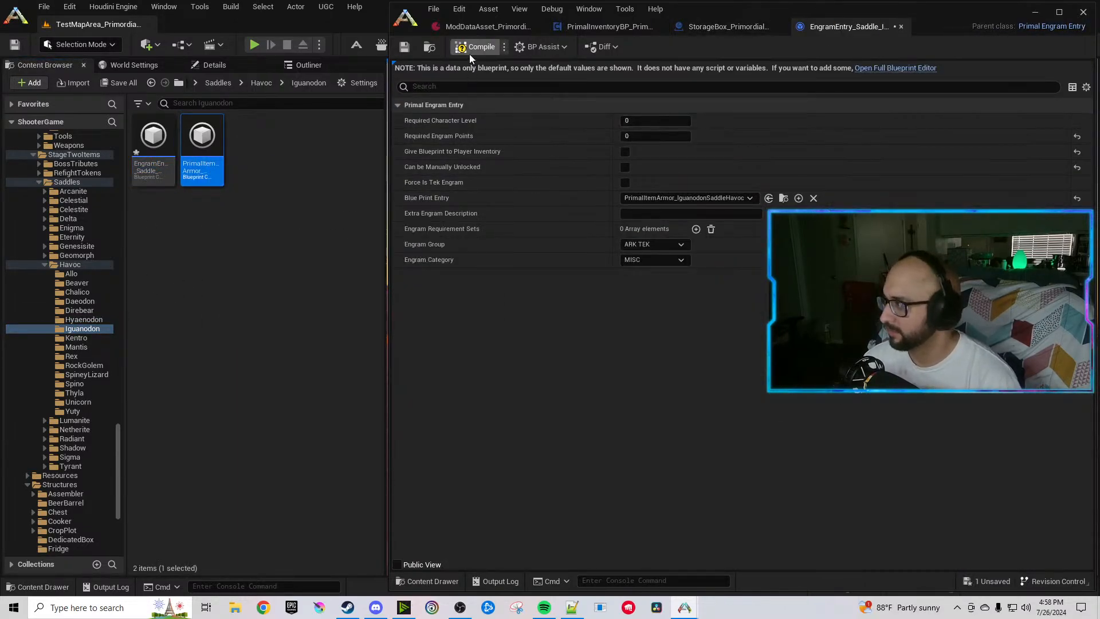
{"action": "key", "text": "ctrl+s"}
Open the Havoc Iguanodon saddle item and replace Chaos with Havoc in its explicit owner tag, descriptive name base and item description.
{"action": "double_click", "coordinate": [202, 146]}
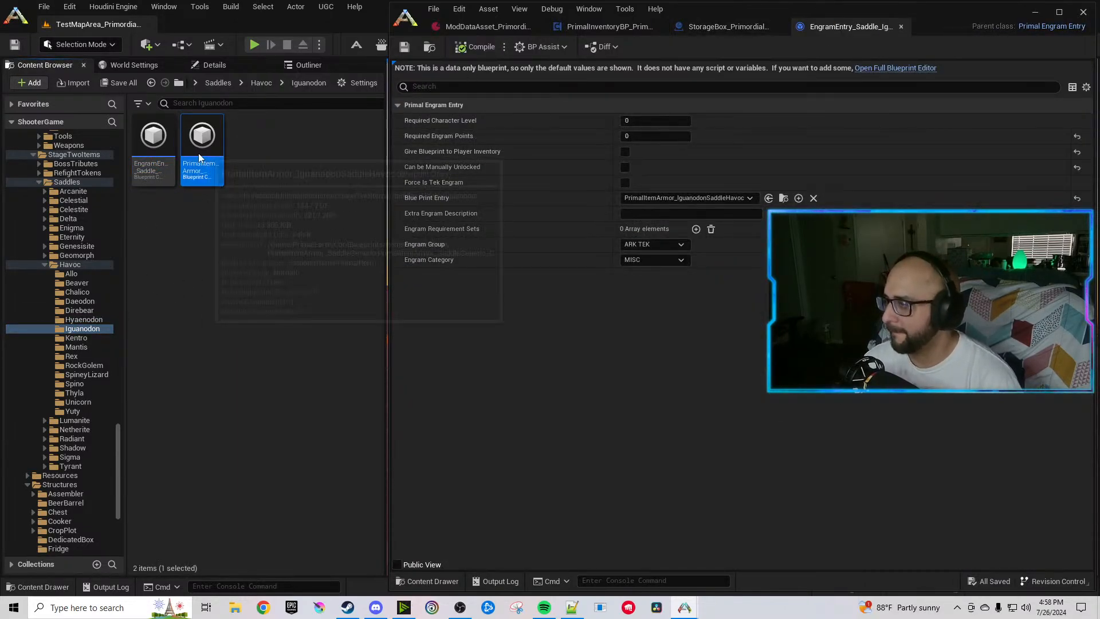
{"action": "left_click", "coordinate": [675, 87]}
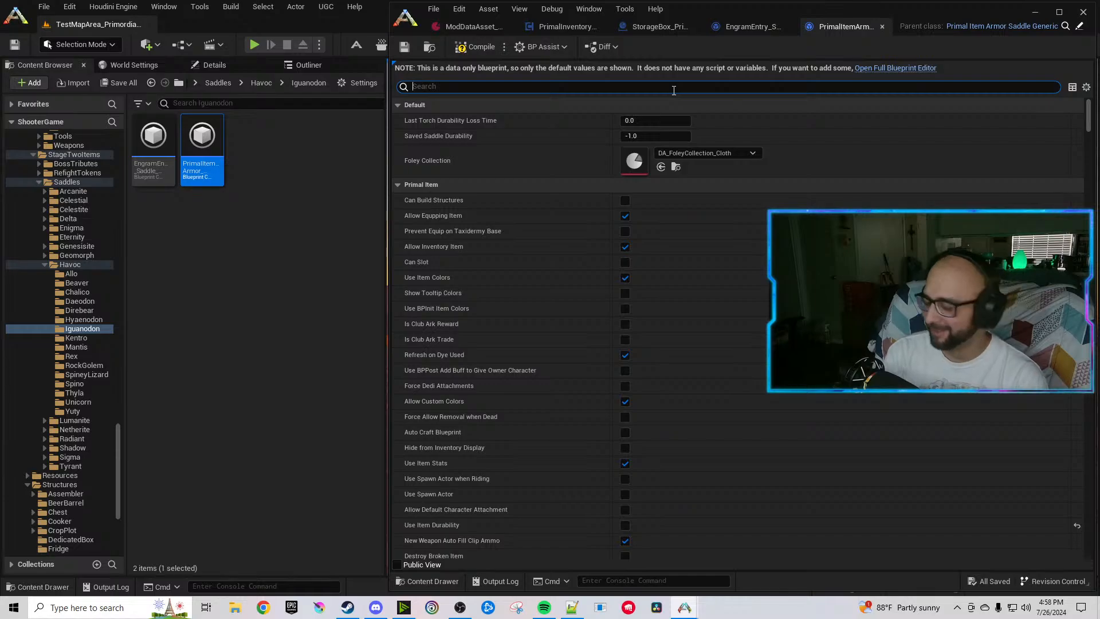
{"action": "type", "text": "chaos"}
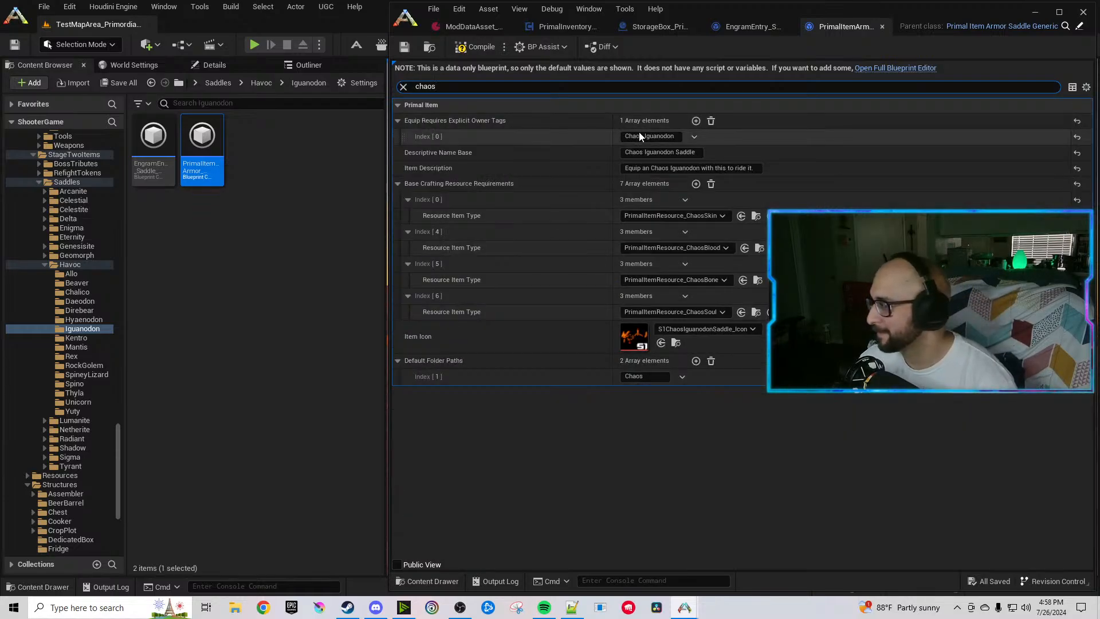
{"action": "left_click", "coordinate": [638, 136]}
{"action": "double_click", "coordinate": [638, 135]}
{"action": "type", "text": "Havoc"}
{"action": "double_click", "coordinate": [640, 152]}
{"action": "type", "text": "Havoc"}
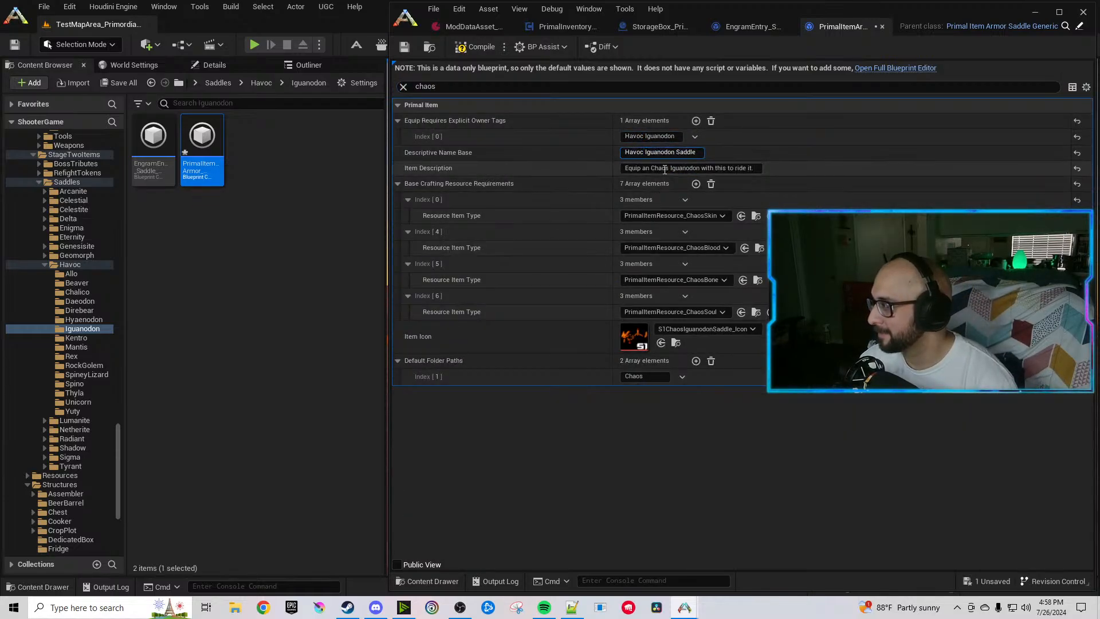
{"action": "double_click", "coordinate": [662, 167]}
{"action": "type", "text": "Havoc"}
Set default folder path index 1 to Havoc and reset the Iguanodon saddle's item icon to its default.
{"action": "double_click", "coordinate": [650, 378]}
{"action": "type", "text": "Havoc"}
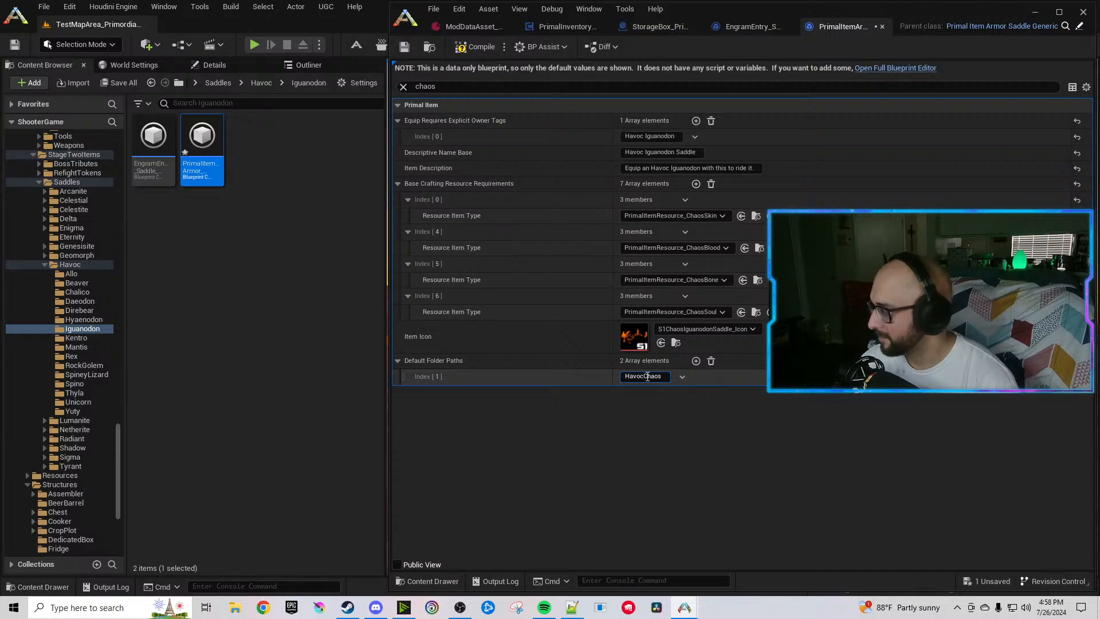
{"action": "left_click", "coordinate": [1077, 336]}
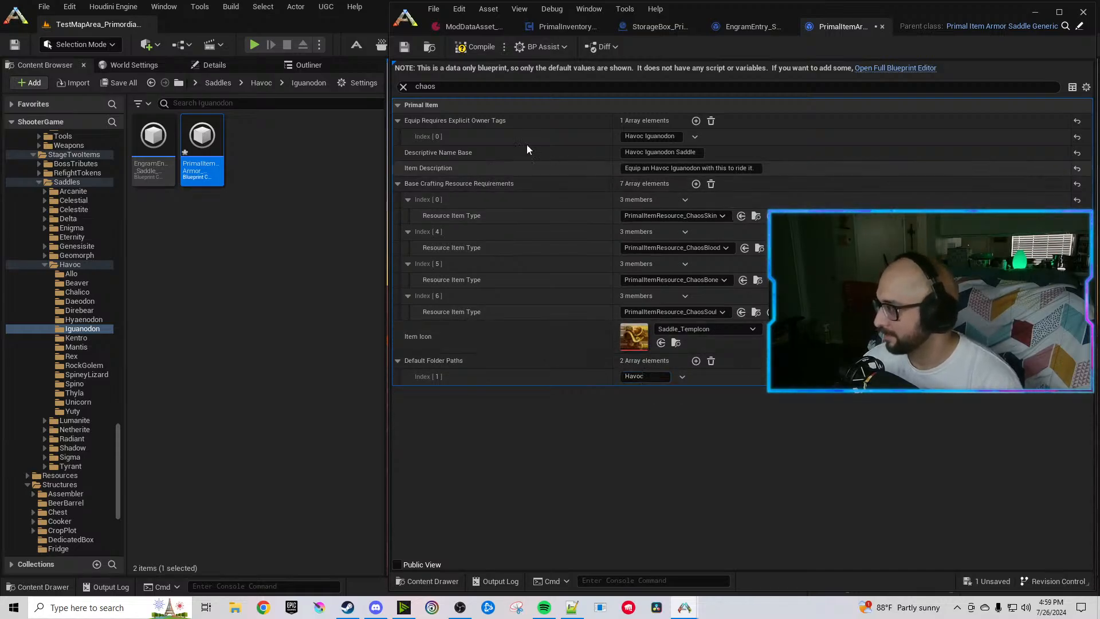
Filter the Iguanodon saddle's properties for "crafting require" and set crafting requirement index 0 to PrimalItemResource_HavocMuscle.
{"action": "left_click_drag", "start_coordinate": [452, 87], "coordinate": [389, 89]}
{"action": "type", "text": "craft"}
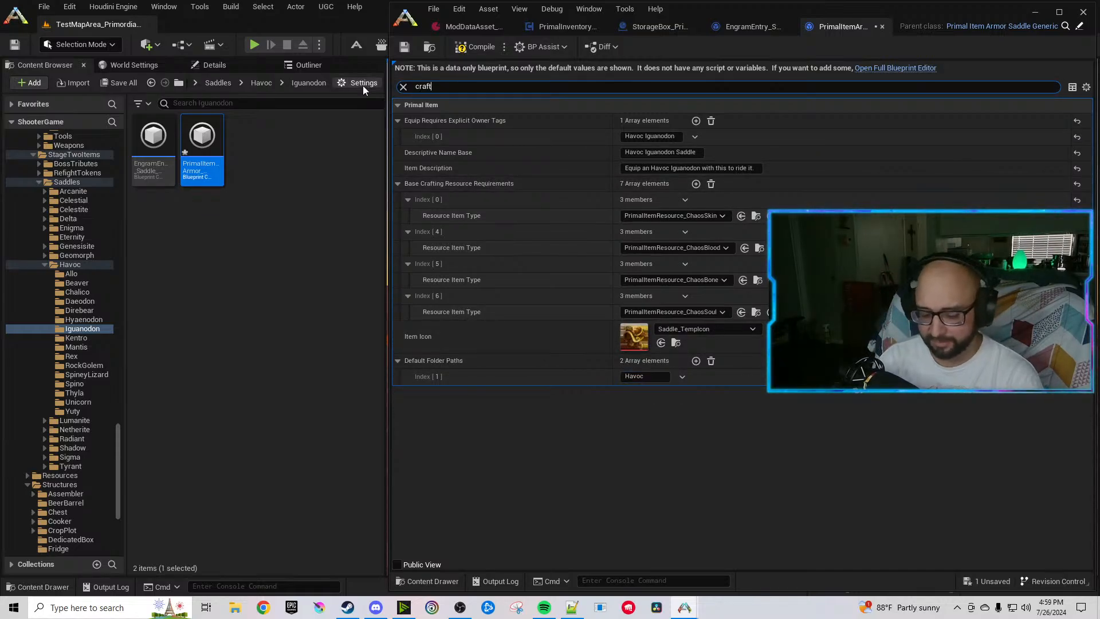
{"action": "type", "text": "ing require"}
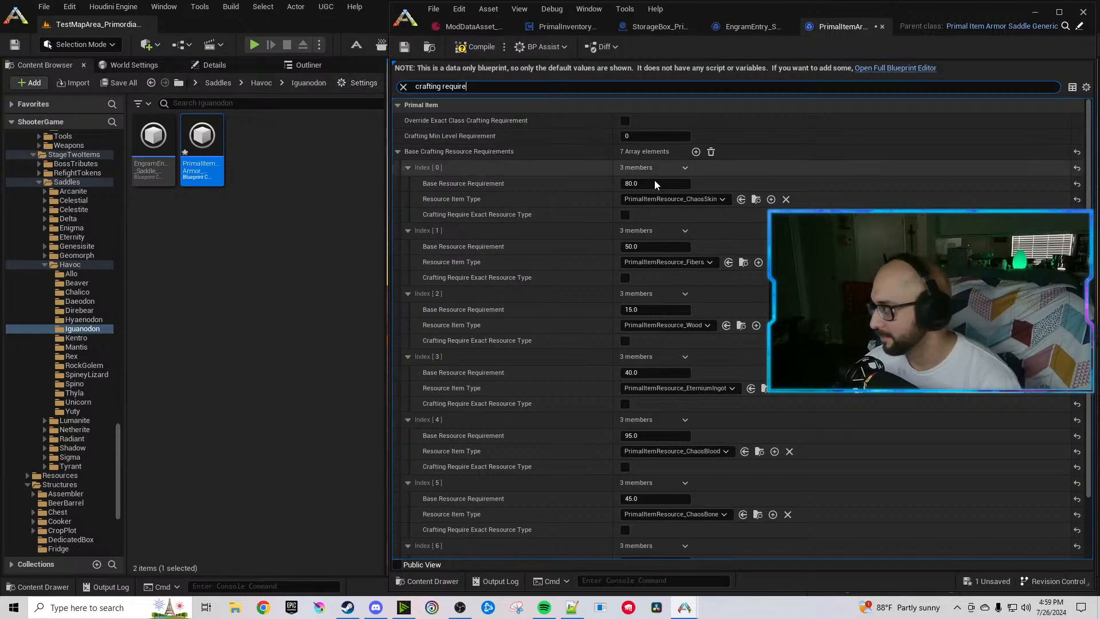
{"action": "left_click", "coordinate": [690, 199]}
{"action": "type", "text": "Havocmus"}
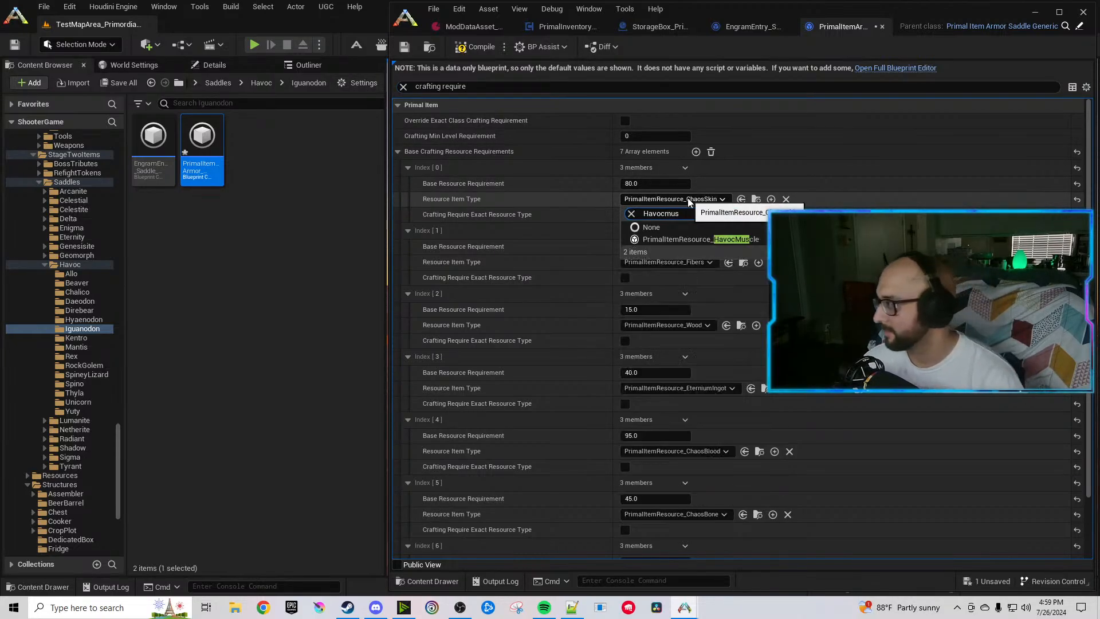
{"action": "left_click", "coordinate": [714, 240]}
Set the Iguanodon saddle's crafting requirement index 3 to PrimalItemResource_CelestiteIngot and index 4 to PrimalItemResource_HavocSalivaVile.
{"action": "scroll", "coordinate": [706, 344], "scroll_direction": "down", "scroll_amount": 3}
{"action": "left_click", "coordinate": [703, 318]}
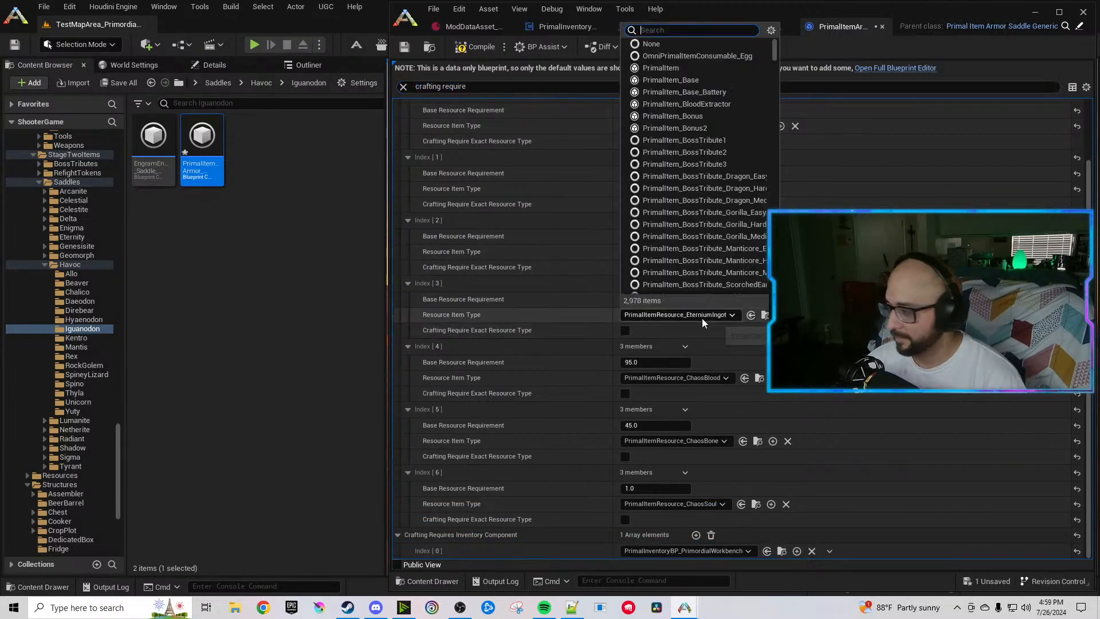
{"action": "type", "text": "ingot"}
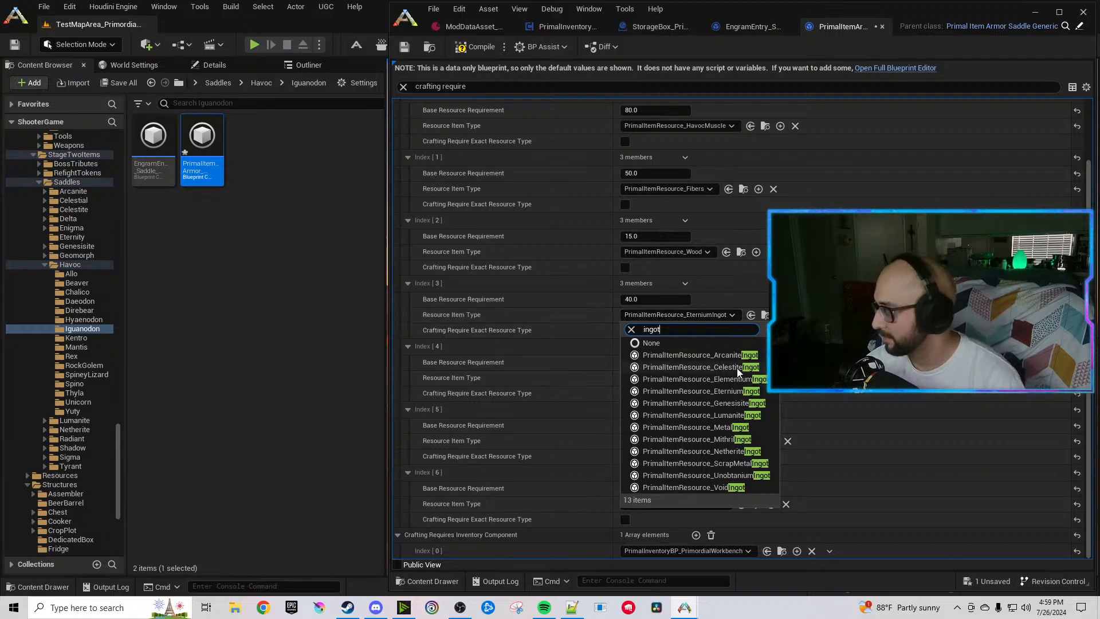
{"action": "left_click", "coordinate": [737, 368]}
{"action": "left_click", "coordinate": [709, 381]}
{"action": "type", "text": "Havocsal"}
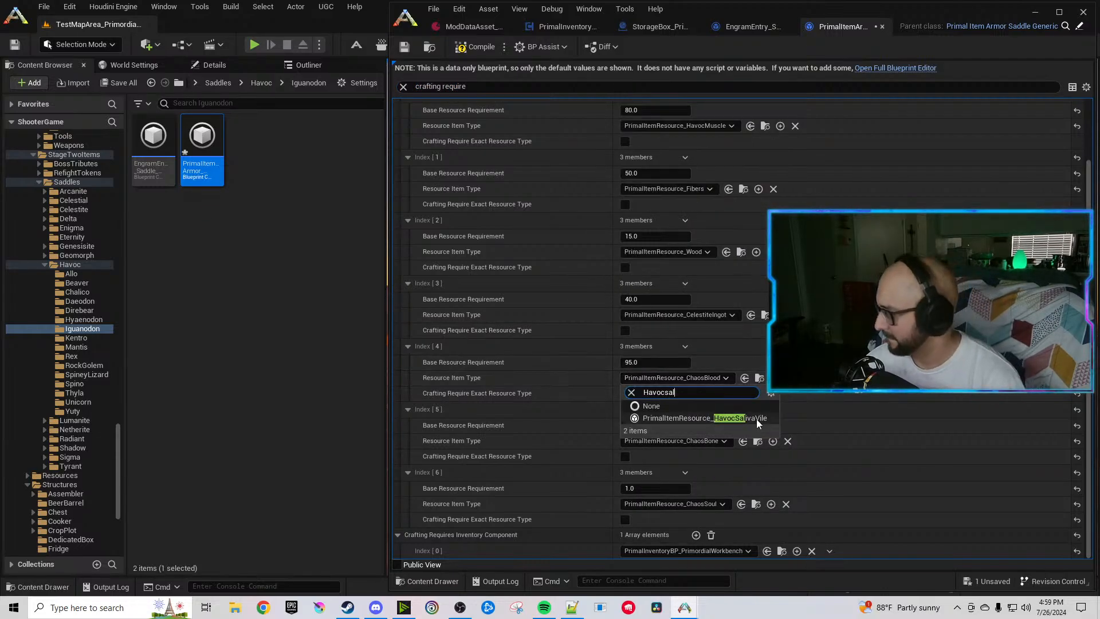
{"action": "left_click", "coordinate": [757, 418]}
Set crafting requirement index 5 to PrimalItemResource_HavocBone and index 6 to PrimalItemResource_HavocEyes with a base requirement of 2.
{"action": "left_click", "coordinate": [704, 444]}
{"action": "type", "text": "Havocbone"}
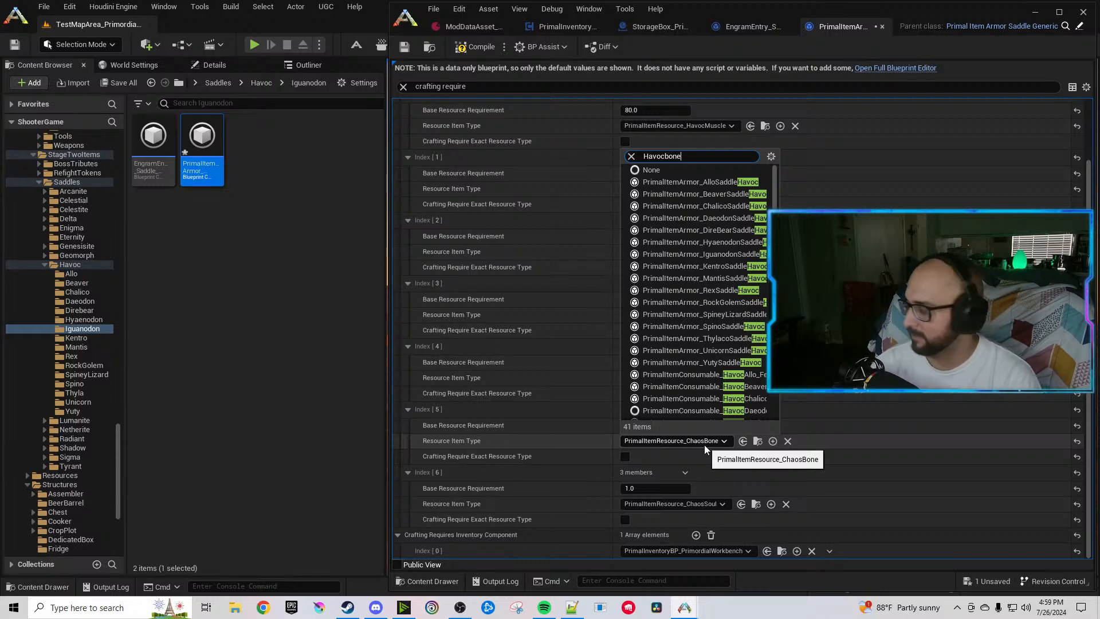
{"action": "left_click", "coordinate": [744, 481]}
{"action": "left_click", "coordinate": [697, 503]}
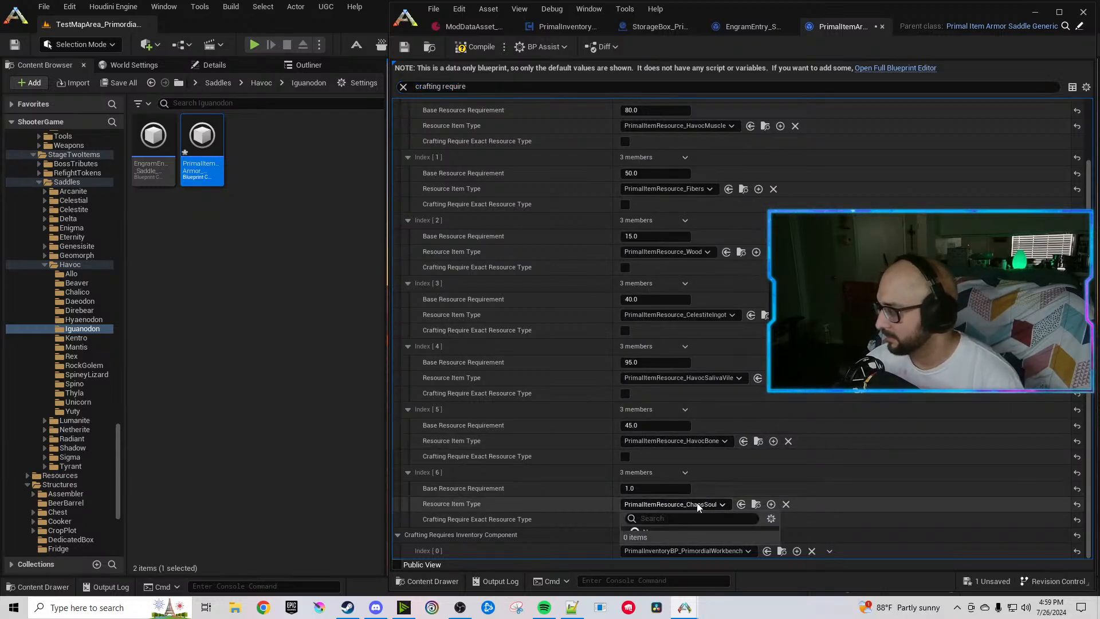
{"action": "type", "text": "Havoceyes"}
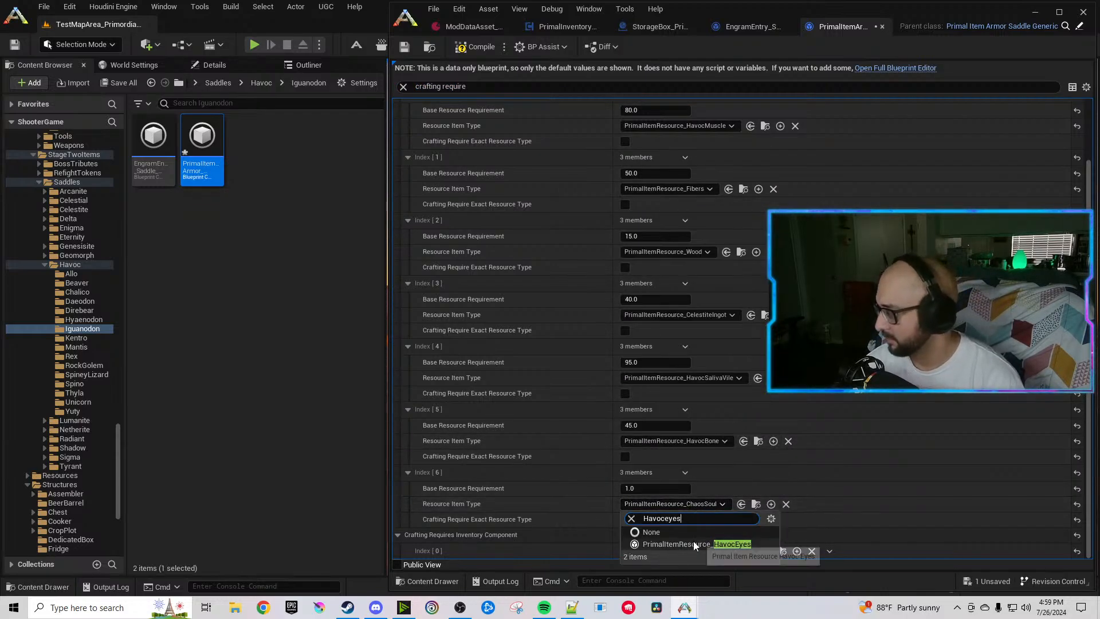
{"action": "left_click", "coordinate": [694, 540]}
Duplicate the Iguanodon saddle's HavocEyes requirement twice and give the copies at indices 7 and 8 a base requirement of 55.
{"action": "left_click", "coordinate": [684, 473]}
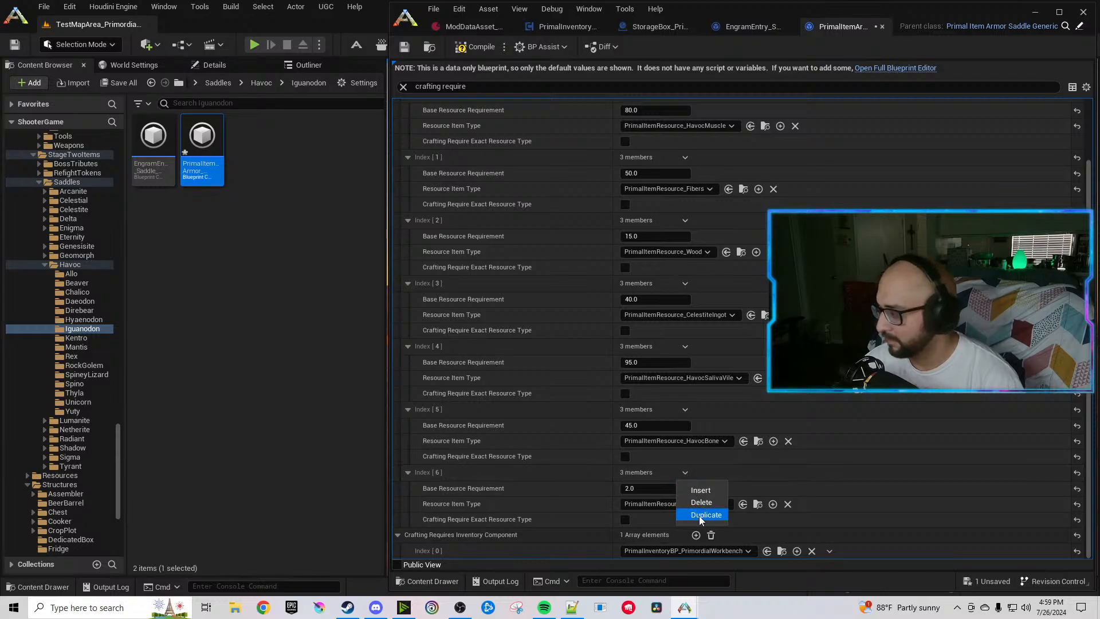
{"action": "left_click", "coordinate": [700, 516]}
{"action": "left_click", "coordinate": [684, 473]}
{"action": "left_click", "coordinate": [700, 514]}
{"action": "scroll", "coordinate": [659, 500], "scroll_direction": "down", "scroll_amount": 4}
{"action": "left_click", "coordinate": [653, 488]}
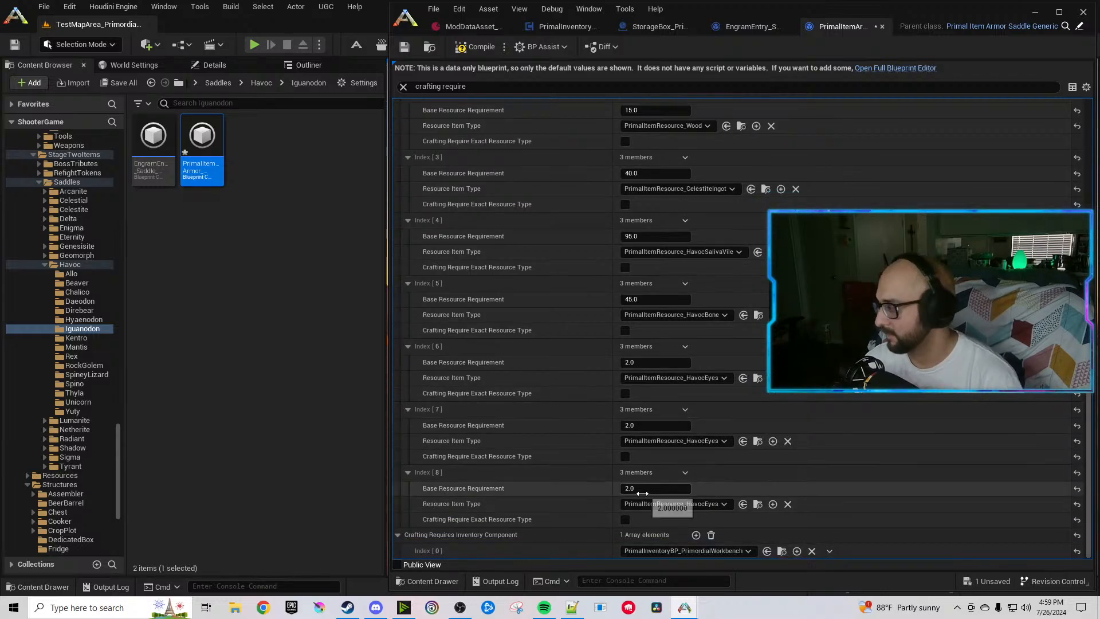
{"action": "type", "text": "55"}
{"action": "left_click", "coordinate": [655, 425]}
{"action": "type", "text": "55"}
Change index 7 to PrimalItemResource_HavocEyeJuice and index 8 to PrimalItemResource_HavocIrisPowder, and compile and save the Iguanodon saddle.
{"action": "left_click", "coordinate": [668, 441]}
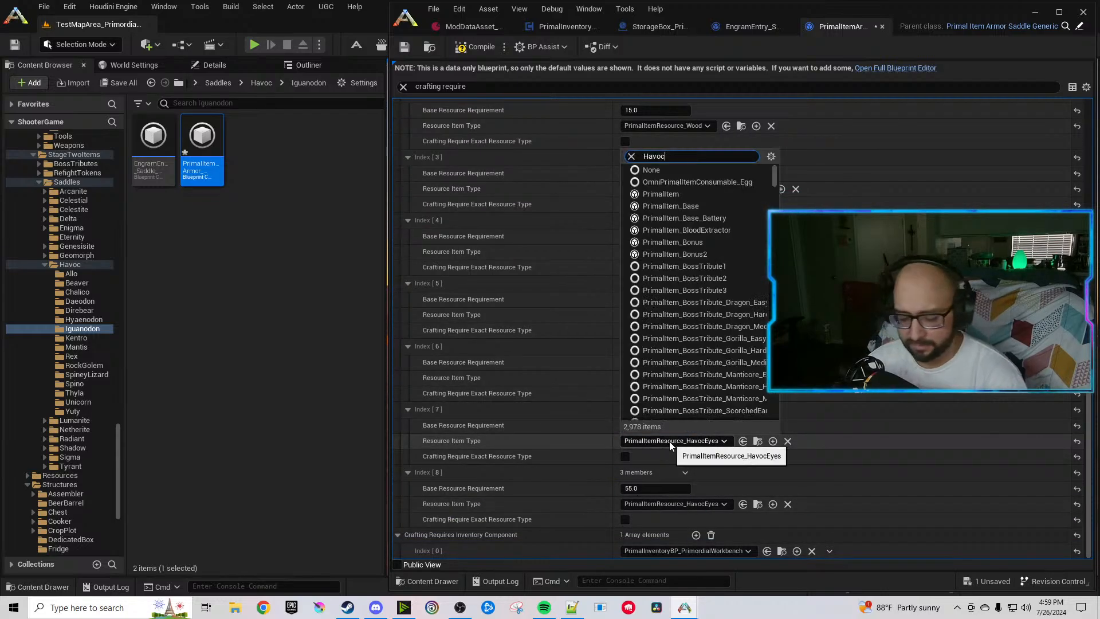
{"action": "type", "text": "Havoceye"}
{"action": "left_click", "coordinate": [736, 481]}
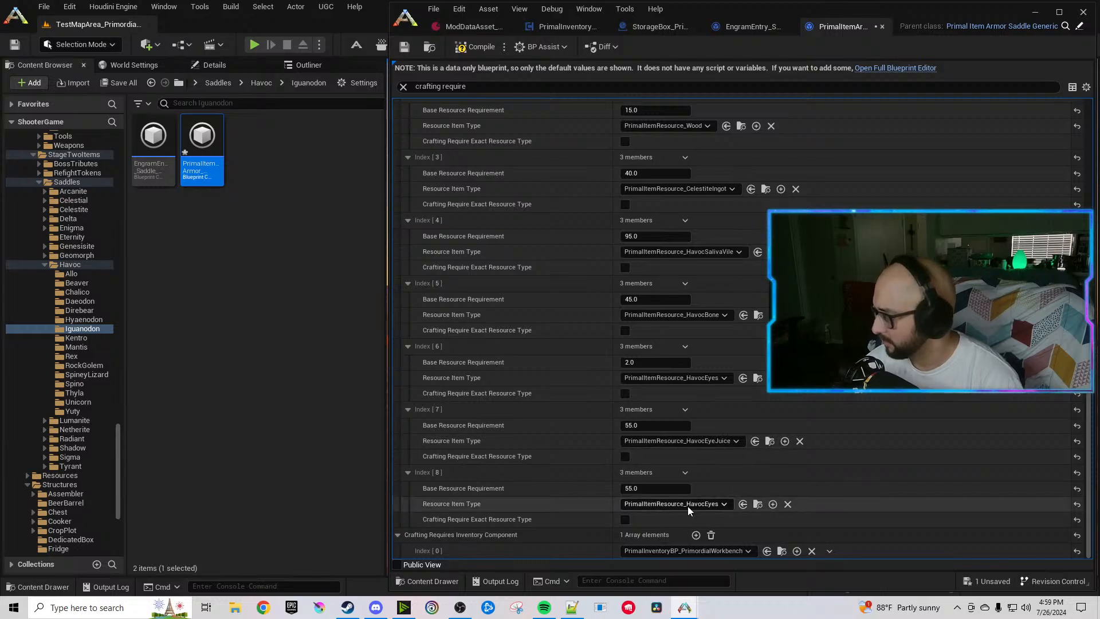
{"action": "left_click", "coordinate": [687, 504]}
{"action": "type", "text": "Havociris"}
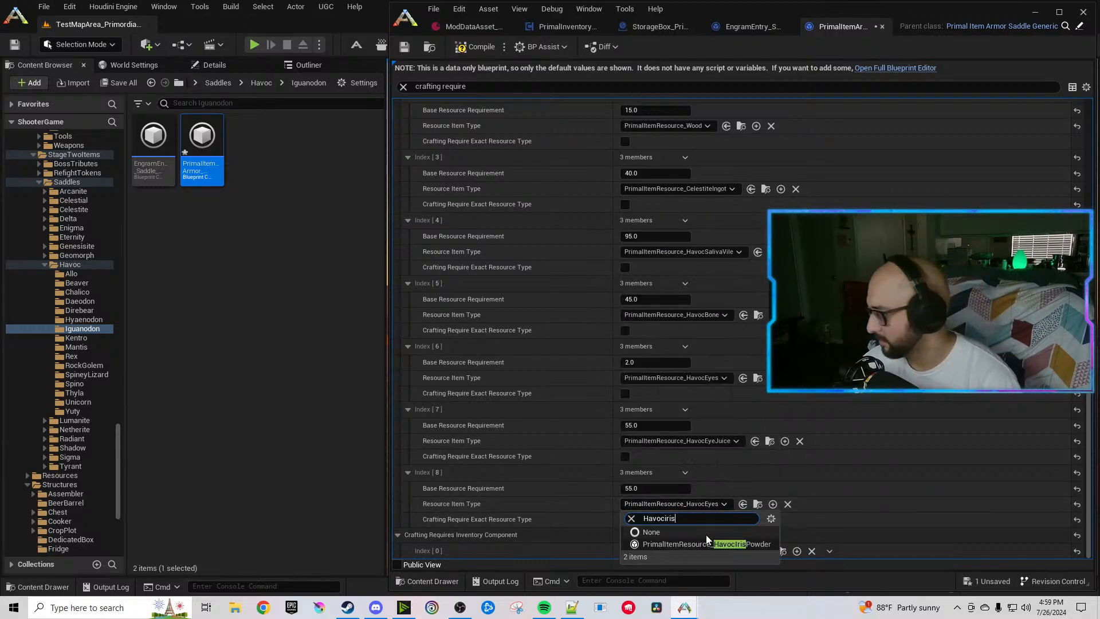
{"action": "left_click", "coordinate": [706, 538]}
{"action": "left_click", "coordinate": [474, 46]}
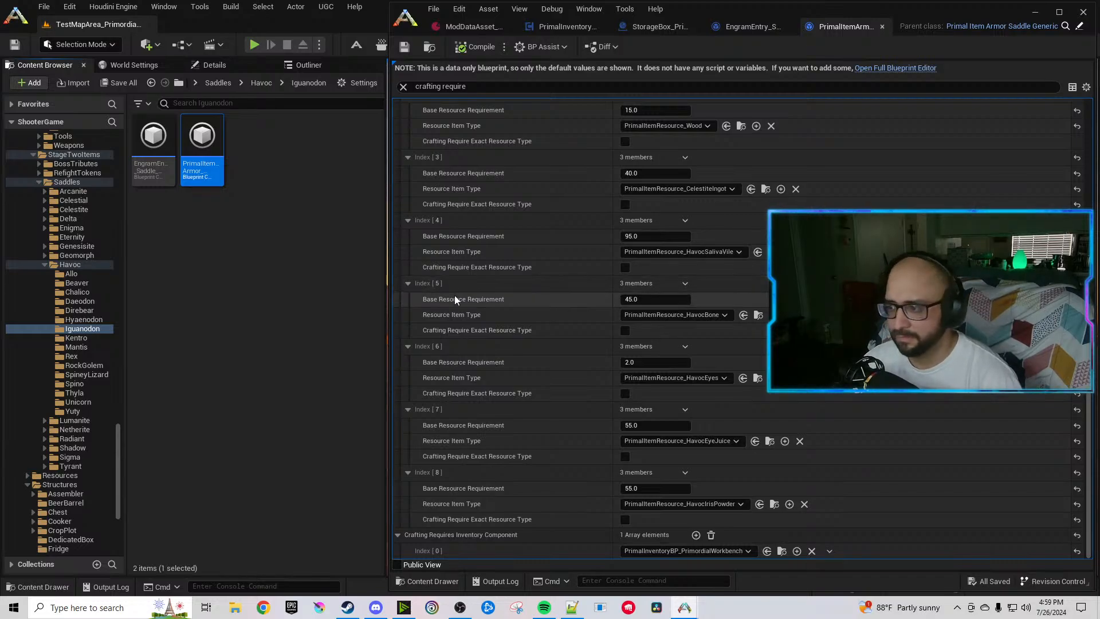
Close the Iguanodon blueprints, link the Kentro engram entry in the Havoc folder to PrimalItemArmor_KentroSaddleHavoc, and save it.
{"action": "left_click", "coordinate": [355, 325]}
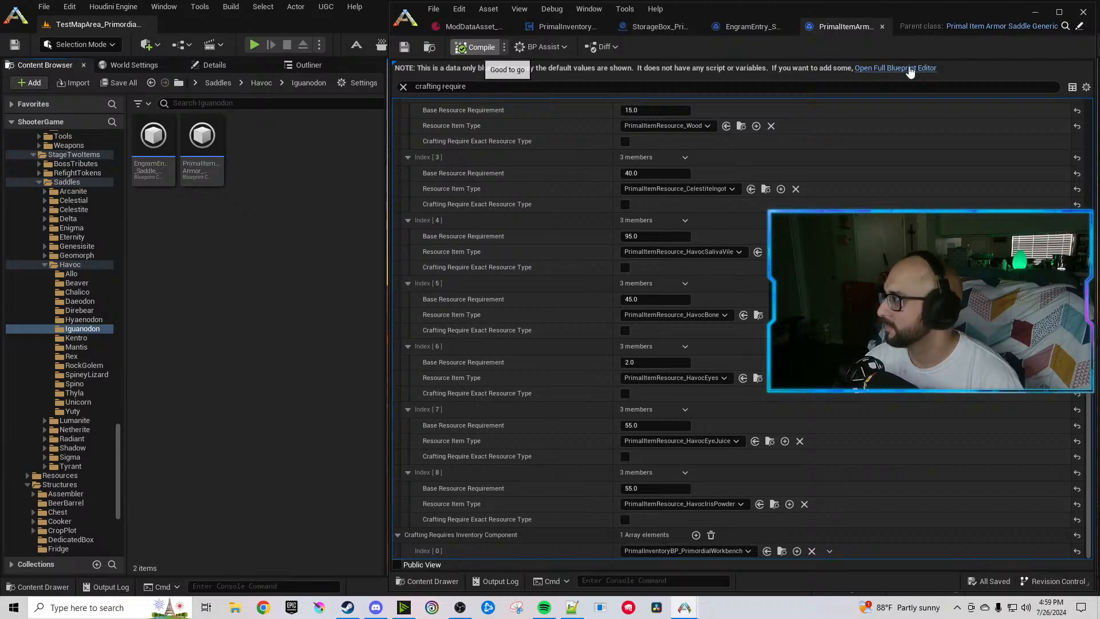
{"action": "left_click", "coordinate": [882, 27]}
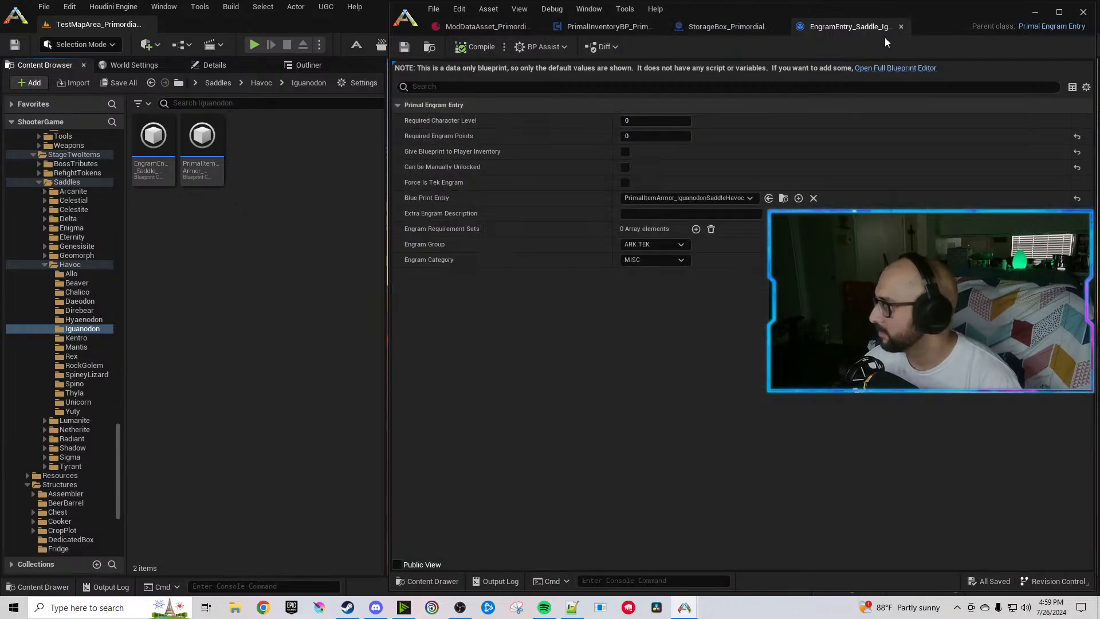
{"action": "left_click", "coordinate": [886, 27]}
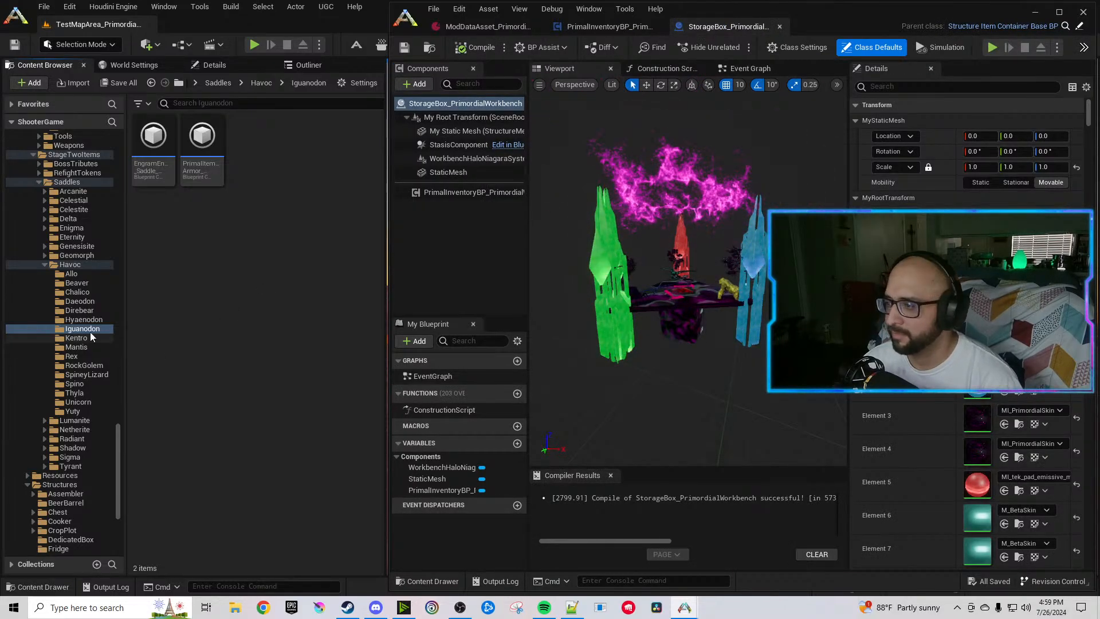
{"action": "left_click", "coordinate": [76, 337]}
{"action": "double_click", "coordinate": [153, 138]}
{"action": "left_click", "coordinate": [202, 143]}
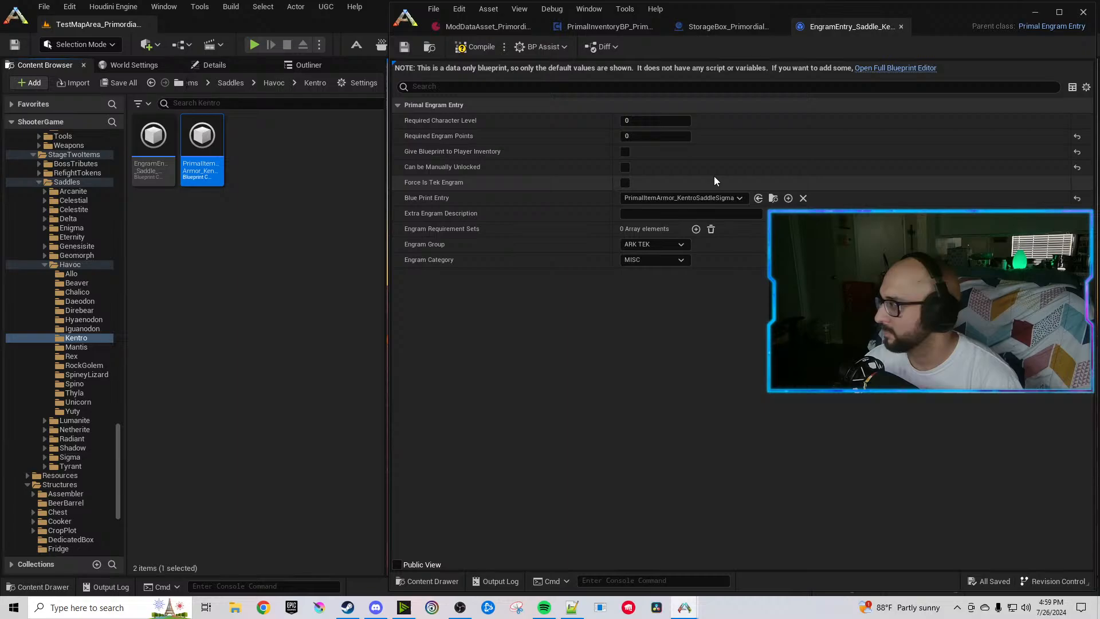
{"action": "left_click", "coordinate": [758, 198]}
{"action": "key", "text": "ctrl+s"}
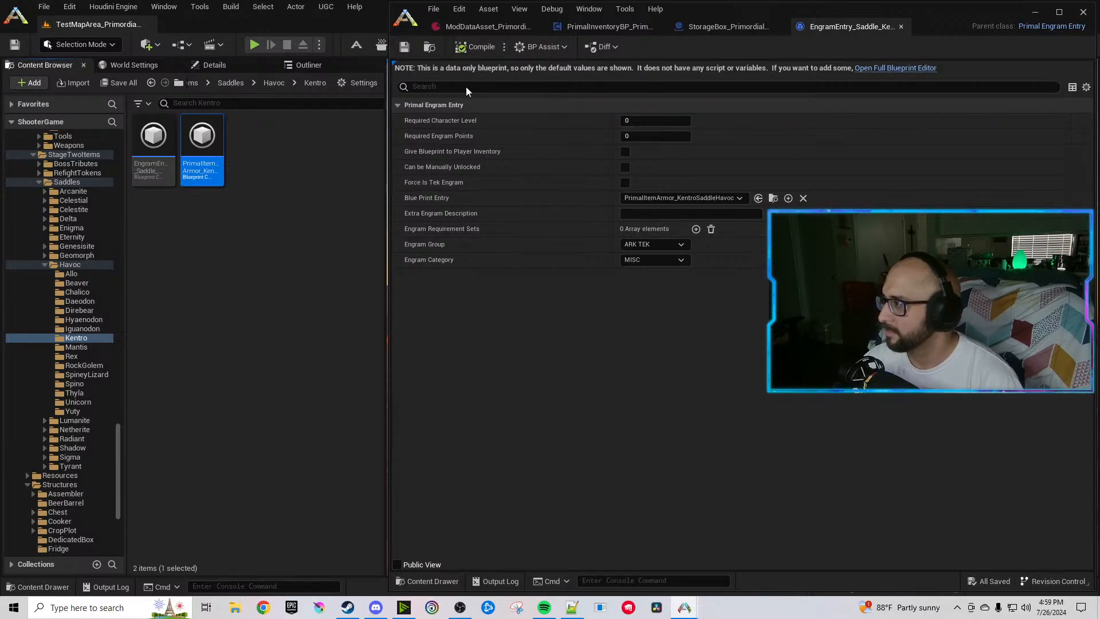
Replace Sigma with Havoc in the Kentro saddle's explicit owner tag, descriptive name base and item description.
{"action": "double_click", "coordinate": [202, 143]}
{"action": "left_click", "coordinate": [491, 86]}
{"action": "type", "text": "sigma"}
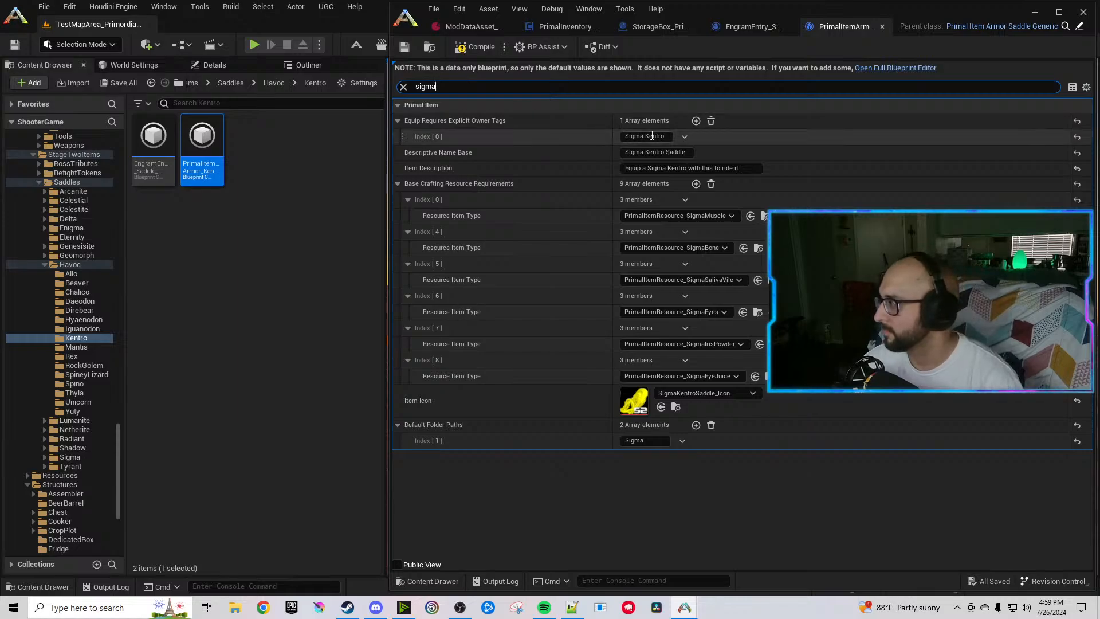
{"action": "double_click", "coordinate": [634, 137]}
{"action": "type", "text": "Havoc"}
{"action": "double_click", "coordinate": [634, 152]}
{"action": "type", "text": "Havoc"}
{"action": "double_click", "coordinate": [656, 168]}
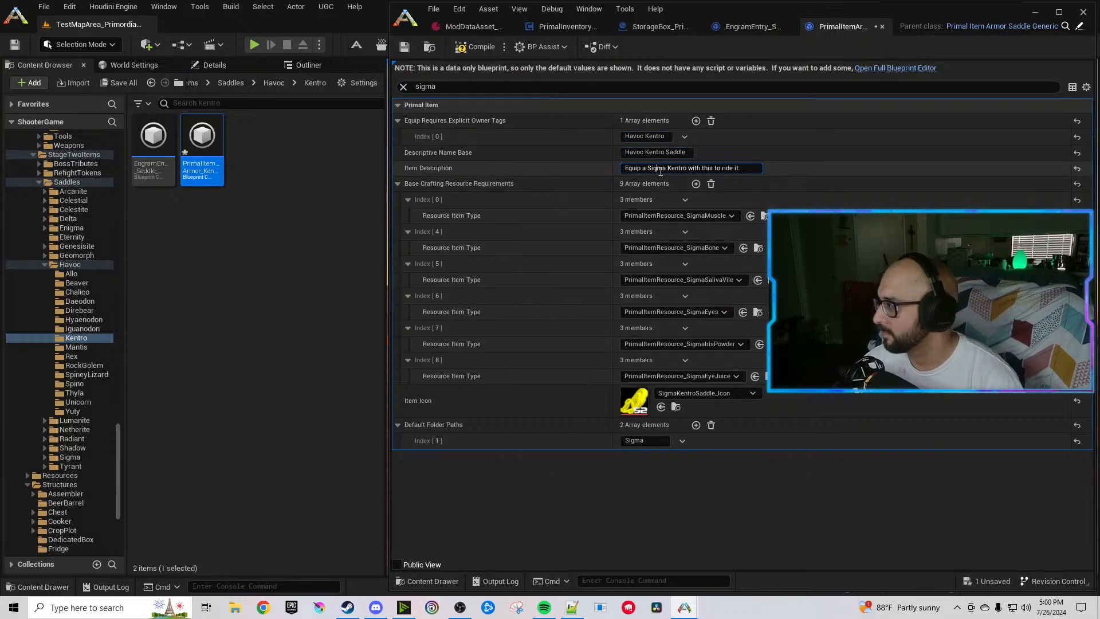
{"action": "type", "text": "Havoc"}
Set the Kentro saddle's default folder path index 1 to Havoc and reset its item icon to default.
{"action": "double_click", "coordinate": [636, 441]}
{"action": "type", "text": "Havoc"}
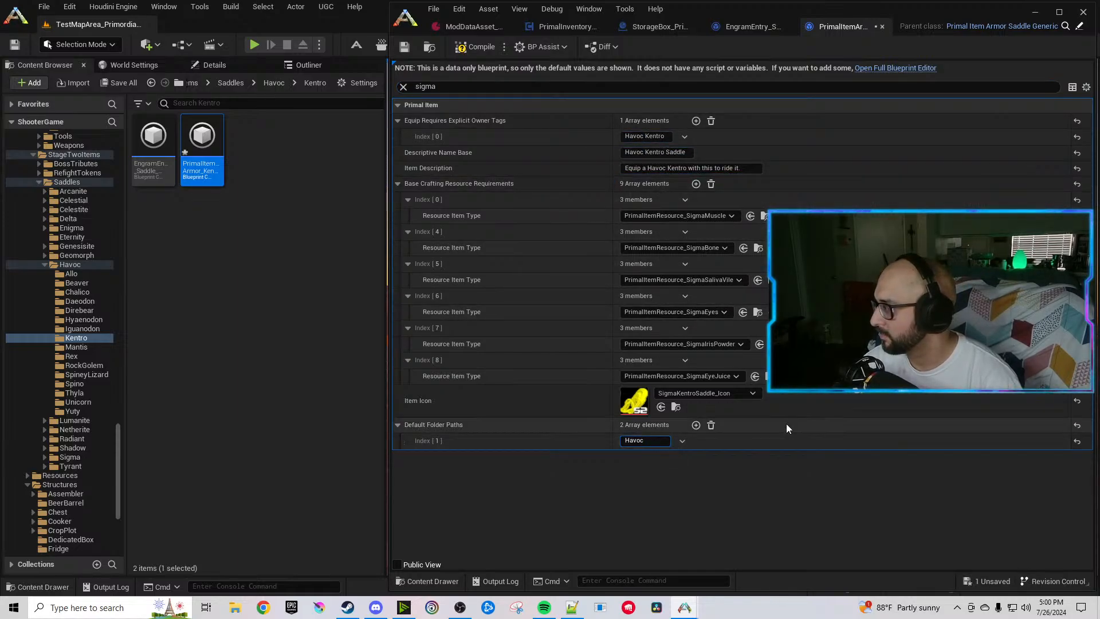
{"action": "left_click", "coordinate": [1077, 402]}
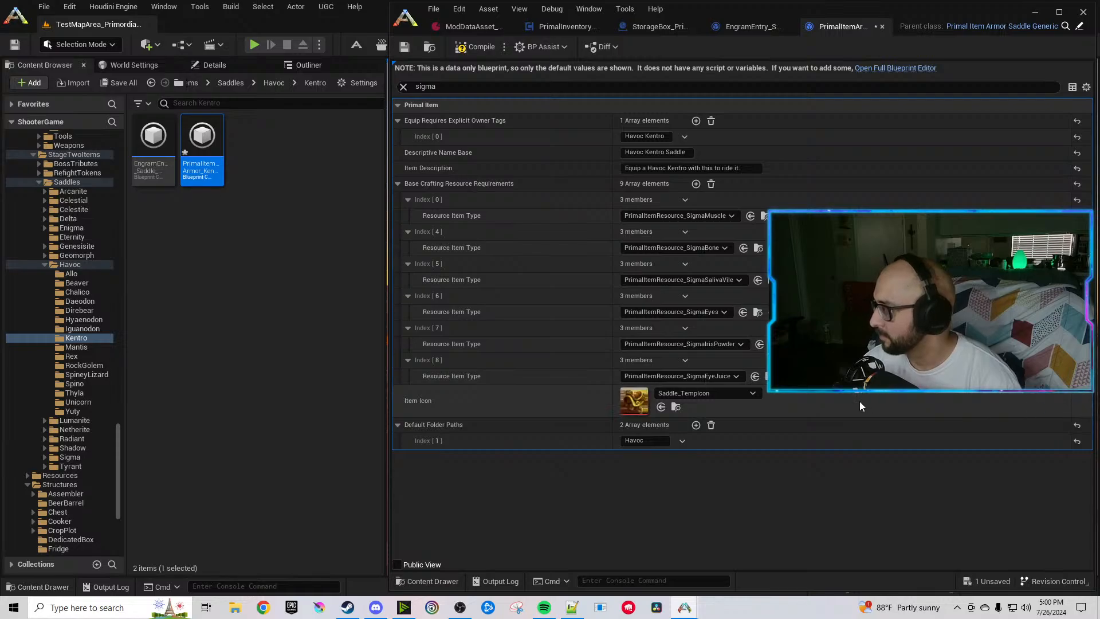
Set the Kentro saddle's crafting requirement index 0 to PrimalItemResource_HavocMuscle and index 4 to PrimalItemResource_HavocBone.
{"action": "left_click", "coordinate": [710, 218]}
{"action": "type", "text": "Havoc"}
{"action": "type", "text": "musc"}
{"action": "key", "text": "Return"}
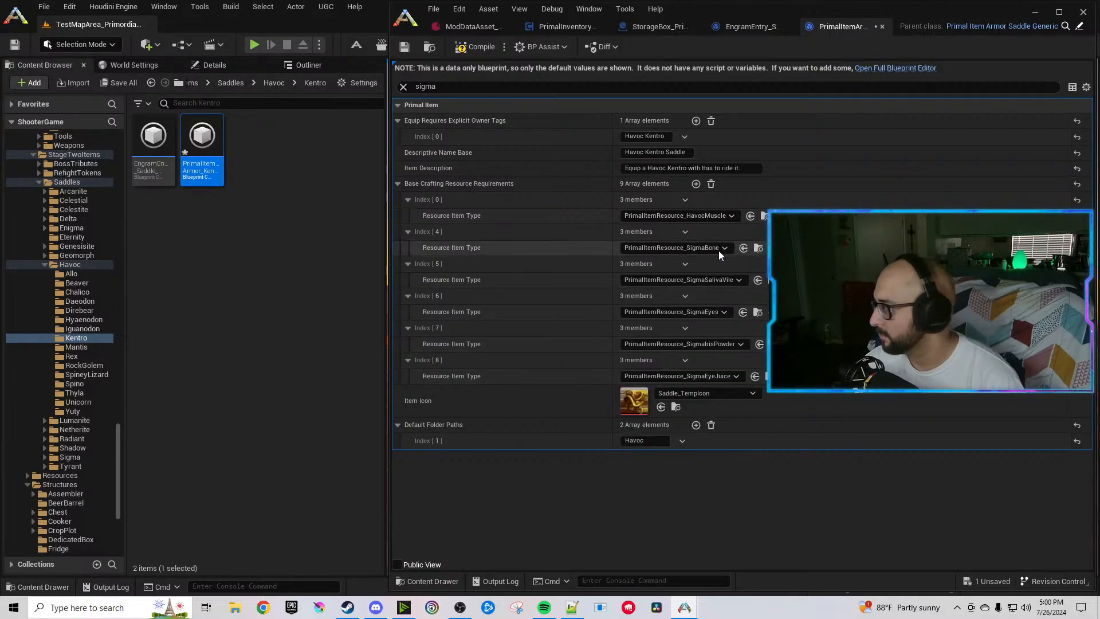
{"action": "left_click", "coordinate": [719, 249]}
{"action": "type", "text": "Havoc"}
{"action": "type", "text": "bone"}
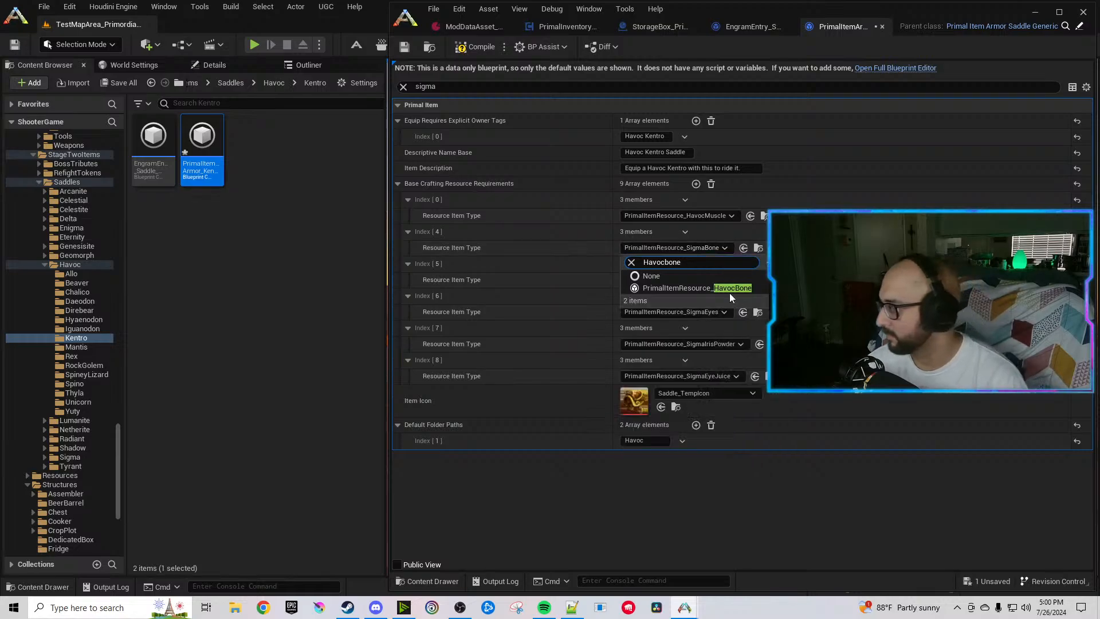
{"action": "key", "text": "Return"}
Set the Kentro saddle's crafting requirement index 5 to PrimalItemResource_HavocSalivaVile and index 6 to PrimalItemResource_HavocEyes.
{"action": "left_click", "coordinate": [699, 281]}
{"action": "type", "text": "Havoc"}
{"action": "type", "text": "sal"}
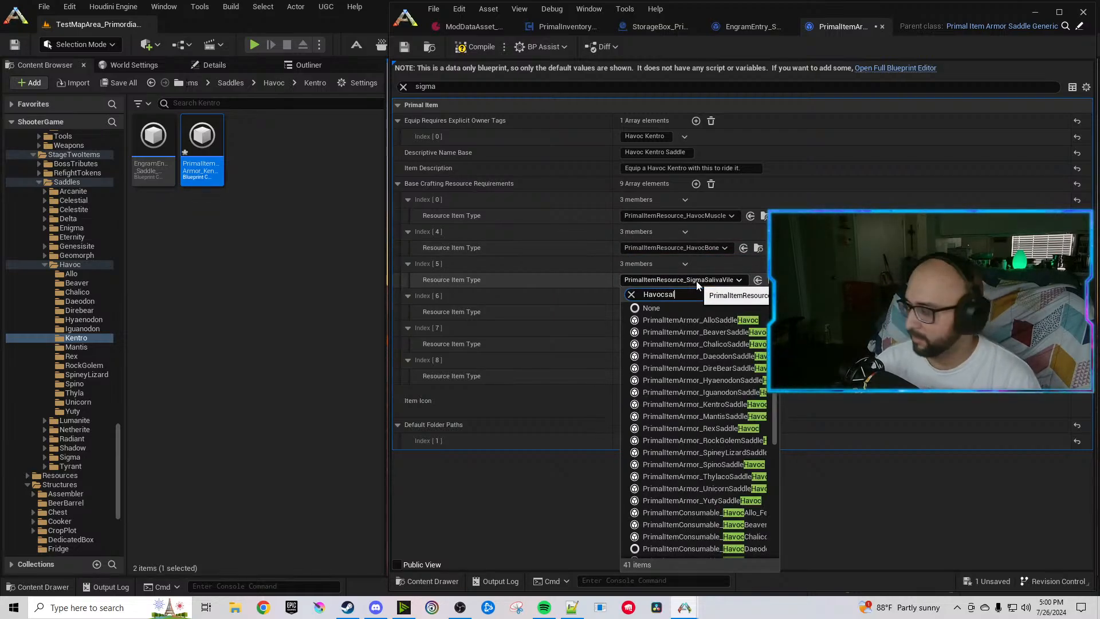
{"action": "left_click", "coordinate": [736, 320]}
{"action": "left_click", "coordinate": [704, 314]}
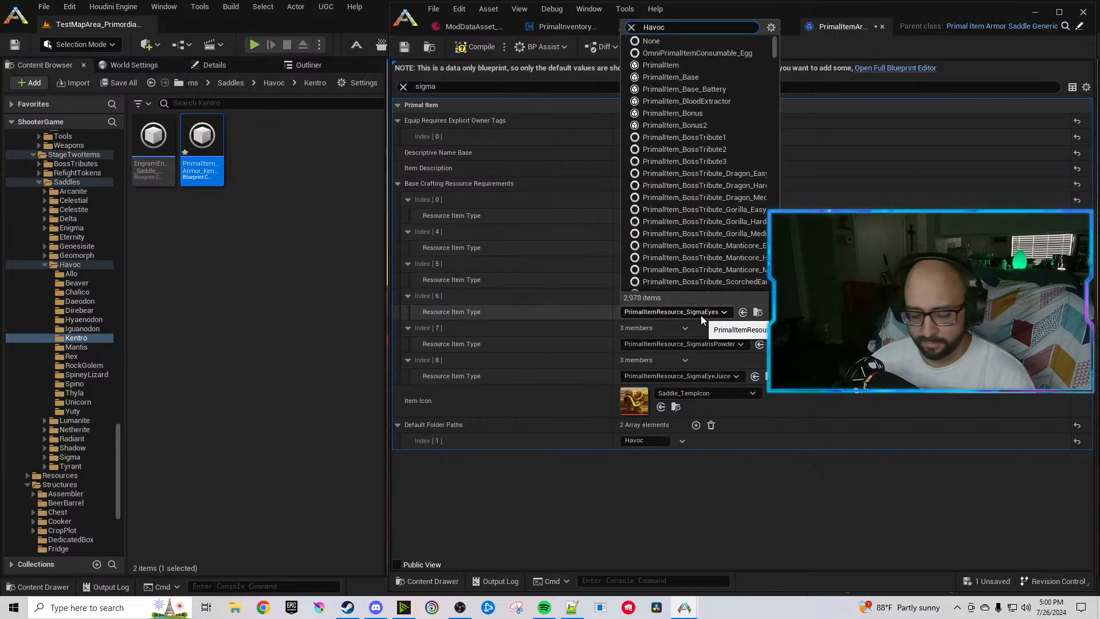
{"action": "type", "text": "Havoc"}
{"action": "type", "text": "eyes"}
{"action": "left_click", "coordinate": [726, 354]}
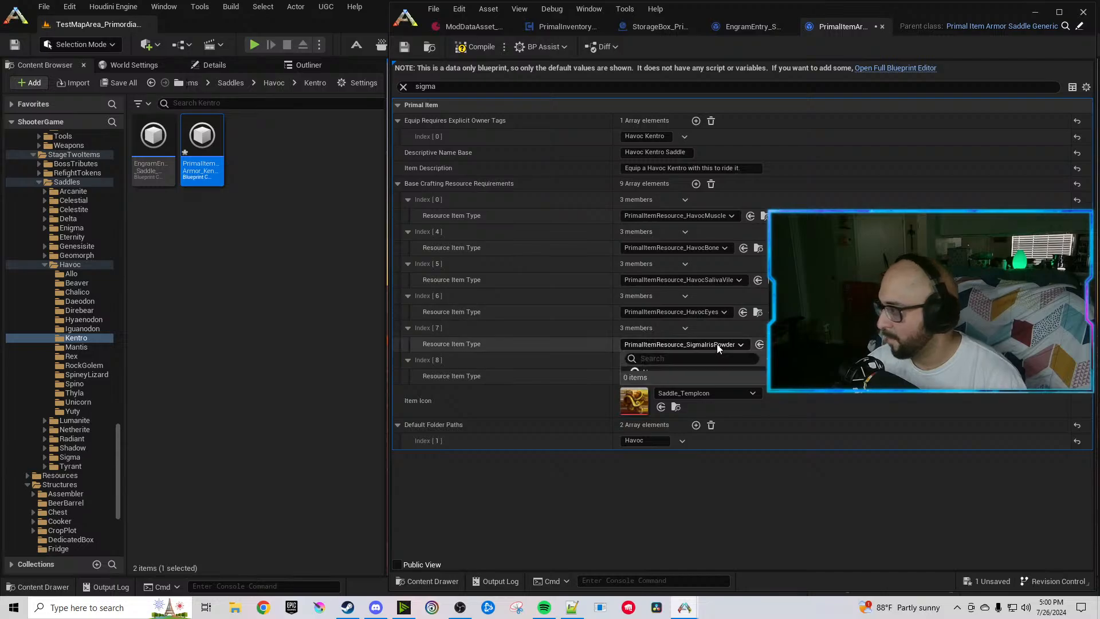
Set the Kentro saddle's crafting requirement index 7 to PrimalItemResource_HavocIrisPowder.
{"action": "left_click", "coordinate": [716, 345]}
{"action": "type", "text": "Havoc"}
{"action": "type", "text": "iris"}
{"action": "left_click", "coordinate": [745, 384]}
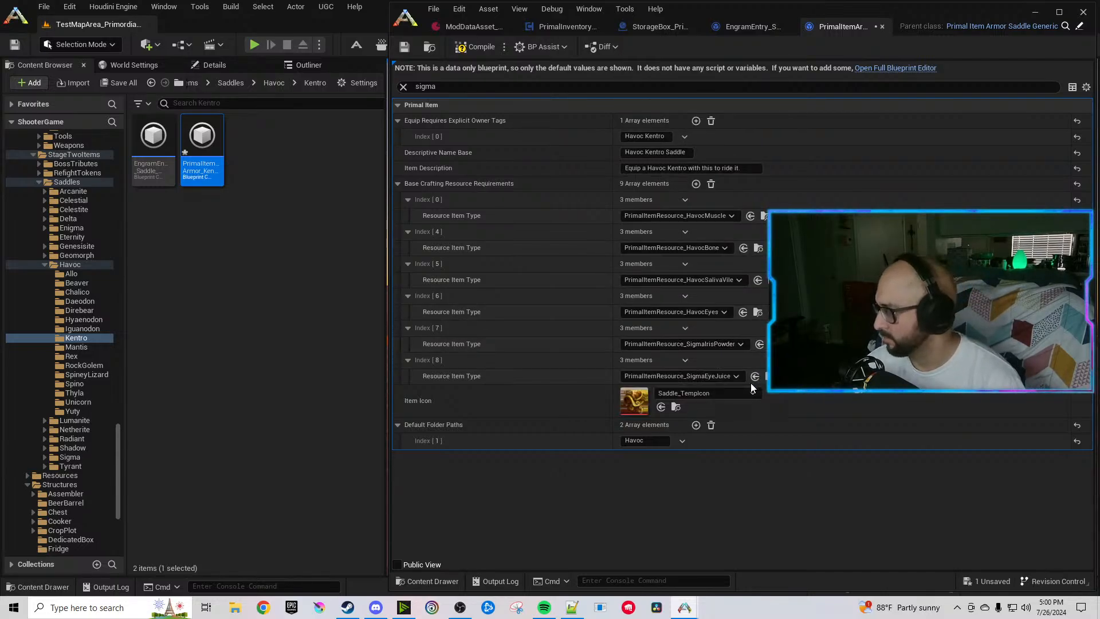
Compare the armor stat settings of the Havoc Iguanodon saddle with those of the Kentro saddle.
{"action": "left_click", "coordinate": [404, 87]}
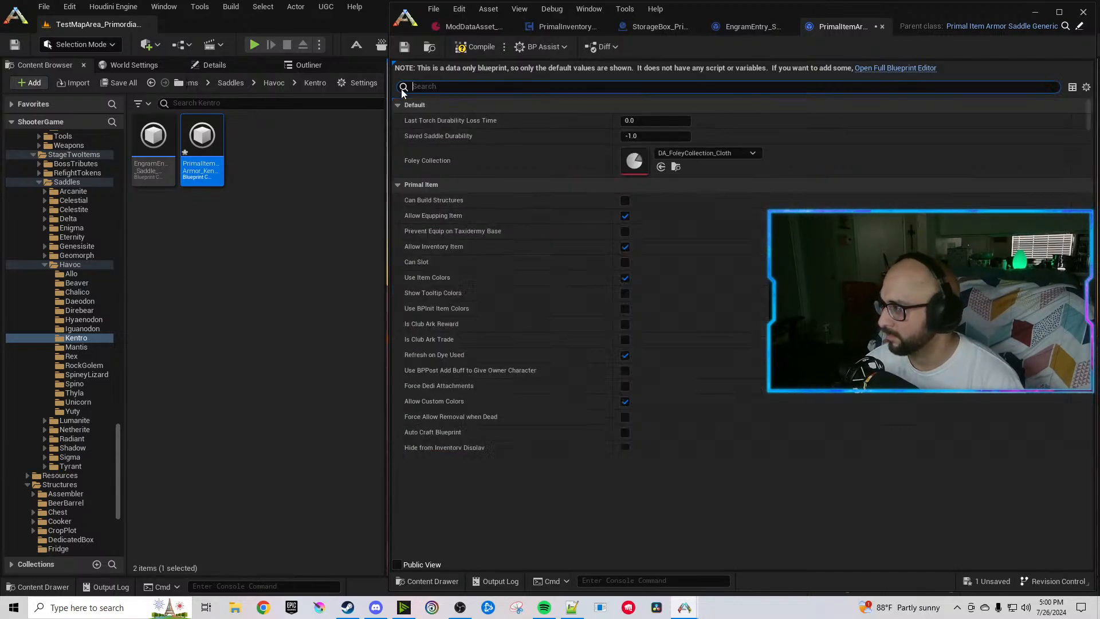
{"action": "left_click", "coordinate": [82, 329]}
{"action": "double_click", "coordinate": [201, 148]}
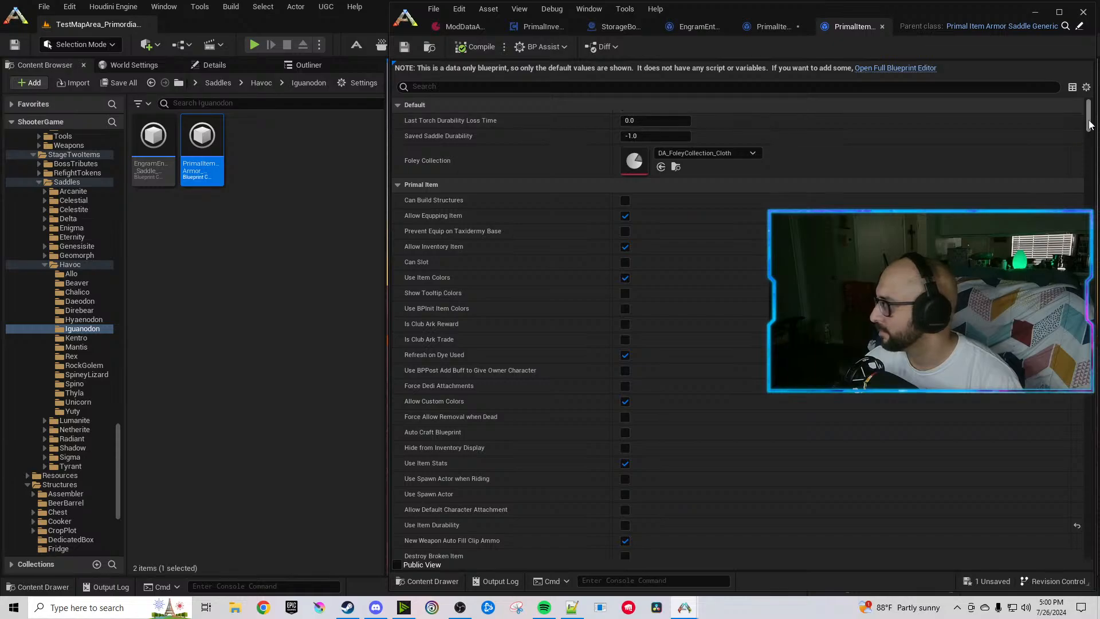
{"action": "left_click_drag", "start_coordinate": [1090, 125], "coordinate": [1099, 441]}
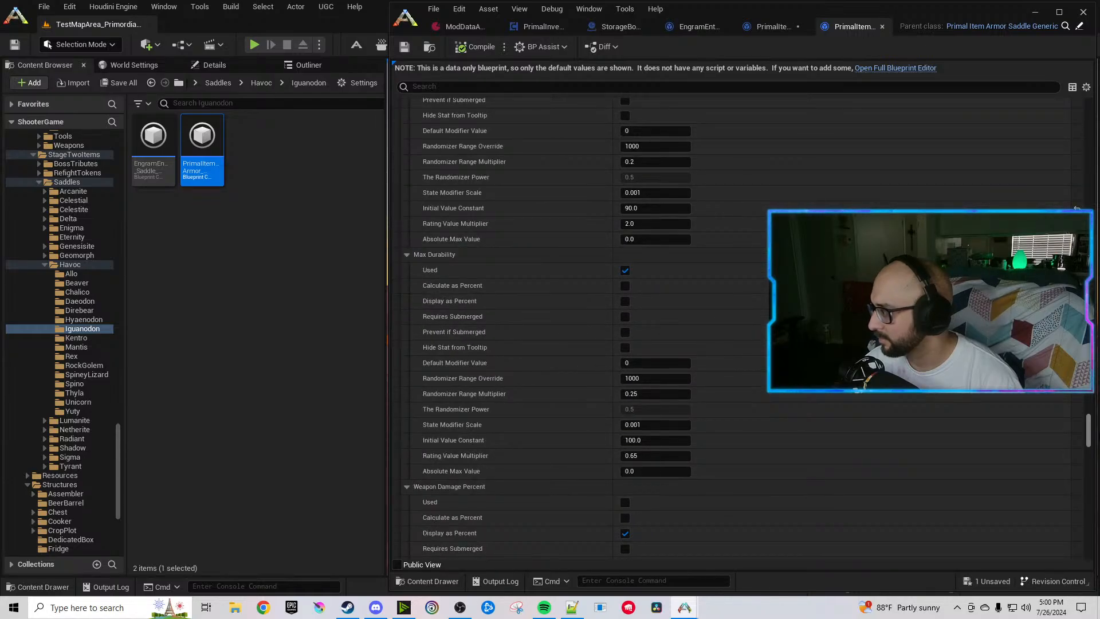
{"action": "left_click", "coordinate": [883, 27]}
{"action": "left_click_drag", "start_coordinate": [1090, 123], "coordinate": [1096, 360]}
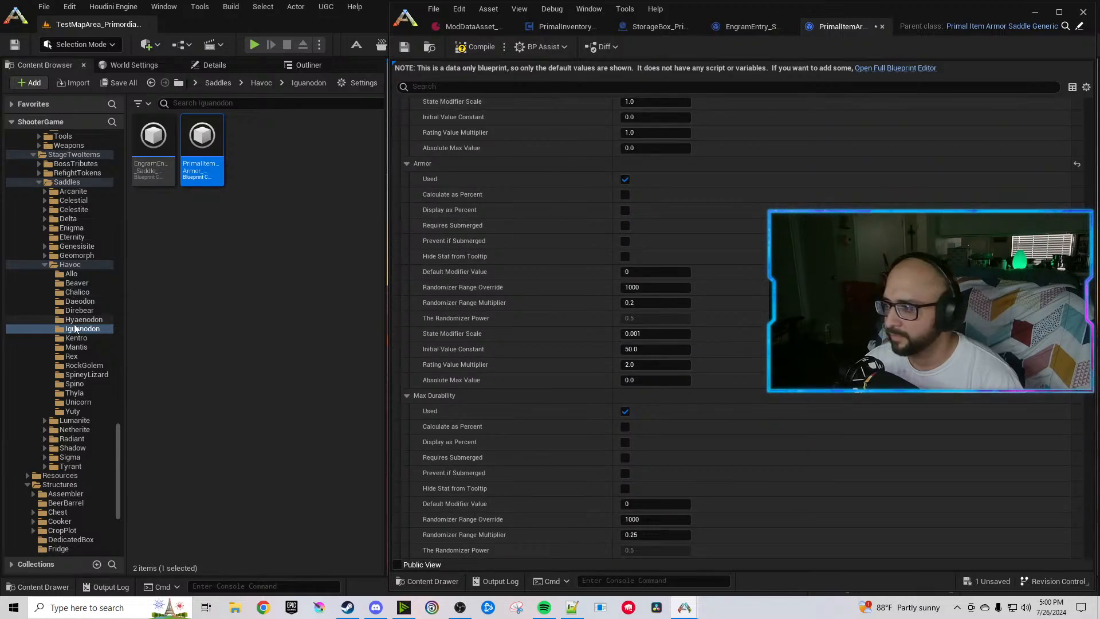
{"action": "double_click", "coordinate": [188, 166]}
{"action": "left_click", "coordinate": [728, 87]}
{"action": "type", "text": "armo"}
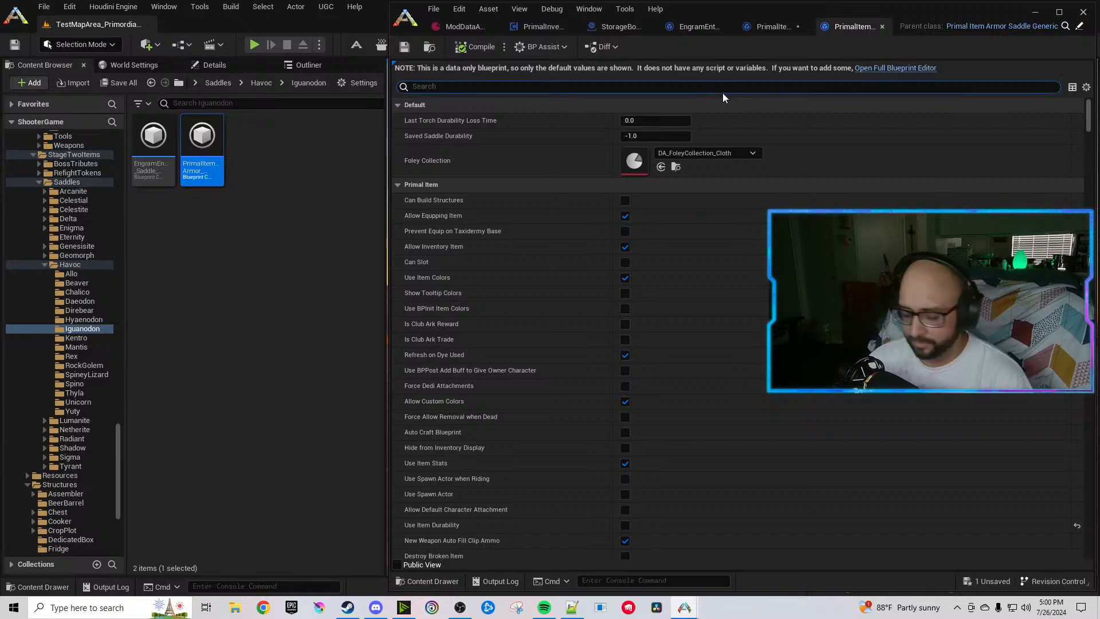
{"action": "type", "text": "r"}
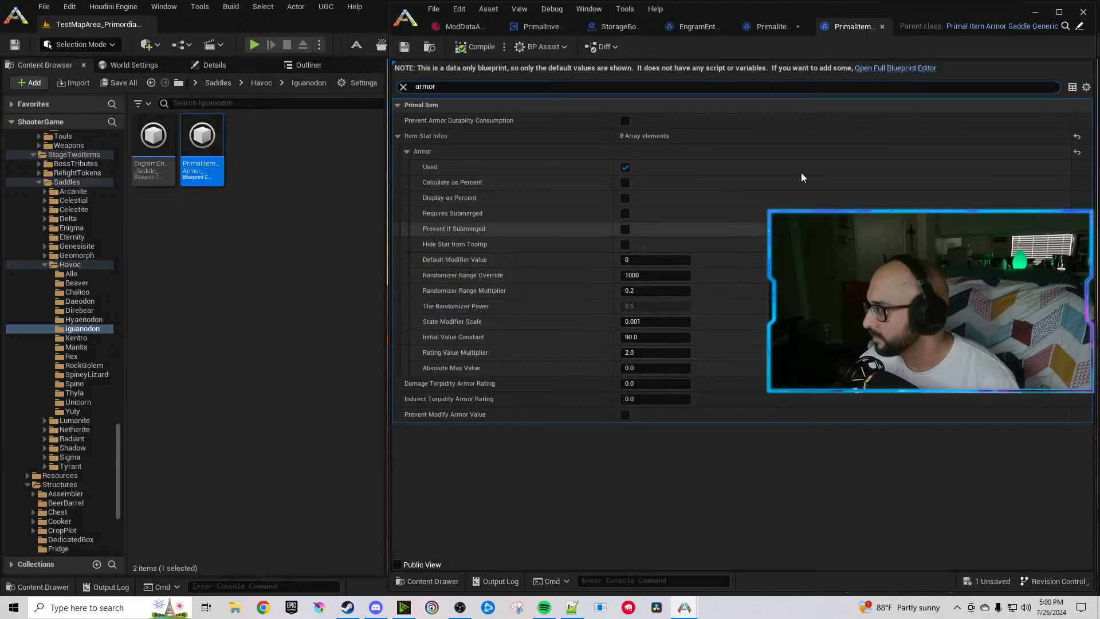
{"action": "left_click", "coordinate": [882, 27]}
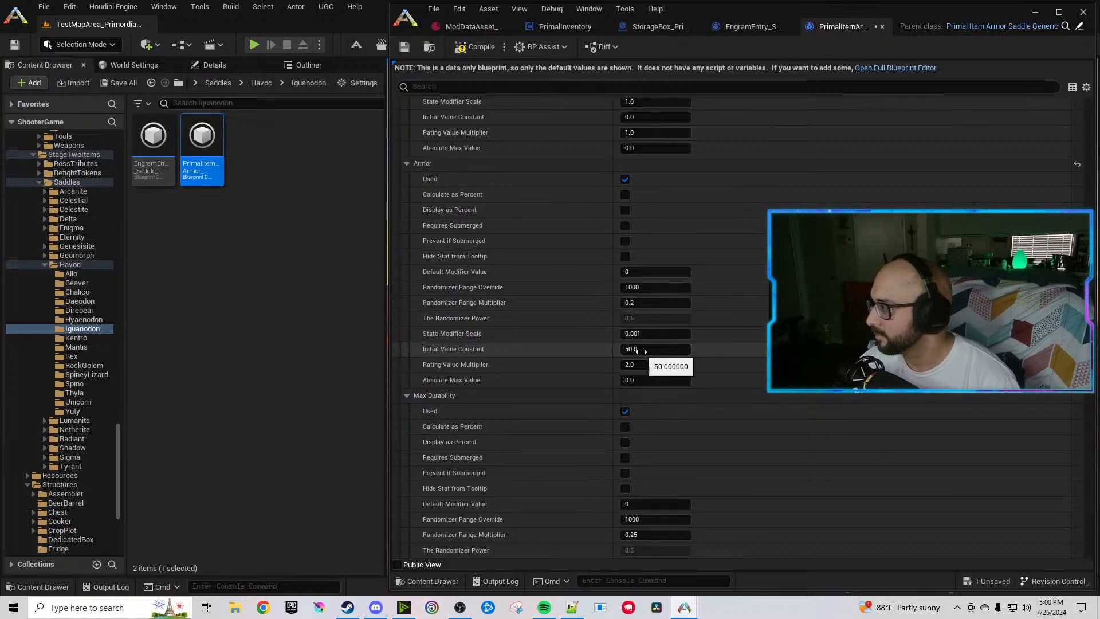
Set the Kentro saddle's armor Initial Value Constant to 90, compile and save it, and show the asset in its folder.
{"action": "left_click", "coordinate": [665, 350]}
{"action": "type", "text": "90"}
{"action": "key", "text": "Return"}
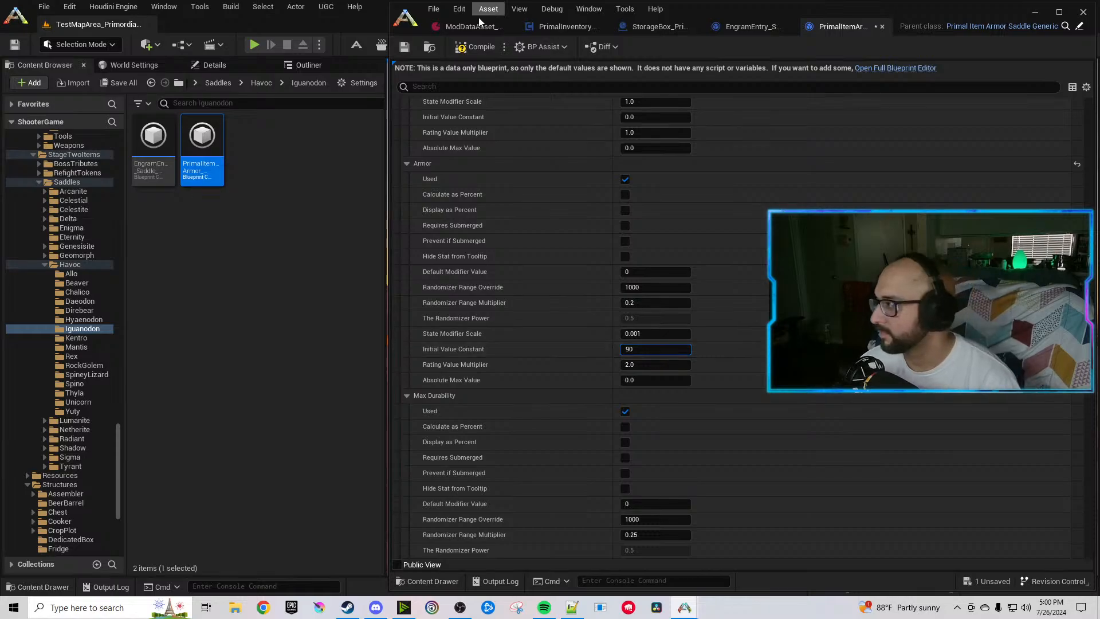
{"action": "left_click", "coordinate": [462, 48]}
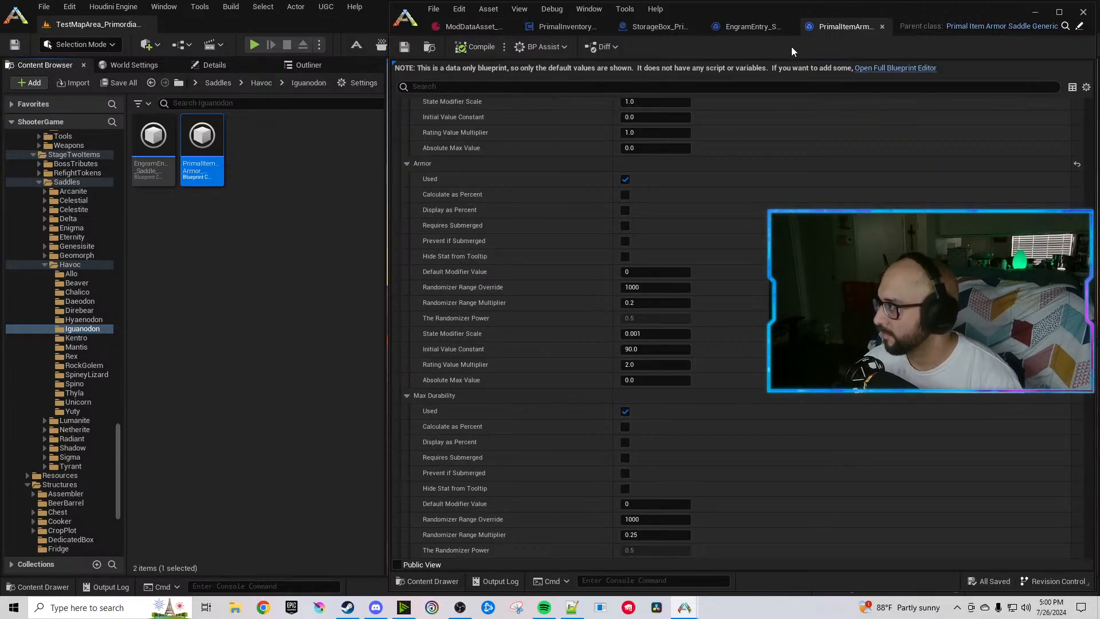
{"action": "left_click", "coordinate": [434, 47]}
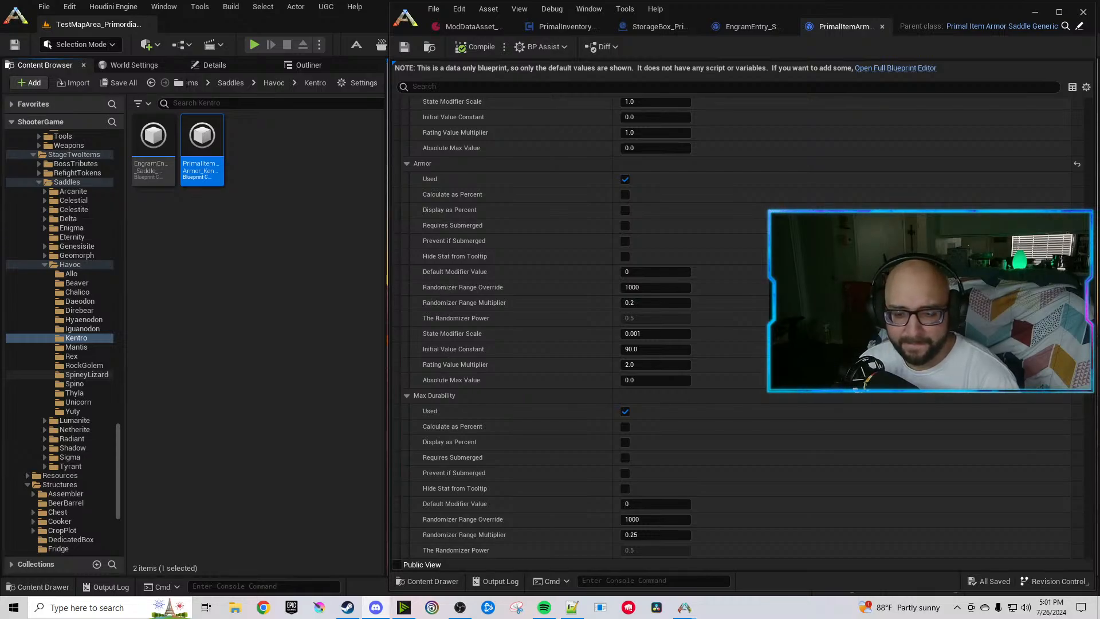
Close the Kentro blueprints, link the Mantis engram entry in the Havoc folder to PrimalItemArmor_MantisSaddleHavoc, and save it.
{"action": "left_click", "coordinate": [288, 311]}
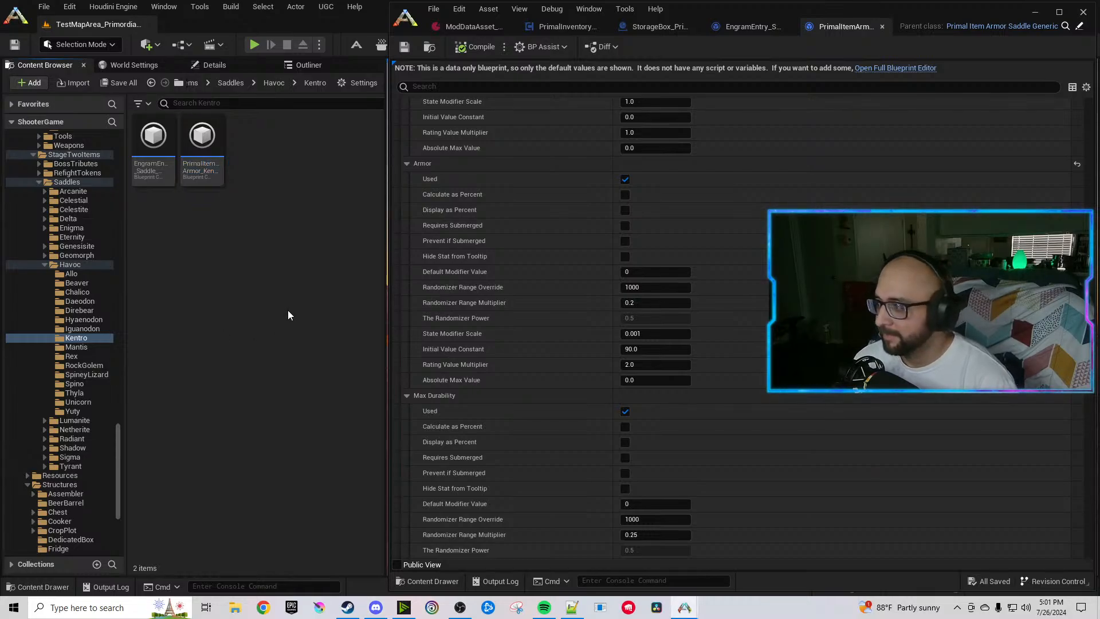
{"action": "left_click", "coordinate": [883, 27]}
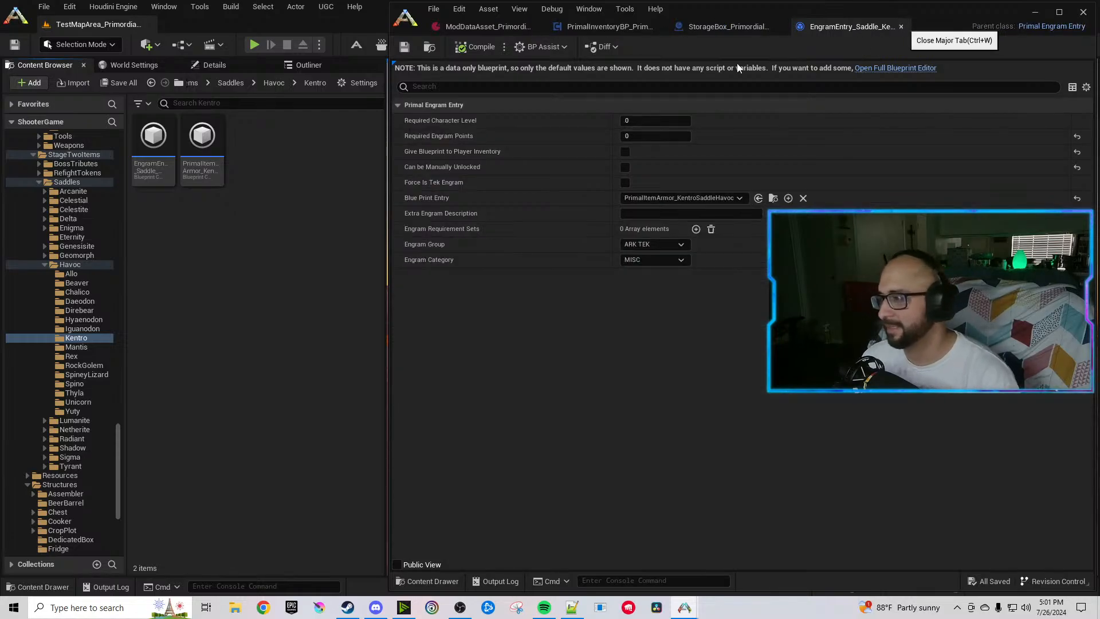
{"action": "left_click", "coordinate": [901, 27]}
{"action": "left_click", "coordinate": [71, 347]}
{"action": "double_click", "coordinate": [153, 140]}
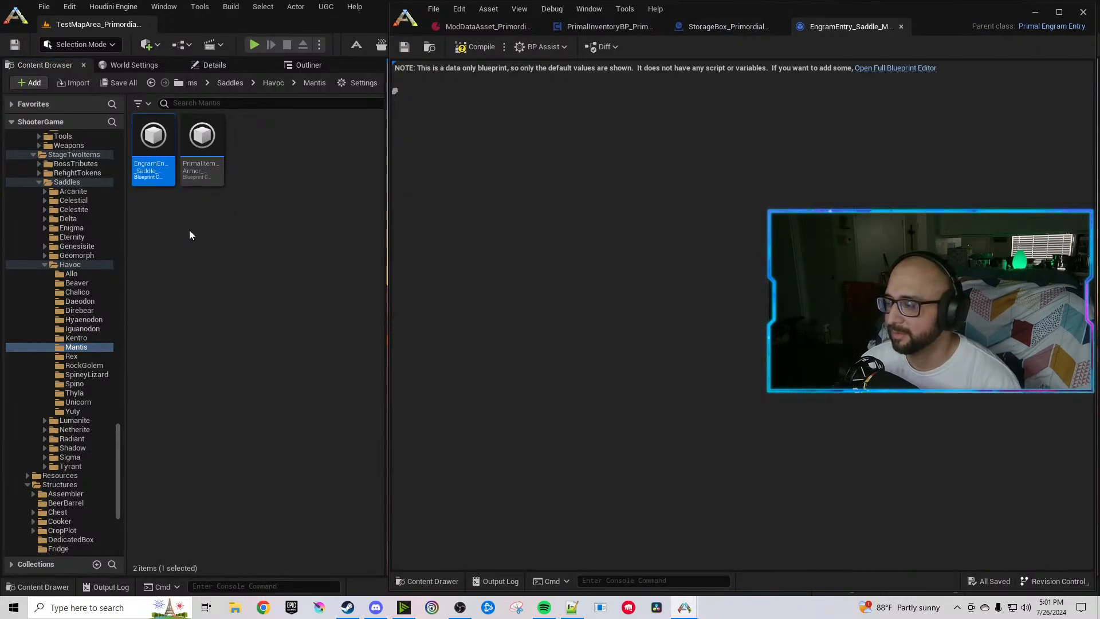
{"action": "left_click", "coordinate": [757, 198]}
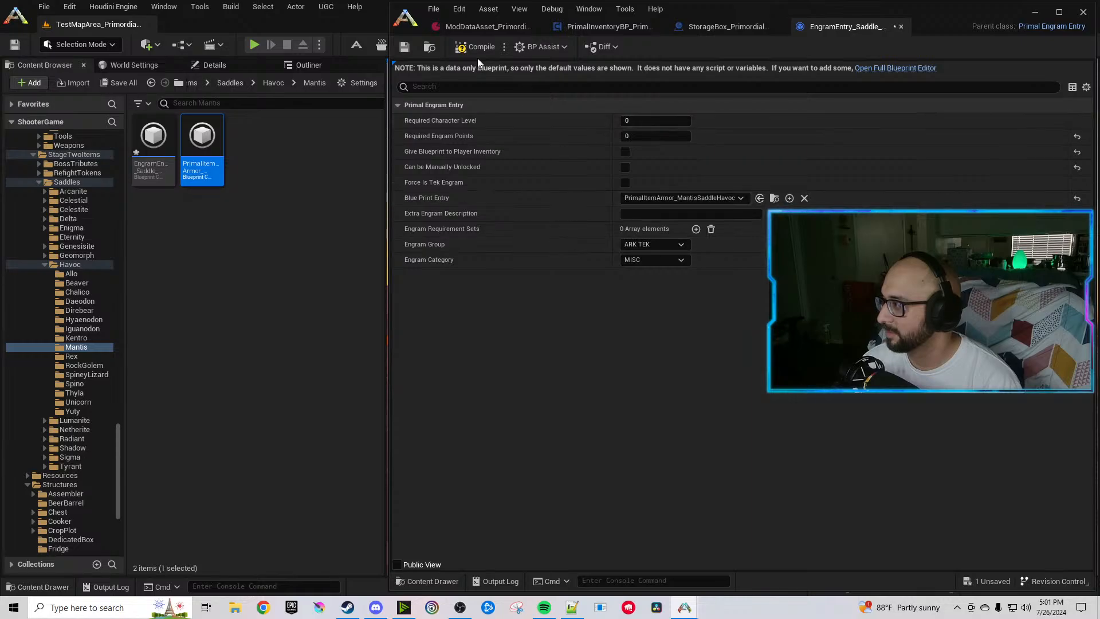
{"action": "key", "text": "ctrl+s"}
Replace Chaos with Havoc in the Mantis saddle's explicit owner tag, descriptive name base and item description.
{"action": "double_click", "coordinate": [211, 141]}
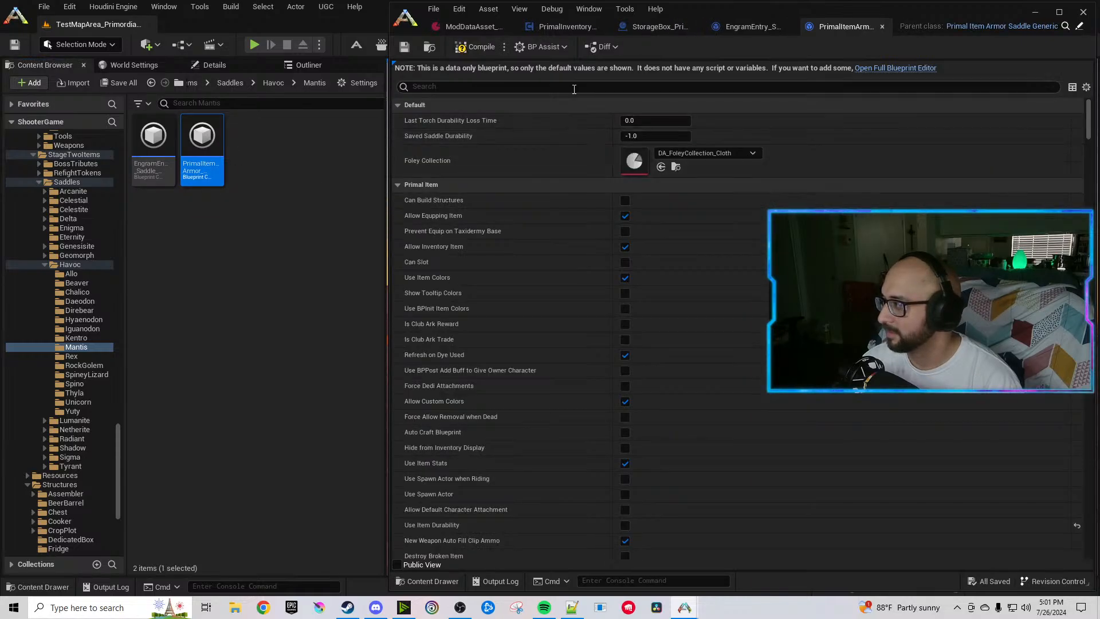
{"action": "type", "text": "chaos"}
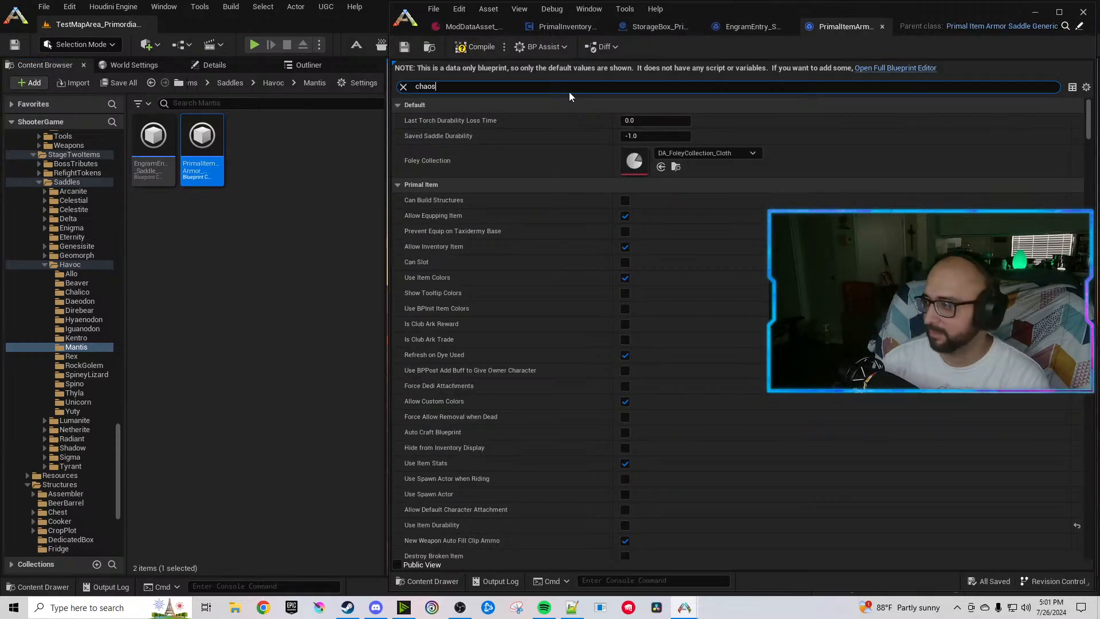
{"action": "double_click", "coordinate": [636, 136]}
{"action": "type", "text": "Havoc"}
{"action": "double_click", "coordinate": [633, 153]}
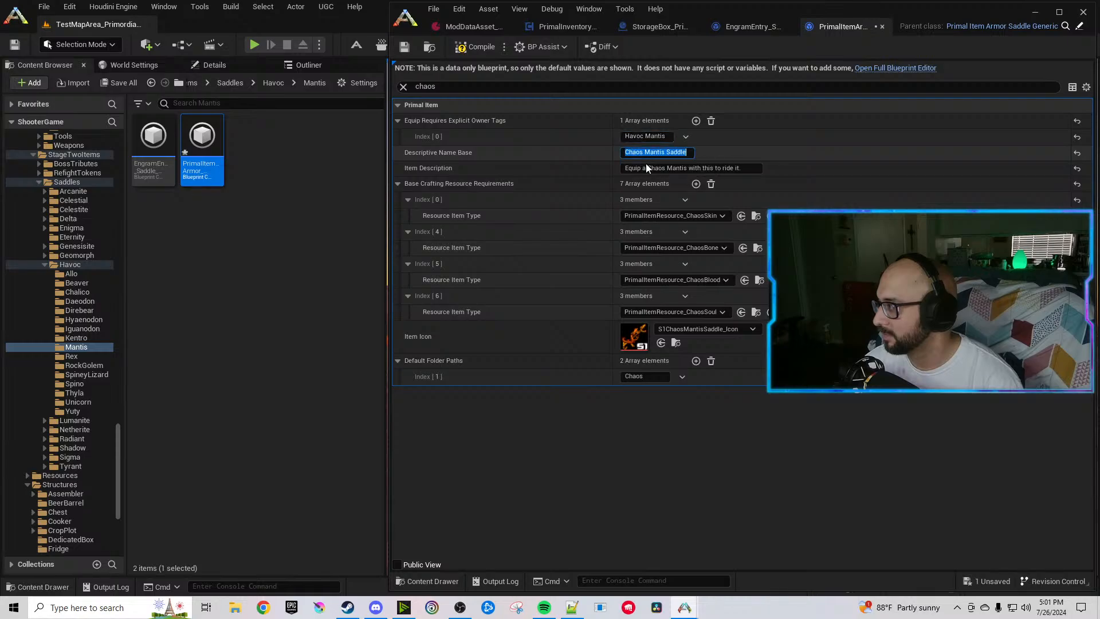
{"action": "type", "text": "Havoc"}
{"action": "double_click", "coordinate": [658, 168]}
{"action": "type", "text": "Havoc"}
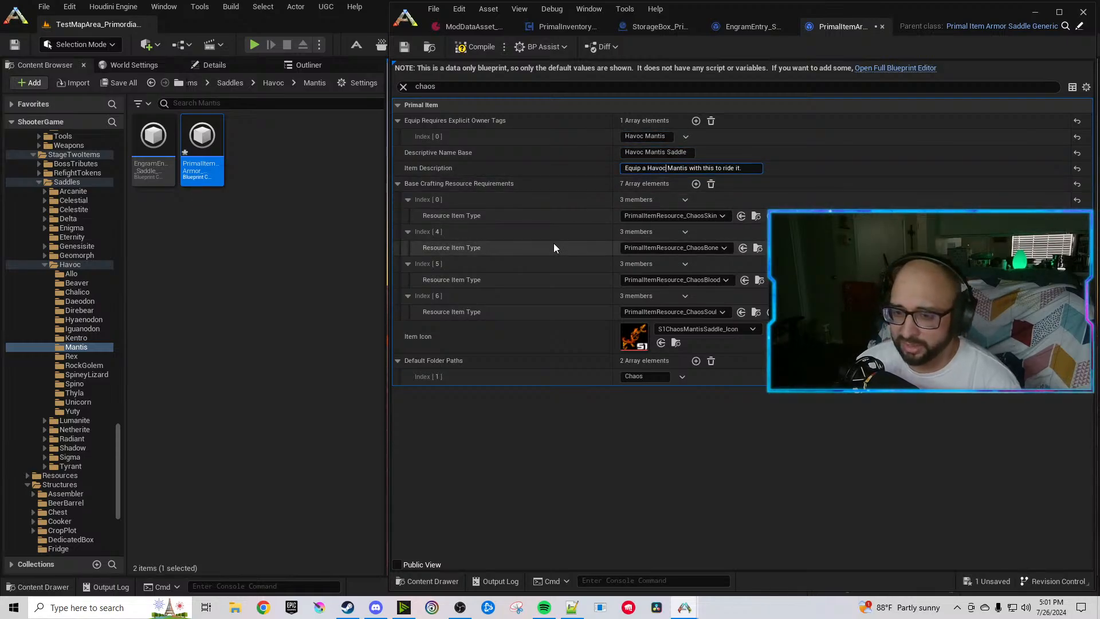
Set the Mantis saddle's default folder path index 1 to Havoc and reset its item icon to default.
{"action": "double_click", "coordinate": [662, 376]}
{"action": "type", "text": "Havoc"}
{"action": "left_click", "coordinate": [1077, 337]}
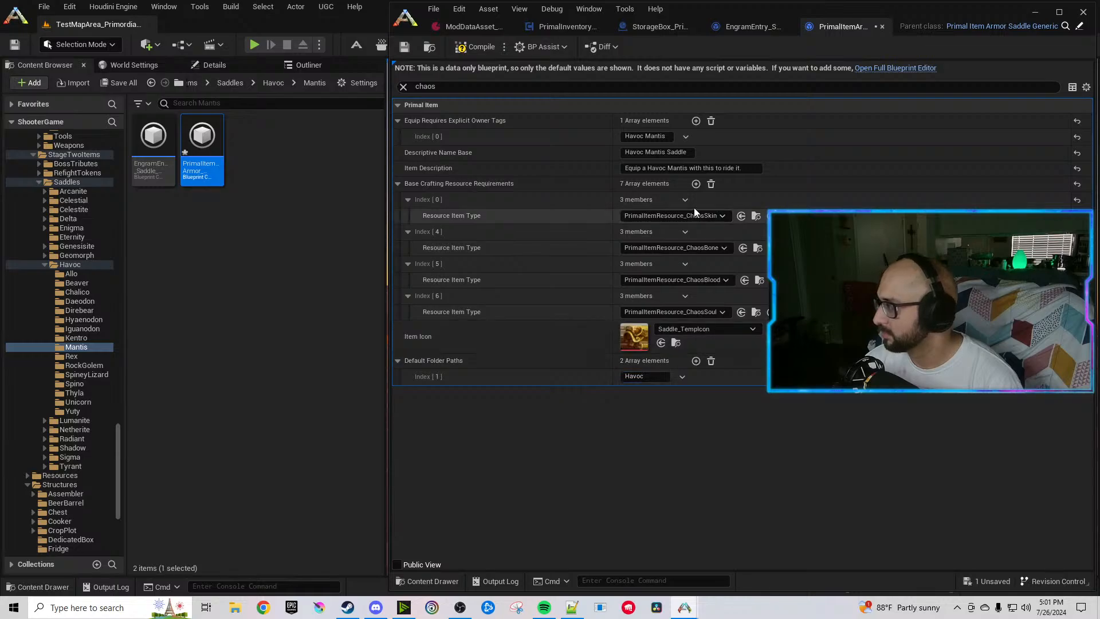
{"action": "left_click", "coordinate": [403, 87]}
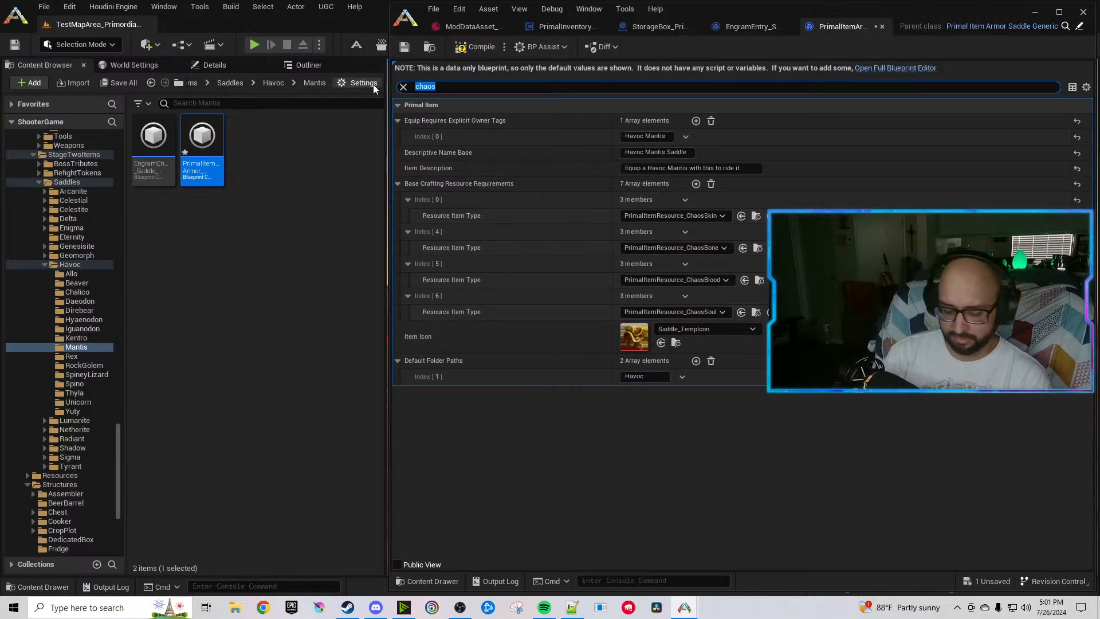
In the Mantis saddle's base crafting resource requirements, set the index 0 resource to PrimalItemResource_HavocMuscle and index 3 to PrimalItemResource_CelestiteIngot.
{"action": "type", "text": "crafting require"}
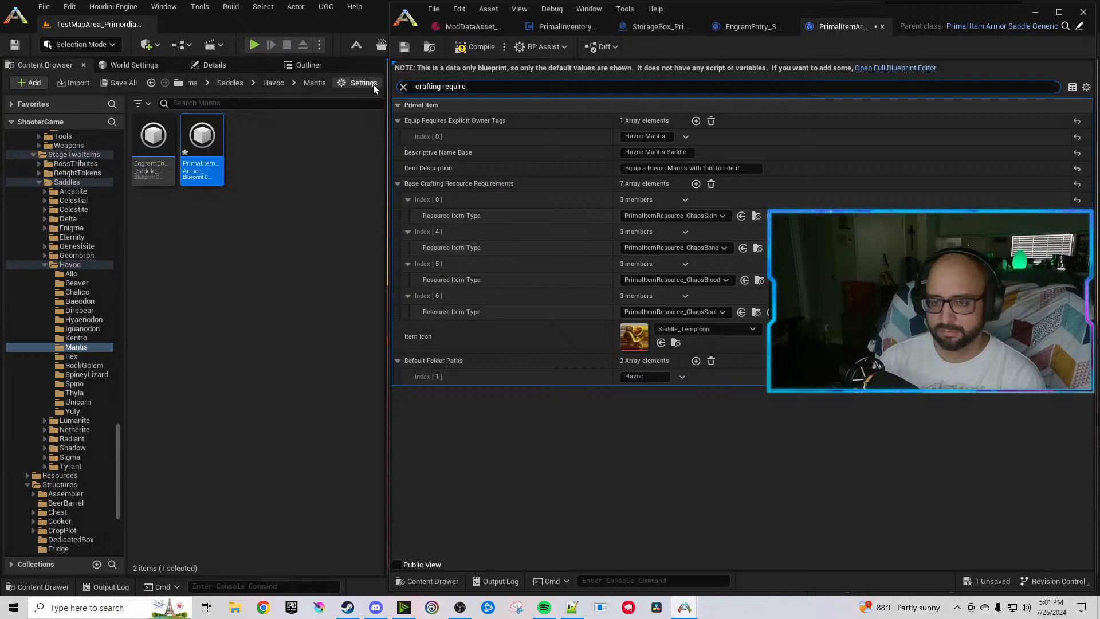
{"action": "left_click", "coordinate": [710, 202]}
{"action": "type", "text": "havocskin"}
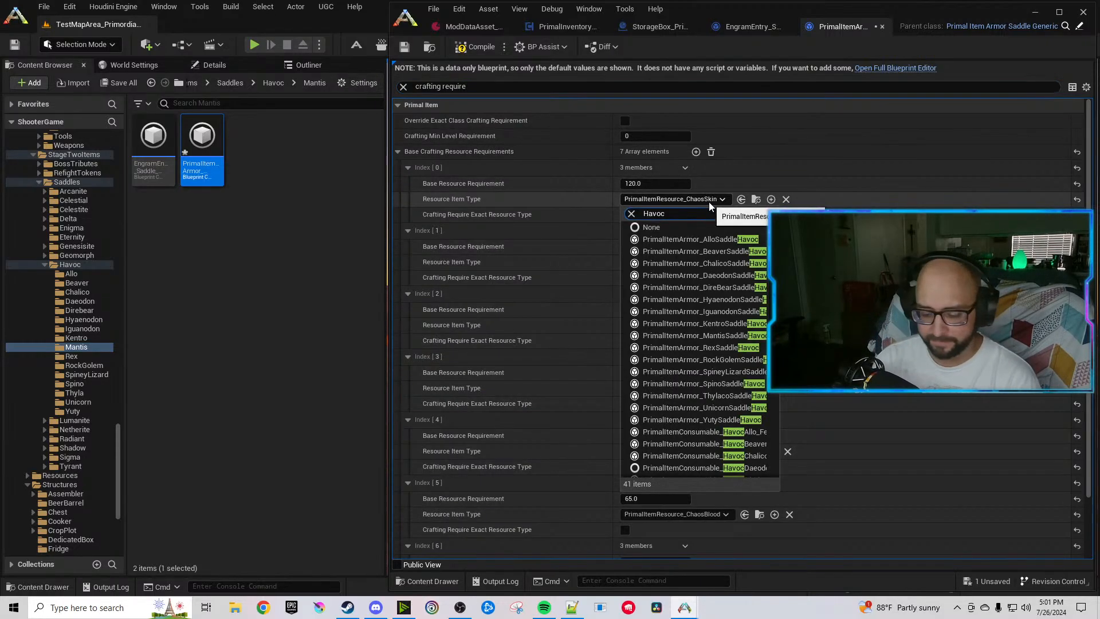
{"action": "left_click", "coordinate": [746, 237]}
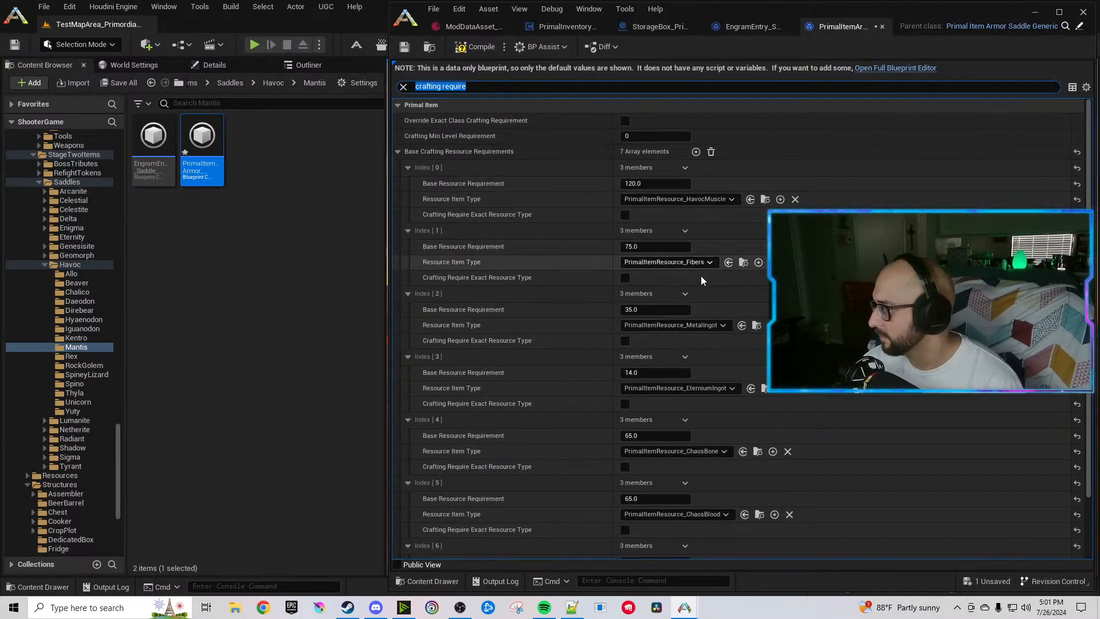
{"action": "left_click", "coordinate": [698, 391]}
{"action": "type", "text": "ingot"}
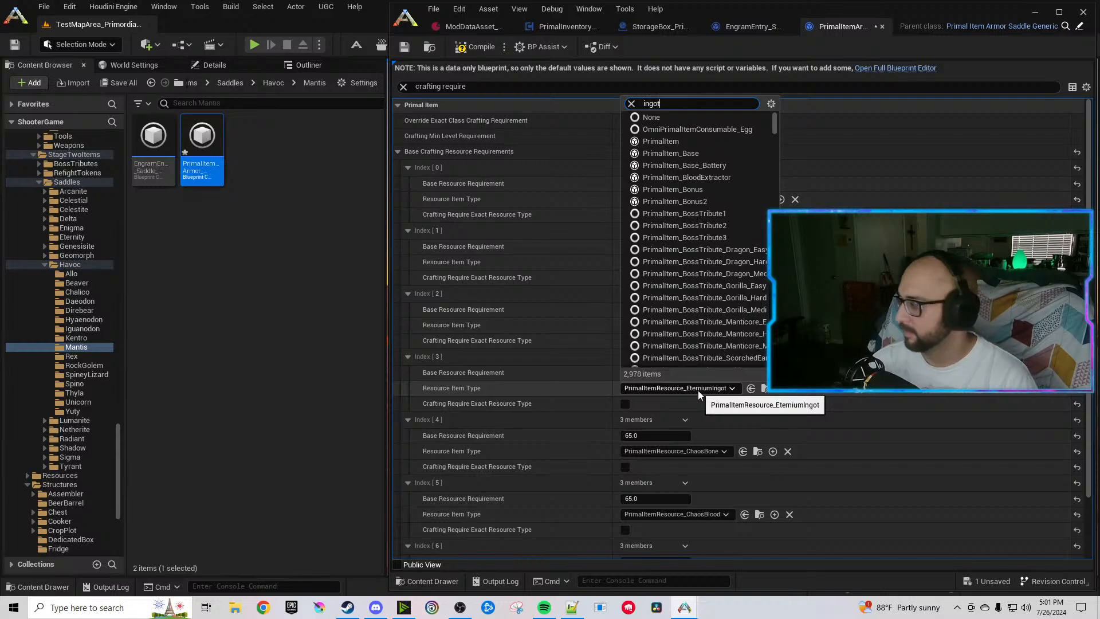
{"action": "left_click", "coordinate": [723, 442]}
Change the Mantis saddle's crafting resources at index 4 to PrimalItemResource_HavocBone and index 5 to PrimalItemResource_HavocSalivaVile.
{"action": "scroll", "coordinate": [625, 327], "scroll_direction": "down", "scroll_amount": 2}
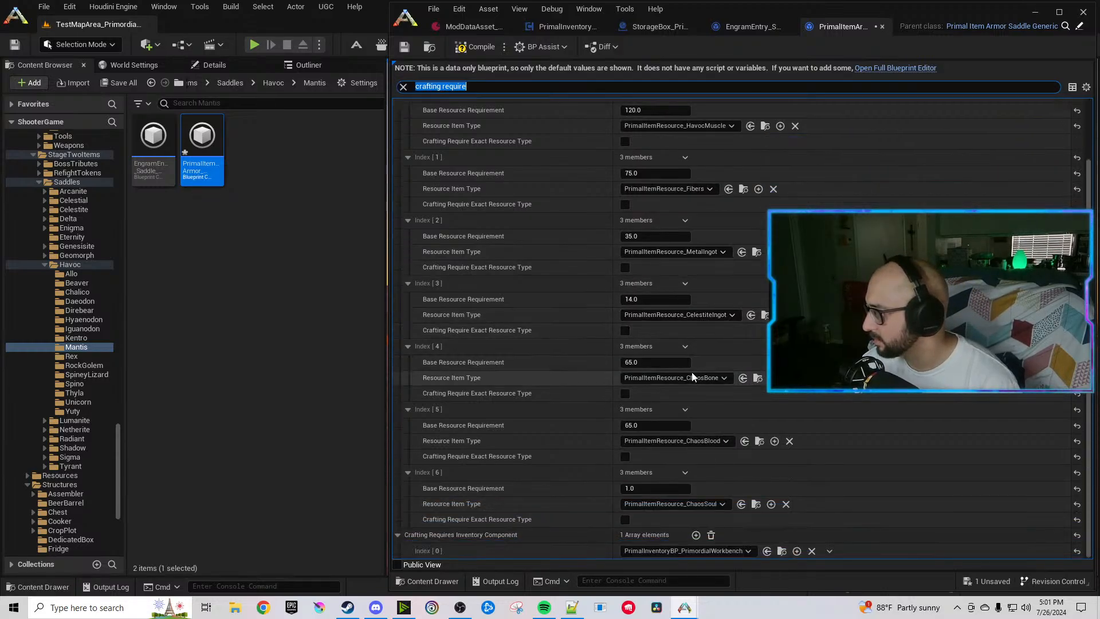
{"action": "left_click", "coordinate": [698, 378]}
{"action": "type", "text": "Havocbone"}
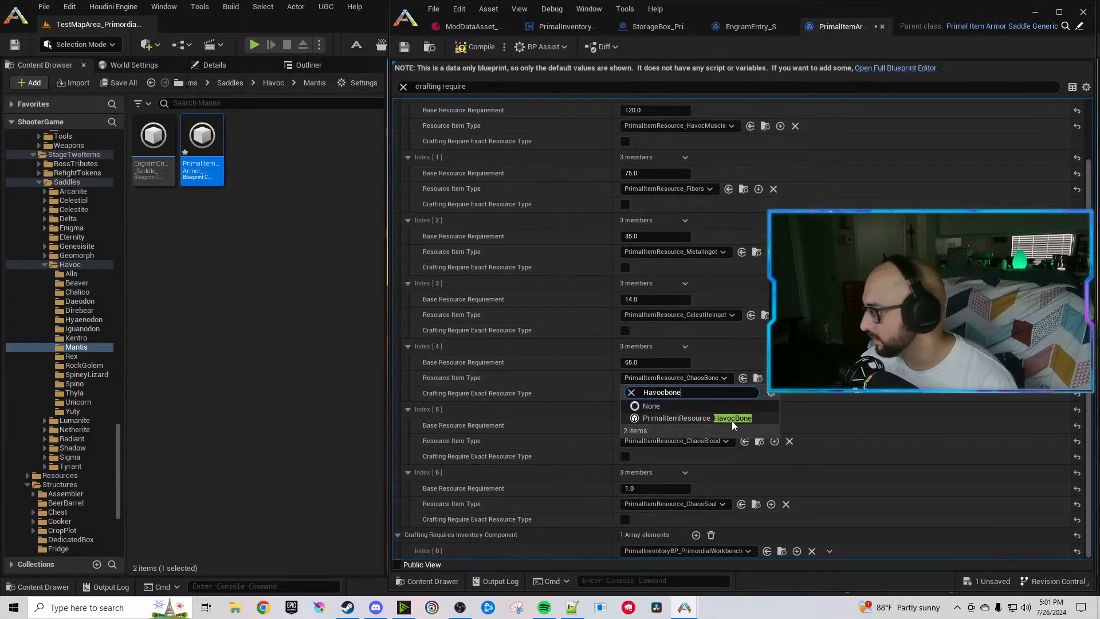
{"action": "left_click", "coordinate": [731, 420]}
{"action": "left_click", "coordinate": [702, 442]}
{"action": "type", "text": "Havocsal"}
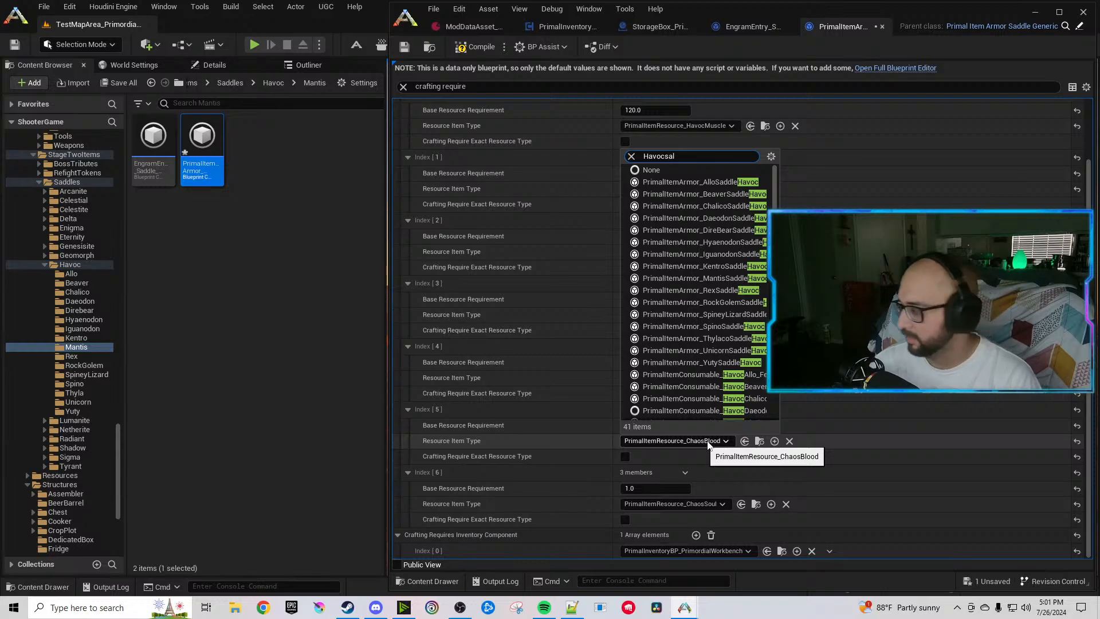
{"action": "left_click", "coordinate": [708, 480]}
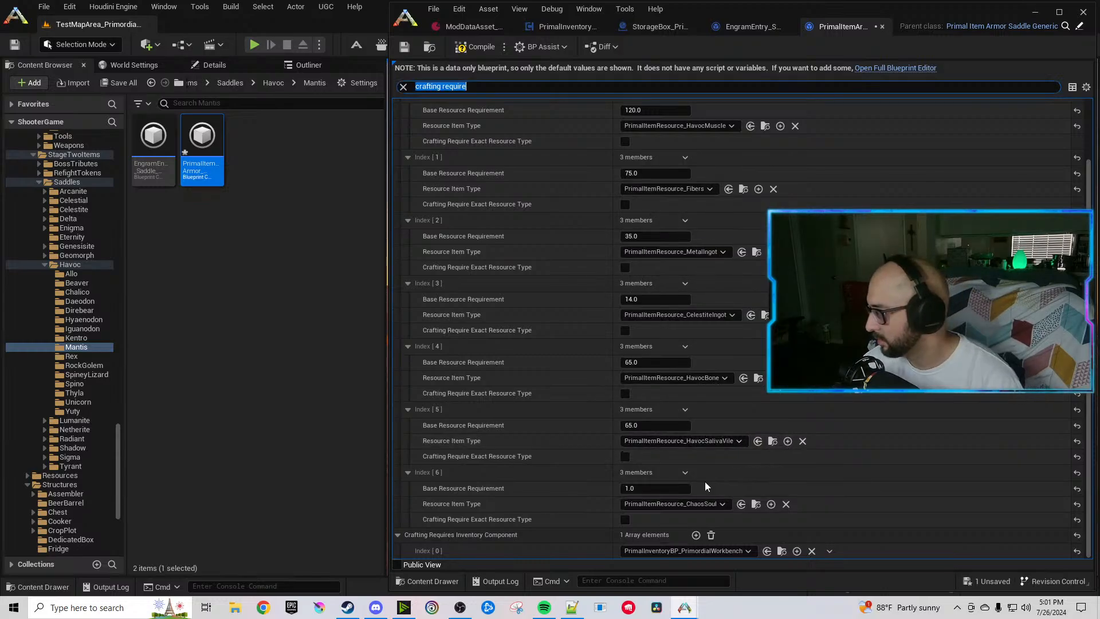
Set the Mantis saddle's index 6 crafting requirement to 2 of PrimalItemResource_HavocEyes and duplicate that entry twice.
{"action": "left_click", "coordinate": [645, 506]}
{"action": "type", "text": "Havoceyes"}
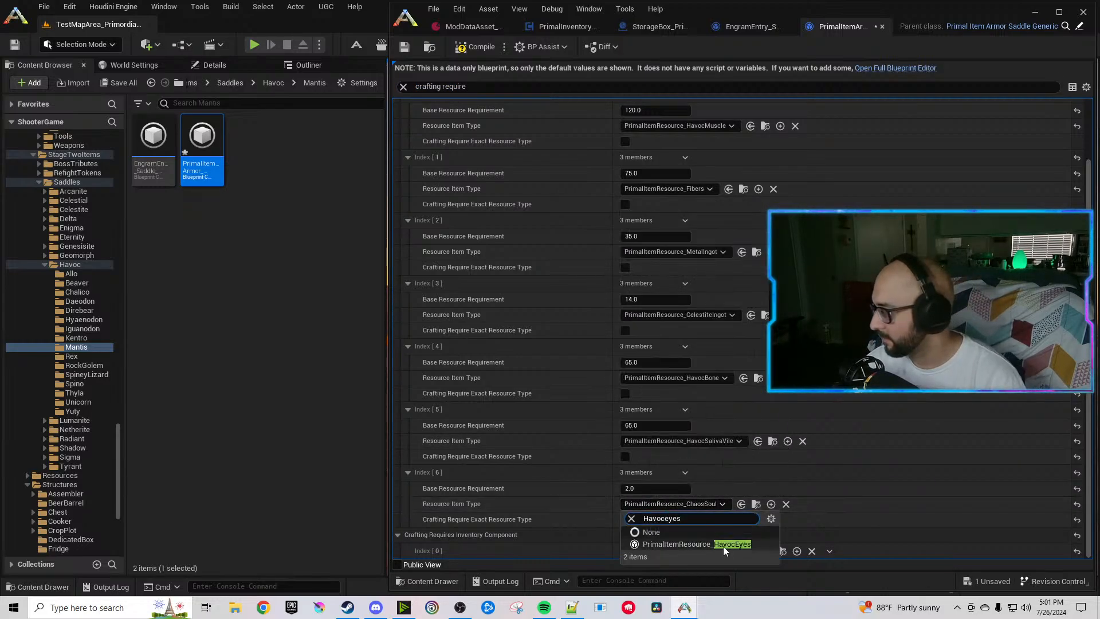
{"action": "left_click", "coordinate": [722, 546]}
{"action": "left_click", "coordinate": [684, 473]}
{"action": "left_click", "coordinate": [706, 514]}
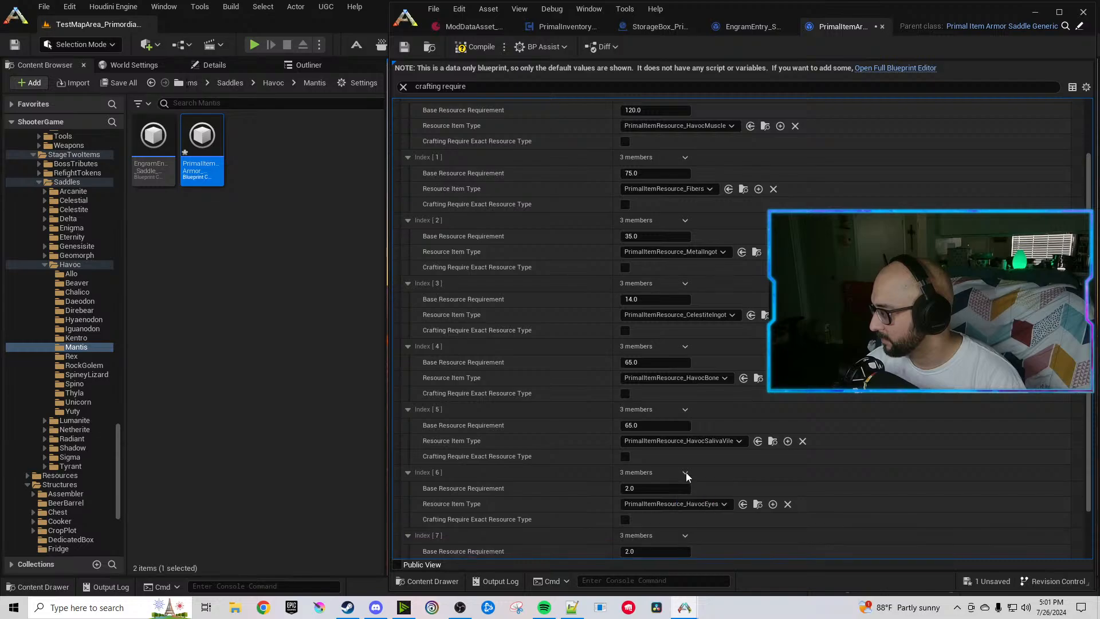
{"action": "left_click", "coordinate": [684, 473]}
{"action": "left_click", "coordinate": [706, 514]}
Set the base resource requirement of the Mantis saddle's duplicated entries at index 7 and index 8 to 55.
{"action": "left_click", "coordinate": [659, 488]}
{"action": "type", "text": "5"}
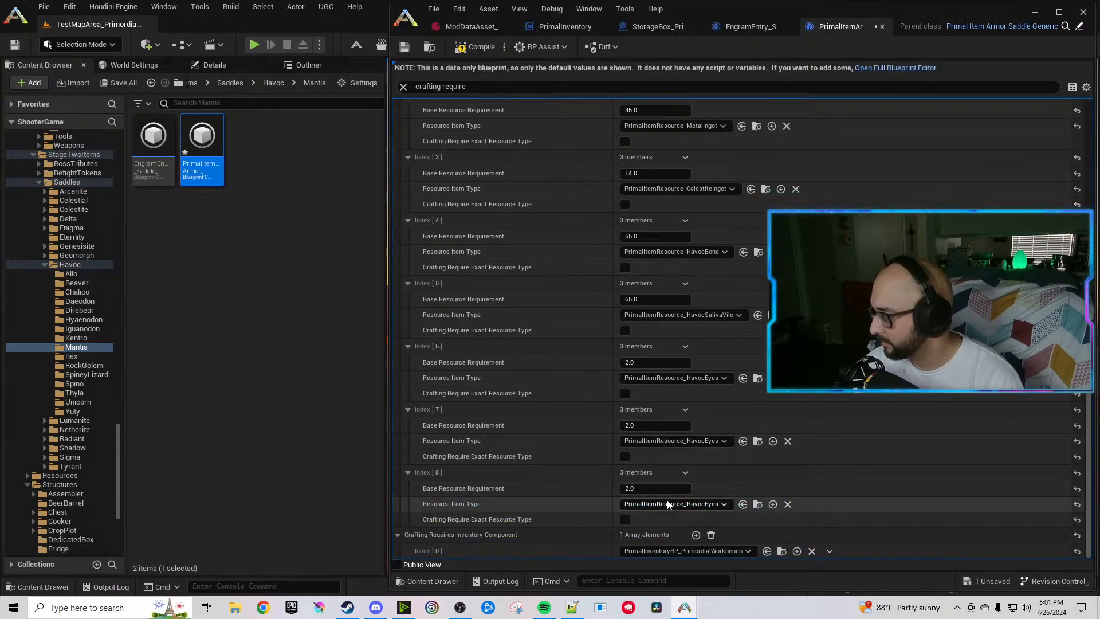
{"action": "left_click", "coordinate": [656, 425]}
{"action": "type", "text": "5"}
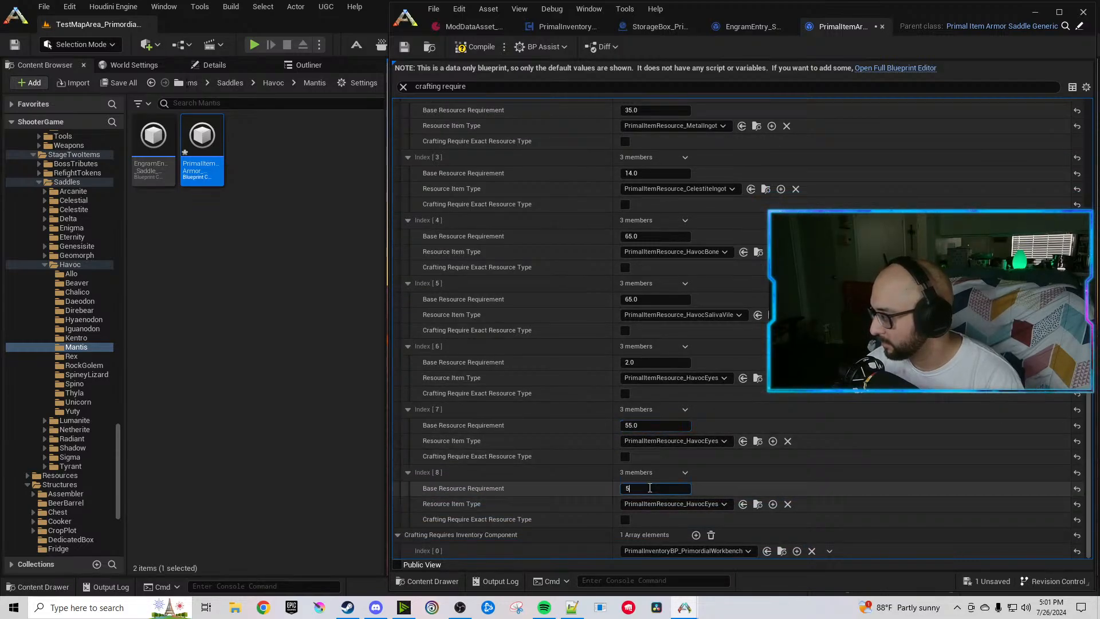
{"action": "type", "text": "55"}
Assign PrimalItemResource_HavocEyeJuice to index 7 and PrimalItemResource_HavocIrisPowder to index 8 of the Mantis saddle's crafting resources.
{"action": "left_click", "coordinate": [661, 441]}
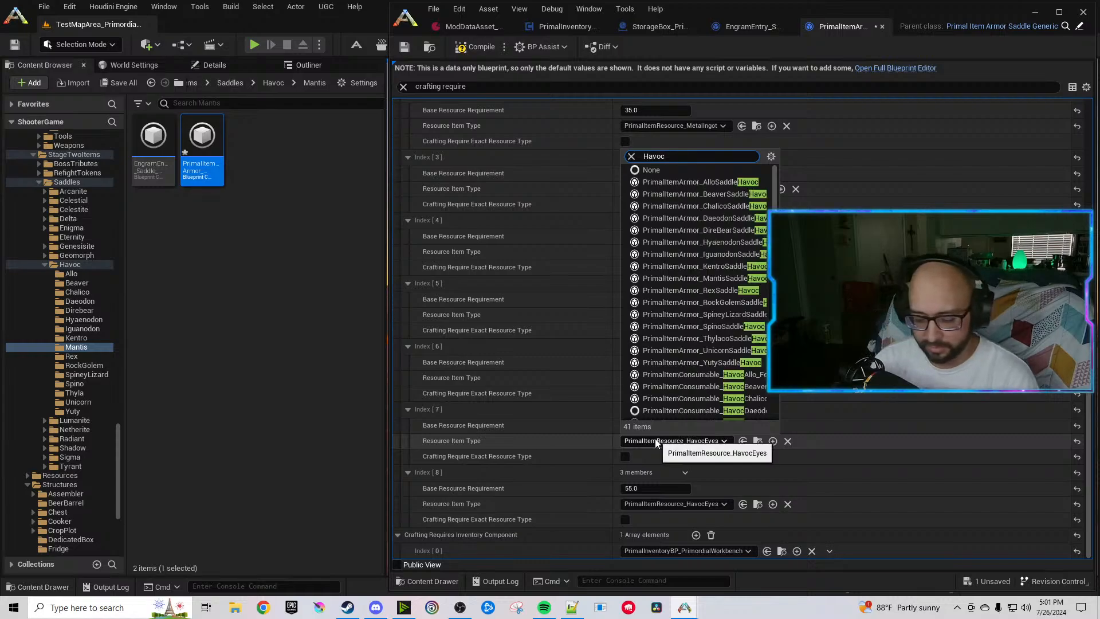
{"action": "left_click", "coordinate": [741, 483]}
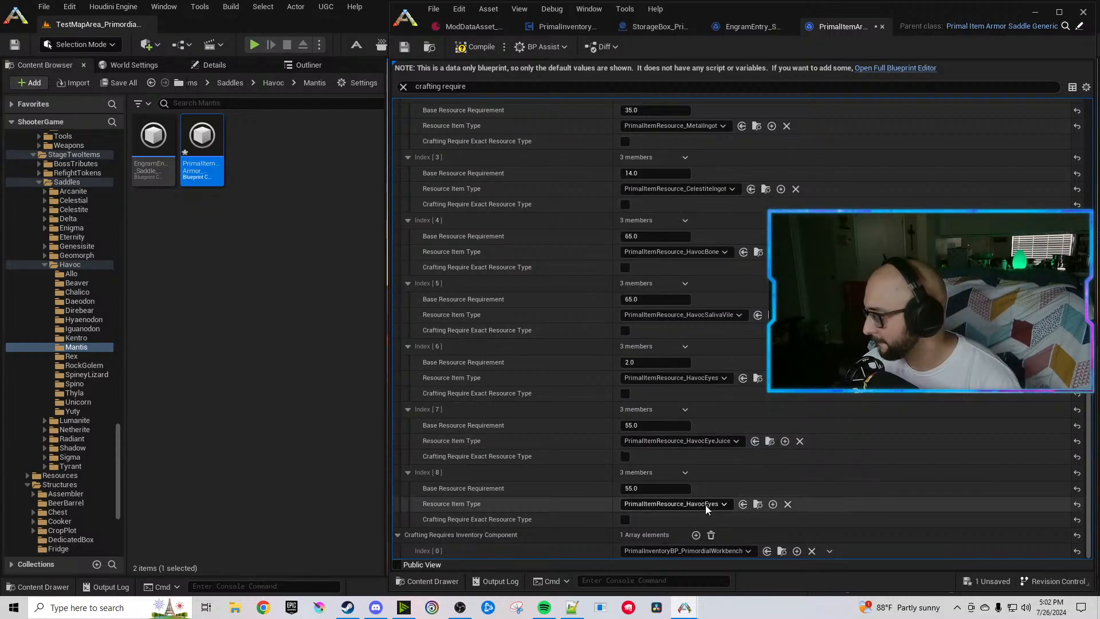
{"action": "left_click", "coordinate": [706, 505]}
{"action": "type", "text": "Havoc"}
{"action": "type", "text": "iris"}
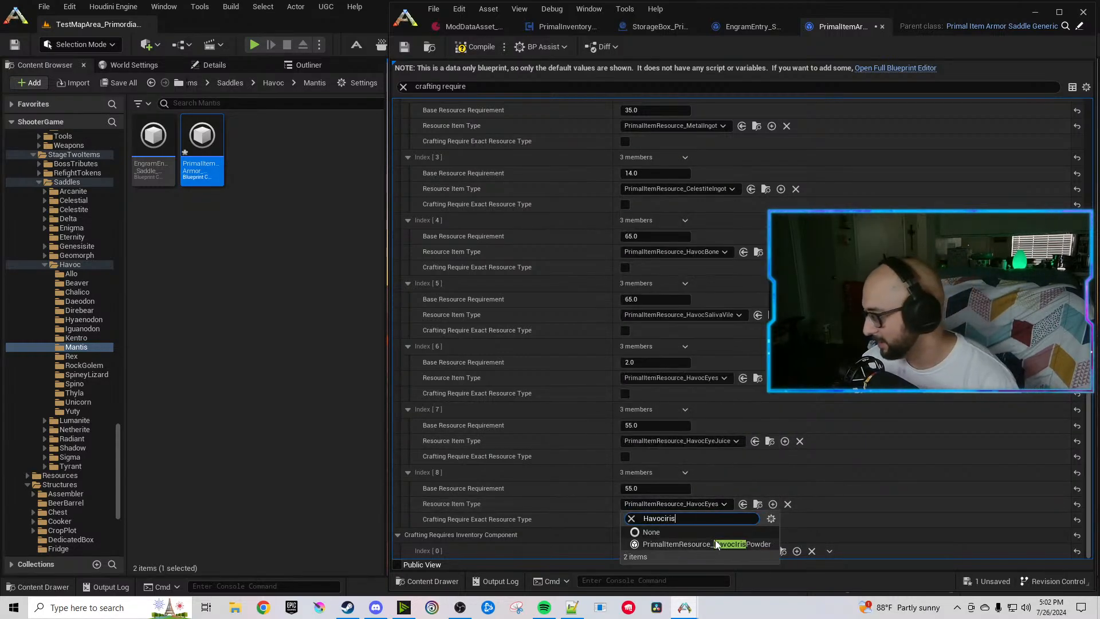
{"action": "left_click", "coordinate": [709, 544]}
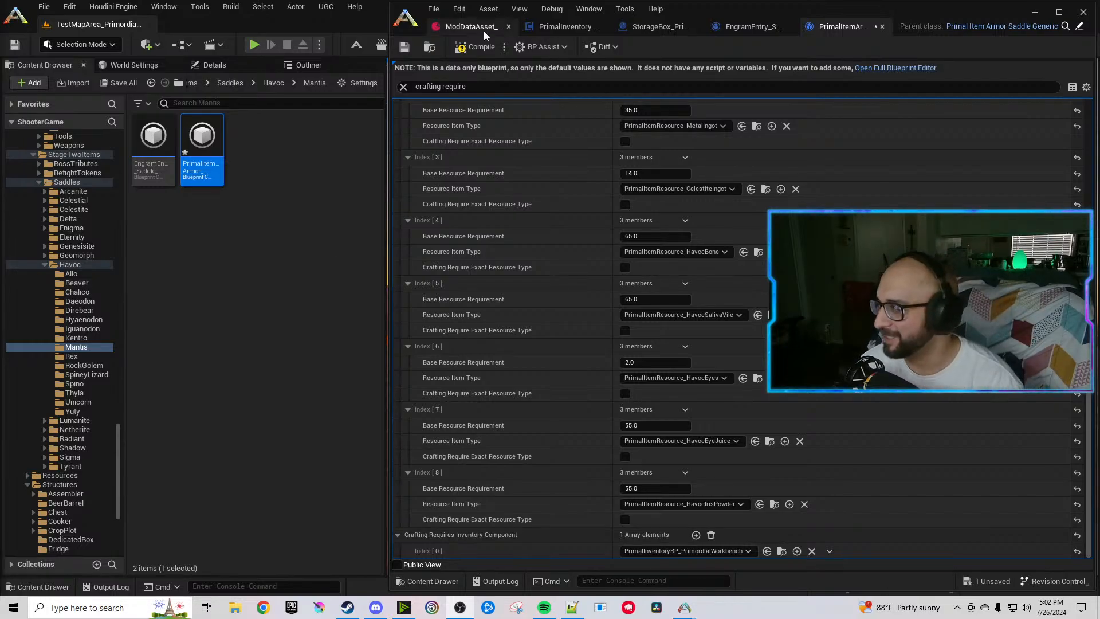
Compile and save the Mantis saddle blueprint, check its crafting requirements, and close both Mantis blueprints.
{"action": "left_click", "coordinate": [471, 48]}
{"action": "left_click", "coordinate": [279, 365]}
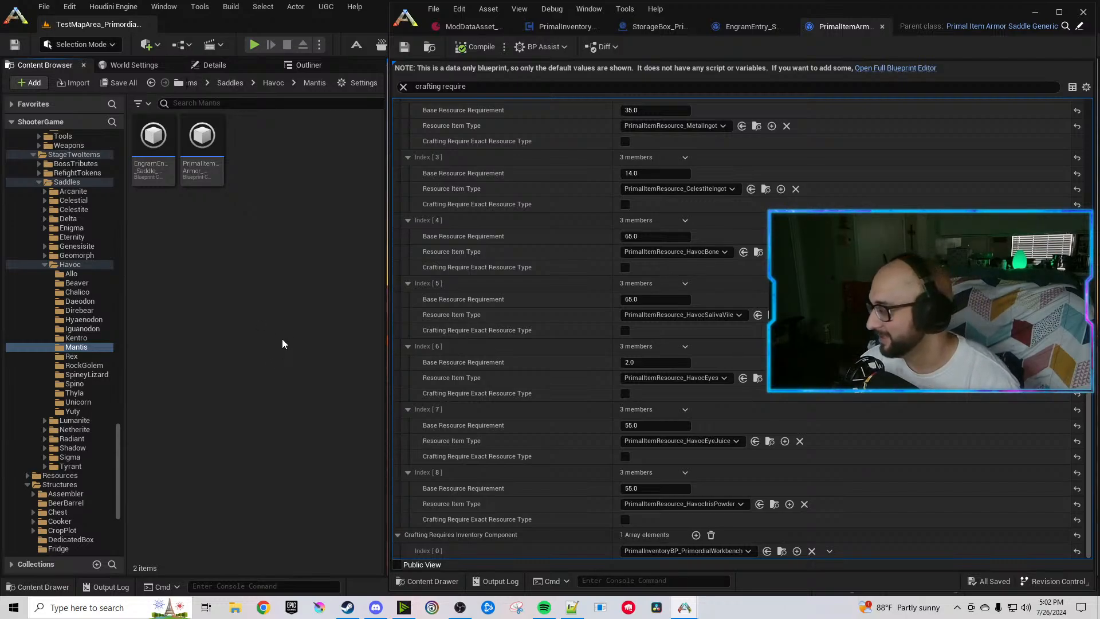
{"action": "scroll", "coordinate": [722, 190], "scroll_direction": "up", "scroll_amount": 5}
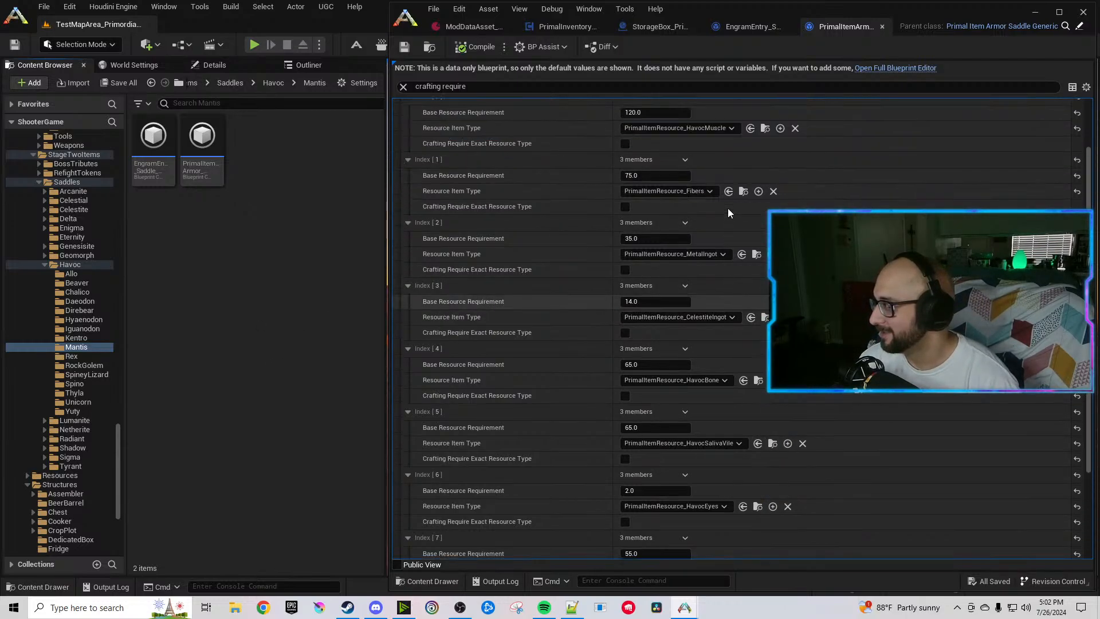
{"action": "left_click", "coordinate": [882, 27]}
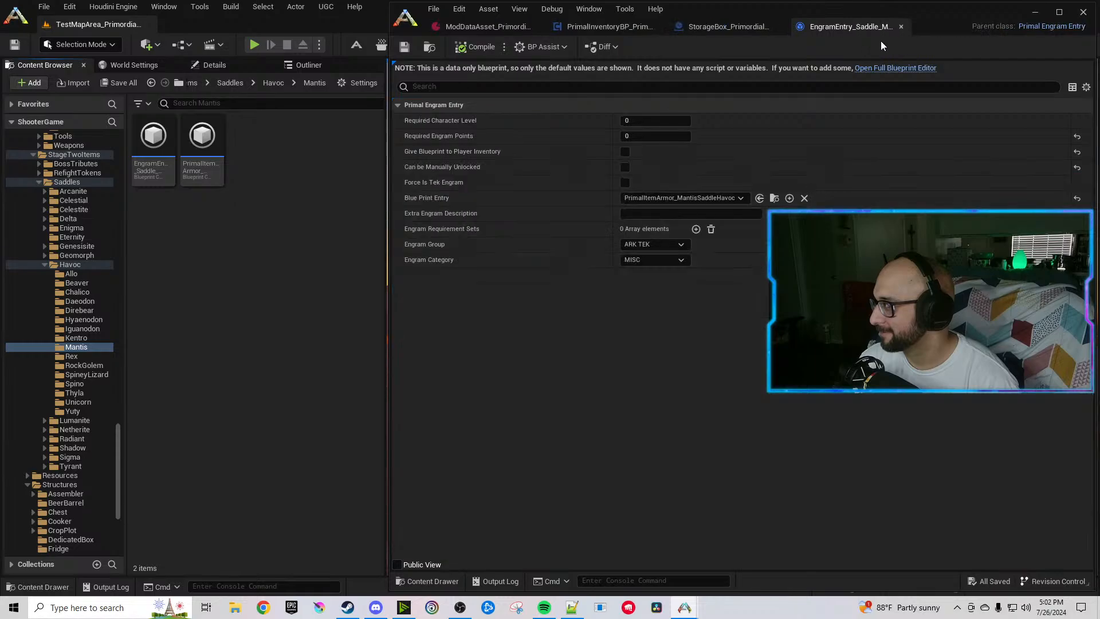
{"action": "left_click", "coordinate": [900, 27]}
Link the Rex engram entry in the Havoc folder to PrimalItemArmor_RexSaddleHavoc and save it.
{"action": "left_click", "coordinate": [72, 356]}
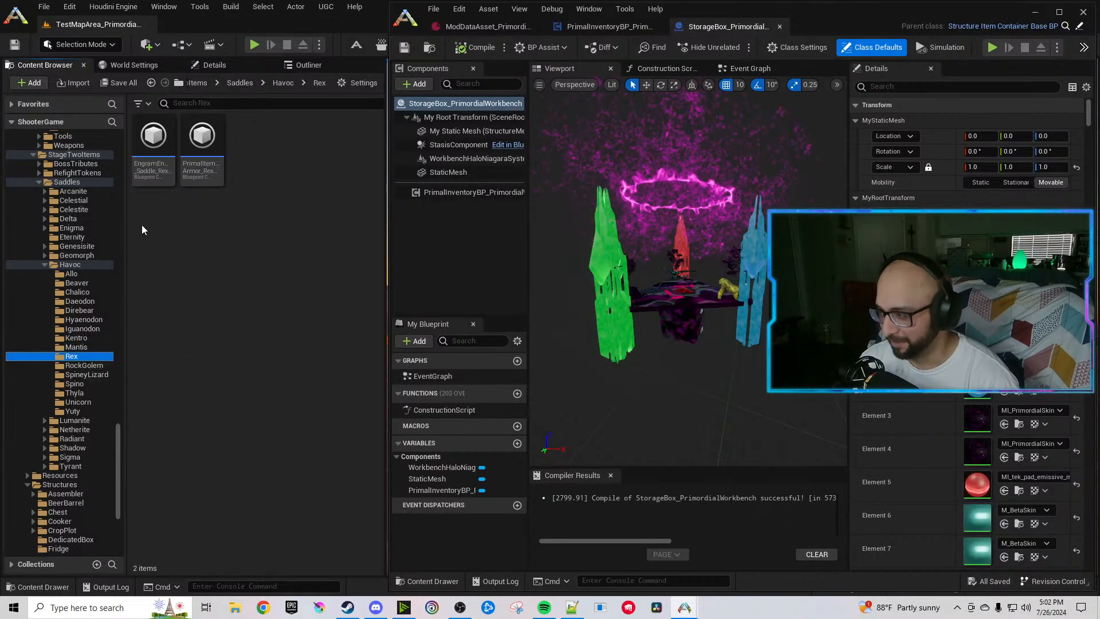
{"action": "left_click", "coordinate": [157, 143]}
{"action": "double_click", "coordinate": [160, 146]}
{"action": "left_click", "coordinate": [186, 153]}
{"action": "left_click", "coordinate": [750, 198]}
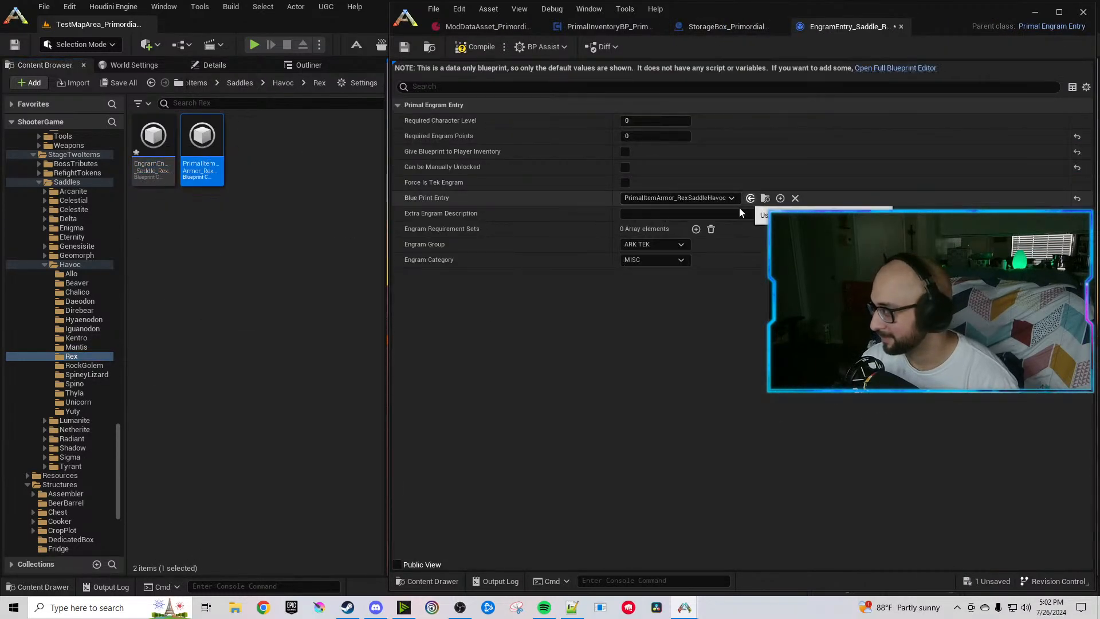
{"action": "key", "text": "ctrl+s"}
Open the Rex saddle item and replace Chaos with Havoc in its explicit owner tag, descriptive name base and item description.
{"action": "double_click", "coordinate": [218, 147]}
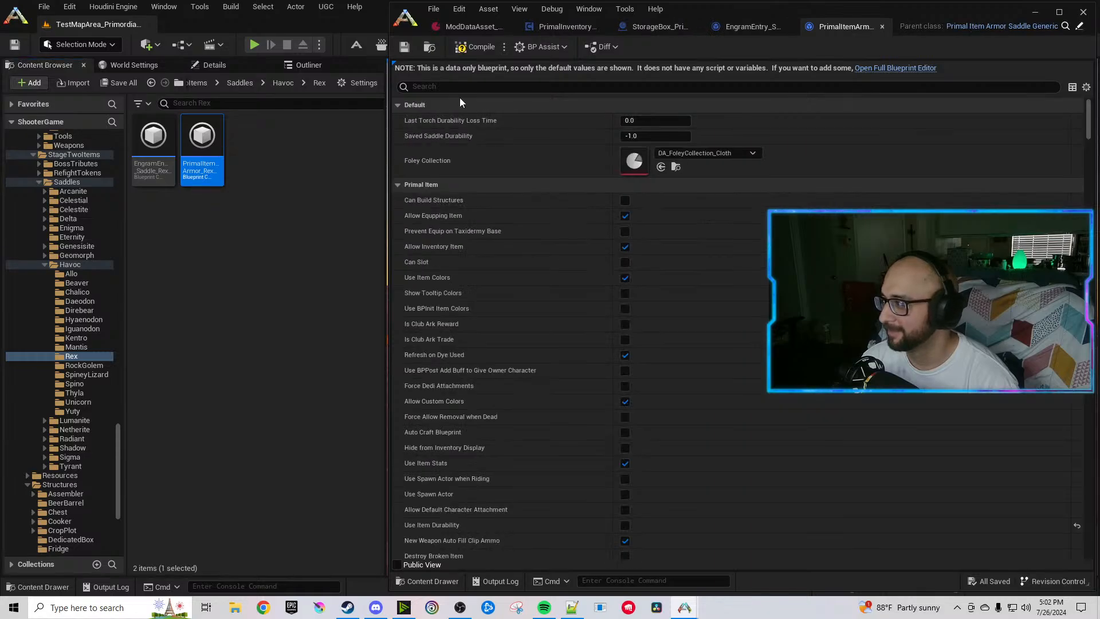
{"action": "type", "text": "chaos"}
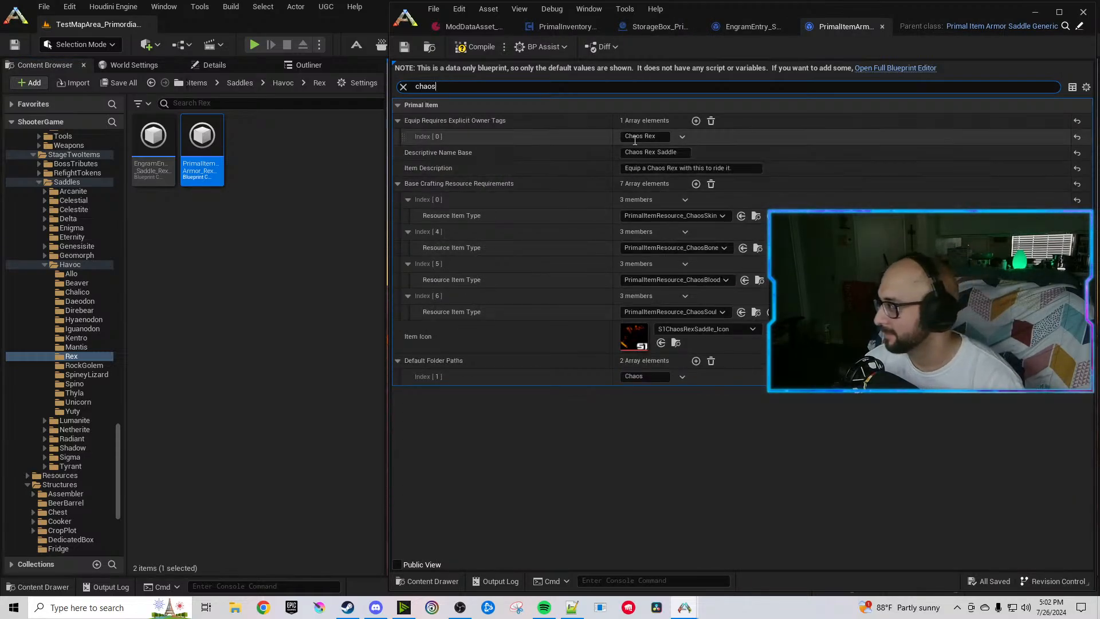
{"action": "double_click", "coordinate": [634, 138]}
{"action": "type", "text": "Havoc"}
{"action": "double_click", "coordinate": [634, 152]}
{"action": "type", "text": "Havoc"}
{"action": "double_click", "coordinate": [655, 167]}
{"action": "type", "text": "Havoc"}
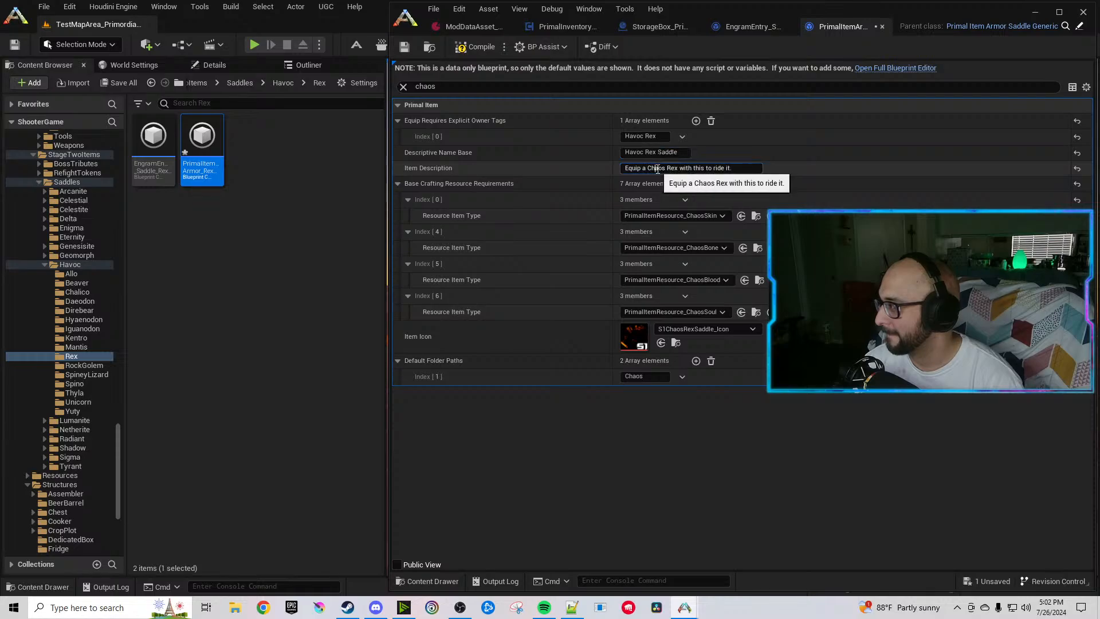
Set the Rex saddle's default folder path index 1 to Havoc and reset its item icon to default.
{"action": "left_click", "coordinate": [653, 377]}
{"action": "double_click", "coordinate": [653, 376]}
{"action": "type", "text": "Havoc"}
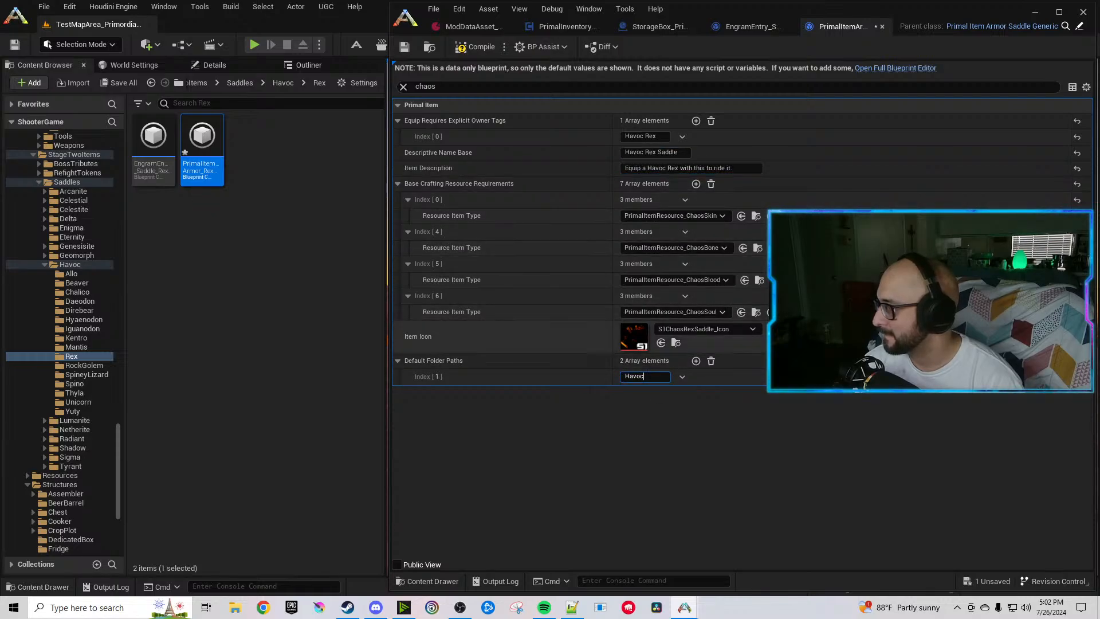
{"action": "left_click", "coordinate": [1077, 337]}
In the Rex saddle's base crafting resource requirements, set the index 0 resource to PrimalItemResource_HavocMuscle and index 3 to PrimalItemResource_CelestiteIngot.
{"action": "left_click_drag", "start_coordinate": [453, 87], "coordinate": [350, 85]}
{"action": "type", "text": "craft"}
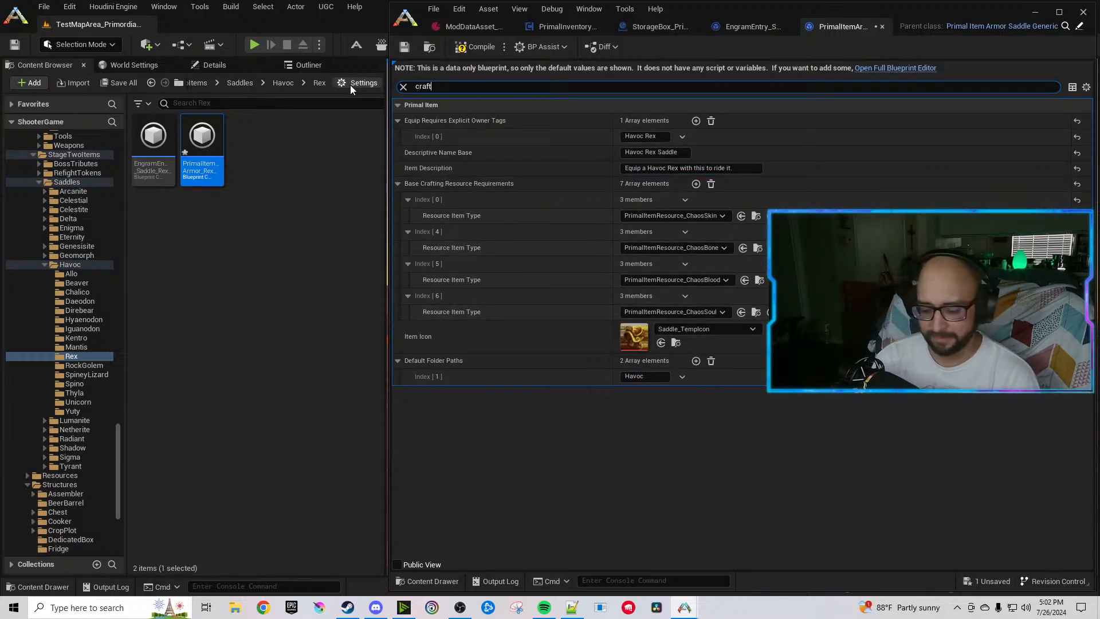
{"action": "type", "text": "ing require"}
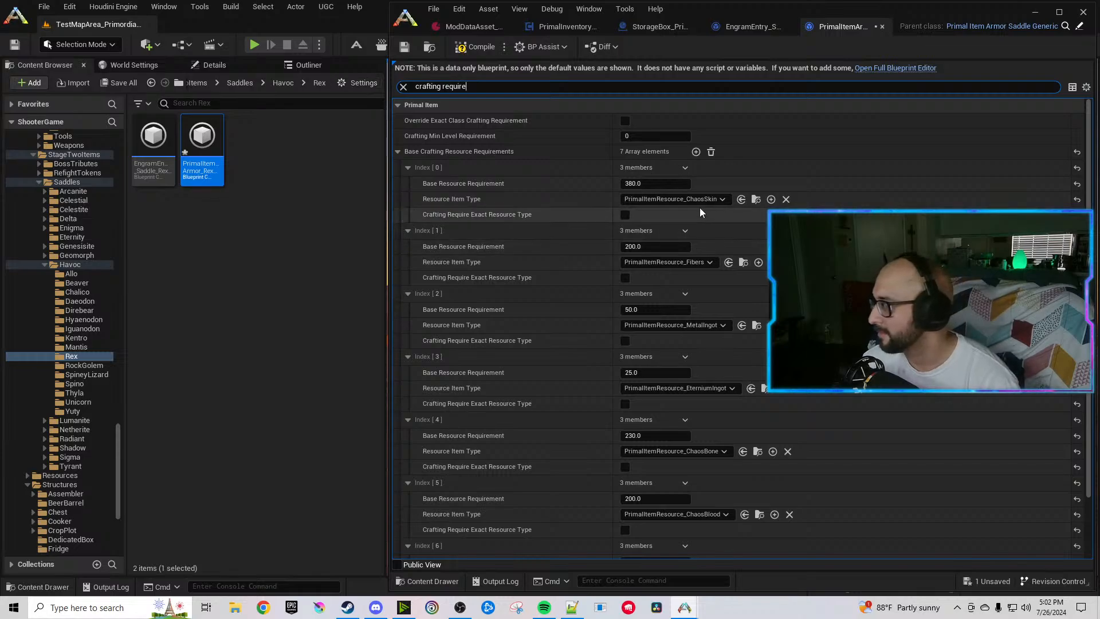
{"action": "left_click", "coordinate": [706, 200]}
{"action": "type", "text": "Havocmusc"}
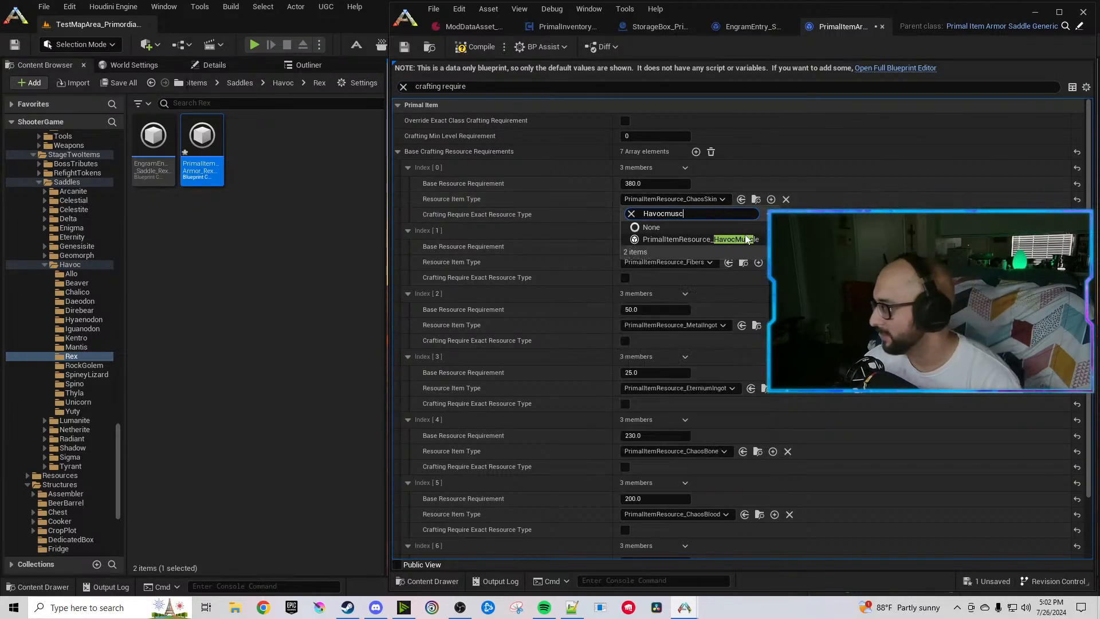
{"action": "left_click", "coordinate": [705, 240]}
{"action": "left_click", "coordinate": [712, 390]}
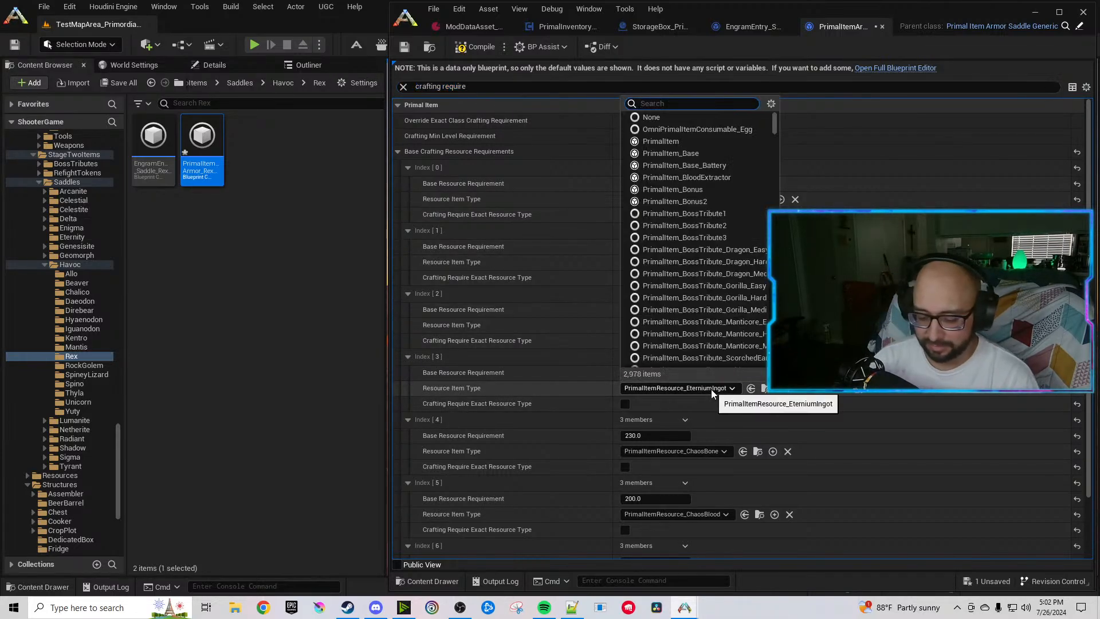
{"action": "type", "text": "inogt"}
{"action": "left_click_drag", "start_coordinate": [663, 405], "coordinate": [622, 405]}
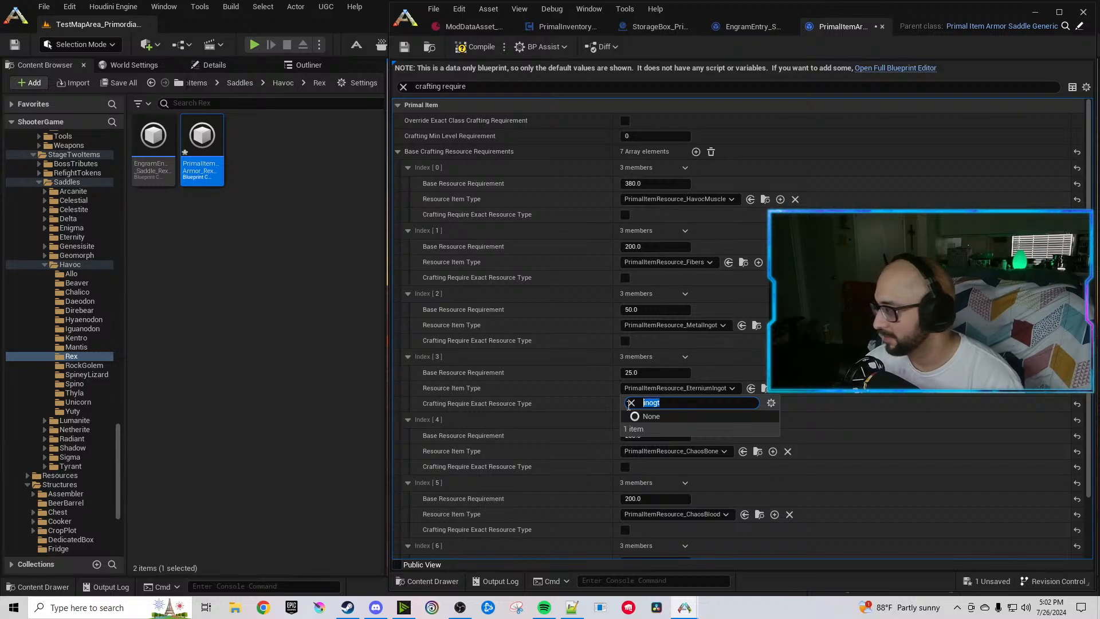
{"action": "type", "text": "ingot"}
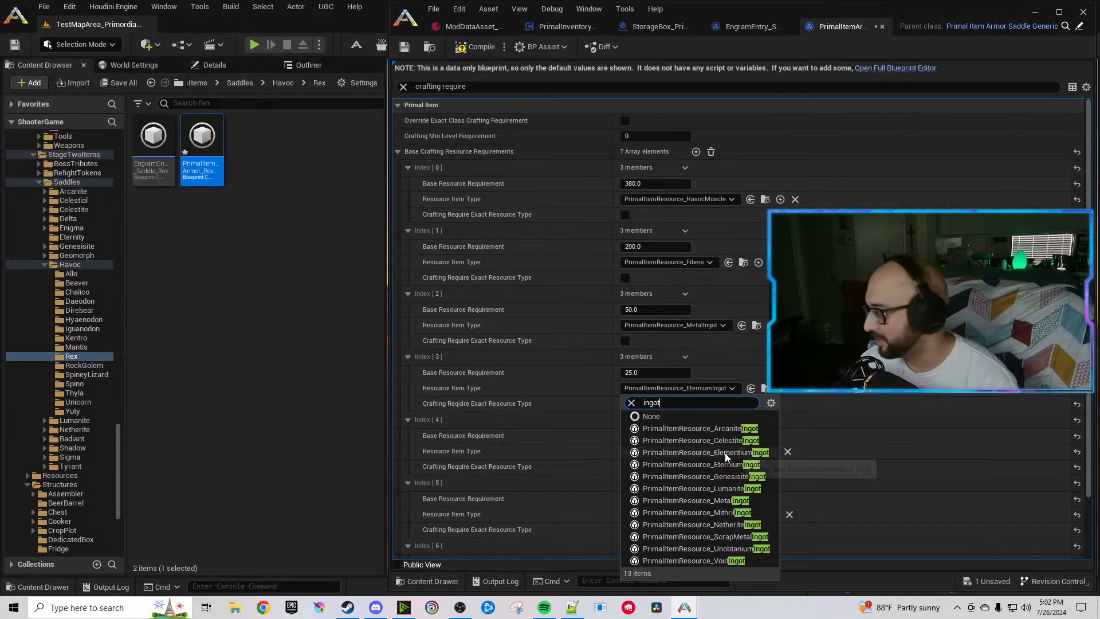
{"action": "left_click", "coordinate": [727, 440]}
Change the Rex saddle's crafting resources at index 4 to PrimalItemResource_HavocBone and index 5 to PrimalItemResource_HavocSalivaVile.
{"action": "scroll", "coordinate": [618, 401], "scroll_direction": "down", "scroll_amount": 2}
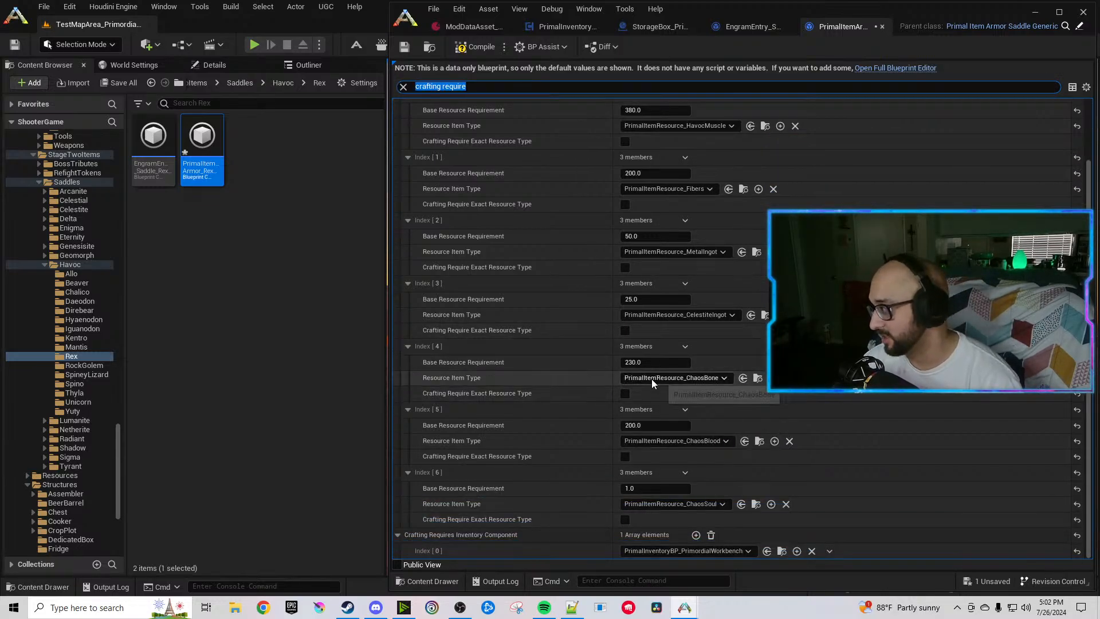
{"action": "left_click", "coordinate": [652, 379]}
{"action": "type", "text": "Havocbone"}
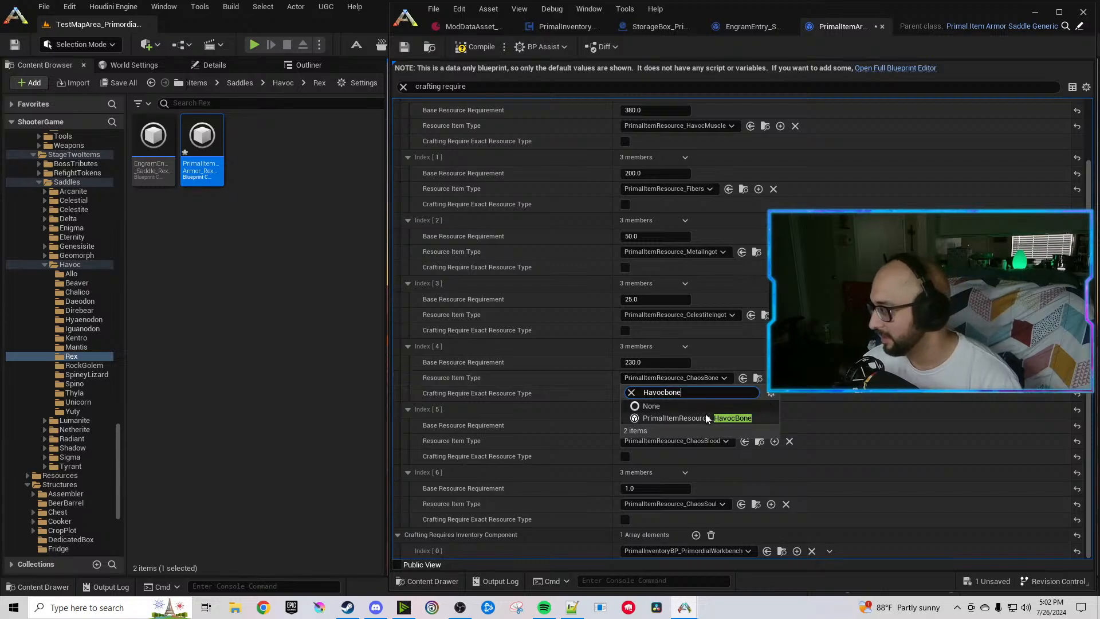
{"action": "left_click", "coordinate": [705, 416]}
{"action": "left_click", "coordinate": [706, 443]}
{"action": "type", "text": "Havocsal"}
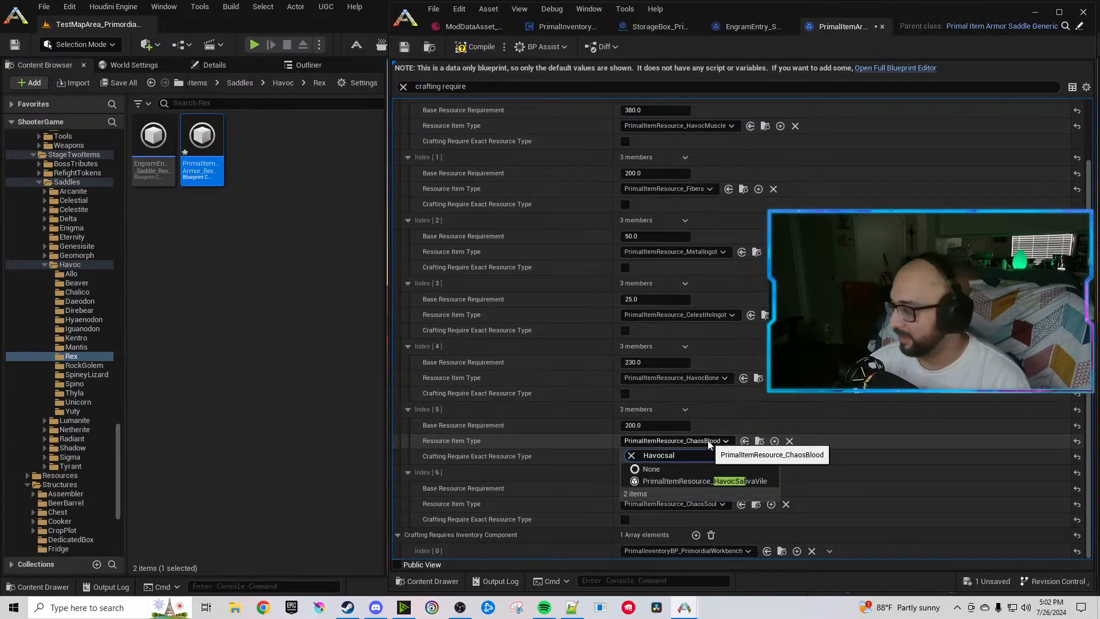
{"action": "left_click", "coordinate": [722, 480]}
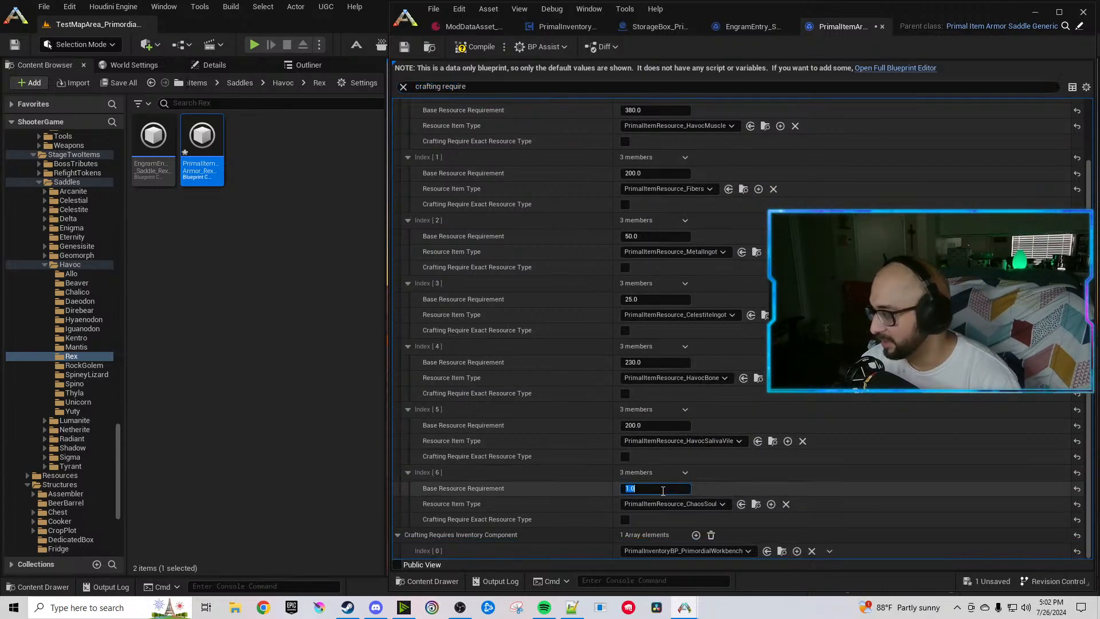
Set the Rex saddle's crafting resource at index 6 to PrimalItemResource_HavocEyes with a requirement of 2, and duplicate that entry twice.
{"action": "left_click", "coordinate": [664, 503]}
{"action": "type", "text": "Havoceyes"}
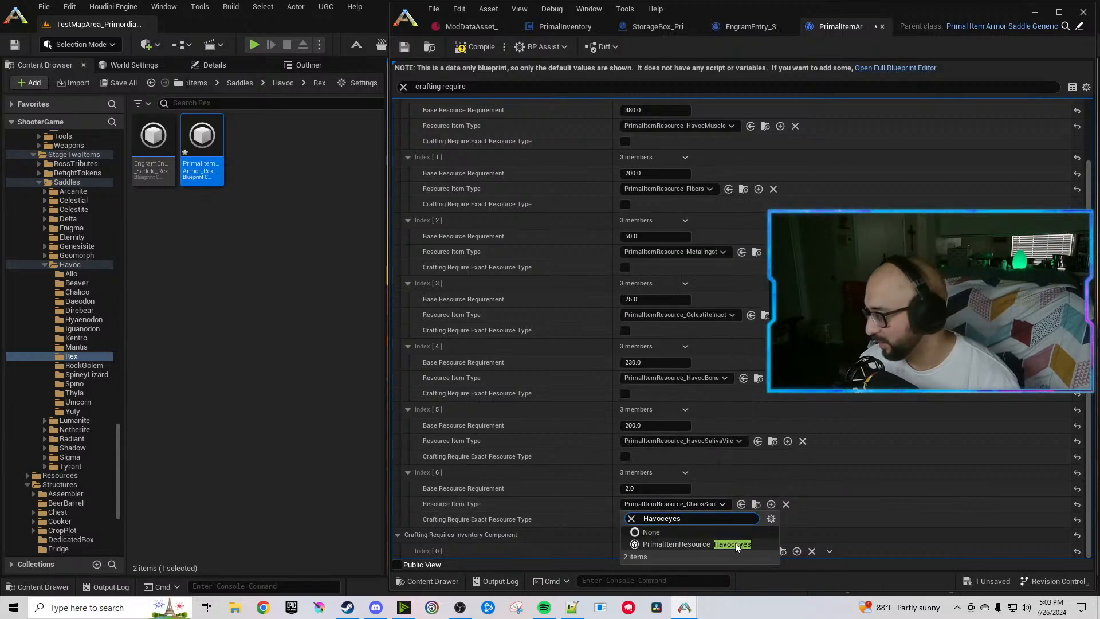
{"action": "left_click", "coordinate": [735, 543]}
{"action": "left_click", "coordinate": [685, 473]}
{"action": "left_click", "coordinate": [704, 514]}
{"action": "left_click", "coordinate": [686, 473]}
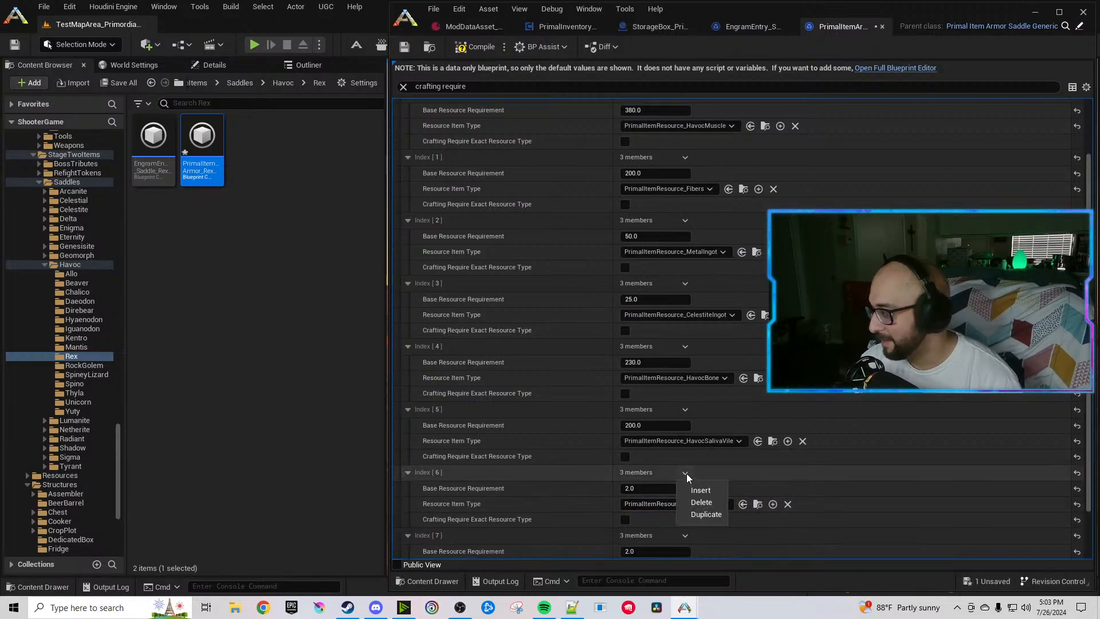
{"action": "left_click", "coordinate": [700, 511]}
Set the base resource requirement of the Rex saddle's duplicated entries at index 7 and index 8 to 55.
{"action": "scroll", "coordinate": [685, 504], "scroll_direction": "down", "scroll_amount": 4}
{"action": "scroll", "coordinate": [682, 501], "scroll_direction": "down", "scroll_amount": 1}
{"action": "left_click", "coordinate": [653, 425]}
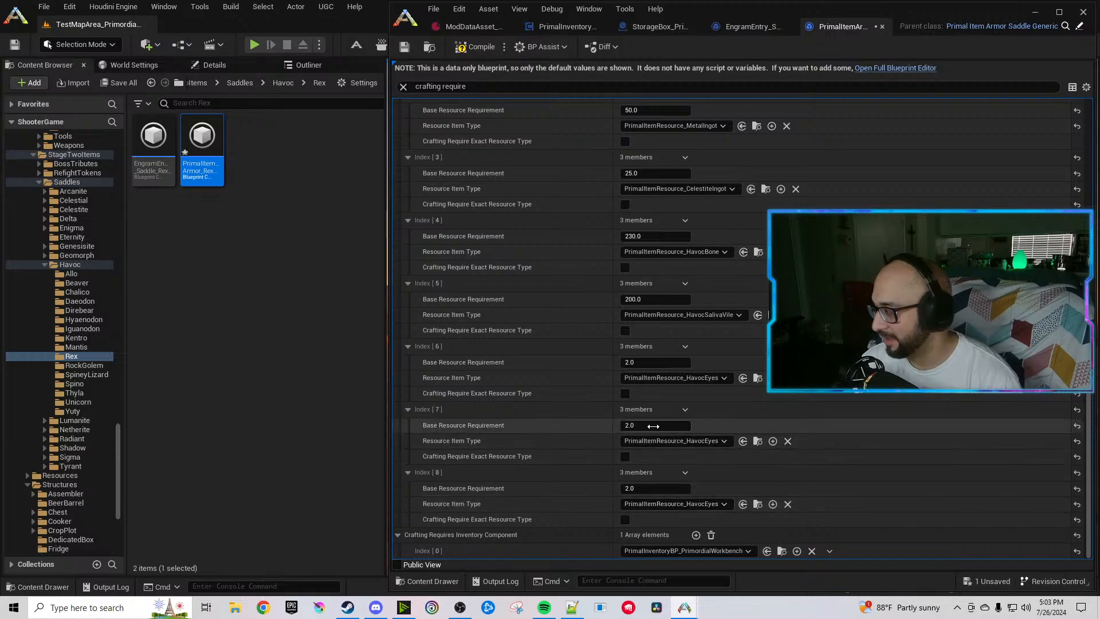
{"action": "type", "text": "55"}
{"action": "key", "text": "Return"}
{"action": "left_click", "coordinate": [663, 485]}
{"action": "type", "text": "55"}
{"action": "left_click", "coordinate": [731, 476]}
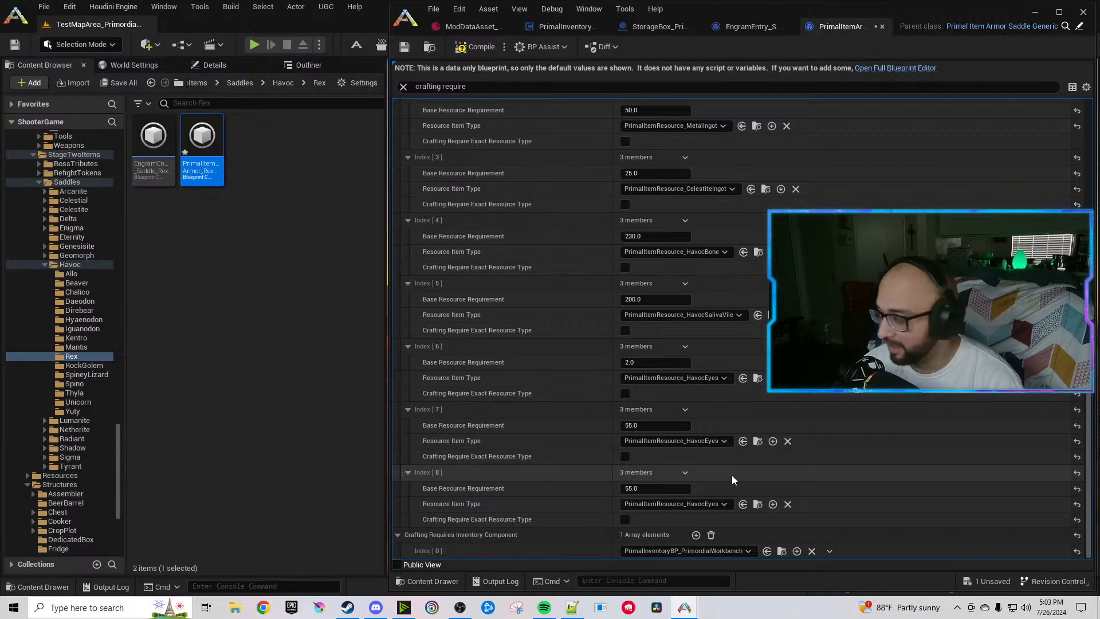
Change the Rex saddle's resource types at index 7 to PrimalItemResource_HavocEyeJuice and index 8 to PrimalItemResource_HavocIrisPowder.
{"action": "left_click", "coordinate": [706, 442]}
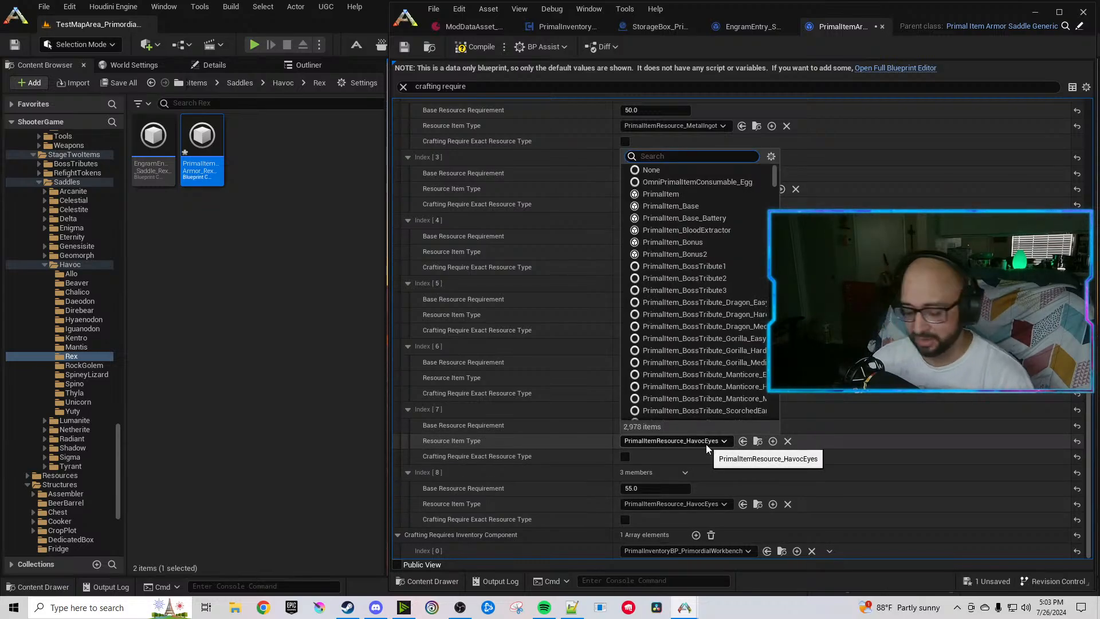
{"action": "type", "text": "eye"}
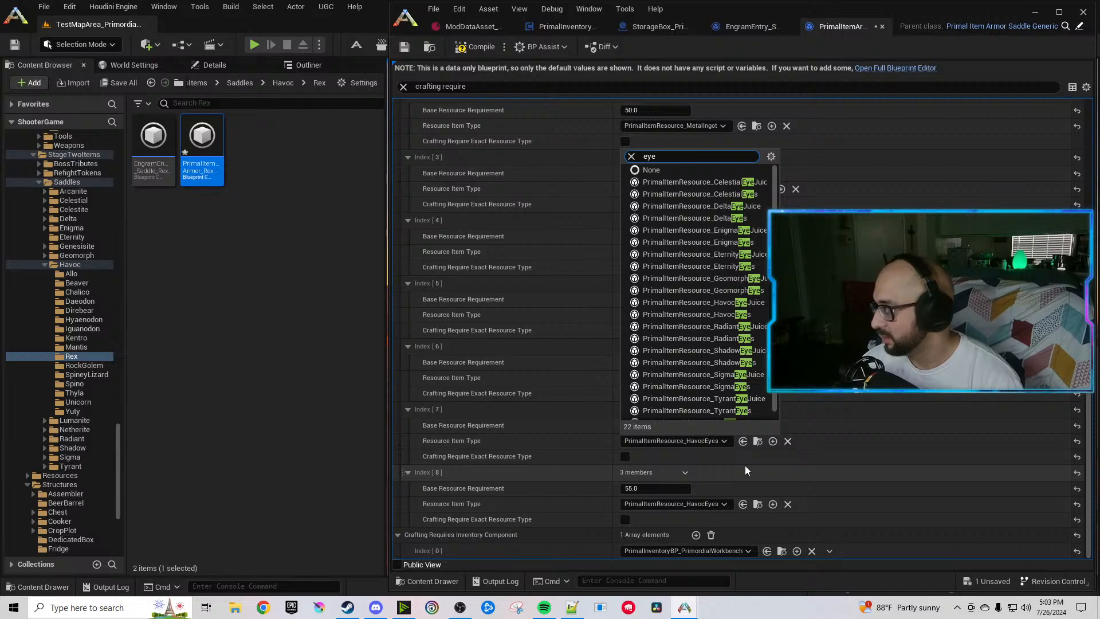
{"action": "type", "text": "s"}
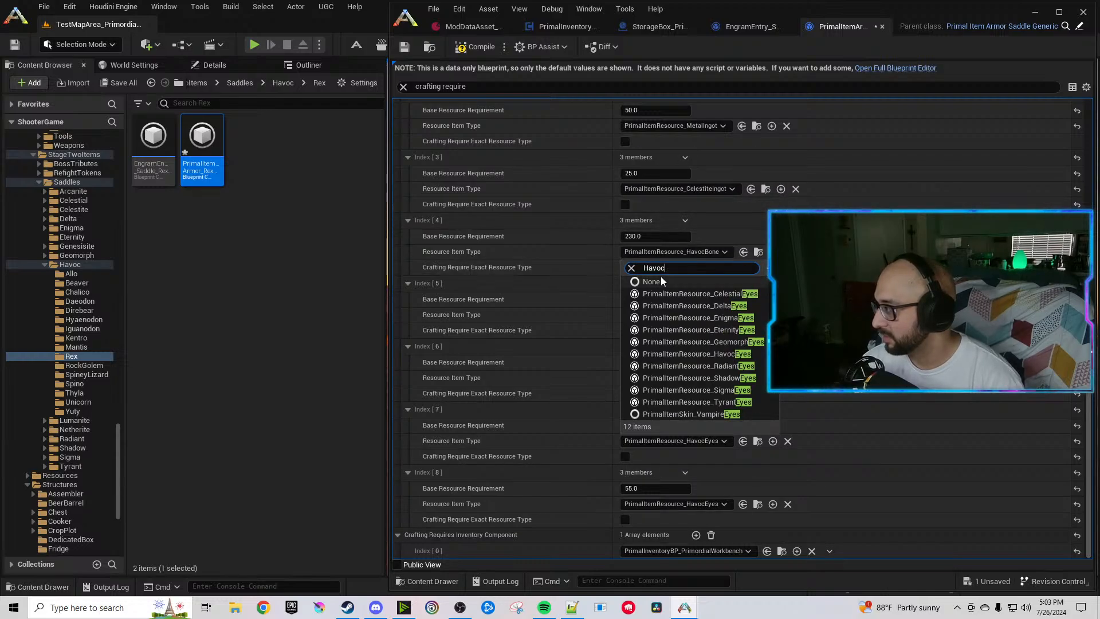
{"action": "type", "text": "Havoceye"}
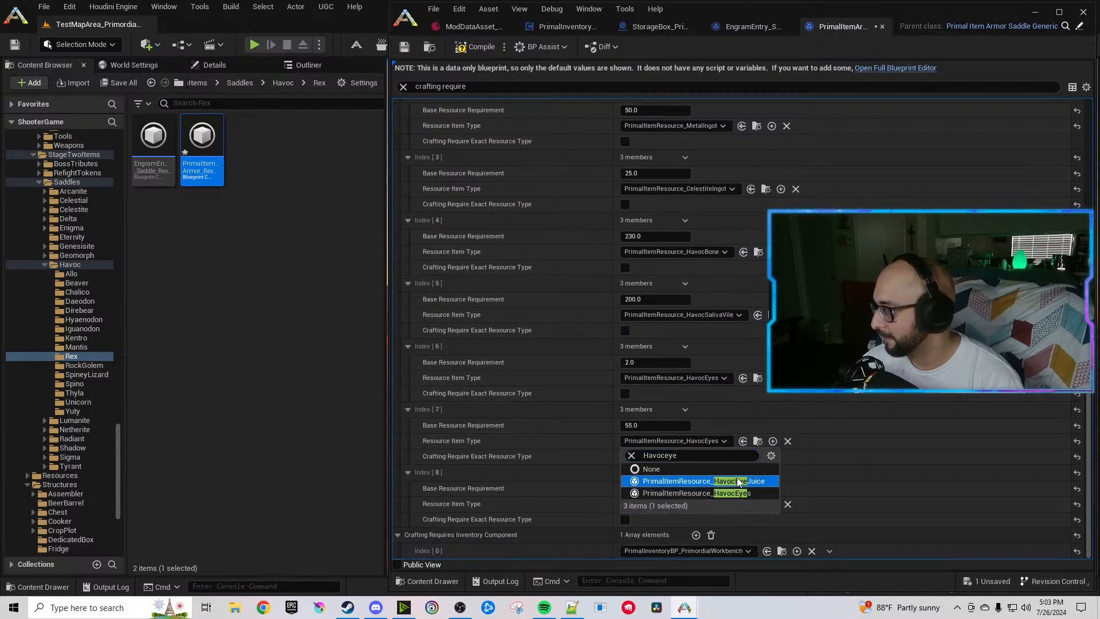
{"action": "left_click", "coordinate": [704, 481]}
{"action": "left_click", "coordinate": [710, 504]}
{"action": "type", "text": "Havocin"}
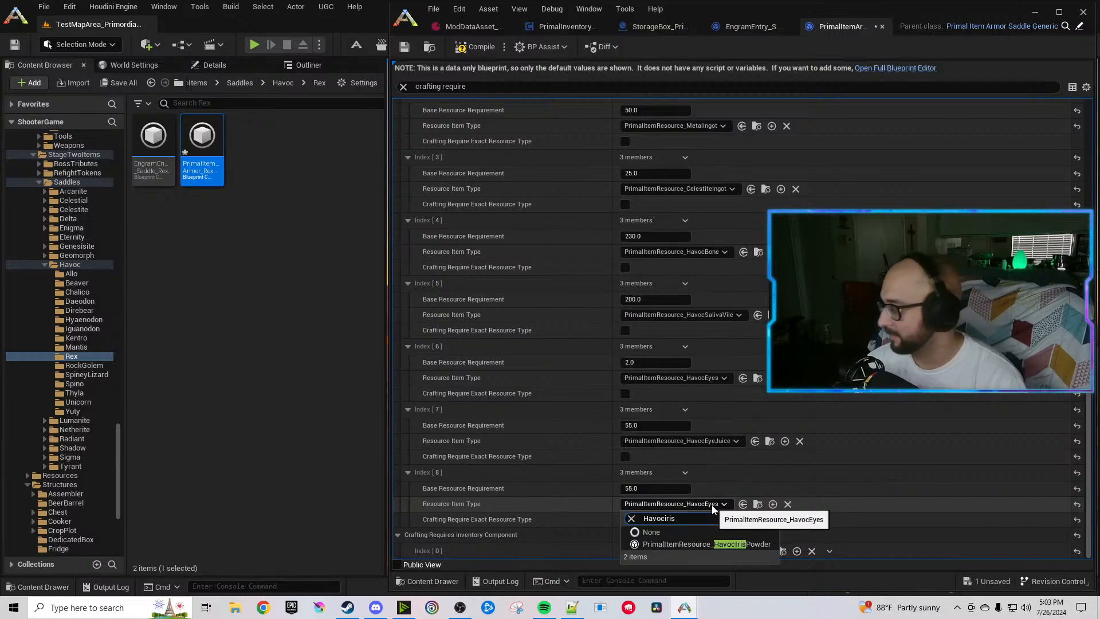
{"action": "key", "text": "Return"}
Compile and save the Rex saddle item and close its blueprint.
{"action": "left_click", "coordinate": [462, 49]}
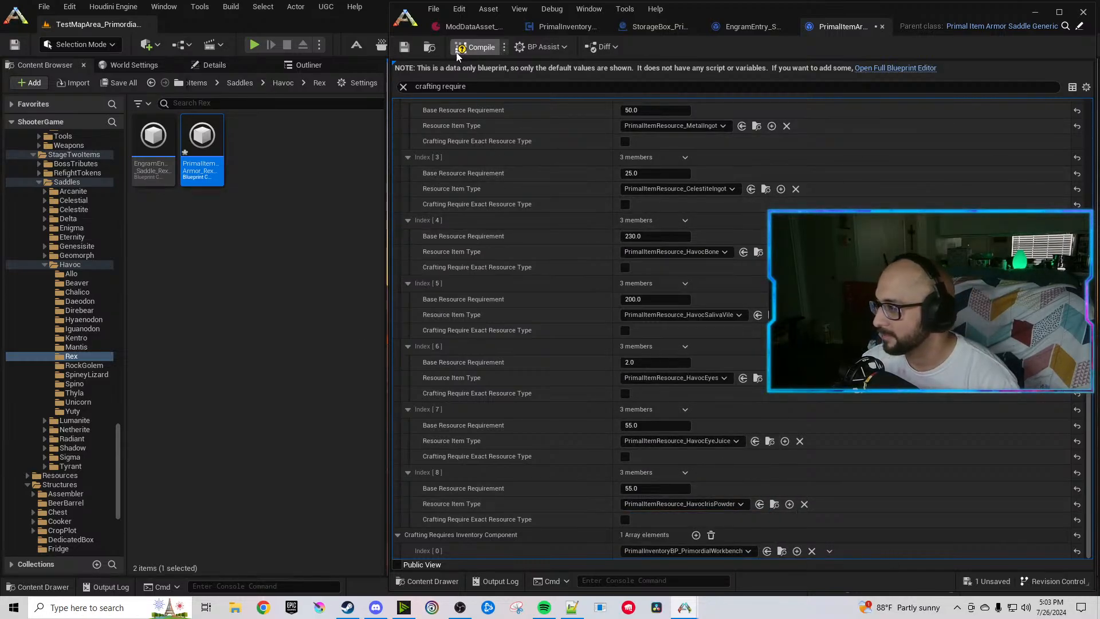
{"action": "left_click", "coordinate": [277, 303]}
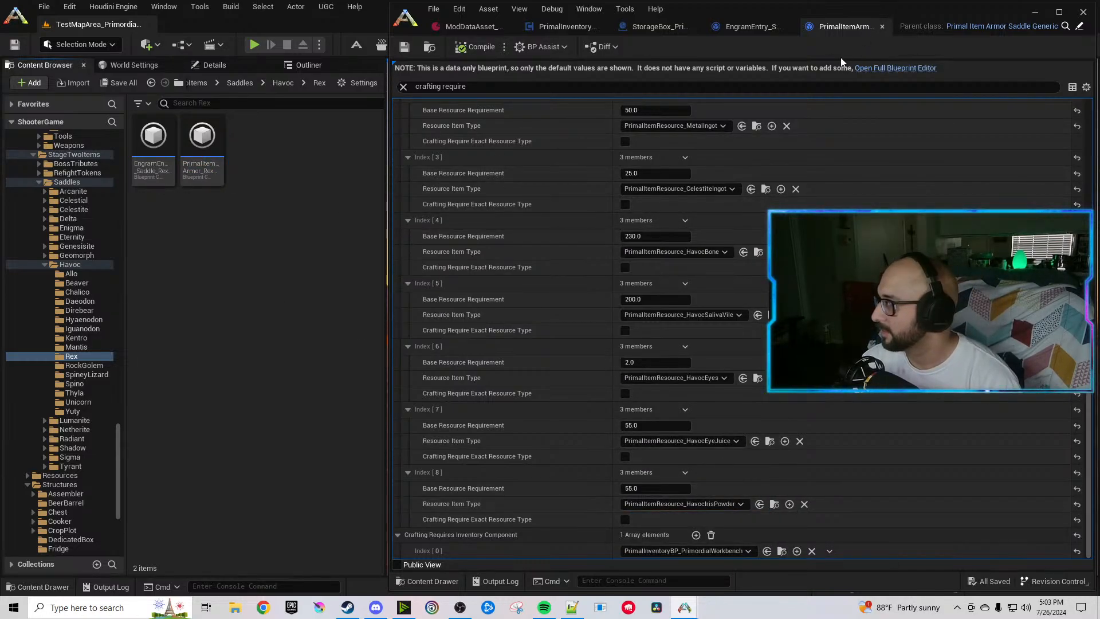
{"action": "left_click", "coordinate": [882, 26]}
Open both RockGolem saddle blueprints, set the engram's blueprint entry to PrimalItemArmor_RockGolemSaddleHavoc and save it.
{"action": "left_click", "coordinate": [84, 365]}
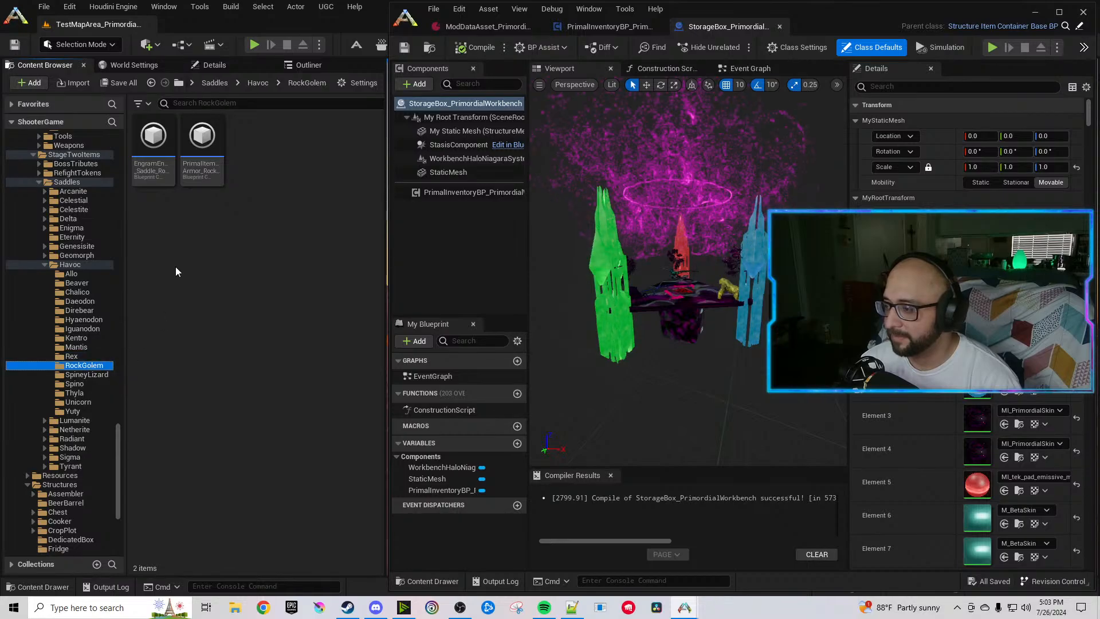
{"action": "double_click", "coordinate": [151, 140]}
{"action": "double_click", "coordinate": [198, 150]}
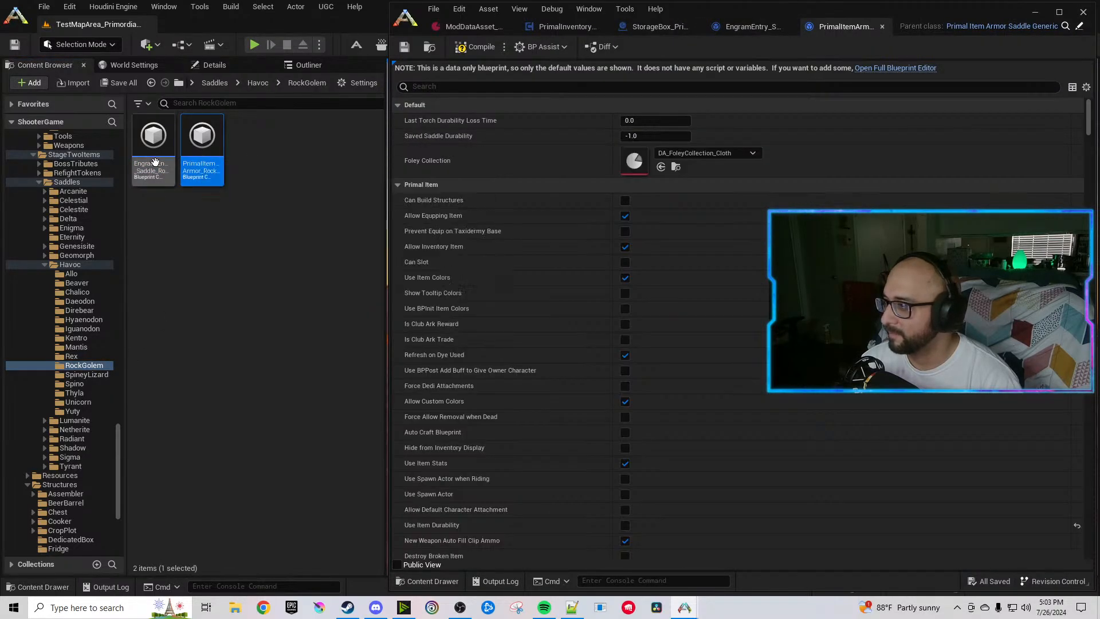
{"action": "left_click", "coordinate": [802, 26]}
{"action": "left_click", "coordinate": [772, 198]}
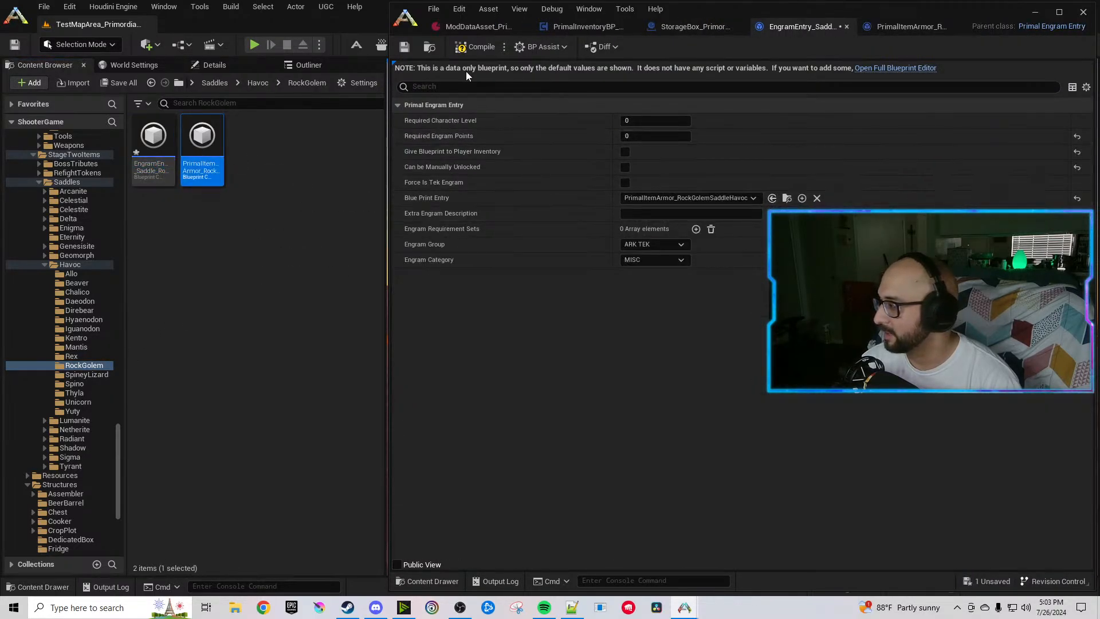
{"action": "key", "text": "ctrl+s"}
In the RockGolem saddle item, replace Chaos with Havoc in the explicit owner tag, descriptive name base and item description.
{"action": "left_click", "coordinate": [848, 26]}
{"action": "left_click", "coordinate": [620, 86]}
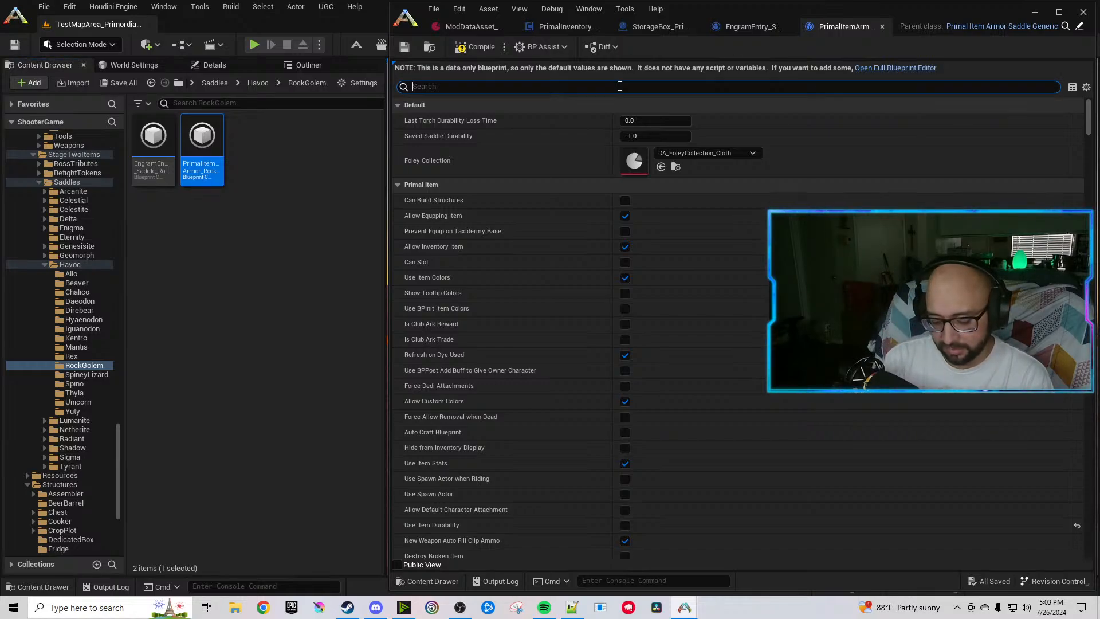
{"action": "type", "text": "chaos"}
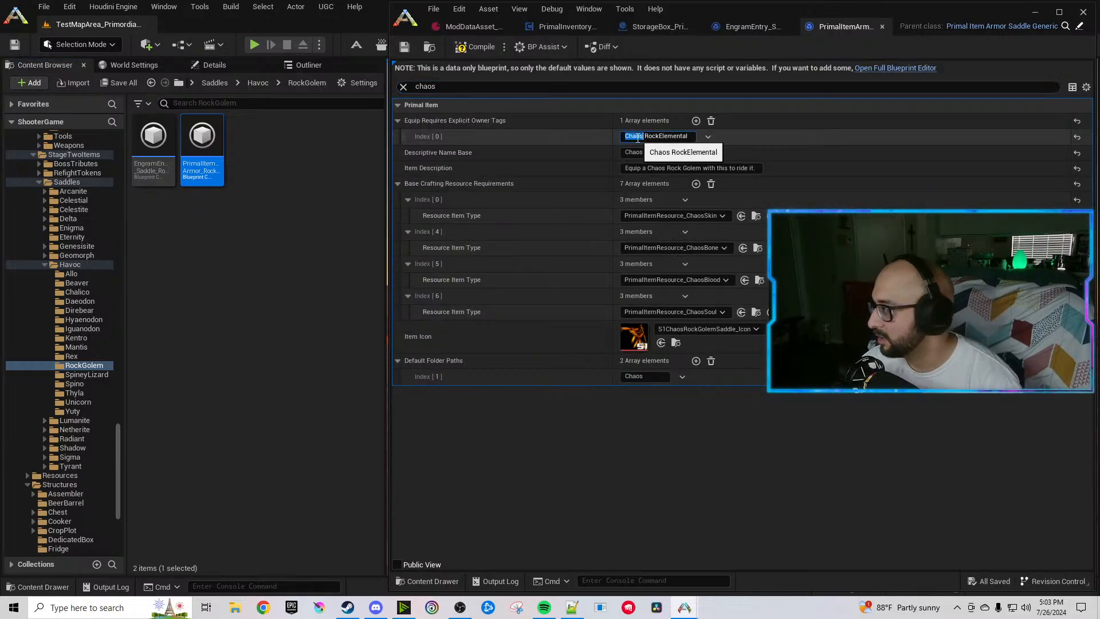
{"action": "type", "text": "Havoc"}
{"action": "double_click", "coordinate": [636, 153]}
{"action": "type", "text": "Havoc"}
{"action": "double_click", "coordinate": [655, 169]}
{"action": "type", "text": "Havoc"}
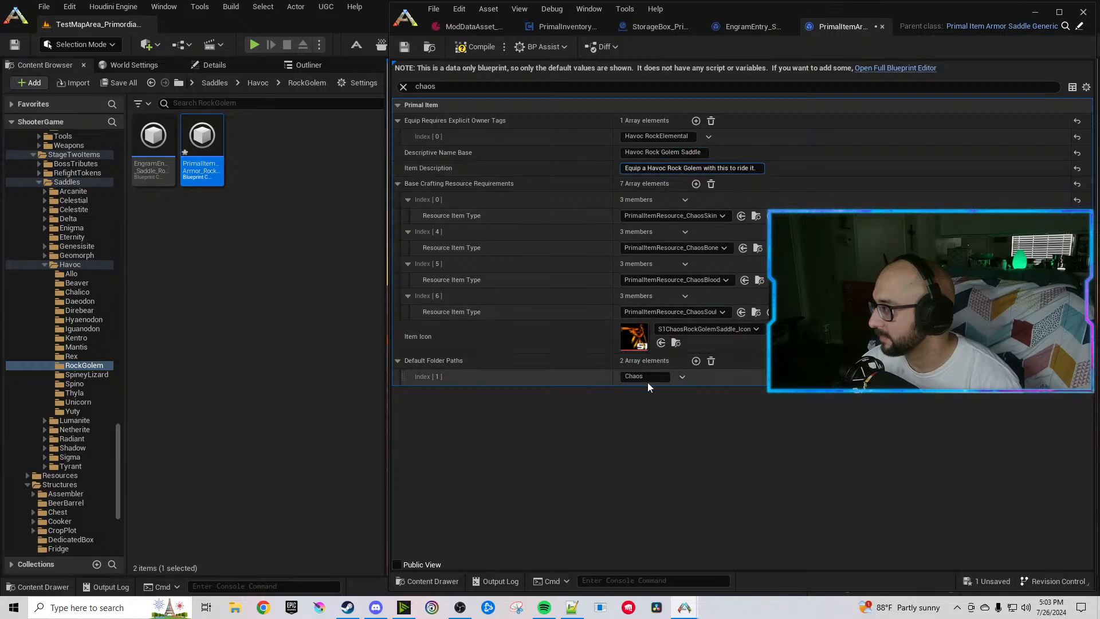
Set the RockGolem saddle's default folder path index 1 to Havoc and reset its item icon to default.
{"action": "left_click", "coordinate": [648, 377]}
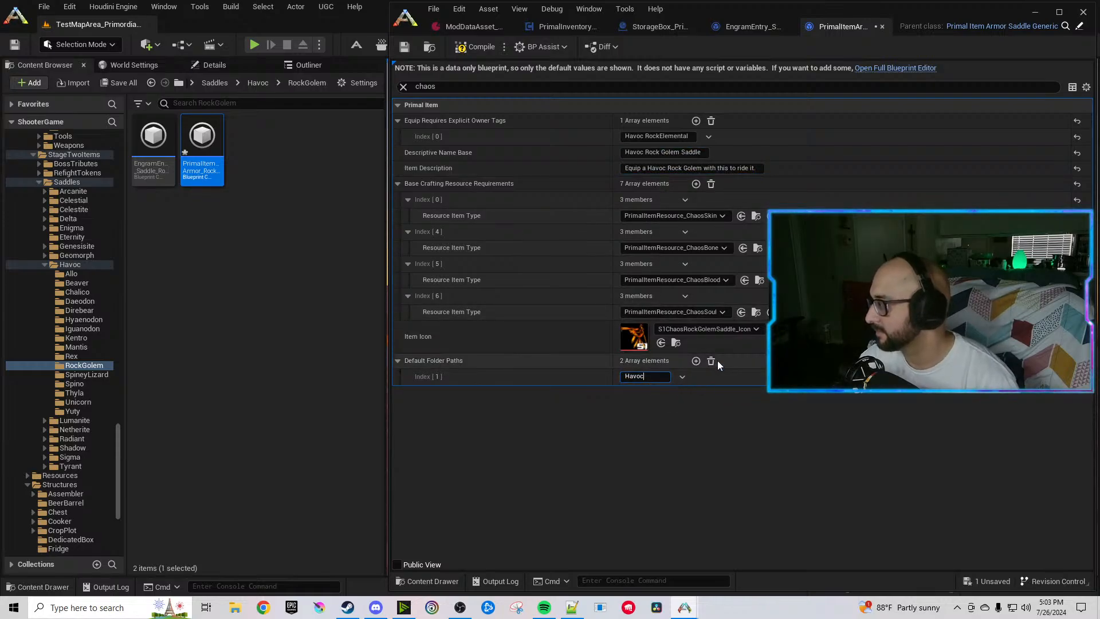
{"action": "left_click", "coordinate": [1077, 337]}
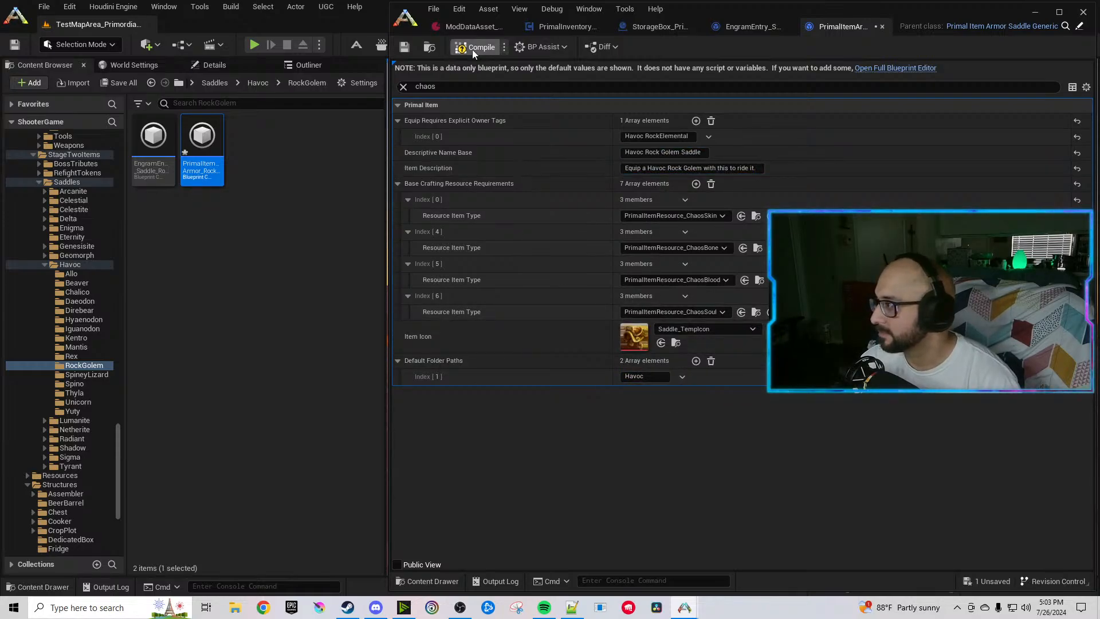
In the RockGolem saddle's crafting requirements, set the index 0 resource to PrimalItemResource_HavocMuscle and index 3 to PrimalItemResource_CelestiteIngot.
{"action": "left_click_drag", "start_coordinate": [456, 87], "coordinate": [377, 87]}
{"action": "type", "text": "cr"}
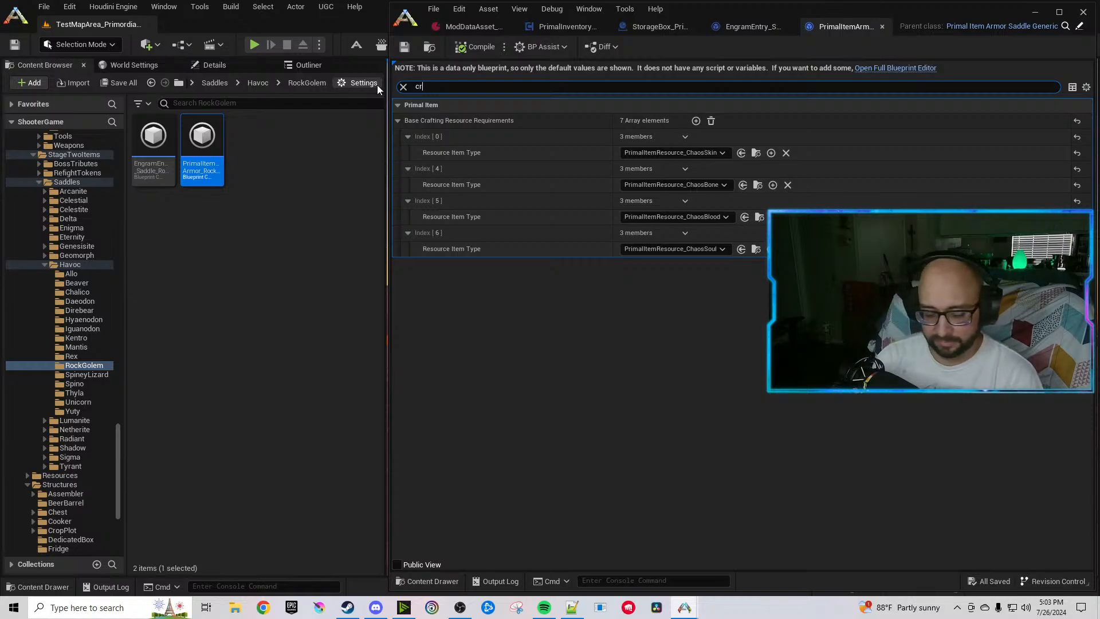
{"action": "type", "text": "afting require"}
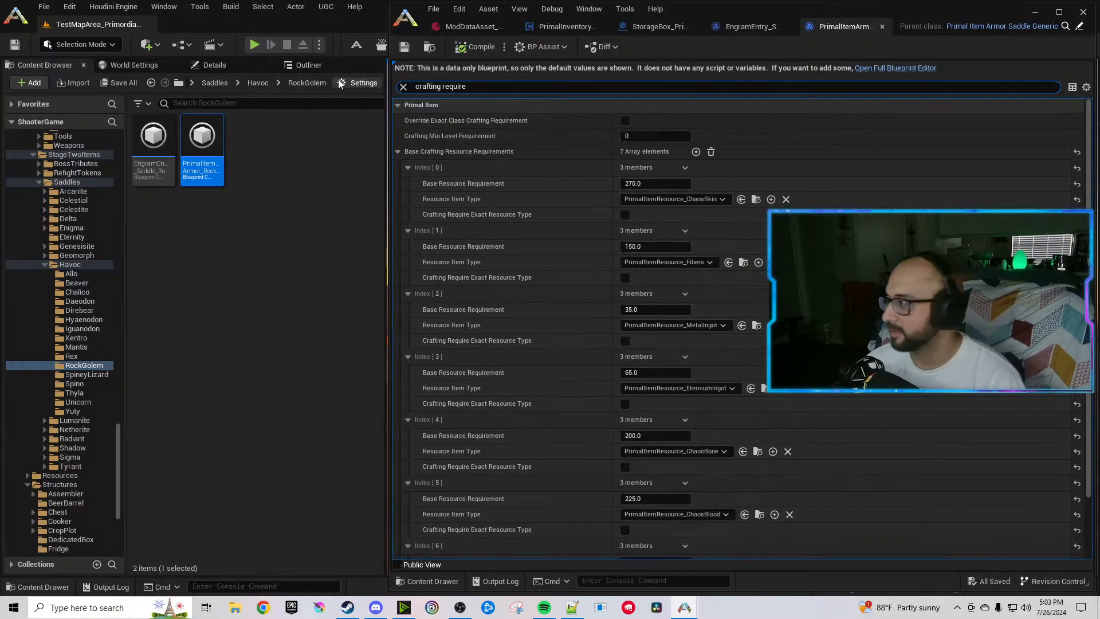
{"action": "left_click", "coordinate": [675, 200]}
{"action": "type", "text": "Havocmusc"}
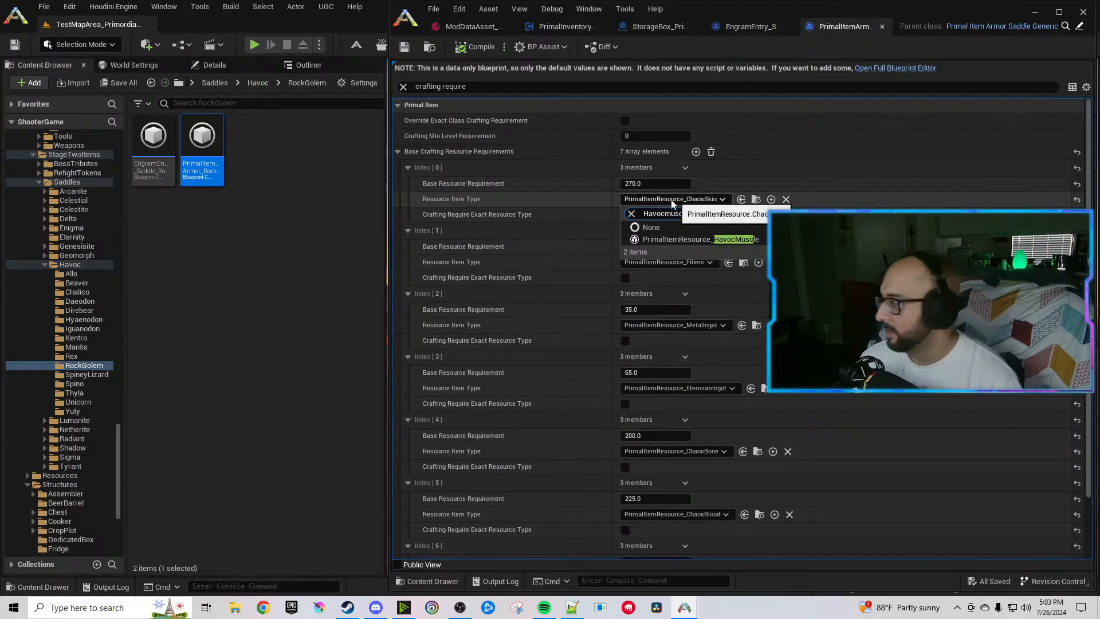
{"action": "left_click", "coordinate": [703, 238]}
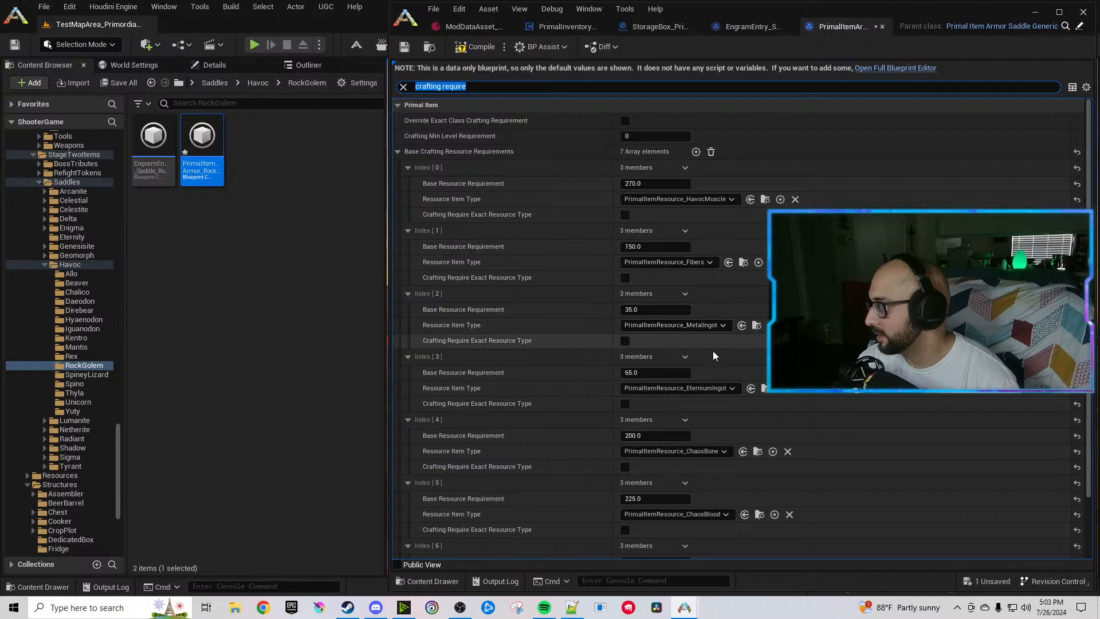
{"action": "left_click", "coordinate": [712, 389]}
{"action": "type", "text": "ingot"}
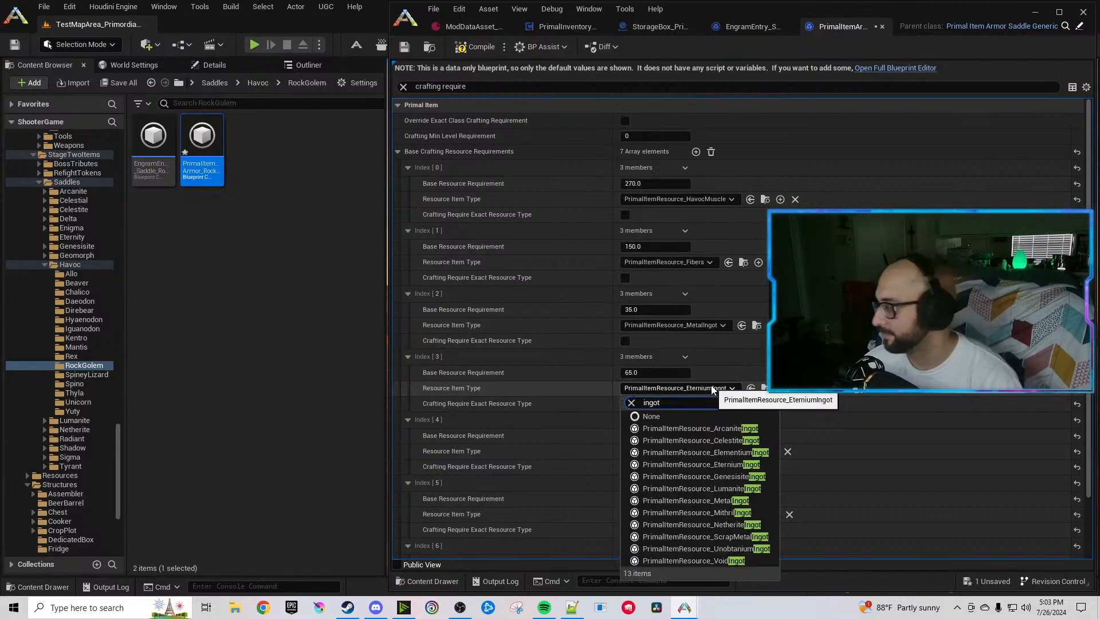
{"action": "left_click", "coordinate": [734, 439]}
Change the RockGolem saddle's crafting resources at index 4 to PrimalItemResource_HavocBone and index 5 to PrimalItemResource_HavocSalivaVile.
{"action": "scroll", "coordinate": [724, 434], "scroll_direction": "down", "scroll_amount": 1}
{"action": "scroll", "coordinate": [724, 435], "scroll_direction": "down", "scroll_amount": 1}
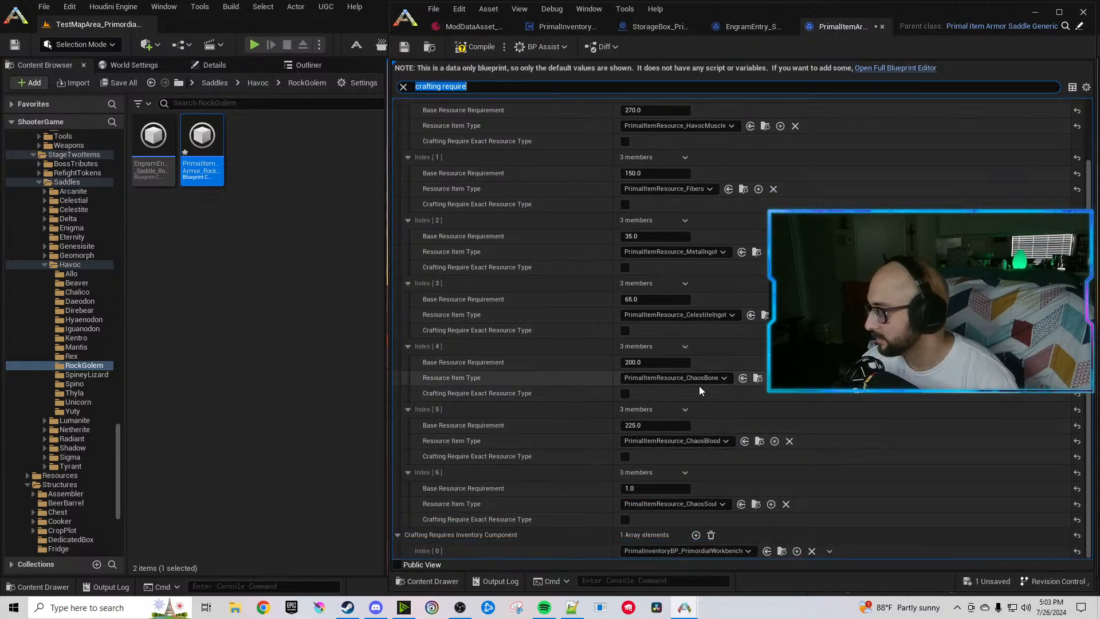
{"action": "left_click", "coordinate": [695, 377]}
{"action": "type", "text": "Havocbone"}
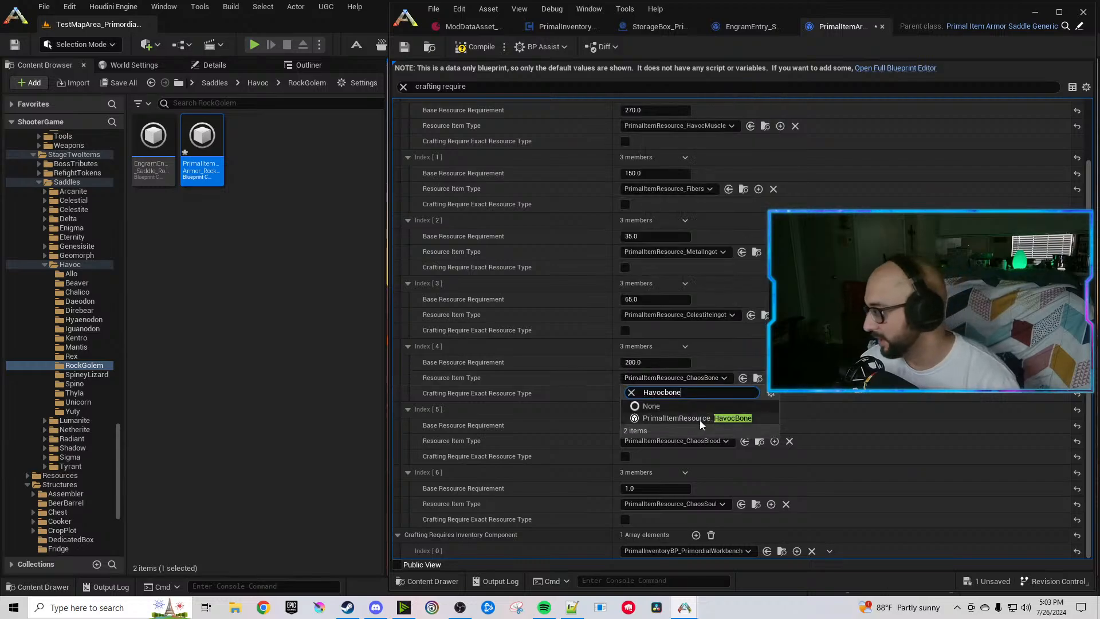
{"action": "left_click", "coordinate": [700, 421]}
{"action": "left_click", "coordinate": [714, 442]}
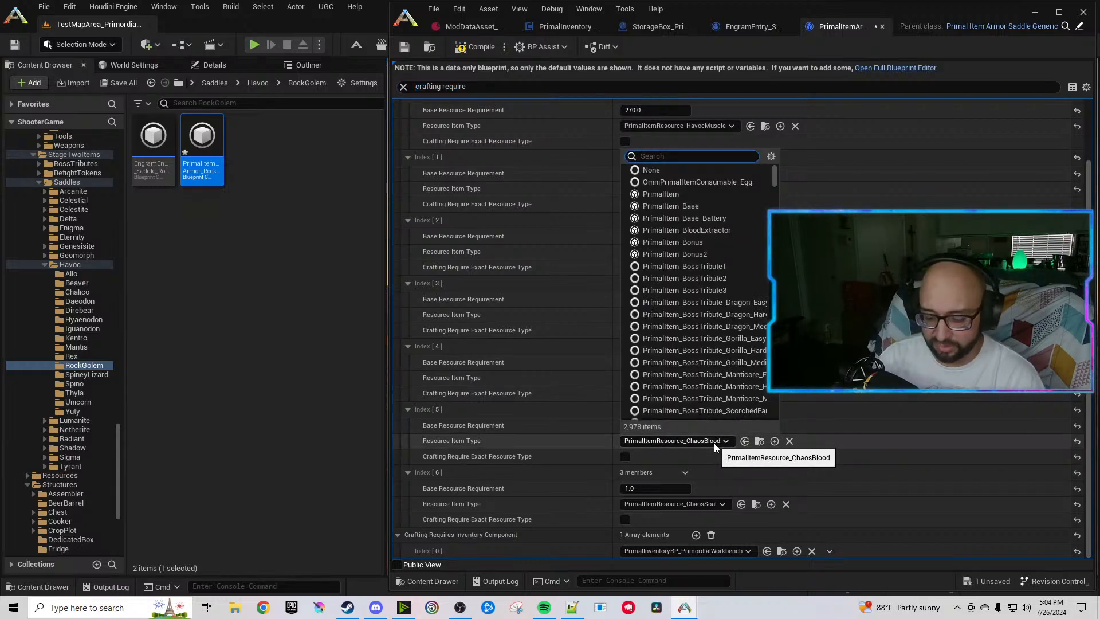
{"action": "type", "text": "Havocsal"}
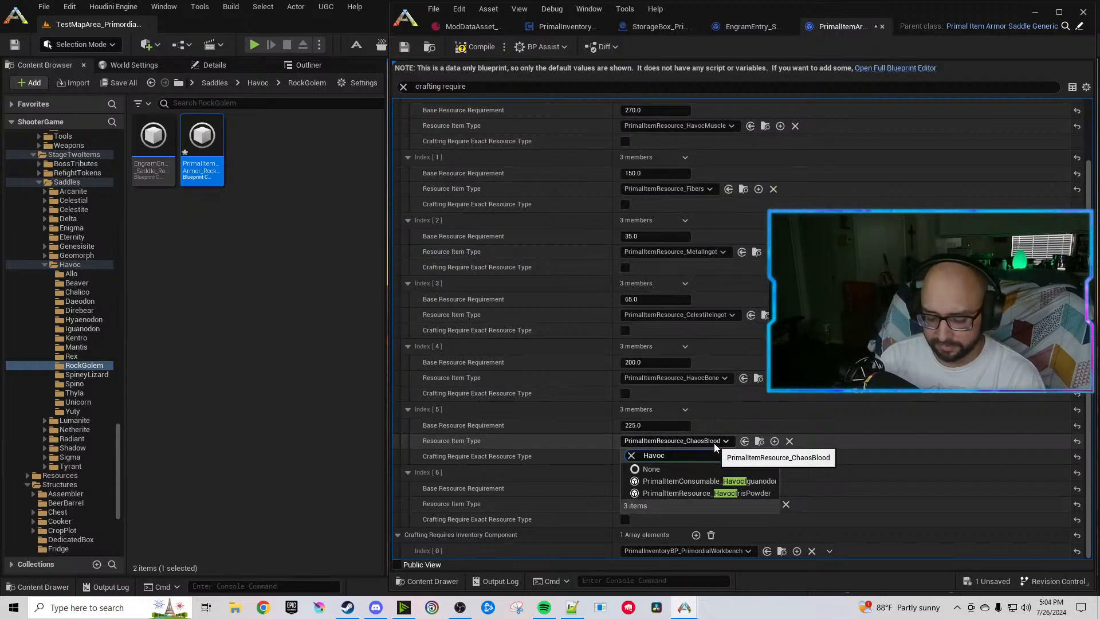
{"action": "left_click", "coordinate": [727, 479]}
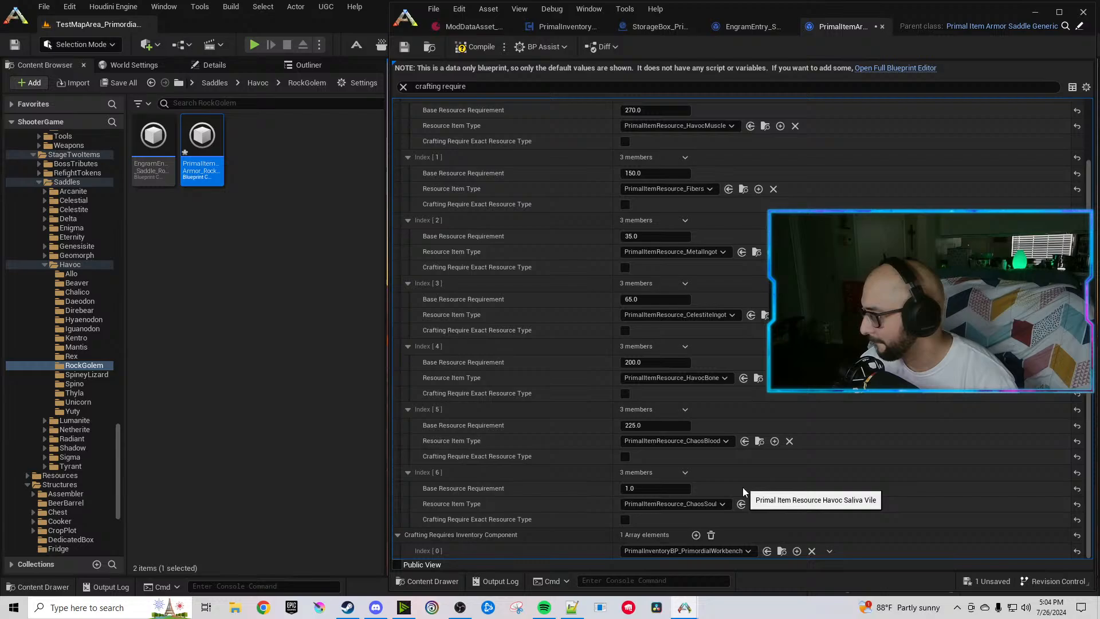
Set the RockGolem saddle's index 6 resource to PrimalItemResource_HavocEyes with a requirement of 2, and duplicate that entry twice.
{"action": "left_click", "coordinate": [707, 505]}
{"action": "type", "text": "Havocey"}
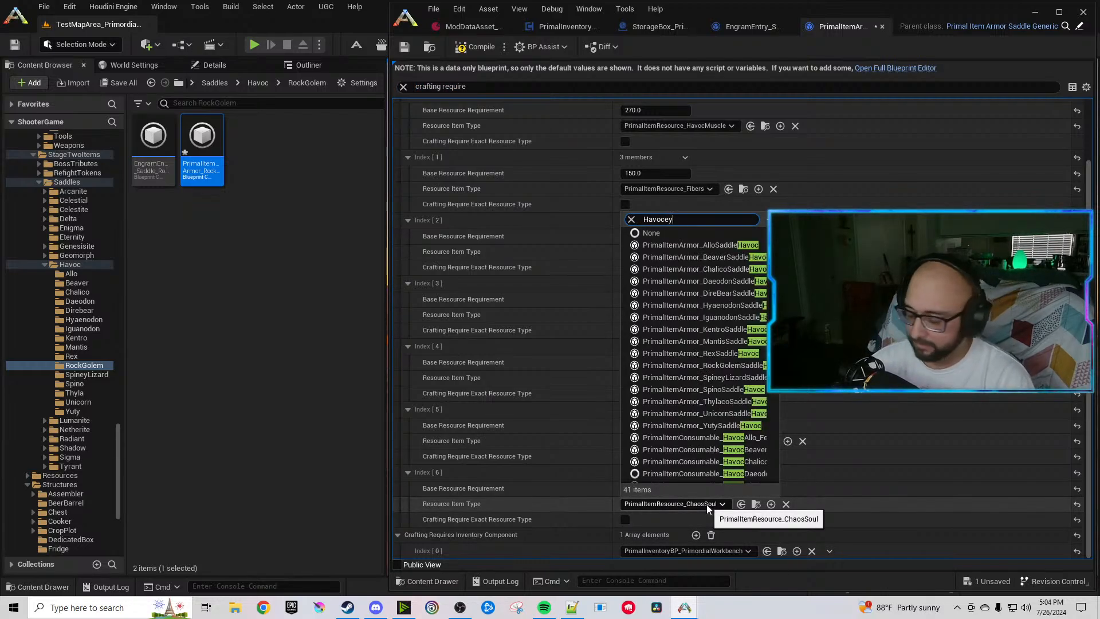
{"action": "type", "text": "es"}
{"action": "left_click", "coordinate": [714, 548]}
{"action": "left_click", "coordinate": [644, 488]}
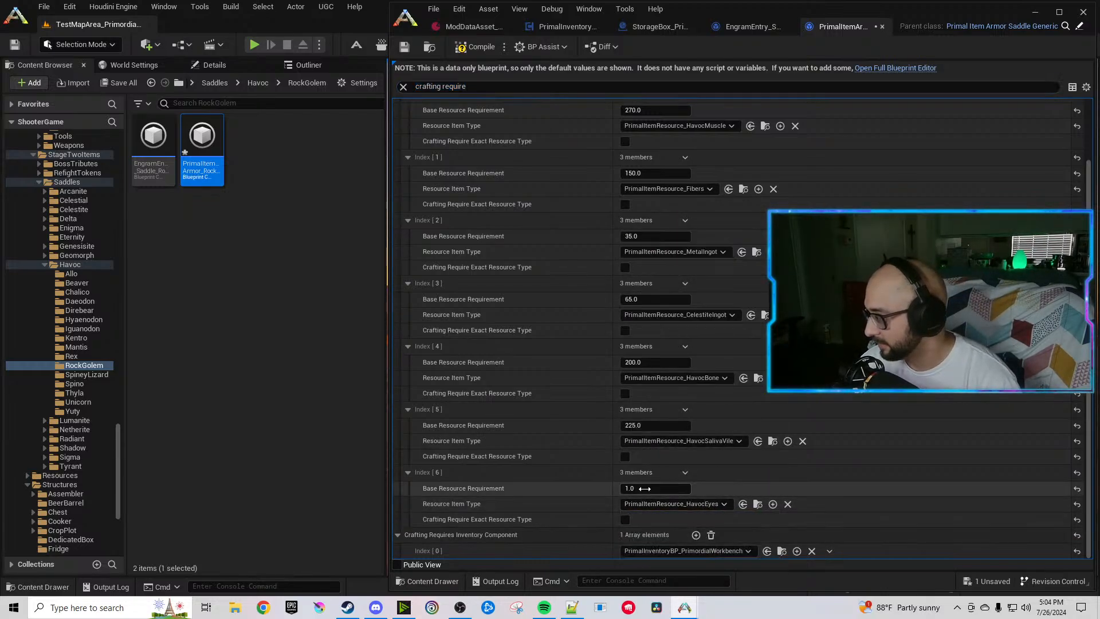
{"action": "type", "text": "2"}
{"action": "key", "text": "Return"}
{"action": "left_click", "coordinate": [685, 474]}
{"action": "left_click", "coordinate": [706, 514]}
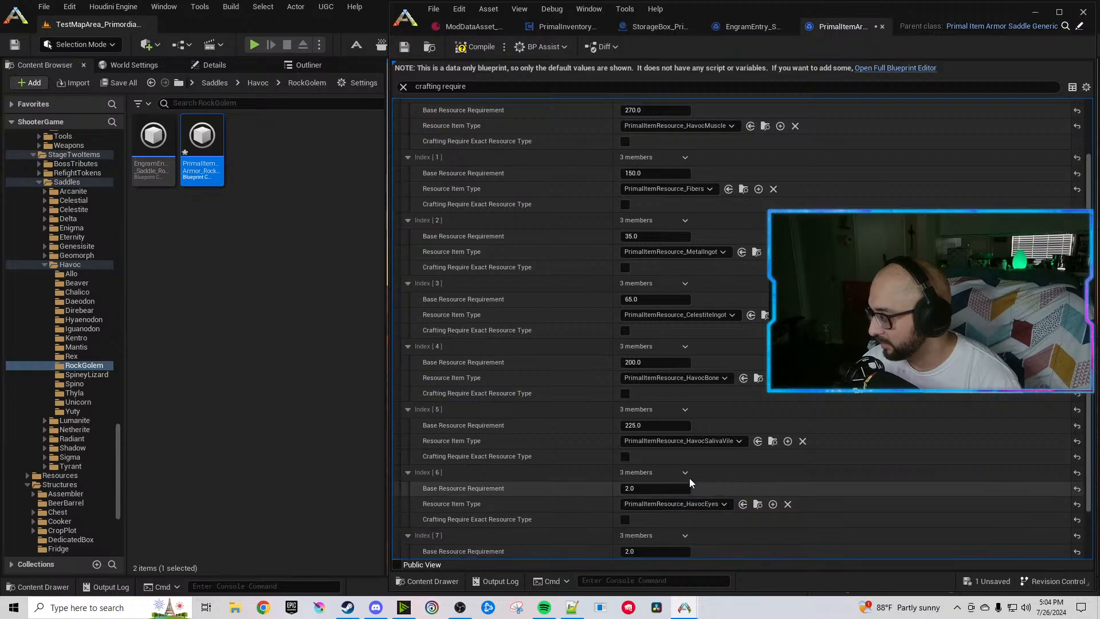
{"action": "left_click", "coordinate": [685, 473]}
{"action": "left_click", "coordinate": [706, 514]}
Set the base resource requirement of the RockGolem saddle's entries at index 8 and index 7 to 55.
{"action": "left_click", "coordinate": [644, 488]}
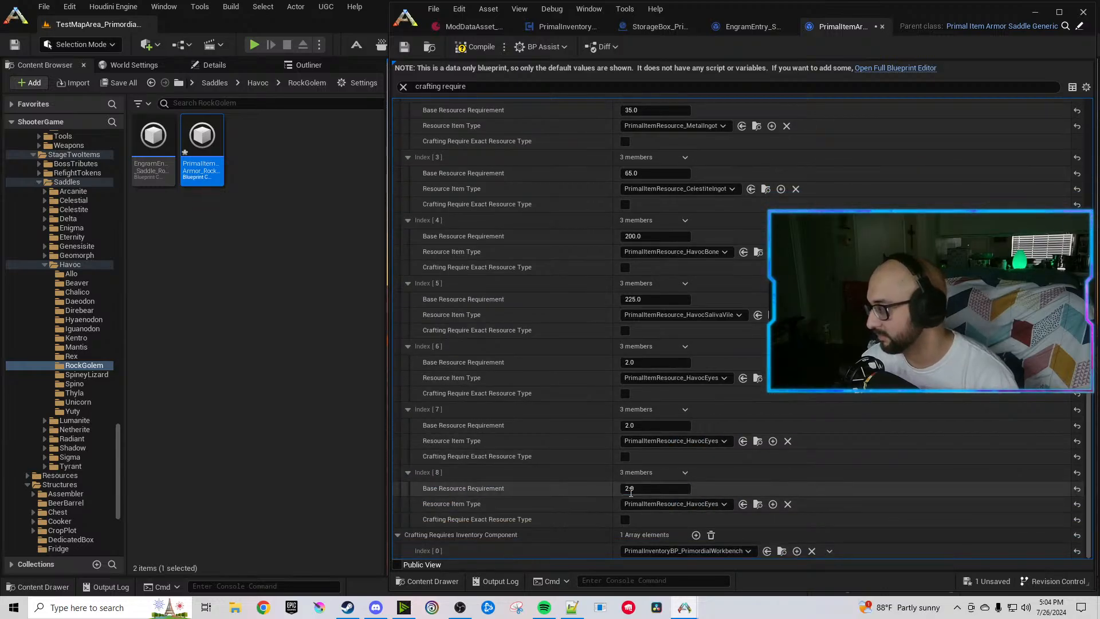
{"action": "type", "text": "55"}
{"action": "key", "text": "Return"}
{"action": "left_click", "coordinate": [644, 425]}
{"action": "type", "text": "55"}
{"action": "key", "text": "Return"}
Change the RockGolem saddle's resource type at index 7 to PrimalItemResource_HavocEyeJuice.
{"action": "left_click", "coordinate": [634, 441]}
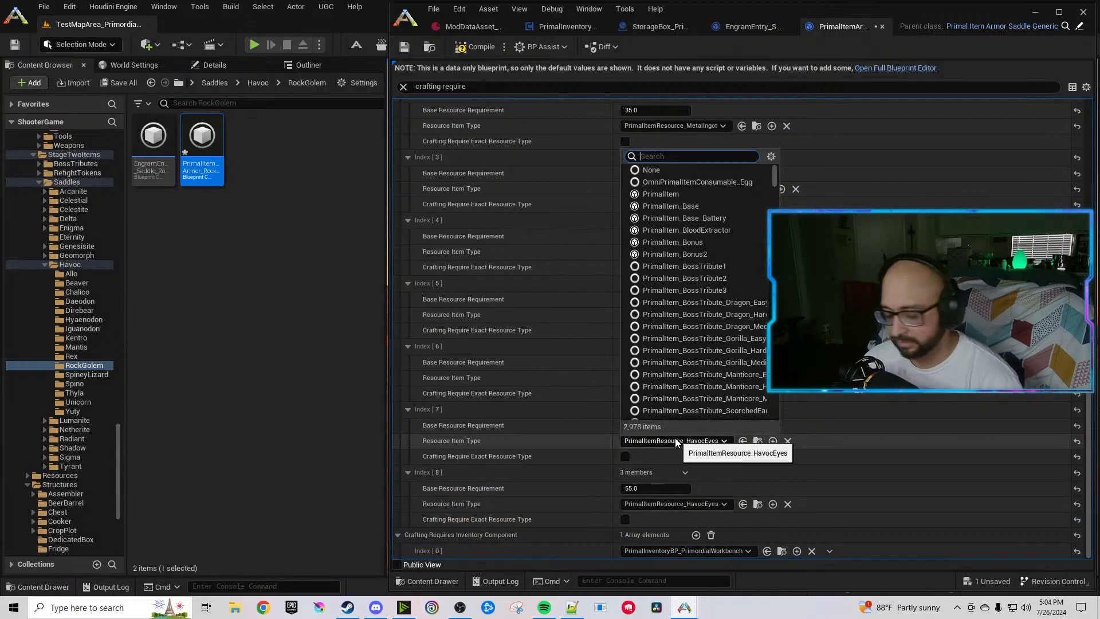
{"action": "type", "text": "Havoceye"}
{"action": "left_click", "coordinate": [727, 484]}
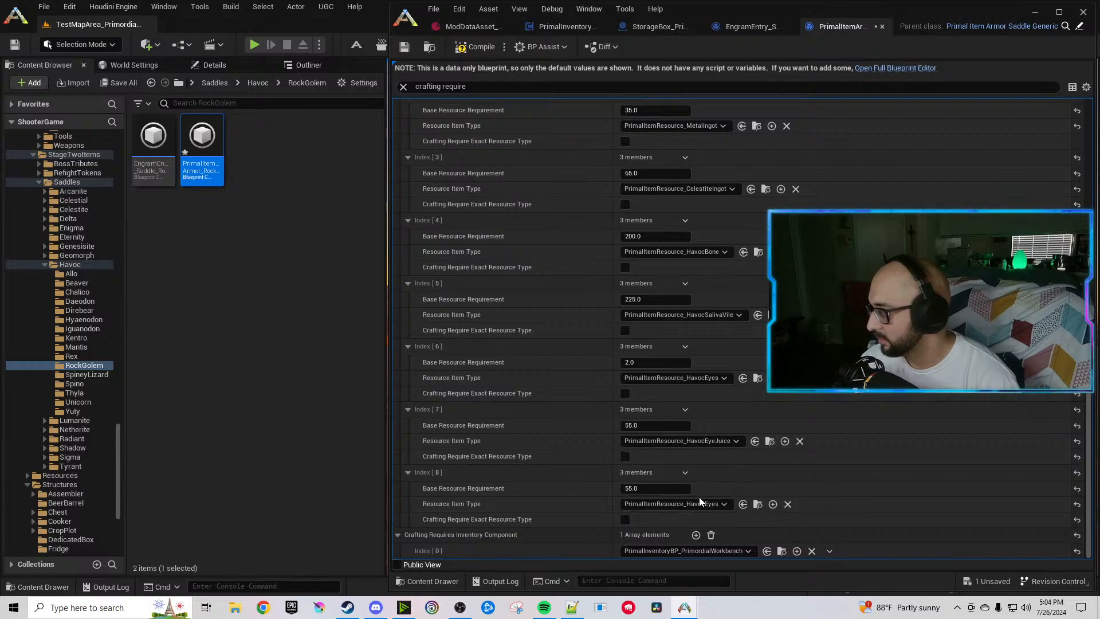
Change the RockGolem saddle's resource type at index 8 to PrimalItemResource_HavocIrisPowder, then compile, save and close its blueprints.
{"action": "left_click", "coordinate": [693, 503]}
{"action": "type", "text": "Havociris"}
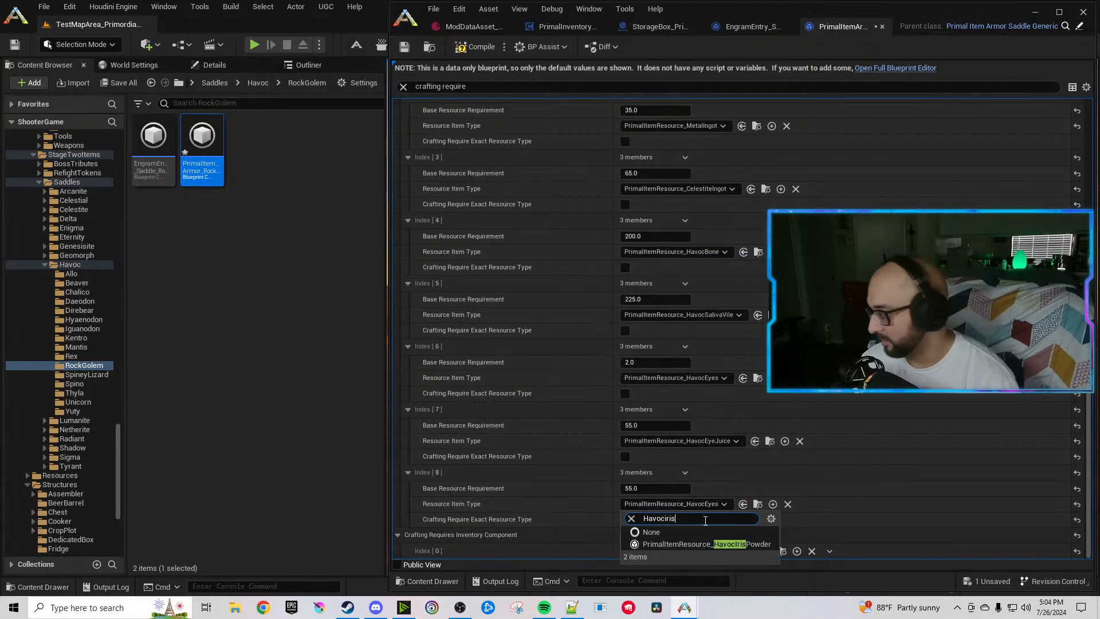
{"action": "left_click", "coordinate": [716, 533]}
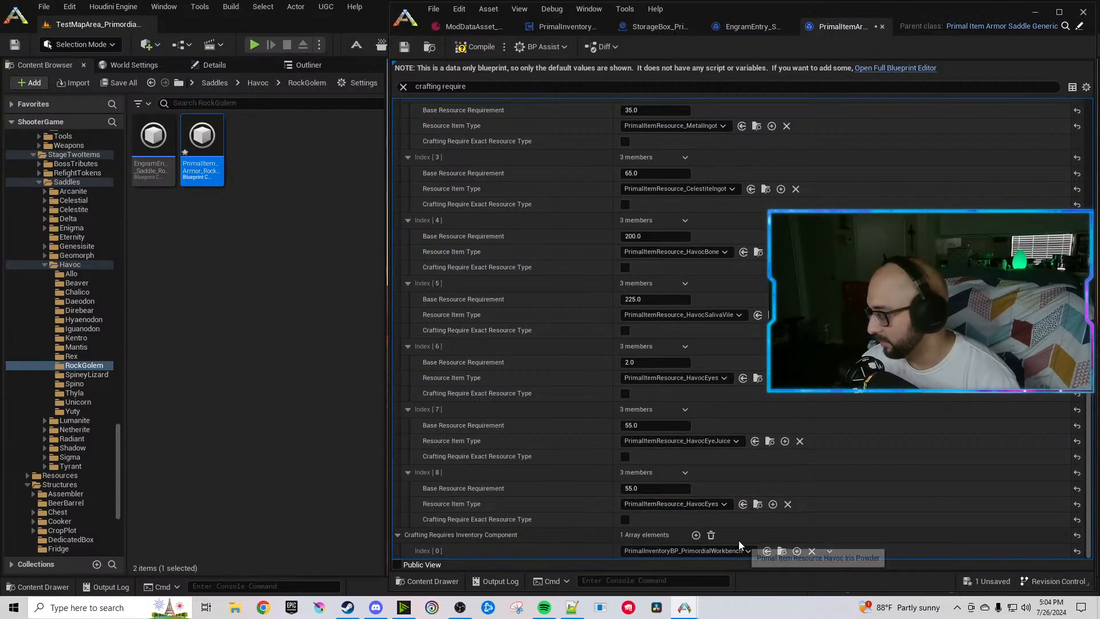
{"action": "left_click", "coordinate": [471, 49]}
{"action": "left_click", "coordinate": [299, 260]}
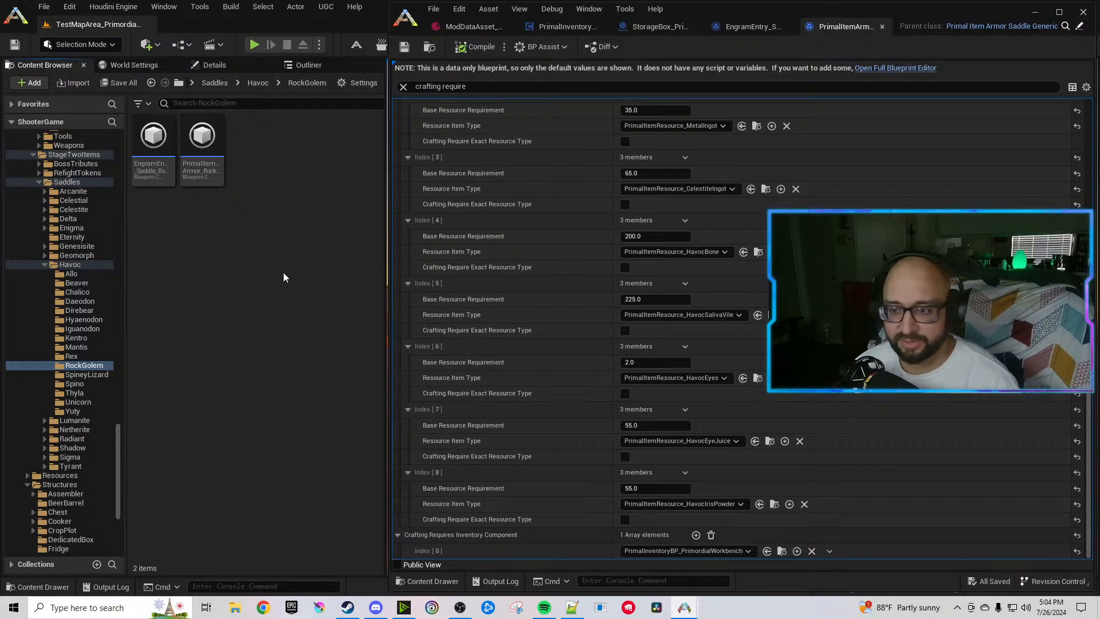
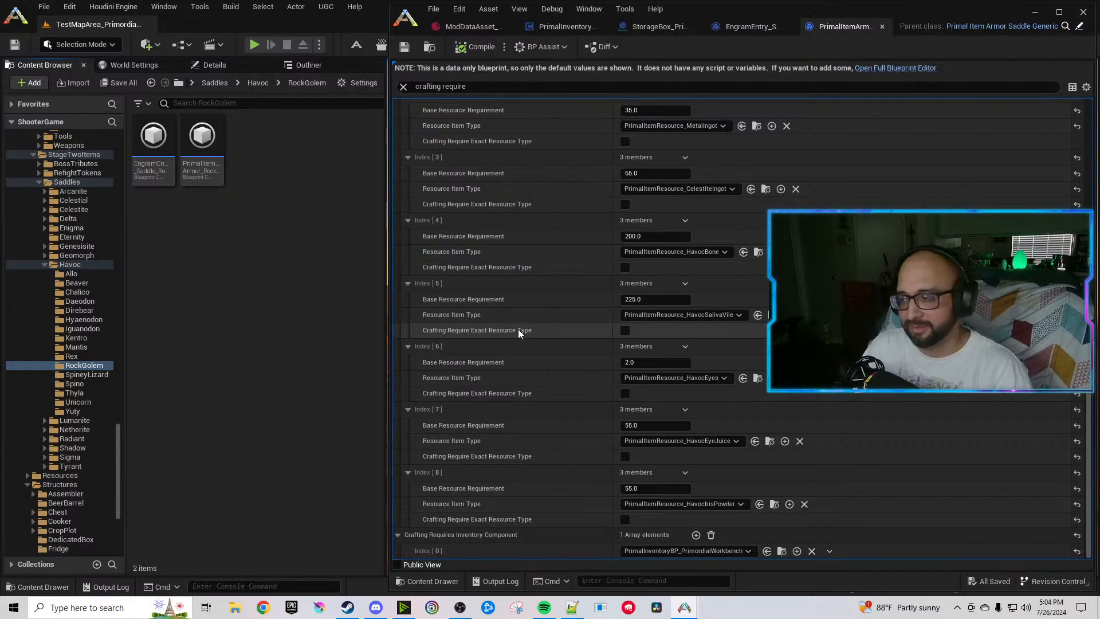
{"action": "left_click", "coordinate": [882, 27]}
{"action": "left_click", "coordinate": [901, 27]}
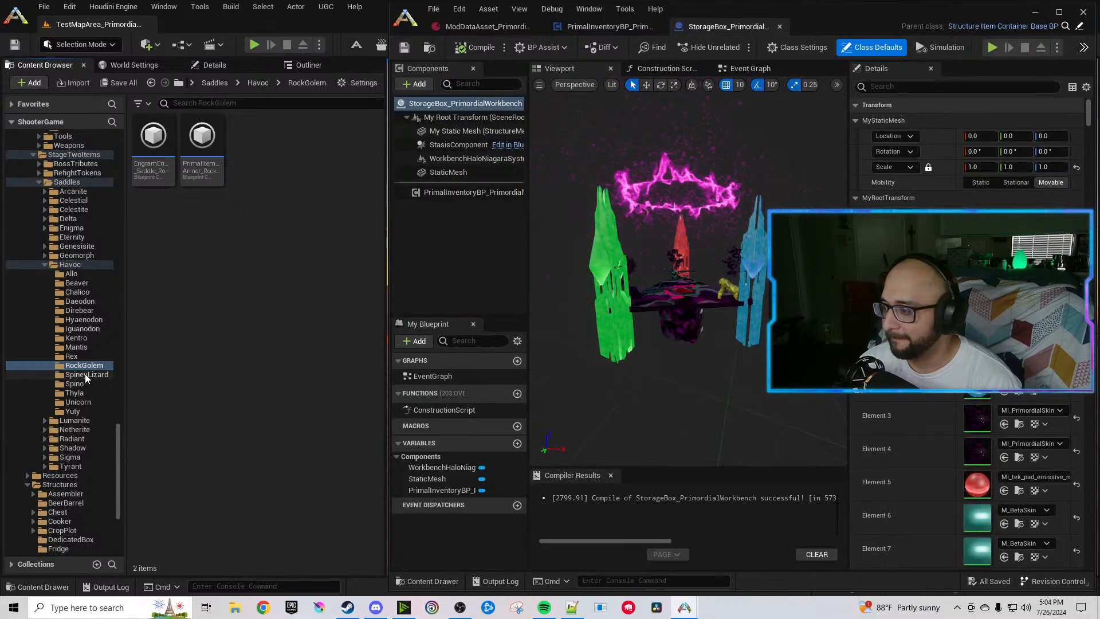
Link the SpineyLizard saddle engram's blueprint entry to PrimalItemArmor_SpineyLizardSaddleHavoc and compile and save it.
{"action": "left_click", "coordinate": [86, 374]}
{"action": "double_click", "coordinate": [157, 171]}
{"action": "left_click", "coordinate": [199, 174]}
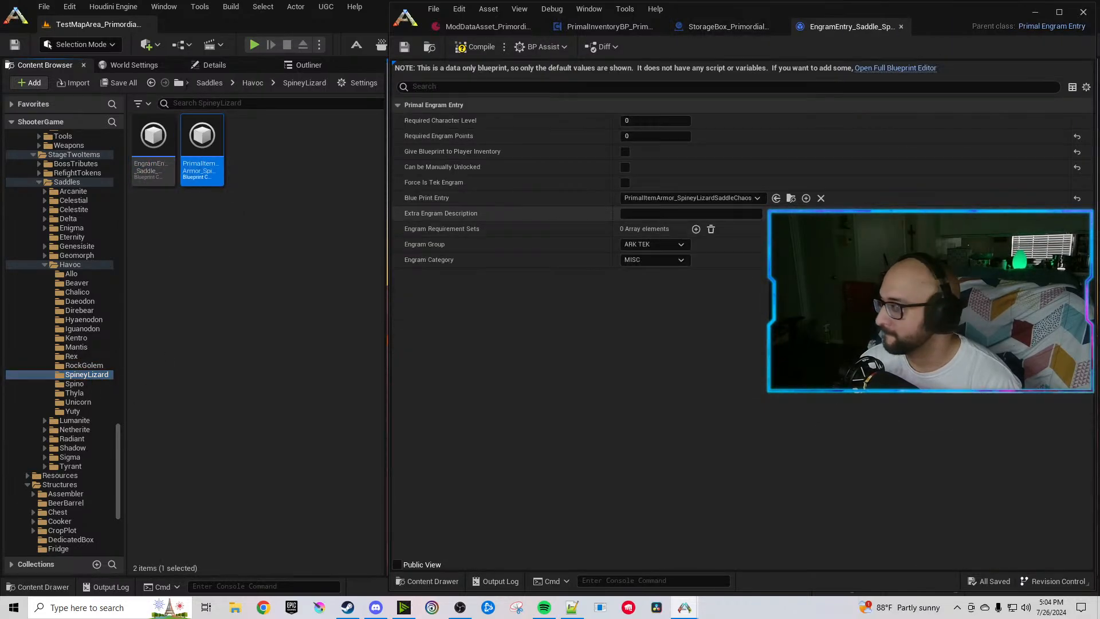
{"action": "left_click", "coordinate": [775, 199]}
{"action": "left_click", "coordinate": [775, 198]}
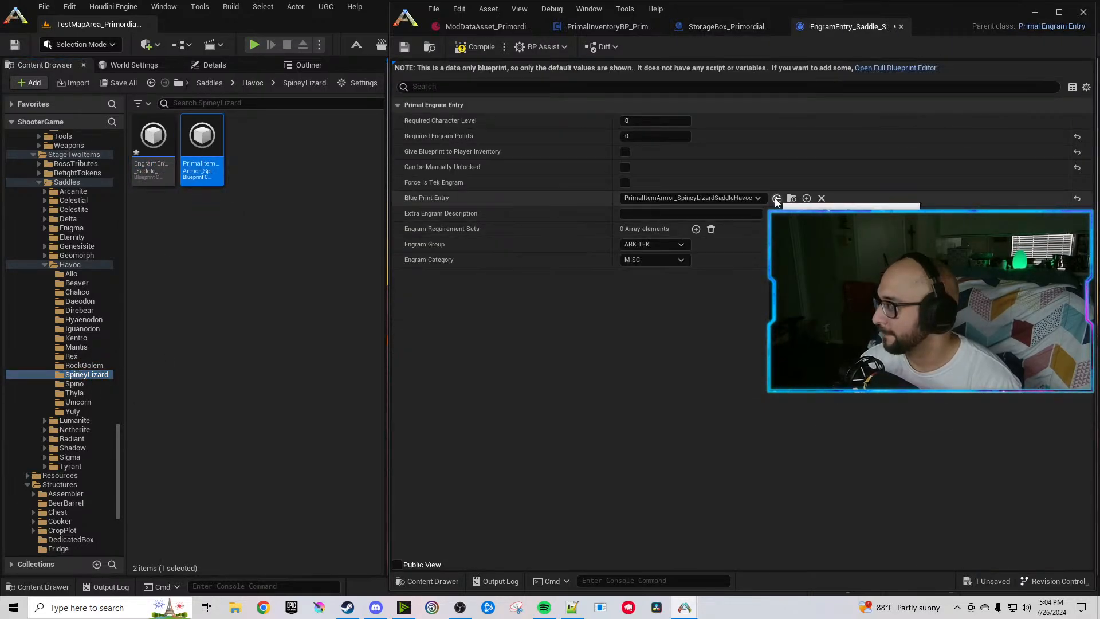
{"action": "left_click", "coordinate": [471, 47]}
Replace Chaos with Havoc in the SpineyLizard saddle's owner tag, descriptive name and item description.
{"action": "double_click", "coordinate": [206, 144]}
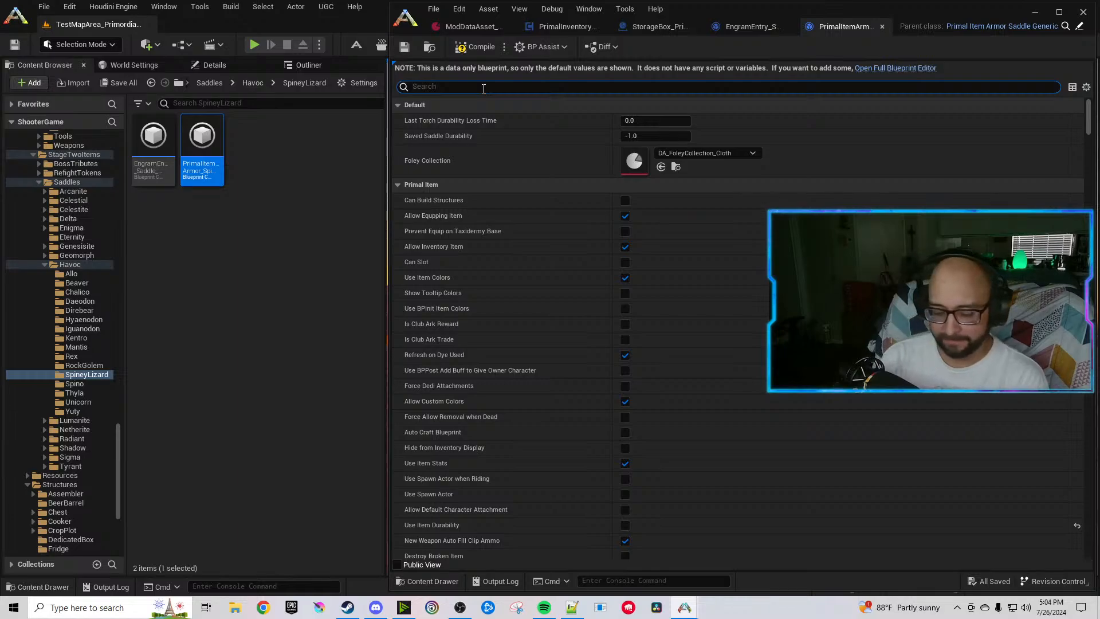
{"action": "type", "text": "chaos"}
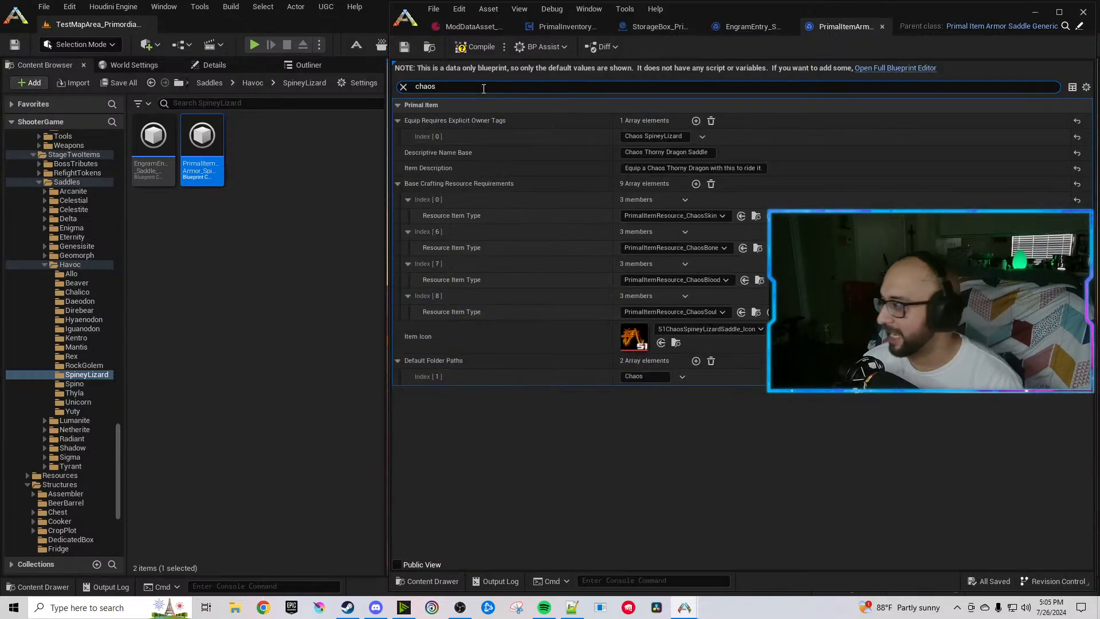
{"action": "double_click", "coordinate": [634, 137]}
{"action": "type", "text": "Havoc"}
{"action": "double_click", "coordinate": [637, 153]}
{"action": "type", "text": "Havoc"}
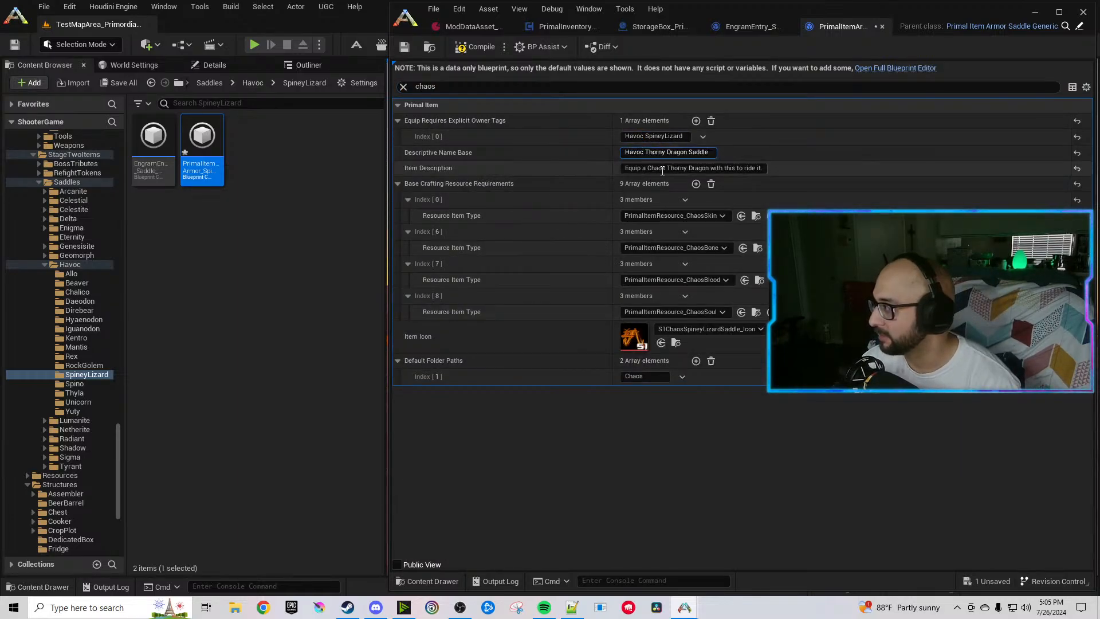
{"action": "double_click", "coordinate": [659, 169]}
{"action": "type", "text": "Havoc"}
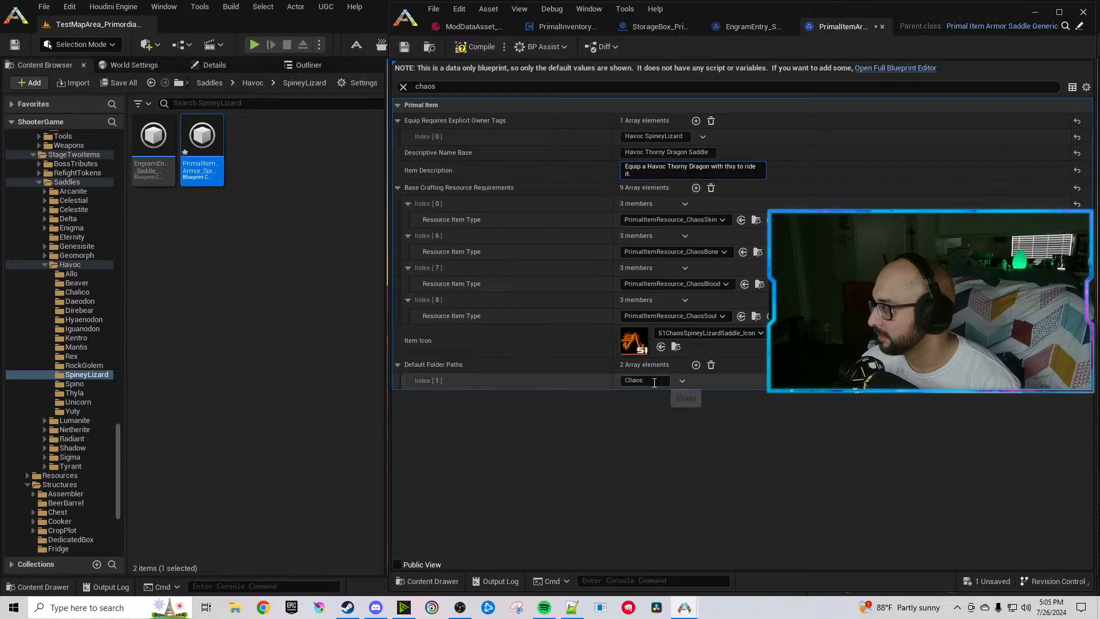
Set the SpineyLizard saddle's index 1 folder path to Havoc and reset its item icon to the default Saddle_TempIcon.
{"action": "double_click", "coordinate": [634, 380]}
{"action": "type", "text": "Havoc"}
{"action": "left_click", "coordinate": [1077, 341]}
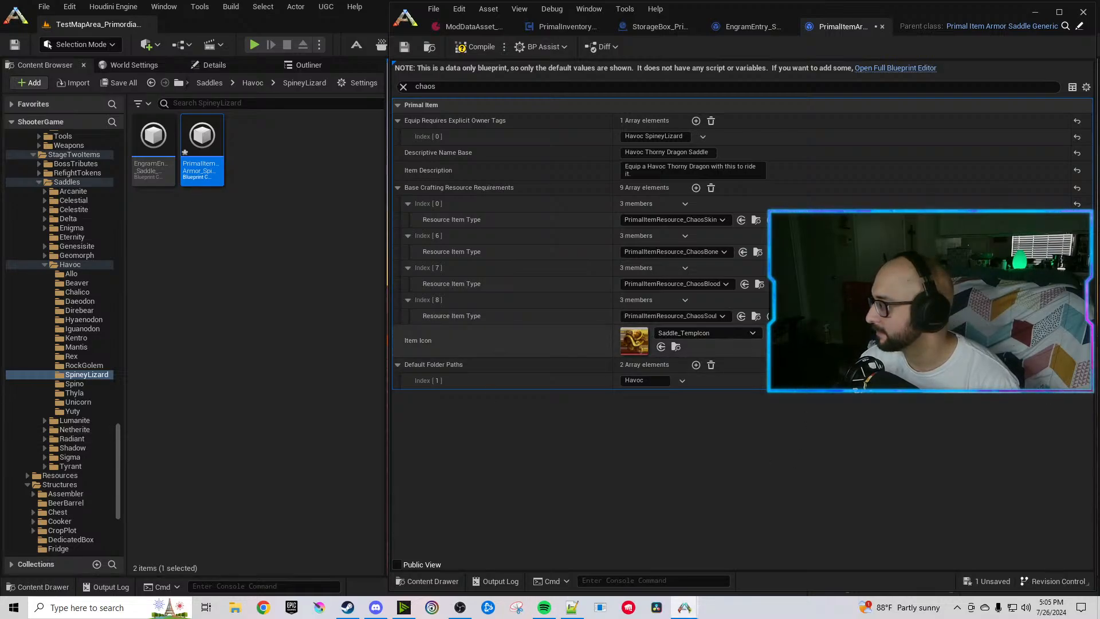
Filter the SpineyLizard saddle's properties for crafting requirements and change the index 0 resource to PrimalItemResource_HavocMuscle.
{"action": "type", "text": "c"}
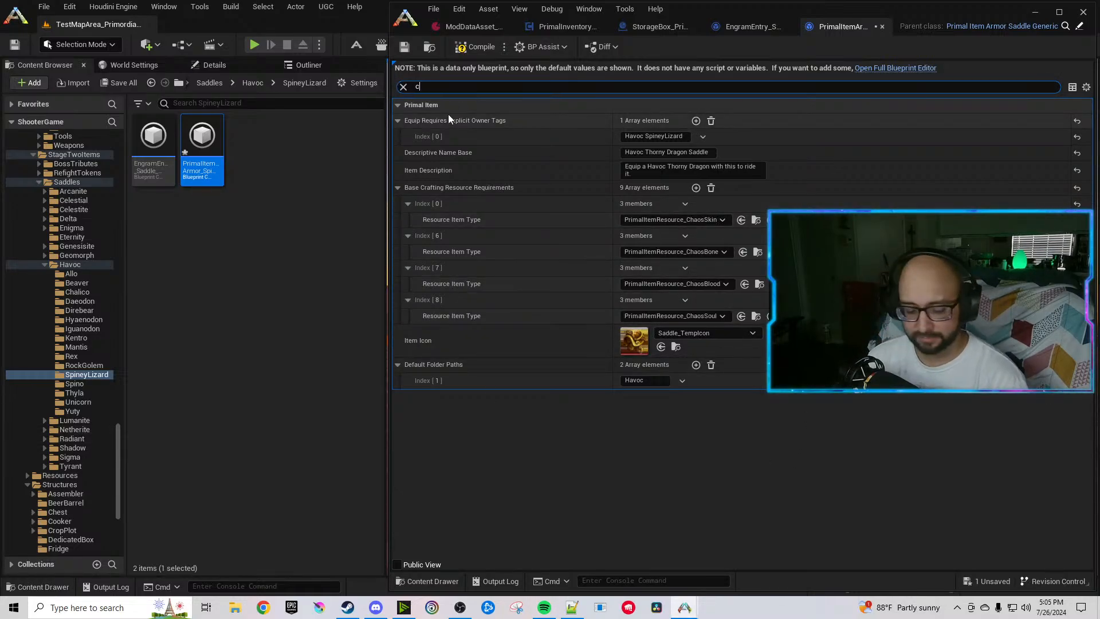
{"action": "type", "text": "rafting require"}
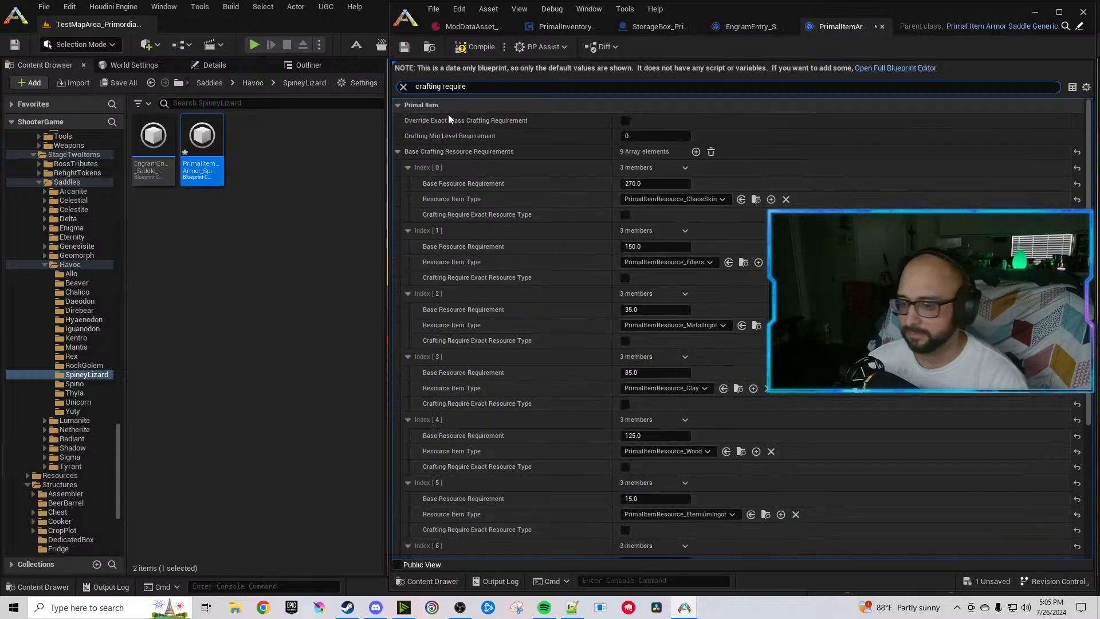
{"action": "left_click", "coordinate": [692, 203]}
{"action": "type", "text": "HavocMuscle"}
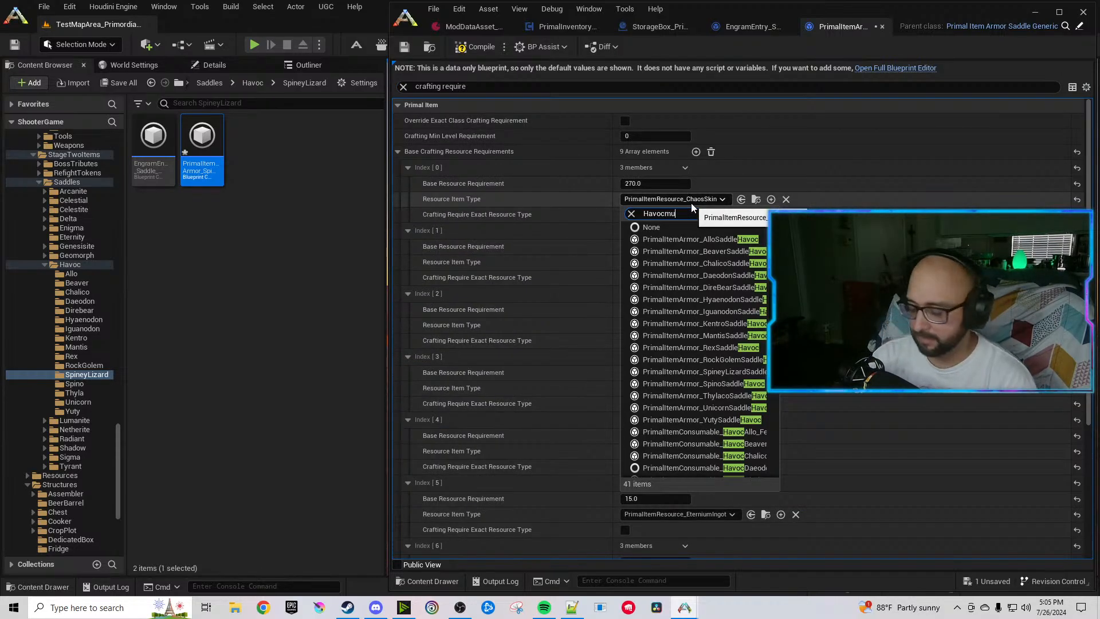
{"action": "left_click", "coordinate": [714, 241]}
Change the SpineyLizard saddle's resource type at index 5 to PrimalItemResource_CelestiteIngot.
{"action": "scroll", "coordinate": [713, 303], "scroll_direction": "down", "scroll_amount": 1}
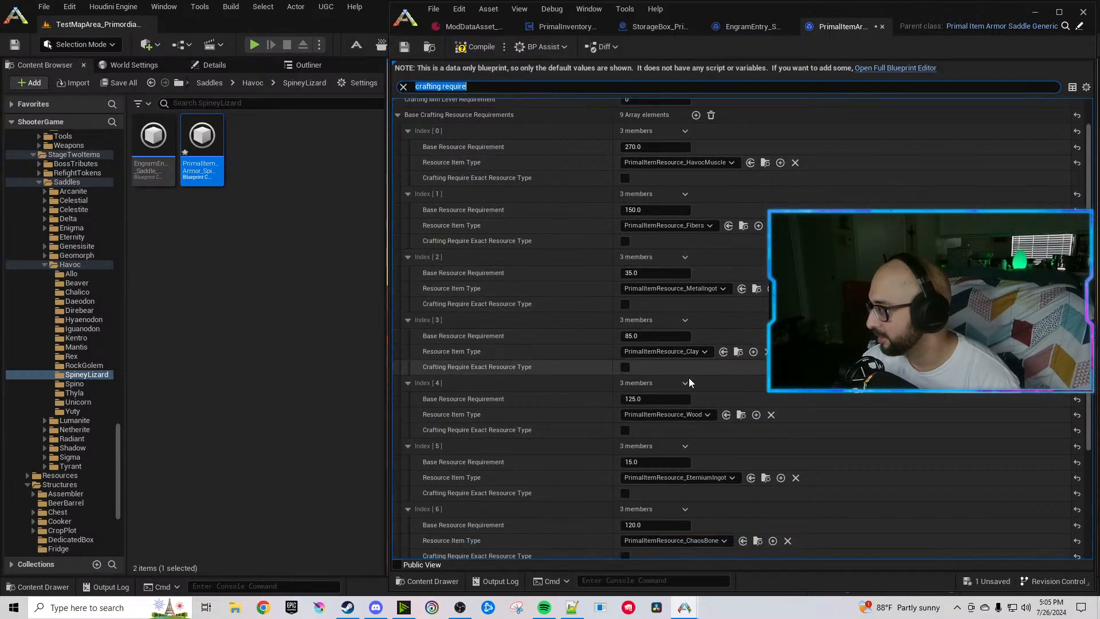
{"action": "left_click", "coordinate": [708, 479]}
{"action": "type", "text": "ingot"}
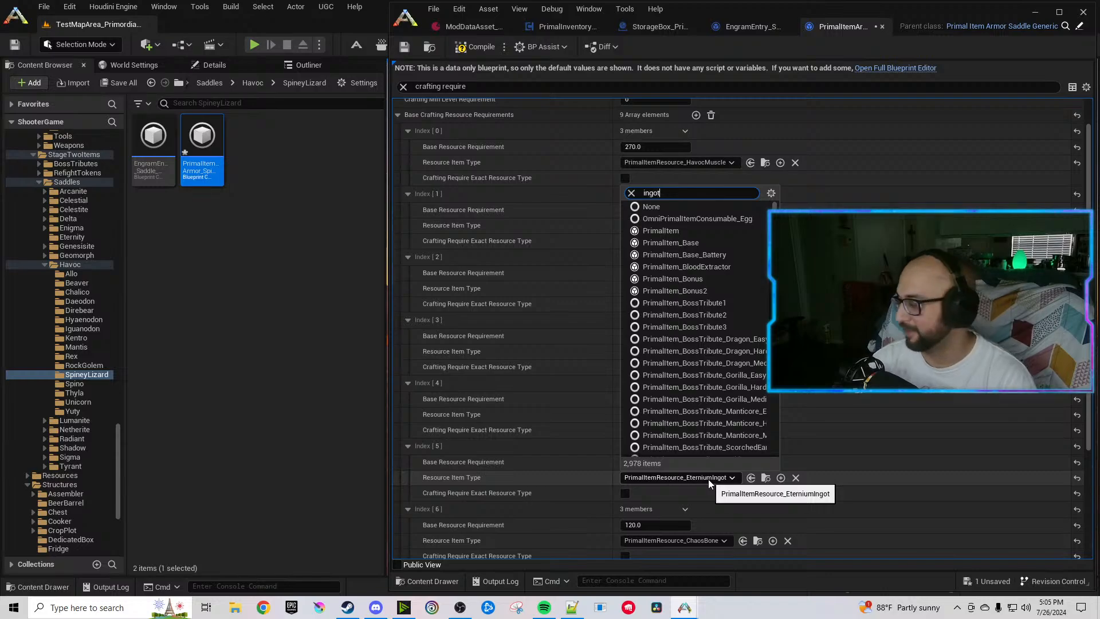
{"action": "left_click", "coordinate": [724, 329]}
Change the SpineyLizard saddle's crafting resources at index 6 to PrimalItemResource_HavocBone and index 7 to PrimalItemResource_HavocSalivaVile.
{"action": "scroll", "coordinate": [593, 356], "scroll_direction": "down", "scroll_amount": 5}
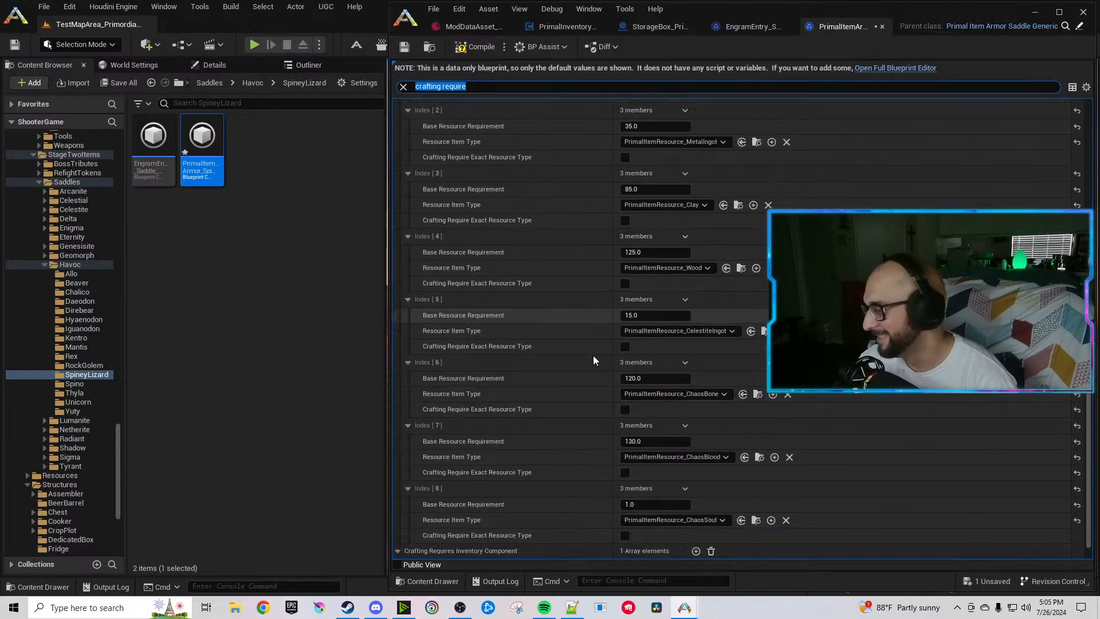
{"action": "left_click", "coordinate": [688, 376]}
{"action": "type", "text": "Havocbone"}
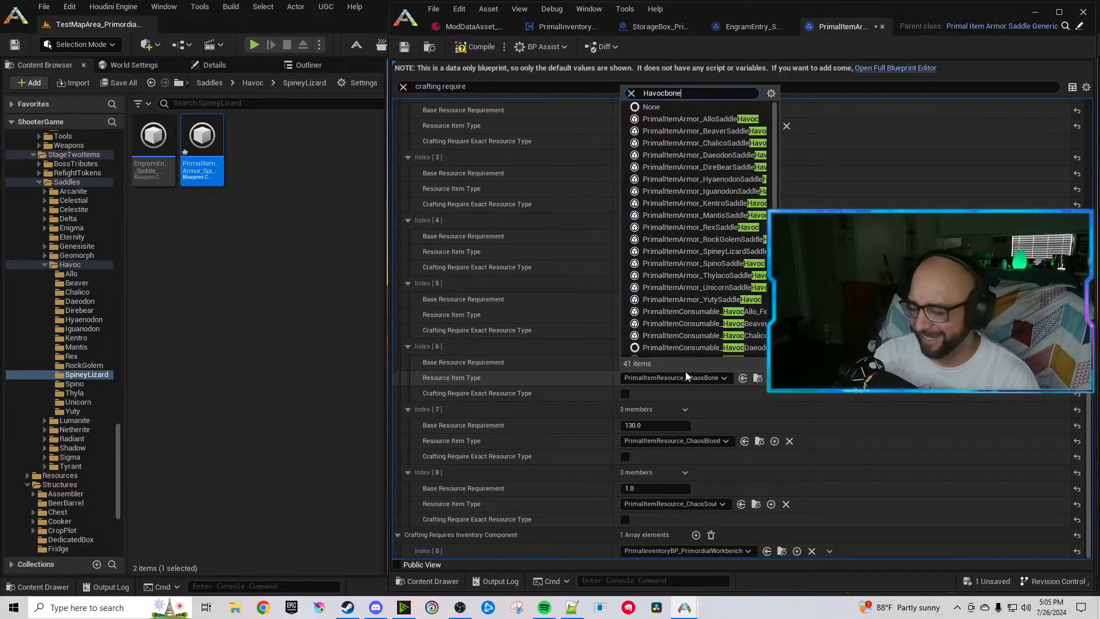
{"action": "left_click", "coordinate": [733, 421]}
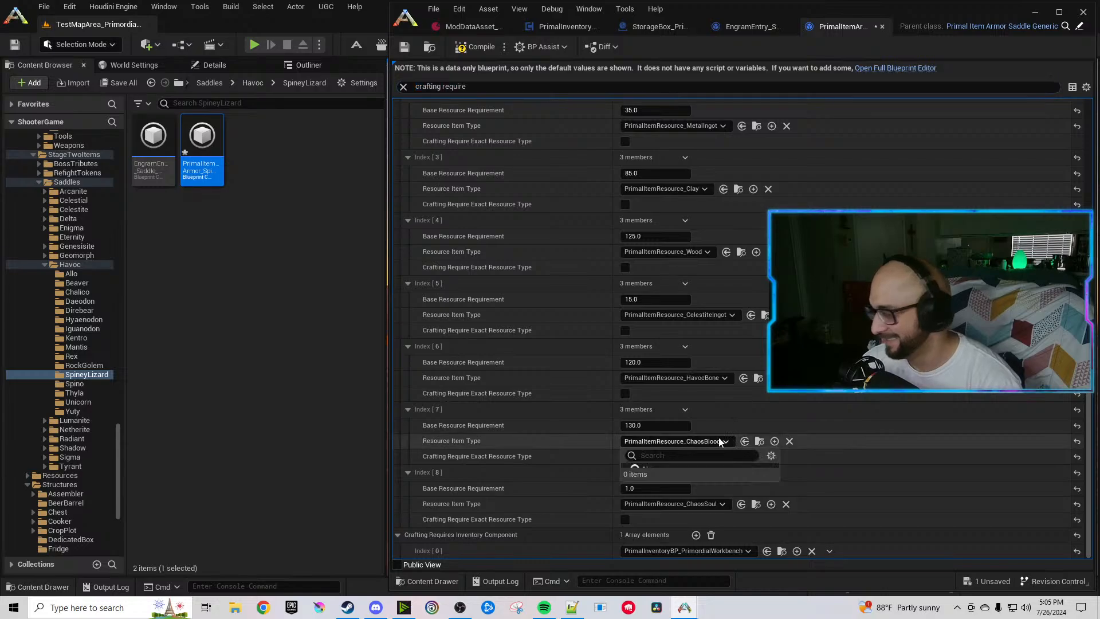
{"action": "left_click", "coordinate": [718, 439]}
{"action": "type", "text": "Havocsal"}
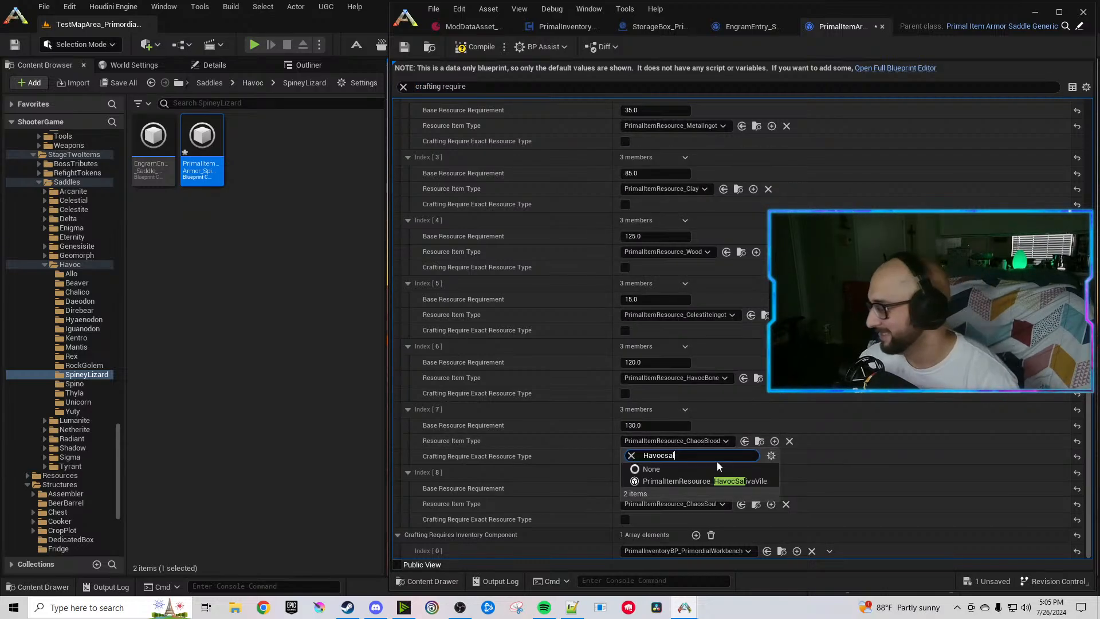
{"action": "left_click", "coordinate": [745, 480]}
Set the SpineyLizard saddle's index 8 resource to PrimalItemResource_HavocEyes with a requirement of 2, and duplicate that entry twice.
{"action": "left_click", "coordinate": [713, 504]}
{"action": "type", "text": "Havoceyes"}
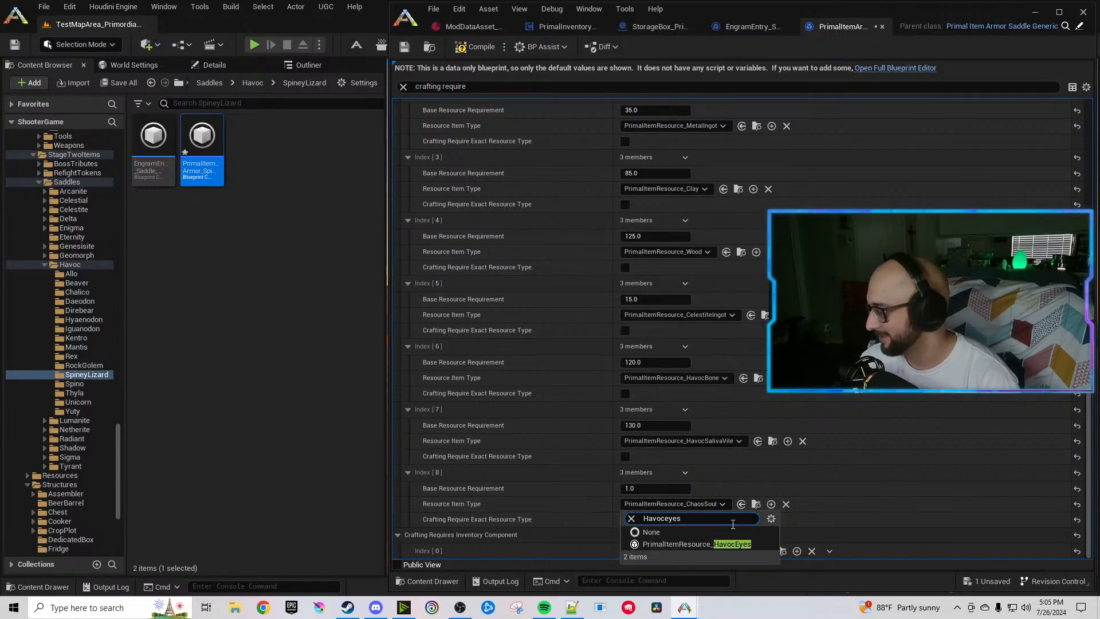
{"action": "left_click", "coordinate": [731, 546]}
{"action": "left_click", "coordinate": [665, 488]}
{"action": "type", "text": "2"}
{"action": "key", "text": "Return"}
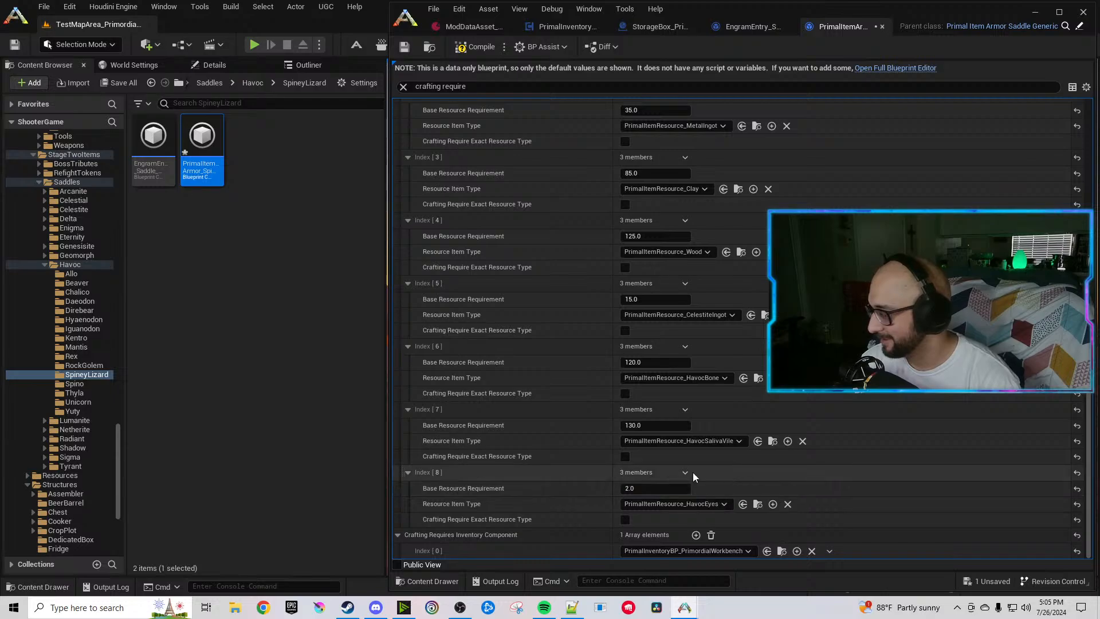
{"action": "left_click", "coordinate": [685, 472]}
{"action": "left_click", "coordinate": [709, 516]}
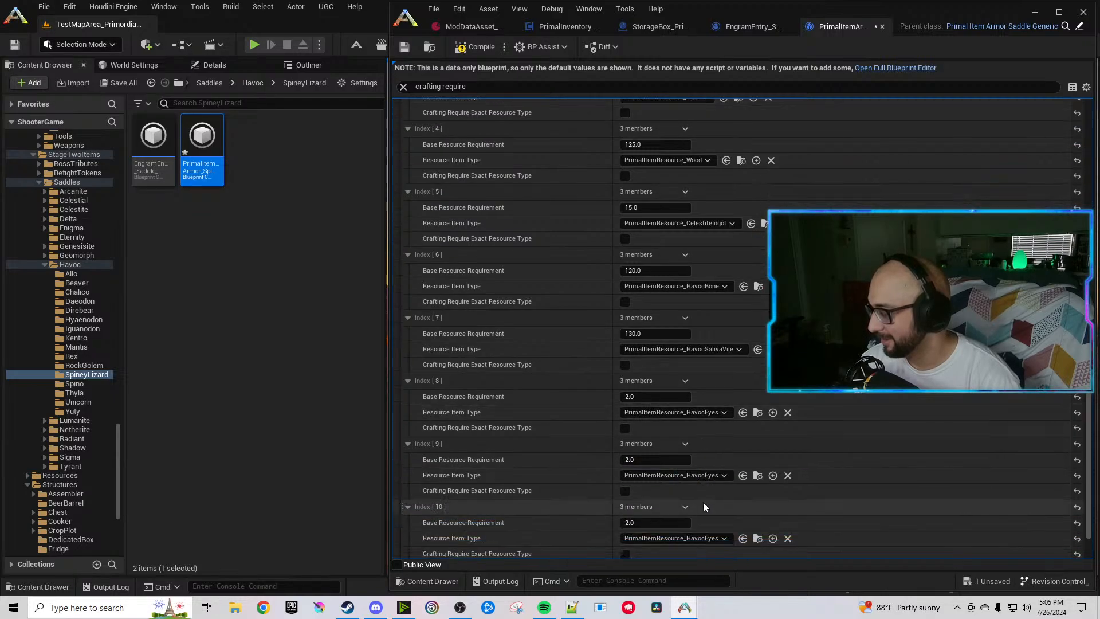
Change the SpineyLizard saddle's resource types at index 9 to PrimalItemResource_HavocEyeJuice and index 10 to PrimalItemResource_HavocIrisPowder.
{"action": "scroll", "coordinate": [703, 502], "scroll_direction": "down", "scroll_amount": 3}
{"action": "left_click", "coordinate": [693, 440]}
{"action": "type", "text": "HavocEye"}
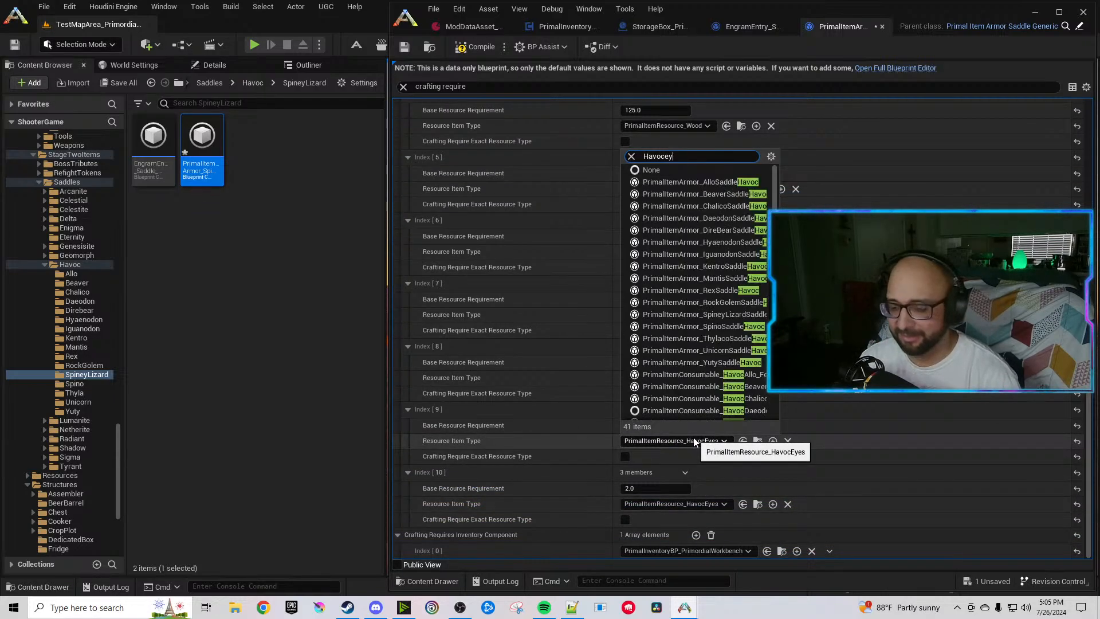
{"action": "left_click", "coordinate": [702, 489]}
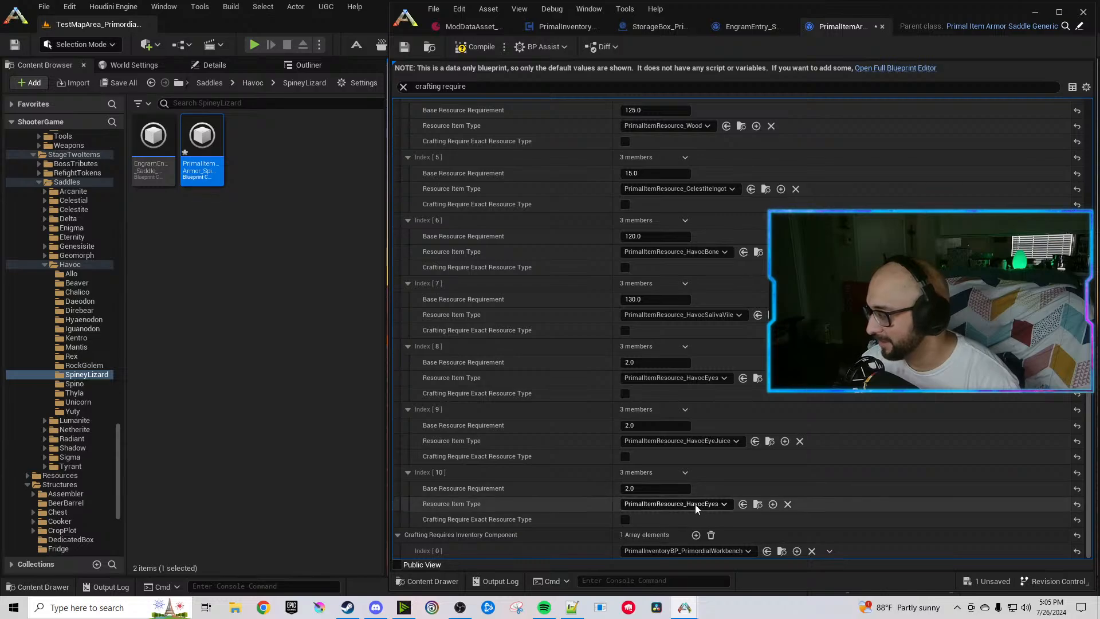
{"action": "left_click", "coordinate": [696, 504]}
{"action": "type", "text": "Havoc"}
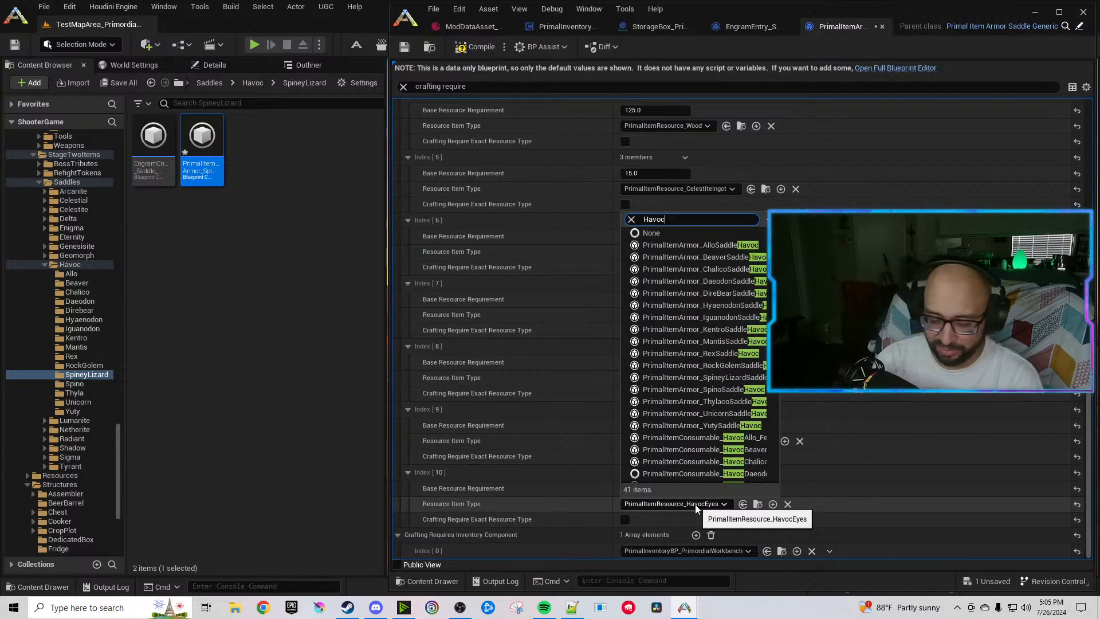
{"action": "type", "text": "iris"}
{"action": "left_click", "coordinate": [738, 545]}
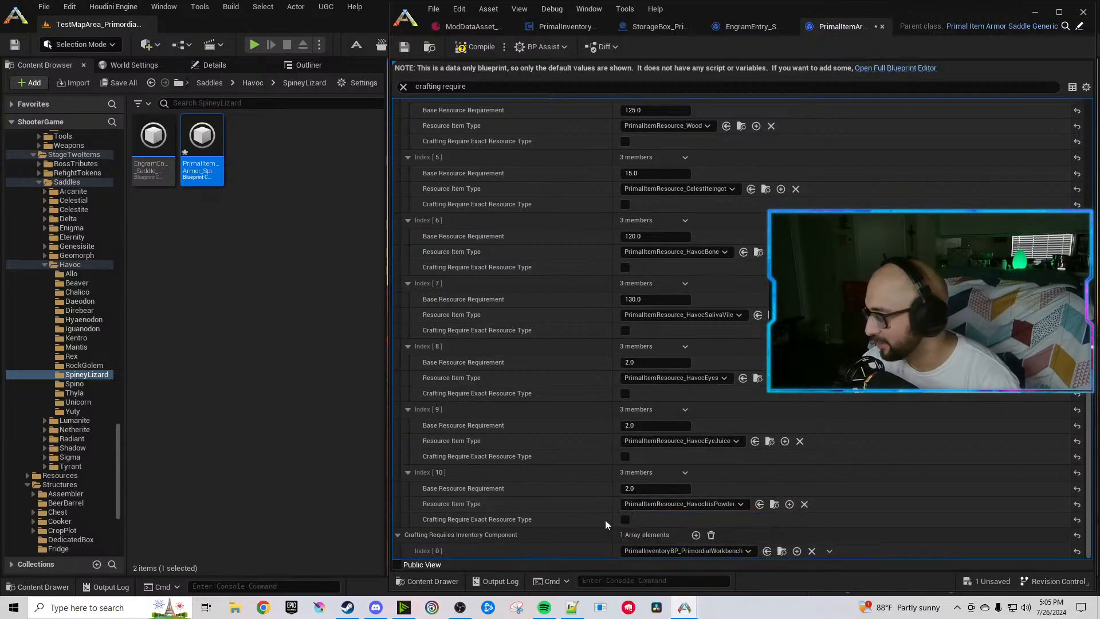
Set the SpineyLizard saddle's base resource requirements at index 9 and index 10 to 55, then compile, save and close the blueprint.
{"action": "left_click", "coordinate": [653, 425]}
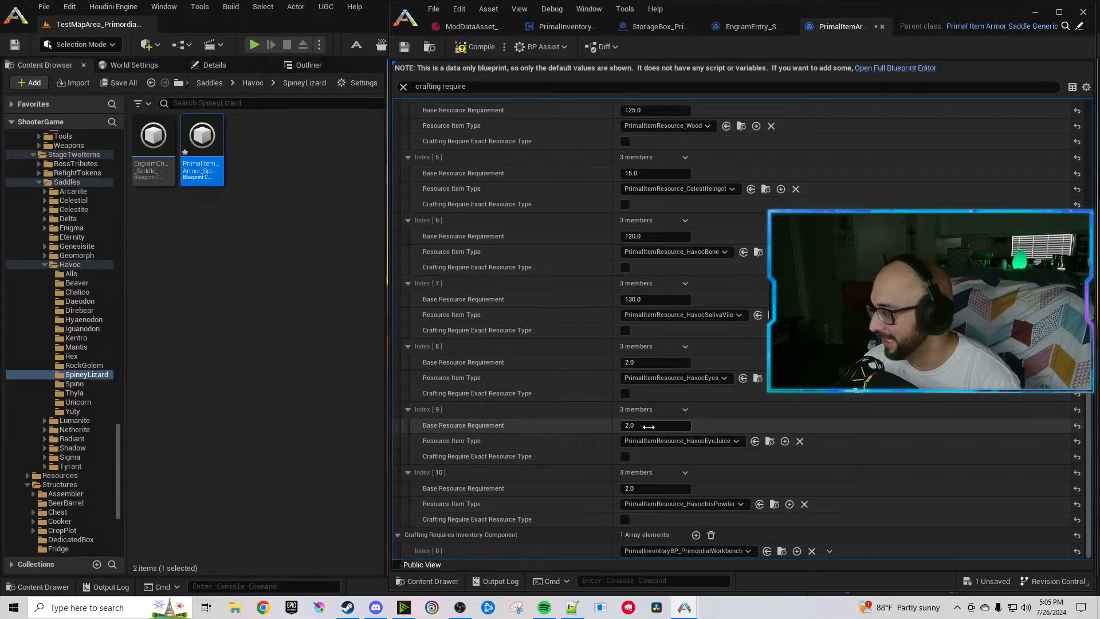
{"action": "type", "text": "55"}
{"action": "left_click", "coordinate": [653, 488]}
{"action": "type", "text": "55"}
{"action": "key", "text": "Return"}
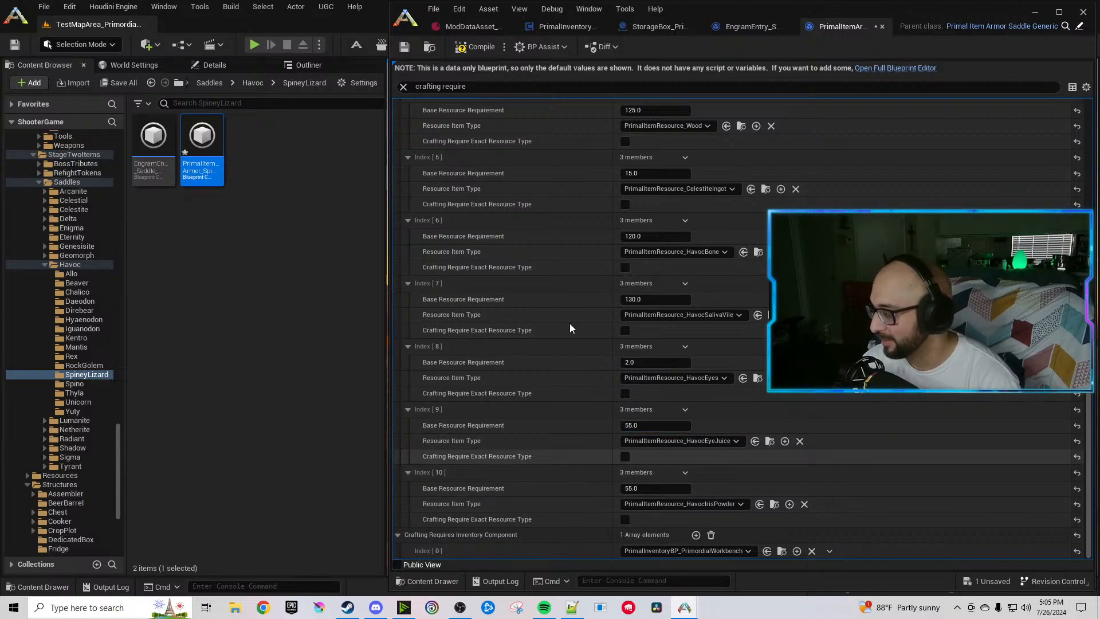
{"action": "left_click", "coordinate": [467, 47]}
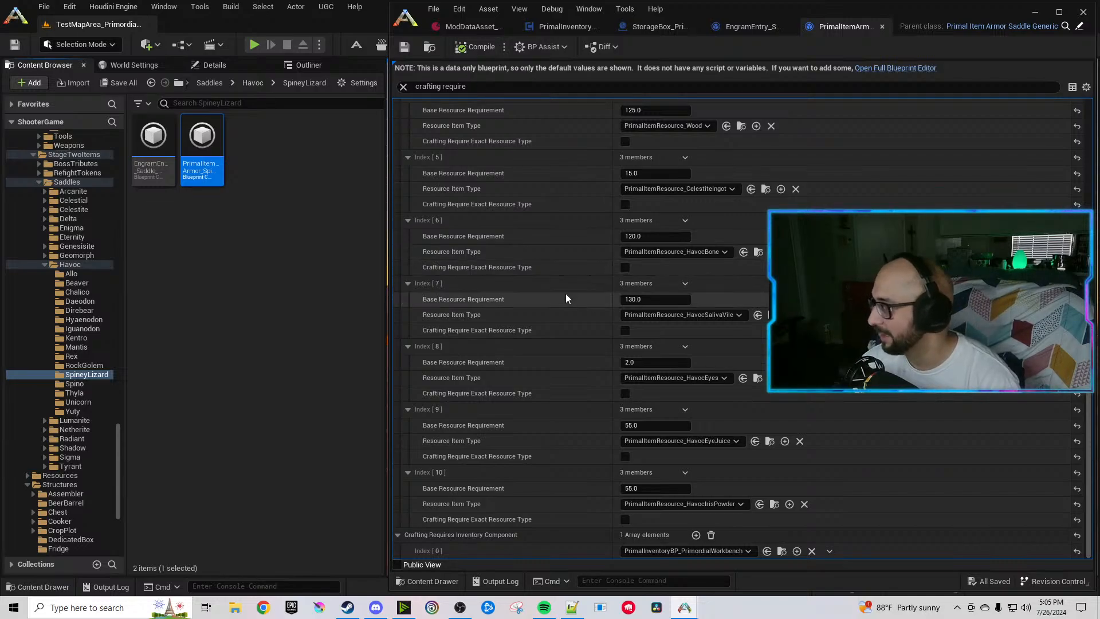
{"action": "left_click", "coordinate": [134, 382]}
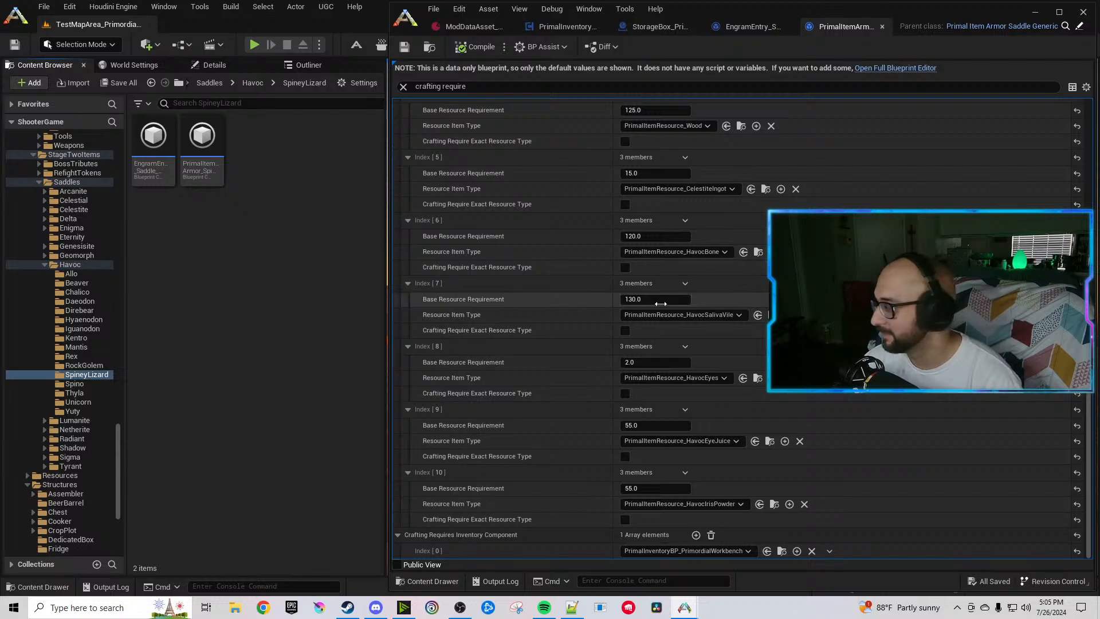
{"action": "left_click", "coordinate": [883, 27]}
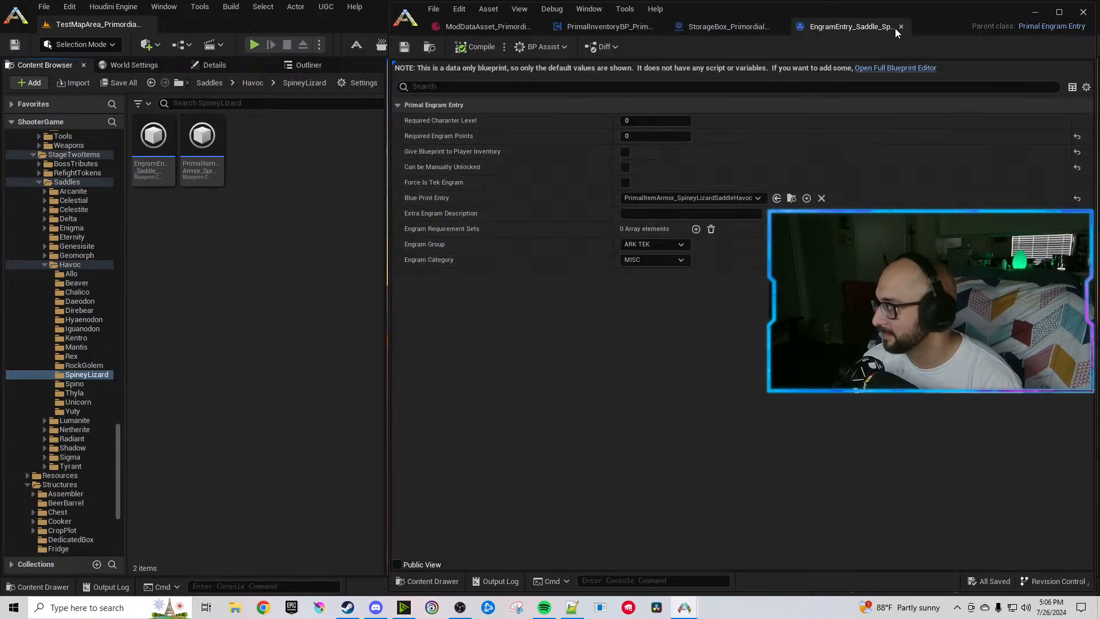
Link the Spino saddle engram's blueprint entry to PrimalItemArmor_SpinoSaddleHavoc.
{"action": "left_click", "coordinate": [73, 384]}
{"action": "double_click", "coordinate": [153, 158]}
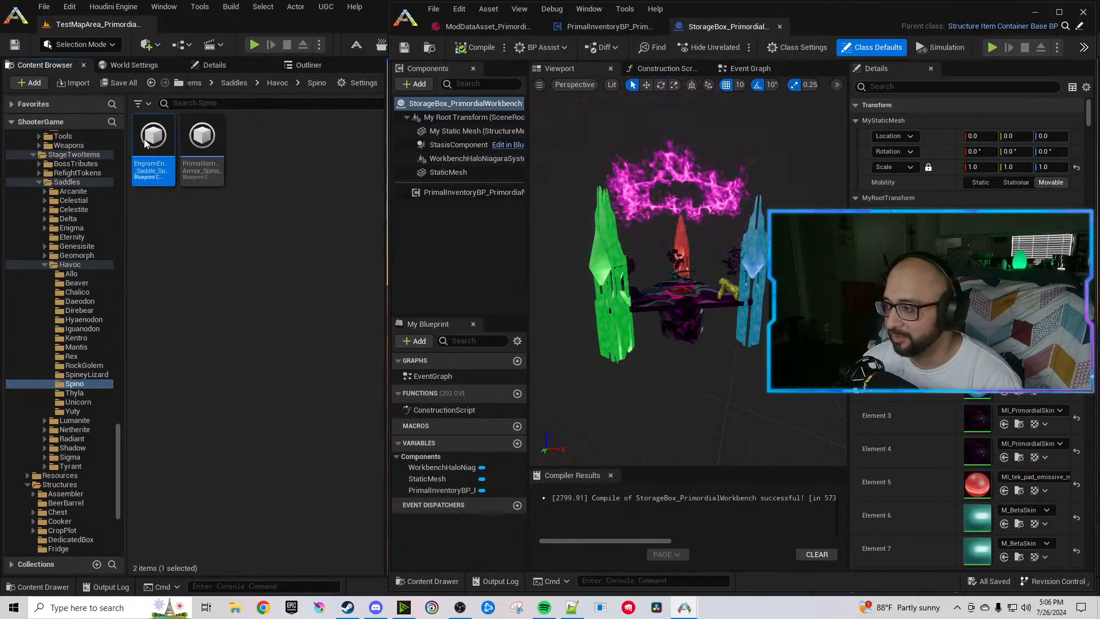
{"action": "left_click", "coordinate": [197, 150]}
{"action": "left_click", "coordinate": [756, 198]}
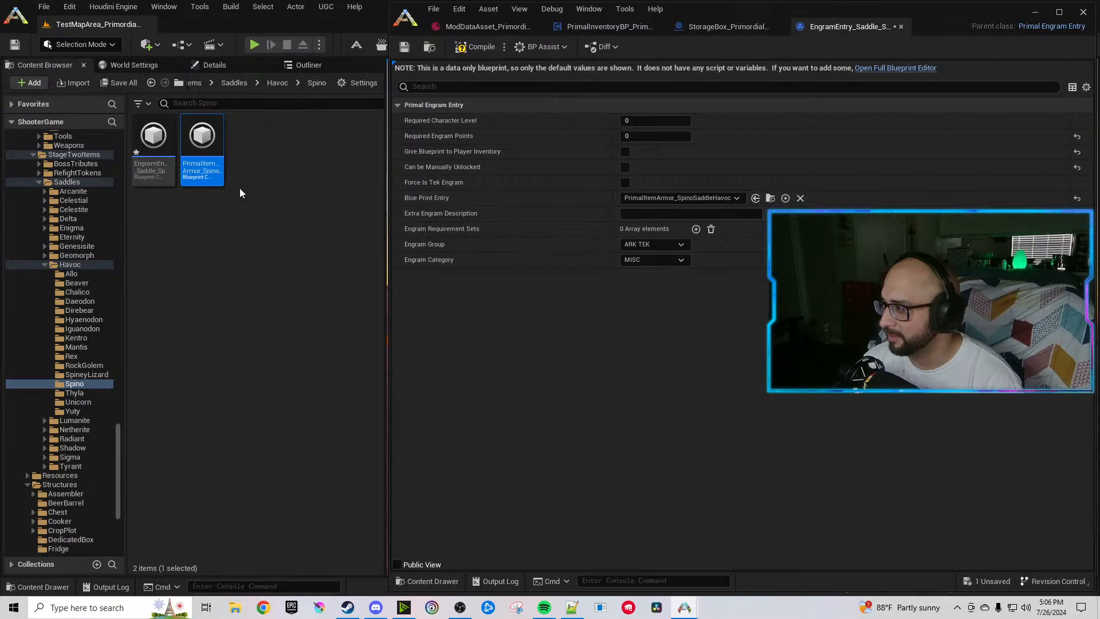
Open the Spino saddle armor blueprint, and compile and save the Spino engram entry.
{"action": "double_click", "coordinate": [206, 144]}
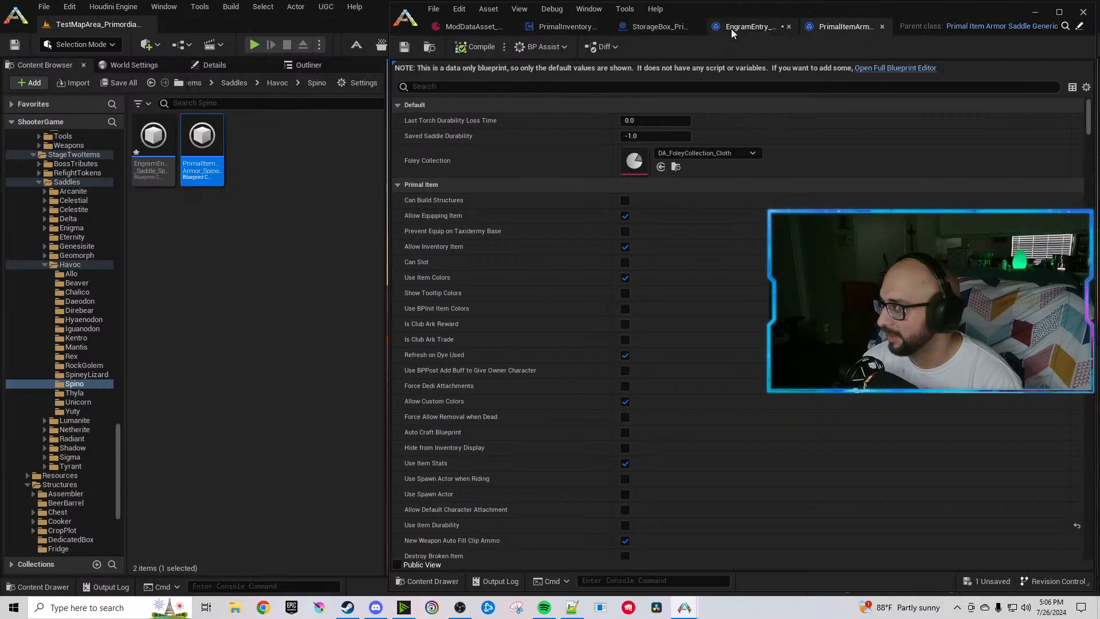
{"action": "left_click", "coordinate": [731, 28]}
{"action": "left_click", "coordinate": [464, 50]}
{"action": "left_click", "coordinate": [917, 32]}
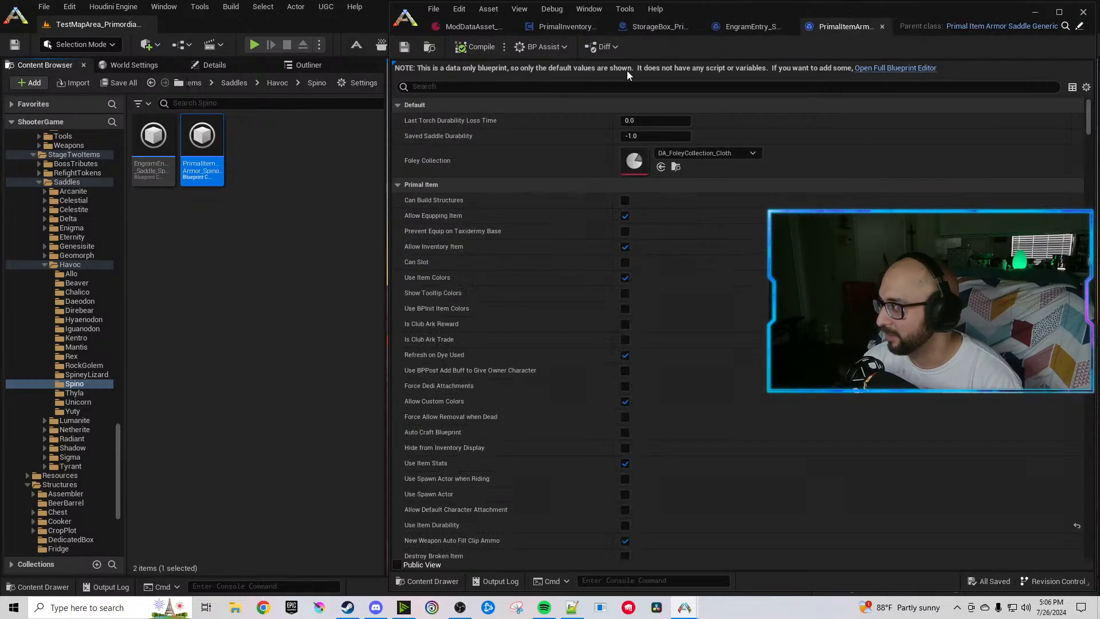
Replace Chaos with Havoc in the Spino saddle's owner tag, descriptive name, description and default folder path, and reset its item icon to default.
{"action": "left_click", "coordinate": [618, 87]}
{"action": "type", "text": "chaos"}
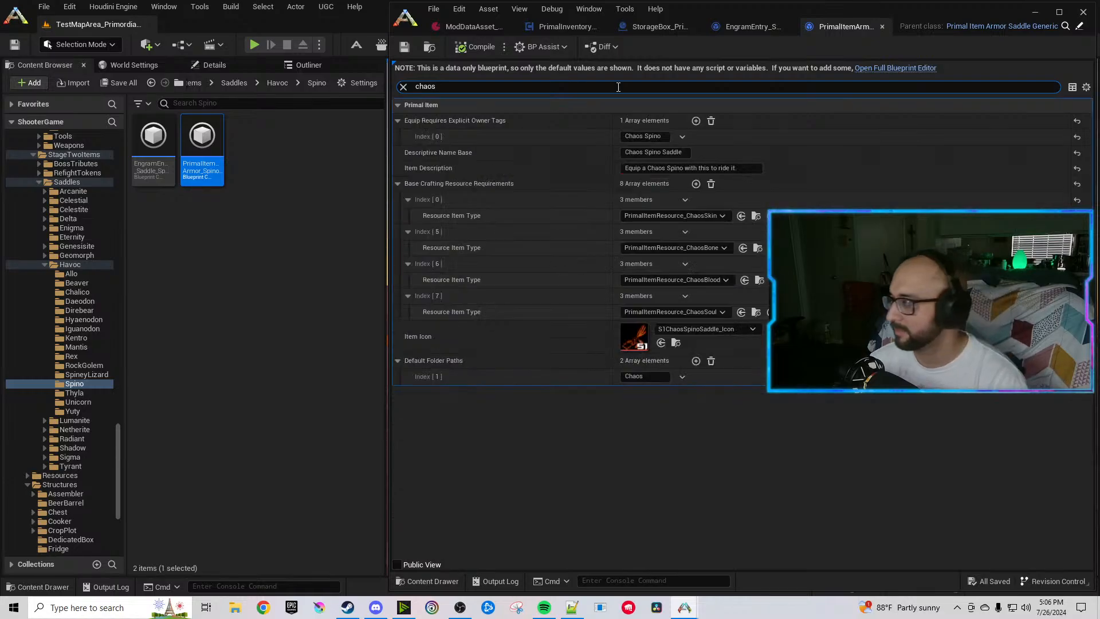
{"action": "double_click", "coordinate": [630, 137]}
{"action": "type", "text": "Havoc"}
{"action": "double_click", "coordinate": [637, 152]}
{"action": "type", "text": "Havoc"}
{"action": "double_click", "coordinate": [656, 168]}
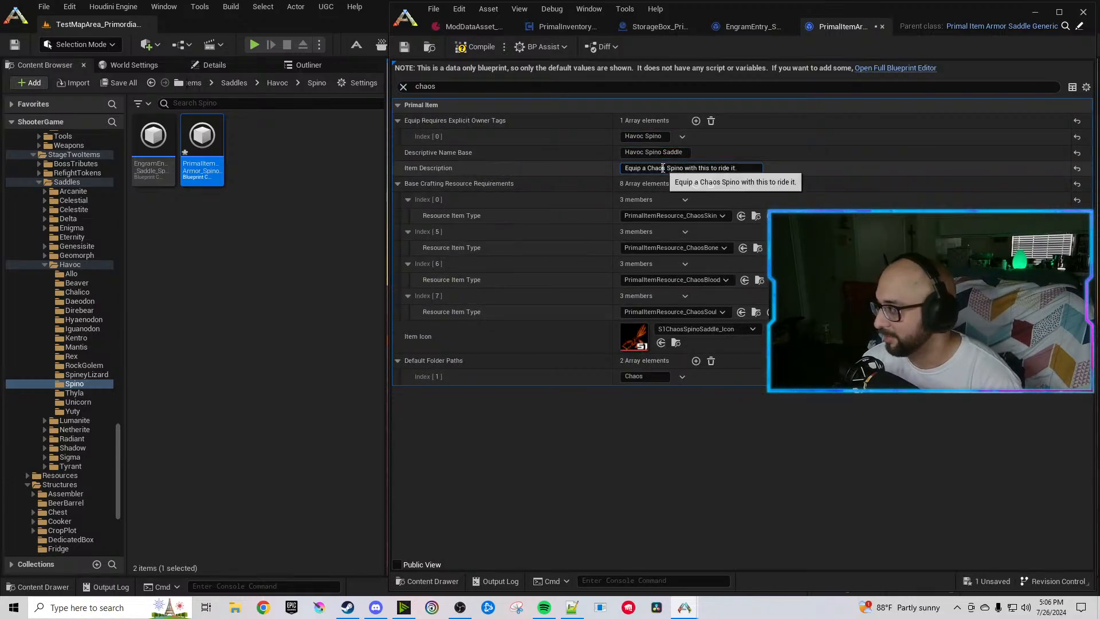
{"action": "type", "text": "Havoc"}
{"action": "double_click", "coordinate": [634, 377]}
{"action": "type", "text": "Havoc"}
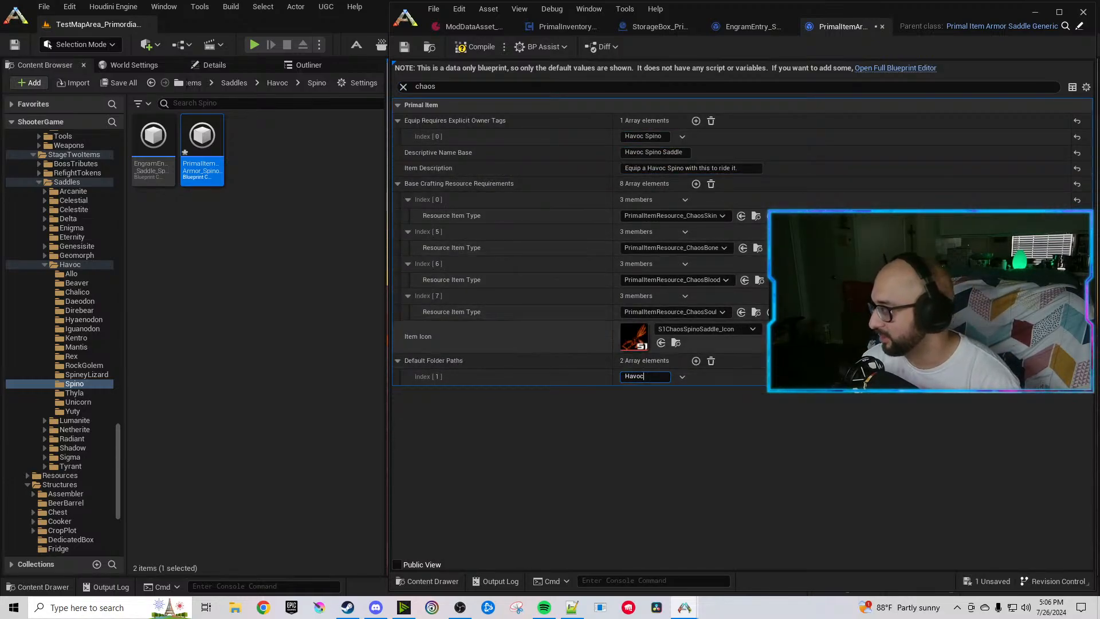
{"action": "left_click", "coordinate": [1077, 336]}
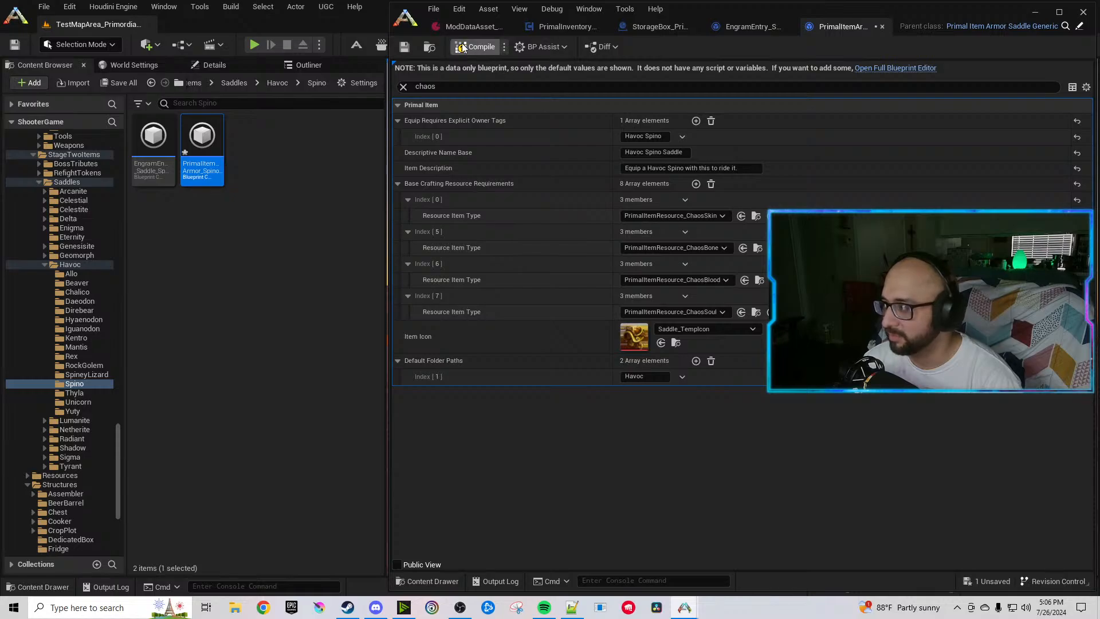
Change the Spino saddle's crafting resource types at index 0 to PrimalItemResource_HavocMuscle and index 4 to PrimalItemResource_CelestiteIngot.
{"action": "left_click", "coordinate": [452, 87]}
{"action": "type", "text": "craf"}
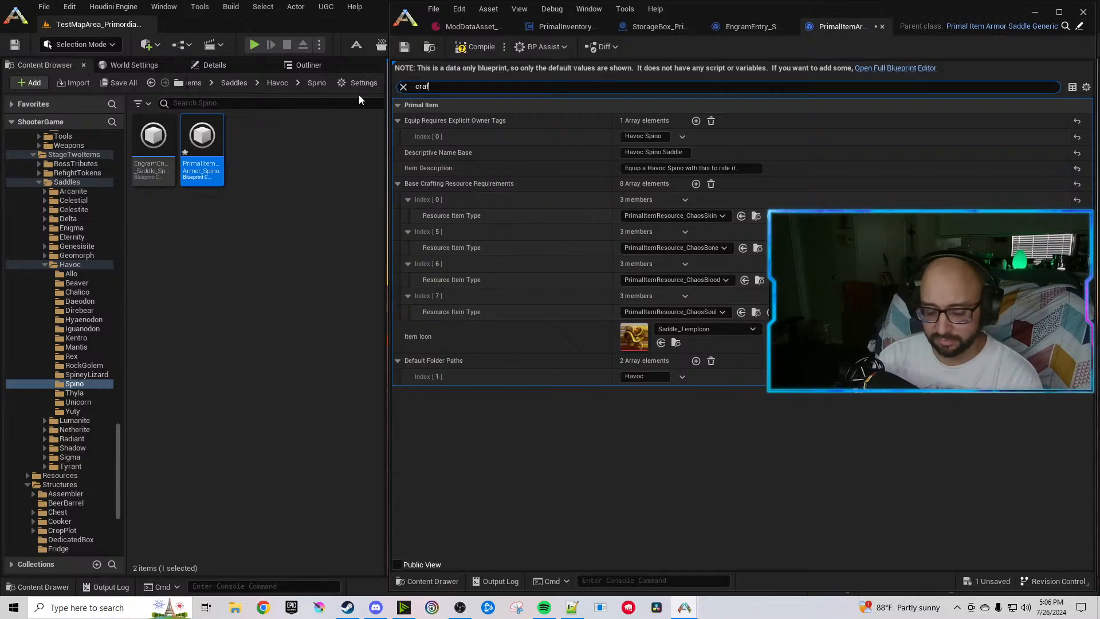
{"action": "type", "text": "ting require"}
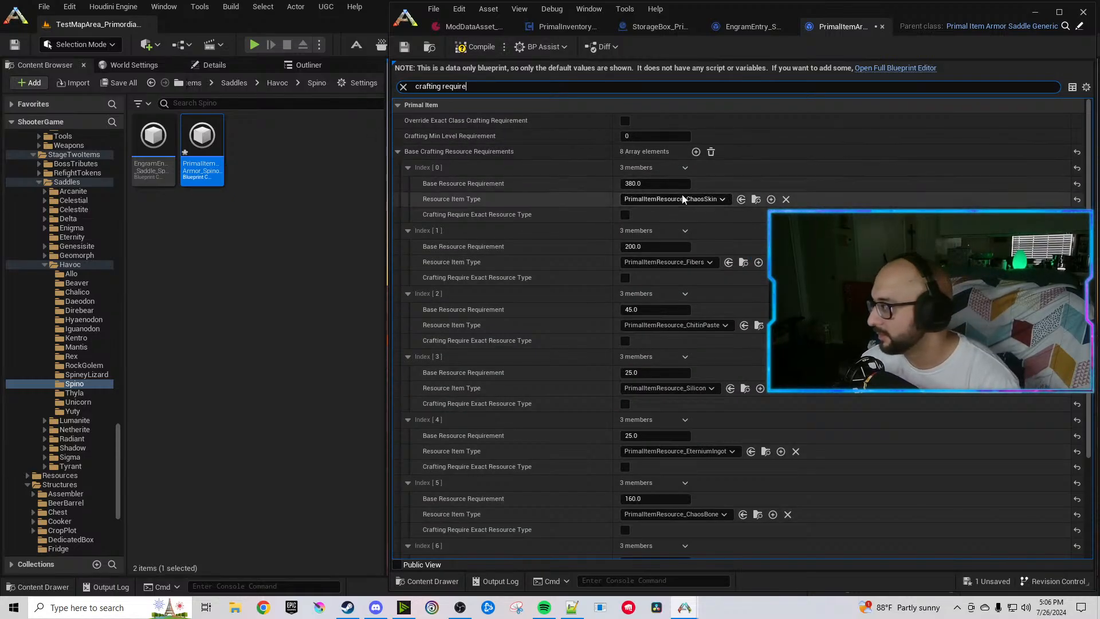
{"action": "left_click", "coordinate": [696, 201]}
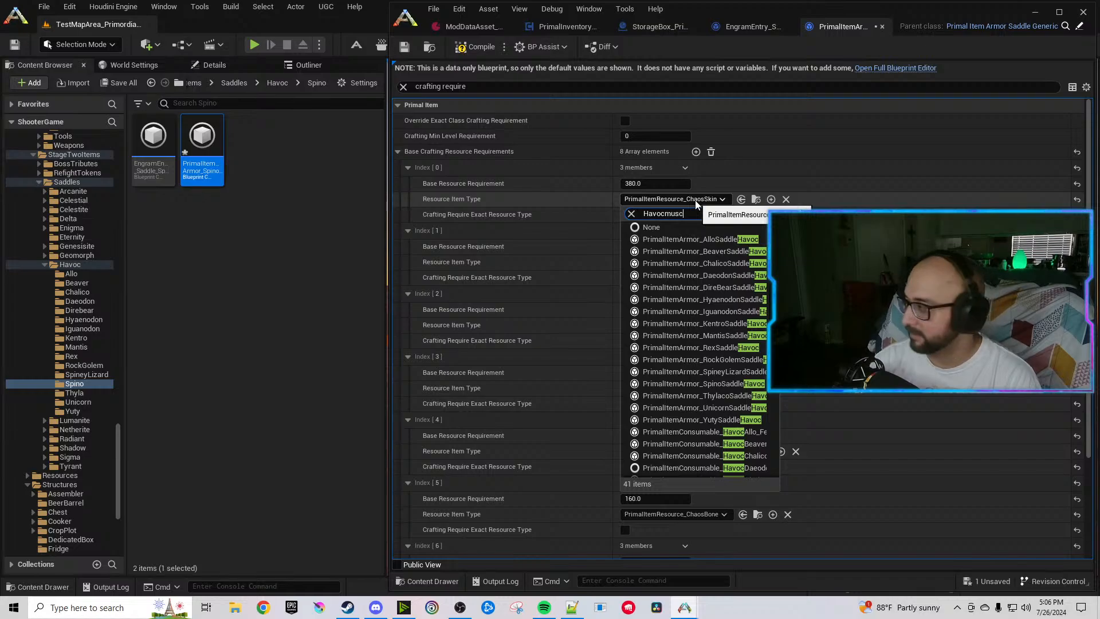
{"action": "type", "text": "musc"}
{"action": "key", "text": "Return"}
{"action": "scroll", "coordinate": [649, 373], "scroll_direction": "down", "scroll_amount": 3}
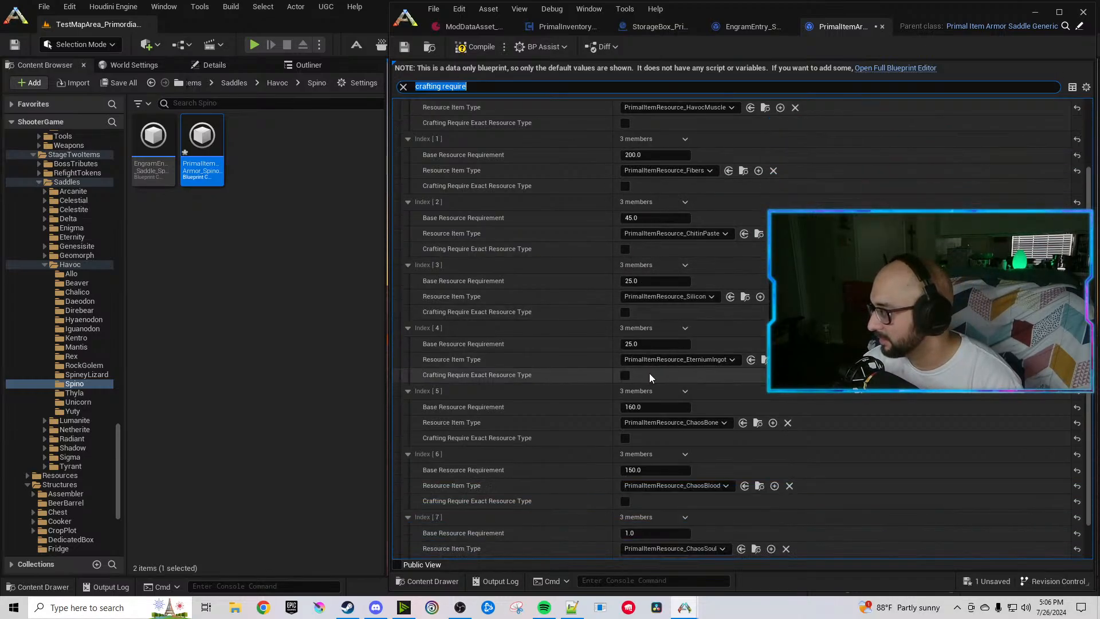
{"action": "left_click", "coordinate": [706, 360]}
{"action": "type", "text": "ingot"}
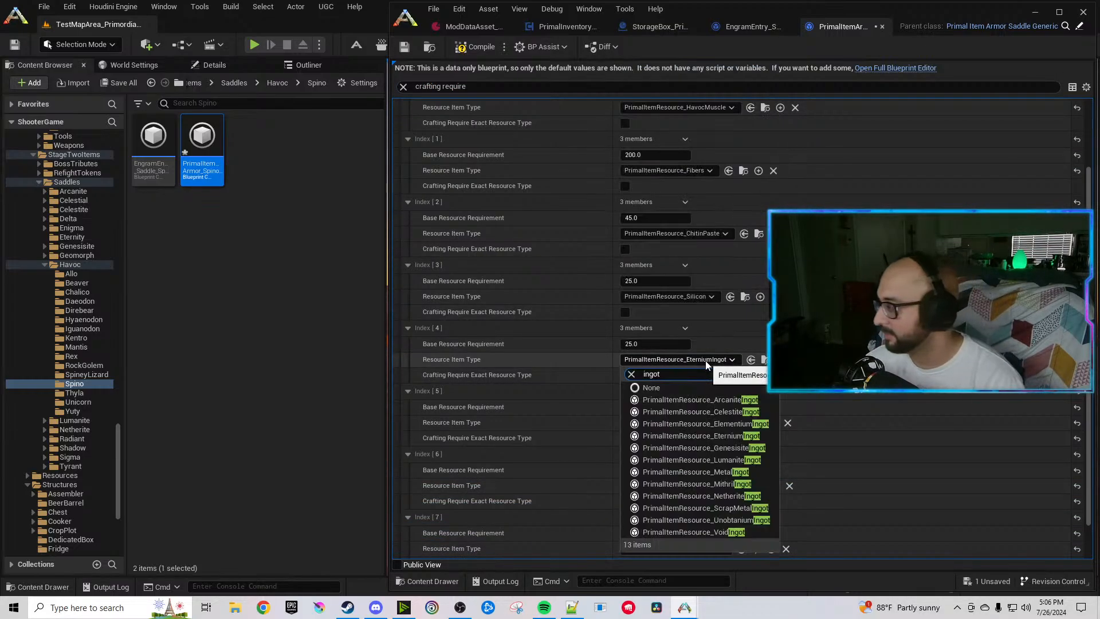
{"action": "left_click", "coordinate": [741, 411]}
Change the Spino saddle's resource types at index 5 to PrimalItemResource_HavocBone and index 6 to PrimalItemResource_HavocSalivaVile.
{"action": "scroll", "coordinate": [715, 400], "scroll_direction": "down", "scroll_amount": 2}
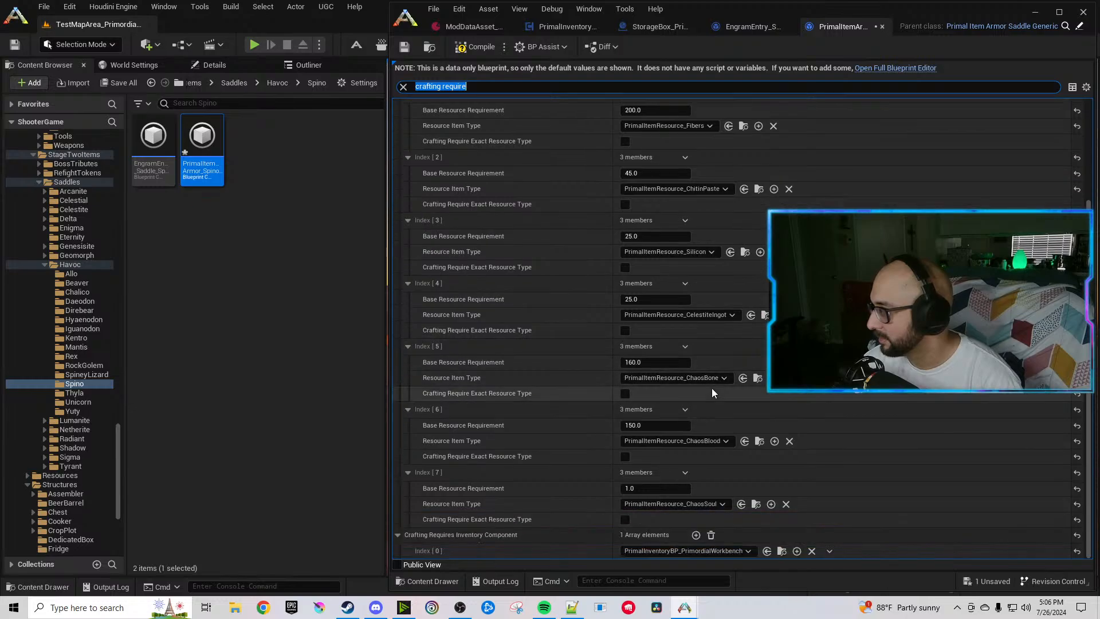
{"action": "left_click", "coordinate": [706, 378]}
{"action": "type", "text": "Havocbone"}
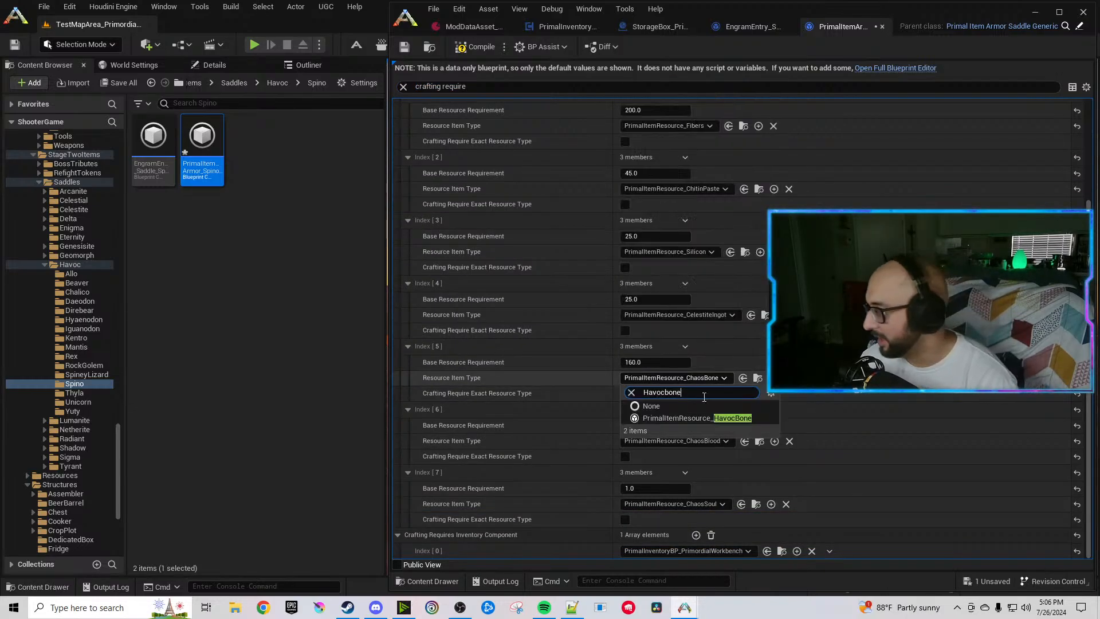
{"action": "left_click", "coordinate": [716, 418]}
{"action": "left_click", "coordinate": [720, 439]}
{"action": "type", "text": "Havocsa"}
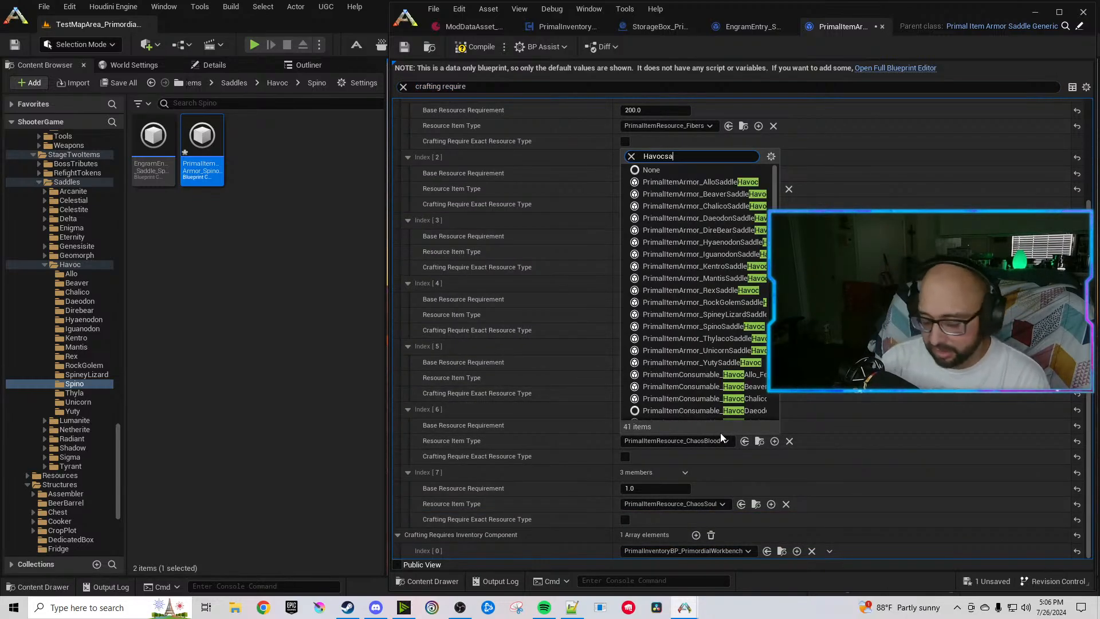
{"action": "type", "text": "d"}
{"action": "left_click", "coordinate": [719, 481]}
Set the Spino saddle's index 7 resource to PrimalItemResource_HavocEyes with a requirement of 2, and duplicate that entry twice.
{"action": "left_click", "coordinate": [715, 504]}
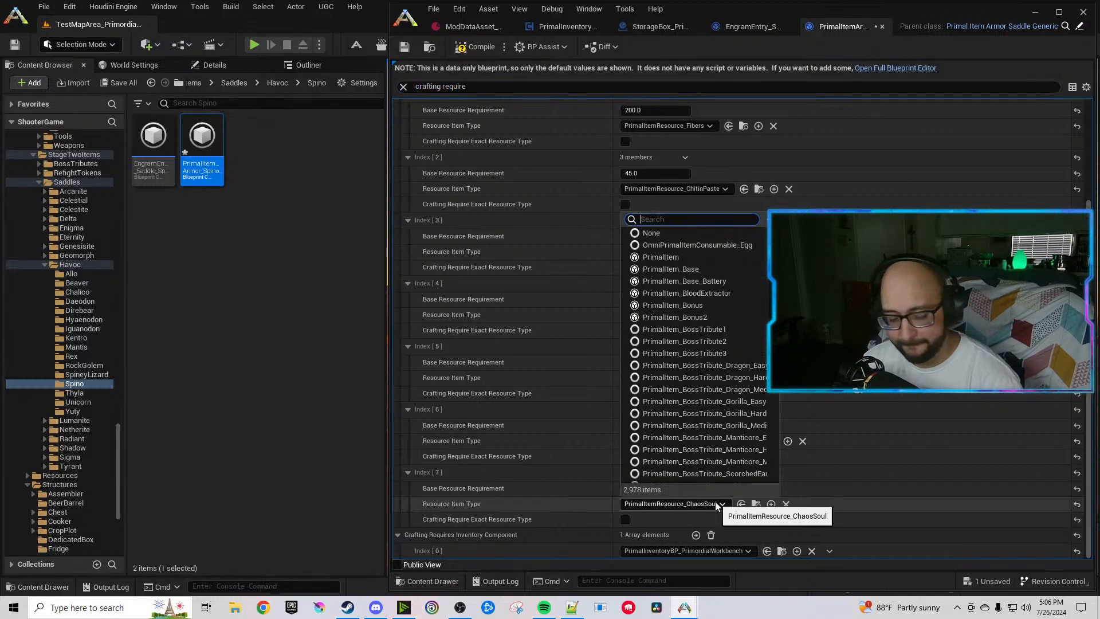
{"action": "type", "text": "Havoceyes"}
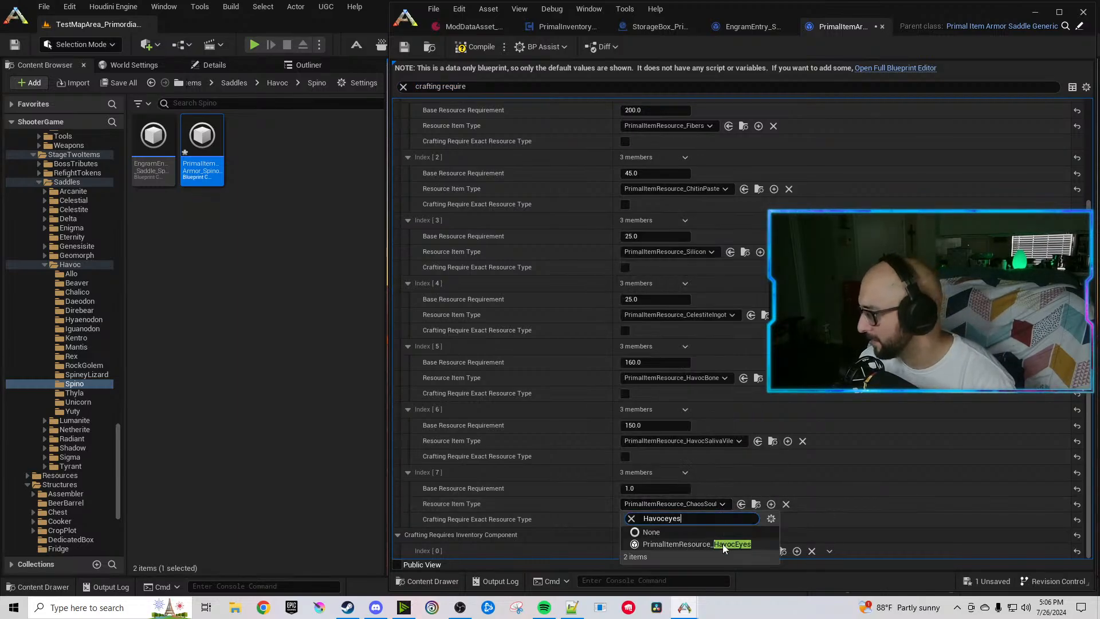
{"action": "left_click", "coordinate": [722, 545]}
{"action": "left_click", "coordinate": [665, 490]}
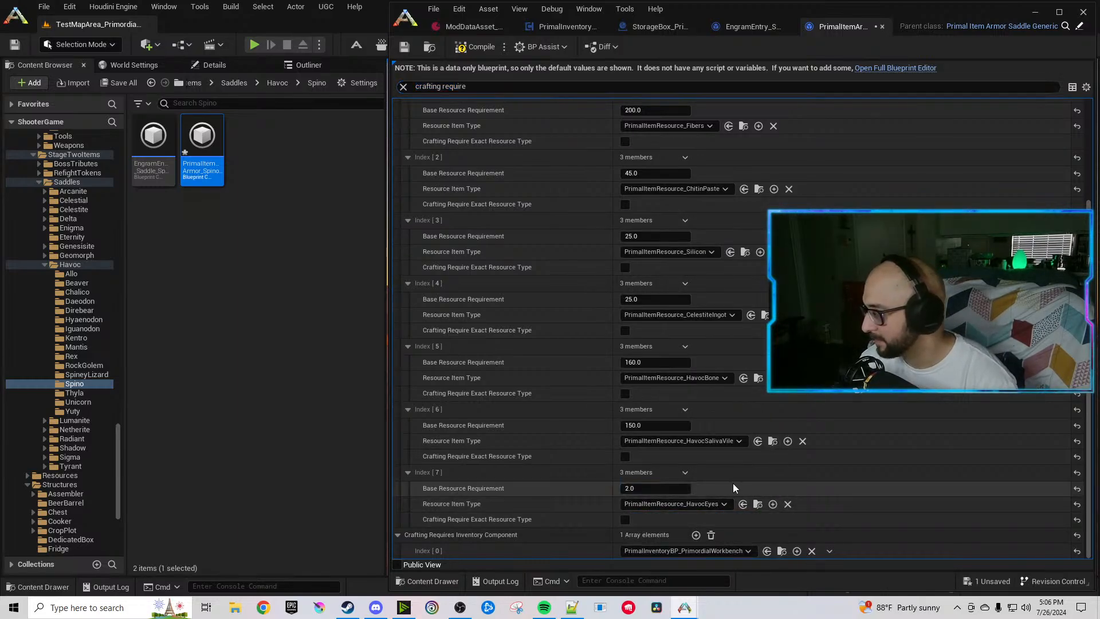
{"action": "left_click", "coordinate": [685, 472]}
{"action": "left_click", "coordinate": [703, 514]}
{"action": "left_click", "coordinate": [686, 473]}
{"action": "left_click", "coordinate": [706, 514]}
Set the Spino saddle's base resource requirements at index 8 and index 9 to 55.
{"action": "scroll", "coordinate": [689, 524], "scroll_direction": "down", "scroll_amount": 3}
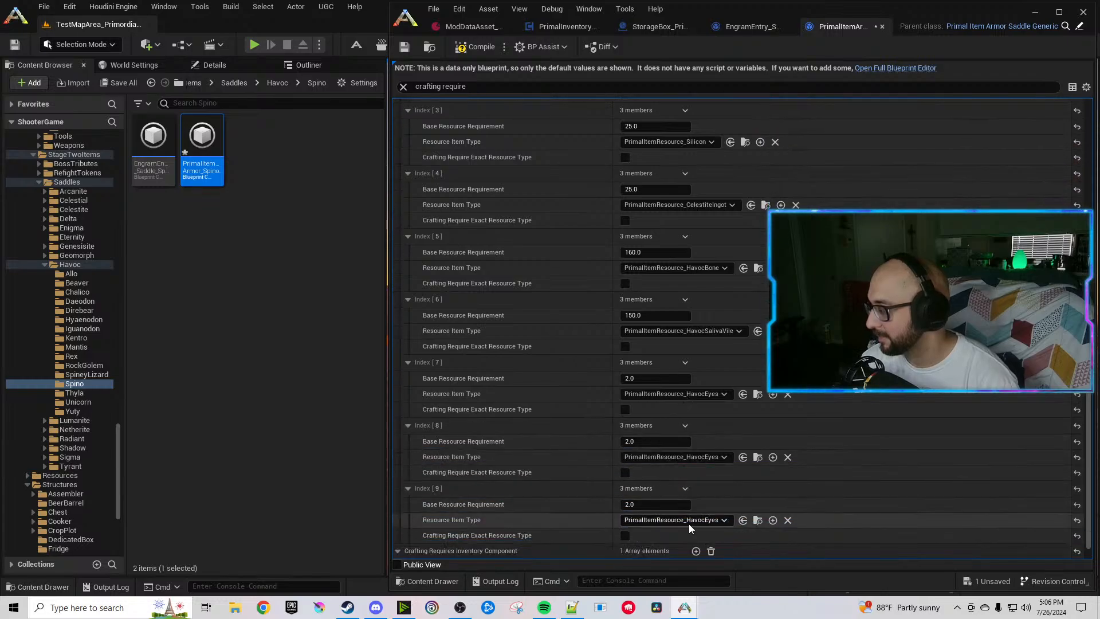
{"action": "left_click", "coordinate": [658, 489]}
{"action": "type", "text": "55"}
{"action": "key", "text": "Return"}
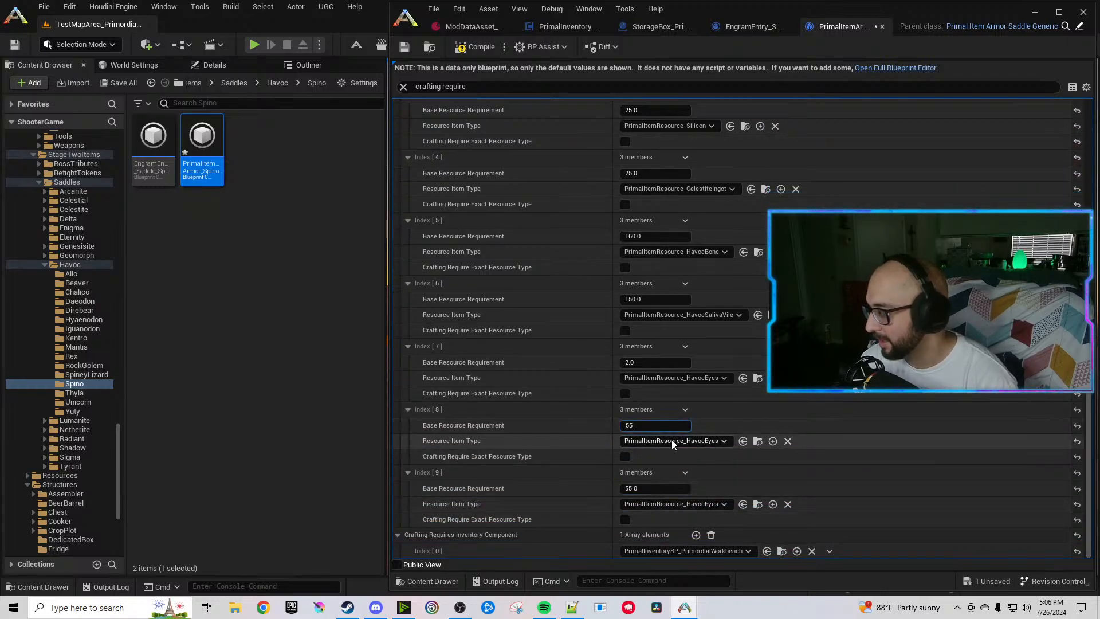
Change the Spino saddle's resource types at index 8 to PrimalItemResource_HavocEyeJuice and index 9 to PrimalItemResource_HavocIrisPowder.
{"action": "left_click", "coordinate": [675, 440]}
{"action": "type", "text": "Havoc"}
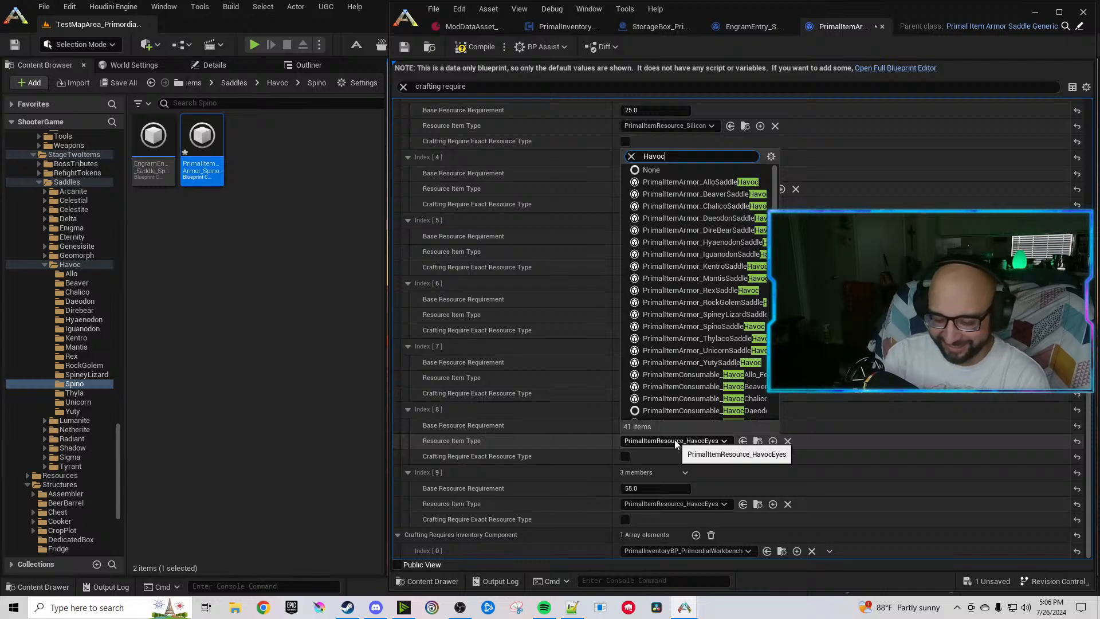
{"action": "type", "text": "Eye"}
{"action": "left_click", "coordinate": [702, 487]}
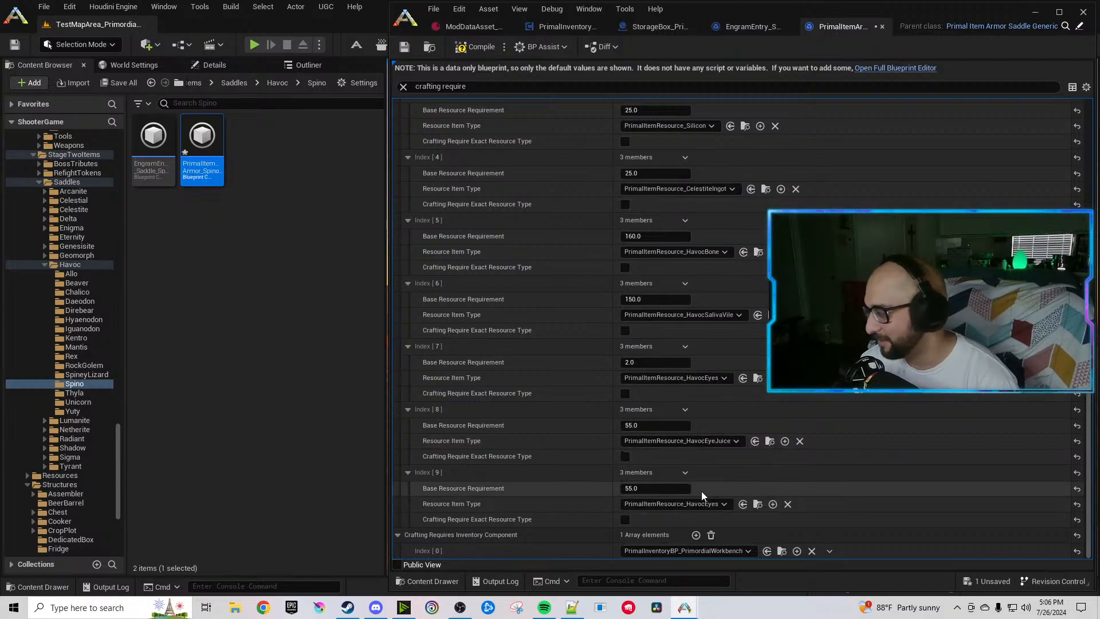
{"action": "left_click", "coordinate": [699, 521]}
{"action": "type", "text": "Havoc"}
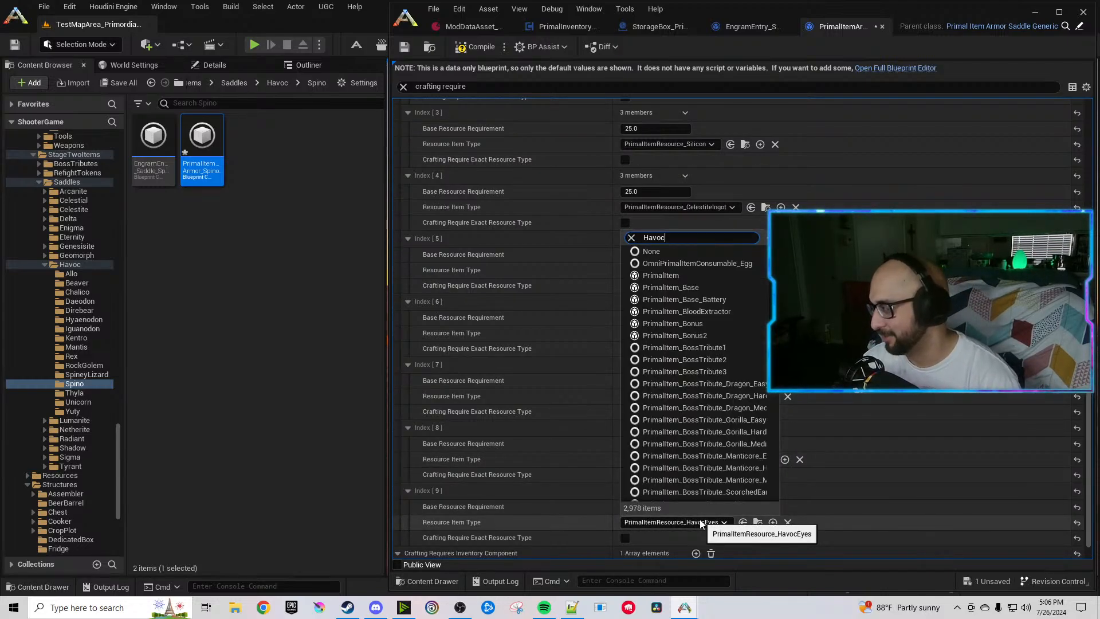
{"action": "type", "text": "Iris"}
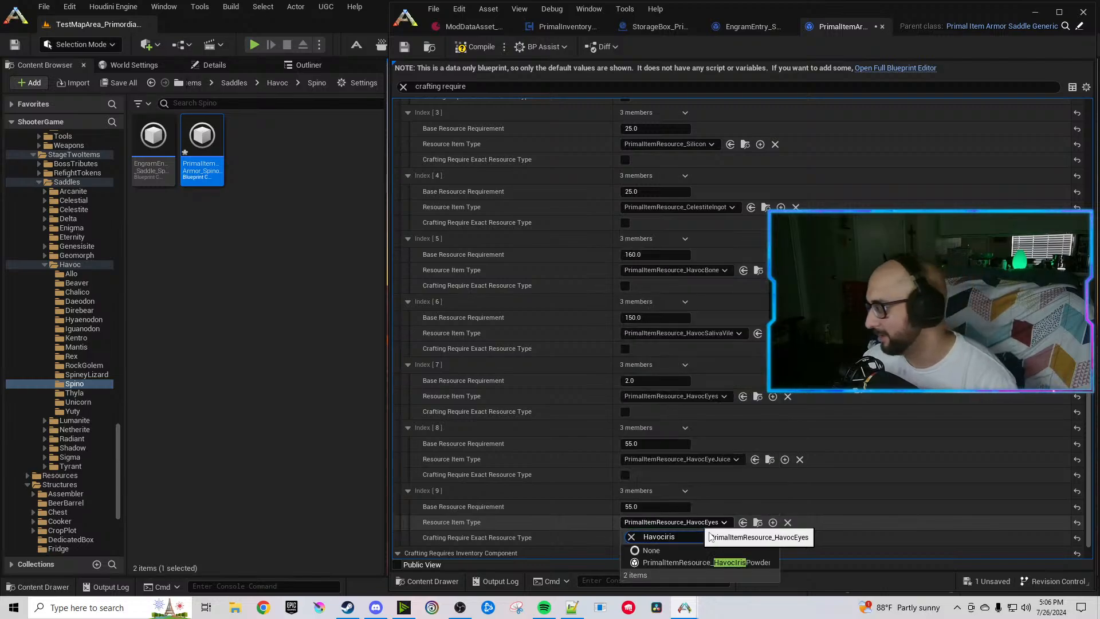
{"action": "left_click", "coordinate": [757, 565]}
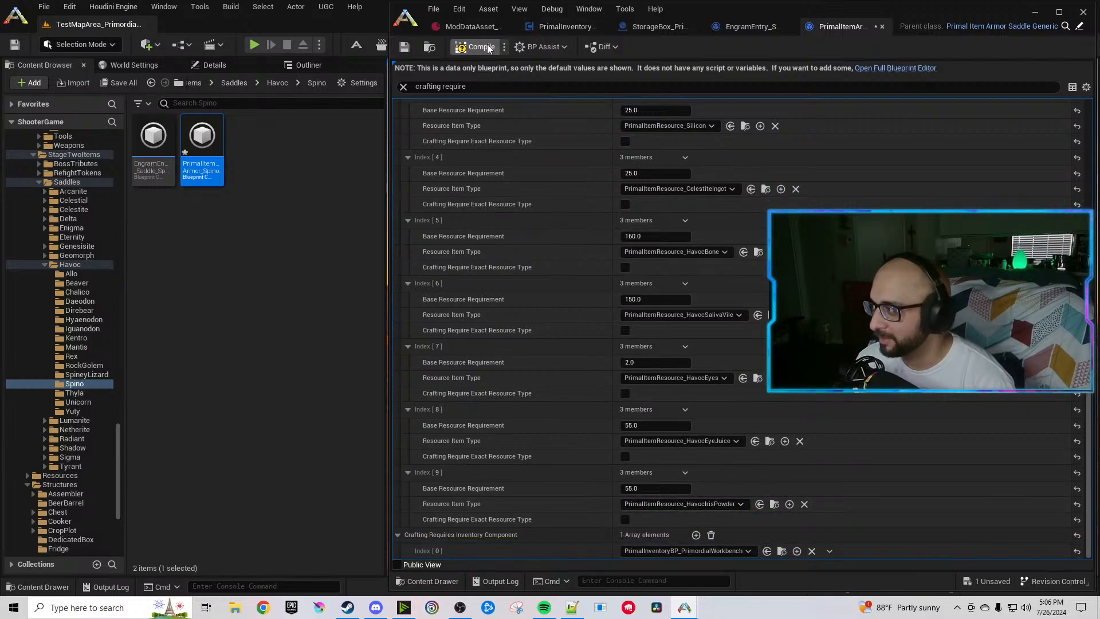
Compile and save the Spino saddle armor blueprint, then close it along with the Spino engram entry.
{"action": "left_click", "coordinate": [477, 46]}
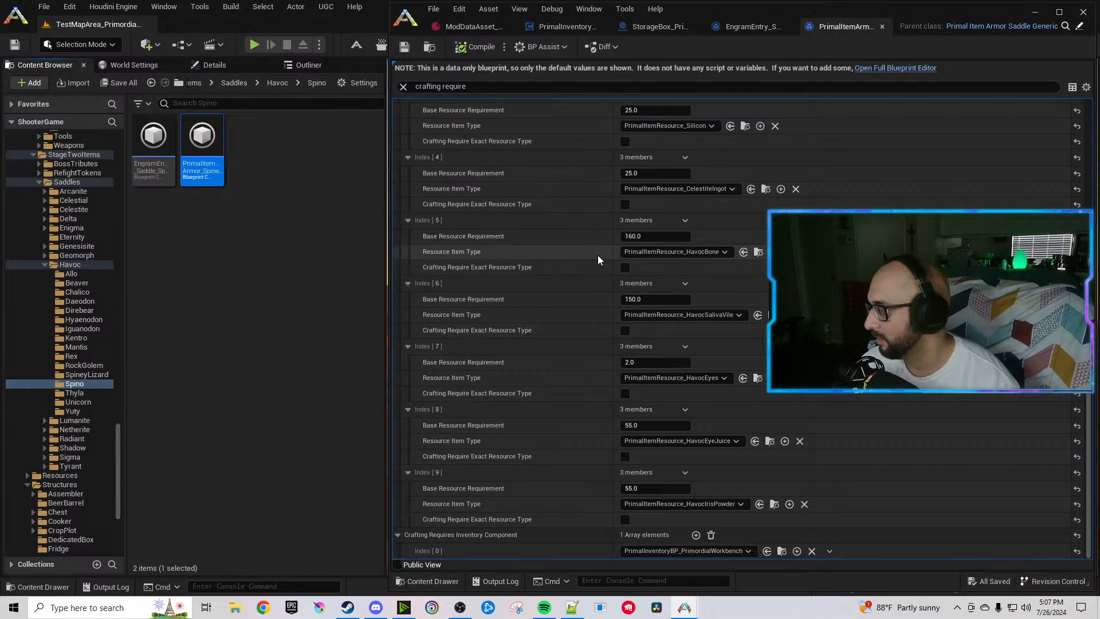
{"action": "left_click", "coordinate": [882, 26]}
{"action": "left_click", "coordinate": [901, 26]}
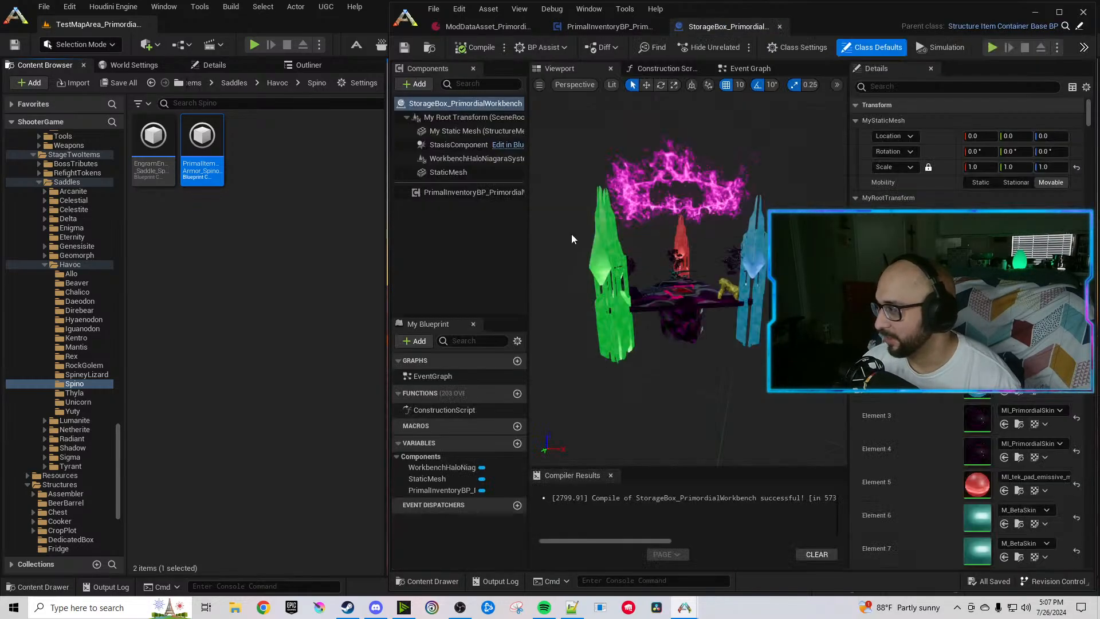
Link the Thyla saddle engram's blueprint entry to PrimalItemArmor_ThylacoSaddleHavoc, then compile and save it.
{"action": "left_click", "coordinate": [75, 392]}
{"action": "double_click", "coordinate": [152, 173]}
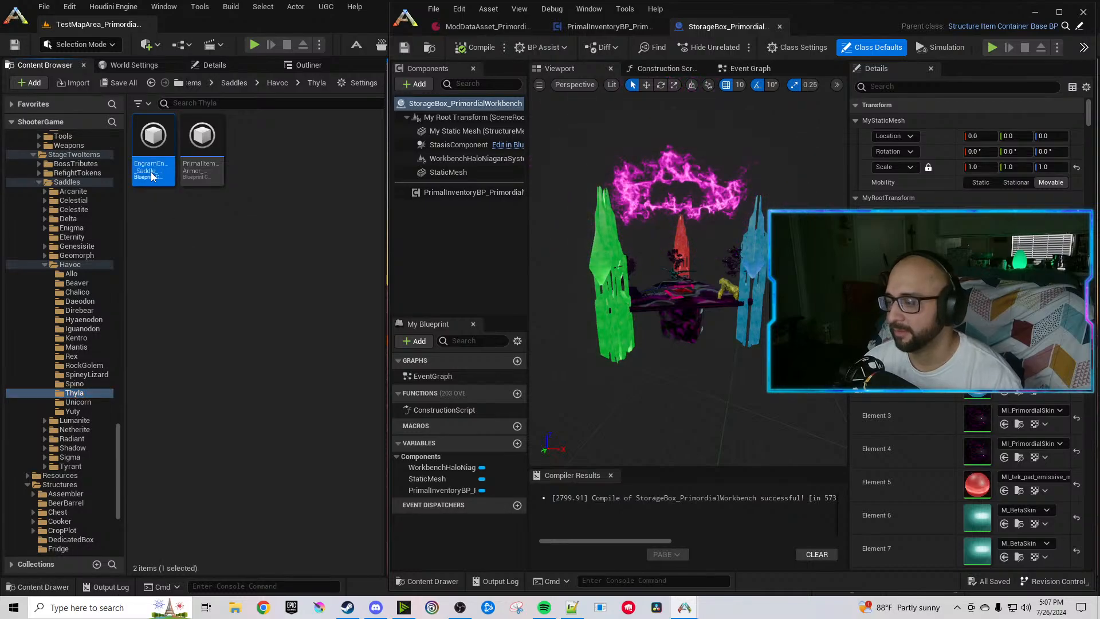
{"action": "left_click", "coordinate": [198, 166]}
{"action": "left_click", "coordinate": [762, 199]}
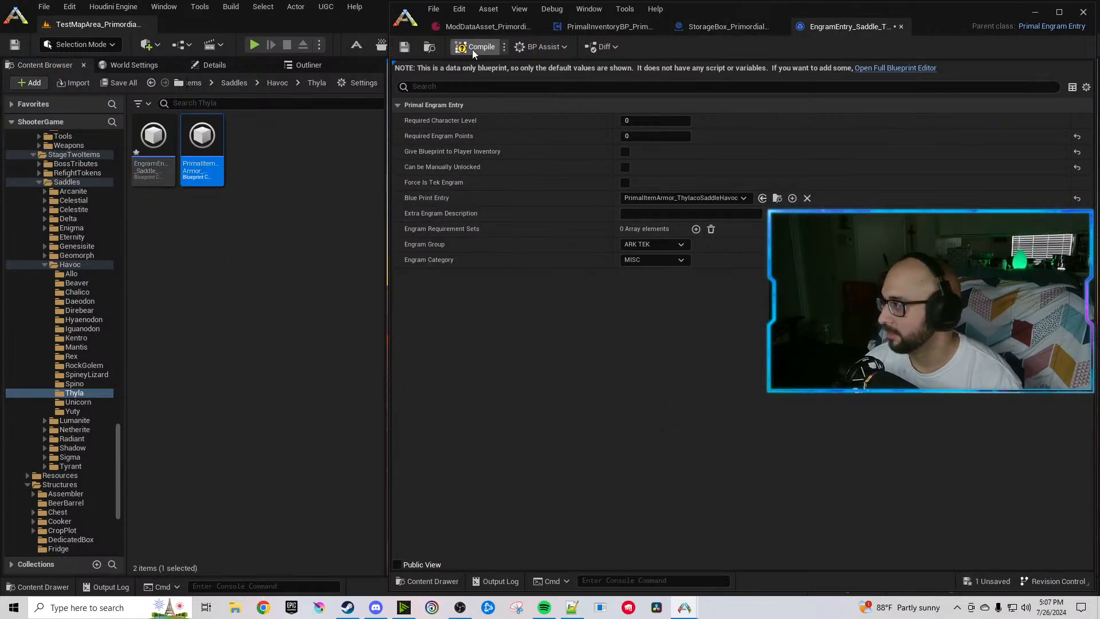
In the Thyla saddle armor blueprint, replace Chaos with Havoc in the owner tag, name, description and folder path, and reset the item icon.
{"action": "double_click", "coordinate": [213, 138]}
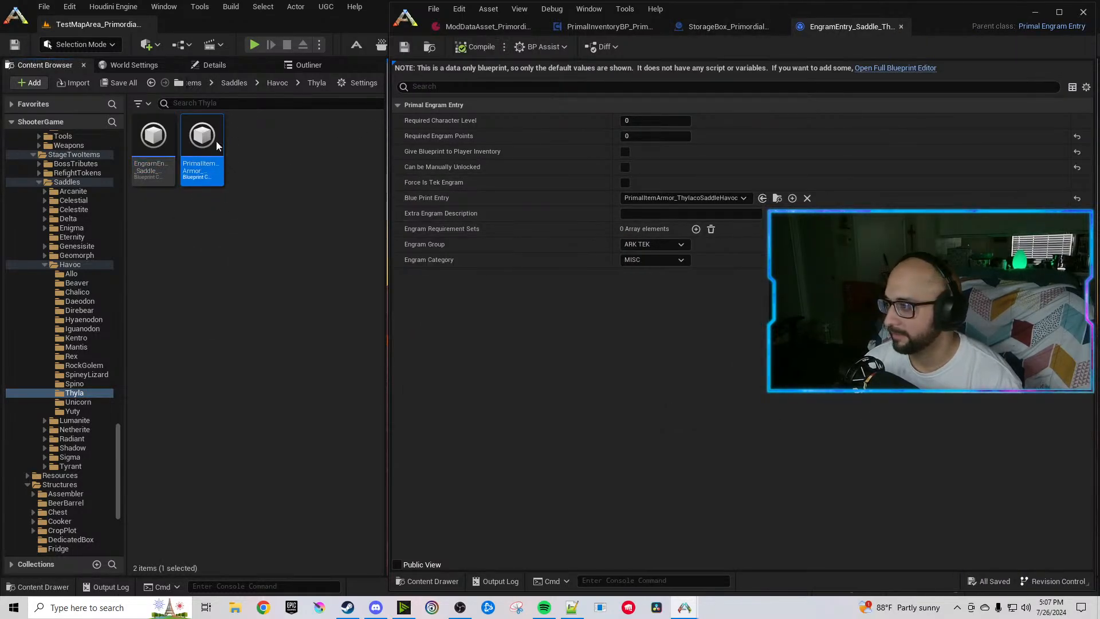
{"action": "left_click", "coordinate": [470, 89]}
{"action": "type", "text": "chaos"}
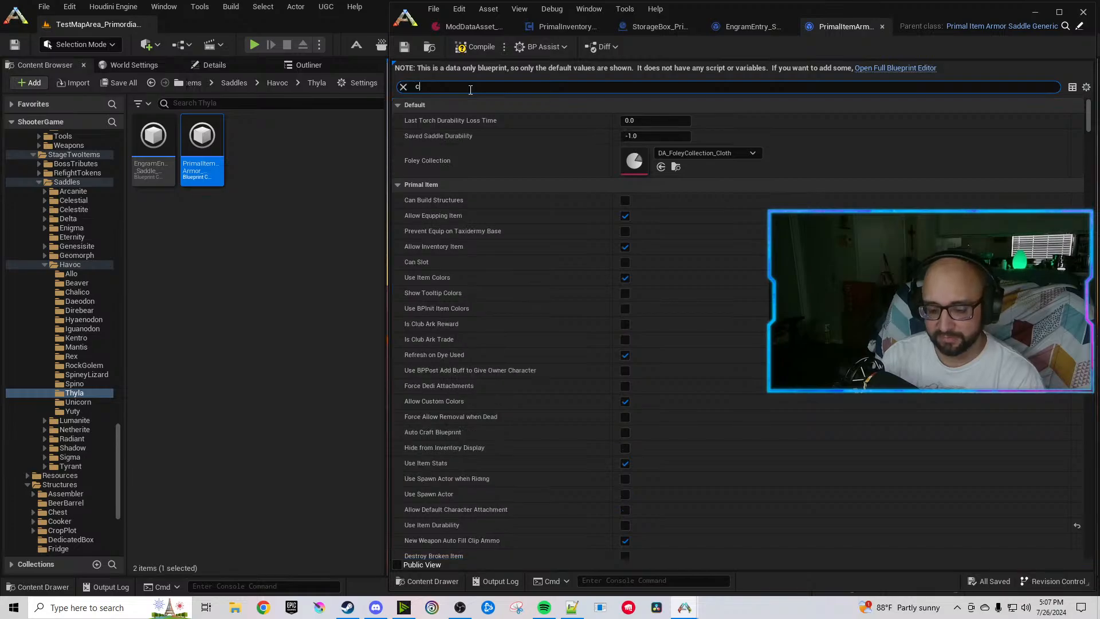
{"action": "double_click", "coordinate": [635, 136]}
{"action": "type", "text": "Havoc"}
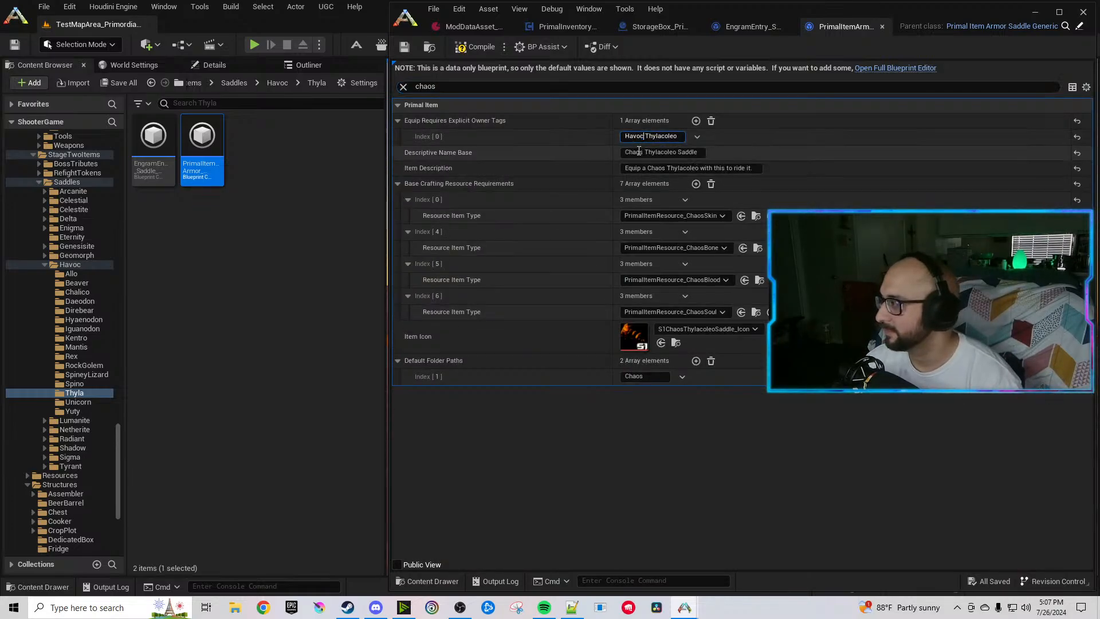
{"action": "left_click", "coordinate": [636, 153]}
{"action": "type", "text": "Havoc"}
{"action": "double_click", "coordinate": [655, 168]}
{"action": "type", "text": "Havoc"}
{"action": "double_click", "coordinate": [639, 376]}
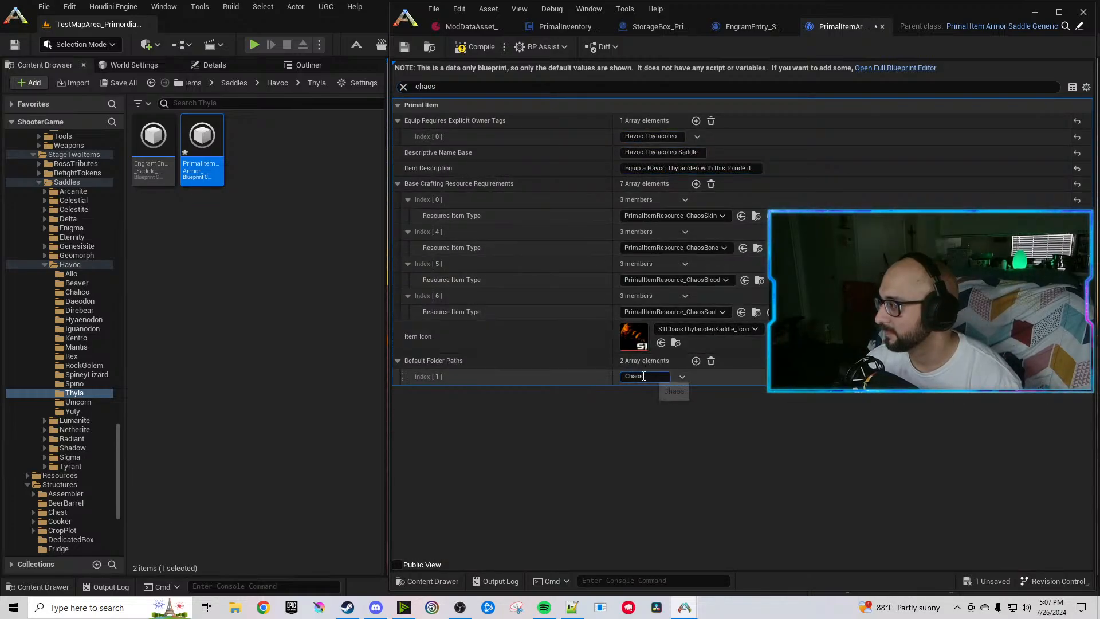
{"action": "type", "text": "Havoc"}
In the Thyla saddle's crafting requirements, change the resource types to PrimalItemResource_HavocMuscle at index 0 and PrimalItemResource_CelestiteIngot at index 3.
{"action": "left_click", "coordinate": [394, 88]}
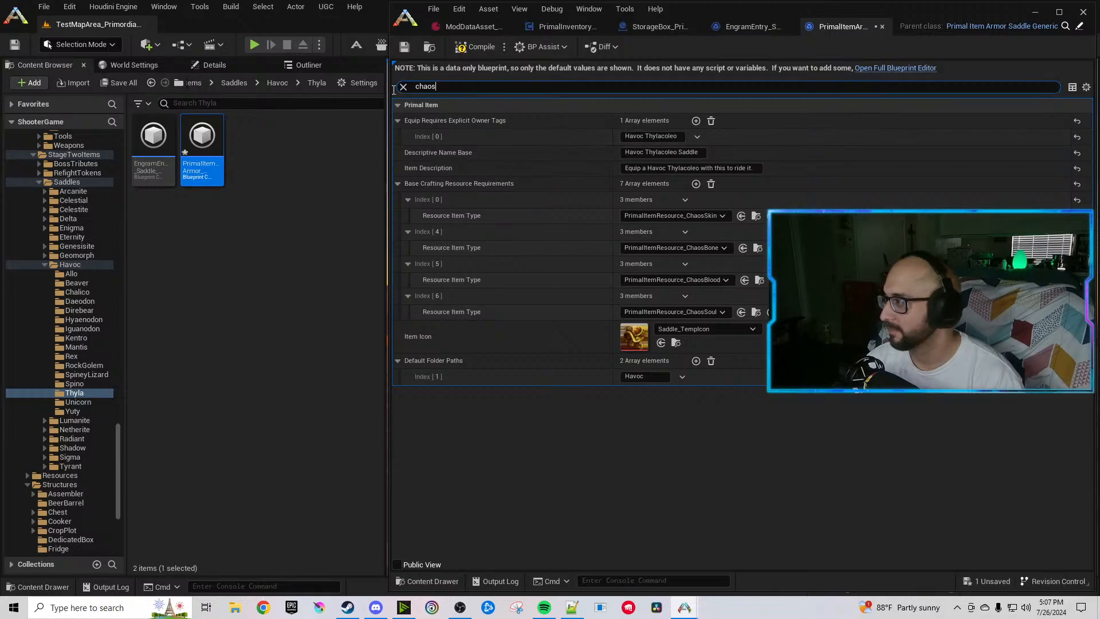
{"action": "type", "text": "crafting "}
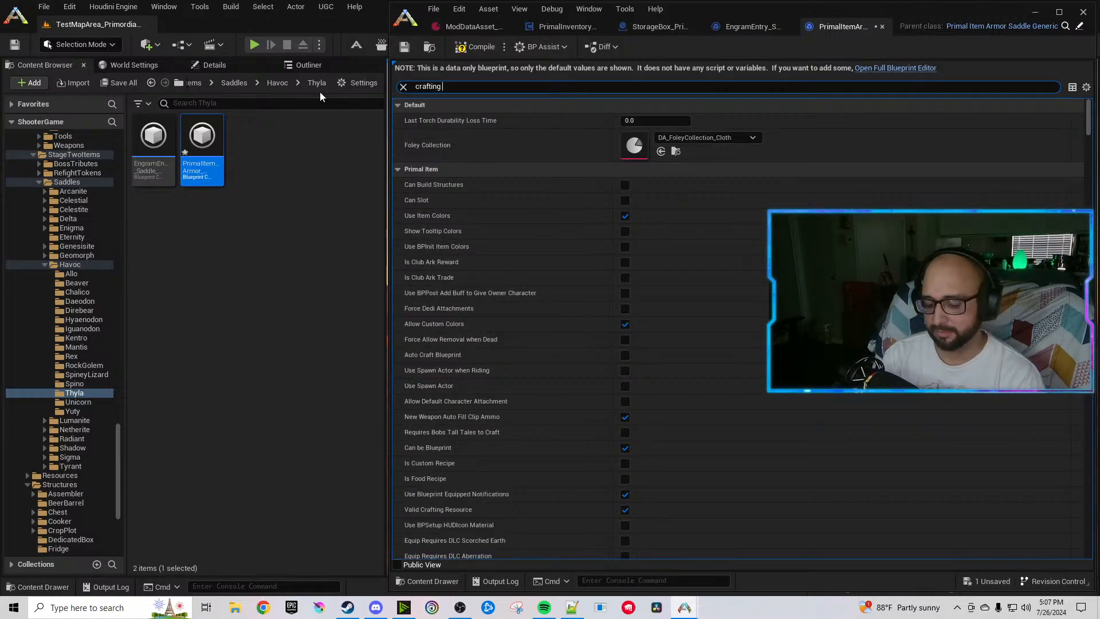
{"action": "type", "text": "require"}
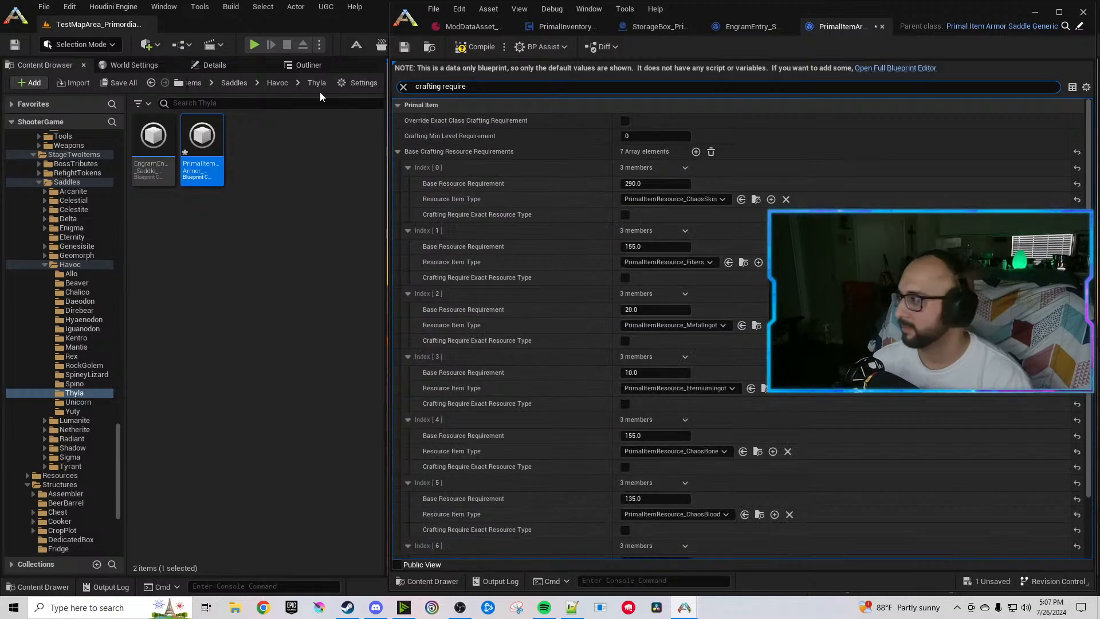
{"action": "left_click", "coordinate": [679, 199]}
{"action": "type", "text": "musc"}
{"action": "left_click", "coordinate": [699, 236]}
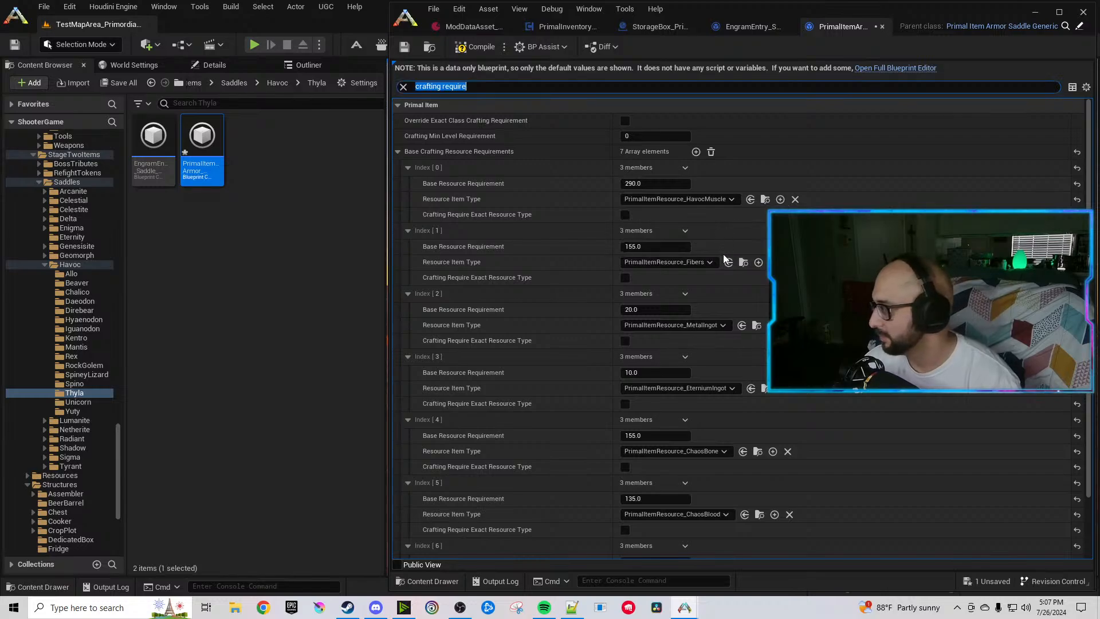
{"action": "left_click", "coordinate": [709, 389]}
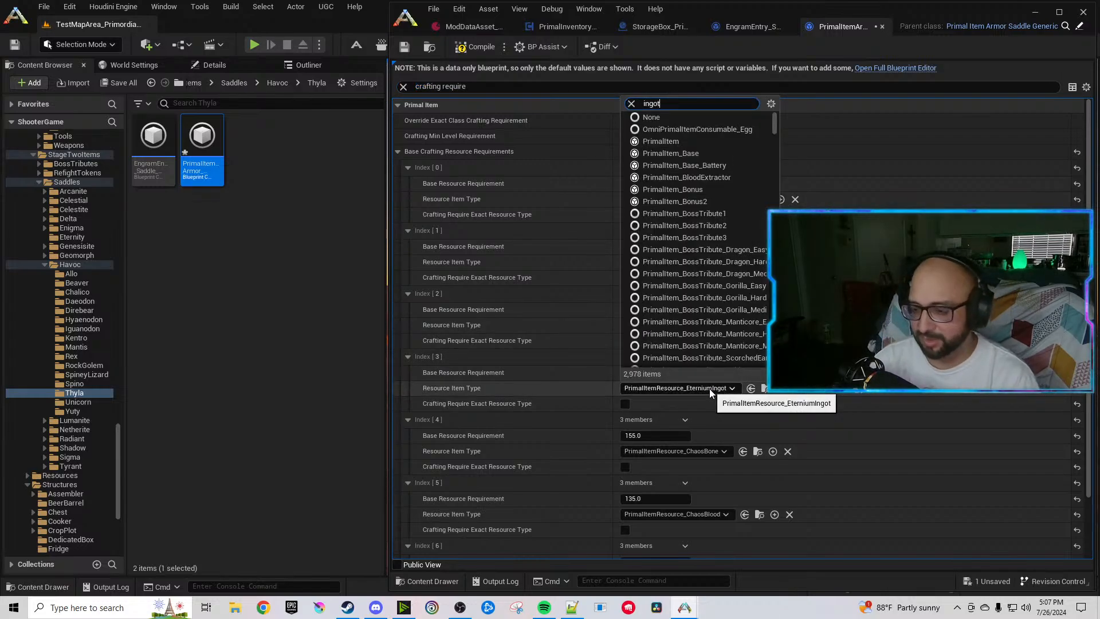
{"action": "left_click", "coordinate": [742, 438]}
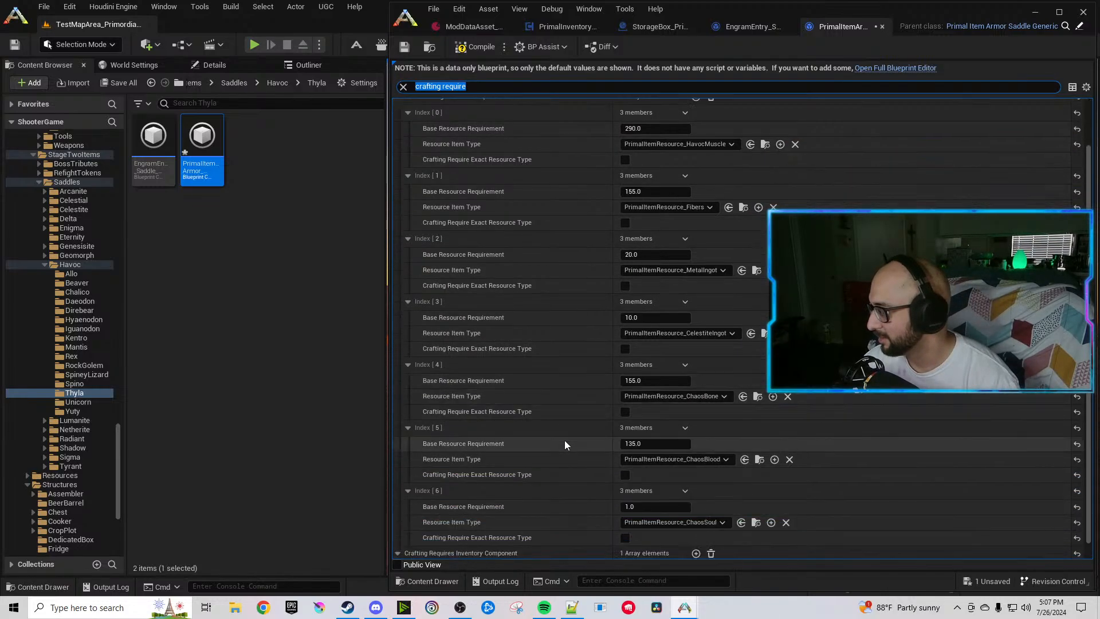
Change the Thyla saddle's resource types at index 4 to PrimalItemResource_HavocBone and index 5 to PrimalItemResource_HavocSalivaVile.
{"action": "left_click", "coordinate": [719, 397]}
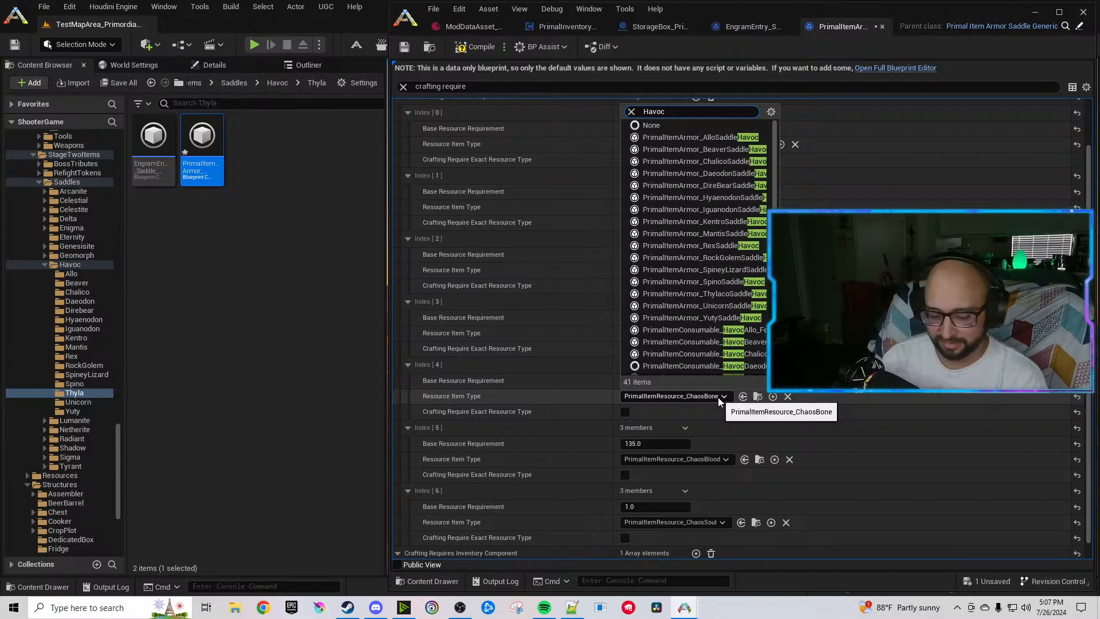
{"action": "type", "text": "Bone"}
{"action": "left_click", "coordinate": [719, 435]}
{"action": "left_click", "coordinate": [703, 461]}
{"action": "type", "text": "Havoc"}
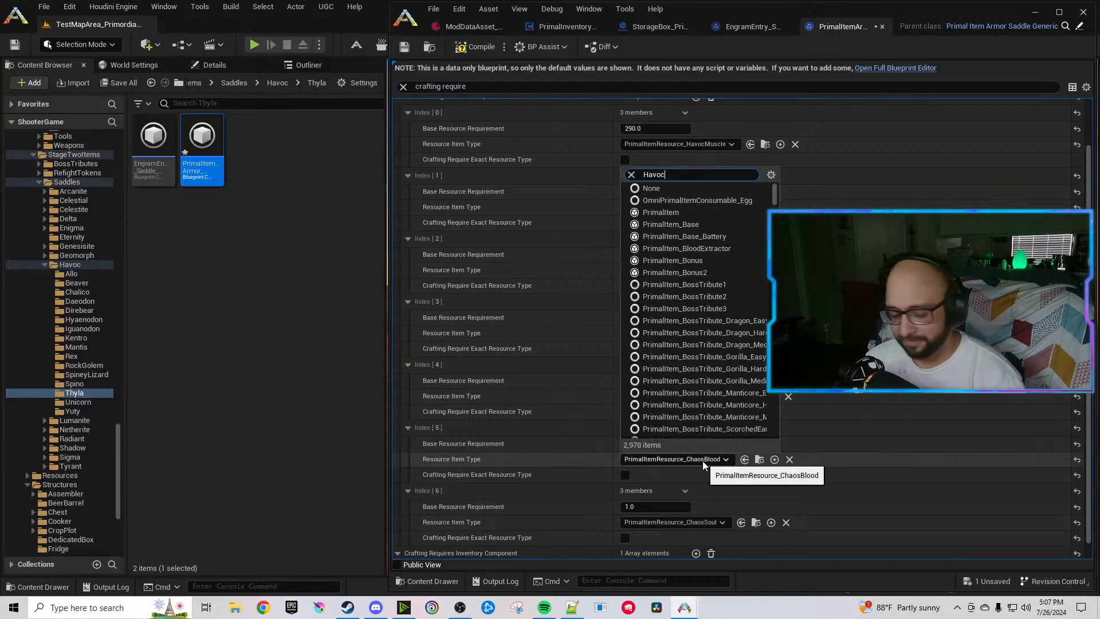
{"action": "type", "text": "Sal"}
{"action": "left_click", "coordinate": [738, 501]}
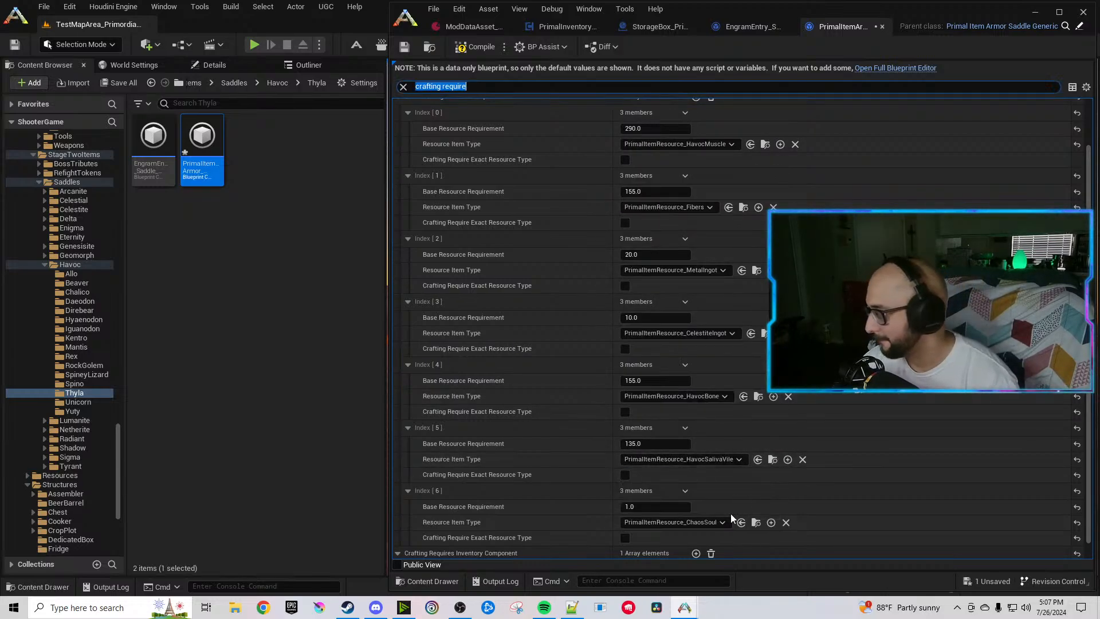
Set the Thyla saddle's index 6 base requirement to 2 and its resource type to PrimalItemResource_HavocEyes.
{"action": "left_click", "coordinate": [676, 507]}
{"action": "type", "text": "2"}
{"action": "left_click", "coordinate": [676, 522]}
{"action": "type", "text": "Havoc"}
{"action": "type", "text": "eye"}
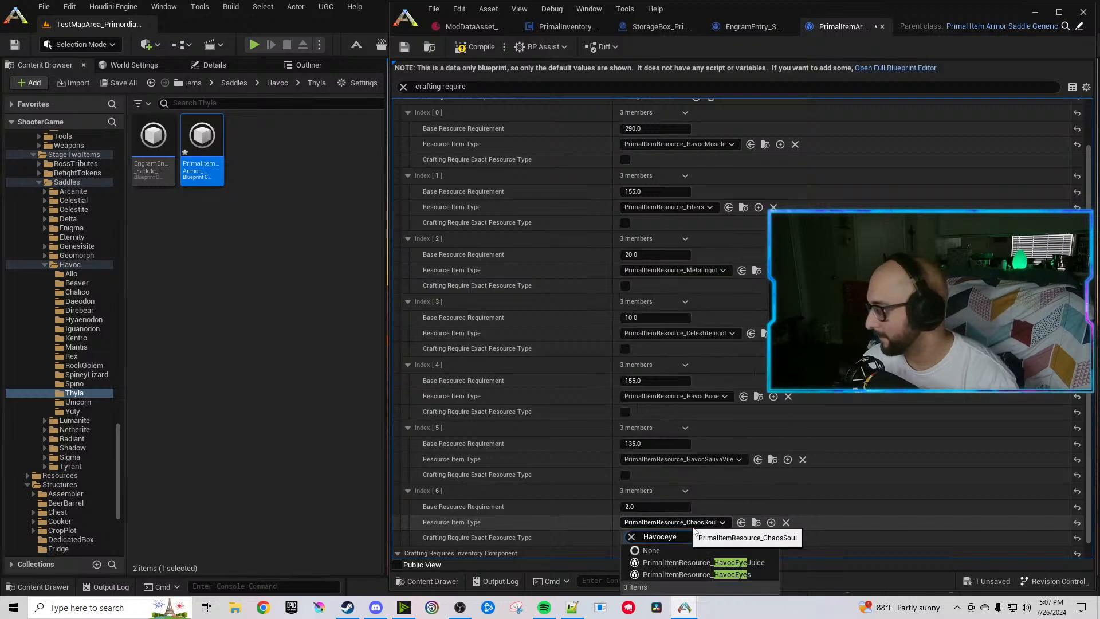
{"action": "left_click", "coordinate": [676, 575]}
Duplicate the Thyla saddle's index 6 crafting requirement twice and set the base requirements at indexes 7 and 8 to 55.
{"action": "scroll", "coordinate": [688, 519], "scroll_direction": "down", "scroll_amount": 1}
{"action": "right_click", "coordinate": [679, 485]}
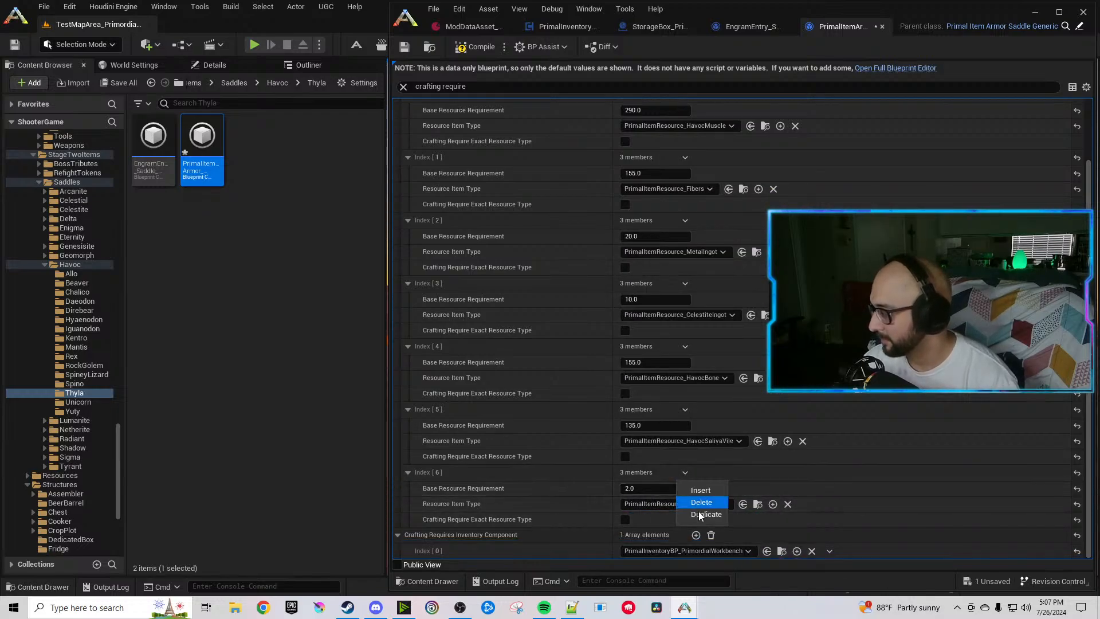
{"action": "left_click", "coordinate": [700, 514]}
{"action": "right_click", "coordinate": [679, 485]}
{"action": "left_click", "coordinate": [700, 513]}
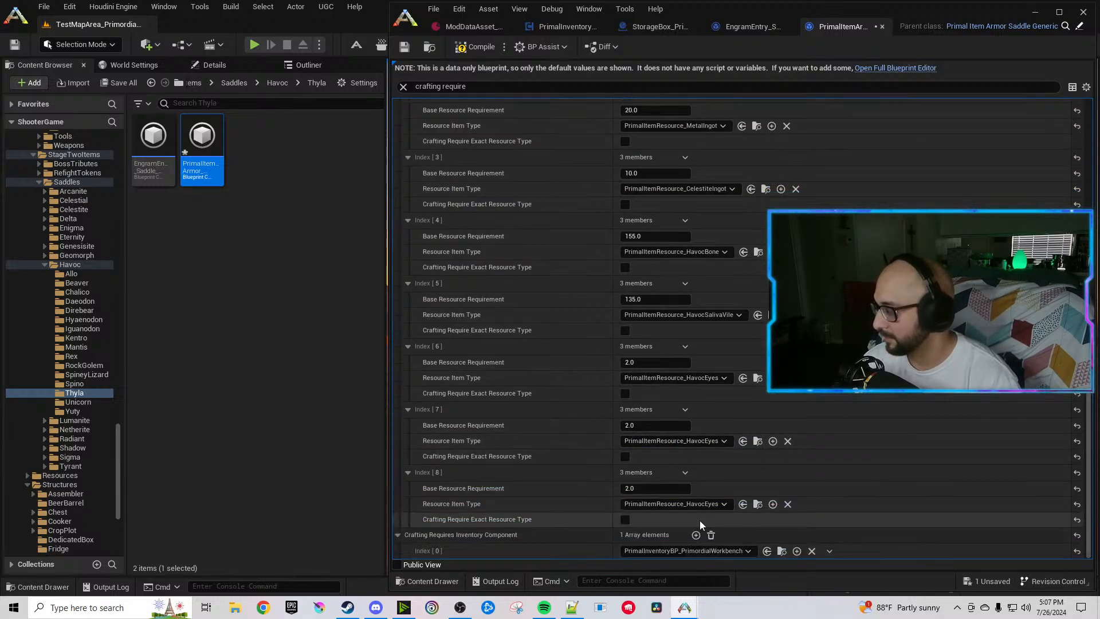
{"action": "left_click", "coordinate": [658, 488]}
{"action": "type", "text": "55"}
{"action": "left_click", "coordinate": [673, 426]}
{"action": "type", "text": "55"}
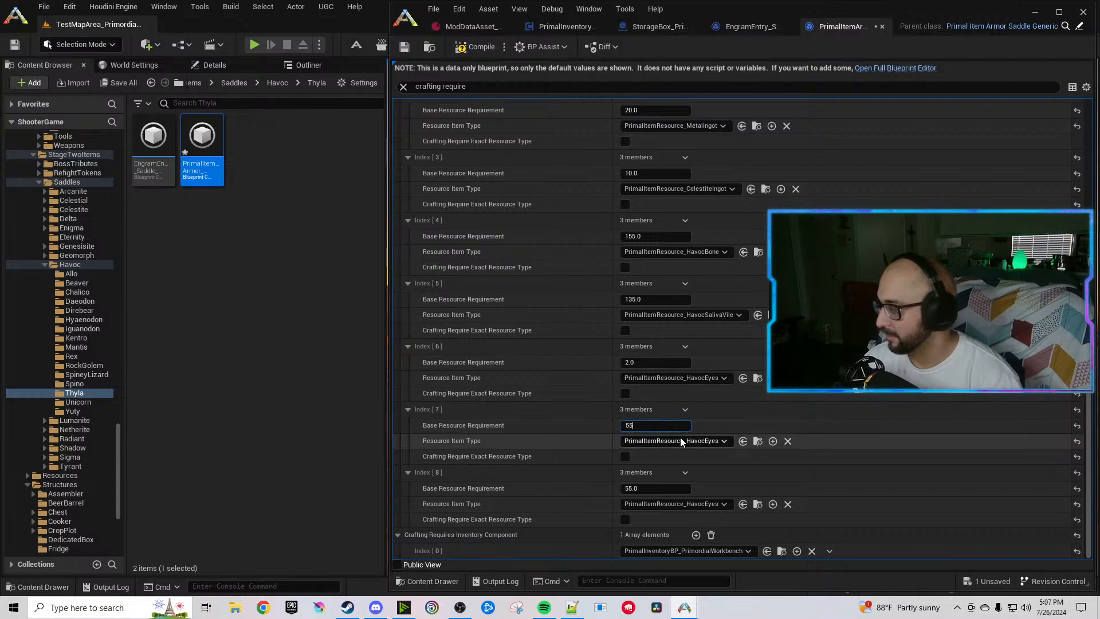
Change the Thyla saddle's resource types at index 7 to PrimalItemResource_HavocEyeJuice and index 8 to PrimalItemResource_HavocIrisPowder.
{"action": "left_click", "coordinate": [679, 439]}
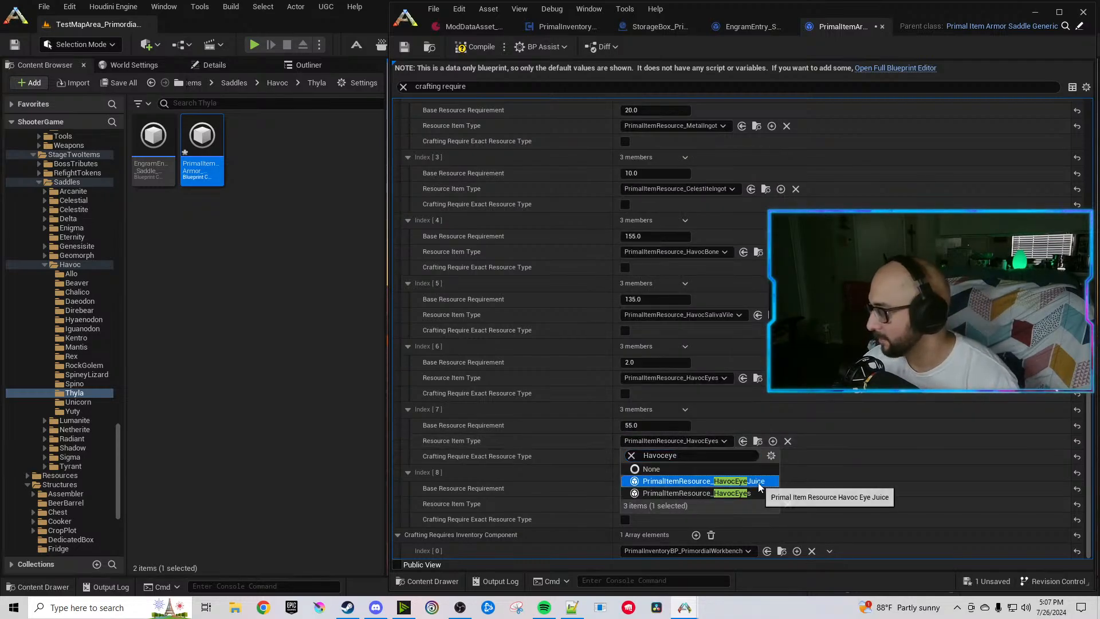
{"action": "left_click", "coordinate": [755, 481]}
{"action": "left_click", "coordinate": [722, 504]}
{"action": "type", "text": "Havoc"}
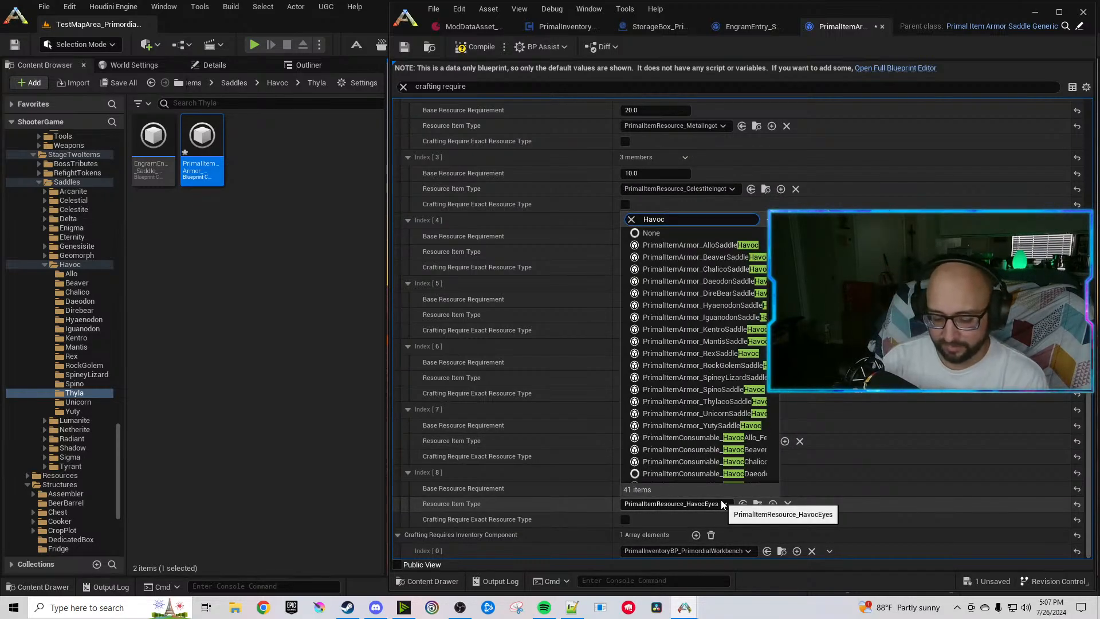
{"action": "type", "text": "irisi"}
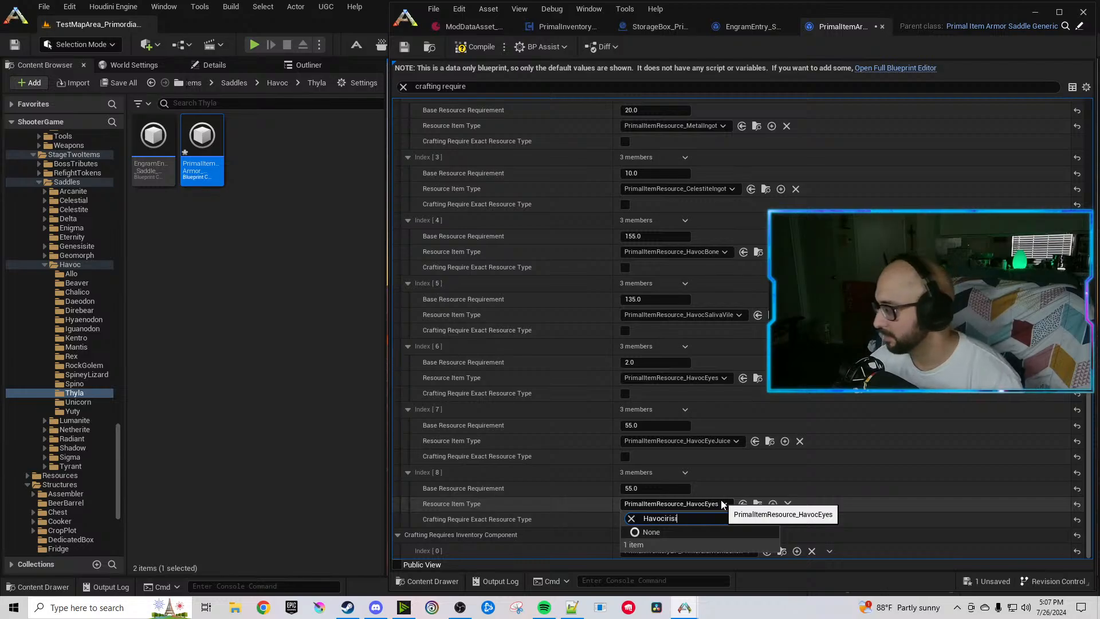
{"action": "key", "text": "BackSpace"}
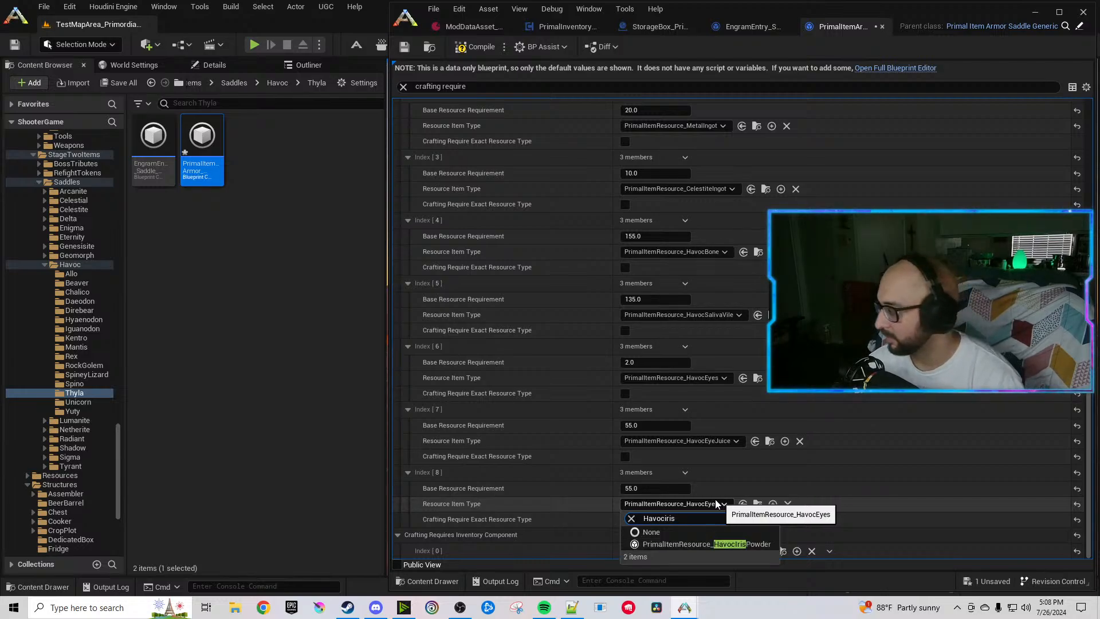
{"action": "left_click", "coordinate": [707, 542]}
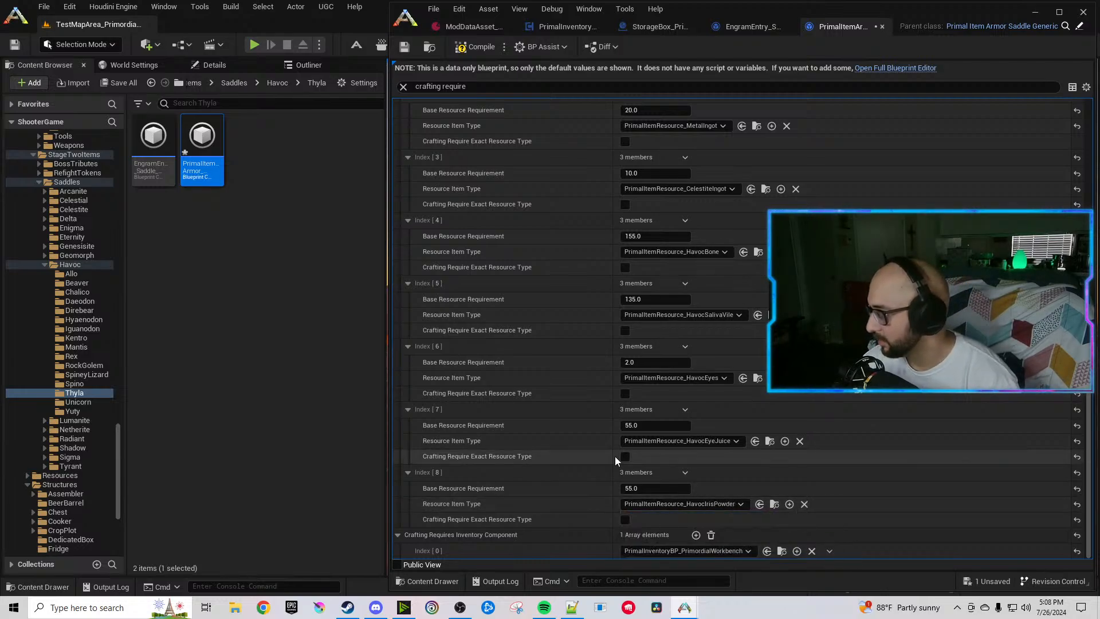
Compile and save the Thyla saddle armor blueprint, then close it along with the Thyla engram entry.
{"action": "left_click", "coordinate": [469, 48]}
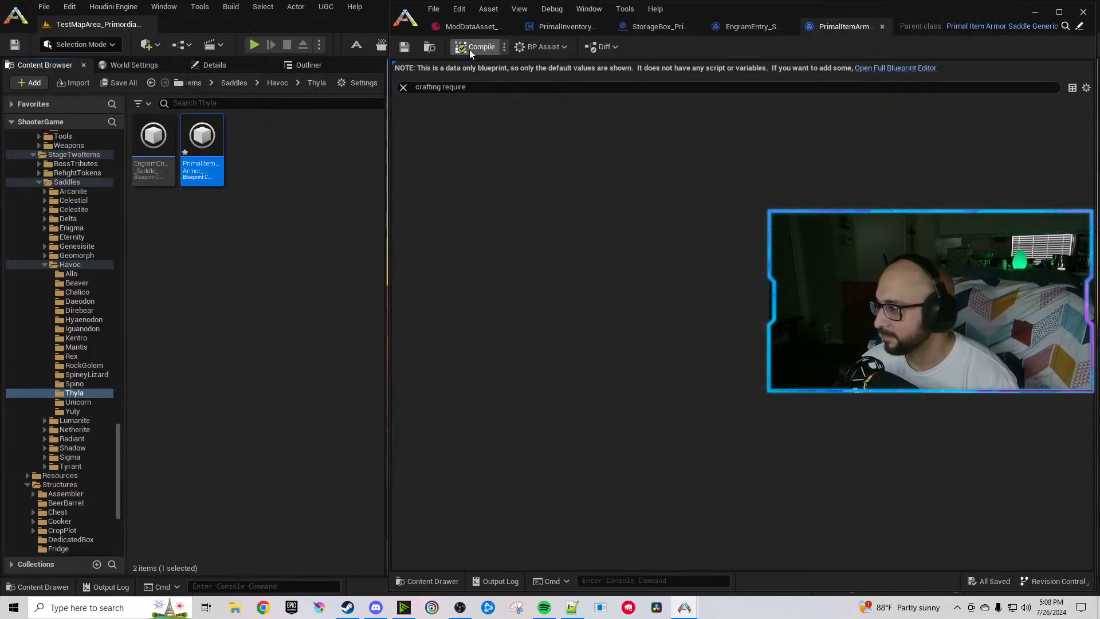
{"action": "left_click", "coordinate": [882, 27]}
{"action": "left_click", "coordinate": [901, 27]}
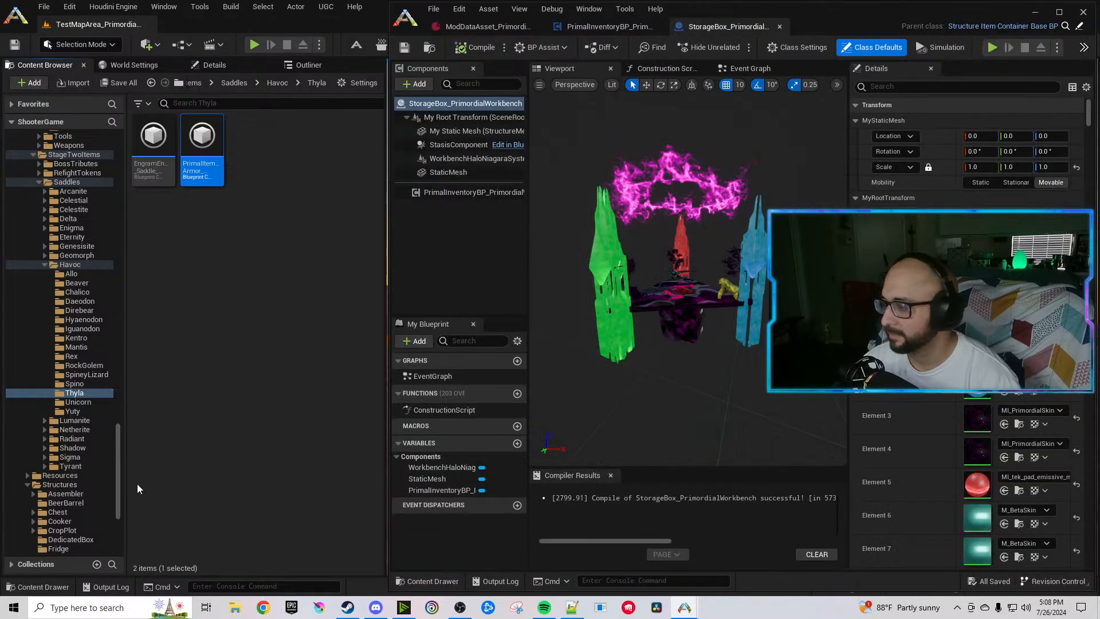
Link the Unicorn saddle engram's blueprint entry to PrimalItemArmor_UnicornSaddleHavoc, then compile and save it.
{"action": "left_click", "coordinate": [78, 402]}
{"action": "left_click", "coordinate": [163, 178]}
{"action": "double_click", "coordinate": [164, 179]}
{"action": "left_click", "coordinate": [198, 165]}
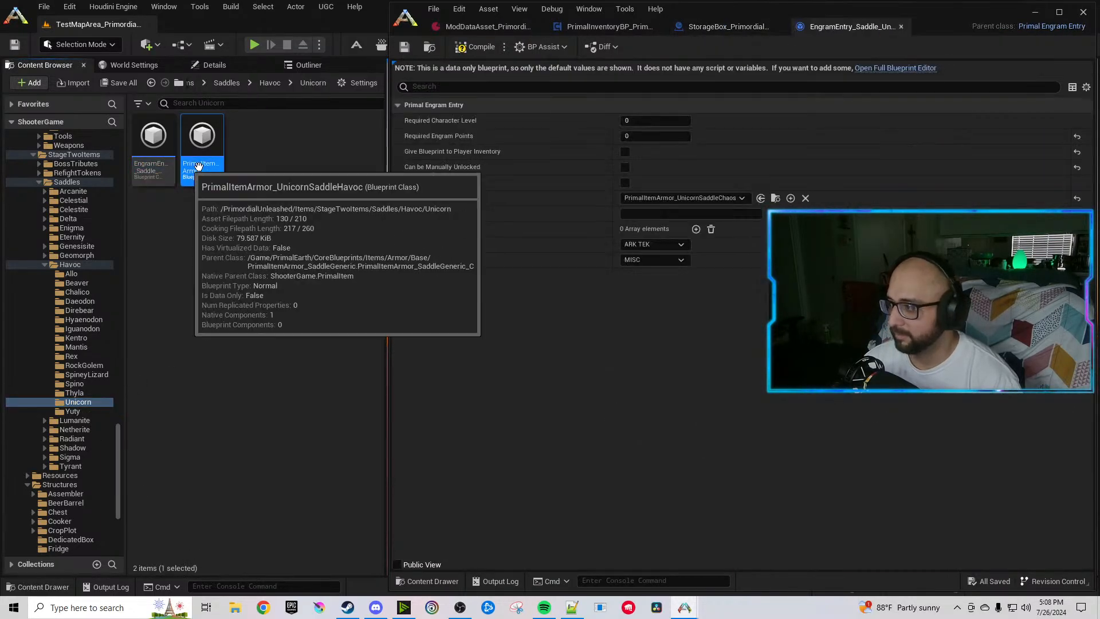
{"action": "left_click", "coordinate": [761, 198]}
{"action": "left_click", "coordinate": [467, 47]}
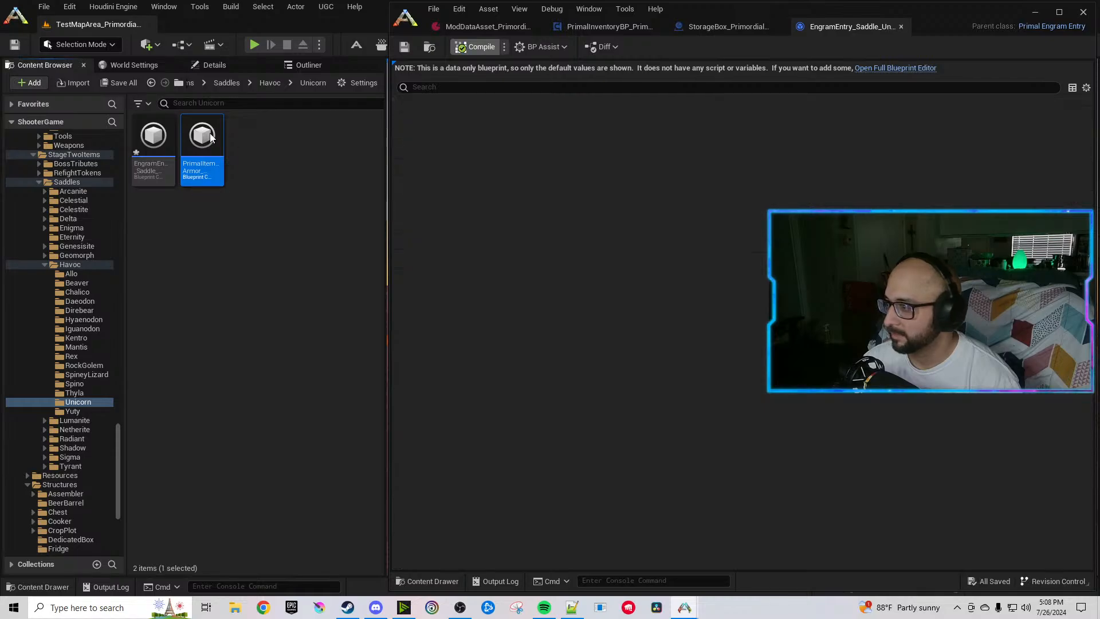
In the Unicorn saddle armor blueprint, replace Chaos with Havoc in the owner tag, name and description, and update the item icon.
{"action": "double_click", "coordinate": [213, 138]}
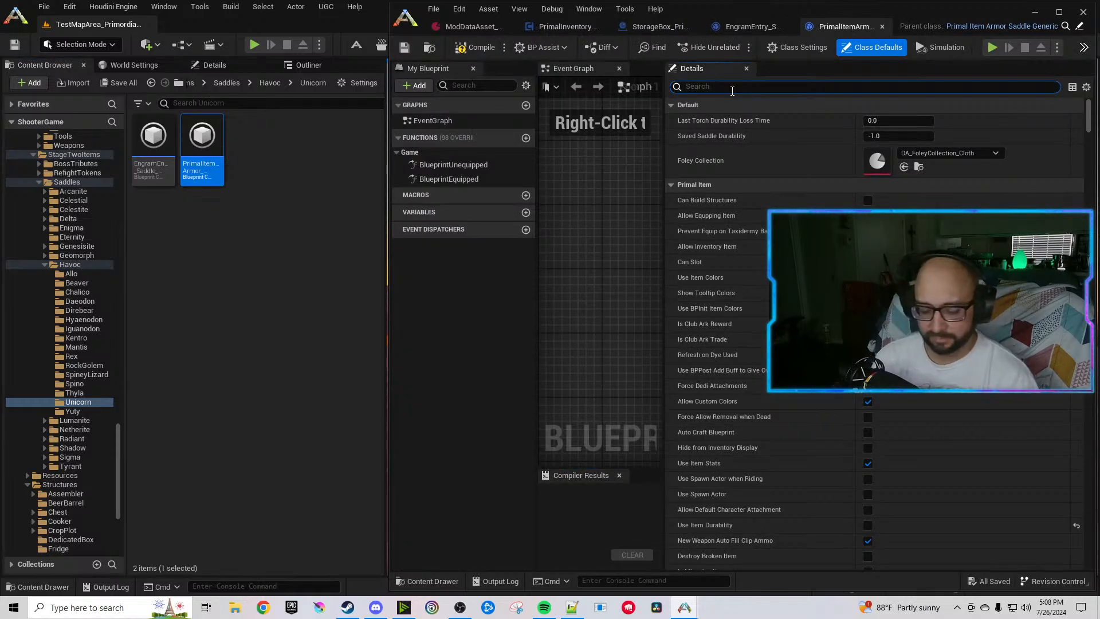
{"action": "type", "text": "chaos"}
{"action": "double_click", "coordinate": [880, 137]}
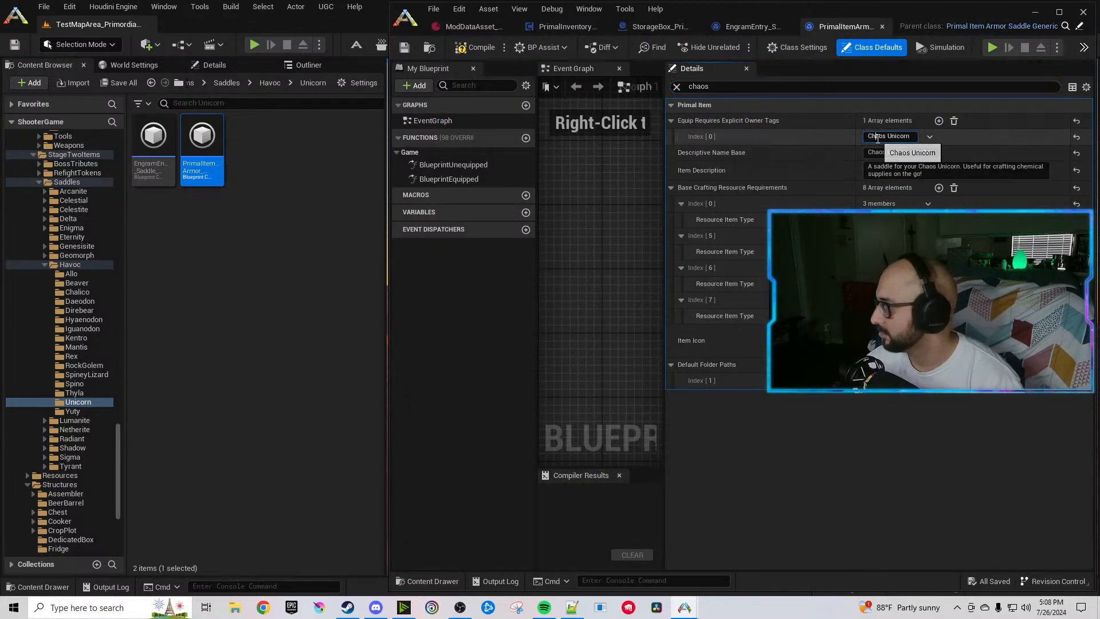
{"action": "type", "text": "Havoc"}
{"action": "double_click", "coordinate": [882, 152]}
{"action": "type", "text": "Havoc"}
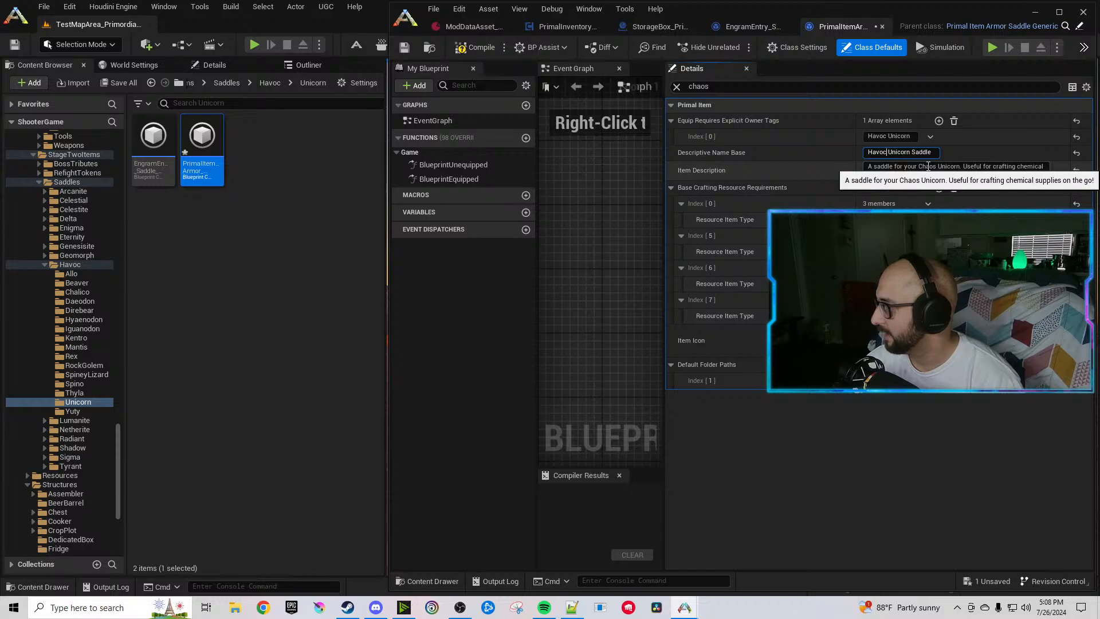
{"action": "double_click", "coordinate": [929, 166]}
{"action": "type", "text": "Havoc"}
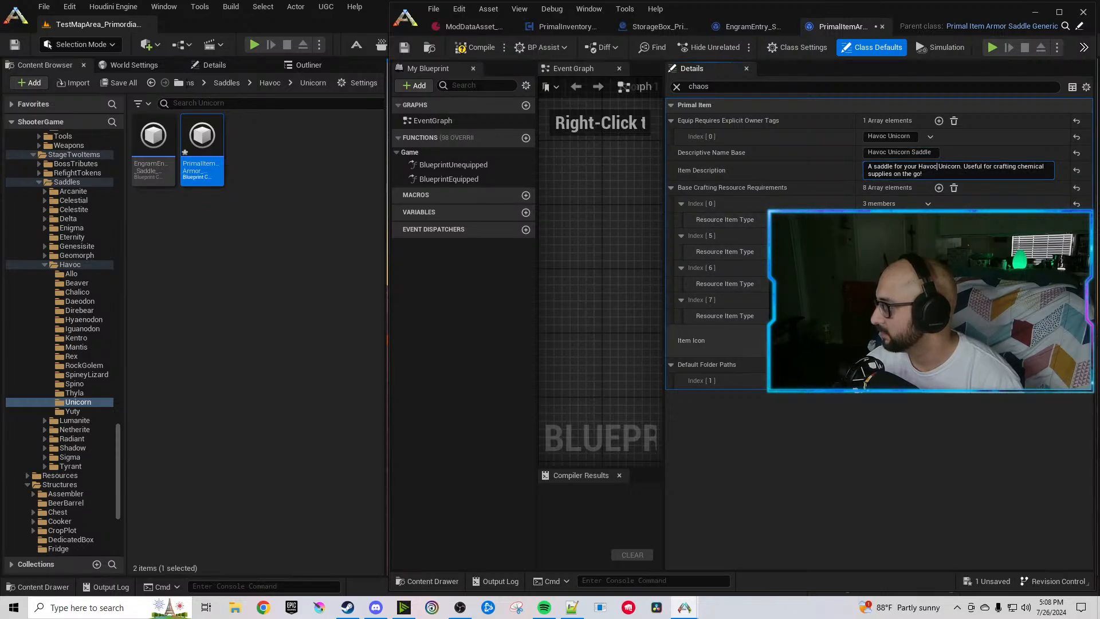
{"action": "left_click", "coordinate": [911, 342]}
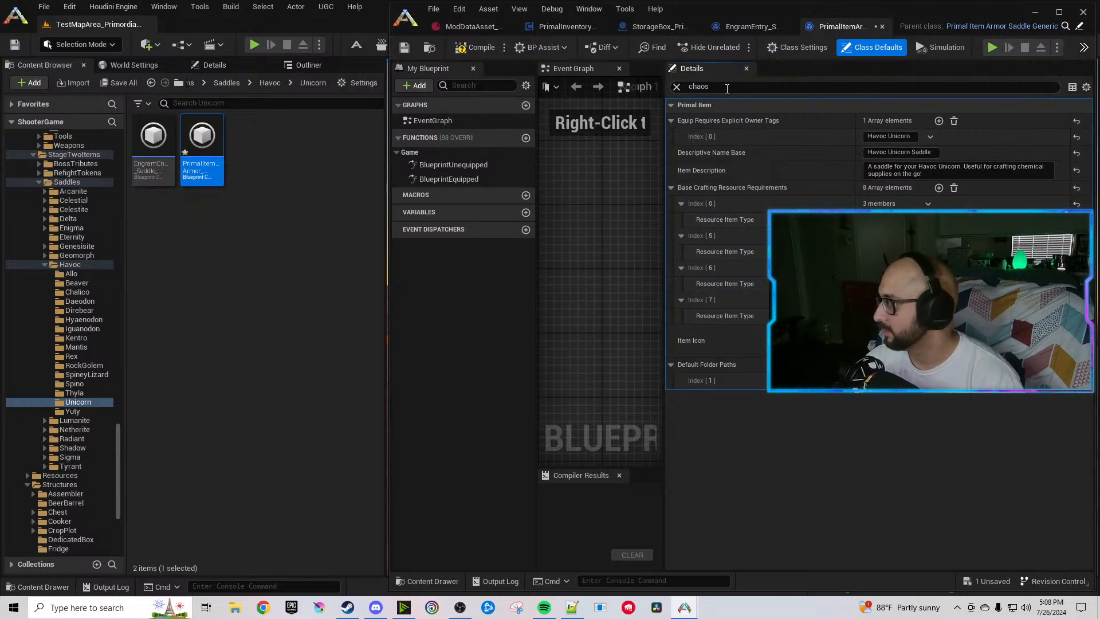
In the Unicorn saddle's crafting requirements, change index 0 to PrimalItemResource_HavocMuscle and replace the Eternium ingot at index 4 with PrimalItemResource_CelestiteIngot.
{"action": "left_click_drag", "start_coordinate": [723, 88], "coordinate": [607, 91]}
{"action": "type", "text": "crafting require"}
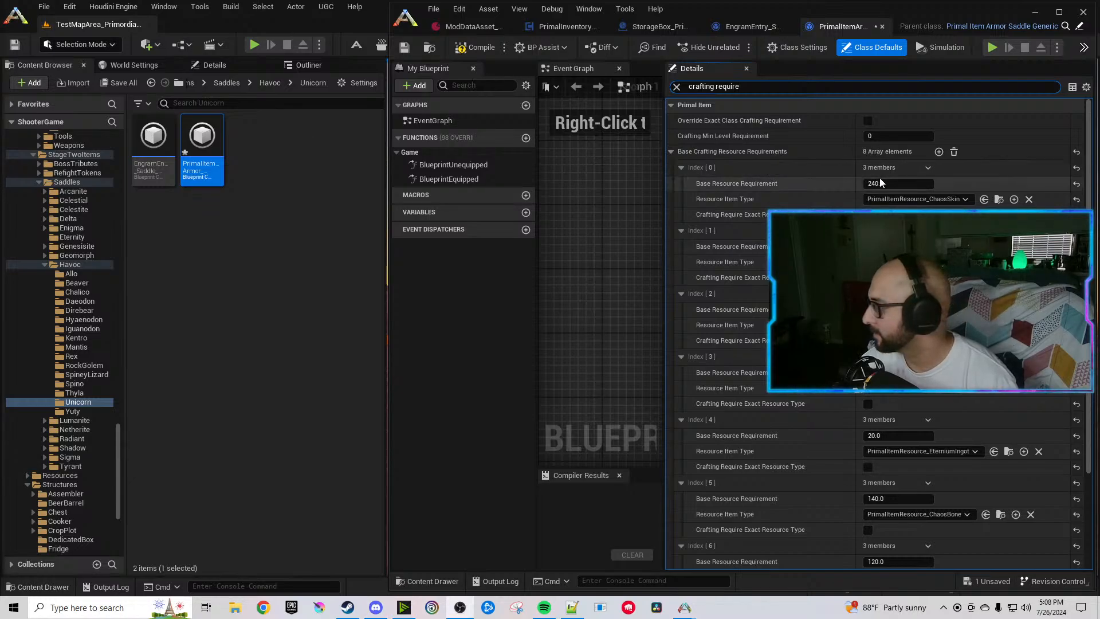
{"action": "left_click", "coordinate": [917, 198]}
{"action": "type", "text": "mus"}
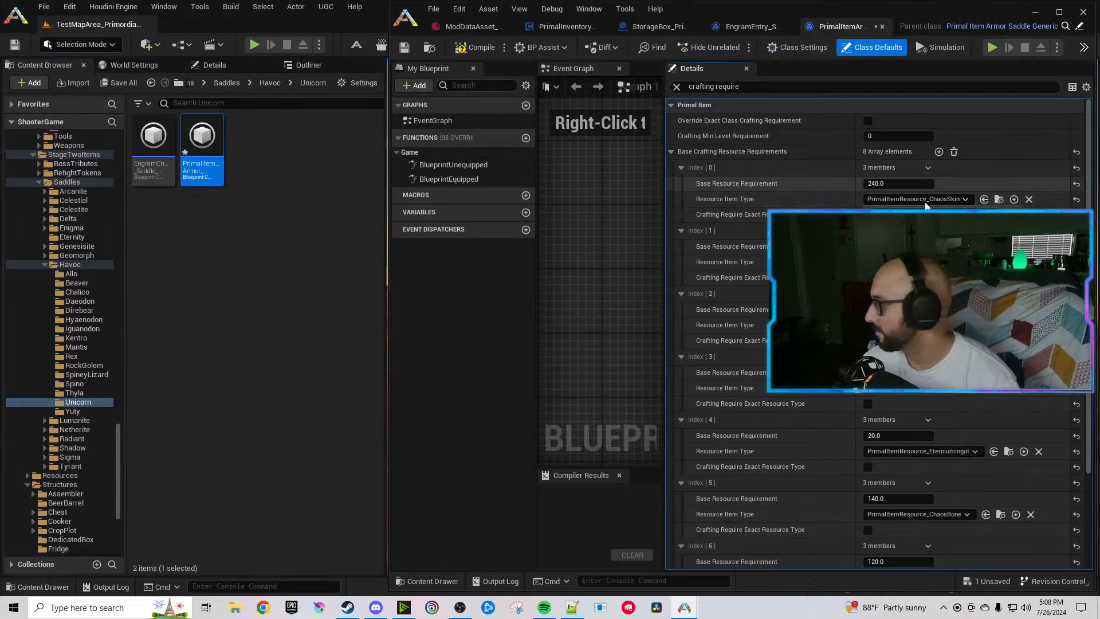
{"action": "left_click", "coordinate": [929, 247]}
{"action": "left_click", "coordinate": [956, 451]}
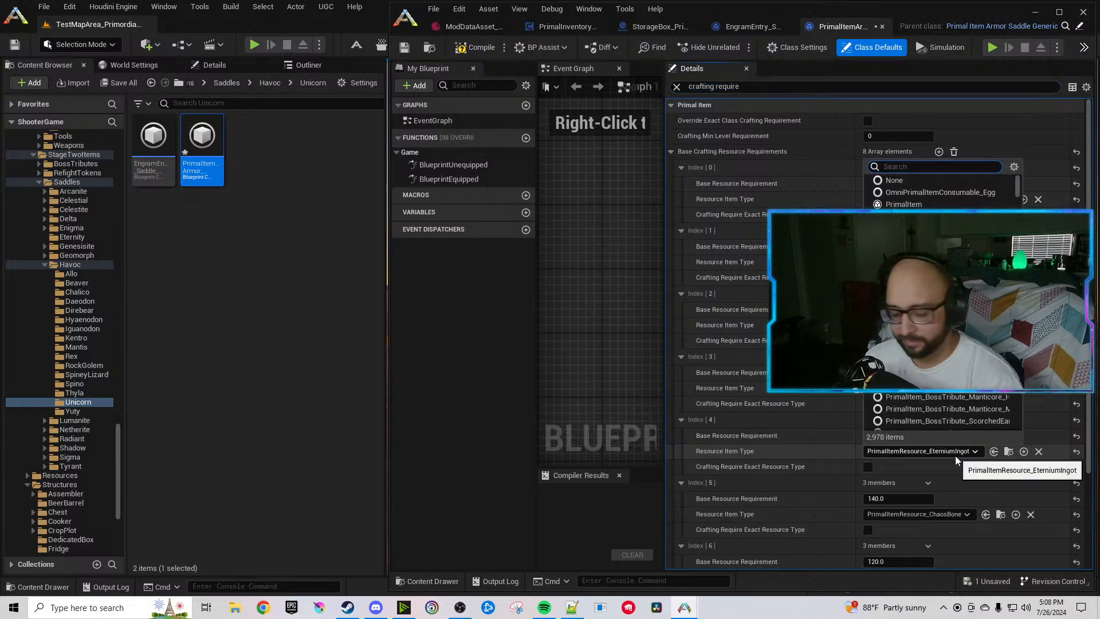
{"action": "type", "text": "ingot"}
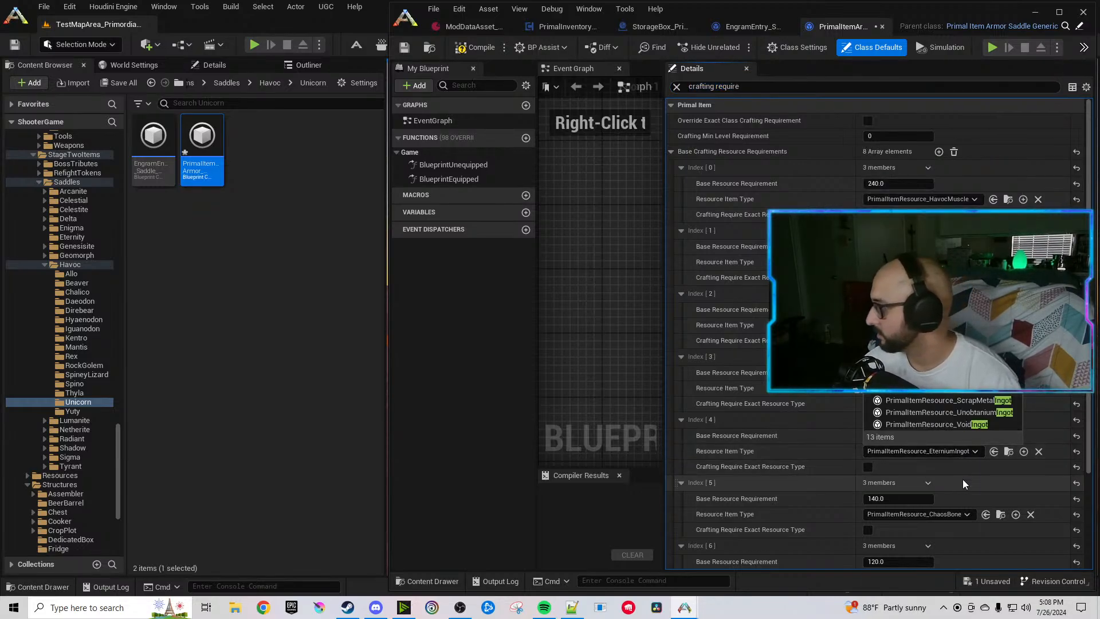
{"action": "left_click", "coordinate": [928, 365]}
Change the Unicorn saddle's resource types at index 5 to PrimalItemResource_HavocBone and index 6 to PrimalItemResource_HavocSalivaVile.
{"action": "scroll", "coordinate": [869, 439], "scroll_direction": "down", "scroll_amount": 4}
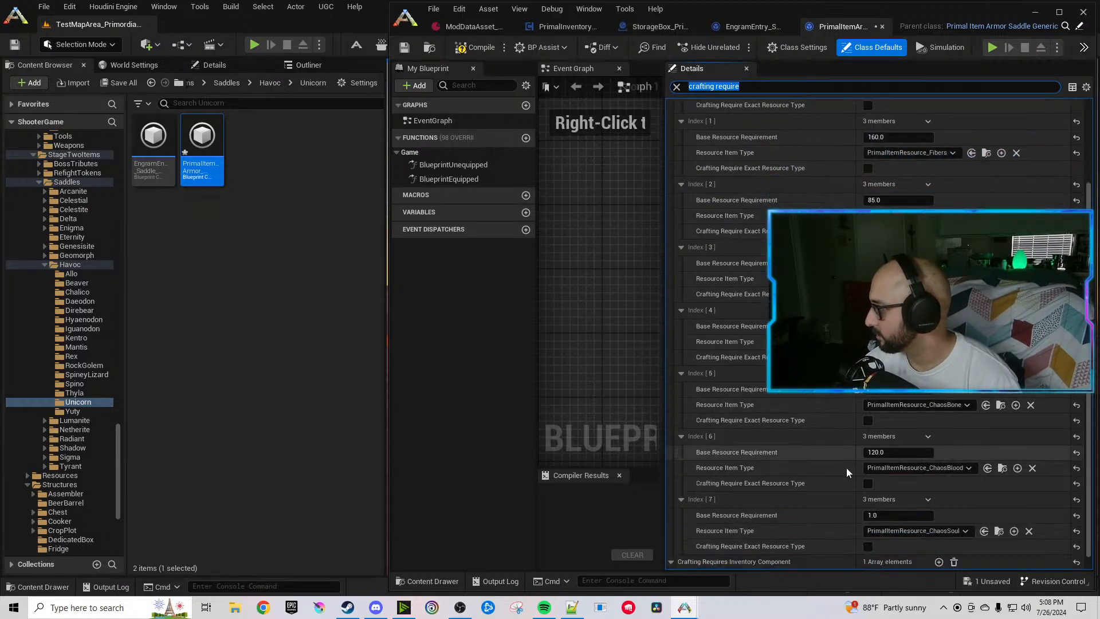
{"action": "left_click", "coordinate": [947, 388]}
{"action": "type", "text": "Havoc"}
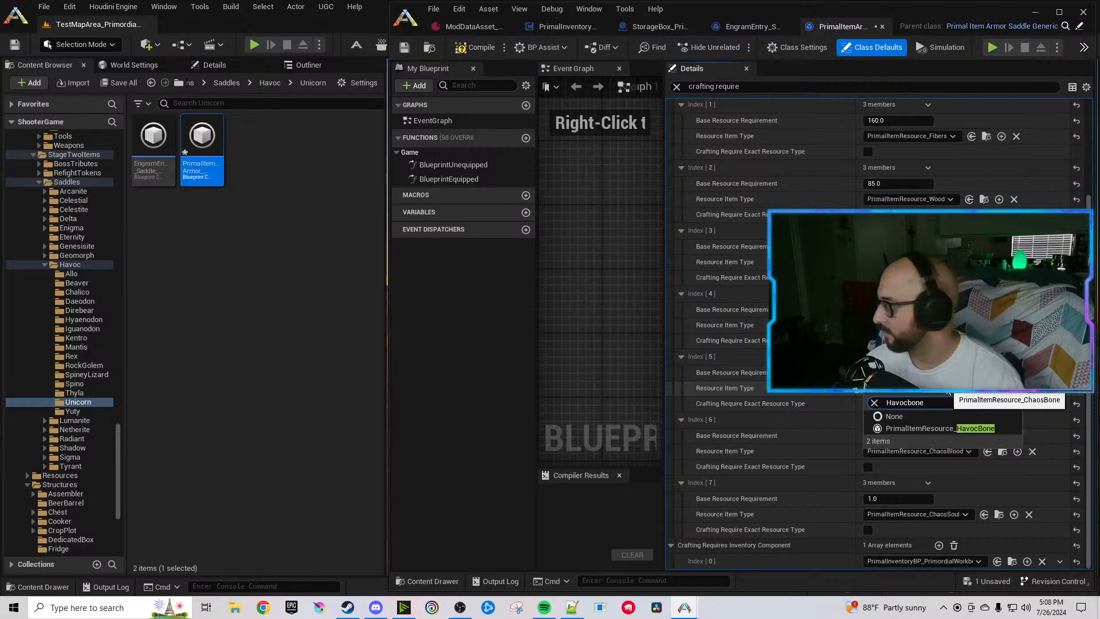
{"action": "left_click", "coordinate": [979, 428]}
{"action": "left_click", "coordinate": [958, 450]}
{"action": "type", "text": "Havoc"}
{"action": "type", "text": "sal"}
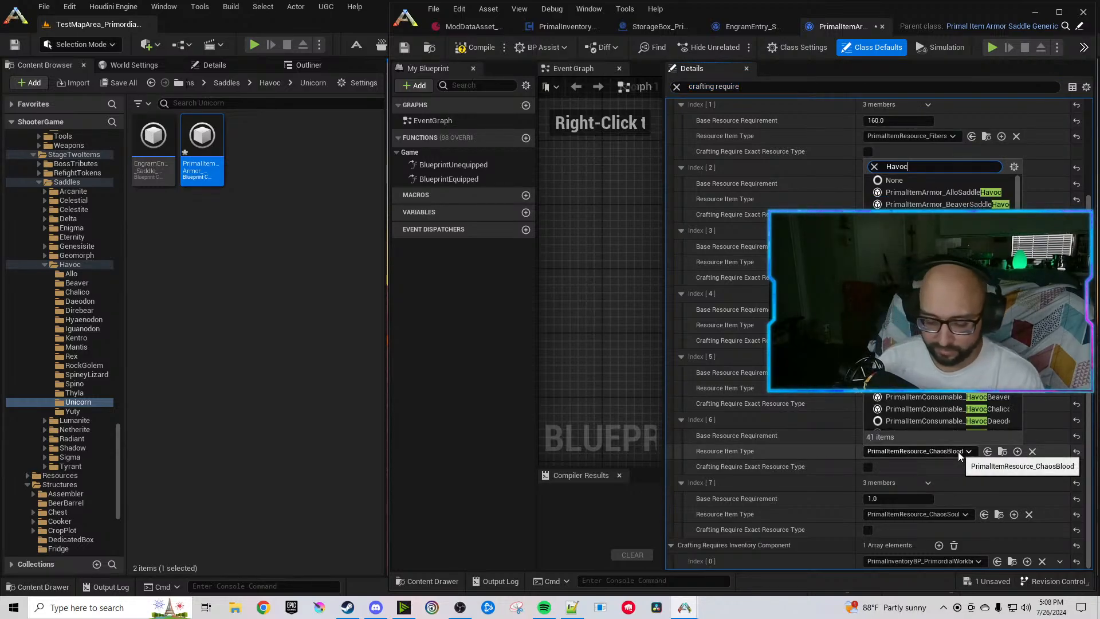
{"action": "left_click", "coordinate": [970, 491]}
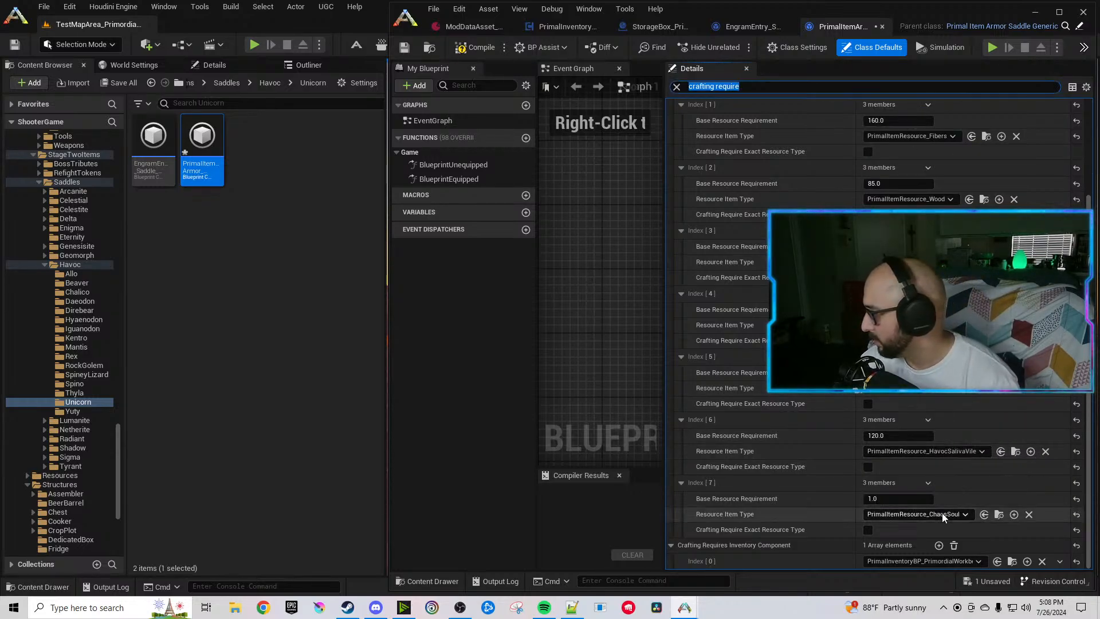
Set the Unicorn saddle's index 7 crafting requirement to 2 PrimalItemResource_HavocEyes and duplicate that entry twice.
{"action": "left_click", "coordinate": [944, 514]}
{"action": "type", "text": "Havoc"}
{"action": "type", "text": "eyes"}
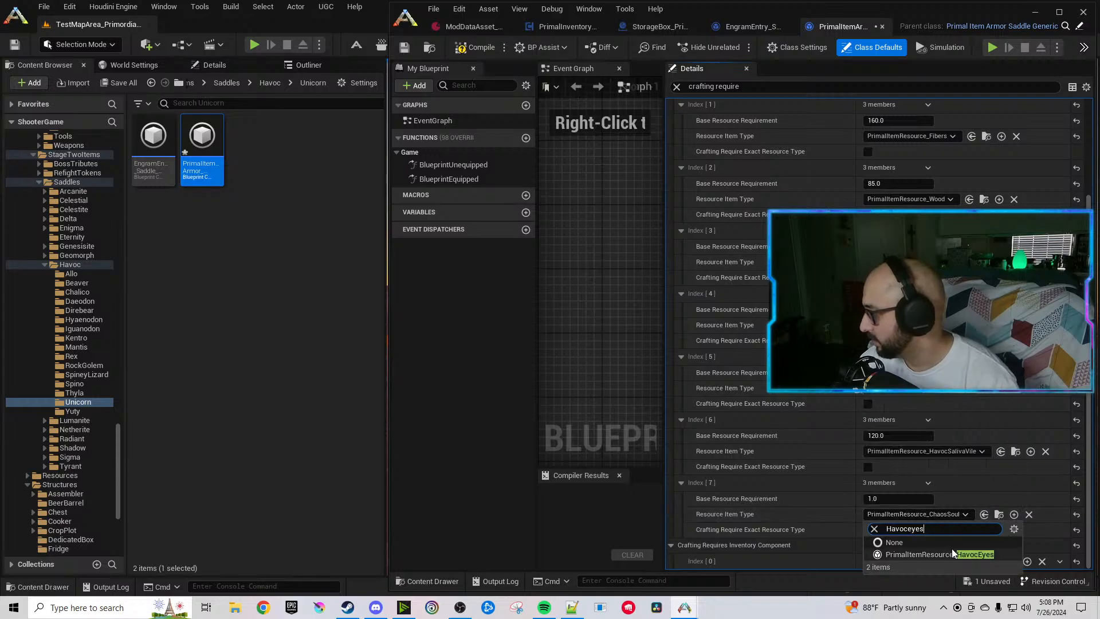
{"action": "left_click", "coordinate": [952, 551]}
{"action": "left_click", "coordinate": [889, 500]}
{"action": "type", "text": "2"}
{"action": "left_click", "coordinate": [932, 483]}
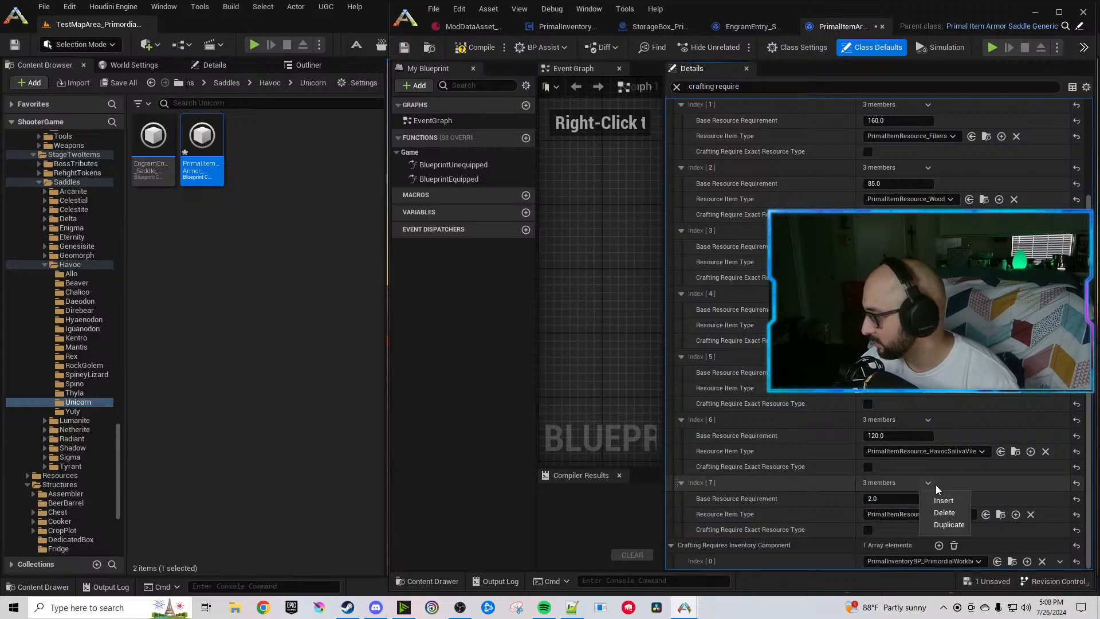
{"action": "left_click", "coordinate": [950, 524]}
{"action": "left_click", "coordinate": [930, 483]}
{"action": "left_click", "coordinate": [949, 523]}
Set the Unicorn saddle's two duplicated requirements to 55 PrimalItemResource_HavocEyeJuice at index 8 and 55 PrimalItemResource_HavocIrisPowder at index 9.
{"action": "scroll", "coordinate": [920, 521], "scroll_direction": "down", "scroll_amount": 3}
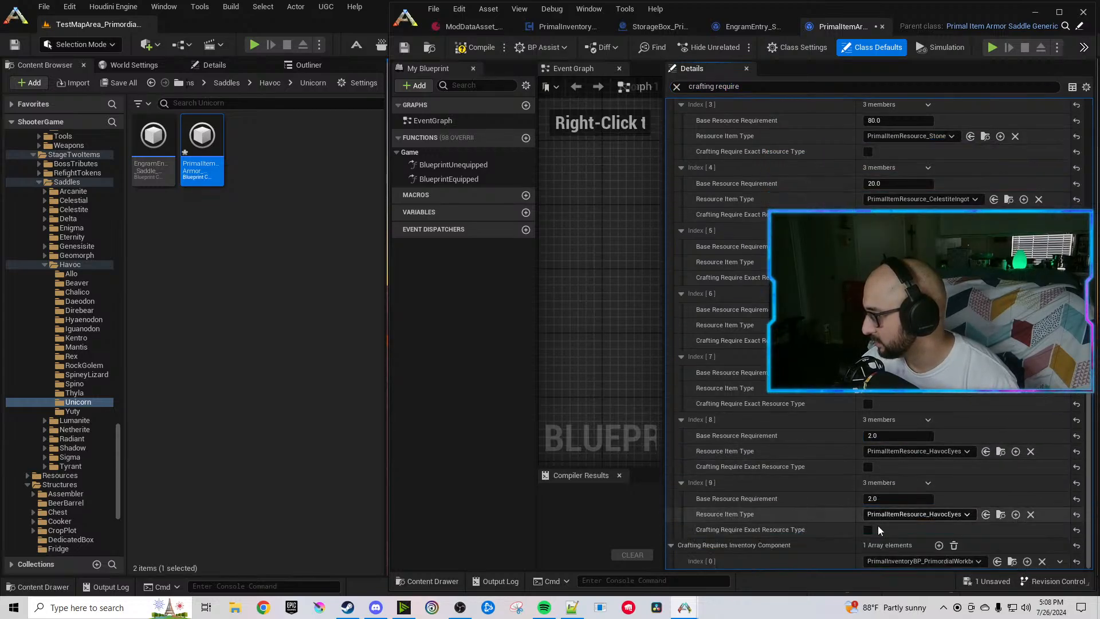
{"action": "left_click", "coordinate": [889, 499]}
{"action": "type", "text": "55"}
{"action": "left_click", "coordinate": [918, 451]}
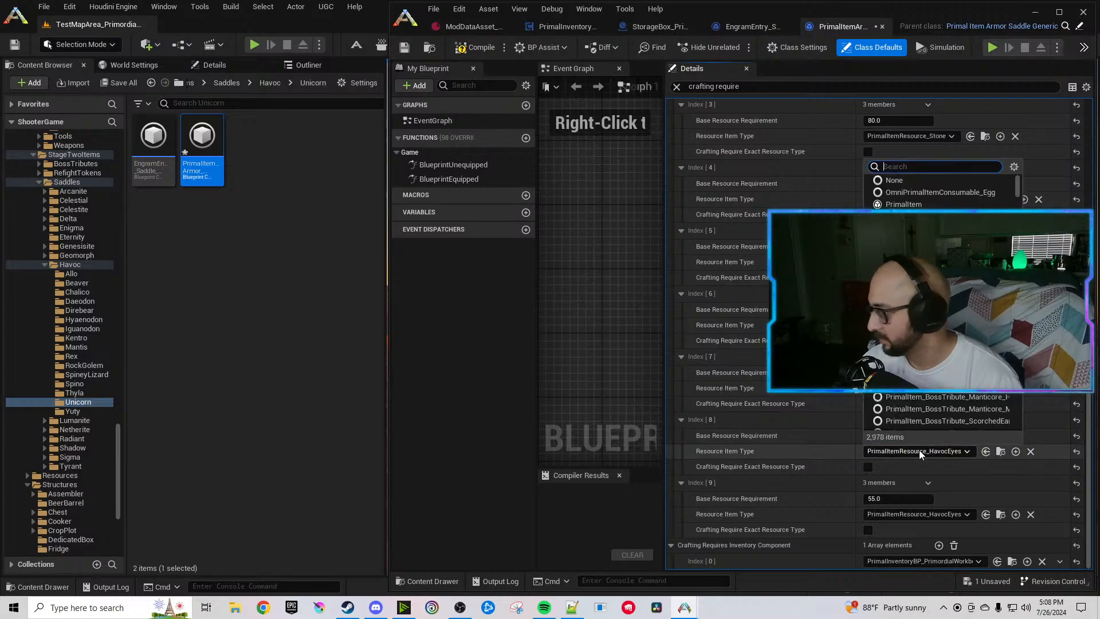
{"action": "type", "text": "Havoceye"}
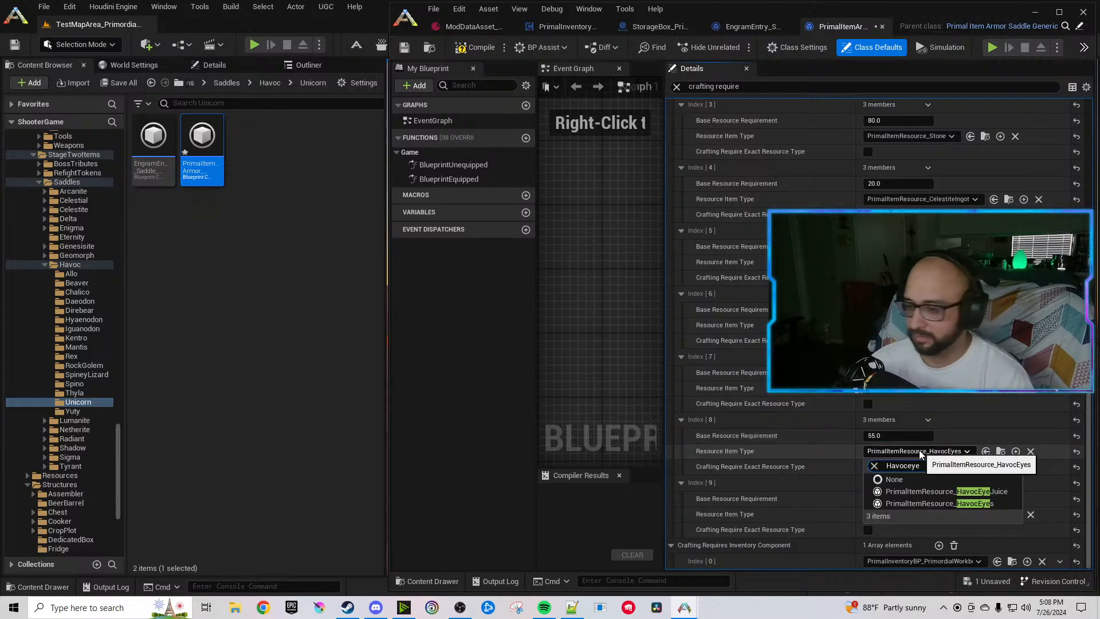
{"action": "left_click", "coordinate": [980, 492]}
{"action": "left_click", "coordinate": [950, 515]}
{"action": "type", "text": "Havoc"}
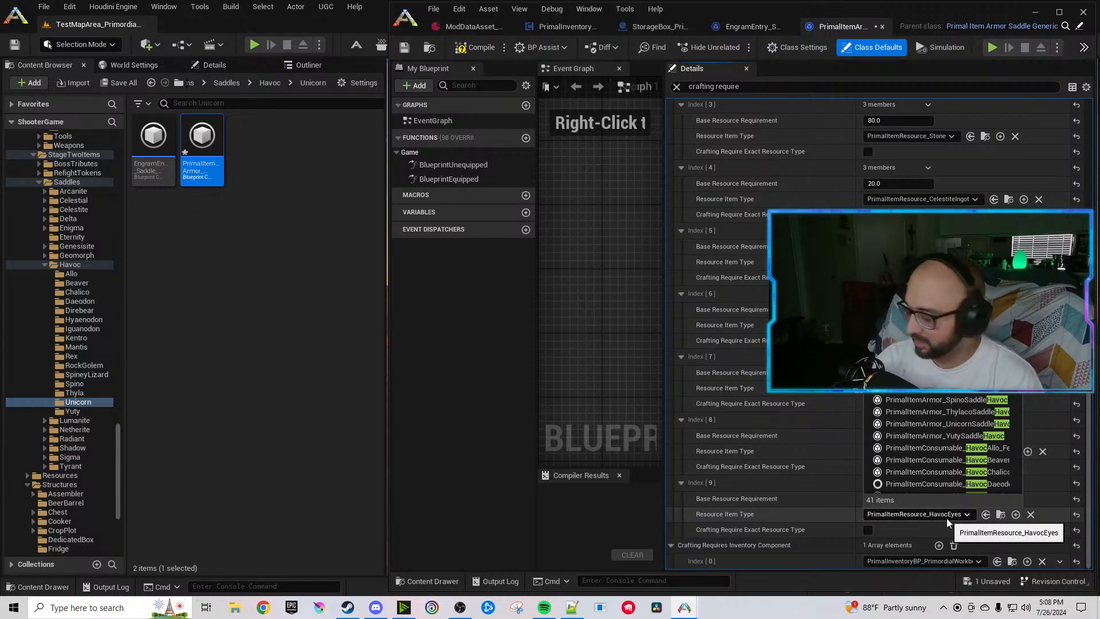
{"action": "type", "text": "iris"}
{"action": "left_click", "coordinate": [967, 555]}
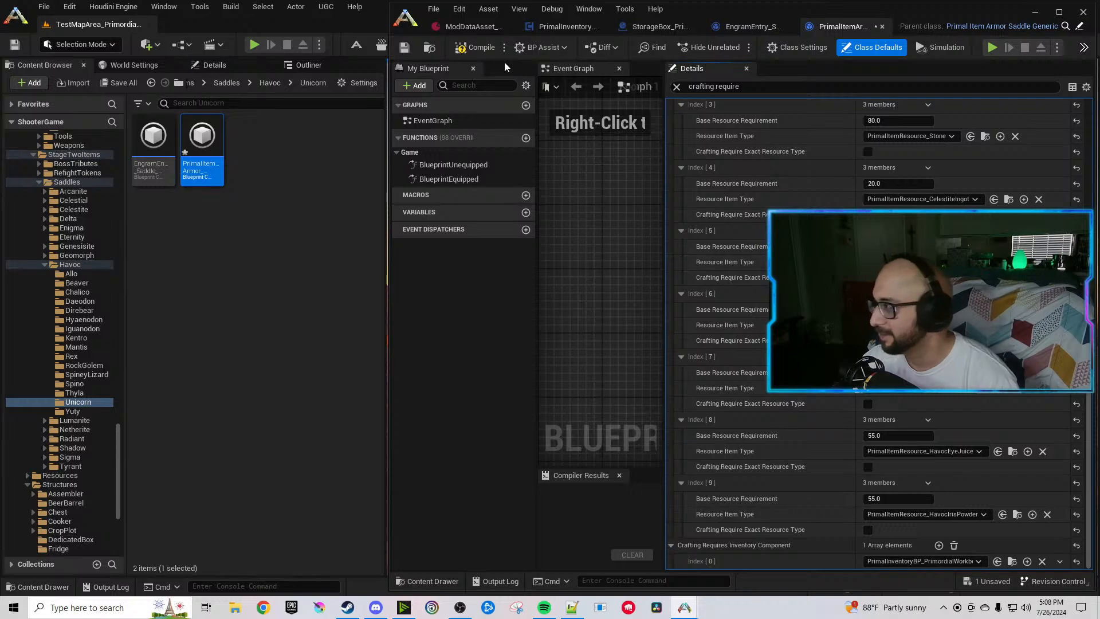
Compile and save the Unicorn saddle armor blueprint, and close both Unicorn blueprints.
{"action": "key", "text": "F7"}
{"action": "key", "text": "ctrl+s"}
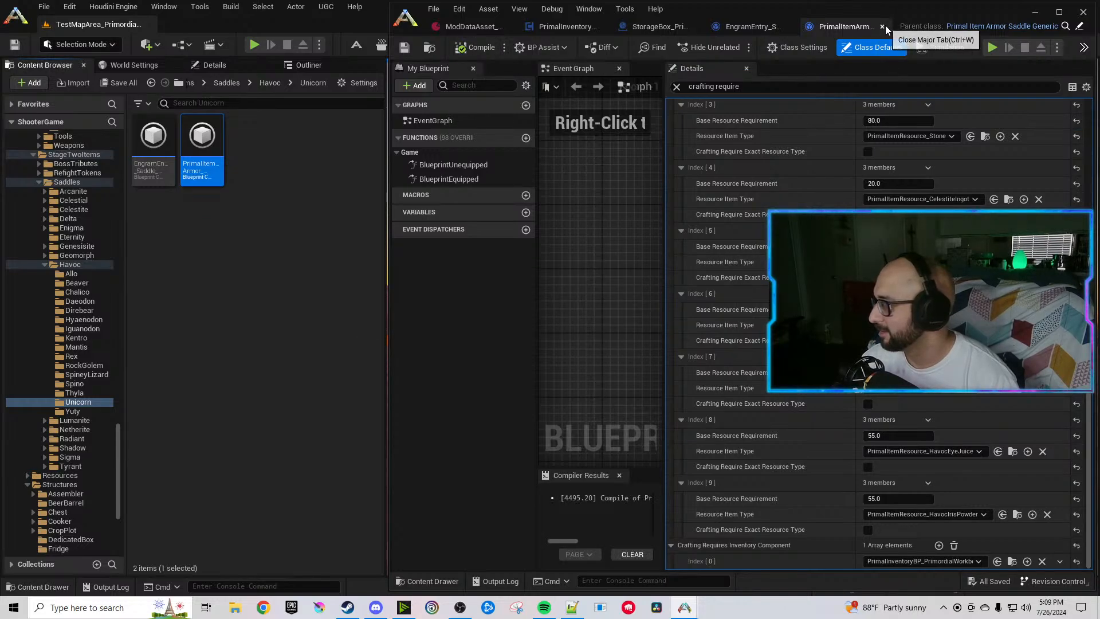
{"action": "left_click", "coordinate": [883, 26]}
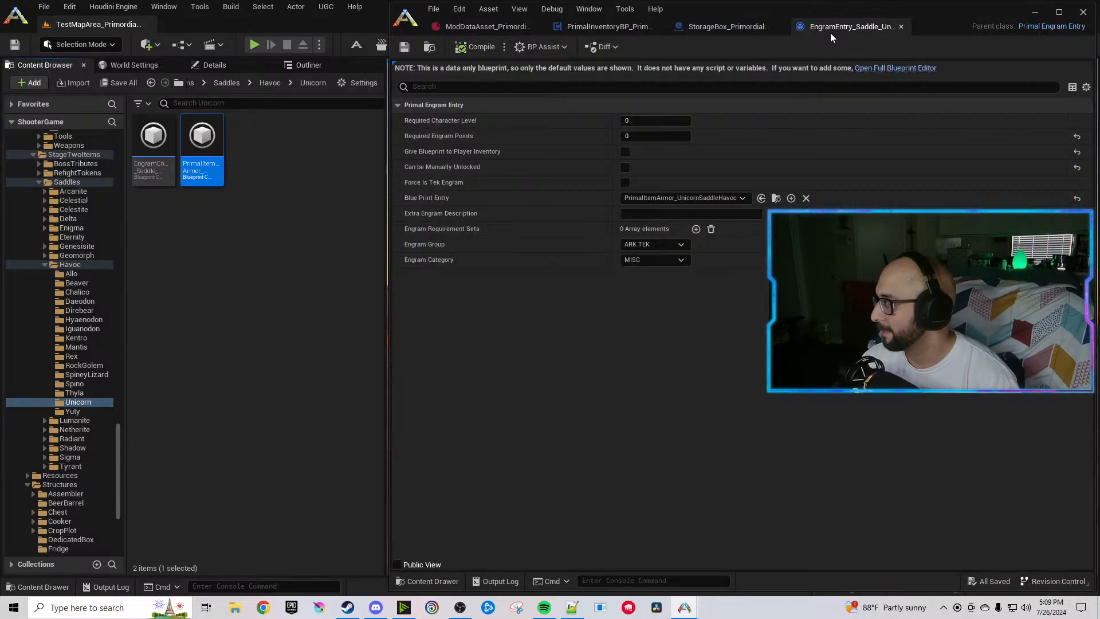
{"action": "left_click", "coordinate": [902, 25]}
Open the Yuty saddle engram, link its blueprint entry to PrimalItemArmor_YutySaddleHavoc, and compile and save it.
{"action": "left_click", "coordinate": [80, 410]}
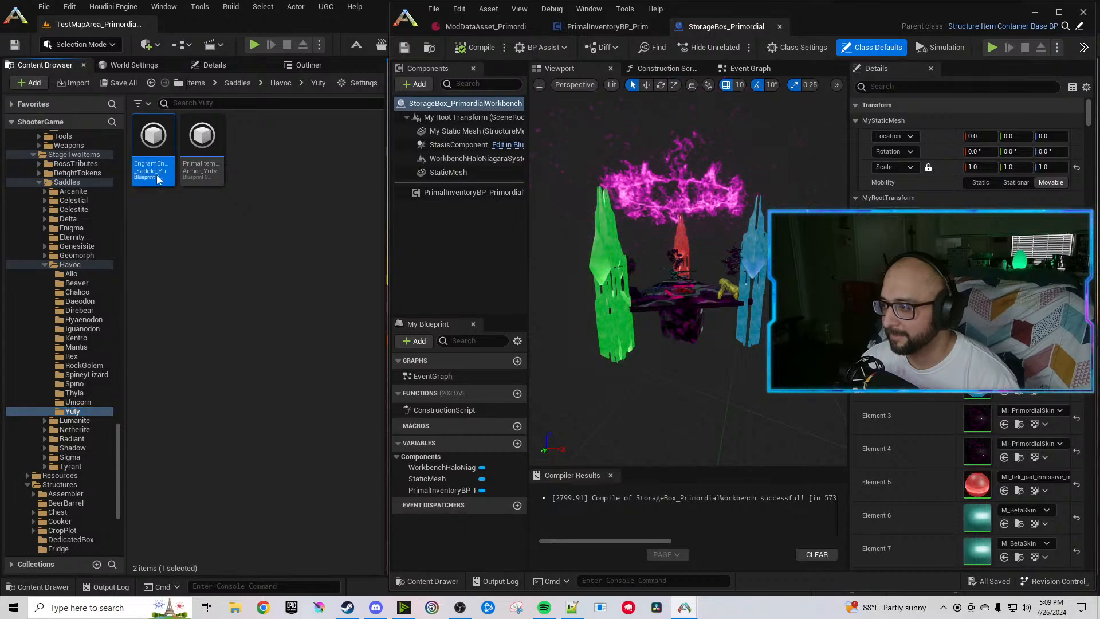
{"action": "double_click", "coordinate": [154, 166]}
{"action": "left_click", "coordinate": [751, 198]}
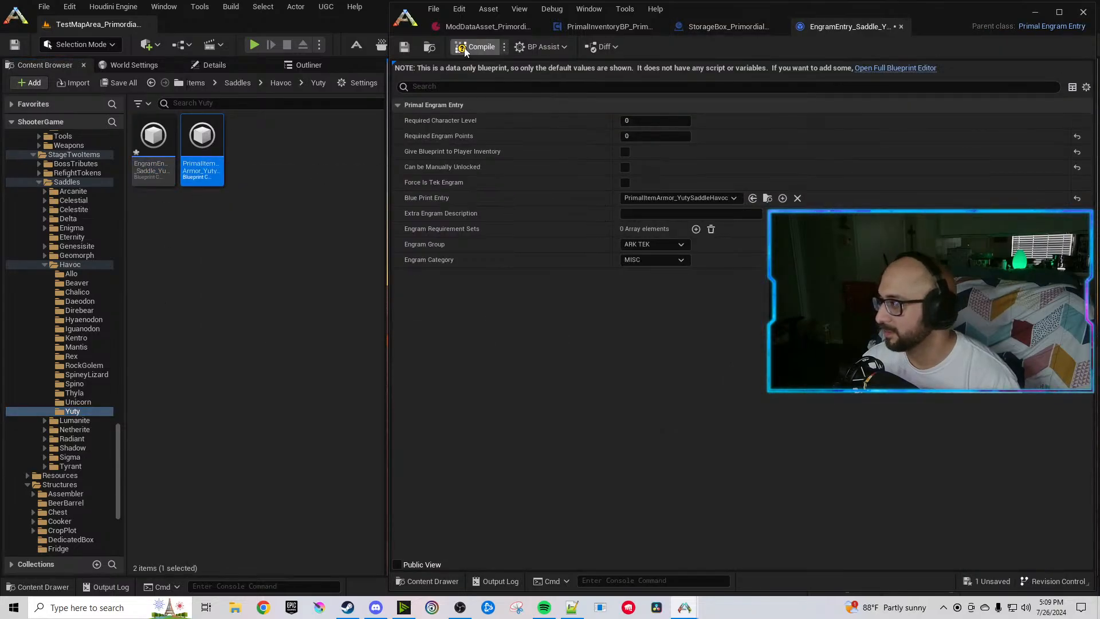
{"action": "key", "text": "ctrl+s"}
In the Yuty saddle armor blueprint, replace Chaos with Havoc in the owner tag, name, description and folder path, and set the icon to Saddle_TempIcon.
{"action": "double_click", "coordinate": [202, 150]}
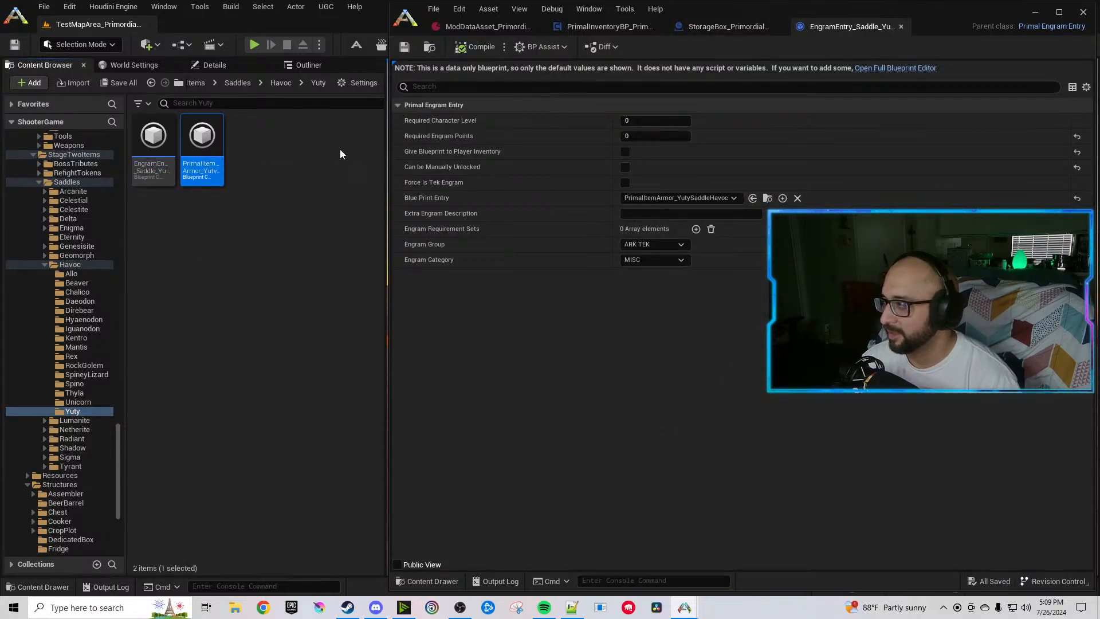
{"action": "left_click", "coordinate": [598, 86]}
{"action": "type", "text": "chaos"}
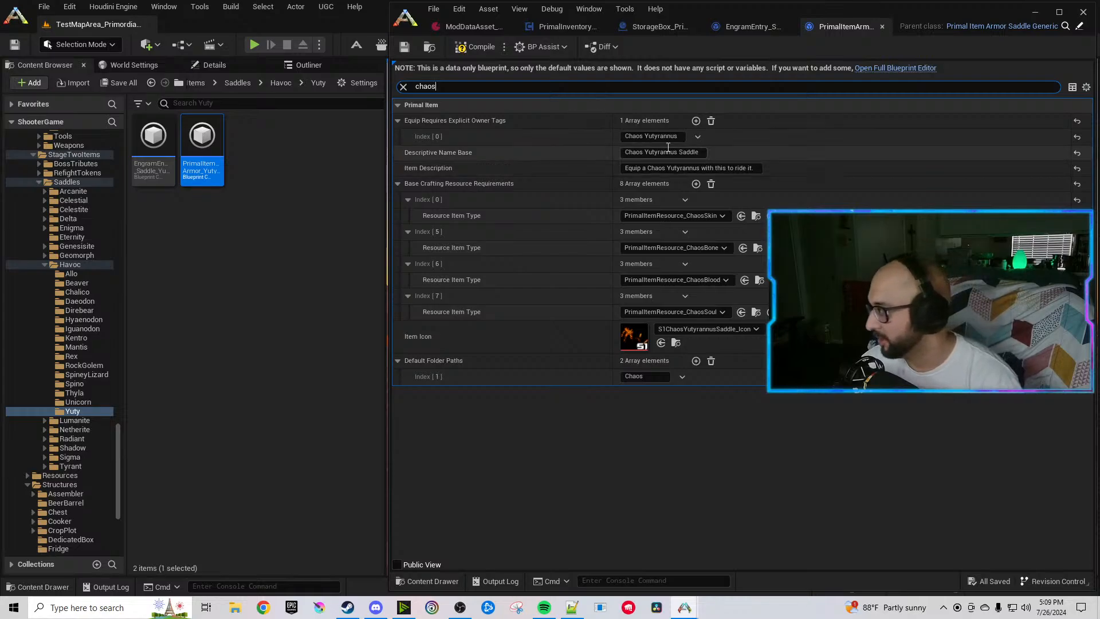
{"action": "type", "text": "Havoc"}
{"action": "double_click", "coordinate": [633, 153]}
{"action": "type", "text": "Havoc"}
{"action": "double_click", "coordinate": [658, 168]}
{"action": "type", "text": "Havoc"}
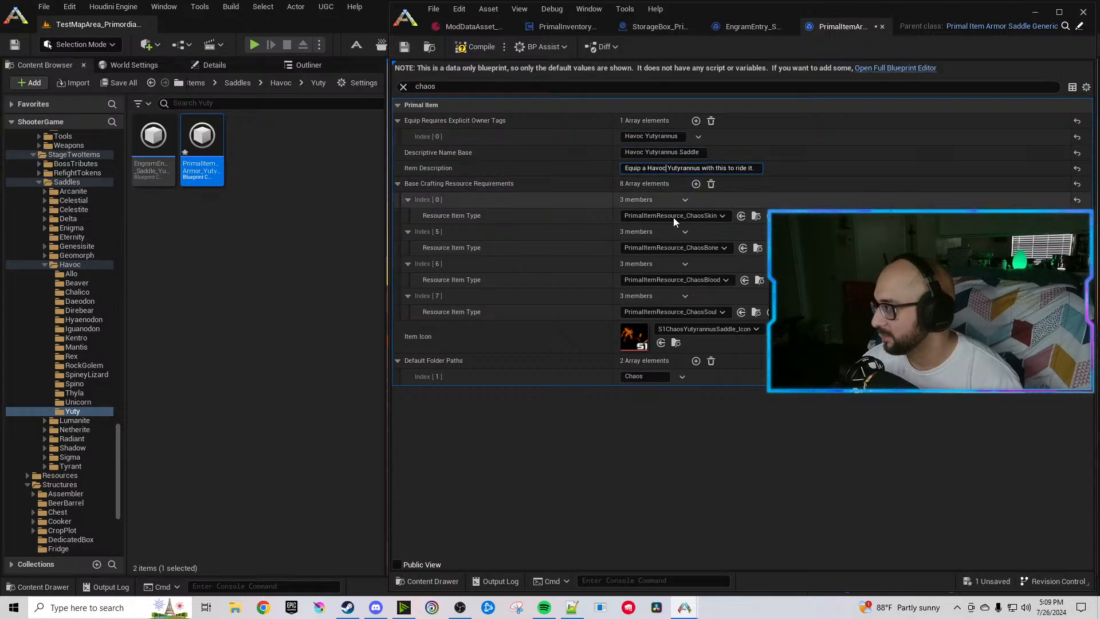
{"action": "double_click", "coordinate": [646, 378]}
{"action": "type", "text": "Havoc"}
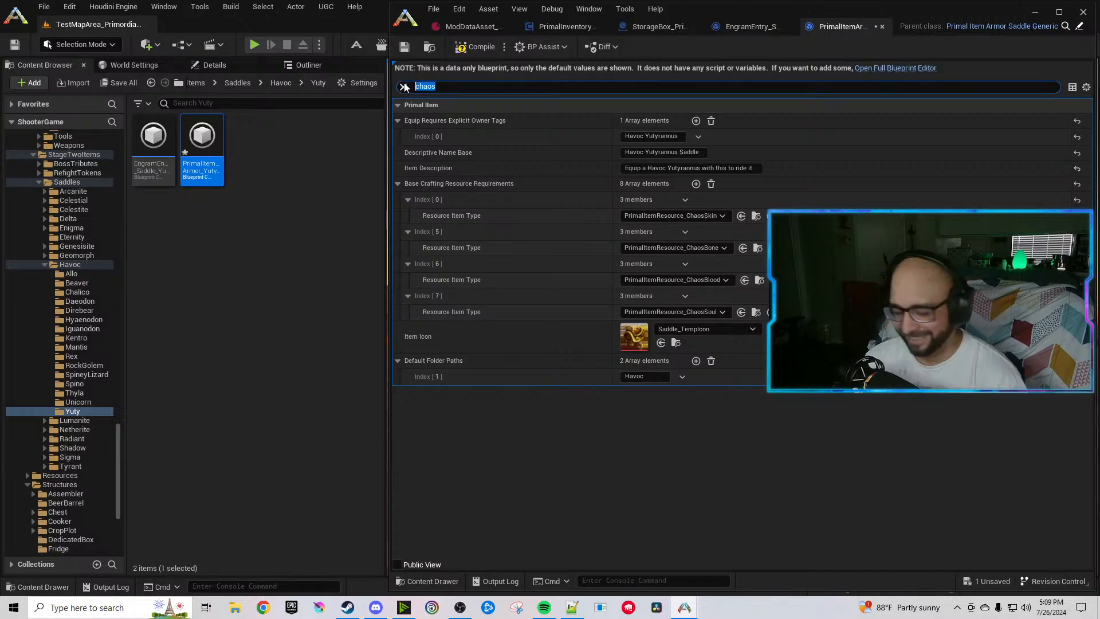
In the Yuty saddle's crafting requirements, change index 0 to PrimalItemResource_HavocMuscle and index 4 to PrimalItemResource_CelestiteIngot.
{"action": "type", "text": "crafting require"}
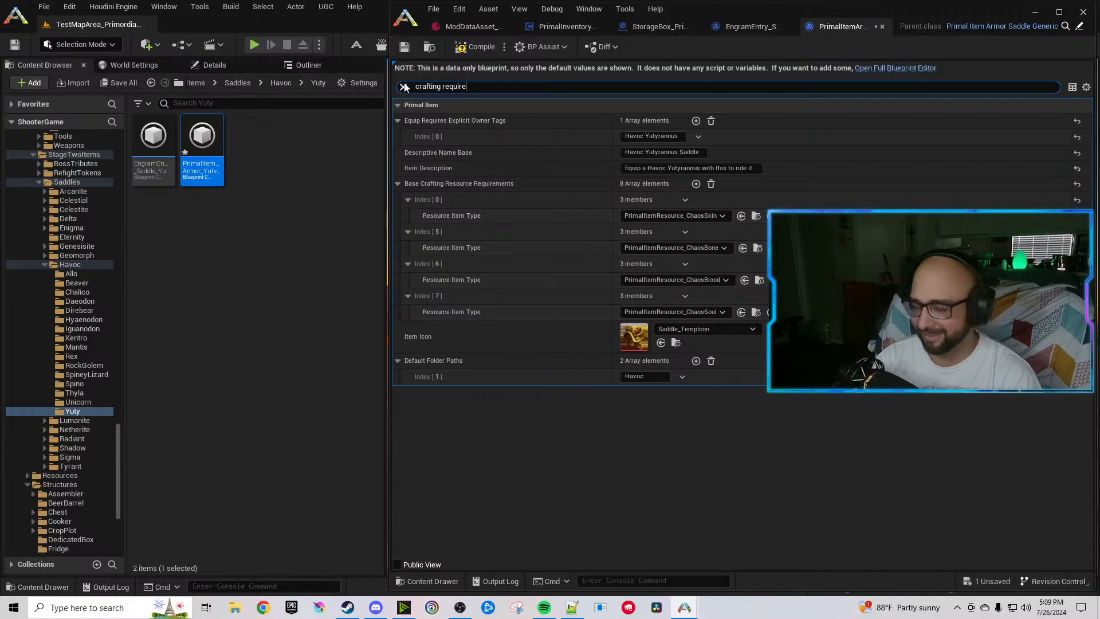
{"action": "left_click", "coordinate": [687, 199]}
{"action": "type", "text": "Havocm"}
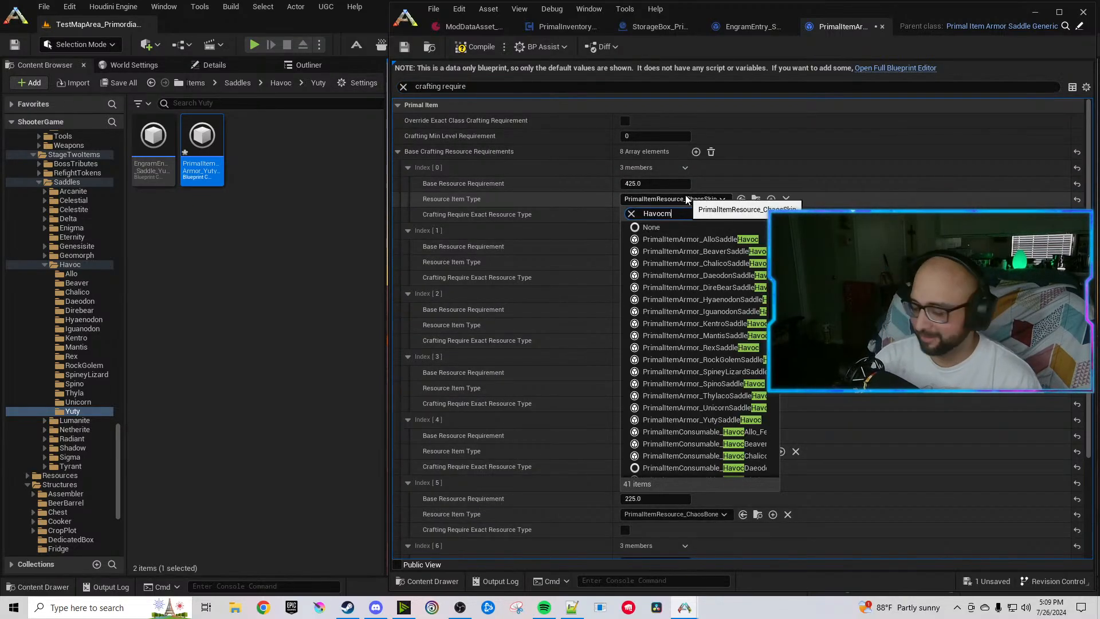
{"action": "type", "text": "usc"}
{"action": "left_click", "coordinate": [724, 240]}
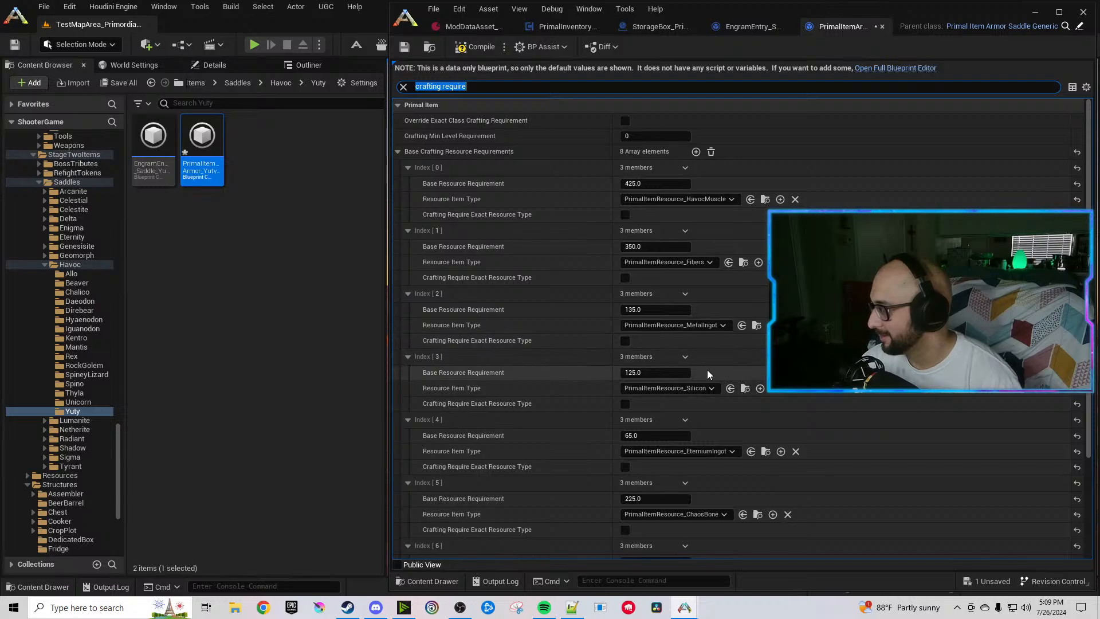
{"action": "left_click", "coordinate": [703, 450]}
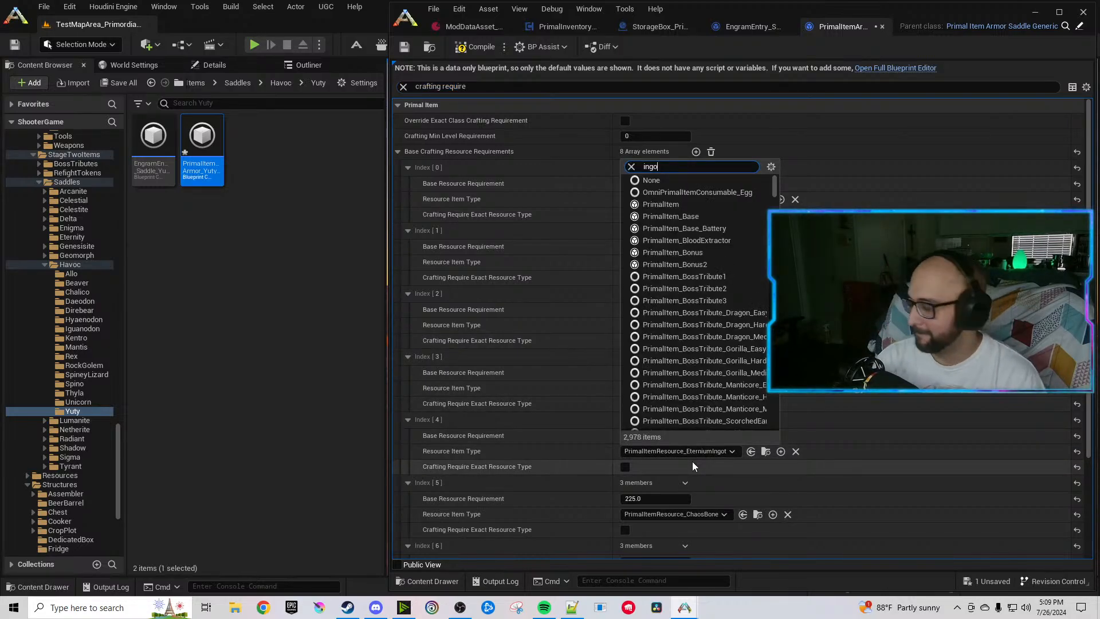
{"action": "type", "text": "ingot"}
{"action": "left_click", "coordinate": [709, 306]}
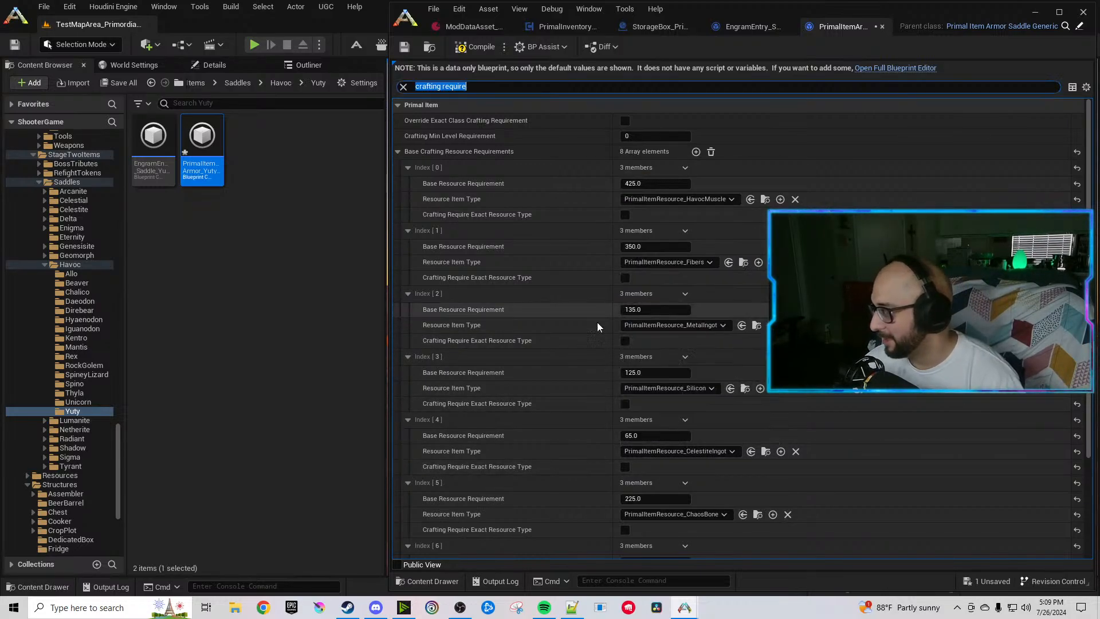
Change the Yuty saddle's resource types at index 5 to PrimalItemResource_HavocBone and index 6 to PrimalItemResource_HavocSalivaVile.
{"action": "scroll", "coordinate": [573, 338], "scroll_direction": "down", "scroll_amount": 3}
{"action": "left_click", "coordinate": [682, 386]}
{"action": "type", "text": "Havocb"}
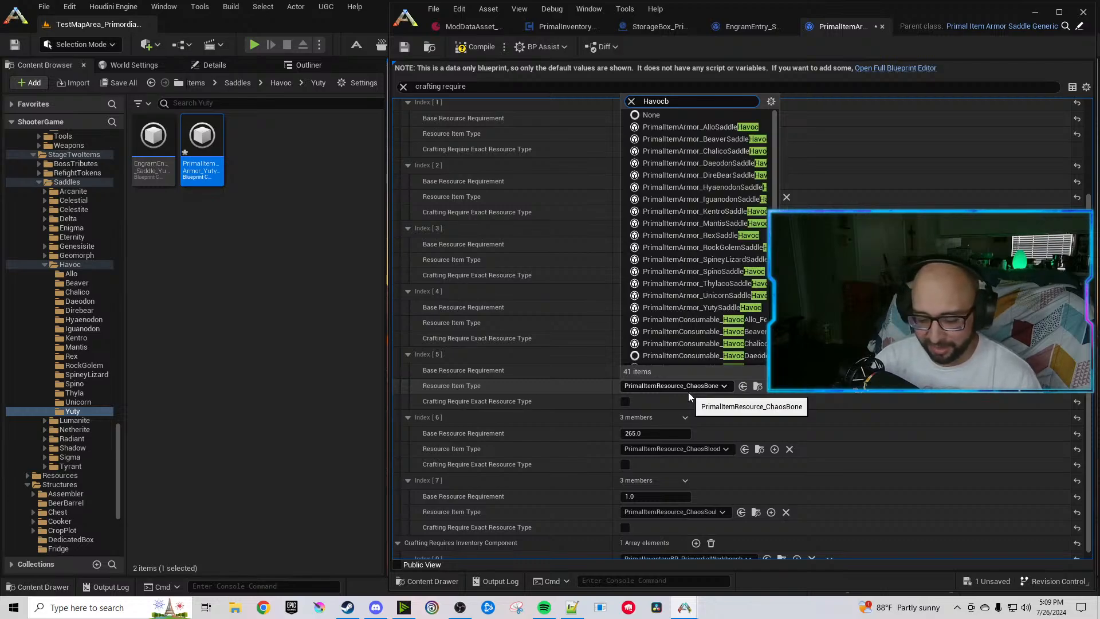
{"action": "type", "text": "one"}
{"action": "left_click", "coordinate": [728, 428]}
{"action": "left_click", "coordinate": [708, 449]}
{"action": "type", "text": "Havocsal"}
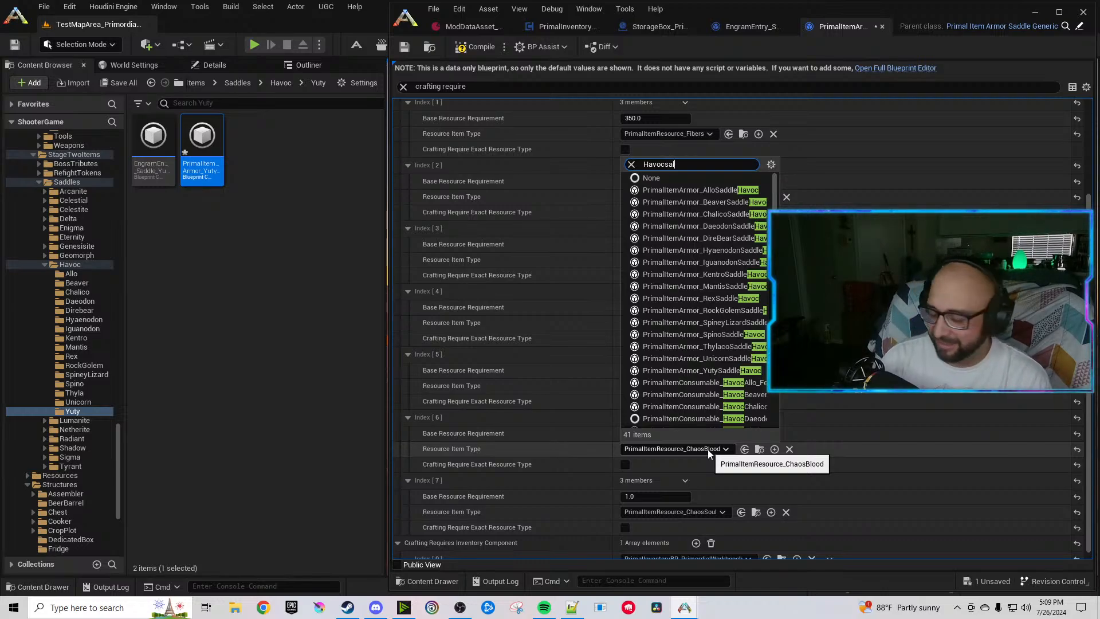
{"action": "type", "text": "iva"}
{"action": "left_click", "coordinate": [704, 511]}
Set the Yuty saddle's index 7 crafting requirement to 2 PrimalItemResource_HavocEyes and duplicate that entry twice.
{"action": "left_click", "coordinate": [703, 511]}
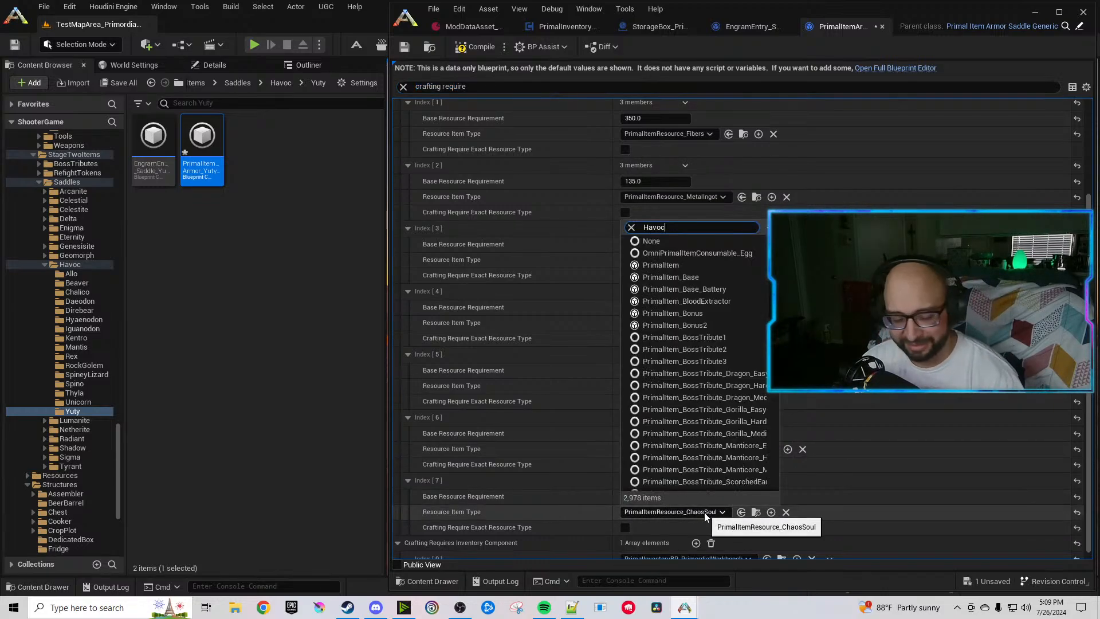
{"action": "type", "text": "Havoceyes"}
{"action": "left_click", "coordinate": [724, 556]}
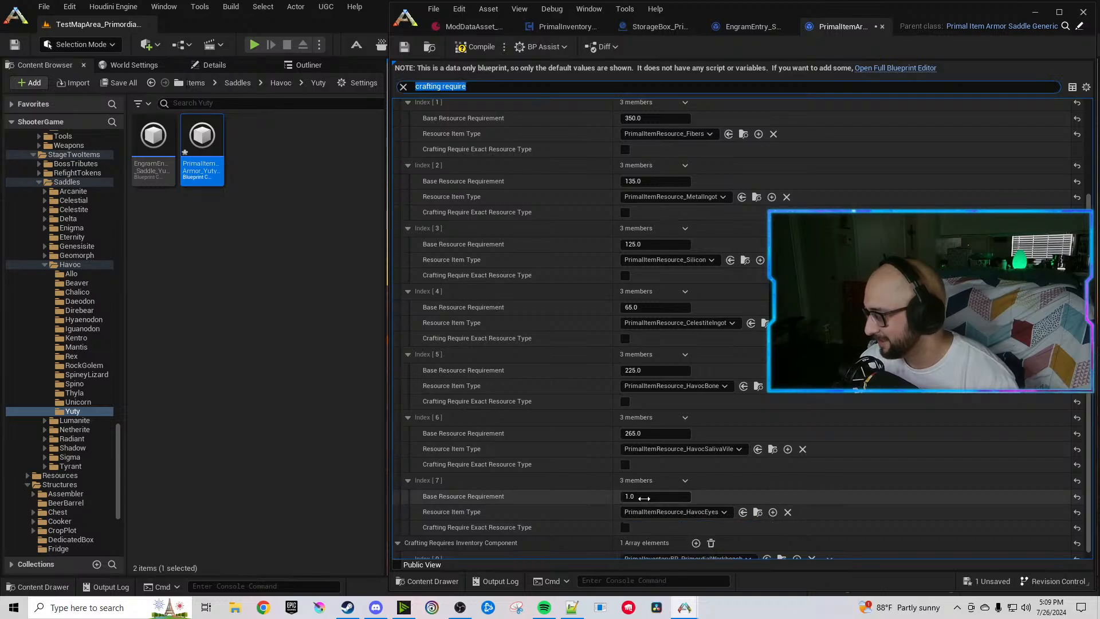
{"action": "left_click", "coordinate": [644, 497]}
{"action": "type", "text": "2"}
{"action": "key", "text": "Return"}
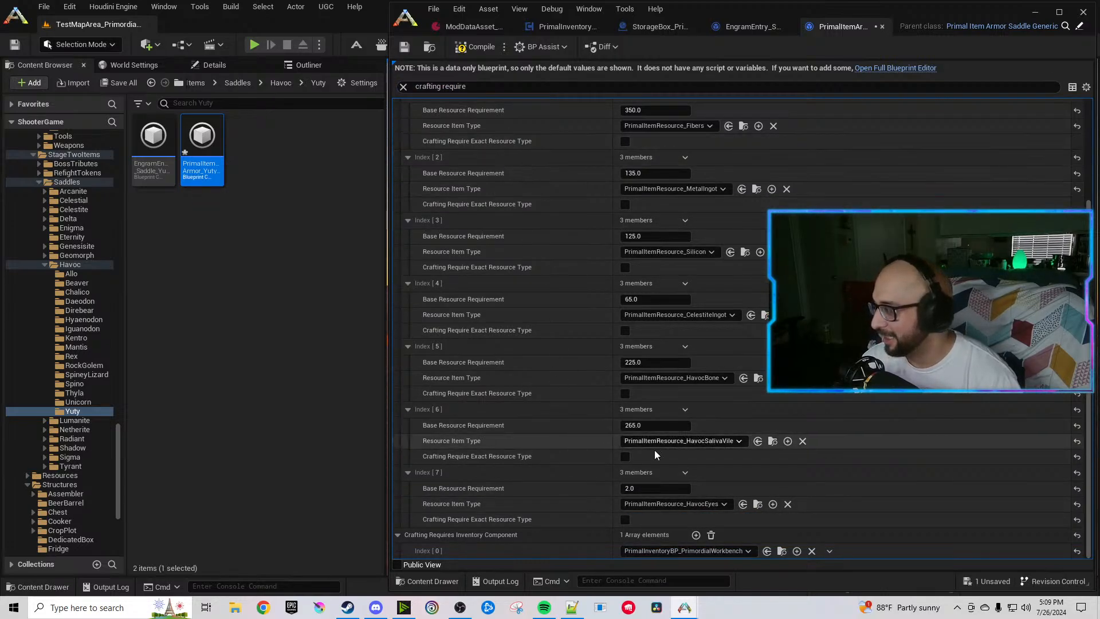
{"action": "left_click", "coordinate": [685, 473]}
{"action": "left_click", "coordinate": [702, 510]}
{"action": "left_click", "coordinate": [685, 473]}
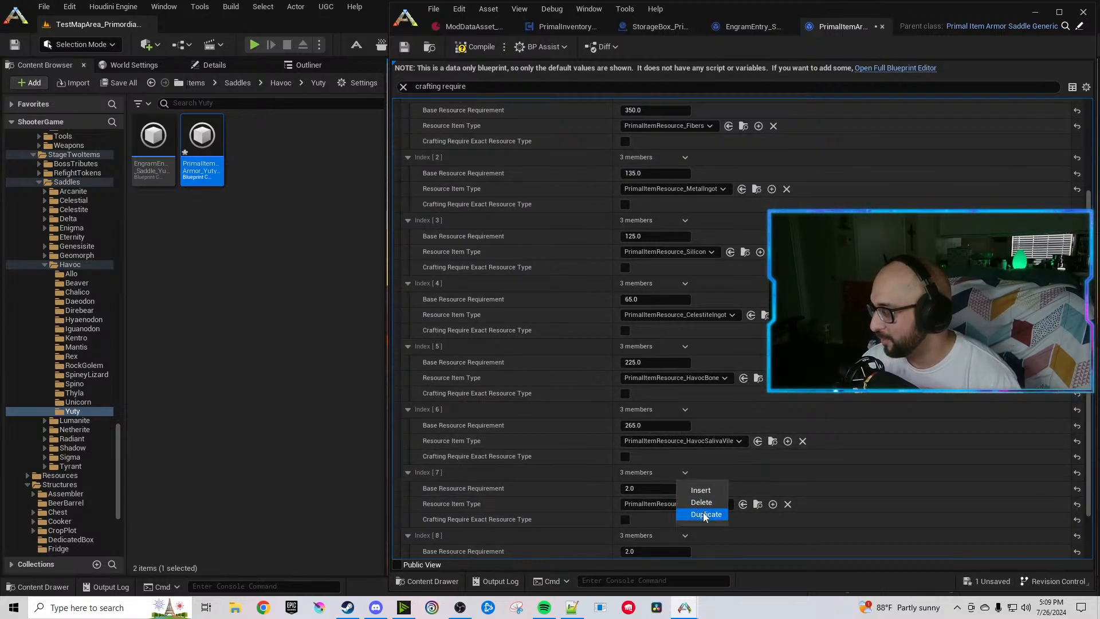
{"action": "left_click", "coordinate": [704, 514]}
Set the base resource requirement to 55 for the Yuty saddle's duplicated entries at indexes 8 and 9.
{"action": "scroll", "coordinate": [537, 443], "scroll_direction": "down", "scroll_amount": 3}
{"action": "left_click", "coordinate": [648, 441]}
{"action": "type", "text": "55"}
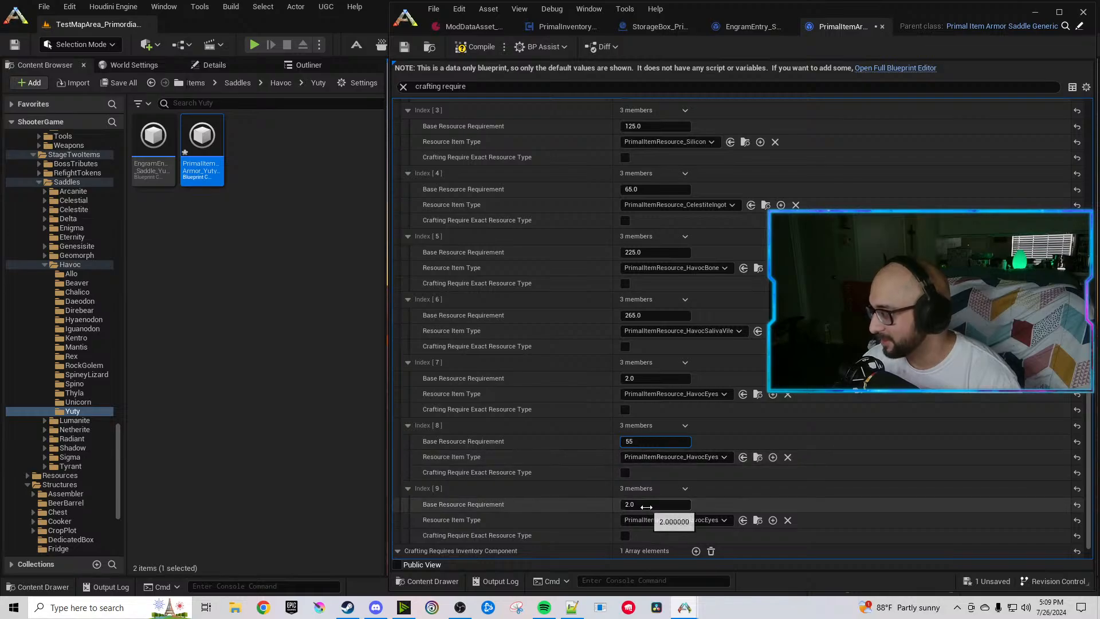
{"action": "left_click", "coordinate": [646, 506]}
{"action": "type", "text": "55"}
{"action": "left_click", "coordinate": [585, 491]}
Change the Yuty saddle's resource types at index 8 to PrimalItemResource_HavocEyeJuice and index 9 to PrimalItemResource_HavocIrisPowder.
{"action": "left_click", "coordinate": [654, 456]}
{"action": "type", "text": "Havocerye"}
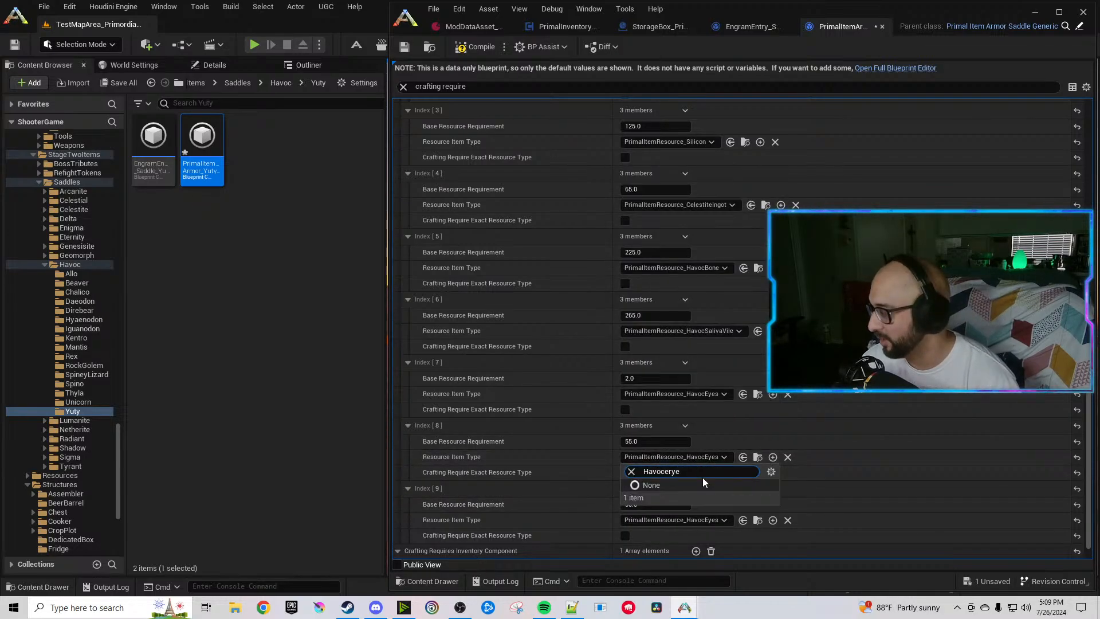
{"action": "left_click_drag", "start_coordinate": [695, 472], "coordinate": [618, 466]}
{"action": "type", "text": "Havoceye"}
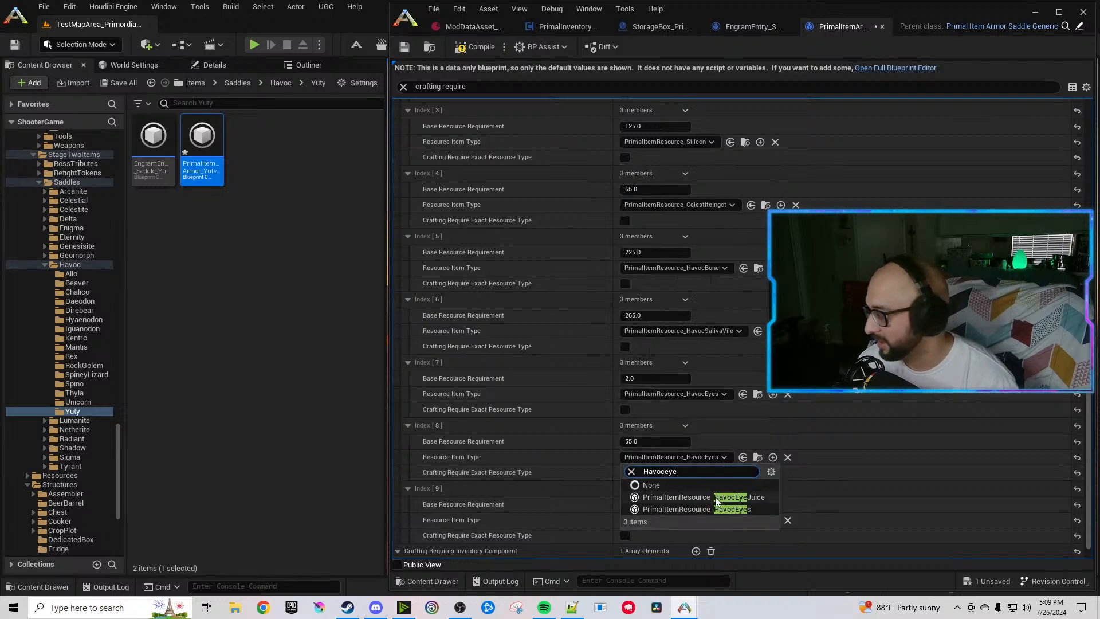
{"action": "left_click", "coordinate": [706, 508]}
{"action": "left_click", "coordinate": [687, 519]}
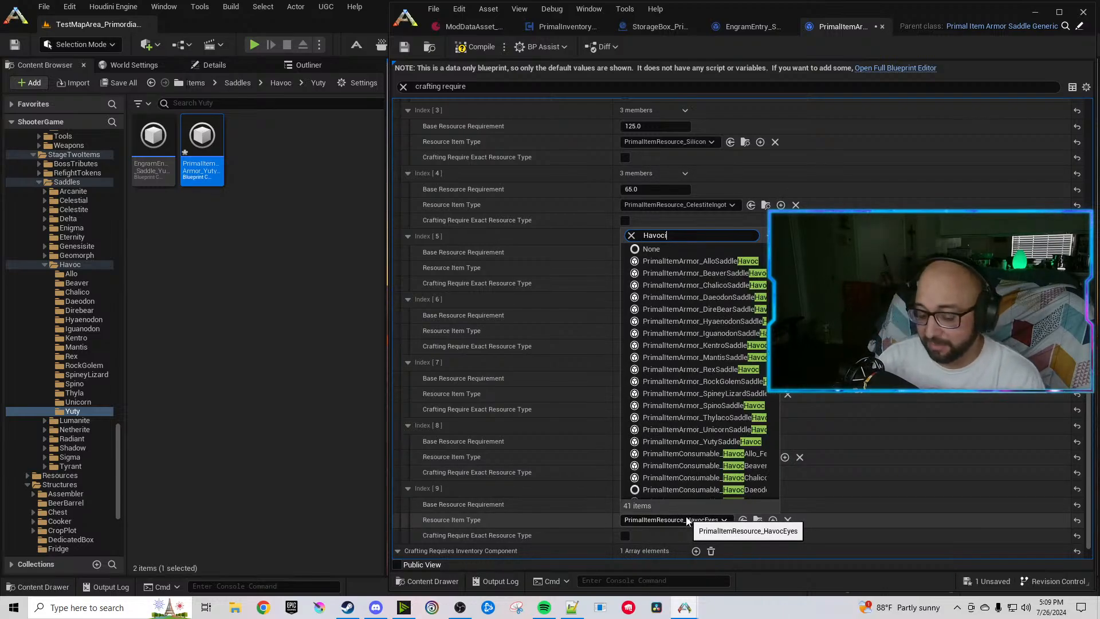
{"action": "type", "text": "iris"}
{"action": "left_click", "coordinate": [765, 560]}
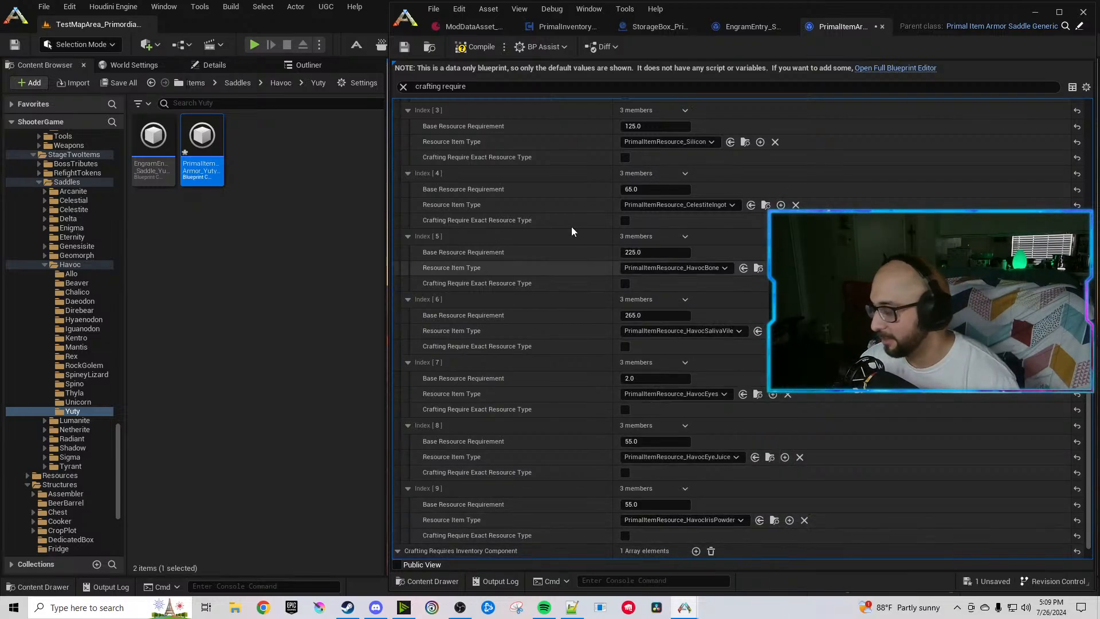
Compile and save the Yuty saddle armor blueprint, and close both Yuty blueprints.
{"action": "left_click", "coordinate": [474, 53]}
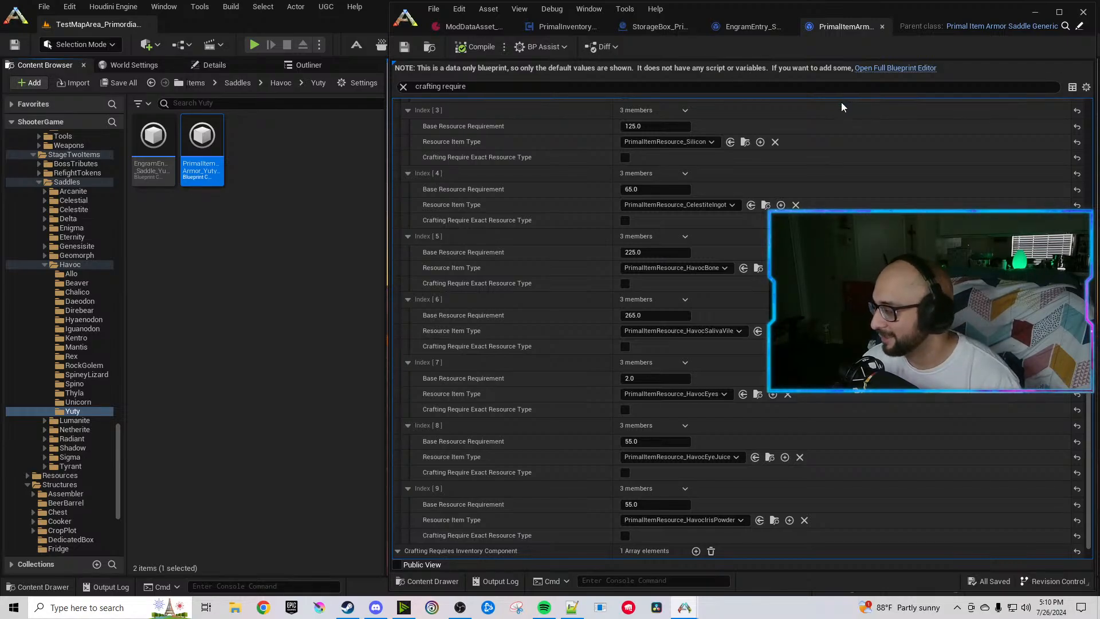
{"action": "scroll", "coordinate": [841, 106], "scroll_direction": "down", "scroll_amount": 1}
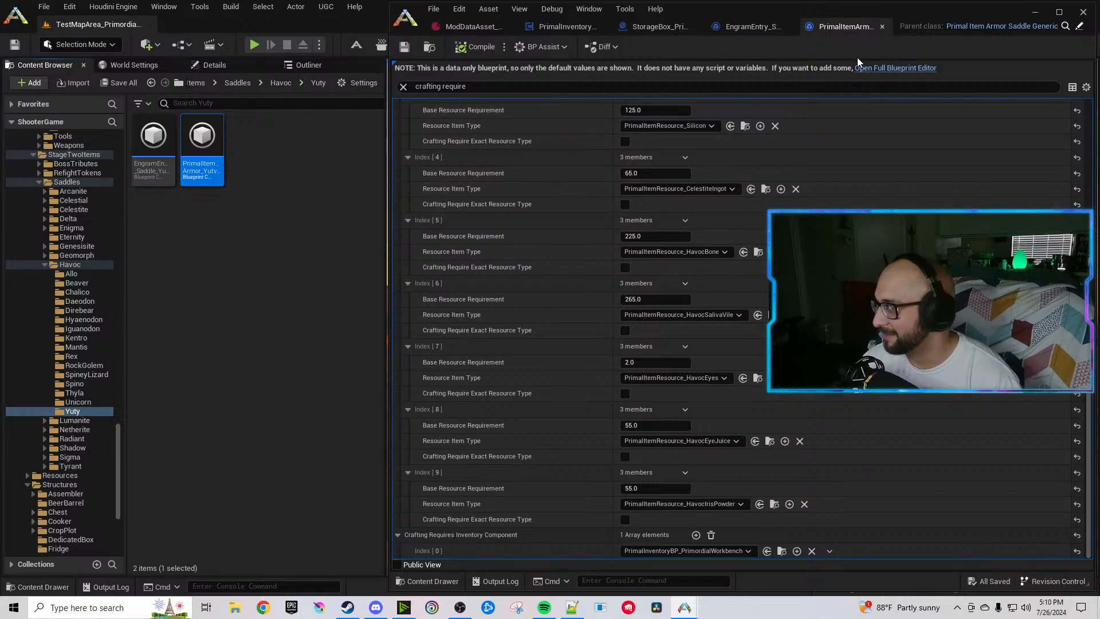
{"action": "left_click", "coordinate": [882, 26]}
{"action": "left_click", "coordinate": [904, 26]}
Add 16 empty elements to the Default Inventory Items array of the Primordial Workbench inventory blueprint.
{"action": "left_click", "coordinate": [616, 28]}
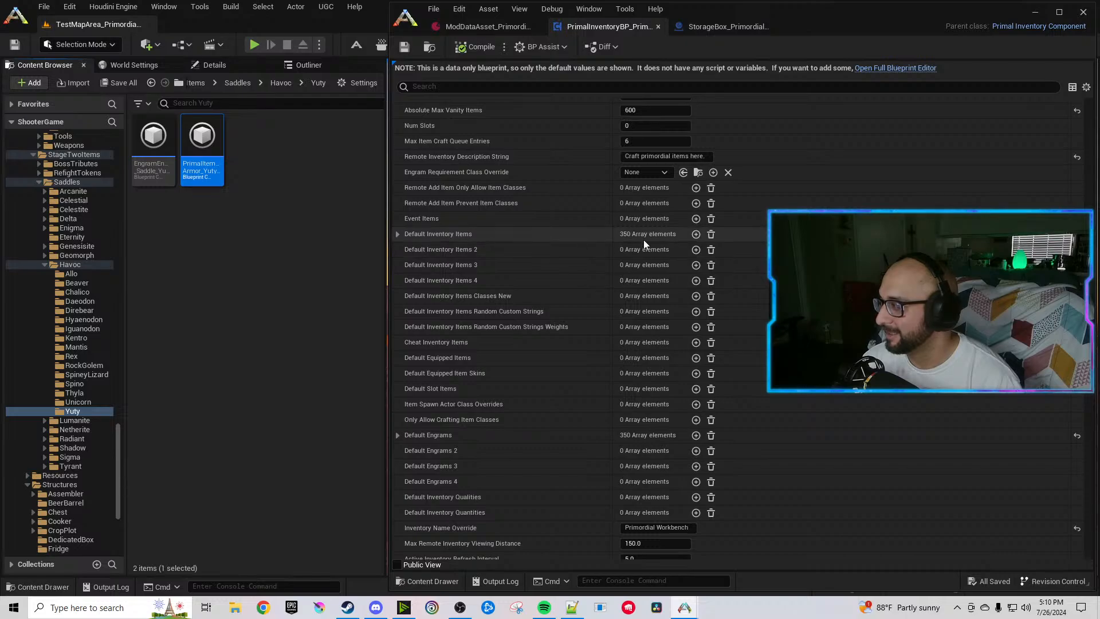
{"action": "left_click", "coordinate": [696, 234]}
{"action": "left_click", "coordinate": [696, 234]}
{"action": "left_click", "coordinate": [695, 235]}
{"action": "left_click", "coordinate": [696, 234]}
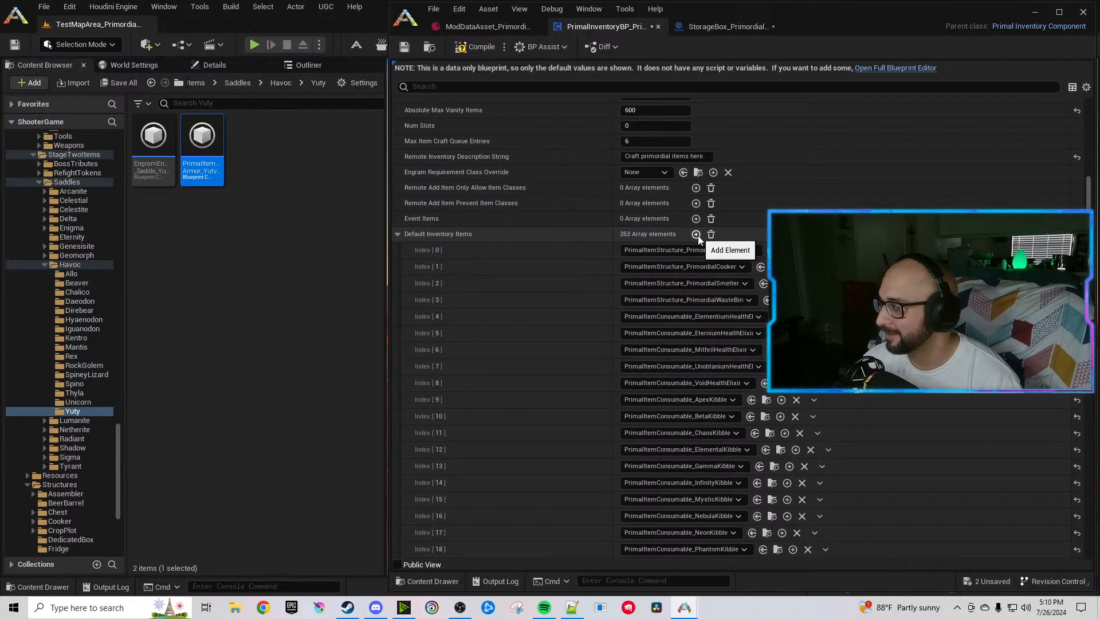
{"action": "left_click", "coordinate": [696, 235]}
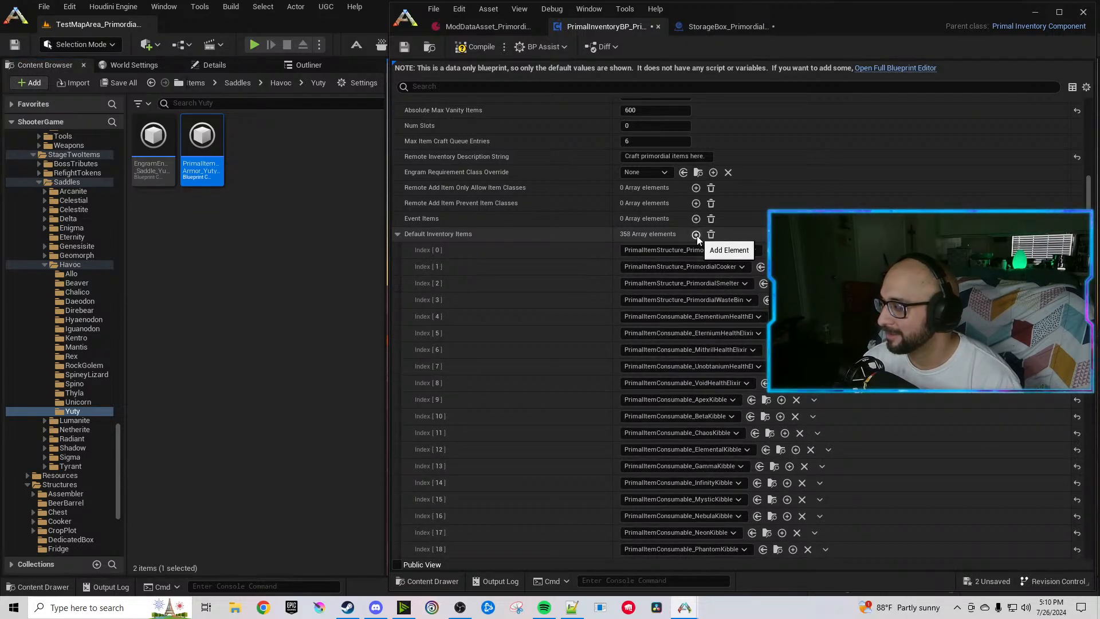
{"action": "left_click", "coordinate": [696, 234]}
{"action": "left_click", "coordinate": [696, 235]}
{"action": "left_click", "coordinate": [697, 235]}
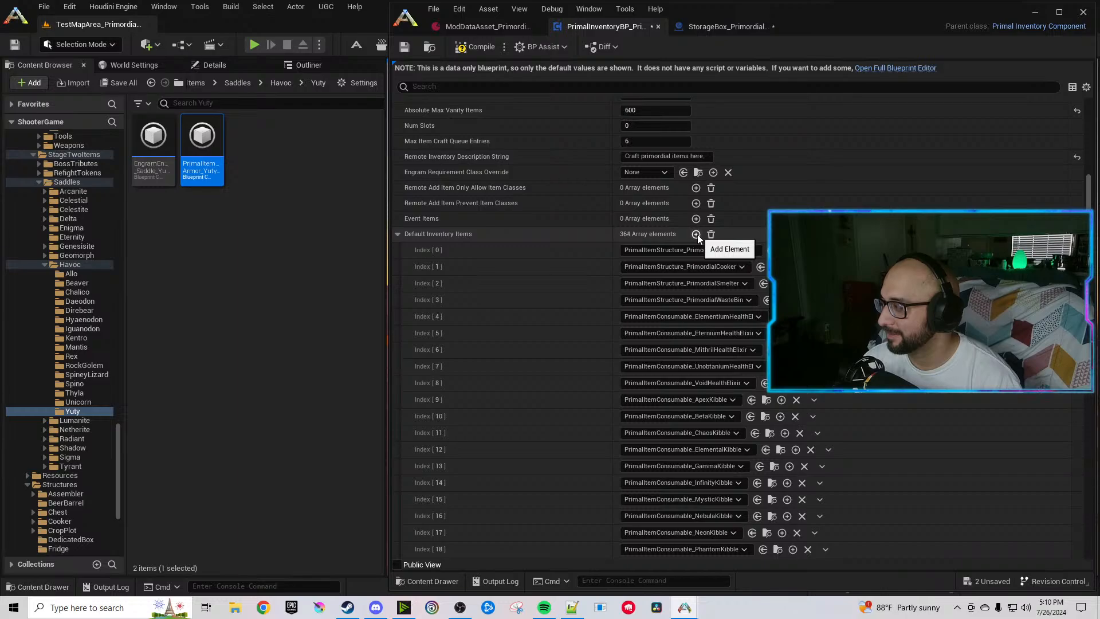
{"action": "left_click", "coordinate": [697, 235]}
{"action": "left_click", "coordinate": [697, 235]}
Assign PrimalItemArmor_AlloSaddleHavoc, BeaverSaddleHavoc and ChalicoSaddleHavoc to Default Inventory Items indexes 350, 351 and 352, filtering the classes by "Havoc saddle".
{"action": "left_click_drag", "start_coordinate": [1087, 186], "coordinate": [1086, 461]}
{"action": "scroll", "coordinate": [795, 393], "scroll_direction": "up", "scroll_amount": 3}
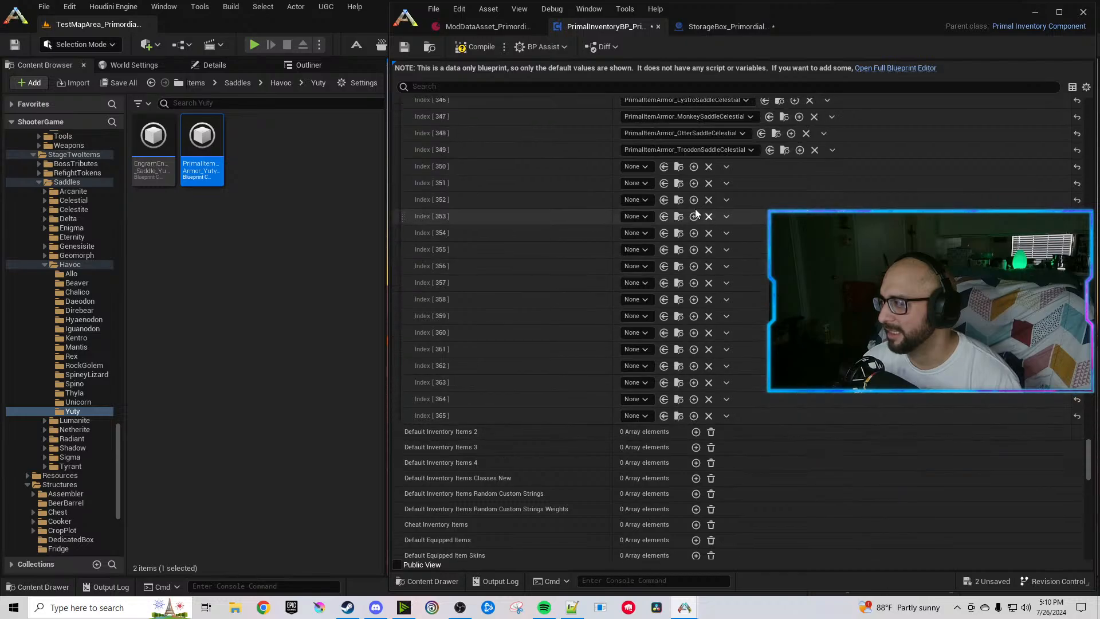
{"action": "left_click", "coordinate": [646, 167]}
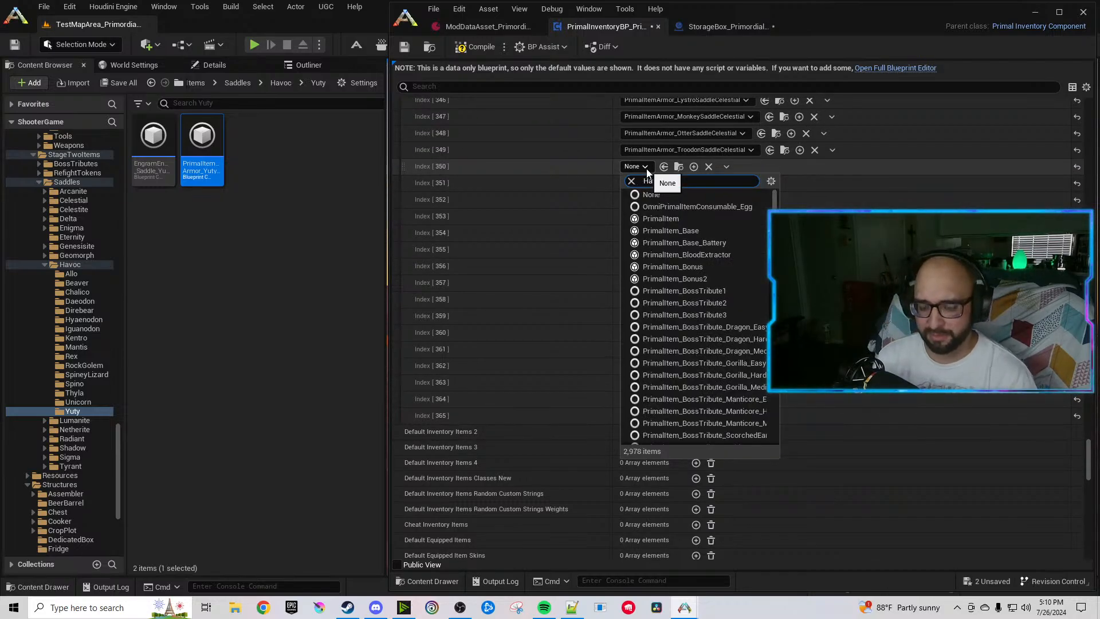
{"action": "type", "text": "Havoc saddle"}
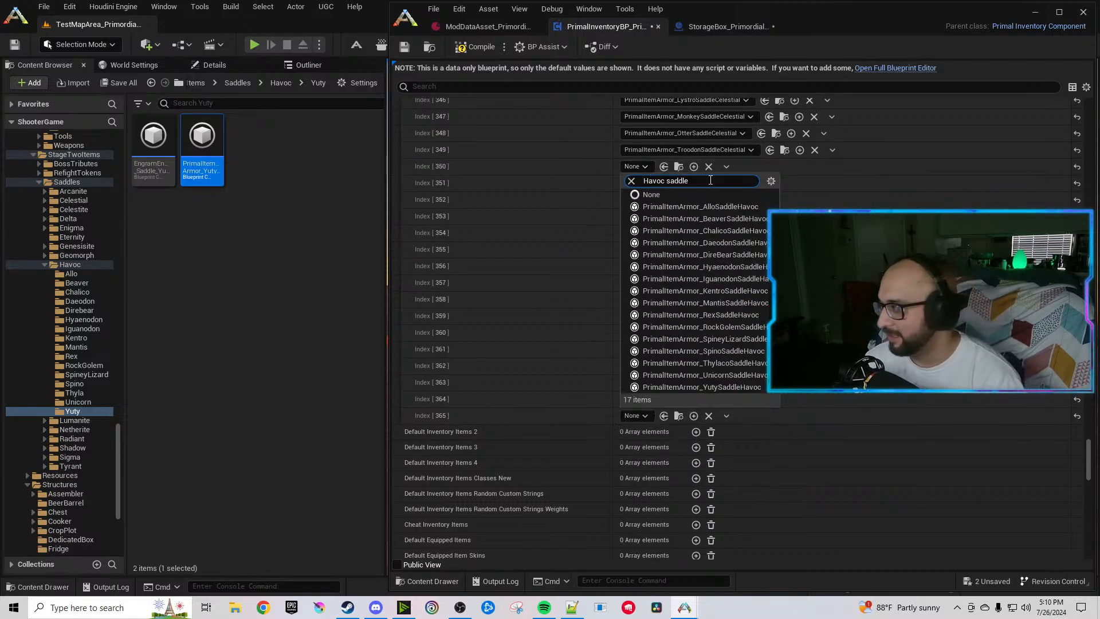
{"action": "left_click_drag", "start_coordinate": [709, 181], "coordinate": [626, 184]}
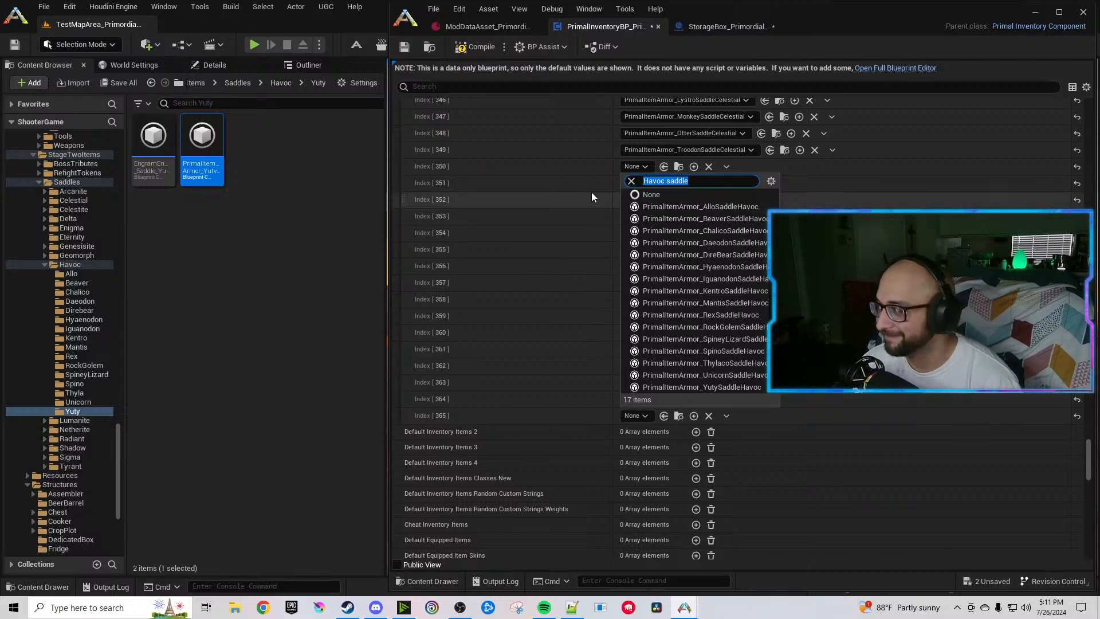
{"action": "left_click", "coordinate": [700, 207]}
{"action": "left_click", "coordinate": [634, 183]}
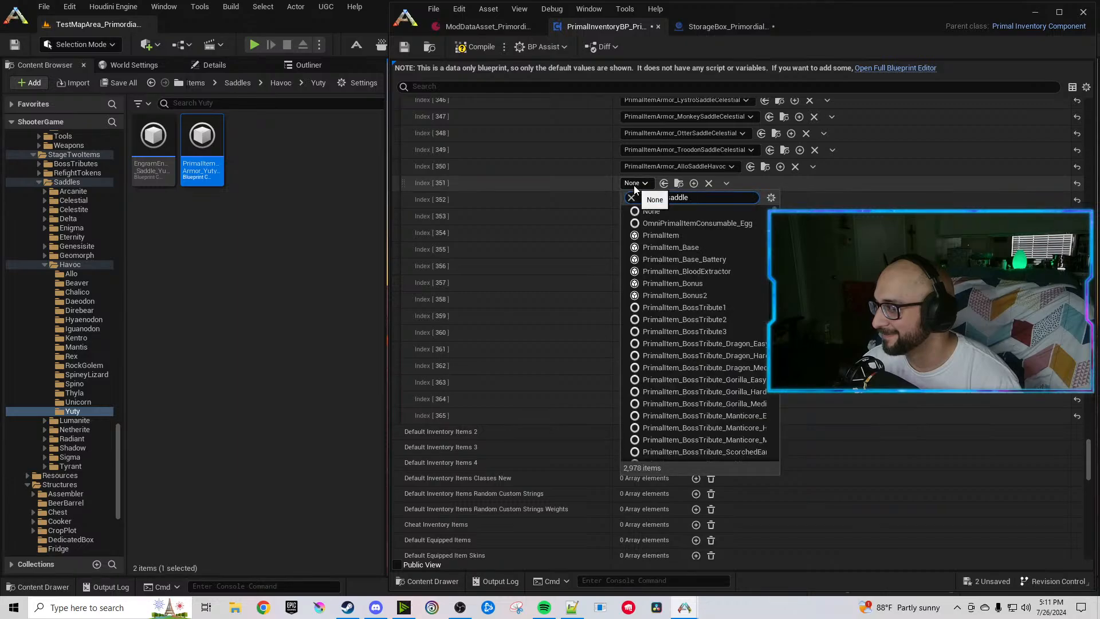
{"action": "left_click", "coordinate": [710, 236]}
{"action": "left_click", "coordinate": [641, 201]}
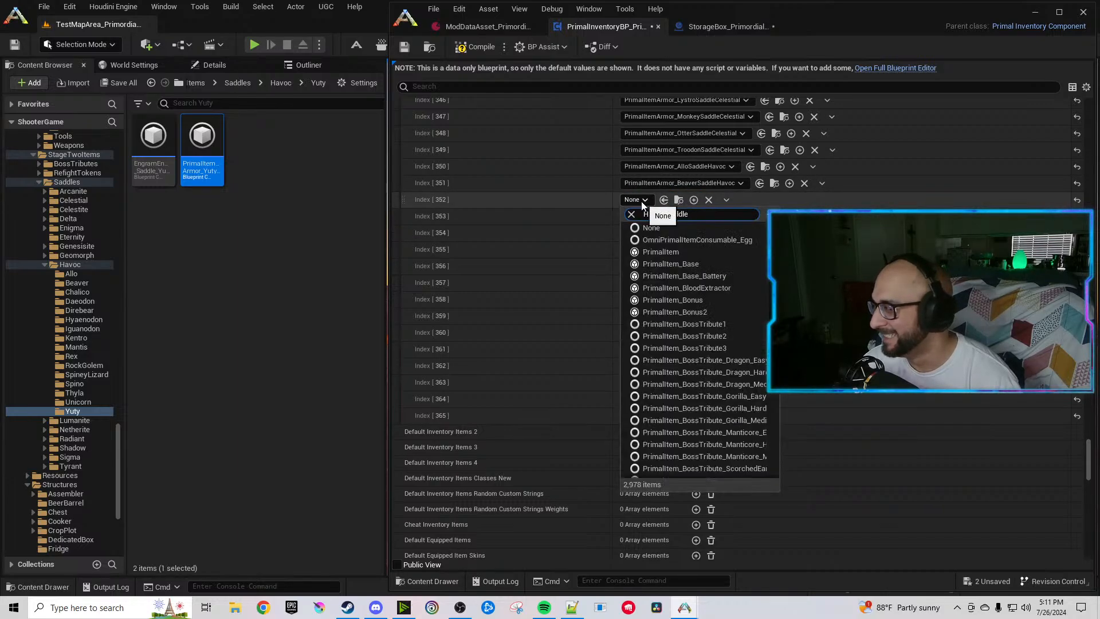
{"action": "left_click", "coordinate": [710, 263]}
Set Default Inventory Items indexes 353 to 355 to the Daeodon, DireBear and Hyaenodon Havoc saddles.
{"action": "left_click", "coordinate": [639, 216]}
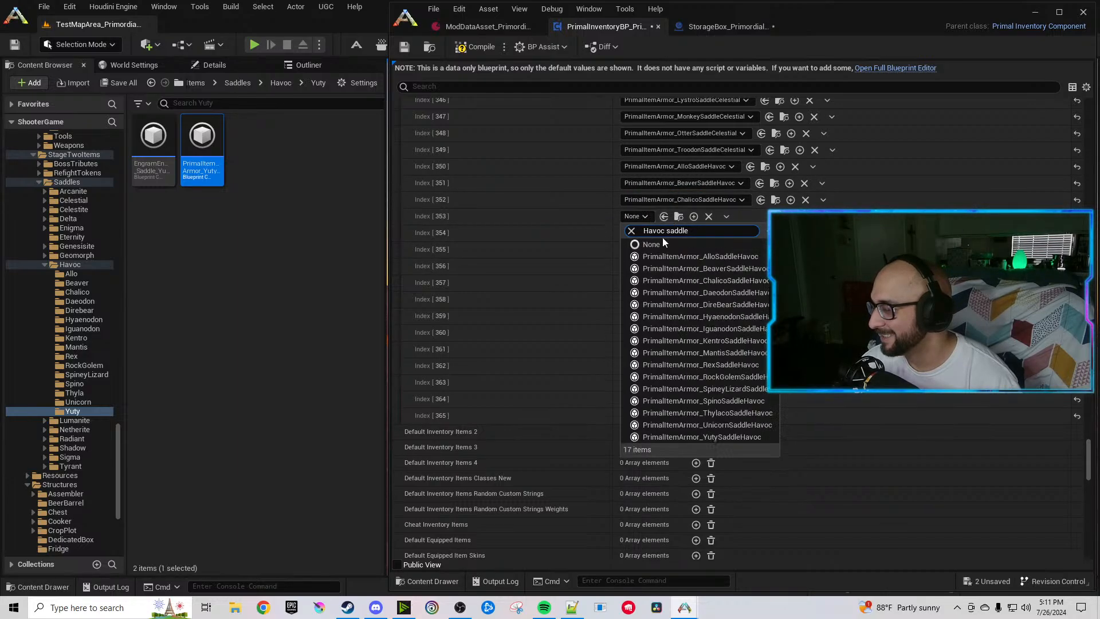
{"action": "left_click", "coordinate": [720, 292]}
{"action": "left_click", "coordinate": [637, 233]}
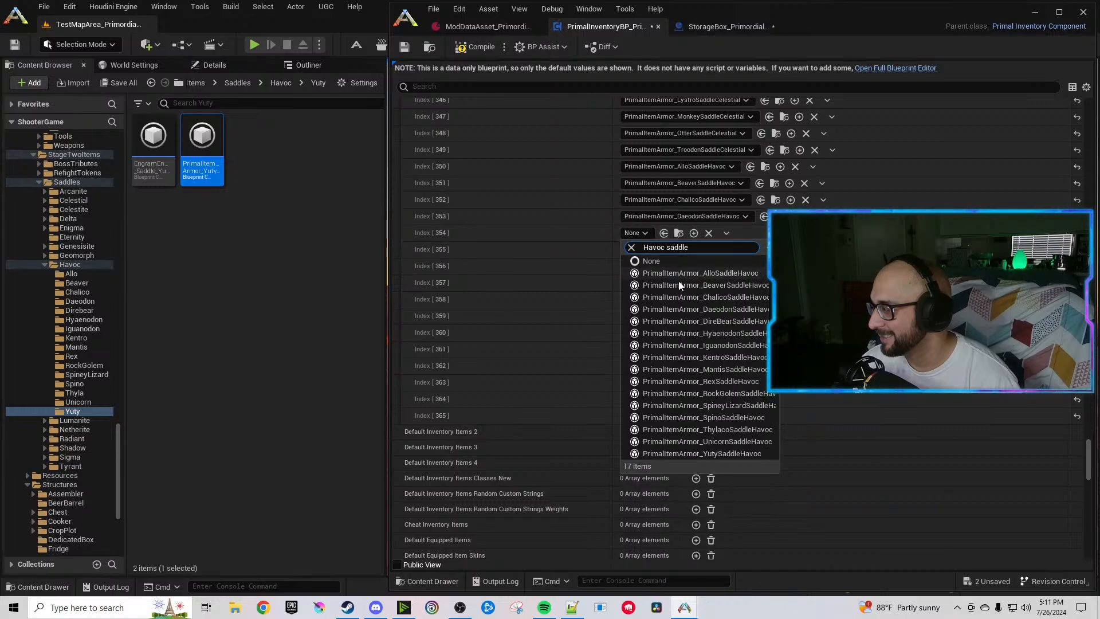
{"action": "left_click", "coordinate": [717, 321]}
{"action": "left_click", "coordinate": [636, 249]}
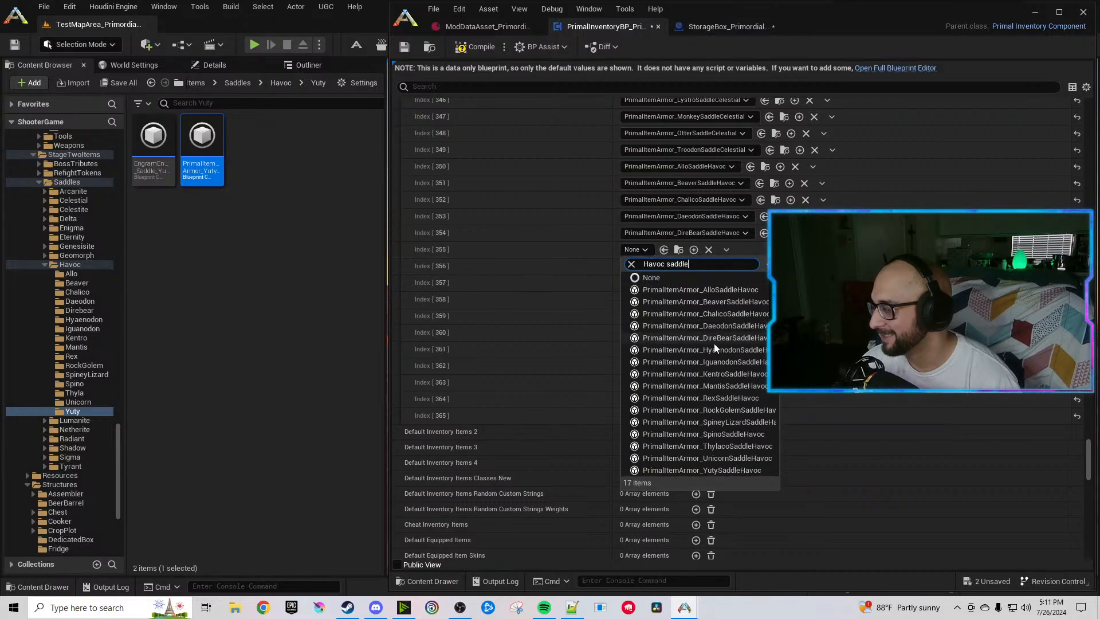
{"action": "left_click", "coordinate": [714, 349]}
Set Default Inventory Items indexes 356 to 358 to the Iguanodon, Kentro and Mantis Havoc saddles.
{"action": "left_click", "coordinate": [636, 266]}
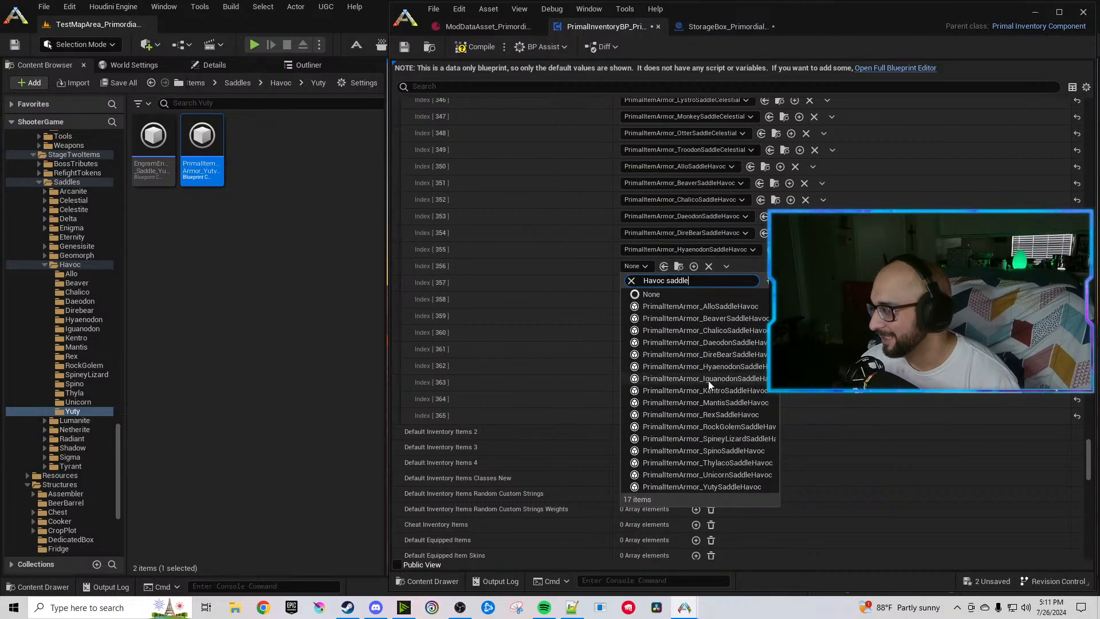
{"action": "left_click", "coordinate": [710, 380]}
{"action": "left_click", "coordinate": [636, 283]}
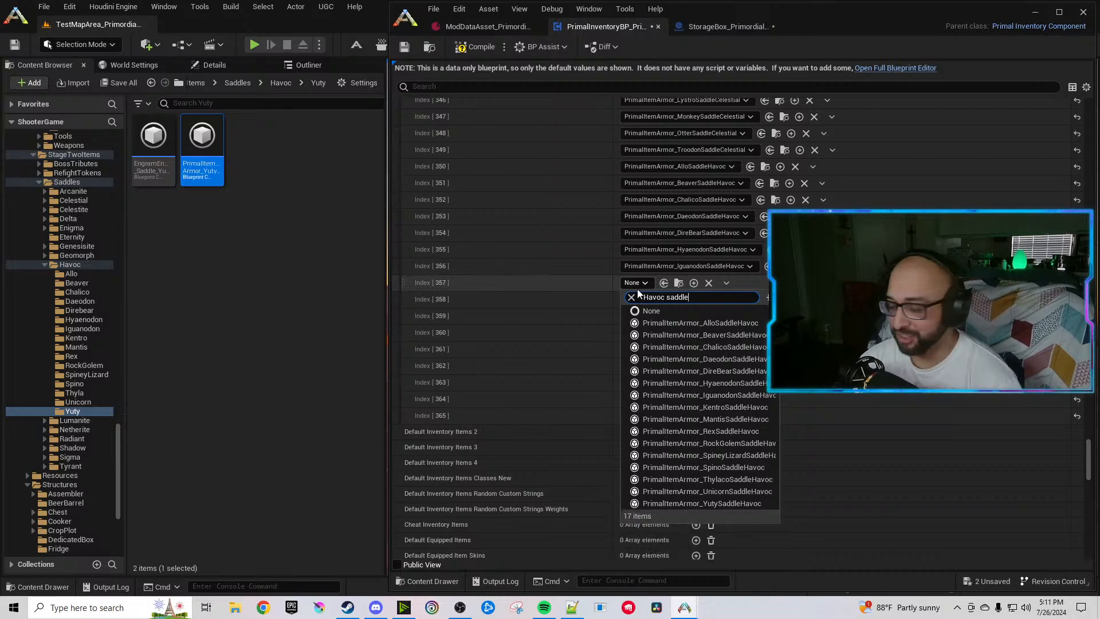
{"action": "left_click", "coordinate": [718, 406]}
{"action": "left_click", "coordinate": [641, 299]}
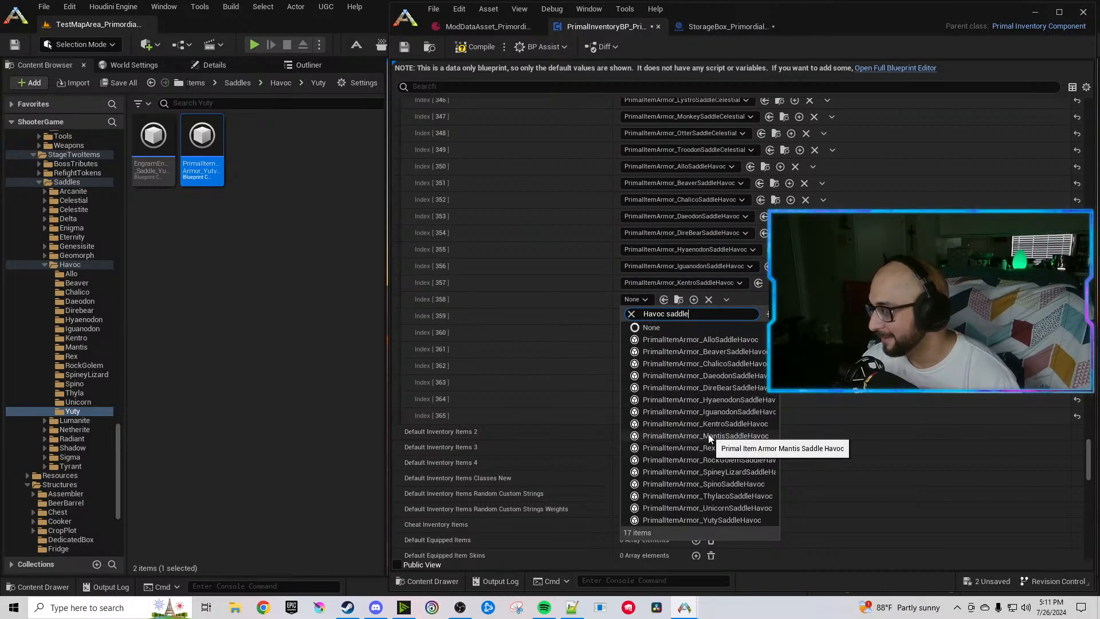
{"action": "left_click", "coordinate": [708, 436]}
Set Default Inventory Items indexes 359 to 361 to the Rex, RockGolem and SpineyLizard Havoc saddles.
{"action": "left_click", "coordinate": [639, 317]}
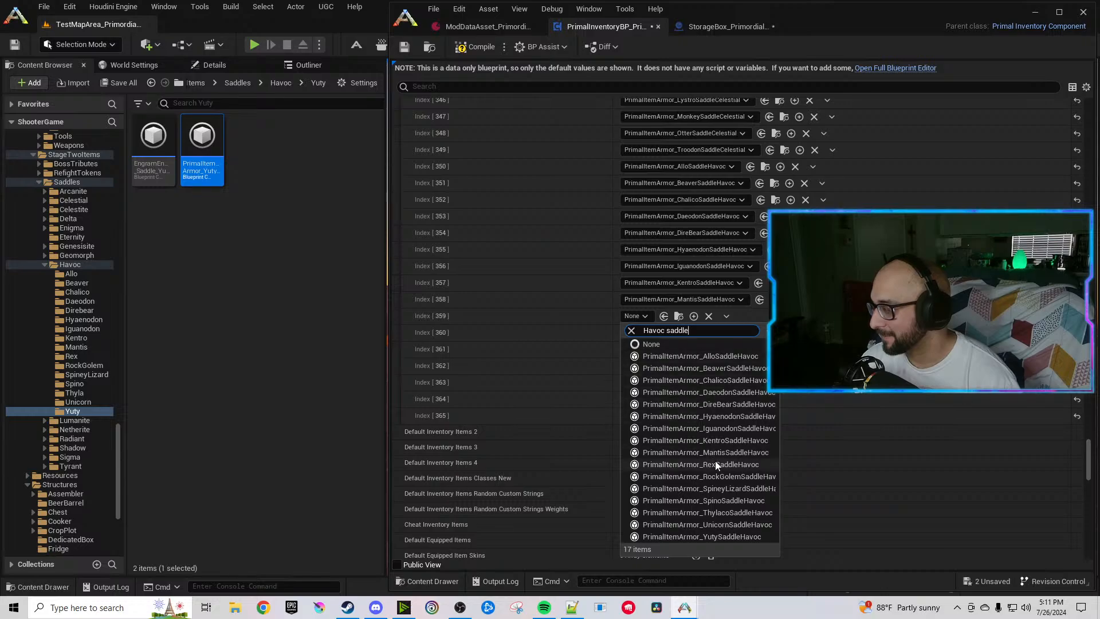
{"action": "left_click", "coordinate": [716, 464]}
{"action": "left_click", "coordinate": [633, 333]}
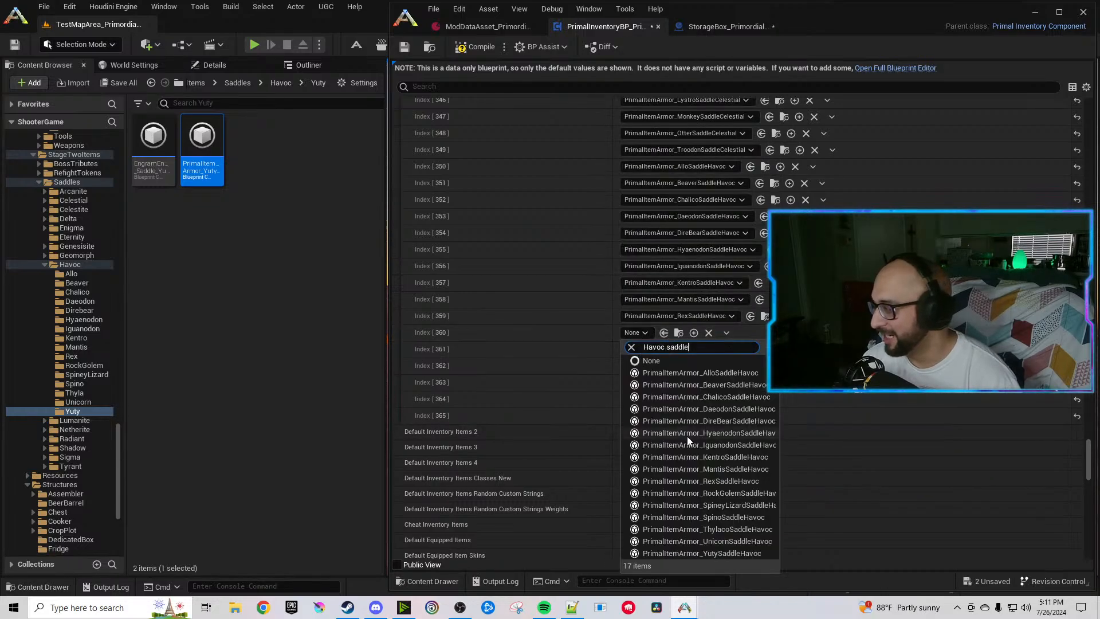
{"action": "left_click", "coordinate": [708, 493]}
{"action": "left_click", "coordinate": [638, 350]}
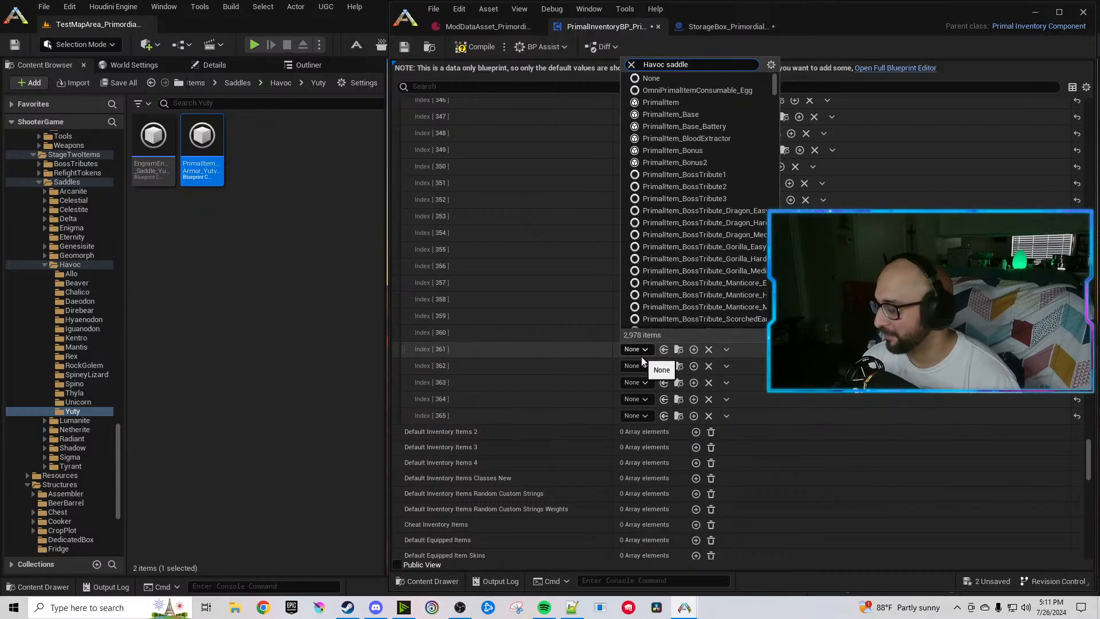
{"action": "left_click", "coordinate": [729, 517]}
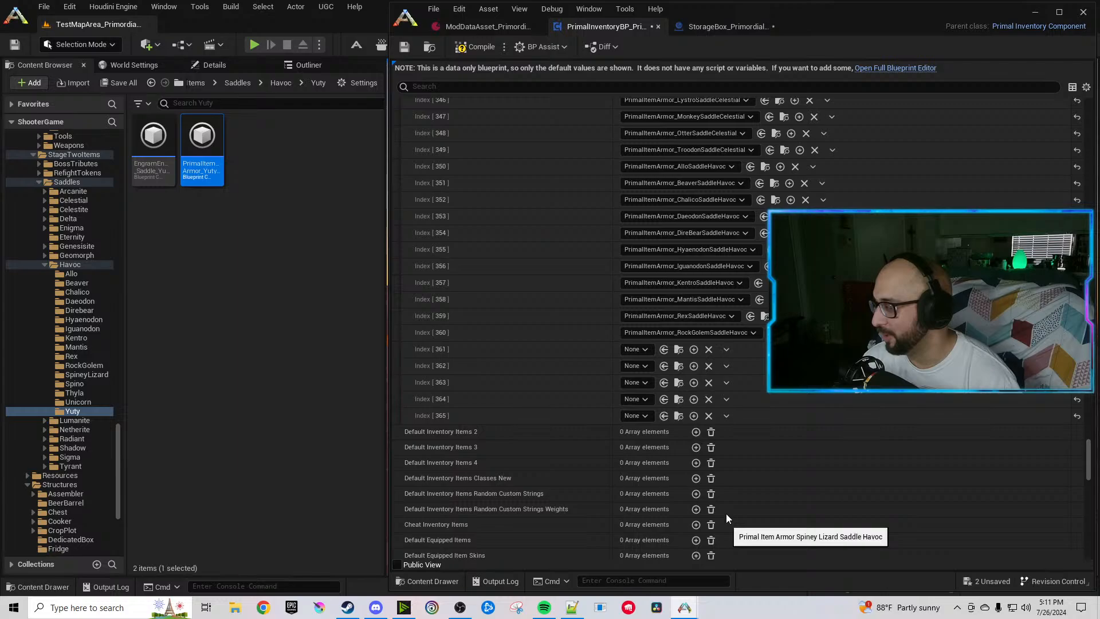
Set Default Inventory Items index 362 to PrimalItemArmor_SpinoSaddleHavoc, searching the classes for "Havoc saddle".
{"action": "left_click", "coordinate": [641, 369]}
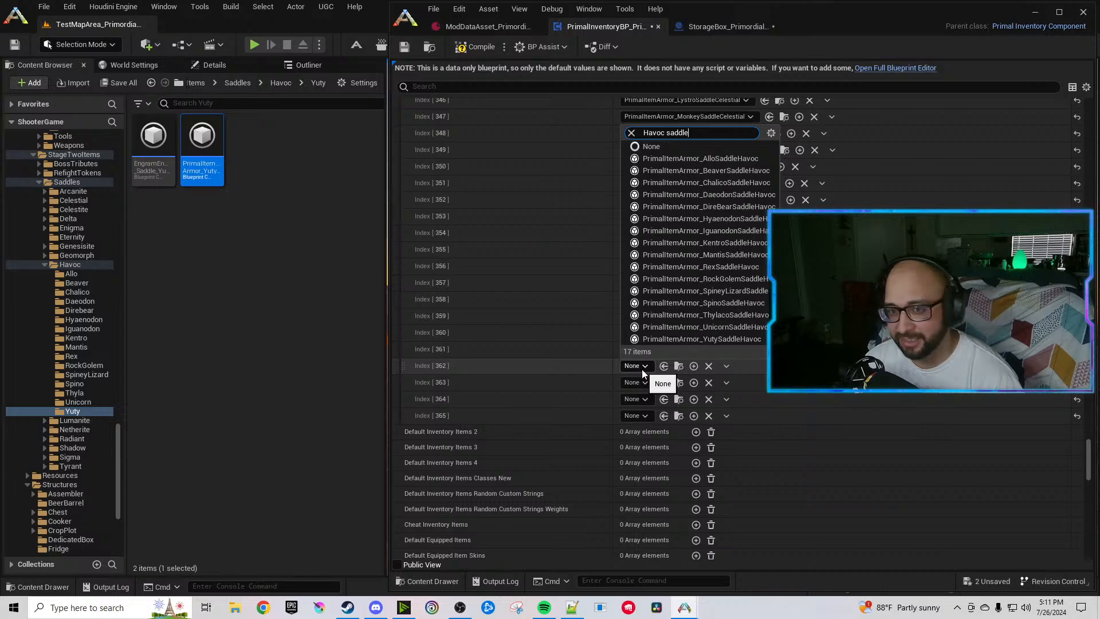
{"action": "left_click", "coordinate": [562, 367]}
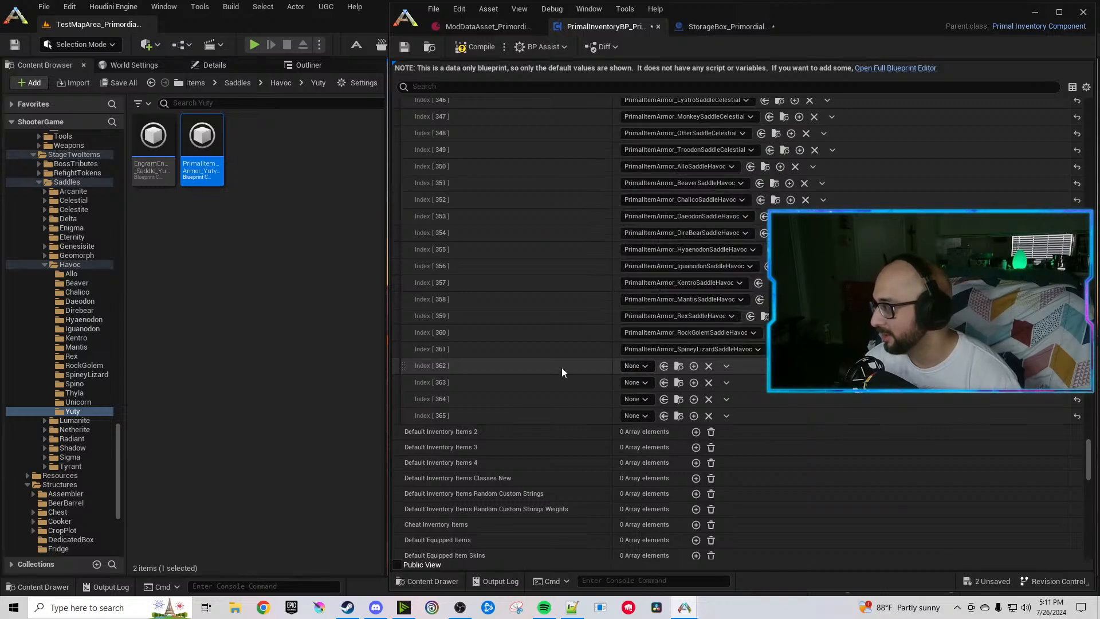
{"action": "scroll", "coordinate": [576, 372], "scroll_direction": "up", "scroll_amount": 3}
{"action": "left_click", "coordinate": [641, 421]}
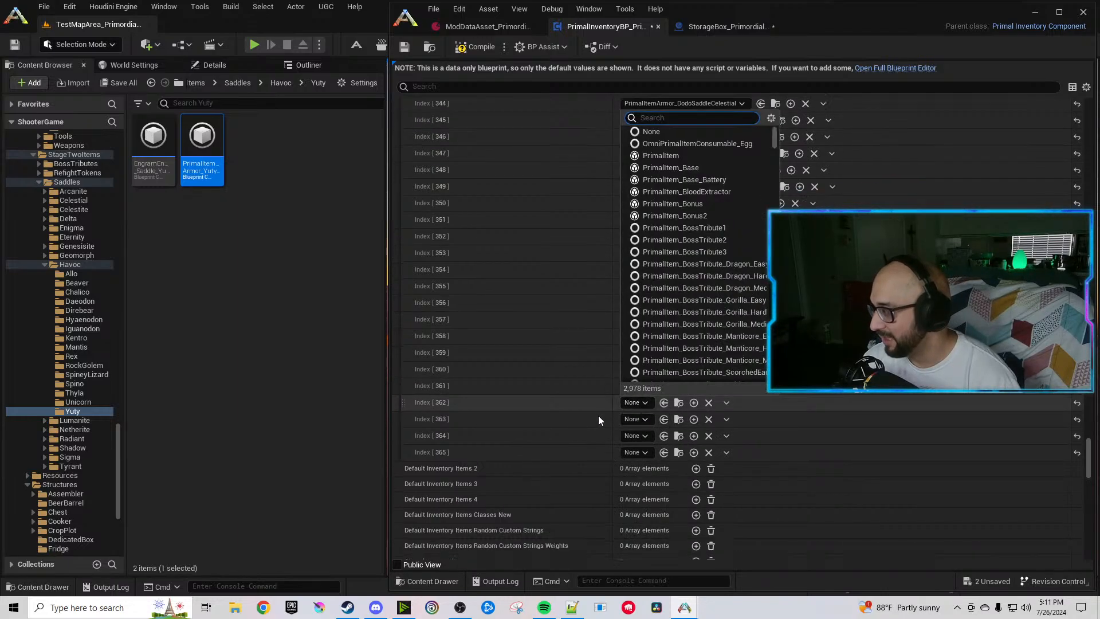
{"action": "scroll", "coordinate": [597, 401], "scroll_direction": "down", "scroll_amount": 5}
{"action": "type", "text": "Havoc saddle"}
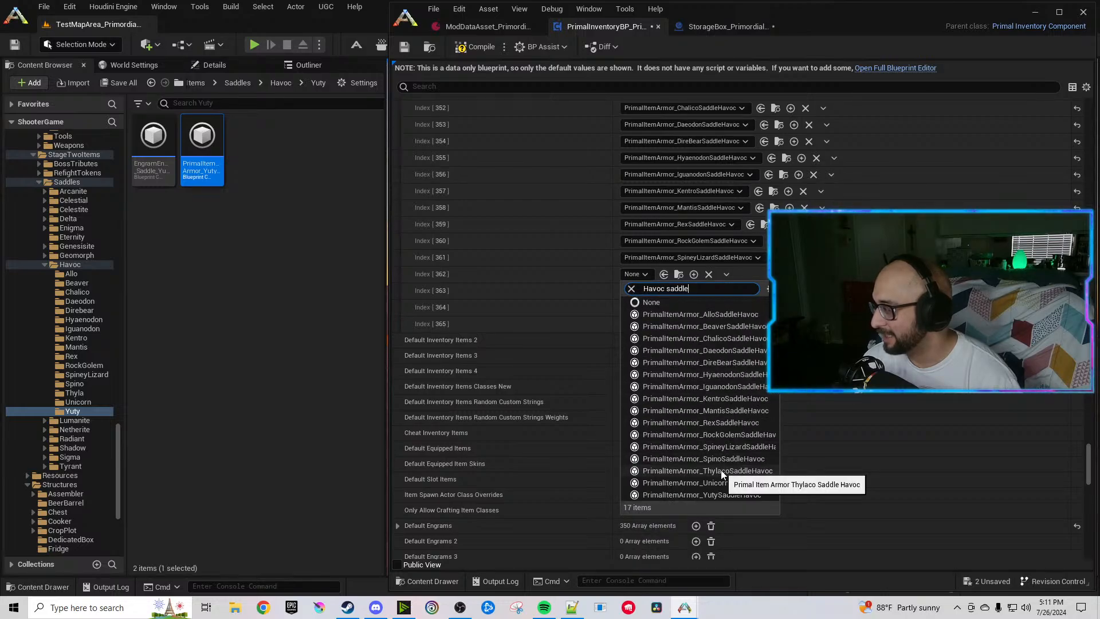
{"action": "left_click", "coordinate": [713, 460]}
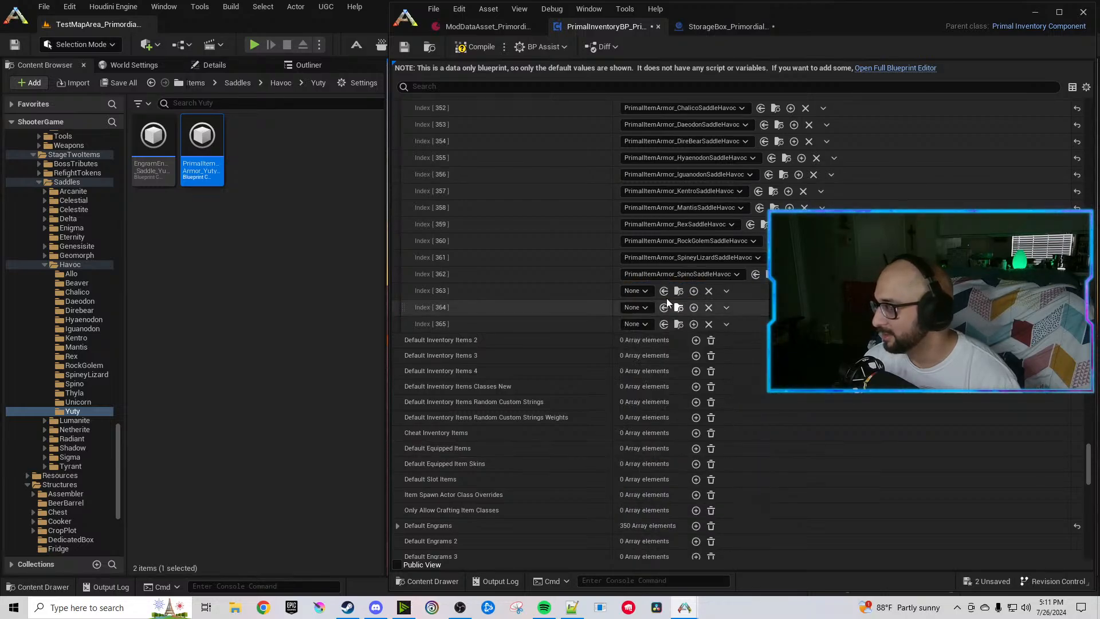
Set Default Inventory Items indexes 363 to 365 to the Thylaco, Unicorn and Yuty Havoc saddles.
{"action": "left_click", "coordinate": [635, 291]}
{"action": "type", "text": "Havoc saddle"}
{"action": "left_click", "coordinate": [703, 484]}
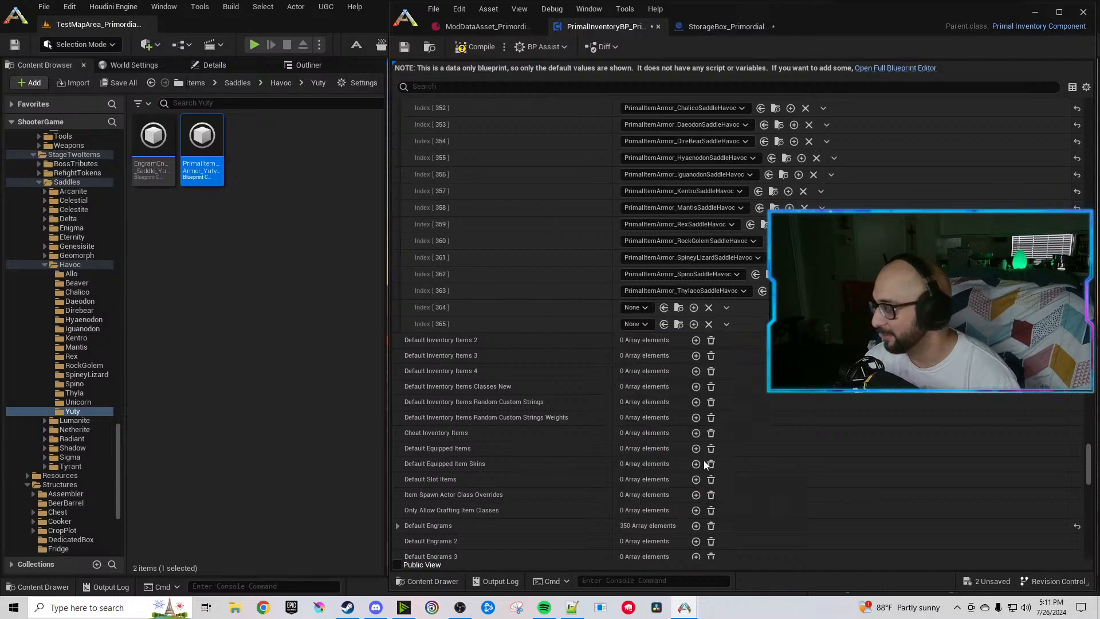
{"action": "left_click", "coordinate": [635, 308]}
{"action": "type", "text": "Havoc saddle"}
{"action": "left_click", "coordinate": [705, 516]}
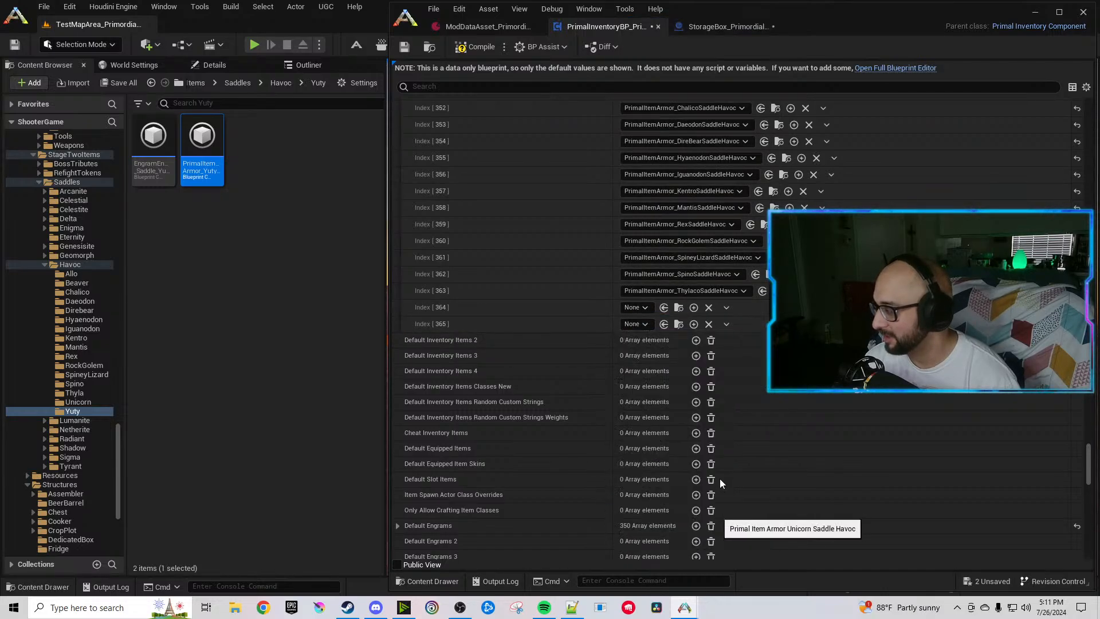
{"action": "left_click", "coordinate": [647, 324]}
{"action": "type", "text": "Havoc saddle"}
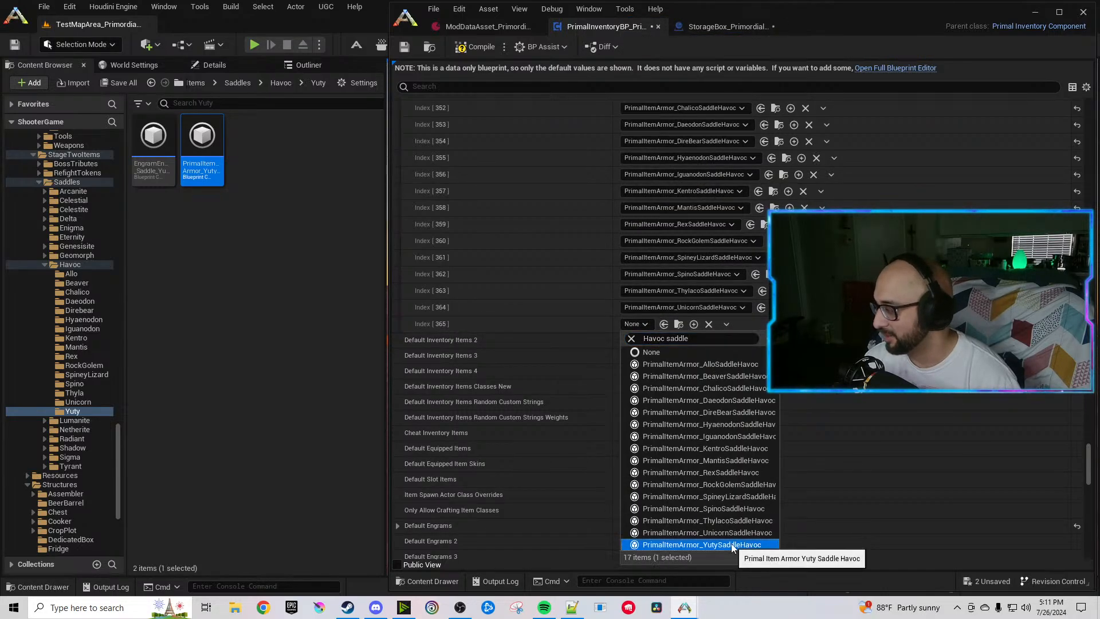
{"action": "left_click", "coordinate": [731, 545]}
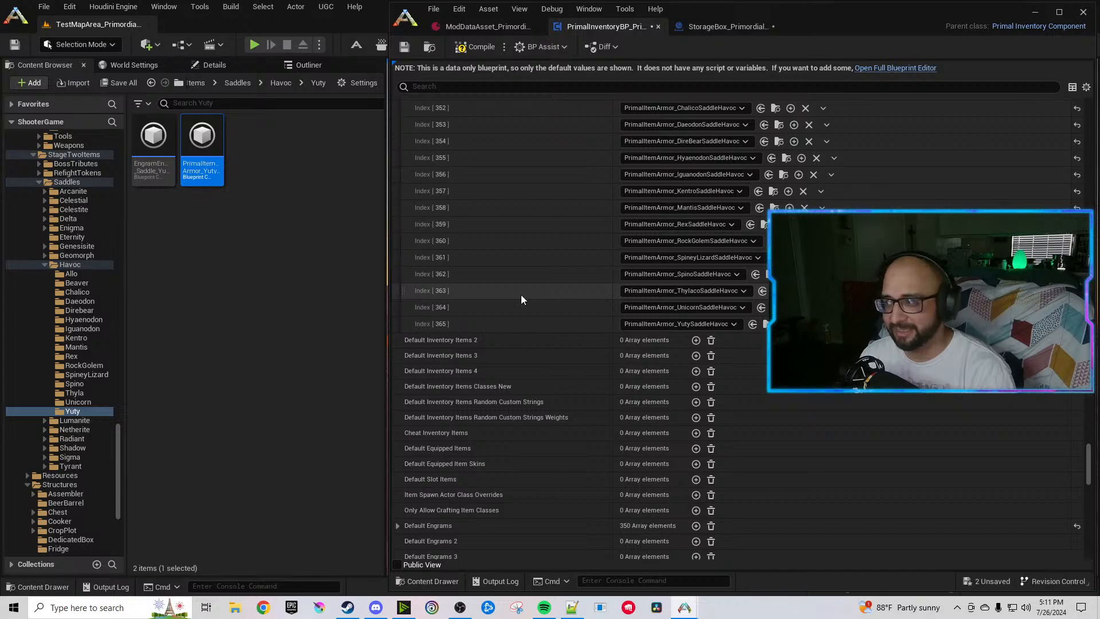
Collapse the Default Inventory Items array and expand the Default Engrams array.
{"action": "scroll", "coordinate": [535, 292], "scroll_direction": "up", "scroll_amount": 5}
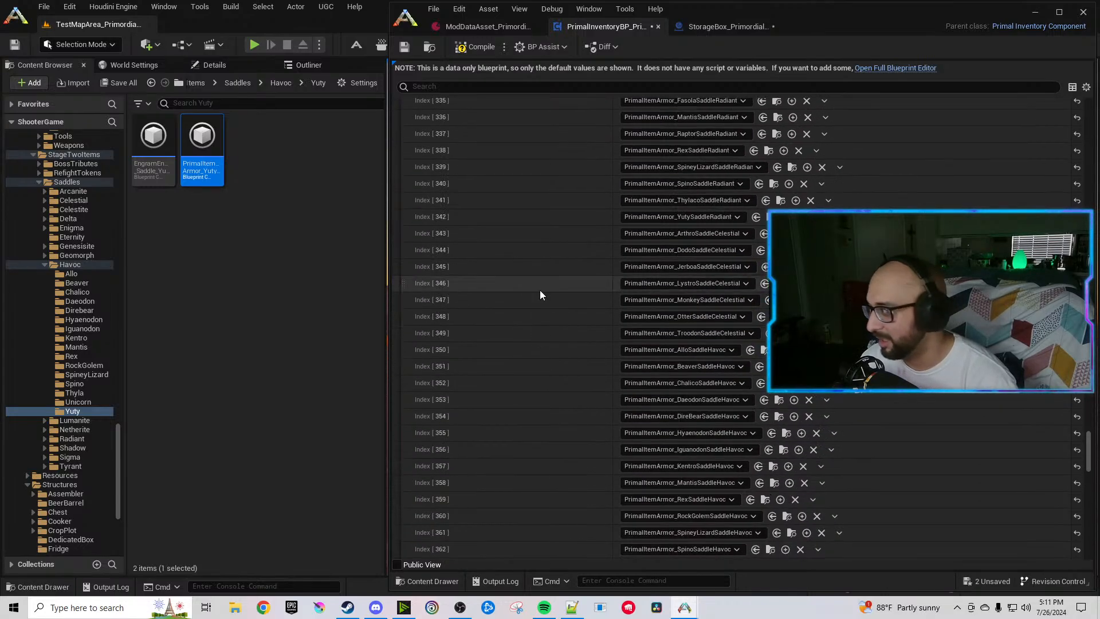
{"action": "scroll", "coordinate": [540, 290], "scroll_direction": "up", "scroll_amount": 5}
{"action": "left_click_drag", "start_coordinate": [1089, 445], "coordinate": [1095, 171]}
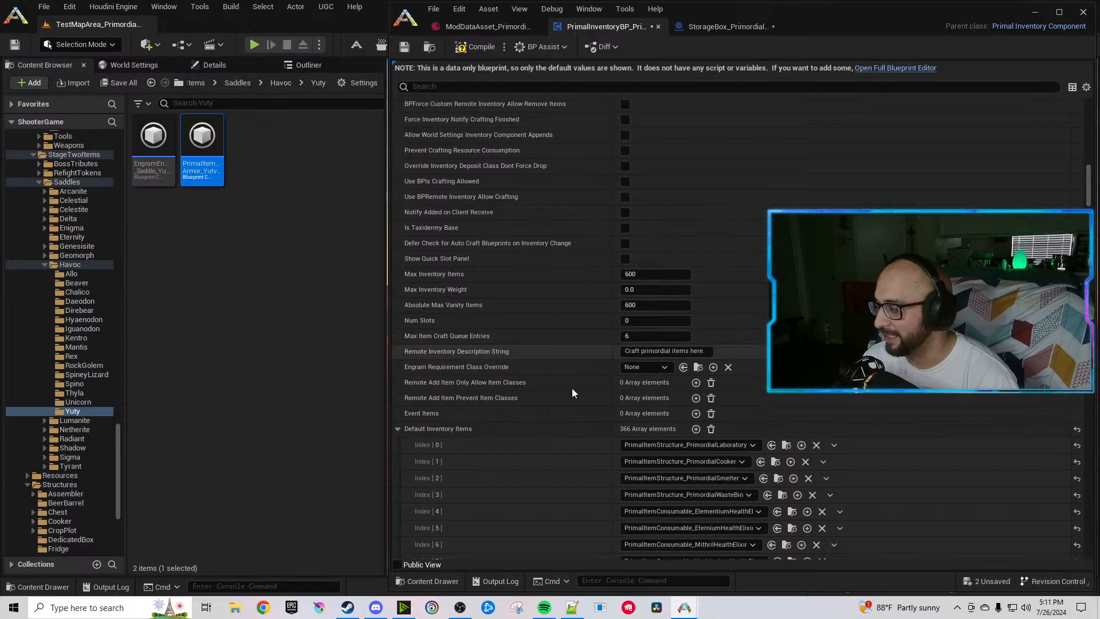
{"action": "left_click", "coordinate": [397, 428]}
{"action": "scroll", "coordinate": [458, 434], "scroll_direction": "down", "scroll_amount": 3}
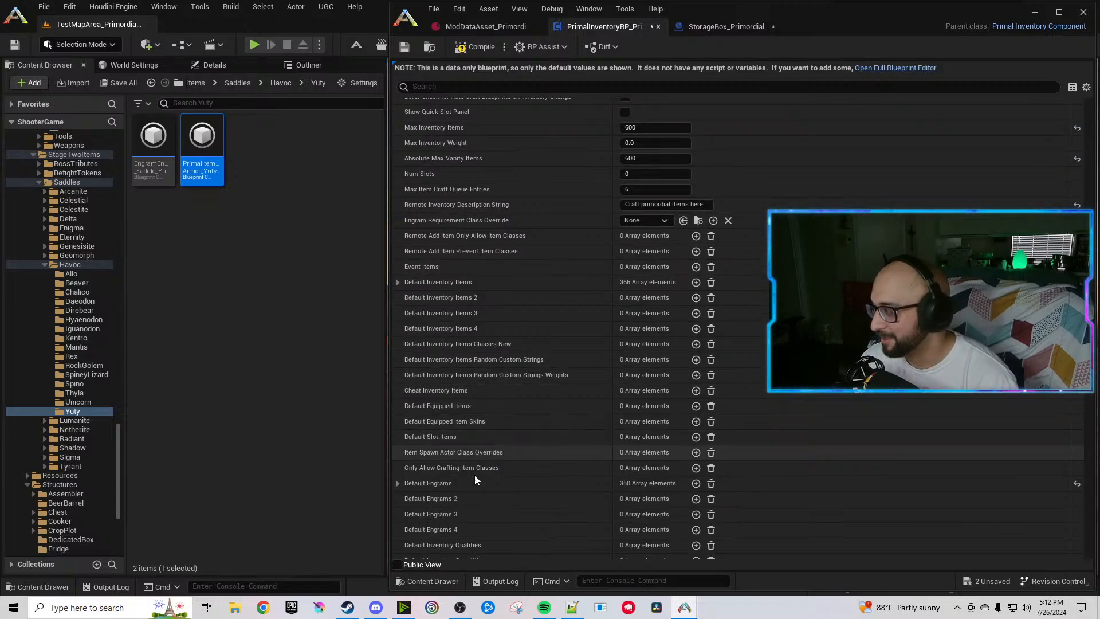
{"action": "left_click", "coordinate": [397, 483]}
{"action": "scroll", "coordinate": [561, 455], "scroll_direction": "down", "scroll_amount": 2}
Duplicate Default Engrams index 0 sixteen times to bring the array to 366 elements, and collapse the array.
{"action": "left_click", "coordinate": [653, 425]}
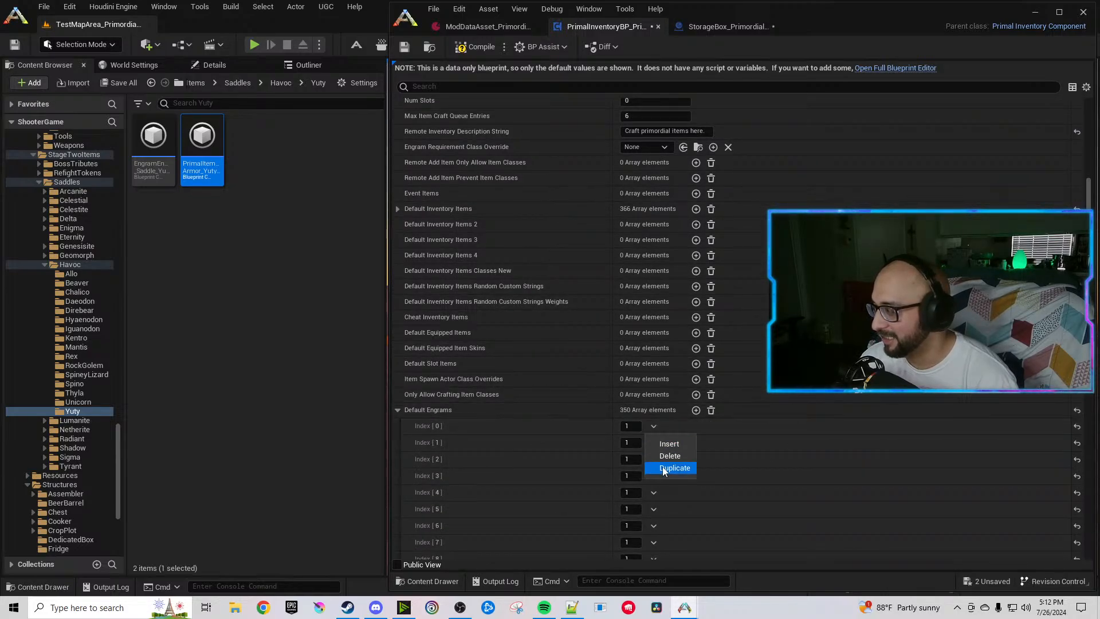
{"action": "left_click", "coordinate": [664, 468]}
{"action": "left_click", "coordinate": [653, 425]}
{"action": "left_click", "coordinate": [672, 468]}
{"action": "left_click", "coordinate": [653, 425]}
{"action": "left_click", "coordinate": [672, 469]}
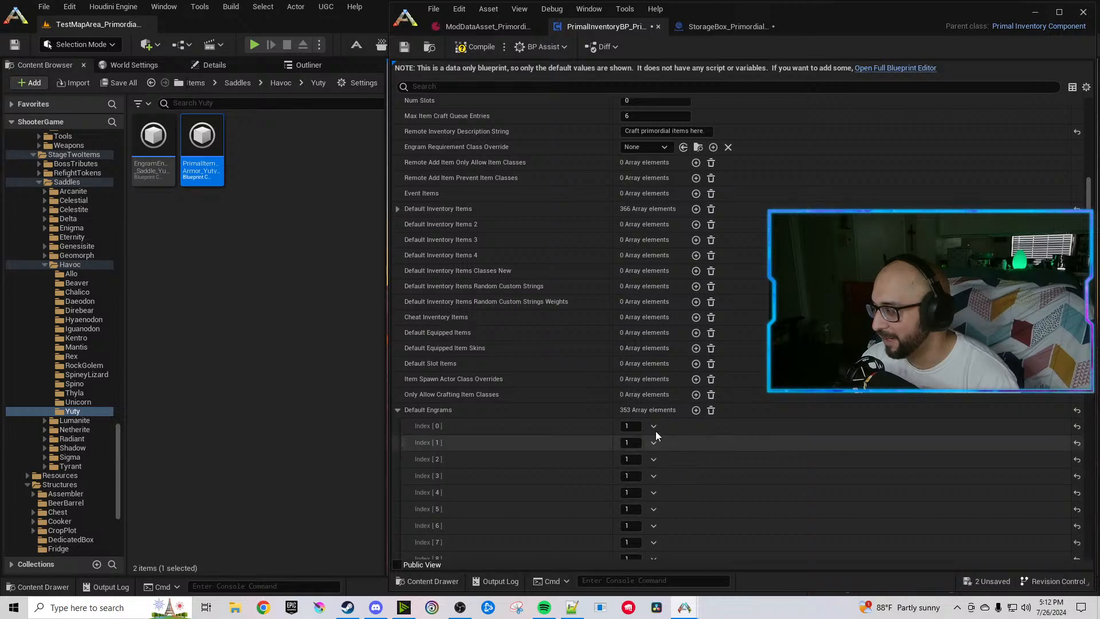
{"action": "left_click", "coordinate": [653, 425]}
{"action": "left_click", "coordinate": [672, 468]}
{"action": "left_click", "coordinate": [653, 426]}
{"action": "left_click", "coordinate": [673, 468]}
{"action": "left_click", "coordinate": [653, 426]}
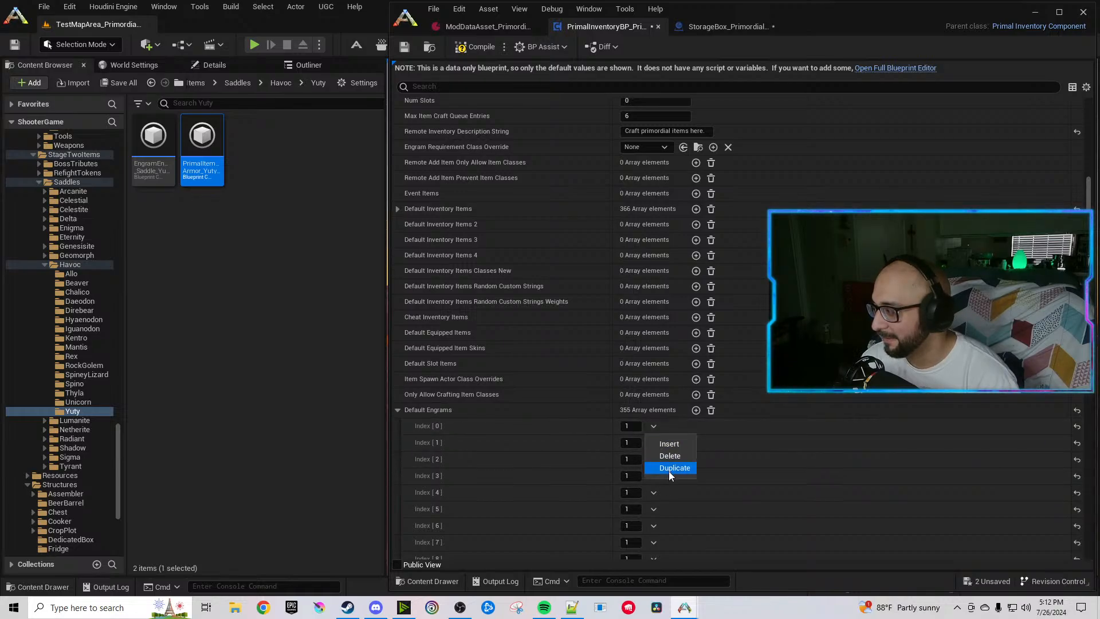
{"action": "left_click", "coordinate": [669, 468]}
{"action": "left_click", "coordinate": [653, 426]}
{"action": "left_click", "coordinate": [672, 468]}
{"action": "left_click", "coordinate": [653, 425]}
{"action": "left_click", "coordinate": [672, 468]}
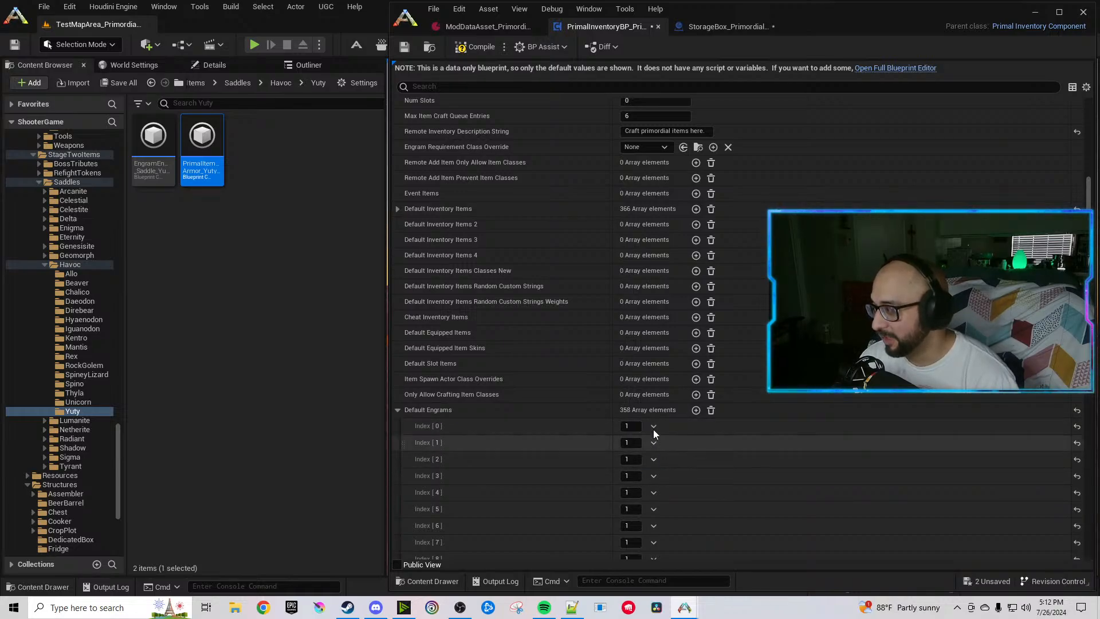
{"action": "left_click", "coordinate": [653, 426]}
{"action": "left_click", "coordinate": [672, 468]}
{"action": "left_click", "coordinate": [653, 426]}
{"action": "left_click", "coordinate": [673, 468]}
{"action": "left_click", "coordinate": [653, 426]}
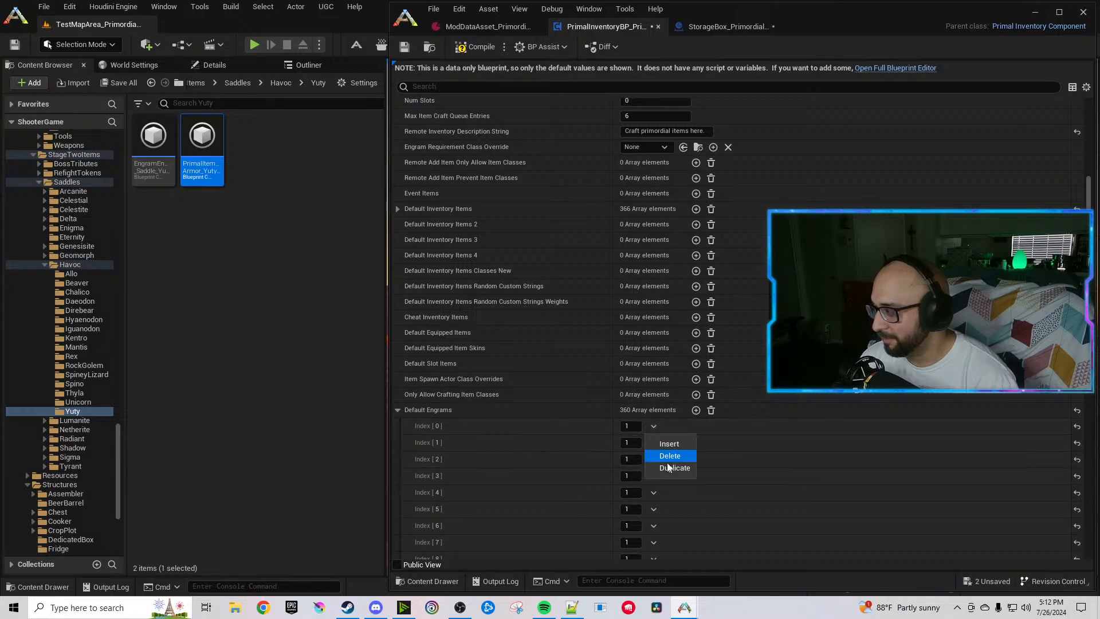
{"action": "left_click", "coordinate": [669, 468]}
{"action": "left_click", "coordinate": [653, 426]}
{"action": "left_click", "coordinate": [673, 468]}
{"action": "left_click", "coordinate": [653, 426]}
{"action": "left_click", "coordinate": [672, 468]}
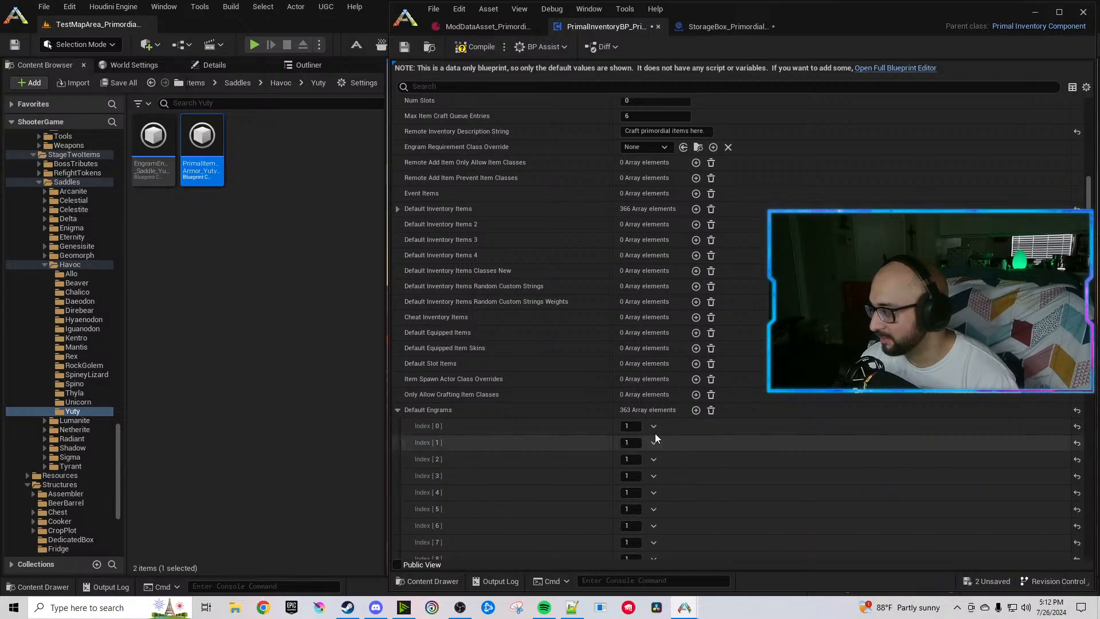
{"action": "left_click", "coordinate": [653, 426]}
{"action": "left_click", "coordinate": [673, 468]}
{"action": "left_click", "coordinate": [653, 426]}
{"action": "left_click", "coordinate": [673, 468]}
{"action": "left_click", "coordinate": [653, 425]}
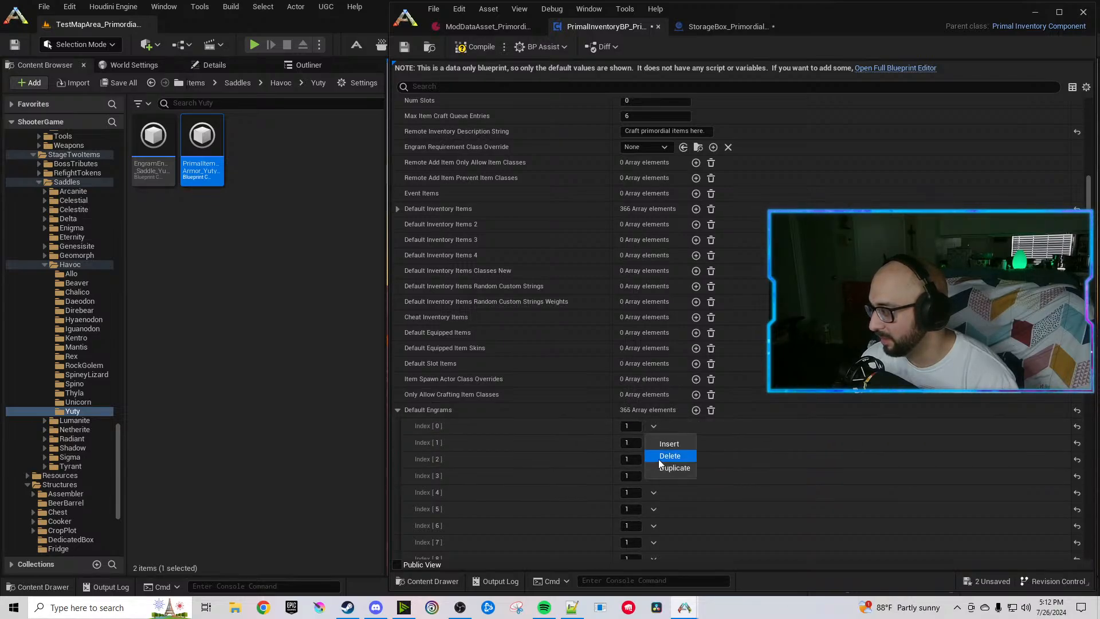
{"action": "left_click", "coordinate": [667, 467]}
{"action": "left_click", "coordinate": [397, 410]}
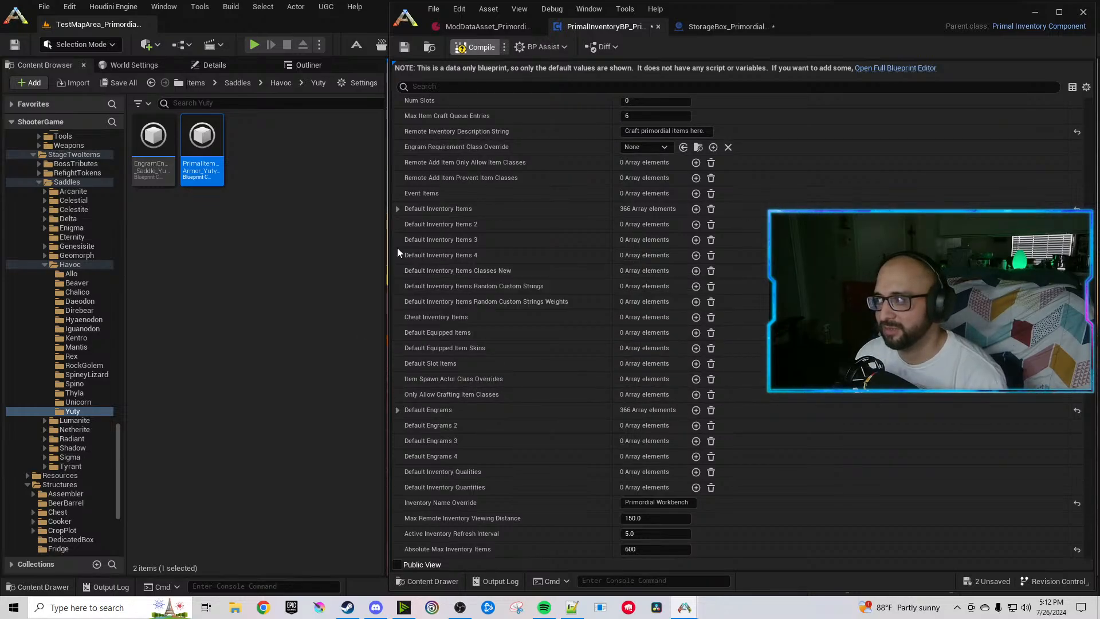
Compile and save the Primordial Workbench inventory blueprint and the StorageBox_PrimordialWorkbench blueprint.
{"action": "key", "text": "ctrl+s"}
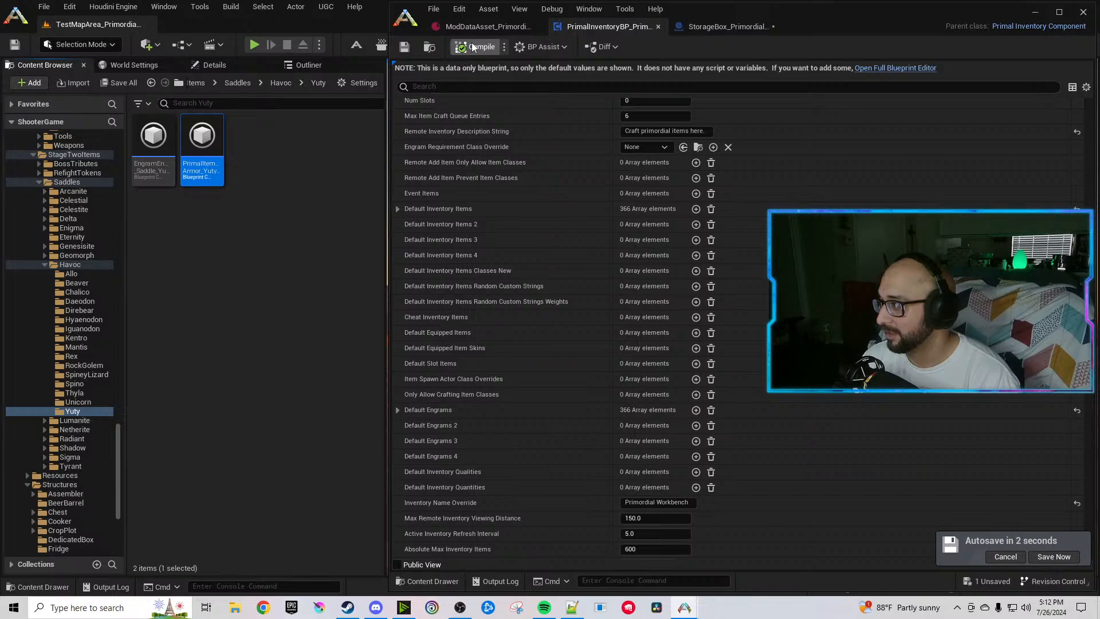
{"action": "left_click", "coordinate": [683, 29]}
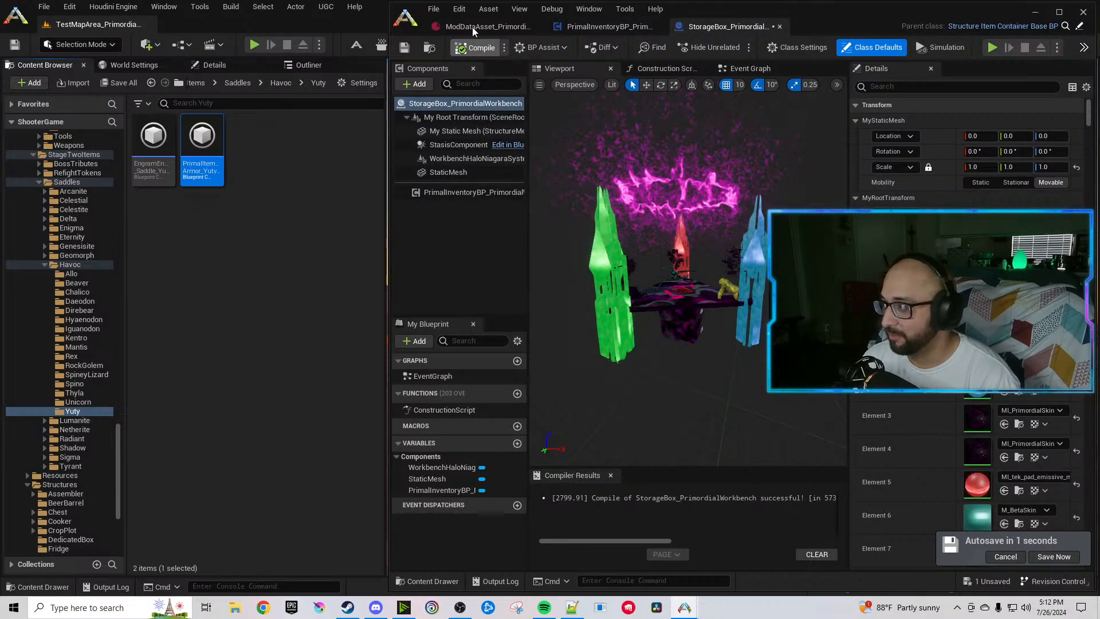
{"action": "left_click", "coordinate": [473, 27]}
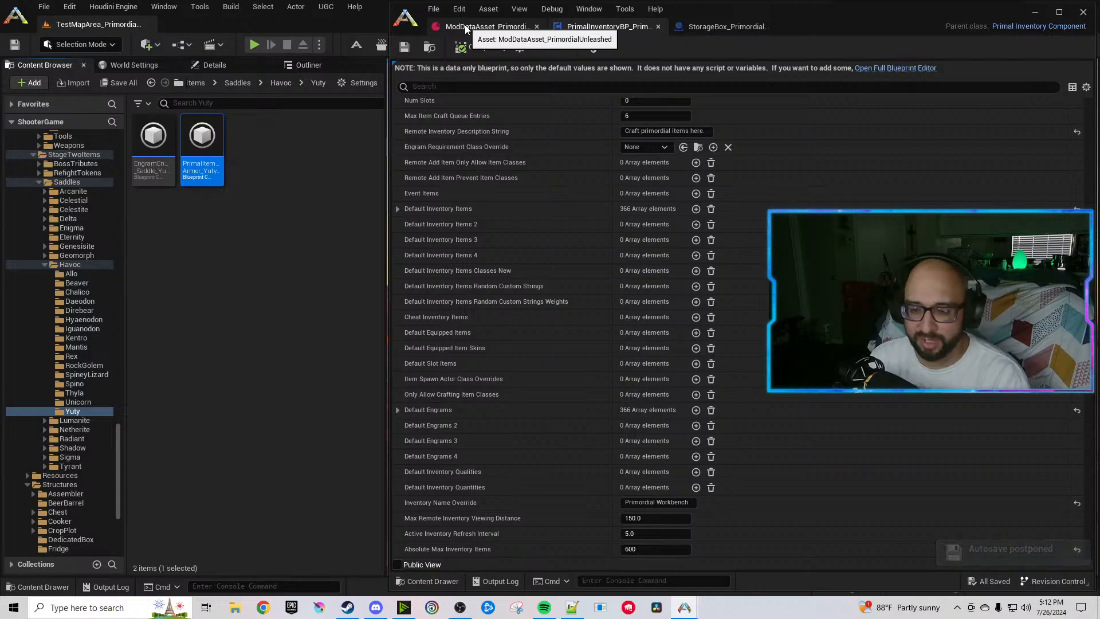
Extend Additional Engram Blueprint Classes in ModDataAsset_PrimordialUnleashed by sixteen empty elements, up to index 534.
{"action": "left_click", "coordinate": [467, 28]}
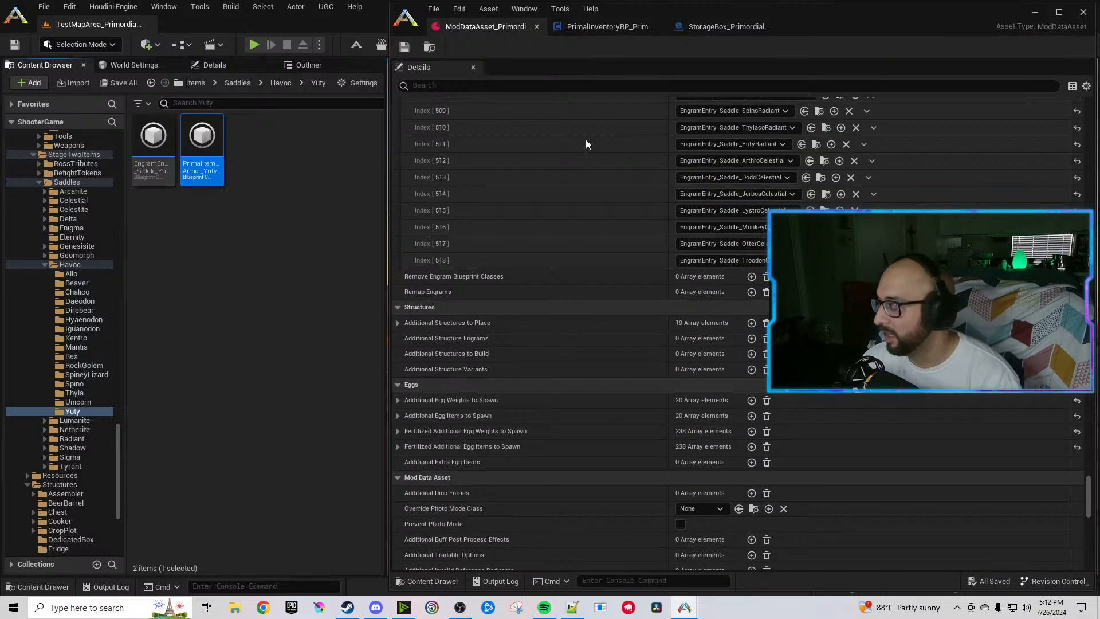
{"action": "left_click_drag", "start_coordinate": [1087, 494], "coordinate": [1096, 106]}
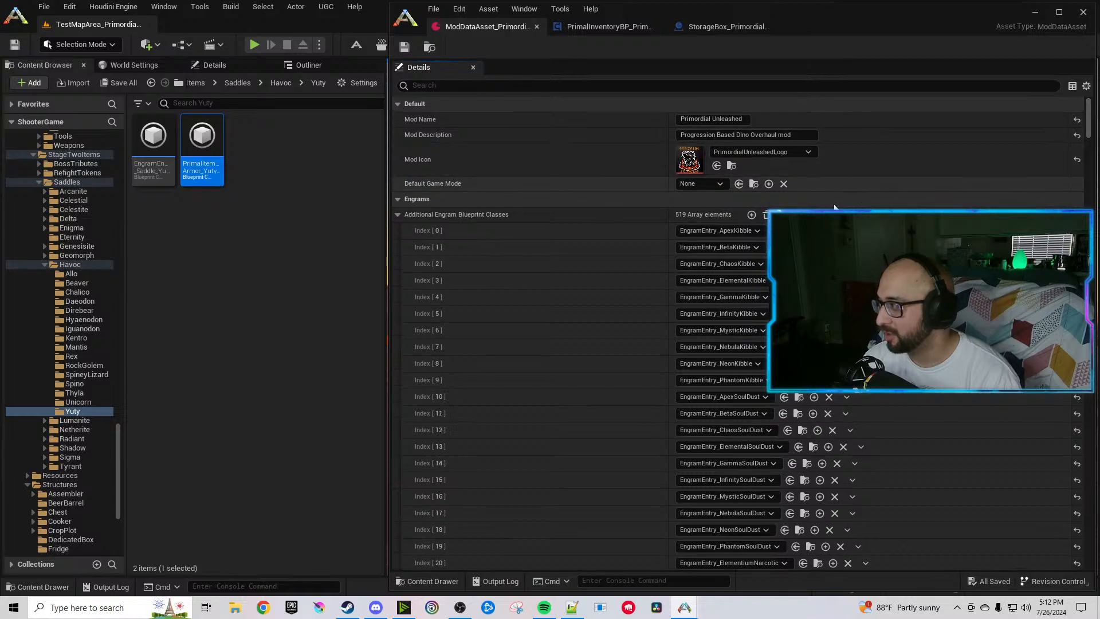
{"action": "left_click", "coordinate": [751, 216]}
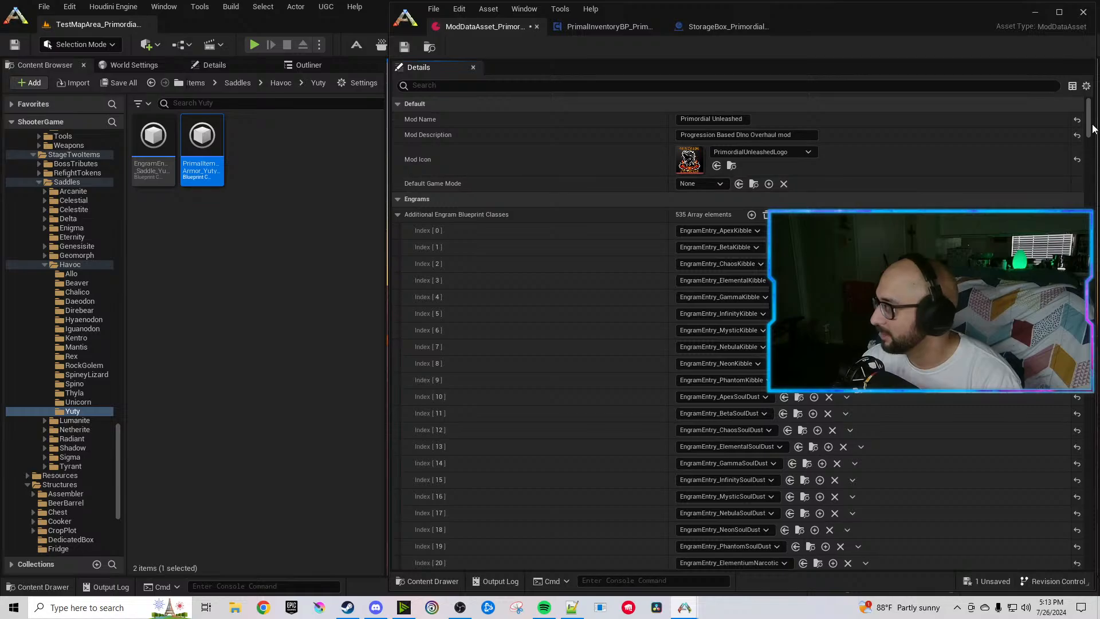
Set Additional Engram Blueprint Classes index 519 to EngramEntry_Saddle_AlloHavoc and search the classes for index 520 with "Havoc saddle".
{"action": "left_click_drag", "start_coordinate": [1089, 128], "coordinate": [1081, 492]}
{"action": "left_click", "coordinate": [691, 150]}
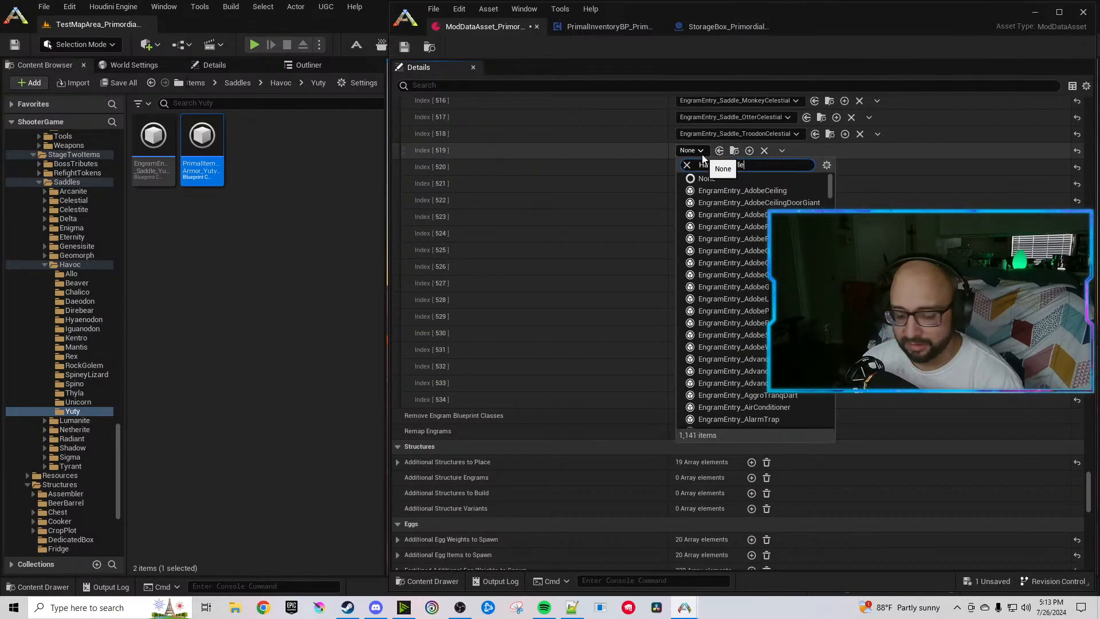
{"action": "type", "text": "Havoc saddle"}
{"action": "left_click", "coordinate": [736, 191]}
{"action": "left_click", "coordinate": [696, 168]}
{"action": "type", "text": "Havoc saddle"}
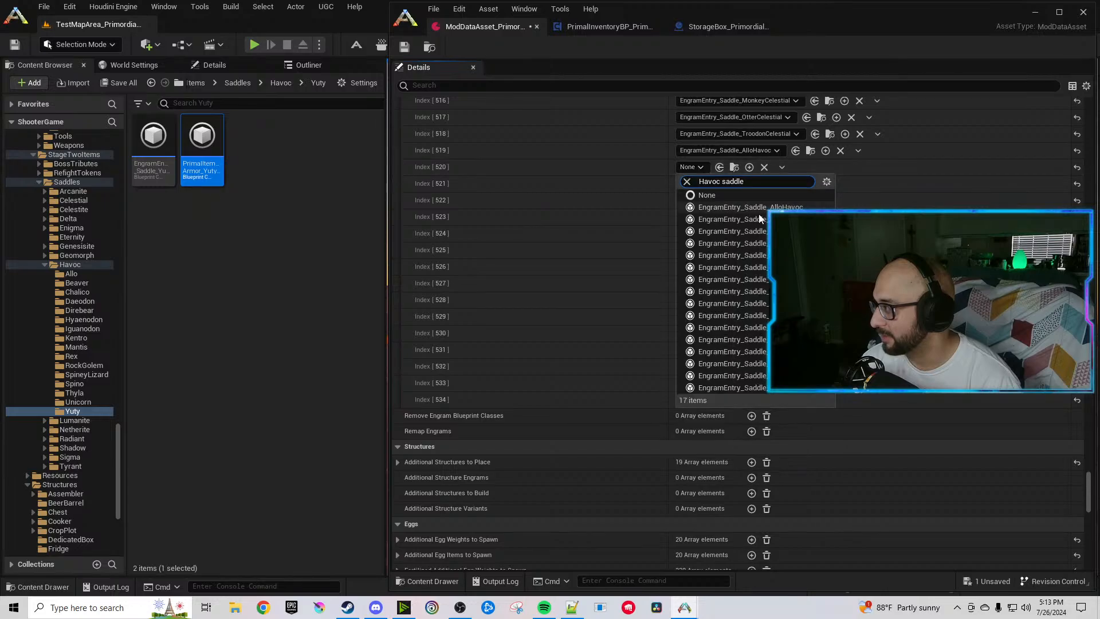
Assign the BeaverHavoc, ChalicoHavoc and DaeodonHavoc saddle engram entries to array indices 520, 521 and 522.
{"action": "left_click", "coordinate": [764, 220]}
{"action": "left_click", "coordinate": [692, 184]}
{"action": "type", "text": "Havoc saddle"}
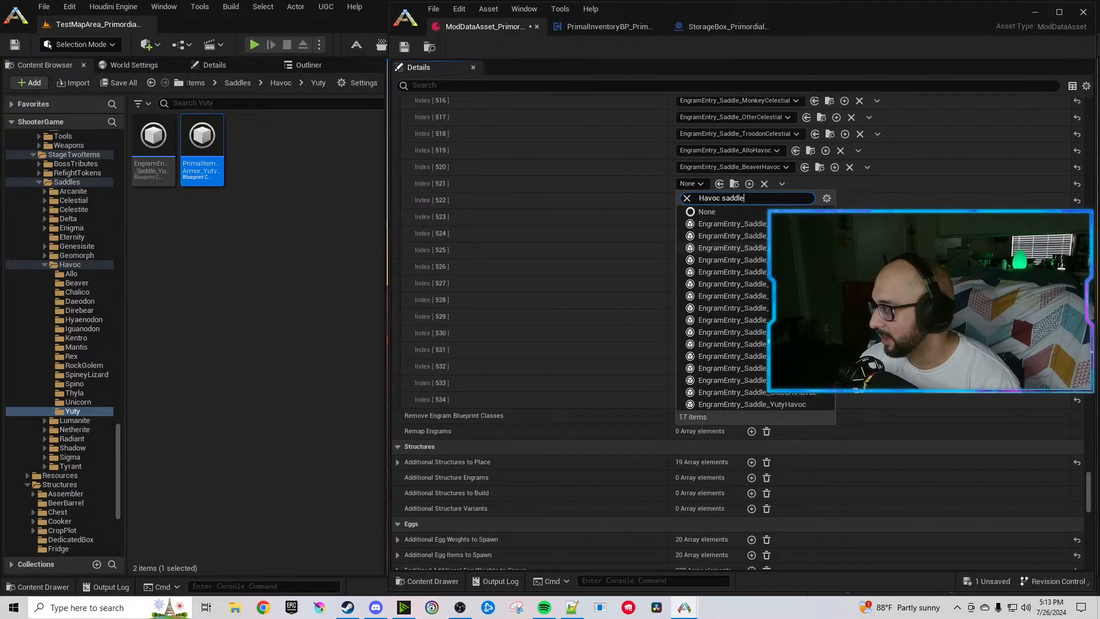
{"action": "left_click", "coordinate": [734, 247]}
{"action": "left_click", "coordinate": [703, 201]}
{"action": "type", "text": "Havoc saddle"}
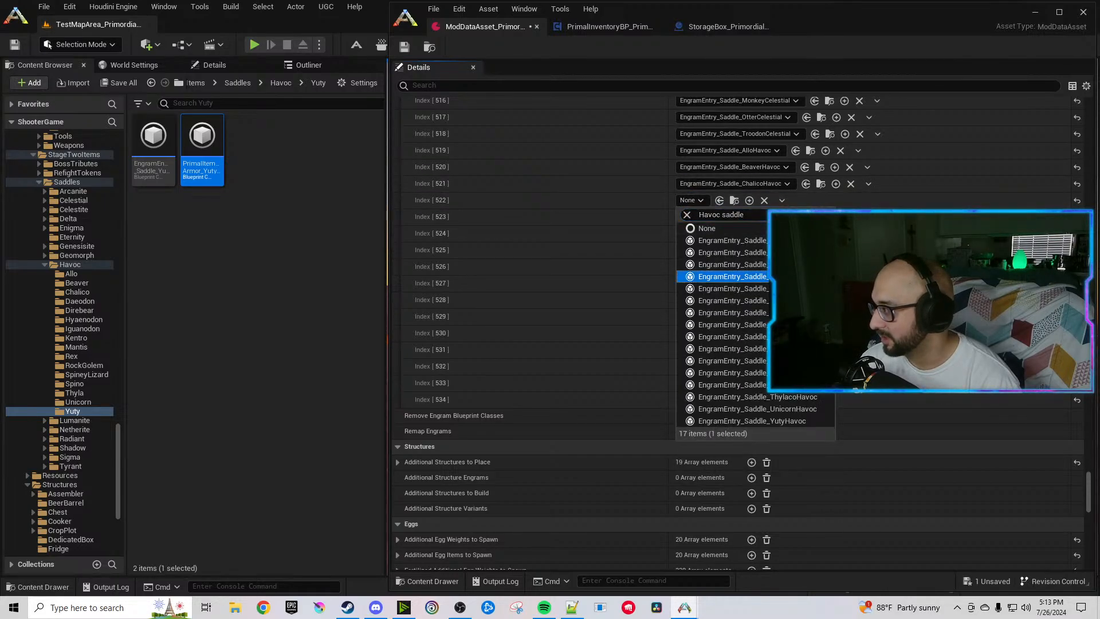
{"action": "left_click", "coordinate": [733, 277]}
Set array index 523 to the Direbear Havoc saddle engram entry and index 524 to the Hyaenodon Havoc one.
{"action": "left_click", "coordinate": [706, 219]}
{"action": "type", "text": "Havoc saddle"}
{"action": "left_click", "coordinate": [733, 305]}
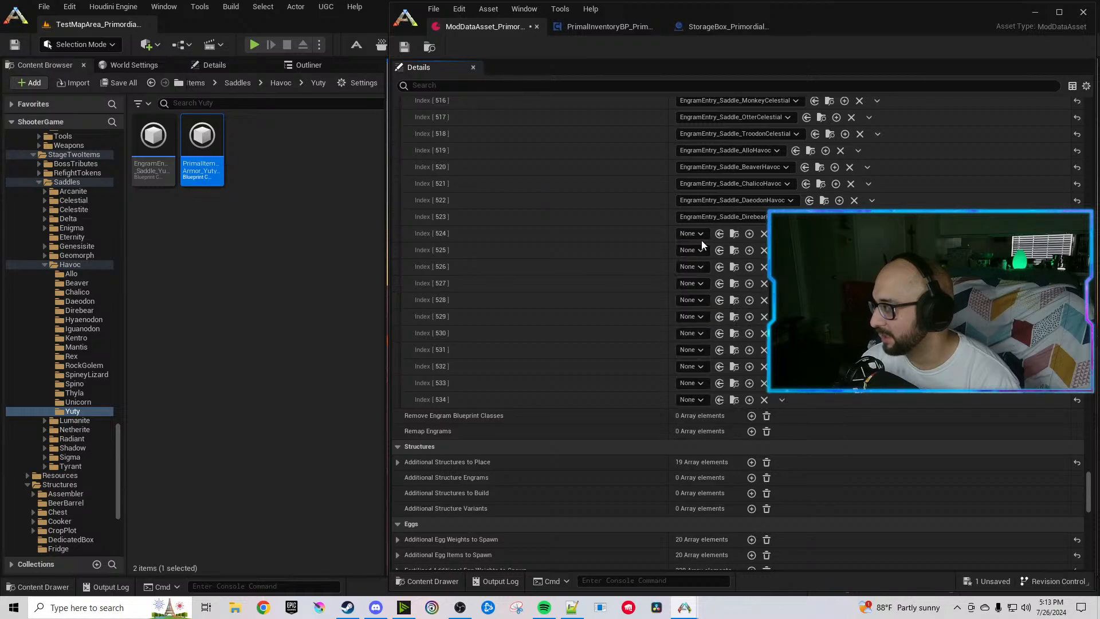
{"action": "left_click", "coordinate": [696, 235]}
{"action": "type", "text": "Havoc saddle"}
{"action": "left_click", "coordinate": [733, 334]}
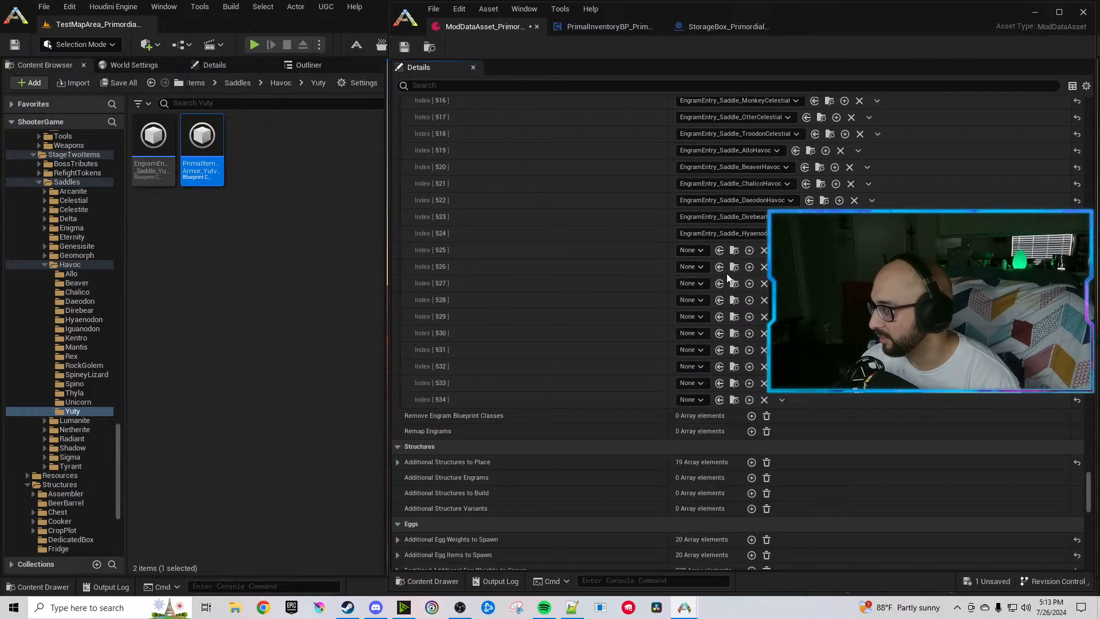
Set array index 525 to the Iguanodon Havoc saddle engram entry and index 526 to the Kentro Havoc one.
{"action": "left_click", "coordinate": [697, 251]}
{"action": "type", "text": "Havoc saddle"}
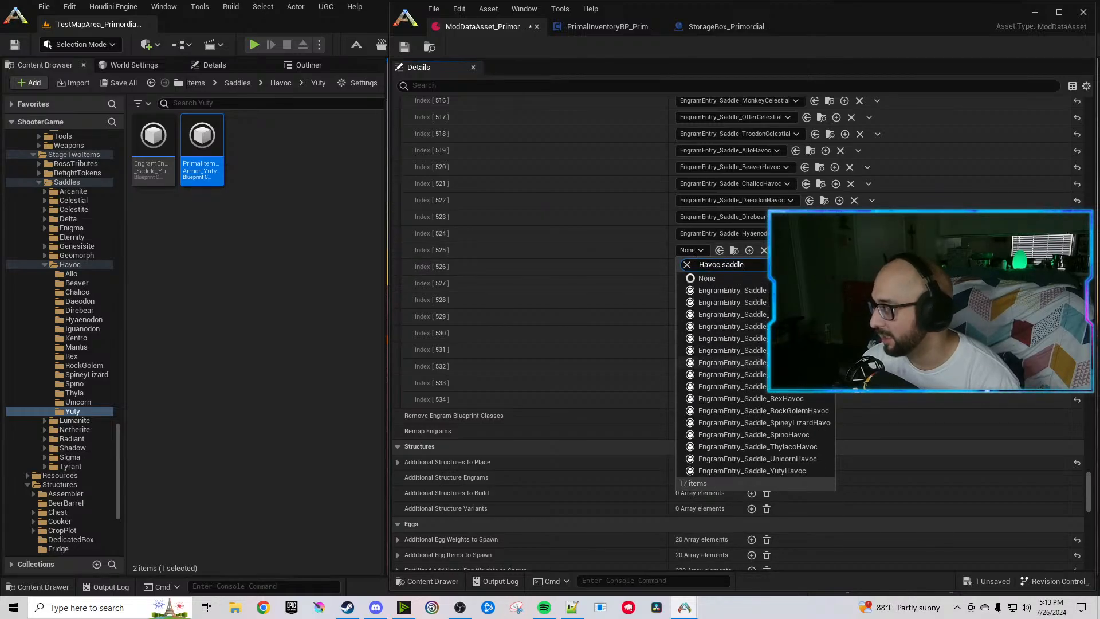
{"action": "left_click", "coordinate": [734, 362]}
{"action": "left_click", "coordinate": [690, 267]}
{"action": "type", "text": "Havoc saddle"}
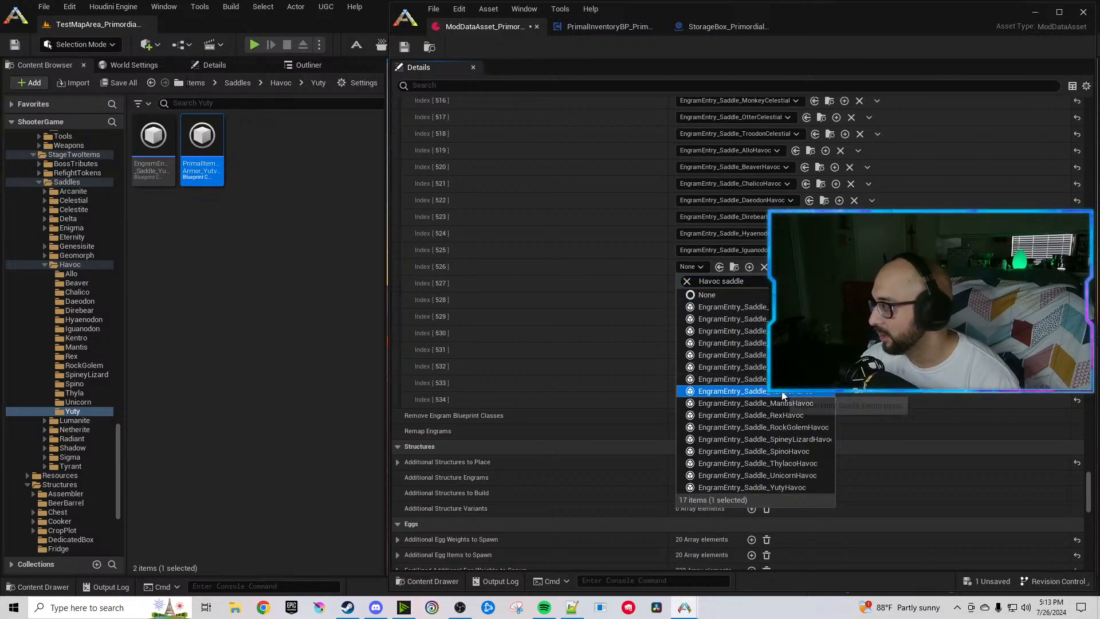
{"action": "left_click", "coordinate": [739, 391]}
Set array index 527 to EngramEntry_Saddle_MantisHavoc and index 528 to EngramEntry_Saddle_RexHavoc.
{"action": "left_click", "coordinate": [695, 285]}
{"action": "type", "text": "Havoc saddle"}
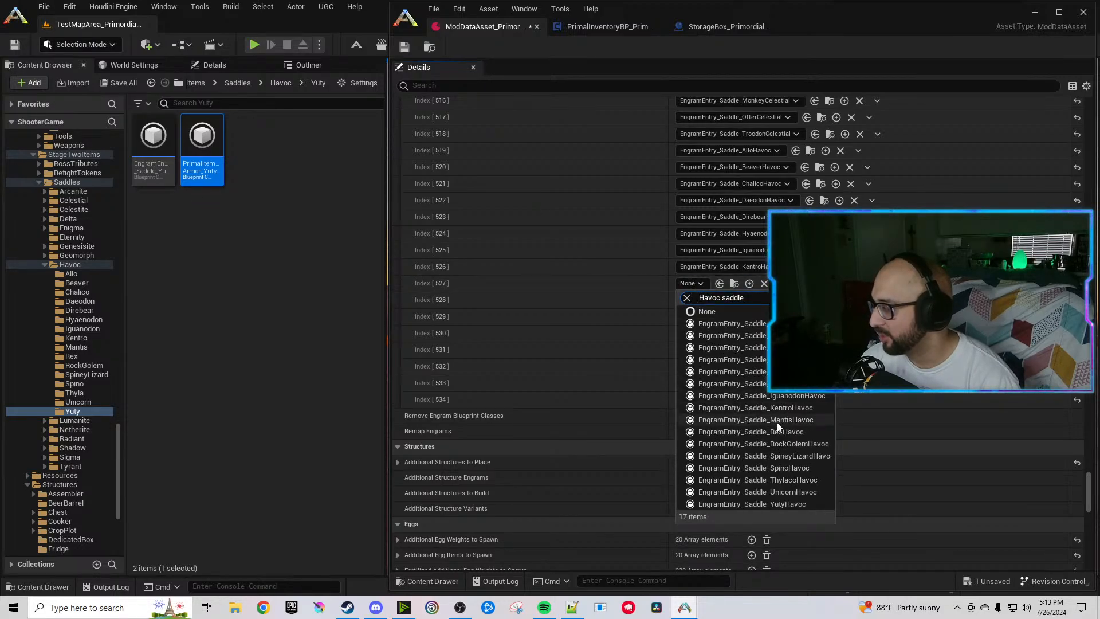
{"action": "left_click", "coordinate": [775, 421]}
{"action": "left_click", "coordinate": [690, 300]}
{"action": "type", "text": "Havoc saddle"}
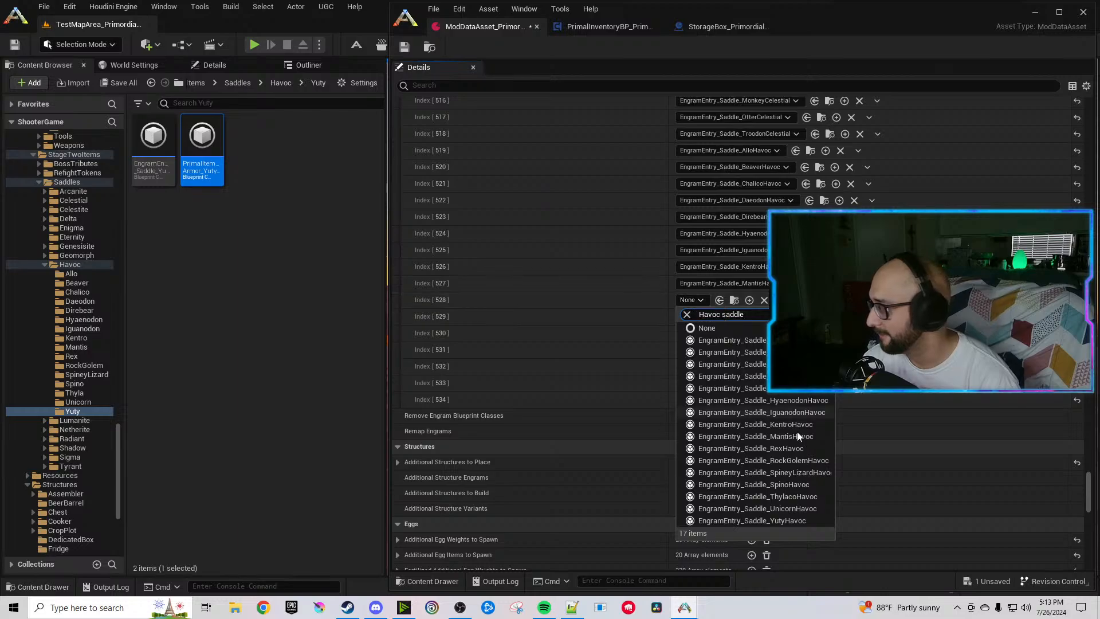
{"action": "left_click", "coordinate": [793, 448]}
Set array index 529 to the RockGolem Havoc saddle engram entry and index 530 to the SpineyLizard Havoc one.
{"action": "left_click", "coordinate": [703, 317]}
{"action": "type", "text": "Havoc saddle"}
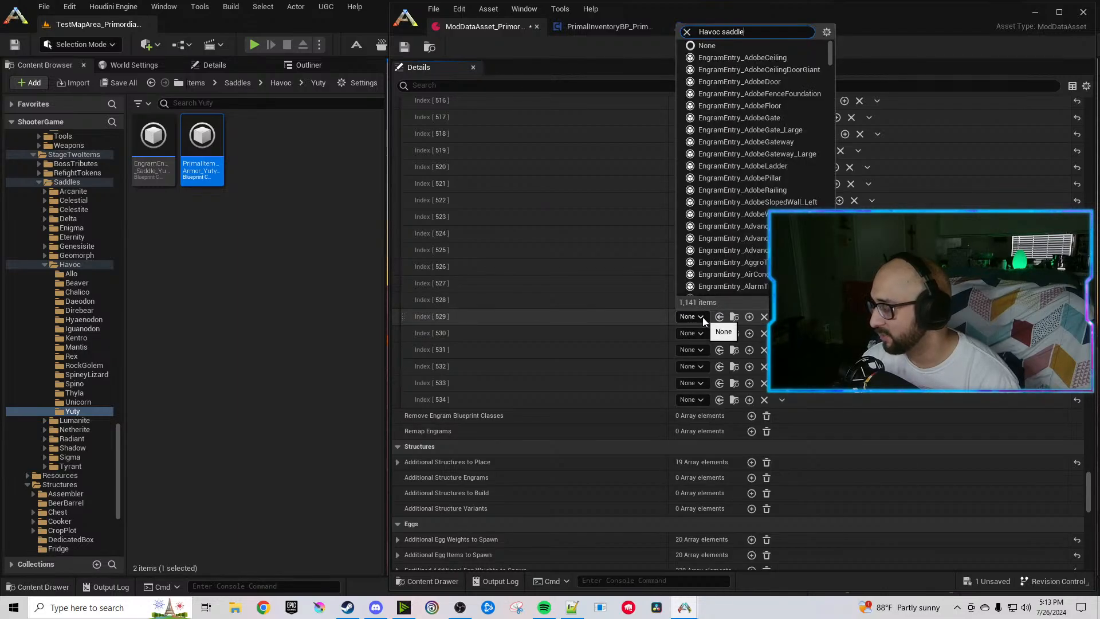
{"action": "left_click", "coordinate": [789, 476]}
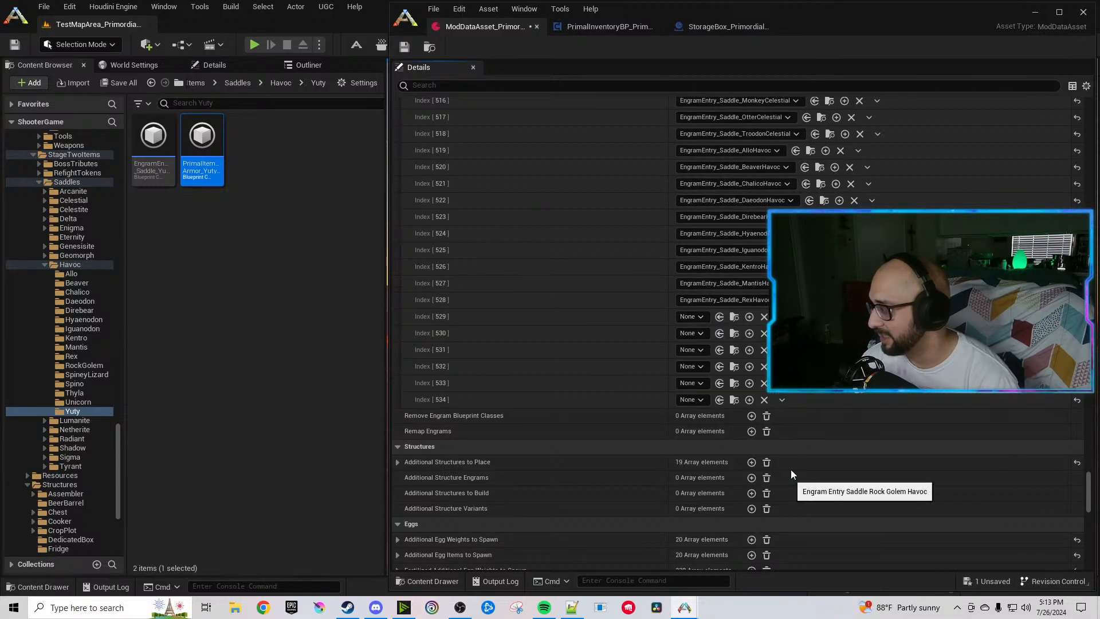
{"action": "left_click", "coordinate": [686, 334]}
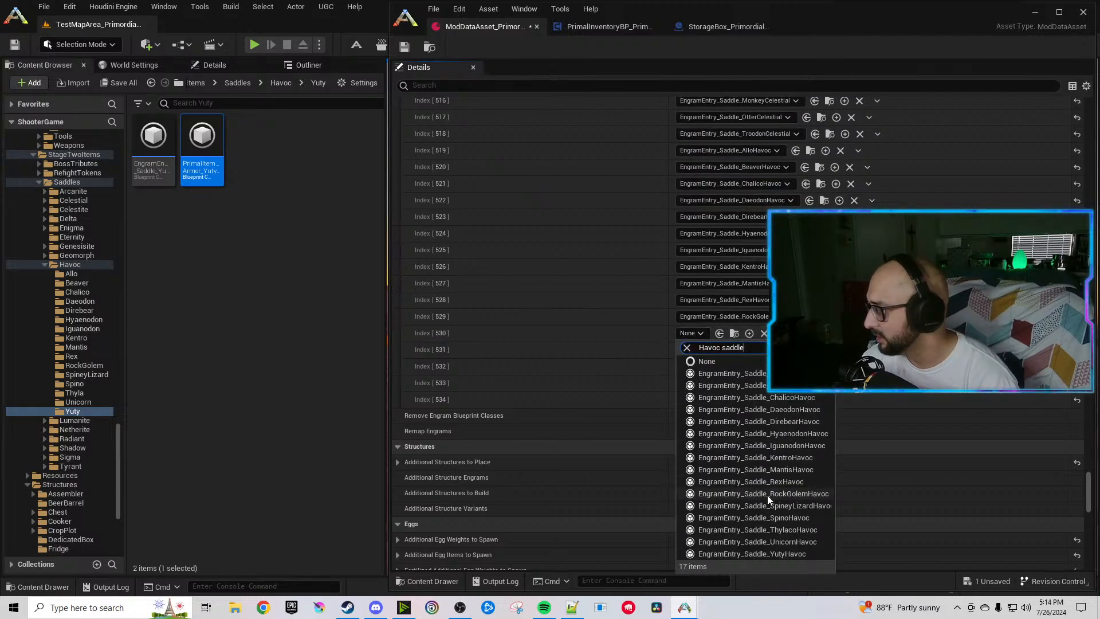
{"action": "left_click", "coordinate": [778, 505]}
Set array index 531 to EngramEntry_Saddle_SpinoHavoc and index 532 to EngramEntry_Saddle_ThylacoHavoc.
{"action": "scroll", "coordinate": [781, 407], "scroll_direction": "down", "scroll_amount": 5}
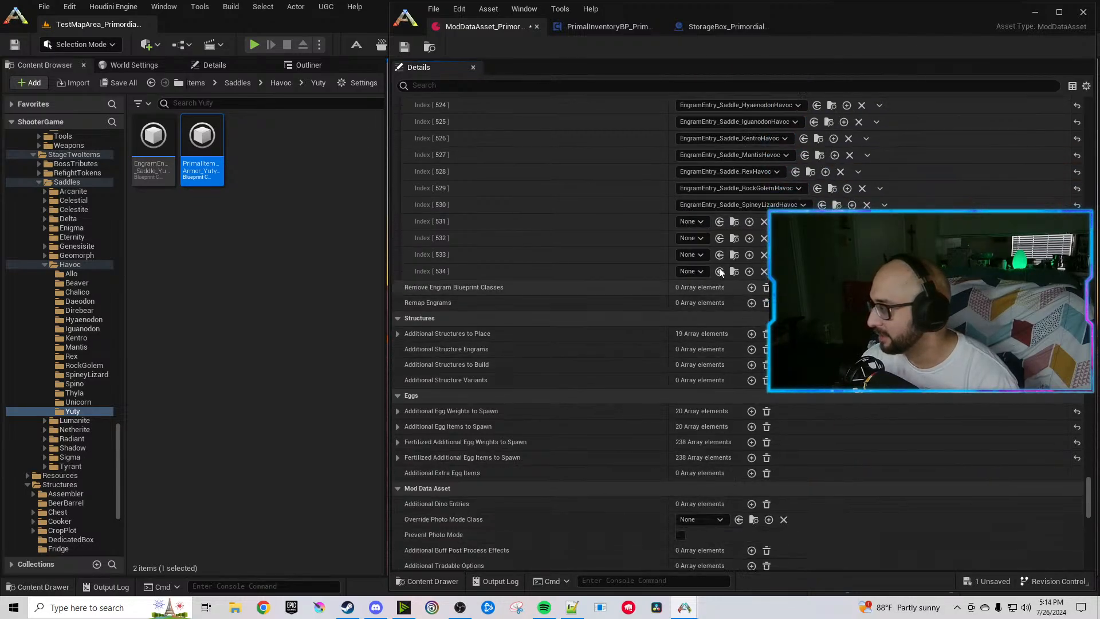
{"action": "left_click", "coordinate": [699, 224]}
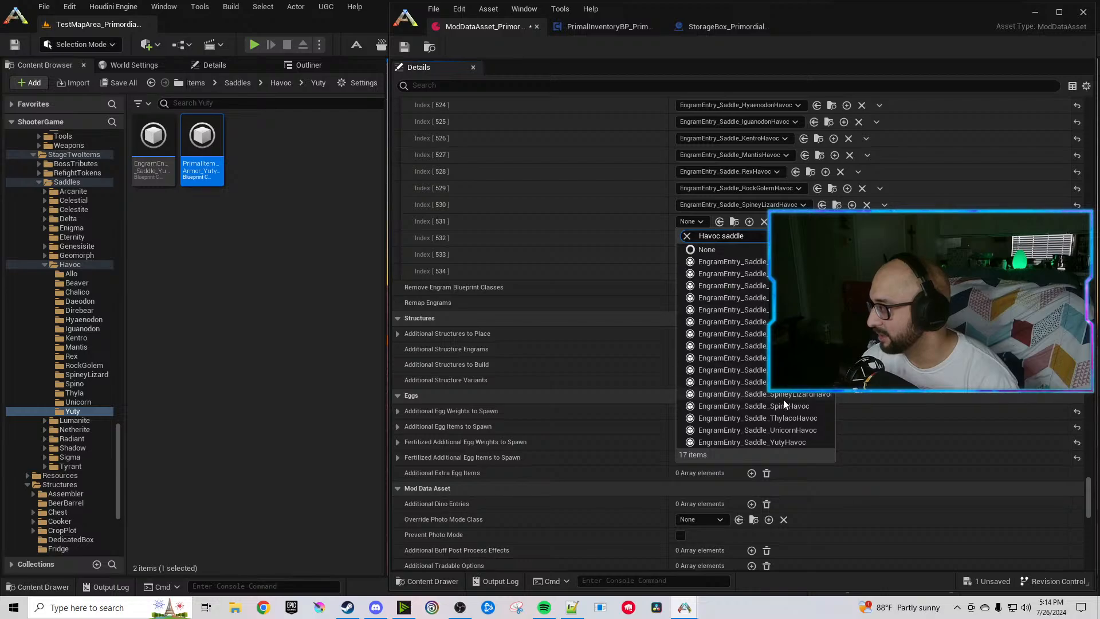
{"action": "left_click", "coordinate": [784, 406]}
{"action": "left_click", "coordinate": [690, 238]}
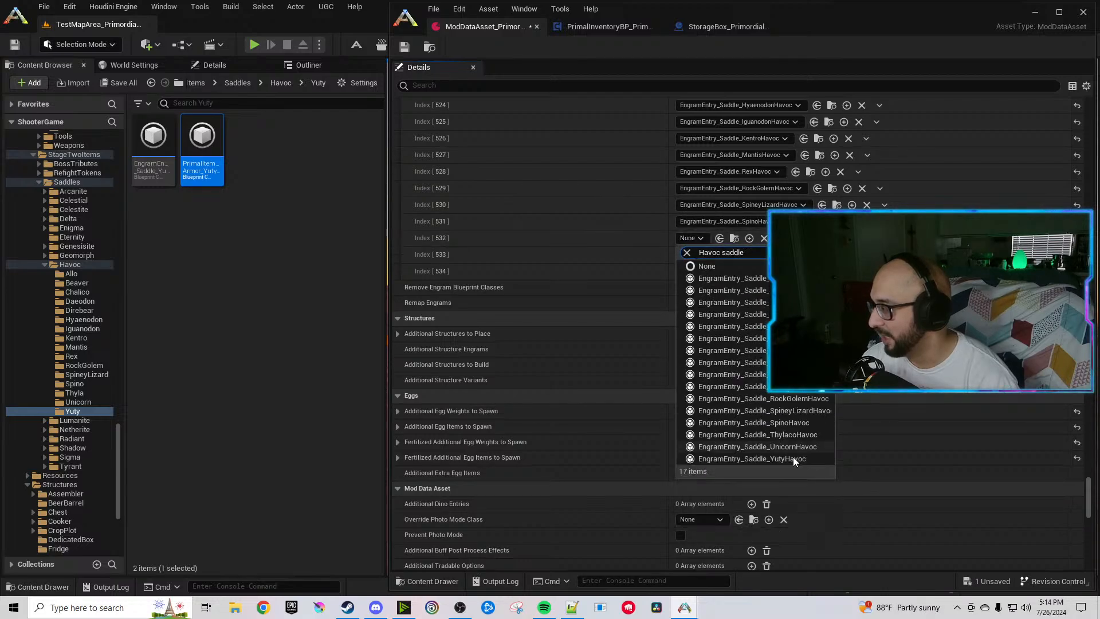
{"action": "left_click", "coordinate": [790, 434]}
Assign the UnicornHavoc and YutyHavoc saddle engram entries to indices 533 and 534, and save the mod data asset.
{"action": "type", "text": "Havoc Saddle"}
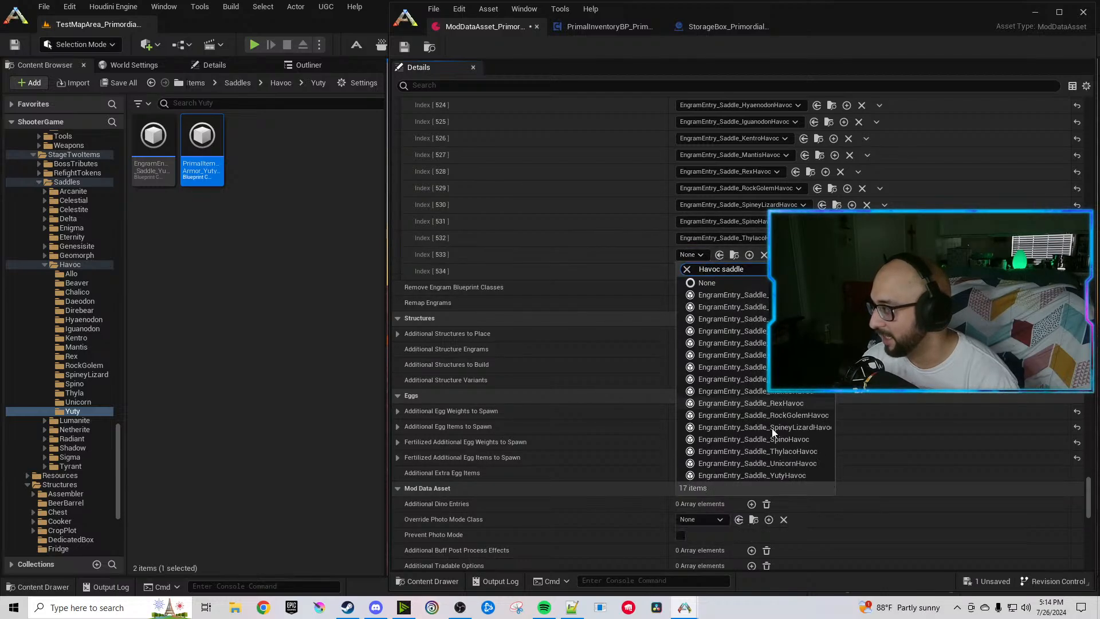
{"action": "left_click", "coordinate": [756, 458]}
{"action": "left_click", "coordinate": [700, 269]}
{"action": "type", "text": "Havoc Saddle"}
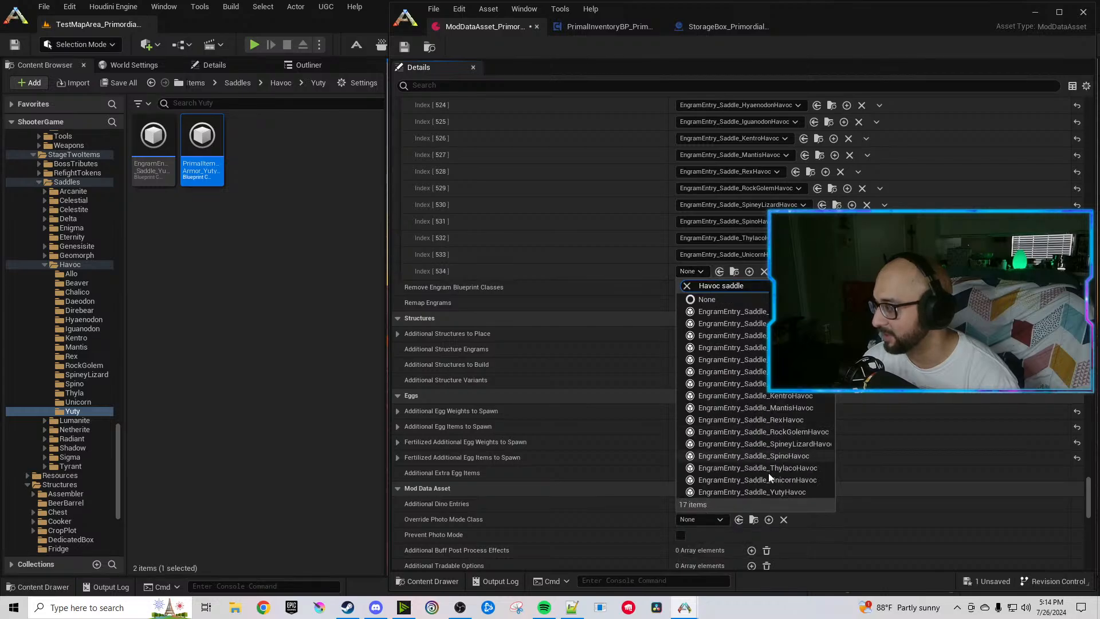
{"action": "left_click", "coordinate": [783, 490]}
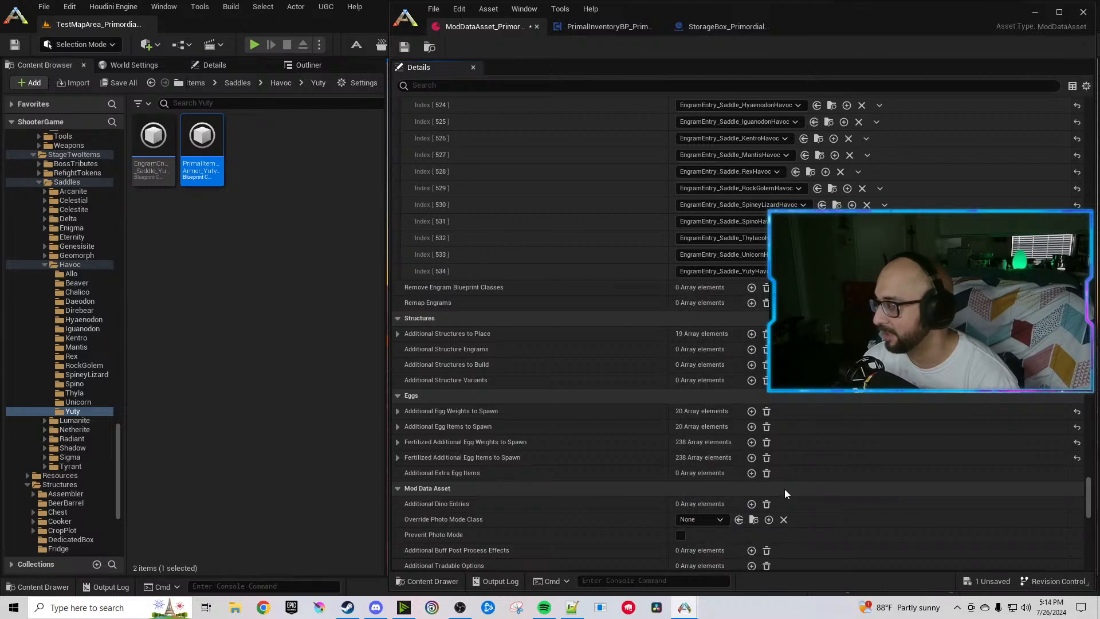
{"action": "left_click", "coordinate": [404, 47]}
{"action": "left_click", "coordinate": [295, 287]}
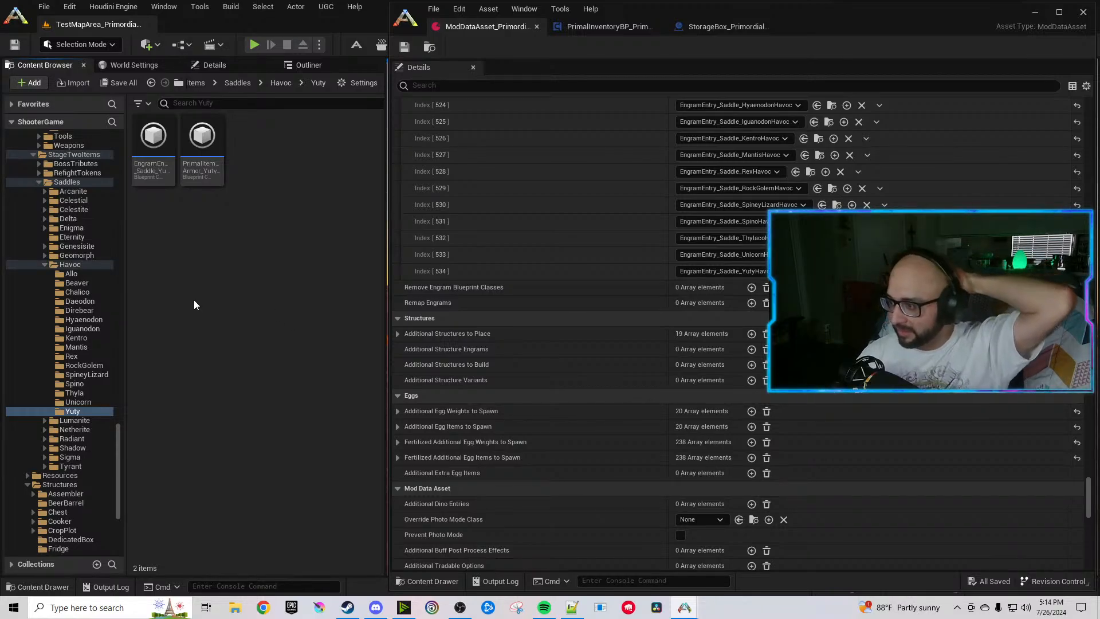
Check the armor stat settings of the Infinity Allo saddle's PrimalItemArmor blueprint, then close it and collapse the Infinity folder.
{"action": "scroll", "coordinate": [95, 325], "scroll_direction": "up", "scroll_amount": 5}
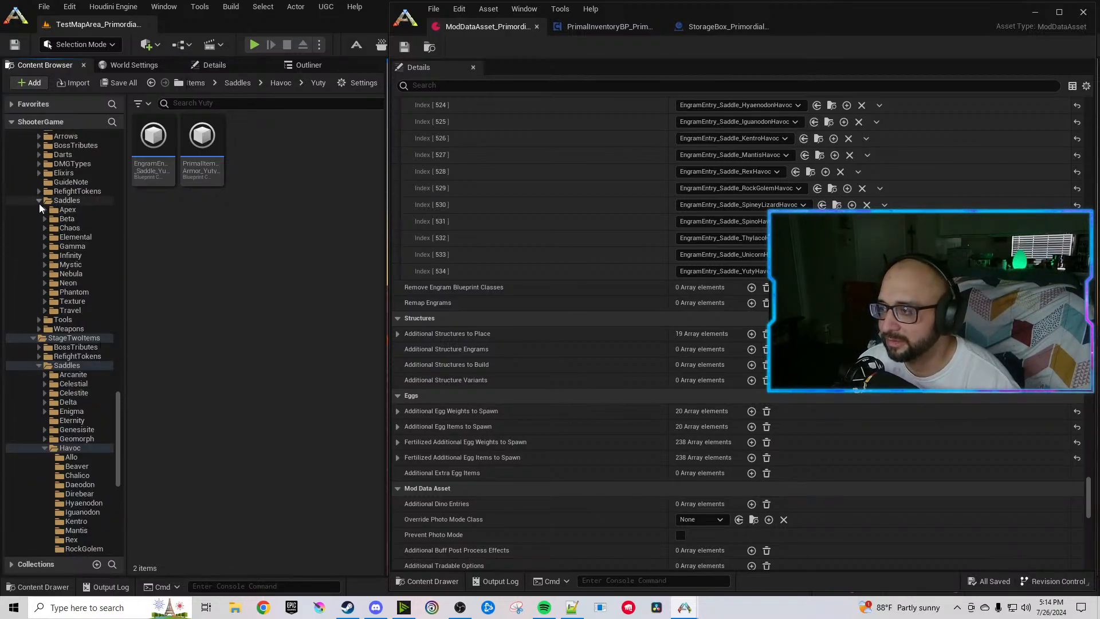
{"action": "left_click", "coordinate": [45, 255]}
{"action": "left_click", "coordinate": [72, 264]}
{"action": "double_click", "coordinate": [201, 140]}
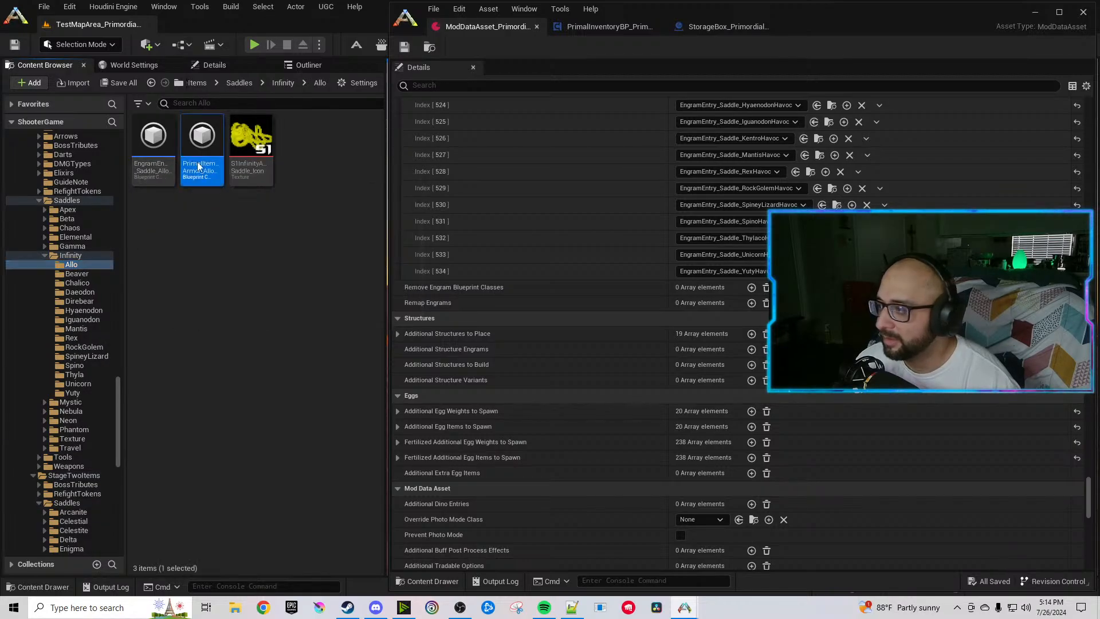
{"action": "left_click", "coordinate": [888, 87]}
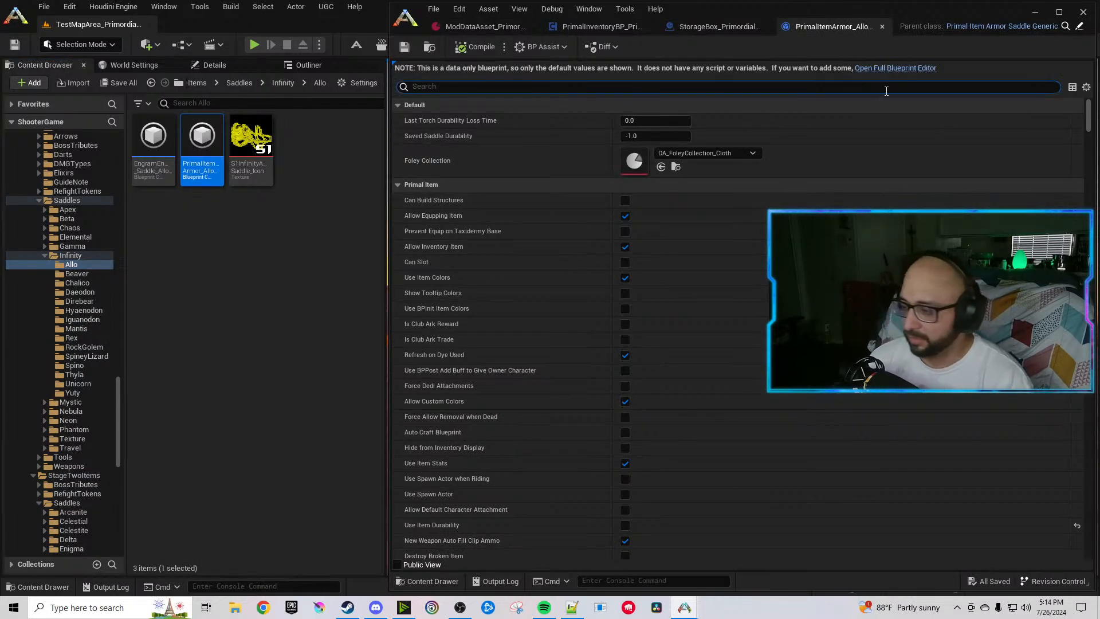
{"action": "type", "text": "armor"}
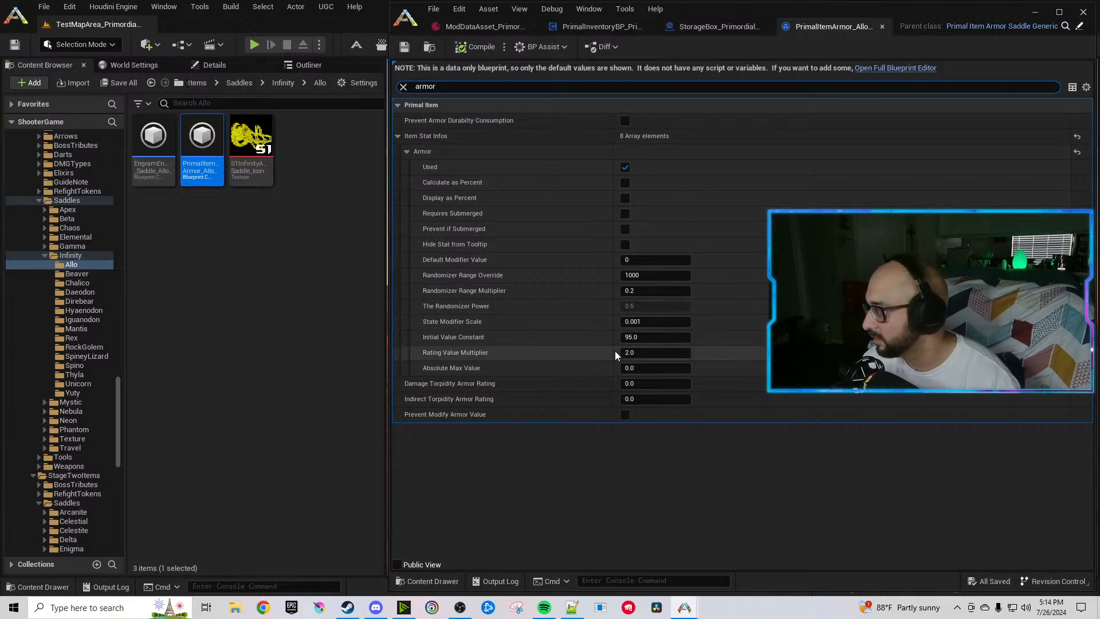
{"action": "left_click", "coordinate": [882, 27]}
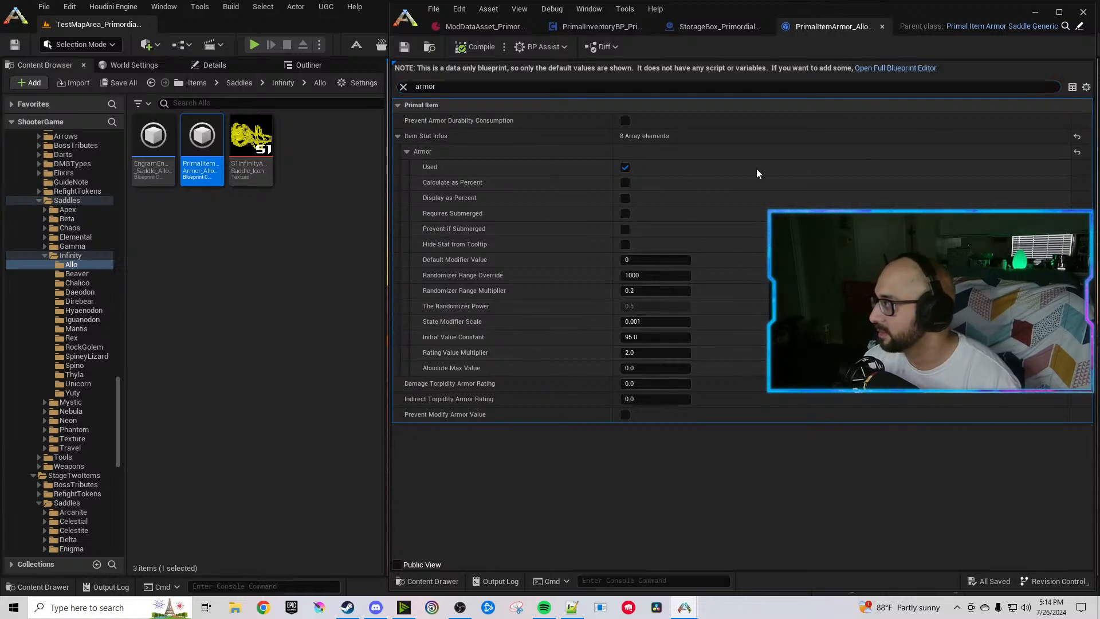
{"action": "double_click", "coordinate": [47, 255]}
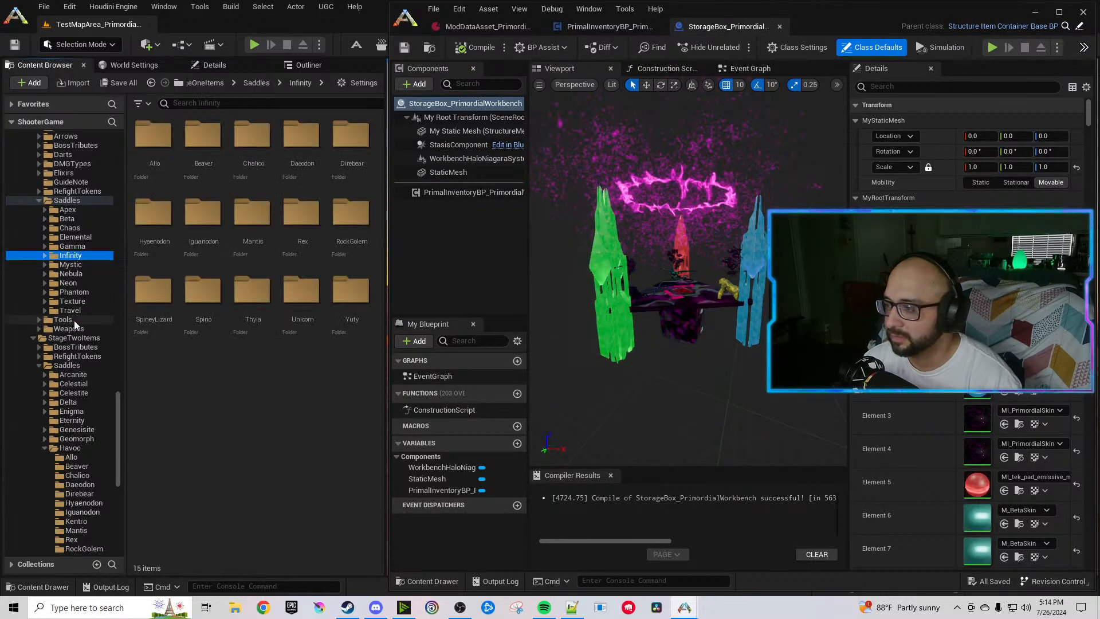
Copy all the Havoc saddle subfolders, Allo through Yuty, into the StageTwoItems Eternity saddle folder.
{"action": "scroll", "coordinate": [74, 321], "scroll_direction": "down", "scroll_amount": 4}
{"action": "left_click", "coordinate": [67, 347]}
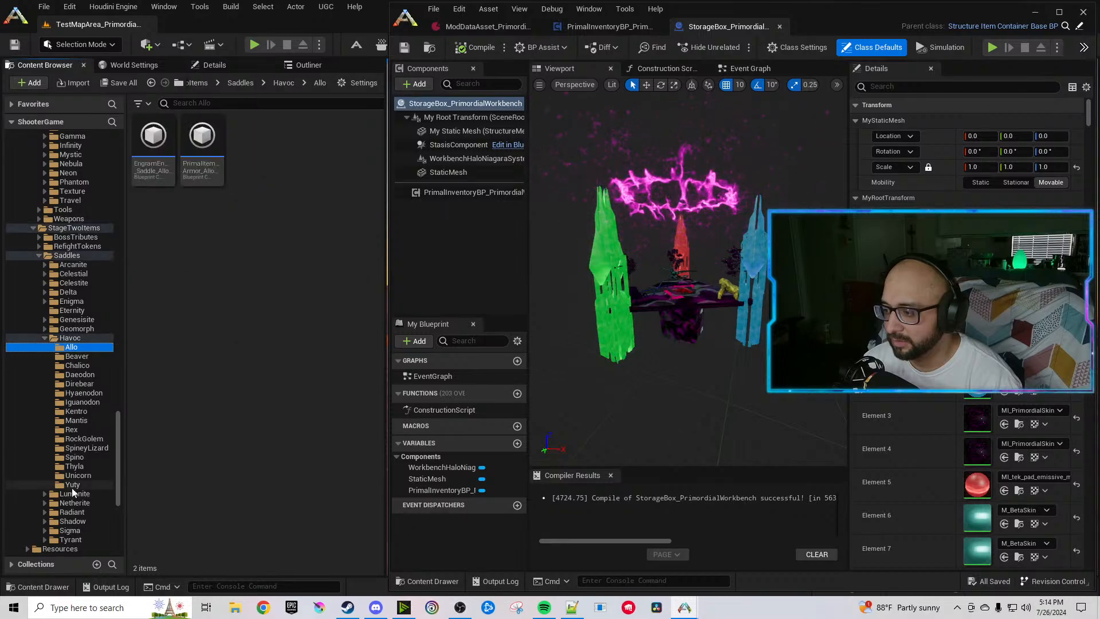
{"action": "left_click", "coordinate": [71, 485], "text": "shift"}
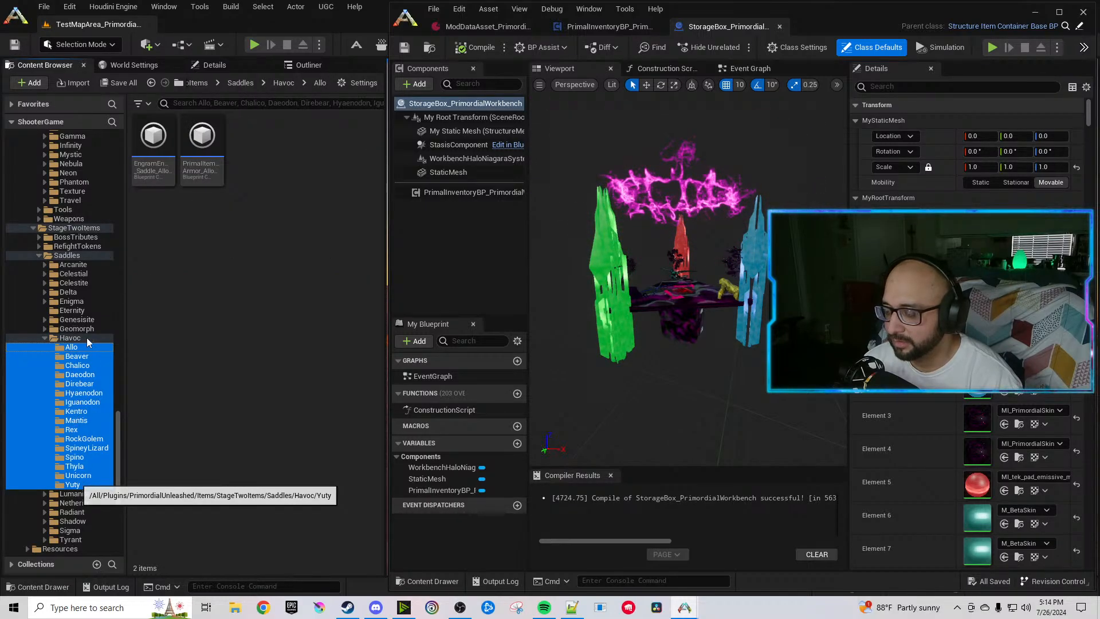
{"action": "left_click_drag", "start_coordinate": [87, 338], "coordinate": [72, 312]}
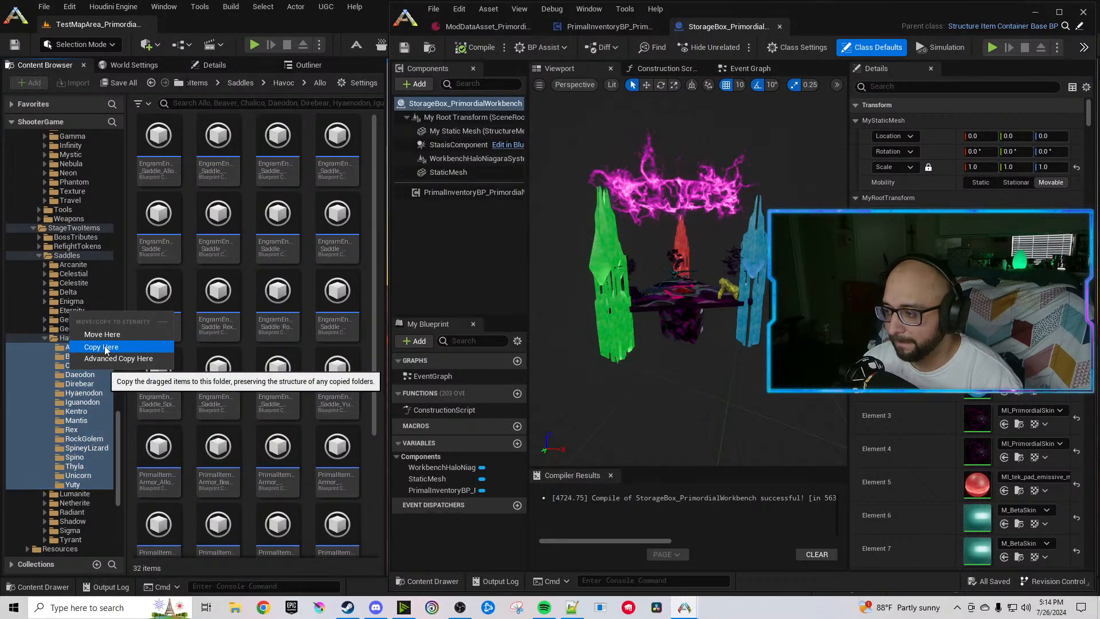
{"action": "left_click", "coordinate": [104, 347]}
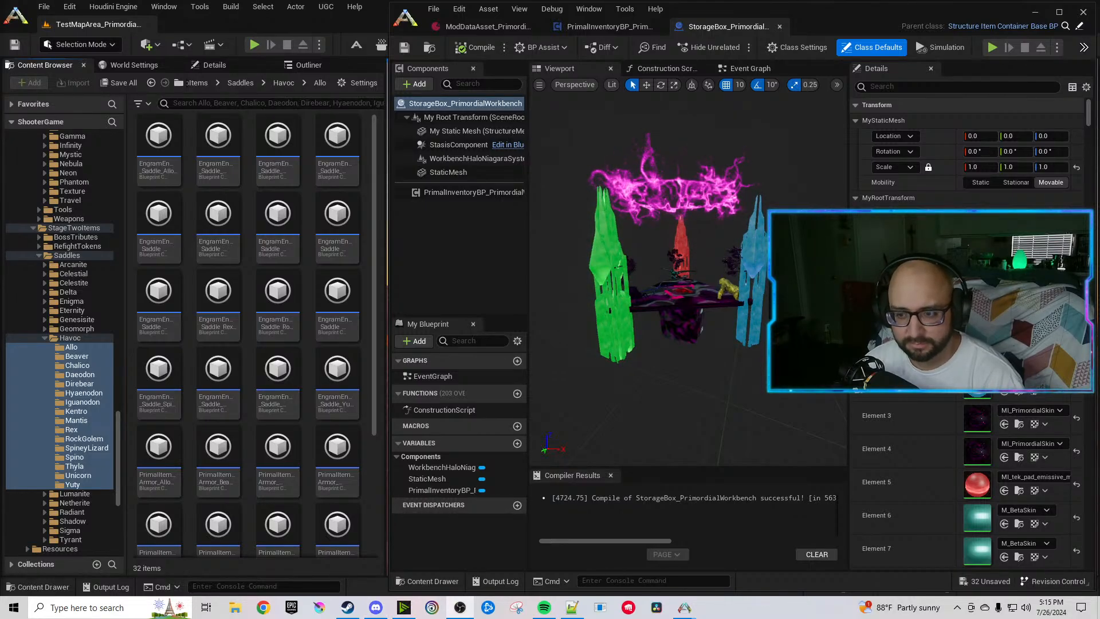
Rename the engram entry blueprint in the Eternity Allo folder to EngramEntry_Saddle_AlloEternity.
{"action": "left_click", "coordinate": [43, 337]}
{"action": "left_click", "coordinate": [44, 311]}
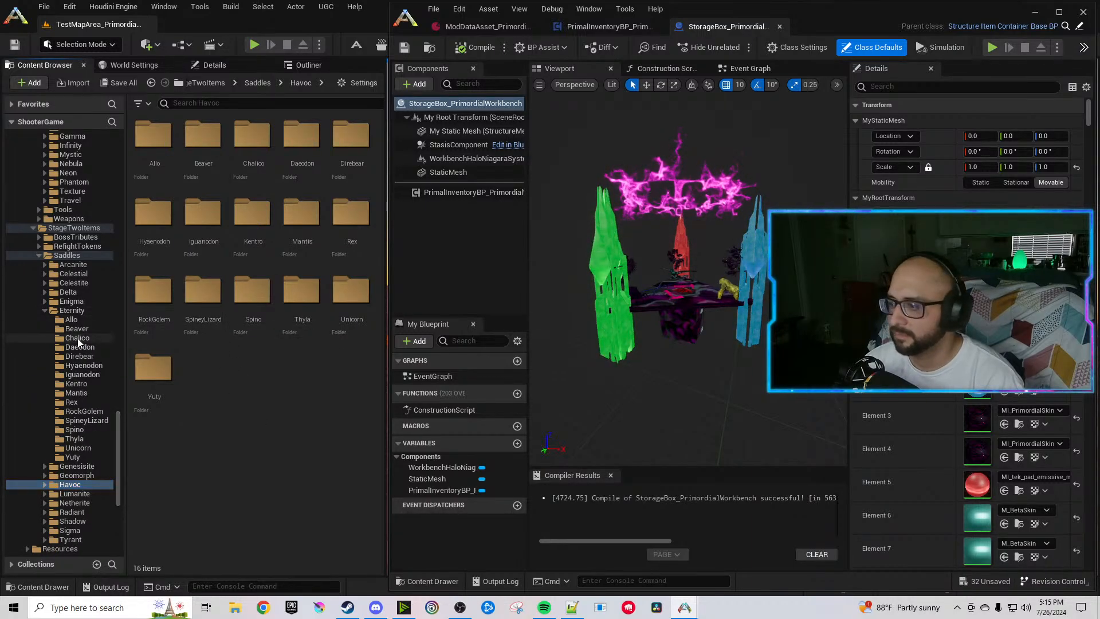
{"action": "left_click", "coordinate": [71, 319]}
{"action": "right_click", "coordinate": [172, 171]}
{"action": "left_click", "coordinate": [212, 247]}
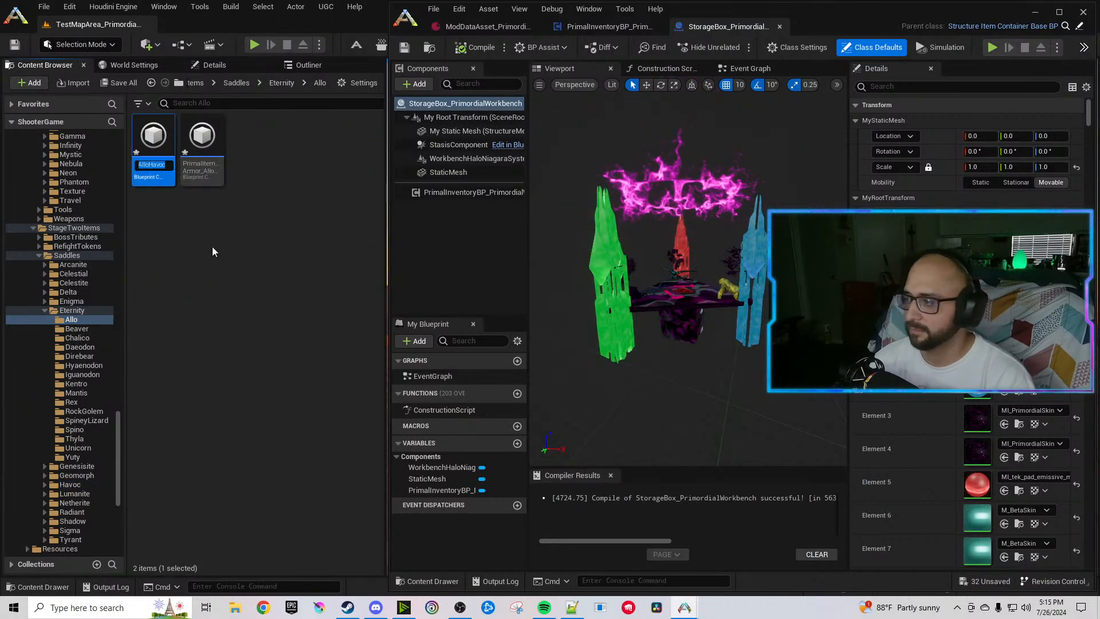
{"action": "key", "text": "Right"}
{"action": "key", "text": "BackSpace"}
{"action": "key", "text": "BackSpace"}
{"action": "key", "text": "BackSpace"}
{"action": "key", "text": "BackSpace"}
{"action": "key", "text": "BackSpace"}
{"action": "type", "text": "E"}
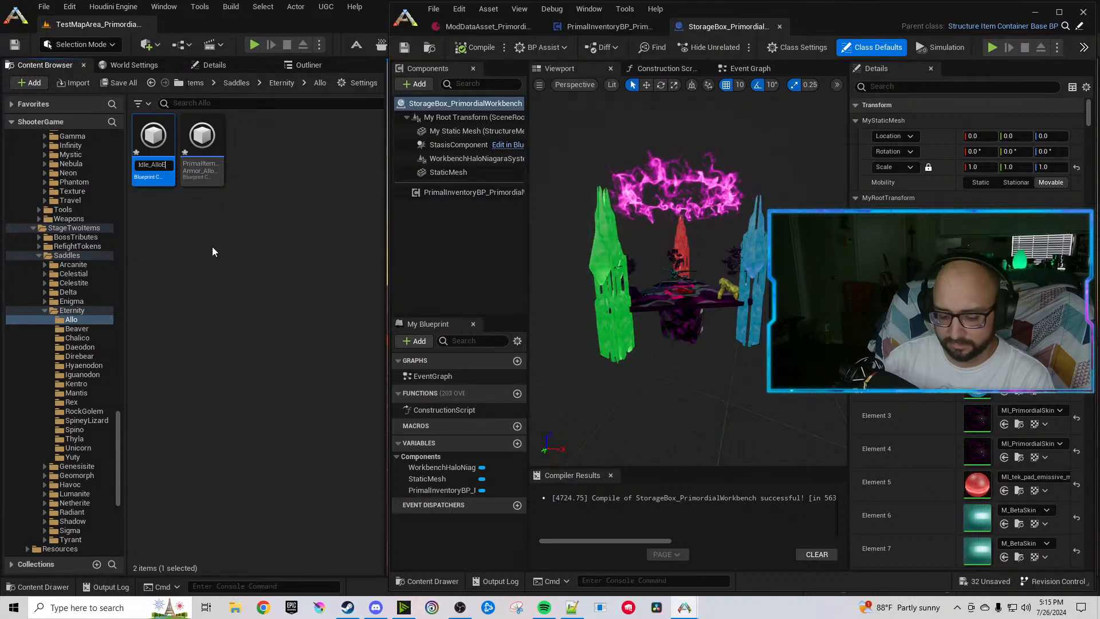
{"action": "type", "text": "ternity"}
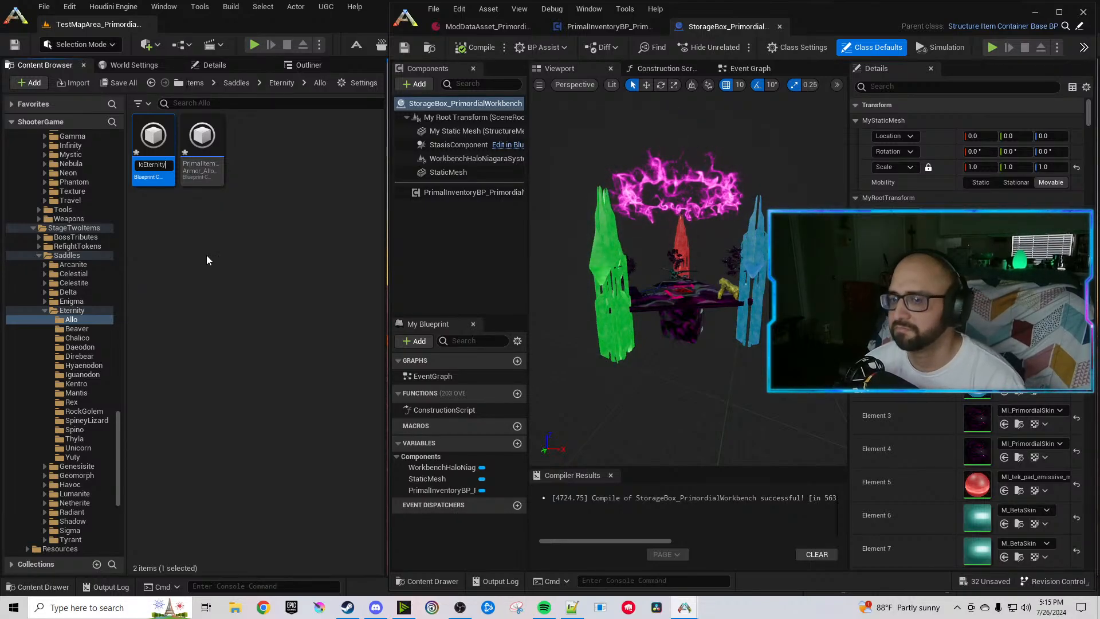
{"action": "left_click_drag", "start_coordinate": [143, 167], "coordinate": [163, 169]}
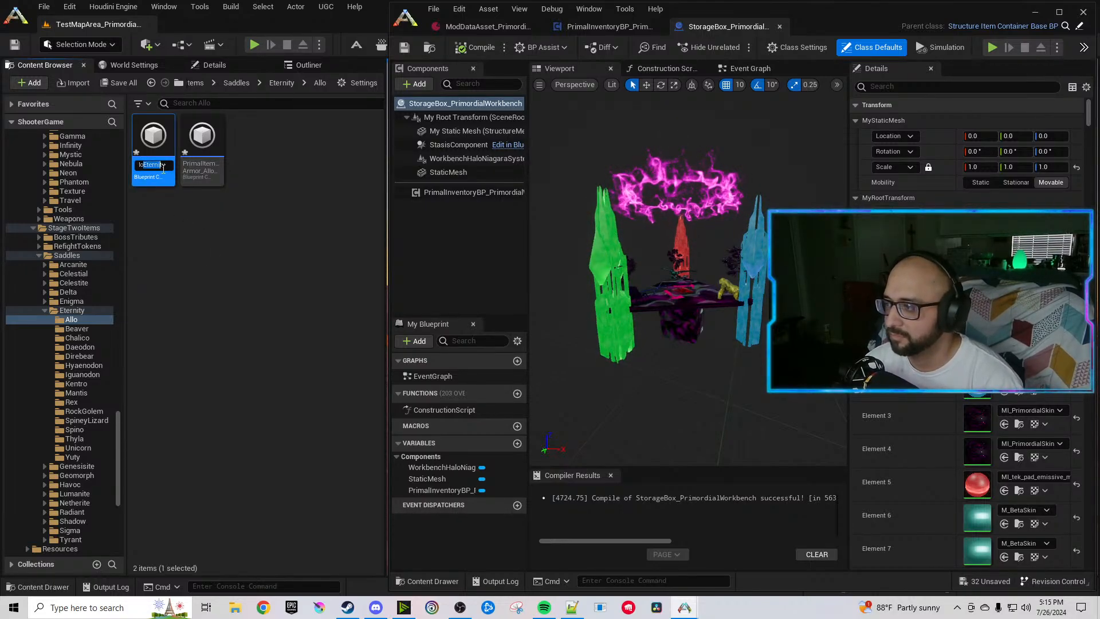
{"action": "key", "text": "Return"}
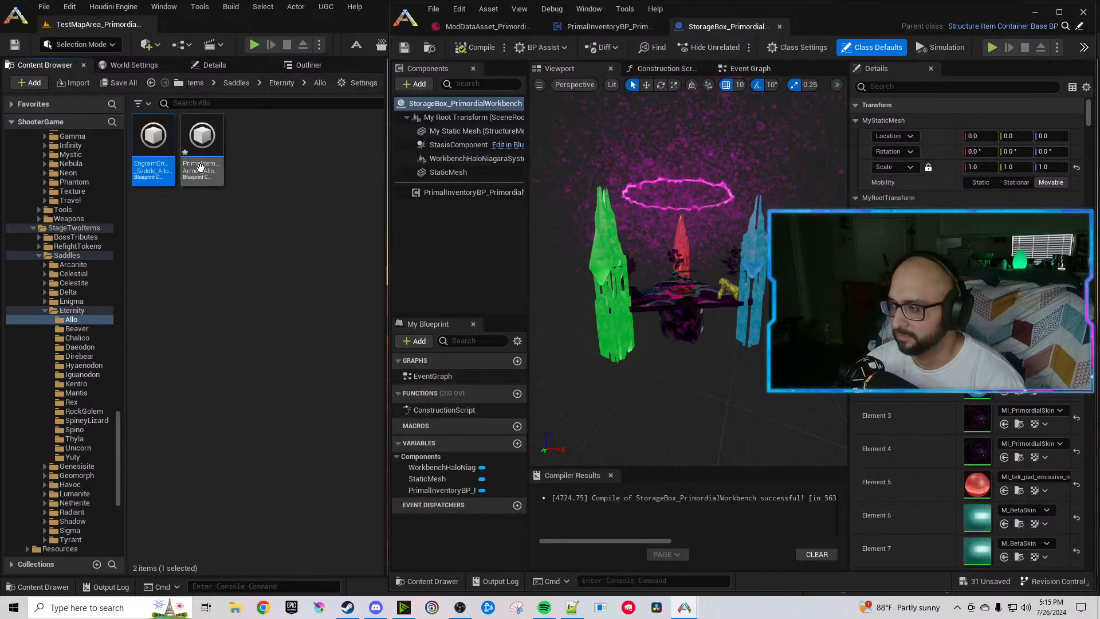
Rename the PrimalItemArmor saddle blueprint in the Eternity Allo folder so its name ends in SaddleEternity.
{"action": "right_click", "coordinate": [200, 167]}
{"action": "left_click", "coordinate": [243, 232]}
{"action": "key", "text": "End"}
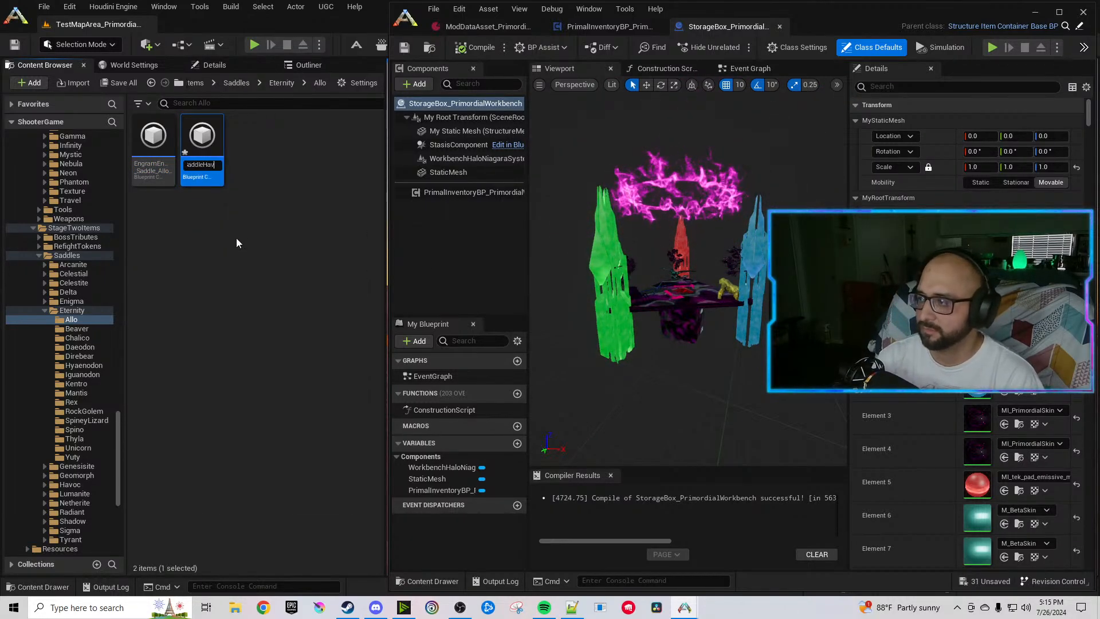
{"action": "key", "text": "BackSpace"}
{"action": "key", "text": "BackSpace"}
{"action": "key", "text": "BackSpace"}
{"action": "key", "text": "ctrl+v"}
Rename the engram entry blueprint in the Eternity Beaver folder so its name ends in BeaverEternity.
{"action": "left_click", "coordinate": [79, 330]}
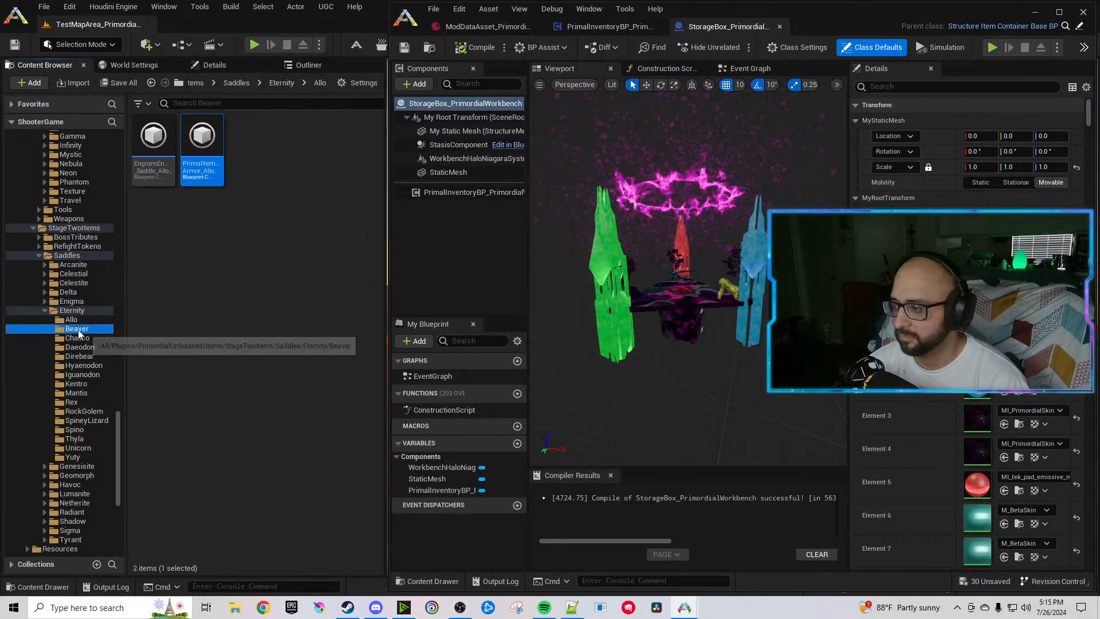
{"action": "right_click", "coordinate": [153, 184]}
{"action": "left_click", "coordinate": [198, 256]}
{"action": "key", "text": "End"}
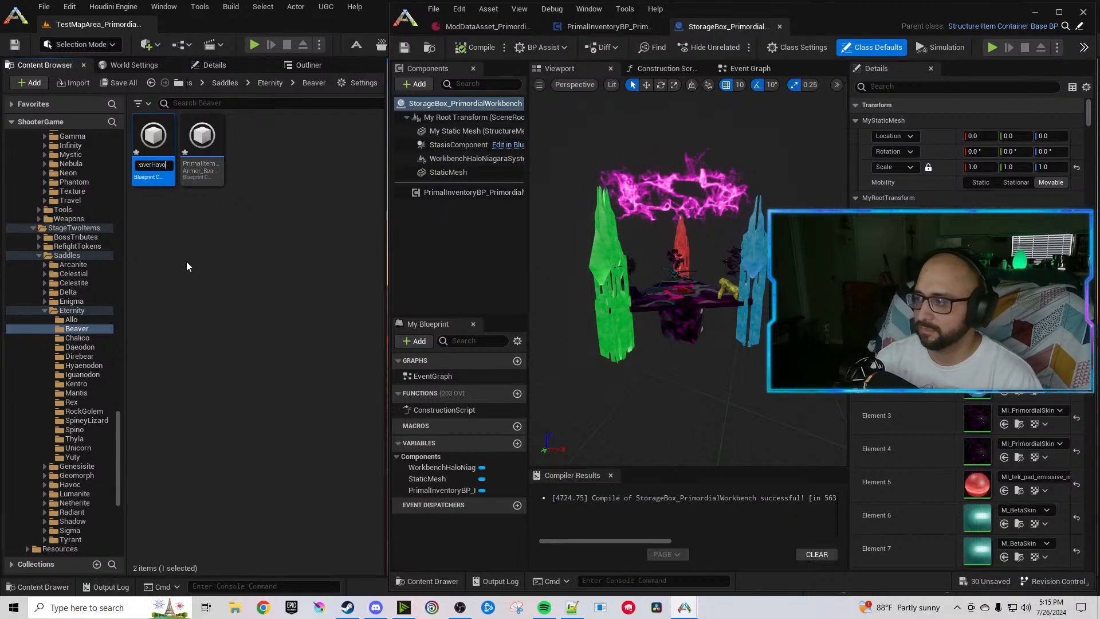
{"action": "key", "text": "BackSpace"}
{"action": "key", "text": "BackSpace"}
{"action": "key", "text": "BackSpace"}
{"action": "key", "text": "BackSpace"}
{"action": "type", "text": "Eternity"}
{"action": "key", "text": "Return"}
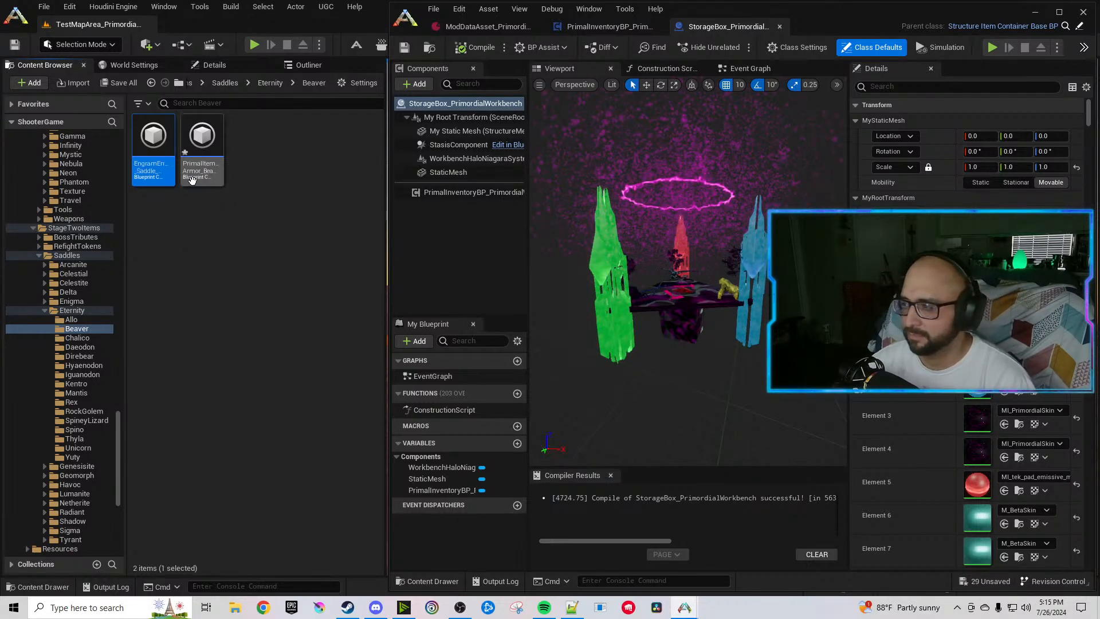
Rename the PrimalItemArmor saddle blueprint in the Eternity Beaver folder so its name ends in SaddleEternity.
{"action": "right_click", "coordinate": [192, 178]}
{"action": "left_click", "coordinate": [232, 239]}
{"action": "key", "text": "End"}
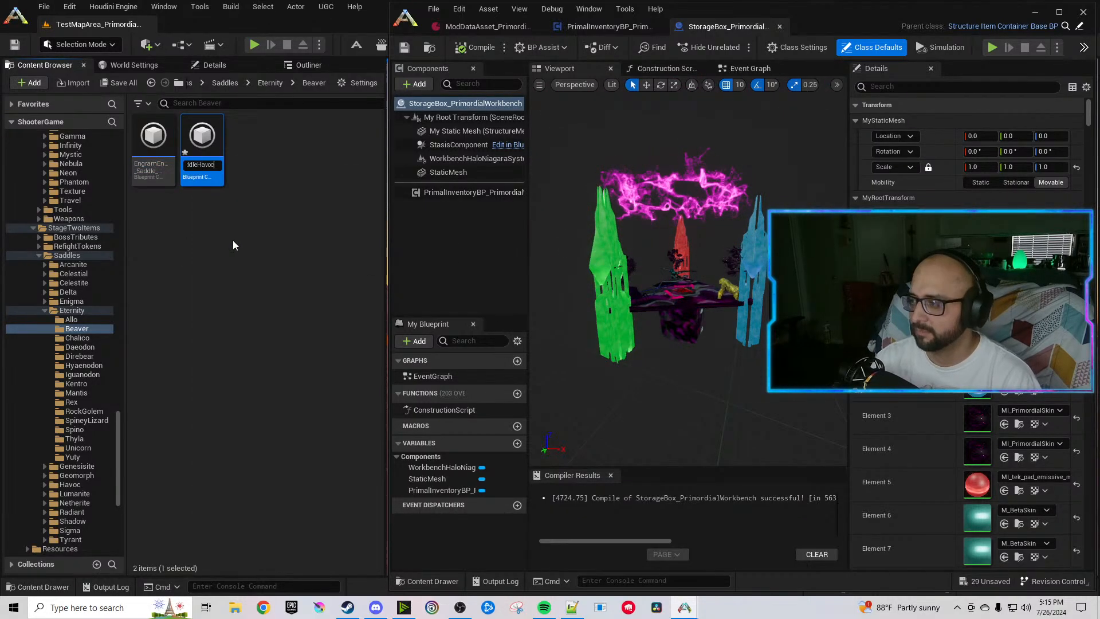
{"action": "key", "text": "BackSpace"}
{"action": "key", "text": "BackSpace"}
{"action": "key", "text": "BackSpace"}
{"action": "key", "text": "BackSpace"}
{"action": "key", "text": "BackSpace"}
{"action": "type", "text": "Eternity"}
{"action": "key", "text": "Return"}
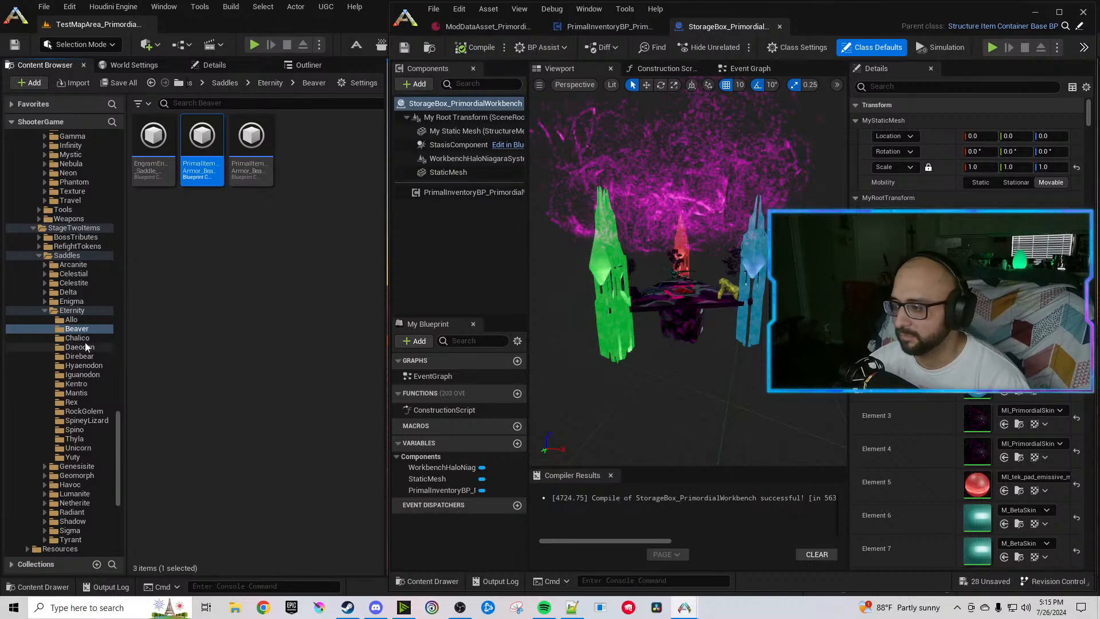
Rename the engram entry blueprint in the Eternity Chalico folder so its name ends in ChalicoEternity.
{"action": "left_click", "coordinate": [77, 338]}
{"action": "right_click", "coordinate": [153, 143]}
{"action": "left_click", "coordinate": [207, 239]}
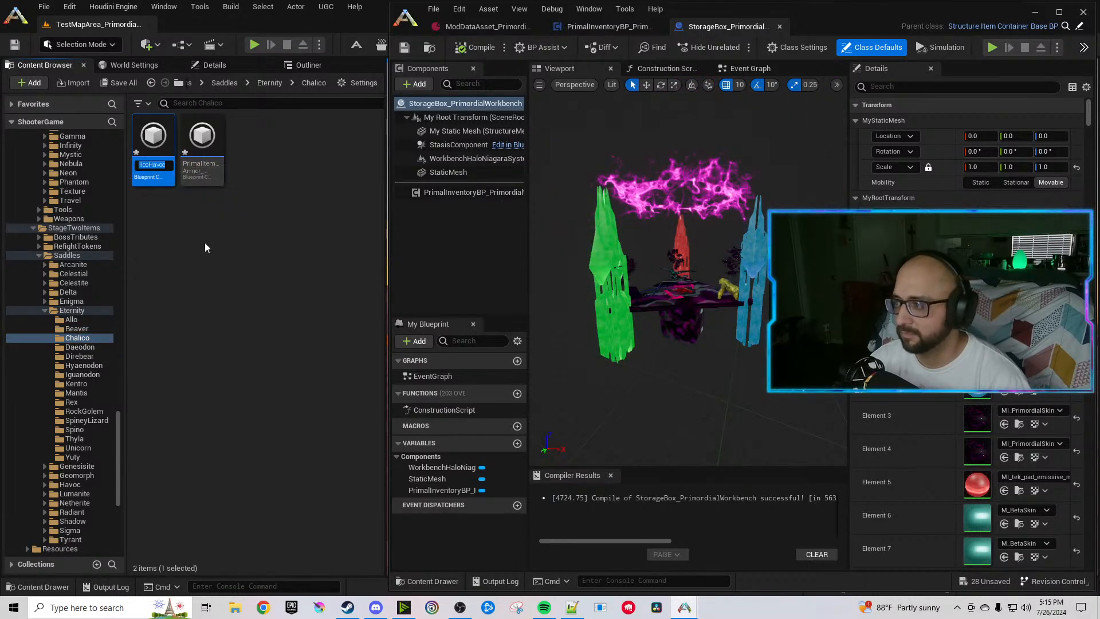
{"action": "key", "text": "End"}
{"action": "key", "text": "BackSpace"}
{"action": "key", "text": "BackSpace"}
{"action": "key", "text": "BackSpace"}
{"action": "key", "text": "BackSpace"}
{"action": "key", "text": "BackSpace"}
{"action": "type", "text": "Eternity"}
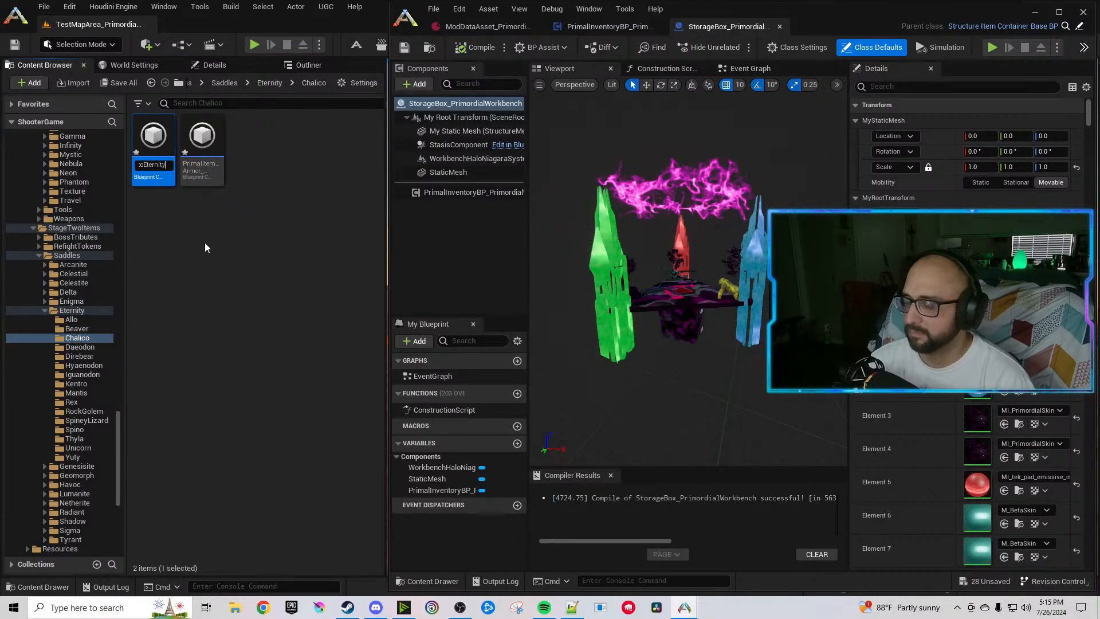
{"action": "key", "text": "Return"}
Rename the PrimalItemArmor saddle blueprint in the Eternity Chalico folder so its name ends in SaddleEternity.
{"action": "right_click", "coordinate": [183, 158]}
{"action": "left_click", "coordinate": [228, 240]}
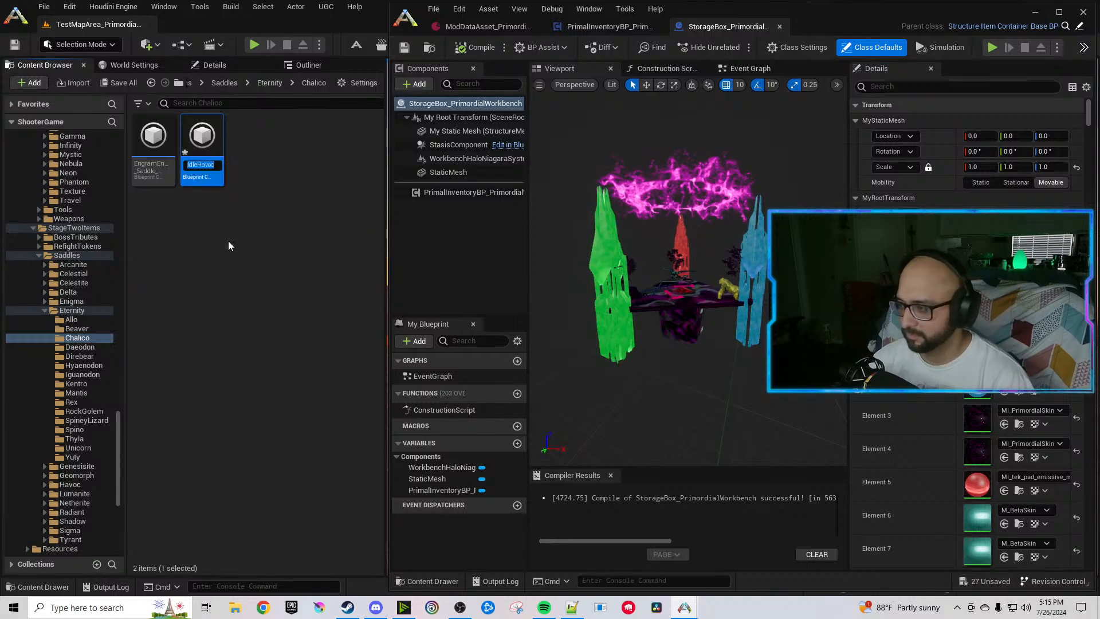
{"action": "key", "text": "End"}
{"action": "key", "text": "BackSpace"}
{"action": "key", "text": "BackSpace"}
{"action": "key", "text": "BackSpace"}
{"action": "key", "text": "BackSpace"}
{"action": "key", "text": "BackSpace"}
{"action": "type", "text": "Eternity"}
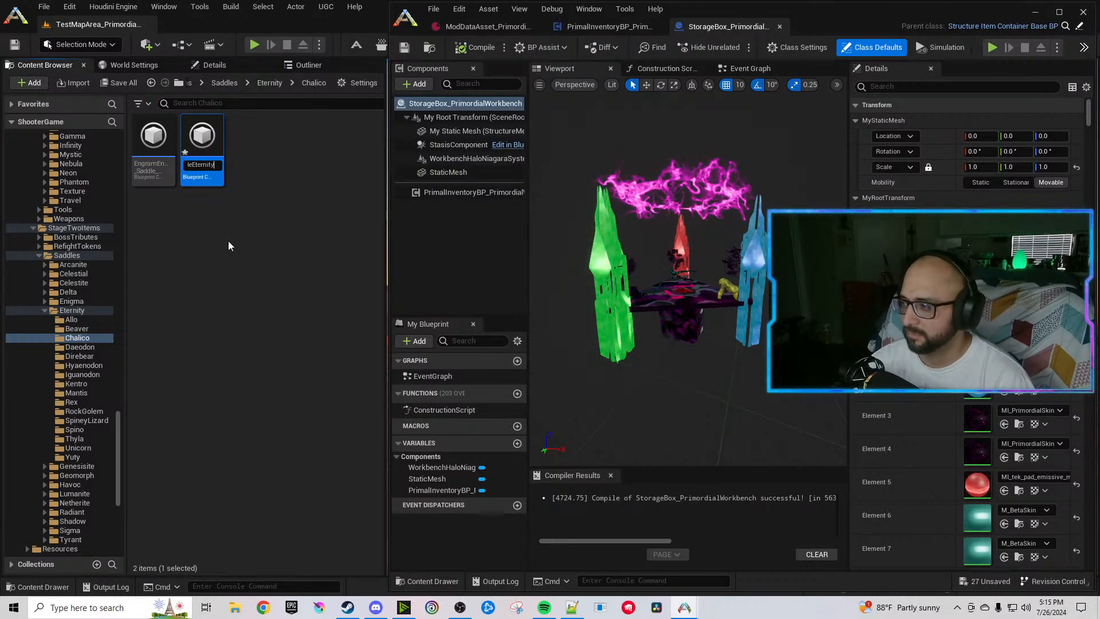
{"action": "key", "text": "Return"}
Rename the engram entry blueprint in the Eternity Daeodon folder so its name ends in DaeodonEternity.
{"action": "left_click", "coordinate": [112, 348]}
{"action": "right_click", "coordinate": [163, 151]}
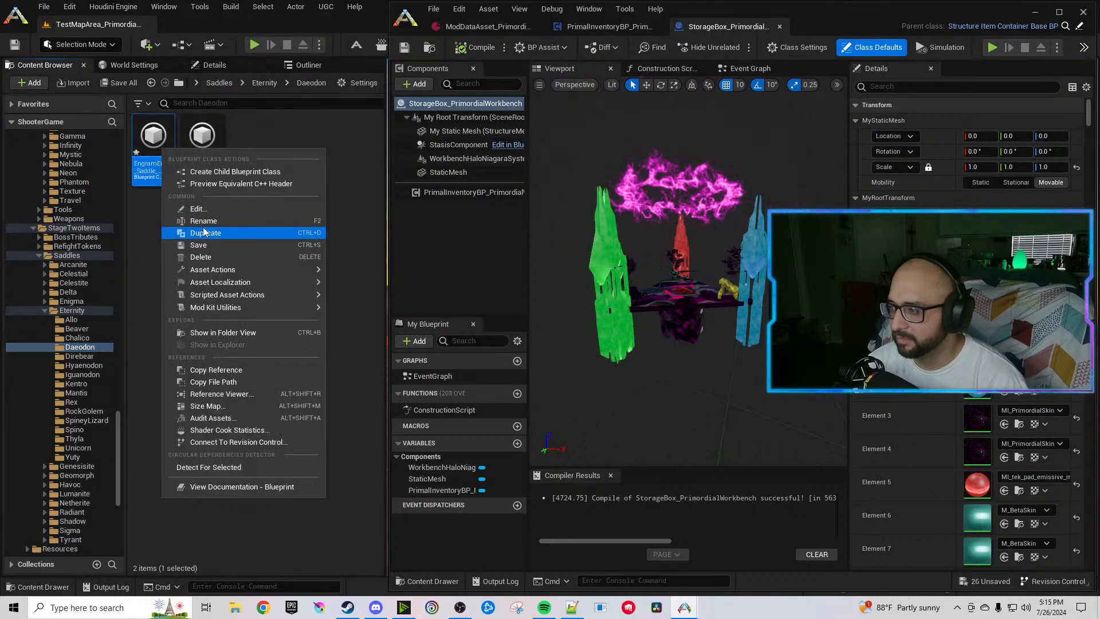
{"action": "left_click", "coordinate": [202, 222]}
{"action": "key", "text": "End"}
{"action": "key", "text": "BackSpace"}
{"action": "key", "text": "BackSpace"}
{"action": "key", "text": "BackSpace"}
{"action": "key", "text": "BackSpace"}
{"action": "key", "text": "BackSpace"}
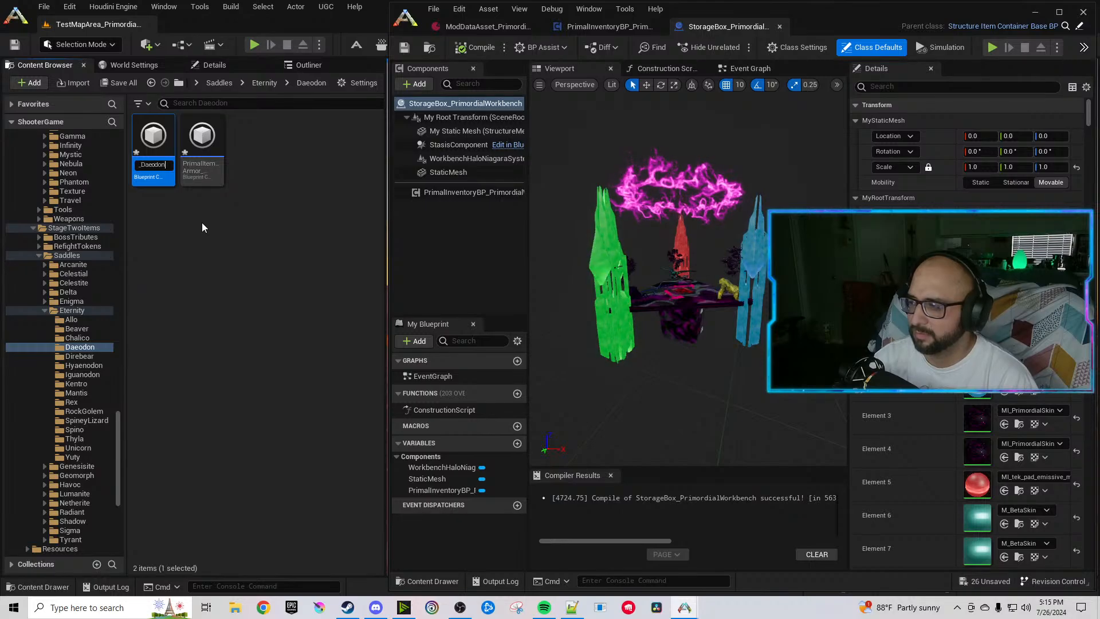
{"action": "key", "text": "Return"}
Rename the PrimalItemArmor saddle blueprint in the Eternity Daeodon folder so its name ends in SaddleEternity.
{"action": "right_click", "coordinate": [197, 170]}
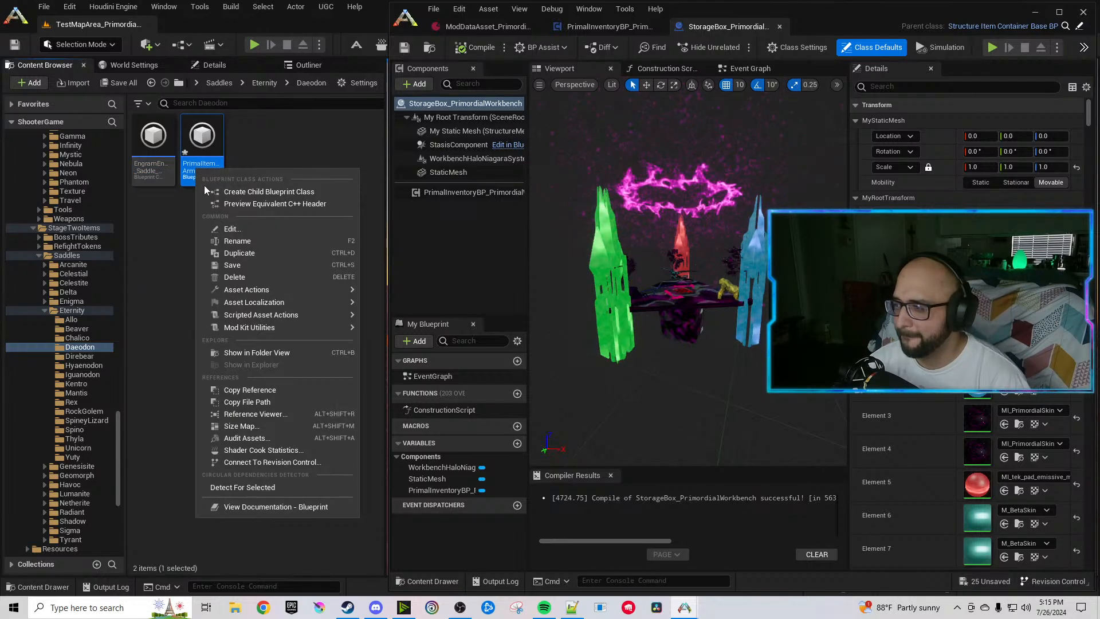
{"action": "left_click", "coordinate": [243, 243]}
{"action": "key", "text": "End"}
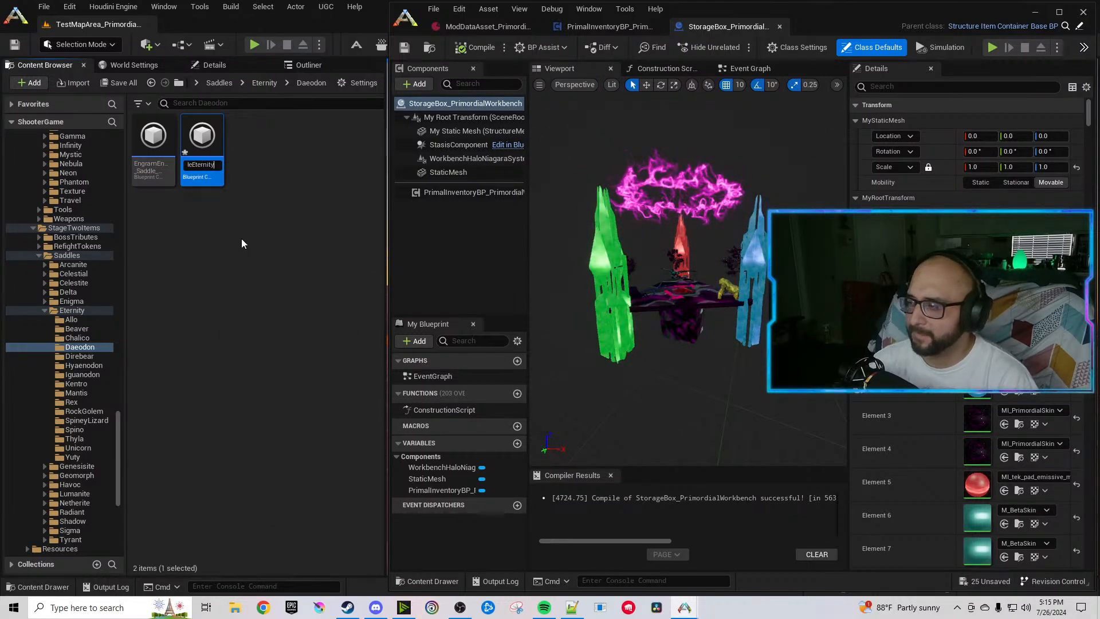
Rename the engram entry blueprint in the Eternity Direbear folder so its name ends in the suffix Eternity.
{"action": "left_click", "coordinate": [78, 356]}
{"action": "right_click", "coordinate": [147, 165]}
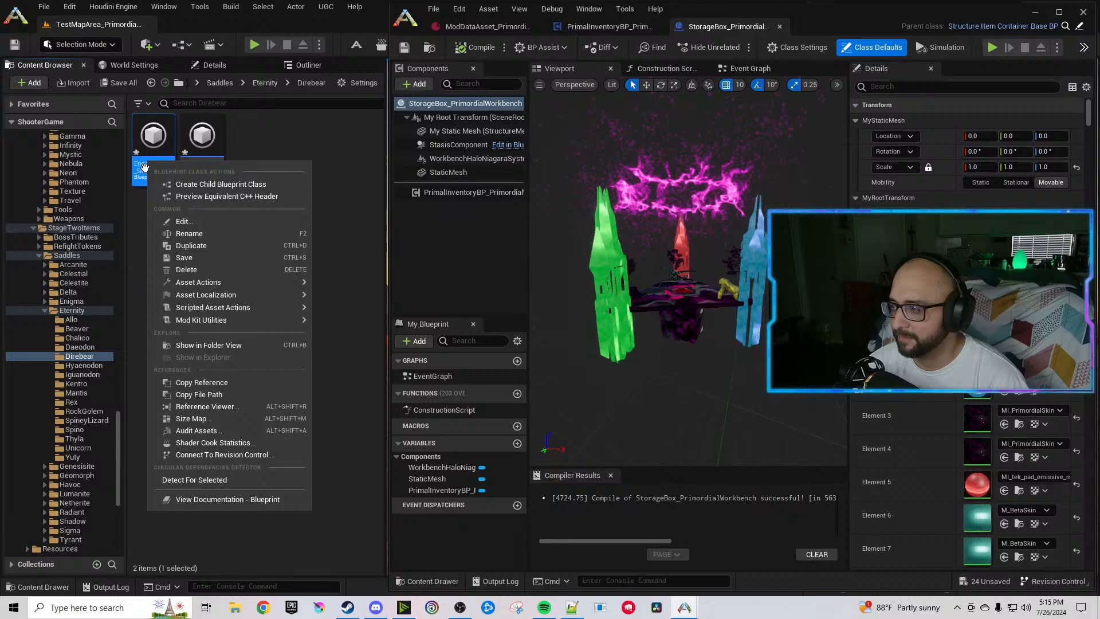
{"action": "left_click", "coordinate": [189, 234]}
{"action": "key", "text": "End"}
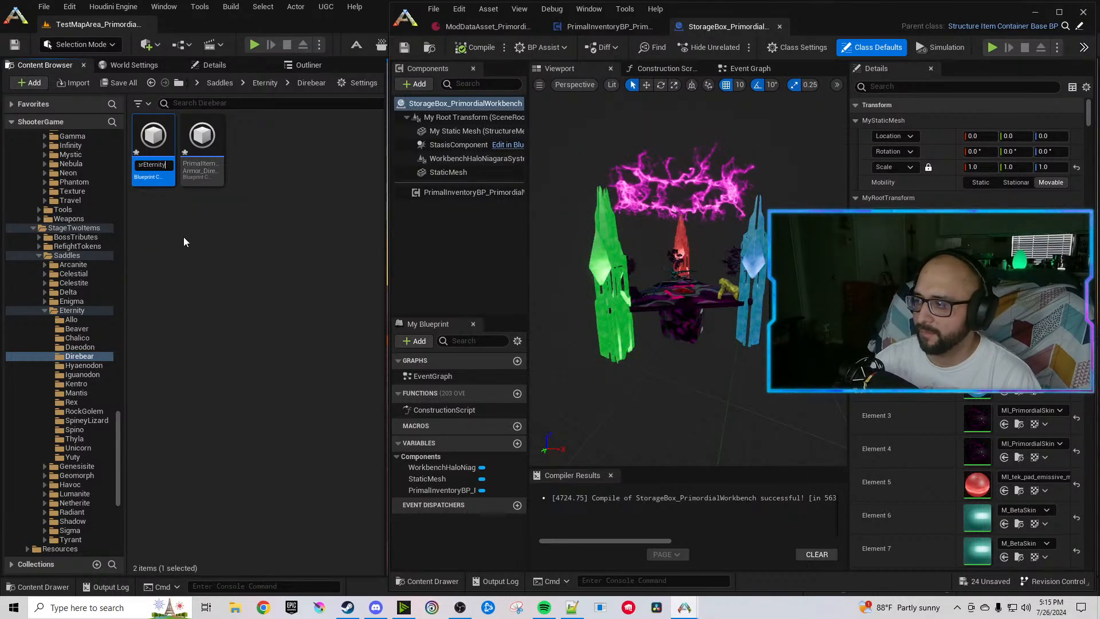
{"action": "left_click", "coordinate": [171, 243]}
Rename the PrimalItemArmor saddle blueprint in the Eternity Direbear folder so its name ends in SaddleEternity.
{"action": "right_click", "coordinate": [183, 158]}
{"action": "left_click", "coordinate": [239, 232]}
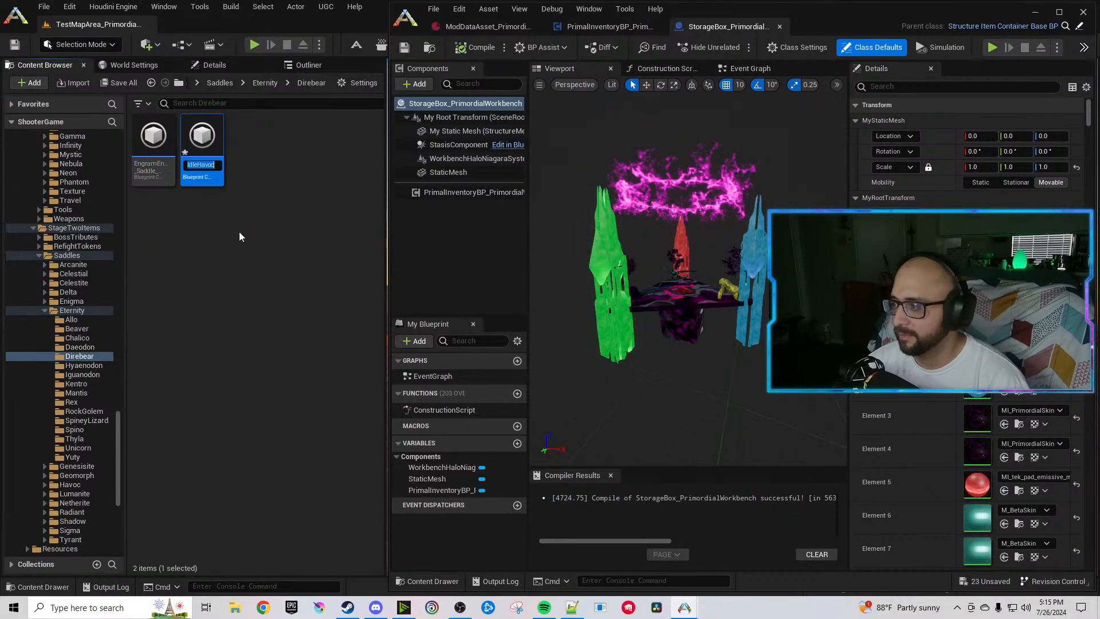
{"action": "key", "text": "End"}
{"action": "key", "text": "BackSpace"}
{"action": "key", "text": "BackSpace"}
{"action": "key", "text": "BackSpace"}
{"action": "key", "text": "BackSpace"}
{"action": "key", "text": "BackSpace"}
{"action": "type", "text": "Eternity"}
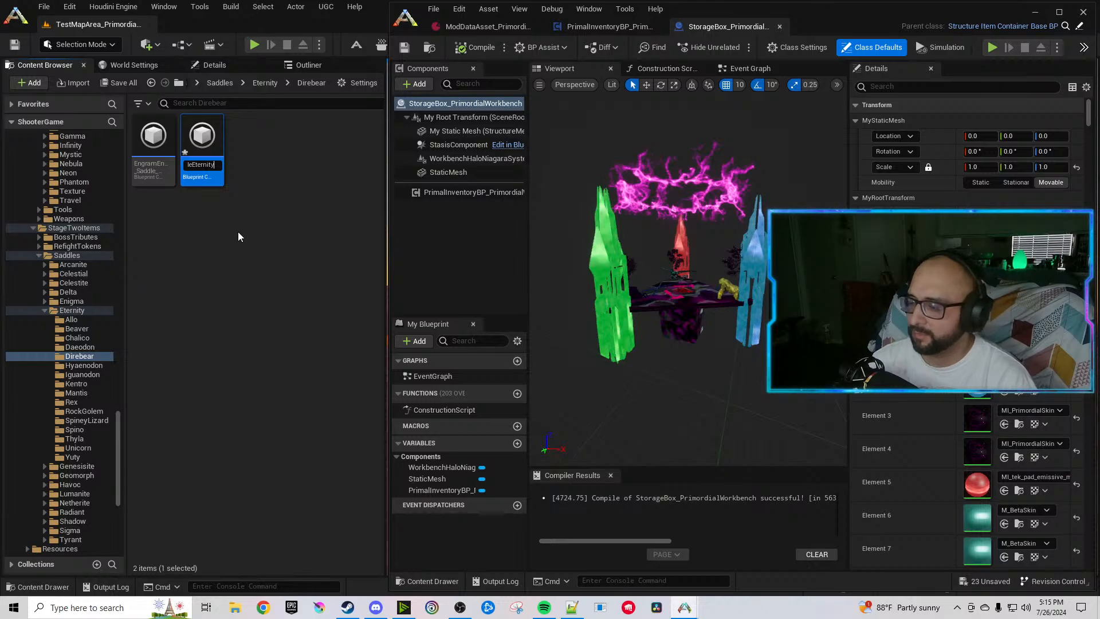
{"action": "key", "text": "Return"}
Rename the engram entry blueprint in the Eternity Hyaenodon folder so its name ends in the suffix Eternity.
{"action": "left_click", "coordinate": [83, 365]}
{"action": "right_click", "coordinate": [134, 152]}
{"action": "left_click", "coordinate": [187, 226]}
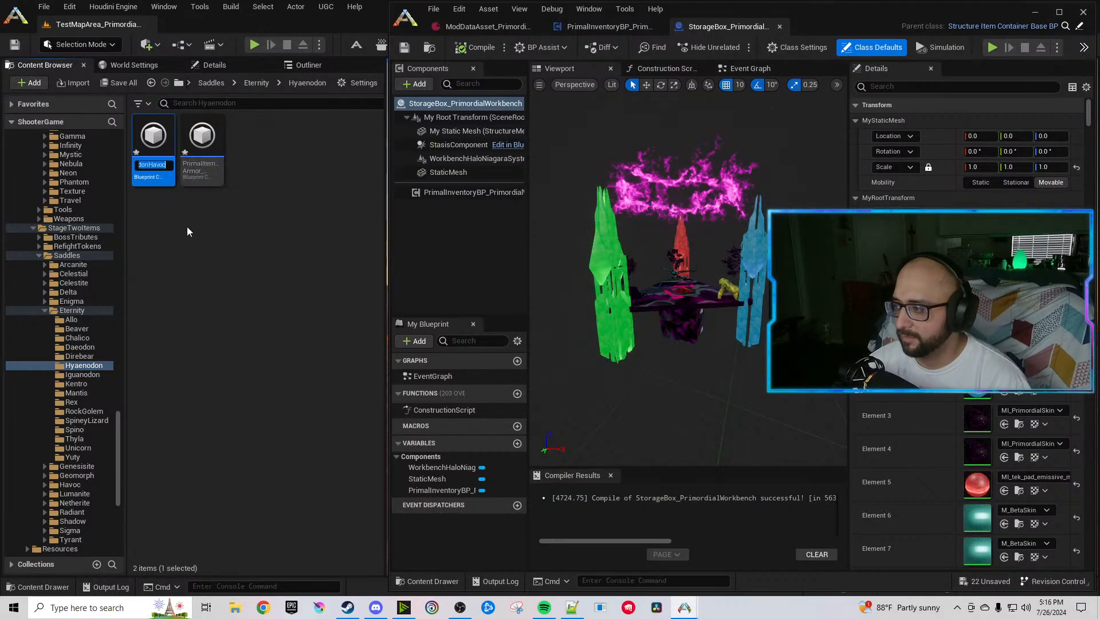
{"action": "key", "text": "End"}
{"action": "key", "text": "BackSpace"}
{"action": "key", "text": "BackSpace"}
{"action": "key", "text": "BackSpace"}
{"action": "key", "text": "BackSpace"}
{"action": "key", "text": "BackSpace"}
{"action": "type", "text": "Eternity"}
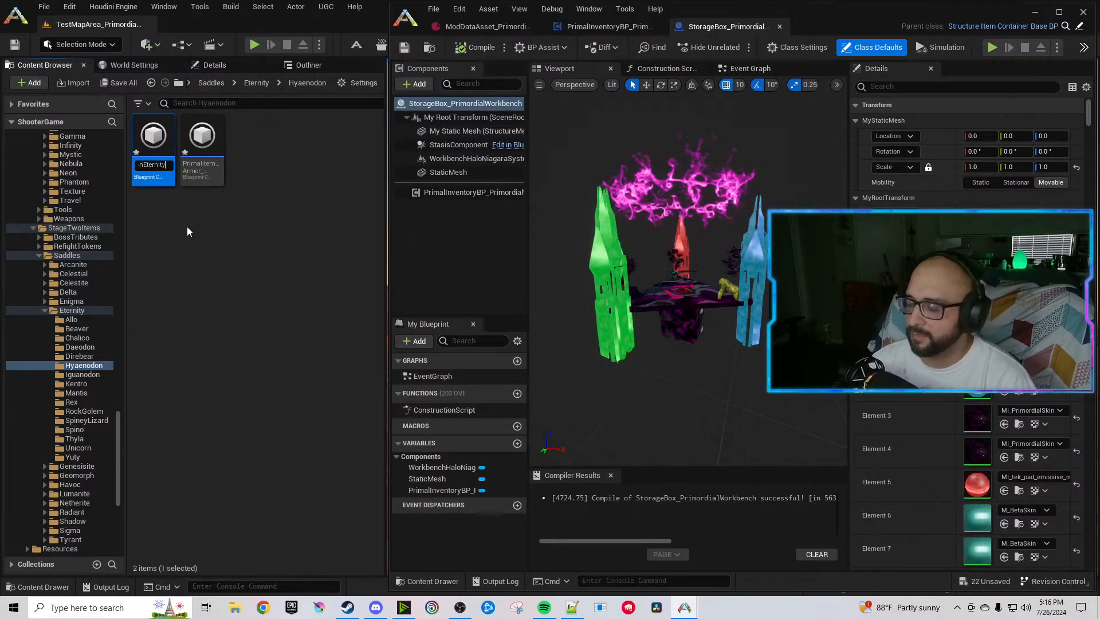
{"action": "key", "text": "Return"}
Rename the PrimalItemArmor saddle blueprint in the Eternity Hyaenodon folder so its name ends in SaddleEternity.
{"action": "right_click", "coordinate": [183, 160]}
{"action": "left_click", "coordinate": [245, 241]}
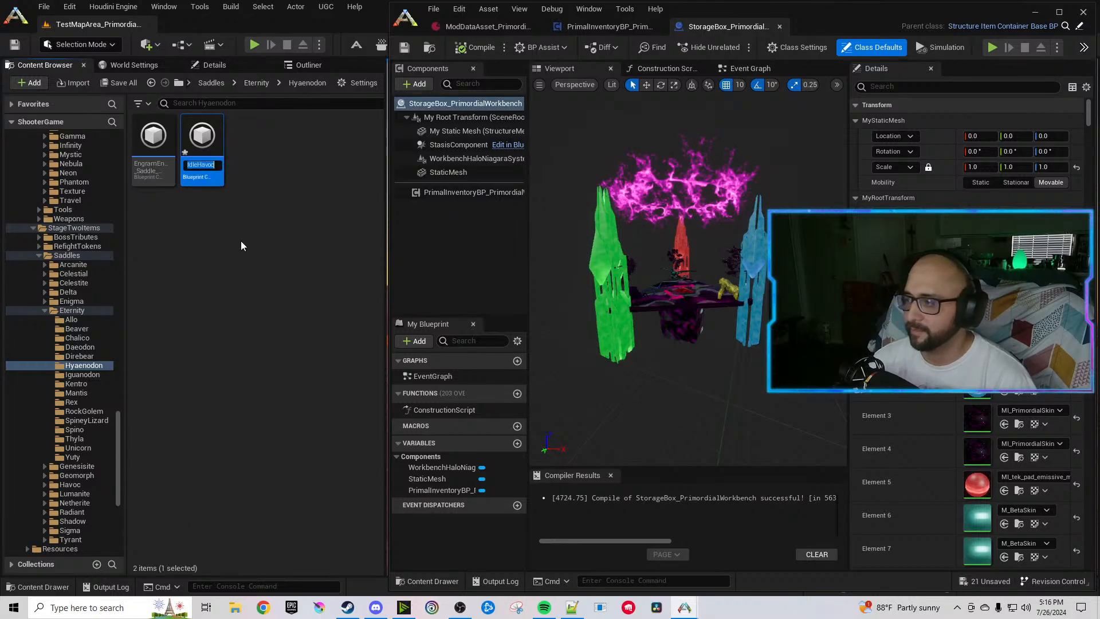
{"action": "key", "text": "End"}
{"action": "key", "text": "BackSpace"}
{"action": "key", "text": "BackSpace"}
{"action": "key", "text": "BackSpace"}
{"action": "key", "text": "BackSpace"}
{"action": "key", "text": "BackSpace"}
{"action": "type", "text": "Eternity"}
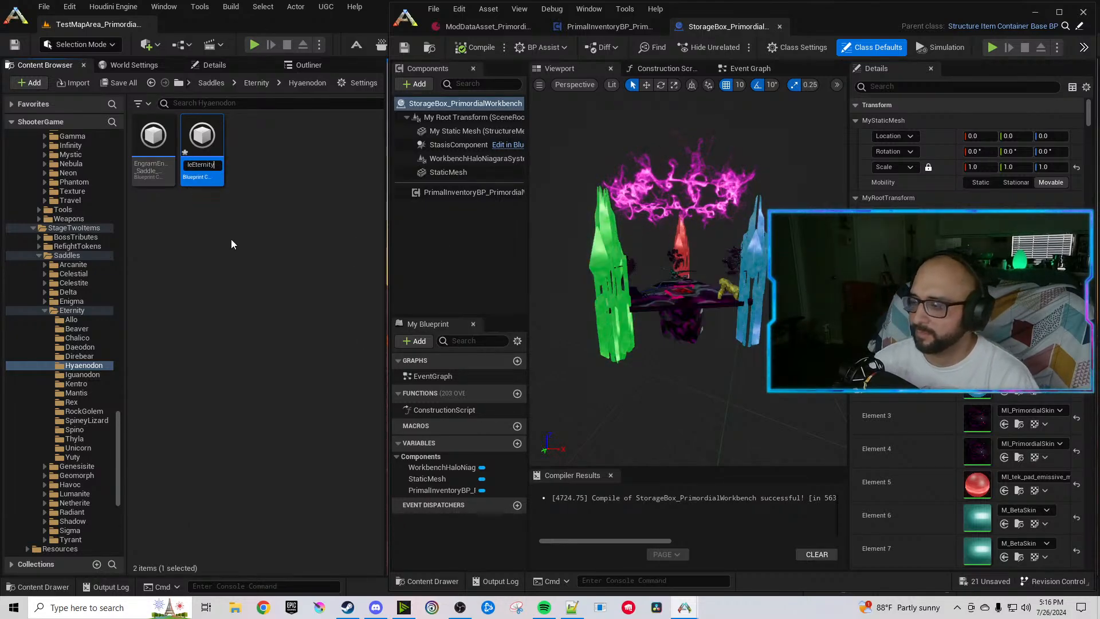
{"action": "key", "text": "Return"}
Rename the engram entry blueprint in the Eternity Iguanodon folder so its name ends in the suffix Eternity.
{"action": "left_click", "coordinate": [84, 374]}
{"action": "right_click", "coordinate": [137, 165]}
{"action": "left_click", "coordinate": [202, 234]}
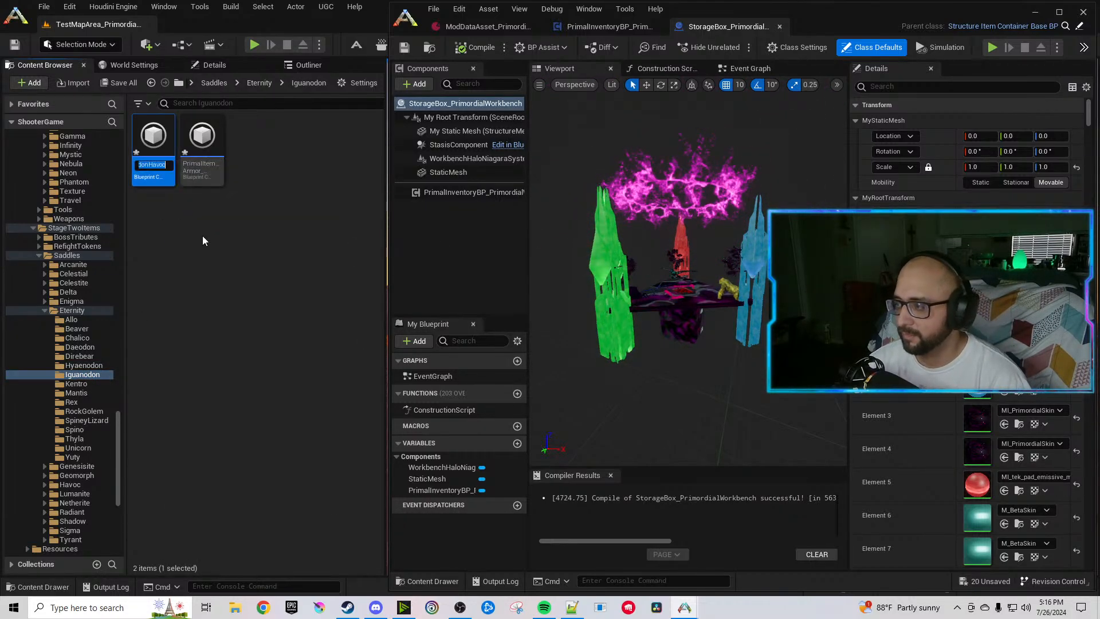
{"action": "key", "text": "End"}
{"action": "key", "text": "BackSpace"}
{"action": "key", "text": "BackSpace"}
{"action": "key", "text": "BackSpace"}
{"action": "key", "text": "BackSpace"}
{"action": "key", "text": "BackSpace"}
{"action": "type", "text": "Eternity"}
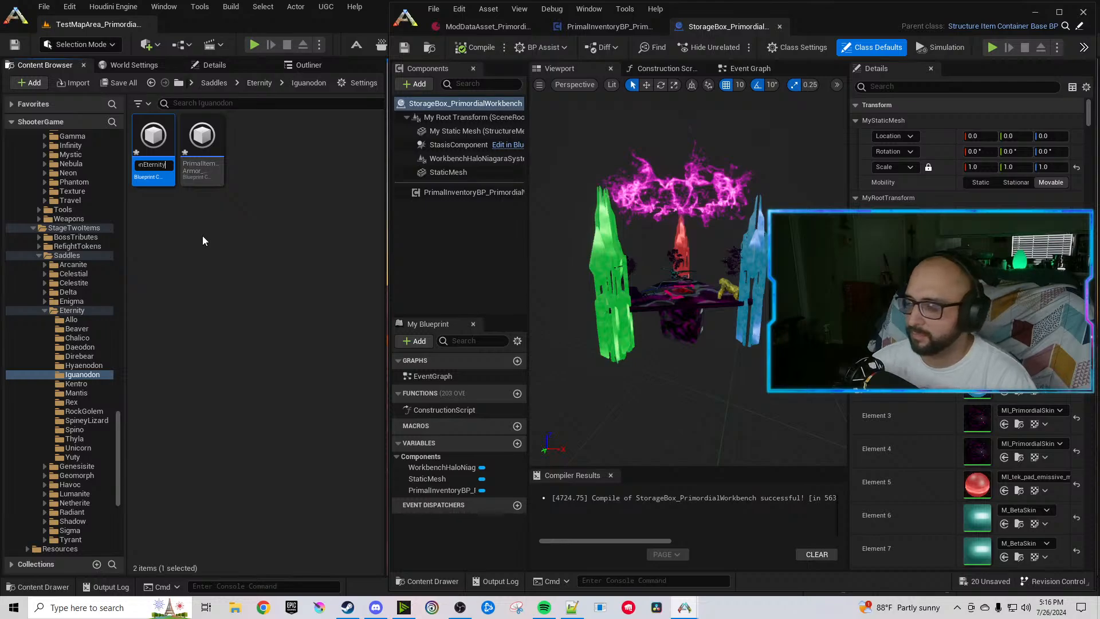
{"action": "key", "text": "Return"}
Rename the PrimalItemArmor saddle blueprint in the Eternity Iguanodon folder so its name ends in SaddleEternity.
{"action": "right_click", "coordinate": [184, 162]}
{"action": "left_click", "coordinate": [240, 239]}
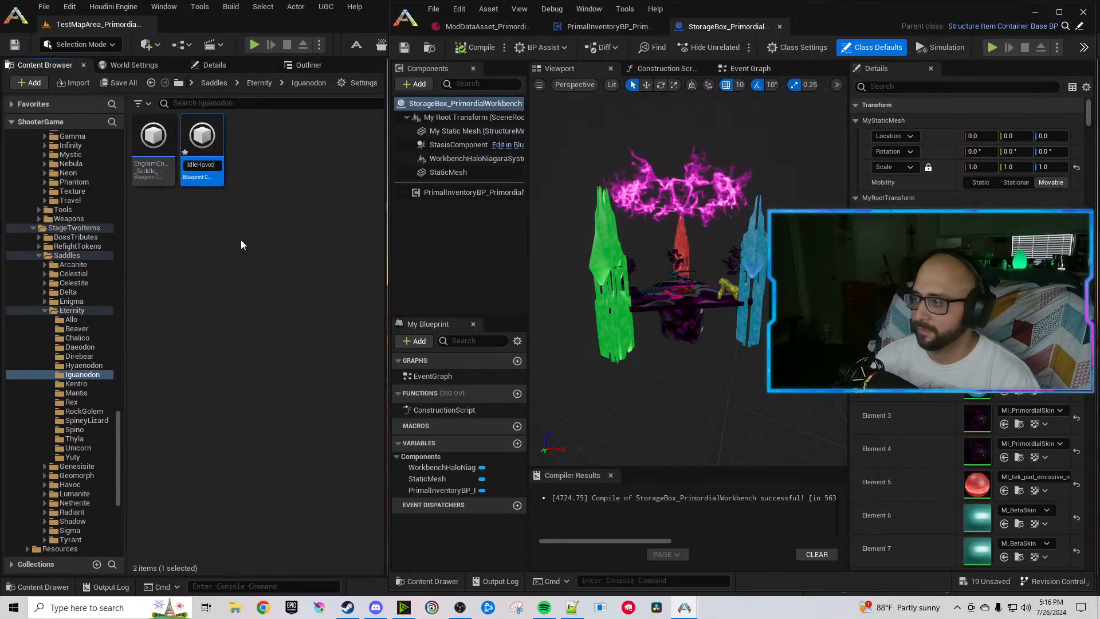
{"action": "key", "text": "BackSpace"}
{"action": "key", "text": "BackSpace"}
{"action": "key", "text": "BackSpace"}
{"action": "key", "text": "BackSpace"}
{"action": "key", "text": "BackSpace"}
{"action": "type", "text": "Eternity"}
{"action": "key", "text": "Return"}
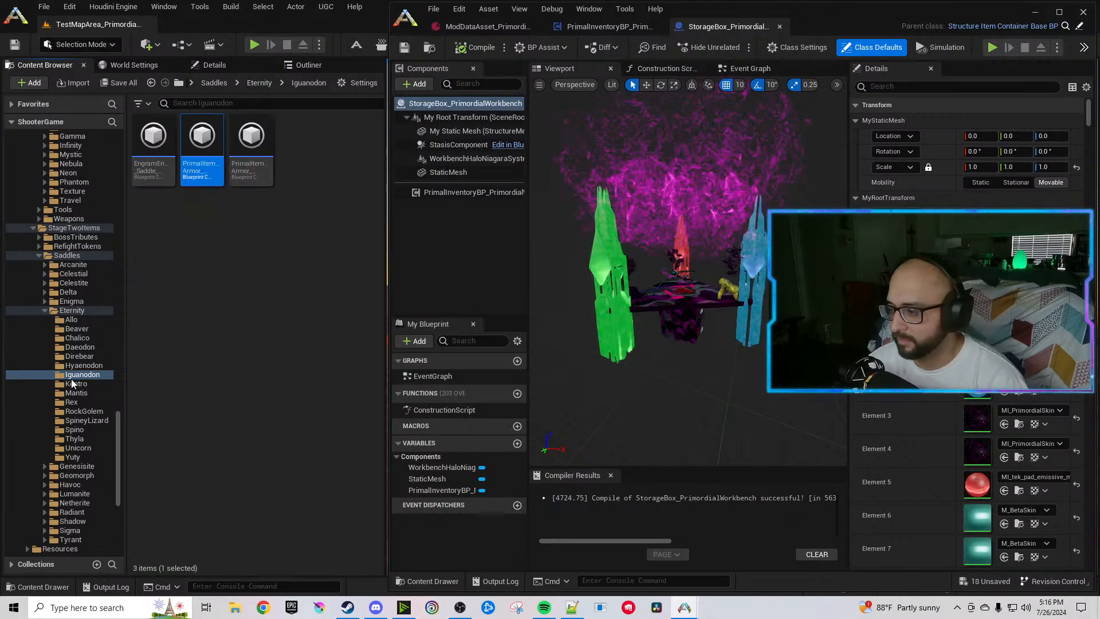
Rename the engram entry blueprint in the Eternity Kentro folder so its name ends in KentroEternity.
{"action": "left_click", "coordinate": [74, 383]}
{"action": "right_click", "coordinate": [151, 166]}
{"action": "left_click", "coordinate": [208, 245]}
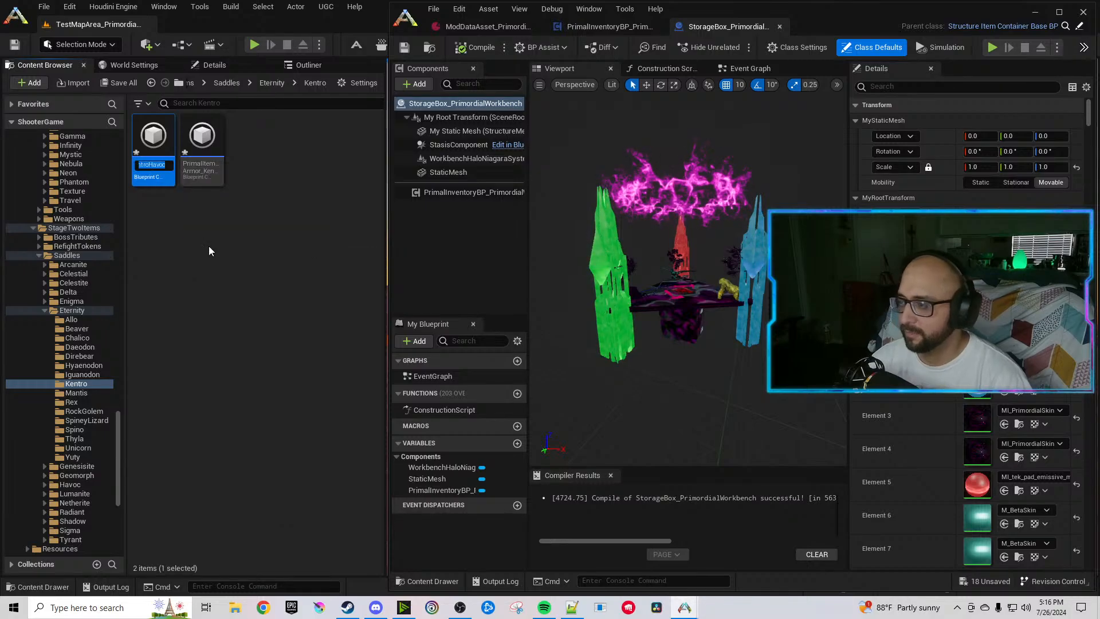
{"action": "key", "text": "End"}
{"action": "key", "text": "BackSpace"}
{"action": "key", "text": "BackSpace"}
{"action": "key", "text": "BackSpace"}
{"action": "key", "text": "BackSpace"}
{"action": "key", "text": "BackSpace"}
{"action": "type", "text": "Eternity"}
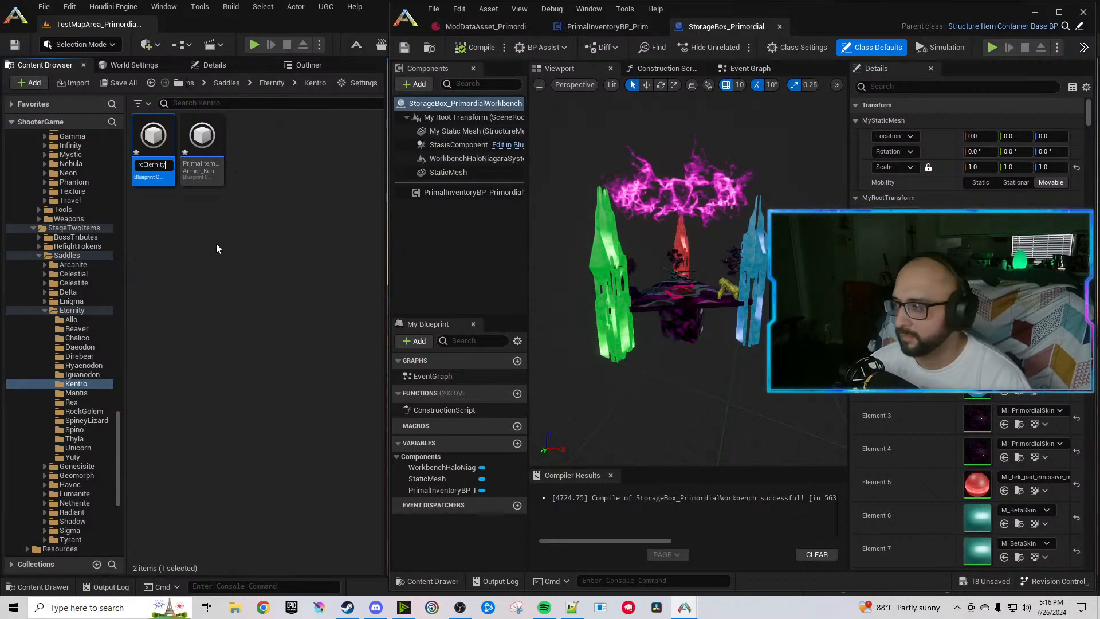
Rename the PrimalItemArmor saddle blueprint in the Eternity Kentro folder so its name ends in SaddleEternity.
{"action": "left_click", "coordinate": [216, 174]}
{"action": "right_click", "coordinate": [216, 174]}
{"action": "left_click", "coordinate": [279, 249]}
{"action": "key", "text": "End"}
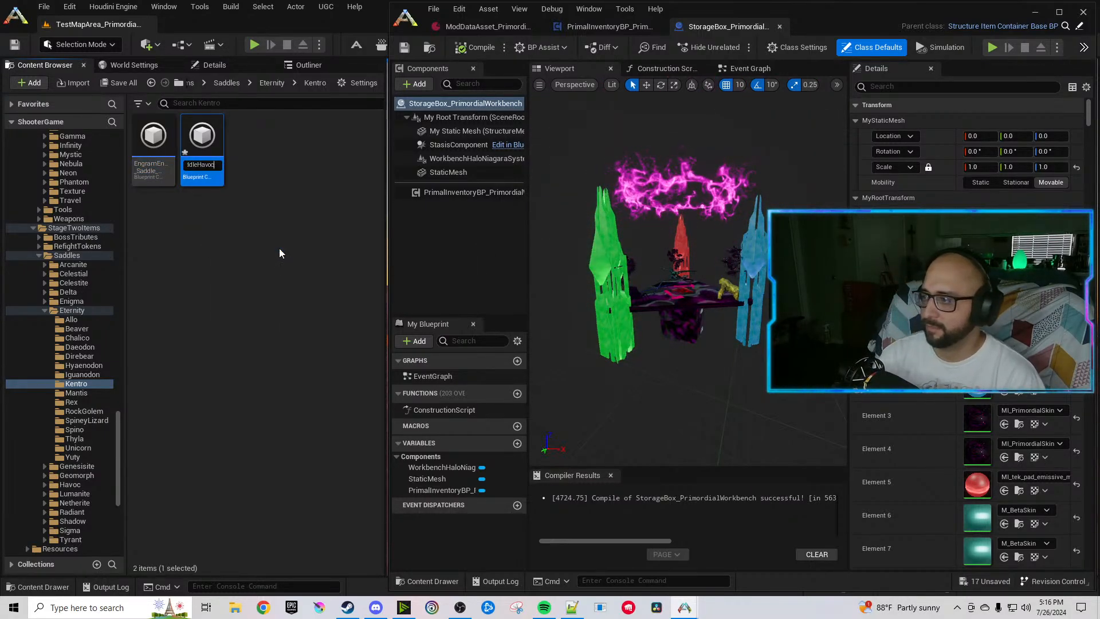
{"action": "key", "text": "BackSpace"}
{"action": "key", "text": "BackSpace"}
{"action": "key", "text": "BackSpace"}
{"action": "key", "text": "BackSpace"}
{"action": "key", "text": "BackSpace"}
{"action": "type", "text": "Eternity"}
{"action": "key", "text": "Return"}
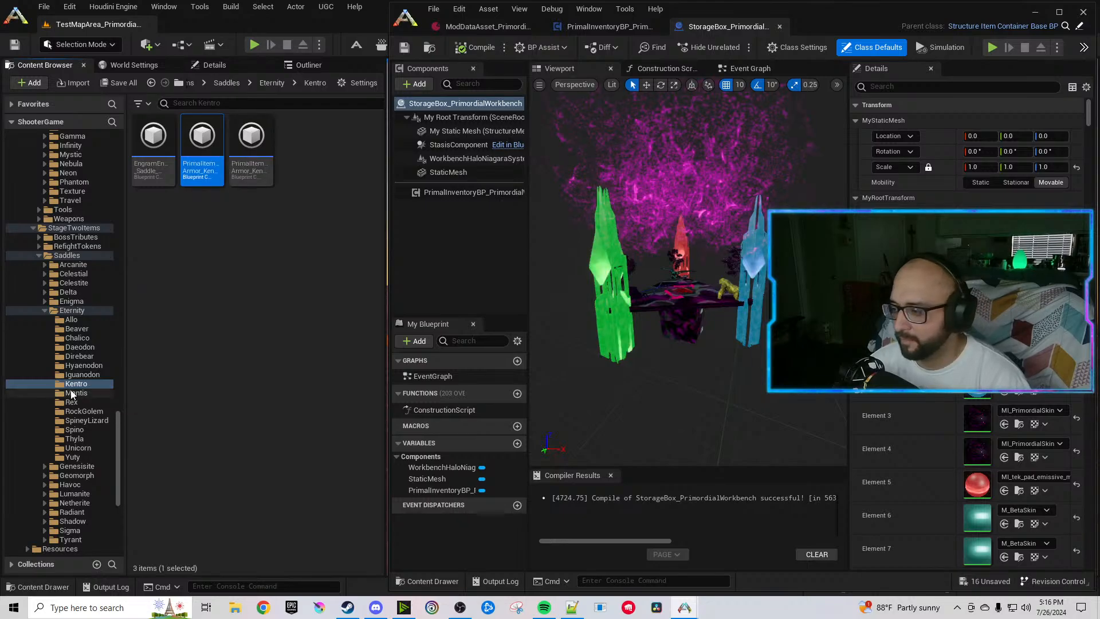
Rename the engram entry blueprint in the Eternity Mantis folder so its name ends in MantisEternity.
{"action": "left_click", "coordinate": [71, 393]}
{"action": "right_click", "coordinate": [155, 181]}
{"action": "left_click", "coordinate": [202, 259]}
{"action": "key", "text": "End"}
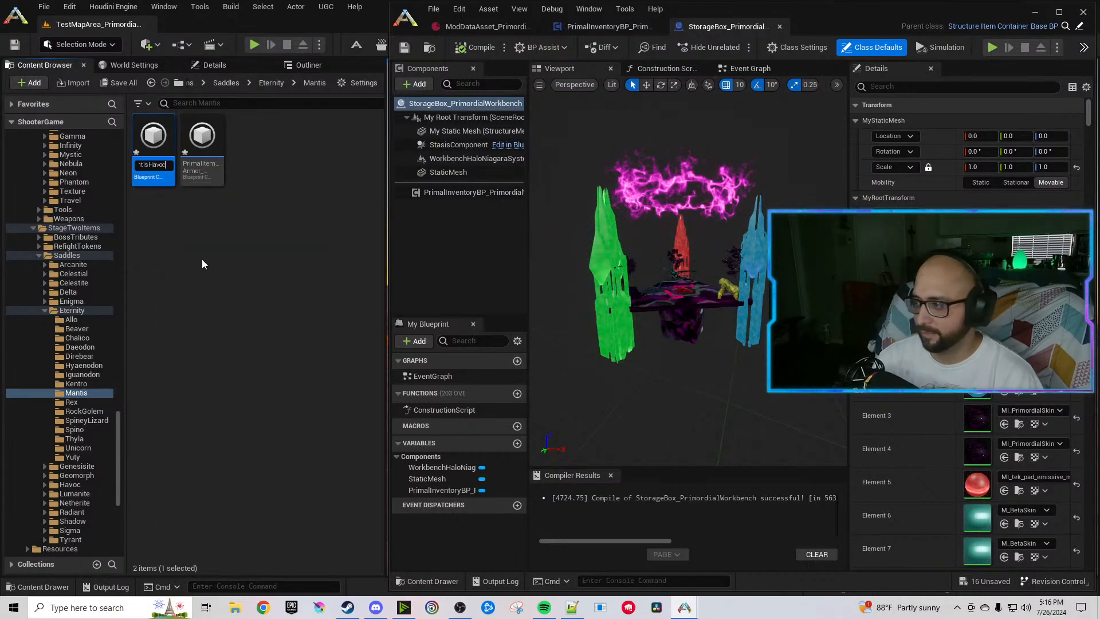
{"action": "key", "text": "BackSpace"}
{"action": "key", "text": "BackSpace"}
{"action": "key", "text": "BackSpace"}
{"action": "key", "text": "BackSpace"}
{"action": "key", "text": "BackSpace"}
{"action": "type", "text": "Eternity"}
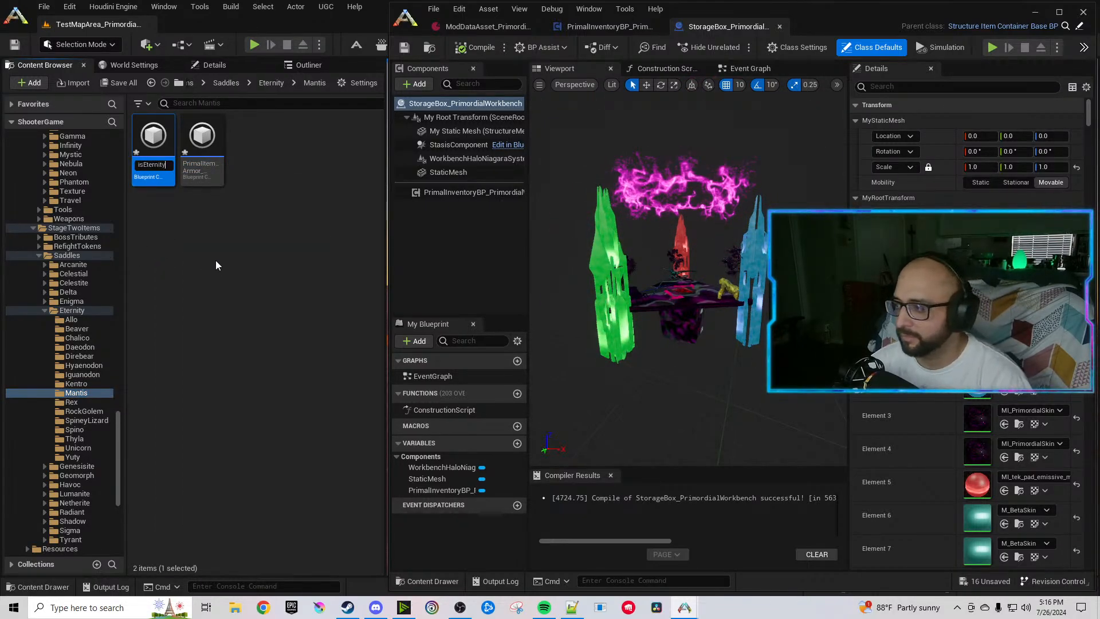
{"action": "key", "text": "Return"}
Rename the PrimalItemArmor saddle blueprint in the Eternity Mantis folder so its name ends in SaddleEternity.
{"action": "right_click", "coordinate": [201, 163]}
{"action": "left_click", "coordinate": [245, 242]}
{"action": "key", "text": "End"}
{"action": "key", "text": "BackSpace"}
{"action": "key", "text": "BackSpace"}
{"action": "key", "text": "BackSpace"}
{"action": "key", "text": "BackSpace"}
{"action": "key", "text": "BackSpace"}
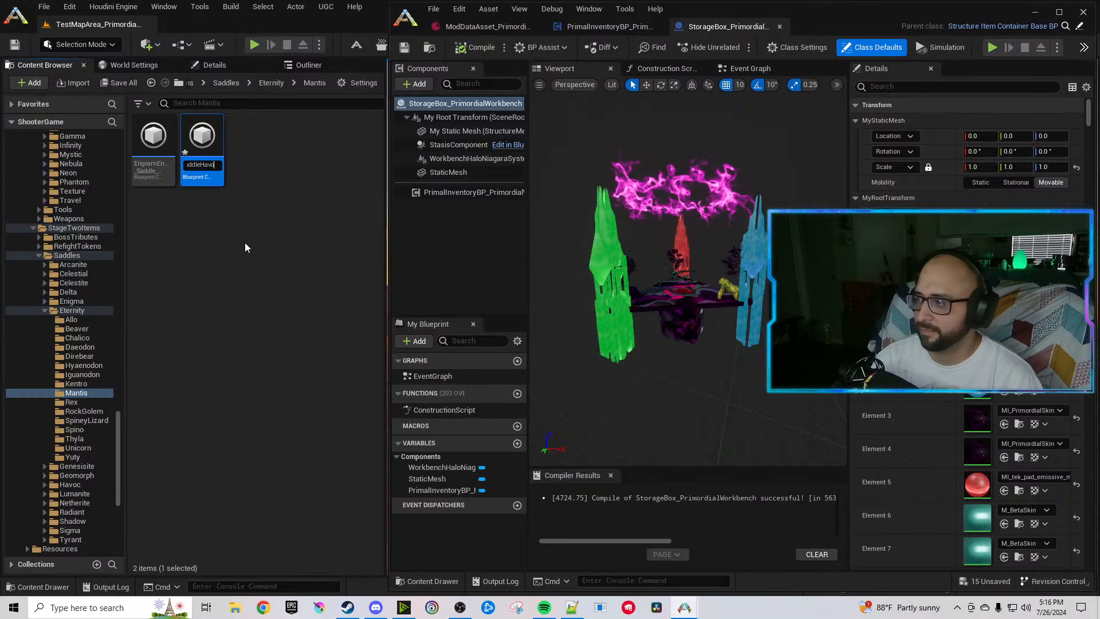
{"action": "type", "text": "Eternity"}
{"action": "key", "text": "Return"}
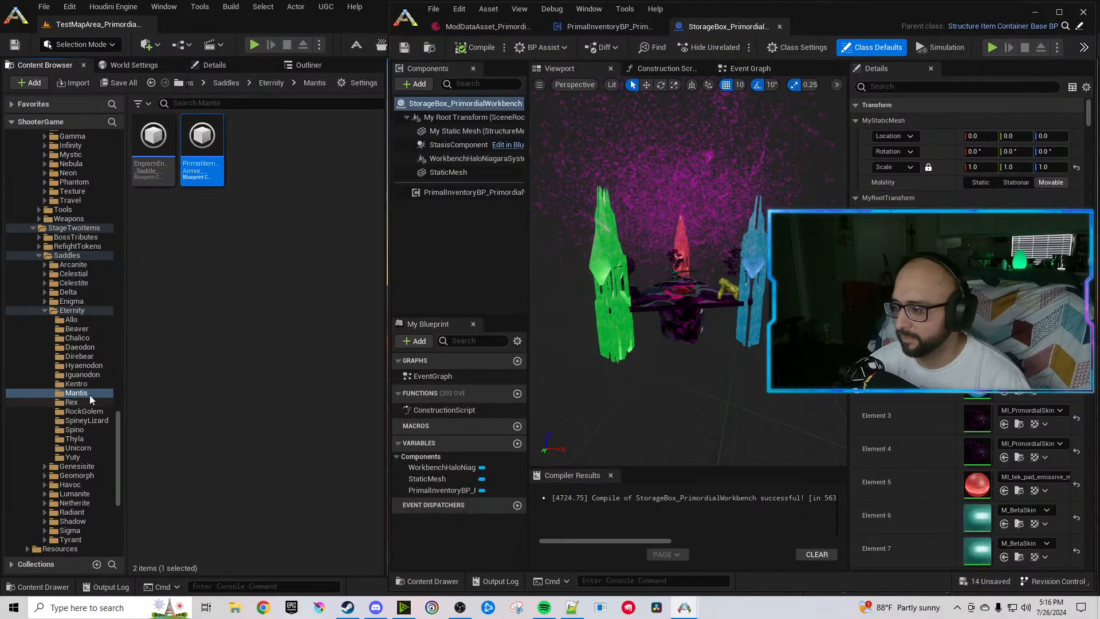
Rename the engram entry blueprint in the Eternity Rex folder so its name ends in RexEternity.
{"action": "left_click", "coordinate": [71, 402]}
{"action": "right_click", "coordinate": [144, 161]}
{"action": "left_click", "coordinate": [194, 239]}
{"action": "key", "text": "End"}
{"action": "key", "text": "BackSpace"}
{"action": "key", "text": "BackSpace"}
{"action": "key", "text": "BackSpace"}
{"action": "key", "text": "BackSpace"}
{"action": "key", "text": "BackSpace"}
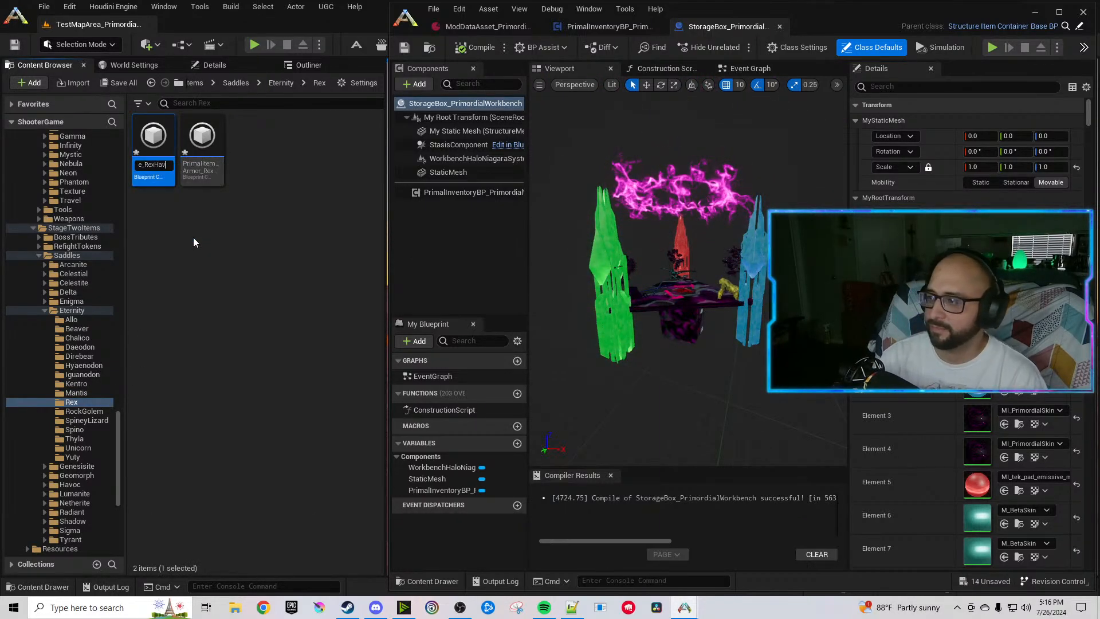
{"action": "type", "text": "Eternity"}
{"action": "key", "text": "Return"}
Rename the PrimalItemArmor saddle blueprint in the Eternity Rex folder so its name ends in SaddleEternity.
{"action": "right_click", "coordinate": [192, 154]}
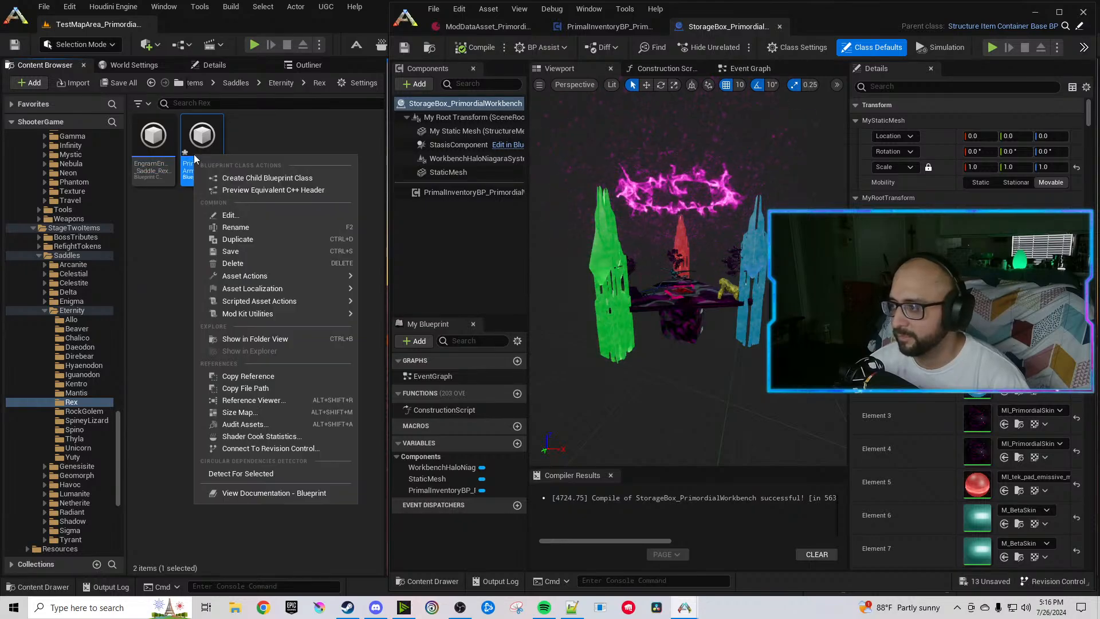
{"action": "left_click", "coordinate": [232, 228]}
{"action": "key", "text": "End"}
{"action": "key", "text": "BackSpace"}
{"action": "key", "text": "BackSpace"}
{"action": "key", "text": "BackSpace"}
{"action": "key", "text": "BackSpace"}
{"action": "key", "text": "BackSpace"}
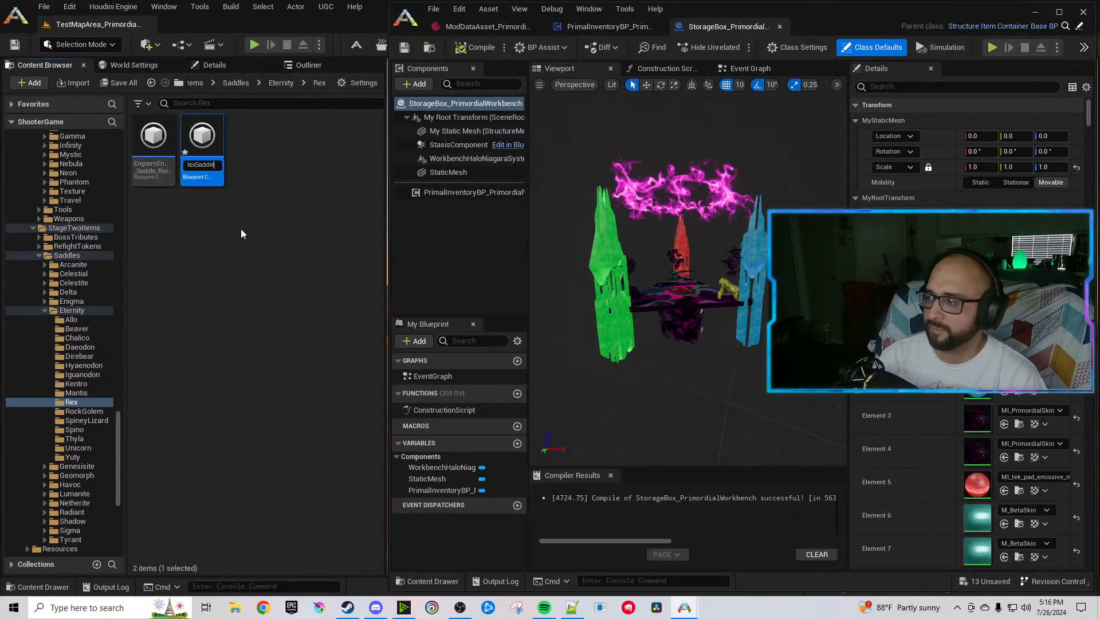
{"action": "type", "text": "Eternity"}
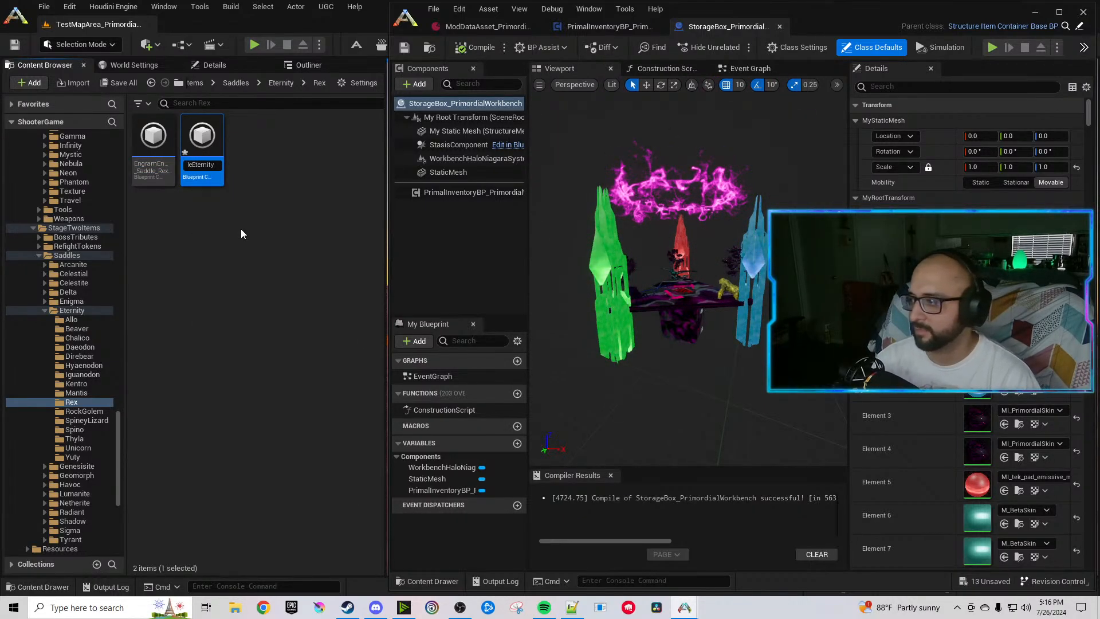
{"action": "key", "text": "Return"}
Rename the engram entry blueprint in the Eternity RockGolem folder so its name ends in GolemEternity.
{"action": "left_click", "coordinate": [84, 411]}
{"action": "right_click", "coordinate": [156, 156]}
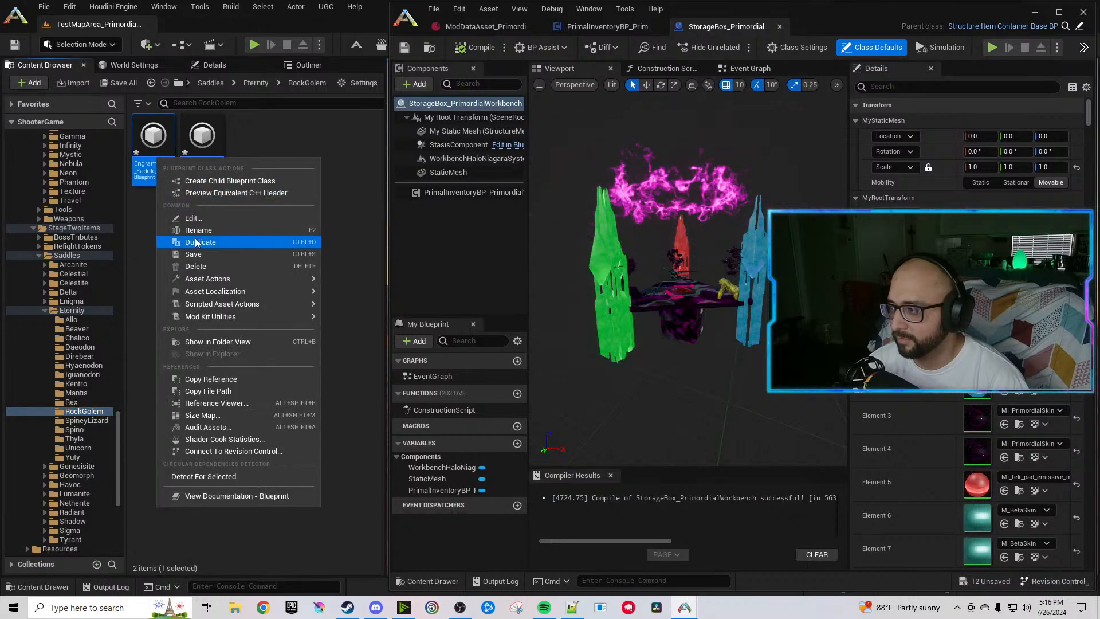
{"action": "left_click", "coordinate": [197, 228]}
{"action": "type", "text": "GolemHa"}
{"action": "key", "text": "BackSpace"}
{"action": "key", "text": "BackSpace"}
{"action": "type", "text": "Eternity"}
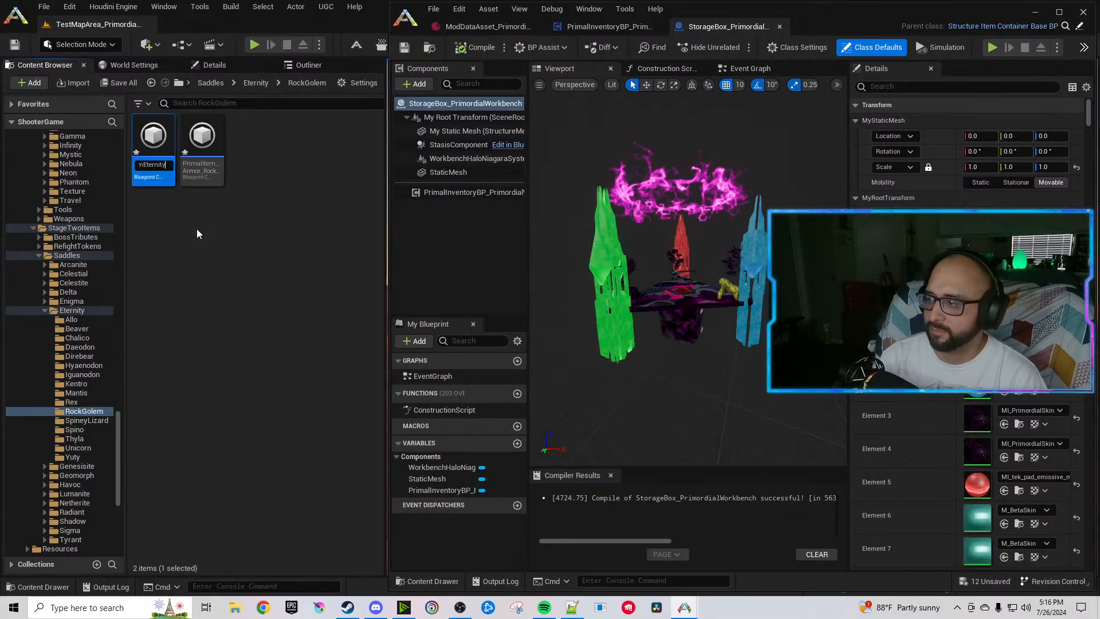
{"action": "key", "text": "Return"}
Rename the PrimalItemArmor saddle blueprint in the Eternity RockGolem folder so its name ends in SaddleEternity.
{"action": "right_click", "coordinate": [203, 157]}
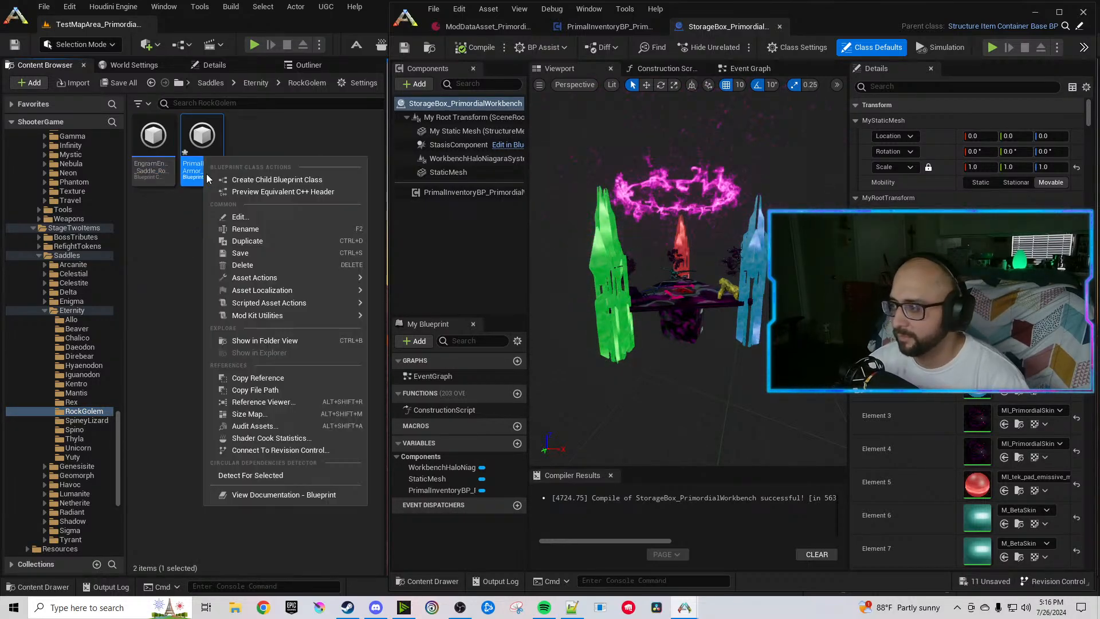
{"action": "left_click", "coordinate": [242, 226]}
{"action": "key", "text": "End"}
{"action": "key", "text": "BackSpace"}
{"action": "key", "text": "BackSpace"}
{"action": "key", "text": "BackSpace"}
{"action": "key", "text": "BackSpace"}
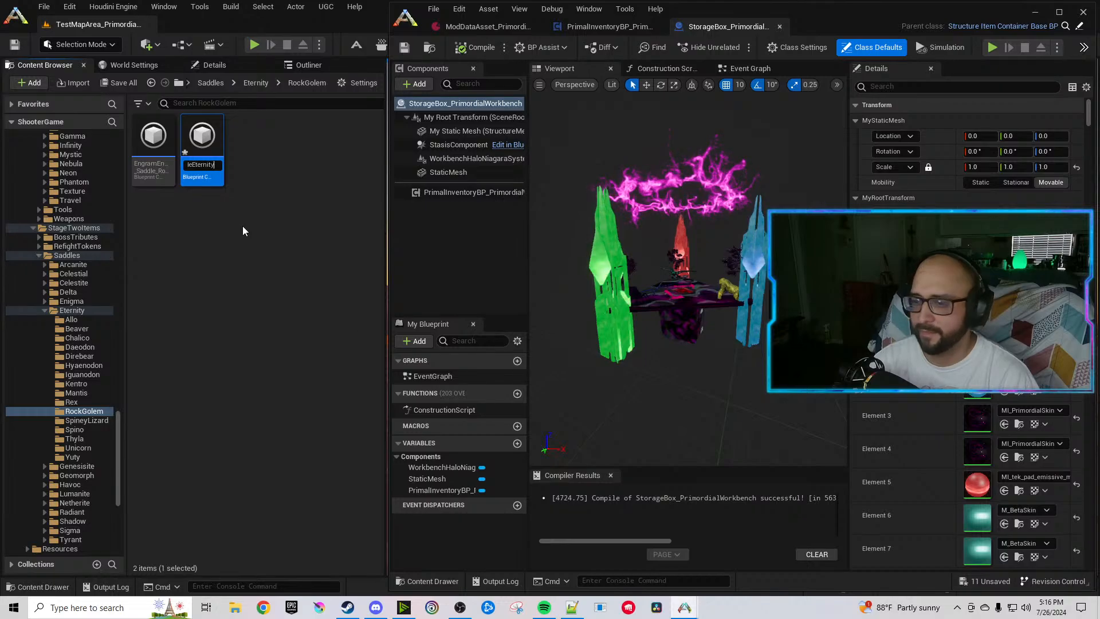
{"action": "key", "text": "Return"}
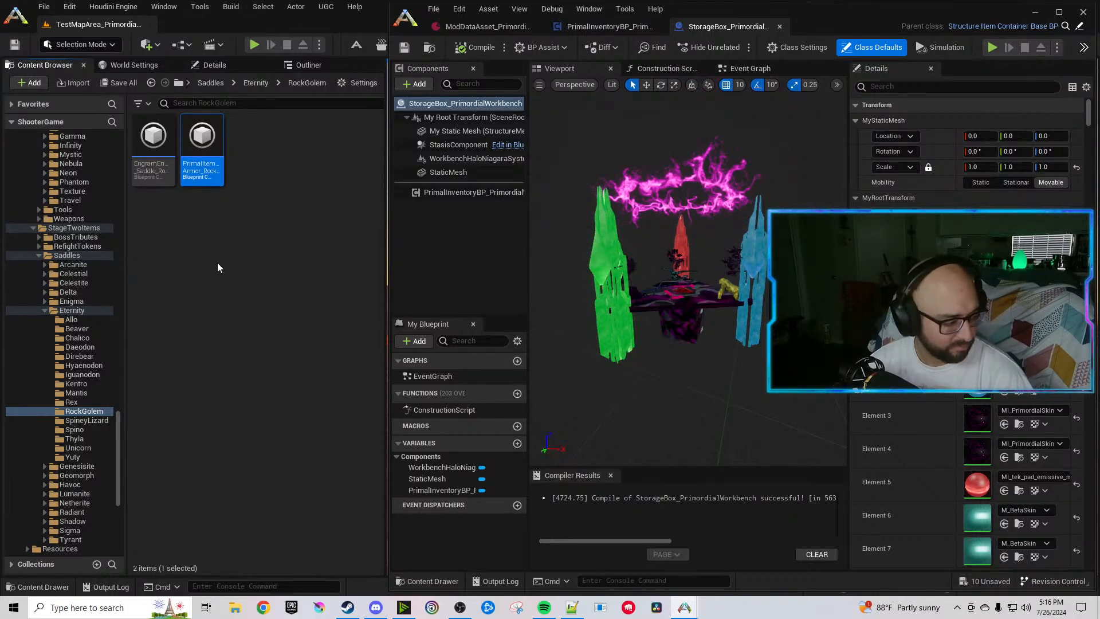
Rename the engram entry blueprint in the Eternity SpineyLizard folder so its name ends in SpineyLizardEternity.
{"action": "left_click", "coordinate": [80, 421]}
{"action": "right_click", "coordinate": [138, 145]}
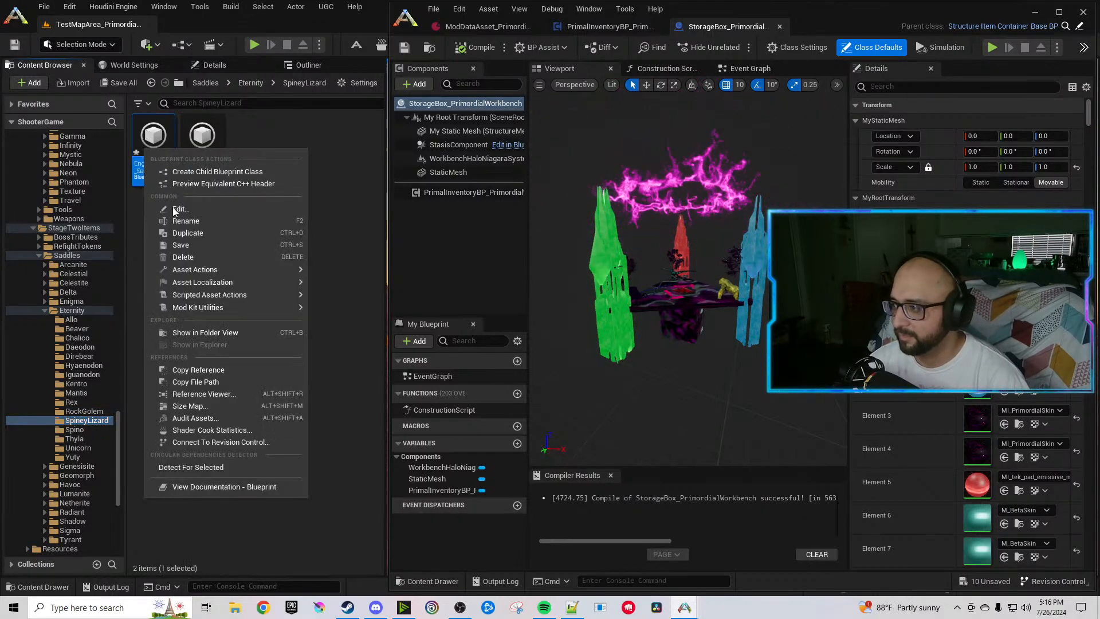
{"action": "left_click", "coordinate": [182, 220]}
{"action": "key", "text": "End"}
{"action": "key", "text": "BackSpace"}
{"action": "key", "text": "BackSpace"}
{"action": "key", "text": "BackSpace"}
{"action": "key", "text": "BackSpace"}
{"action": "key", "text": "BackSpace"}
{"action": "type", "text": "Eternity"}
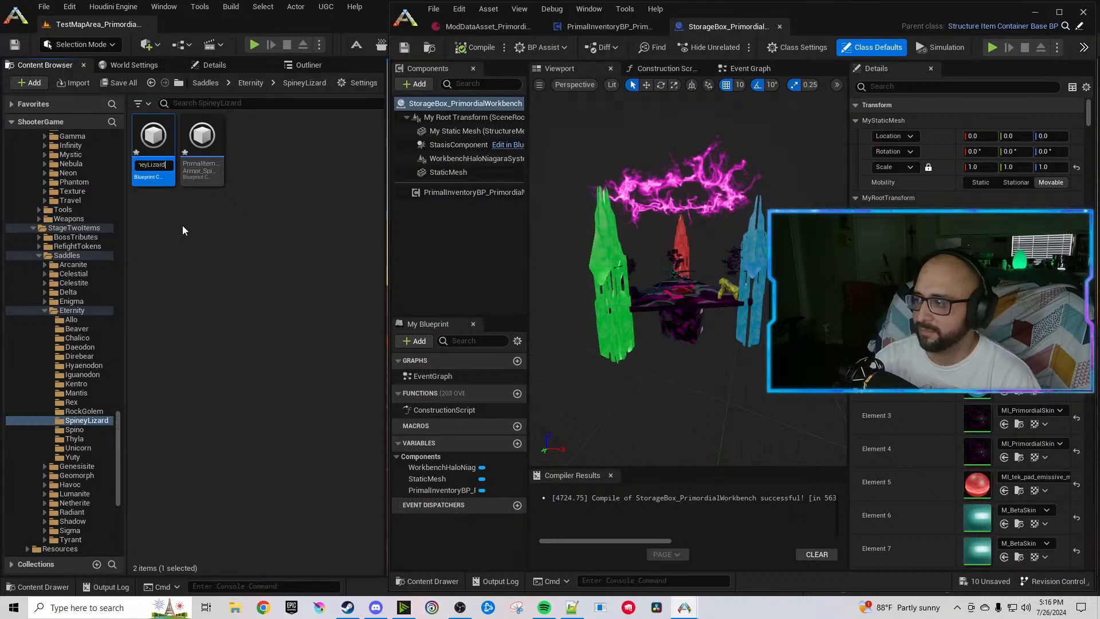
{"action": "key", "text": "Return"}
Rename the PrimalItemArmor saddle blueprint in the Eternity SpineyLizard folder so its name ends in SaddleEternity.
{"action": "right_click", "coordinate": [190, 166]}
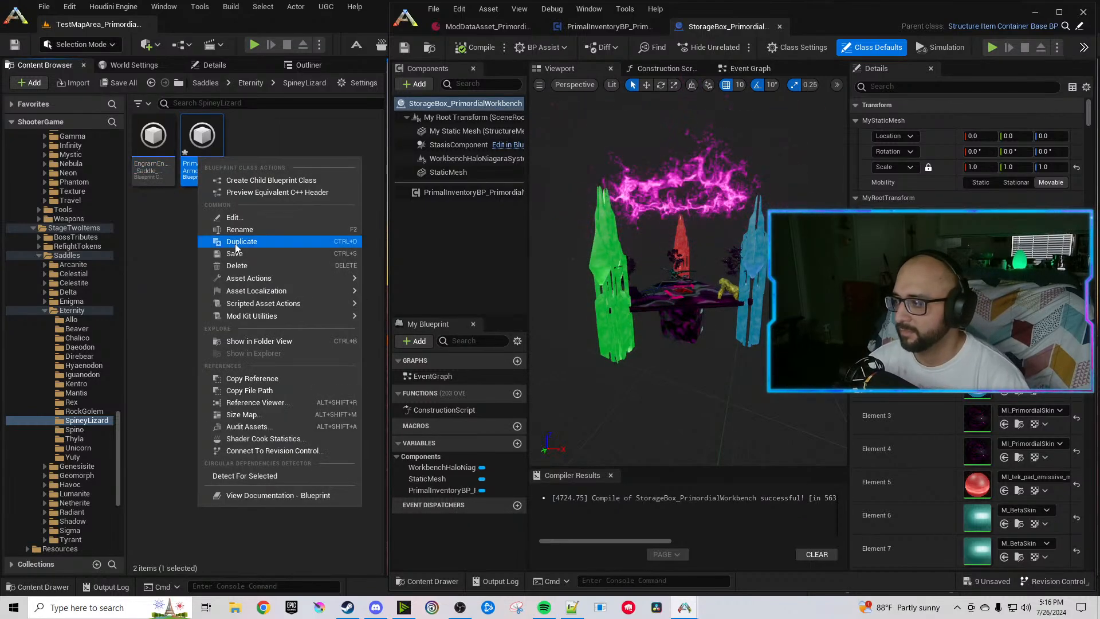
{"action": "left_click", "coordinate": [235, 243]}
{"action": "key", "text": "End"}
{"action": "key", "text": "BackSpace"}
{"action": "key", "text": "BackSpace"}
{"action": "key", "text": "BackSpace"}
{"action": "key", "text": "BackSpace"}
{"action": "key", "text": "BackSpace"}
{"action": "type", "text": "Eternity"}
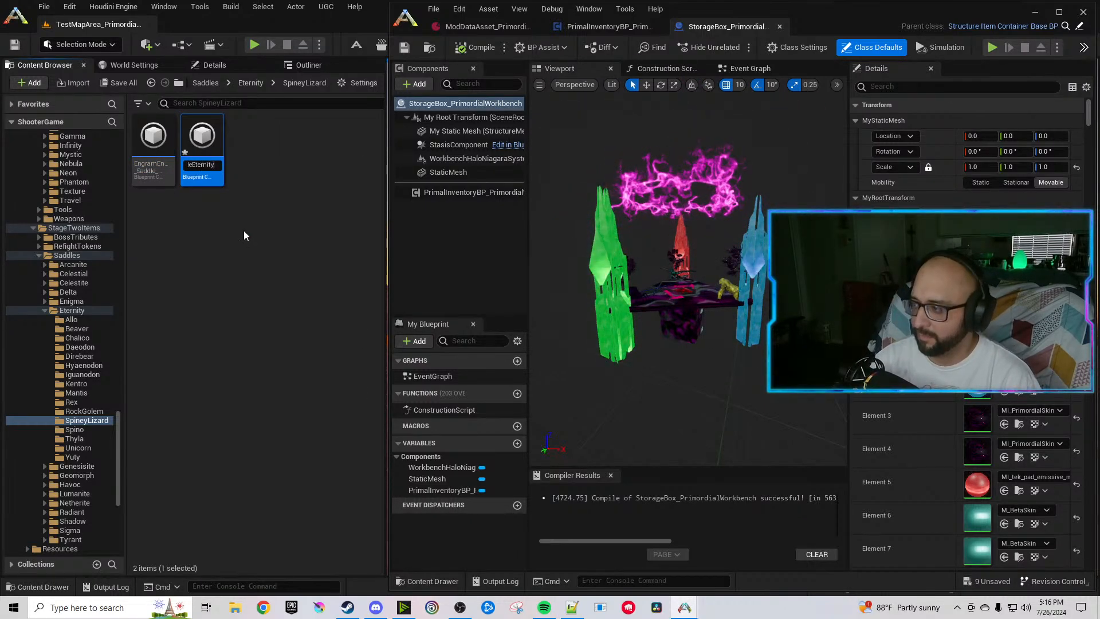
{"action": "key", "text": "Return"}
Replace the ending of the engram entry blueprint's name in the Eternity Spino folder with Eternity.
{"action": "left_click", "coordinate": [74, 429]}
{"action": "right_click", "coordinate": [150, 155]}
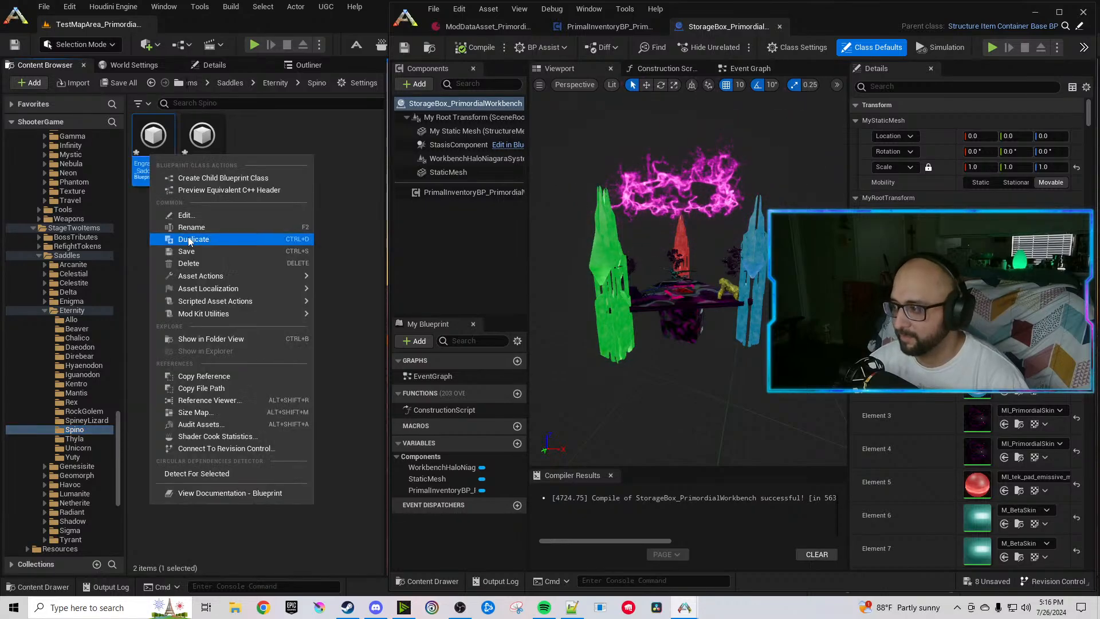
{"action": "left_click", "coordinate": [193, 233]}
{"action": "key", "text": "End"}
{"action": "key", "text": "BackSpace"}
{"action": "key", "text": "BackSpace"}
{"action": "key", "text": "BackSpace"}
{"action": "key", "text": "BackSpace"}
{"action": "type", "text": "Eternity"}
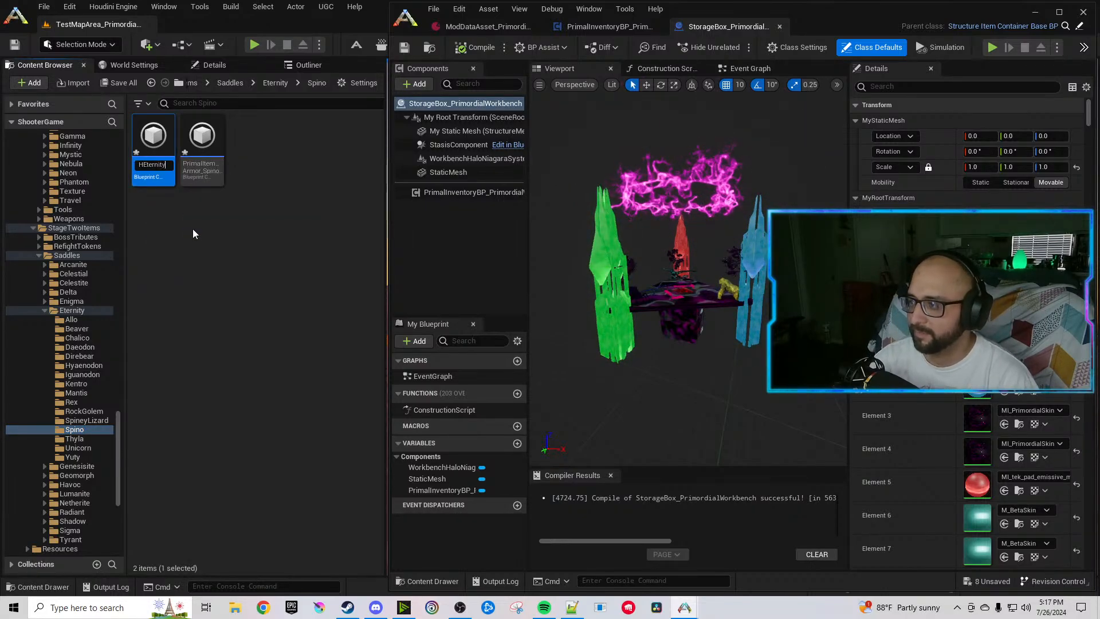
{"action": "key", "text": "Return"}
Correct the Spino engram entry blueprint's name by removing the stray H before Eternity.
{"action": "right_click", "coordinate": [166, 177]}
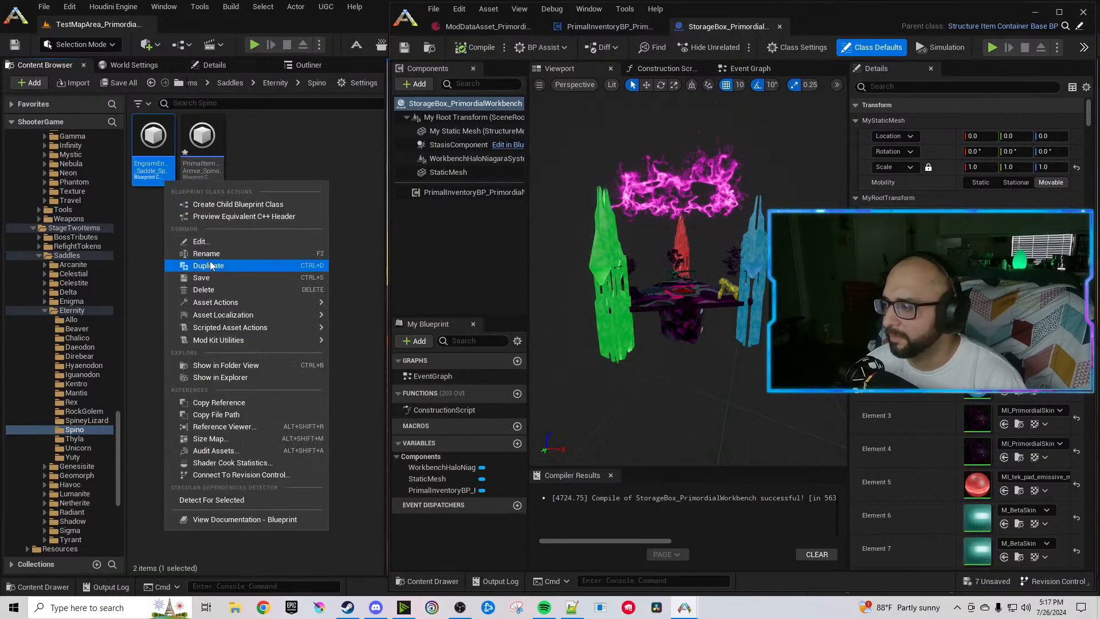
{"action": "left_click", "coordinate": [230, 266]}
{"action": "key", "text": "Right"}
{"action": "key", "text": "Left"}
{"action": "key", "text": "Left"}
{"action": "key", "text": "Left"}
{"action": "key", "text": "Left"}
{"action": "key", "text": "Left"}
{"action": "key", "text": "Left"}
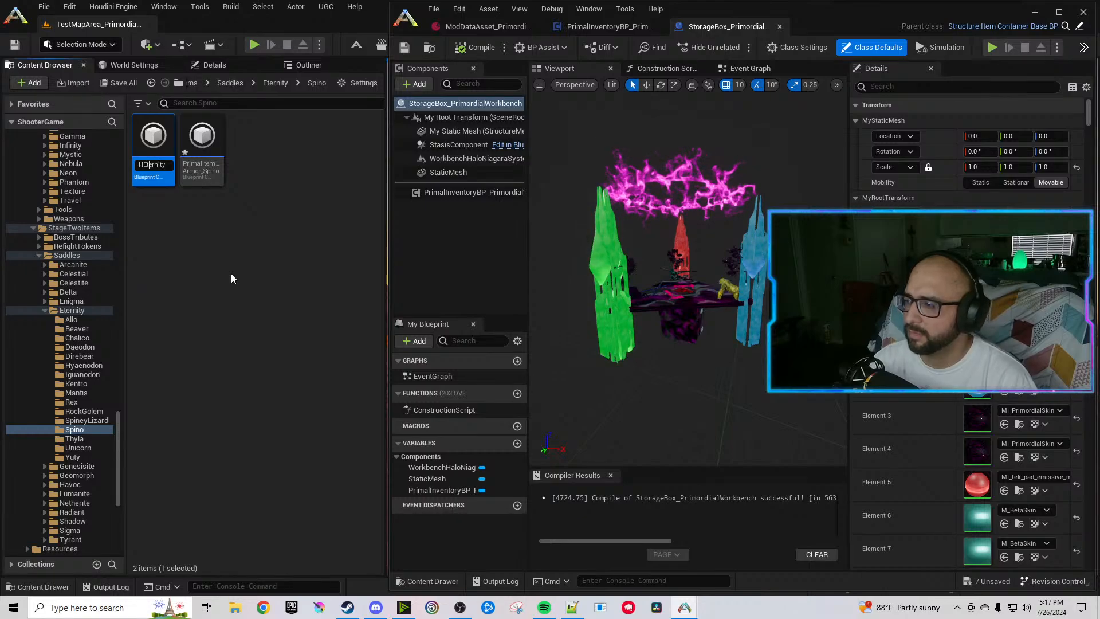
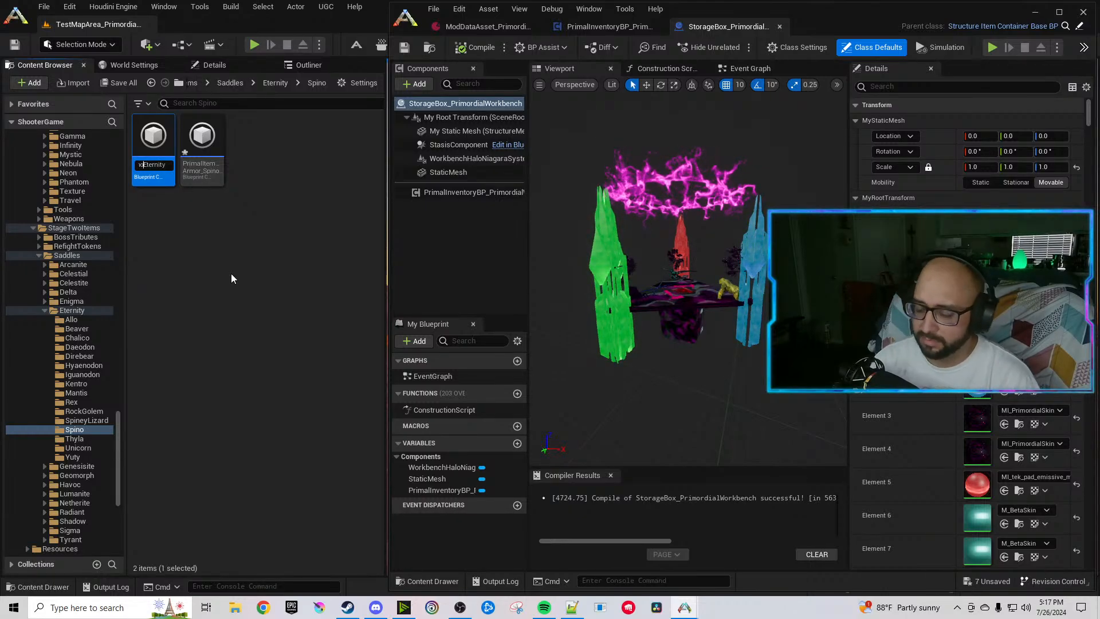
{"action": "key", "text": "Return"}
Rename the PrimalItemArmor saddle blueprint in the Eternity Spino folder so its name ends in SaddleEternity.
{"action": "right_click", "coordinate": [183, 142]}
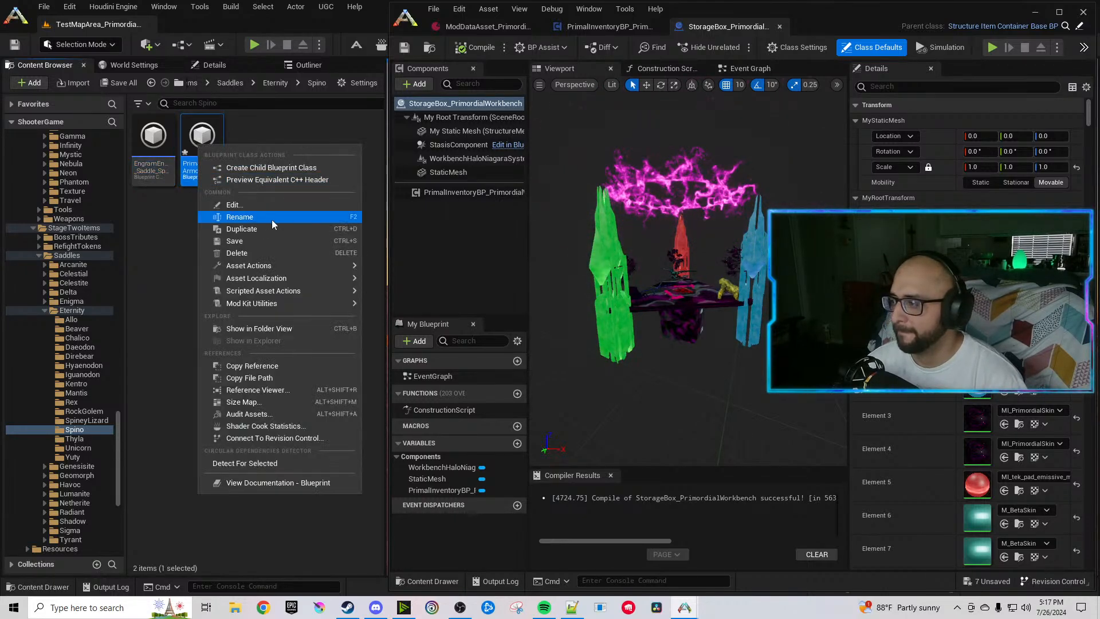
{"action": "left_click", "coordinate": [272, 220]}
{"action": "type", "text": "IdleEternity"}
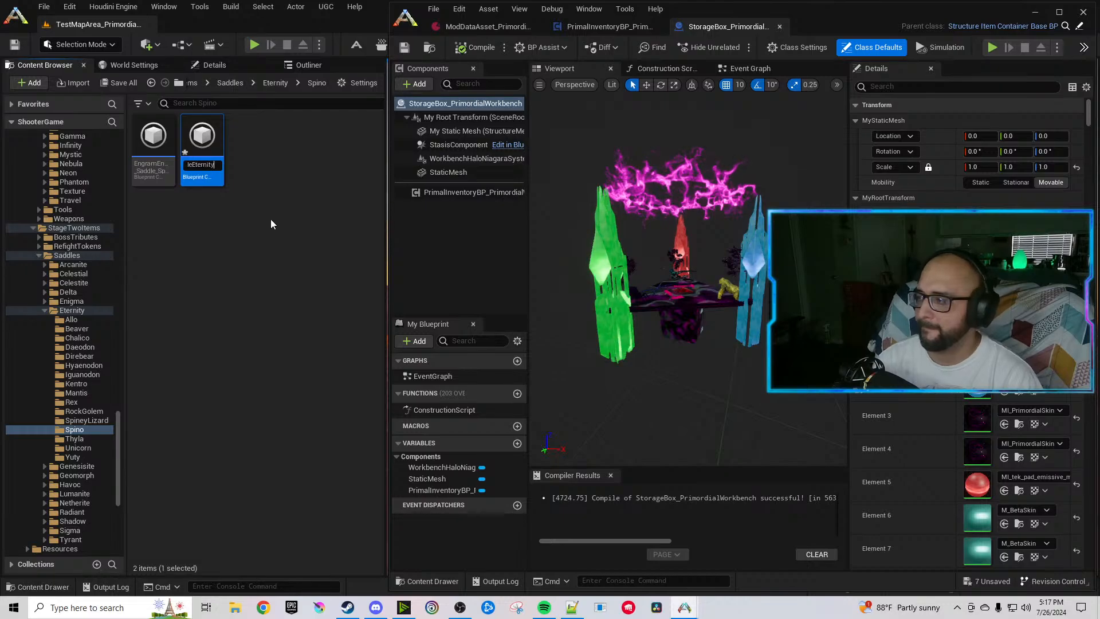
Rename the engram entry and PrimalItemArmor saddle blueprints in the Eternity Thyla folder so their names end in ThylacoEternity and SaddleEternity.
{"action": "left_click", "coordinate": [74, 438]}
{"action": "right_click", "coordinate": [139, 145]}
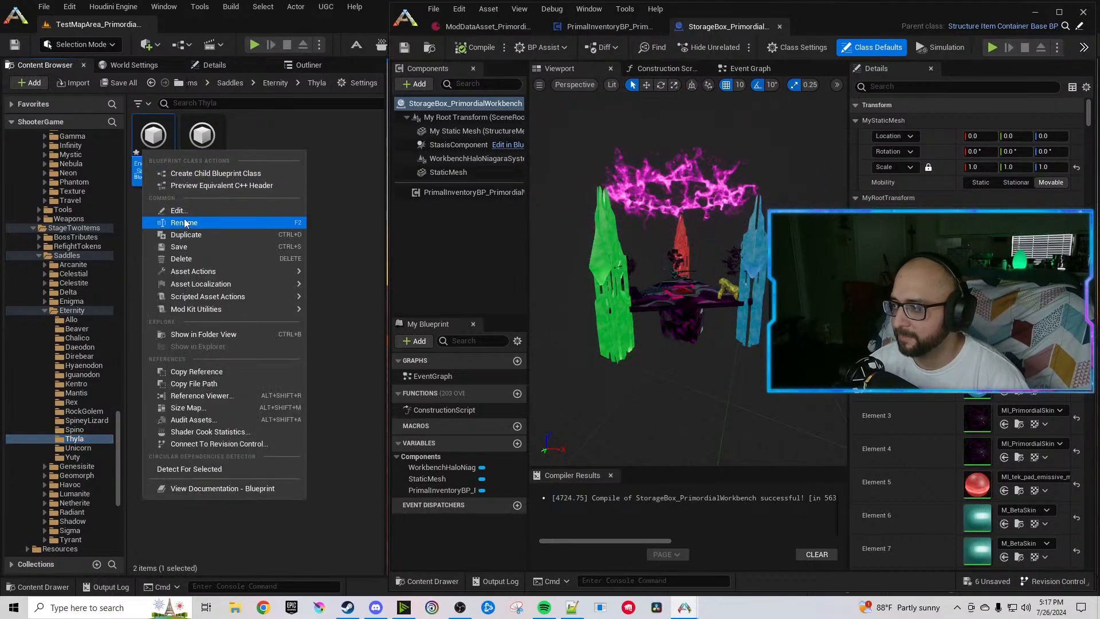
{"action": "left_click", "coordinate": [186, 221]}
{"action": "type", "text": "ThylacoEternity"}
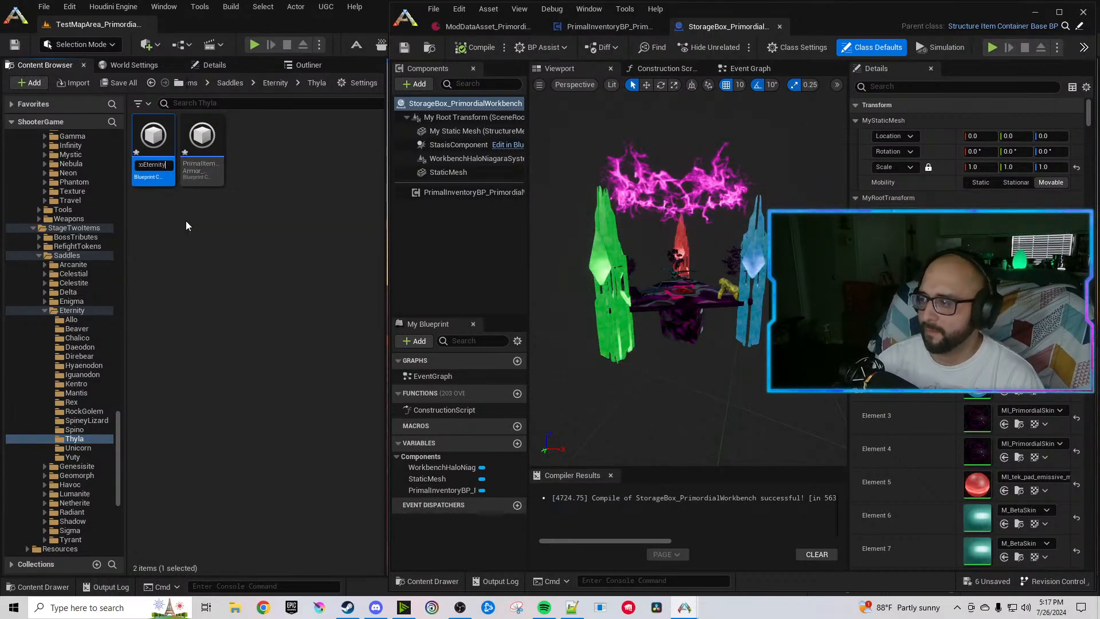
{"action": "key", "text": "Return"}
{"action": "right_click", "coordinate": [199, 146]}
{"action": "left_click", "coordinate": [246, 225]}
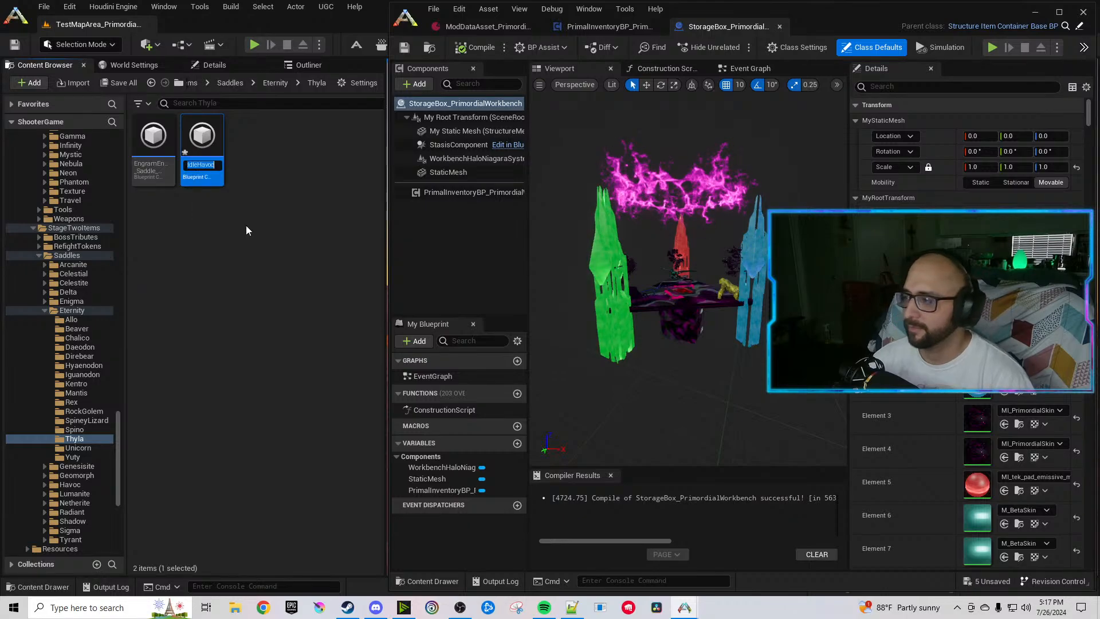
Rename the engram entry blueprint in the Eternity Unicorn folder so its name ends in UnicornEternity.
{"action": "left_click", "coordinate": [86, 447]}
{"action": "right_click", "coordinate": [162, 156]}
{"action": "left_click", "coordinate": [204, 232]}
{"action": "key", "text": "End"}
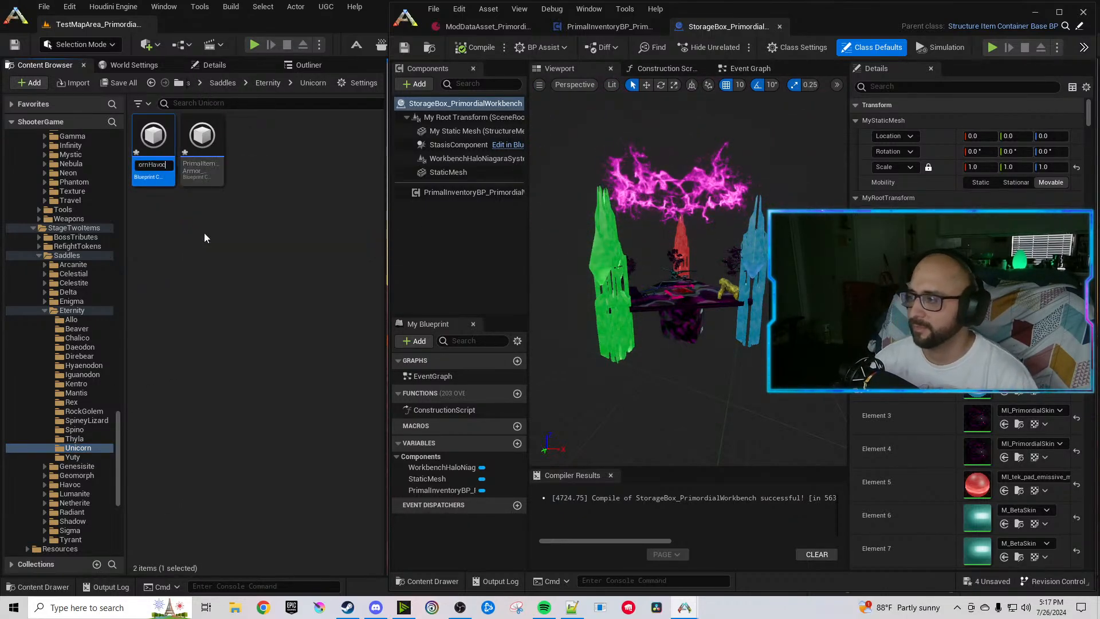
{"action": "key", "text": "BackSpace"}
{"action": "key", "text": "BackSpace"}
{"action": "key", "text": "BackSpace"}
{"action": "key", "text": "BackSpace"}
{"action": "key", "text": "BackSpace"}
{"action": "type", "text": "Eternity"}
{"action": "key", "text": "Return"}
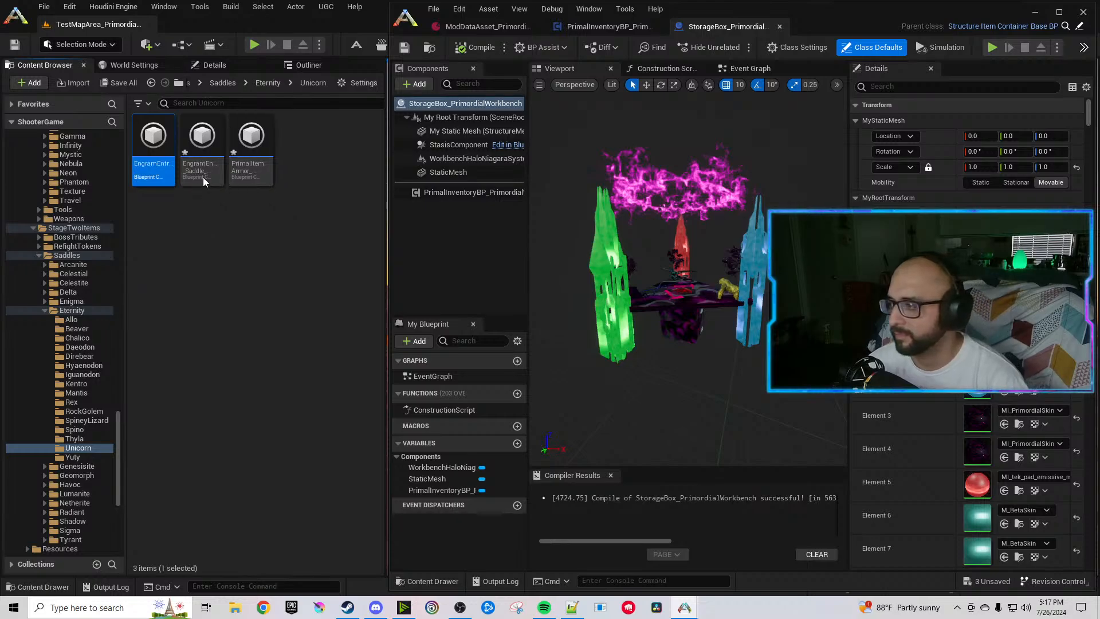
Rename the PrimalItemArmor saddle blueprint in the Eternity Unicorn folder so its name ends in SaddleEternity.
{"action": "right_click", "coordinate": [206, 169]}
{"action": "left_click", "coordinate": [254, 234]}
{"action": "key", "text": "End"}
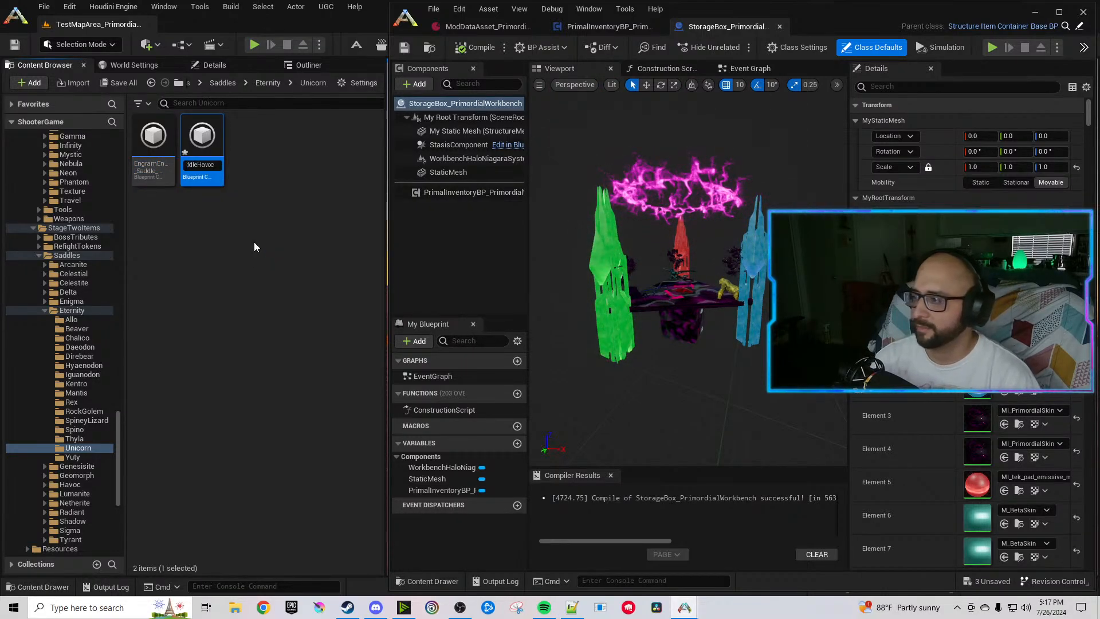
{"action": "key", "text": "BackSpace"}
{"action": "key", "text": "BackSpace"}
{"action": "key", "text": "BackSpace"}
{"action": "key", "text": "BackSpace"}
{"action": "key", "text": "BackSpace"}
{"action": "type", "text": "Eternity"}
{"action": "key", "text": "Return"}
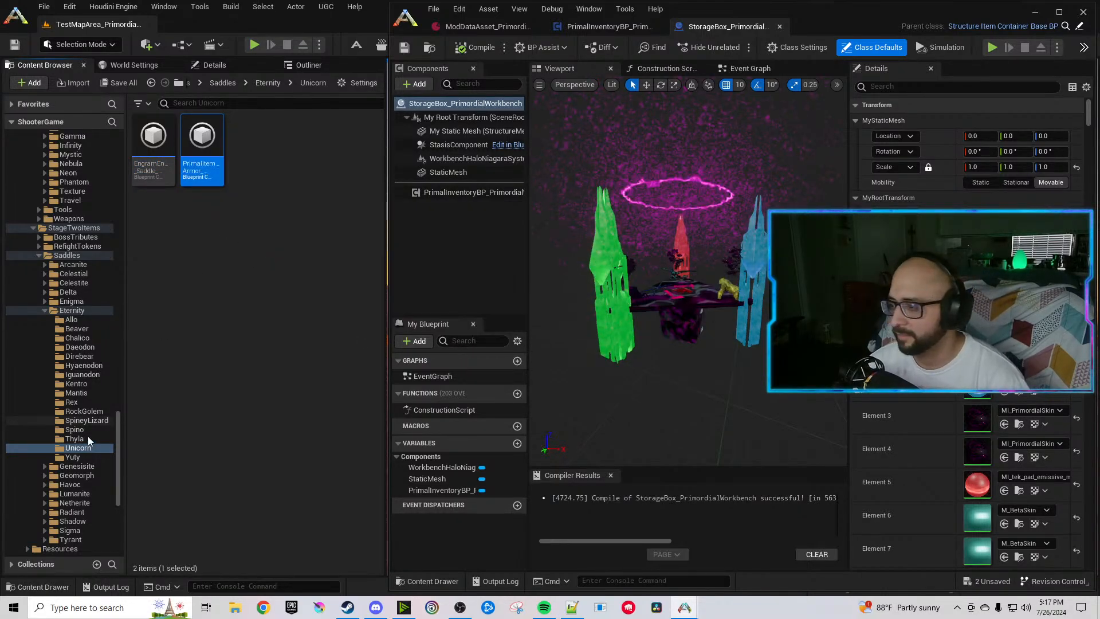
Rename the engram entry and PrimalItemArmor saddle blueprints in the Eternity Yuty folder so their names end in YutyEternity and SaddleEternity.
{"action": "left_click", "coordinate": [81, 455]}
{"action": "left_click", "coordinate": [196, 231]}
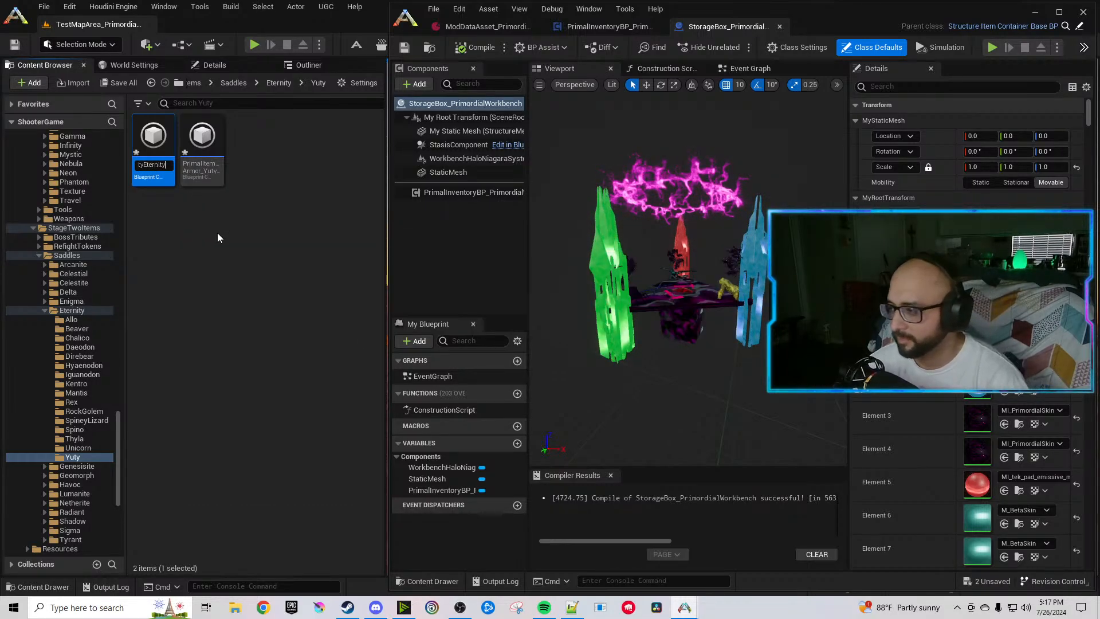
{"action": "right_click", "coordinate": [209, 146]}
{"action": "left_click", "coordinate": [262, 236]}
{"action": "key", "text": "Right"}
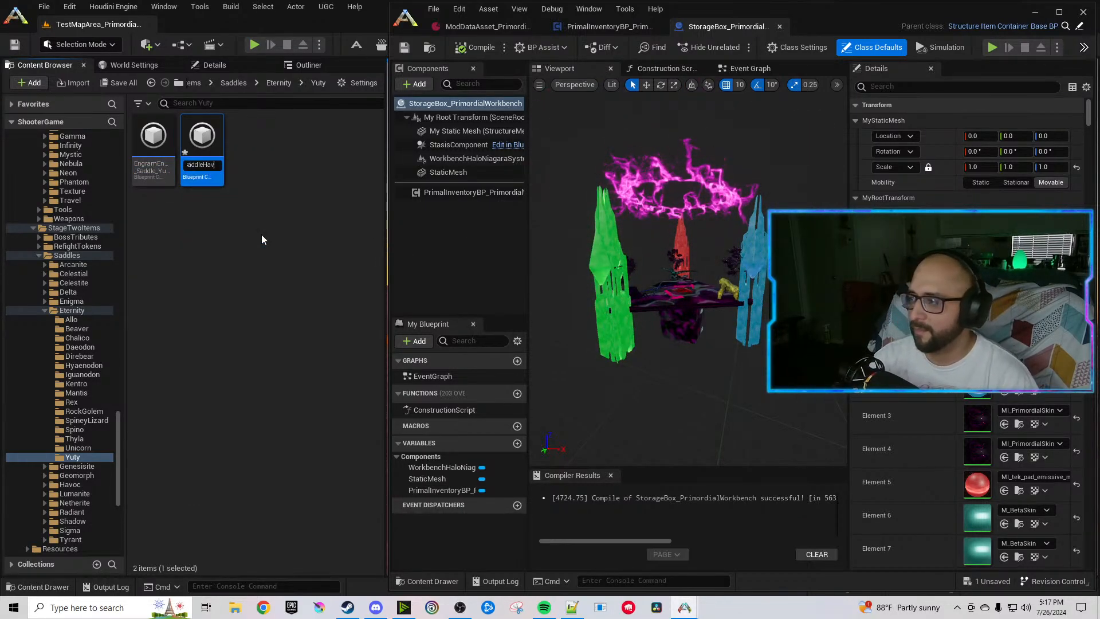
{"action": "key", "text": "BackSpace"}
{"action": "key", "text": "BackSpace"}
{"action": "key", "text": "BackSpace"}
{"action": "key", "text": "BackSpace"}
{"action": "key", "text": "BackSpace"}
{"action": "type", "text": "Eternity"}
{"action": "key", "text": "Return"}
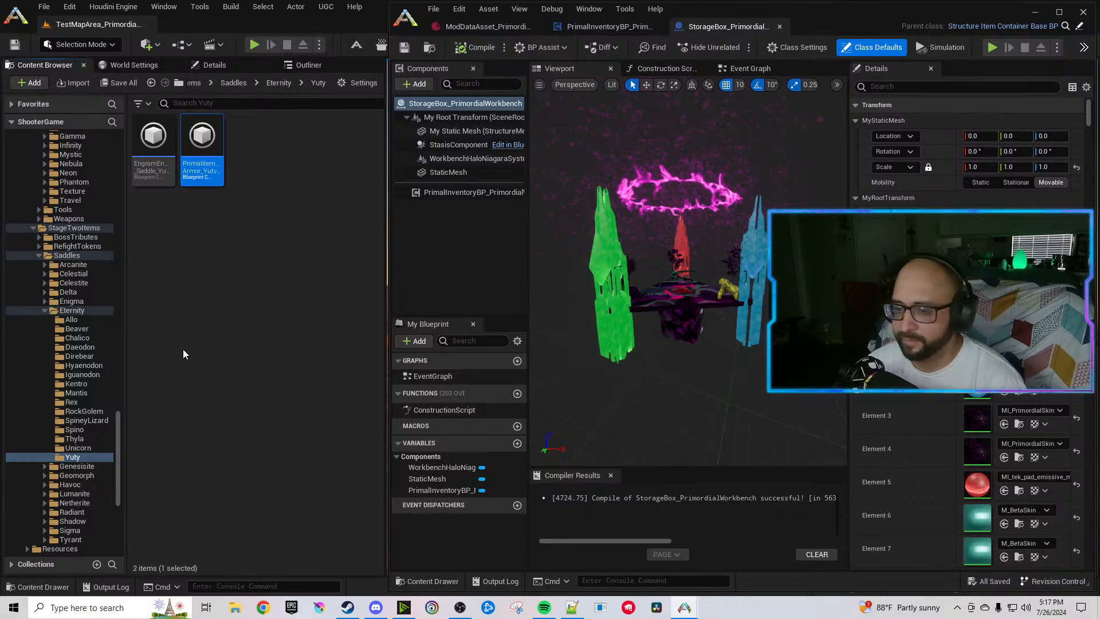
Set the Blue Print Entry of the Eternity Allo engram entry to PrimalItemArmor_AlloSaddleEternity and compile the blueprint.
{"action": "left_click", "coordinate": [215, 340]}
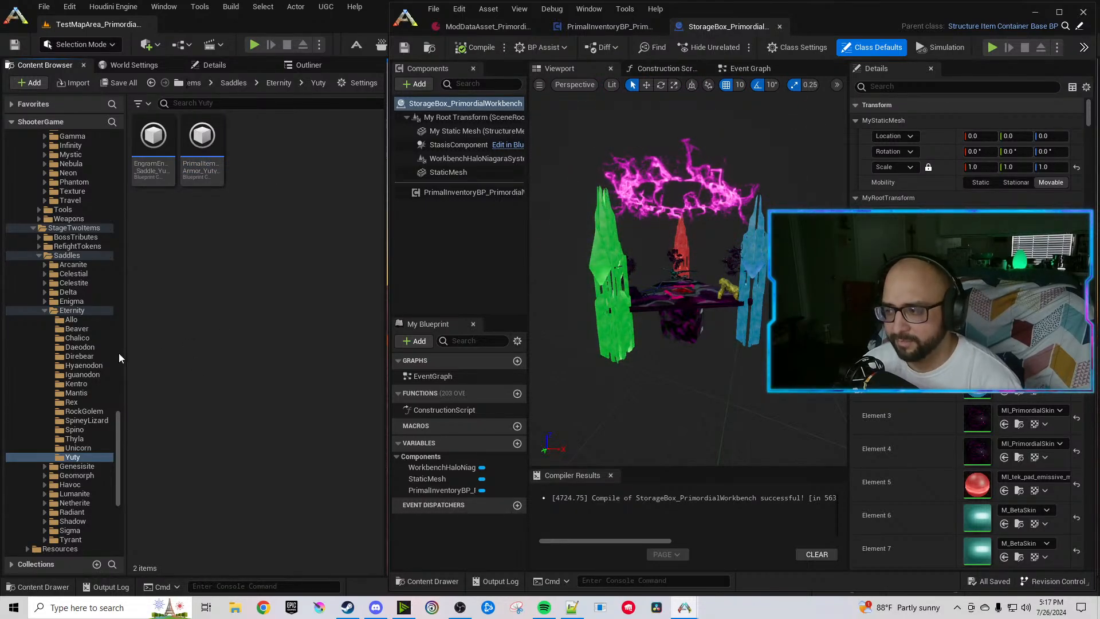
{"action": "left_click", "coordinate": [72, 319]}
{"action": "double_click", "coordinate": [153, 146]}
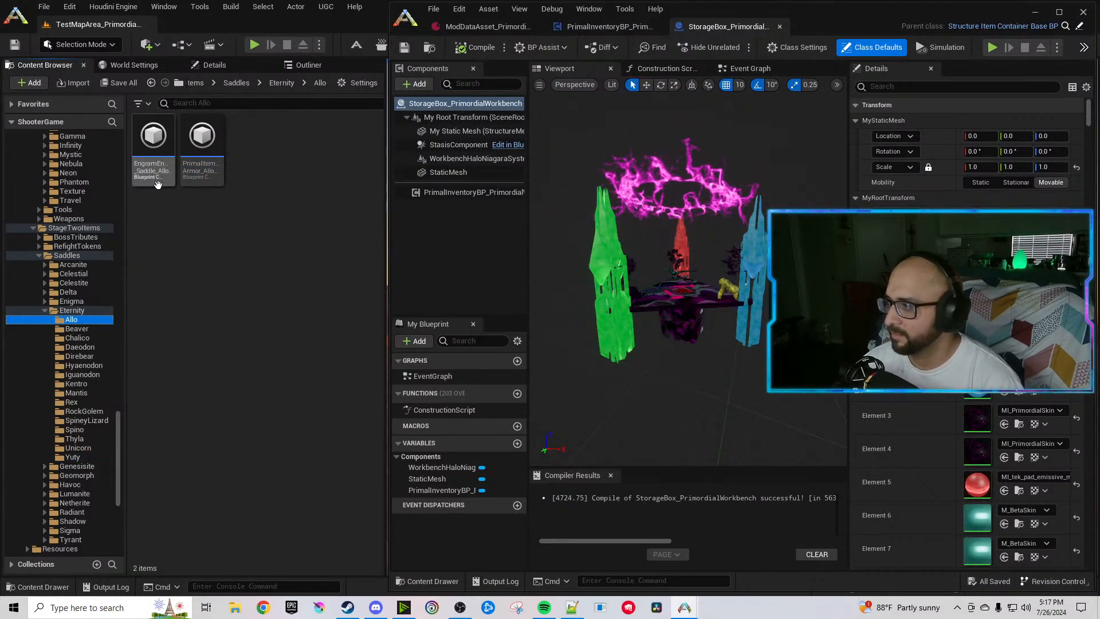
{"action": "left_click", "coordinate": [197, 172]}
{"action": "left_click", "coordinate": [750, 197]}
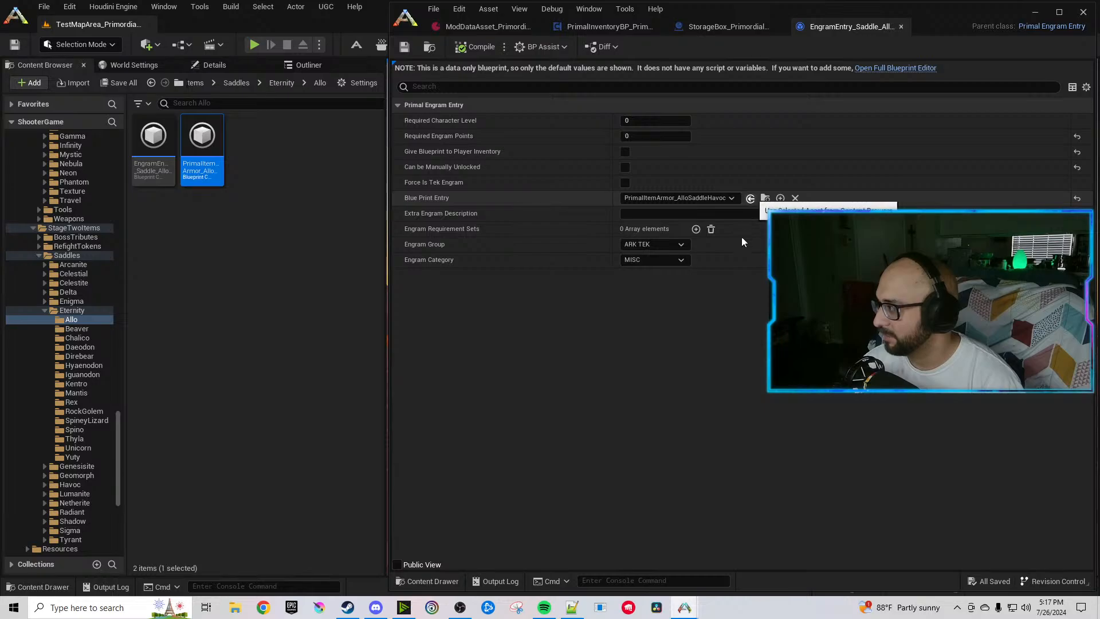
{"action": "left_click", "coordinate": [473, 46]}
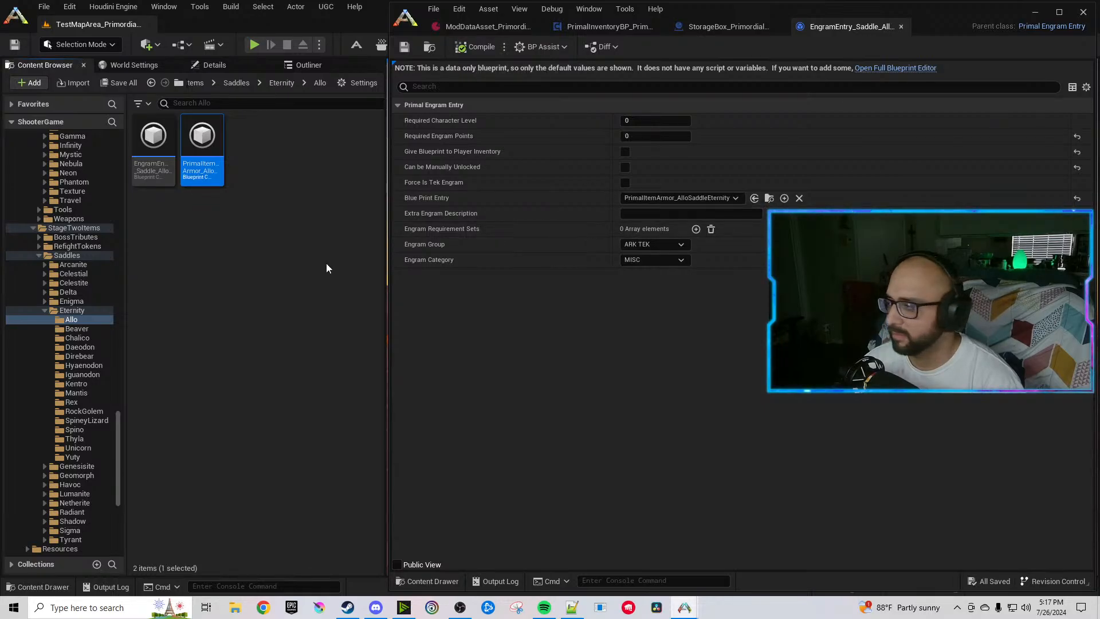
In the Eternity Allo saddle blueprint, replace Havoc with Eternity in the explicit owner tag, descriptive name, item description and default folder path.
{"action": "double_click", "coordinate": [225, 158]}
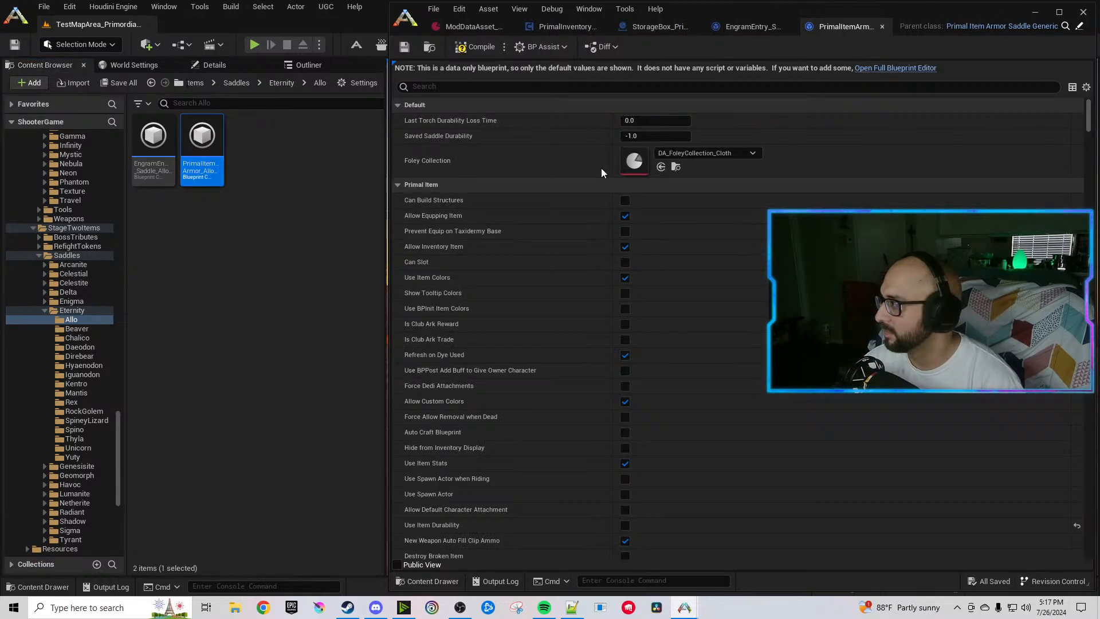
{"action": "left_click", "coordinate": [558, 87]}
{"action": "type", "text": "havoc"}
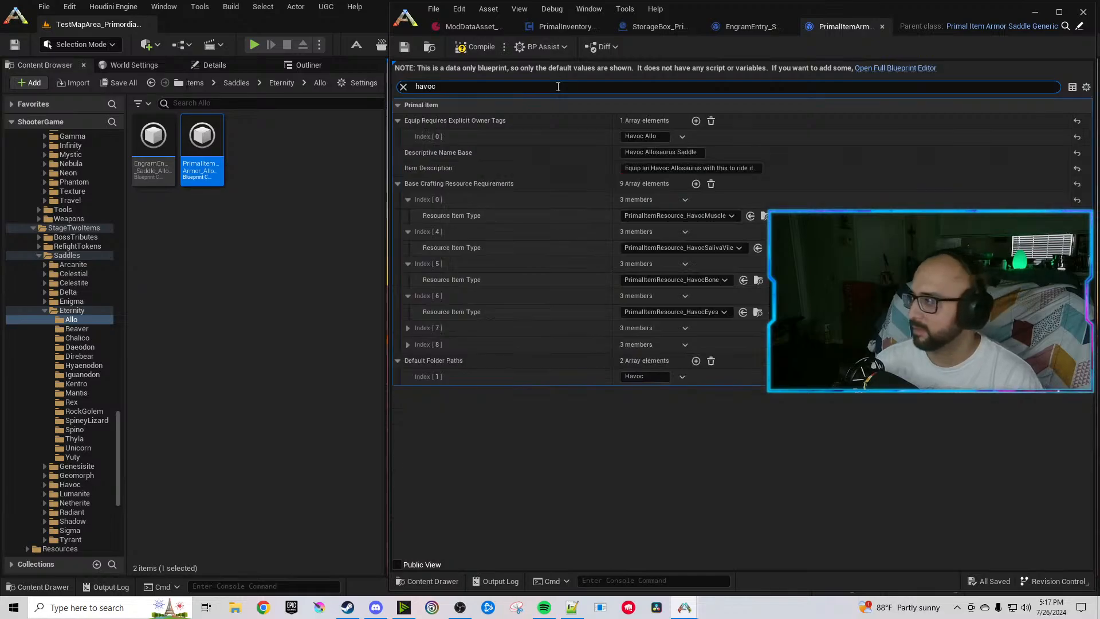
{"action": "double_click", "coordinate": [636, 137]}
{"action": "type", "text": "Eternity"}
{"action": "double_click", "coordinate": [635, 152]}
{"action": "type", "text": "Eternity"}
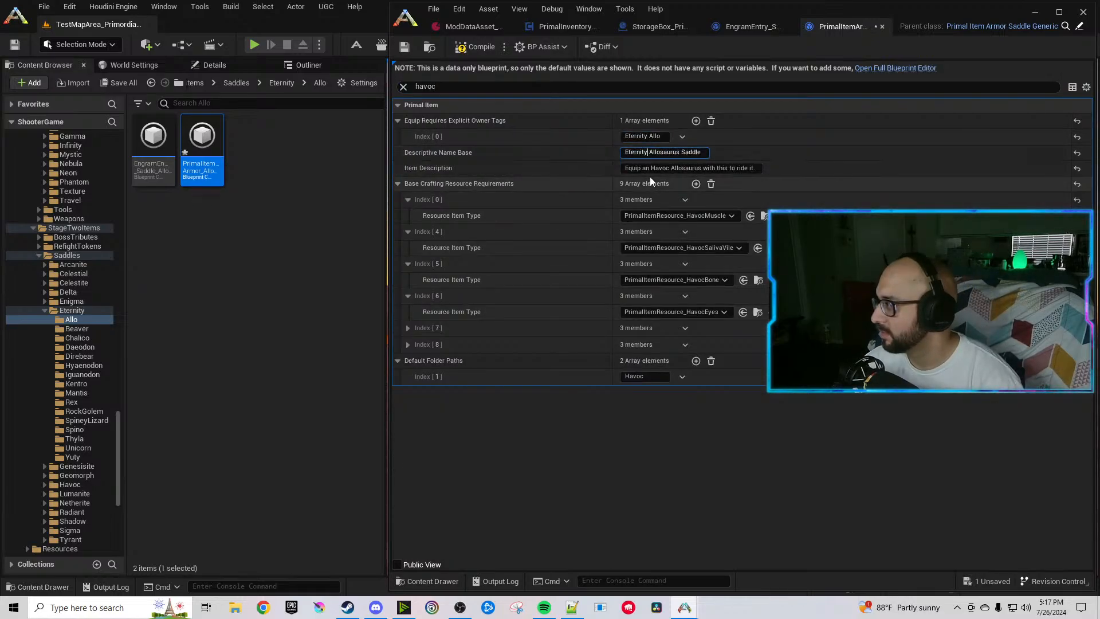
{"action": "double_click", "coordinate": [659, 169]}
{"action": "type", "text": "Eternity"}
{"action": "double_click", "coordinate": [645, 380]}
{"action": "type", "text": "Eternity"}
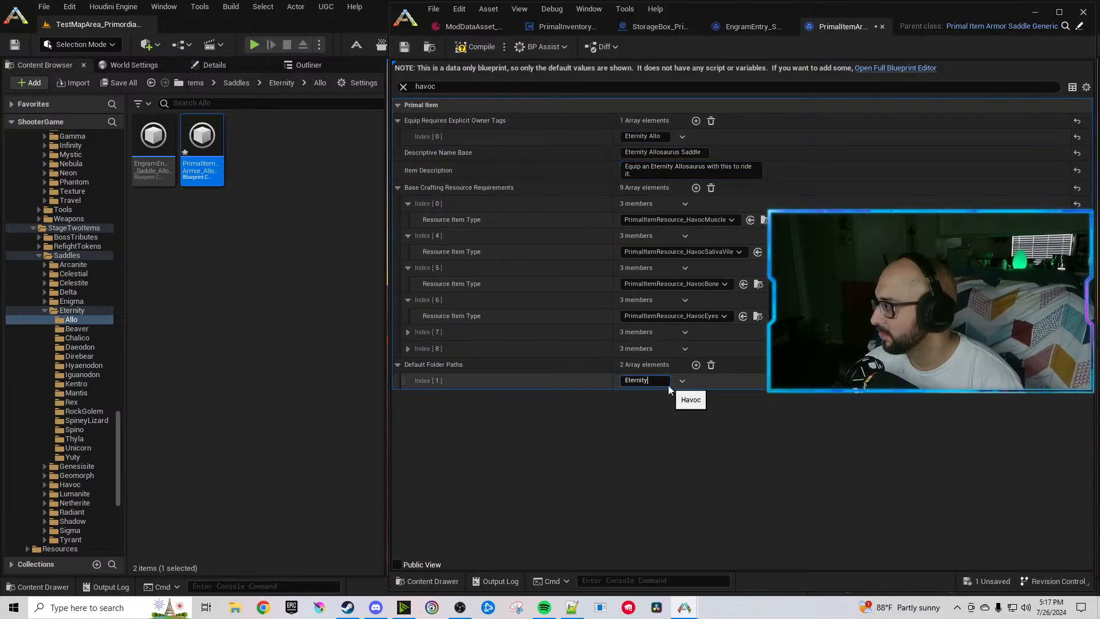
Set the Allo saddle's Havoc muscle and saliva crafting resources to PrimalItemResource_EternityMuscle and PrimalItemResource_EternitySalivaVile.
{"action": "left_click", "coordinate": [408, 348]}
{"action": "left_click", "coordinate": [408, 332]}
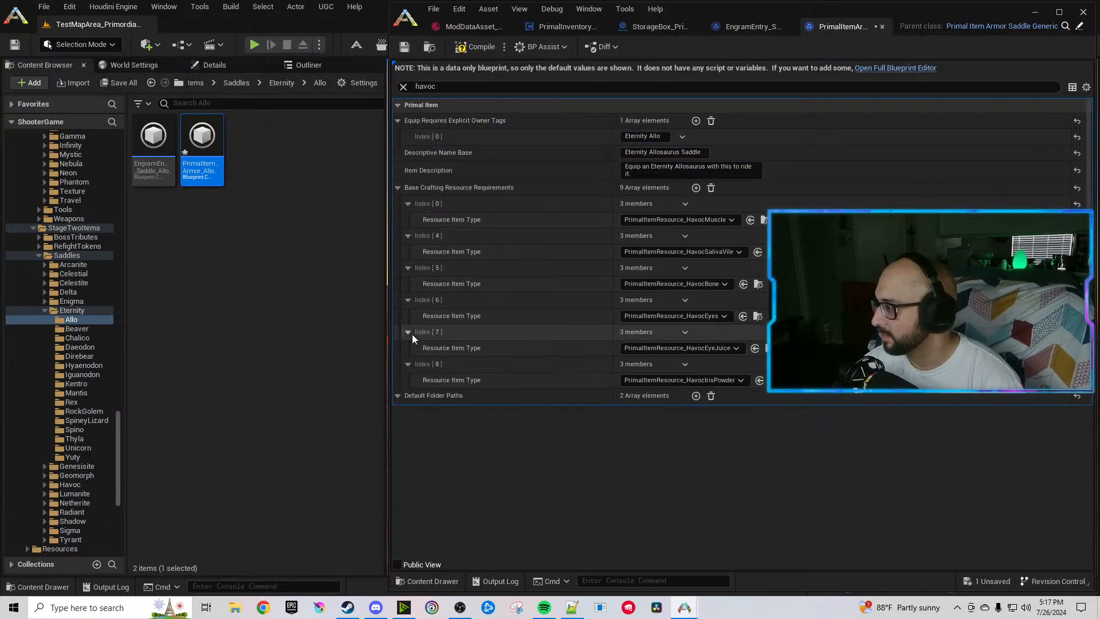
{"action": "left_click", "coordinate": [717, 219]}
{"action": "type", "text": "Eternity"}
{"action": "type", "text": "musc"}
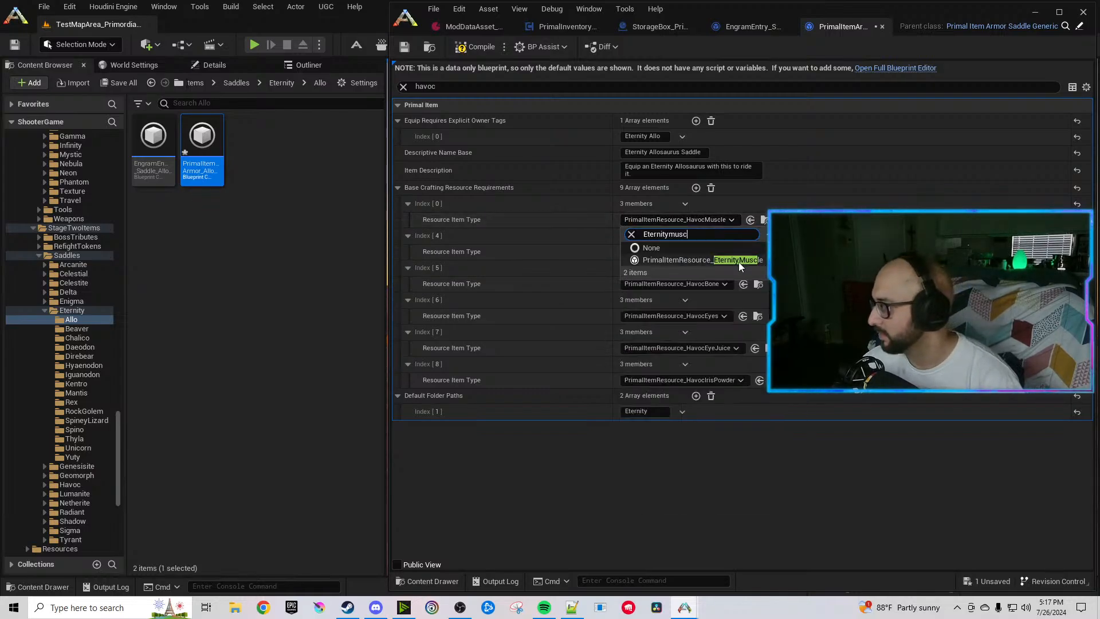
{"action": "left_click", "coordinate": [738, 262]}
{"action": "left_click", "coordinate": [705, 256]}
{"action": "type", "text": "Eternity"}
{"action": "type", "text": "sal"}
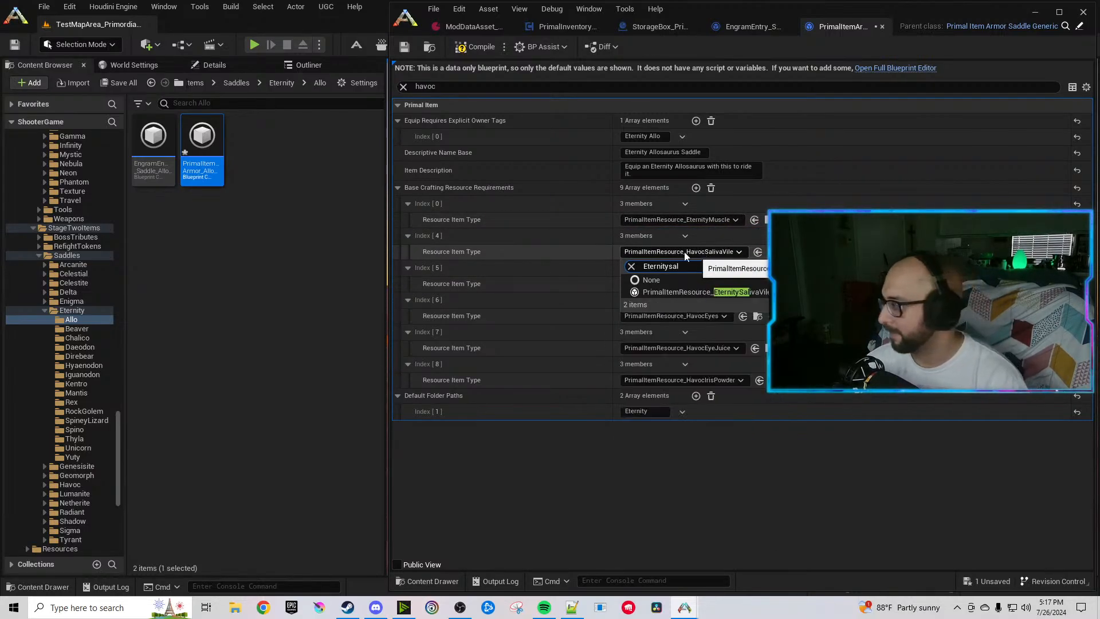
{"action": "left_click", "coordinate": [744, 292]}
Set the Allo saddle's Havoc bone and eyes crafting resources to PrimalItemResource_EternityBone and PrimalItemResource_EternityEyes.
{"action": "left_click", "coordinate": [705, 285]}
{"action": "type", "text": "Eternity"}
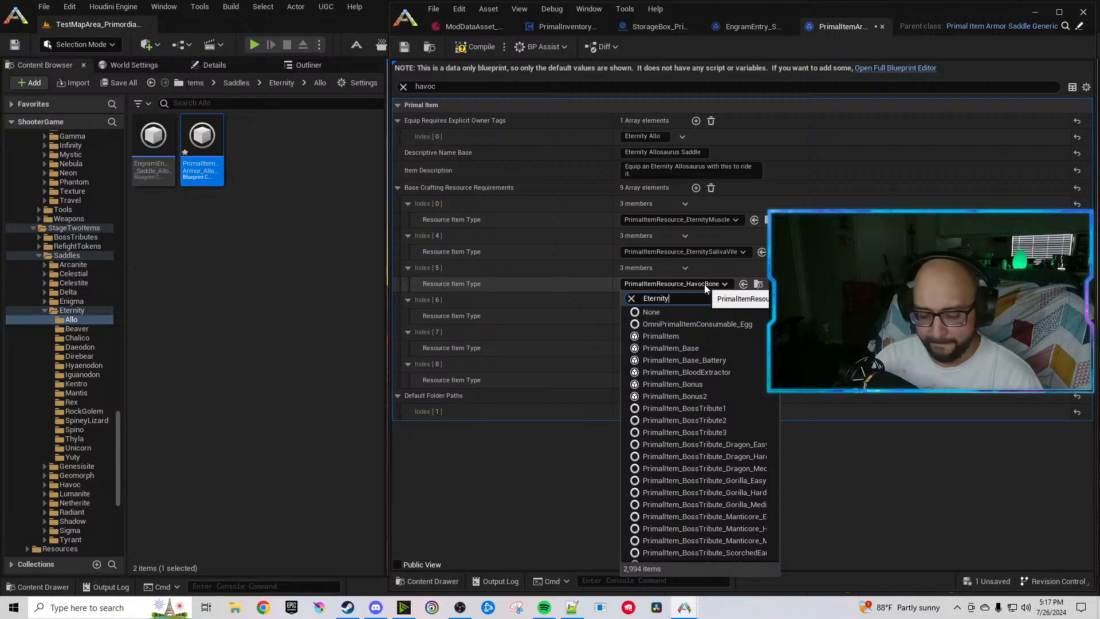
{"action": "type", "text": "bone"}
{"action": "left_click", "coordinate": [747, 324]}
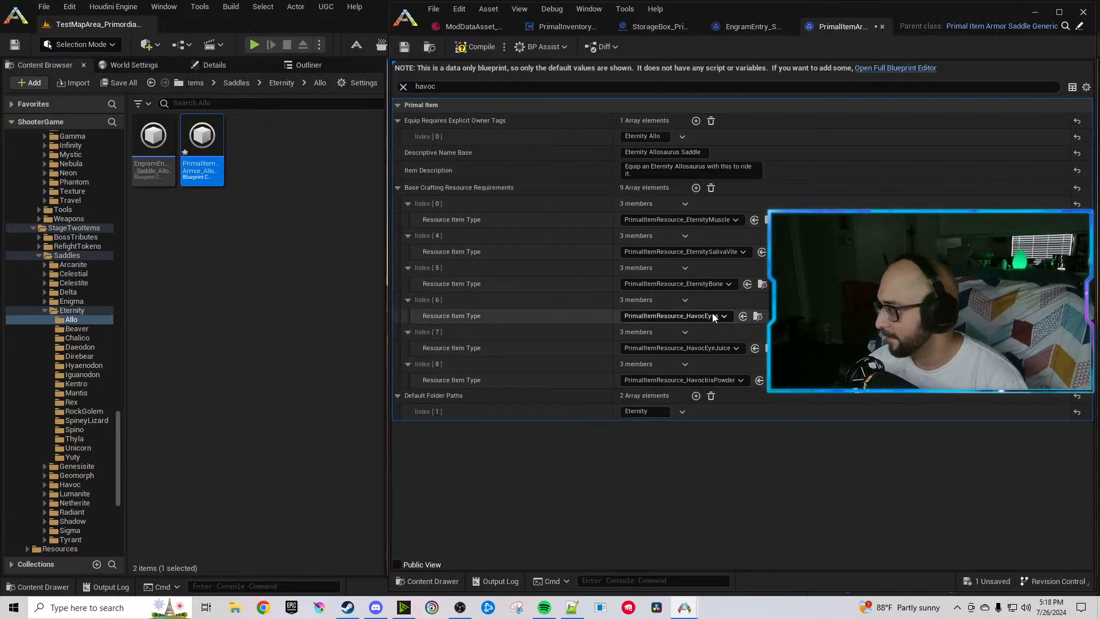
{"action": "left_click", "coordinate": [713, 316]}
{"action": "type", "text": "Eternity"}
{"action": "type", "text": "eyes"}
{"action": "left_click", "coordinate": [735, 356]}
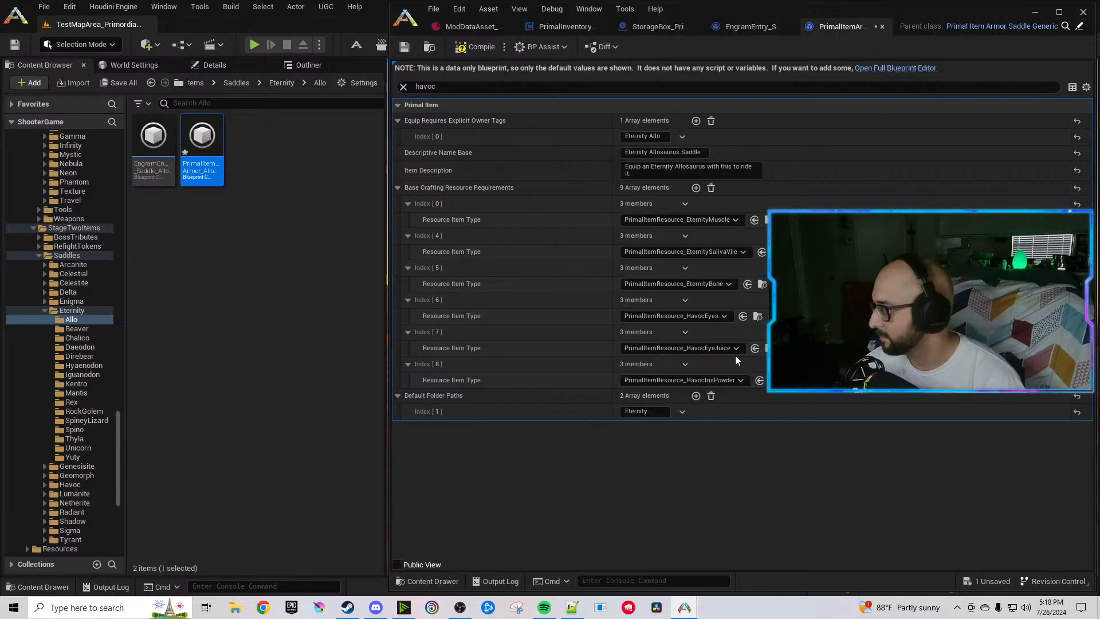
Set the Allo saddle's Havoc eye juice and iris powder crafting resources to PrimalItemResource_EternityEyeJuice and PrimalItemResource_EternityIrisPowder.
{"action": "left_click", "coordinate": [733, 348]}
{"action": "type", "text": "Eternity"}
{"action": "type", "text": "eye"}
{"action": "left_click", "coordinate": [751, 387]}
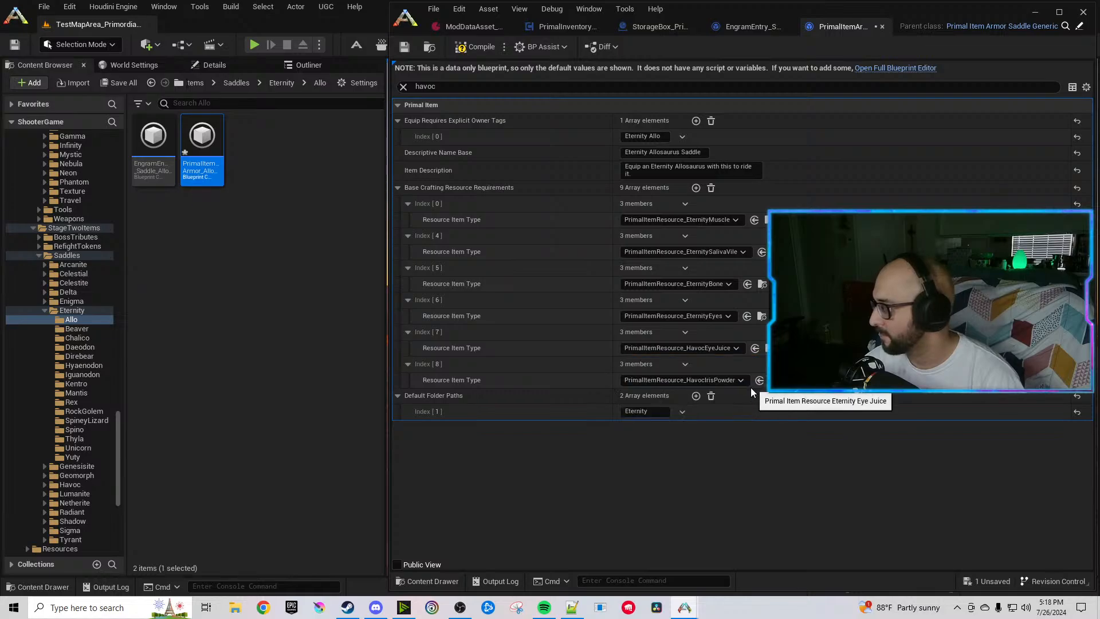
{"action": "left_click", "coordinate": [727, 379]}
{"action": "type", "text": "Eternity"}
{"action": "type", "text": "i"}
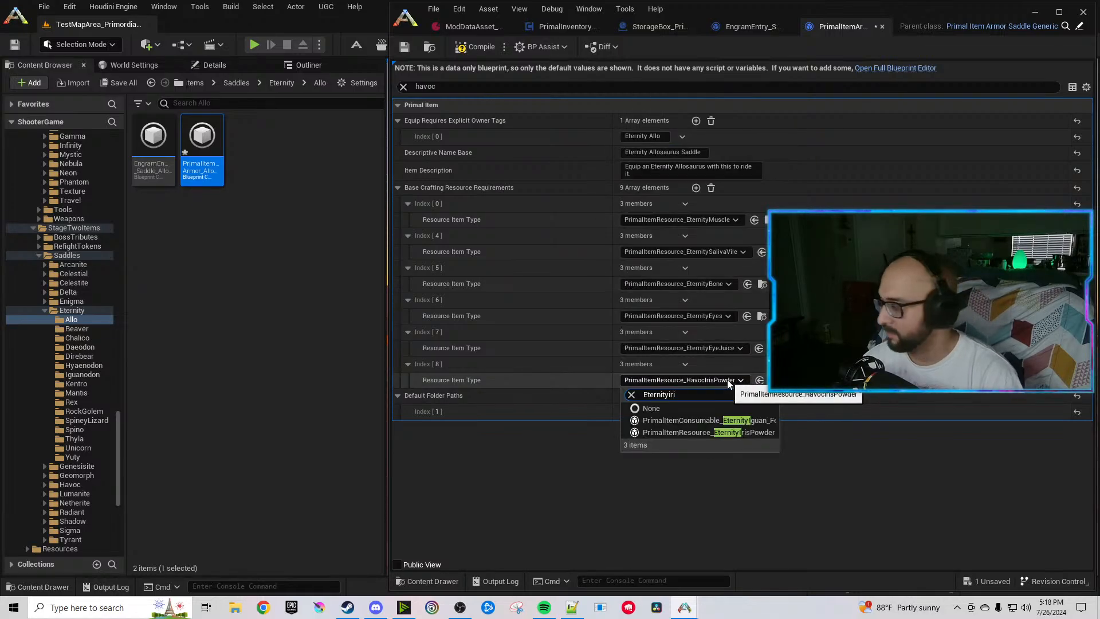
{"action": "type", "text": "r"}
{"action": "left_click", "coordinate": [751, 424]}
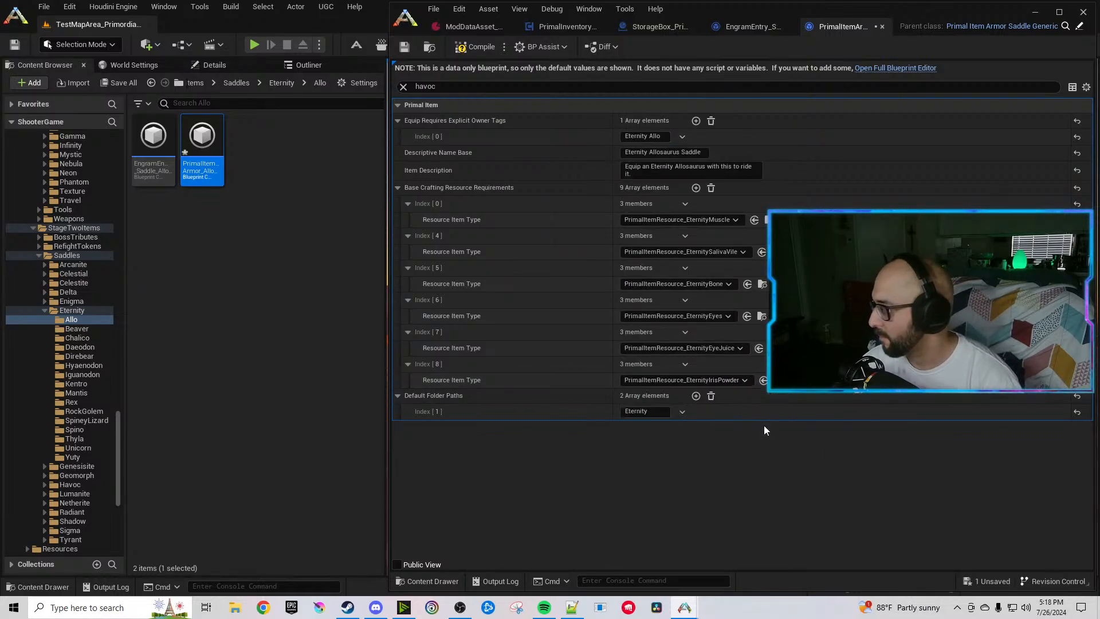
Set the Allo saddle's armor Initial Value Constant to 95, compile it, and close both Allo blueprints.
{"action": "double_click", "coordinate": [421, 86]}
{"action": "type", "text": "armor"}
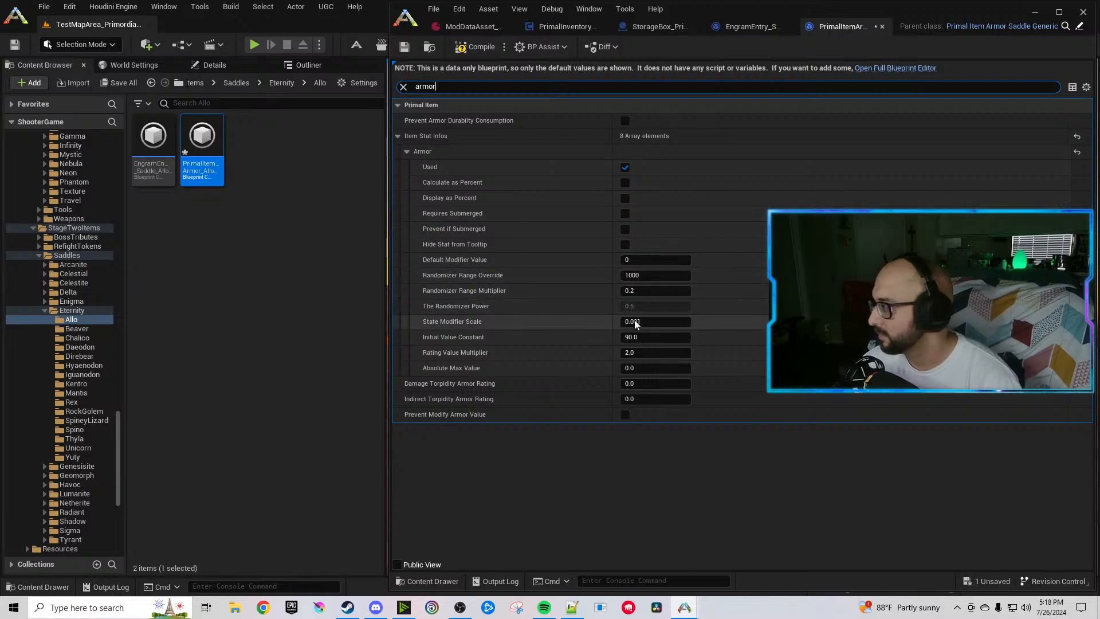
{"action": "type", "text": "95"}
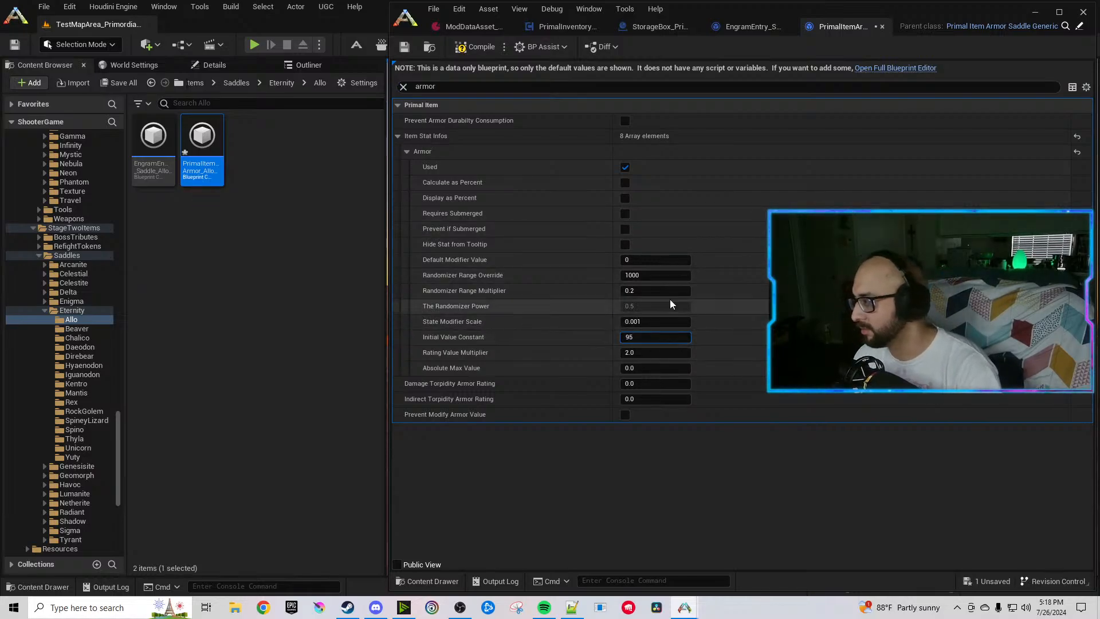
{"action": "left_click", "coordinate": [476, 47]}
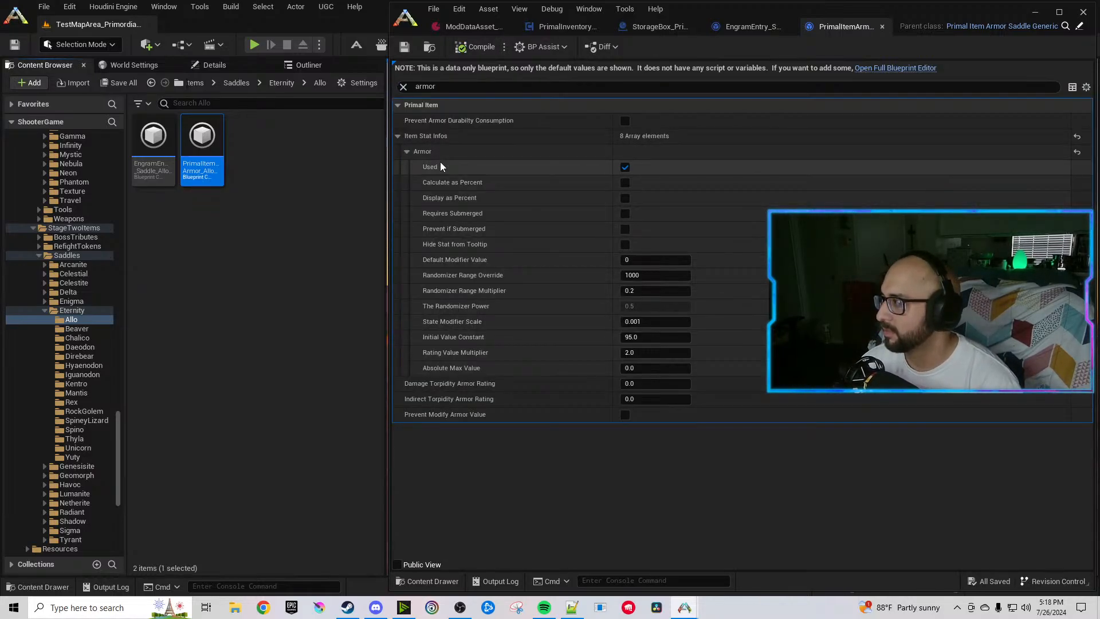
{"action": "left_click", "coordinate": [882, 26]}
{"action": "left_click", "coordinate": [901, 26]}
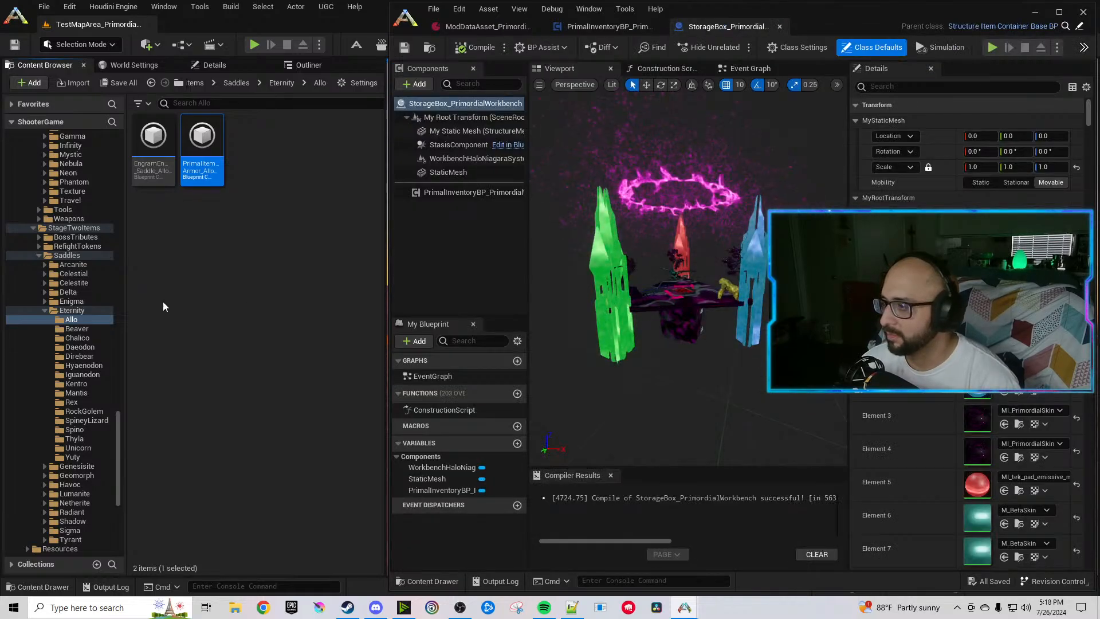
Set the Blue Print Entry of the Eternity Beaver engram entry to PrimalItemArmor_BeaverSaddleEternity.
{"action": "left_click", "coordinate": [77, 328]}
{"action": "left_click", "coordinate": [165, 165]}
{"action": "double_click", "coordinate": [165, 164]}
{"action": "left_click", "coordinate": [773, 199]}
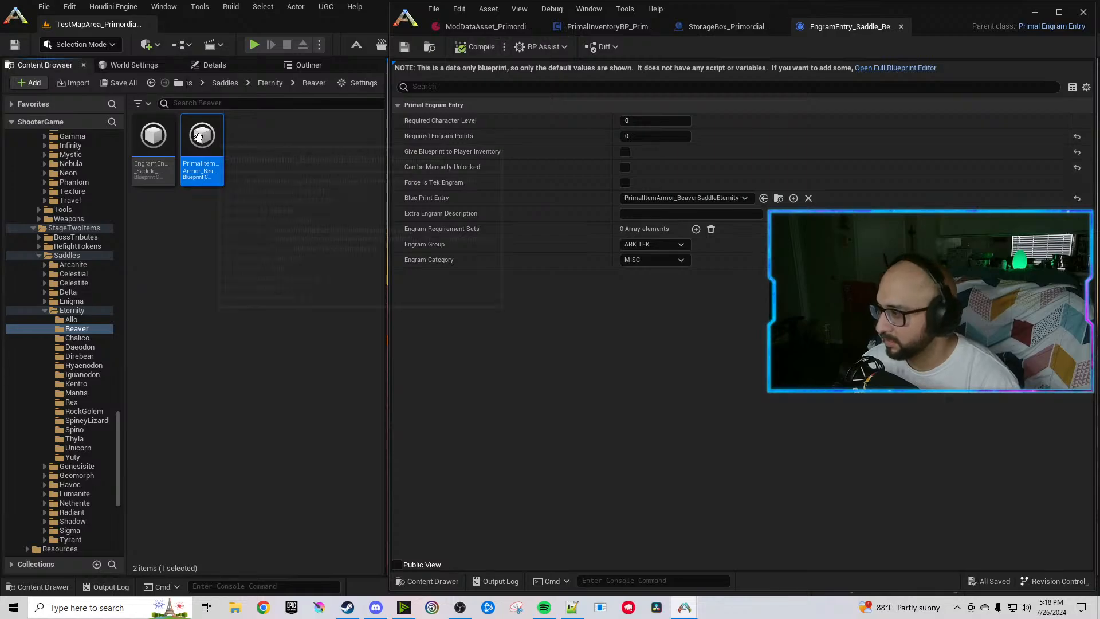
In the Eternity Beaver saddle blueprint, replace Havoc with Eternity in the explicit owner tag, descriptive name, item description and default folder path.
{"action": "type", "text": "havoc"}
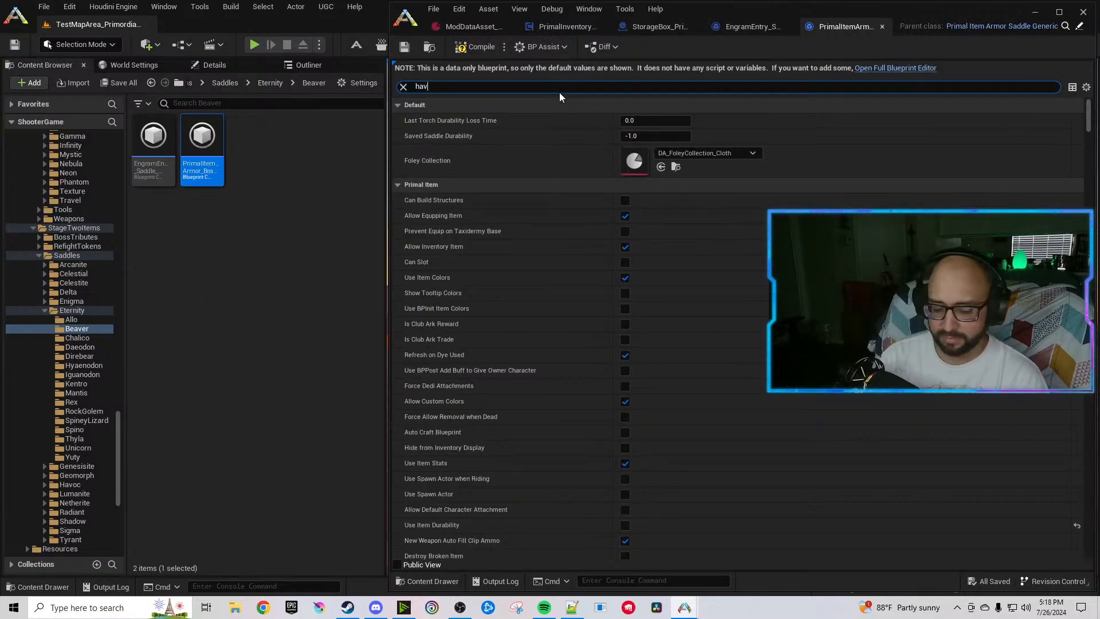
{"action": "double_click", "coordinate": [636, 136]}
{"action": "type", "text": "Eternity"}
{"action": "double_click", "coordinate": [636, 151]}
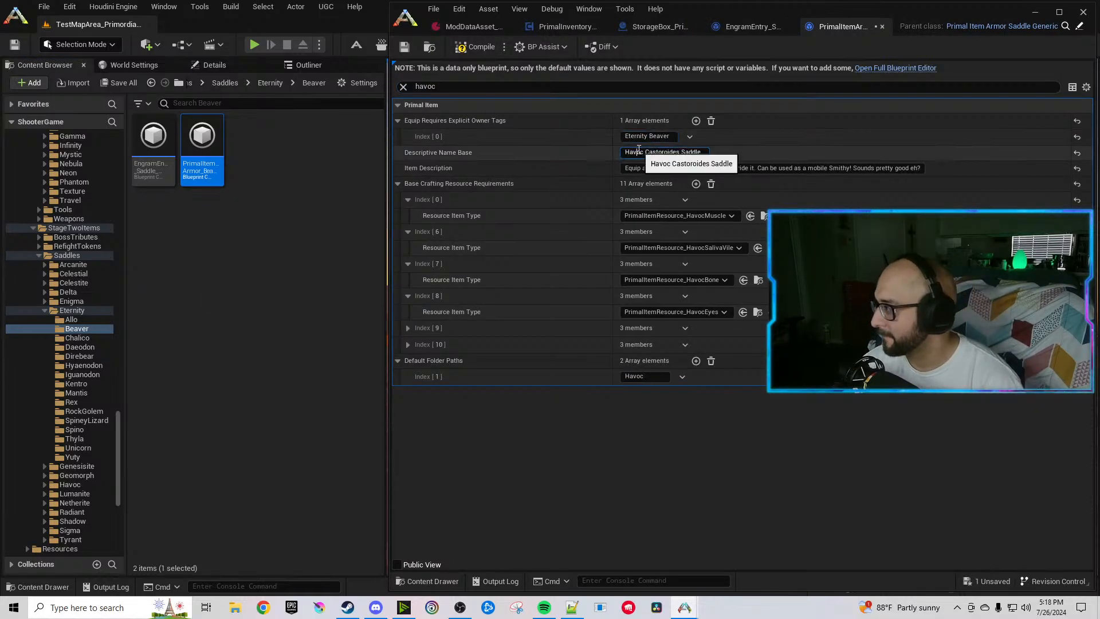
{"action": "type", "text": "Eternity"}
{"action": "double_click", "coordinate": [658, 167]}
{"action": "type", "text": "Eternity"}
{"action": "left_click", "coordinate": [408, 348]}
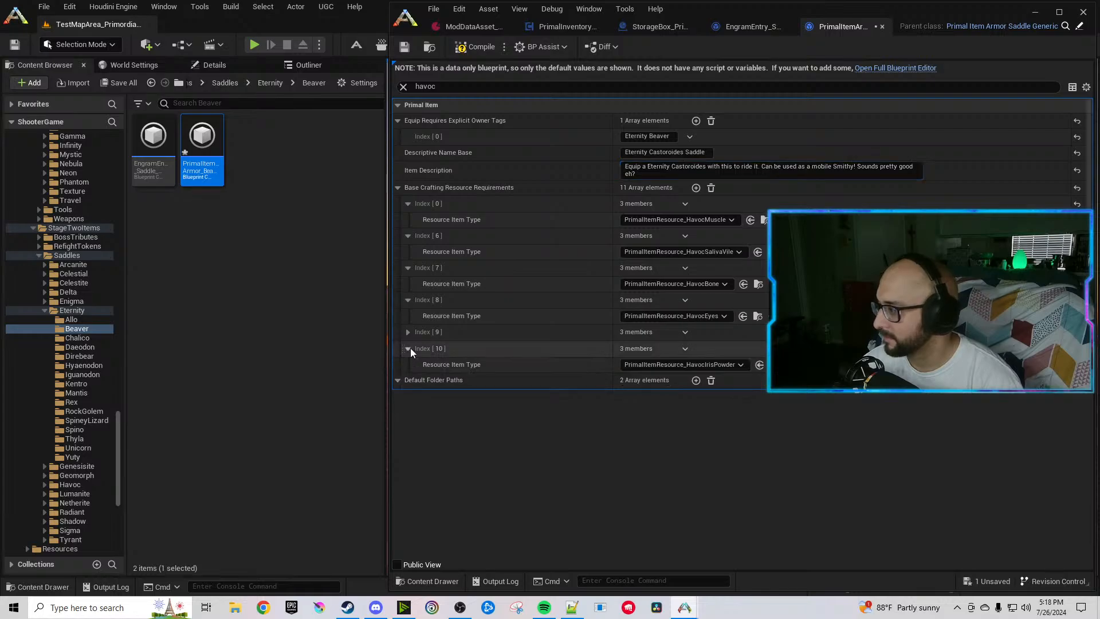
{"action": "left_click", "coordinate": [408, 332]}
{"action": "double_click", "coordinate": [636, 411]}
{"action": "type", "text": "Eternity"}
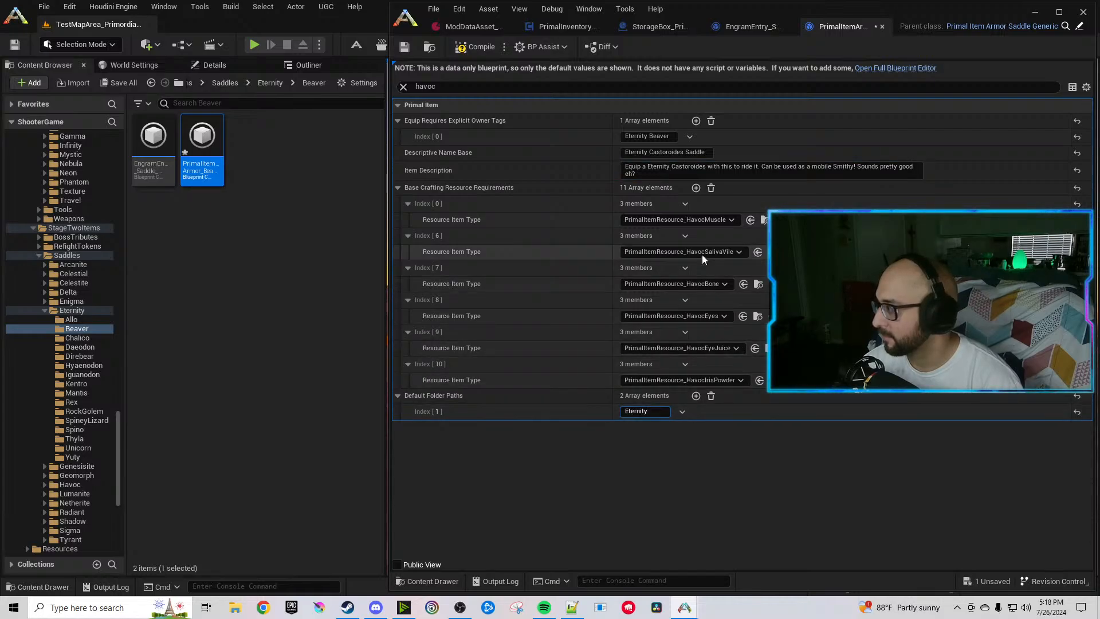
Set the Beaver saddle's Havoc muscle and saliva crafting resources to PrimalItemResource_EternityMuscle and PrimalItemResource_EternitySalivaVile.
{"action": "left_click", "coordinate": [691, 222]}
{"action": "type", "text": "Eternity"}
{"action": "type", "text": "musc"}
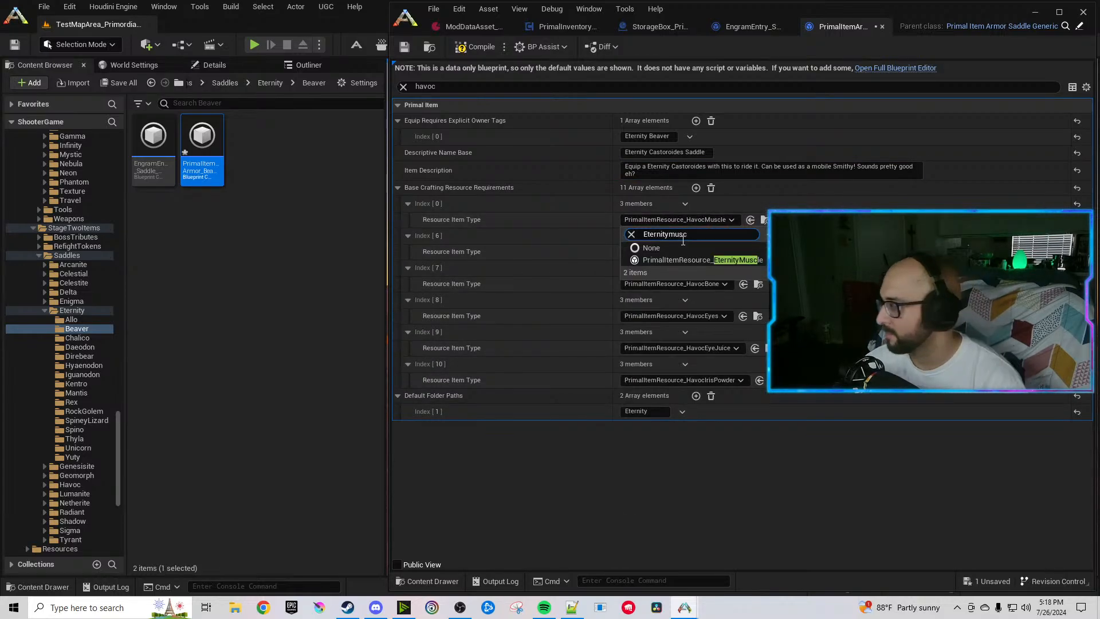
{"action": "left_click", "coordinate": [734, 261]}
{"action": "left_click", "coordinate": [709, 252]}
{"action": "type", "text": "Eternity"}
{"action": "type", "text": "sal"}
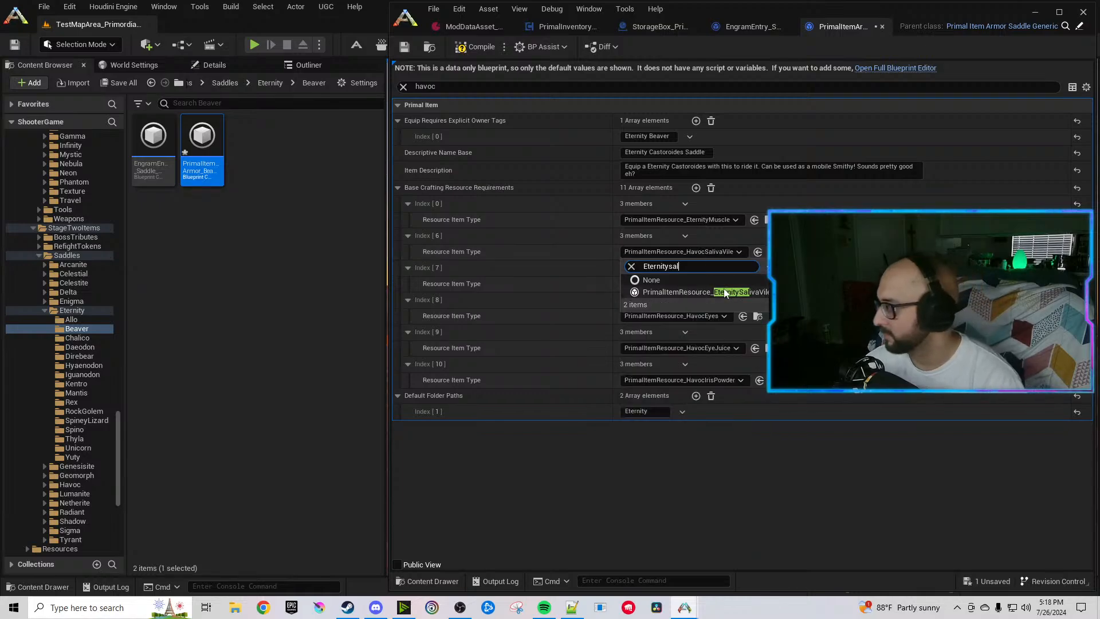
{"action": "left_click", "coordinate": [697, 293]}
Set the Beaver saddle's Havoc bone and eyes crafting resources to PrimalItemResource_EternityBone and PrimalItemResource_EternityEyes.
{"action": "left_click", "coordinate": [698, 285]}
{"action": "type", "text": "Eternity"}
{"action": "type", "text": "bone"}
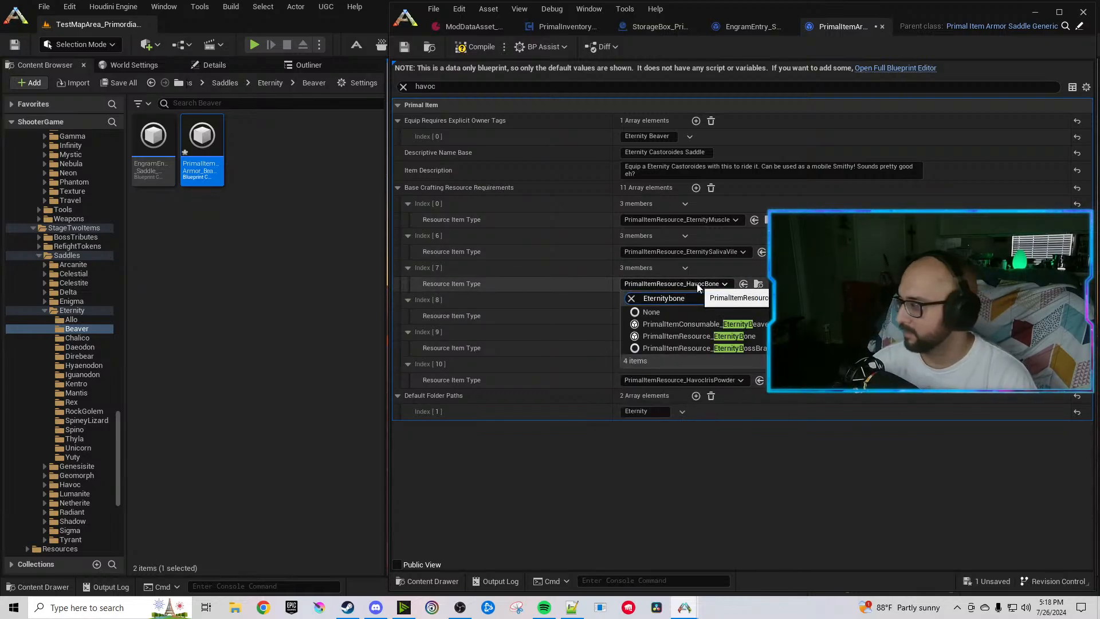
{"action": "left_click", "coordinate": [711, 323]}
{"action": "left_click", "coordinate": [710, 318]}
{"action": "type", "text": "Eternity"}
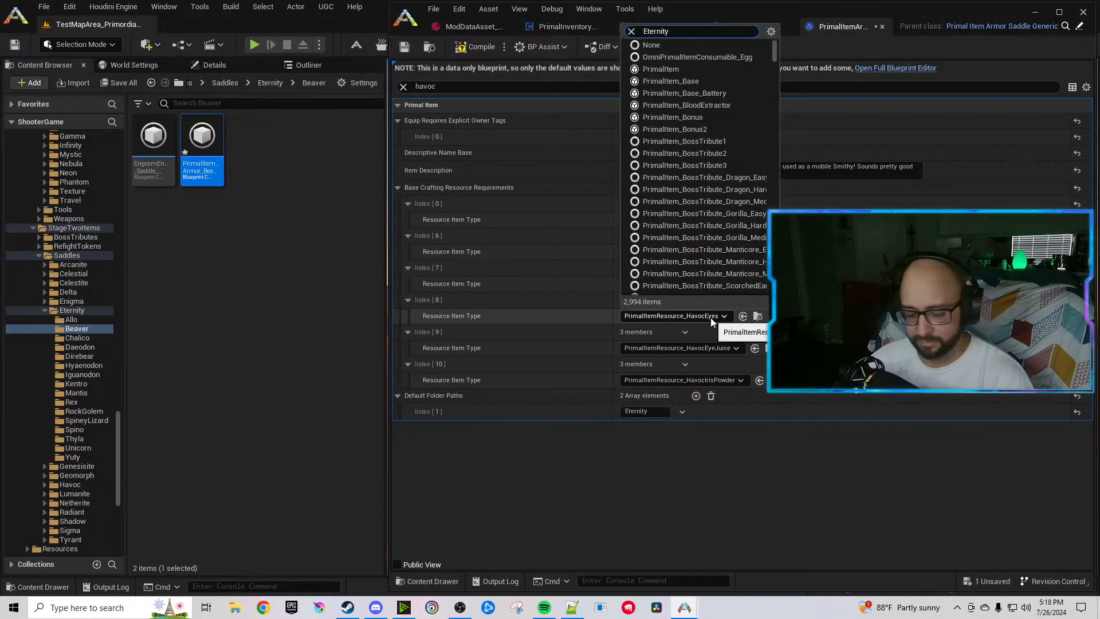
{"action": "type", "text": "eyes"}
{"action": "left_click", "coordinate": [743, 356]}
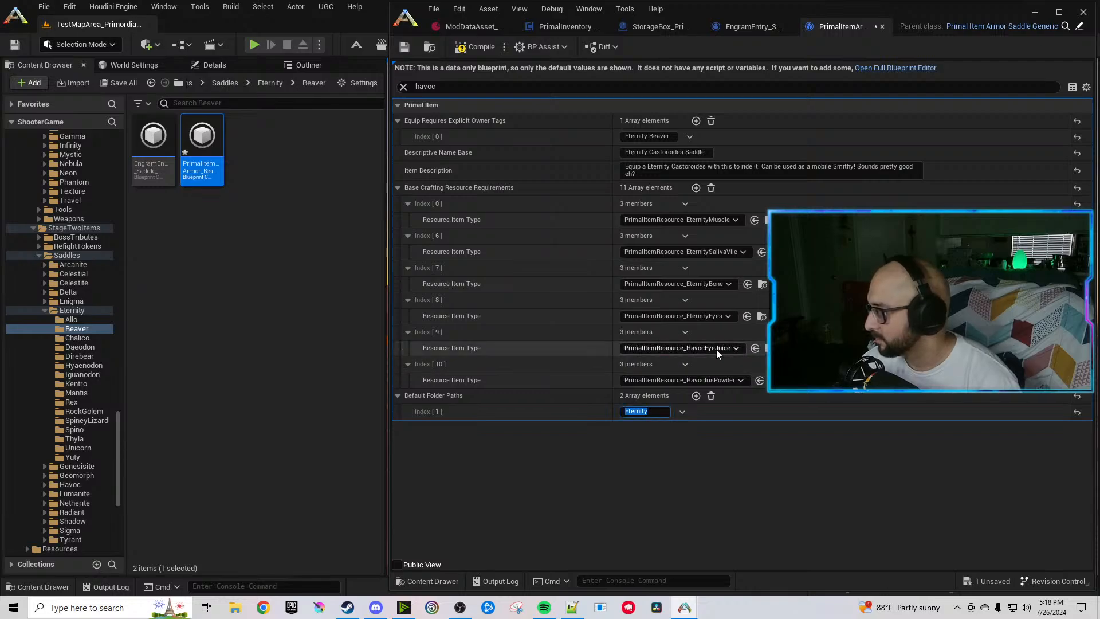
Set the Beaver saddle's Havoc eye juice and iris powder crafting resources to PrimalItemResource_EternityEyeJuice and PrimalItemResource_EternityIrisPowder.
{"action": "left_click", "coordinate": [716, 349]}
{"action": "type", "text": "Eternity"}
{"action": "type", "text": "eye"}
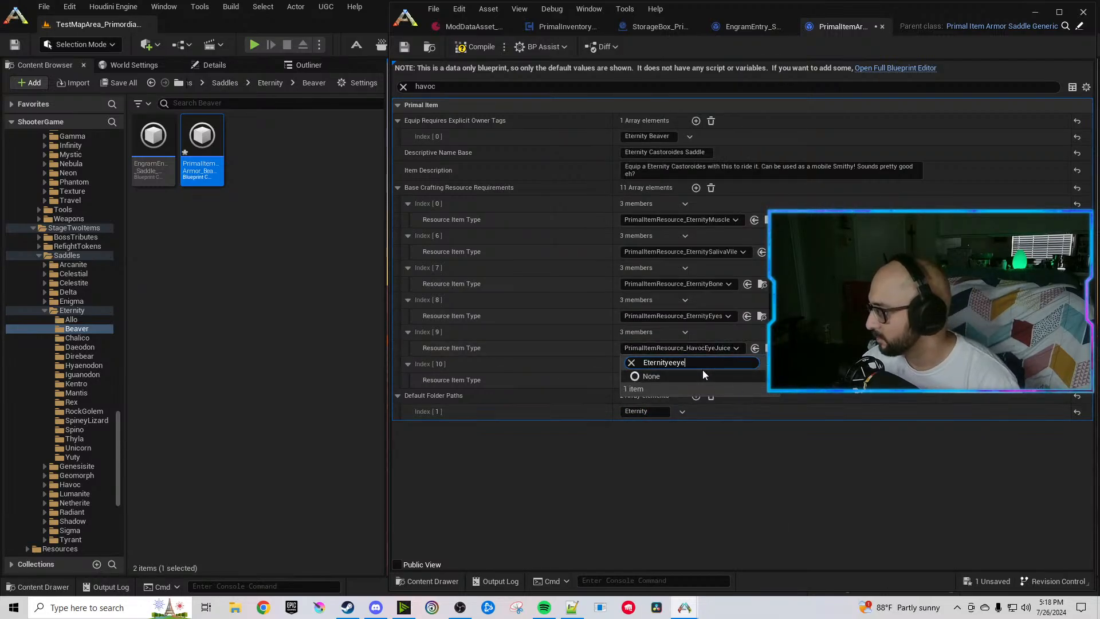
{"action": "left_click", "coordinate": [672, 366]}
{"action": "key", "text": "BackSpace"}
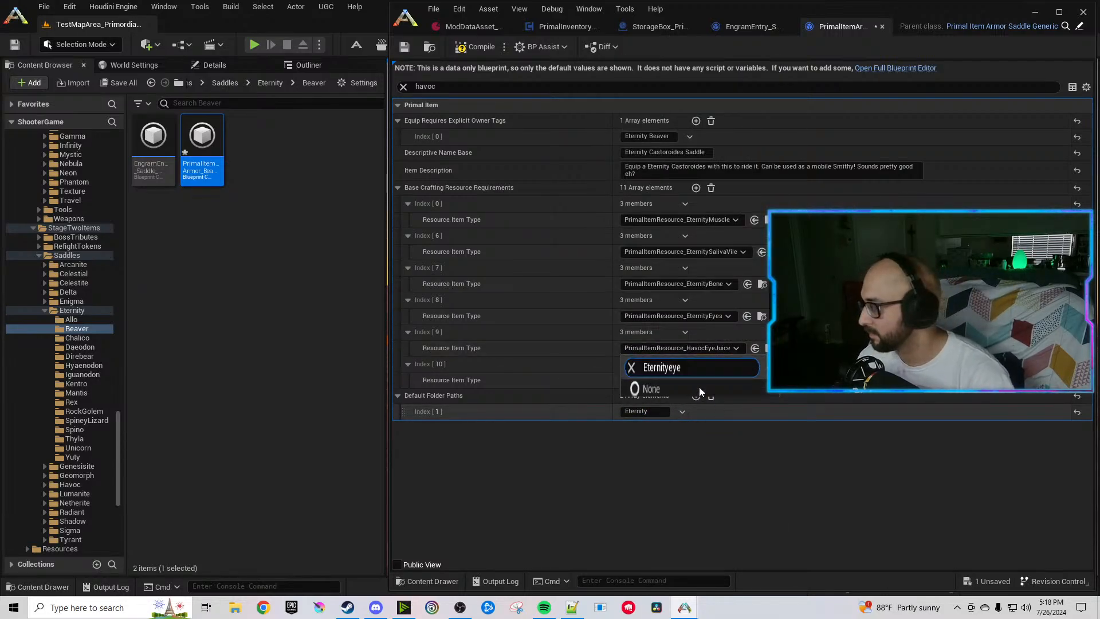
{"action": "left_click", "coordinate": [730, 389]}
{"action": "left_click", "coordinate": [707, 378]}
{"action": "type", "text": "Eternity"}
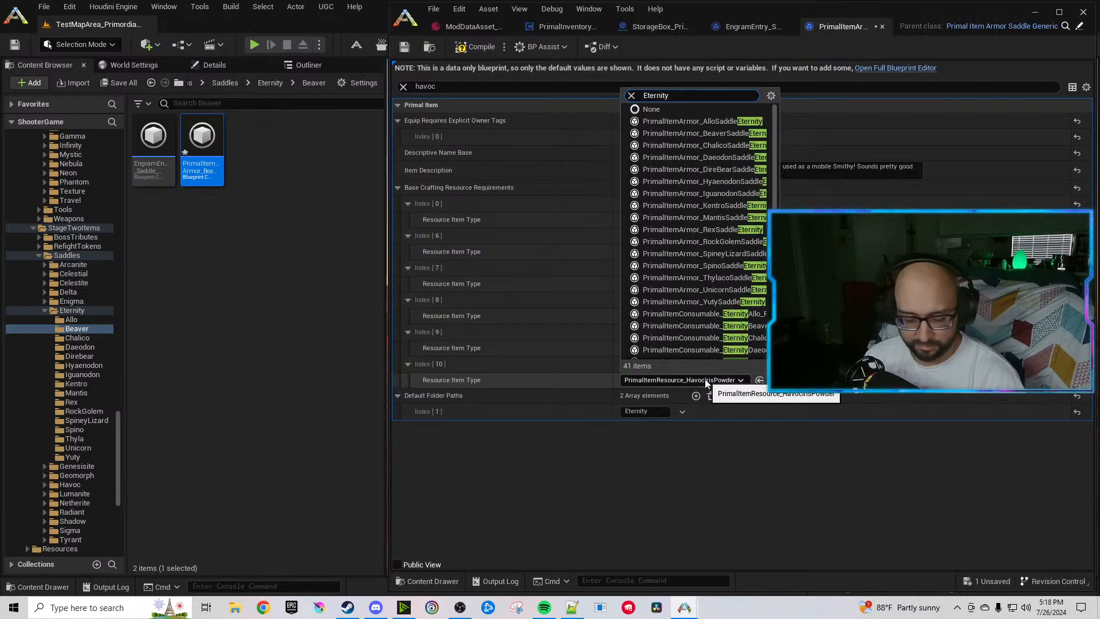
{"action": "type", "text": "iris"}
{"action": "left_click", "coordinate": [725, 419]}
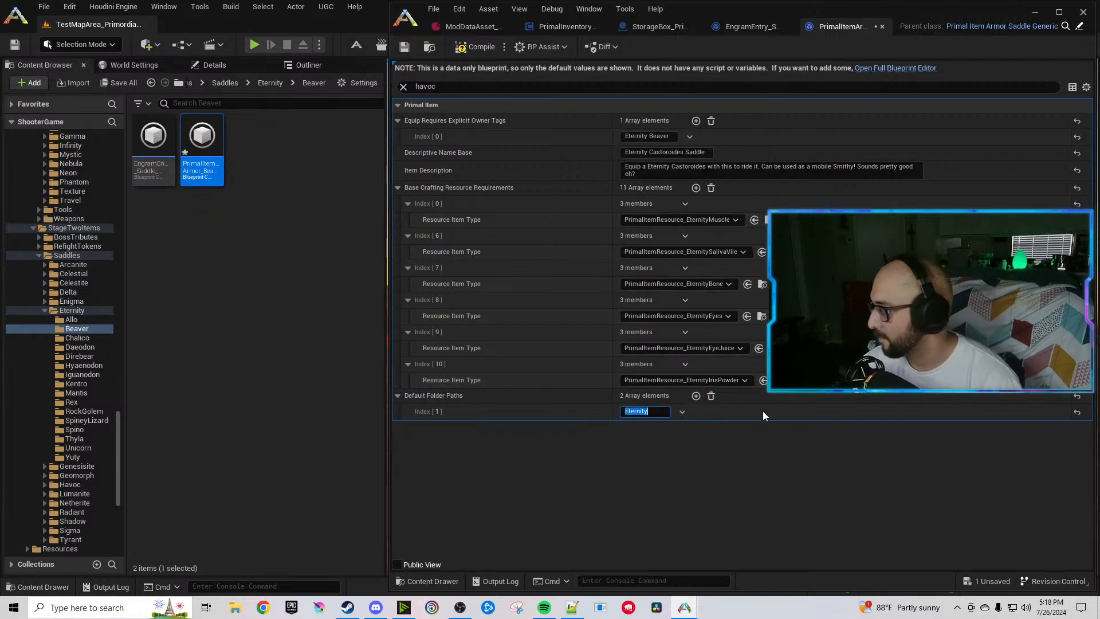
Set the Beaver saddle's armor Initial Value Constant to 95, compile the blueprint, and close it.
{"action": "left_click", "coordinate": [425, 87]}
{"action": "type", "text": "armor"}
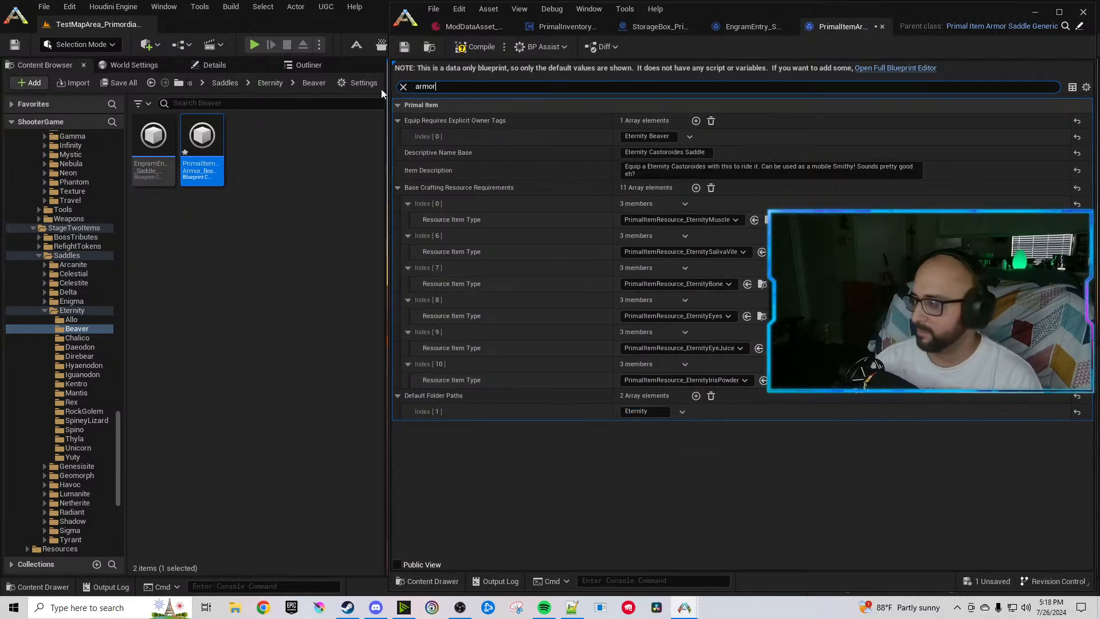
{"action": "left_click", "coordinate": [652, 338]}
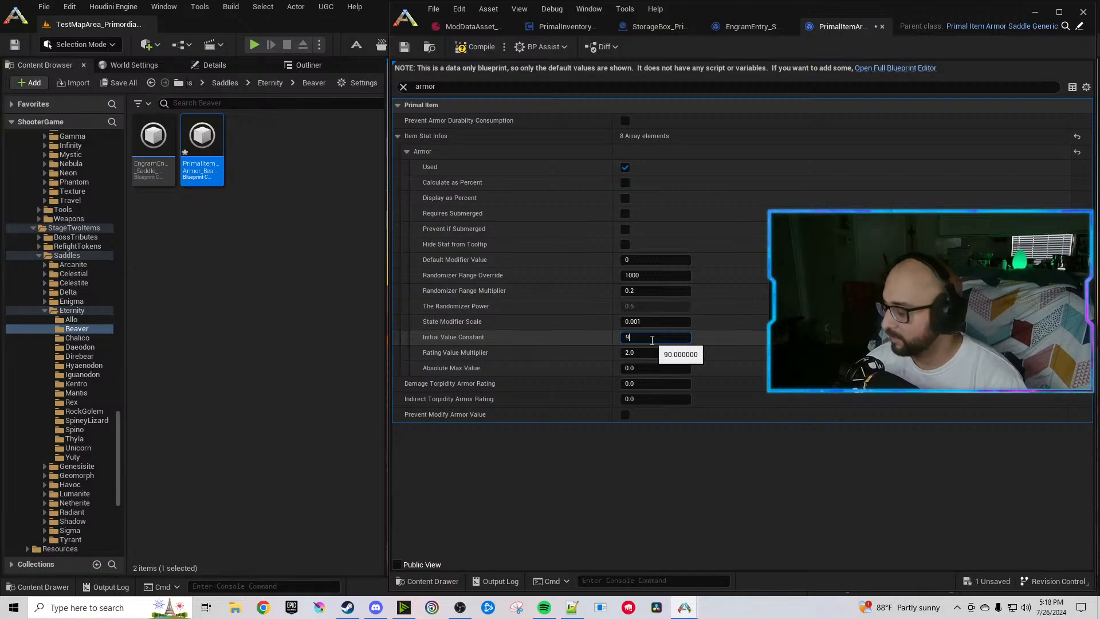
{"action": "left_click", "coordinate": [469, 48]}
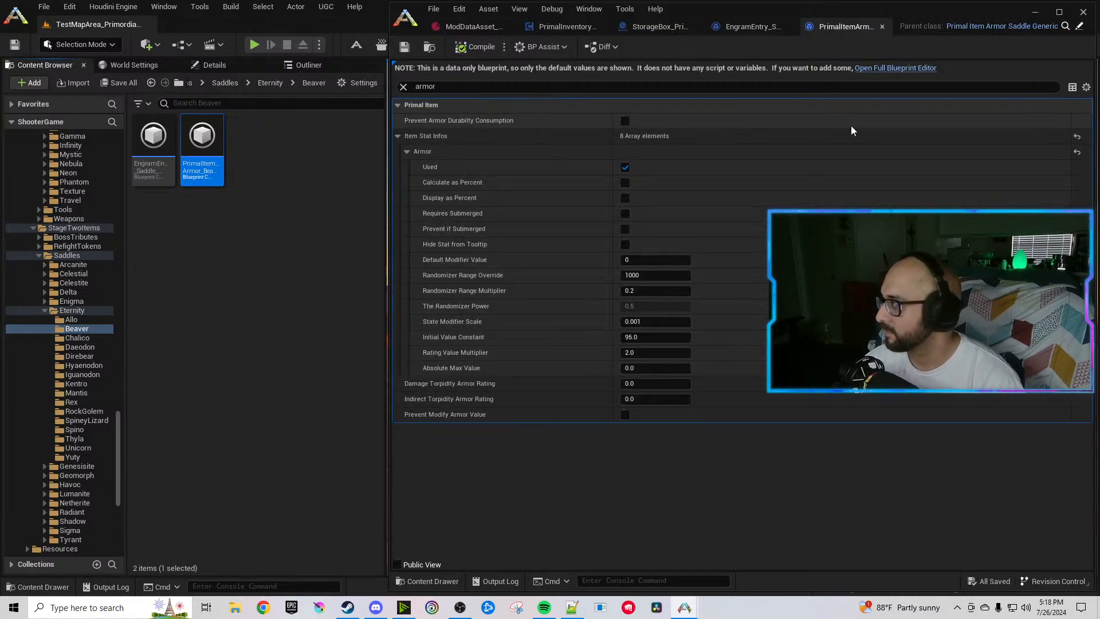
{"action": "left_click", "coordinate": [883, 26]}
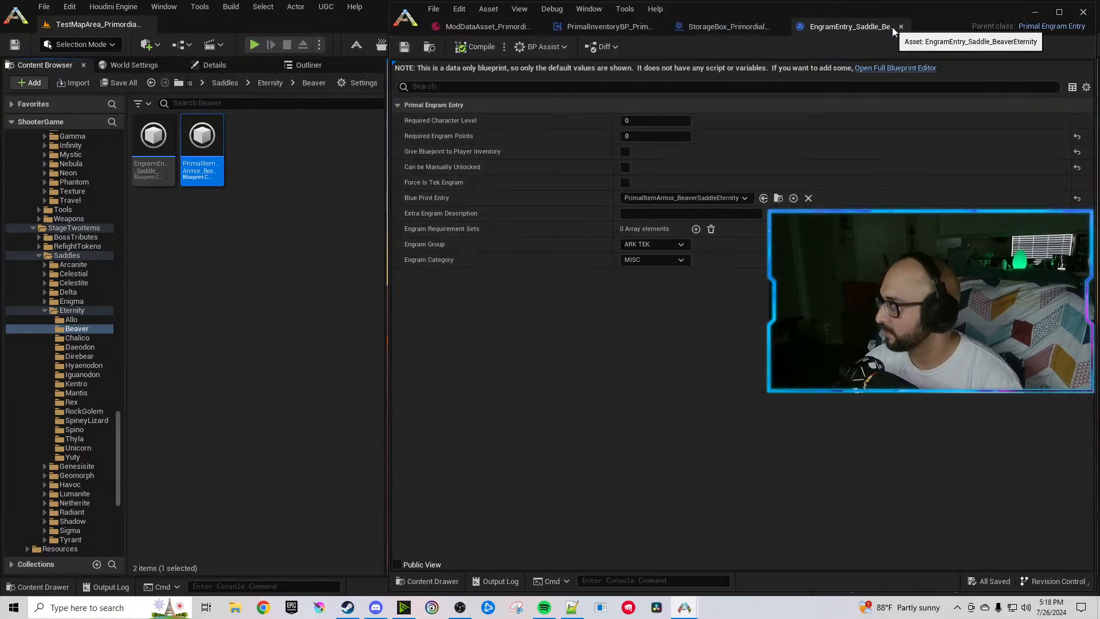
Close the Beaver blueprint and set the Chalico saddle engram's Blue Print Entry to PrimalItemArmor_ChalicoSaddleEternity.
{"action": "left_click", "coordinate": [883, 27]}
{"action": "left_click", "coordinate": [78, 338]}
{"action": "double_click", "coordinate": [153, 137]}
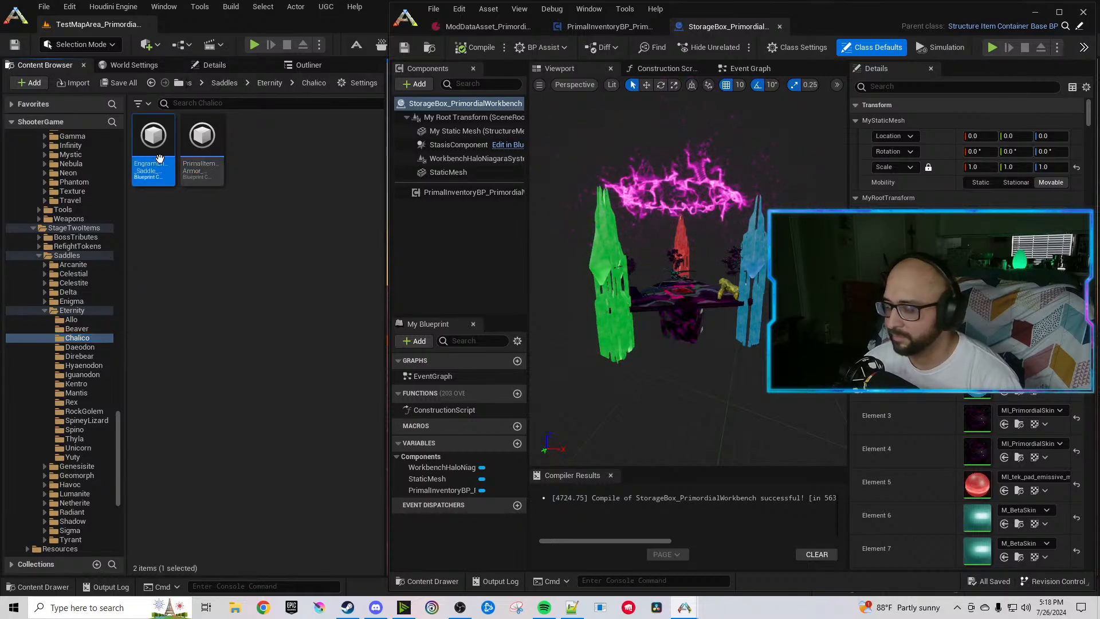
{"action": "left_click", "coordinate": [761, 198]}
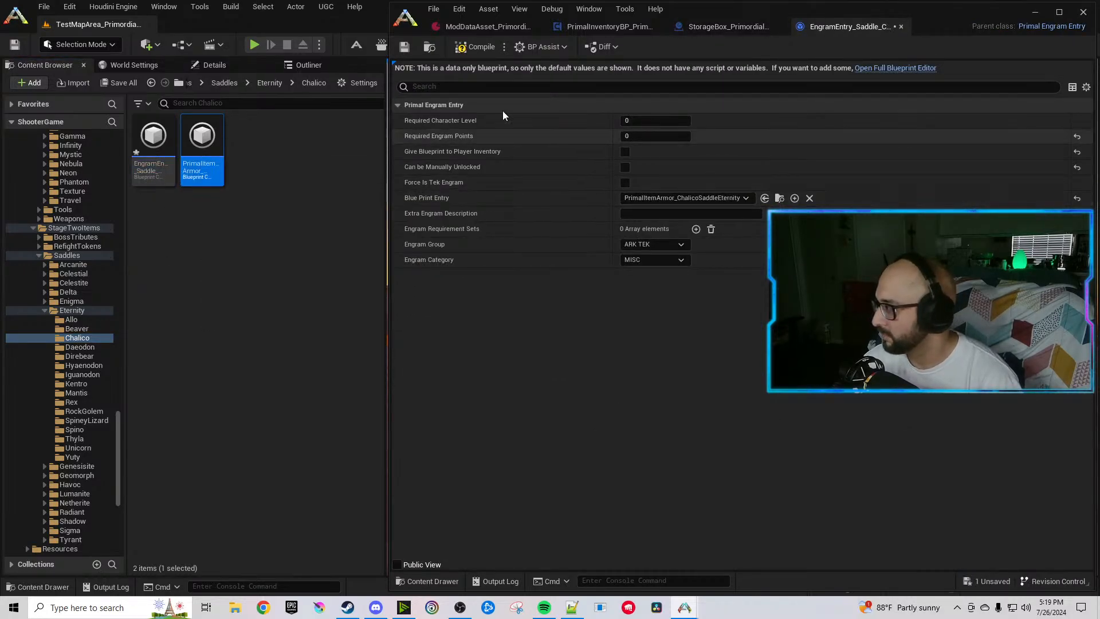
Replace Havoc with Eternity in the Chalico saddle's owner tag, descriptive name, item description and default folder path.
{"action": "double_click", "coordinate": [217, 137]}
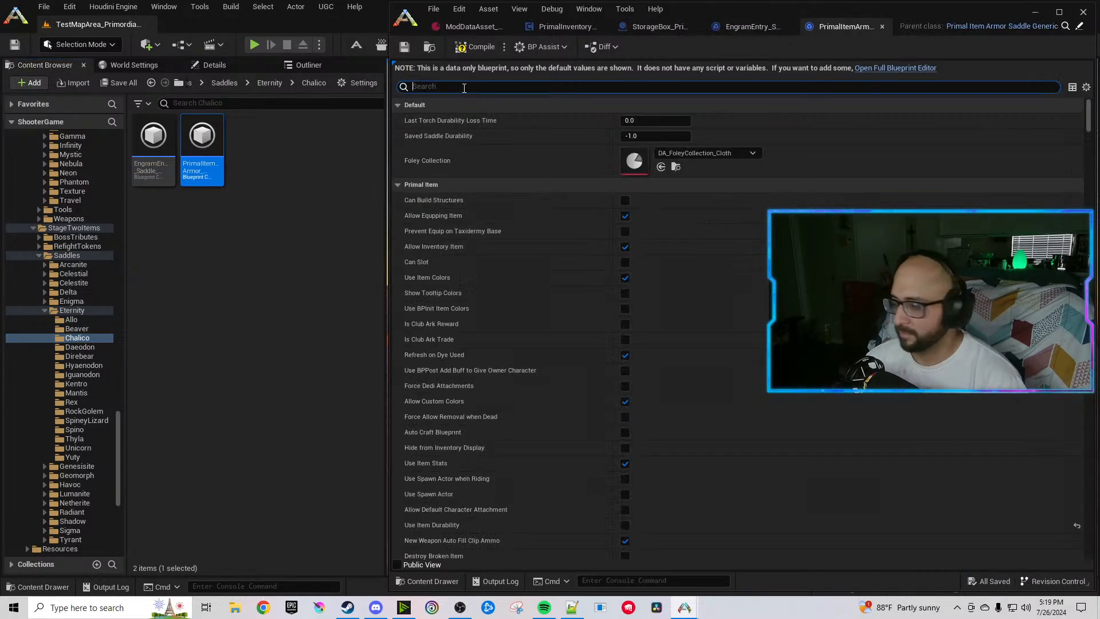
{"action": "left_click", "coordinate": [464, 87]}
{"action": "type", "text": "havoc"}
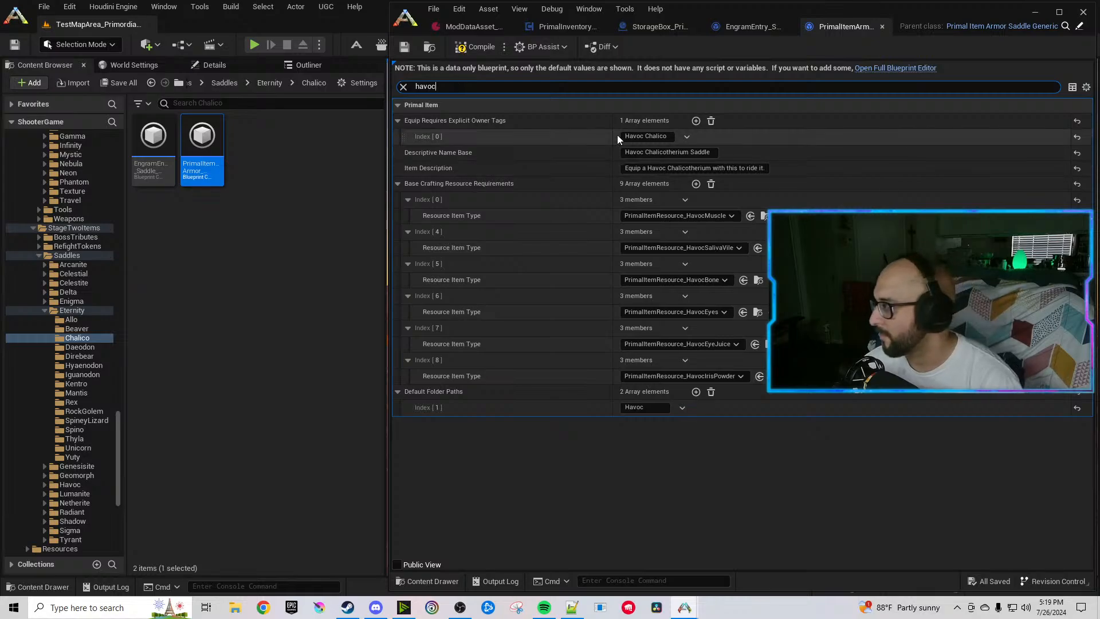
{"action": "double_click", "coordinate": [641, 152]}
{"action": "type", "text": "Eternity"}
{"action": "double_click", "coordinate": [658, 169]}
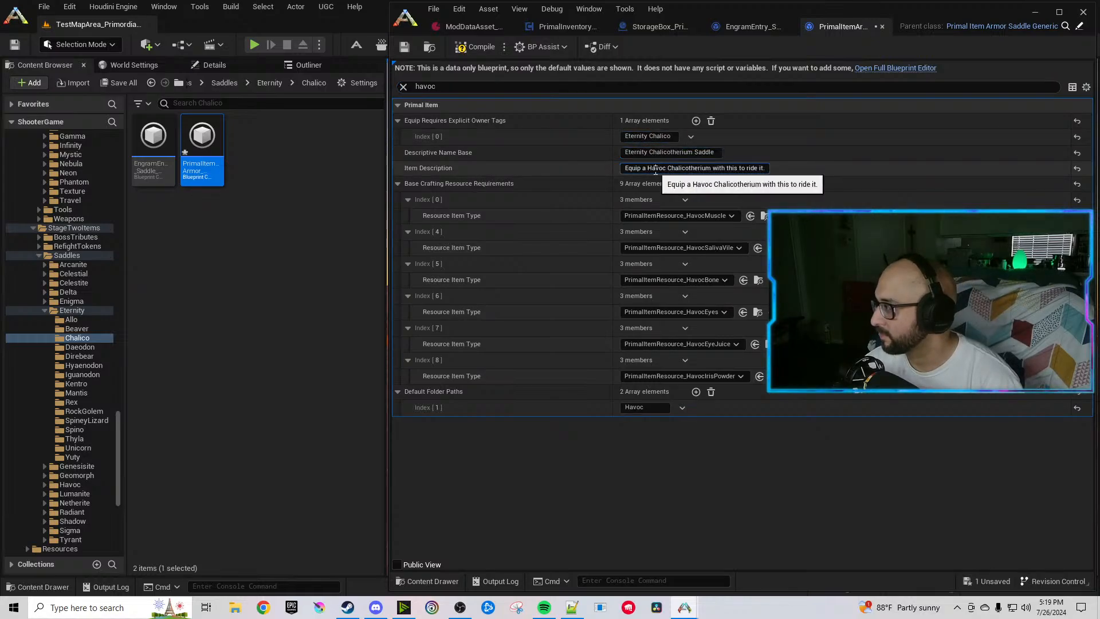
{"action": "type", "text": "Eternity"}
{"action": "left_click", "coordinate": [642, 411]}
{"action": "type", "text": "Eternity"}
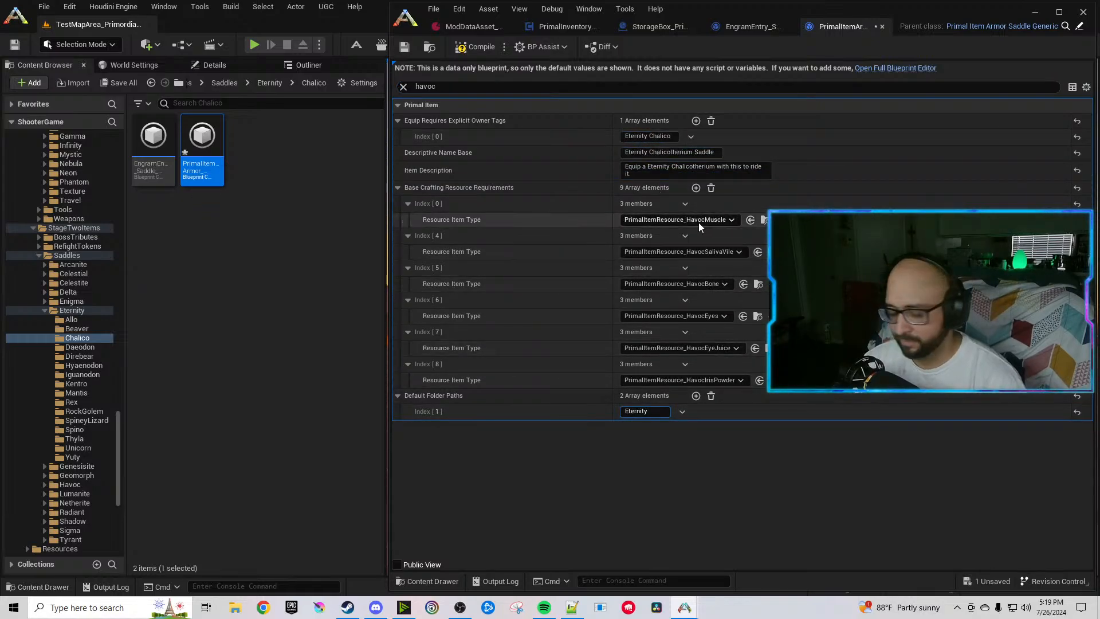
Set the Chalico saddle's Havoc muscle and saliva crafting resources to PrimalItemResource_EternityMuscle and PrimalItemResource_EternitySalivaVile.
{"action": "left_click", "coordinate": [699, 222]}
{"action": "type", "text": "Eternity"}
{"action": "type", "text": "musc"}
{"action": "left_click", "coordinate": [719, 261]}
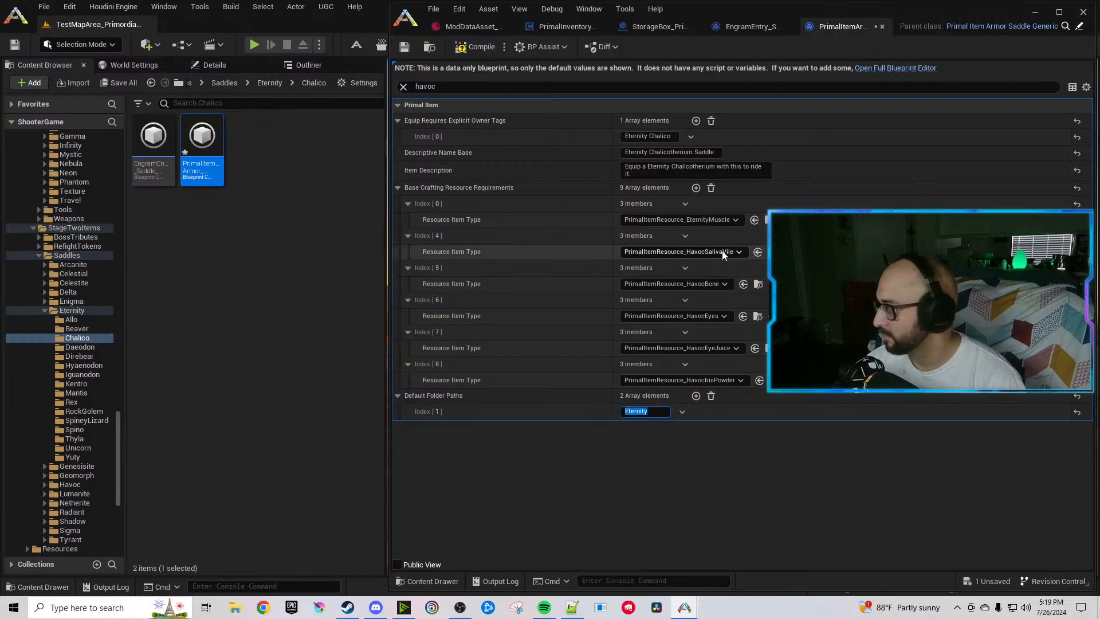
{"action": "left_click", "coordinate": [715, 252]}
{"action": "type", "text": "Eternity"}
{"action": "type", "text": "sal"}
{"action": "left_click", "coordinate": [716, 291]}
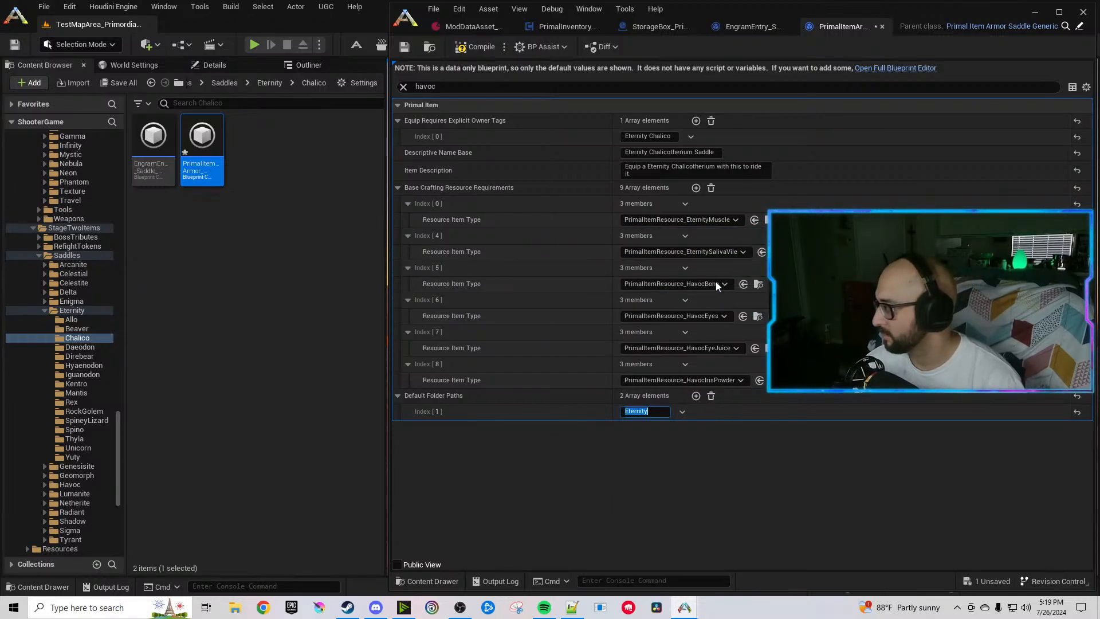
Set the Chalico saddle's Havoc bone and eyes crafting resources to PrimalItemResource_EternityBone and PrimalItemResource_EternityEyes.
{"action": "left_click", "coordinate": [703, 286]}
{"action": "type", "text": "Eternity"}
{"action": "type", "text": "bone"}
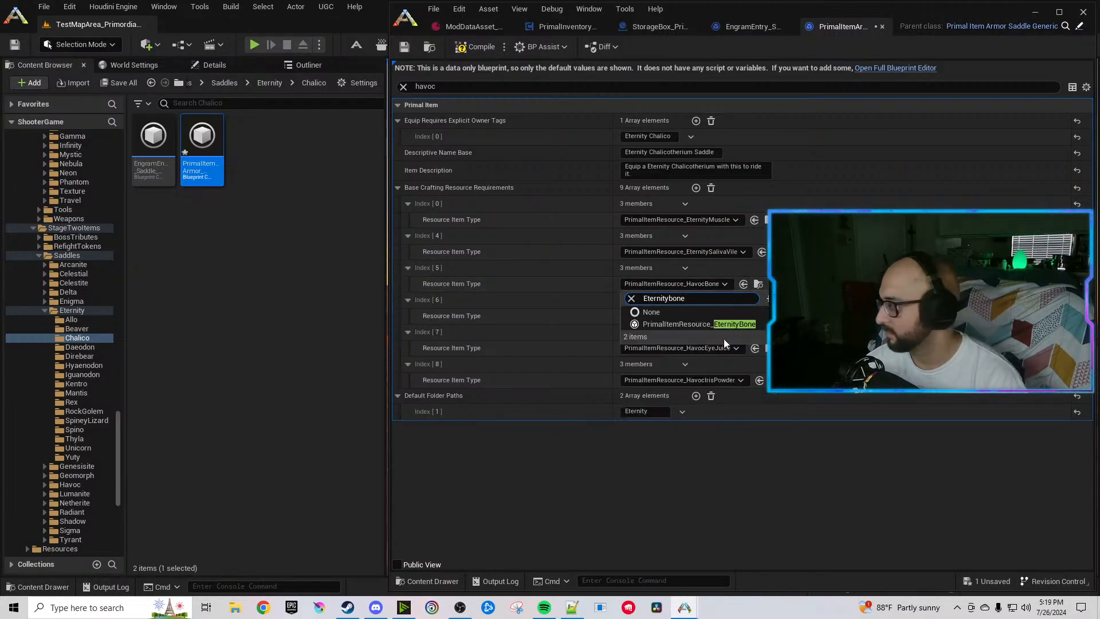
{"action": "left_click", "coordinate": [724, 325]}
{"action": "left_click", "coordinate": [717, 315]}
{"action": "type", "text": "Eternity"}
{"action": "type", "text": "eyes"}
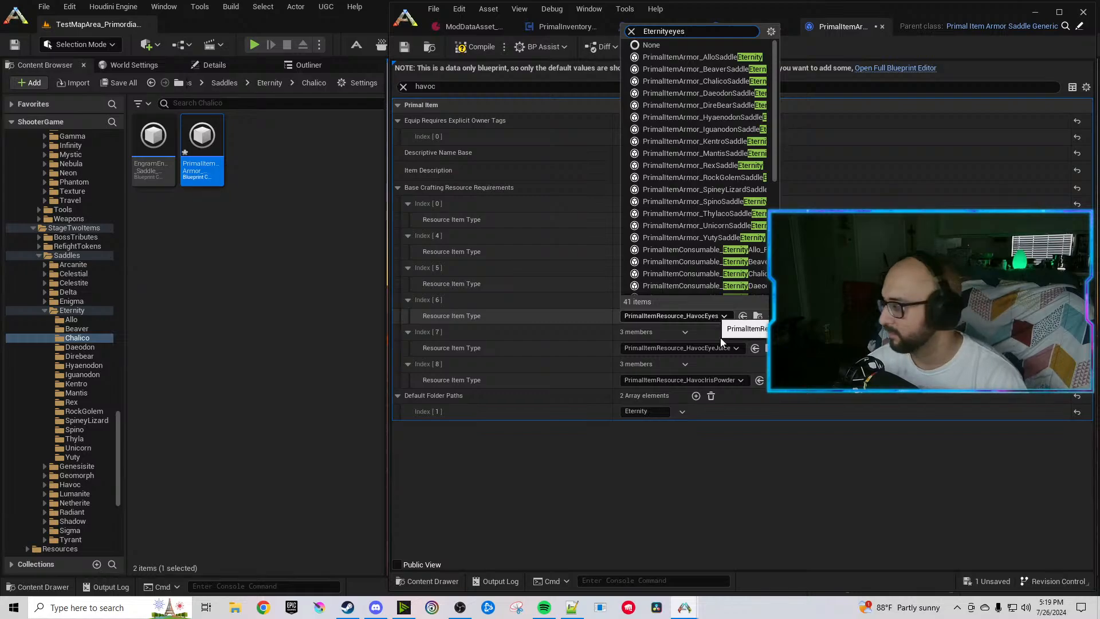
{"action": "left_click", "coordinate": [717, 350]}
Set the Chalico saddle's Havoc eye juice and iris powder crafting resources to PrimalItemResource_EternityEyeJuice and PrimalItemResource_EternityIrisPowder.
{"action": "left_click", "coordinate": [717, 349]}
{"action": "type", "text": "Eternity"}
{"action": "type", "text": "eye"}
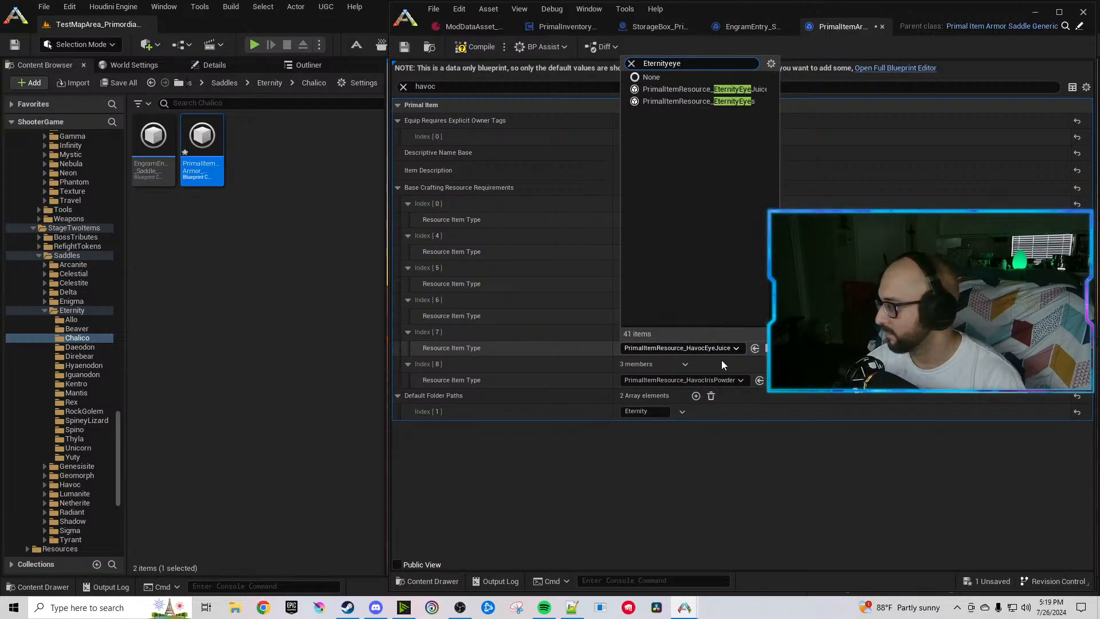
{"action": "left_click", "coordinate": [731, 388]}
{"action": "left_click", "coordinate": [699, 380]}
{"action": "type", "text": "Eternity"}
{"action": "type", "text": "iris"}
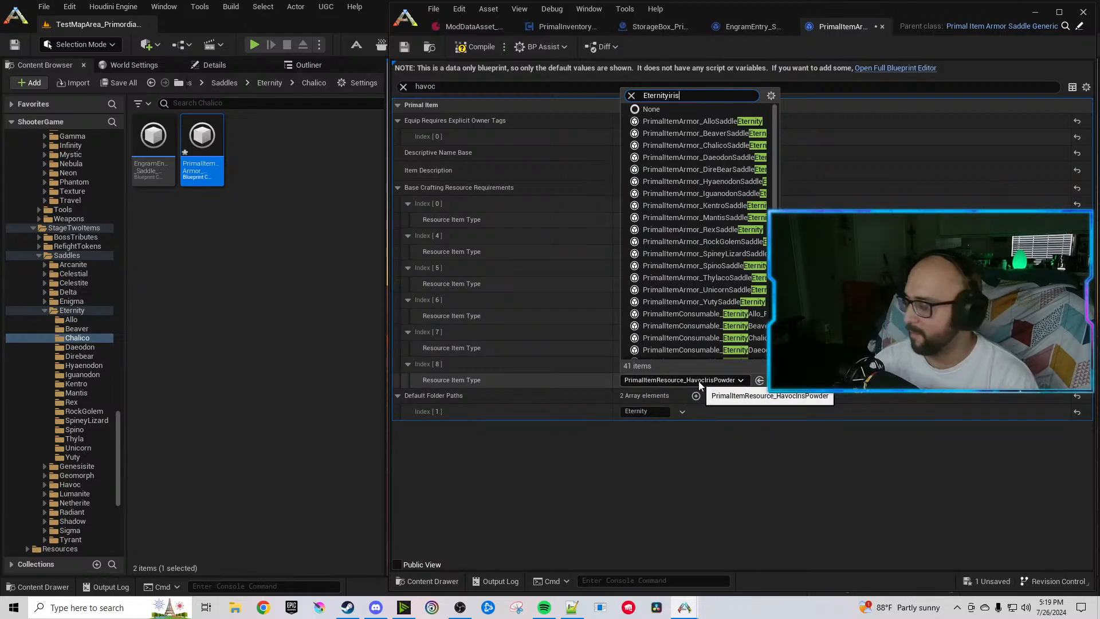
{"action": "left_click", "coordinate": [736, 419]}
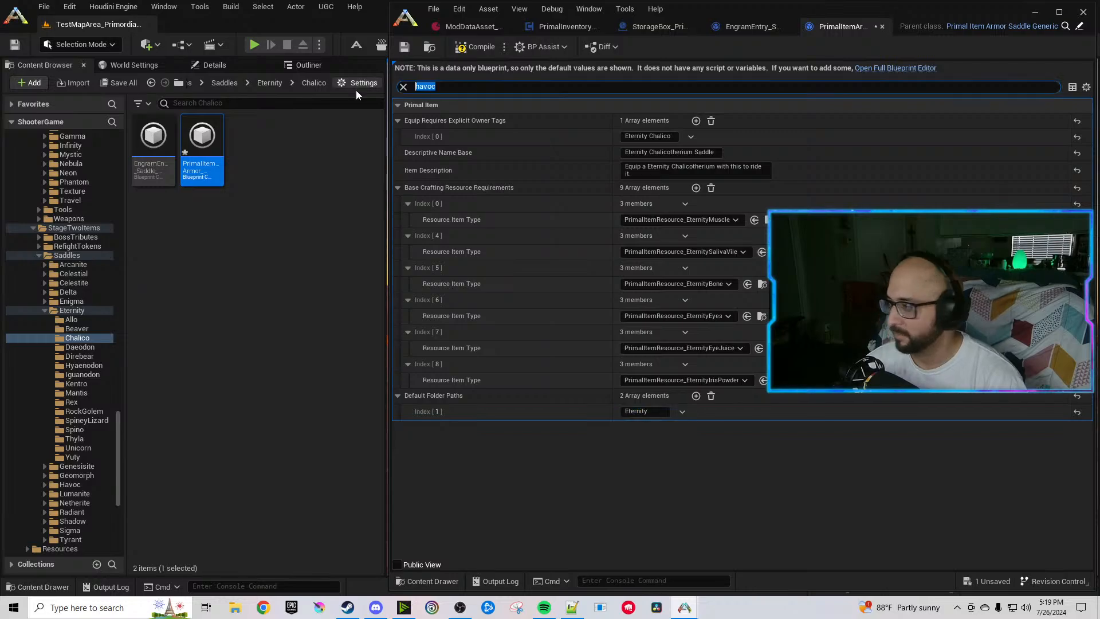
Set the Chalico saddle's armor Initial Value Constant to 95, compile, and close both Chalico blueprints.
{"action": "type", "text": "armor"}
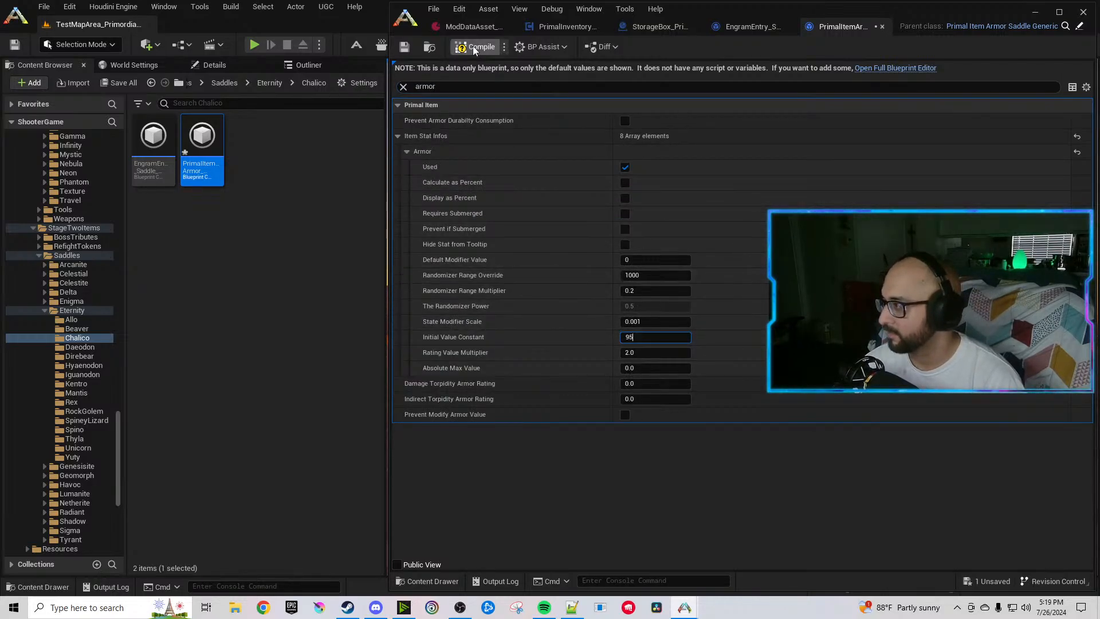
{"action": "left_click", "coordinate": [882, 26]}
{"action": "left_click", "coordinate": [902, 27]}
Set the Daeodon saddle engram's Blue Print Entry to PrimalItemArmor_DaeodonSaddleEternity and compile it.
{"action": "left_click", "coordinate": [110, 335]}
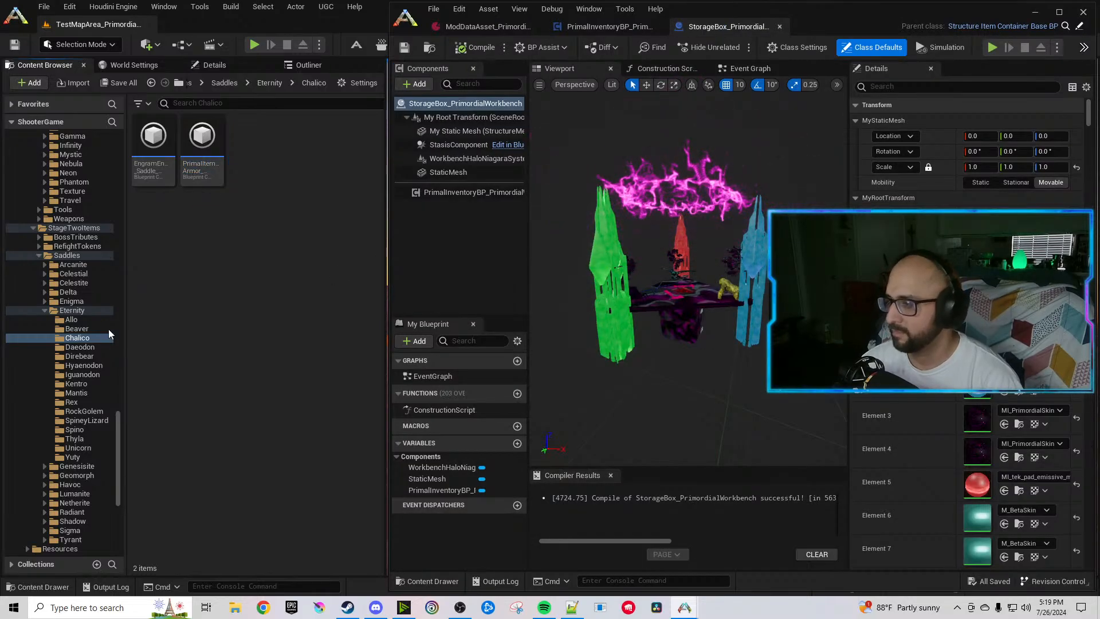
{"action": "left_click", "coordinate": [79, 348]}
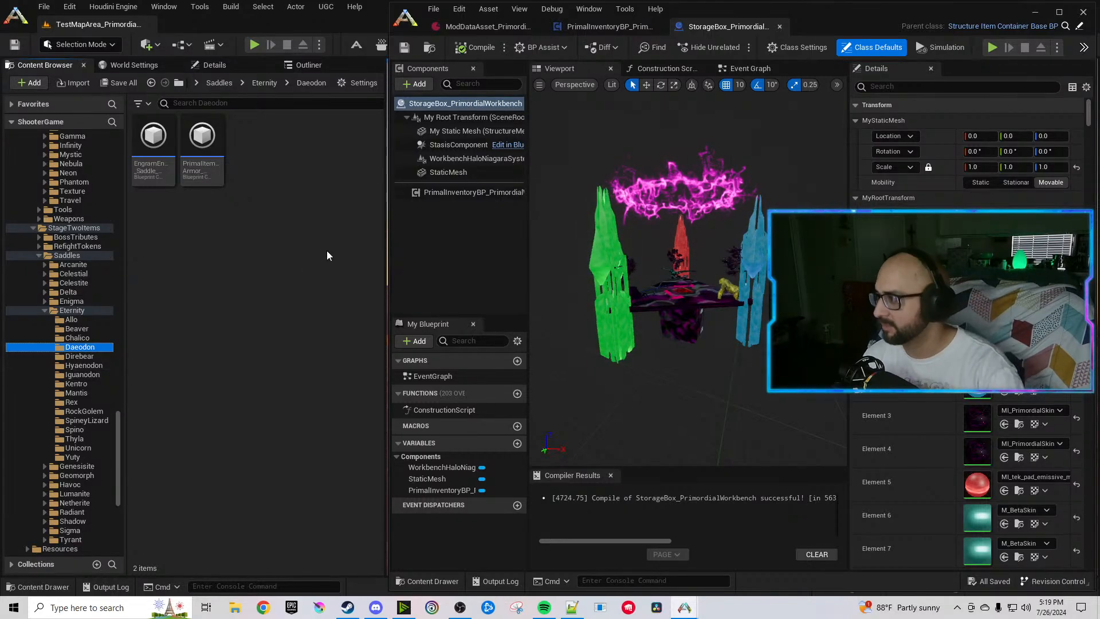
{"action": "left_click", "coordinate": [163, 173]}
{"action": "double_click", "coordinate": [163, 173]}
{"action": "left_click_drag", "start_coordinate": [202, 146], "coordinate": [687, 198]}
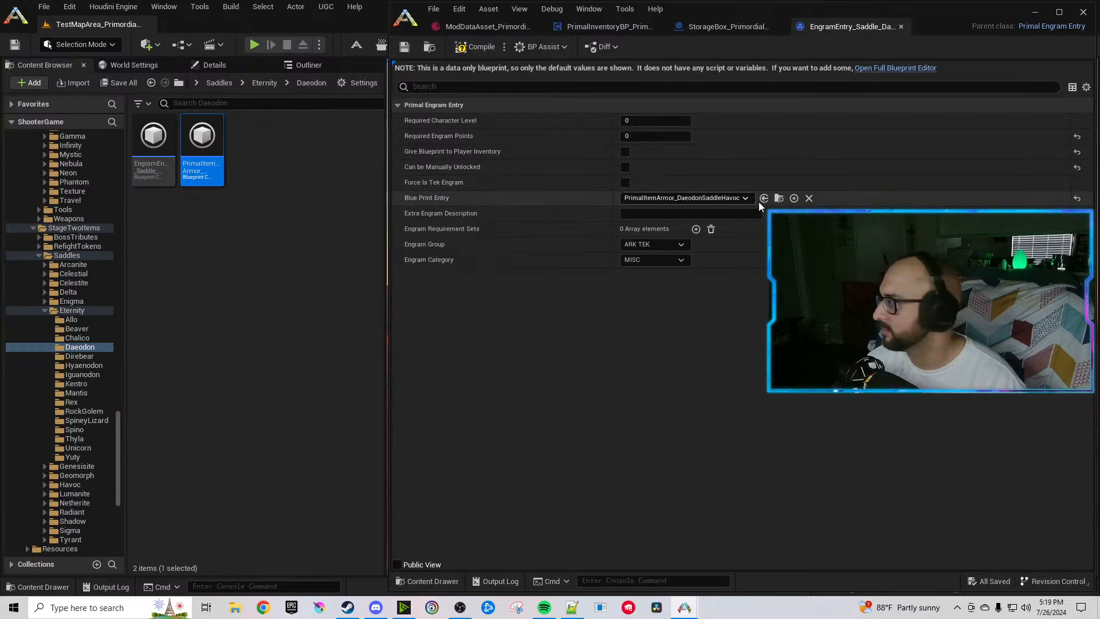
{"action": "left_click", "coordinate": [473, 48]}
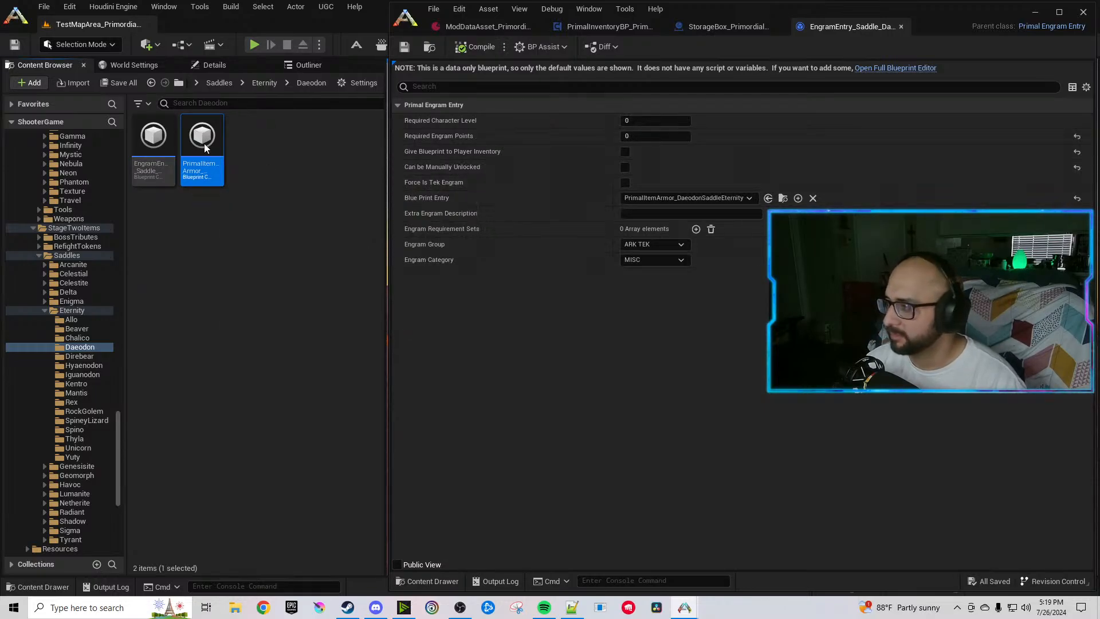
Replace Havoc with Eternity in the Daeodon saddle's owner tag, descriptive name, item description and default folder path.
{"action": "double_click", "coordinate": [204, 143]}
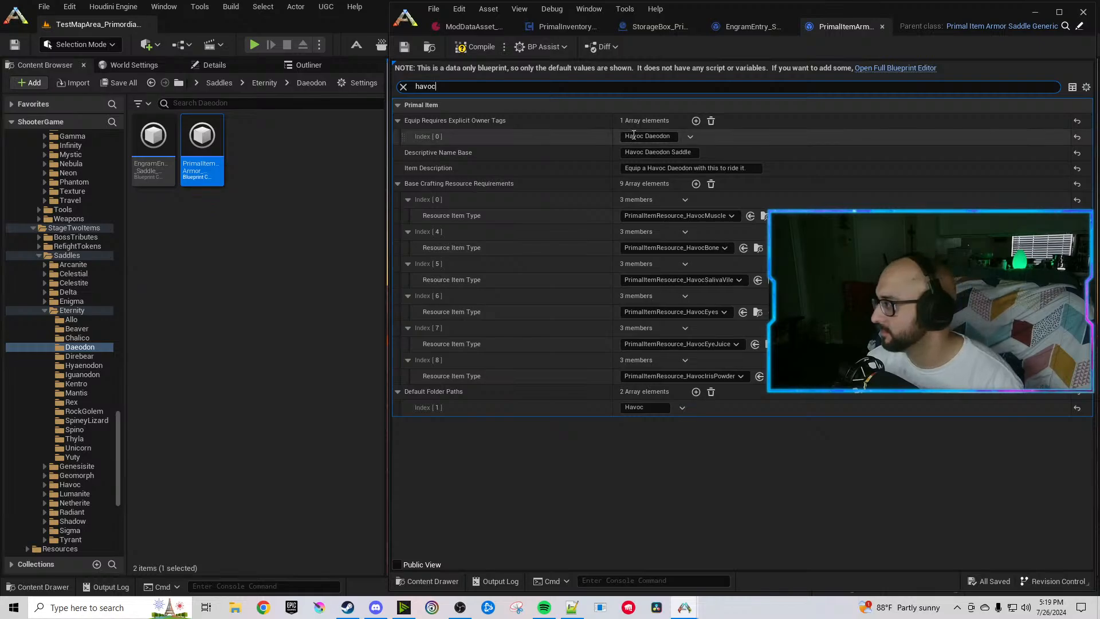
{"action": "double_click", "coordinate": [634, 137]}
{"action": "type", "text": "Eternity"}
{"action": "double_click", "coordinate": [634, 152]}
{"action": "type", "text": "Eternity"}
{"action": "double_click", "coordinate": [655, 168]}
{"action": "type", "text": "Eternity"}
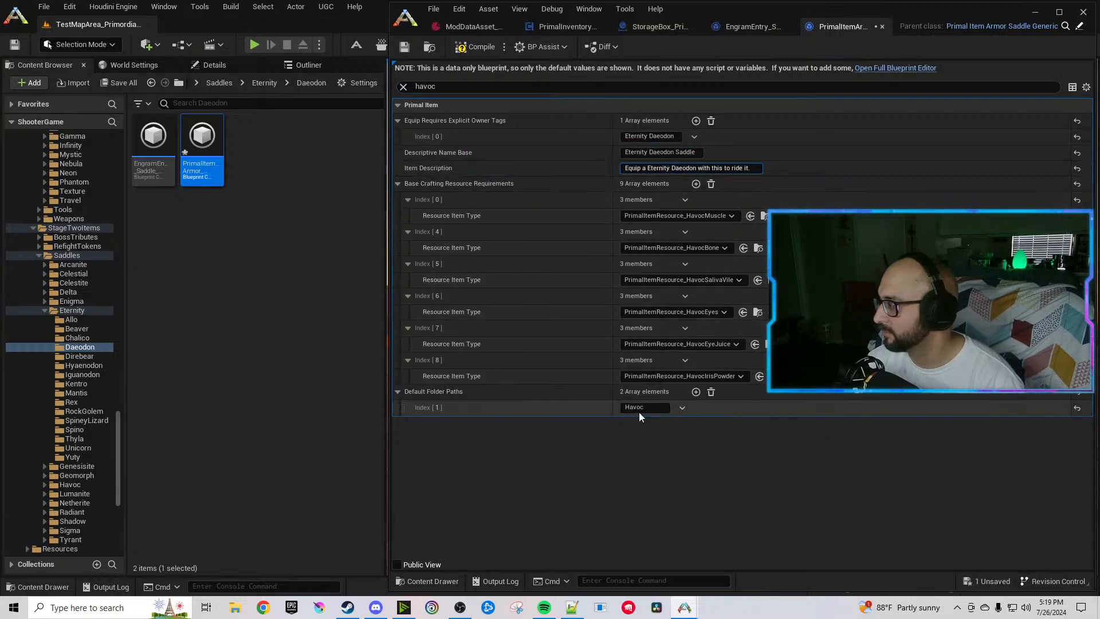
{"action": "type", "text": "Eternity"}
Set the Daeodon saddle's Havoc muscle and bone crafting resources to PrimalItemResource_EternityMuscle and PrimalItemResource_EternityBone.
{"action": "left_click", "coordinate": [689, 217]}
{"action": "type", "text": "Eternity"}
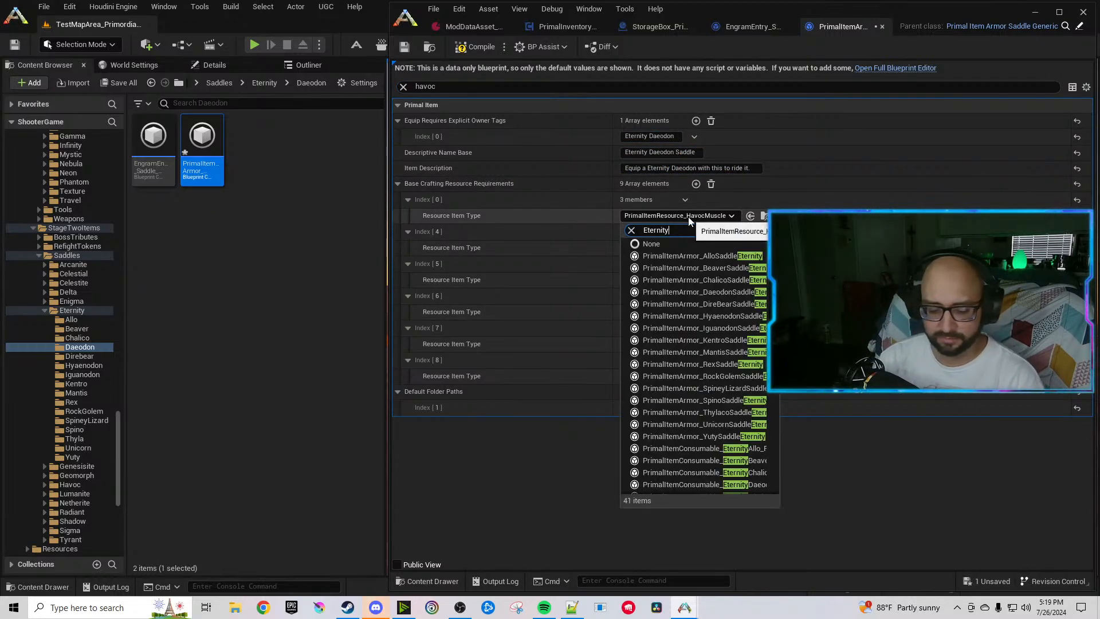
{"action": "left_click", "coordinate": [699, 254]}
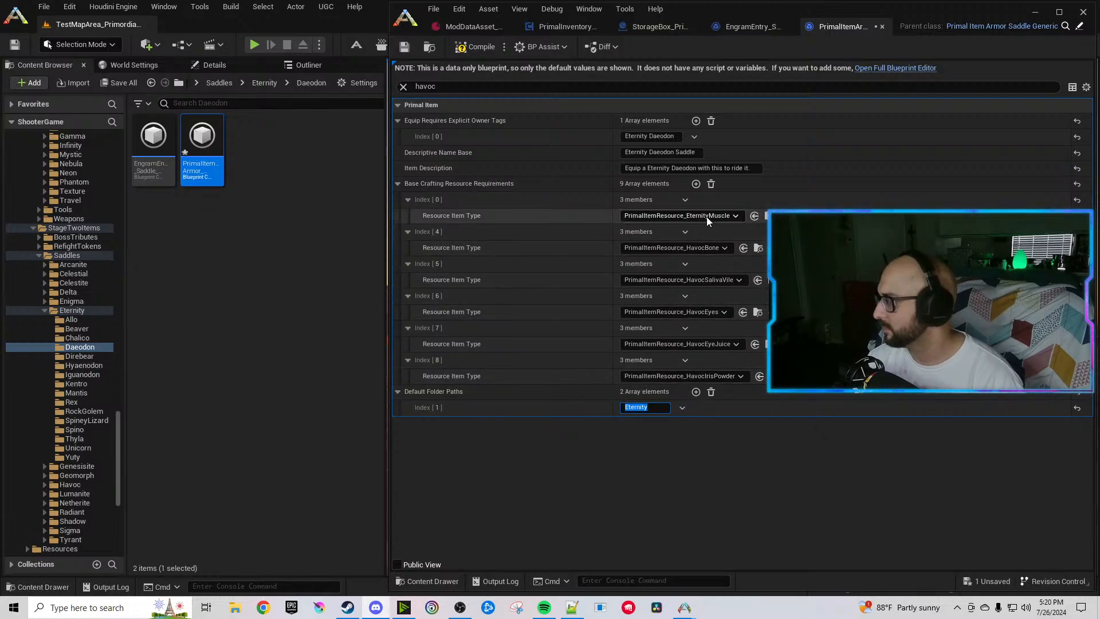
{"action": "left_click", "coordinate": [705, 249]}
{"action": "type", "text": "Eternitybone"}
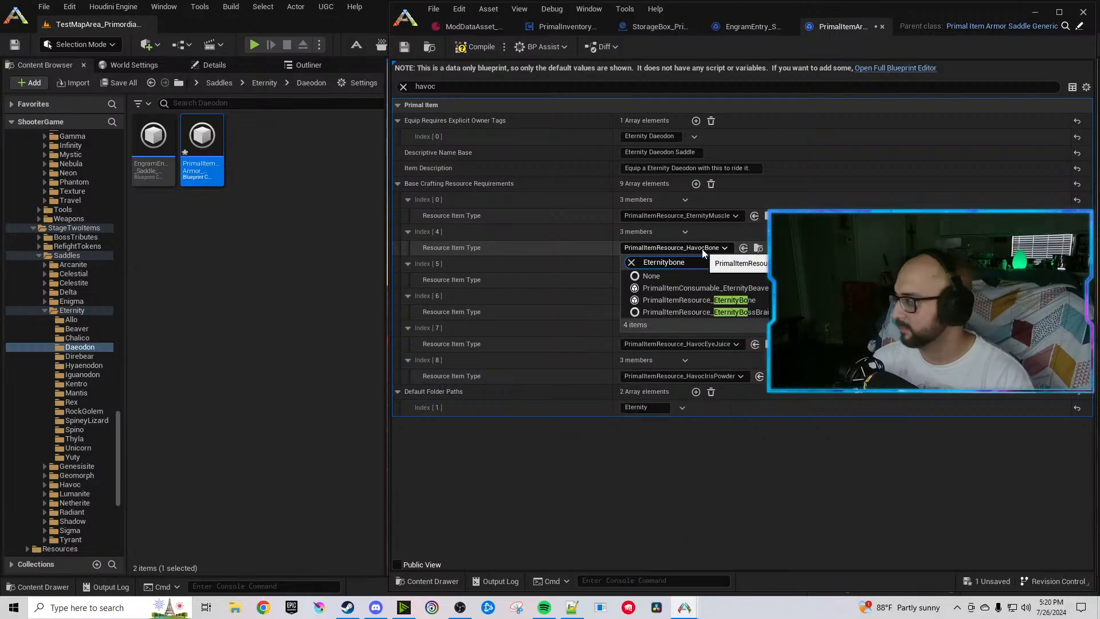
{"action": "left_click", "coordinate": [741, 289]}
Set the Daeodon saddle's Havoc saliva and eyes crafting resources to PrimalItemResource_EternitySalivaVile and PrimalItemResource_EternityEyes.
{"action": "left_click", "coordinate": [707, 279]}
{"action": "type", "text": "Eternity"}
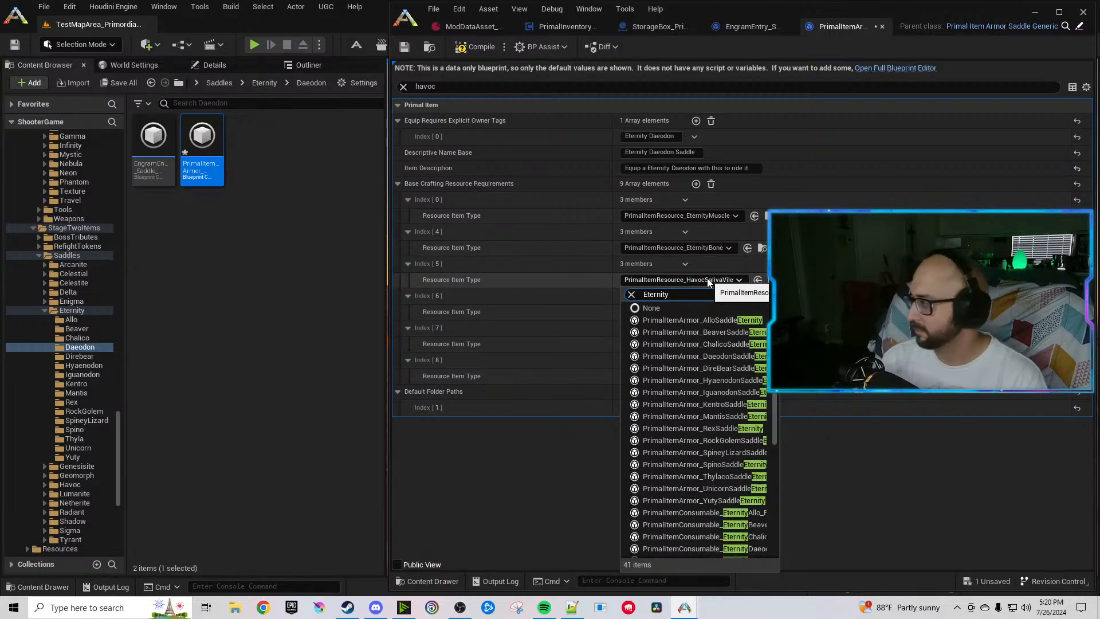
{"action": "type", "text": "sal"}
{"action": "left_click", "coordinate": [716, 319]}
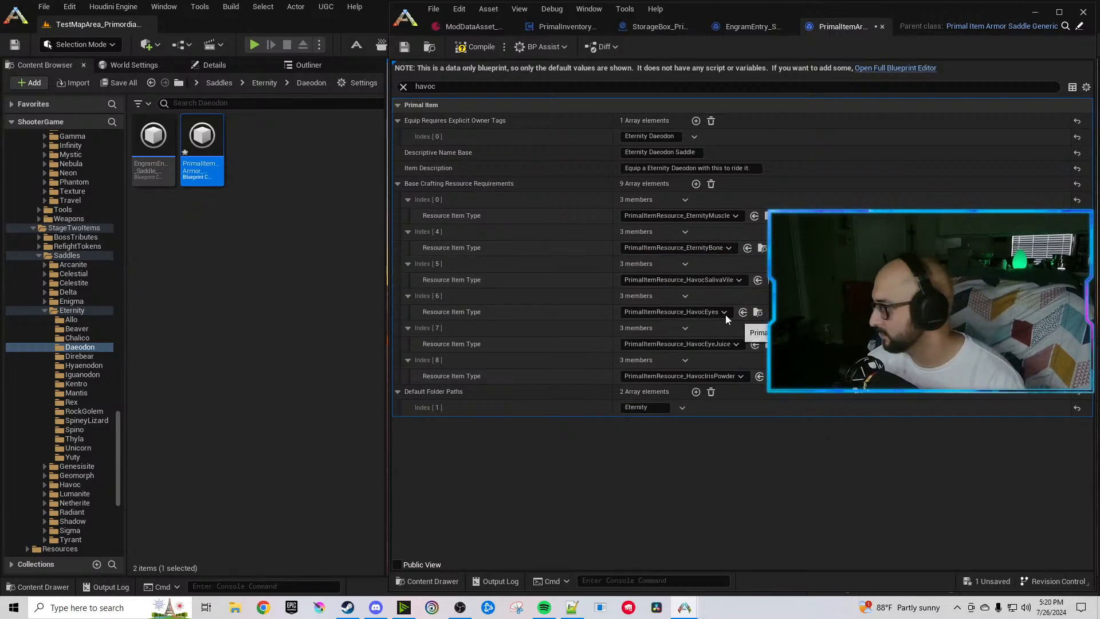
{"action": "left_click", "coordinate": [716, 312]}
{"action": "type", "text": "Eternityeyes"}
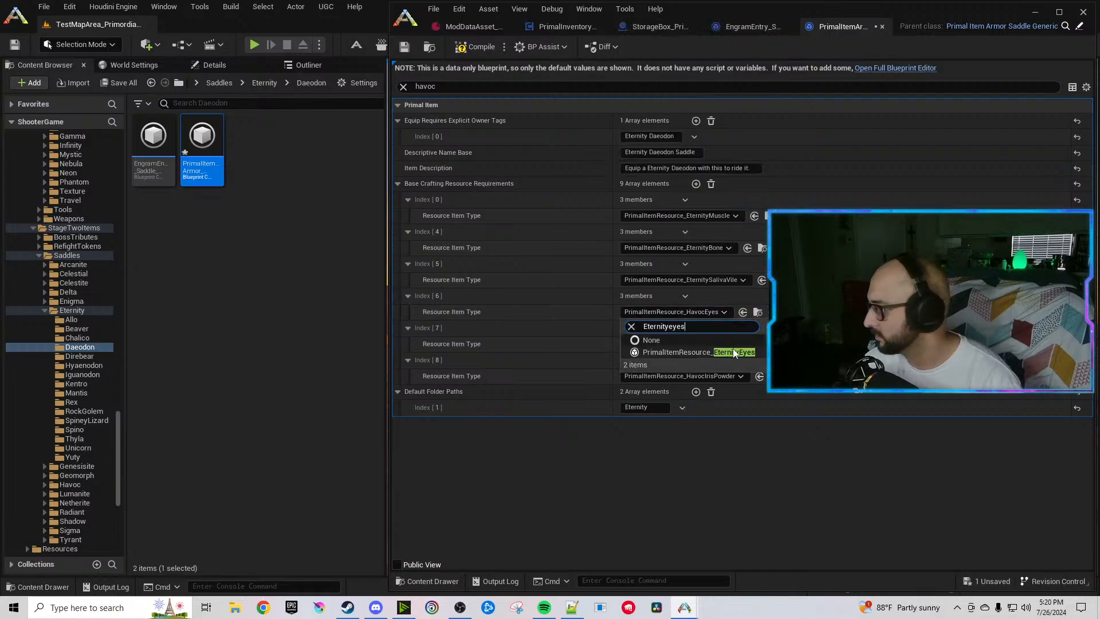
{"action": "left_click", "coordinate": [716, 346]}
Set the Daeodon saddle's Havoc eye juice and iris powder resources to PrimalItemResource_EternityEyeJuice and PrimalItemResource_EternityIrisPowder, and compile the blueprint.
{"action": "left_click", "coordinate": [716, 346]}
{"action": "type", "text": "Eternityeye"}
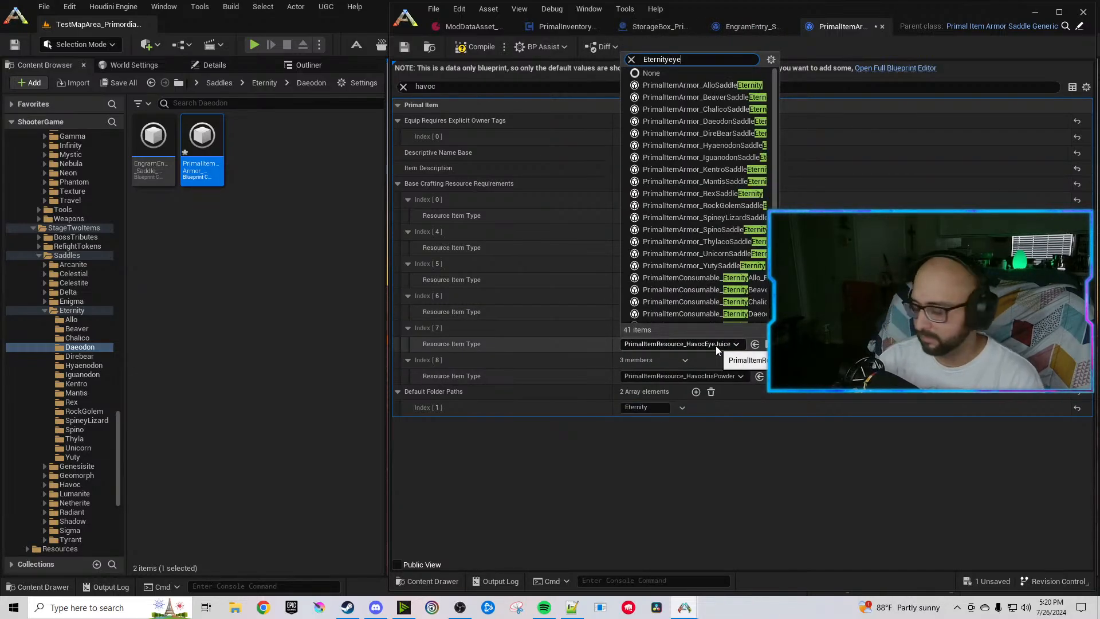
{"action": "left_click", "coordinate": [733, 383]}
{"action": "left_click", "coordinate": [712, 378]}
{"action": "type", "text": "Eternity"}
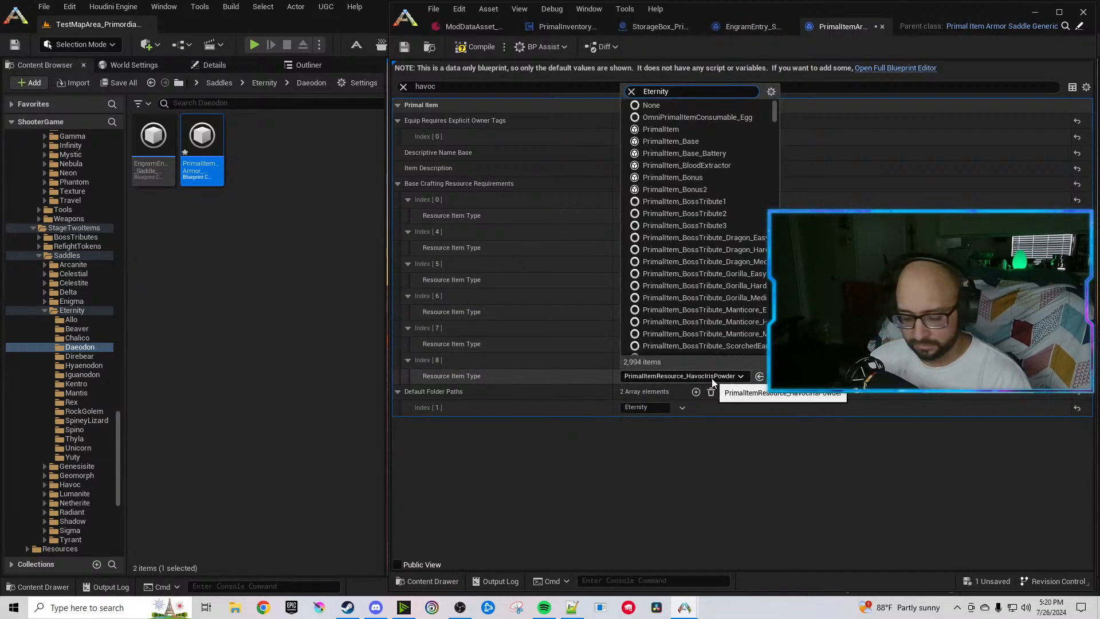
{"action": "type", "text": "iris"}
{"action": "left_click", "coordinate": [745, 416]}
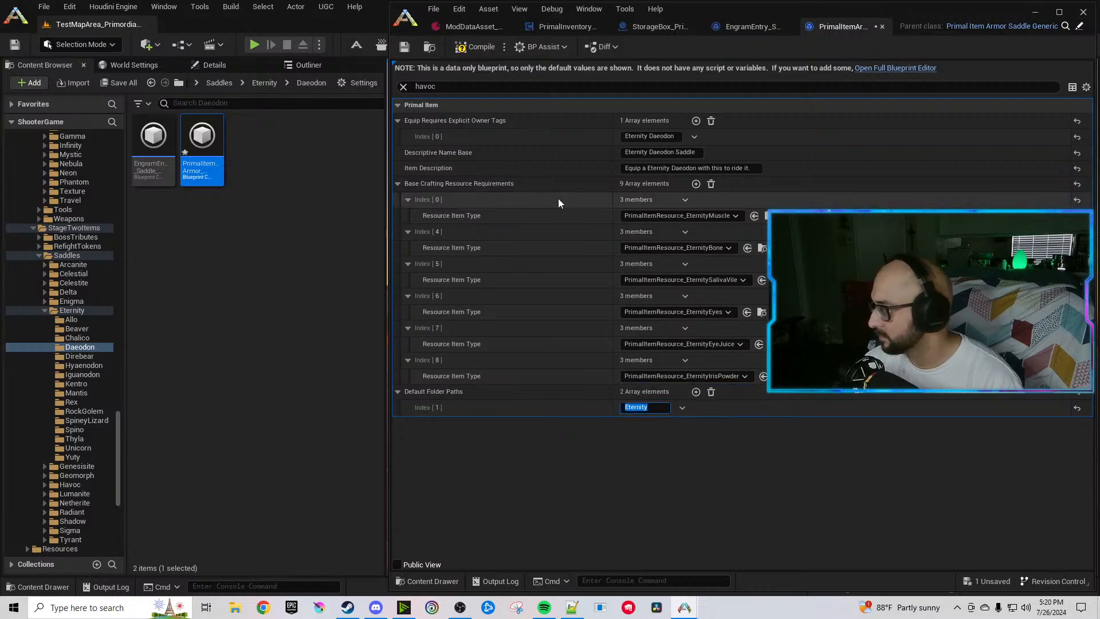
{"action": "left_click", "coordinate": [480, 52]}
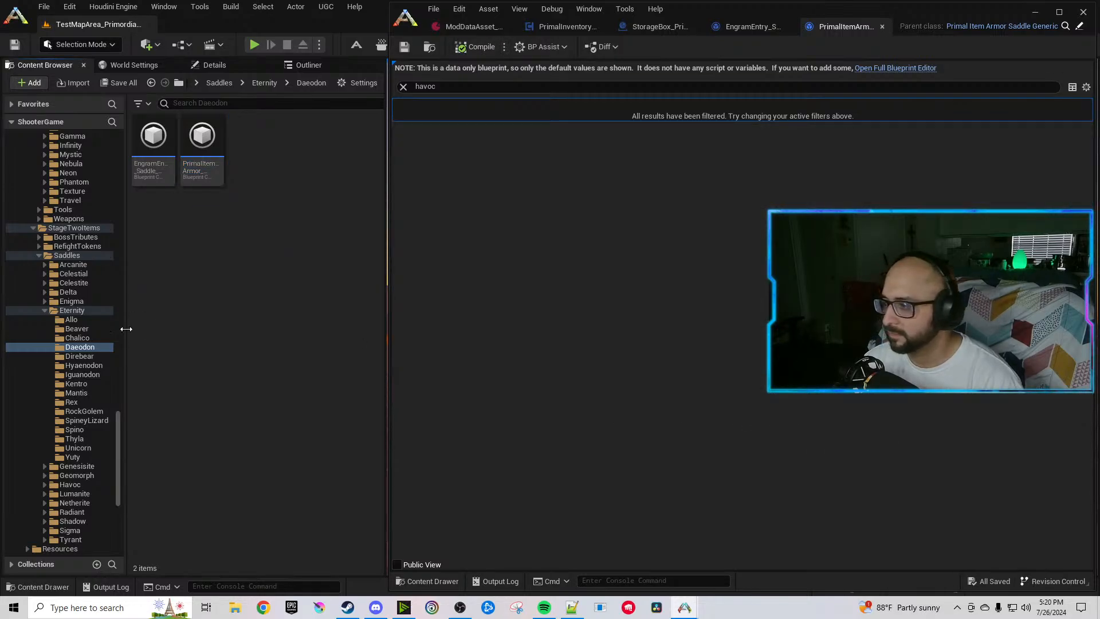
Reopen the Daeodon saddle armor blueprint and set its armor Initial Value Constant to 95.
{"action": "left_click", "coordinate": [79, 356]}
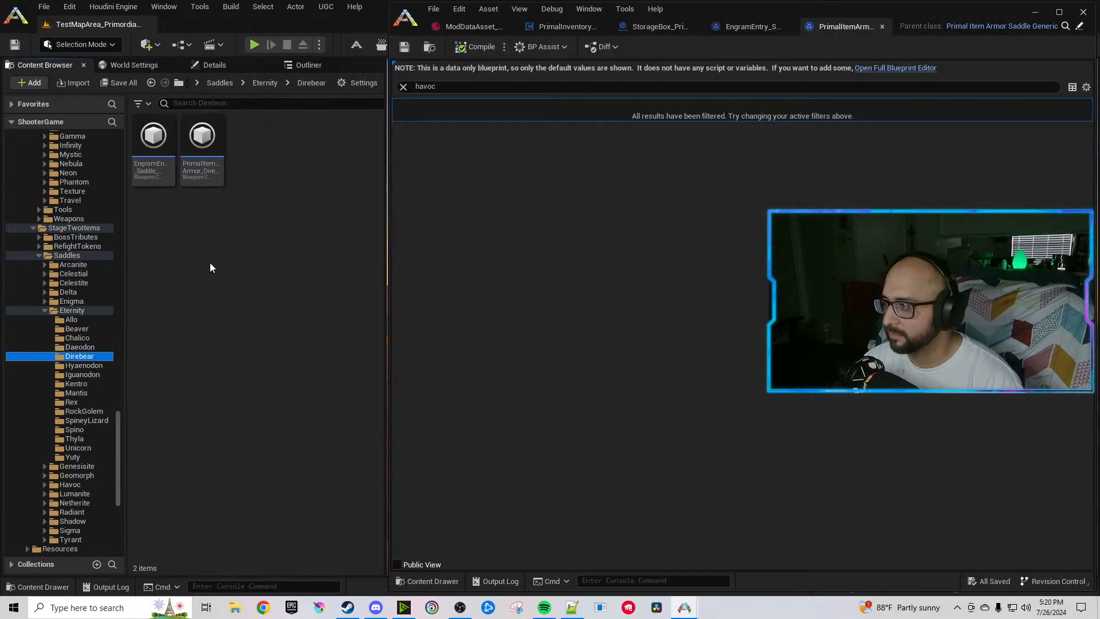
{"action": "left_click", "coordinate": [882, 27]}
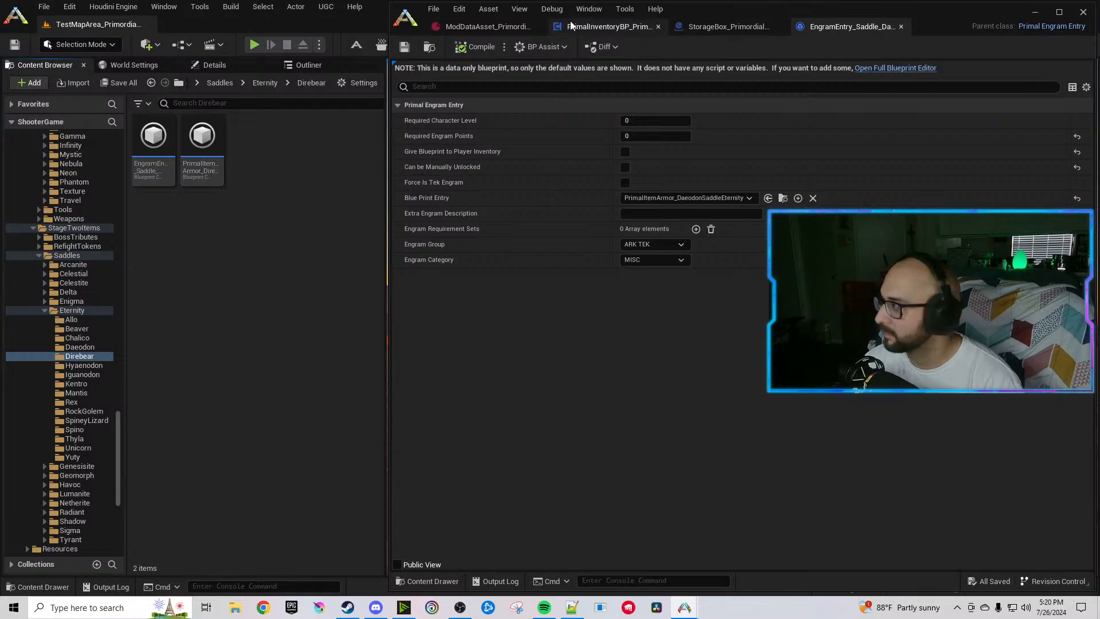
{"action": "left_click", "coordinate": [428, 47]}
{"action": "double_click", "coordinate": [202, 146]}
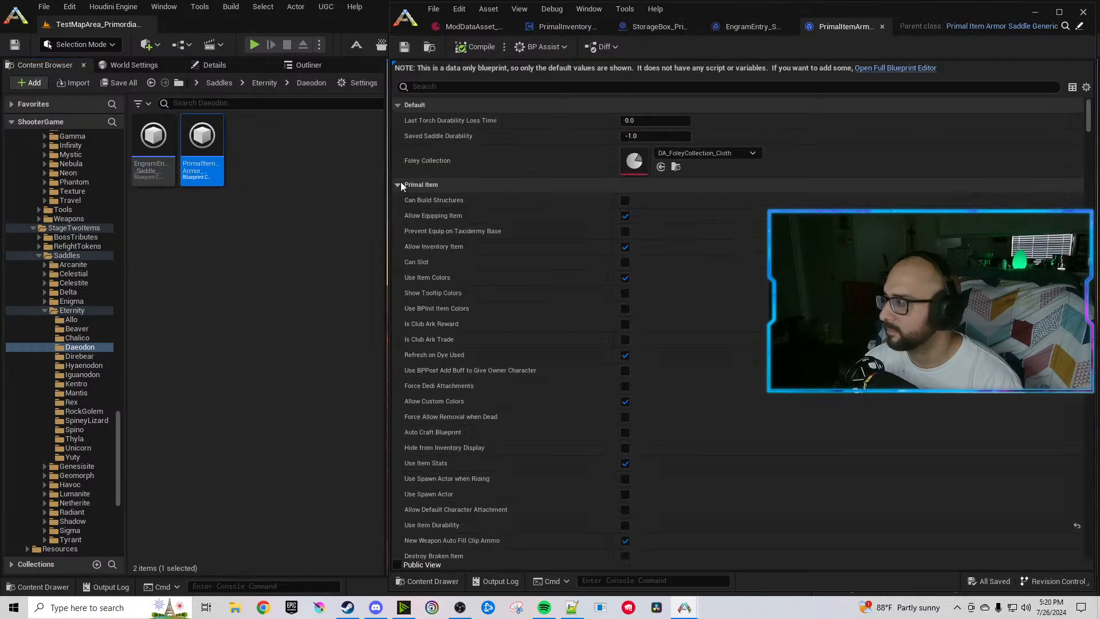
{"action": "left_click", "coordinate": [469, 86]}
{"action": "type", "text": "armor"}
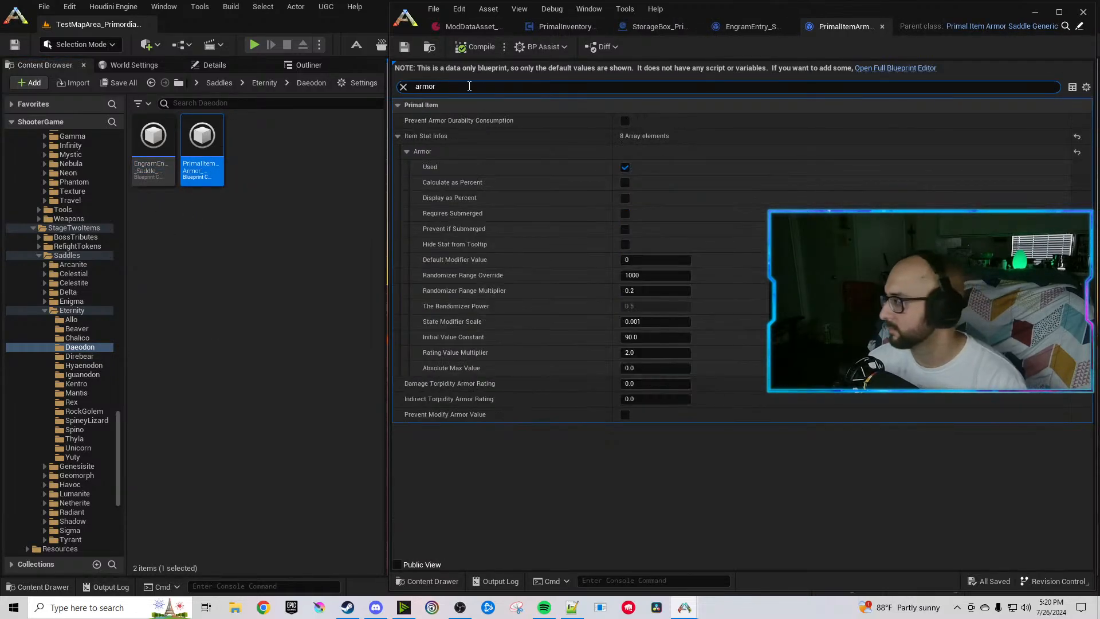
{"action": "left_click", "coordinate": [658, 338]}
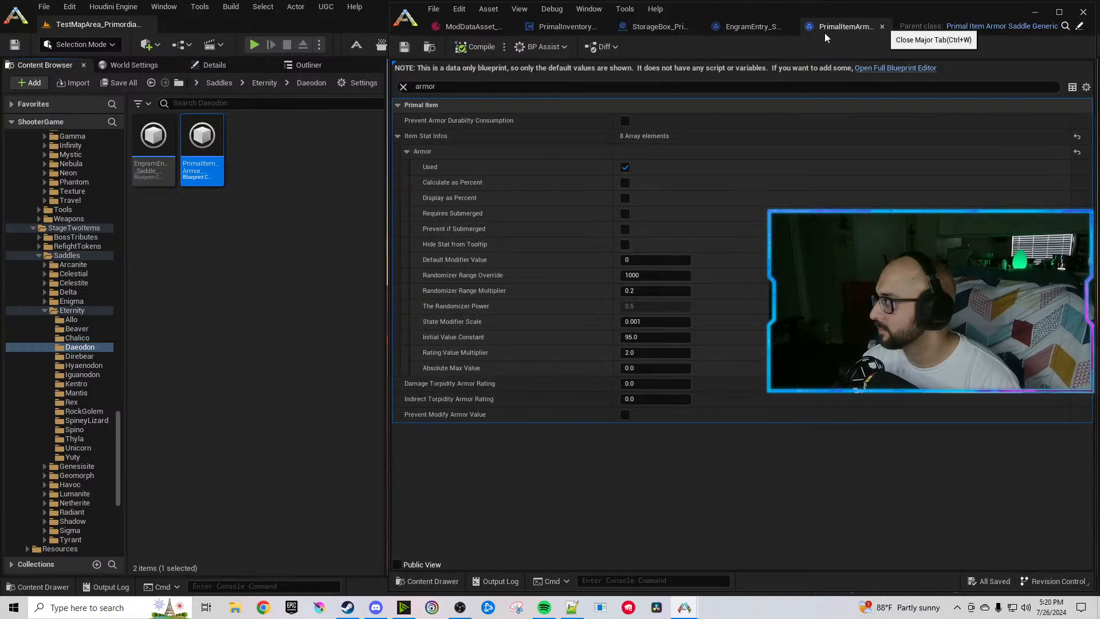
Close the Daeodon blueprints and link the Direbear engram entry's Blue Print Entry to PrimalItemArmor_DireBearSaddleEternity.
{"action": "left_click", "coordinate": [882, 26]}
{"action": "left_click", "coordinate": [900, 27]}
{"action": "left_click", "coordinate": [81, 356]}
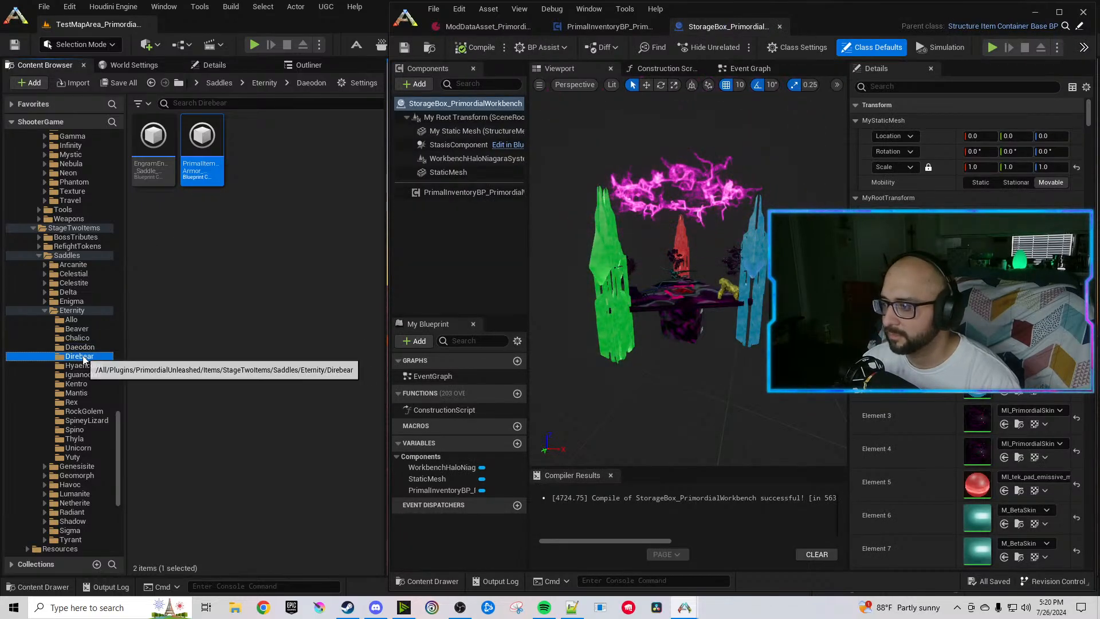
{"action": "double_click", "coordinate": [165, 167]}
{"action": "double_click", "coordinate": [203, 159]}
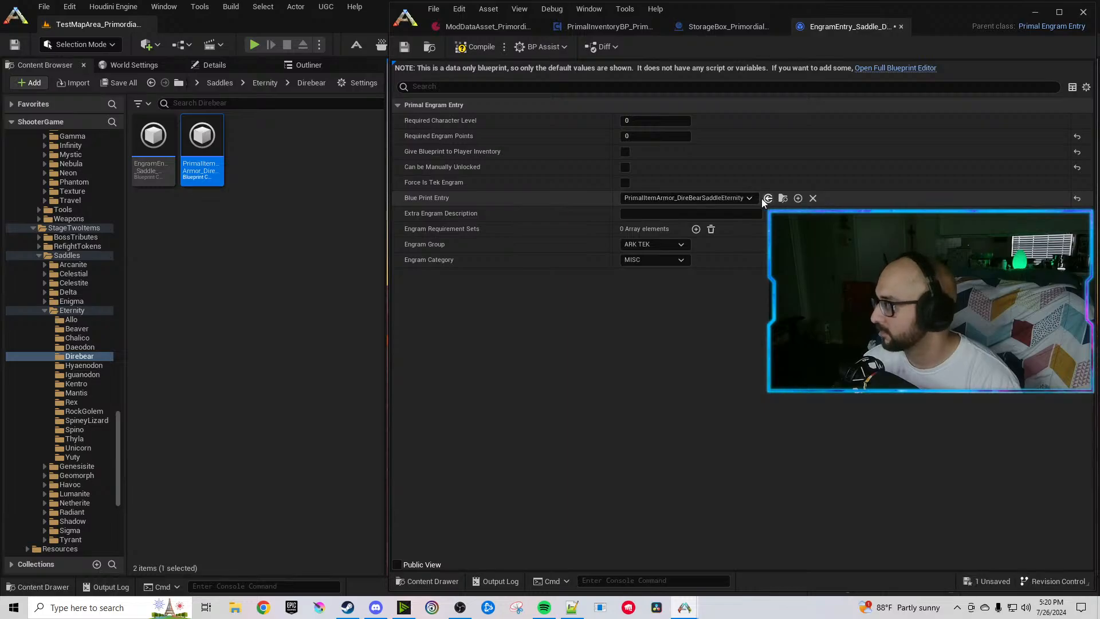
{"action": "left_click", "coordinate": [766, 198]}
Filter the Direbear saddle armor blueprint for havoc and set its owner tag to "Eternity Direbear" and descriptive name to "Eternity Dire Bear Saddle".
{"action": "double_click", "coordinate": [222, 151]}
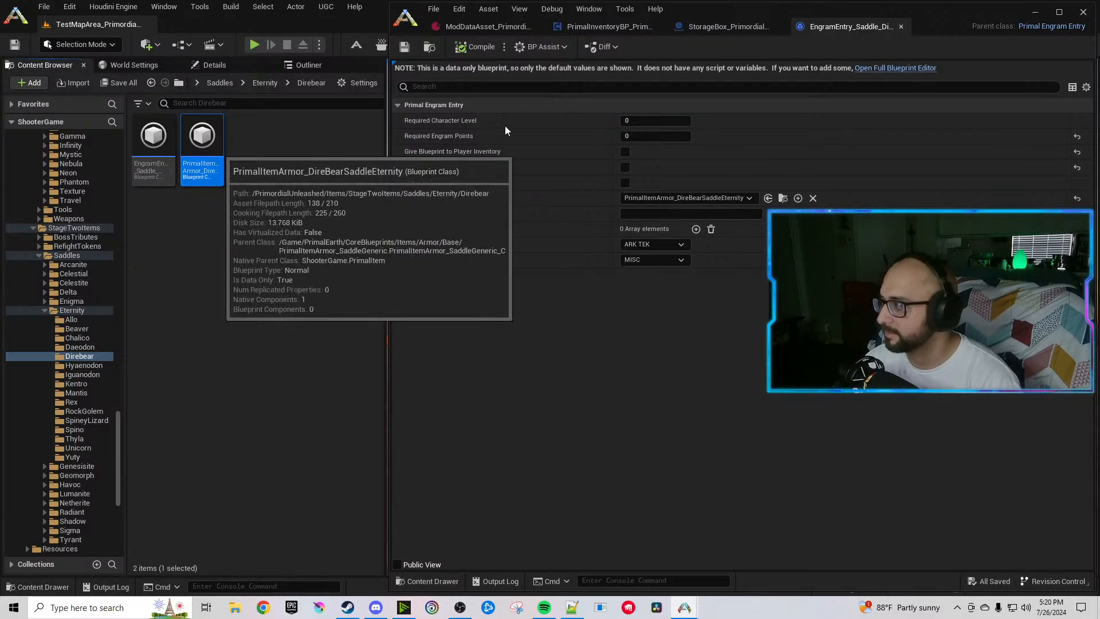
{"action": "left_click", "coordinate": [497, 89]}
{"action": "type", "text": "havo"}
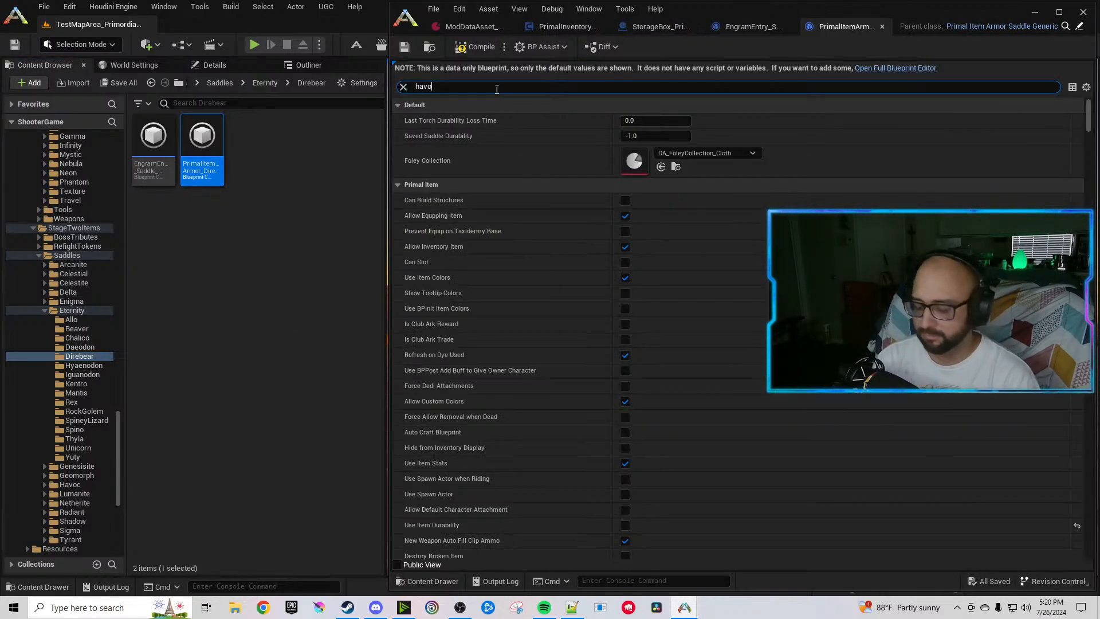
{"action": "type", "text": "c"}
{"action": "double_click", "coordinate": [637, 137]}
{"action": "type", "text": "Eternity"}
{"action": "double_click", "coordinate": [638, 153]}
{"action": "type", "text": "Eternity"}
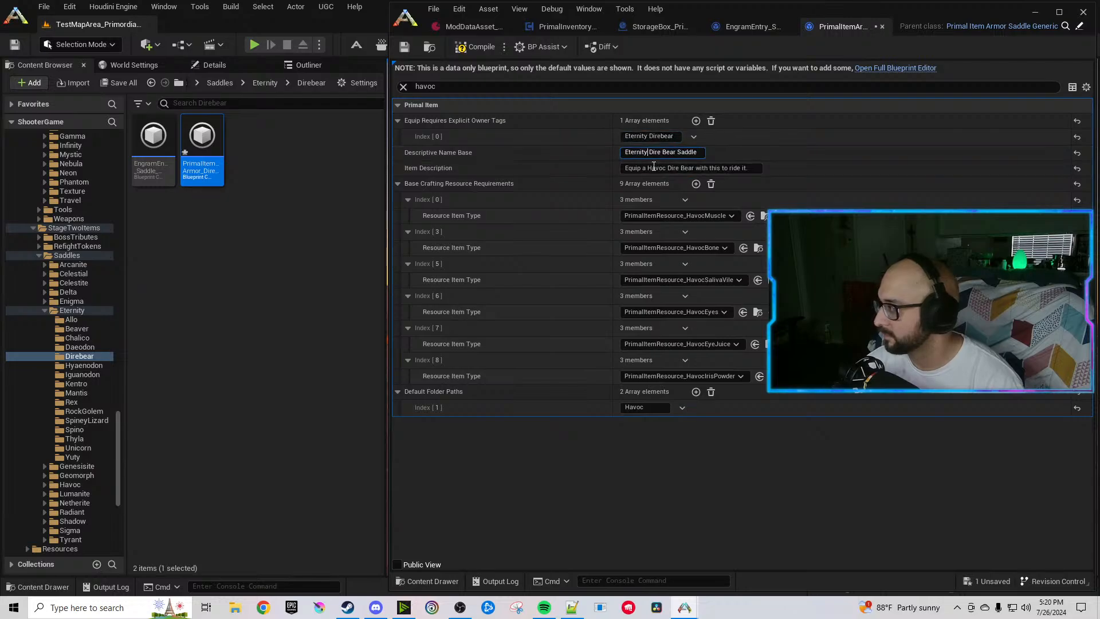
Change the Direbear saddle's description to "Equip a Eternity Dire Bear with this to ride it." and its Havoc default folder path to Eternity.
{"action": "double_click", "coordinate": [654, 168]}
{"action": "type", "text": "Eternity"}
{"action": "double_click", "coordinate": [636, 408]}
{"action": "type", "text": "Eternity"}
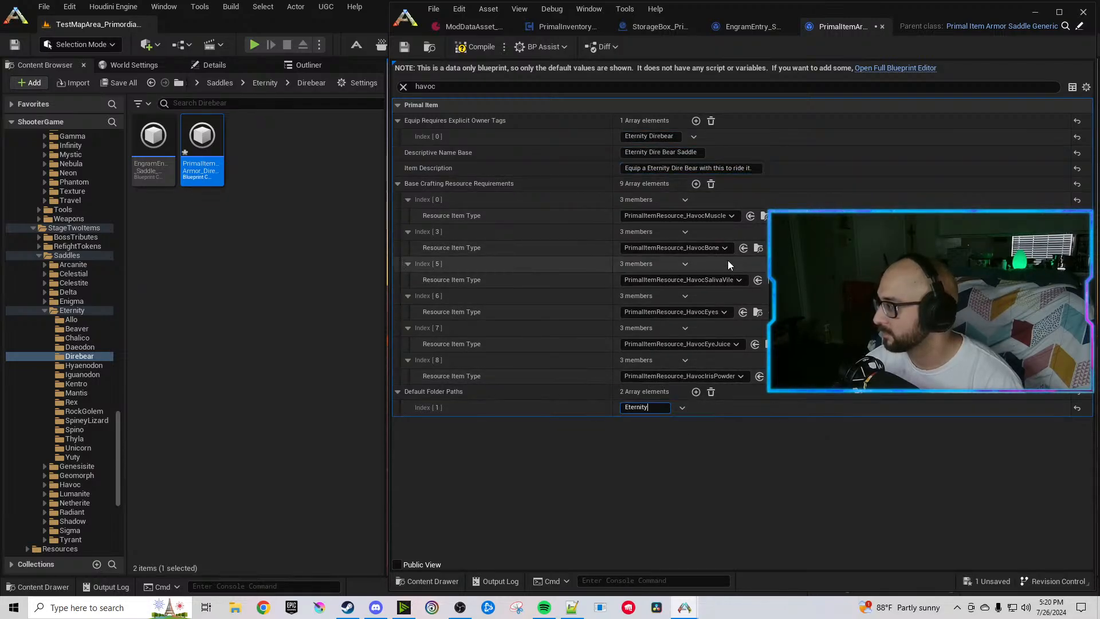
Set the Direbear saddle's Havoc muscle and bone crafting resources to PrimalItemResource_EternityMuscle and PrimalItemResource_EternityBone.
{"action": "left_click", "coordinate": [710, 215]}
{"action": "type", "text": "Eternity"}
{"action": "type", "text": "musc"}
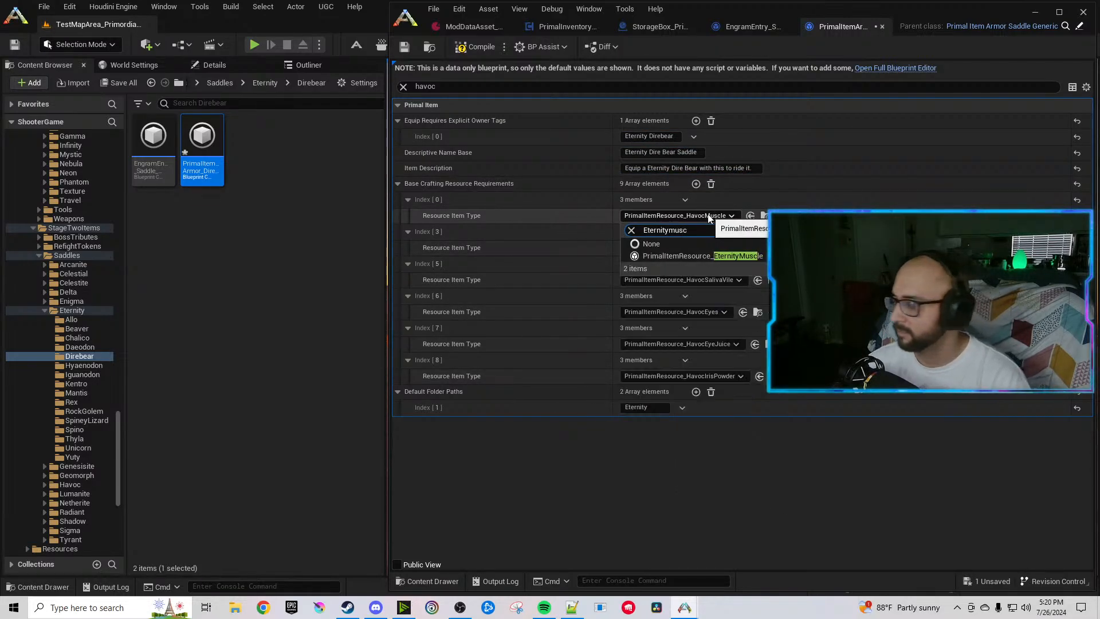
{"action": "left_click", "coordinate": [716, 255]}
{"action": "left_click", "coordinate": [716, 248]}
{"action": "type", "text": "Eternity"}
{"action": "type", "text": "bone"}
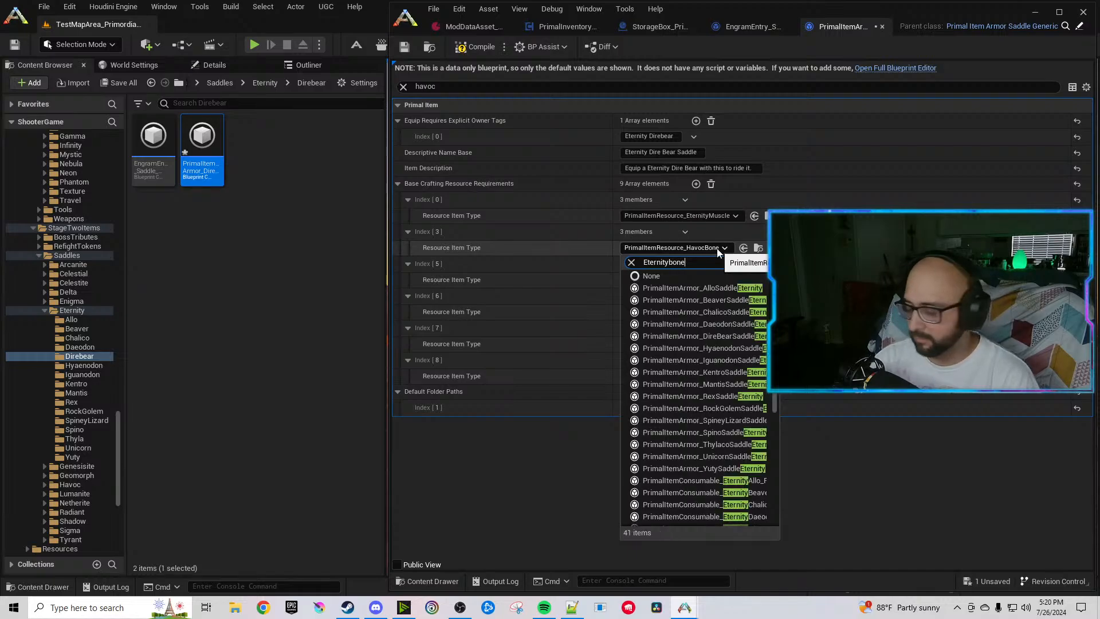
{"action": "left_click", "coordinate": [724, 288]}
Set the Direbear saddle's Havoc saliva and eyes crafting resources to PrimalItemResource_EternitySalivaVile and PrimalItemResource_EternityEyes.
{"action": "left_click", "coordinate": [721, 281]}
{"action": "type", "text": "Eternity"}
{"action": "type", "text": "sa"}
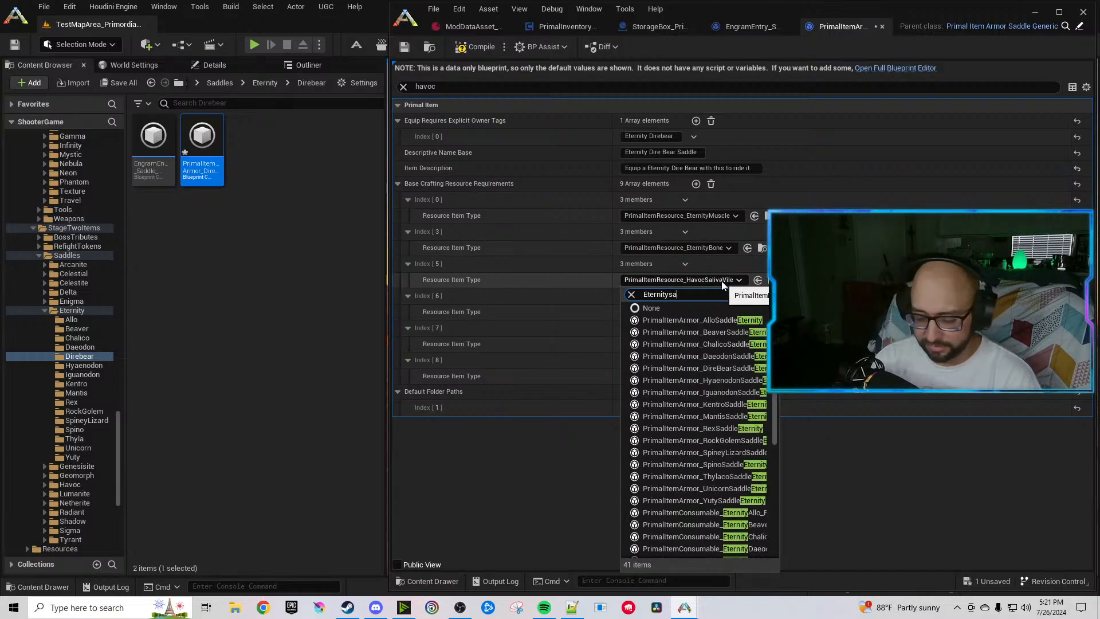
{"action": "left_click", "coordinate": [729, 319]}
{"action": "left_click", "coordinate": [716, 310]}
{"action": "type", "text": "Eternity"}
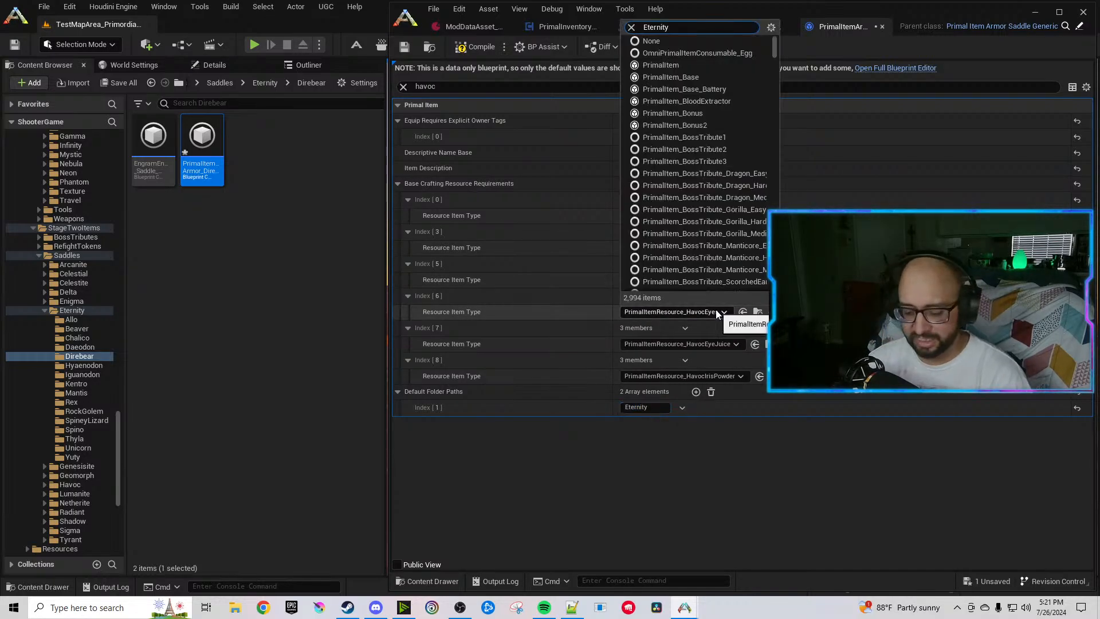
{"action": "type", "text": "eyes"}
{"action": "left_click", "coordinate": [725, 352]}
Set the Direbear saddle's Havoc eye juice and iris powder resources to PrimalItemResource_EternityEyeJuice and PrimalItemResource_EternityIrisPowder, and compile the blueprint.
{"action": "left_click", "coordinate": [710, 345]}
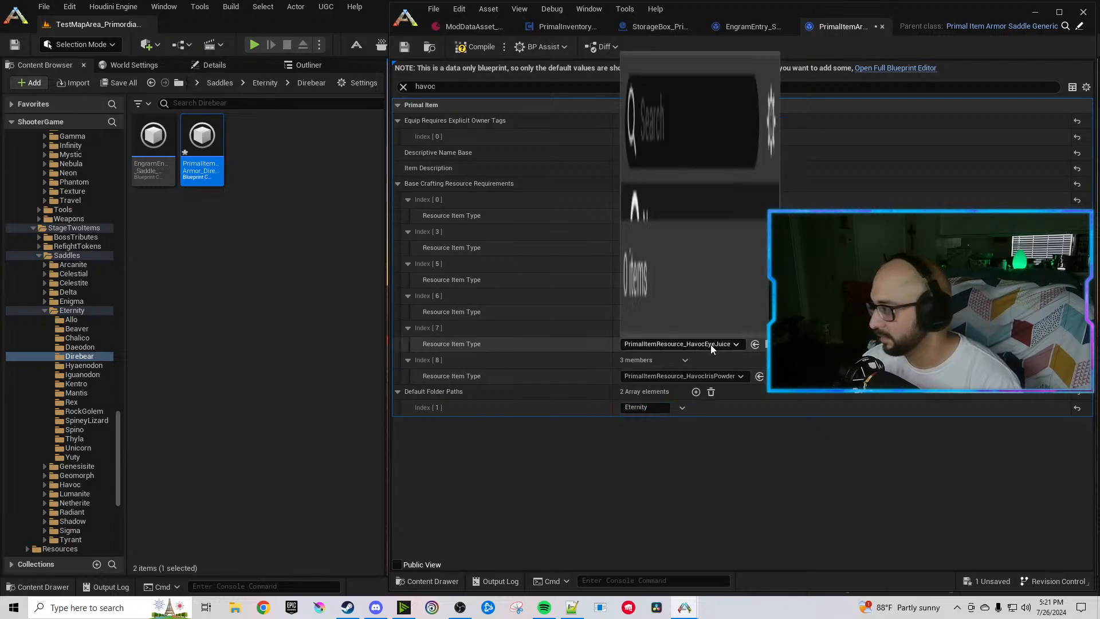
{"action": "type", "text": "Eternity"}
{"action": "type", "text": "eye"}
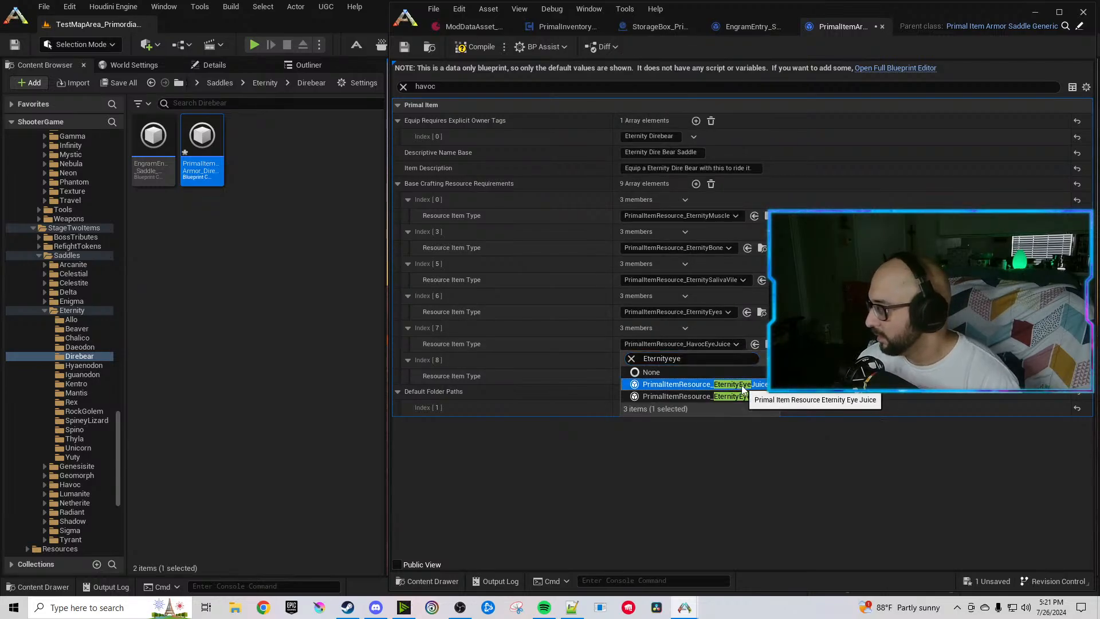
{"action": "left_click", "coordinate": [743, 385]}
{"action": "left_click", "coordinate": [728, 376]}
{"action": "type", "text": "Eternity"}
{"action": "type", "text": "iris"}
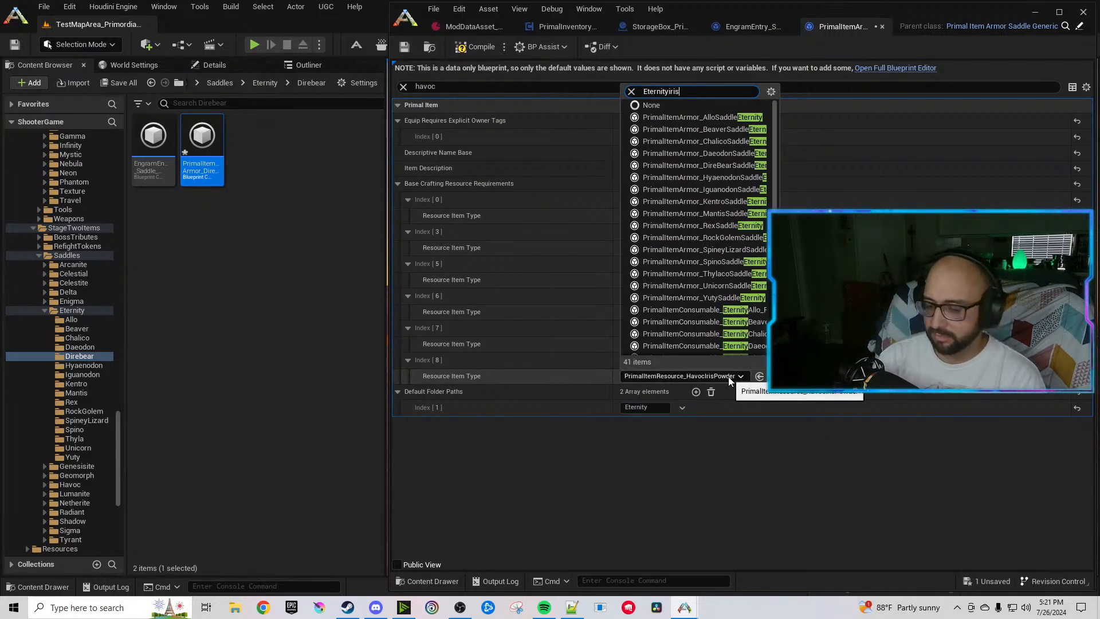
{"action": "left_click", "coordinate": [735, 416]}
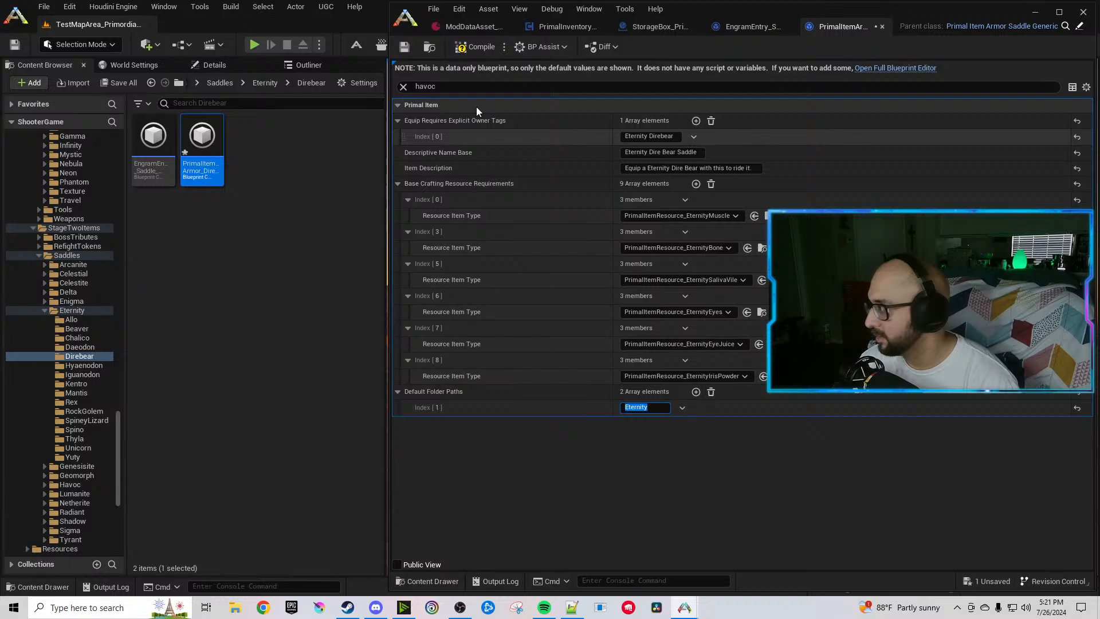
{"action": "left_click", "coordinate": [465, 48]}
Filter the Direbear saddle's properties for armor, set the armor Initial Value Constant to 95, and compile.
{"action": "double_click", "coordinate": [425, 87]}
{"action": "type", "text": "a"}
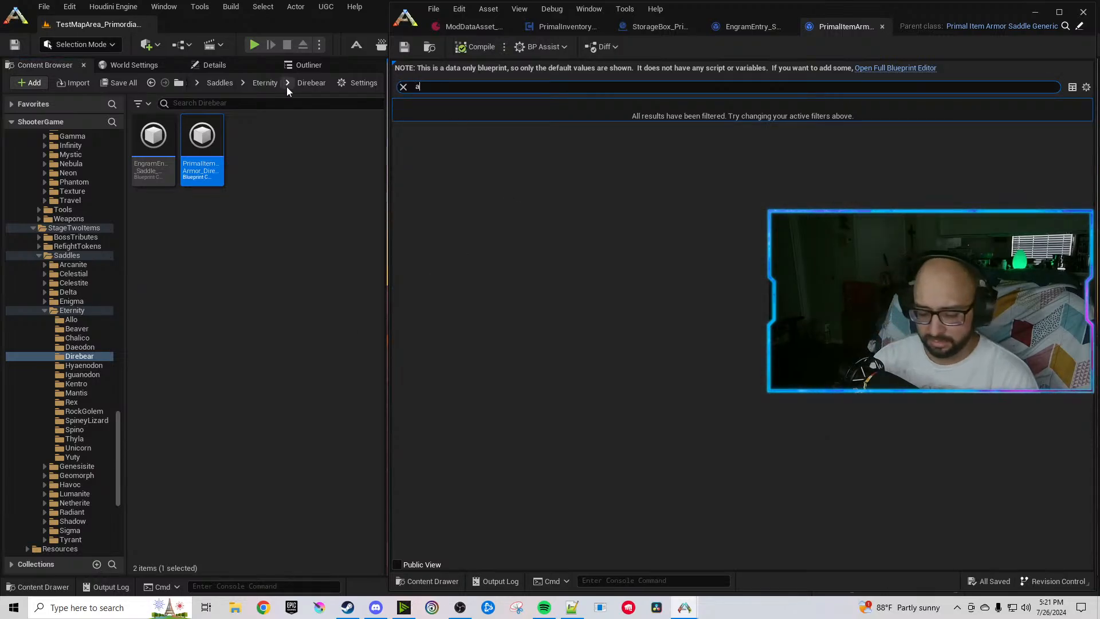
{"action": "type", "text": "rmor"}
{"action": "left_click", "coordinate": [636, 338]}
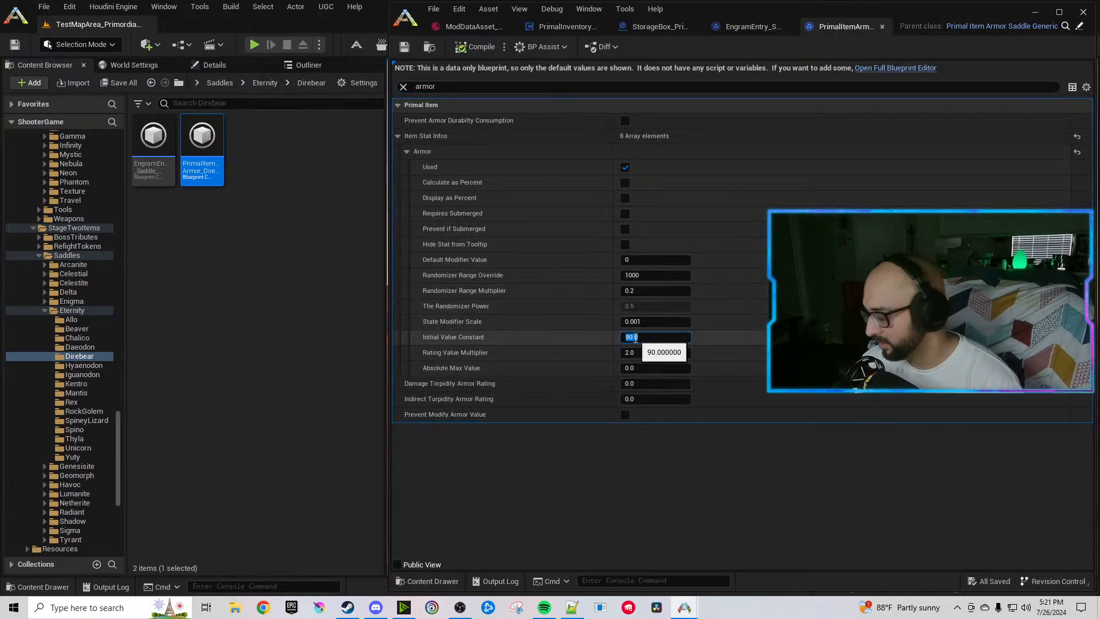
{"action": "left_click", "coordinate": [465, 48]}
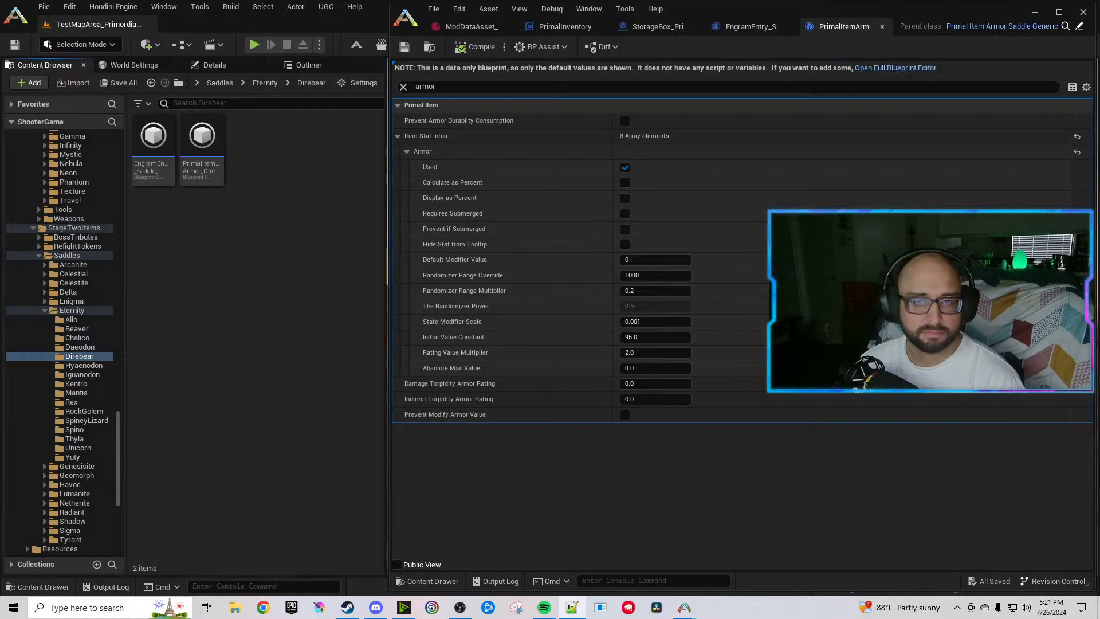
Close and reopen the Direbear engram entry and saddle armor blueprint to recheck them.
{"action": "key", "text": "super+e"}
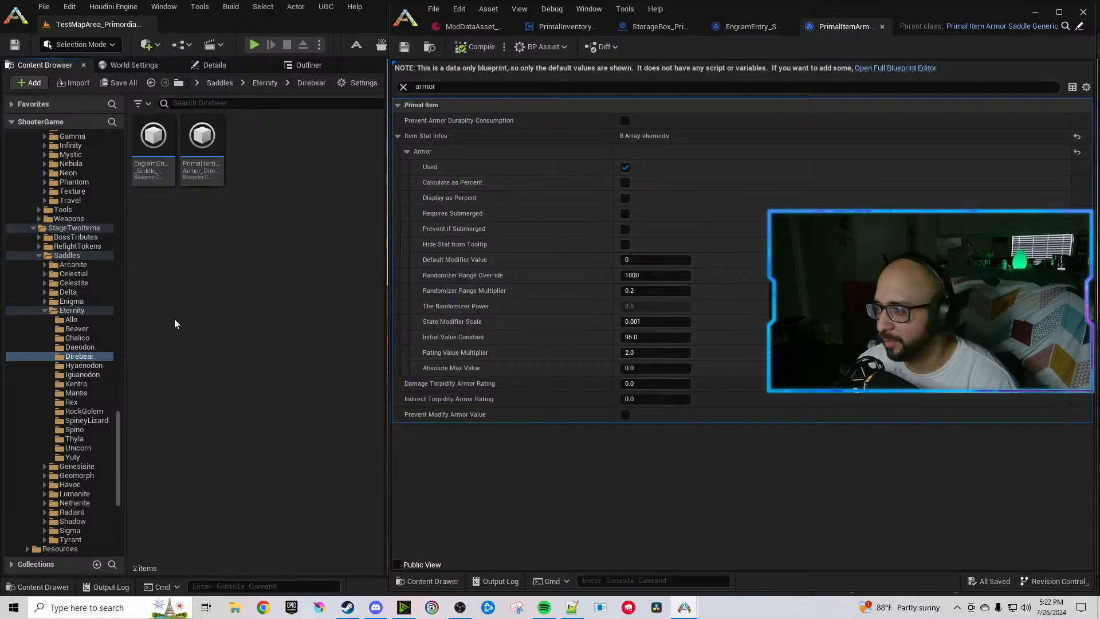
{"action": "left_click", "coordinate": [883, 28]}
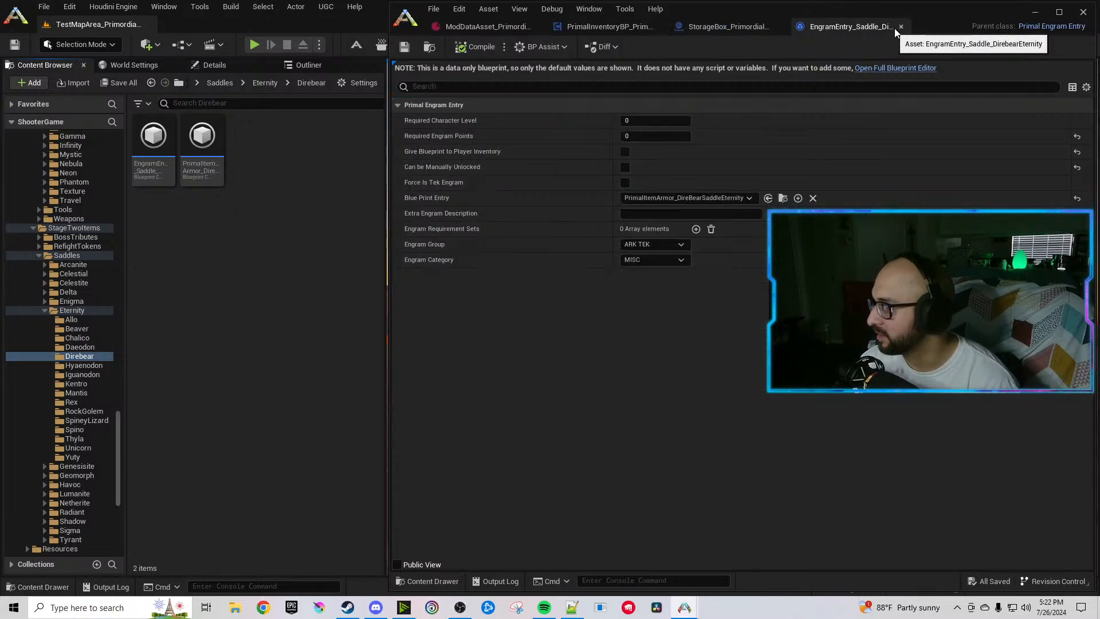
{"action": "left_click", "coordinate": [899, 26]}
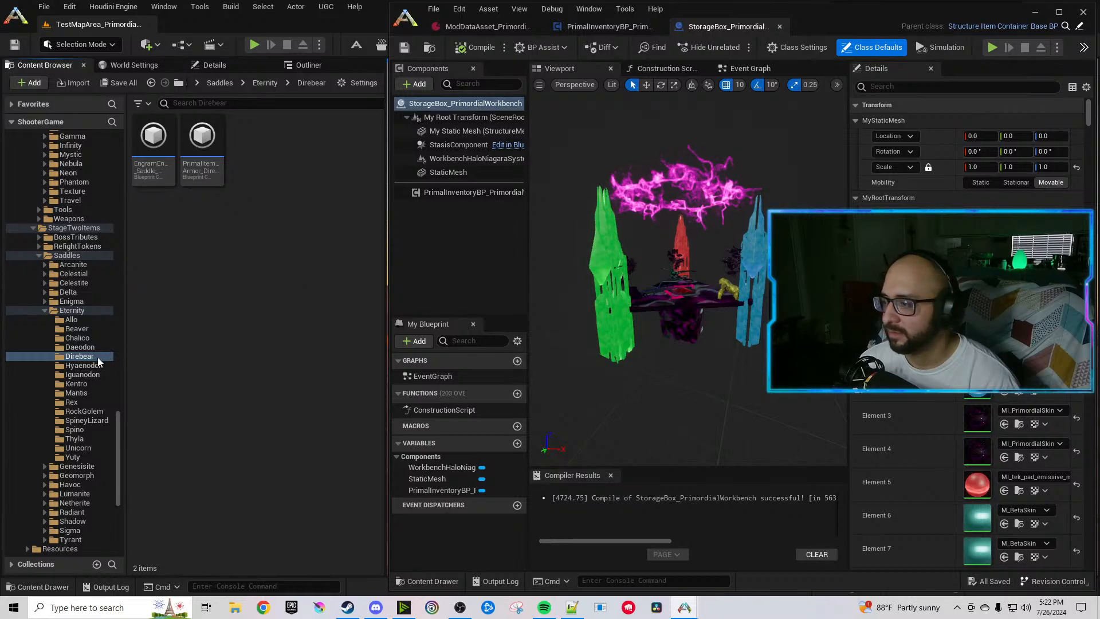
{"action": "double_click", "coordinate": [153, 144]}
{"action": "double_click", "coordinate": [196, 164]}
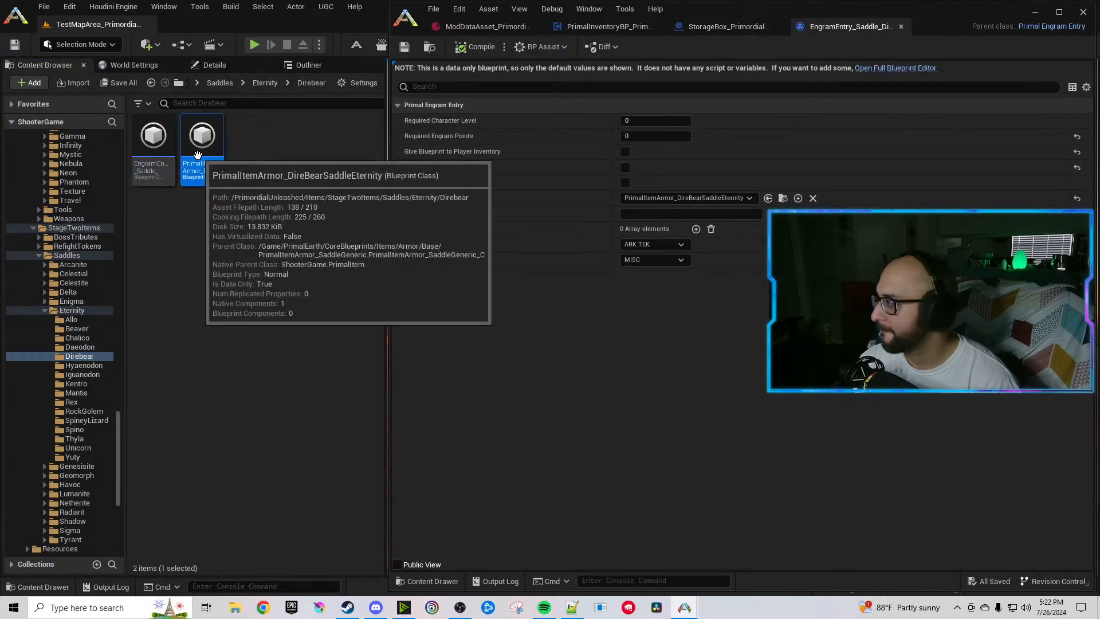
Filter the Direbear saddle's properties for Eternity to check the replaced entries, and copy the word Eternity.
{"action": "left_click", "coordinate": [491, 87]}
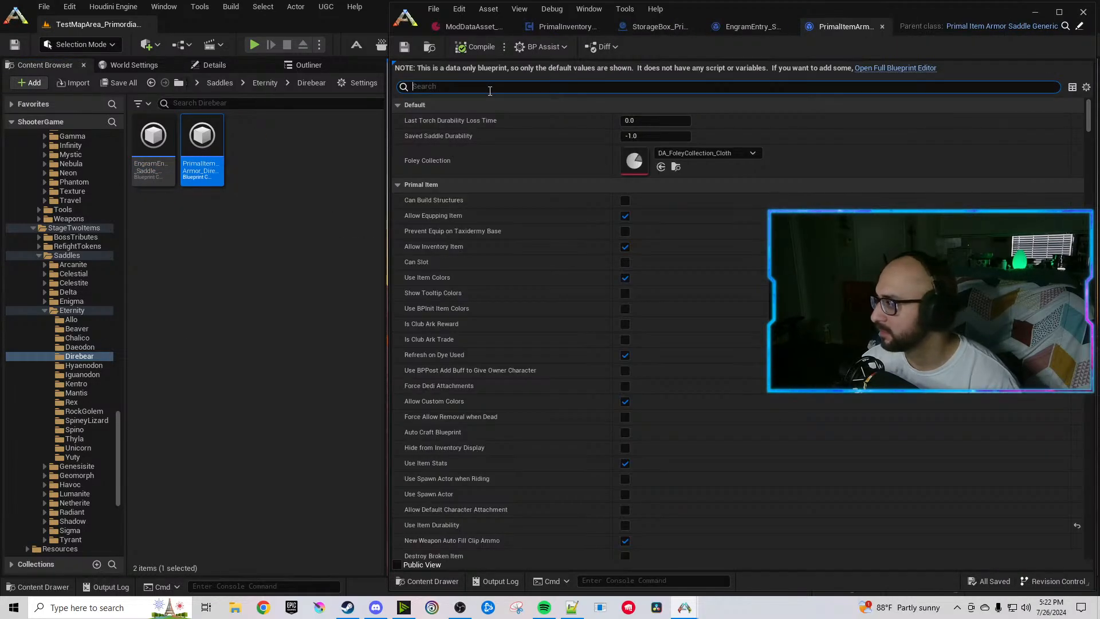
{"action": "type", "text": "v"}
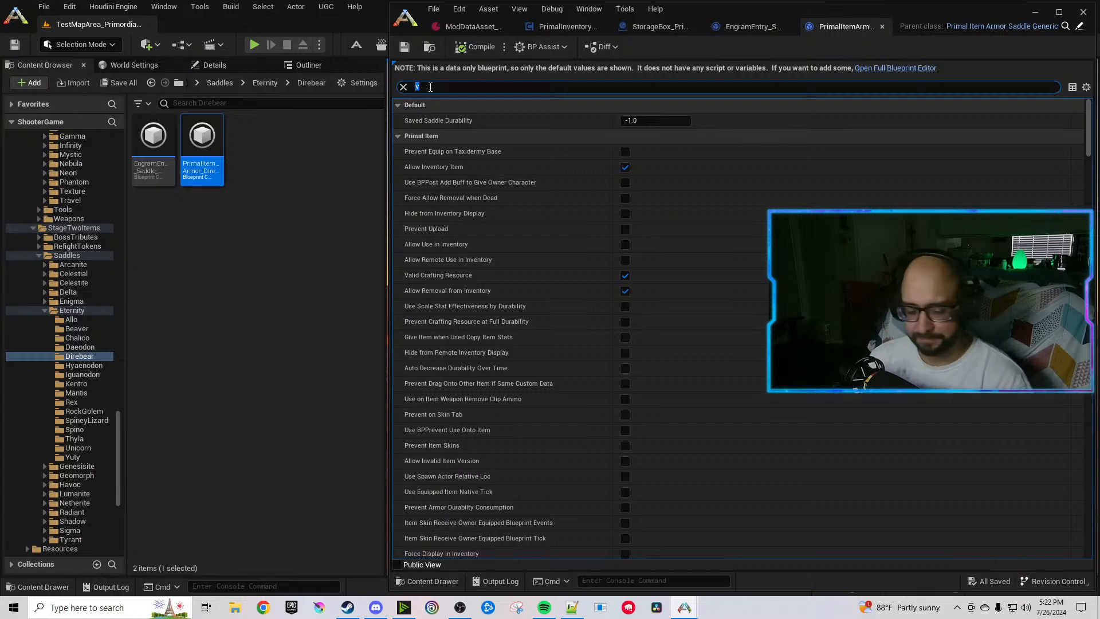
{"action": "type", "text": "Eternity"}
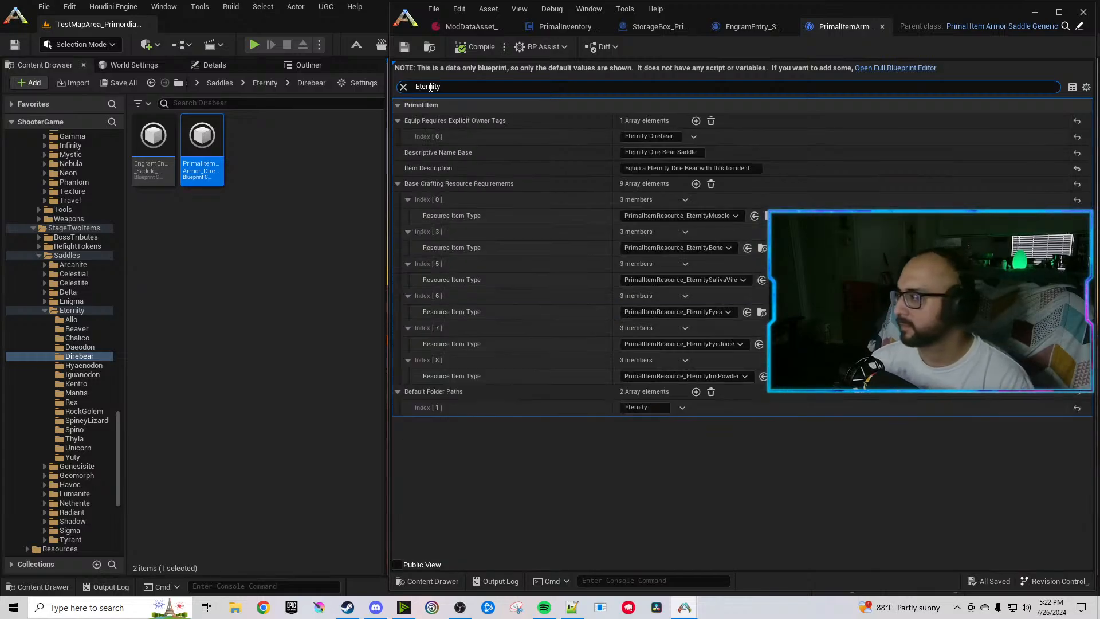
{"action": "left_click_drag", "start_coordinate": [451, 87], "coordinate": [383, 87]}
{"action": "key", "text": "ctrl+c"}
{"action": "left_click", "coordinate": [292, 186]}
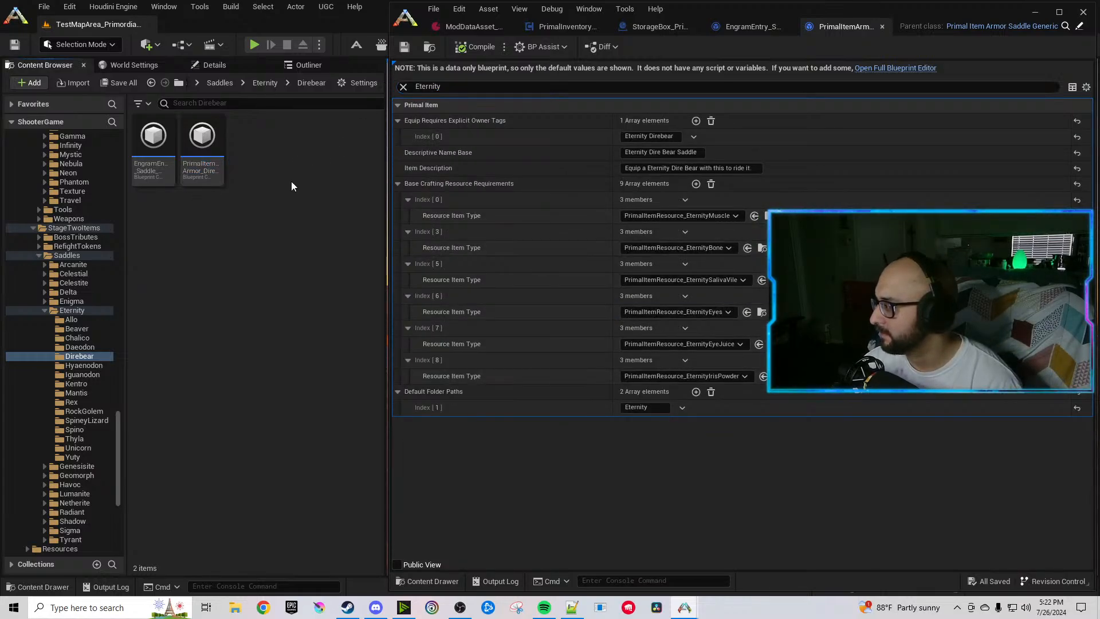
Close the Direbear blueprints, link the Hyaenodon engram entry's Blue Print Entry to PrimalItemArmor_HyaenodonSaddleEternity, and compile it.
{"action": "left_click", "coordinate": [883, 26]}
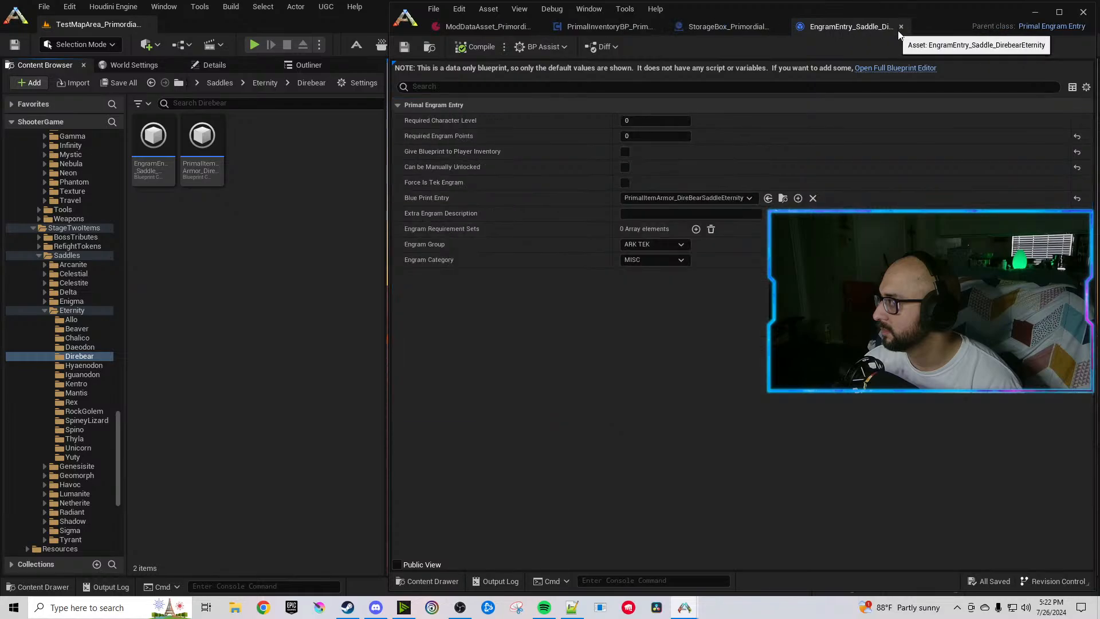
{"action": "left_click", "coordinate": [894, 27]}
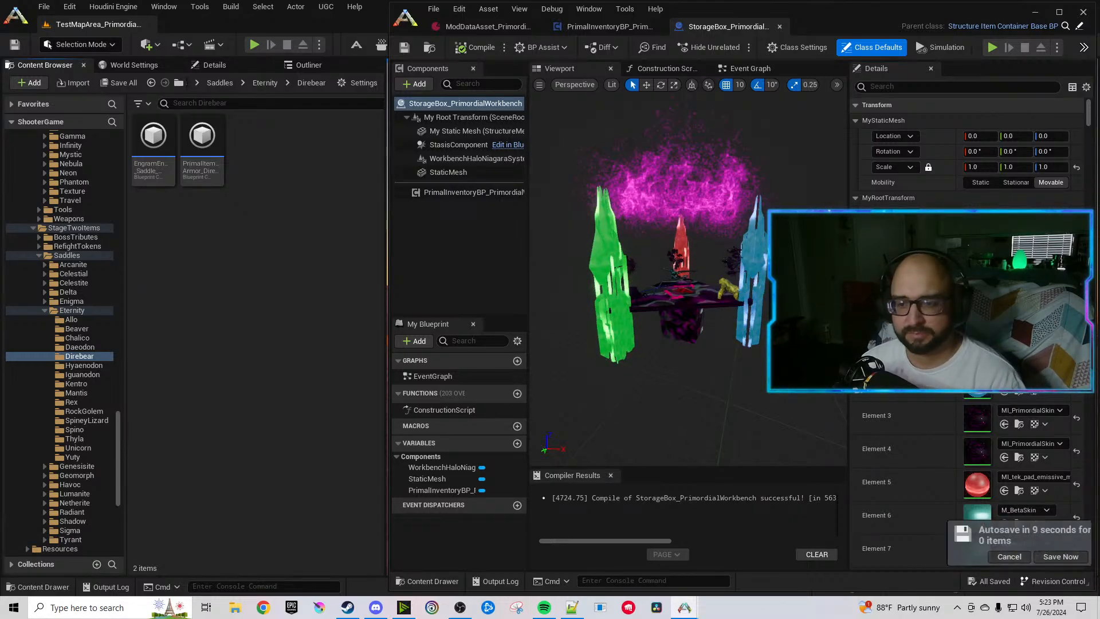
{"action": "left_click", "coordinate": [86, 365]}
{"action": "double_click", "coordinate": [155, 165]}
{"action": "left_click", "coordinate": [209, 155]}
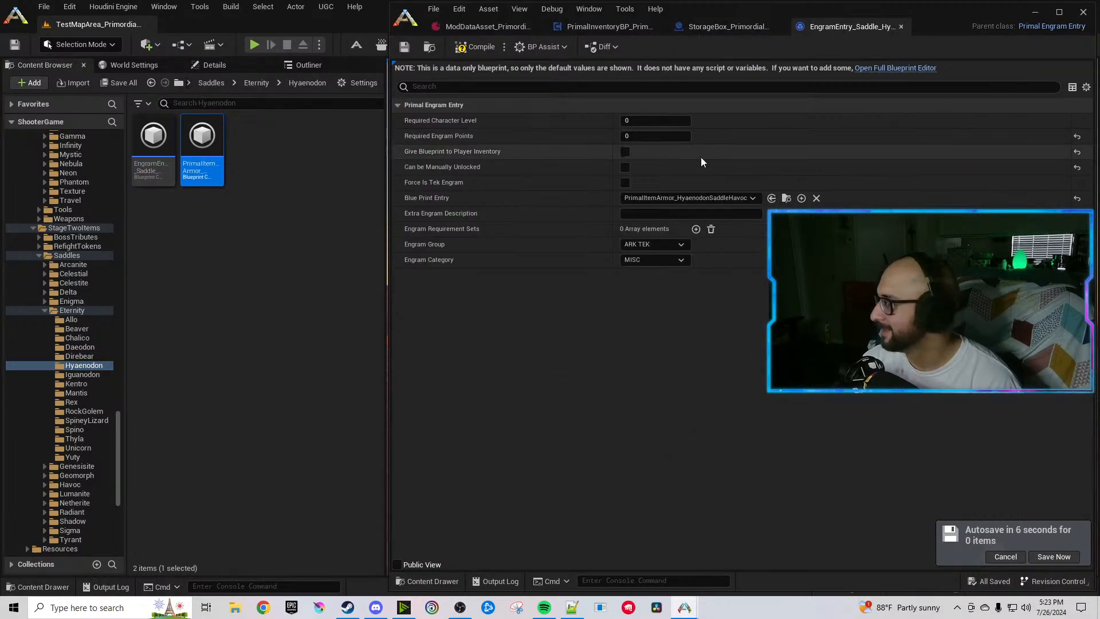
{"action": "left_click", "coordinate": [772, 198]}
{"action": "left_click", "coordinate": [478, 47]}
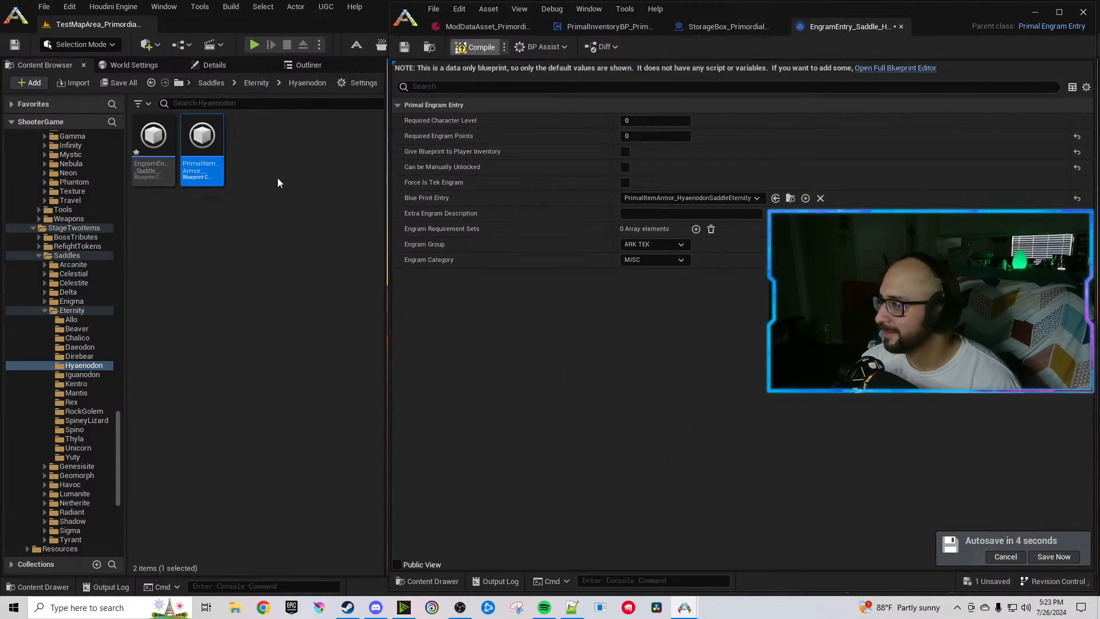
Filter the Hyaenodon armor blueprint for Havoc and set its owner tag to "Eternity Hyaenodon" and descriptive name to "Eternity Hyaenodon Meatpack".
{"action": "double_click", "coordinate": [197, 154]}
{"action": "left_click", "coordinate": [720, 87]}
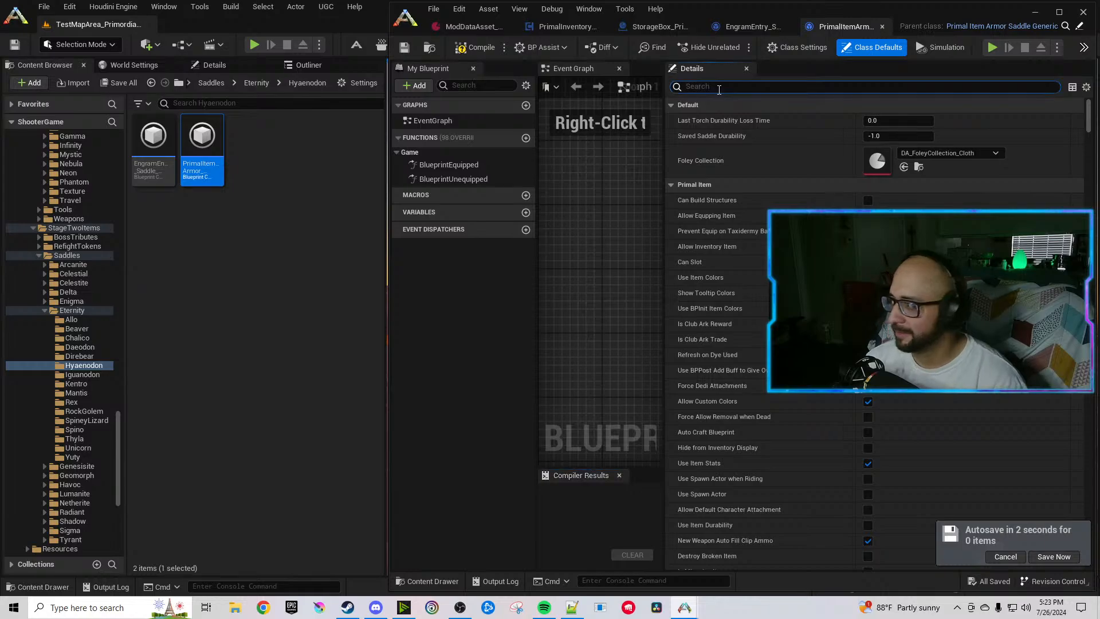
{"action": "type", "text": "Havoc"}
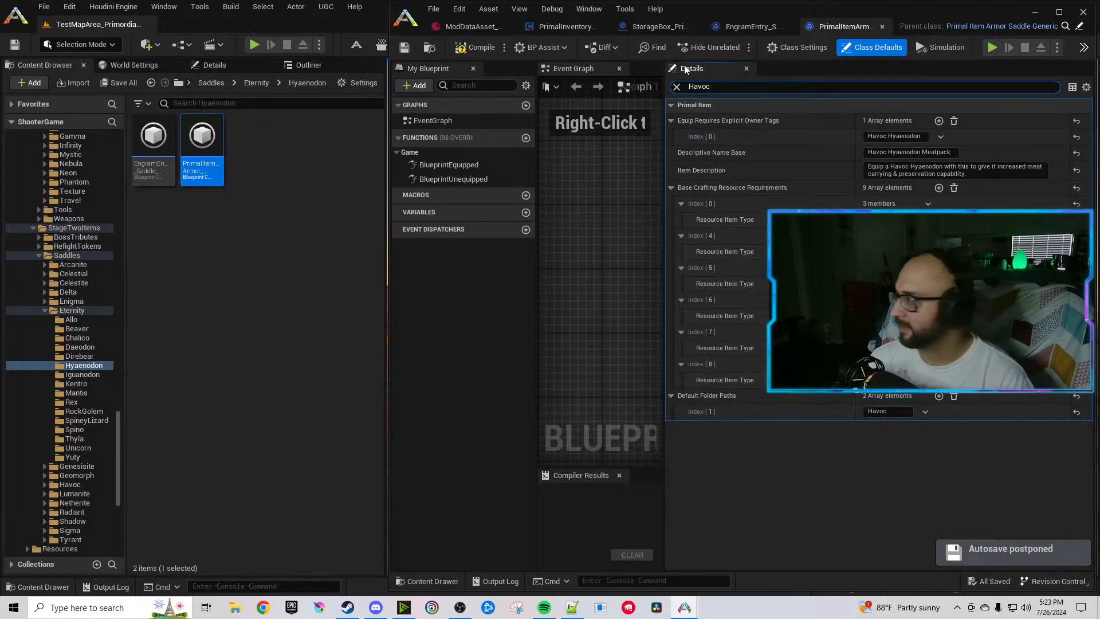
{"action": "double_click", "coordinate": [875, 137]}
{"action": "key", "text": "ctrl+v"}
{"action": "double_click", "coordinate": [877, 152]}
{"action": "key", "text": "ctrl+v"}
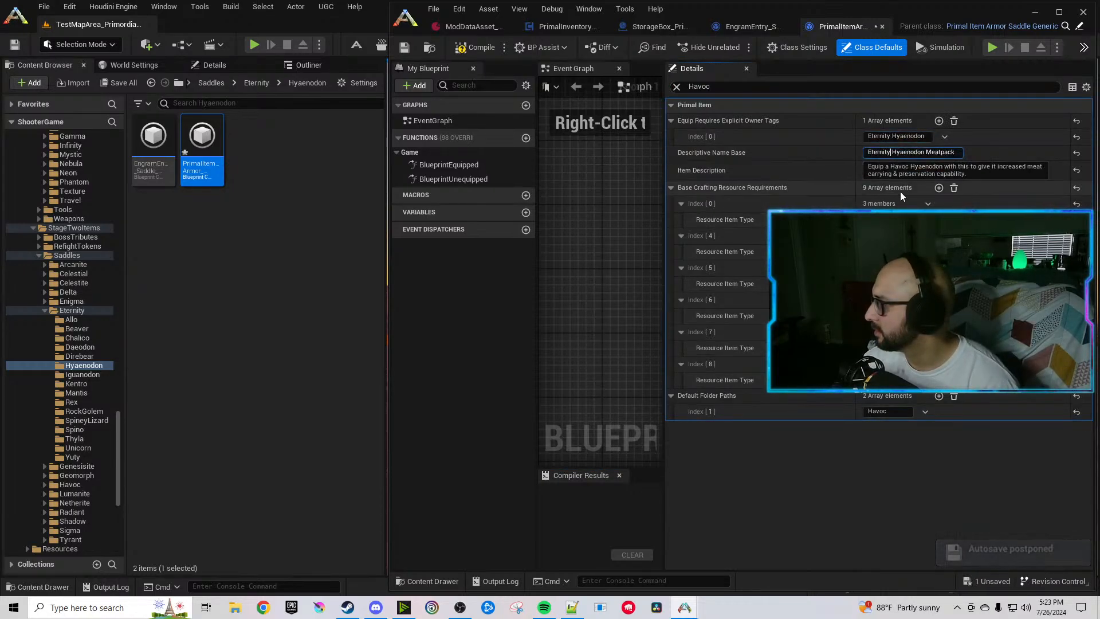
Replace Havoc with Eternity in the Hyaenodon meatpack's item description and default folder path.
{"action": "double_click", "coordinate": [901, 165]}
{"action": "key", "text": "ctrl+v"}
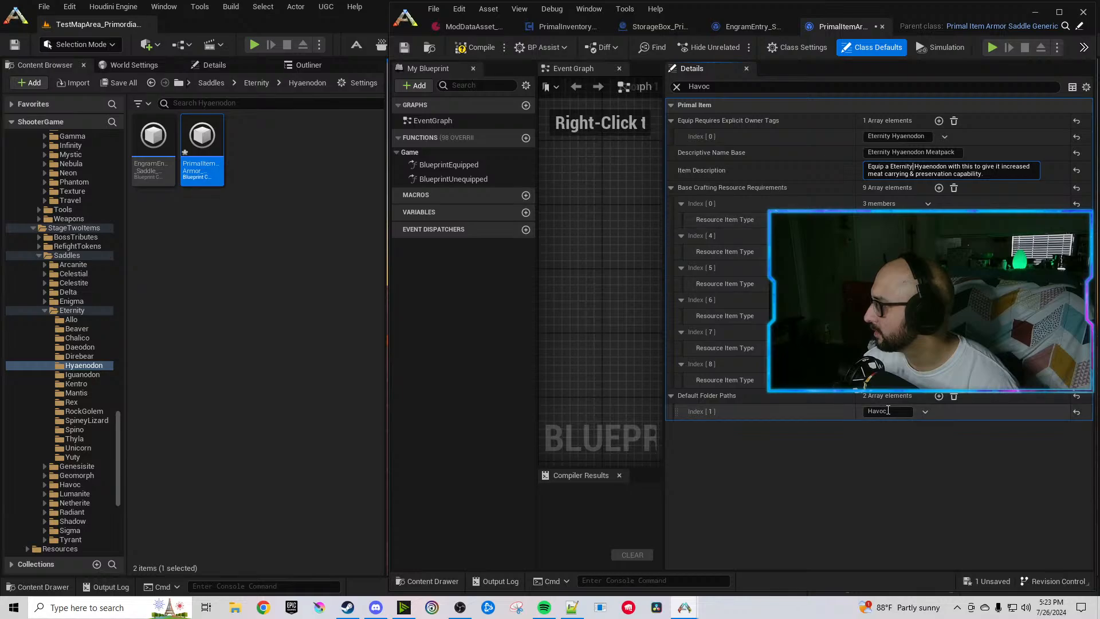
{"action": "double_click", "coordinate": [877, 412]}
{"action": "type", "text": "Eternity"}
Replace the Hyaenodon meatpack's crafting resources at indexes 0, 4 and 5 with their Eternity versions.
{"action": "left_click", "coordinate": [905, 219]}
{"action": "type", "text": "Eternity"}
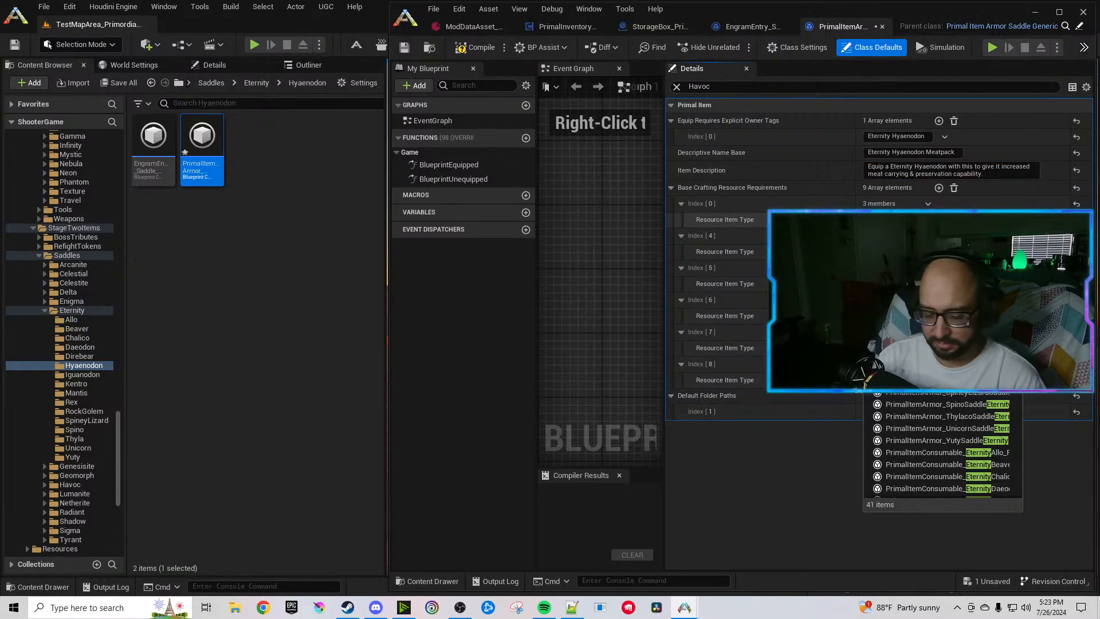
{"action": "left_click", "coordinate": [923, 281]}
{"action": "left_click", "coordinate": [905, 251]}
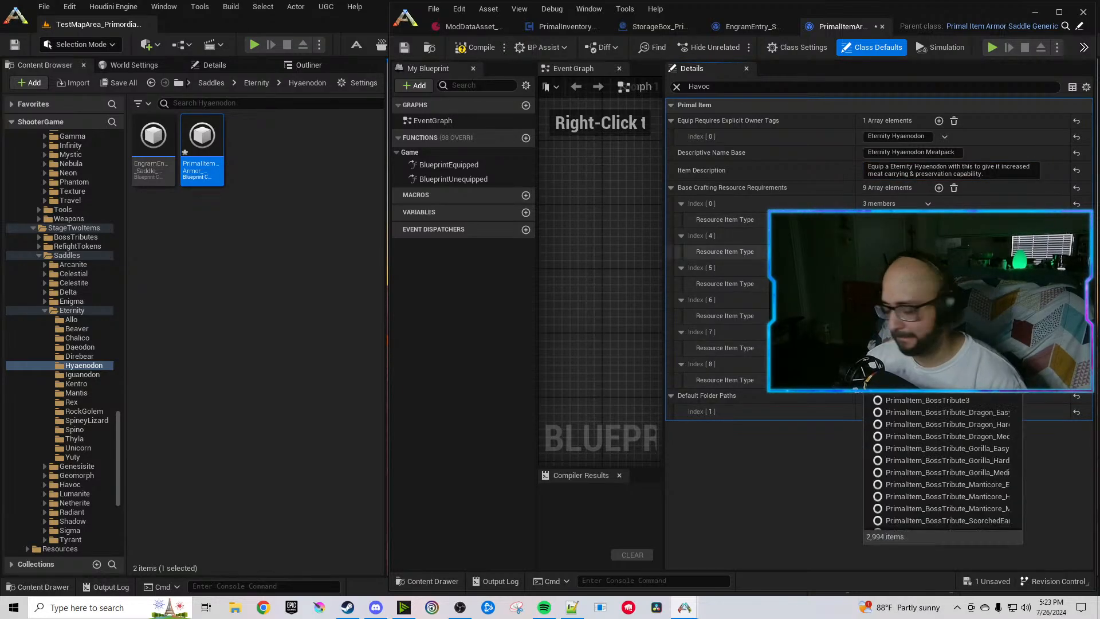
{"action": "type", "text": "Eternity"}
{"action": "left_click", "coordinate": [922, 308]}
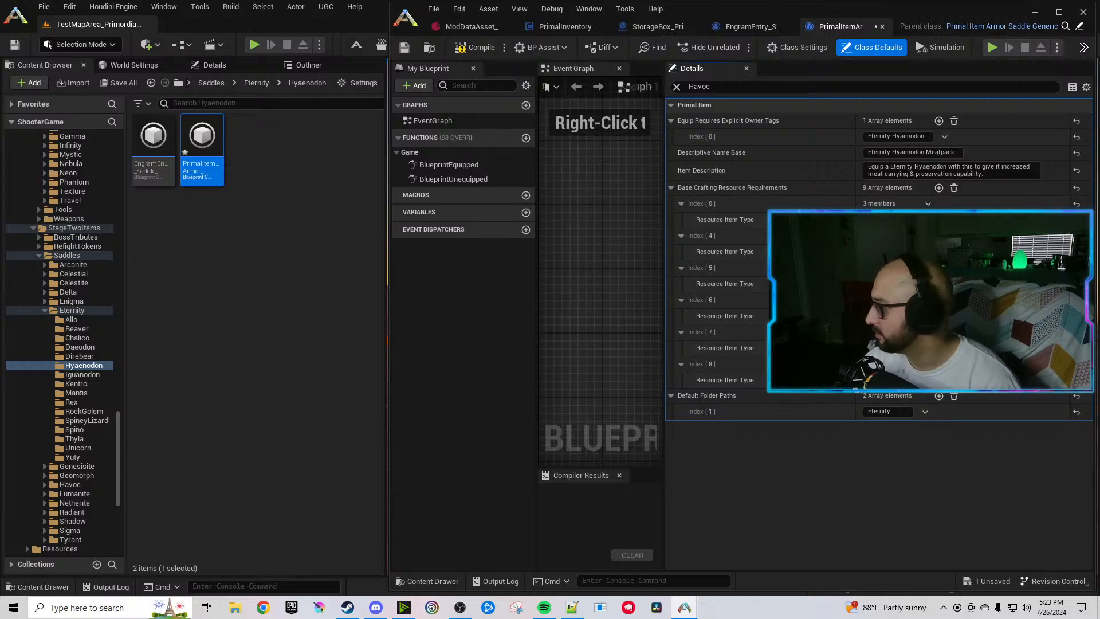
{"action": "left_click", "coordinate": [906, 284]}
{"action": "type", "text": "Eternity"}
{"action": "left_click", "coordinate": [922, 340]}
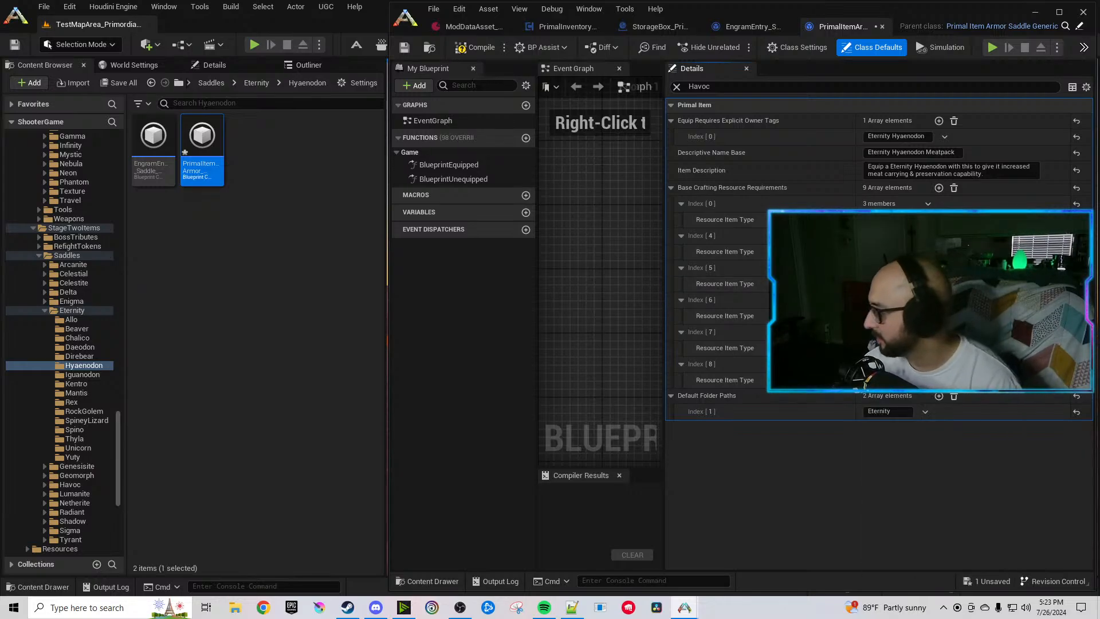
Replace the Hyaenodon meatpack's crafting resources at indexes 6 and 7 with Eternity eyes and Eternity eye juice.
{"action": "left_click", "coordinate": [905, 316]}
{"action": "type", "text": "Eternity"}
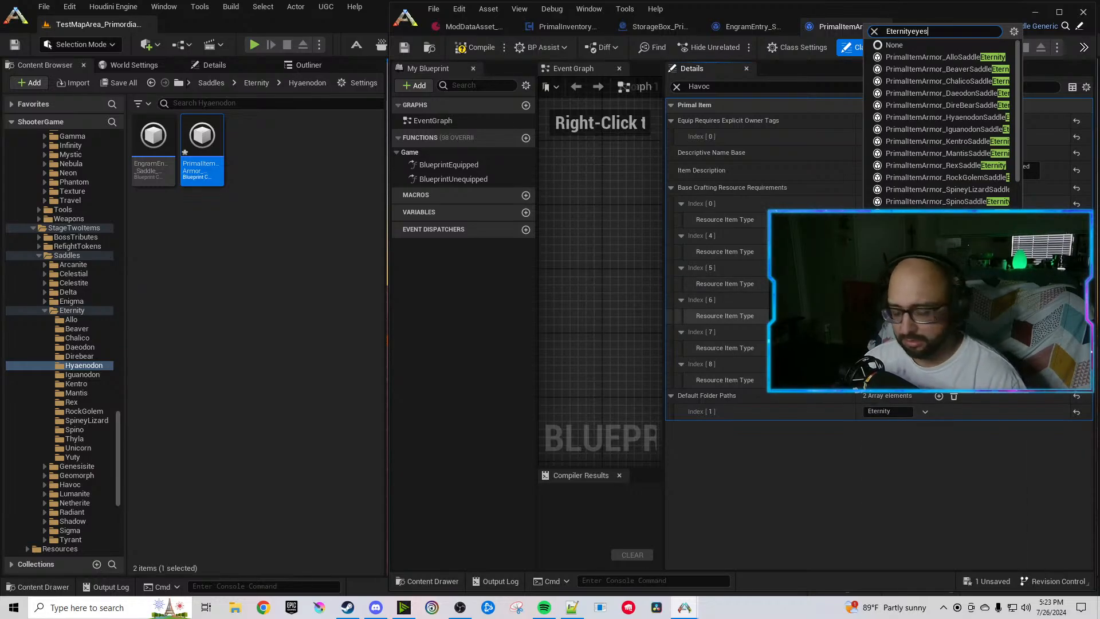
{"action": "left_click", "coordinate": [922, 298]}
{"action": "left_click", "coordinate": [905, 348]}
{"action": "type", "text": "Eternity"}
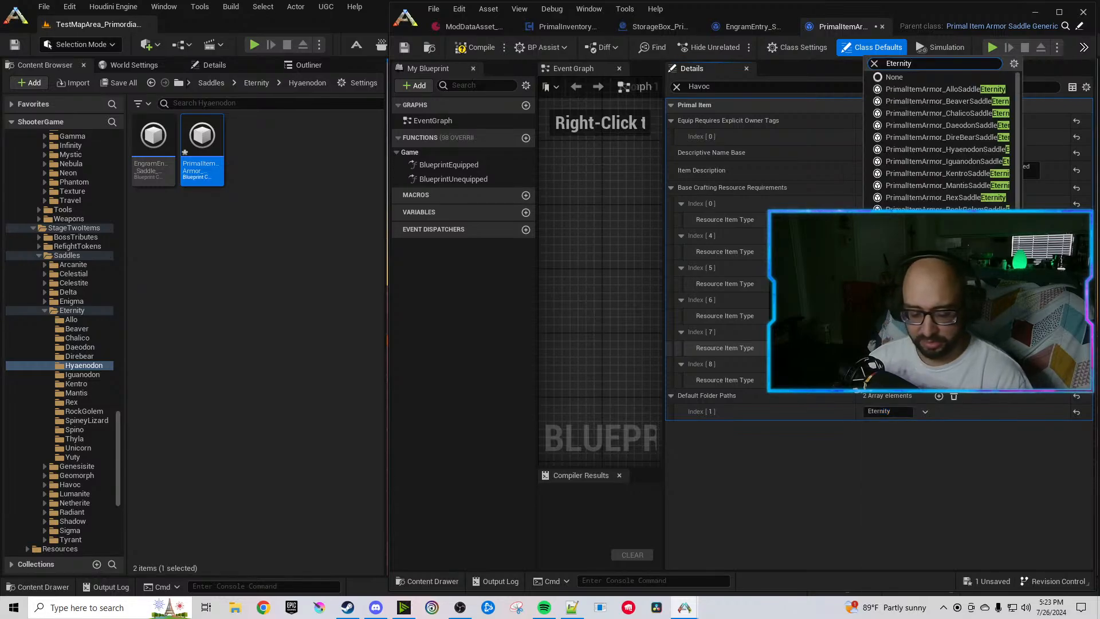
{"action": "type", "text": "eye"}
{"action": "left_click", "coordinate": [960, 397]}
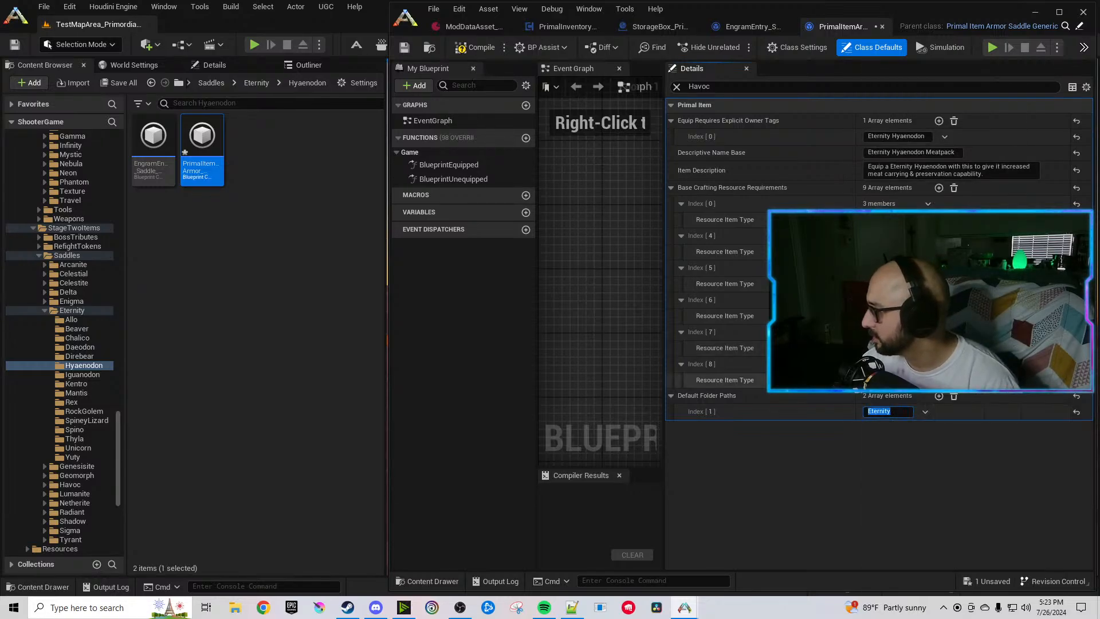
Set the Hyaenodon meatpack's index 8 crafting resource to PrimalItemResource_EternityIrisPowder and compile the blueprint.
{"action": "left_click", "coordinate": [959, 380]}
{"action": "type", "text": "Eternity"}
{"action": "type", "text": "Iris"}
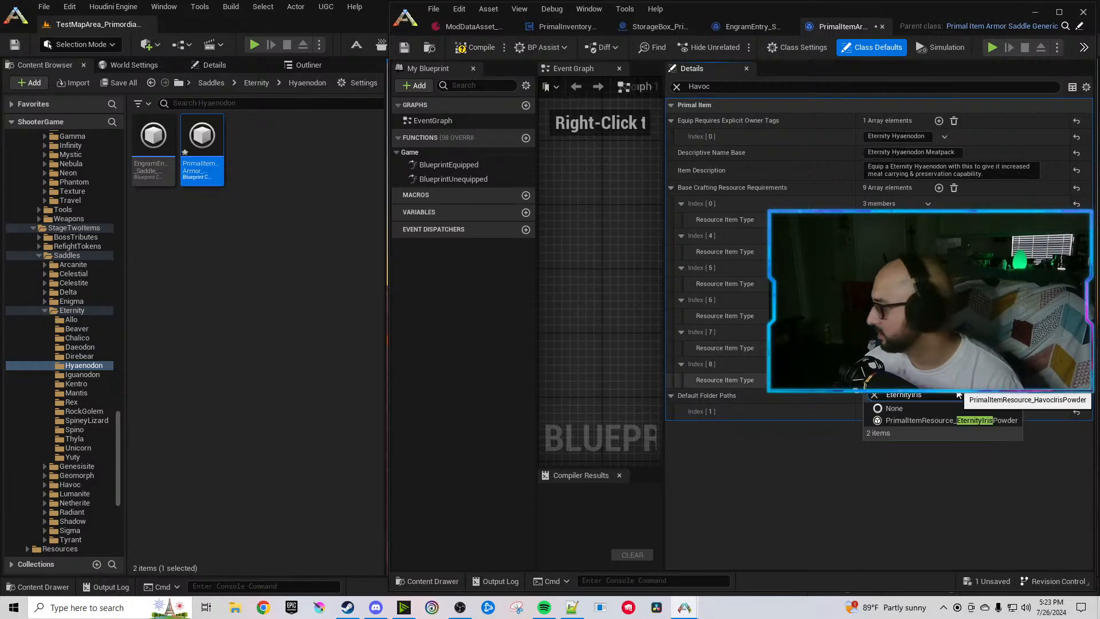
{"action": "left_click", "coordinate": [973, 421]}
{"action": "left_click", "coordinate": [480, 49]}
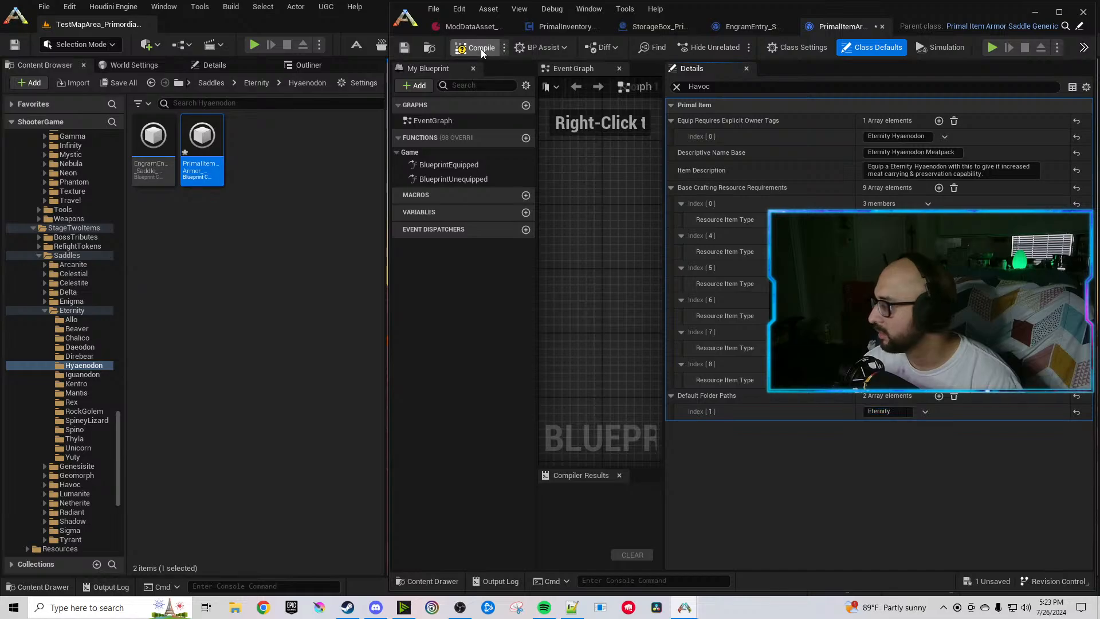
Filter the Hyaenodon properties for armor, update the Armor stat's Initial Value Constant, compile, and close both Hyaenodon blueprints.
{"action": "left_click", "coordinate": [676, 87]}
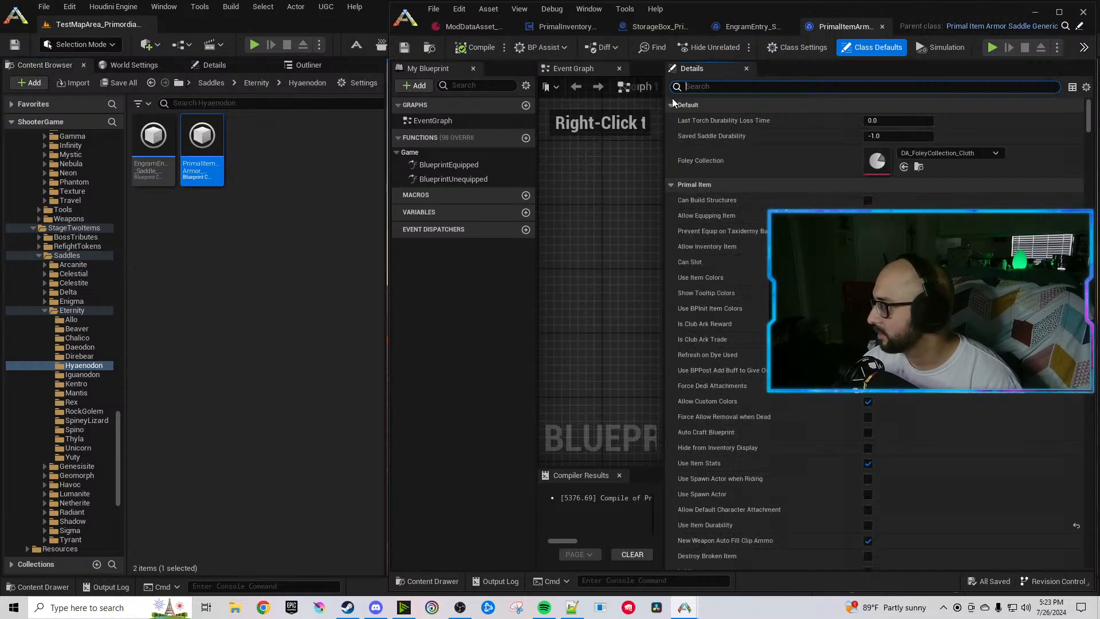
{"action": "type", "text": "armor"}
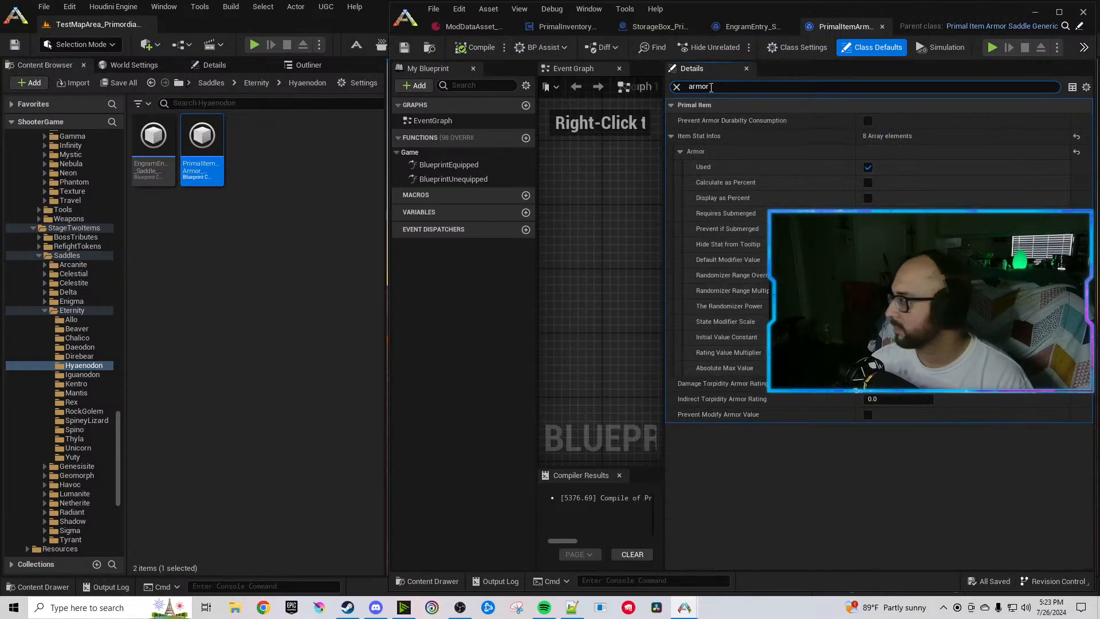
{"action": "left_click", "coordinate": [897, 337]}
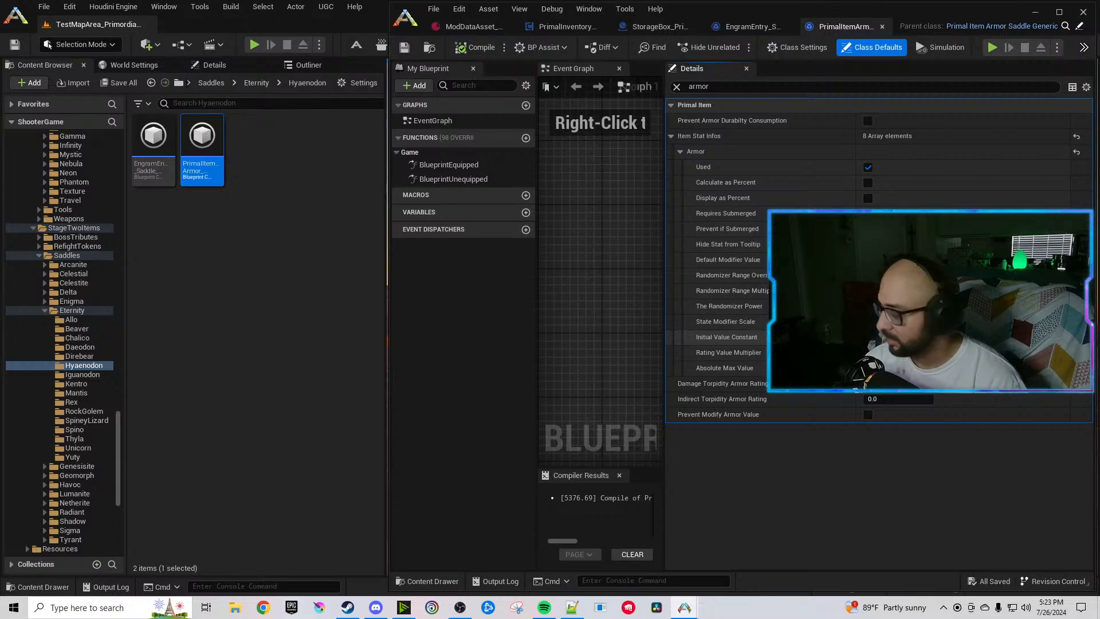
{"action": "left_click", "coordinate": [463, 50]}
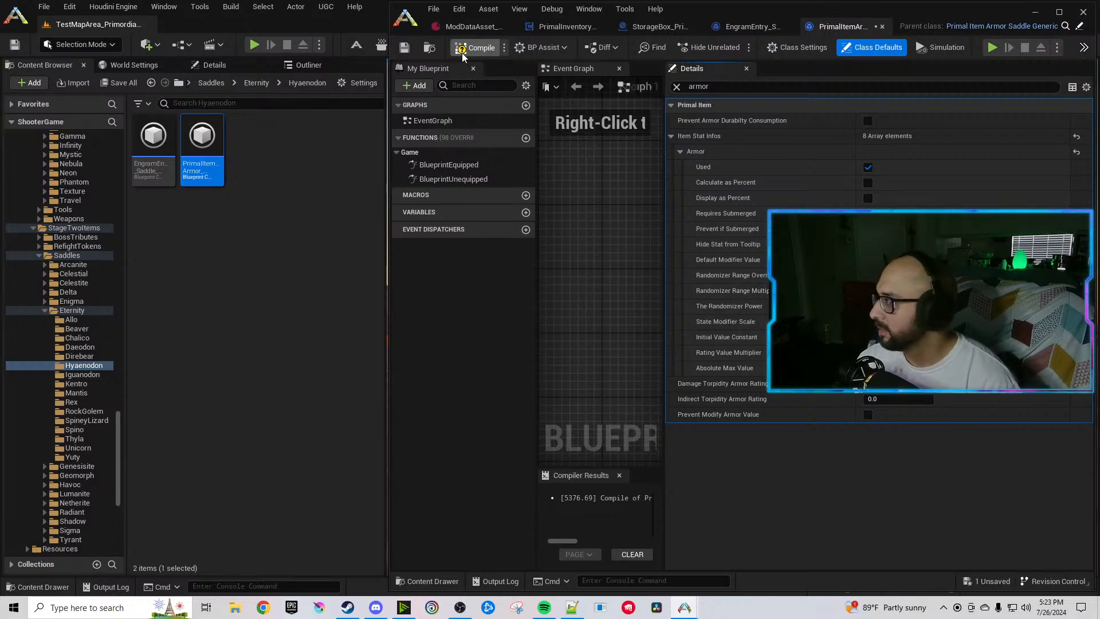
{"action": "left_click", "coordinate": [883, 27]}
{"action": "left_click", "coordinate": [900, 27]}
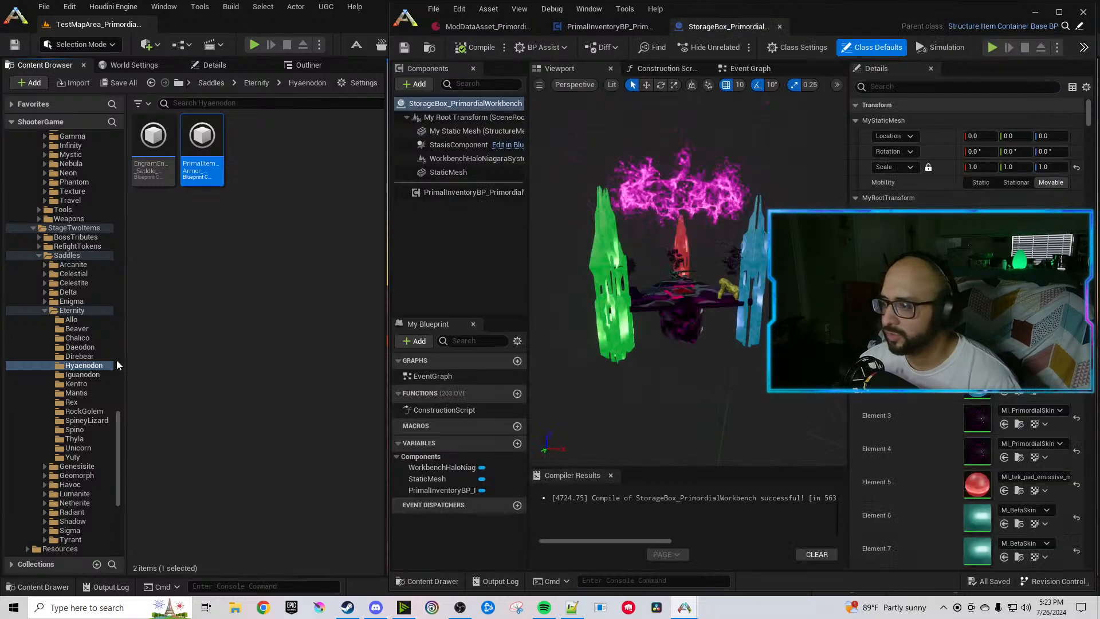
Link the Iguanodon engram entry's Blue Print Entry to PrimalItemArmor_IguanodonSaddleEternity, and compile and save it.
{"action": "left_click", "coordinate": [92, 375]}
{"action": "double_click", "coordinate": [153, 137]}
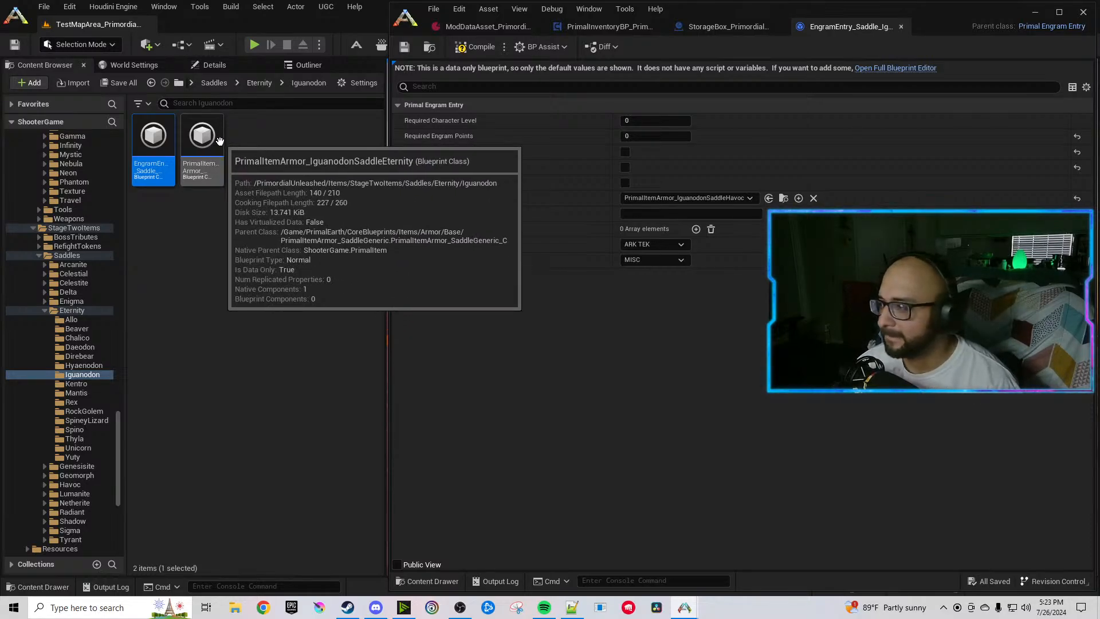
{"action": "left_click", "coordinate": [206, 140]}
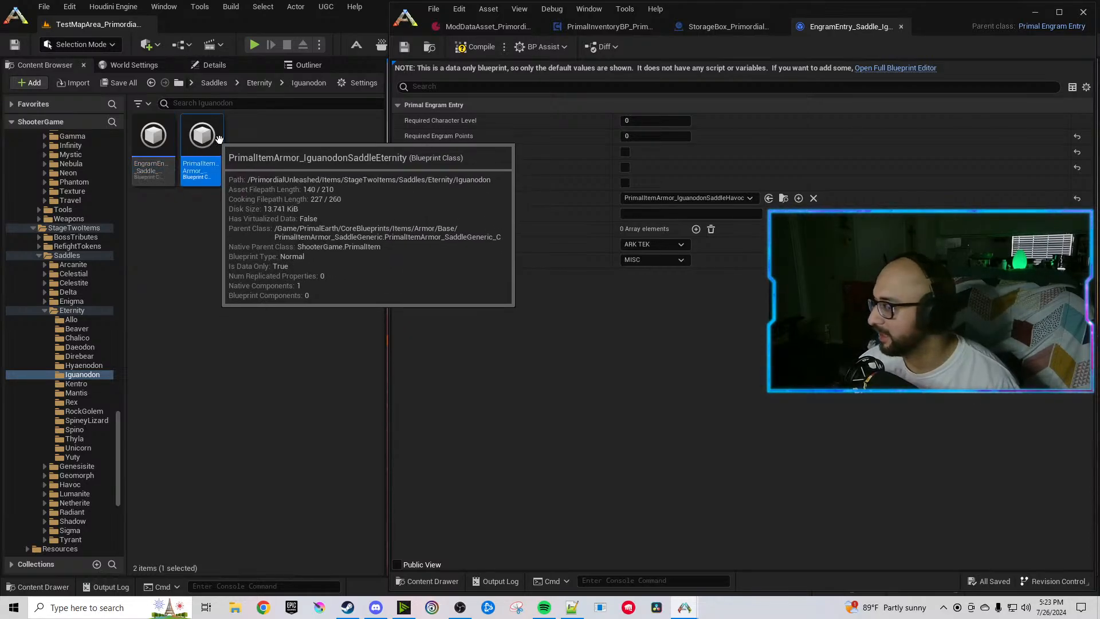
{"action": "left_click", "coordinate": [766, 198]}
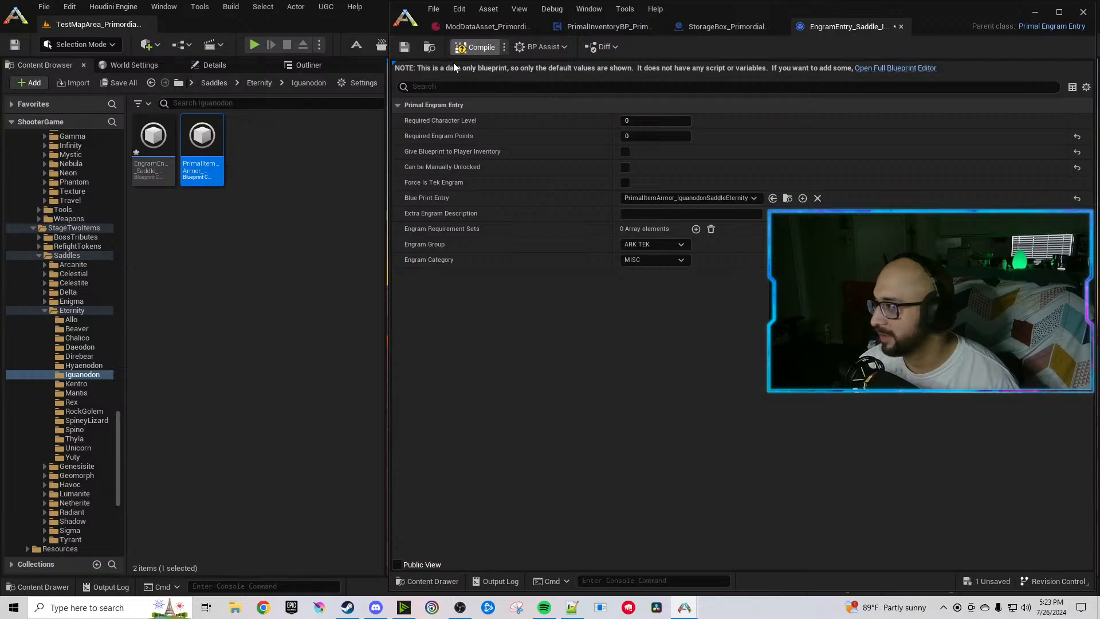
{"action": "key", "text": "ctrl+s"}
Filter the Iguanodon armor blueprint for havoc and set its owner tag to "Eternity Iguanodon" and descriptive name to "Eternity Iguanodon Saddle".
{"action": "double_click", "coordinate": [202, 143]}
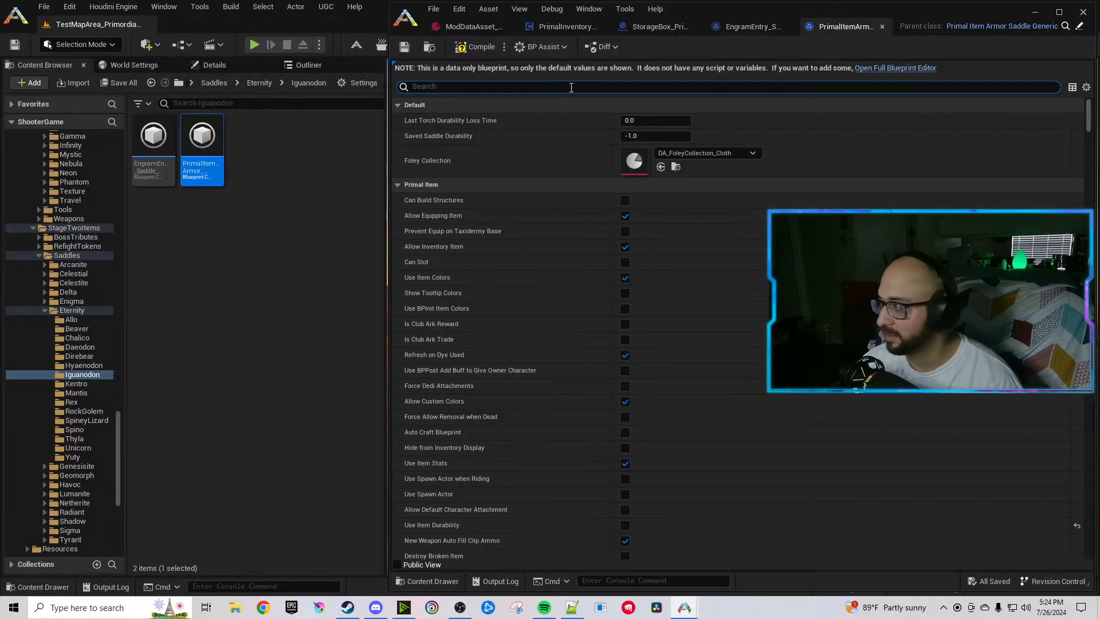
{"action": "type", "text": "oc"}
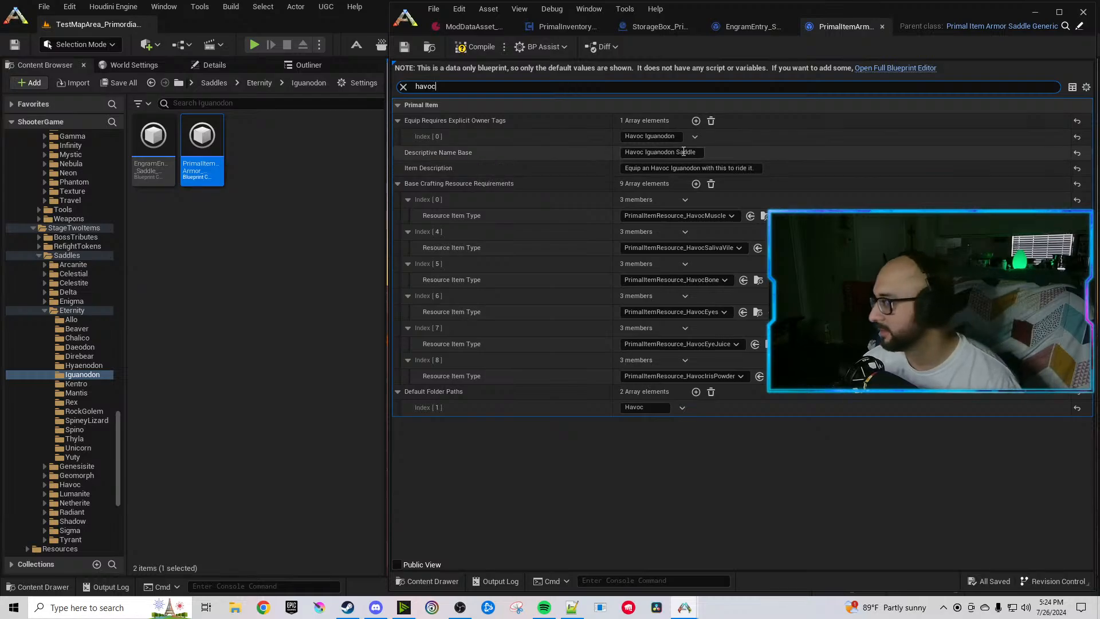
{"action": "double_click", "coordinate": [634, 152]}
{"action": "type", "text": "Eternity"}
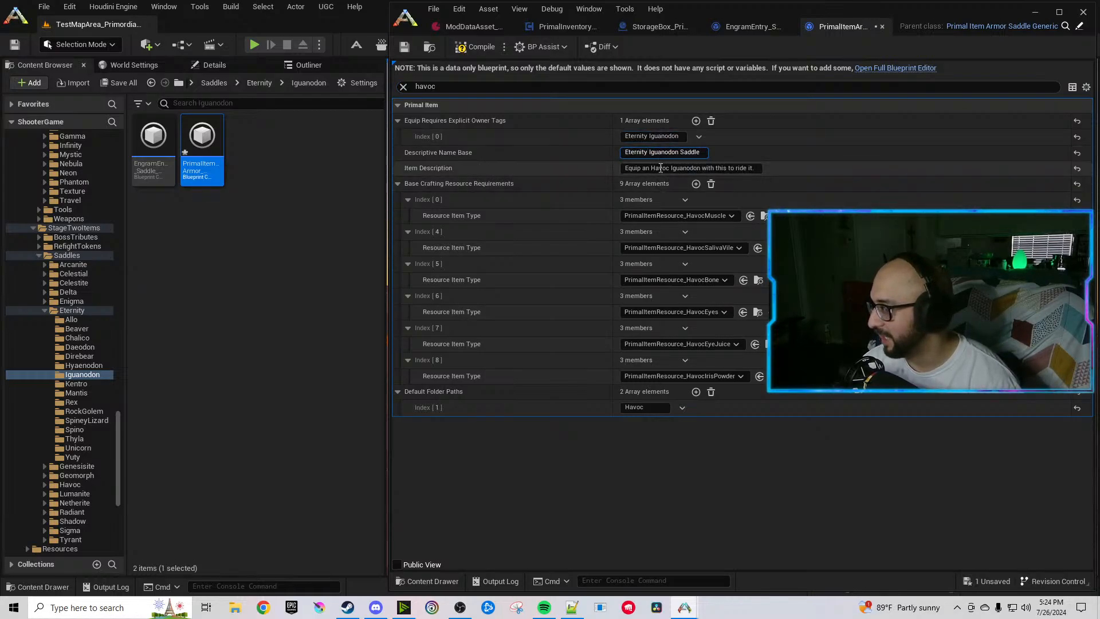
Replace Havoc with Eternity in the Iguanodon saddle's item description and default folder path.
{"action": "double_click", "coordinate": [659, 168]}
{"action": "type", "text": "Eternity"}
{"action": "double_click", "coordinate": [658, 412]}
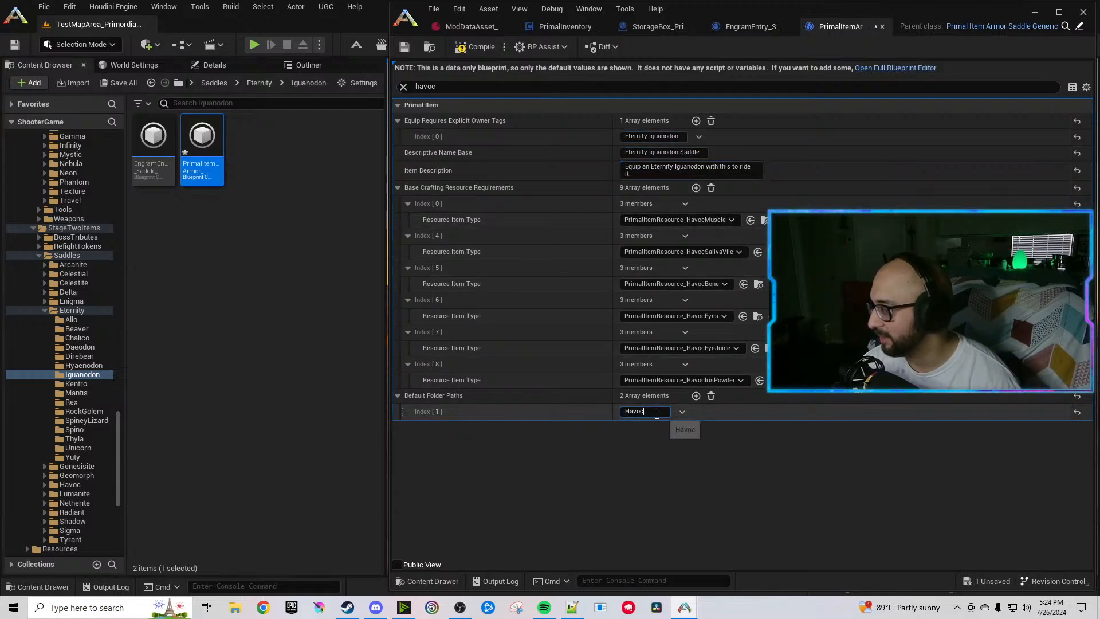
{"action": "type", "text": "Eternity"}
Set the Iguanodon saddle's crafting resources at indexes 0, 4 and 5 to EternityMuscle, EternitySalivaVile and EternityBone.
{"action": "left_click", "coordinate": [712, 221]}
{"action": "type", "text": "Eternitymusc"}
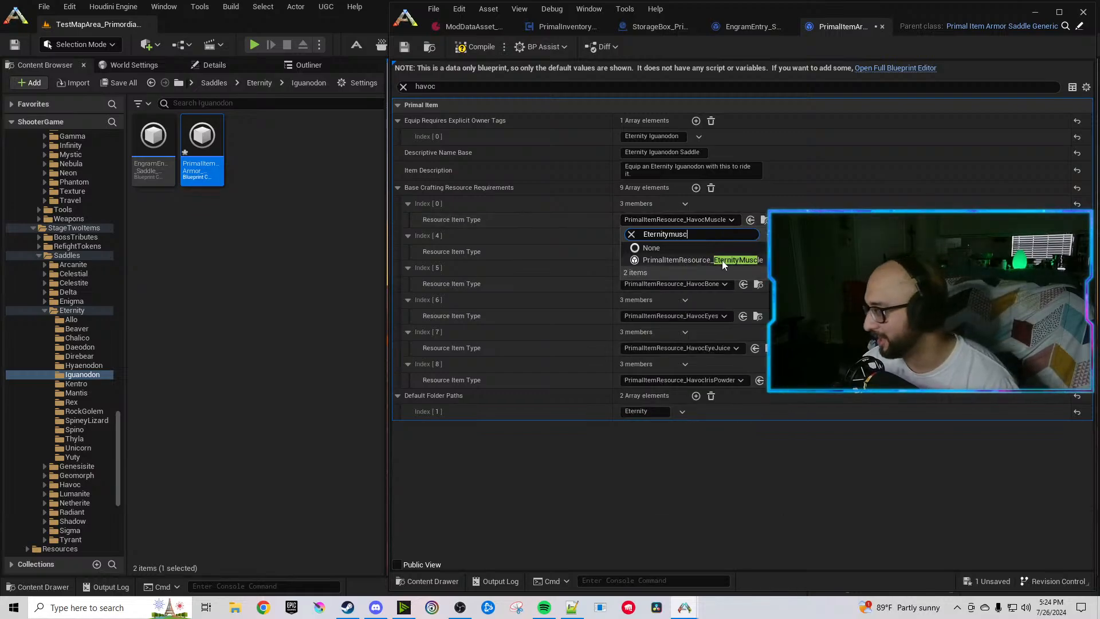
{"action": "left_click", "coordinate": [722, 260]}
{"action": "left_click", "coordinate": [673, 252]}
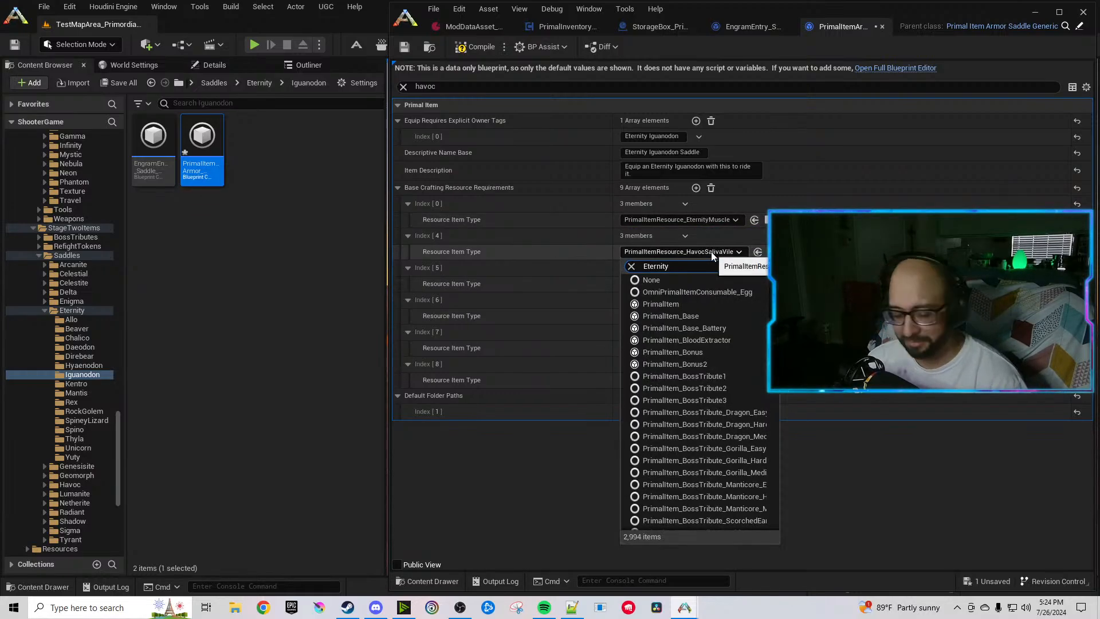
{"action": "type", "text": "Eternitysal"}
{"action": "left_click", "coordinate": [710, 292]}
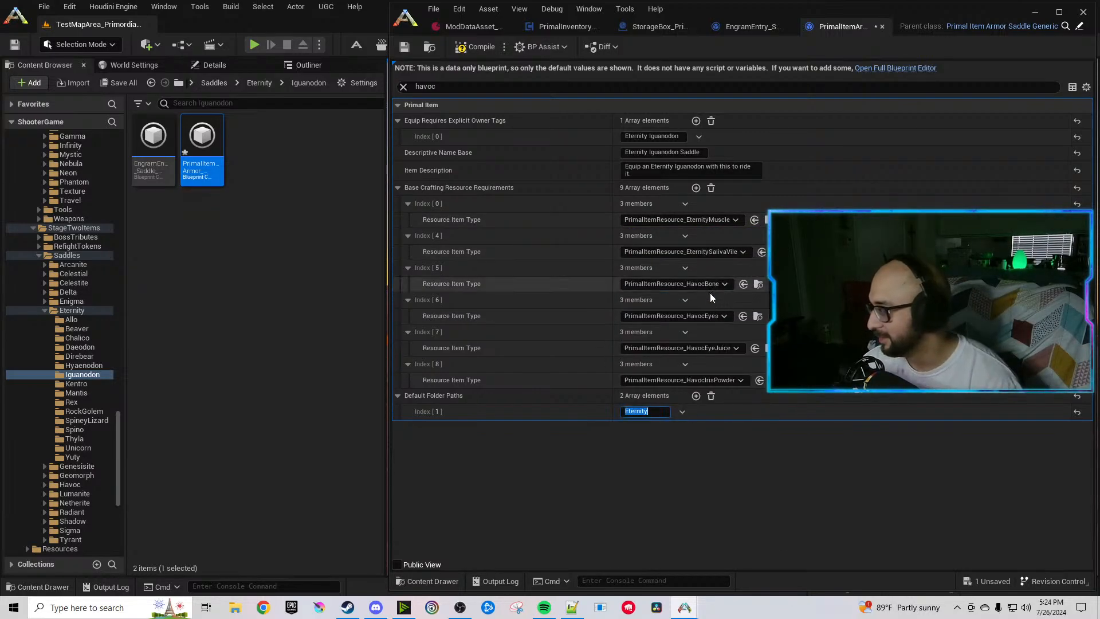
{"action": "left_click", "coordinate": [698, 284]}
{"action": "type", "text": "Eternitybone"}
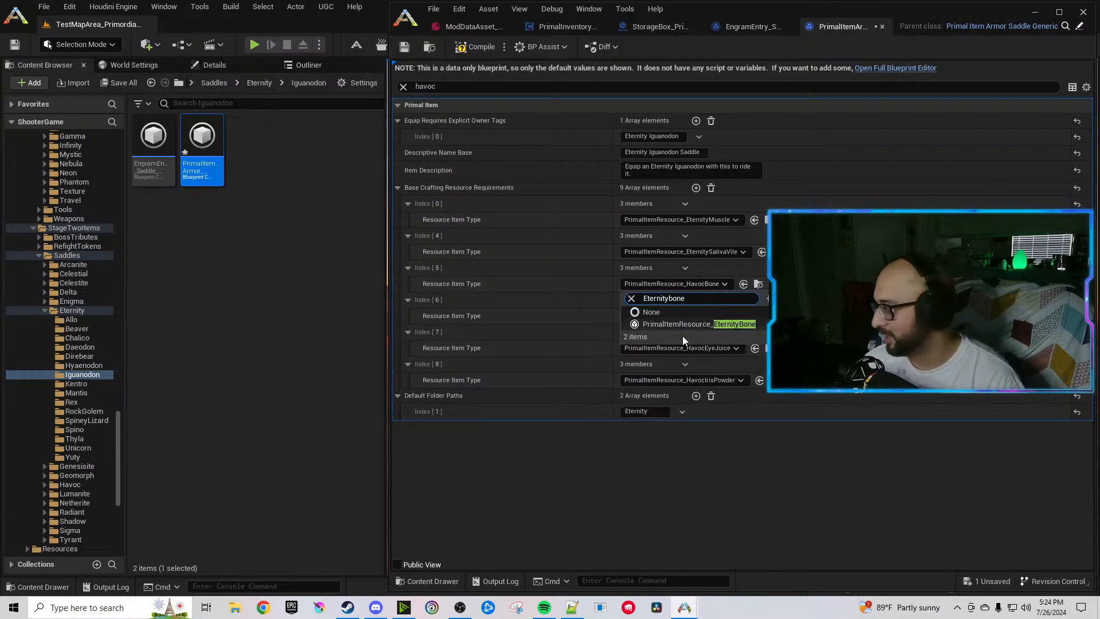
{"action": "left_click", "coordinate": [683, 335]}
Set the Iguanodon saddle's crafting resources at indexes 6 and 7 to EternityEyes and EternityEyeJuice.
{"action": "left_click", "coordinate": [715, 318]}
{"action": "type", "text": "Eternityeyes"}
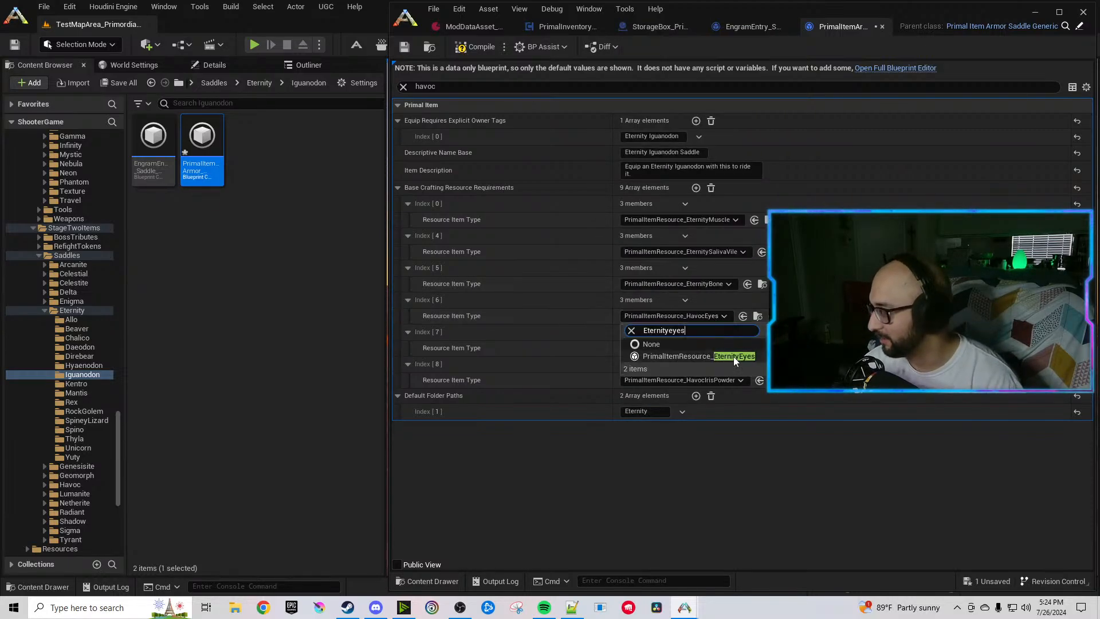
{"action": "left_click", "coordinate": [733, 356]}
{"action": "left_click", "coordinate": [715, 348]}
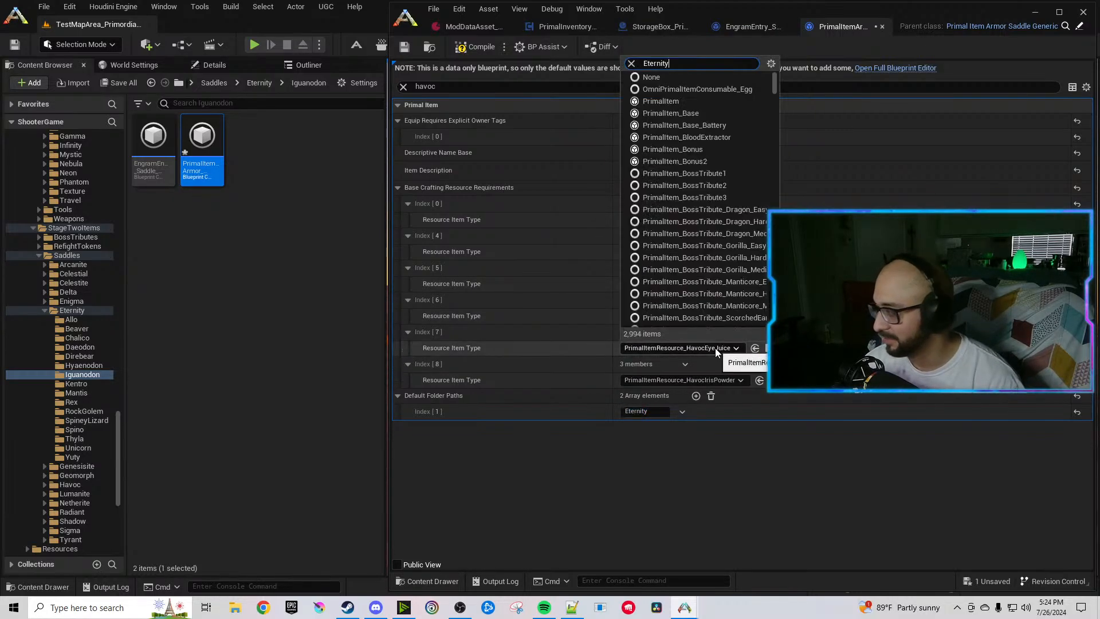
{"action": "type", "text": "Eternityeye"}
{"action": "left_click", "coordinate": [745, 390]}
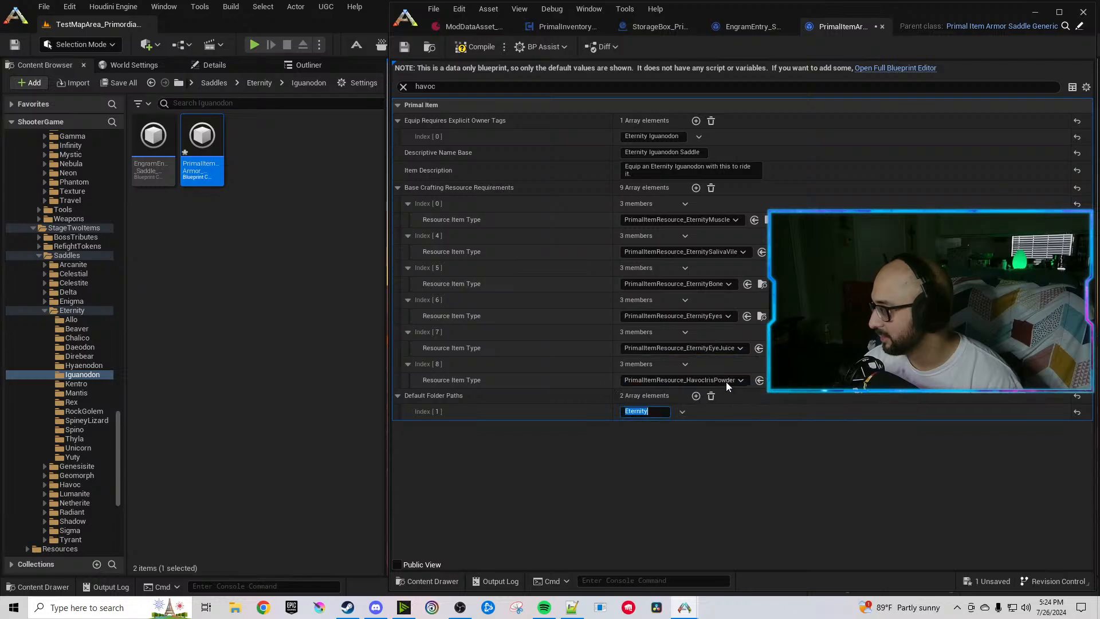
{"action": "left_click", "coordinate": [723, 380]}
{"action": "type", "text": "Eternityiris"}
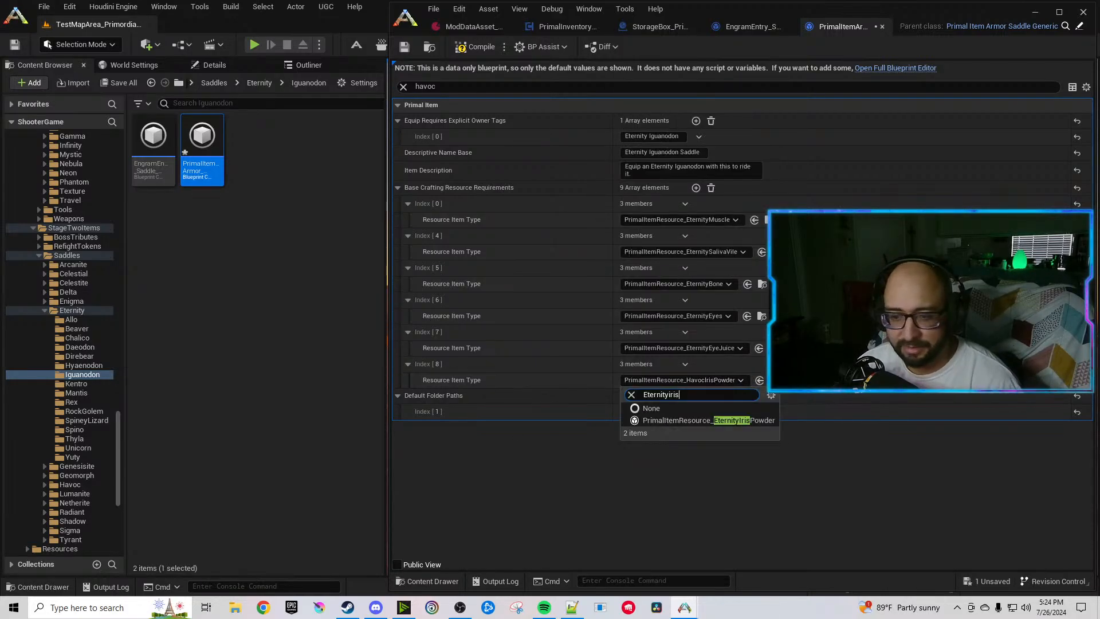
{"action": "key", "text": "Escape"}
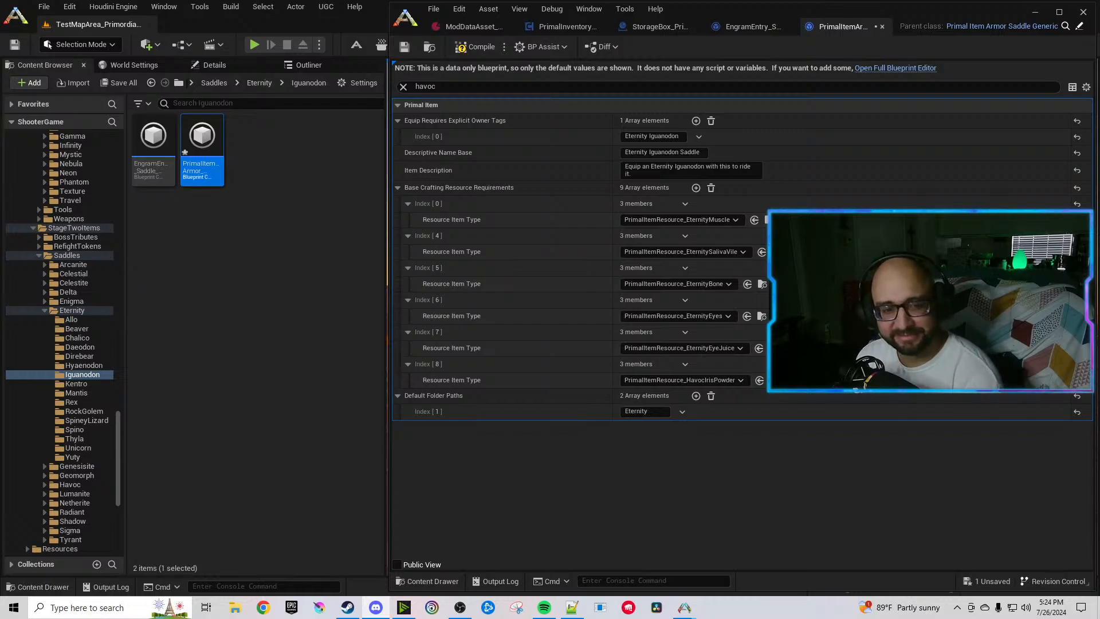
{"action": "left_click", "coordinate": [730, 380]}
{"action": "type", "text": "Eternityiris"}
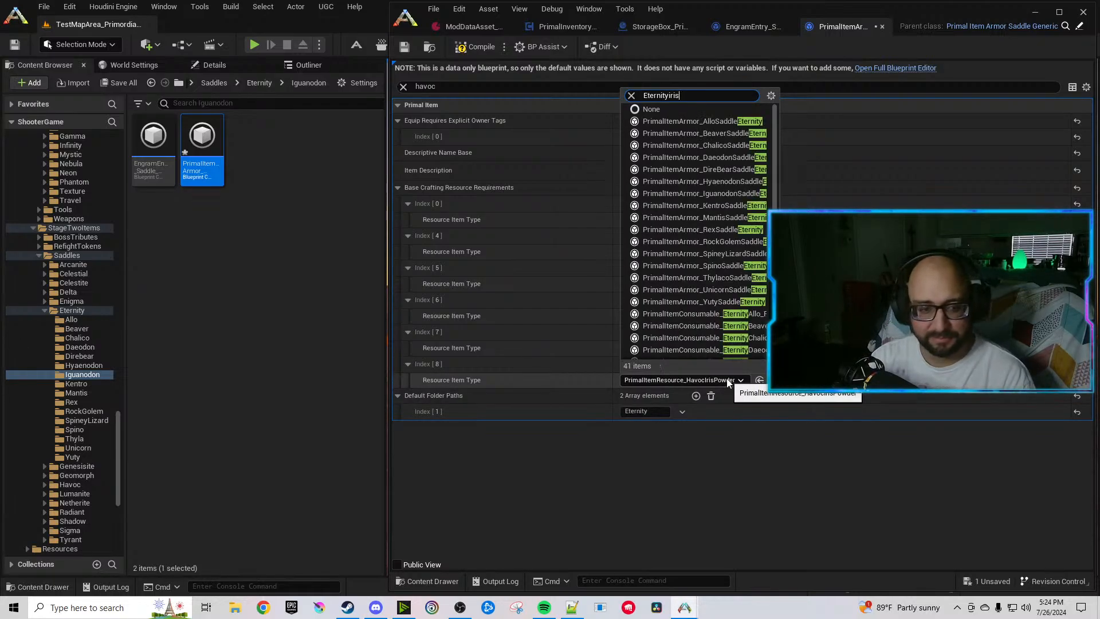
{"action": "key", "text": "Return"}
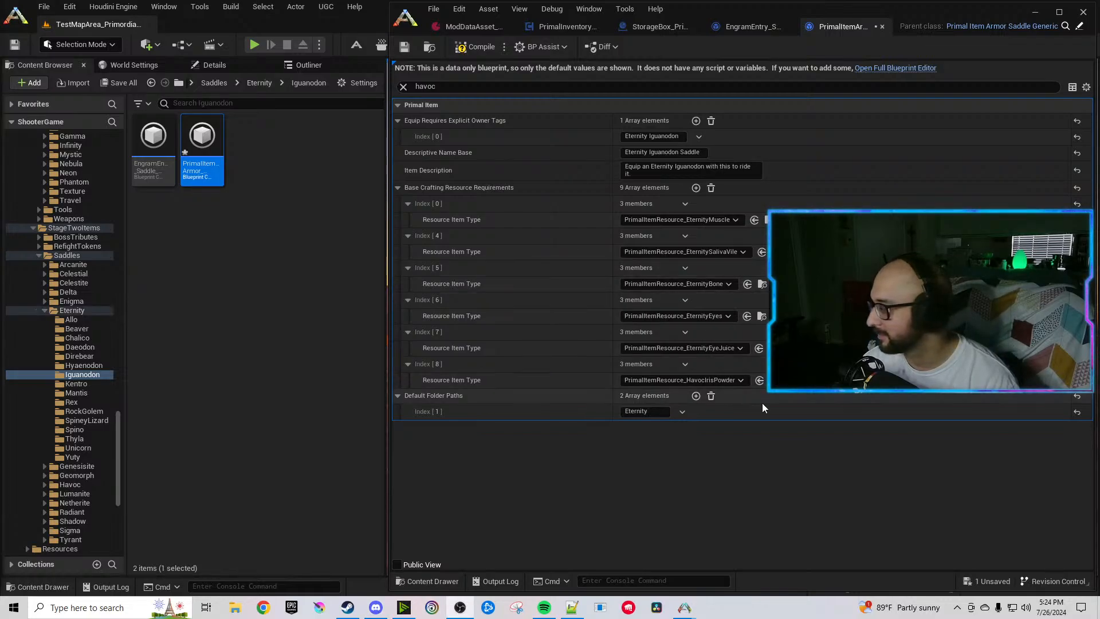
Set the Iguanodon saddle's index 8 crafting resource to PrimalItemResource_EternityIrisPowder and select the property filter text.
{"action": "left_click", "coordinate": [708, 380]}
{"action": "type", "text": "Eternityiris"}
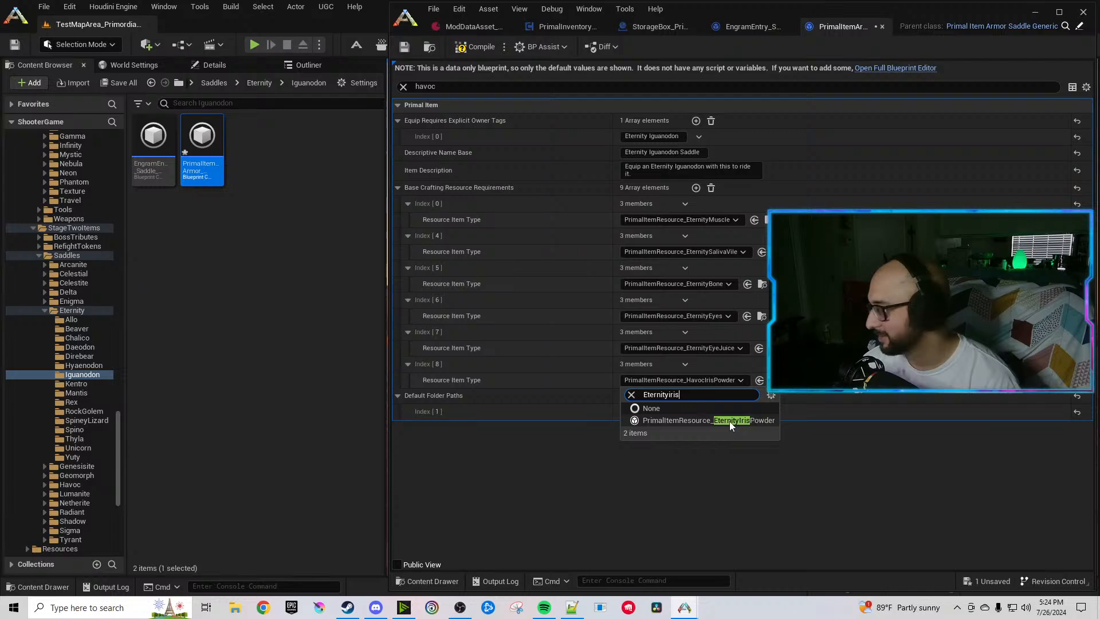
{"action": "left_click", "coordinate": [730, 421]}
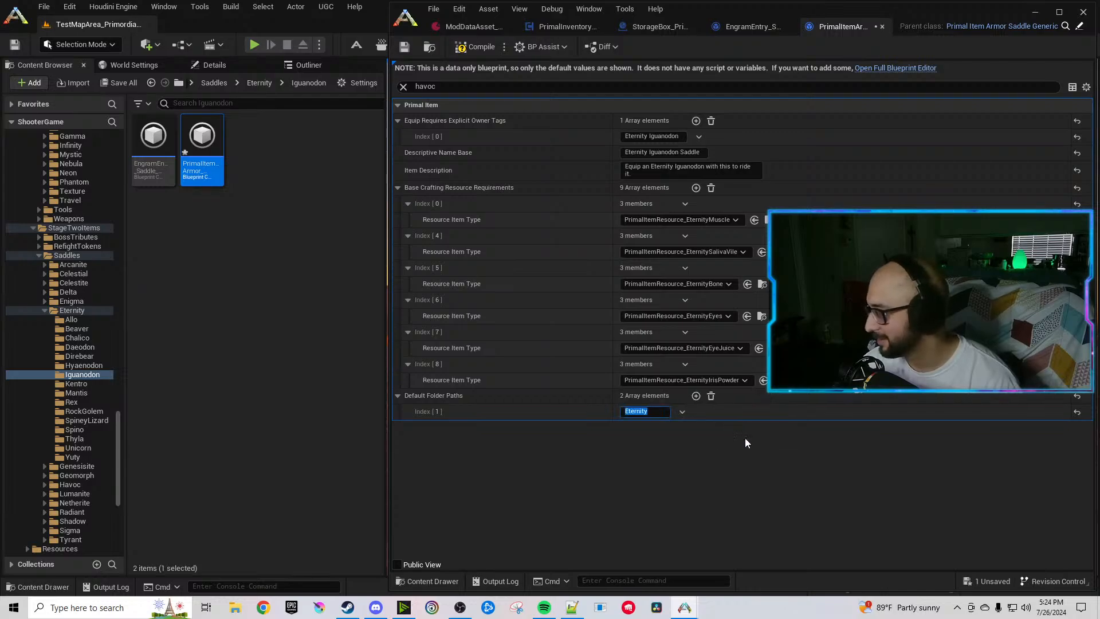
{"action": "left_click", "coordinate": [436, 86]}
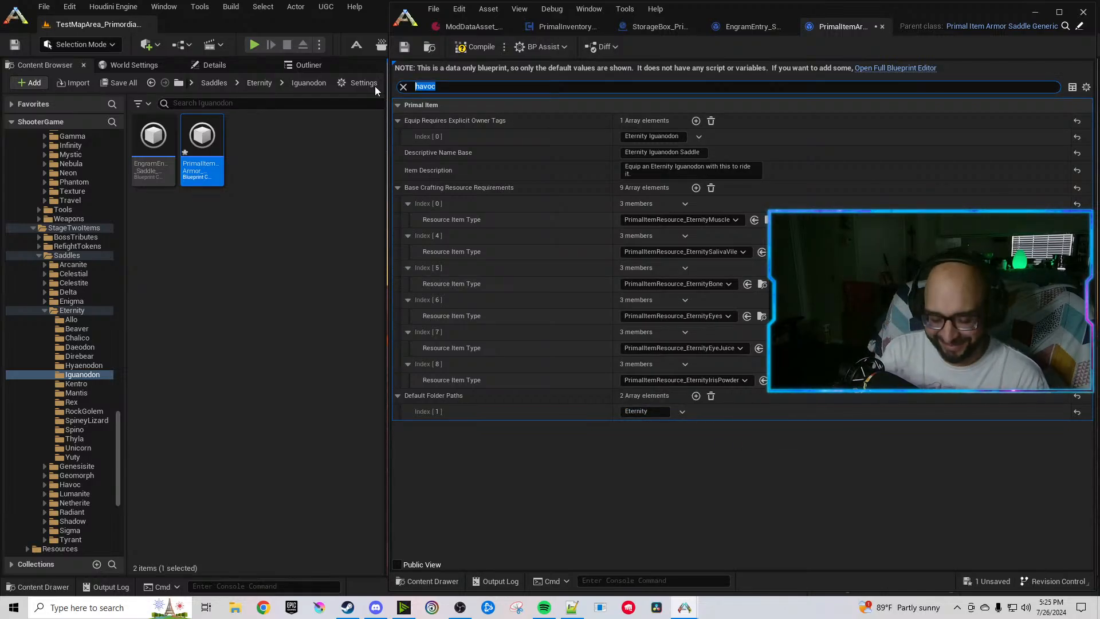
Set the Iguanodon saddle's armor Initial Value Constant to 95, compile and save it, and close both Iguanodon blueprints.
{"action": "type", "text": "armor"}
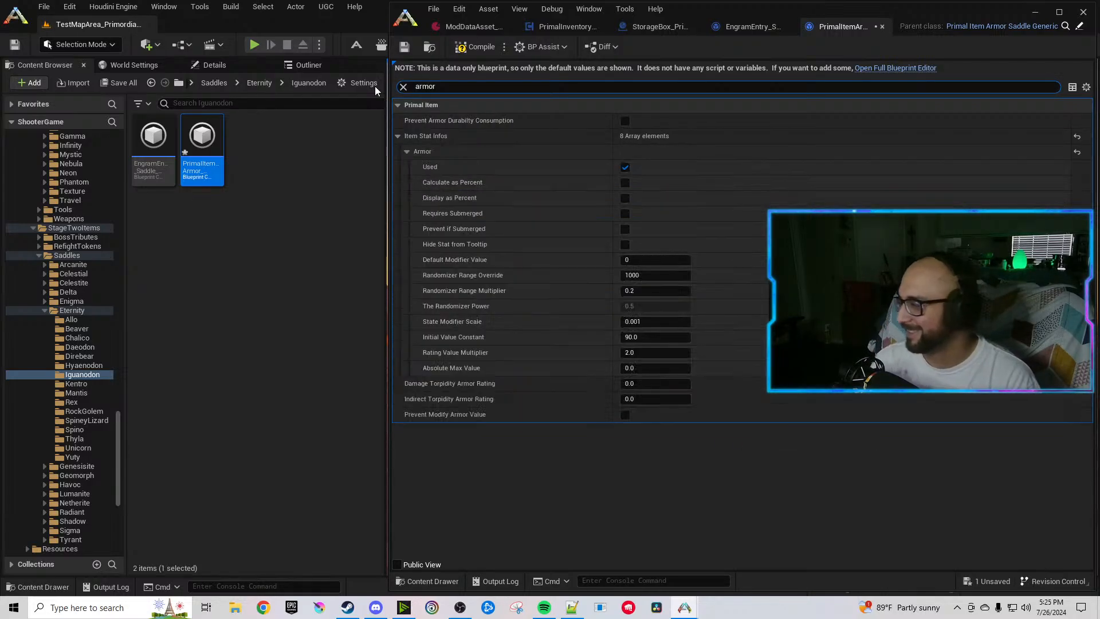
{"action": "left_click", "coordinate": [638, 338]}
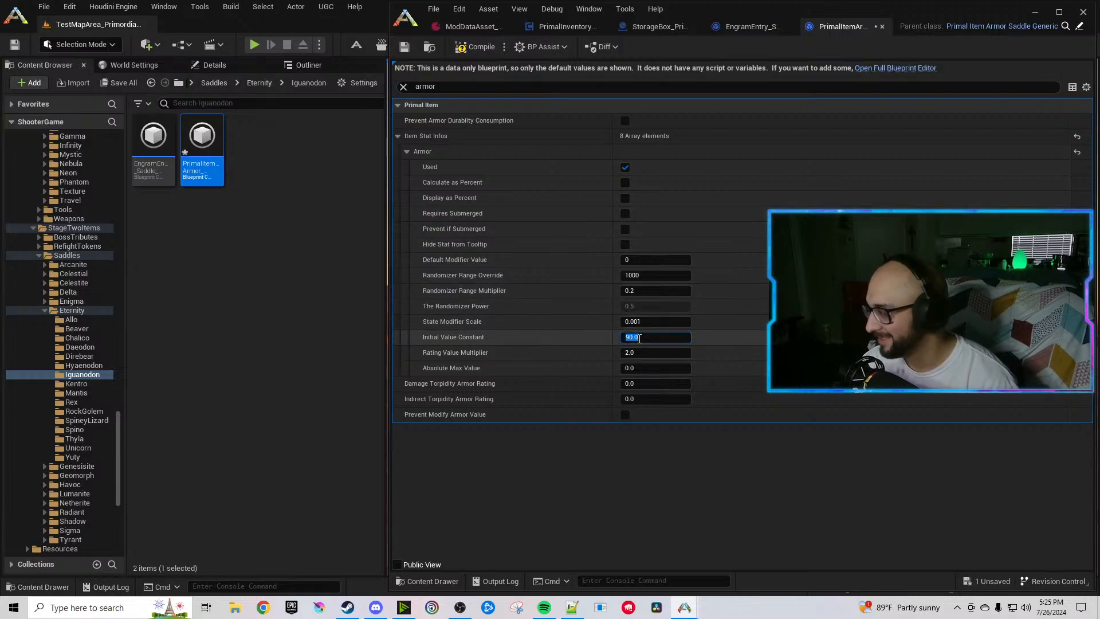
{"action": "left_click", "coordinate": [467, 48]}
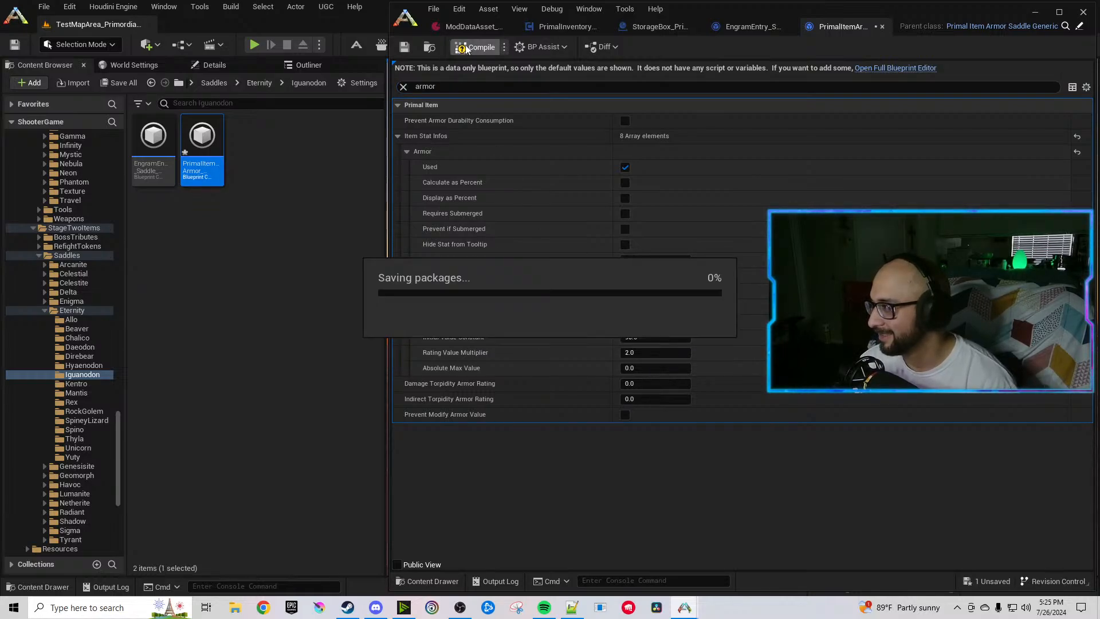
{"action": "left_click", "coordinate": [309, 201]}
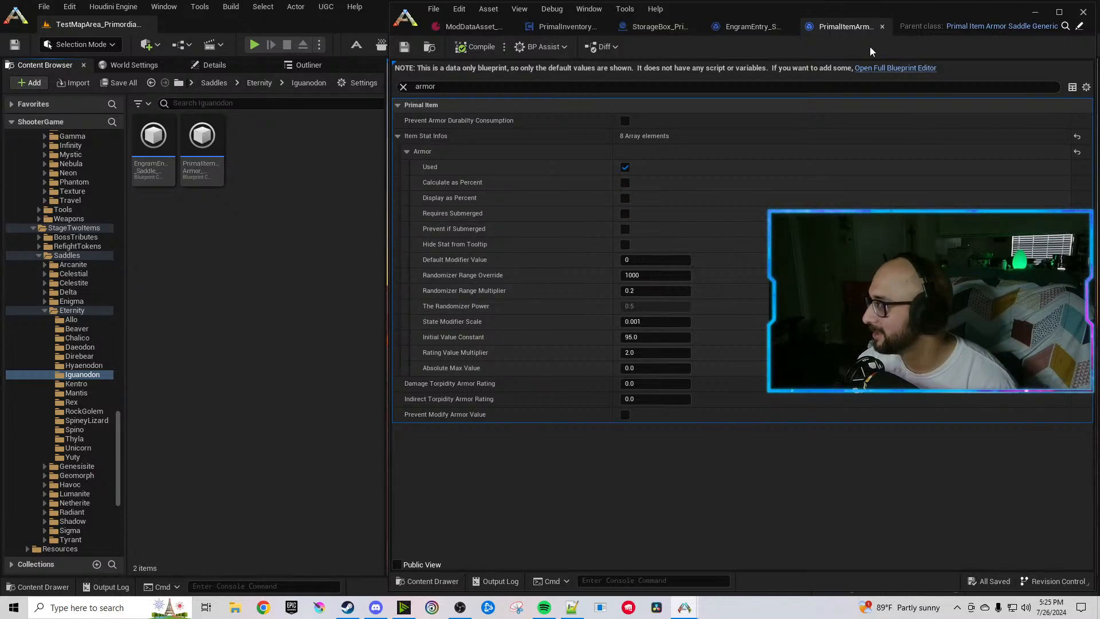
{"action": "left_click", "coordinate": [882, 26]}
{"action": "left_click", "coordinate": [898, 27]}
Link the Eternity Kentro engram entry's Blue Print Entry to PrimalItemArmor_KentroSaddleEternity and compile it.
{"action": "left_click", "coordinate": [76, 383]}
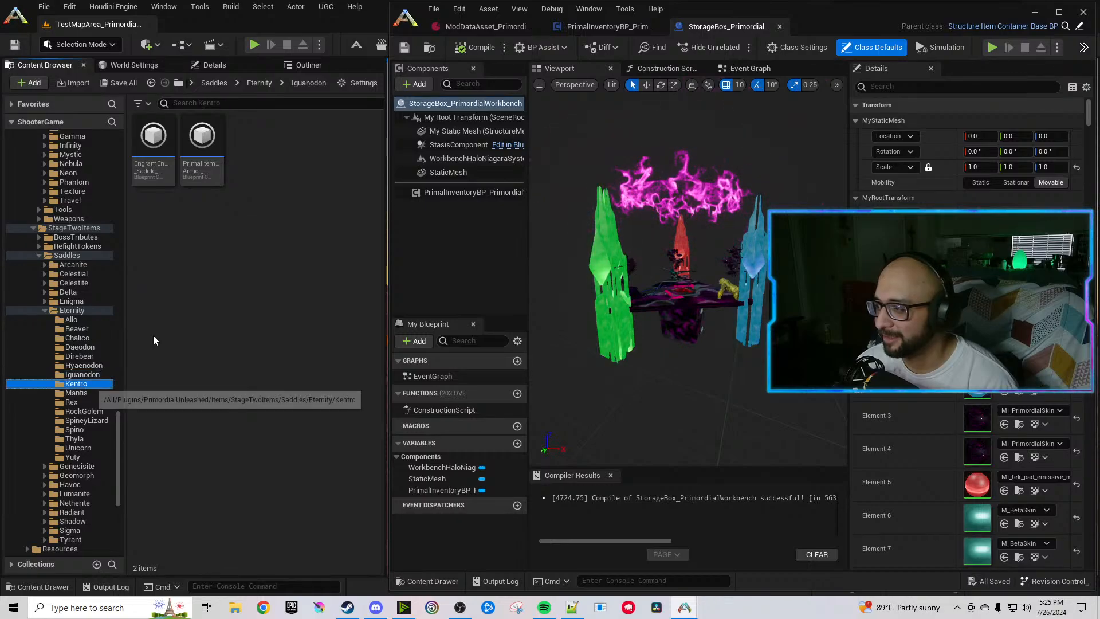
{"action": "double_click", "coordinate": [153, 137]}
{"action": "left_click", "coordinate": [201, 138]}
{"action": "left_click", "coordinate": [762, 198]}
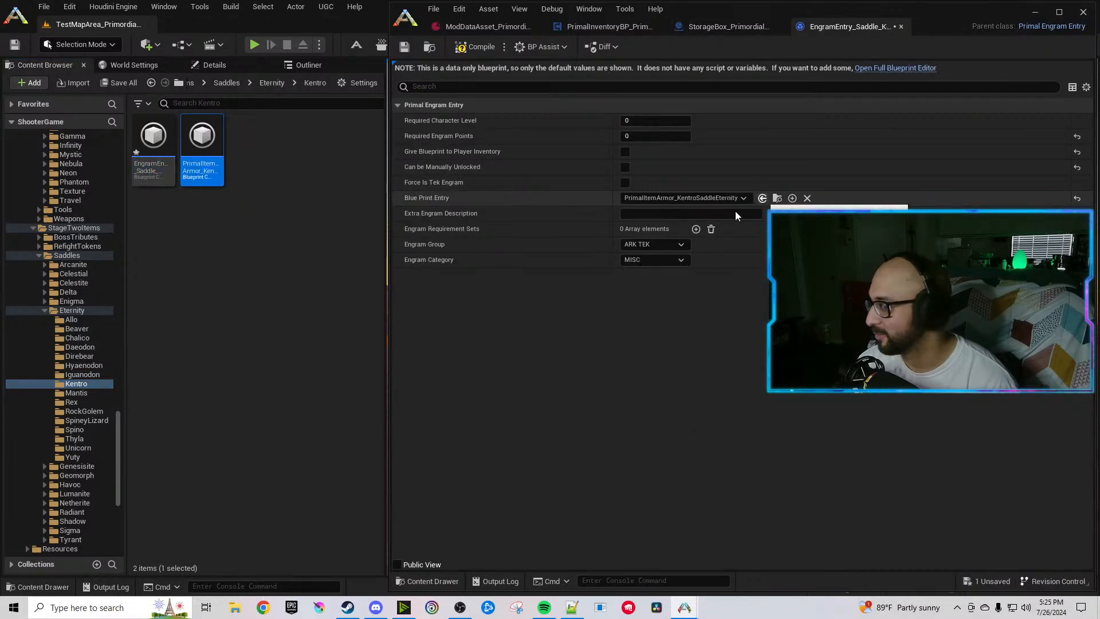
{"action": "left_click", "coordinate": [467, 47]}
Open the Eternity Kentro saddle, filter its properties by havoc, and replace Havoc with Eternity in the owner tag and descriptive name.
{"action": "double_click", "coordinate": [203, 141]}
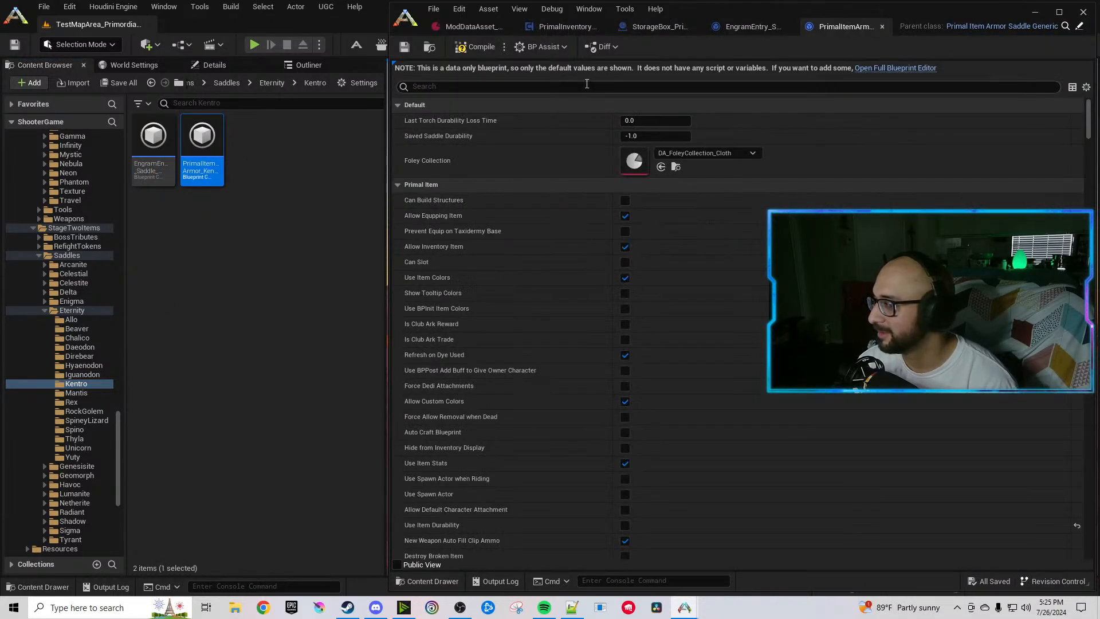
{"action": "type", "text": "havoc"}
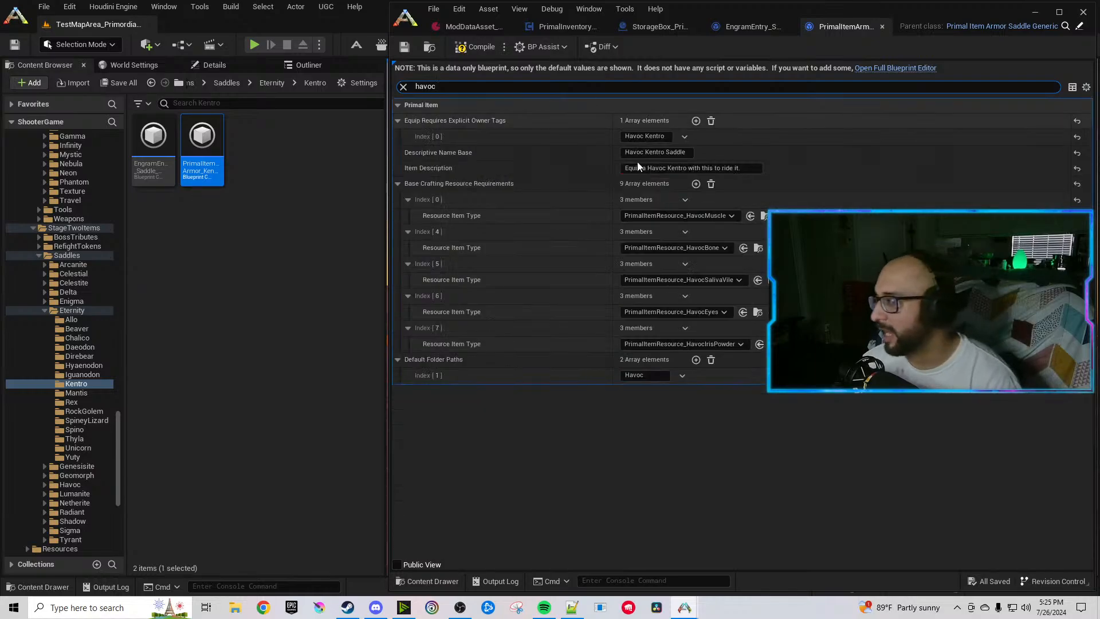
{"action": "double_click", "coordinate": [635, 137]}
{"action": "type", "text": "Eternity"}
{"action": "double_click", "coordinate": [635, 152]}
{"action": "type", "text": "Eternity"}
Replace Havoc with Eternity in the Kentro saddle's item description and default folder path.
{"action": "double_click", "coordinate": [650, 169]}
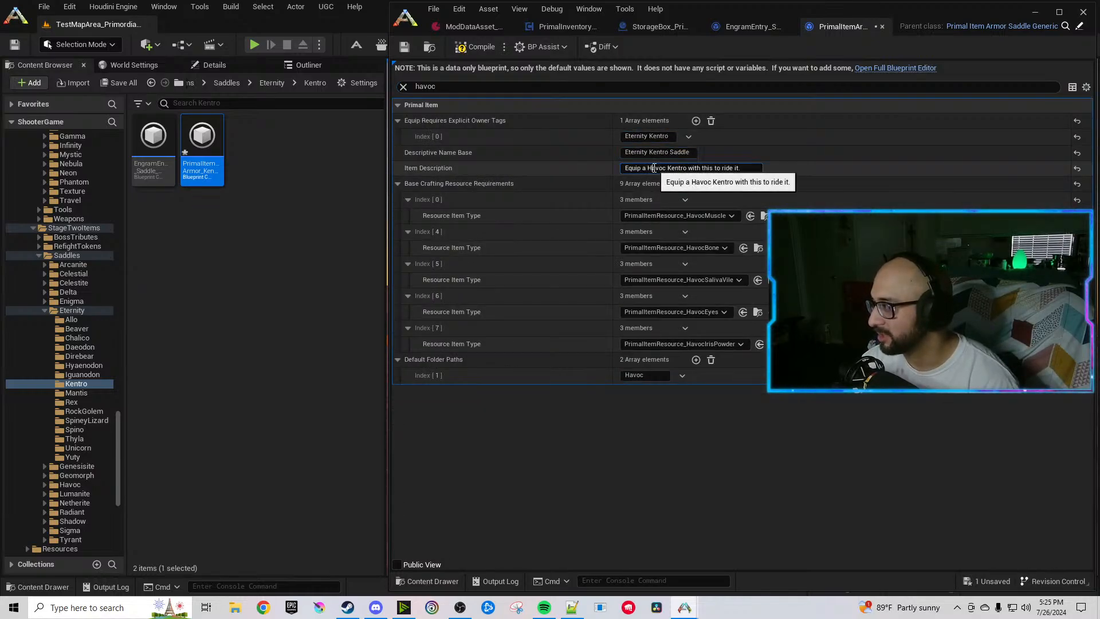
{"action": "type", "text": "Eternity"}
{"action": "type", "text": "Eternity"}
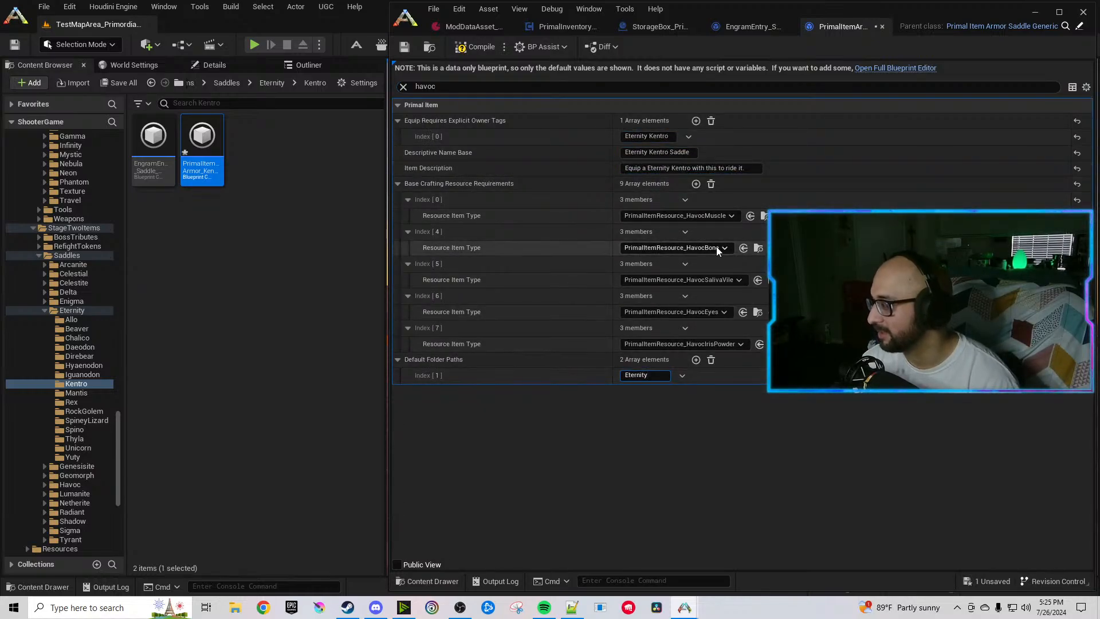
Set the Kentro saddle's crafting resources at indexes 0 and 4 to PrimalItemResource_EternityMuscle and PrimalItemResource_EternityBone.
{"action": "left_click", "coordinate": [700, 215]}
{"action": "type", "text": "Eternity"}
{"action": "type", "text": "musc"}
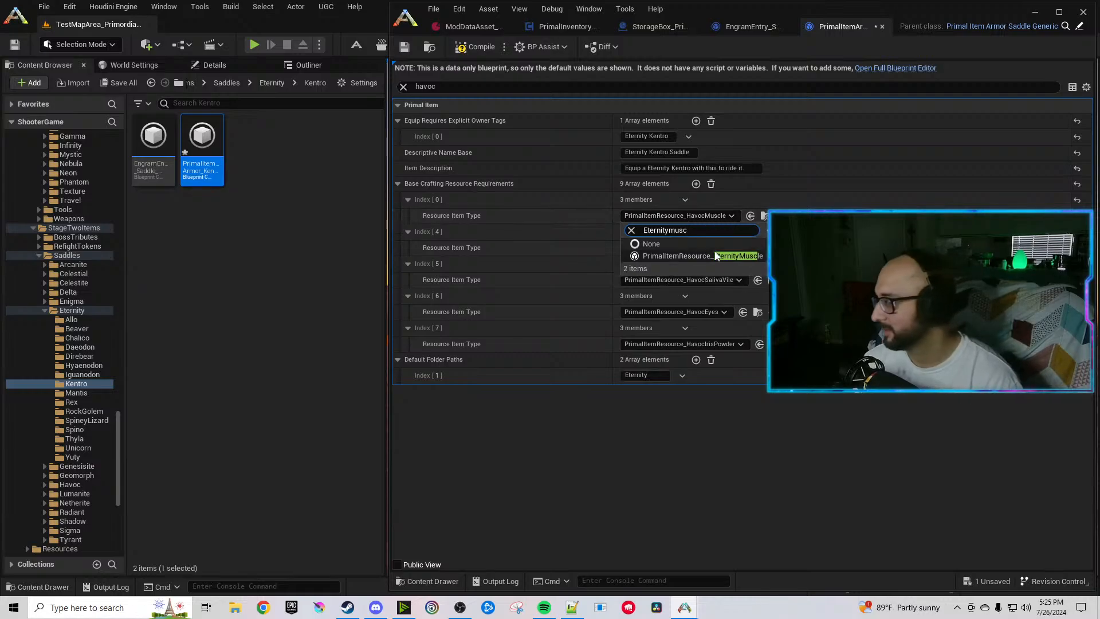
{"action": "left_click", "coordinate": [703, 267]}
{"action": "left_click", "coordinate": [722, 248]}
{"action": "type", "text": "Eternity"}
{"action": "type", "text": "bone"}
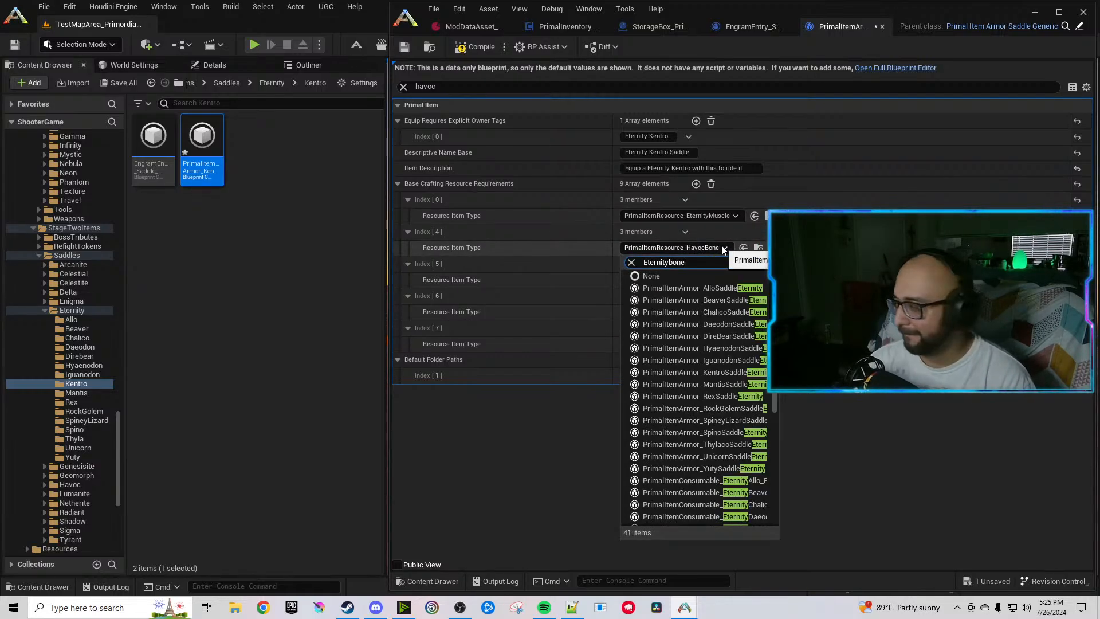
{"action": "left_click", "coordinate": [682, 288]}
Set the Kentro saddle's crafting resources at indexes 5 and 6 to PrimalItemResource_EternitySalivaVile and PrimalItemResource_EternityEyes.
{"action": "left_click", "coordinate": [714, 279]}
{"action": "type", "text": "Eternity"}
{"action": "type", "text": "sa"}
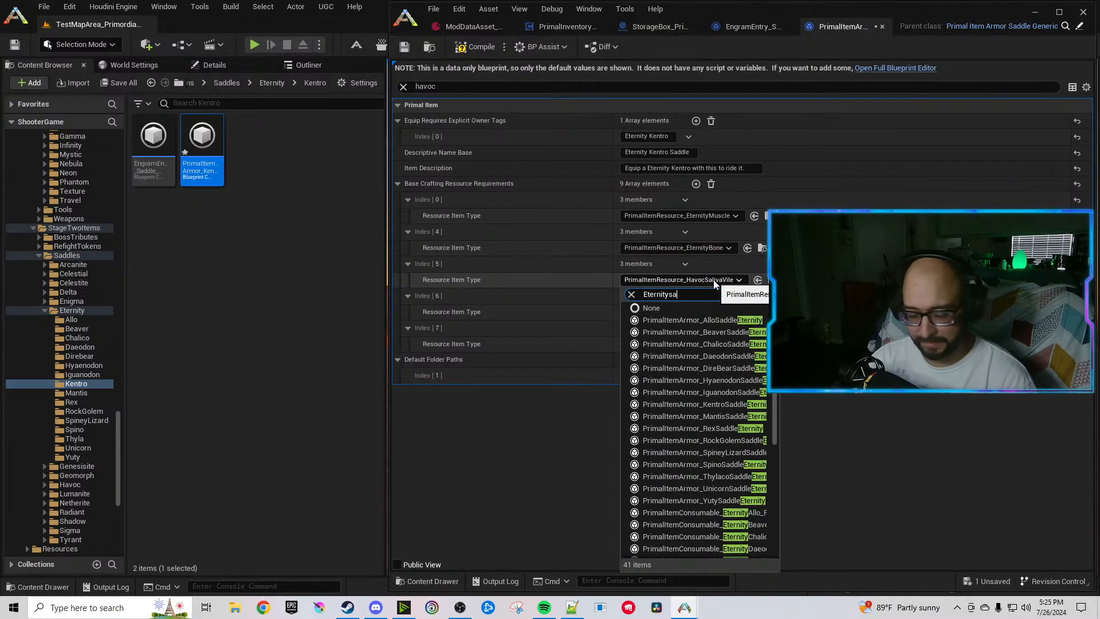
{"action": "type", "text": "liva"}
{"action": "left_click", "coordinate": [716, 319]}
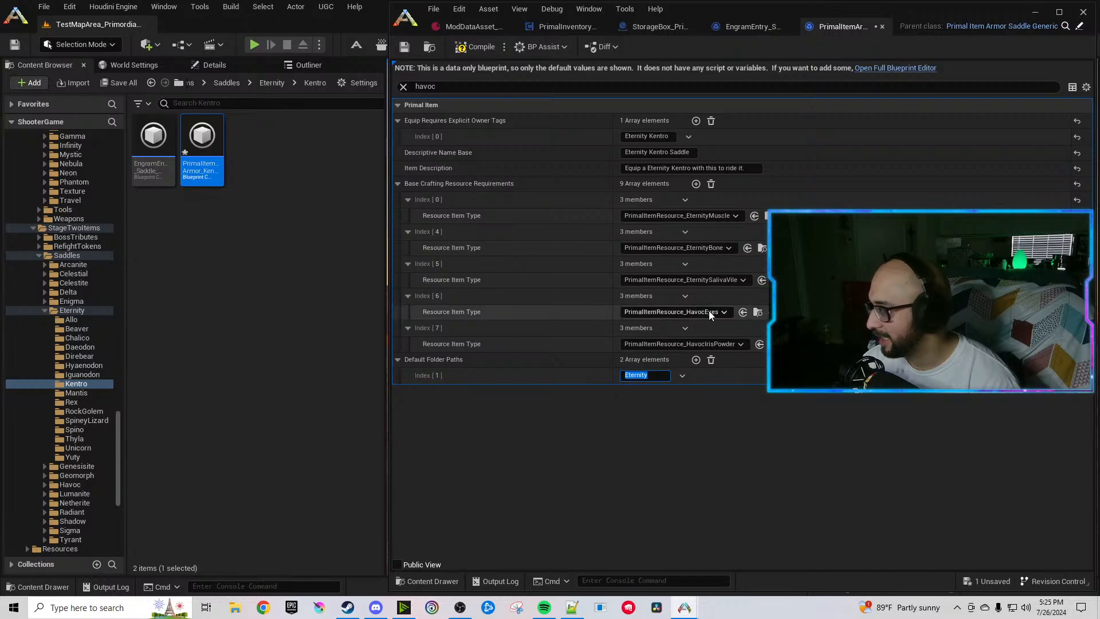
{"action": "left_click", "coordinate": [709, 312]}
{"action": "type", "text": "Eternity"}
{"action": "type", "text": "ey"}
{"action": "left_click", "coordinate": [736, 352]}
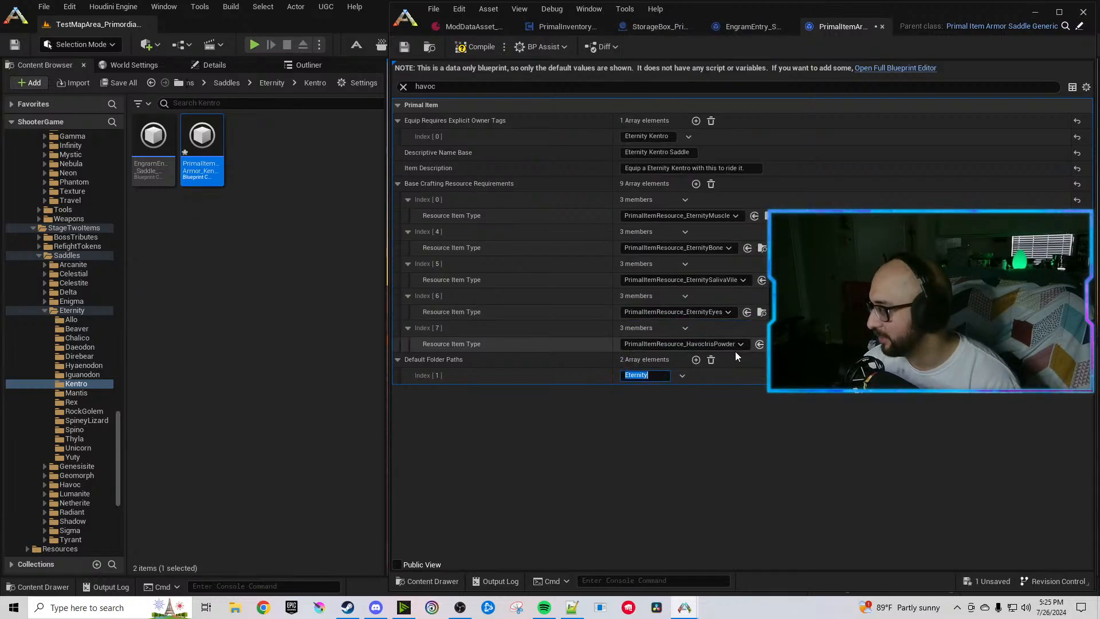
Set the Kentro saddle's index 7 crafting resource to PrimalItemResource_EternityIrisPowder.
{"action": "left_click", "coordinate": [716, 344]}
{"action": "type", "text": "Eternity"}
{"action": "type", "text": "iris"}
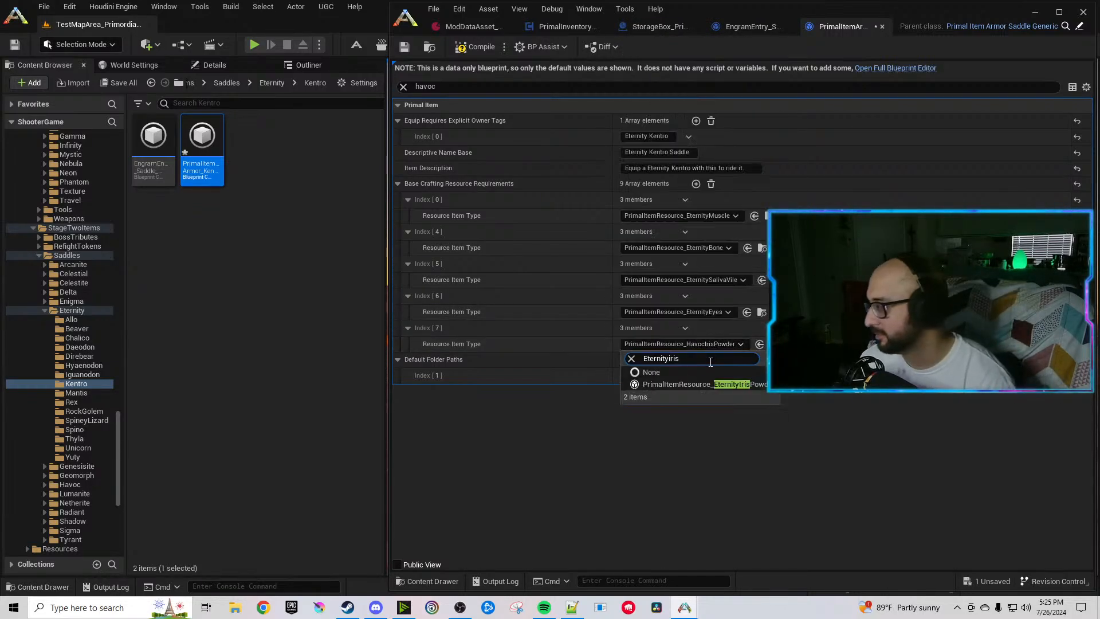
{"action": "left_click", "coordinate": [739, 381]}
Set the Kentro saddle's armor Initial Value Constant to 95, compile and save it, and close both Kentro blueprints.
{"action": "left_click", "coordinate": [455, 89]}
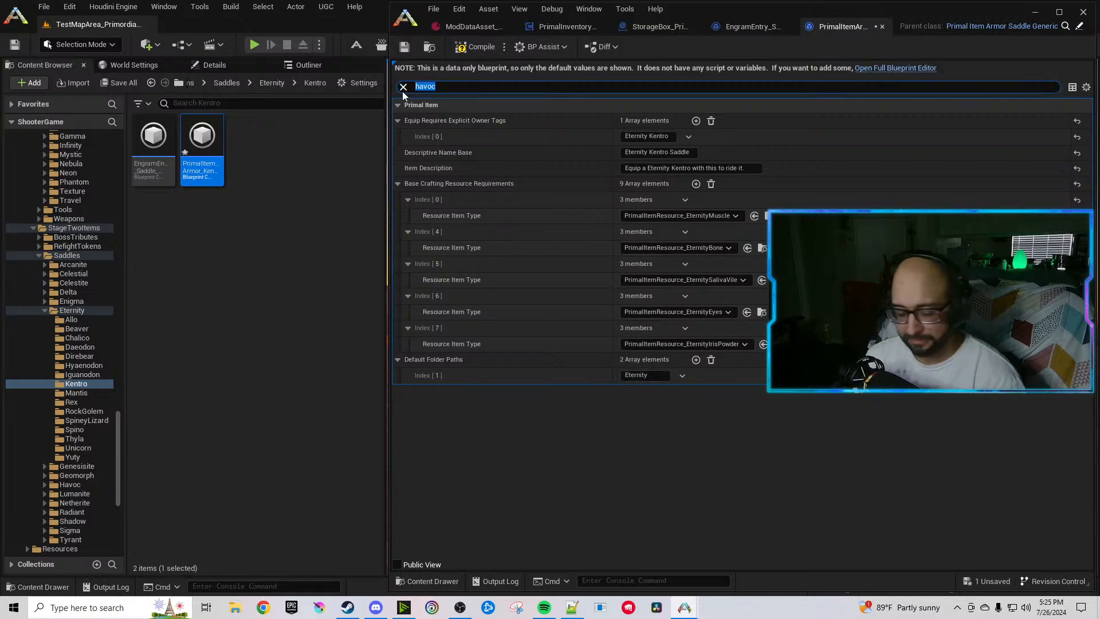
{"action": "type", "text": "armor"}
{"action": "left_click", "coordinate": [647, 337]}
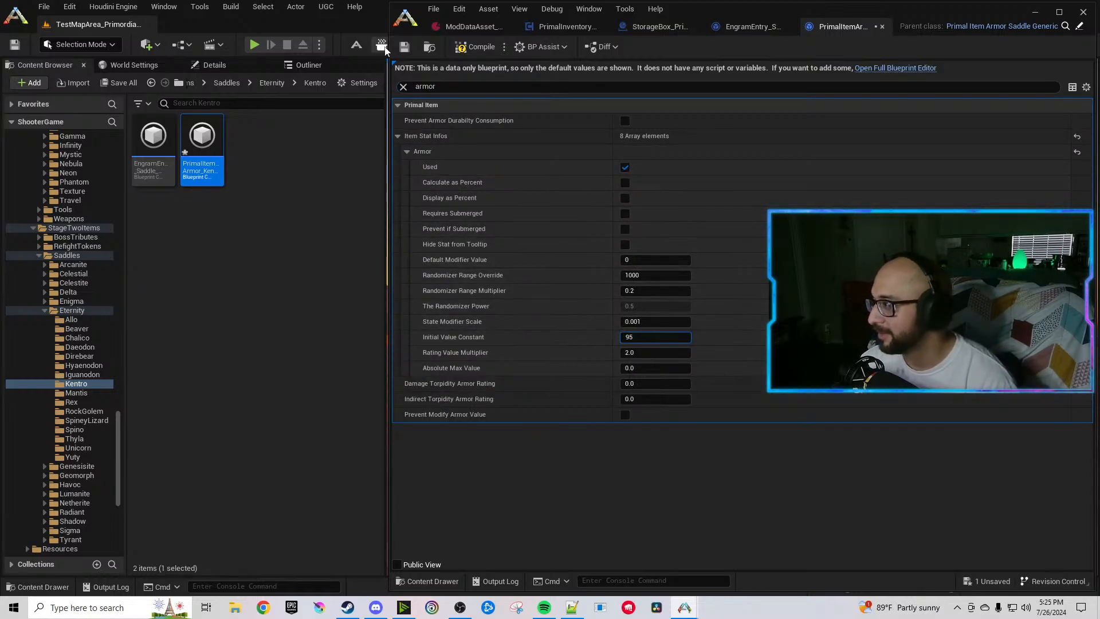
{"action": "left_click", "coordinate": [468, 48]}
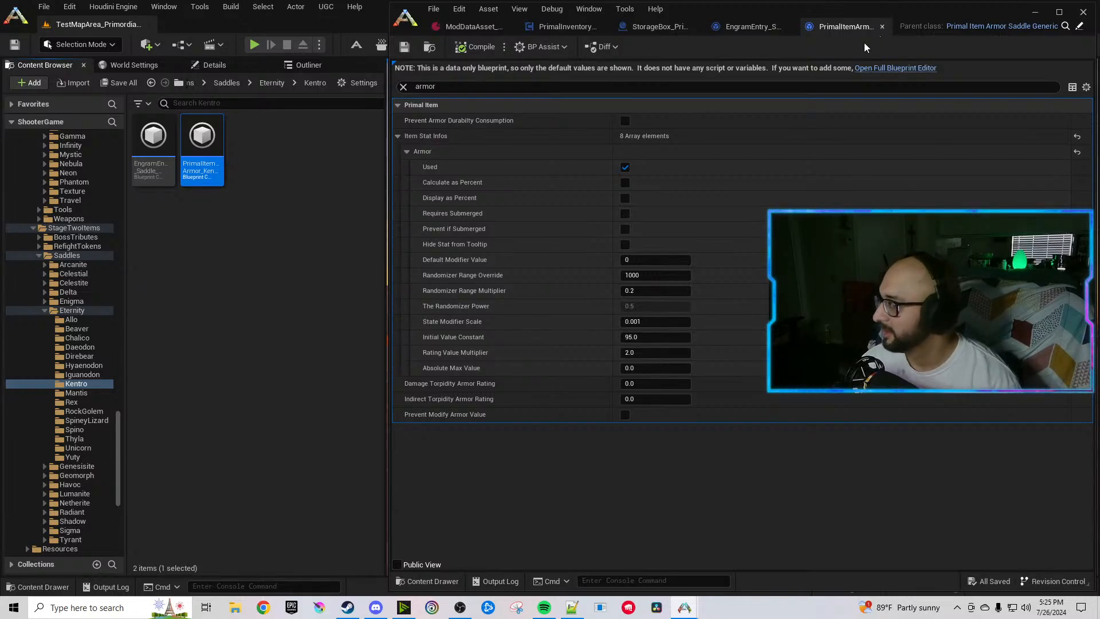
{"action": "left_click", "coordinate": [882, 26]}
{"action": "left_click", "coordinate": [902, 26]}
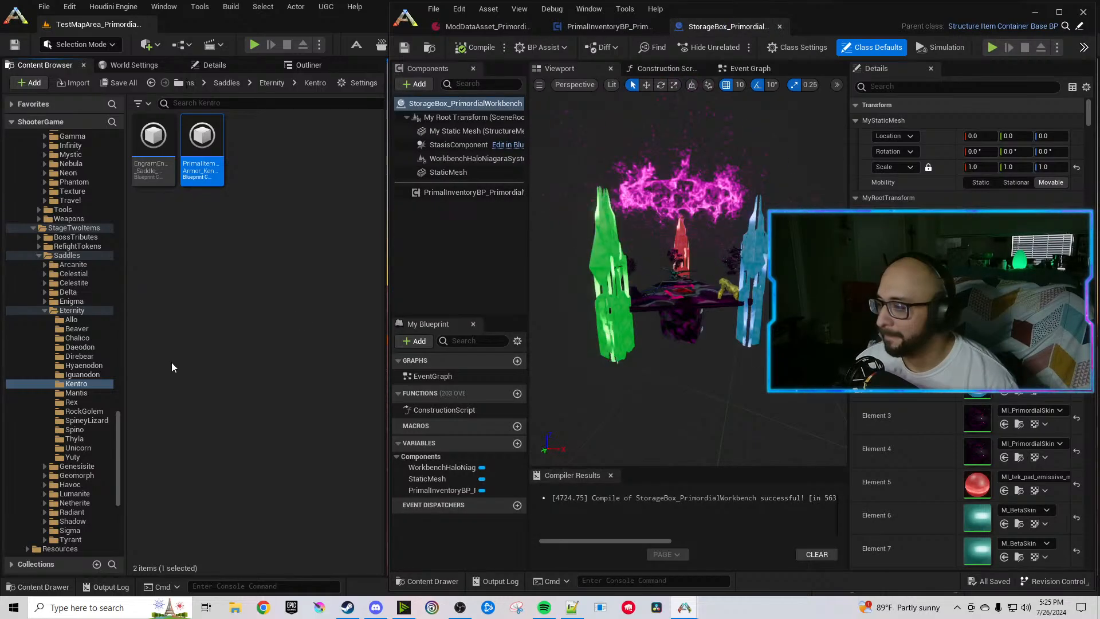
Open the Eternity Mantis engram entry and link its Blue Print Entry to PrimalItemArmor_MantisSaddleEternity.
{"action": "left_click", "coordinate": [82, 394]}
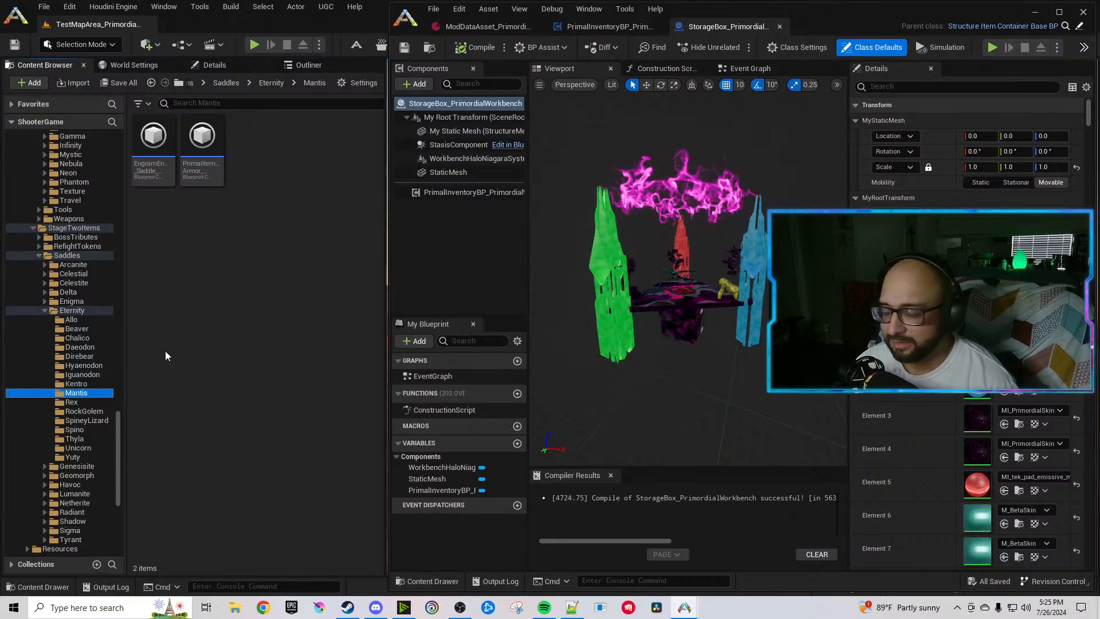
{"action": "left_click", "coordinate": [168, 172]}
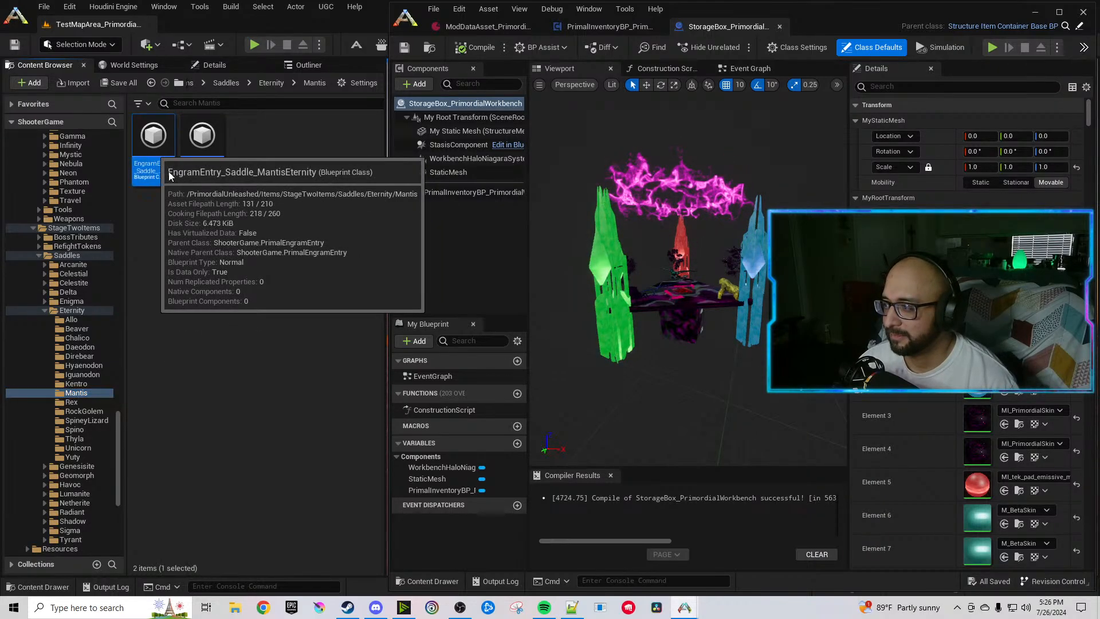
{"action": "double_click", "coordinate": [169, 170]}
{"action": "left_click", "coordinate": [202, 172]}
{"action": "left_click", "coordinate": [763, 198]}
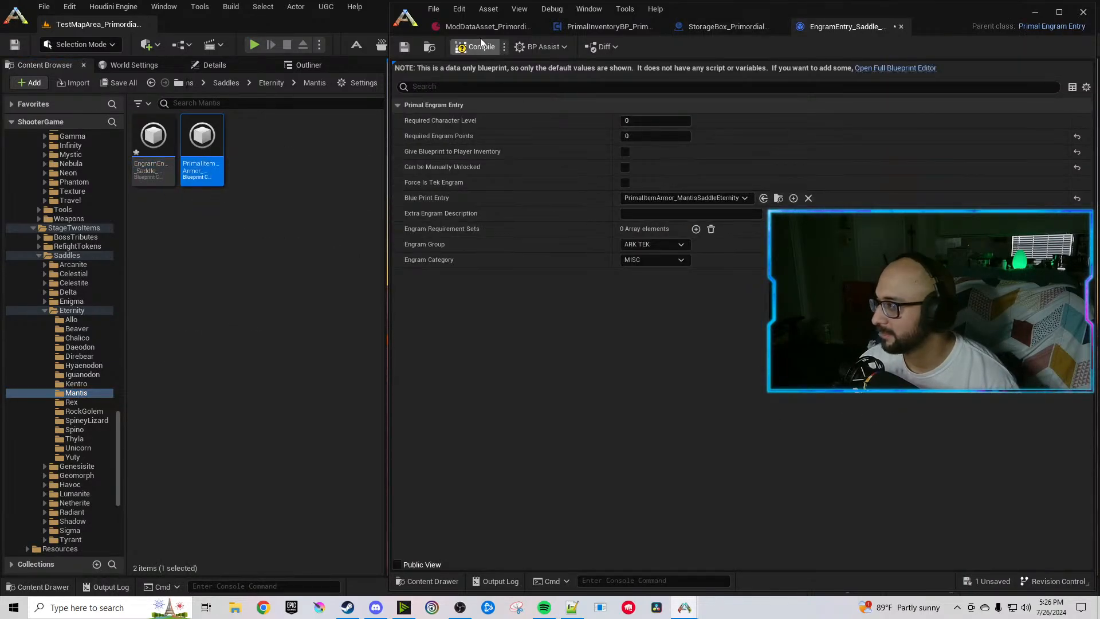
Open the Eternity Mantis saddle, filter its properties by havoc, and replace Havoc with Eternity in the owner tag and descriptive name.
{"action": "double_click", "coordinate": [202, 166]}
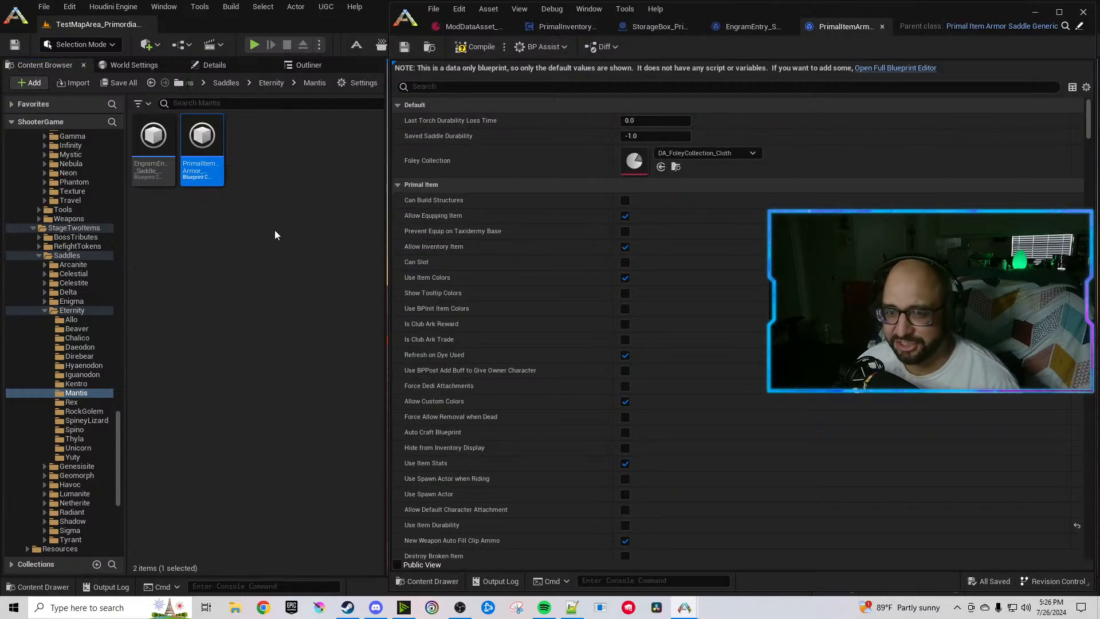
{"action": "left_click", "coordinate": [578, 86]}
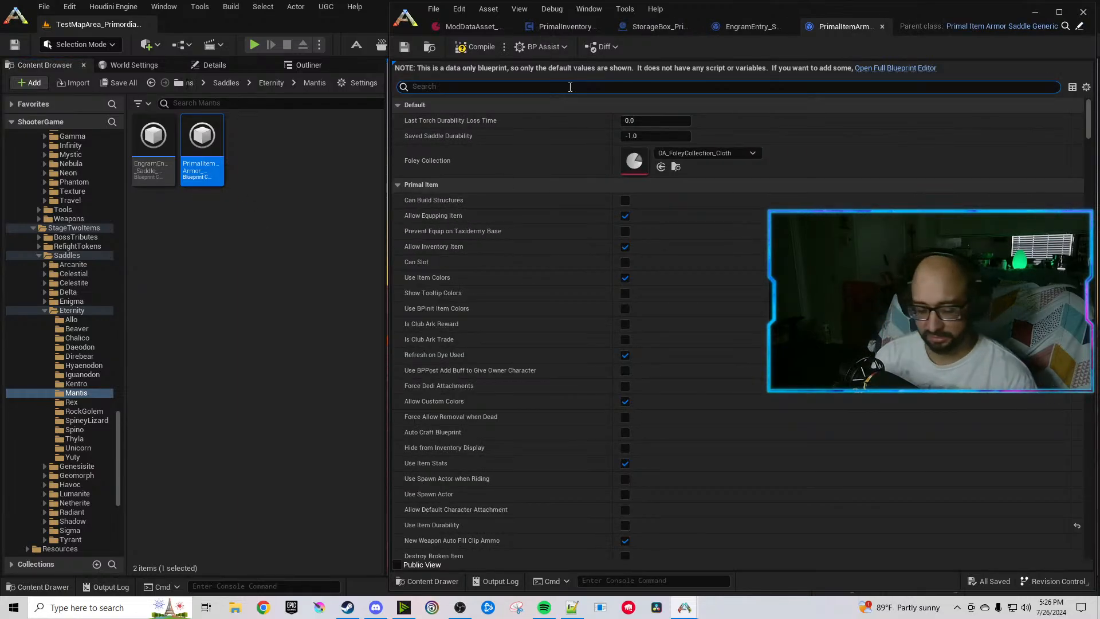
{"action": "type", "text": "havoc"}
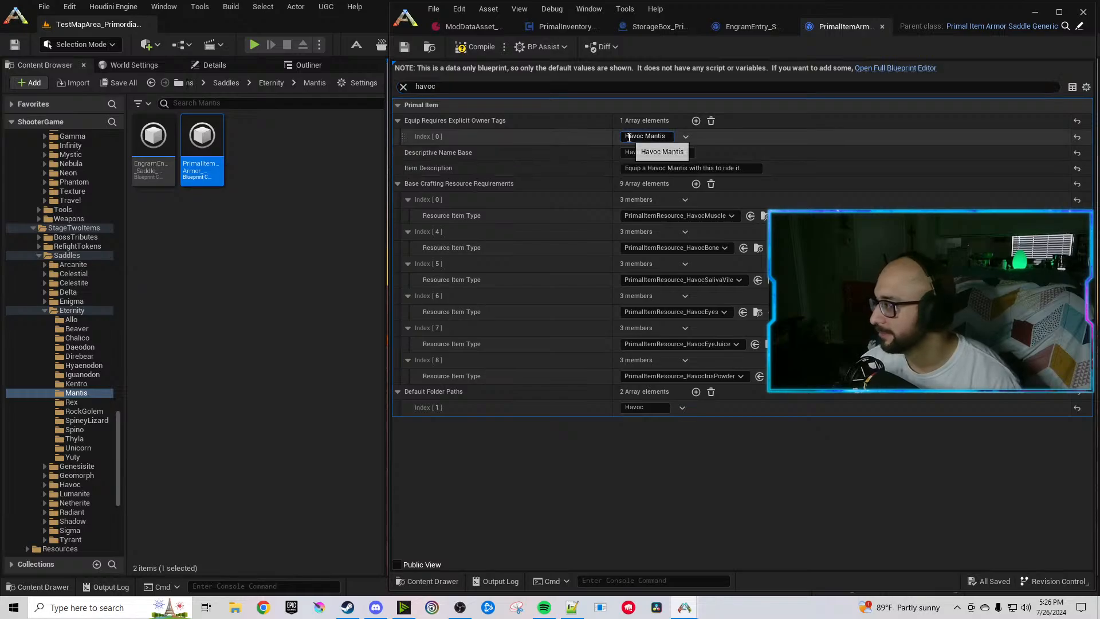
{"action": "double_click", "coordinate": [629, 138]}
{"action": "type", "text": "Eternity"}
{"action": "double_click", "coordinate": [633, 152]}
{"action": "type", "text": "Eternity"}
Replace Havoc with Eternity in the Mantis saddle's item description and default folder path.
{"action": "double_click", "coordinate": [661, 167]}
{"action": "type", "text": "Eternity"}
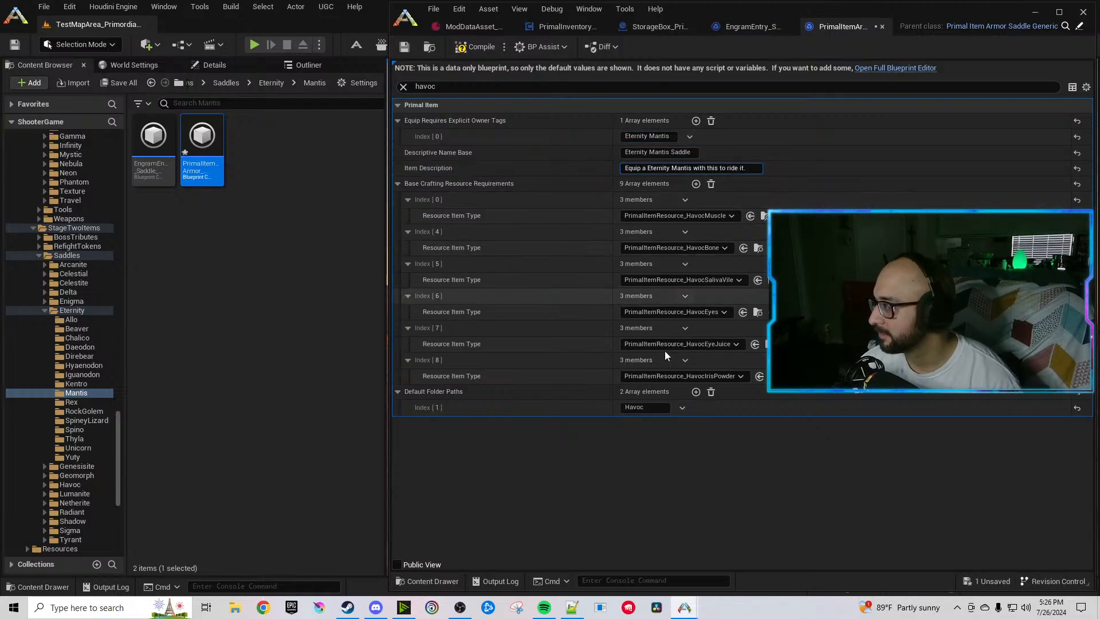
{"action": "double_click", "coordinate": [634, 407]}
{"action": "type", "text": "Eternity"}
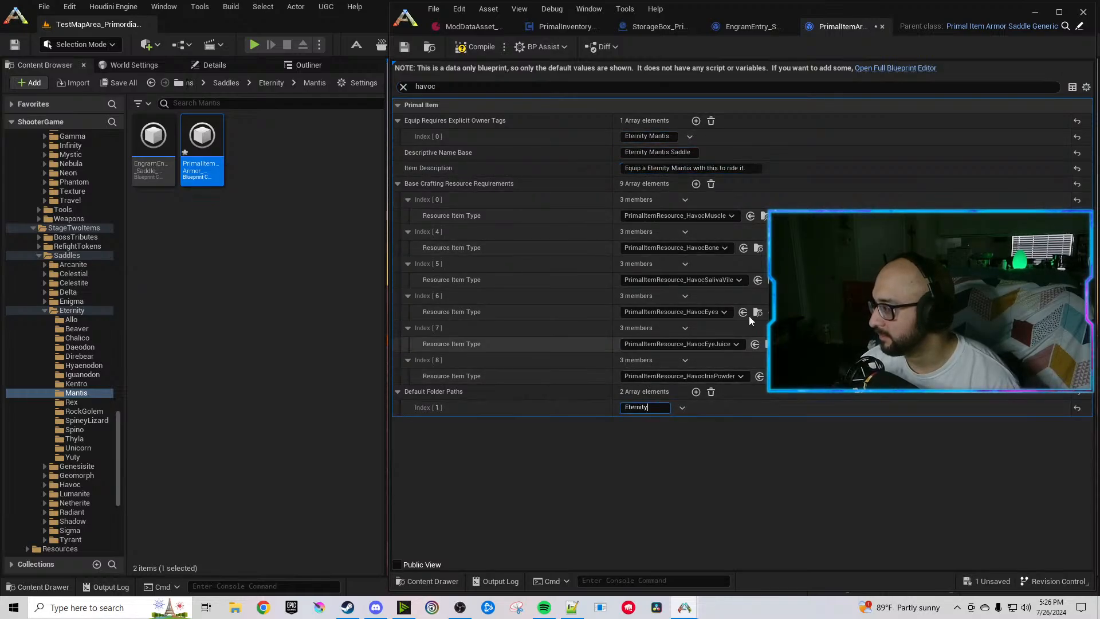
Set the Mantis saddle's crafting resources at indexes 0 and 4 to PrimalItemResource_EternityMuscle and PrimalItemResource_EternityBone.
{"action": "left_click", "coordinate": [726, 217]}
{"action": "type", "text": "Eternity"}
{"action": "type", "text": "musc"}
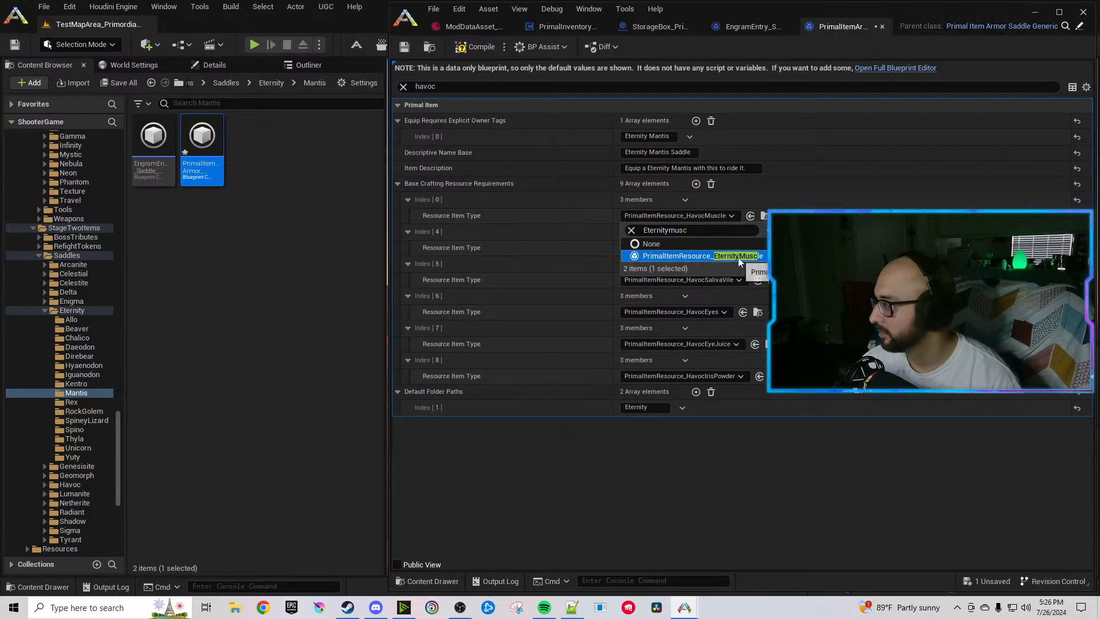
{"action": "left_click", "coordinate": [738, 256]}
{"action": "left_click", "coordinate": [712, 248]}
{"action": "type", "text": "Eternity"}
{"action": "type", "text": "bone"}
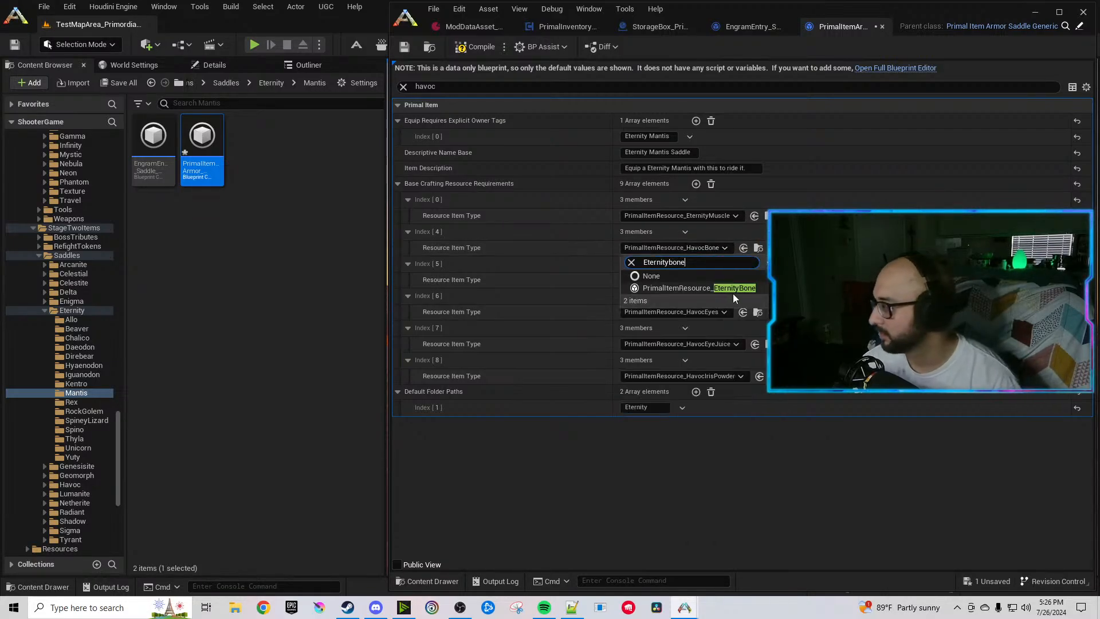
{"action": "left_click", "coordinate": [732, 289]}
Set the Mantis saddle's crafting resources at indexes 5 and 6 to PrimalItemResource_EternitySalivaVile and PrimalItemResource_EternityEyes.
{"action": "left_click", "coordinate": [710, 281]}
{"action": "type", "text": "Eternity"}
{"action": "type", "text": "sal"}
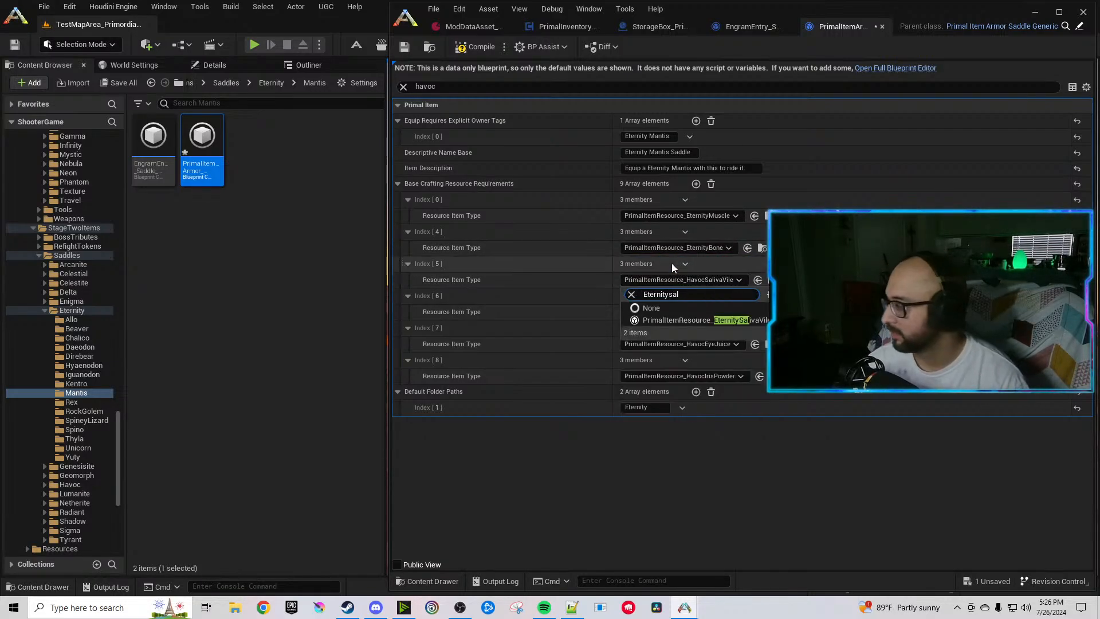
{"action": "left_click", "coordinate": [738, 322]}
{"action": "left_click", "coordinate": [722, 312]}
{"action": "type", "text": "Eternity"}
{"action": "type", "text": "eyes"}
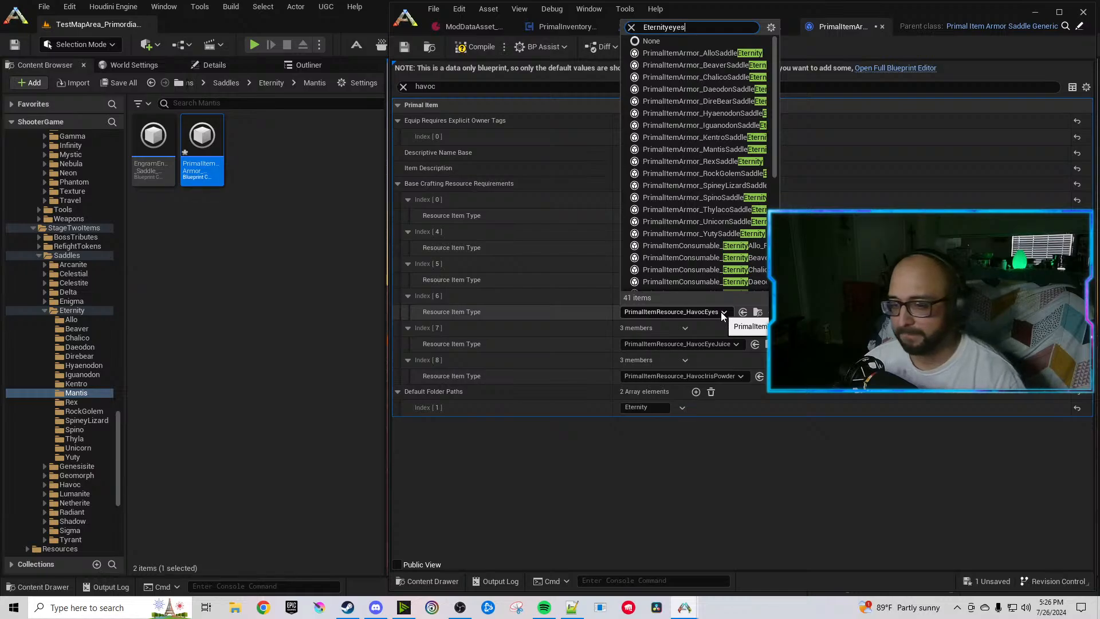
{"action": "left_click", "coordinate": [710, 346]}
Set the Mantis saddle's crafting resources at indexes 7 and 8 to PrimalItemResource_EternityEyeJuice and PrimalItemResource_EternityIrisPowder.
{"action": "left_click", "coordinate": [707, 344]}
{"action": "type", "text": "Eternity"}
{"action": "type", "text": "e"}
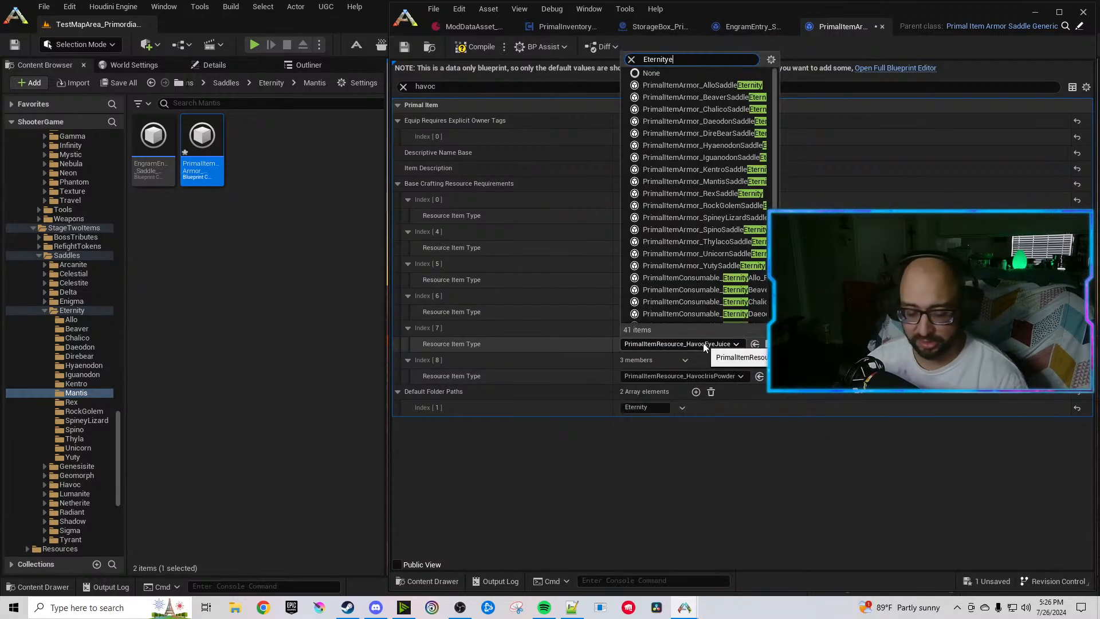
{"action": "type", "text": "ye"}
{"action": "left_click", "coordinate": [710, 383]}
{"action": "left_click", "coordinate": [707, 377]}
{"action": "type", "text": "Eternity"}
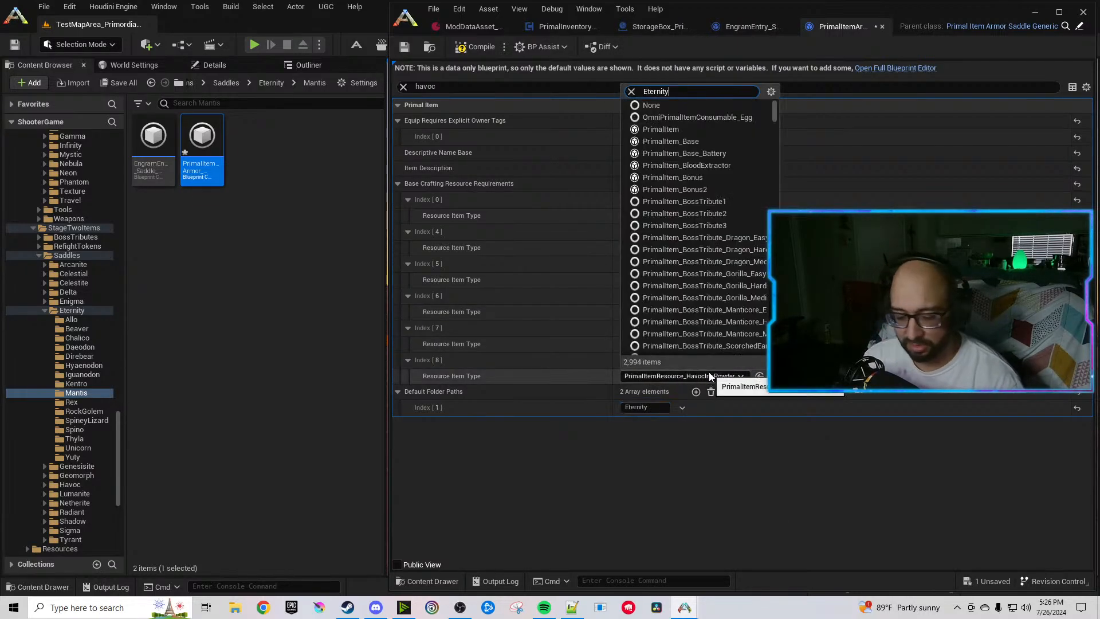
{"action": "type", "text": "iris"}
{"action": "left_click", "coordinate": [738, 415]}
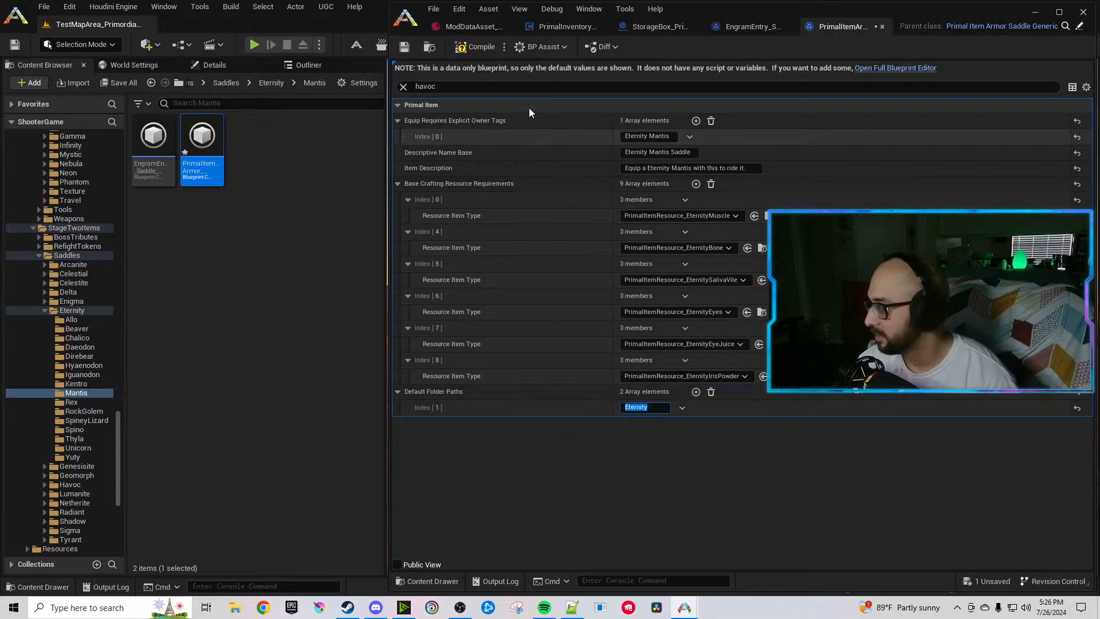
Set the Mantis saddle's armor Initial Value Constant to 95, compile the blueprint and close both Mantis blueprints.
{"action": "left_click", "coordinate": [468, 84]}
{"action": "type", "text": "armor"}
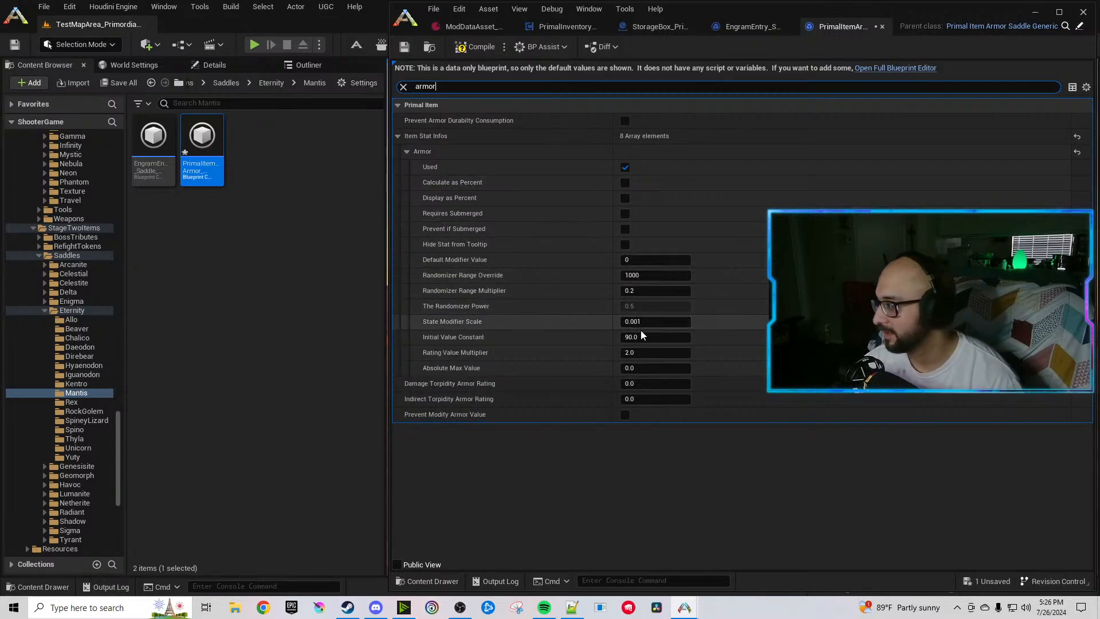
{"action": "left_click", "coordinate": [639, 338]}
{"action": "type", "text": "95"}
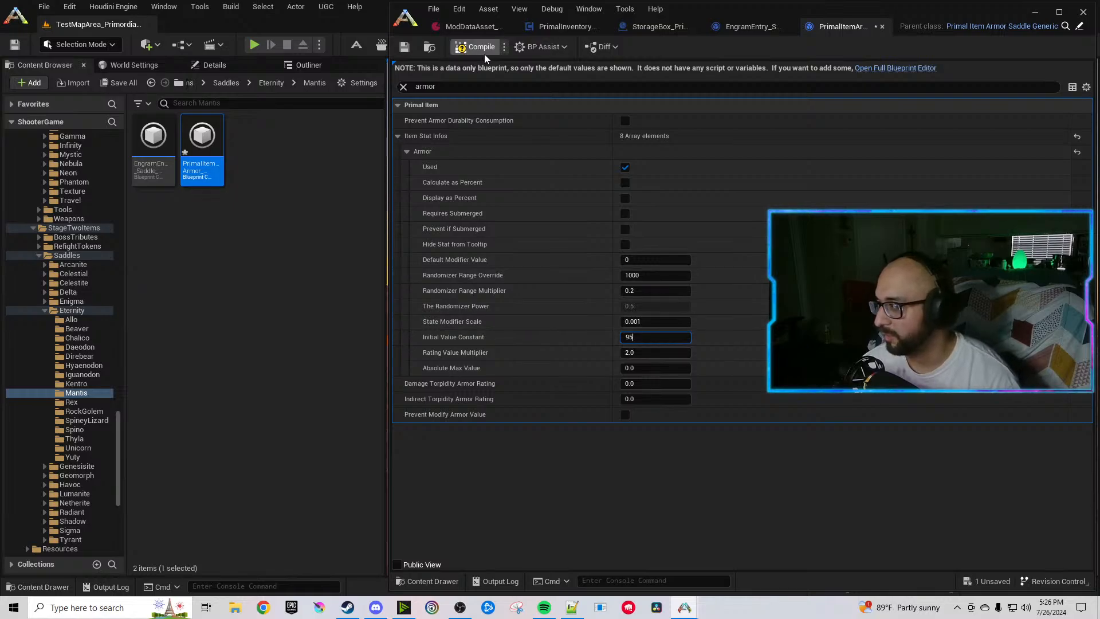
{"action": "left_click", "coordinate": [475, 47]}
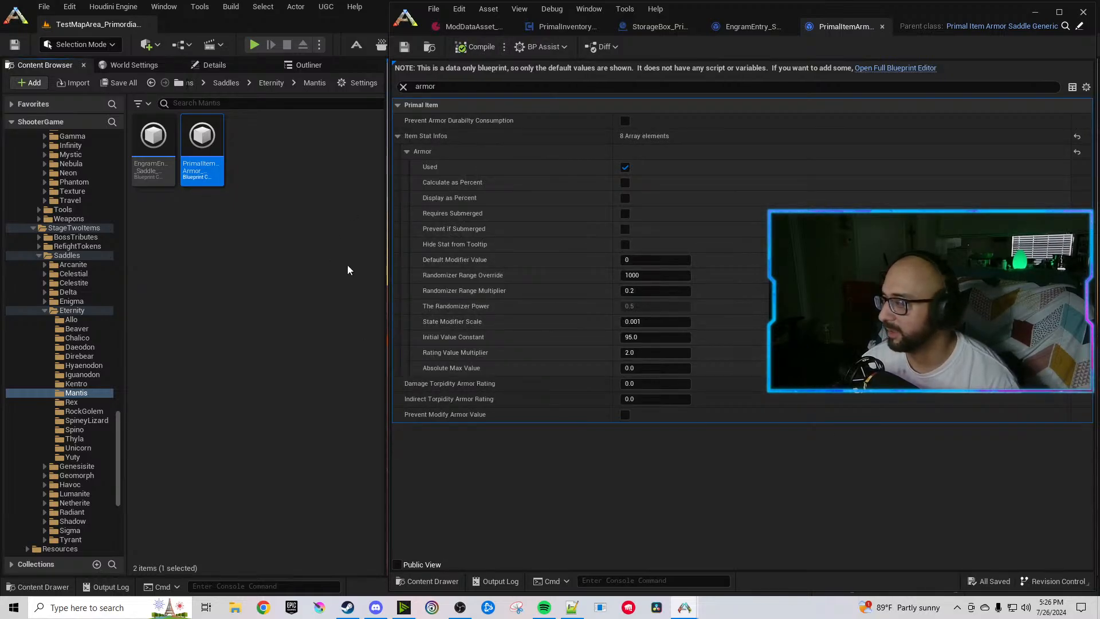
{"action": "left_click", "coordinate": [882, 27]}
{"action": "left_click", "coordinate": [897, 27]}
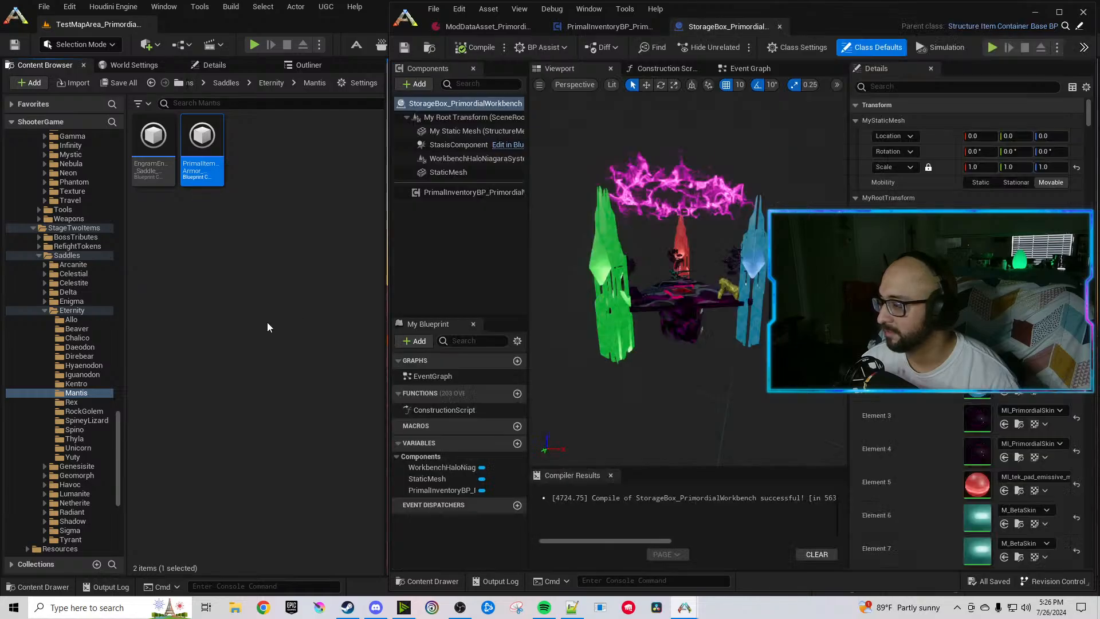
Relink the Eternity Rex engram entry's Blue Print Entry to PrimalItemArmor_RexSaddleEternity and compile it.
{"action": "left_click", "coordinate": [89, 402]}
{"action": "double_click", "coordinate": [153, 137]}
{"action": "left_click", "coordinate": [202, 140]}
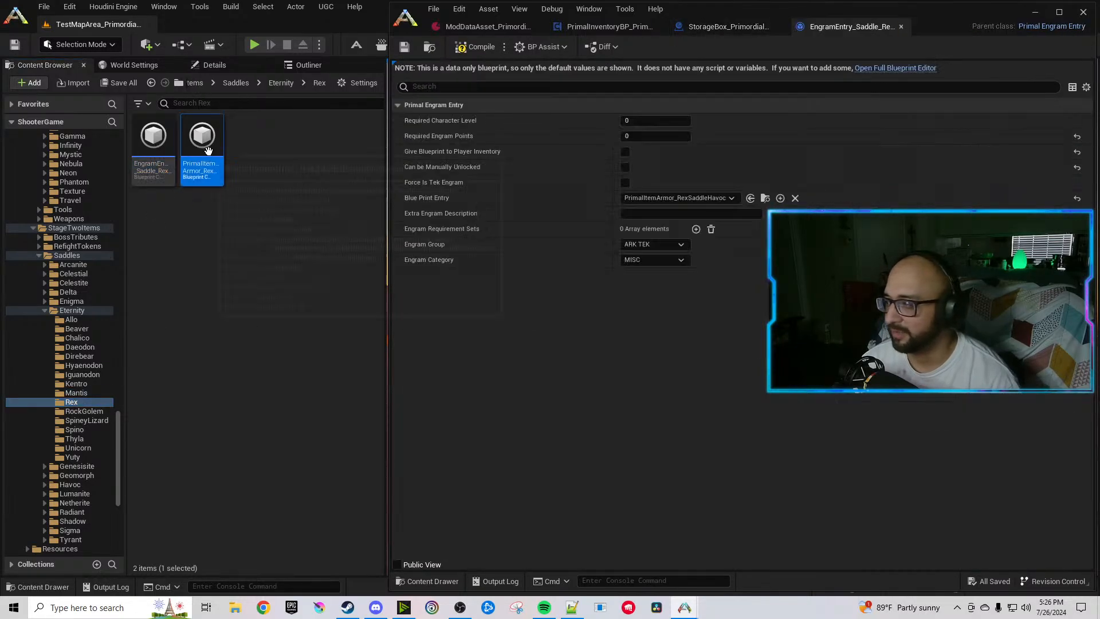
{"action": "left_click", "coordinate": [750, 198]}
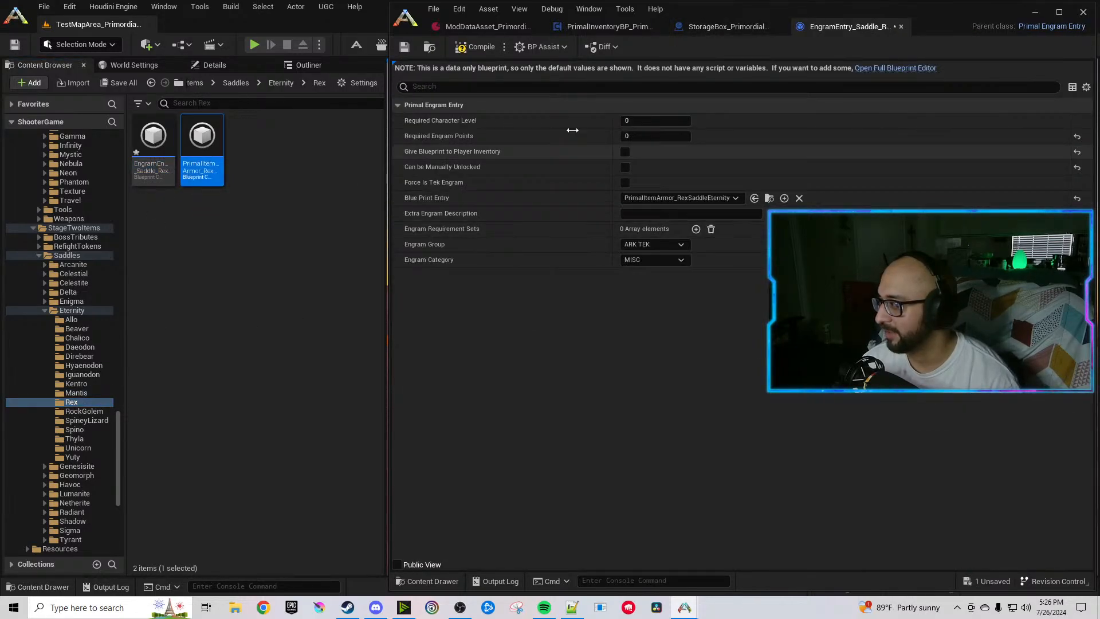
{"action": "left_click", "coordinate": [471, 47]}
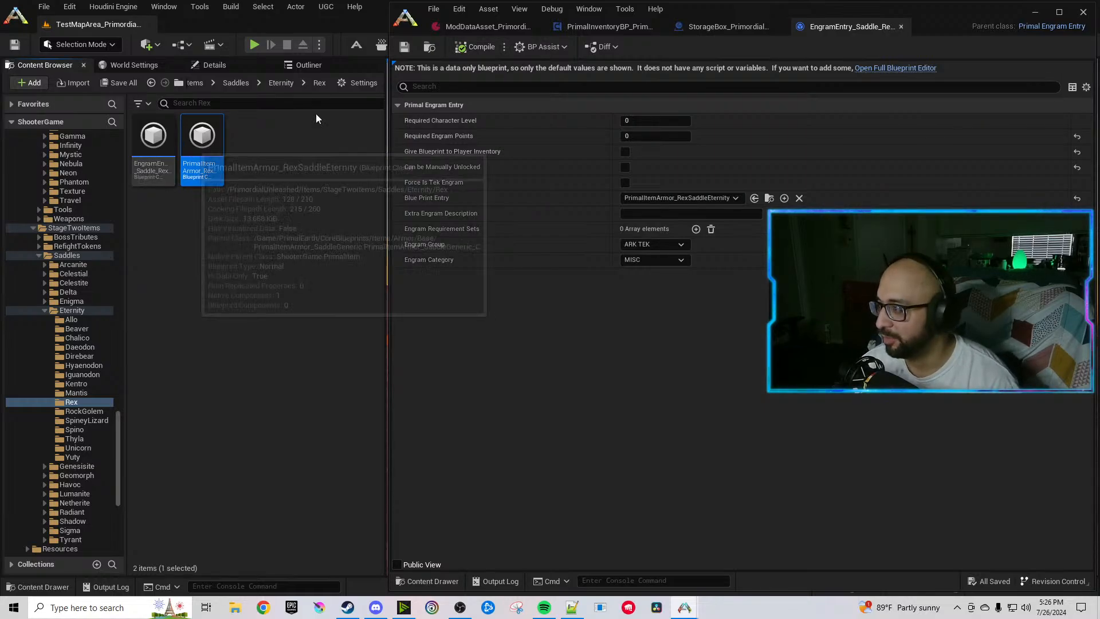
Replace Havoc with Eternity in the Rex saddle's explicit owner tag and descriptive name.
{"action": "double_click", "coordinate": [202, 140]}
{"action": "type", "text": "havoc"}
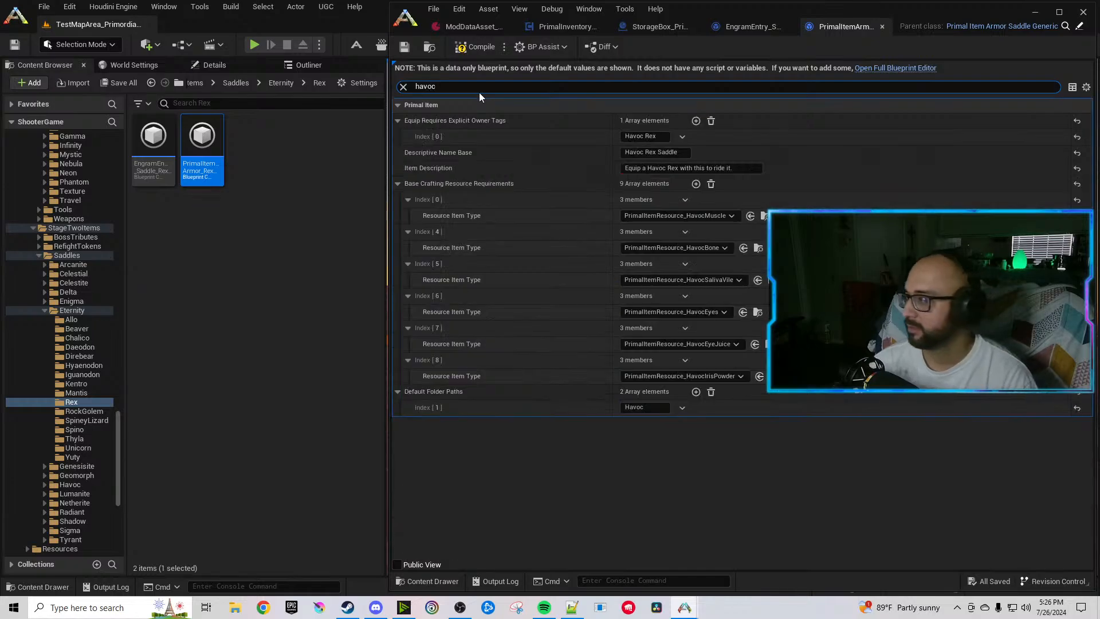
{"action": "left_click", "coordinate": [640, 136]}
{"action": "double_click", "coordinate": [640, 136]}
{"action": "type", "text": "Eternity"}
{"action": "double_click", "coordinate": [643, 152]}
{"action": "type", "text": "Eternity"}
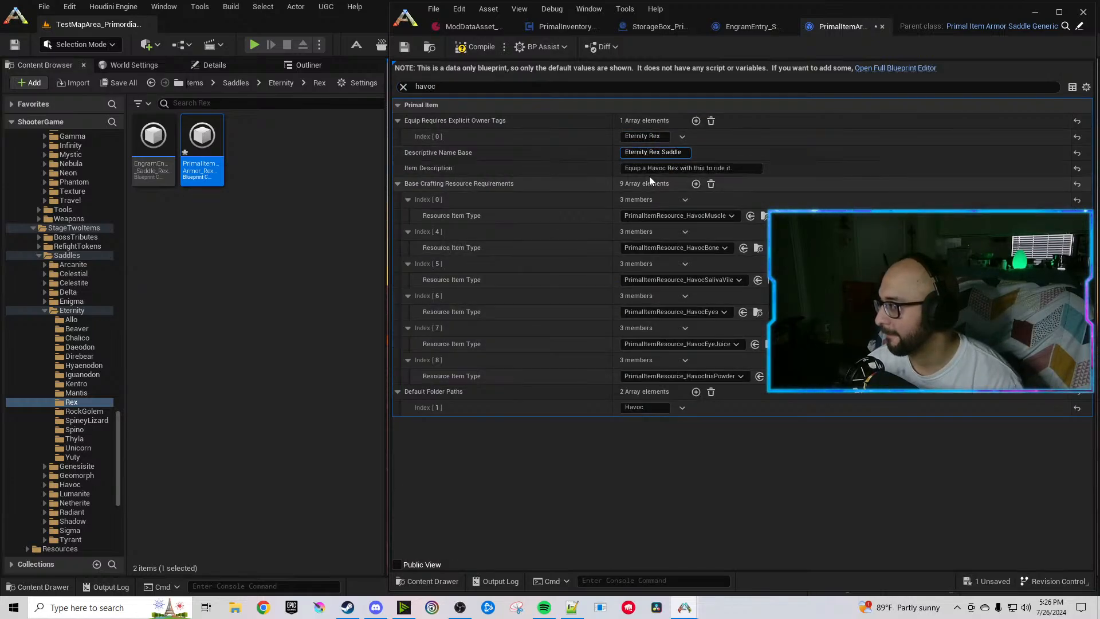
Replace Havoc with Eternity in the Rex saddle's item description and default folder path.
{"action": "double_click", "coordinate": [660, 167]}
{"action": "type", "text": "Eternity"}
{"action": "double_click", "coordinate": [641, 407]}
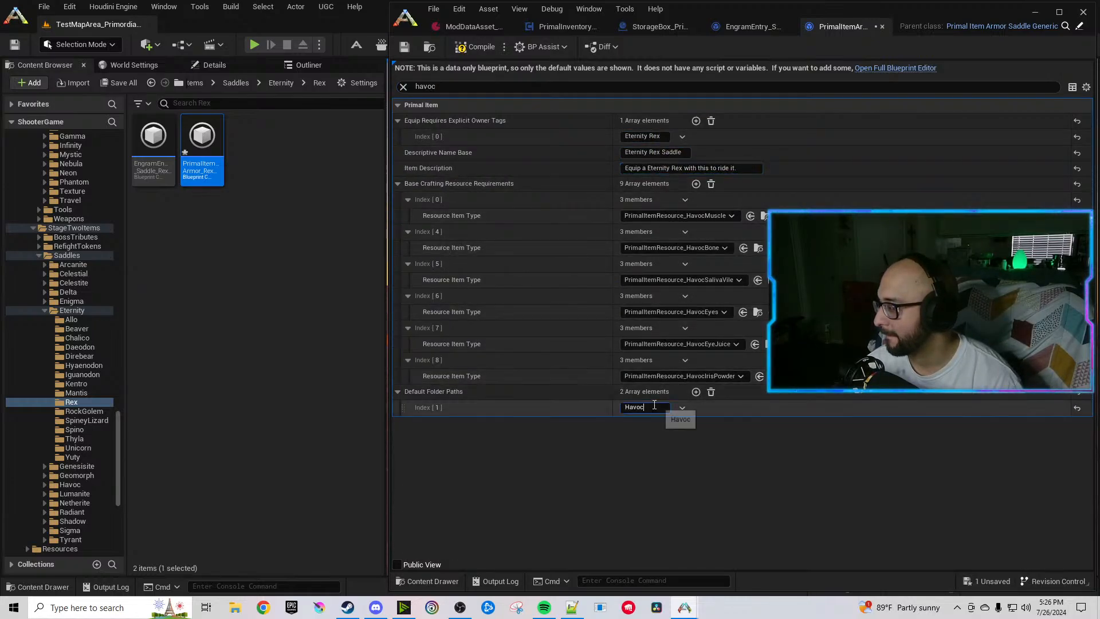
{"action": "type", "text": "Eternity"}
Set the Rex saddle's crafting resources at indexes 0 and 4 to PrimalItemResource_EternityMuscle and PrimalItemResource_EternityBone.
{"action": "left_click", "coordinate": [707, 218]}
{"action": "type", "text": "Eternity"}
{"action": "type", "text": "musc"}
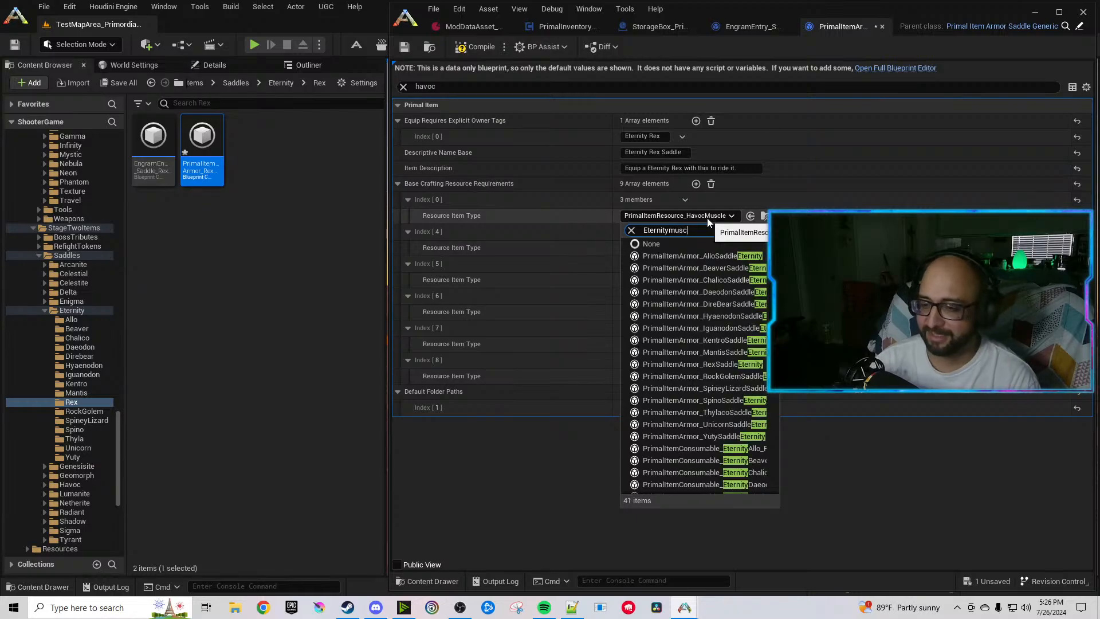
{"action": "left_click", "coordinate": [714, 252]}
{"action": "key", "text": "ctrl+c"}
{"action": "left_click", "coordinate": [715, 251]}
{"action": "key", "text": "ctrl+v"}
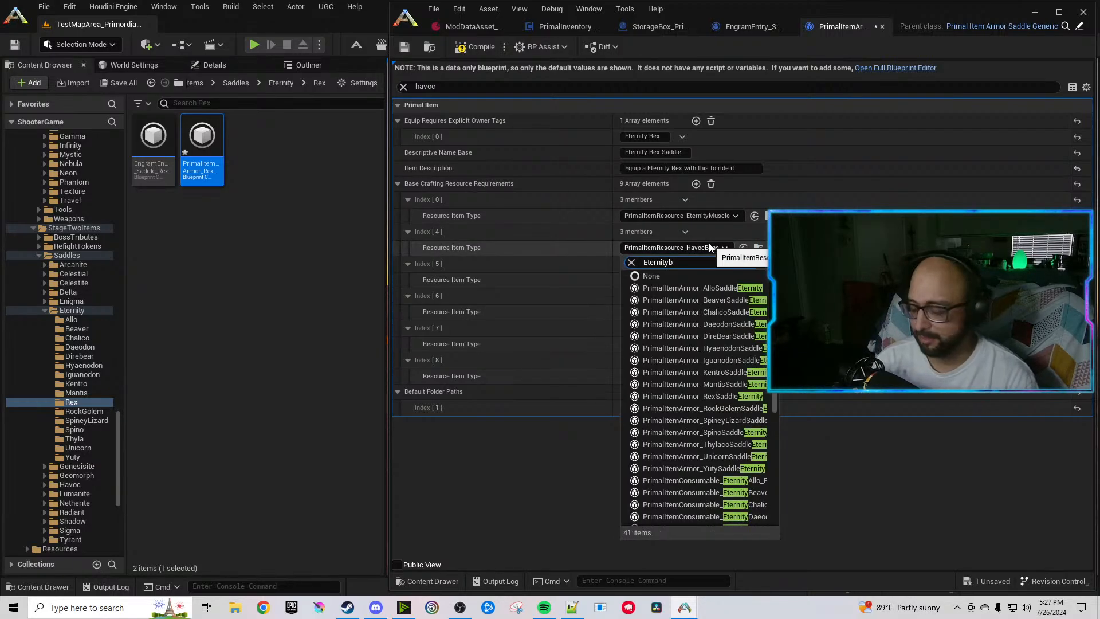
{"action": "type", "text": "bone"}
{"action": "left_click", "coordinate": [713, 288]}
Set the Rex saddle's crafting resources at indexes 5 and 6 to PrimalItemResource_EternitySalivaVile and PrimalItemResource_EternityEyes.
{"action": "left_click", "coordinate": [703, 280]}
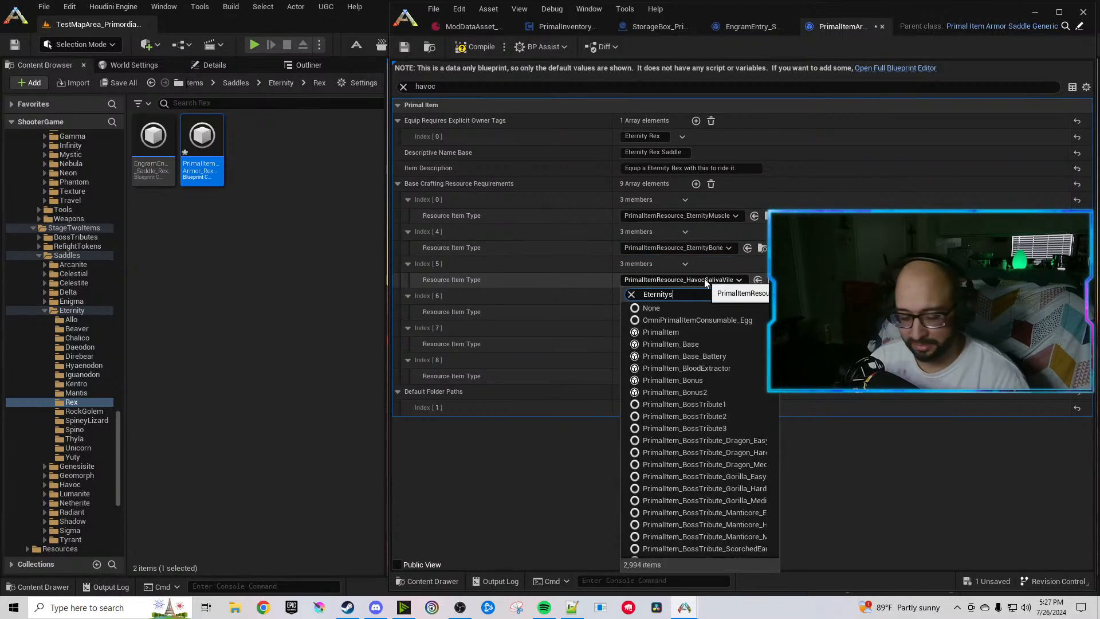
{"action": "key", "text": "ctrl+v"}
{"action": "type", "text": "sal"}
{"action": "left_click", "coordinate": [725, 321]}
{"action": "left_click", "coordinate": [716, 313]}
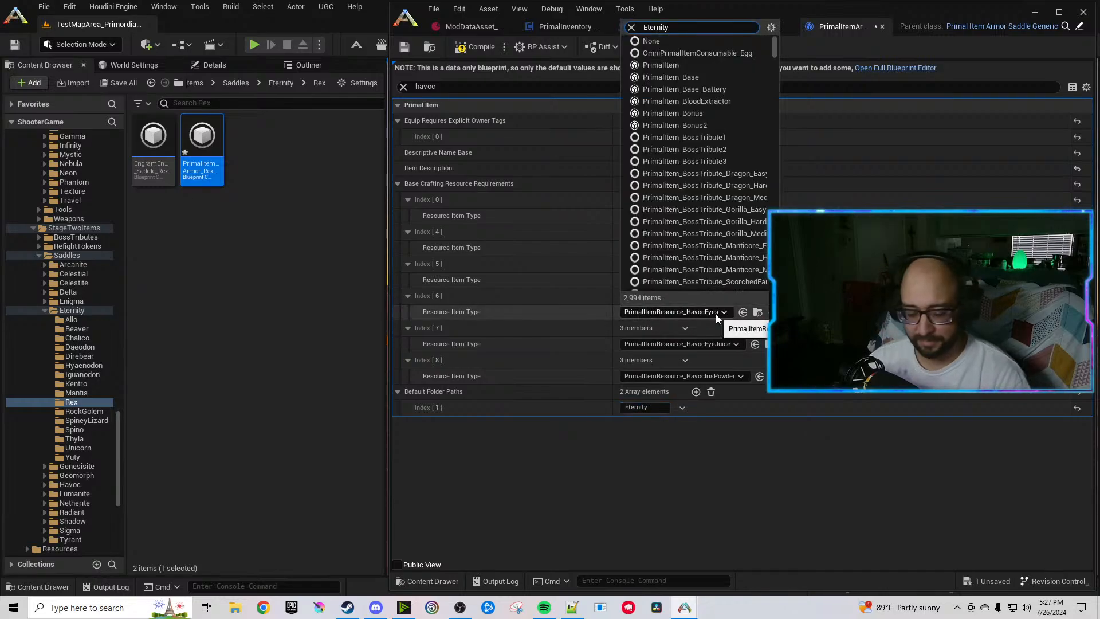
{"action": "key", "text": "ctrl+v"}
{"action": "type", "text": "eyes"}
{"action": "left_click", "coordinate": [740, 352]}
Set the Rex saddle's crafting resources at indexes 7 and 8 to PrimalItemResource_EternityEyeJuice and PrimalItemResource_EternityIrisPowder, and compile the blueprint.
{"action": "left_click", "coordinate": [709, 346]}
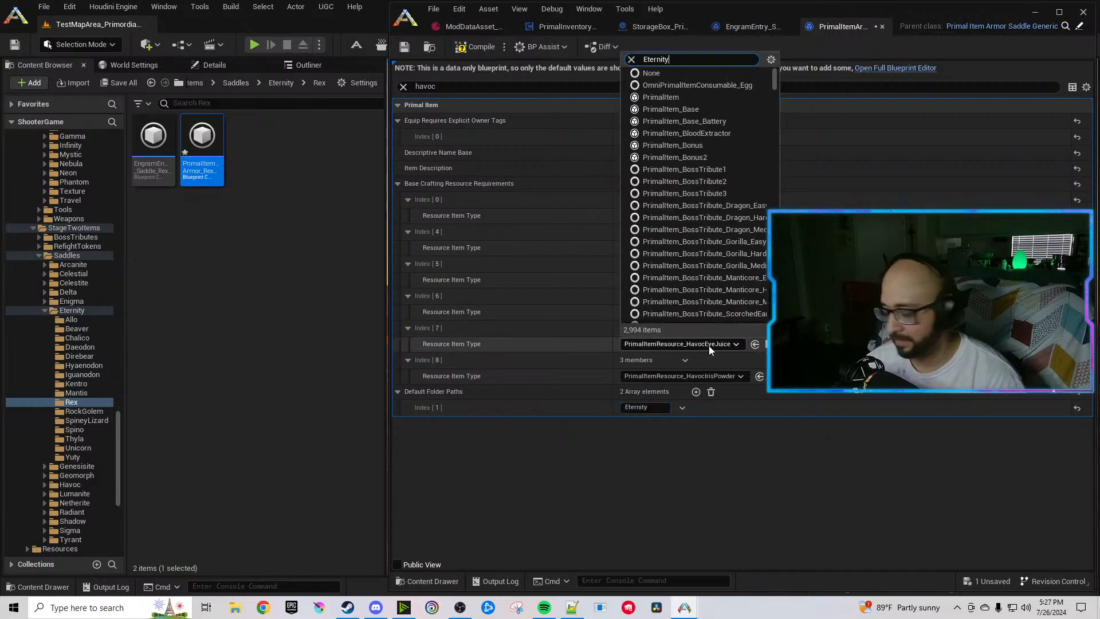
{"action": "key", "text": "ctrl+v"}
{"action": "type", "text": "eye"}
{"action": "left_click", "coordinate": [745, 384]}
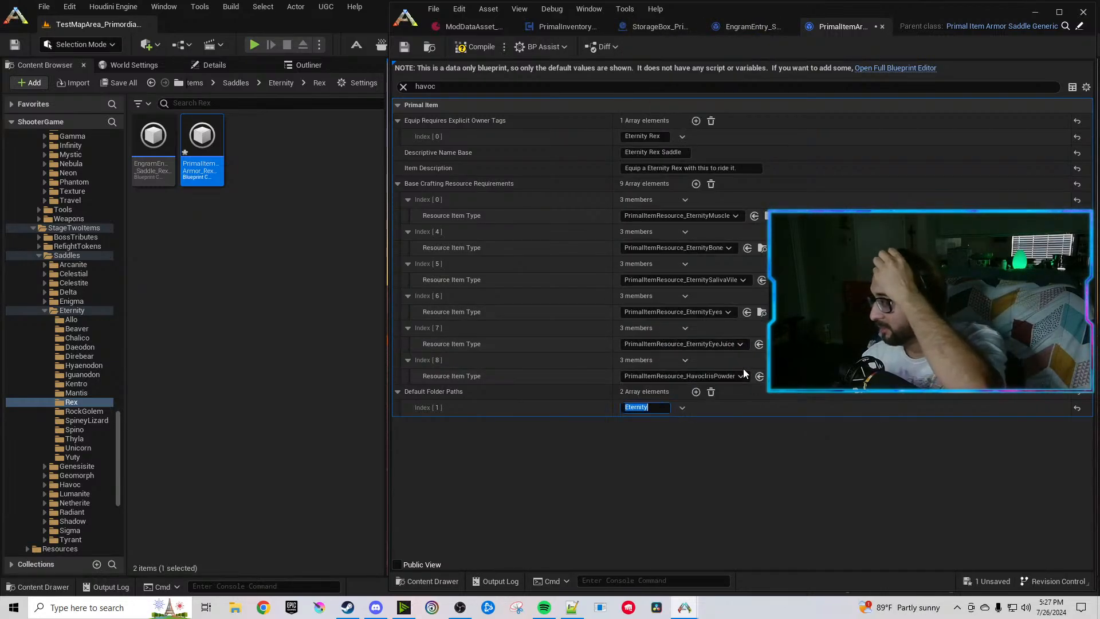
{"action": "left_click", "coordinate": [734, 379]}
{"action": "key", "text": "ctrl+v"}
{"action": "type", "text": "iris"}
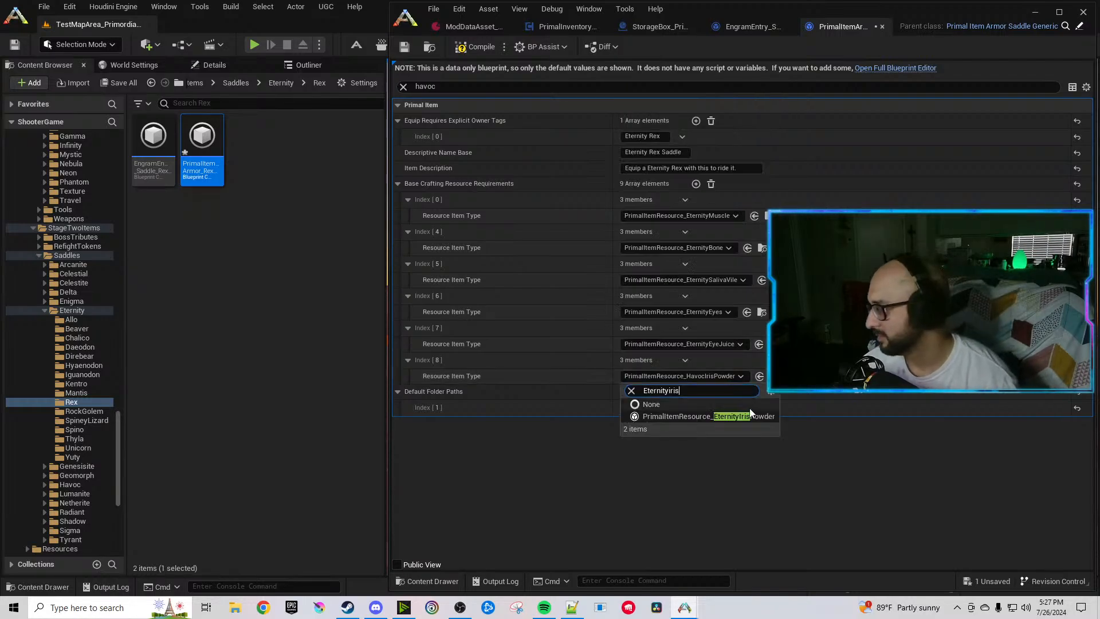
{"action": "left_click", "coordinate": [751, 415]}
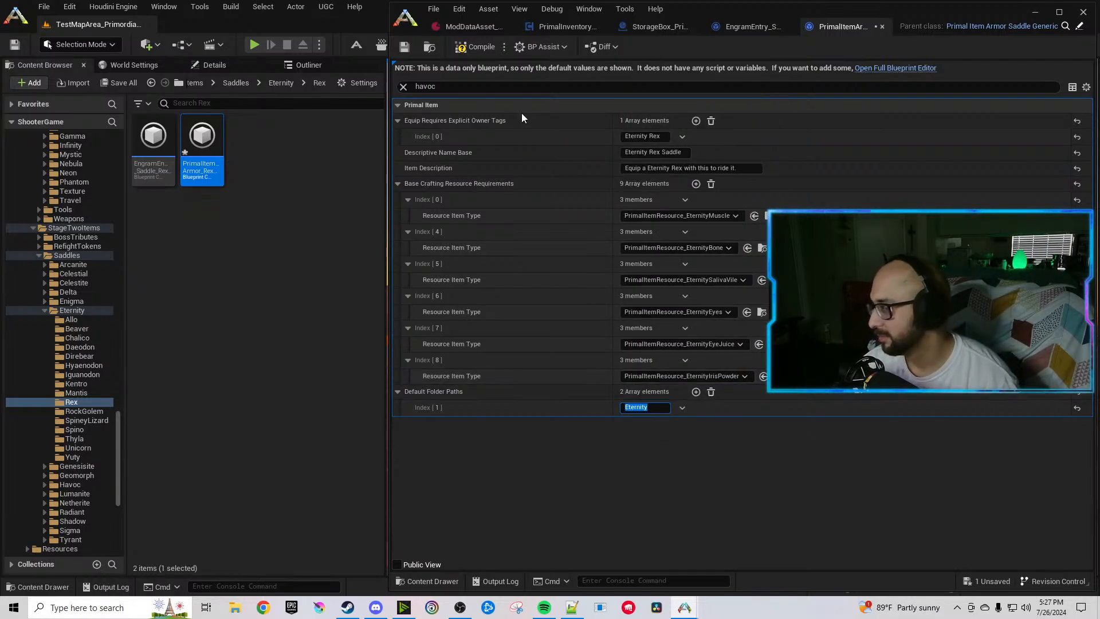
{"action": "left_click", "coordinate": [472, 49]}
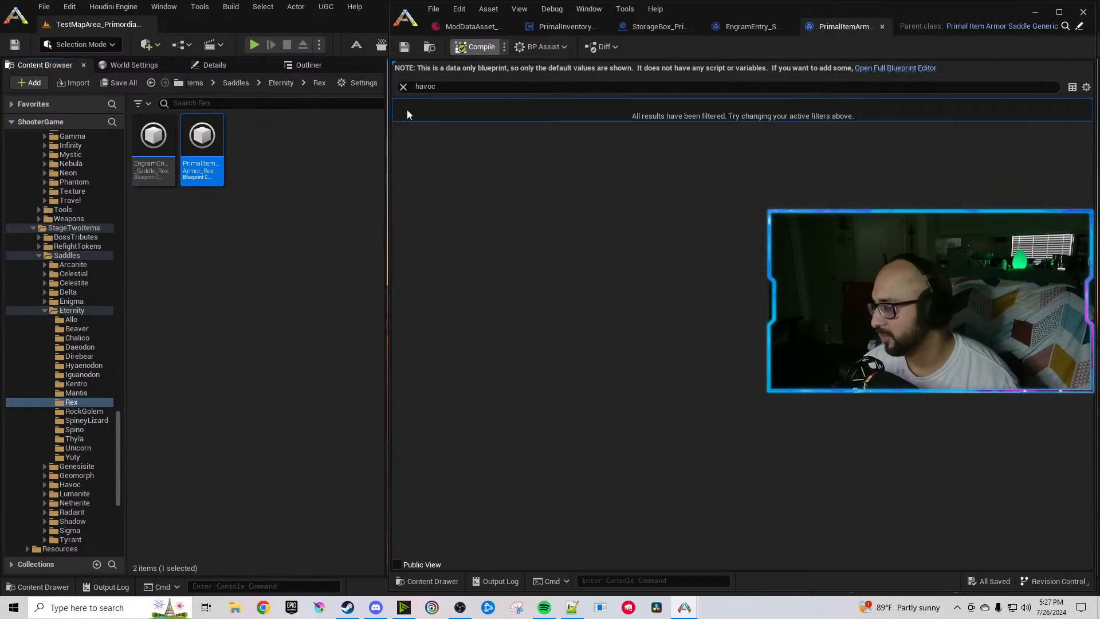
{"action": "left_click", "coordinate": [341, 184]}
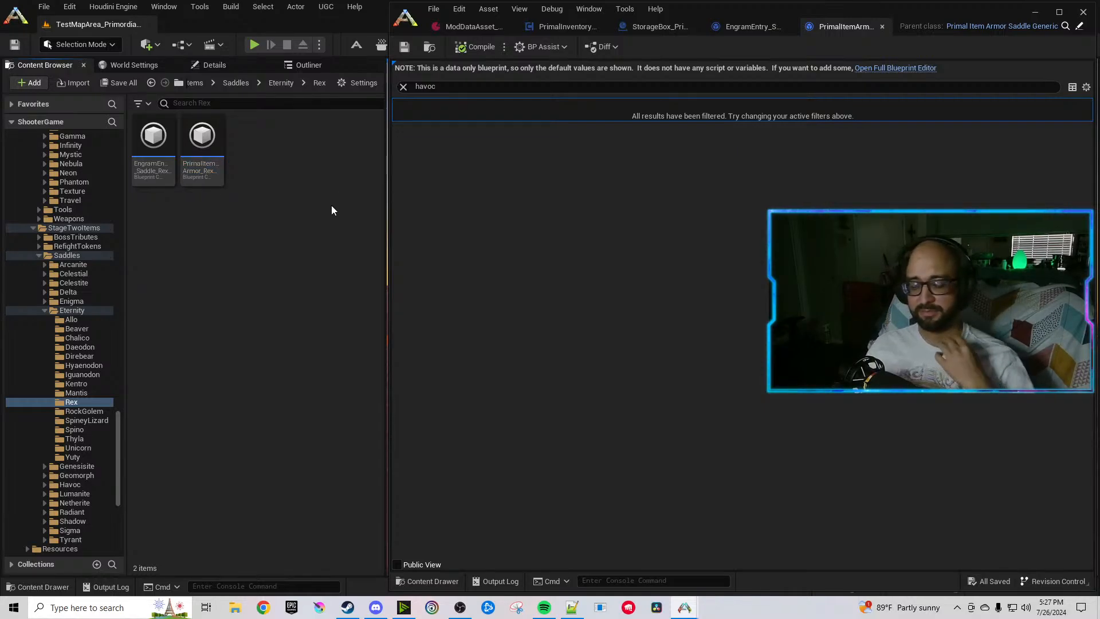
Set the Rex saddle's armor Initial Value Constant to 95 and close both Rex blueprints.
{"action": "left_click", "coordinate": [468, 87]}
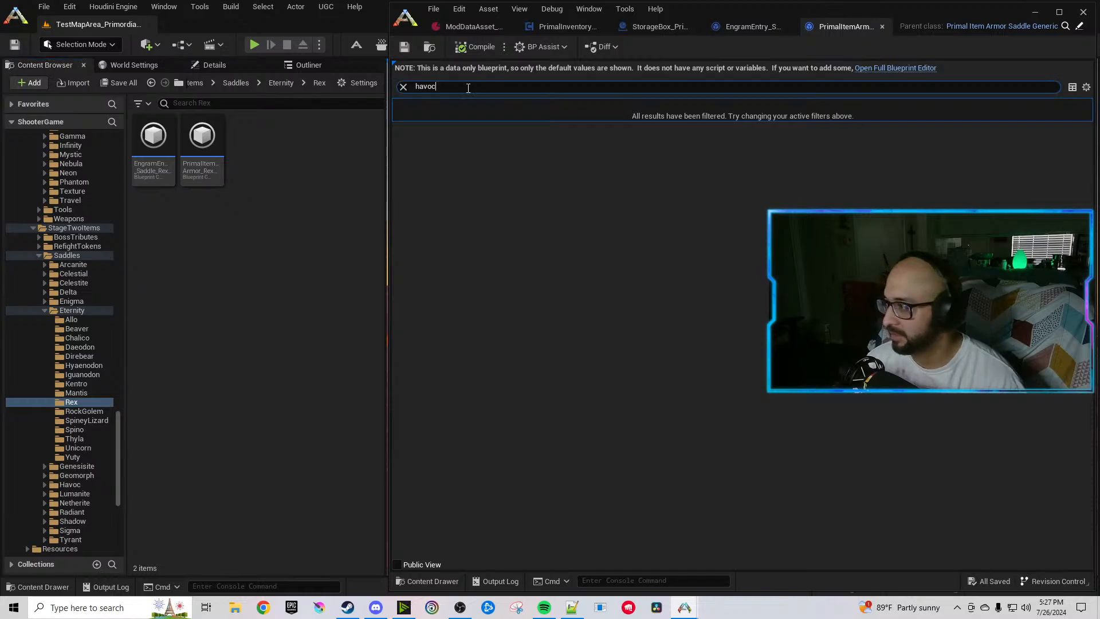
{"action": "type", "text": "armor"}
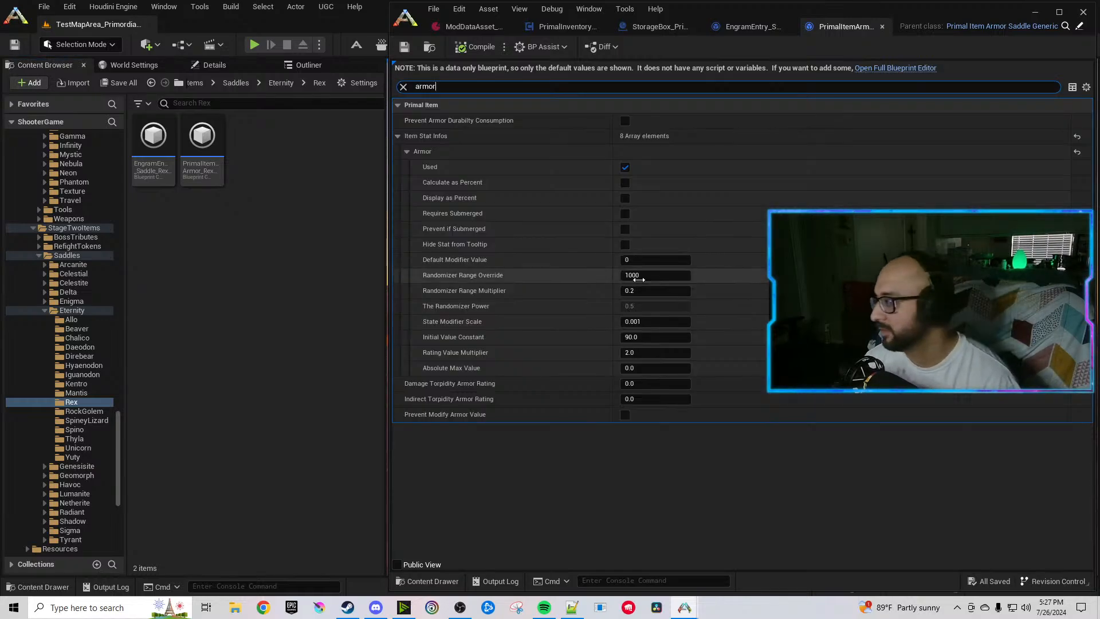
{"action": "left_click", "coordinate": [651, 338]}
{"action": "type", "text": "95"}
{"action": "key", "text": "Return"}
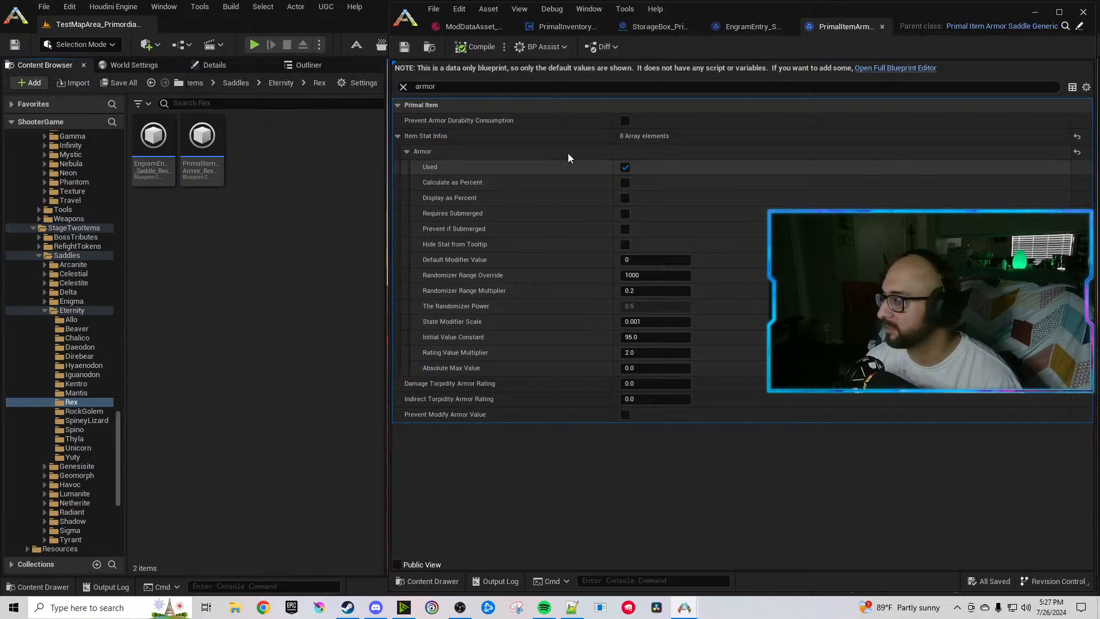
{"action": "left_click", "coordinate": [882, 27]}
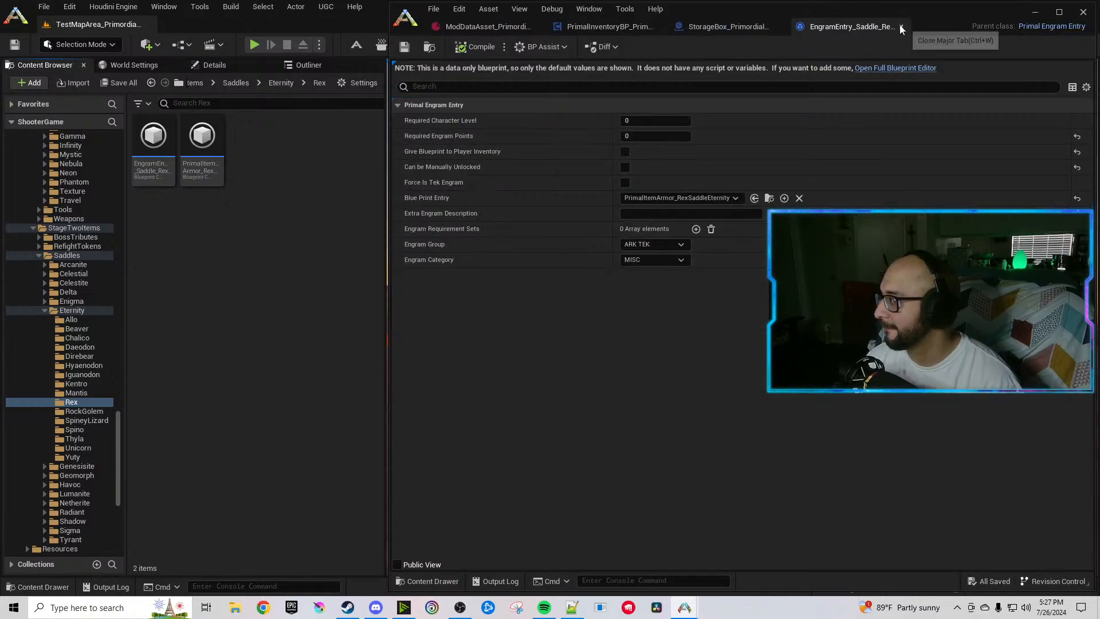
{"action": "left_click", "coordinate": [901, 27]}
Relink the Eternity RockGolem engram entry's Blue Print Entry to PrimalItemArmor_RockGolemSaddleEternity and compile it.
{"action": "left_click", "coordinate": [89, 412]}
{"action": "double_click", "coordinate": [151, 166]}
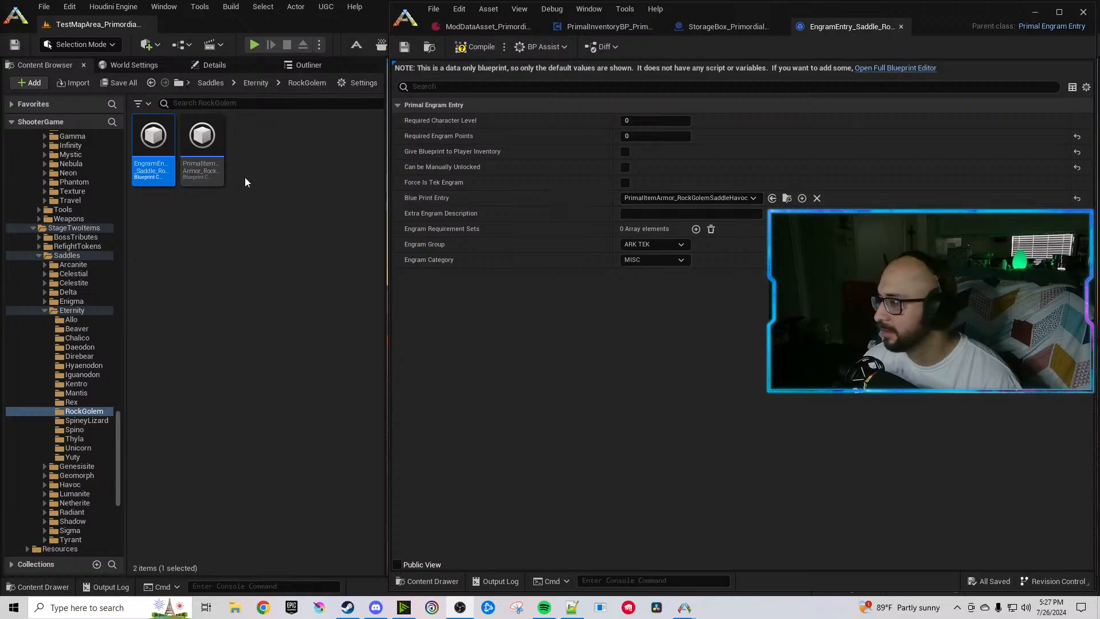
{"action": "left_click", "coordinate": [202, 147]}
{"action": "left_click", "coordinate": [772, 199]}
{"action": "left_click", "coordinate": [474, 46]}
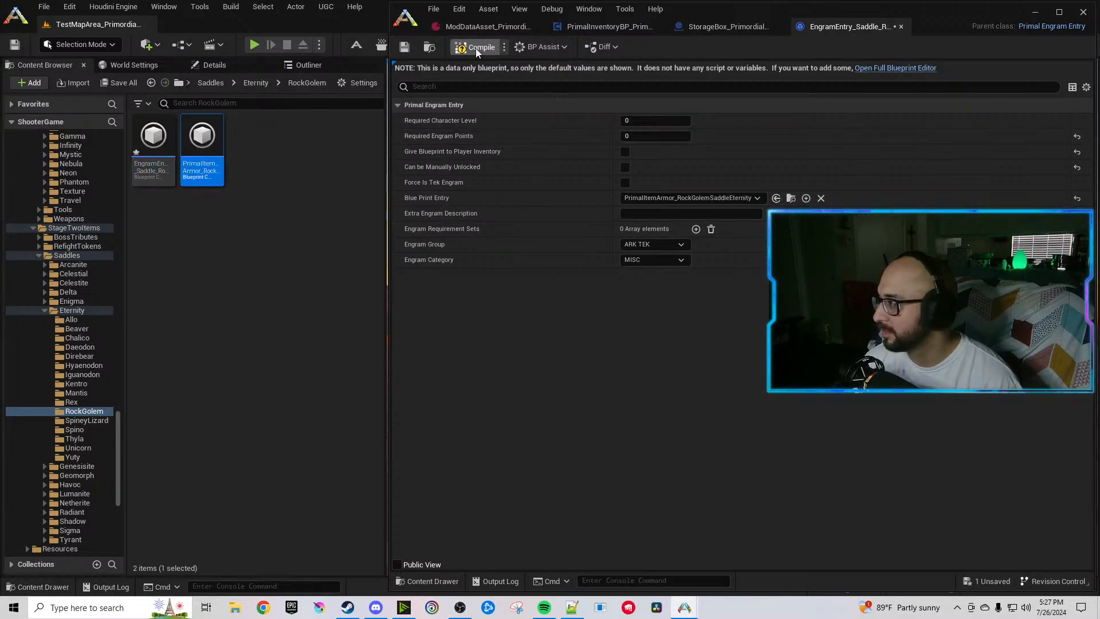
Replace Havoc with Eternity in the RockGolem saddle's explicit owner tag and descriptive name.
{"action": "mouse_move", "coordinate": [204, 149]}
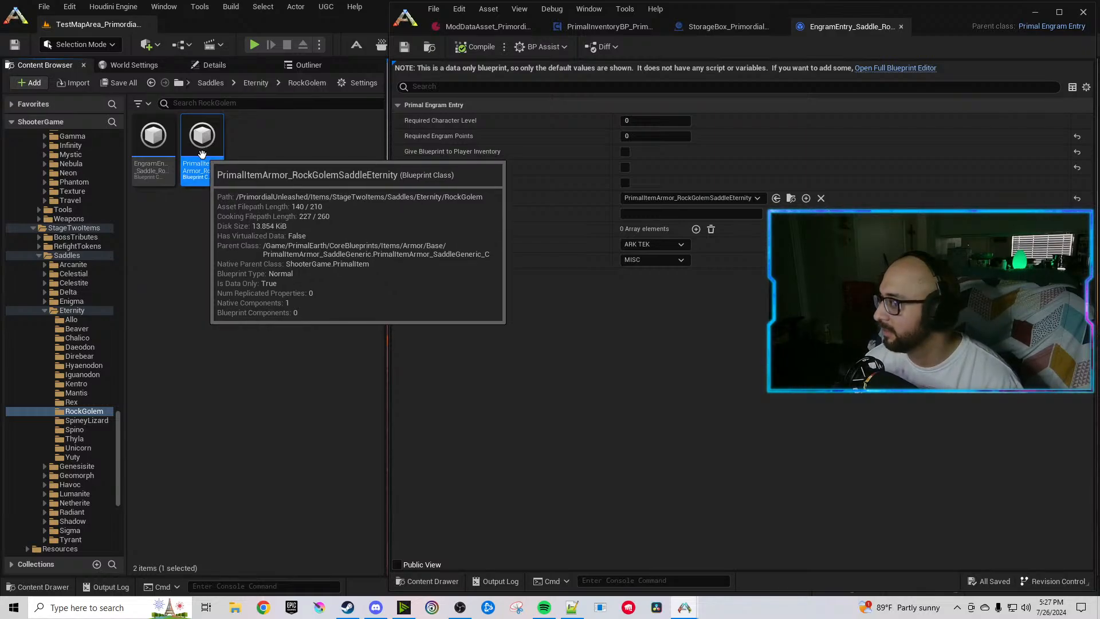
{"action": "double_click", "coordinate": [201, 137]}
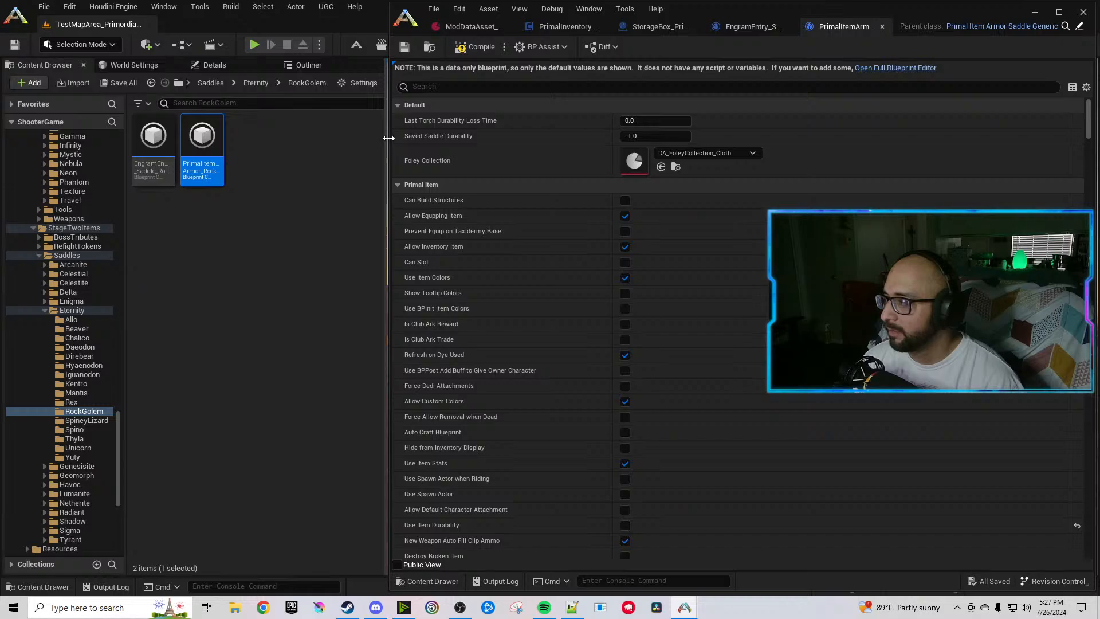
{"action": "left_click", "coordinate": [438, 87]}
{"action": "type", "text": "havoc"}
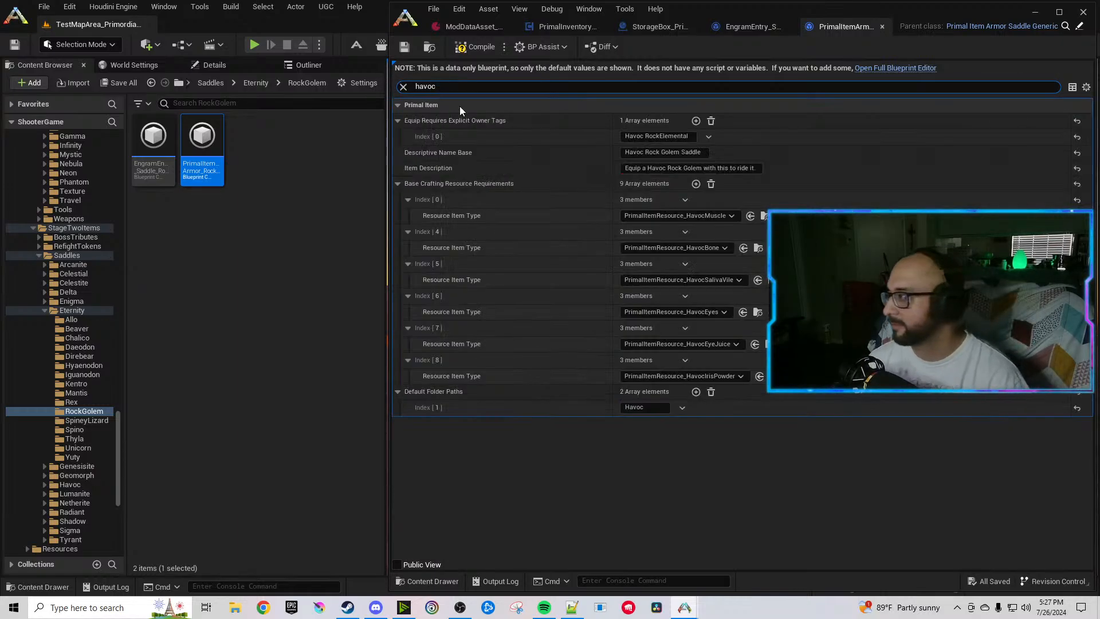
{"action": "left_click", "coordinate": [648, 136]}
{"action": "double_click", "coordinate": [632, 152]}
{"action": "type", "text": "Eternity"}
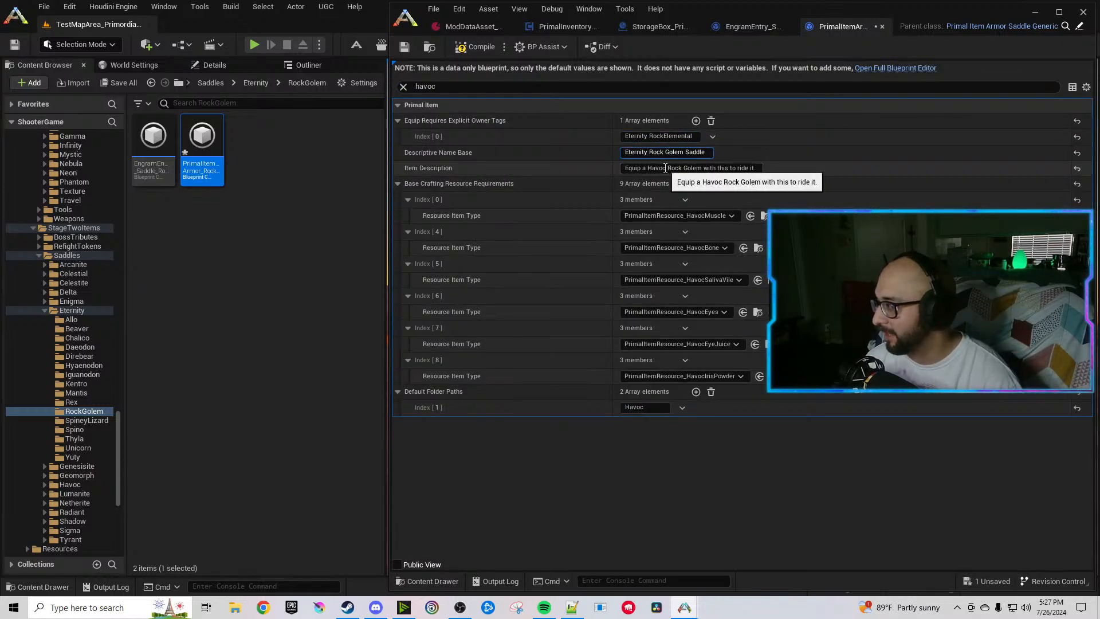
Replace Havoc with Eternity in the RockGolem saddle's item description and default folder path.
{"action": "double_click", "coordinate": [661, 168]}
{"action": "type", "text": "Eternity"}
{"action": "double_click", "coordinate": [636, 410]}
{"action": "type", "text": "Eternity"}
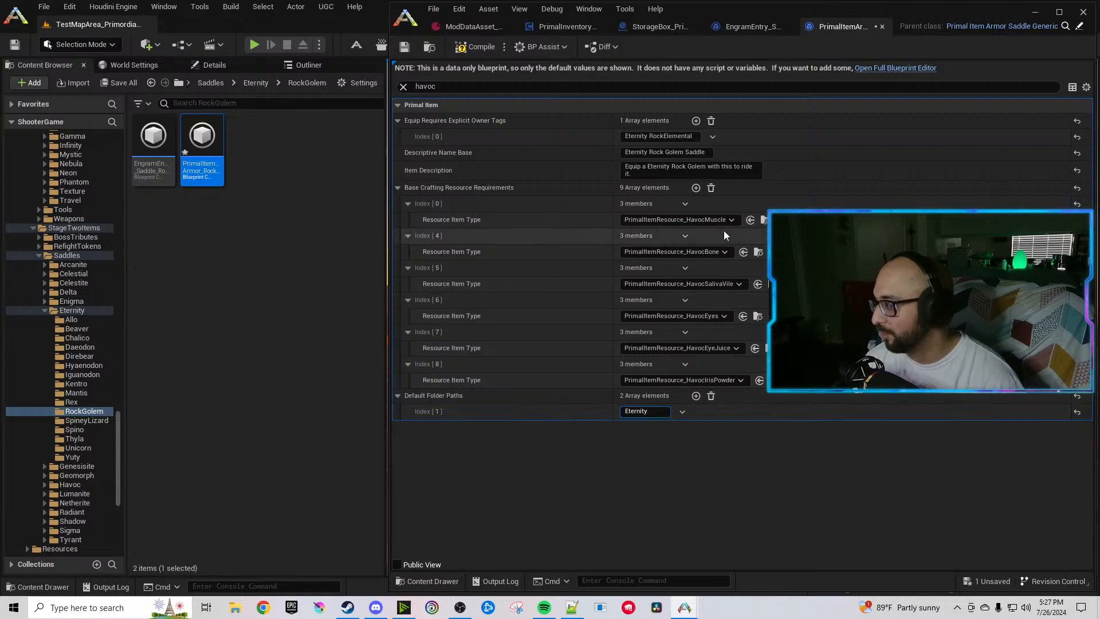
Set the RockGolem saddle's crafting resources at indexes 0 and 4 to PrimalItemResource_EternityMuscle and PrimalItemResource_EternityBone.
{"action": "left_click", "coordinate": [718, 222]}
{"action": "type", "text": "Eternity"}
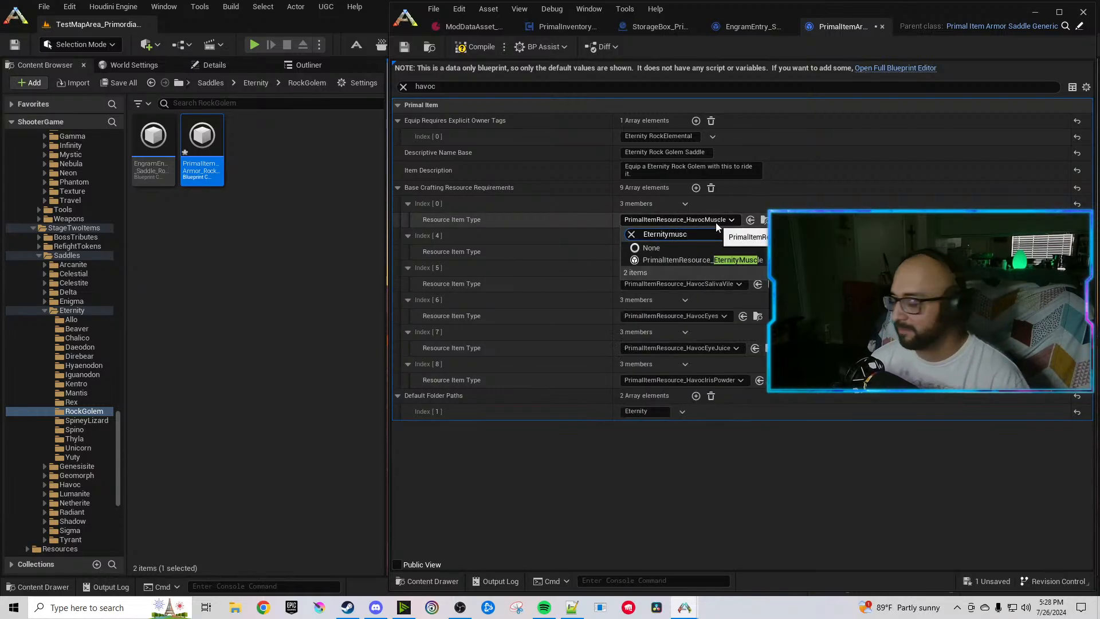
{"action": "left_click", "coordinate": [720, 257]}
{"action": "left_click", "coordinate": [720, 252]}
{"action": "type", "text": "Eternity"}
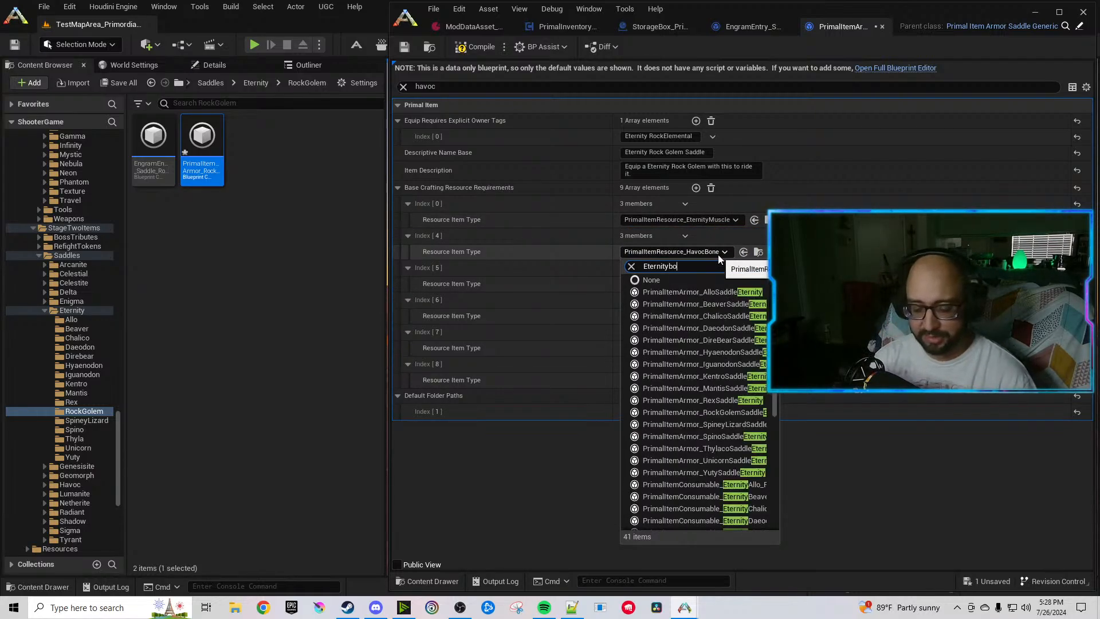
{"action": "type", "text": "bone"}
{"action": "left_click", "coordinate": [747, 292]}
Set the RockGolem saddle's crafting resource at index 5 to PrimalItemResource_EternitySalivaVile.
{"action": "left_click", "coordinate": [716, 283]}
{"action": "type", "text": "Eternity"}
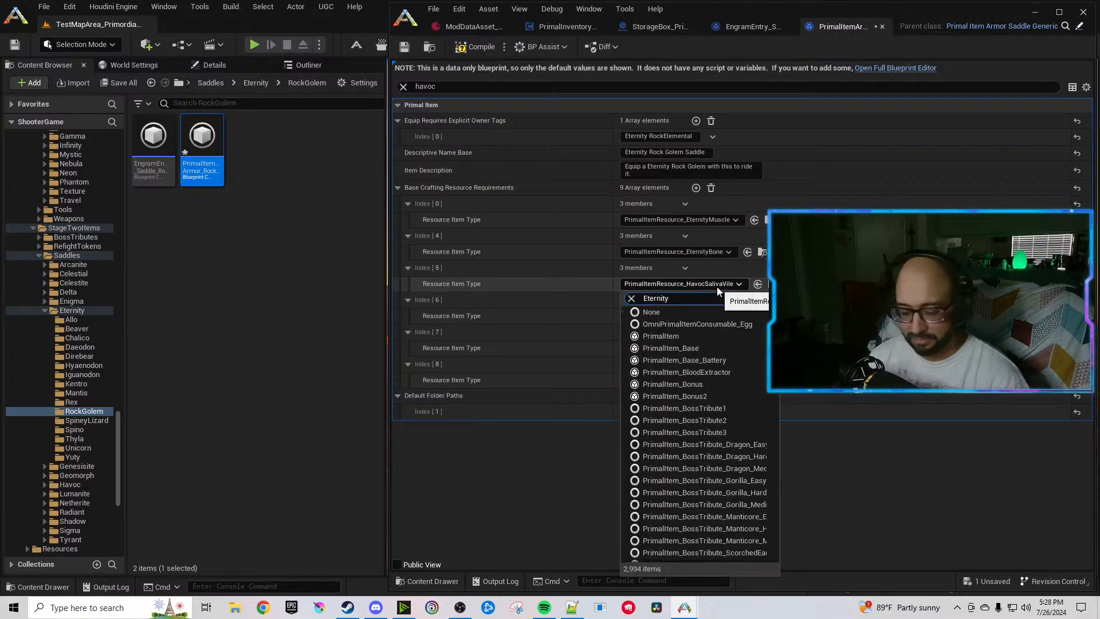
{"action": "type", "text": "sal"}
{"action": "left_click", "coordinate": [708, 324]}
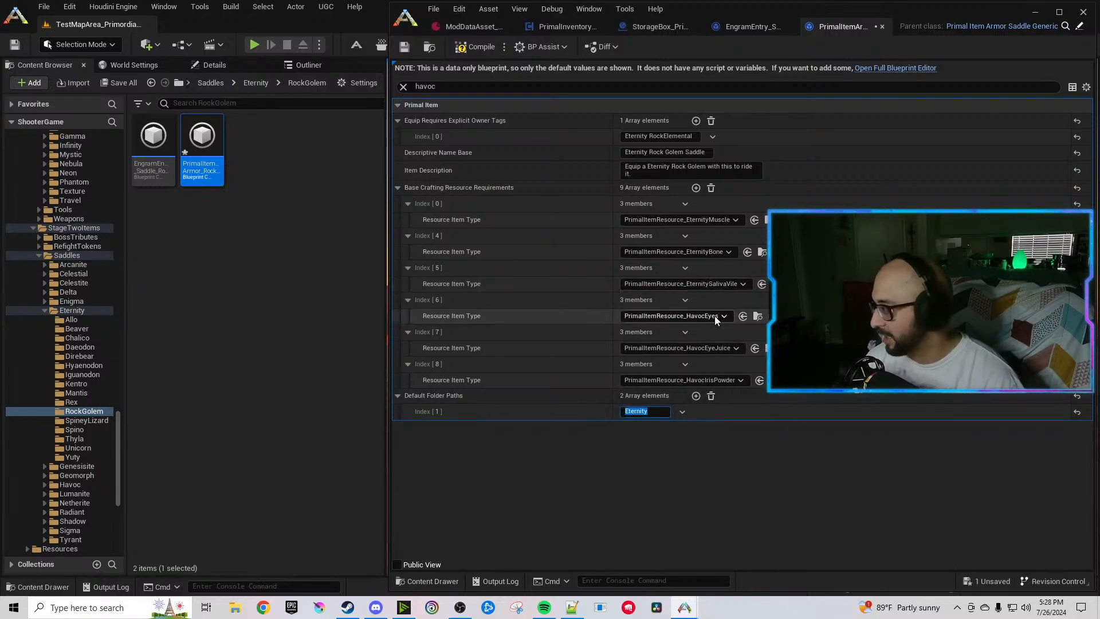
Set the RockGolem saddle's crafting resources at indexes 6 and 7 to PrimalItemResource_EternityEyes and PrimalItemResource_EternityEyeJuice.
{"action": "left_click", "coordinate": [714, 316]}
{"action": "type", "text": "Eternity"}
{"action": "type", "text": "eyes"}
{"action": "left_click", "coordinate": [731, 355]}
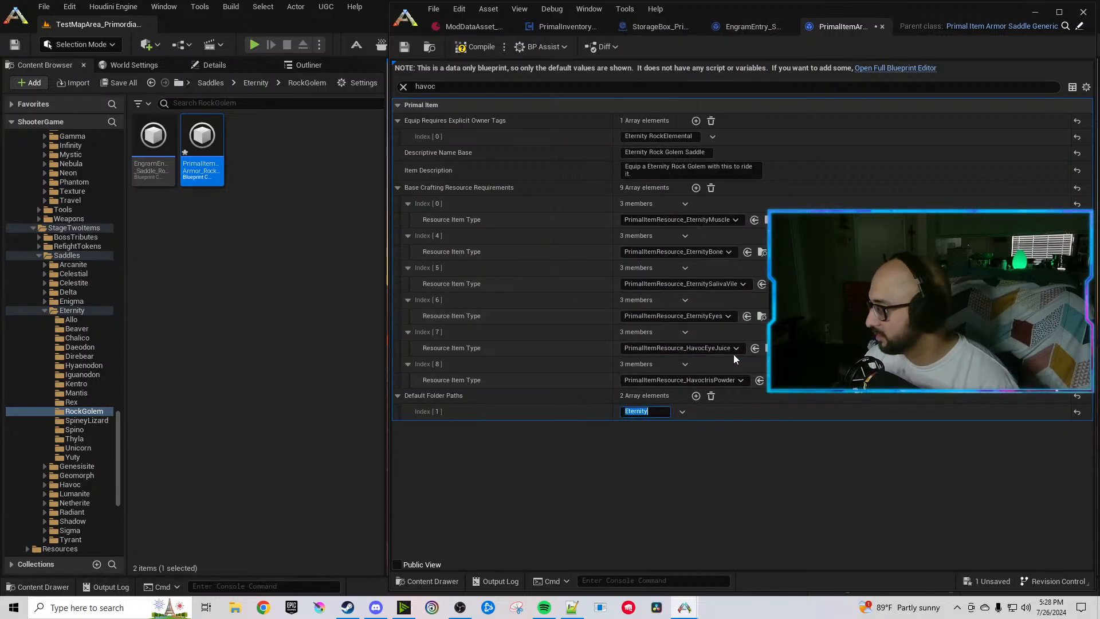
{"action": "left_click", "coordinate": [708, 348]}
{"action": "type", "text": "Eternity"}
{"action": "type", "text": "eye"}
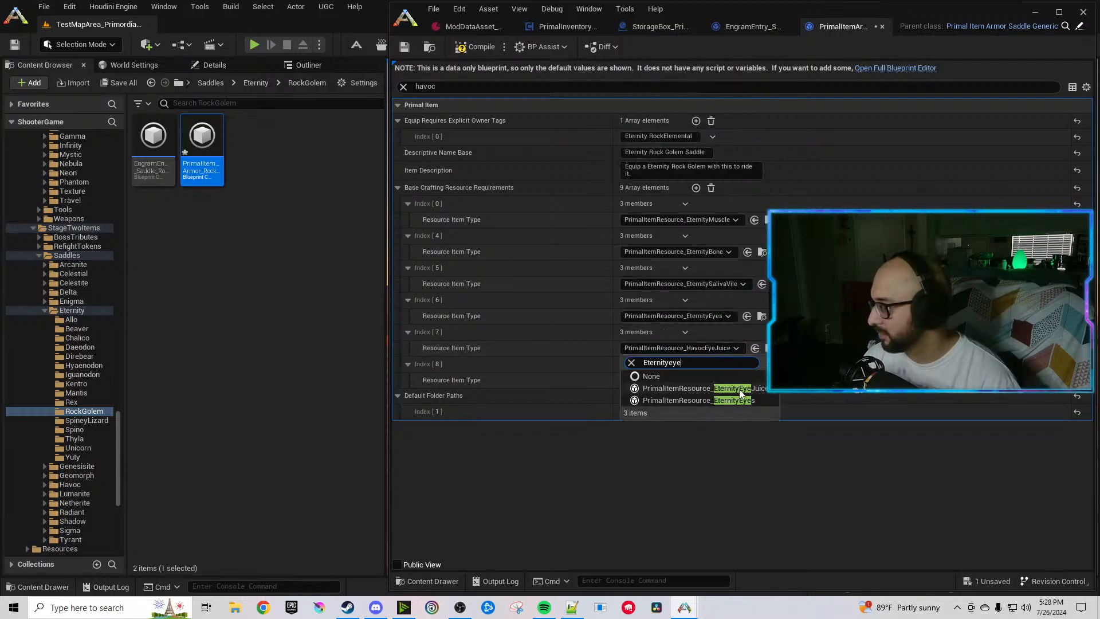
{"action": "left_click", "coordinate": [711, 386]}
Set the RockGolem saddle's crafting resource at index 8 to PrimalItemResource_EternityIrisPowder.
{"action": "left_click", "coordinate": [727, 379]}
{"action": "type", "text": "Eternity"}
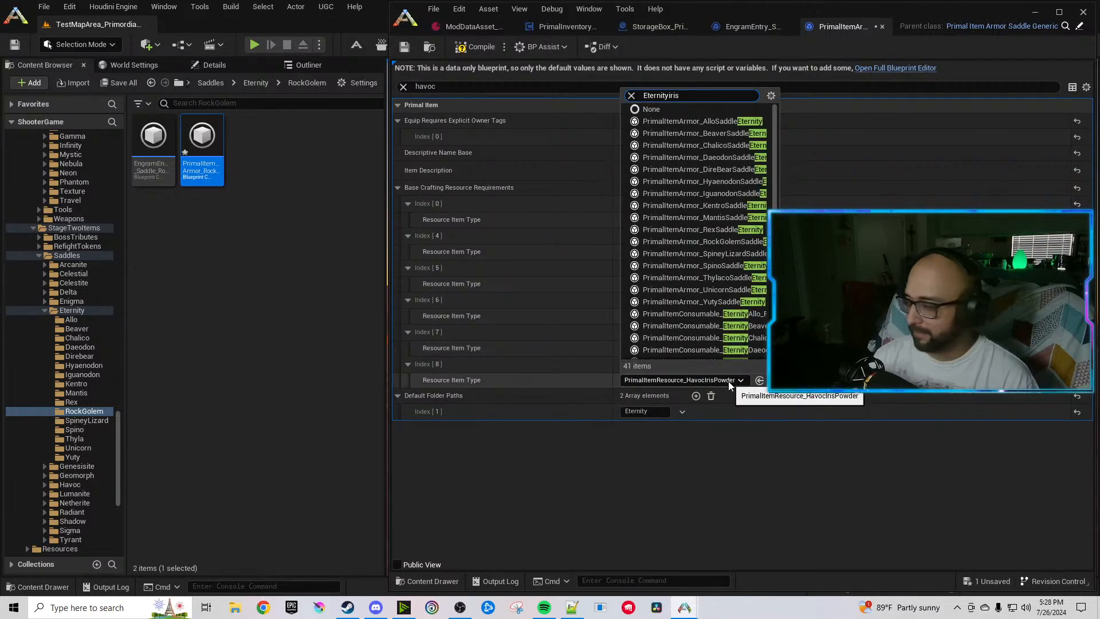
{"action": "type", "text": "iris"}
{"action": "left_click", "coordinate": [739, 421]}
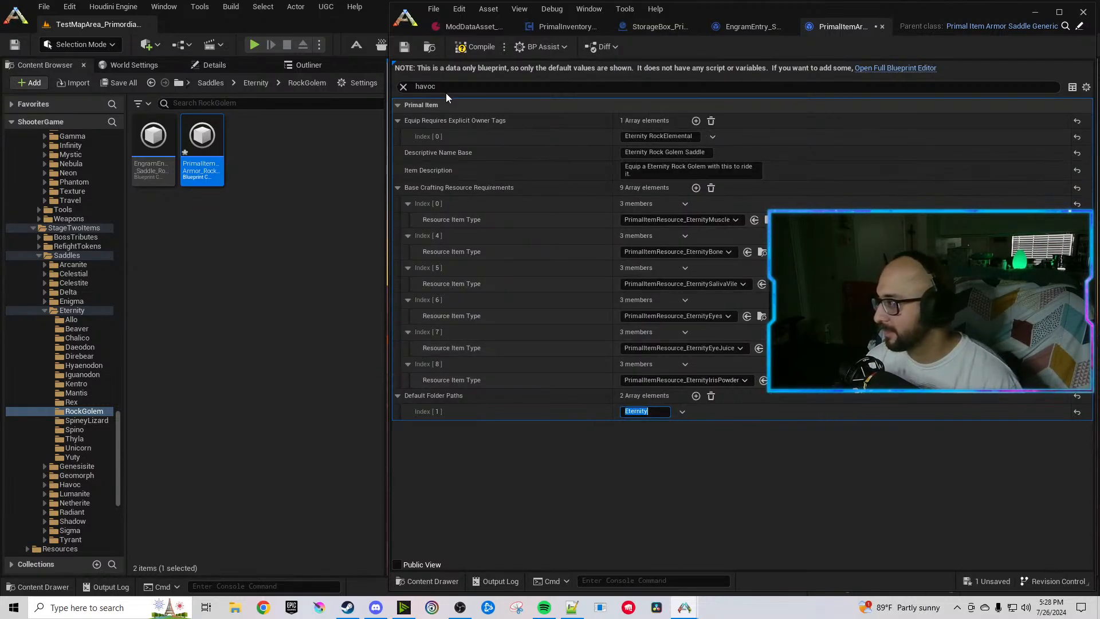
Set the RockGolem saddle's armor Initial Value Constant to 95, then compile, save and close the saddle blueprints.
{"action": "left_click", "coordinate": [424, 87]}
{"action": "type", "text": "armor"}
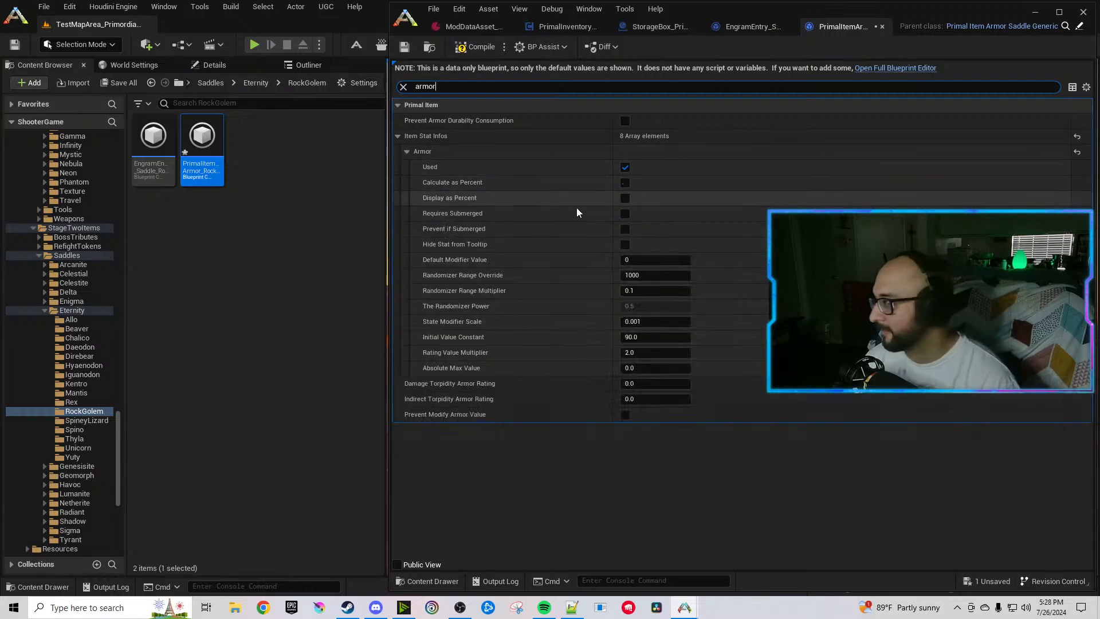
{"action": "left_click", "coordinate": [639, 336]}
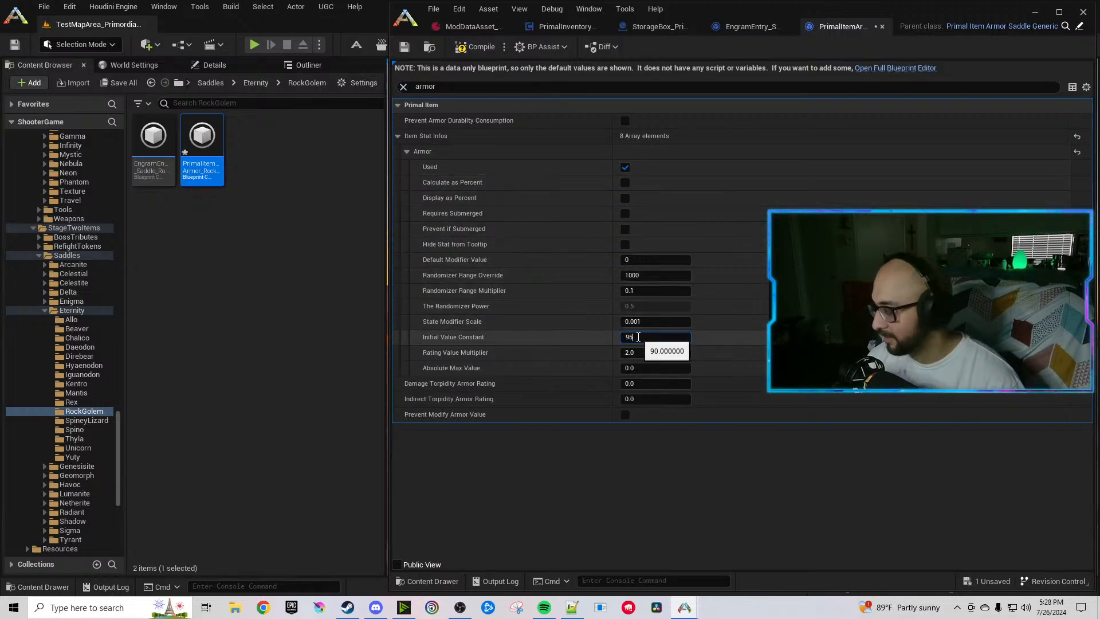
{"action": "left_click", "coordinate": [474, 48]}
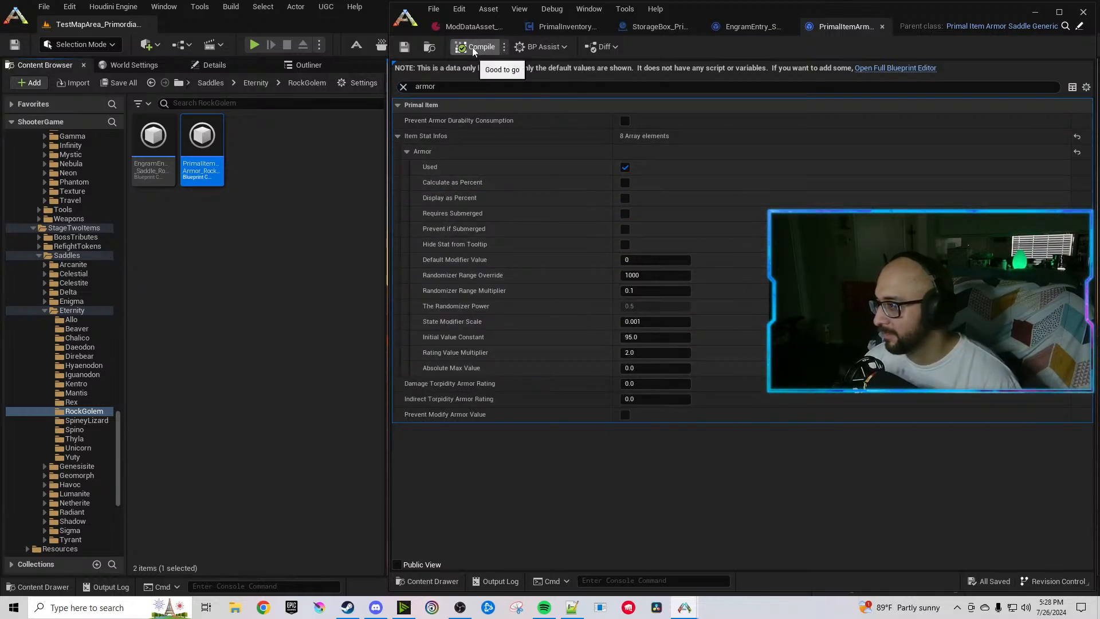
{"action": "left_click", "coordinate": [328, 251]}
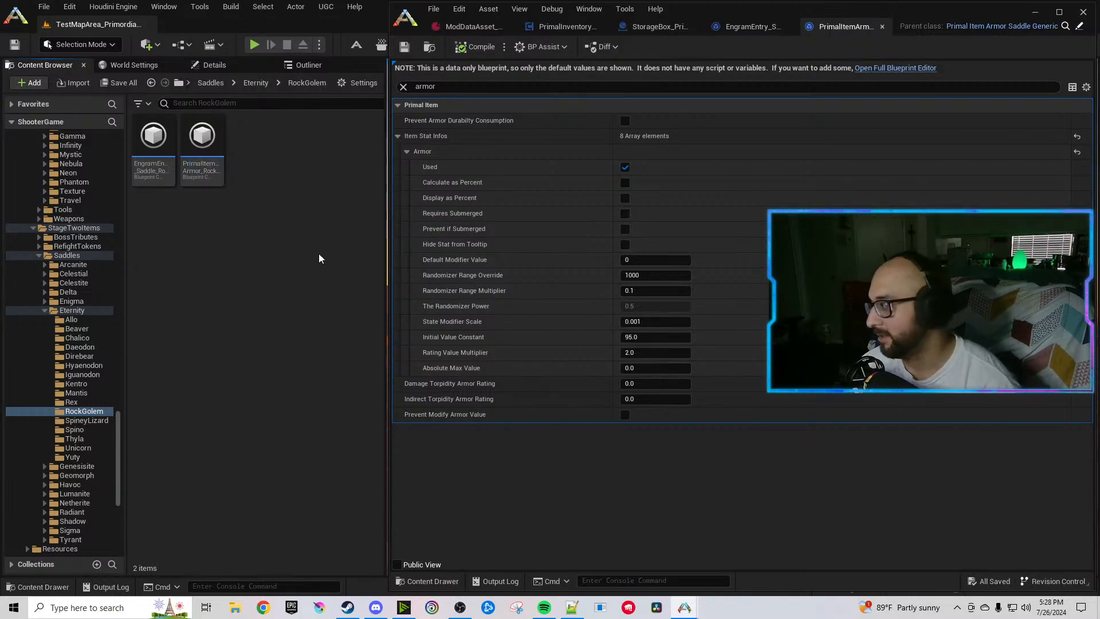
{"action": "left_click", "coordinate": [881, 27]}
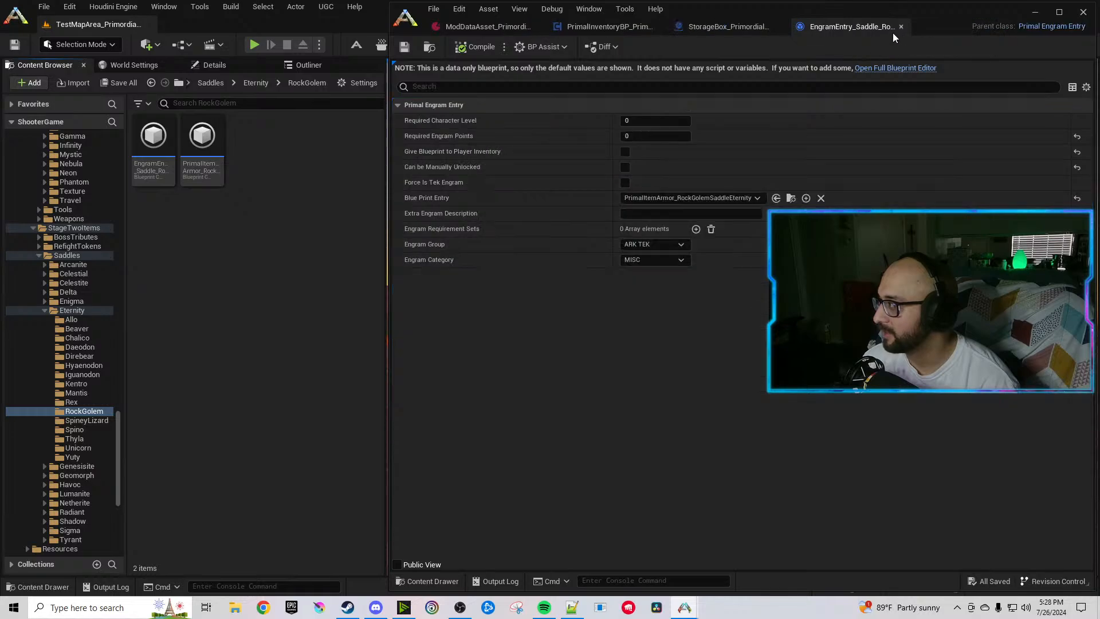
Link the SpineyLizard engram entry's Blue Print Entry to PrimalItemArmor_SpineyLizardSaddleEternity, then compile and save it.
{"action": "left_click", "coordinate": [95, 420]}
{"action": "double_click", "coordinate": [154, 163]}
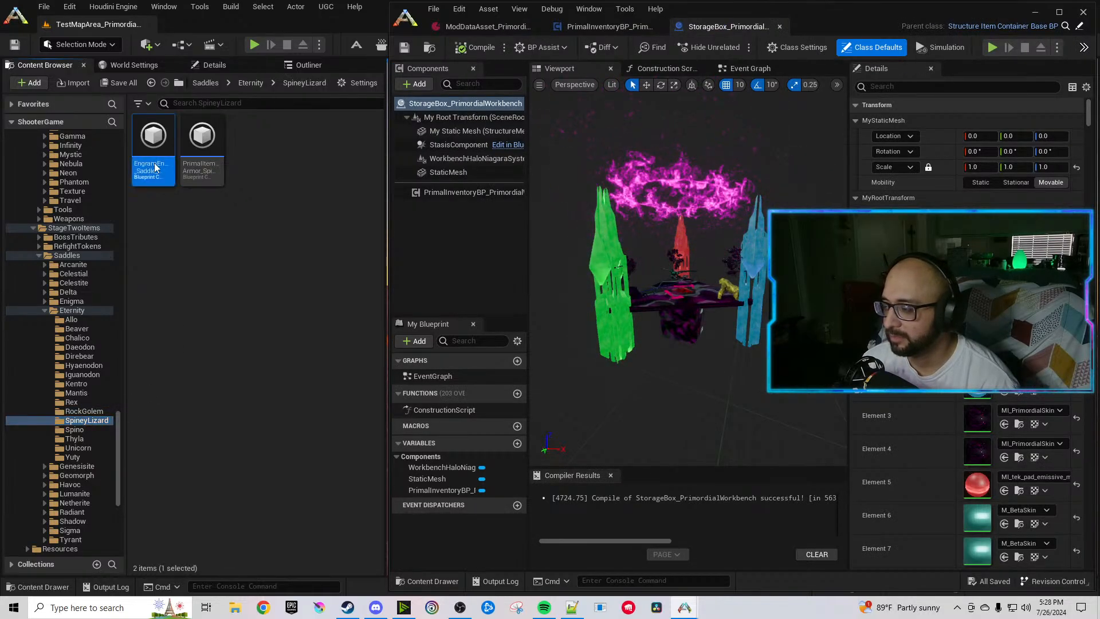
{"action": "left_click", "coordinate": [201, 169]}
{"action": "left_click", "coordinate": [778, 198]}
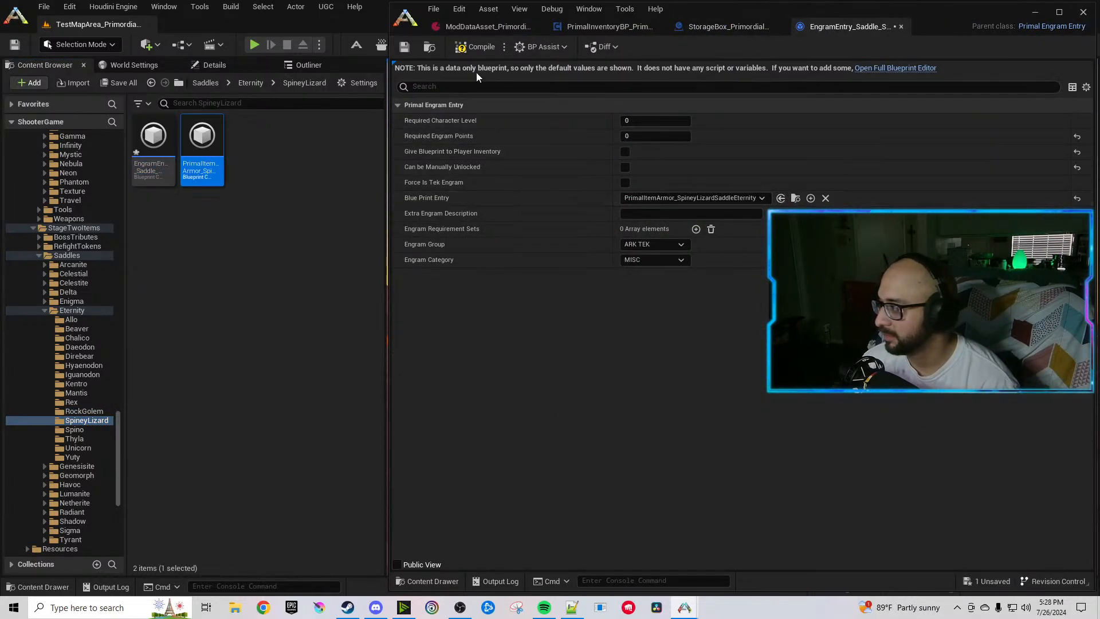
{"action": "left_click", "coordinate": [471, 49]}
Filter the SpineyLizard saddle's properties for havoc and replace Havoc with Eternity in its explicit owner tag and descriptive name.
{"action": "left_click", "coordinate": [484, 88]}
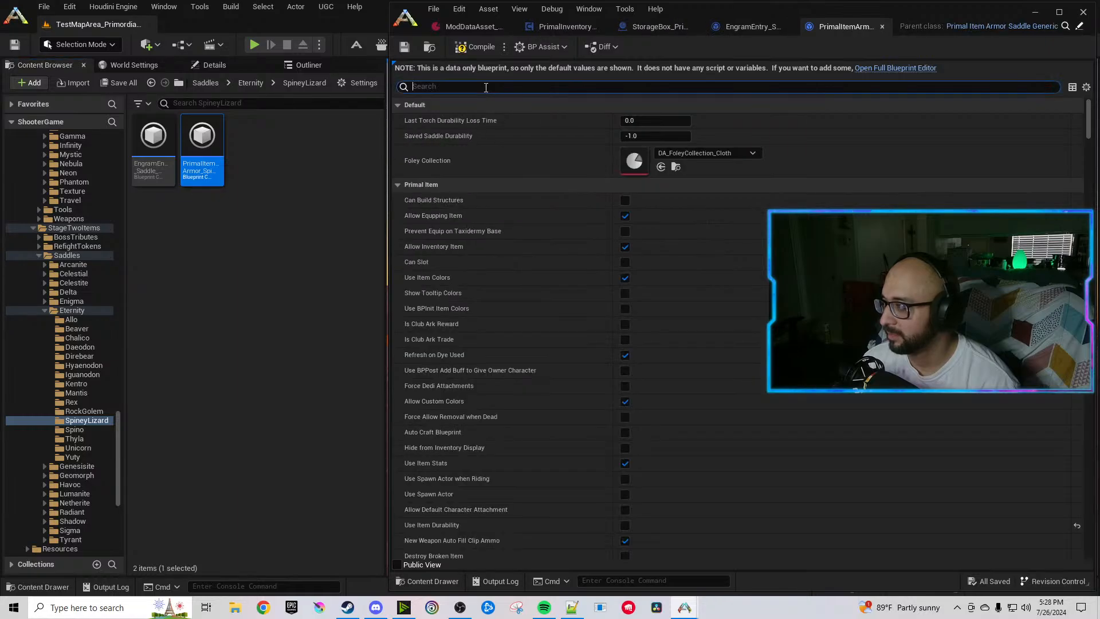
{"action": "type", "text": "havoc"}
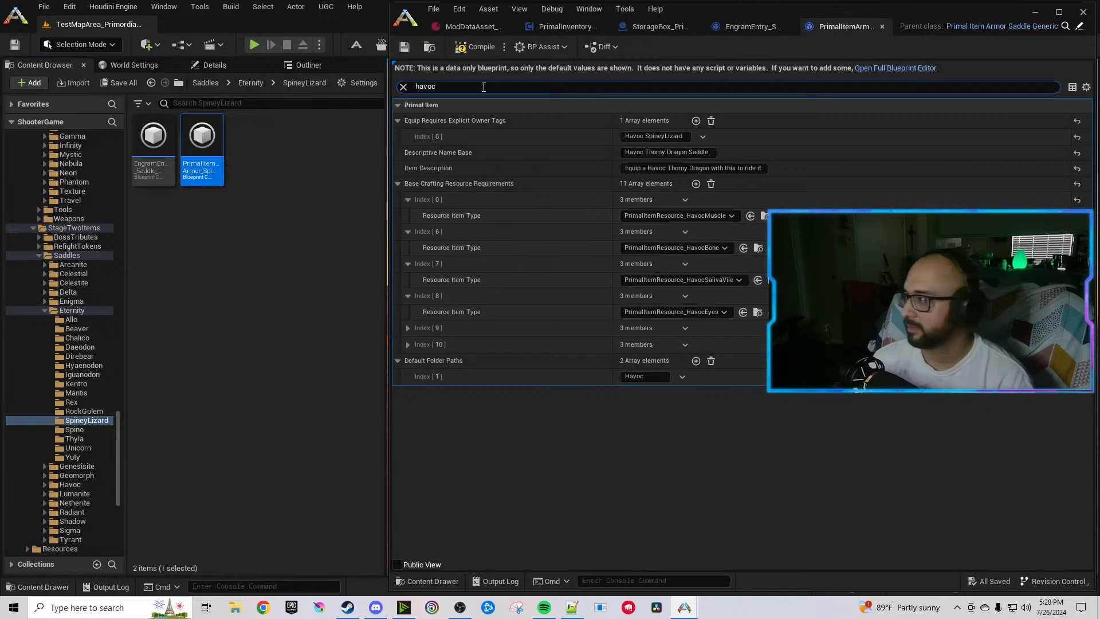
{"action": "double_click", "coordinate": [638, 138]}
{"action": "type", "text": "Eternity"}
{"action": "double_click", "coordinate": [638, 153]}
{"action": "type", "text": "Eternity"}
Replace Havoc with Eternity in the SpineyLizard saddle's item description and default folder path.
{"action": "double_click", "coordinate": [664, 169]}
{"action": "type", "text": "Eternity"}
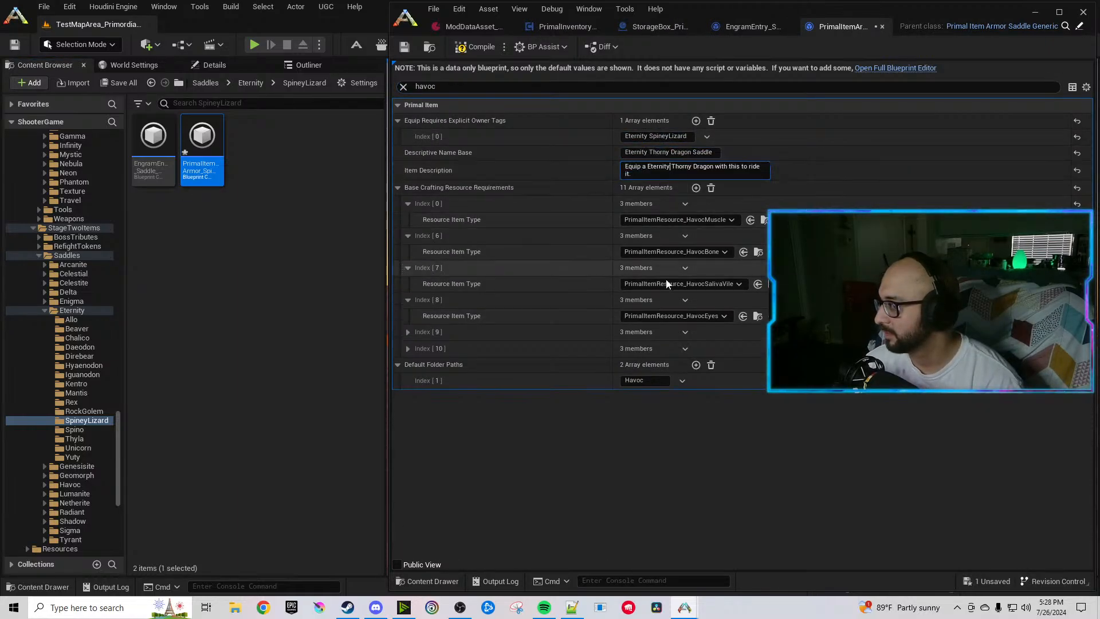
{"action": "double_click", "coordinate": [645, 377]}
{"action": "type", "text": "Eternity"}
Set the SpineyLizard saddle's crafting resources at indexes 0 and 6 to PrimalItemResource_EternityMuscle and PrimalItemResource_EternityBone.
{"action": "left_click", "coordinate": [408, 349]}
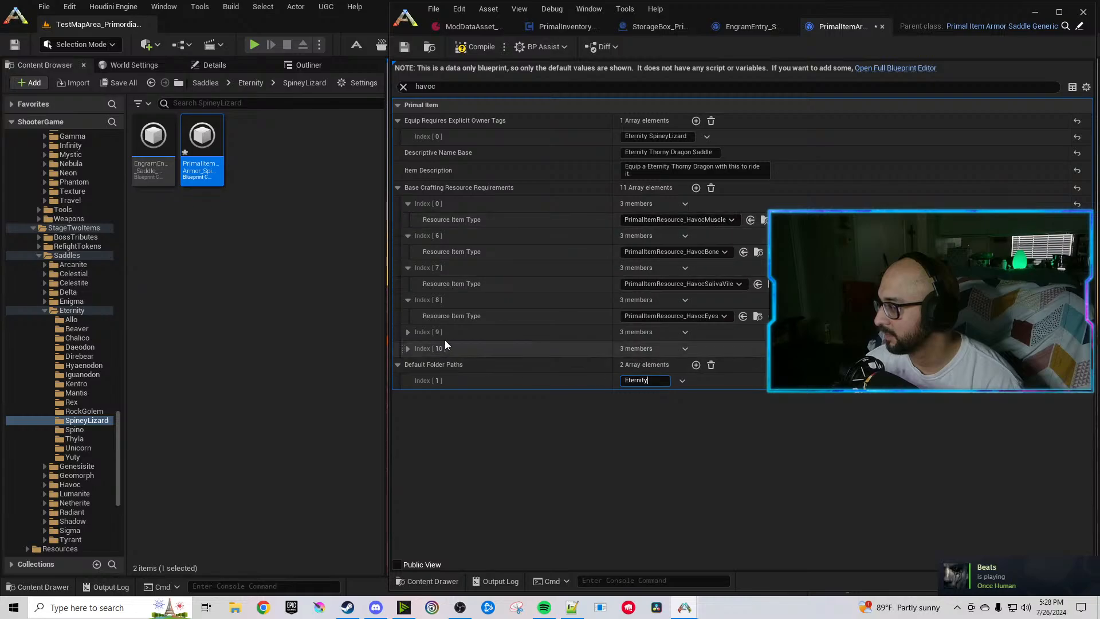
{"action": "left_click", "coordinate": [408, 332]}
{"action": "left_click", "coordinate": [700, 221]}
{"action": "type", "text": "Eternity"}
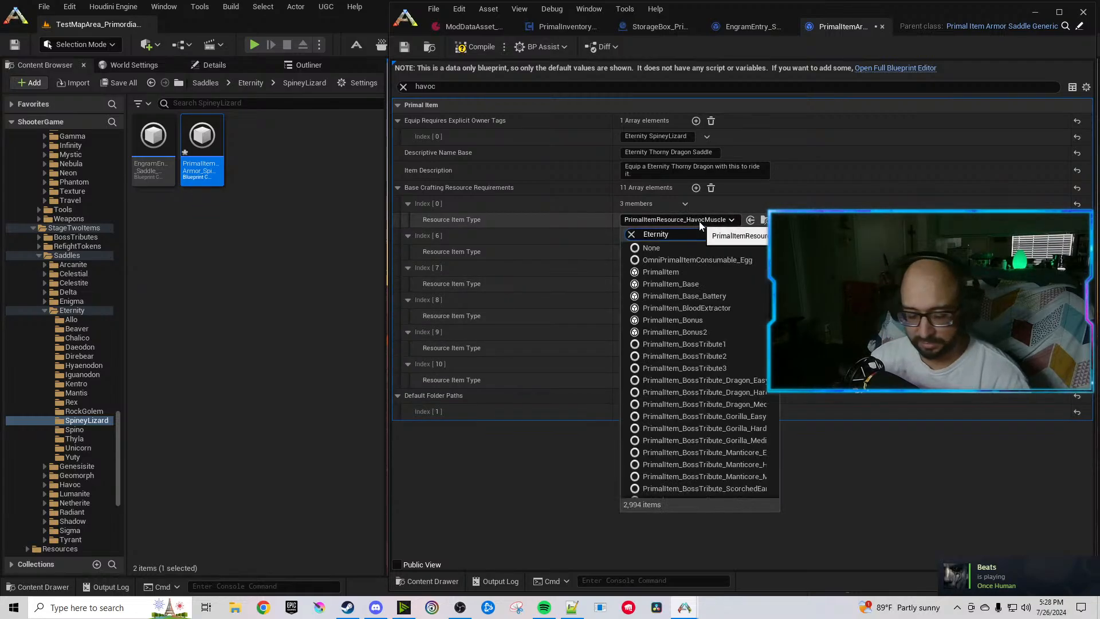
{"action": "type", "text": "muscle"}
{"action": "left_click", "coordinate": [726, 259]}
{"action": "left_click", "coordinate": [725, 252]}
{"action": "type", "text": "Eternity"}
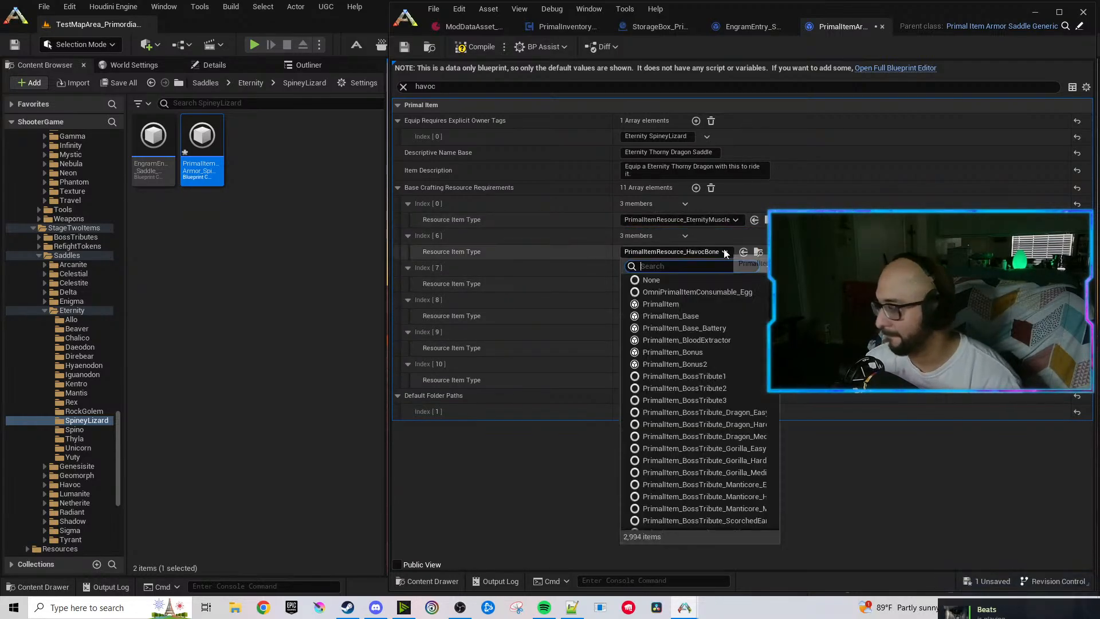
{"action": "type", "text": "bone"}
{"action": "left_click", "coordinate": [722, 292]}
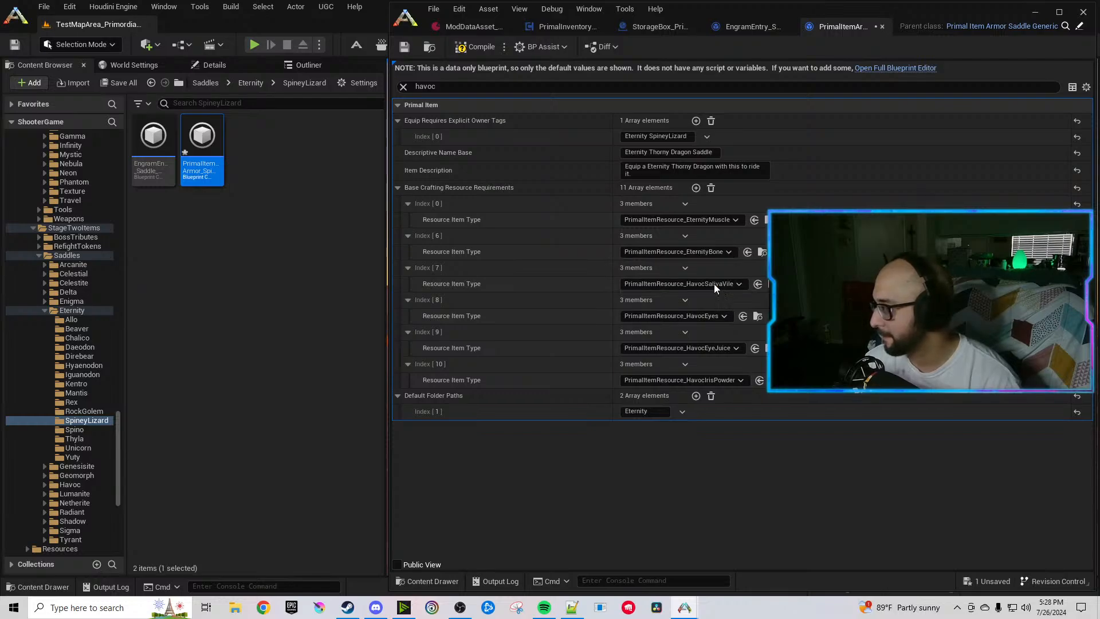
Set the SpineyLizard saddle's crafting resources at indexes 7 and 8 to PrimalItemResource_EternitySalivaVile and PrimalItemResource_EternityEyes.
{"action": "left_click", "coordinate": [714, 284]}
{"action": "type", "text": "Eternity"}
{"action": "type", "text": "sal"}
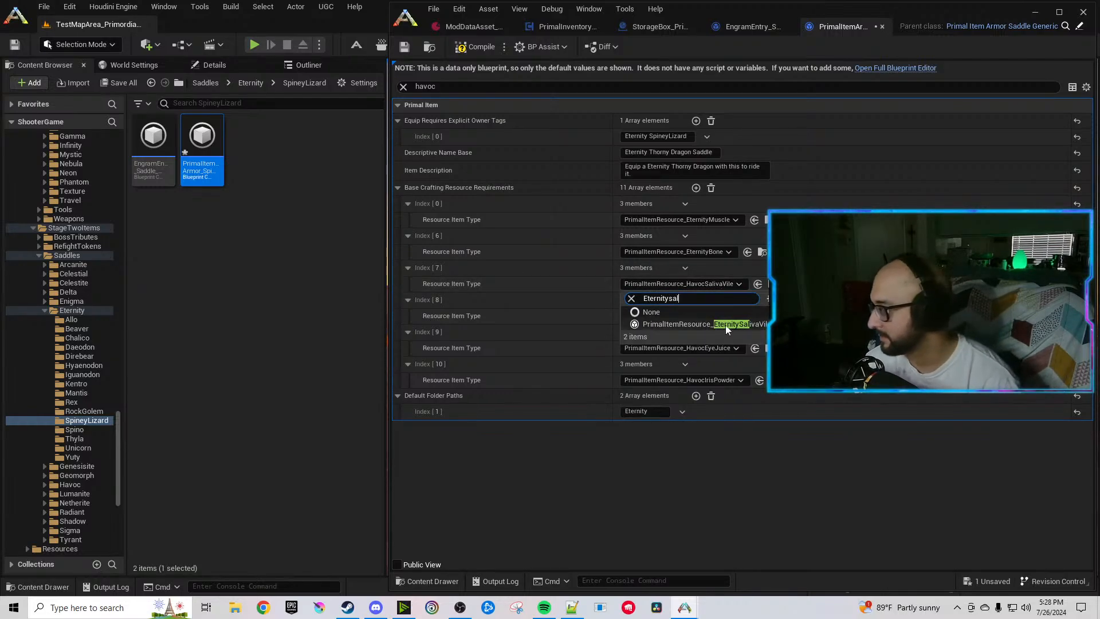
{"action": "left_click", "coordinate": [725, 325]}
{"action": "left_click", "coordinate": [710, 316]}
{"action": "type", "text": "Eternity"}
{"action": "type", "text": "eyes"}
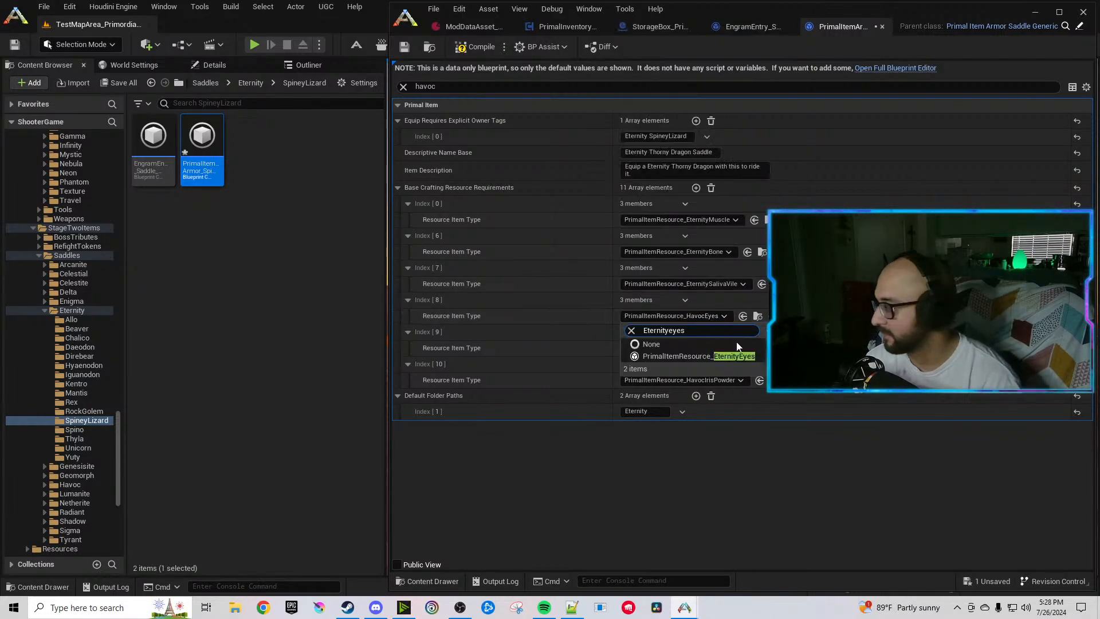
{"action": "left_click", "coordinate": [727, 356]}
Set the SpineyLizard saddle's crafting resources at indexes 9 and 10 to PrimalItemResource_EternityEyeJuice and PrimalItemResource_EternityIrisPowder, and compile the blueprint.
{"action": "left_click", "coordinate": [717, 348]}
{"action": "type", "text": "Eternity"}
{"action": "type", "text": "eye"}
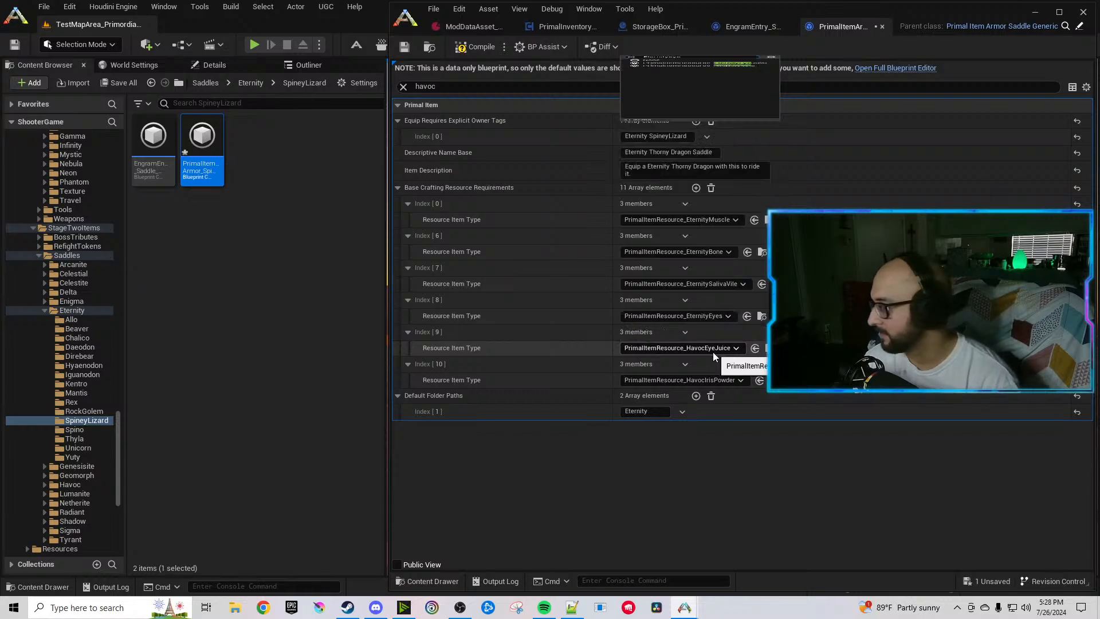
{"action": "left_click", "coordinate": [735, 389]}
{"action": "left_click", "coordinate": [719, 380]}
{"action": "type", "text": "Eternity"}
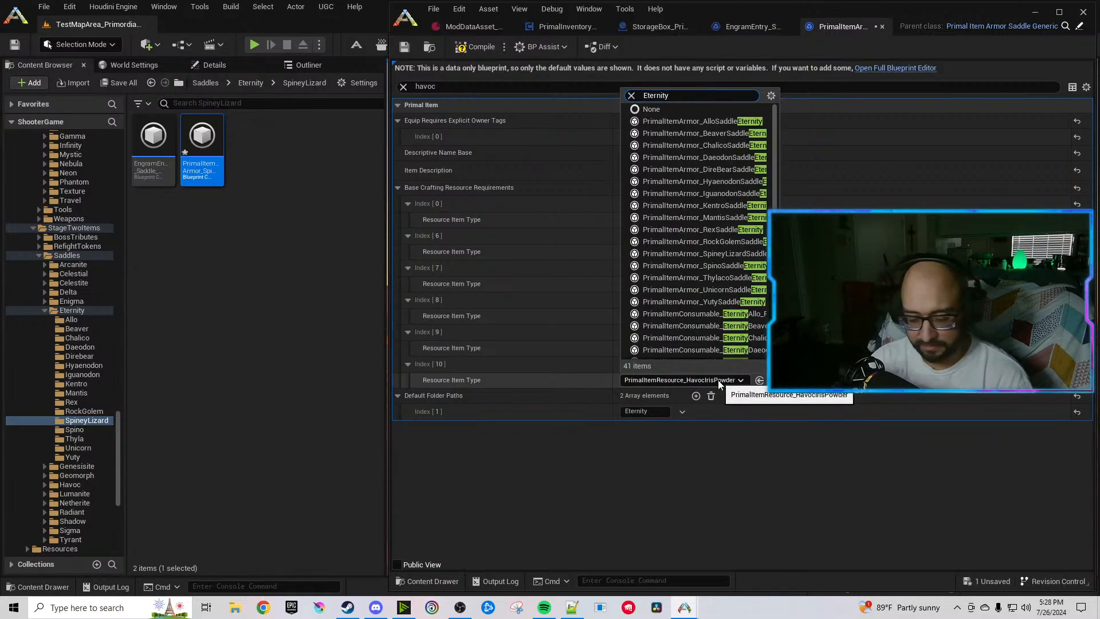
{"action": "type", "text": "iris"}
{"action": "left_click", "coordinate": [739, 421]}
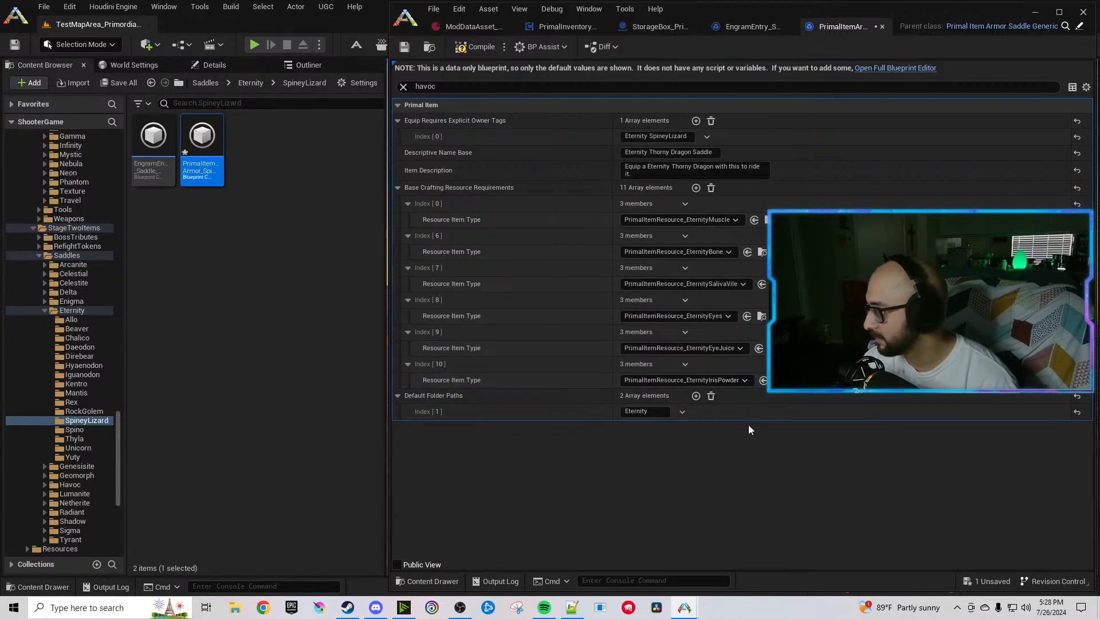
{"action": "left_click", "coordinate": [476, 50]}
Set the SpineyLizard saddle's armor Initial Value Constant to 95 and close both SpineyLizard blueprints.
{"action": "left_click", "coordinate": [514, 87]}
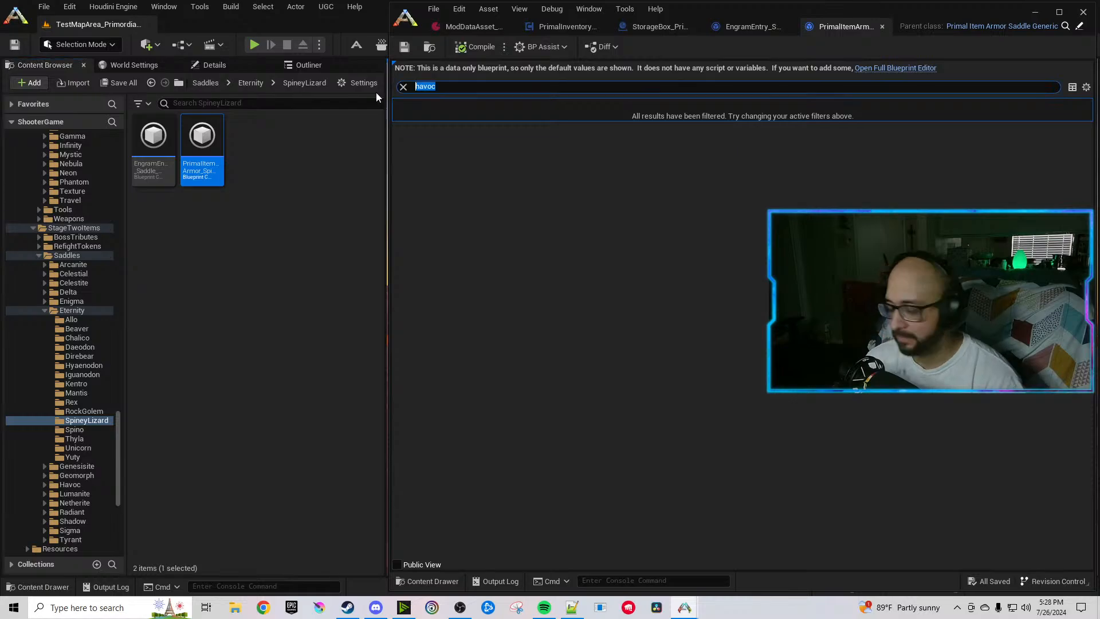
{"action": "type", "text": "armor"}
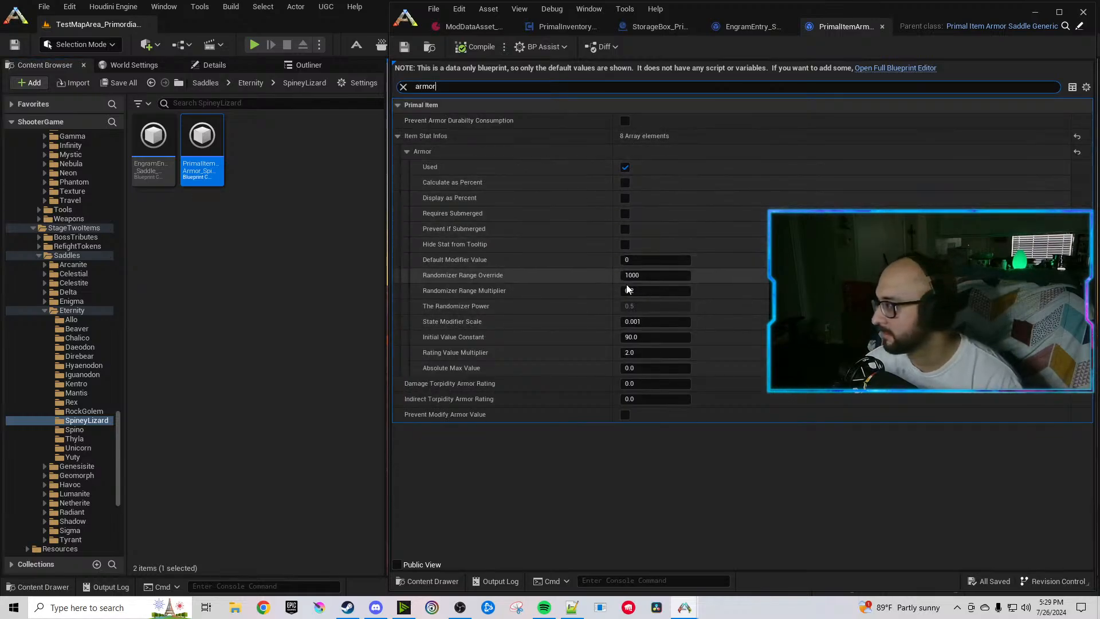
{"action": "left_click", "coordinate": [635, 337]}
{"action": "type", "text": "95"}
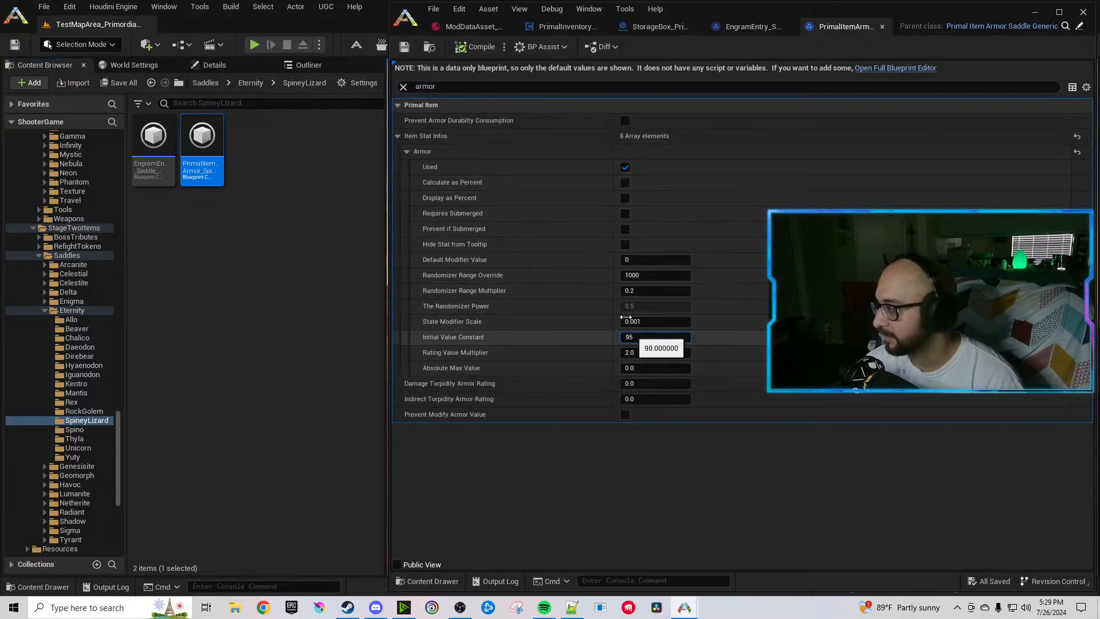
{"action": "key", "text": "Return"}
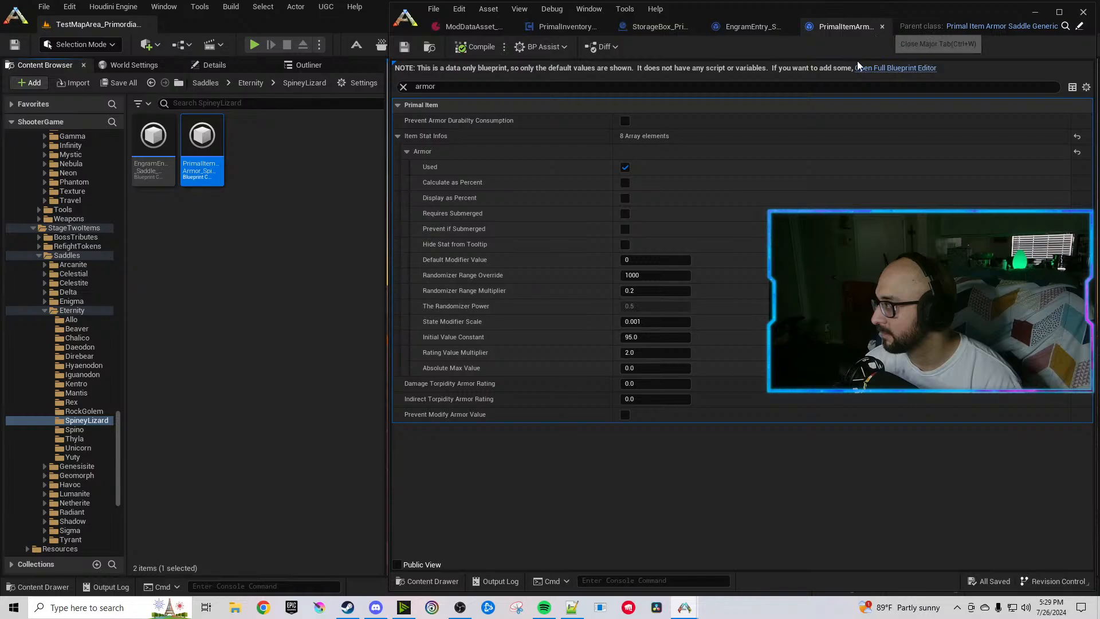
{"action": "left_click", "coordinate": [881, 27]}
{"action": "left_click", "coordinate": [902, 27]}
Link the Spino engram entry's Blue Print Entry to PrimalItemArmor_SpinoSaddleEternity and save it.
{"action": "left_click", "coordinate": [62, 431]}
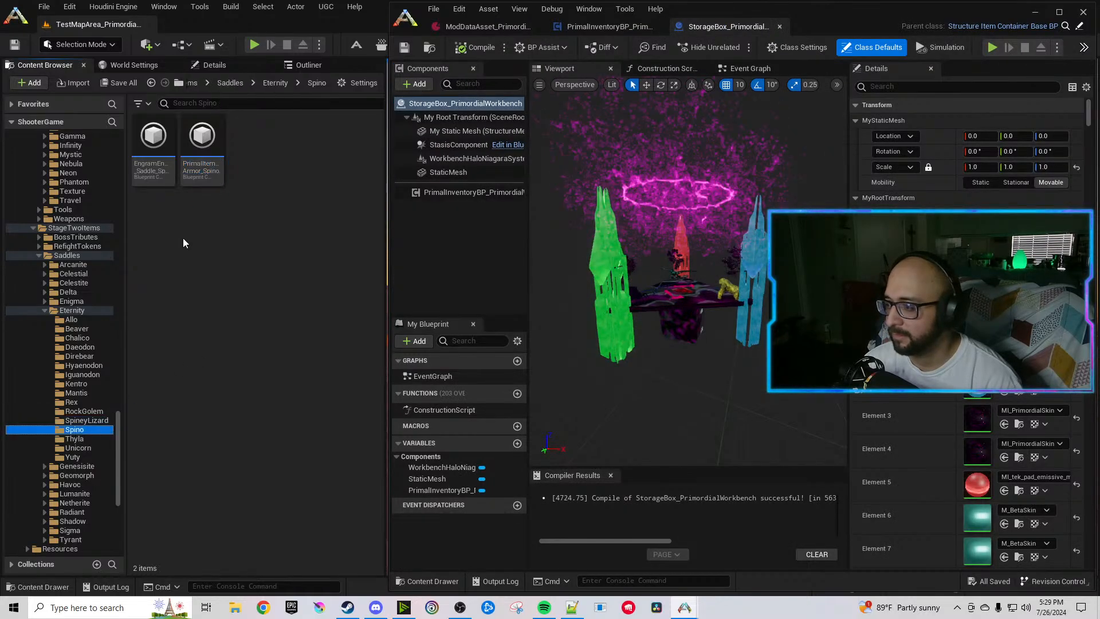
{"action": "double_click", "coordinate": [166, 162]}
{"action": "left_click", "coordinate": [194, 152]}
{"action": "left_click", "coordinate": [753, 198]}
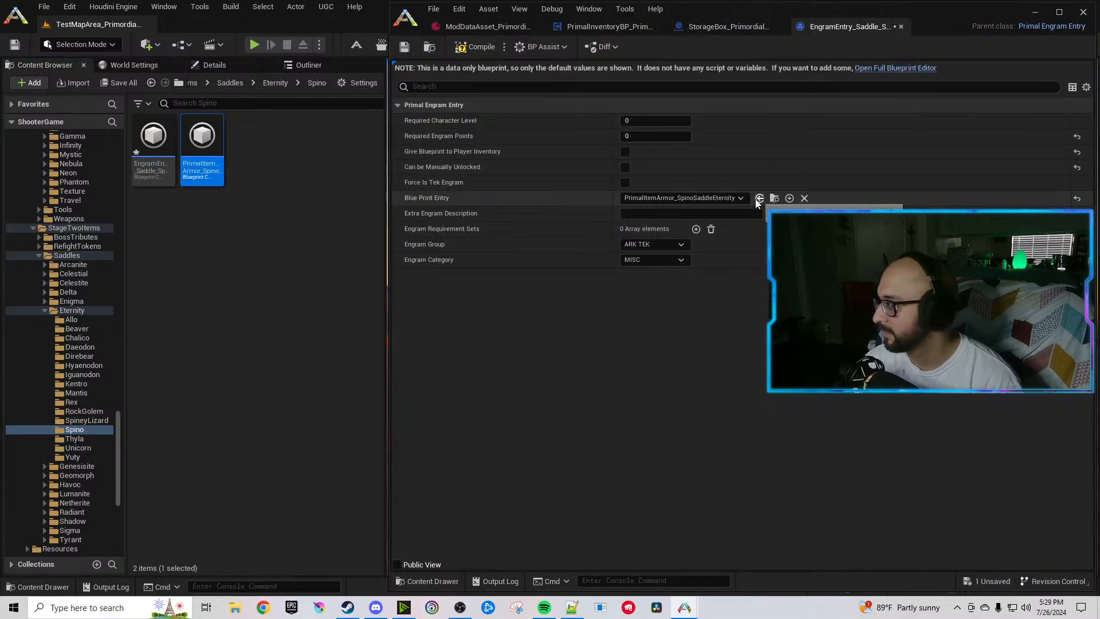
{"action": "key", "text": "ctrl+s"}
Filter the Spino saddle's properties for havoc and replace Havoc with Eternity in its explicit owner tag and descriptive name.
{"action": "double_click", "coordinate": [201, 144]}
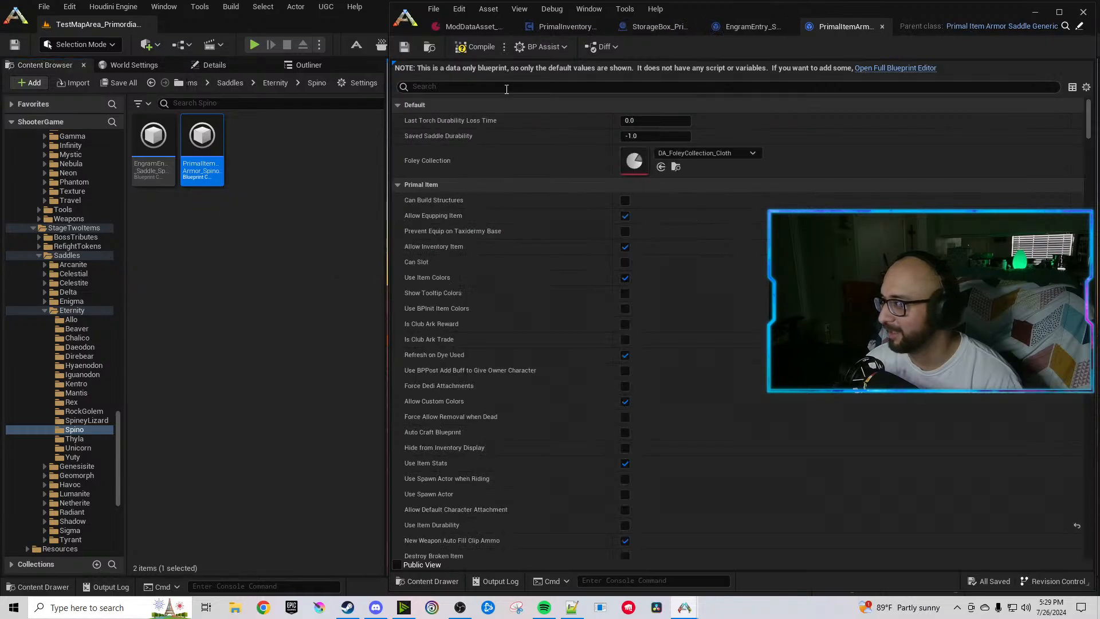
{"action": "type", "text": "havoc"}
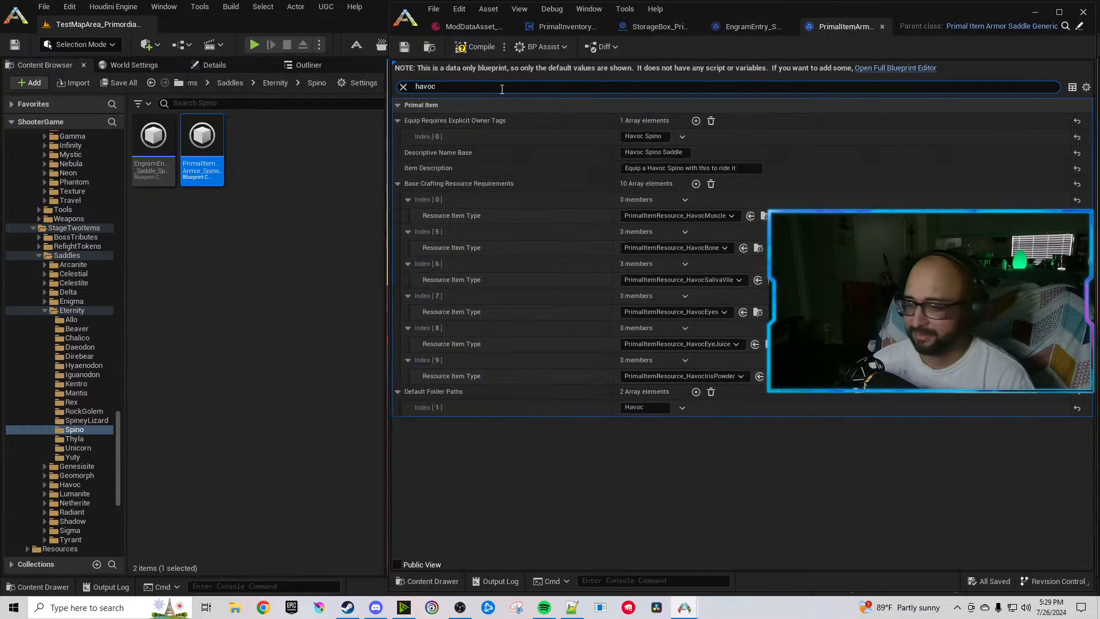
{"action": "double_click", "coordinate": [637, 137]}
{"action": "type", "text": "Eternity"}
{"action": "double_click", "coordinate": [636, 153]}
{"action": "type", "text": "Eternity"}
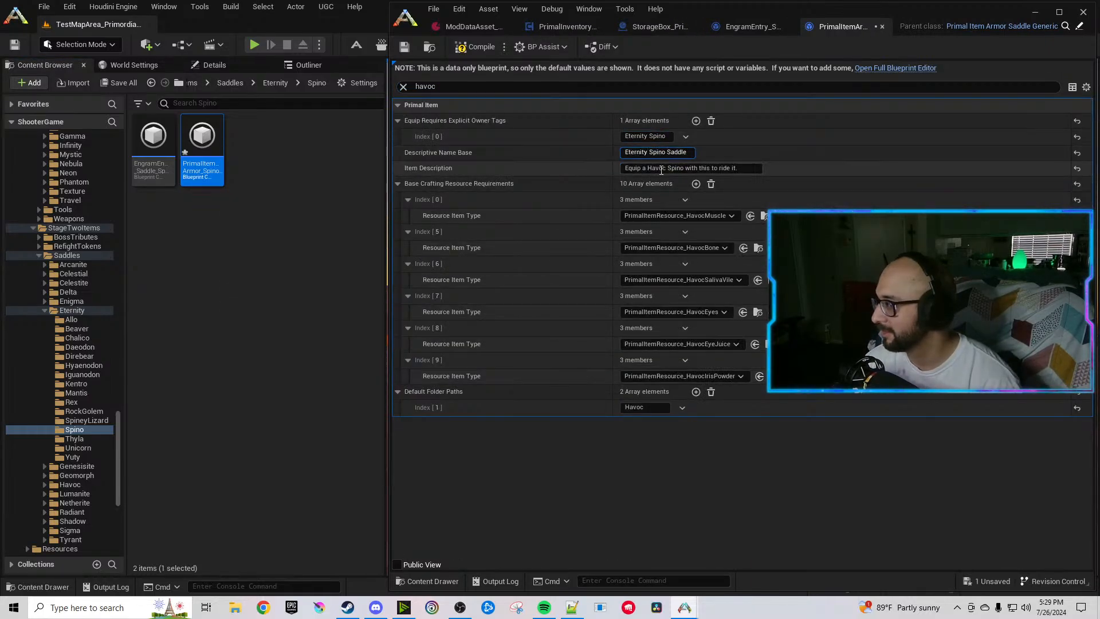
Replace Havoc with Eternity in the Spino saddle's item description and default folder path.
{"action": "double_click", "coordinate": [657, 168]}
{"action": "type", "text": "Eternity"}
{"action": "double_click", "coordinate": [647, 409]}
{"action": "type", "text": "Eternity"}
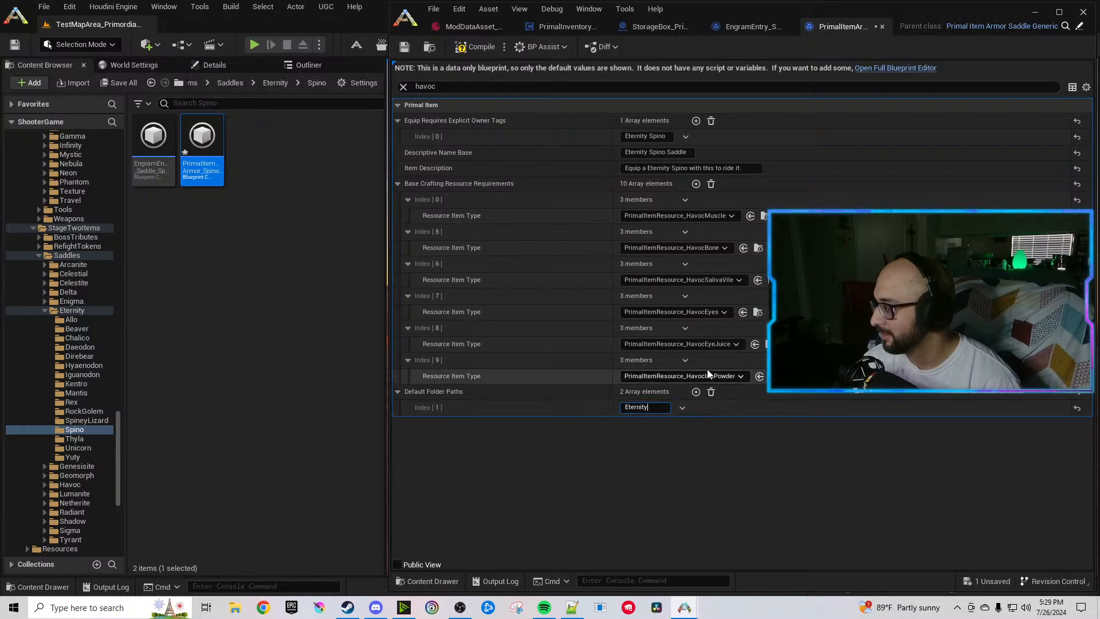
Set the Spino saddle's crafting resource types at index 0 to PrimalItemResource_EternityMuscle and index 5 to PrimalItemResource_EternityBone.
{"action": "left_click", "coordinate": [700, 218]}
{"action": "type", "text": "Eternity"}
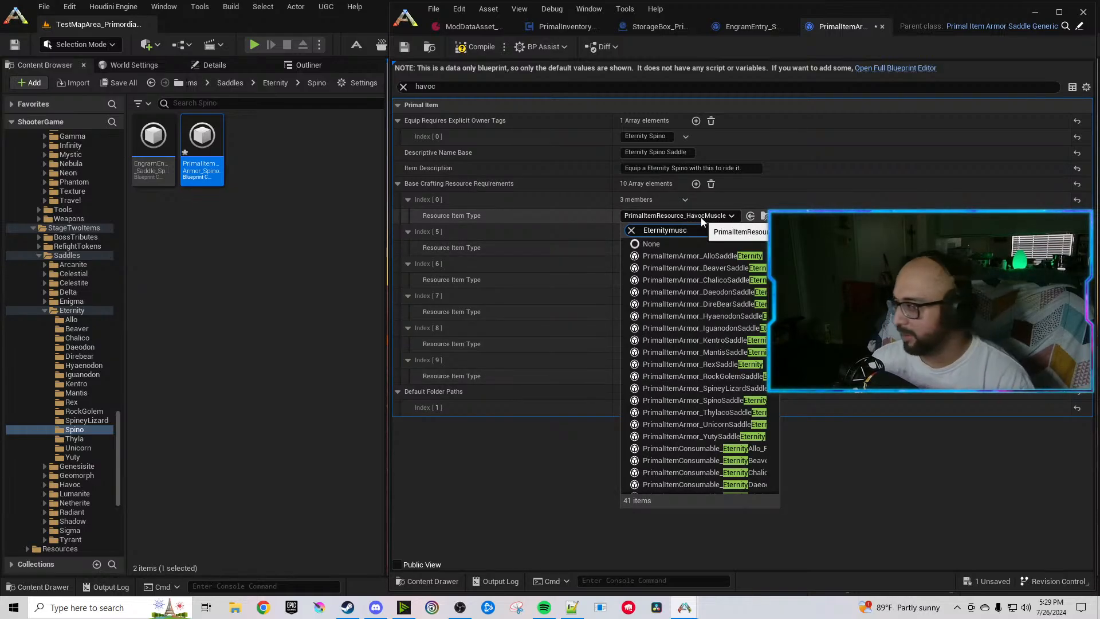
{"action": "type", "text": "musc"}
{"action": "left_click", "coordinate": [699, 256]}
{"action": "left_click", "coordinate": [716, 248]}
{"action": "type", "text": "Eternity"}
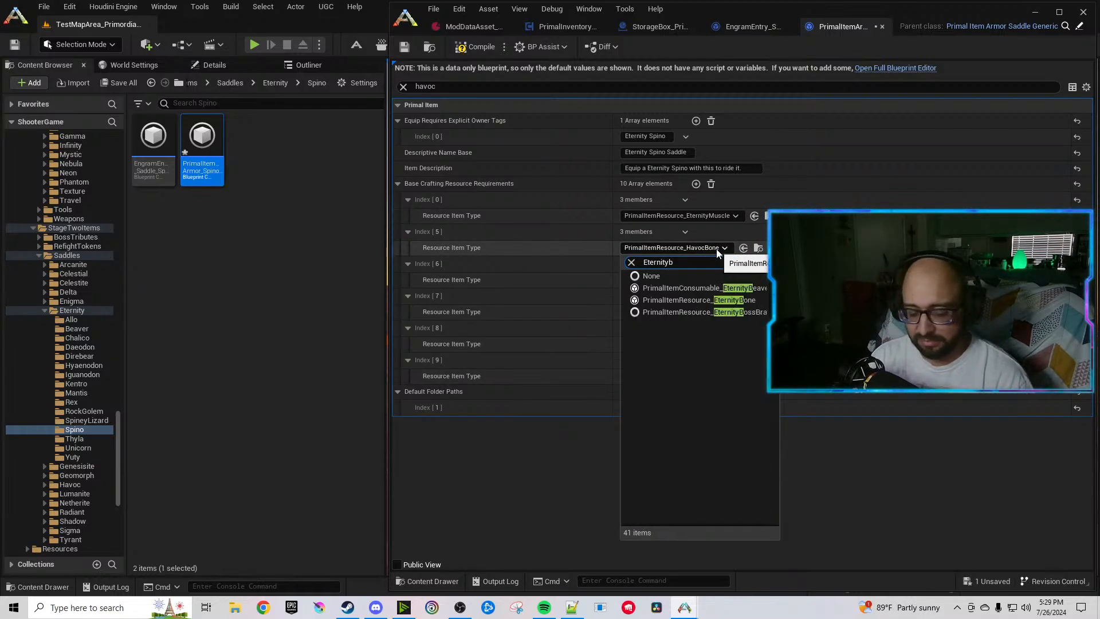
{"action": "type", "text": "bone"}
{"action": "left_click", "coordinate": [699, 288]}
Set the Spino saddle's crafting resource types at index 6 to PrimalItemResource_EternitySalivaVile and index 7 to PrimalItemResource_EternityEyes.
{"action": "left_click", "coordinate": [715, 281]}
{"action": "type", "text": "Eternity"}
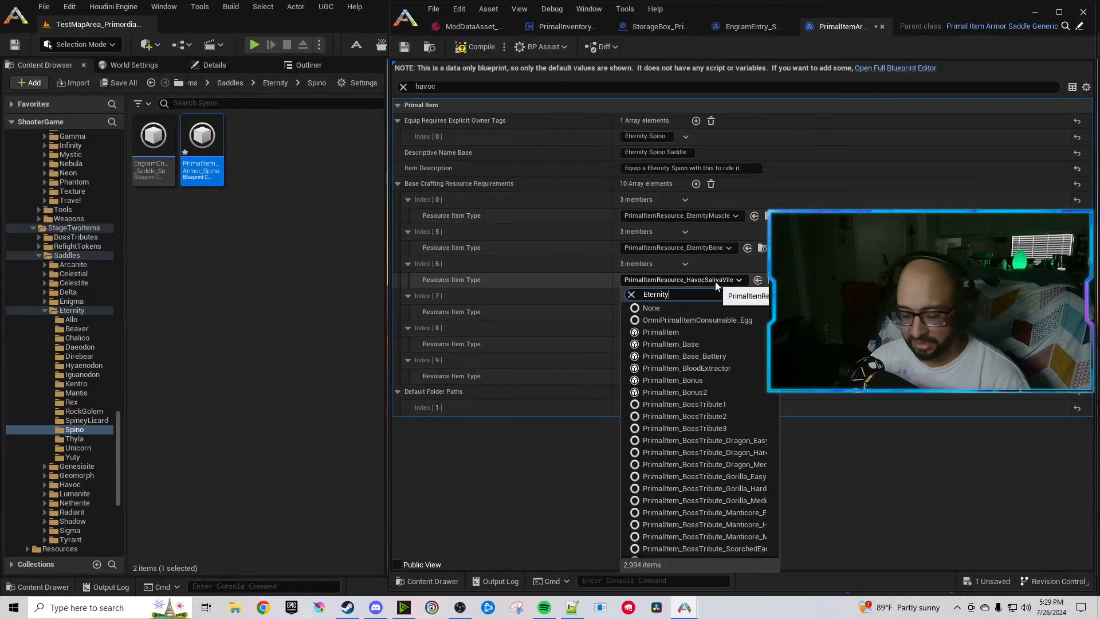
{"action": "type", "text": "sal"}
{"action": "left_click", "coordinate": [721, 321]}
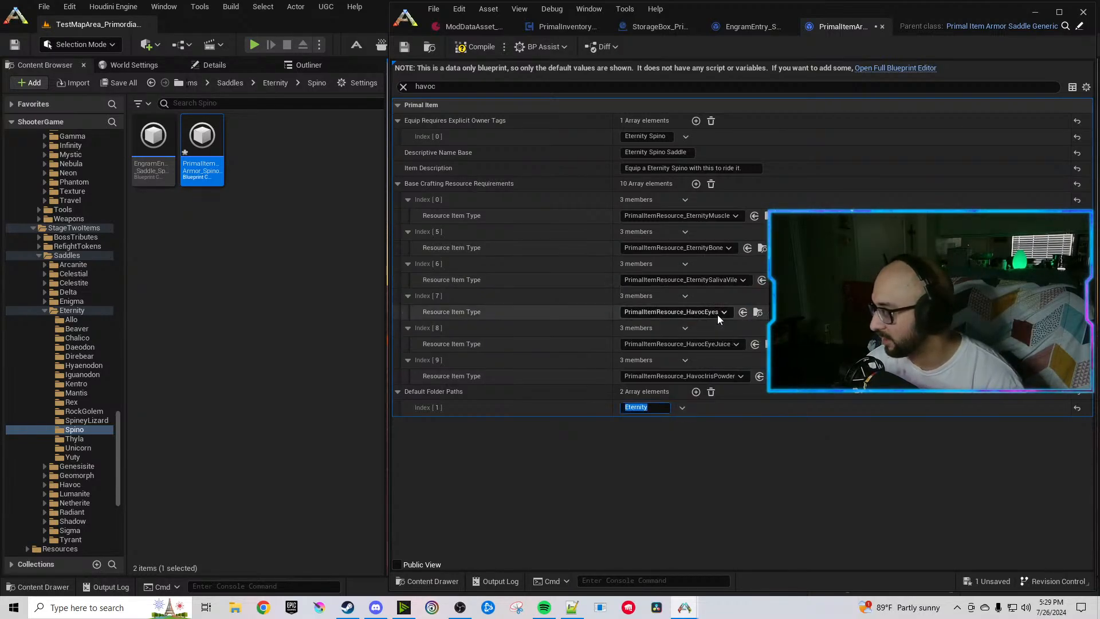
{"action": "left_click", "coordinate": [717, 314]}
{"action": "type", "text": "Eternity"}
{"action": "type", "text": "eyes"}
{"action": "left_click", "coordinate": [723, 362]}
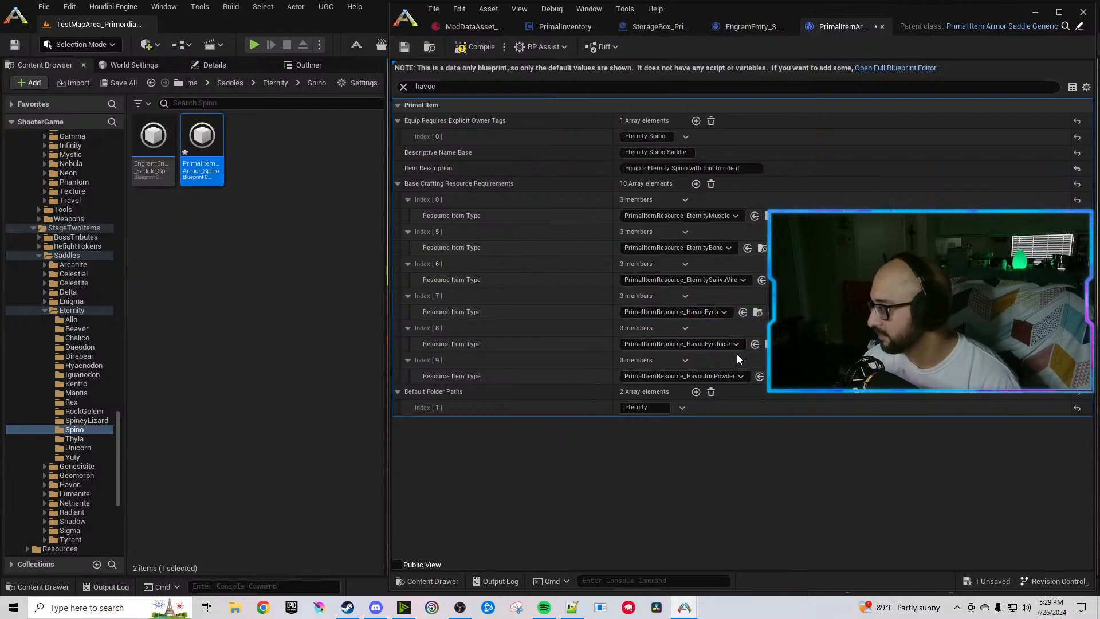
Set the Spino saddle's crafting resource type at index 8 to PrimalItemResource_EternityEyeJuice.
{"action": "left_click", "coordinate": [711, 341]}
{"action": "type", "text": "Eternity"}
{"action": "left_click", "coordinate": [711, 335]}
{"action": "left_click", "coordinate": [739, 375]}
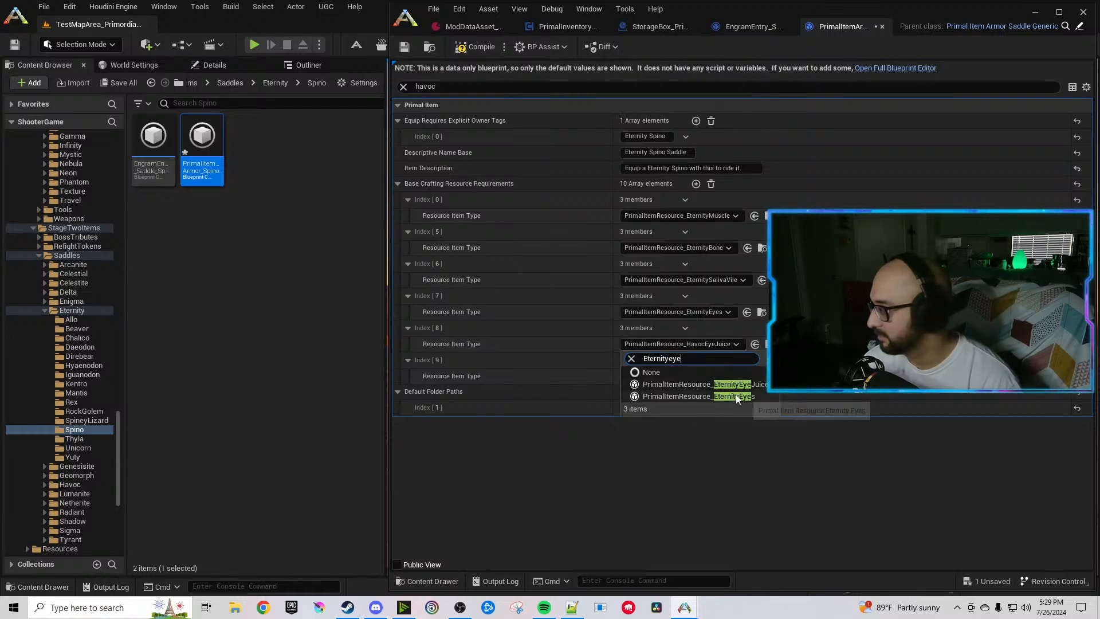
{"action": "left_click", "coordinate": [712, 343]}
{"action": "type", "text": "Eternity"}
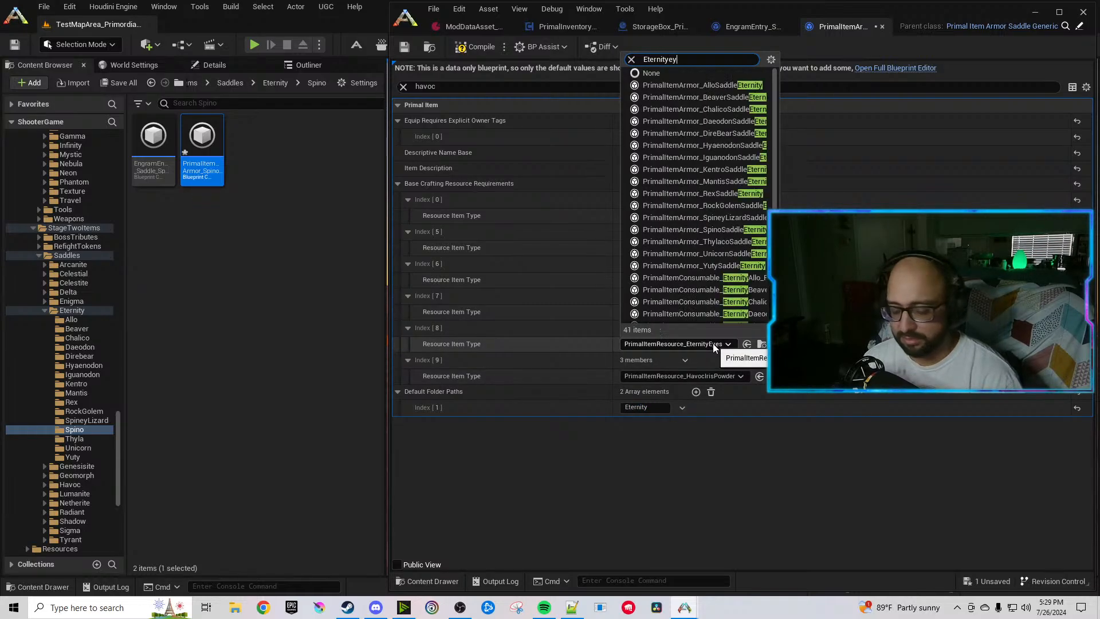
{"action": "type", "text": "eye"}
{"action": "key", "text": "Escape"}
Set the Spino saddle's crafting resource type at index 9 to PrimalItemResource_EternityIrisPowder.
{"action": "left_click", "coordinate": [731, 376]}
{"action": "type", "text": "Eternity"}
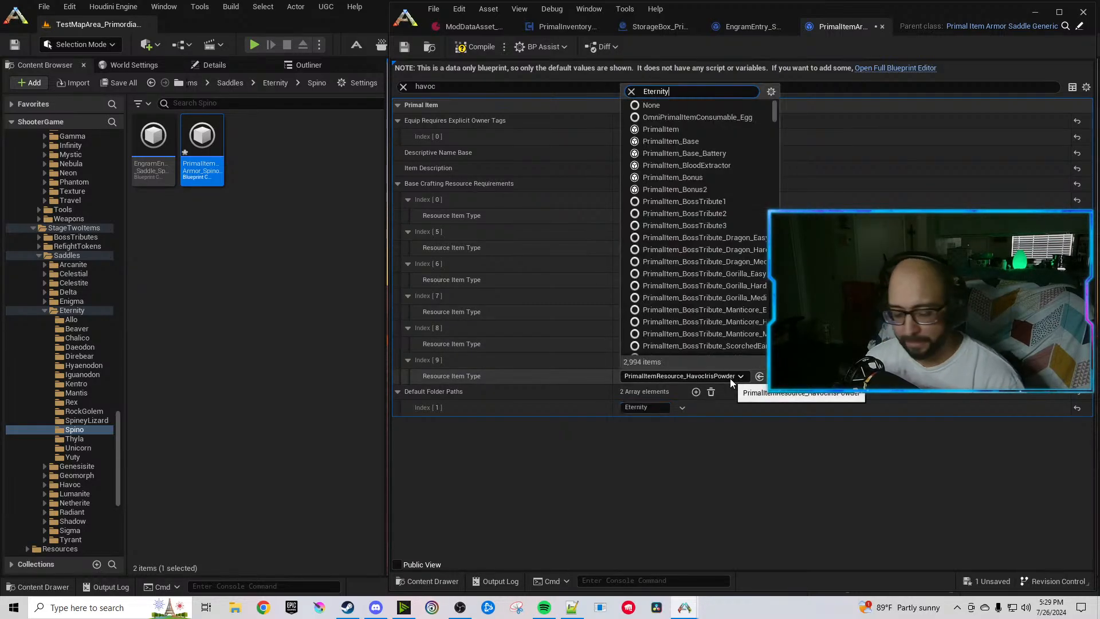
{"action": "type", "text": "iris"}
{"action": "left_click", "coordinate": [734, 417]}
{"action": "key", "text": "ctrl+c"}
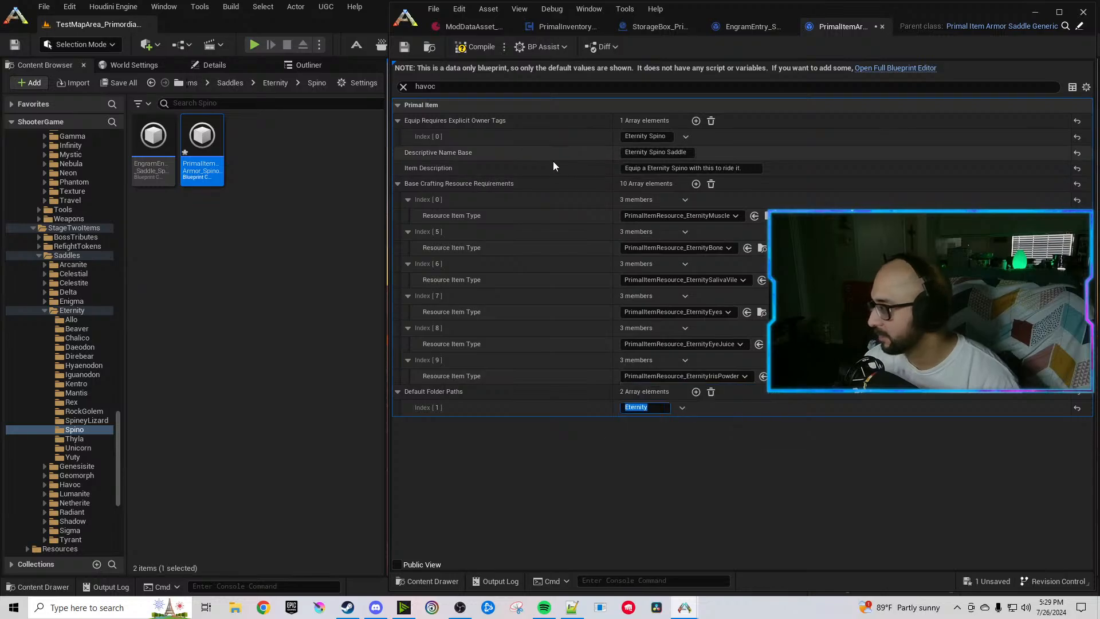
Set the Spino saddle's armor Initial Value Constant to 95 and close both Spino blueprints.
{"action": "left_click", "coordinate": [446, 89]}
{"action": "type", "text": "armor"}
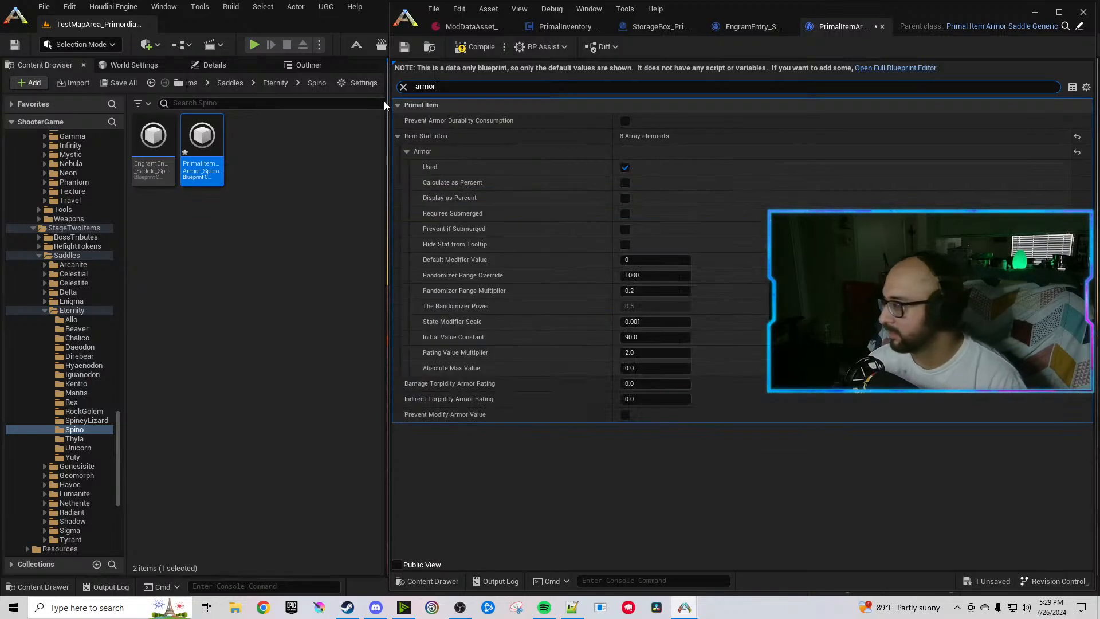
{"action": "left_click", "coordinate": [655, 336]}
{"action": "type", "text": "95"}
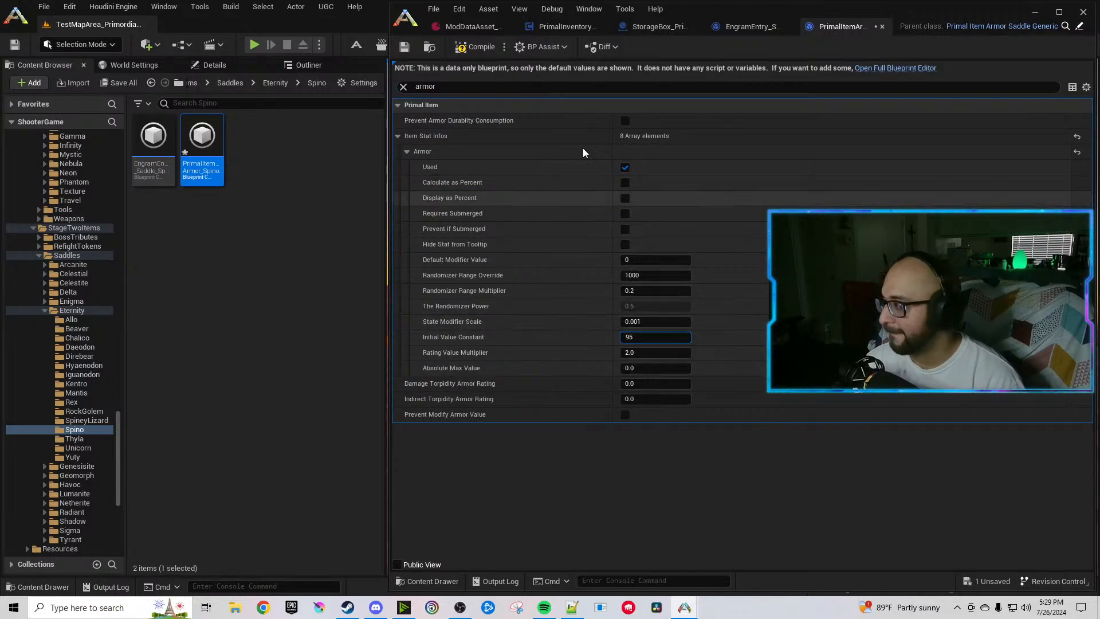
{"action": "left_click", "coordinate": [882, 27]}
{"action": "left_click", "coordinate": [901, 27]}
Link the Thyla engram entry's Blue Print Entry to PrimalItemArmor_ThylacoSaddleEternity, compile it, and open the Thyla saddle blueprint.
{"action": "left_click", "coordinate": [74, 438]}
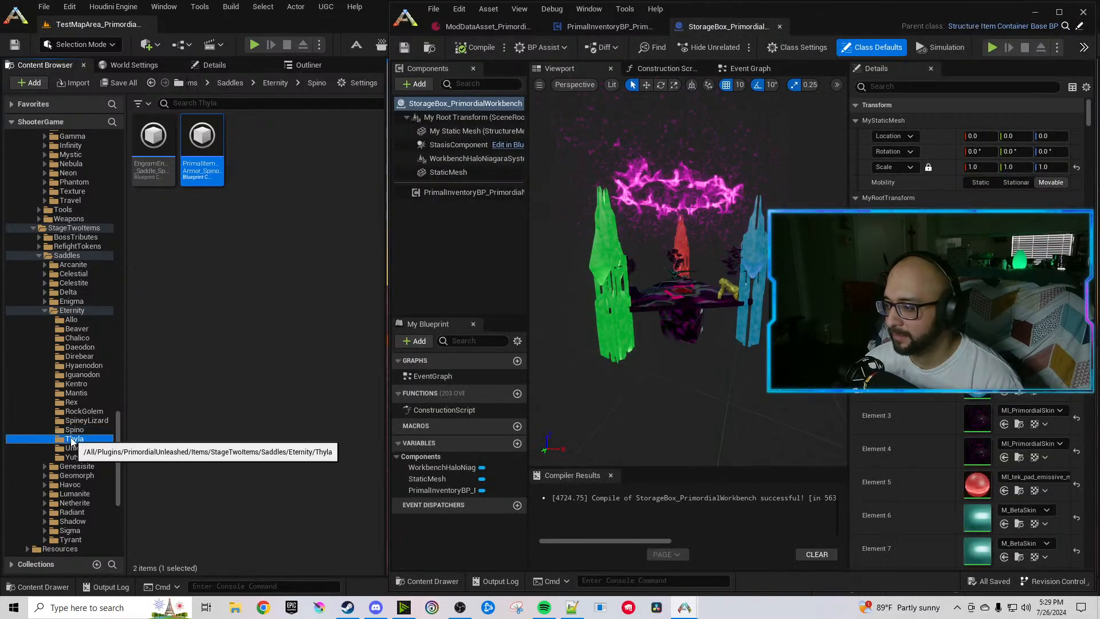
{"action": "left_click", "coordinate": [193, 163]}
{"action": "left_click", "coordinate": [764, 198]}
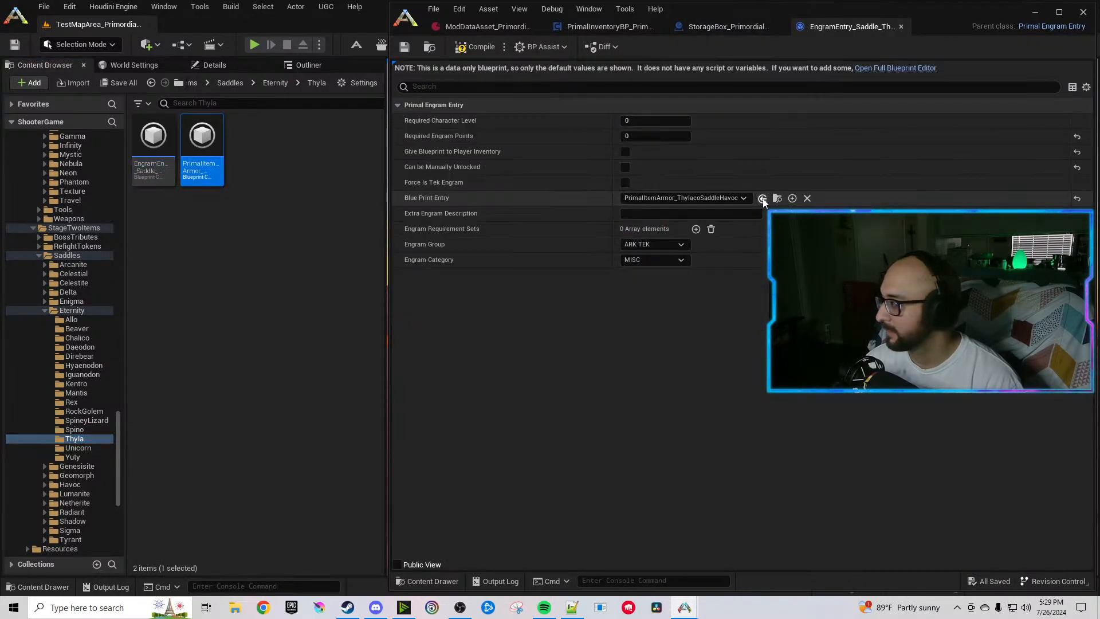
{"action": "left_click", "coordinate": [470, 53]}
{"action": "double_click", "coordinate": [211, 139]}
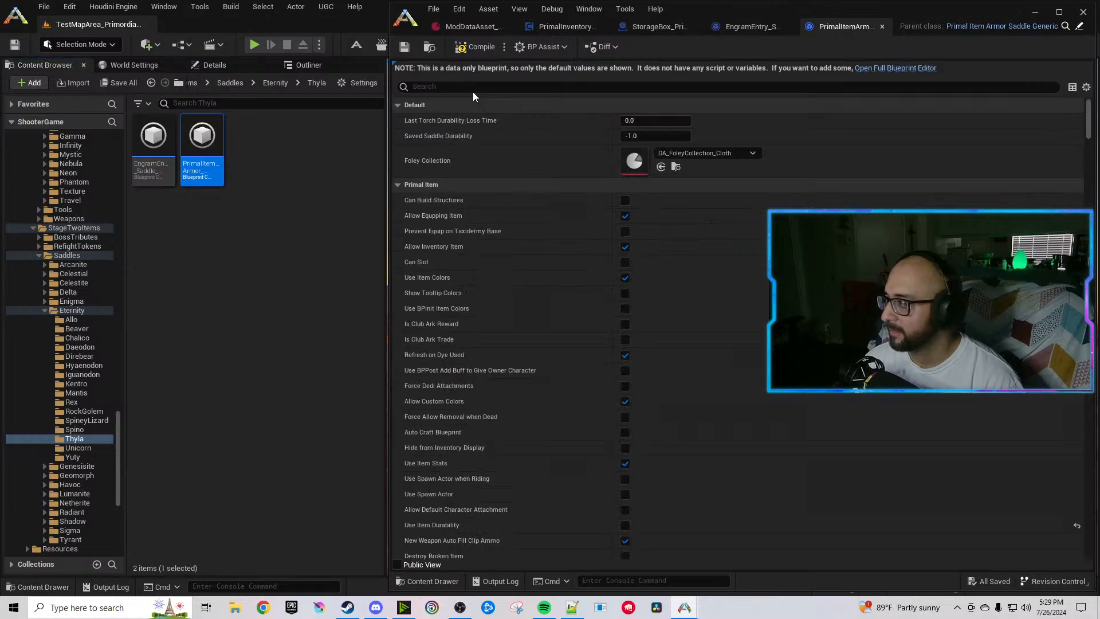
Replace Havoc with Eternity in the Thylacoleo saddle's owner tag, descriptive name, item description and default folder path.
{"action": "left_click", "coordinate": [470, 87]}
{"action": "type", "text": "havoc"}
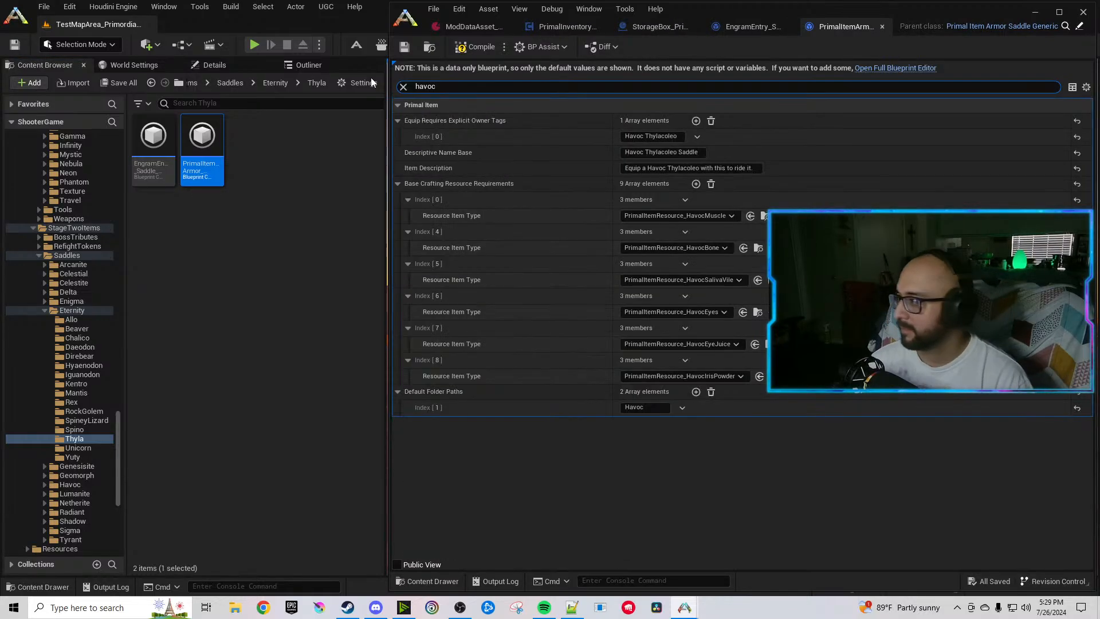
{"action": "left_click", "coordinate": [654, 152]}
{"action": "double_click", "coordinate": [638, 153]}
{"action": "key", "text": "ctrl+v"}
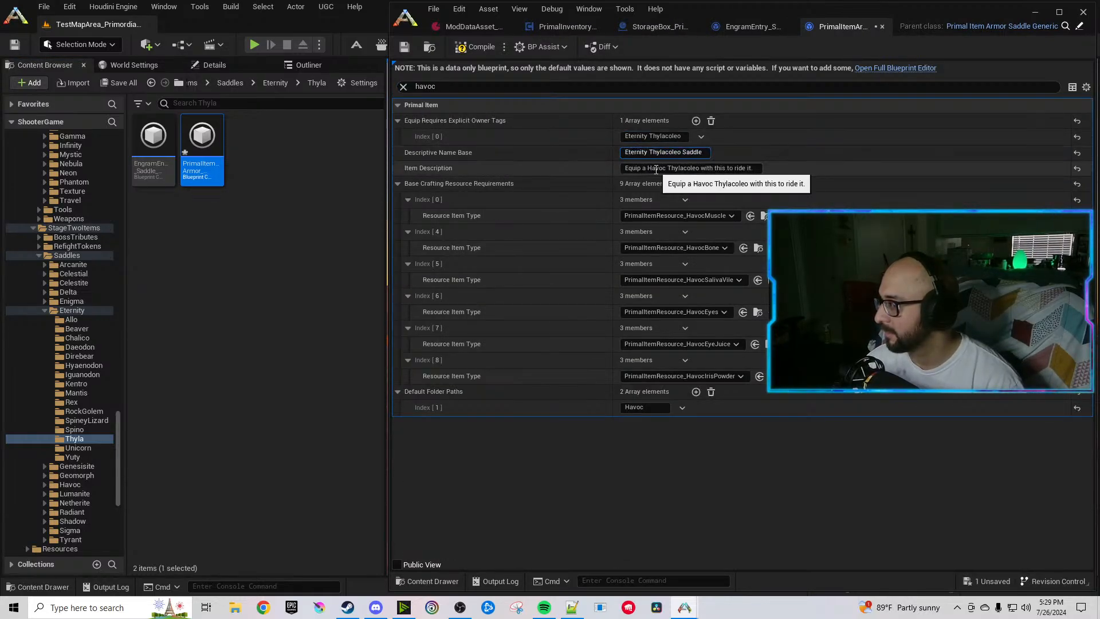
{"action": "double_click", "coordinate": [655, 169]}
{"action": "key", "text": "ctrl+v"}
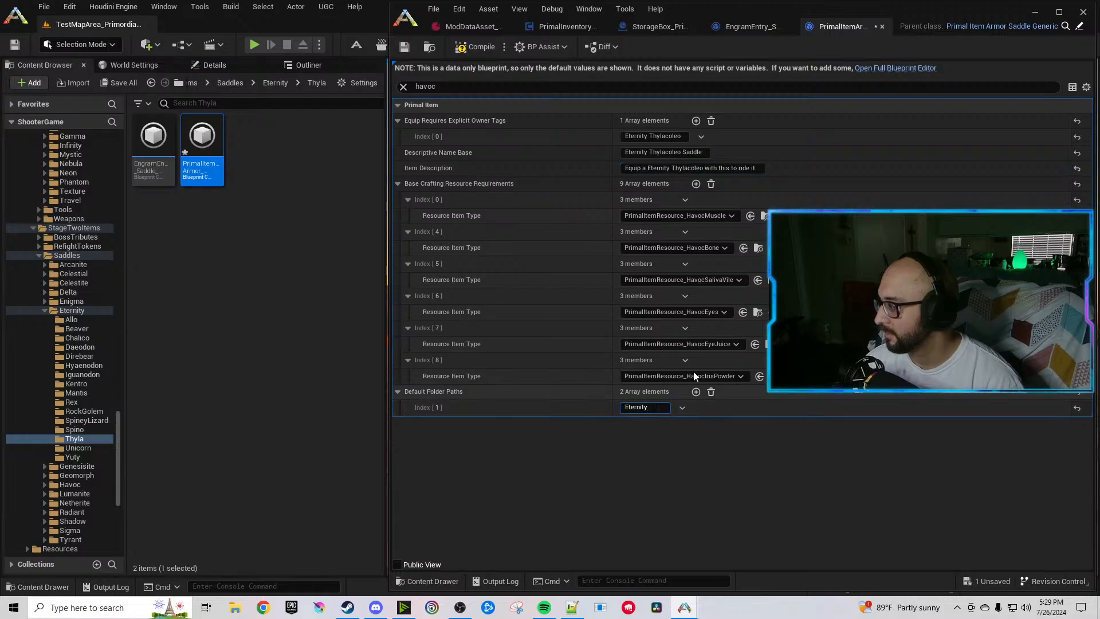
Set the crafting resources at indexes 0 and 4 to PrimalItemResource_EternityMuscle and PrimalItemResource_EternityBone.
{"action": "left_click", "coordinate": [692, 215]}
{"action": "type", "text": "Eternity"}
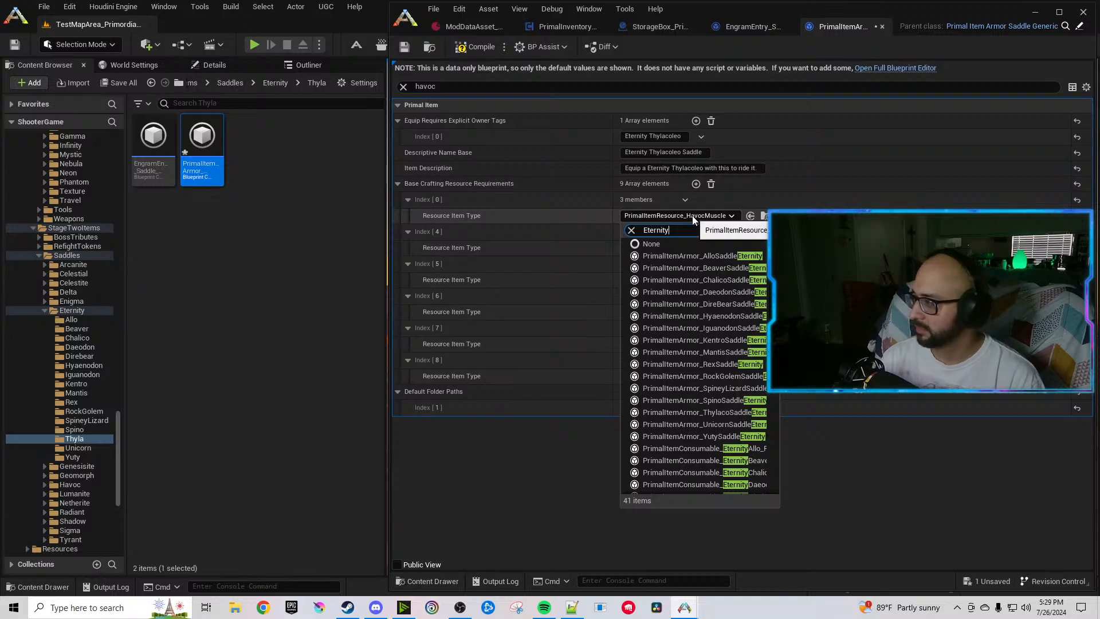
{"action": "type", "text": "musc"}
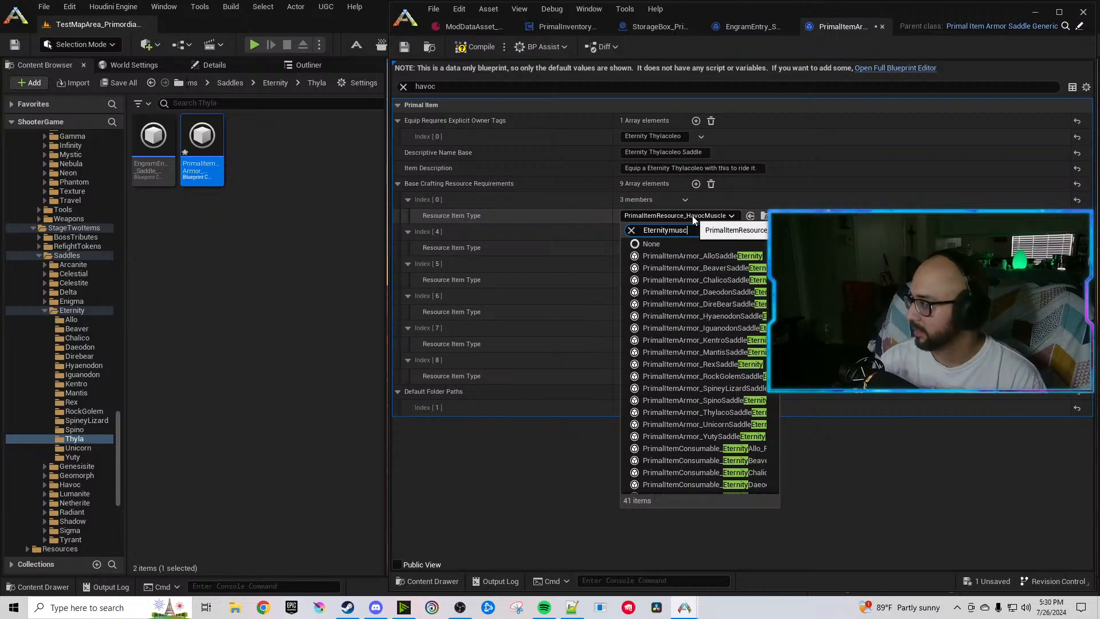
{"action": "left_click", "coordinate": [724, 256]}
{"action": "left_click", "coordinate": [717, 248]}
{"action": "type", "text": "Eternity"}
{"action": "type", "text": "b"}
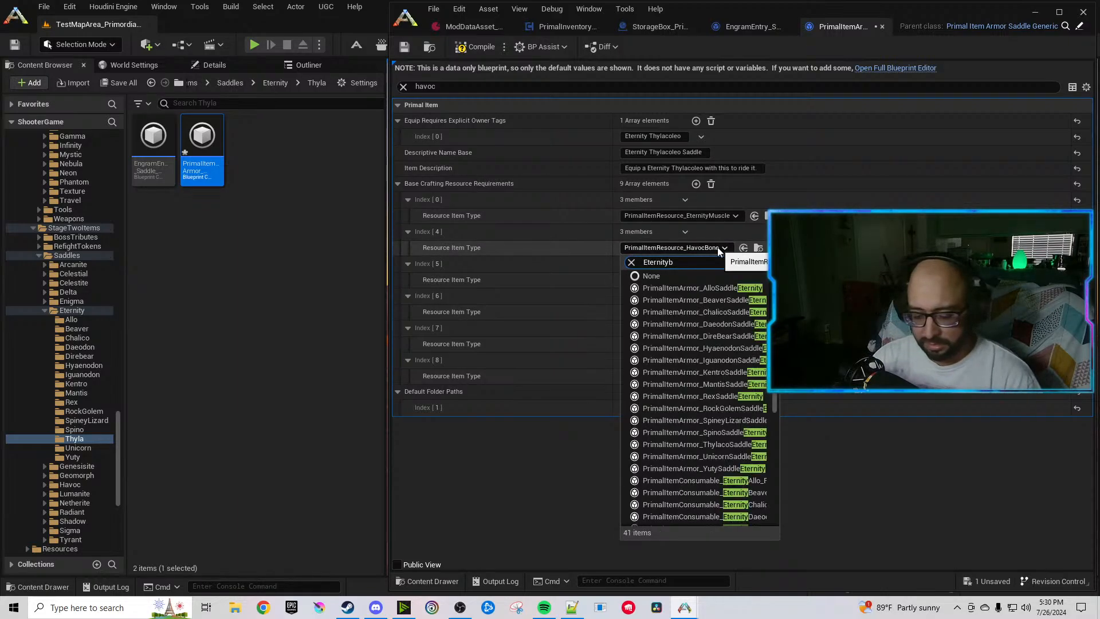
{"action": "type", "text": "one"}
{"action": "left_click", "coordinate": [718, 288]}
Set the crafting resources at indexes 5 and 6 to PrimalItemResource_EternitySalivaVile and PrimalItemResource_EternityEyes.
{"action": "left_click", "coordinate": [720, 280]}
{"action": "type", "text": "Eternity"}
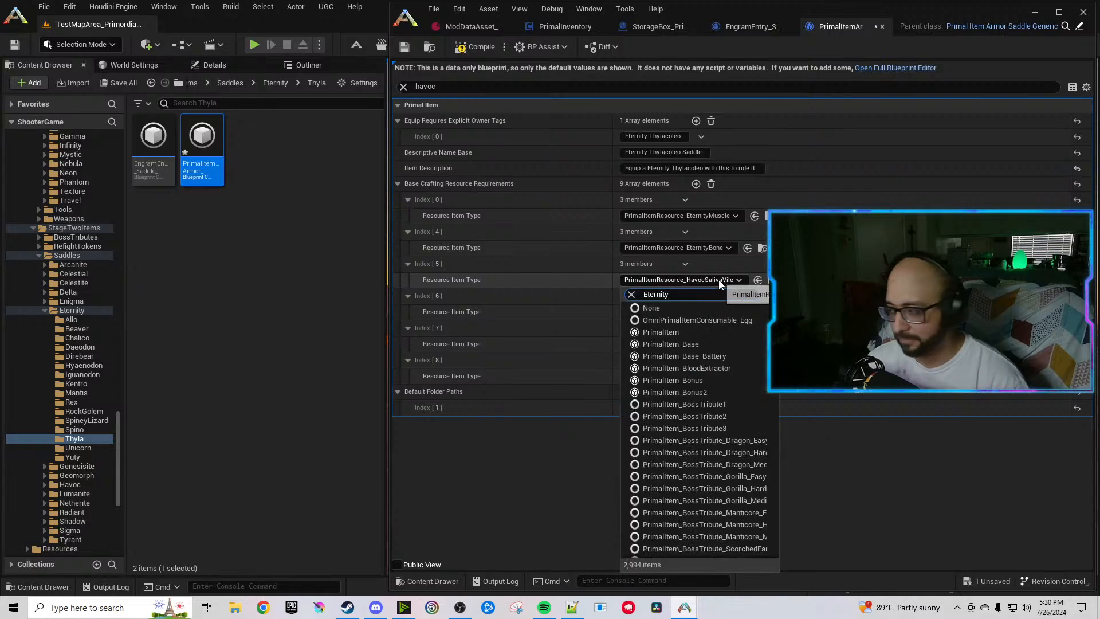
{"action": "type", "text": "sal"}
{"action": "left_click", "coordinate": [722, 315]}
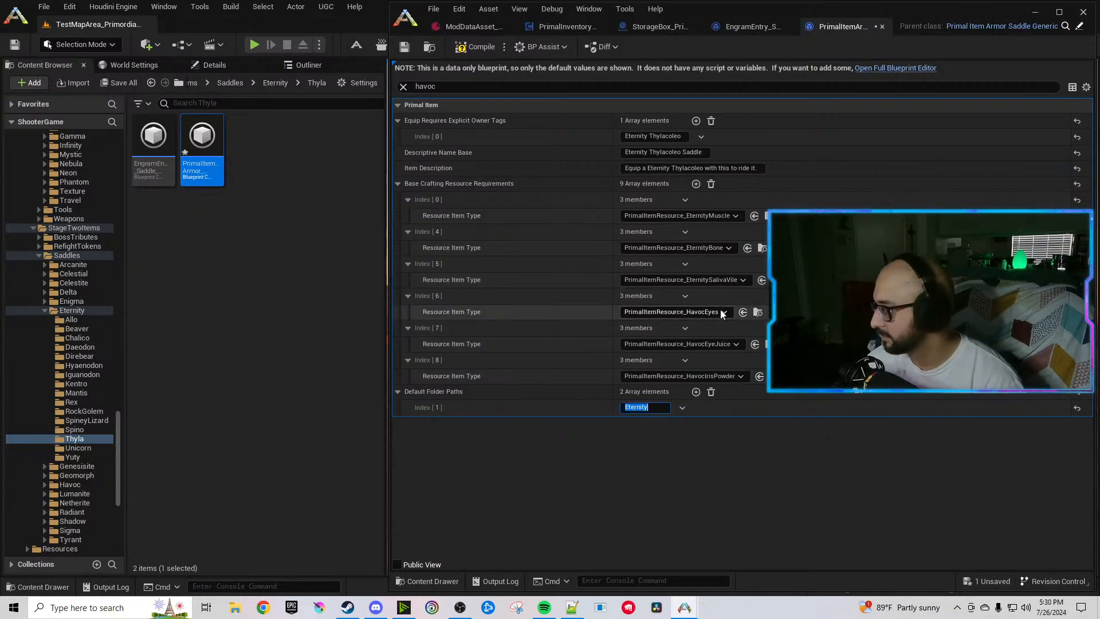
{"action": "left_click", "coordinate": [722, 312]}
{"action": "type", "text": "Eternity"}
{"action": "type", "text": "eyes"}
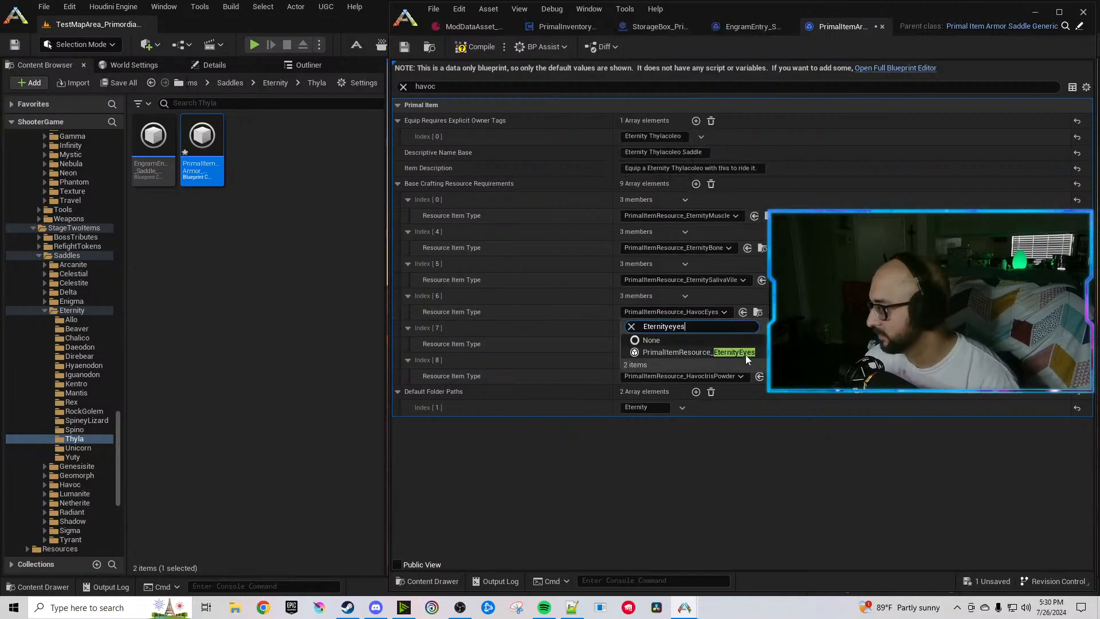
{"action": "left_click", "coordinate": [745, 355]}
Set the crafting resources at indexes 7 and 8 to PrimalItemResource_EternityEyeJuice and PrimalItemResource_EternityIrisPowder, and compile the blueprint.
{"action": "left_click", "coordinate": [717, 344]}
{"action": "type", "text": "Eternity"}
{"action": "type", "text": "eye"}
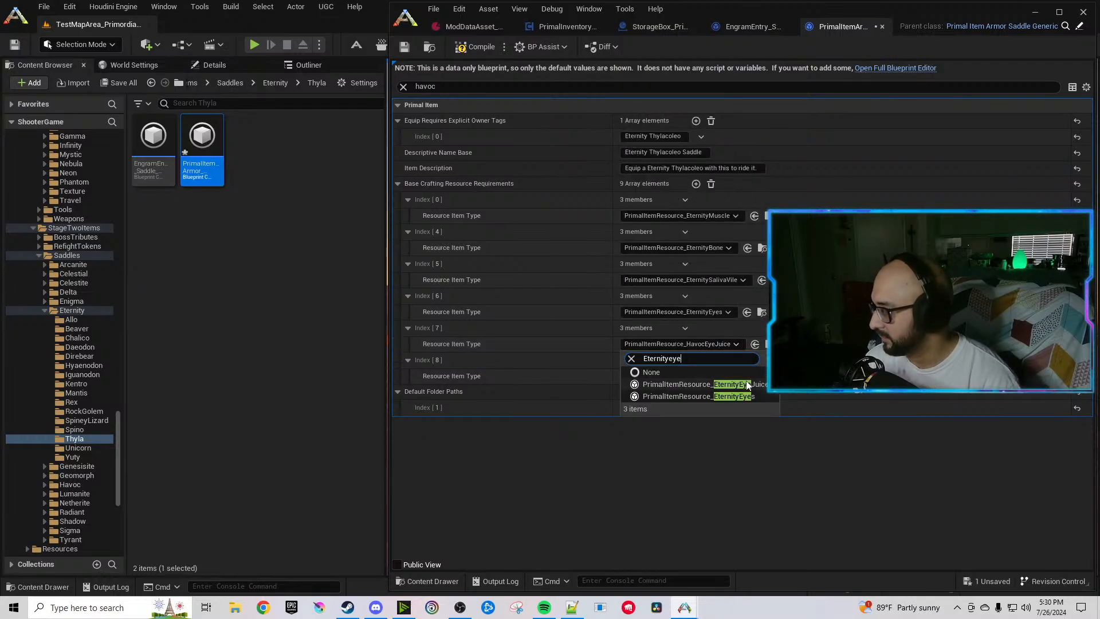
{"action": "left_click", "coordinate": [747, 384]}
{"action": "left_click", "coordinate": [729, 376]}
{"action": "type", "text": "Eternity"}
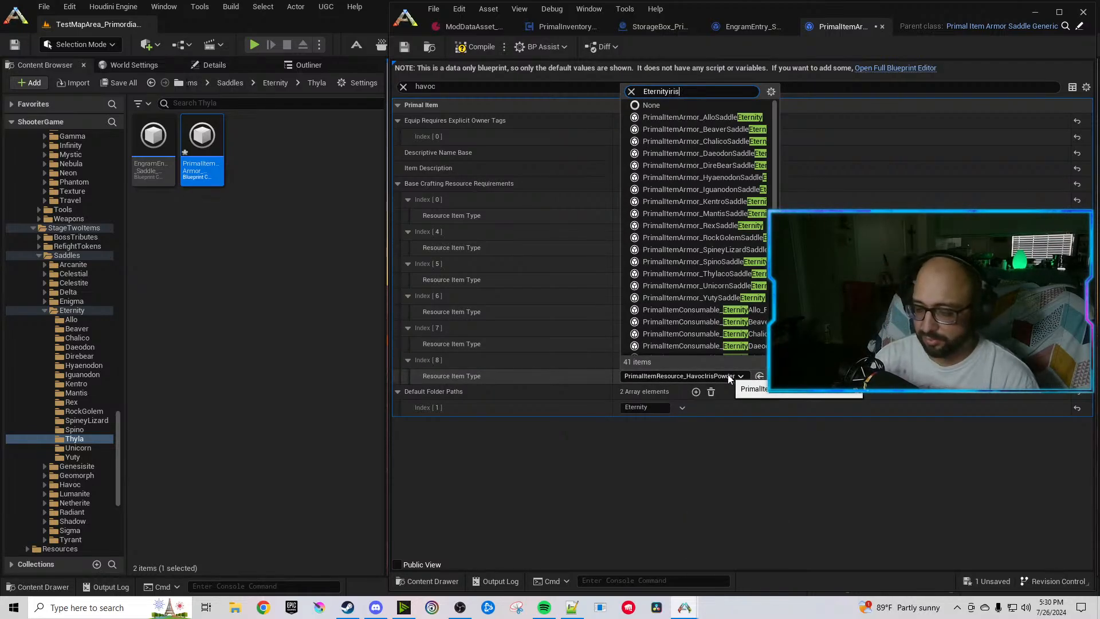
{"action": "type", "text": "iris"}
{"action": "left_click", "coordinate": [737, 418]}
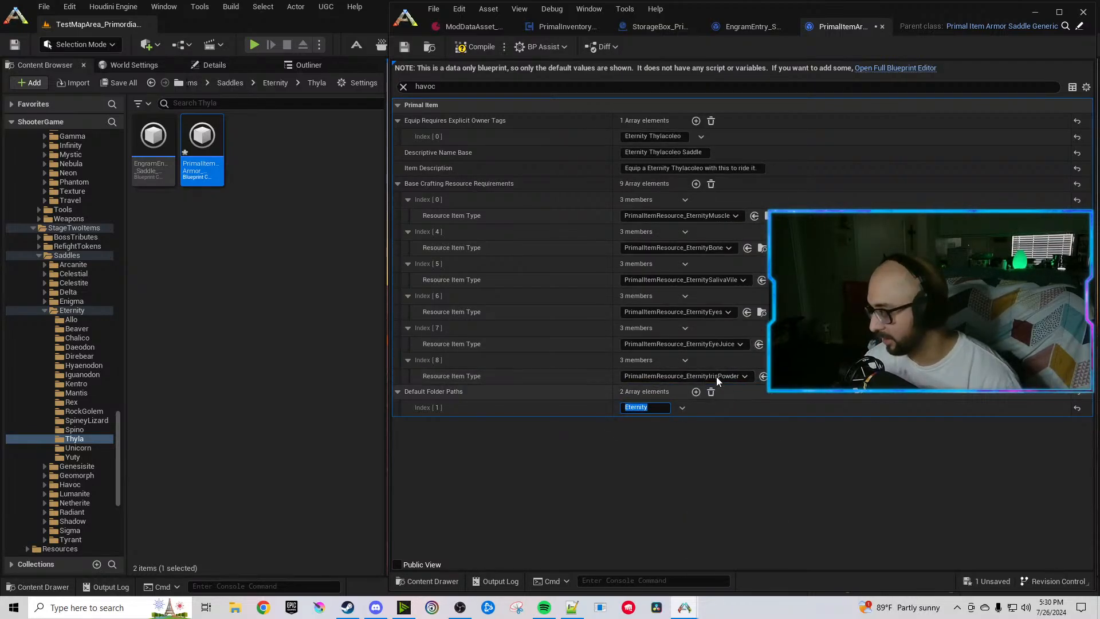
{"action": "left_click", "coordinate": [475, 47]}
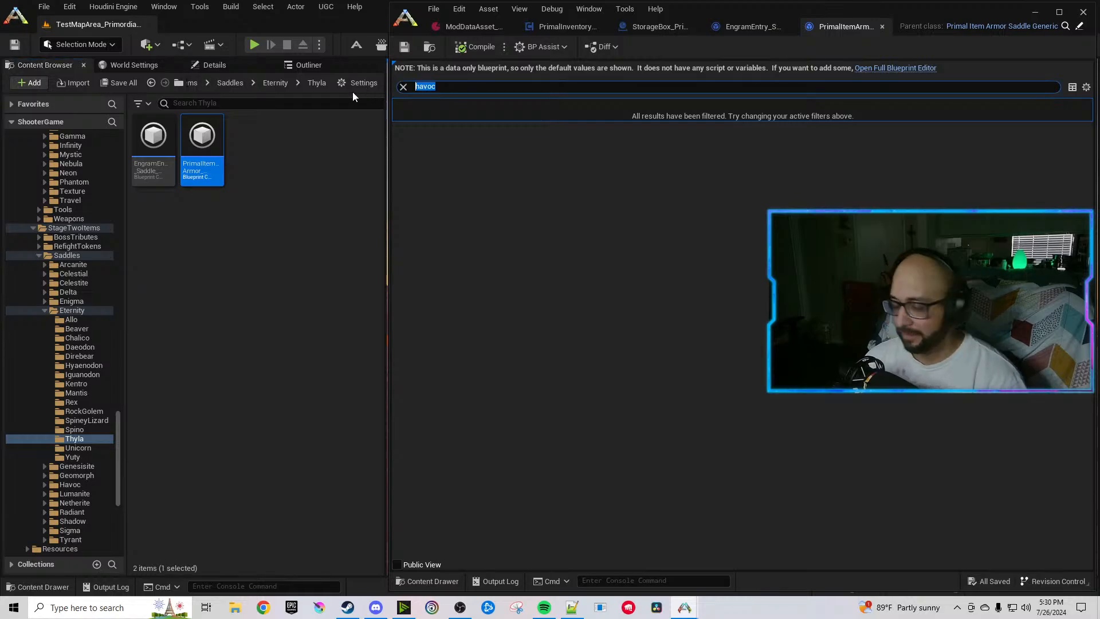
Set the Thylacoleo saddle's armor Initial Value Constant to 95, compile it, and close both Thylacoleo blueprints.
{"action": "type", "text": "armor"}
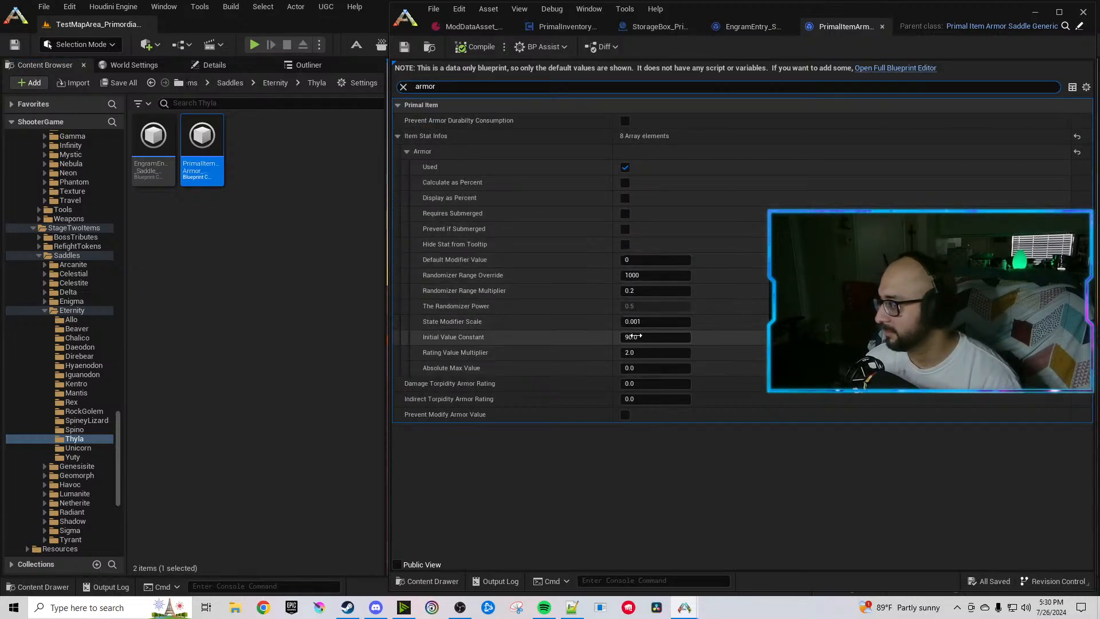
{"action": "left_click", "coordinate": [639, 336]}
{"action": "type", "text": "95"}
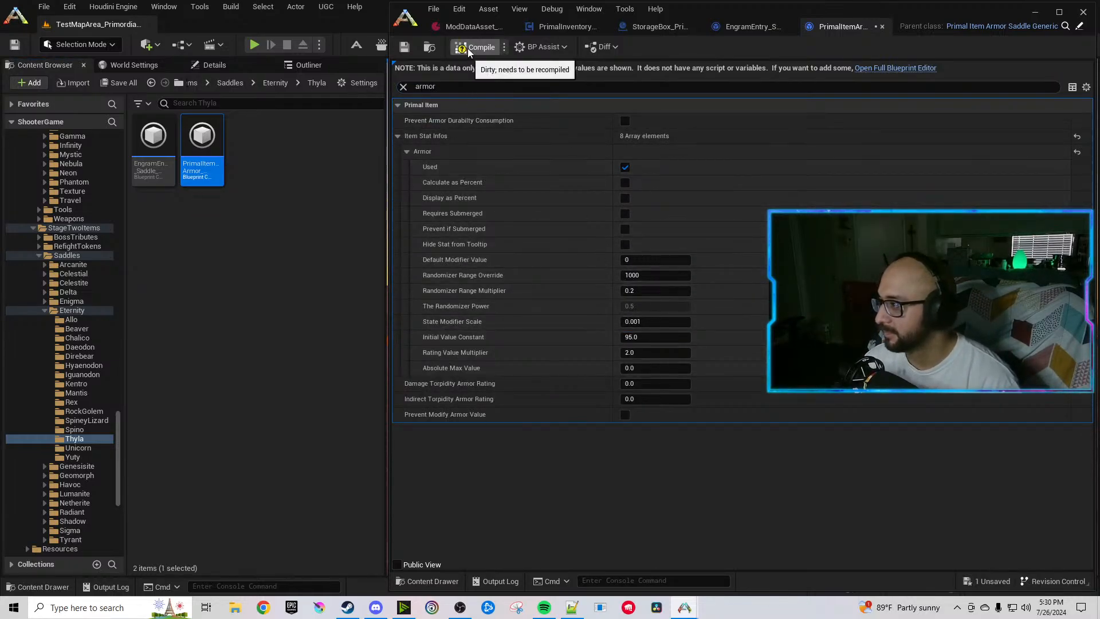
{"action": "left_click", "coordinate": [475, 47]}
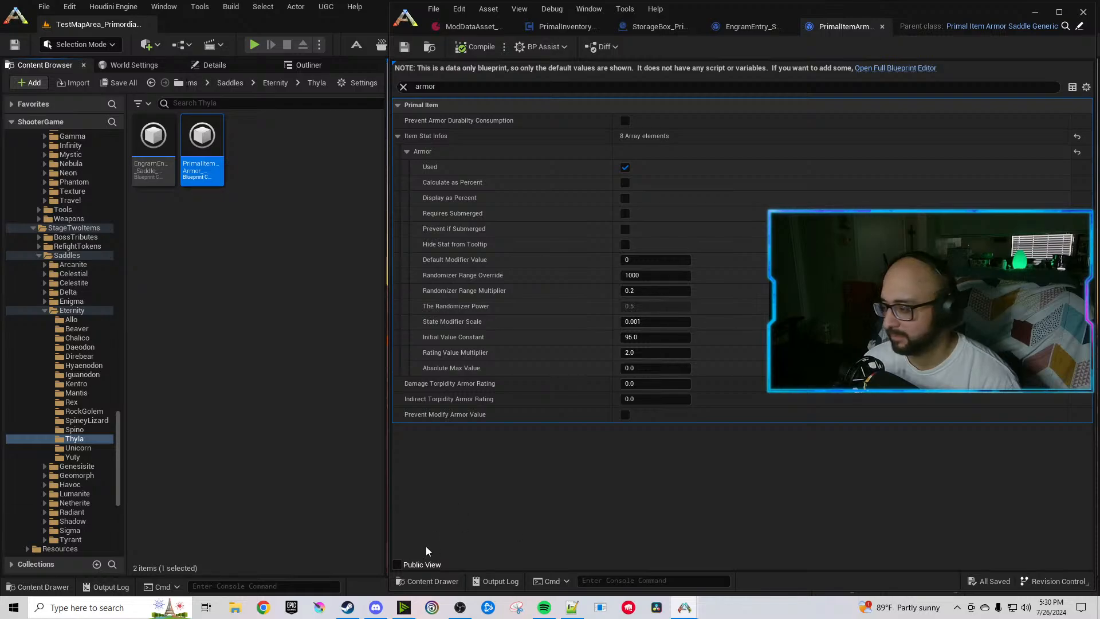
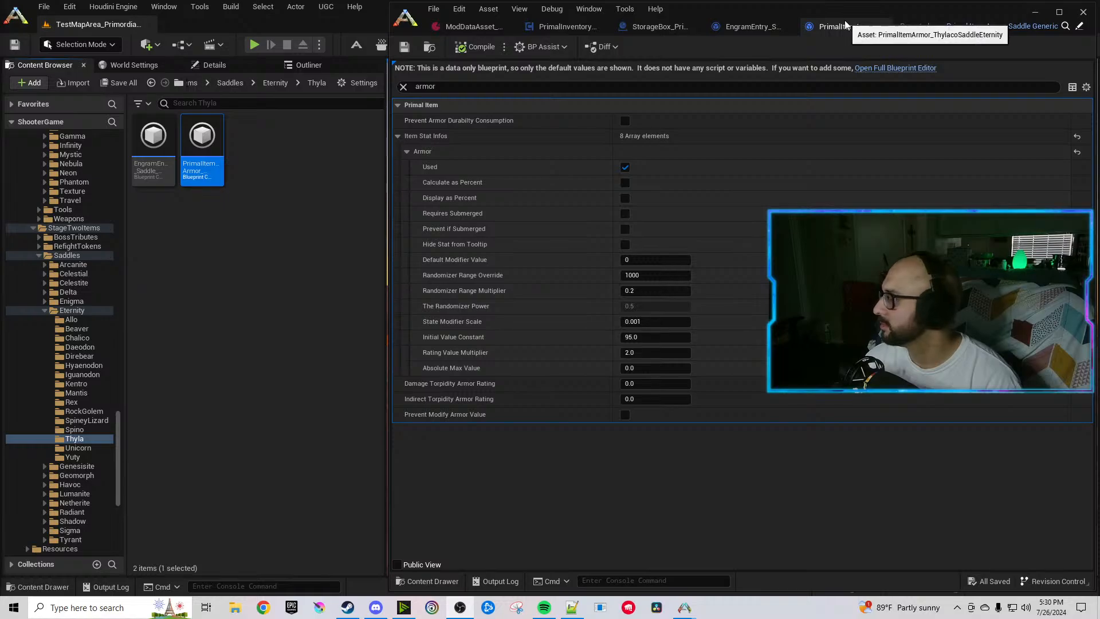
{"action": "left_click", "coordinate": [889, 27]}
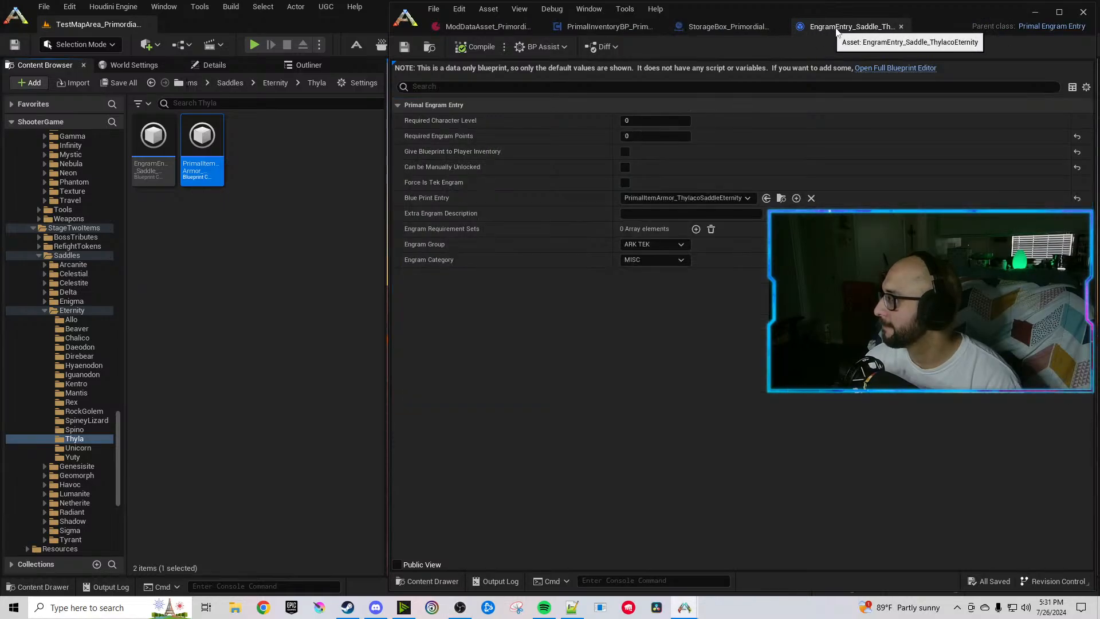
{"action": "left_click", "coordinate": [901, 26]}
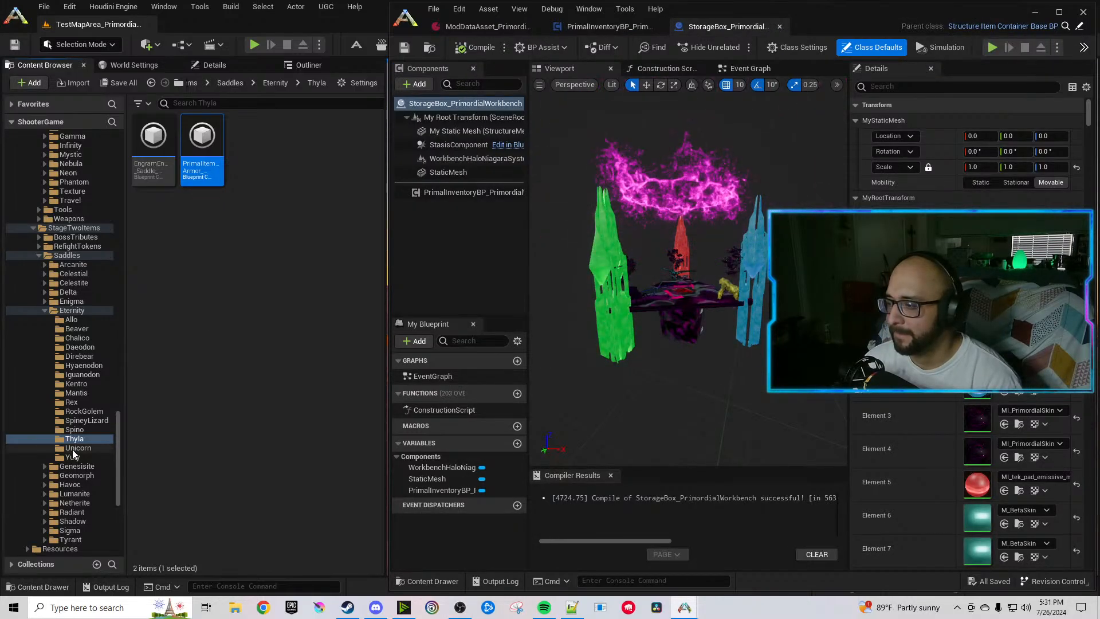
Open the Unicorn saddle's engram entry from the Eternity folder and set its Blue Print Entry to PrimalItemArmor_UnicornSaddleEternity.
{"action": "left_click", "coordinate": [77, 448]}
{"action": "double_click", "coordinate": [170, 152]}
{"action": "left_click", "coordinate": [202, 143]}
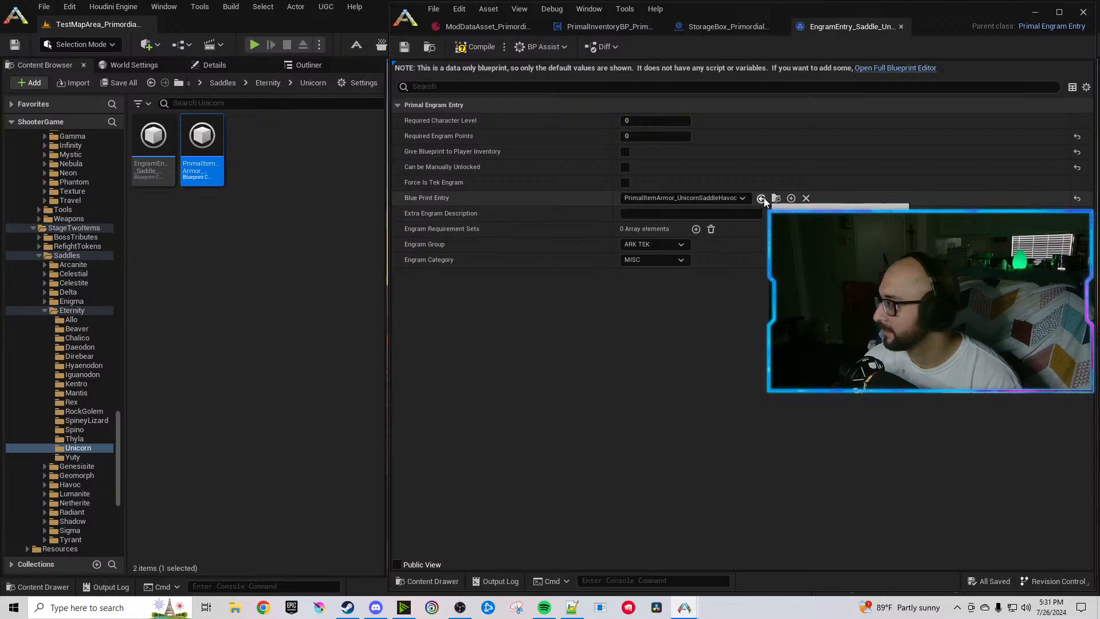
{"action": "left_click", "coordinate": [765, 198]}
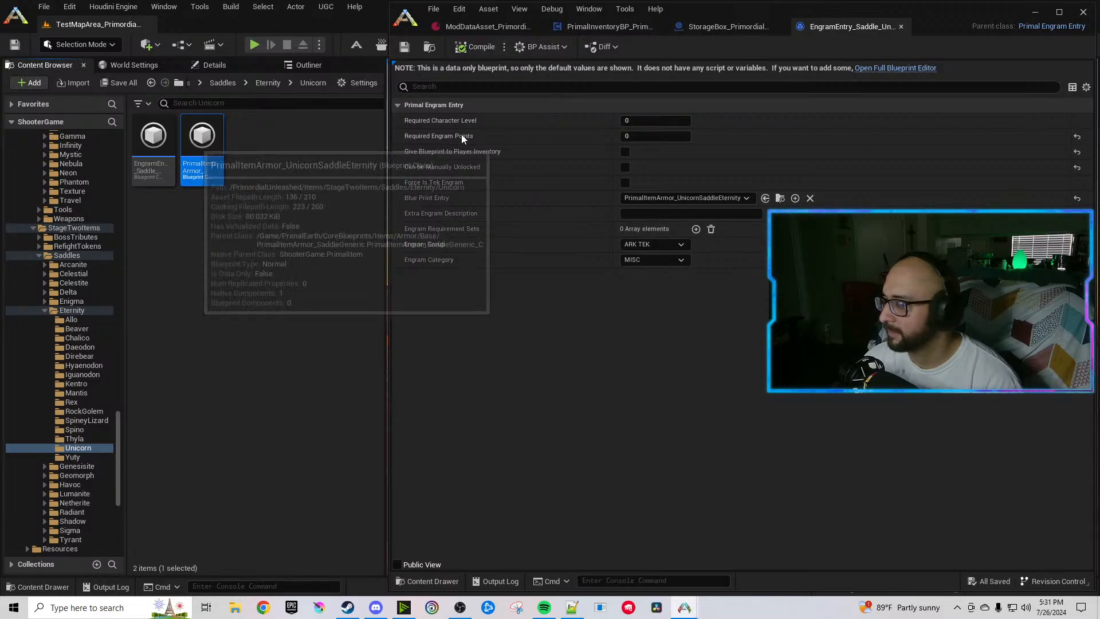
Open the Unicorn saddle item and replace Havoc with Eternity in its owner tag, descriptive name and item description.
{"action": "double_click", "coordinate": [201, 150]}
{"action": "left_click", "coordinate": [733, 88]}
{"action": "type", "text": "havoc"}
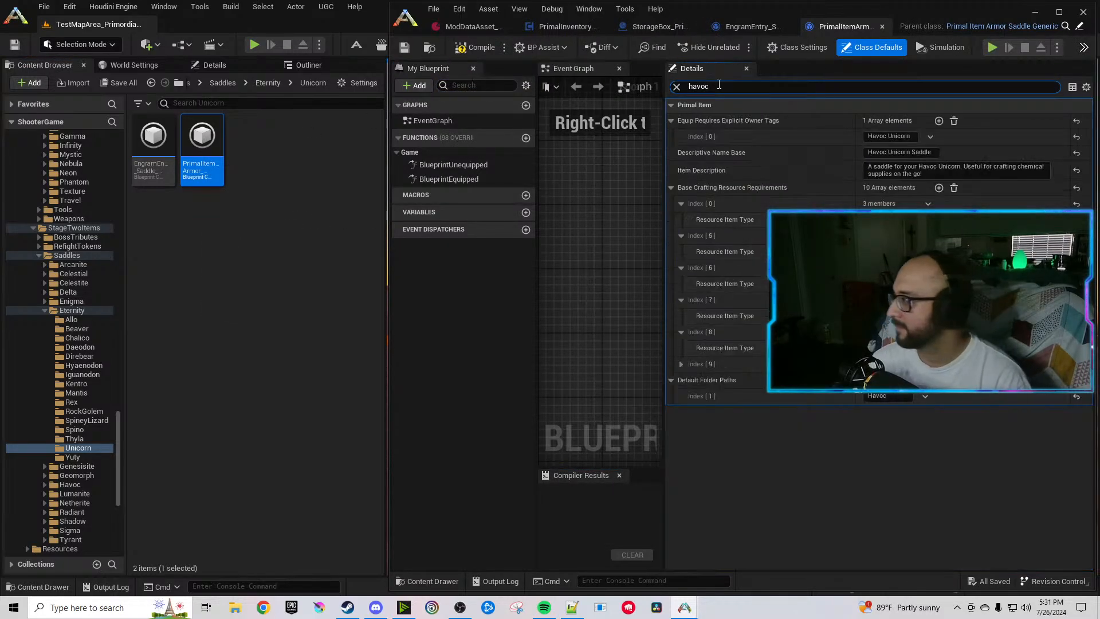
{"action": "double_click", "coordinate": [876, 136]}
{"action": "type", "text": "Eternity"}
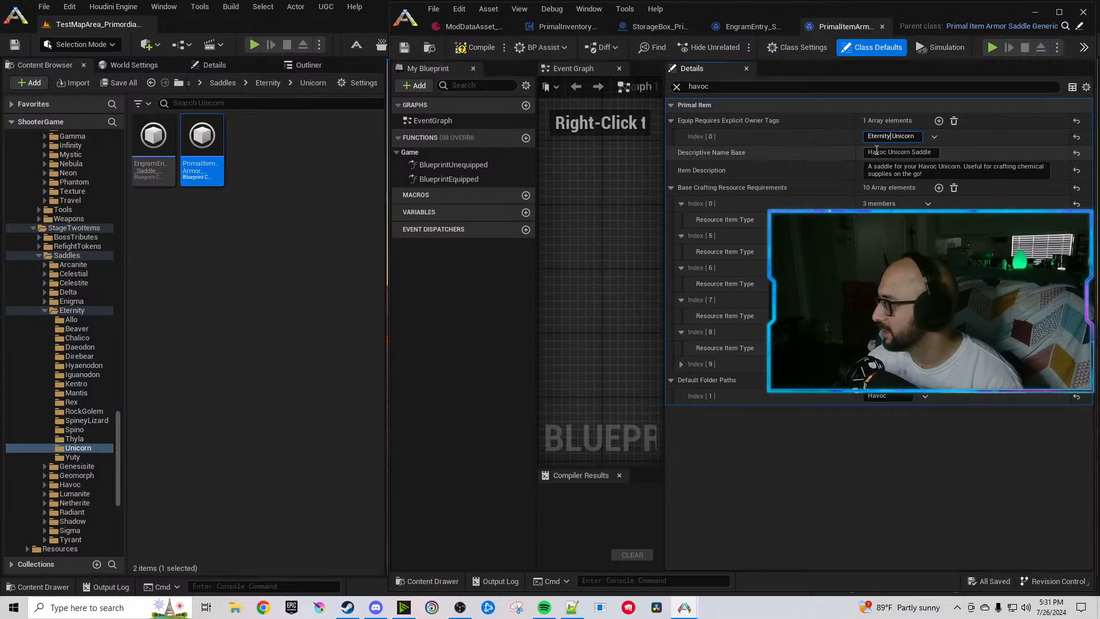
{"action": "double_click", "coordinate": [877, 152]}
{"action": "type", "text": "Eternity"}
{"action": "double_click", "coordinate": [928, 167]}
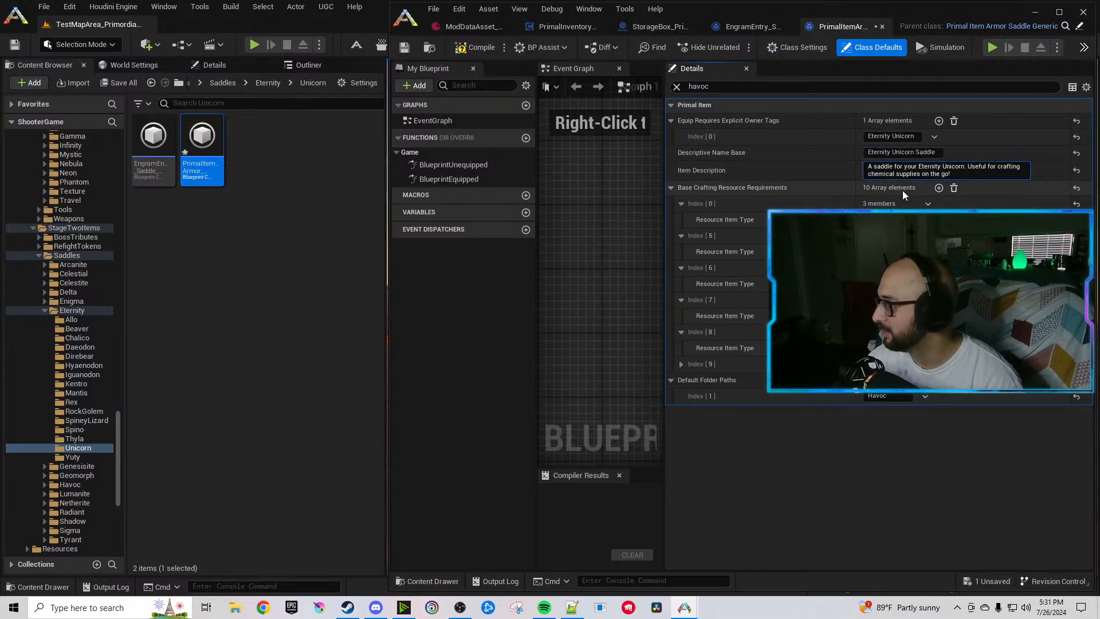
{"action": "type", "text": "Eternity"}
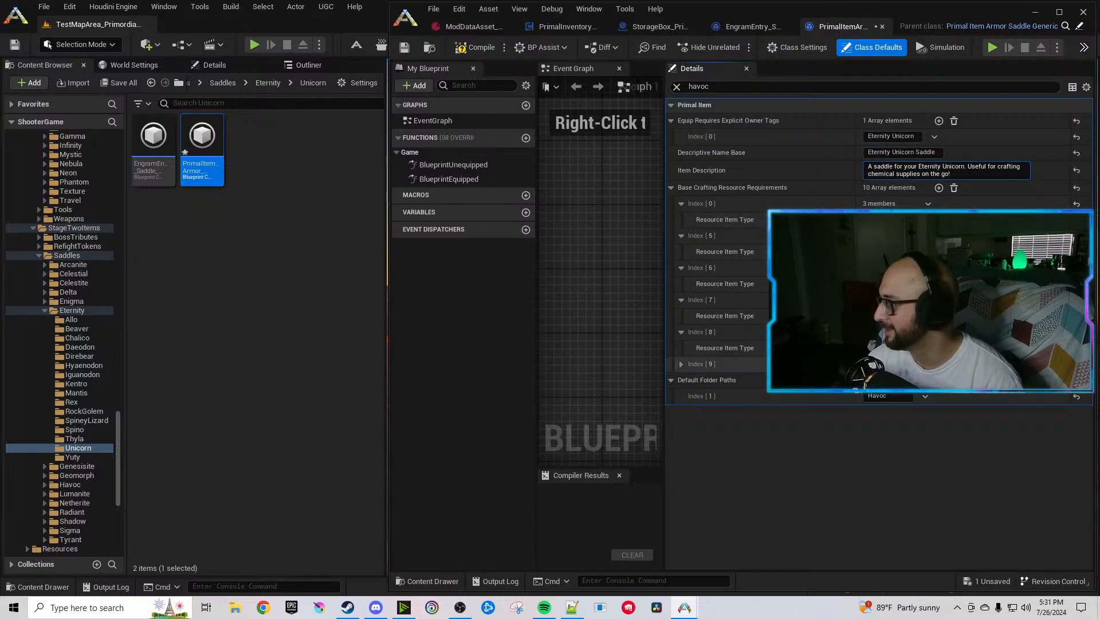
Expand the crafting requirement at index 9 and set the Havoc default folder path to Eternity.
{"action": "left_click", "coordinate": [681, 364]}
{"action": "double_click", "coordinate": [888, 410]}
{"action": "type", "text": "Eternity"}
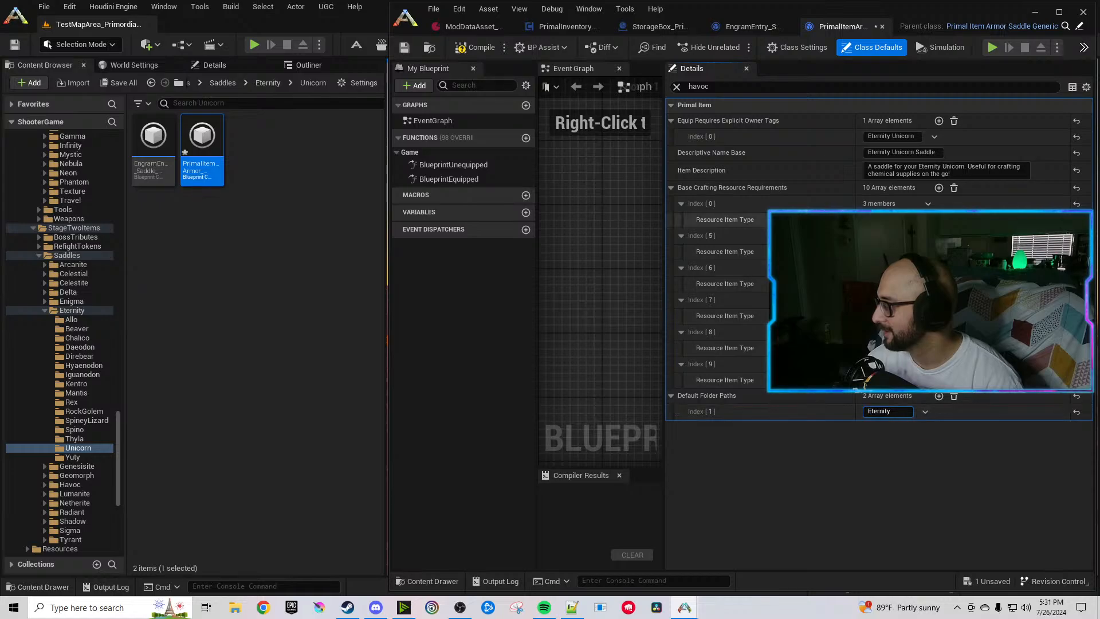
{"action": "key", "text": "Return"}
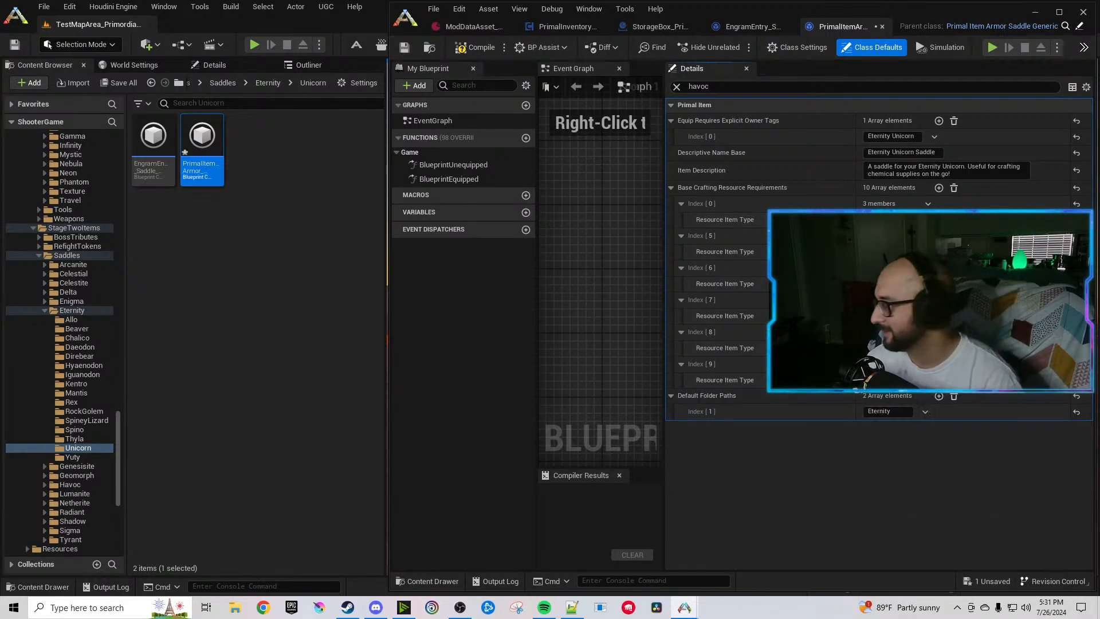
Replace the Unicorn saddle's Havoc crafting resources at indexes 5 and 6 with their Eternity versions.
{"action": "left_click", "coordinate": [917, 251]}
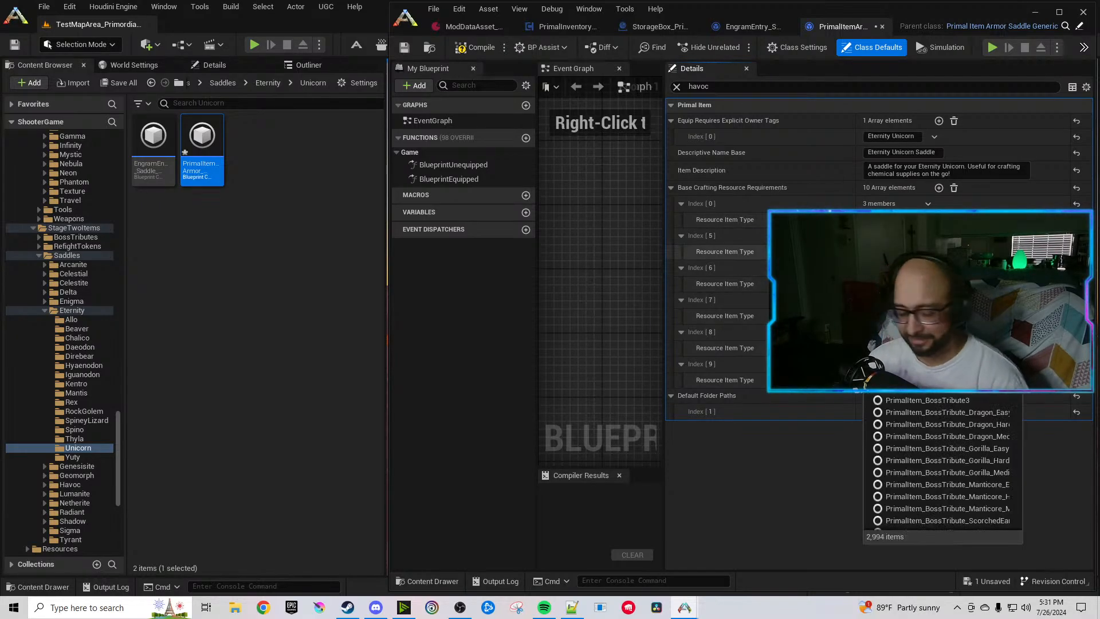
{"action": "type", "text": "Eternity"}
{"action": "key", "text": "Return"}
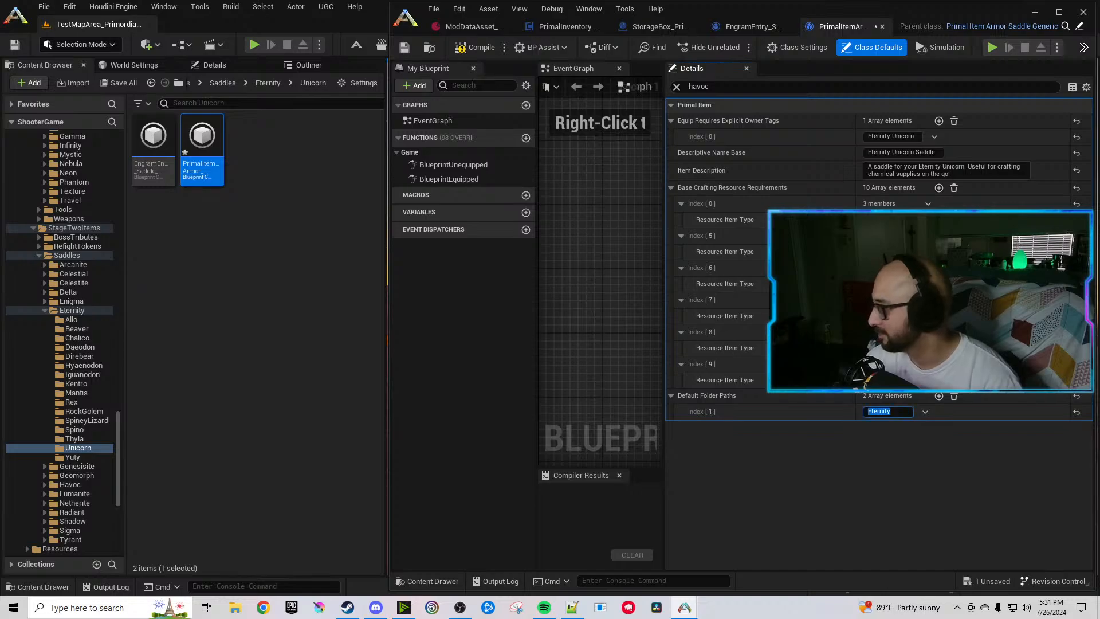
{"action": "left_click", "coordinate": [916, 284]}
{"action": "key", "text": "ctrl+v"}
{"action": "key", "text": "Return"}
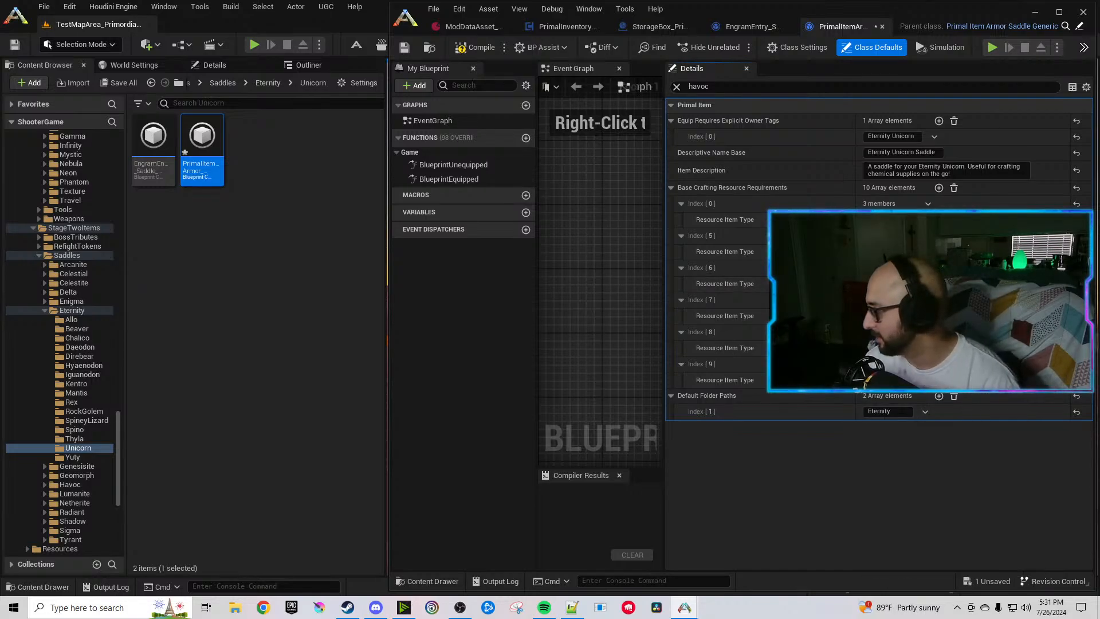
Replace the Unicorn saddle's Havoc crafting resources at indexes 7 and 8 with their Eternity versions.
{"action": "left_click", "coordinate": [917, 316]}
{"action": "type", "text": "Eternity"}
{"action": "key", "text": "Return"}
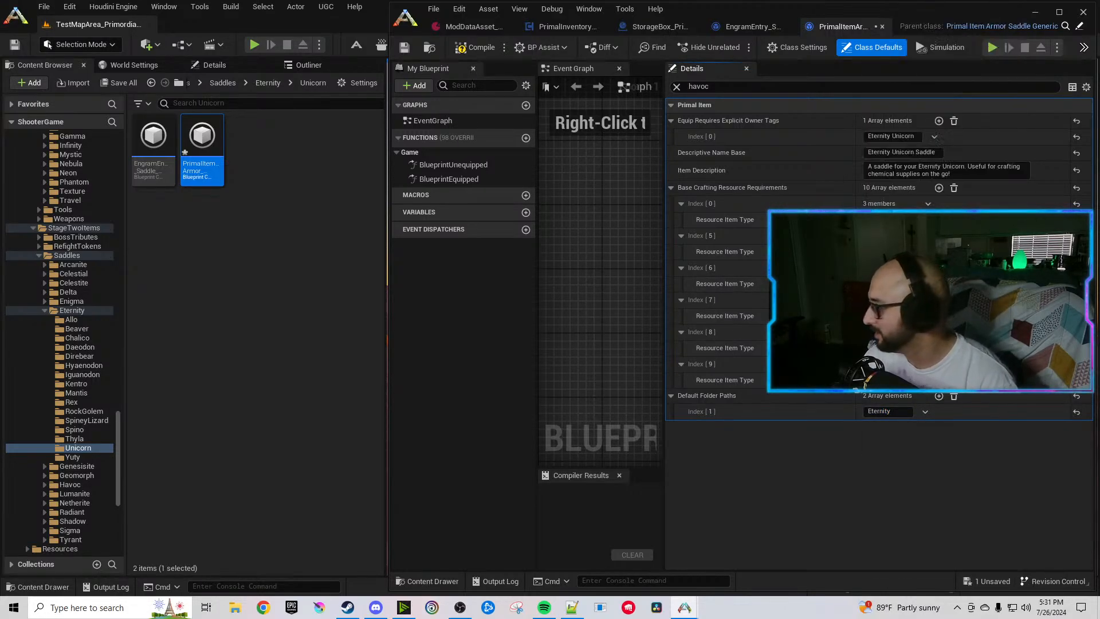
{"action": "left_click", "coordinate": [917, 348]}
{"action": "type", "text": "Eternity"}
{"action": "type", "text": "Eye"}
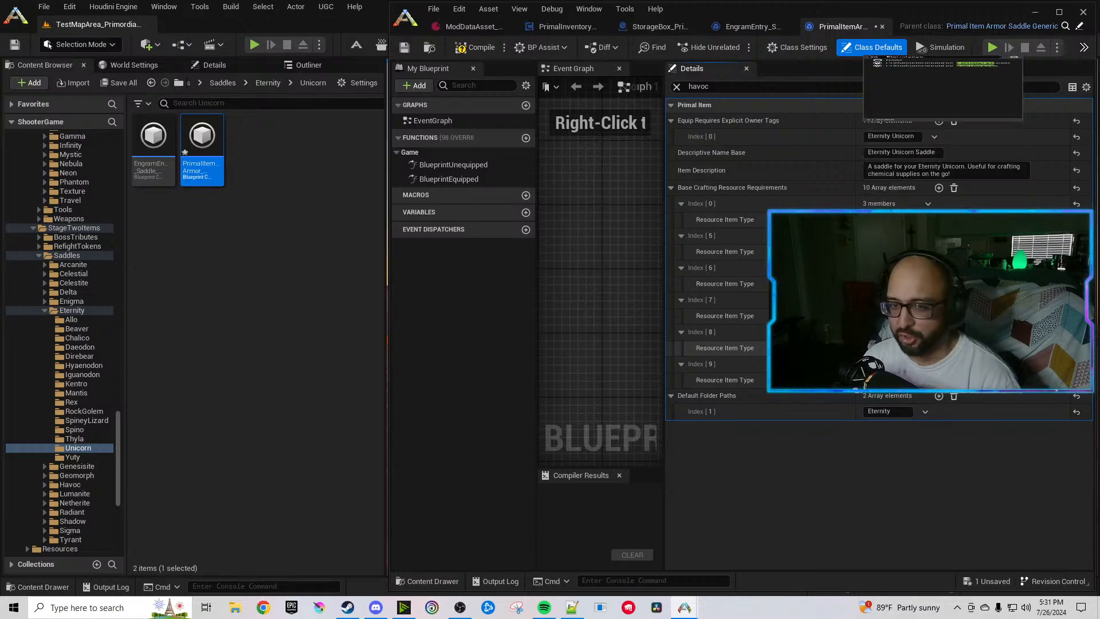
{"action": "left_click", "coordinate": [978, 395]}
Replace the Havoc iris powder crafting resource at index 9 with the Eternity iris powder.
{"action": "left_click", "coordinate": [878, 411]}
{"action": "key", "text": "ctrl+c"}
{"action": "left_click", "coordinate": [955, 379]}
{"action": "key", "text": "ctrl+v"}
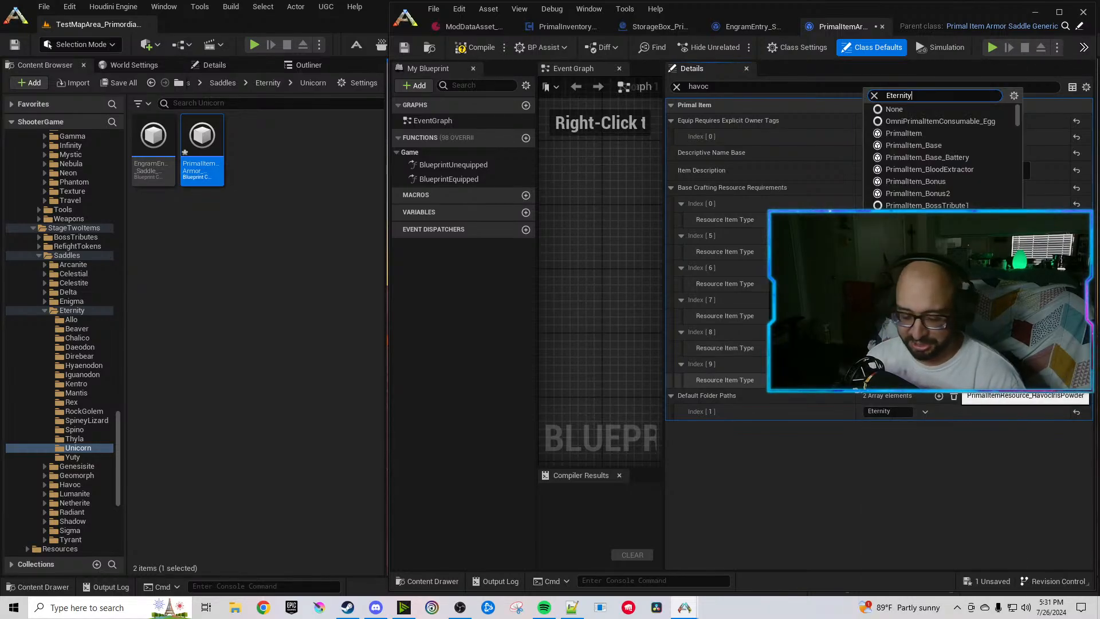
{"action": "type", "text": "ir"}
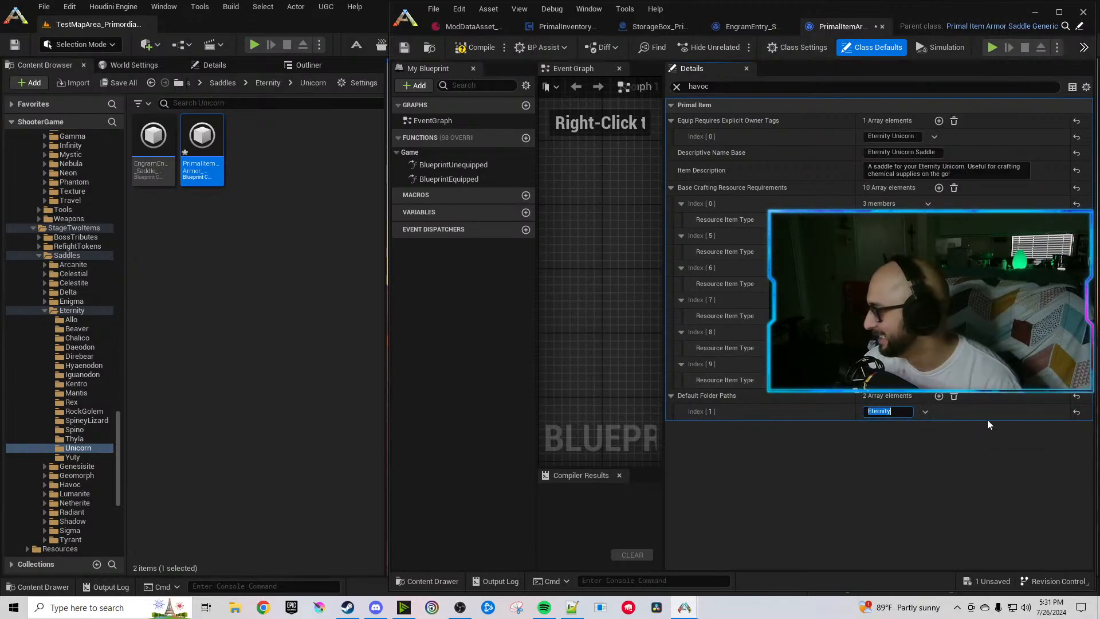
Bring up the Unicorn saddle's armor stats, compile the blueprint and close the Unicorn item and engram blueprints.
{"action": "left_click", "coordinate": [768, 87]}
{"action": "type", "text": "armor"}
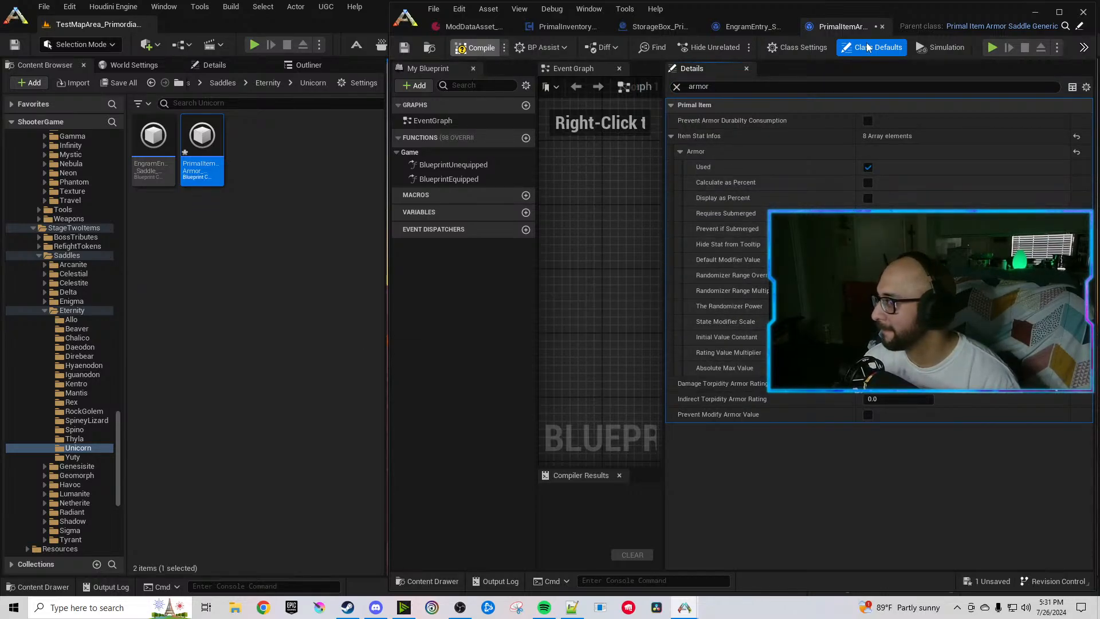
{"action": "left_click", "coordinate": [883, 26]}
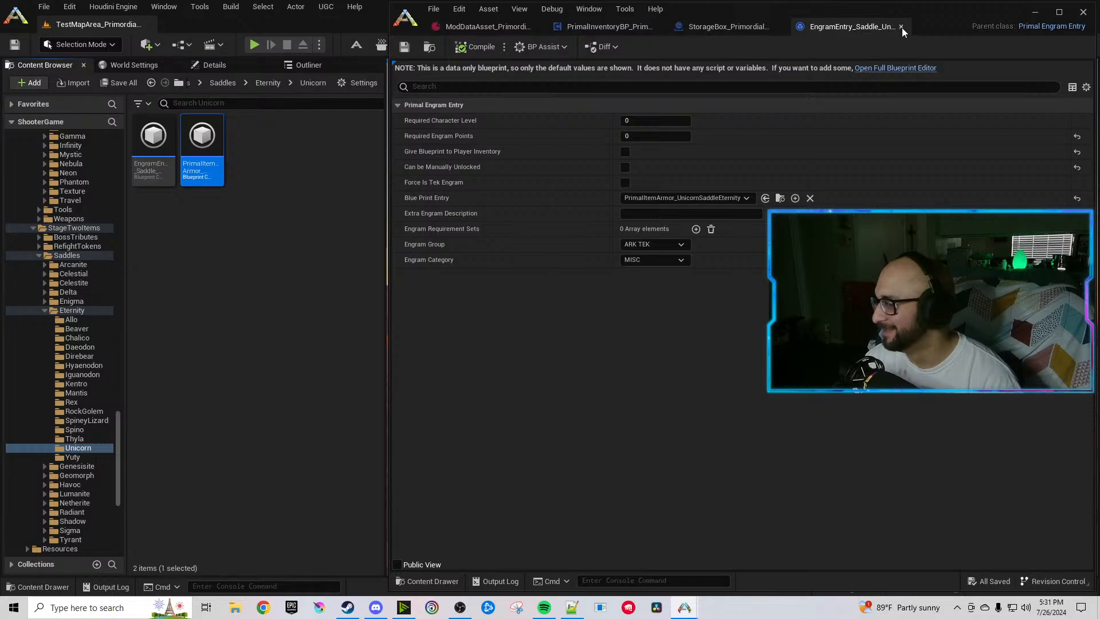
{"action": "left_click", "coordinate": [902, 27]}
Open the Yuty saddle blueprints and replace Havoc with Eternity in the owner tag, descriptive name, item description and default folder path.
{"action": "left_click", "coordinate": [80, 457]}
{"action": "double_click", "coordinate": [153, 143]}
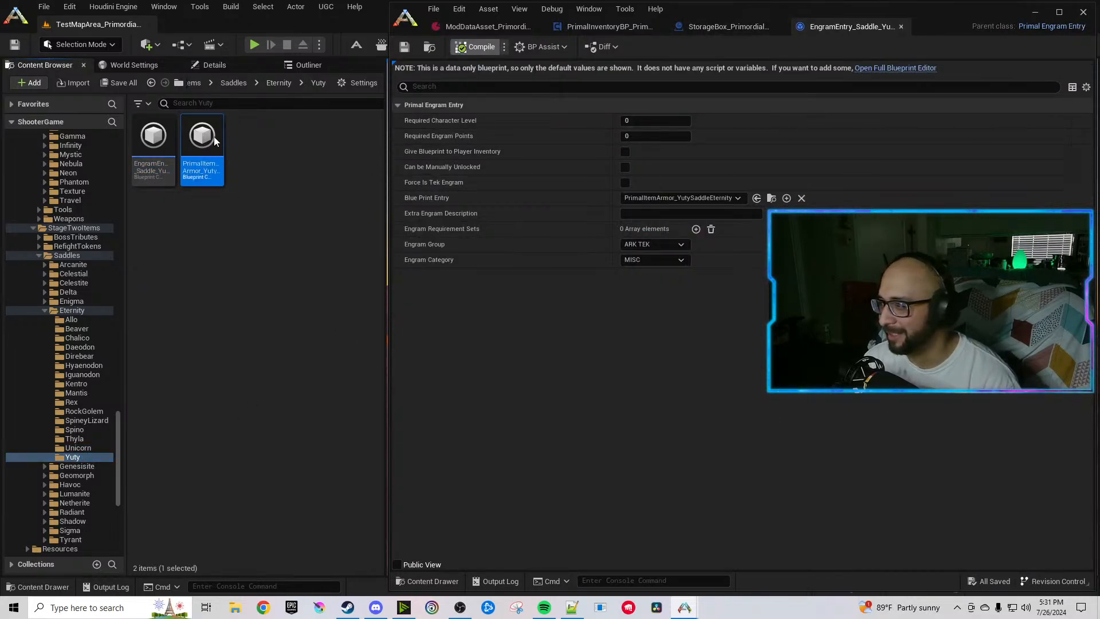
{"action": "left_click", "coordinate": [554, 87]}
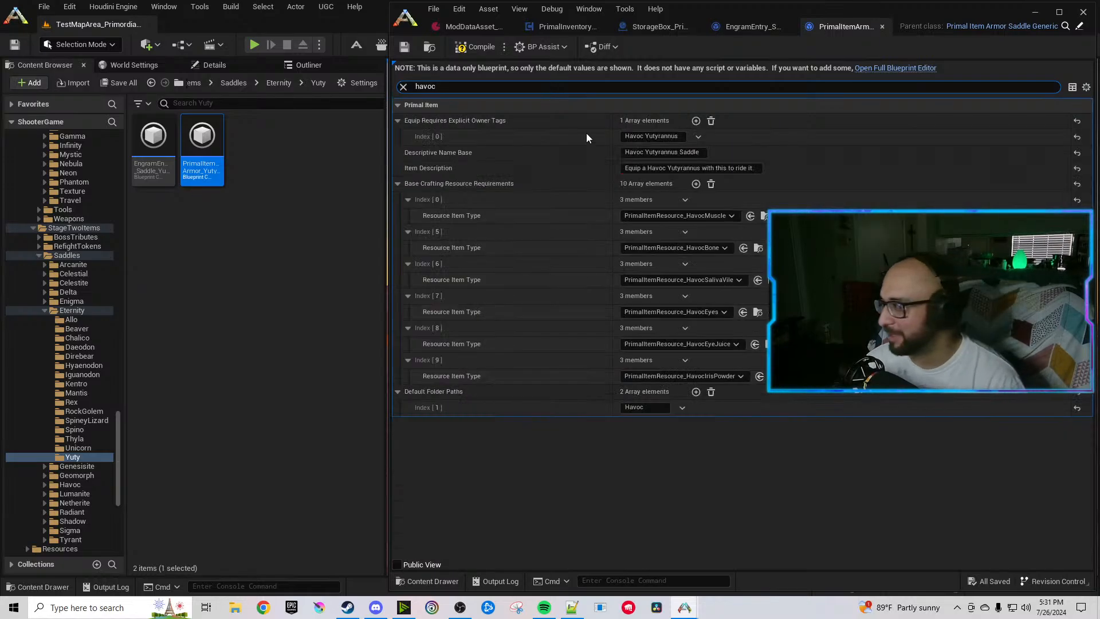
{"action": "double_click", "coordinate": [642, 137]}
{"action": "key", "text": "ctrl+v"}
{"action": "double_click", "coordinate": [641, 152]}
{"action": "key", "text": "ctrl+v"}
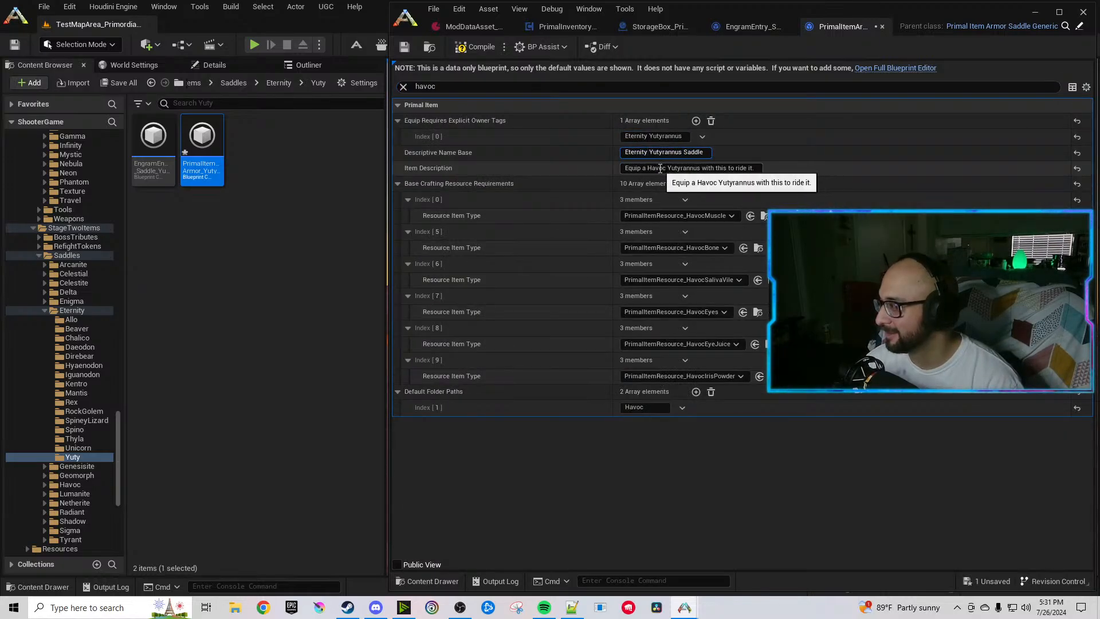
{"action": "double_click", "coordinate": [656, 168]}
{"action": "key", "text": "ctrl+v"}
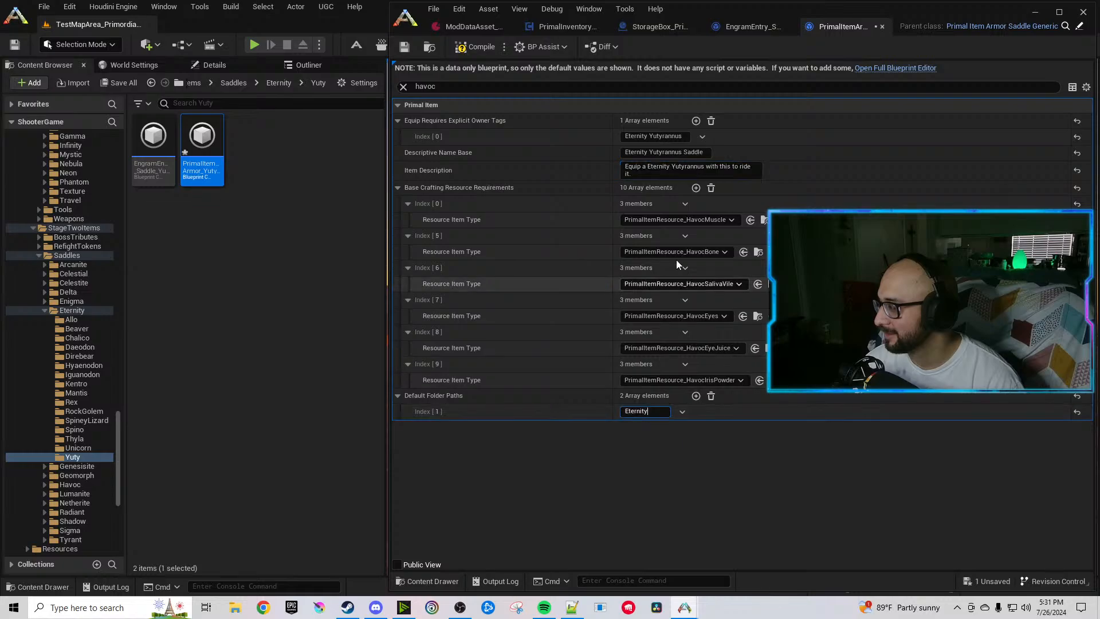
Replace the Yuty saddle's Havoc muscle and bone crafting resources at indexes 0 and 5 with EternityMuscle and EternityBone.
{"action": "left_click", "coordinate": [672, 221]}
{"action": "key", "text": "ctrl+v"}
{"action": "type", "text": "musc"}
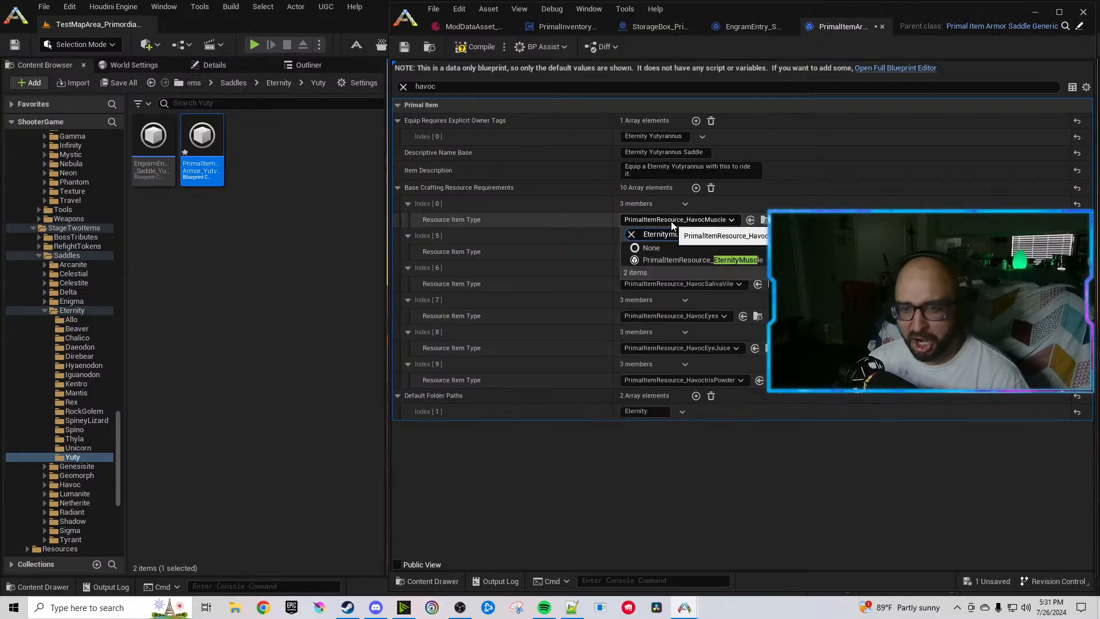
{"action": "left_click", "coordinate": [720, 260]}
{"action": "left_click", "coordinate": [706, 252]}
{"action": "type", "text": "Eternity"}
{"action": "type", "text": "bone"}
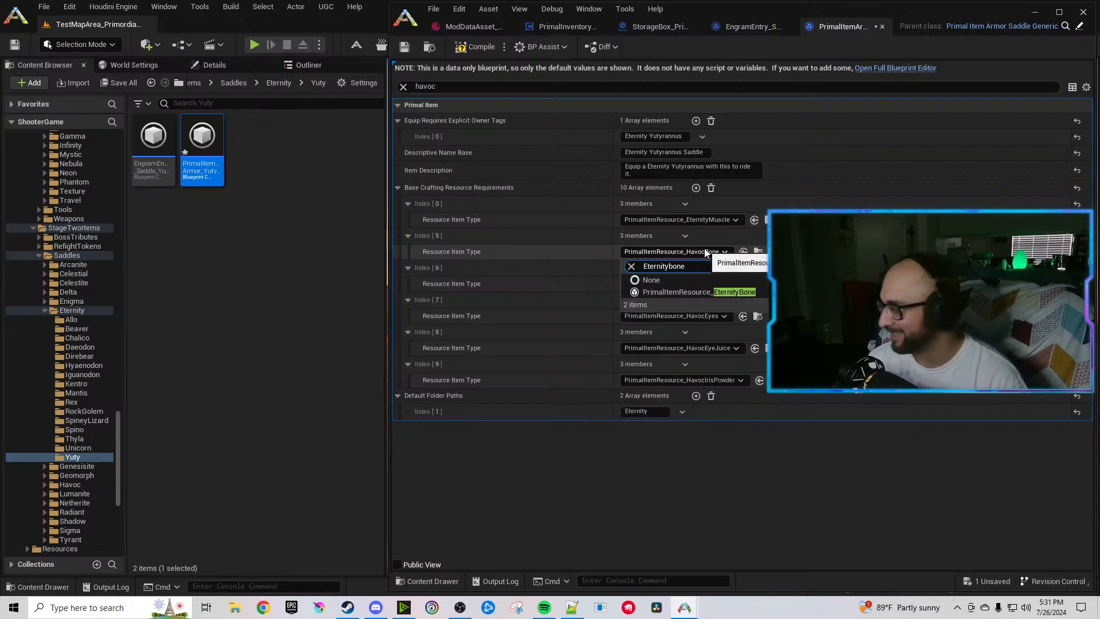
{"action": "left_click", "coordinate": [757, 294]}
Replace the Yuty saddle's Havoc crafting resources at indexes 6 and 7 with EternitySalivaVile and EternityEyes.
{"action": "left_click", "coordinate": [718, 284]}
{"action": "type", "text": "Eternity"}
{"action": "type", "text": "sal"}
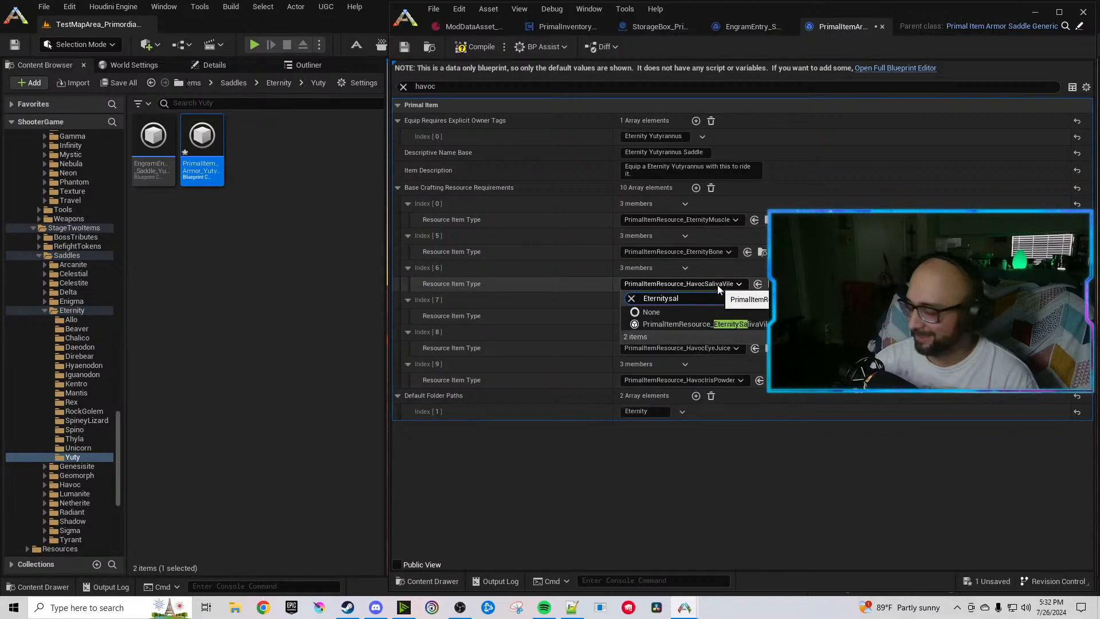
{"action": "left_click", "coordinate": [733, 324]}
{"action": "left_click", "coordinate": [716, 315]}
{"action": "type", "text": "Eternity"}
{"action": "type", "text": "eyes"}
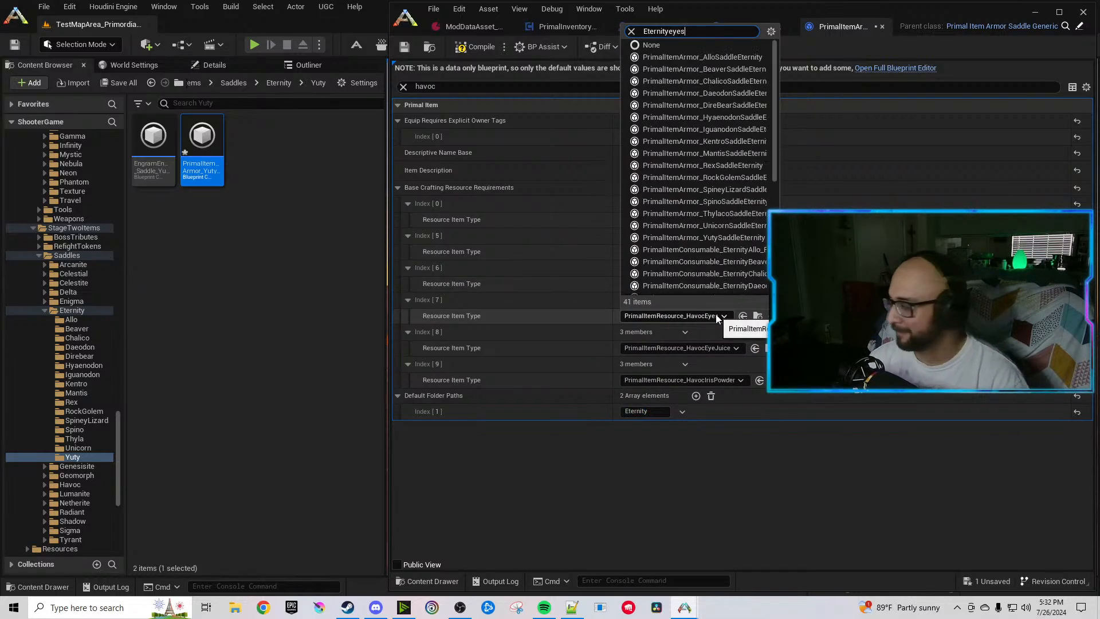
{"action": "left_click", "coordinate": [733, 357]}
Replace the Yuty saddle's Havoc crafting resources at indexes 8 and 9 with EternityEyeJuice and EternityIrisPowder.
{"action": "key", "text": "ctrl+c"}
{"action": "left_click", "coordinate": [715, 347]}
{"action": "key", "text": "ctrl+v"}
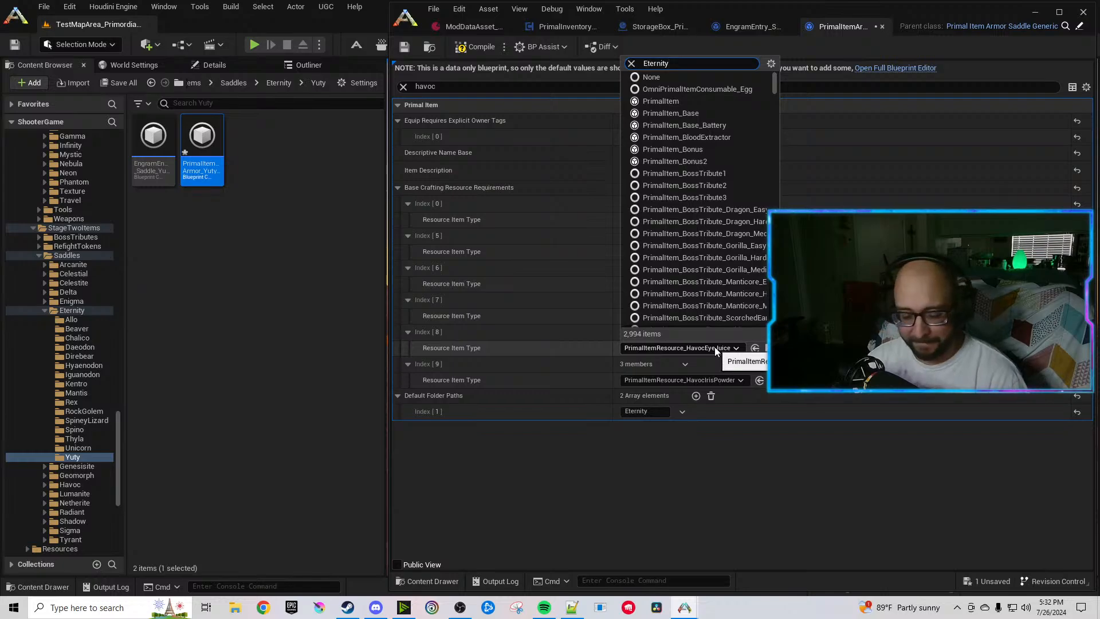
{"action": "type", "text": "eye"}
{"action": "left_click", "coordinate": [739, 389]}
{"action": "key", "text": "ctrl+c"}
{"action": "left_click", "coordinate": [724, 381]}
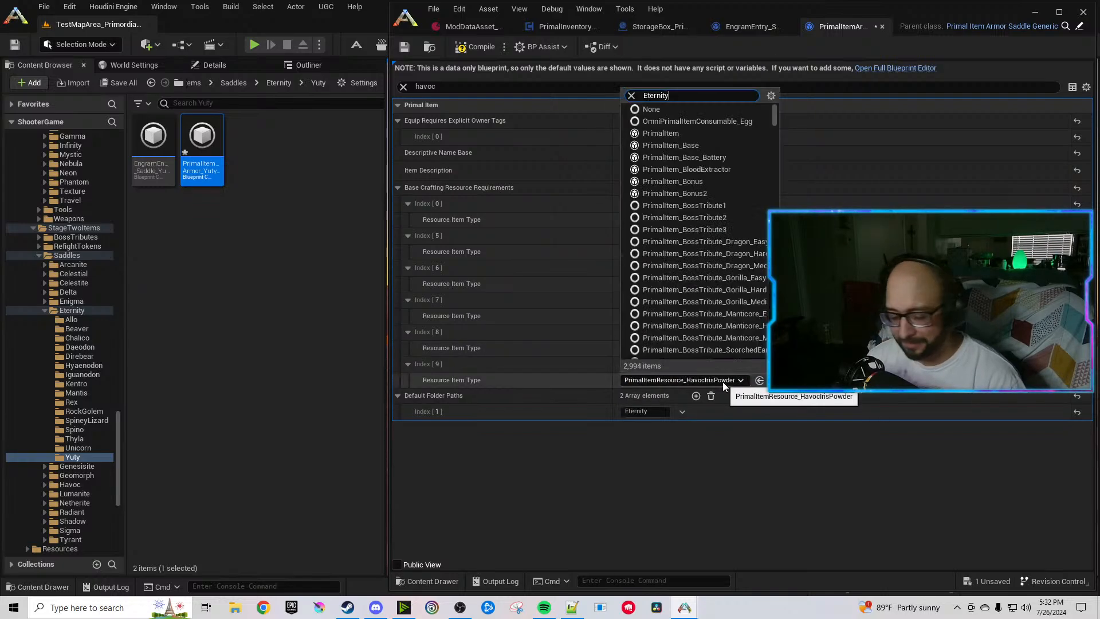
{"action": "key", "text": "ctrl+v"}
{"action": "type", "text": "iris"}
{"action": "left_click", "coordinate": [713, 420]}
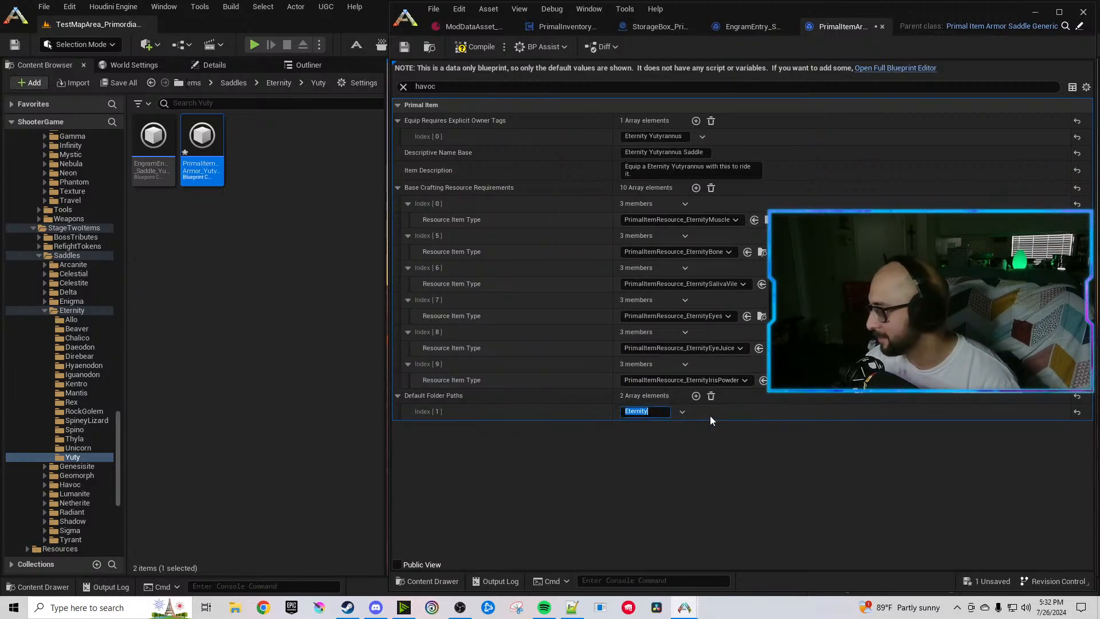
Set the Yuty saddle's armor Initial Value Constant to 95, compile it and close the Yuty item and engram blueprints.
{"action": "type", "text": "armor"}
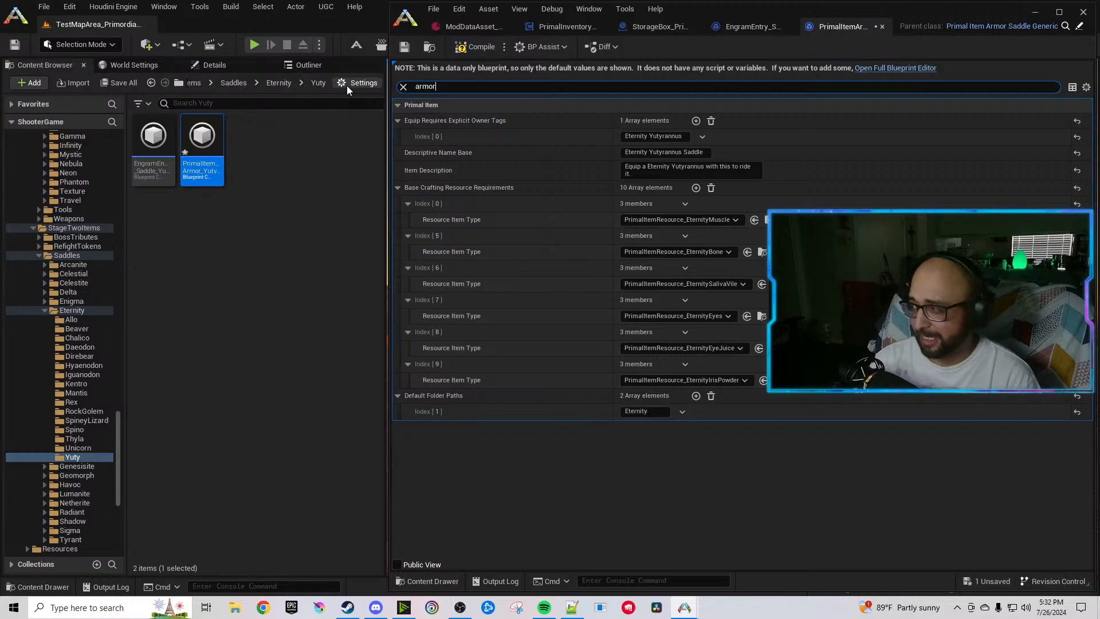
{"action": "left_click", "coordinate": [640, 336]}
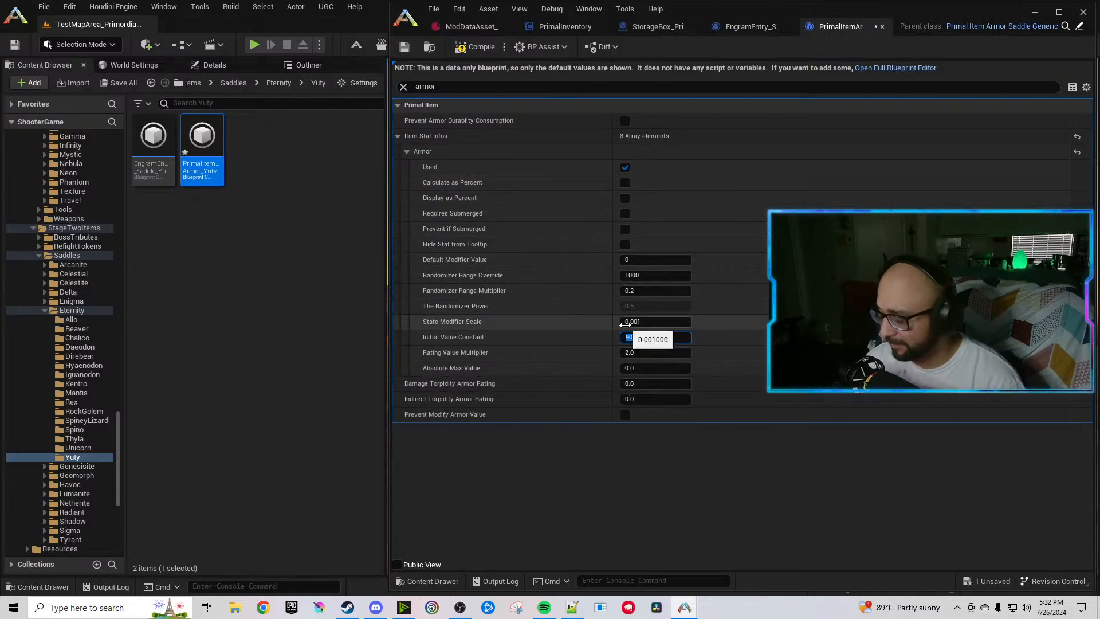
{"action": "type", "text": "95."}
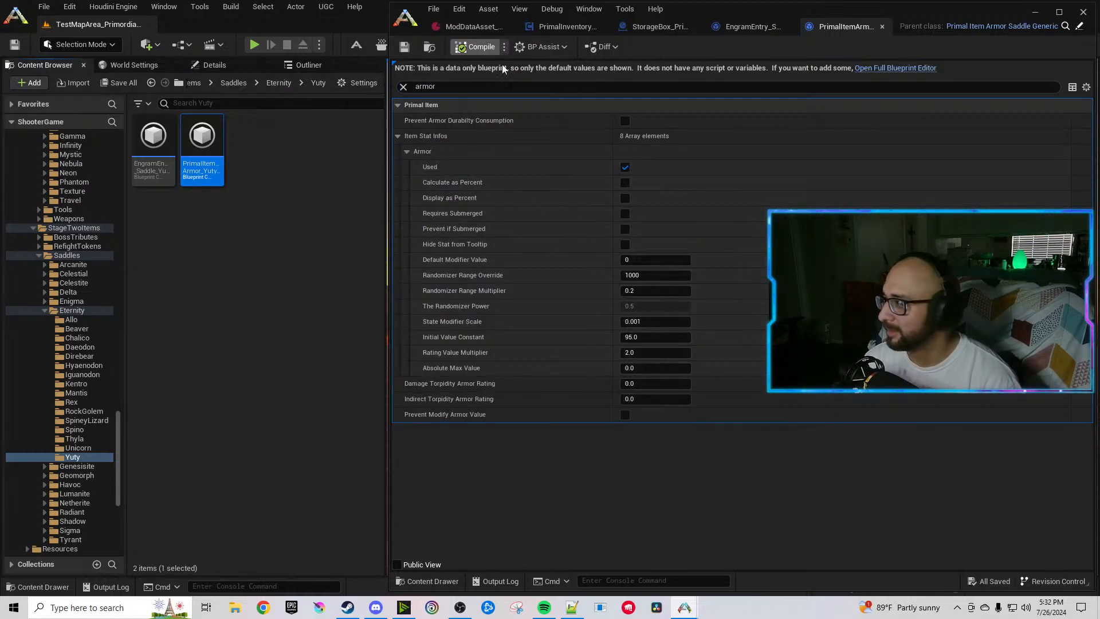
{"action": "left_click", "coordinate": [881, 27]}
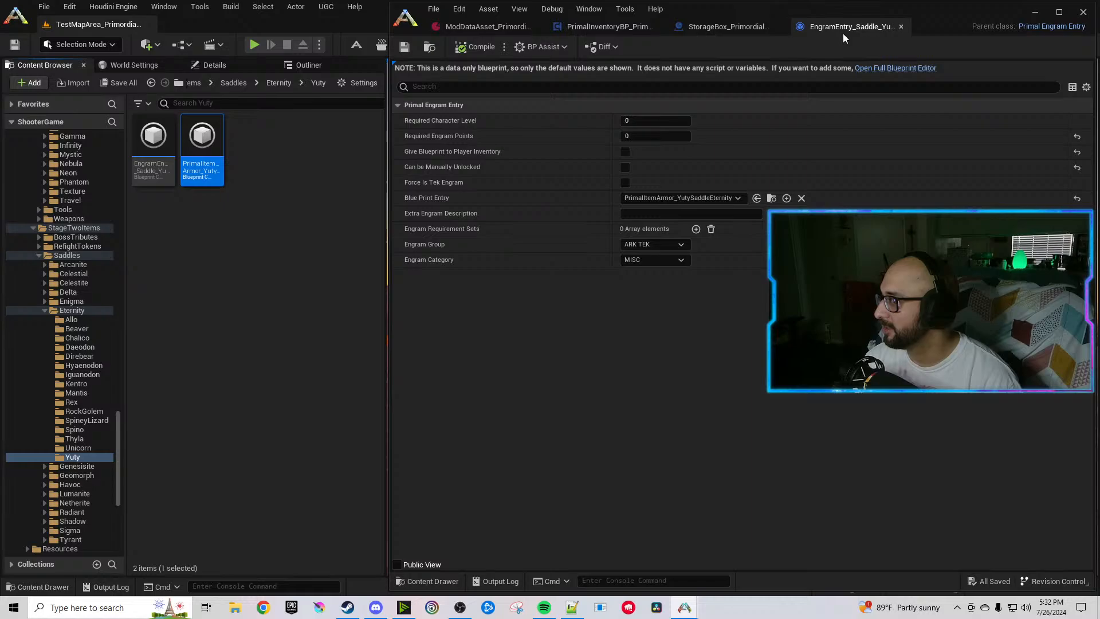
{"action": "left_click", "coordinate": [901, 27]}
Add 16 empty elements to the Default Inventory Items array of the Primordial Workbench inventory, up to index 381.
{"action": "left_click", "coordinate": [609, 26]}
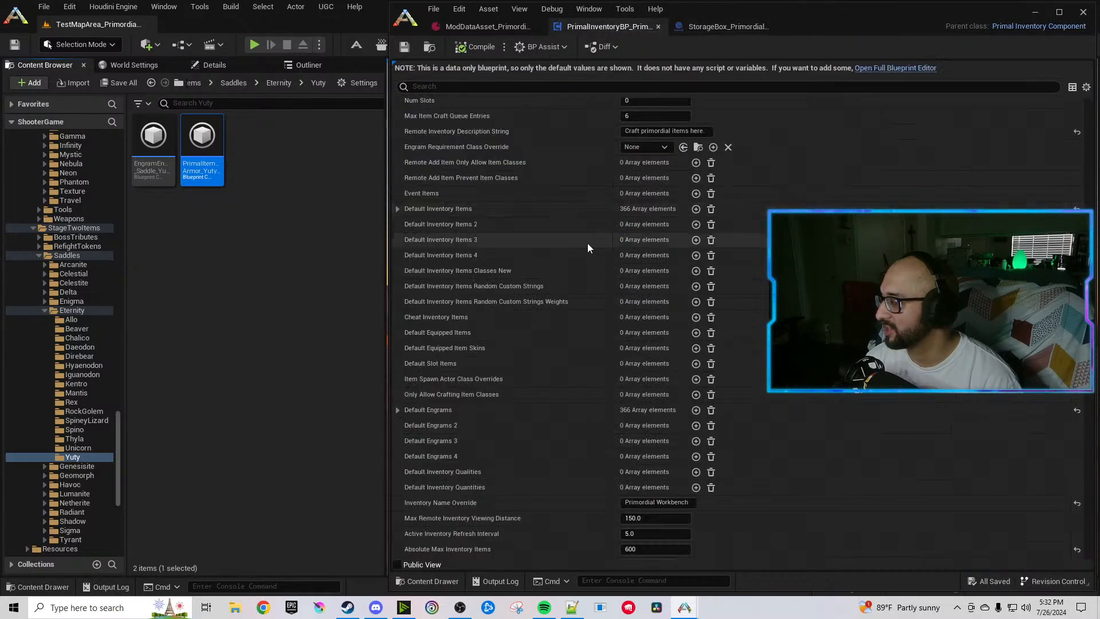
{"action": "double_click", "coordinate": [696, 209]}
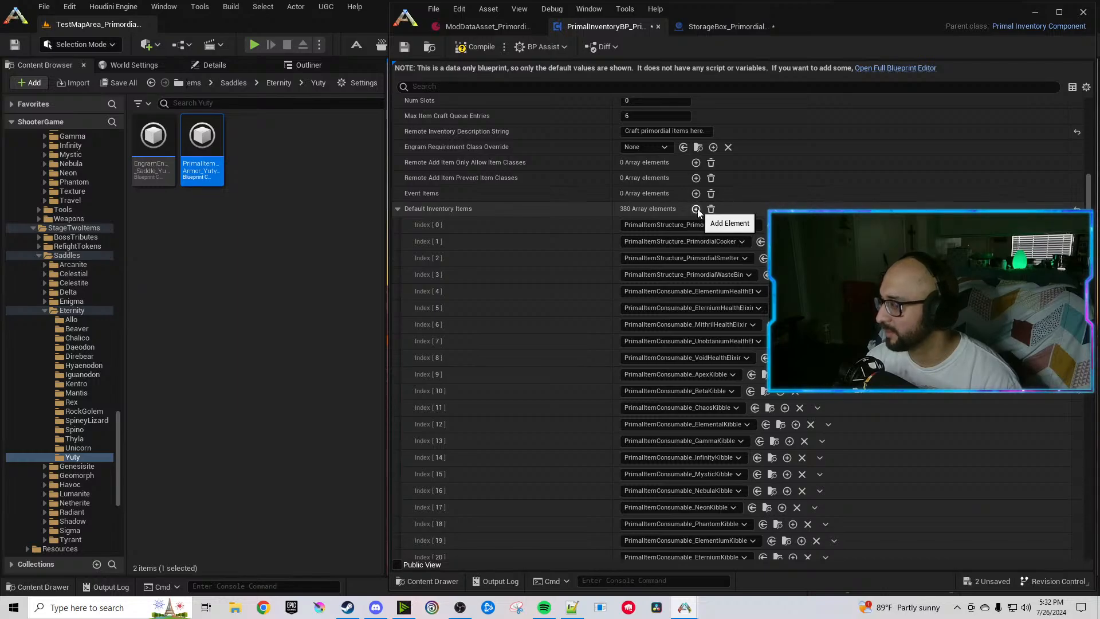
{"action": "left_click_drag", "start_coordinate": [1088, 213], "coordinate": [1092, 469]}
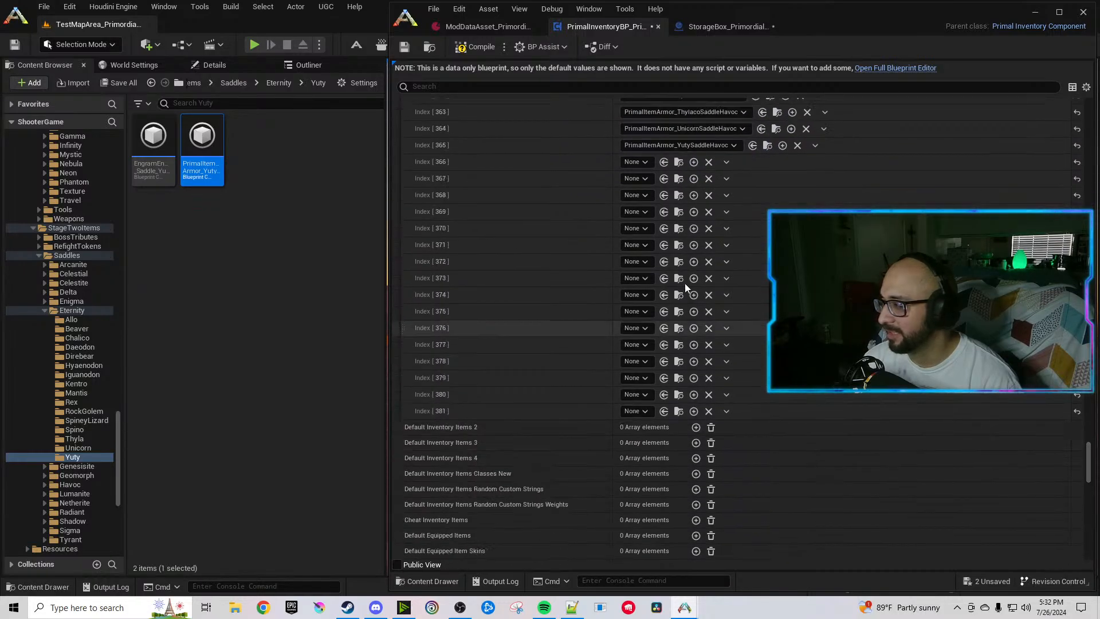
Assign the Allo and Beaver Eternity saddles to Default Inventory Items indexes 366 and 367.
{"action": "left_click", "coordinate": [634, 162]}
{"action": "type", "text": "Eternity"}
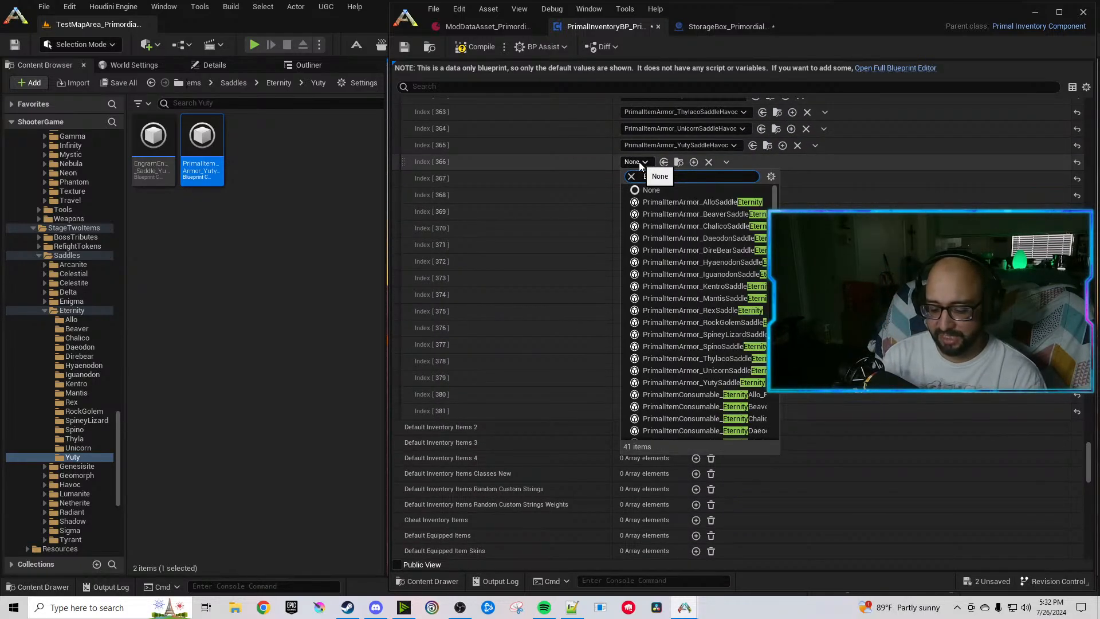
{"action": "type", "text": " saddle"}
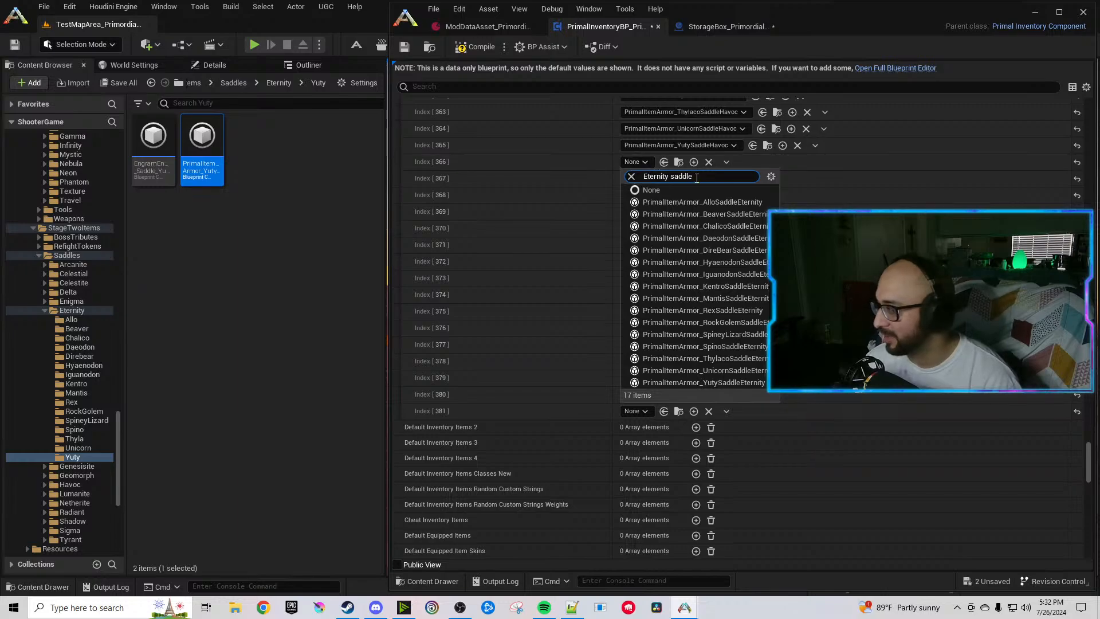
{"action": "left_click", "coordinate": [686, 202]}
{"action": "left_click", "coordinate": [636, 178]}
{"action": "type", "text": "Eternity saddle"}
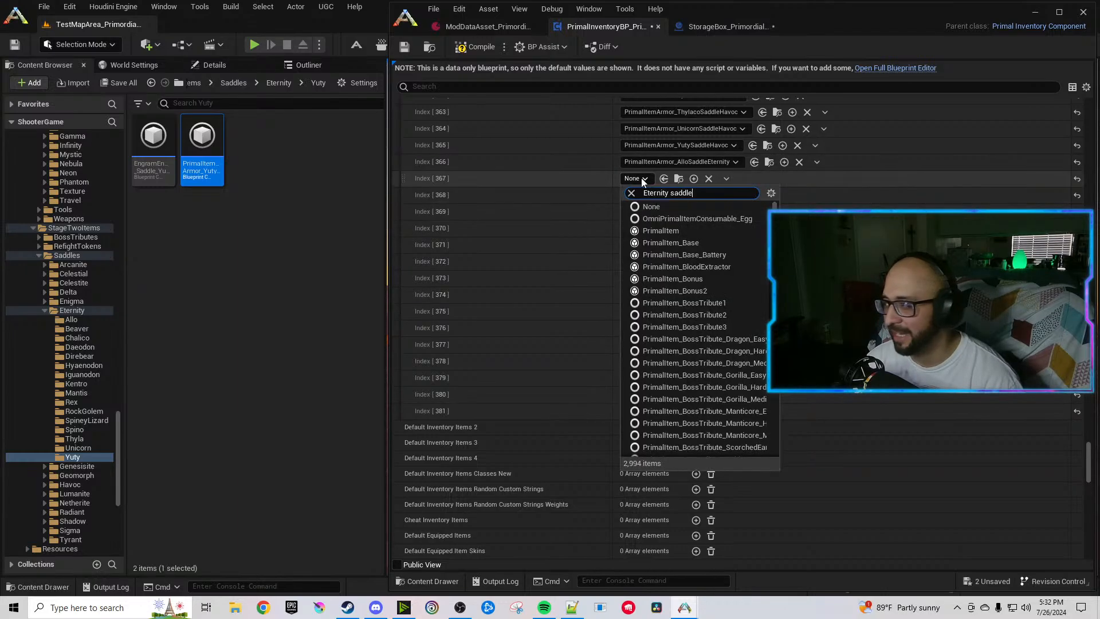
{"action": "left_click", "coordinate": [682, 230]}
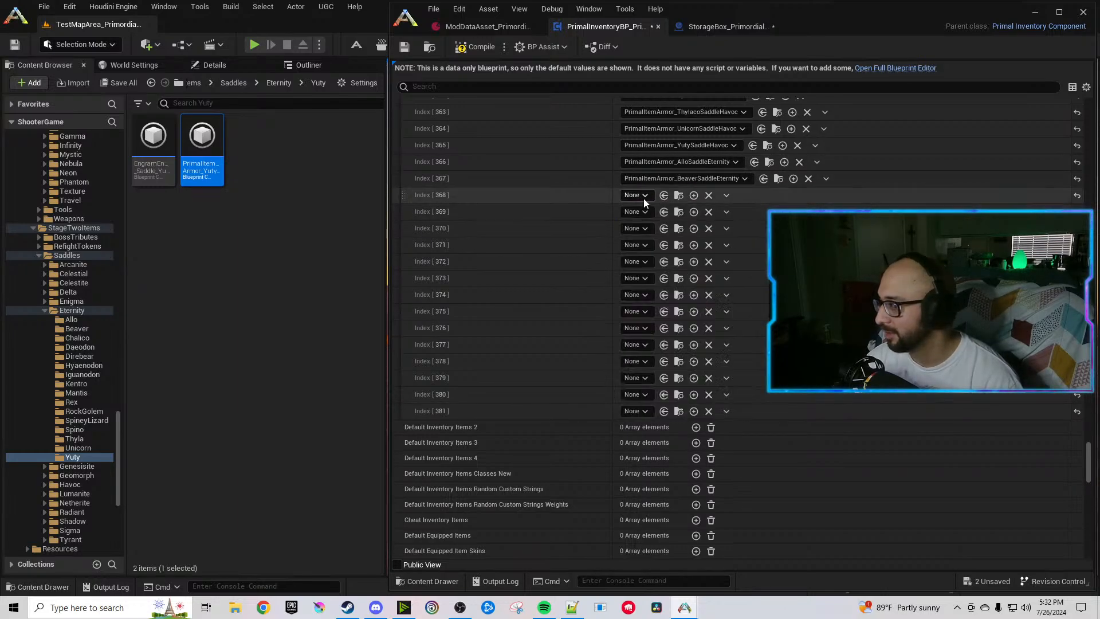
Assign the Chalico and Daeodon Eternity saddles to Default Inventory Items indexes 368 and 369.
{"action": "left_click", "coordinate": [641, 196]}
{"action": "type", "text": "Eternity saddle"}
{"action": "left_click", "coordinate": [716, 261]}
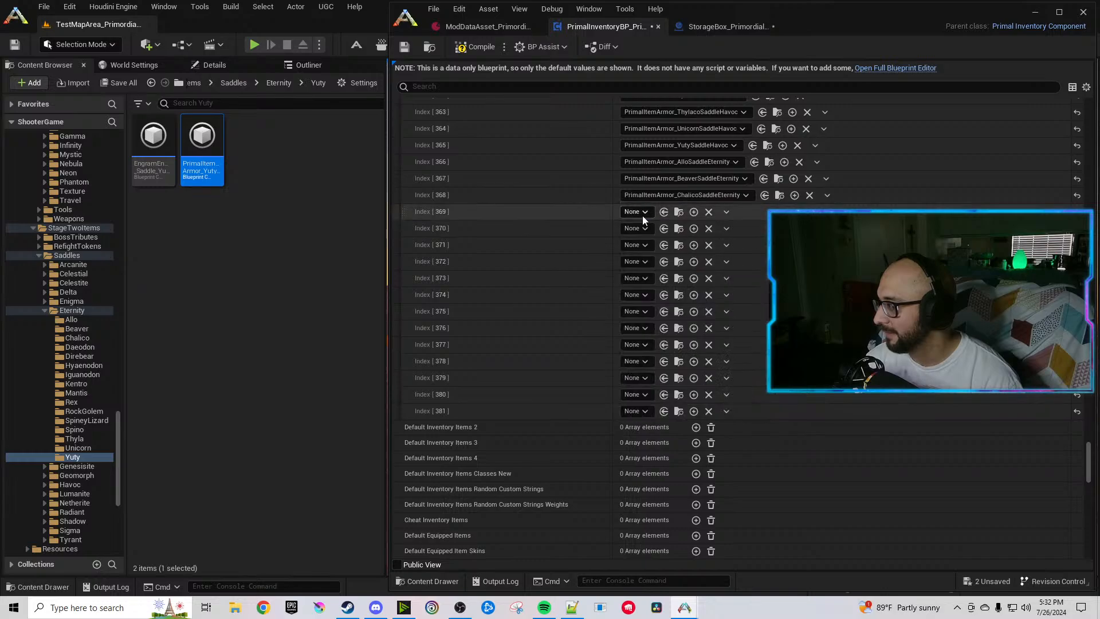
{"action": "left_click", "coordinate": [637, 212]}
{"action": "type", "text": "Eternity saddle"}
{"action": "left_click", "coordinate": [728, 287]}
Assign the DireBear and Hyaenodon Eternity saddles to Default Inventory Items indexes 370 and 371.
{"action": "left_click", "coordinate": [641, 229]}
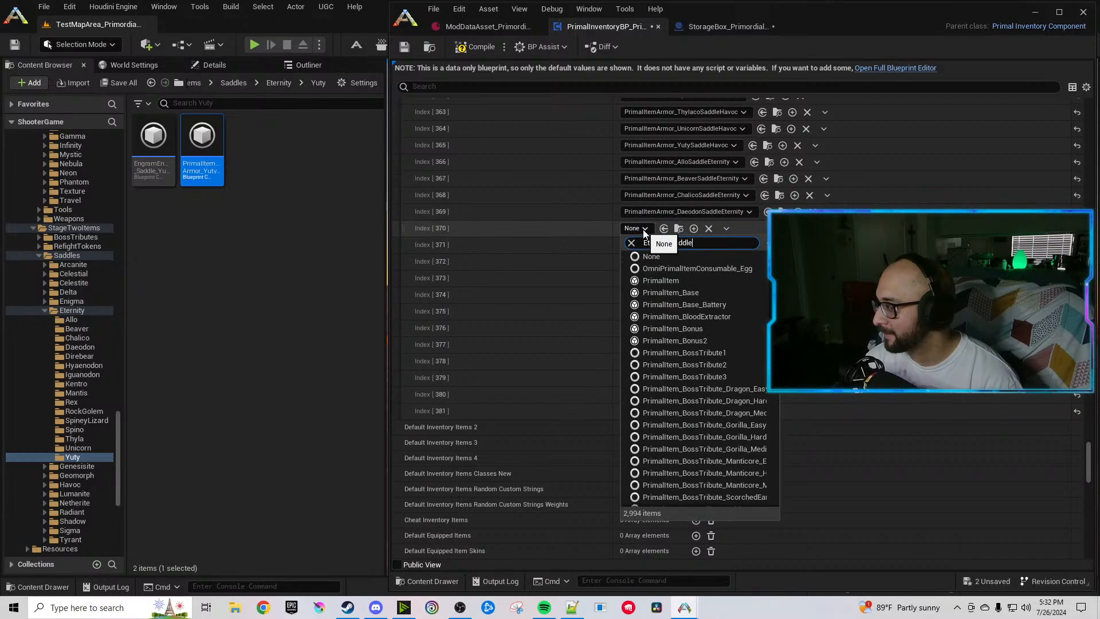
{"action": "type", "text": "Eternity saddle"}
{"action": "left_click", "coordinate": [721, 317]}
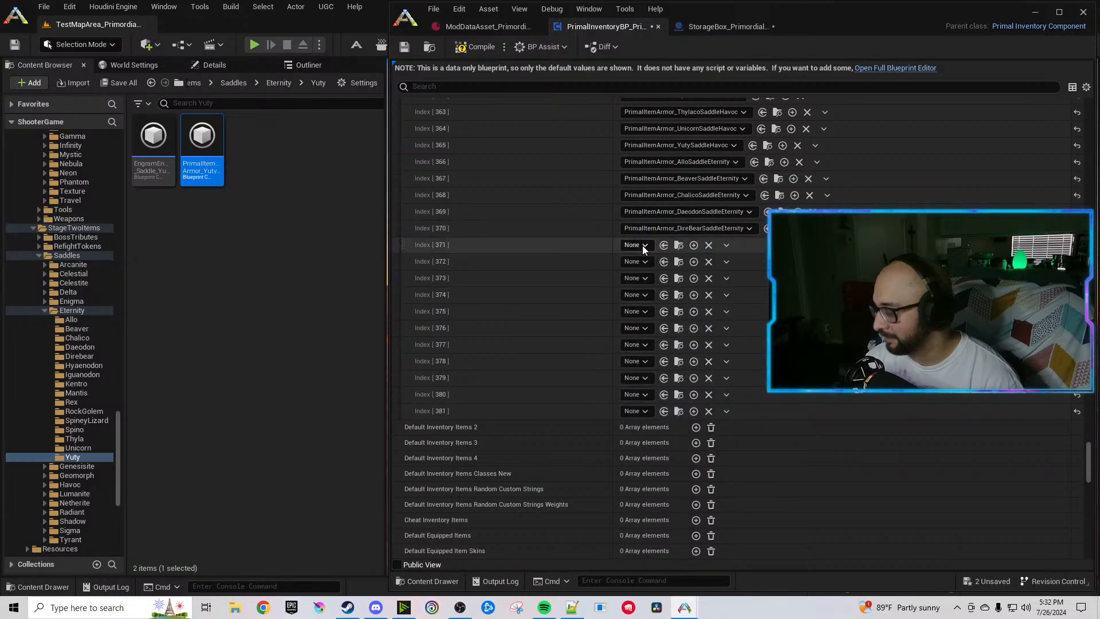
{"action": "left_click", "coordinate": [640, 245]}
{"action": "type", "text": "Eternity saddle"}
{"action": "left_click", "coordinate": [722, 345]}
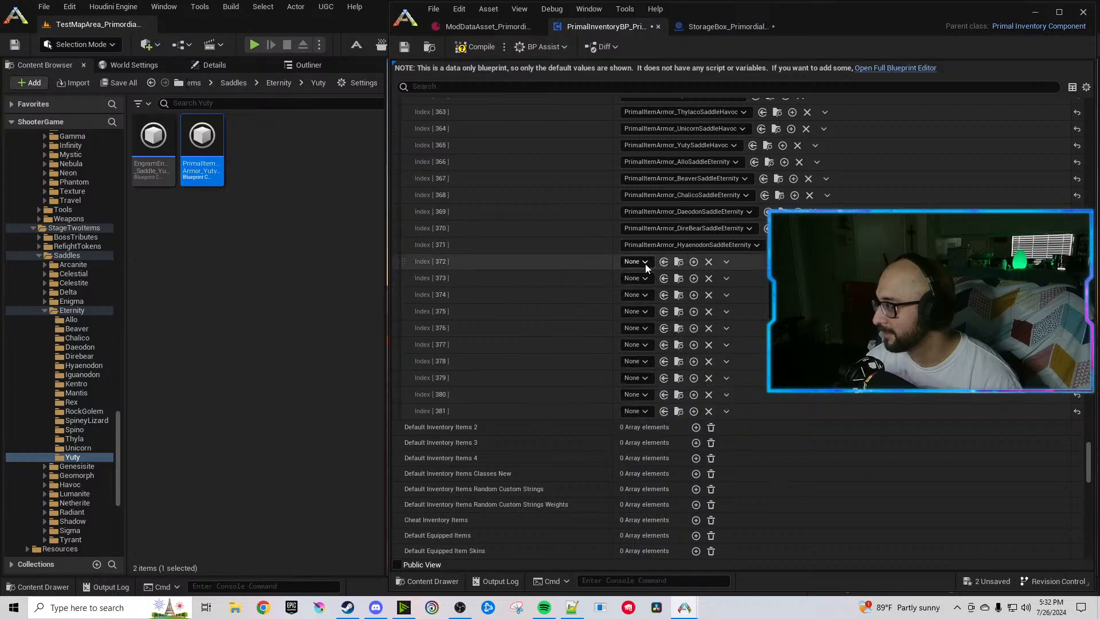
Assign the Iguanodon and Kentro Eternity saddles to Default Inventory Items indexes 372 and 373.
{"action": "left_click", "coordinate": [637, 262]}
{"action": "type", "text": "Eternity saddle"}
{"action": "left_click", "coordinate": [726, 372]}
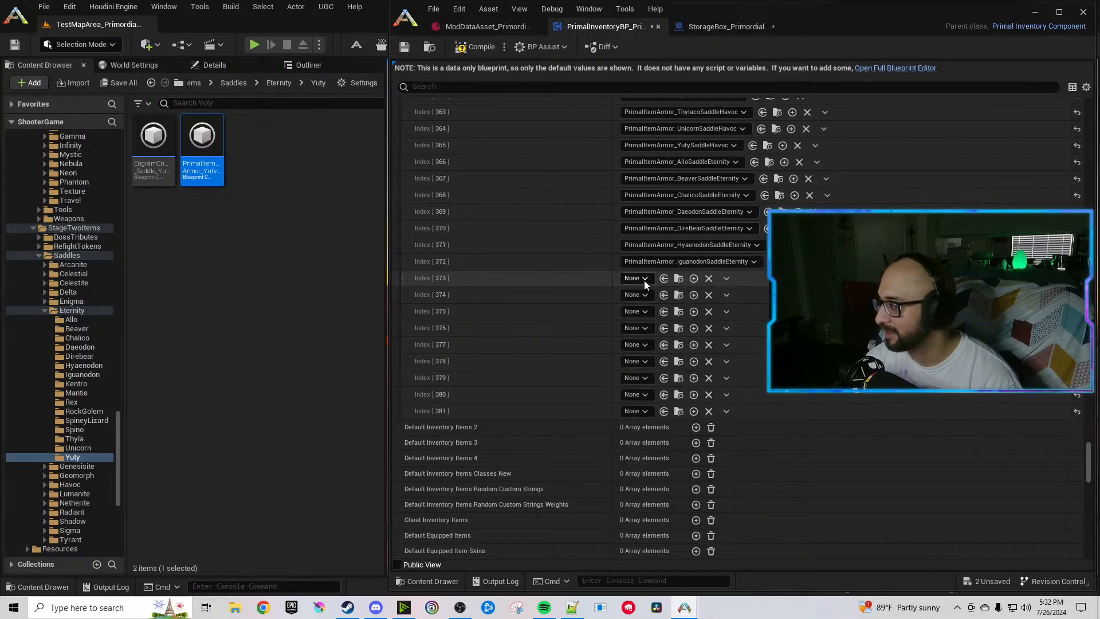
{"action": "left_click", "coordinate": [640, 278]}
{"action": "type", "text": "Eternity saddle"}
{"action": "left_click", "coordinate": [710, 402]}
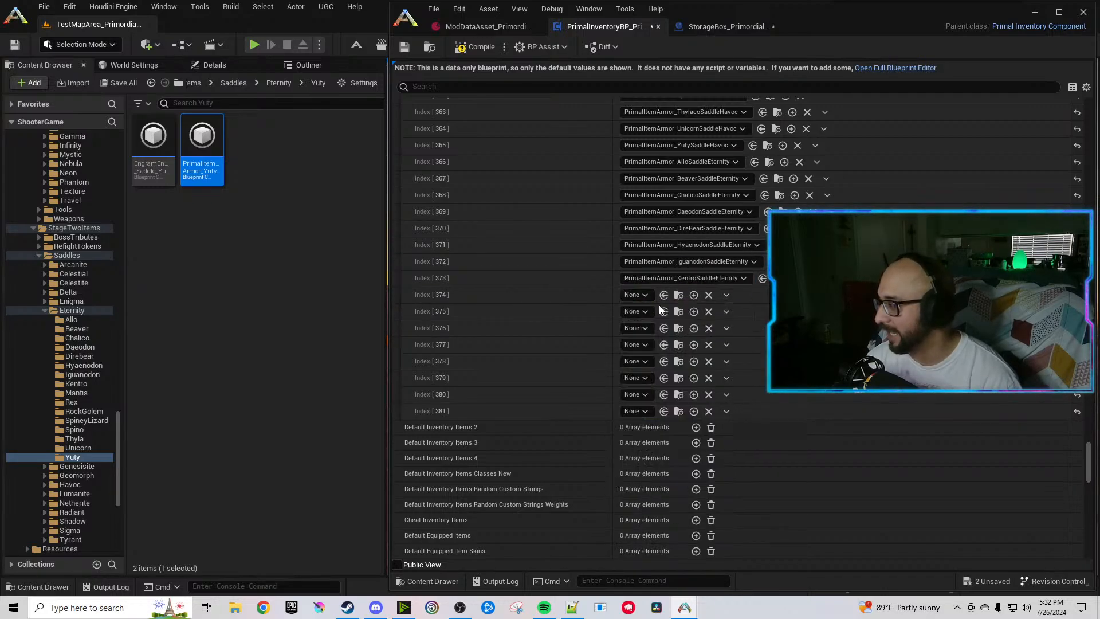
Assign the Mantis and Rex Eternity saddles to Default Inventory Items indexes 374 and 375.
{"action": "left_click", "coordinate": [641, 295]}
{"action": "type", "text": "Eternity saddle"}
{"action": "left_click", "coordinate": [713, 430]}
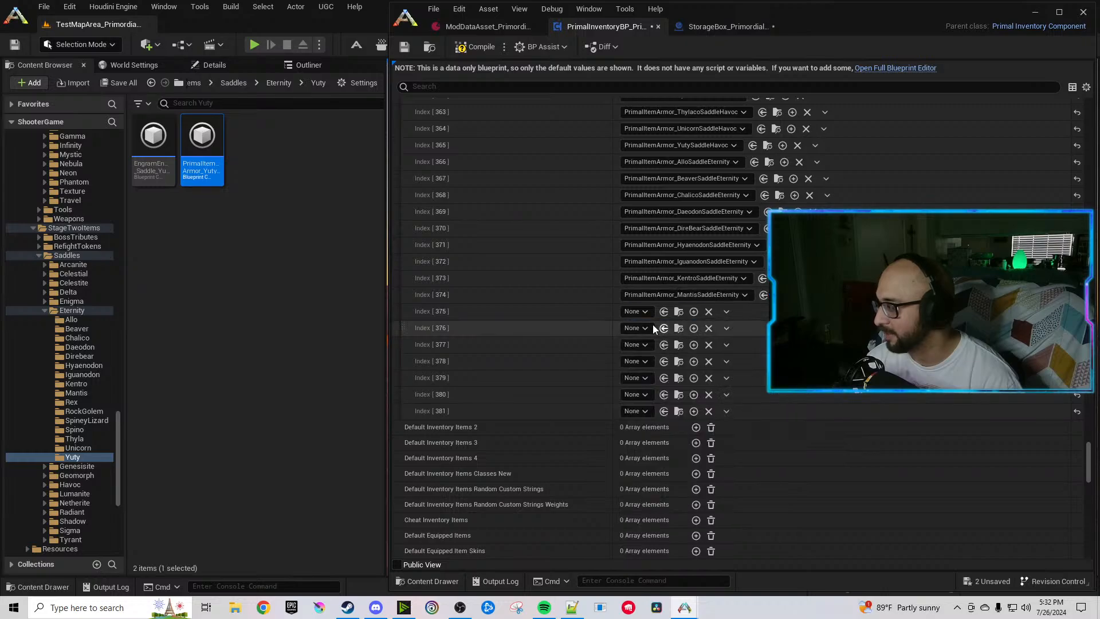
{"action": "left_click", "coordinate": [639, 311]}
{"action": "type", "text": "Eternity saddle"}
{"action": "left_click", "coordinate": [714, 459]}
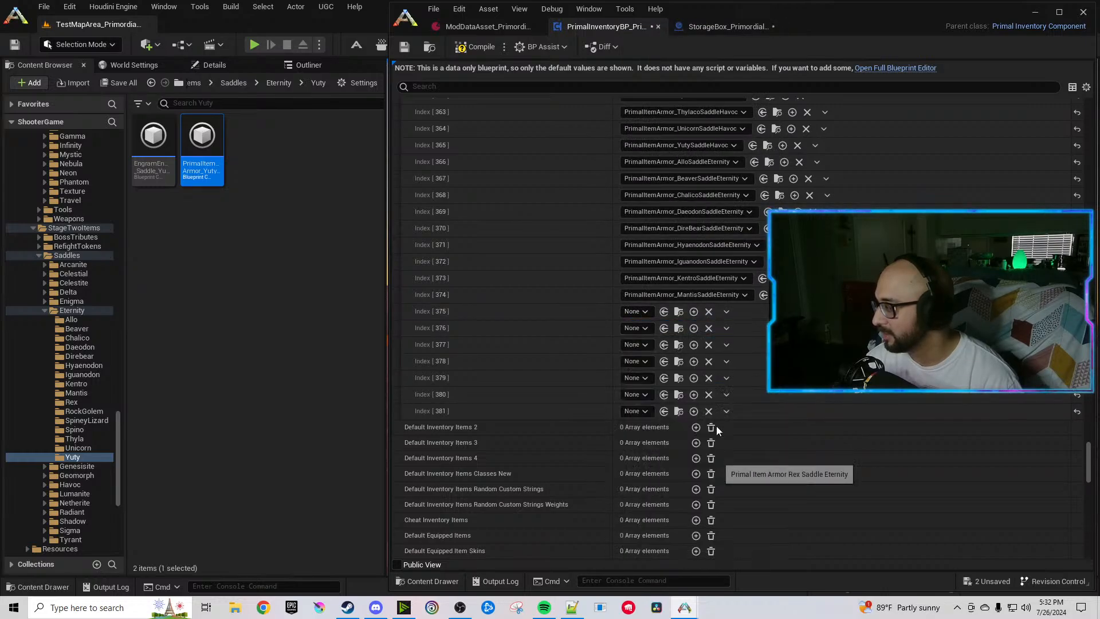
Assign the RockGolem and SpineyLizard Eternity saddles to Default Inventory Items indexes 376 and 377.
{"action": "left_click", "coordinate": [638, 328]}
{"action": "type", "text": "Eternity saddle"}
{"action": "left_click", "coordinate": [710, 488]}
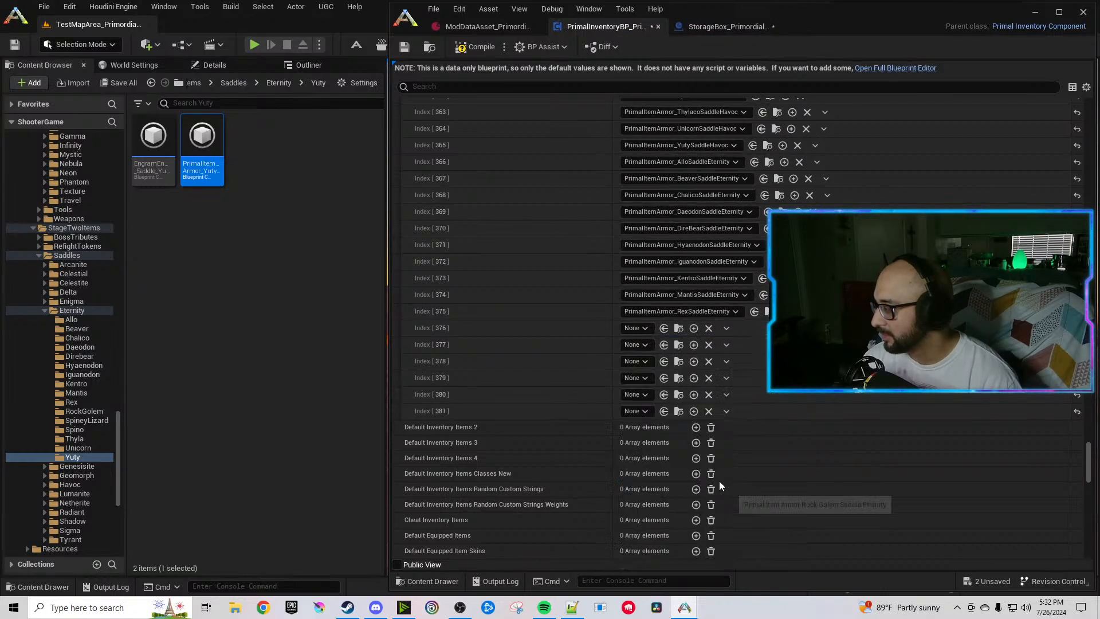
{"action": "left_click", "coordinate": [638, 345]}
{"action": "type", "text": "Eternity saddle"}
{"action": "left_click", "coordinate": [710, 517]}
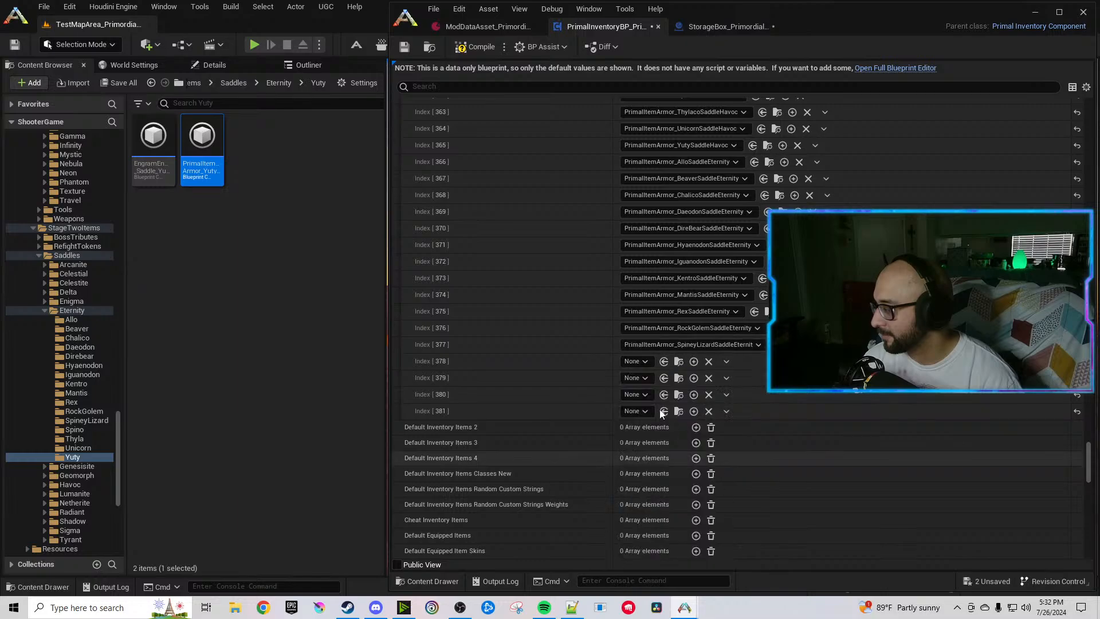
Assign the Spino and Thylaco Eternity saddles to Default Inventory Items indexes 378 and 379.
{"action": "left_click", "coordinate": [634, 361]}
{"action": "type", "text": "Eternity saddle"}
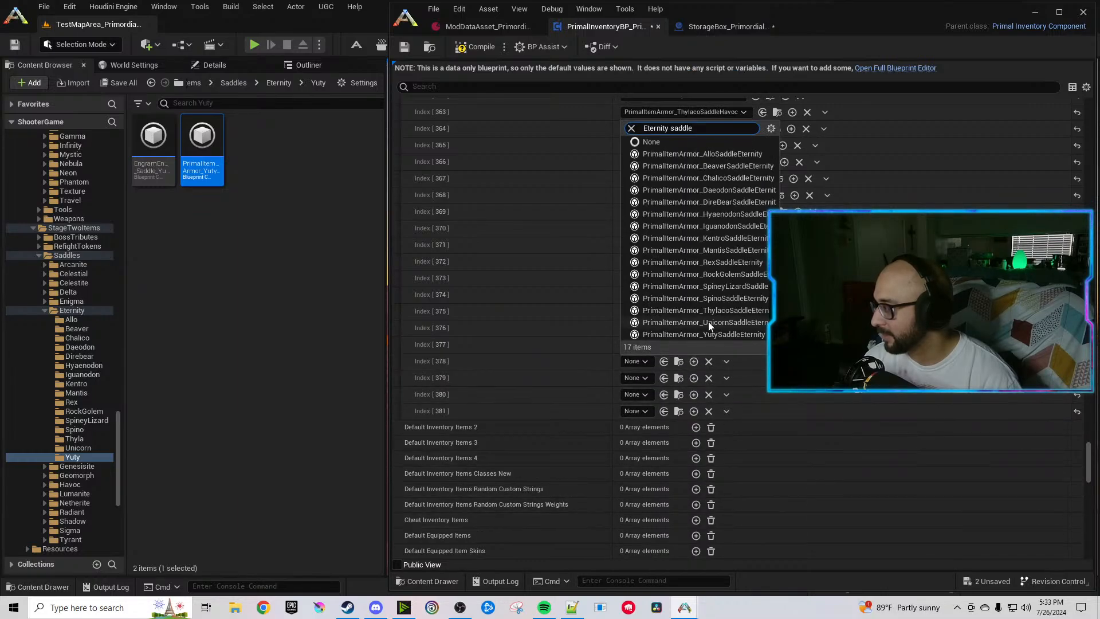
{"action": "left_click", "coordinate": [705, 298]}
{"action": "left_click", "coordinate": [638, 377]}
{"action": "type", "text": "Eternity saddle"}
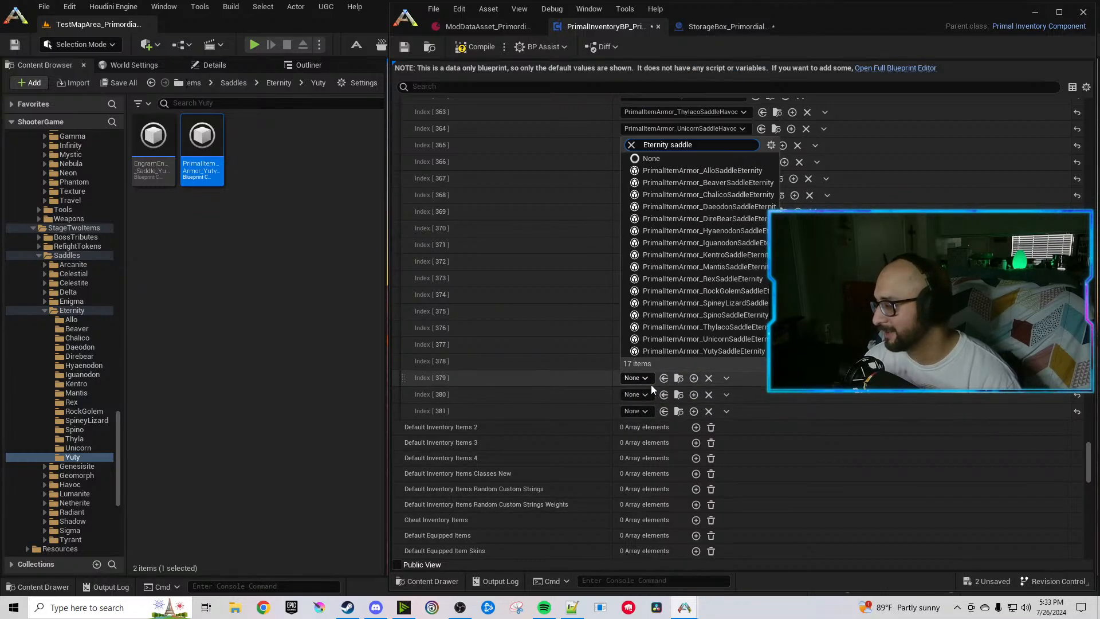
{"action": "left_click", "coordinate": [710, 328]}
Assign the Unicorn and Yuty Eternity saddles to Default Inventory Items indexes 380 and 381.
{"action": "left_click", "coordinate": [642, 394]}
{"action": "type", "text": "Eternity saddle"}
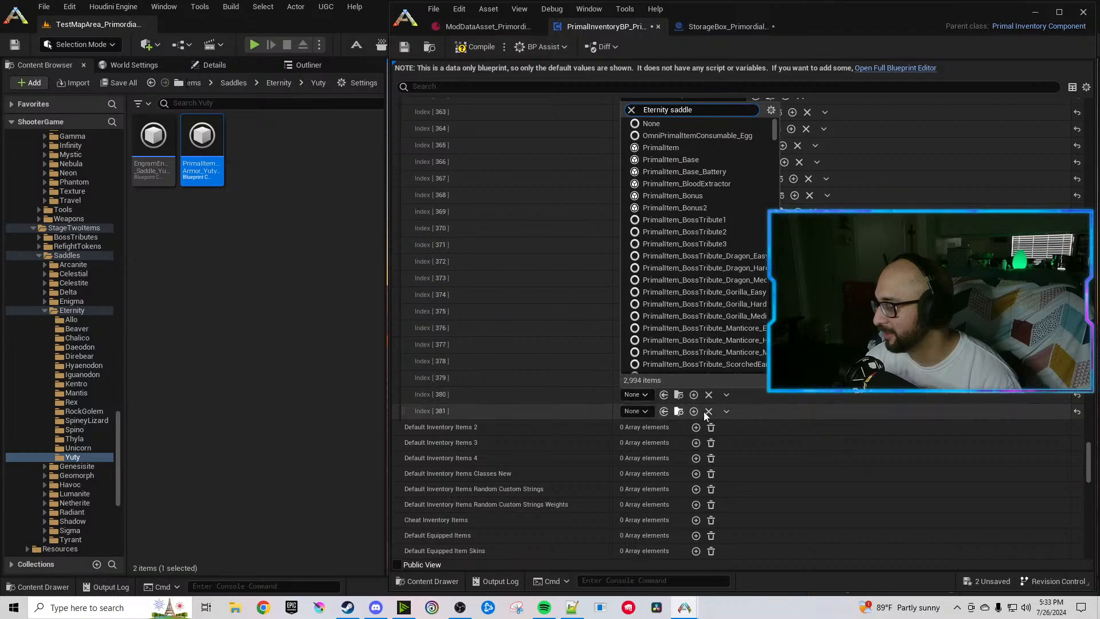
{"action": "left_click", "coordinate": [706, 371]}
{"action": "left_click", "coordinate": [636, 410]}
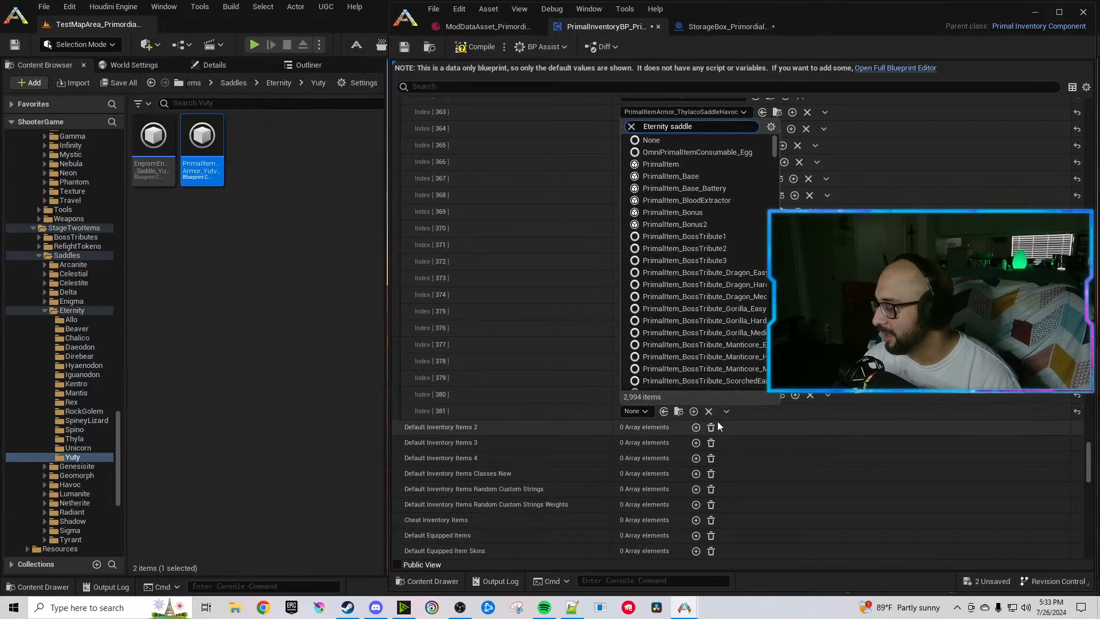
{"action": "type", "text": "Eternity saddle"}
{"action": "left_click", "coordinate": [721, 385]}
Collapse the Default Inventory Items array and expand the Default Engrams array.
{"action": "scroll", "coordinate": [593, 329], "scroll_direction": "up", "scroll_amount": 2}
{"action": "scroll", "coordinate": [575, 319], "scroll_direction": "up", "scroll_amount": 2}
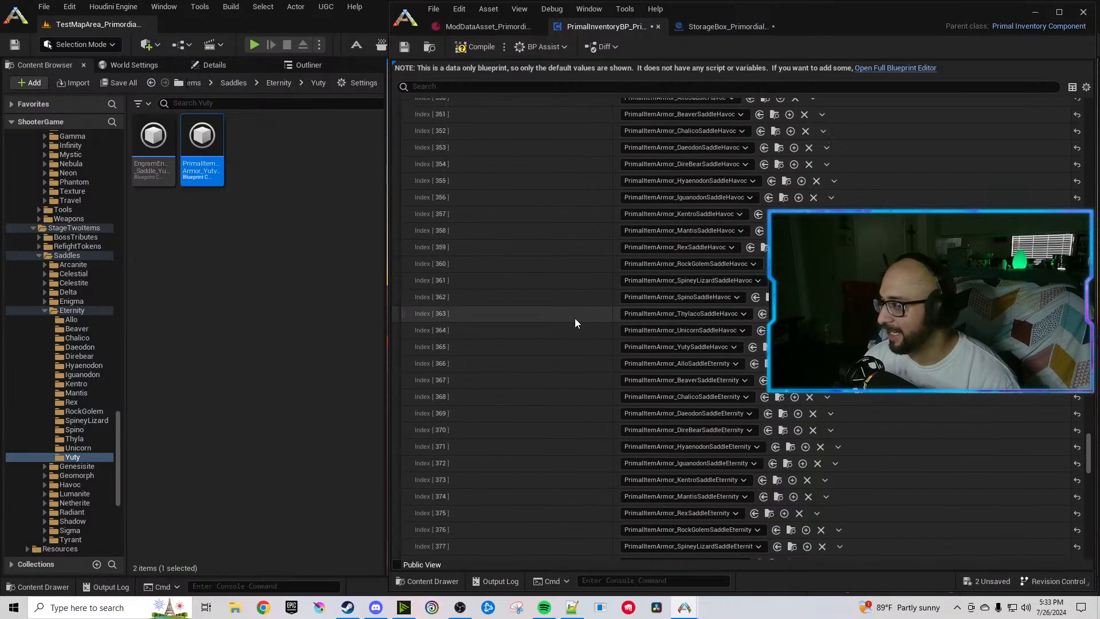
{"action": "left_click_drag", "start_coordinate": [1093, 461], "coordinate": [1094, 170]}
{"action": "left_click", "coordinate": [397, 446]}
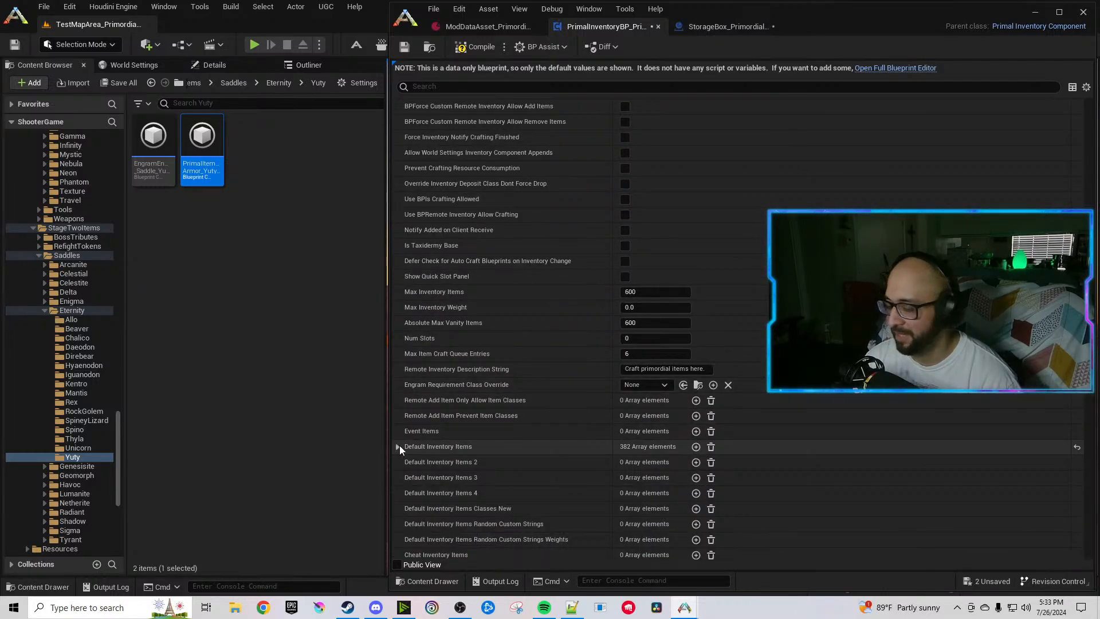
{"action": "scroll", "coordinate": [453, 447], "scroll_direction": "down", "scroll_amount": 3}
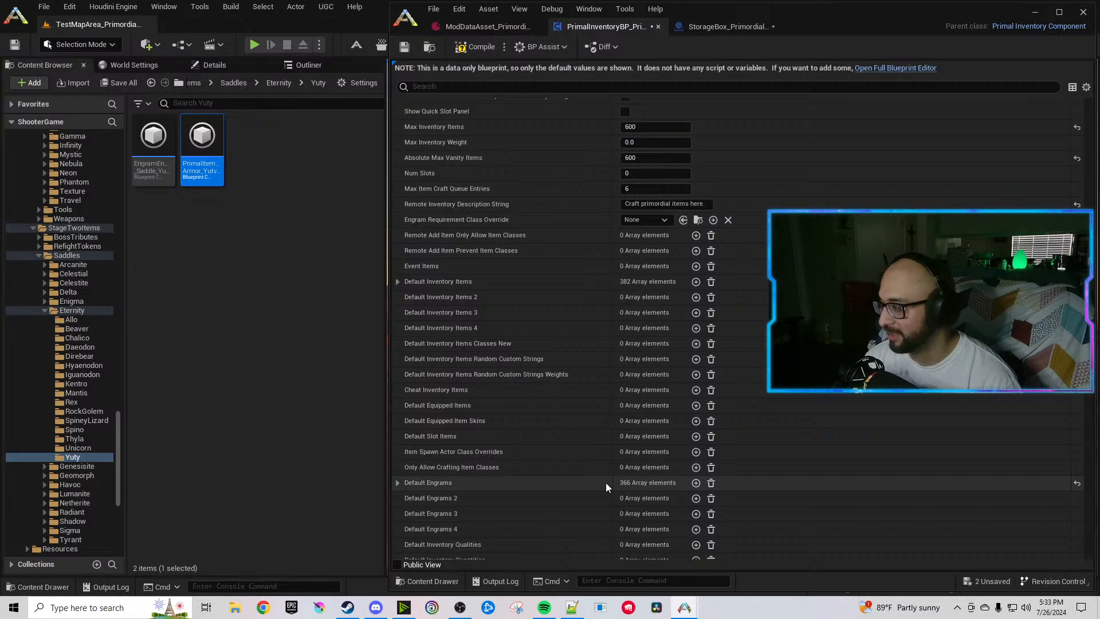
{"action": "left_click", "coordinate": [397, 483]}
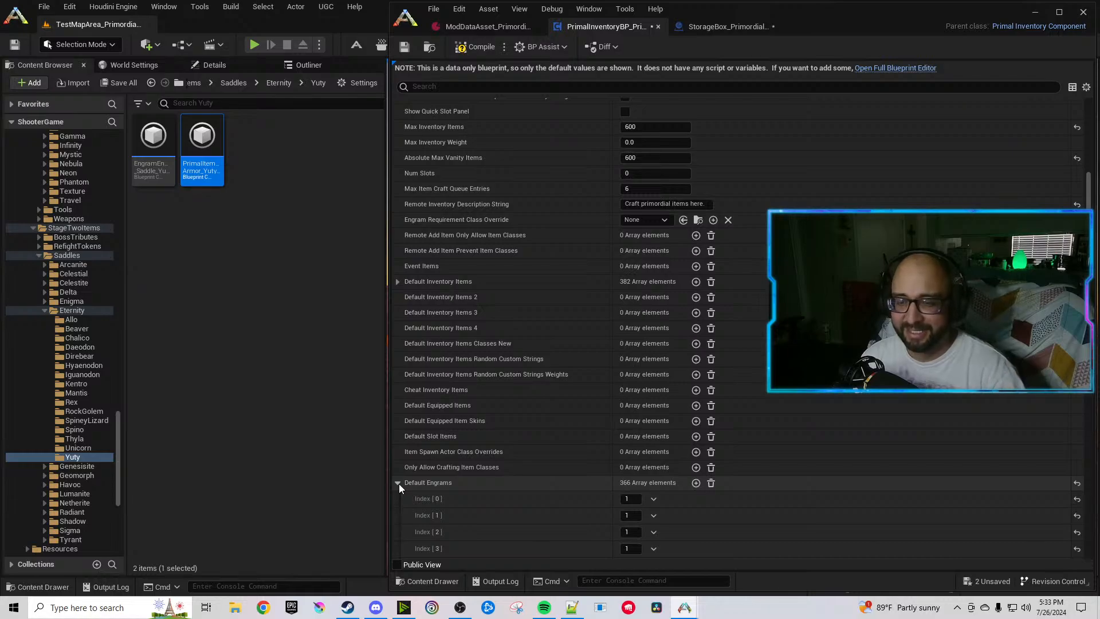
{"action": "scroll", "coordinate": [458, 467], "scroll_direction": "down", "scroll_amount": 2}
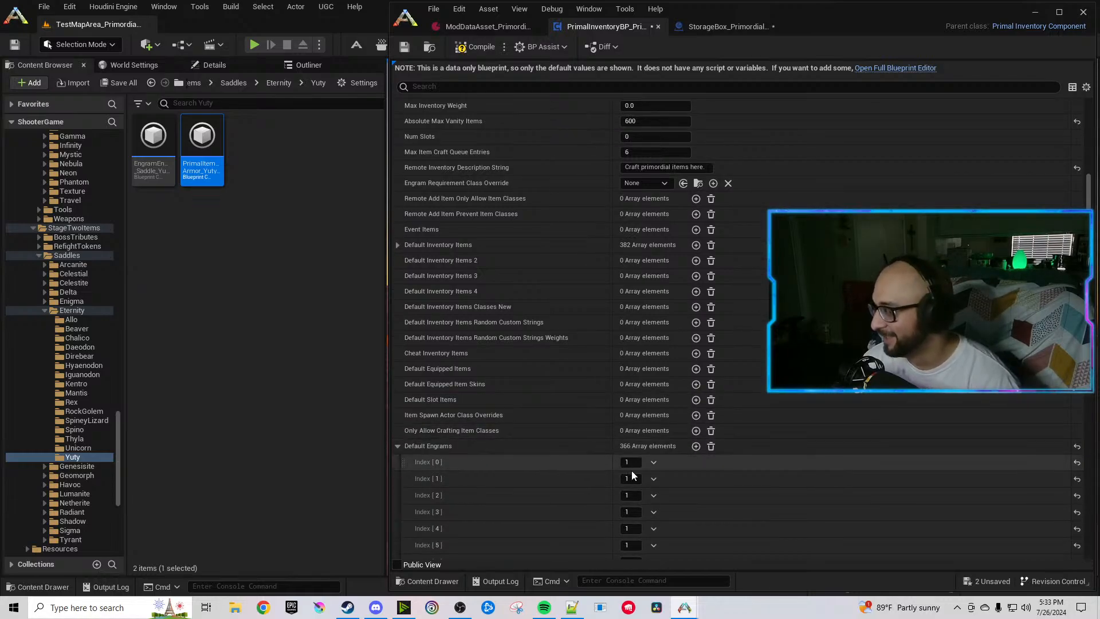
Duplicate the first Default Engrams entry repeatedly until the array has 382 elements, matching Default Inventory Items.
{"action": "left_click", "coordinate": [653, 463]}
{"action": "left_click", "coordinate": [665, 503]}
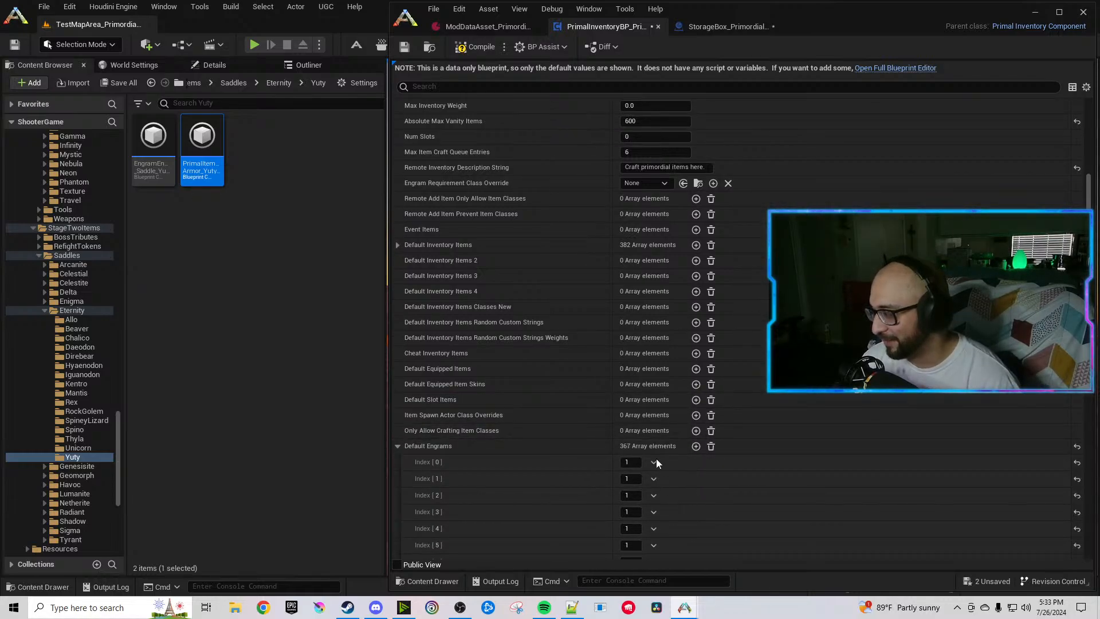
{"action": "left_click", "coordinate": [653, 463]}
{"action": "left_click", "coordinate": [665, 504]}
{"action": "left_click", "coordinate": [653, 462]}
{"action": "left_click", "coordinate": [665, 503]}
{"action": "left_click", "coordinate": [653, 462]}
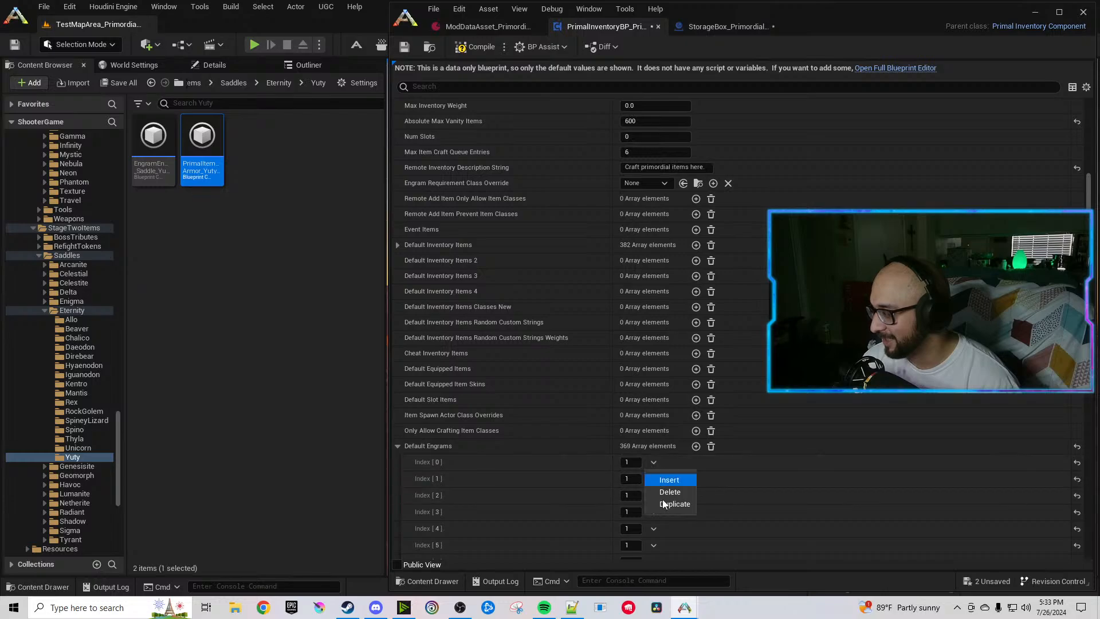
{"action": "left_click", "coordinate": [664, 503]}
{"action": "left_click", "coordinate": [653, 463]}
{"action": "left_click", "coordinate": [659, 502]}
{"action": "left_click", "coordinate": [653, 464]}
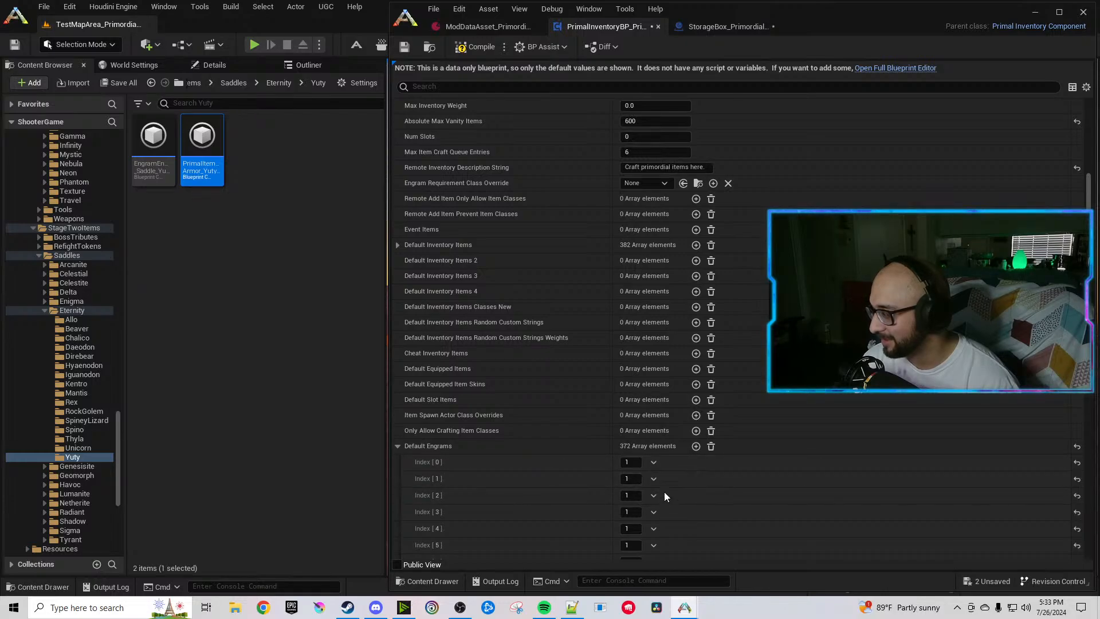
{"action": "left_click", "coordinate": [653, 462]}
{"action": "left_click", "coordinate": [653, 463]}
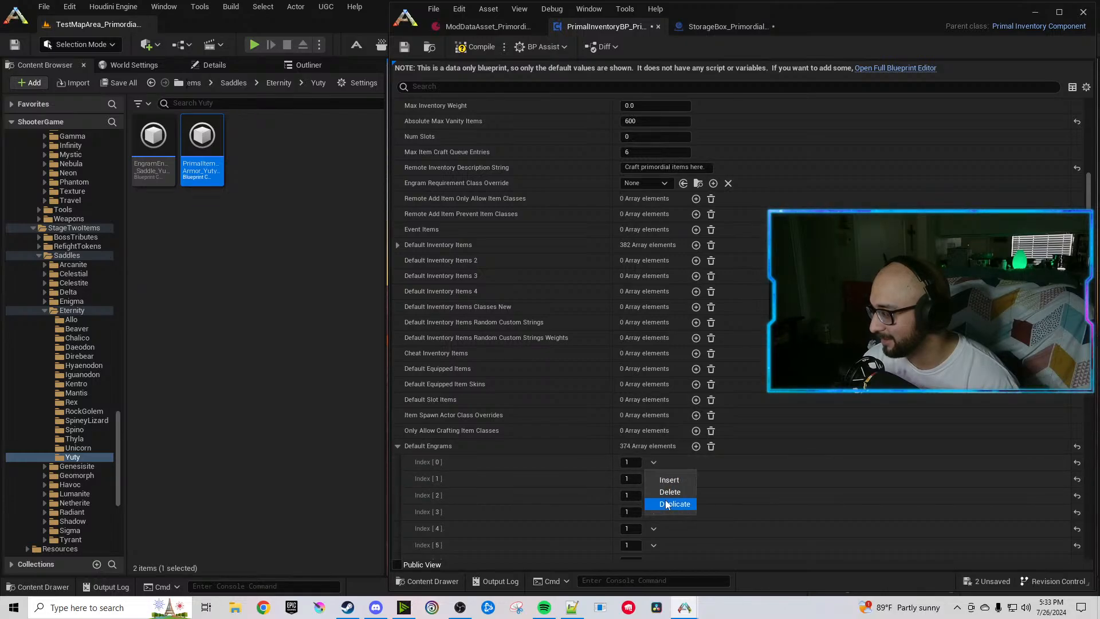
{"action": "left_click", "coordinate": [665, 503]}
{"action": "left_click", "coordinate": [653, 463]}
{"action": "left_click", "coordinate": [668, 505]}
{"action": "left_click", "coordinate": [654, 463]}
{"action": "left_click", "coordinate": [664, 503]}
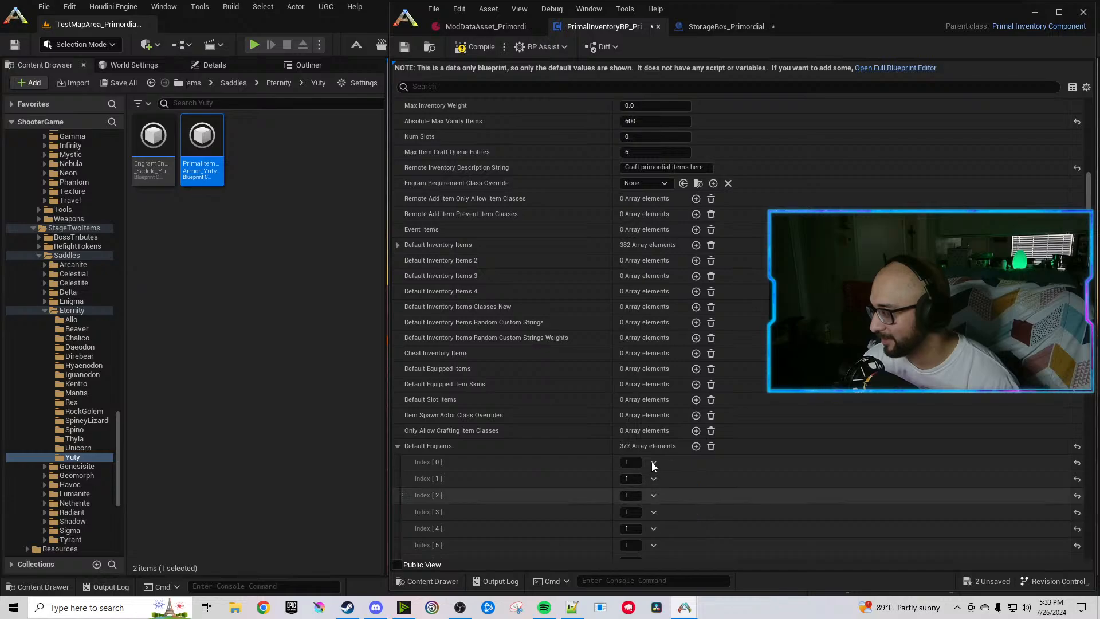
{"action": "left_click", "coordinate": [653, 463]}
{"action": "left_click", "coordinate": [662, 504]}
{"action": "left_click", "coordinate": [654, 463]}
{"action": "left_click", "coordinate": [663, 505]}
{"action": "left_click", "coordinate": [654, 463]}
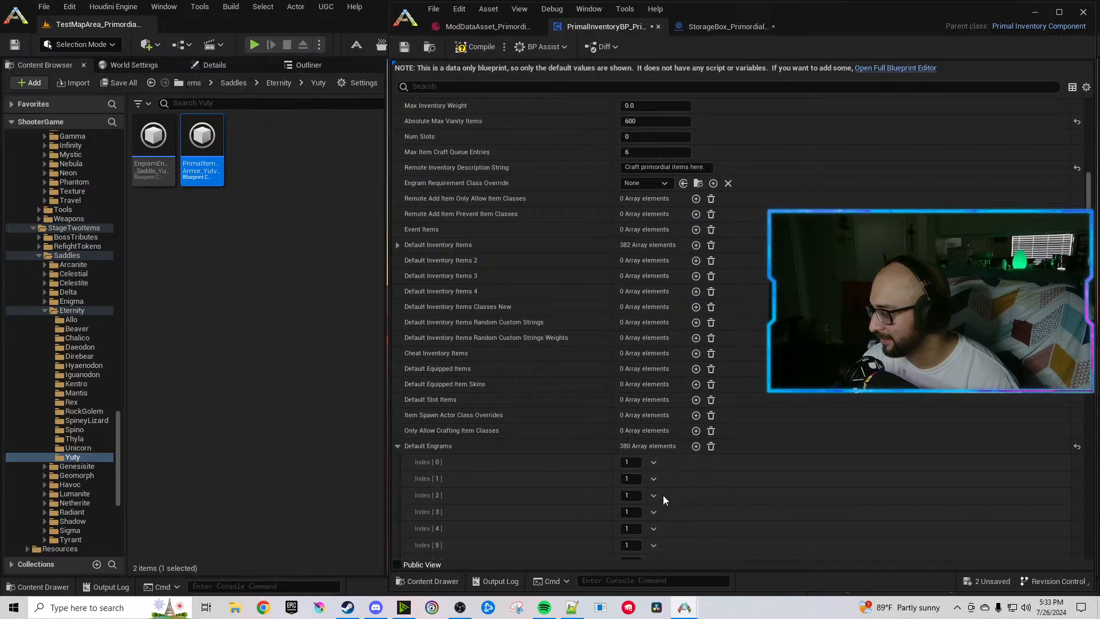
{"action": "left_click", "coordinate": [653, 463]}
{"action": "left_click", "coordinate": [661, 504]}
{"action": "left_click", "coordinate": [654, 463]}
{"action": "left_click", "coordinate": [666, 502]}
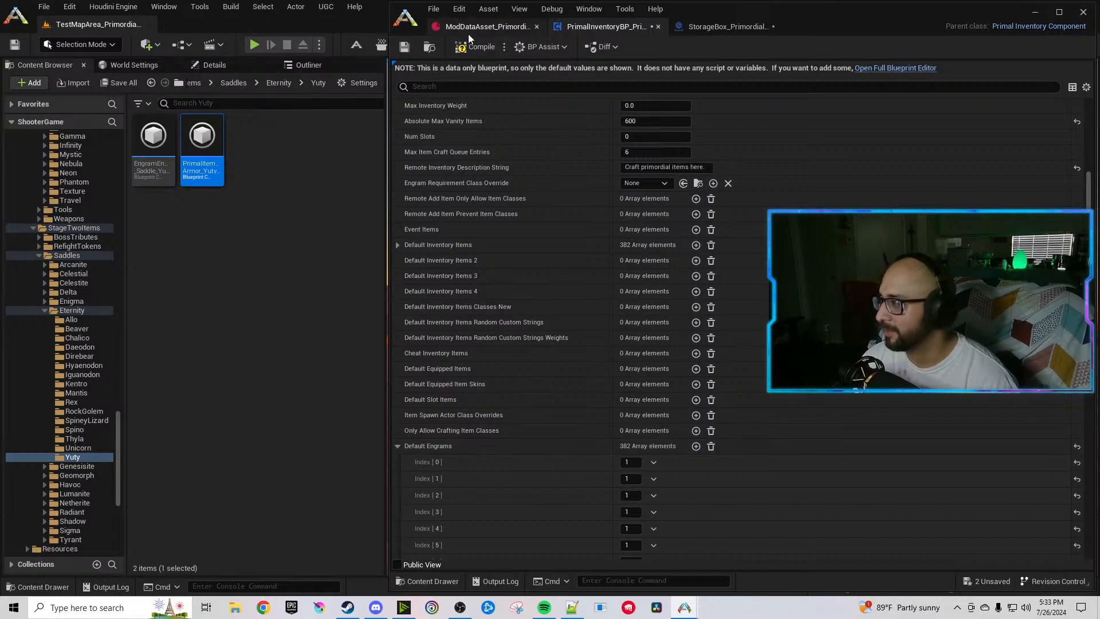
Compile and save the StorageBox_PrimordialWorkbench blueprint, and close it along with the workbench inventory blueprint.
{"action": "left_click", "coordinate": [717, 27]}
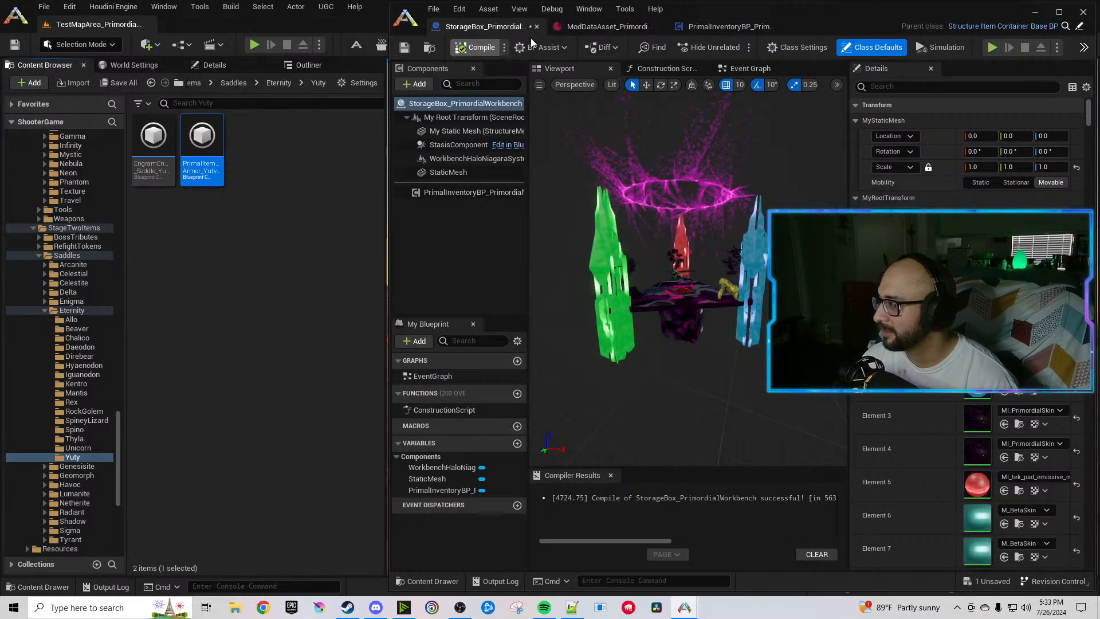
{"action": "key", "text": "ctrl+s"}
{"action": "left_click", "coordinate": [538, 27]}
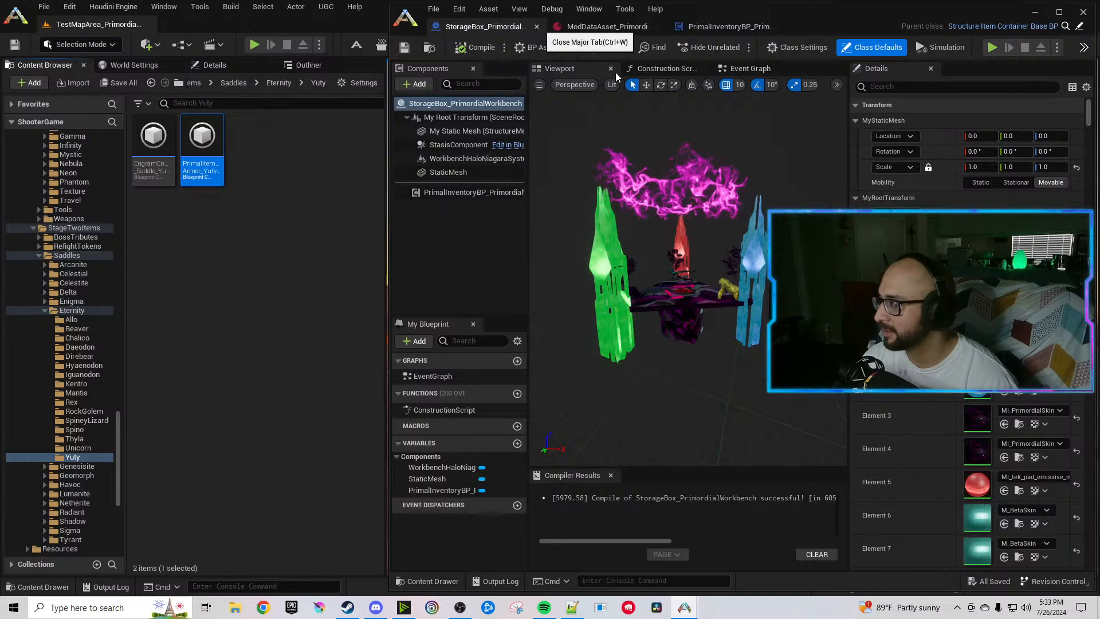
{"action": "left_click", "coordinate": [659, 26]}
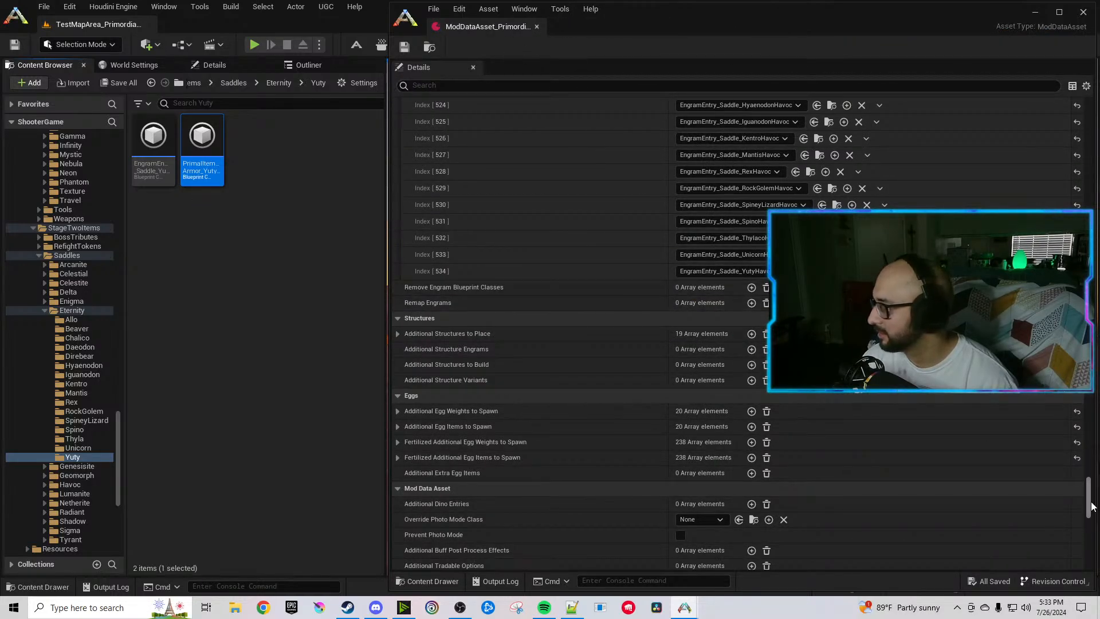
Add 16 empty elements to Additional Engram Blueprint Classes in the mod data asset.
{"action": "left_click_drag", "start_coordinate": [1089, 499], "coordinate": [1089, 110]}
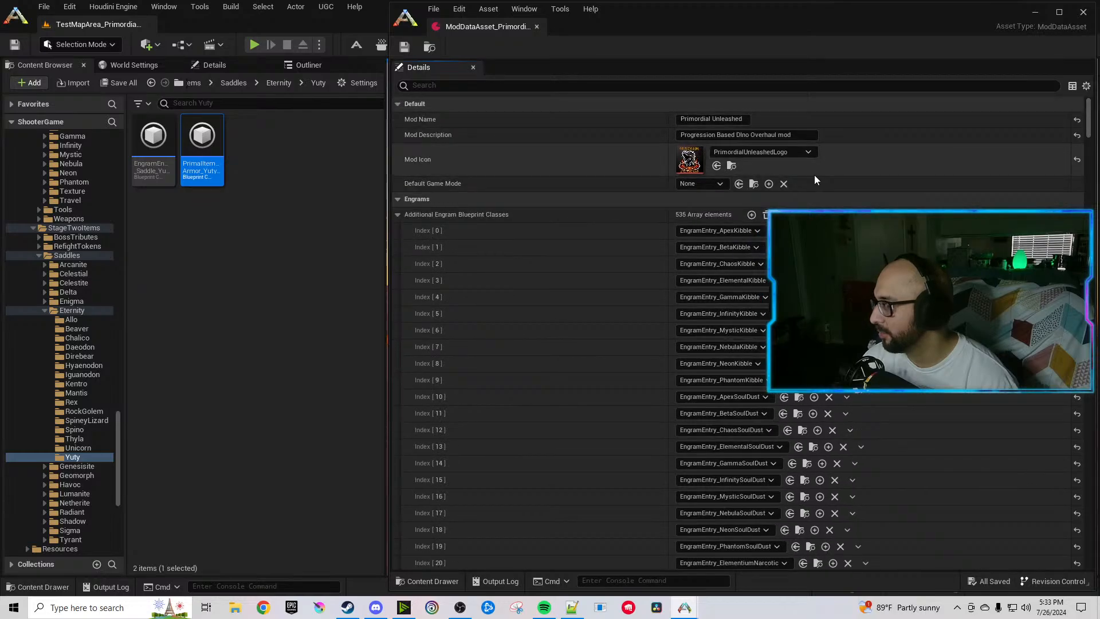
{"action": "left_click", "coordinate": [751, 216]}
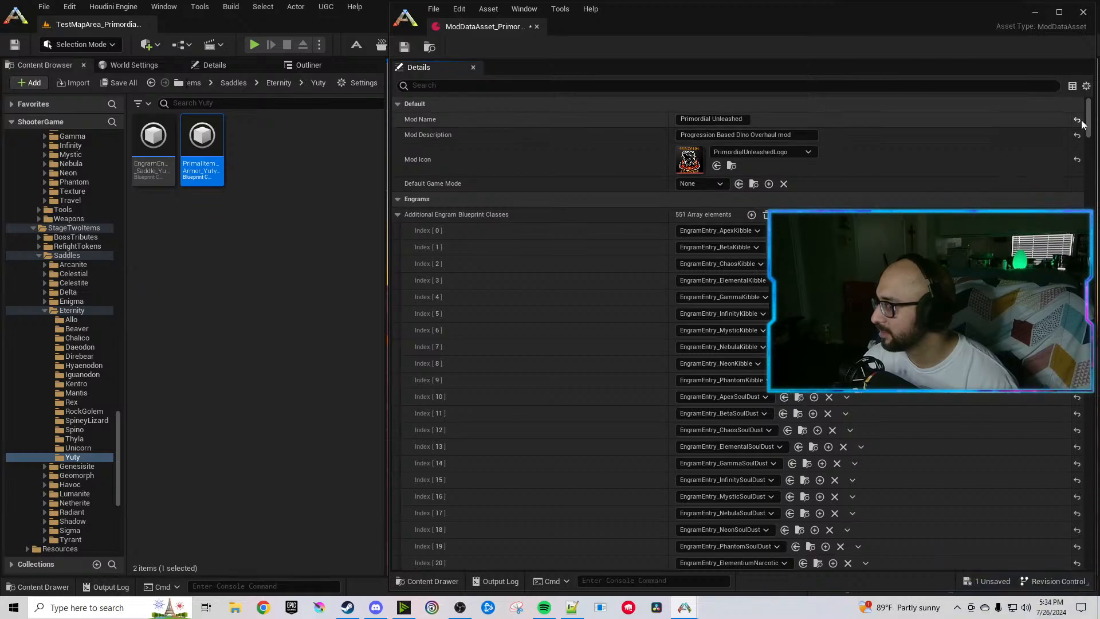
Assign the Allo and Beaver Eternity saddle engram entries to Additional Engram Blueprint Classes indexes 535 and 536.
{"action": "left_click_drag", "start_coordinate": [1087, 175], "coordinate": [1097, 504]}
{"action": "scroll", "coordinate": [710, 257], "scroll_direction": "up", "scroll_amount": 5}
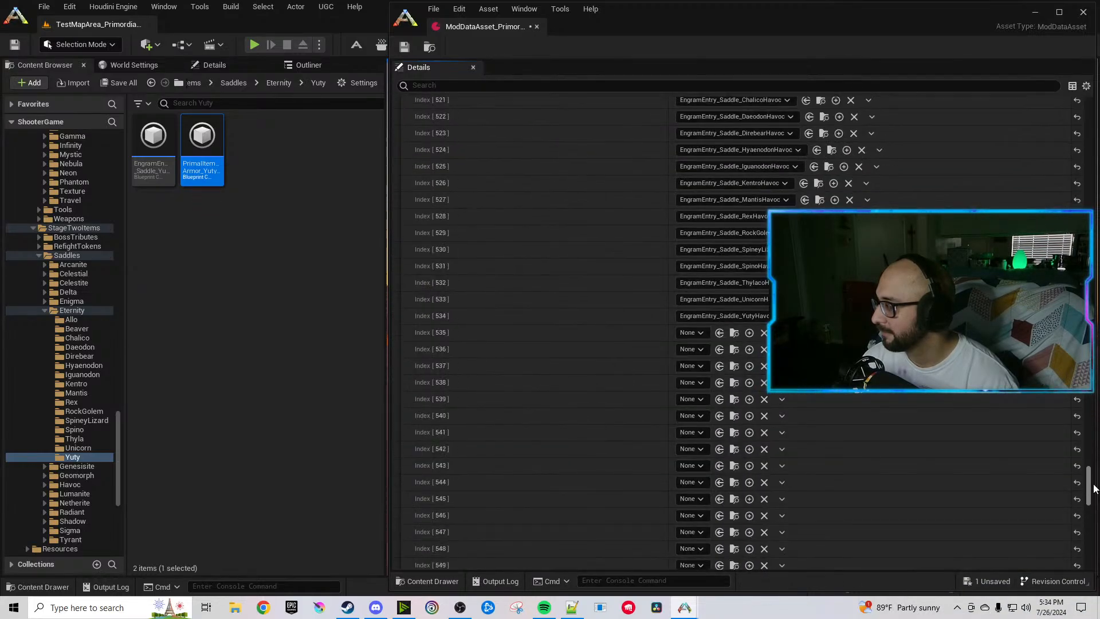
{"action": "left_click", "coordinate": [699, 224]}
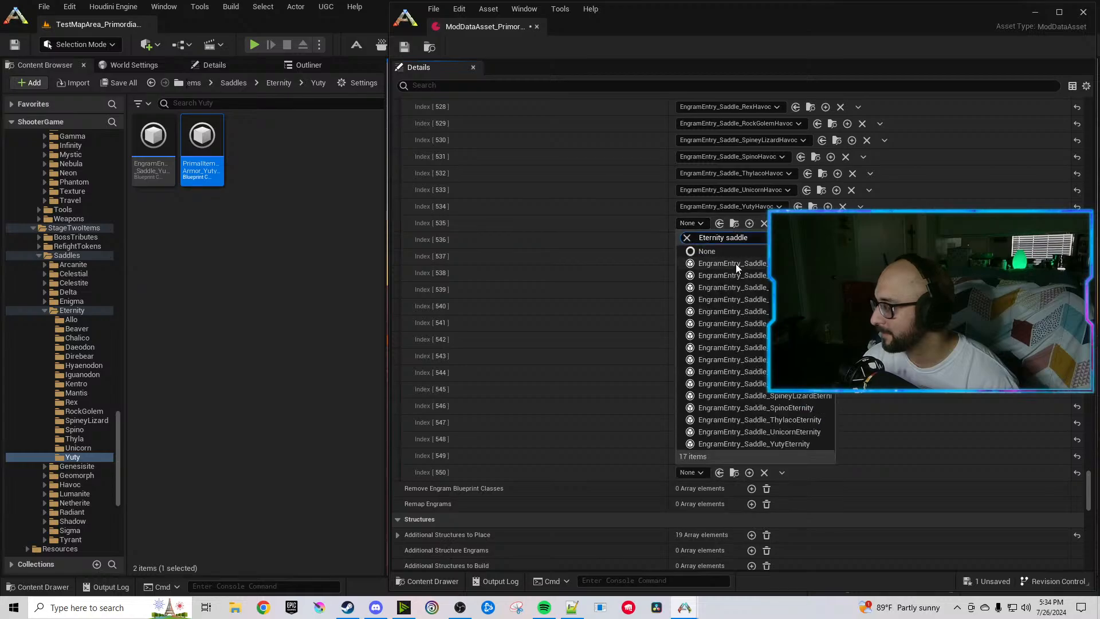
{"action": "left_click", "coordinate": [736, 263]}
{"action": "left_click", "coordinate": [692, 240]}
{"action": "left_click", "coordinate": [733, 291]}
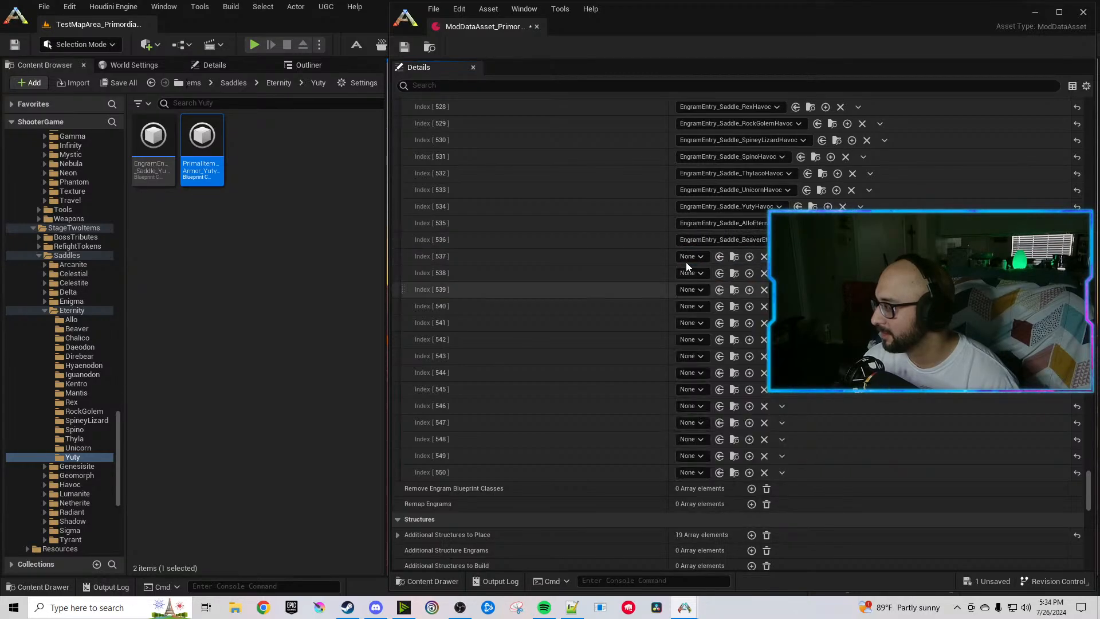
Assign the Chalico and Daeodon Eternity saddle engram entries to Additional Engram Blueprint Classes indexes 537 and 538.
{"action": "left_click", "coordinate": [691, 256]}
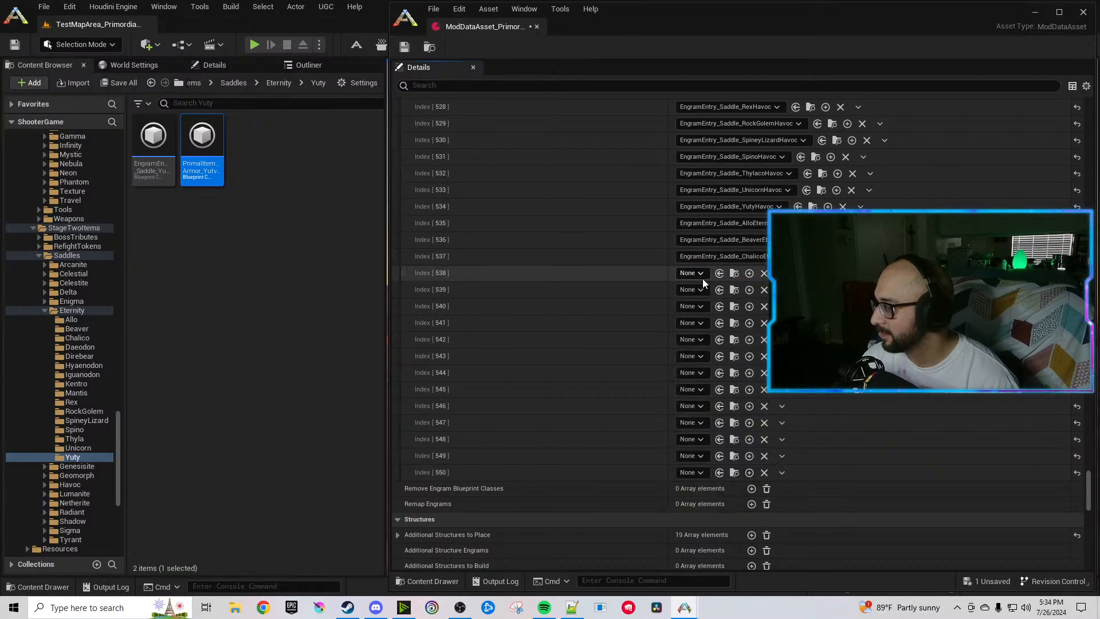
{"action": "left_click", "coordinate": [702, 275]}
{"action": "type", "text": "Eternity saddle"}
{"action": "left_click", "coordinate": [749, 348]}
Assign the Direbear and Hyaenodon Eternity saddle engram entries to Additional Engram Blueprint Classes indexes 539 and 540.
{"action": "left_click", "coordinate": [694, 290]}
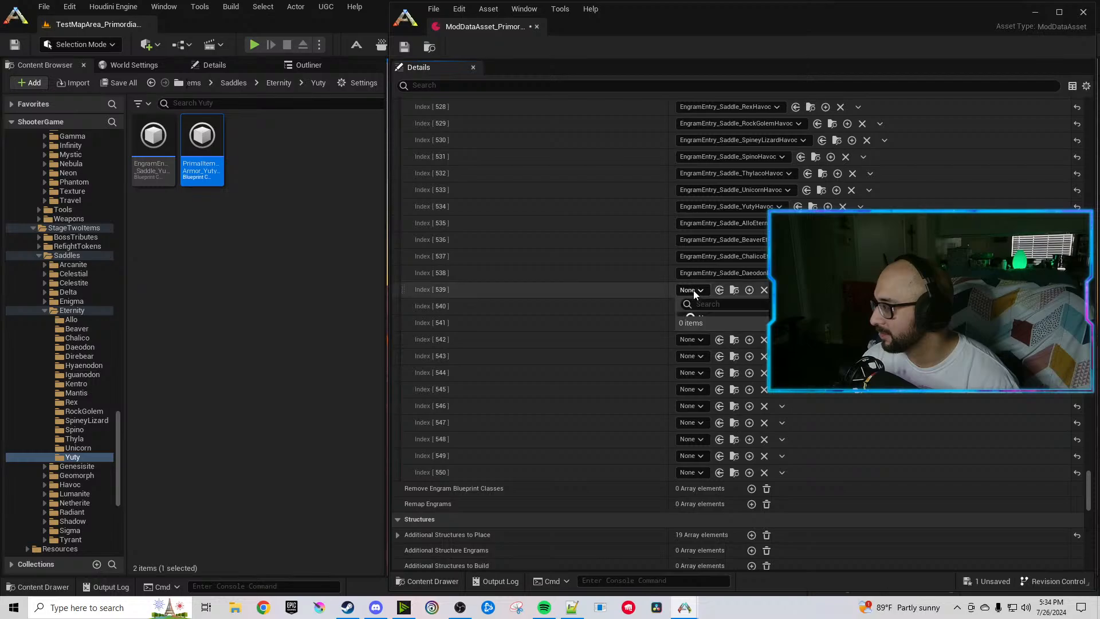
{"action": "type", "text": "Eternity saddle"}
{"action": "left_click", "coordinate": [784, 379]}
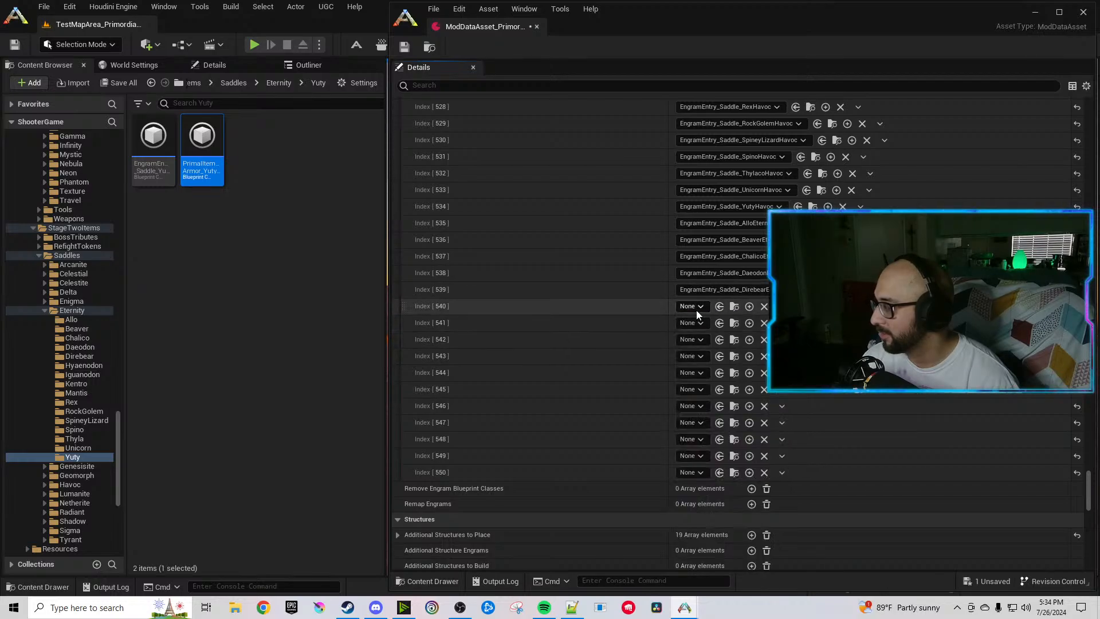
{"action": "left_click", "coordinate": [696, 311]}
{"action": "type", "text": "Eternity saddle"}
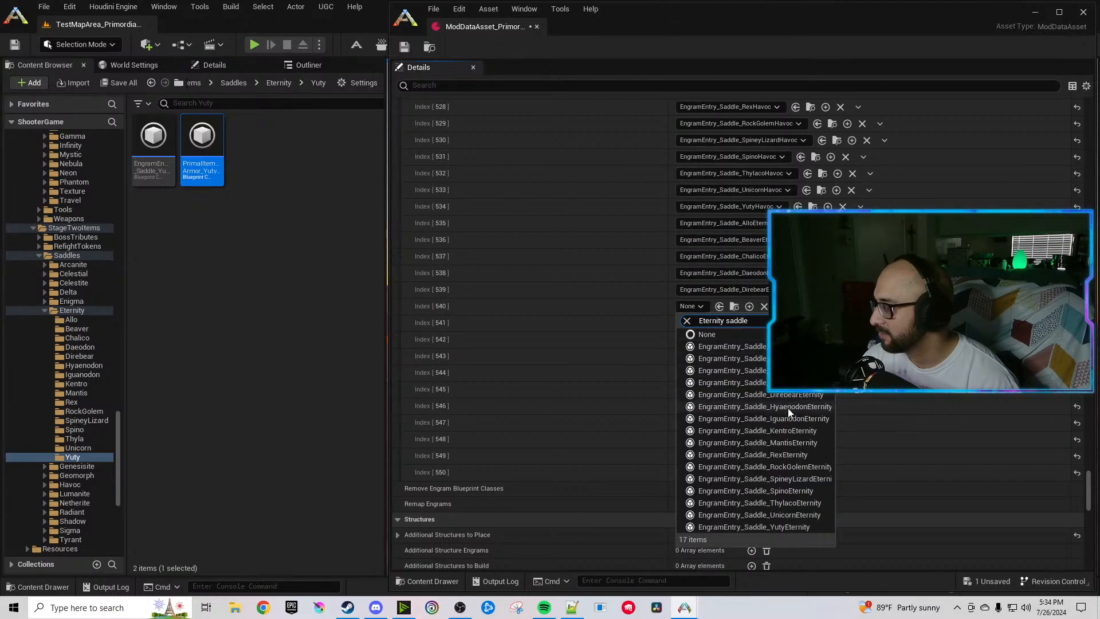
{"action": "left_click", "coordinate": [762, 406]}
Assign the Iguanodon and Kentro Eternity saddle engram entries to Additional Engram Blueprint Classes indexes 541 and 542.
{"action": "left_click", "coordinate": [697, 321]}
{"action": "type", "text": "Eternity saddle"}
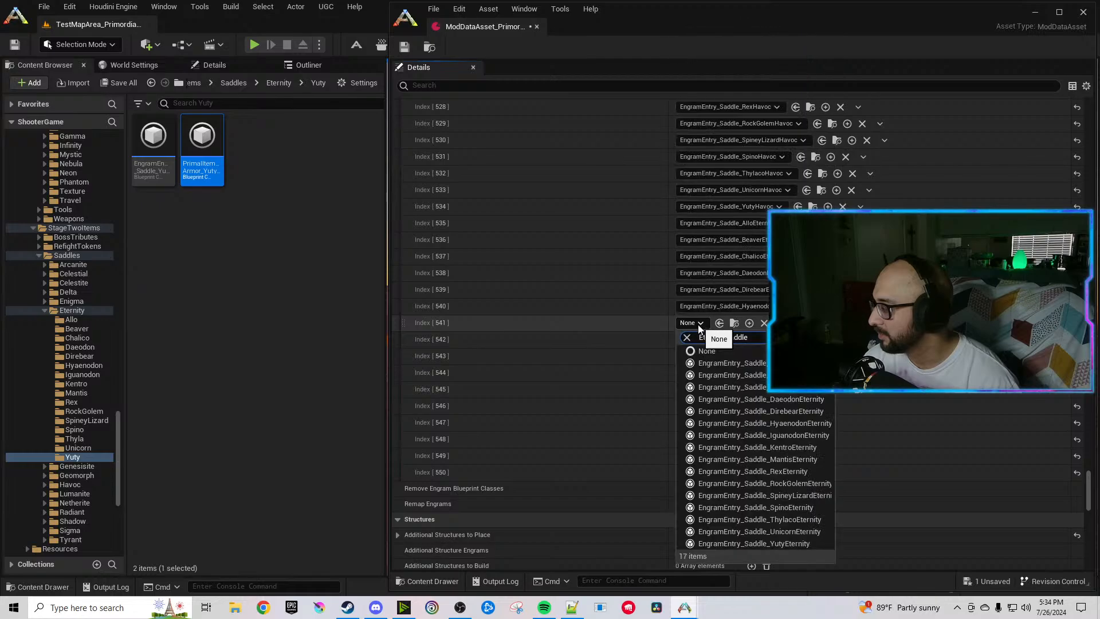
{"action": "left_click", "coordinate": [785, 433]}
{"action": "left_click", "coordinate": [692, 340]}
{"action": "type", "text": "Eternity saddle"}
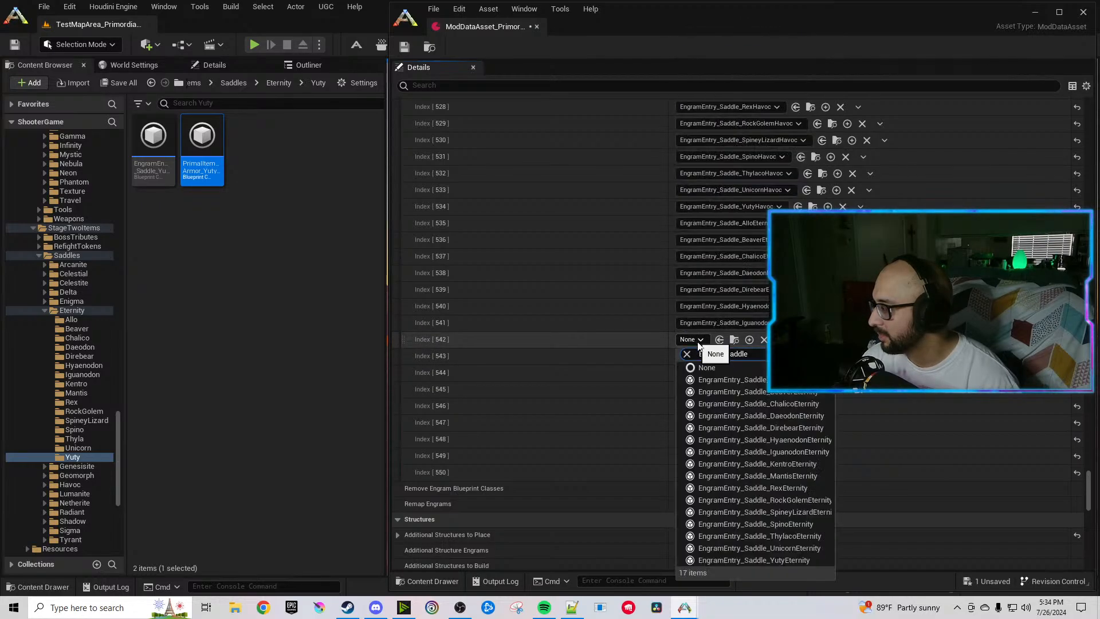
{"action": "left_click", "coordinate": [783, 463]}
Assign the Mantis and Rex Eternity saddle engram entries to Additional Engram Blueprint Classes indexes 543 and 544.
{"action": "left_click", "coordinate": [693, 356]}
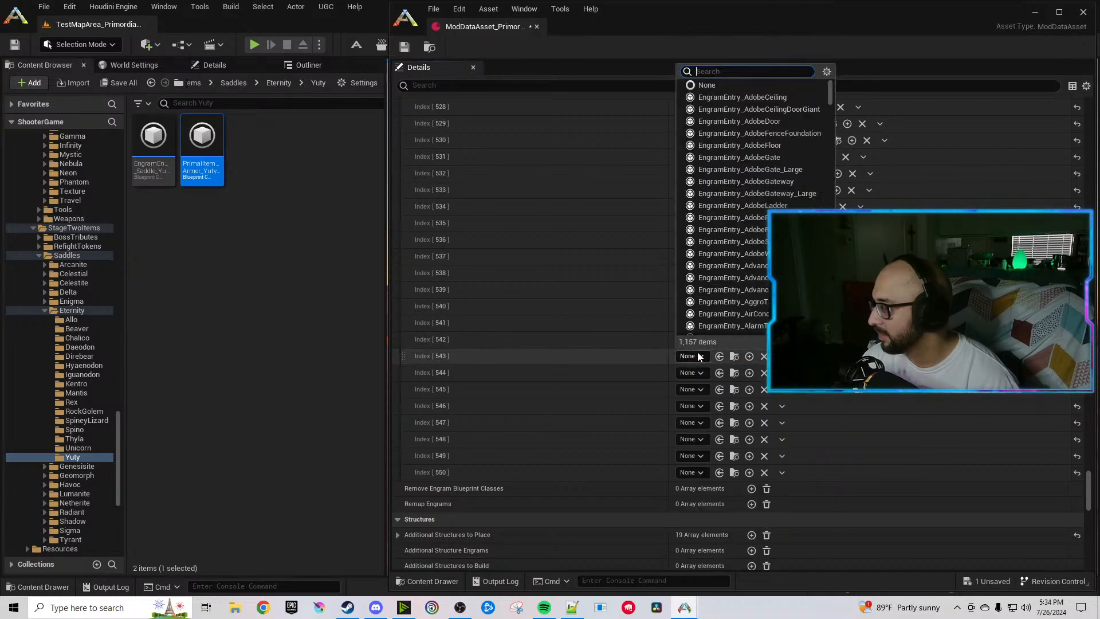
{"action": "type", "text": "Eternity saddle"}
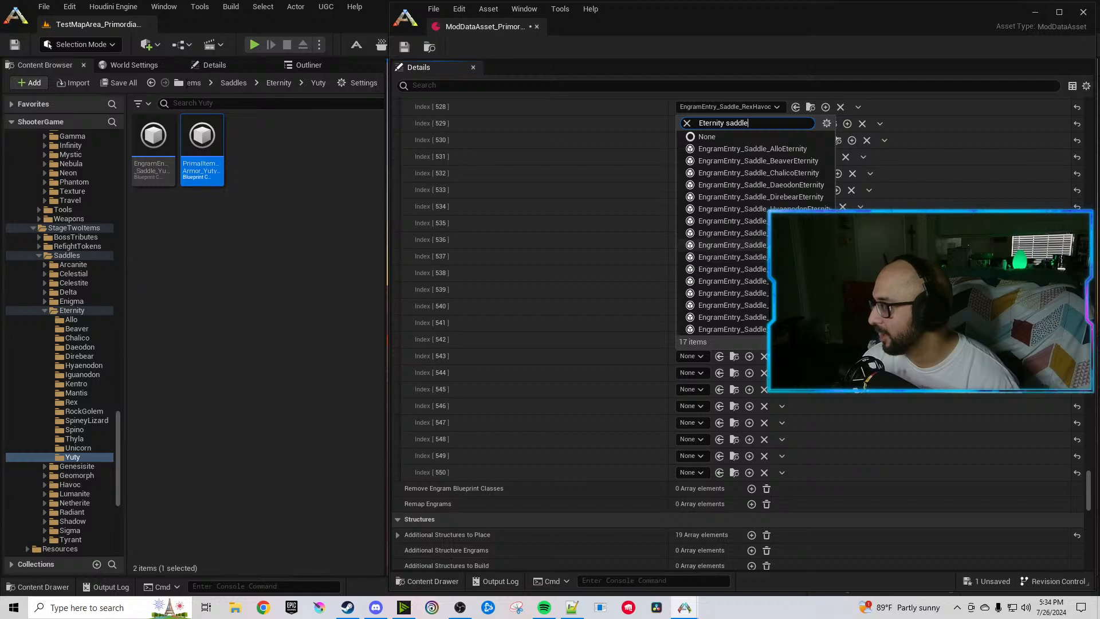
{"action": "left_click", "coordinate": [734, 245]}
{"action": "left_click", "coordinate": [691, 374]}
{"action": "type", "text": "Eternity saddle"}
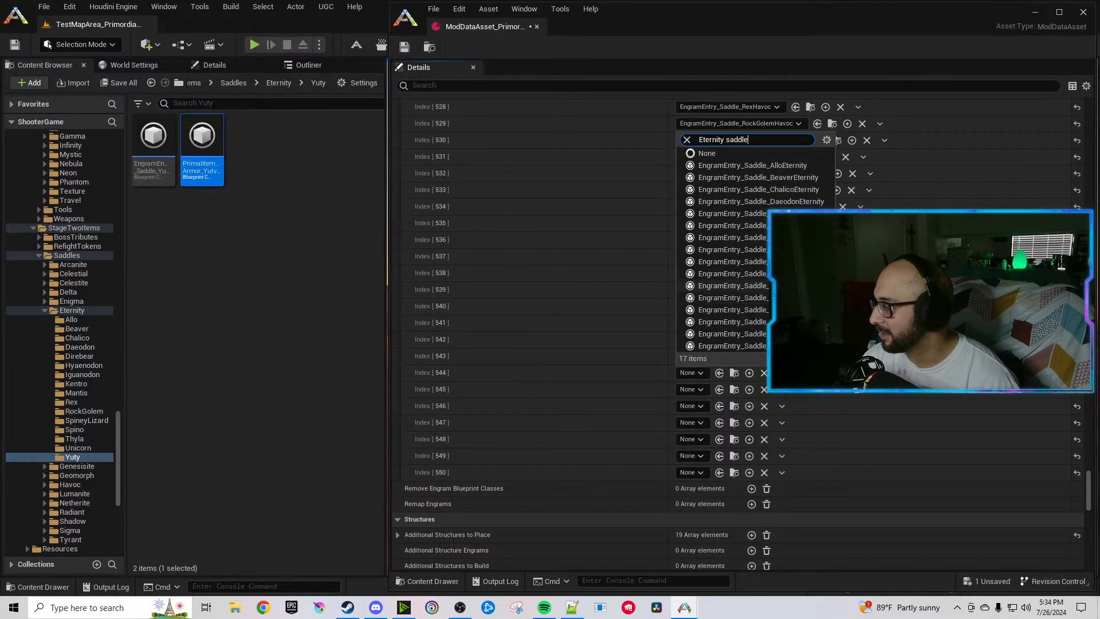
{"action": "left_click", "coordinate": [734, 273]}
Assign the RockGolem and SpineyLizard Eternity saddle engram entries to Additional Engram Blueprint Classes indexes 545 and 546.
{"action": "left_click", "coordinate": [693, 389]}
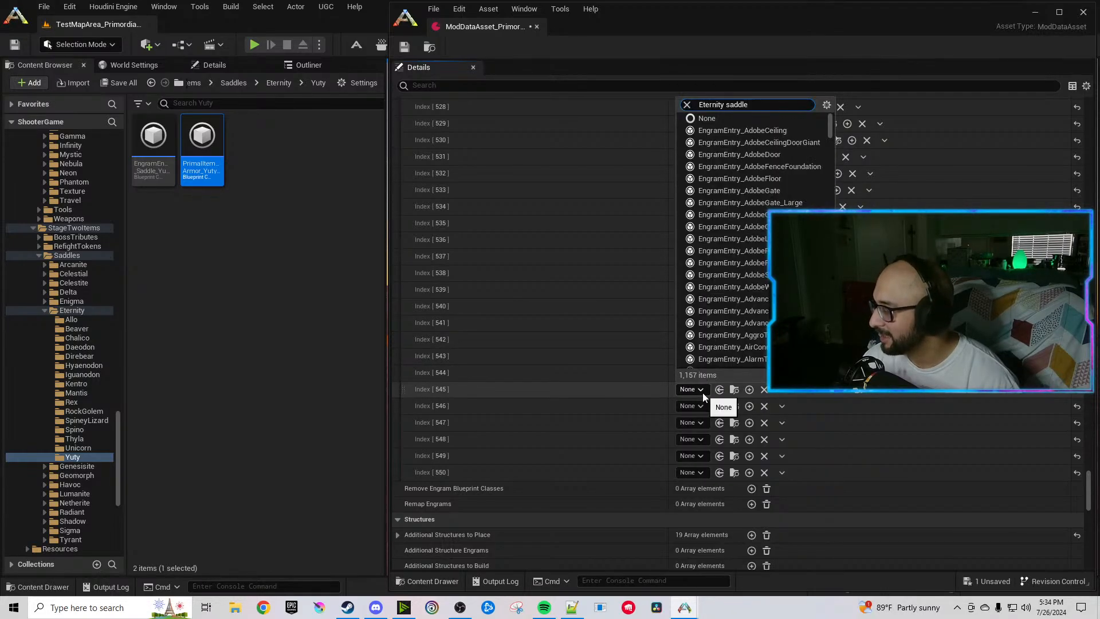
{"action": "type", "text": "Eternity saddle"}
{"action": "left_click", "coordinate": [733, 344]}
{"action": "left_click", "coordinate": [692, 407]}
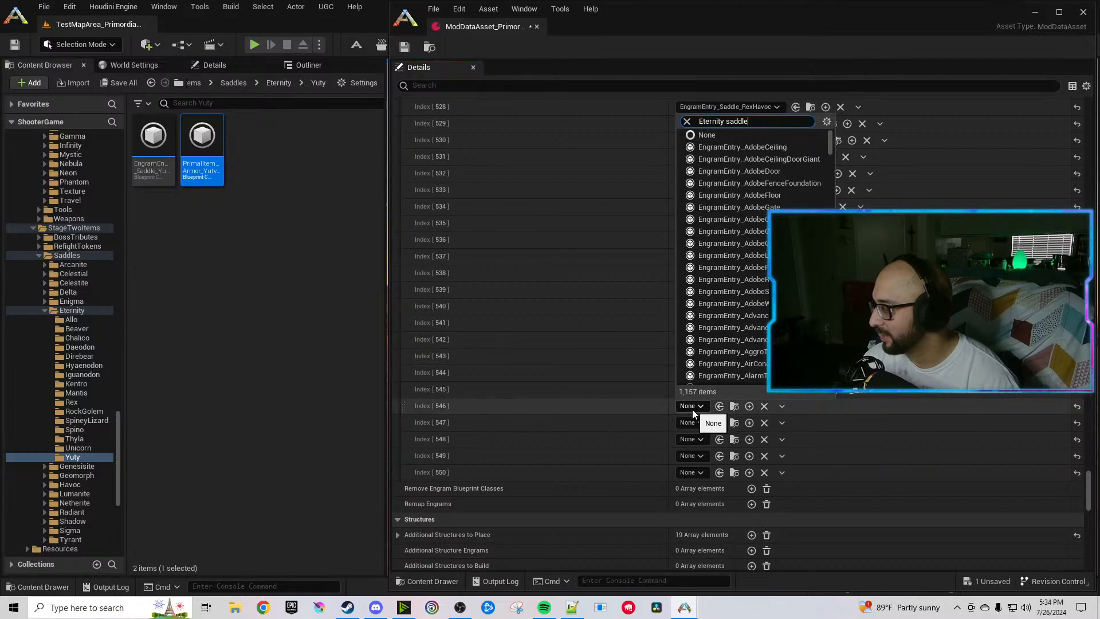
{"action": "type", "text": "Eternity saddle"}
{"action": "left_click", "coordinate": [734, 331]}
Assign the Spino and Thylaco Eternity saddle engram entries to Additional Engram Blueprint Classes indexes 547 and 548.
{"action": "left_click", "coordinate": [697, 423]}
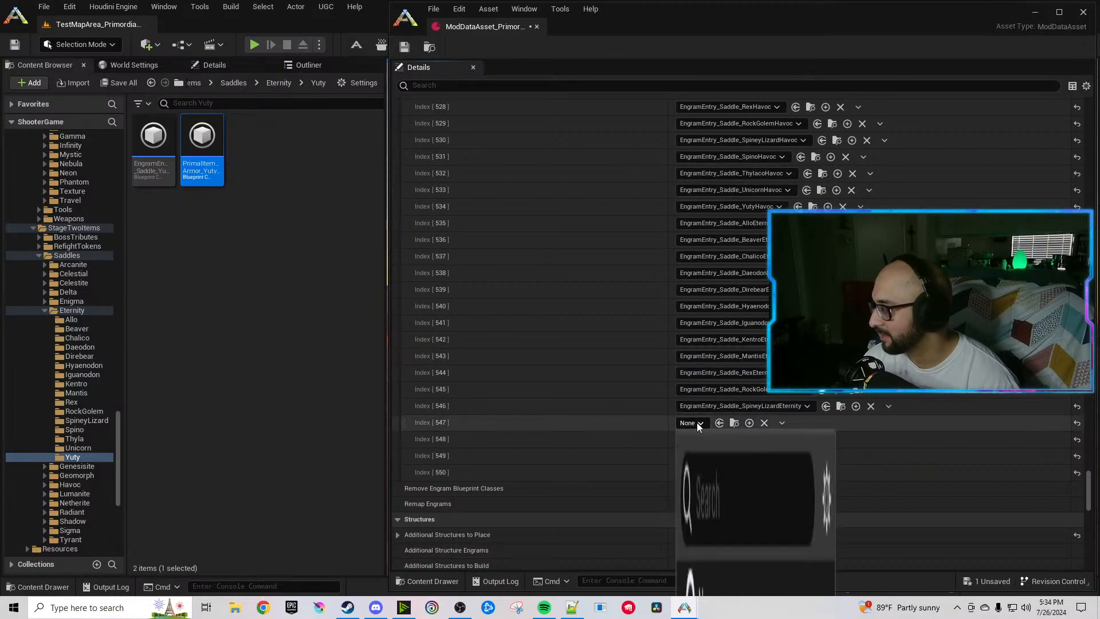
{"action": "type", "text": "Eternity saddle"}
{"action": "left_click", "coordinate": [734, 360]}
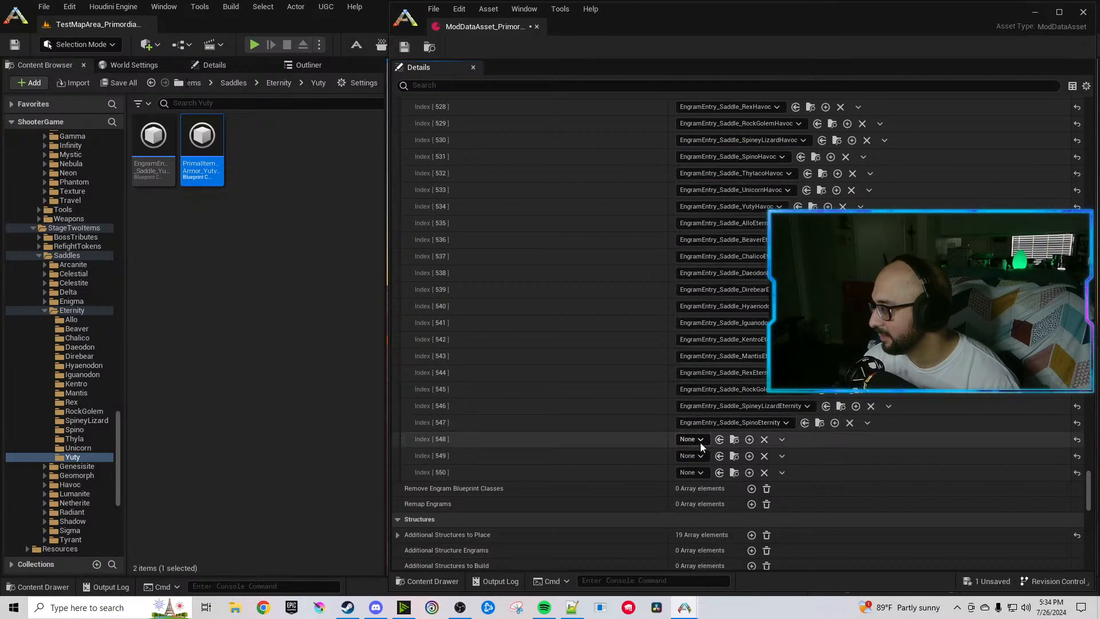
{"action": "left_click", "coordinate": [700, 443]}
{"action": "type", "text": "Eternity saddle"}
{"action": "left_click", "coordinate": [789, 389]}
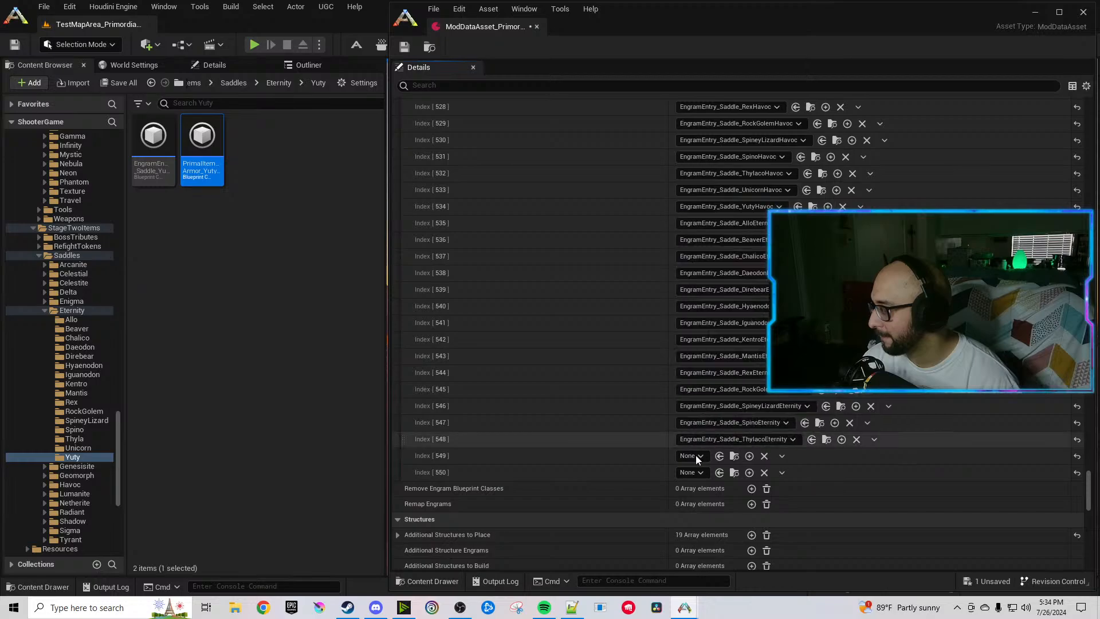
Assign the Unicorn and Yuty Eternity saddle engram entries to Additional Engram Blueprint Classes indexes 549 and 550.
{"action": "left_click", "coordinate": [695, 455]}
{"action": "type", "text": "Eternity saddle"}
{"action": "left_click", "coordinate": [739, 416]}
{"action": "left_click", "coordinate": [701, 473]}
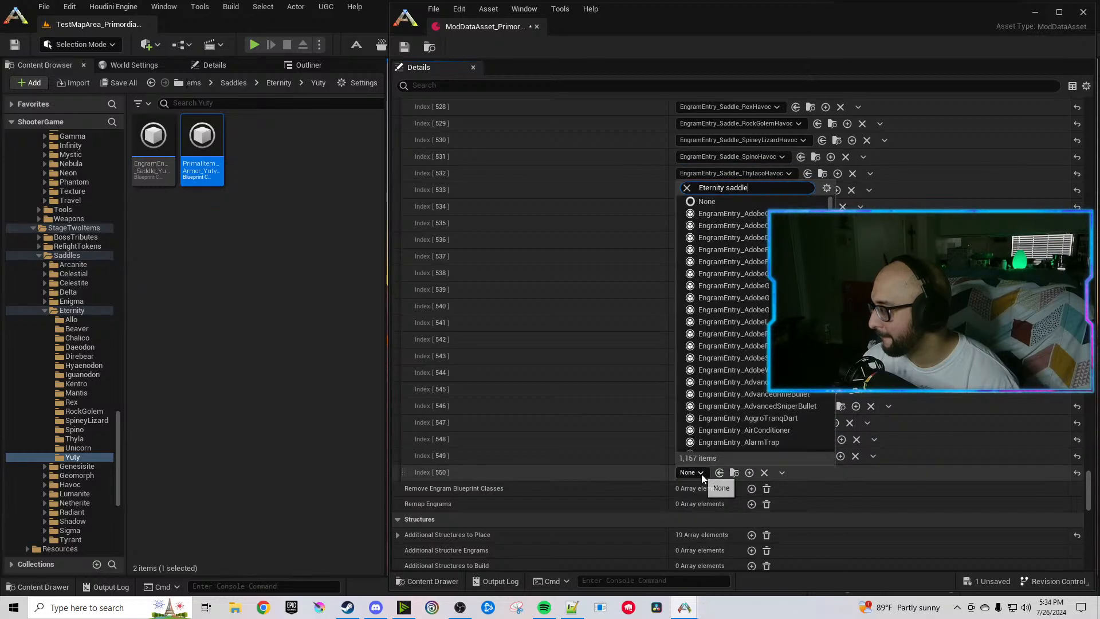
{"action": "type", "text": "Eternity saddle"}
{"action": "left_click", "coordinate": [808, 446]}
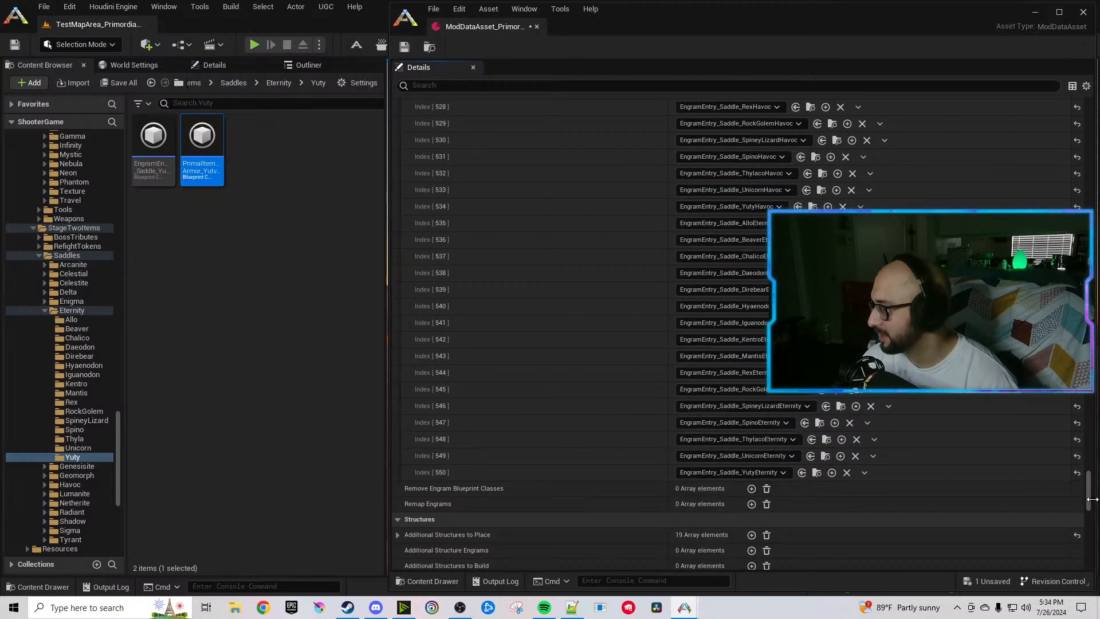
Save the mod data asset and collapse the Additional Engram Blueprint Classes array.
{"action": "left_click_drag", "start_coordinate": [1089, 491], "coordinate": [1077, 100]}
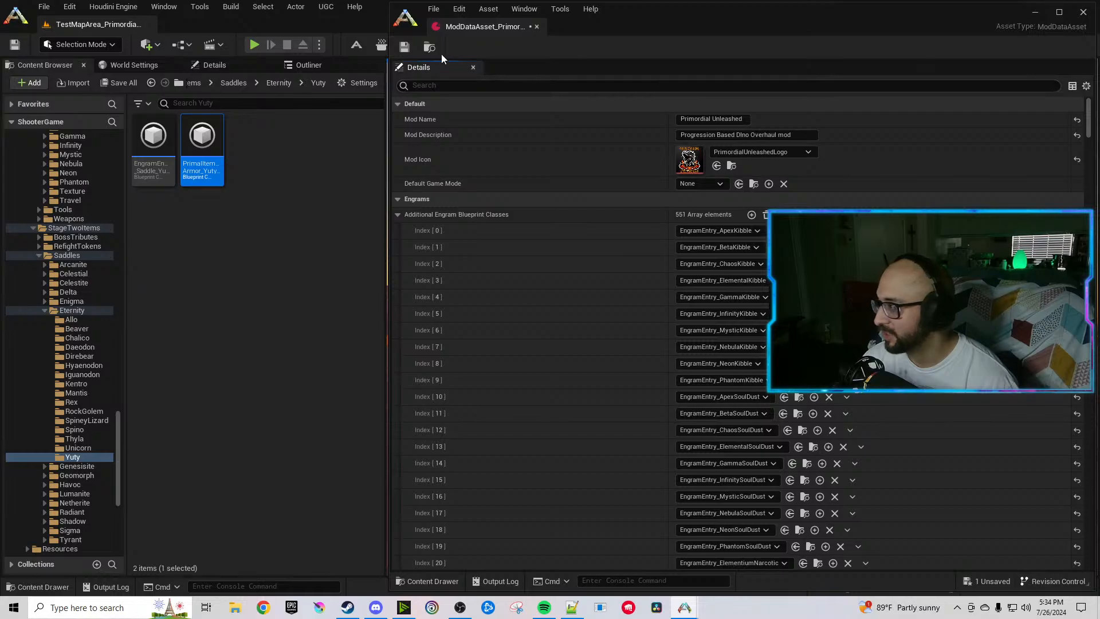
{"action": "left_click", "coordinate": [412, 49]}
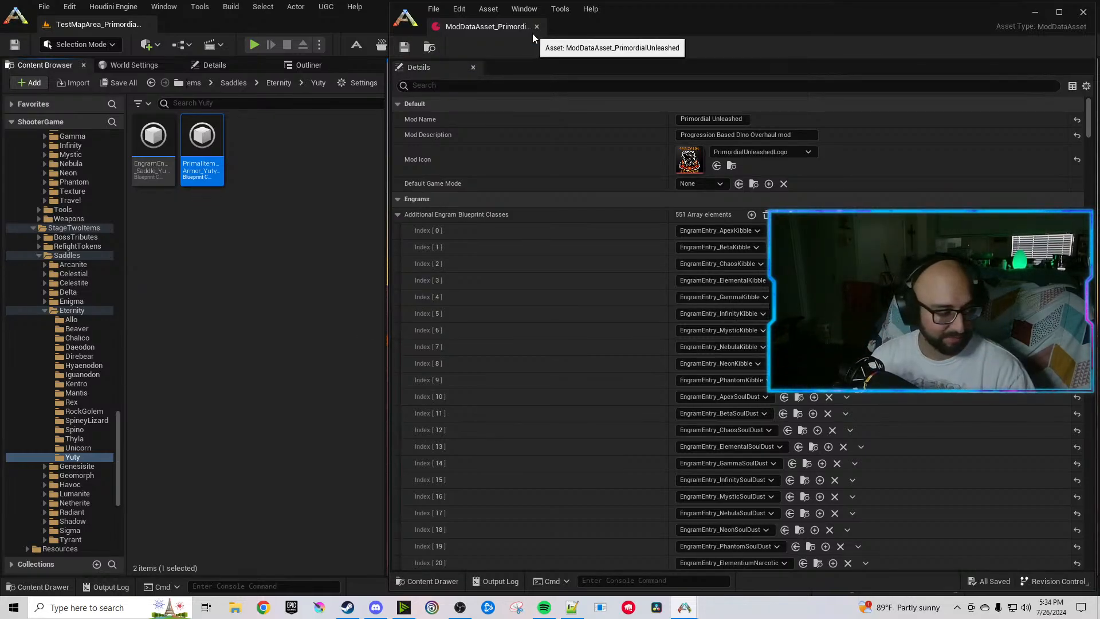
{"action": "left_click", "coordinate": [398, 215]}
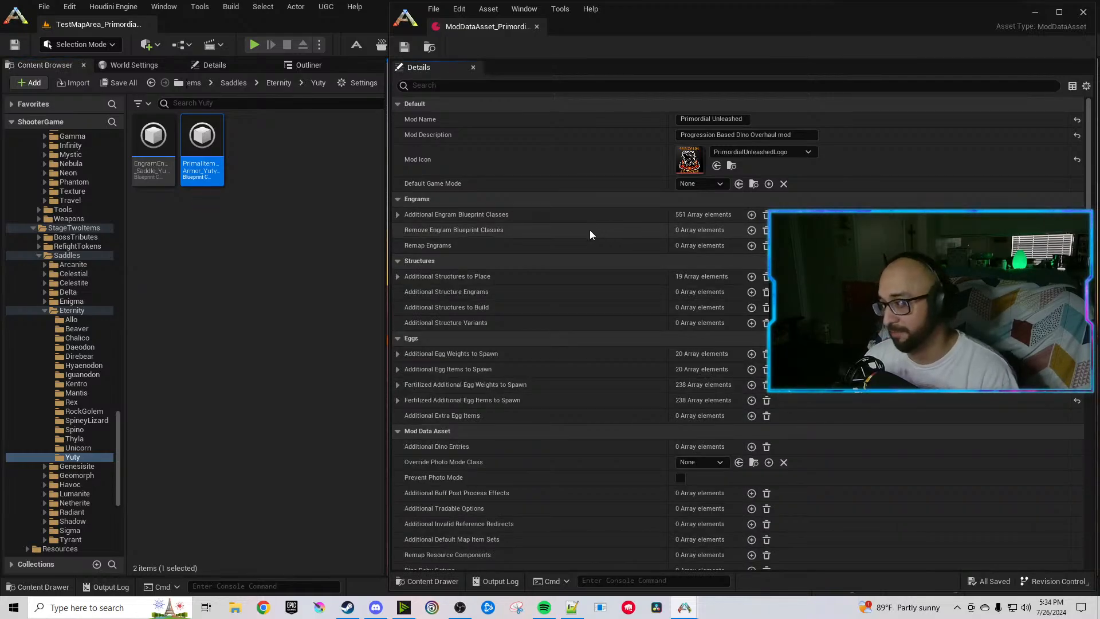
Collapse the Eternity, Saddles, StageOneItems and Items folders in the content folder tree.
{"action": "left_click", "coordinate": [296, 352]}
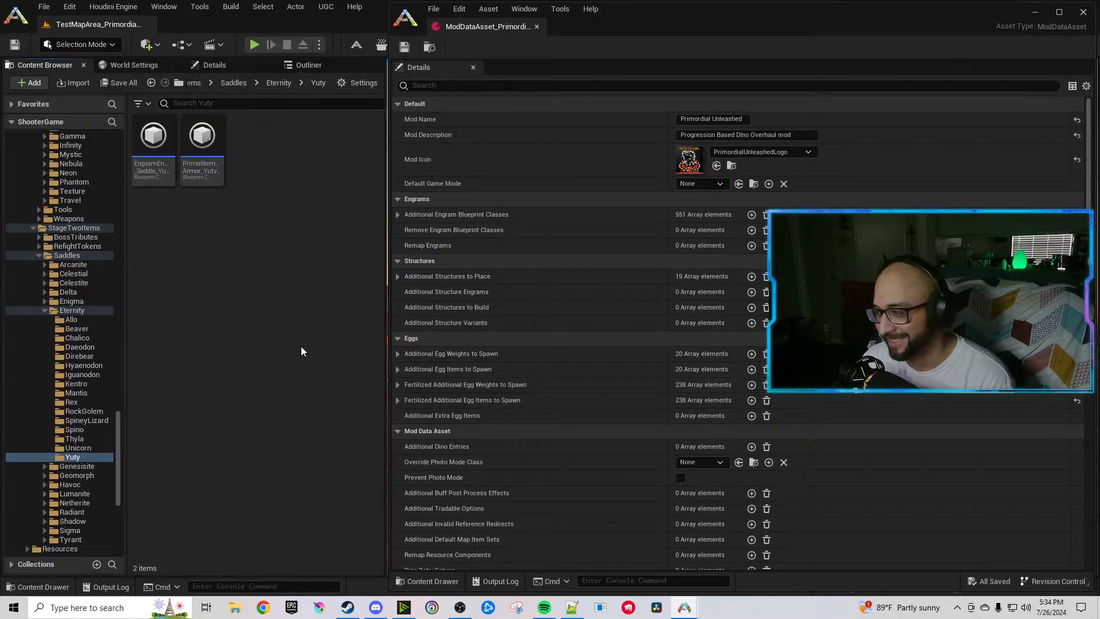
{"action": "left_click", "coordinate": [45, 311]}
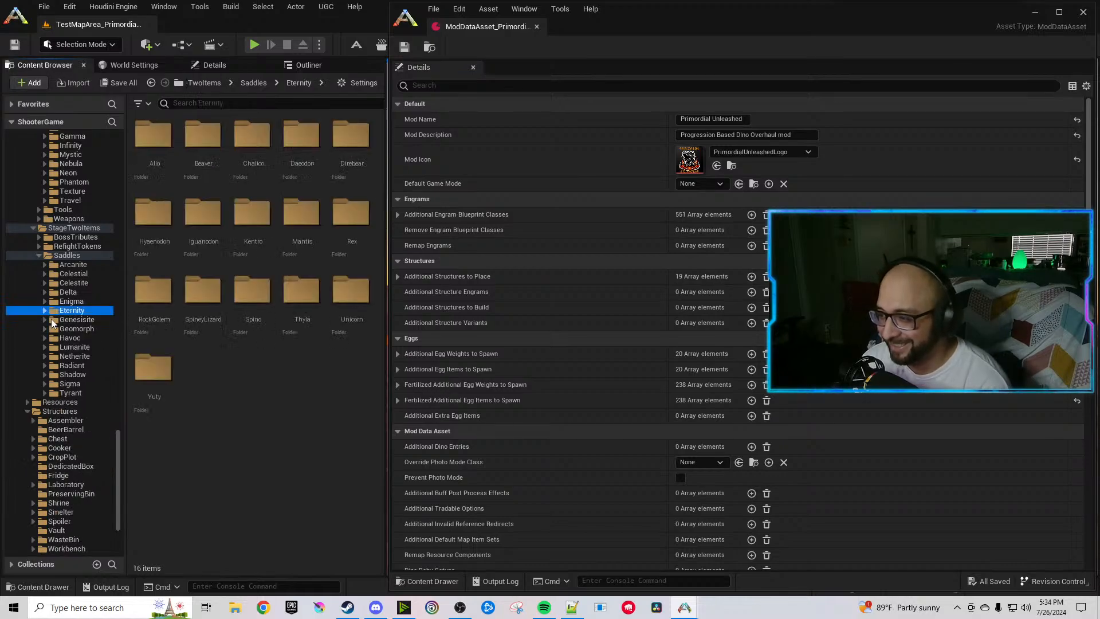
{"action": "left_click", "coordinate": [39, 256]}
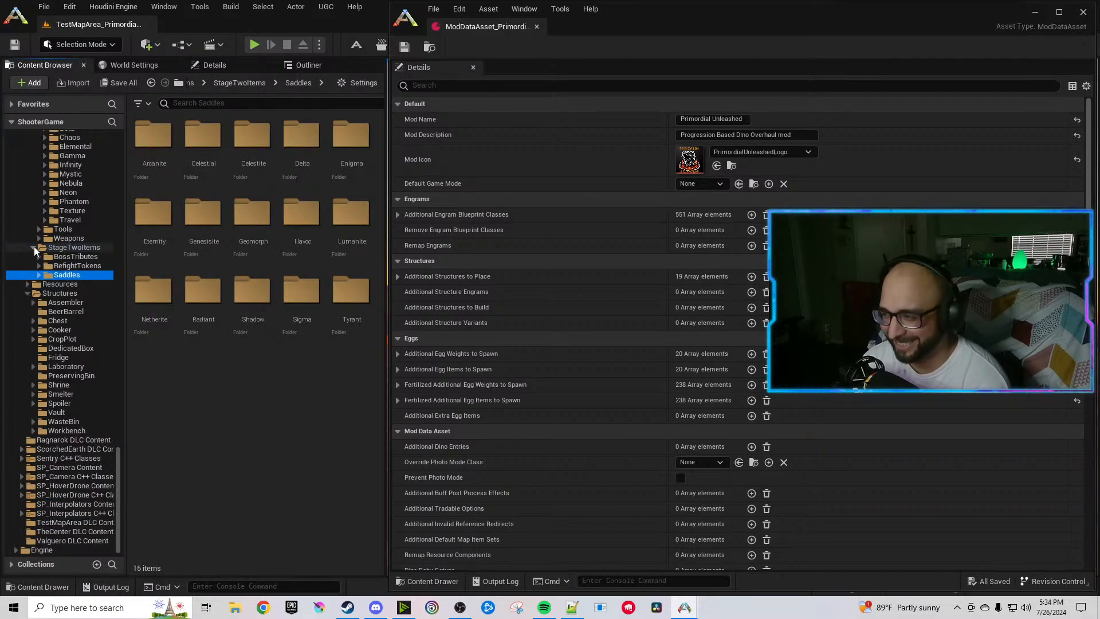
{"action": "left_click", "coordinate": [190, 423]}
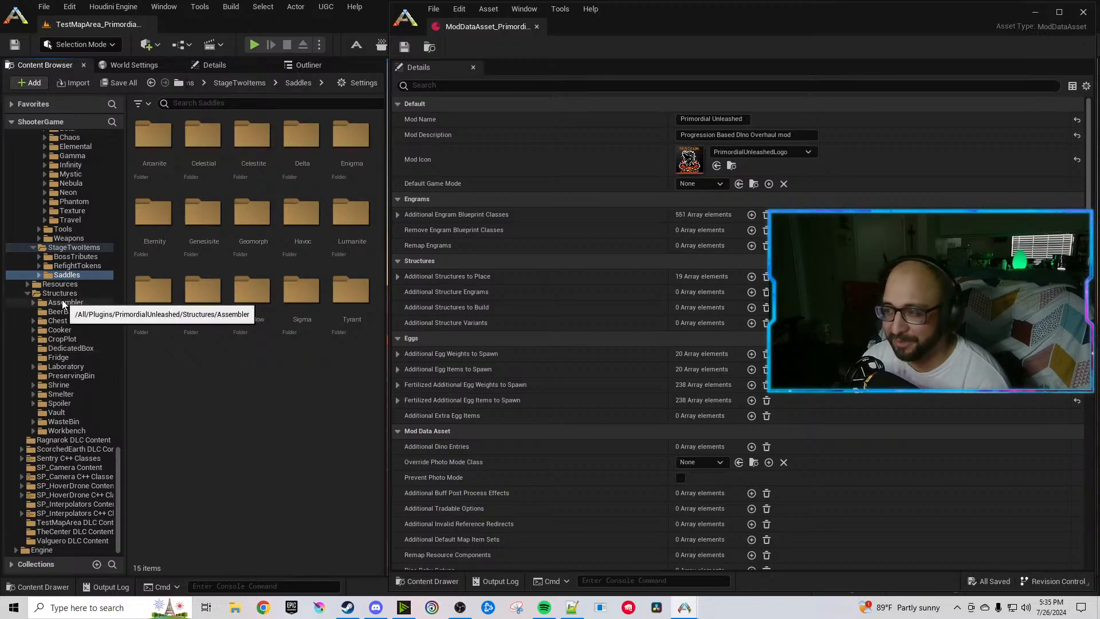
{"action": "scroll", "coordinate": [63, 304], "scroll_direction": "up", "scroll_amount": 5}
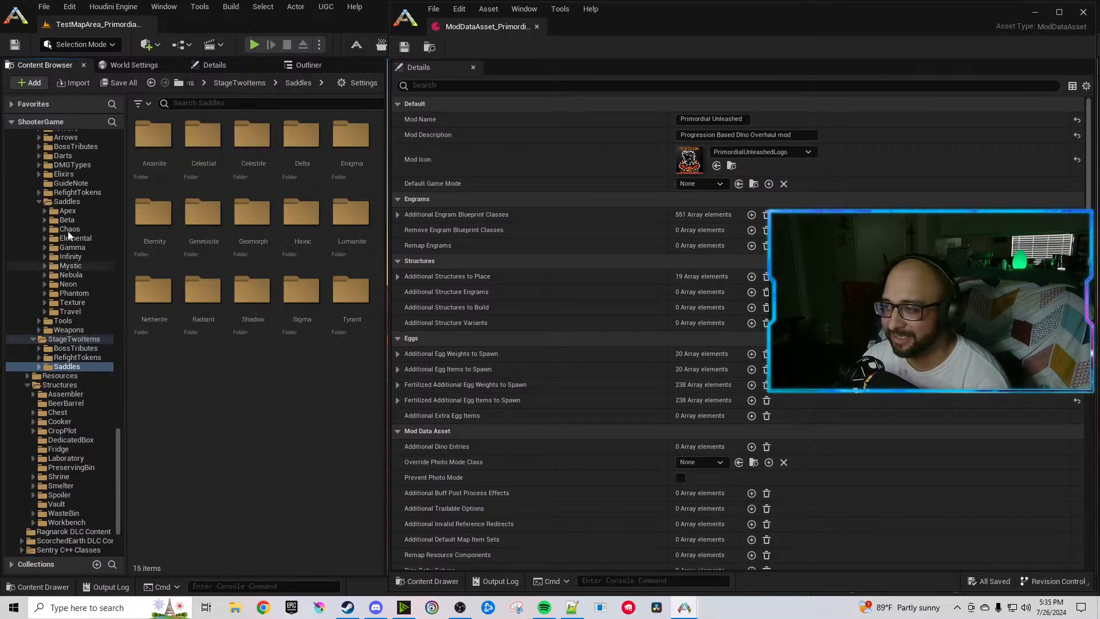
{"action": "left_click", "coordinate": [33, 247]}
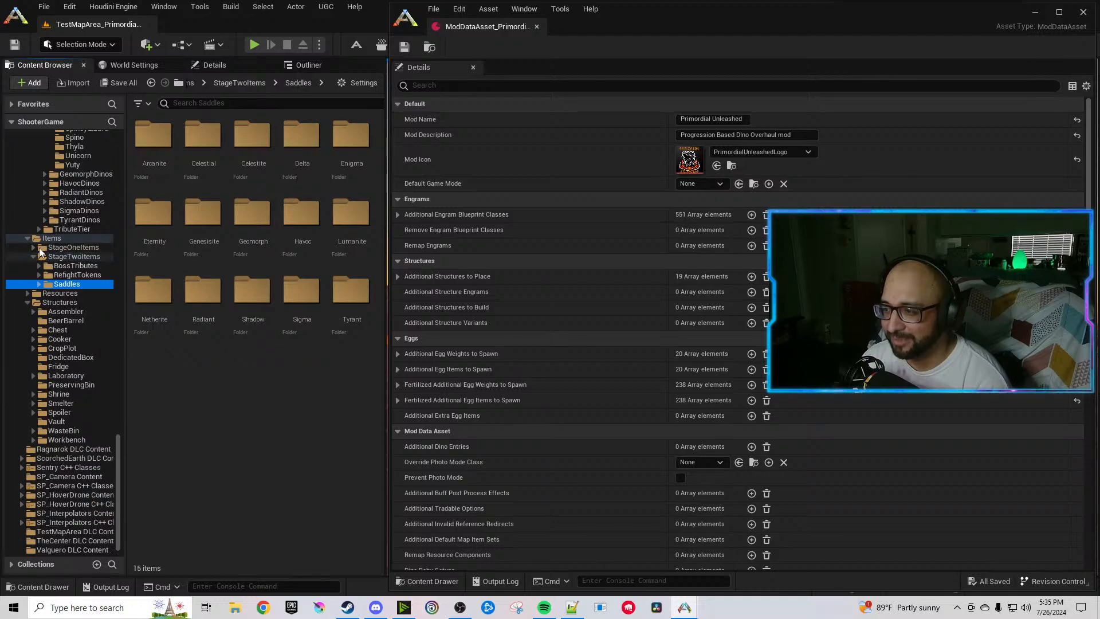
{"action": "left_click", "coordinate": [27, 238]}
{"action": "scroll", "coordinate": [84, 286], "scroll_direction": "up", "scroll_amount": 6}
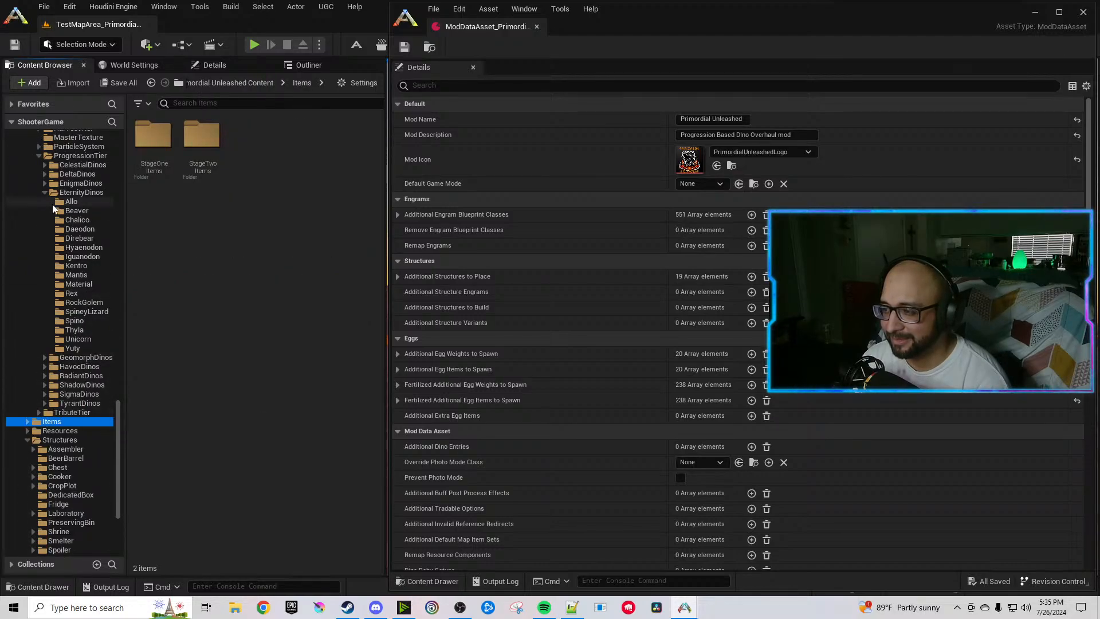
{"action": "scroll", "coordinate": [70, 256], "scroll_direction": "up", "scroll_amount": 4}
{"action": "scroll", "coordinate": [67, 303], "scroll_direction": "down", "scroll_amount": 4}
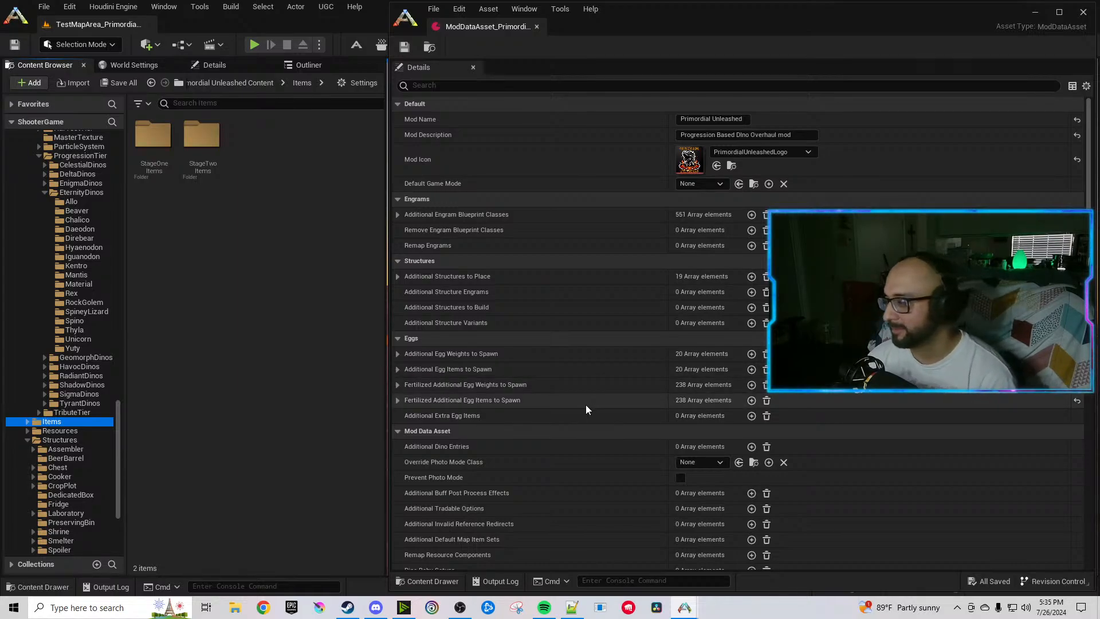
Examine the mod data asset's Additional Egg Weights, Additional Egg Items and Fertilized Additional Egg Items to Spawn arrays, including the last fertilized entries.
{"action": "left_click", "coordinate": [398, 370]}
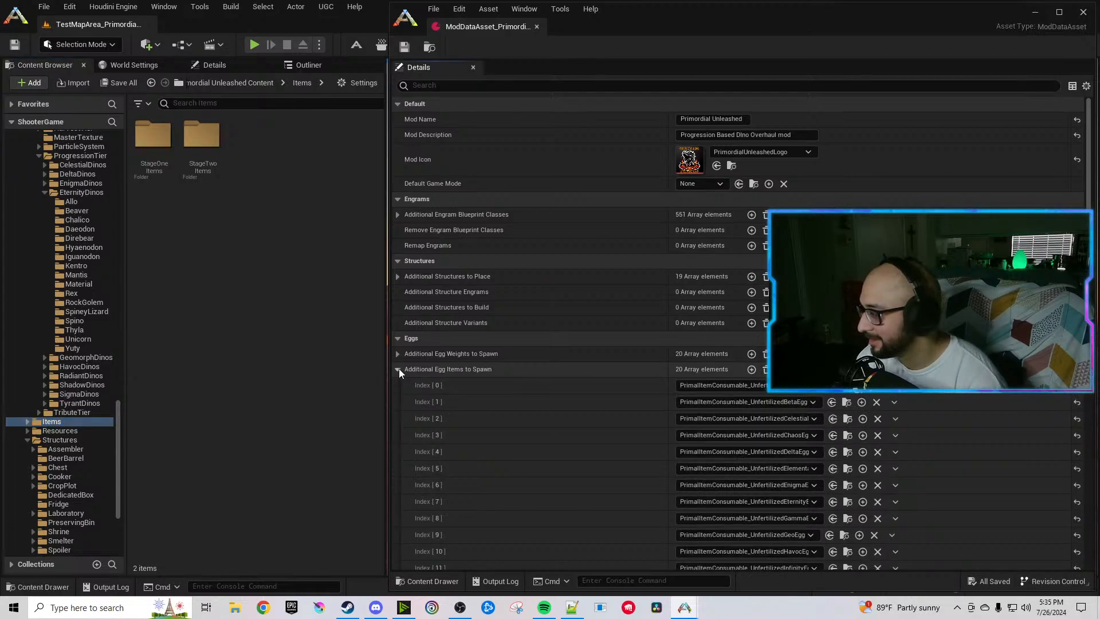
{"action": "scroll", "coordinate": [399, 373], "scroll_direction": "down", "scroll_amount": 4}
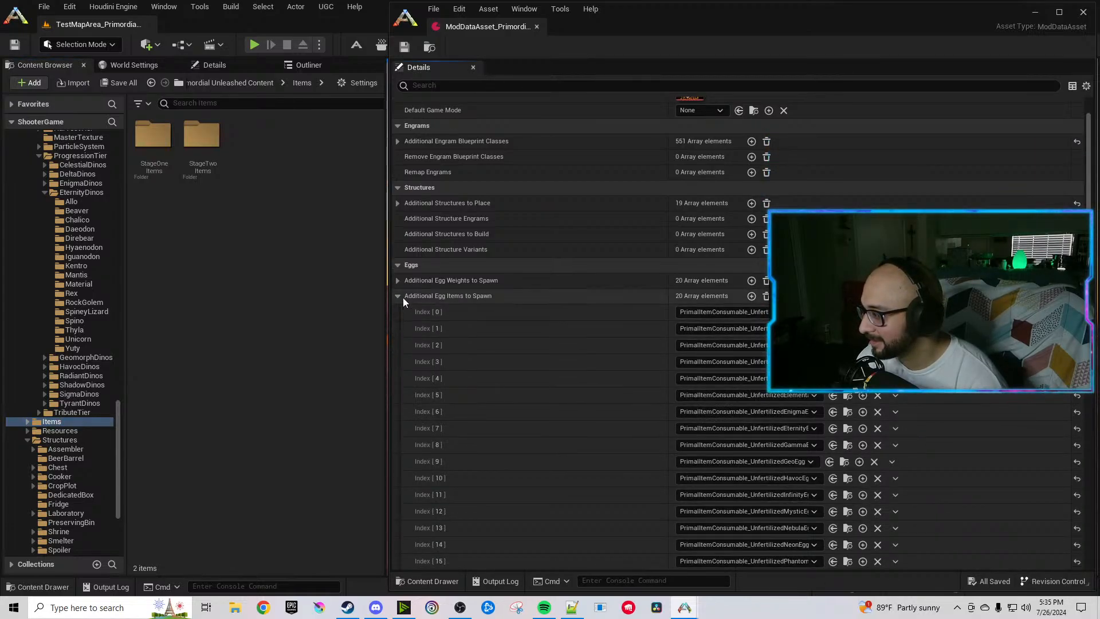
{"action": "left_click", "coordinate": [397, 295]}
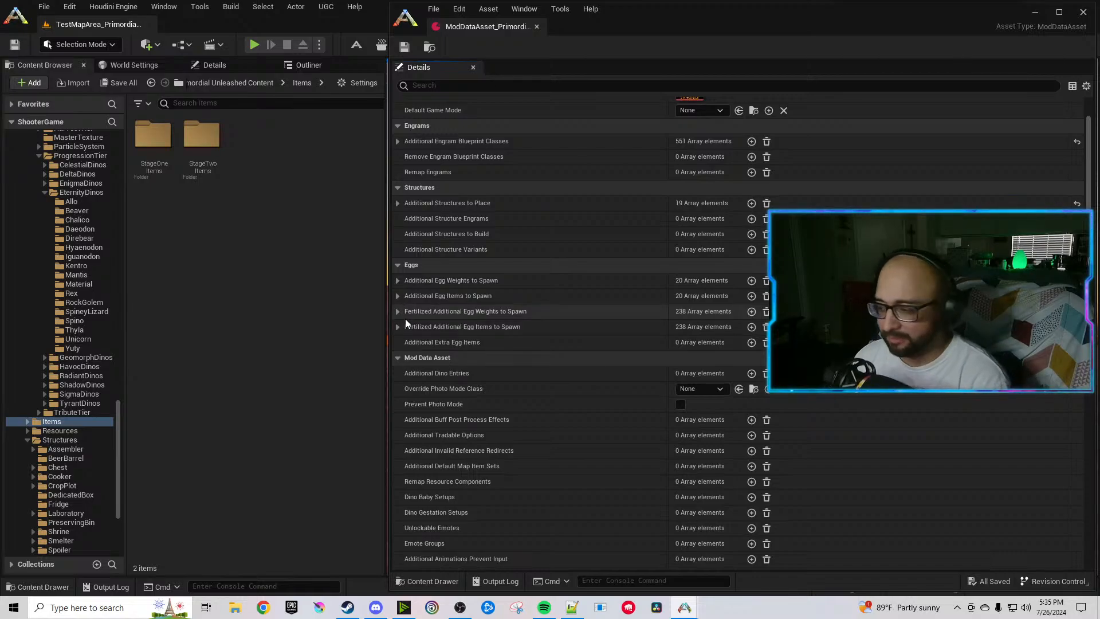
{"action": "left_click", "coordinate": [399, 296]}
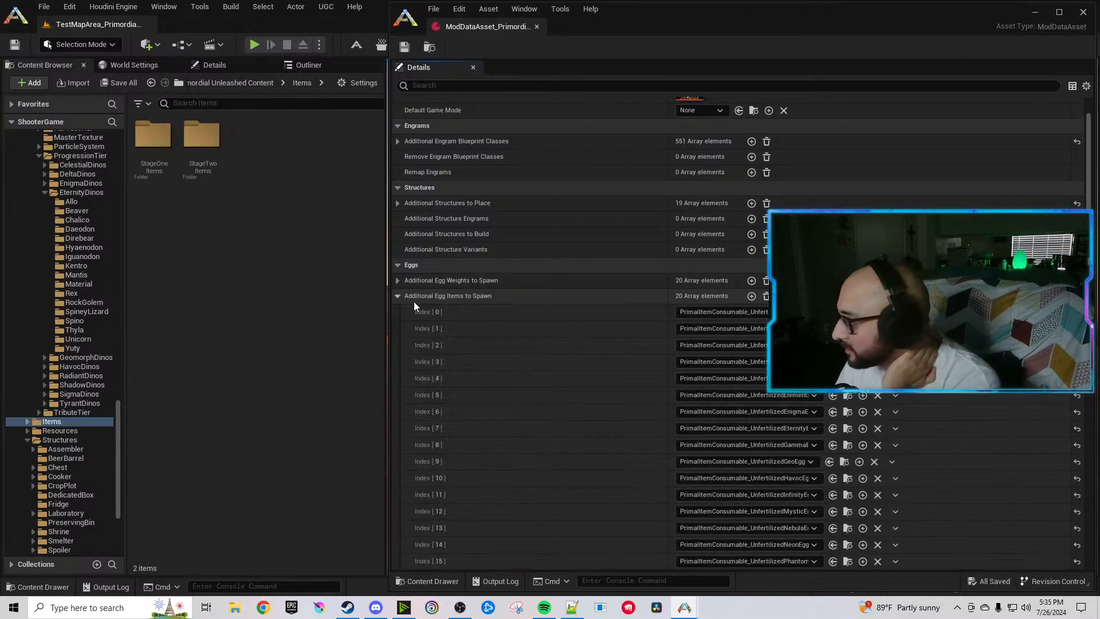
{"action": "scroll", "coordinate": [518, 361], "scroll_direction": "down", "scroll_amount": 5}
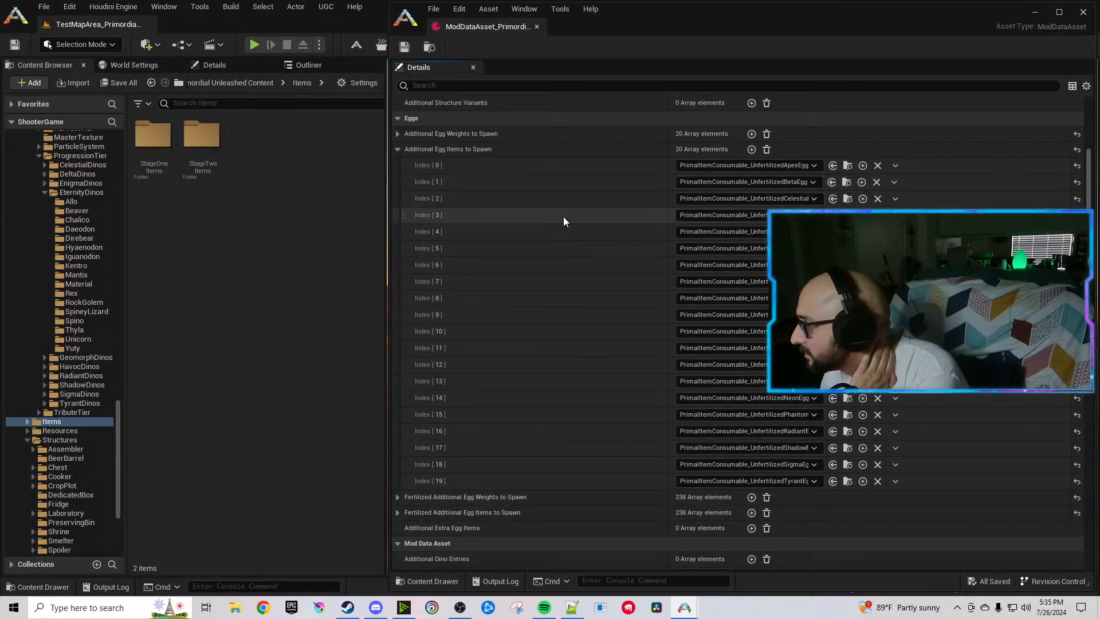
{"action": "scroll", "coordinate": [558, 246], "scroll_direction": "up", "scroll_amount": 2}
{"action": "left_click", "coordinate": [398, 222]}
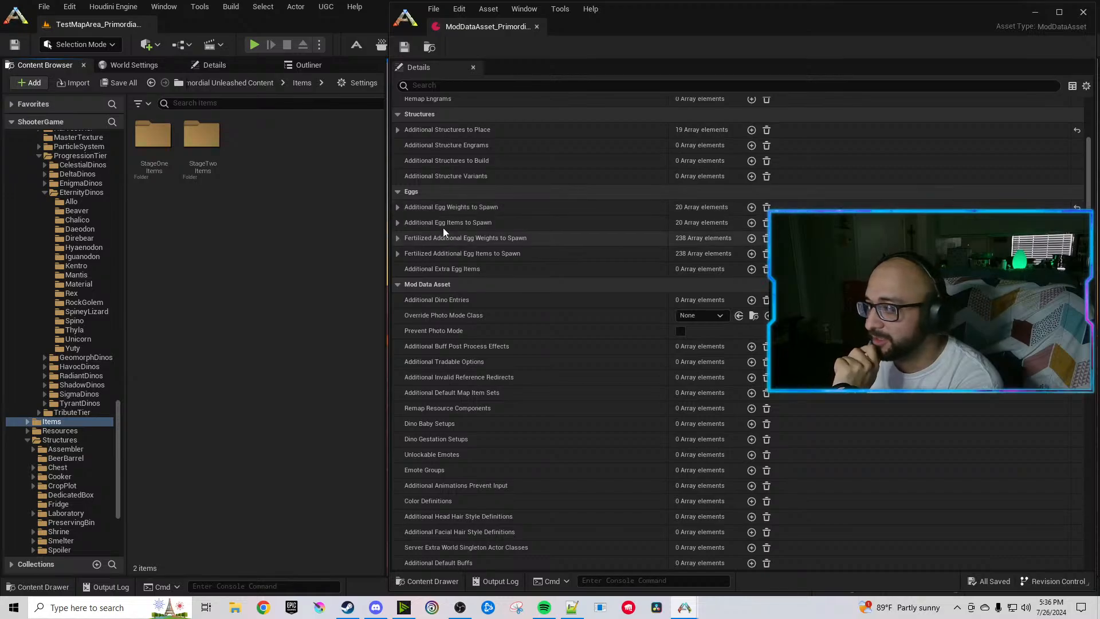
{"action": "left_click", "coordinate": [396, 207]}
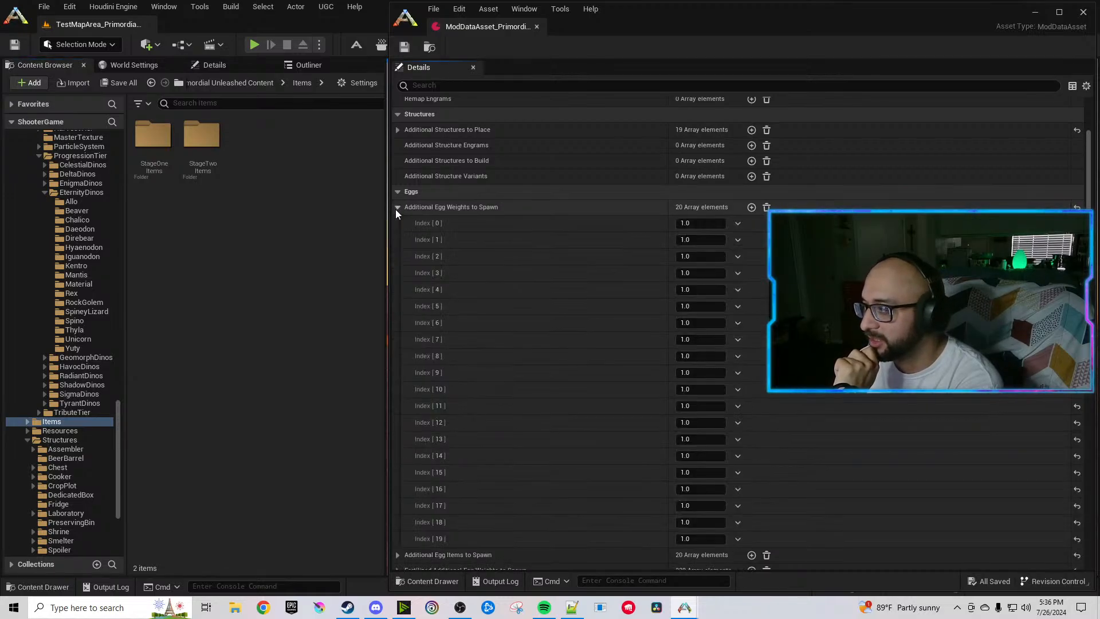
{"action": "left_click", "coordinate": [396, 207]}
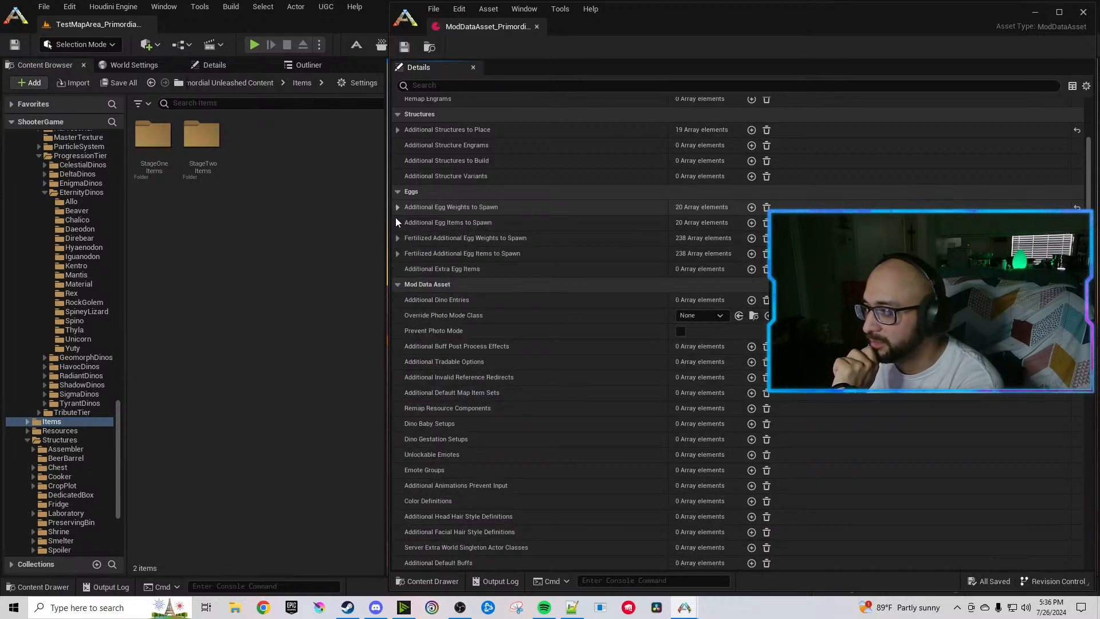
{"action": "left_click", "coordinate": [397, 223]}
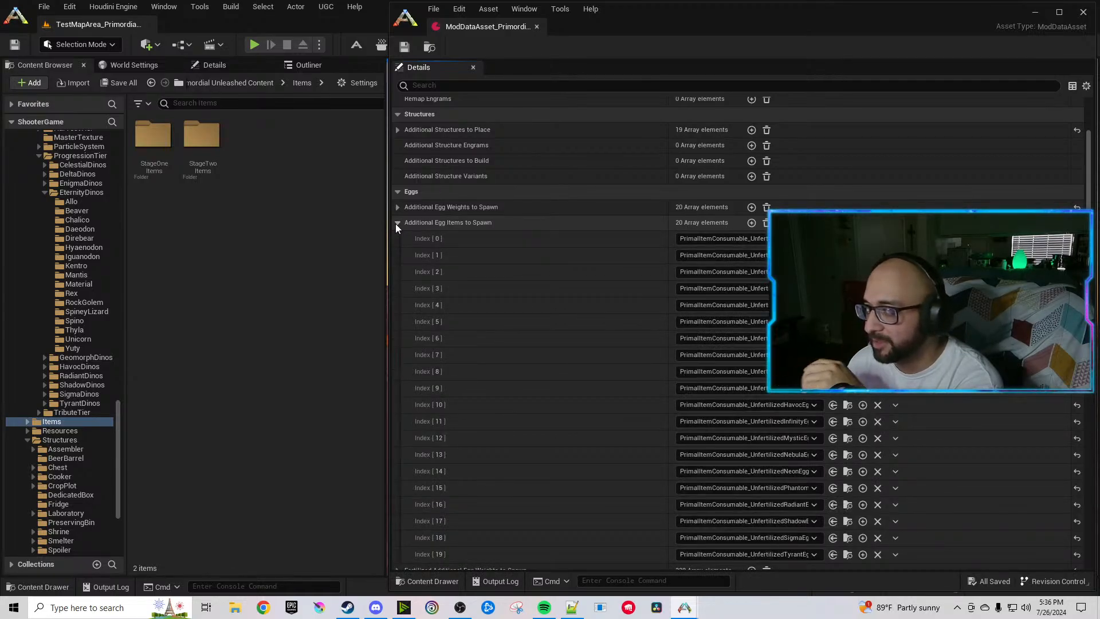
{"action": "left_click", "coordinate": [397, 223]}
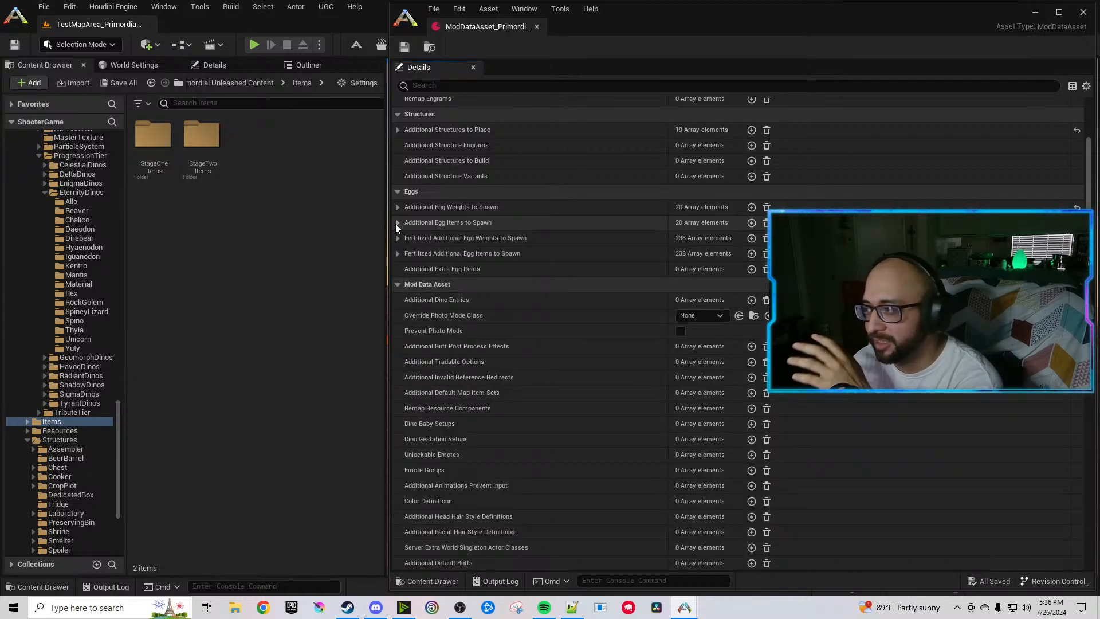
{"action": "left_click", "coordinate": [397, 254]}
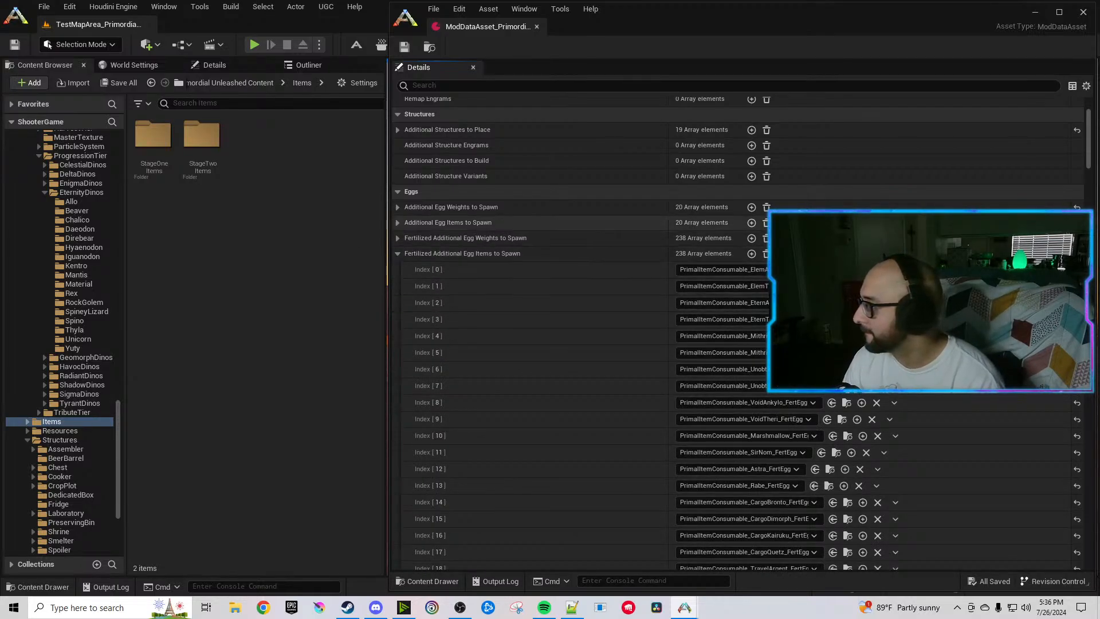
{"action": "left_click_drag", "start_coordinate": [1090, 165], "coordinate": [1097, 459]}
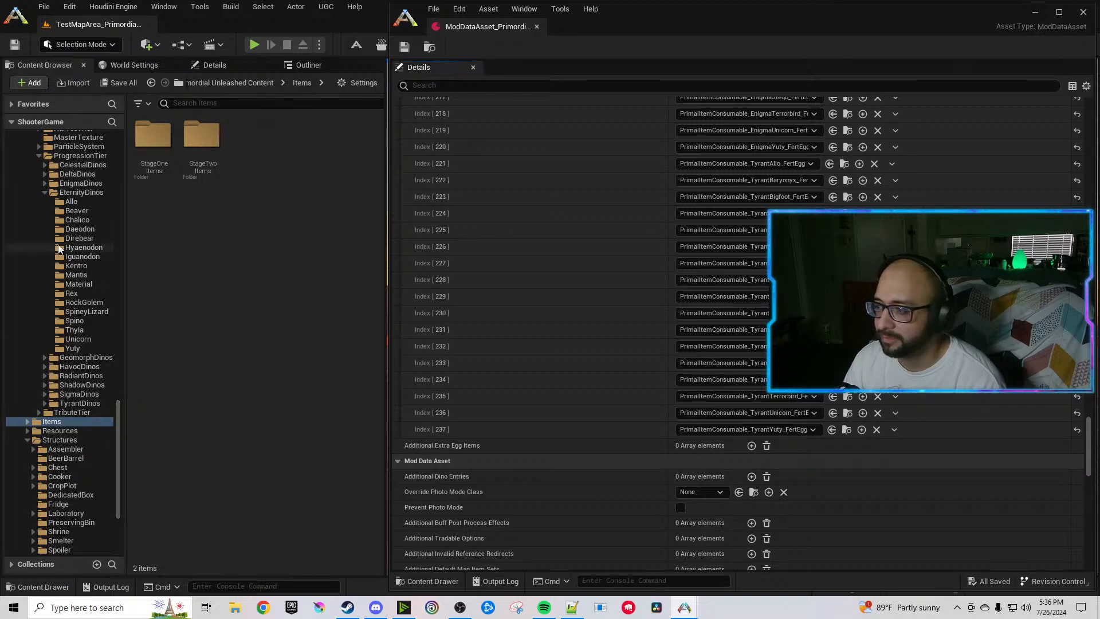
Expand the CelestialDinos, HavocDinos, RadiantDinos and ShadowDinos folders under ProgressionTier and examine which creatures each contains.
{"action": "left_click", "coordinate": [45, 165]}
{"action": "scroll", "coordinate": [67, 408], "scroll_direction": "down", "scroll_amount": 2}
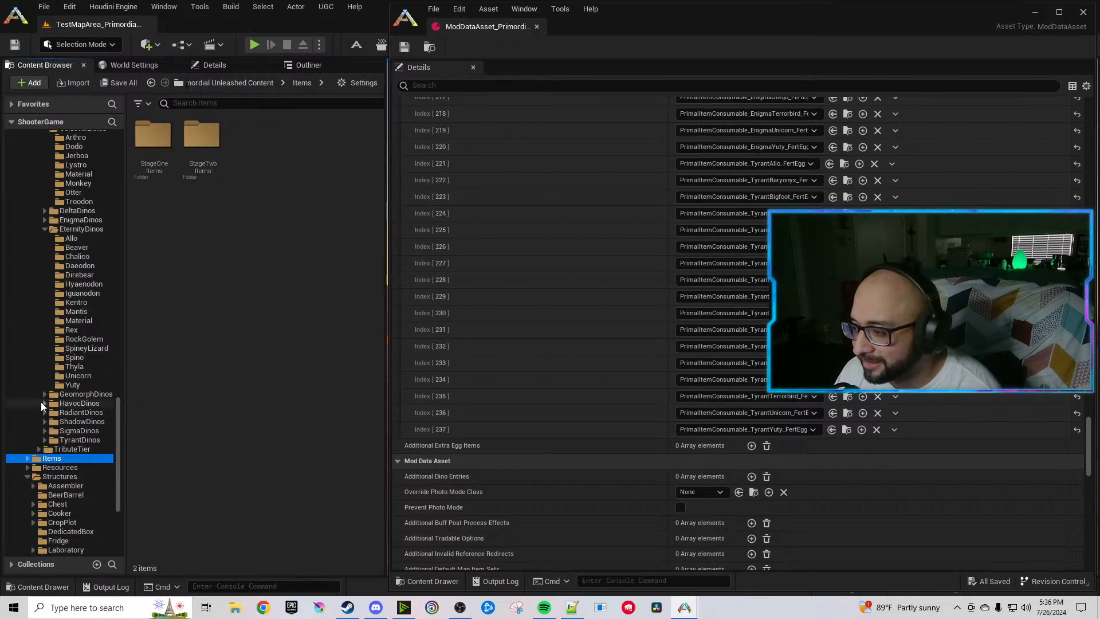
{"action": "left_click", "coordinate": [45, 403]}
{"action": "scroll", "coordinate": [52, 389], "scroll_direction": "down", "scroll_amount": 5}
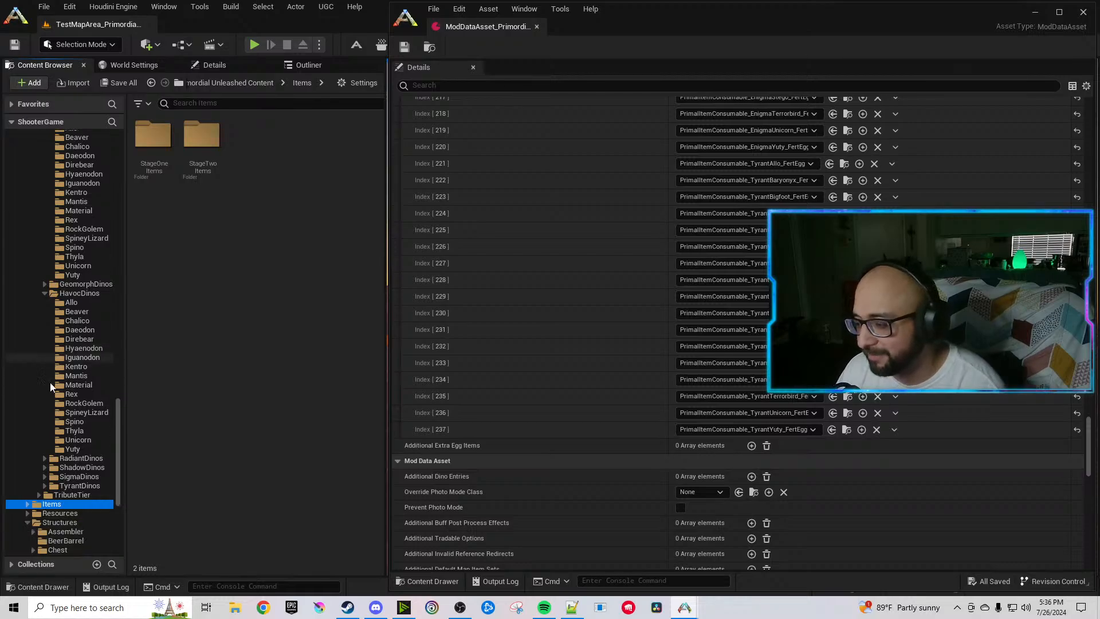
{"action": "scroll", "coordinate": [50, 383], "scroll_direction": "down", "scroll_amount": 2}
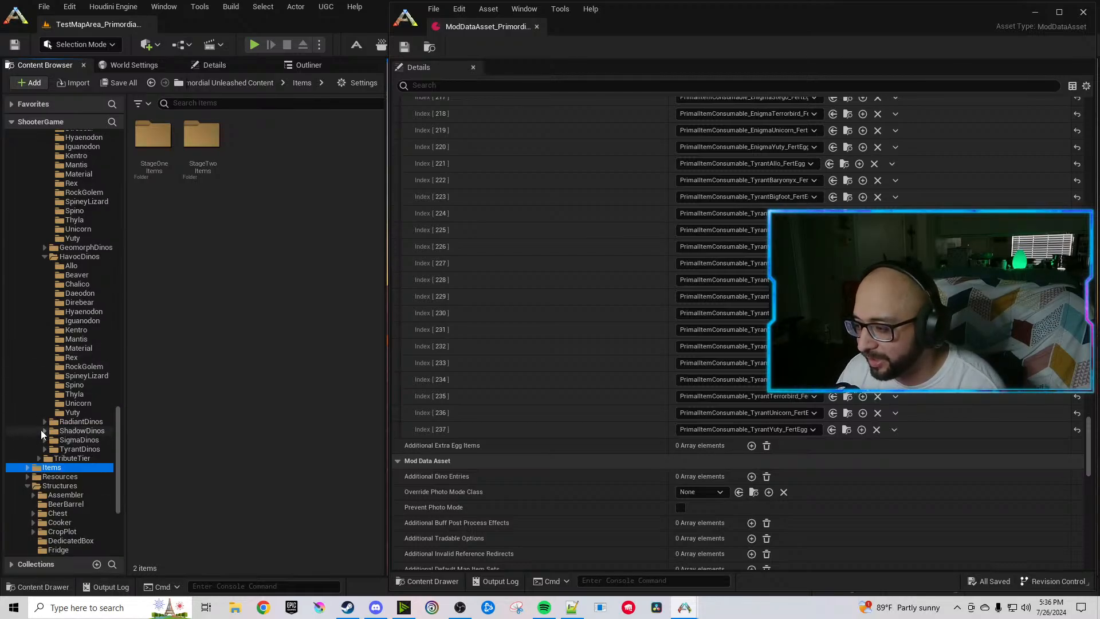
{"action": "left_click", "coordinate": [45, 431]}
{"action": "left_click", "coordinate": [45, 422]}
{"action": "scroll", "coordinate": [83, 404], "scroll_direction": "down", "scroll_amount": 6}
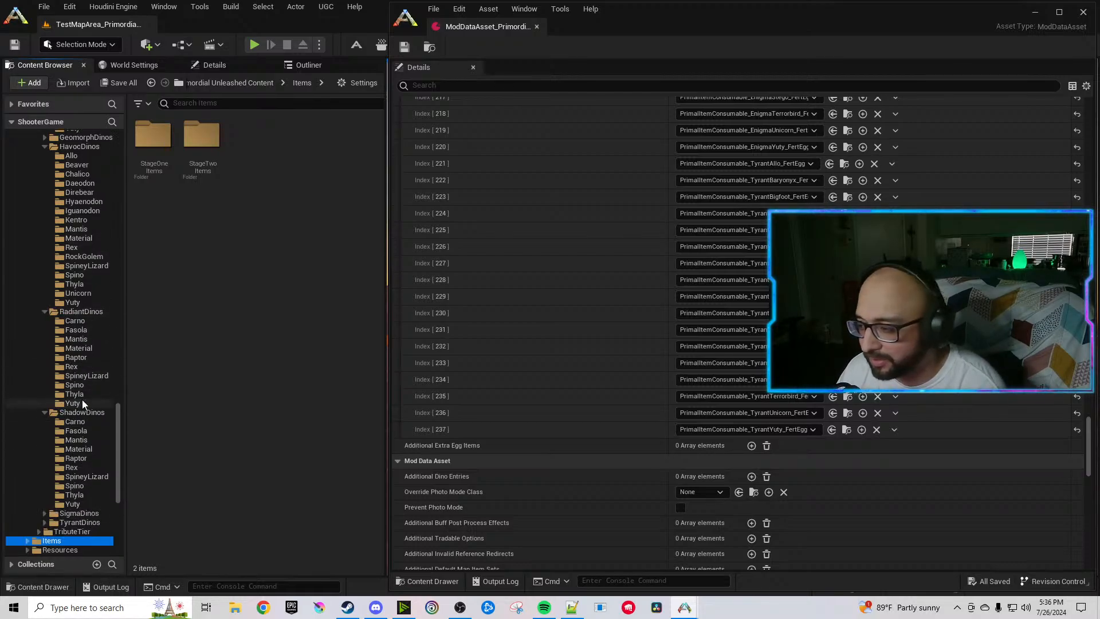
{"action": "scroll", "coordinate": [81, 416], "scroll_direction": "up", "scroll_amount": 2}
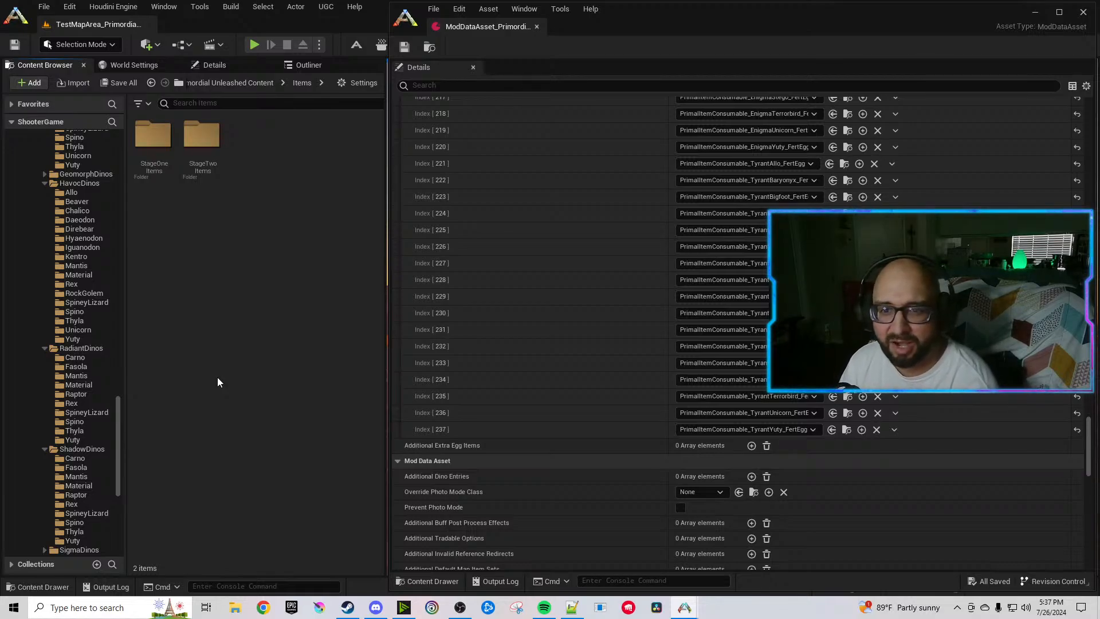
Show the contents of the ShadowDinos folder under ProgressionTier and filter them by "egg".
{"action": "scroll", "coordinate": [106, 405], "scroll_direction": "down", "scroll_amount": 3}
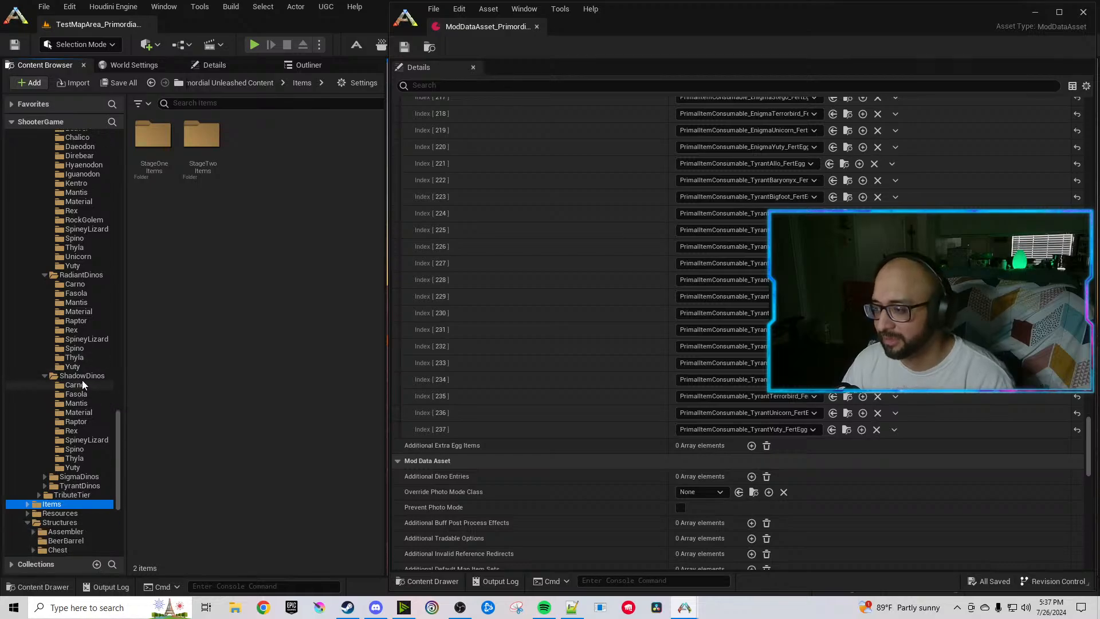
{"action": "left_click", "coordinate": [81, 376]}
{"action": "left_click", "coordinate": [209, 103]}
{"action": "type", "text": "egg"}
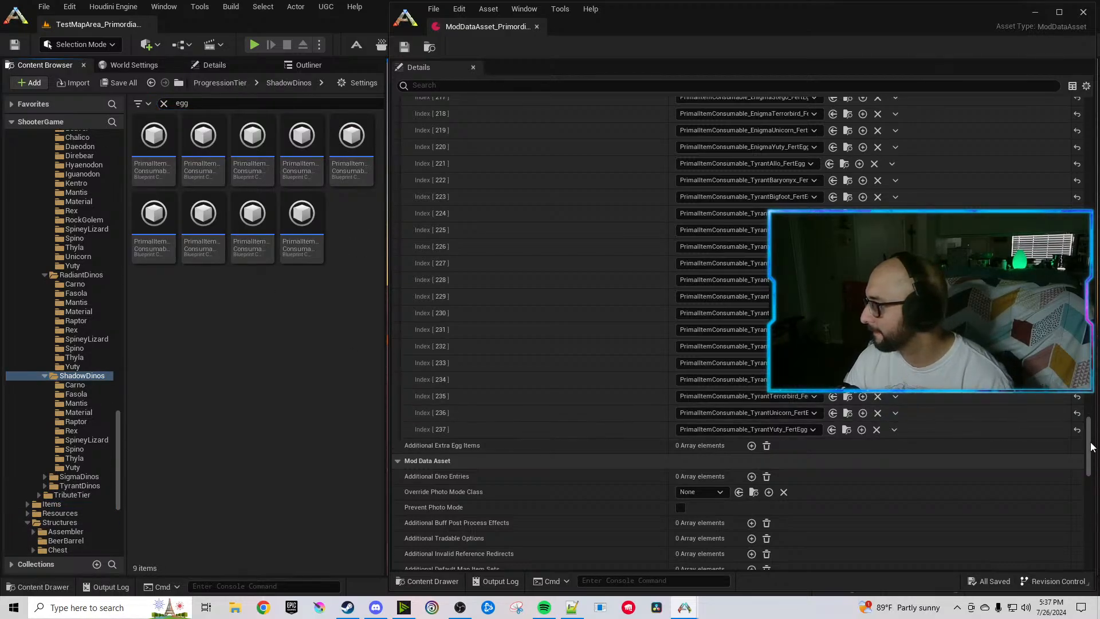
Add empty elements to the mod data asset's Fertilized Additional Egg Items to Spawn array until it holds 283 elements.
{"action": "left_click_drag", "start_coordinate": [1090, 445], "coordinate": [1091, 107]}
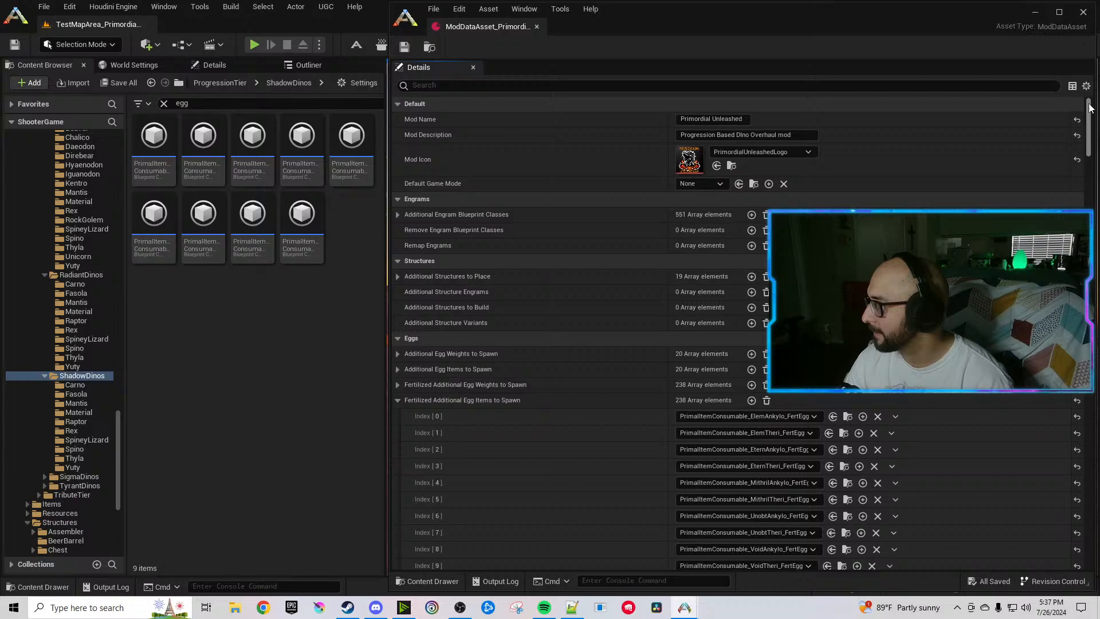
{"action": "left_click", "coordinate": [752, 400]}
{"action": "left_click", "coordinate": [751, 400]}
{"action": "left_click", "coordinate": [751, 401]}
{"action": "left_click", "coordinate": [751, 401]}
{"action": "left_click", "coordinate": [751, 401]}
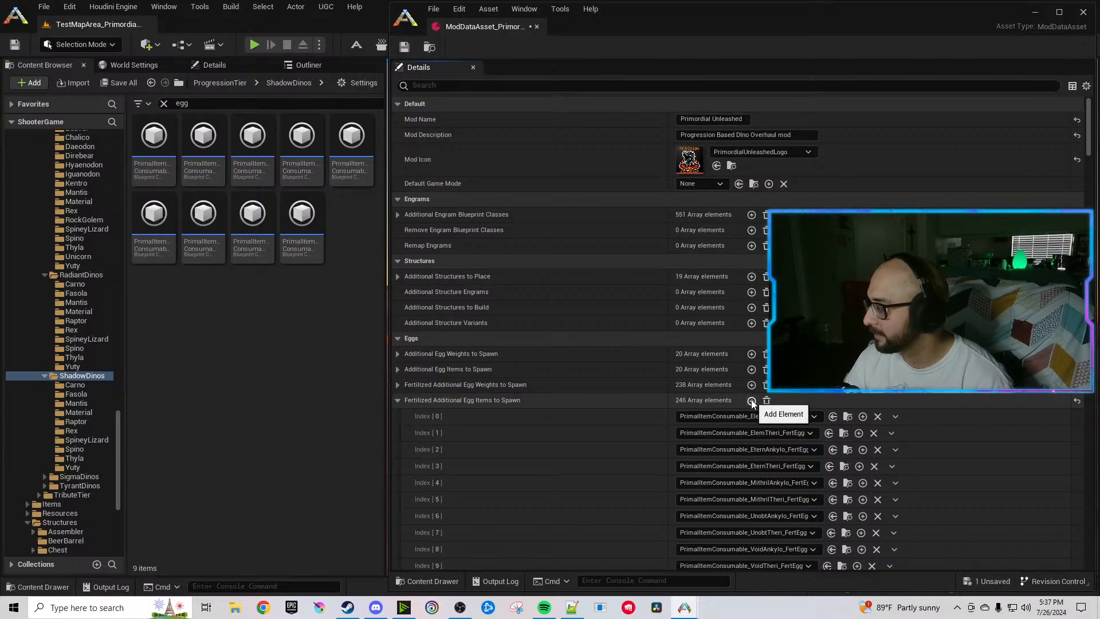
{"action": "left_click", "coordinate": [751, 401]}
{"action": "left_click", "coordinate": [751, 400]}
{"action": "left_click", "coordinate": [751, 400]}
{"action": "left_click", "coordinate": [751, 401]}
{"action": "left_click", "coordinate": [751, 401]}
{"action": "left_click", "coordinate": [751, 400]}
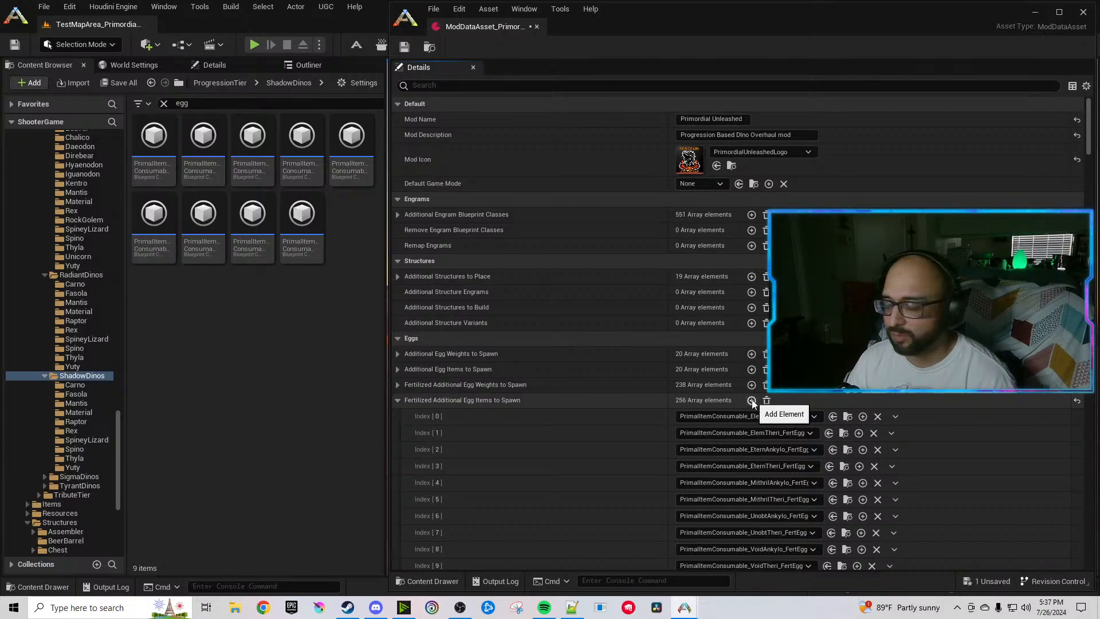
{"action": "left_click", "coordinate": [751, 401]}
{"action": "left_click", "coordinate": [751, 401]}
{"action": "left_click", "coordinate": [751, 401]}
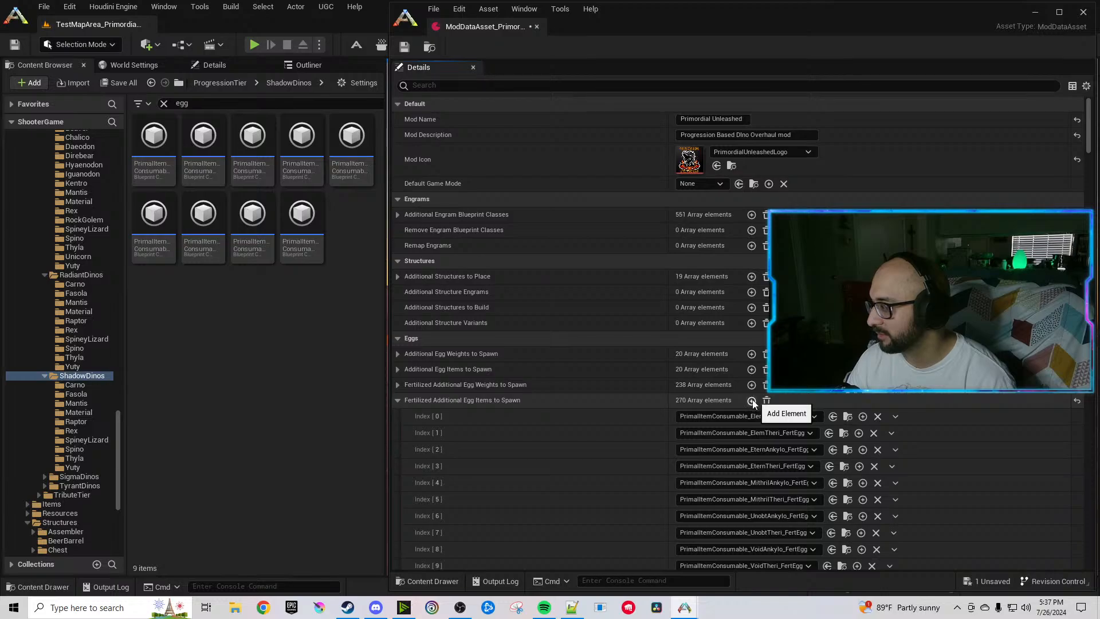
{"action": "left_click", "coordinate": [751, 400]}
{"action": "left_click", "coordinate": [751, 401]}
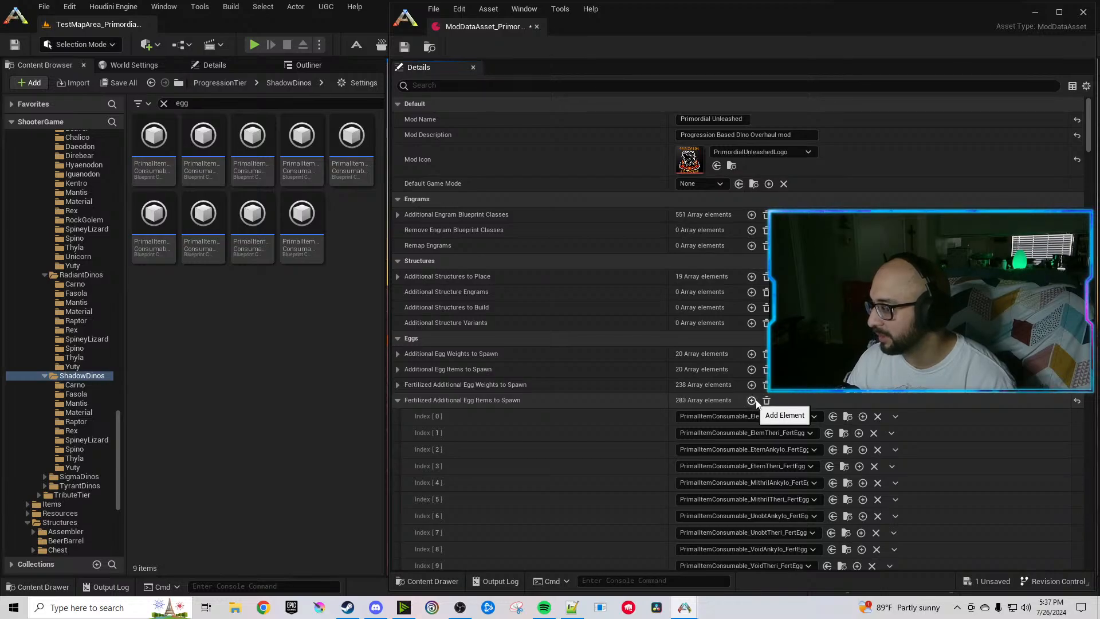
Assign the Shadow Carno, Fasola, Mantis and Raptor fertilized eggs to indices 238 to 241 of the fertilized egg items array.
{"action": "left_click_drag", "start_coordinate": [1088, 123], "coordinate": [1098, 443]}
{"action": "scroll", "coordinate": [904, 438], "scroll_direction": "up", "scroll_amount": 3}
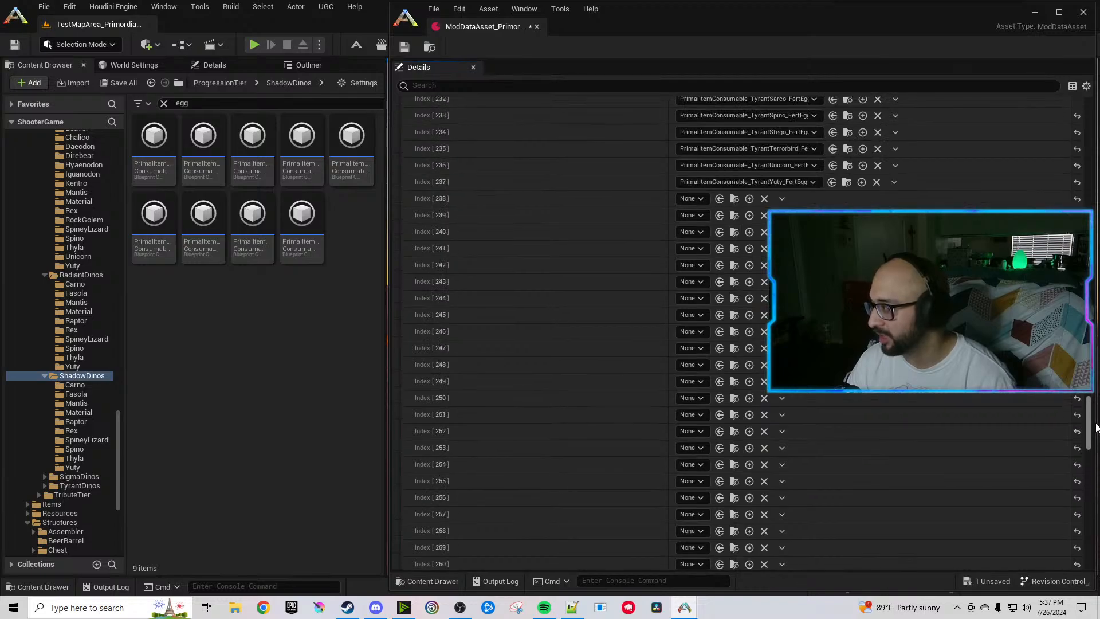
{"action": "left_click", "coordinate": [154, 148]}
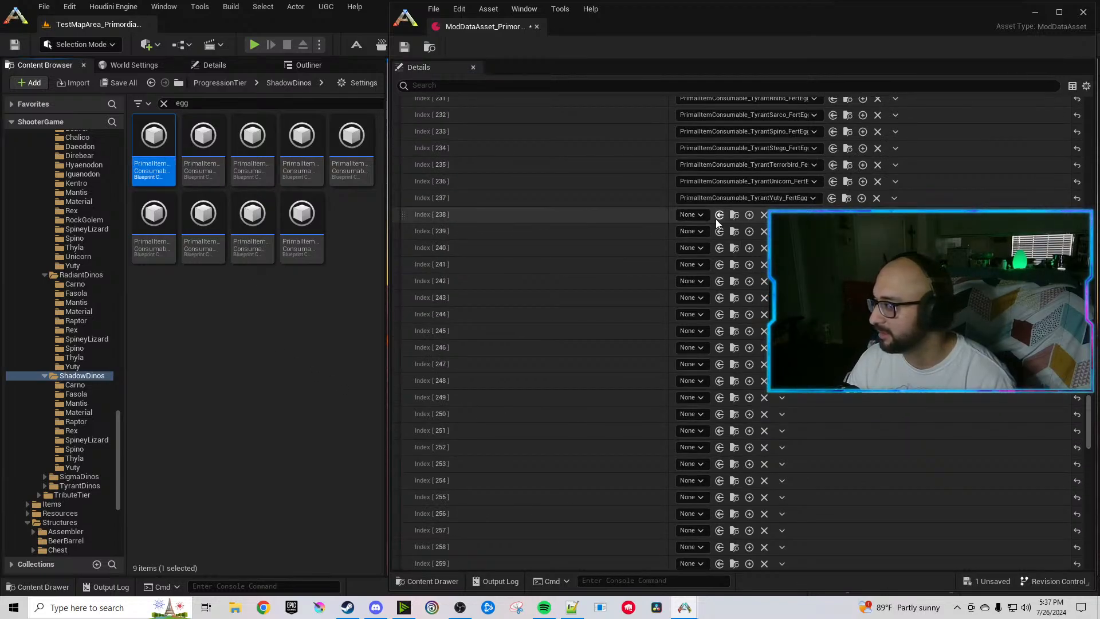
{"action": "left_click", "coordinate": [203, 148]}
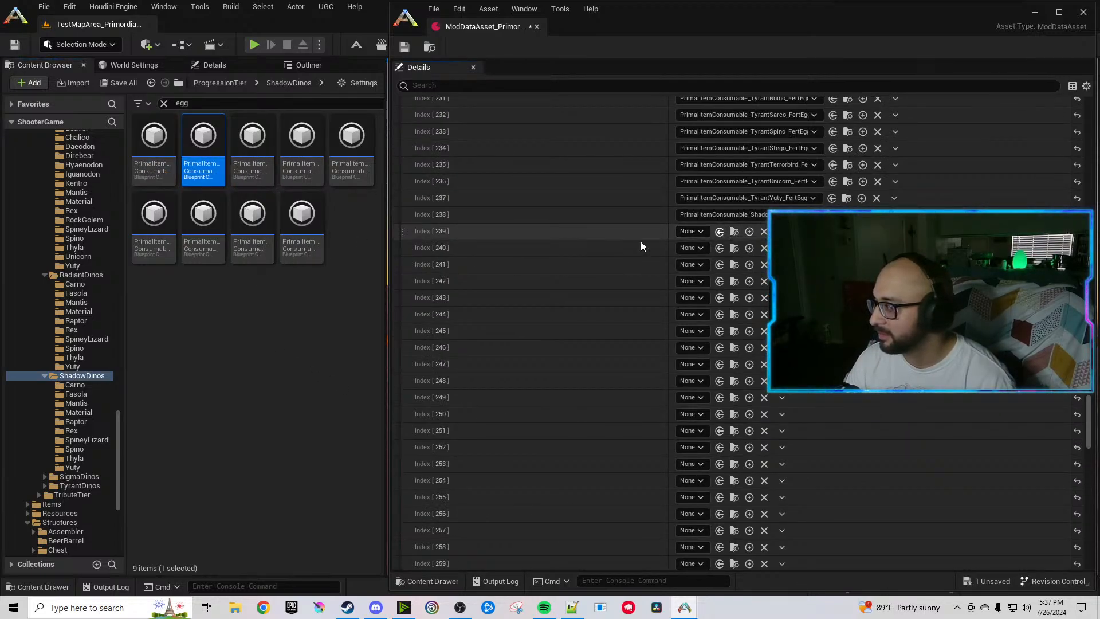
{"action": "left_click", "coordinate": [719, 231]}
{"action": "left_click", "coordinate": [253, 148]}
{"action": "left_click", "coordinate": [719, 248]}
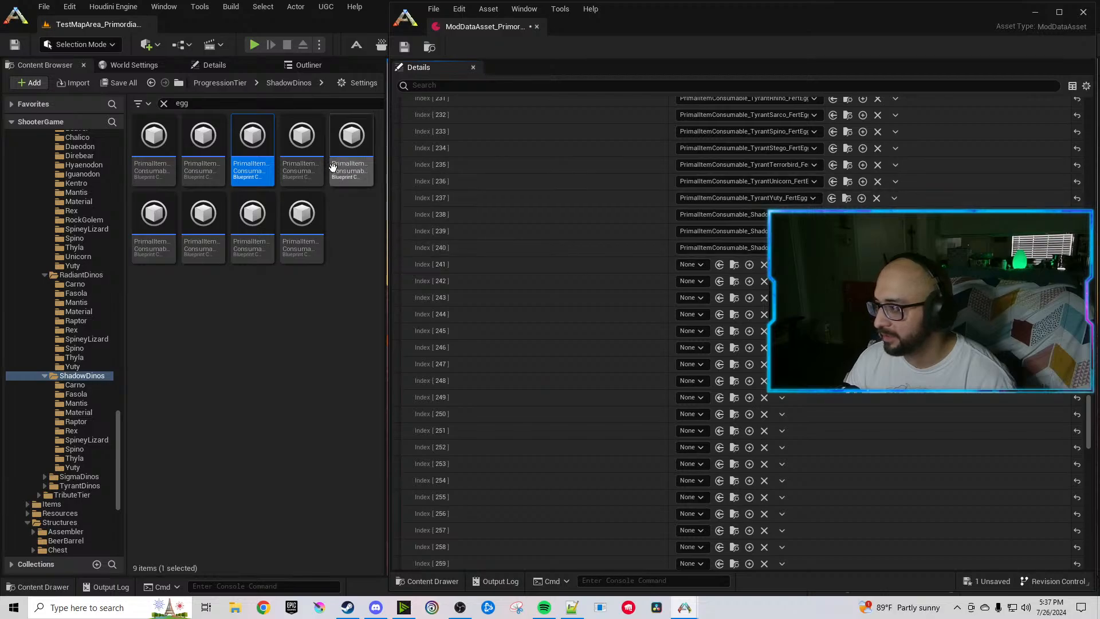
{"action": "left_click", "coordinate": [302, 148]}
{"action": "left_click", "coordinate": [719, 265]}
Assign the Shadow Rex, SpineyLizard, Spino, Thyla and Yuty fertilized eggs to indices 242 to 246, and collapse the ShadowDinos folder.
{"action": "left_click", "coordinate": [351, 148]}
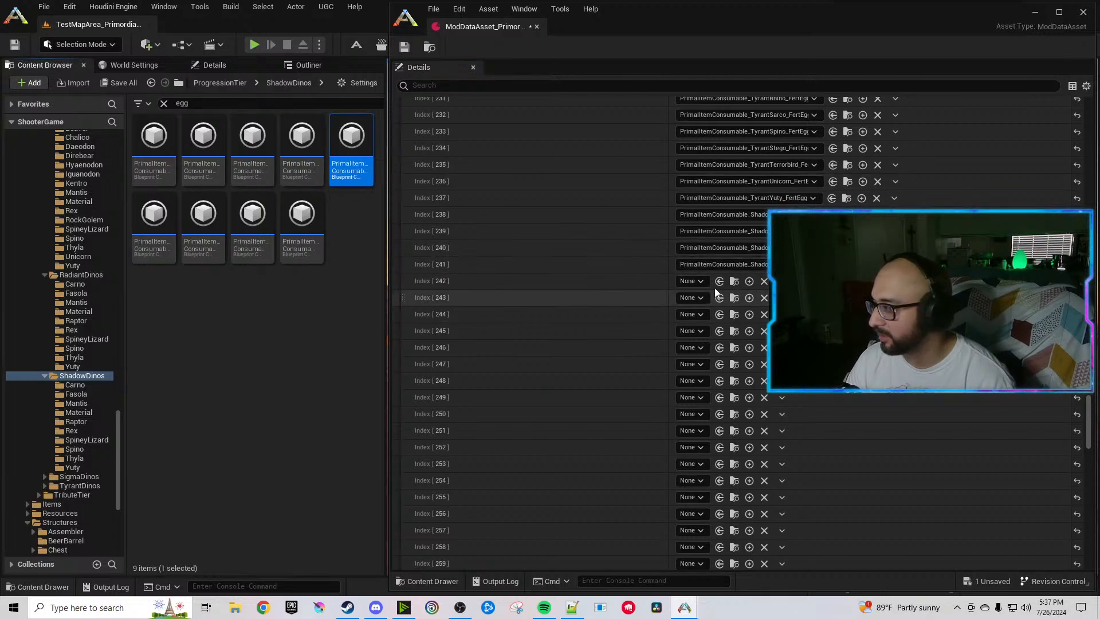
{"action": "left_click", "coordinate": [720, 281]}
{"action": "left_click", "coordinate": [162, 234]}
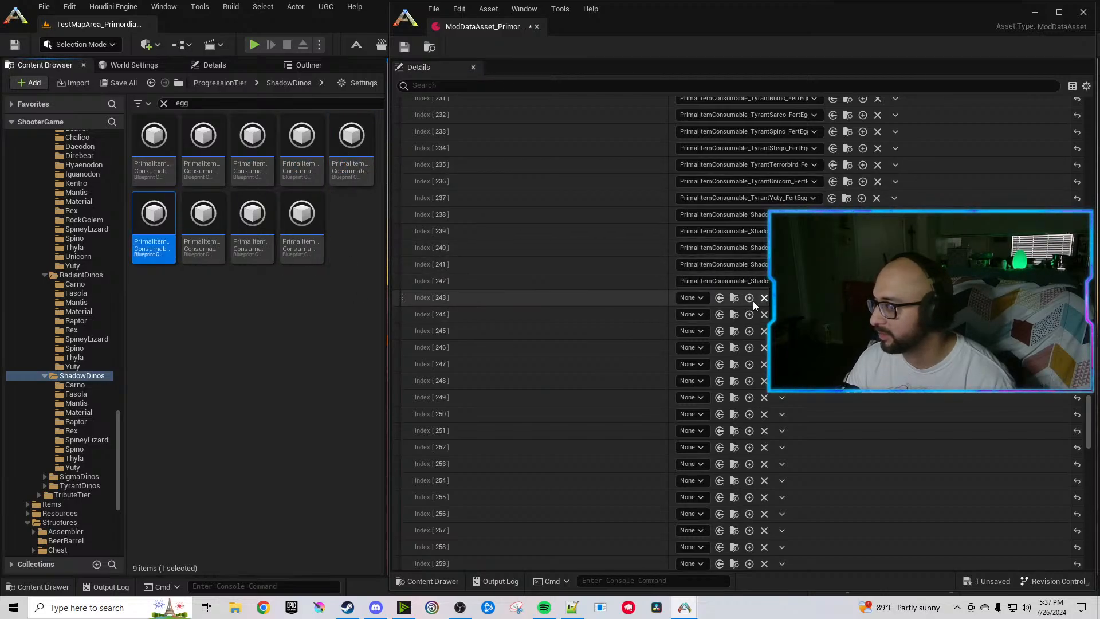
{"action": "left_click", "coordinate": [720, 298]}
{"action": "left_click", "coordinate": [212, 229]}
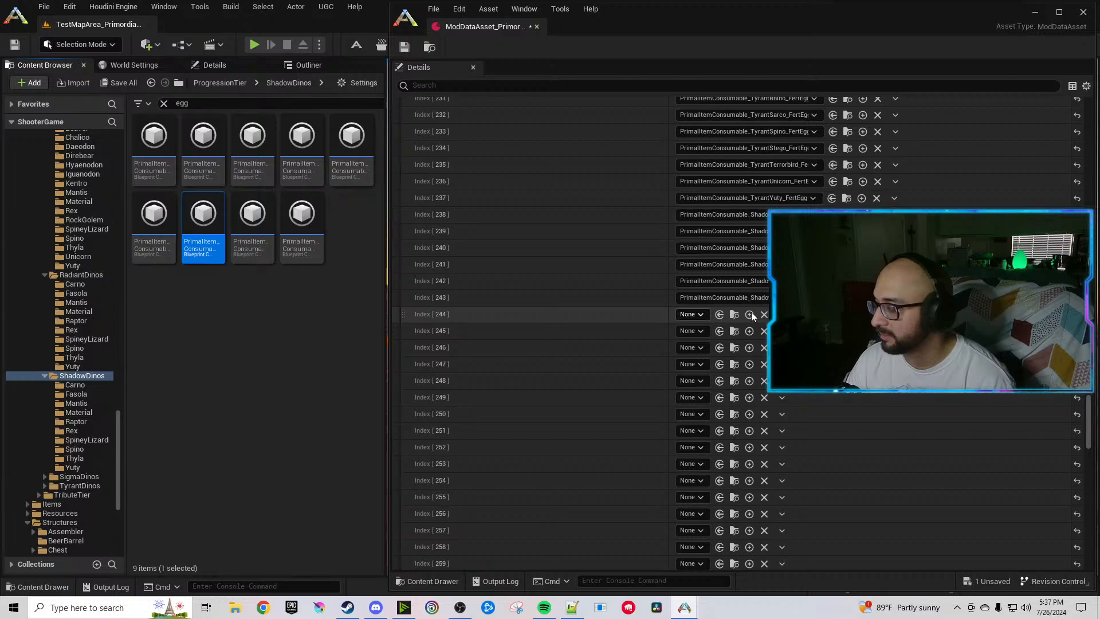
{"action": "left_click", "coordinate": [720, 315]}
{"action": "left_click", "coordinate": [253, 228]}
{"action": "left_click", "coordinate": [720, 331]}
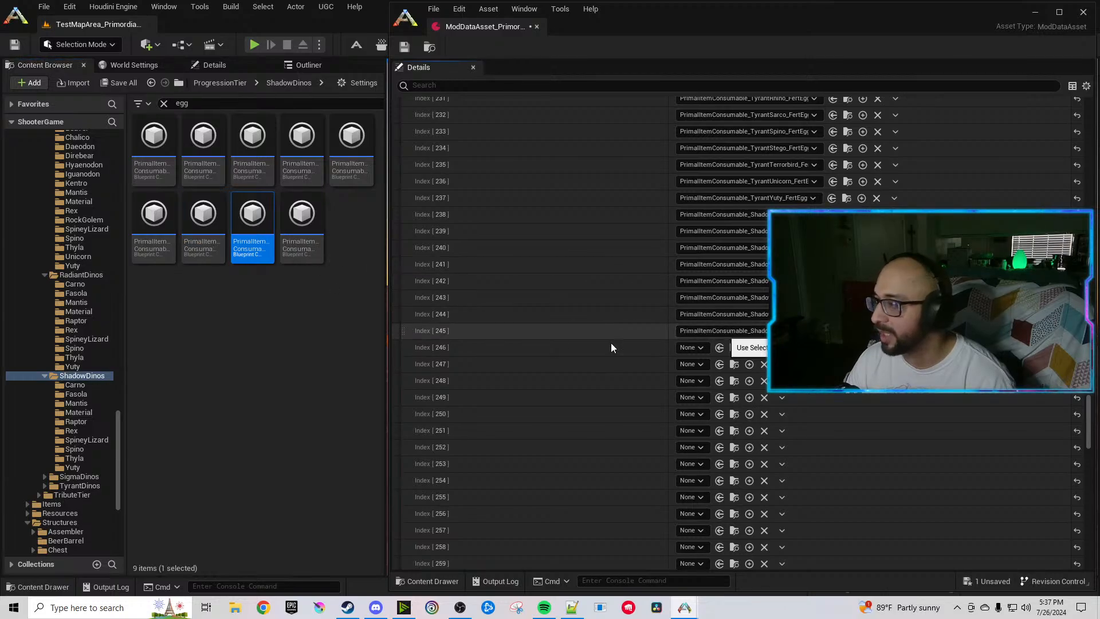
{"action": "left_click", "coordinate": [302, 229]}
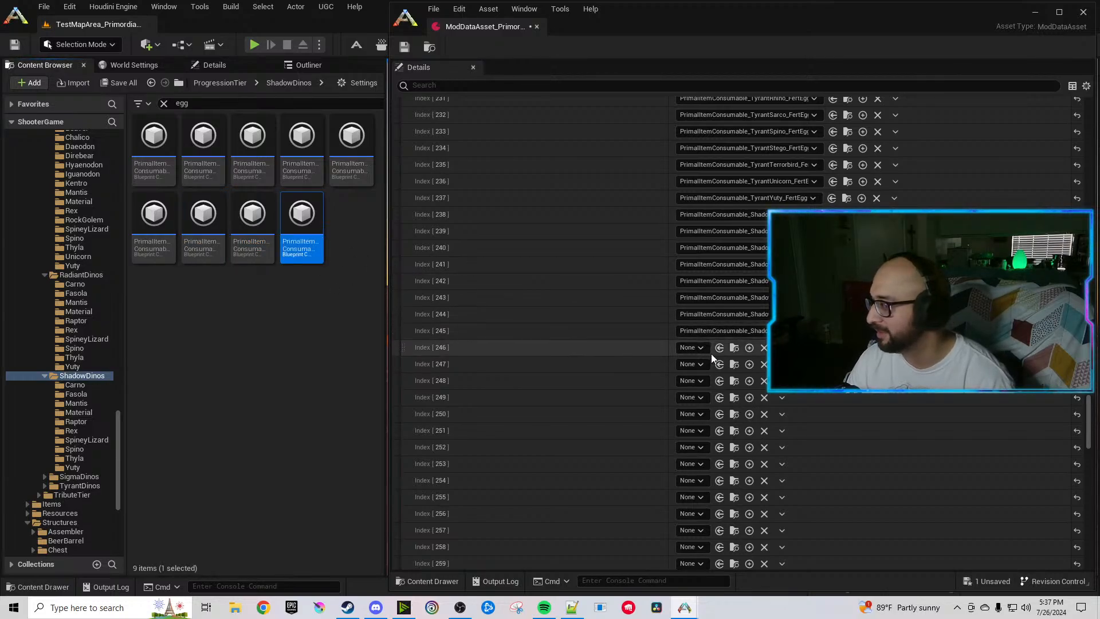
{"action": "double_click", "coordinate": [62, 375]}
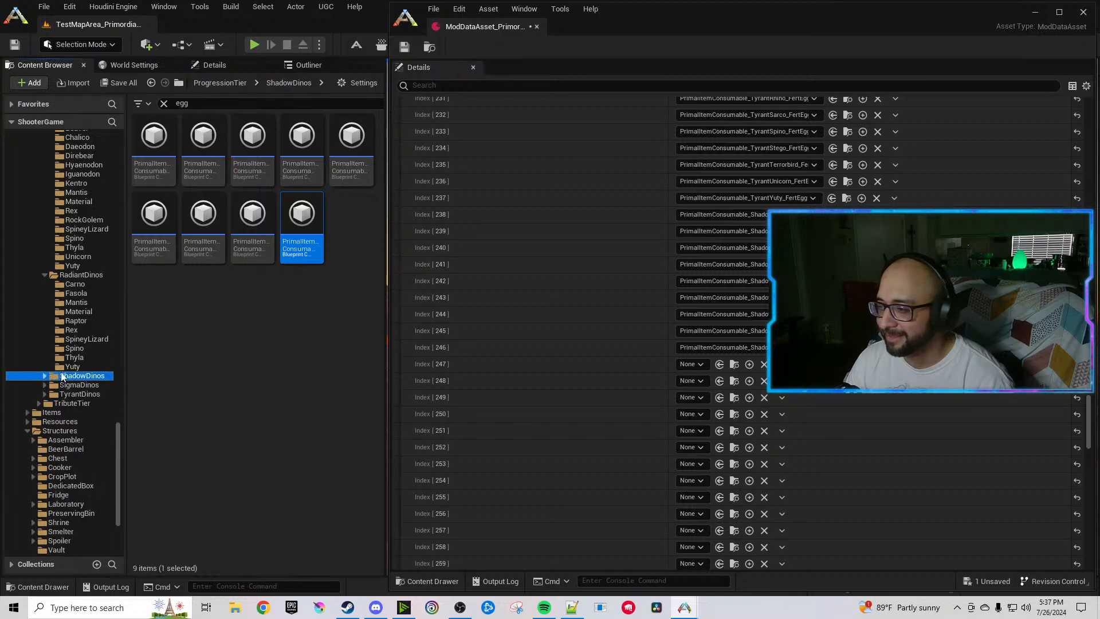
Assign the Carno, Fasola, Mantis and Raptor fertilized eggs from the RadiantDinos folder to array indices 247 to 250.
{"action": "left_click", "coordinate": [64, 274]}
{"action": "left_click", "coordinate": [151, 140]}
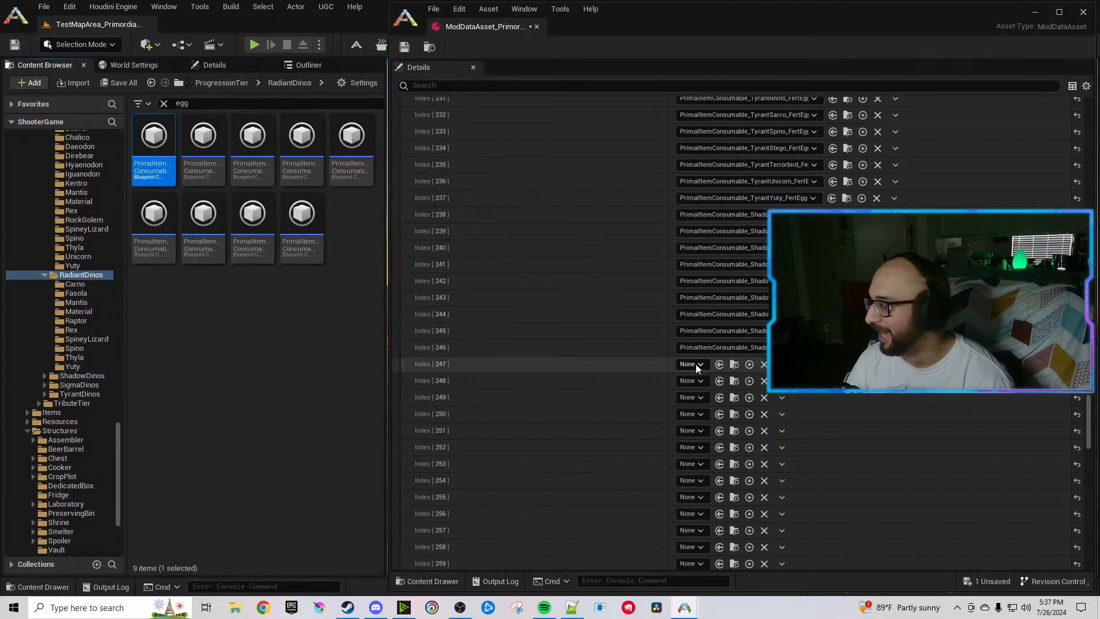
{"action": "left_click", "coordinate": [720, 365]}
{"action": "left_click", "coordinate": [204, 143]}
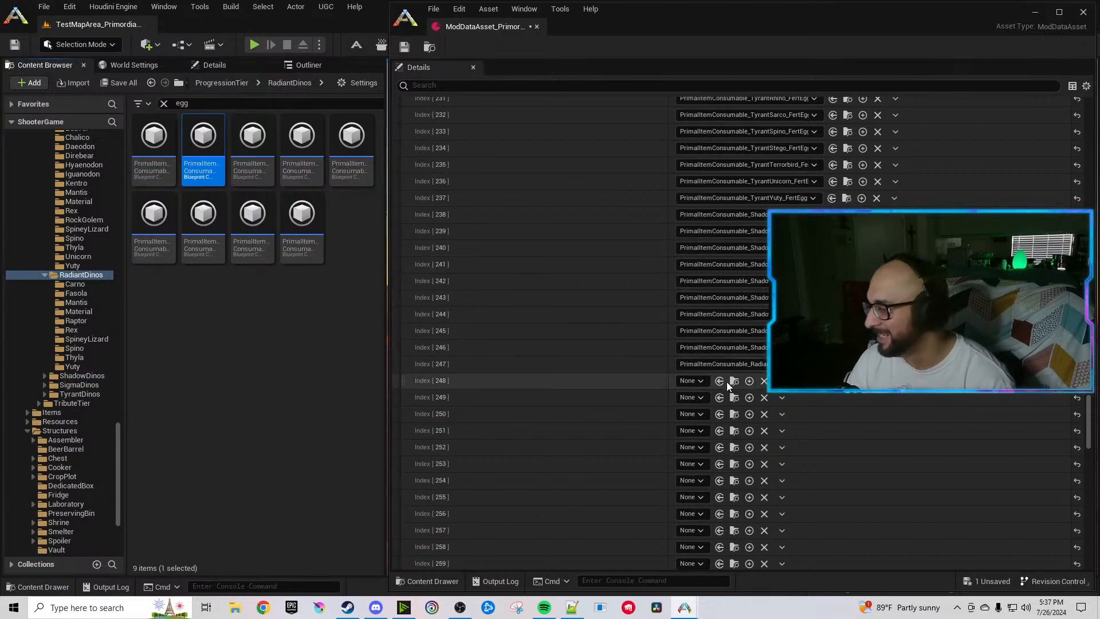
{"action": "left_click", "coordinate": [252, 160]}
{"action": "left_click", "coordinate": [720, 397]}
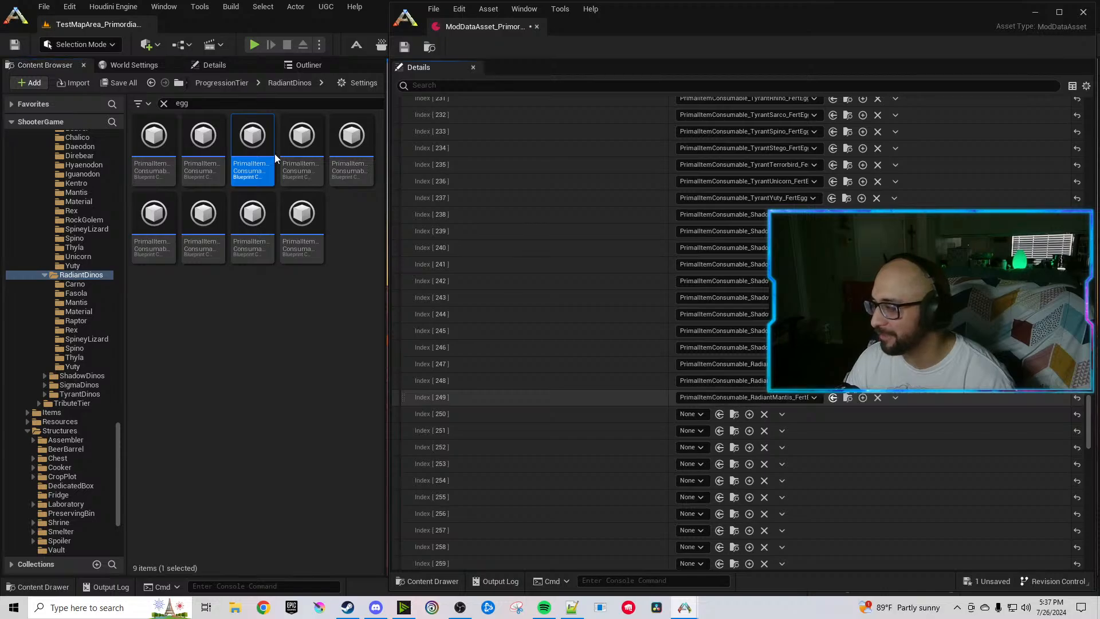
{"action": "left_click", "coordinate": [302, 150]}
{"action": "left_click", "coordinate": [720, 414]}
Assign the Radiant Rex, SpineyLizard, Spino, Thyla and Yuty fertilized eggs to indices 251 to 255, and collapse the RadiantDinos folder.
{"action": "left_click", "coordinate": [352, 150]}
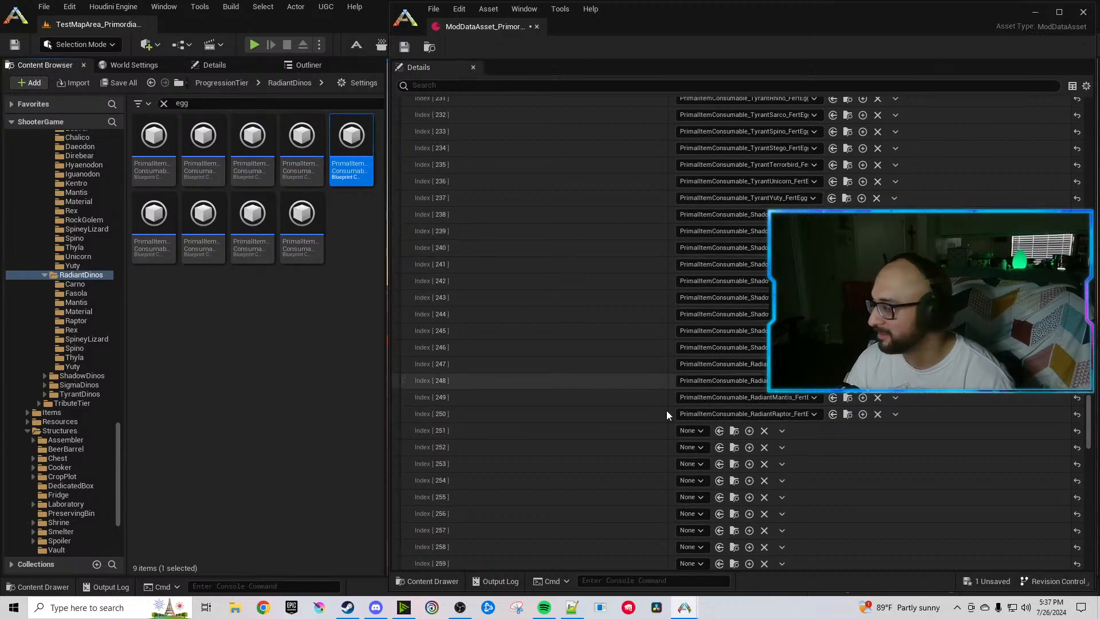
{"action": "left_click", "coordinate": [720, 431]}
{"action": "left_click", "coordinate": [153, 226]}
{"action": "left_click", "coordinate": [719, 447]}
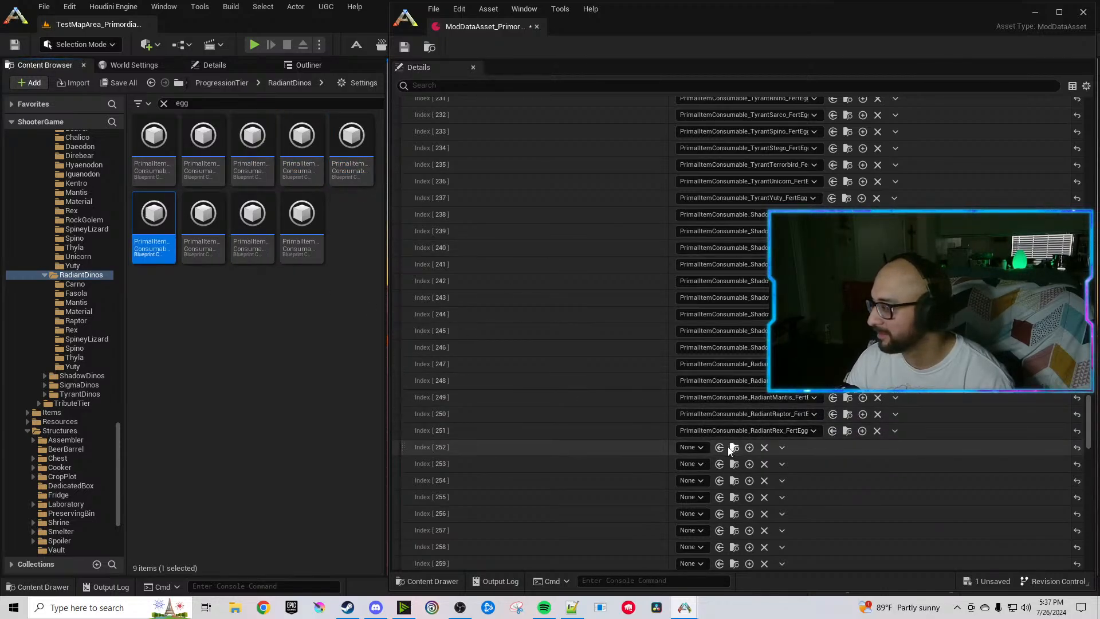
{"action": "left_click", "coordinate": [203, 223]}
{"action": "left_click", "coordinate": [720, 464]}
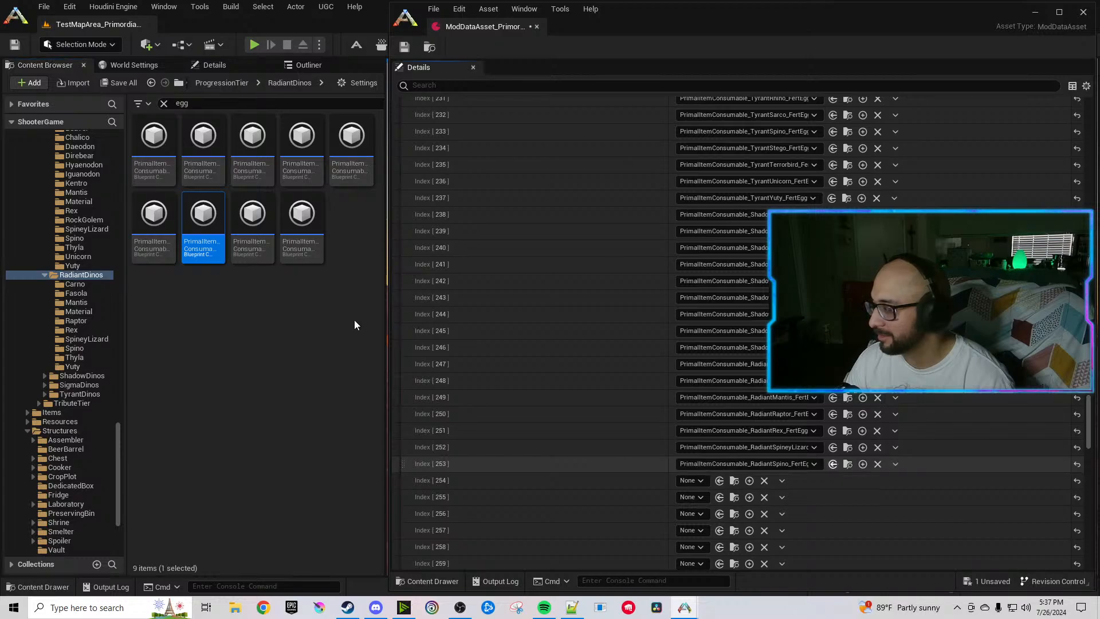
{"action": "left_click", "coordinate": [234, 219]}
{"action": "left_click", "coordinate": [720, 480]}
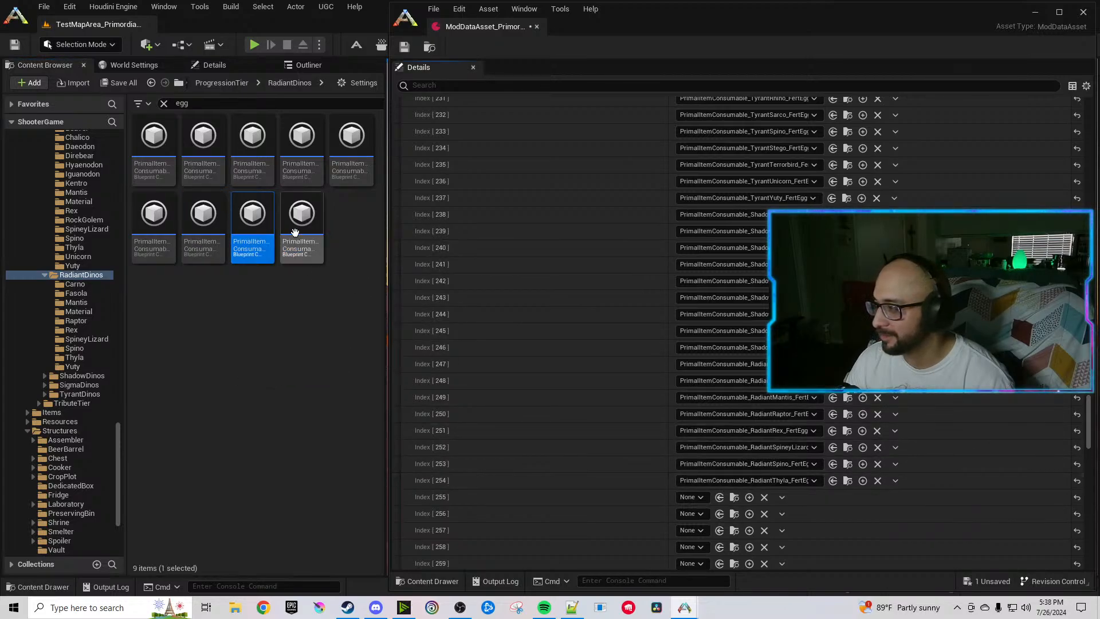
{"action": "left_click", "coordinate": [302, 221]}
{"action": "left_click", "coordinate": [719, 497]}
{"action": "scroll", "coordinate": [584, 435], "scroll_direction": "down", "scroll_amount": 4}
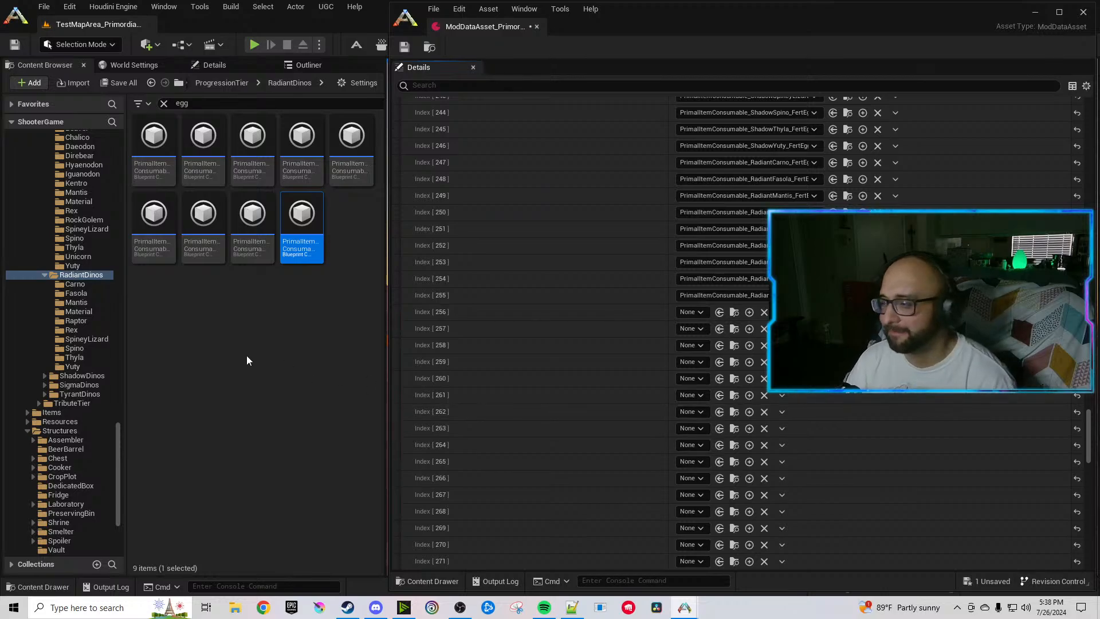
{"action": "left_click", "coordinate": [45, 275]}
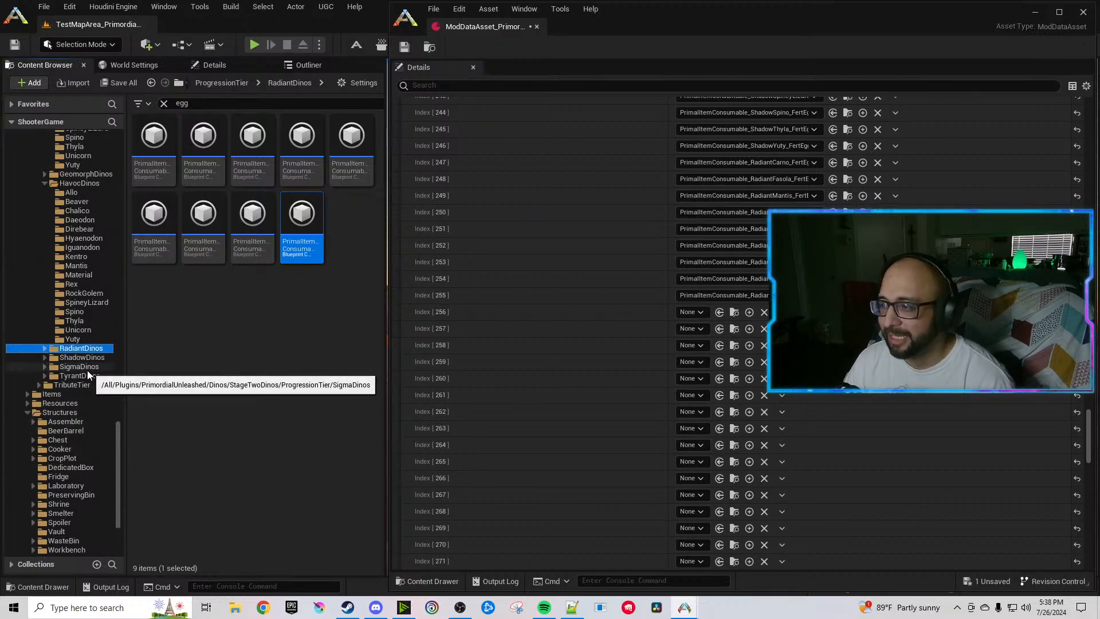
Assign the Allo, Beaver, Chalico and Daeodon fertilized eggs from the HavocDinos folder to array indices 256 to 259.
{"action": "left_click", "coordinate": [81, 221]}
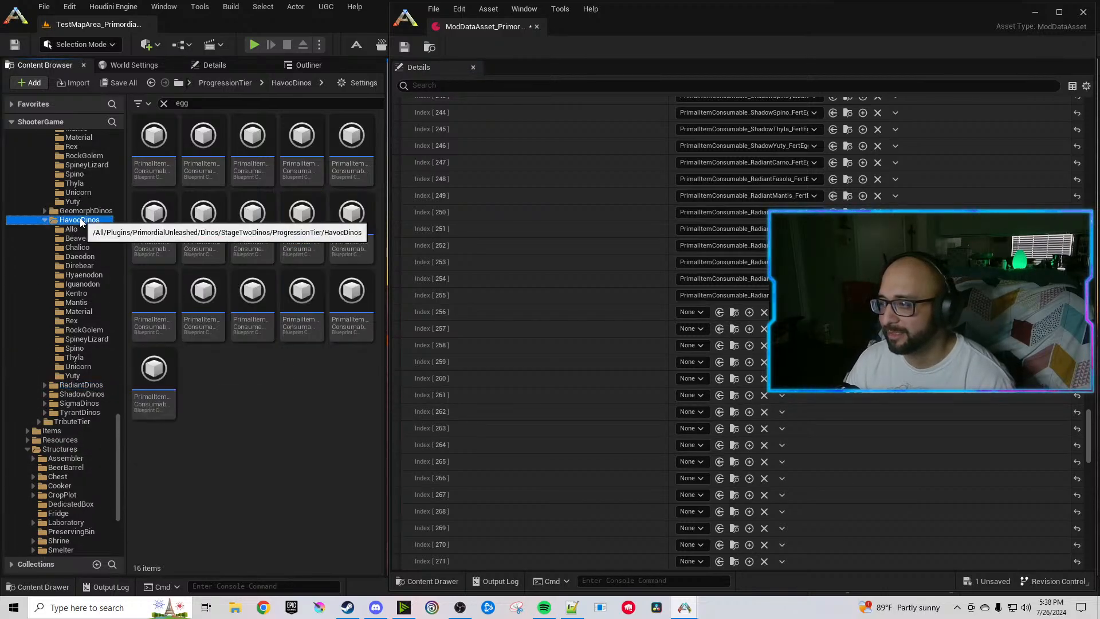
{"action": "left_click", "coordinate": [150, 172]}
{"action": "scroll", "coordinate": [607, 327], "scroll_direction": "down", "scroll_amount": 1}
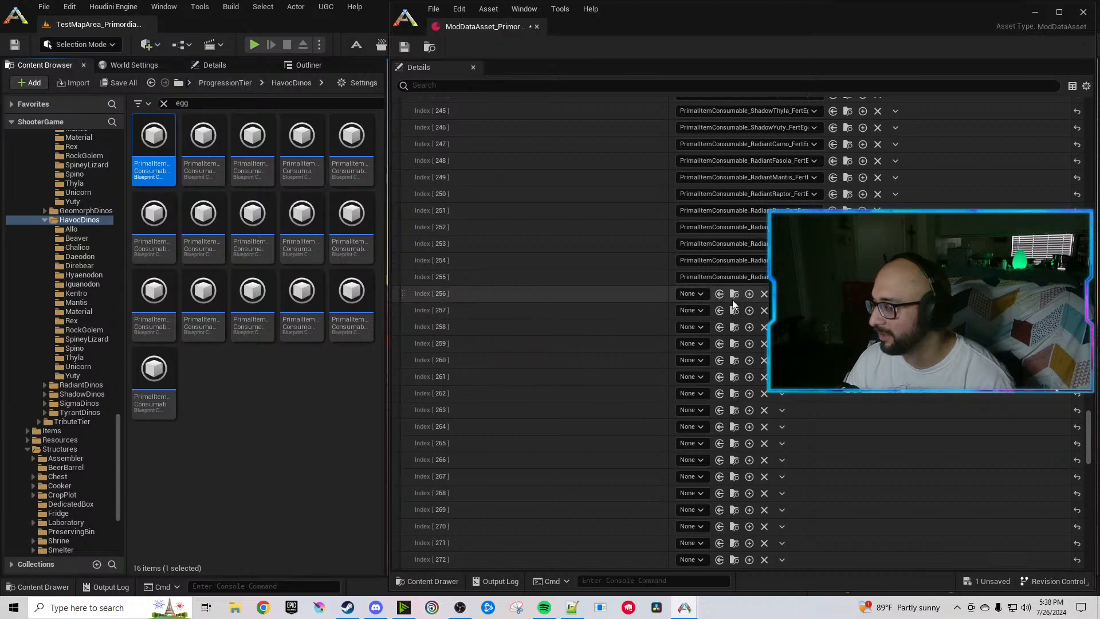
{"action": "left_click", "coordinate": [719, 293]}
{"action": "left_click", "coordinate": [203, 149]}
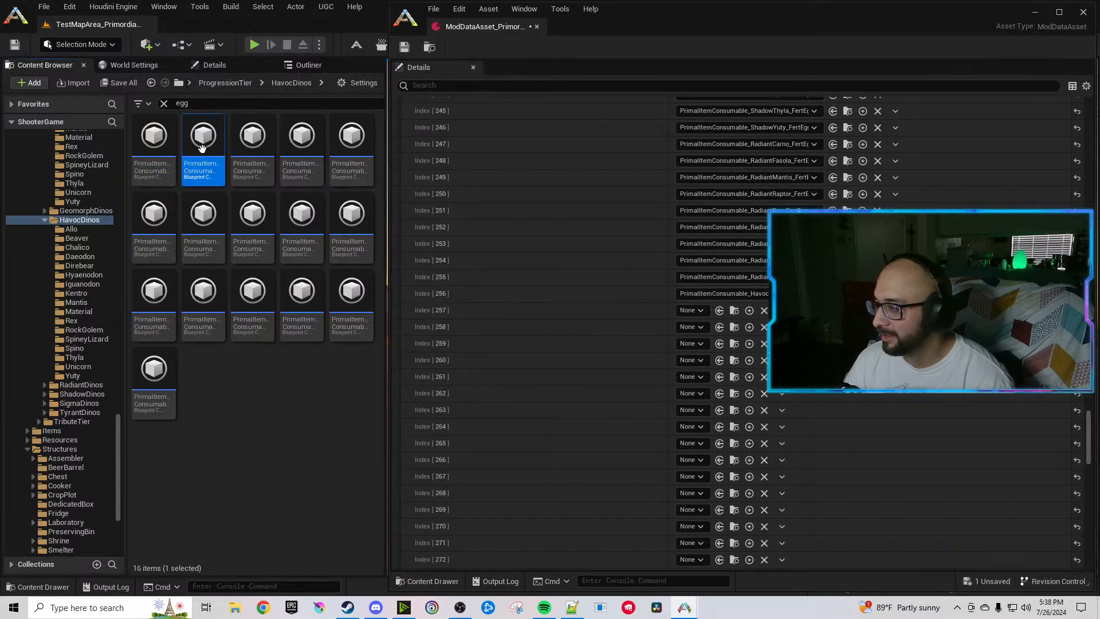
{"action": "left_click", "coordinate": [719, 310]}
{"action": "left_click", "coordinate": [253, 149]}
{"action": "left_click", "coordinate": [719, 327]}
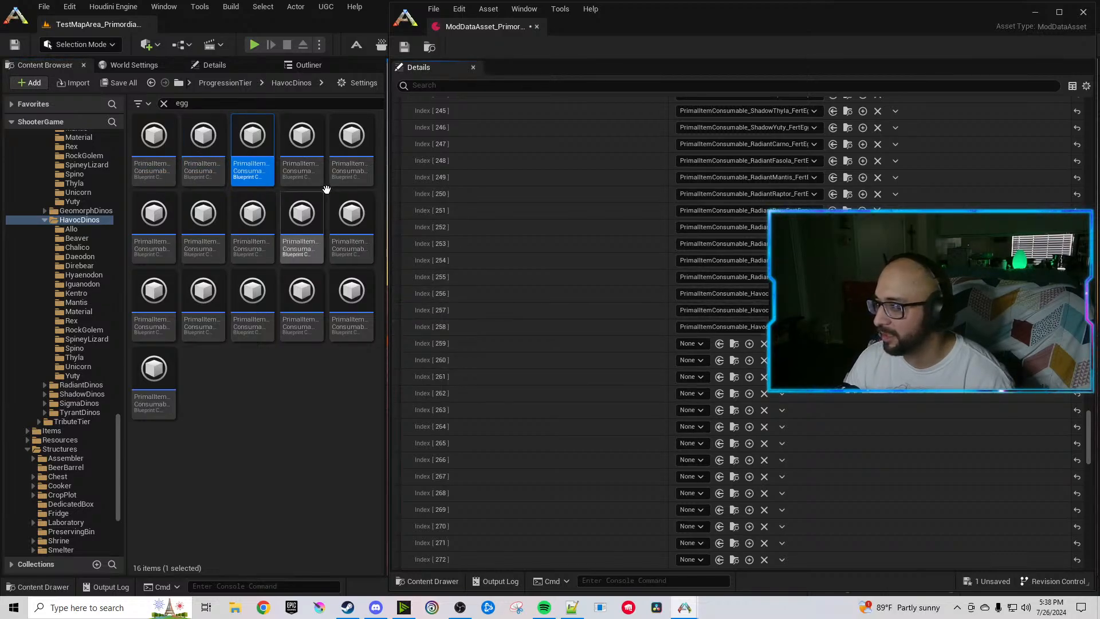
{"action": "left_click", "coordinate": [302, 149]}
{"action": "left_click", "coordinate": [719, 343]}
Assign the Havoc Direbear, Hyaenodon, Iguanodon and Kentro fertilized eggs to indices 260 to 263 of the fertilized egg items array.
{"action": "left_click", "coordinate": [352, 151]}
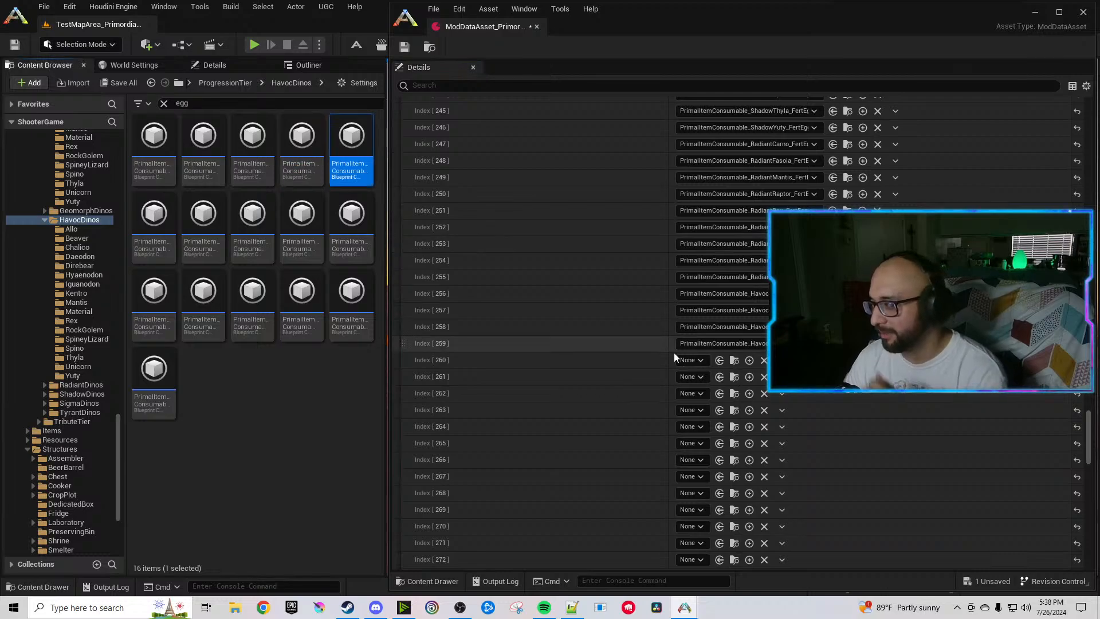
{"action": "left_click", "coordinate": [719, 360]}
{"action": "left_click", "coordinate": [153, 221]}
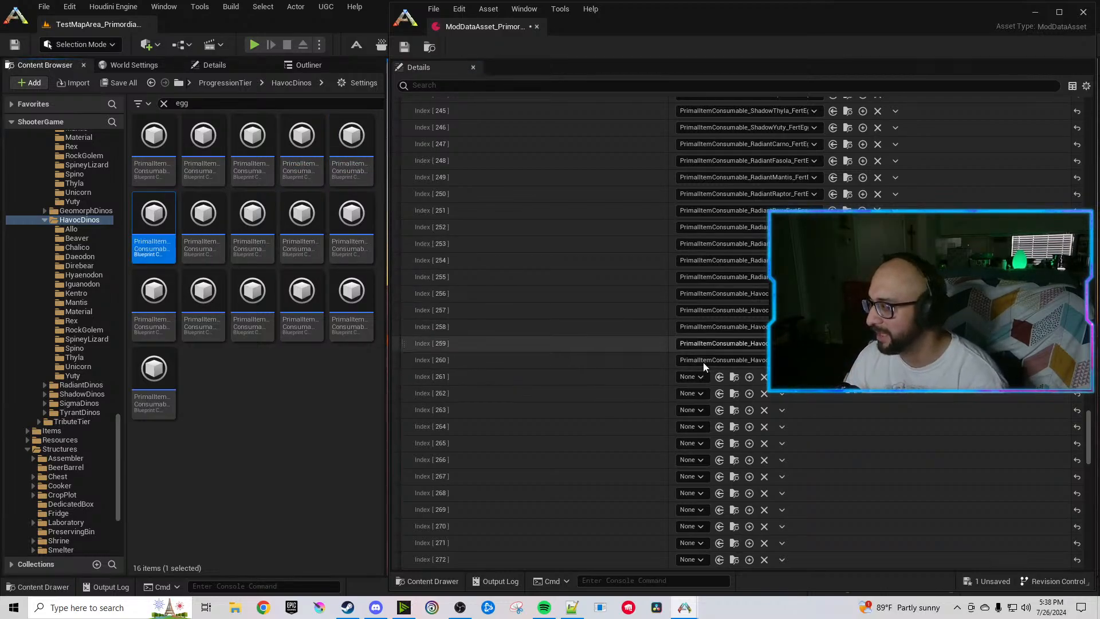
{"action": "left_click", "coordinate": [719, 376]}
{"action": "left_click", "coordinate": [203, 220]}
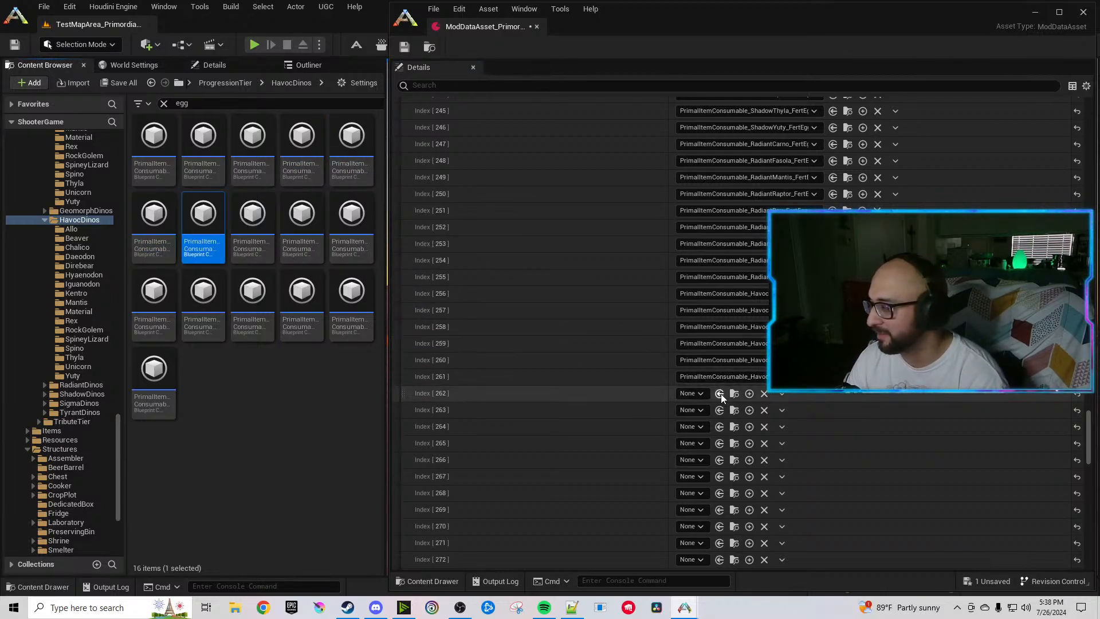
{"action": "left_click", "coordinate": [720, 393]}
{"action": "left_click", "coordinate": [252, 220]}
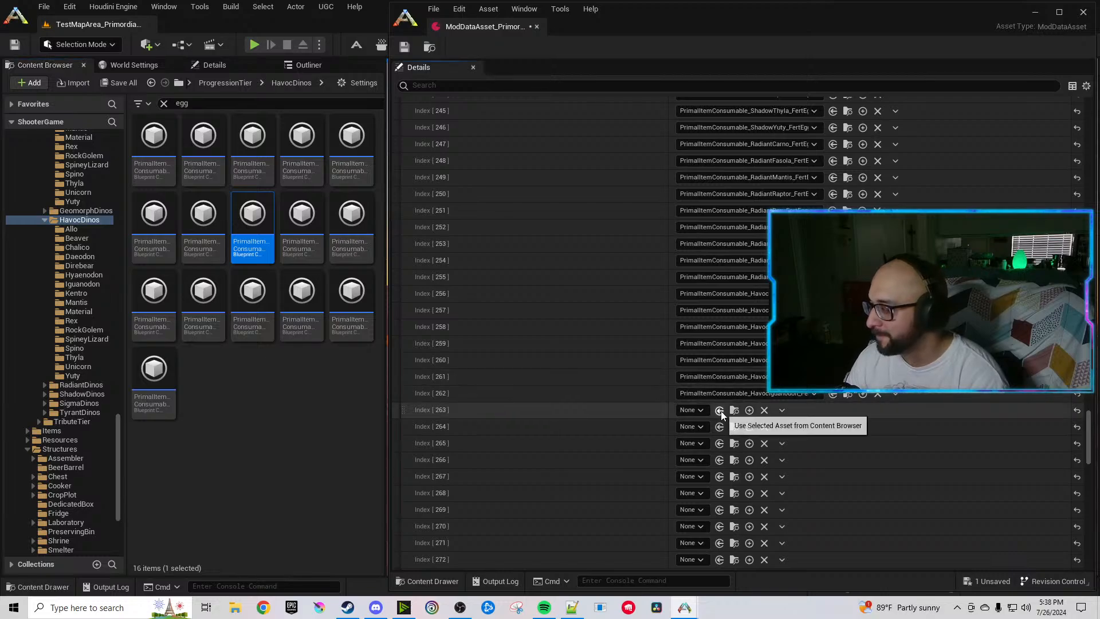
{"action": "left_click", "coordinate": [719, 409]}
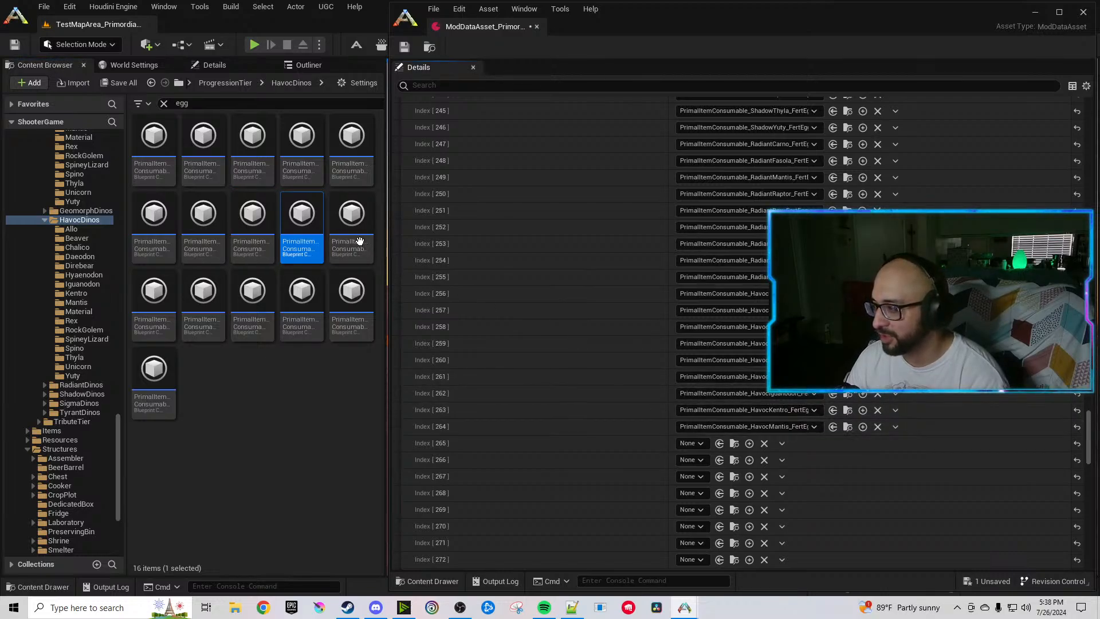
Assign the Havoc Rex fertilized egg to indices 265 and 266, SpineyLizard to 267 and Spino to 268.
{"action": "left_click", "coordinate": [351, 220]}
{"action": "left_click", "coordinate": [719, 426]}
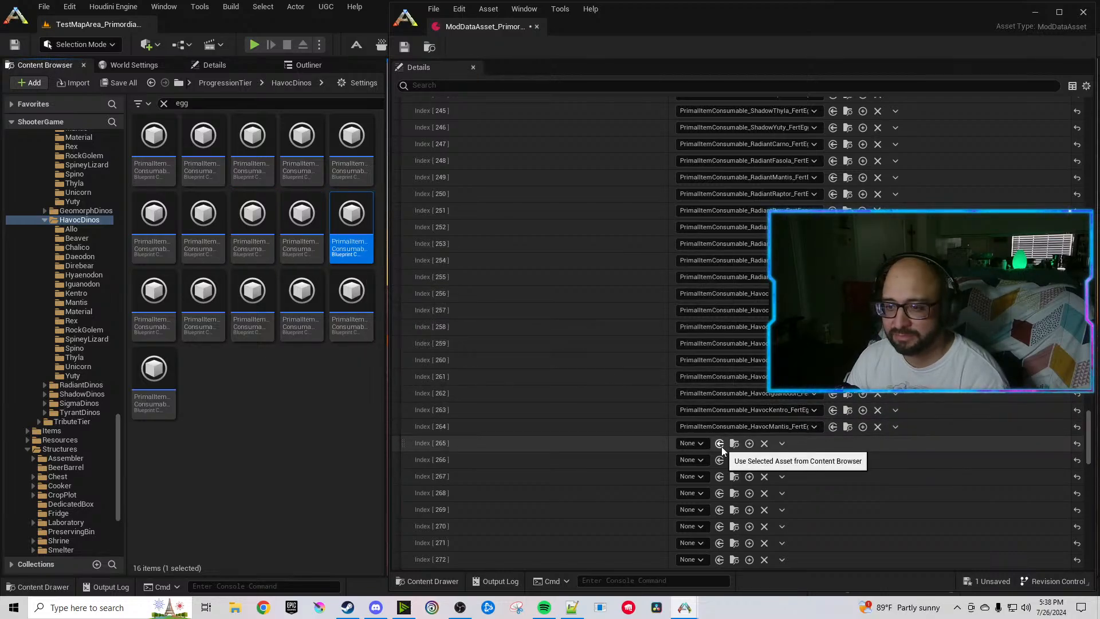
{"action": "left_click", "coordinate": [154, 291]}
{"action": "left_click", "coordinate": [720, 443]}
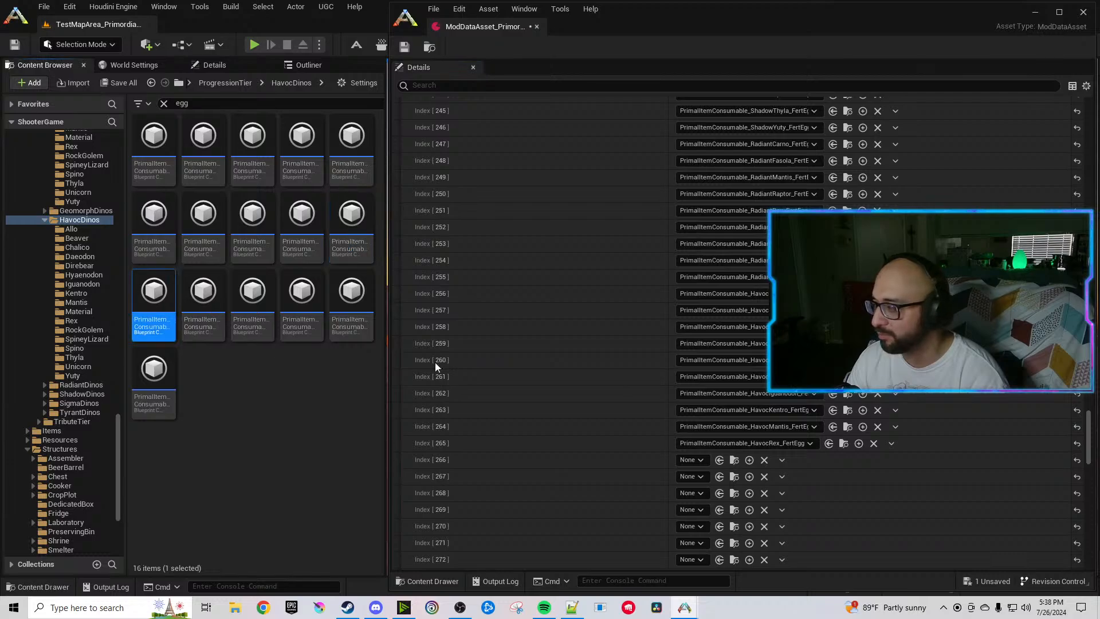
{"action": "left_click", "coordinate": [720, 460]}
{"action": "left_click", "coordinate": [204, 290]}
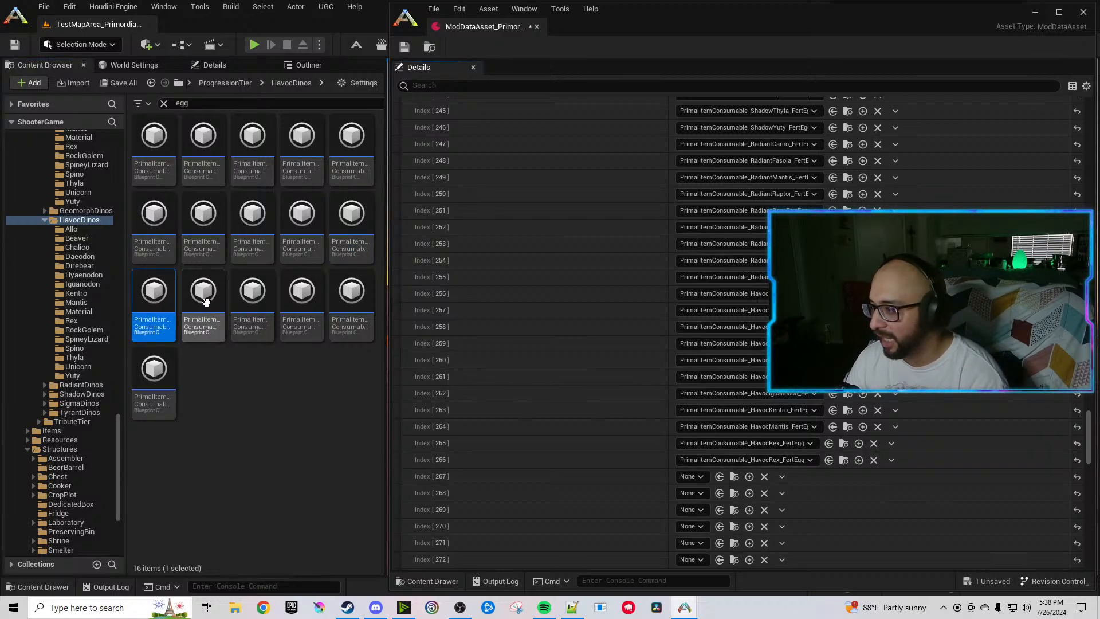
{"action": "left_click", "coordinate": [719, 476]}
{"action": "left_click", "coordinate": [252, 291]}
{"action": "left_click", "coordinate": [720, 492]}
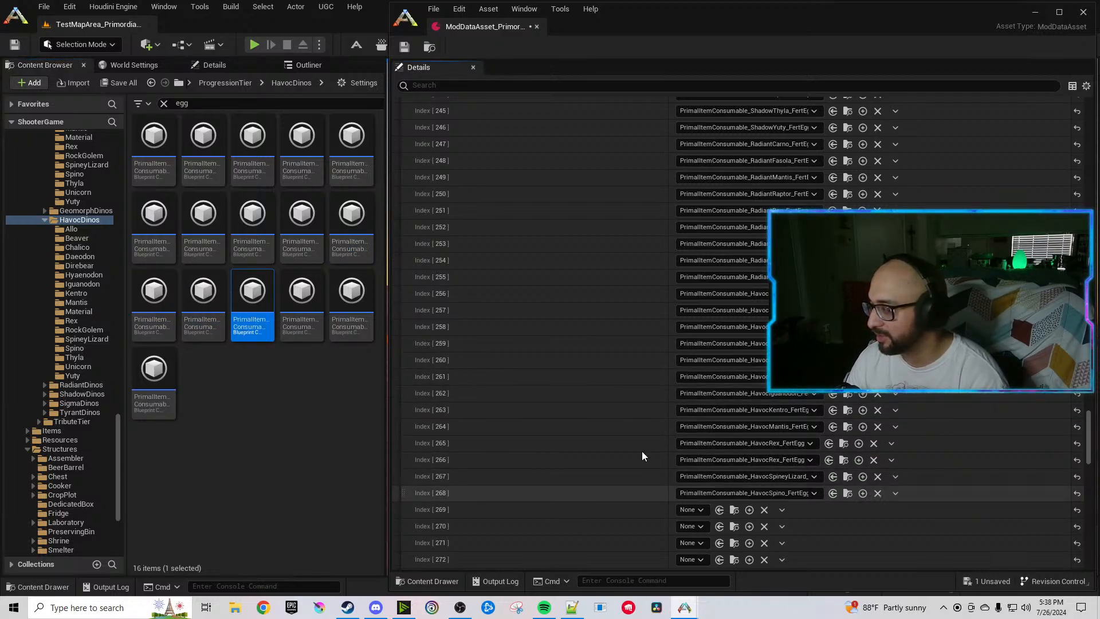
Assign the remaining three HavocDinos fertilized eggs, ending with Yuty, to indices 269 to 271, and collapse the HavocDinos folder.
{"action": "scroll", "coordinate": [641, 451], "scroll_direction": "down", "scroll_amount": 3}
{"action": "left_click", "coordinate": [302, 291]}
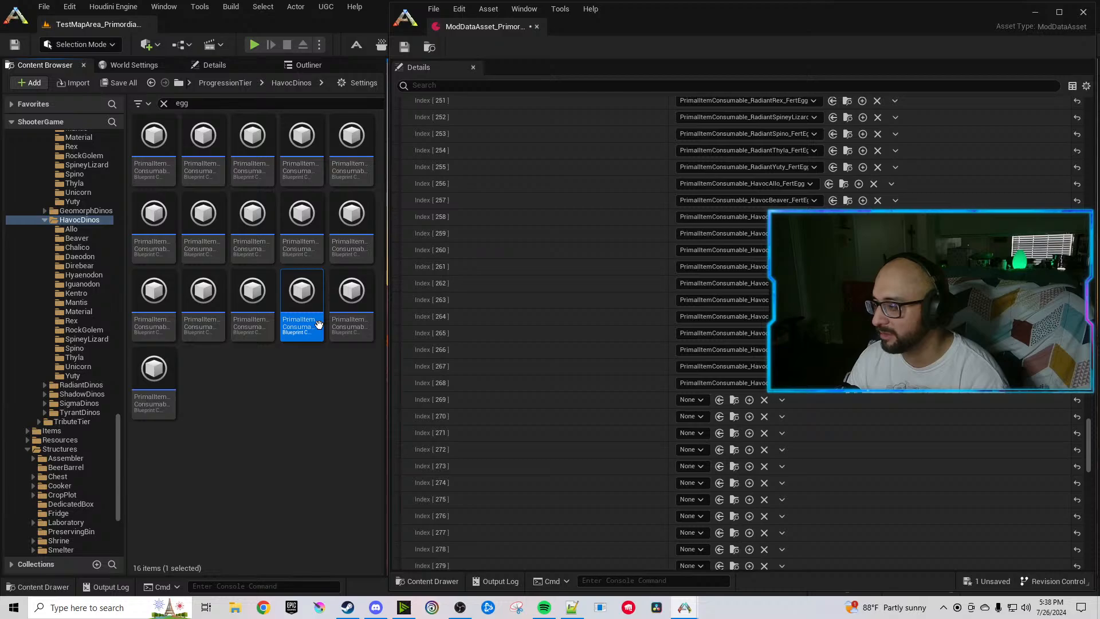
{"action": "left_click", "coordinate": [719, 399]}
{"action": "left_click", "coordinate": [351, 290]}
{"action": "left_click", "coordinate": [719, 416]}
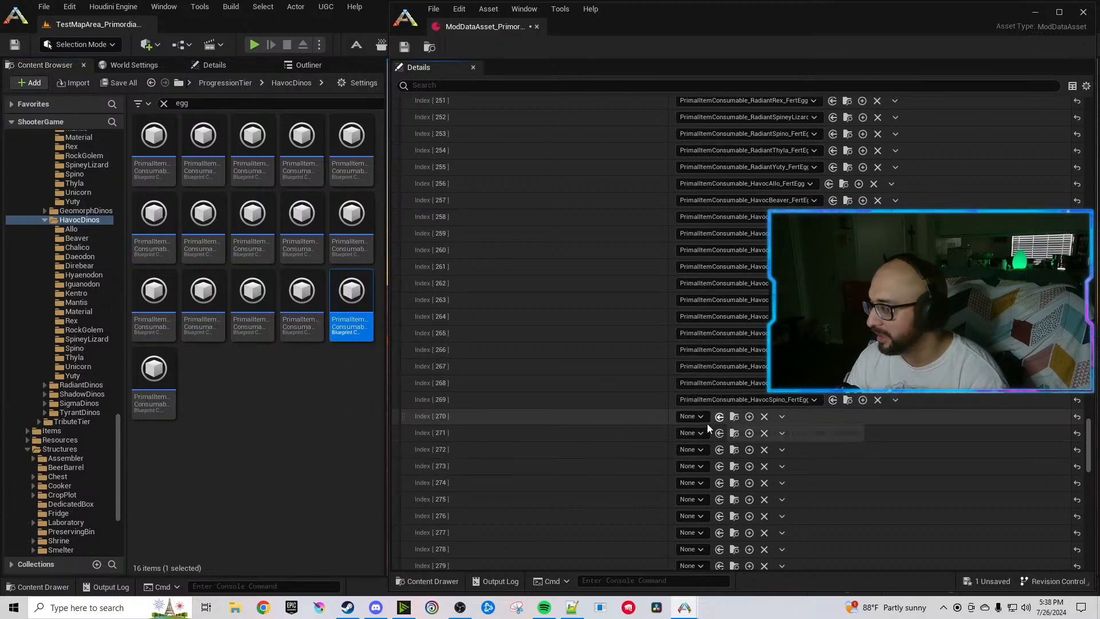
{"action": "left_click", "coordinate": [138, 381]}
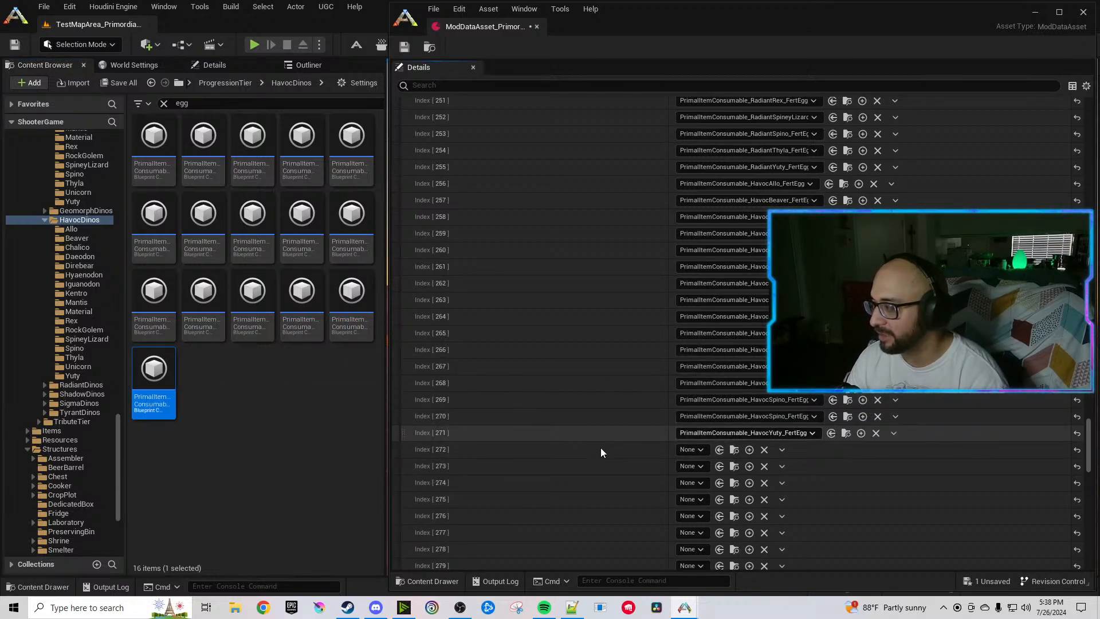
{"action": "scroll", "coordinate": [601, 448], "scroll_direction": "down", "scroll_amount": 5}
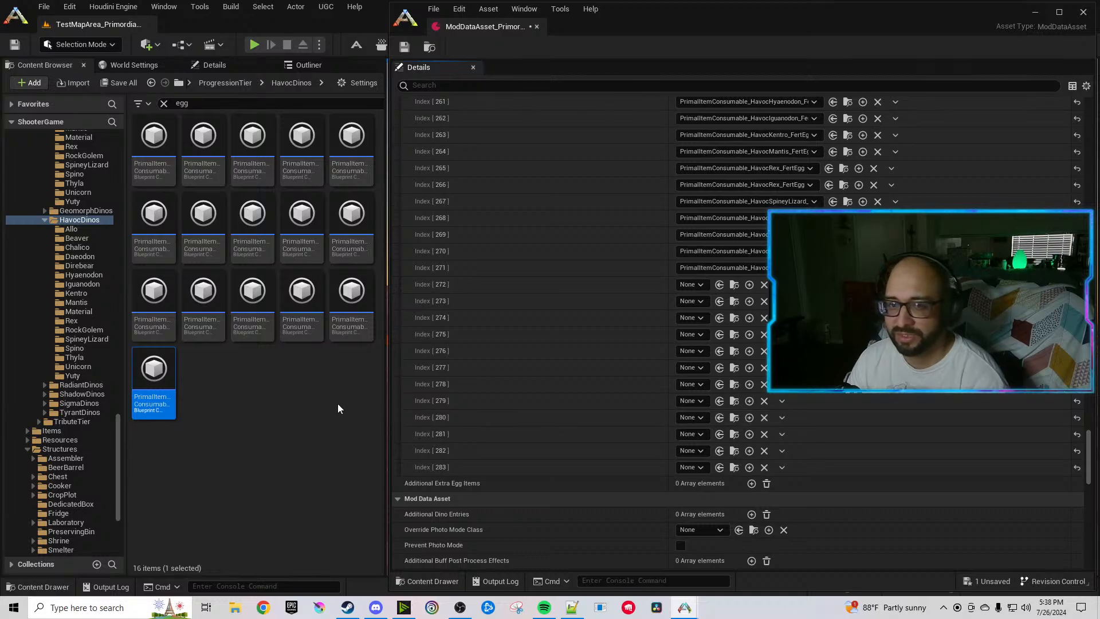
{"action": "scroll", "coordinate": [91, 314], "scroll_direction": "up", "scroll_amount": 3}
{"action": "left_click", "coordinate": [45, 294]}
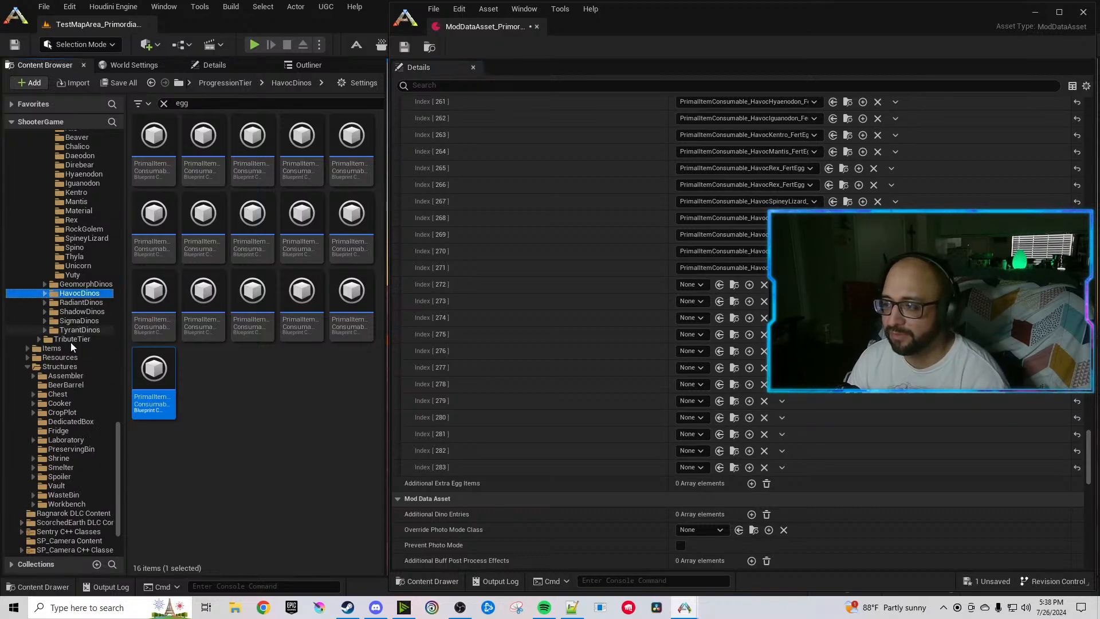
Assign the Arthro, Dodo and Jerboa fertilized eggs from the CelestialDinos folder to array indices 272 to 274.
{"action": "scroll", "coordinate": [70, 341], "scroll_direction": "up", "scroll_amount": 5}
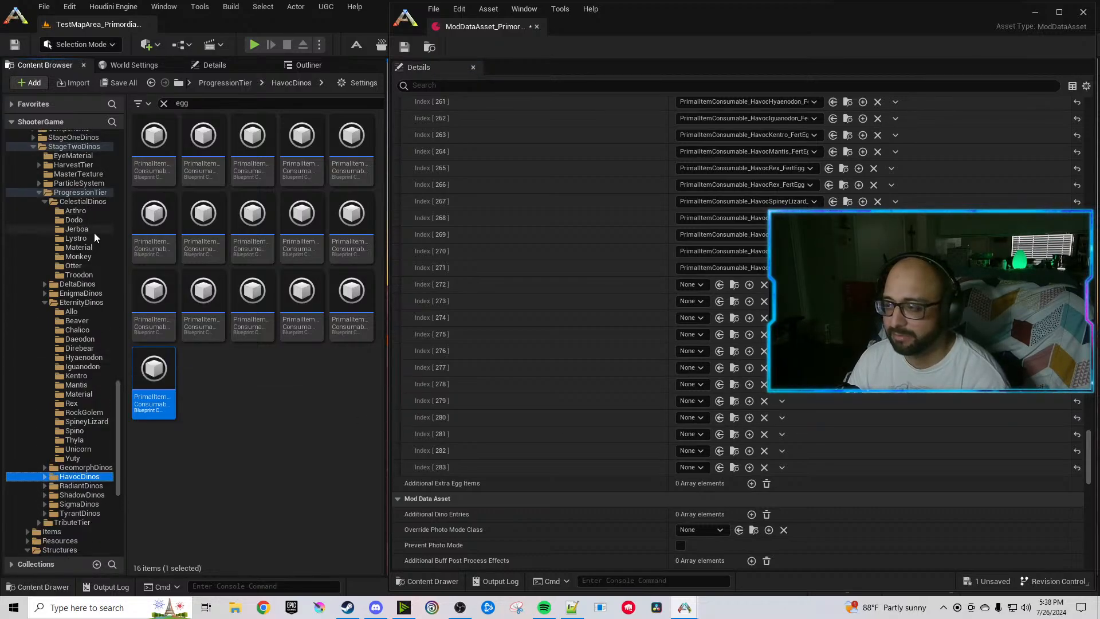
{"action": "left_click", "coordinate": [74, 210]}
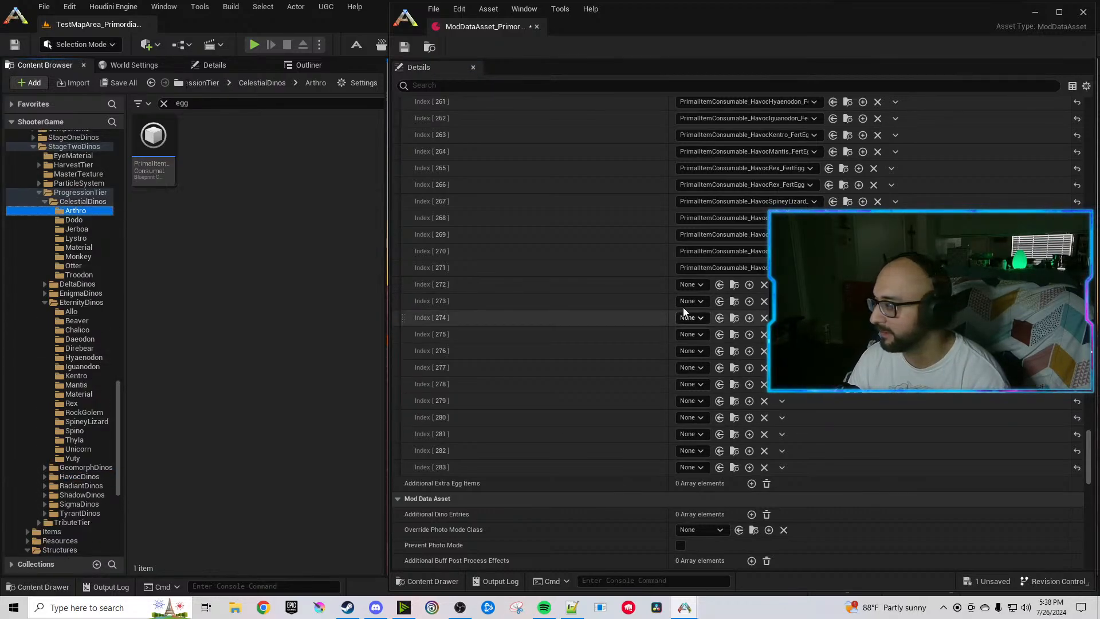
{"action": "left_click", "coordinate": [82, 202]}
{"action": "left_click_drag", "start_coordinate": [204, 146], "coordinate": [721, 287]}
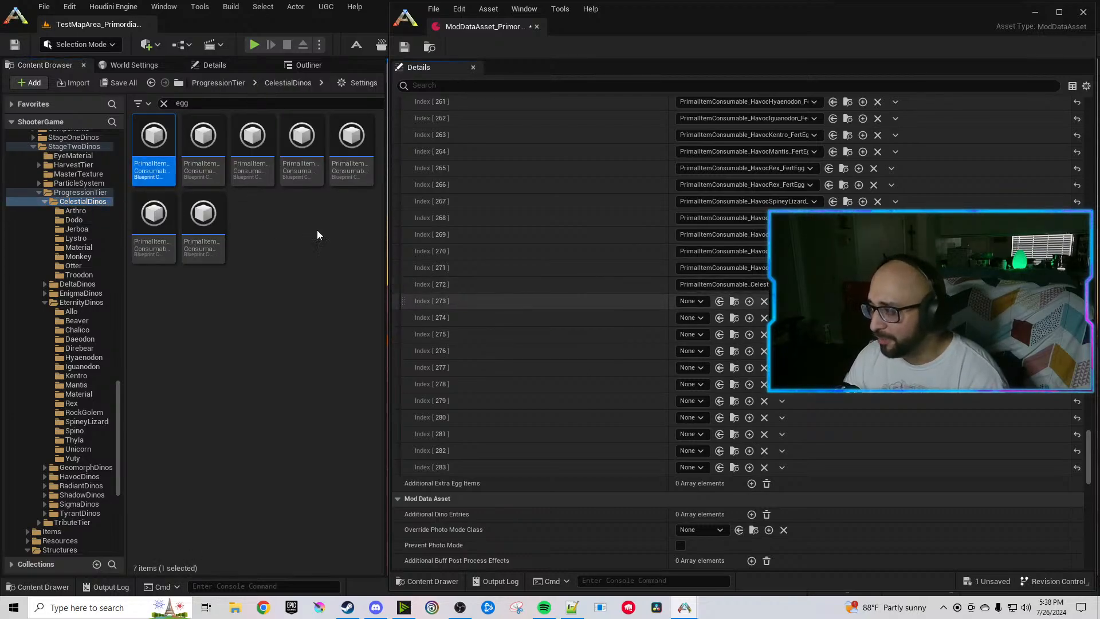
{"action": "left_click_drag", "start_coordinate": [235, 165], "coordinate": [718, 300]}
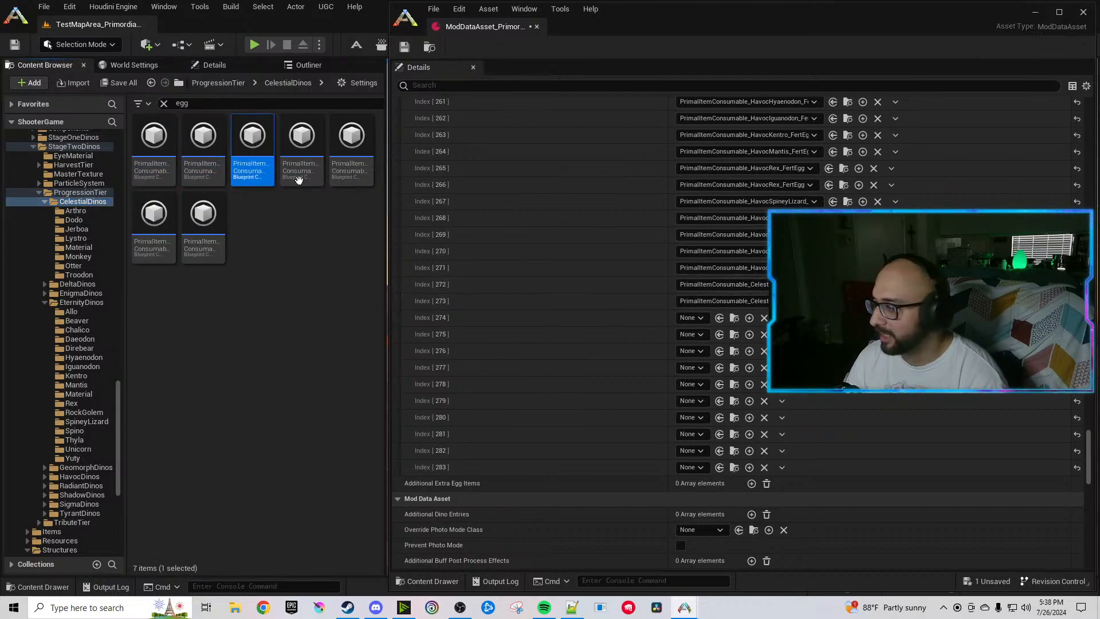
{"action": "left_click", "coordinate": [722, 319]}
Assign the Celestial Lystro, Monkey, Otter and Troodon fertilized eggs to array indices 275 to 278.
{"action": "left_click_drag", "start_coordinate": [295, 161], "coordinate": [363, 191]}
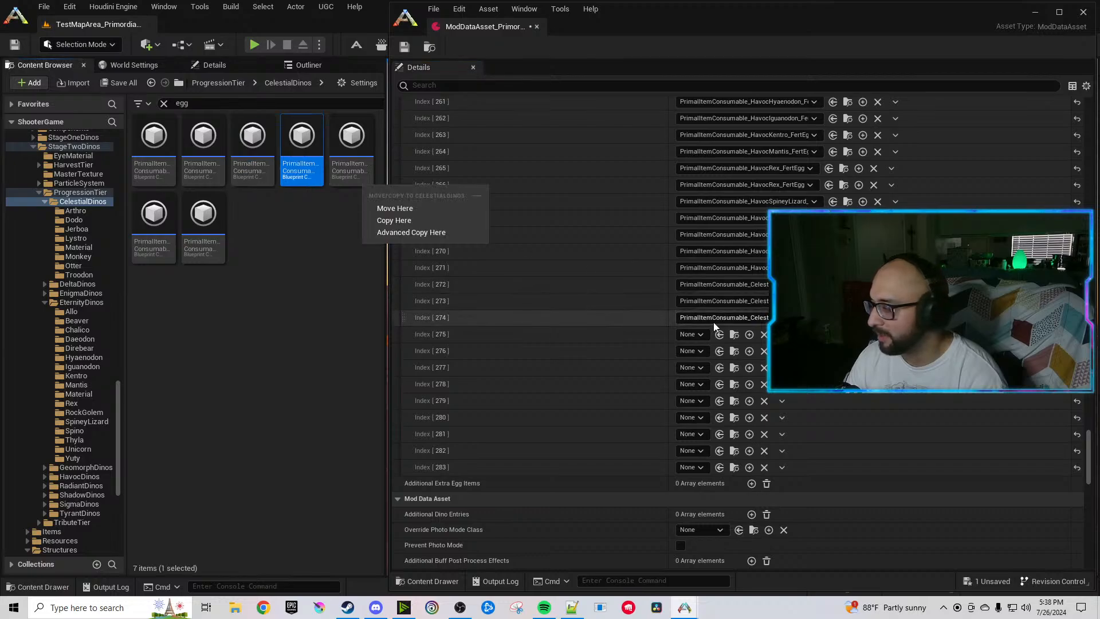
{"action": "left_click", "coordinate": [720, 334]}
{"action": "left_click", "coordinate": [357, 163]}
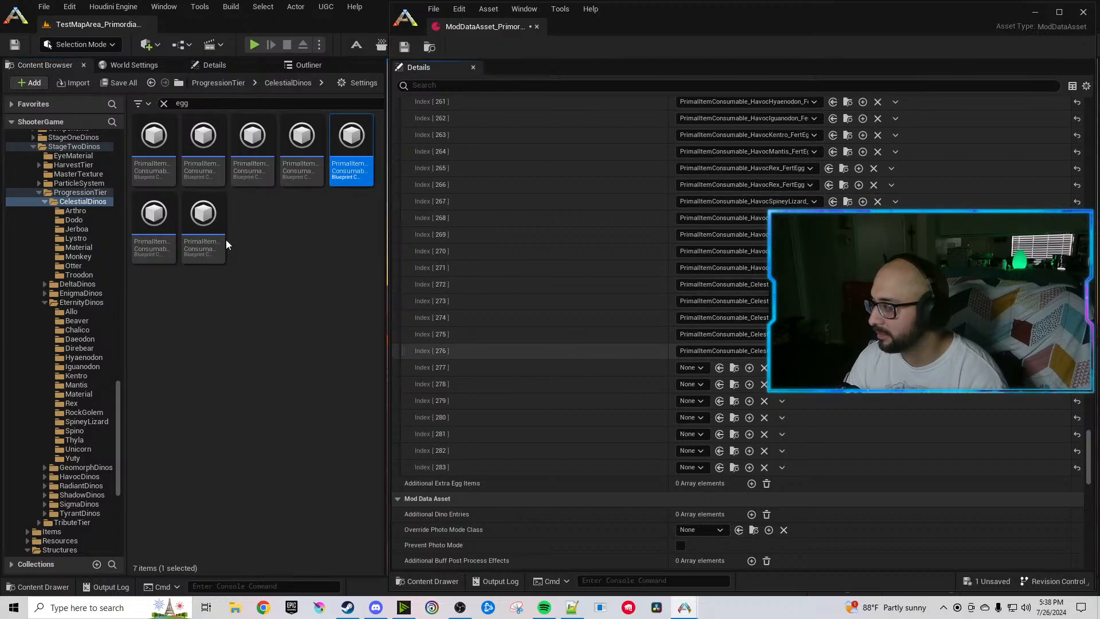
{"action": "left_click", "coordinate": [154, 221]}
{"action": "left_click", "coordinate": [203, 224]}
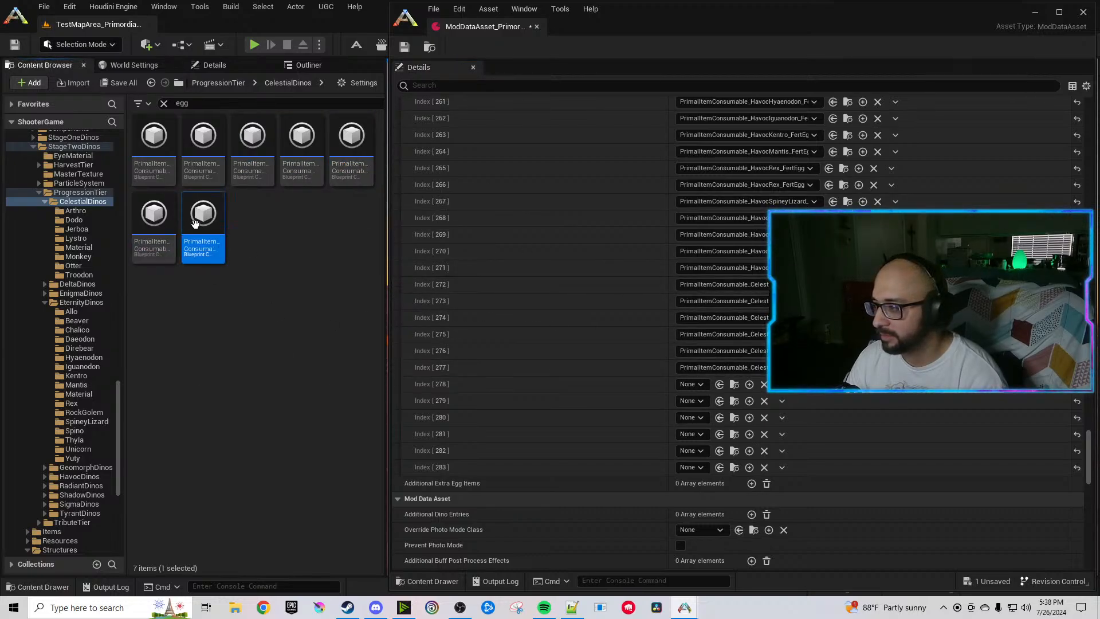
{"action": "left_click", "coordinate": [719, 385]}
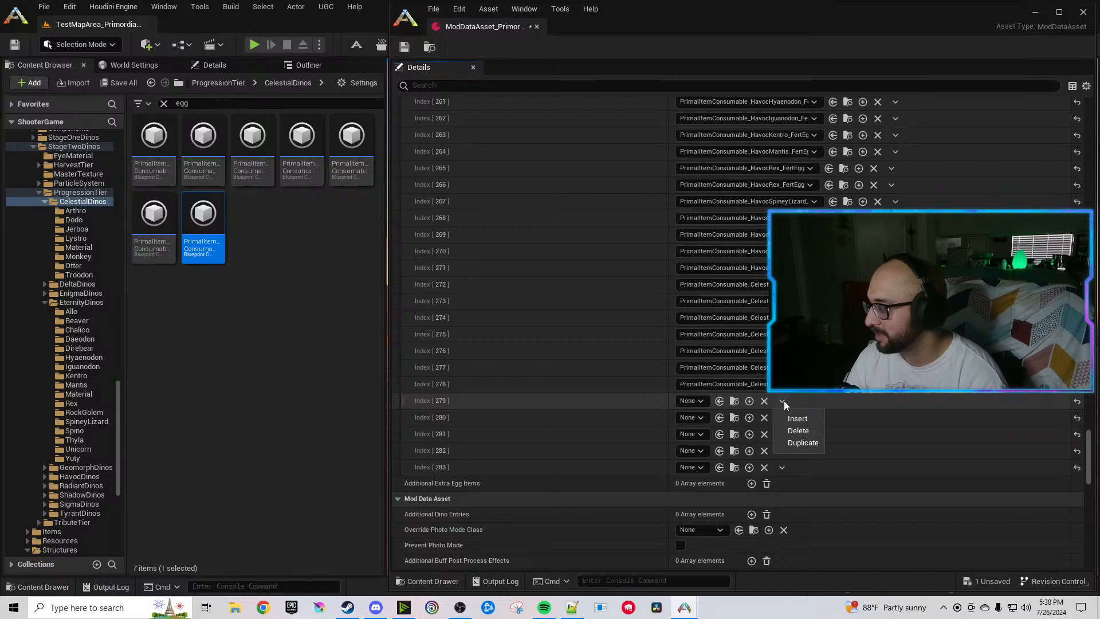
Duplicate the empty entry at index 279 until the Fertilized Additional Egg Items to Spawn array has 297 elements.
{"action": "left_click", "coordinate": [803, 442]}
{"action": "left_click", "coordinate": [782, 401]}
{"action": "left_click", "coordinate": [801, 444]}
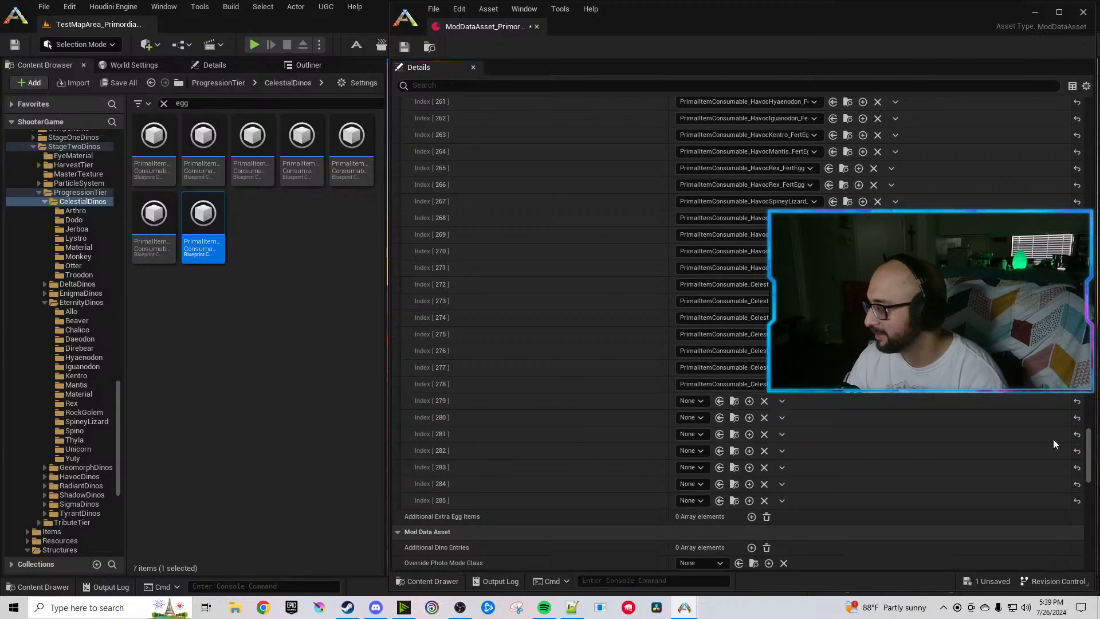
{"action": "left_click_drag", "start_coordinate": [1088, 457], "coordinate": [1092, 123]}
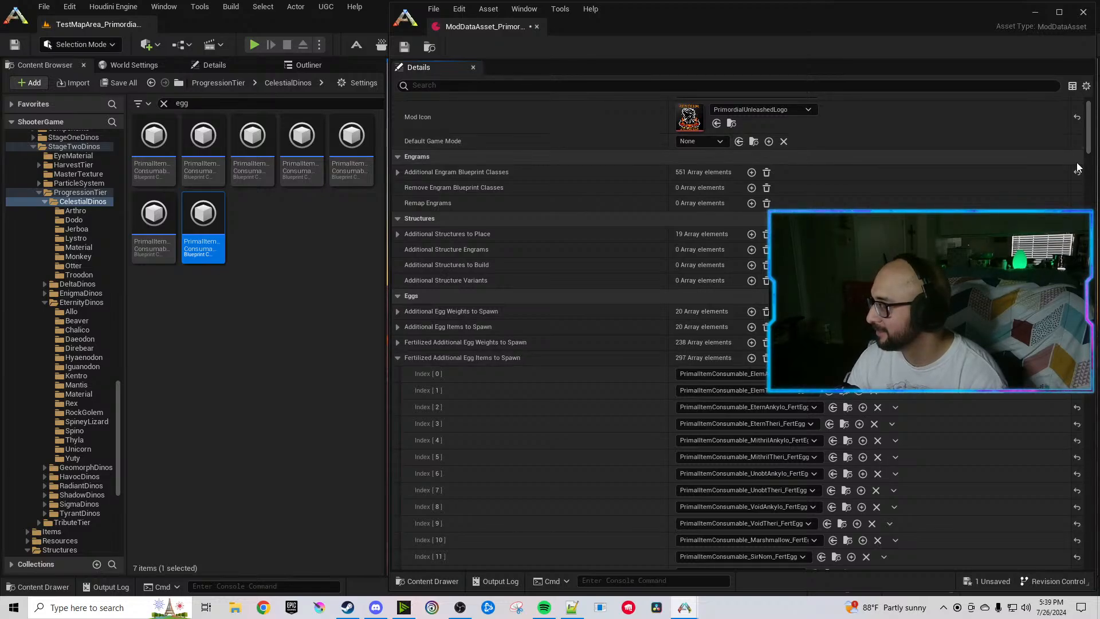
{"action": "left_click_drag", "start_coordinate": [1090, 128], "coordinate": [1082, 460]}
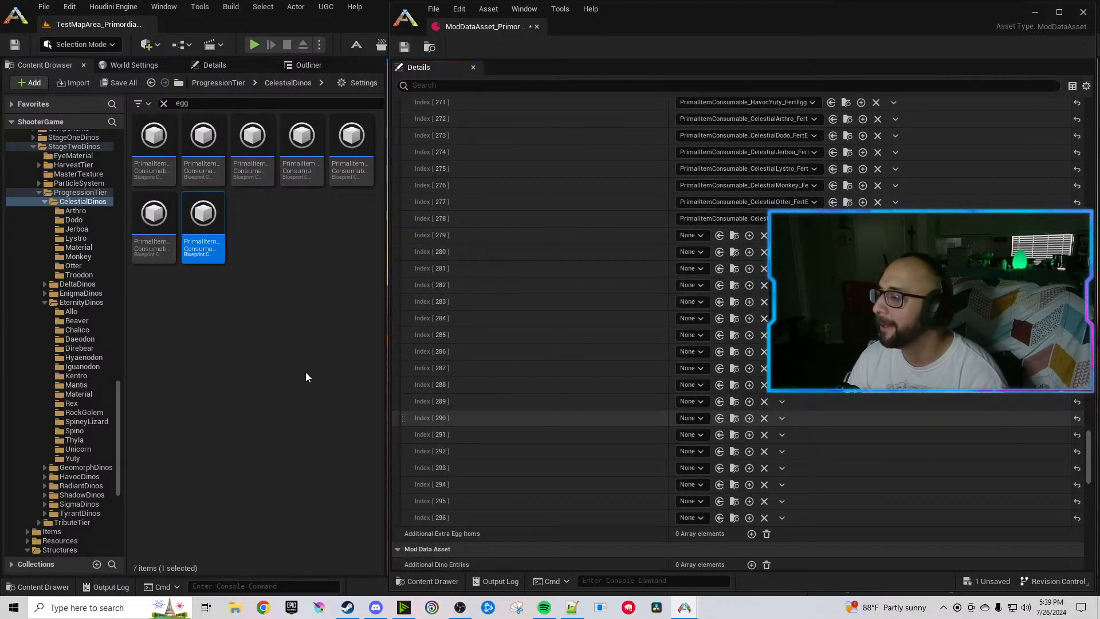
Collapse the CelestialDinos folder and assign the Allo, Beaver, Chalico and Daeodon fertilized eggs from EternityDinos to indices 279 to 282.
{"action": "left_click", "coordinate": [45, 201]}
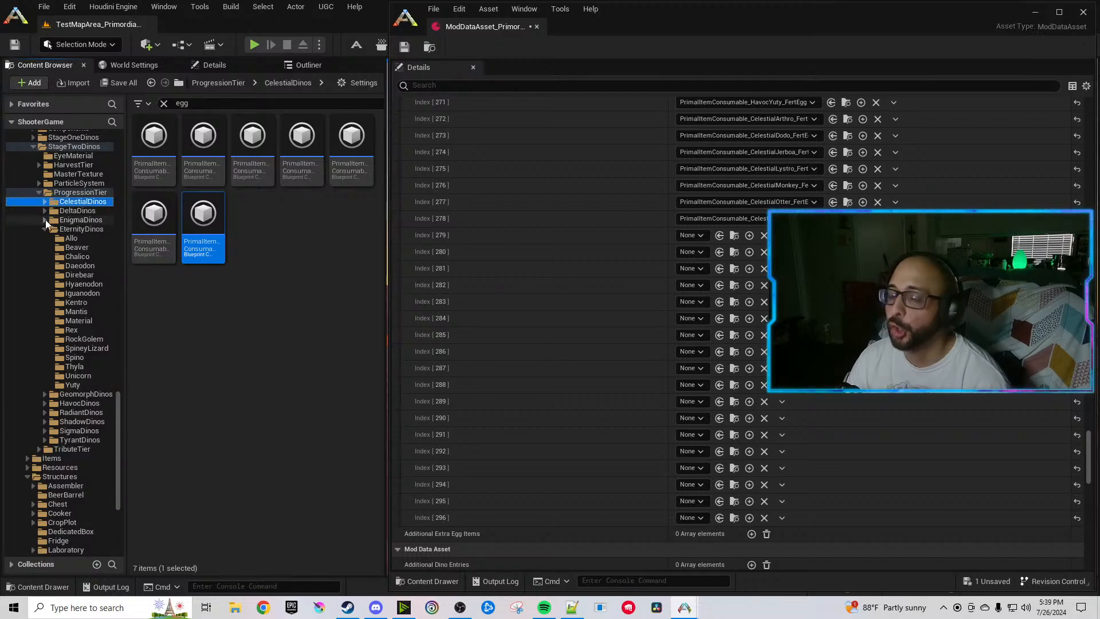
{"action": "left_click", "coordinate": [81, 229]}
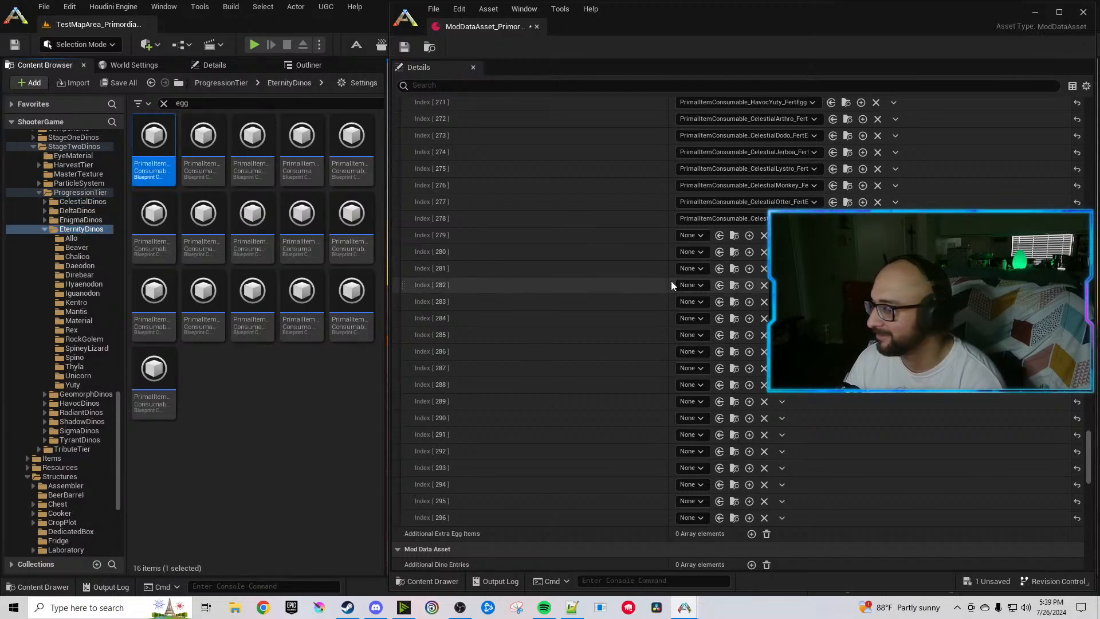
{"action": "left_click", "coordinate": [203, 146]}
{"action": "left_click", "coordinate": [720, 235]}
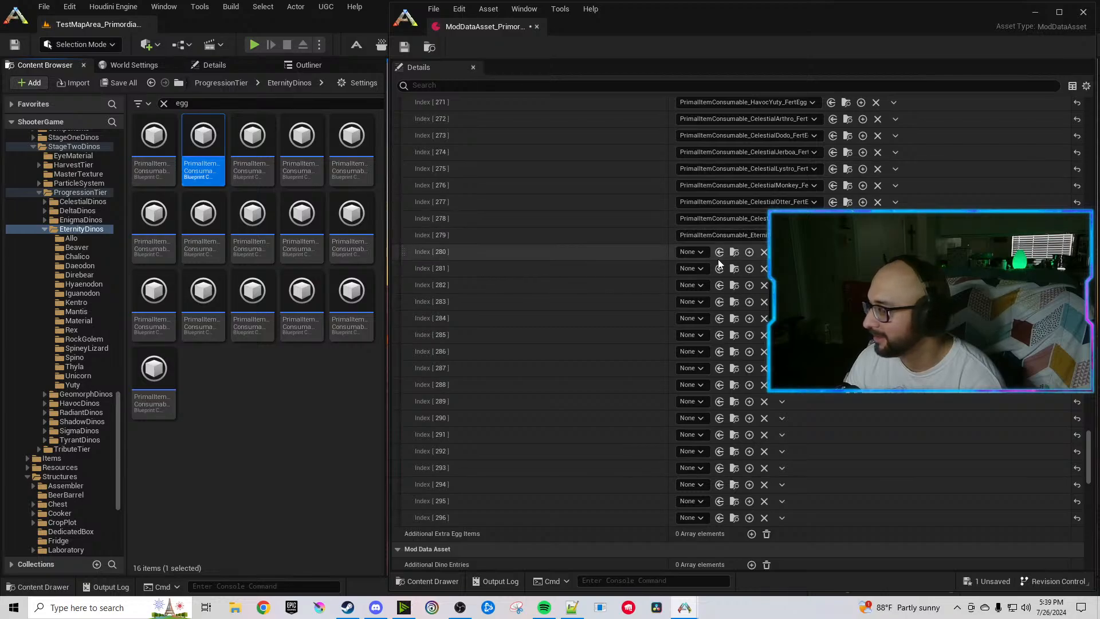
{"action": "left_click", "coordinate": [253, 152]}
{"action": "left_click", "coordinate": [720, 268]}
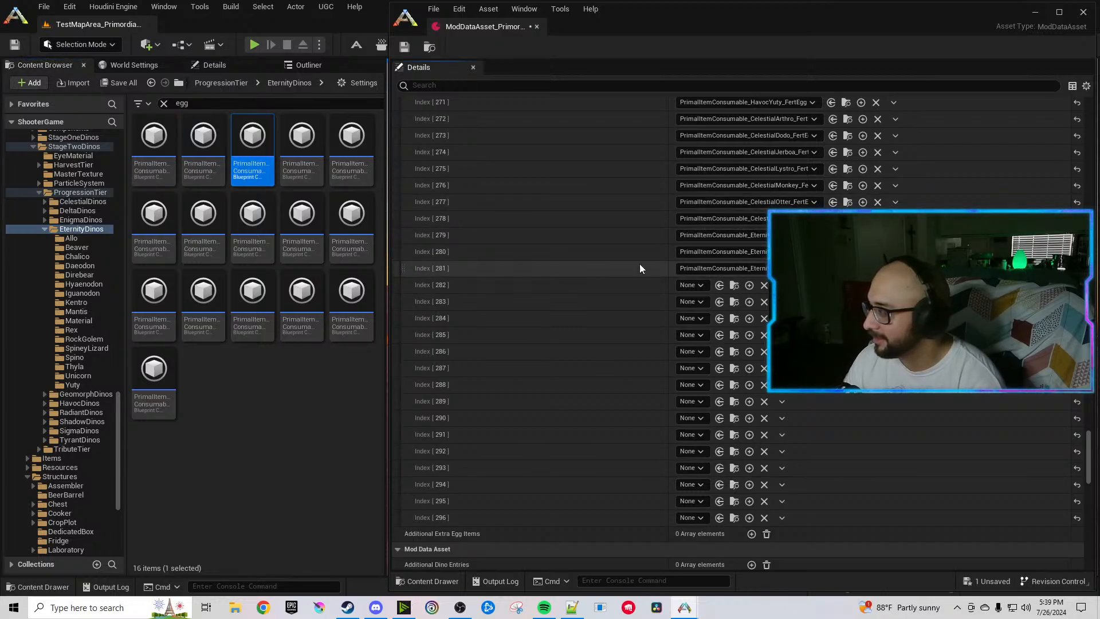
{"action": "left_click", "coordinate": [307, 166]}
{"action": "left_click", "coordinate": [720, 284]}
Assign the Eternity Direbear, Hyaenodon, Iguanodon and Kentro fertilized eggs to array indices 283 to 286.
{"action": "left_click", "coordinate": [351, 155]}
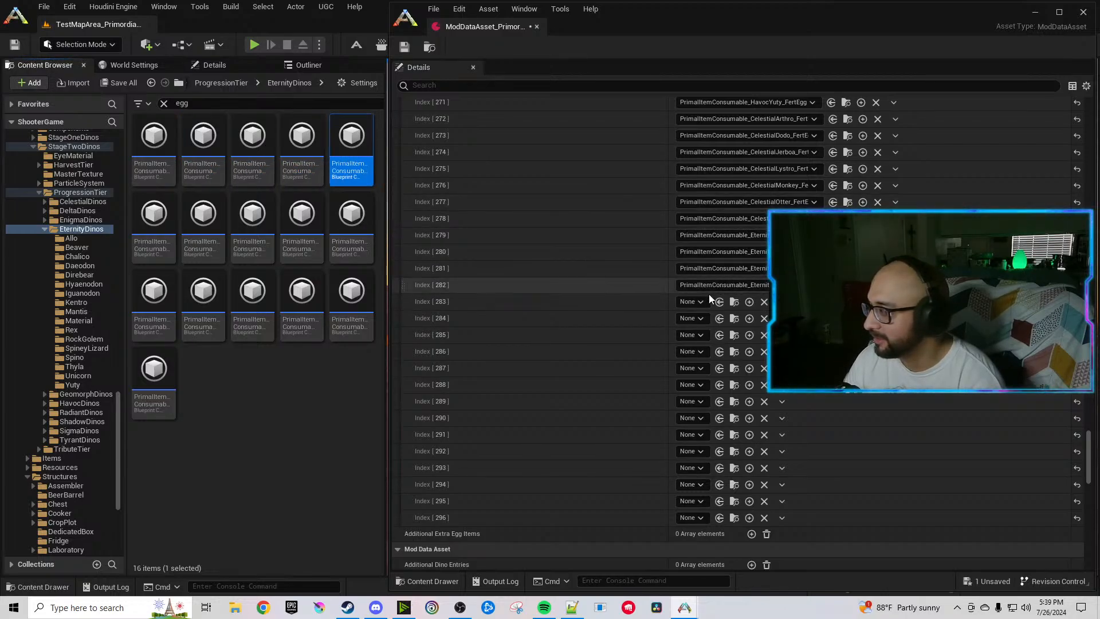
{"action": "left_click", "coordinate": [720, 301]}
{"action": "left_click", "coordinate": [154, 223]}
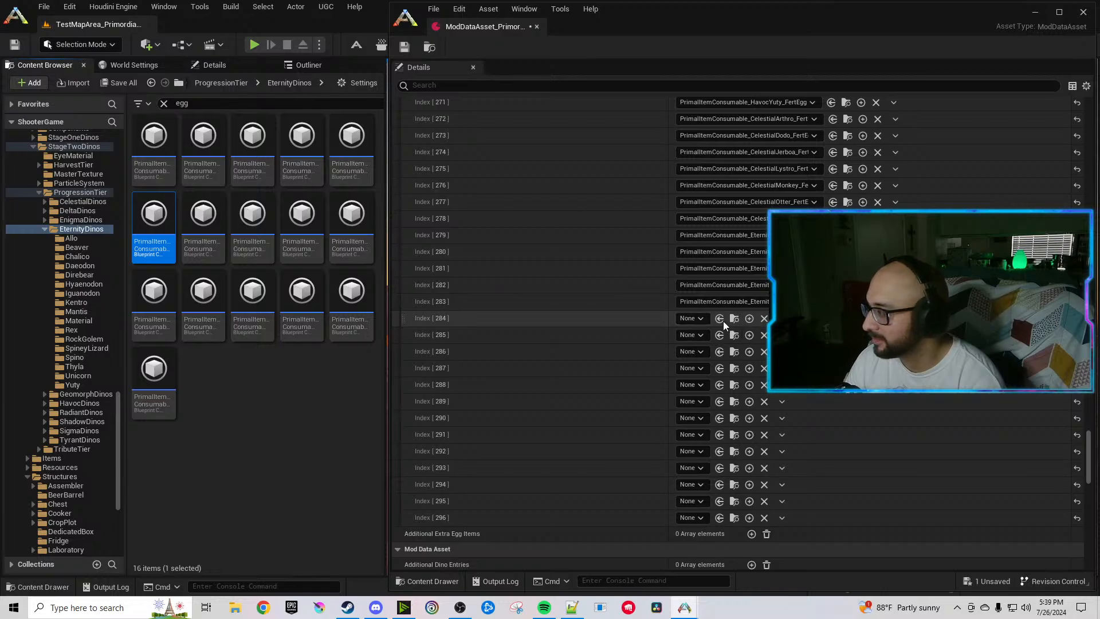
{"action": "left_click", "coordinate": [720, 319]}
{"action": "left_click", "coordinate": [204, 223]}
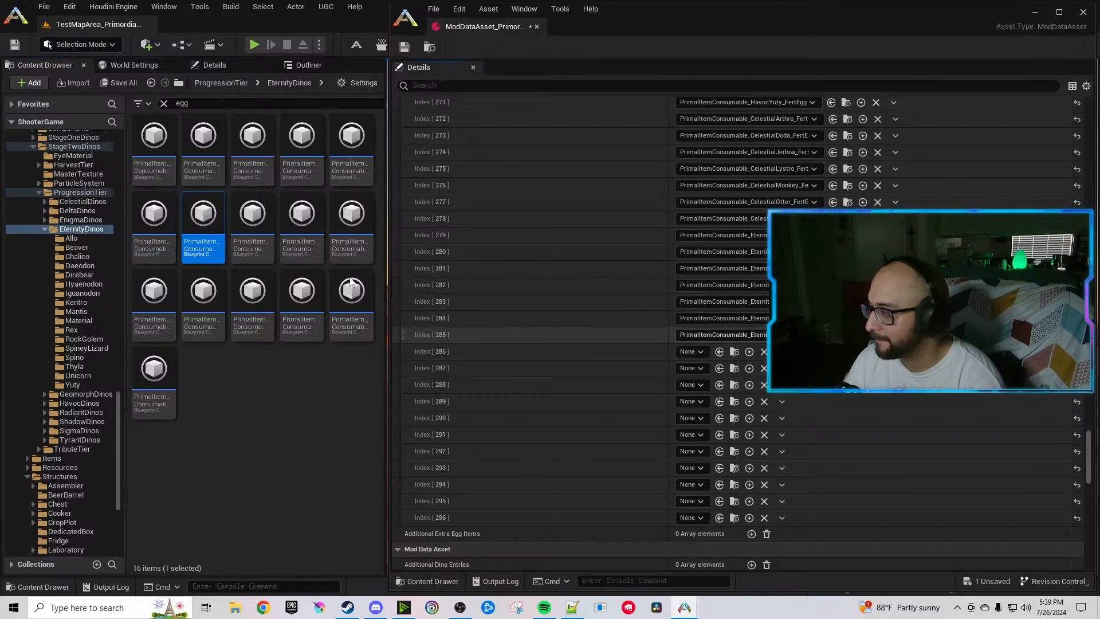
{"action": "left_click", "coordinate": [253, 224]}
{"action": "left_click", "coordinate": [720, 351]}
Assign the Eternity Mantis, Rex, RockGolem and SpineyLizard fertilized eggs to array indices 287 to 290.
{"action": "left_click", "coordinate": [304, 244]}
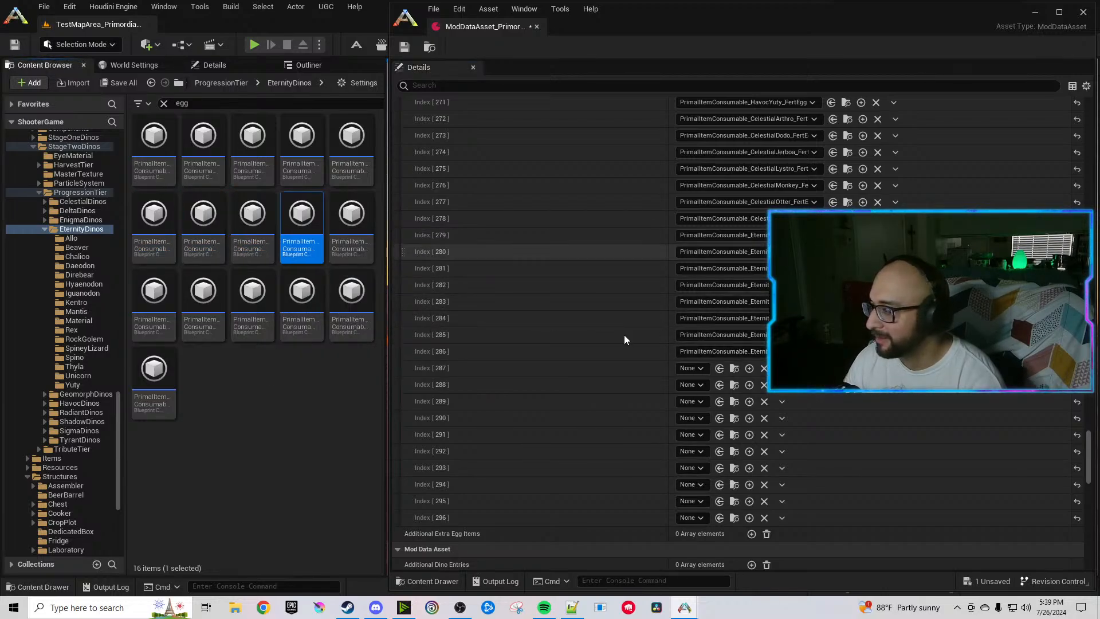
{"action": "left_click", "coordinate": [720, 368]}
{"action": "left_click", "coordinate": [351, 223]}
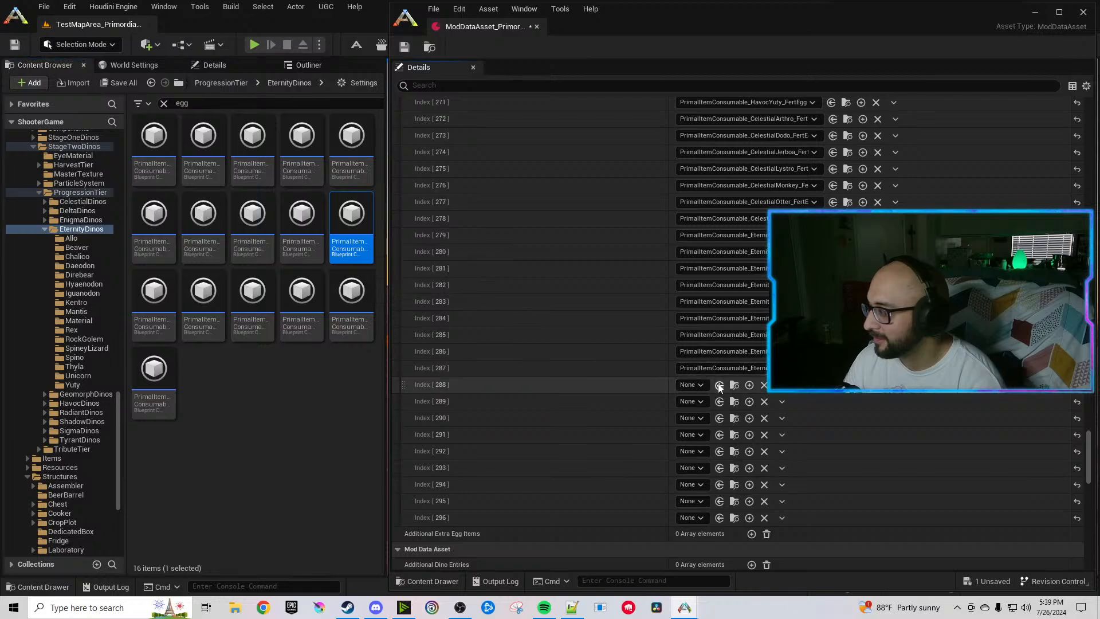
{"action": "left_click", "coordinate": [719, 385]}
{"action": "left_click", "coordinate": [154, 295]}
{"action": "left_click", "coordinate": [719, 402]}
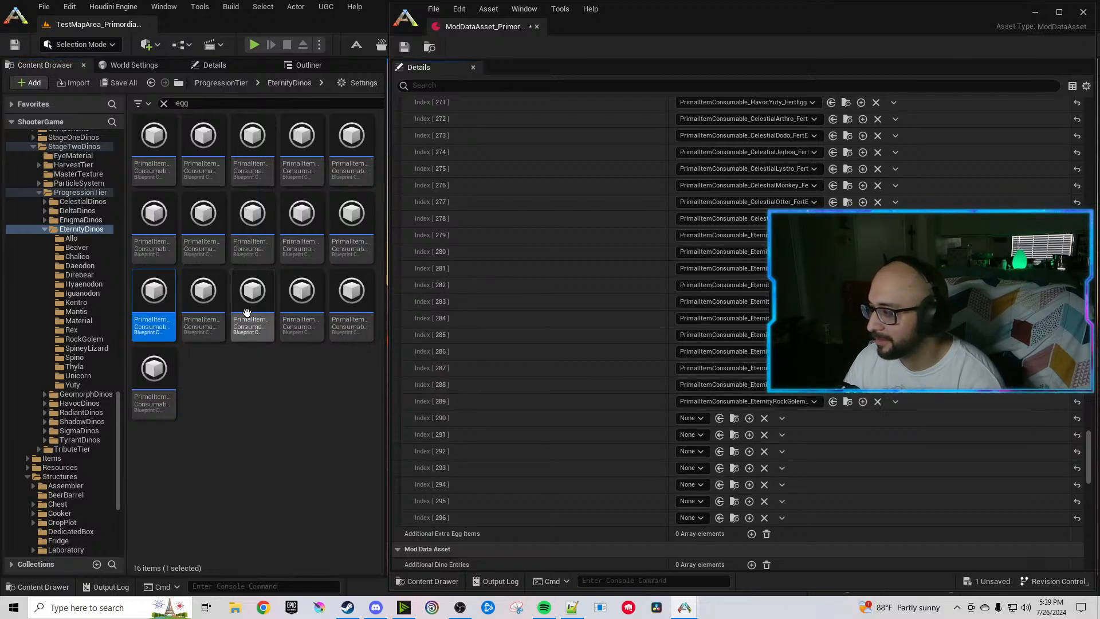
{"action": "left_click", "coordinate": [204, 303]}
{"action": "left_click", "coordinate": [720, 418]}
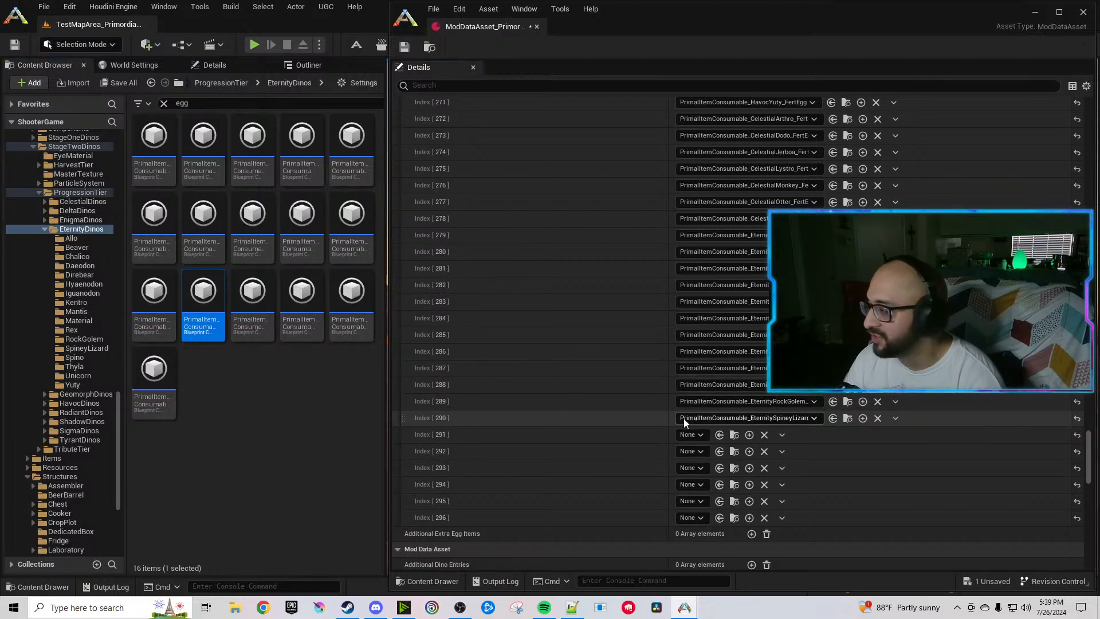
Assign the Eternity Spino, Thyla, Unicorn and Yuty fertilized eggs to indices 291 to 294, and delete the empty entry at index 295.
{"action": "left_click", "coordinate": [265, 310]}
{"action": "left_click", "coordinate": [720, 435]}
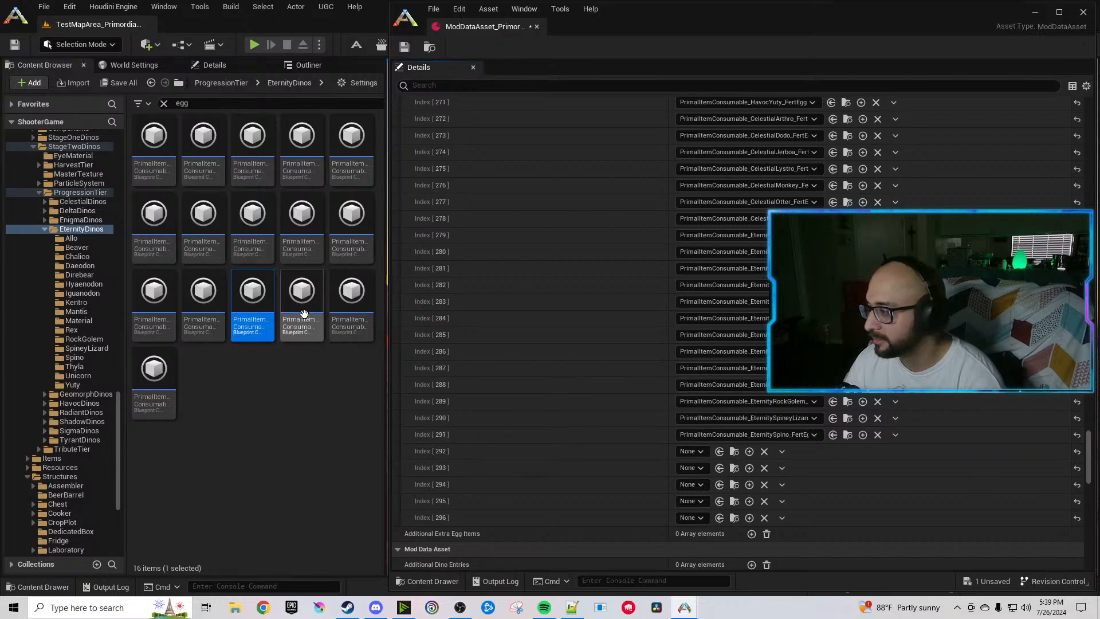
{"action": "left_click", "coordinate": [302, 303]}
{"action": "left_click", "coordinate": [720, 452]}
{"action": "left_click", "coordinate": [351, 304]}
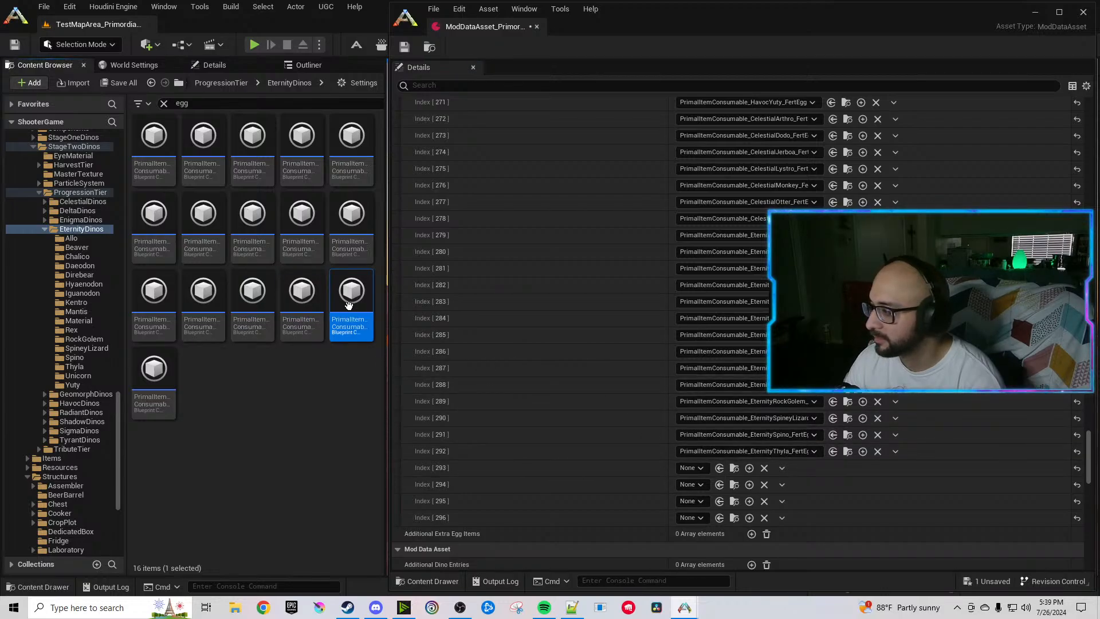
{"action": "left_click", "coordinate": [718, 468]}
{"action": "left_click", "coordinate": [153, 378]}
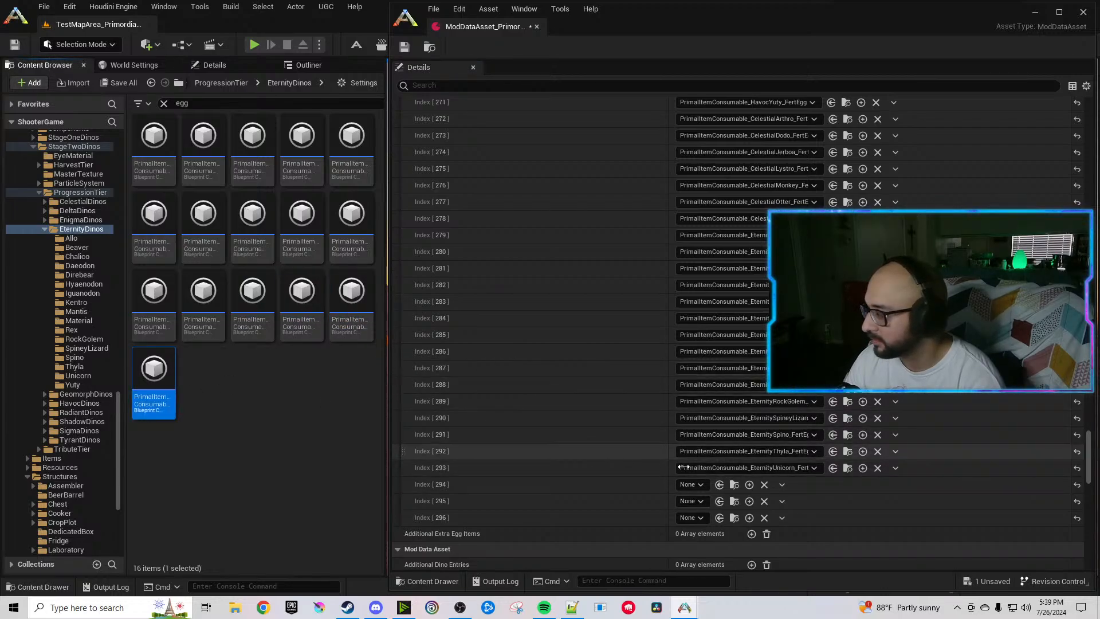
{"action": "left_click", "coordinate": [720, 485]}
{"action": "left_click", "coordinate": [783, 501]}
{"action": "left_click", "coordinate": [797, 528]}
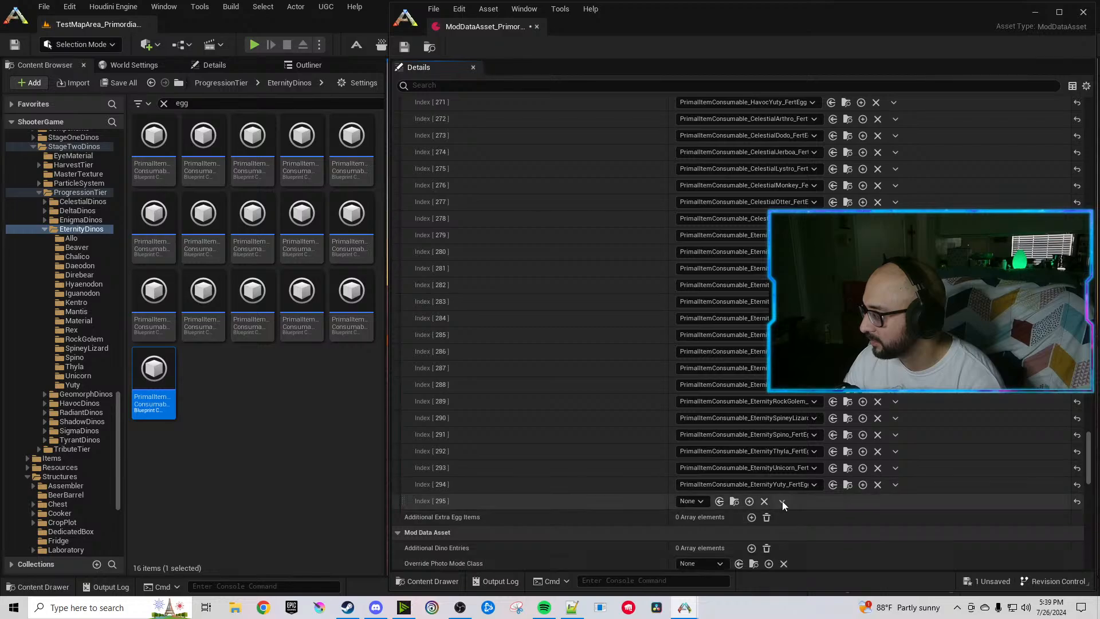
Delete the empty entry at index 295 and collapse the Fertilized Additional Egg Items to Spawn array.
{"action": "left_click", "coordinate": [782, 500]}
{"action": "left_click", "coordinate": [799, 526]}
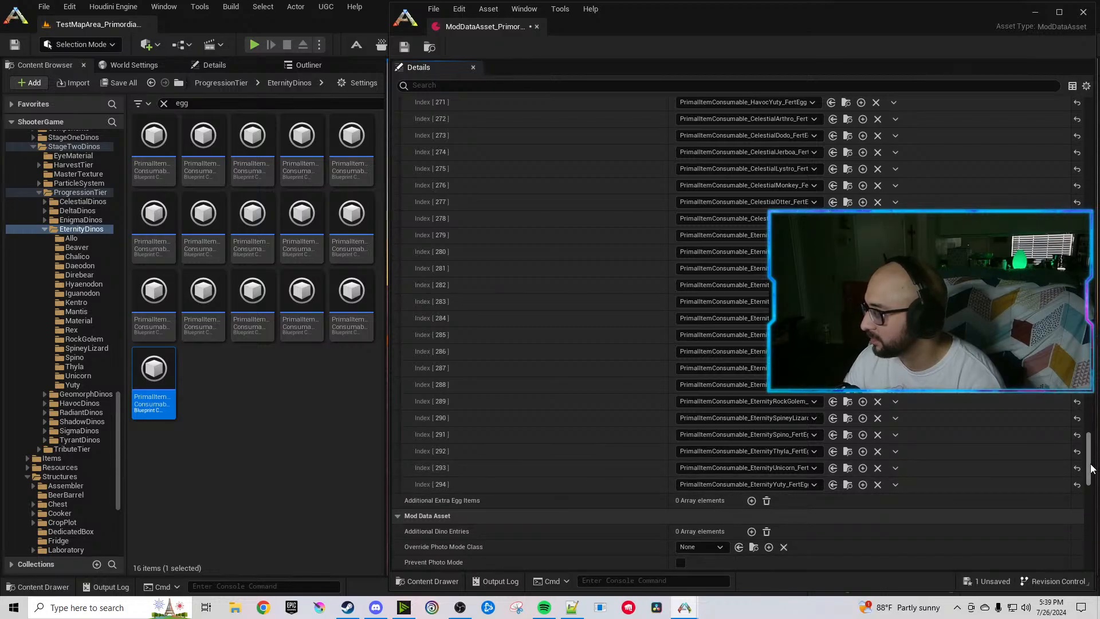
{"action": "left_click_drag", "start_coordinate": [1091, 465], "coordinate": [1090, 115]}
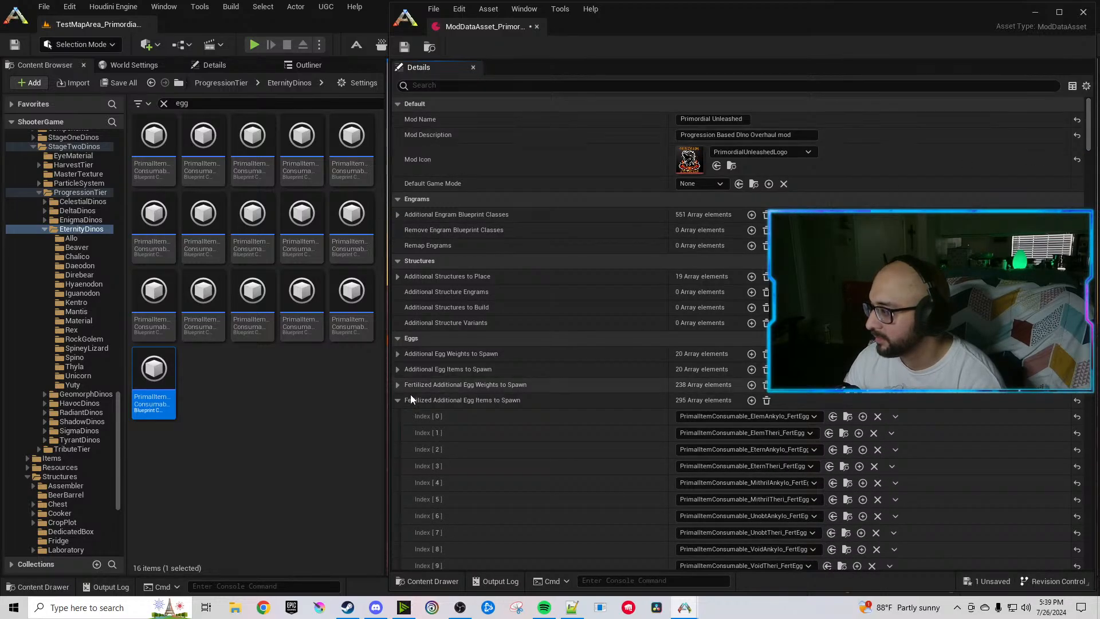
{"action": "left_click", "coordinate": [395, 400]}
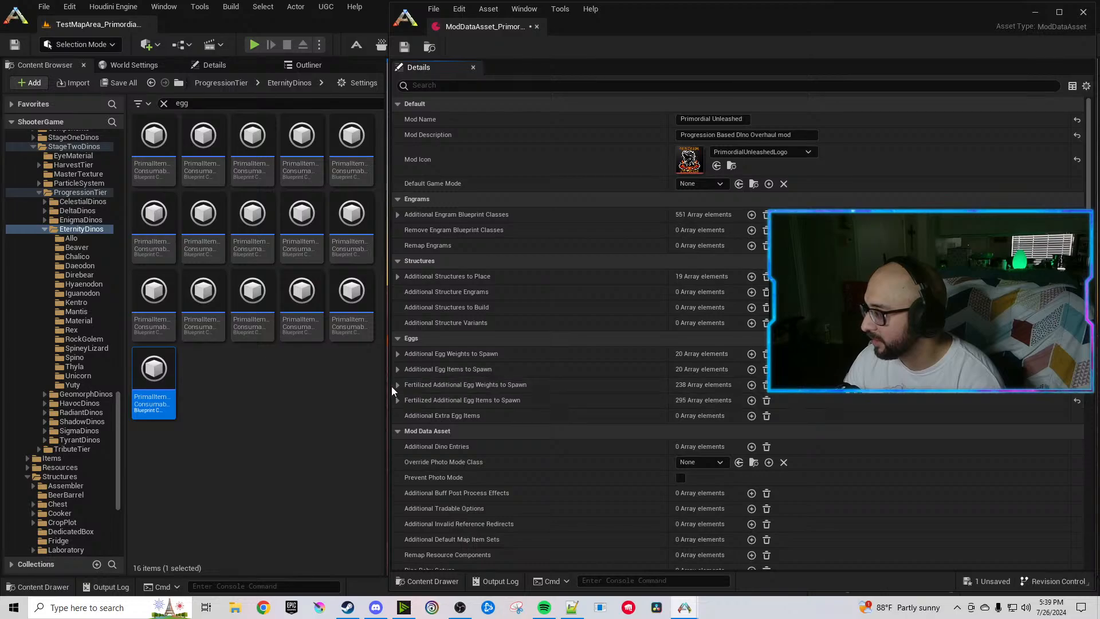
Duplicate the 1.0 entry at index 0 of Fertilized Additional Egg Weights to Spawn until the array has 272 elements, and collapse the array.
{"action": "left_click", "coordinate": [397, 384]}
{"action": "left_click", "coordinate": [738, 400]}
{"action": "left_click", "coordinate": [744, 415]}
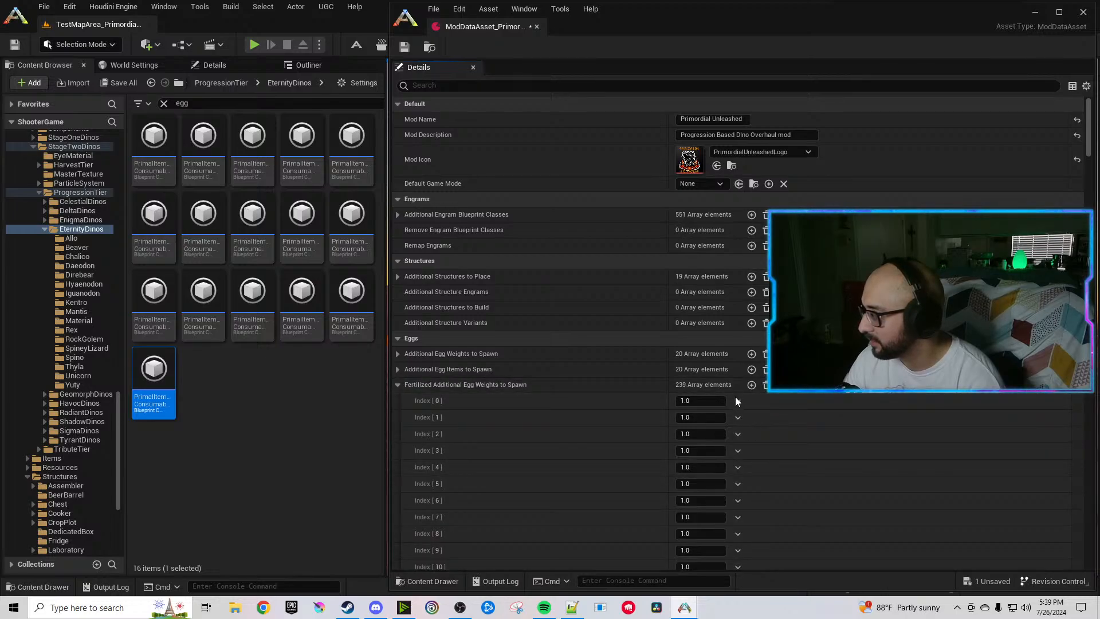
{"action": "left_click", "coordinate": [737, 400]}
{"action": "left_click", "coordinate": [737, 417]}
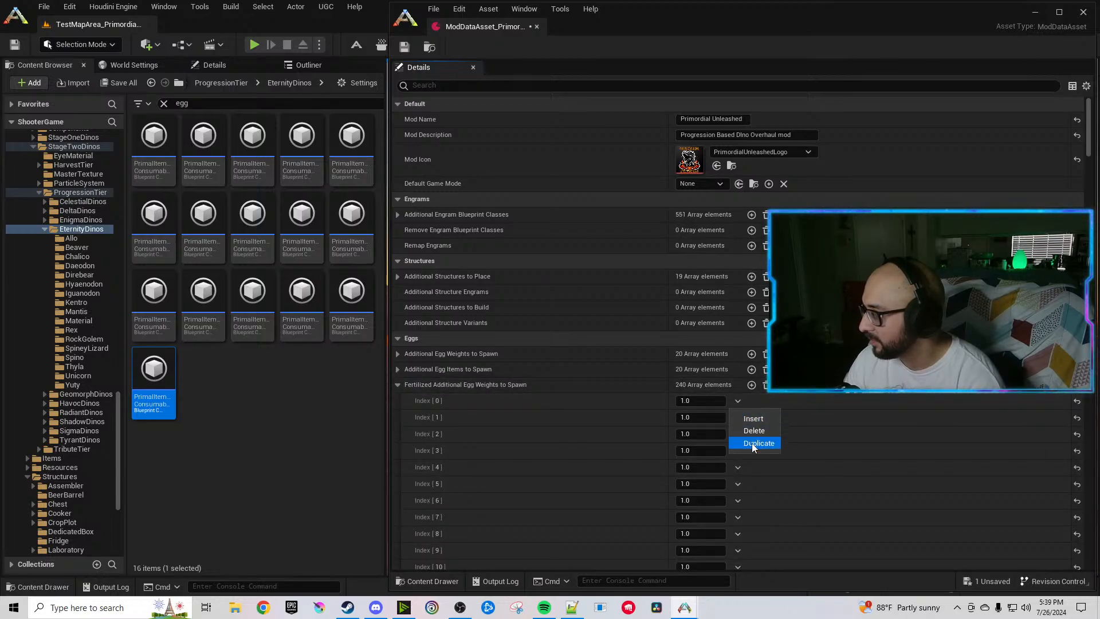
{"action": "left_click", "coordinate": [756, 444]}
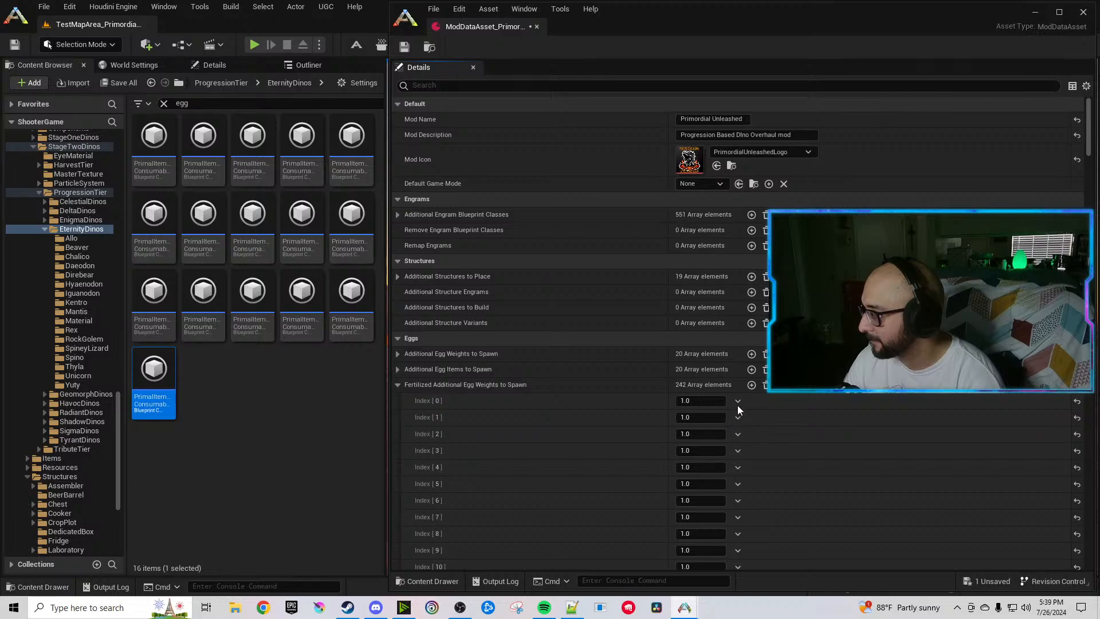
{"action": "left_click", "coordinate": [737, 406]}
{"action": "left_click", "coordinate": [739, 402]}
{"action": "left_click", "coordinate": [755, 443]}
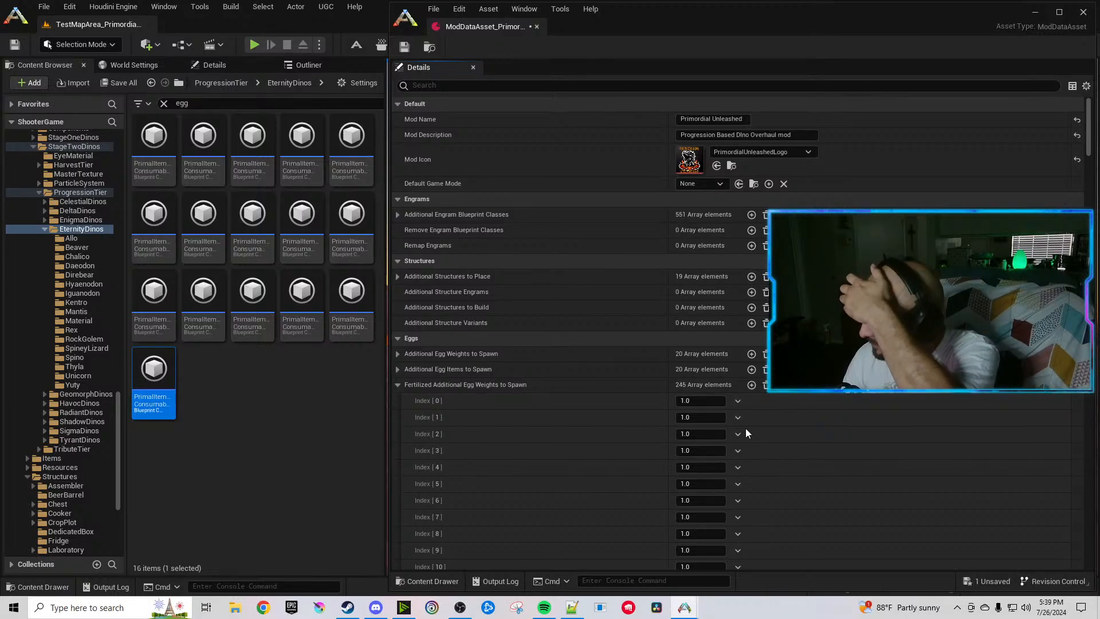
{"action": "left_click", "coordinate": [739, 402]}
{"action": "left_click", "coordinate": [734, 407]}
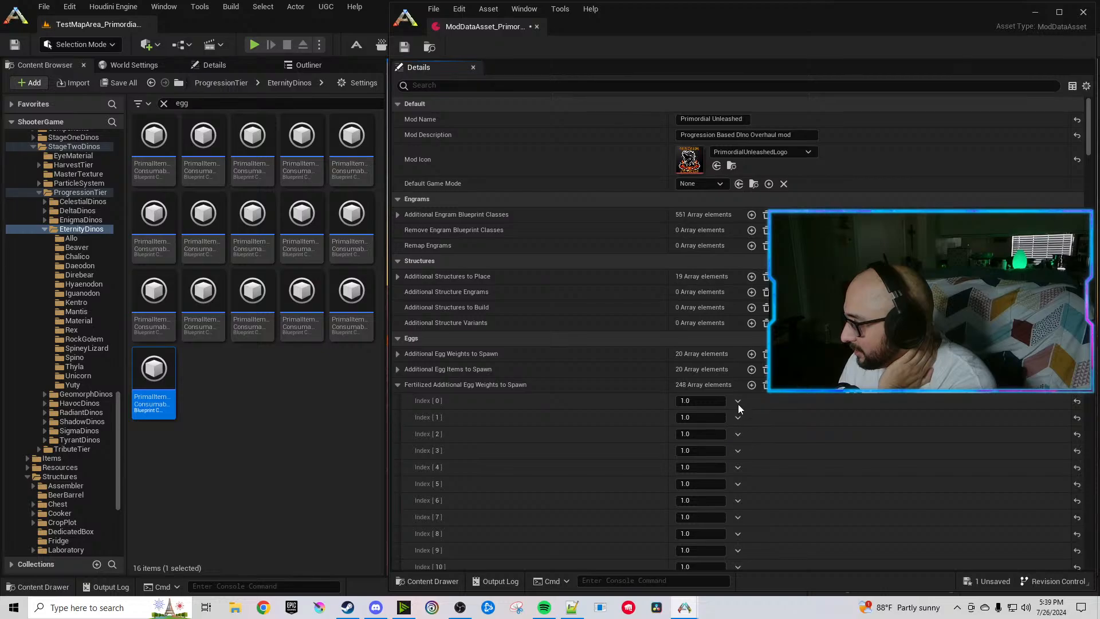
{"action": "left_click", "coordinate": [751, 443]}
{"action": "left_click", "coordinate": [739, 402]}
{"action": "left_click", "coordinate": [754, 443]}
{"action": "left_click", "coordinate": [740, 401]}
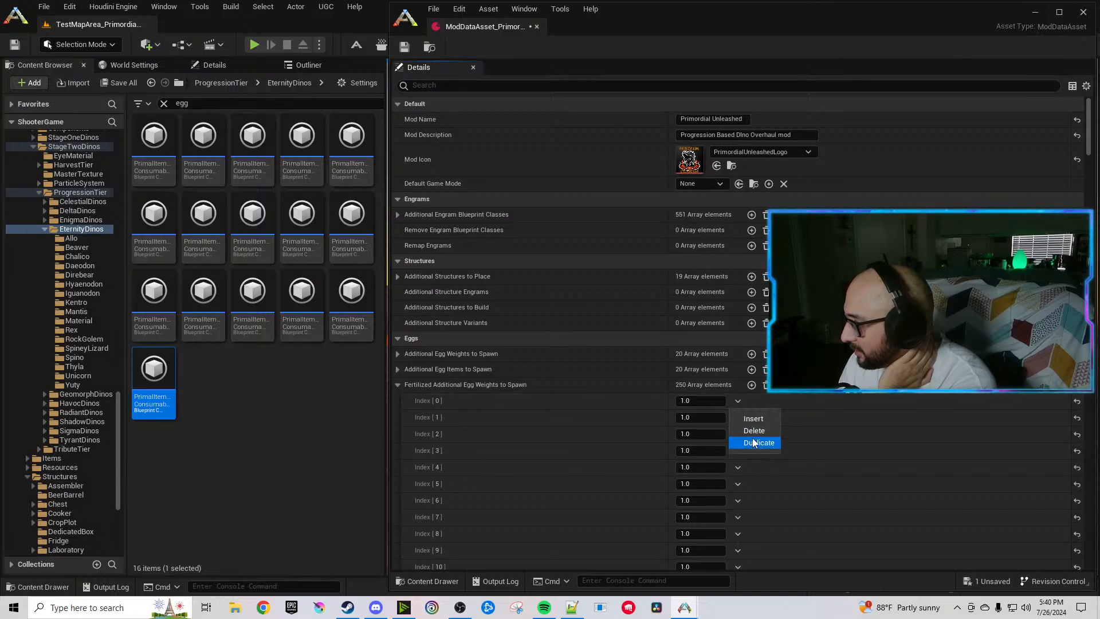
{"action": "left_click", "coordinate": [750, 442]}
{"action": "left_click", "coordinate": [737, 404]}
{"action": "left_click", "coordinate": [754, 443]}
{"action": "left_click", "coordinate": [739, 402]}
{"action": "left_click", "coordinate": [754, 442]}
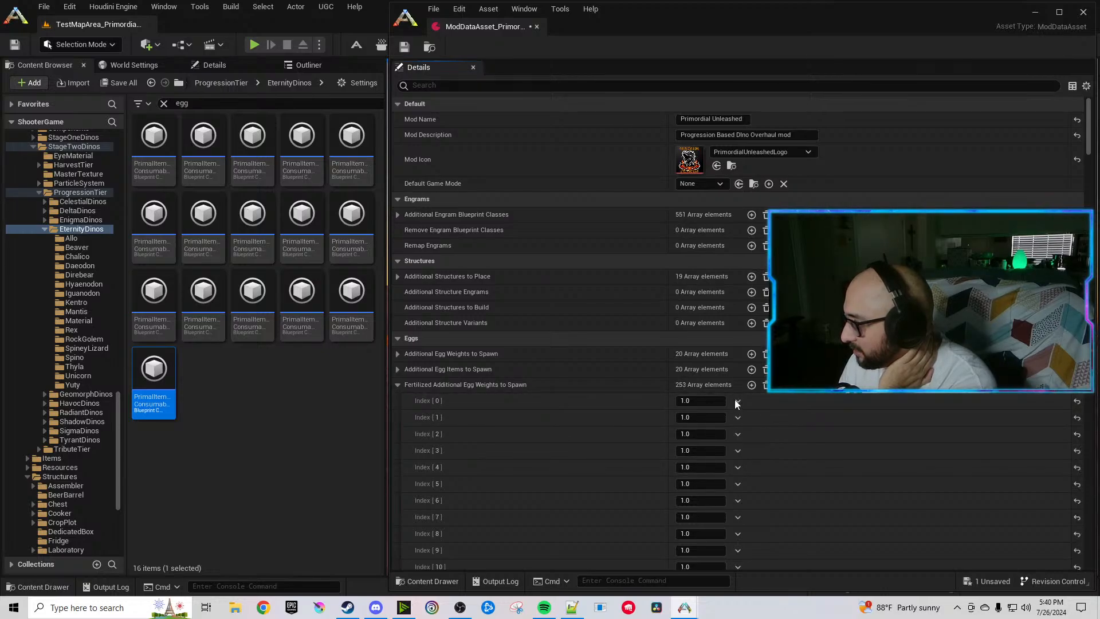
{"action": "left_click", "coordinate": [753, 444]}
{"action": "left_click", "coordinate": [741, 404]}
{"action": "left_click", "coordinate": [754, 443]}
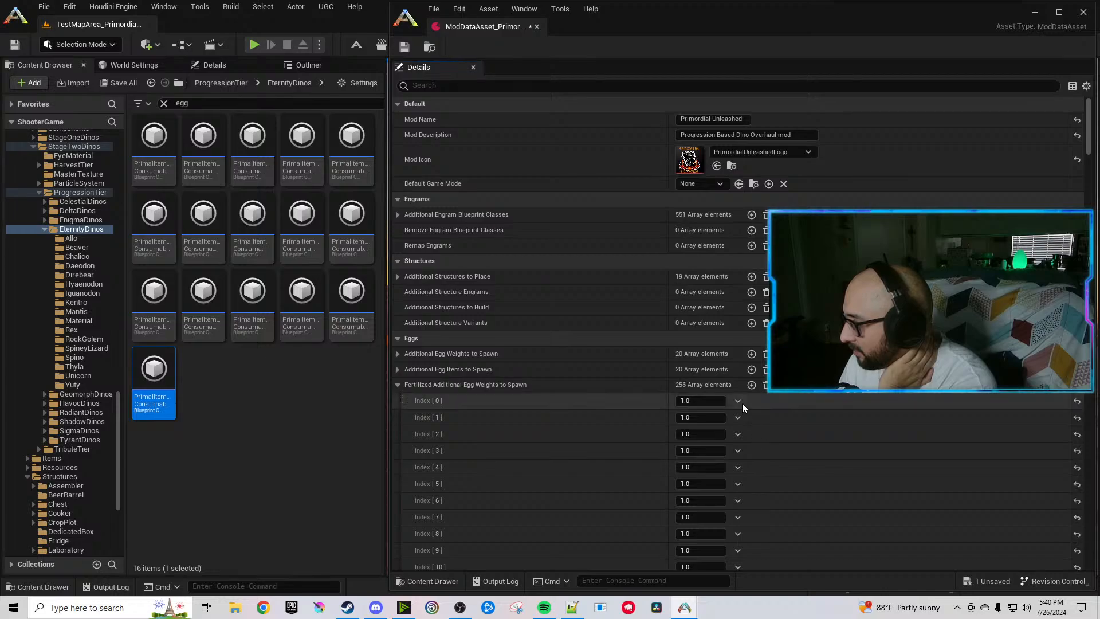
{"action": "left_click", "coordinate": [741, 403]}
{"action": "left_click", "coordinate": [749, 426]}
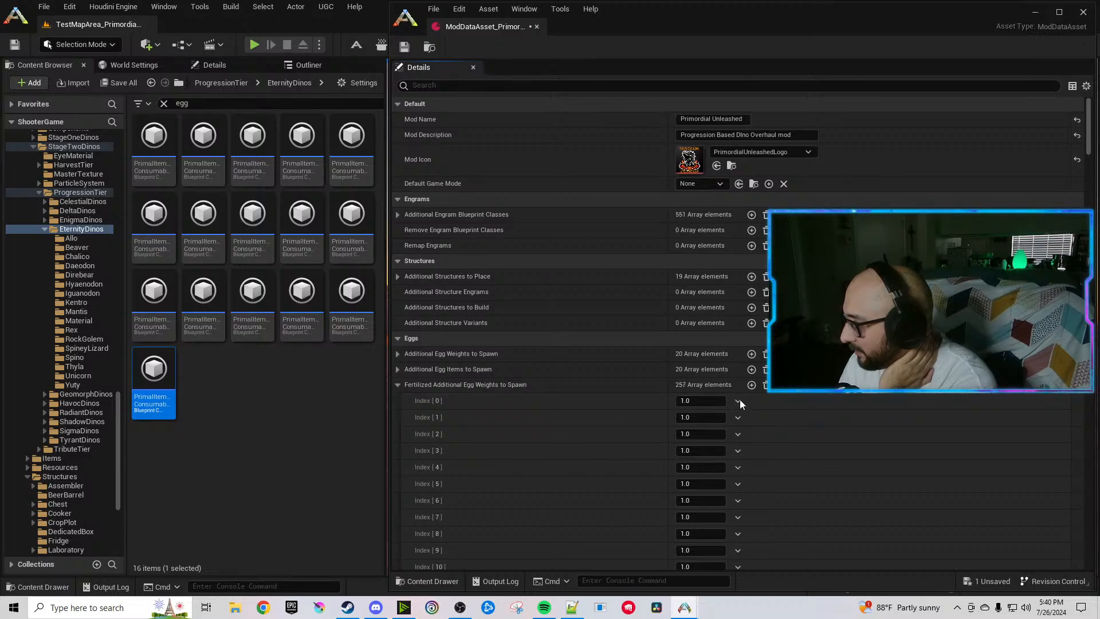
{"action": "left_click", "coordinate": [739, 402]}
{"action": "left_click", "coordinate": [754, 443]}
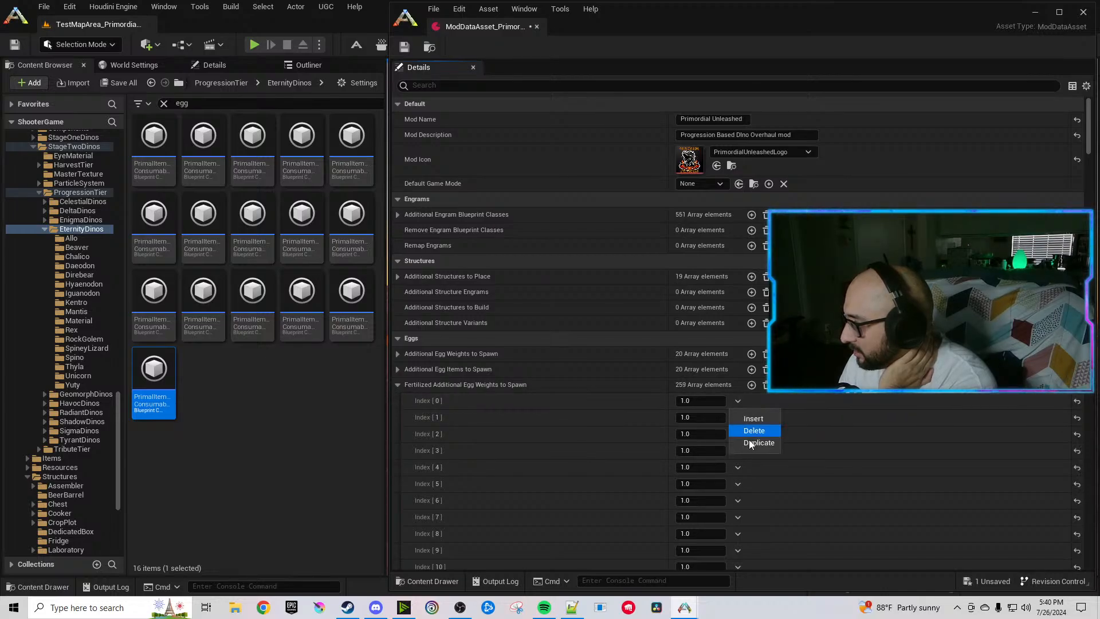
{"action": "left_click", "coordinate": [755, 445]}
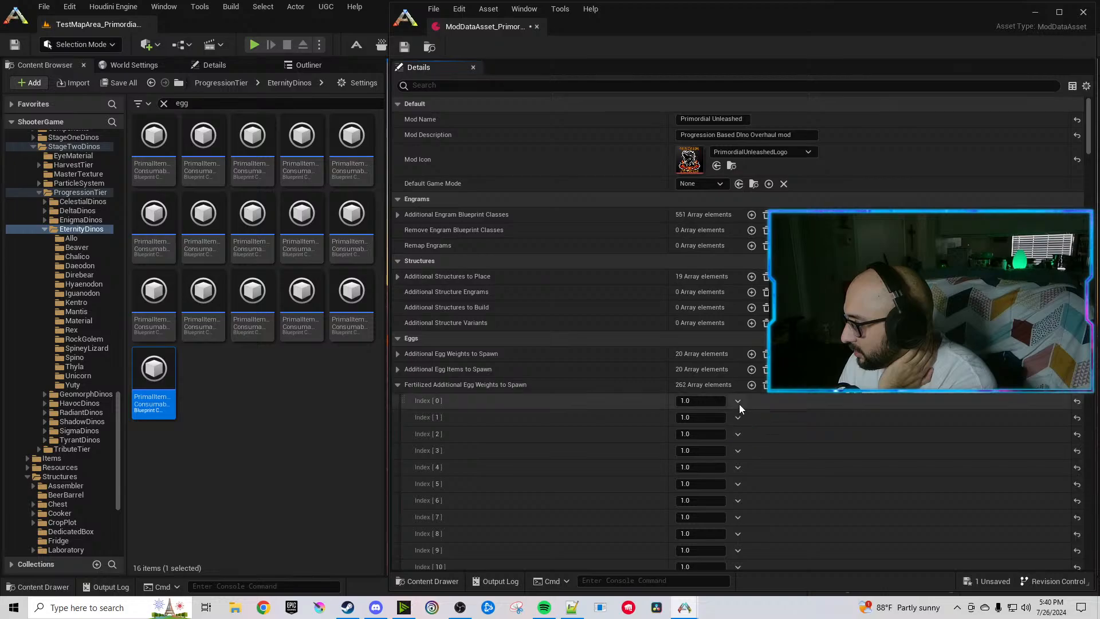
{"action": "left_click", "coordinate": [738, 402]}
{"action": "left_click", "coordinate": [754, 443]}
{"action": "left_click", "coordinate": [738, 401]}
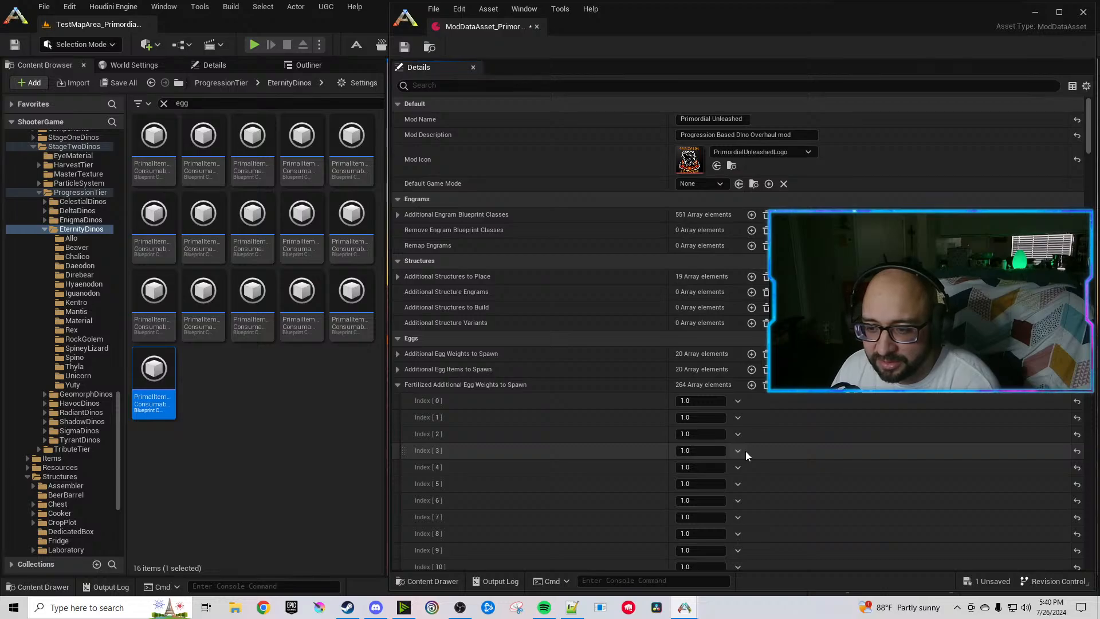
{"action": "left_click", "coordinate": [738, 401]}
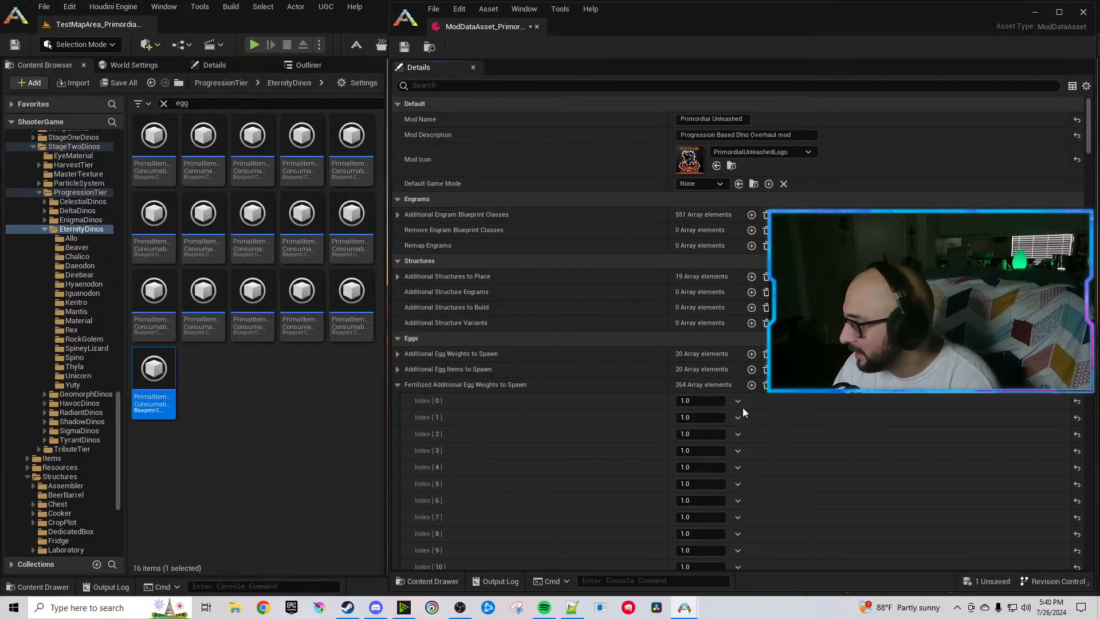
{"action": "left_click", "coordinate": [747, 442]}
{"action": "left_click", "coordinate": [738, 401]}
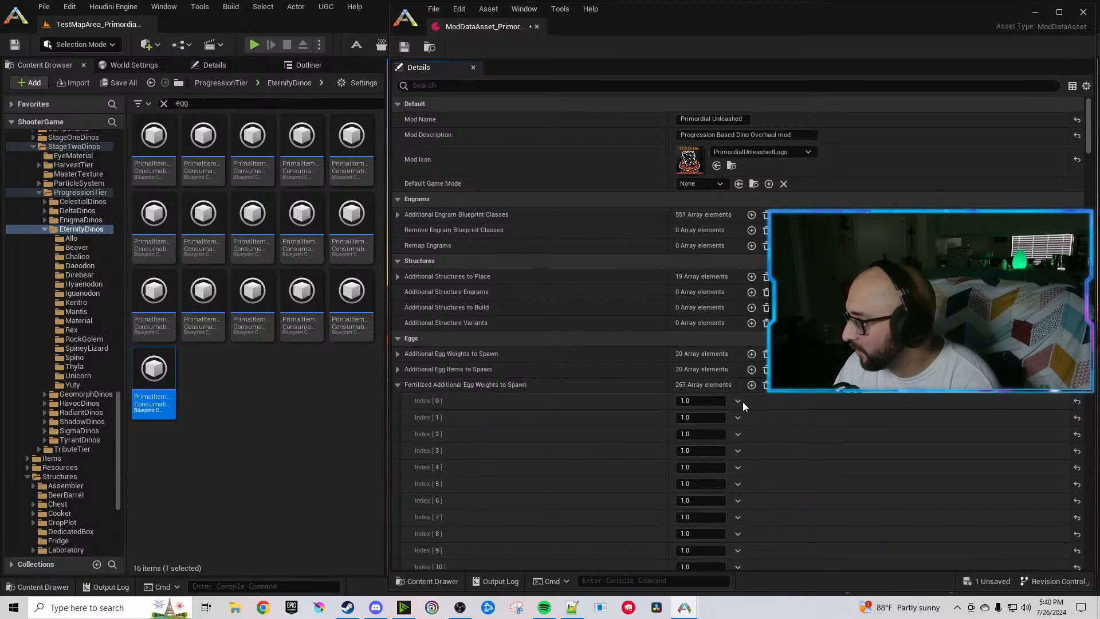
{"action": "left_click", "coordinate": [749, 443]}
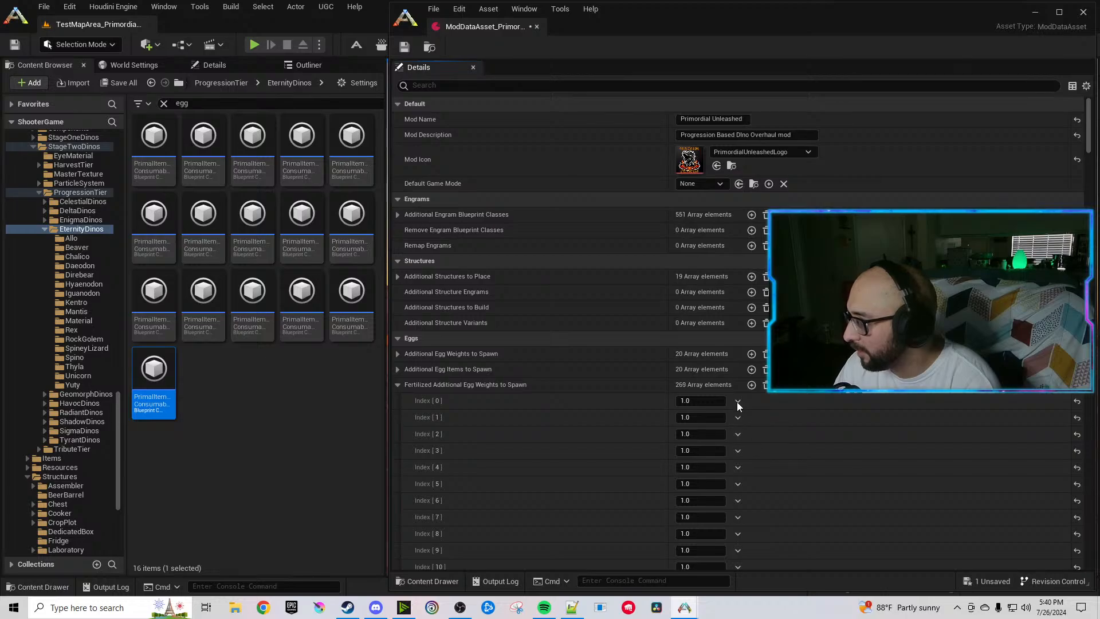
{"action": "left_click", "coordinate": [738, 401]}
{"action": "left_click", "coordinate": [753, 443]}
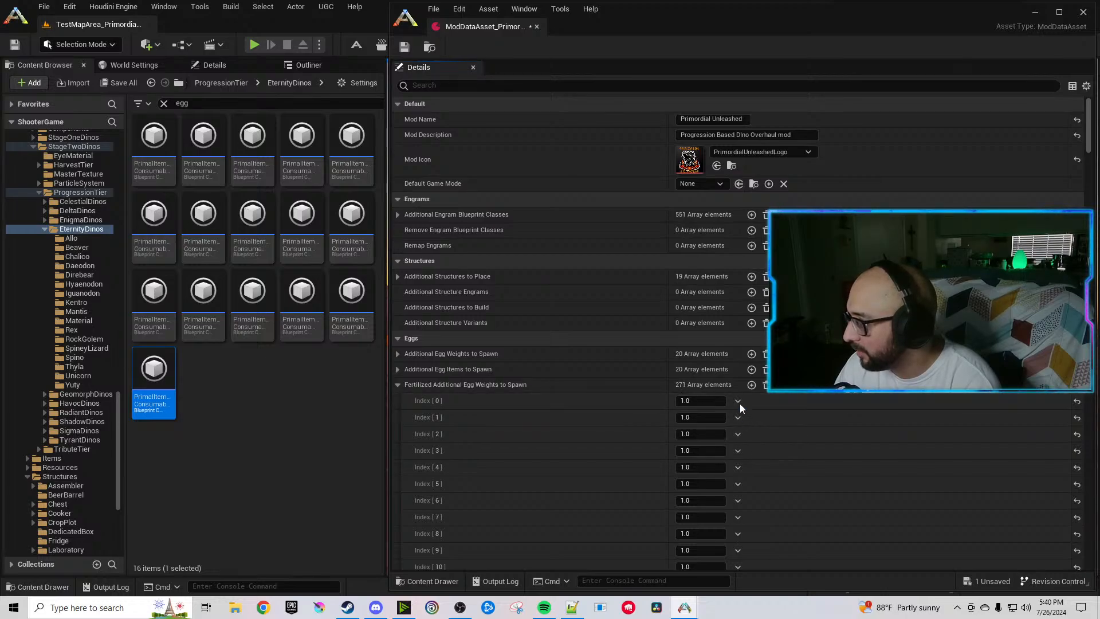
{"action": "left_click", "coordinate": [738, 401]}
{"action": "left_click", "coordinate": [747, 442]}
{"action": "left_click", "coordinate": [397, 384]}
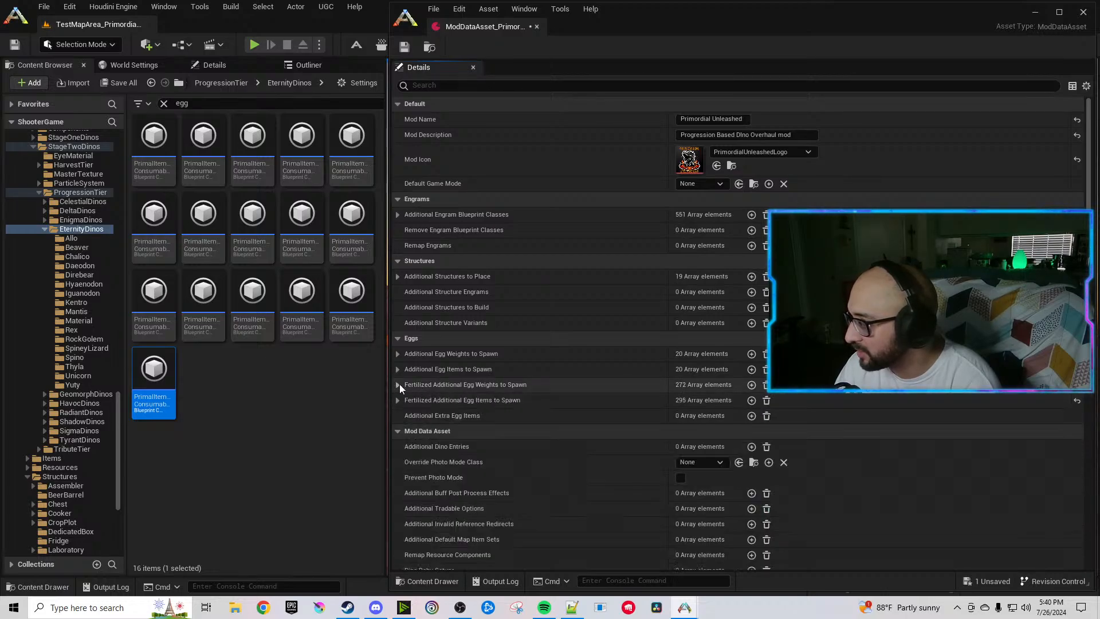
Keep duplicating the index 0 fertilized egg weight until the array reaches 295 elements, matching the egg items array, and save the mod data asset.
{"action": "left_click", "coordinate": [397, 384]}
{"action": "left_click", "coordinate": [738, 401]}
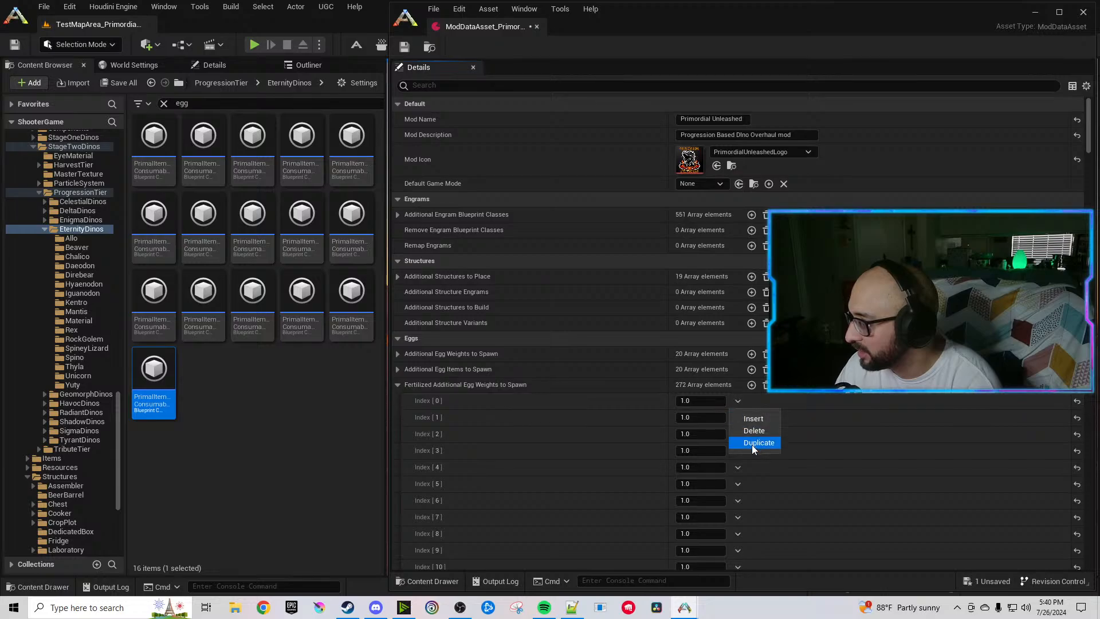
{"action": "left_click", "coordinate": [752, 444]}
{"action": "left_click", "coordinate": [738, 402]}
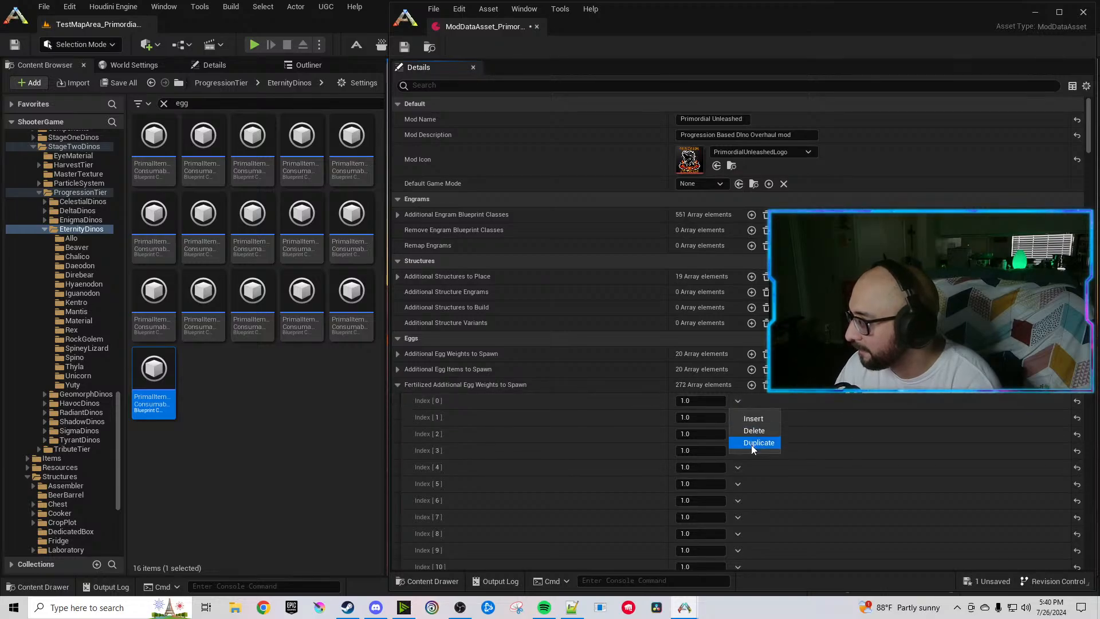
{"action": "left_click", "coordinate": [751, 445]}
{"action": "left_click", "coordinate": [738, 401]}
{"action": "left_click", "coordinate": [751, 445]}
{"action": "left_click", "coordinate": [738, 402]}
{"action": "left_click", "coordinate": [748, 442]}
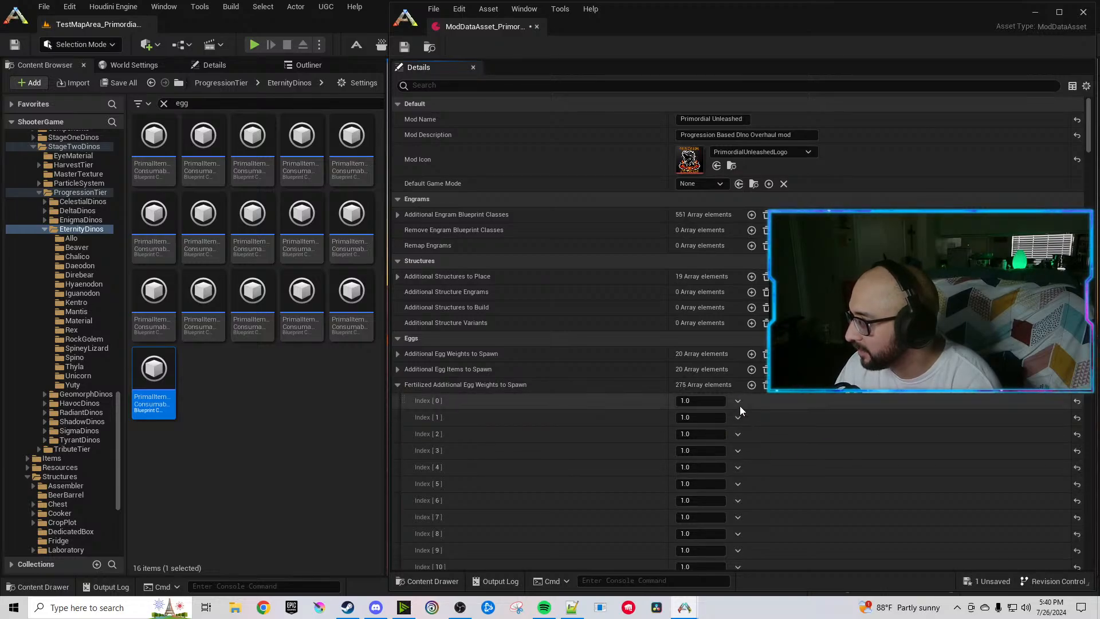
{"action": "left_click", "coordinate": [738, 401]}
{"action": "left_click", "coordinate": [754, 444]}
{"action": "left_click", "coordinate": [738, 401]}
{"action": "left_click", "coordinate": [753, 444]}
{"action": "left_click", "coordinate": [737, 401]}
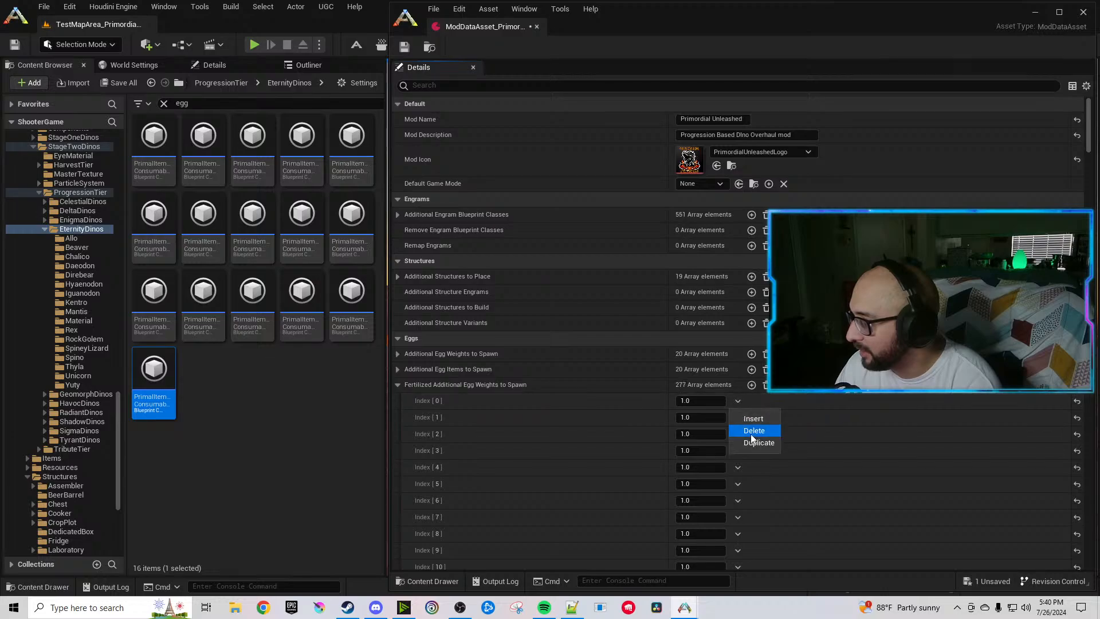
{"action": "left_click", "coordinate": [738, 401]}
{"action": "left_click", "coordinate": [753, 443]}
{"action": "left_click", "coordinate": [738, 402]}
{"action": "left_click", "coordinate": [752, 444]}
{"action": "left_click", "coordinate": [738, 401]}
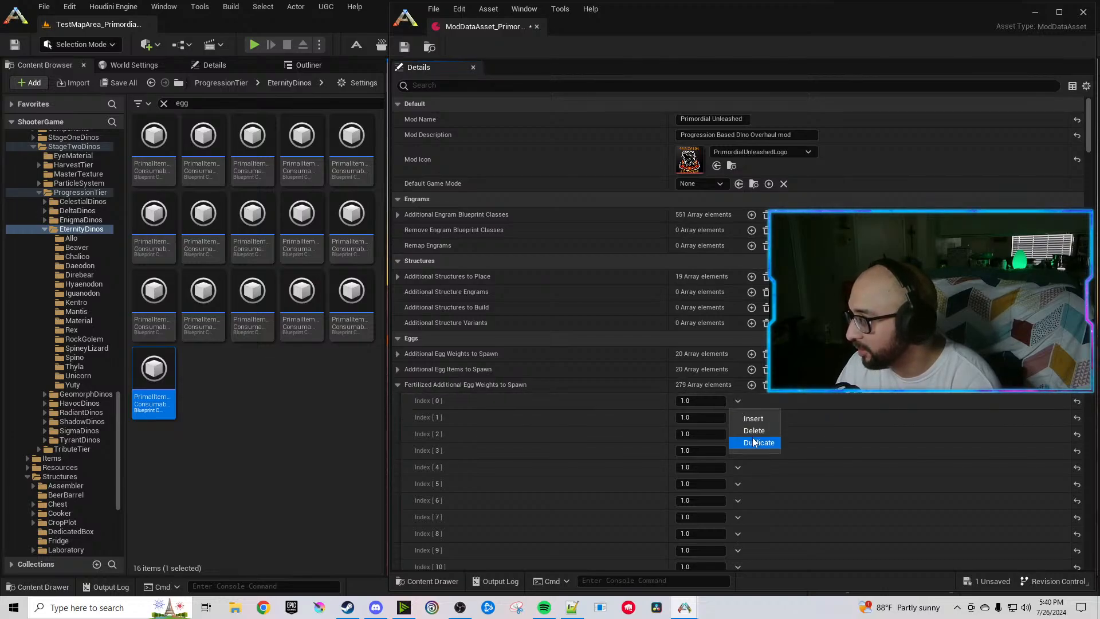
{"action": "left_click", "coordinate": [752, 443]}
{"action": "left_click", "coordinate": [738, 401]}
{"action": "left_click", "coordinate": [752, 444]}
{"action": "left_click", "coordinate": [738, 401]}
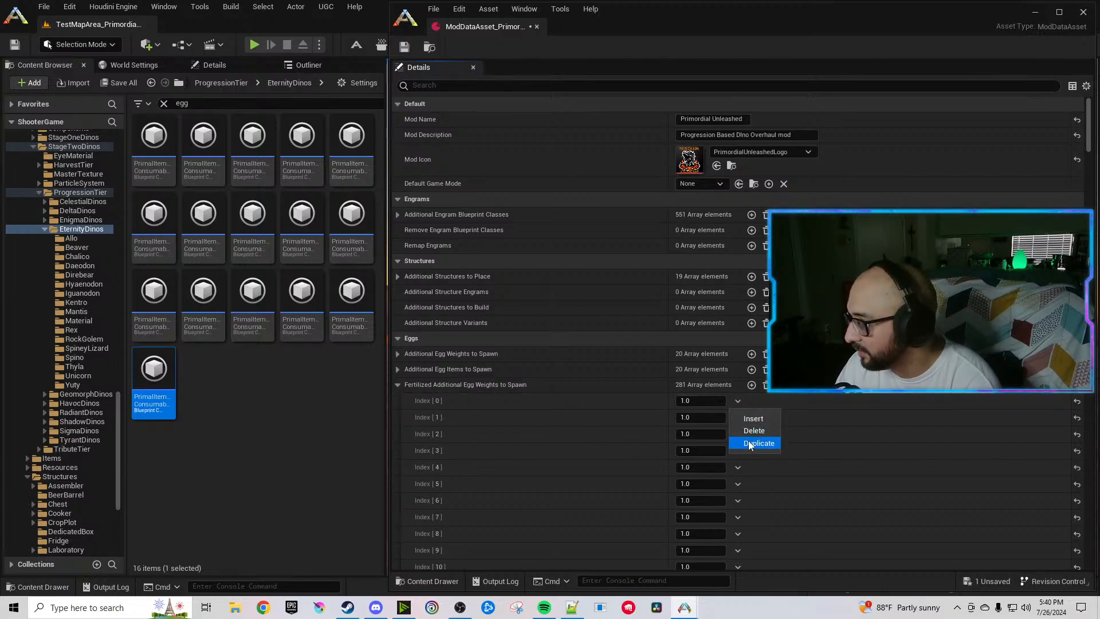
{"action": "left_click", "coordinate": [753, 444]}
{"action": "left_click", "coordinate": [738, 401]}
{"action": "left_click", "coordinate": [753, 443]}
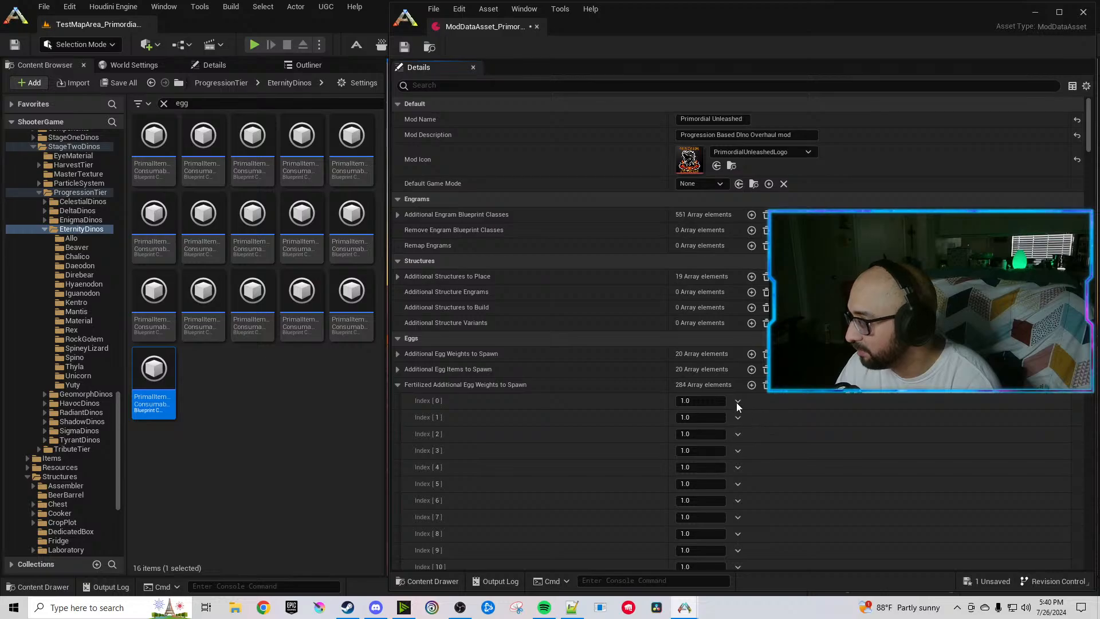
{"action": "left_click", "coordinate": [738, 401]}
{"action": "left_click", "coordinate": [752, 443]}
{"action": "left_click", "coordinate": [738, 401]}
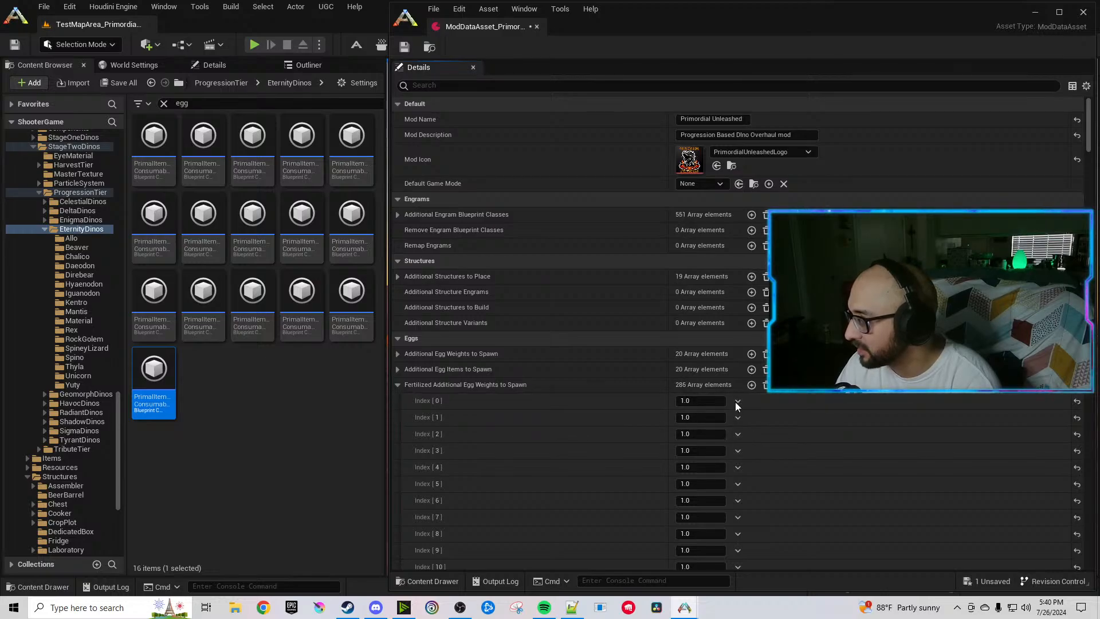
{"action": "left_click", "coordinate": [751, 444]}
{"action": "left_click", "coordinate": [738, 401]}
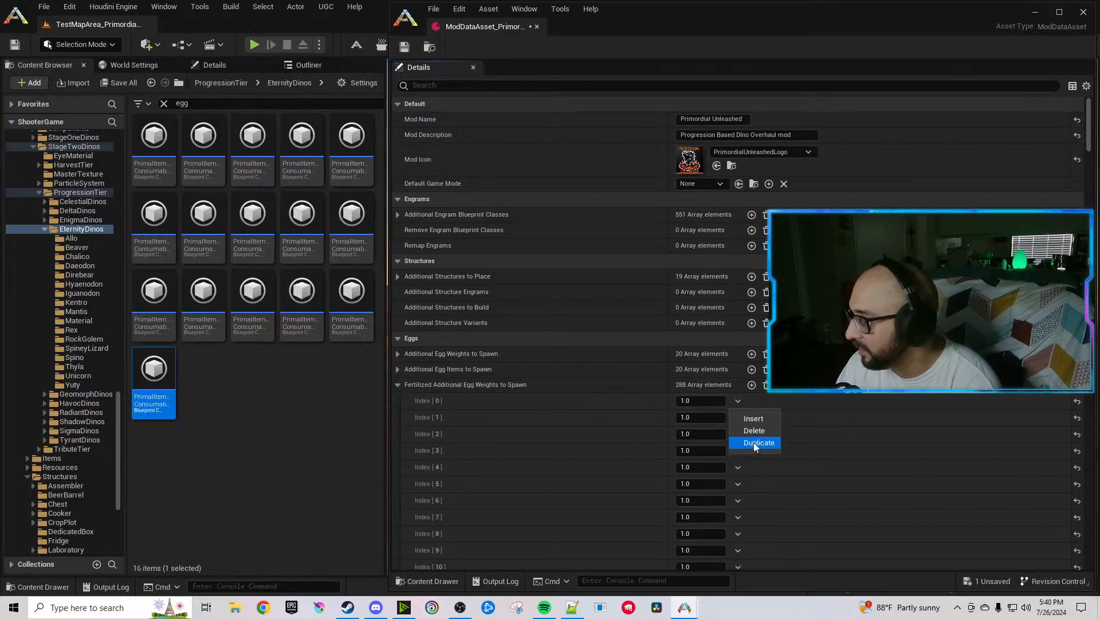
{"action": "left_click", "coordinate": [755, 444]}
{"action": "left_click", "coordinate": [738, 401]}
{"action": "left_click", "coordinate": [753, 443]}
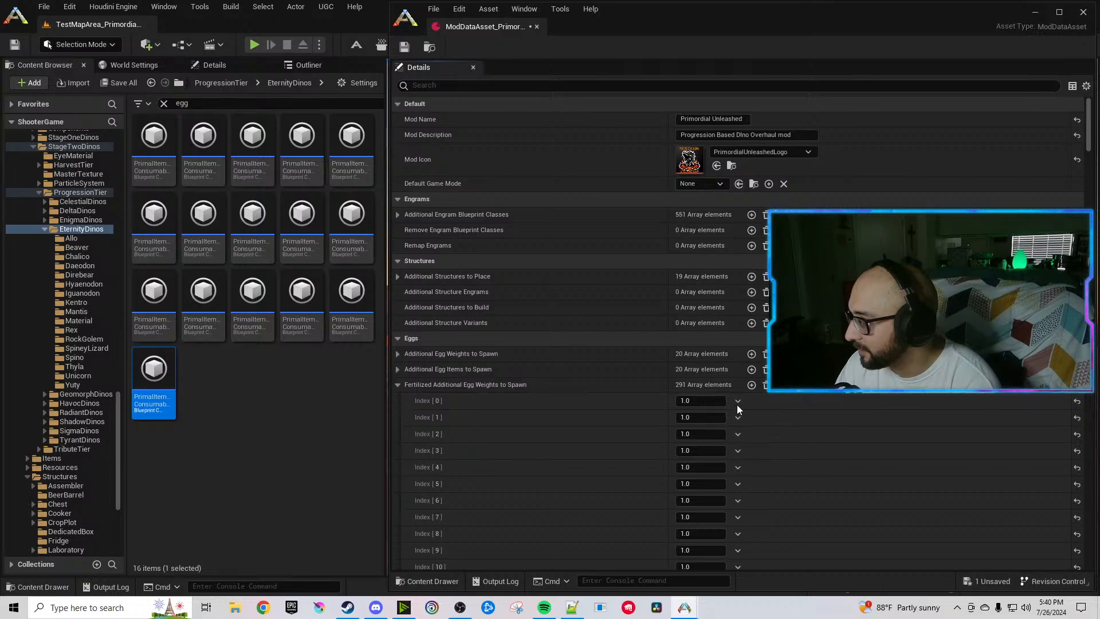
{"action": "left_click", "coordinate": [738, 401]}
{"action": "left_click", "coordinate": [752, 443]}
{"action": "left_click", "coordinate": [737, 402]}
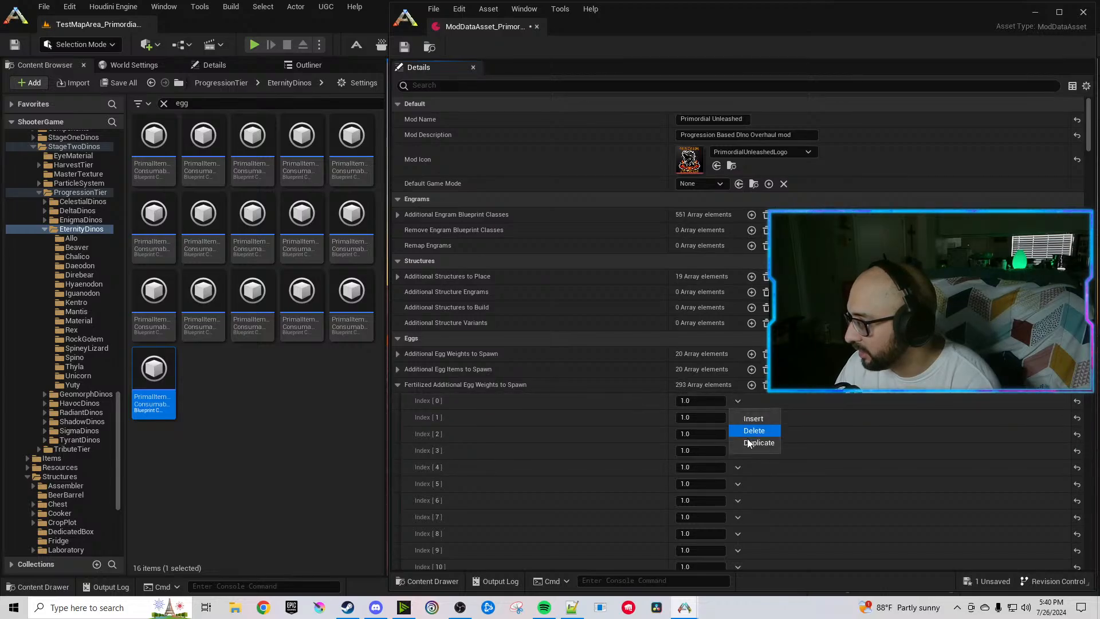
{"action": "left_click", "coordinate": [746, 444]}
{"action": "left_click", "coordinate": [738, 403]}
{"action": "left_click", "coordinate": [745, 444]}
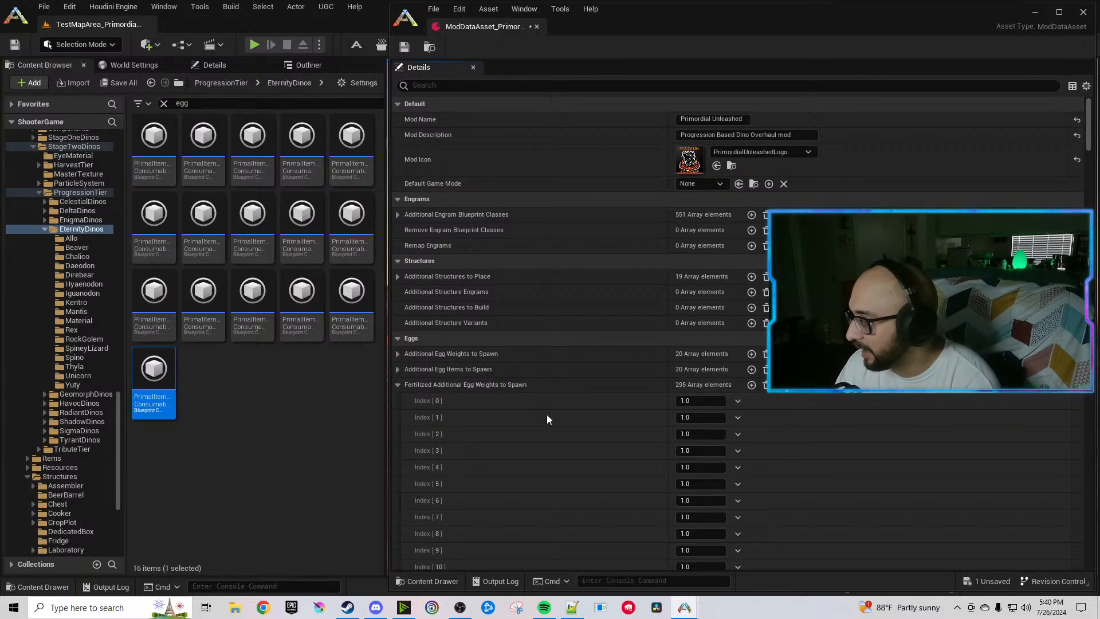
{"action": "left_click", "coordinate": [398, 384]}
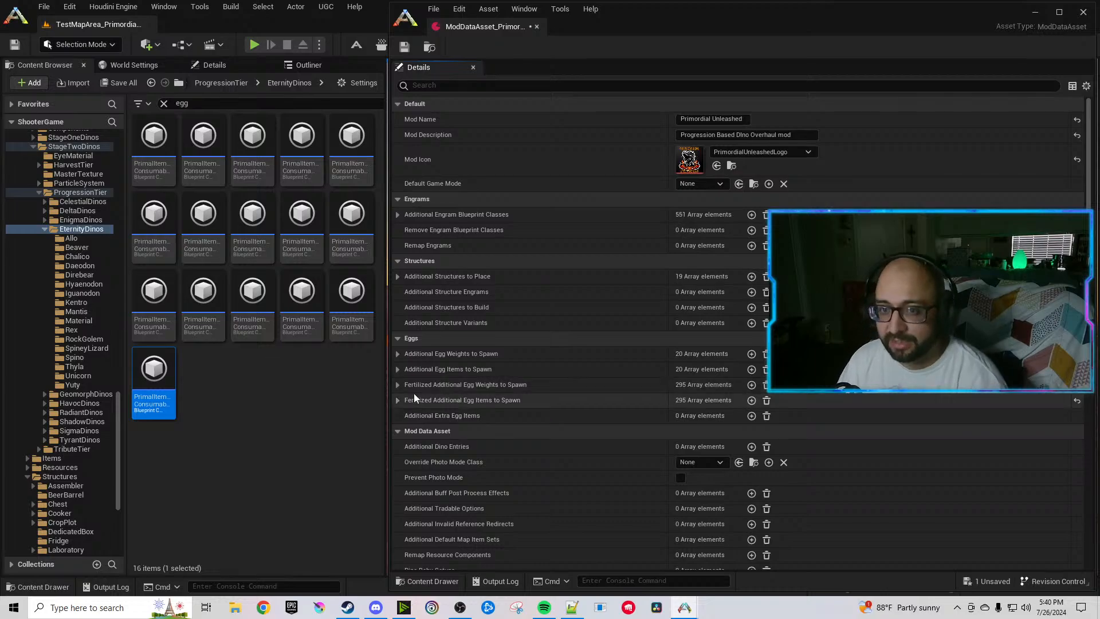
{"action": "left_click", "coordinate": [407, 50]}
Deselect the egg asset and collapse the EternityDinos and ProgressionTier folders in the content tree.
{"action": "left_click", "coordinate": [263, 364]}
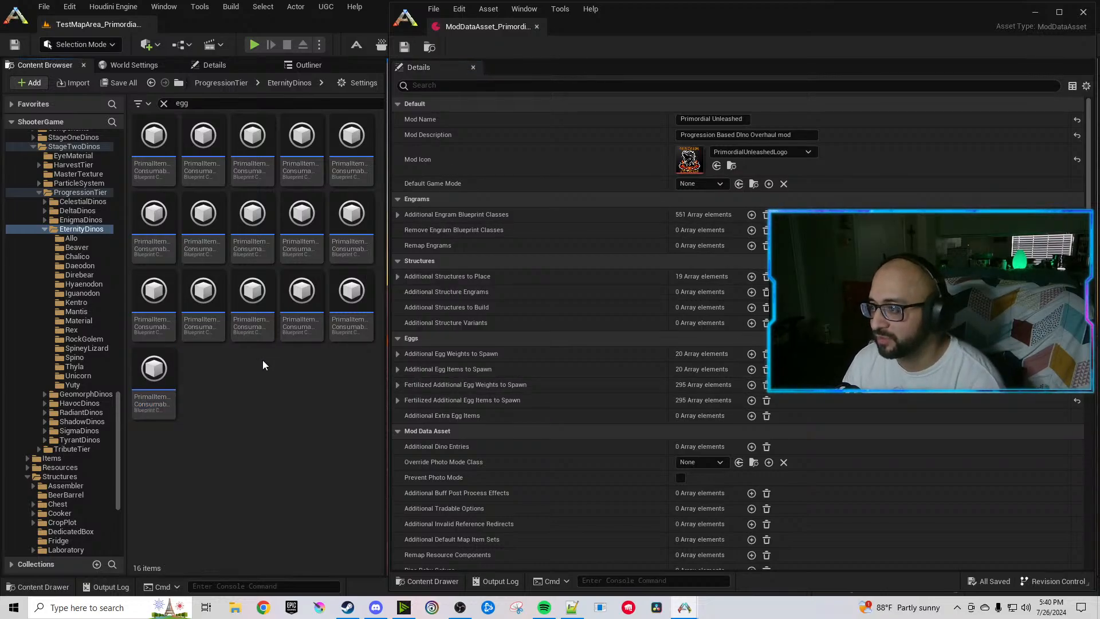
{"action": "left_click", "coordinate": [45, 229]}
{"action": "double_click", "coordinate": [43, 193]}
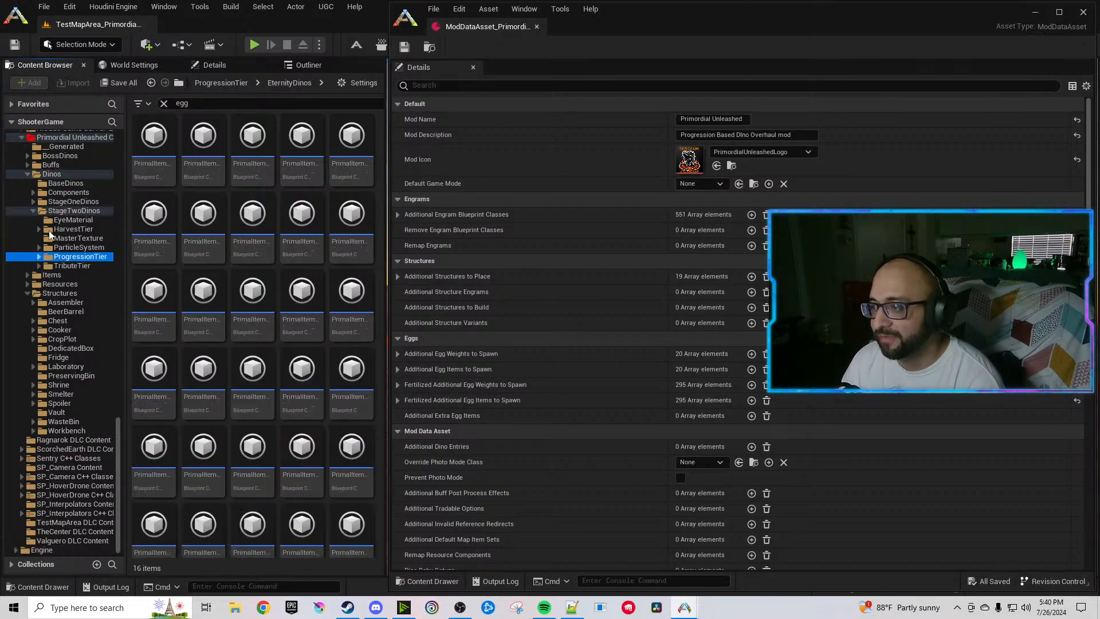
Clear the egg filter and collapse the StageTwoDinos, Structures and Dinos folders in the content tree.
{"action": "double_click", "coordinate": [40, 211]}
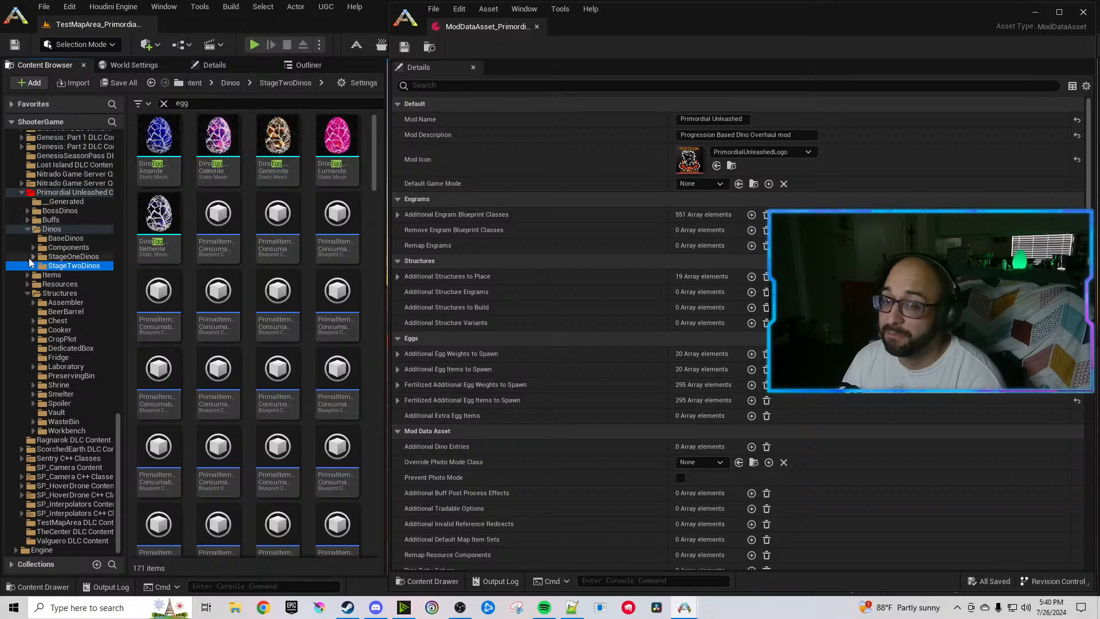
{"action": "left_click", "coordinate": [27, 293]}
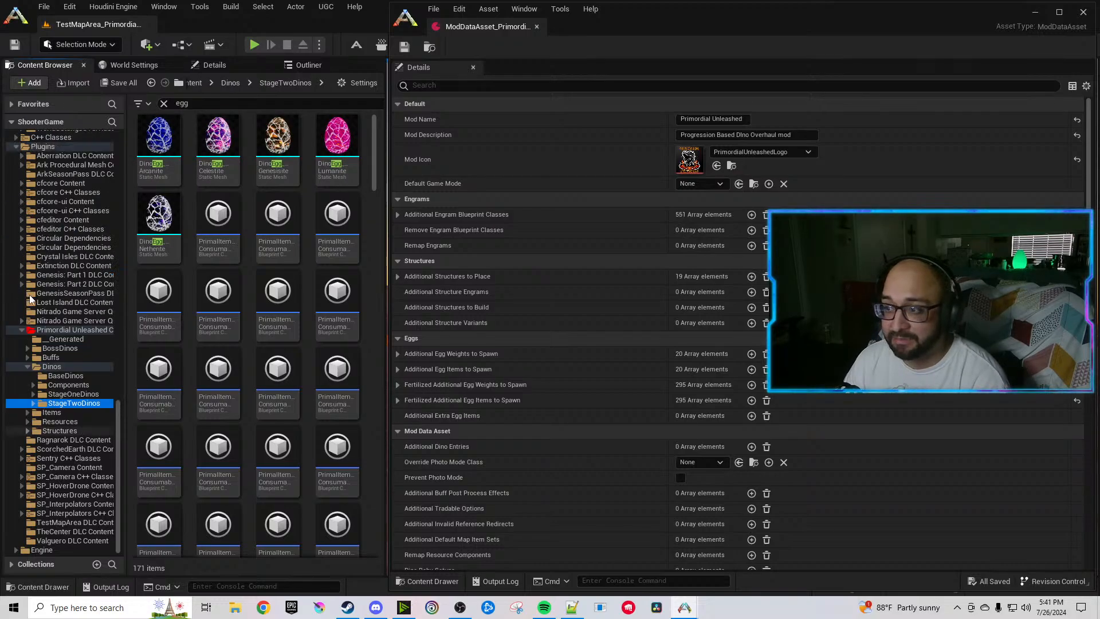
{"action": "left_click", "coordinate": [163, 103]}
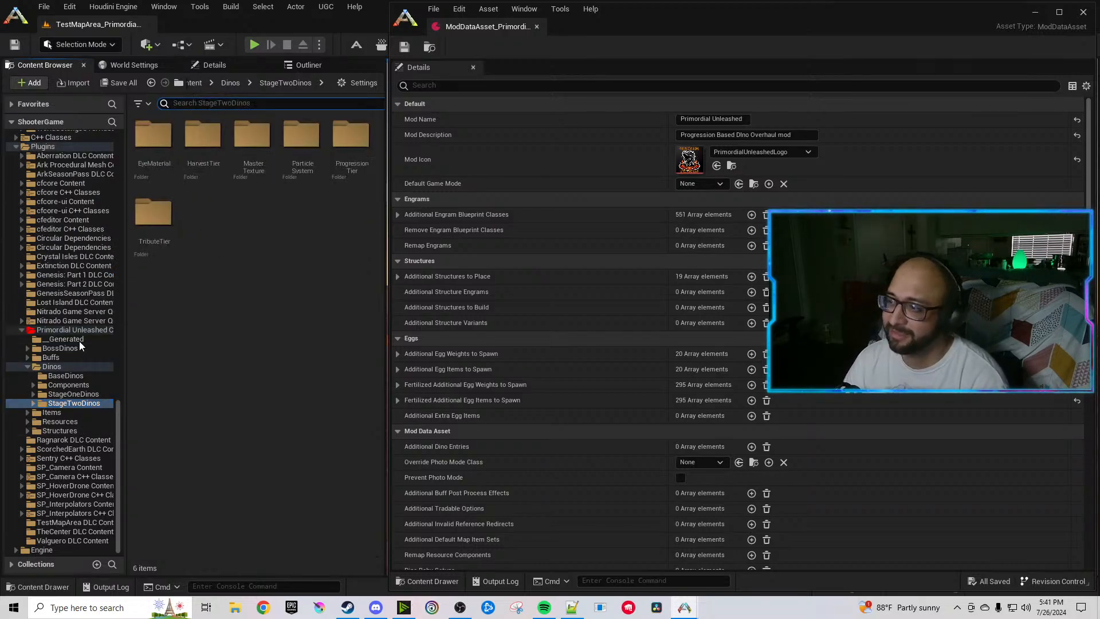
{"action": "double_click", "coordinate": [27, 368]}
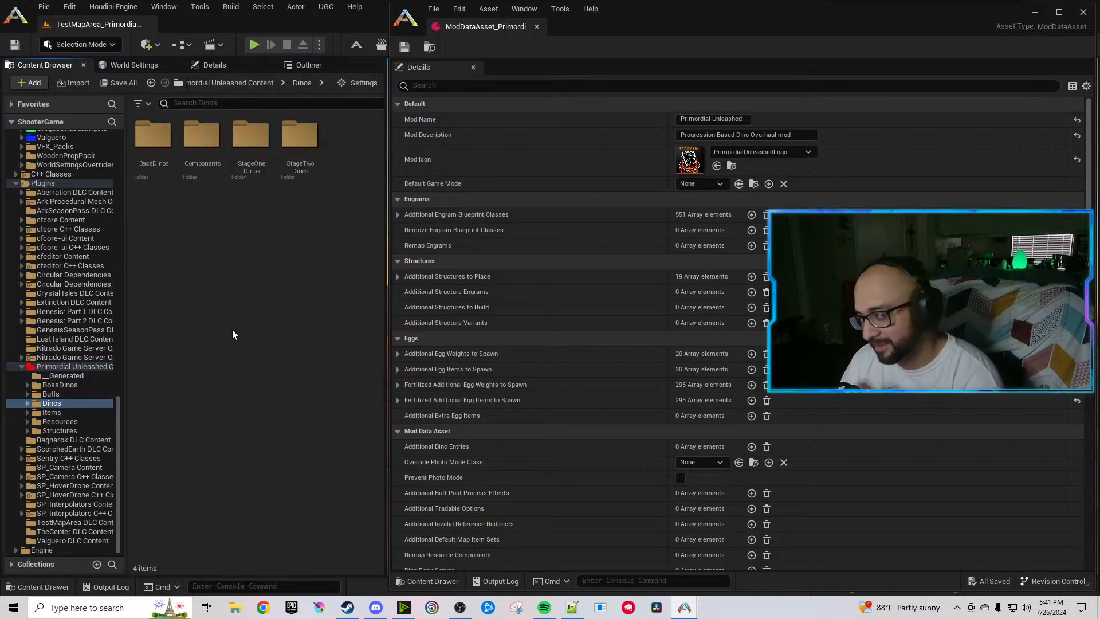
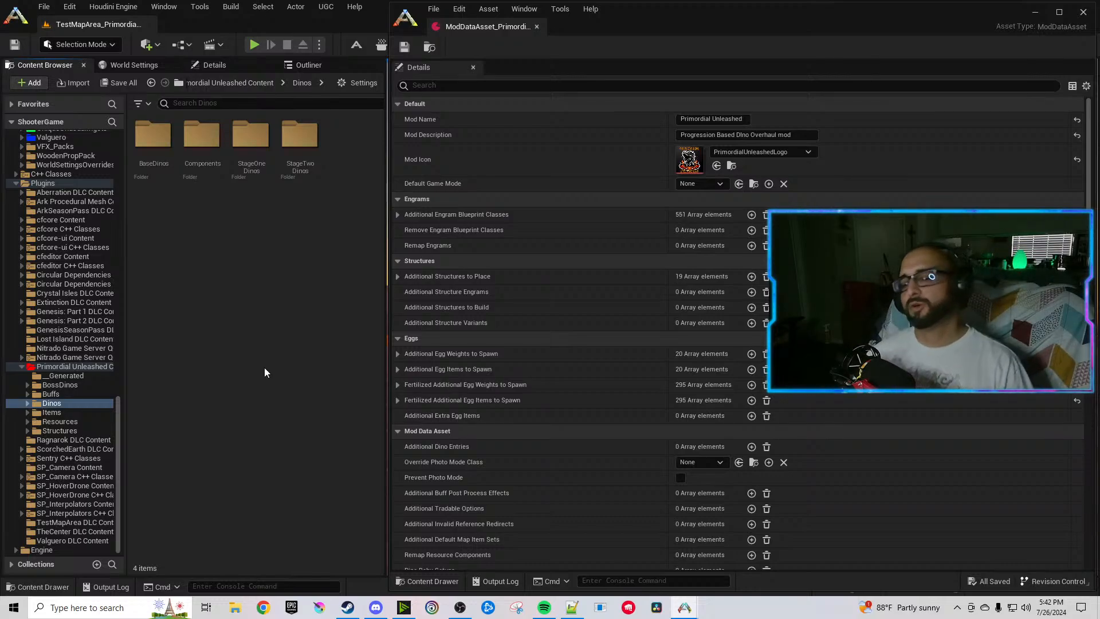
Save the mod data asset and close its editor, returning to the level viewport.
{"action": "left_click", "coordinate": [407, 51]}
{"action": "left_click", "coordinate": [537, 27]}
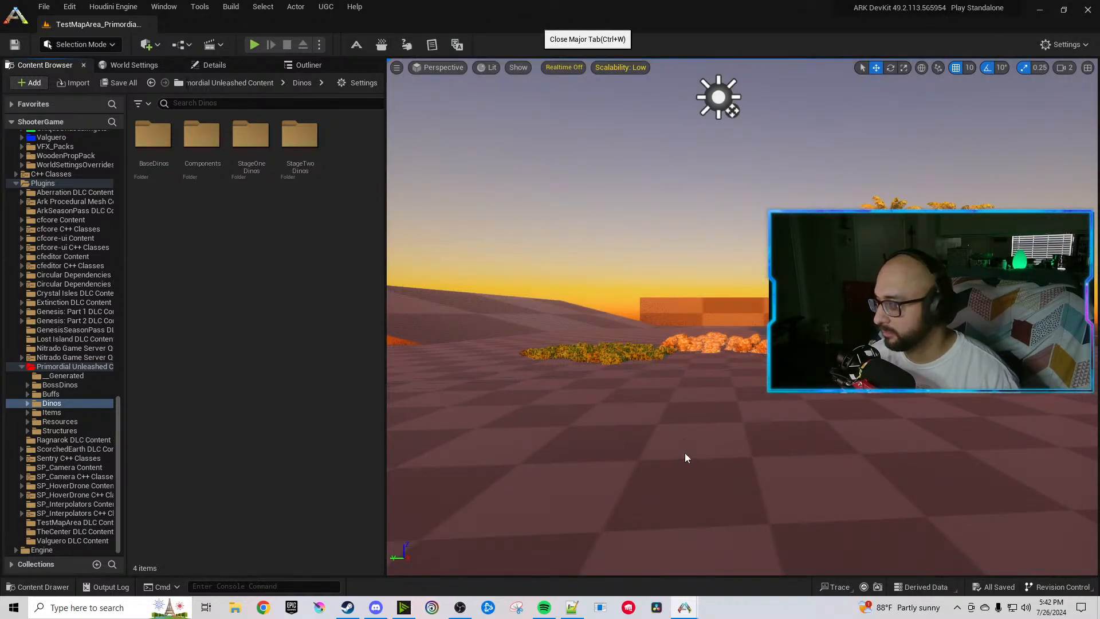
{"action": "right_click_drag", "start_coordinate": [682, 394], "coordinate": [117, 387]}
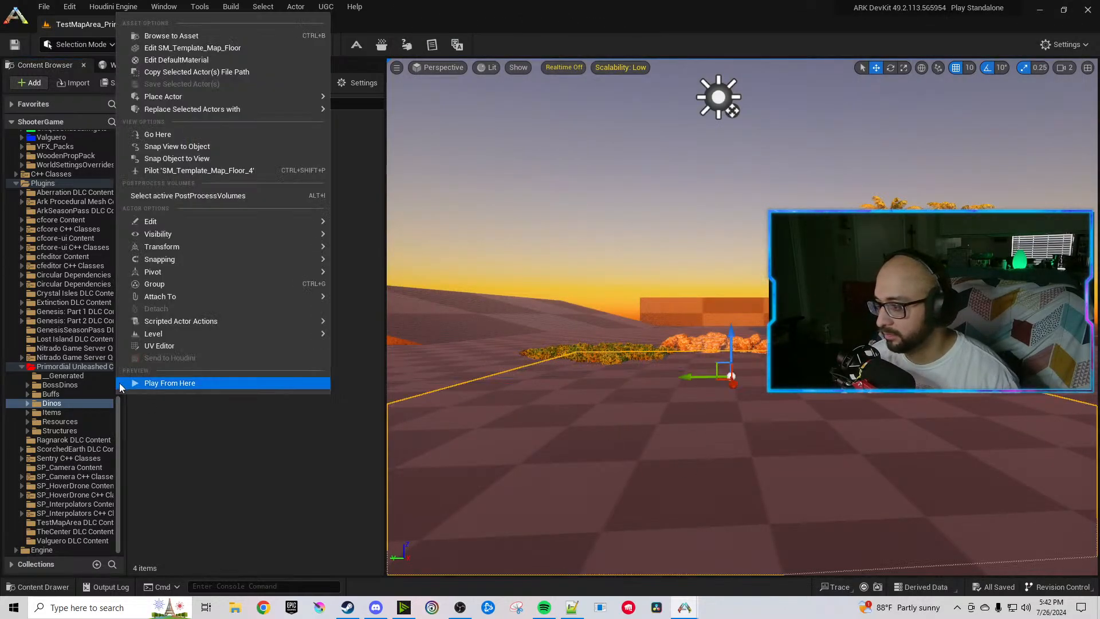
{"action": "right_click_drag", "start_coordinate": [698, 442], "coordinate": [701, 515]}
{"action": "key", "text": "Escape"}
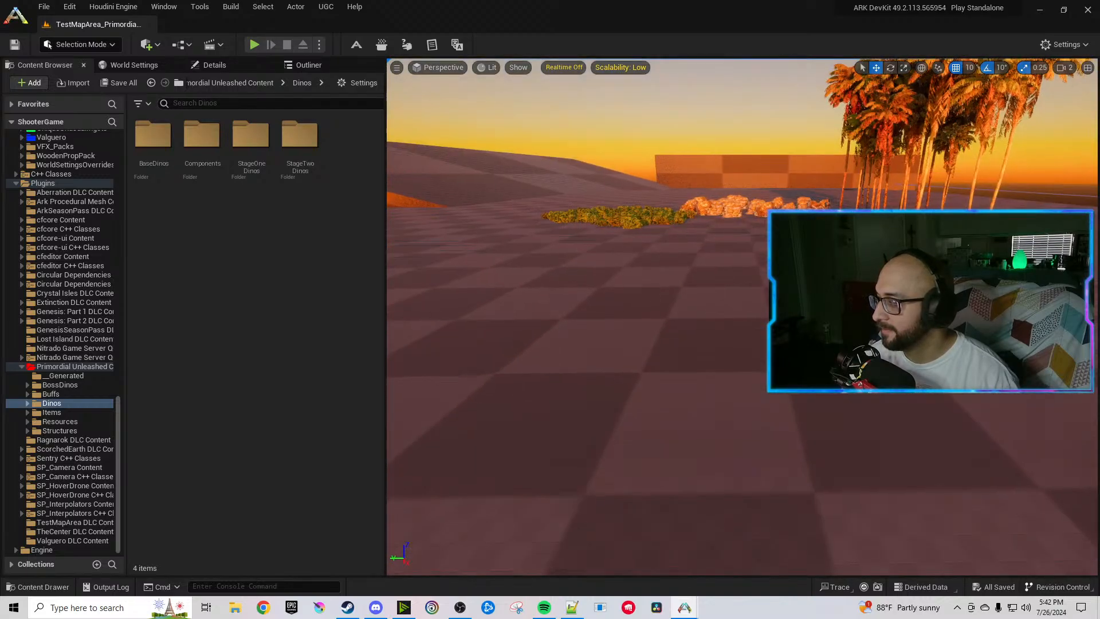
Reopen the mod data asset from the Primordial Unleashed content root and collapse its NPC Spawn Entries Container Additions array.
{"action": "left_click", "coordinate": [55, 366]}
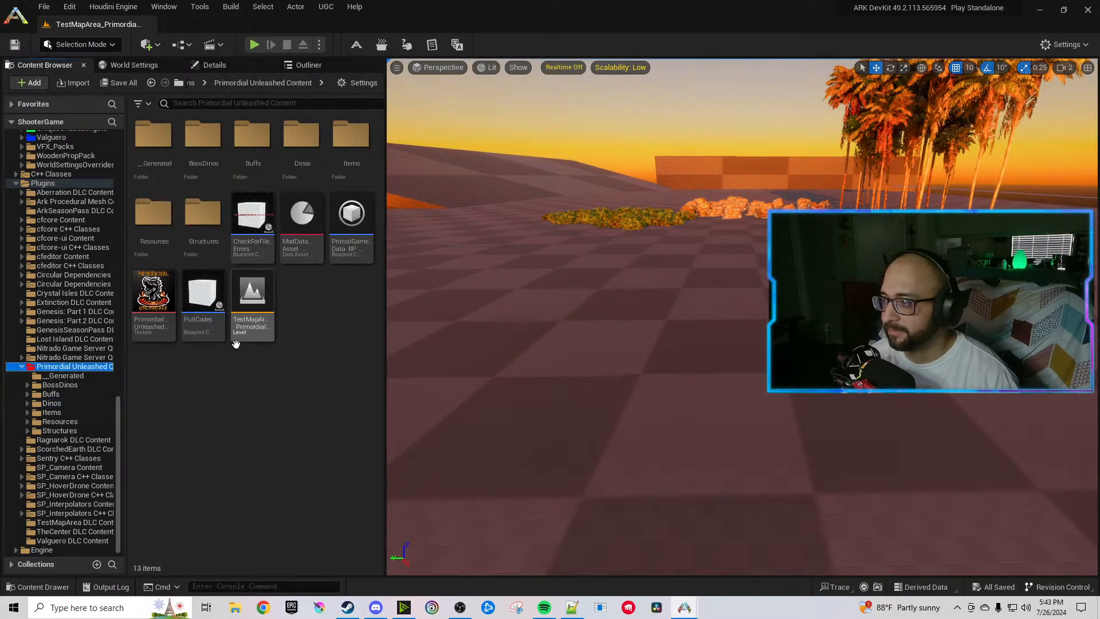
{"action": "left_click", "coordinate": [300, 229]}
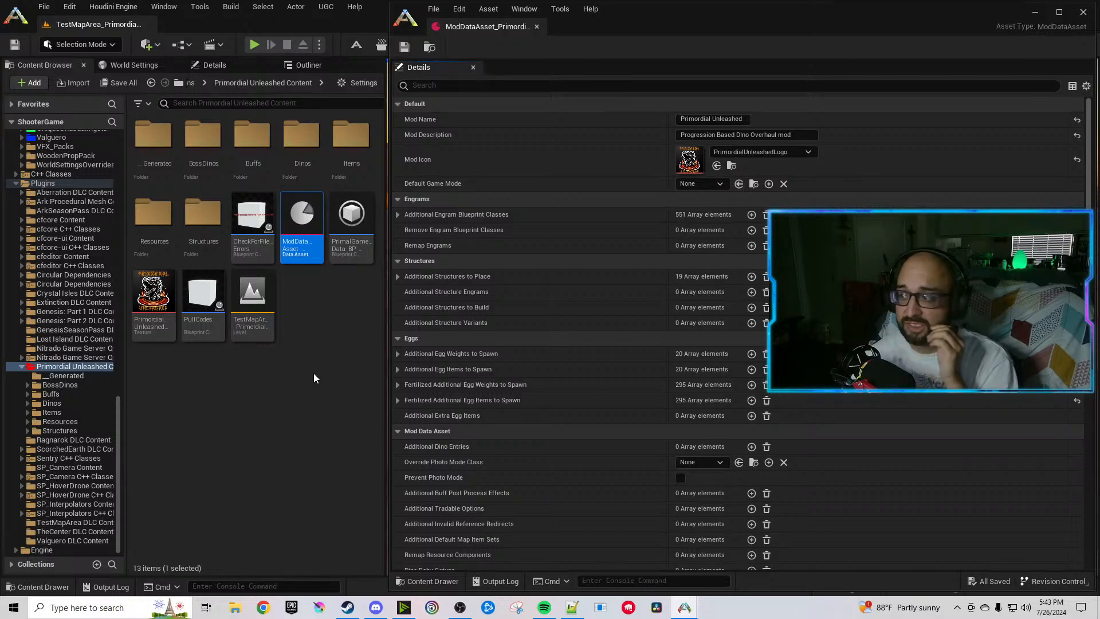
{"action": "left_click", "coordinate": [314, 378]}
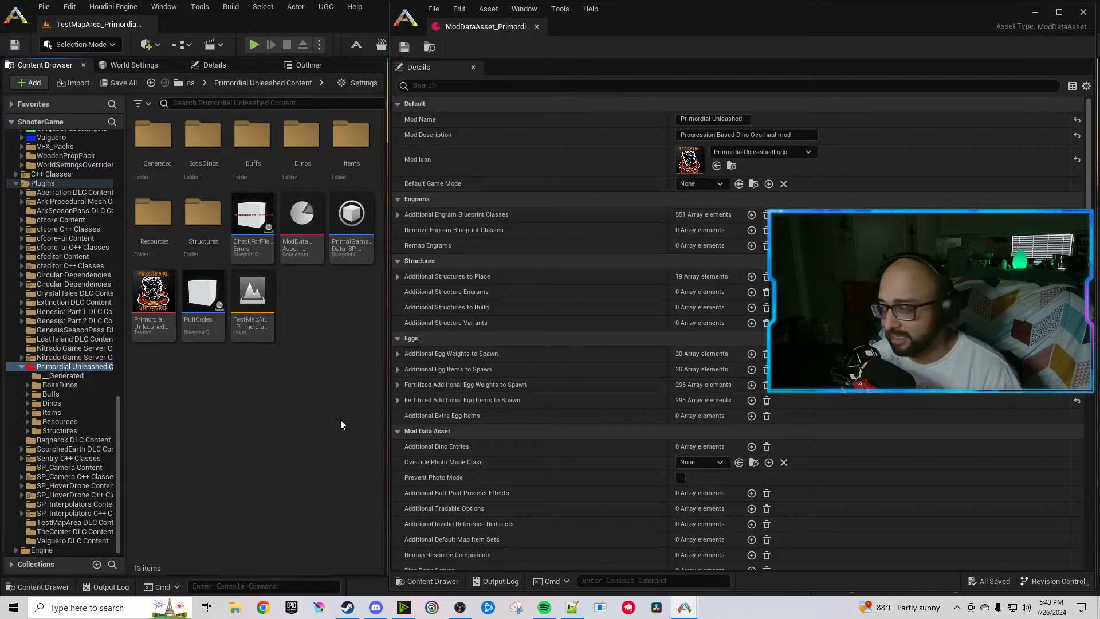
{"action": "scroll", "coordinate": [422, 259], "scroll_direction": "down", "scroll_amount": 15}
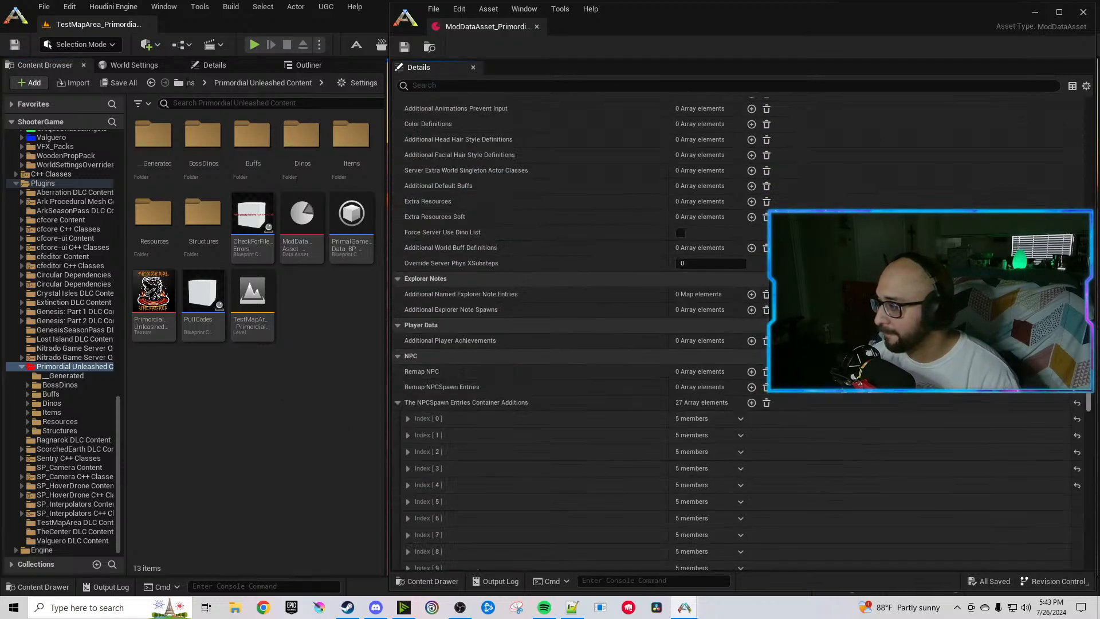
{"action": "left_click", "coordinate": [397, 251]}
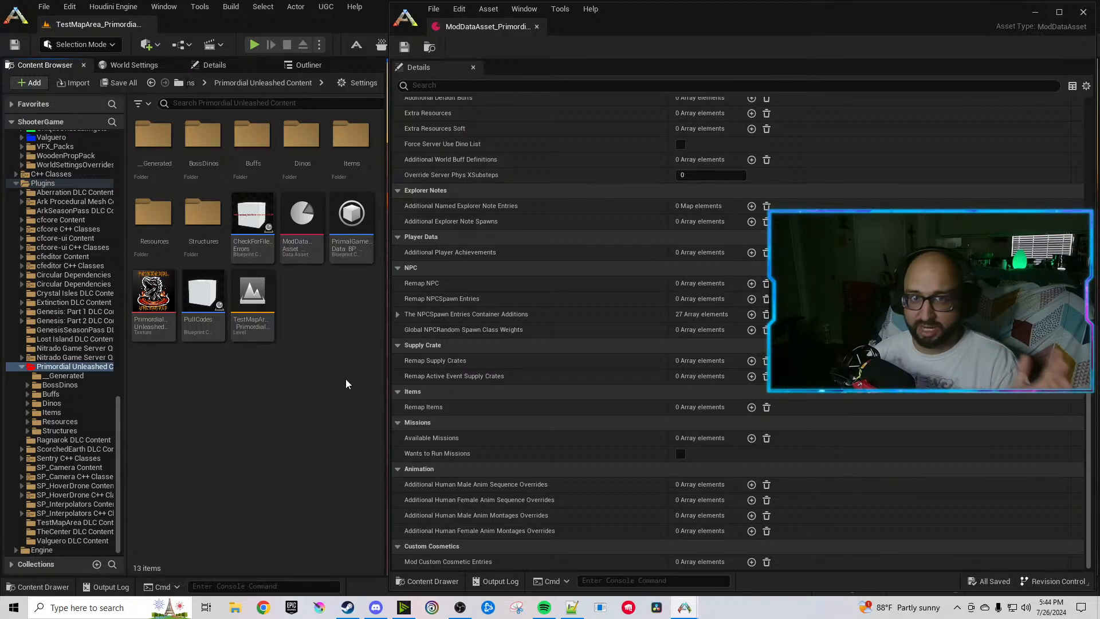
Add an entry to the Remap NPC array with Ankylo_Character_BP as its From Class.
{"action": "left_click", "coordinate": [751, 283]}
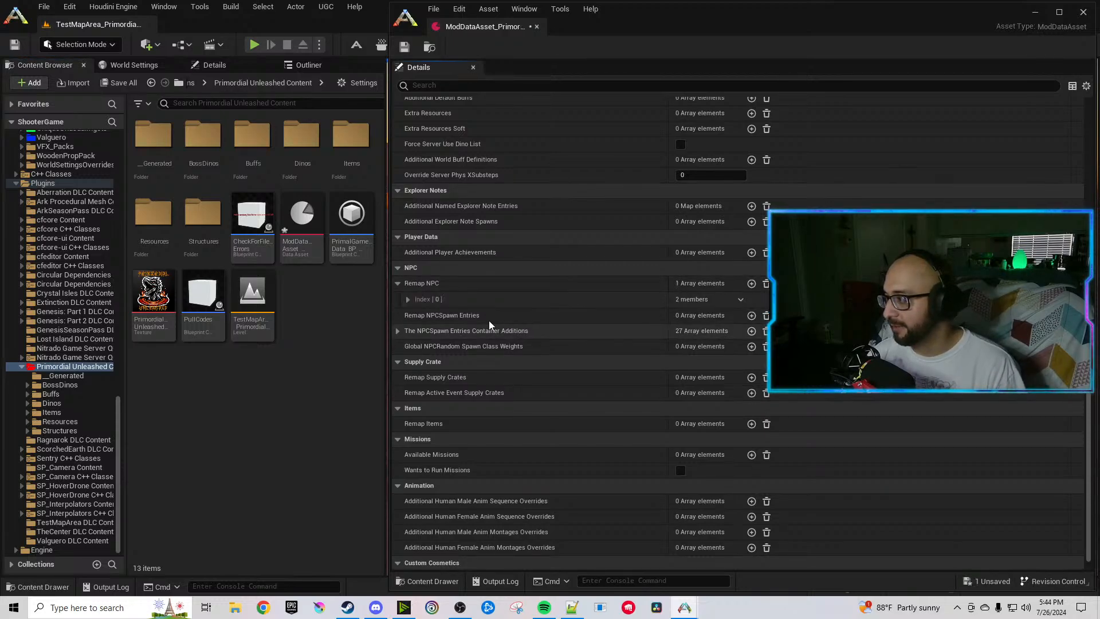
{"action": "left_click", "coordinate": [408, 299]}
{"action": "left_click", "coordinate": [705, 316]}
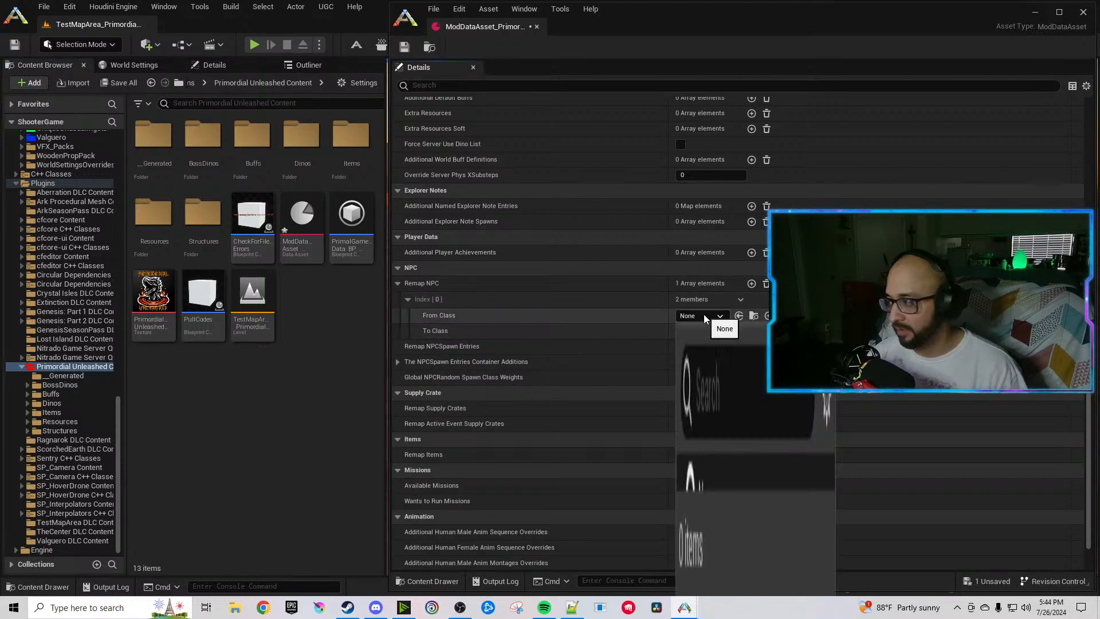
{"action": "type", "text": "ankylo"}
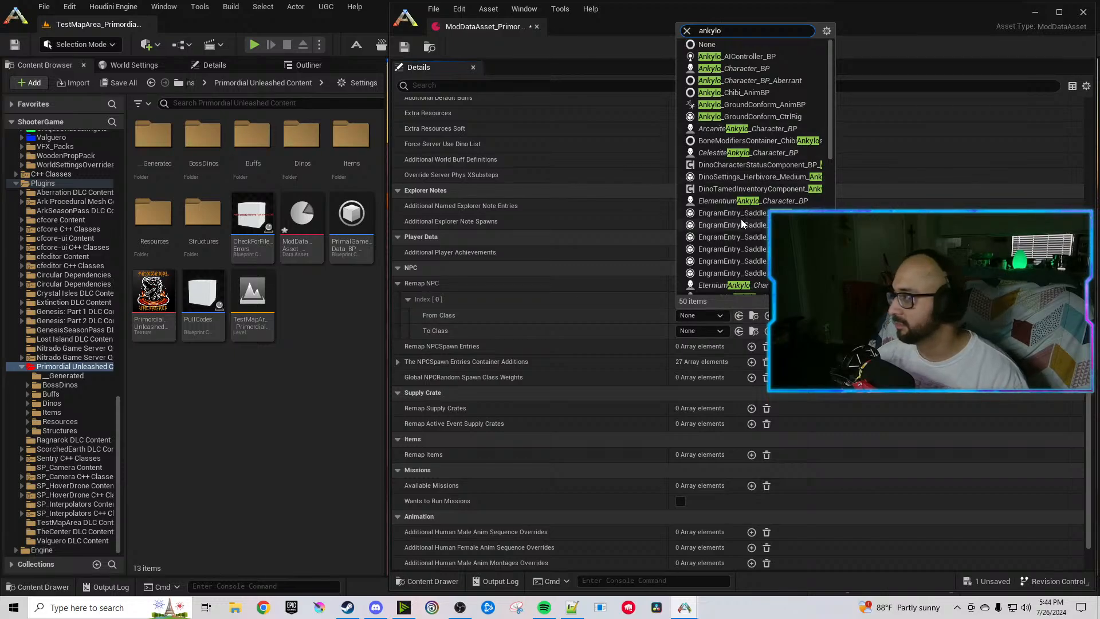
{"action": "type", "text": " charac"}
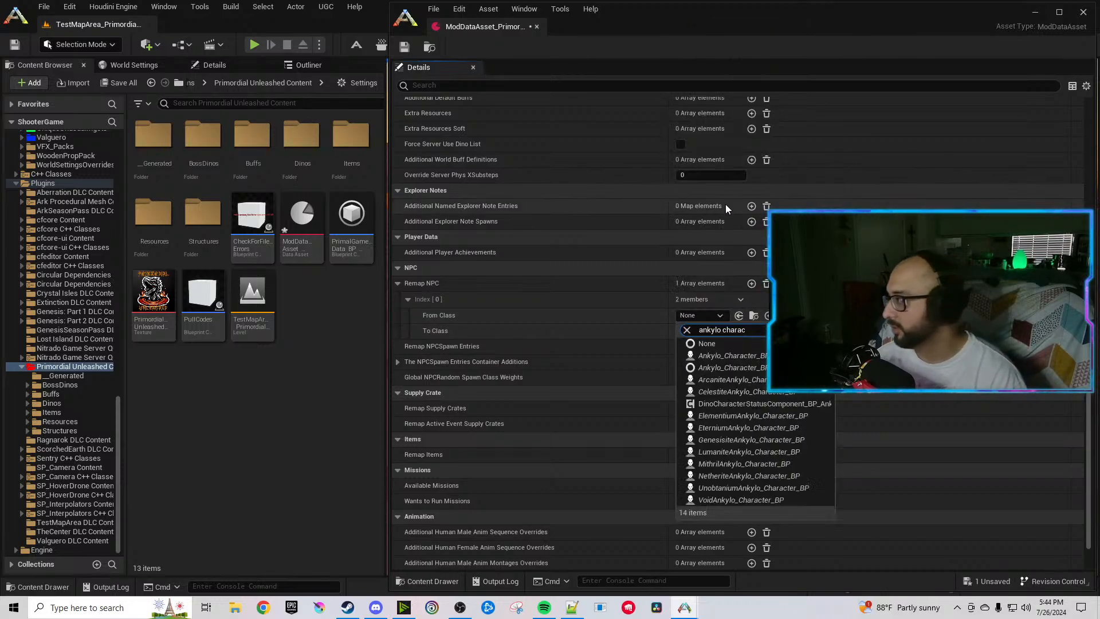
{"action": "left_click", "coordinate": [732, 356]}
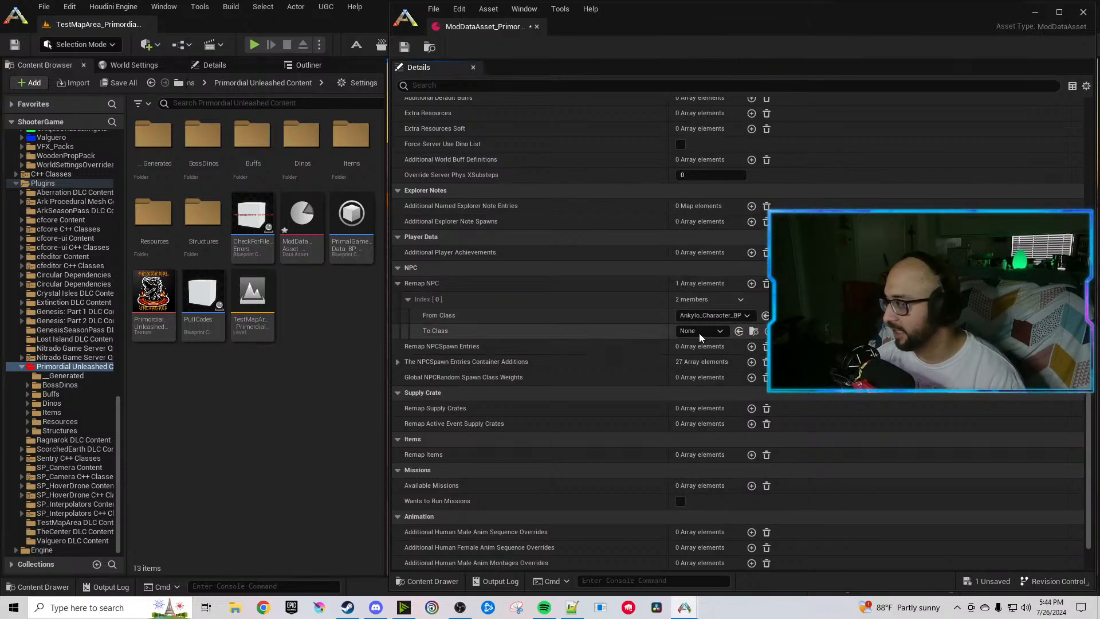
Set the Remap NPC entry's To Class to EterniumAnkylo_Character_BP, and empty the Remap NPC array.
{"action": "left_click", "coordinate": [694, 332]}
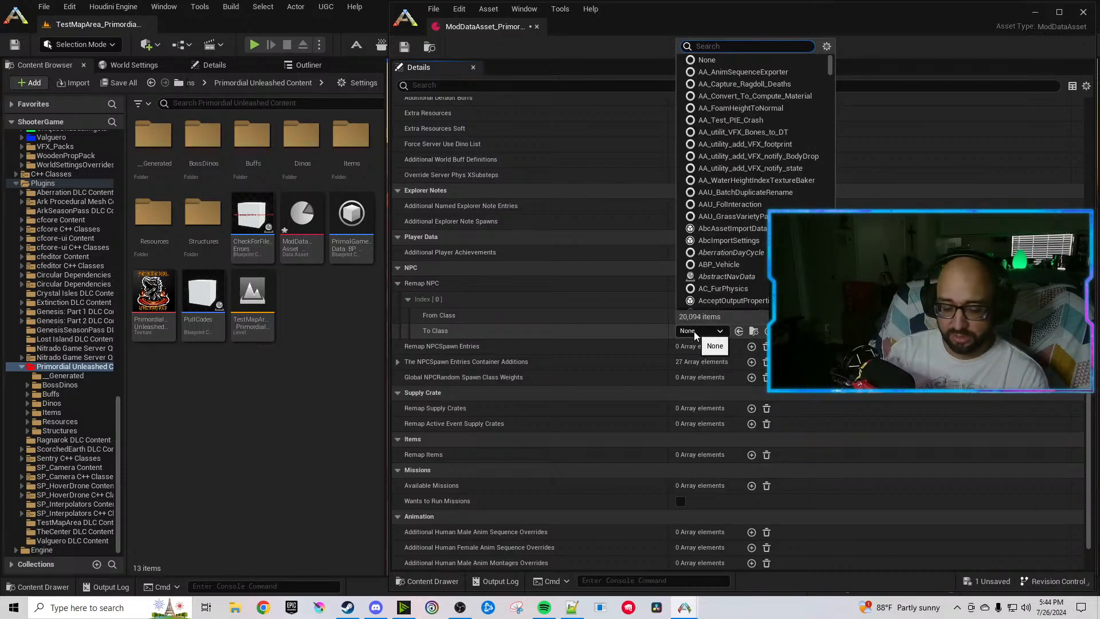
{"action": "type", "text": "eterni"}
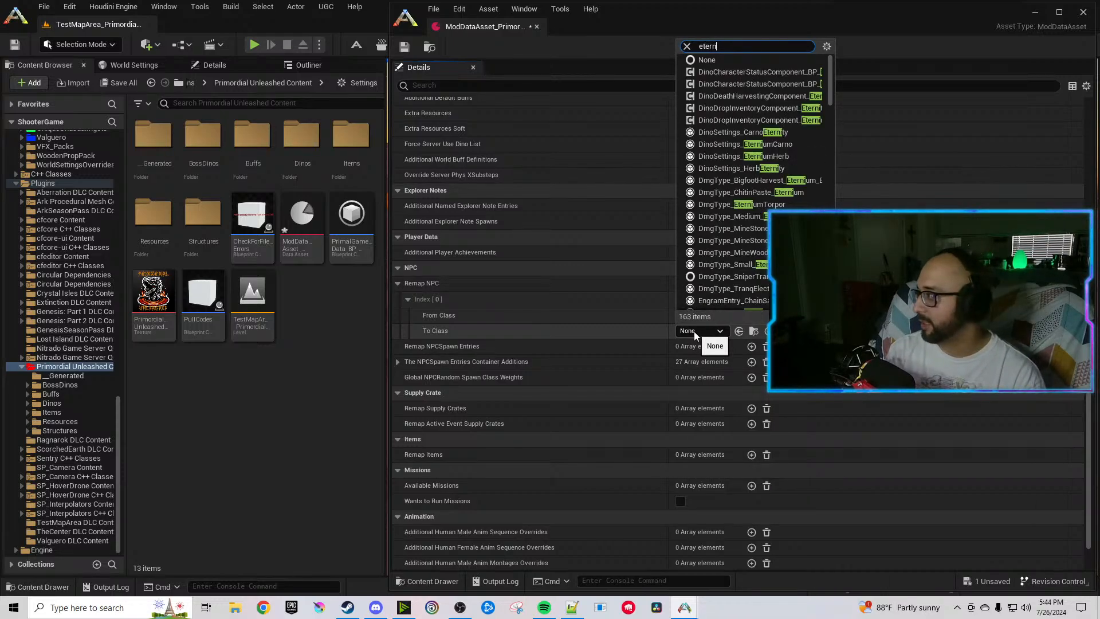
{"action": "type", "text": "um arn"}
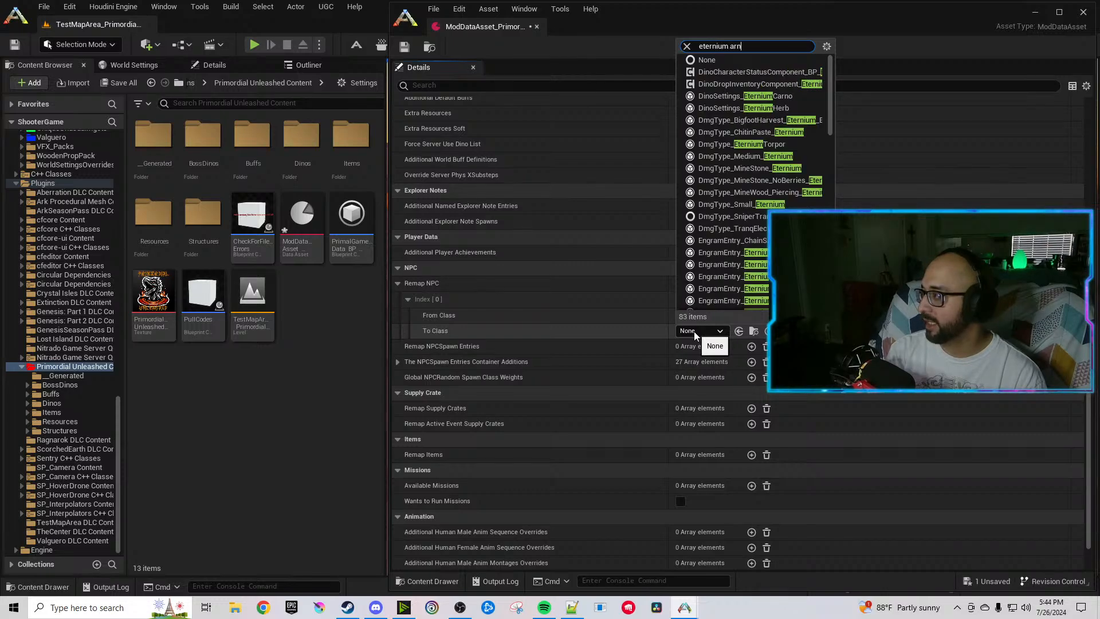
{"action": "key", "text": "BackSpace"}
{"action": "key", "text": "BackSpace"}
{"action": "type", "text": "nk"}
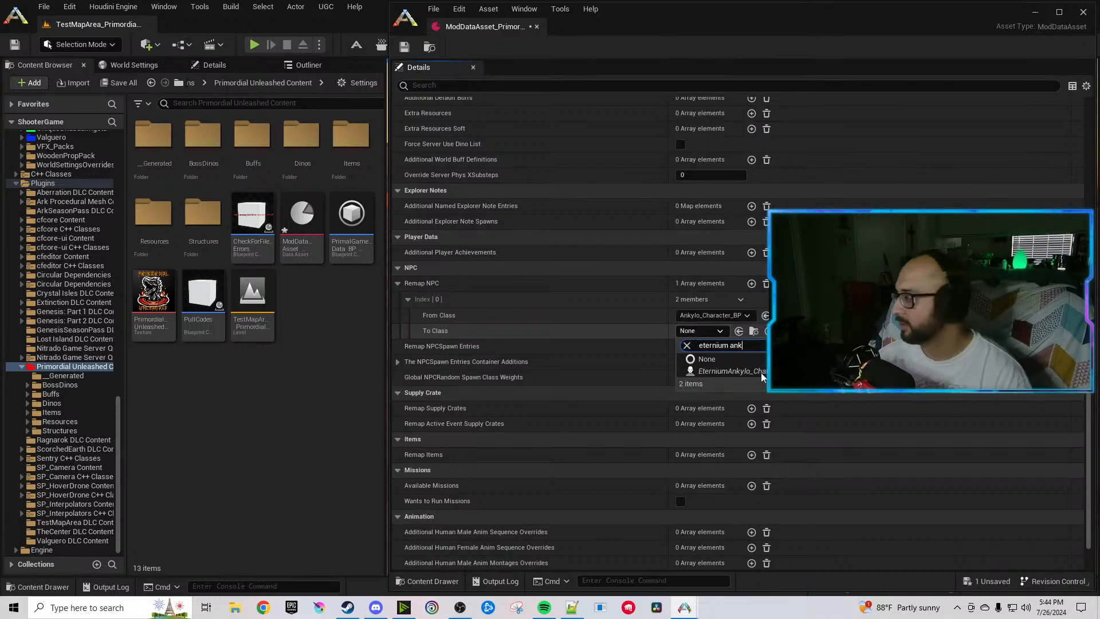
{"action": "left_click", "coordinate": [755, 372]}
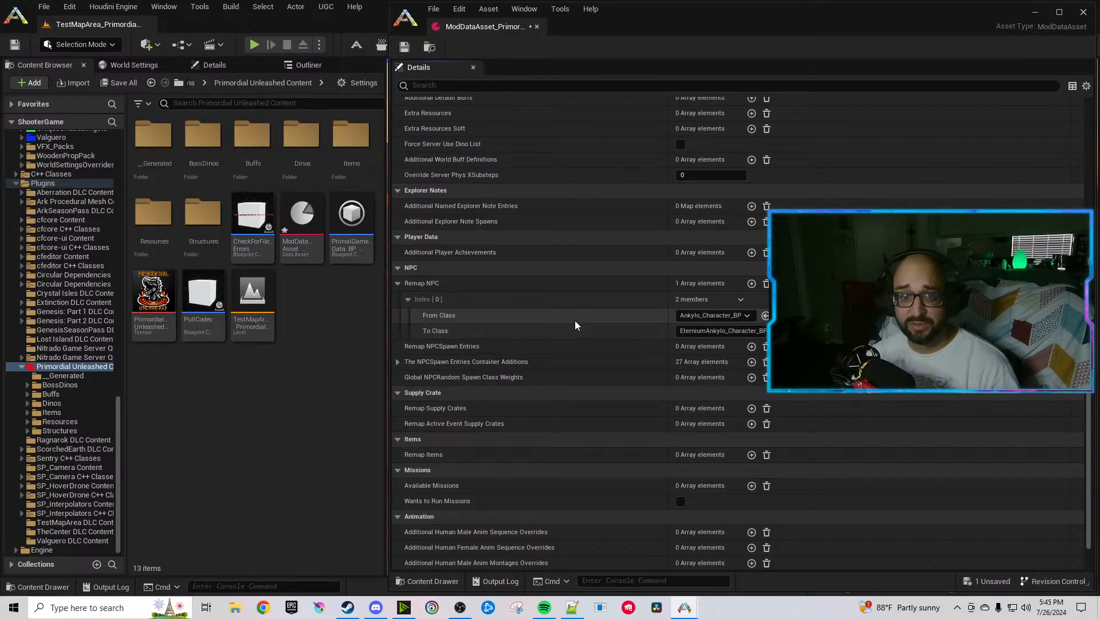
{"action": "left_click", "coordinate": [766, 283]}
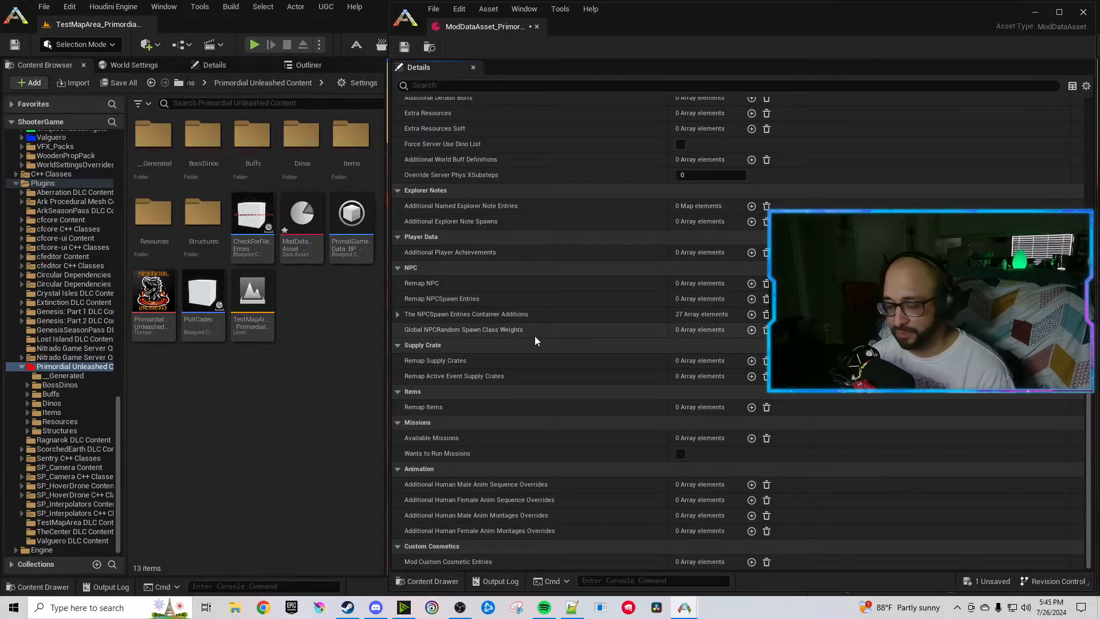
Add an entry to Global NPC Random Spawn Class Weights with Ankylo_Character_BP as its From Class.
{"action": "left_click", "coordinate": [751, 330]}
{"action": "left_click", "coordinate": [409, 346]}
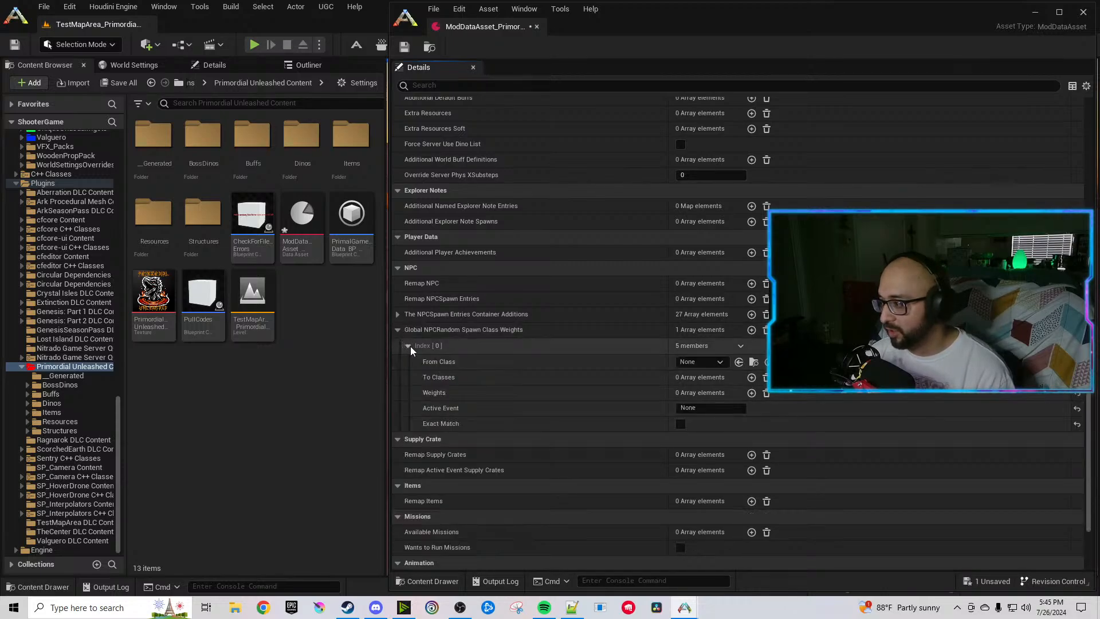
{"action": "left_click", "coordinate": [700, 362]}
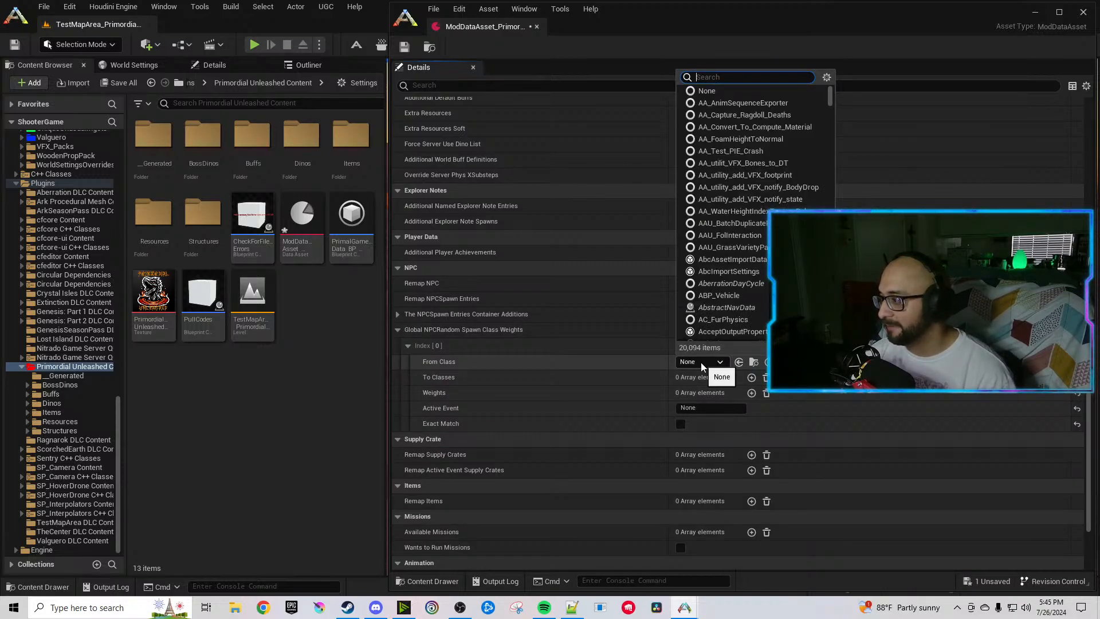
{"action": "type", "text": "ankylo char"}
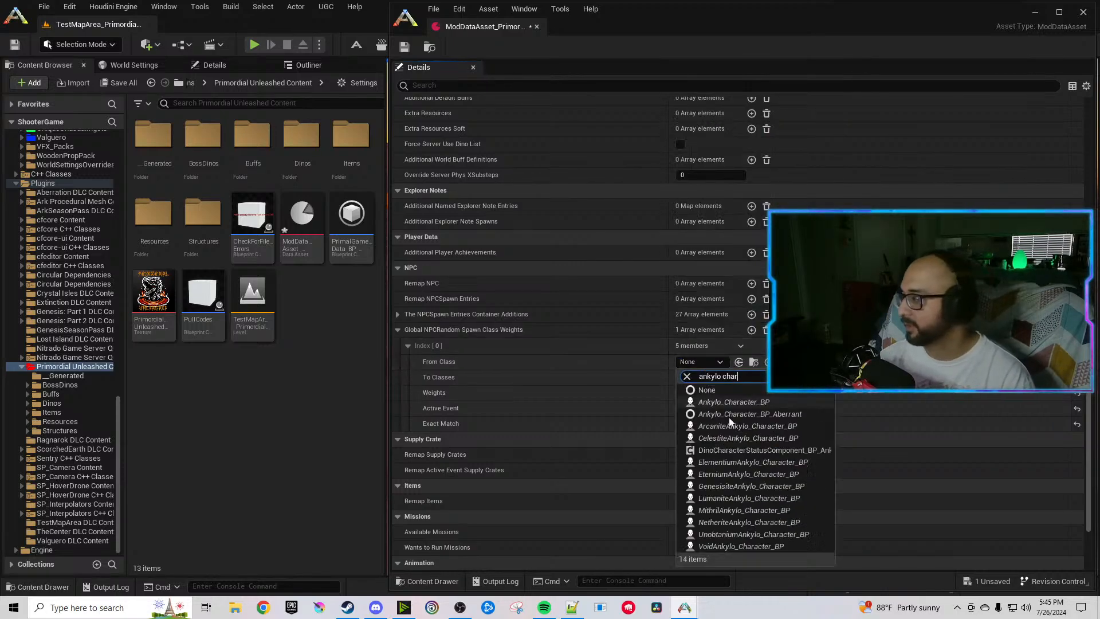
{"action": "left_click", "coordinate": [734, 402]}
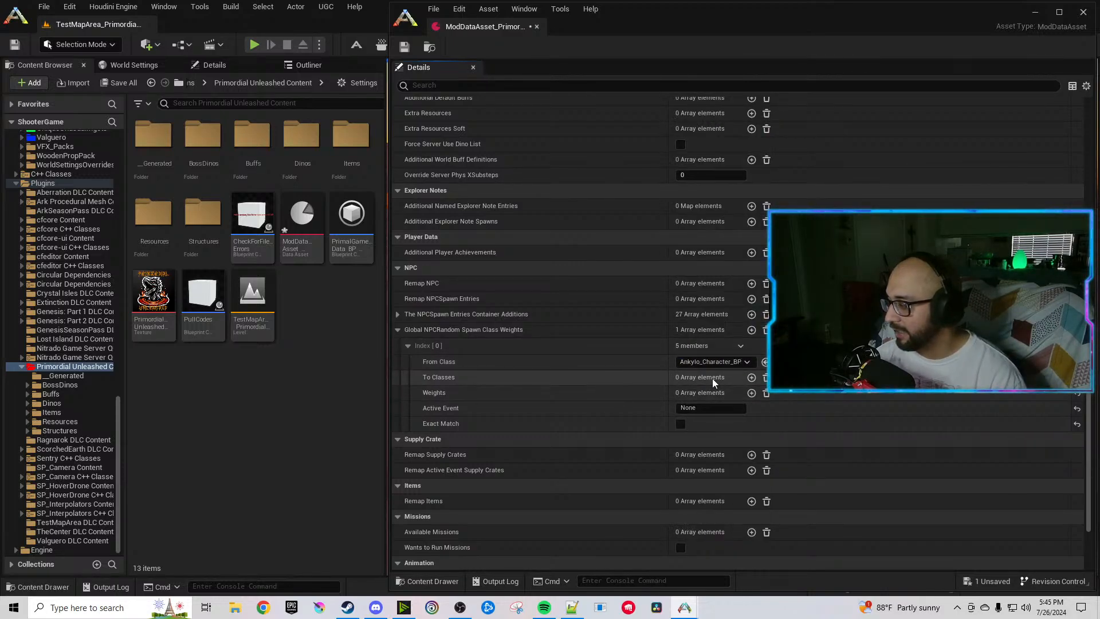
Add two To Classes elements to the spawn class weights entry and set index 0 to Ankylo_Character_BP.
{"action": "left_click", "coordinate": [751, 377]}
{"action": "left_click", "coordinate": [751, 377]}
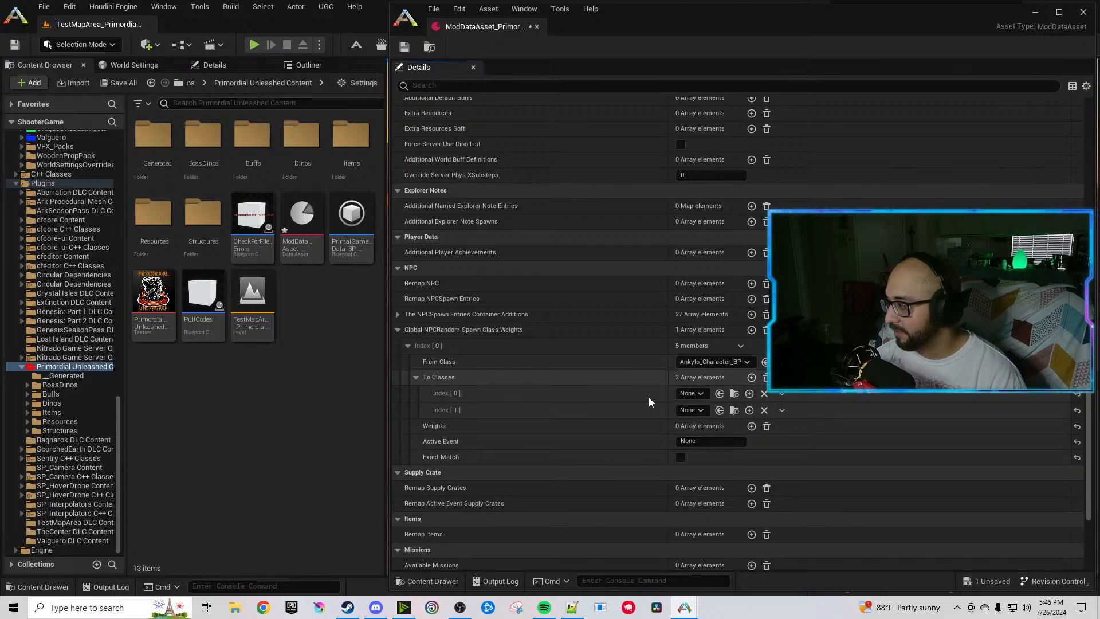
{"action": "left_click", "coordinate": [690, 395]}
{"action": "type", "text": "ankylo"}
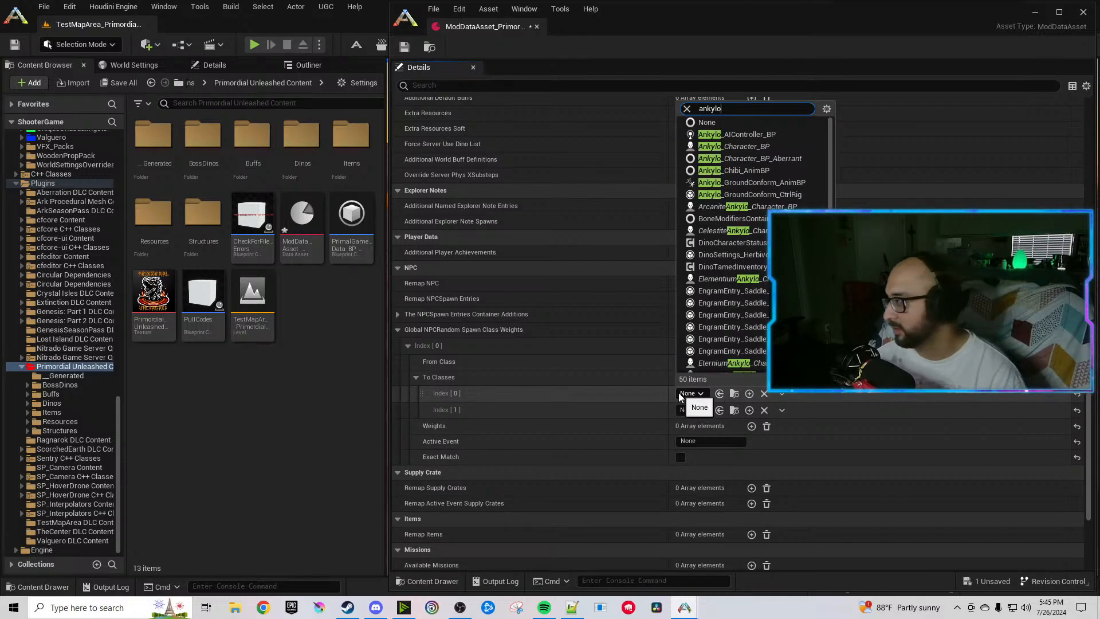
{"action": "type", "text": " char"}
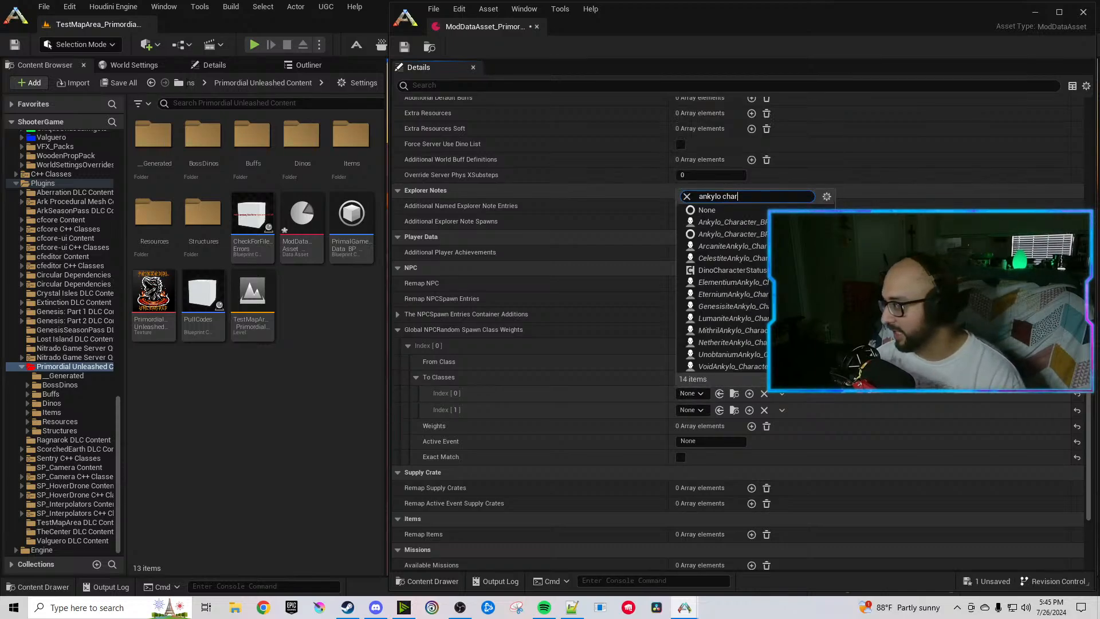
{"action": "left_click", "coordinate": [743, 234]}
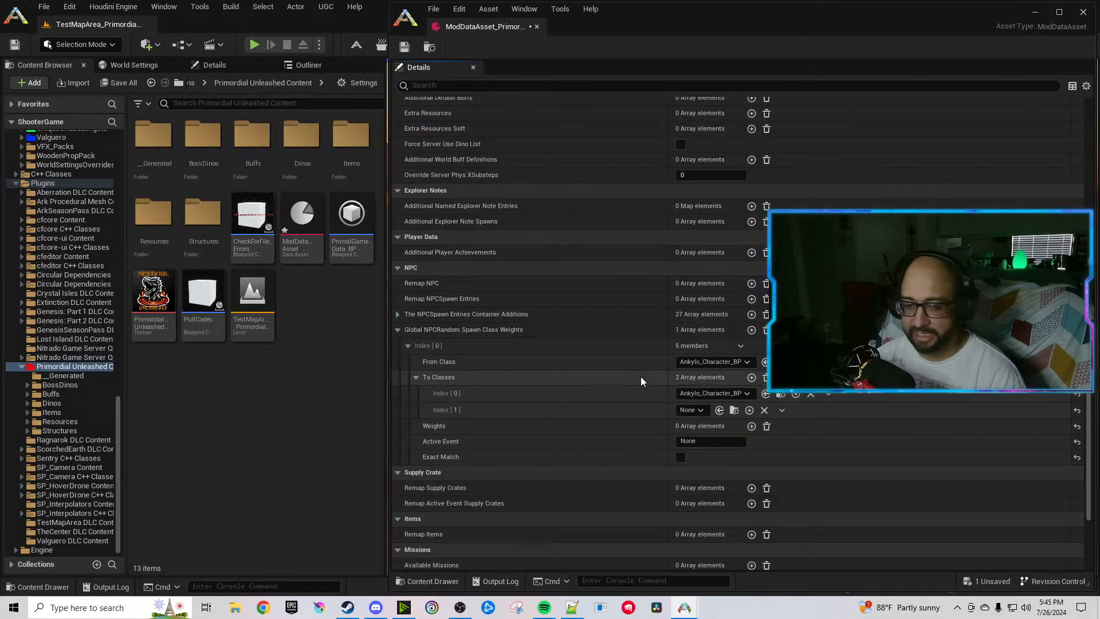
Set To Classes index 1 to EterniumAnkylo_Character_BP and add two elements to the entry's Weights array.
{"action": "left_click", "coordinate": [694, 410]}
{"action": "type", "text": "e"}
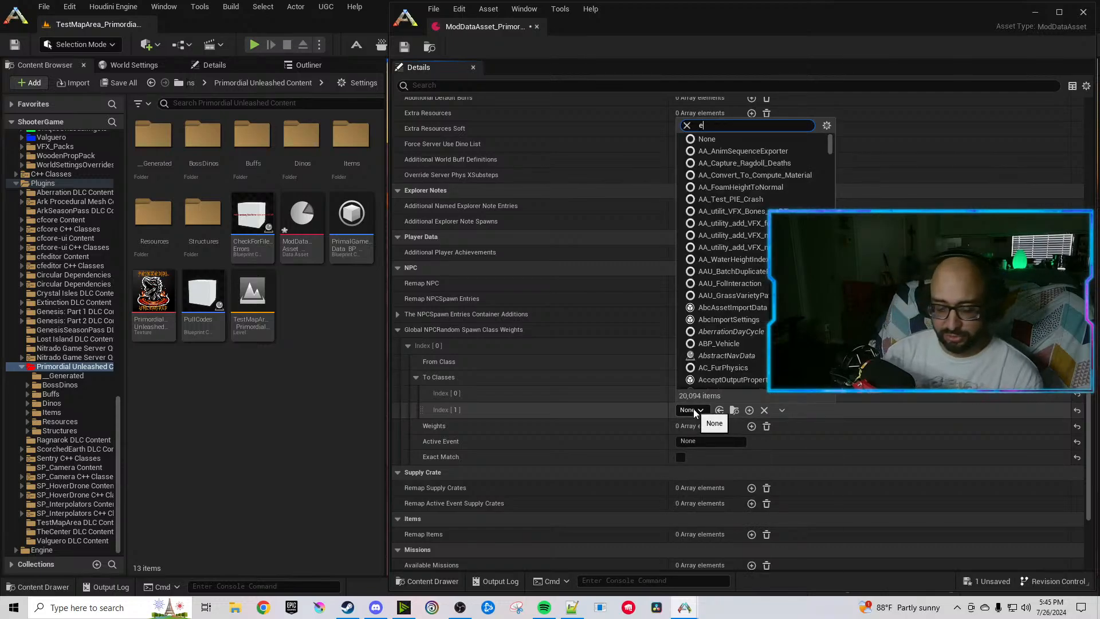
{"action": "type", "text": "ternium"}
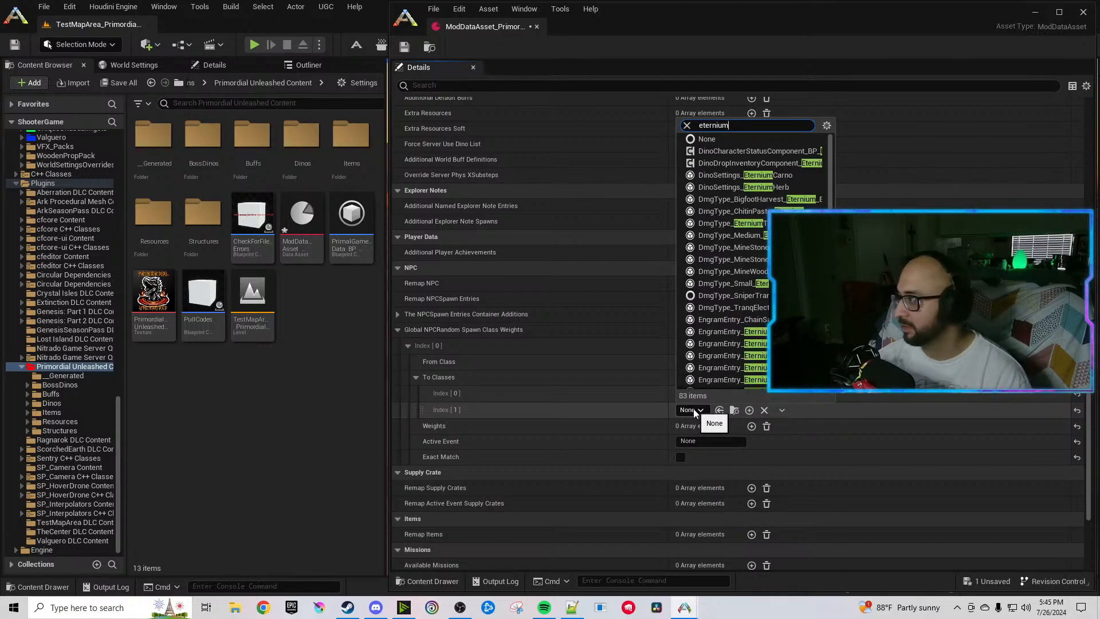
{"action": "type", "text": "ank"}
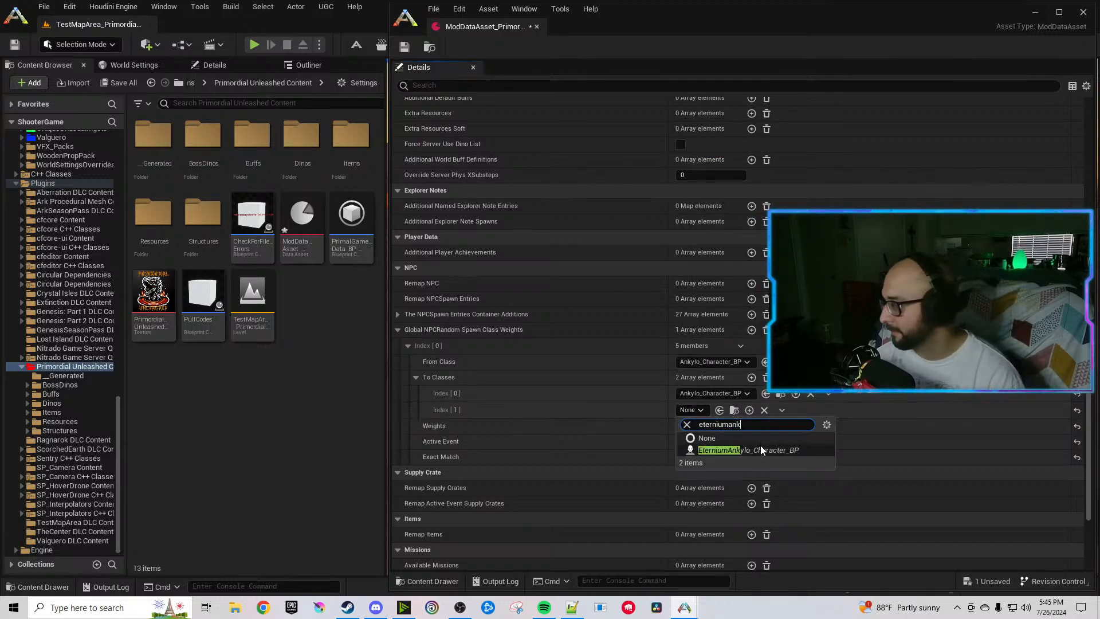
{"action": "left_click", "coordinate": [761, 449]}
{"action": "left_click", "coordinate": [751, 426]}
{"action": "left_click", "coordinate": [751, 427]}
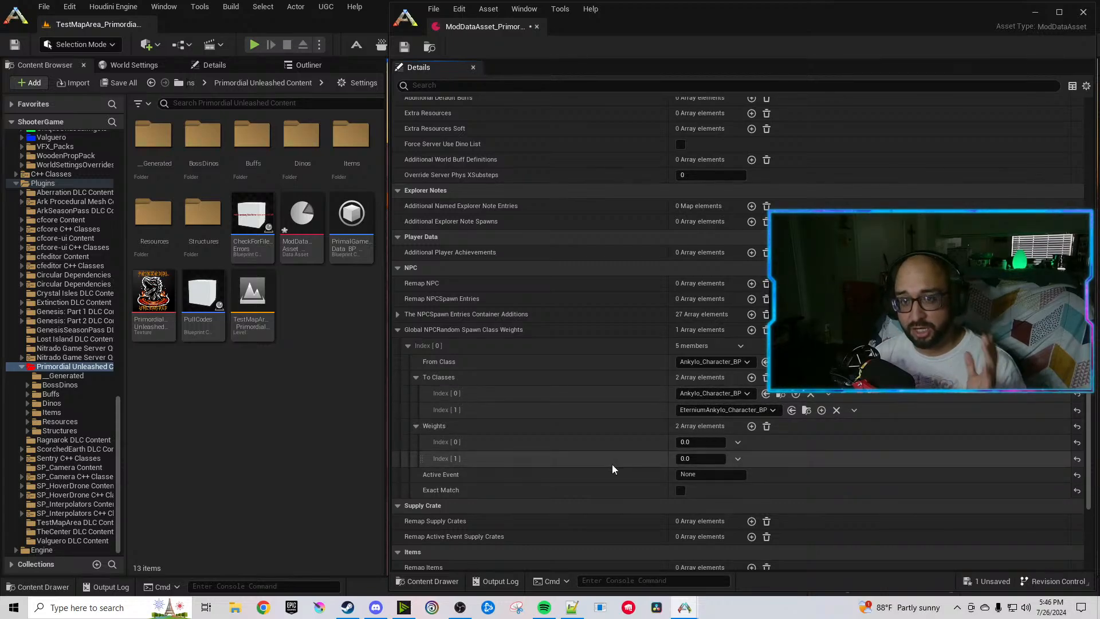
Set both spawn class weights, index 0 and index 1, to 0.5.
{"action": "left_click", "coordinate": [699, 445]}
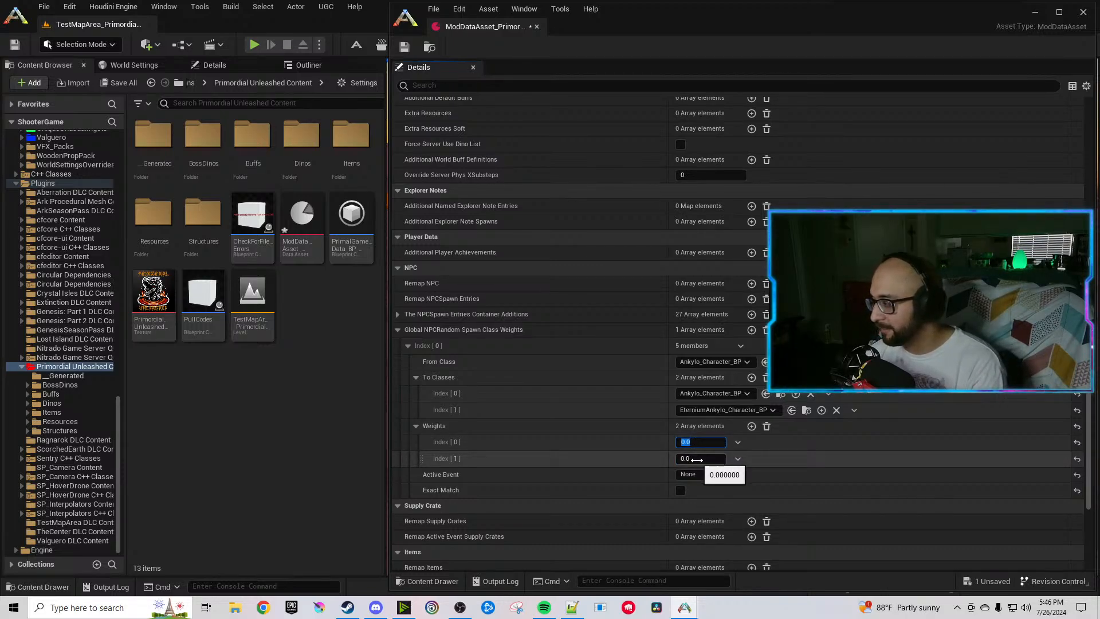
{"action": "type", "text": "0"}
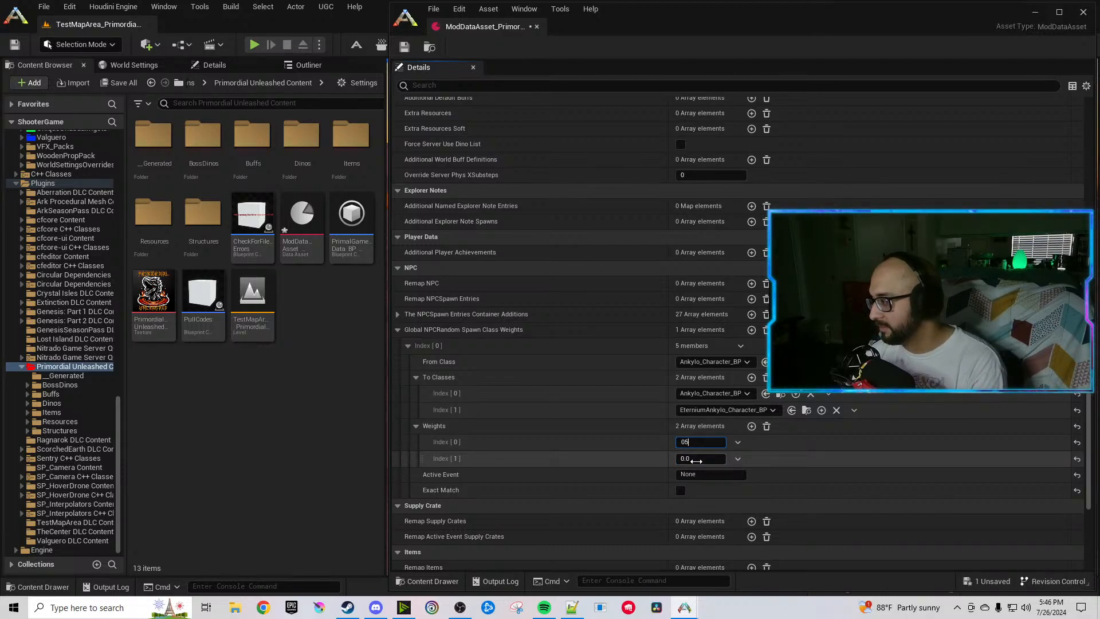
{"action": "type", "text": ".5"}
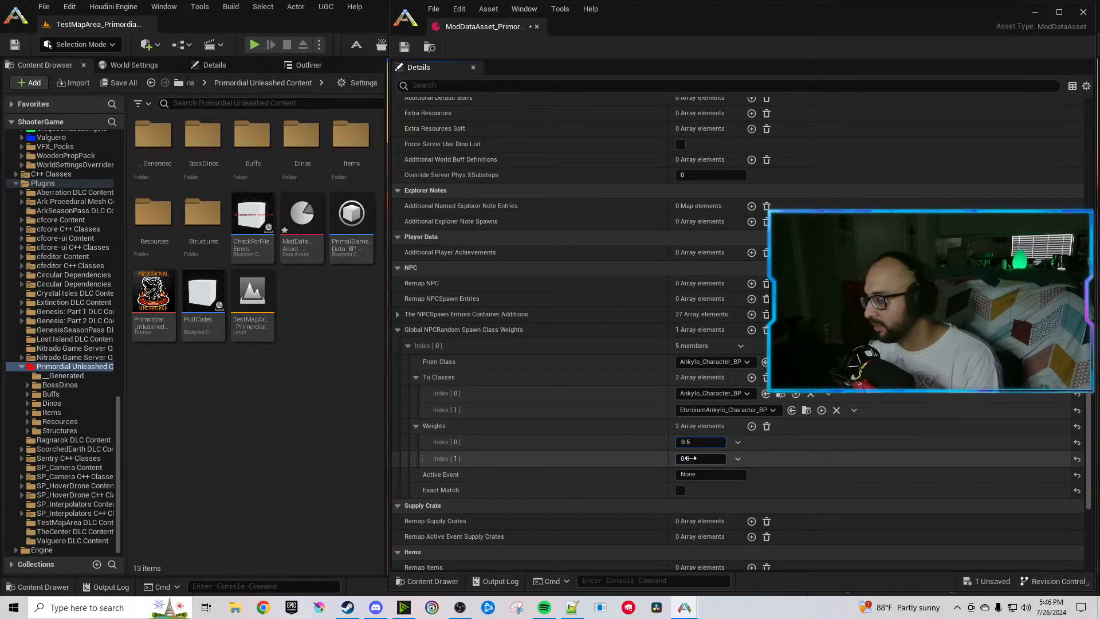
{"action": "left_click", "coordinate": [687, 458]}
{"action": "type", "text": "0.5"}
{"action": "left_click", "coordinate": [646, 452]}
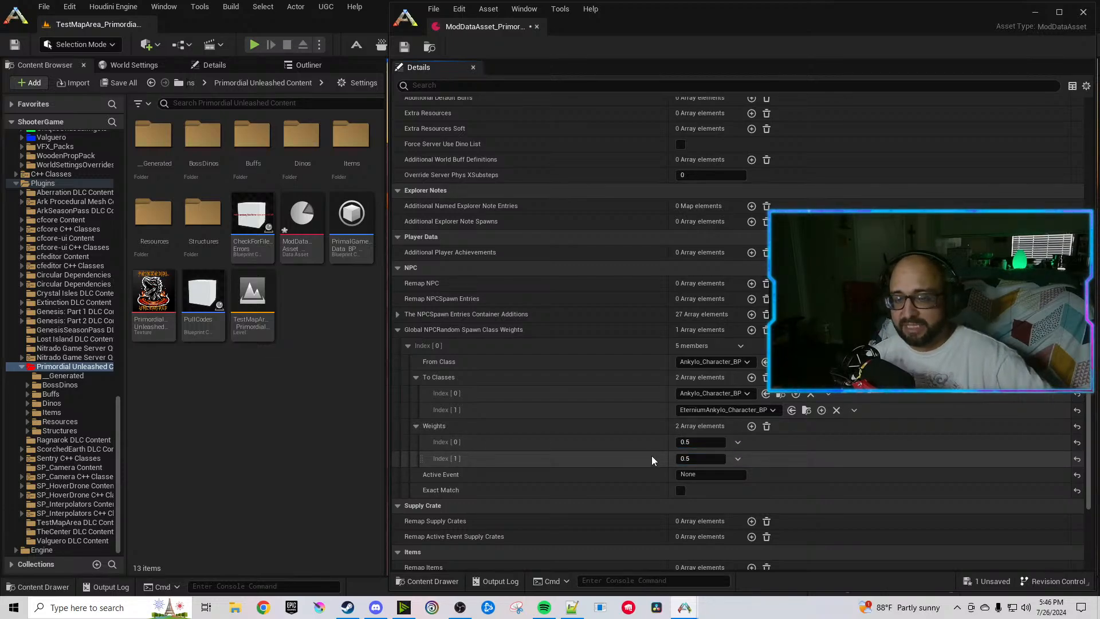
Try a weight of 1.0 for the vanilla Ankylo at index 0, and set it back to 0.5.
{"action": "left_click", "coordinate": [695, 441]}
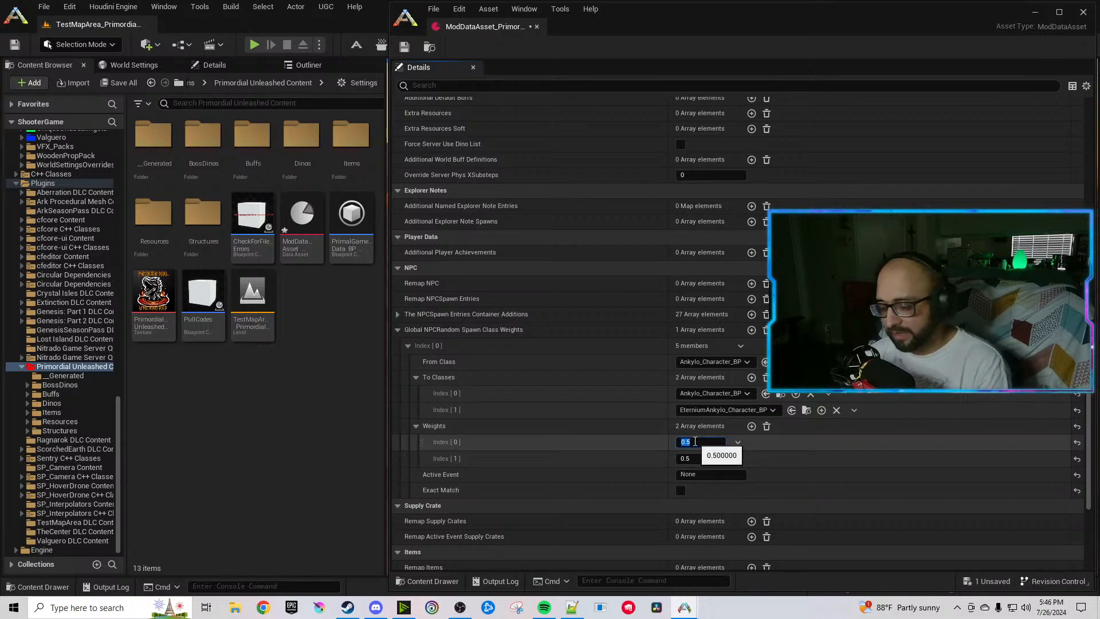
{"action": "left_click", "coordinate": [647, 440]}
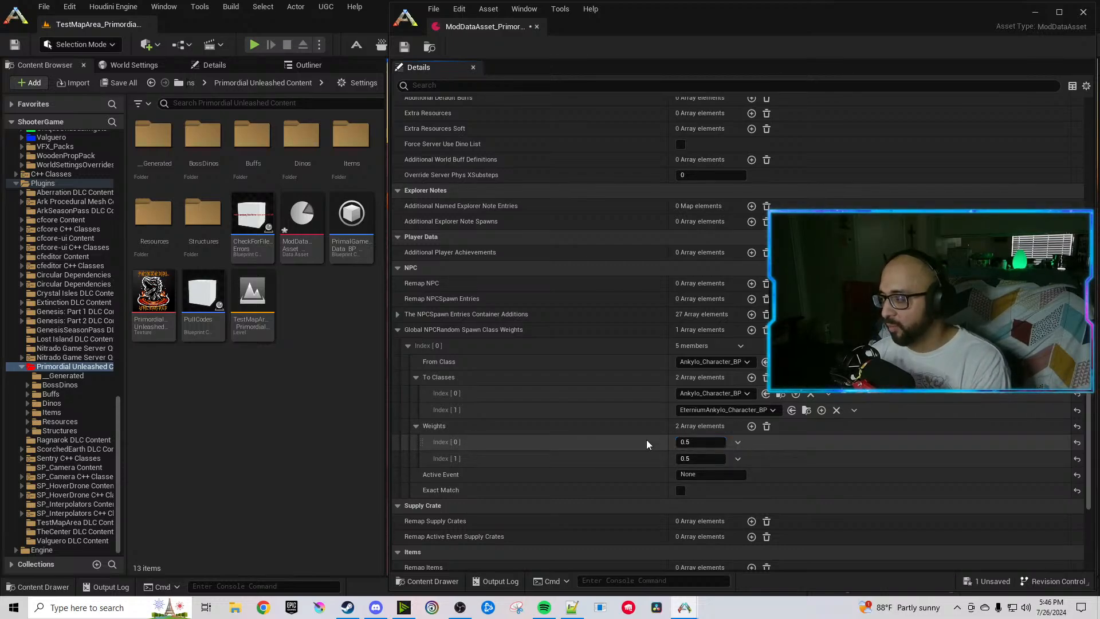
{"action": "left_click_drag", "start_coordinate": [682, 441], "coordinate": [622, 442]}
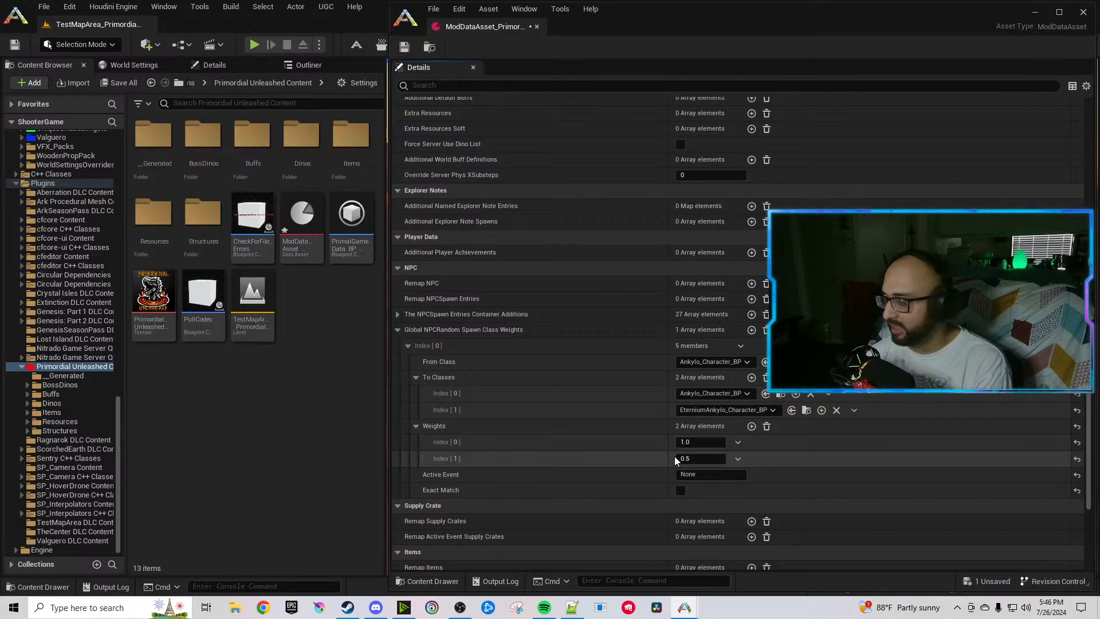
{"action": "left_click", "coordinate": [686, 442]}
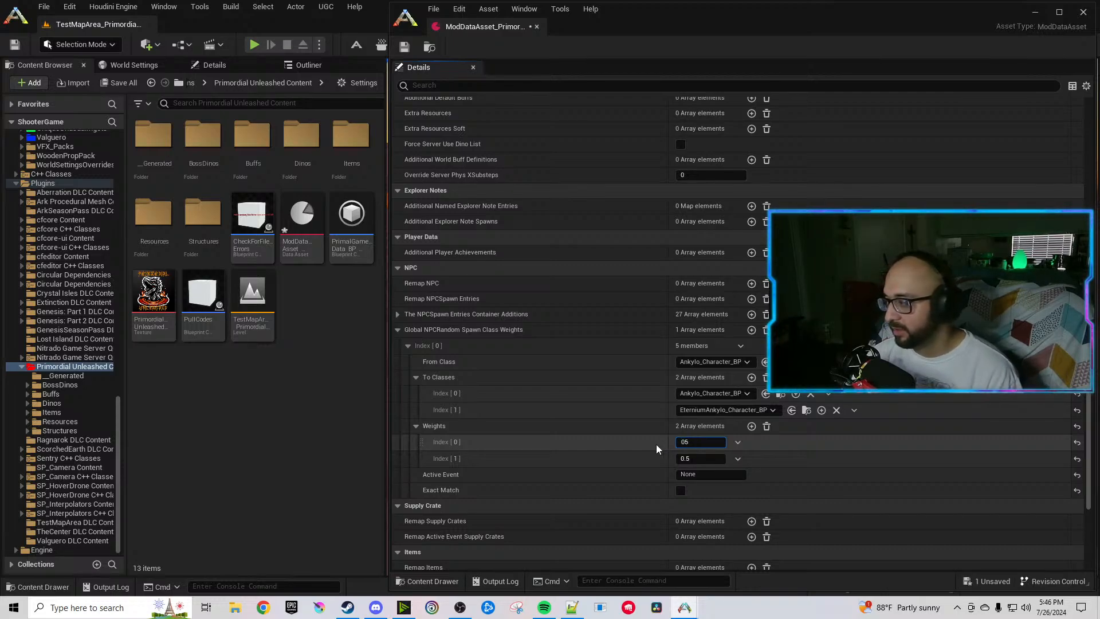
{"action": "left_click_drag", "start_coordinate": [689, 442], "coordinate": [658, 436]}
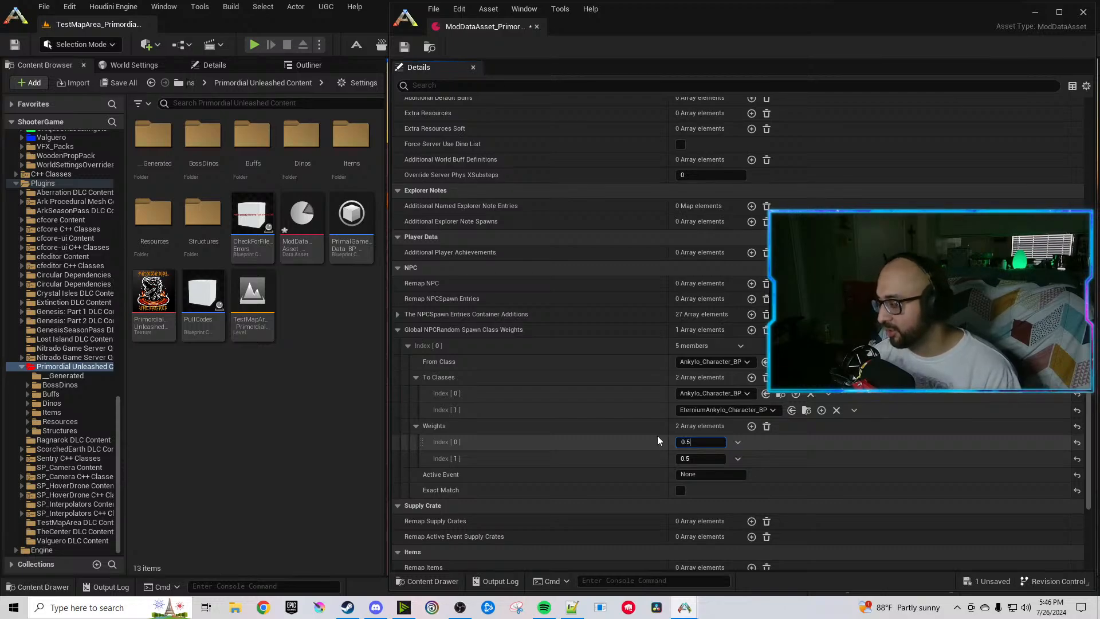
{"action": "type", "text": ".5"}
{"action": "key", "text": "Return"}
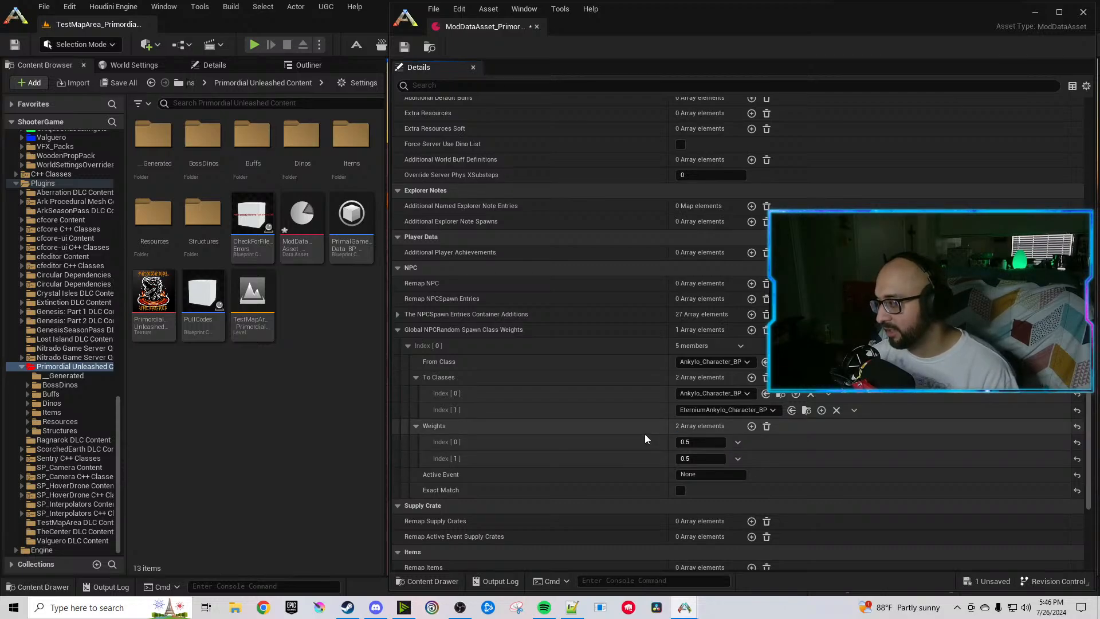
Set the weights to 0.05 for index 0 and 0.95 for index 1, and empty the Global NPC Random Spawn Class Weights array.
{"action": "left_click", "coordinate": [692, 445]}
{"action": "left_click", "coordinate": [694, 444]}
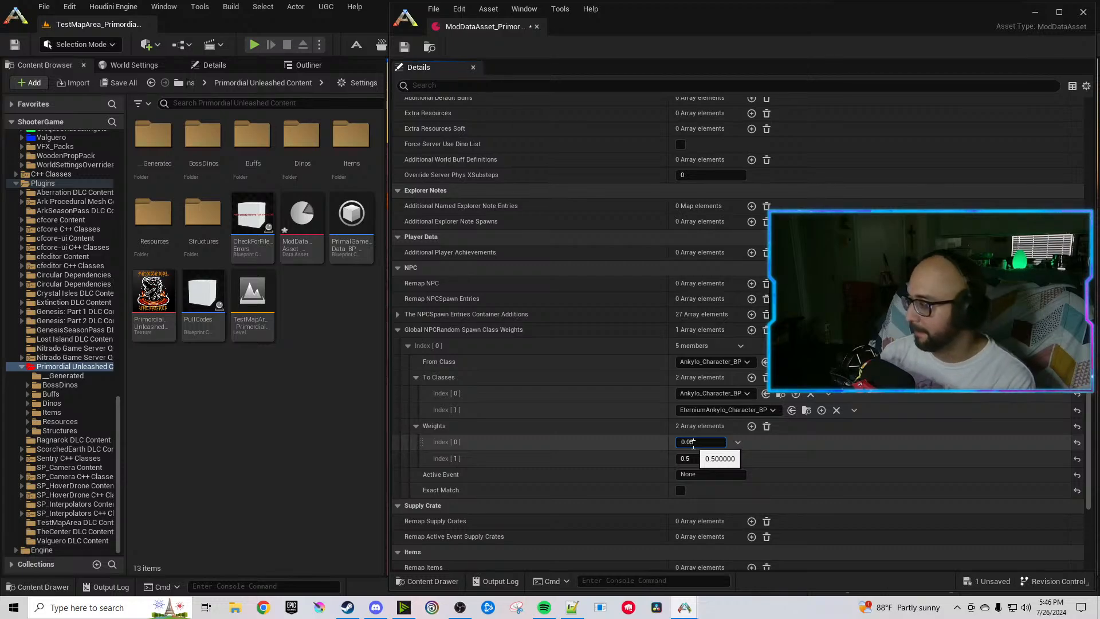
{"action": "left_click", "coordinate": [689, 459]}
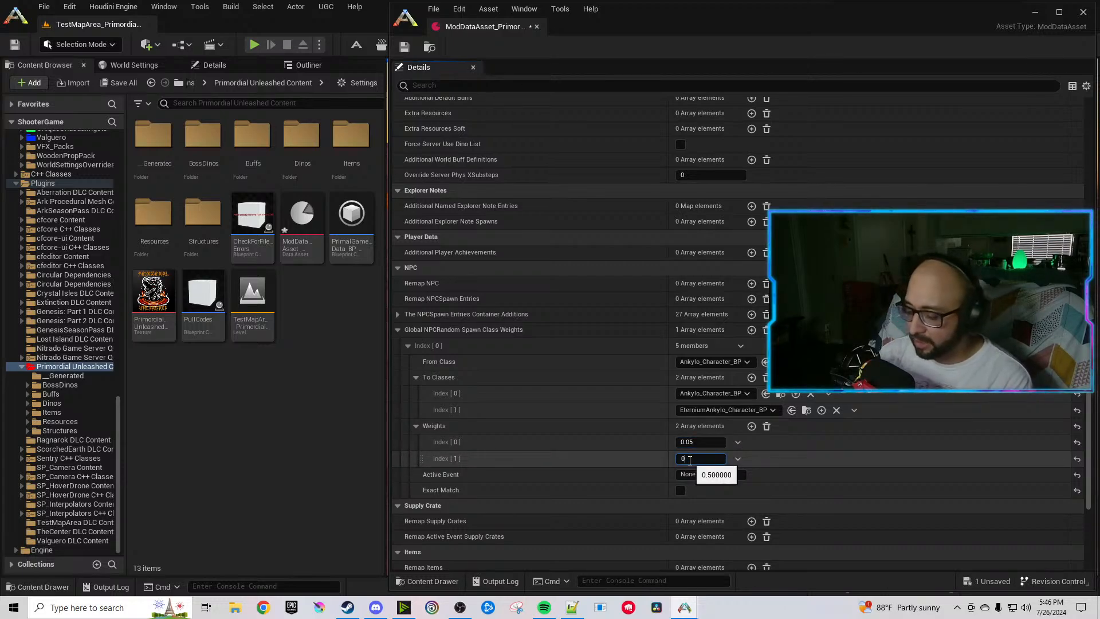
{"action": "left_click", "coordinate": [597, 459]}
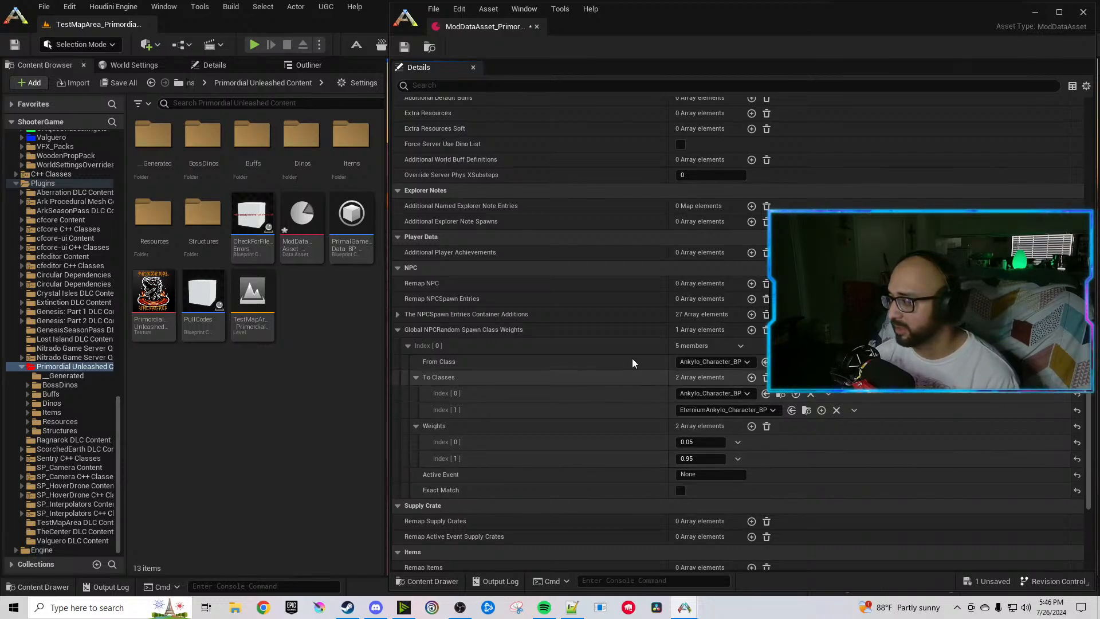
{"action": "left_click", "coordinate": [766, 330]}
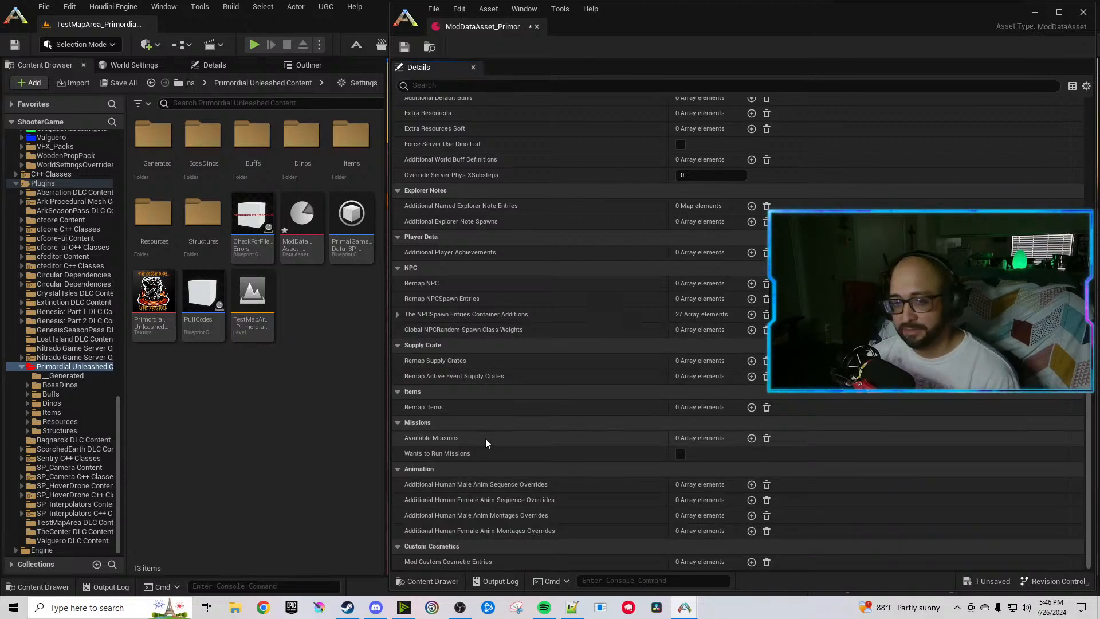
Inspect the first two NPC Spawn Entries Container Additions and list the additional spawn entries of the DinoSpawnEntriesBeach container.
{"action": "left_click", "coordinate": [397, 314]}
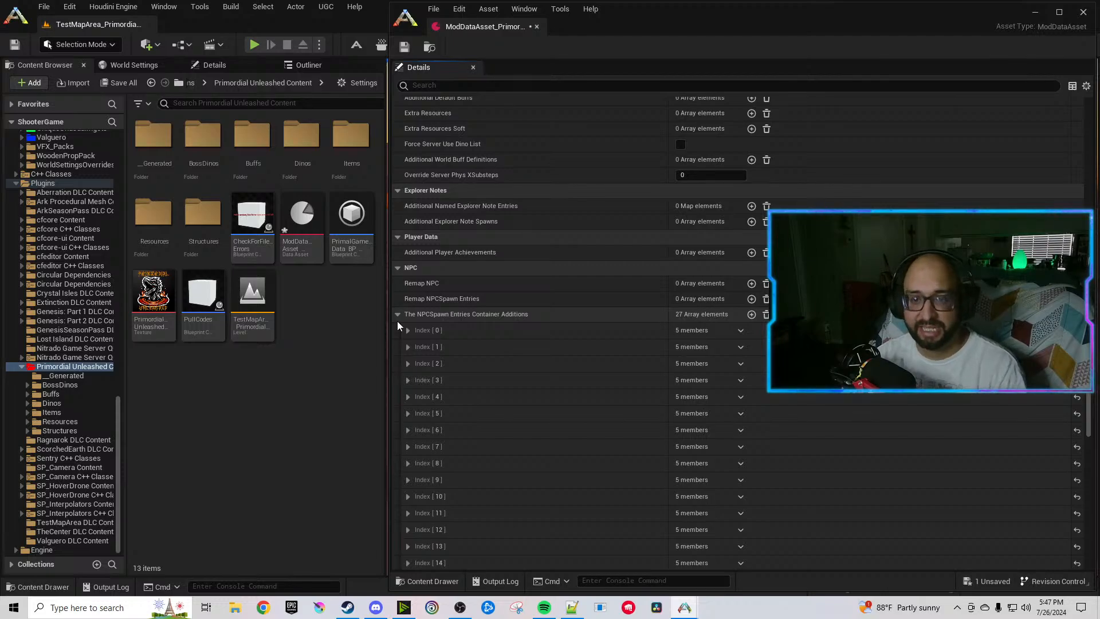
{"action": "left_click", "coordinate": [407, 329]}
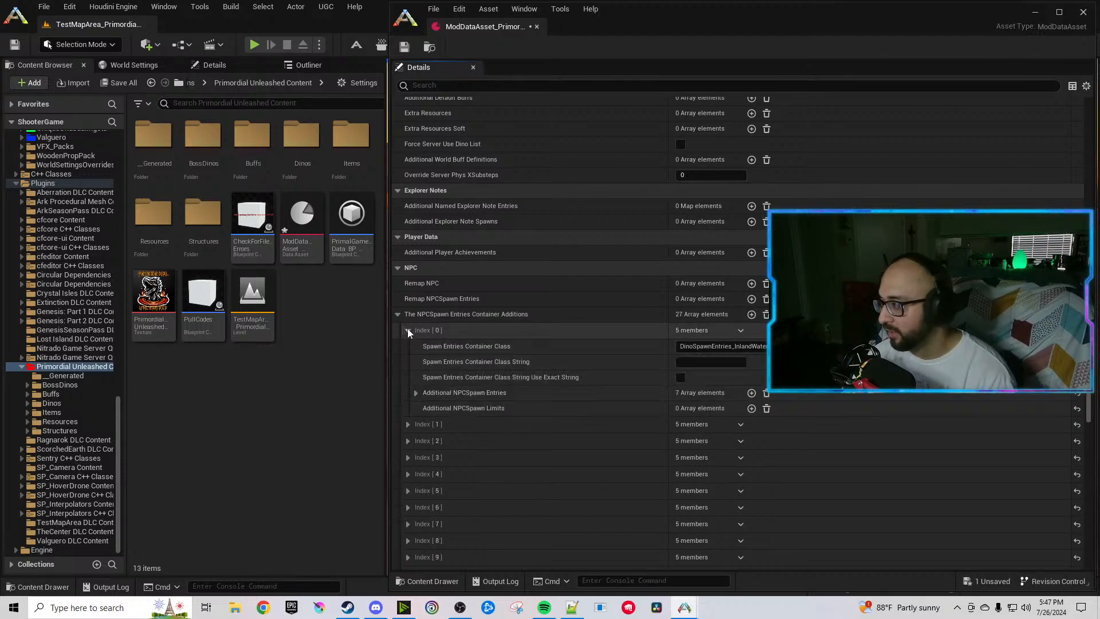
{"action": "scroll", "coordinate": [504, 361], "scroll_direction": "down", "scroll_amount": 3}
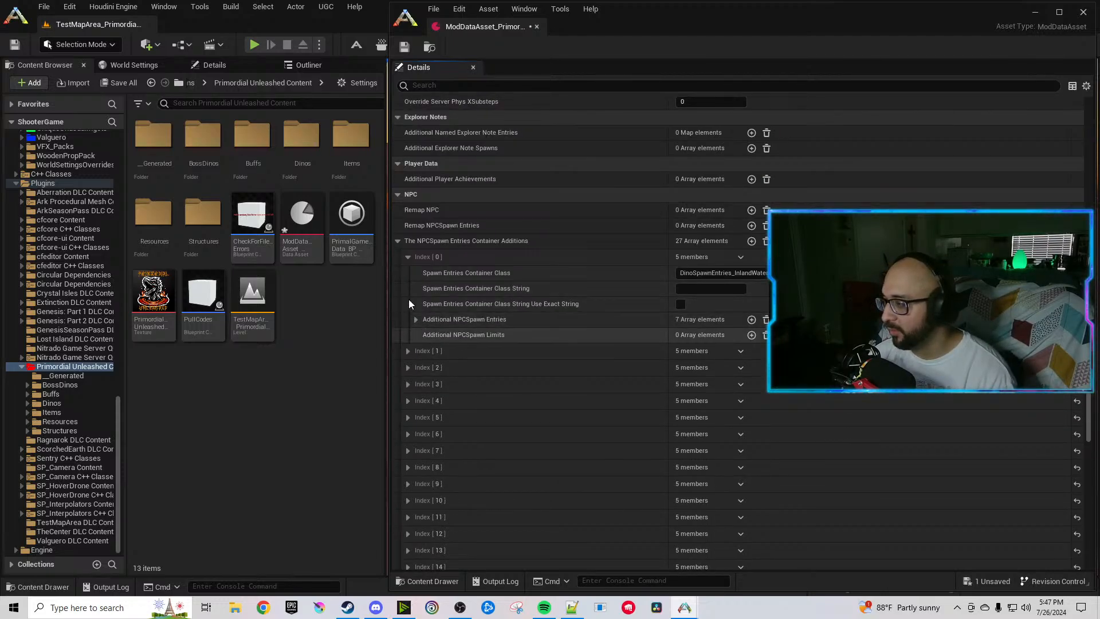
{"action": "left_click", "coordinate": [408, 257]}
{"action": "left_click", "coordinate": [409, 273]}
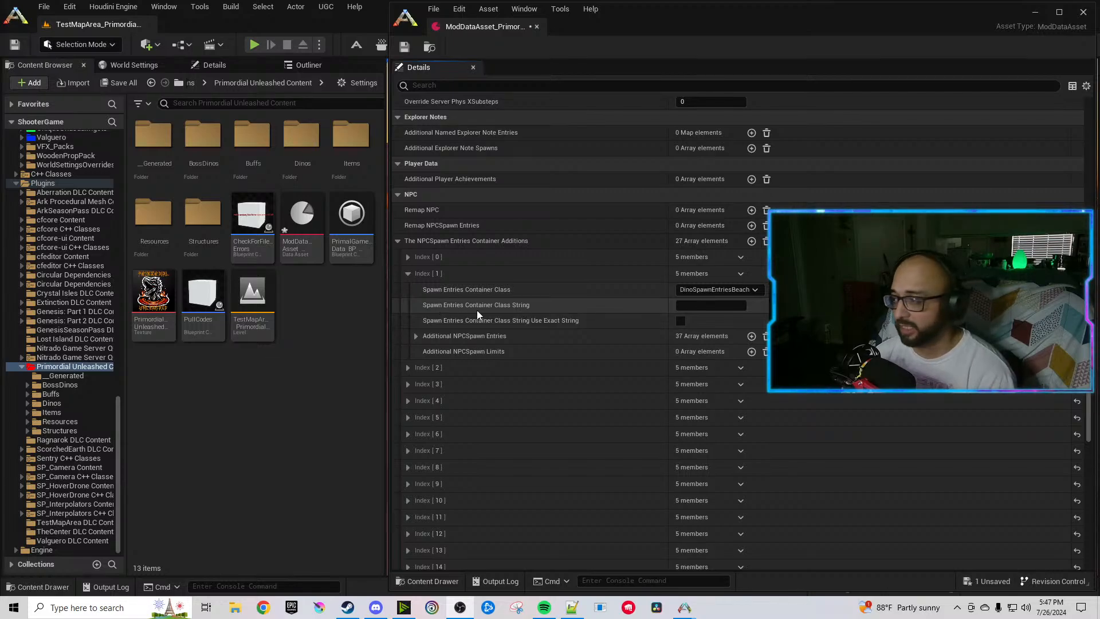
{"action": "left_click", "coordinate": [415, 337]}
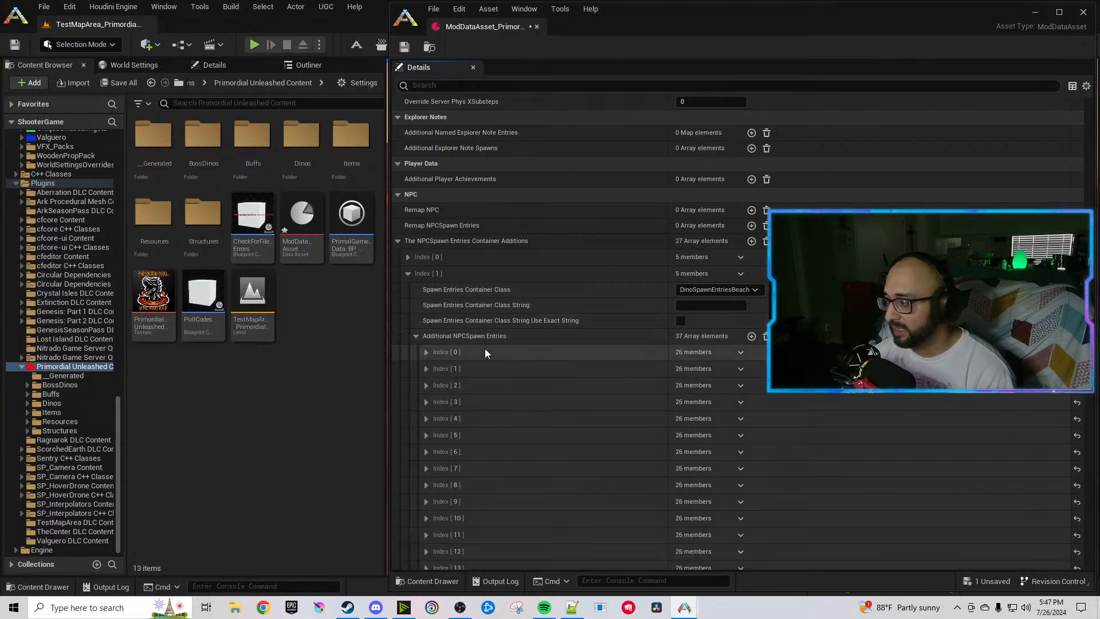
{"action": "scroll", "coordinate": [487, 347], "scroll_direction": "down", "scroll_amount": 3}
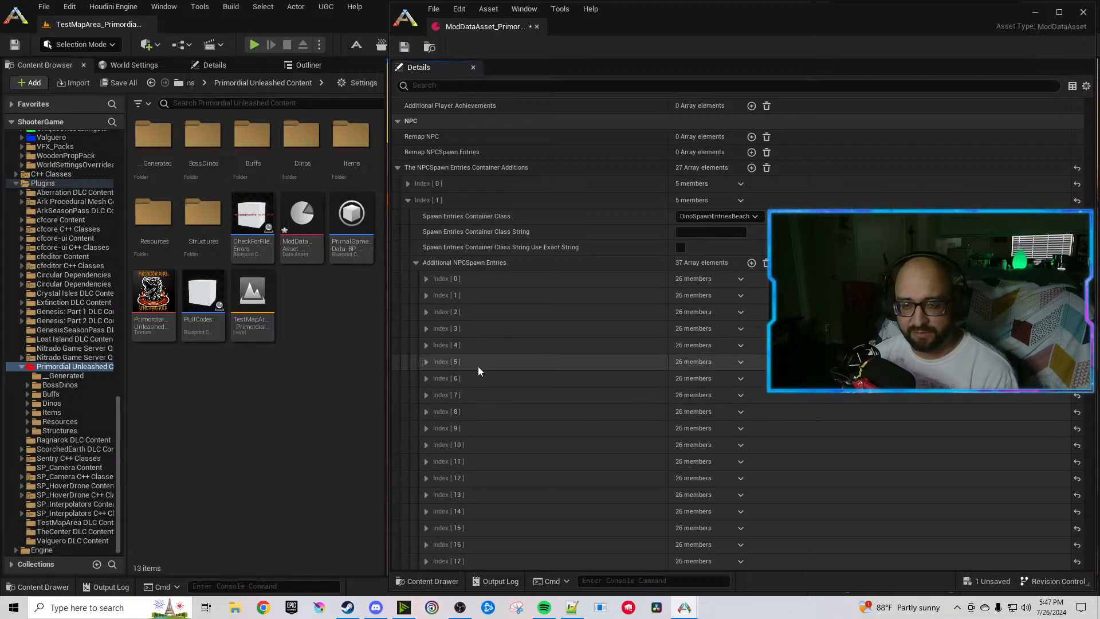
Examine the TravelPtero spawn entry in the beach container, including its NPCs to Spawn and NPCs to Spawn Percentage Chance.
{"action": "left_click", "coordinate": [426, 278]}
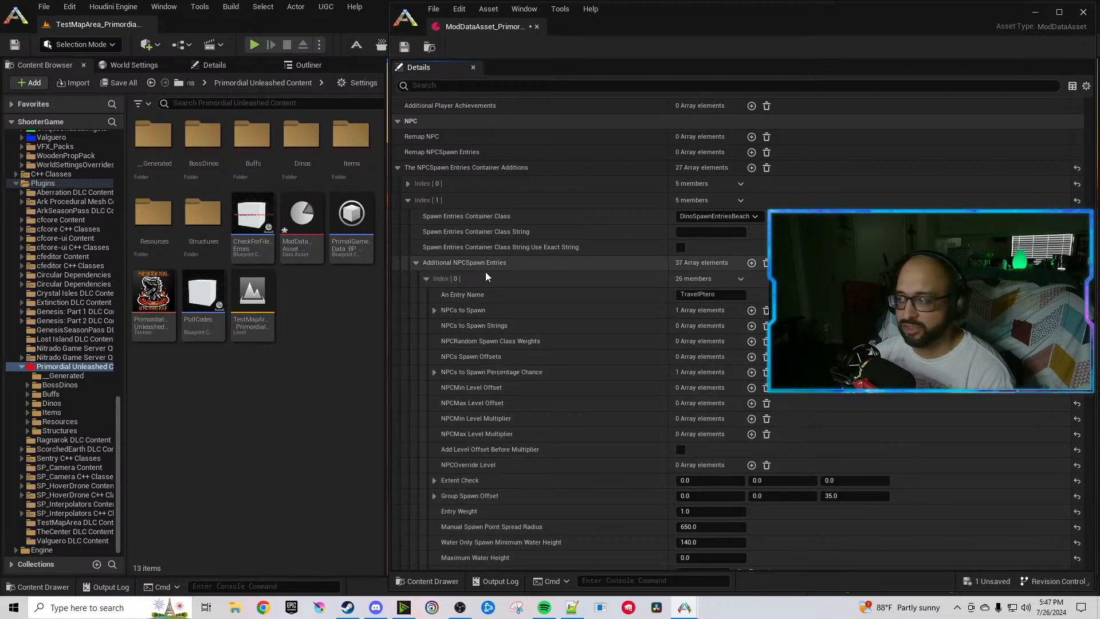
{"action": "scroll", "coordinate": [486, 272], "scroll_direction": "down", "scroll_amount": 3}
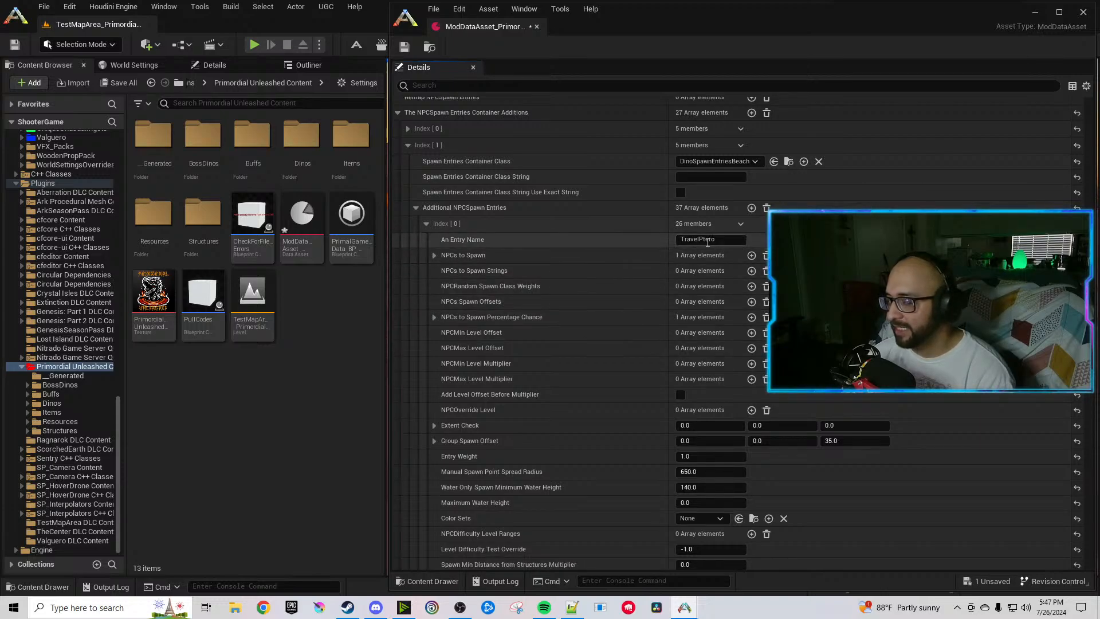
{"action": "left_click", "coordinate": [434, 255]}
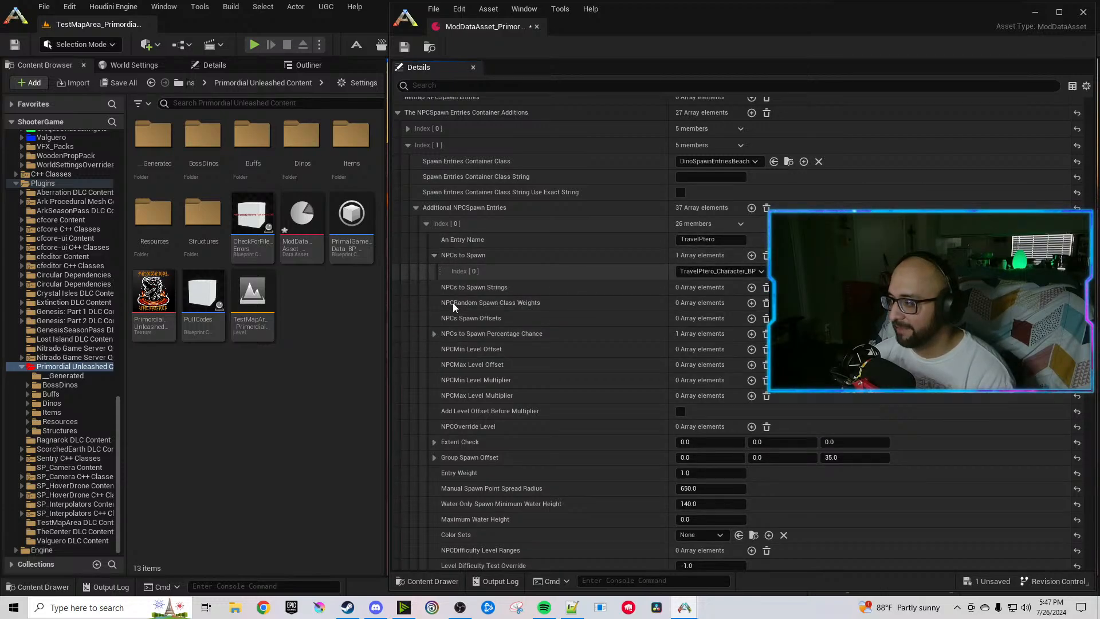
{"action": "left_click", "coordinate": [434, 334]}
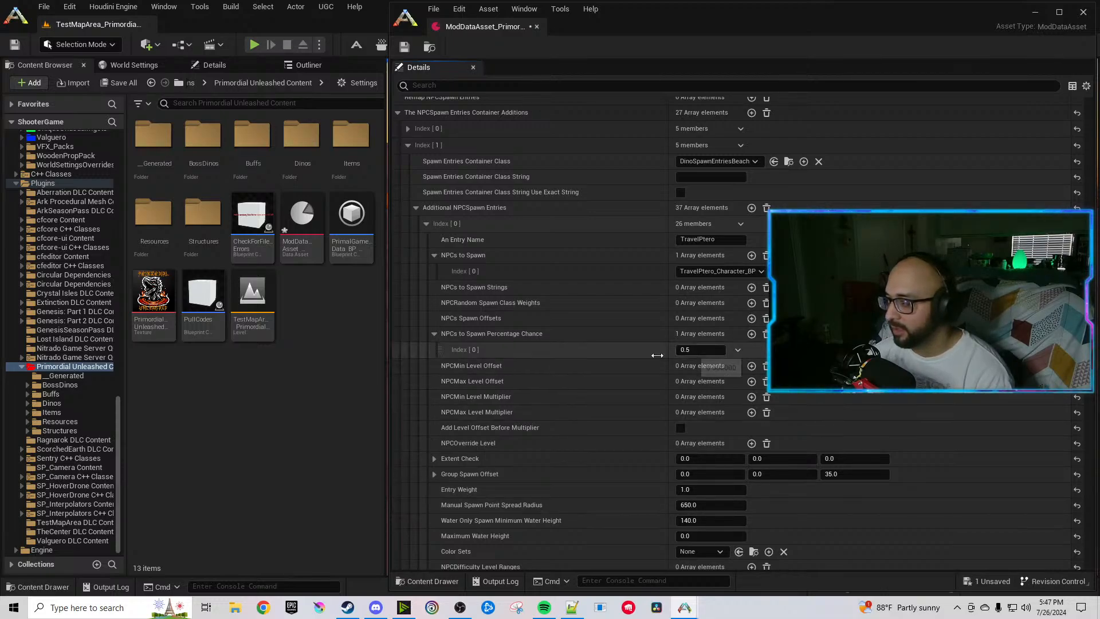
{"action": "left_click", "coordinate": [435, 334]}
{"action": "left_click", "coordinate": [434, 255]}
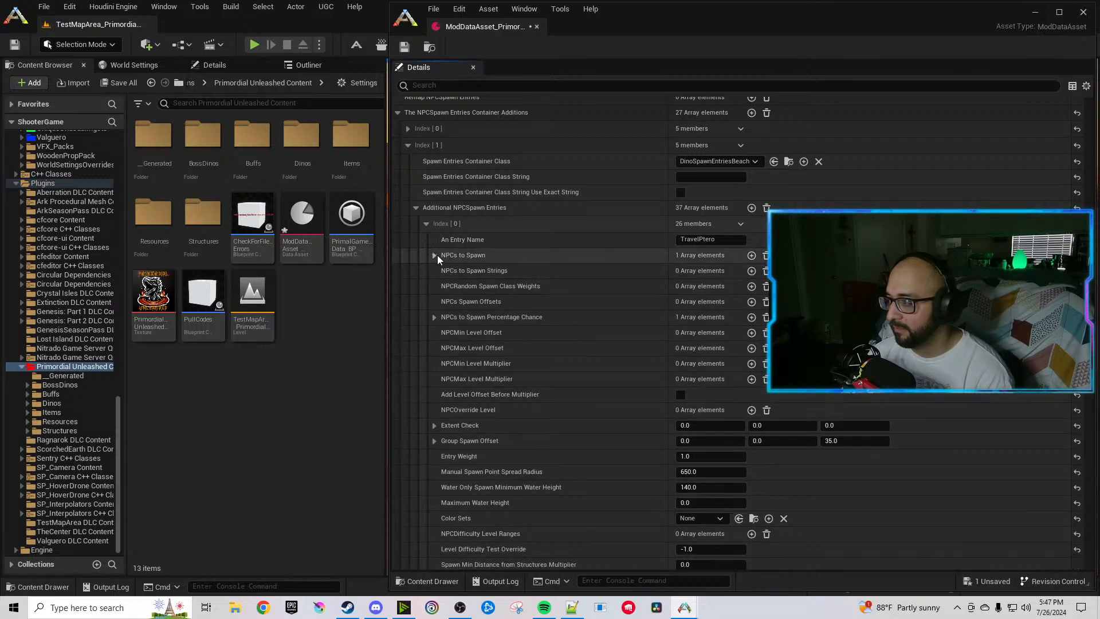
Collapse the expanded spawn entries and container additions, and save the mod data asset.
{"action": "left_click", "coordinate": [426, 224]}
{"action": "left_click", "coordinate": [417, 211]}
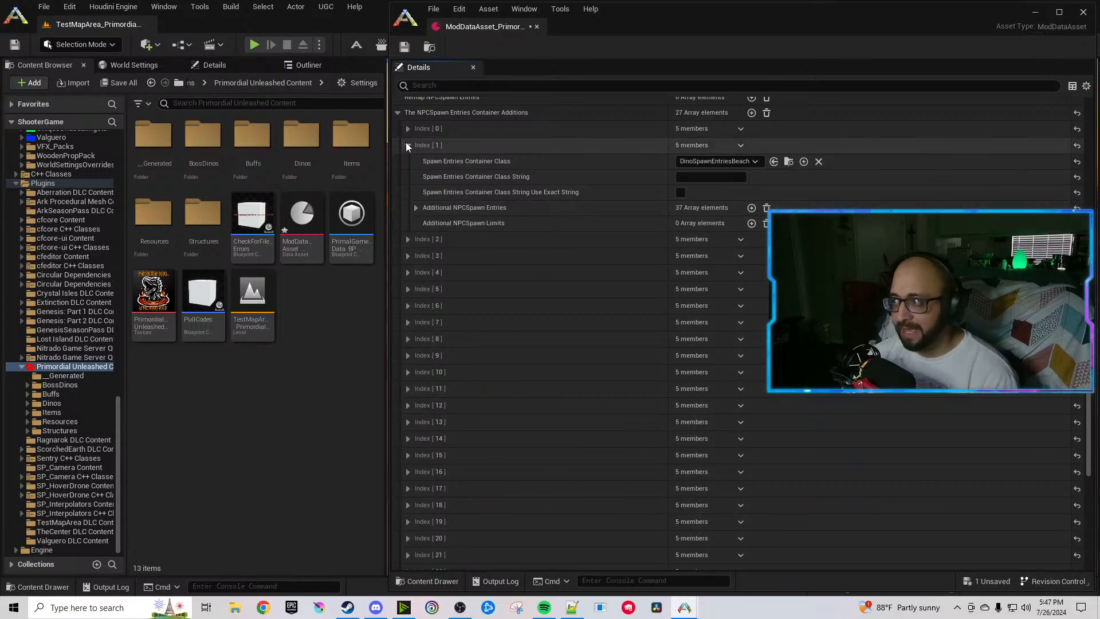
{"action": "left_click", "coordinate": [407, 144]}
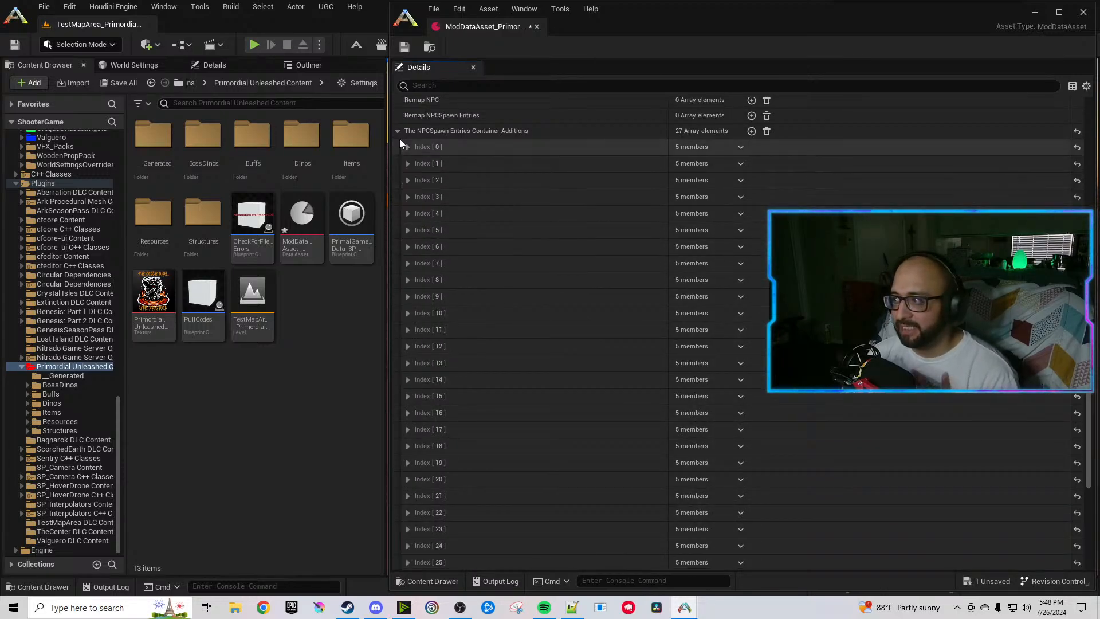
{"action": "left_click", "coordinate": [398, 113]}
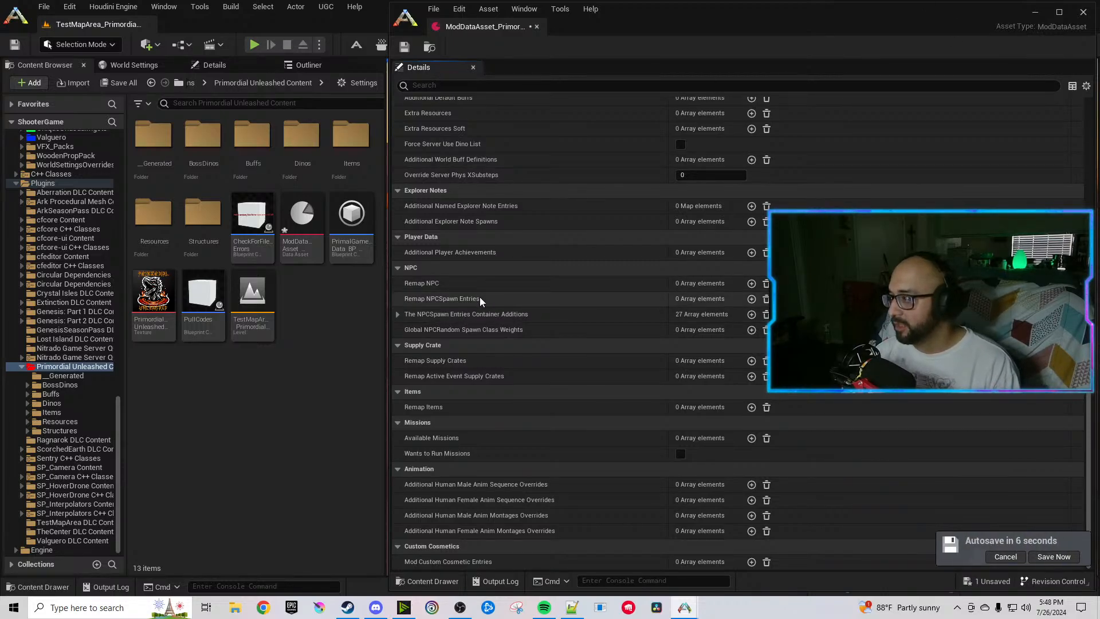
{"action": "key", "text": "ctrl+s"}
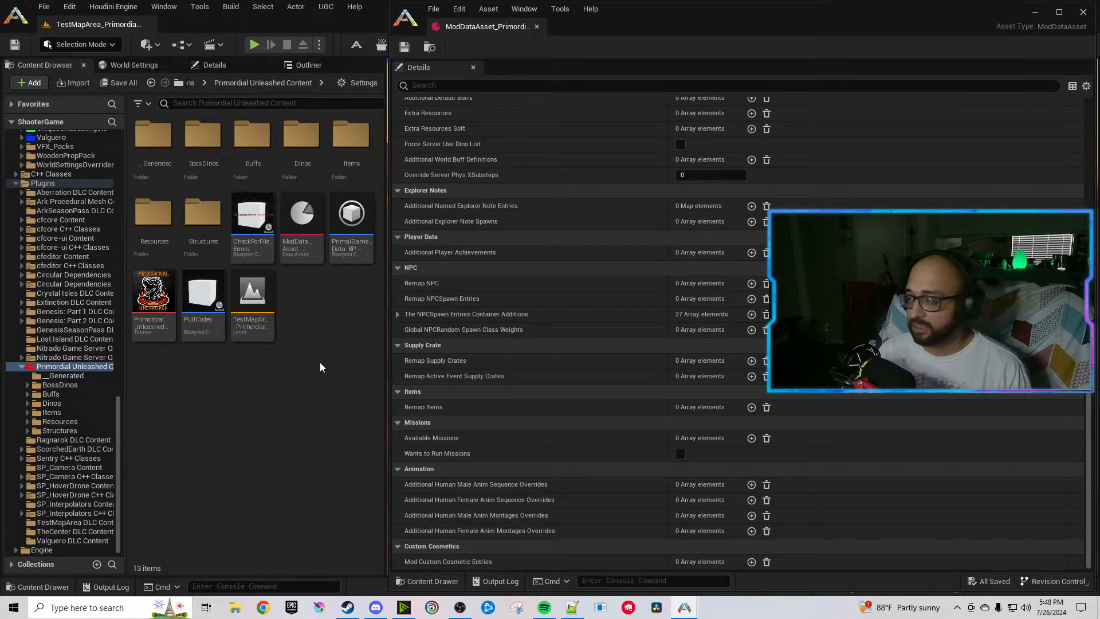
Review the indices of the NPC Spawn Entries Container Additions, collapse the array and save the mod data asset.
{"action": "left_click", "coordinate": [399, 315]}
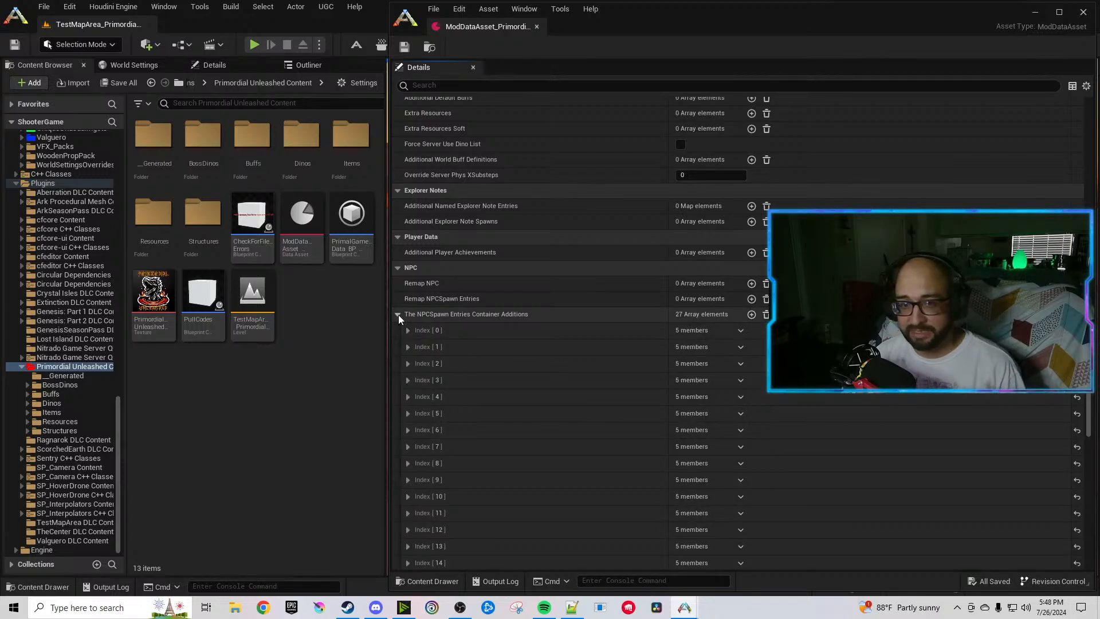
{"action": "scroll", "coordinate": [502, 377], "scroll_direction": "down", "scroll_amount": 8}
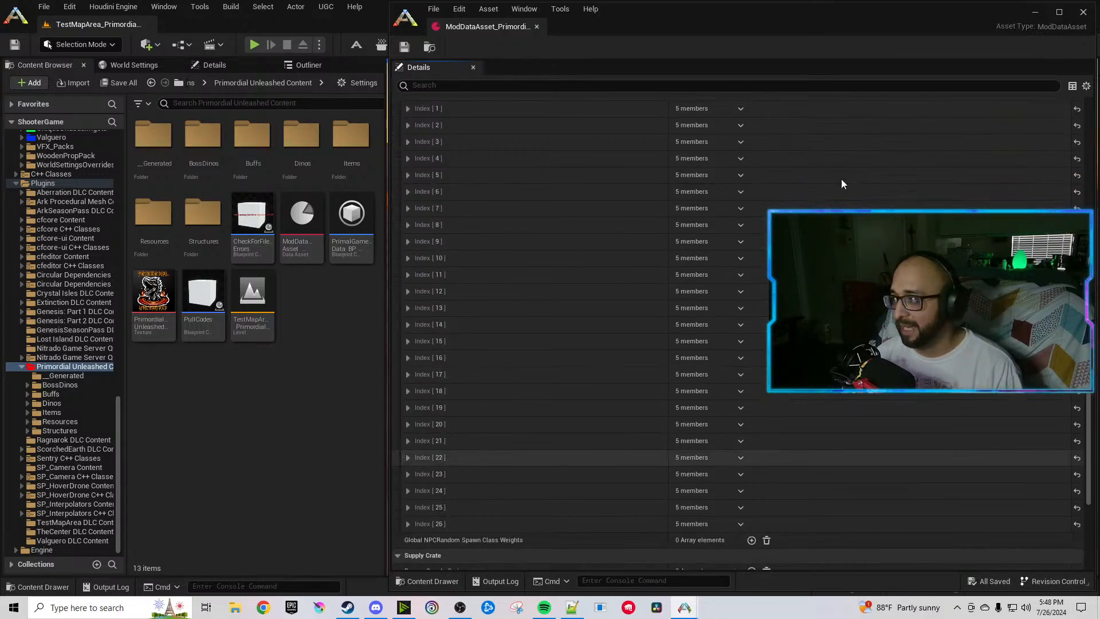
{"action": "scroll", "coordinate": [634, 302], "scroll_direction": "up", "scroll_amount": 3}
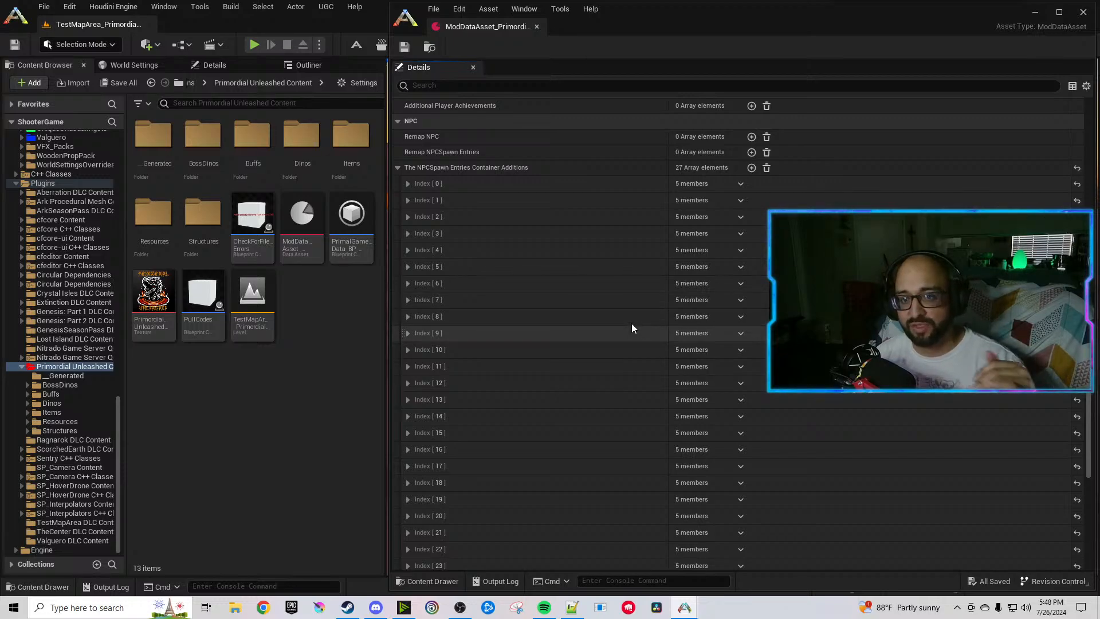
{"action": "left_click", "coordinate": [349, 433]}
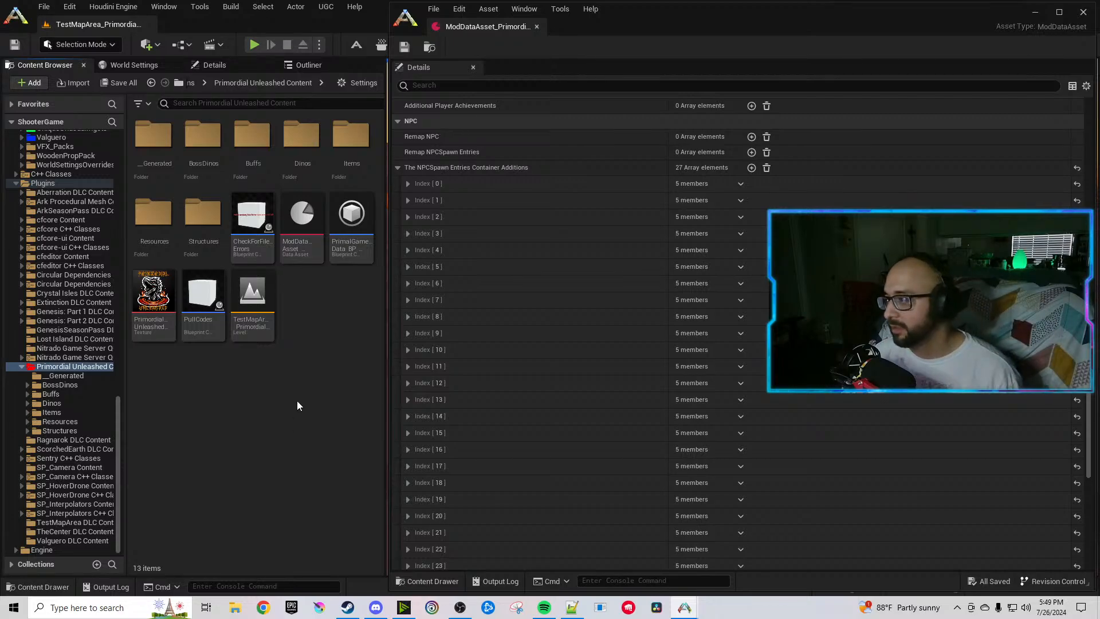
{"action": "left_click", "coordinate": [398, 167]}
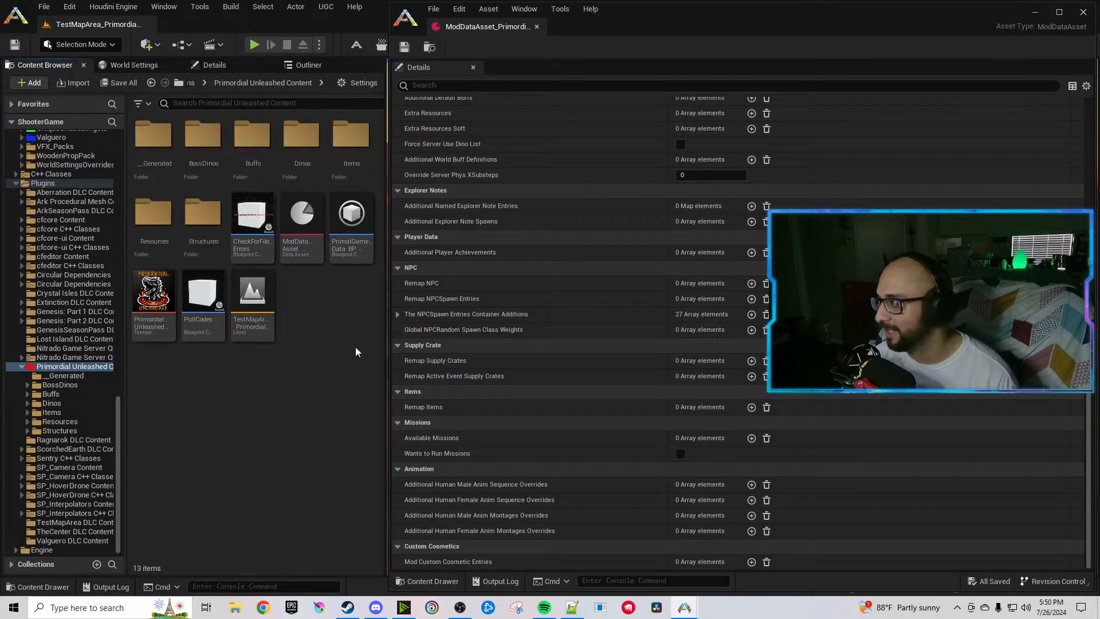
{"action": "scroll", "coordinate": [475, 252], "scroll_direction": "up", "scroll_amount": 5}
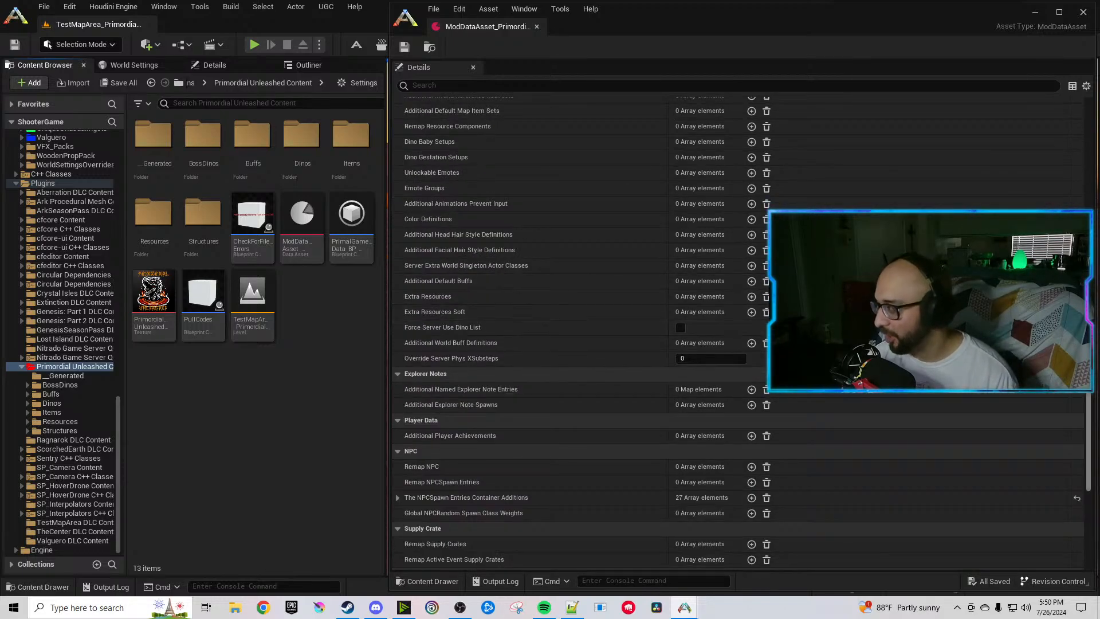
{"action": "scroll", "coordinate": [940, 139], "scroll_direction": "up", "scroll_amount": 12}
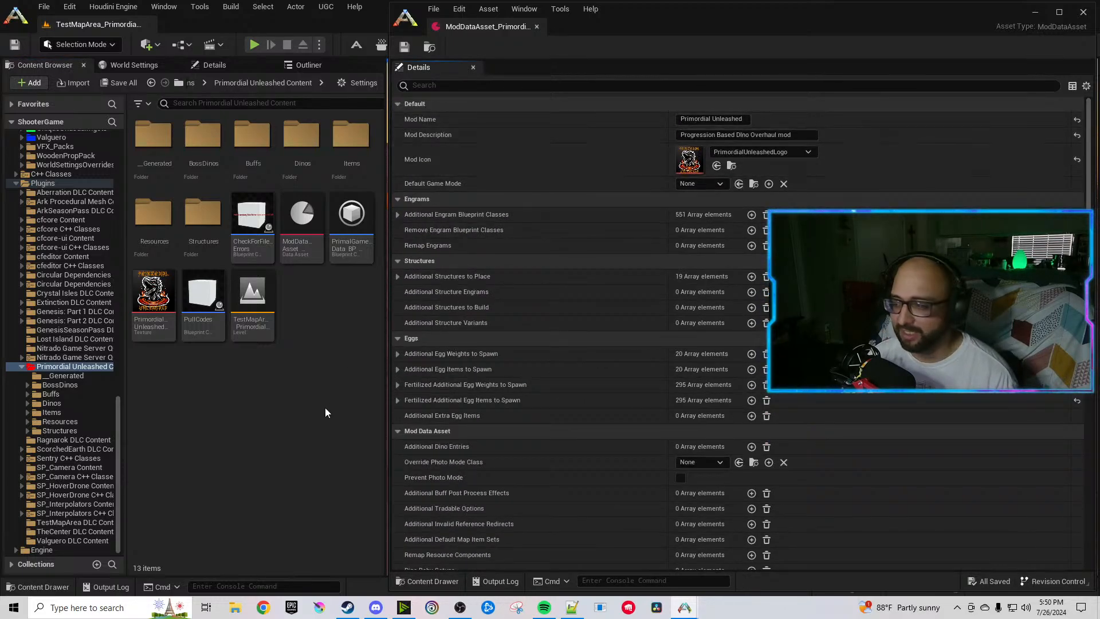
{"action": "left_click", "coordinate": [404, 46]}
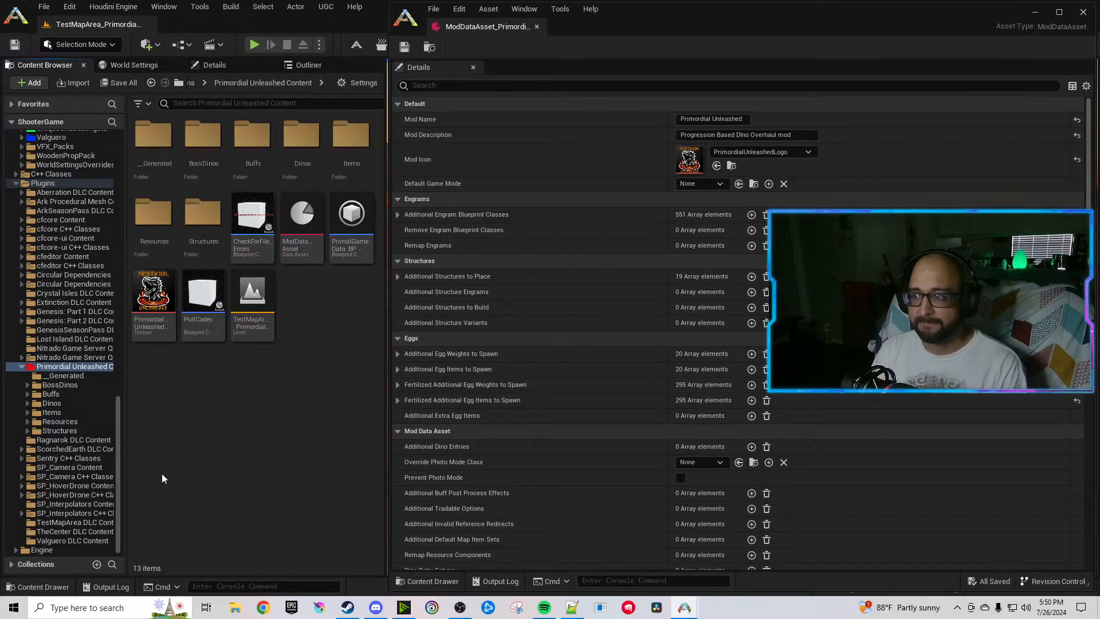
Filter the properties by "buff", add and remove a trial Additional World Buff Definitions element, clear the filter and save the asset.
{"action": "left_click", "coordinate": [423, 86]}
{"action": "type", "text": "buff"}
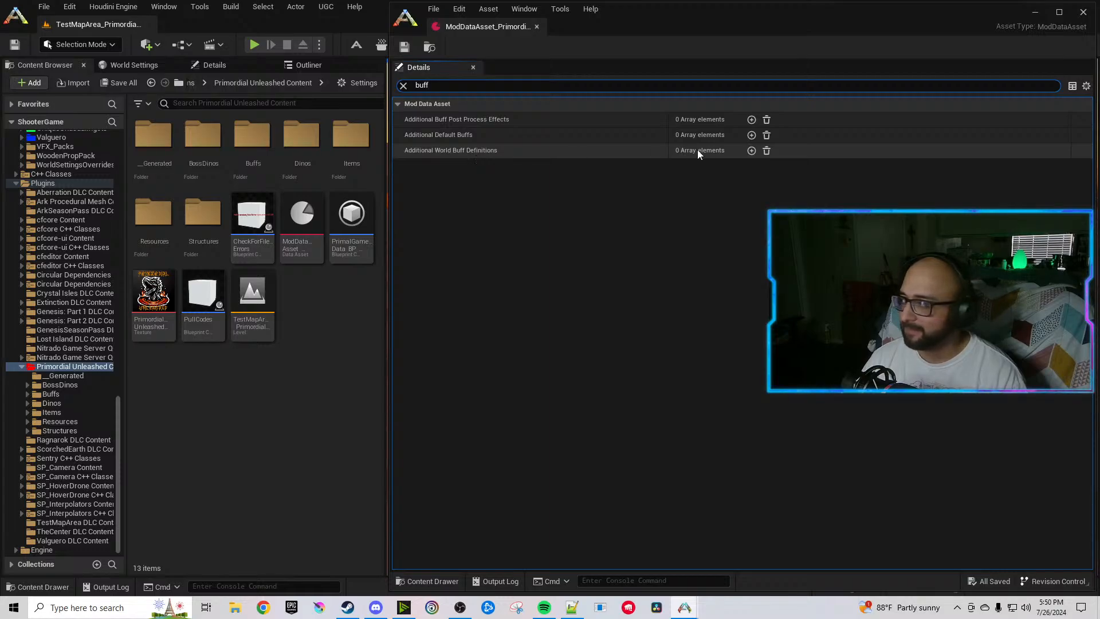
{"action": "left_click", "coordinate": [751, 151]}
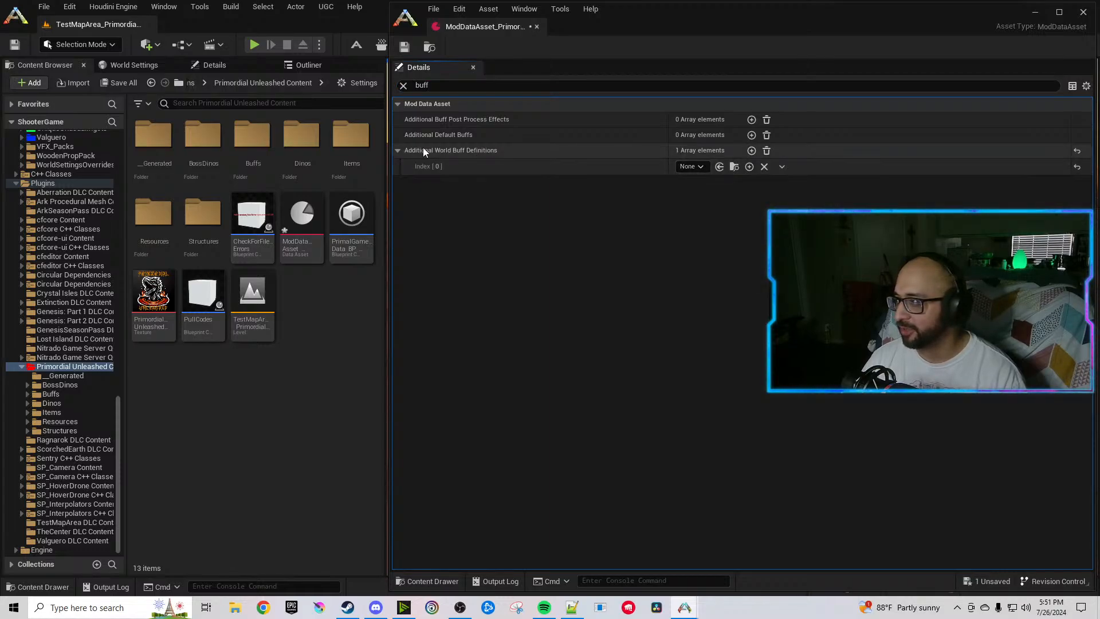
{"action": "left_click", "coordinate": [766, 151]}
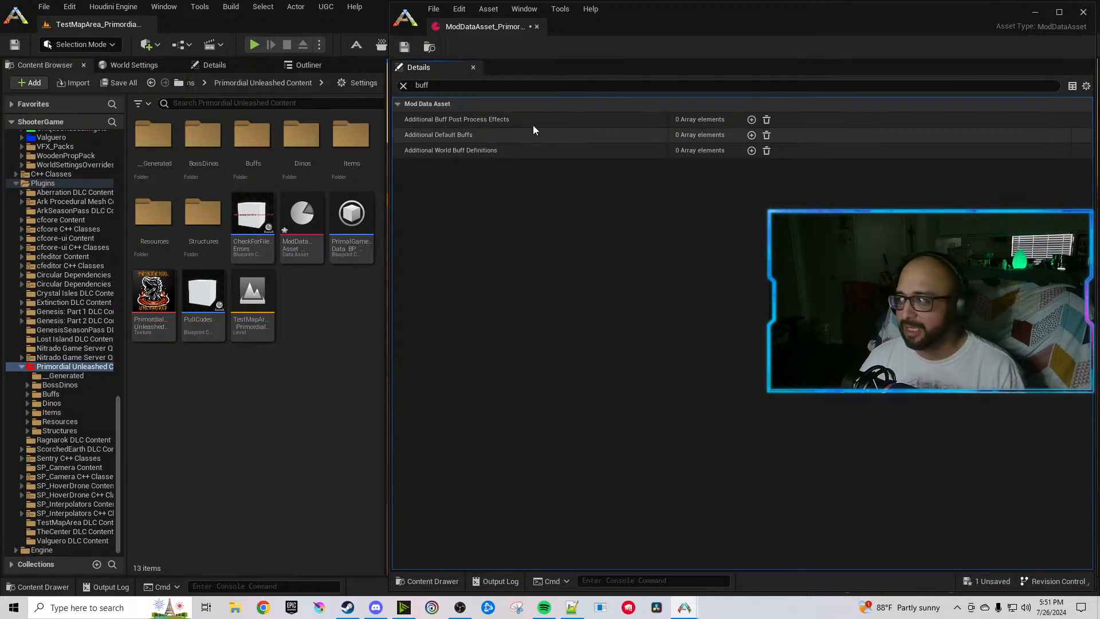
{"action": "left_click", "coordinate": [403, 85]}
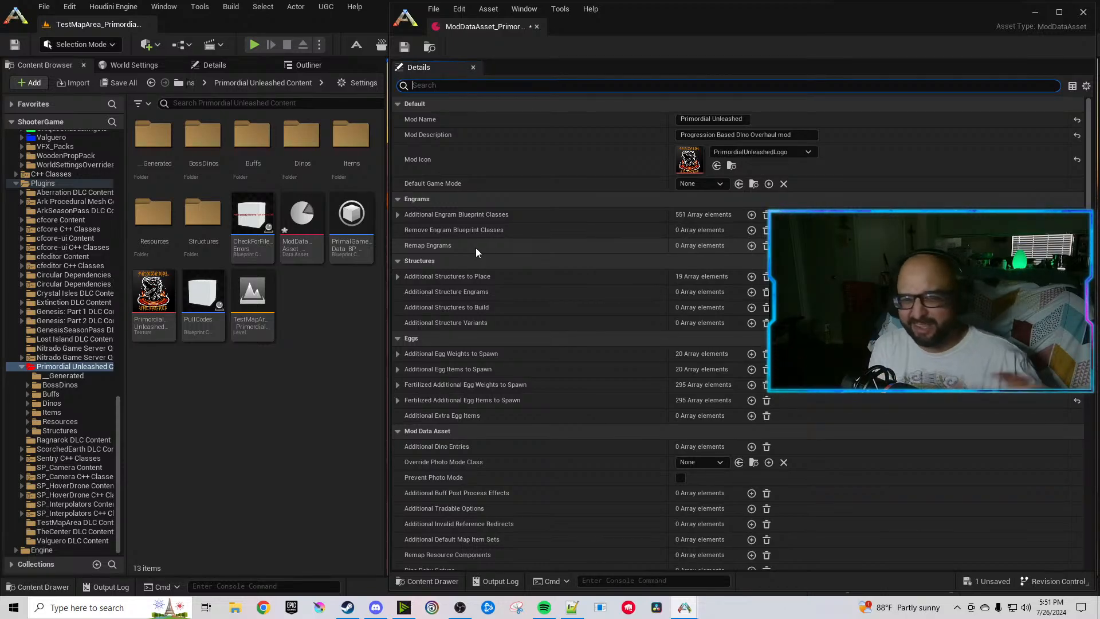
{"action": "left_click", "coordinate": [279, 397]}
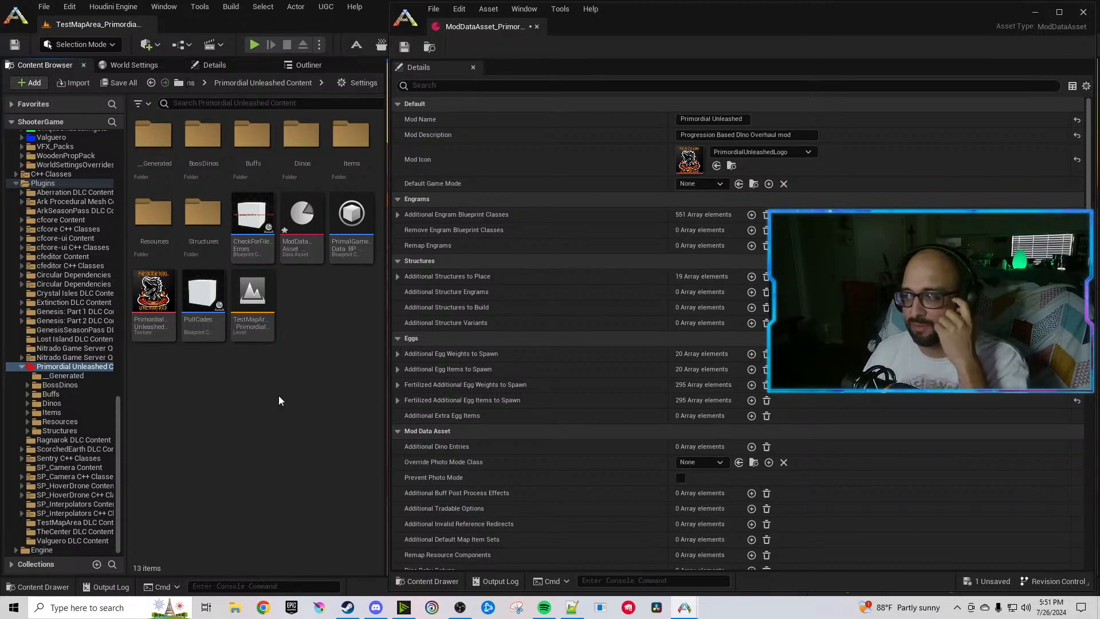
{"action": "left_click", "coordinate": [408, 48]}
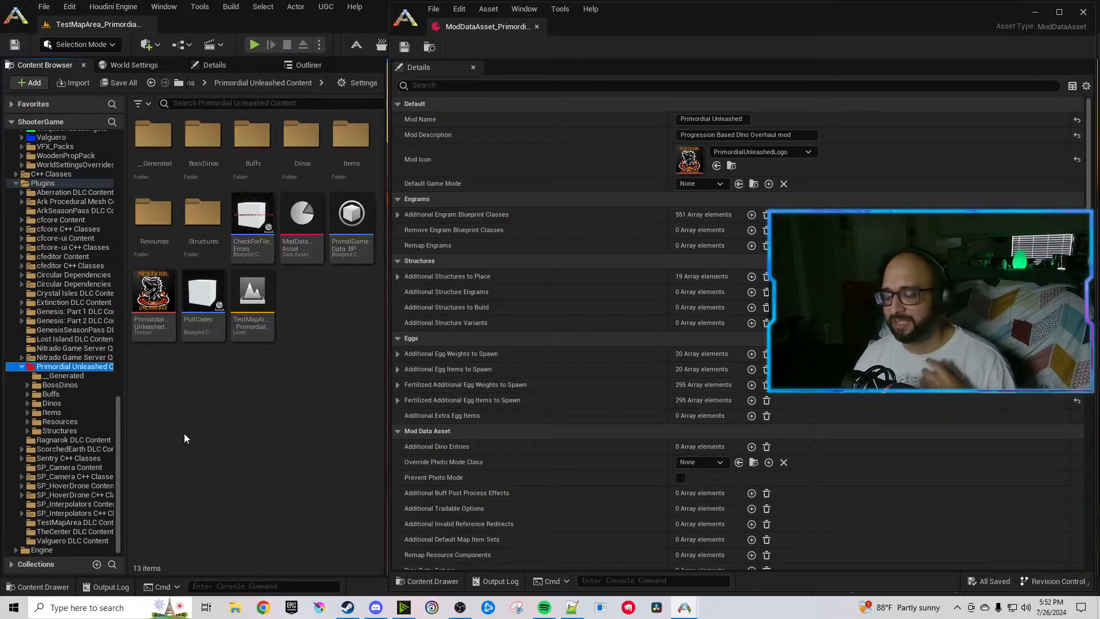
Look through the ProgressionTier dino folders inside Dinos/StageTwoDinos and collapse StageTwoDinos again.
{"action": "left_click", "coordinate": [27, 403]}
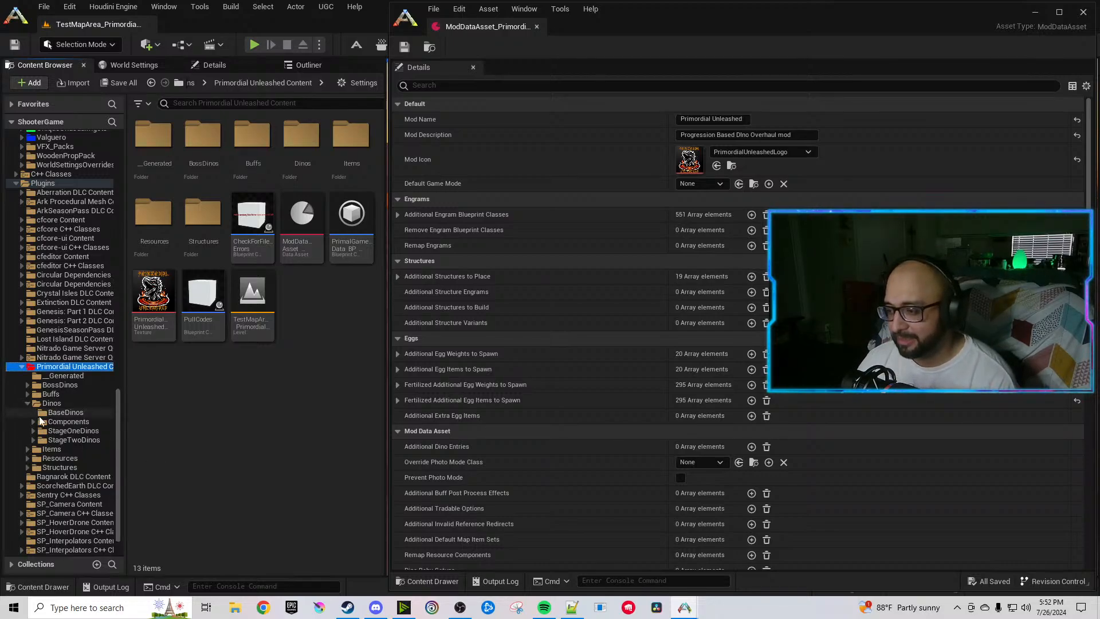
{"action": "left_click", "coordinate": [34, 440]}
{"action": "scroll", "coordinate": [40, 437], "scroll_direction": "down", "scroll_amount": 3}
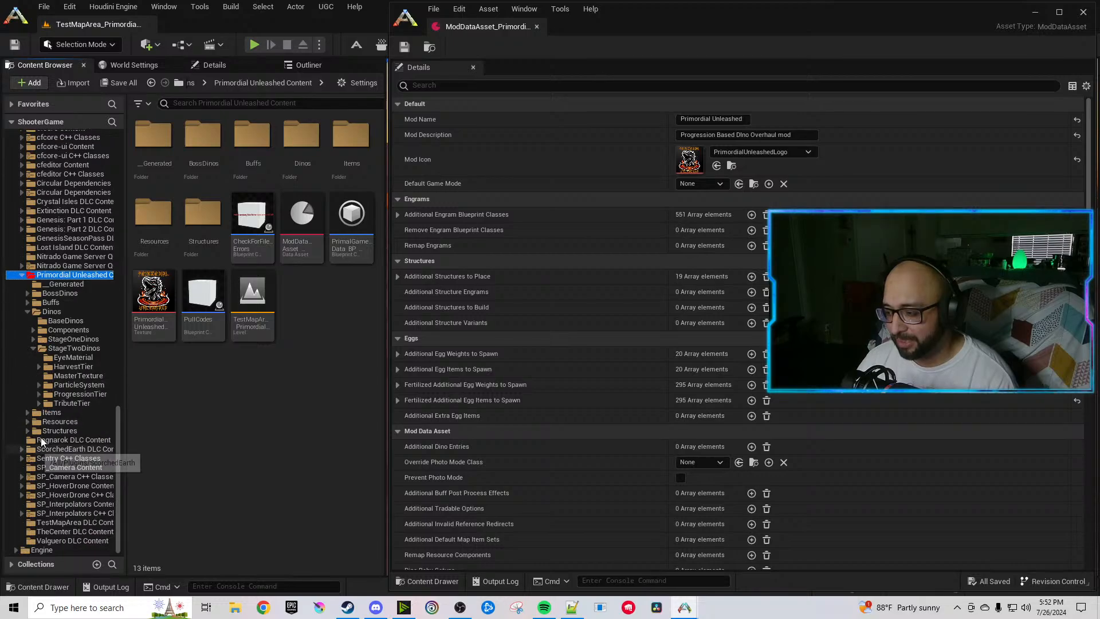
{"action": "left_click", "coordinate": [40, 394]}
{"action": "scroll", "coordinate": [46, 412], "scroll_direction": "down", "scroll_amount": 3}
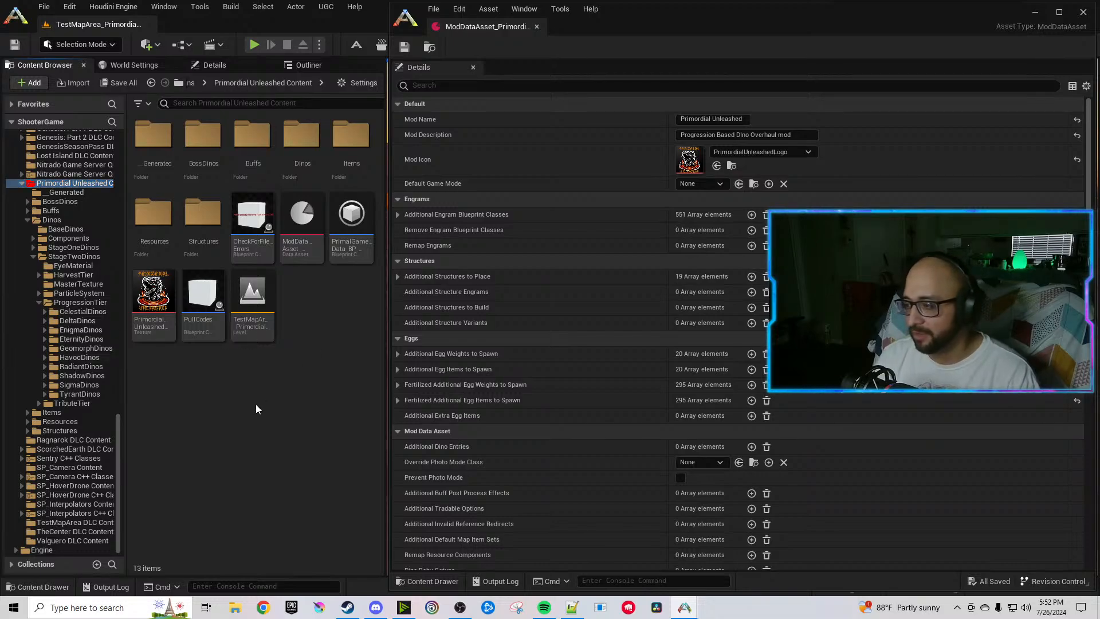
{"action": "left_click", "coordinate": [39, 302]}
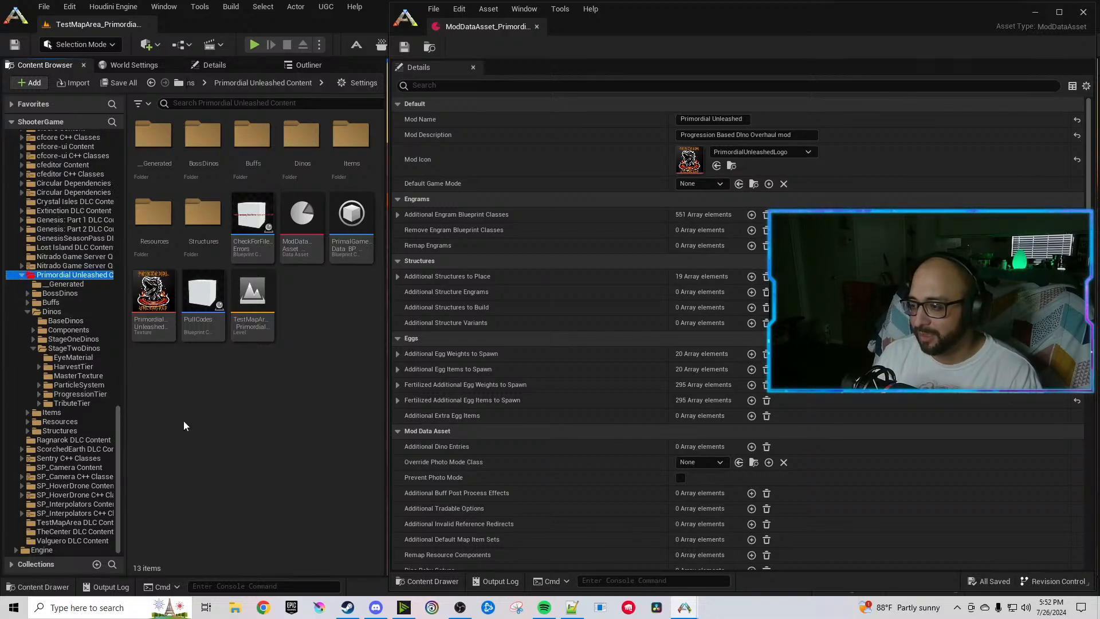
{"action": "left_click", "coordinate": [33, 348]}
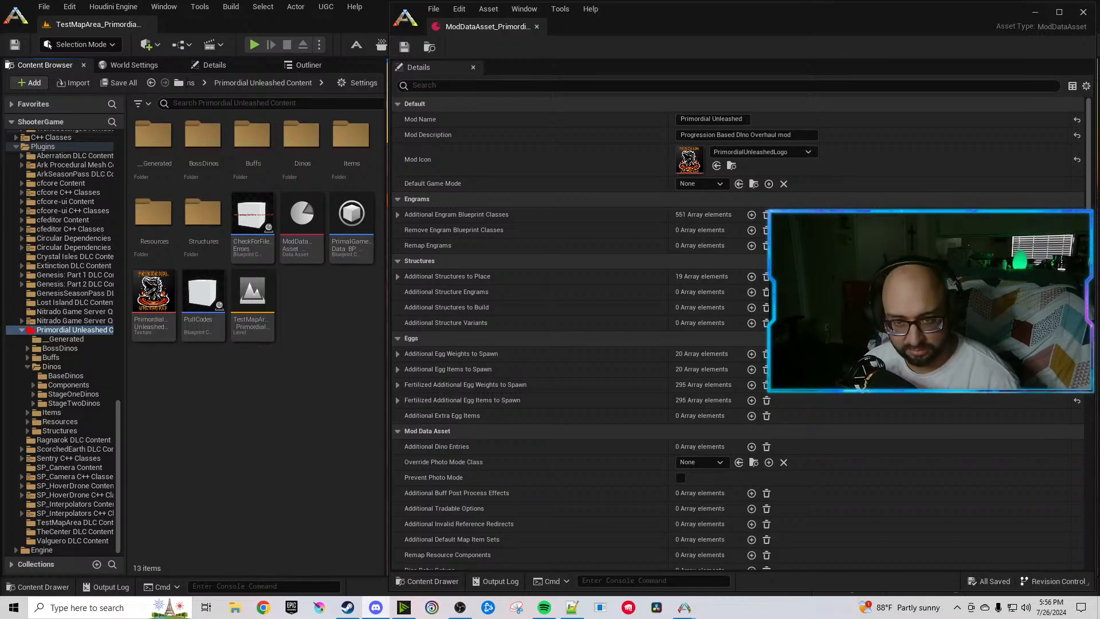
{"action": "left_click_drag", "start_coordinate": [0, 193], "coordinate": [505, 135]}
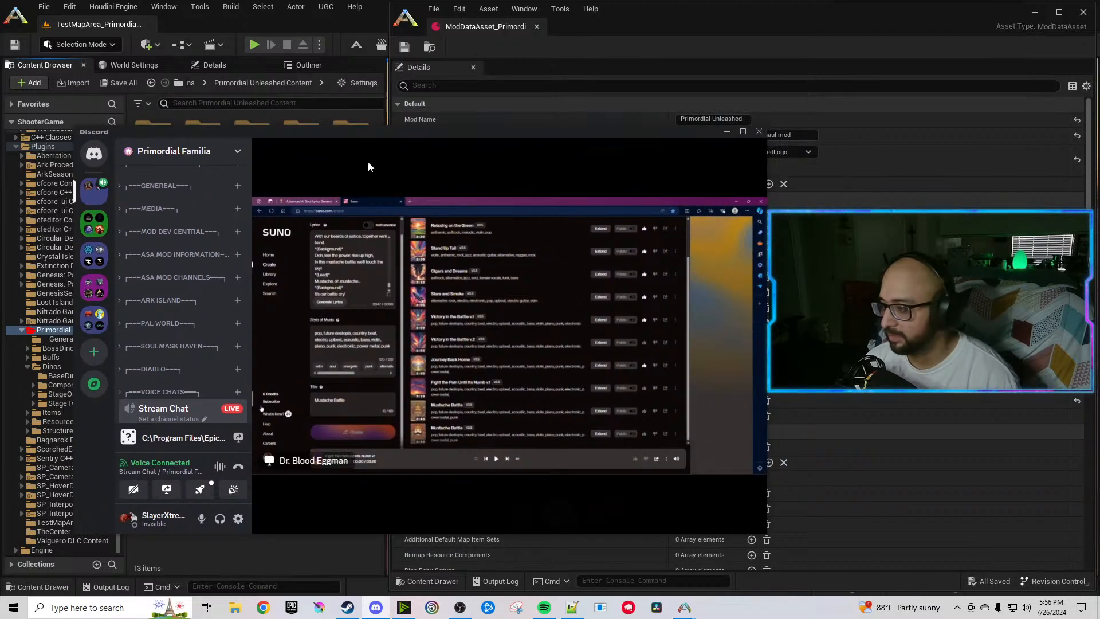
{"action": "left_click_drag", "start_coordinate": [338, 129], "coordinate": [0, 132]}
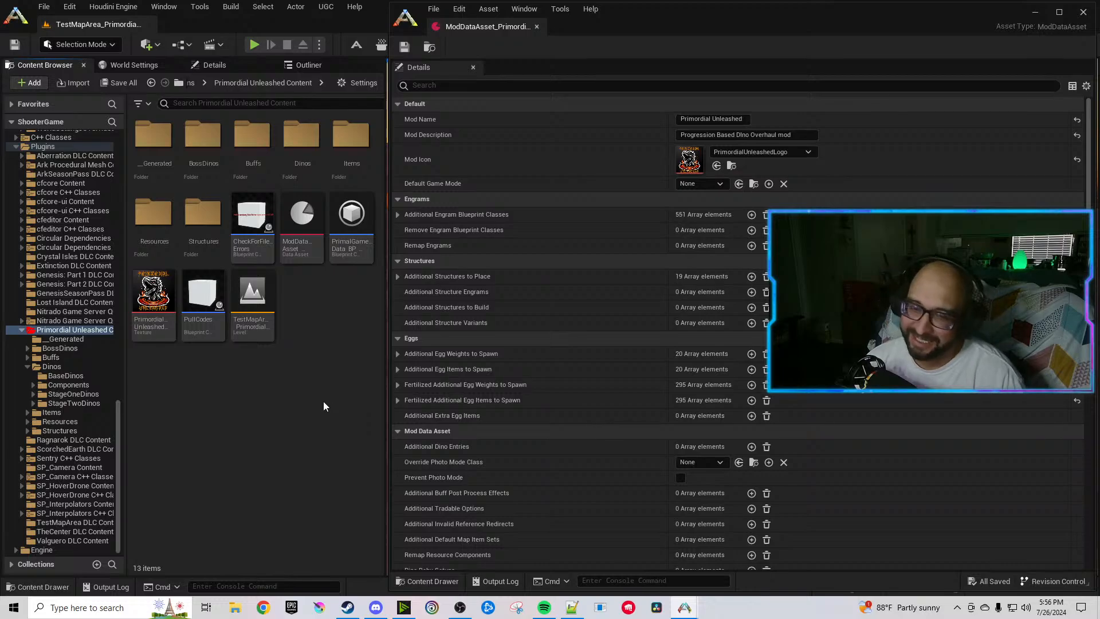
Collapse the Dinos folder and view the HealthDrainBuff blueprint's details in the Buffs/HealthDrain folder.
{"action": "left_click", "coordinate": [27, 367]}
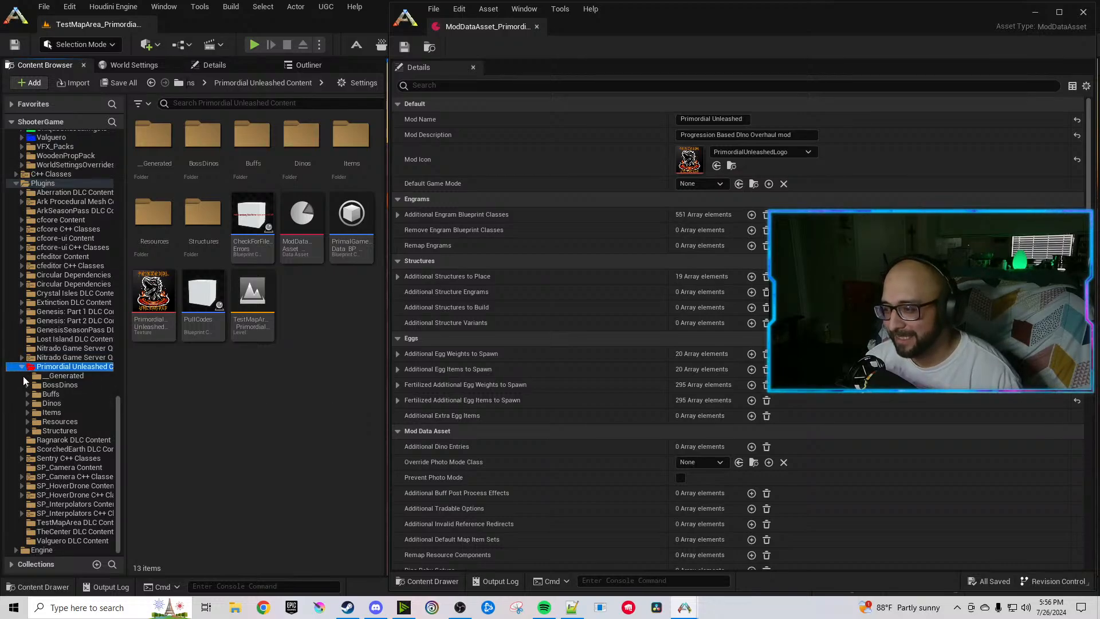
{"action": "left_click", "coordinate": [26, 394]}
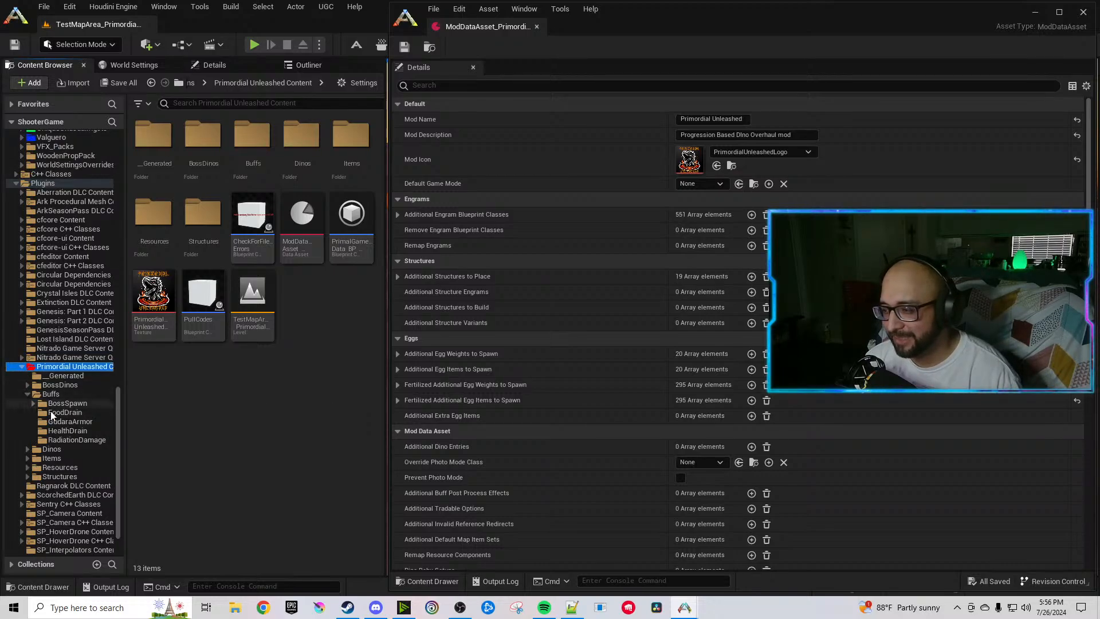
{"action": "left_click", "coordinate": [68, 431]}
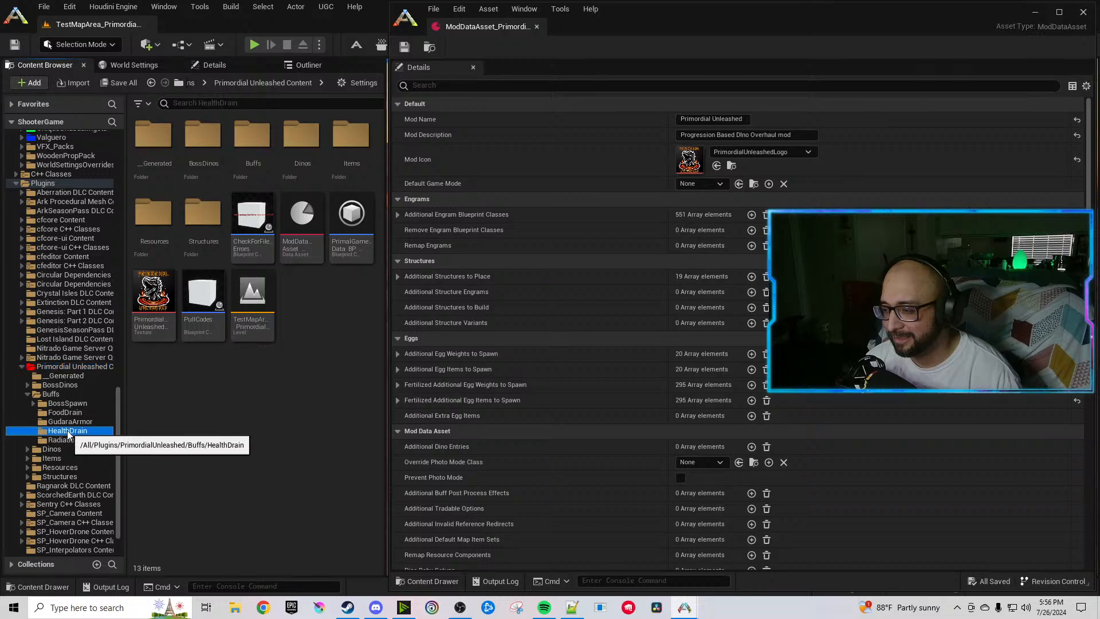
{"action": "mouse_move", "coordinate": [148, 170]}
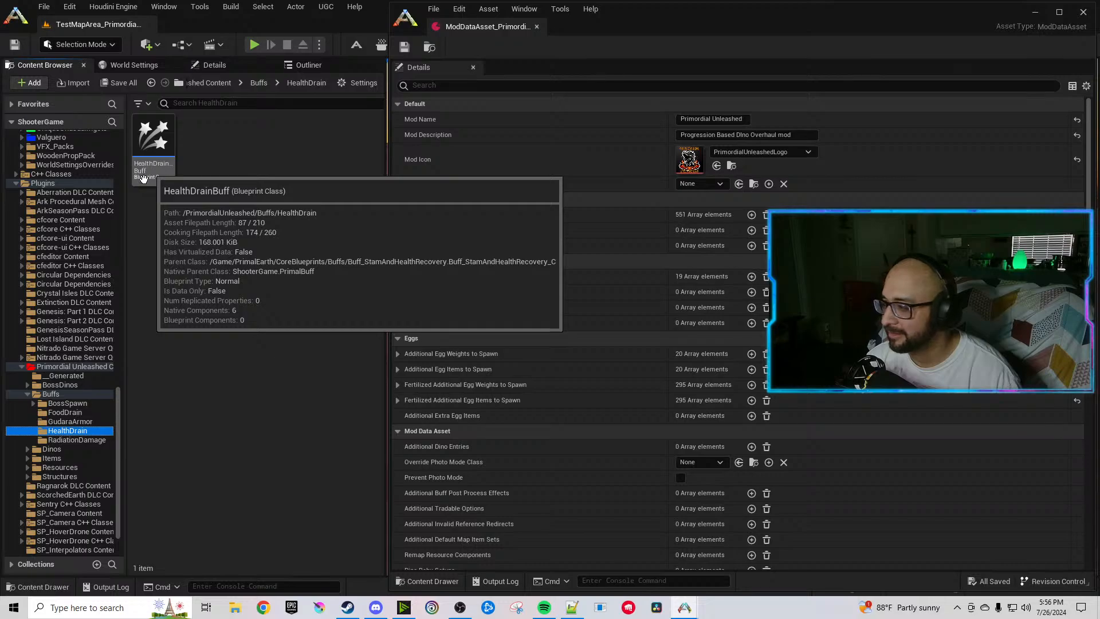
Collapse the Buffs folder and browse to the Allo folder in Dinos/StageTwoDinos/HarvestTier/NetheriteDinos.
{"action": "left_click", "coordinate": [26, 394]}
{"action": "left_click", "coordinate": [26, 403]}
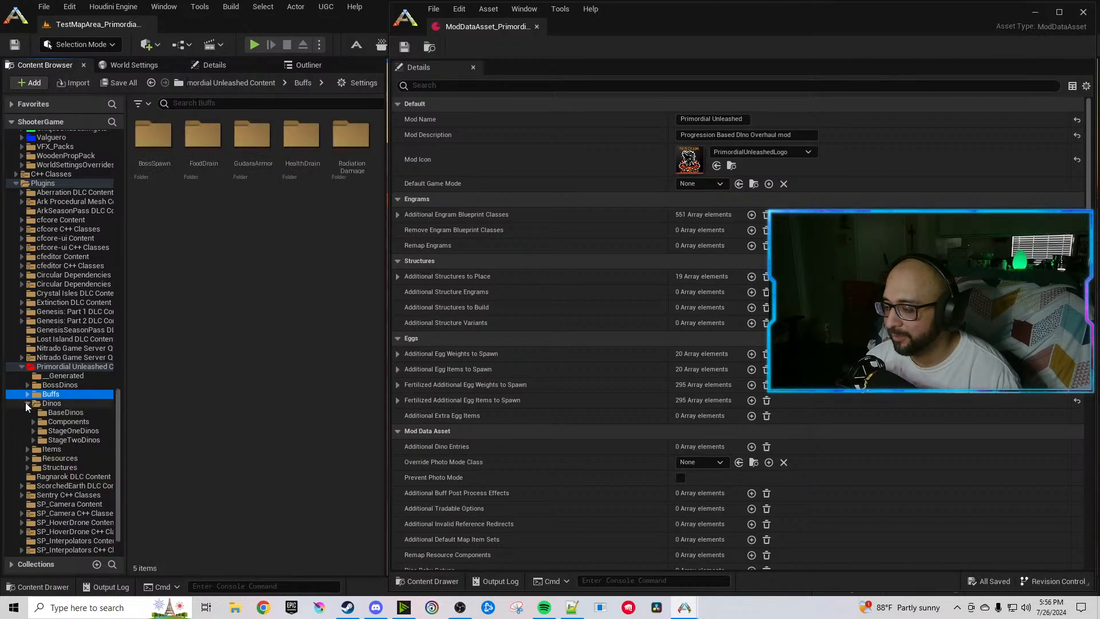
{"action": "left_click", "coordinate": [33, 440]}
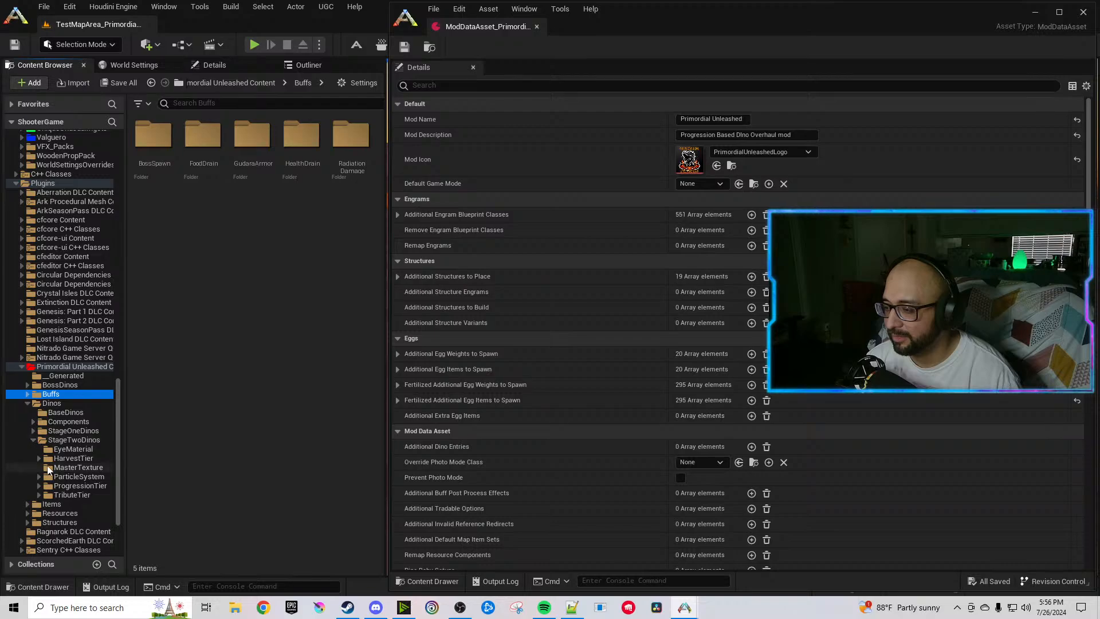
{"action": "left_click", "coordinate": [39, 458]}
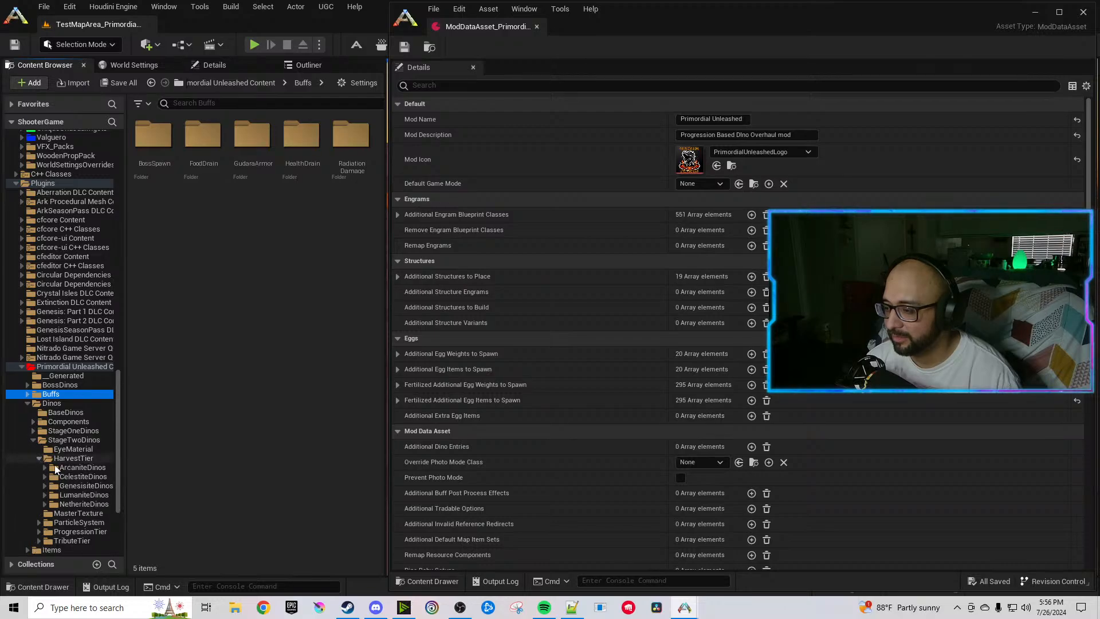
{"action": "left_click", "coordinate": [45, 503]}
{"action": "left_click", "coordinate": [71, 513]}
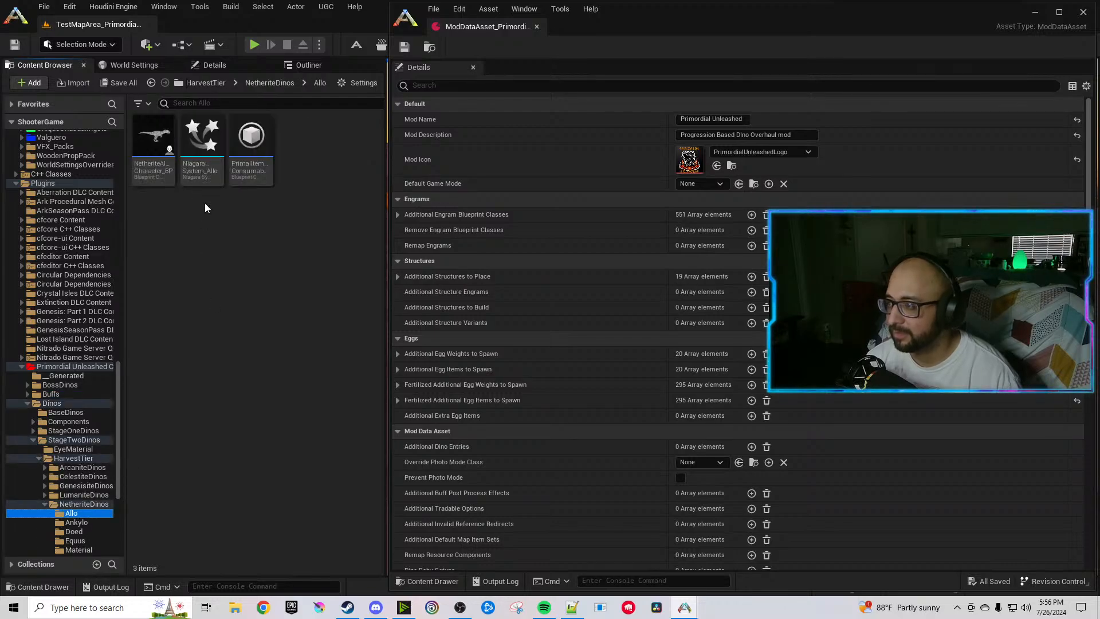
Open NetheriteAllo_Character_BP and examine the Static Add Buff node that follows Parent: BeginPlay in its event graph.
{"action": "left_click", "coordinate": [153, 138]}
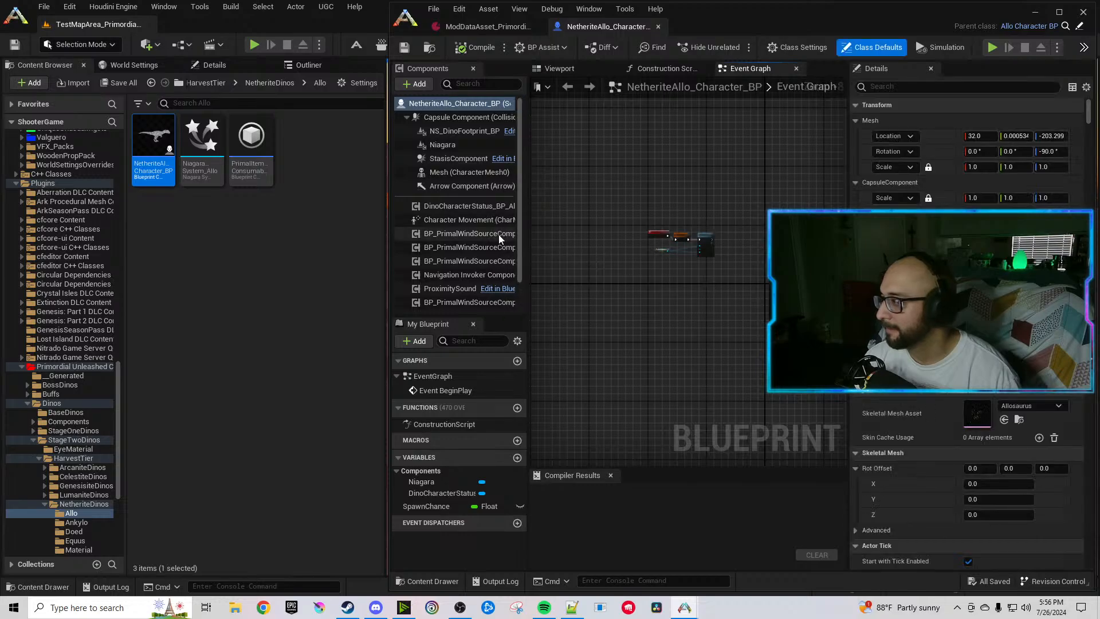
{"action": "scroll", "coordinate": [670, 248], "scroll_direction": "down", "scroll_amount": 2}
{"action": "scroll", "coordinate": [670, 248], "scroll_direction": "up", "scroll_amount": 1}
{"action": "right_click_drag", "start_coordinate": [700, 232], "coordinate": [561, 256]}
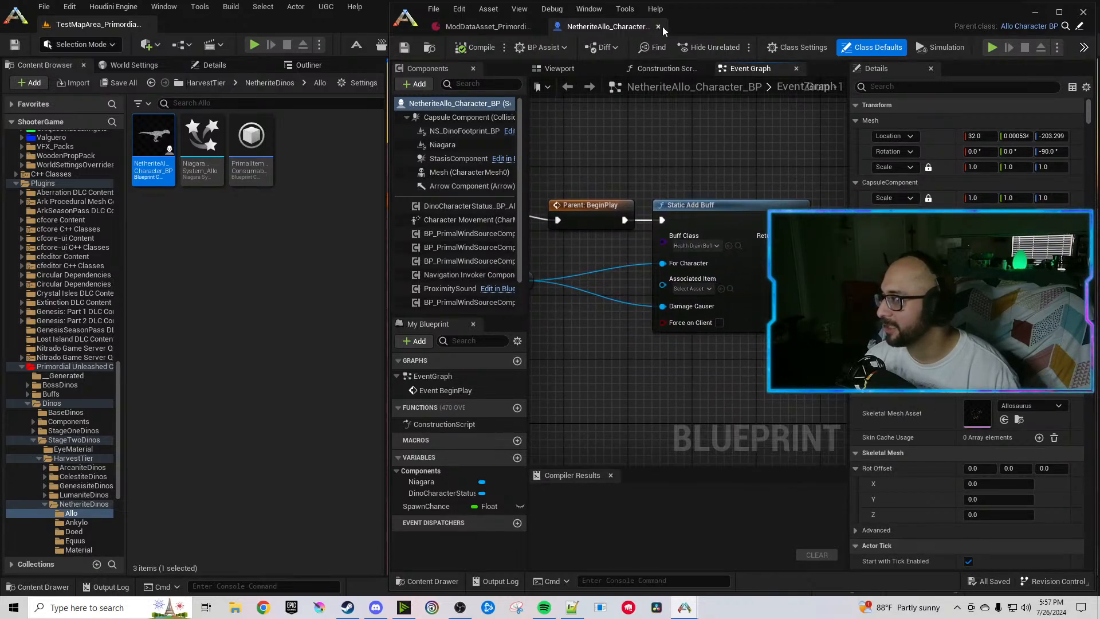
Close the Netherite Allo blueprint, collapse the dino folders and return to the Buffs/HealthDrain folder.
{"action": "left_click", "coordinate": [45, 503]}
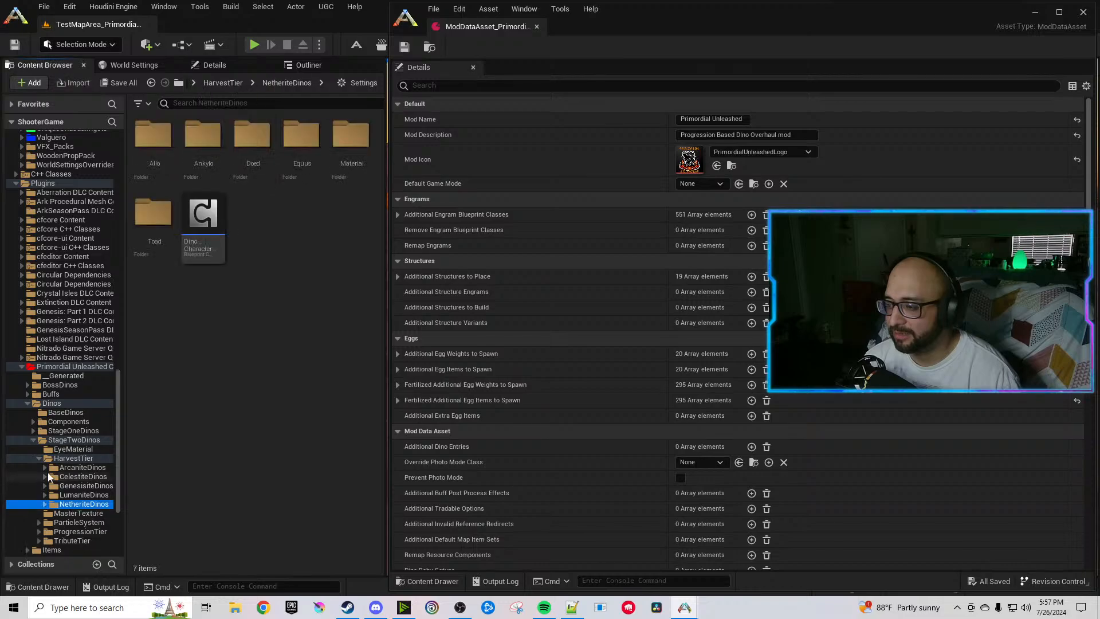
{"action": "left_click", "coordinate": [39, 458]}
{"action": "left_click", "coordinate": [32, 441]}
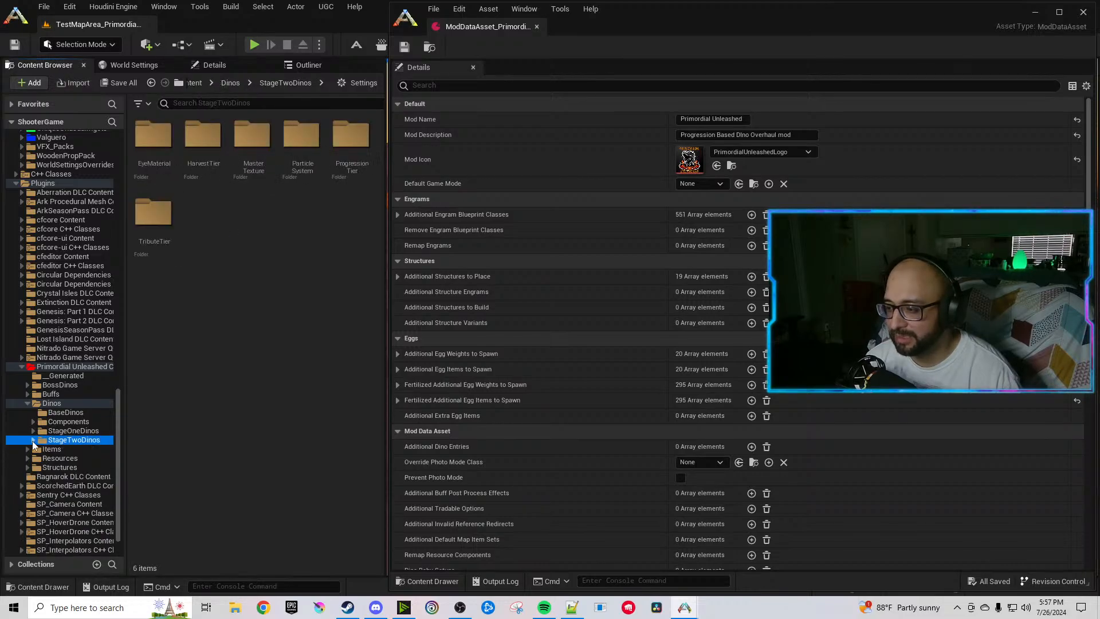
{"action": "left_click", "coordinate": [29, 403]}
{"action": "left_click", "coordinate": [28, 395]}
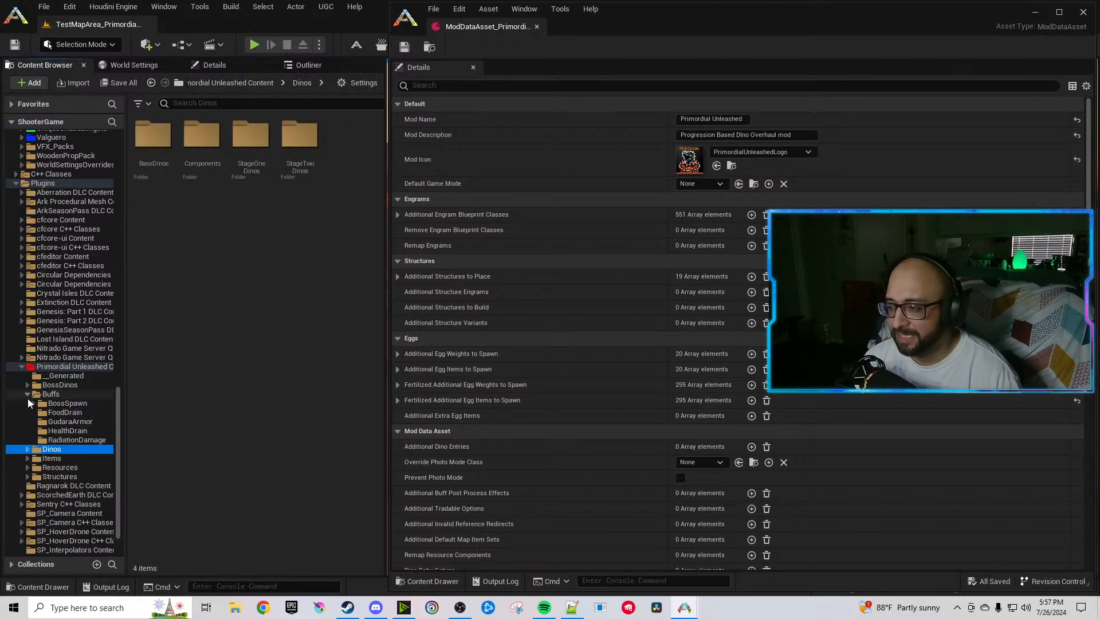
{"action": "left_click", "coordinate": [59, 432]}
{"action": "left_click", "coordinate": [225, 354]}
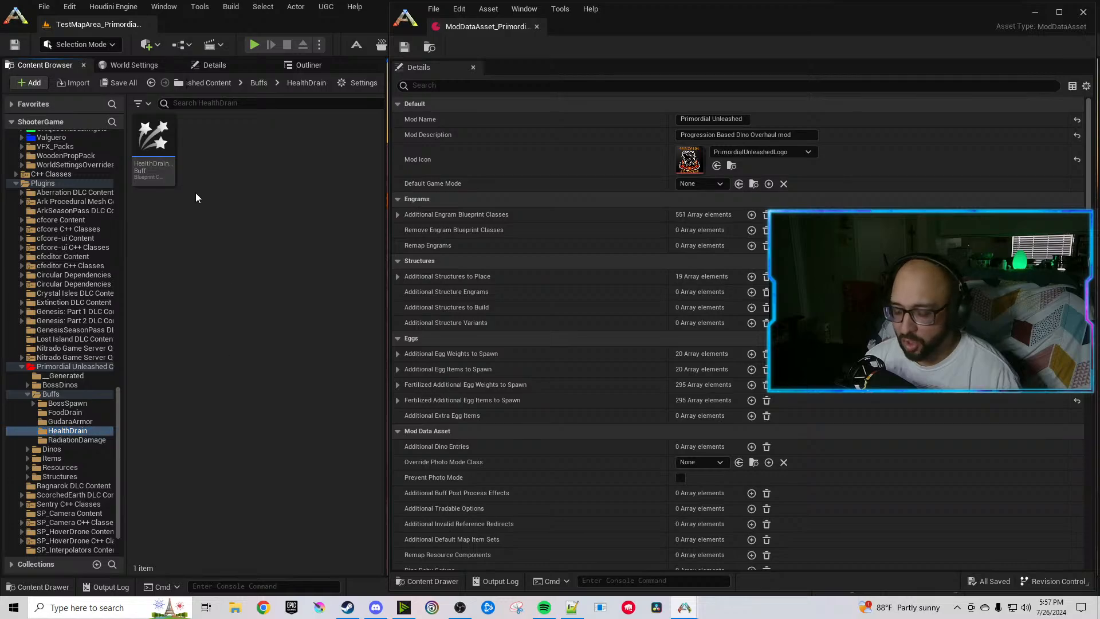
Open the HealthDrainBuff blueprint, examine the commented node groups in its event graph, and close it.
{"action": "double_click", "coordinate": [160, 152]}
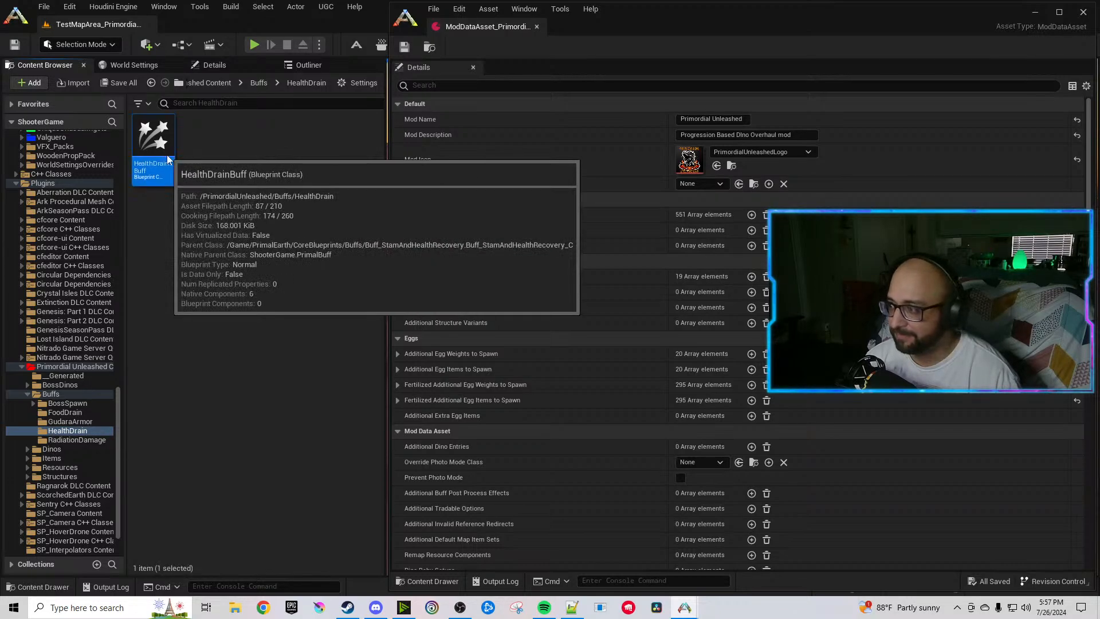
{"action": "scroll", "coordinate": [617, 311], "scroll_direction": "down", "scroll_amount": 13}
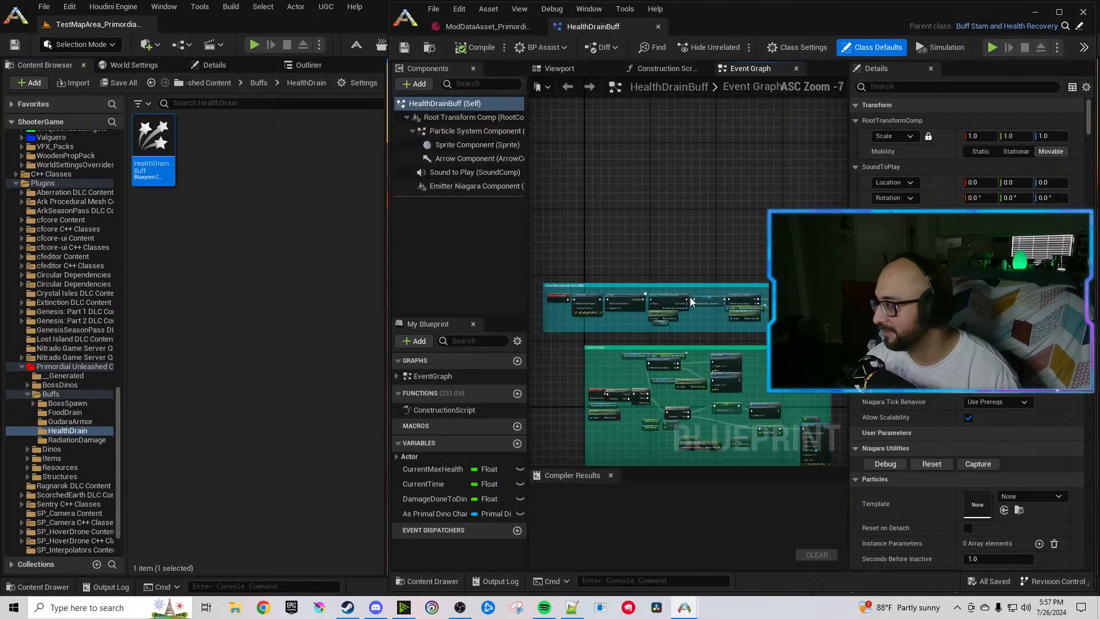
{"action": "scroll", "coordinate": [617, 310], "scroll_direction": "up", "scroll_amount": 5}
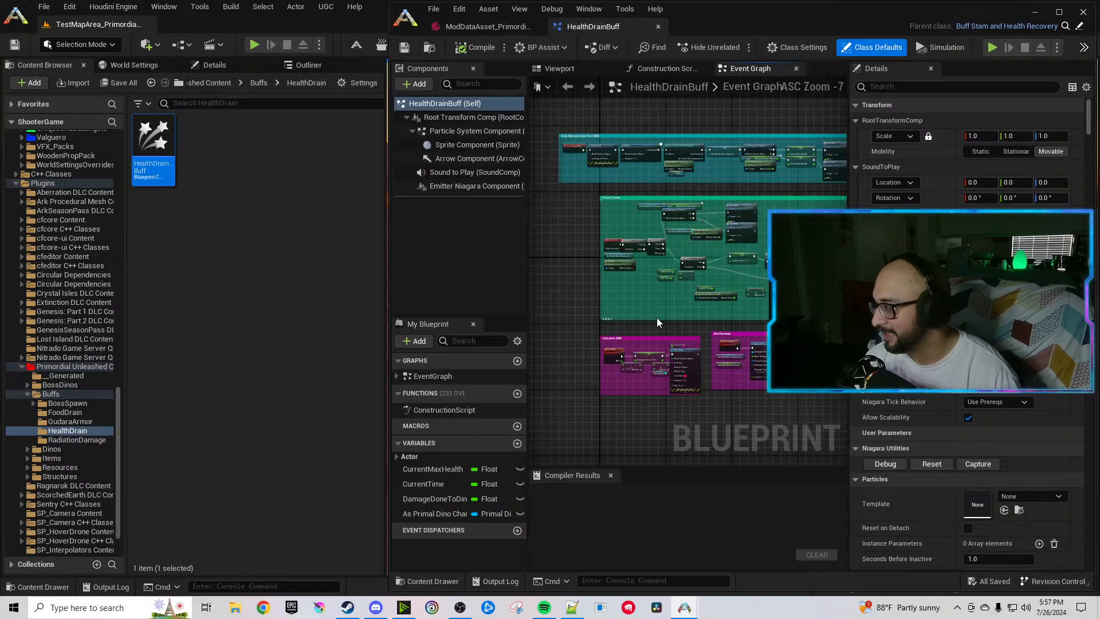
{"action": "right_click_drag", "start_coordinate": [656, 317], "coordinate": [624, 338]}
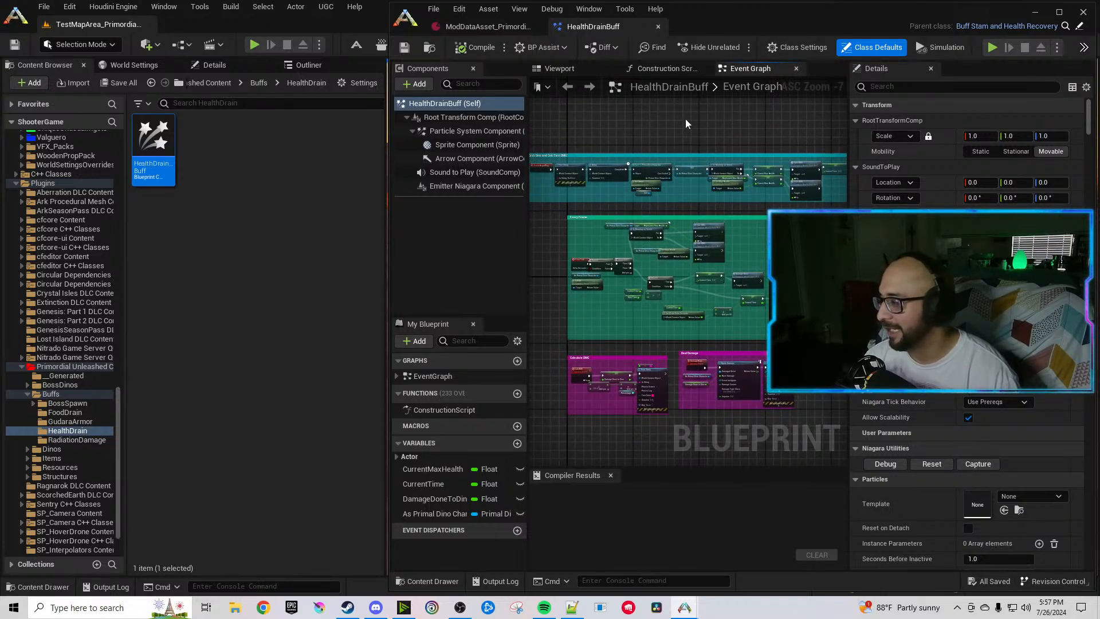
{"action": "left_click", "coordinate": [658, 27]}
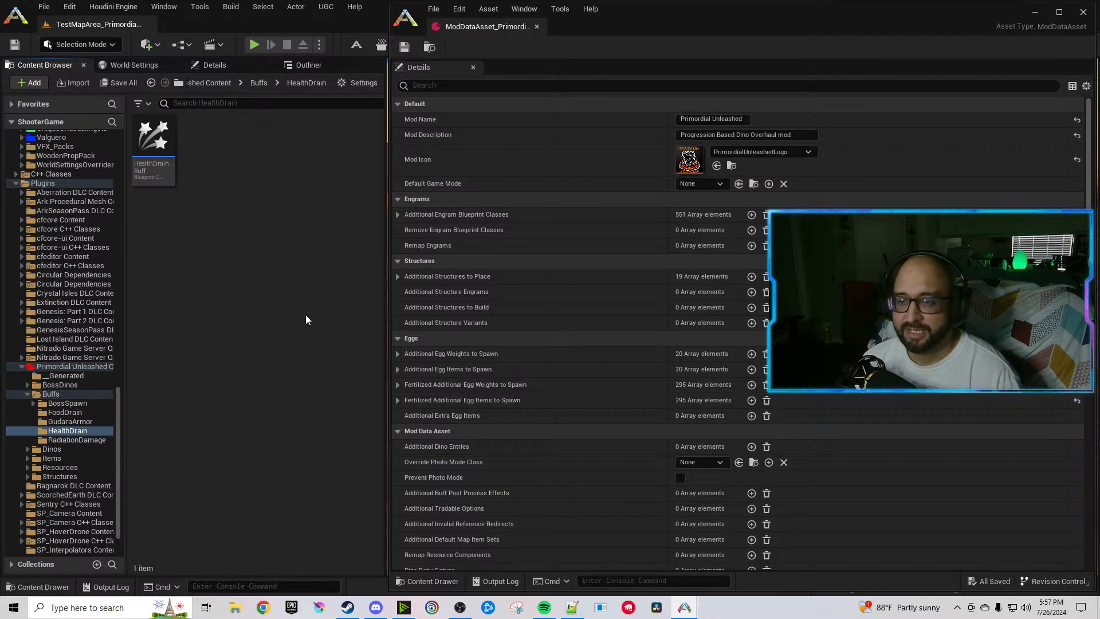
Collapse the Buffs folder and look through the Dinos folder and its StageTwoDinos subfolders, leaving Dinos collapsed.
{"action": "left_click", "coordinate": [27, 394]}
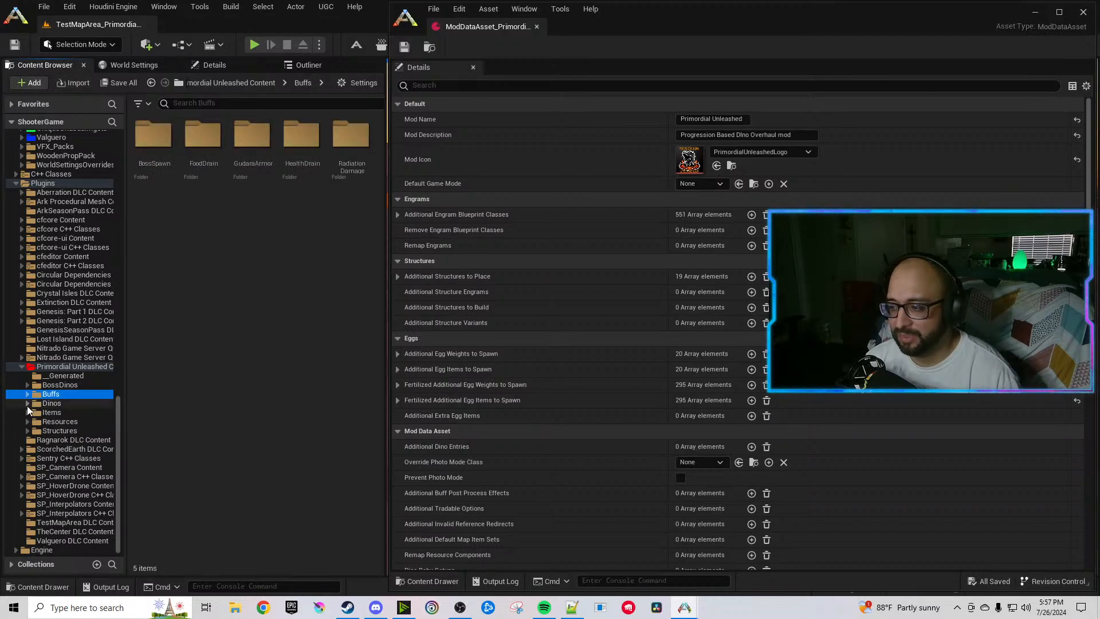
{"action": "left_click", "coordinate": [27, 404]}
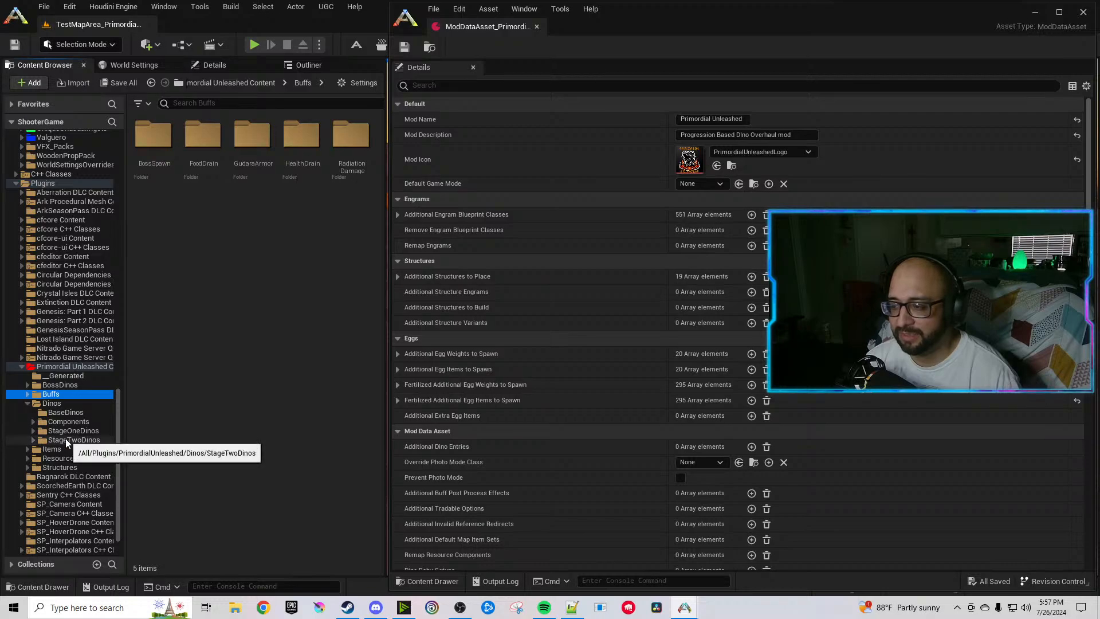
{"action": "left_click", "coordinate": [294, 407]}
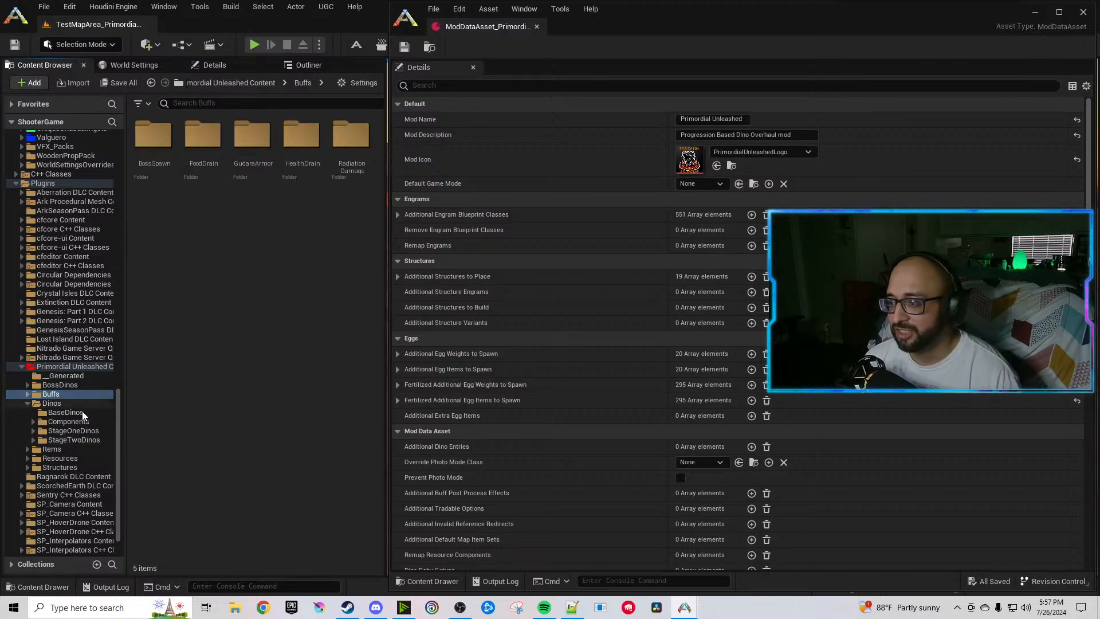
{"action": "left_click", "coordinate": [27, 458]}
{"action": "left_click", "coordinate": [33, 439]}
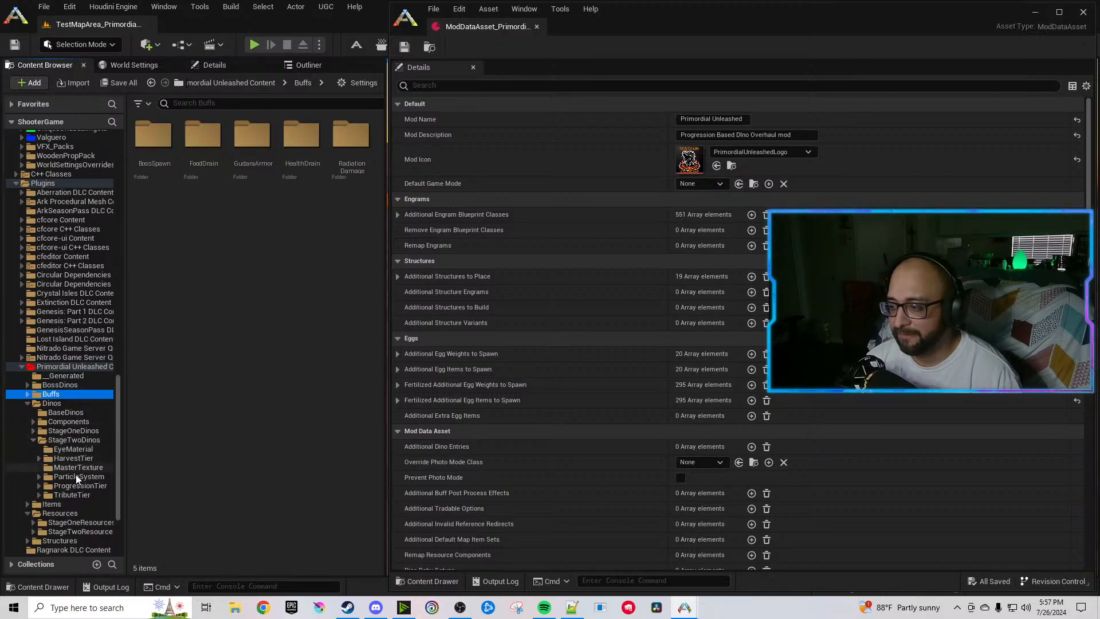
{"action": "left_click", "coordinate": [33, 439]}
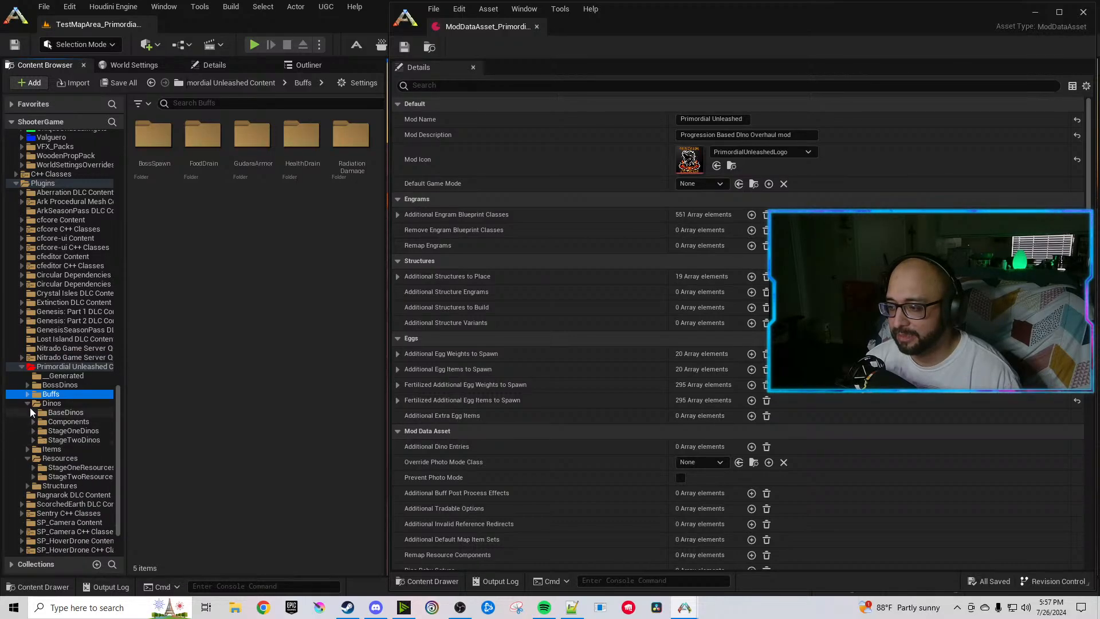
{"action": "left_click", "coordinate": [28, 404]}
Look through the StageTwoResources subfolders inside Resources, and collapse both folders.
{"action": "left_click", "coordinate": [33, 439]}
{"action": "scroll", "coordinate": [84, 455], "scroll_direction": "down", "scroll_amount": 1}
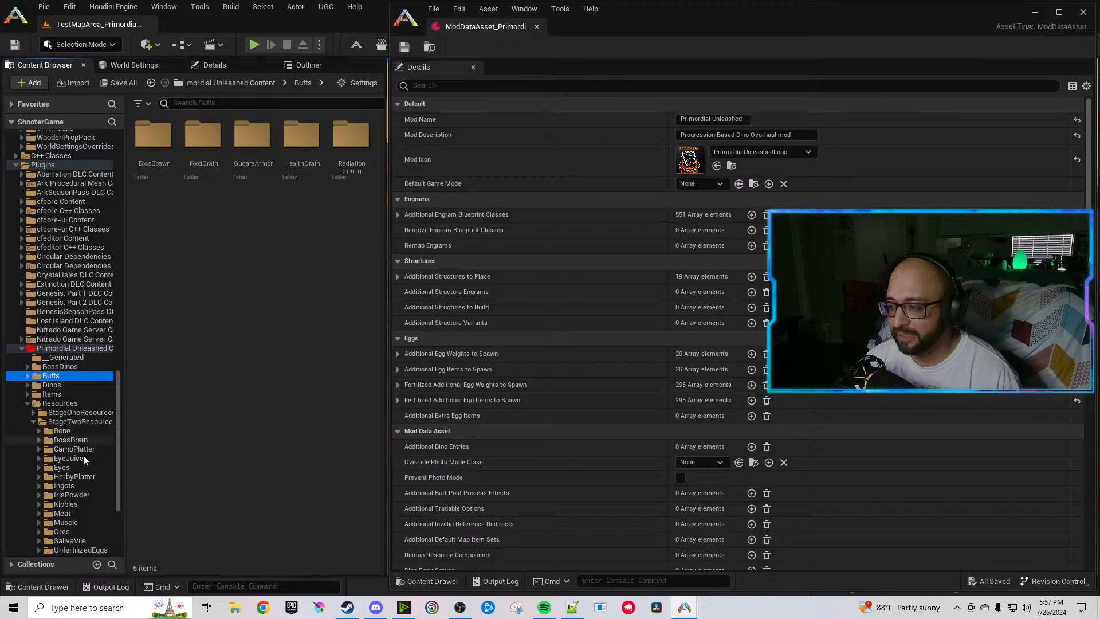
{"action": "scroll", "coordinate": [84, 455], "scroll_direction": "down", "scroll_amount": 4}
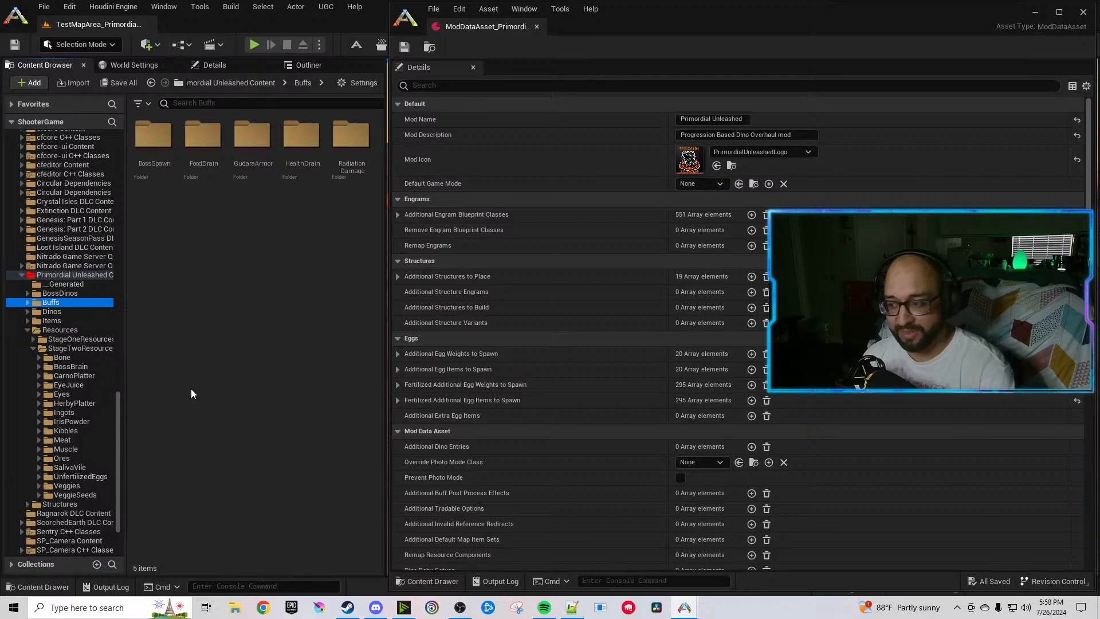
{"action": "left_click", "coordinate": [33, 348]}
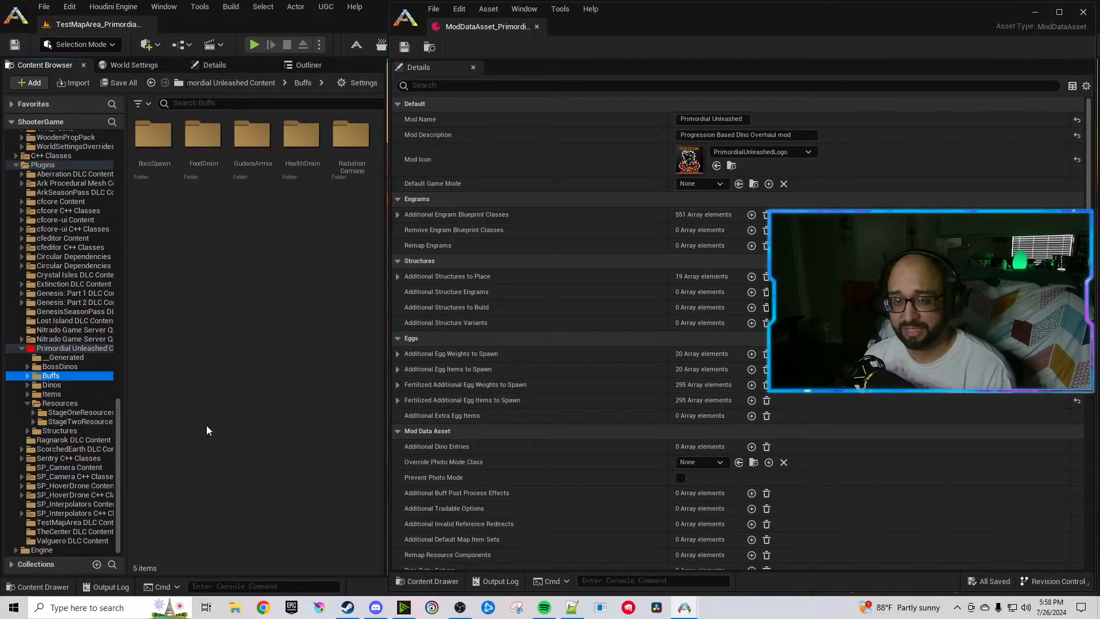
{"action": "left_click", "coordinate": [28, 402]}
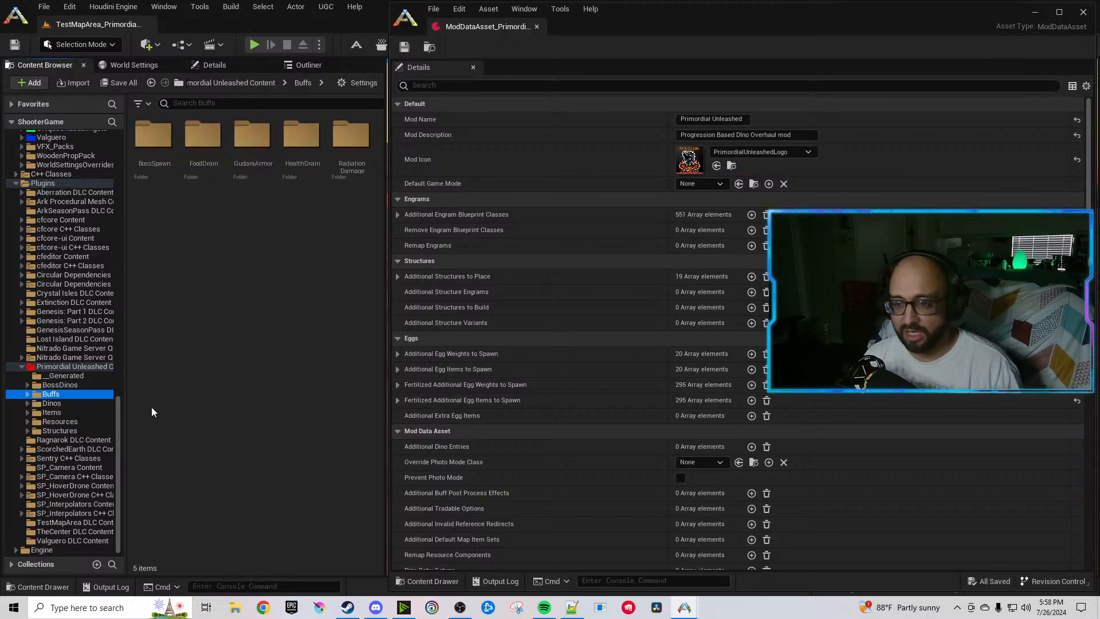
Save the Primordial Unleashed mod data asset and close its editor.
{"action": "left_click", "coordinate": [163, 395]}
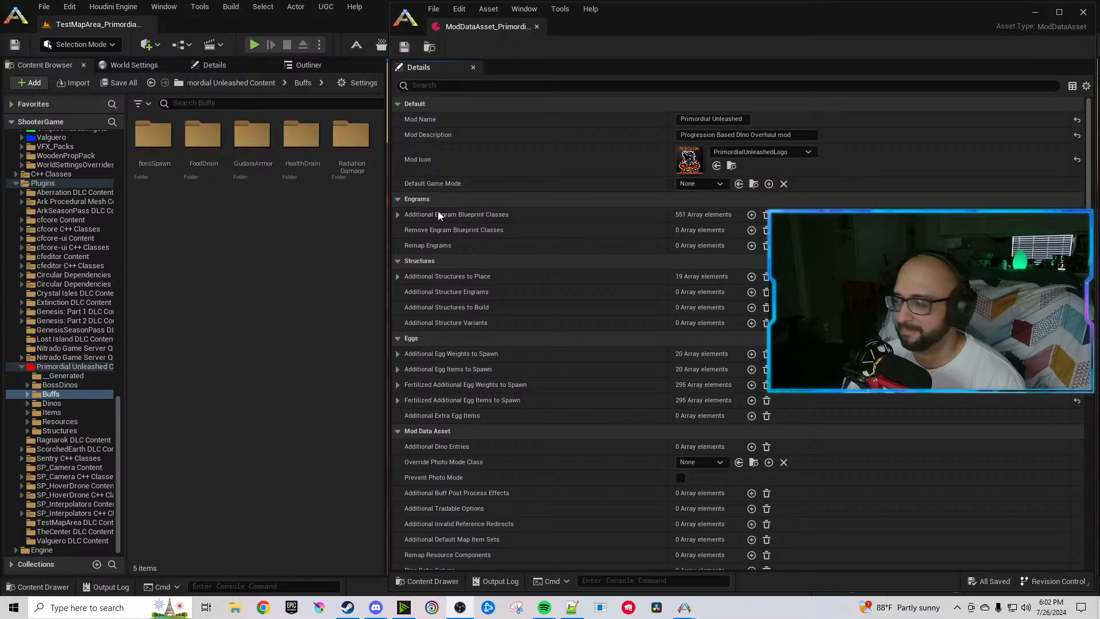
{"action": "left_click", "coordinate": [404, 46]}
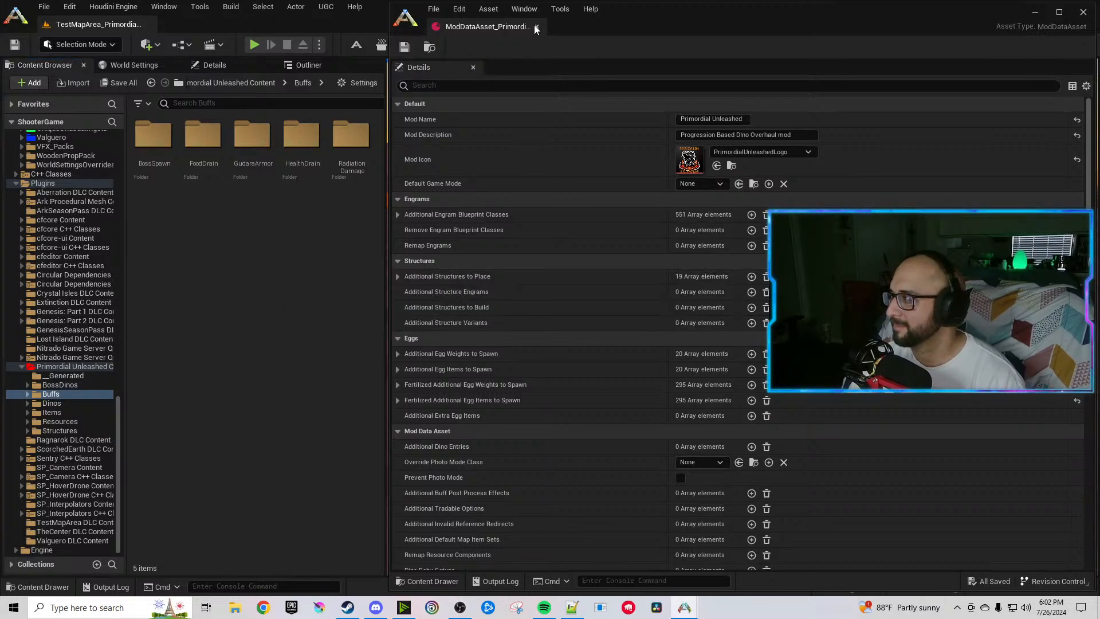
{"action": "left_click", "coordinate": [536, 28]}
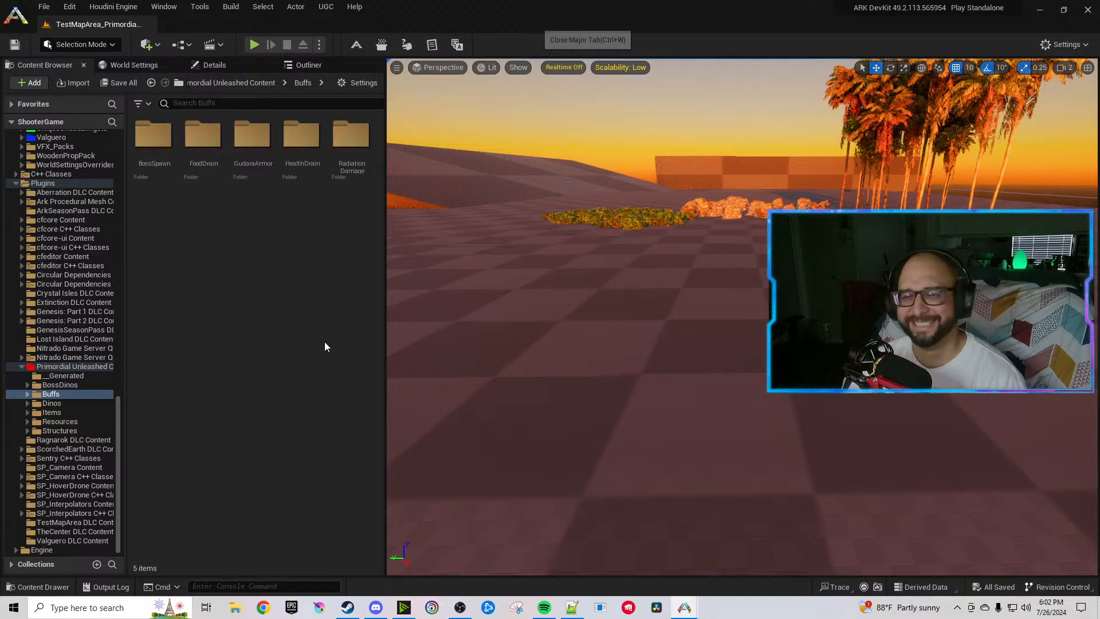